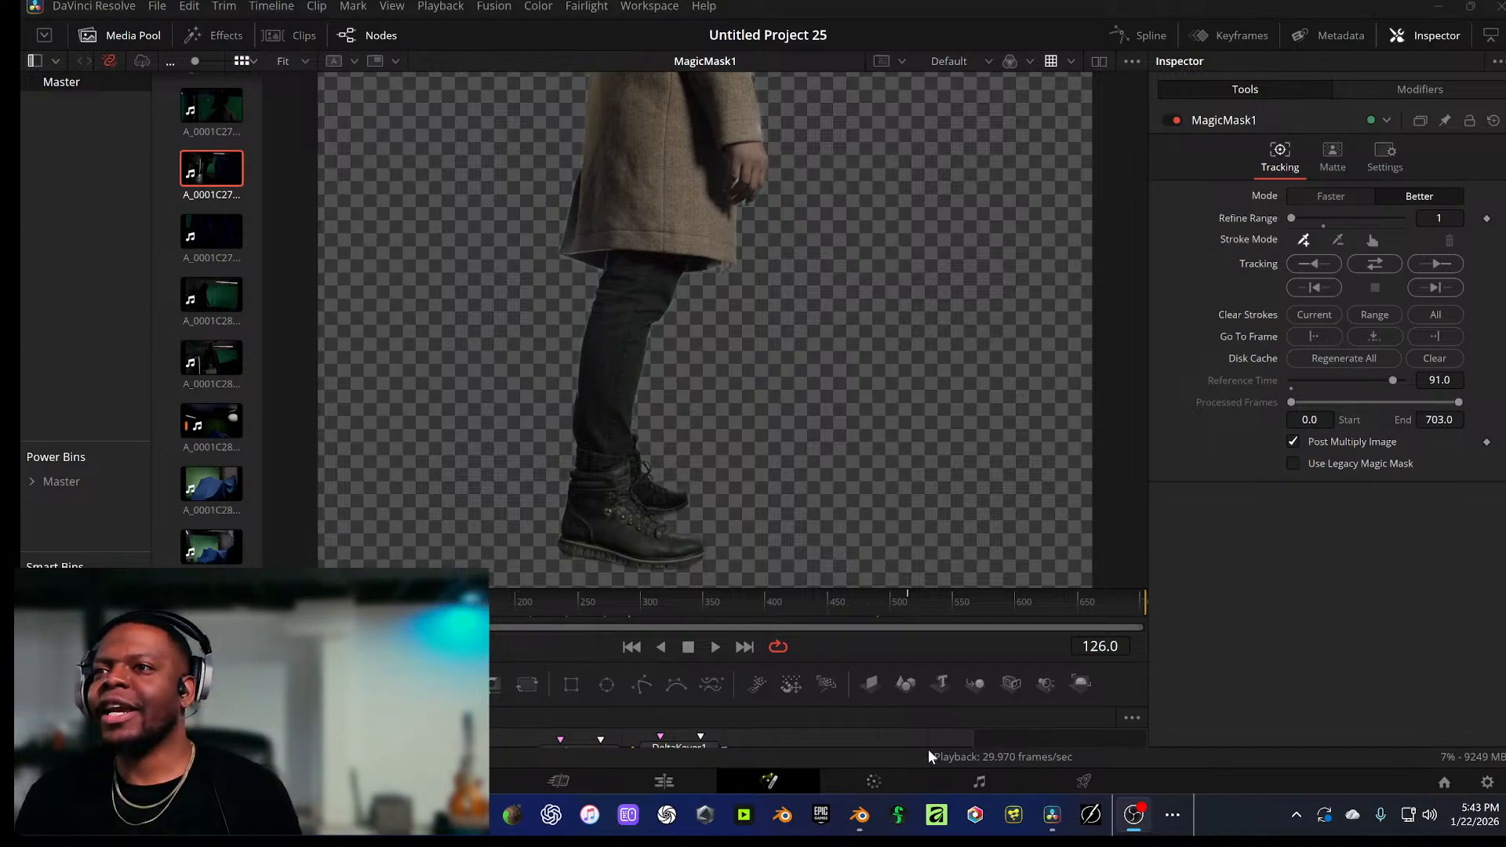
# Step: Switch to Blender and choose Cam.3ds.fbx from the Motorcycle scene folder on drive D for an FBX import
pyautogui.click(860, 814)
pyautogui.moveTo(672, 174); pyautogui.dragTo(587, 177)
pyautogui.scroll(-4, 585, 181)
pyautogui.moveTo(491, 293); pyautogui.dragTo(396, 290)
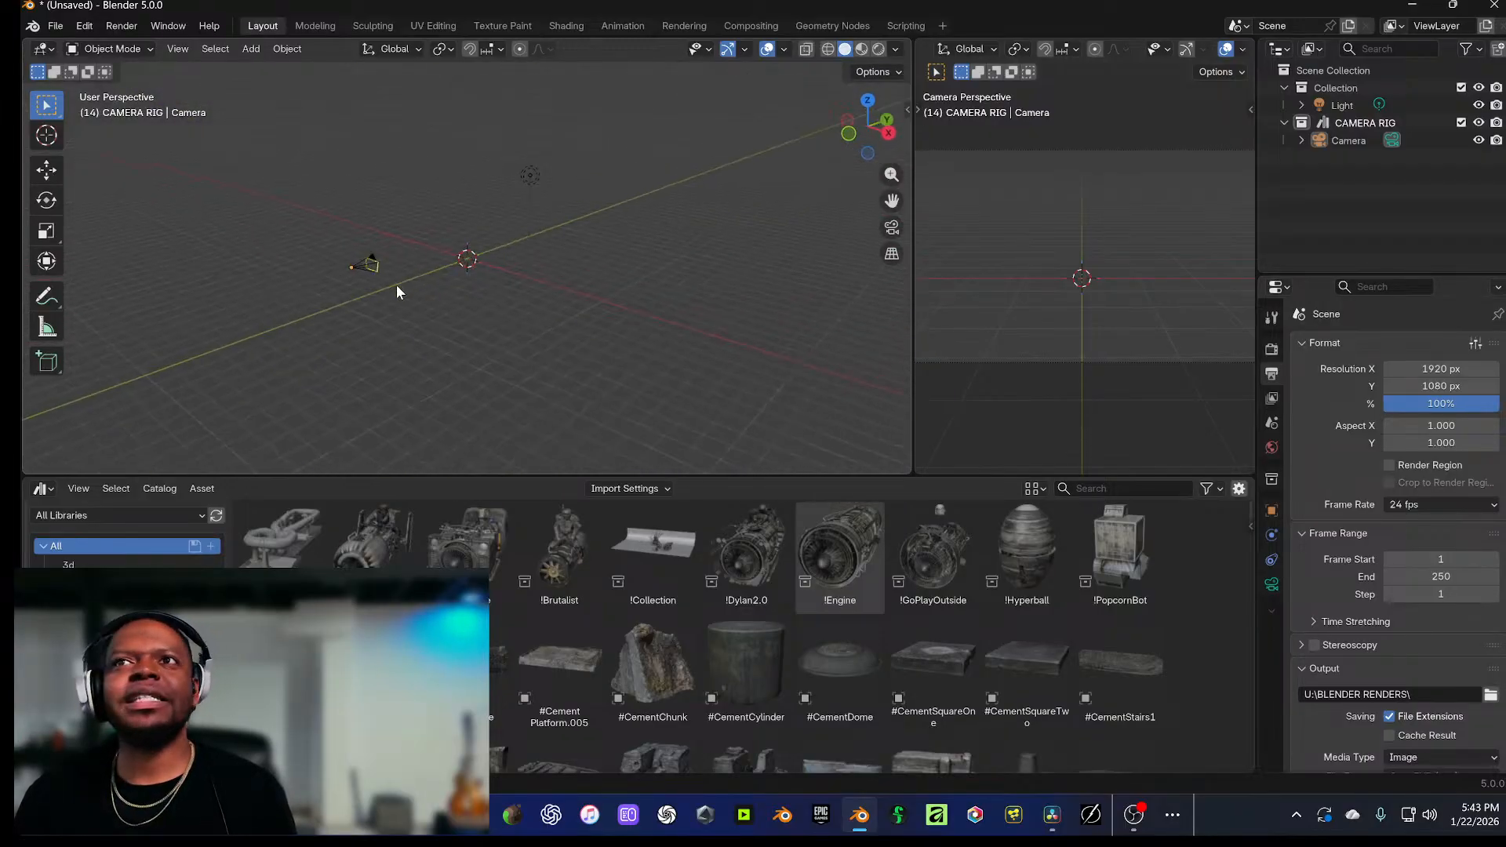
pyautogui.click(56, 26)
pyautogui.moveTo(147, 289)
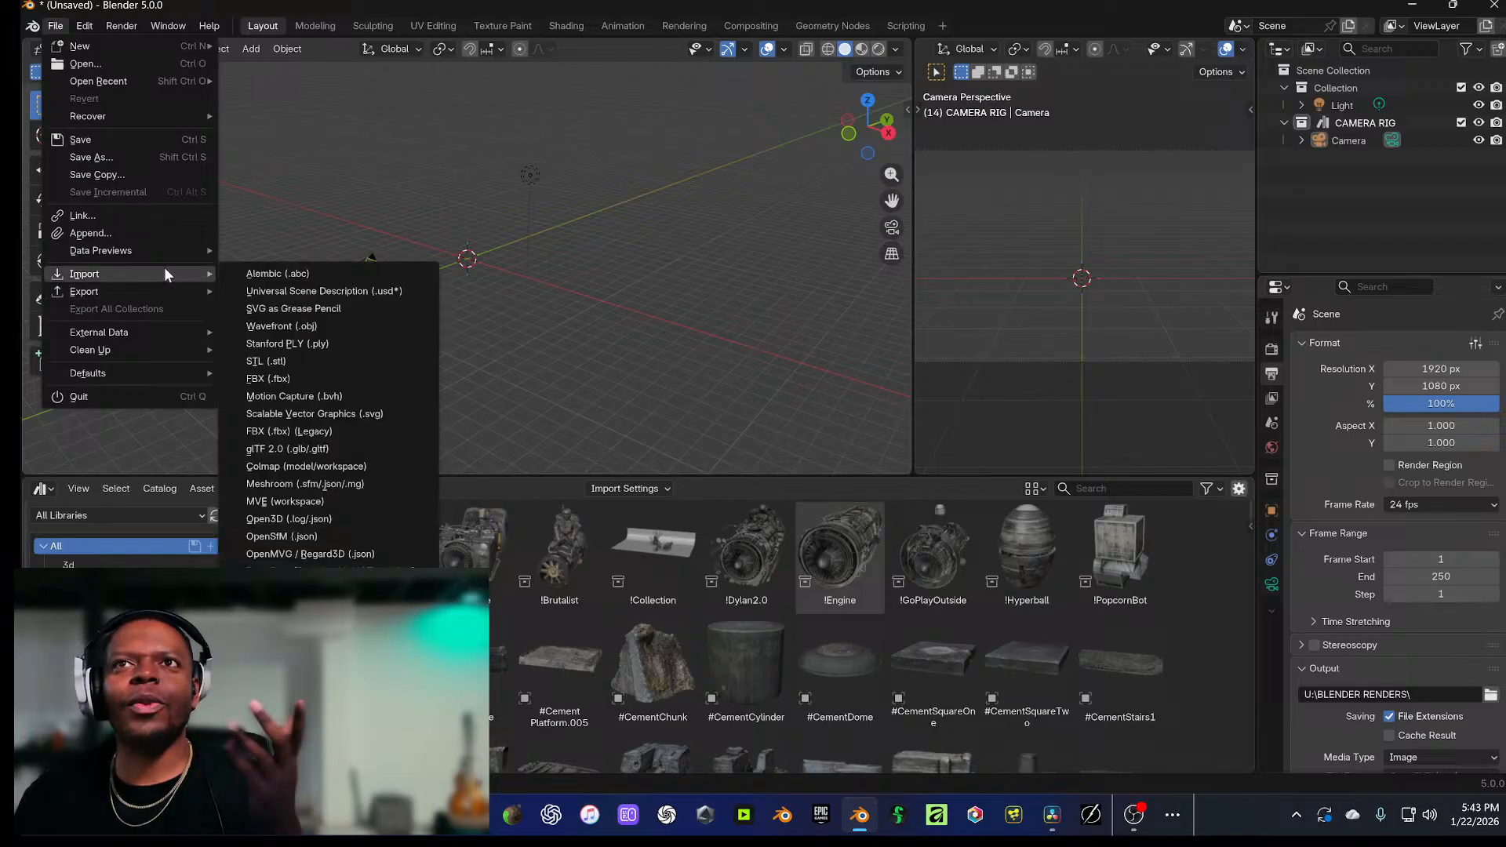
pyautogui.click(295, 378)
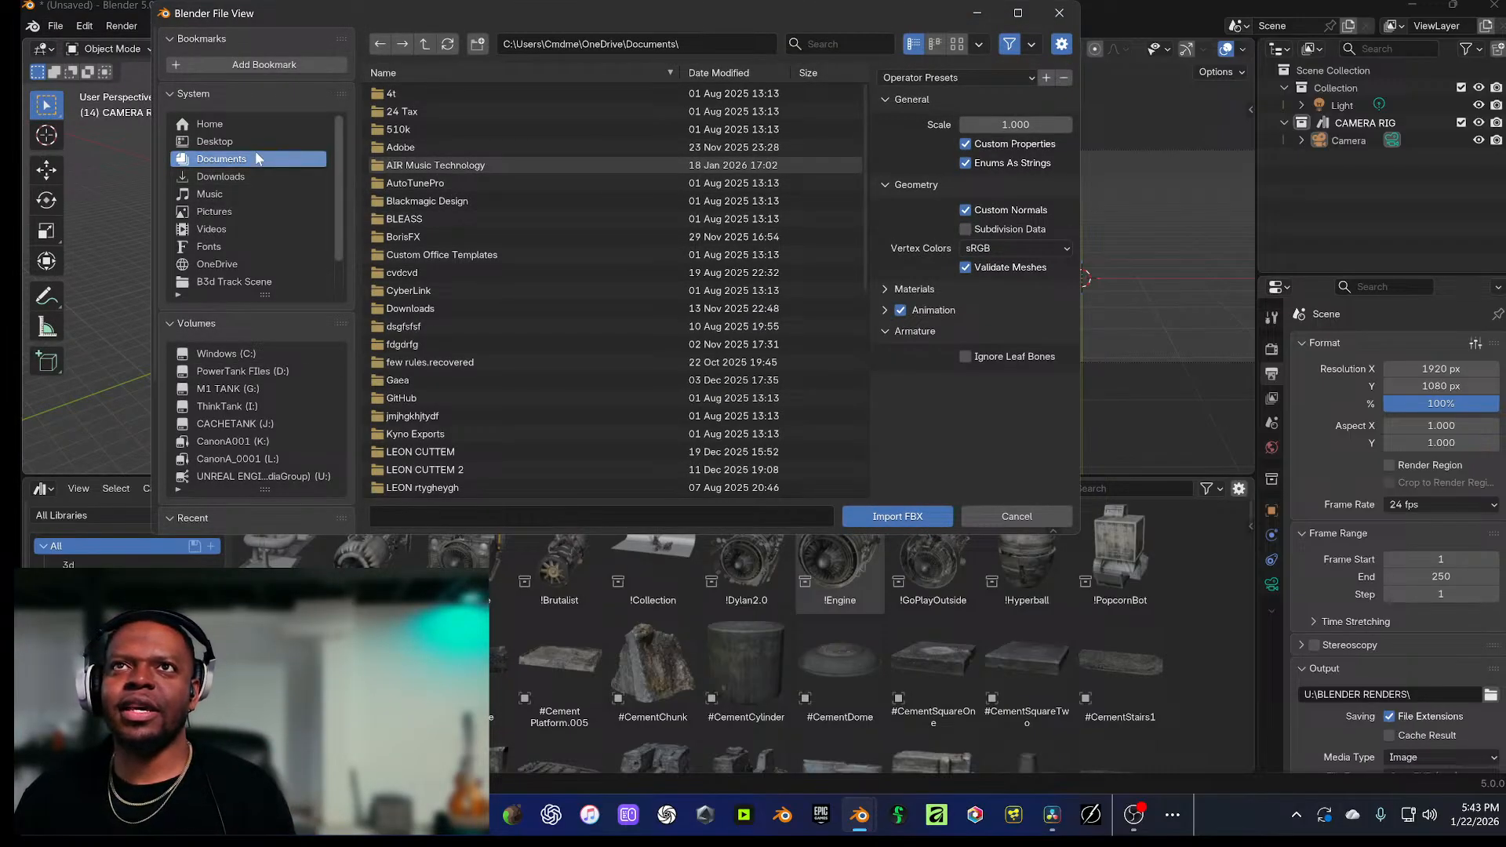
pyautogui.click(257, 370)
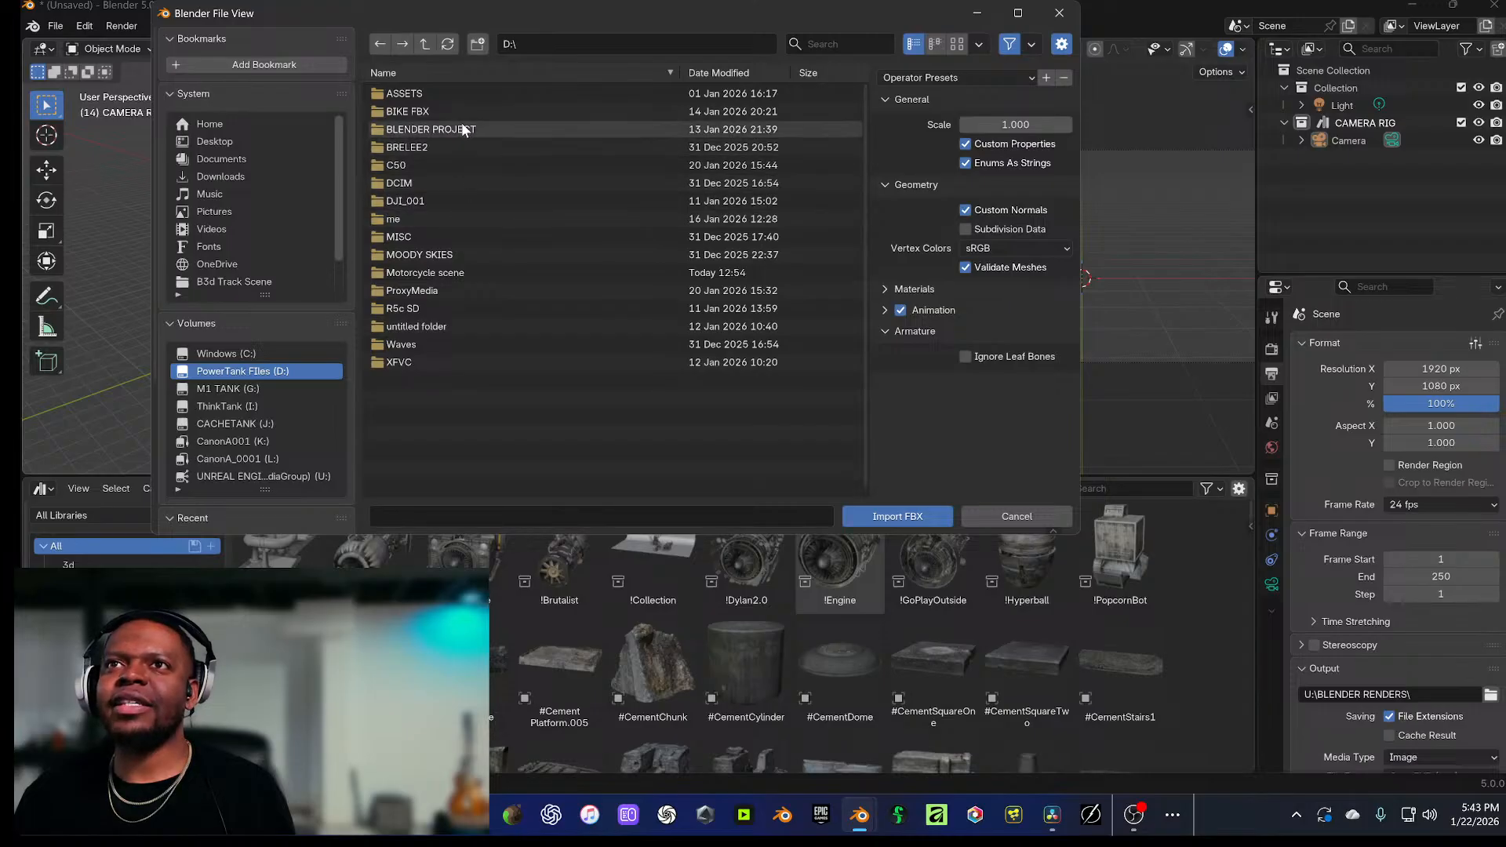
pyautogui.doubleClick(433, 270)
pyautogui.click(433, 165)
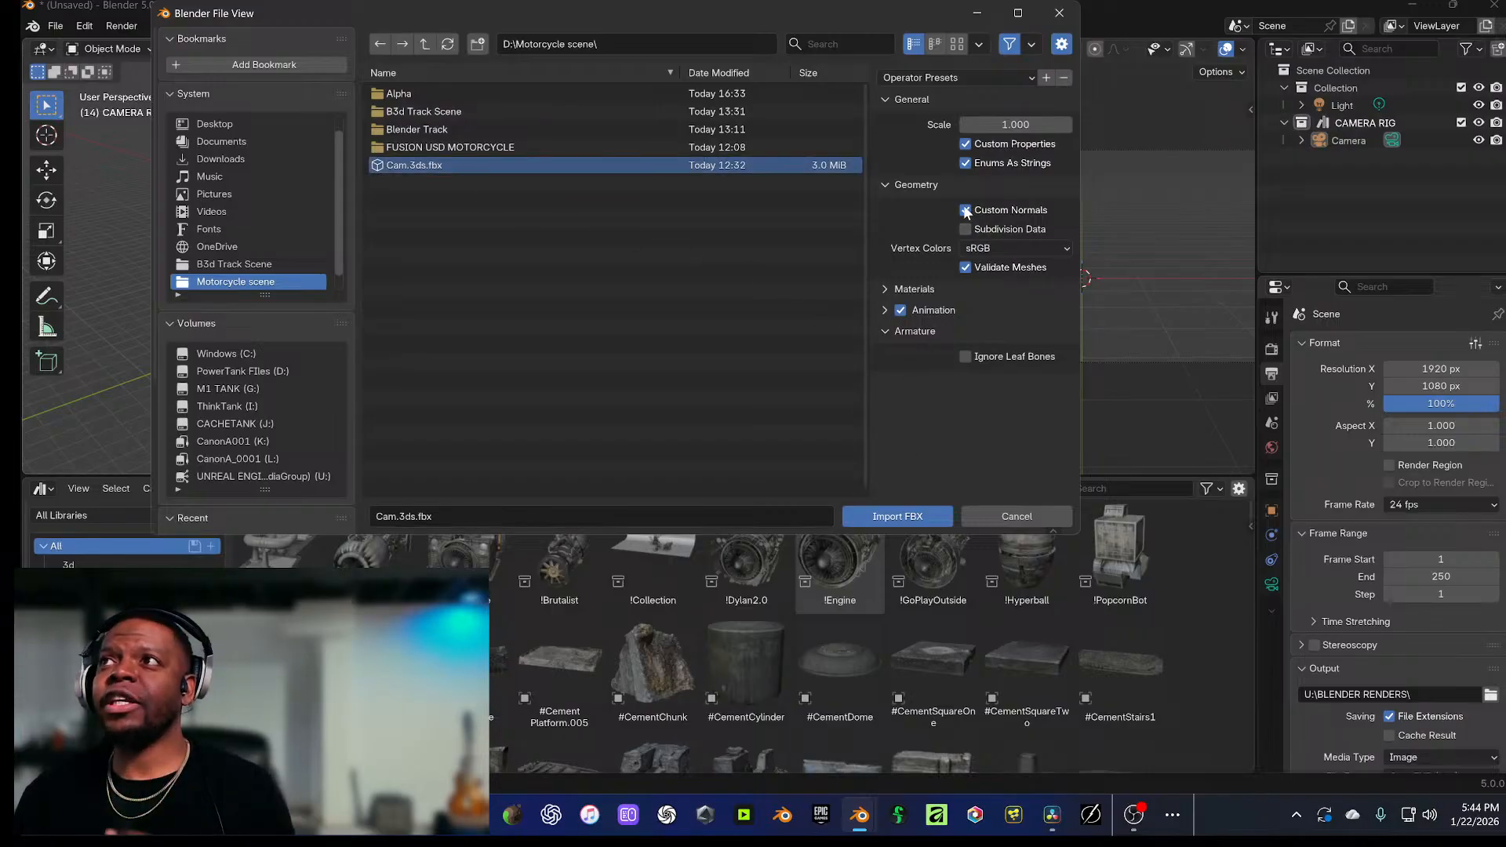
# Step: Set the import scale to 100 and import the FBX file
pyautogui.click(1001, 124)
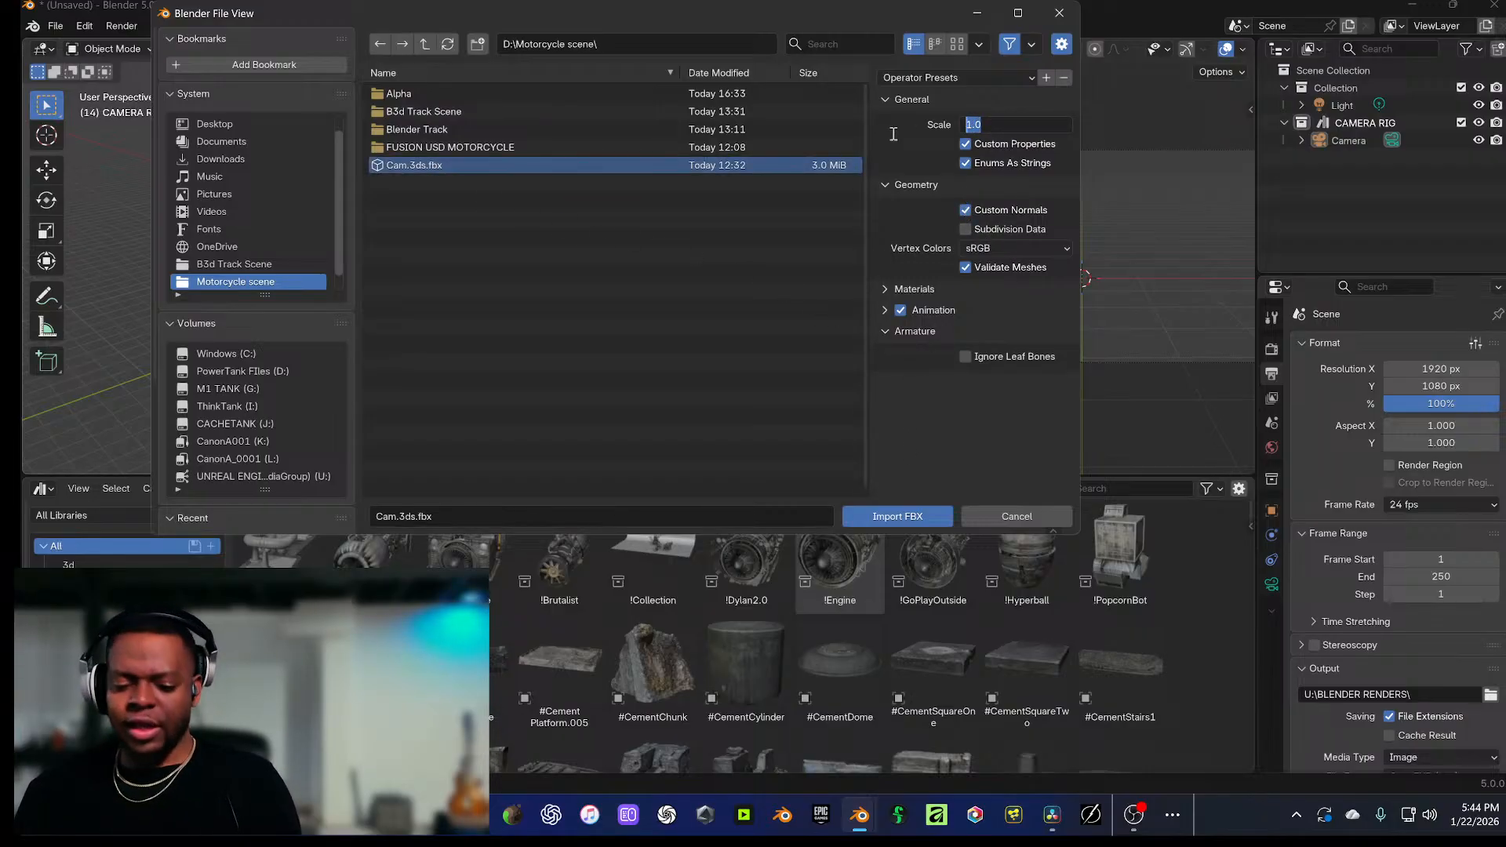
pyautogui.write('100')
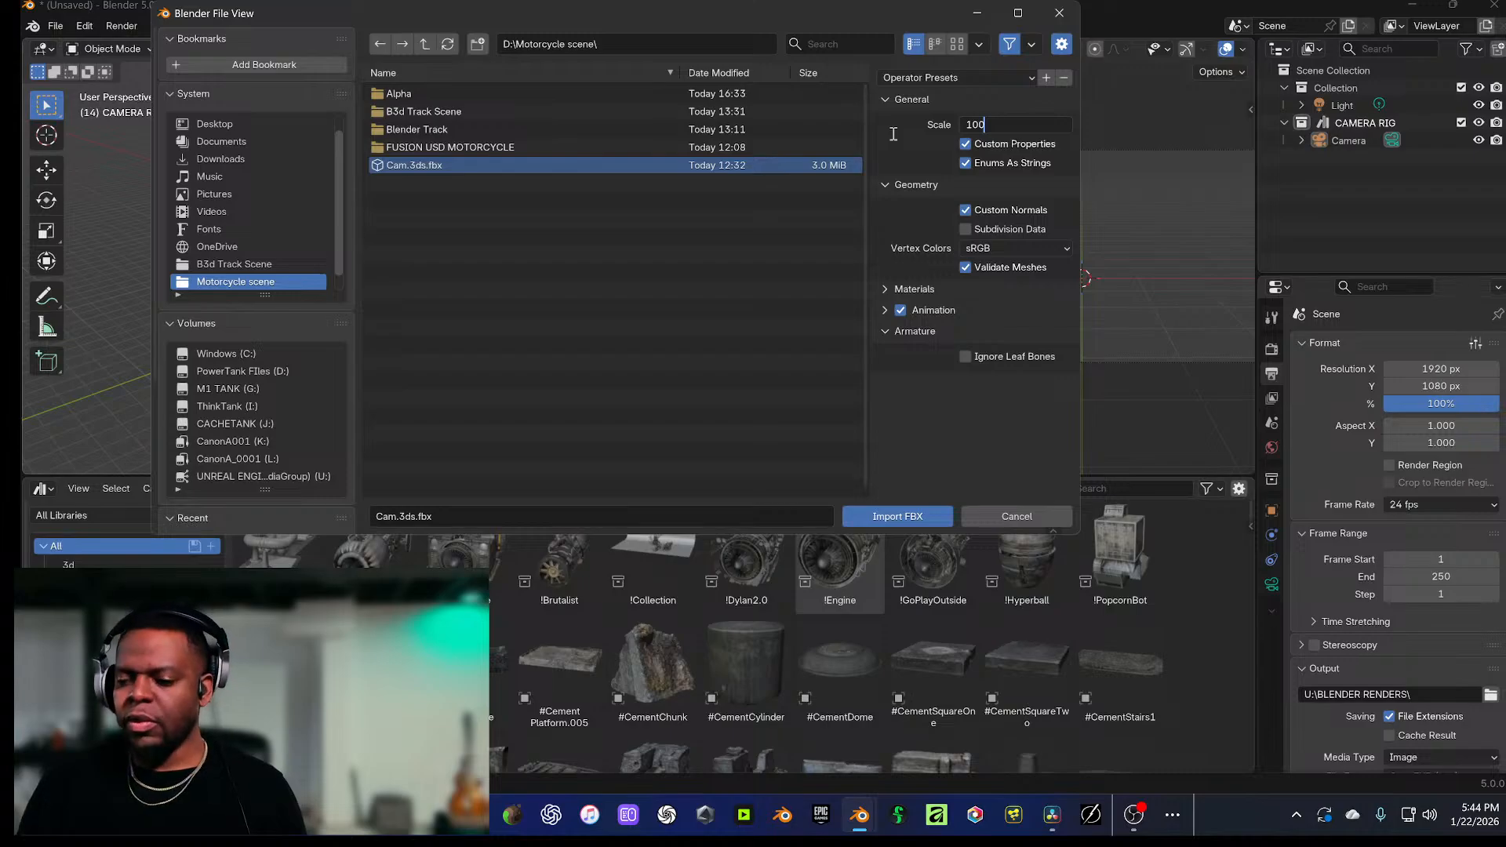
pyautogui.press('Return')
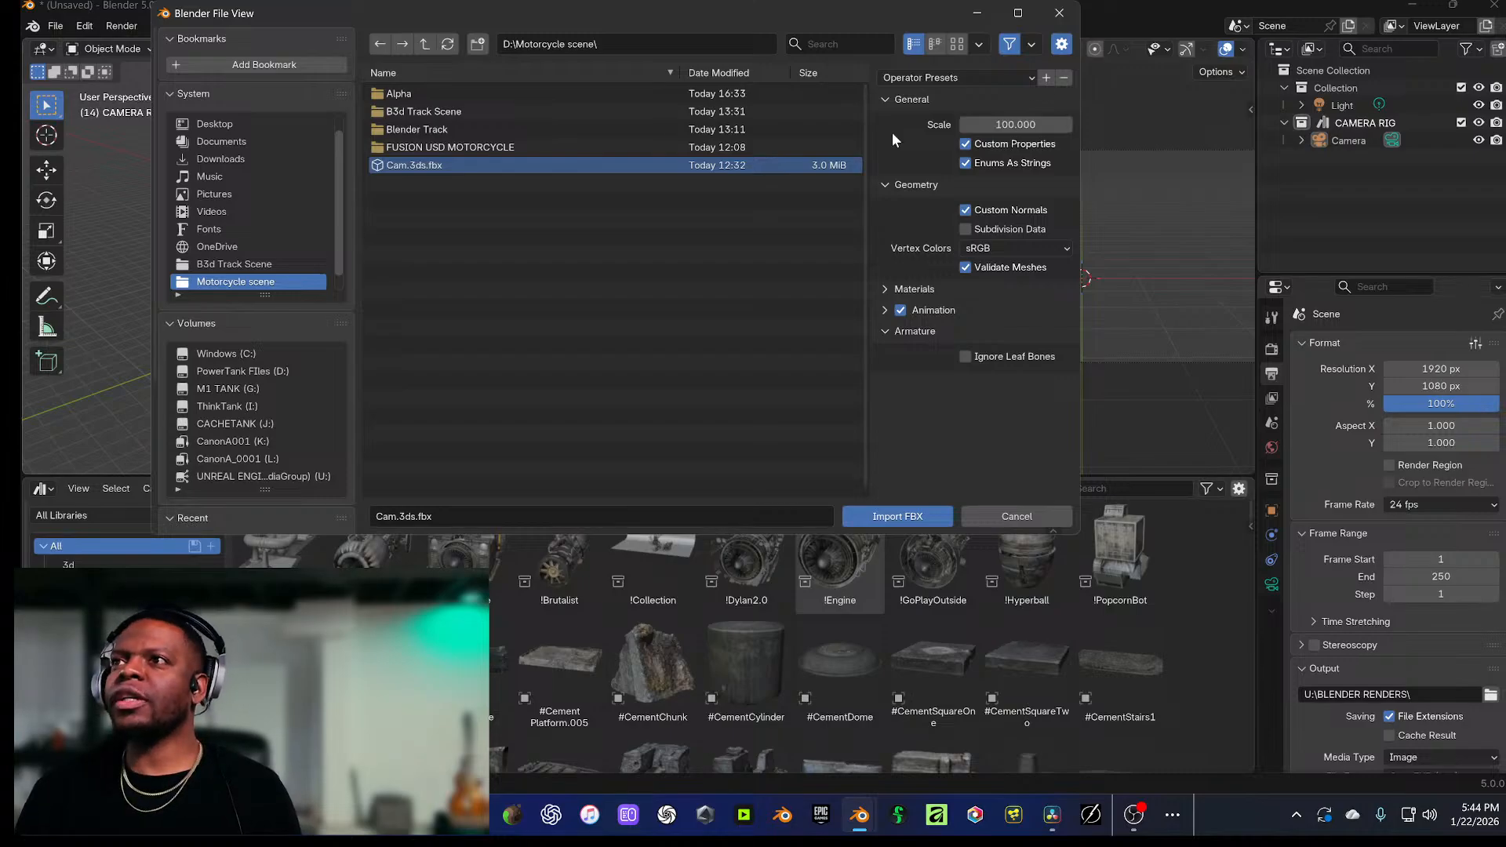
pyautogui.click(902, 516)
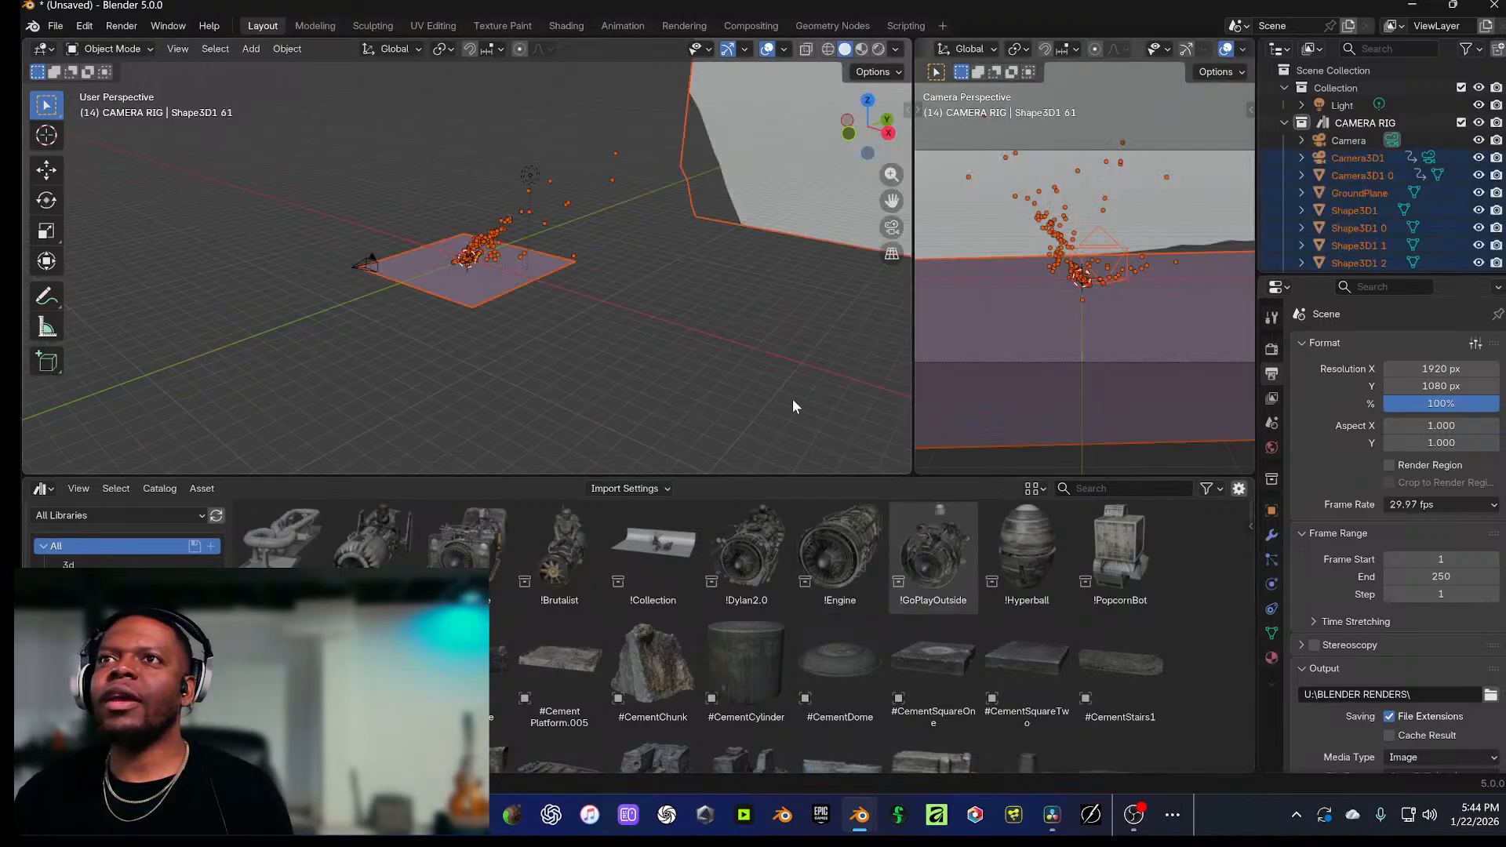
pyautogui.moveTo(577, 213); pyautogui.dragTo(542, 265)
pyautogui.scroll(-5, 651, 234)
pyautogui.scroll(4, 517, 261)
pyautogui.click(594, 119)
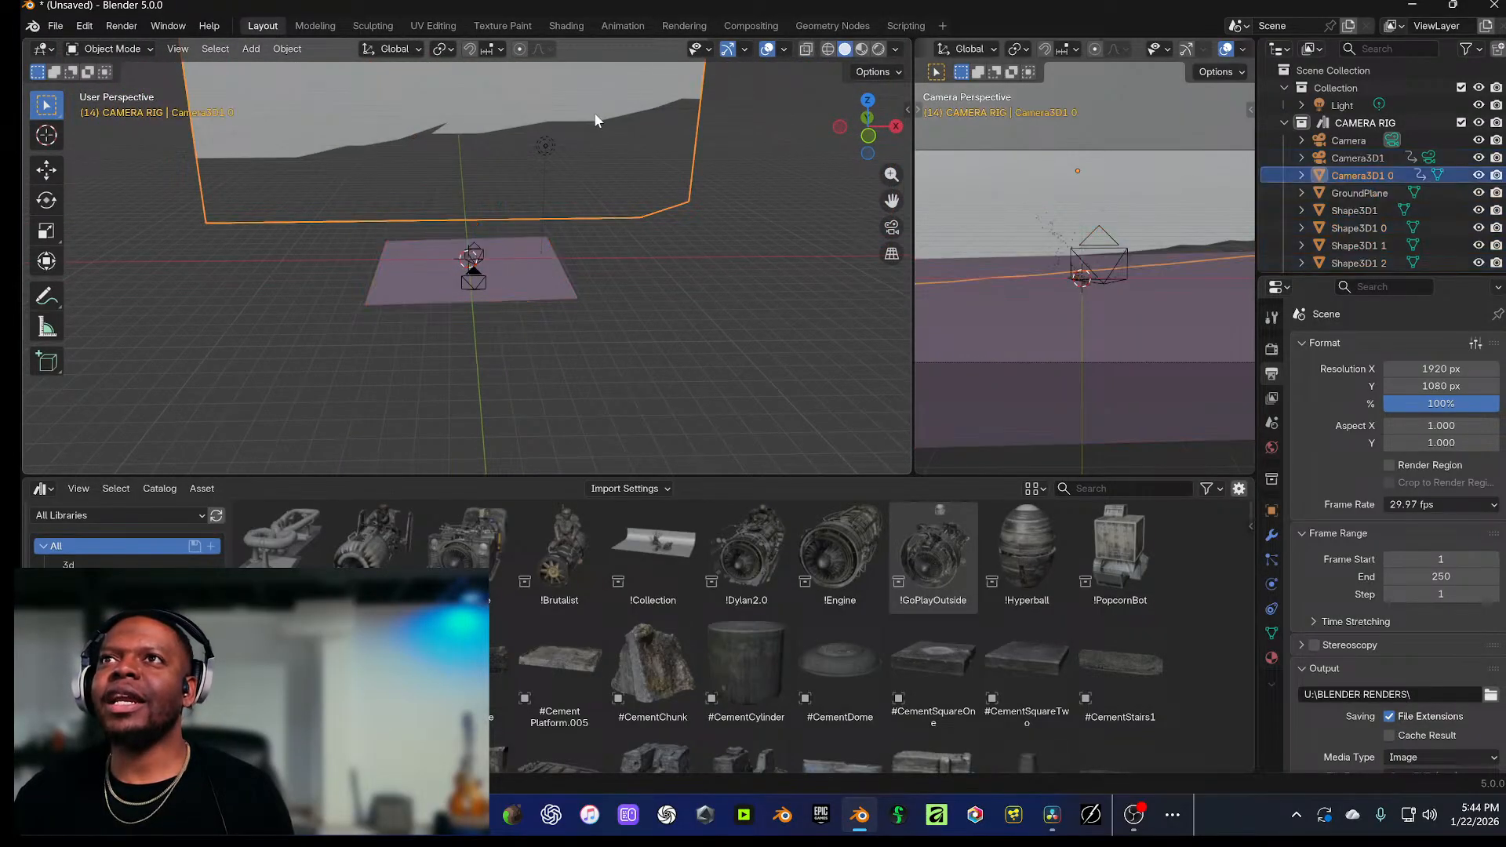
pyautogui.press('x')
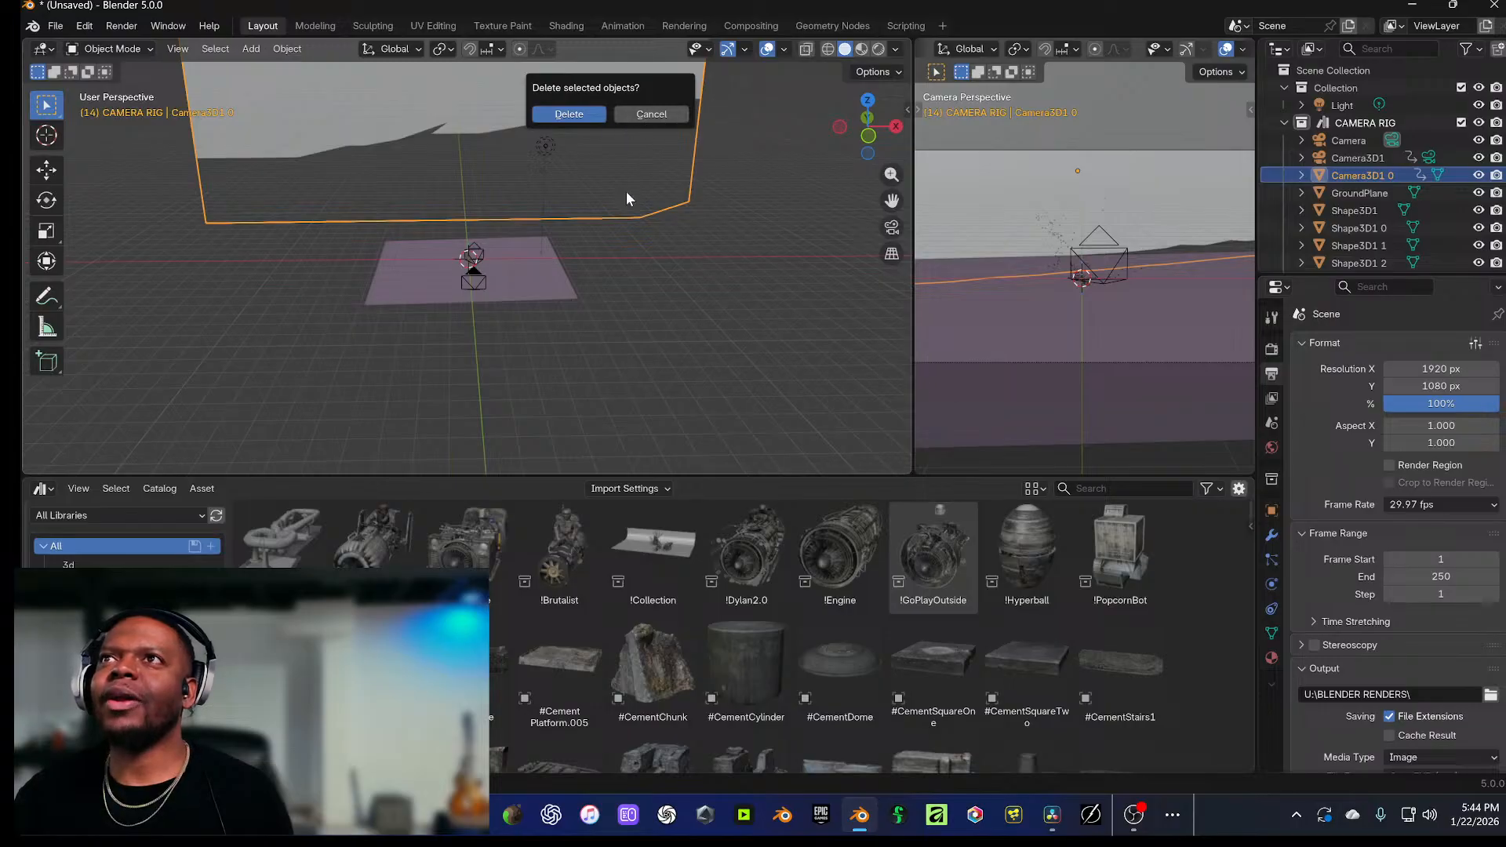
pyautogui.click(650, 114)
pyautogui.click(688, 199)
# Step: Delete the imported GroundPlane from the scene
pyautogui.moveTo(689, 199); pyautogui.dragTo(788, 235)
pyautogui.scroll(4, 640, 280)
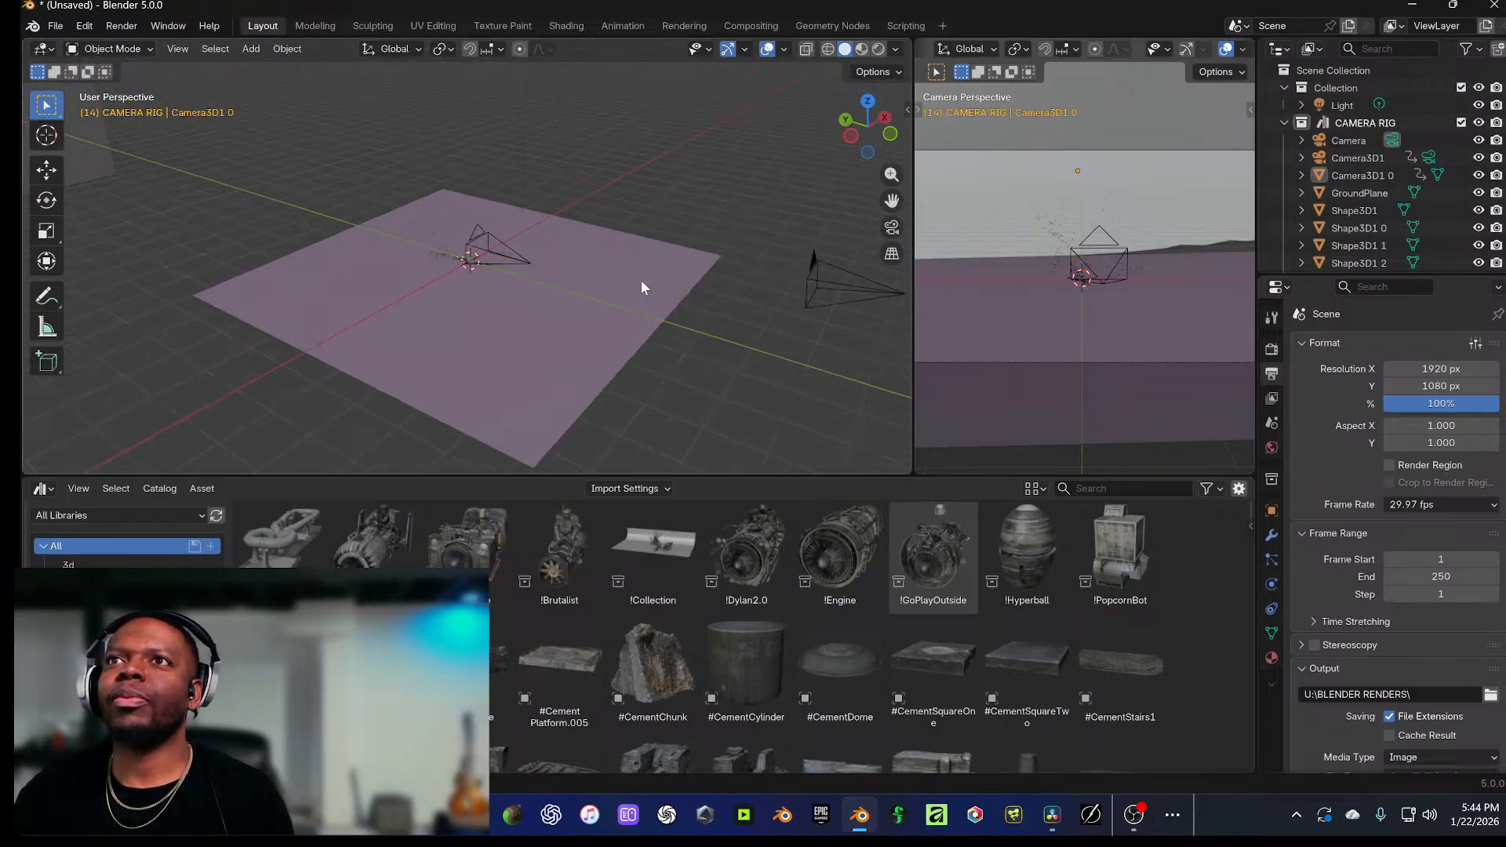
pyautogui.moveTo(640, 279); pyautogui.dragTo(566, 290)
pyautogui.click(613, 304)
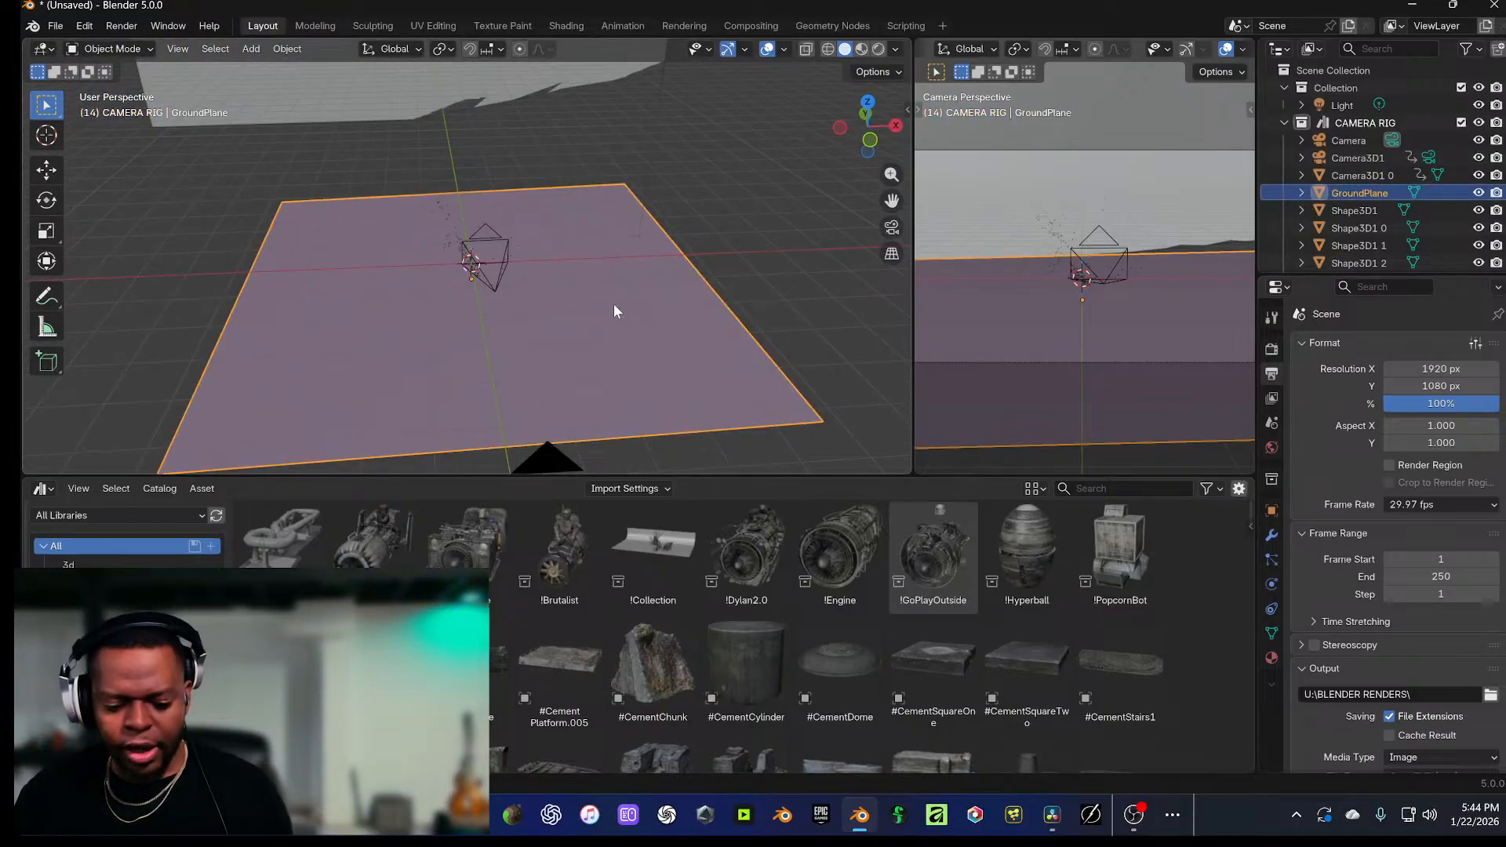
pyautogui.press('x')
pyautogui.click(614, 303)
pyautogui.click(502, 26)
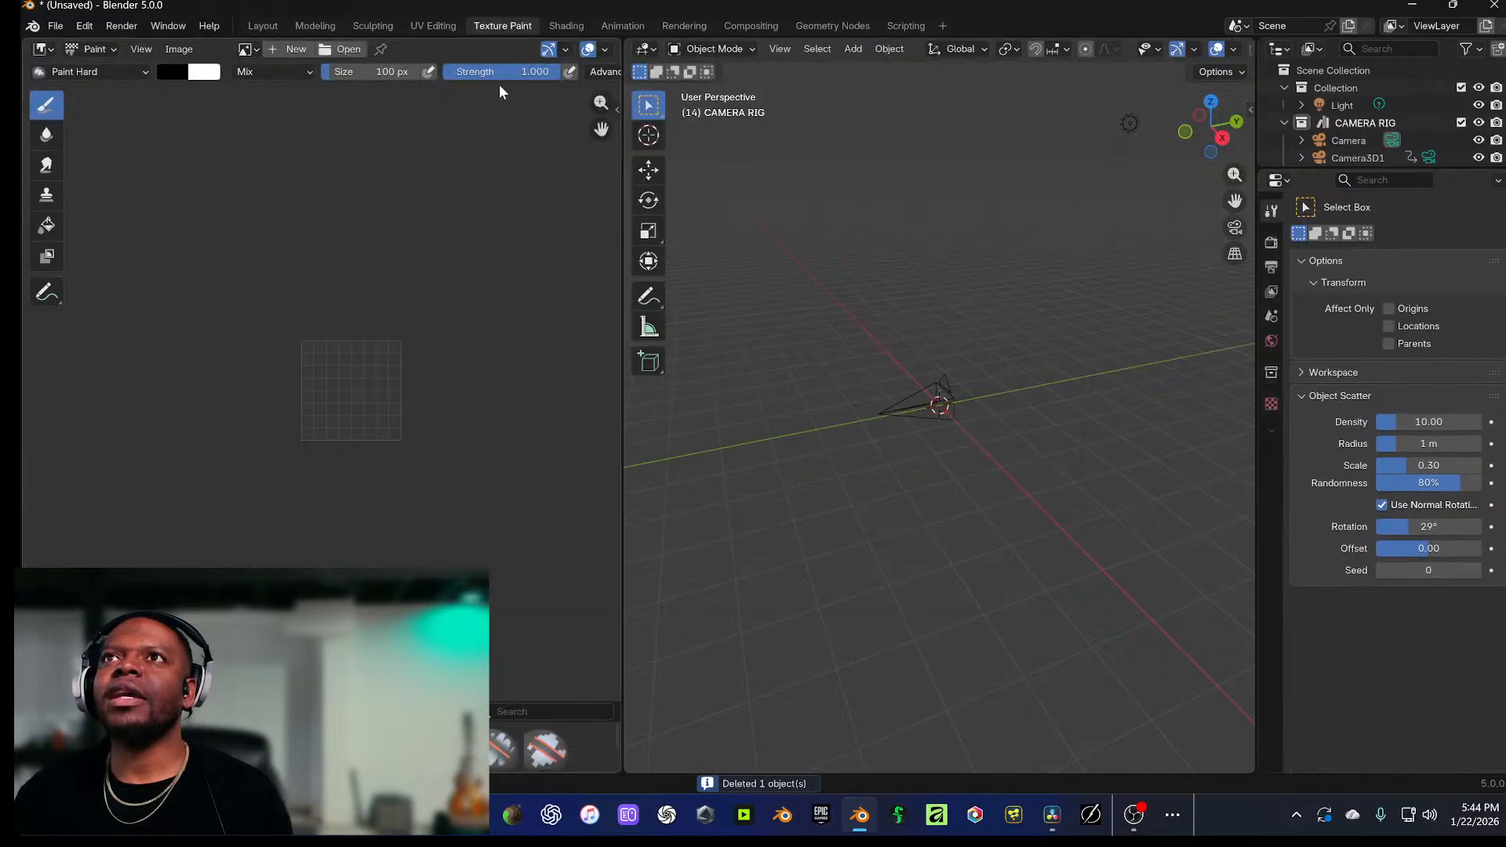
pyautogui.click(273, 26)
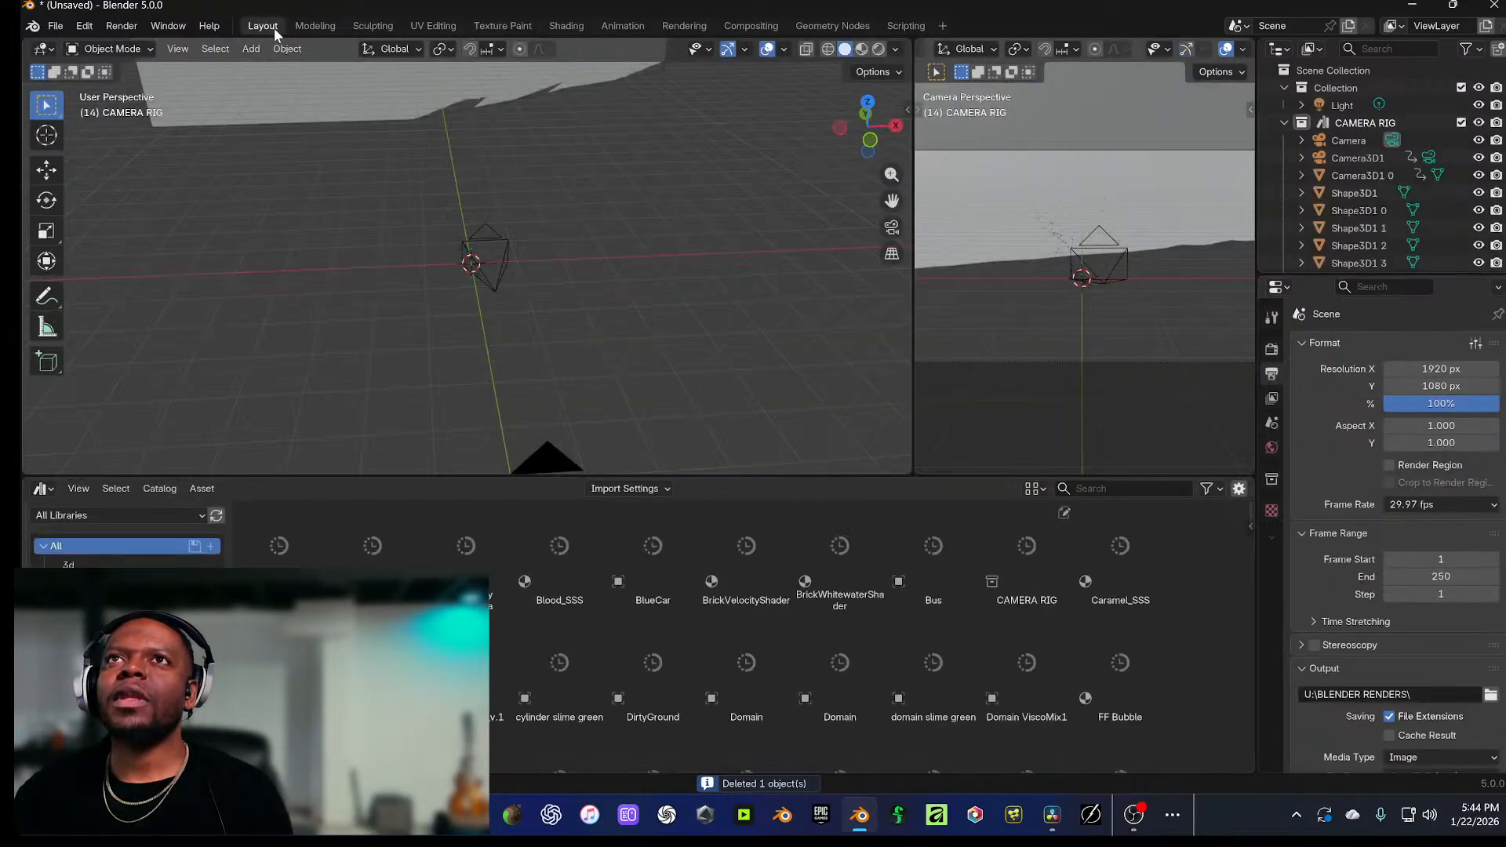
# Step: Delete the Camera3D1 0 image plane and the scene's original Camera
pyautogui.click(417, 91)
pyautogui.press('space')
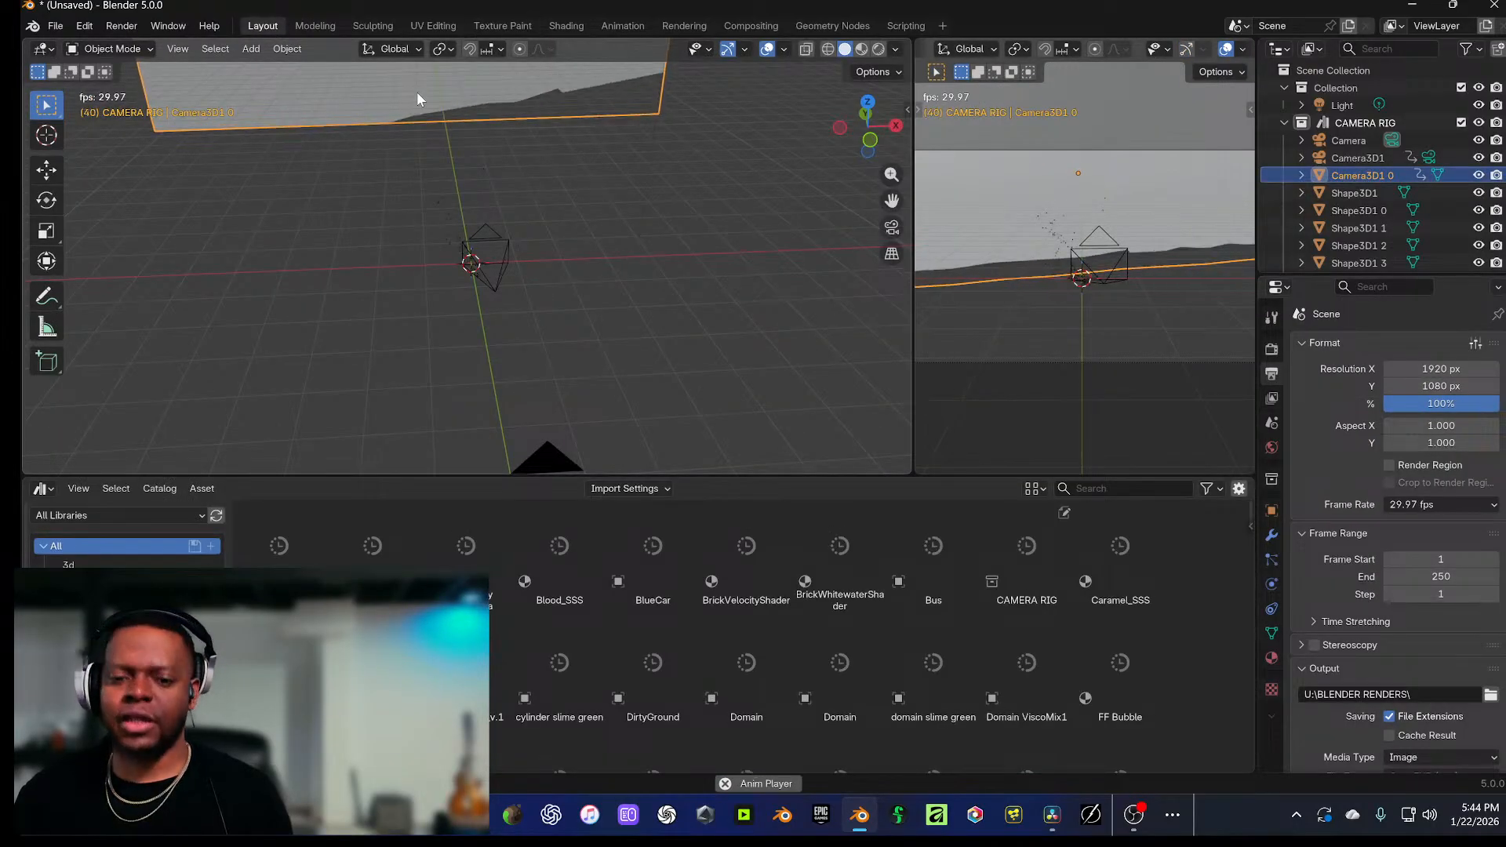
pyautogui.press('x')
pyautogui.click(416, 92)
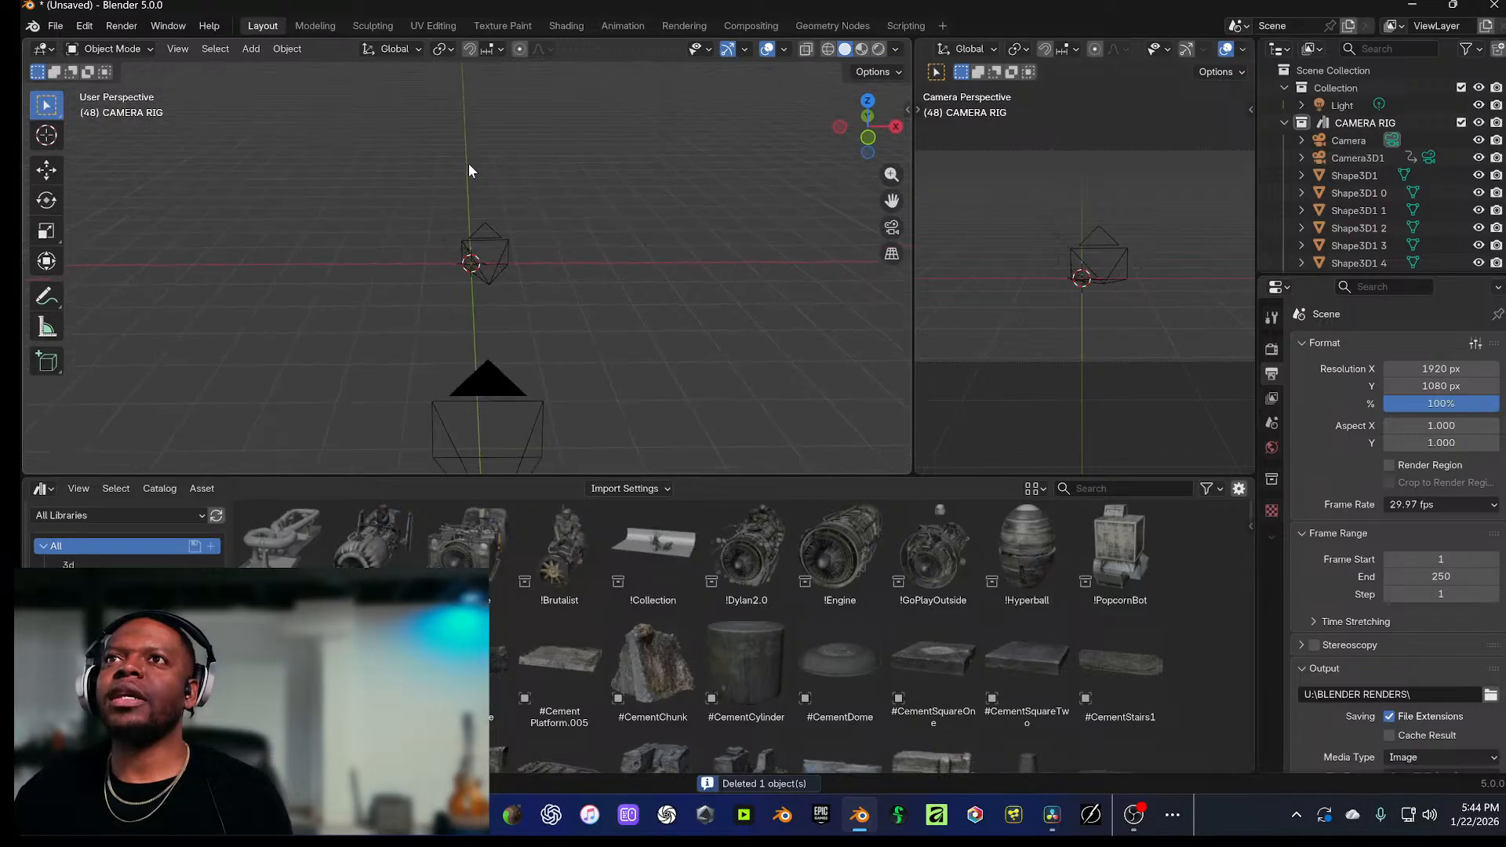
pyautogui.click(436, 157)
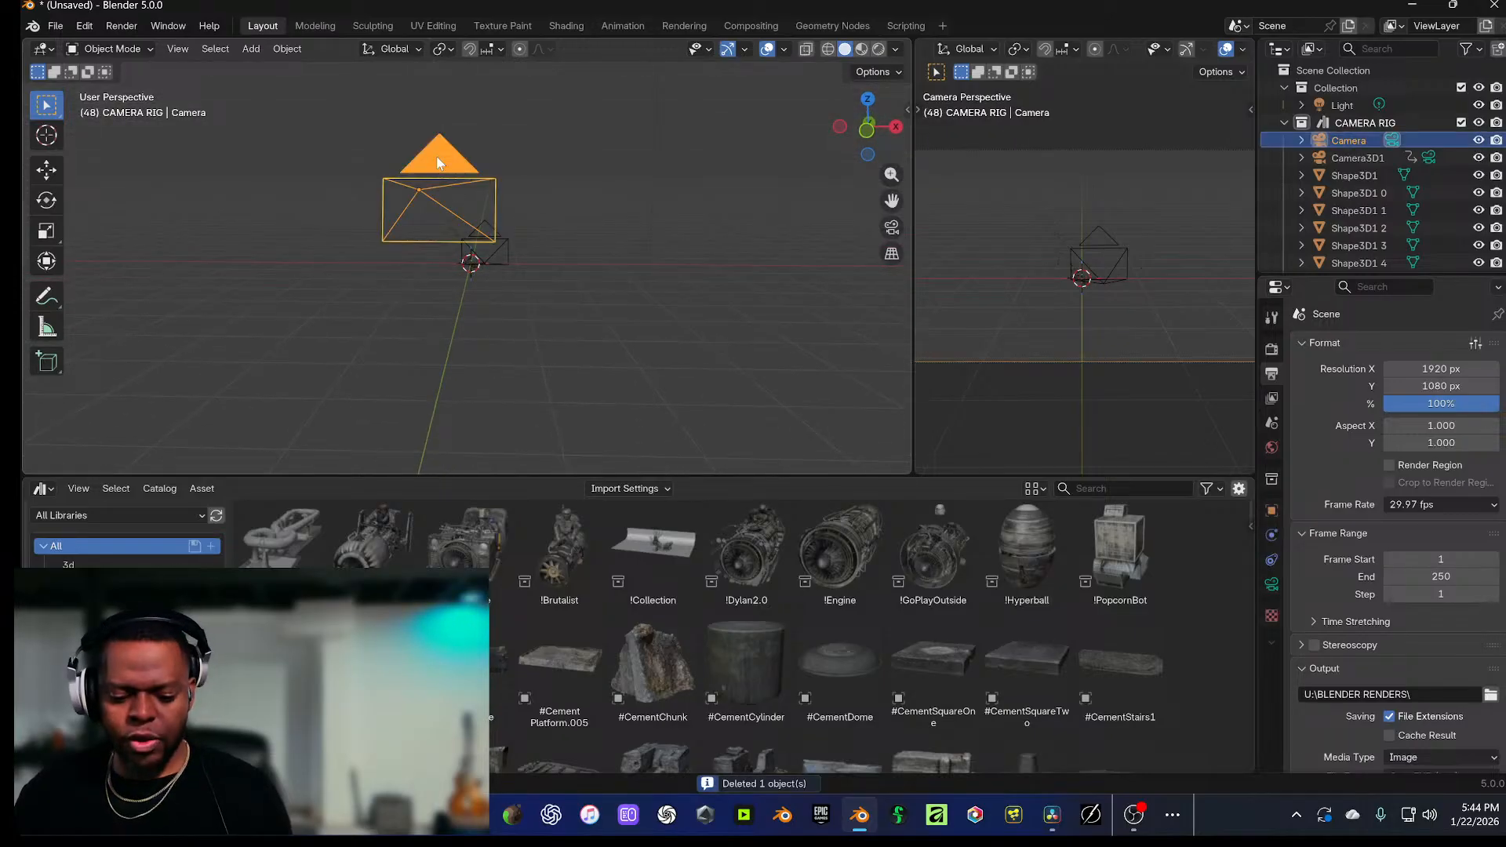
pyautogui.press('x')
pyautogui.click(436, 157)
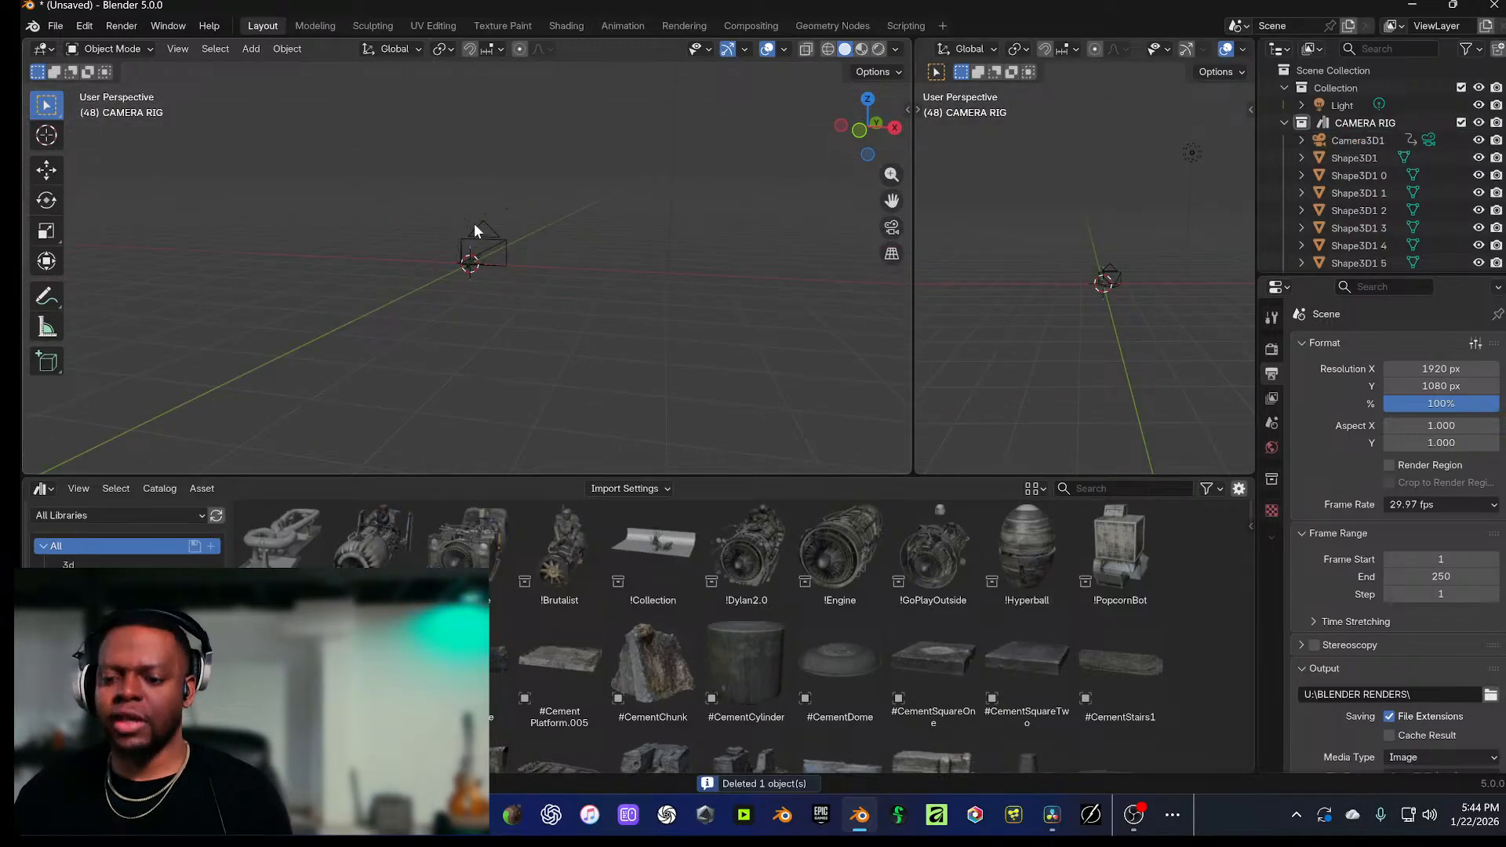
# Step: Make the imported Camera3D1 the active camera view and play the tracked animation through it
pyautogui.click(482, 224)
pyautogui.rightClick(483, 224)
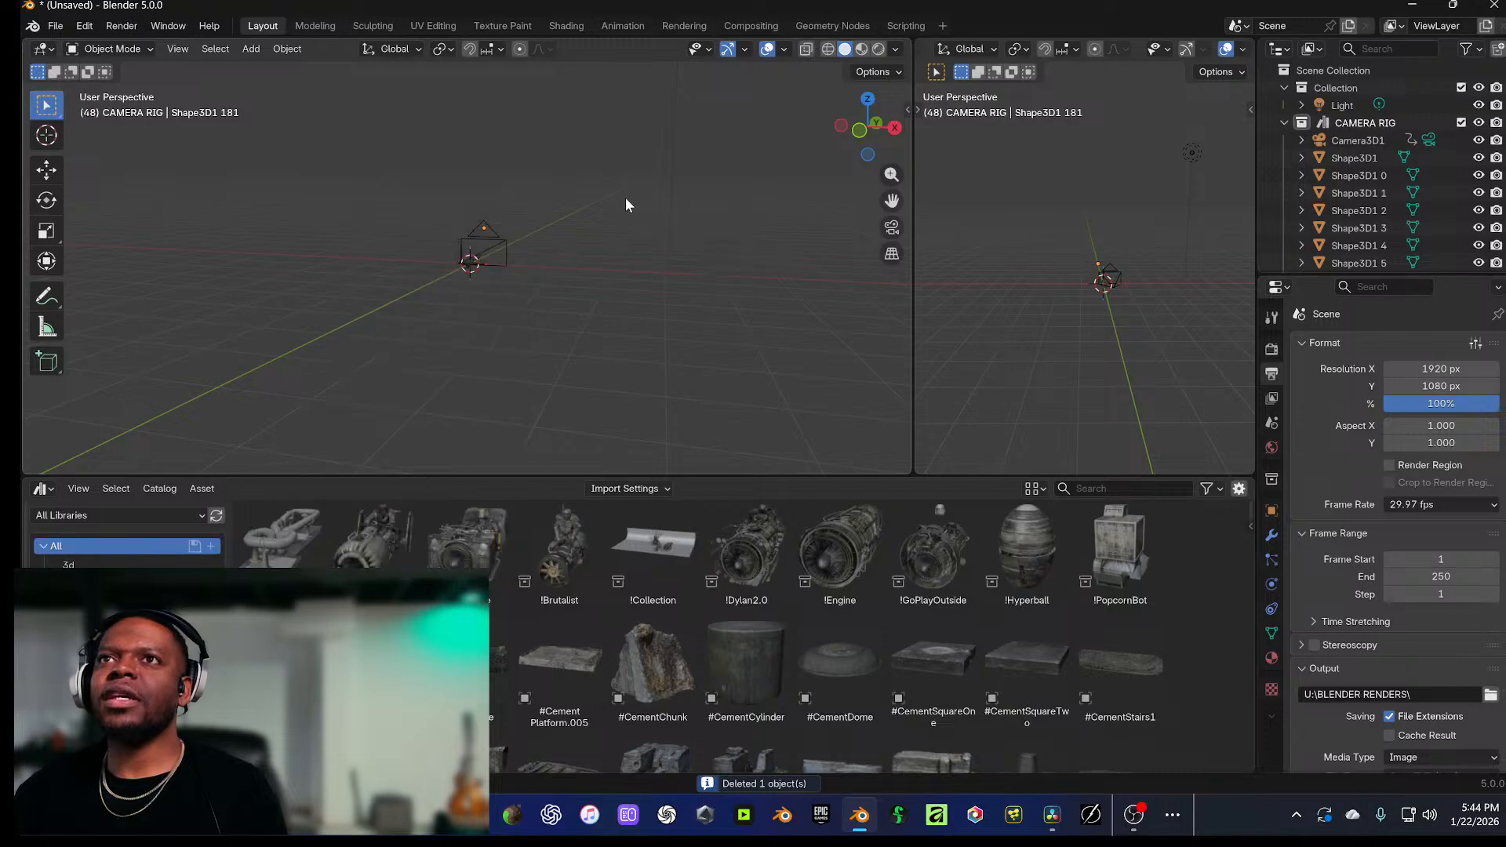
pyautogui.click(496, 237)
pyautogui.rightClick(497, 234)
pyautogui.click(497, 234)
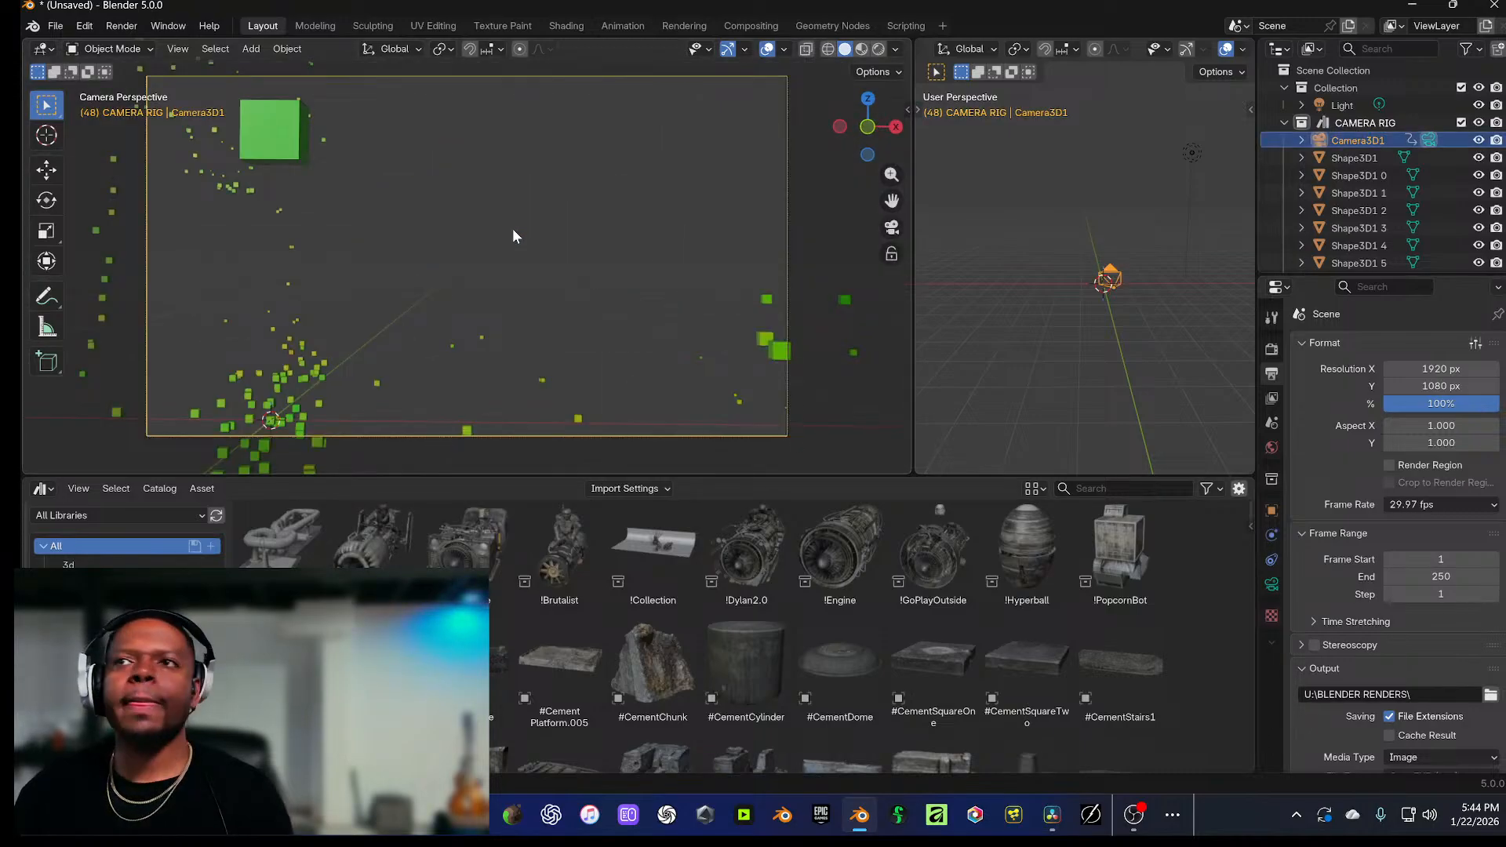
pyautogui.press('space')
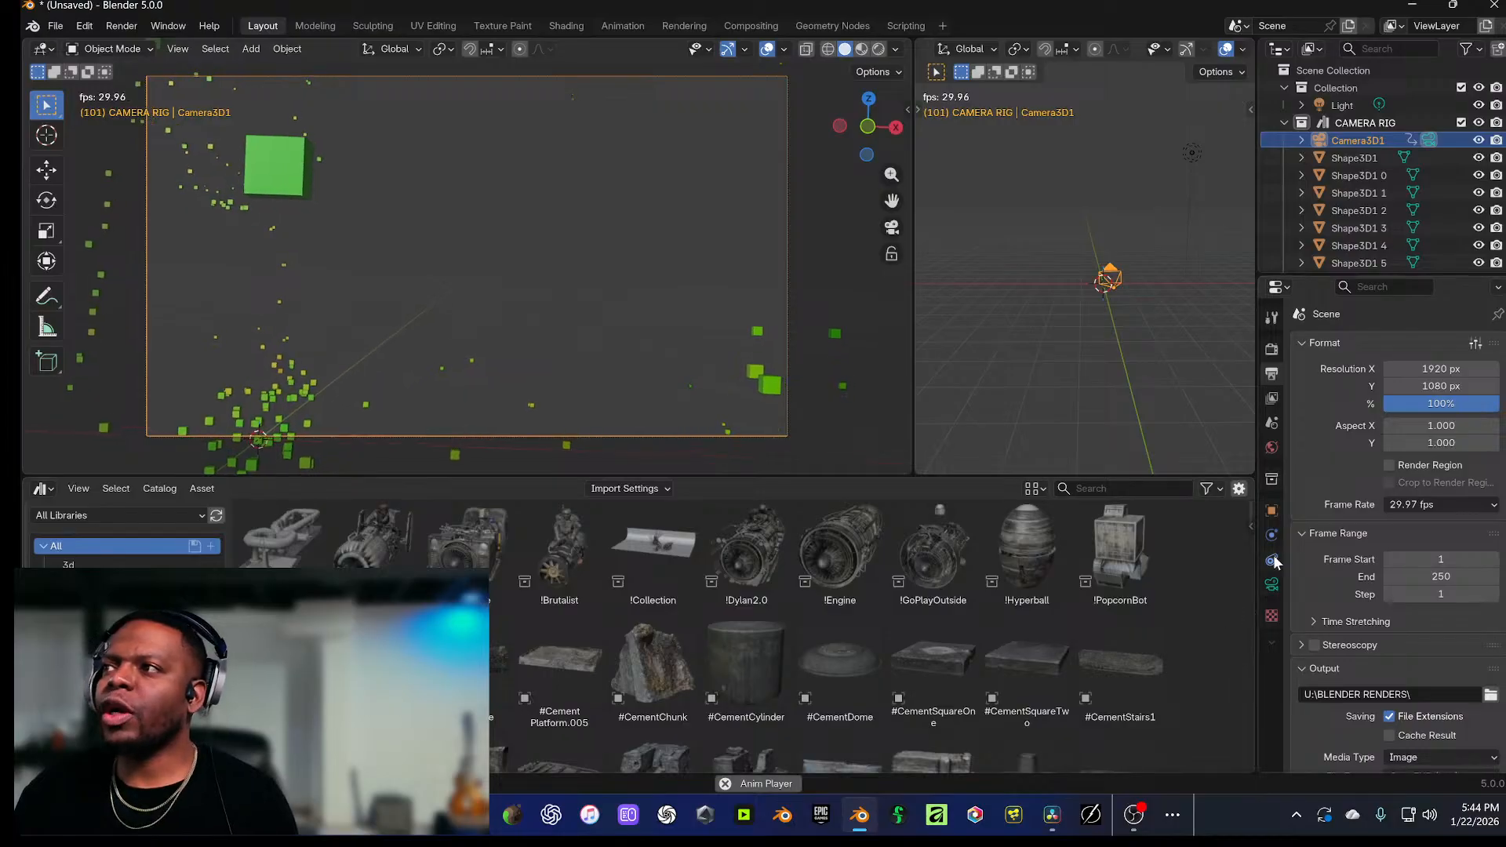
pyautogui.press('space')
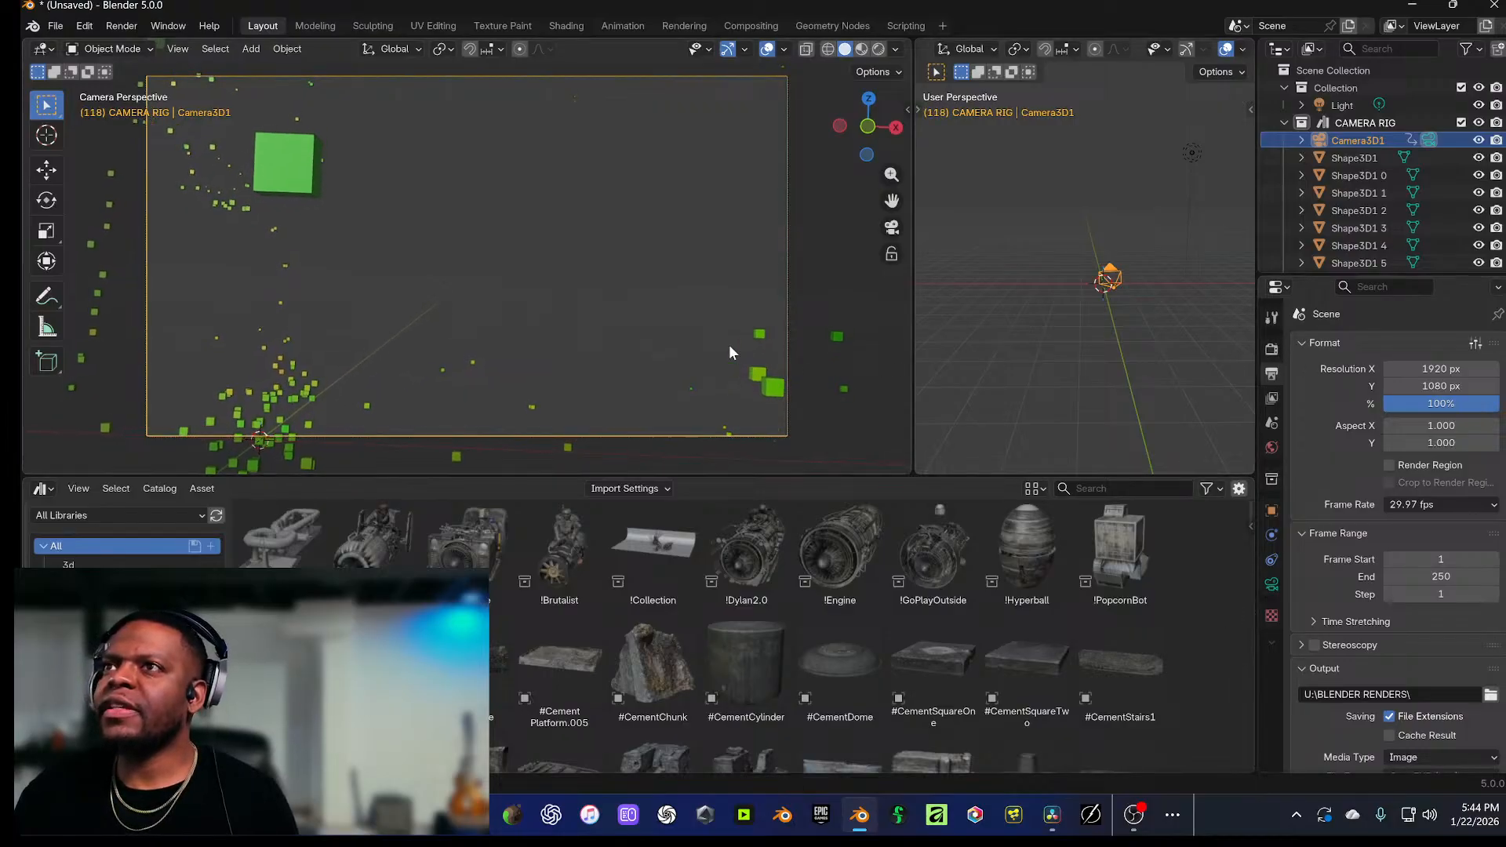
# Step: Set the render engine to EEVEE
pyautogui.click(1269, 352)
pyautogui.click(1403, 346)
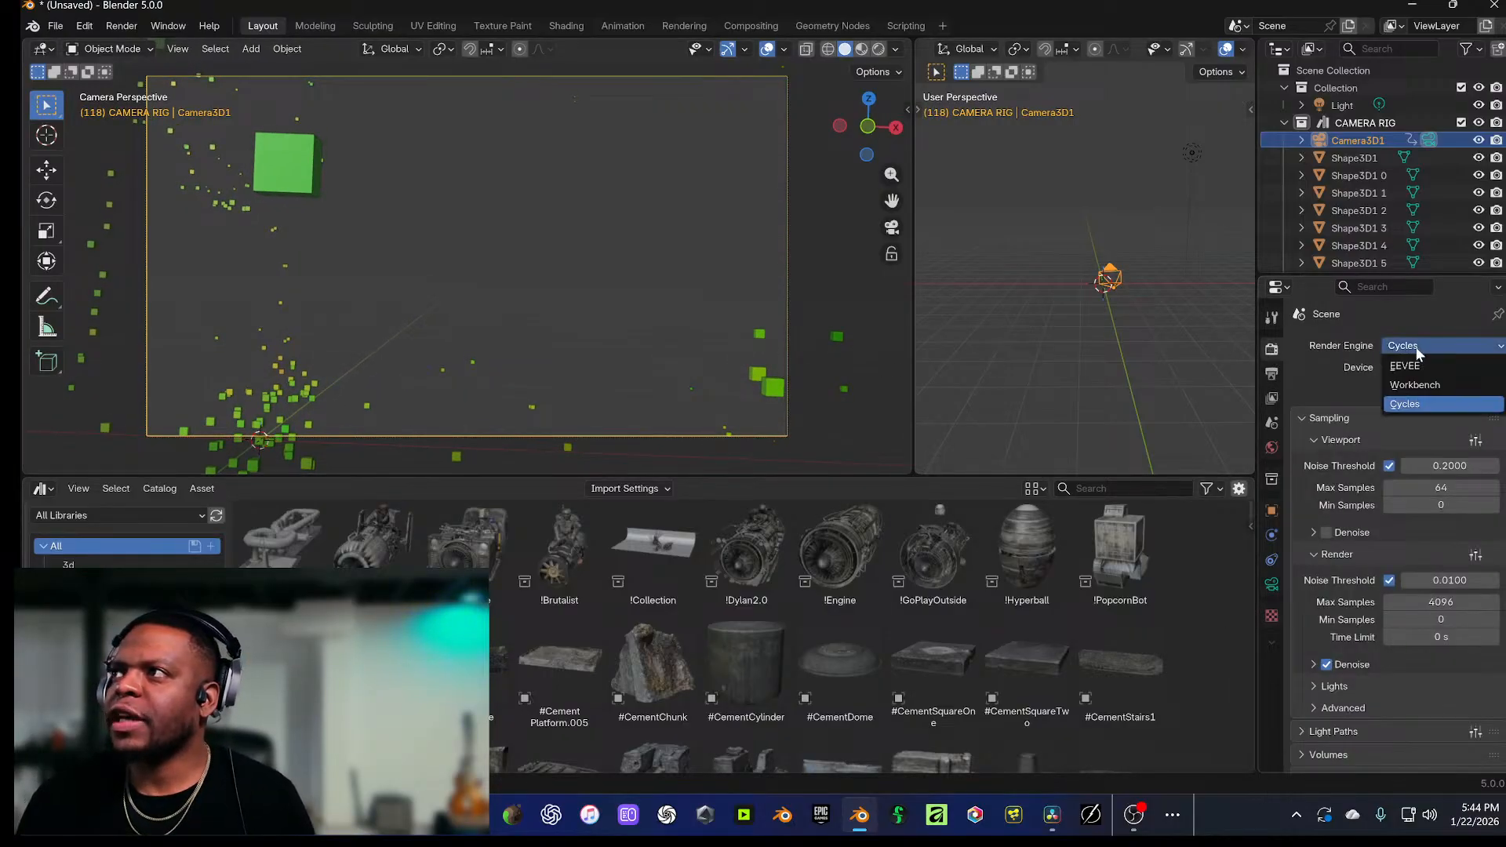
pyautogui.click(1404, 366)
# Step: Enable background images for Camera3D1 and add an empty image slot
pyautogui.click(1272, 584)
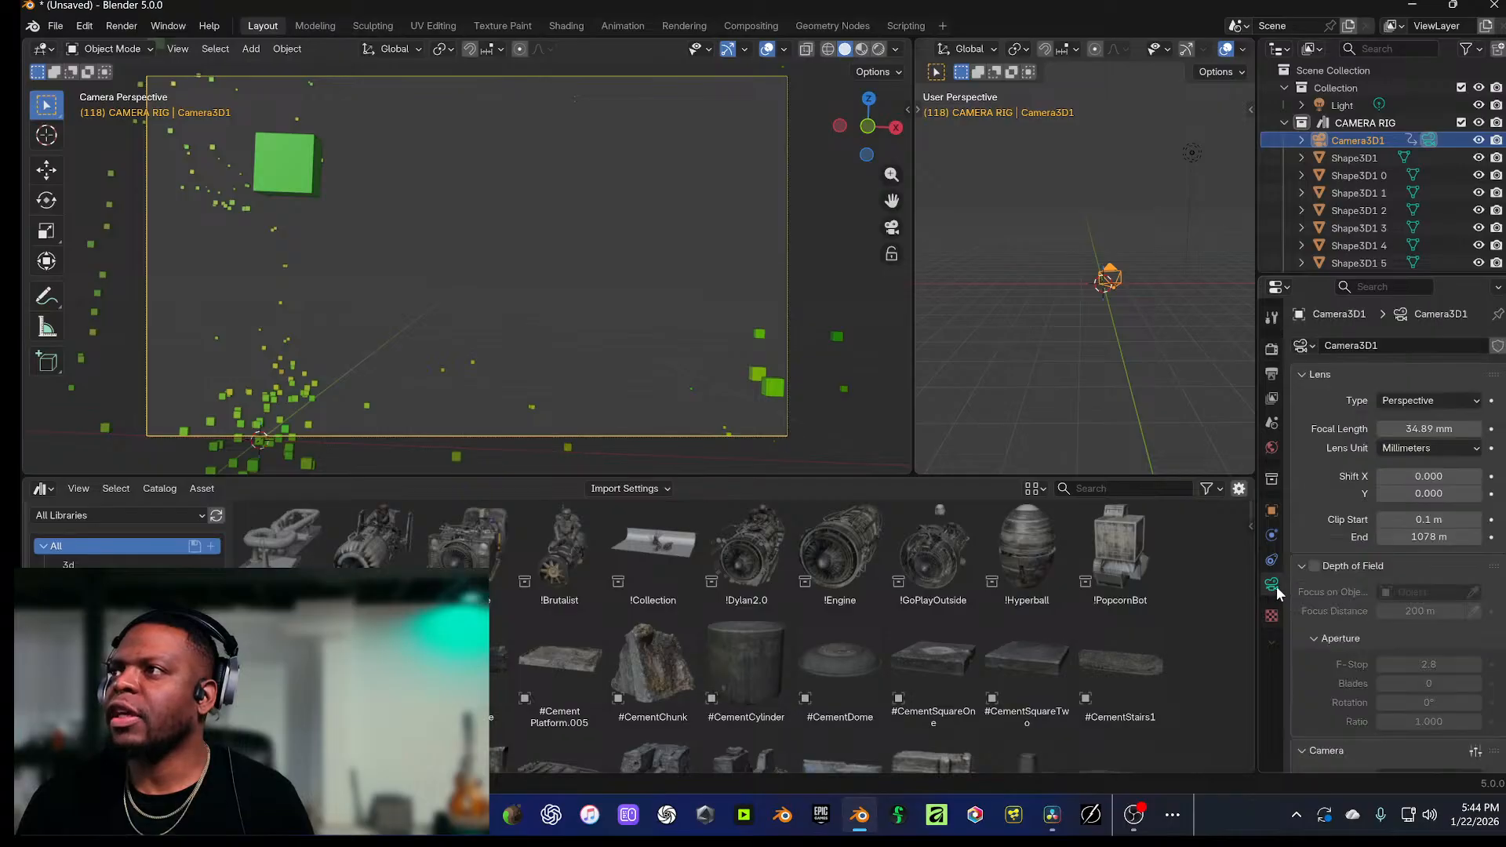
pyautogui.scroll(-3, 1364, 580)
pyautogui.scroll(4, 1341, 604)
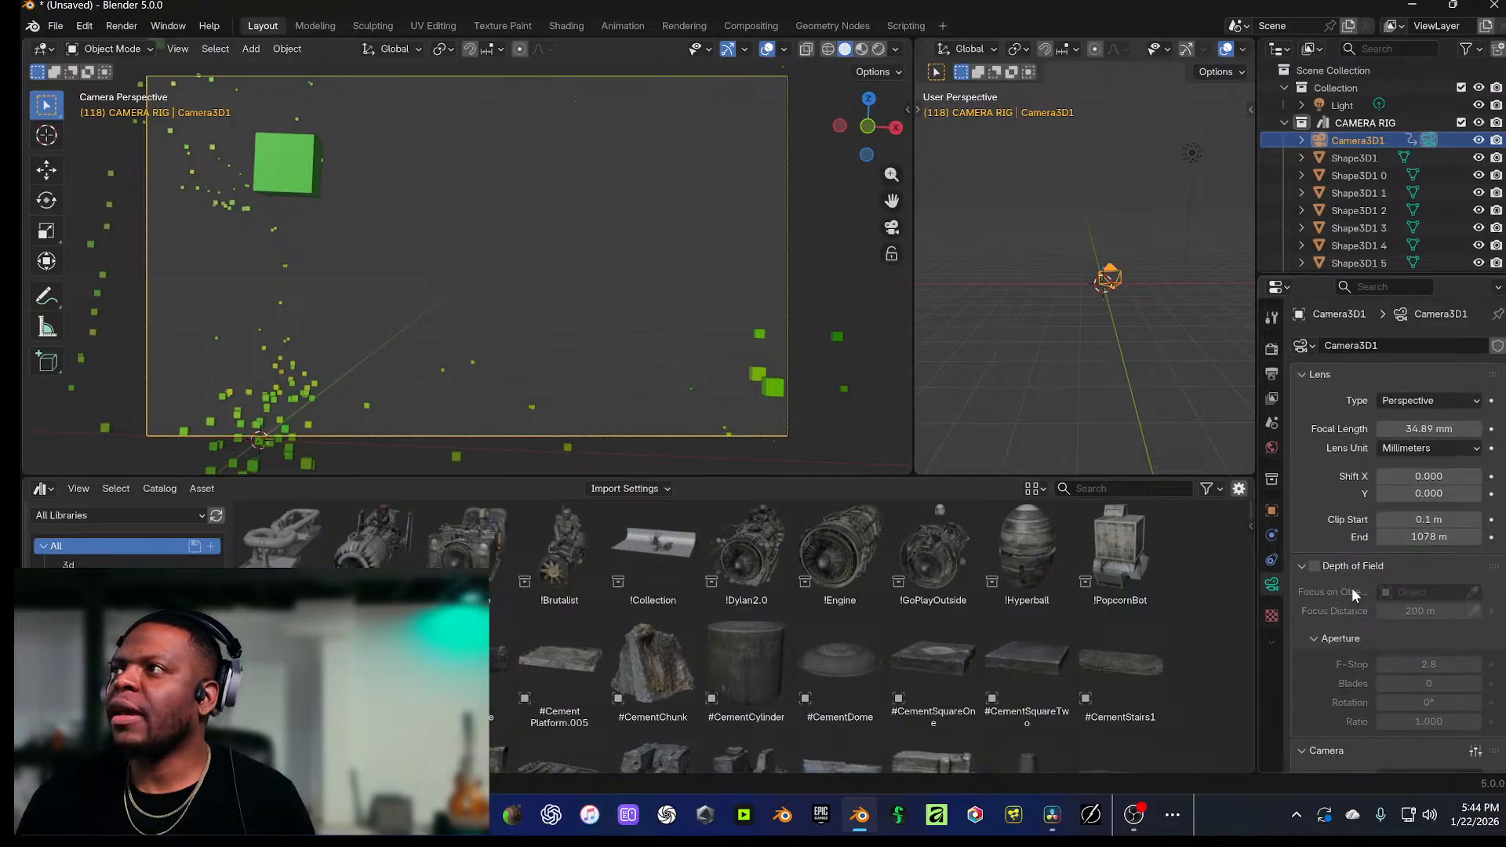
pyautogui.scroll(-8, 1353, 600)
pyautogui.scroll(-5, 1349, 633)
pyautogui.scroll(4, 1331, 553)
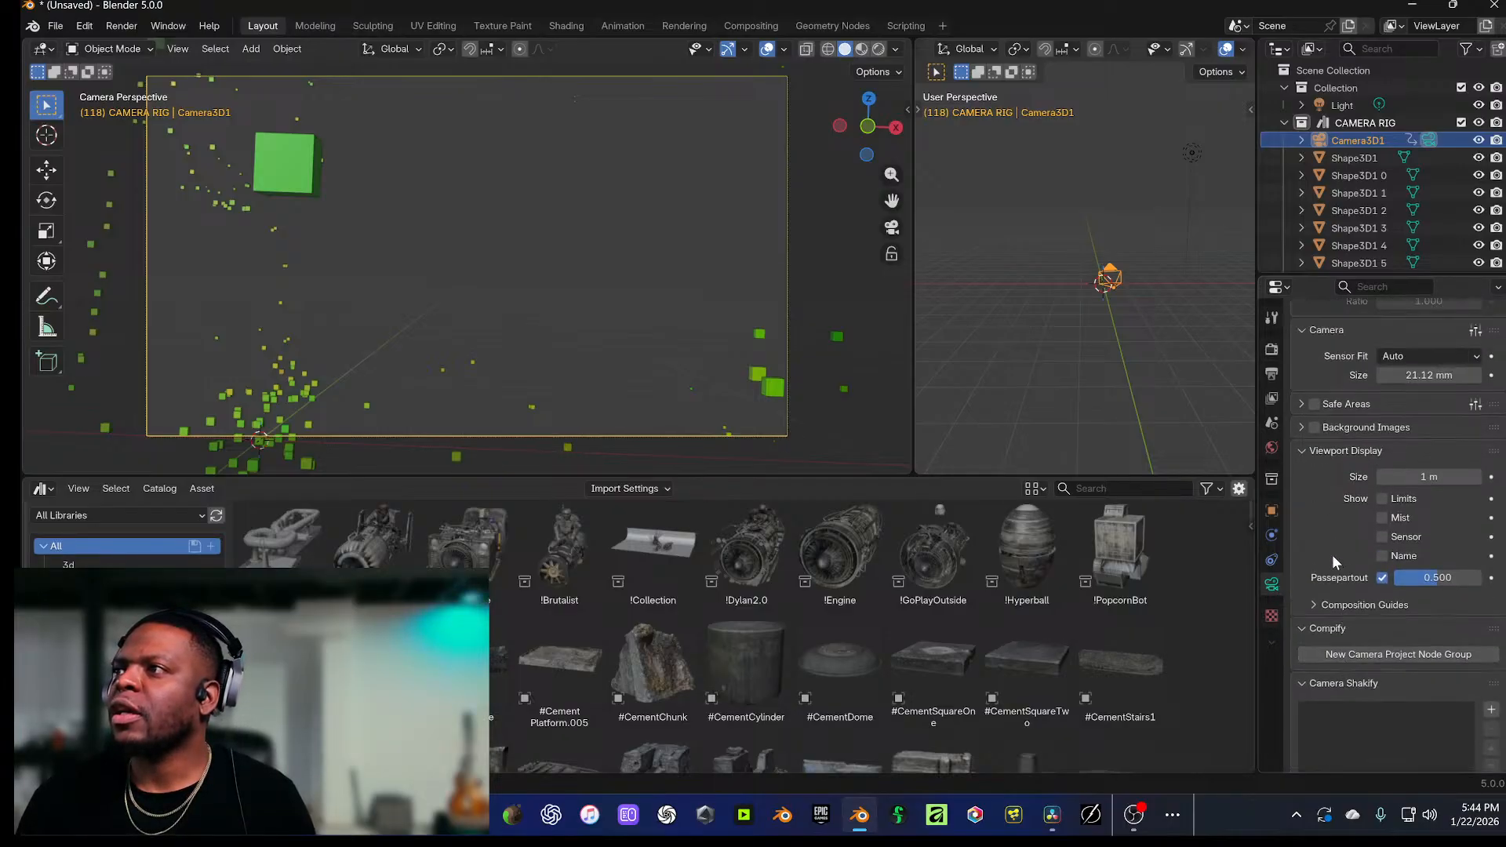
pyautogui.click(1314, 497)
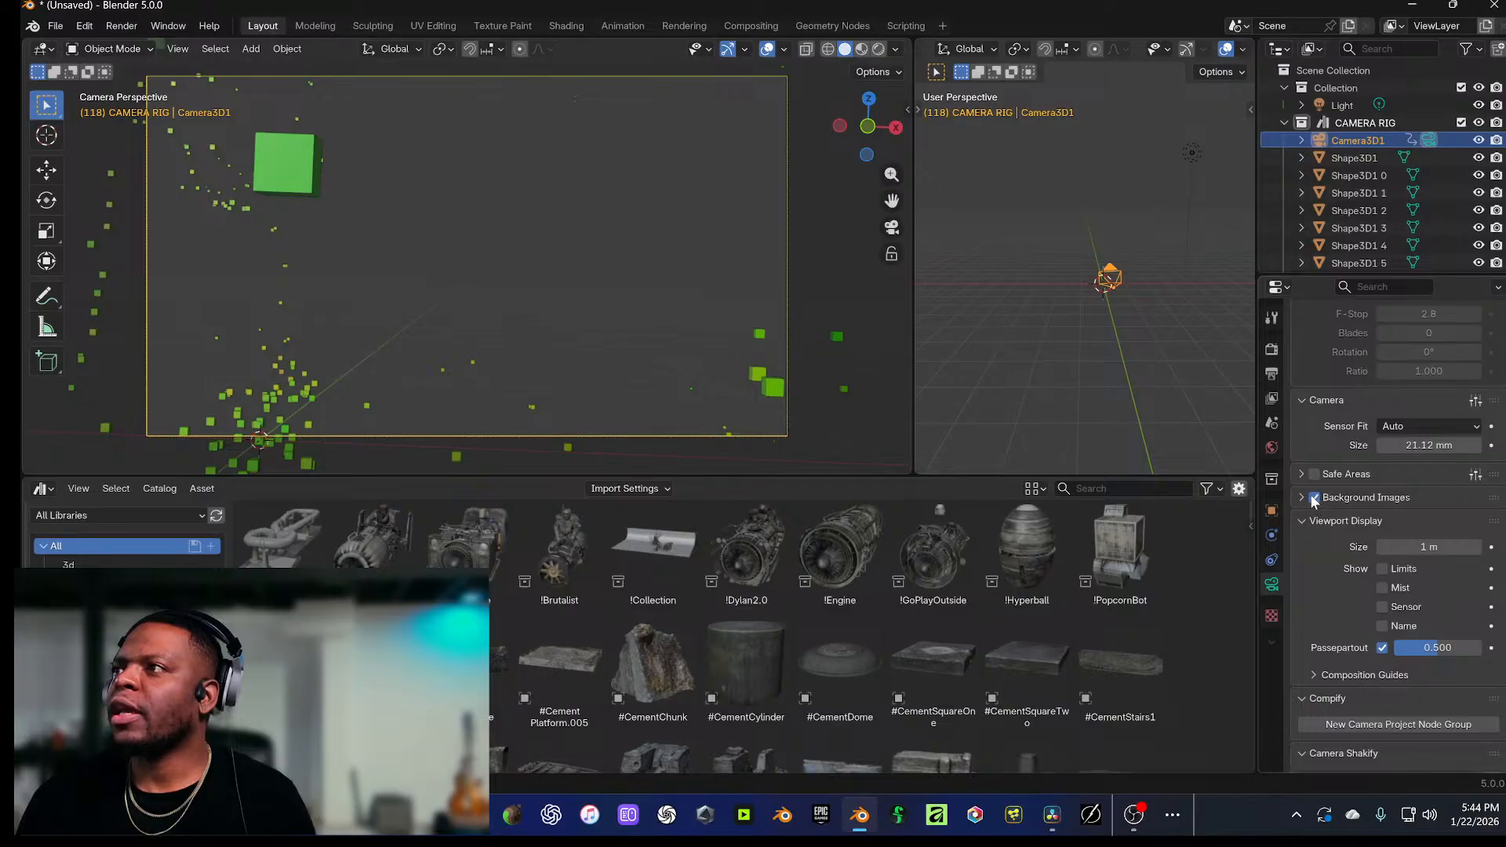
pyautogui.click(1302, 497)
pyautogui.click(1396, 523)
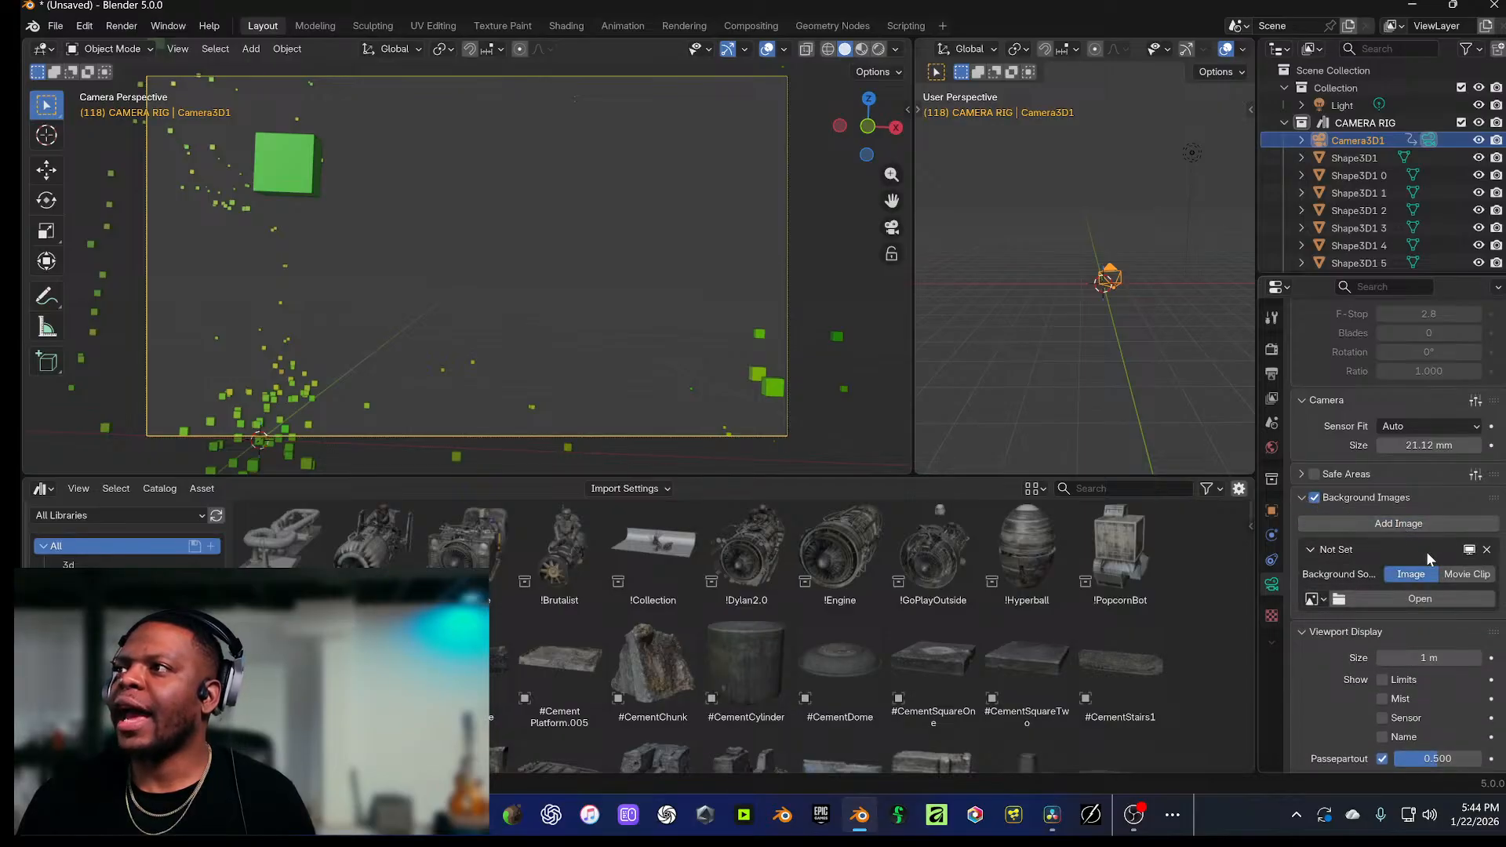
# Step: Load the EXR image sequence starting with Timeline 1_00000000.exr from D:\Motorcycle scene\Alpha as Camera3D1's background image
pyautogui.click(1417, 598)
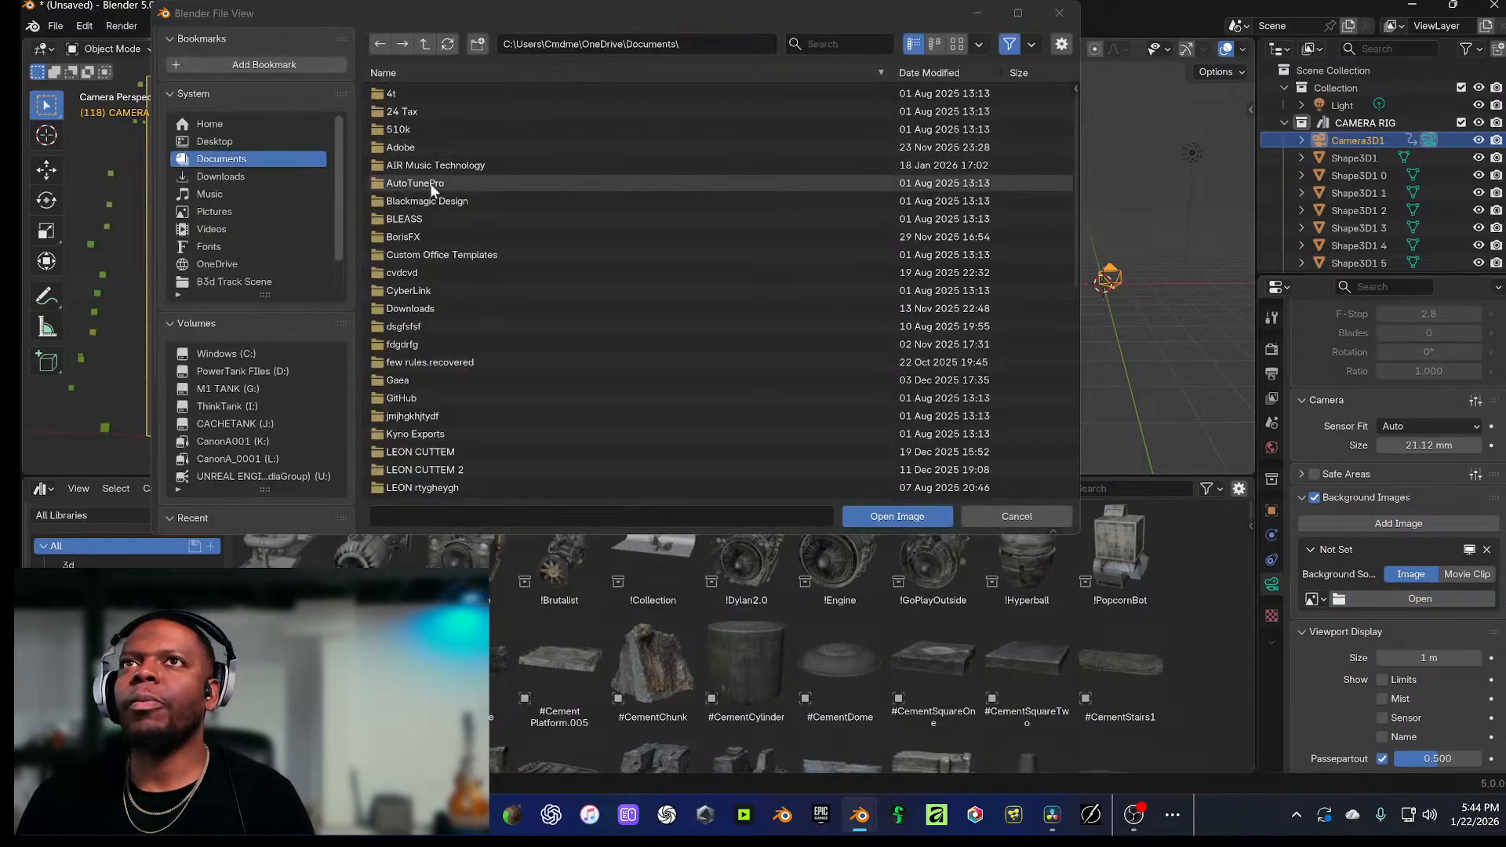
pyautogui.click(279, 371)
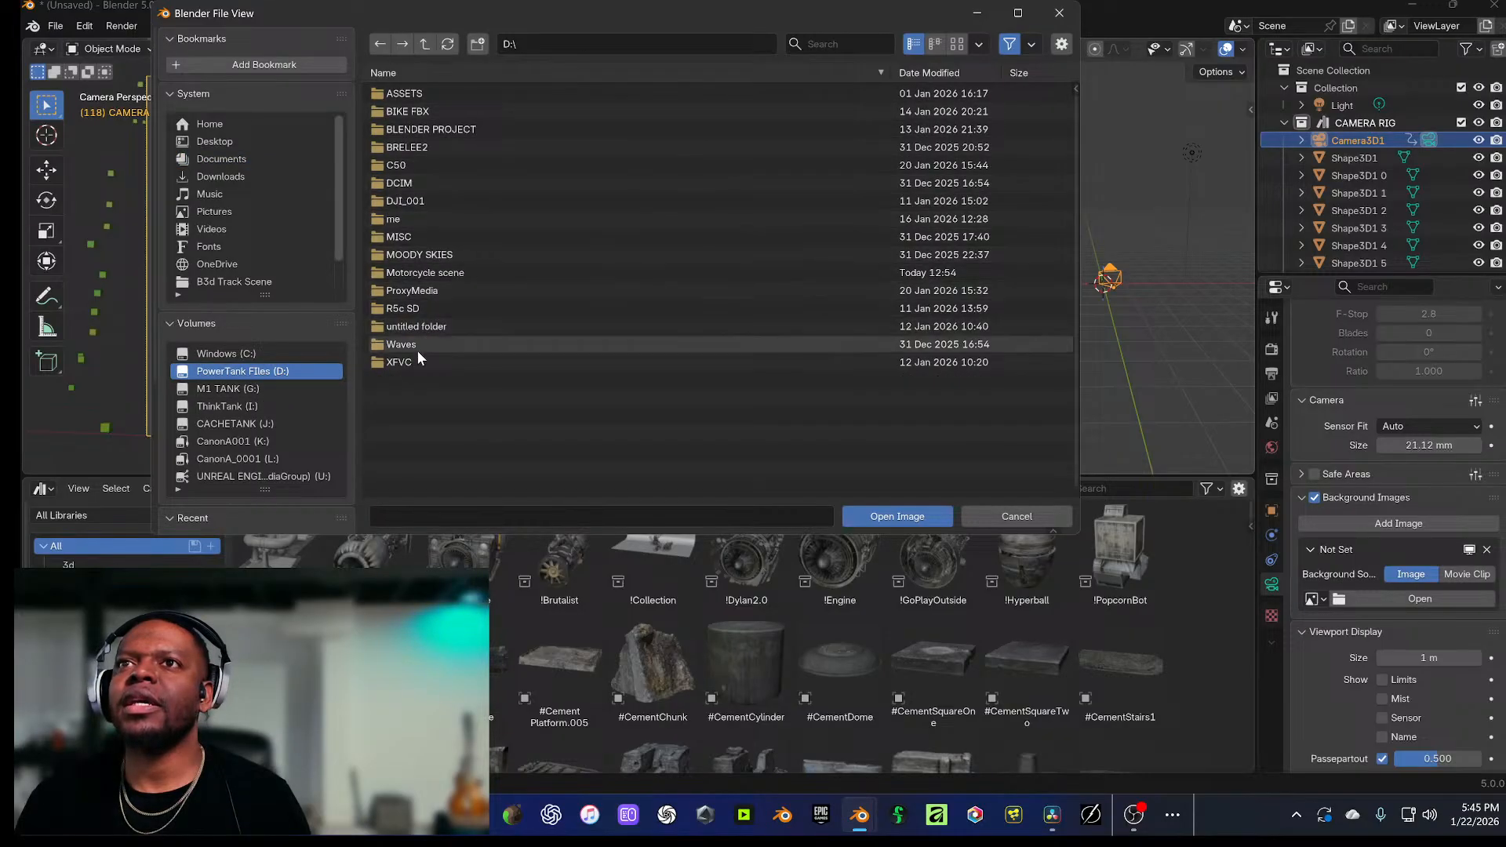
pyautogui.click(447, 272)
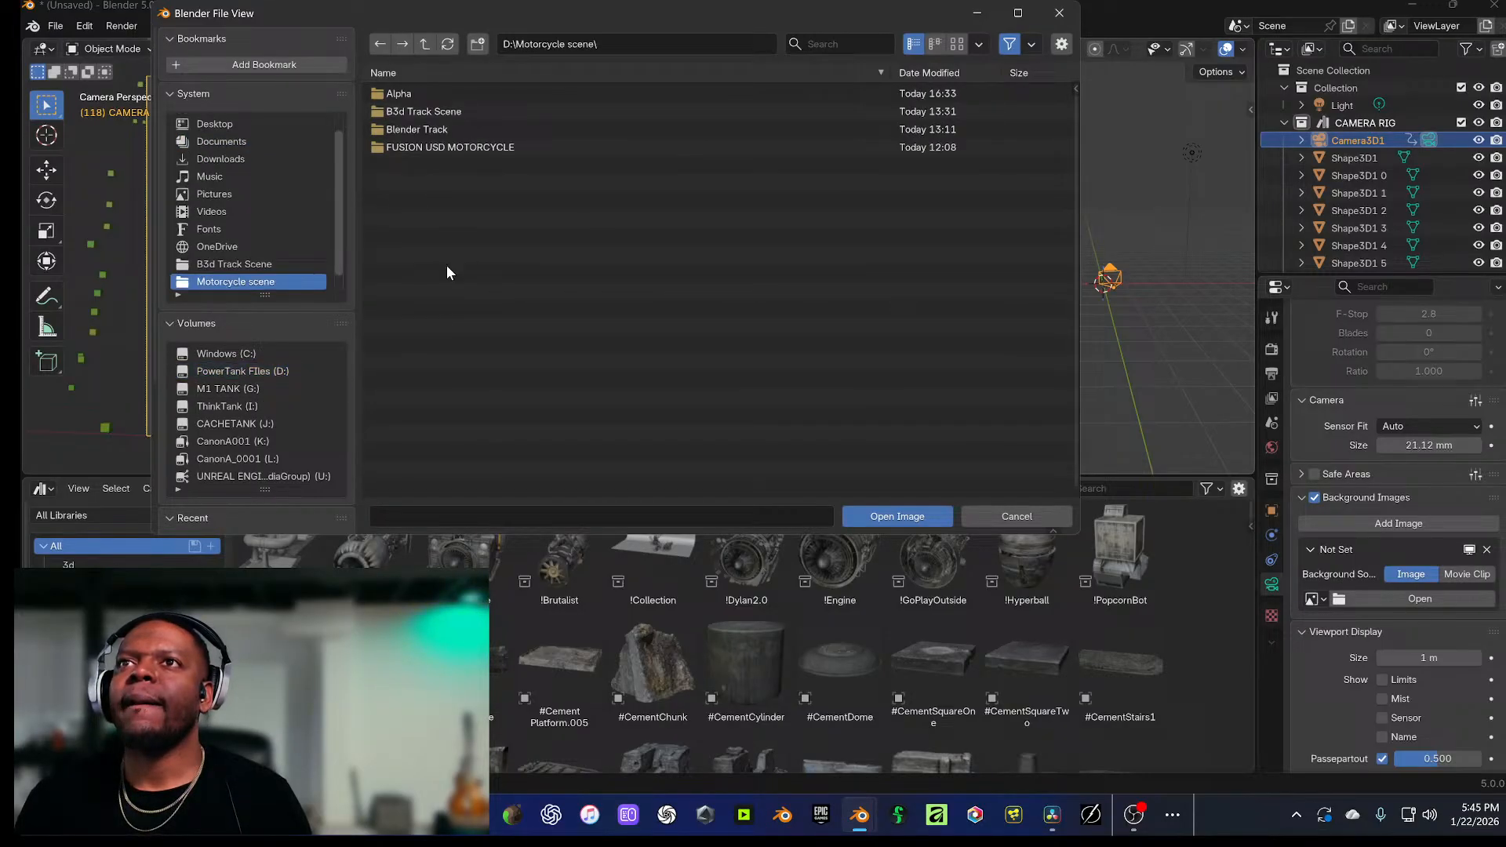
pyautogui.click(462, 93)
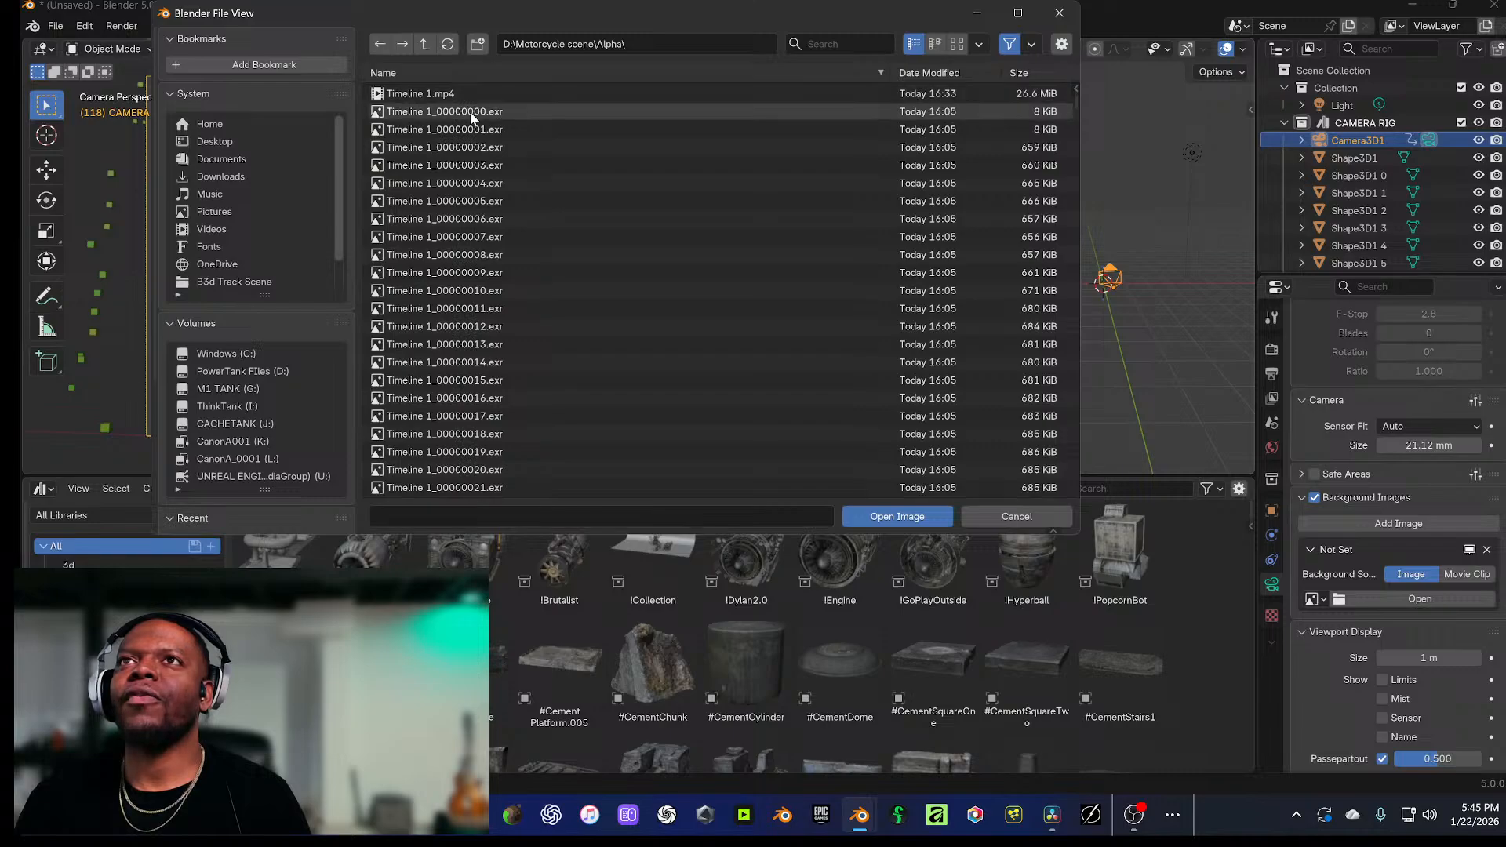
pyautogui.click(474, 115)
pyautogui.scroll(-15, 474, 204)
pyautogui.scroll(-20, 473, 204)
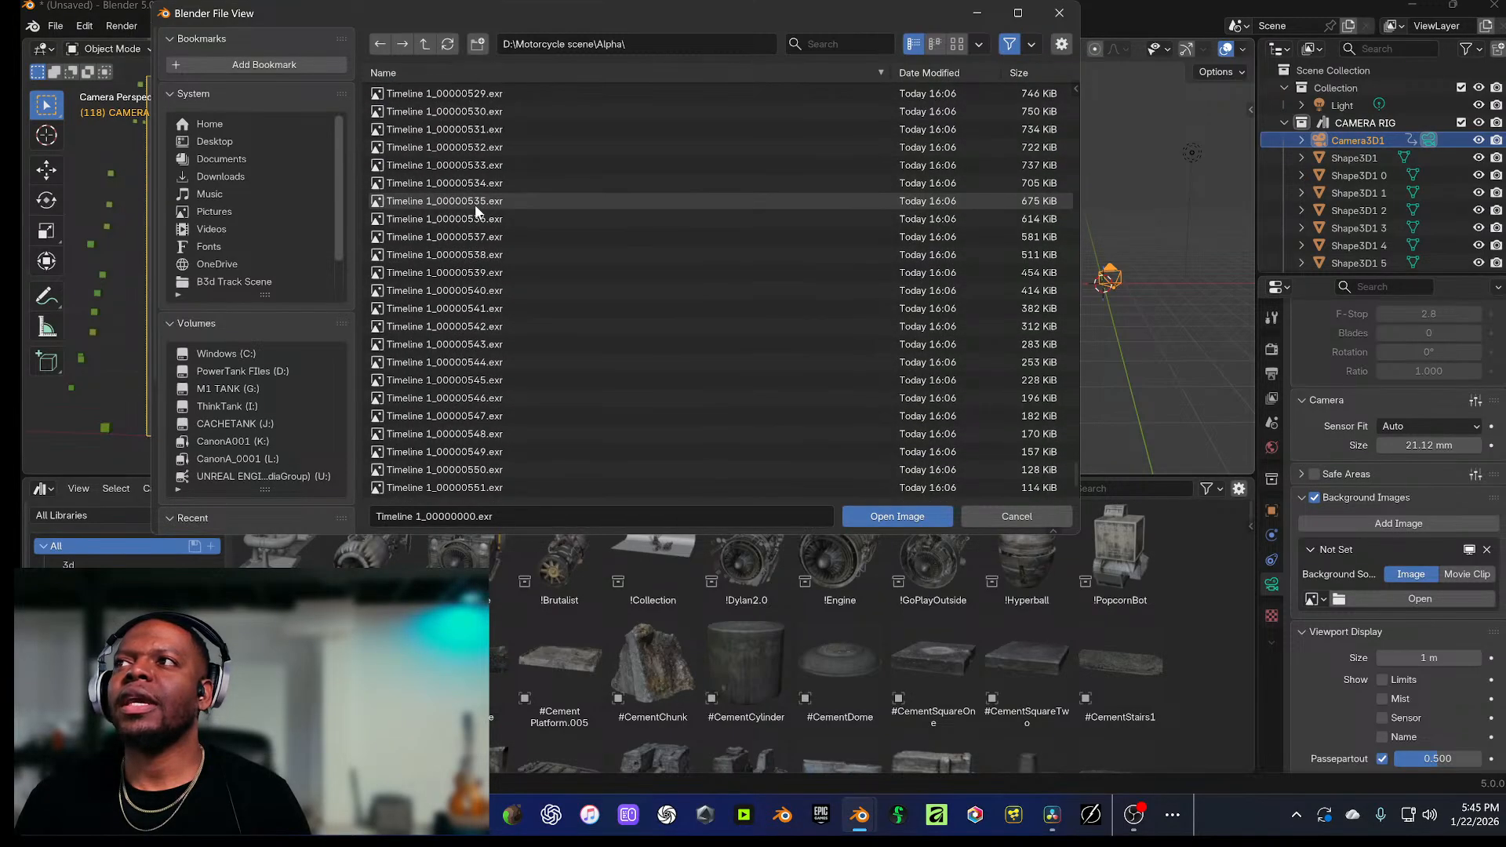
pyautogui.press('a')
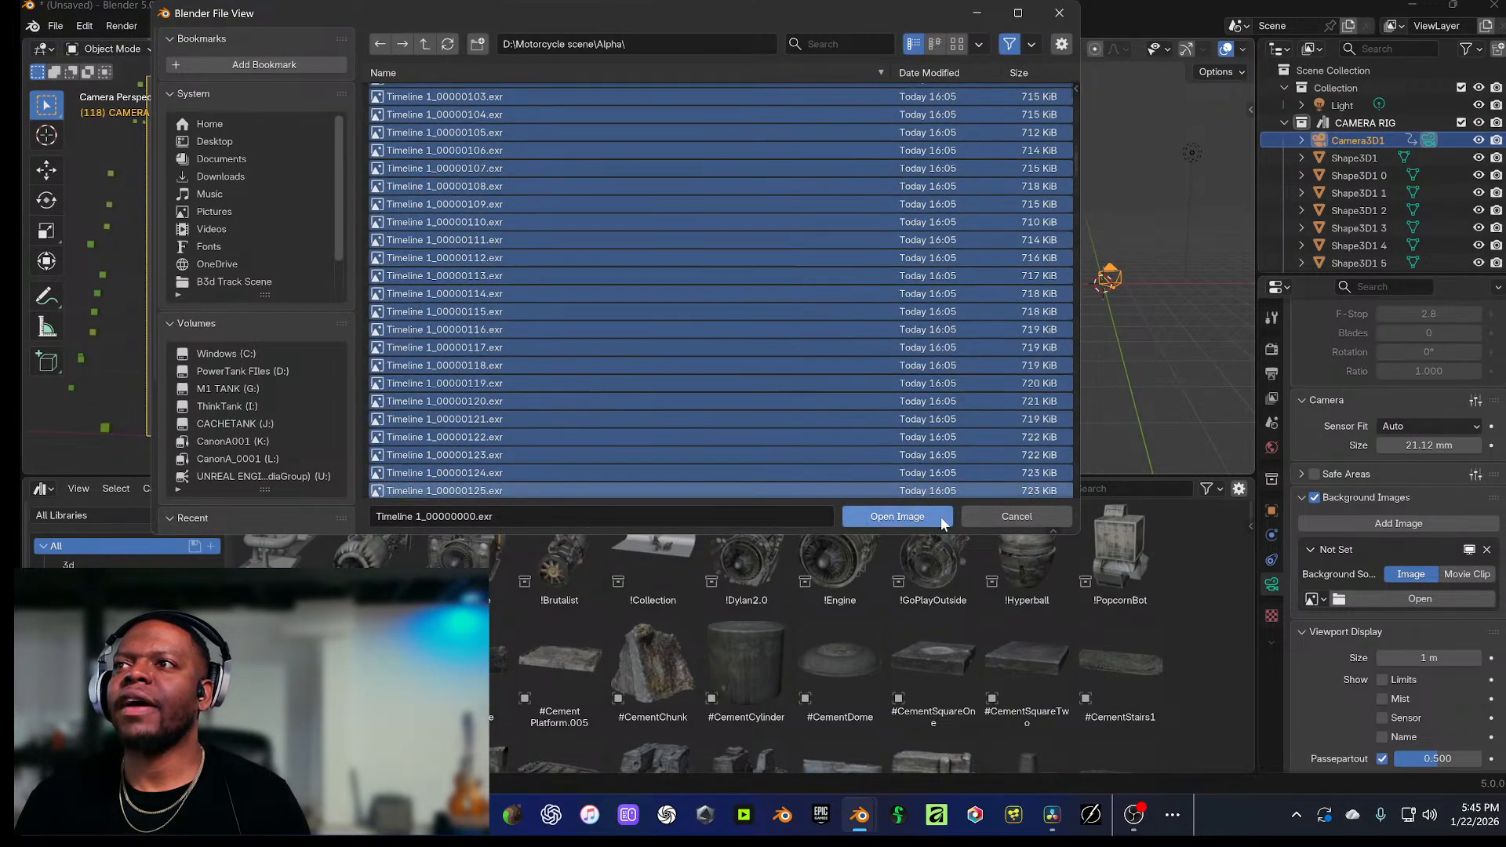
pyautogui.click(910, 517)
# Step: Play the animation through the camera view to check the background footage against the tracked points
pyautogui.scroll(-3, 916, 519)
pyautogui.scroll(-8, 615, 303)
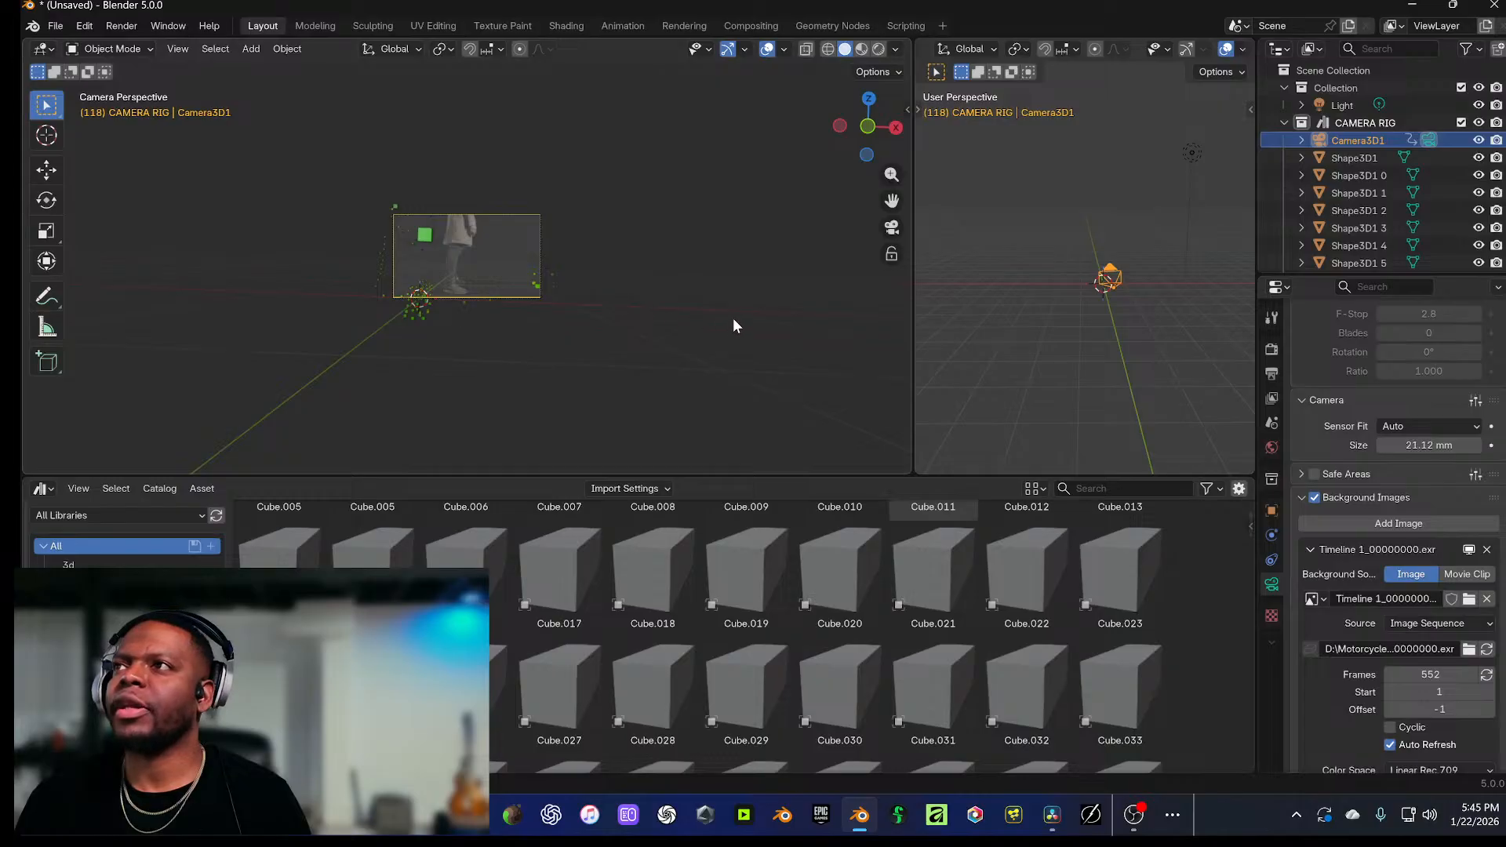
pyautogui.scroll(5, 547, 295)
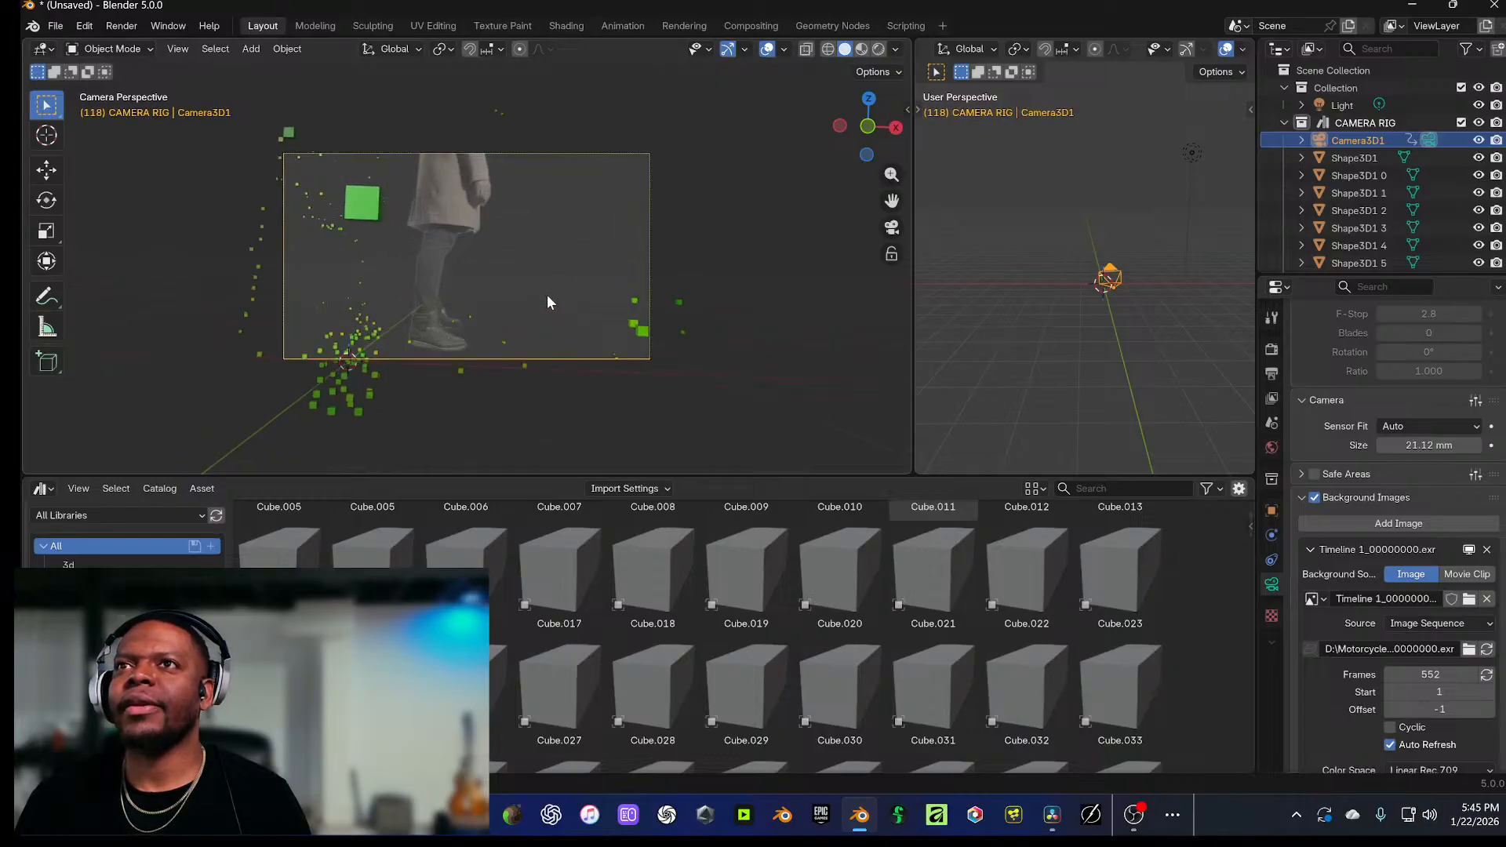
pyautogui.scroll(2, 548, 294)
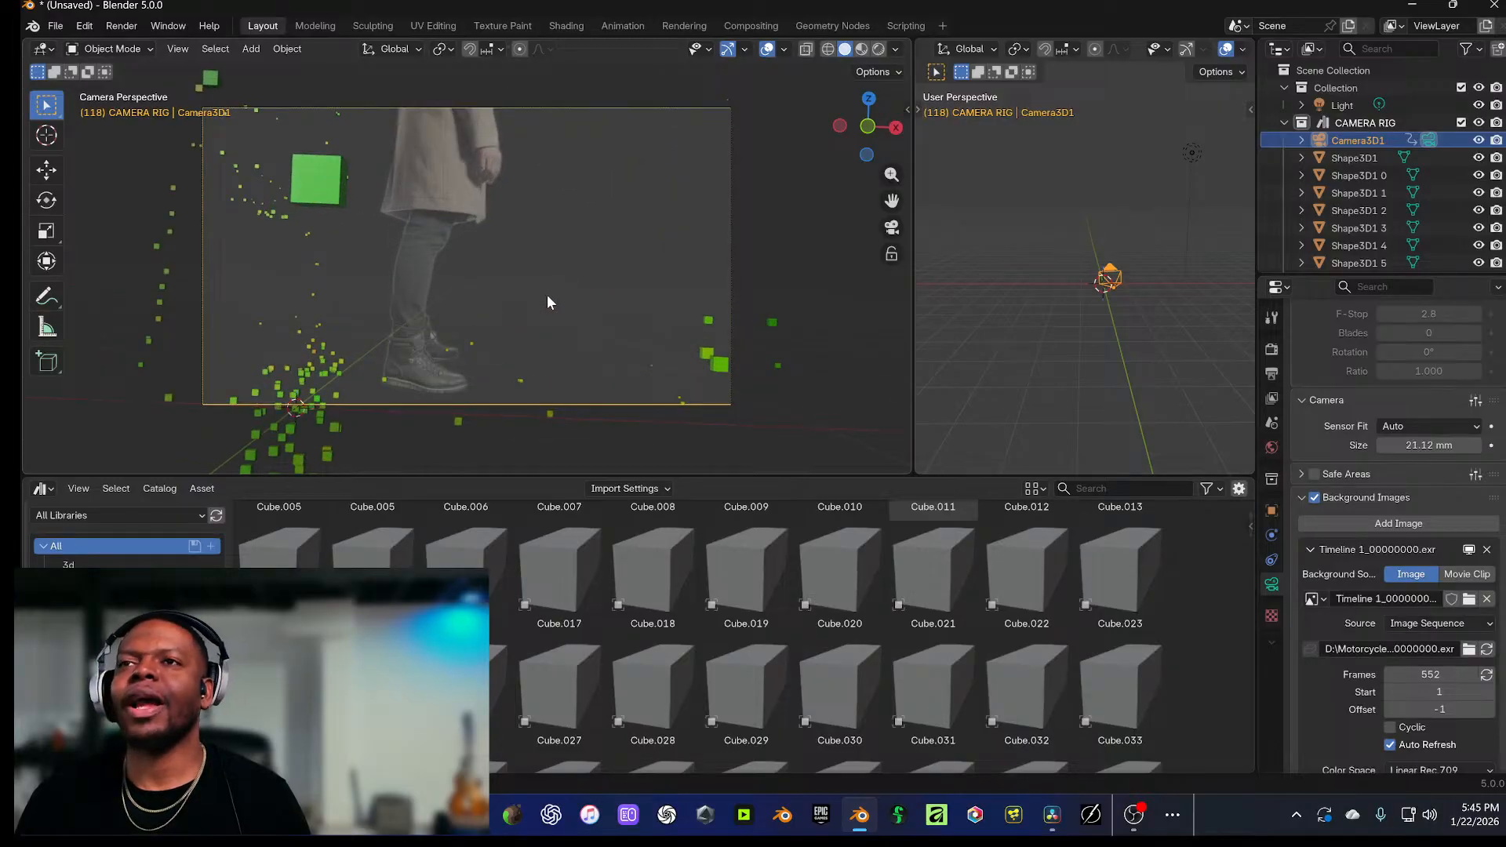
pyautogui.press('space')
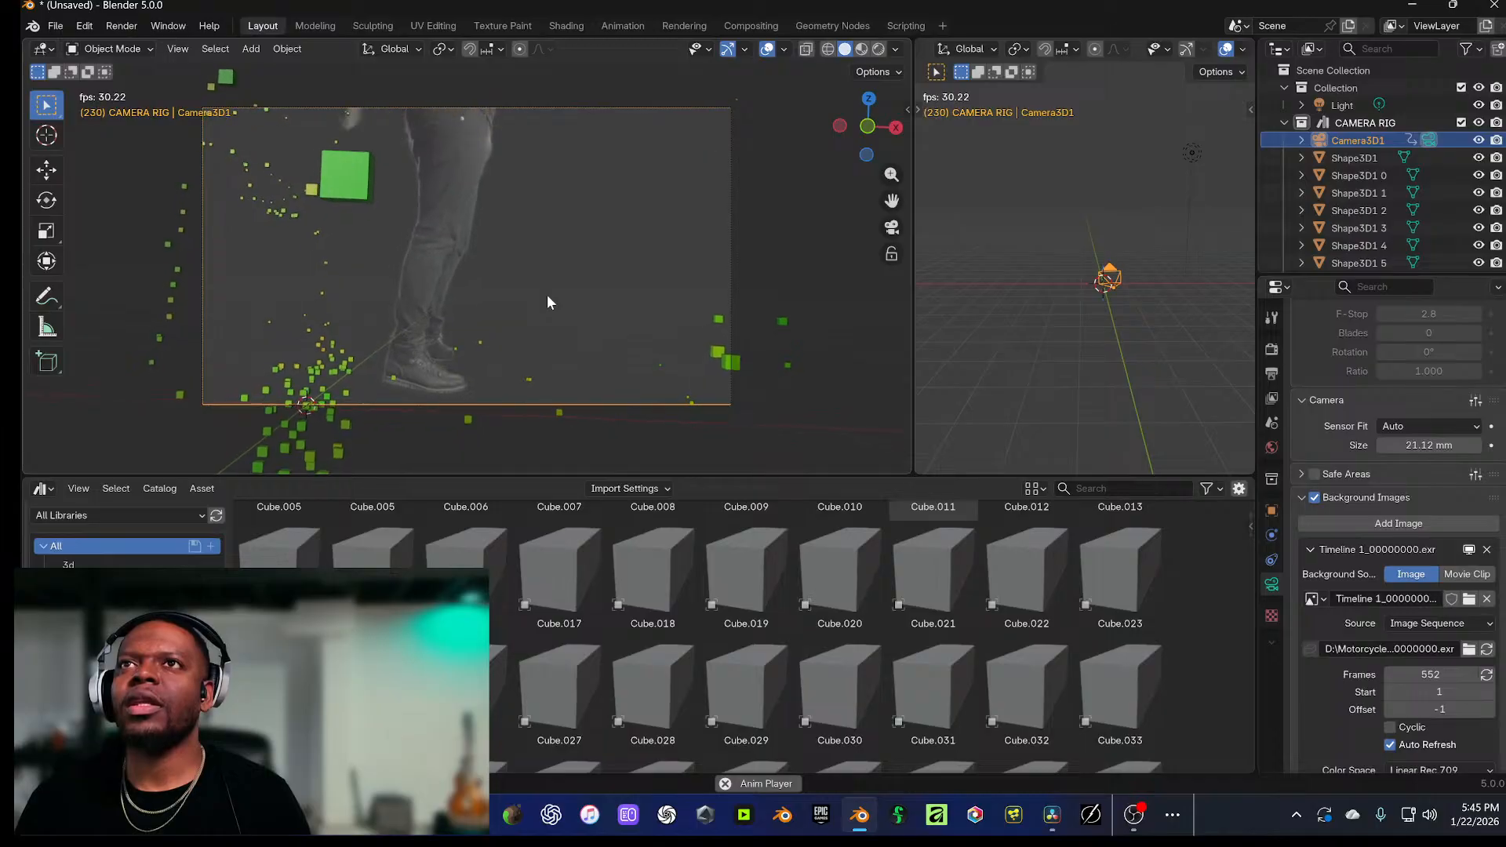
pyautogui.press('space')
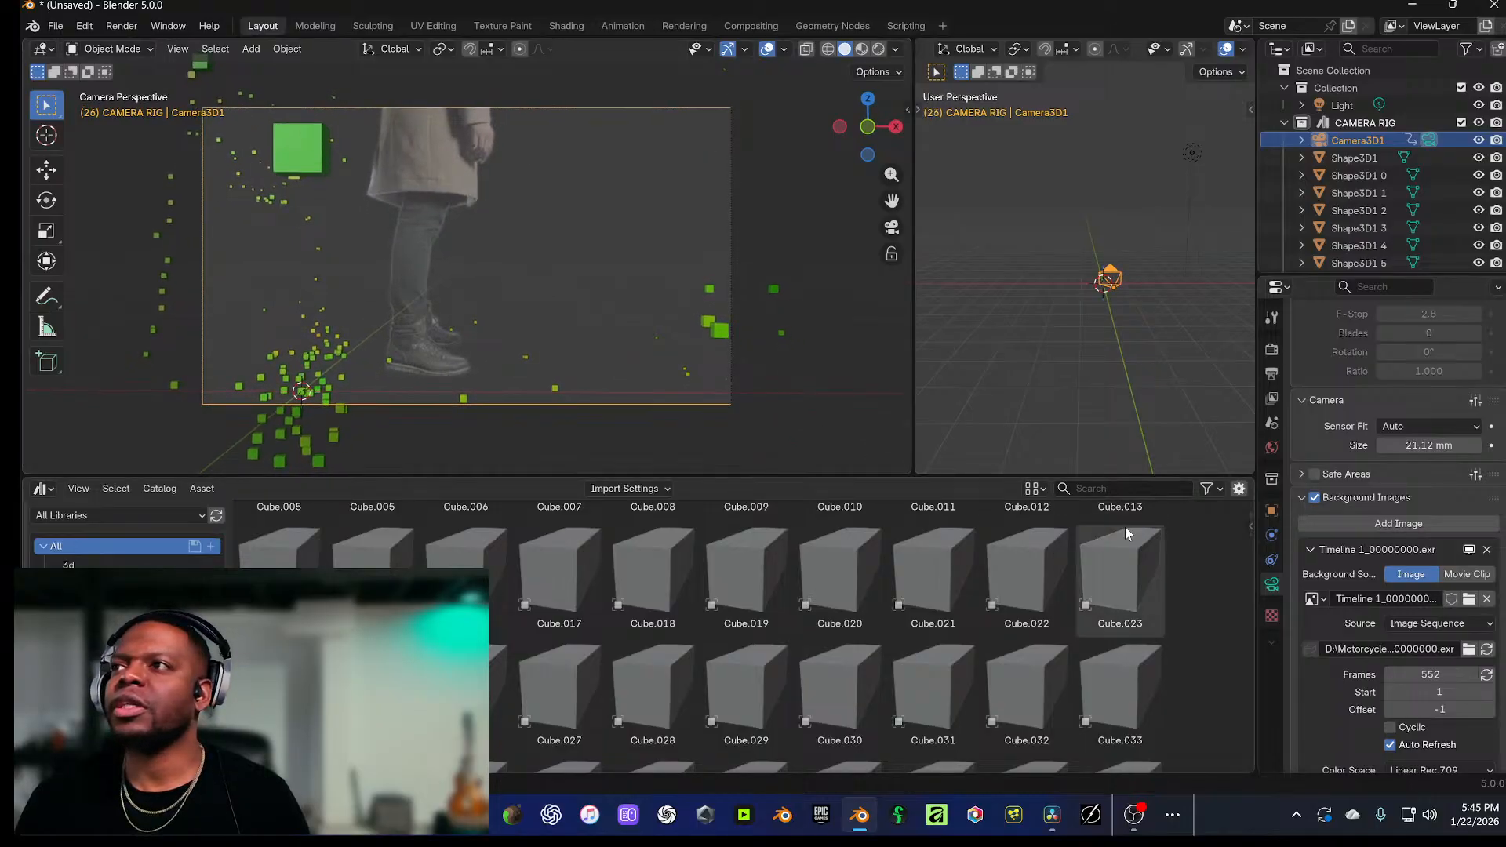
# Step: Show the Timeline in place of the Asset Browser and set the scene's end frame to 551
pyautogui.click(45, 488)
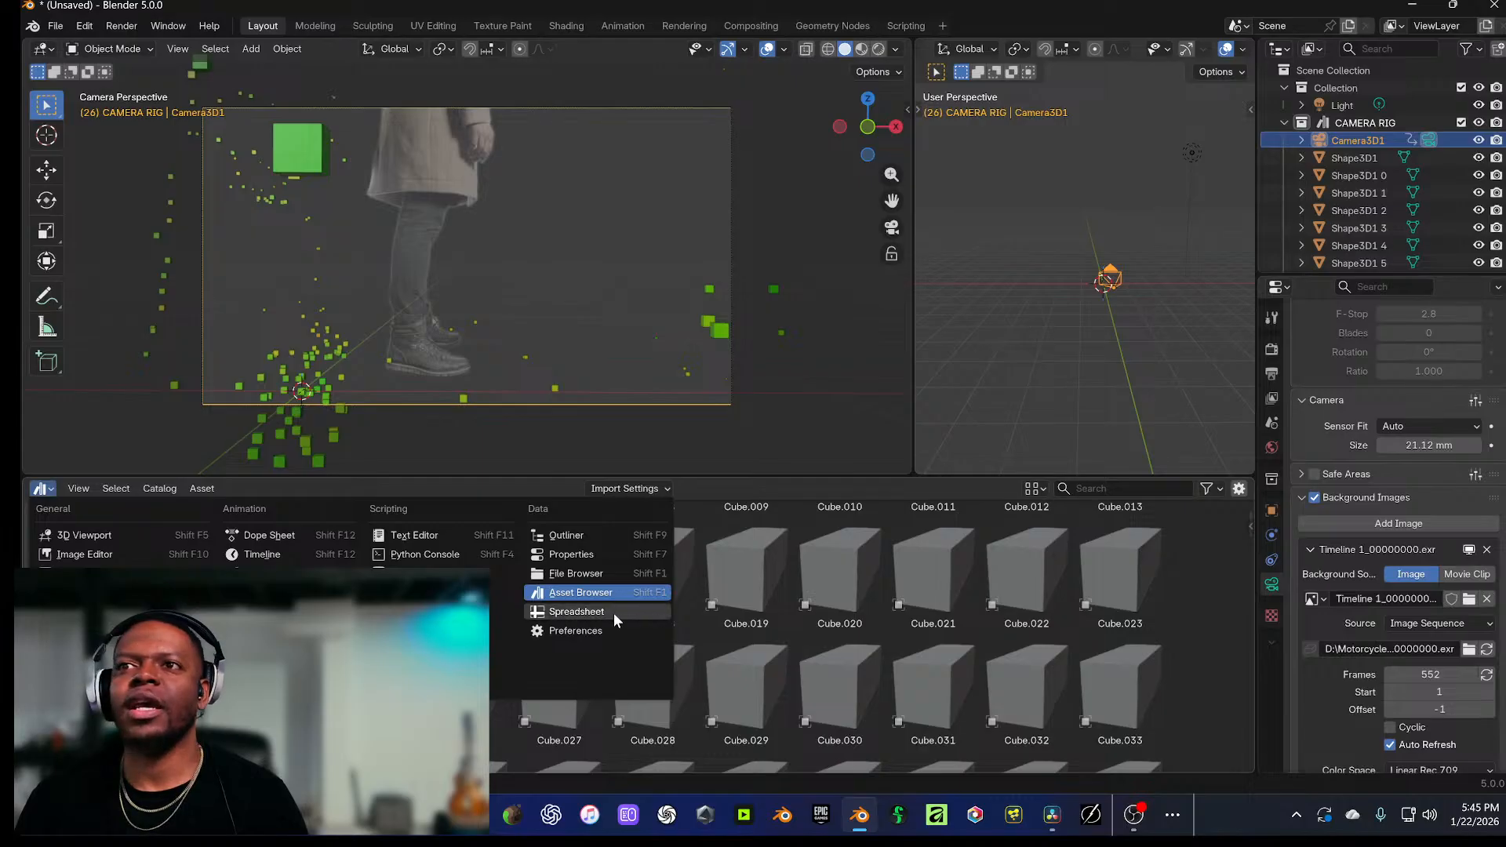
pyautogui.click(258, 554)
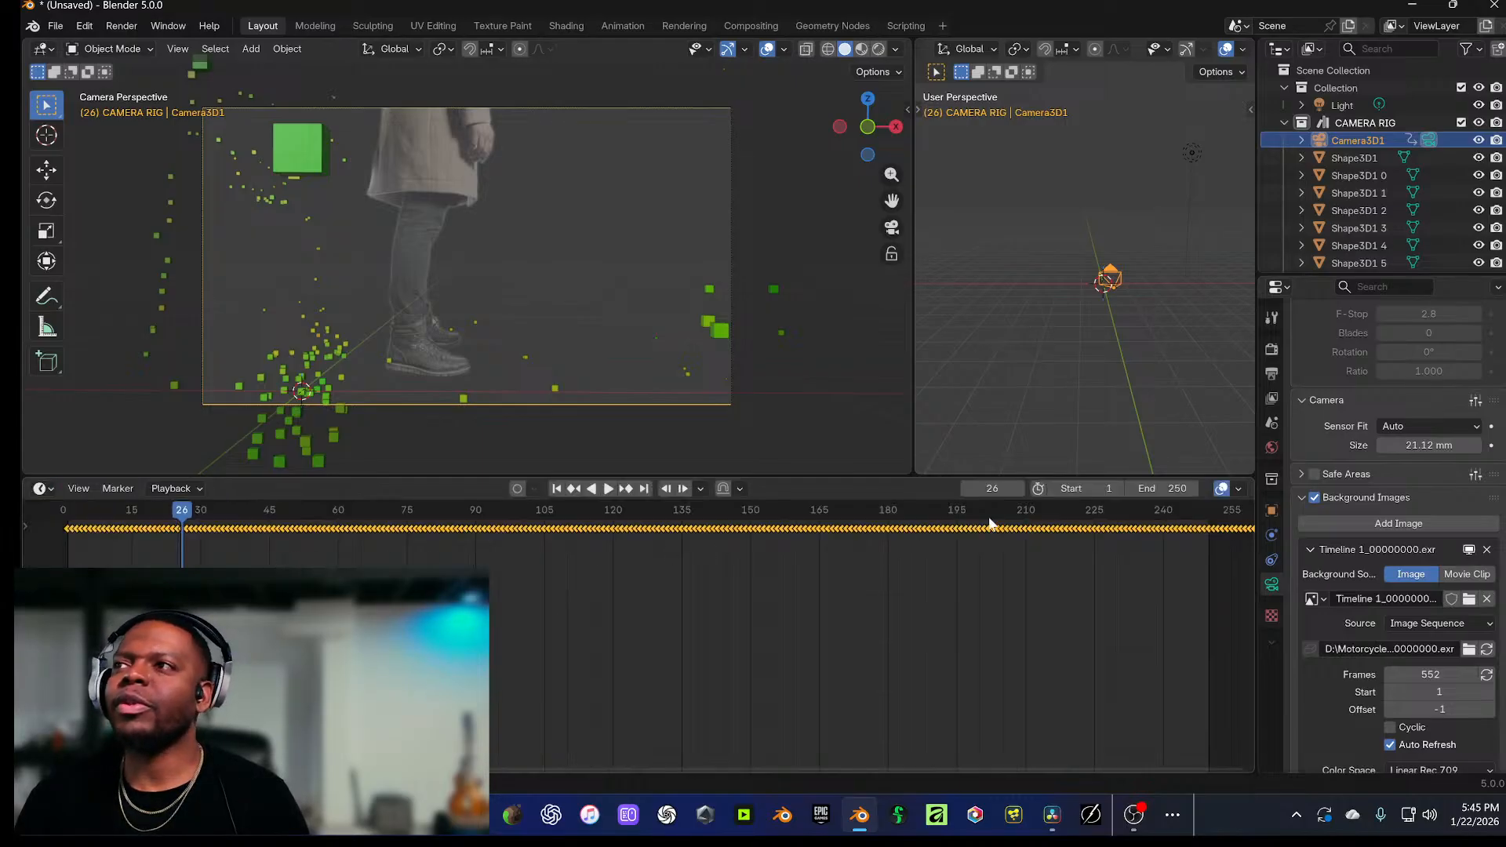
pyautogui.click(1152, 488)
pyautogui.write('551')
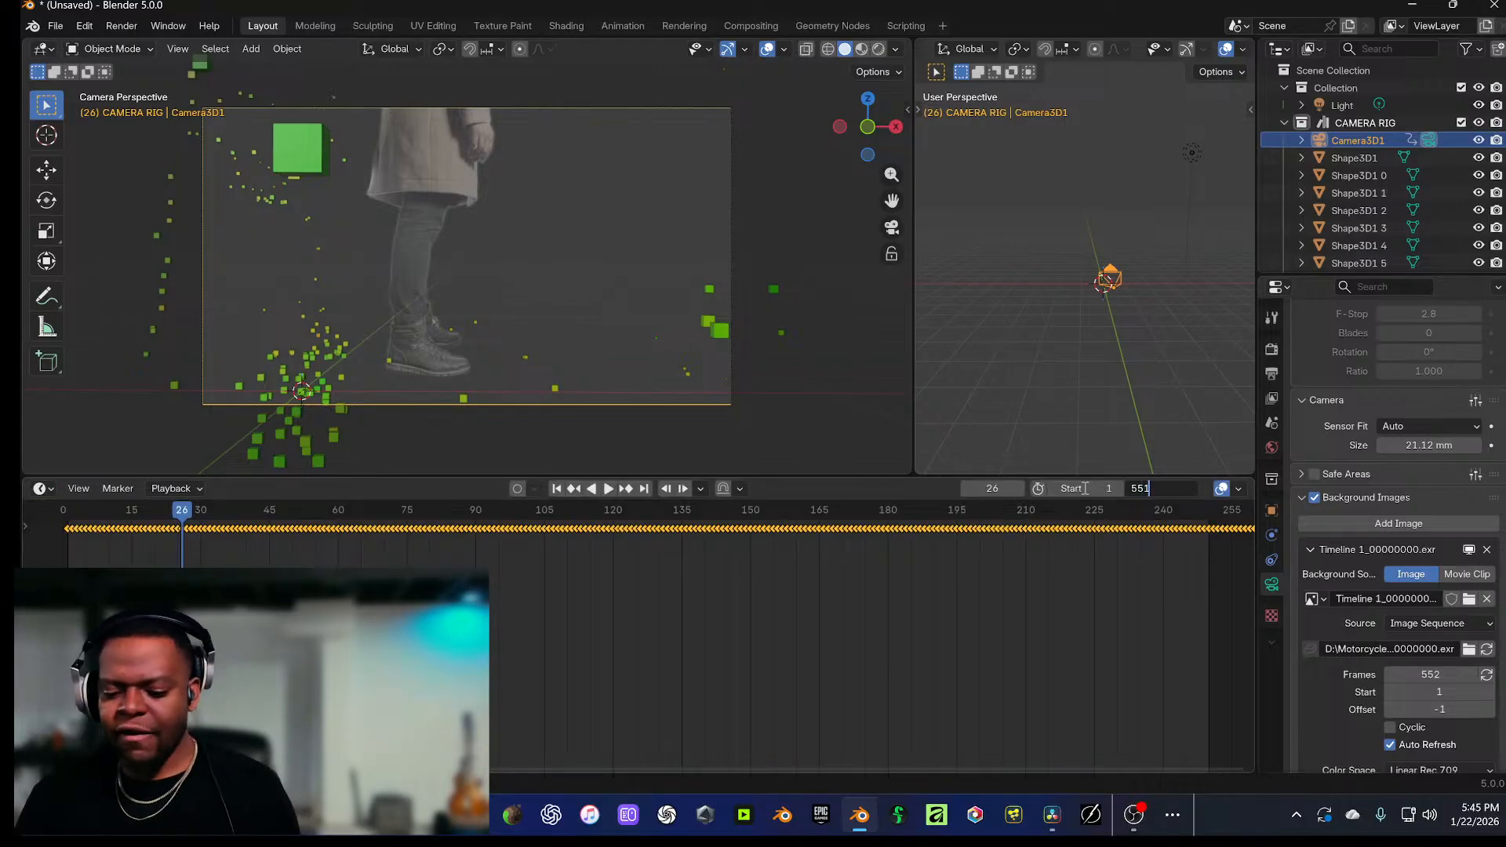
pyautogui.press('Return')
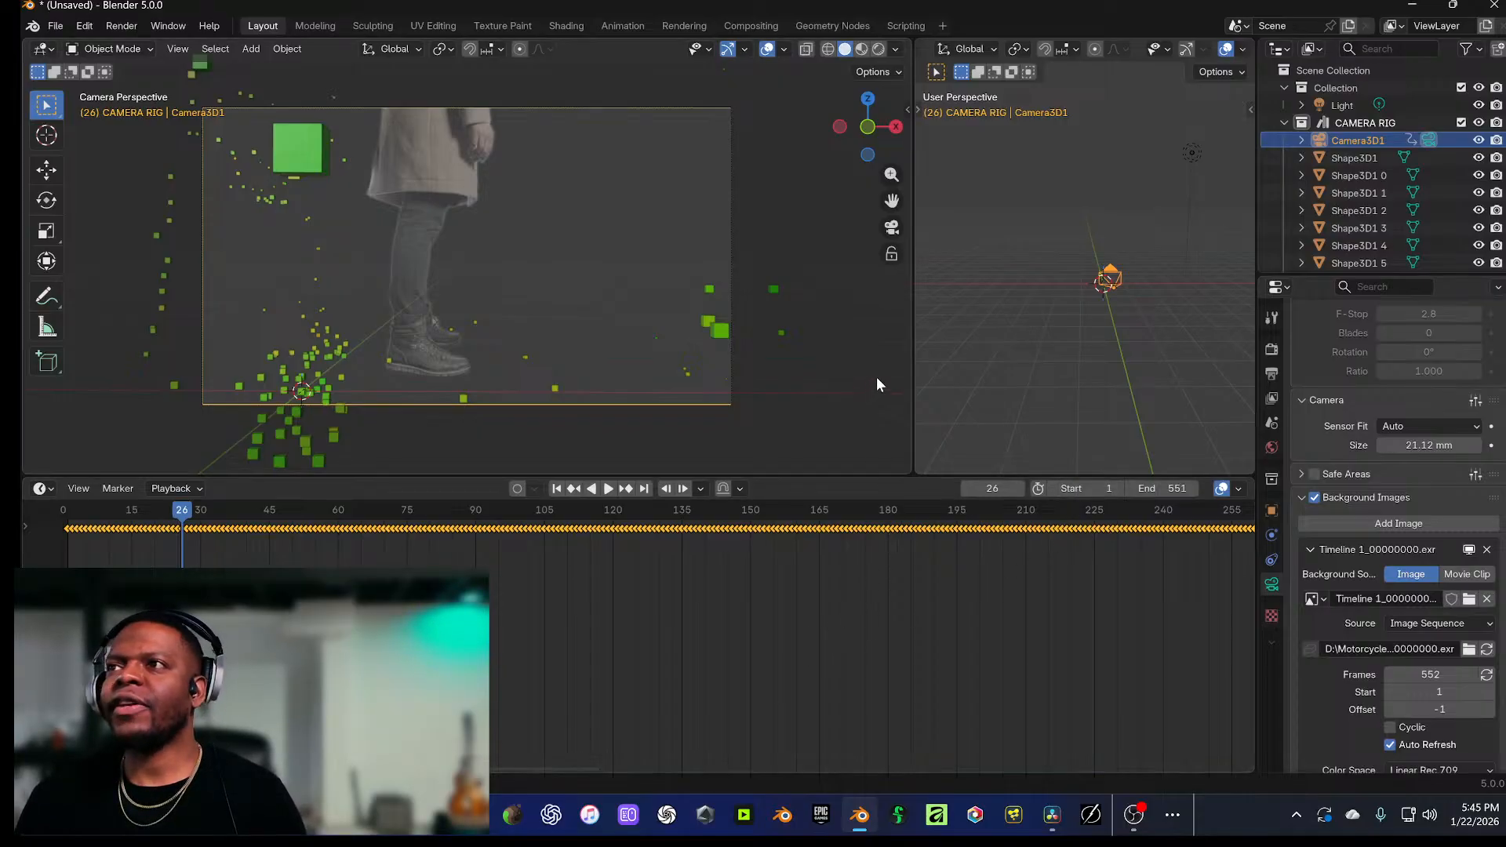
# Step: Play the animation over the new frame range, check the masked footage in DaVinci Resolve, and return to Blender
pyautogui.click(783, 383)
pyautogui.press('space')
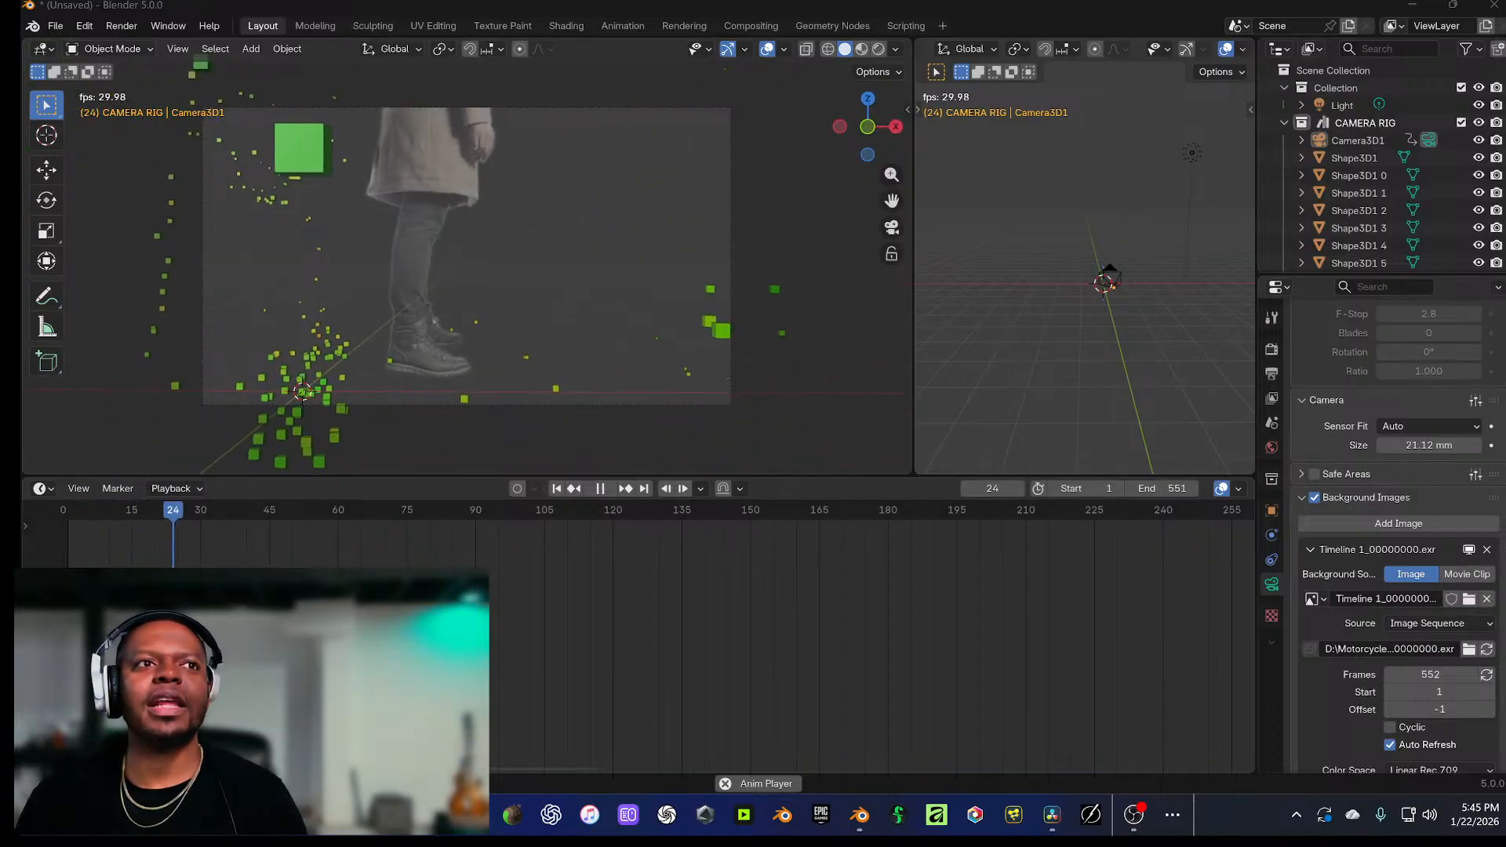
pyautogui.hotkey('alt', 'Tab')
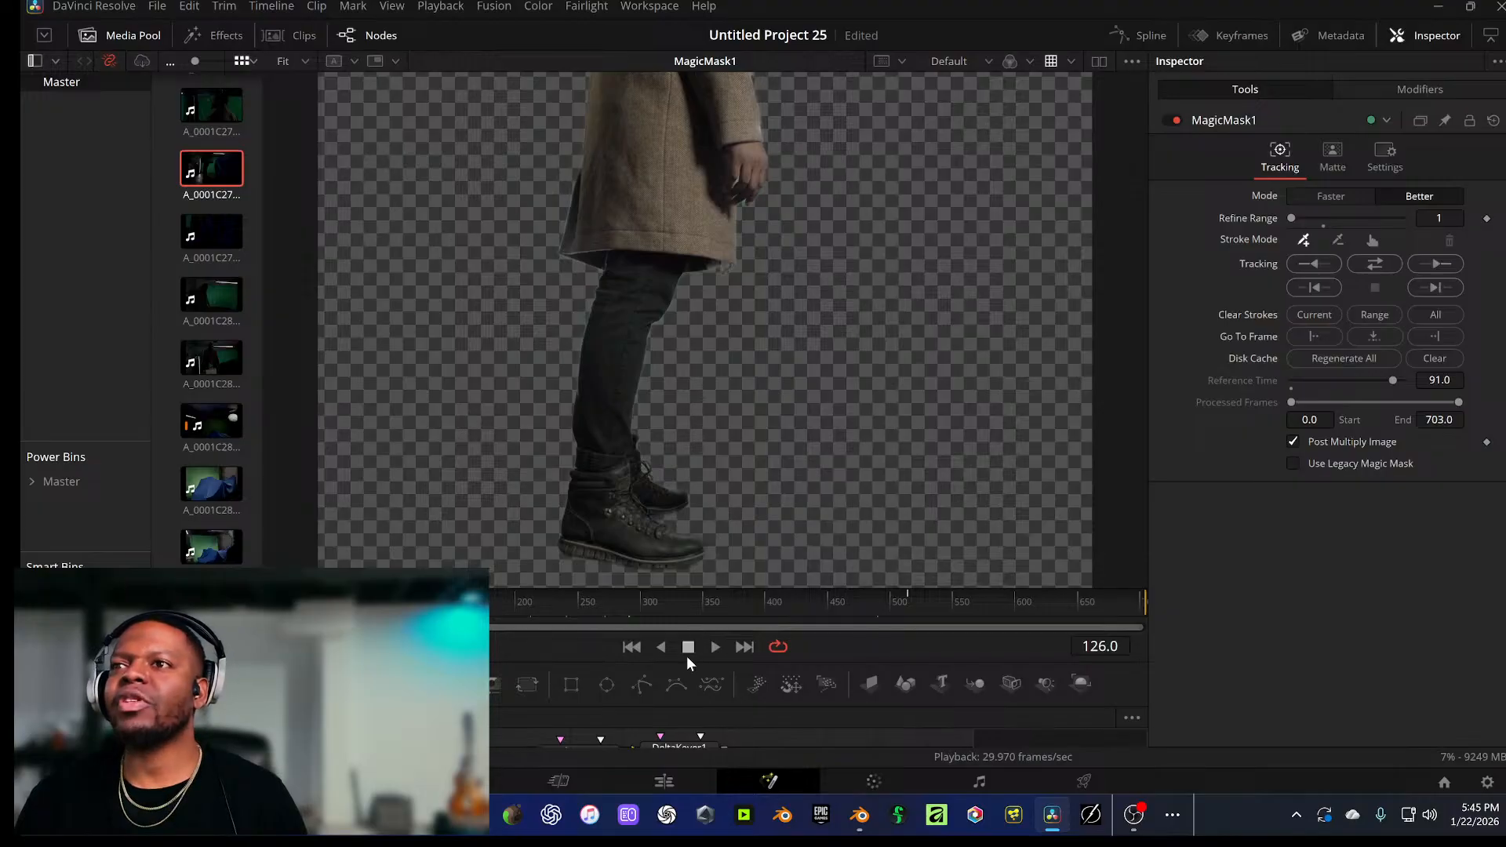
pyautogui.click(860, 816)
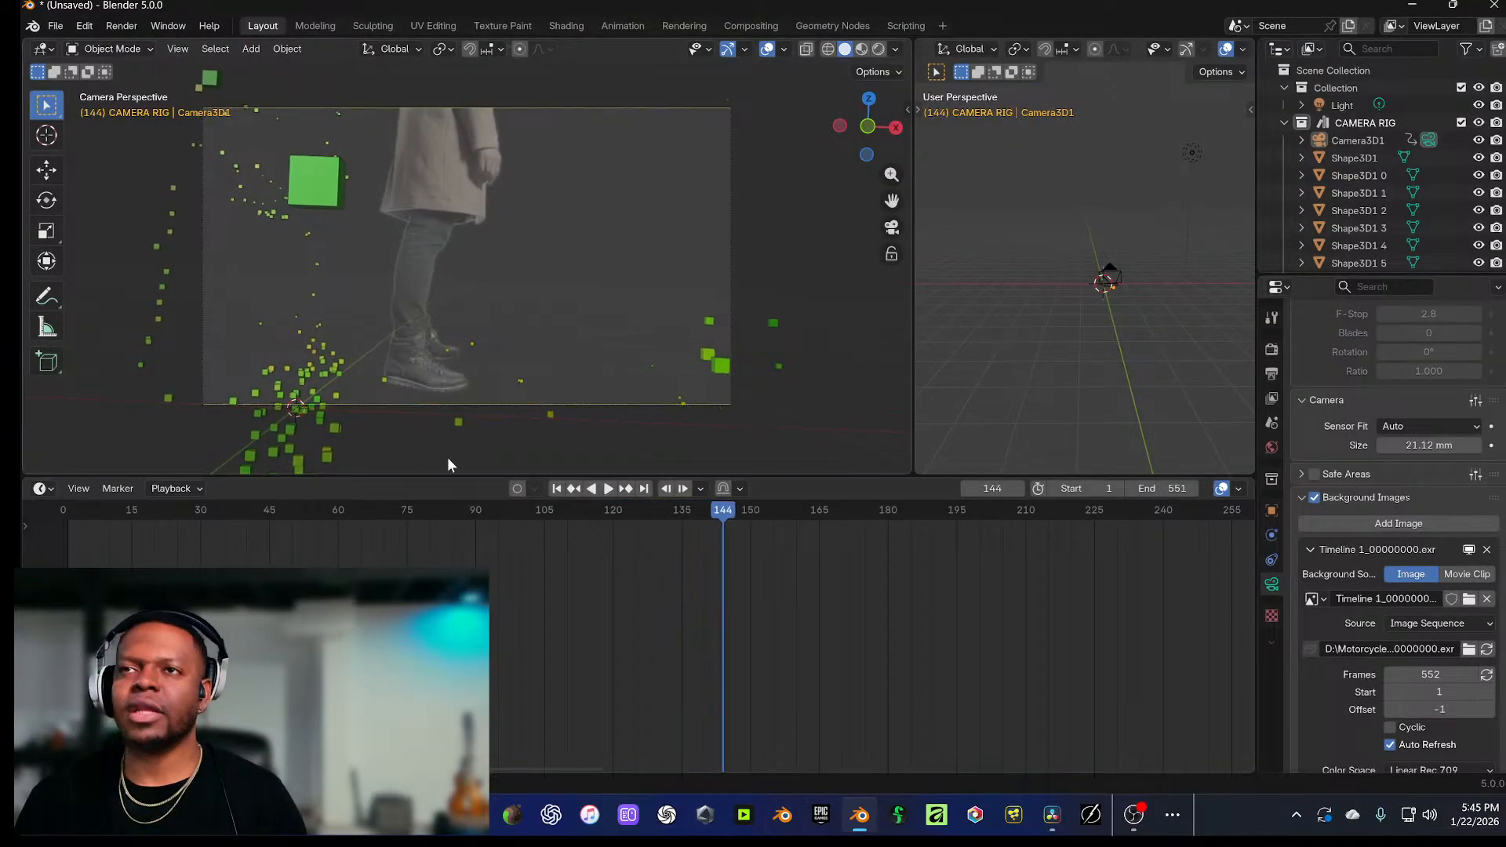
# Step: Switch the Timeline area back to the Asset Browser
pyautogui.click(44, 488)
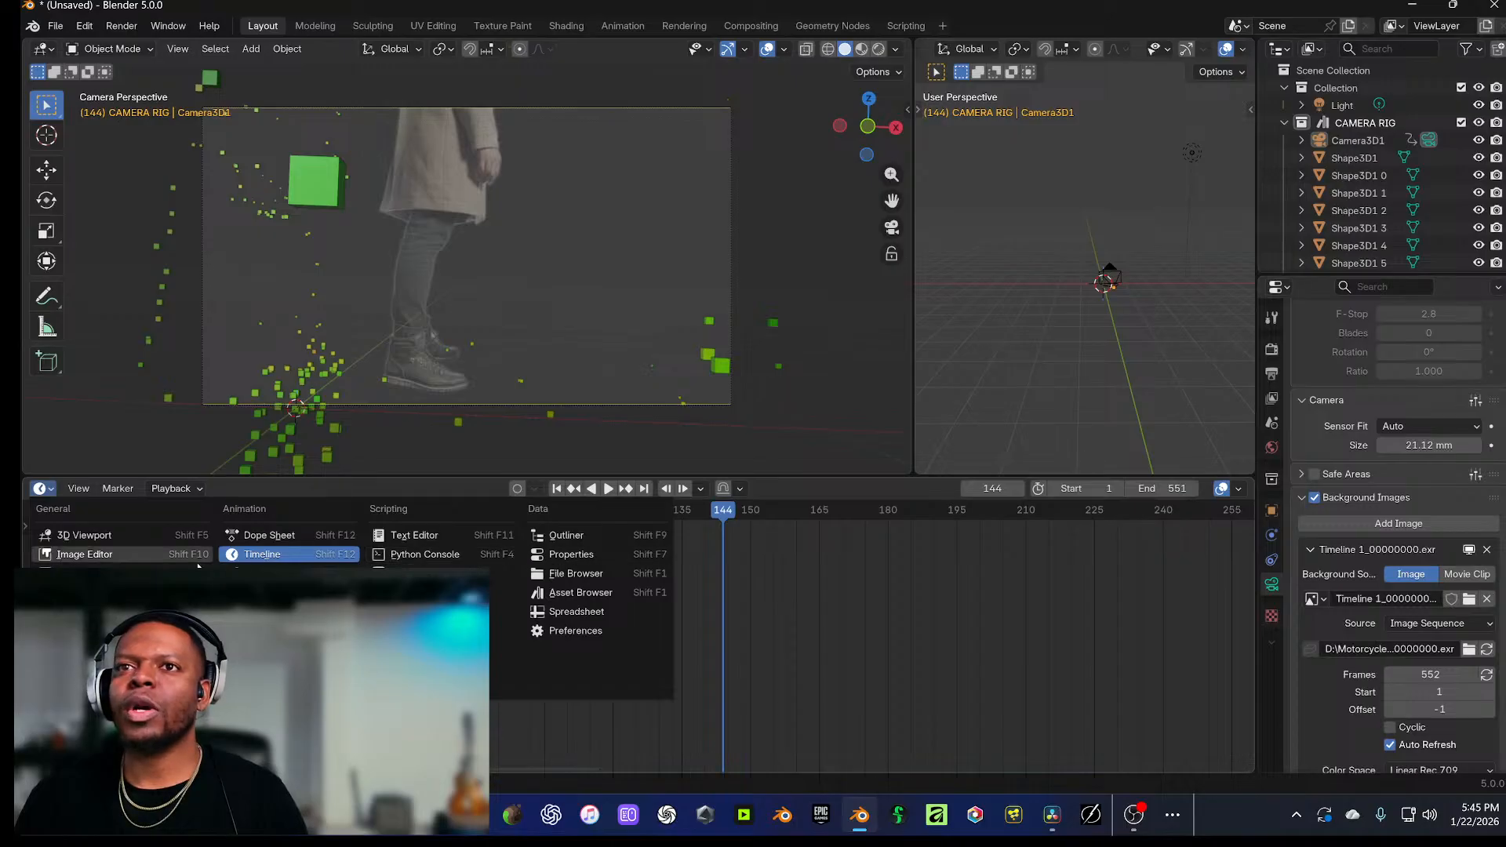
pyautogui.click(594, 594)
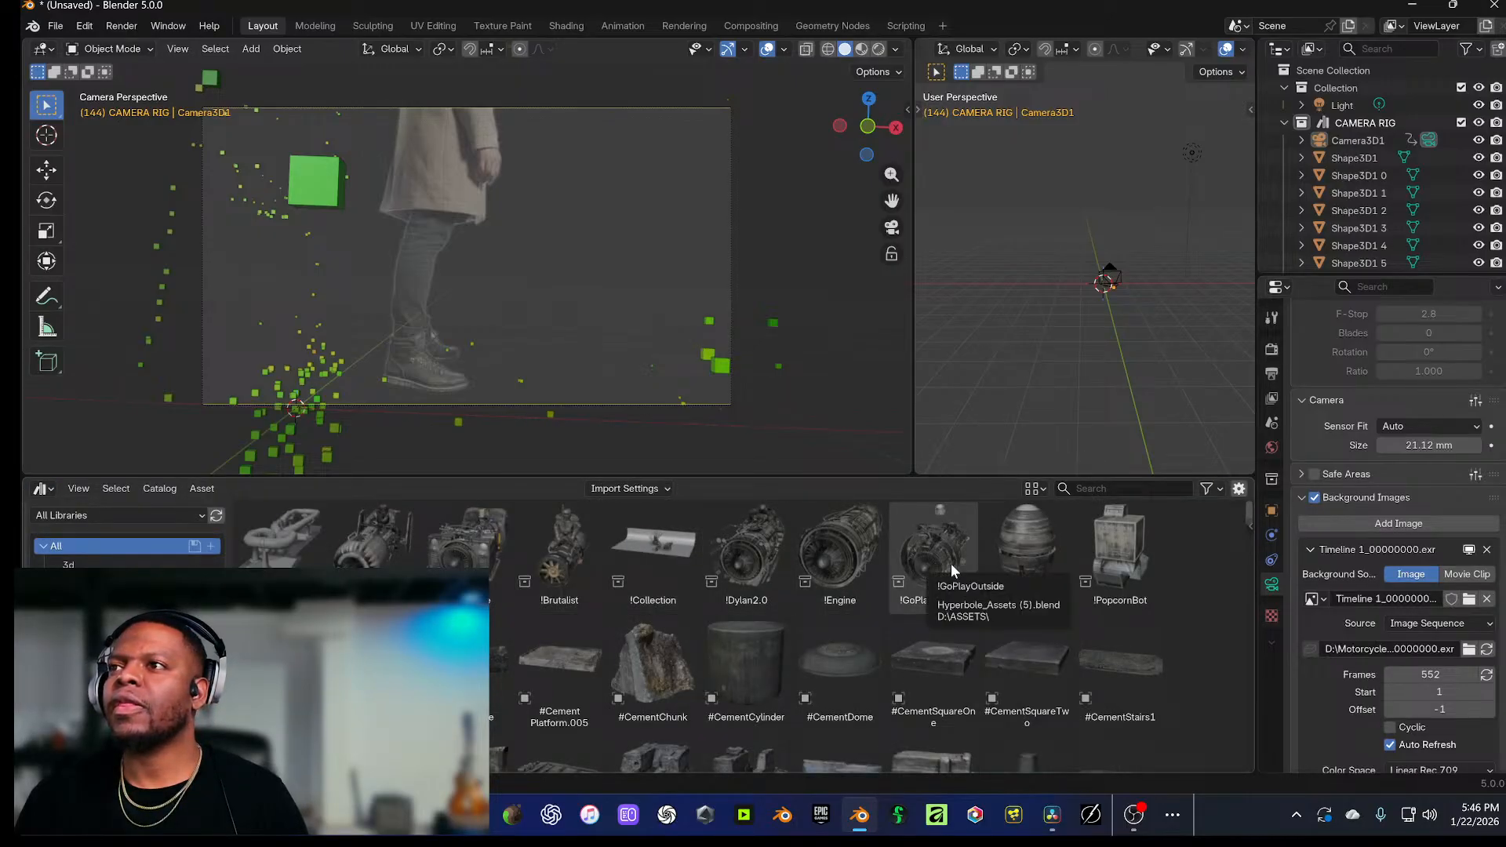
# Step: Try to place the !GoPlayOutside asset in the scene with the Follow Preferences import method, inspect its parts, and undo the placement
pyautogui.moveTo(934, 570); pyautogui.dragTo(767, 355)
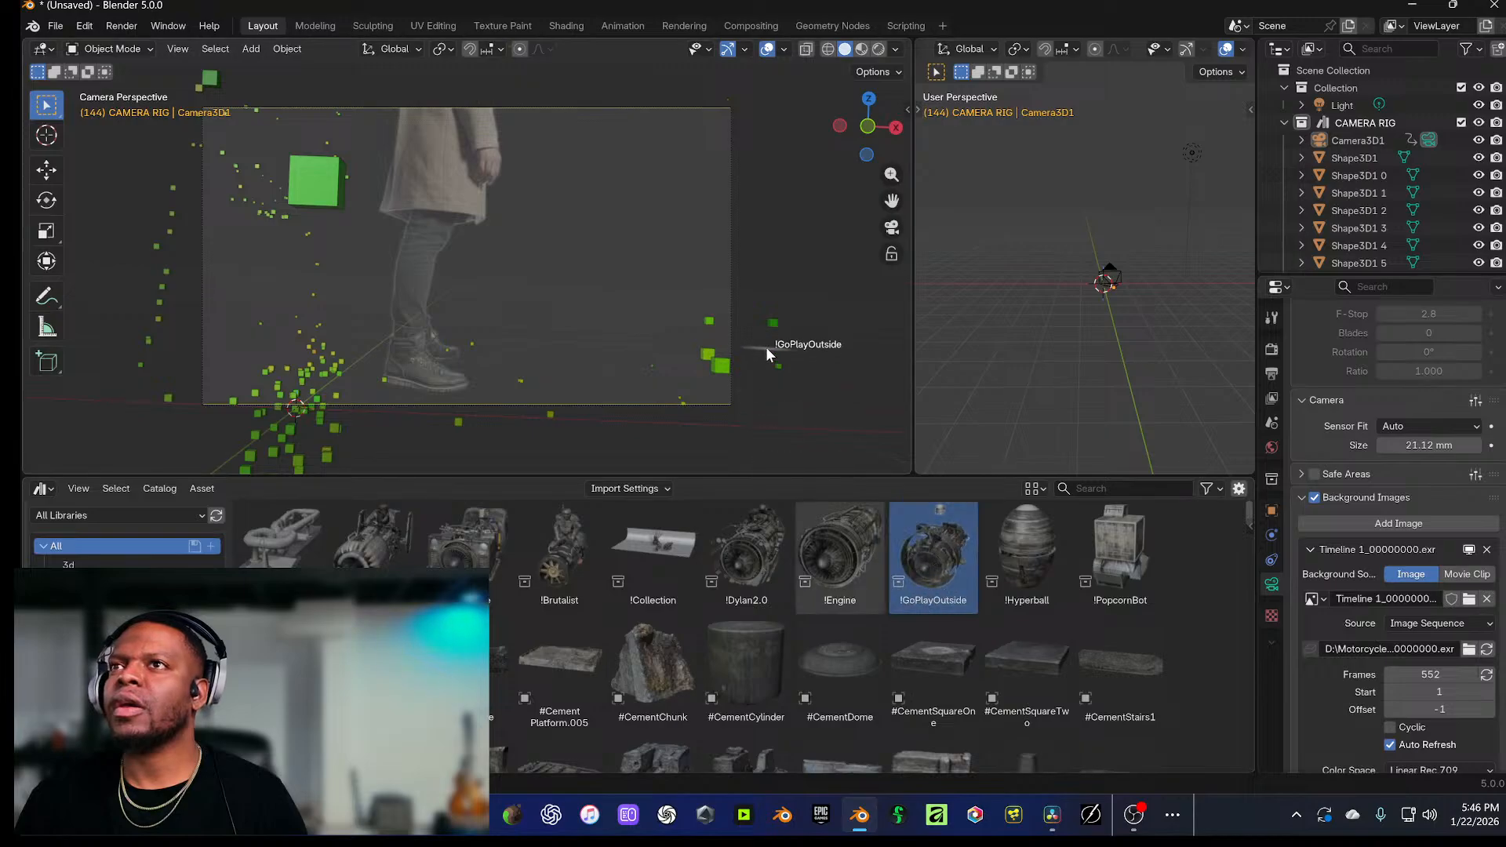
pyautogui.moveTo(988, 300); pyautogui.dragTo(561, 372)
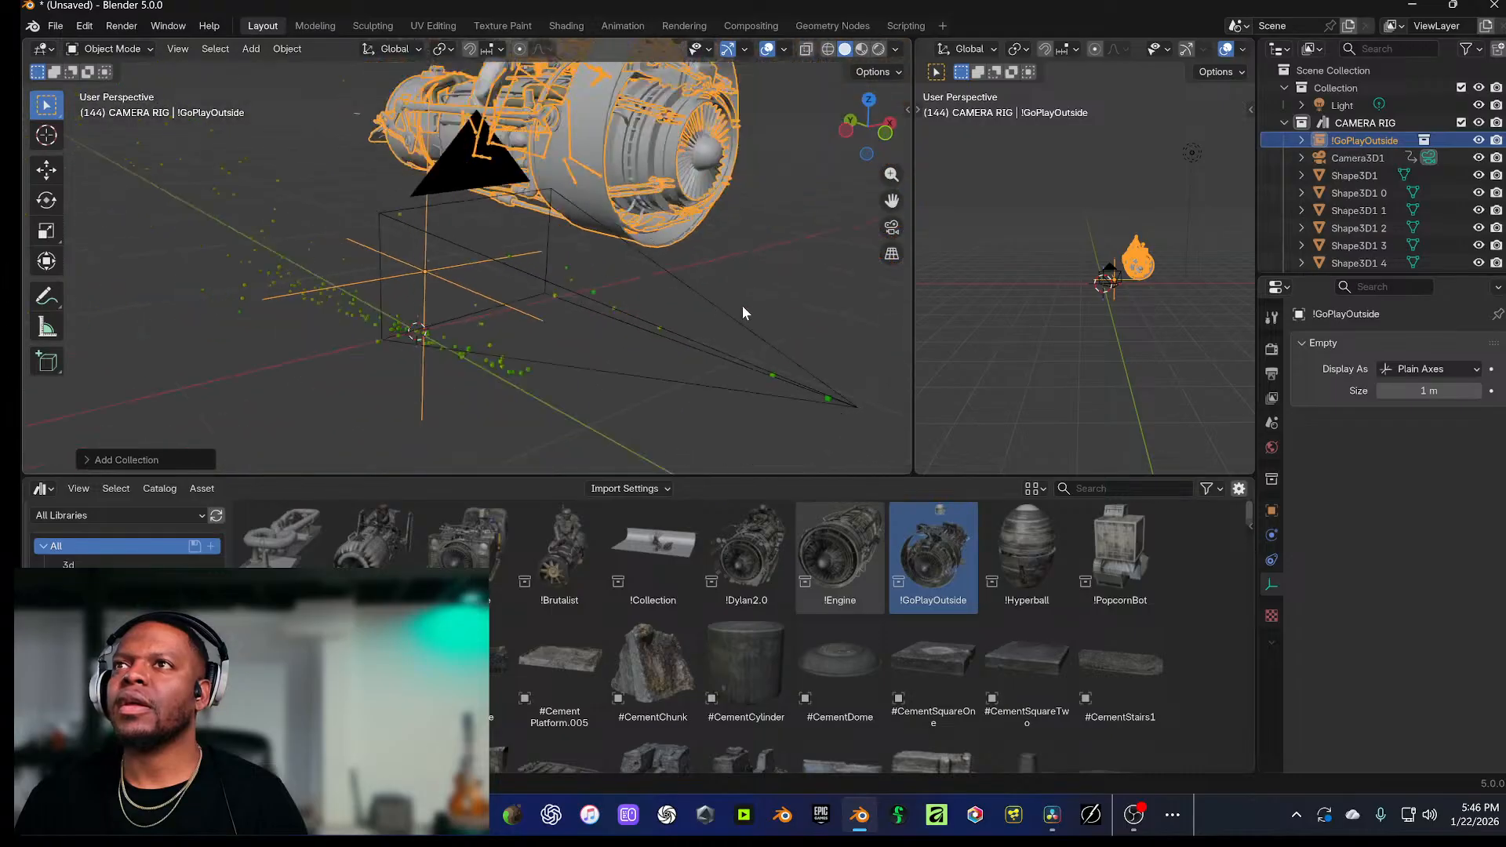
pyautogui.scroll(-5, 667, 290)
pyautogui.moveTo(557, 262); pyautogui.dragTo(590, 307)
pyautogui.click(453, 160)
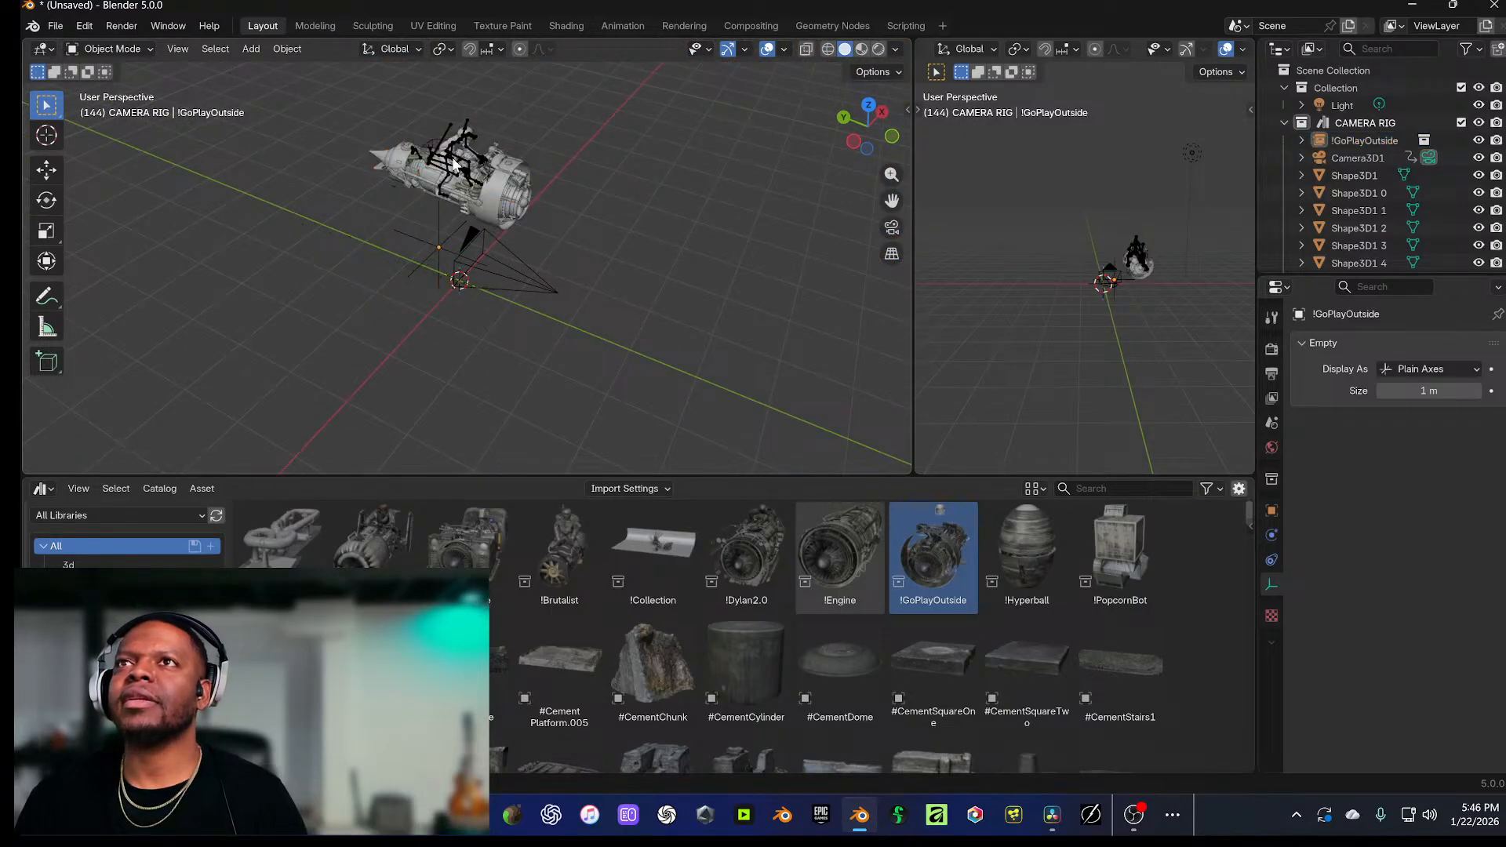
pyautogui.click(468, 138)
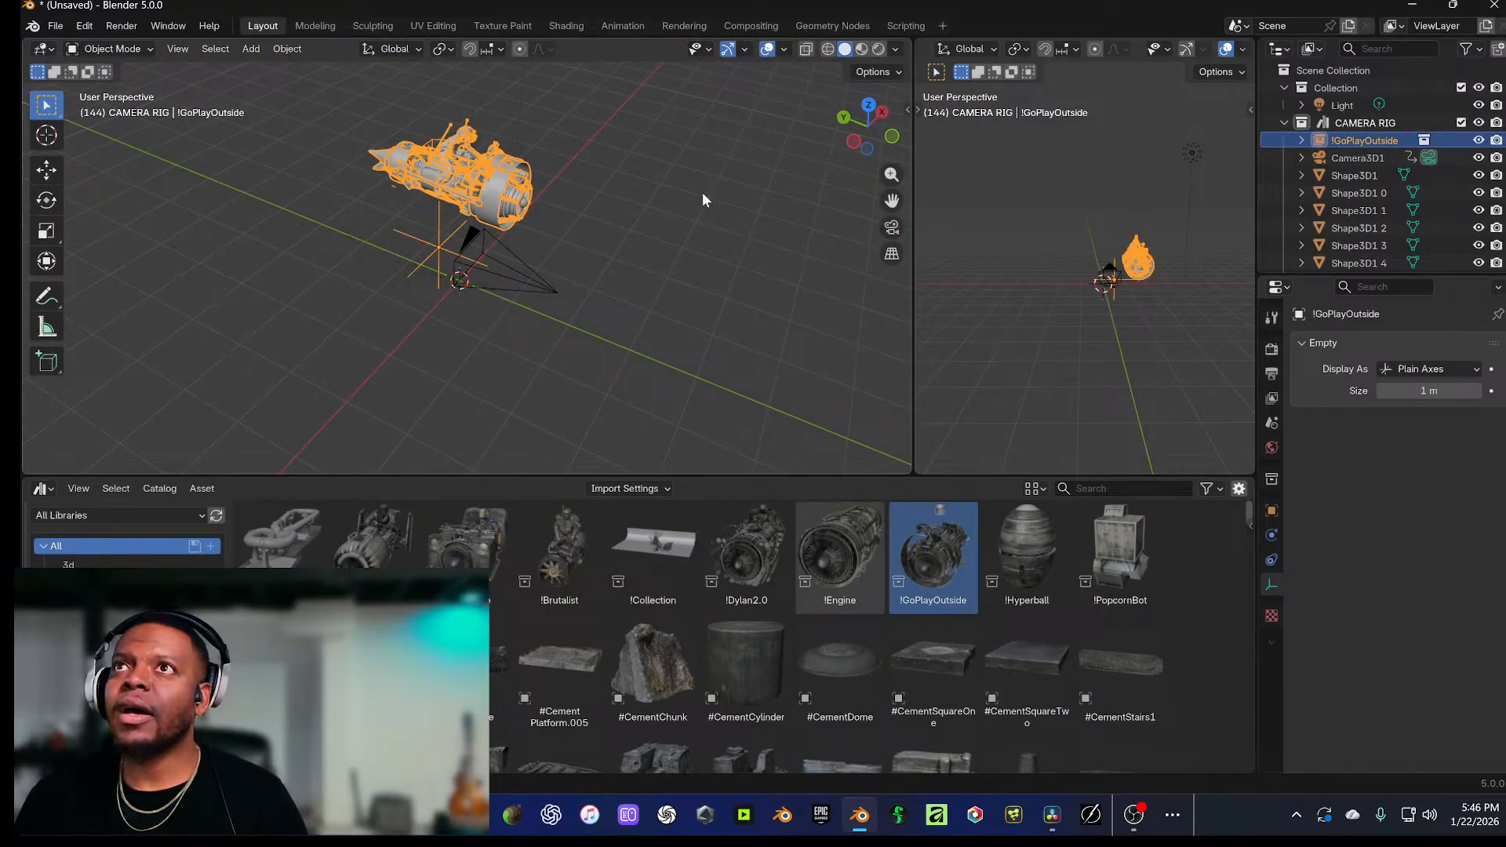
pyautogui.hotkey('ctrl', 'z')
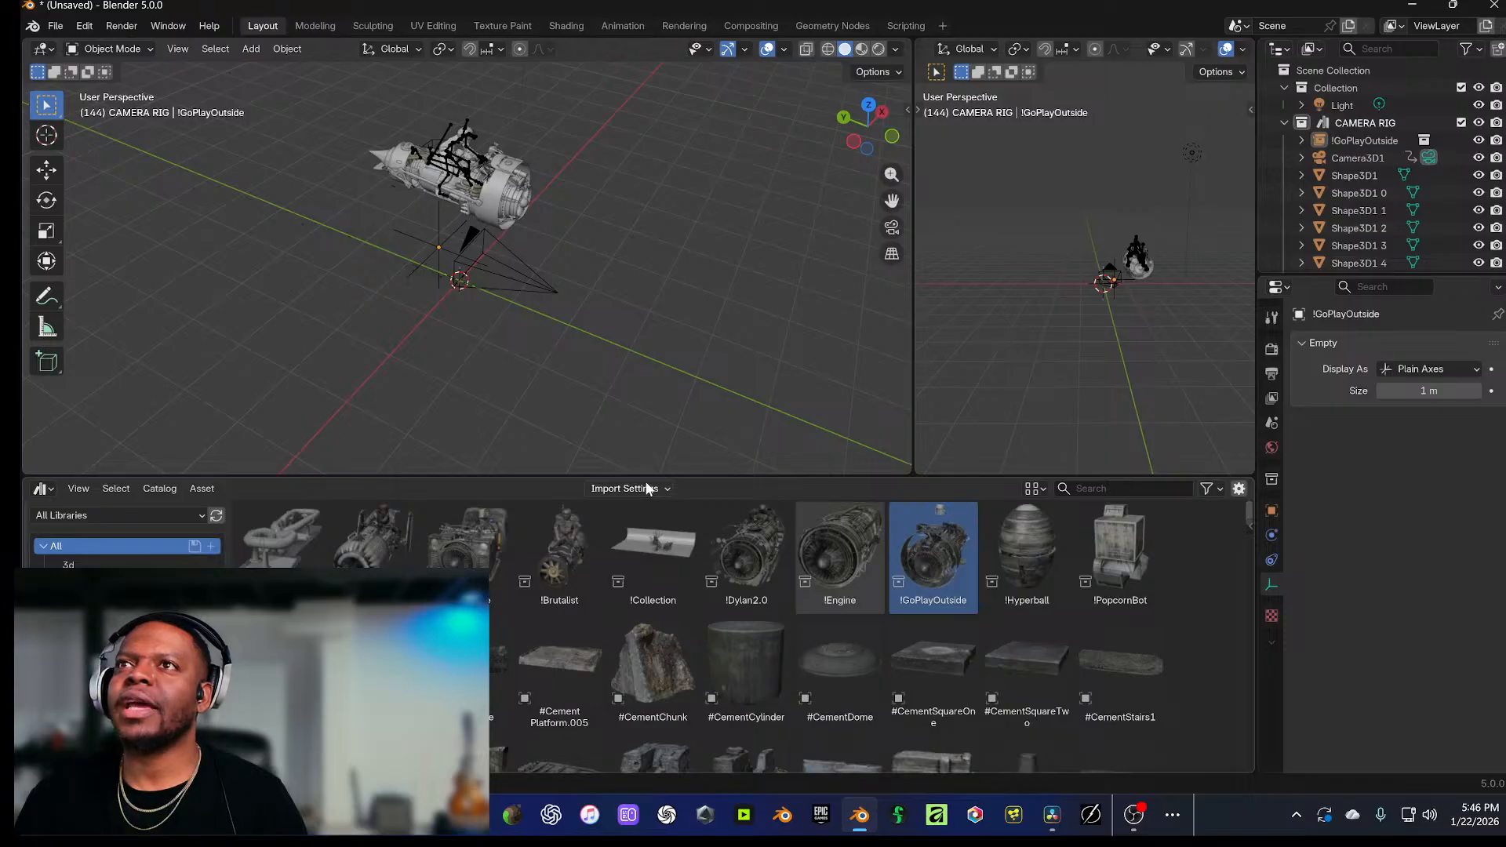
pyautogui.hotkey('ctrl', 'z')
pyautogui.hotkey('ctrl', 'z')
pyautogui.hotkey('ctrl', 'z')
# Step: Change the asset import method so collections come in as editable objects, and add !GoPlayOutside to the scene
pyautogui.click(660, 488)
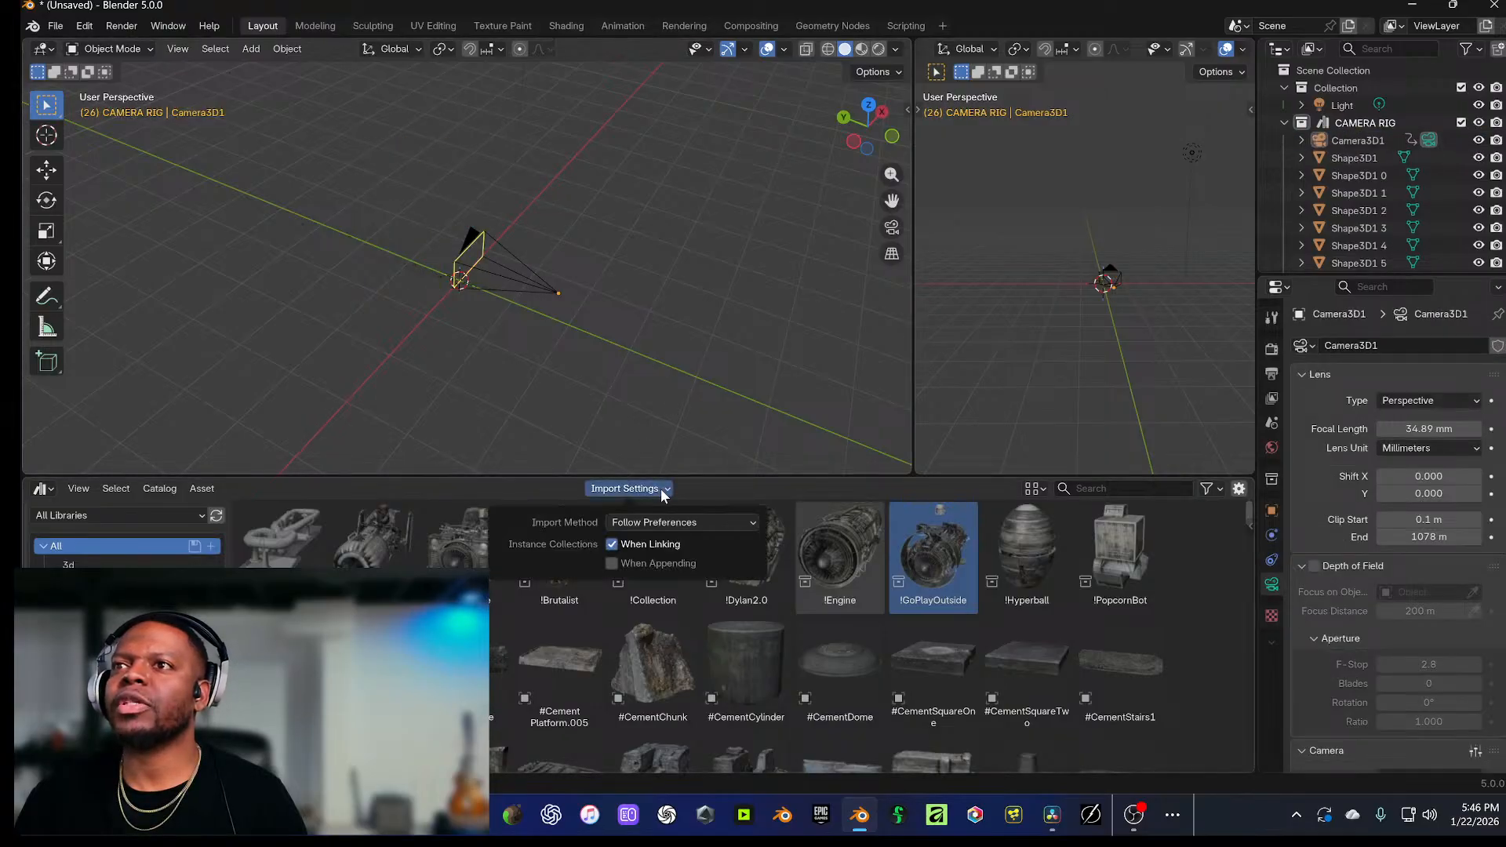
pyautogui.click(684, 523)
pyautogui.click(676, 580)
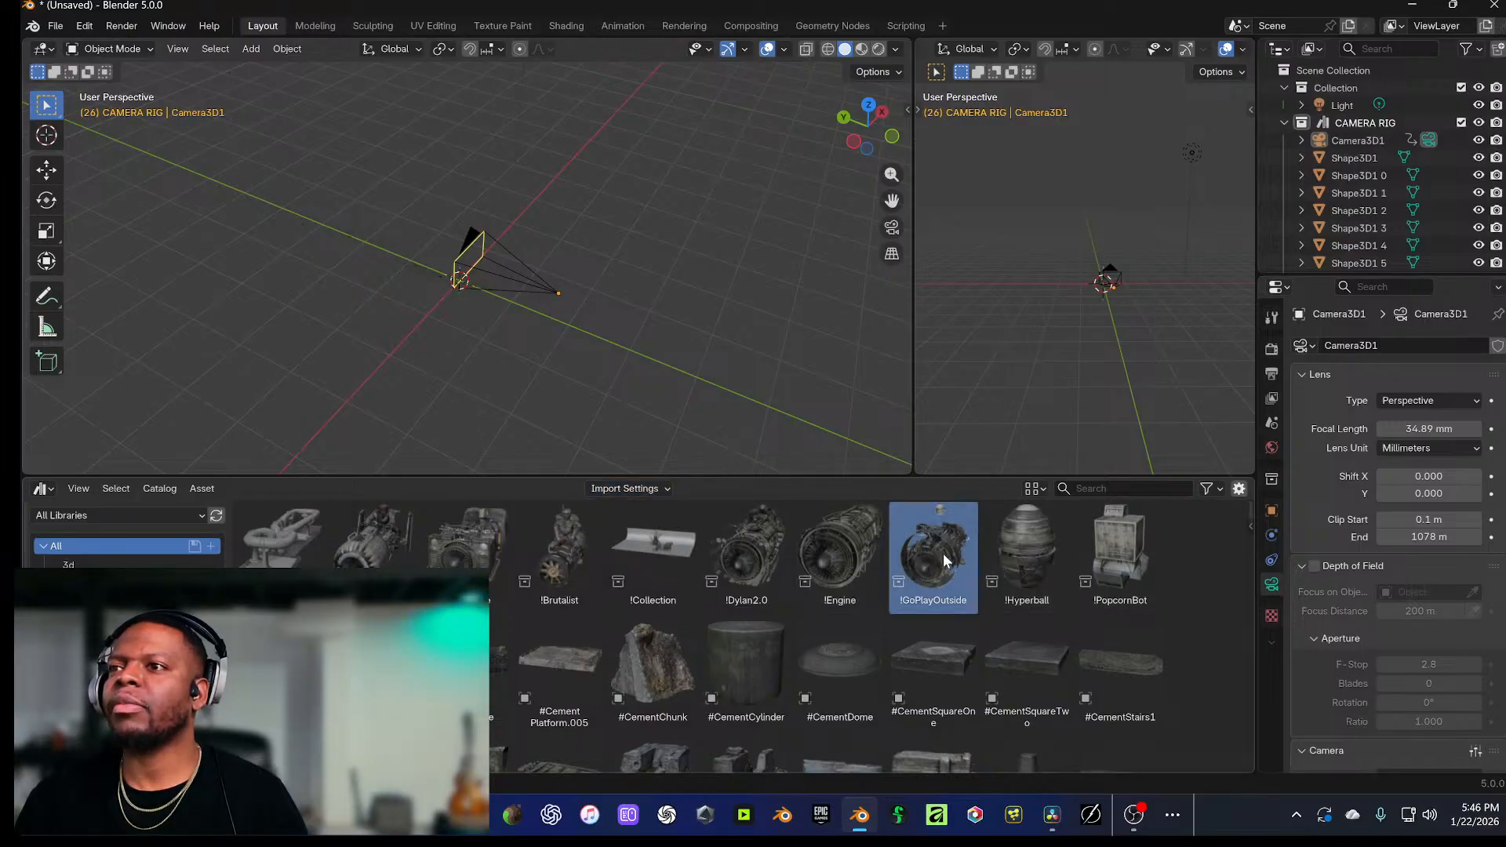
pyautogui.moveTo(941, 561); pyautogui.dragTo(350, 198)
pyautogui.press('KP_0')
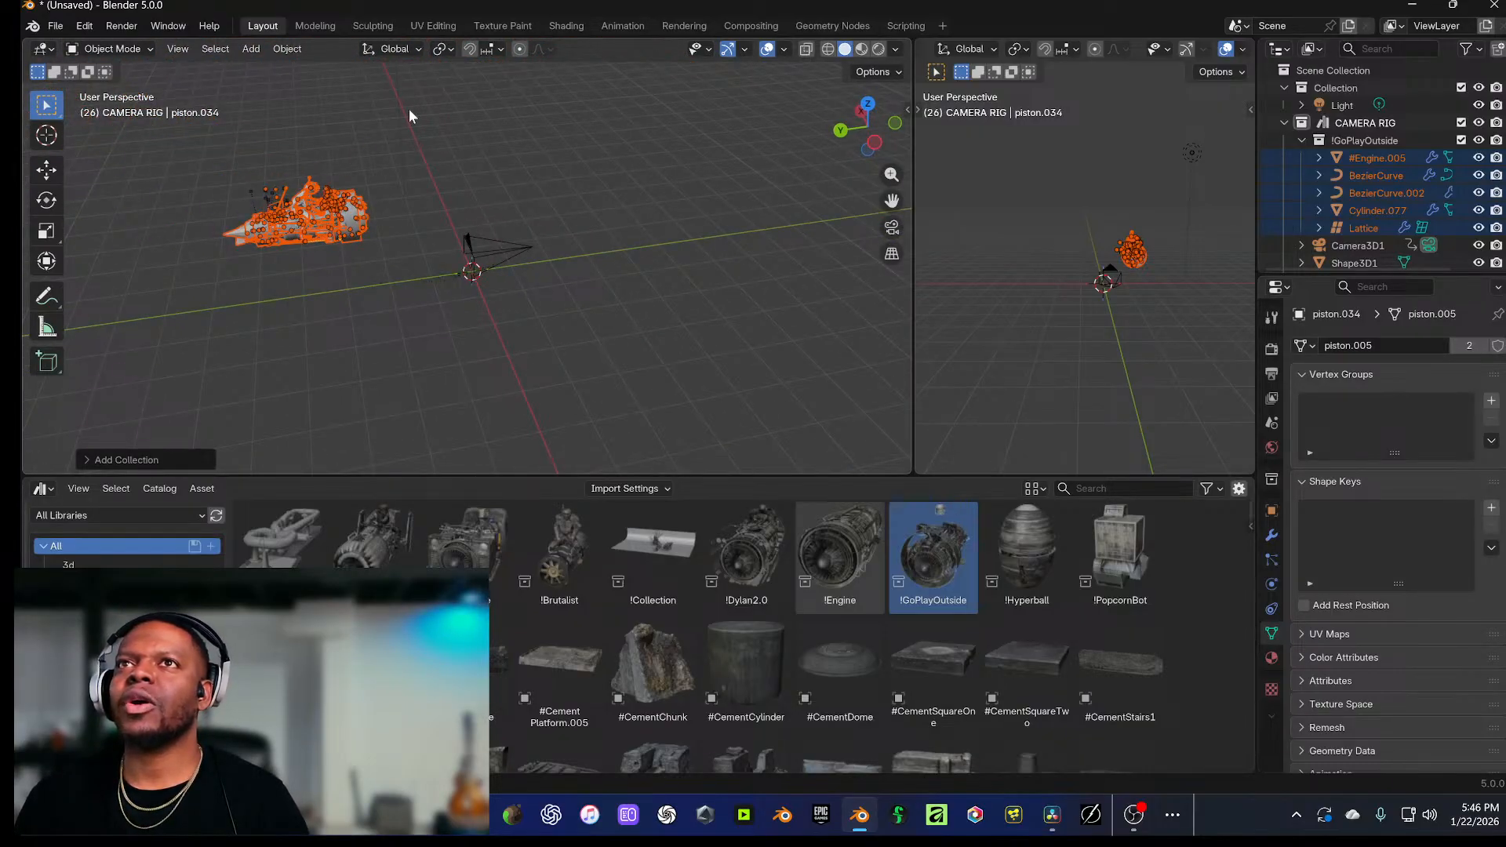
# Step: Delete the bluegirl armature, the bluegirl mesh, the small sphere and the loose BezierCurve.025 from the imported collection
pyautogui.click(312, 190)
pyautogui.press('x')
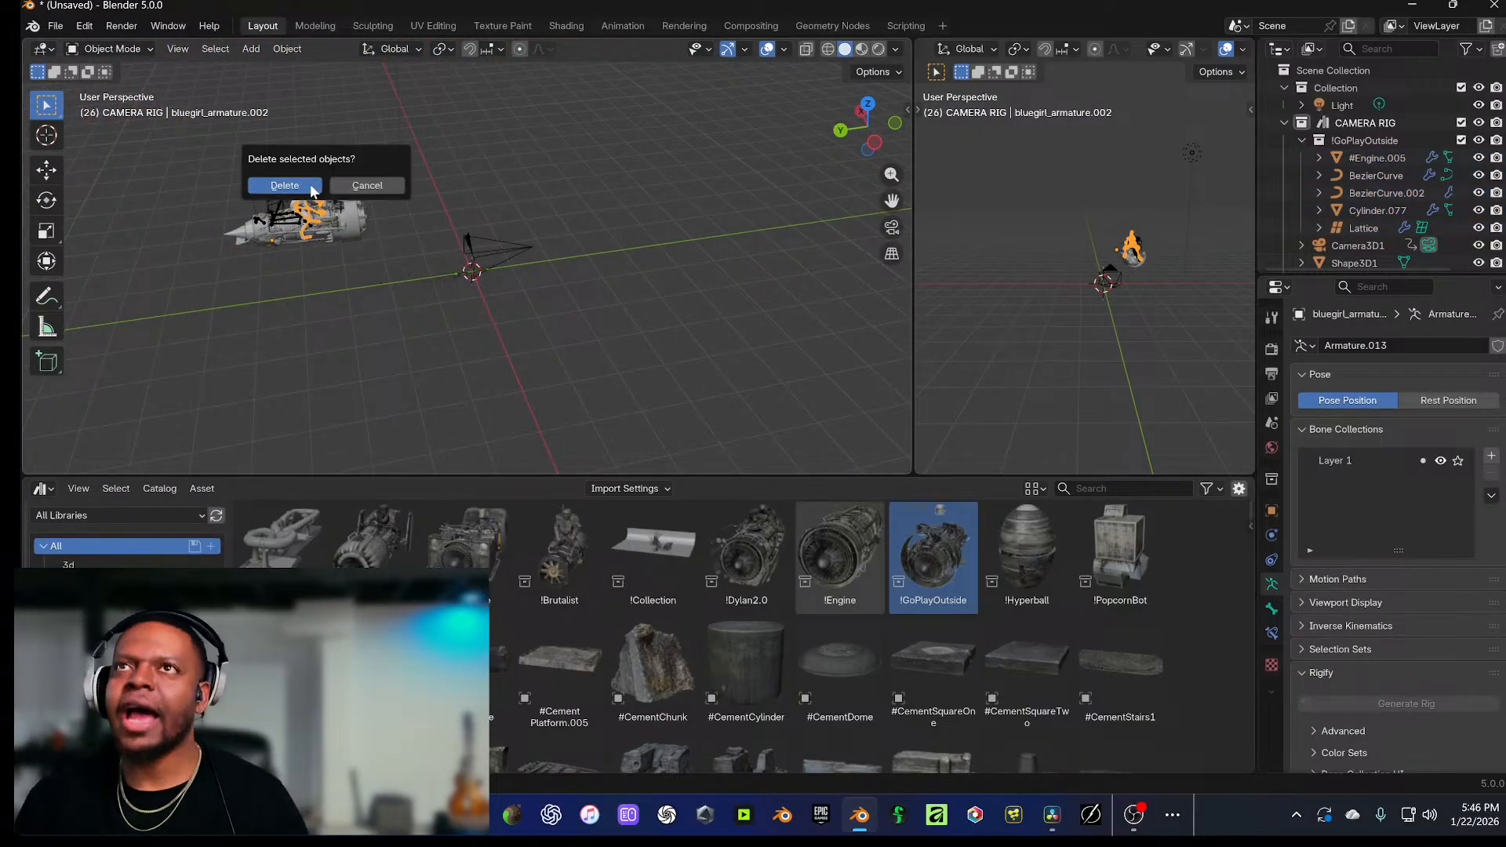
pyautogui.click(309, 185)
pyautogui.click(488, 211)
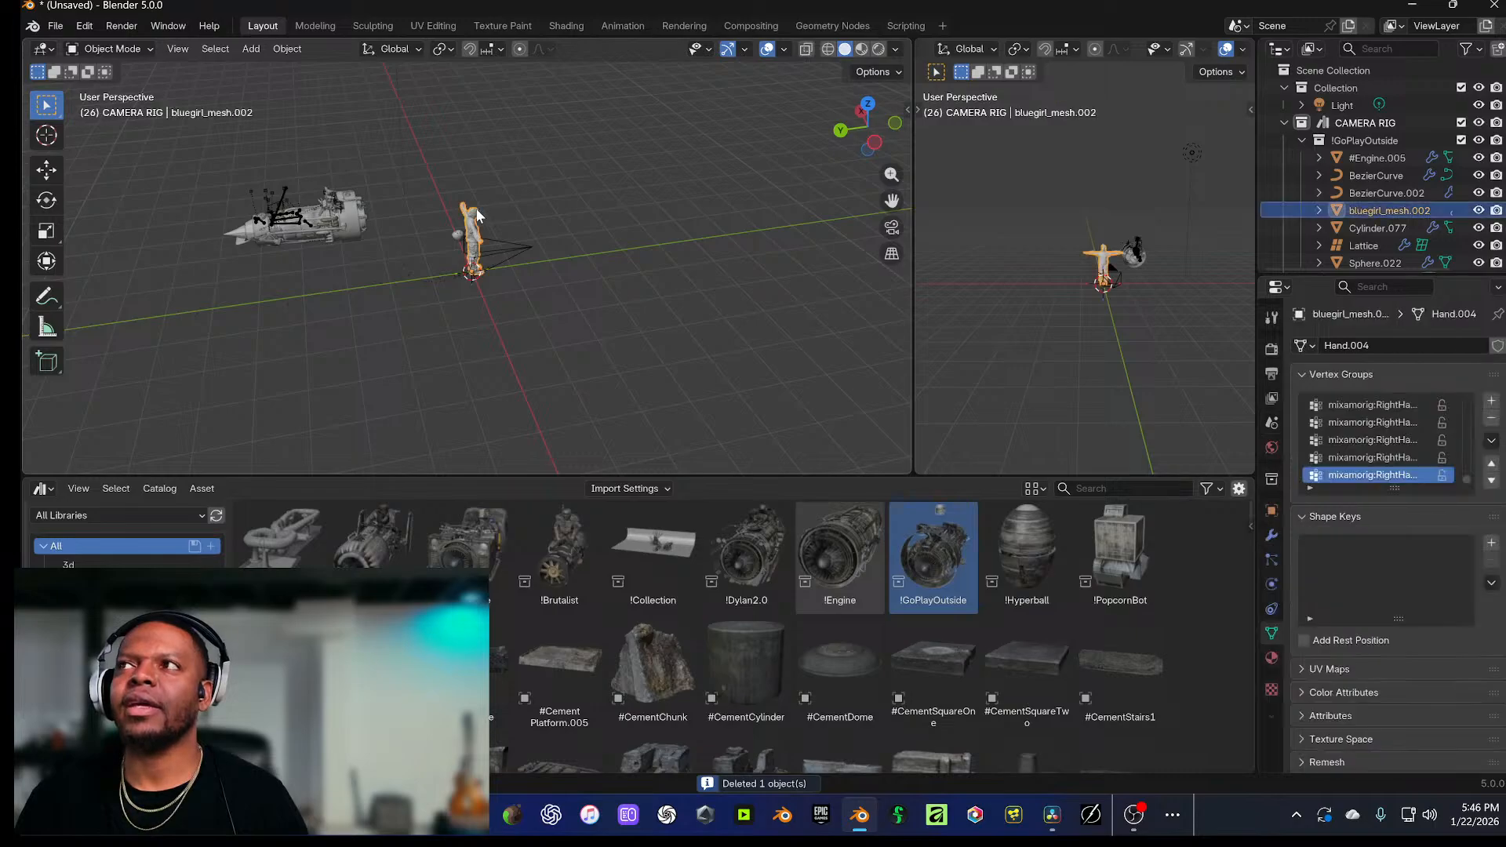
pyautogui.press('x')
pyautogui.click(475, 207)
pyautogui.click(454, 236)
pyautogui.press('x')
pyautogui.click(457, 240)
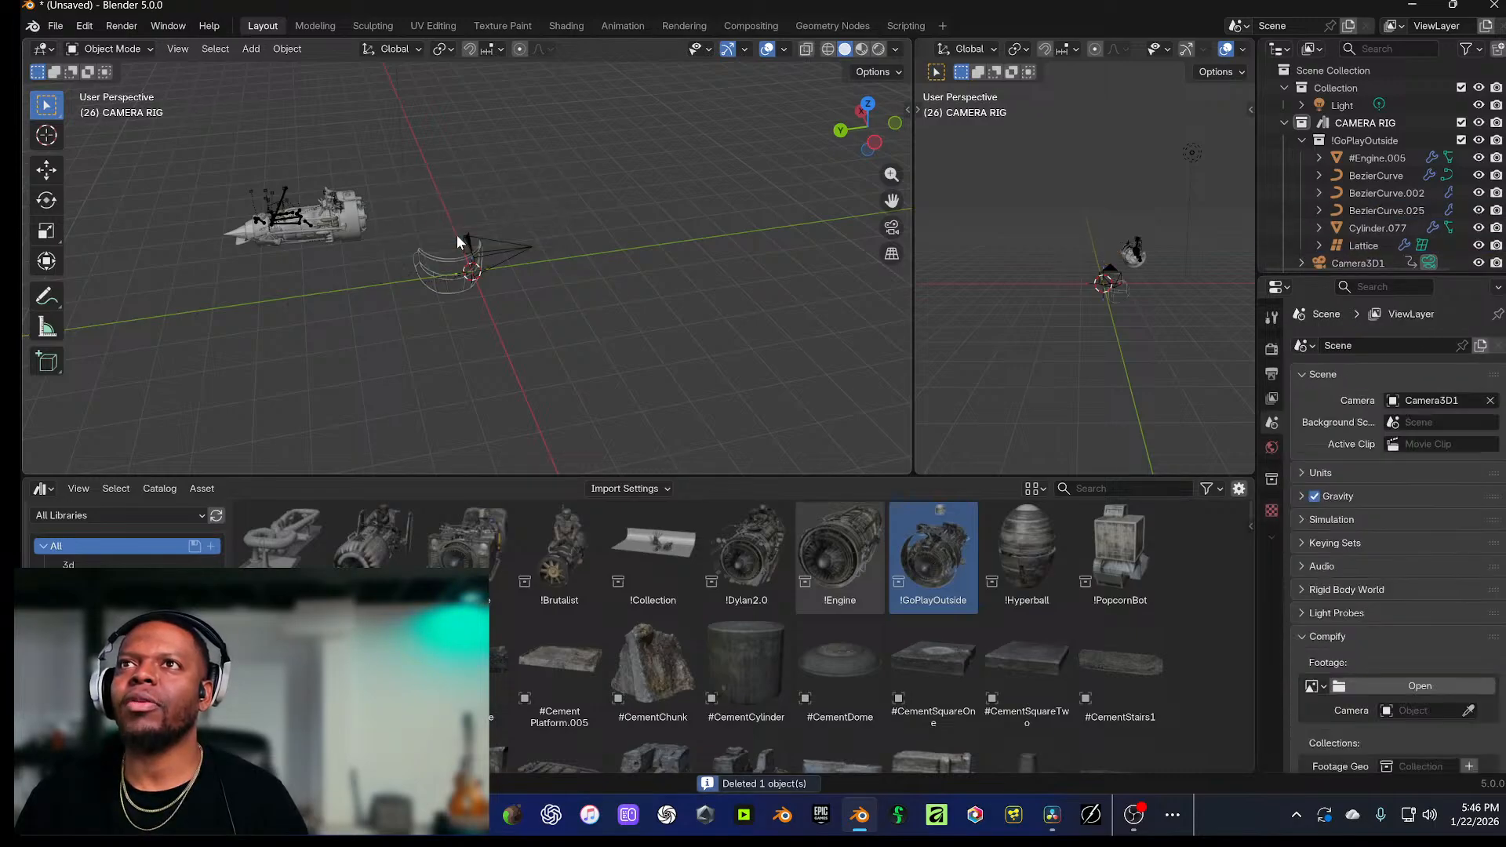
pyautogui.click(444, 261)
pyautogui.press('x')
pyautogui.click(444, 261)
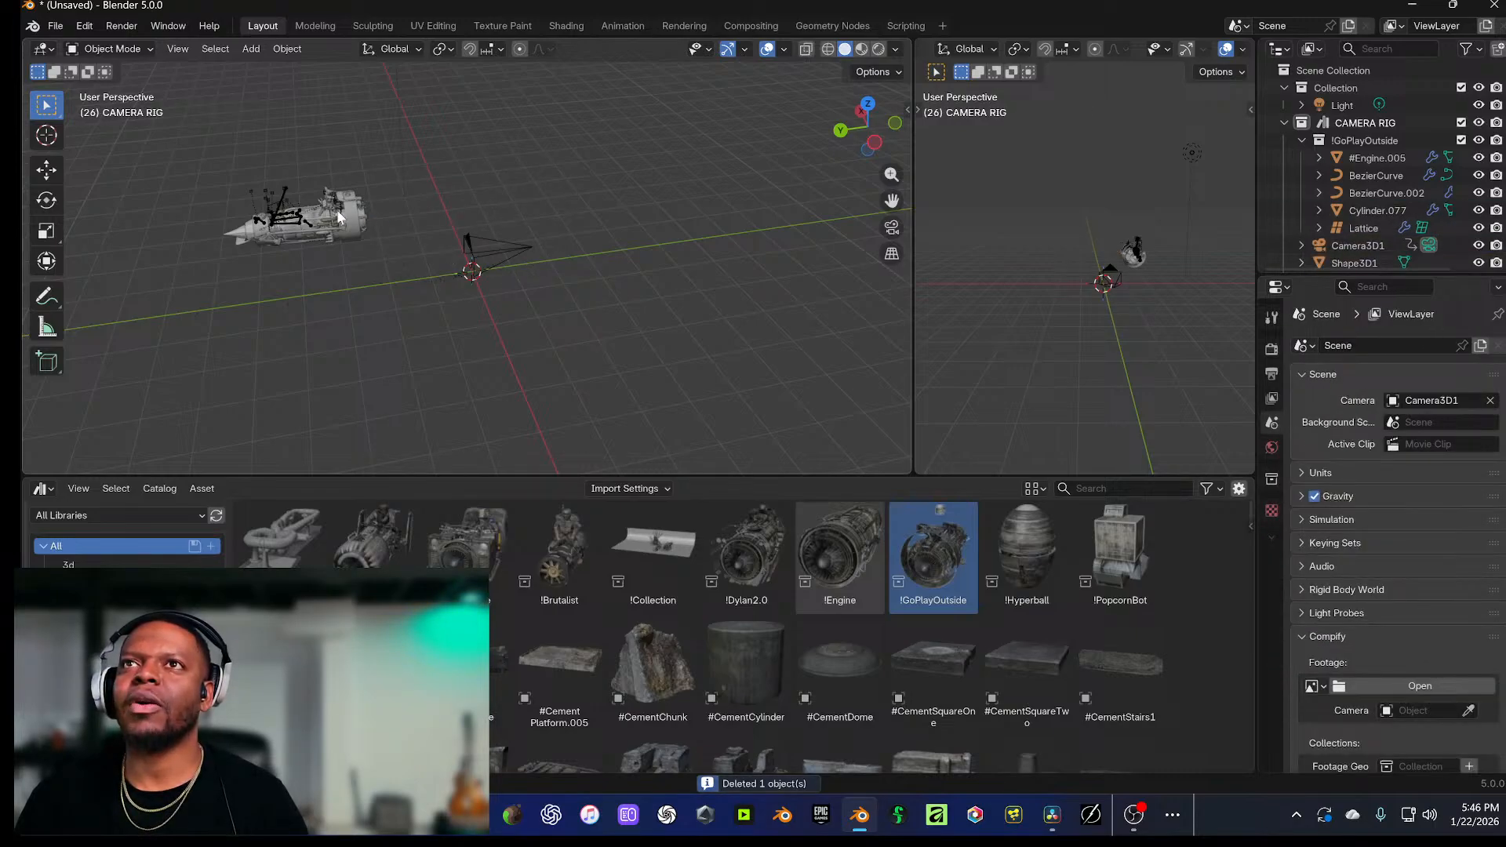
# Step: Select all the engine's parts and, in the camera view, rotate them about -165° around the global Z axis
pyautogui.moveTo(218, 162); pyautogui.dragTo(257, 214)
pyautogui.press('KP_0')
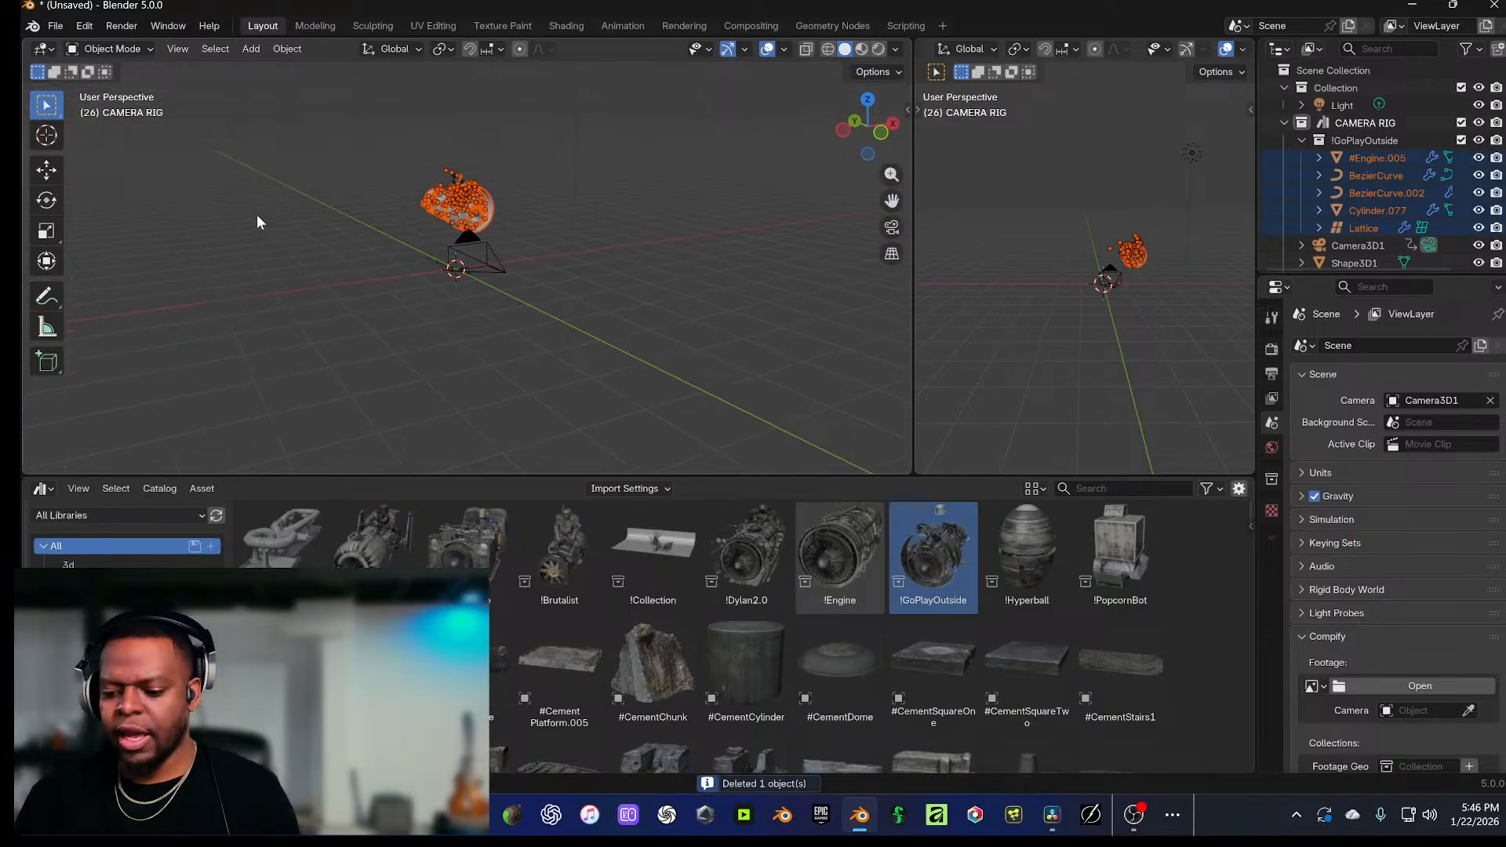
pyautogui.press('r')
pyautogui.press('z')
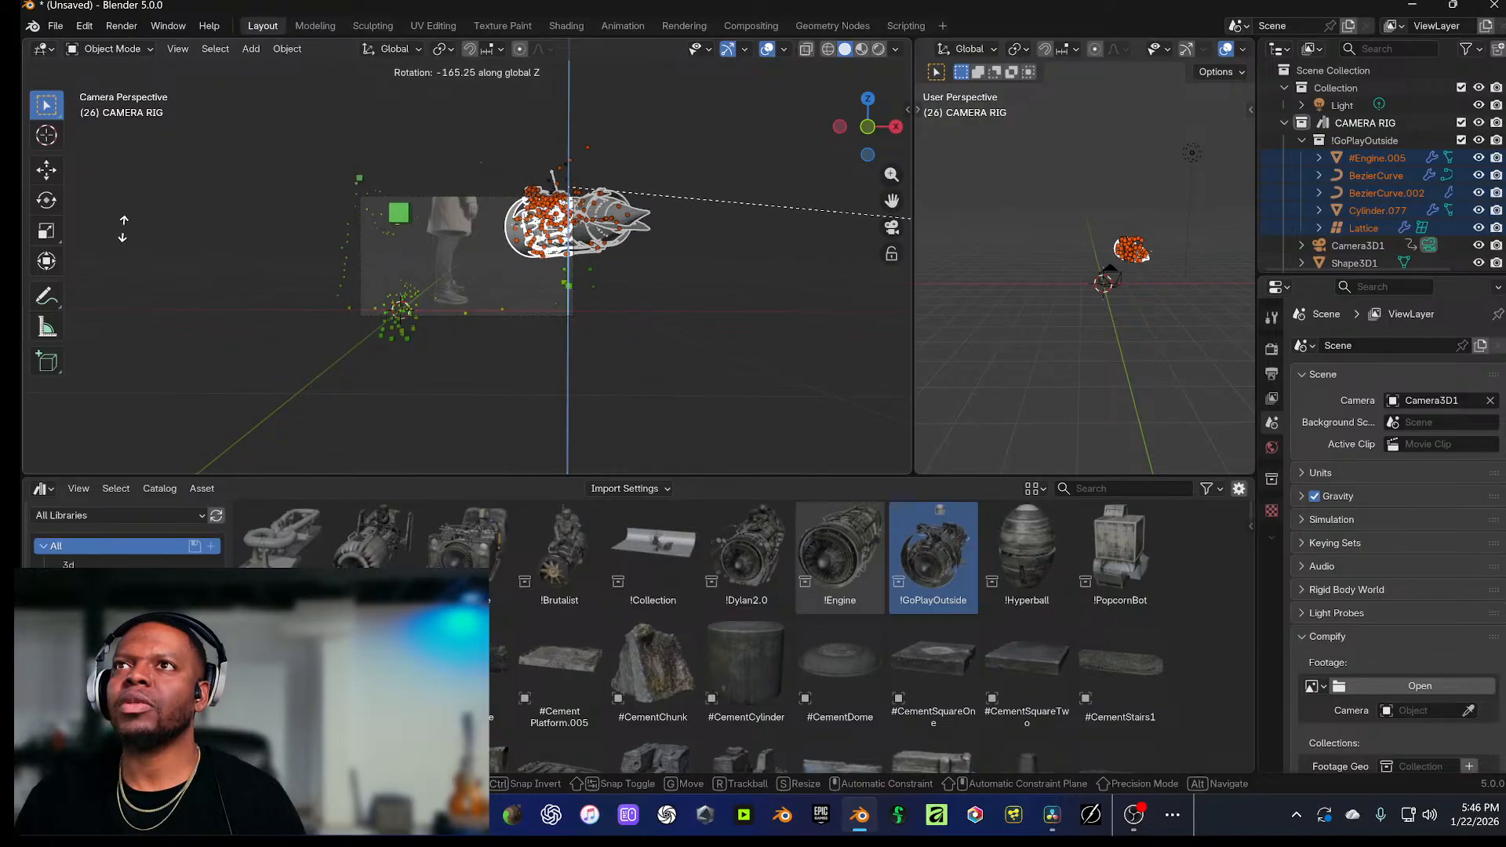
pyautogui.click(208, 225)
# Step: Move the selected engine in the negative global X direction over the footage frame and lower it along global Z
pyautogui.press('g')
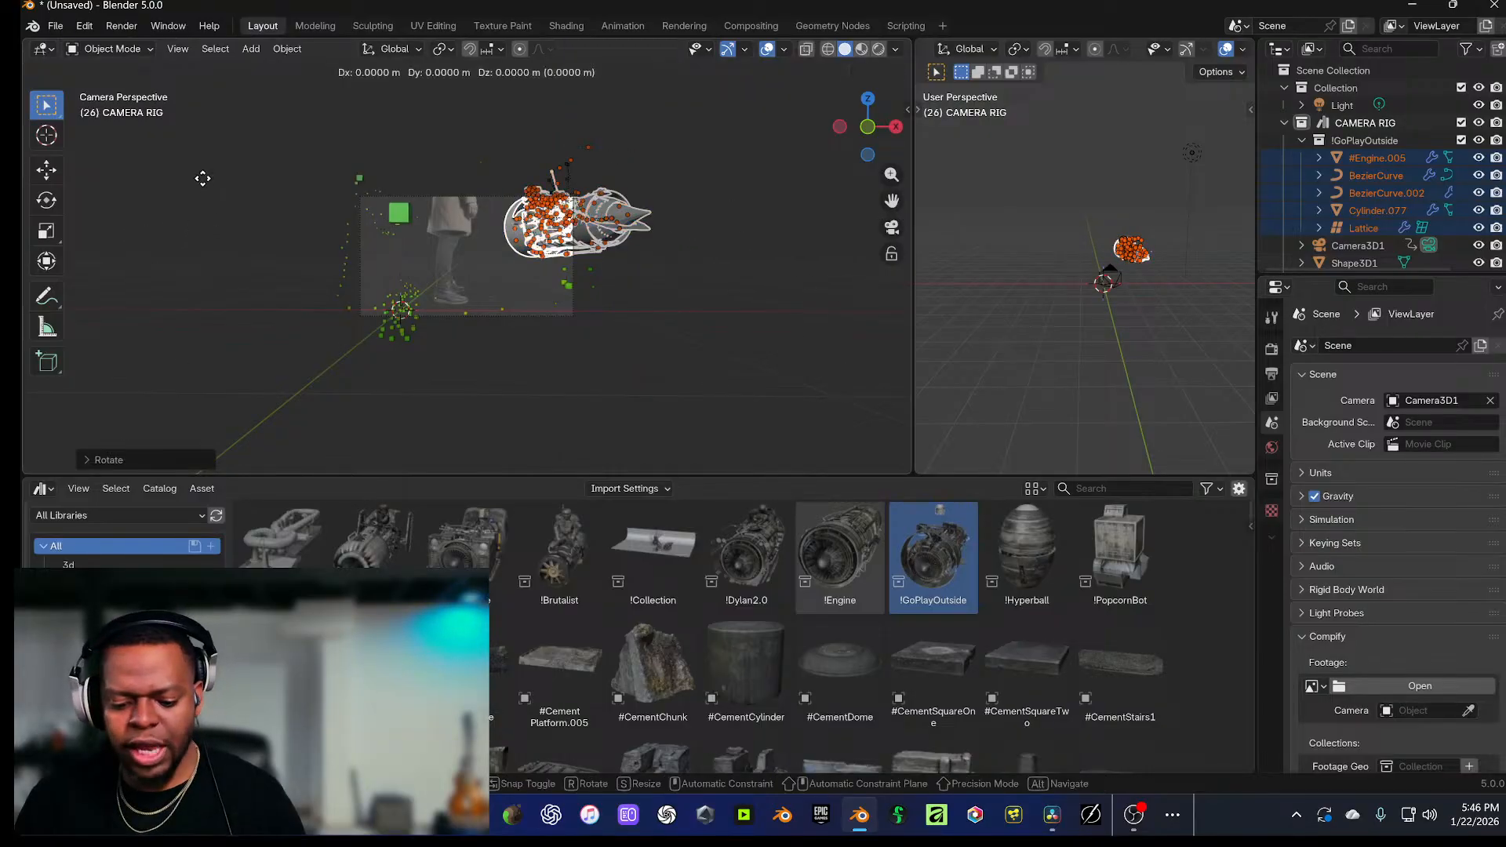
pyautogui.press('x')
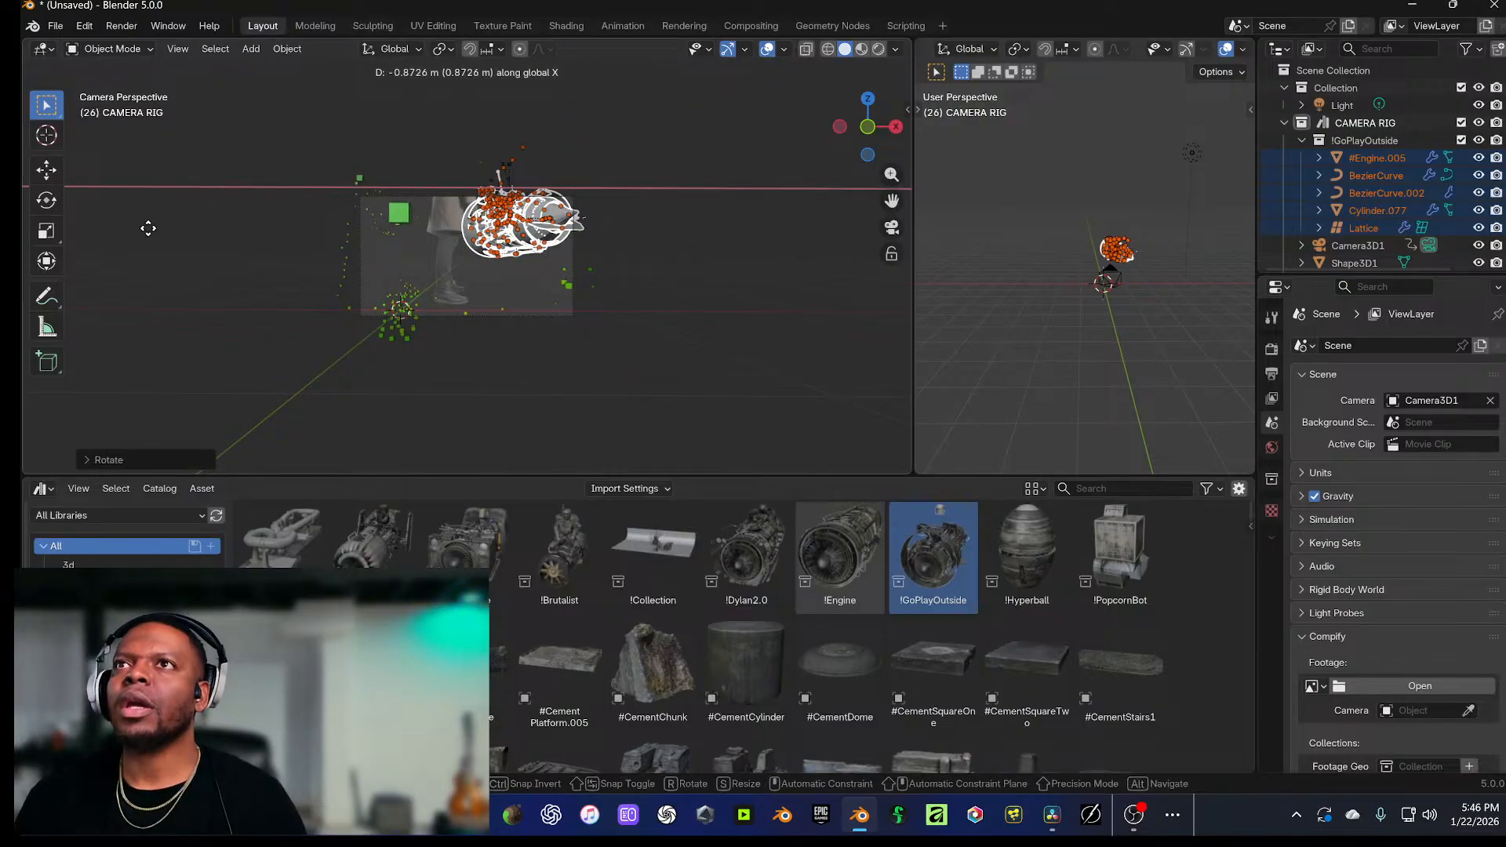
pyautogui.click(159, 229)
pyautogui.press('g')
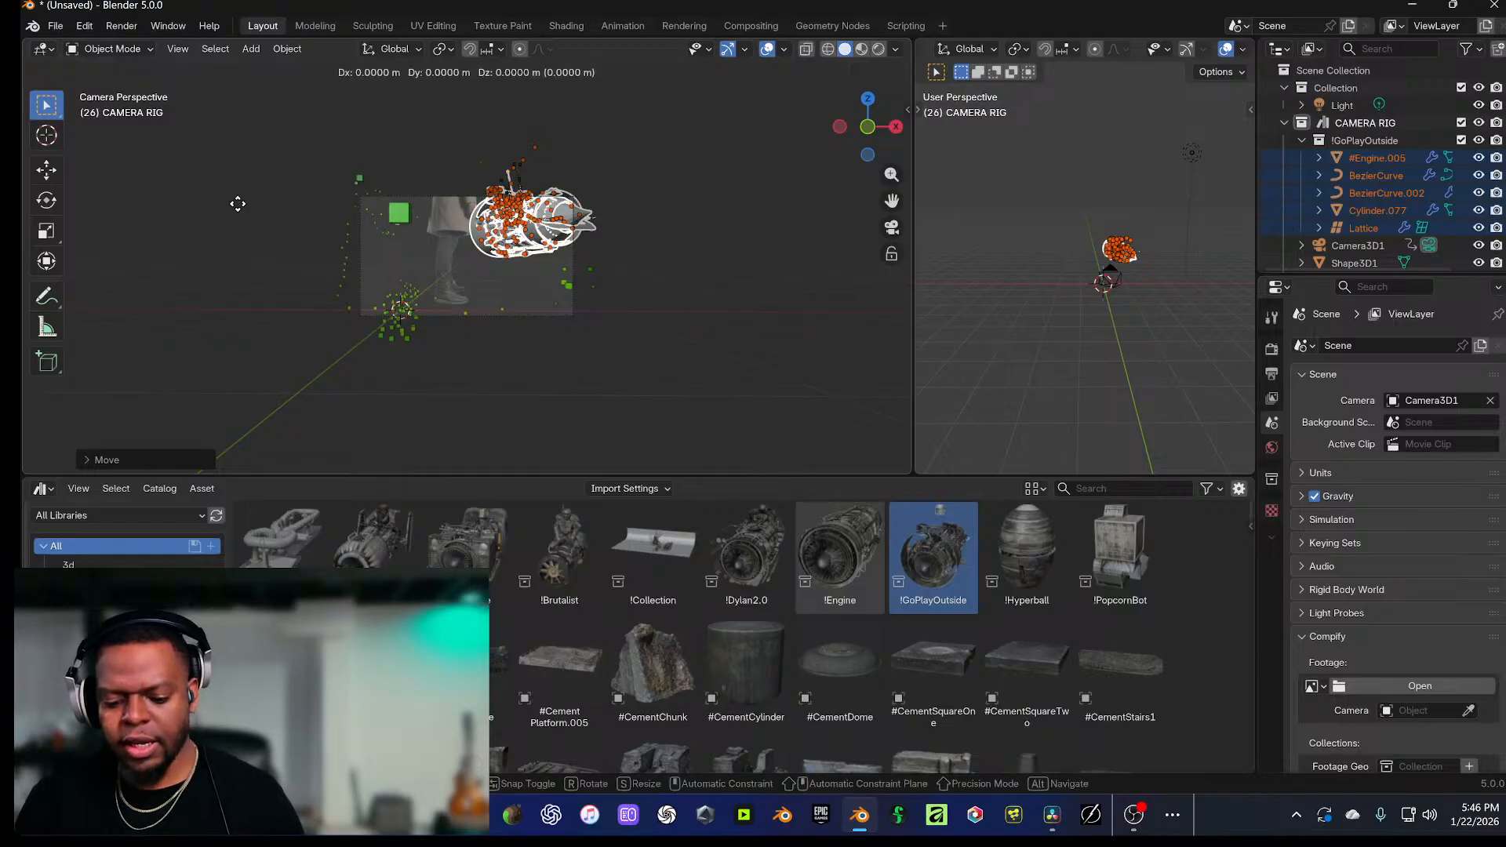
pyautogui.press('z')
pyautogui.click(248, 244)
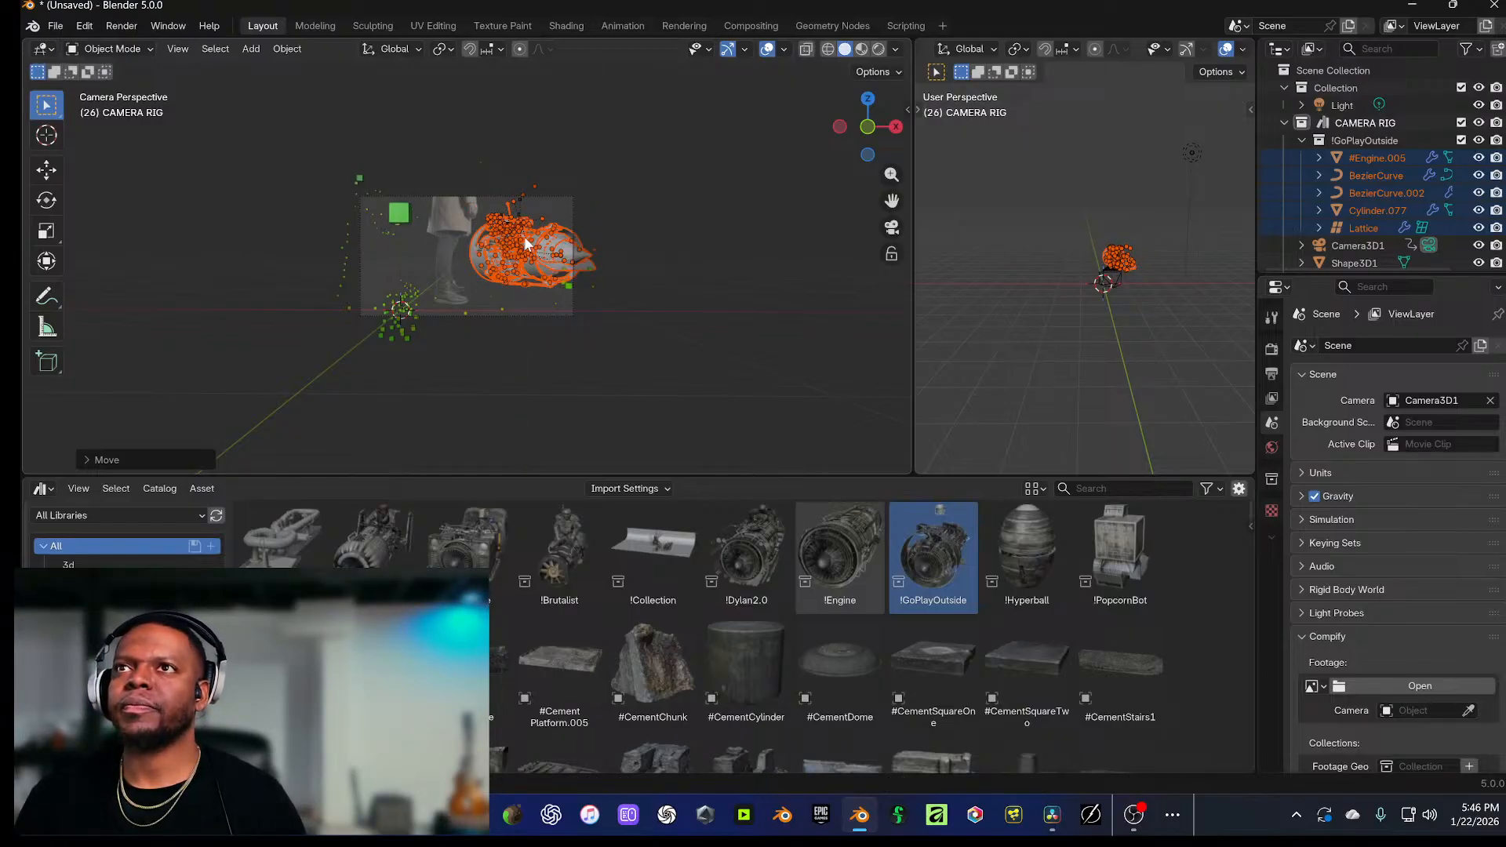
# Step: Scale the engine up by about 1.16 and play the shot through to frame 309
pyautogui.press('s')
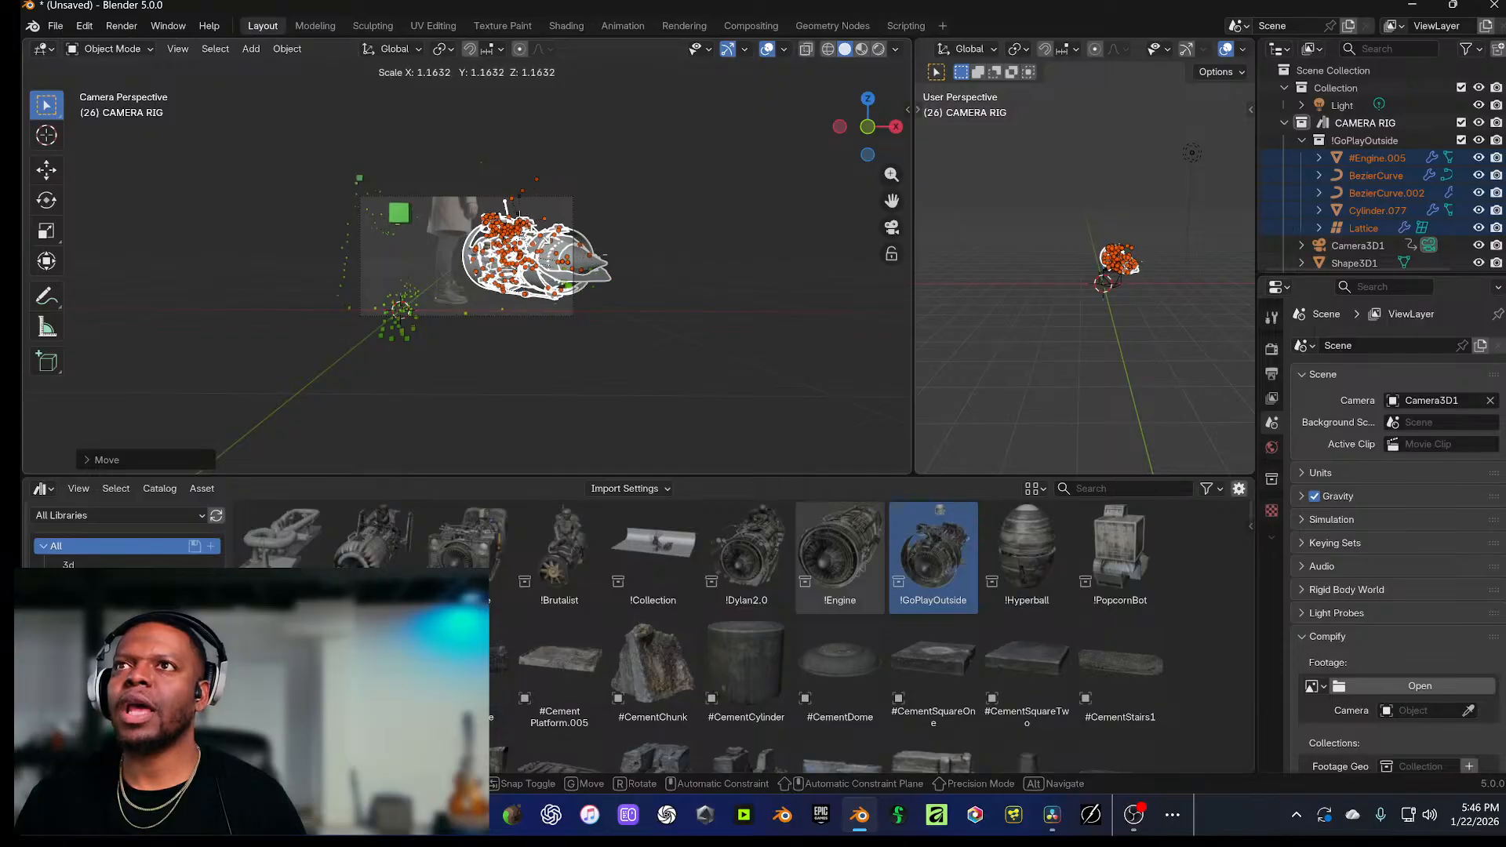
pyautogui.click(542, 238)
pyautogui.press('space')
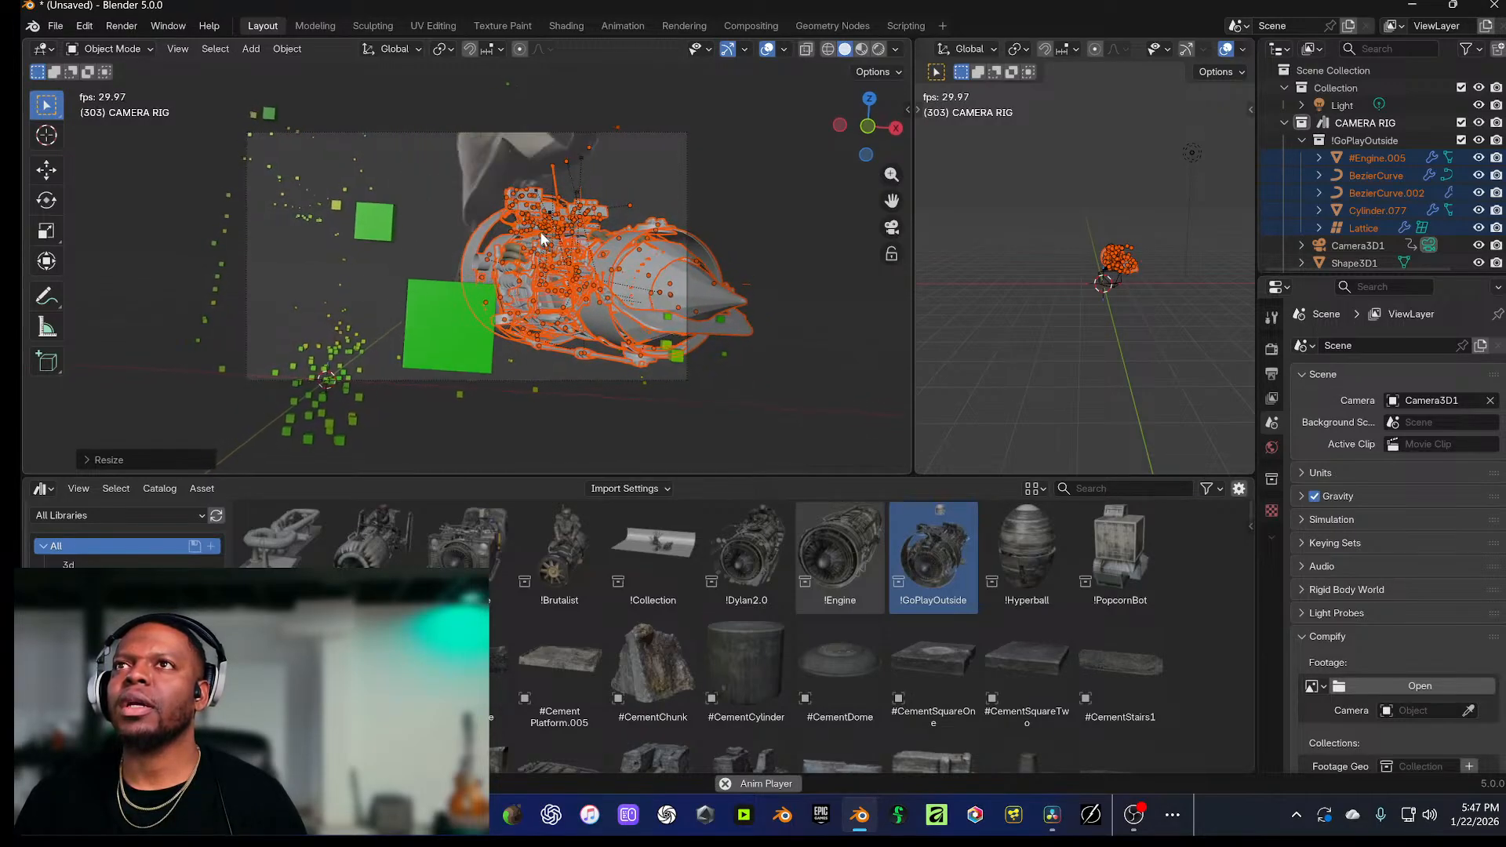
pyautogui.press('space')
# Step: Push the engine away from the camera along global Y and scale it up to compensate for the distance
pyautogui.press('g')
pyautogui.press('y')
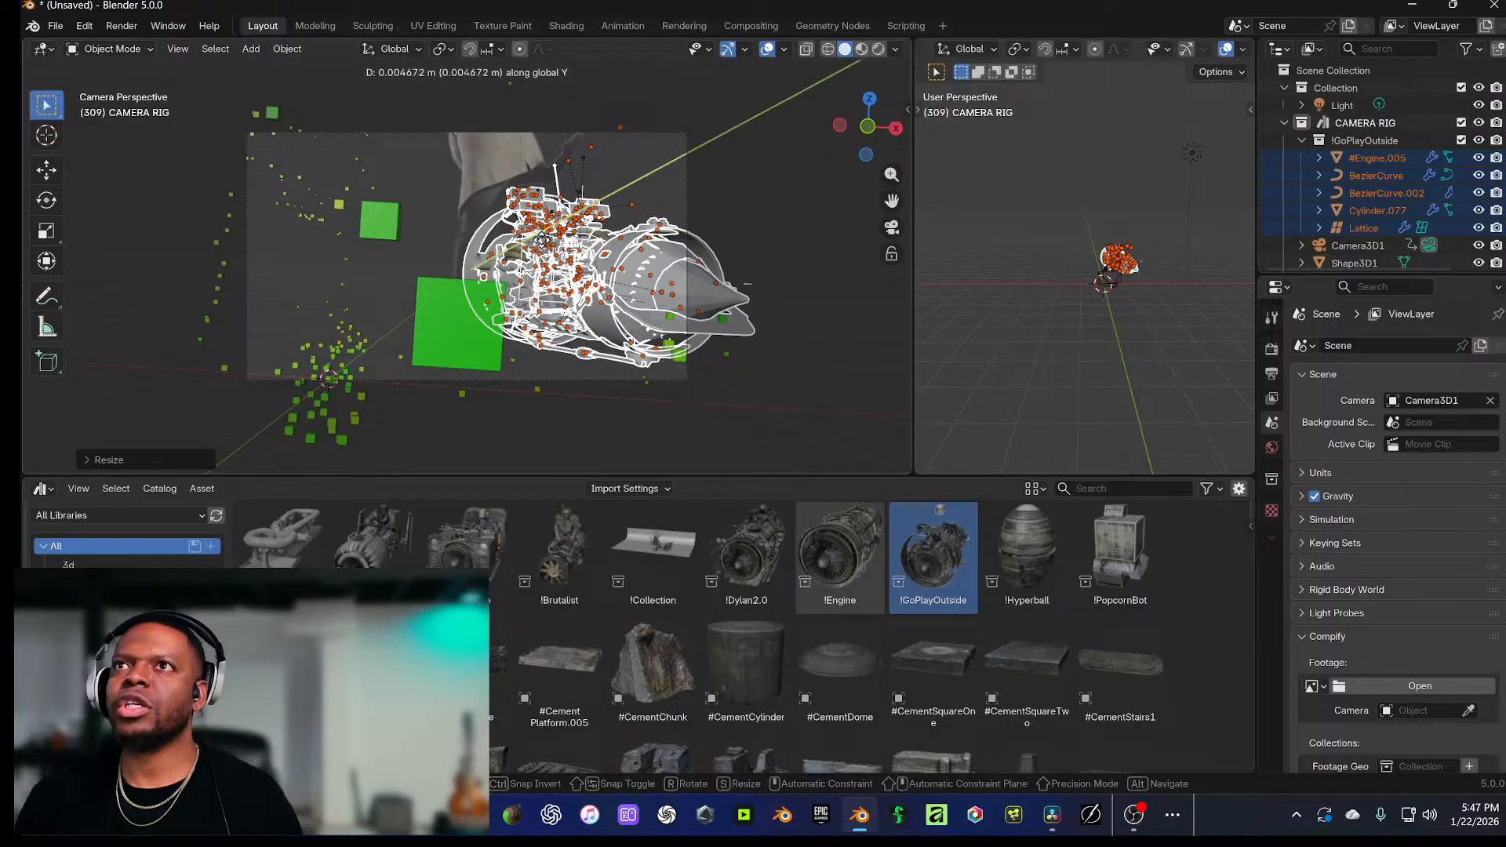
pyautogui.click(582, 364)
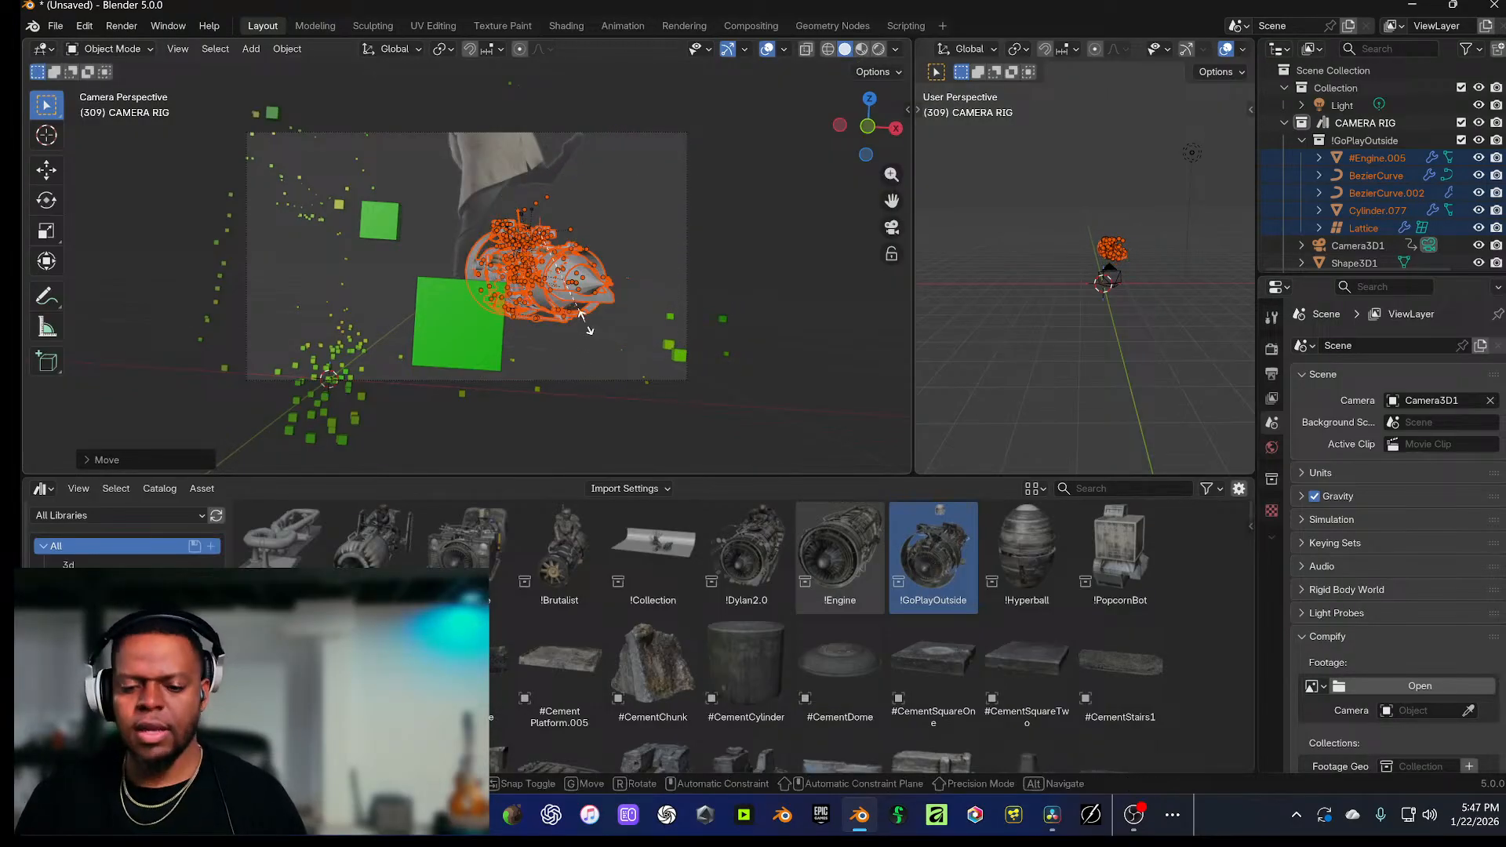
pyautogui.press('s')
pyautogui.click(655, 337)
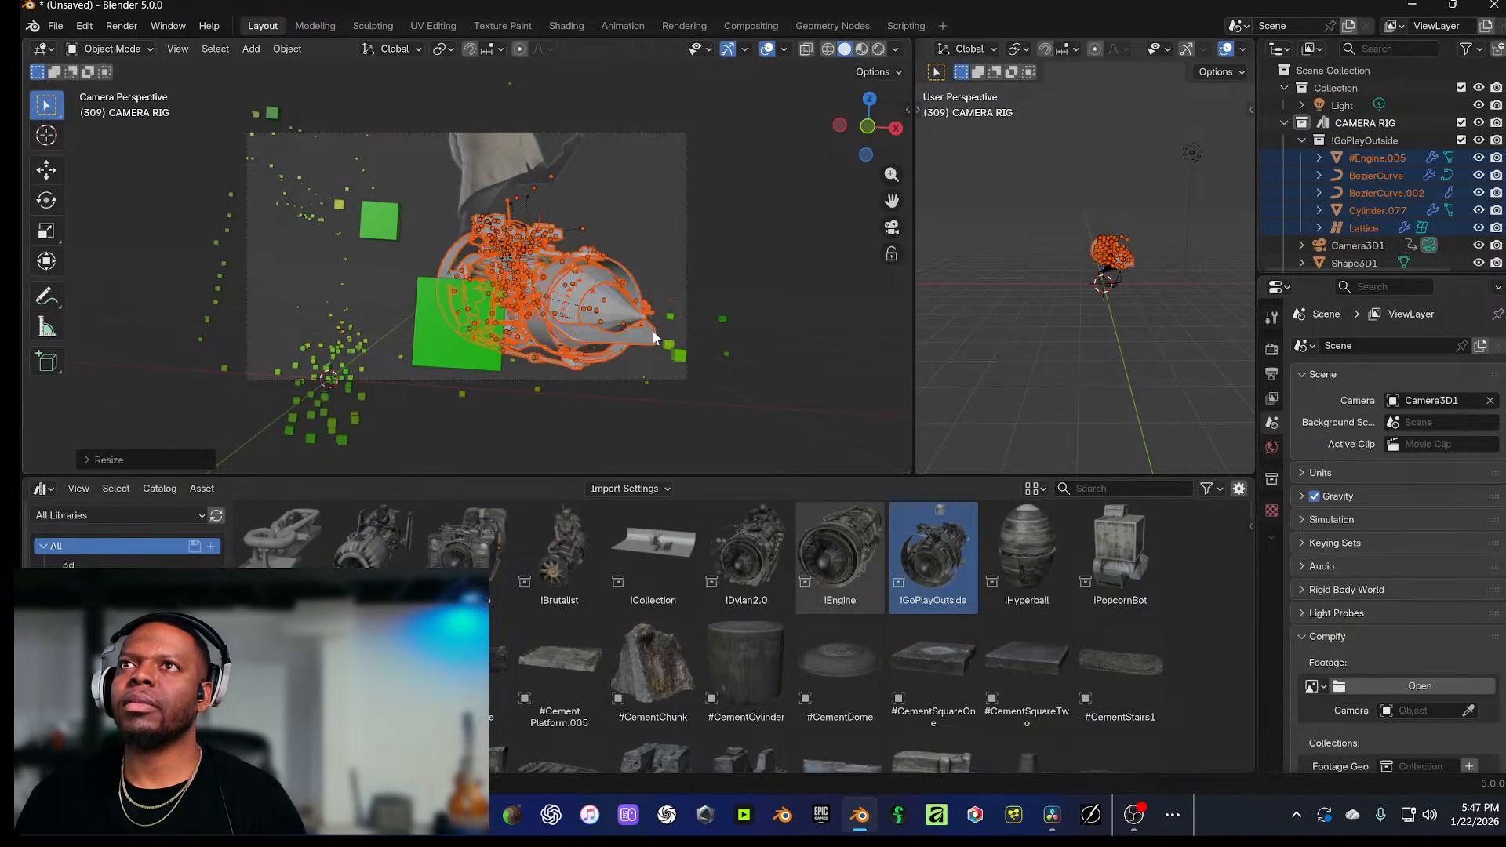
# Step: Move the engine farther back along global Y, about 1.1 m along X, and raise it about 0.5 m along Z
pyautogui.press('g')
pyautogui.press('y')
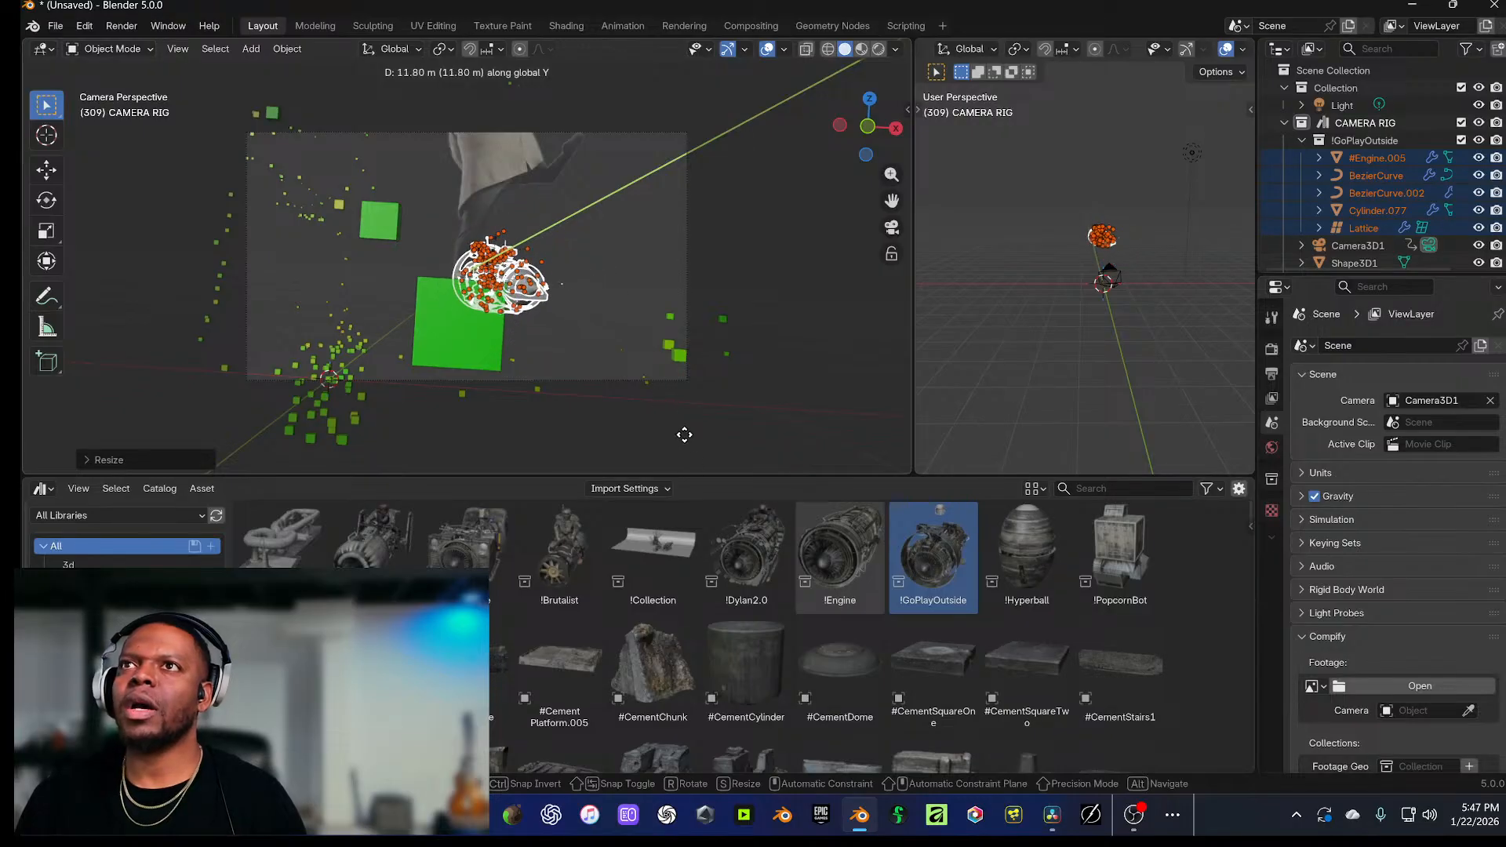
pyautogui.press('x')
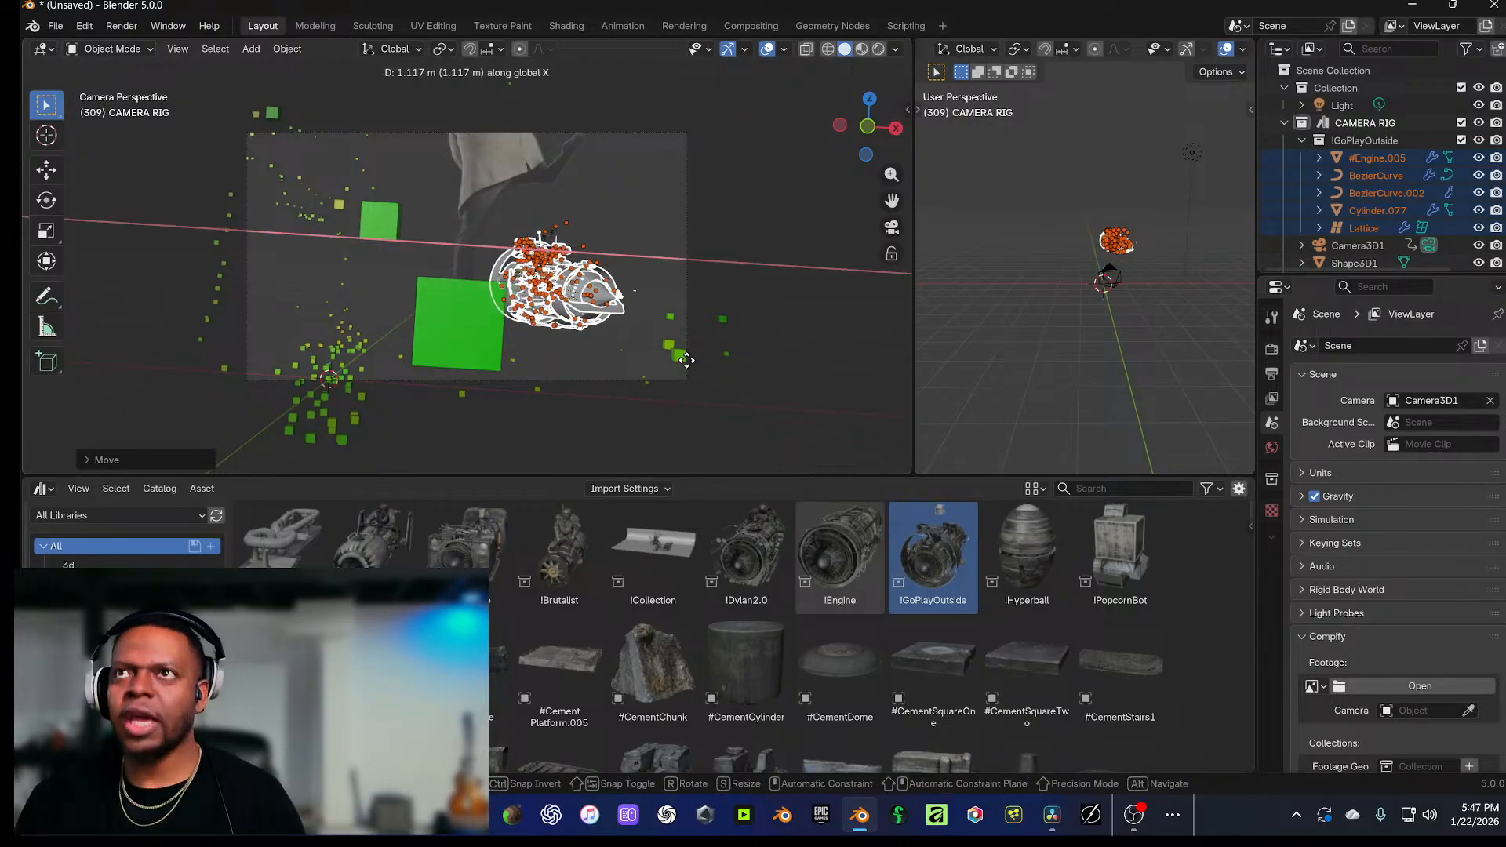
pyautogui.click(688, 359)
pyautogui.press('g')
pyautogui.press('z')
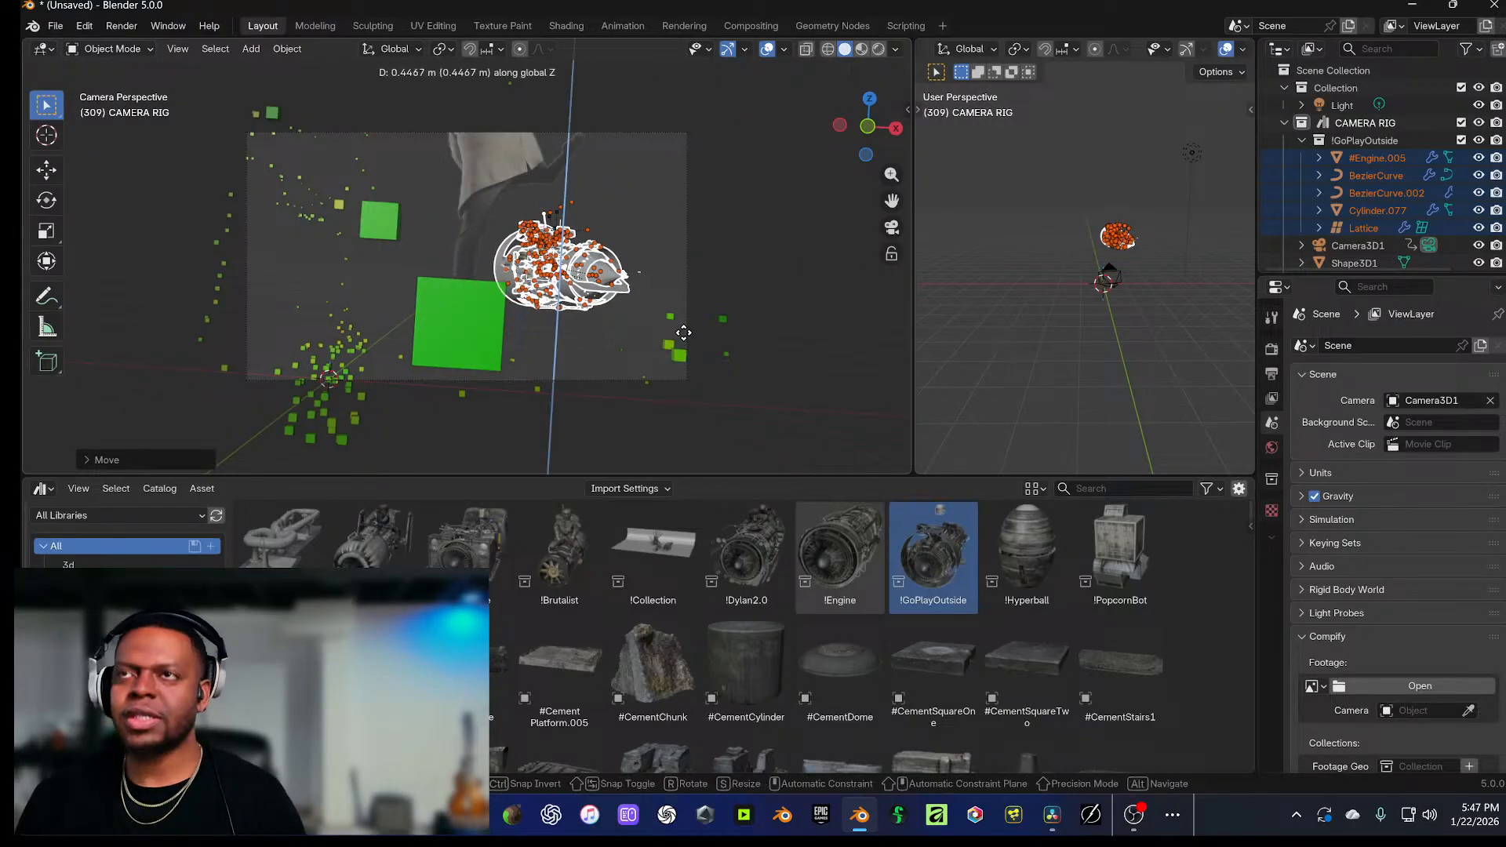
pyautogui.click(681, 325)
# Step: Scale the engine up by about 1.6 and play the shot briefly to check its placement
pyautogui.press('s')
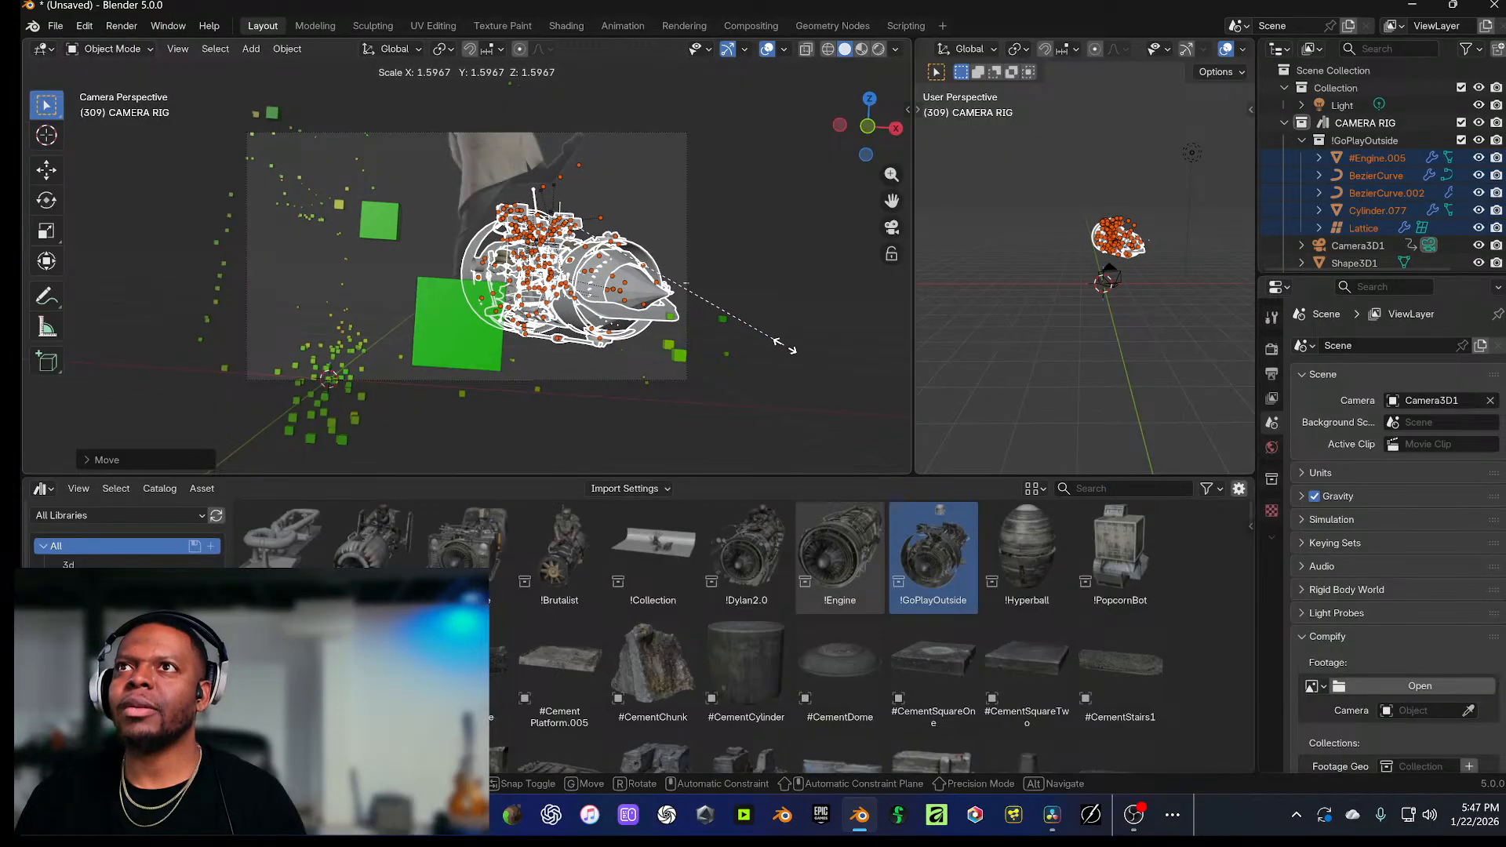
pyautogui.click(785, 346)
pyautogui.press('space')
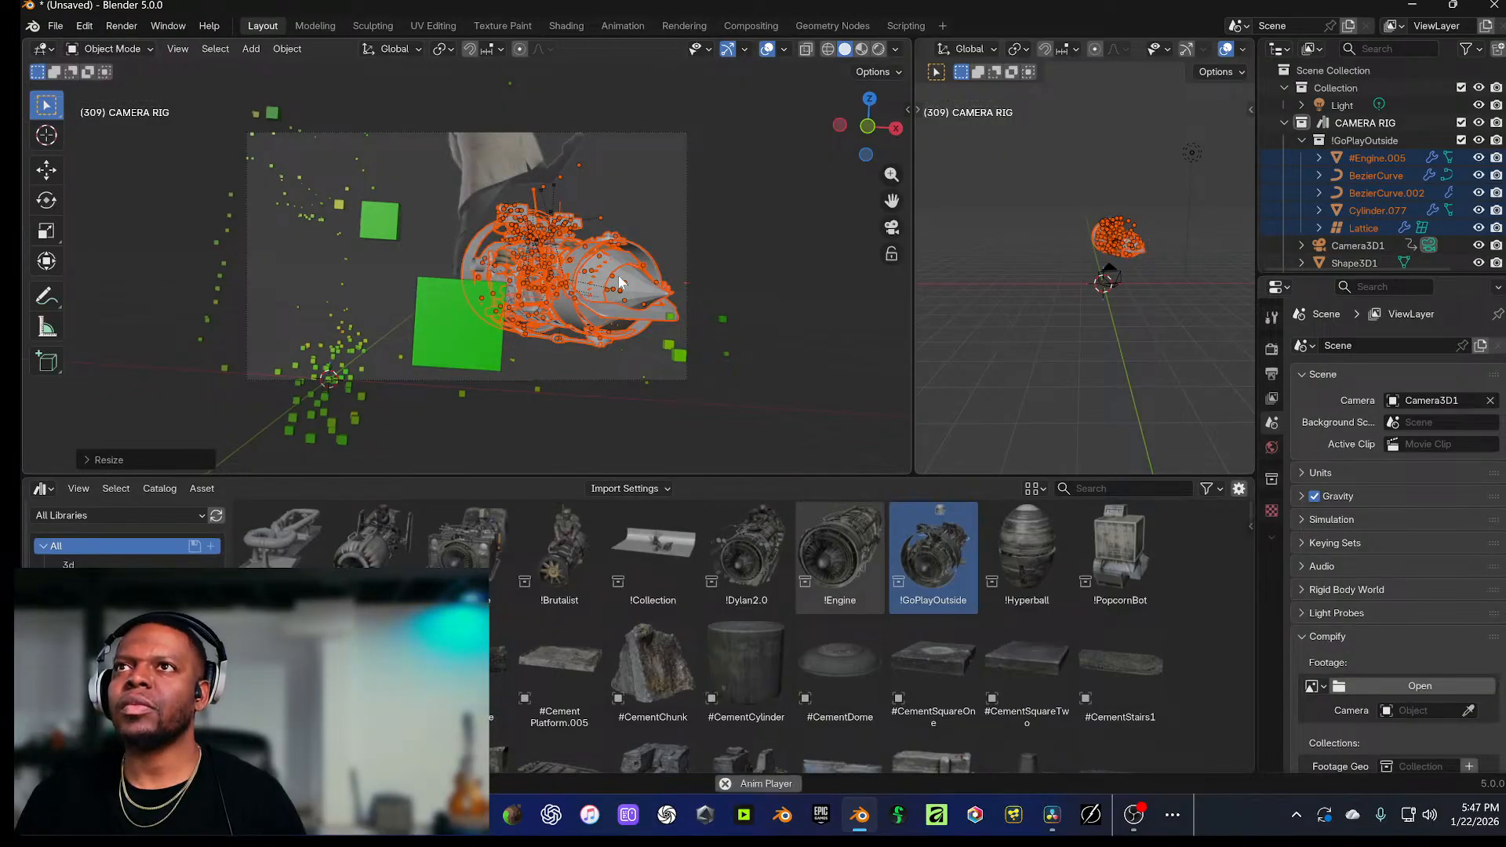
pyautogui.press('space')
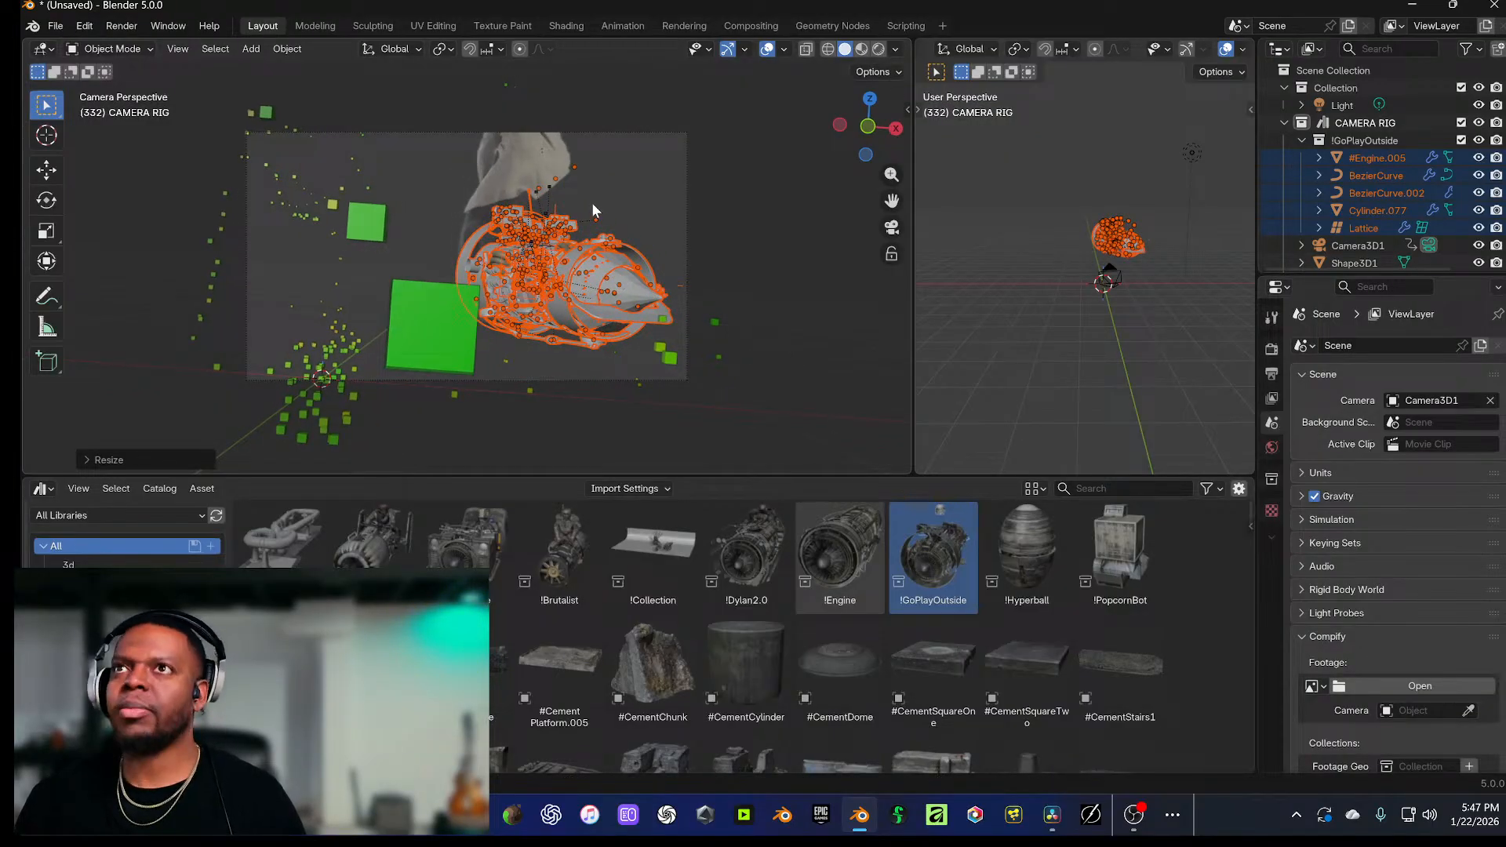
# Step: Leave the camera view, select Camera3D1 and turn off its background images
pyautogui.moveTo(591, 202); pyautogui.dragTo(647, 229)
pyautogui.scroll(-4, 648, 229)
pyautogui.moveTo(484, 234); pyautogui.dragTo(312, 214)
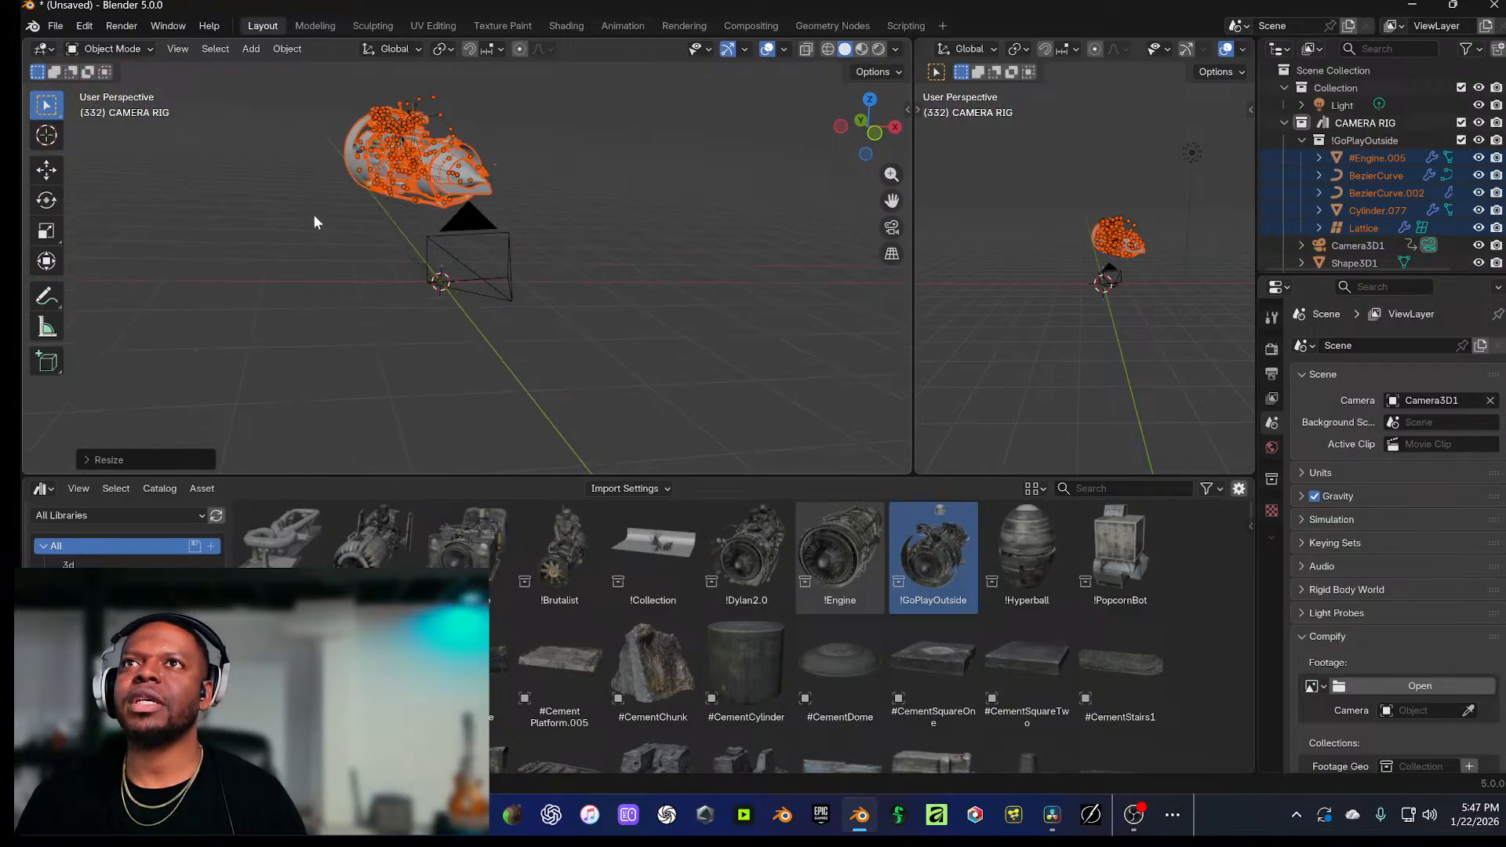
pyautogui.scroll(3, 420, 239)
pyautogui.moveTo(431, 238); pyautogui.dragTo(392, 237)
pyautogui.click(459, 200)
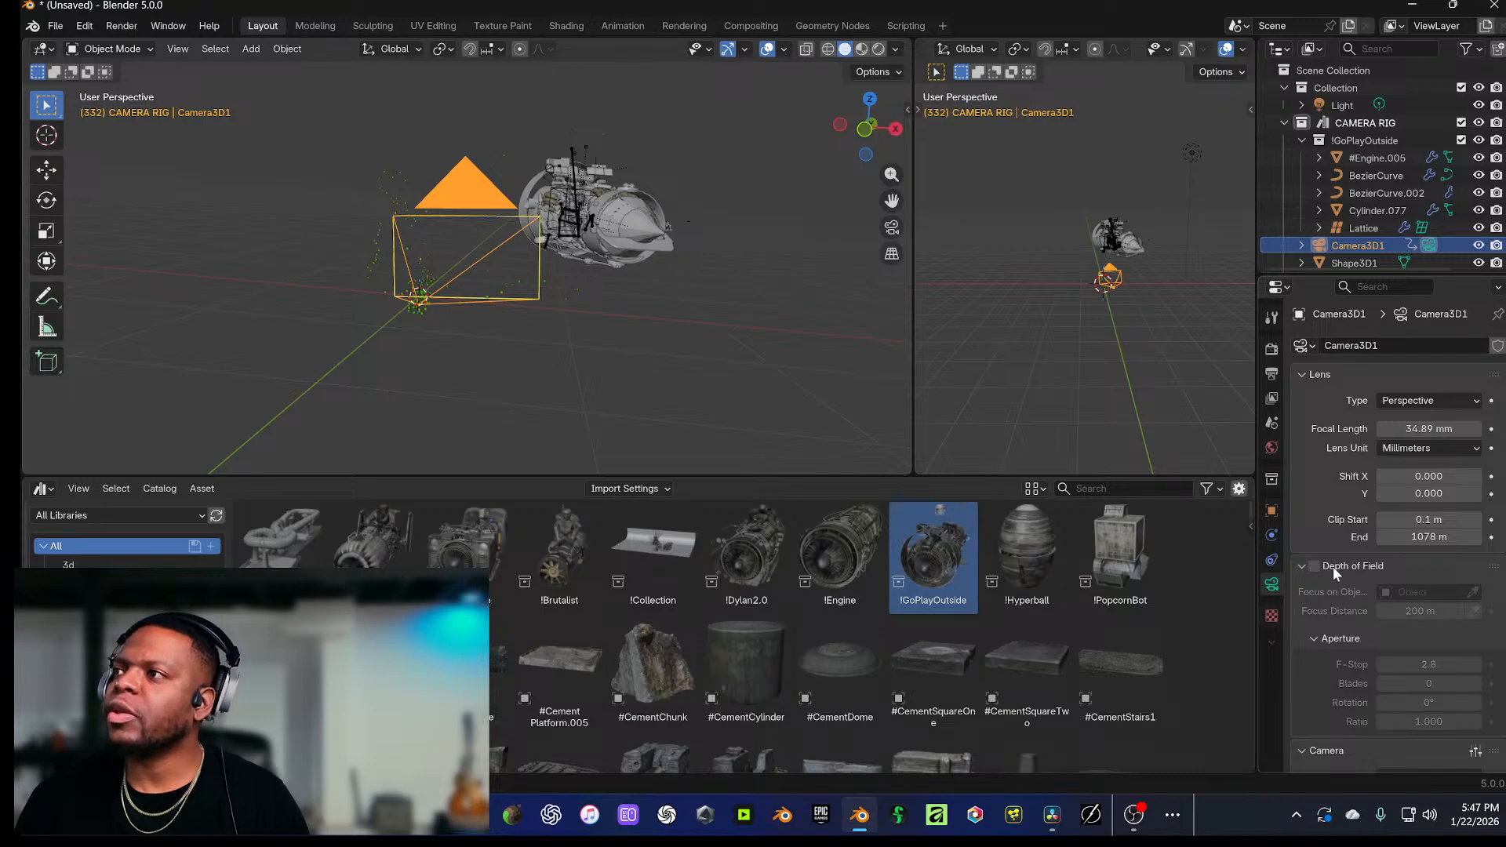
pyautogui.scroll(-5, 1341, 580)
pyautogui.click(1315, 637)
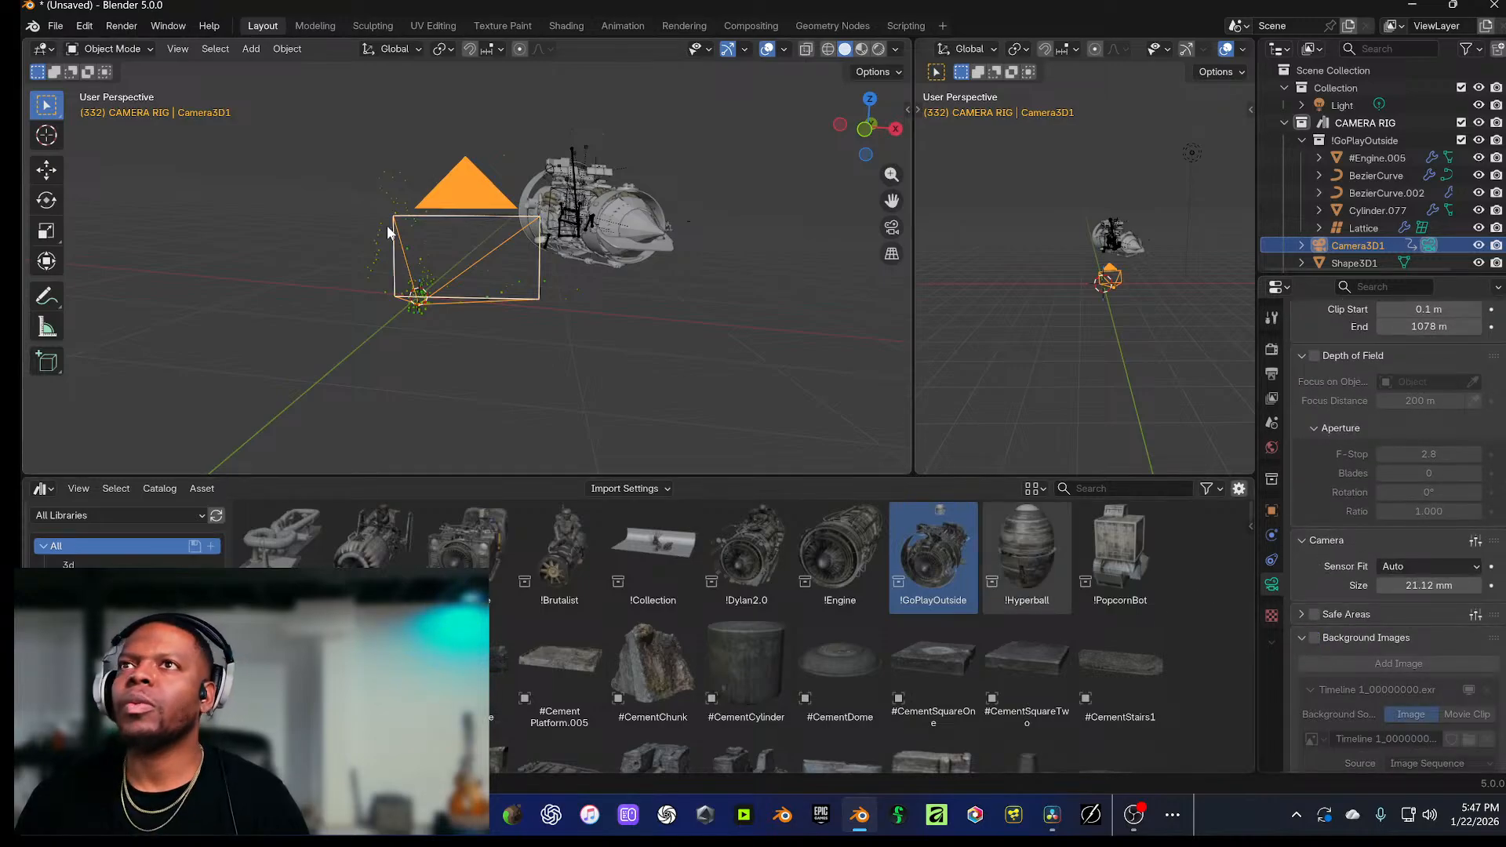
# Step: Start adding an image as a mesh plane and open the folder D:\Motorcycle scene\Alpha
pyautogui.hotkey('shift', 'a')
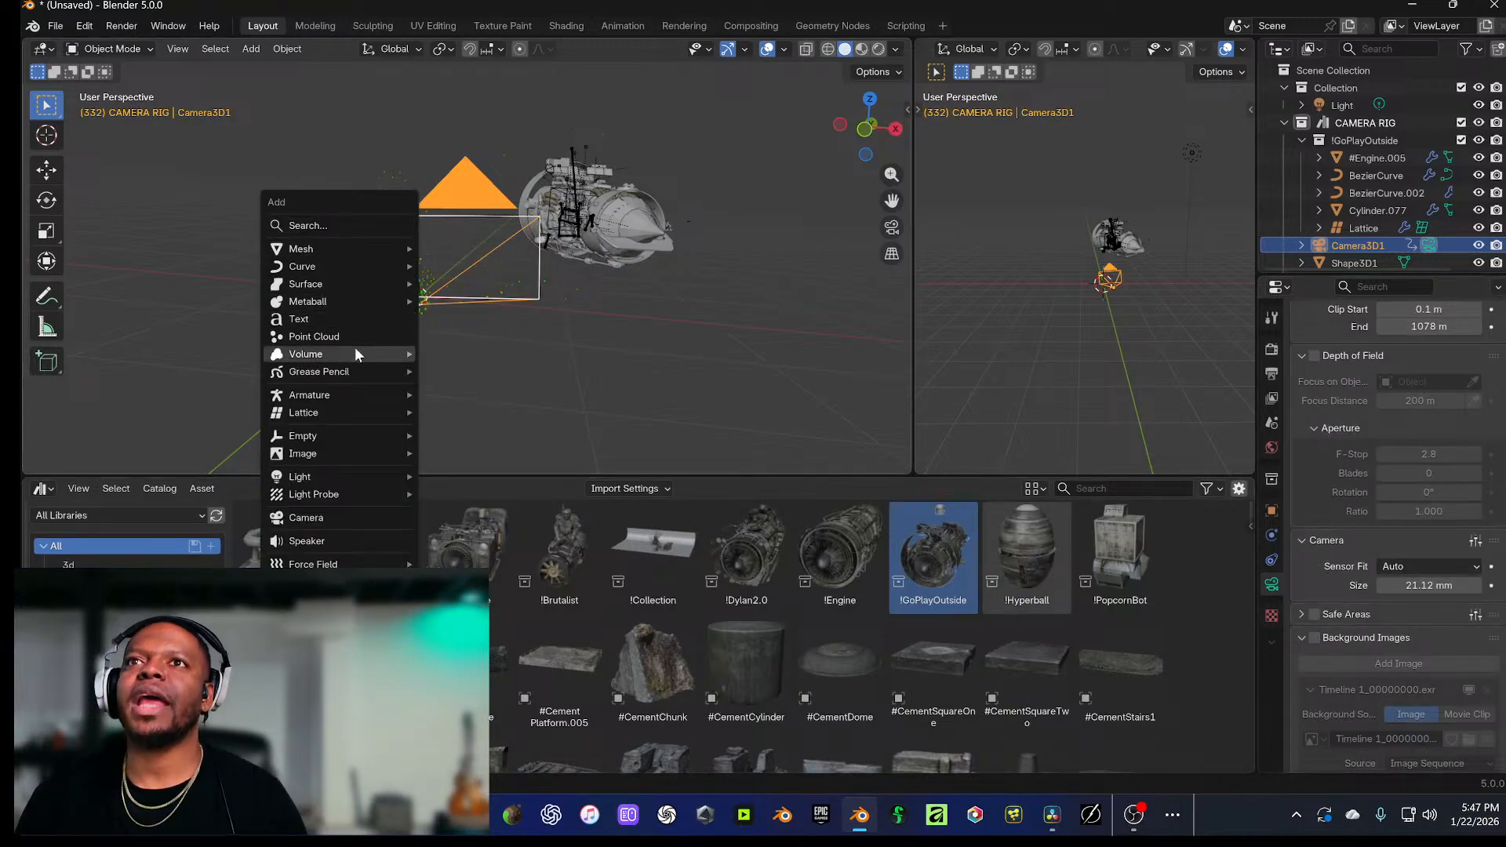
pyautogui.moveTo(373, 459)
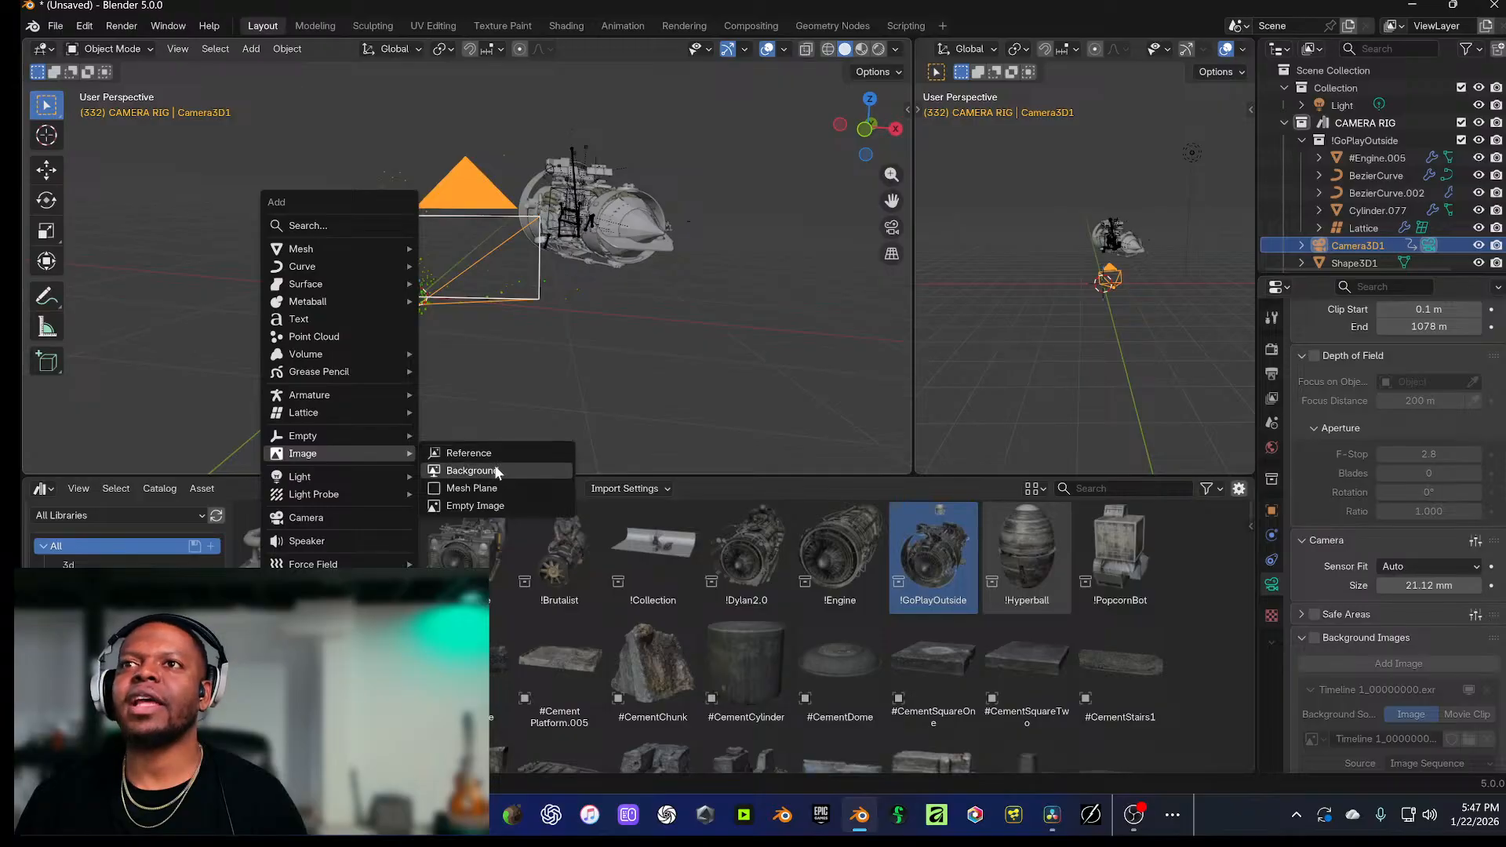
pyautogui.click(496, 487)
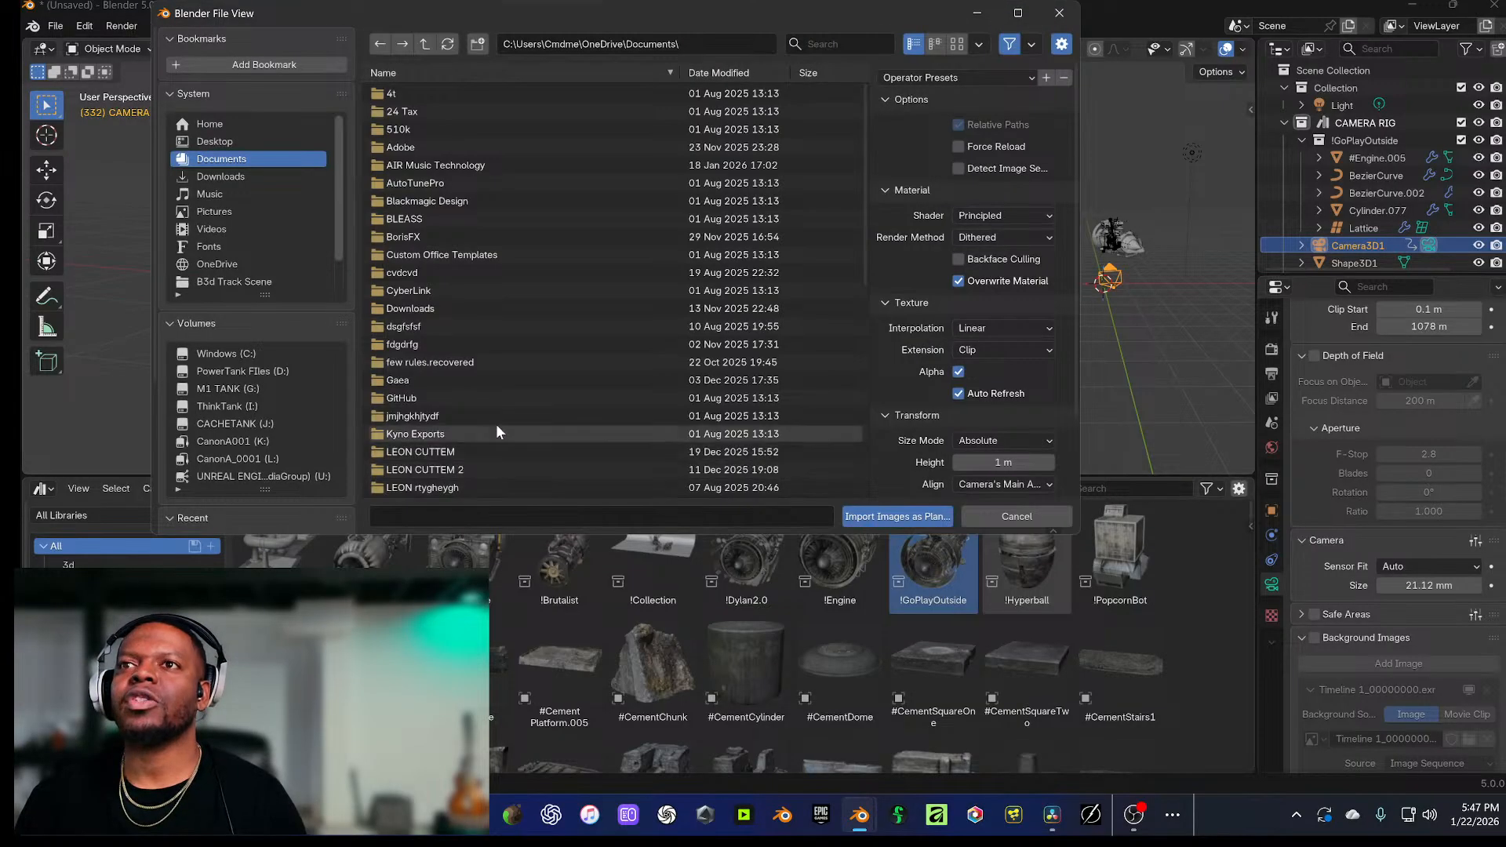
pyautogui.click(239, 371)
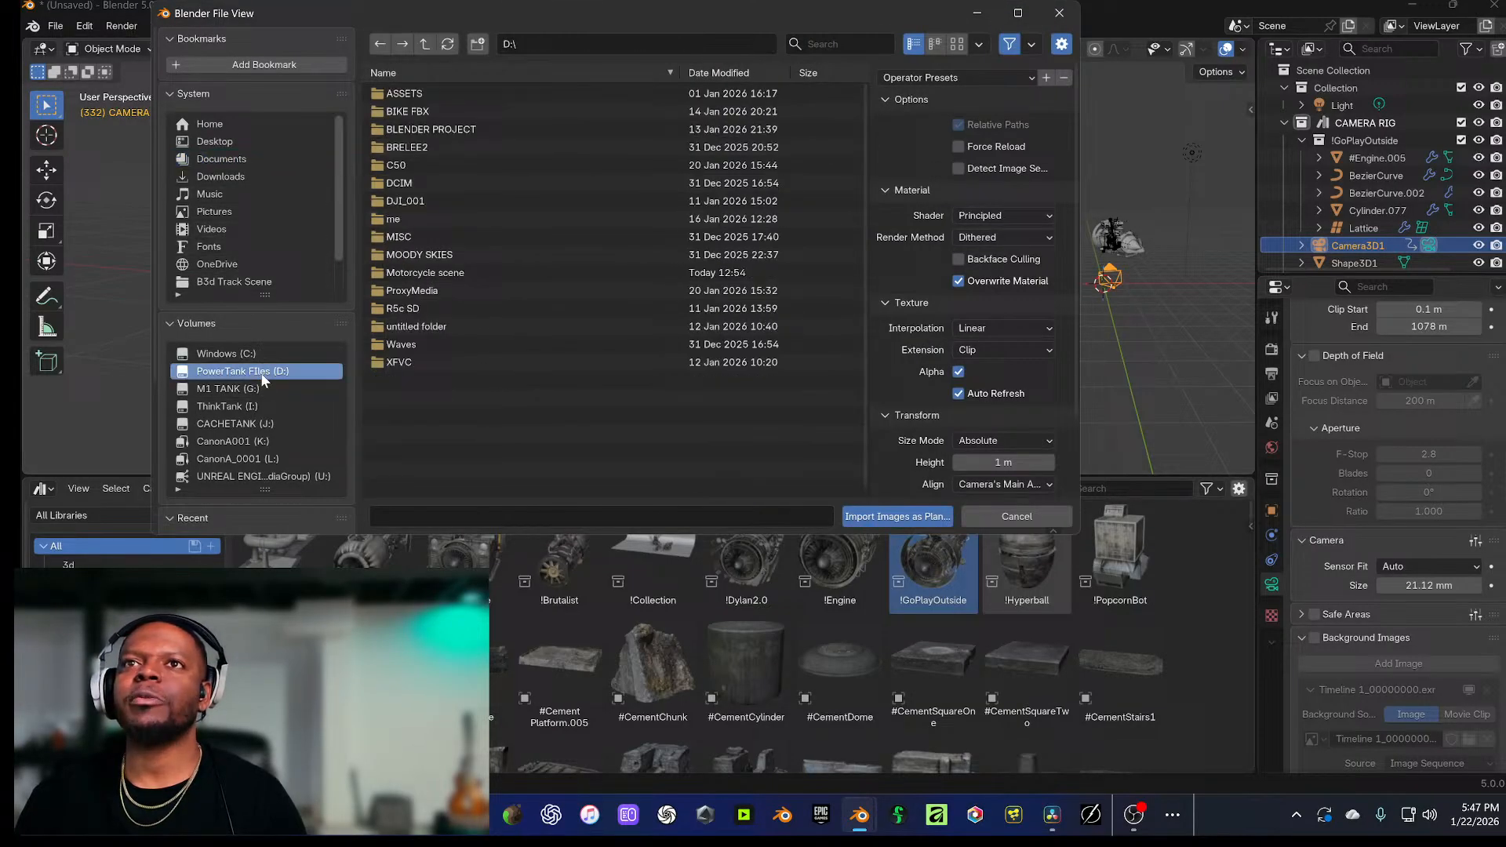
pyautogui.click(435, 92)
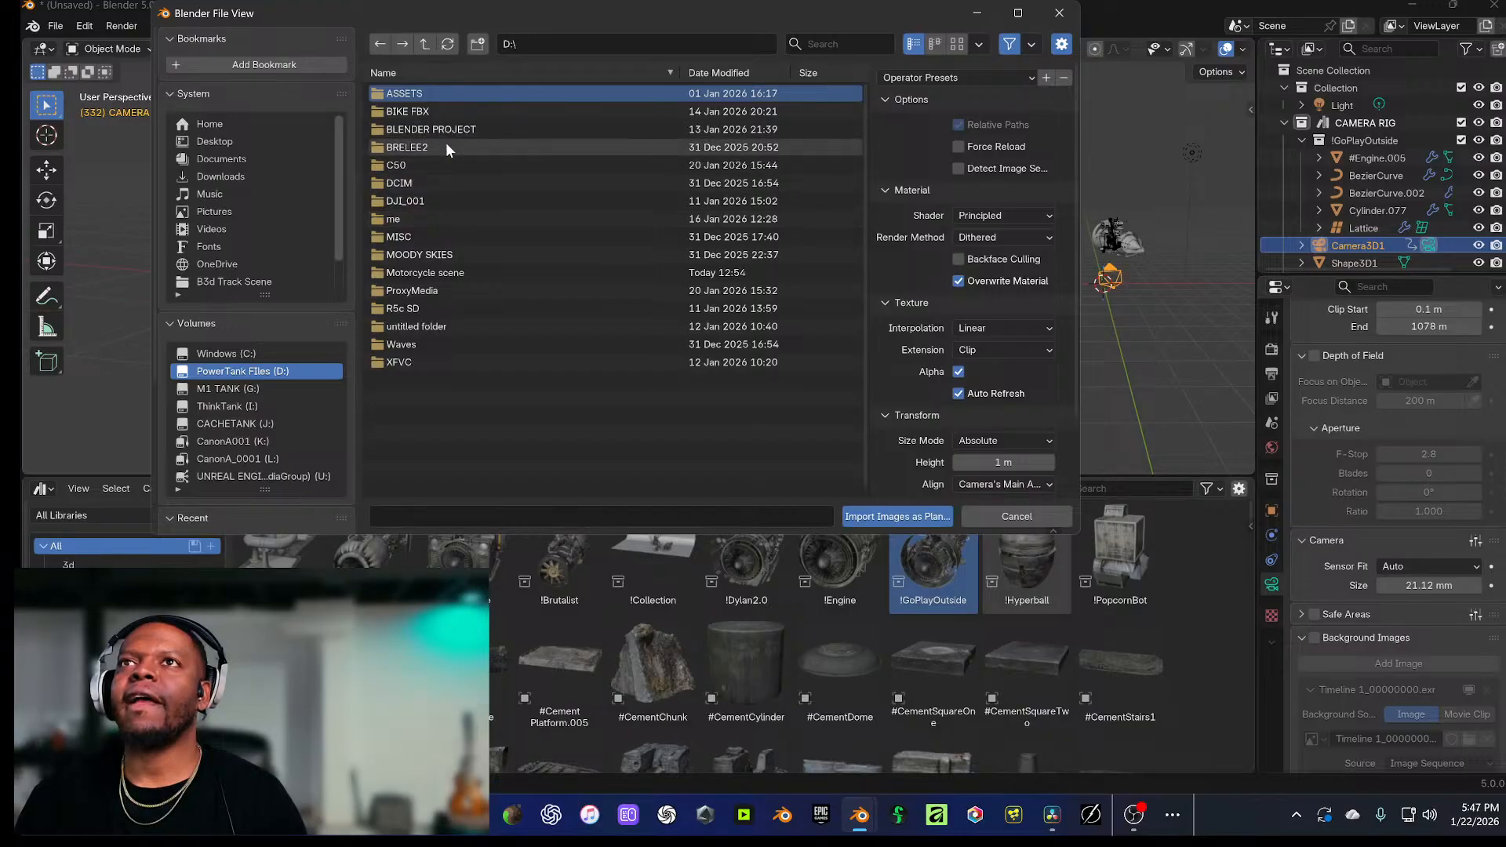
pyautogui.doubleClick(445, 272)
pyautogui.doubleClick(422, 91)
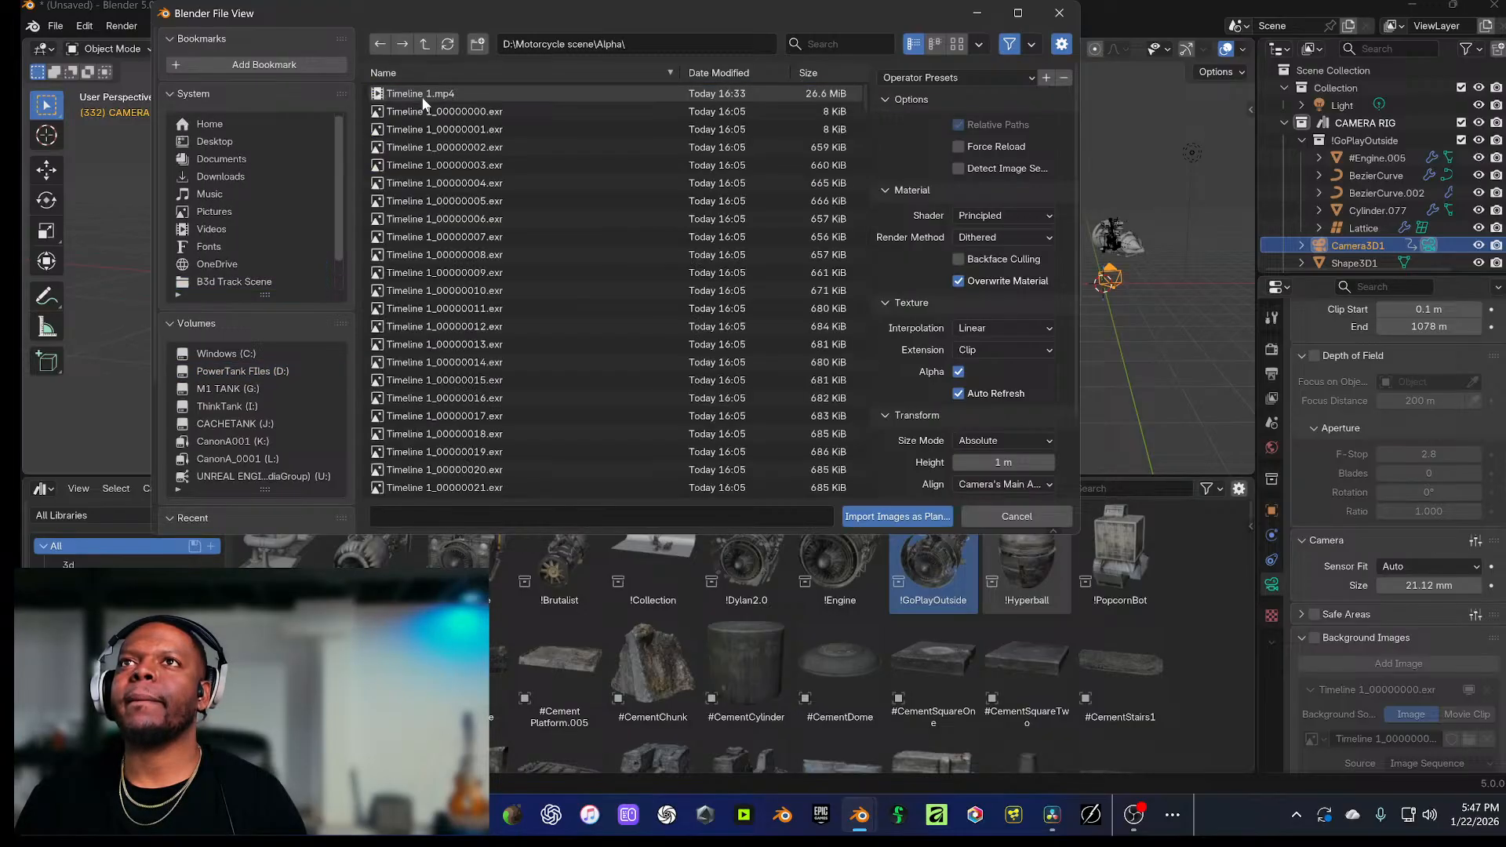
# Step: Import all the Timeline 1 EXR frames as an image plane with the Emission shader, Force Reload and Detect Image Sequences enabled
pyautogui.click(421, 92)
pyautogui.click(436, 112)
pyautogui.scroll(-20, 470, 193)
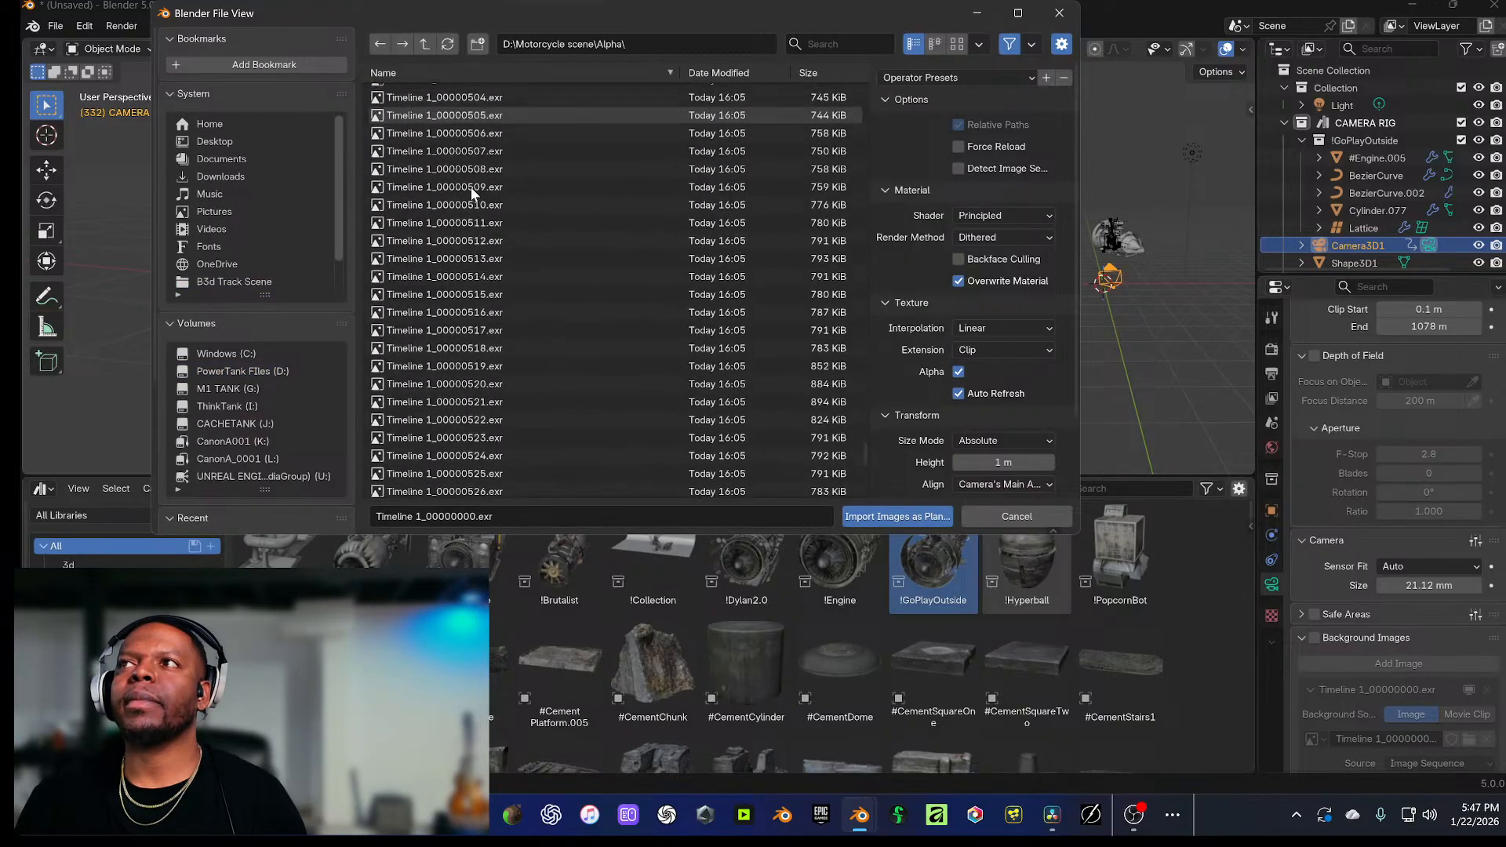
pyautogui.keyDown('shift'); pyautogui.click(529, 486); pyautogui.keyUp('shift')
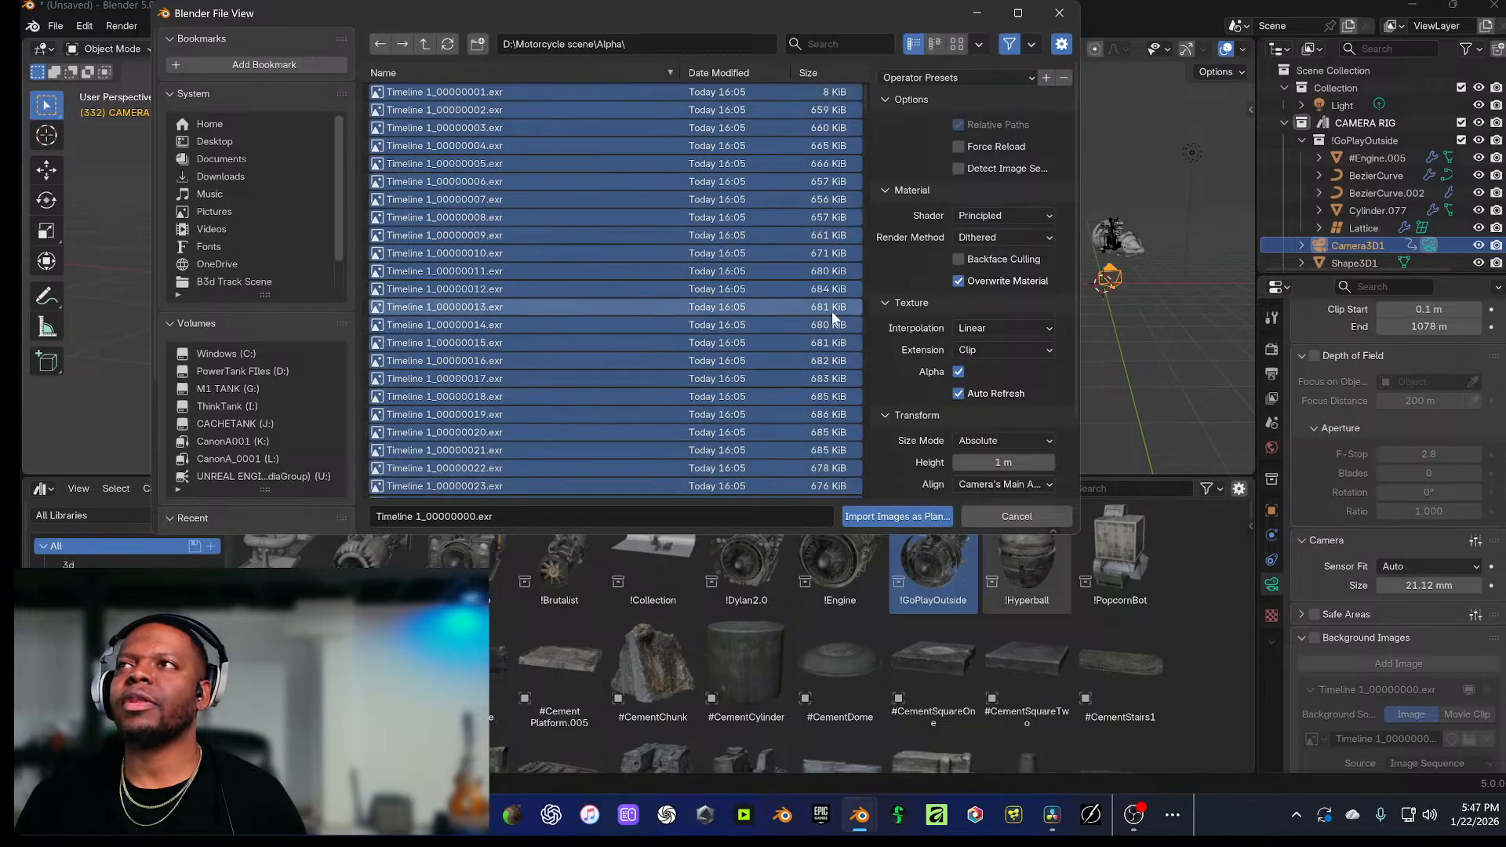
pyautogui.click(1004, 214)
pyautogui.click(994, 271)
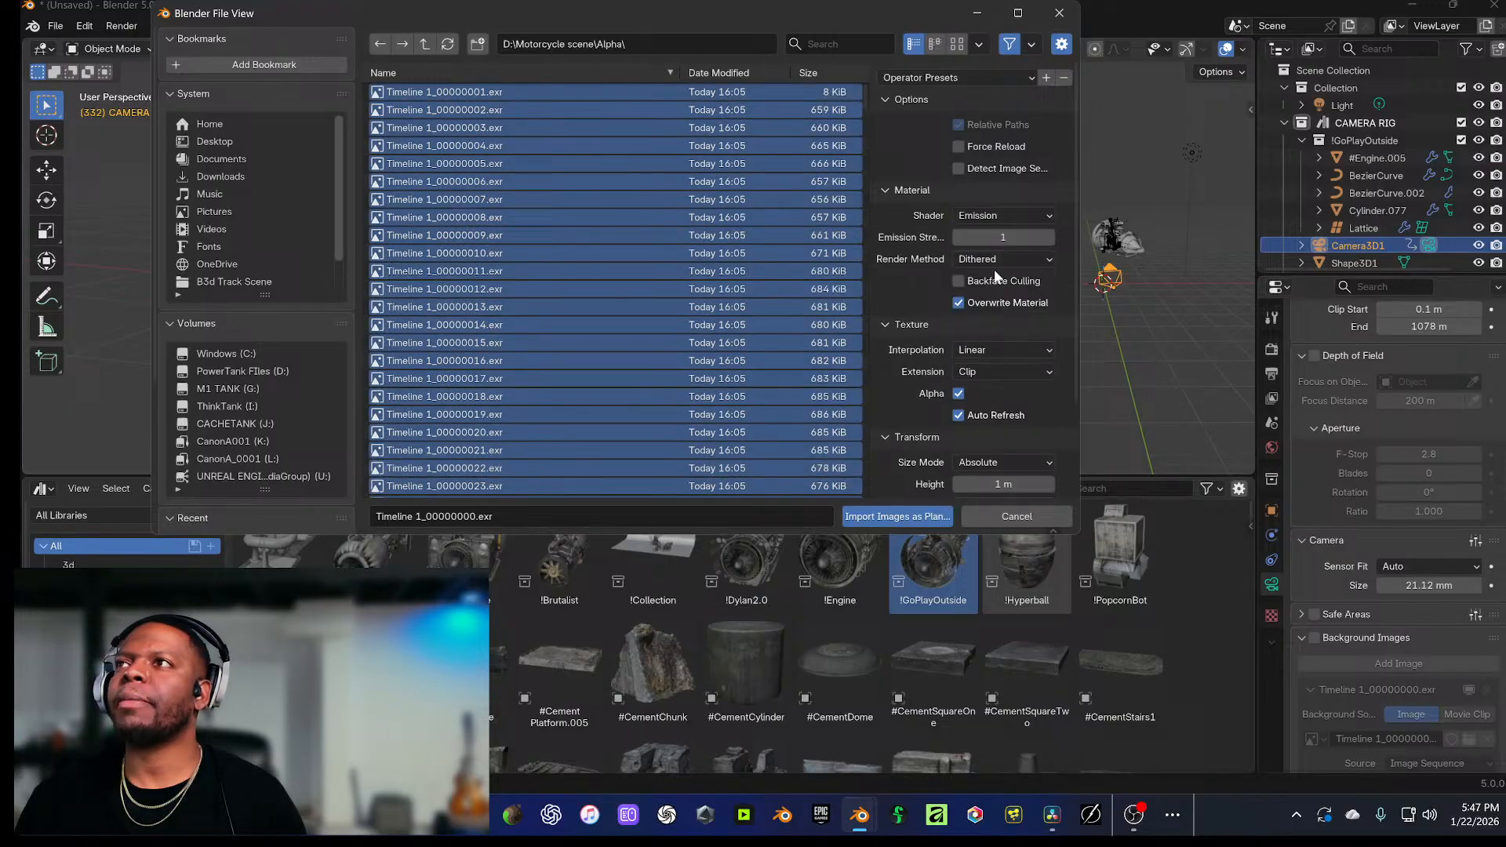
pyautogui.click(958, 170)
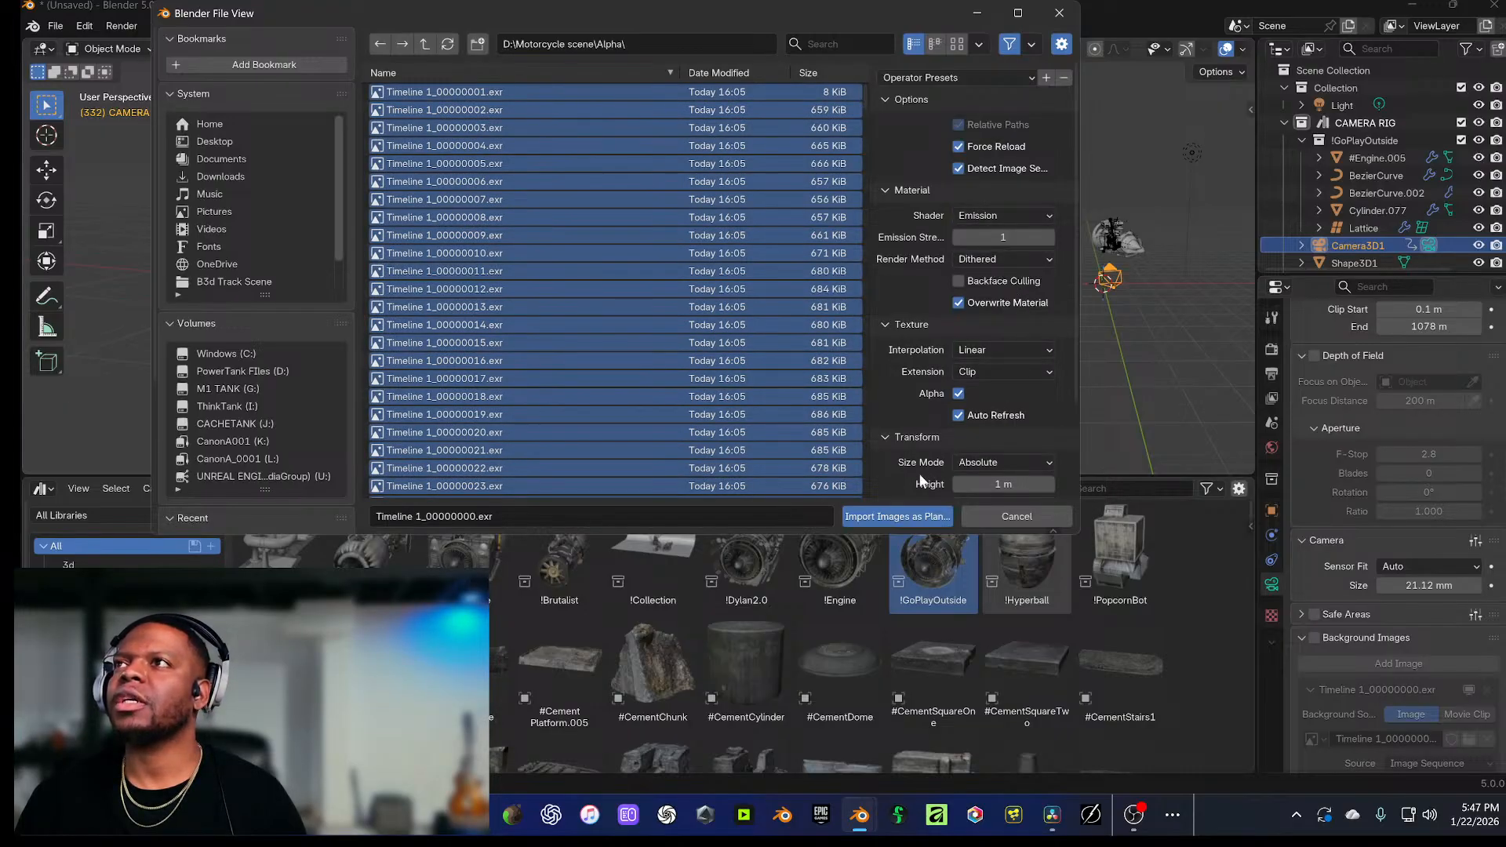
pyautogui.click(909, 511)
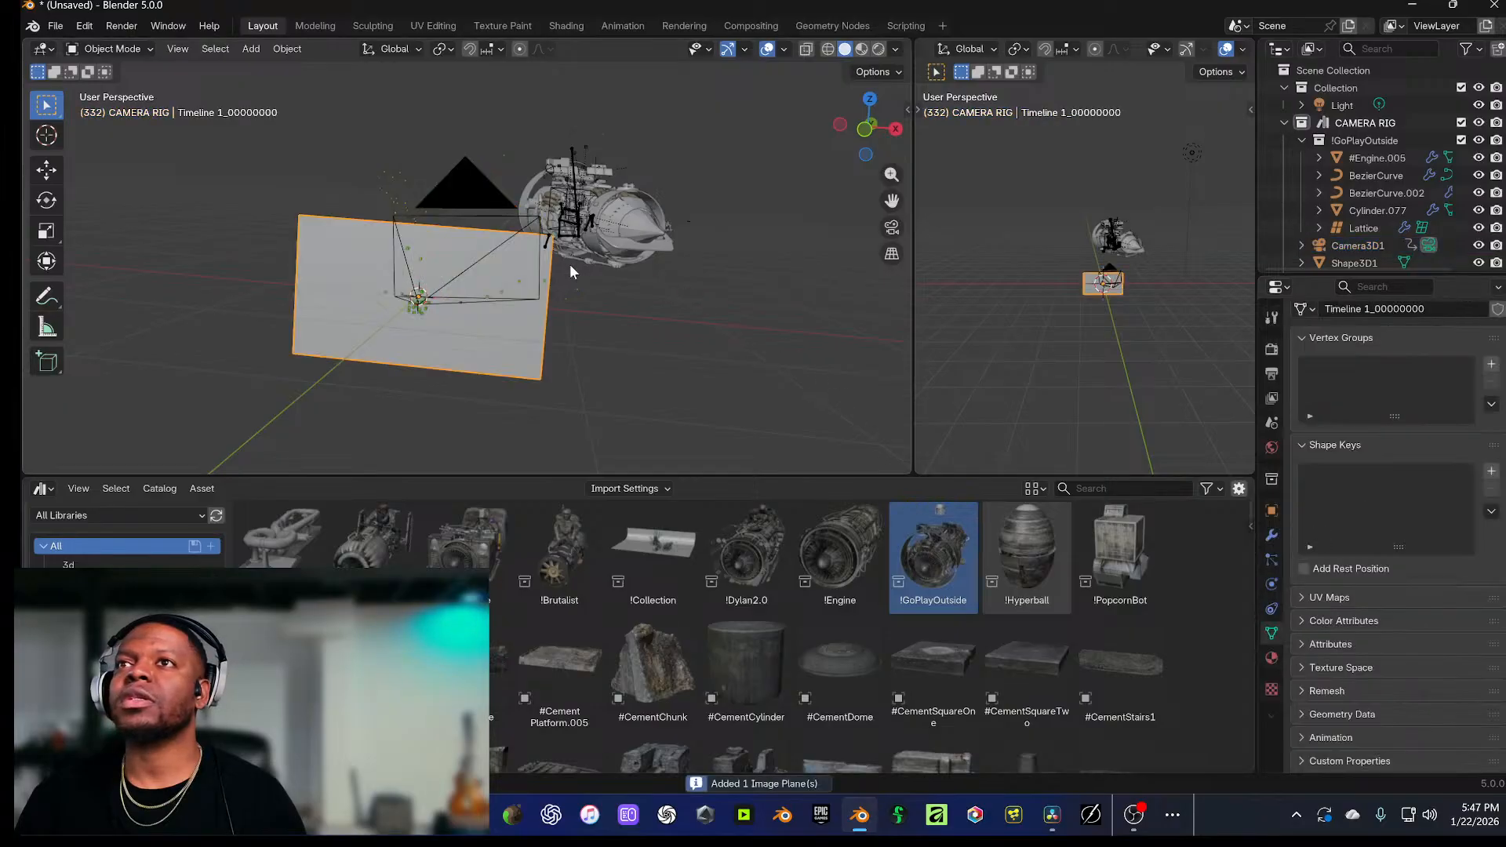
# Step: Move the image plane away from the camera along global Y and, in camera view with Material Preview shading, enlarge it to over three times its size
pyautogui.press('g')
pyautogui.press('y')
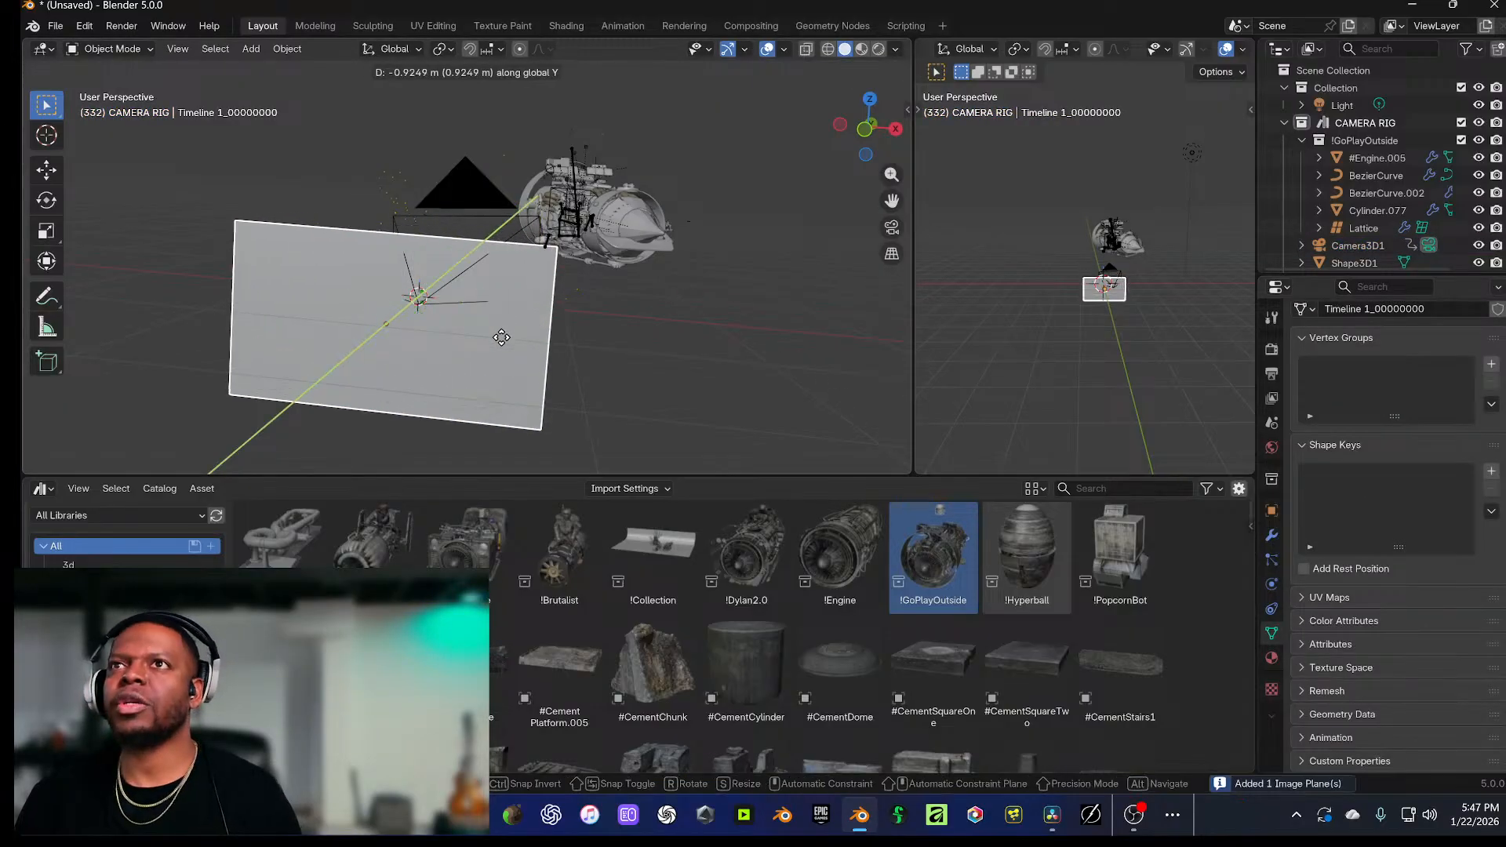
pyautogui.click(559, 204)
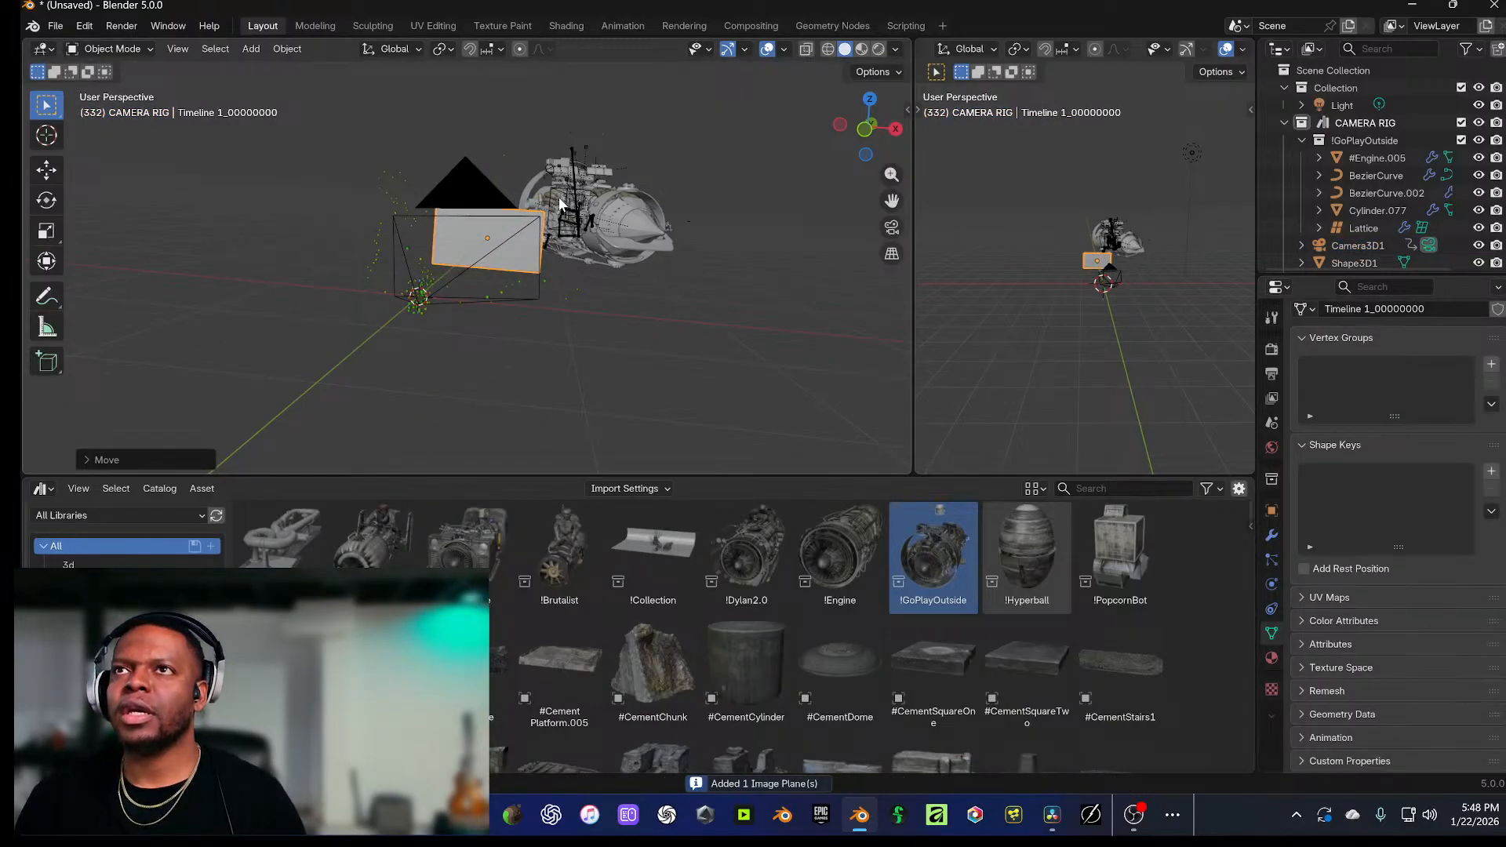
pyautogui.press('KP_0')
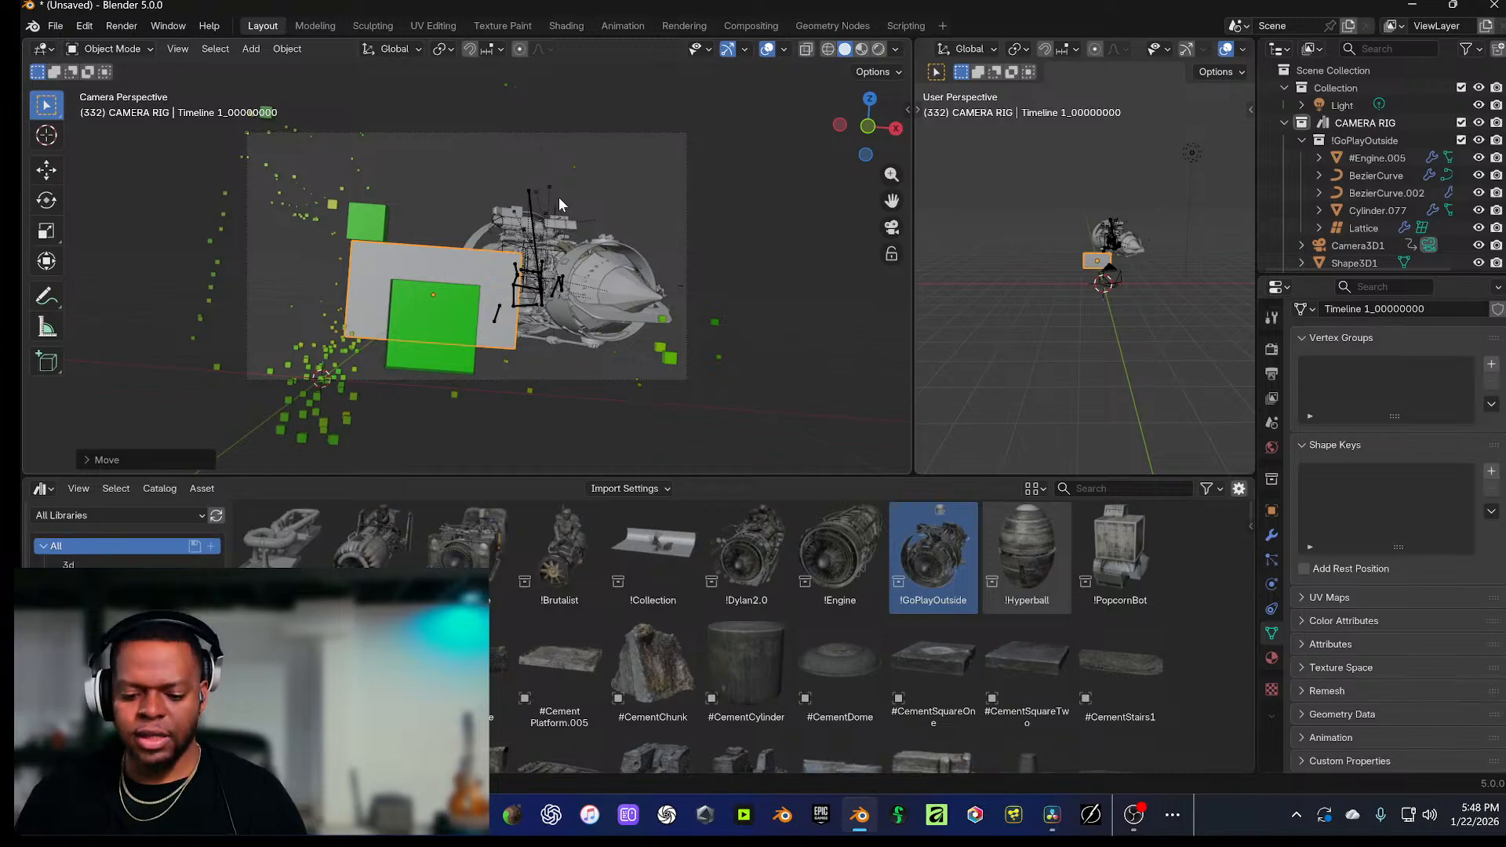
pyautogui.click(863, 50)
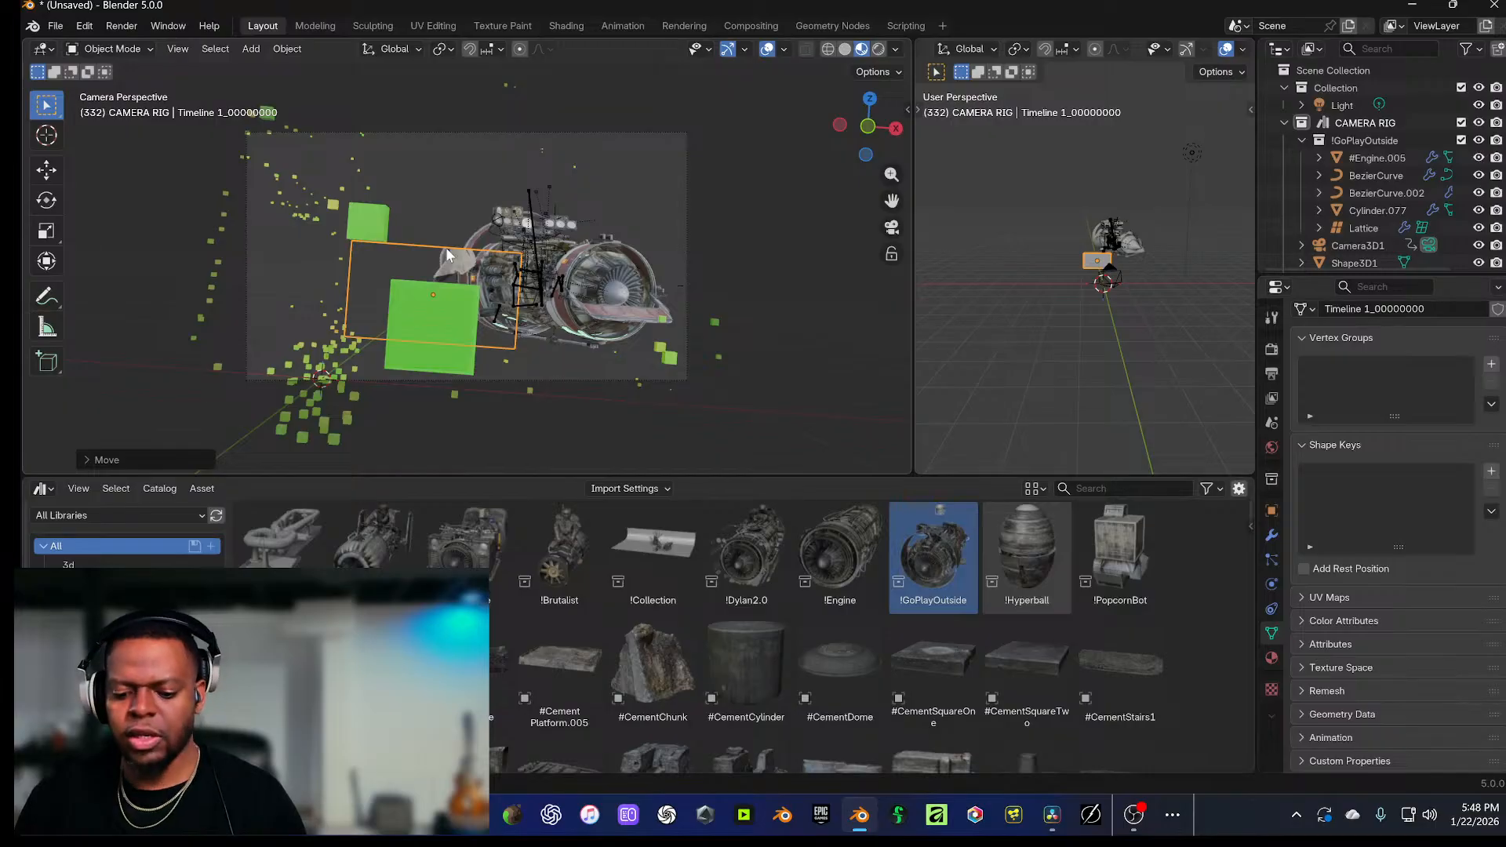
pyautogui.press('s')
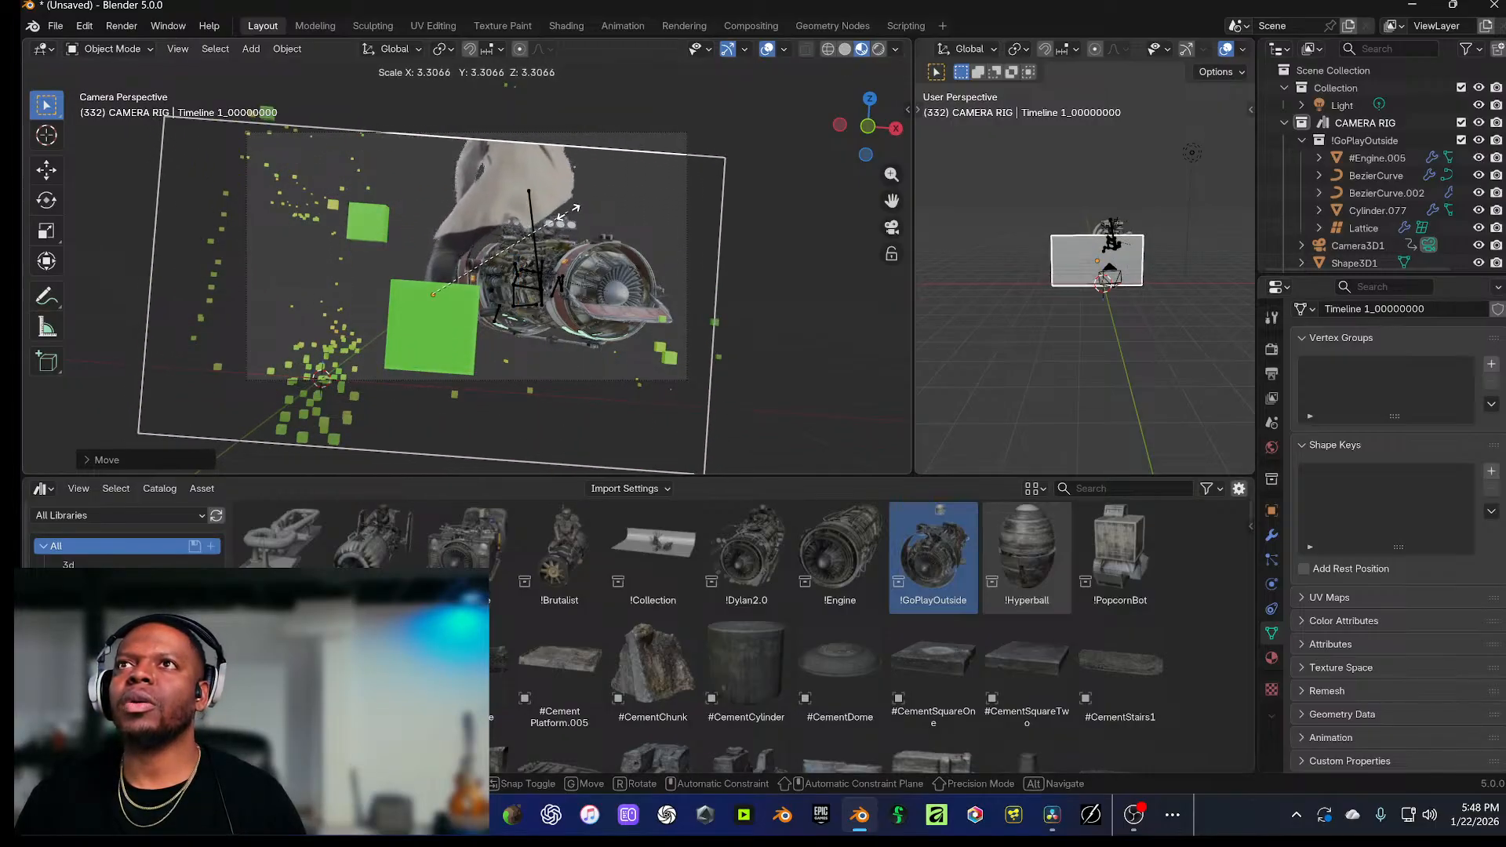
pyautogui.click(578, 206)
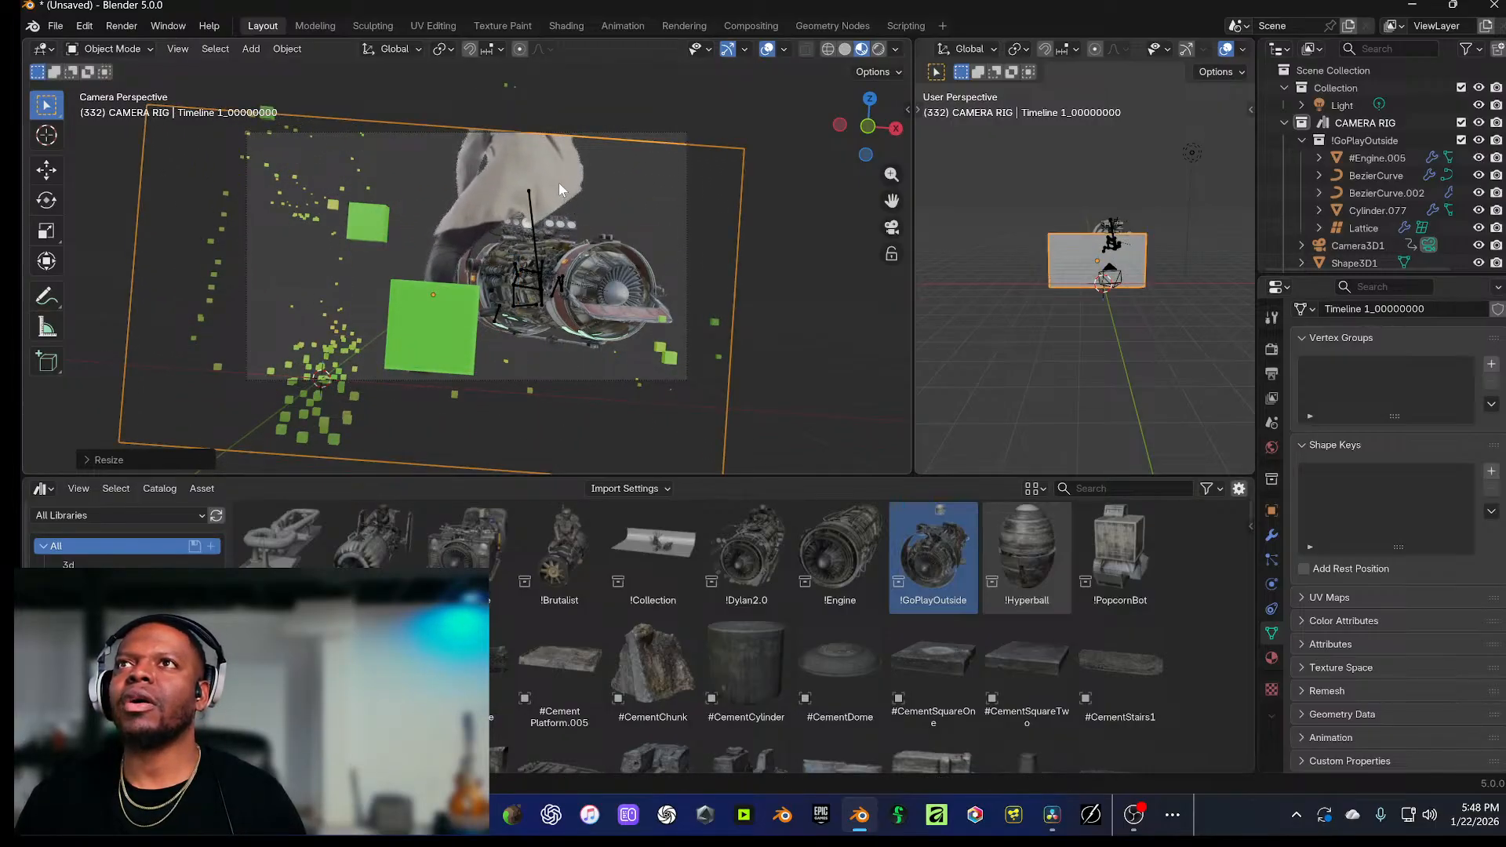
# Step: Shrink the image plane to about 0.98 of its size and rotate it slightly around global Z and about -3° around global Y
pyautogui.press('s')
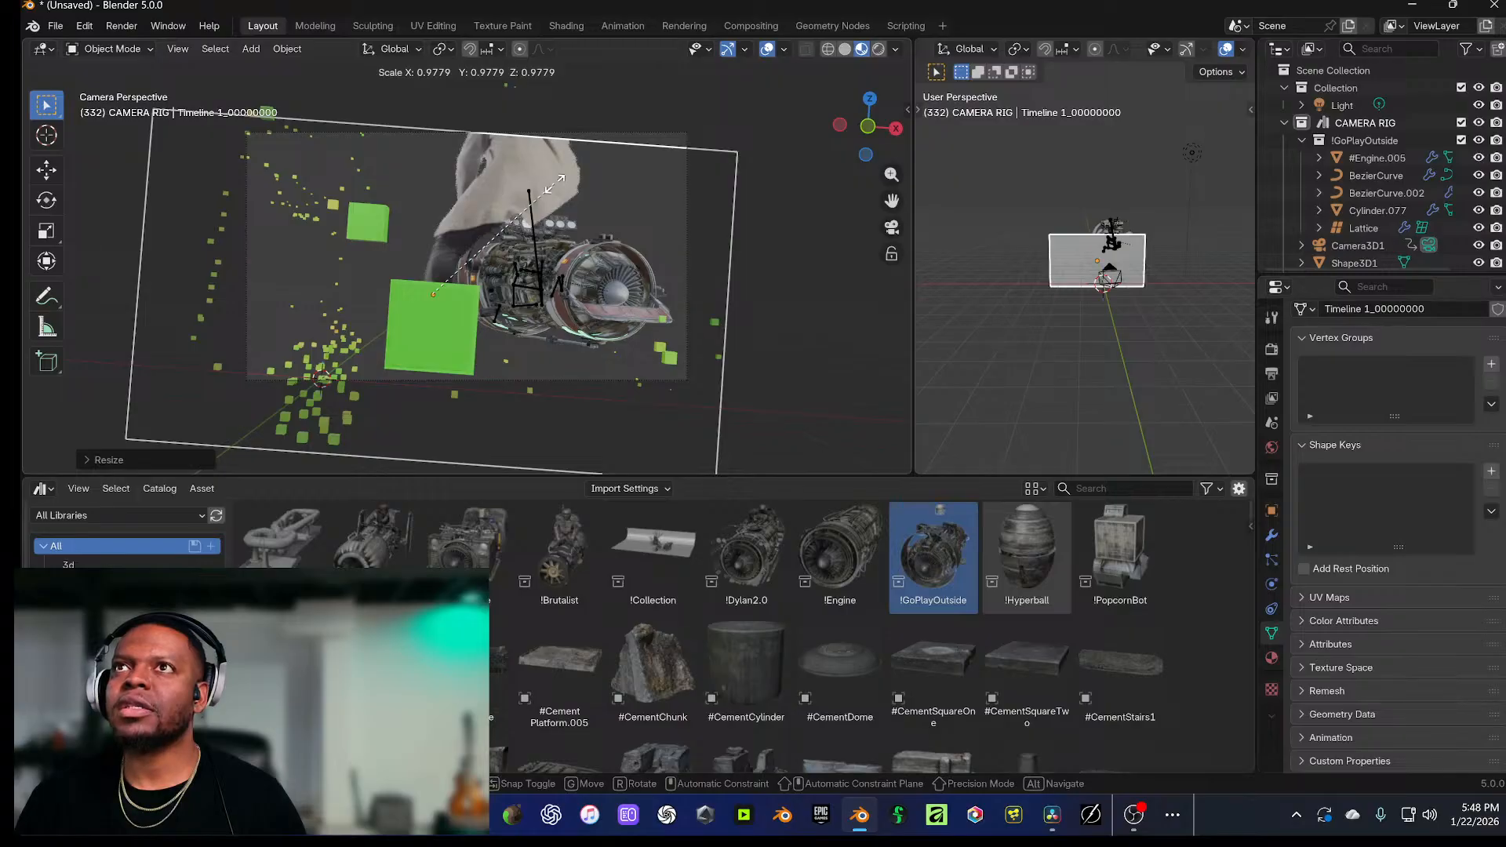
pyautogui.click(515, 176)
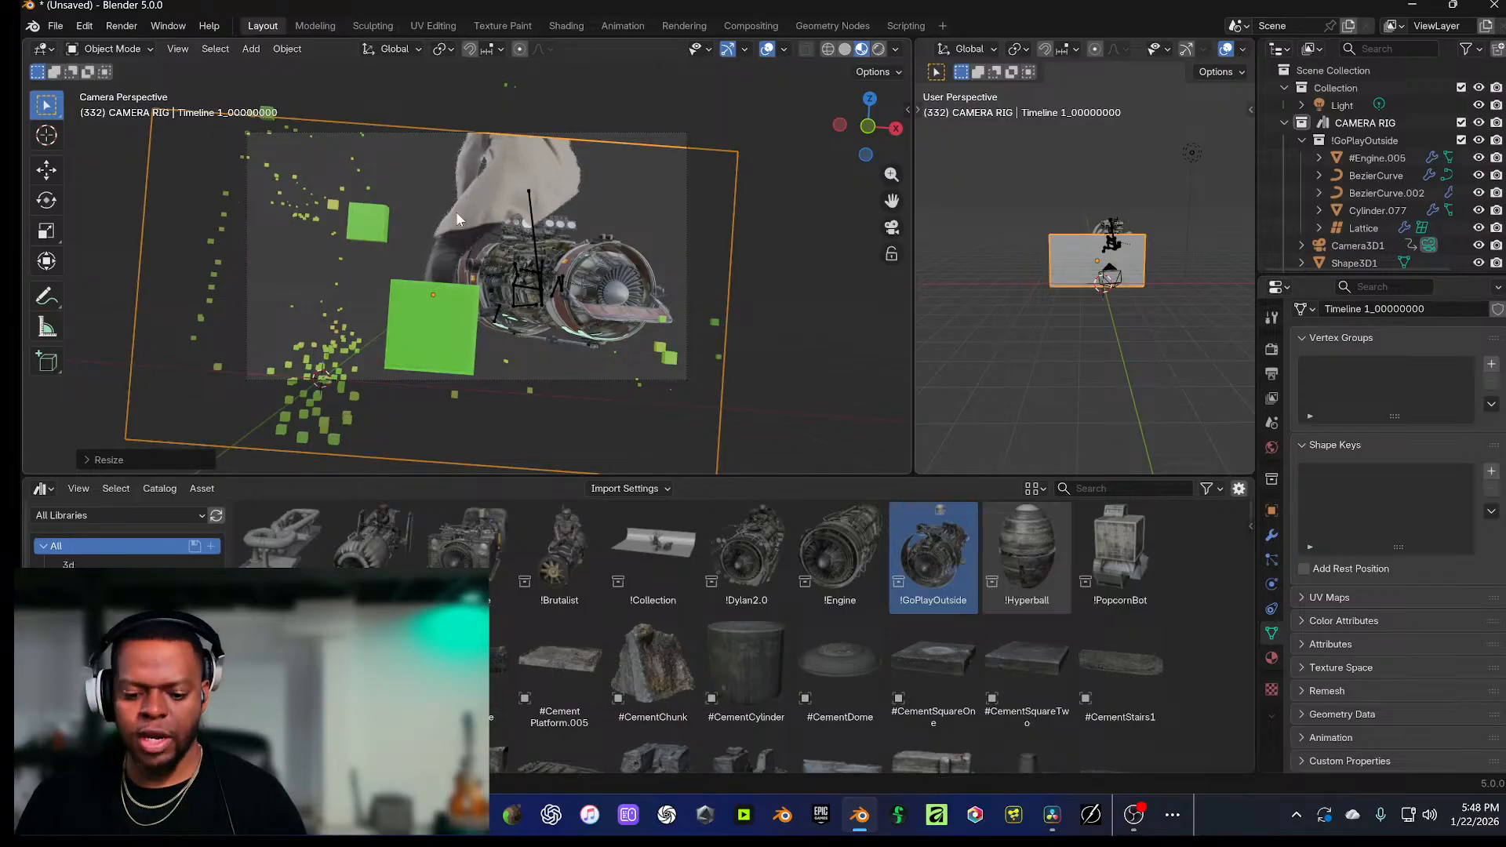
pyautogui.press('r')
pyautogui.press('z')
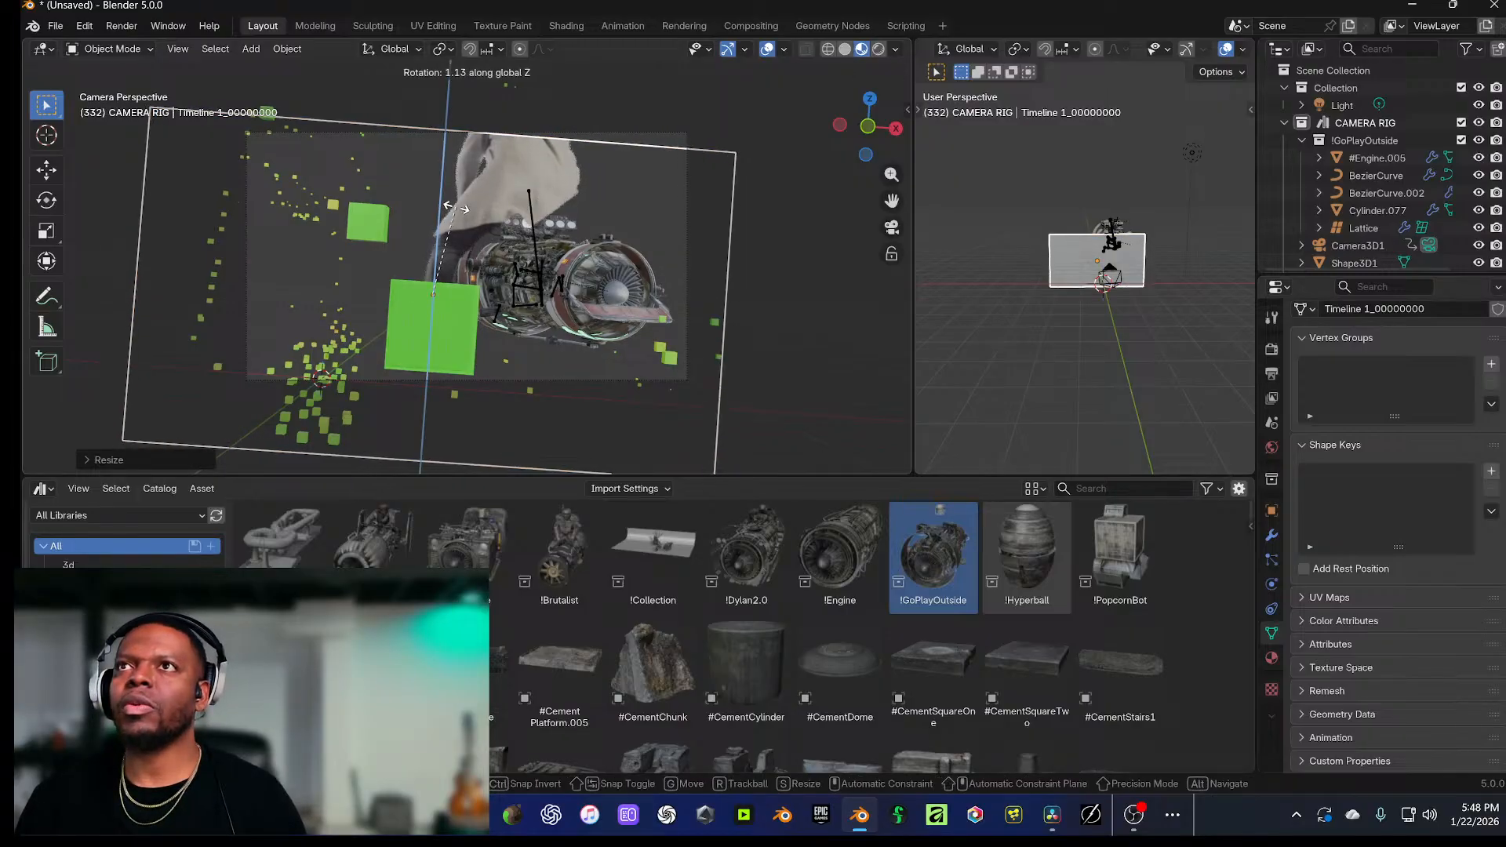
pyautogui.click(482, 204)
pyautogui.press('r')
pyautogui.press('y')
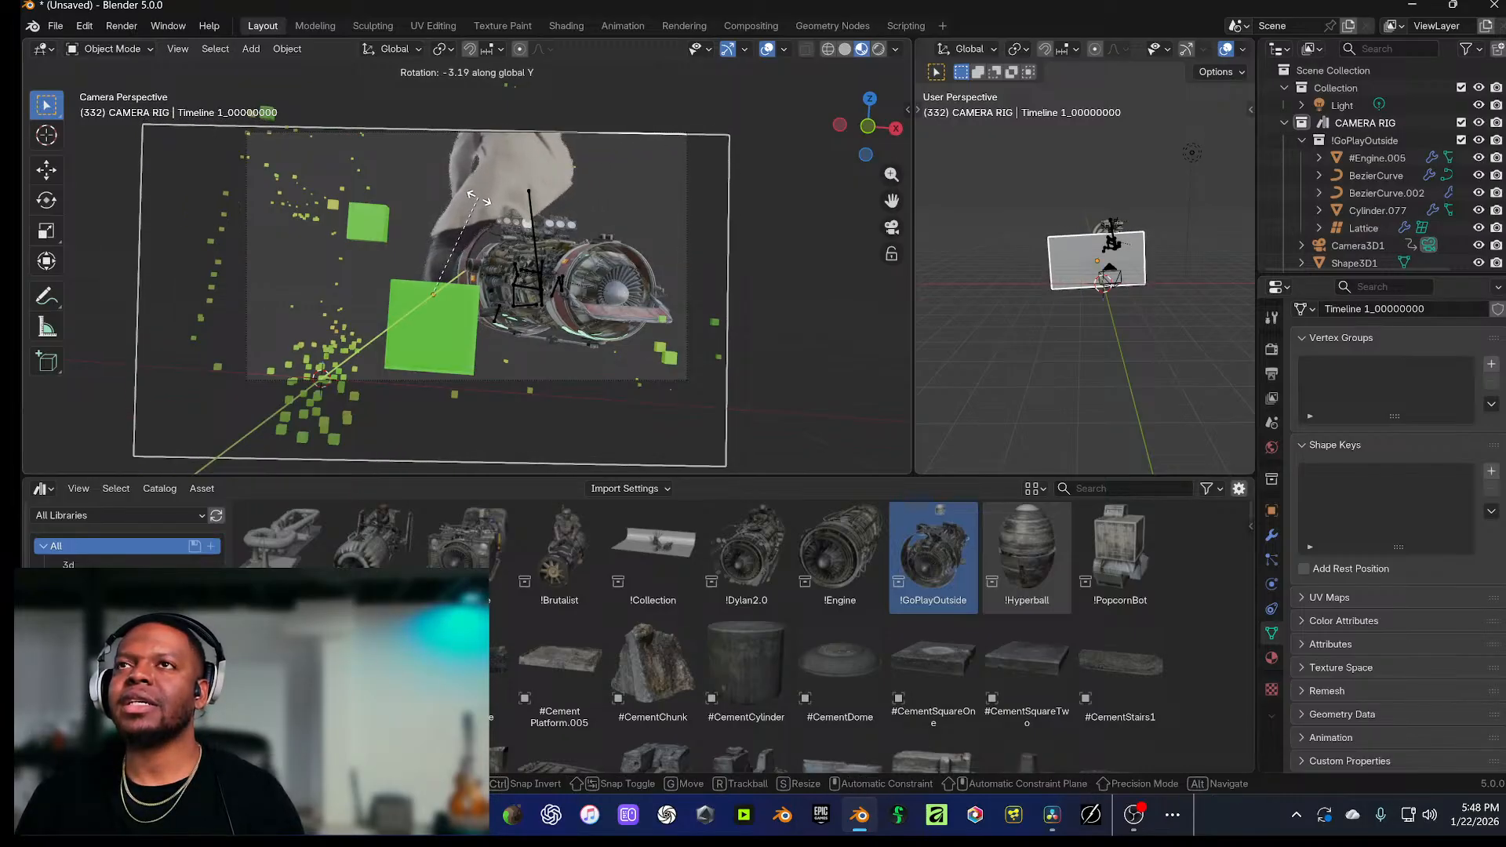
pyautogui.click(479, 202)
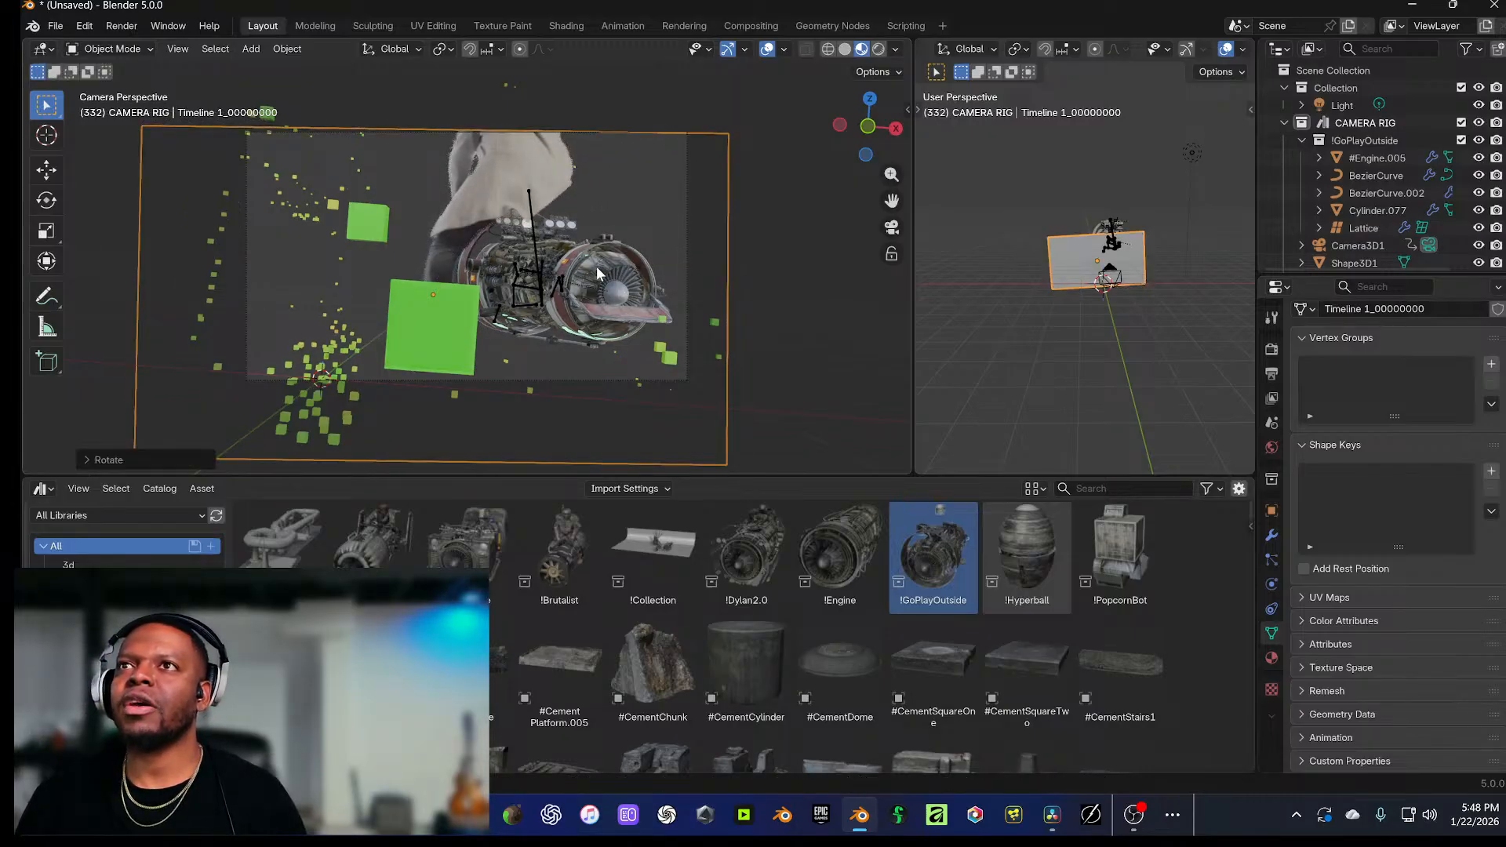
pyautogui.click(764, 288)
pyautogui.click(590, 299)
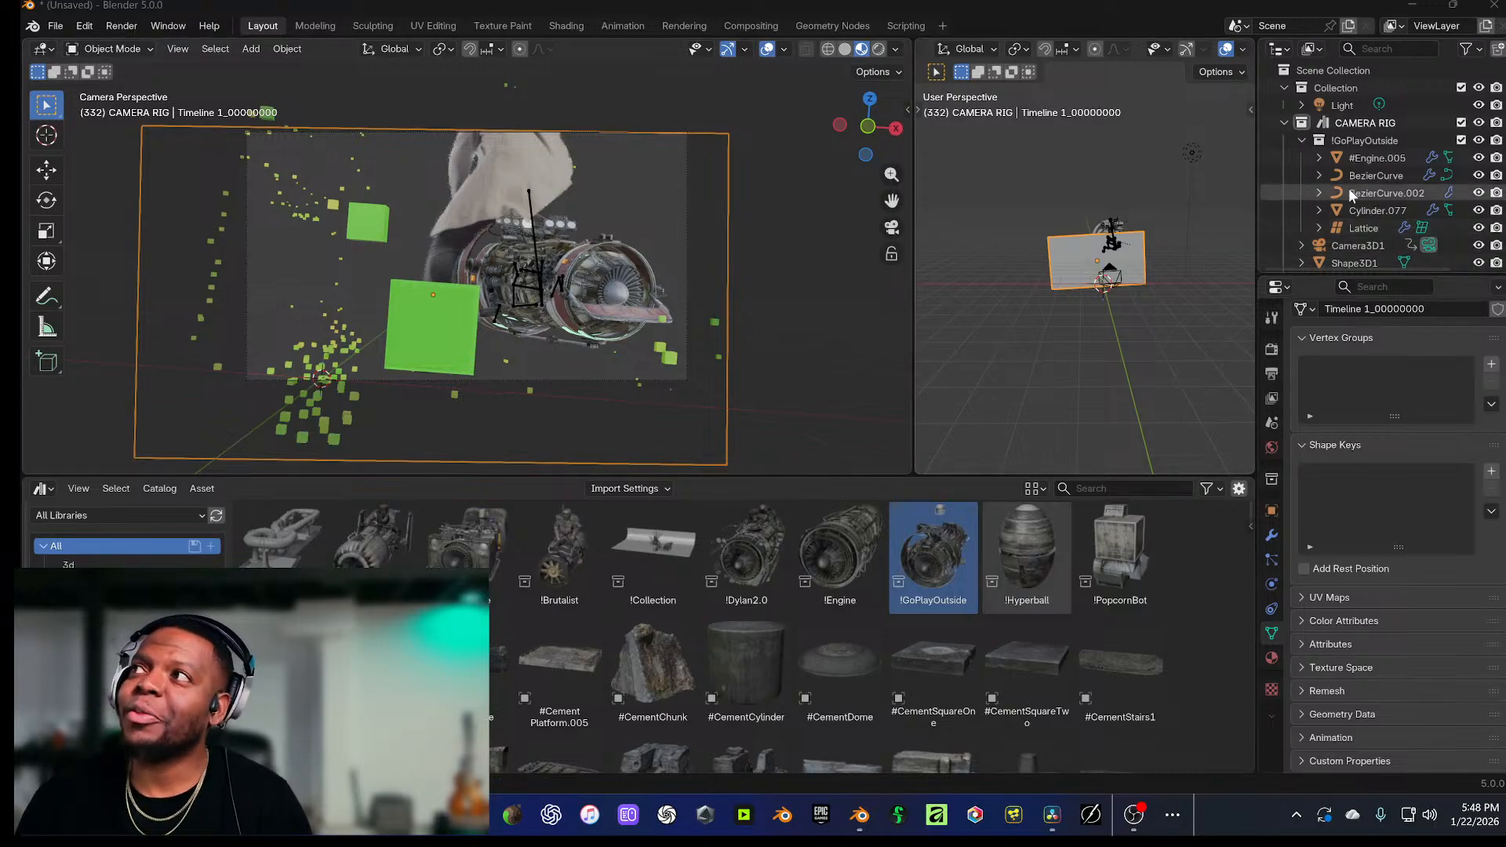
# Step: Select the engine objects from #Engine.005 to Lattice and move them about 12 m along global Y, away from the camera
pyautogui.scroll(-4, 1348, 190)
pyautogui.scroll(4, 1356, 171)
pyautogui.click(1359, 159)
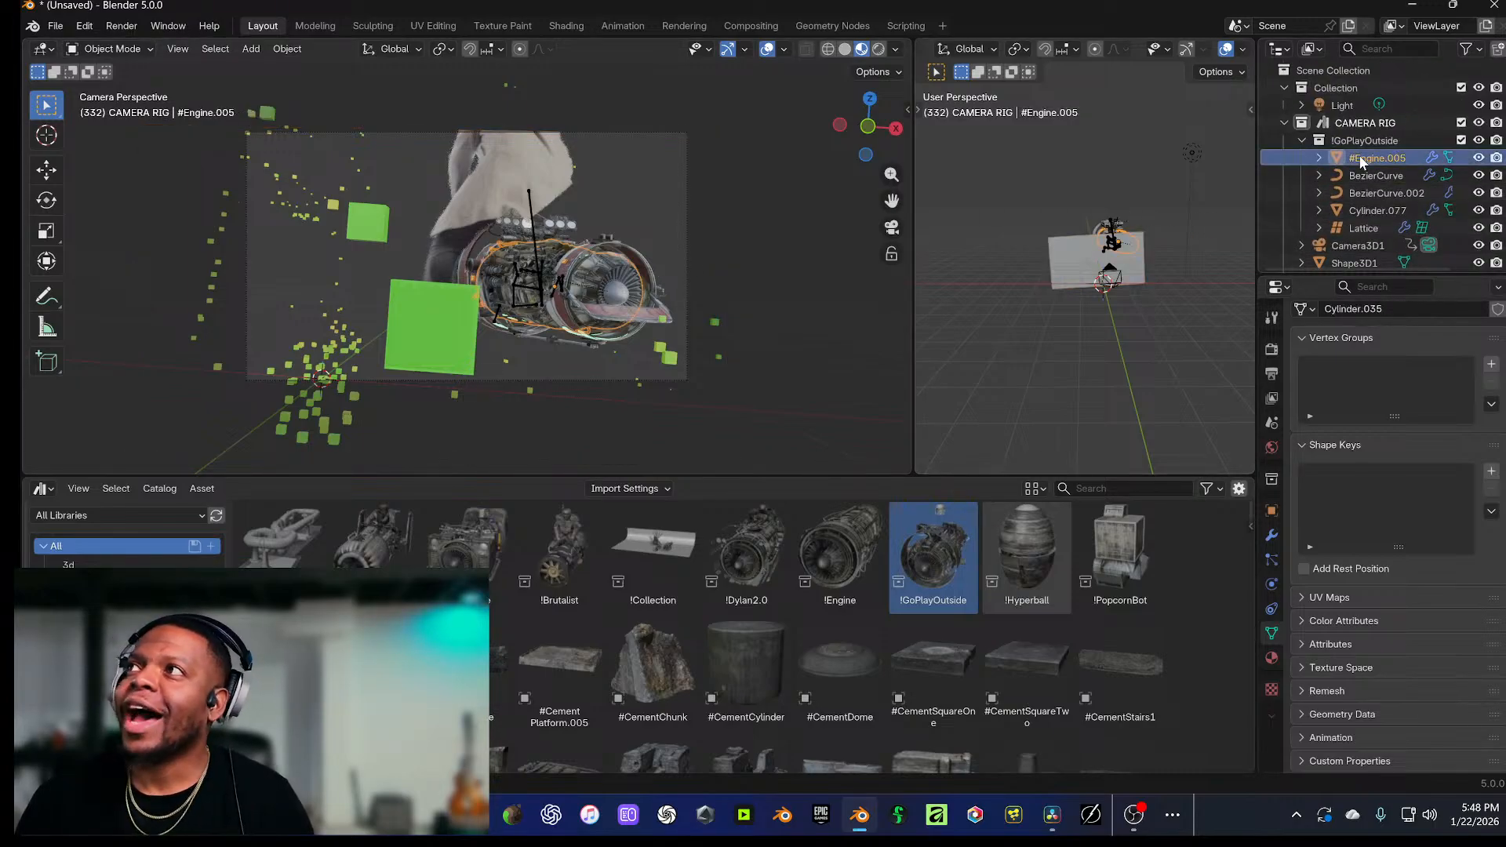
pyautogui.keyDown('shift'); pyautogui.click(1347, 229); pyautogui.keyUp('shift')
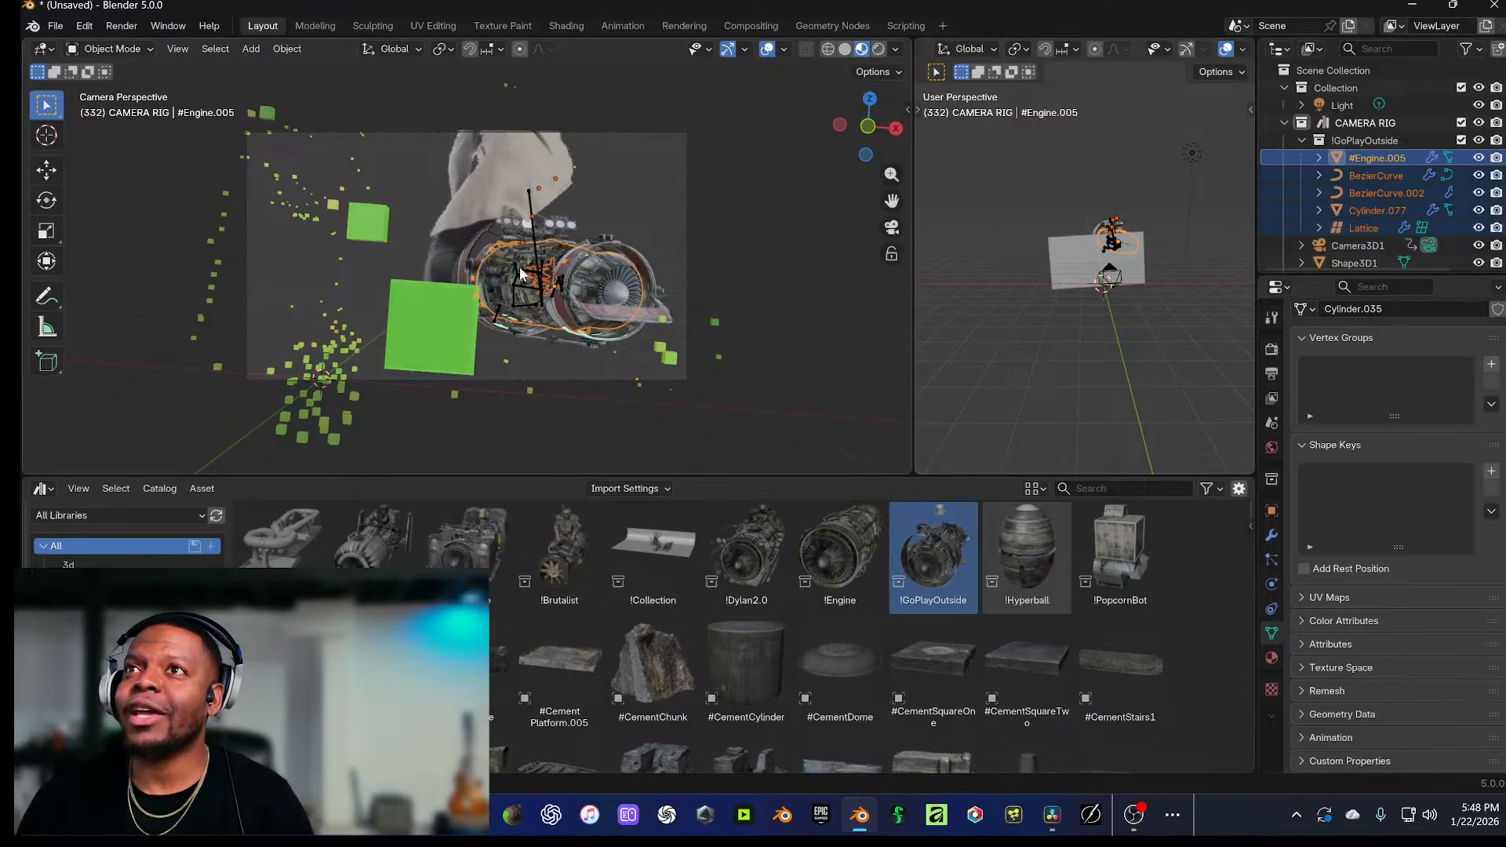
pyautogui.press('g')
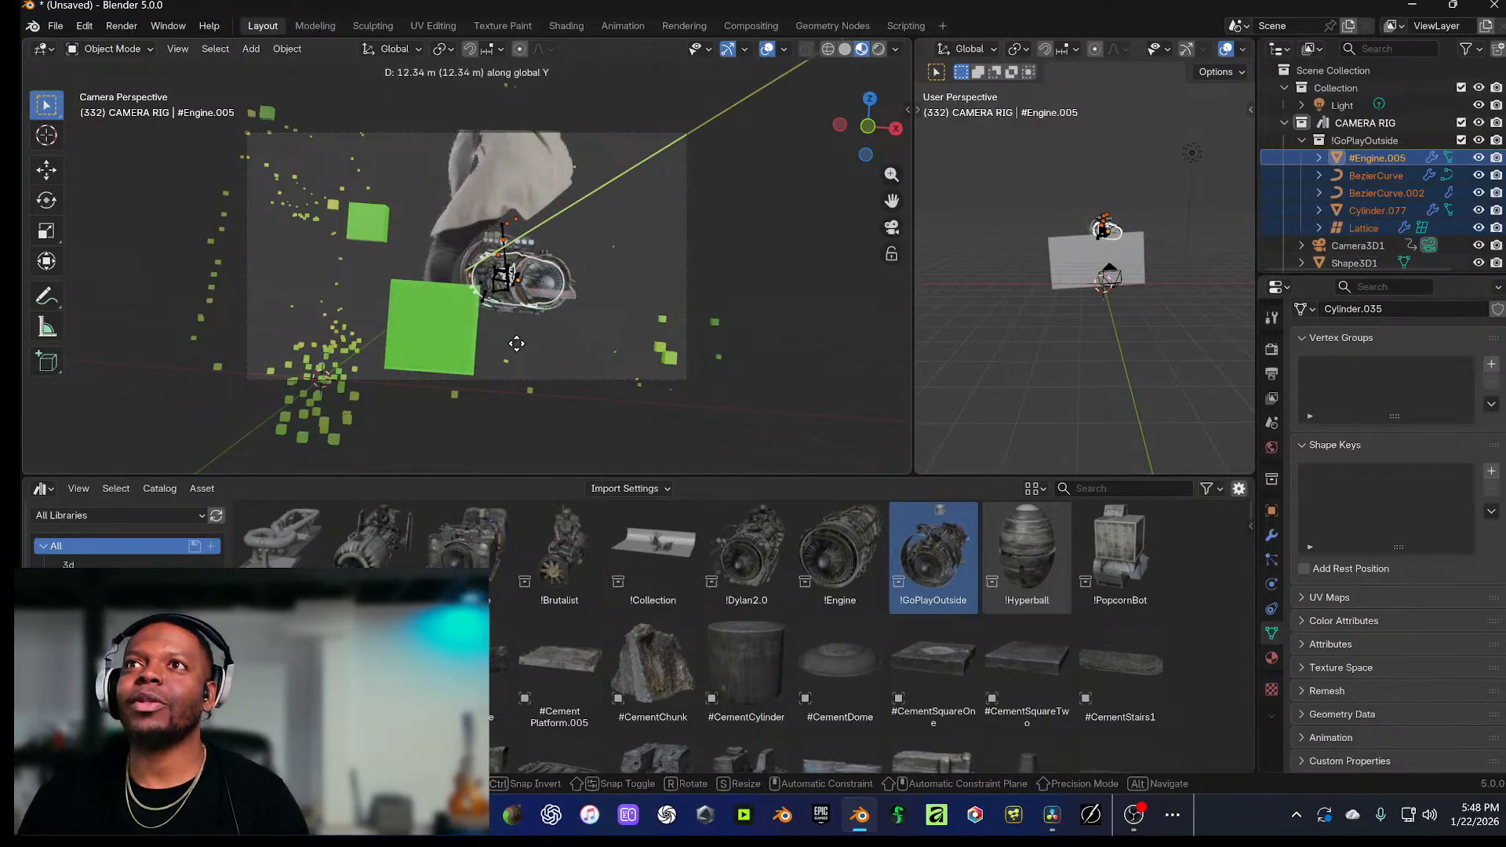
pyautogui.click(516, 349)
# Step: Enlarge the selected engine objects to over twice their size and raise them along global Z
pyautogui.press('s')
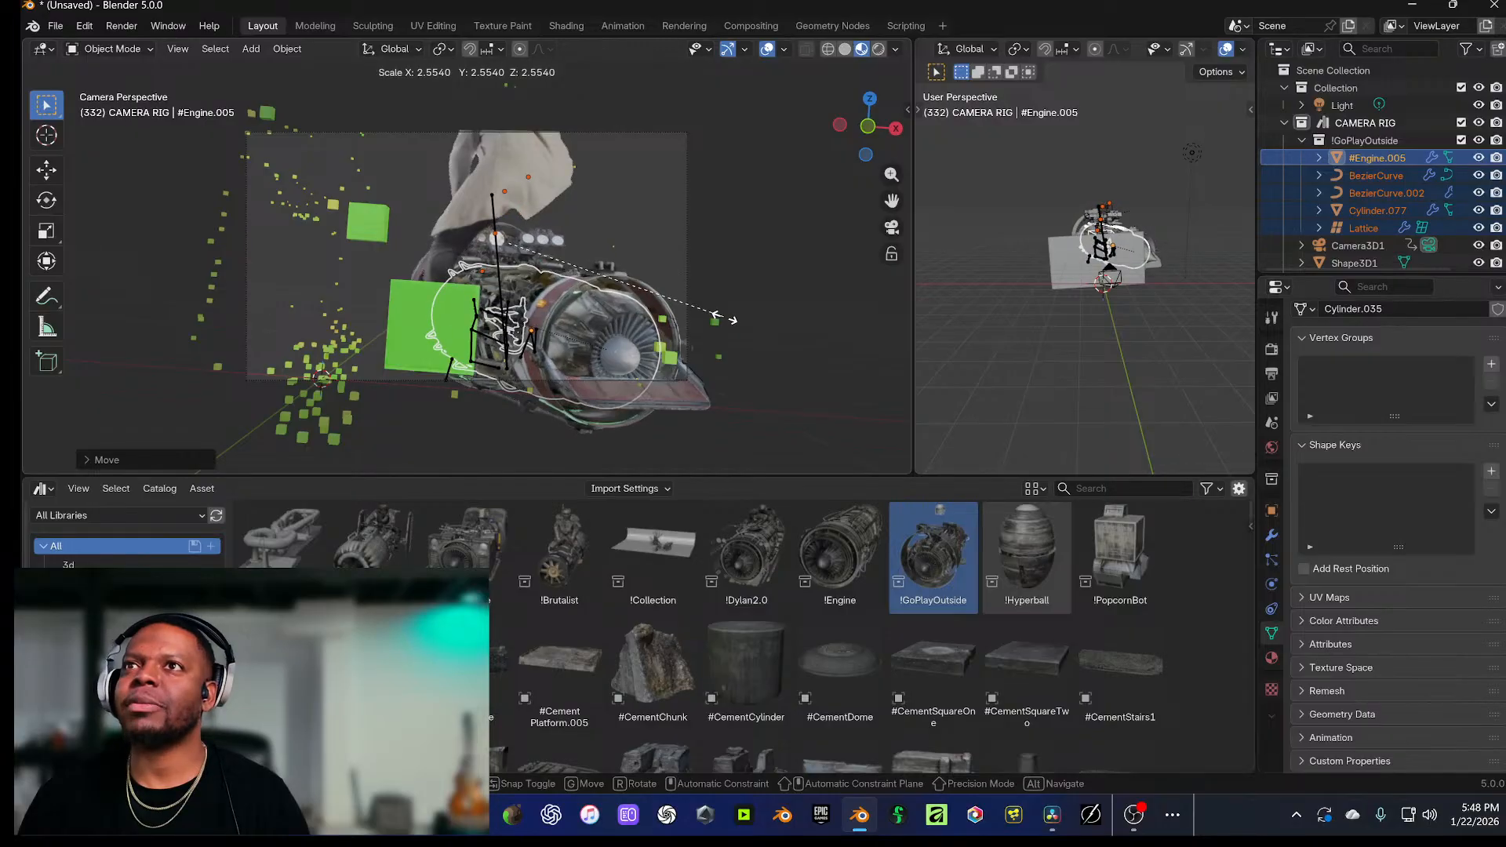
pyautogui.click(704, 318)
pyautogui.press('g')
pyautogui.press('z')
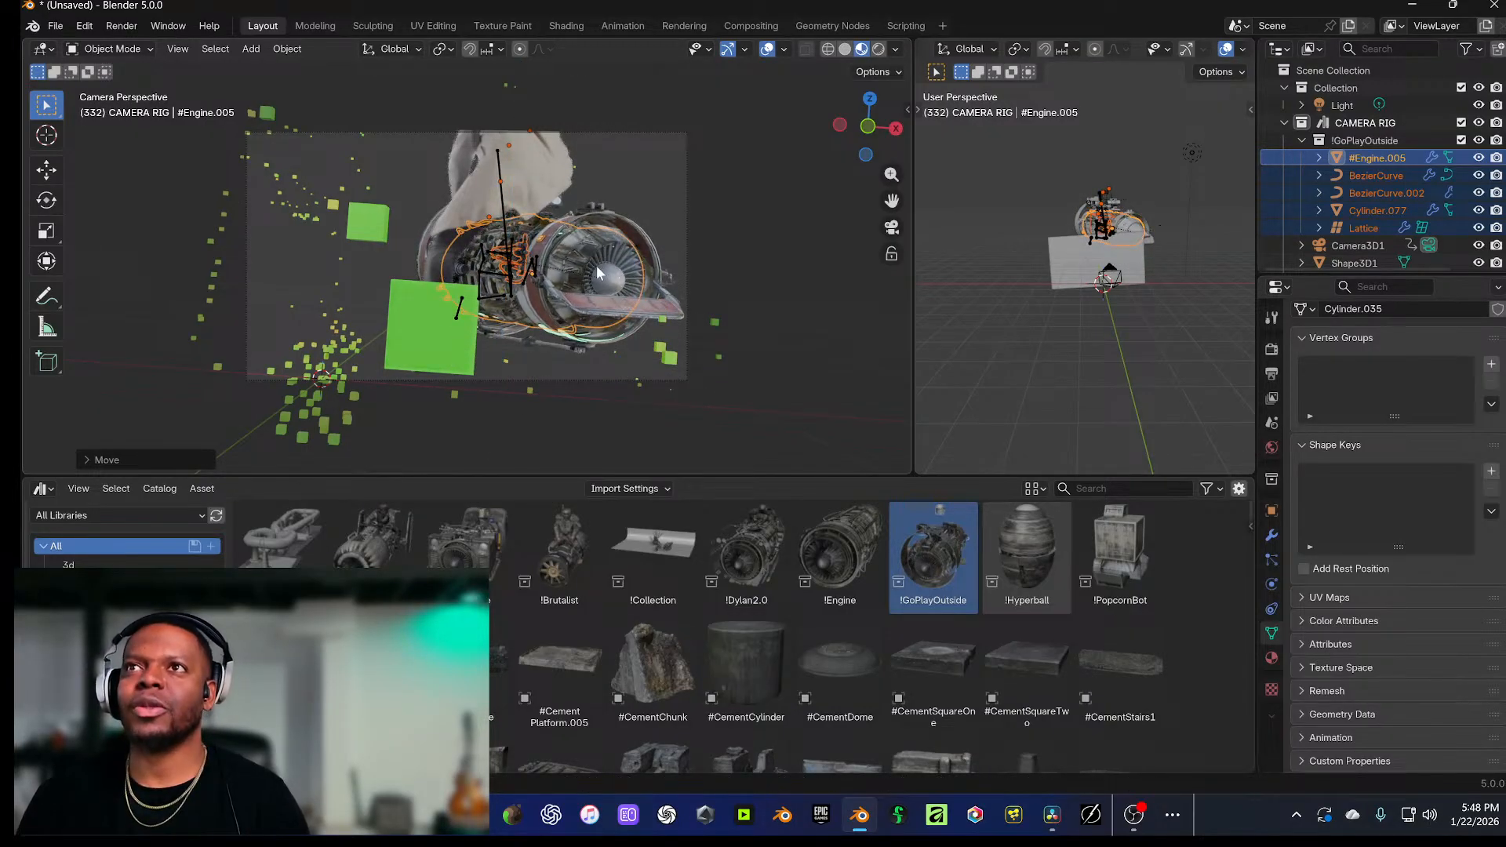
# Step: Enlarge the engine objects further and shift them about 0.9 m towards negative X and 1.3 m upwards
pyautogui.press('s')
pyautogui.click(656, 265)
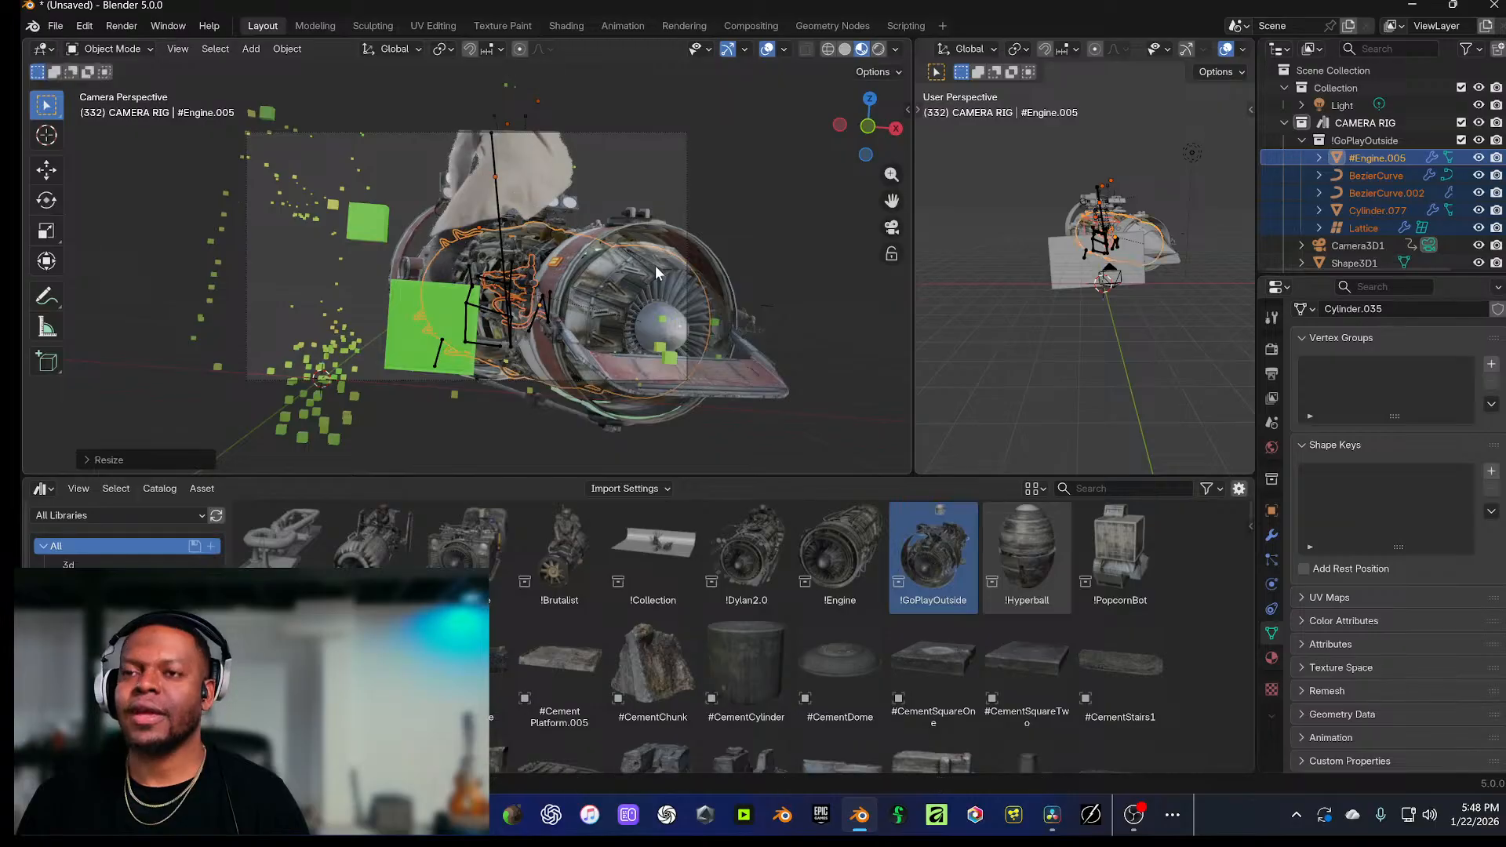
pyautogui.press('g')
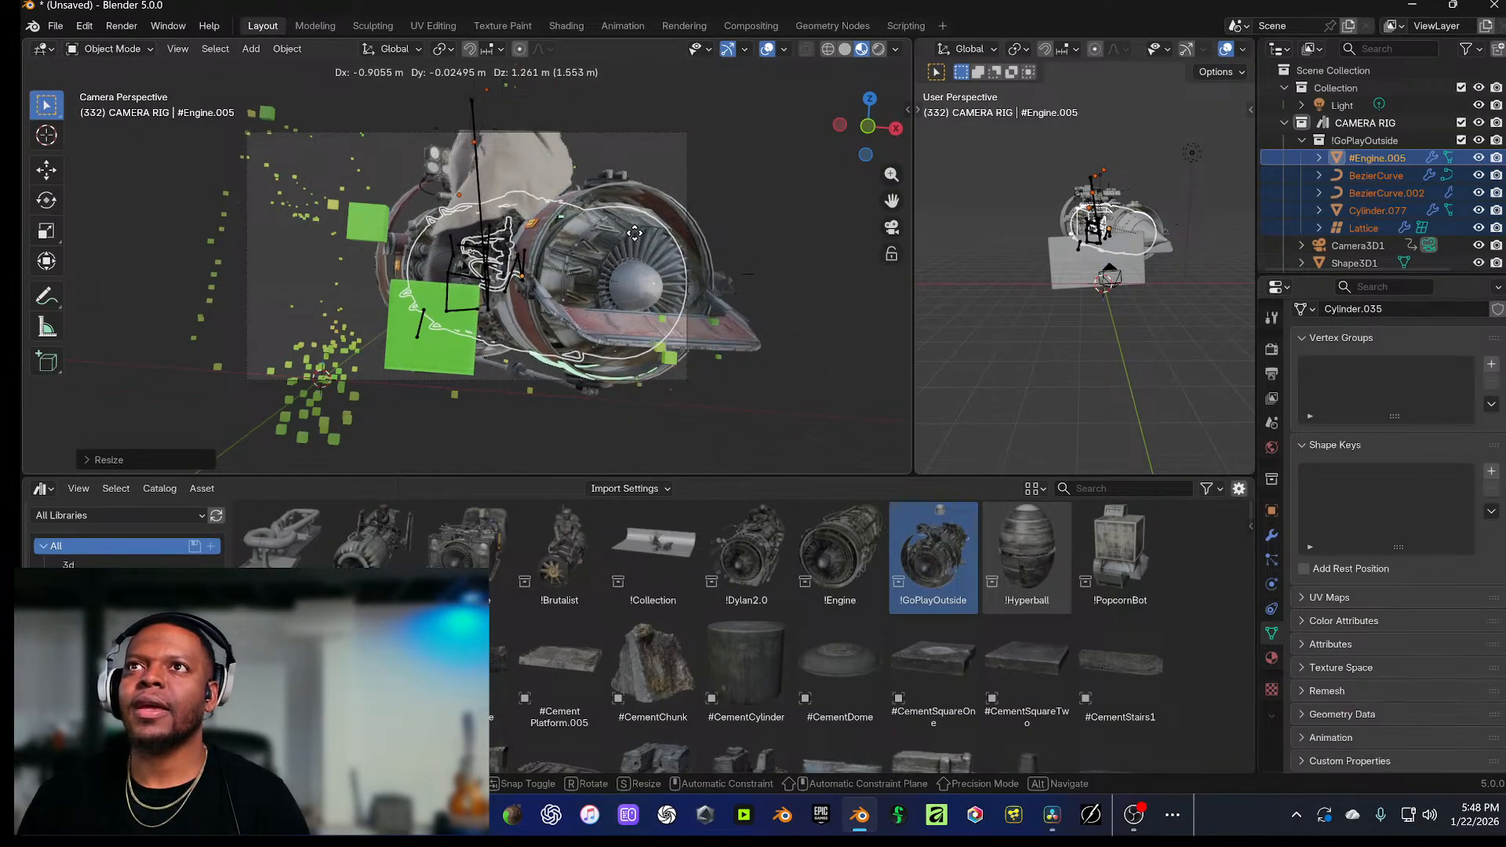
pyautogui.click(633, 231)
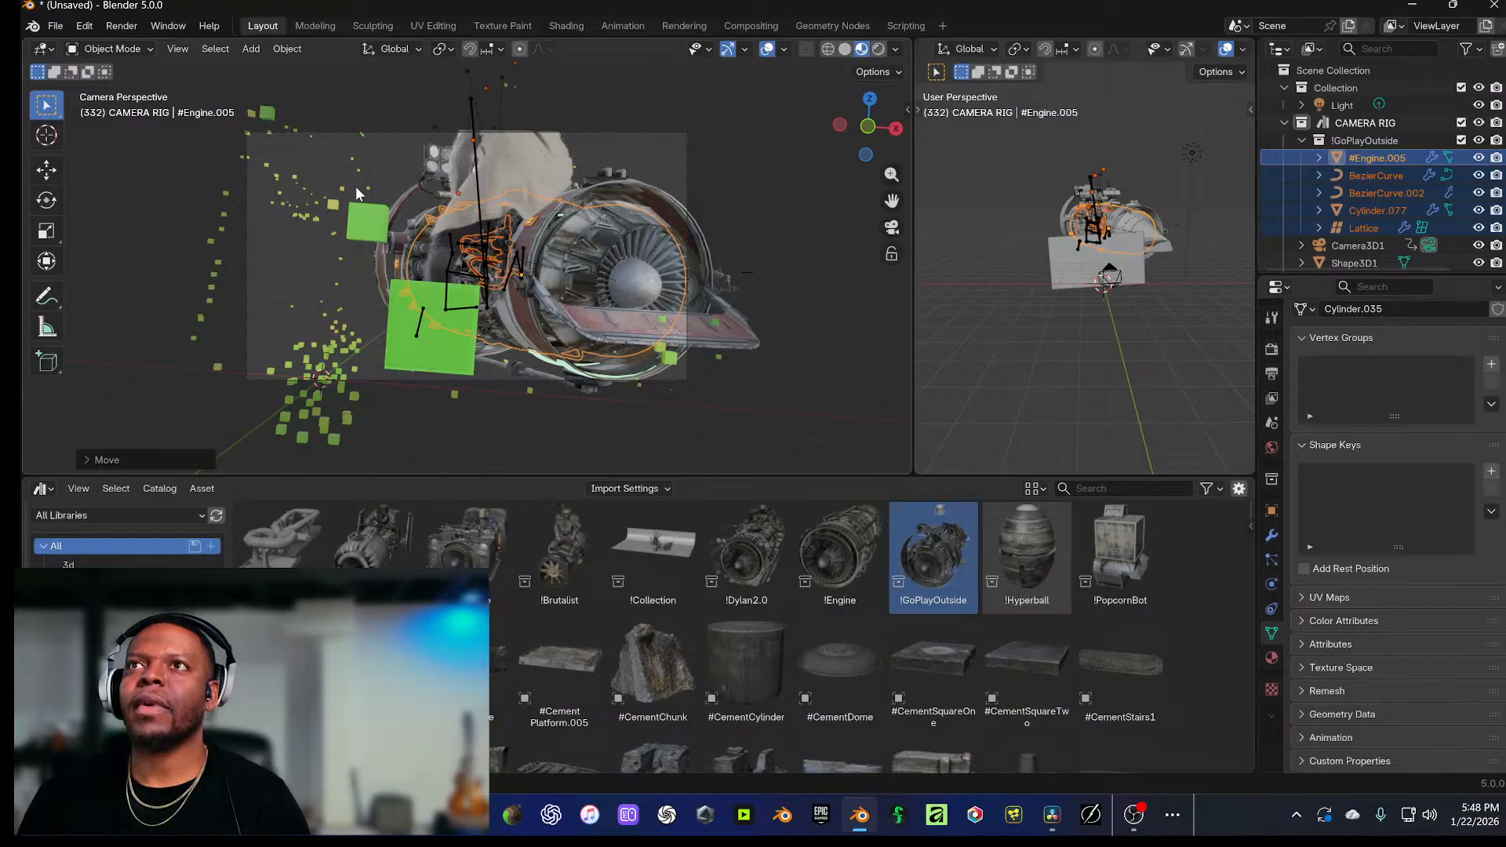
# Step: Select the image plane and play the animation through the camera to check how the engine tracks behind the actor
pyautogui.click(168, 175)
pyautogui.press('space')
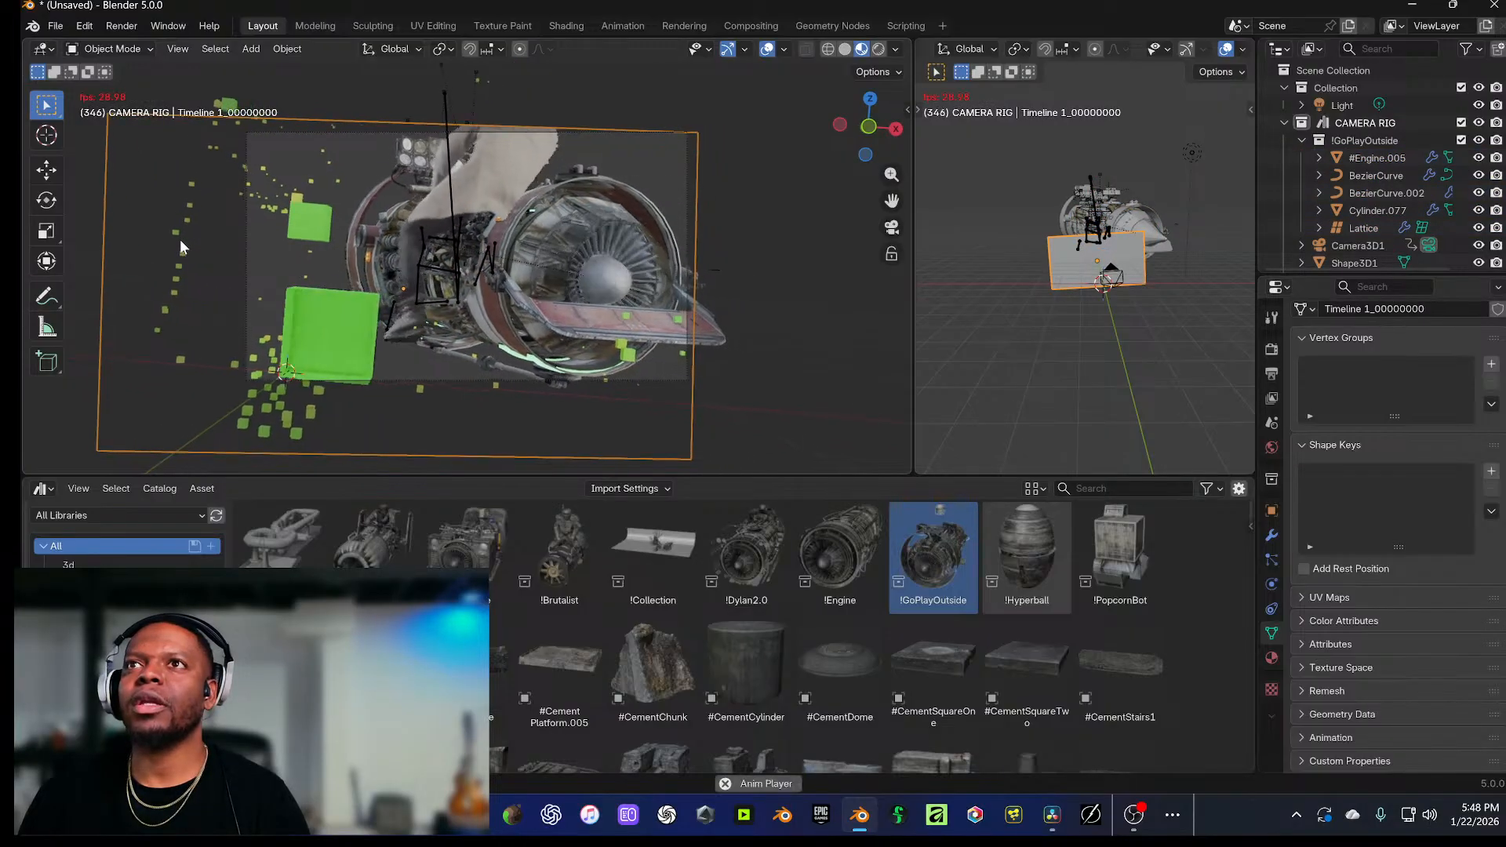
pyautogui.press('space')
pyautogui.press('space')
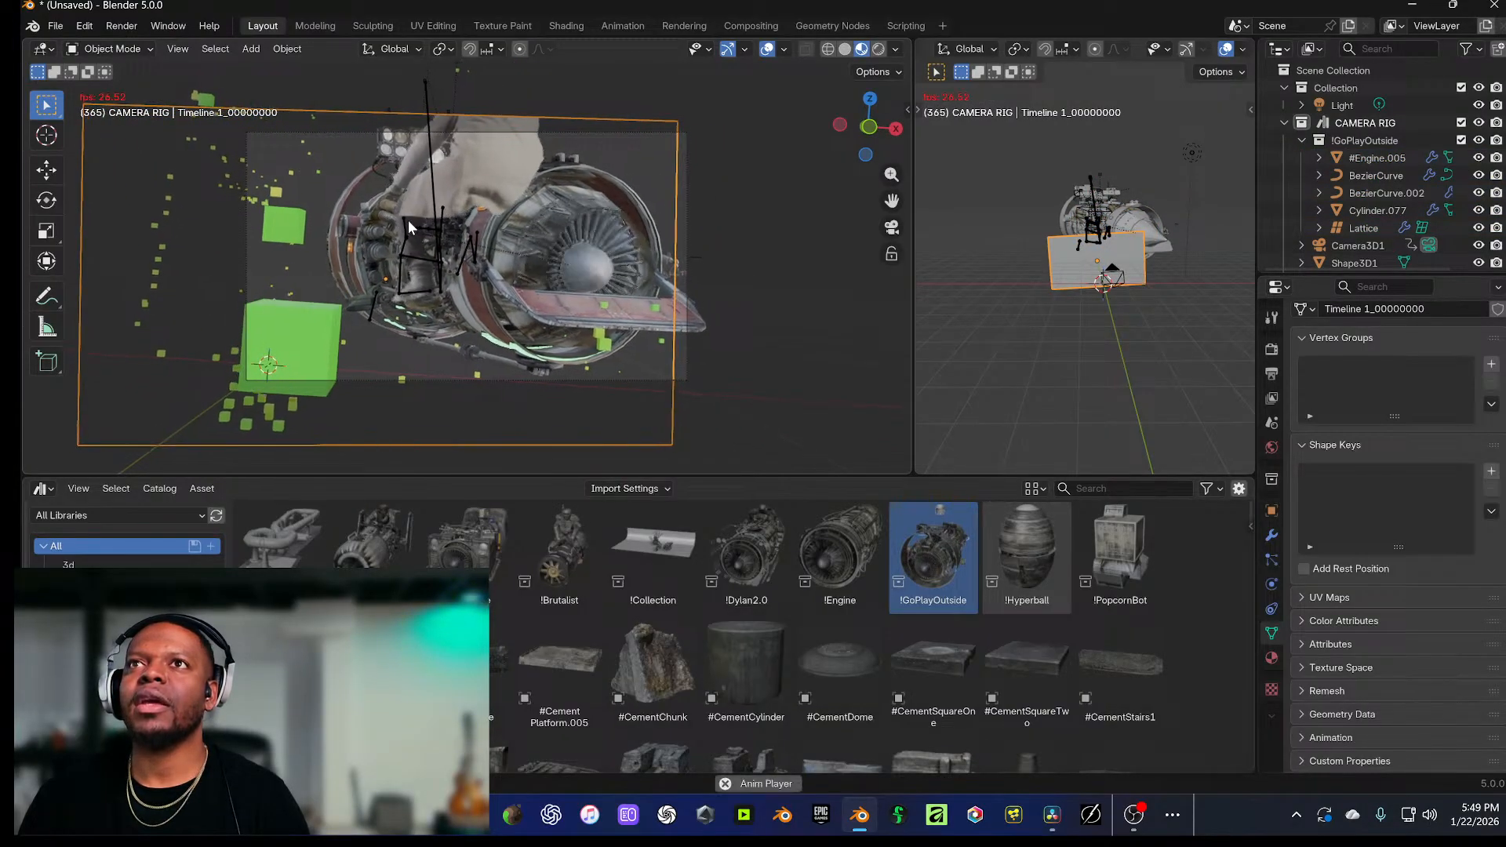
pyautogui.press('space')
# Step: Select the Lhandle object on the engine, scale it up in camera view and deselect it
pyautogui.moveTo(387, 187); pyautogui.dragTo(174, 181)
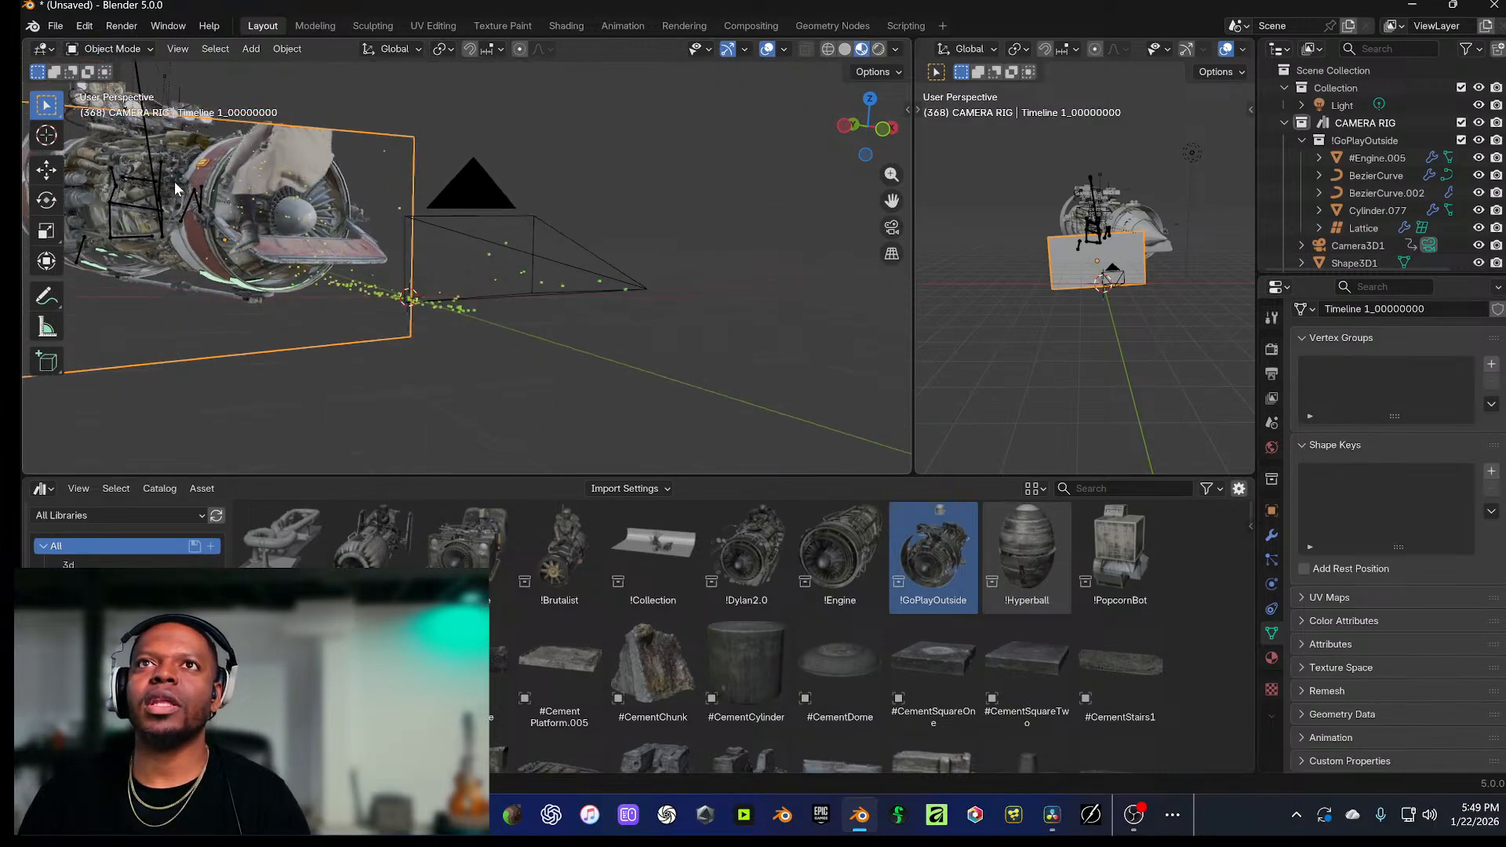
pyautogui.click(105, 126)
pyautogui.moveTo(104, 126); pyautogui.dragTo(100, 128)
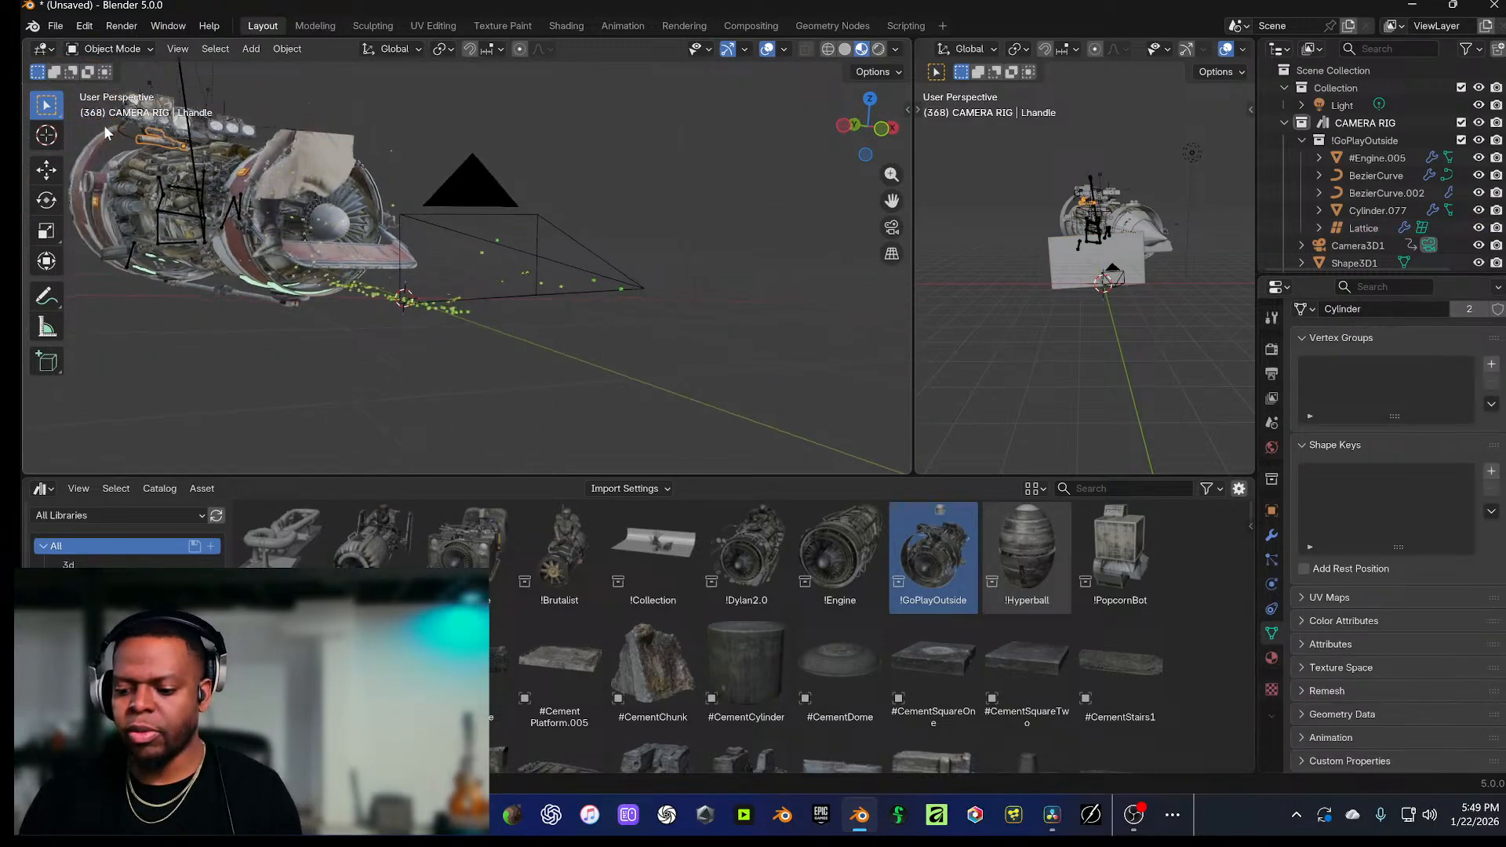
pyautogui.press('KP_0')
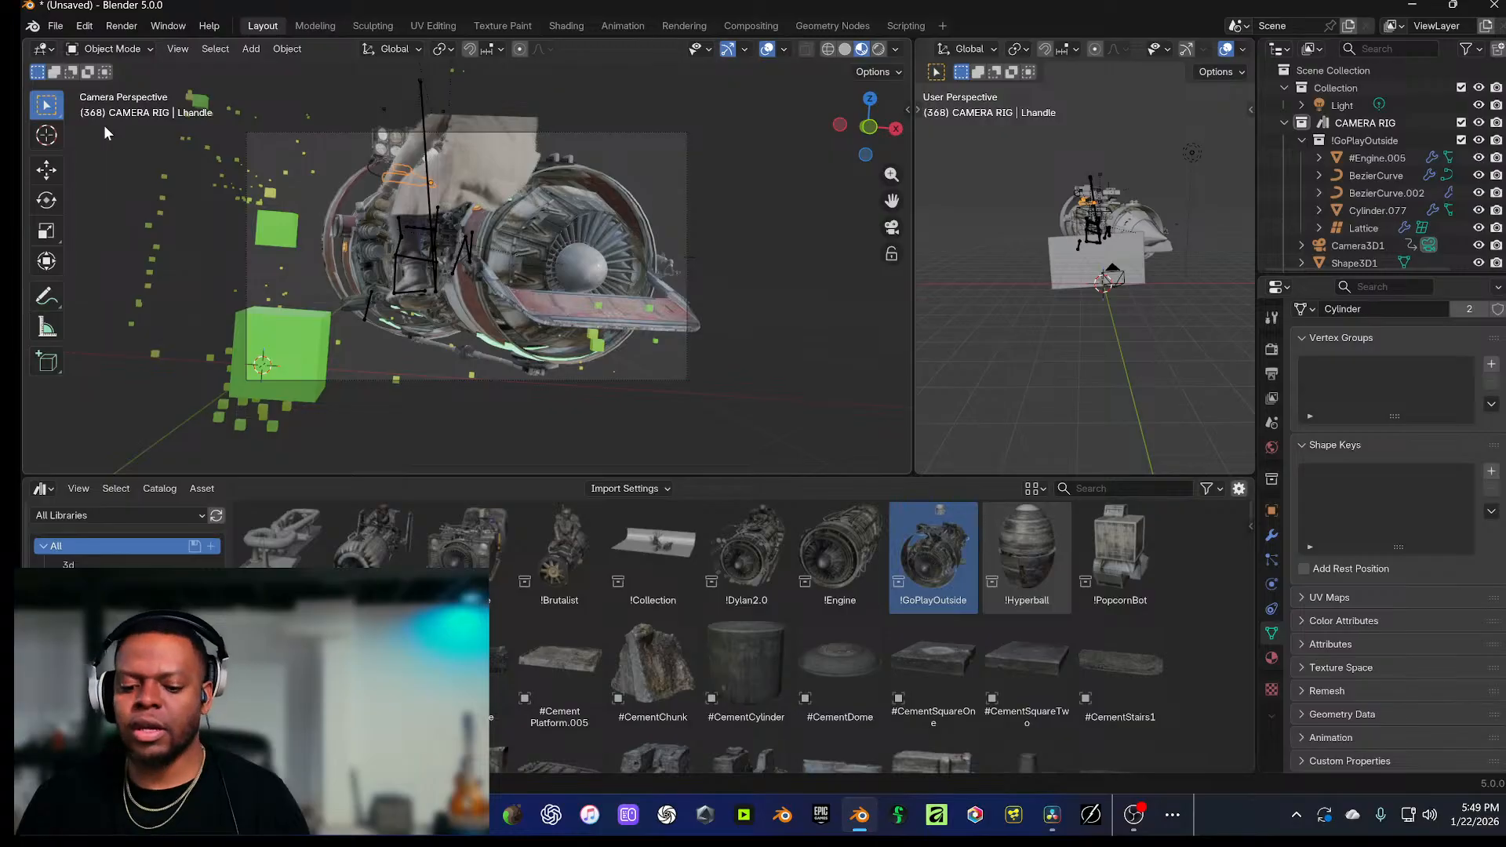
pyautogui.press('s')
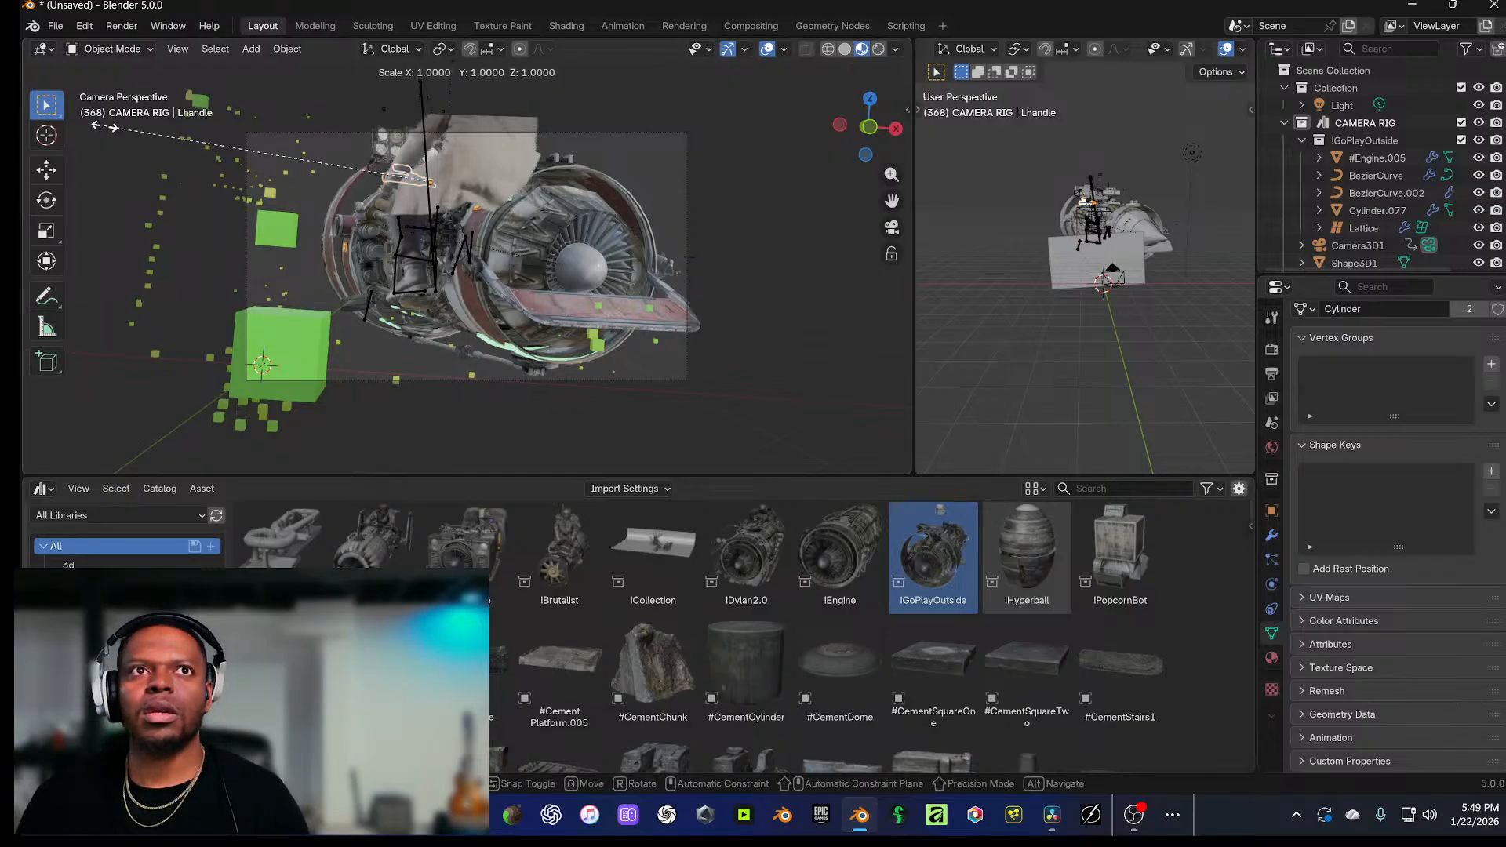
pyautogui.click(895, 143)
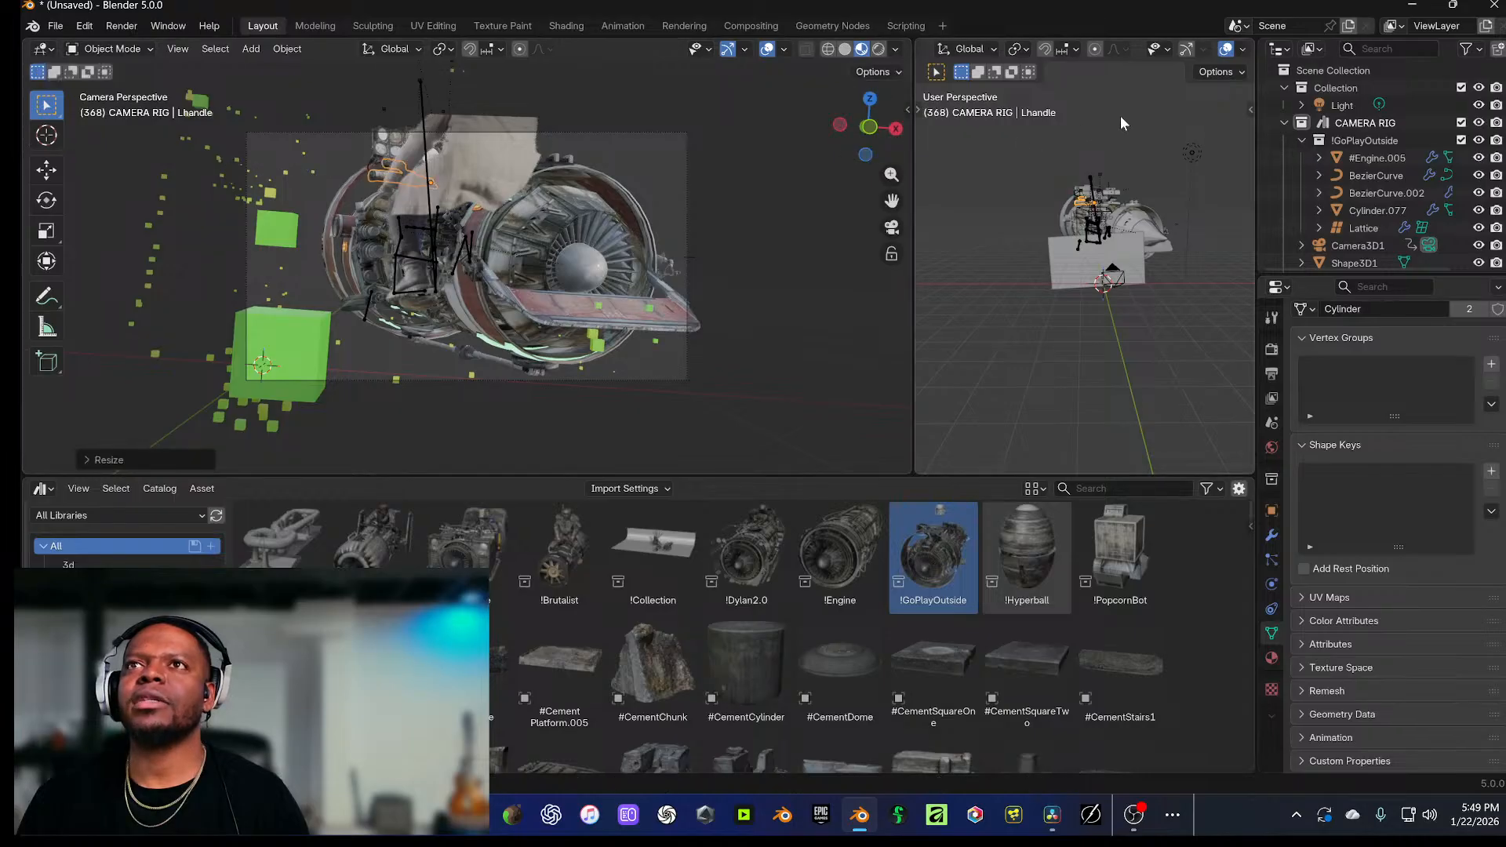
pyautogui.click(771, 235)
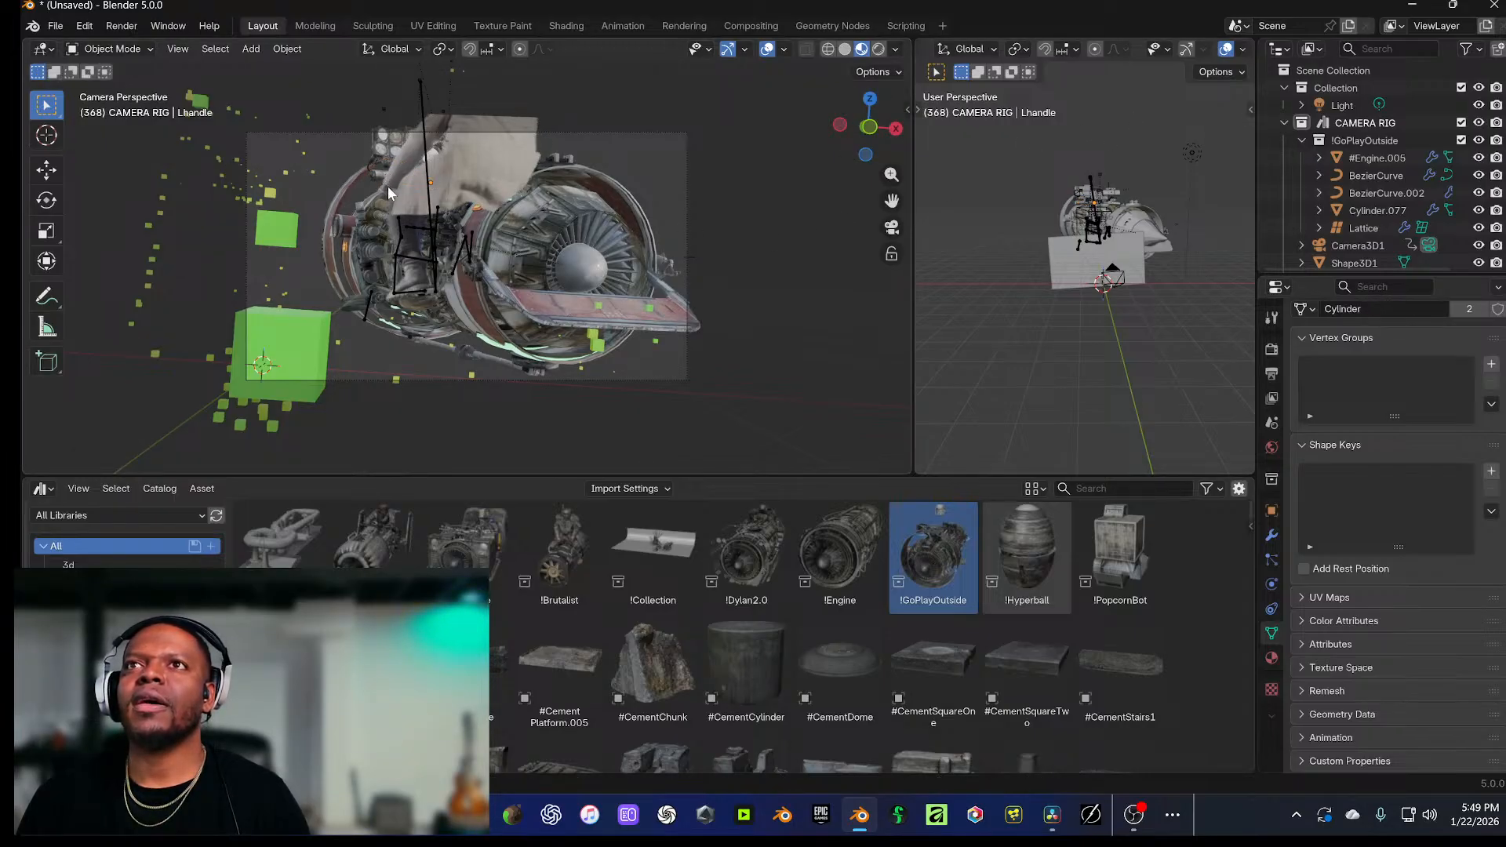
# Step: Select the !GoPlayOutside collection's objects, lower them about 1 m along global Z and scale them up about 1.26 times
pyautogui.click(1382, 142)
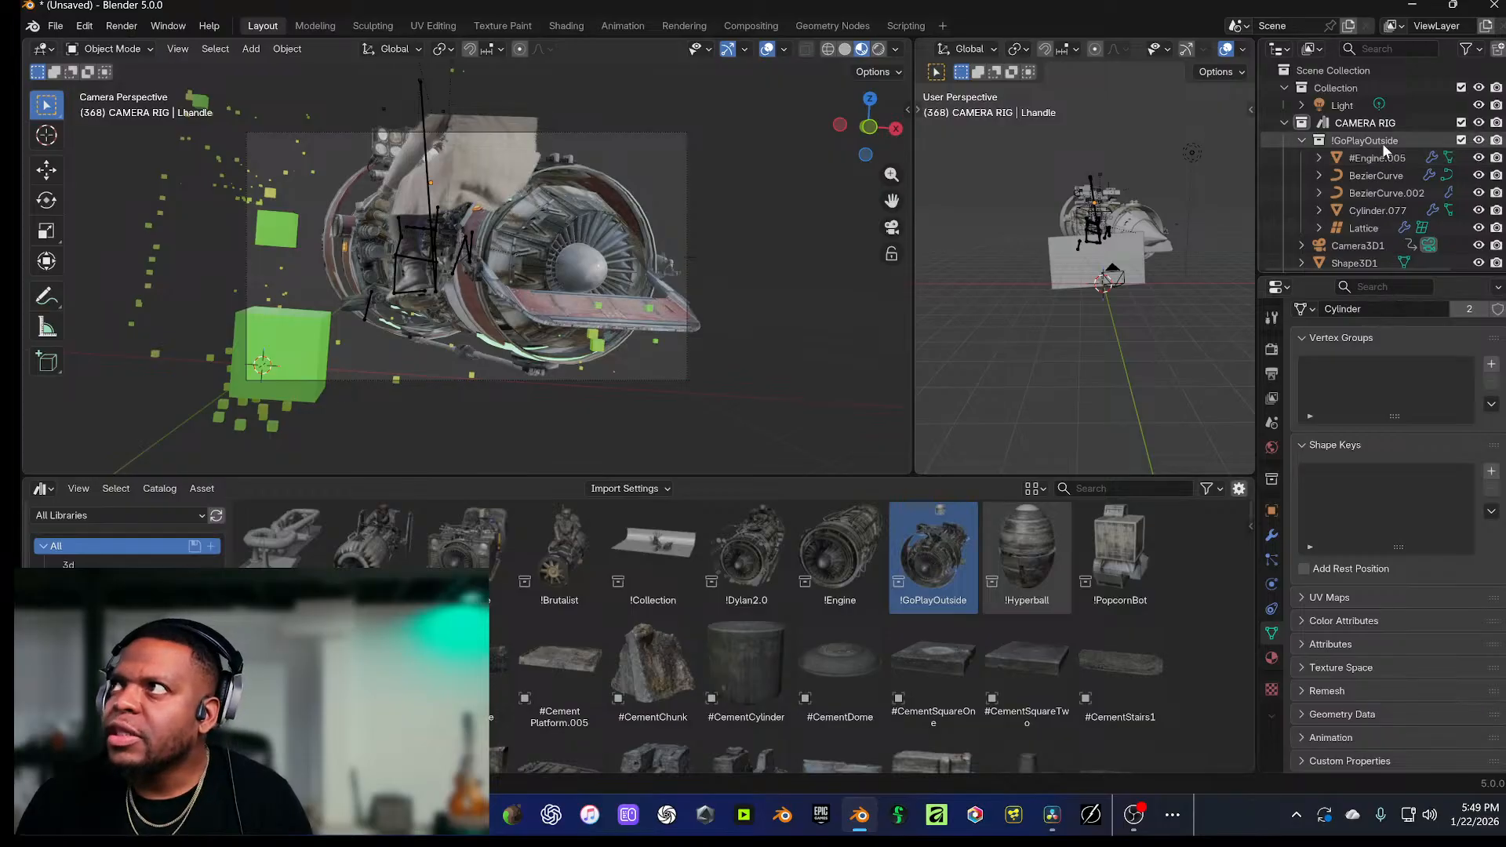
pyautogui.keyDown('shift'); pyautogui.click(1366, 229); pyautogui.keyUp('shift')
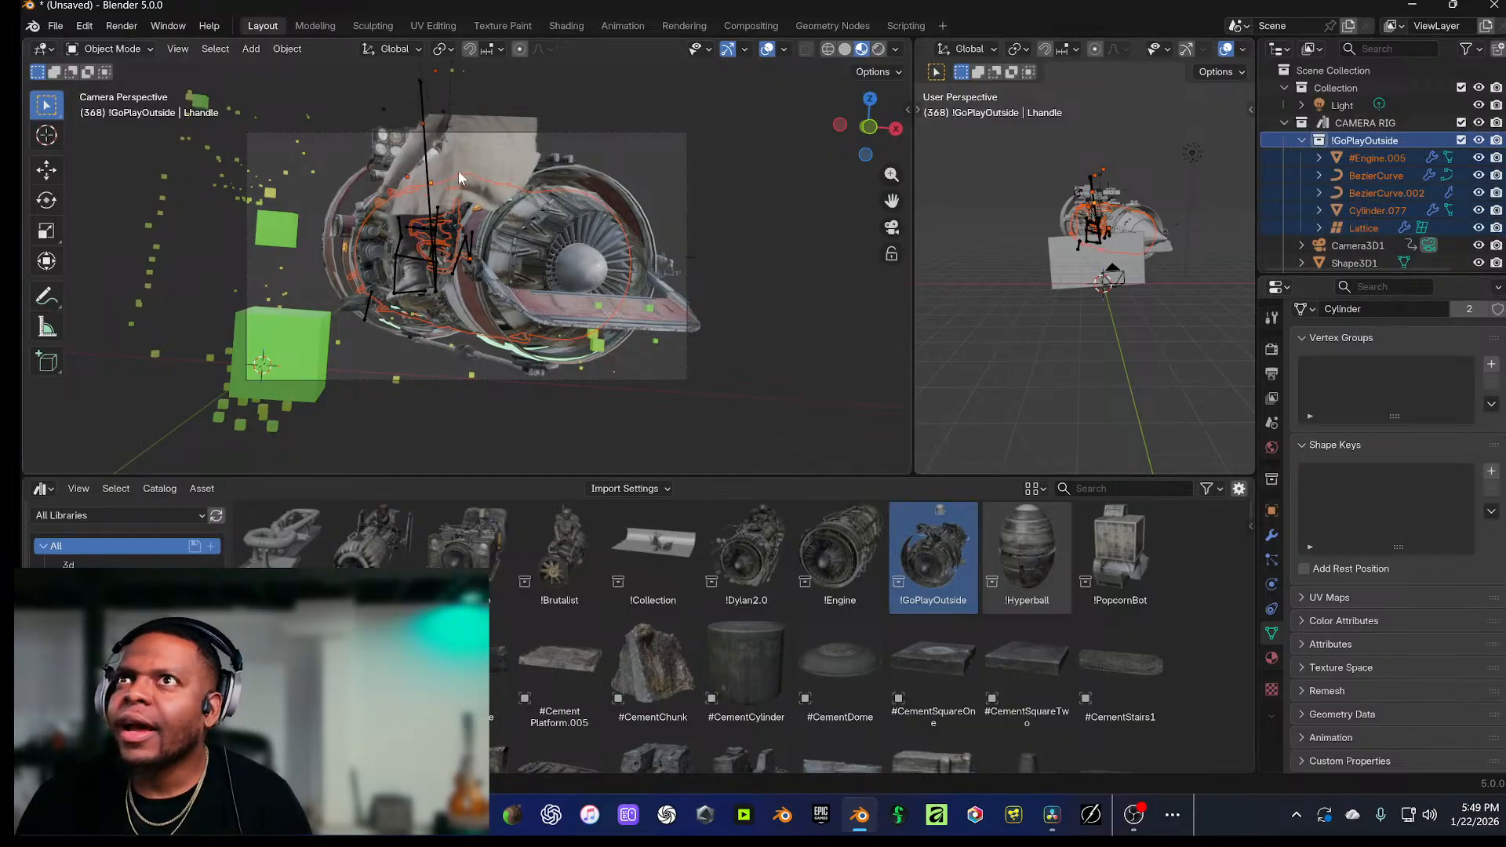
pyautogui.press('g')
pyautogui.press('z')
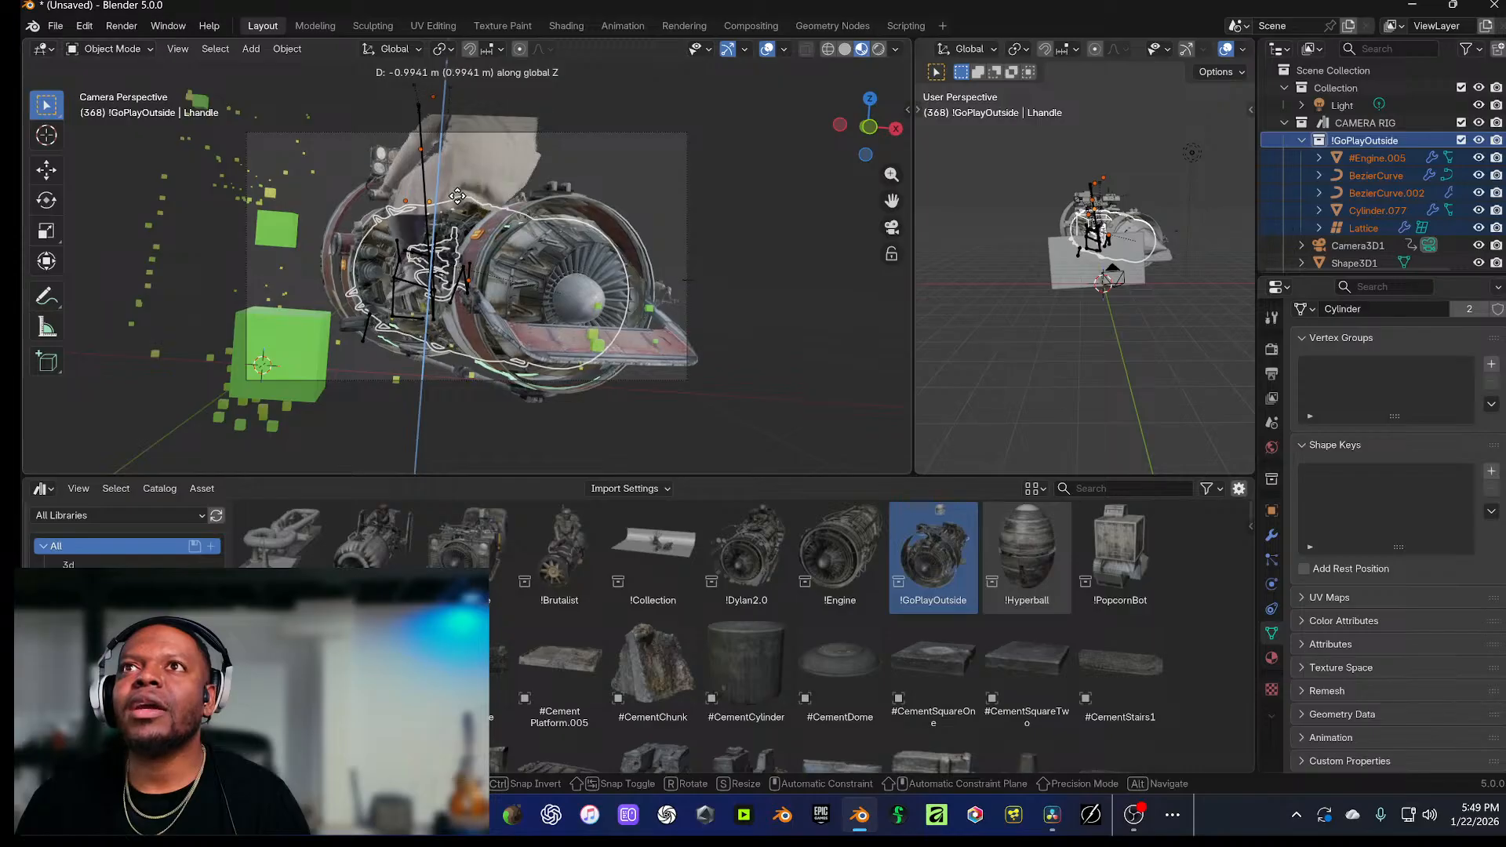
pyautogui.click(454, 192)
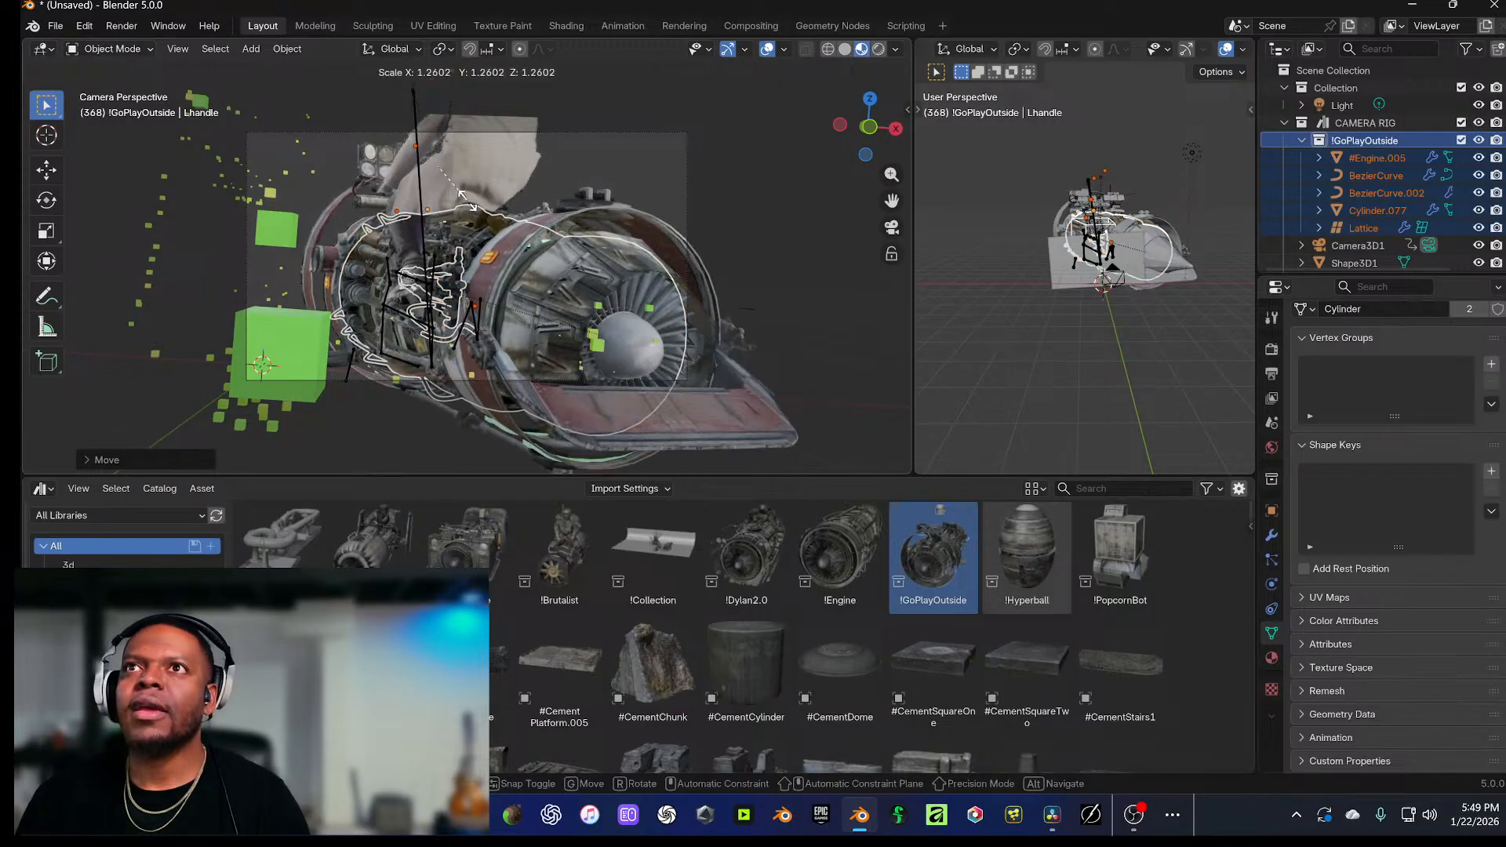
pyautogui.click(469, 206)
# Step: Fine-tune the engine objects' position with small moves along global Y, upwards along Z and towards positive X
pyautogui.press('g')
pyautogui.press('y')
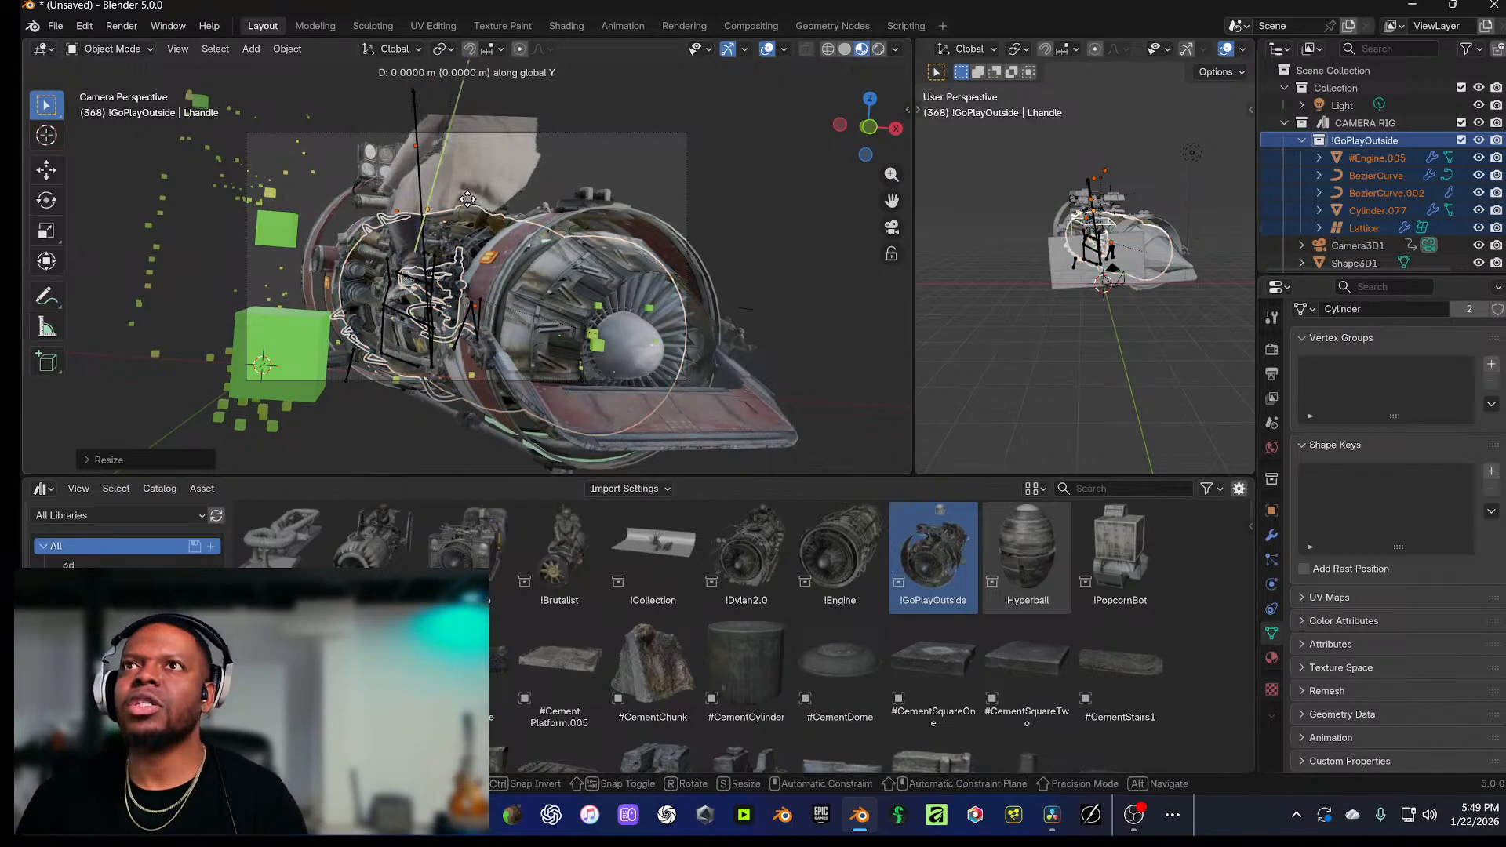
pyautogui.click(474, 192)
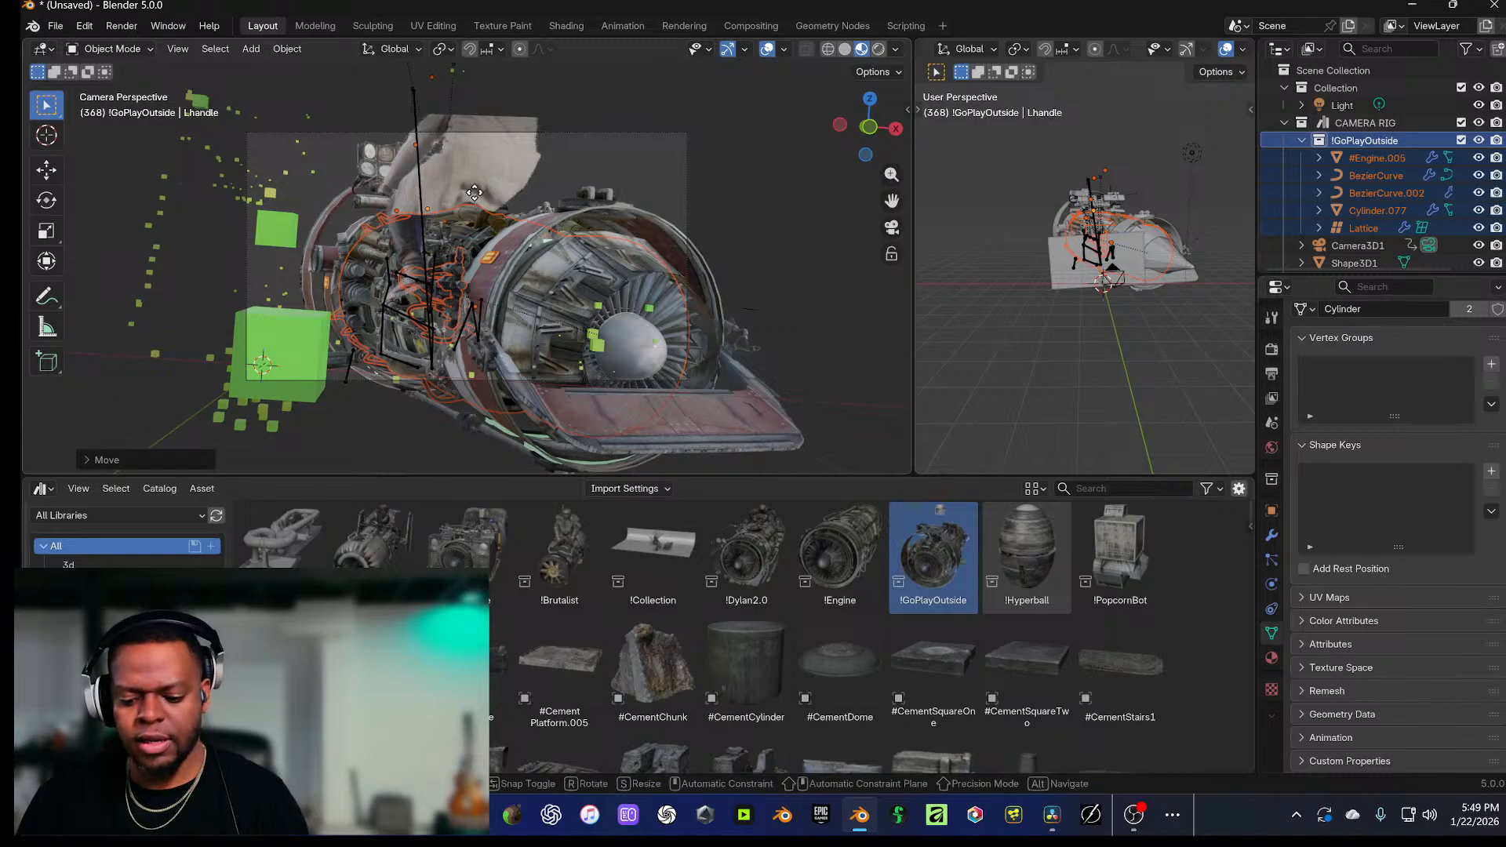
pyautogui.press('g')
pyautogui.press('z')
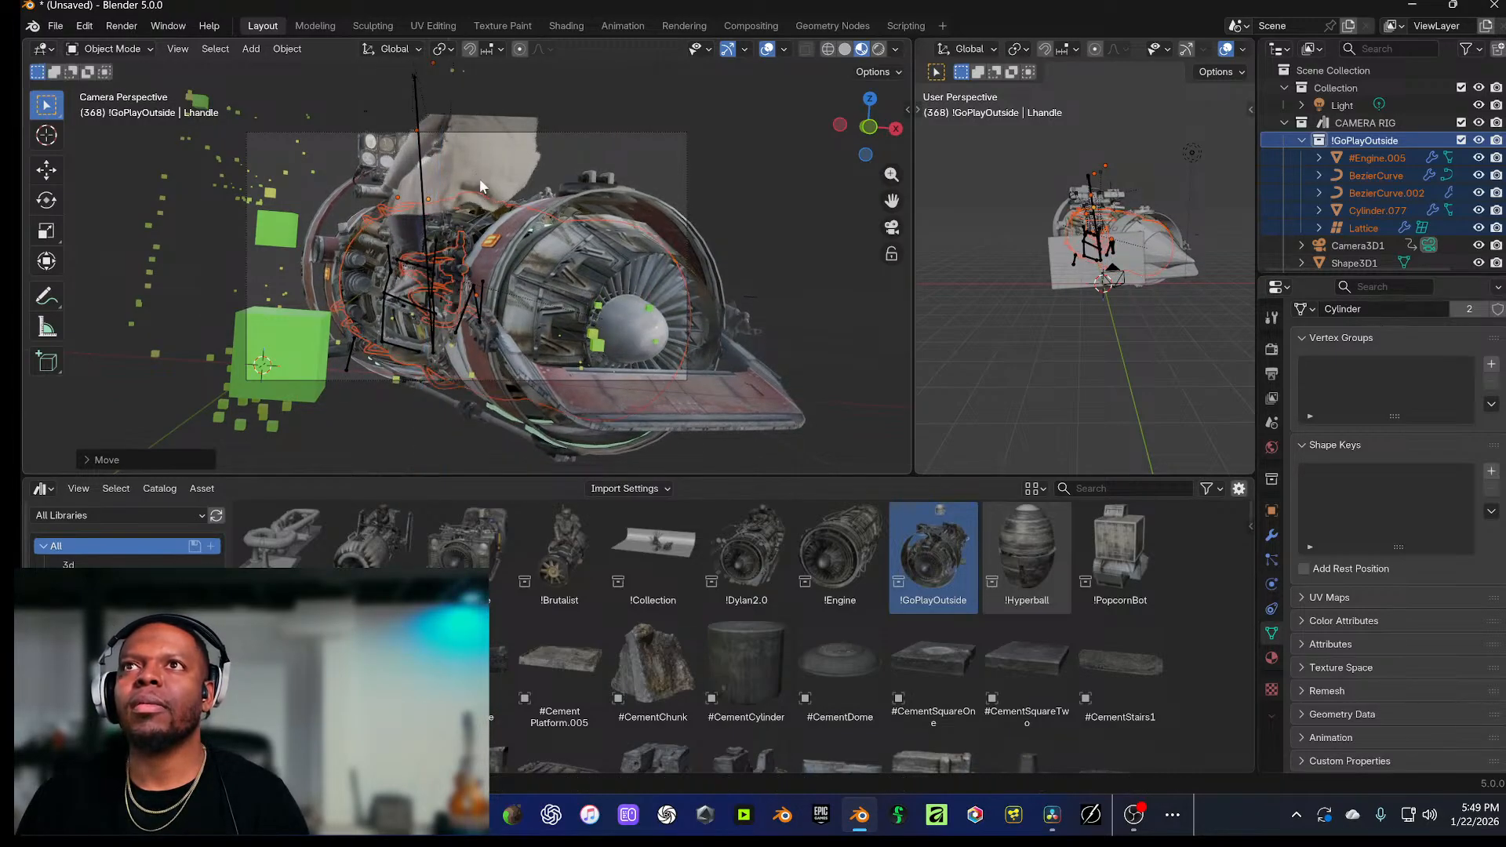
pyautogui.press('x')
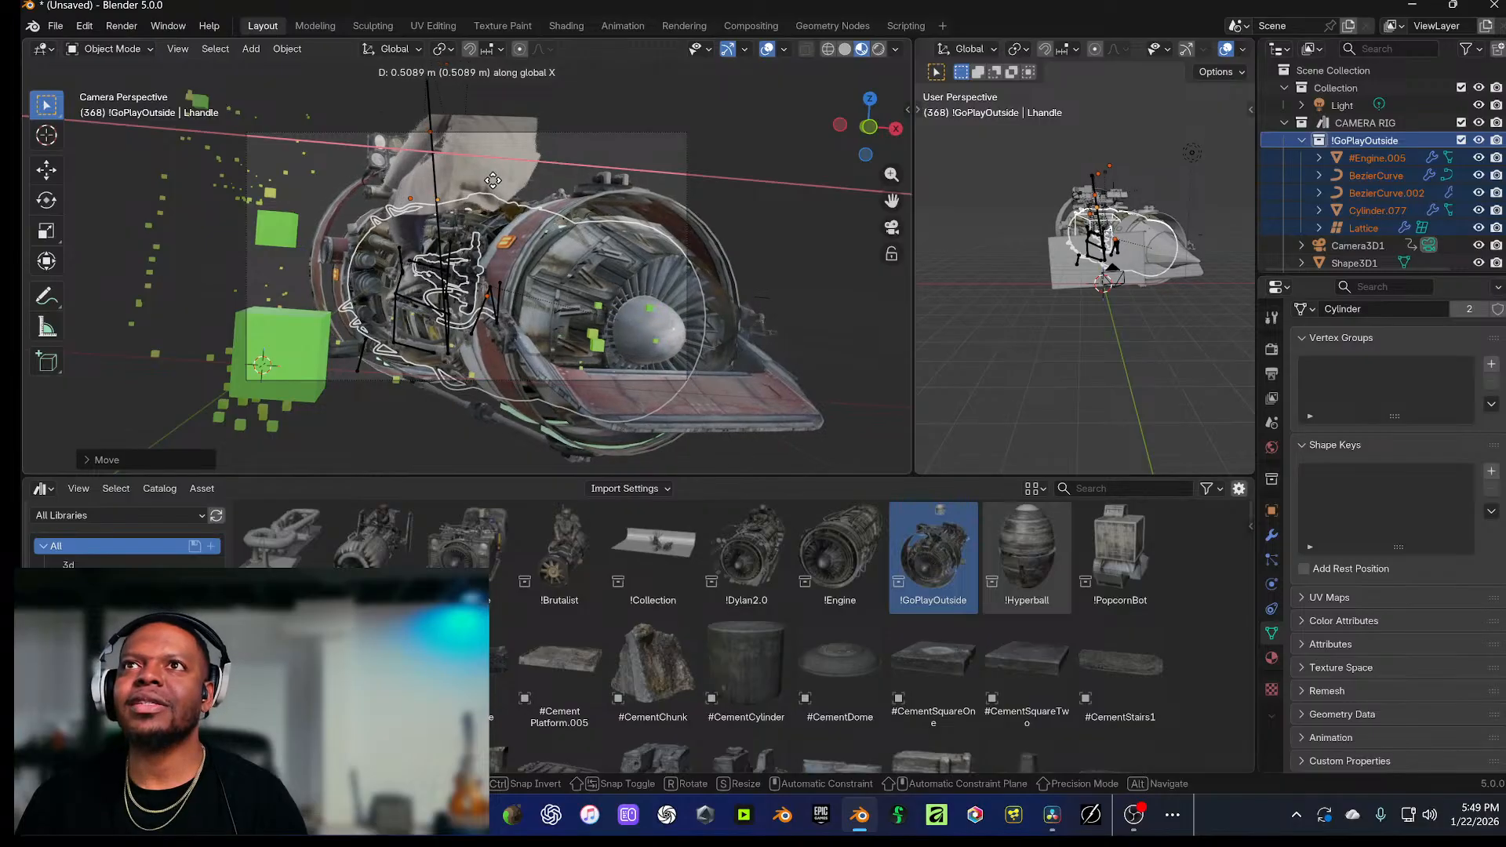
pyautogui.click(530, 168)
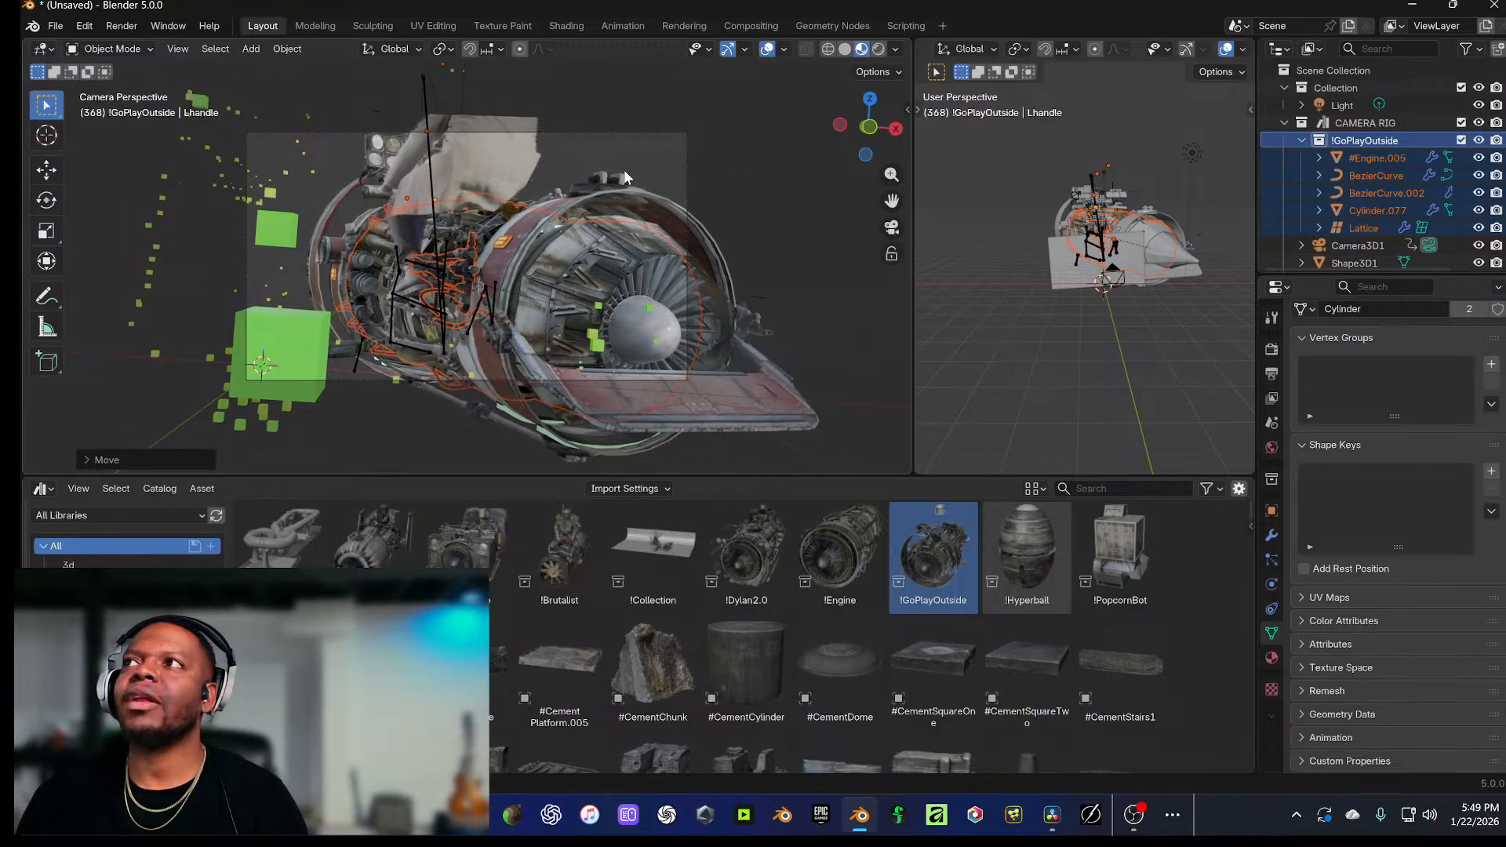
# Step: Select the Rhandle object on top of the engine, scale it up and return to the camera view
pyautogui.moveTo(625, 169); pyautogui.dragTo(647, 81)
pyautogui.scroll(-5, 655, 174)
pyautogui.scroll(-2, 663, 168)
pyautogui.click(620, 88)
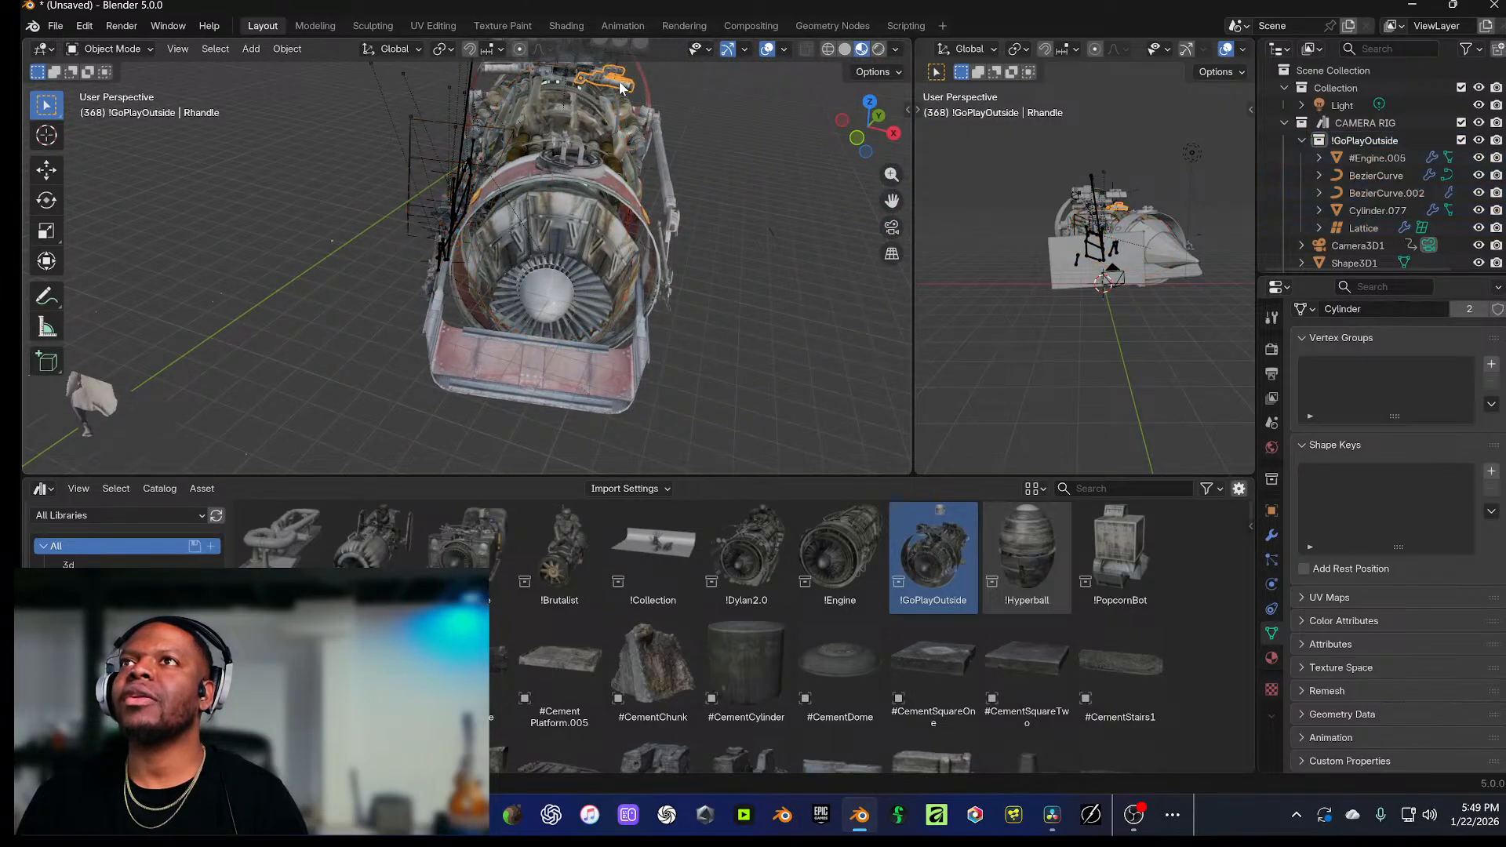
pyautogui.press('s')
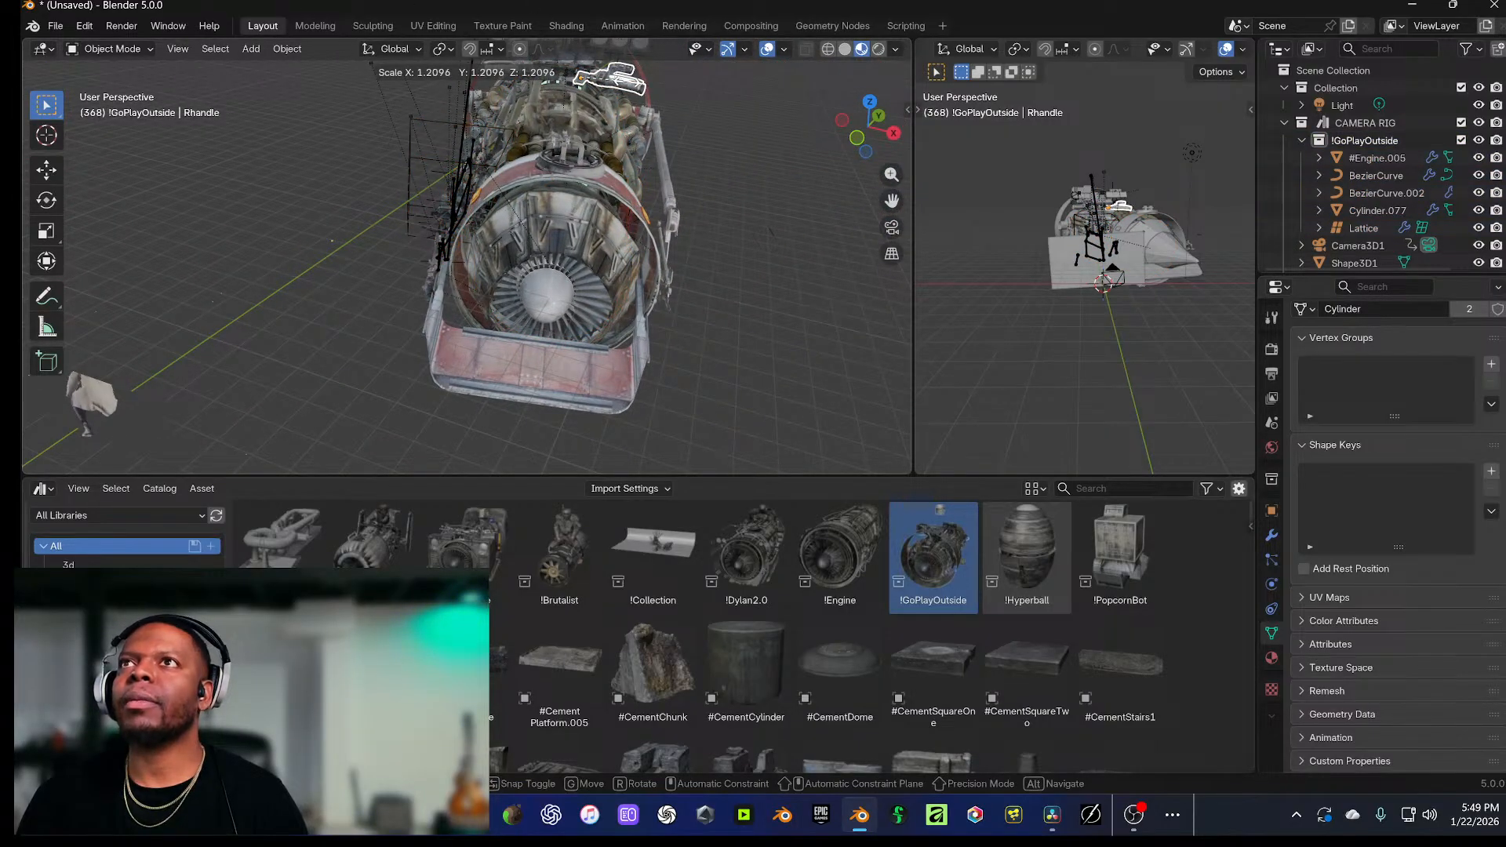
pyautogui.click(717, 116)
pyautogui.scroll(-1, 717, 116)
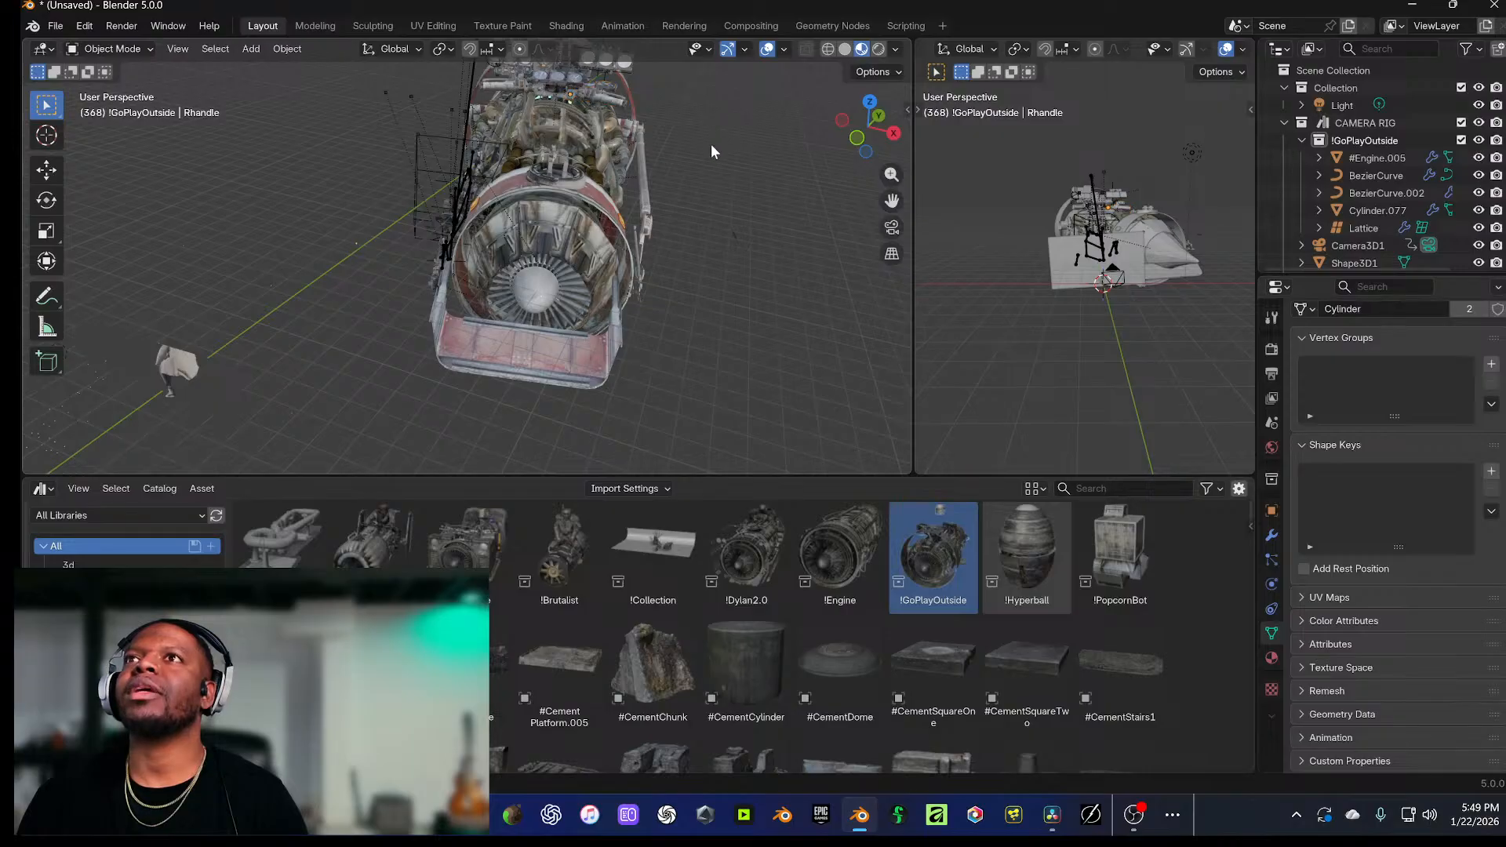
pyautogui.press('KP_0')
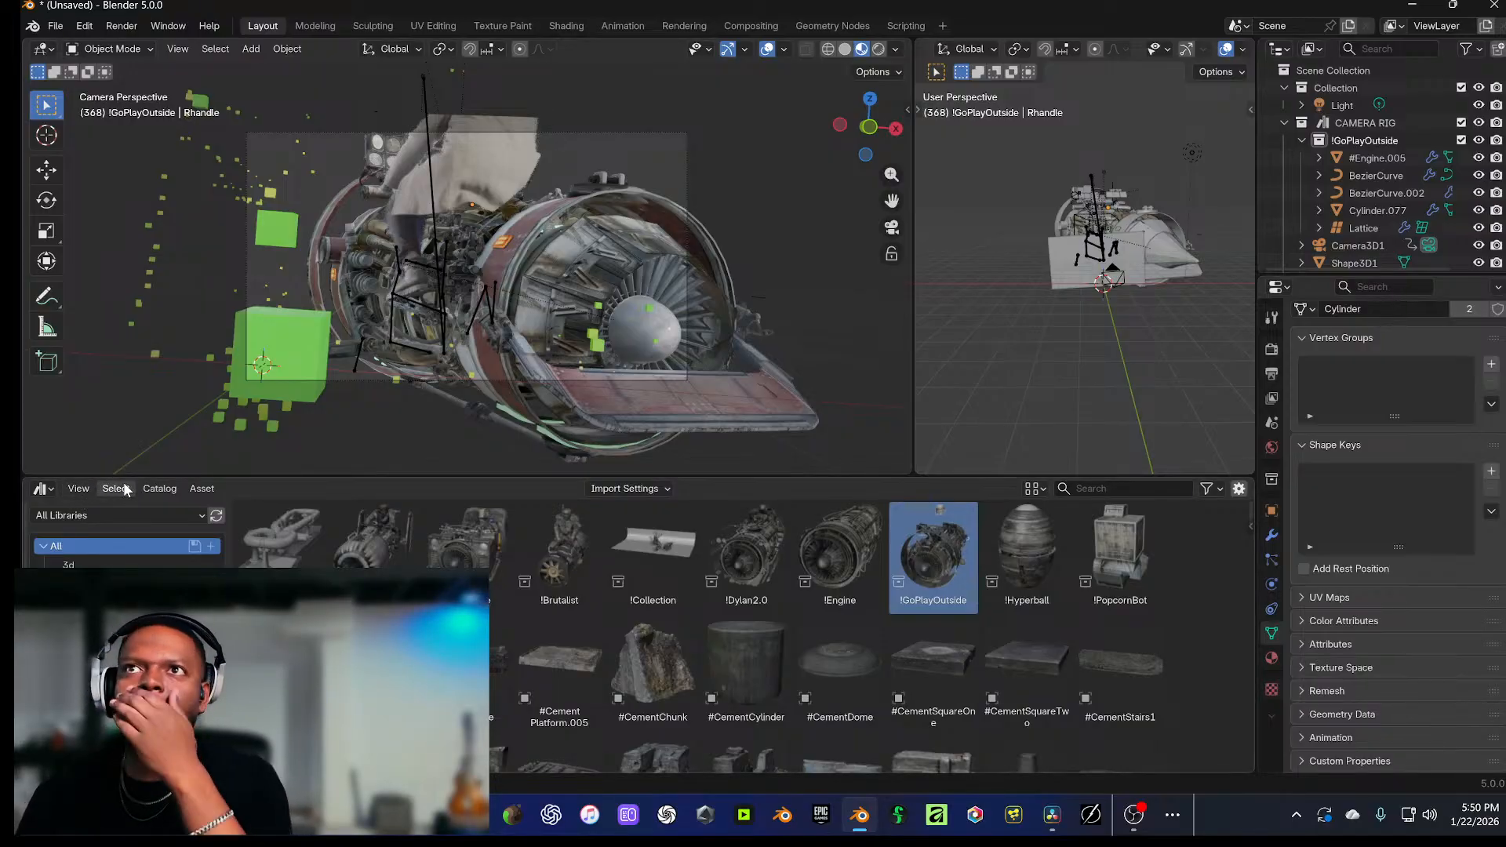
# Step: Change the asset browser area to the Timeline and scrub through the shot, stopping at frame 357
pyautogui.click(45, 491)
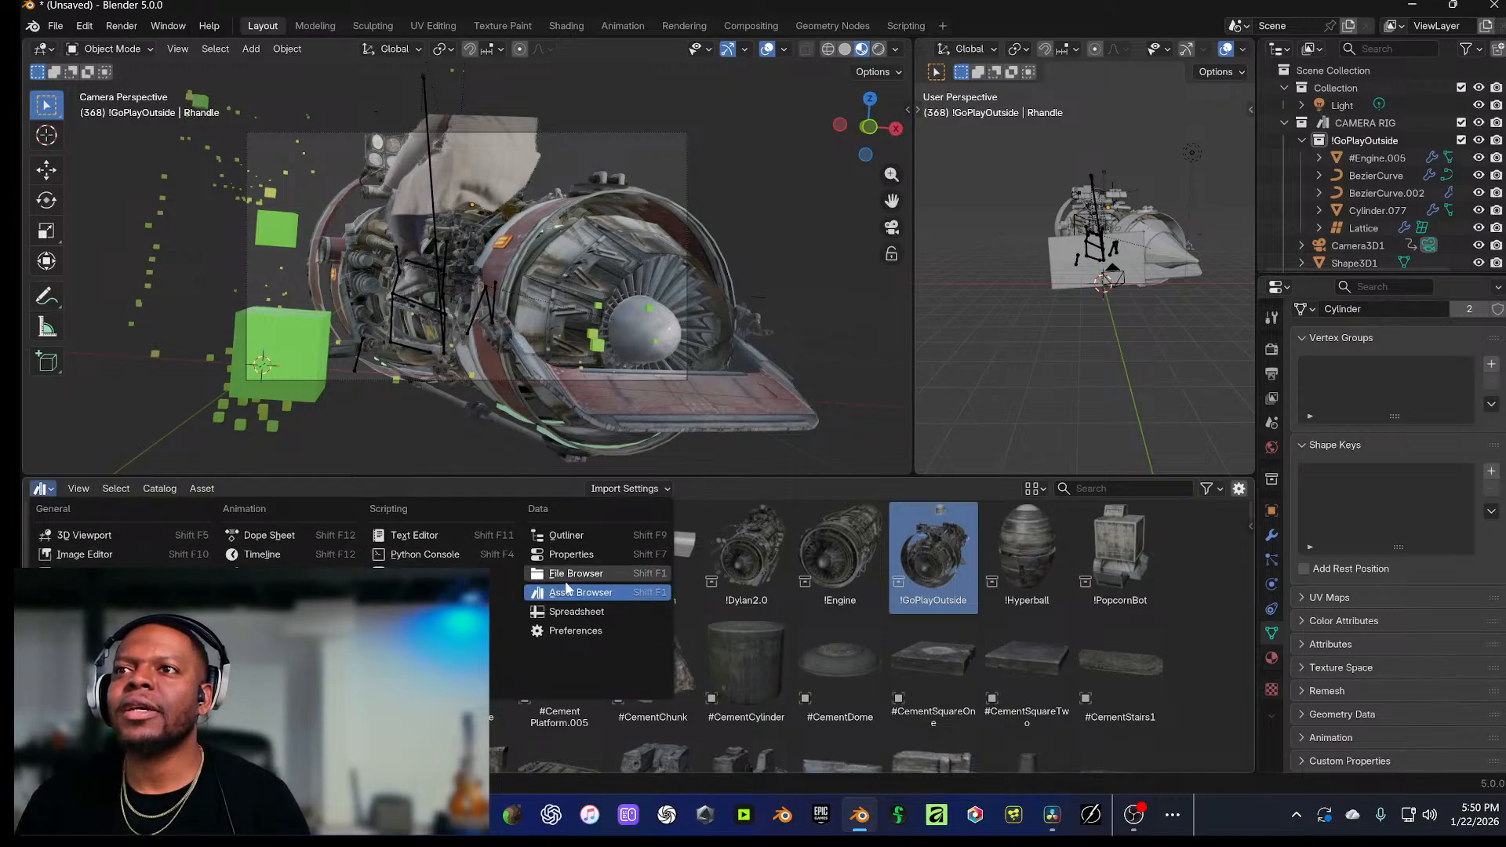
pyautogui.click(259, 555)
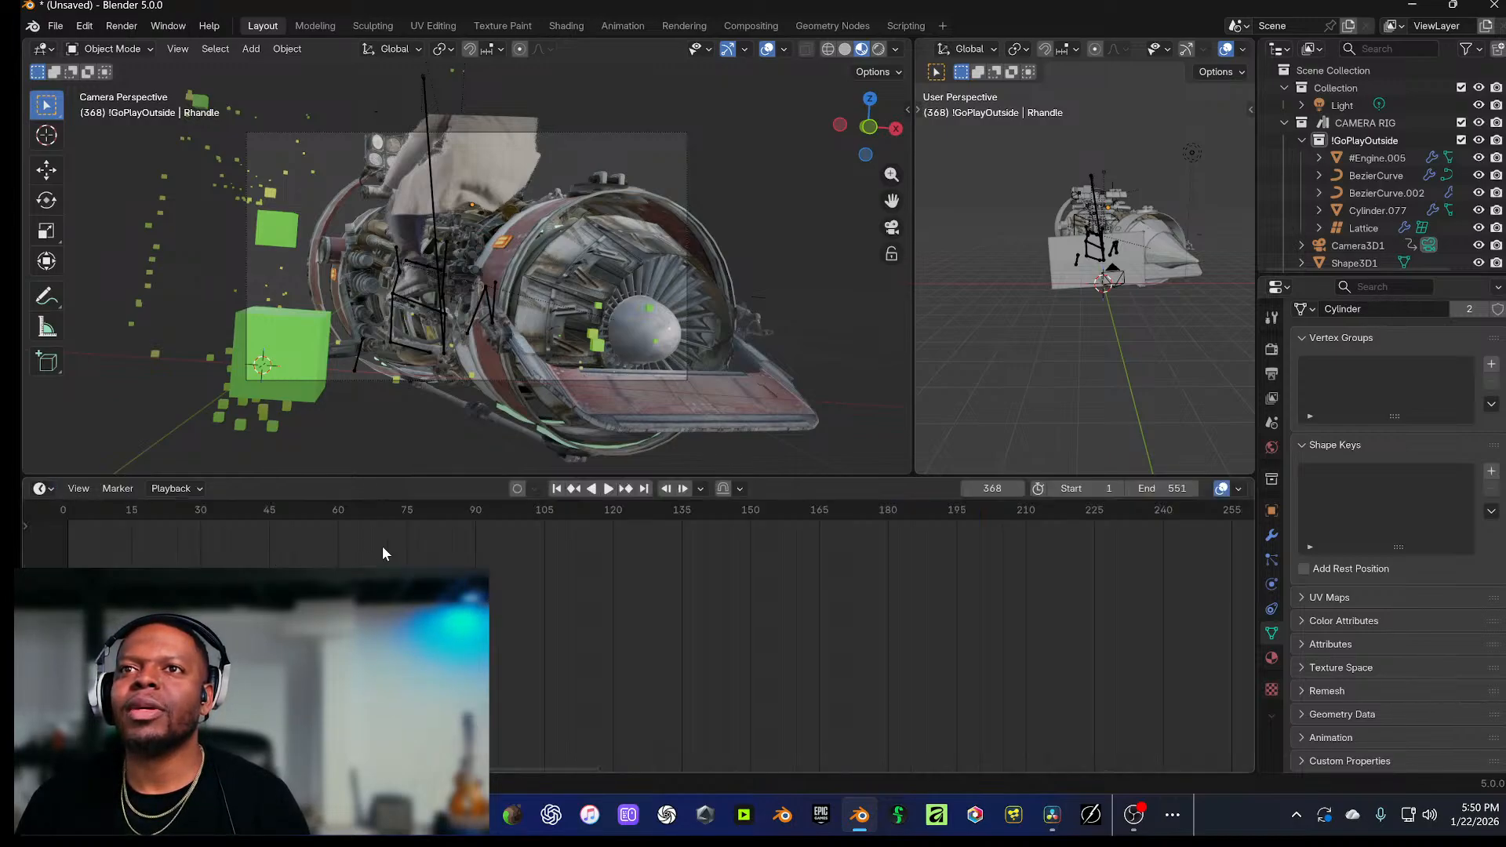
pyautogui.moveTo(596, 511); pyautogui.dragTo(911, 523)
pyautogui.hscroll(15, 911, 522)
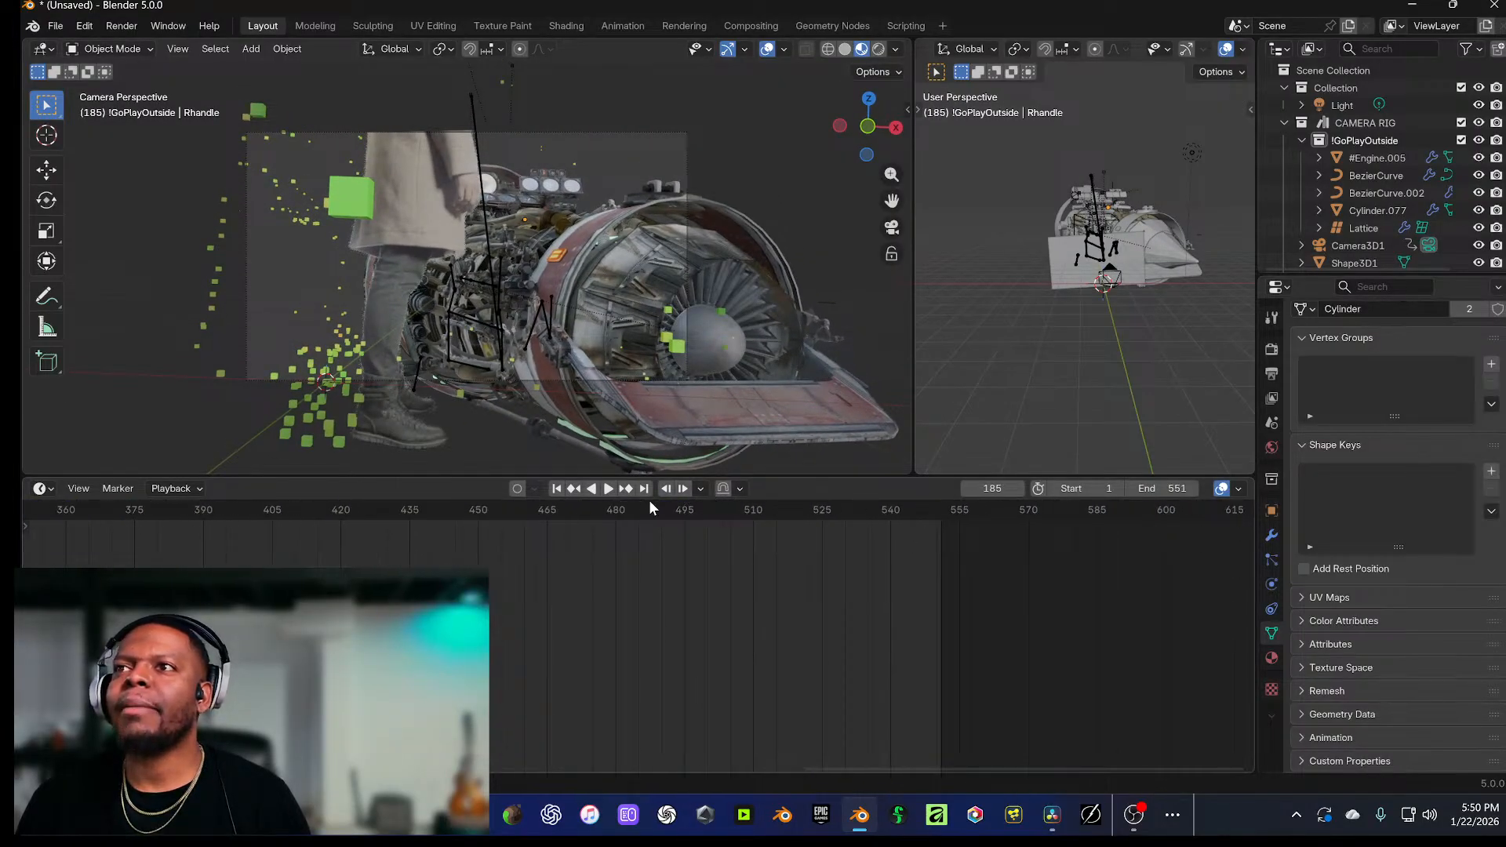
pyautogui.moveTo(647, 504); pyautogui.dragTo(44, 502)
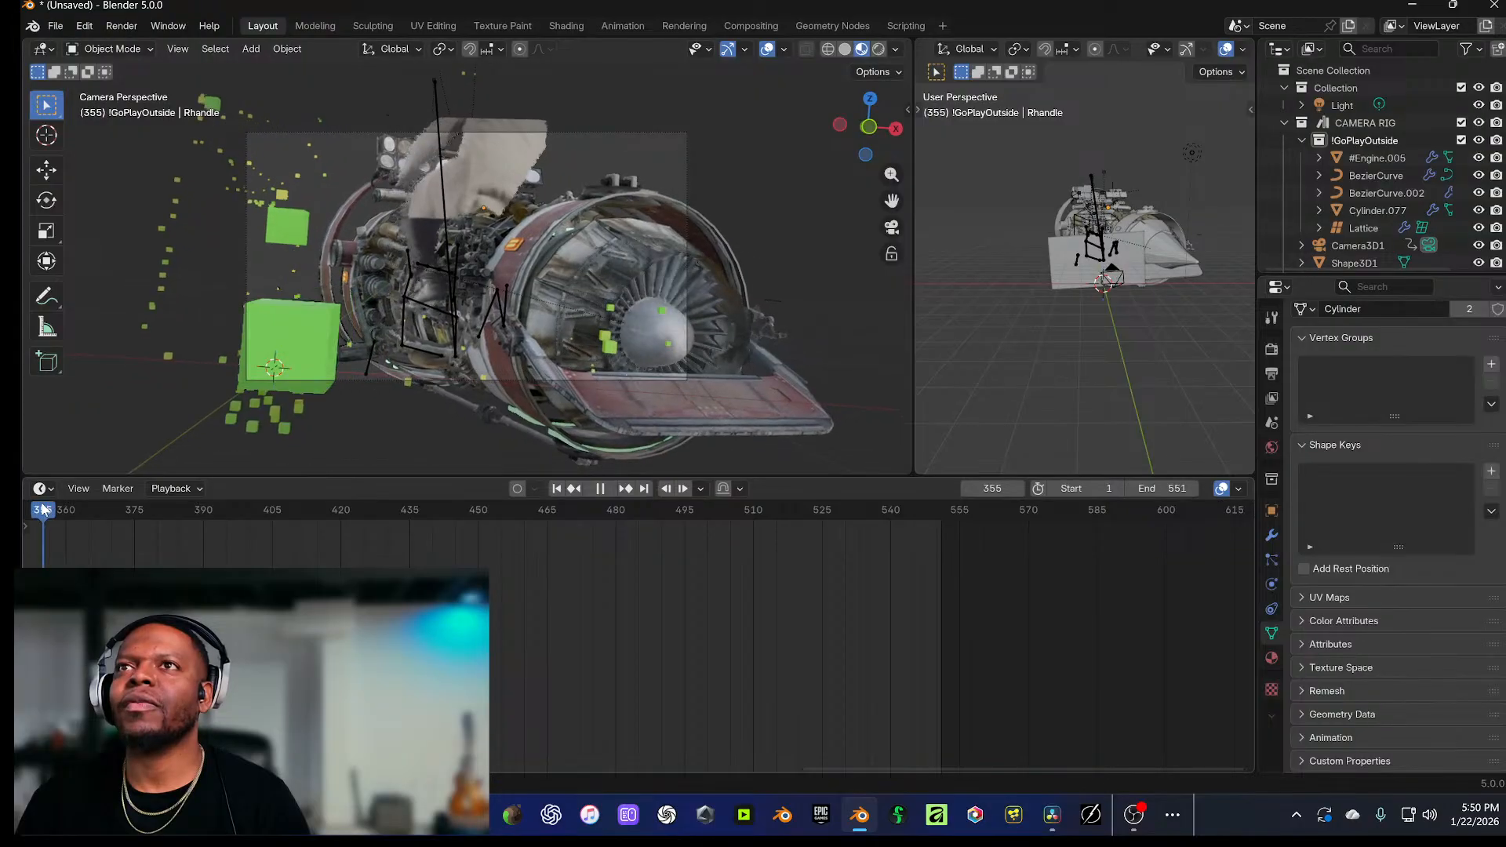
pyautogui.hscroll(-3, 256, 502)
pyautogui.moveTo(225, 511); pyautogui.dragTo(298, 528)
pyautogui.press('space')
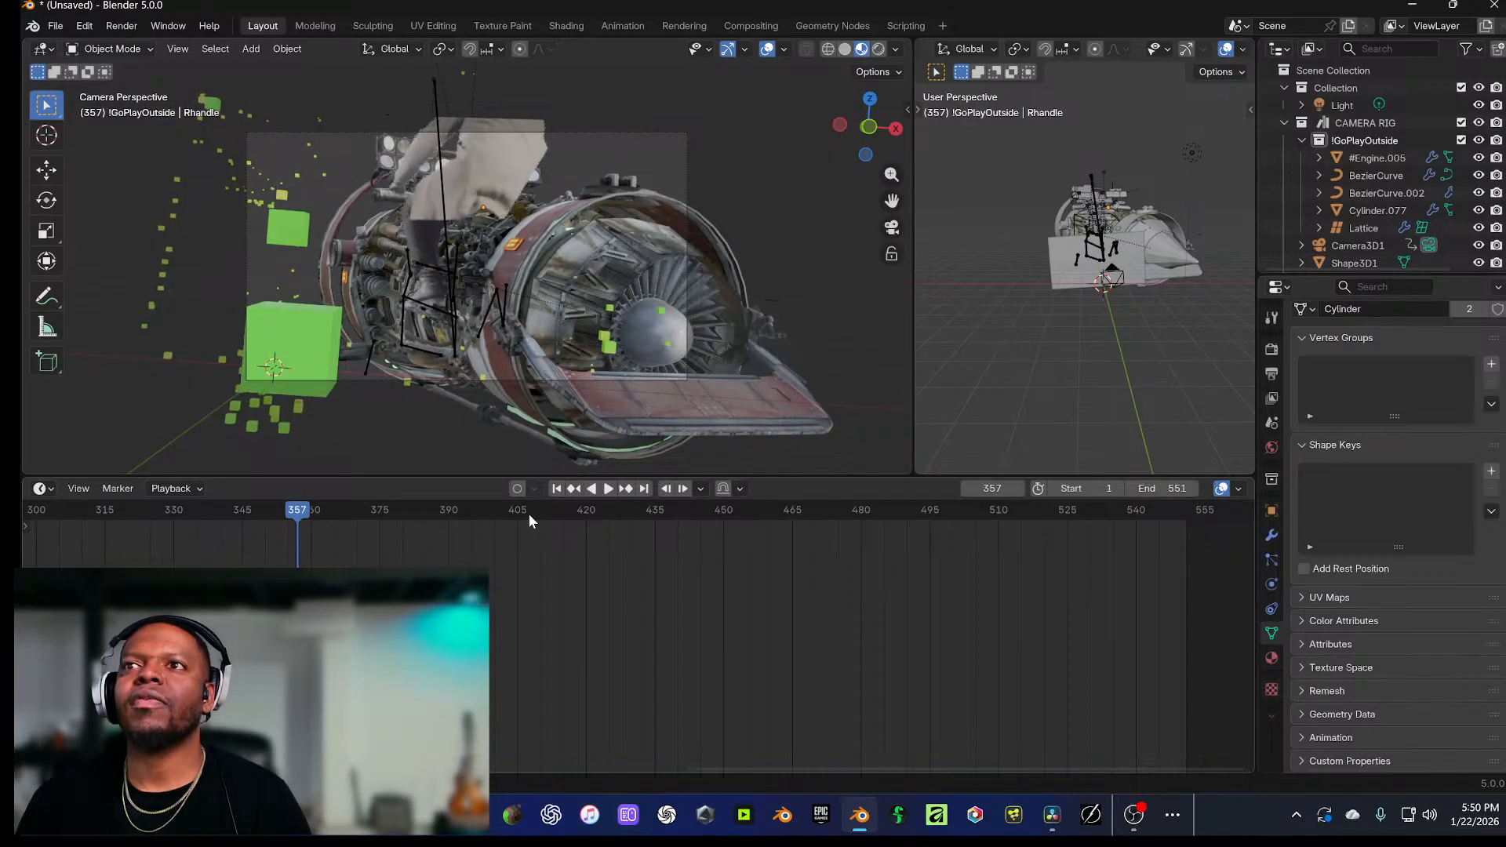
# Step: Enable auto keying and select the !GoPlayOutside collection's objects from #Engine.005 through Lattice
pyautogui.click(517, 488)
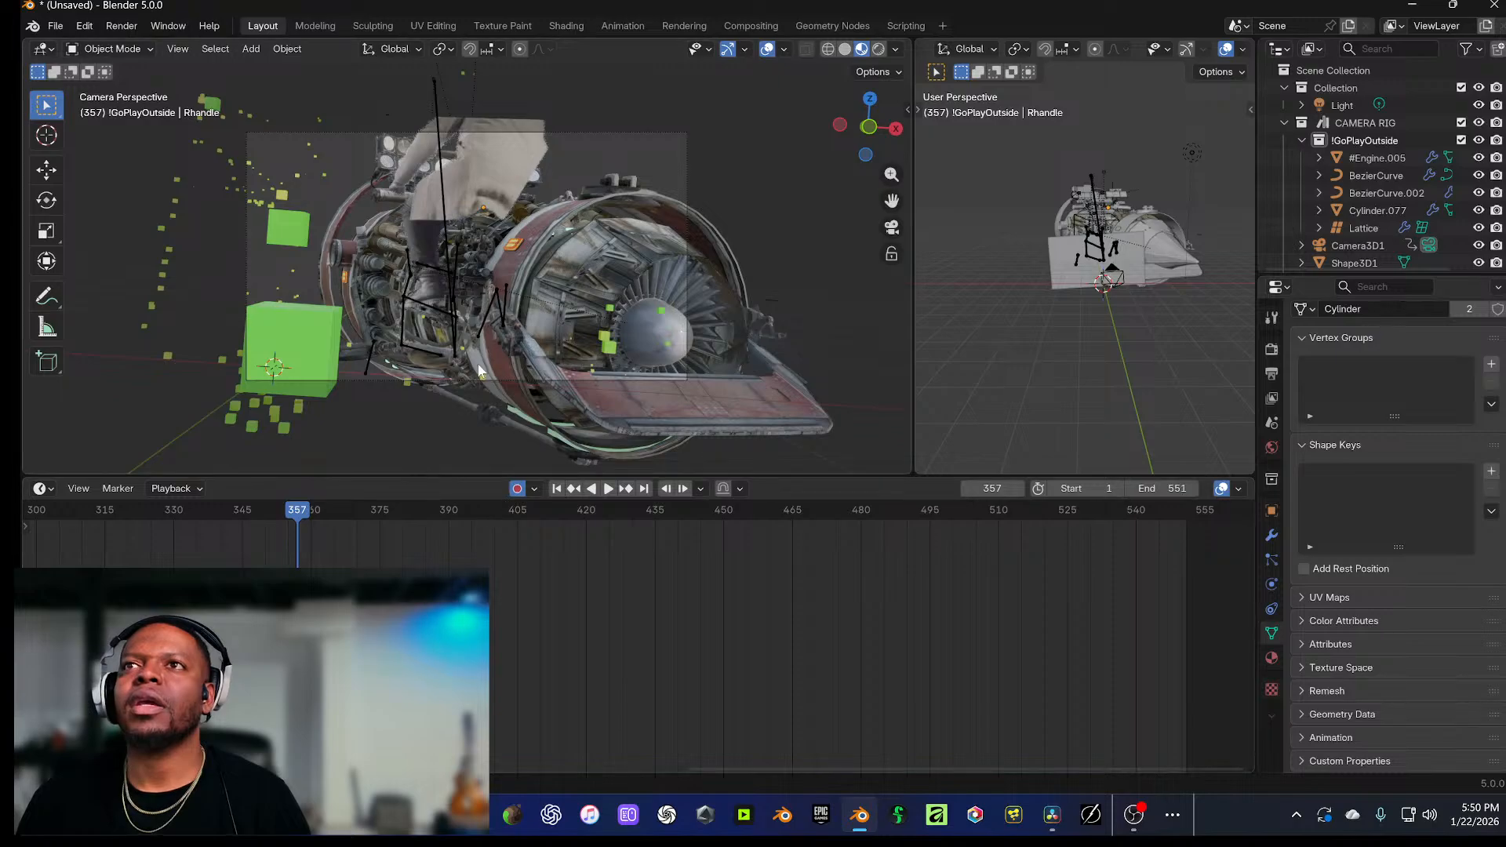
pyautogui.click(1382, 157)
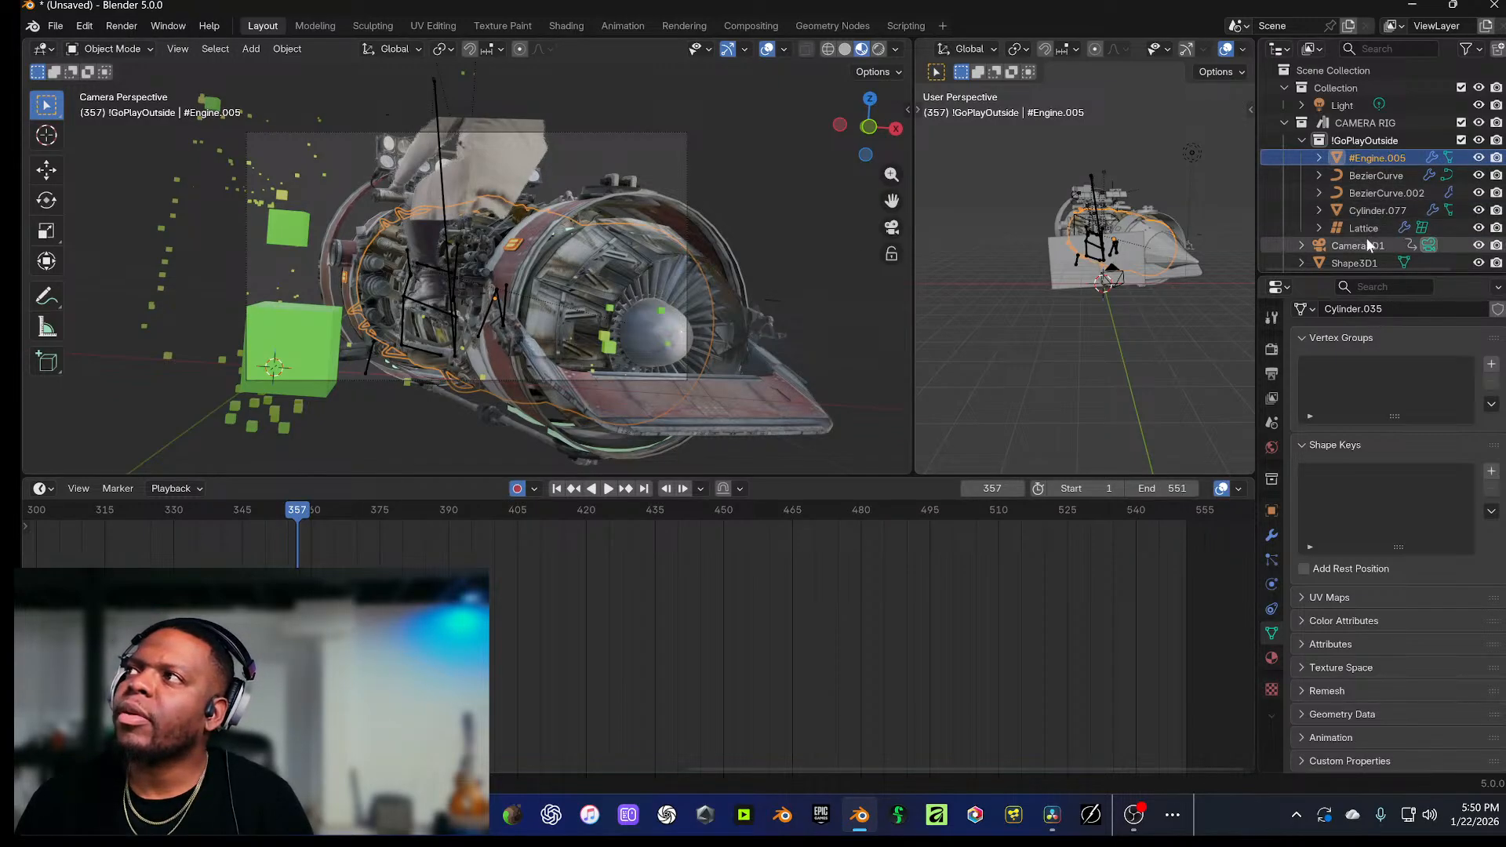
pyautogui.keyDown('shift'); pyautogui.click(1375, 227); pyautogui.keyUp('shift')
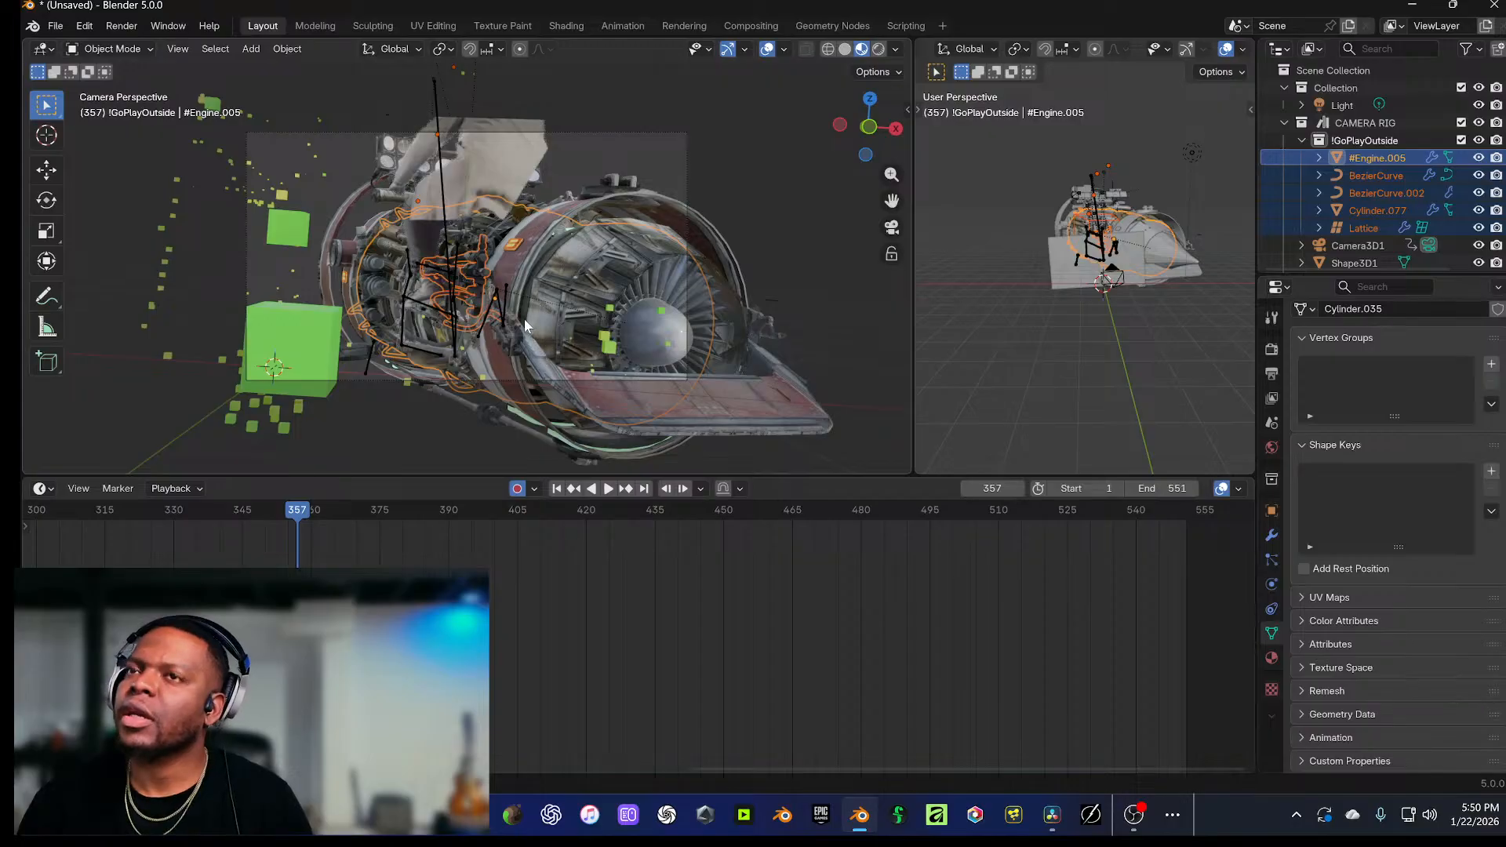
pyautogui.press('g')
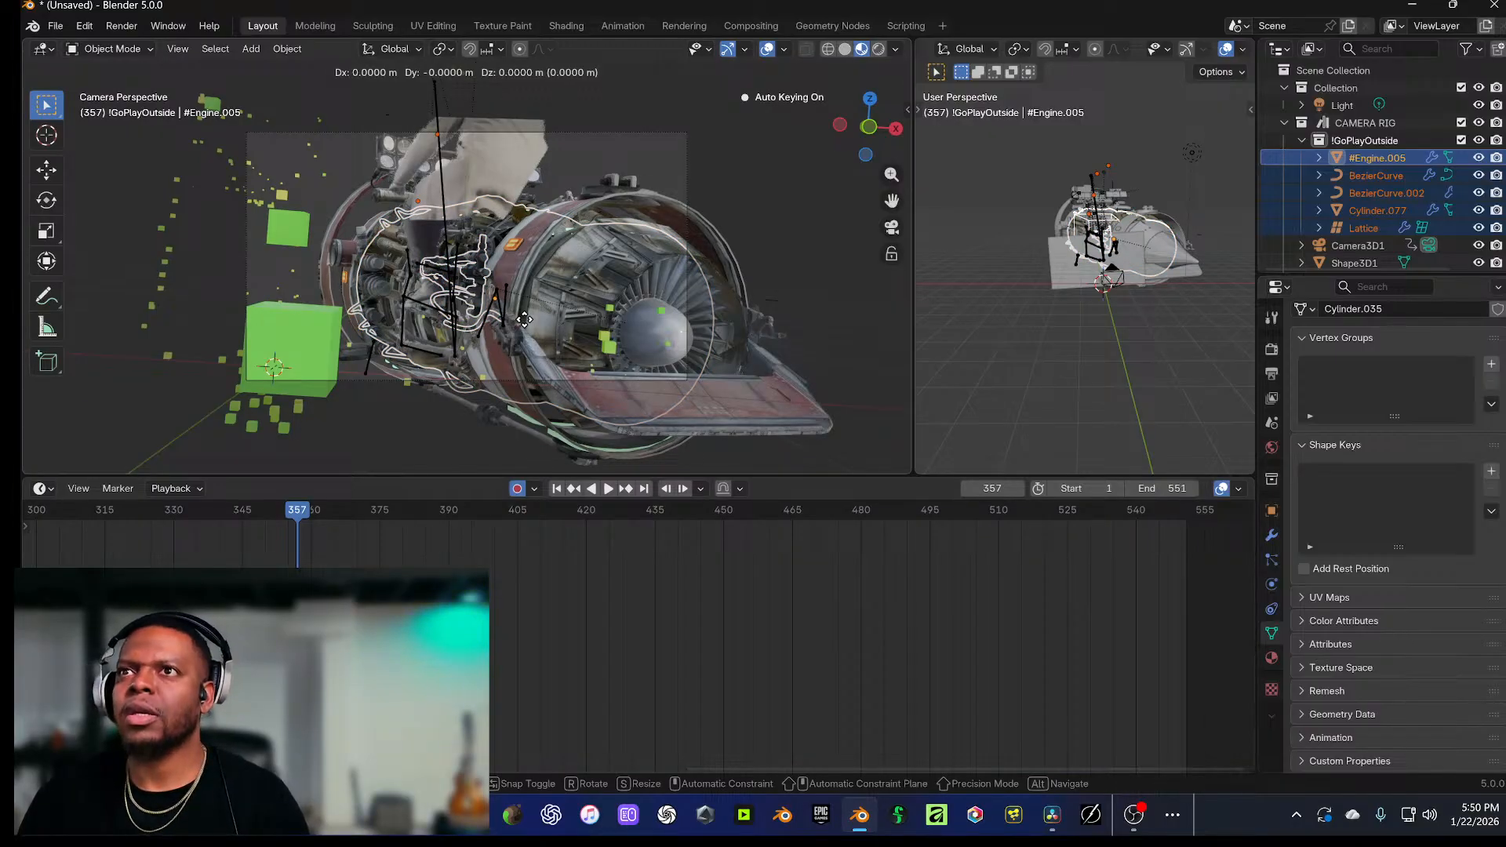
pyautogui.press('y')
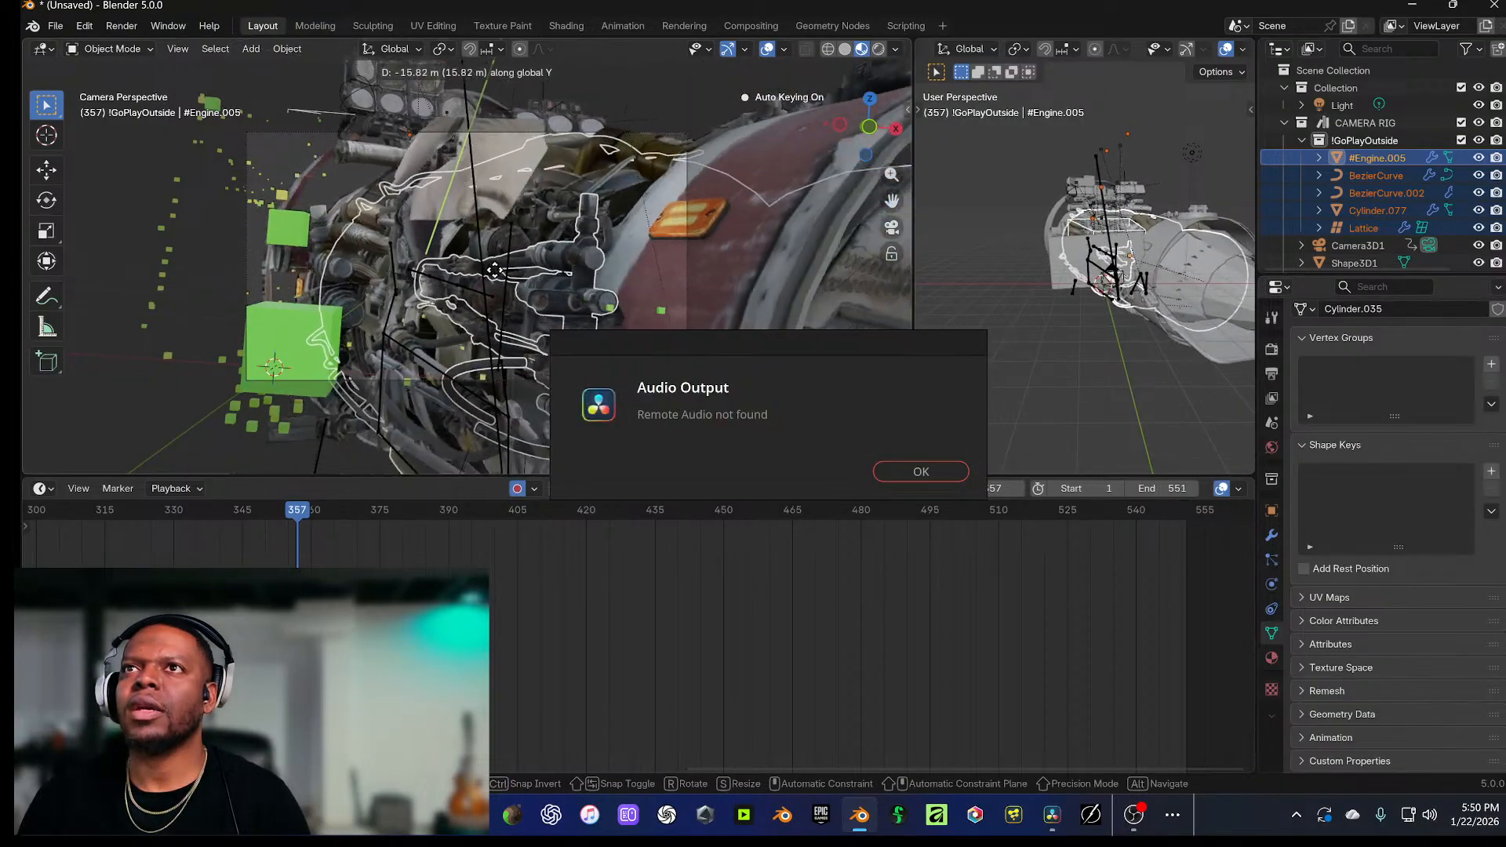
pyautogui.click(508, 290)
pyautogui.hotkey('ctrl', 'z')
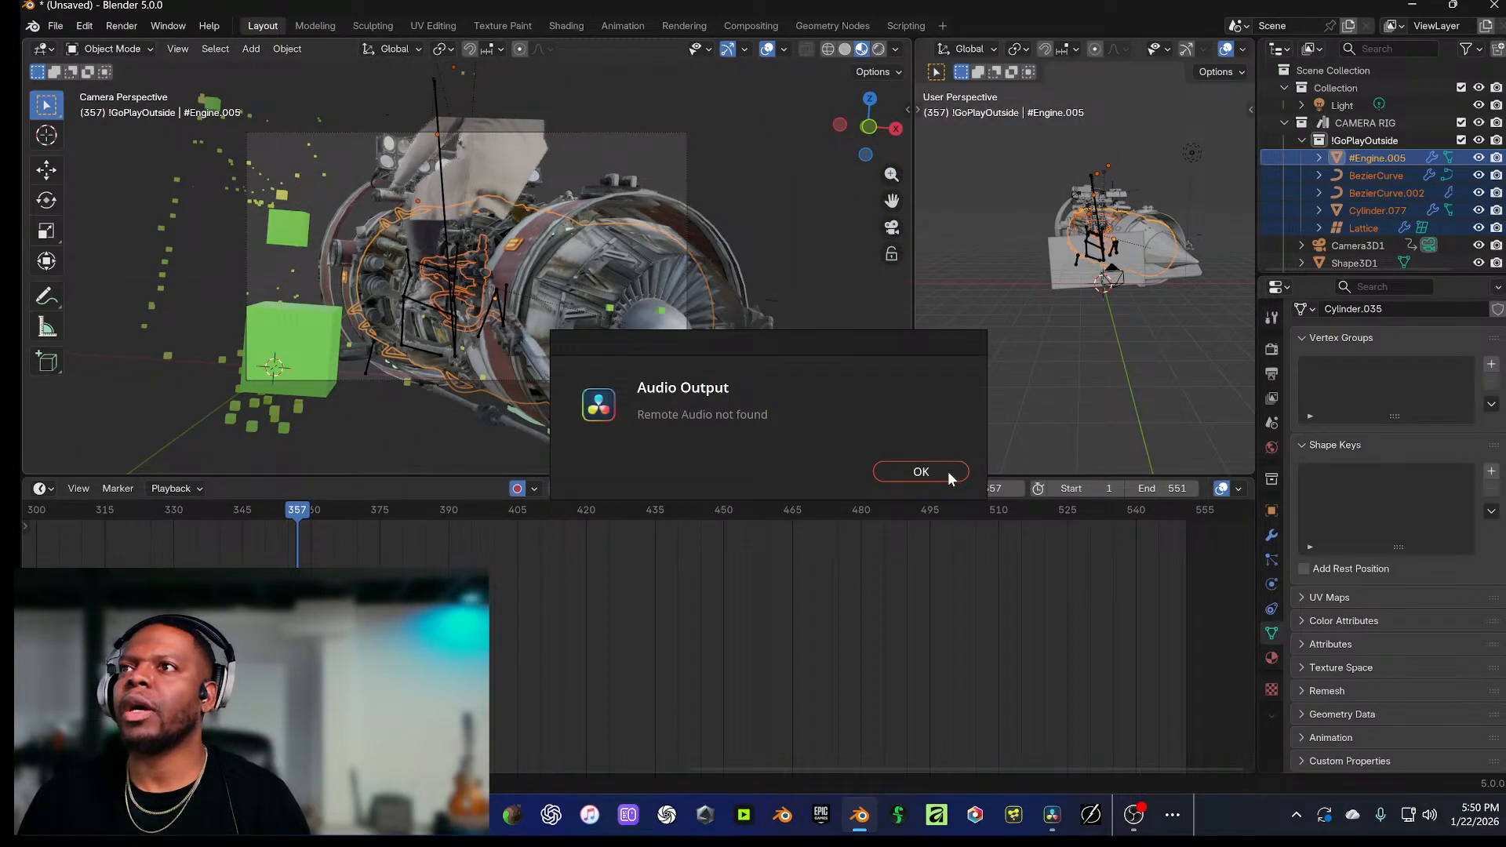
# Step: Dismiss the Audio Output message and switch from DaVinci Resolve back to Blender
pyautogui.click(921, 471)
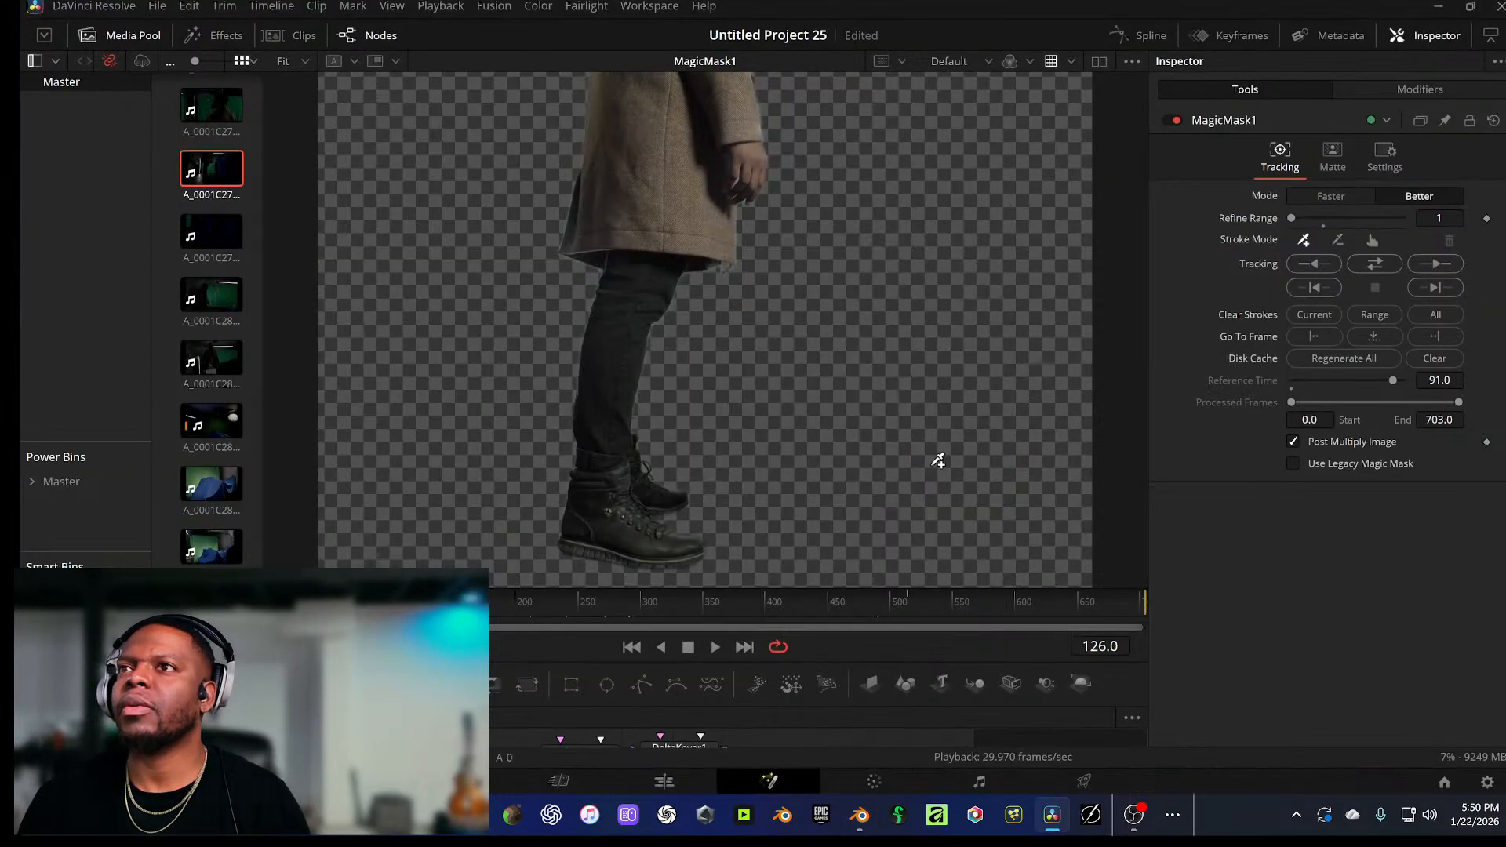
pyautogui.click(857, 819)
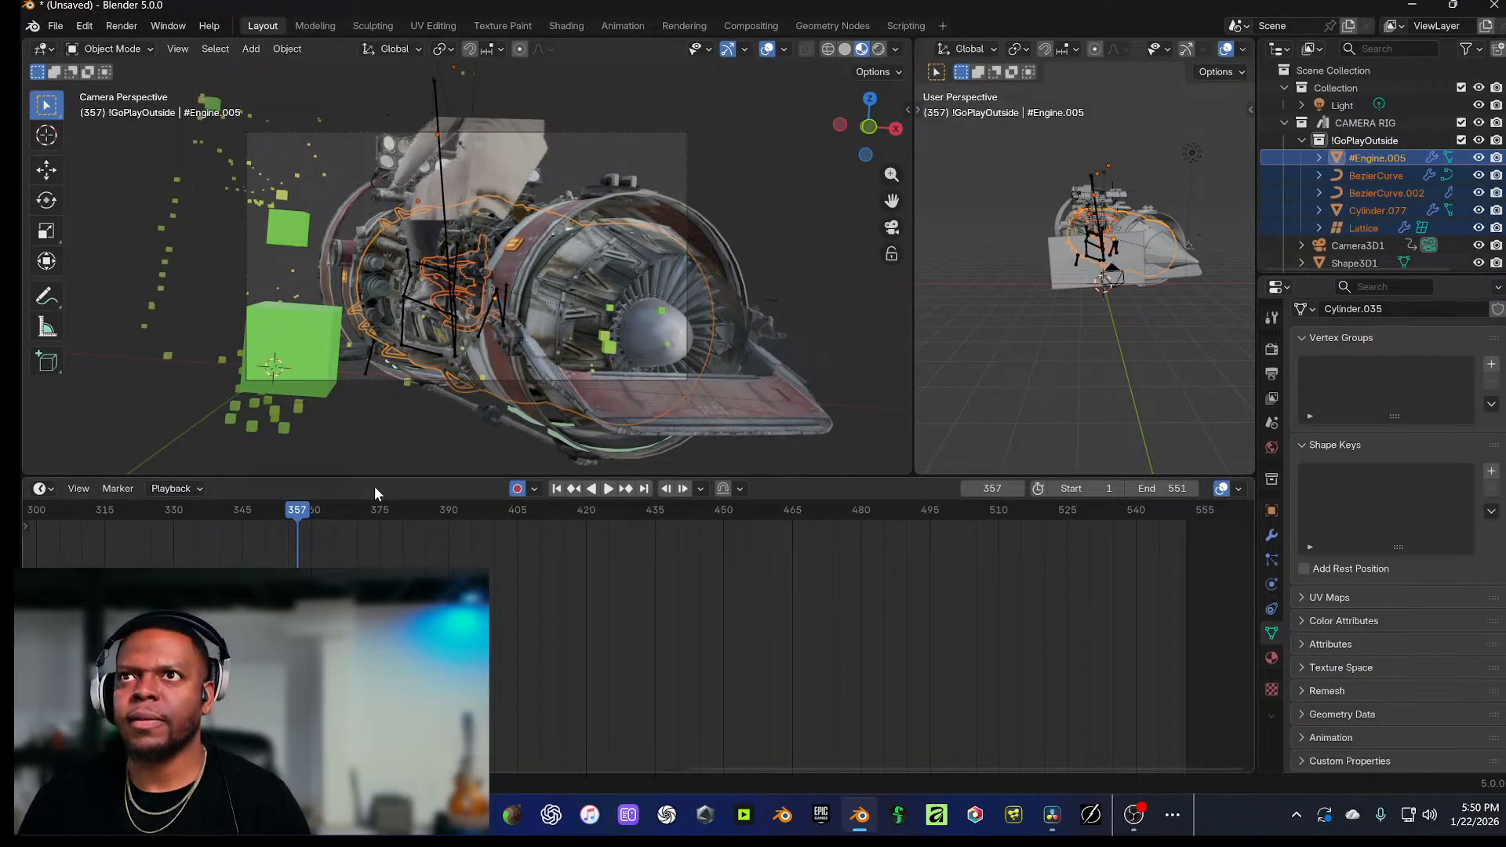
# Step: At frame 372, key the selected engine objects with a move of about -1.1 m along global Y
pyautogui.press('space')
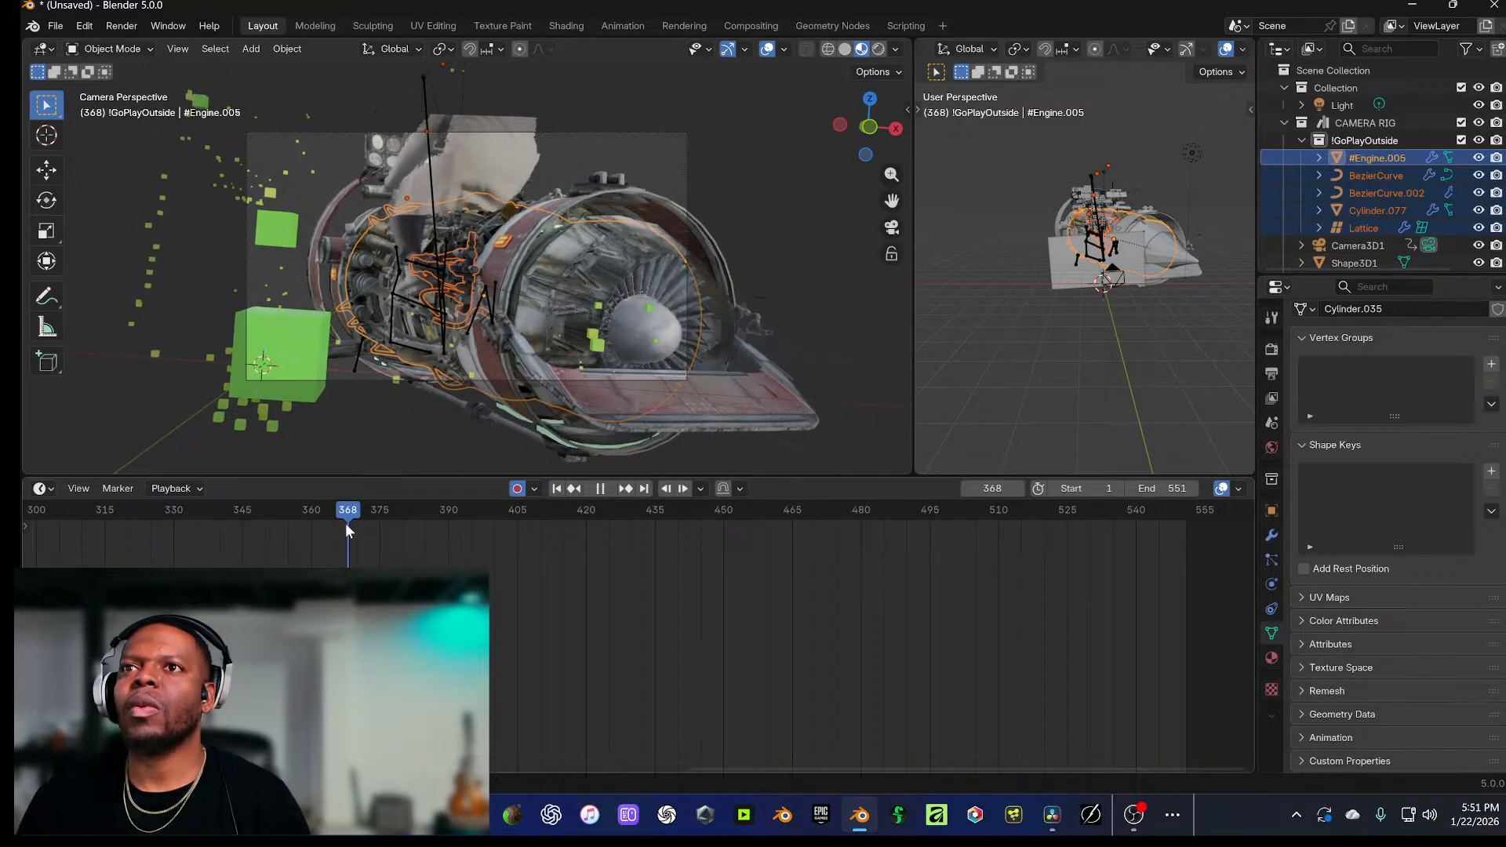
pyautogui.press('space')
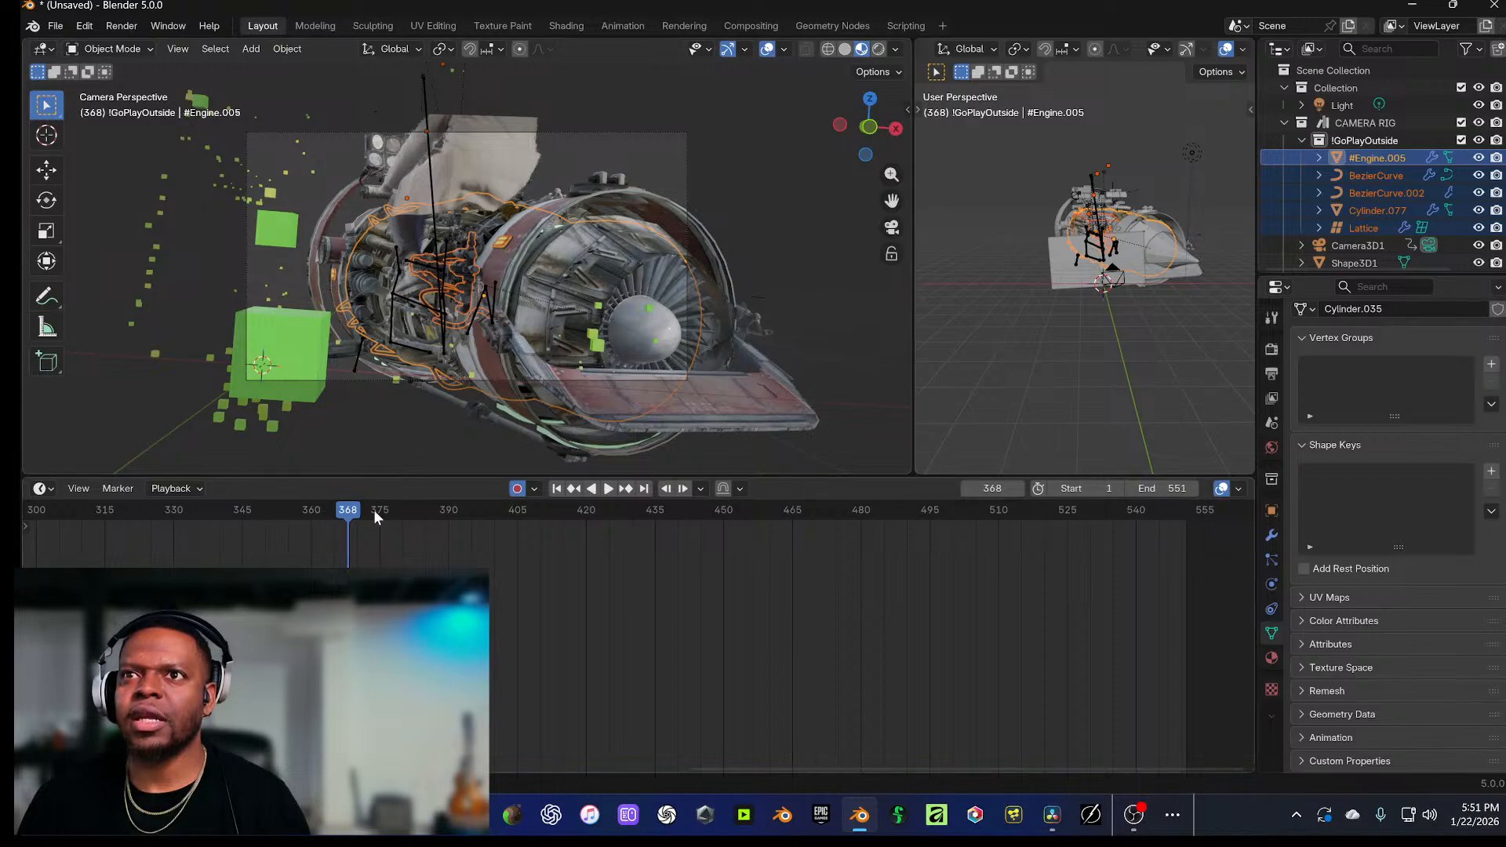
pyautogui.press('space')
pyautogui.press('space')
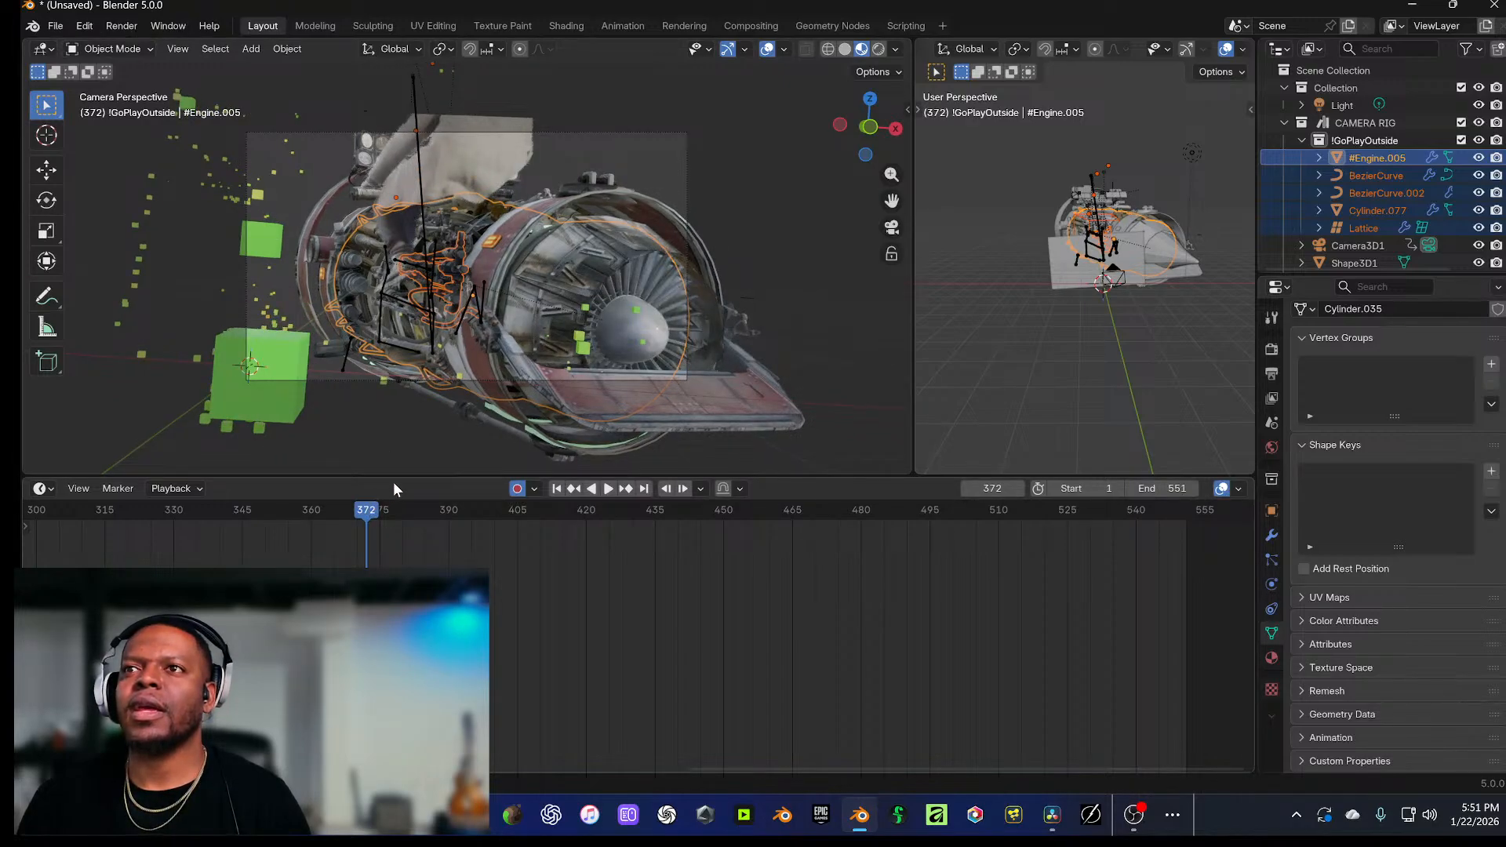
pyautogui.press('g')
pyautogui.press('y')
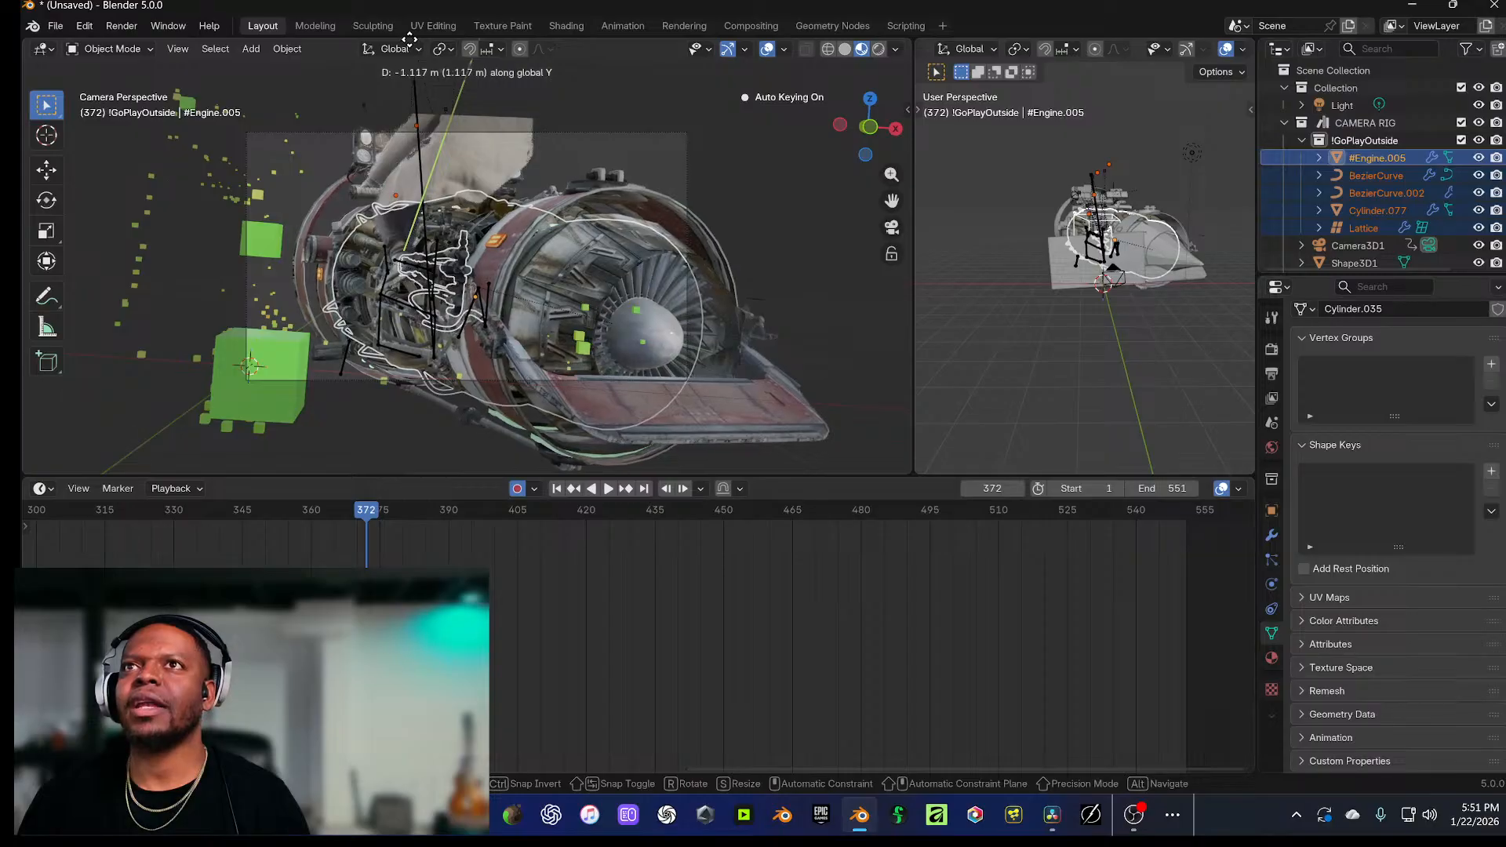
pyautogui.click(409, 39)
# Step: At frame 379, key the selected engine objects again with a very small move along global Y
pyautogui.press('space')
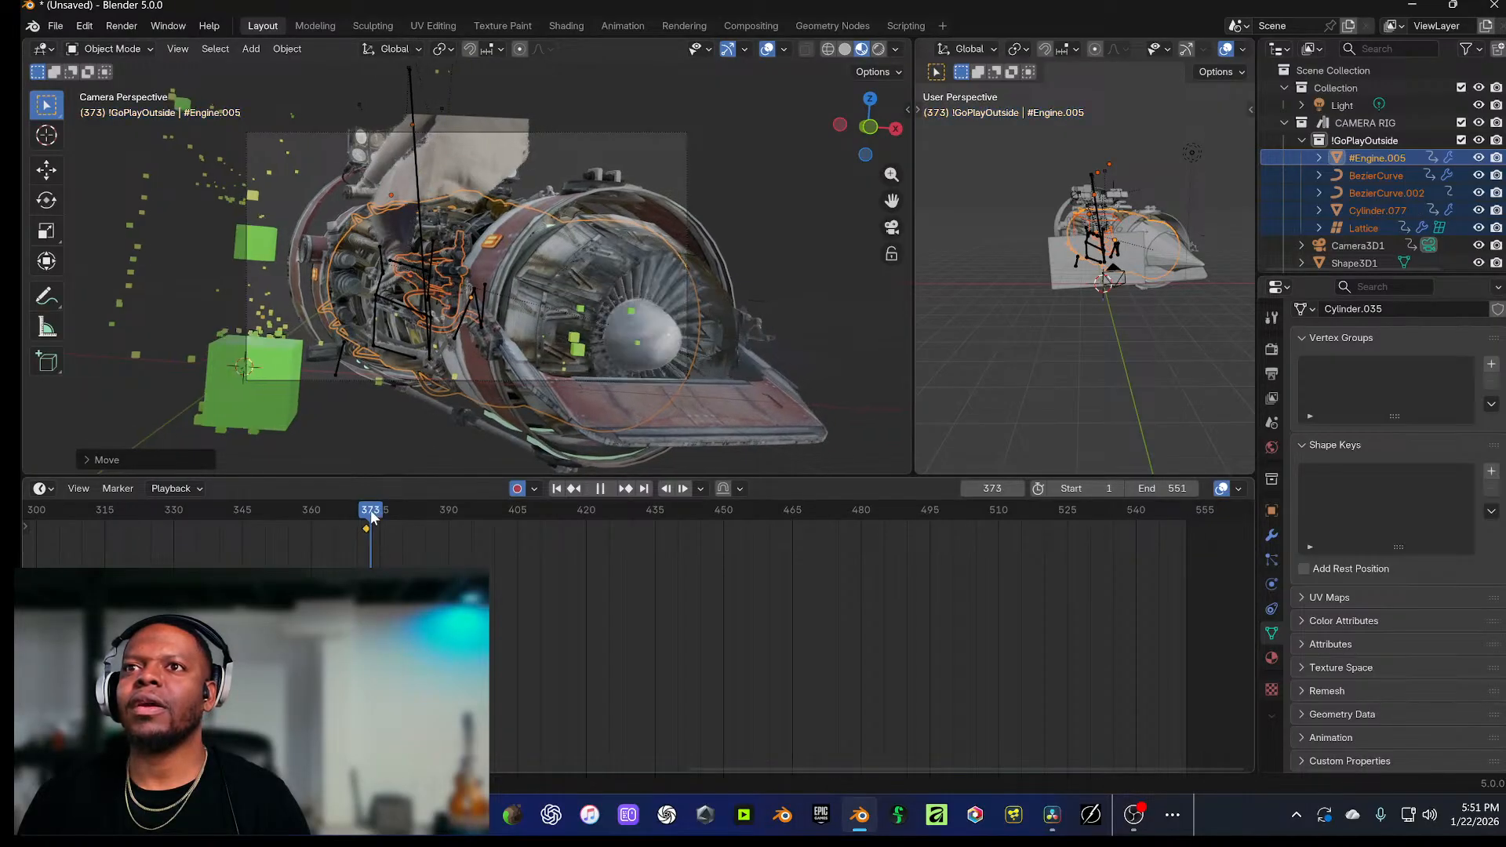
pyautogui.moveTo(374, 517); pyautogui.dragTo(400, 520)
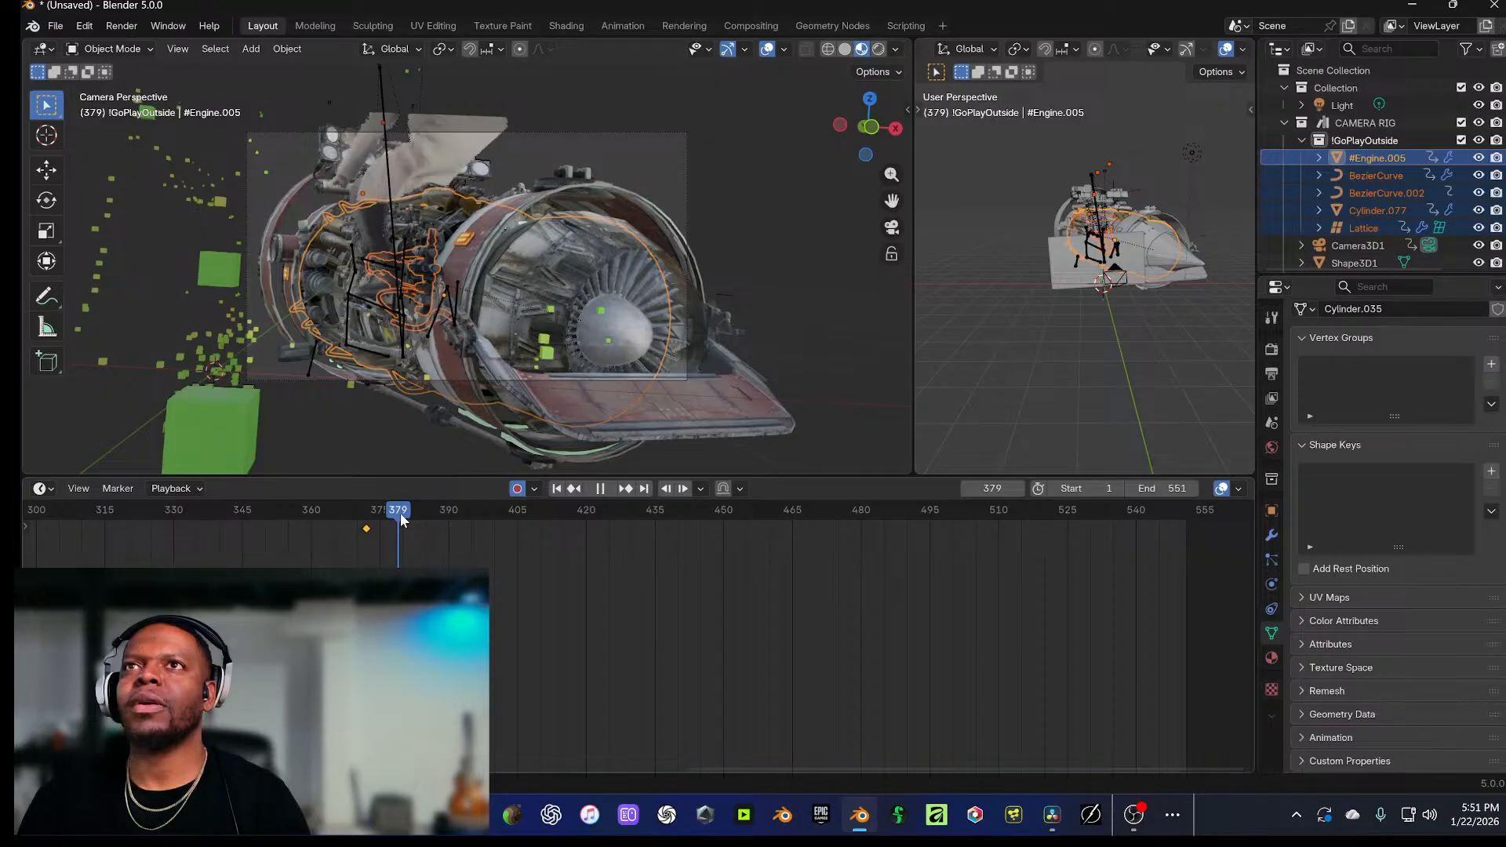
pyautogui.press('space')
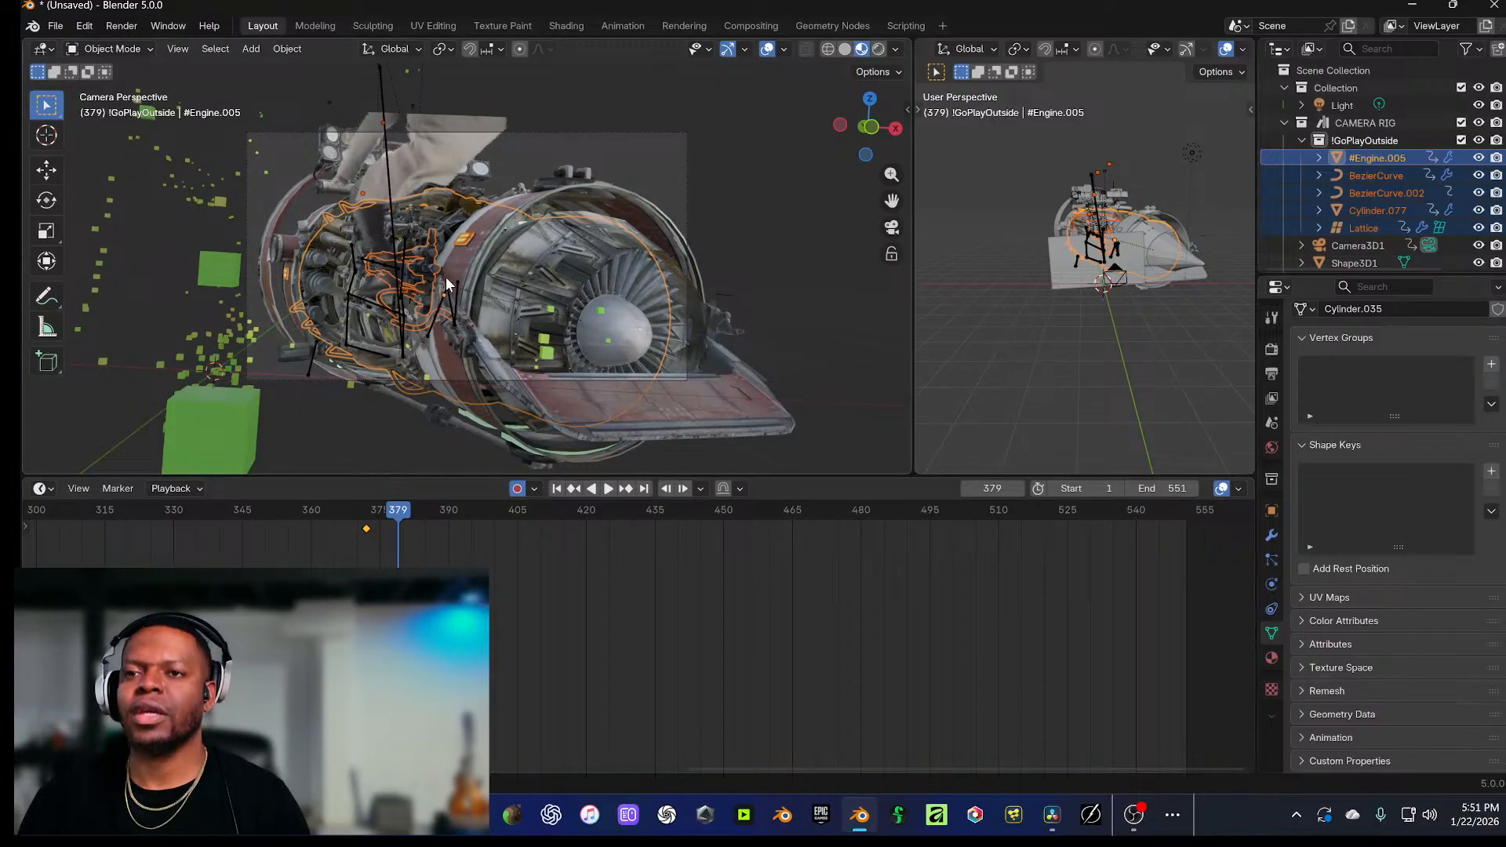
pyautogui.press('g')
pyautogui.press('y')
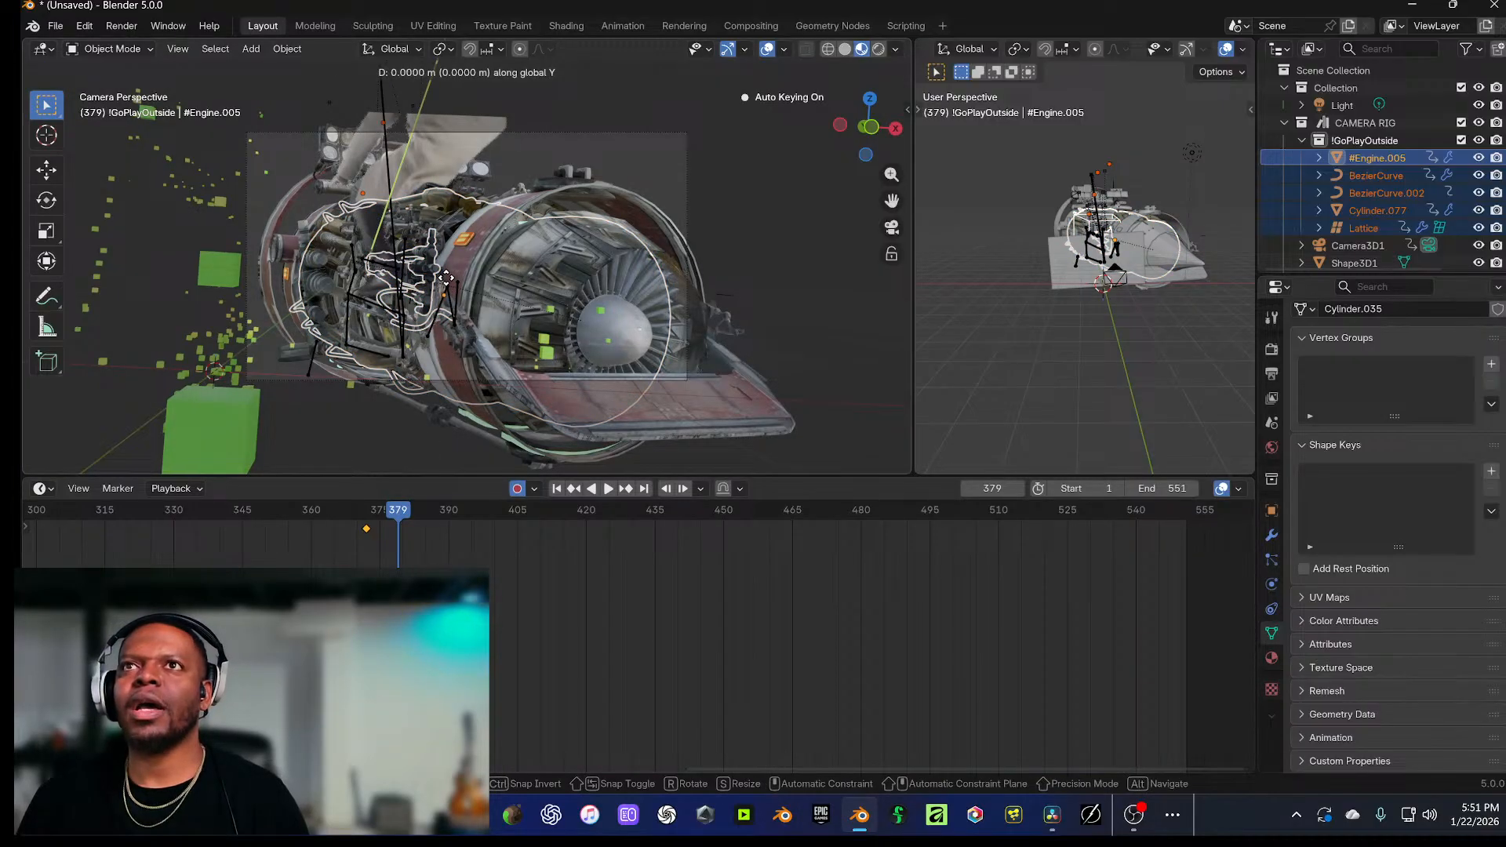
pyautogui.click(449, 278)
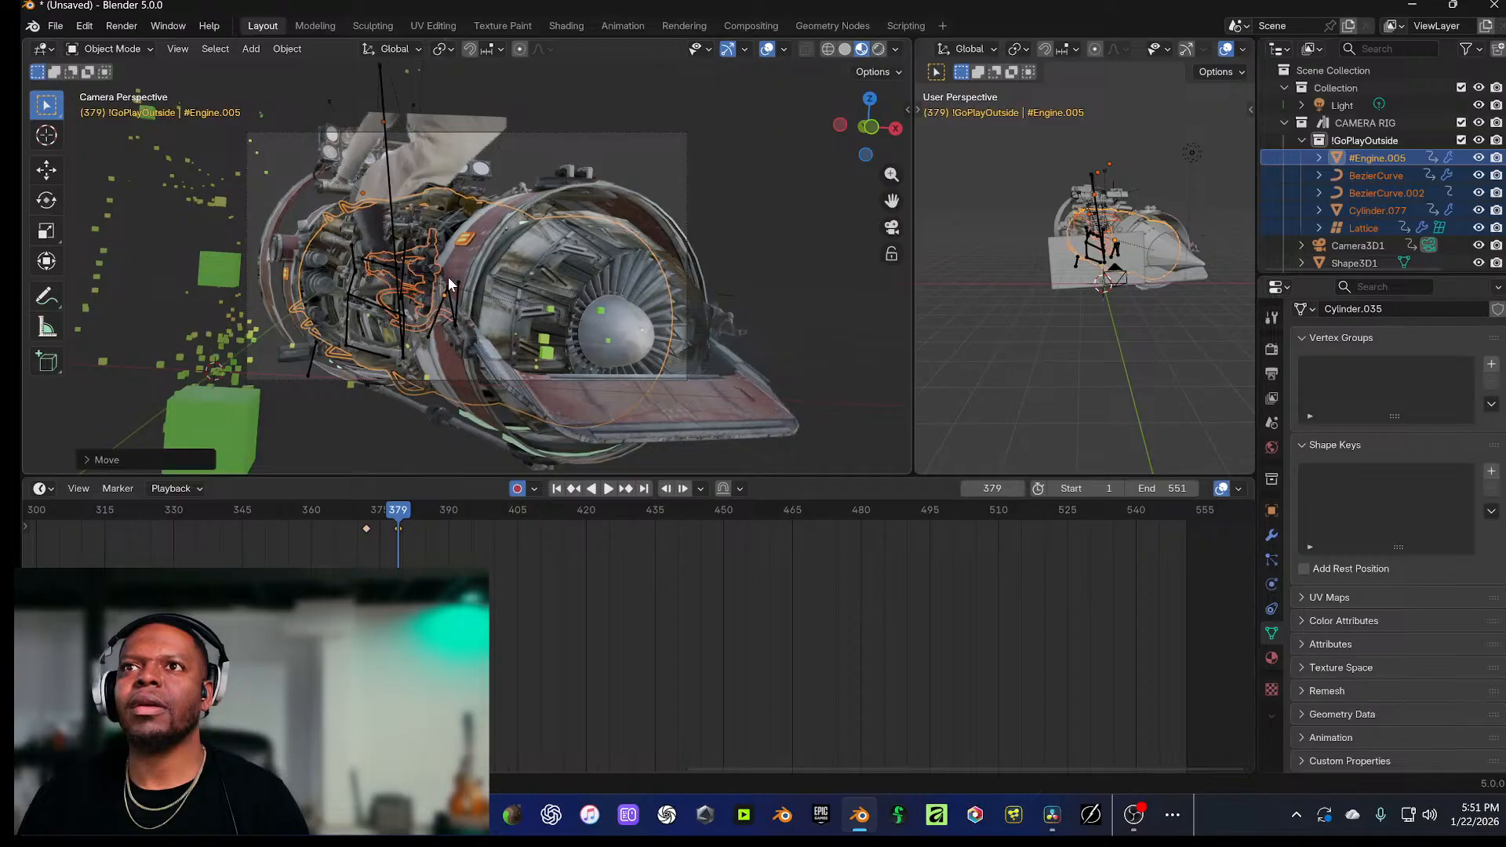
# Step: Try shifting the frame 379 keyframe to 383 and moving the engine objects about 3 m along global Y at frame 387
pyautogui.press('space')
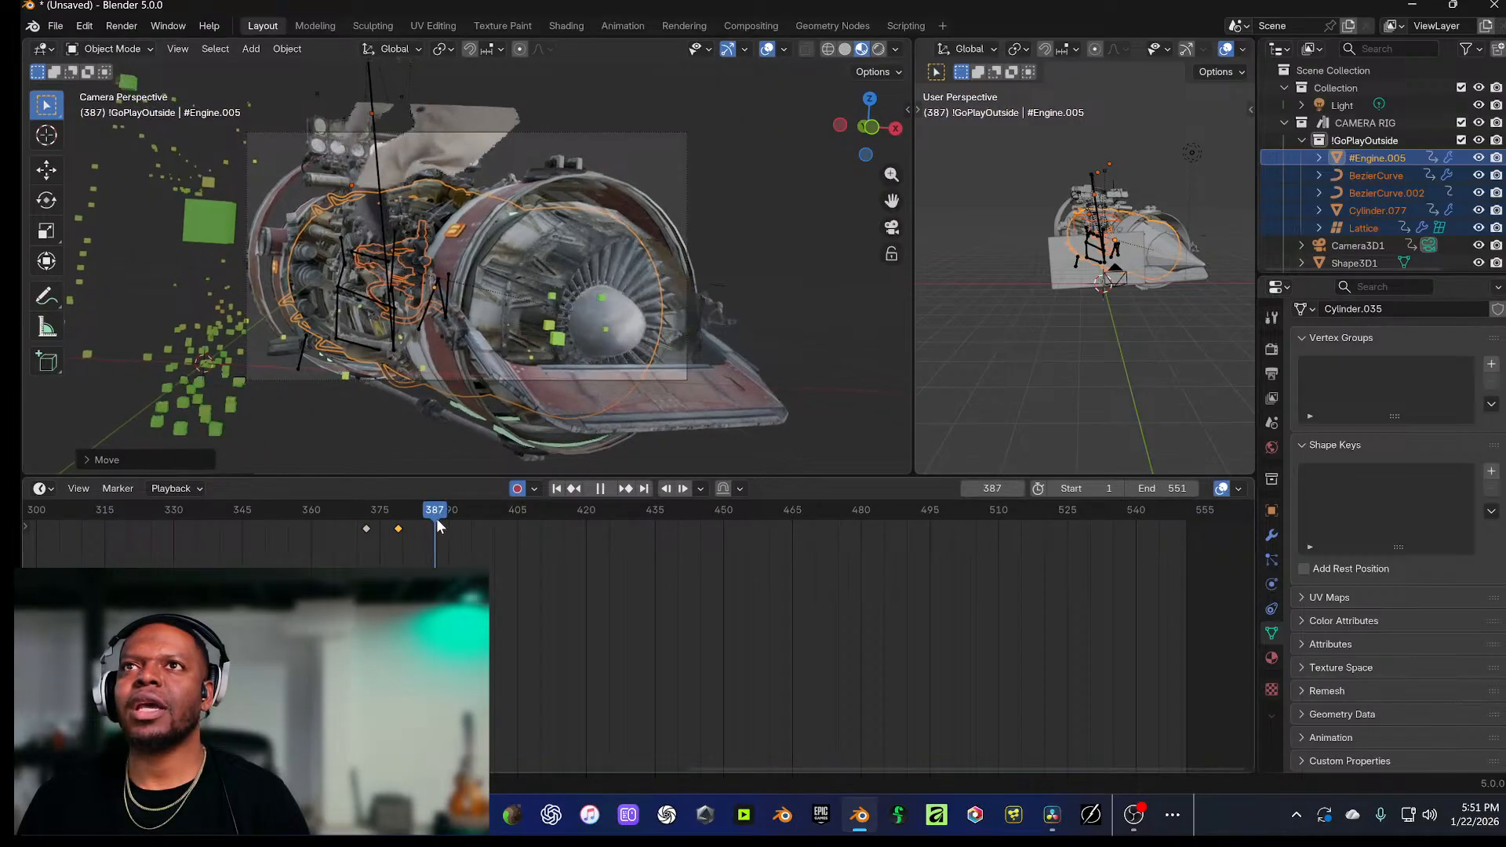
pyautogui.press('space')
pyautogui.press('g')
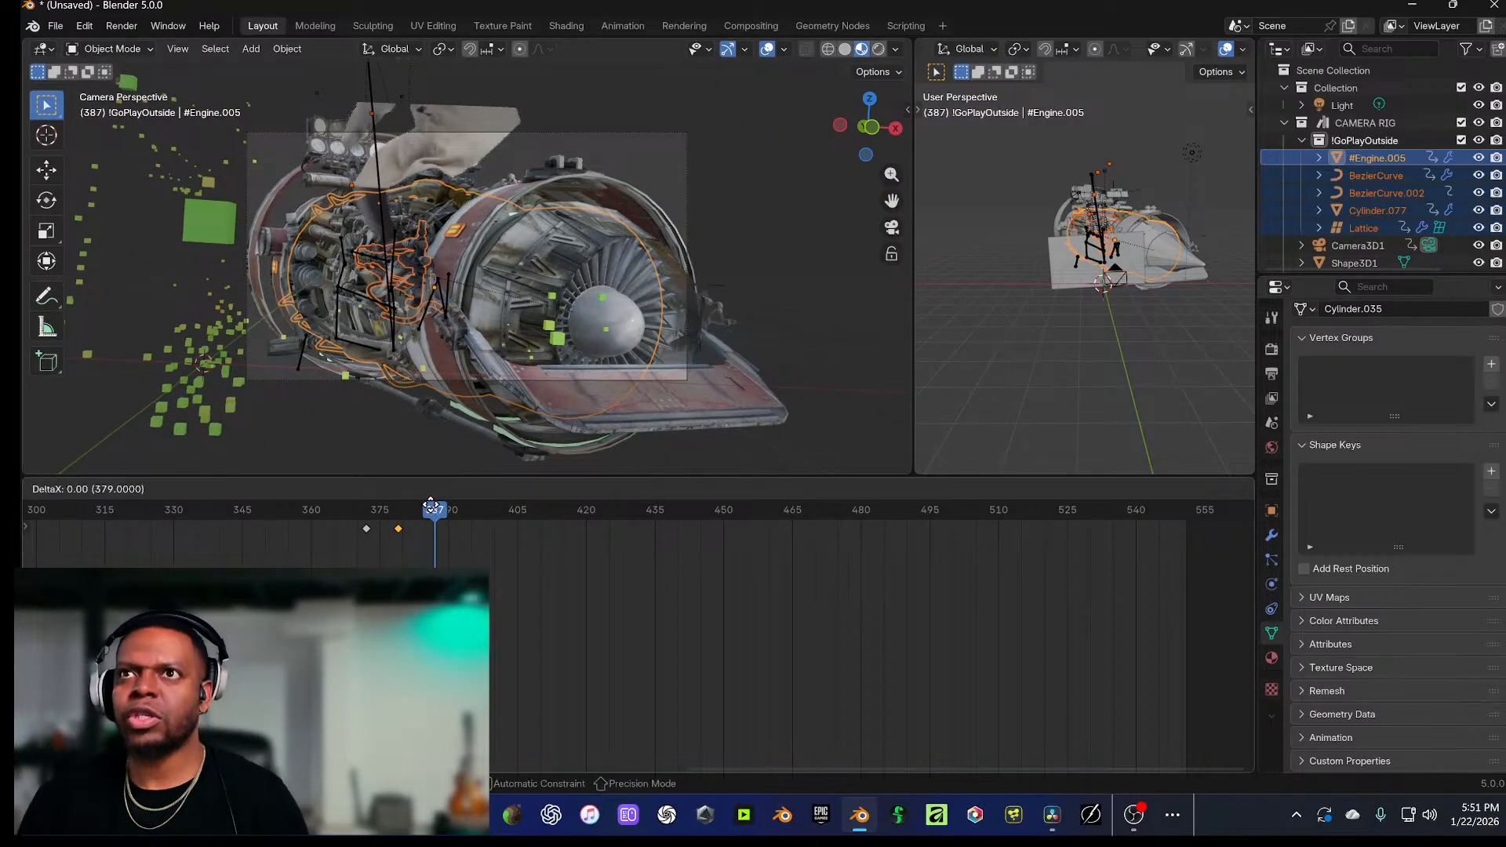
pyautogui.press('Return')
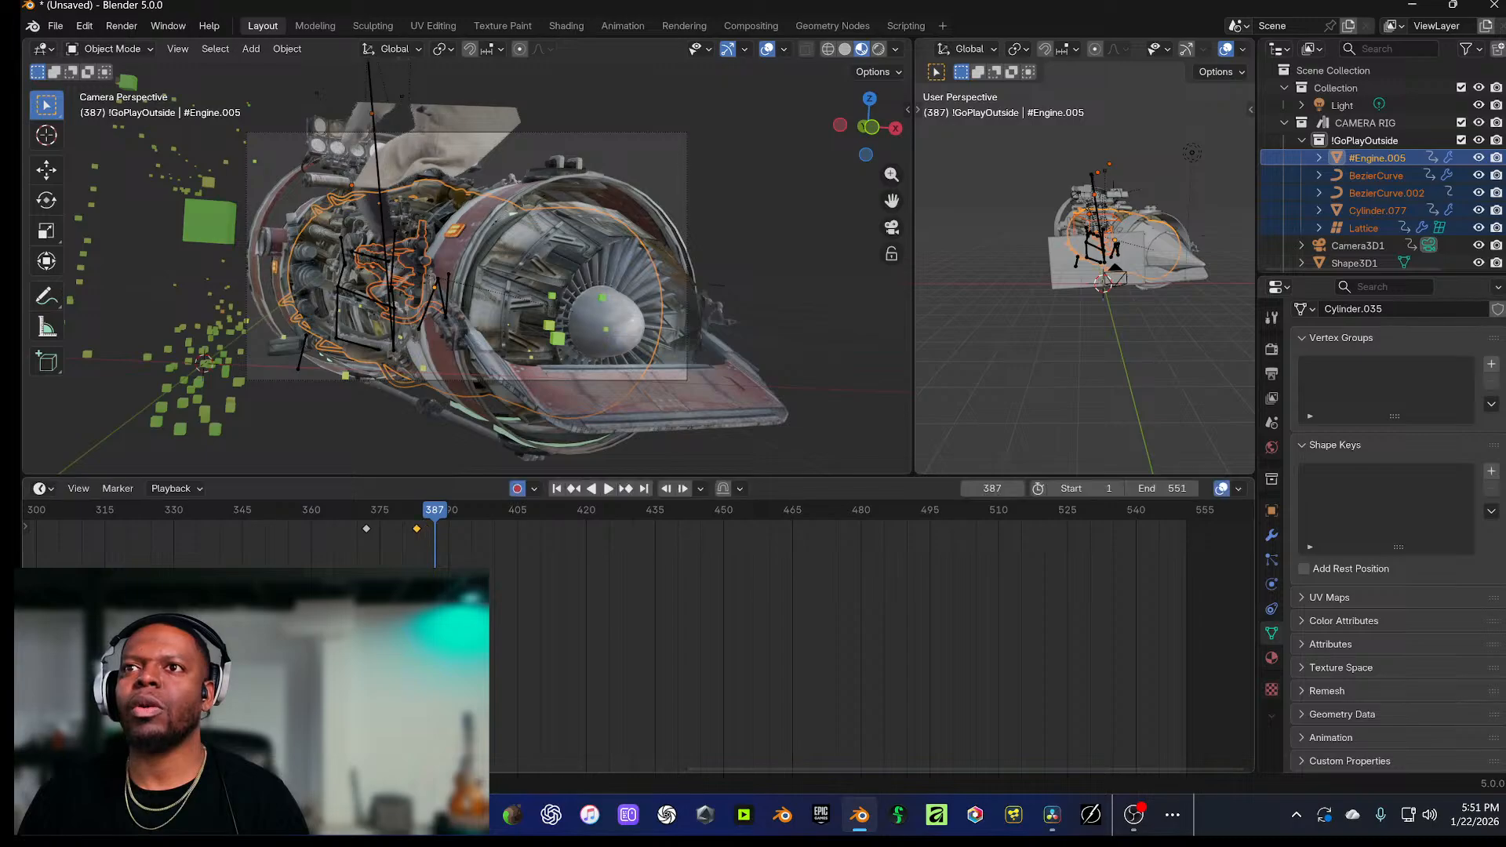
pyautogui.press('g')
pyautogui.press('y')
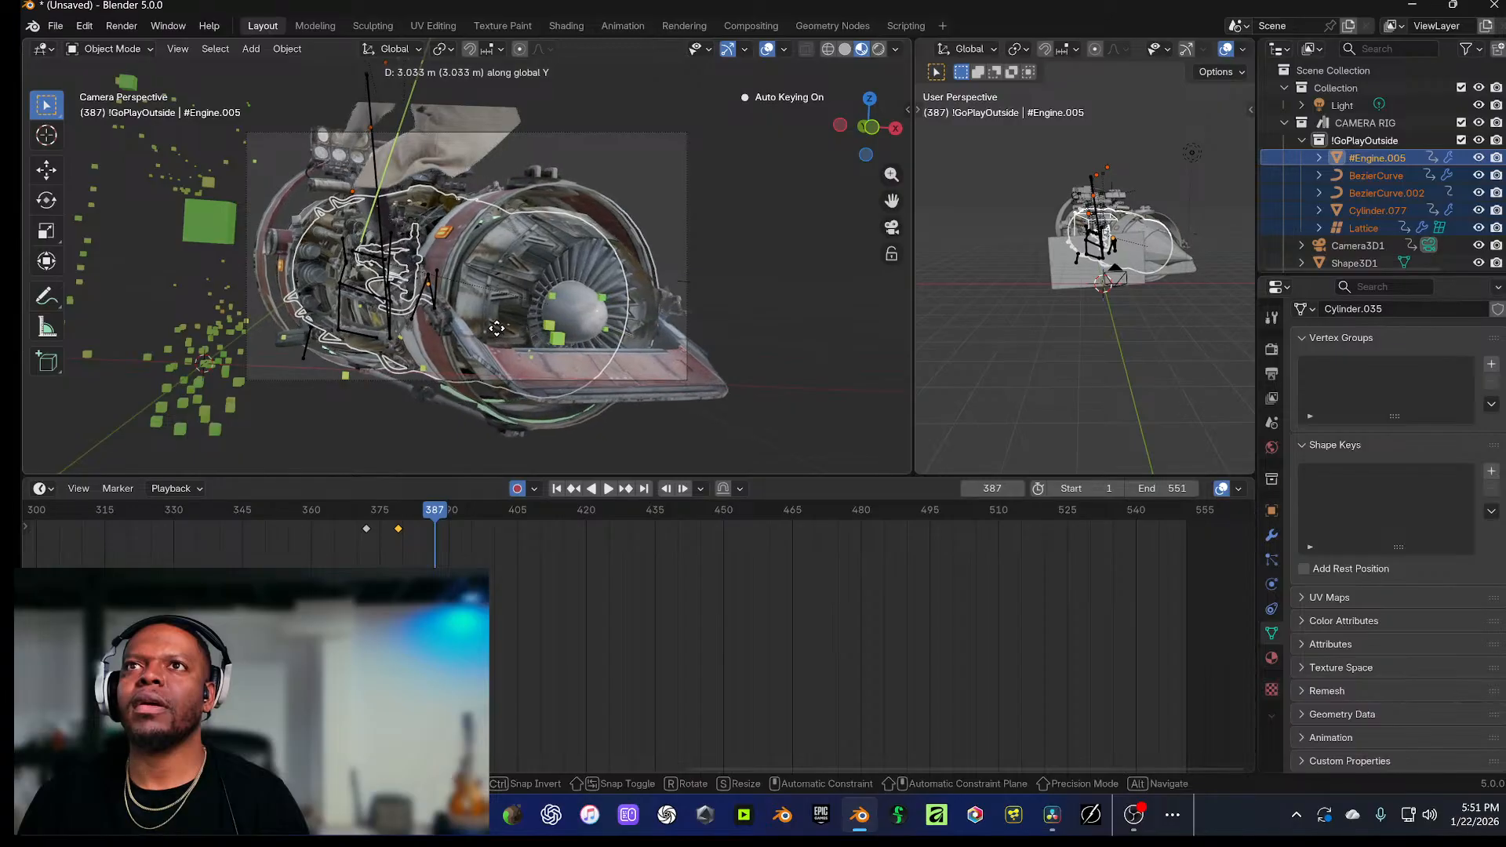
pyautogui.click(496, 326)
# Step: At frame 385, select the Lhandle object on the engine and raise it about 1 m along global Z
pyautogui.moveTo(432, 514)
pyautogui.mouseDown()
pyautogui.moveTo(355, 522)
pyautogui.moveTo(416, 531)
pyautogui.mouseUp()
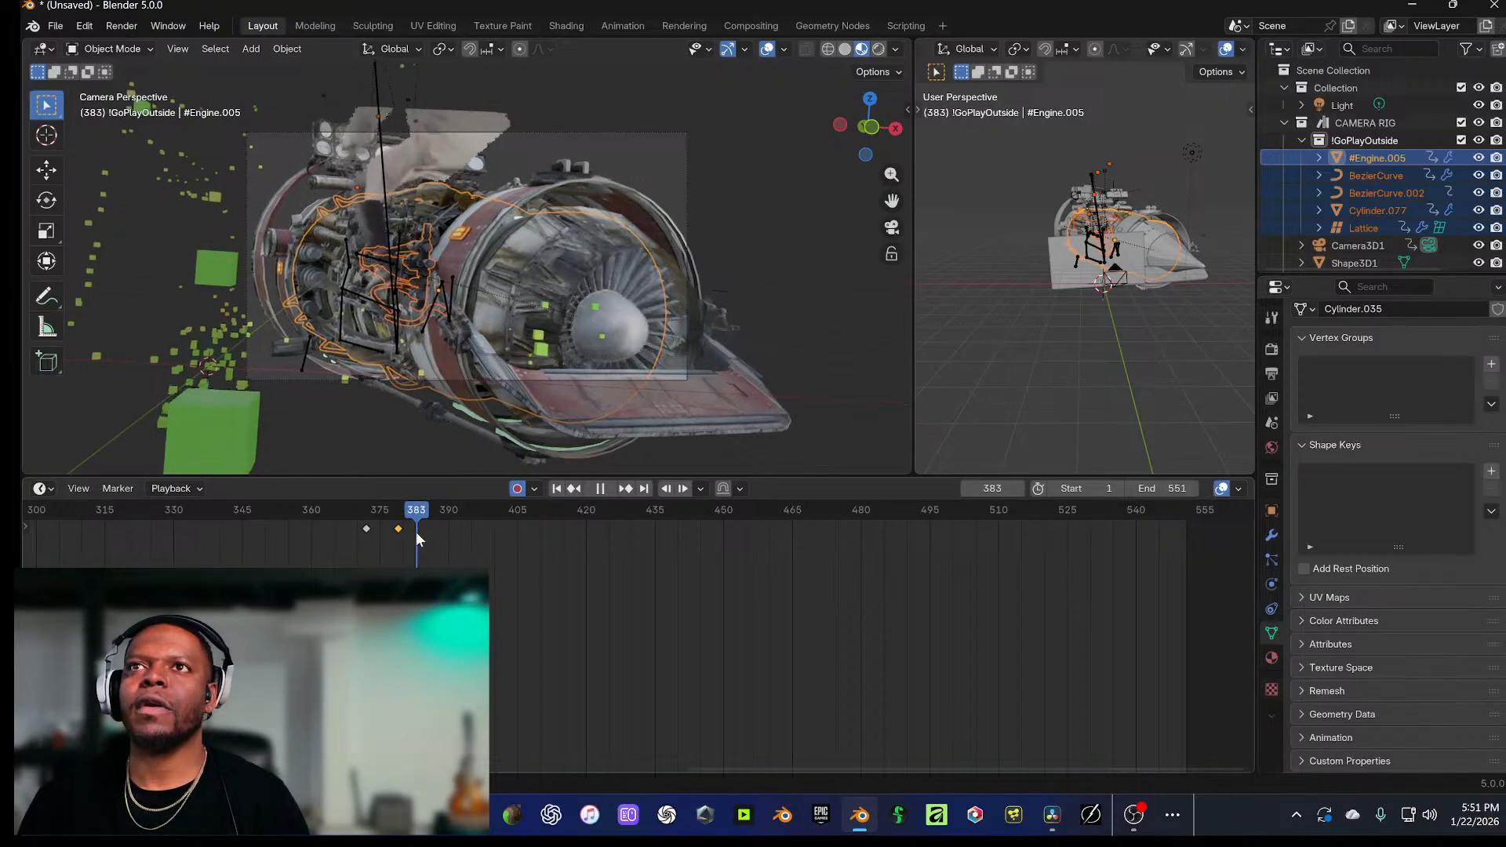
pyautogui.press('Home')
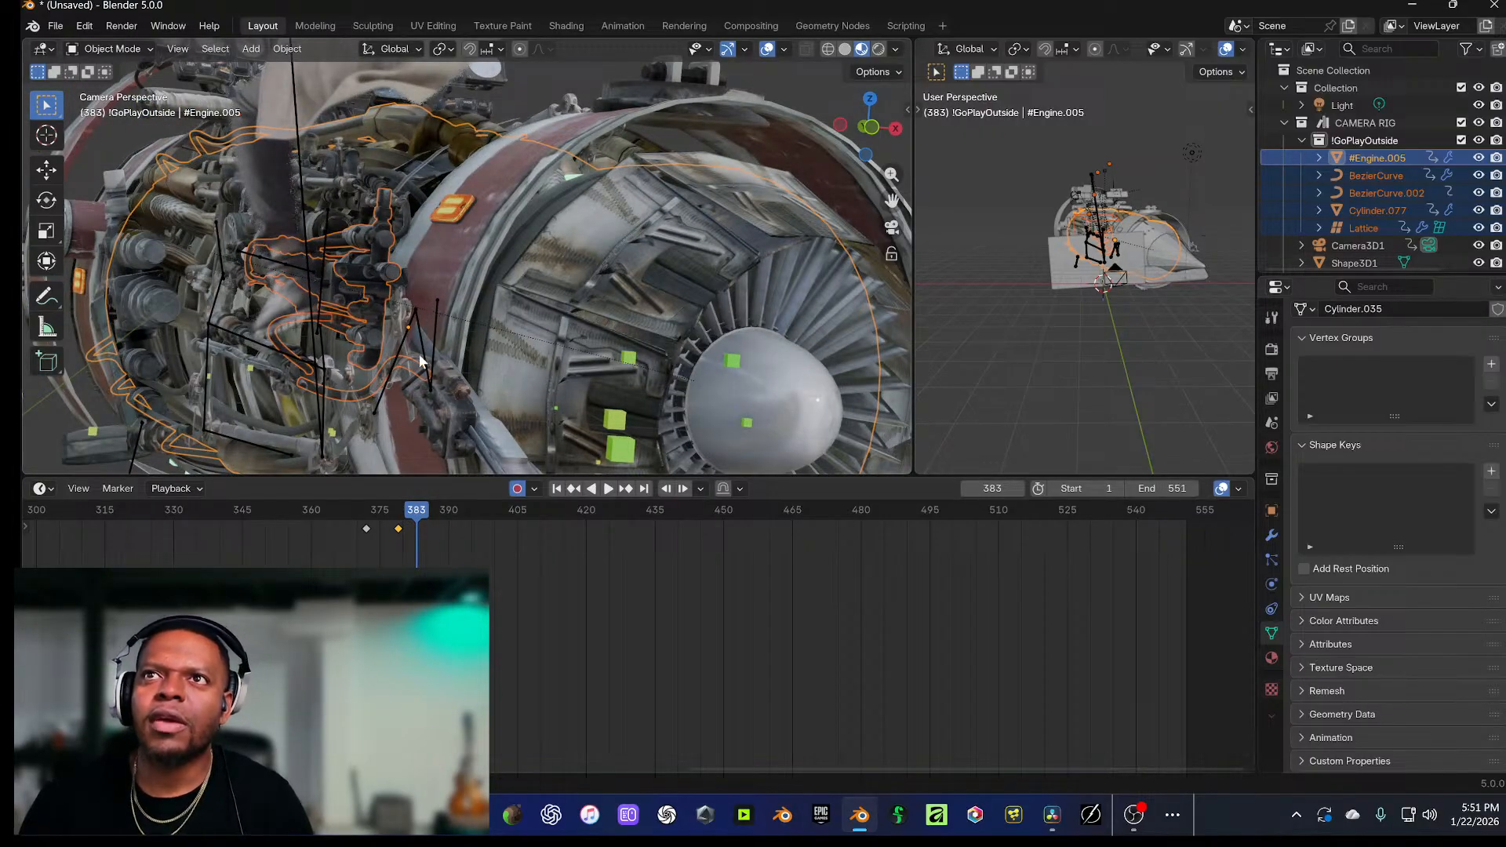
pyautogui.scroll(-5, 422, 369)
pyautogui.moveTo(421, 524); pyautogui.dragTo(428, 524)
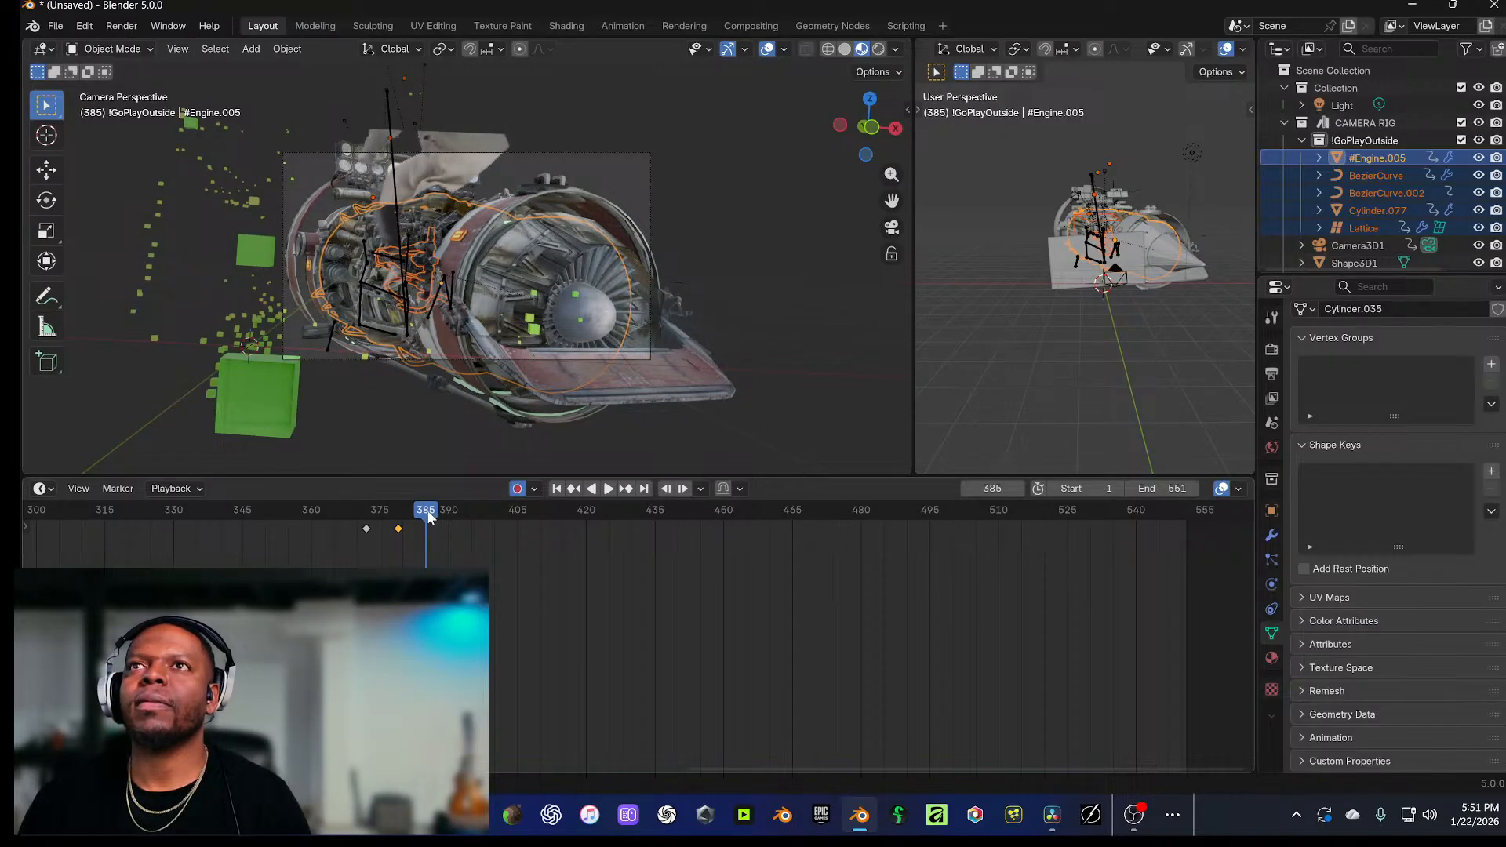
pyautogui.click(361, 196)
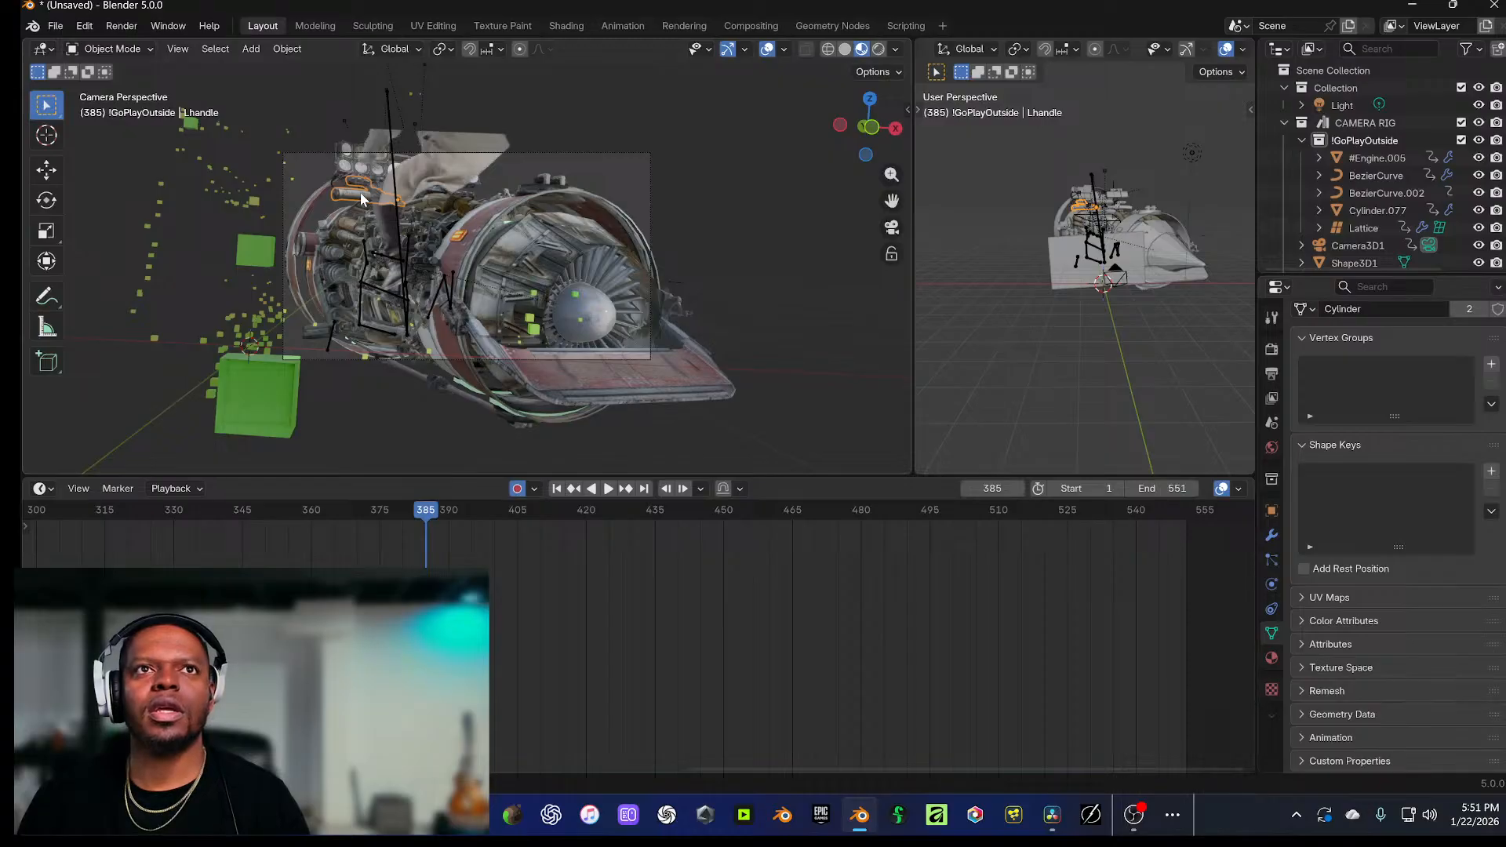
pyautogui.press('g')
pyautogui.press('z')
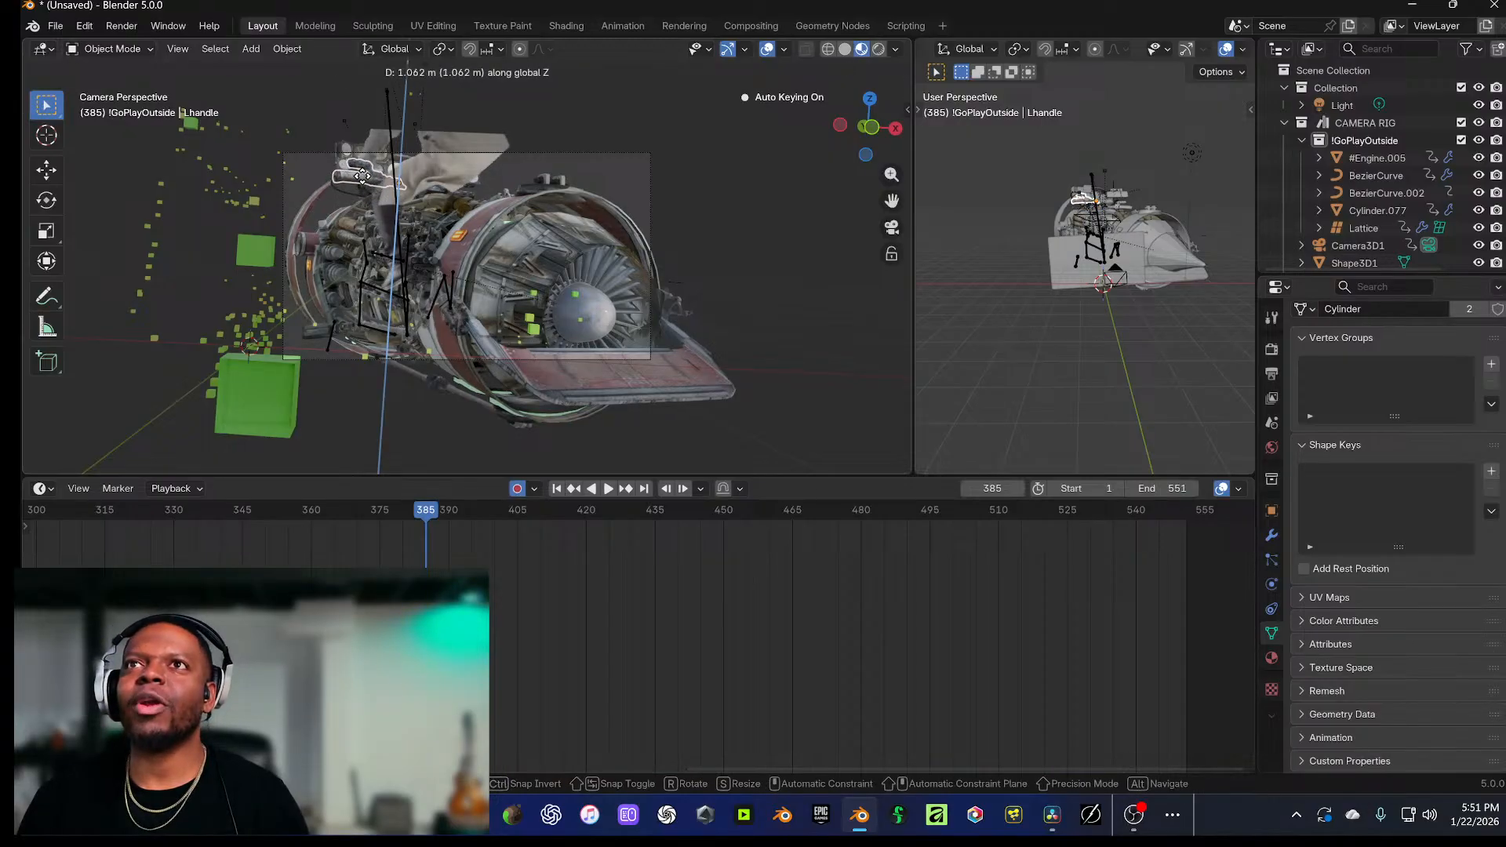
pyautogui.click(377, 176)
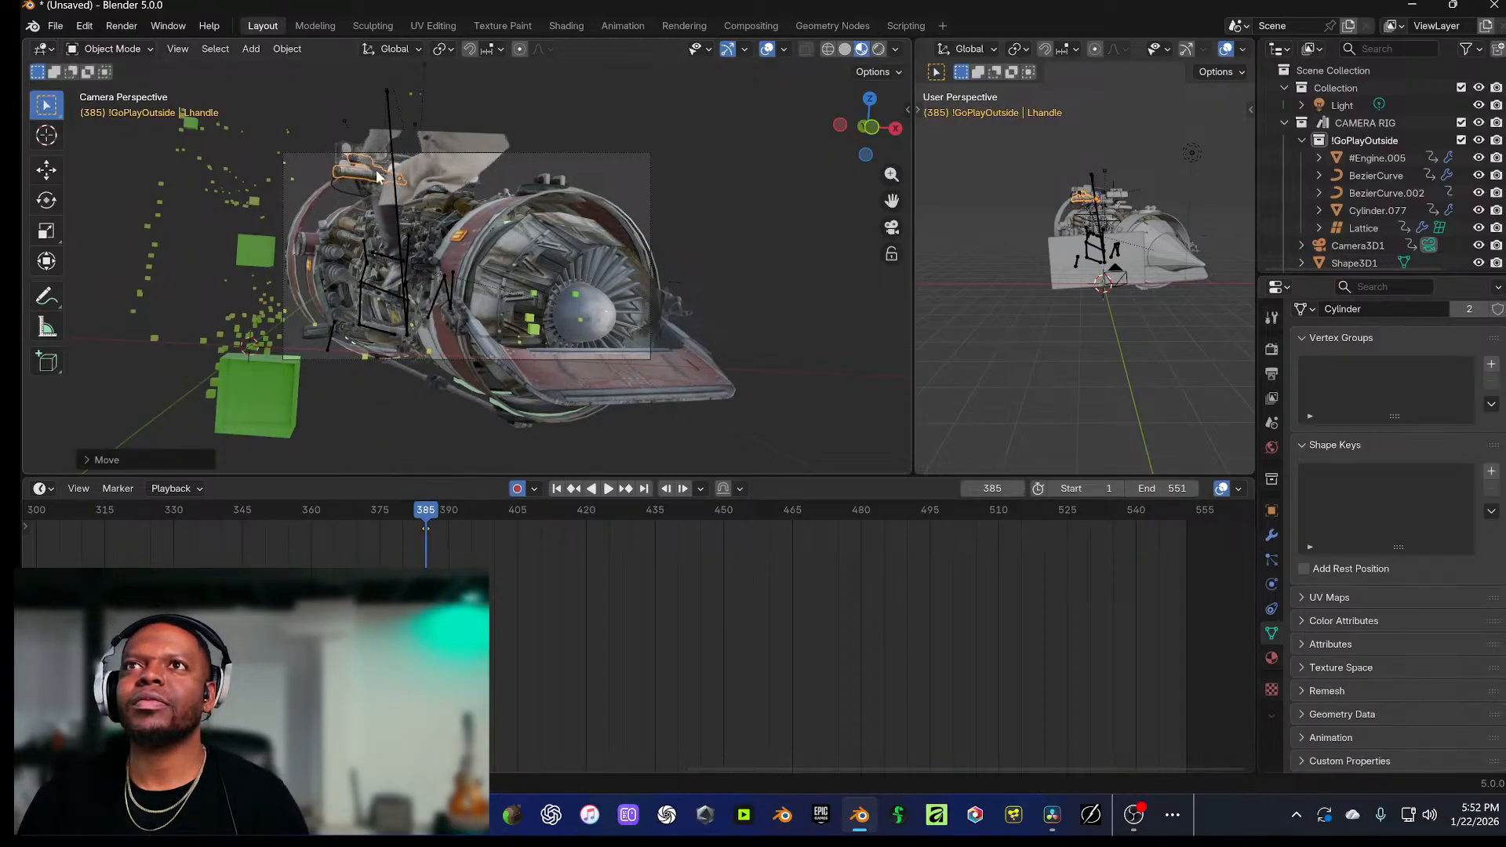
pyautogui.click(583, 163)
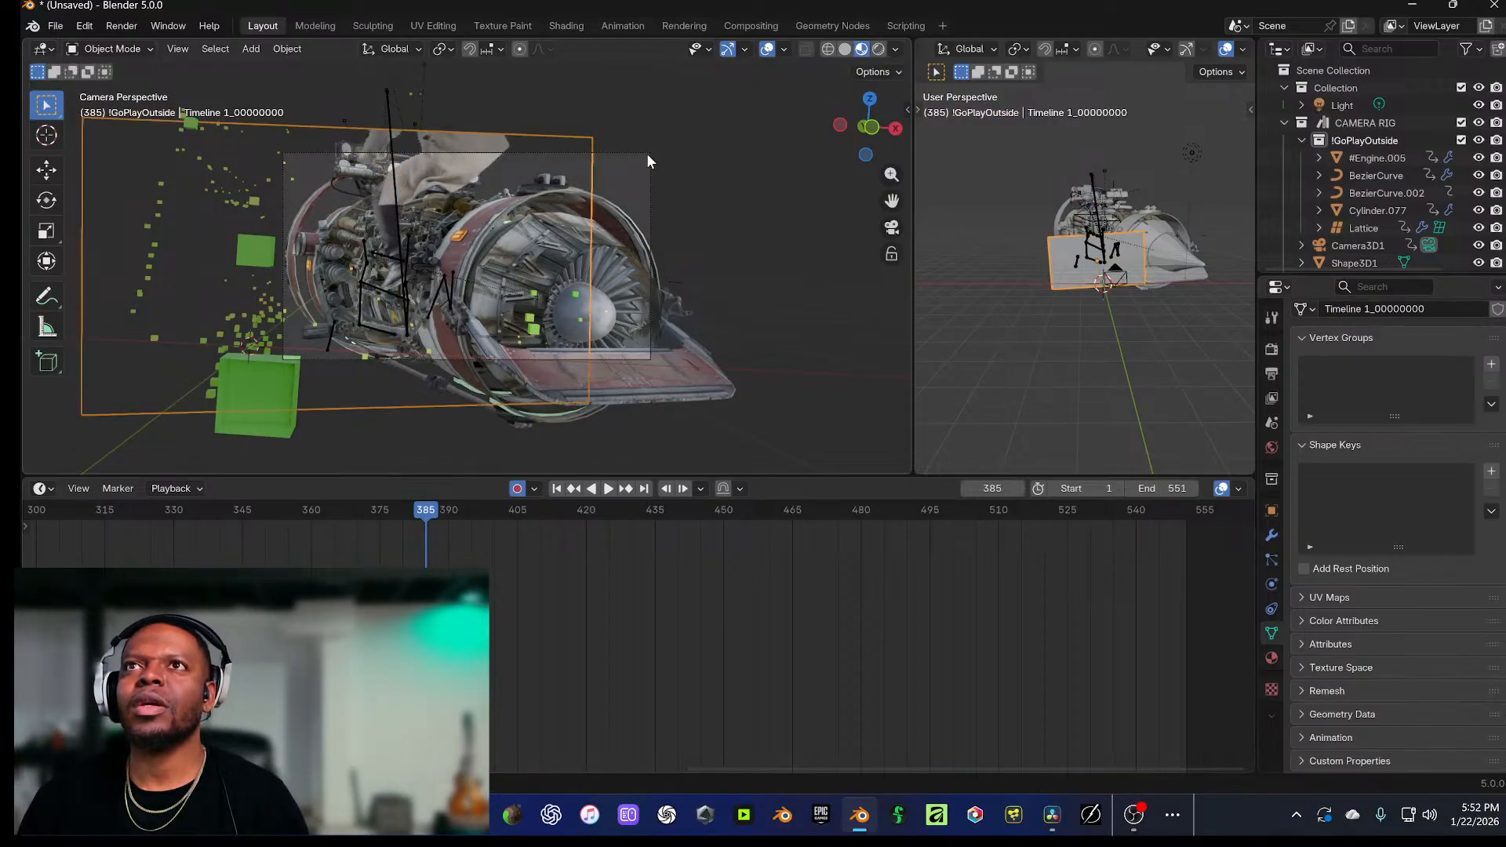
# Step: Reselect the Lhandle object, raise it slightly further along global Z and select the Timeline 1_00000000 footage plane
pyautogui.click(365, 171)
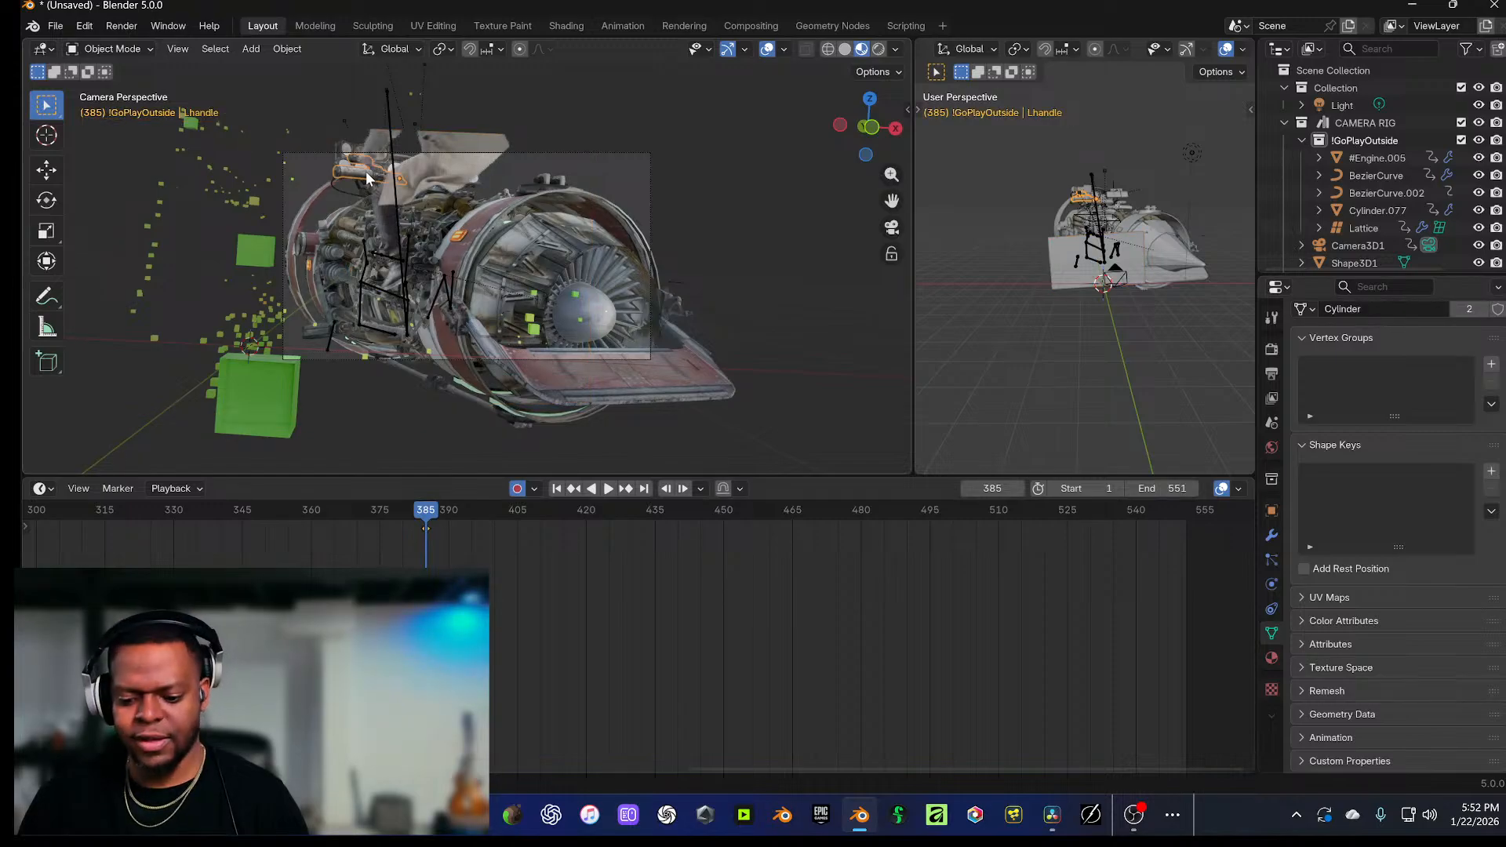
pyautogui.press('g')
pyautogui.press('z')
pyautogui.click(368, 174)
pyautogui.click(593, 170)
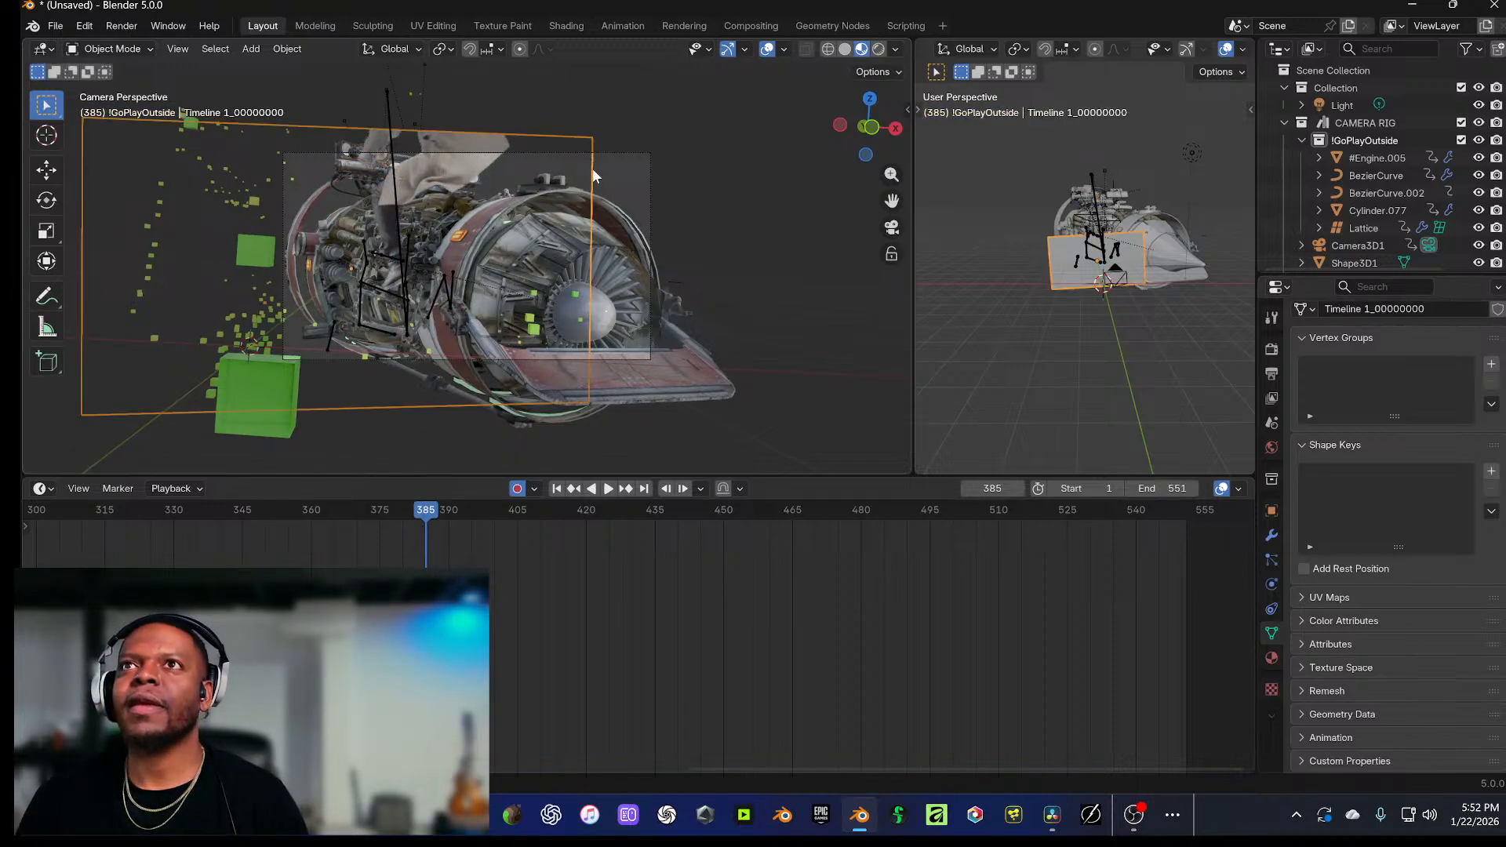
# Step: At frame 385, select the Rhandle object on the engine and raise it about 1.8 m along global Z
pyautogui.moveTo(697, 141); pyautogui.dragTo(629, 175)
pyautogui.scroll(-4, 637, 153)
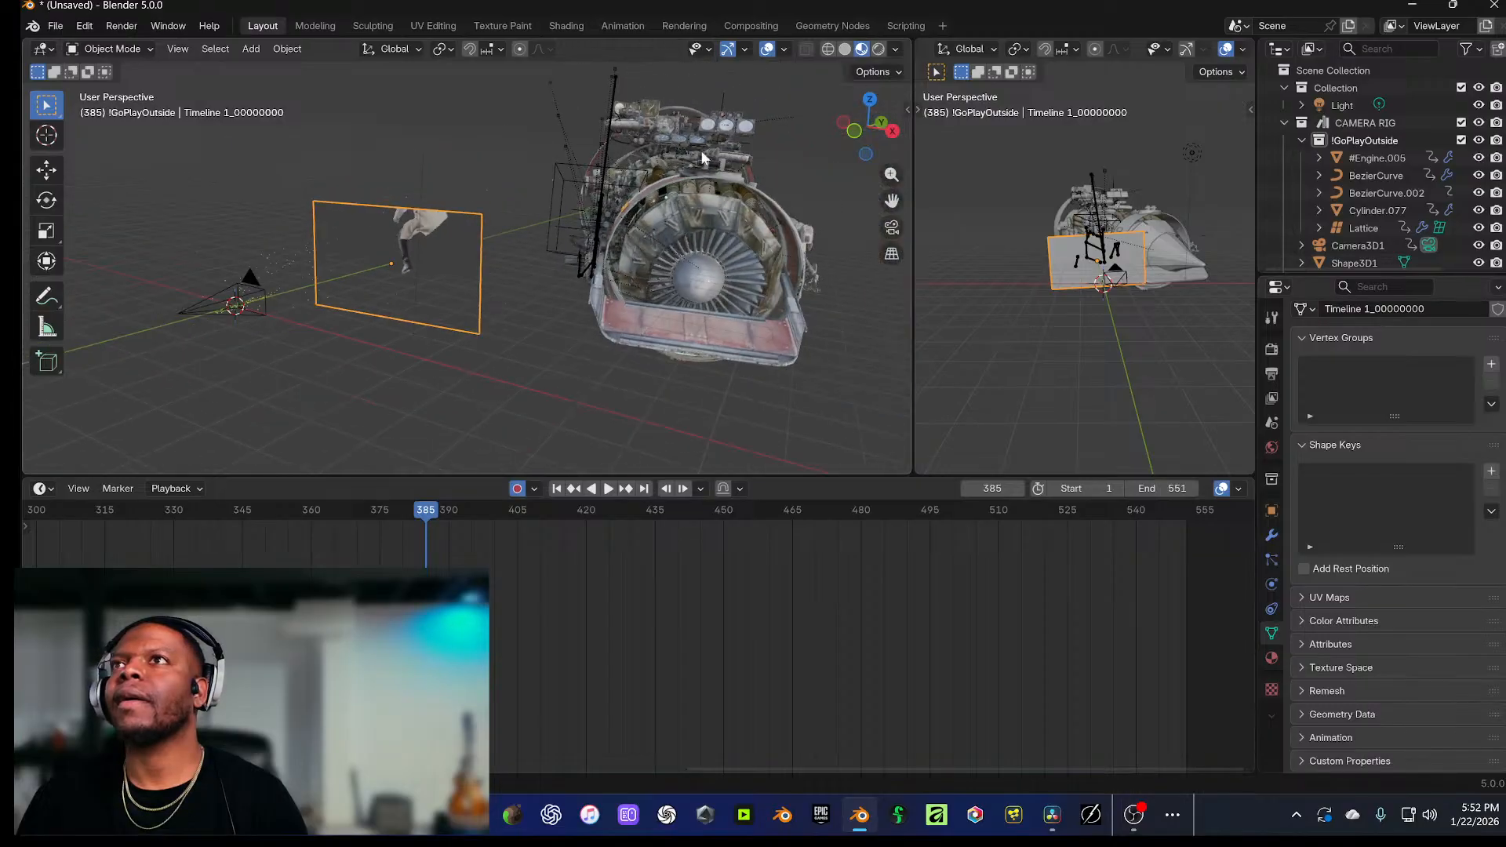
pyautogui.click(731, 161)
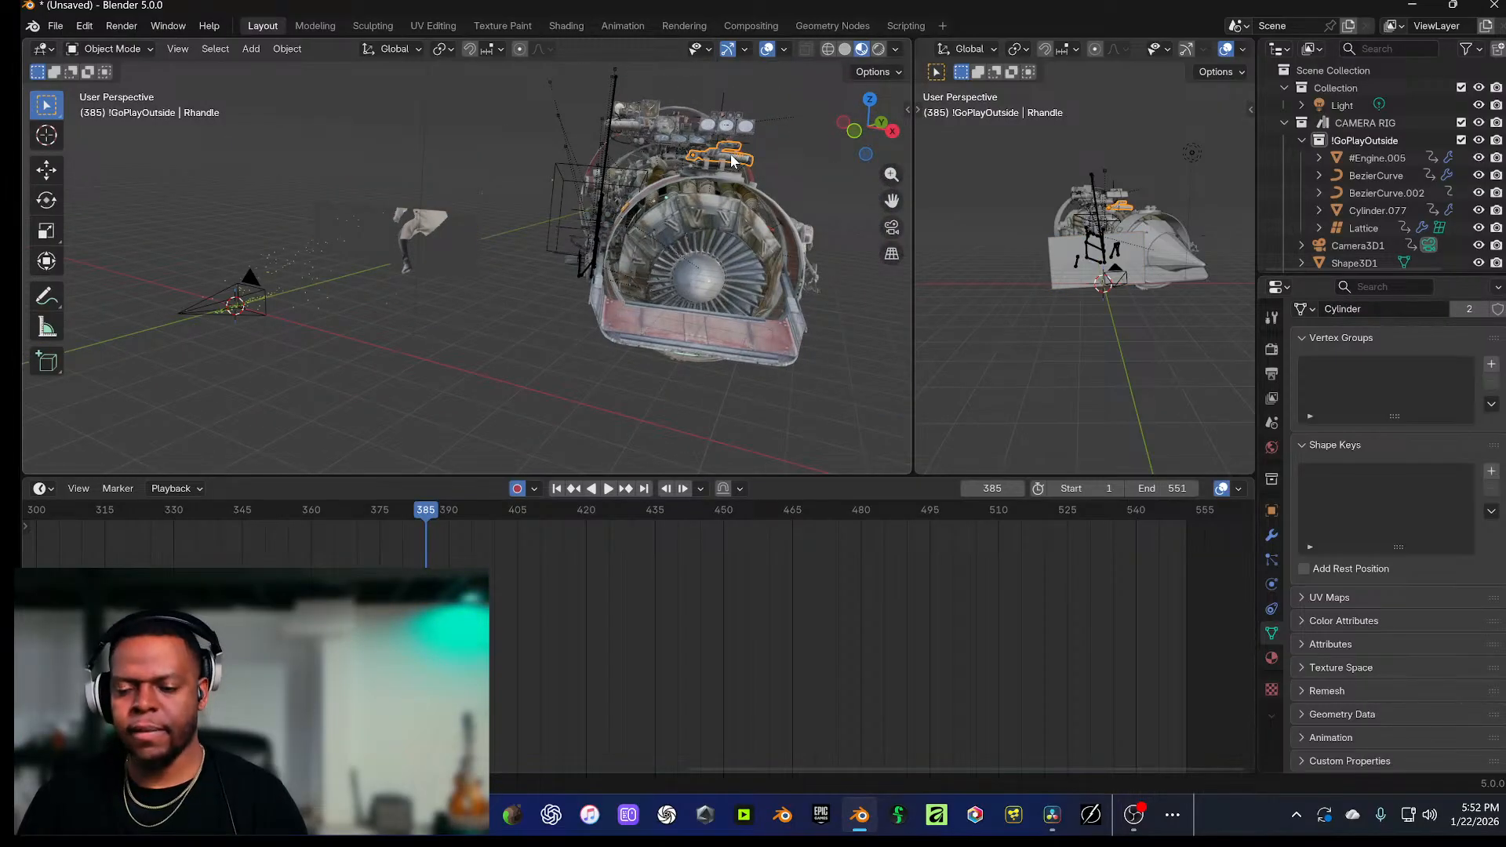
pyautogui.press('g')
pyautogui.press('z')
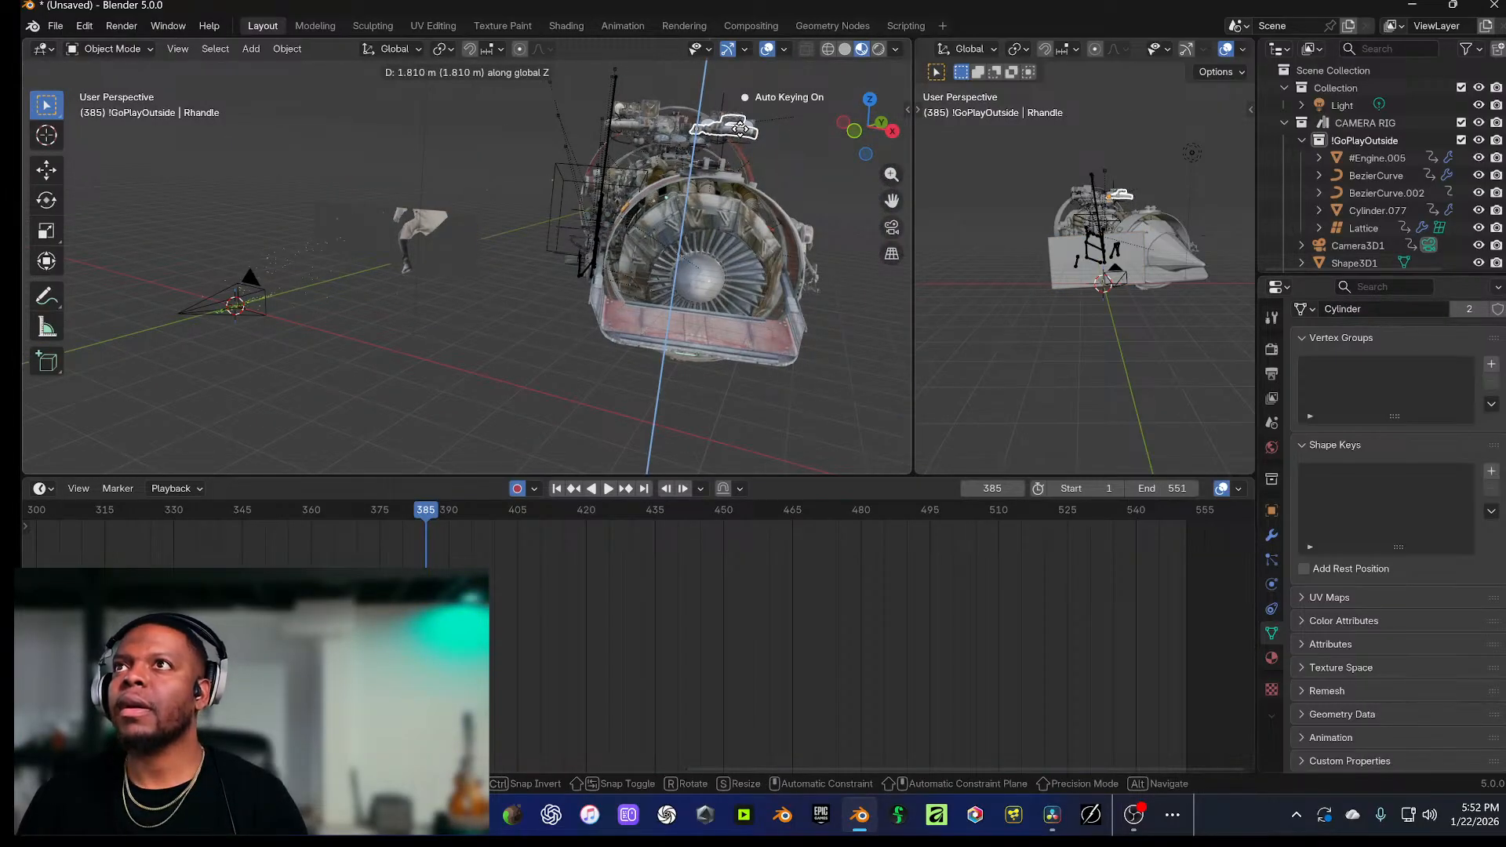
pyautogui.click(740, 129)
pyautogui.press('KP_0')
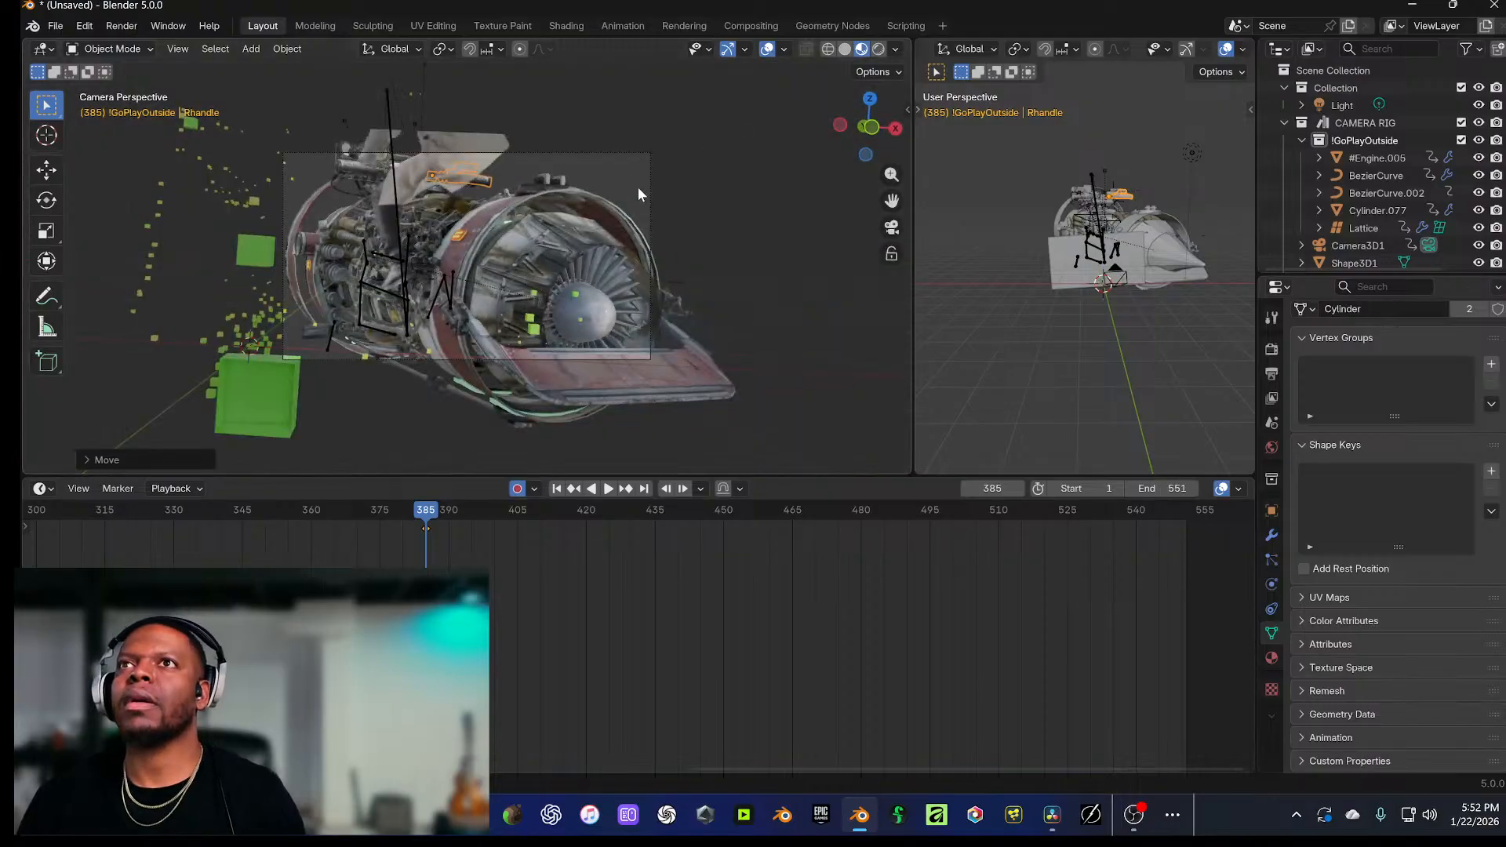
pyautogui.click(728, 149)
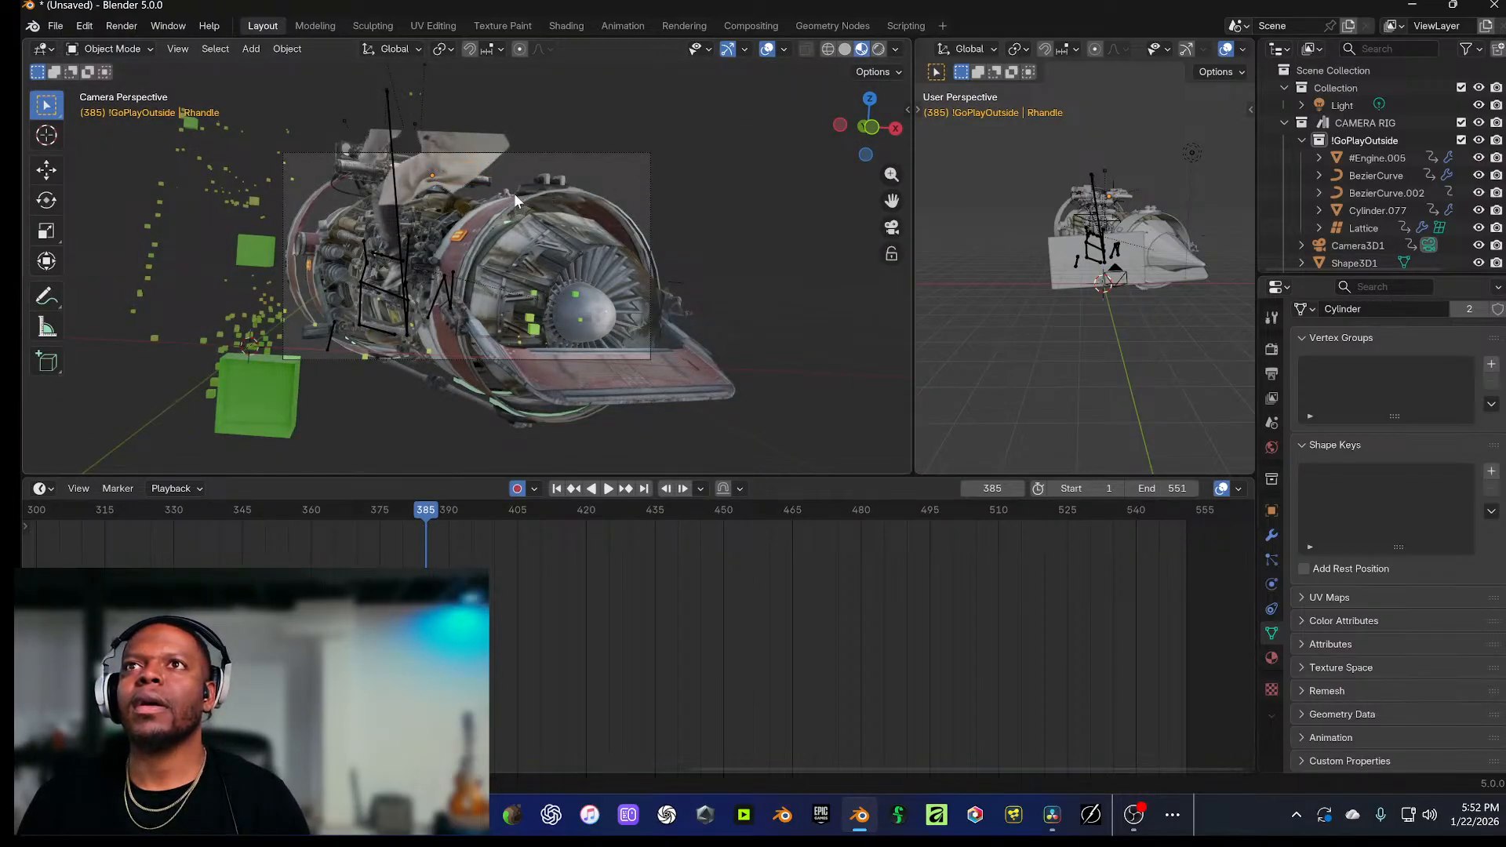
# Step: Select the five objects from #Engine.005 through Lattice and scrub the animation back to frame 377
pyautogui.click(431, 512)
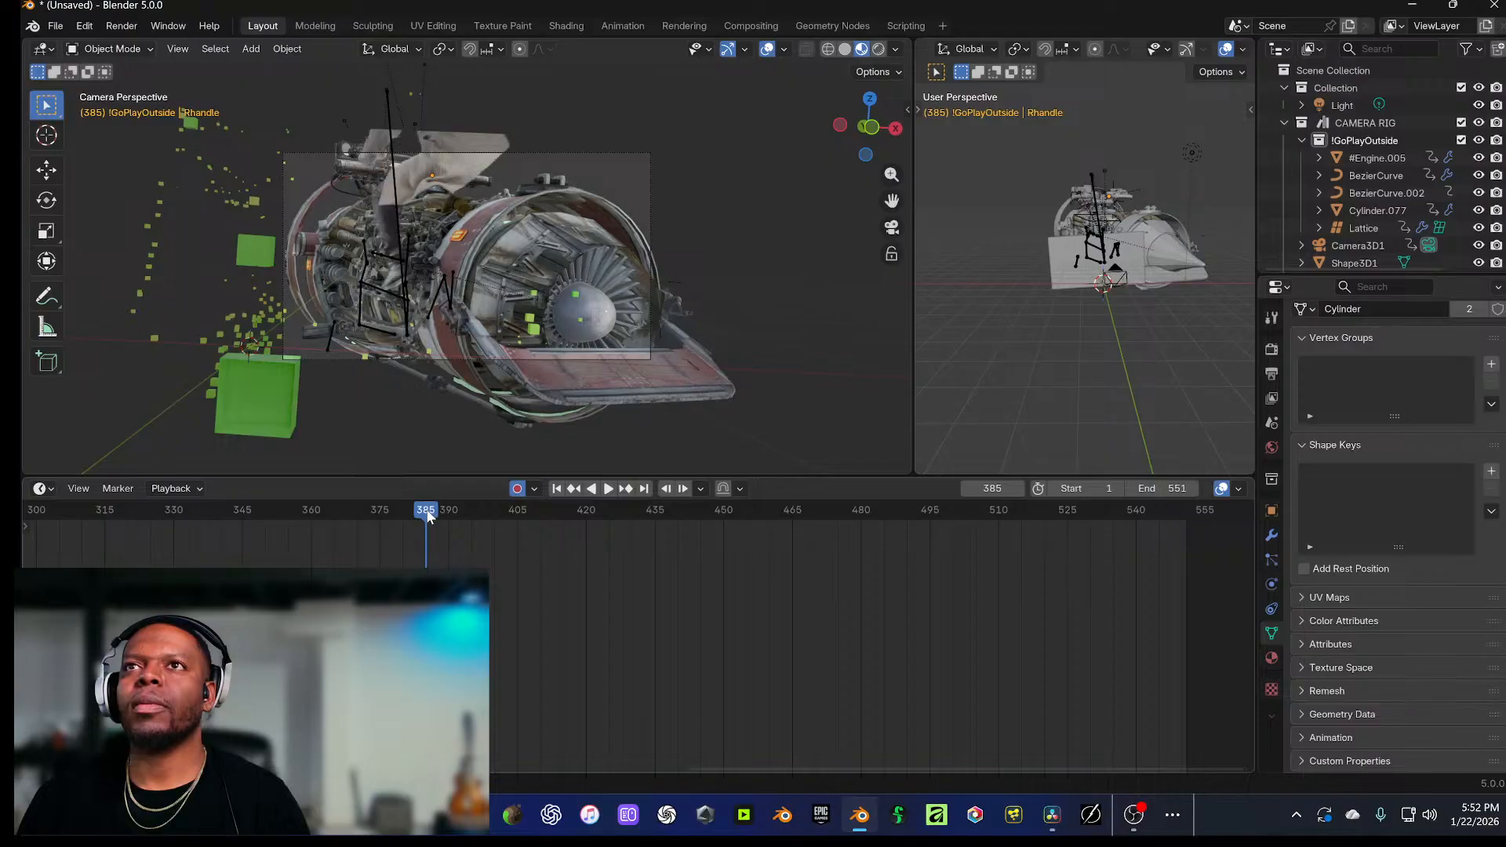
pyautogui.click(1378, 156)
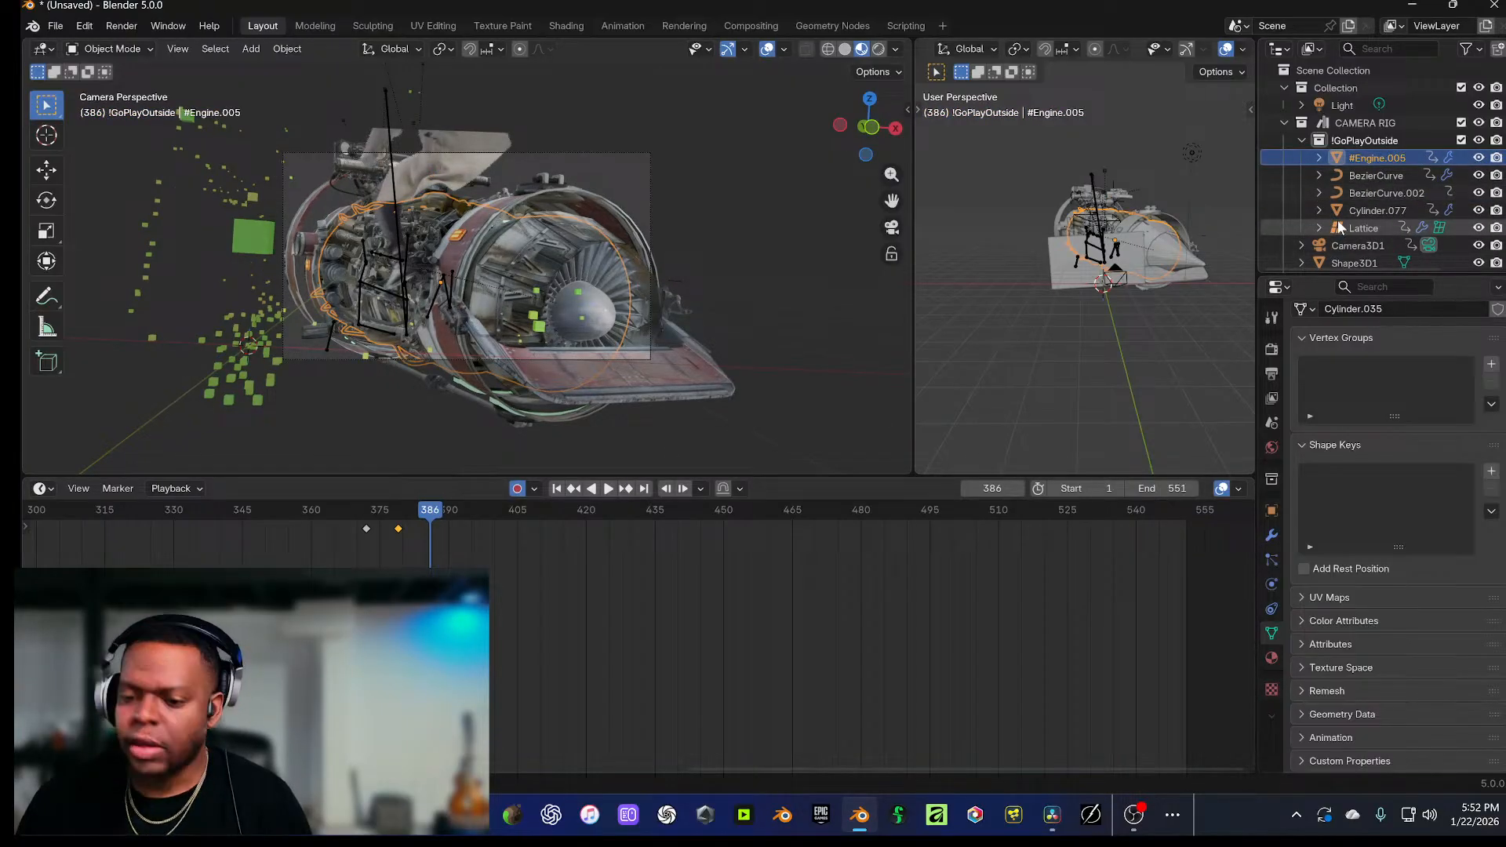
pyautogui.keyDown('shift'); pyautogui.click(1341, 226); pyautogui.keyUp('shift')
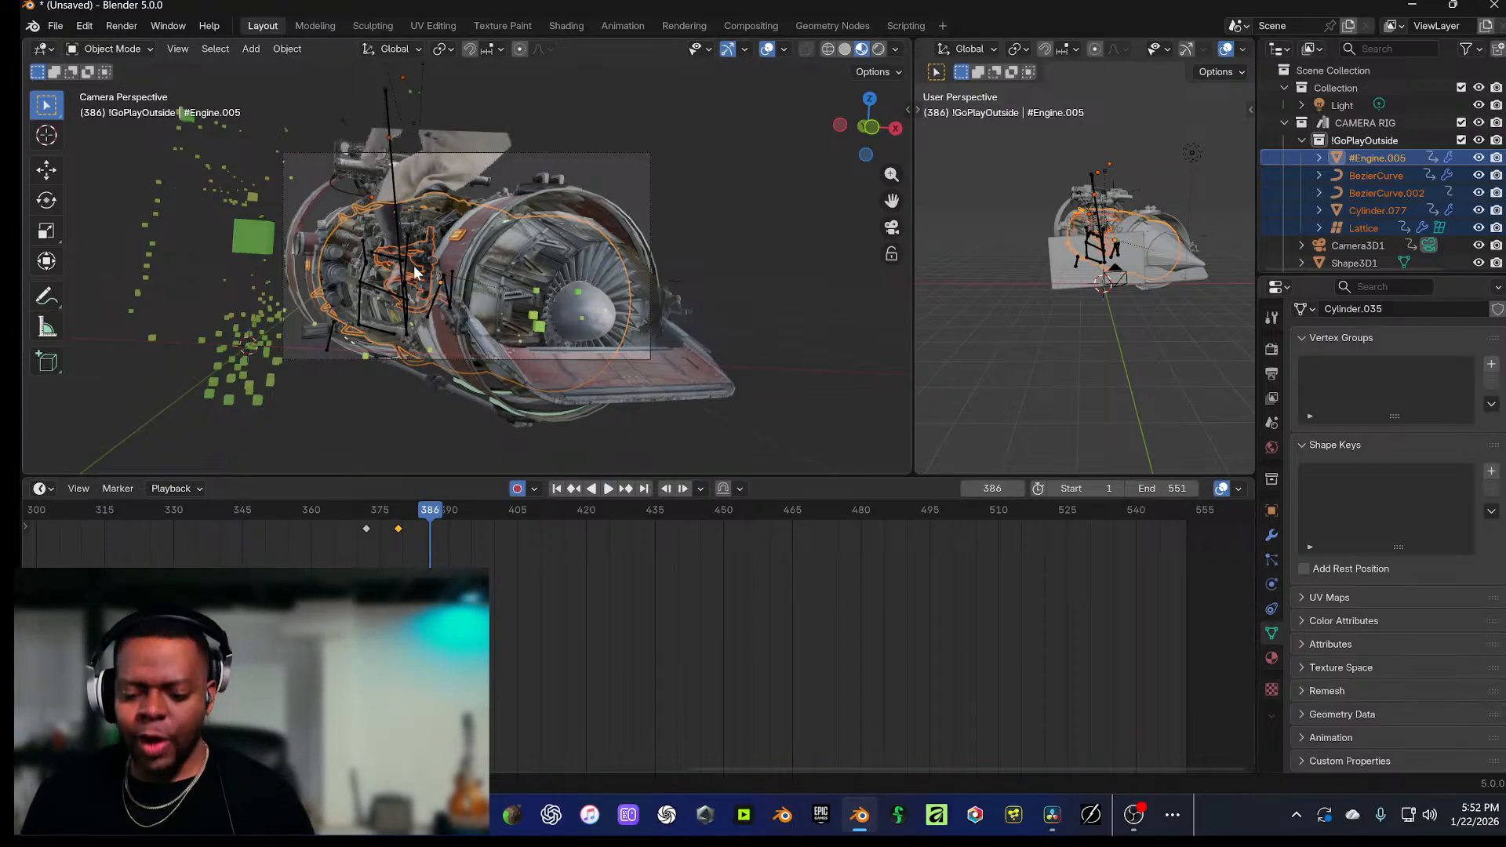
pyautogui.moveTo(434, 522); pyautogui.dragTo(389, 522)
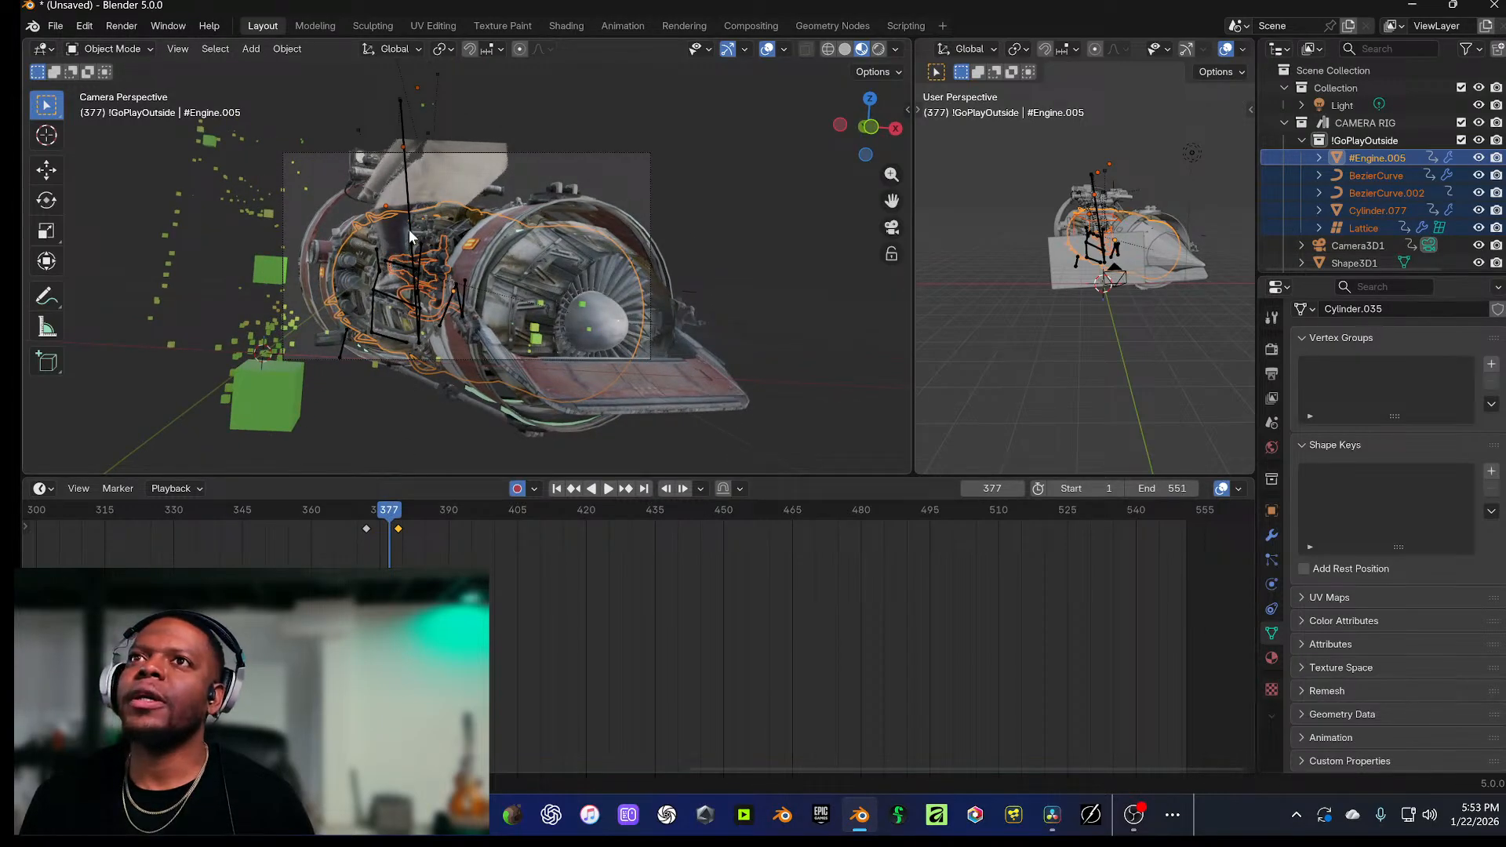
# Step: Undo the latest selections and frame changes as well as the Rhandle move
pyautogui.hotkey('ctrl', 'z')
pyautogui.hotkey('ctrl', 'z')
pyautogui.hotkey('ctrl', 'z')
pyautogui.hotkey('ctrl', 'z')
pyautogui.hotkey('ctrl', 'z')
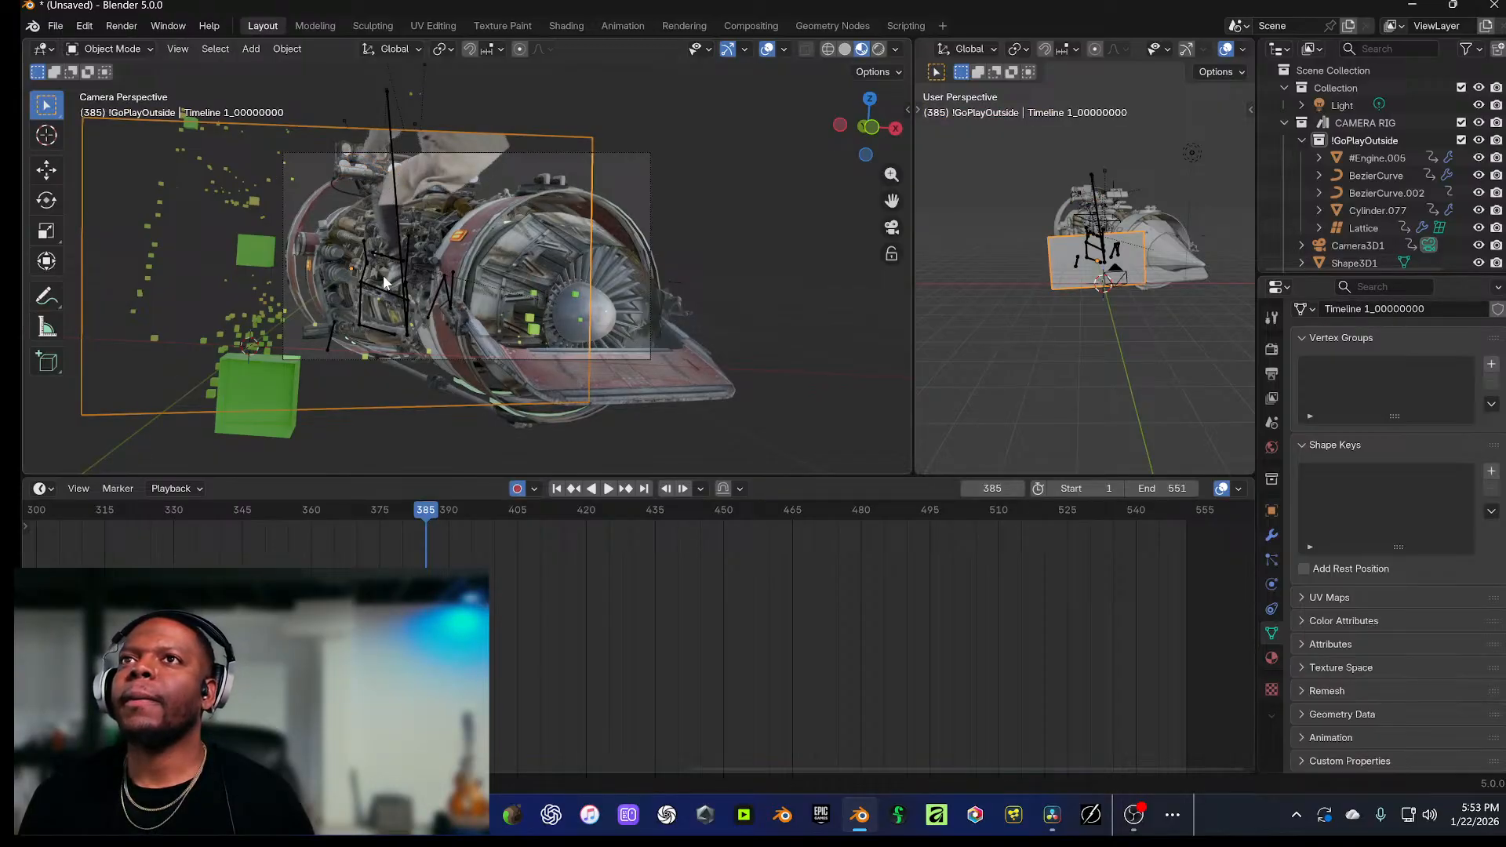
# Step: Select the five objects from #Engine.005 through Lattice and go to frame 390
pyautogui.click(1365, 158)
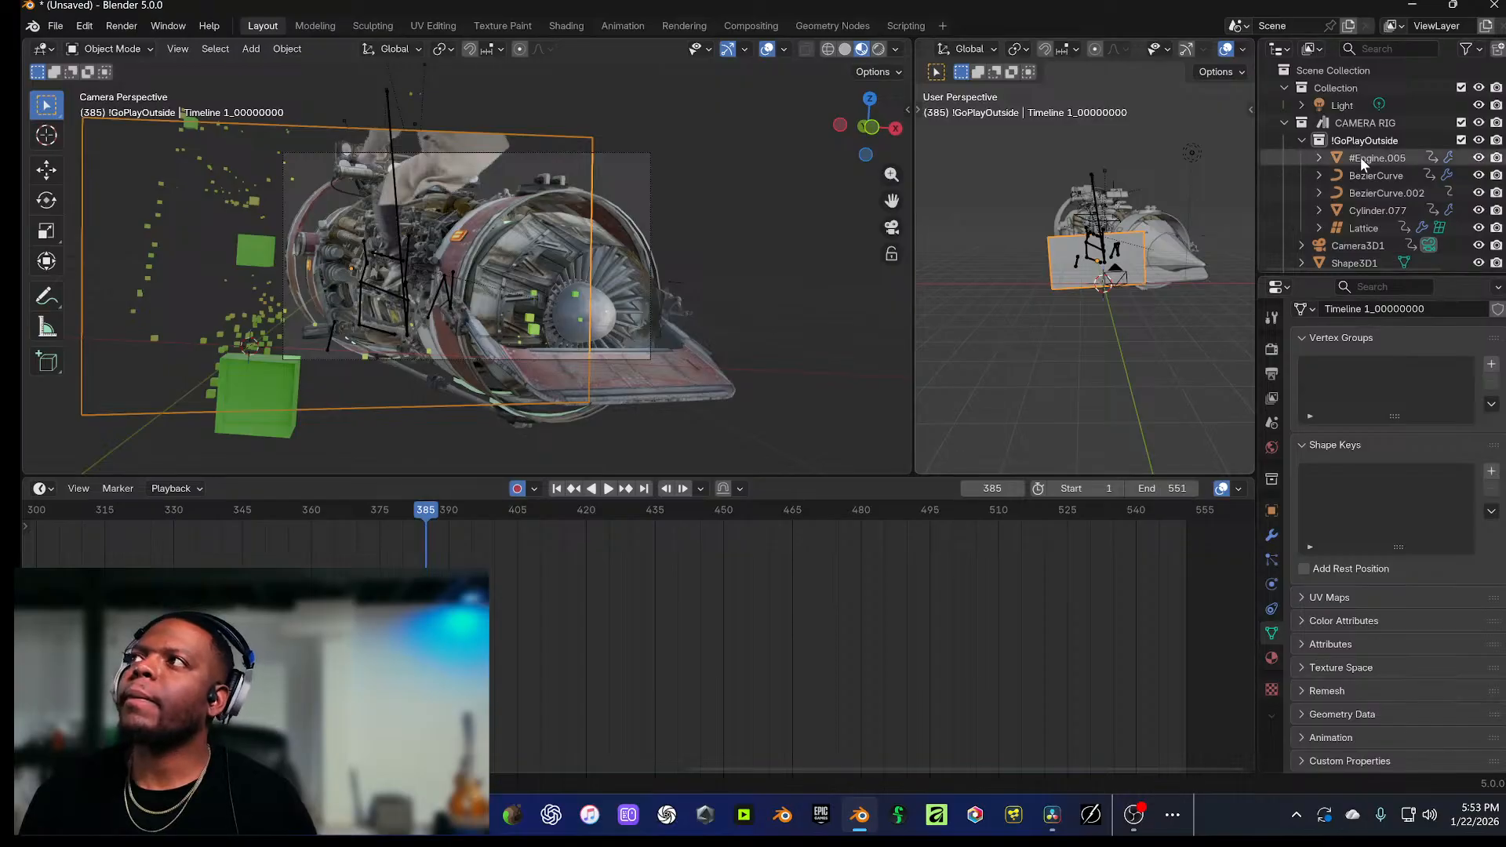
pyautogui.keyDown('shift'); pyautogui.click(1356, 228); pyautogui.keyUp('shift')
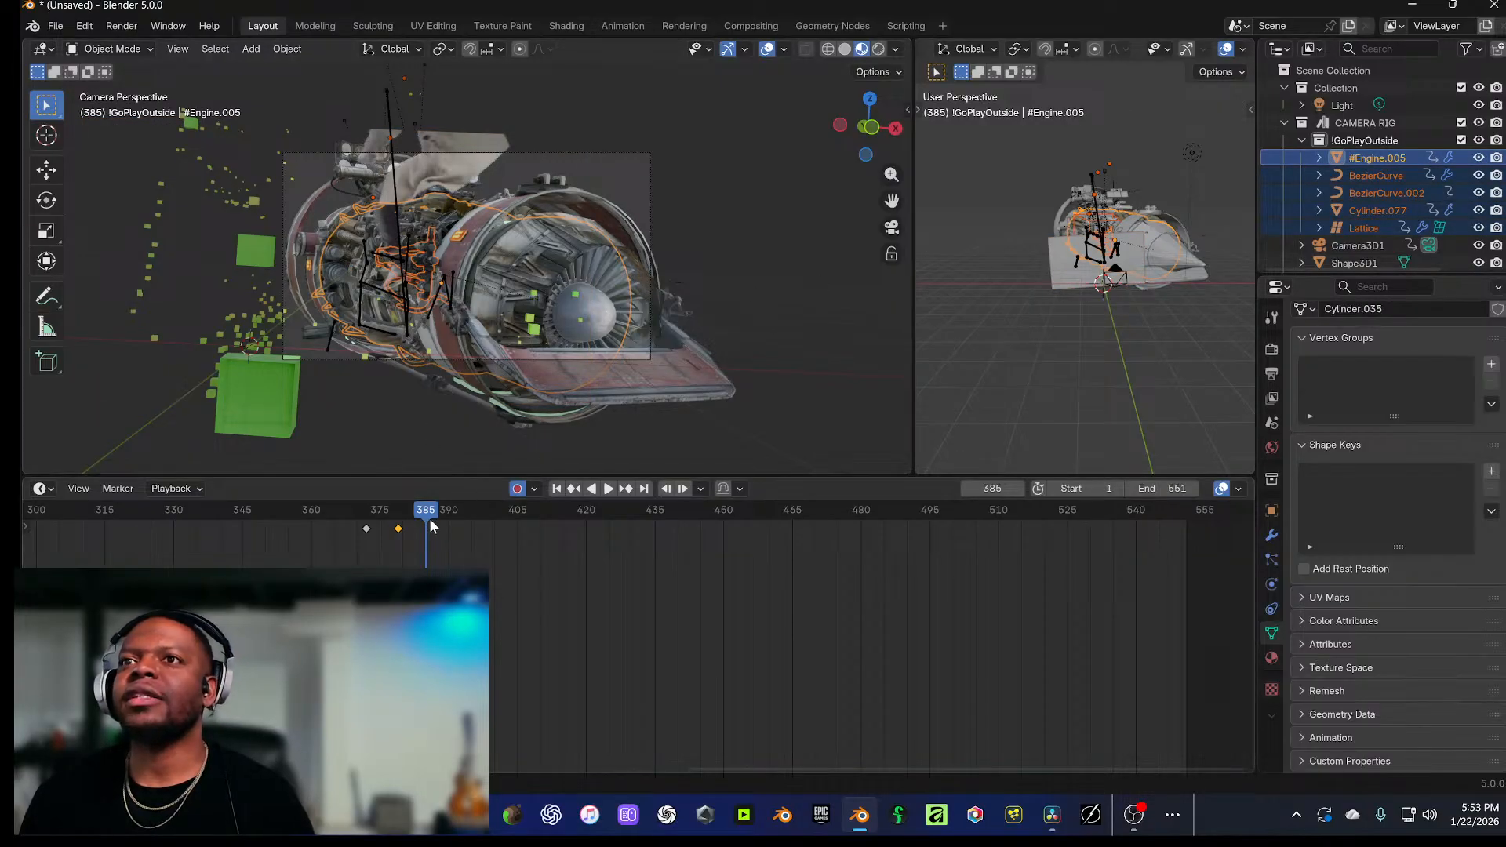
pyautogui.moveTo(430, 517)
pyautogui.mouseDown()
pyautogui.moveTo(397, 511)
pyautogui.moveTo(448, 513)
pyautogui.mouseUp()
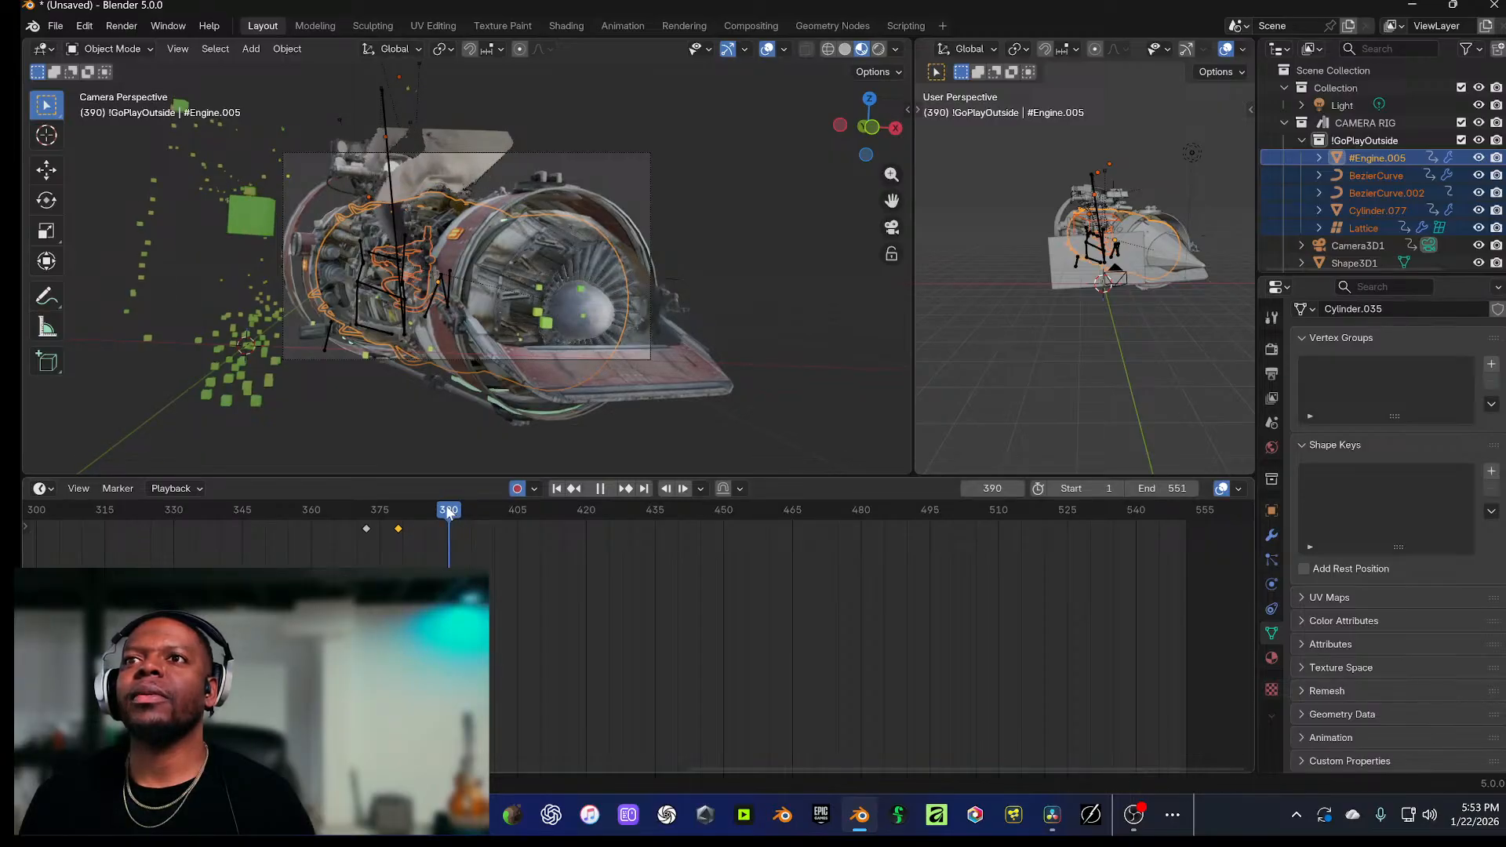
pyautogui.moveTo(448, 513); pyautogui.dragTo(449, 513)
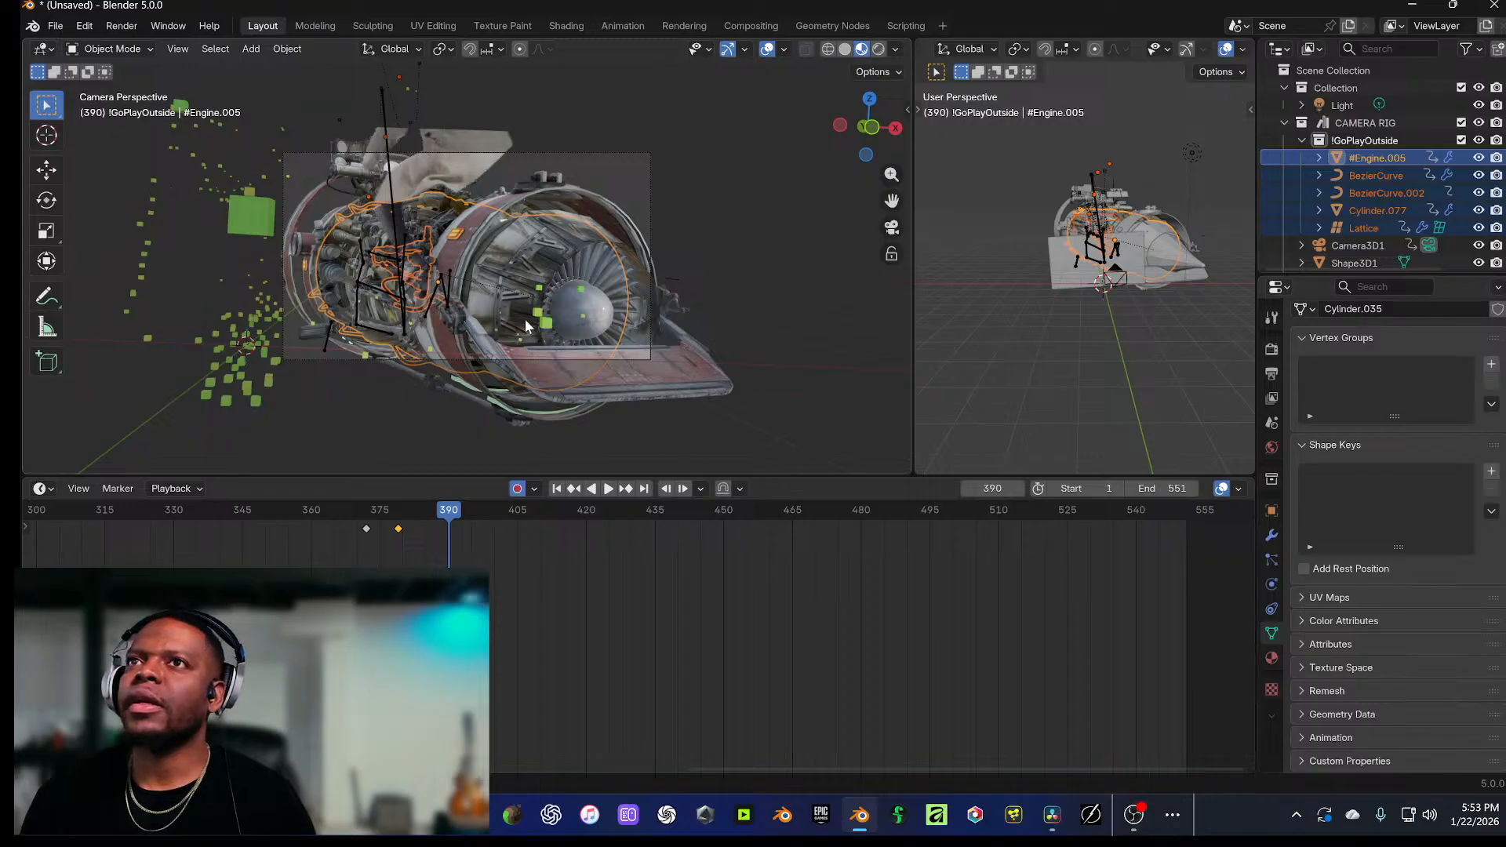
# Step: Hide the five selected !GoPlayOutside objects in the viewport and restore the visibility of each one
pyautogui.press('h')
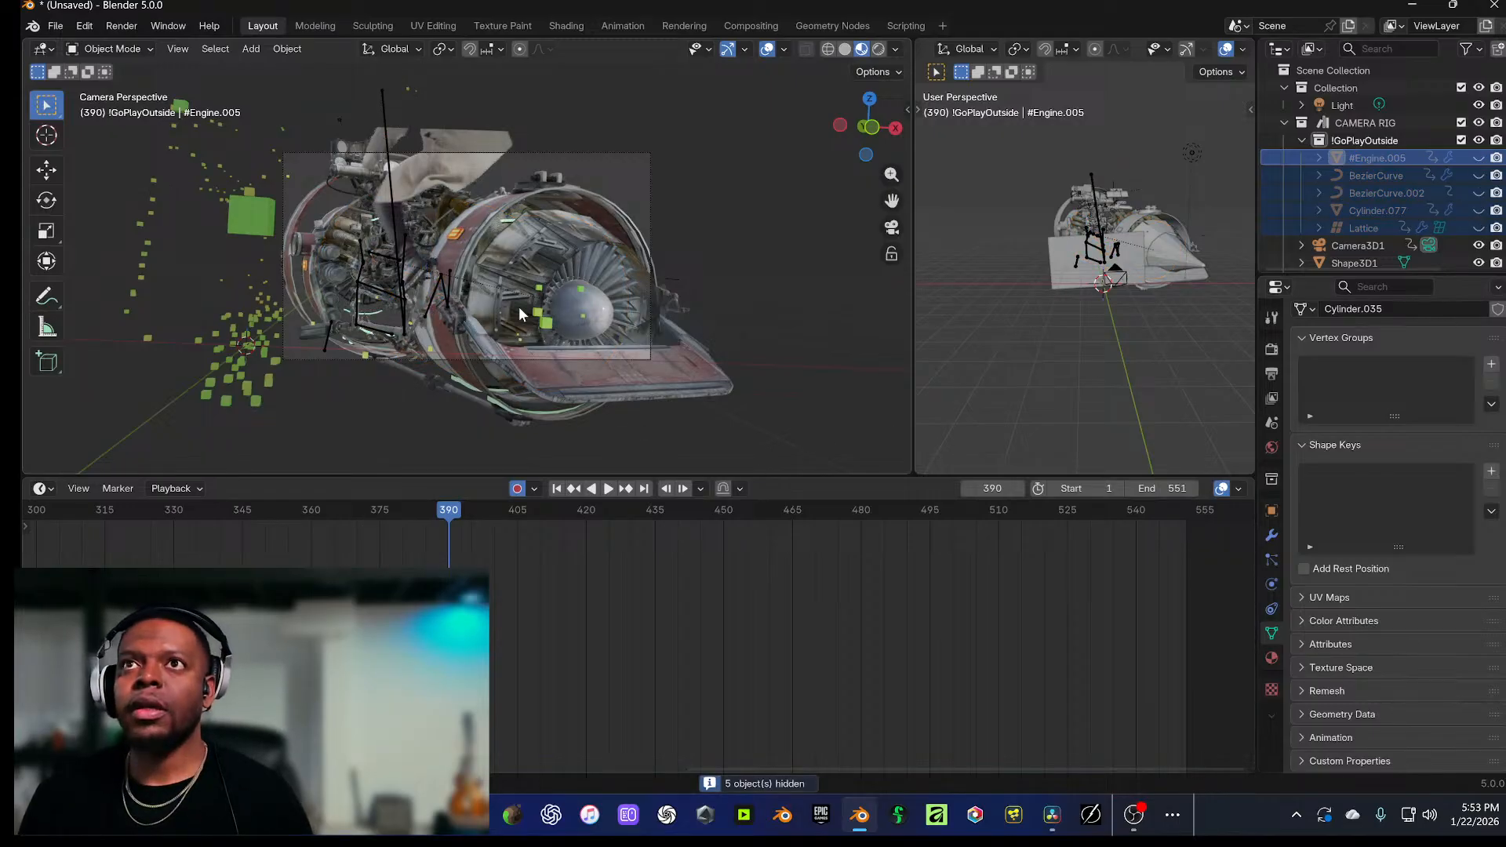
pyautogui.click(519, 308)
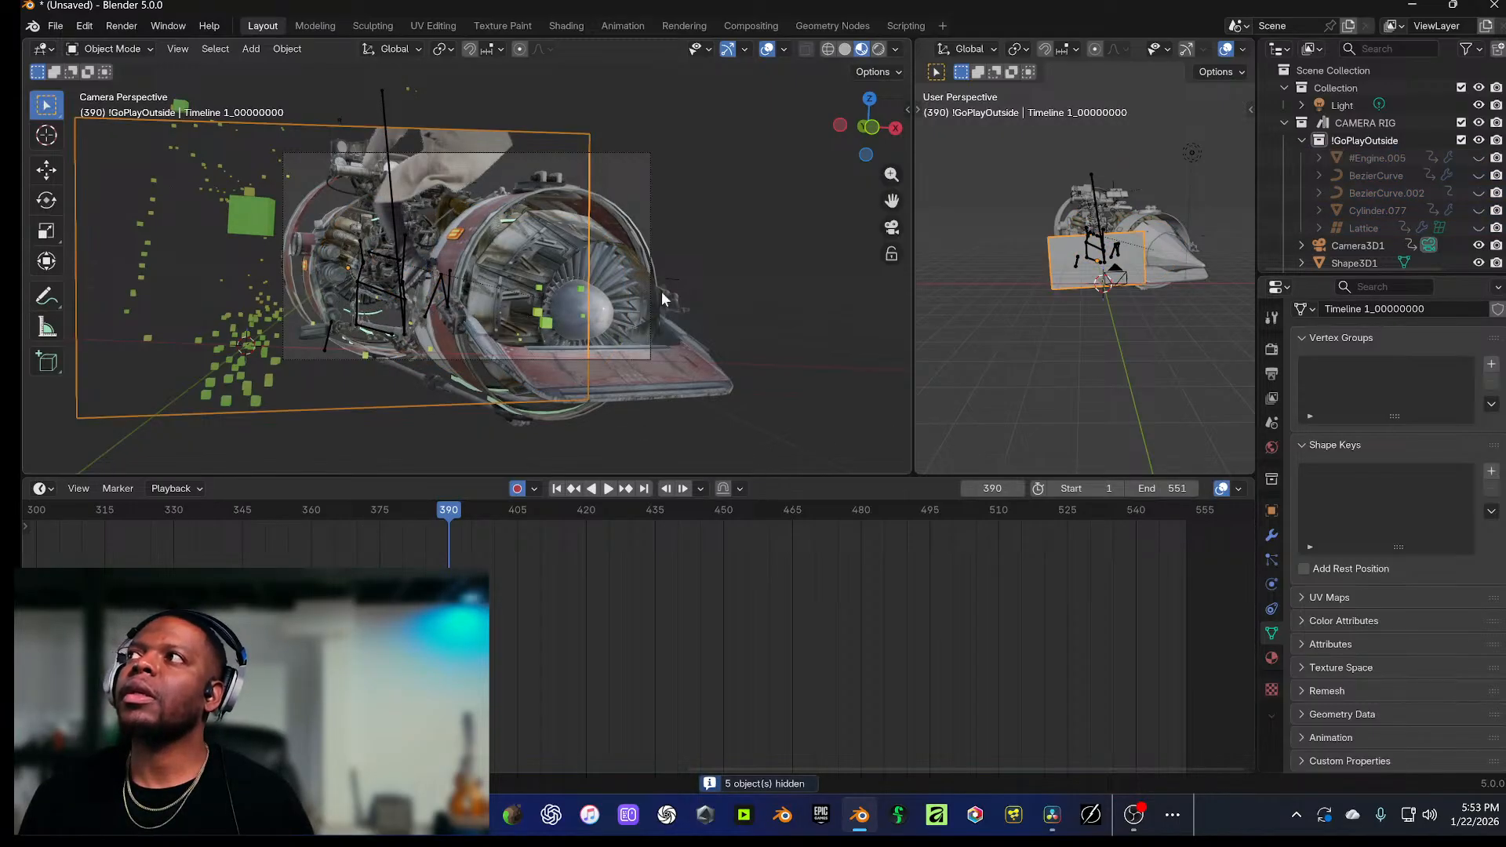
pyautogui.click(1412, 159)
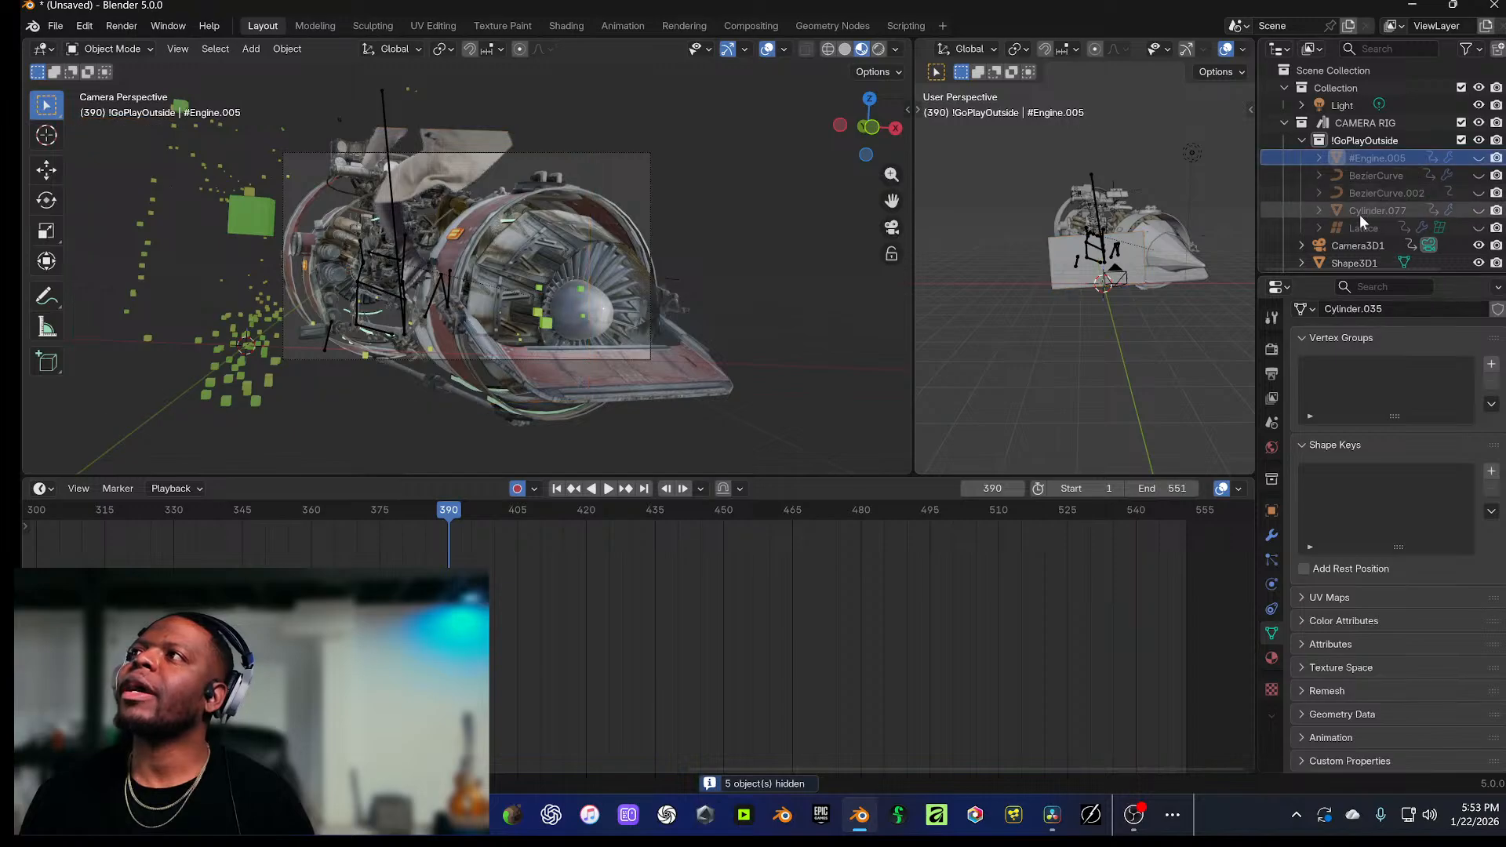
pyautogui.keyDown('shift'); pyautogui.click(1361, 224); pyautogui.keyUp('shift')
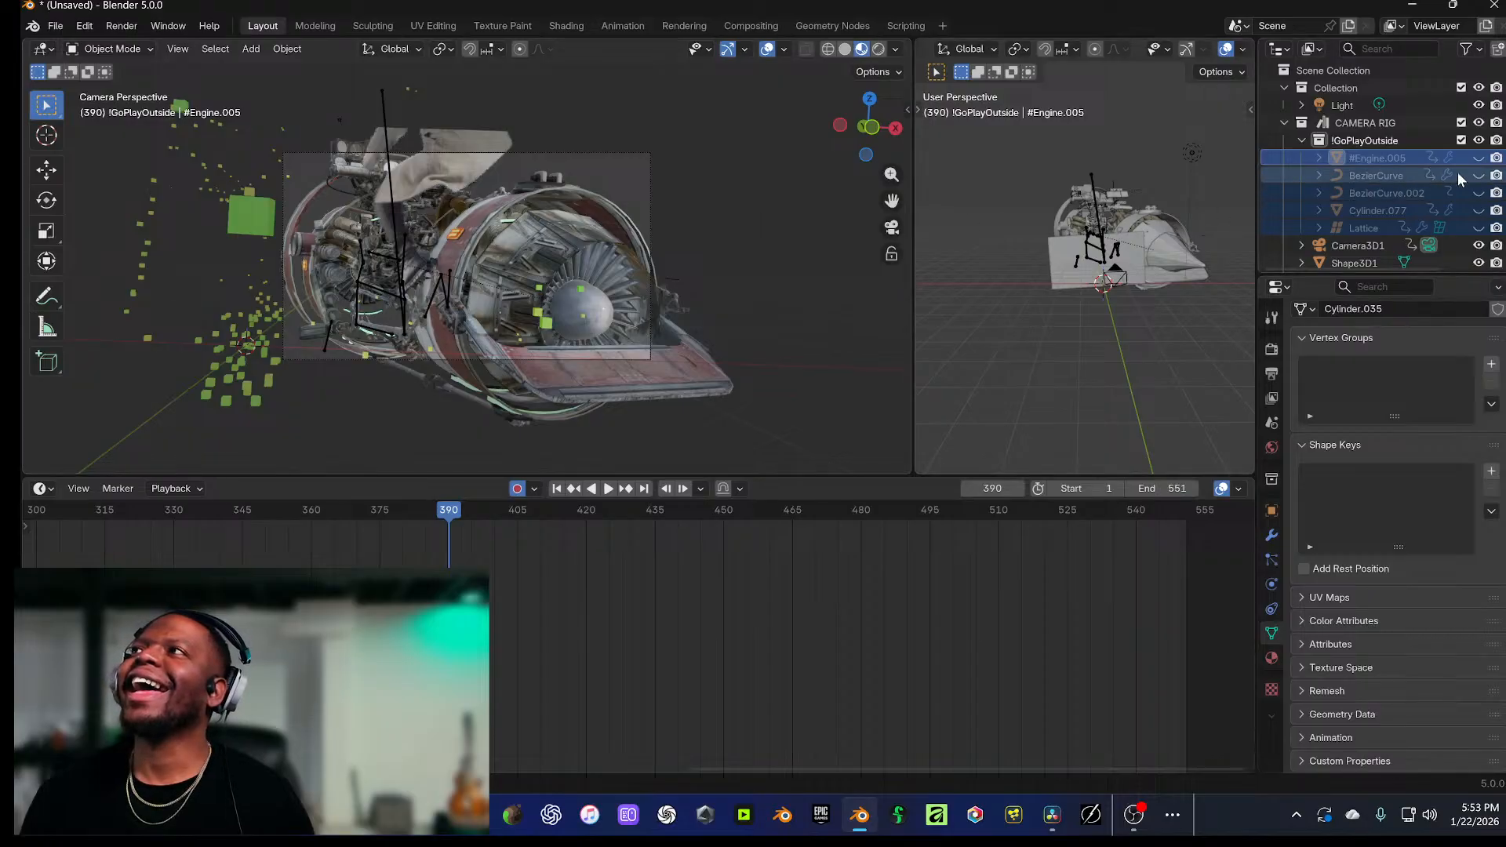
pyautogui.click(1478, 158)
pyautogui.click(1479, 175)
pyautogui.click(1479, 192)
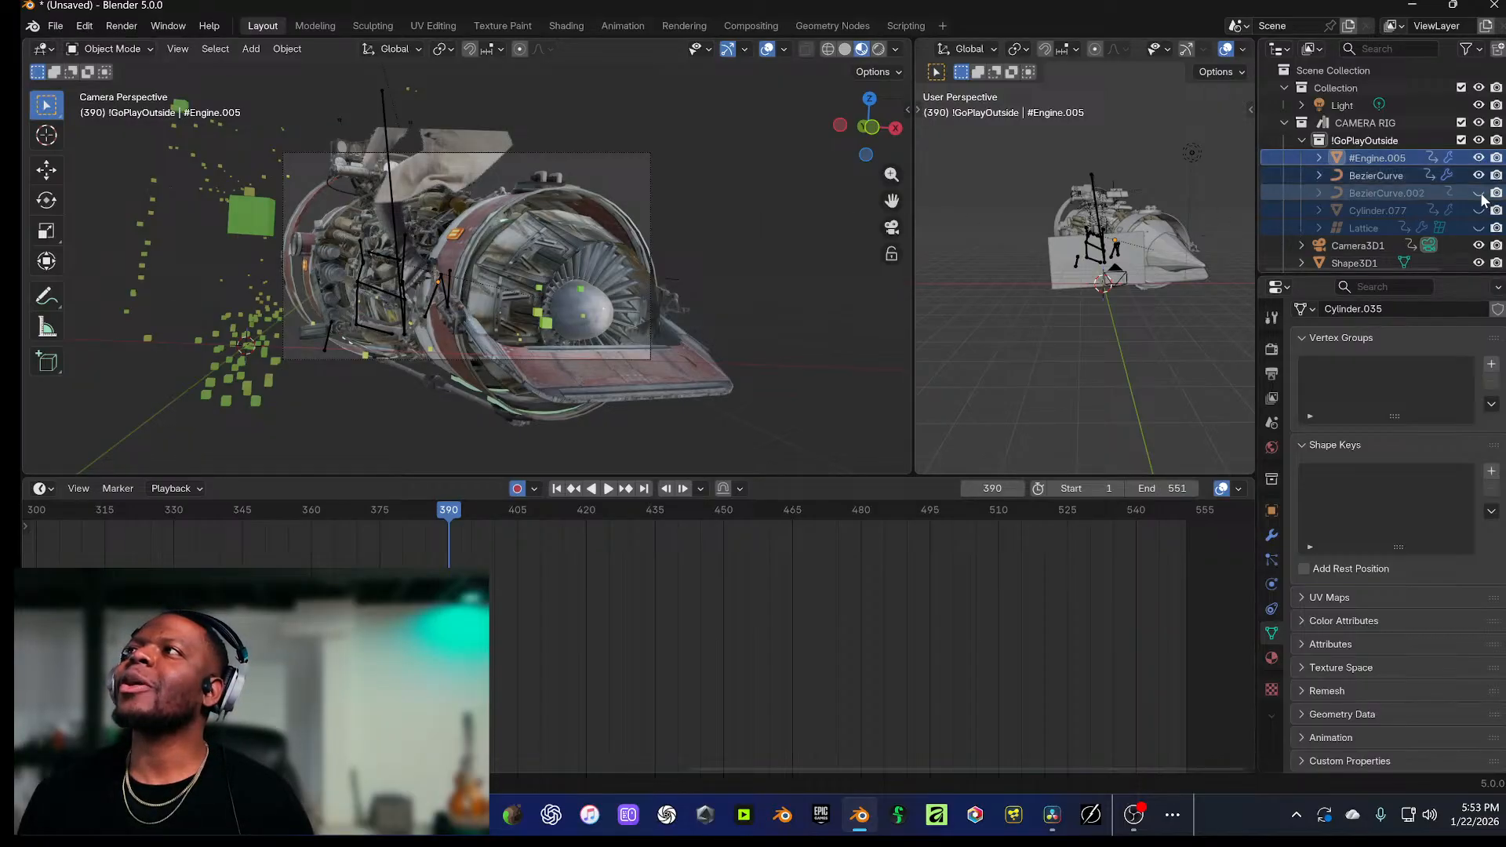
pyautogui.click(1478, 210)
pyautogui.click(1479, 228)
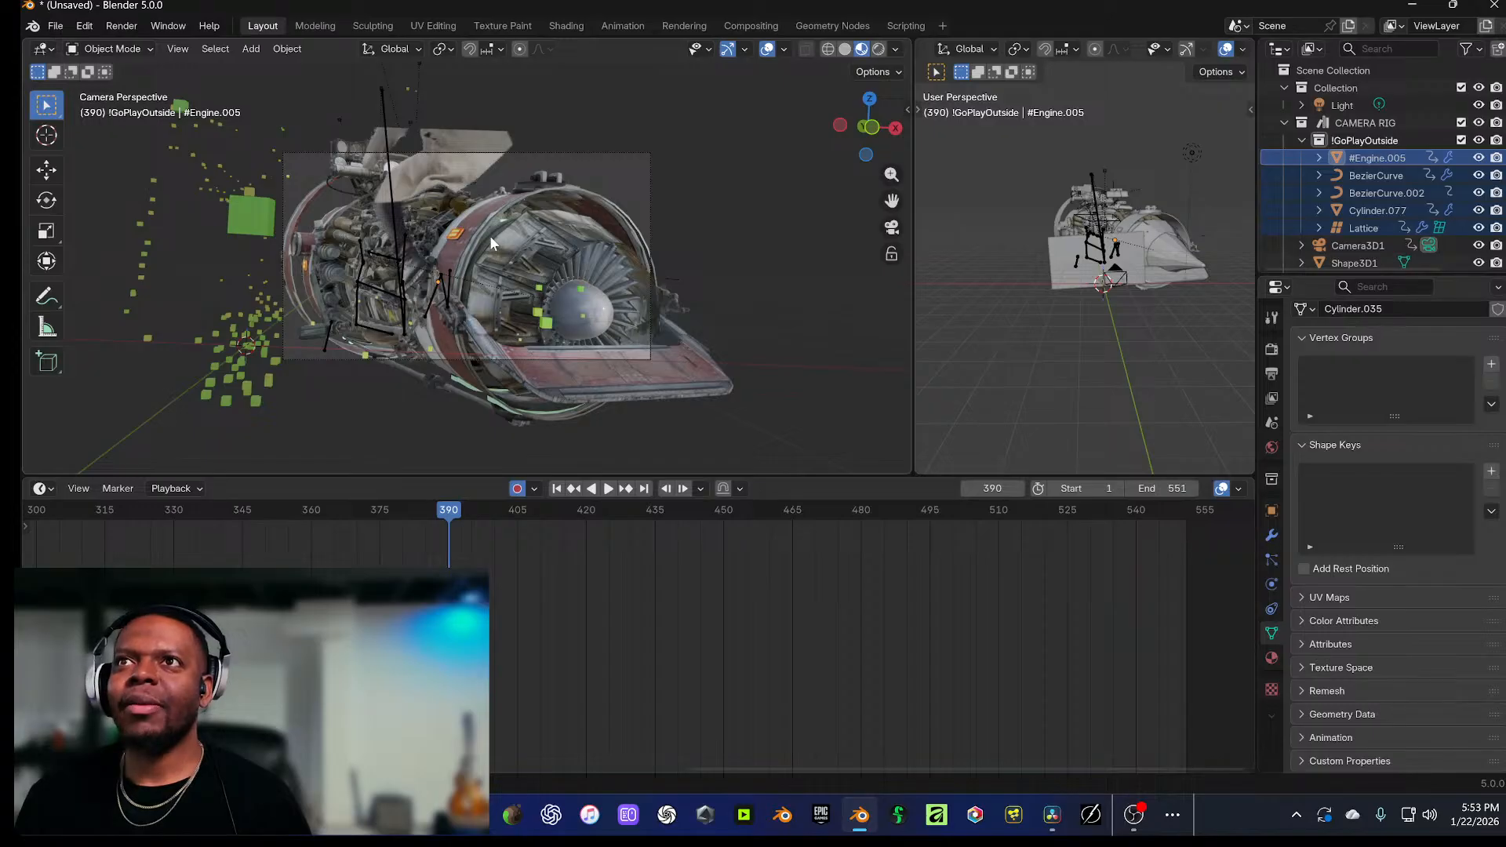
# Step: Reselect #Engine.005 through Lattice and key them about 0.2 m higher along global Z at frame 390
pyautogui.click(1339, 158)
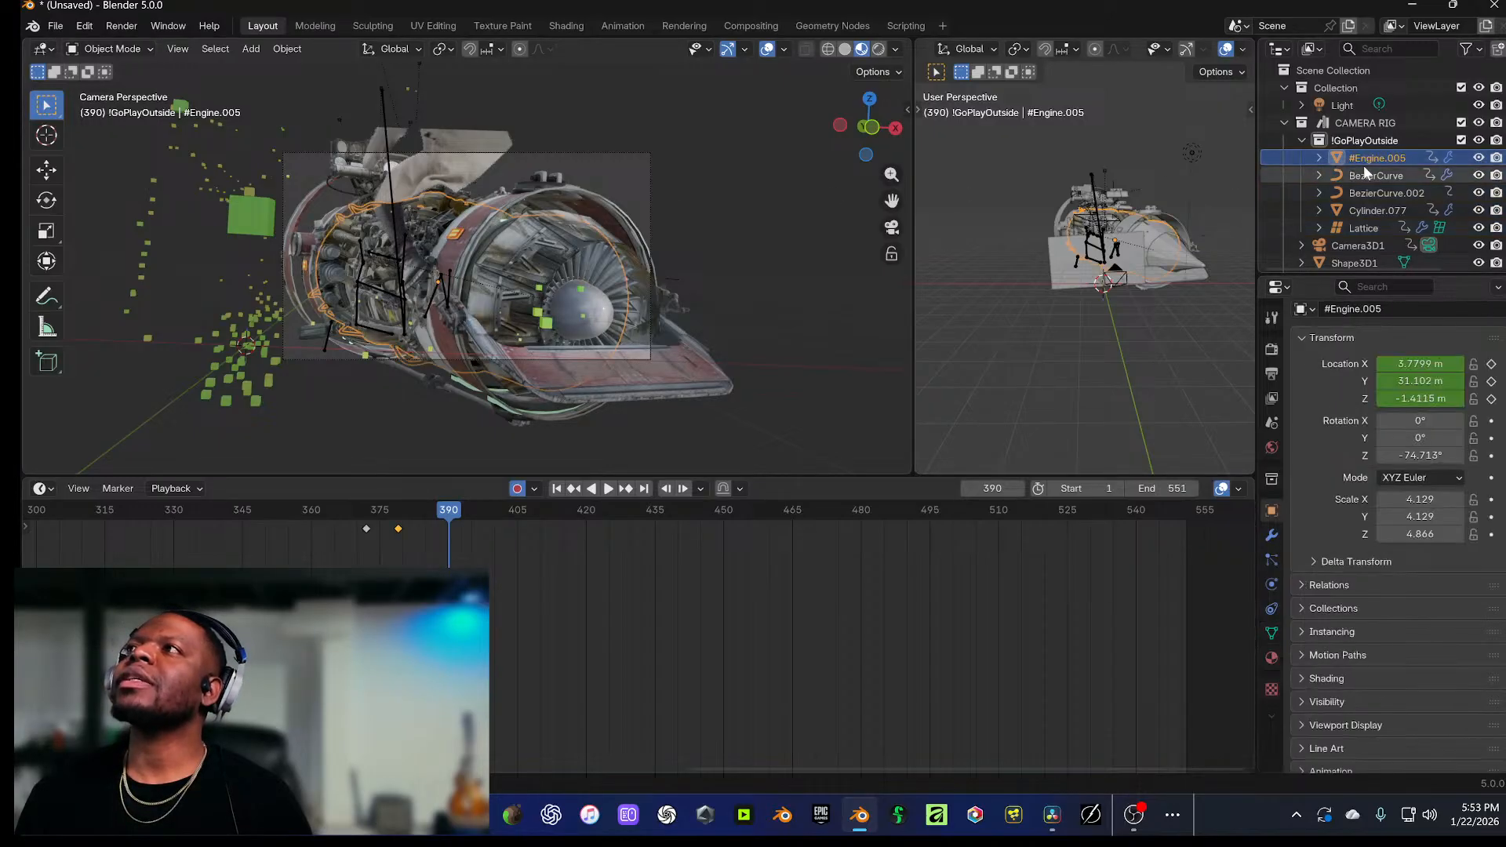
pyautogui.keyDown('shift'); pyautogui.click(1368, 223); pyautogui.keyUp('shift')
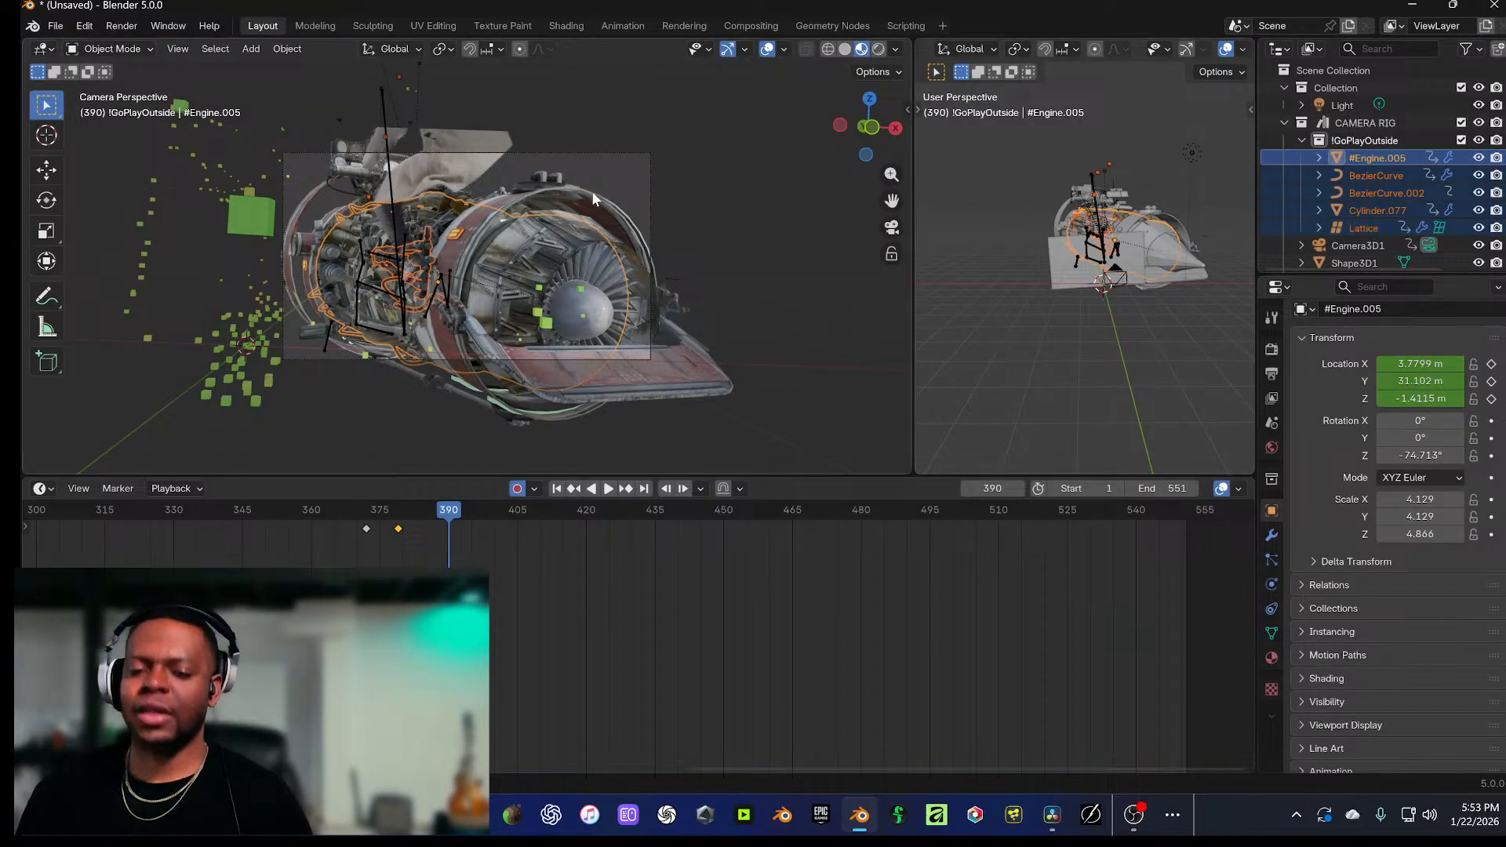
pyautogui.press('g')
pyautogui.press('z')
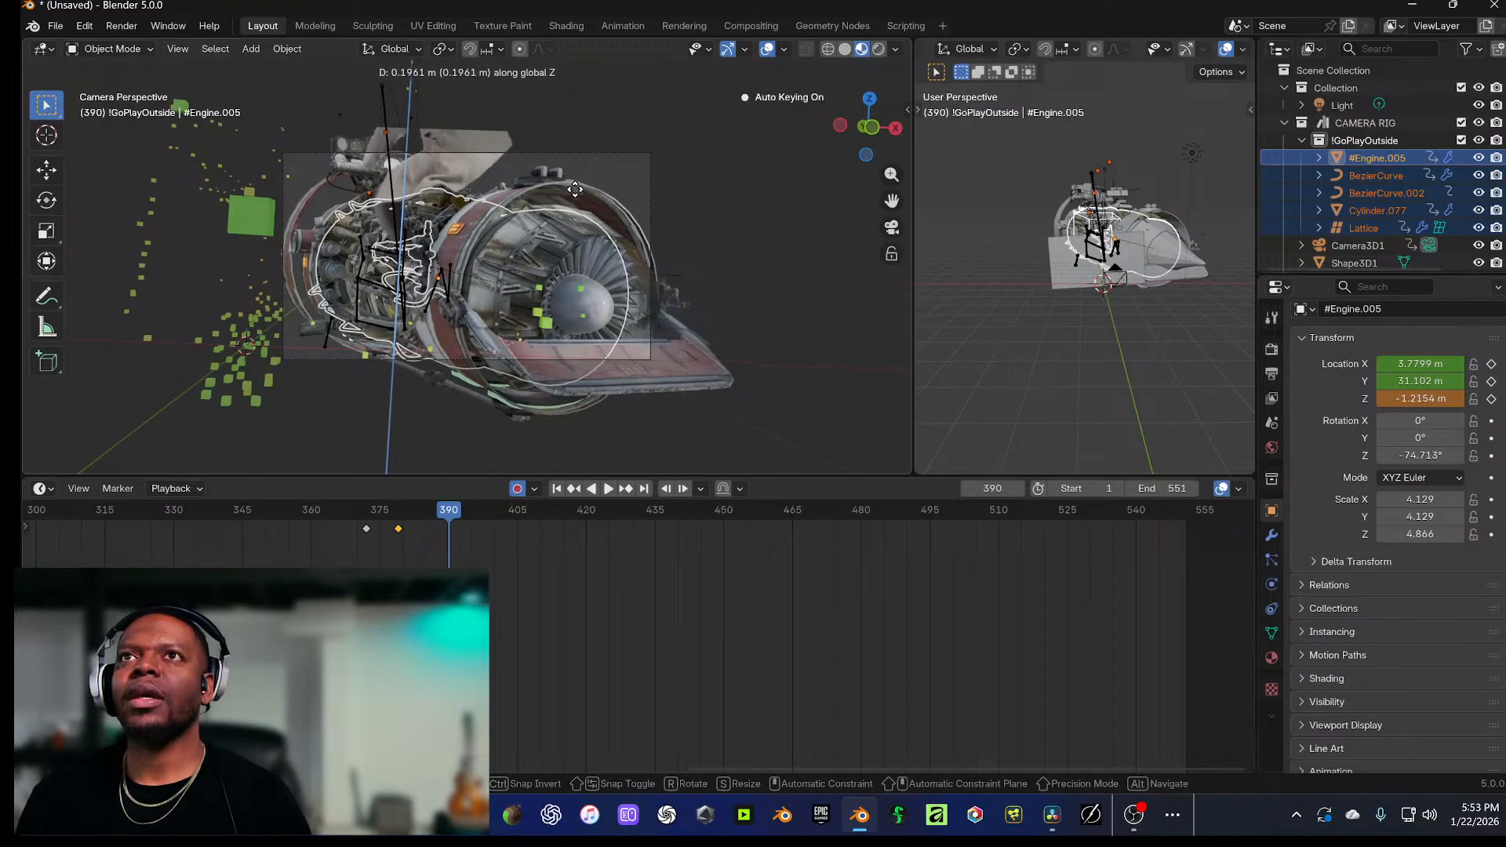
pyautogui.click(575, 189)
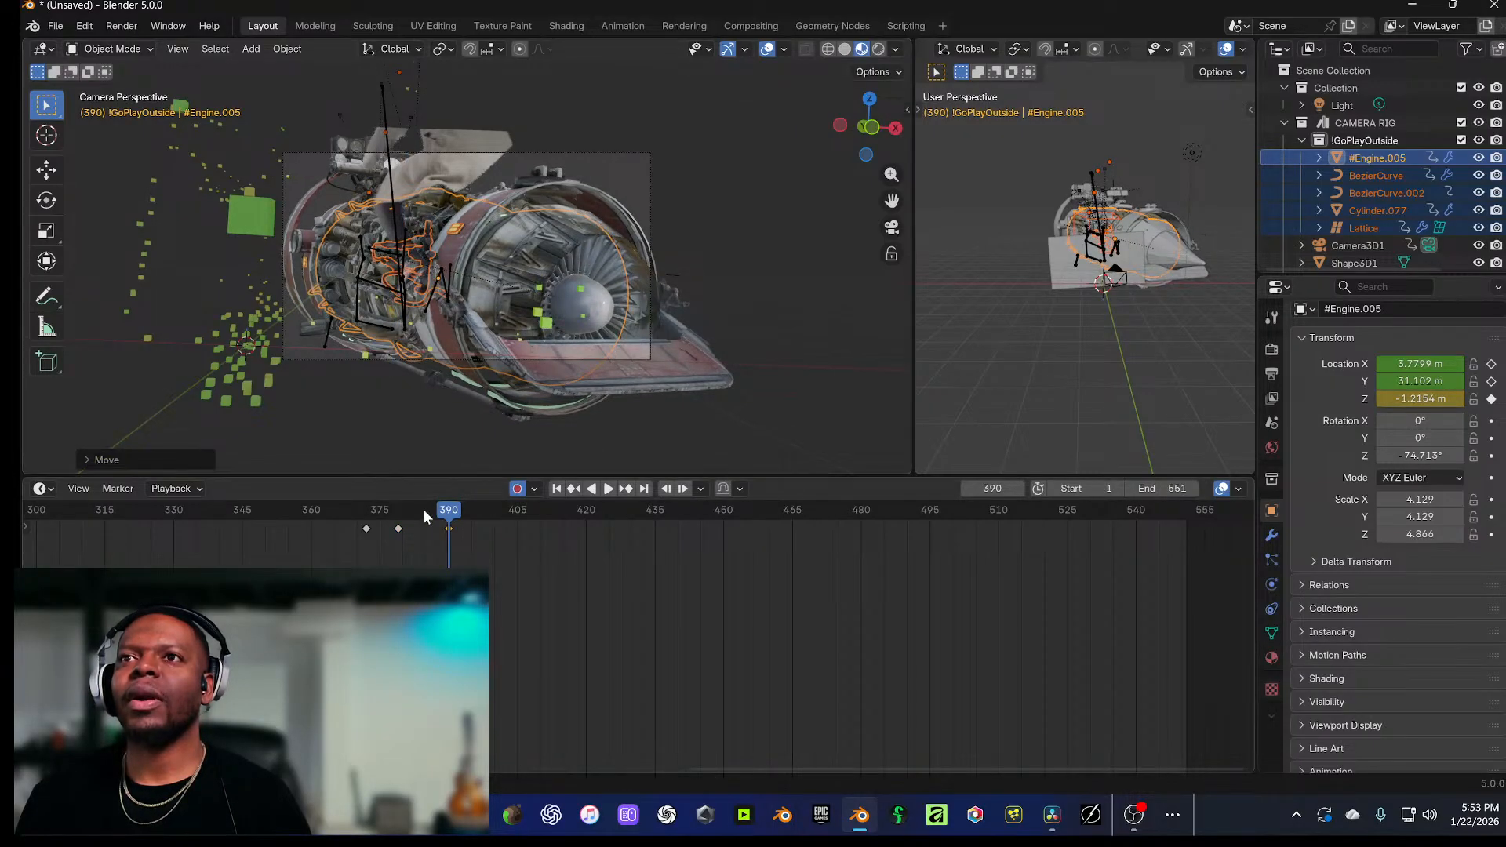
# Step: Advance to frame 395 and reselect the five objects from #Engine.005 through Lattice
pyautogui.press('space')
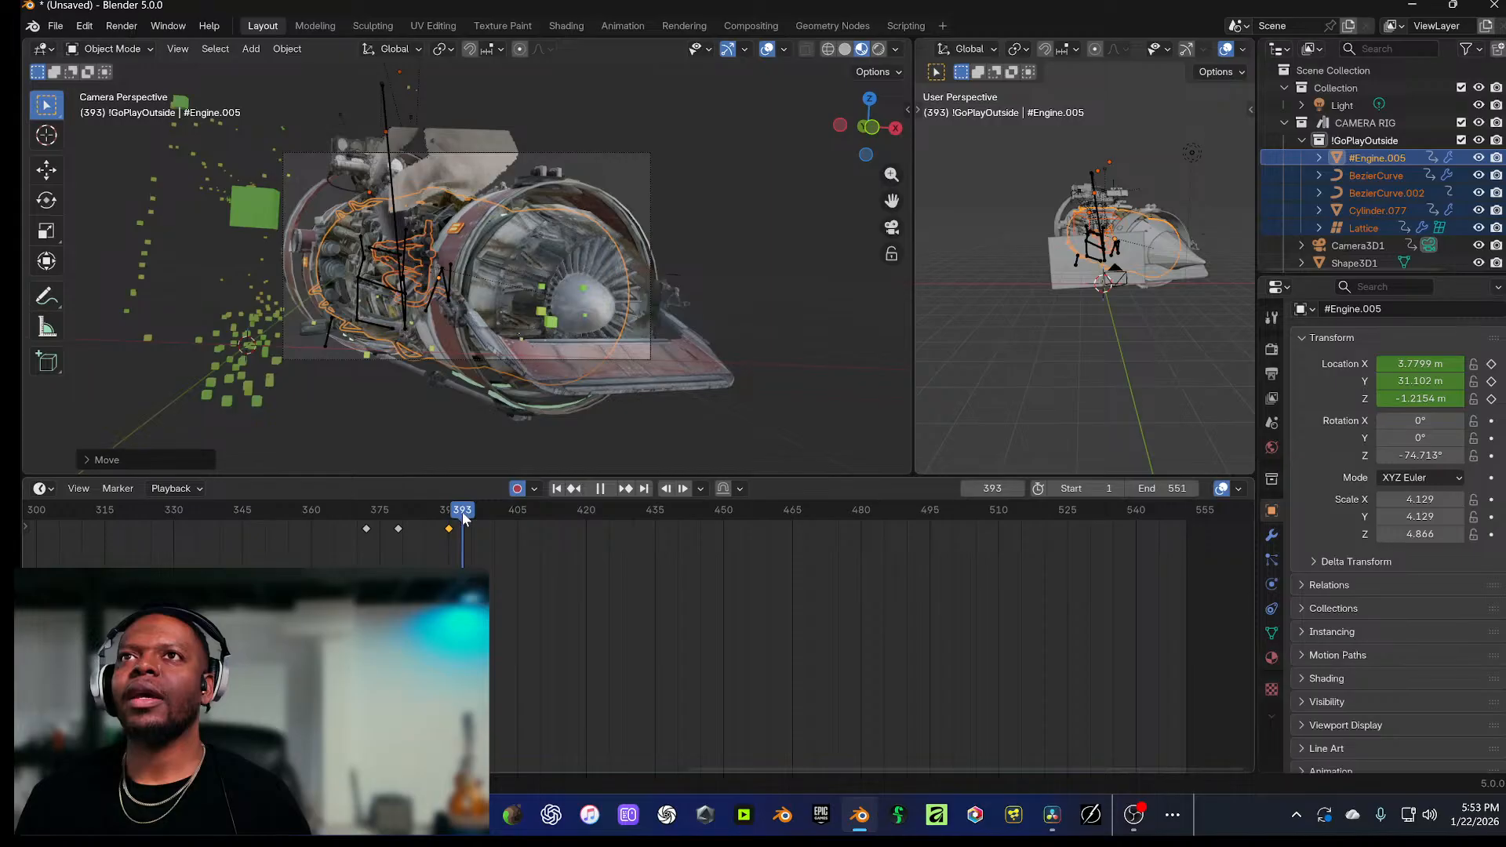
pyautogui.press('space')
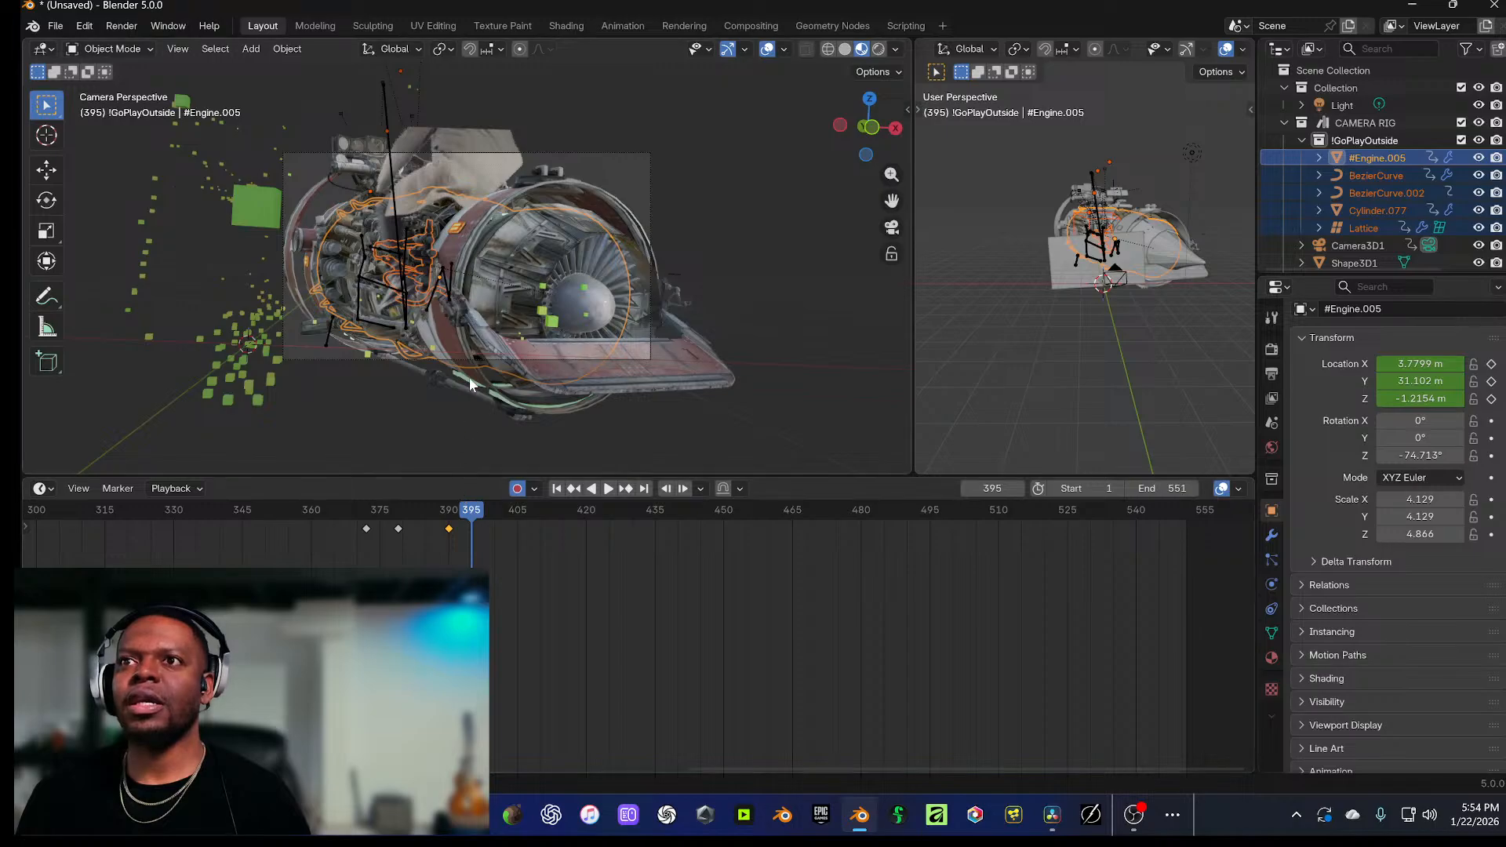
pyautogui.click(468, 327)
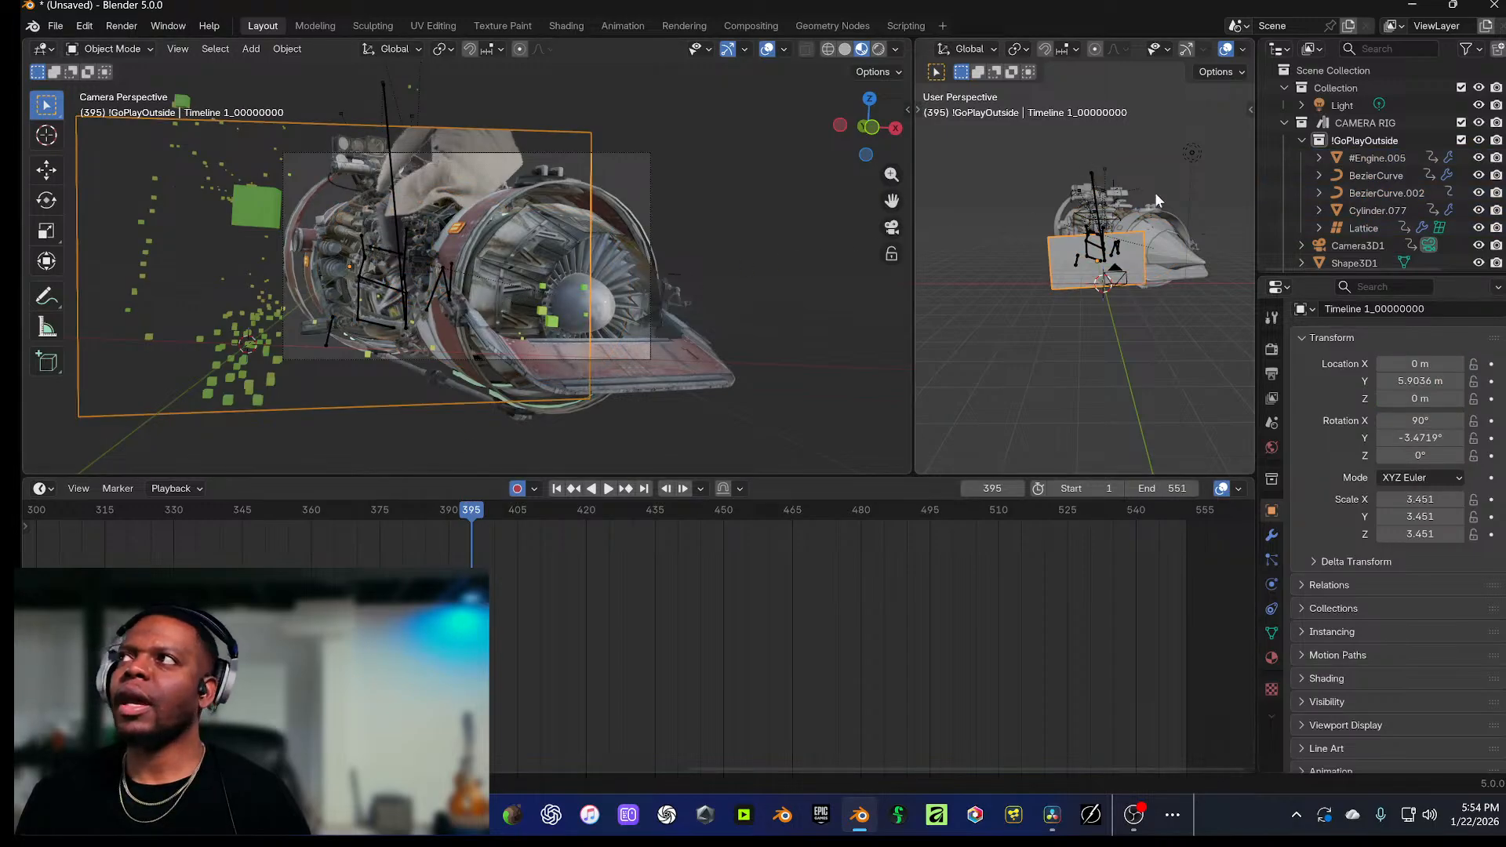
pyautogui.click(1376, 157)
pyautogui.keyDown('shift'); pyautogui.click(1363, 227); pyautogui.keyUp('shift')
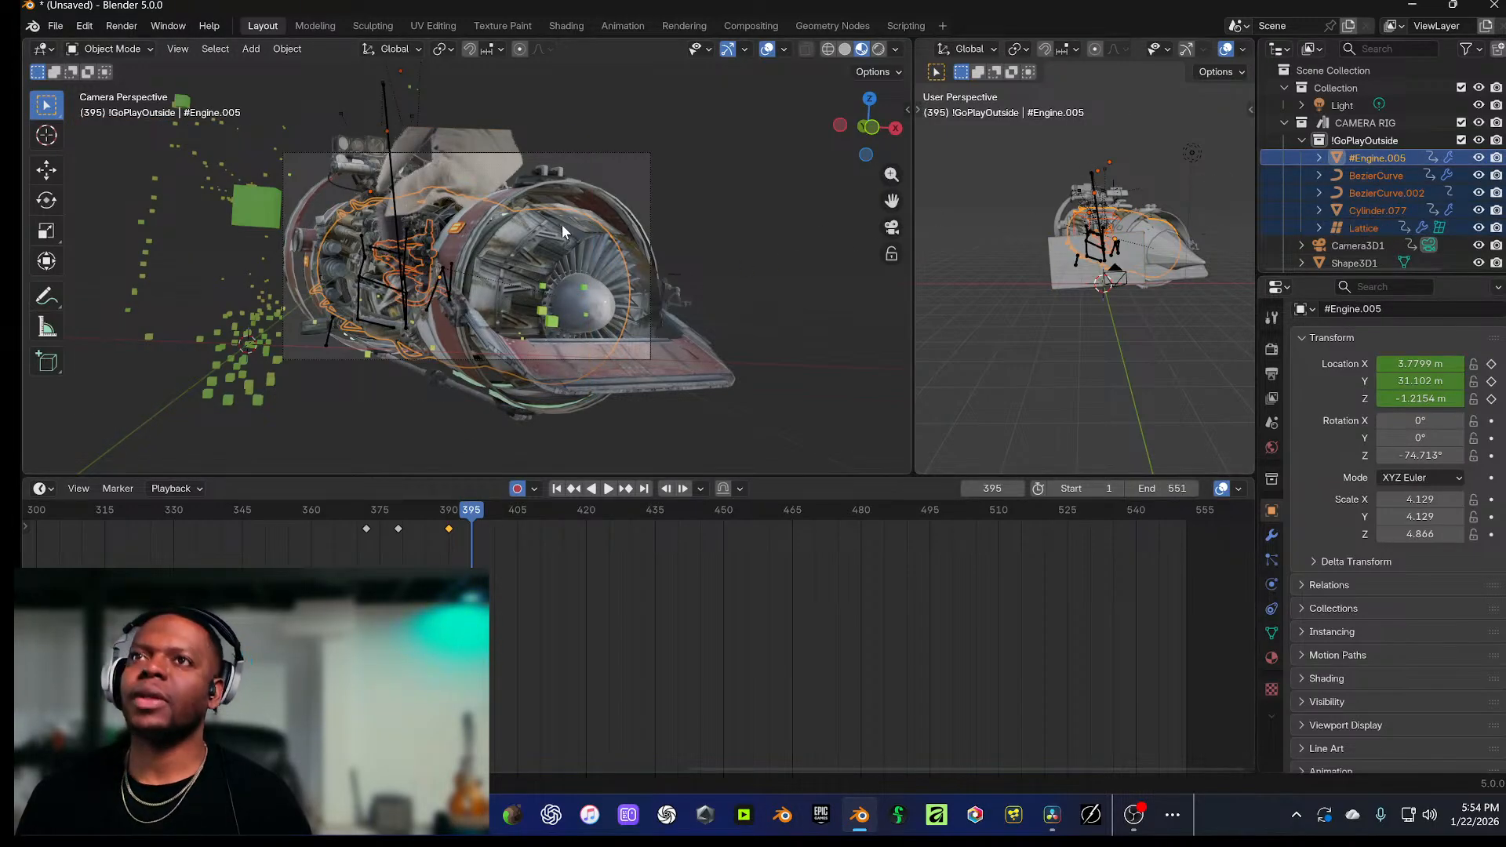
pyautogui.press('g')
pyautogui.press('z')
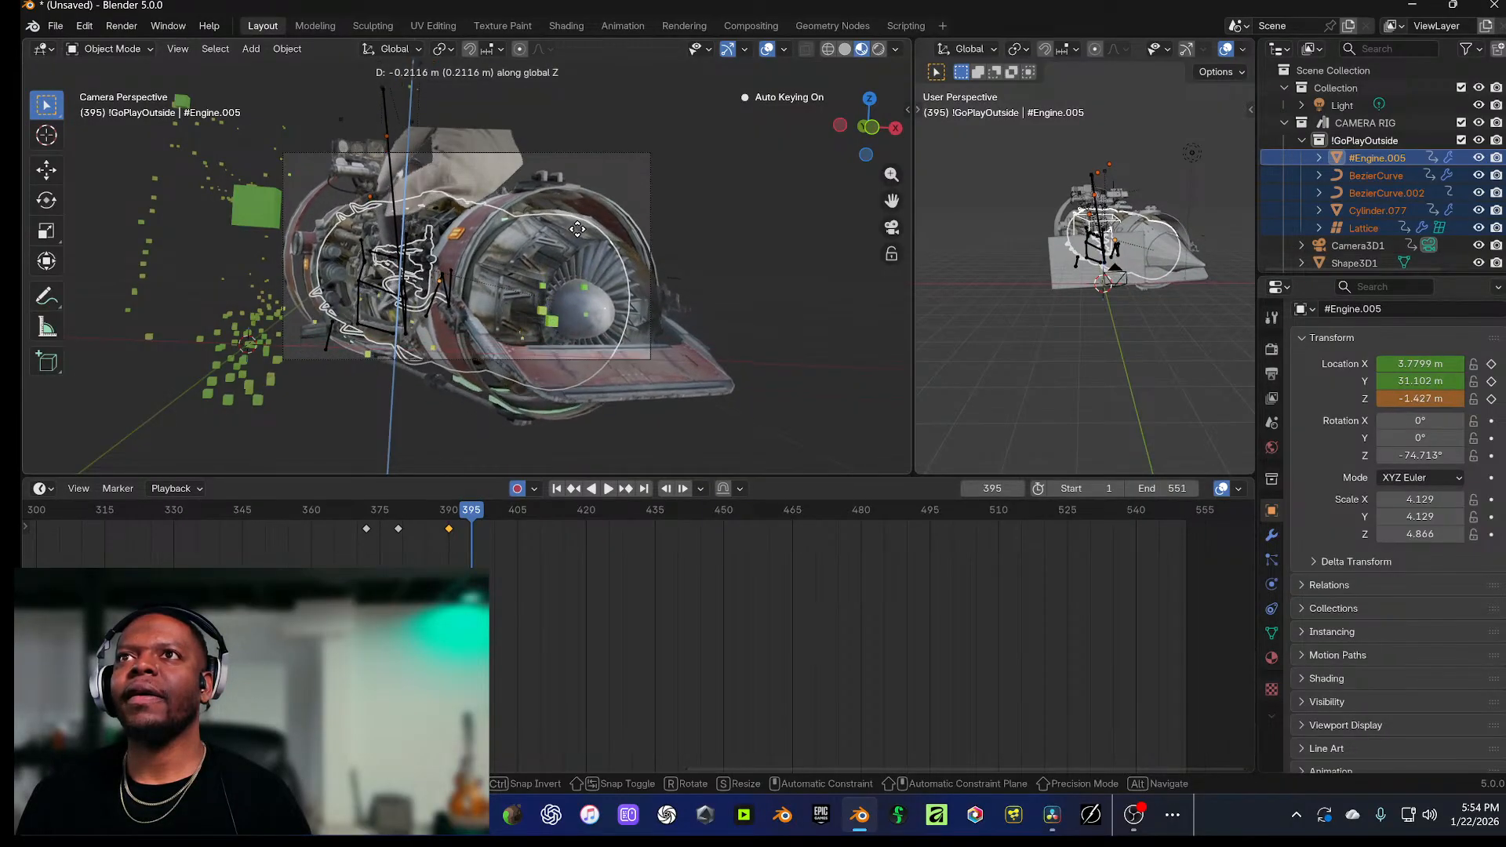
pyautogui.press('Escape')
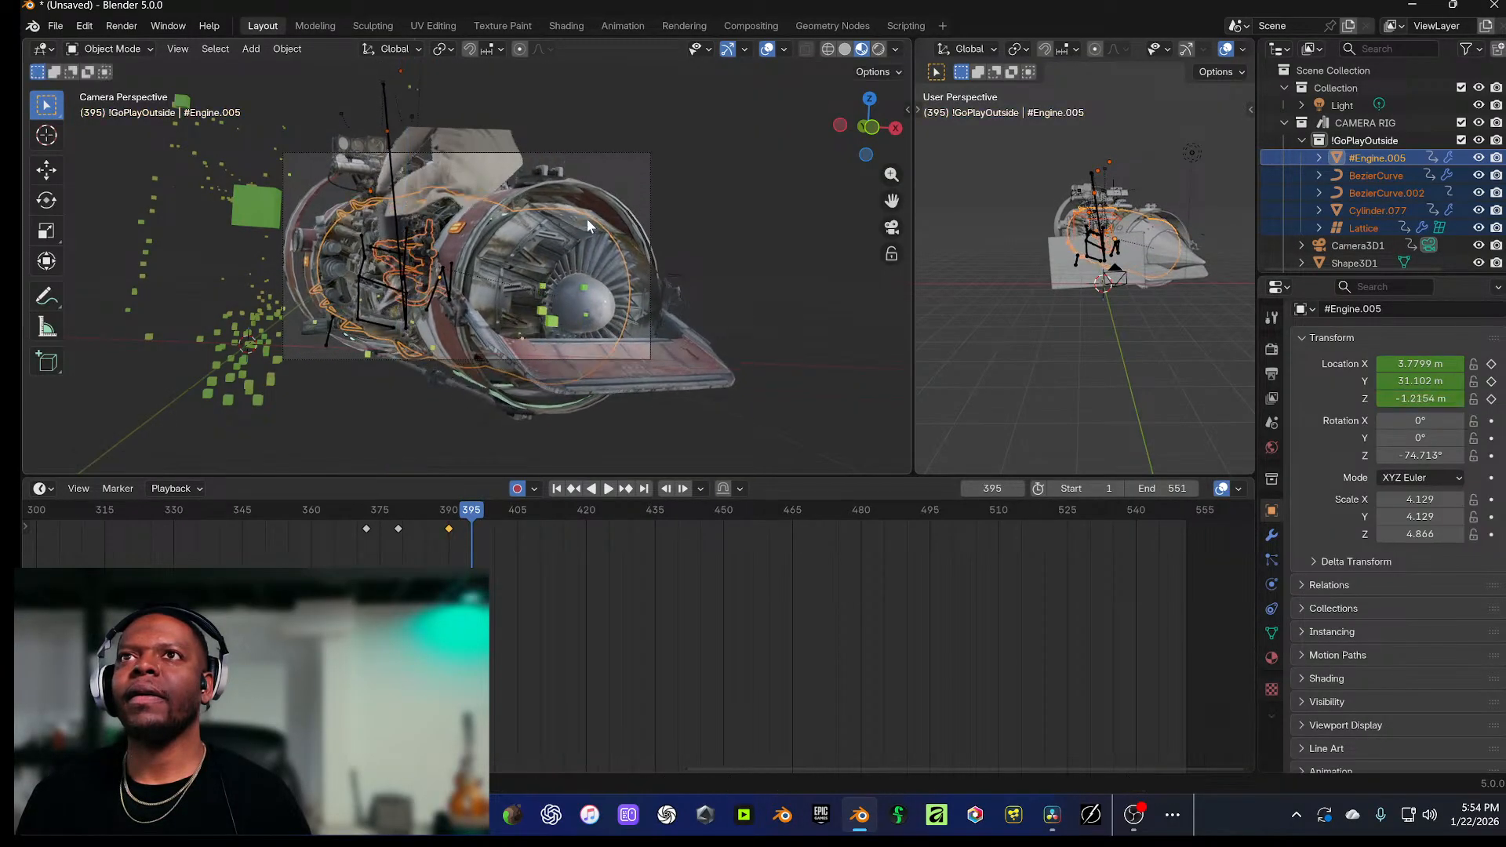
# Step: Key the selected engine objects about 0.09 m lower along global Z at frame 395
pyautogui.press('g')
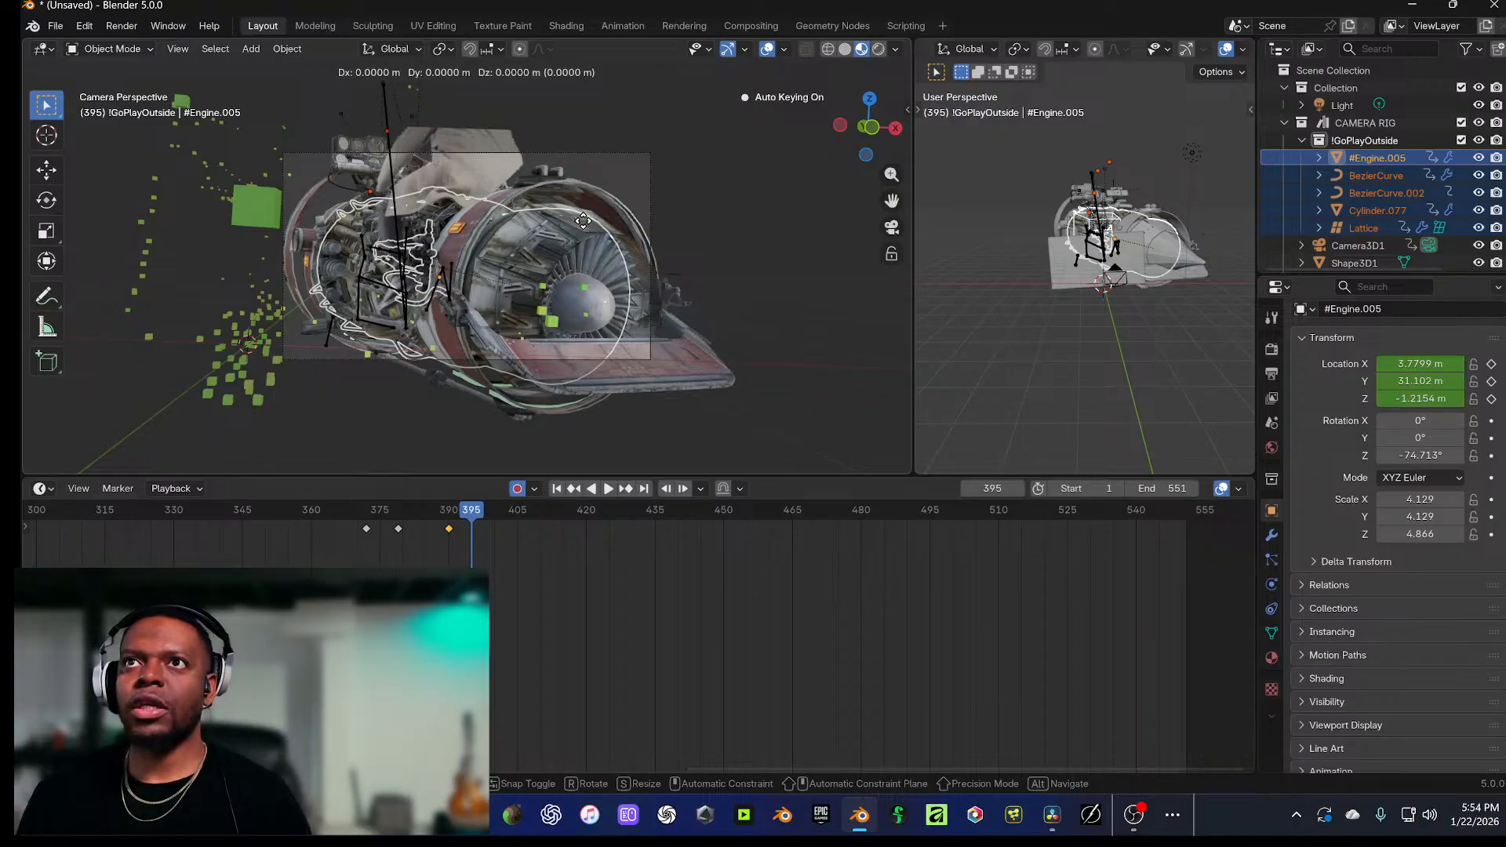
pyautogui.press('z')
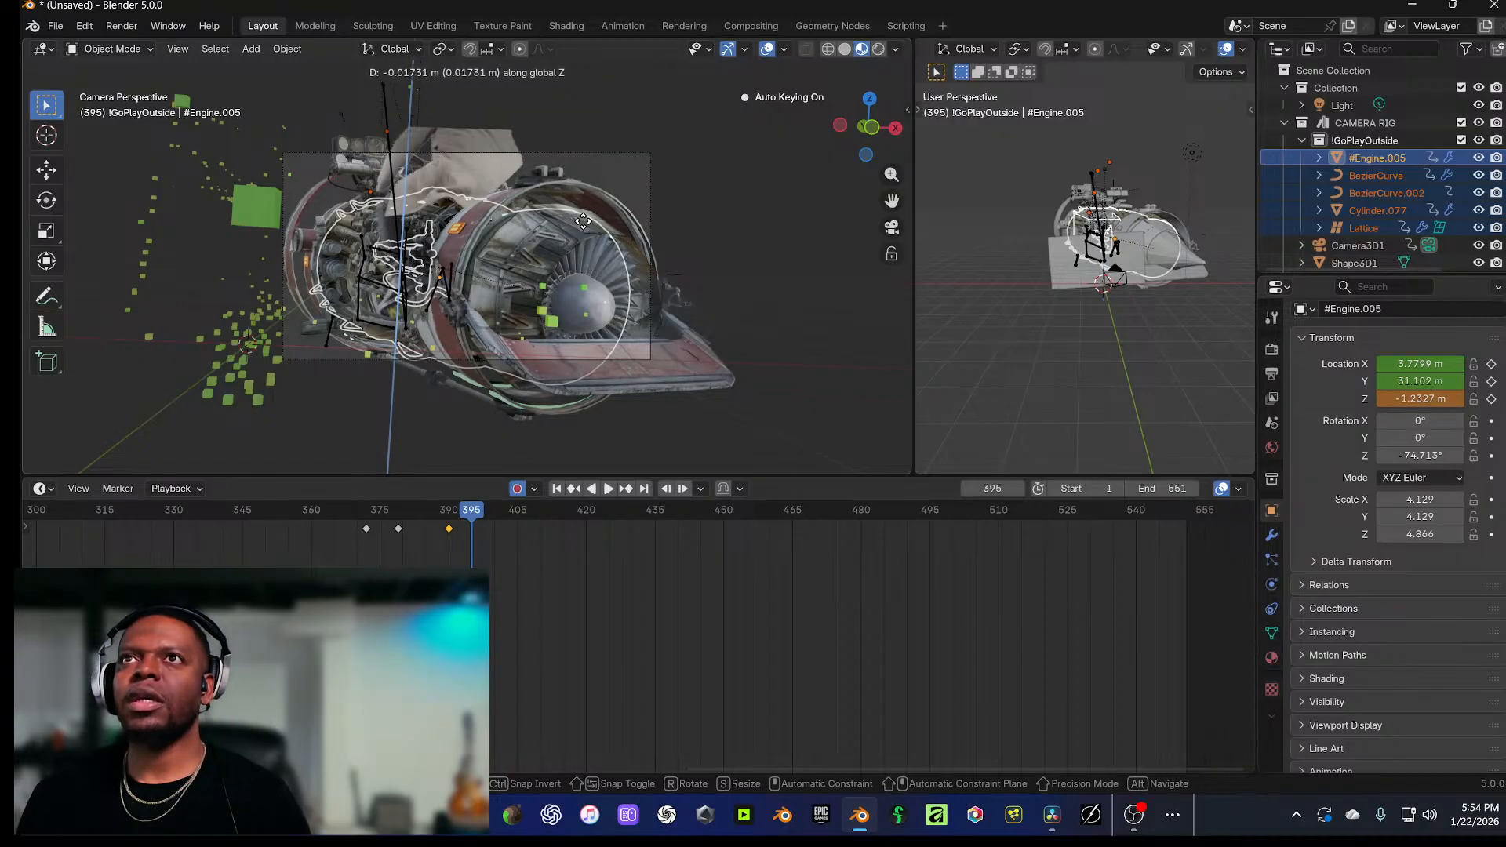
pyautogui.click(582, 221)
pyautogui.press('g')
pyautogui.press('y')
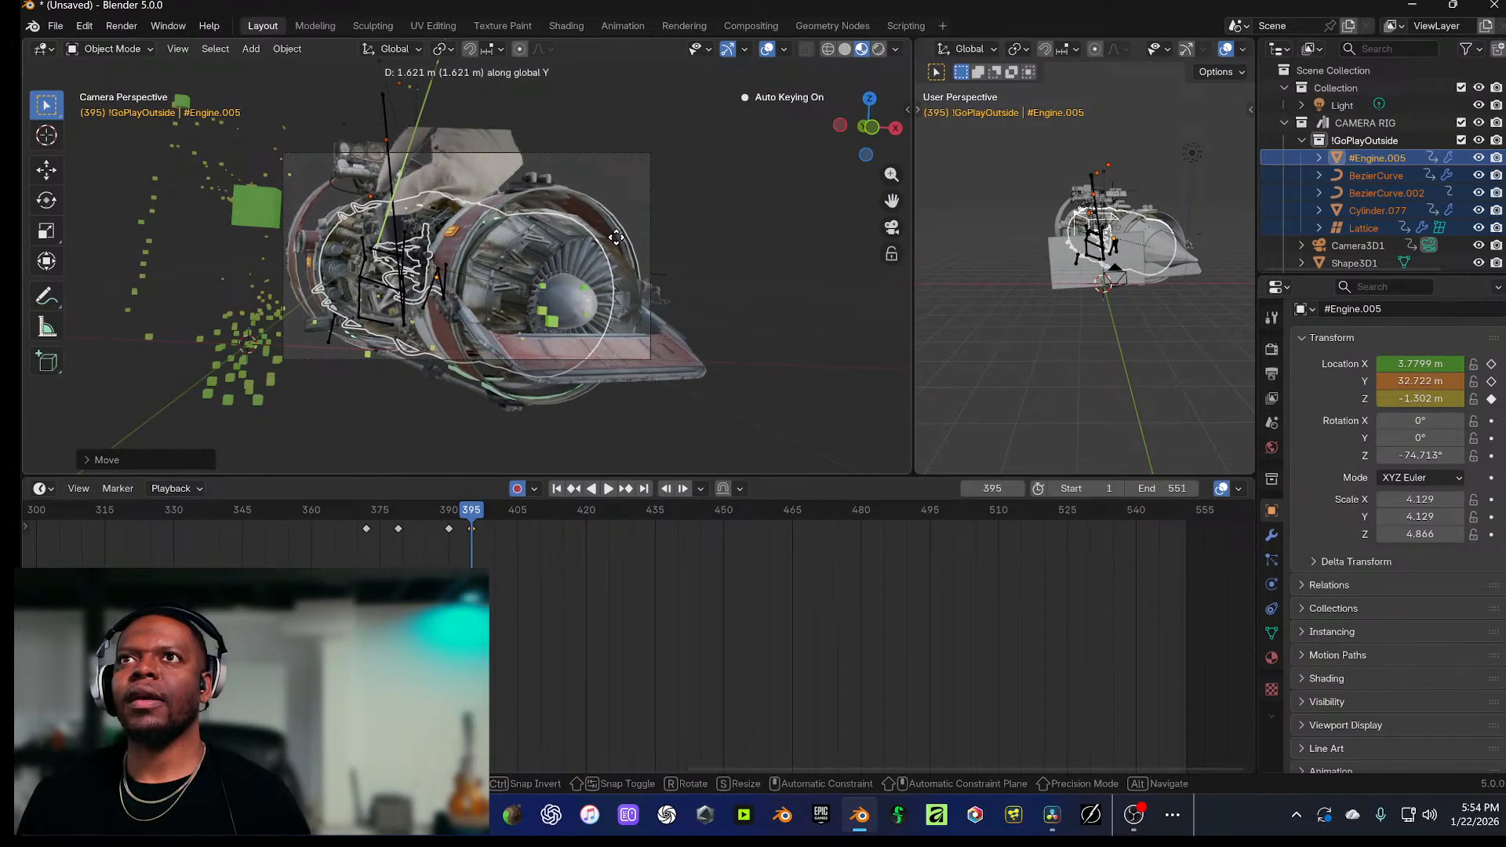
pyautogui.press('Escape')
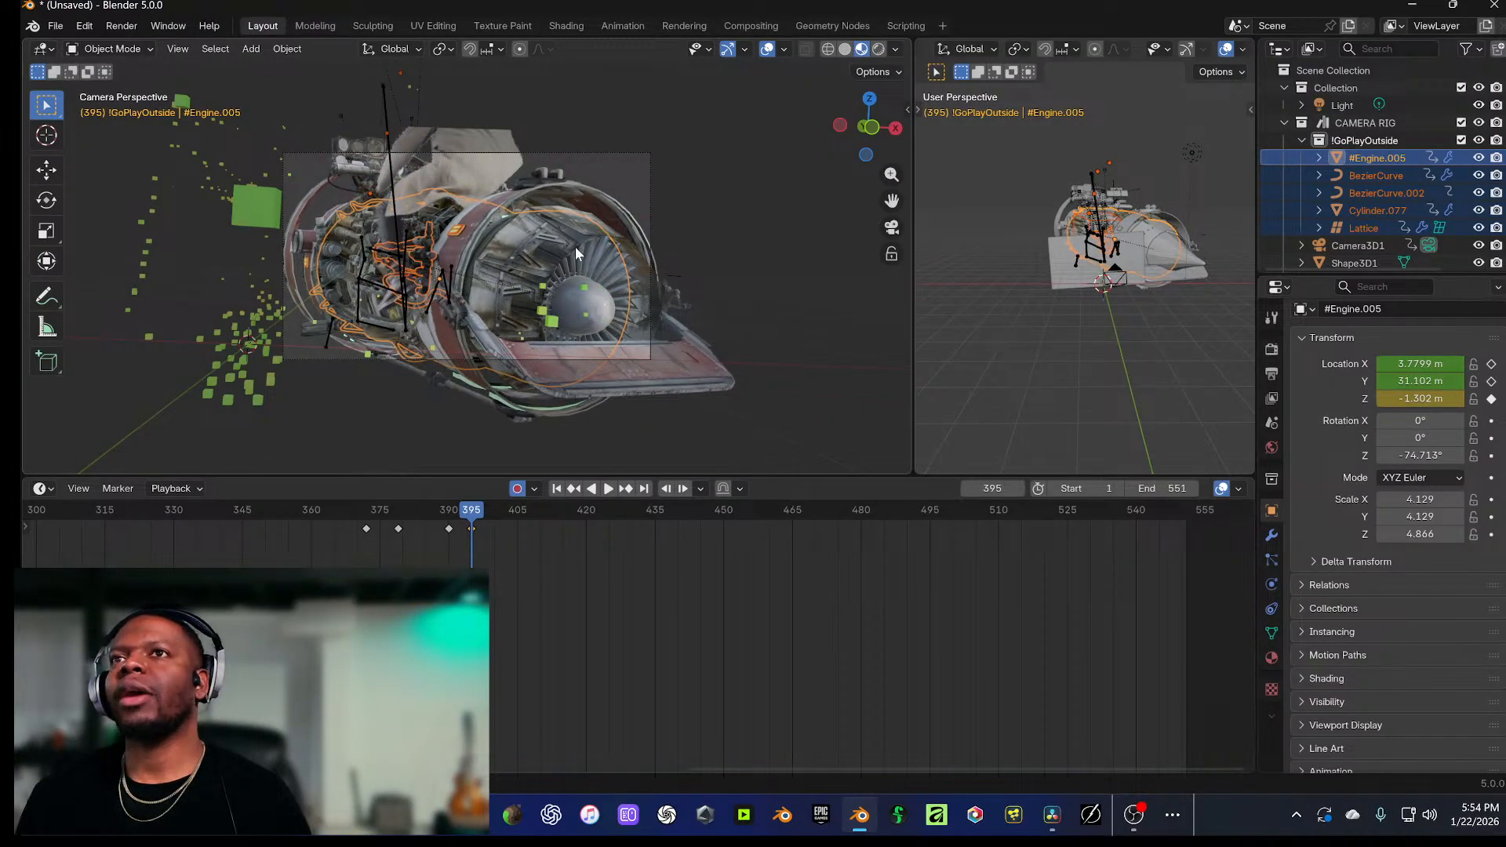
# Step: Step forward frame by frame to frame 407 to check the engine against the actor's footage
pyautogui.press('Right')
pyautogui.press('Right')
pyautogui.press('Right')
pyautogui.press('Right')
pyautogui.press('Right')
pyautogui.press('Right')
pyautogui.press('Right')
pyautogui.press('Right')
pyautogui.press('Right')
pyautogui.press('Right')
pyautogui.press('Right')
pyautogui.press('Right')
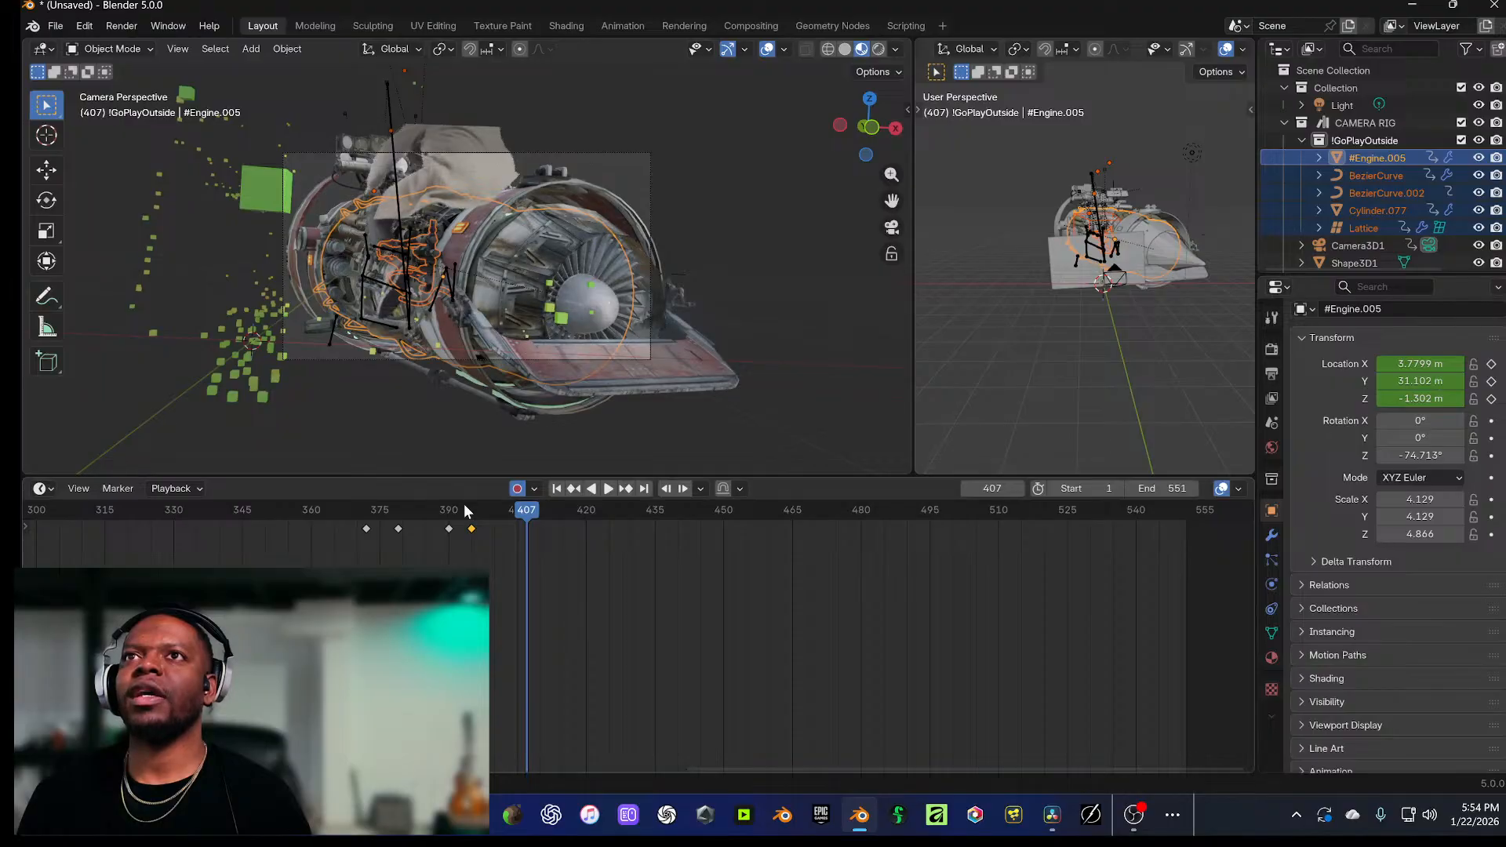
# Step: Advance to frame 412 and shift the engine's keyframe at 395 one frame later to 396
pyautogui.press('Right')
pyautogui.press('Right')
pyautogui.press('Right')
pyautogui.press('Right')
pyautogui.press('Right')
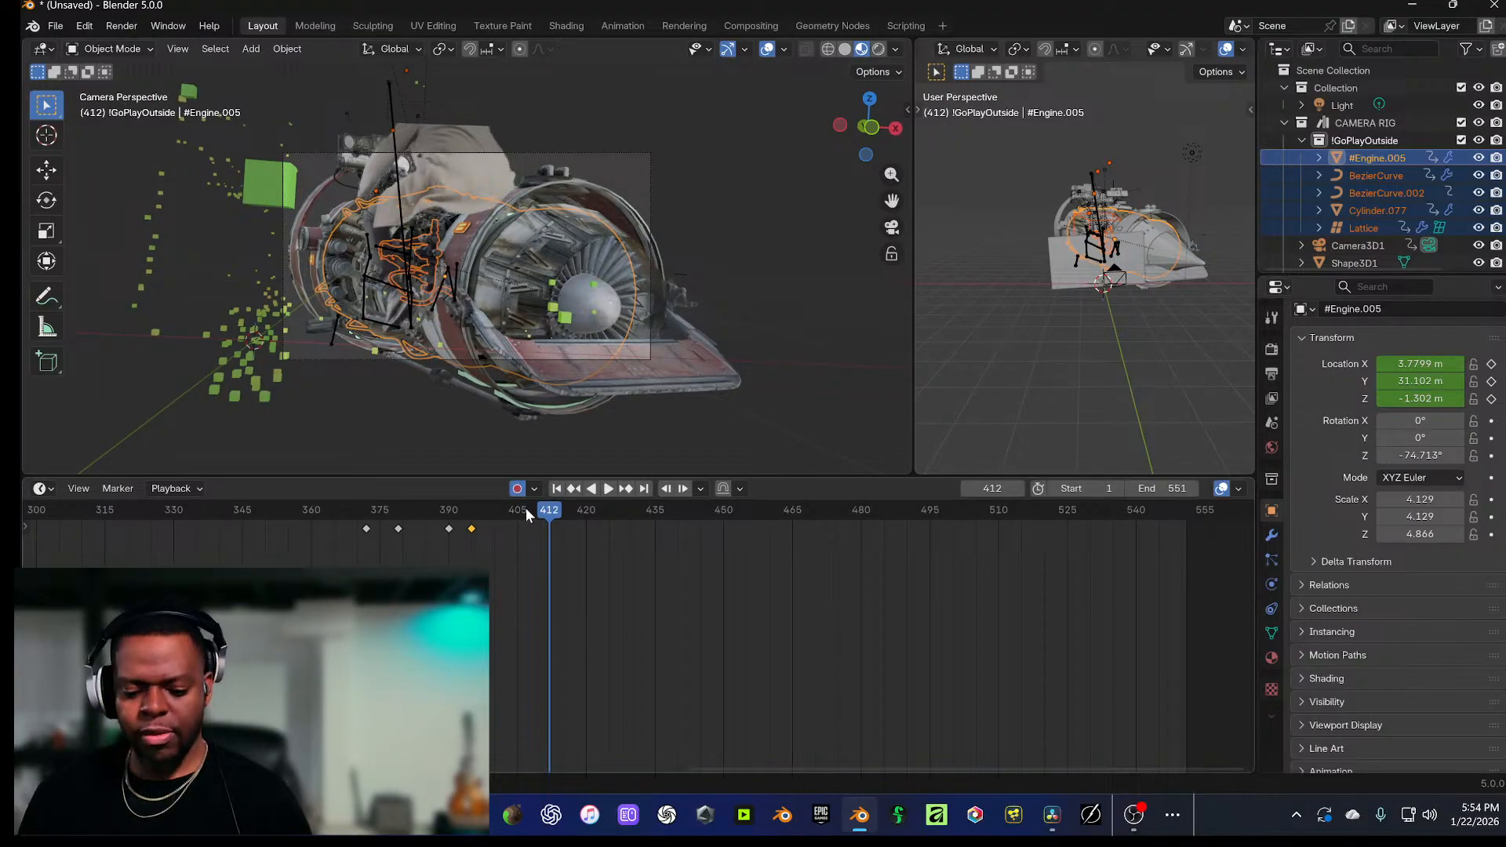
pyautogui.press('g')
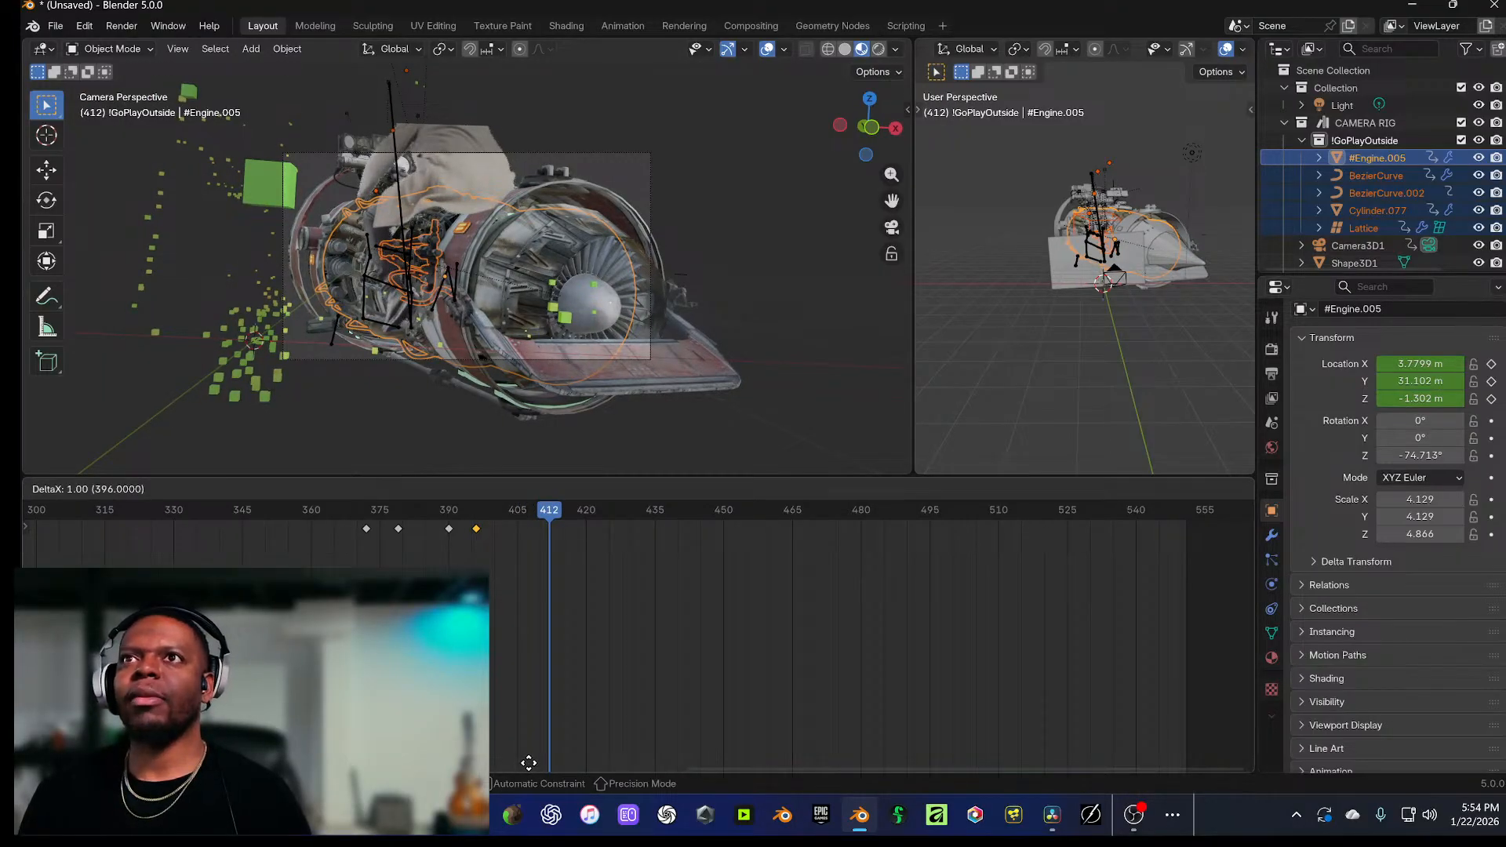
pyautogui.click(529, 763)
# Step: Key the selected engine objects about 2.8 m along negative global Y at frame 412
pyautogui.press('g')
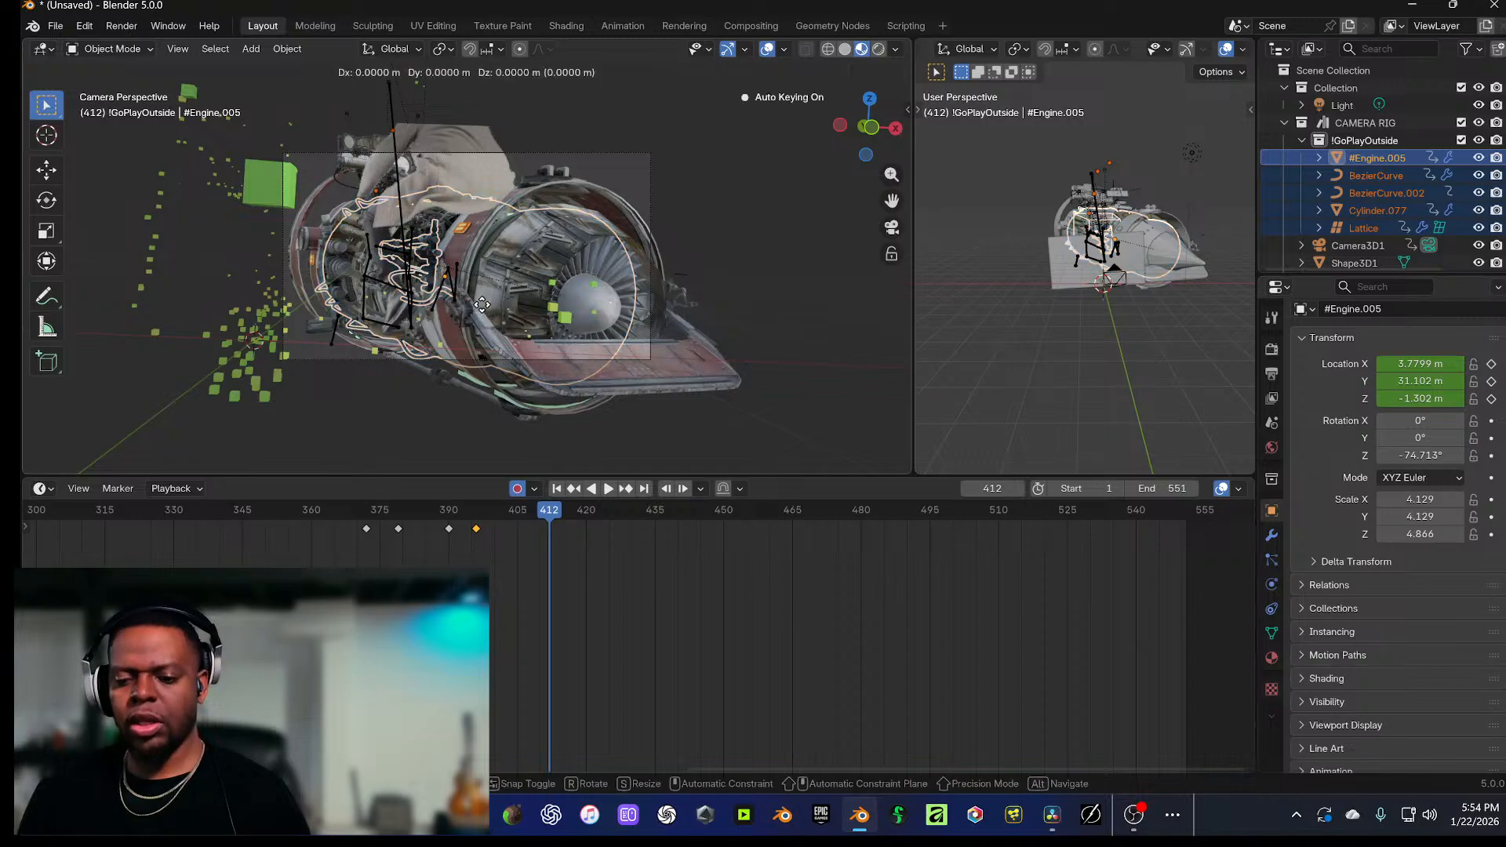
pyautogui.press('y')
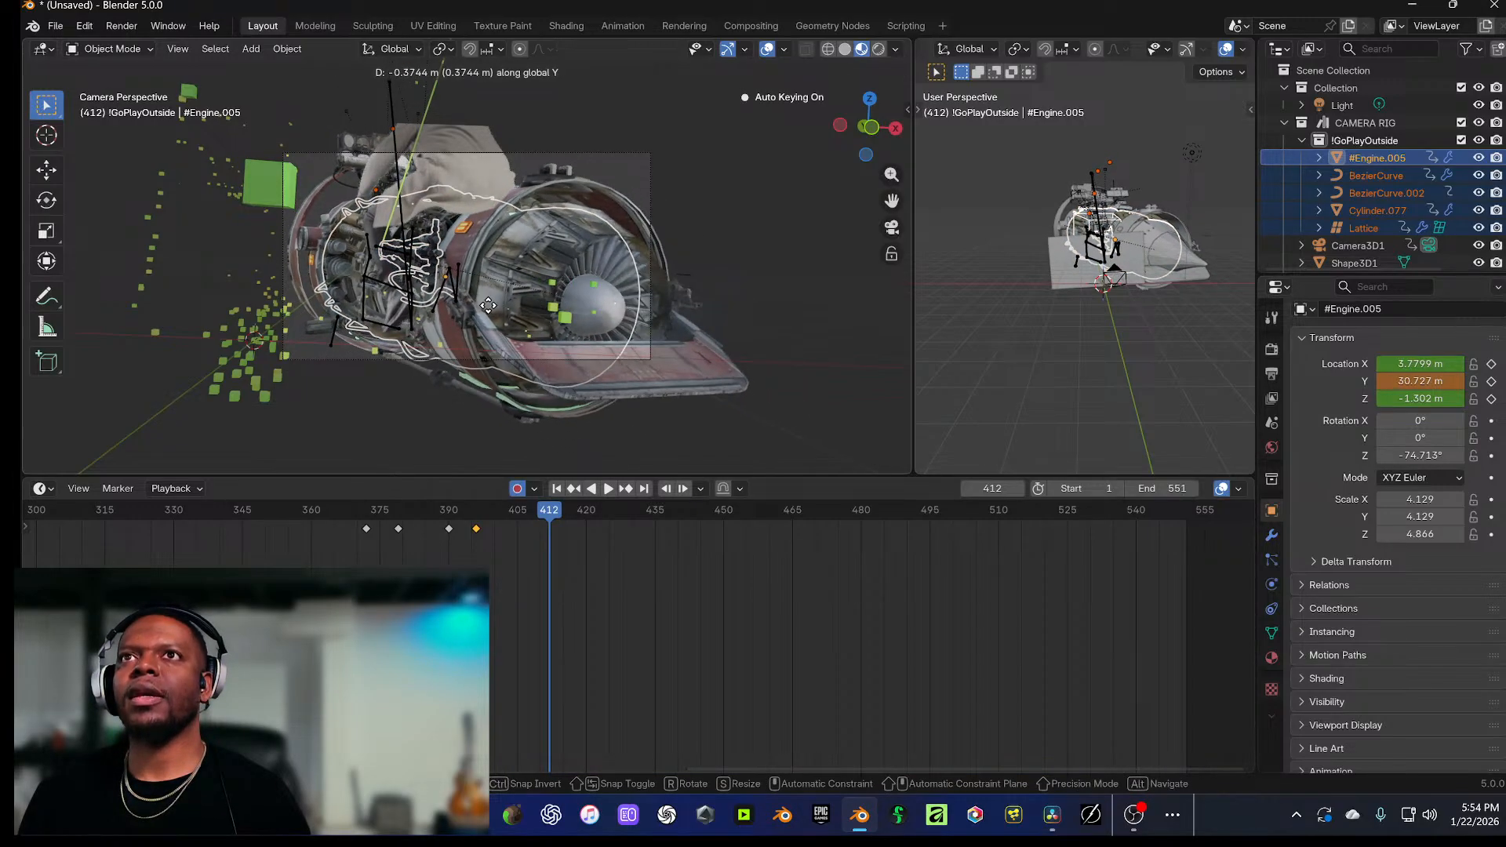
pyautogui.click(451, 260)
pyautogui.click(359, 158)
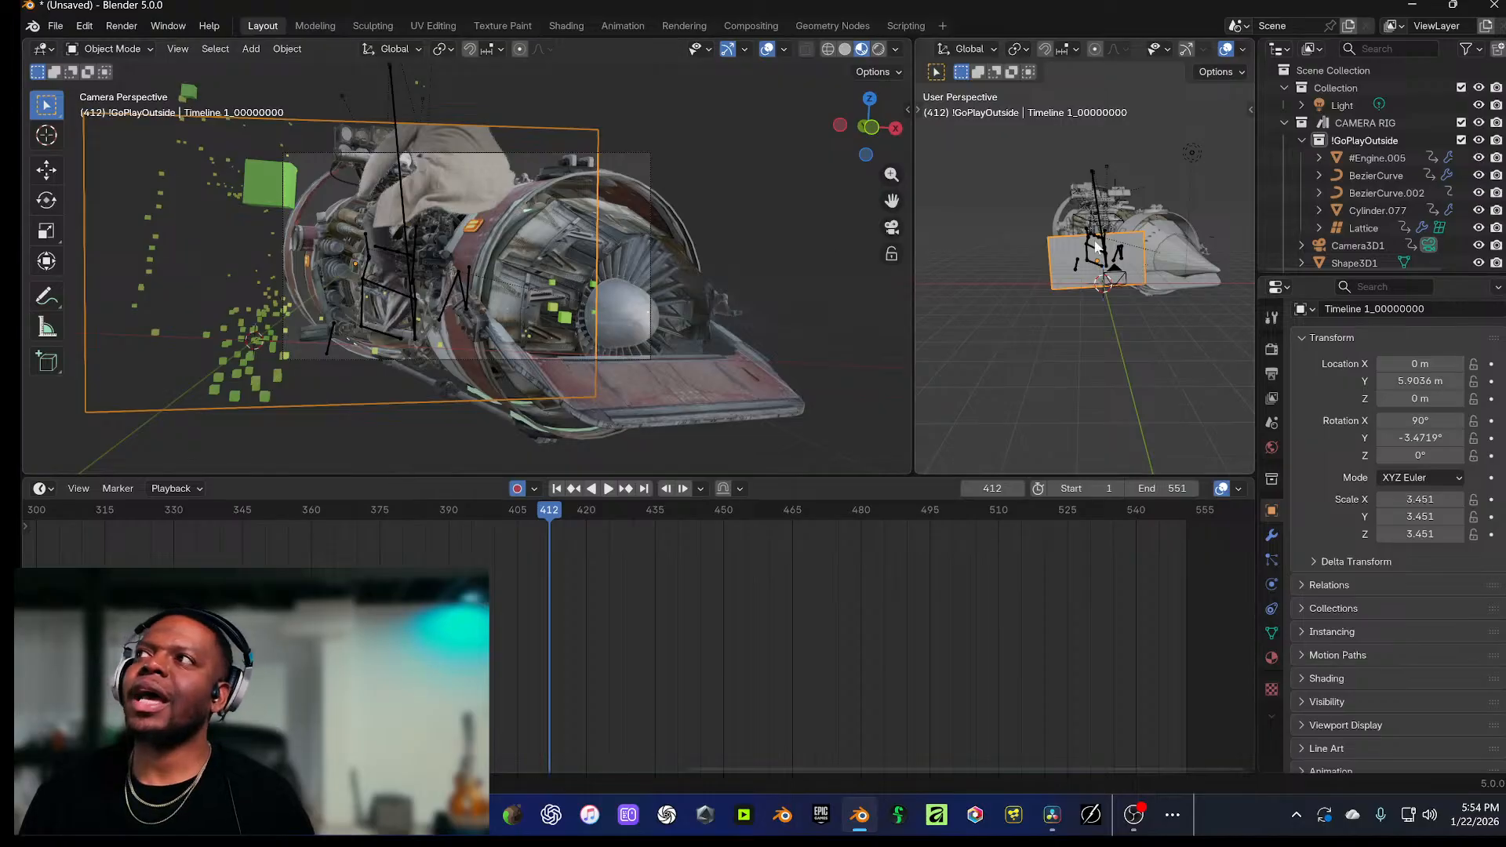
# Step: Reselect #Engine.005 through Lattice and try scaling them uniformly to about 0.76 at frame 412
pyautogui.click(1409, 160)
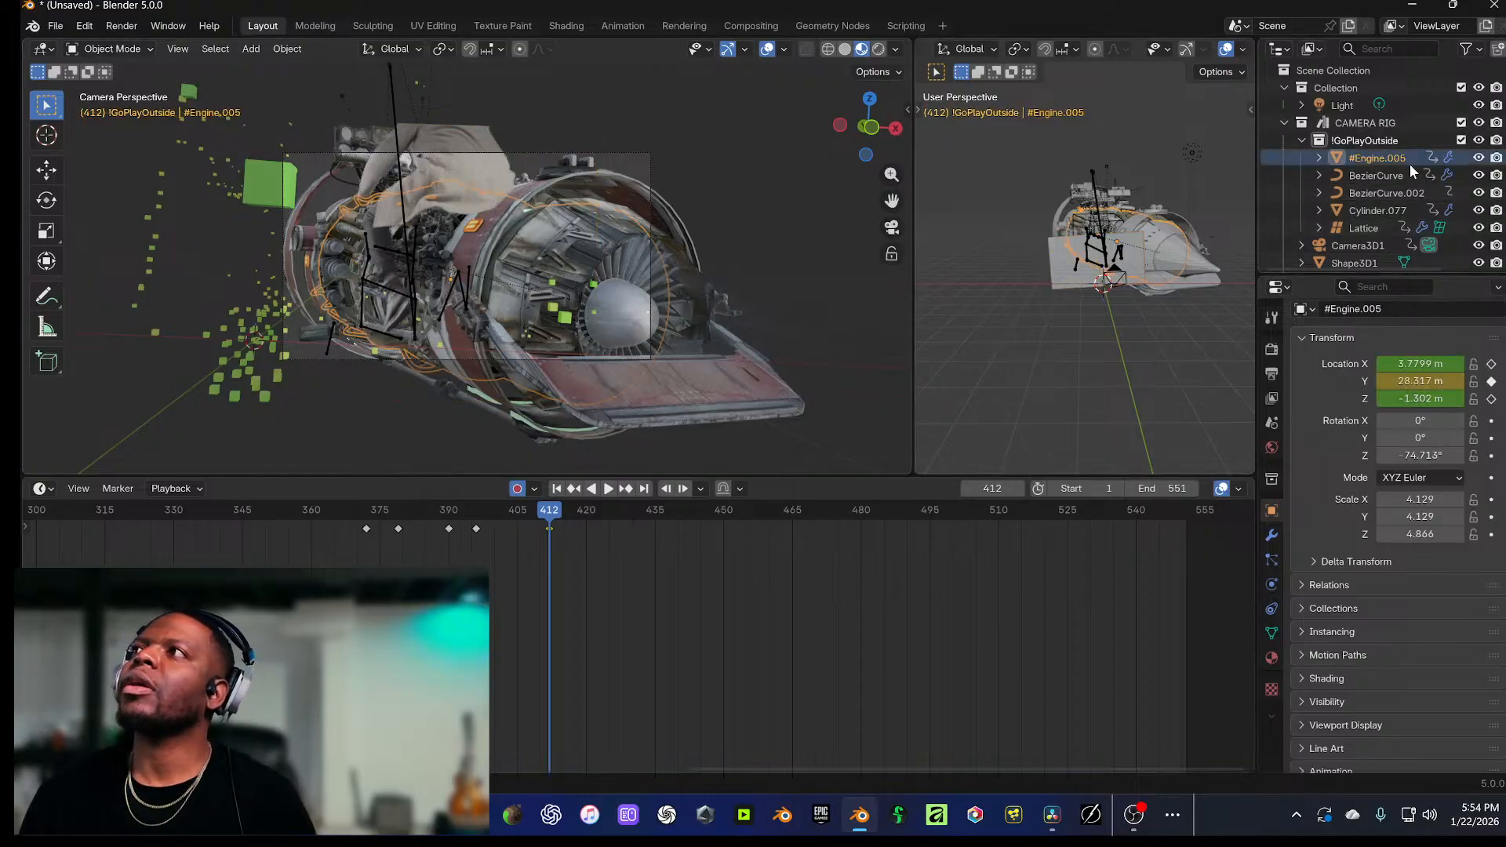
pyautogui.click(1368, 223)
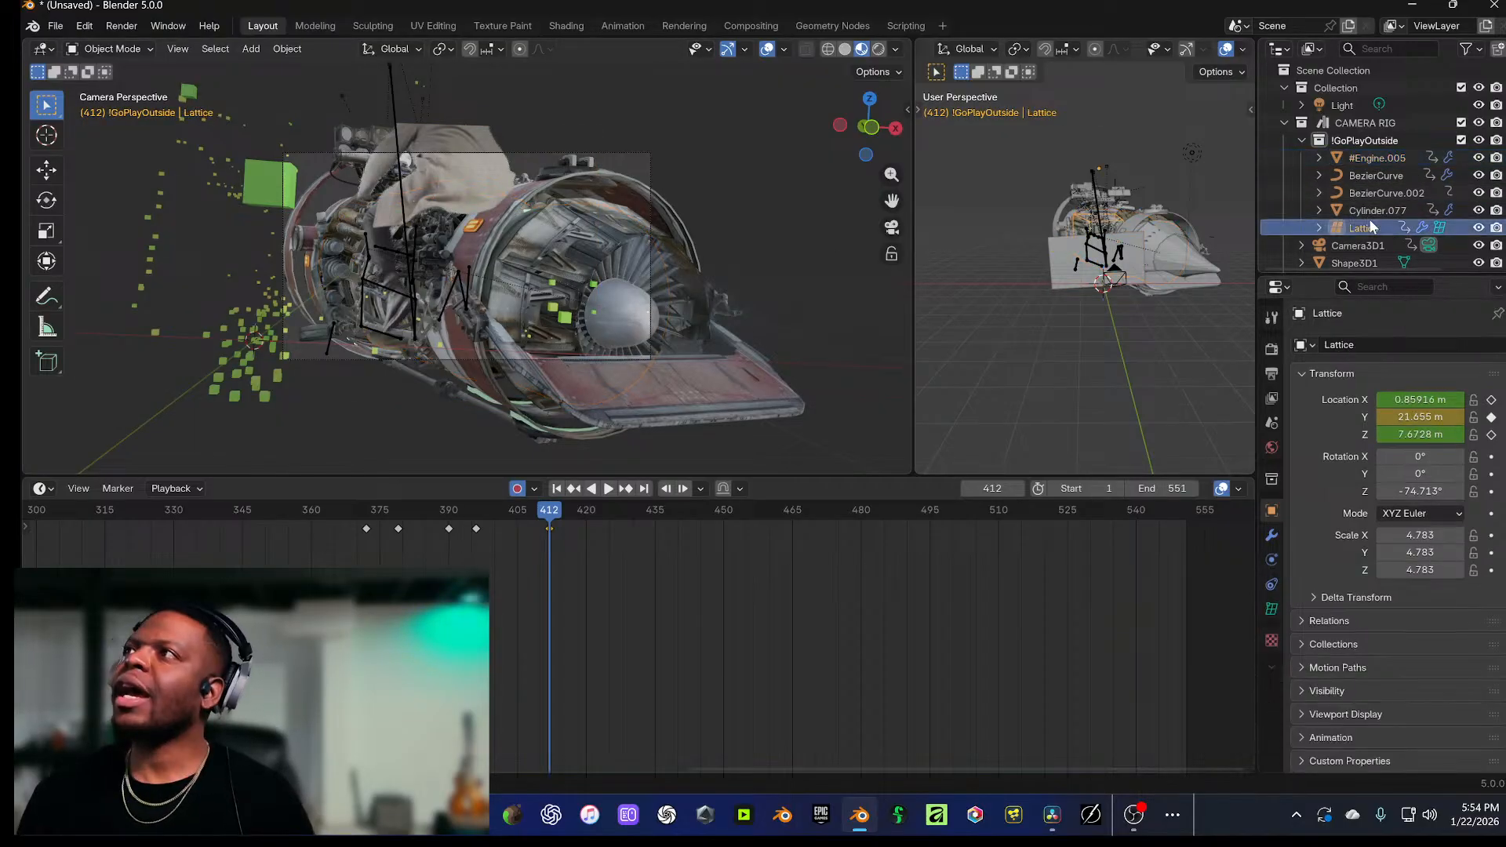
pyautogui.keyDown('shift'); pyautogui.click(1365, 143); pyautogui.keyUp('shift')
pyautogui.press('s')
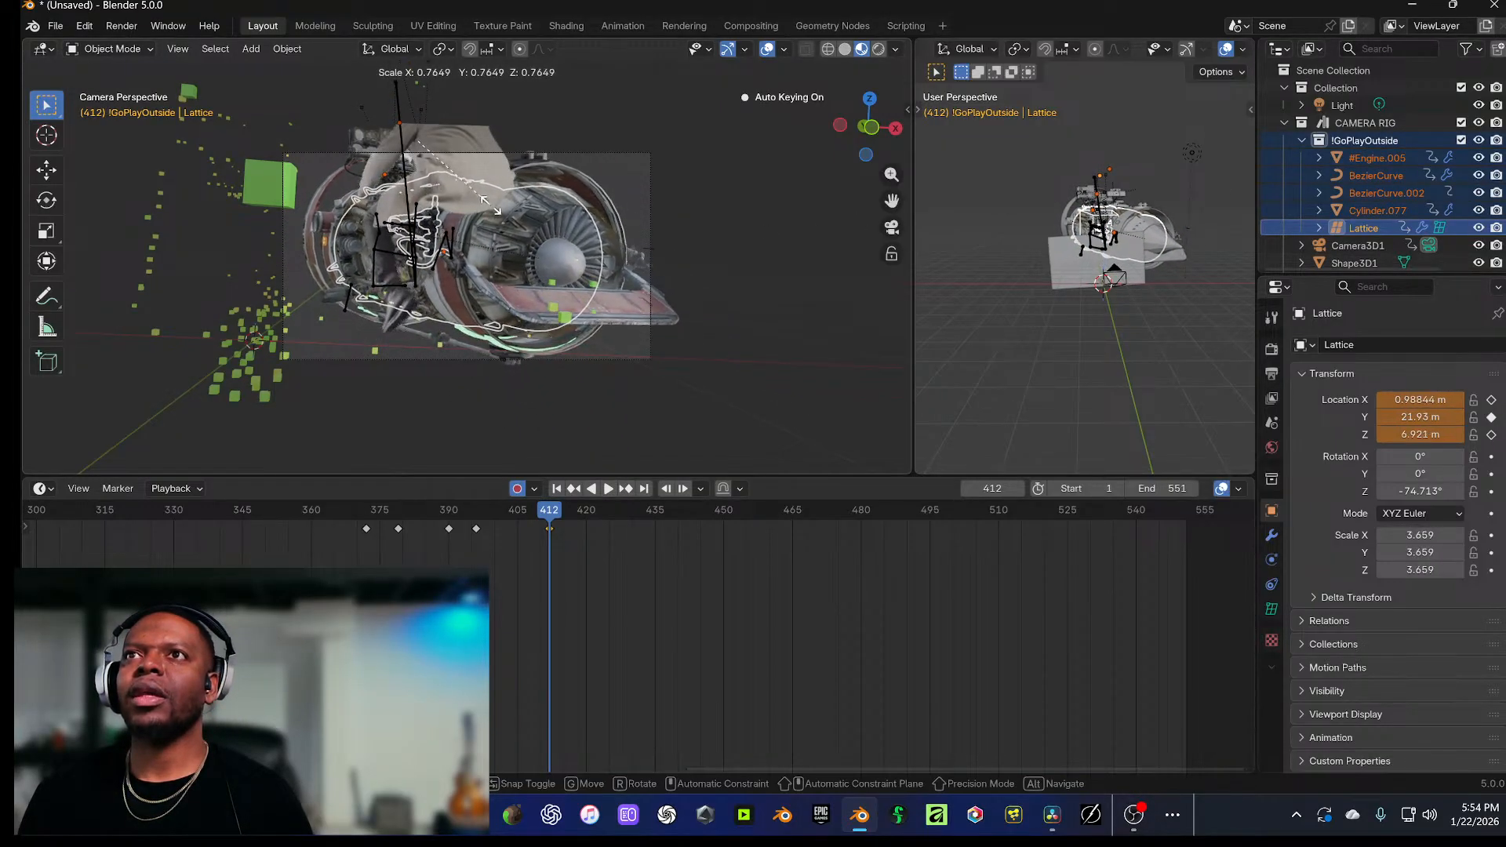
pyautogui.click(491, 206)
# Step: Try moving the scaled engine objects about 3.9 m along negative global Y and about 2.7 m lower along global Z
pyautogui.press('g')
pyautogui.press('y')
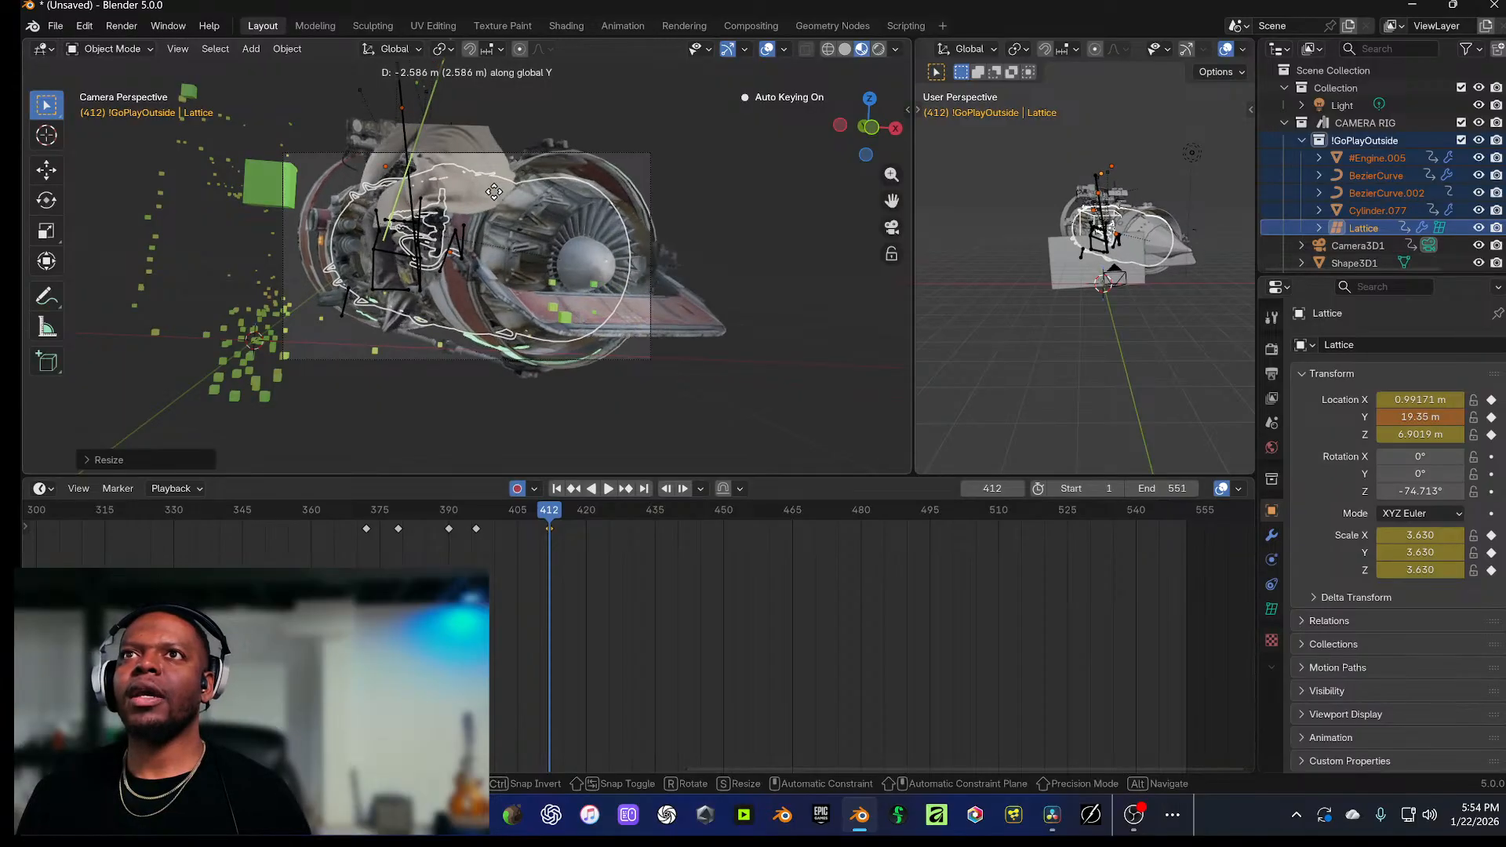
pyautogui.click(493, 184)
pyautogui.press('g')
pyautogui.press('z')
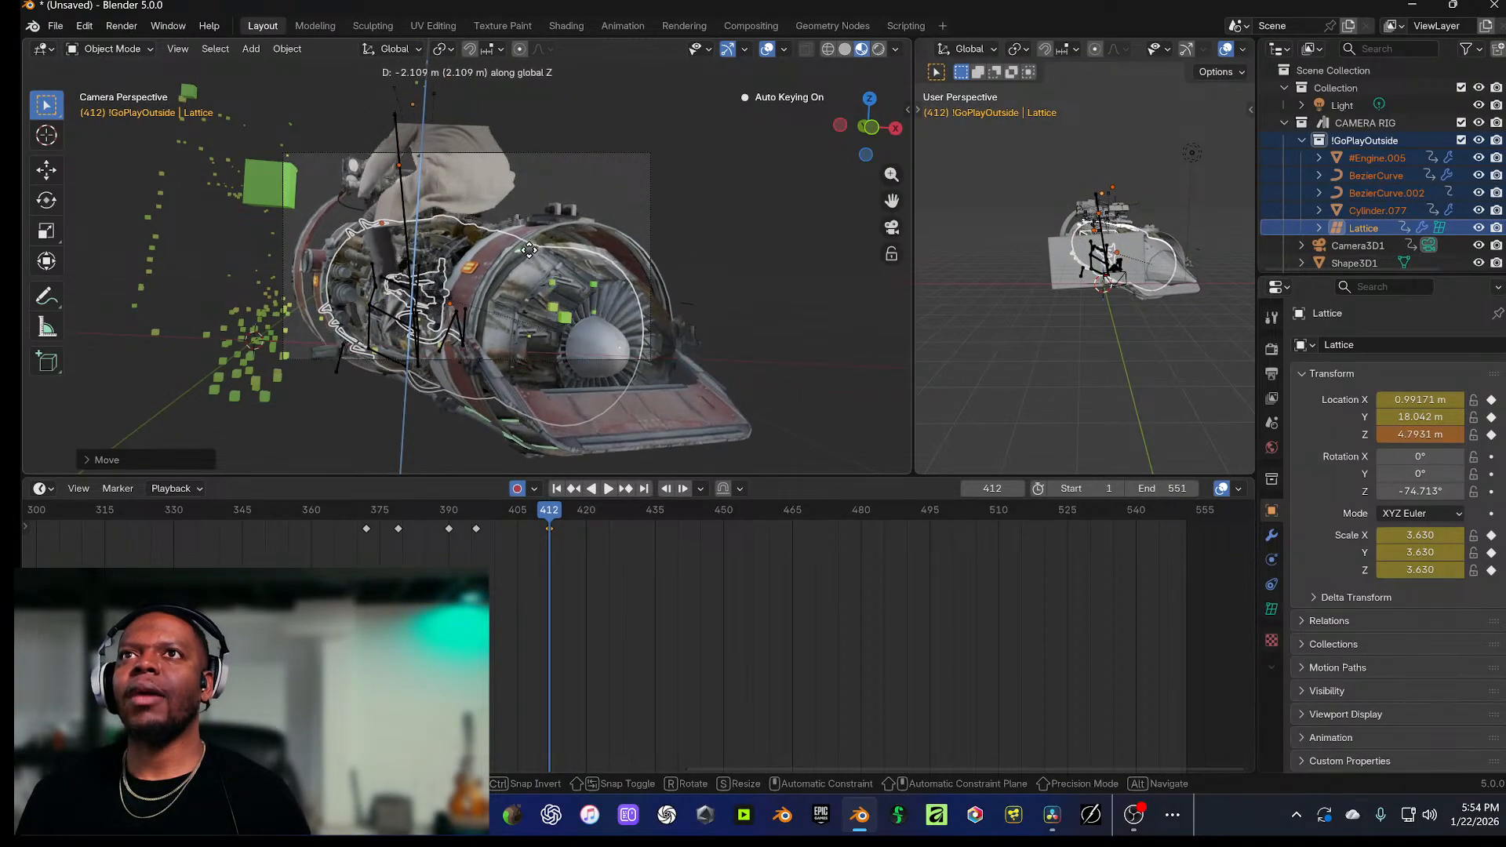
pyautogui.click(535, 271)
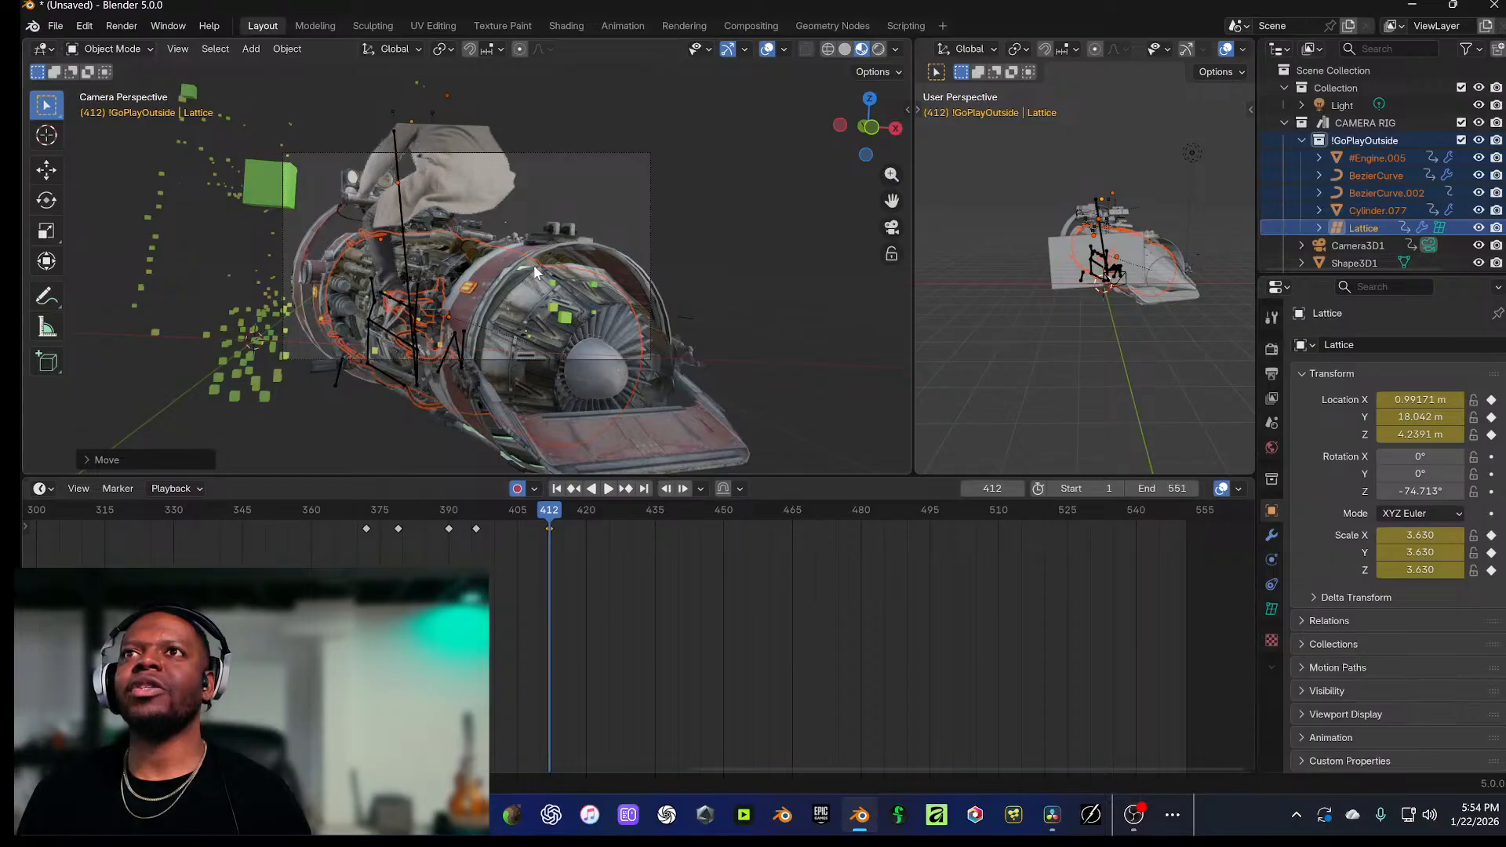
# Step: Play the shot briefly to check the engine, and undo its scaling and the two moves made after it
pyautogui.press('space')
pyautogui.press('space')
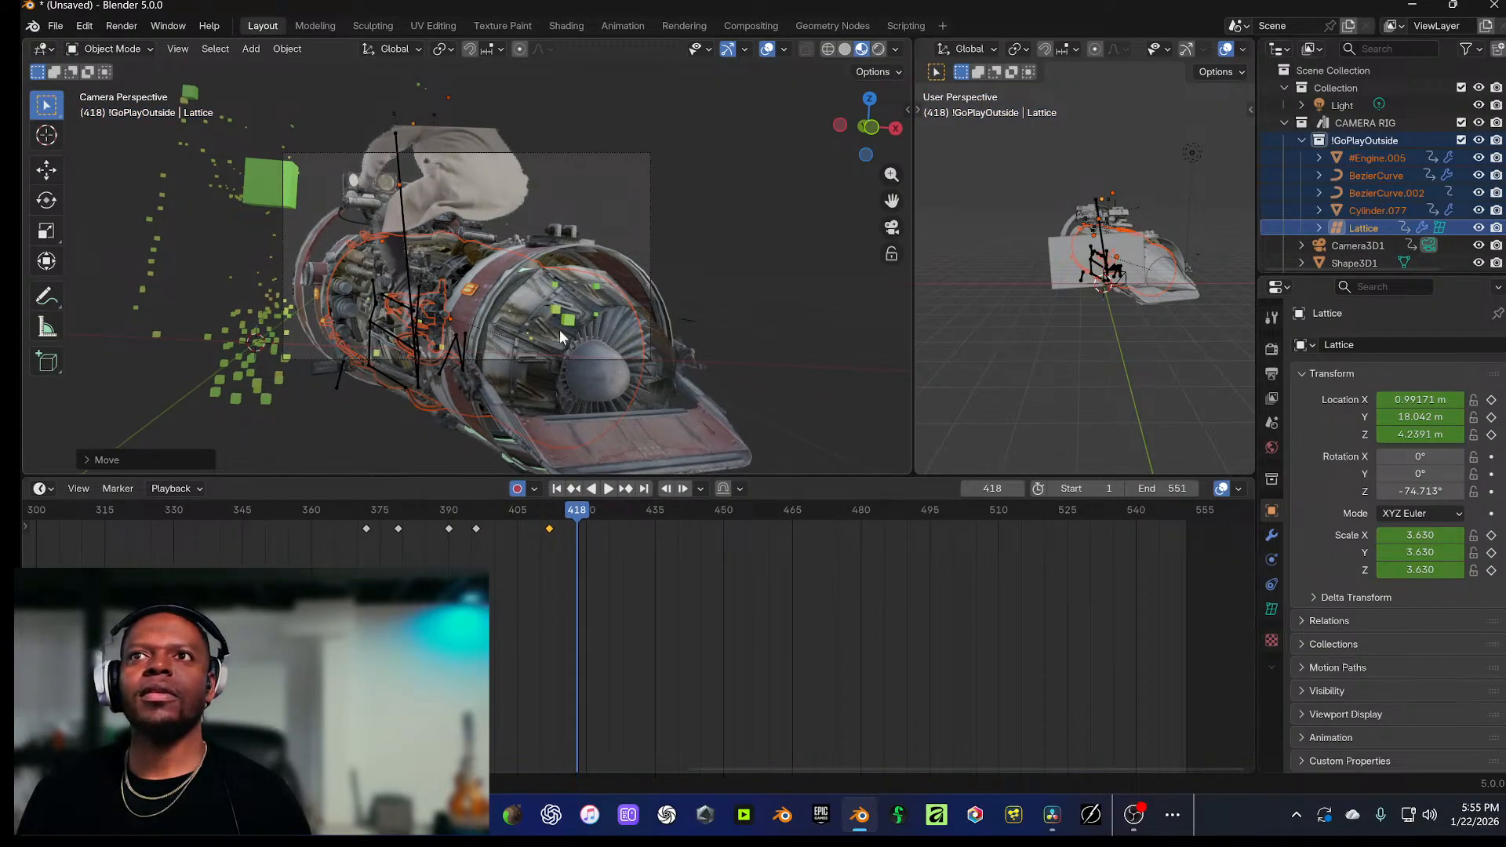
pyautogui.moveTo(577, 511); pyautogui.dragTo(359, 520)
pyautogui.hotkey('ctrl', 'z')
pyautogui.hotkey('ctrl', 'z')
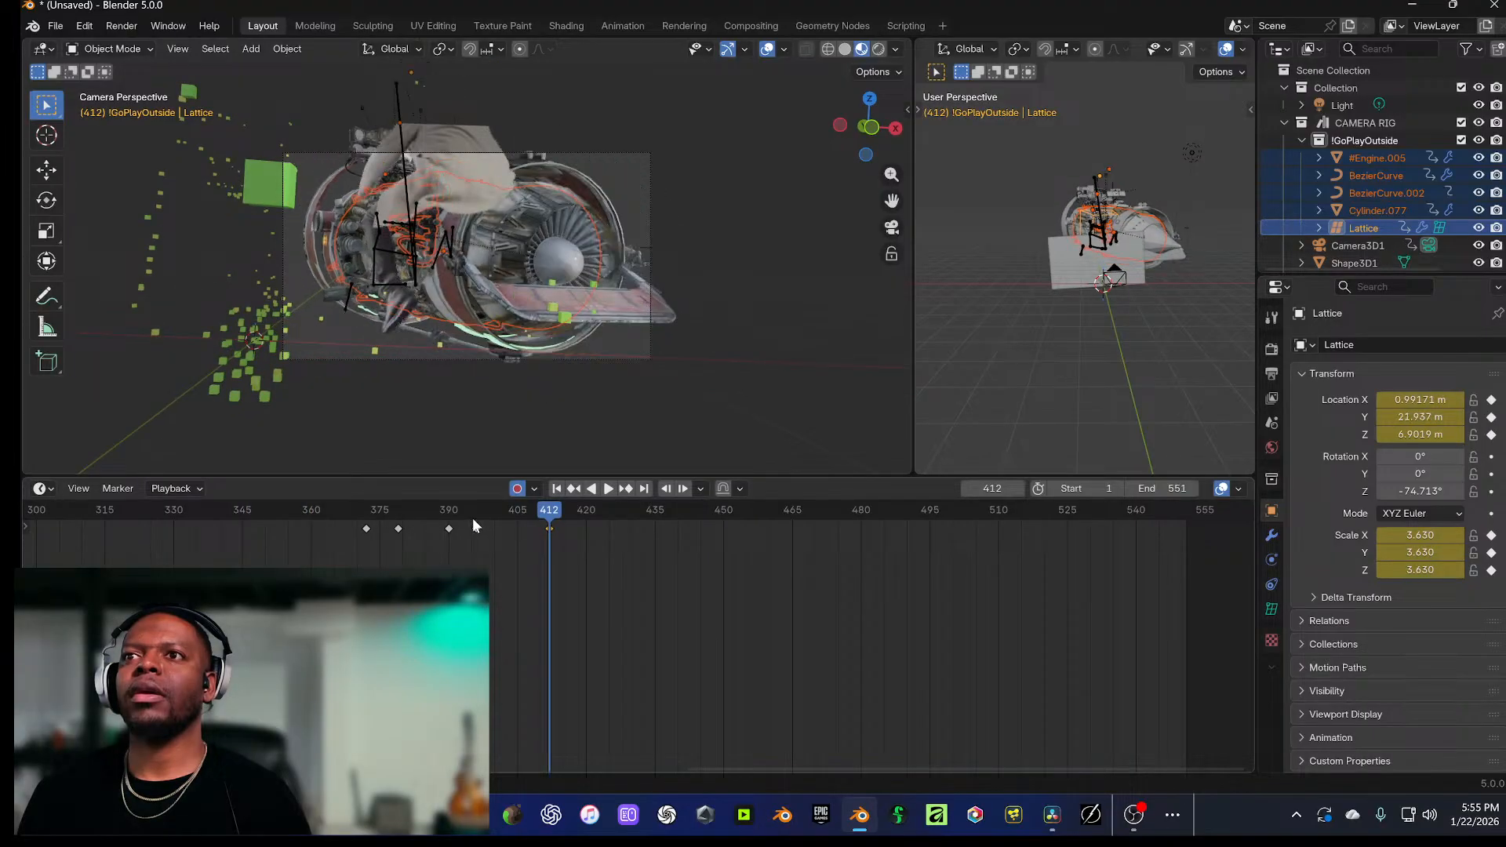
pyautogui.moveTo(472, 518); pyautogui.dragTo(404, 508)
pyautogui.hotkey('ctrl', 'z')
pyautogui.hotkey('ctrl', 'z')
# Step: Play back the shot to check the engine against the actor, and return to frame 412
pyautogui.click(333, 519)
pyautogui.press('space')
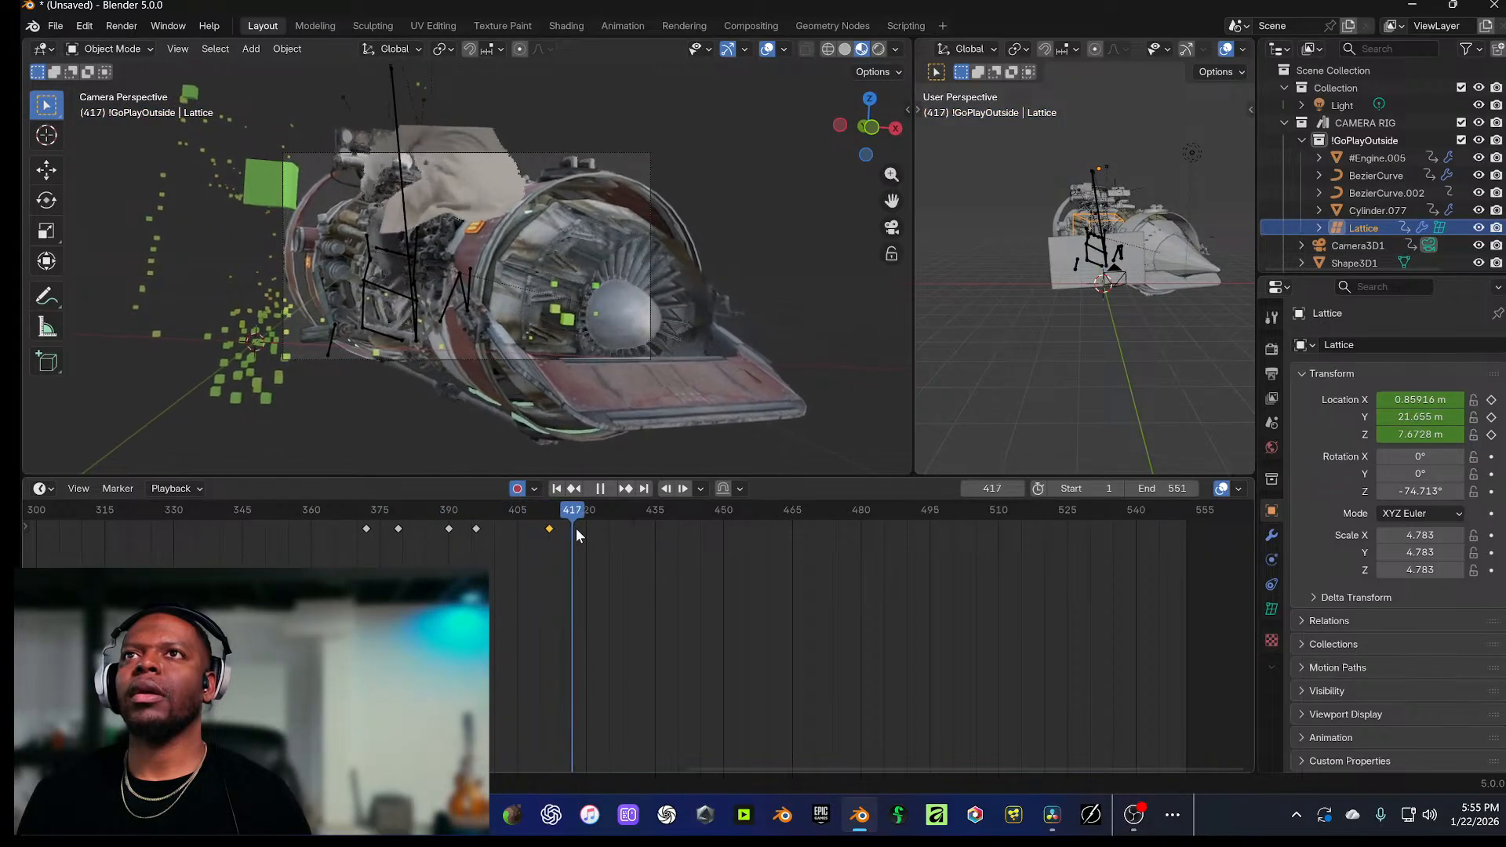
pyautogui.moveTo(608, 530); pyautogui.dragTo(547, 528)
pyautogui.press('space')
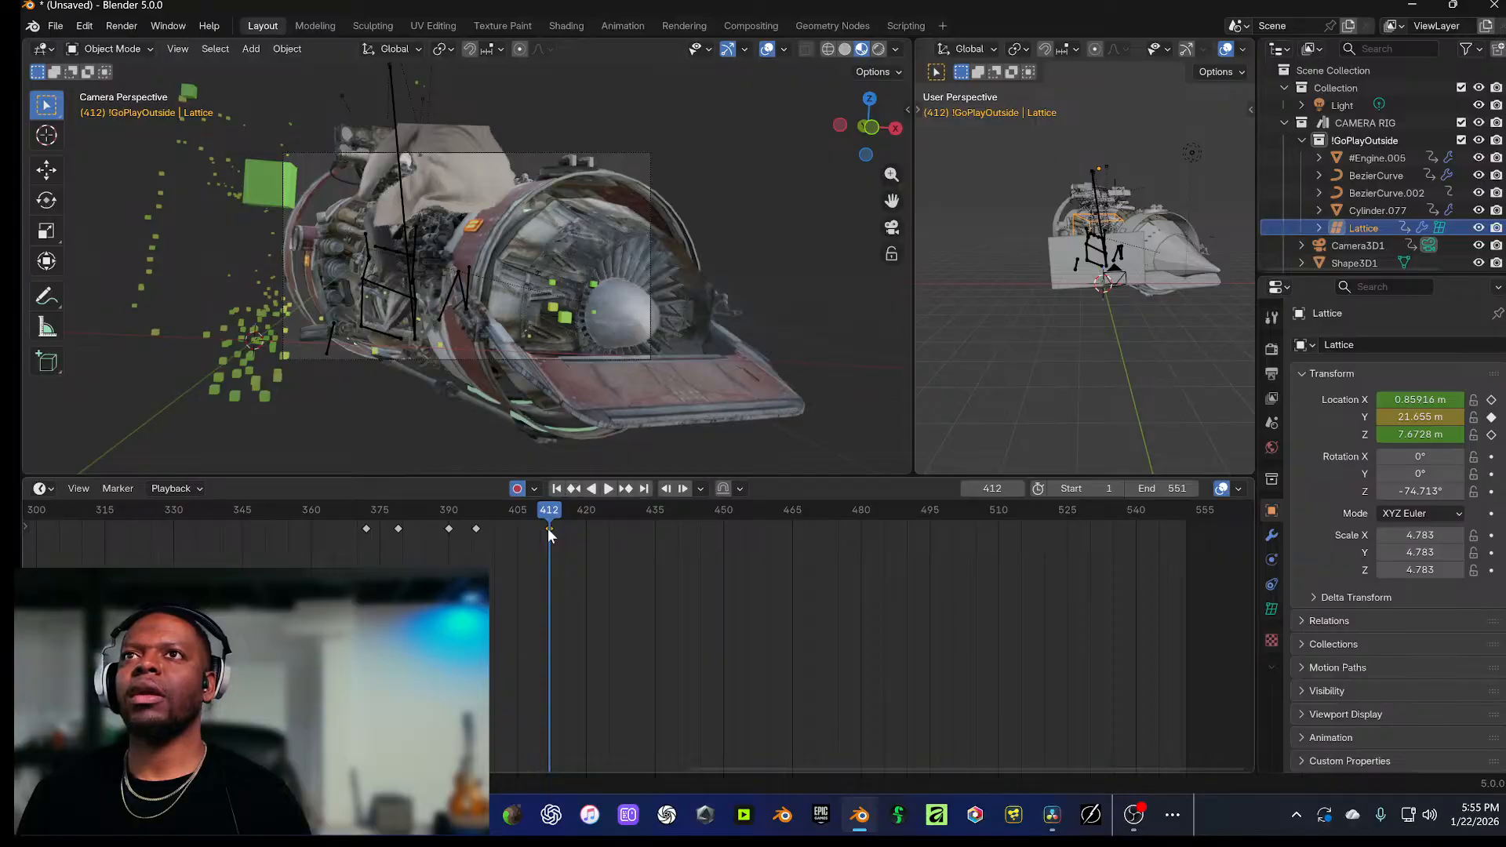
# Step: Select #Engine.005 through Lattice and key them about 1.3 m further along negative global Y at frame 412
pyautogui.click(1373, 159)
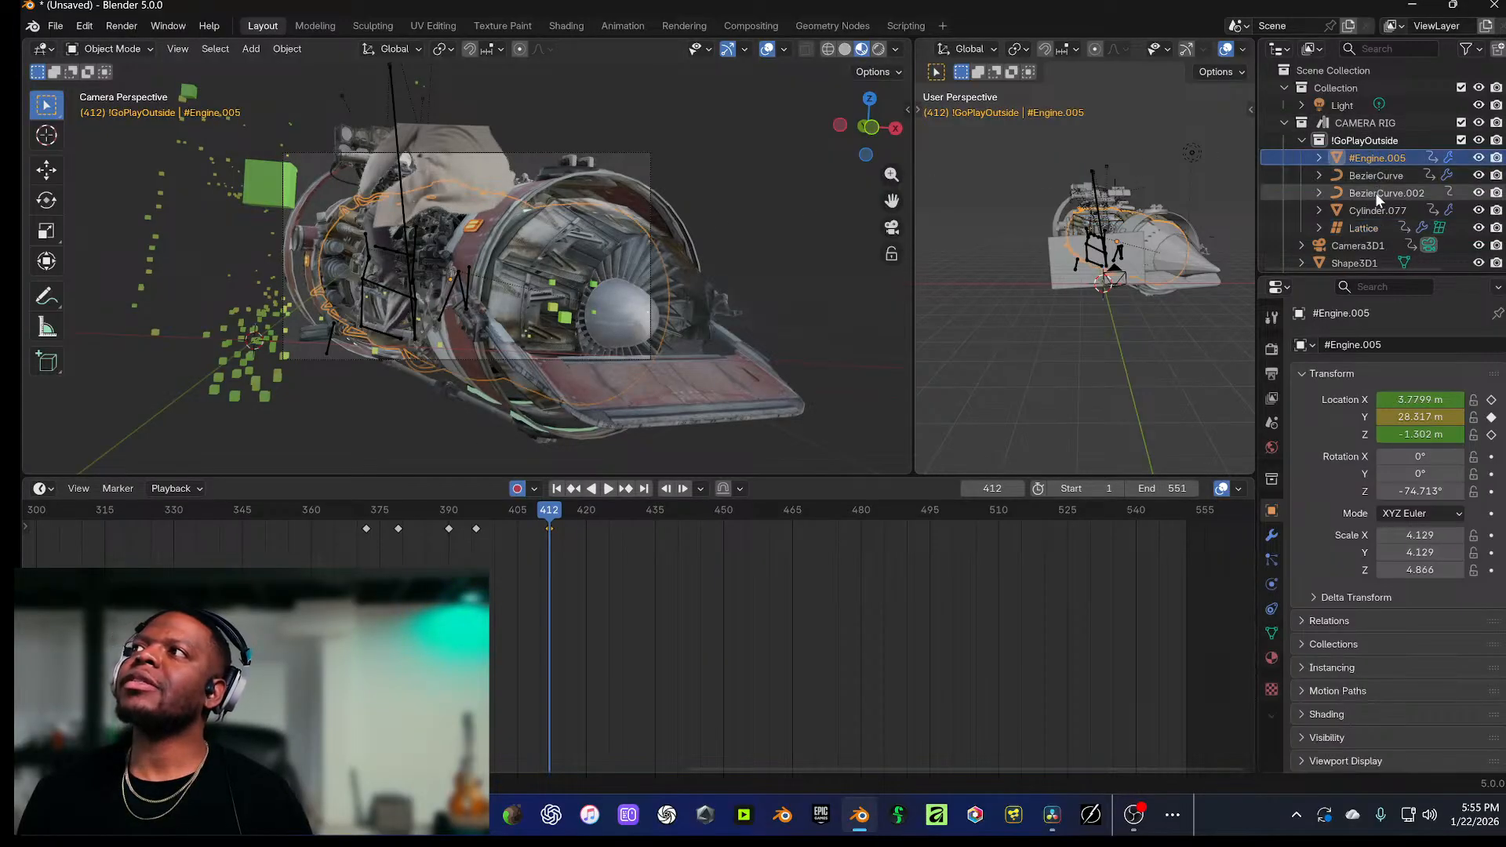
pyautogui.keyDown('shift'); pyautogui.click(1377, 227); pyautogui.keyUp('shift')
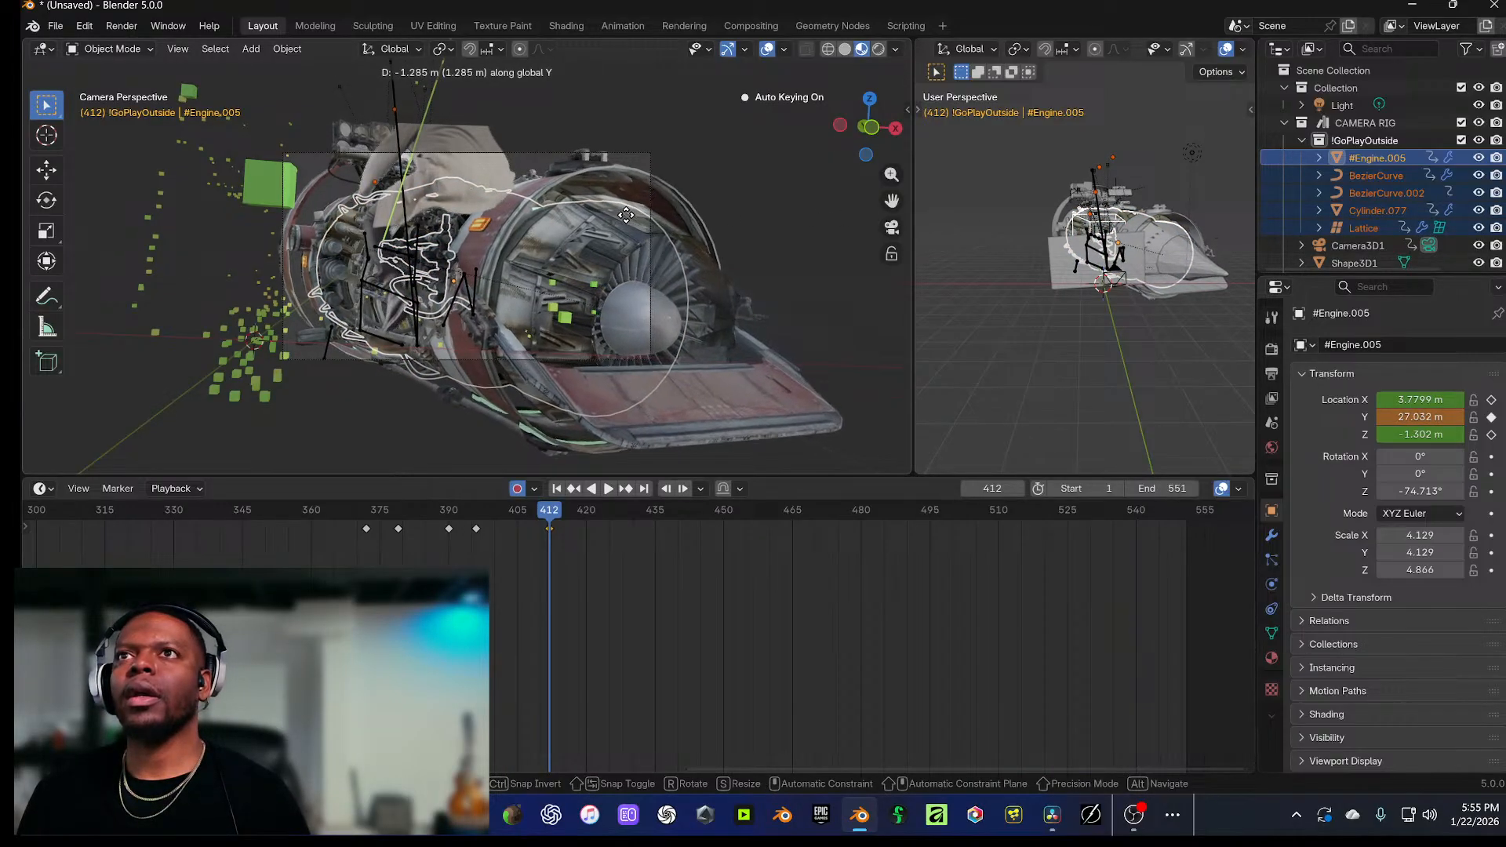
pyautogui.click(625, 214)
# Step: Advance to frame 421 and key the selected engine objects about 1.6 m further along negative global Y
pyautogui.press('space')
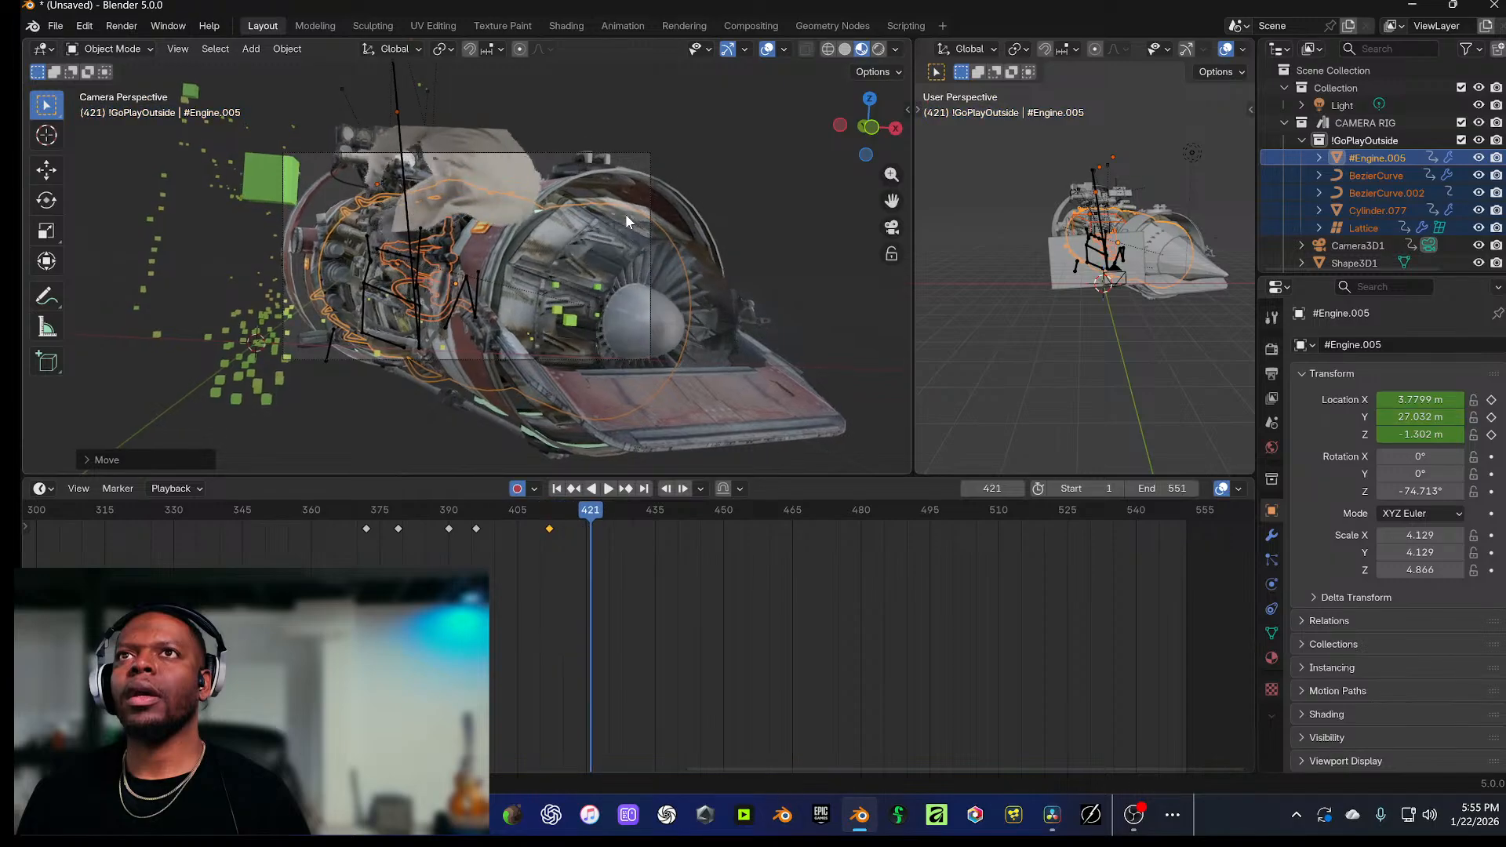
pyautogui.press('g')
pyautogui.press('y')
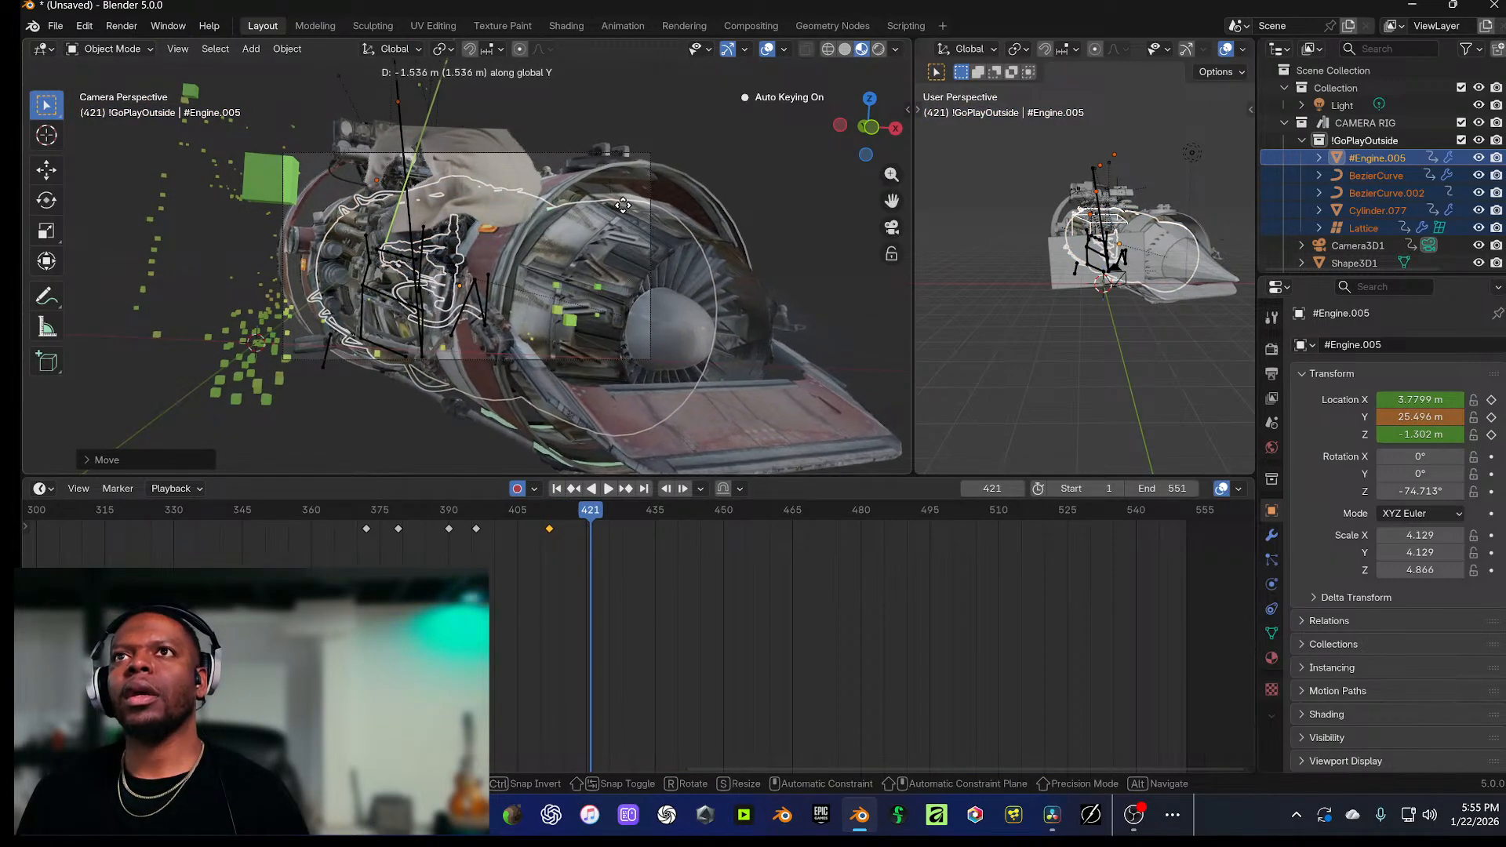
pyautogui.click(623, 204)
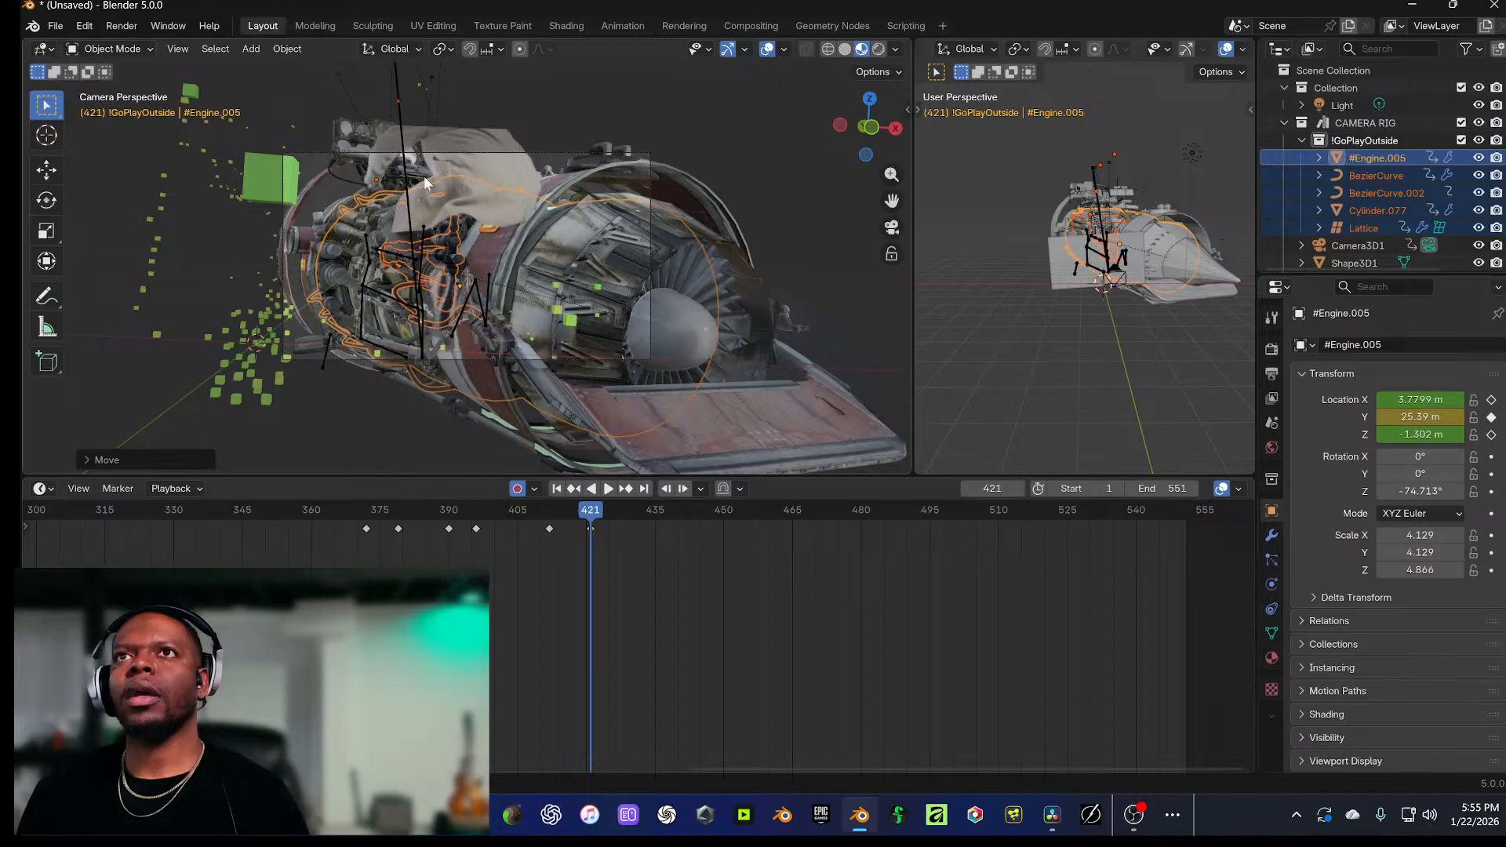
# Step: Lower Lhandle along global Z at frame 421, keying its Z location at about 0.44 m
pyautogui.click(356, 155)
pyautogui.click(356, 155)
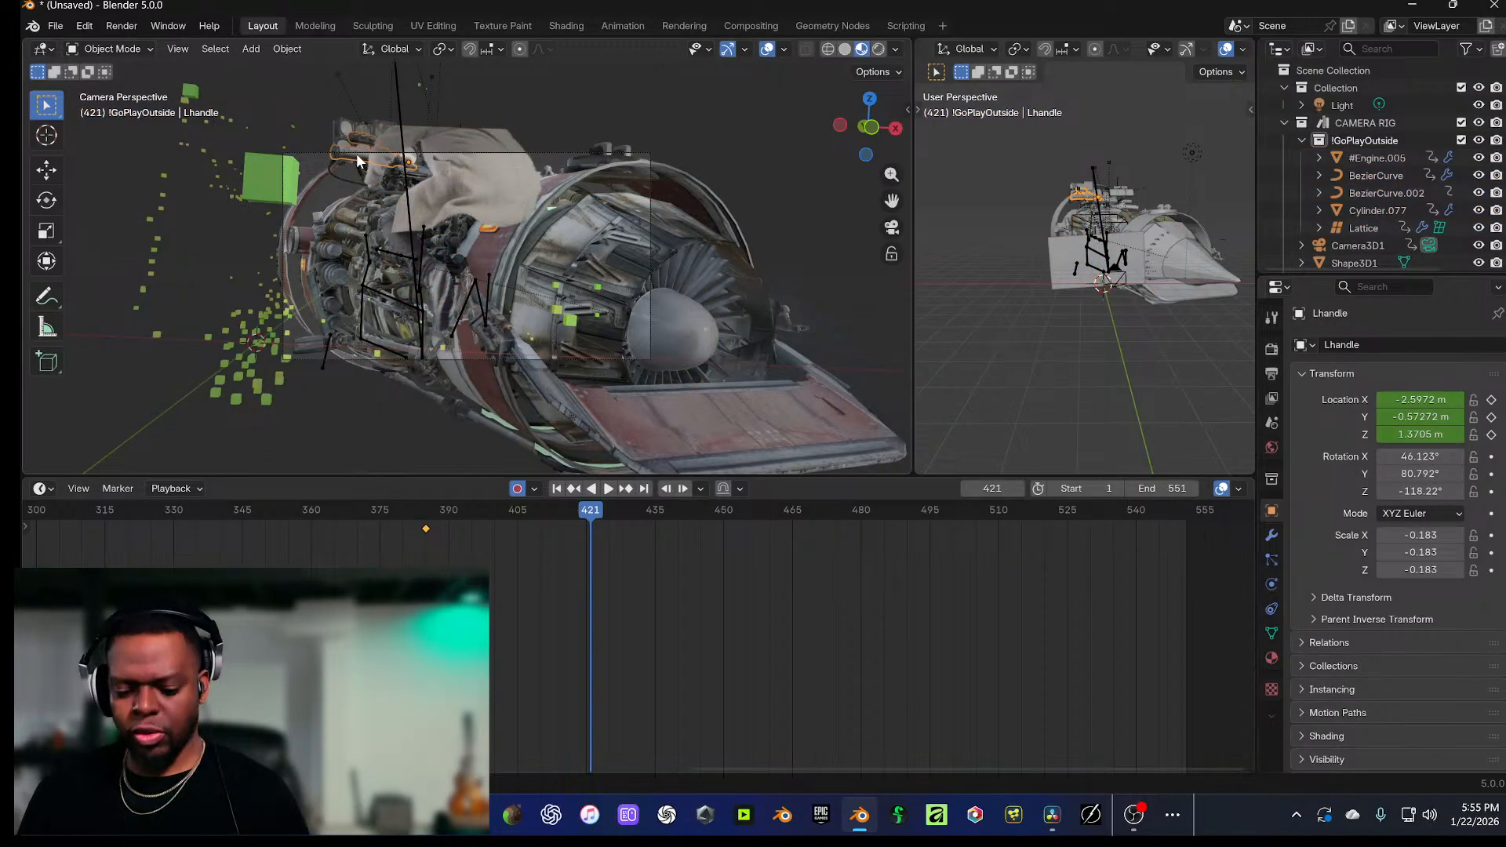
pyautogui.press('g')
pyautogui.press('z')
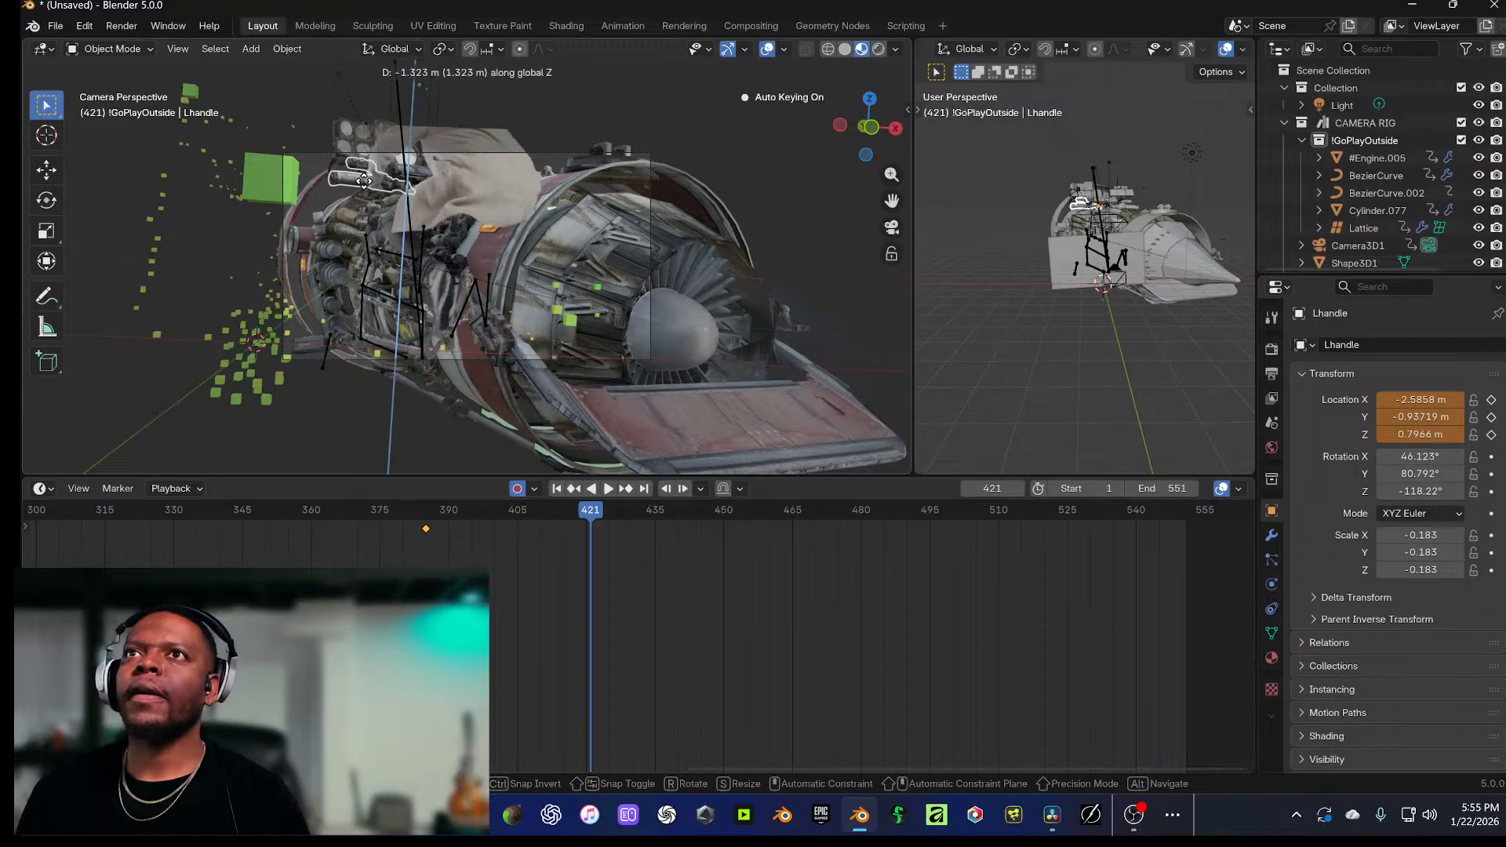
pyautogui.click(363, 194)
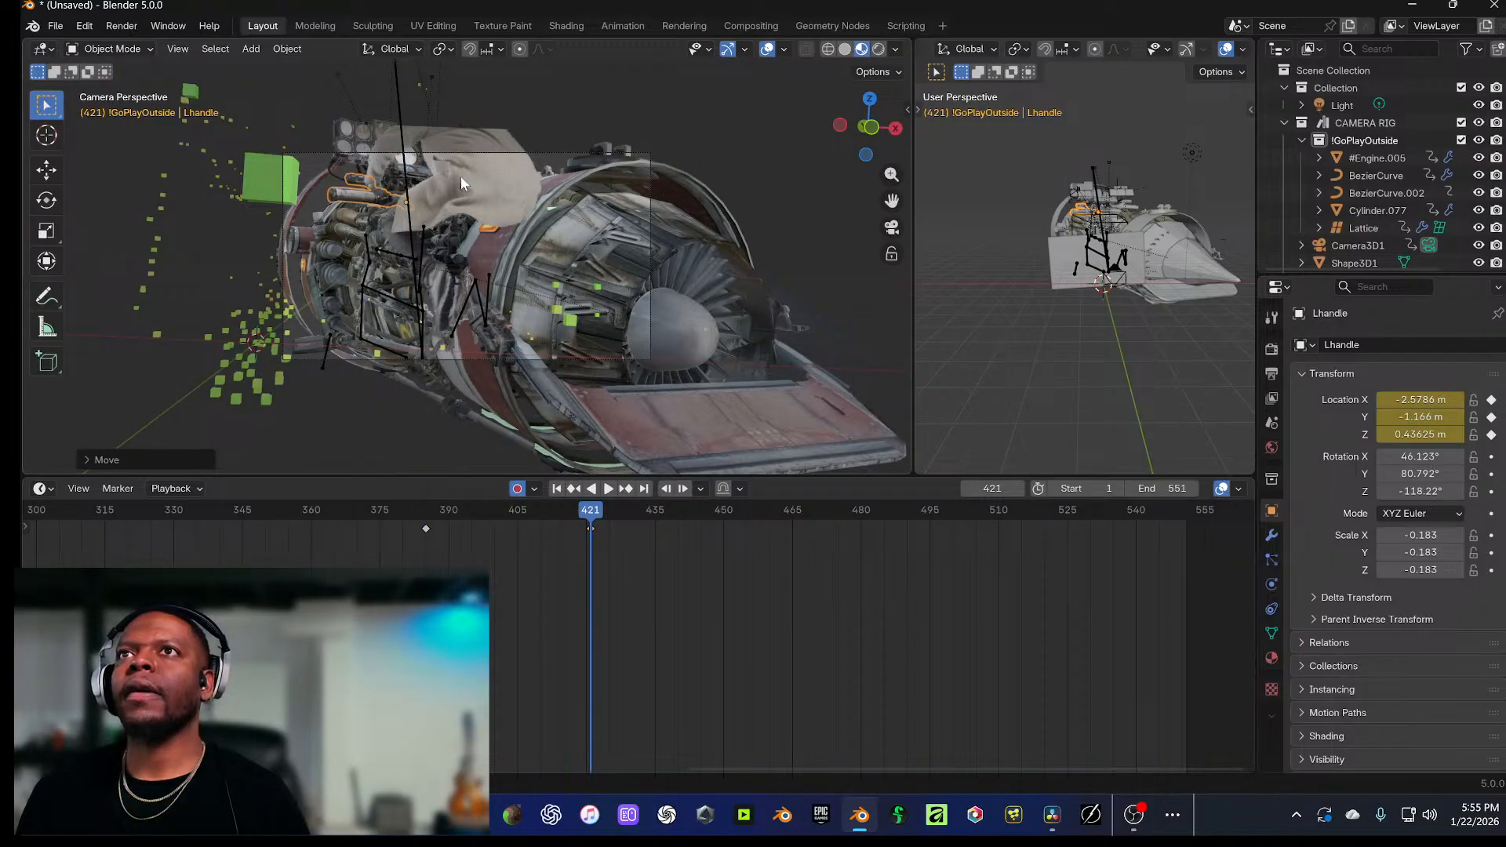
# Step: Dismiss DaVinci Resolve's audio output notice and switch back to Blender
pyautogui.click(614, 111)
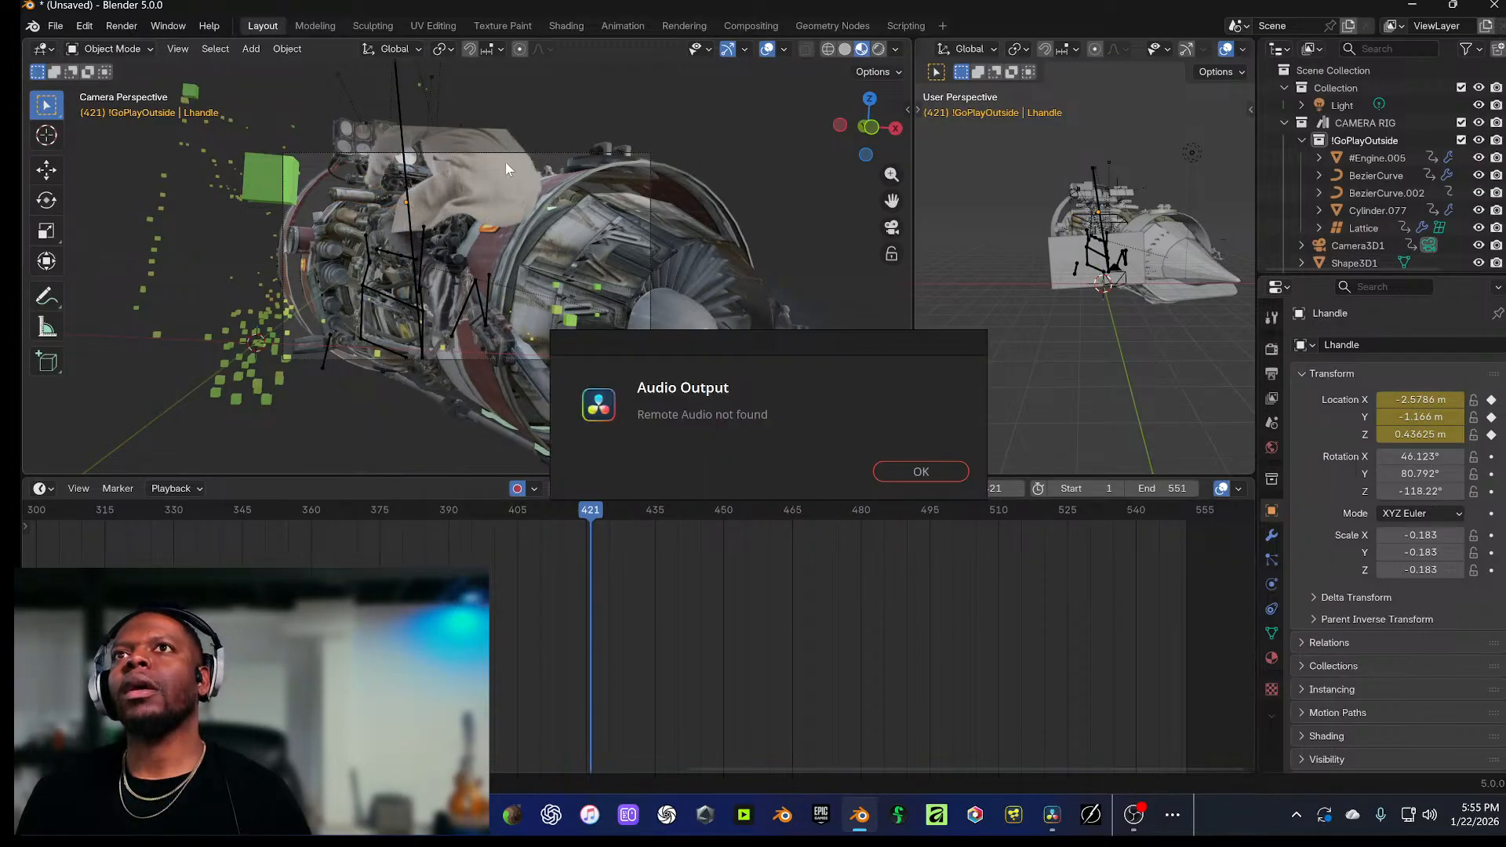
pyautogui.click(921, 471)
pyautogui.click(860, 815)
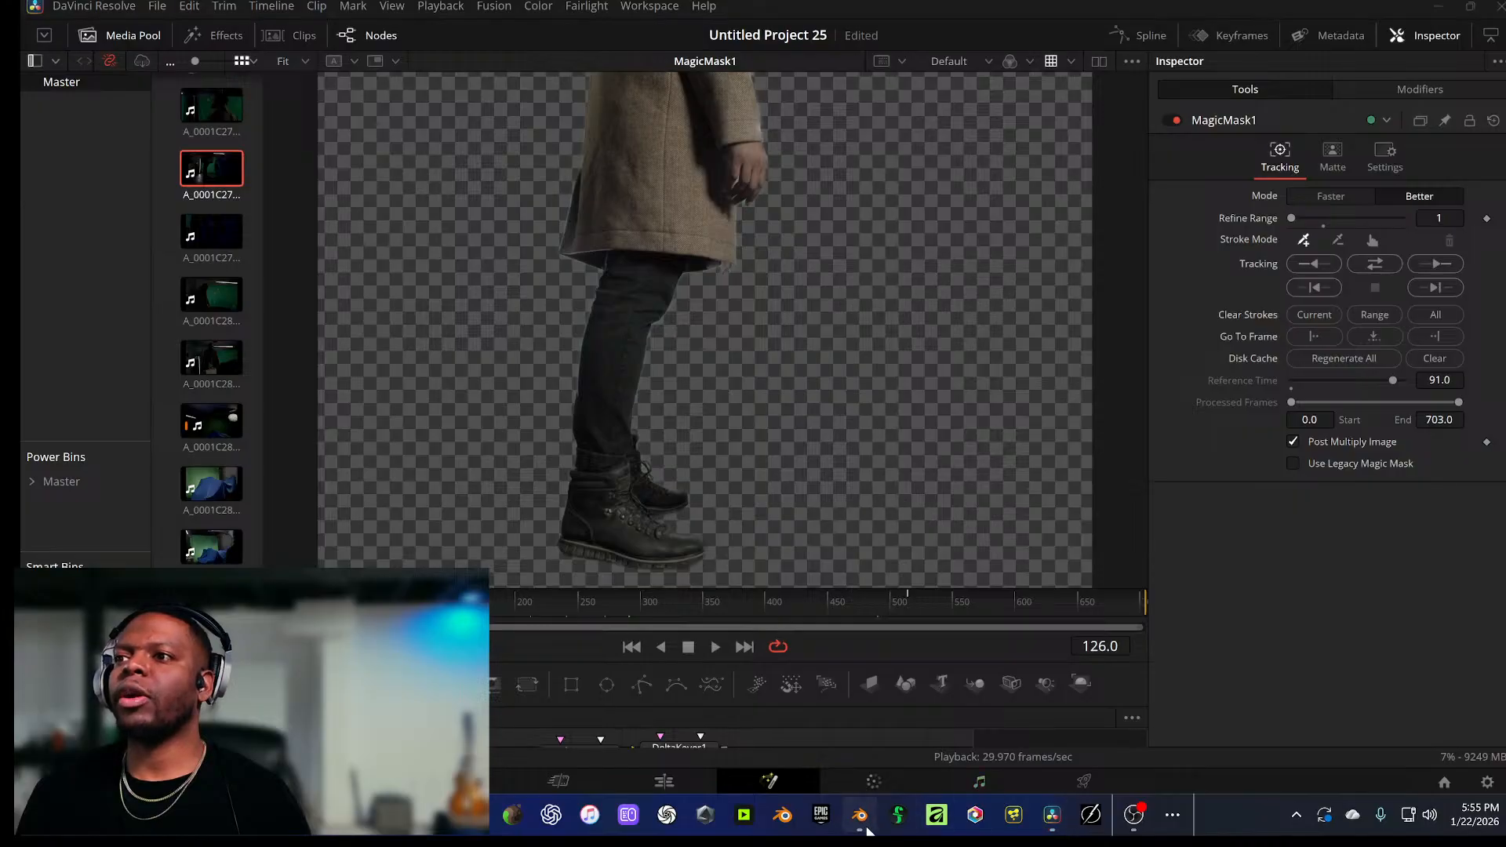
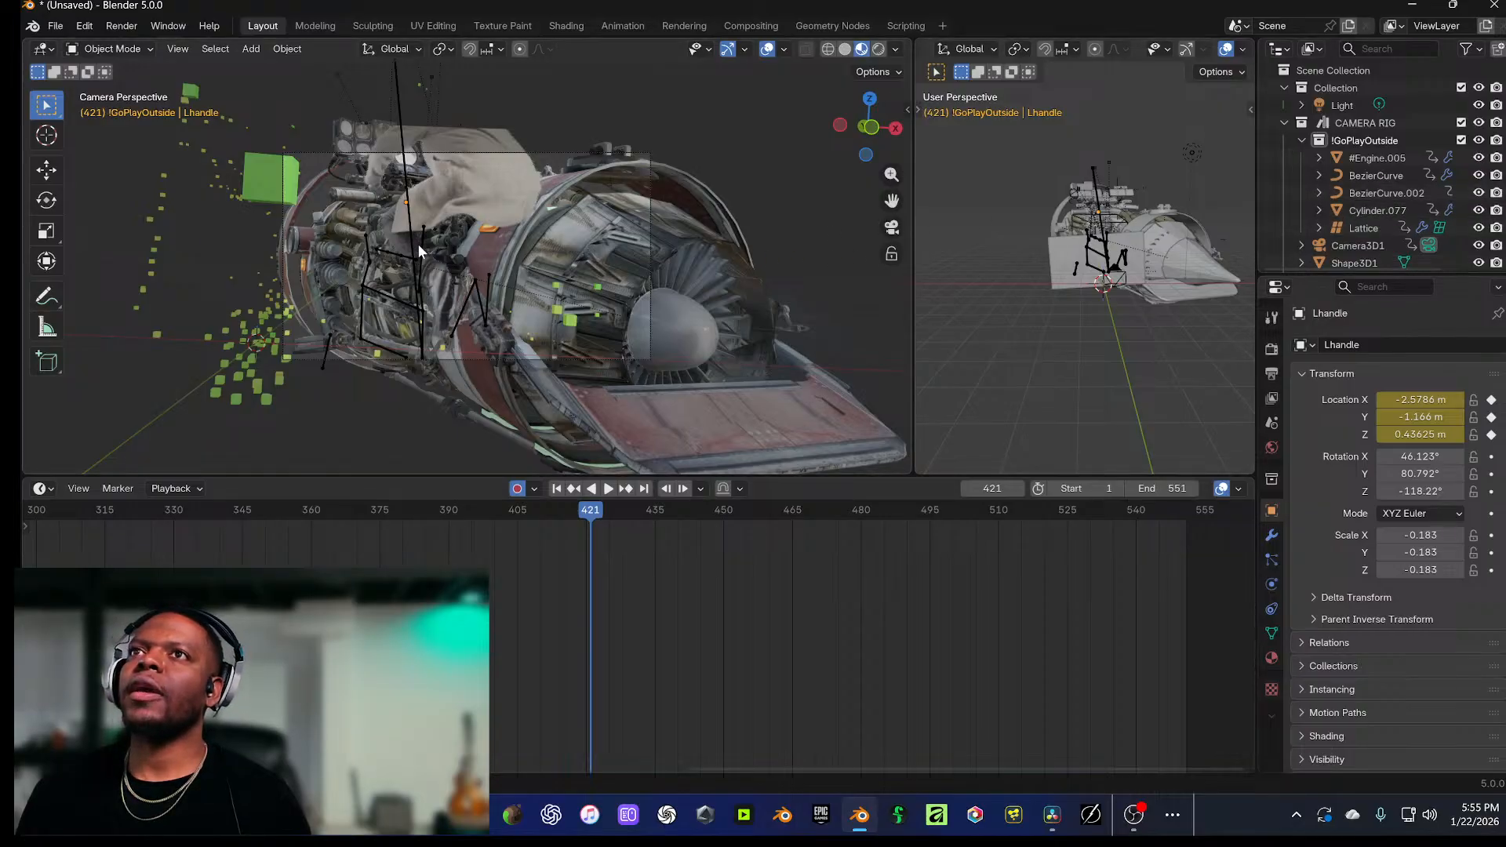
# Step: Reselect #Engine.005 through Lattice and key them about 4.8 m further along negative global Y at frame 429
pyautogui.click(1368, 157)
pyautogui.keyDown('shift'); pyautogui.click(1359, 228); pyautogui.keyUp('shift')
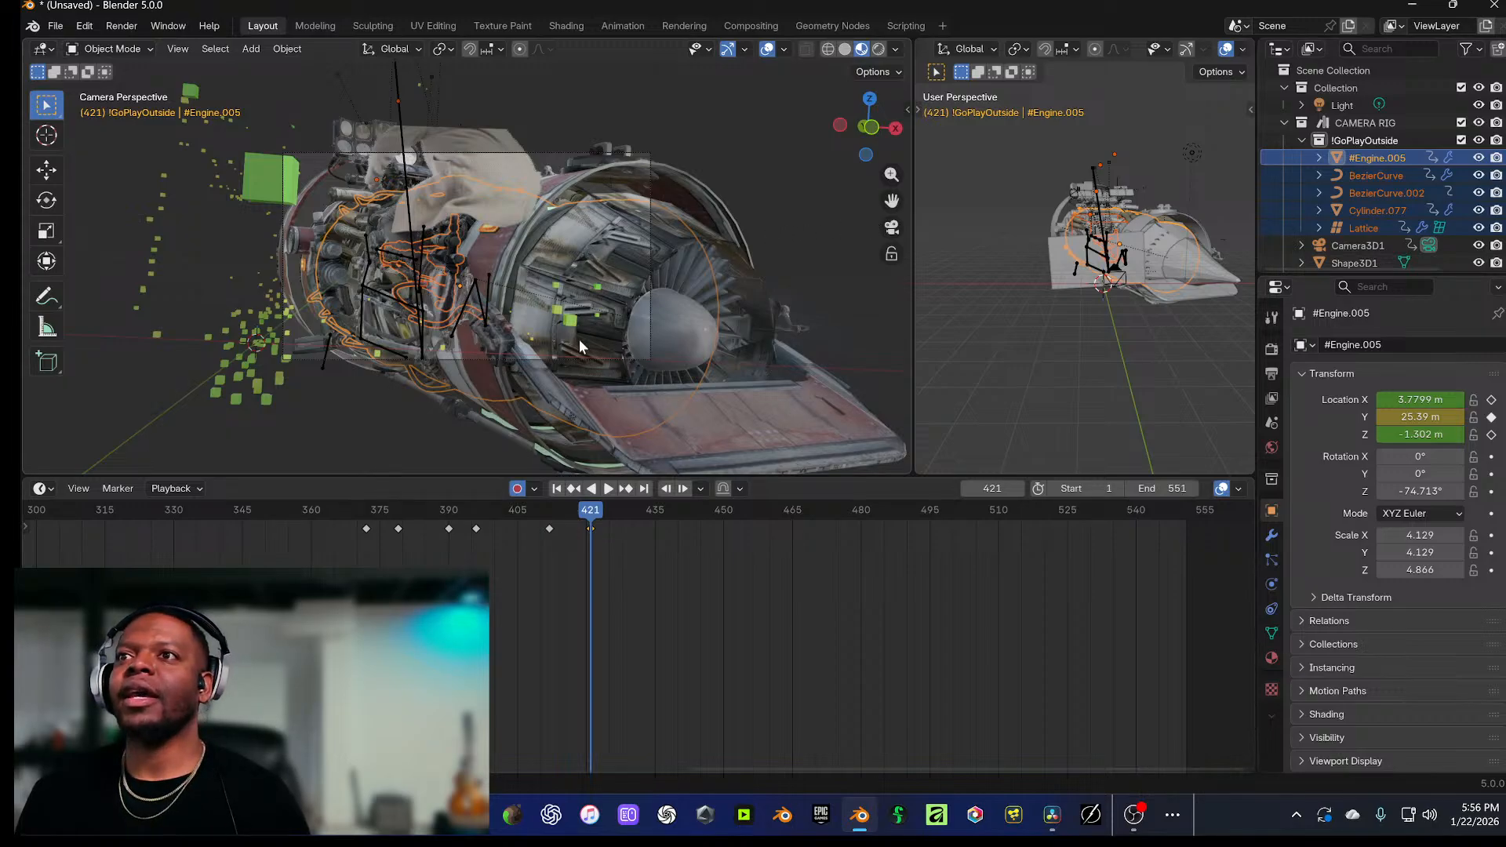
pyautogui.moveTo(593, 513); pyautogui.dragTo(626, 516)
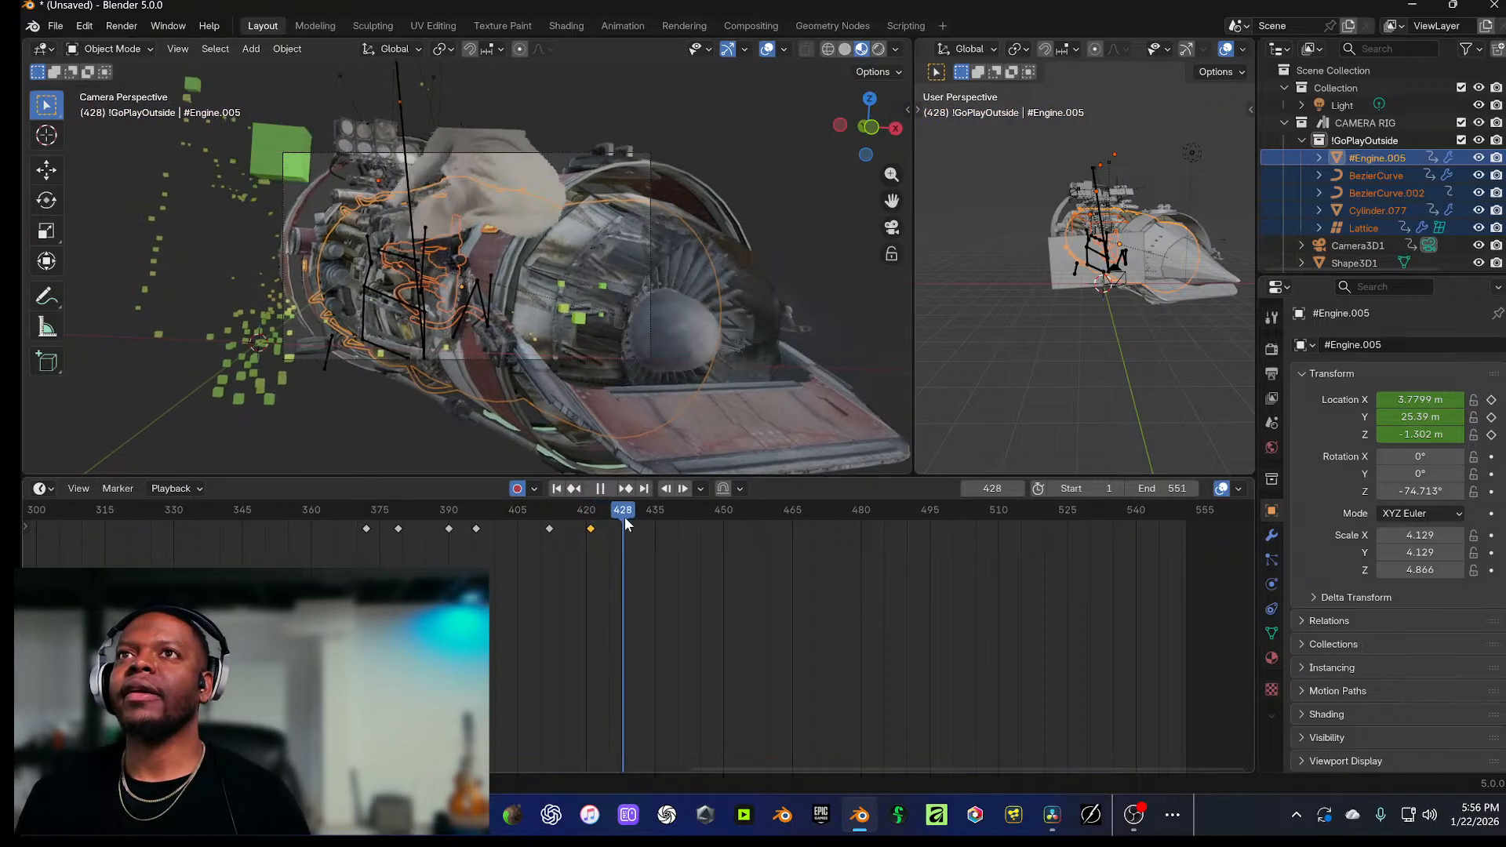
pyautogui.press('g')
pyautogui.press('y')
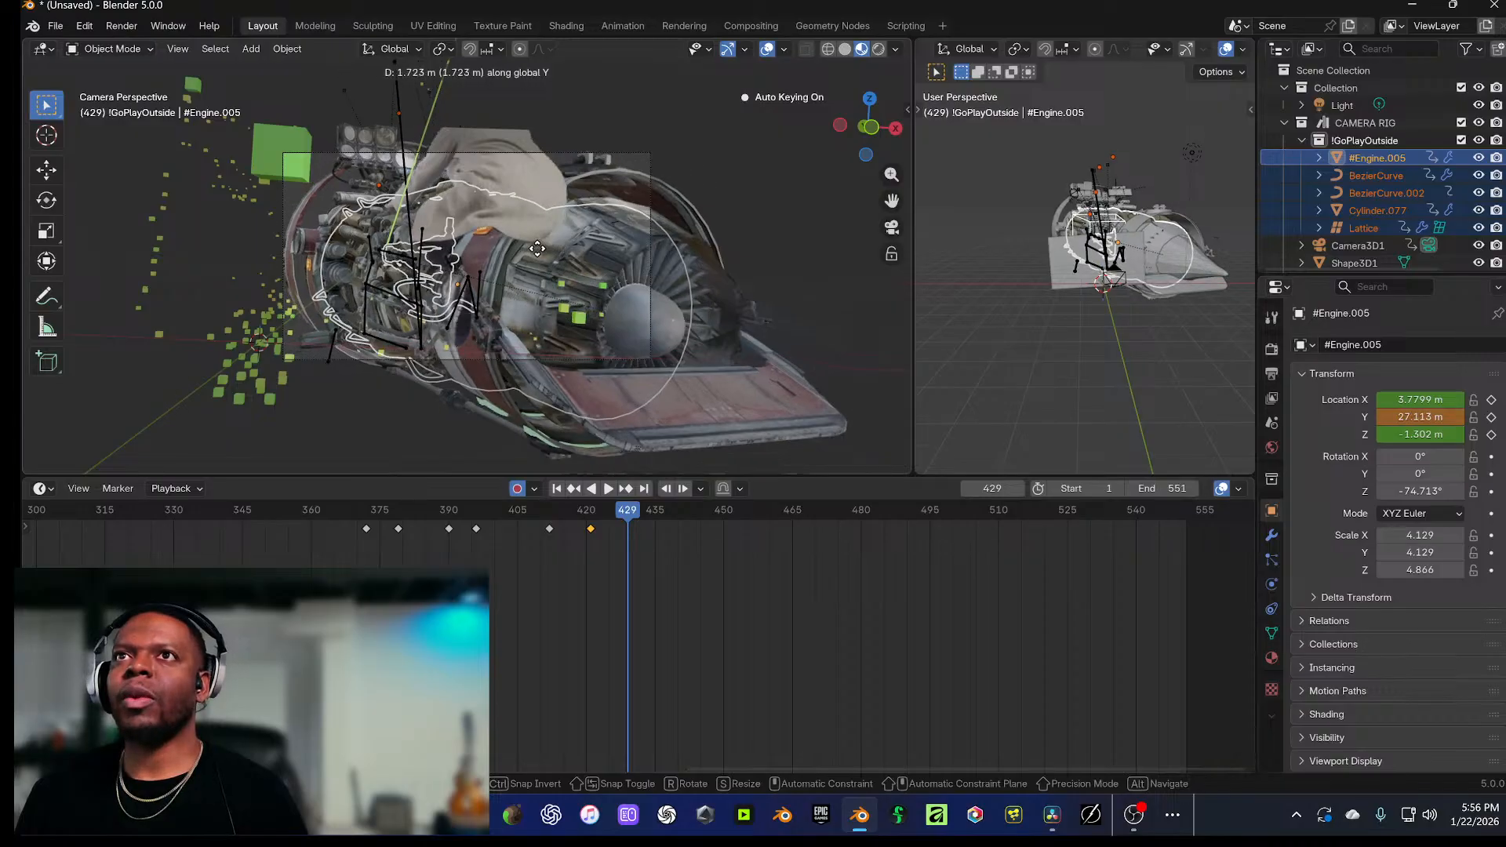
pyautogui.click(529, 198)
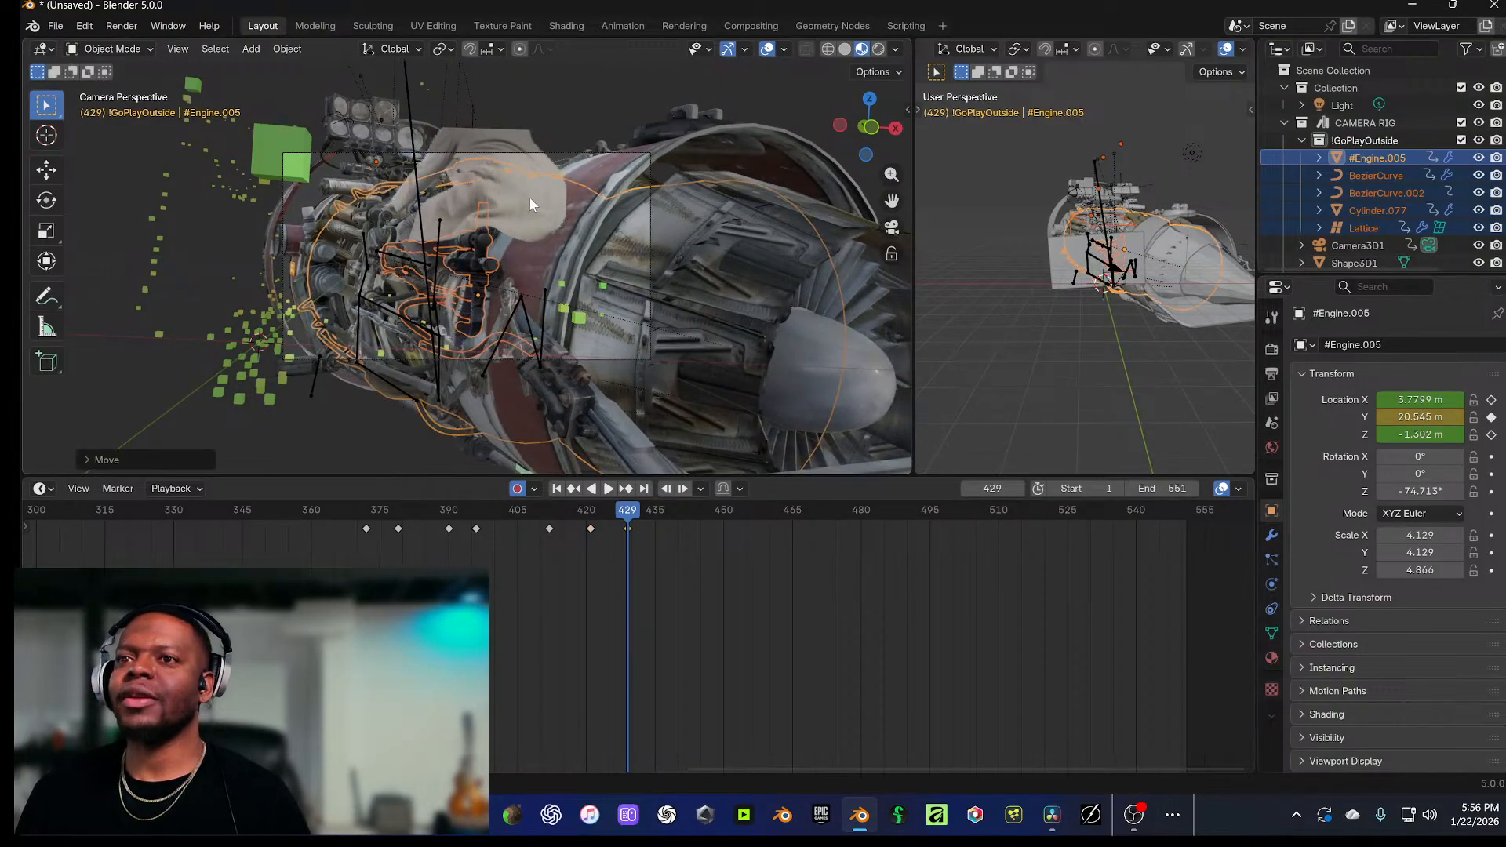
# Step: Key the engine objects about 0.95 m lower along global Z and about 0.9 m further along negative Y at frame 429
pyautogui.press('g')
pyautogui.press('z')
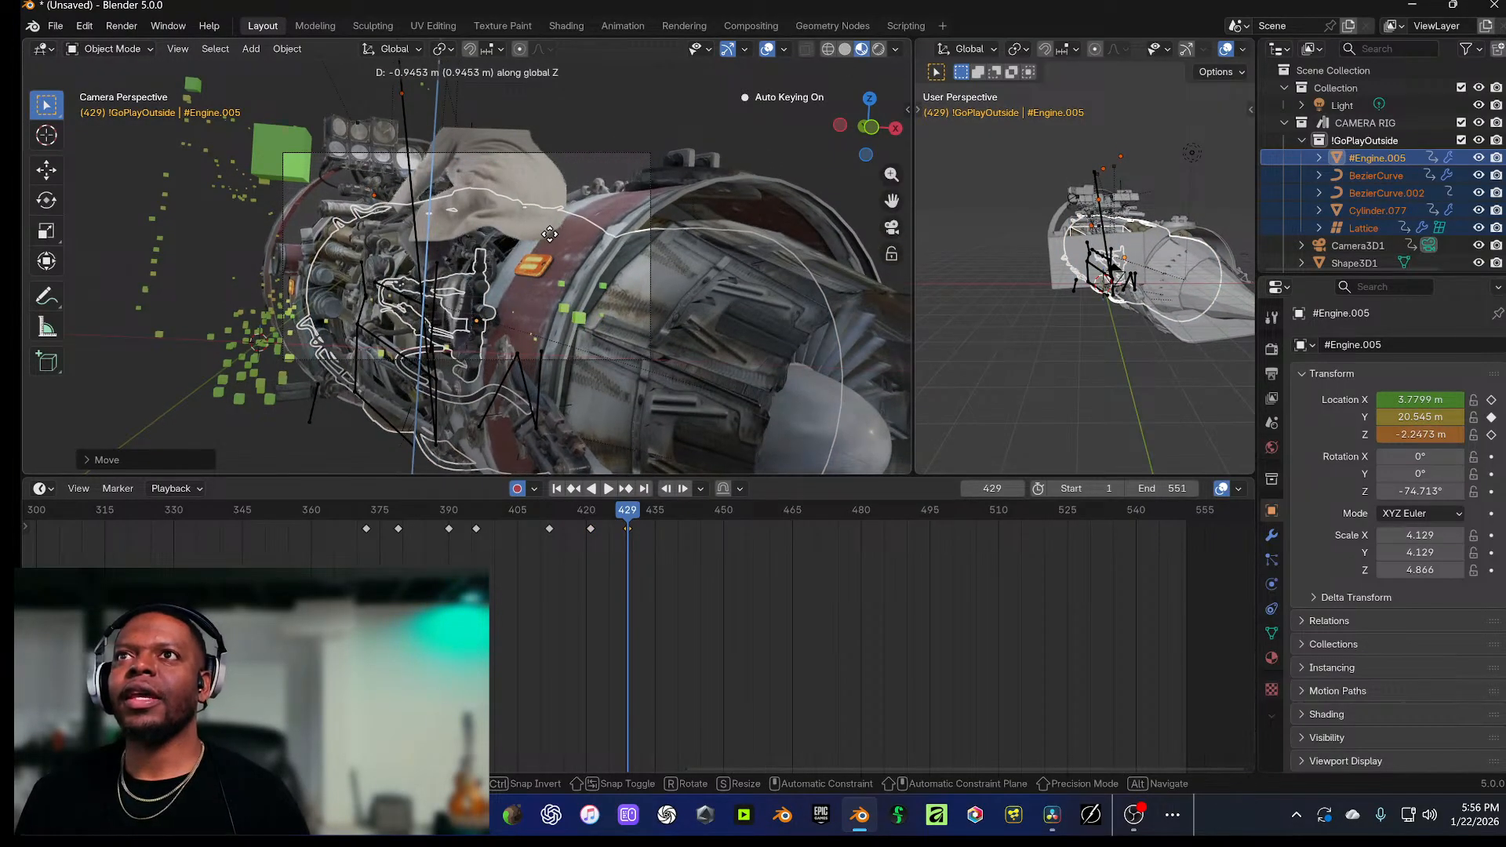
pyautogui.click(548, 230)
pyautogui.press('g')
pyautogui.press('y')
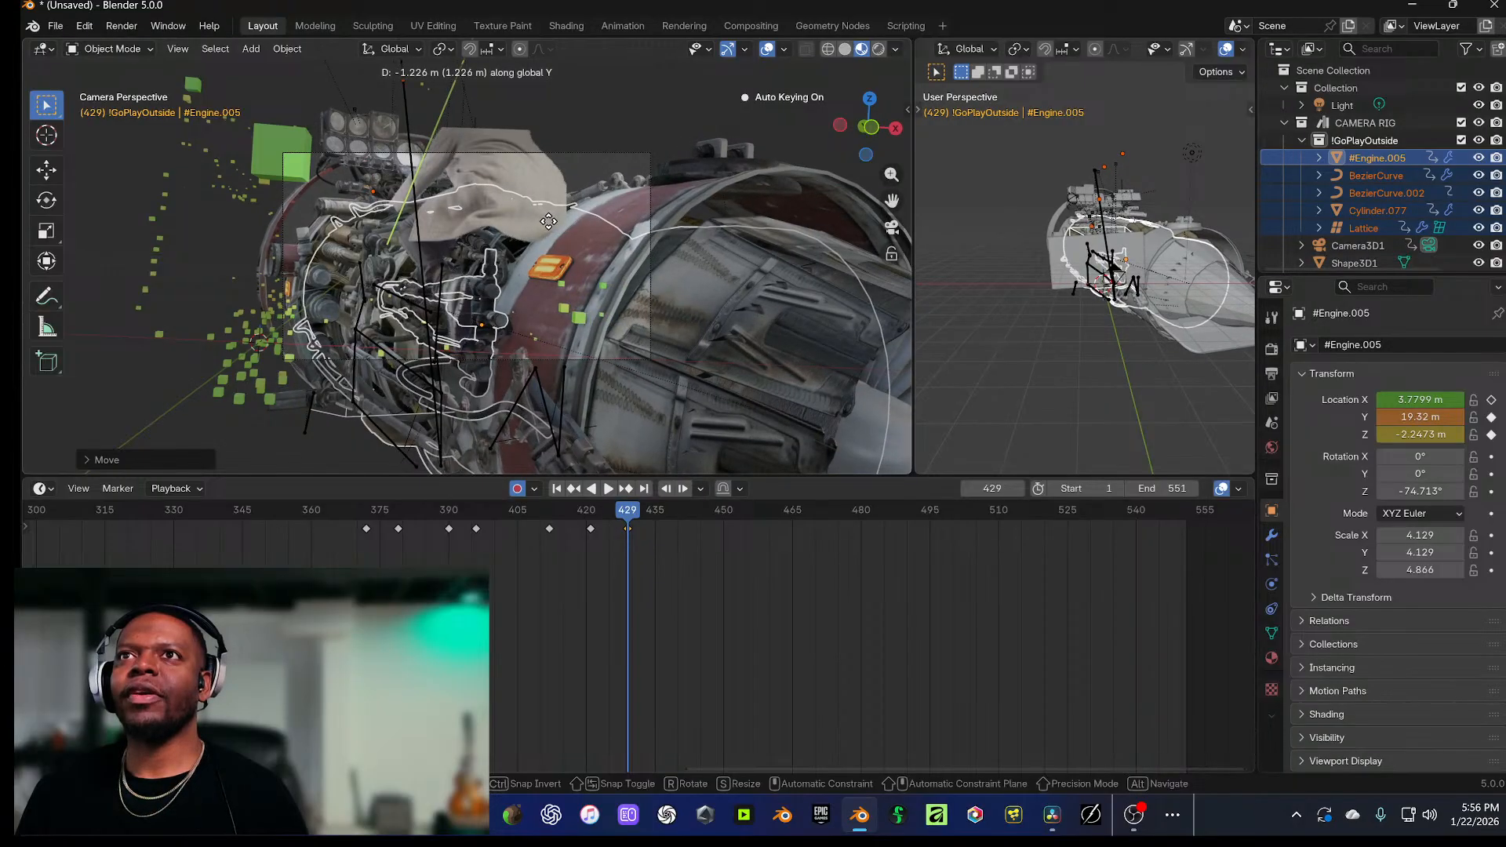
pyautogui.click(480, 232)
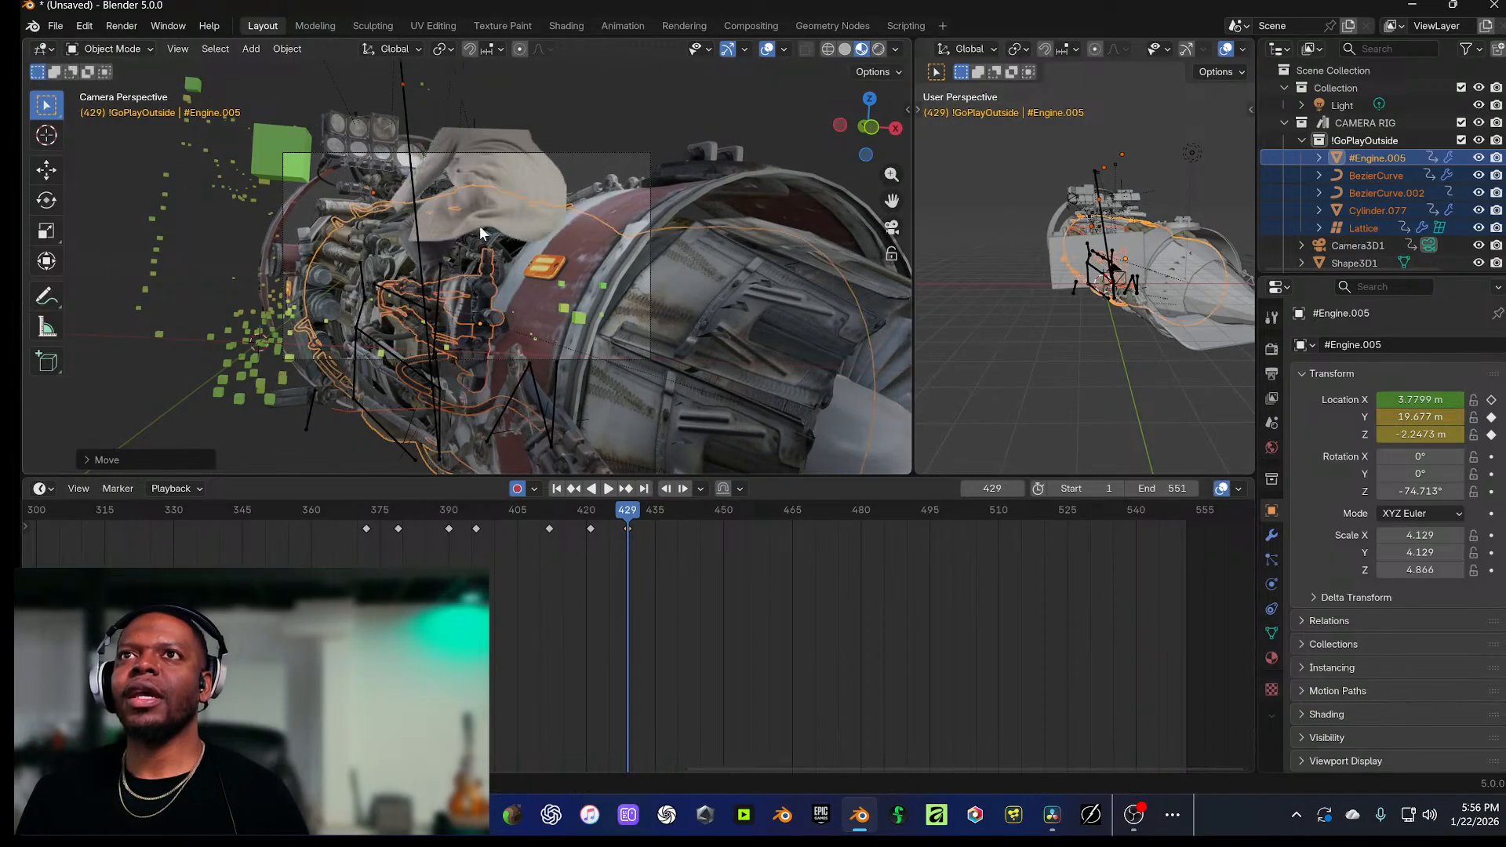
# Step: Scale Lhandle down uniformly to about 0.65 of its size at frame 429, keying its scale at about -0.119
pyautogui.click(354, 209)
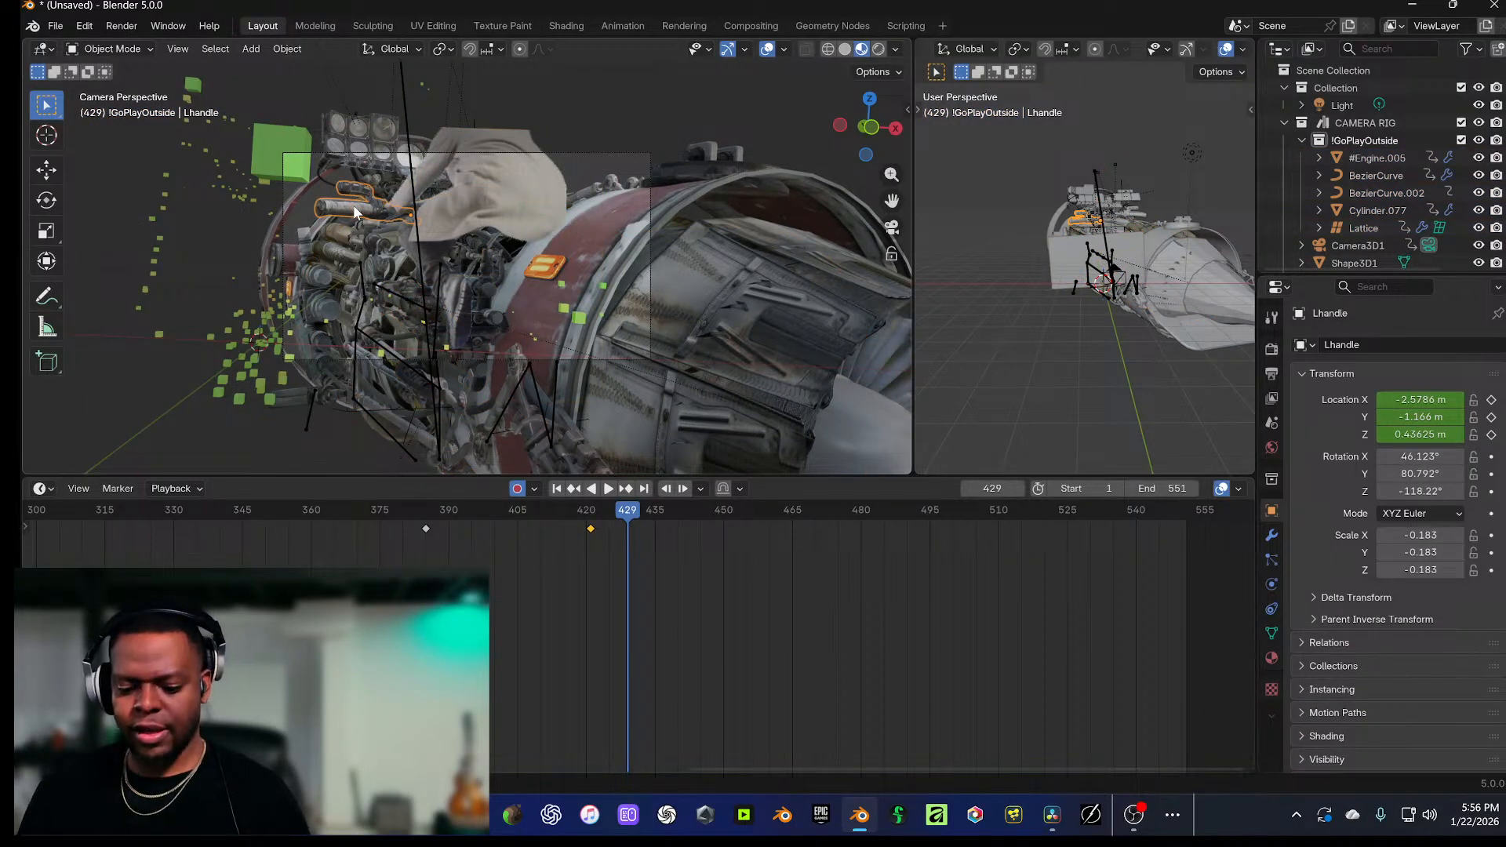
pyautogui.press('s')
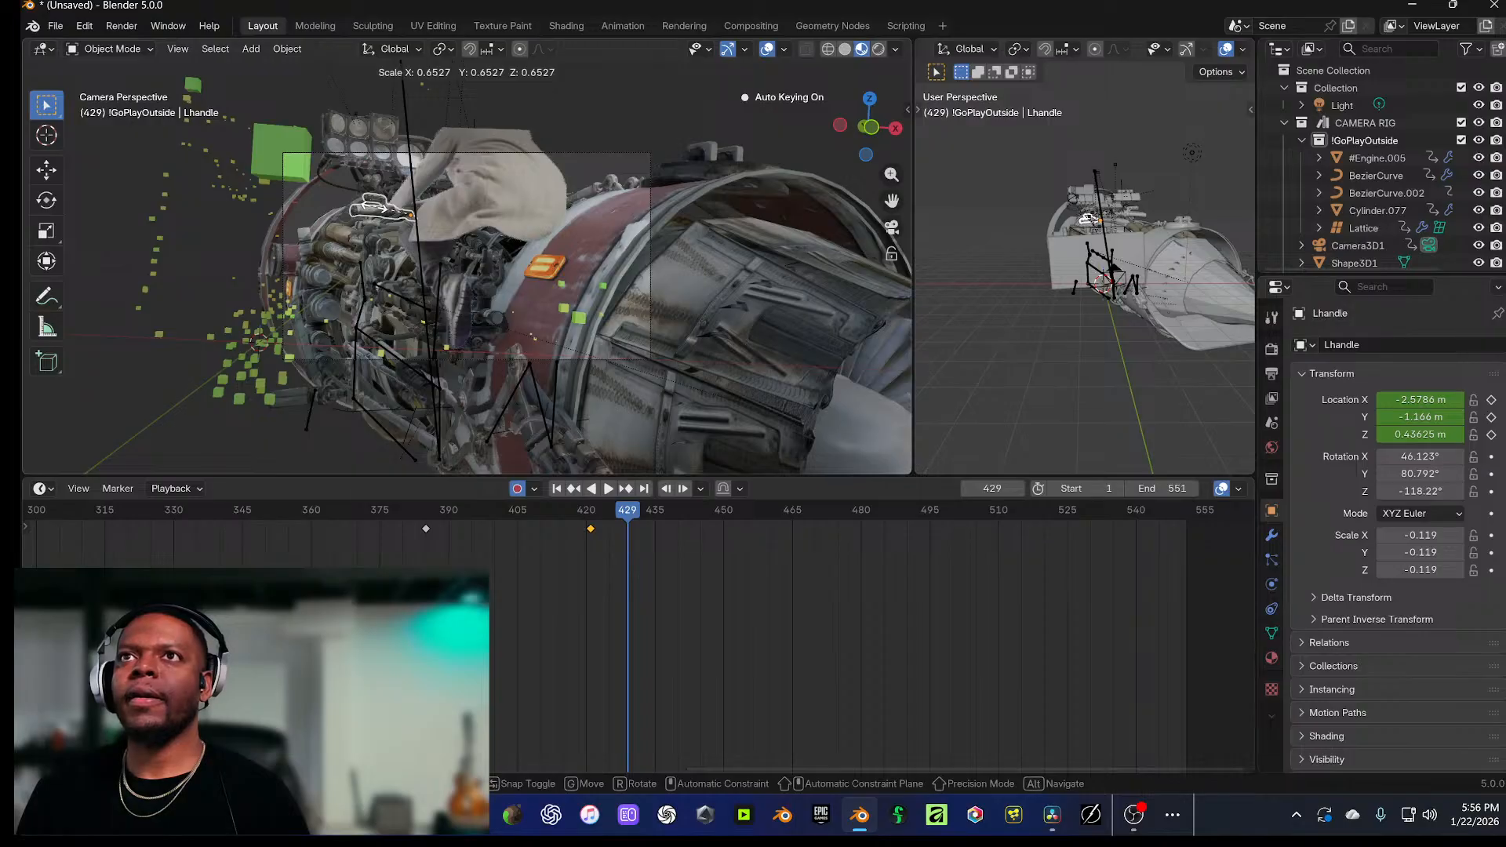
pyautogui.click(376, 214)
pyautogui.click(270, 231)
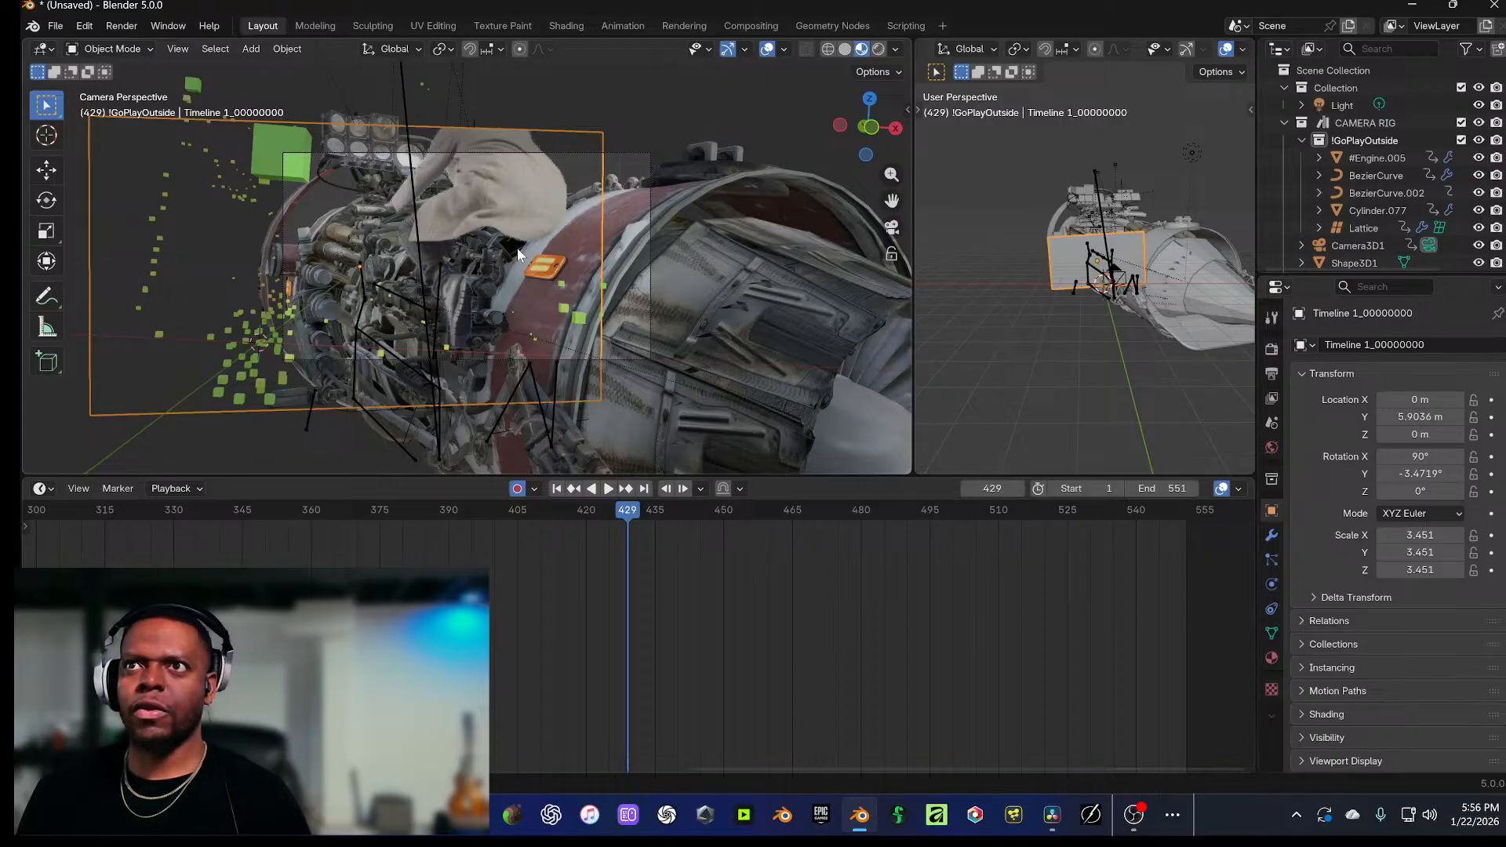
# Step: At frame 436, move #Engine.005 through Lattice about 2.67 m along negative global Y and key the position
pyautogui.press('space')
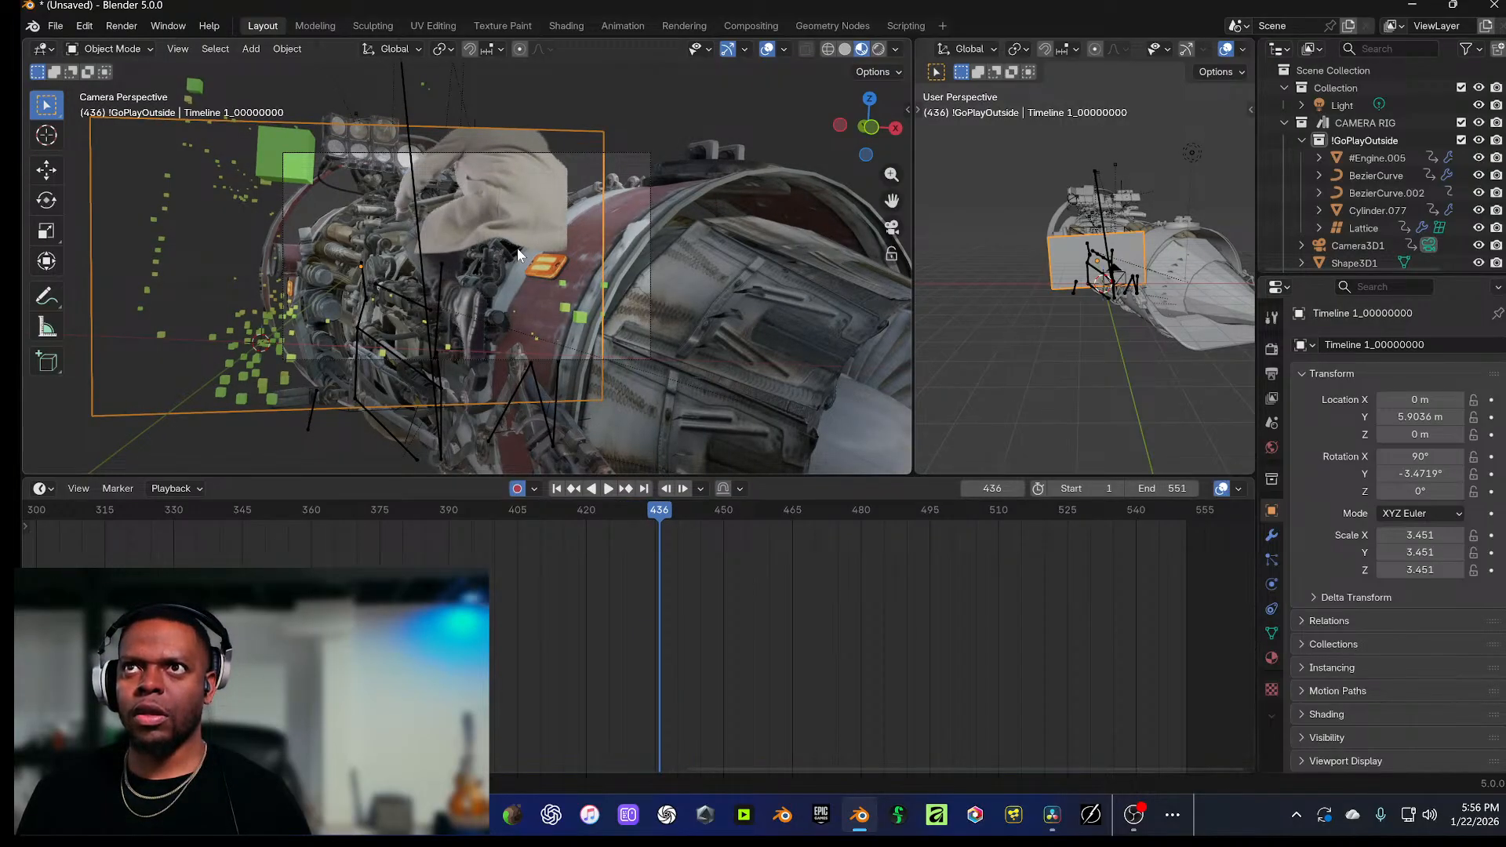
pyautogui.click(1371, 159)
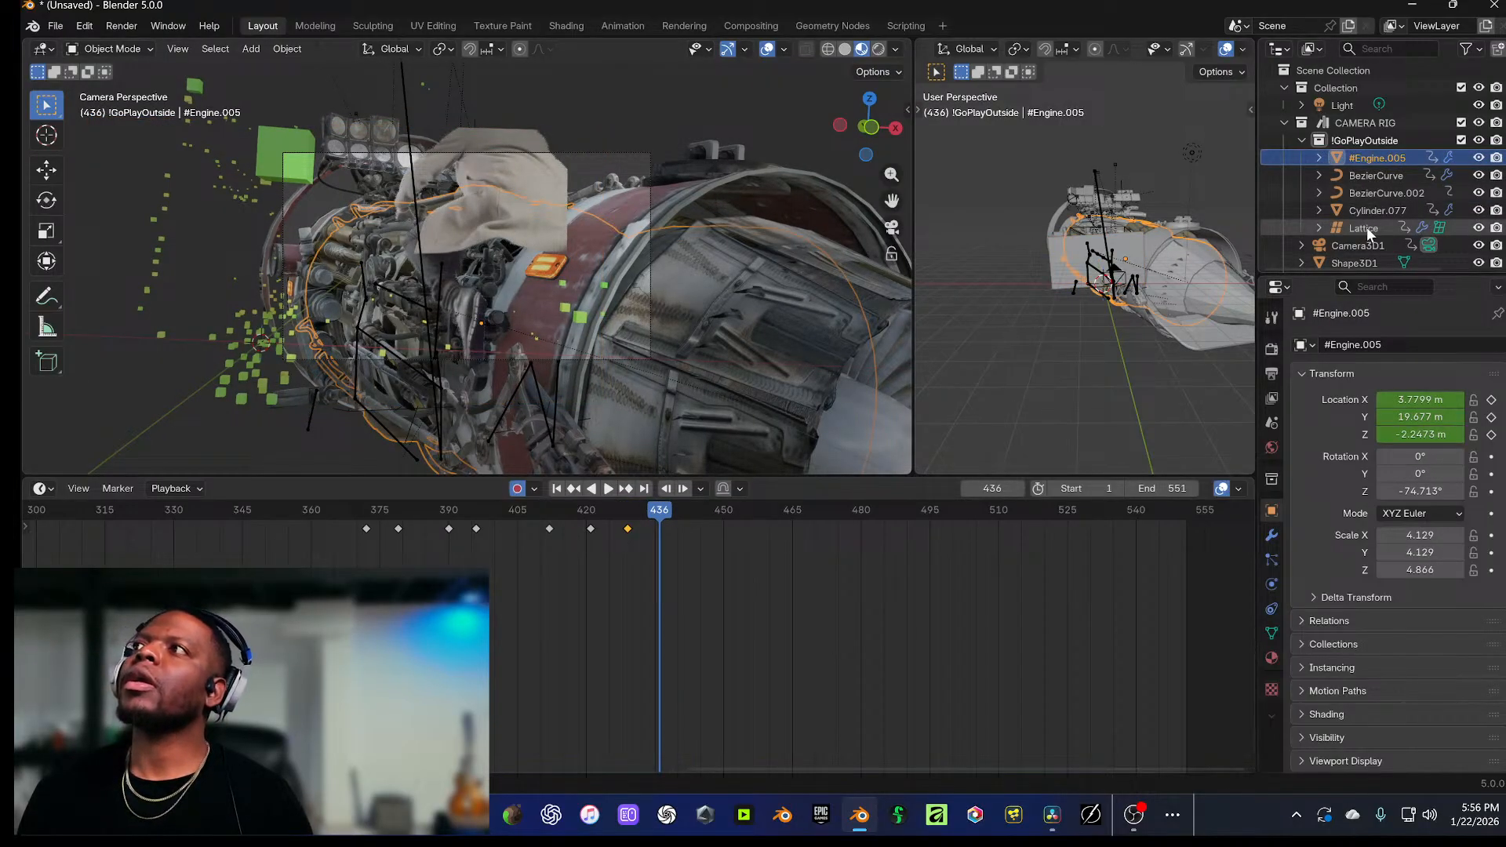
pyautogui.keyDown('shift'); pyautogui.click(1366, 228); pyautogui.keyUp('shift')
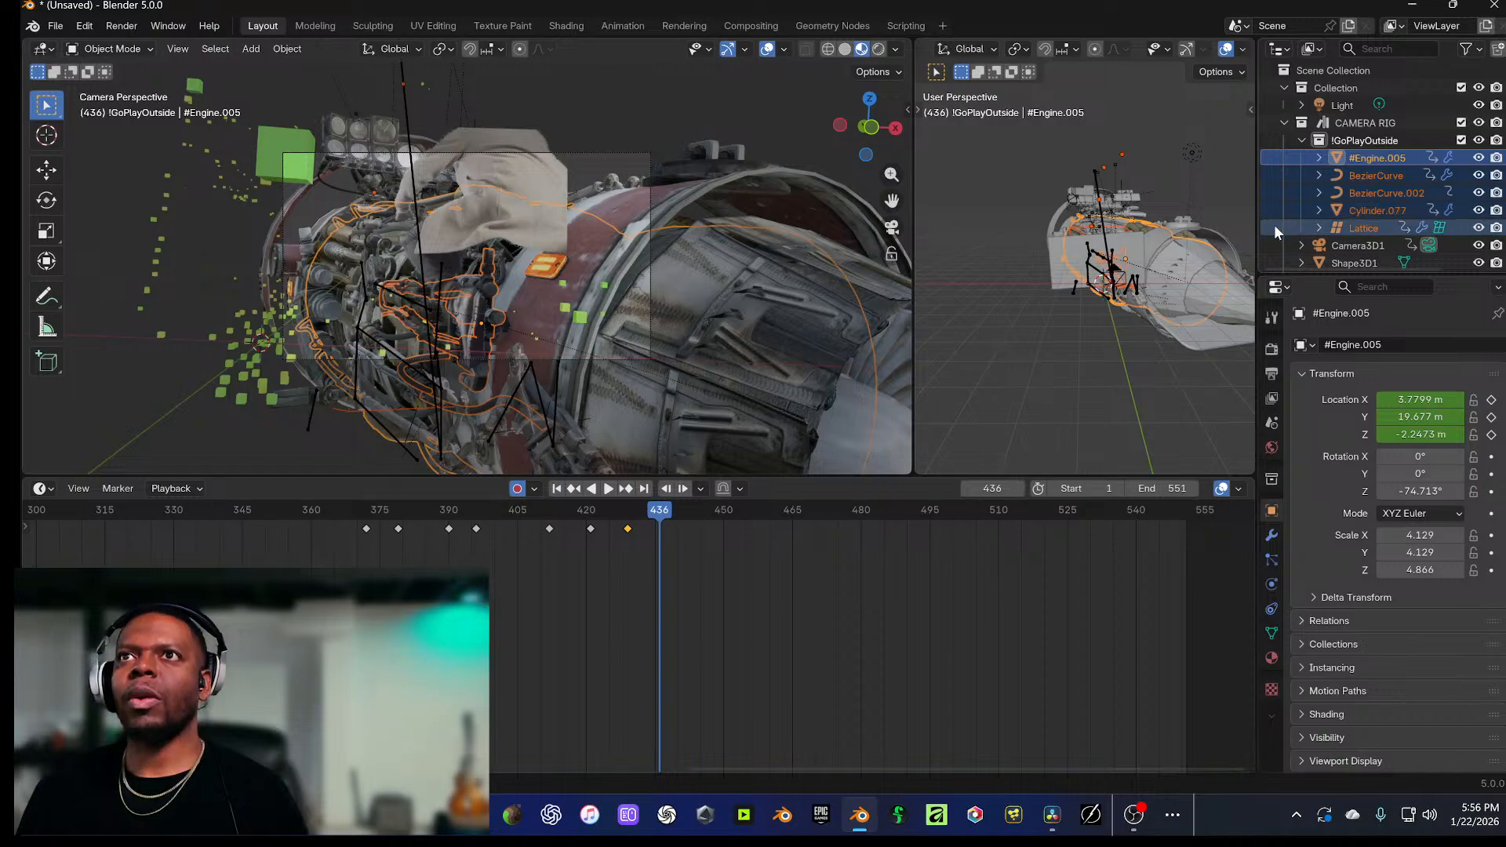
pyautogui.press('g')
pyautogui.press('y')
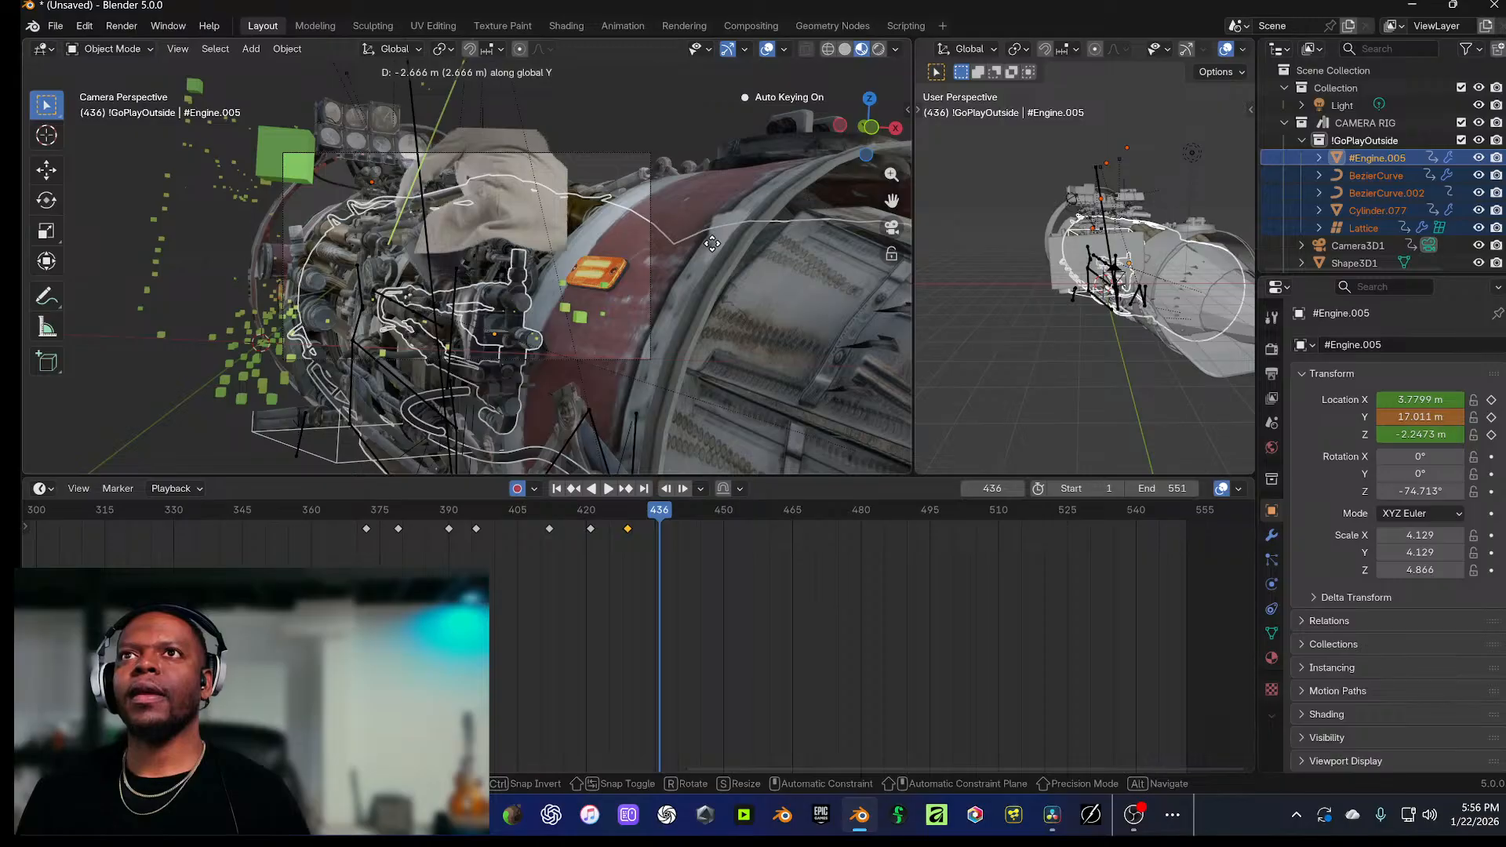
pyautogui.click(712, 243)
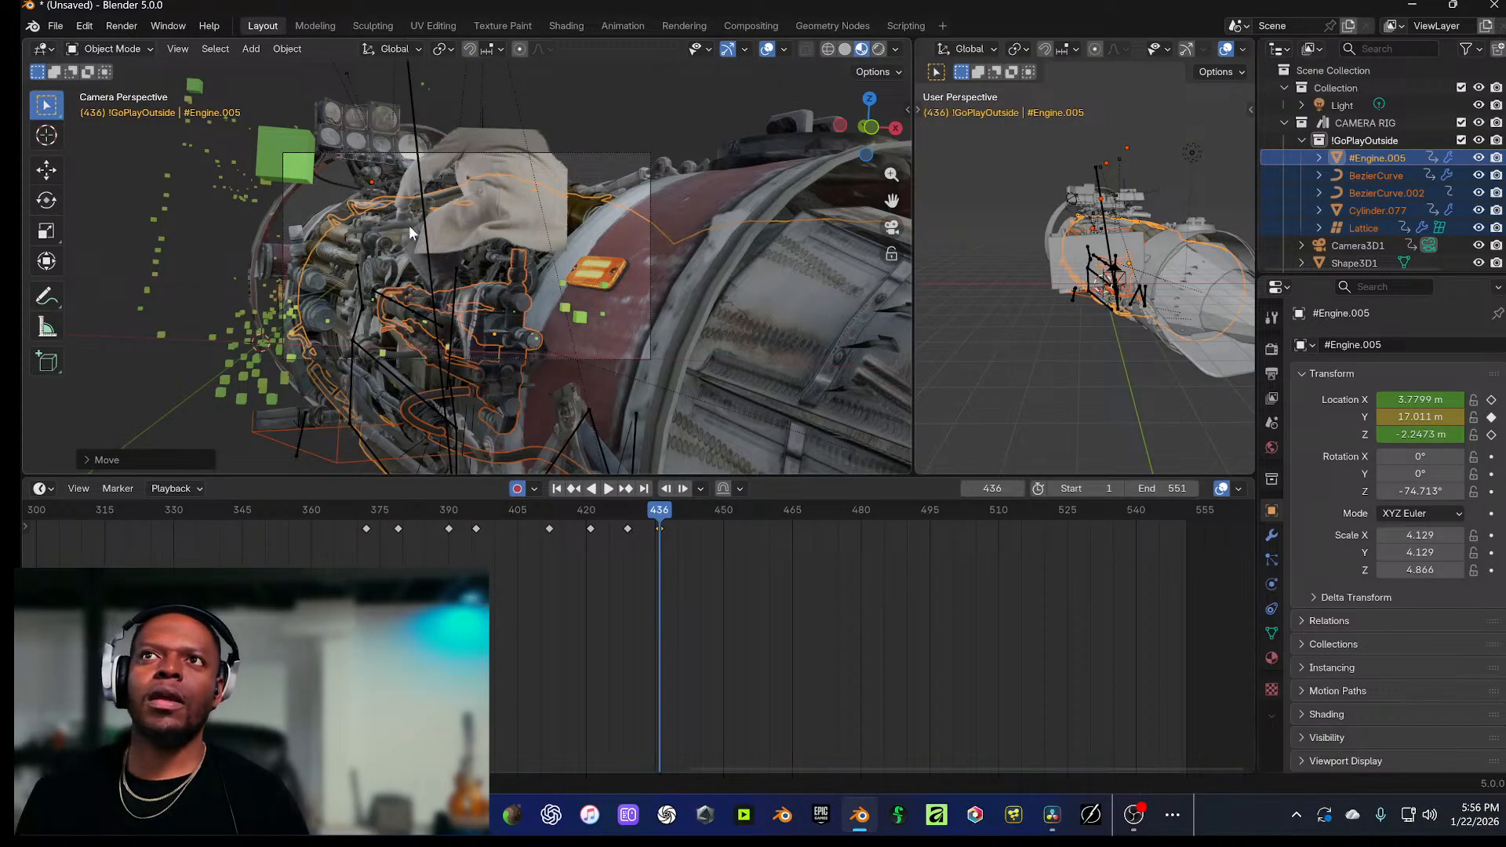
# Step: Move Lhandle along global Y at frame 436, keying its location at about -2.01, 0.75, -0.77 m
pyautogui.click(380, 205)
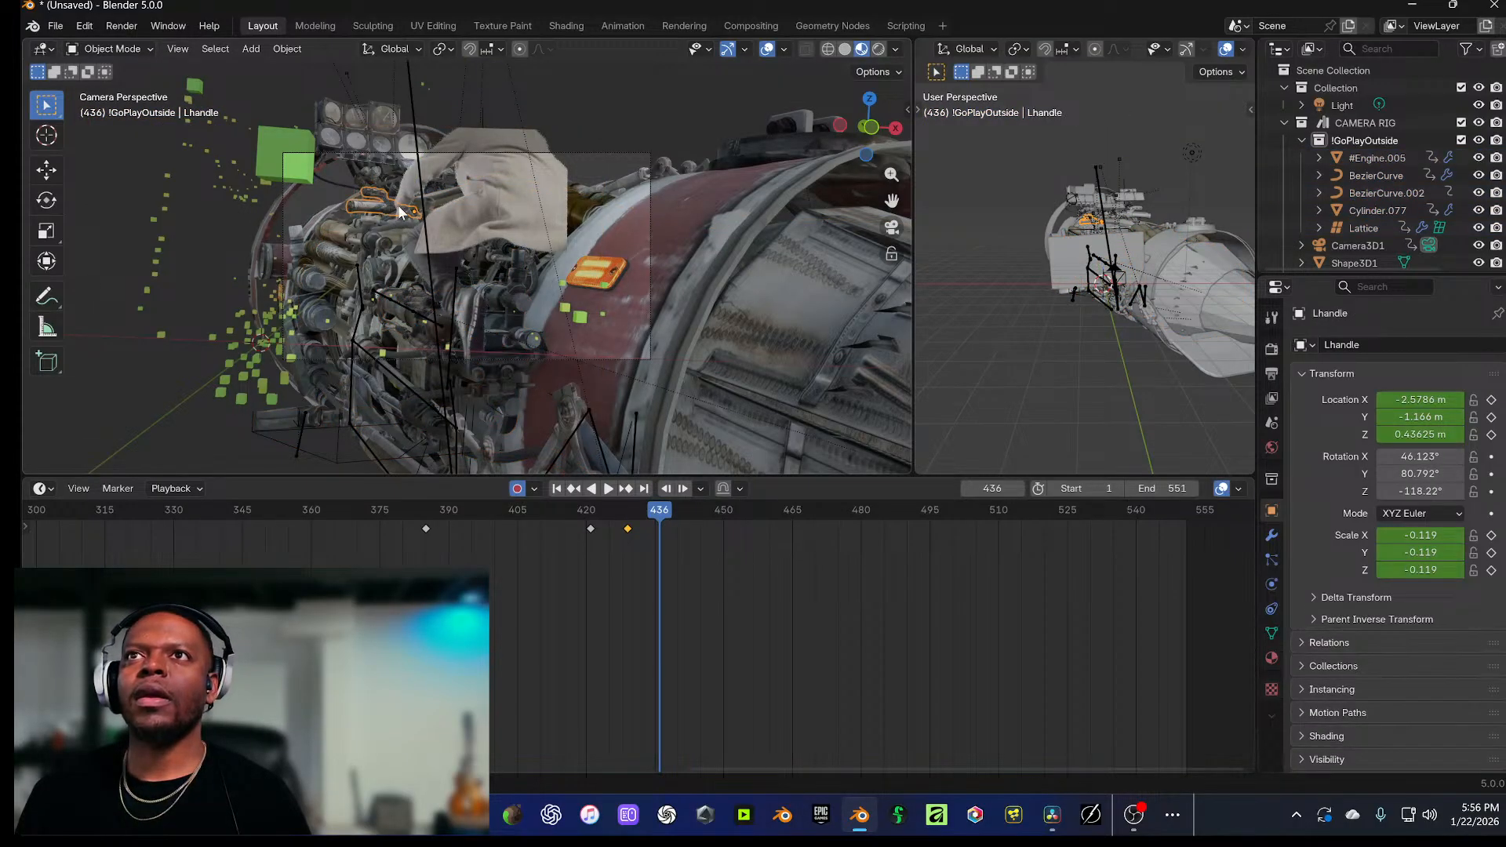
pyautogui.press('g')
pyautogui.press('y')
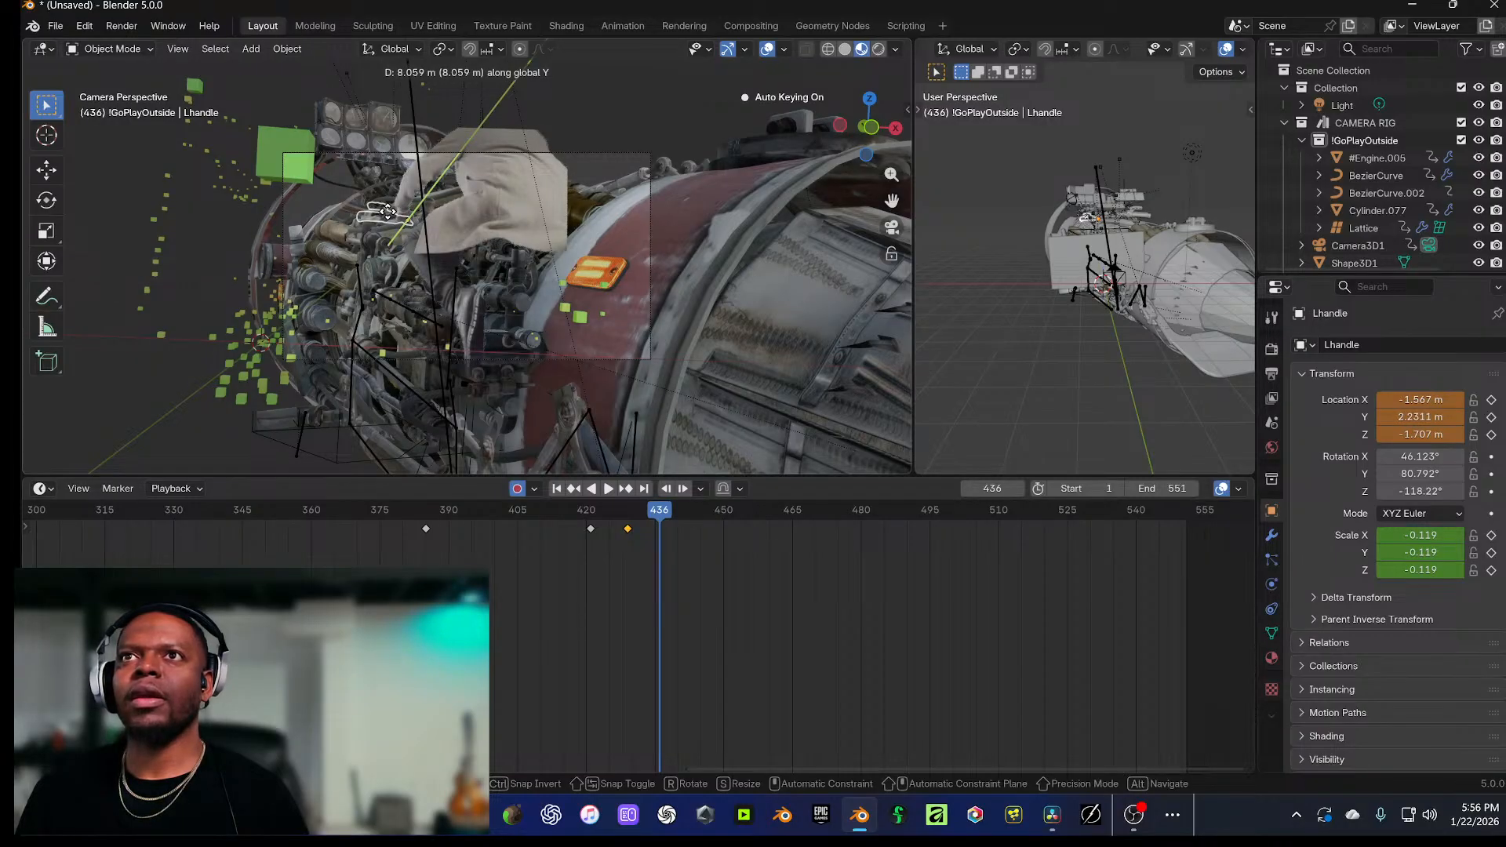
pyautogui.click(394, 218)
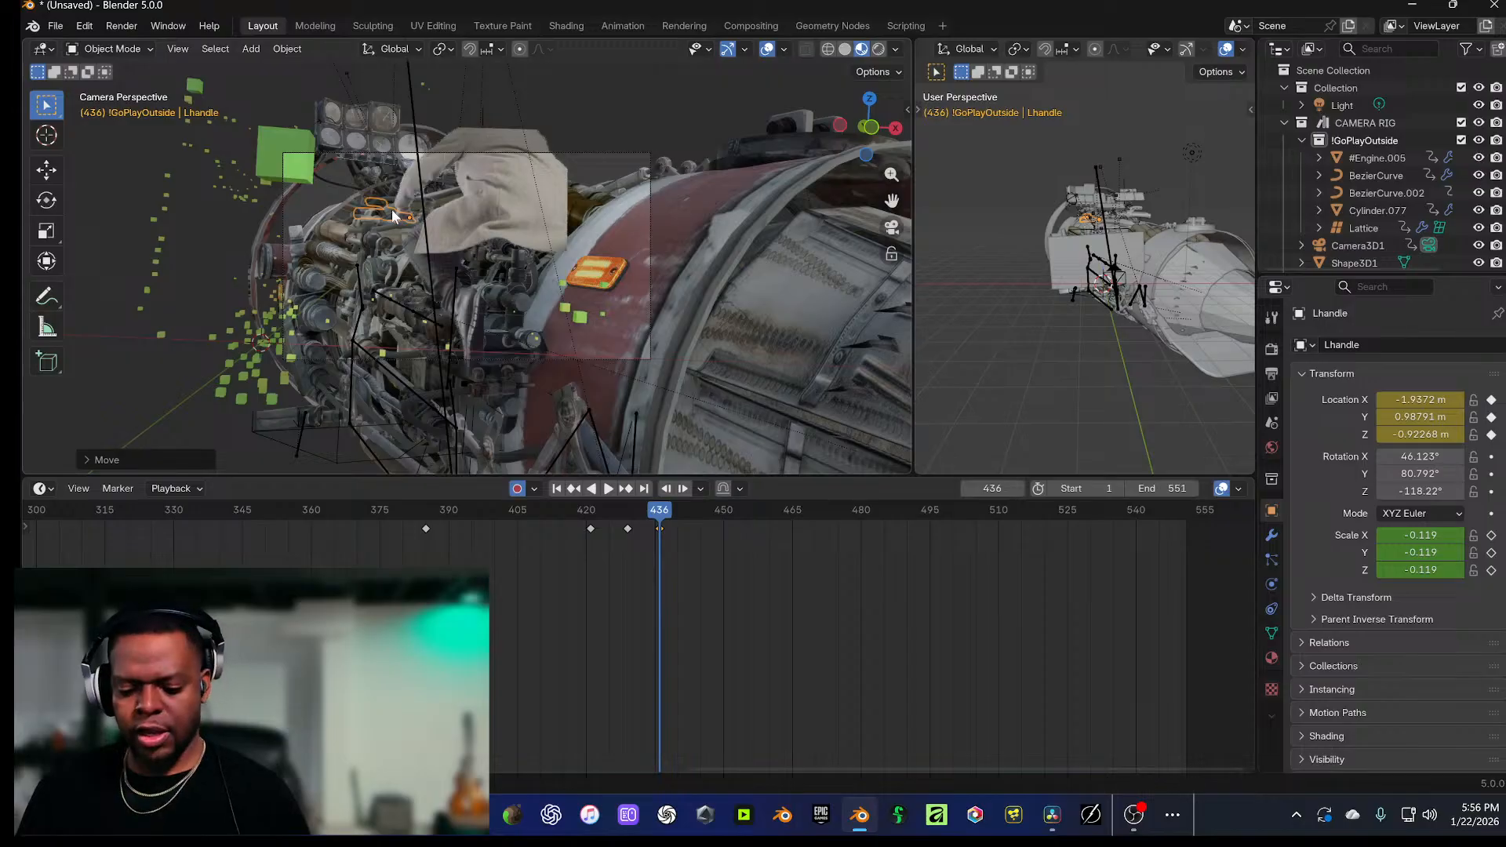
pyautogui.press('g')
pyautogui.click(396, 218)
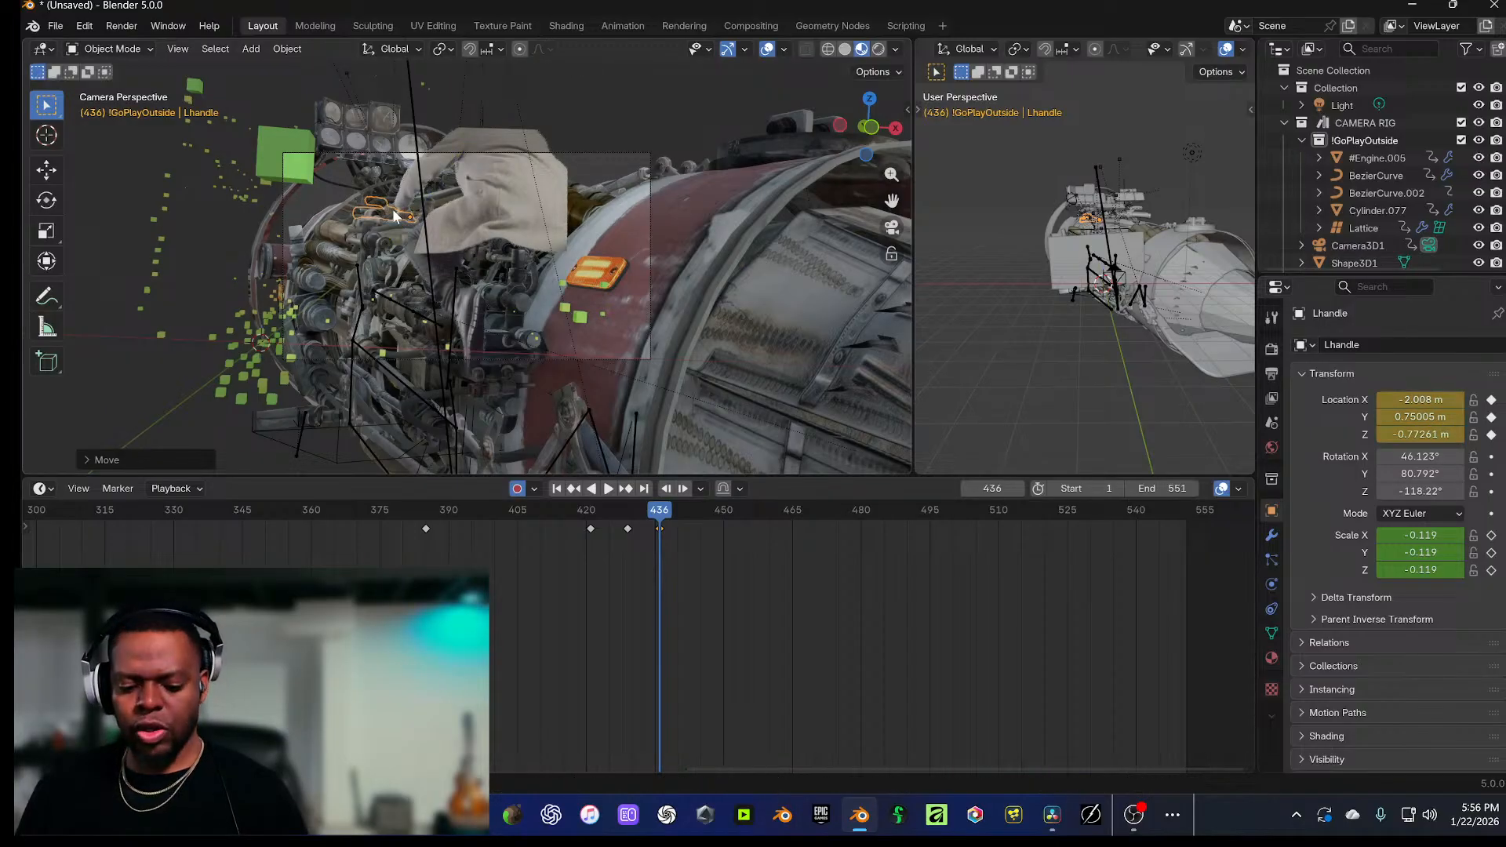
# Step: Nudge Lhandle along positive global X at frame 436, keying its X location at about -1.97 m
pyautogui.press('g')
pyautogui.press('x')
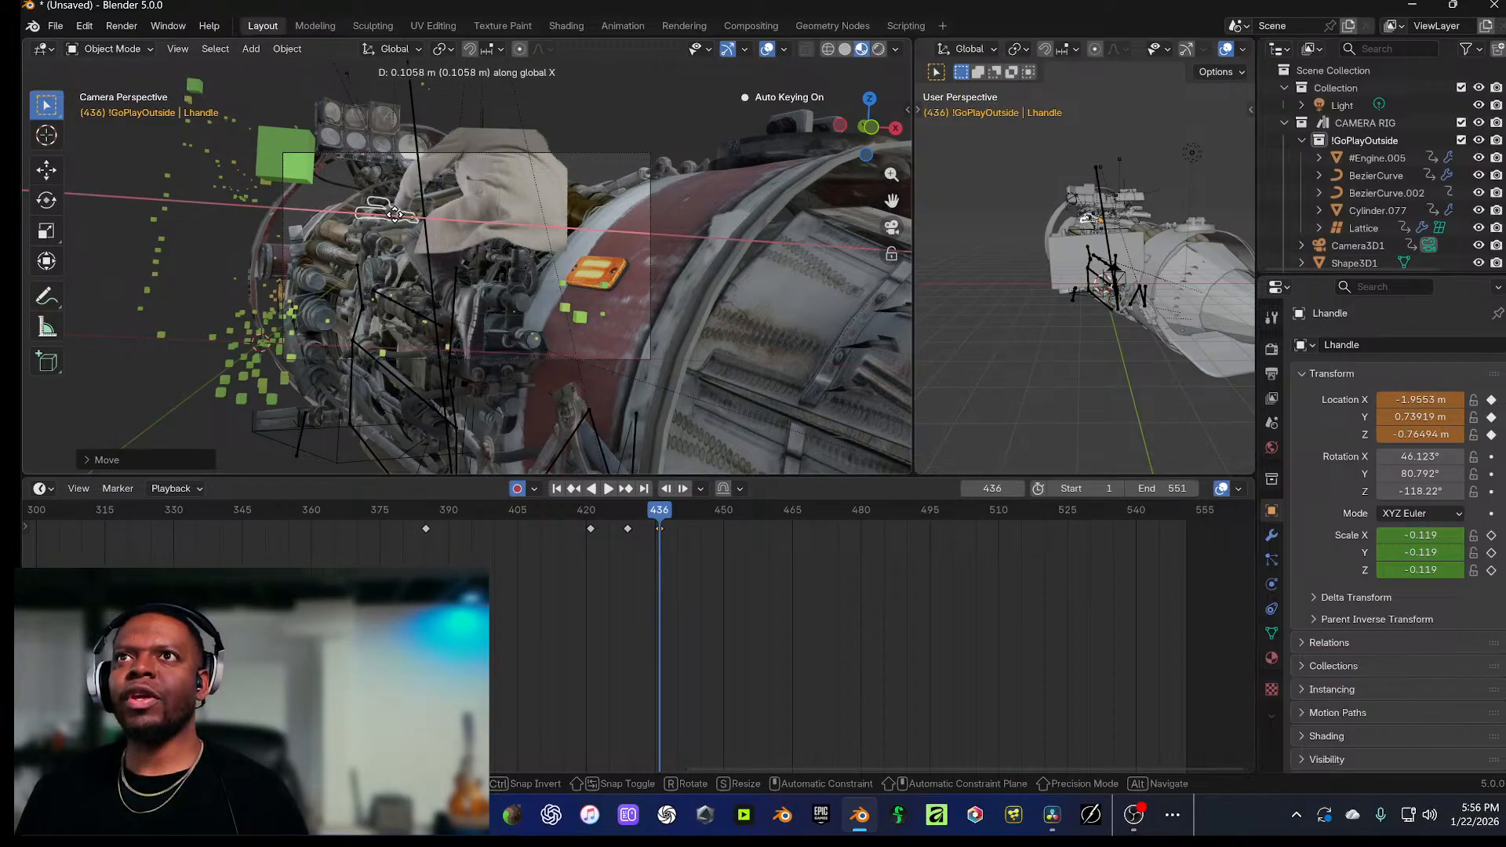
pyautogui.click(398, 215)
pyautogui.click(619, 122)
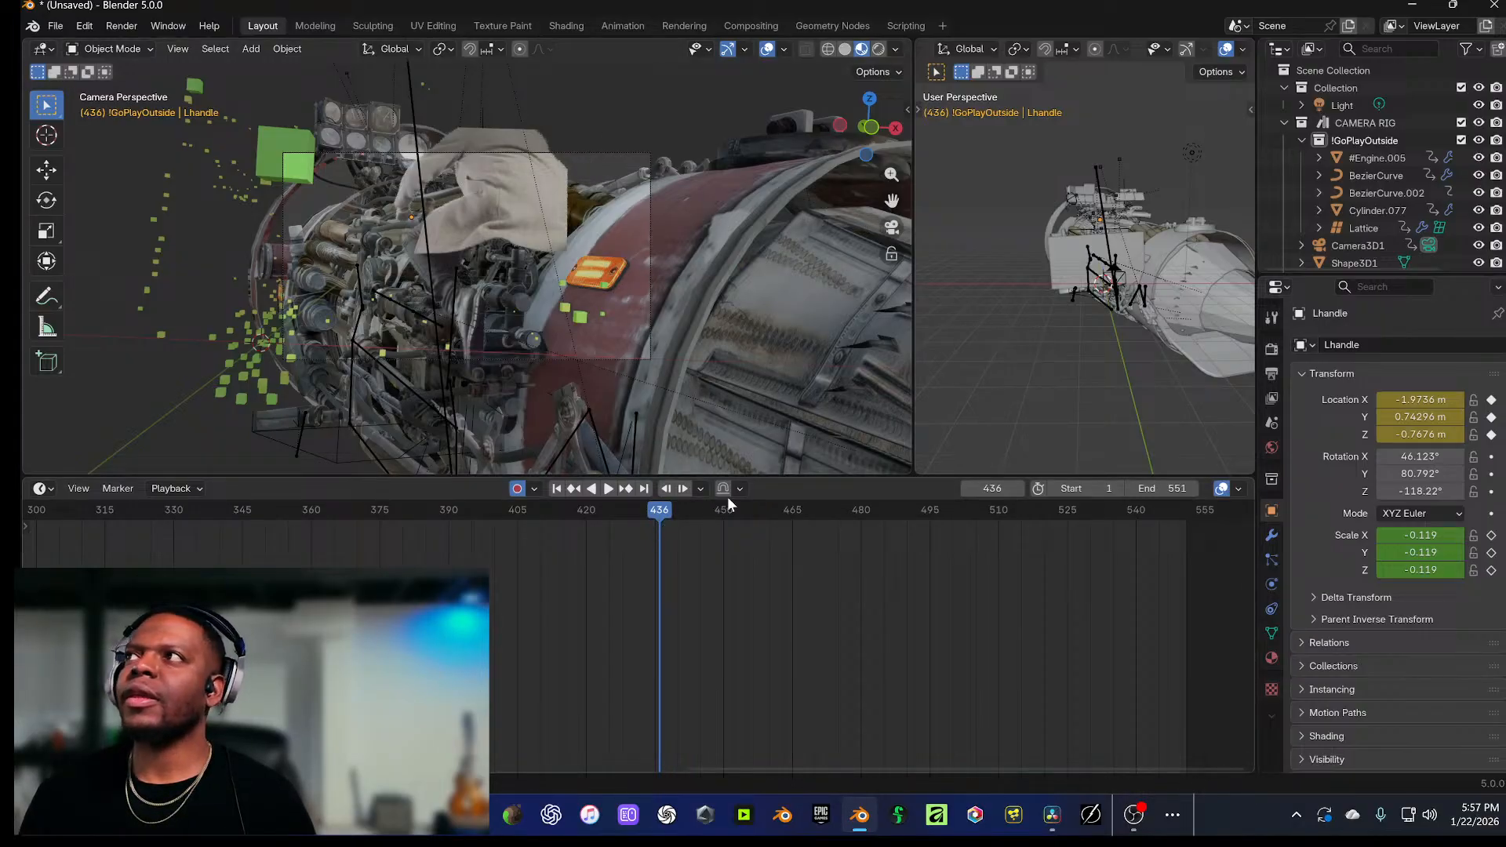
# Step: At frame 444, raise #Engine.005 through Lattice about 0.12 m along global Z and key the position
pyautogui.scroll(-3, 538, 550)
pyautogui.scroll(1, 480, 548)
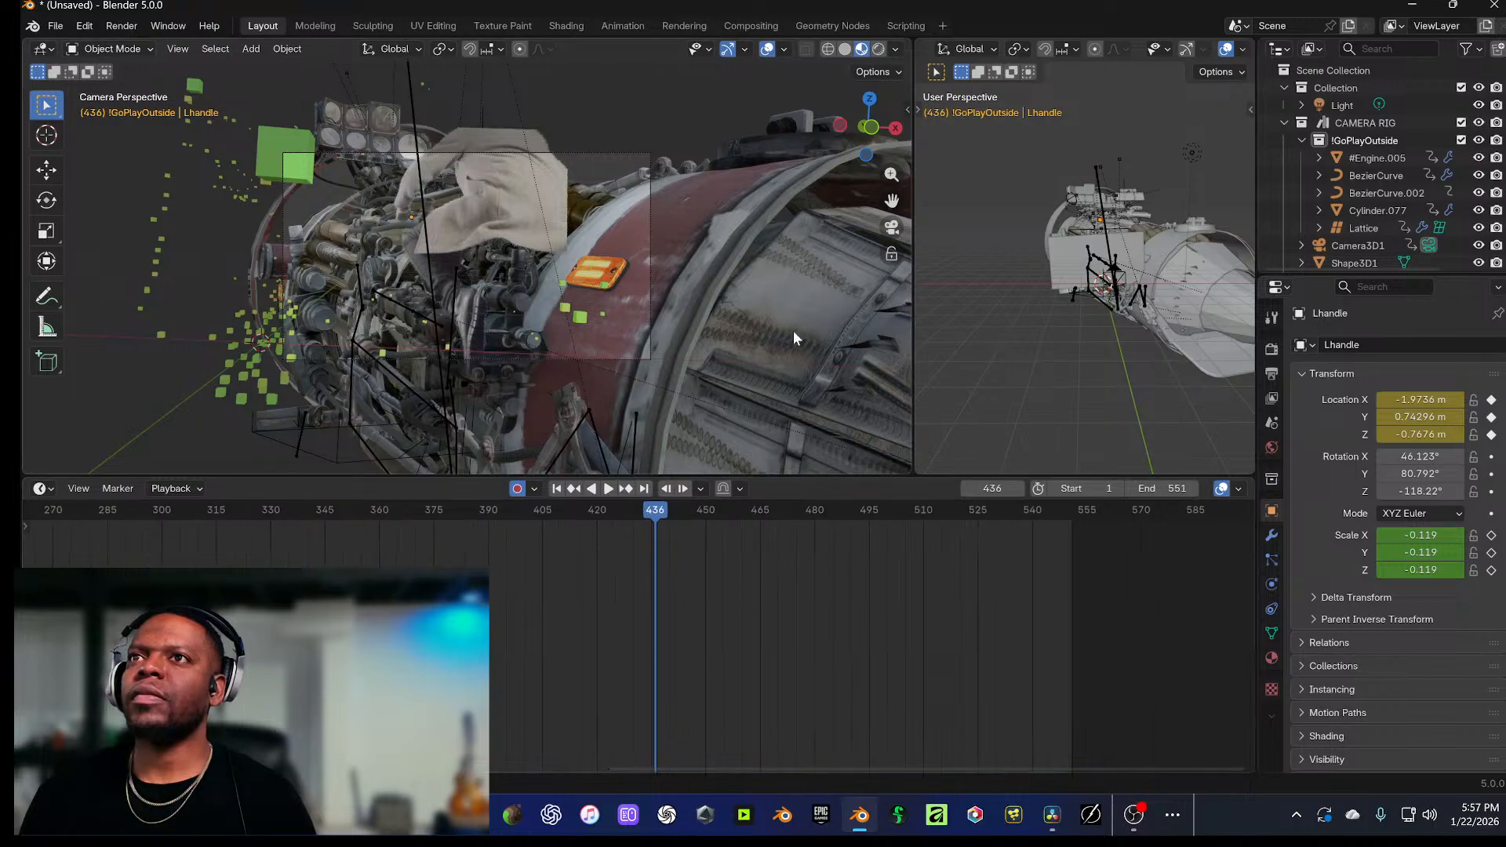
pyautogui.click(1356, 157)
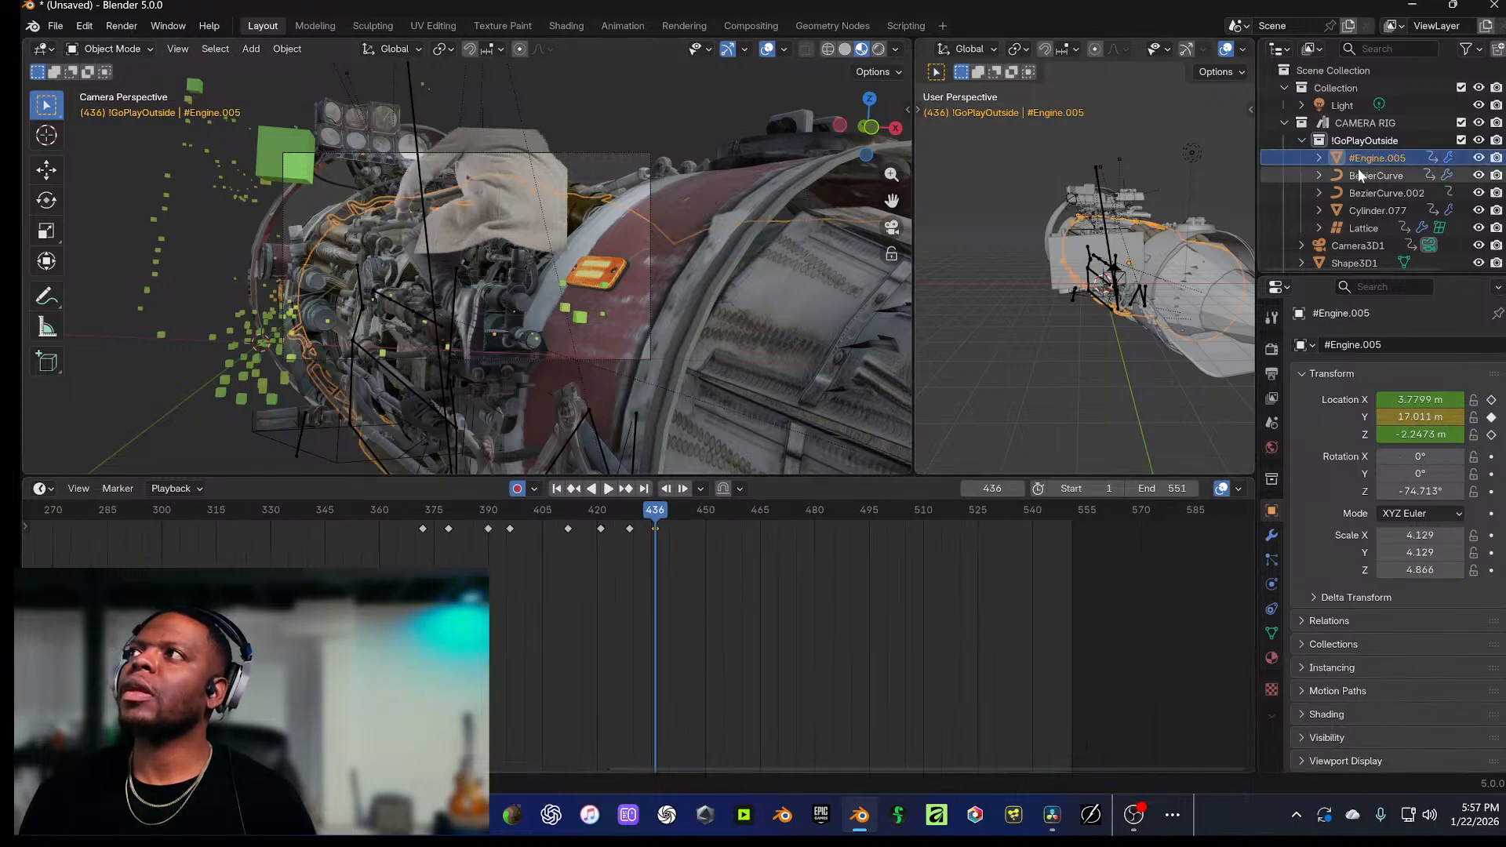
pyautogui.keyDown('shift'); pyautogui.click(1354, 221); pyautogui.keyUp('shift')
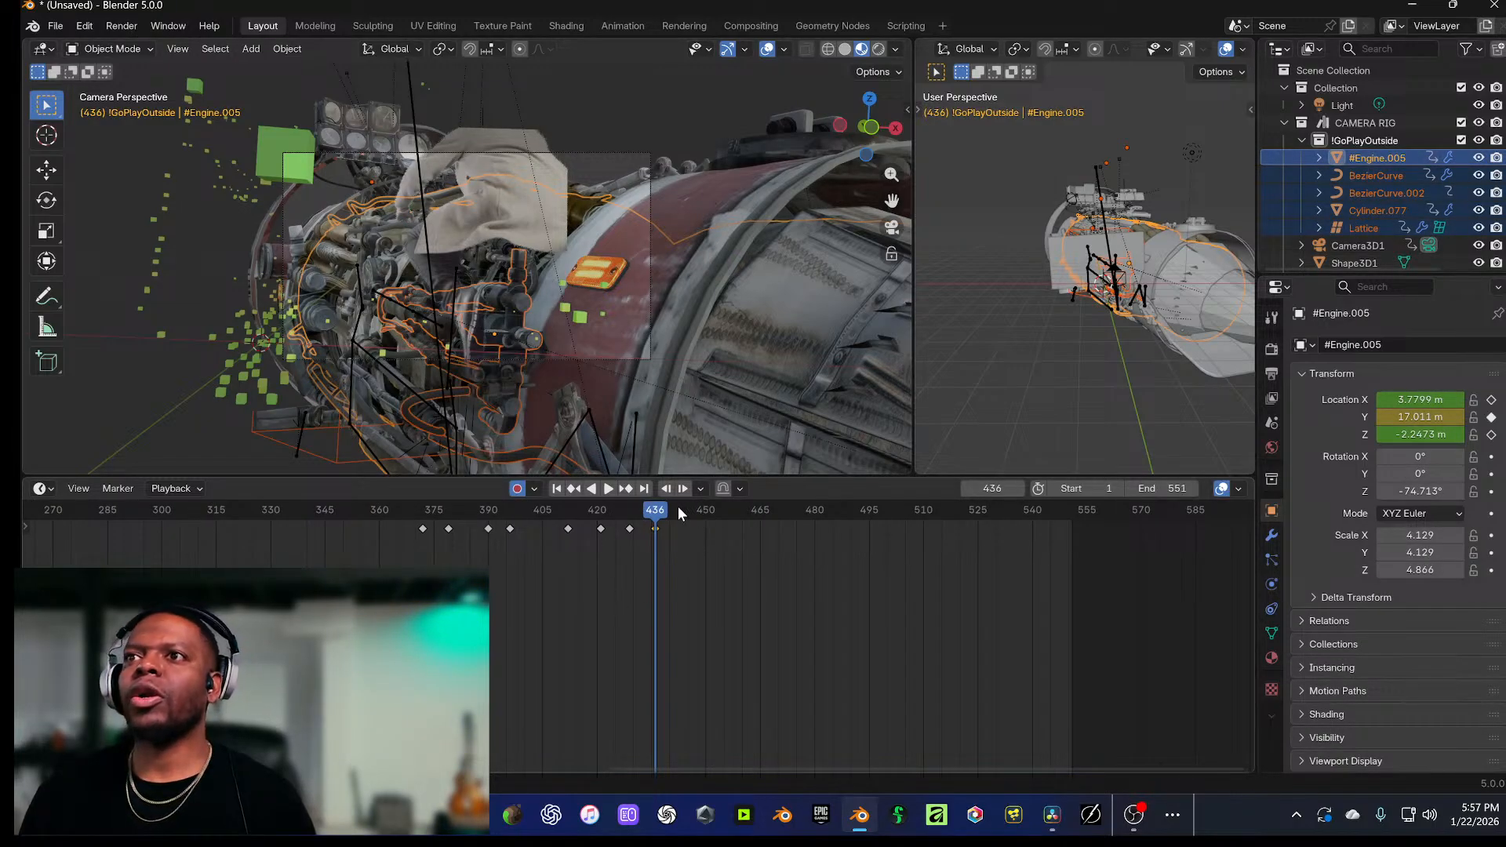
pyautogui.moveTo(657, 519); pyautogui.dragTo(684, 521)
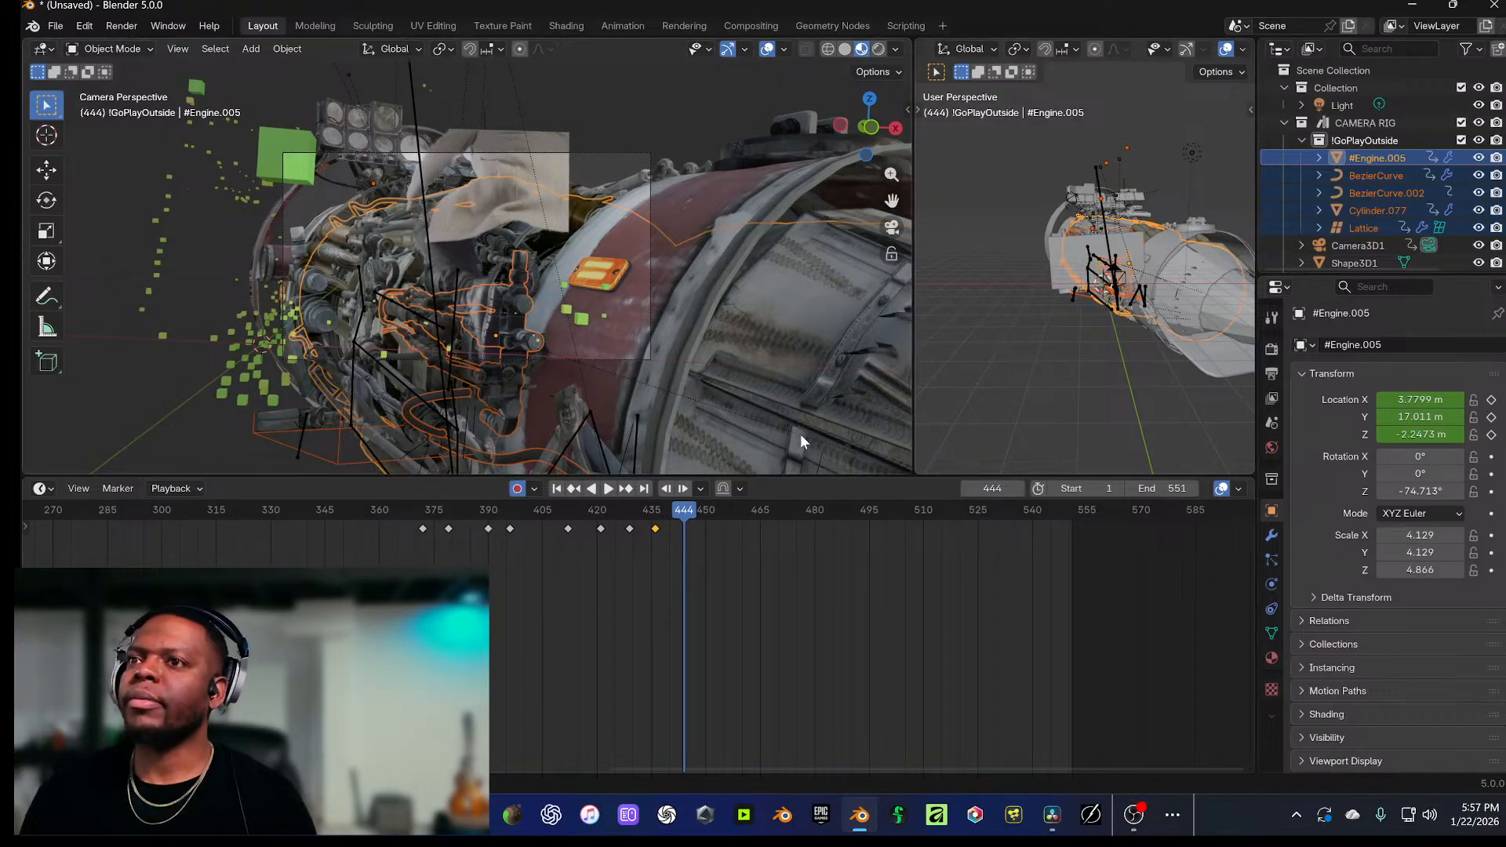
pyautogui.press('g')
pyautogui.press('z')
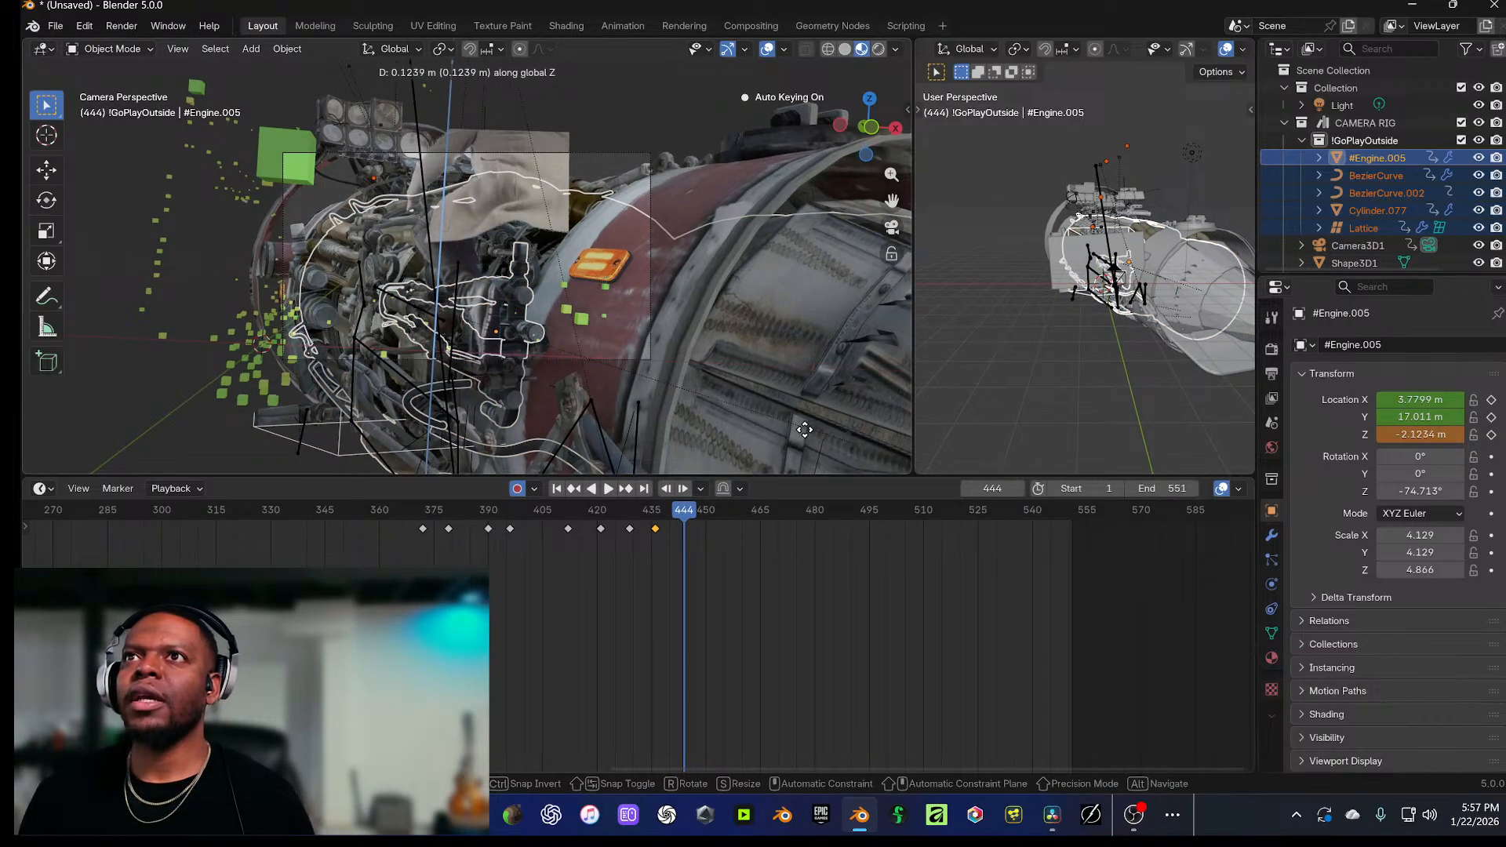
pyautogui.click(804, 429)
# Step: Shift the engine objects about 0.62 m along negative global Y at frame 444 and key the position
pyautogui.press('g')
pyautogui.press('y')
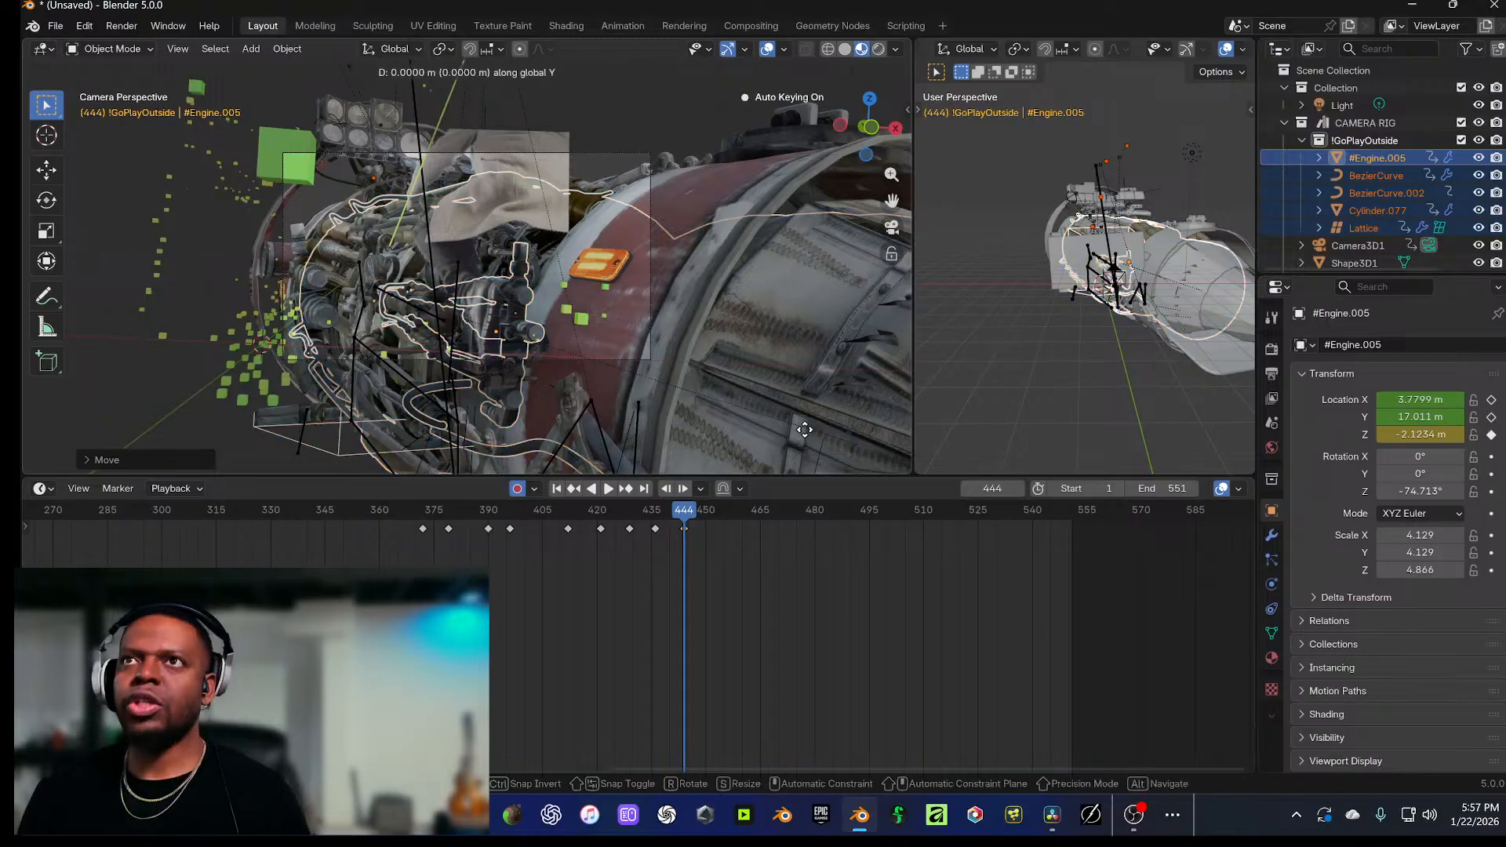
pyautogui.click(805, 426)
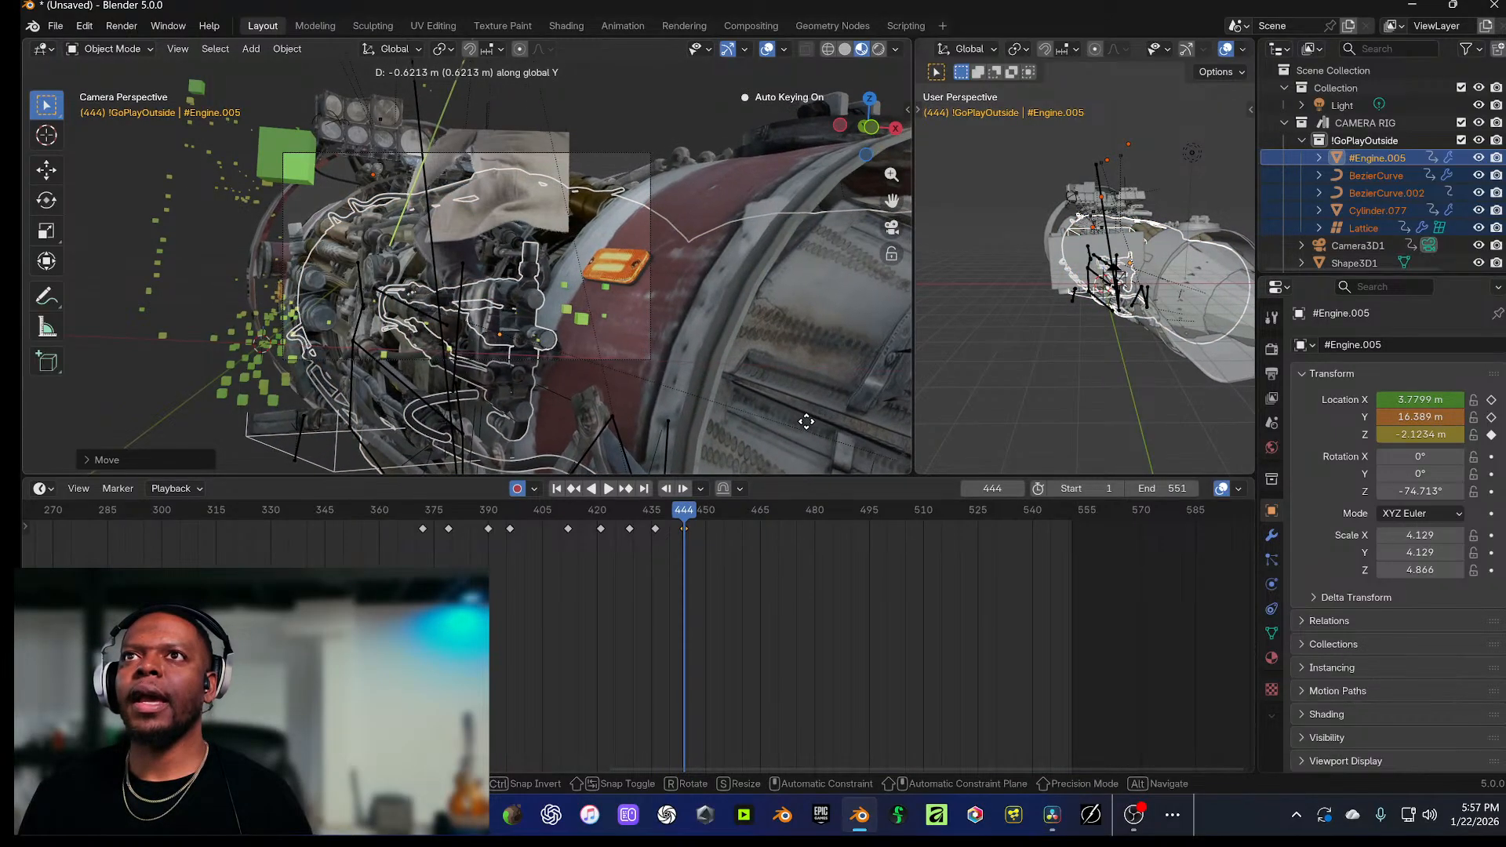
pyautogui.click(774, 392)
pyautogui.click(400, 200)
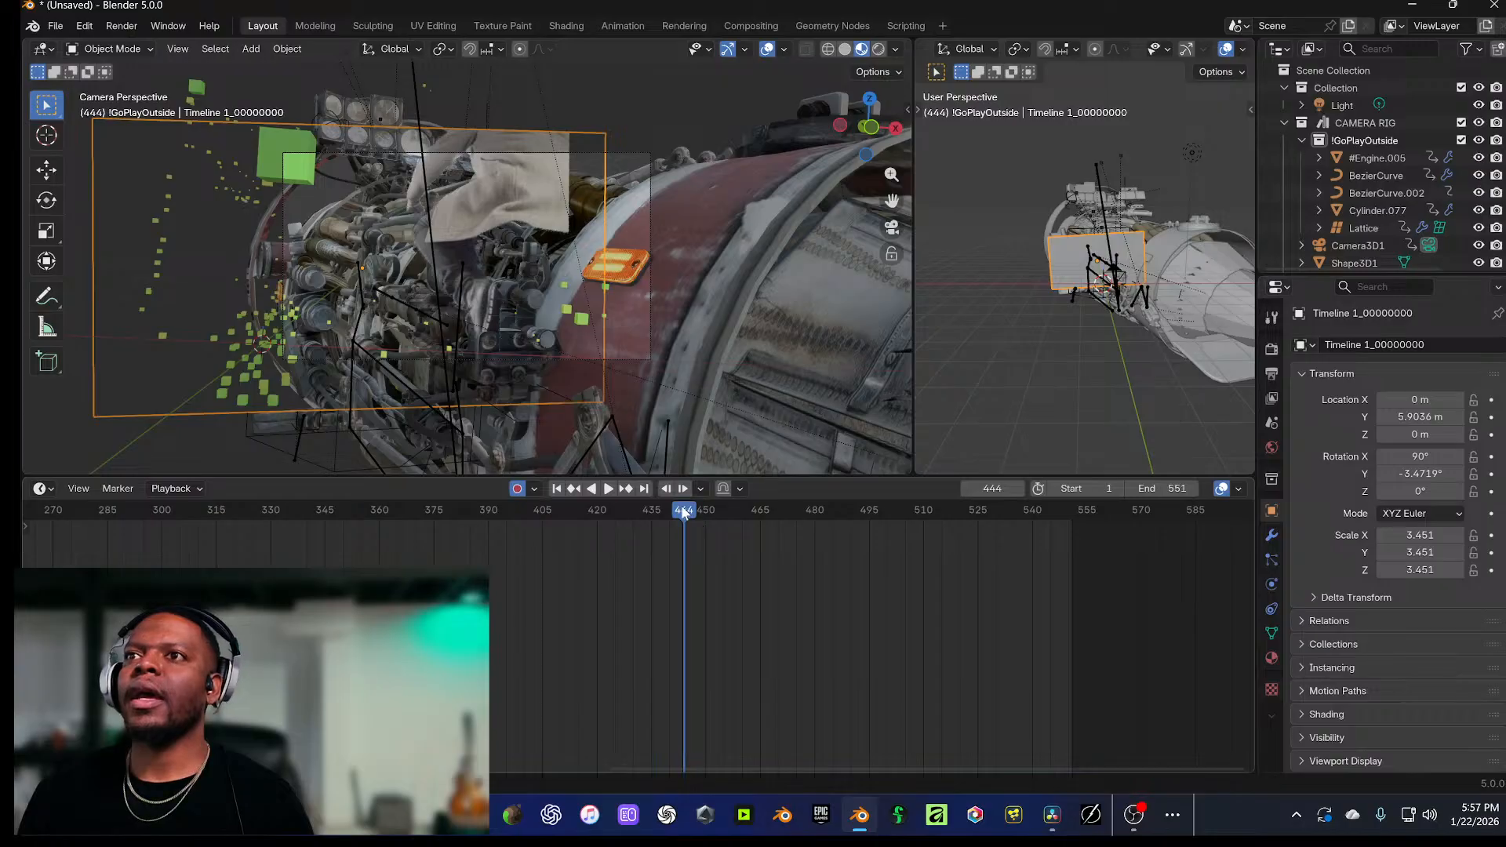
# Step: Reselect #Engine.005 through Lattice and raise them about 0.1 m along global Z at frame 453, keying the position
pyautogui.click(1384, 160)
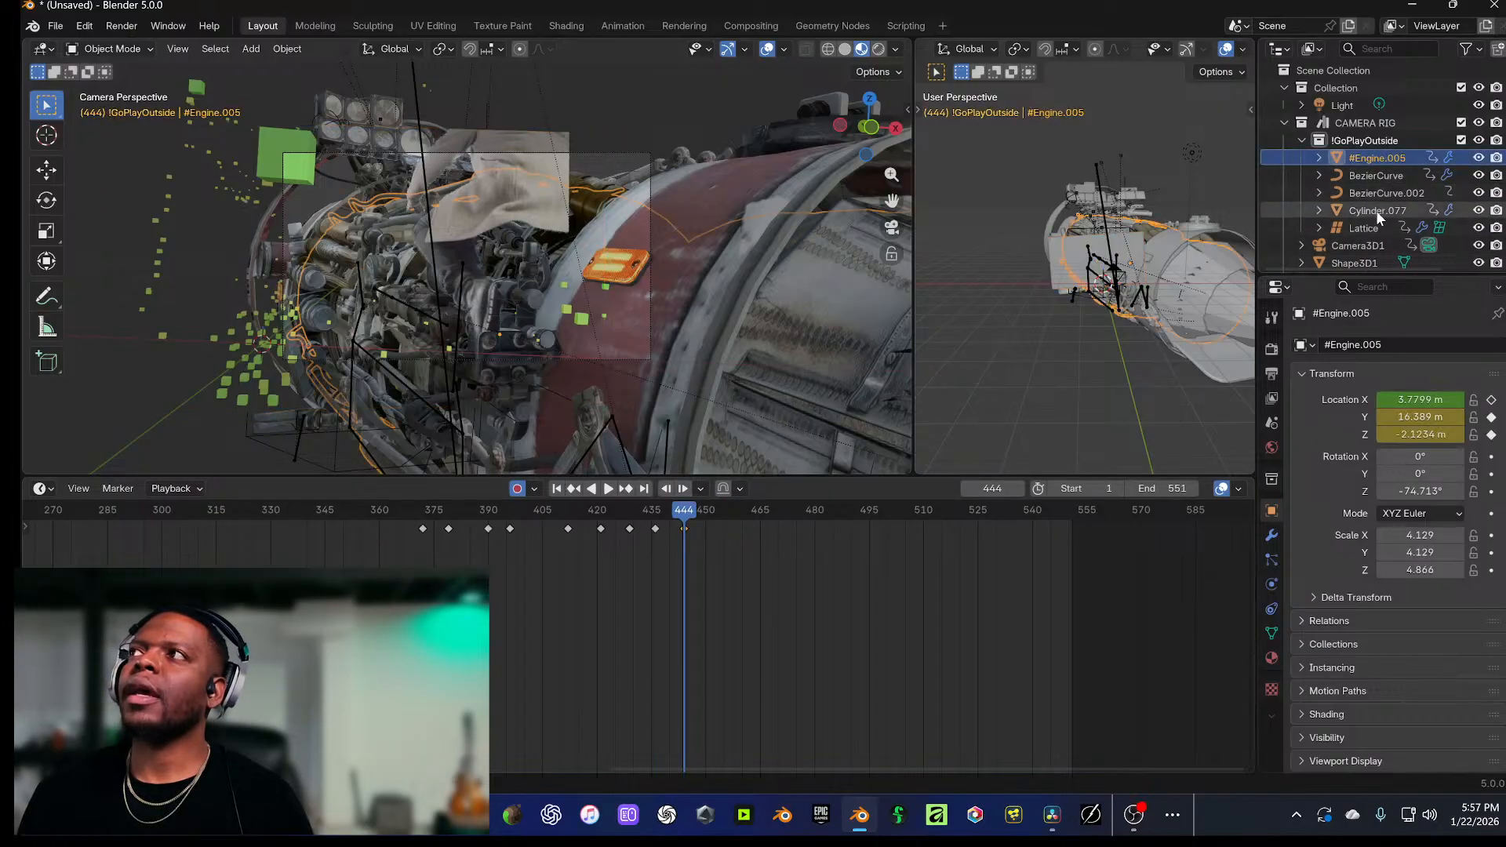
pyautogui.keyDown('shift'); pyautogui.click(1366, 227); pyautogui.keyUp('shift')
pyautogui.press('space')
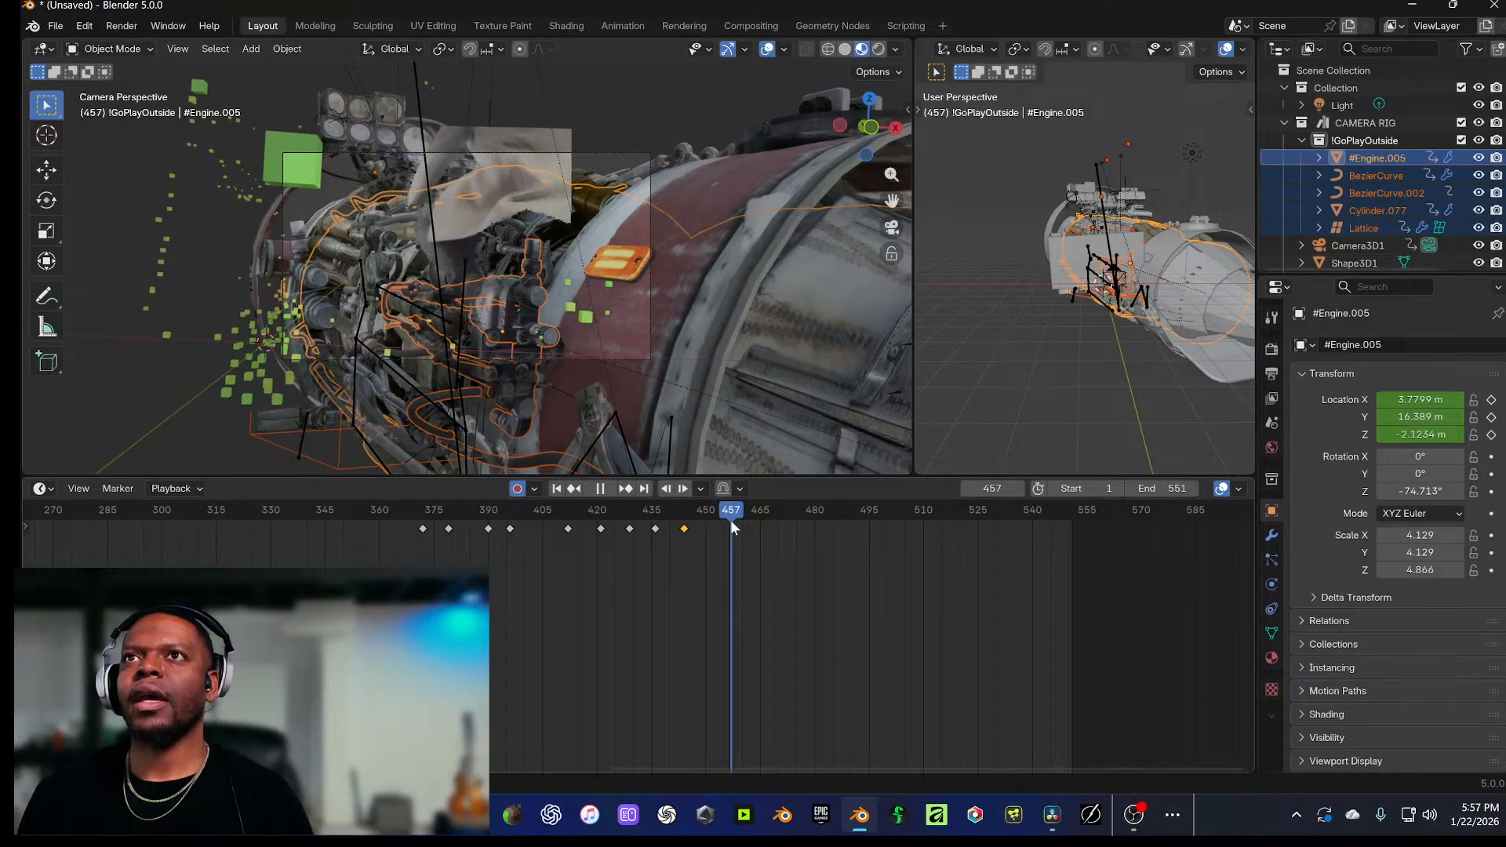
pyautogui.moveTo(731, 520); pyautogui.dragTo(716, 521)
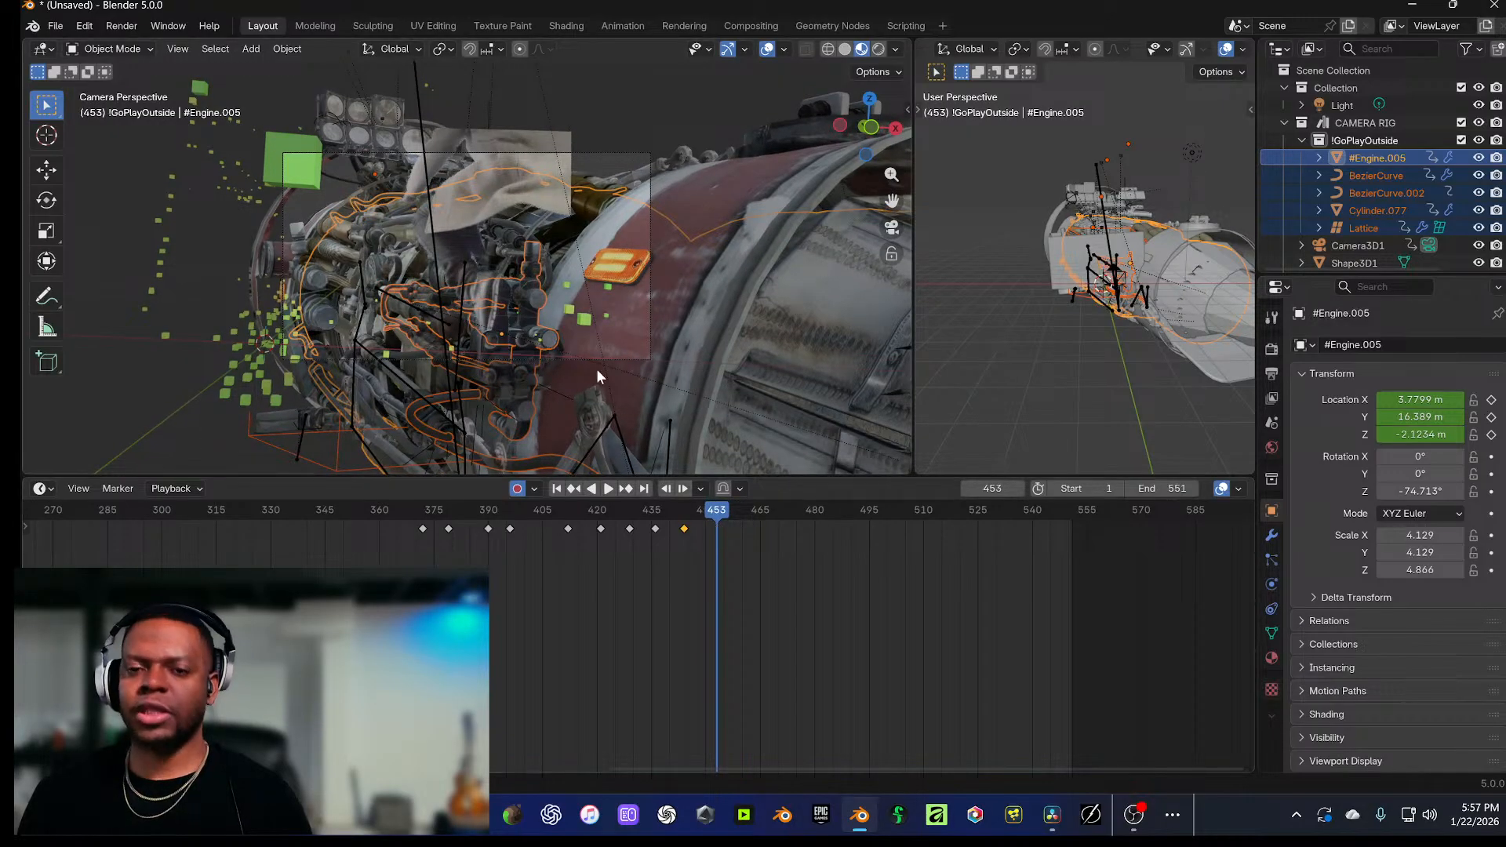
pyautogui.press('g')
pyautogui.press('z')
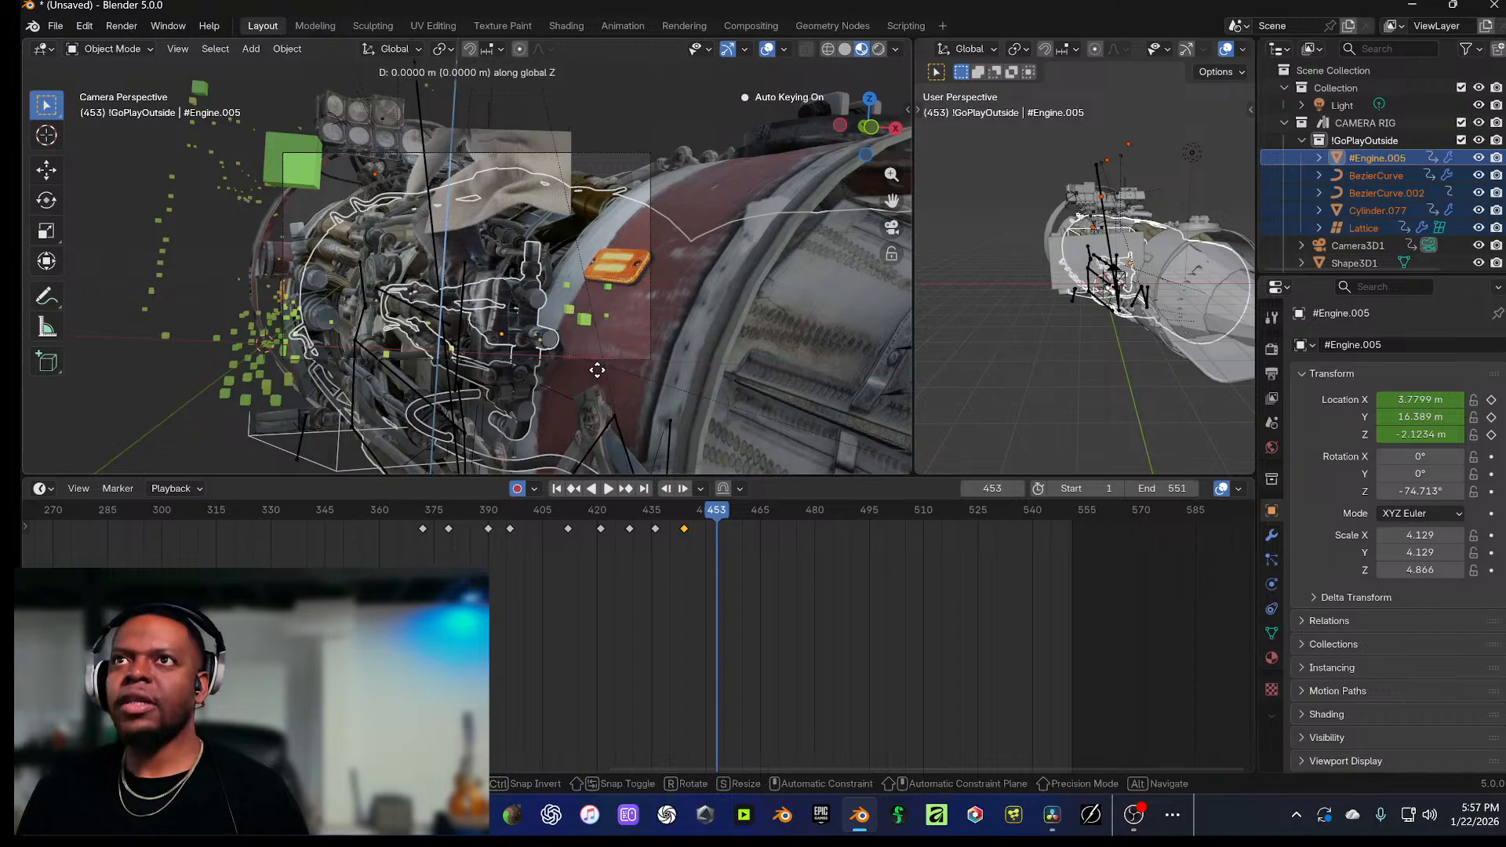
pyautogui.click(598, 369)
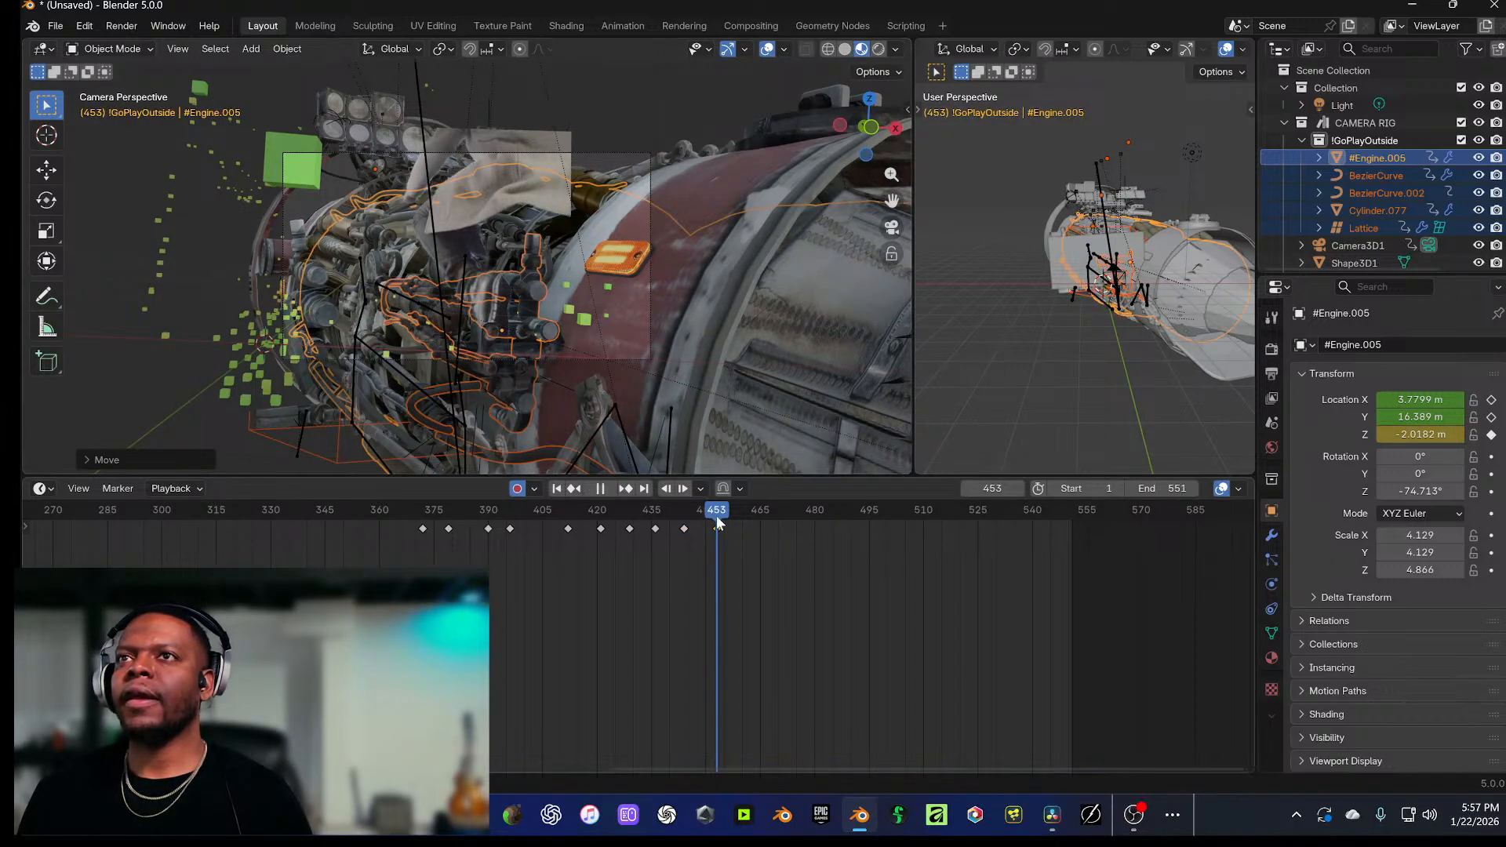
# Step: Lower the engine objects about 0.2 m along global Z at frame 460 and key the position
pyautogui.moveTo(717, 515); pyautogui.dragTo(740, 517)
pyautogui.press('g')
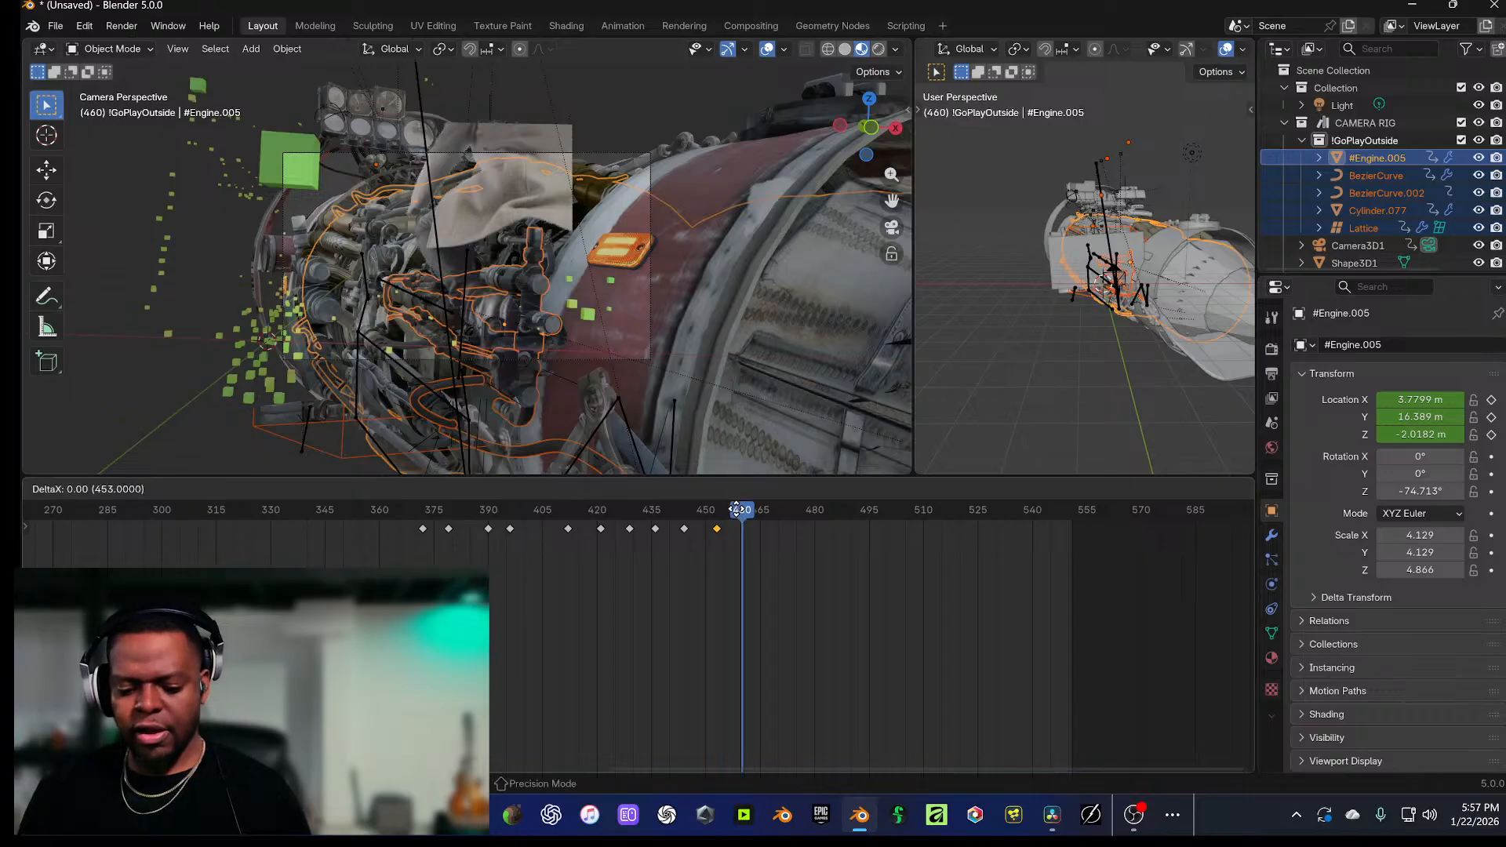
pyautogui.rightClick(736, 511)
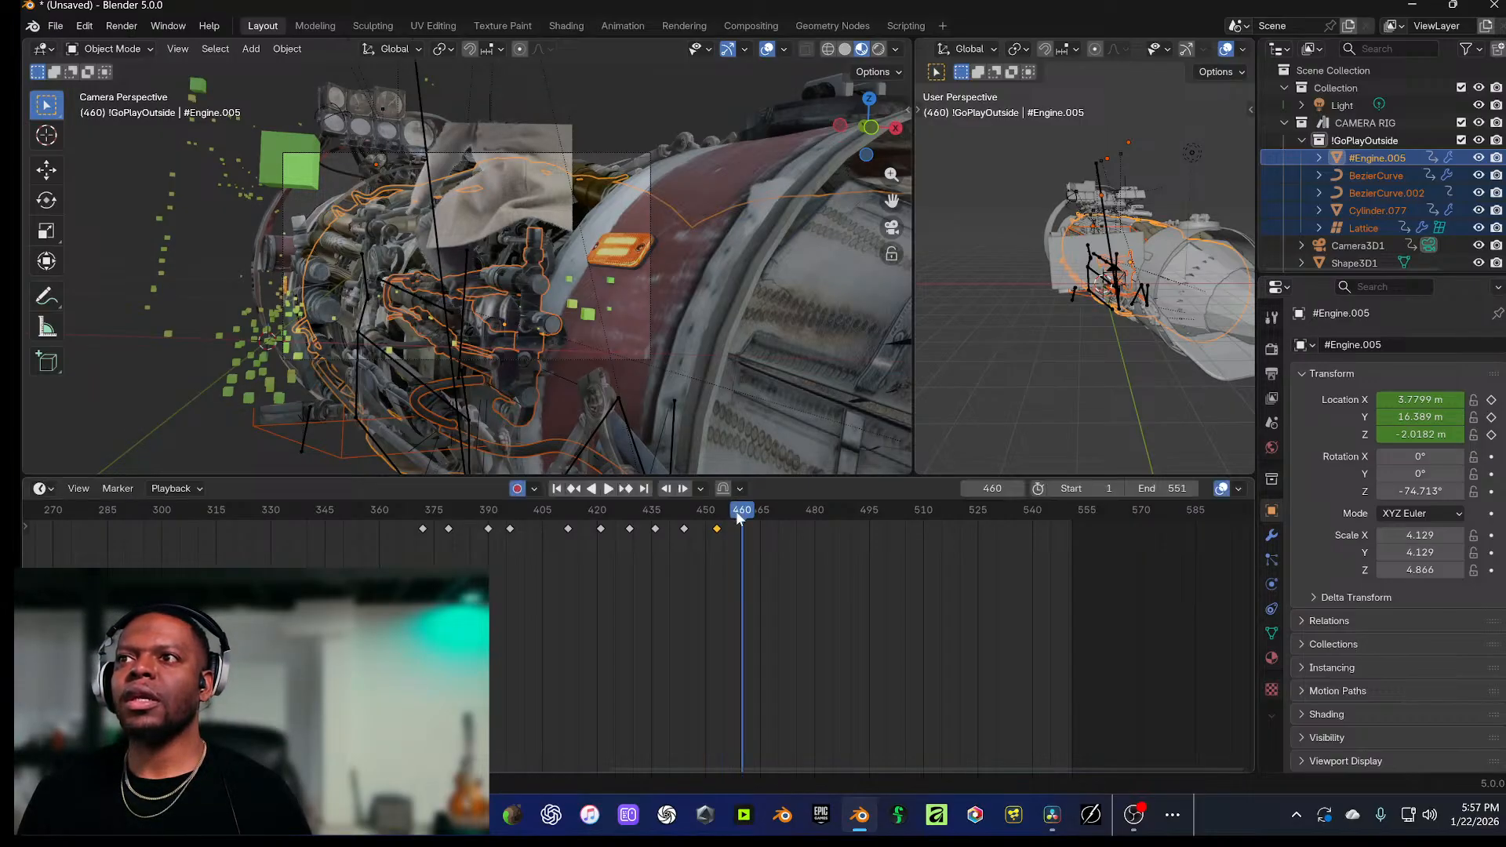
pyautogui.press('g')
pyautogui.press('z')
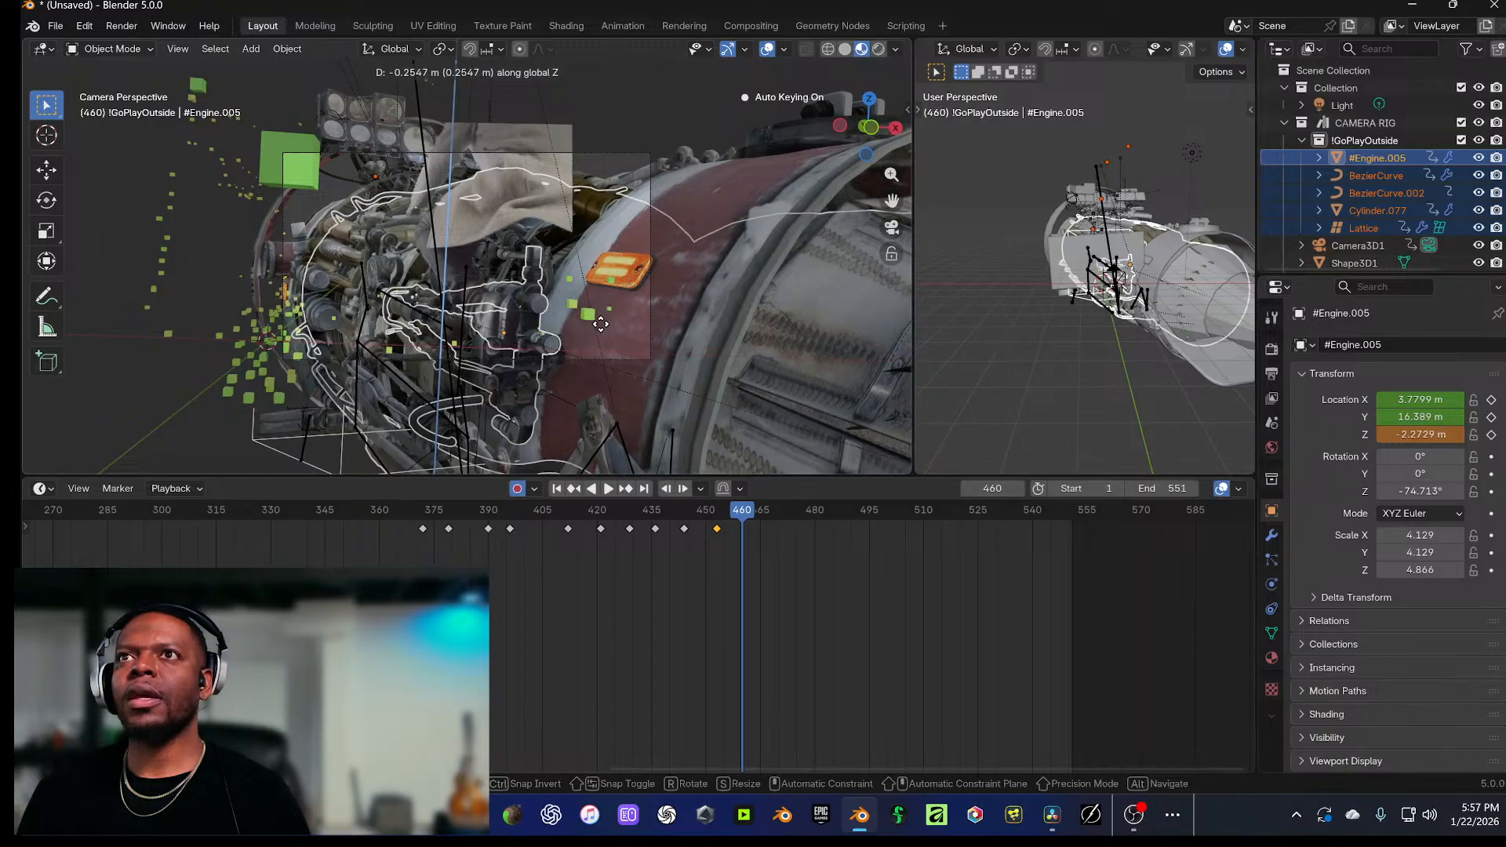
pyautogui.click(602, 322)
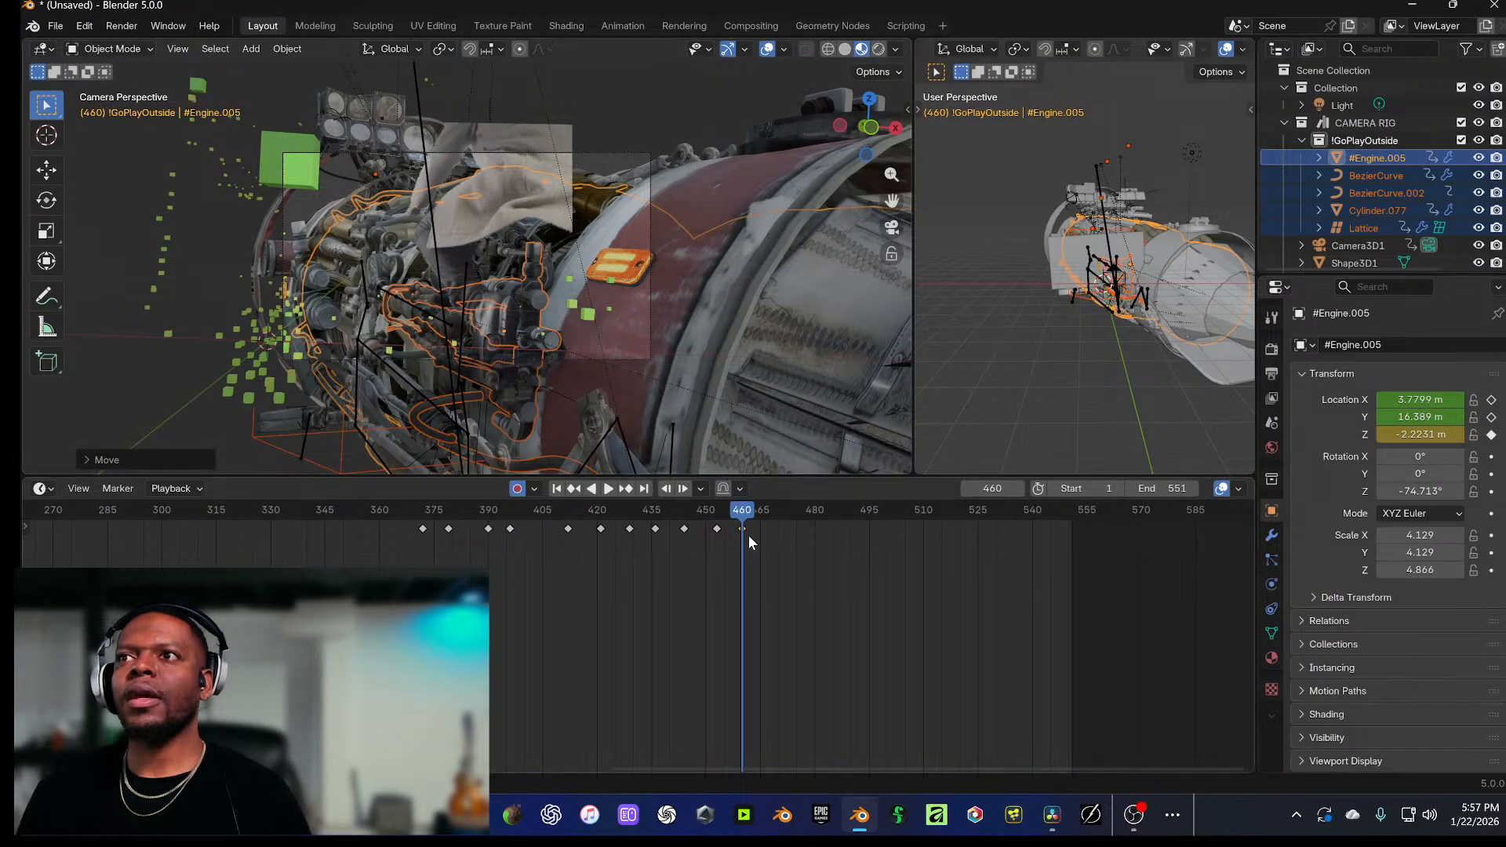
# Step: Shift the engine objects about 0.66 m along negative global Y at frame 466 and key the position
pyautogui.moveTo(743, 514); pyautogui.dragTo(763, 512)
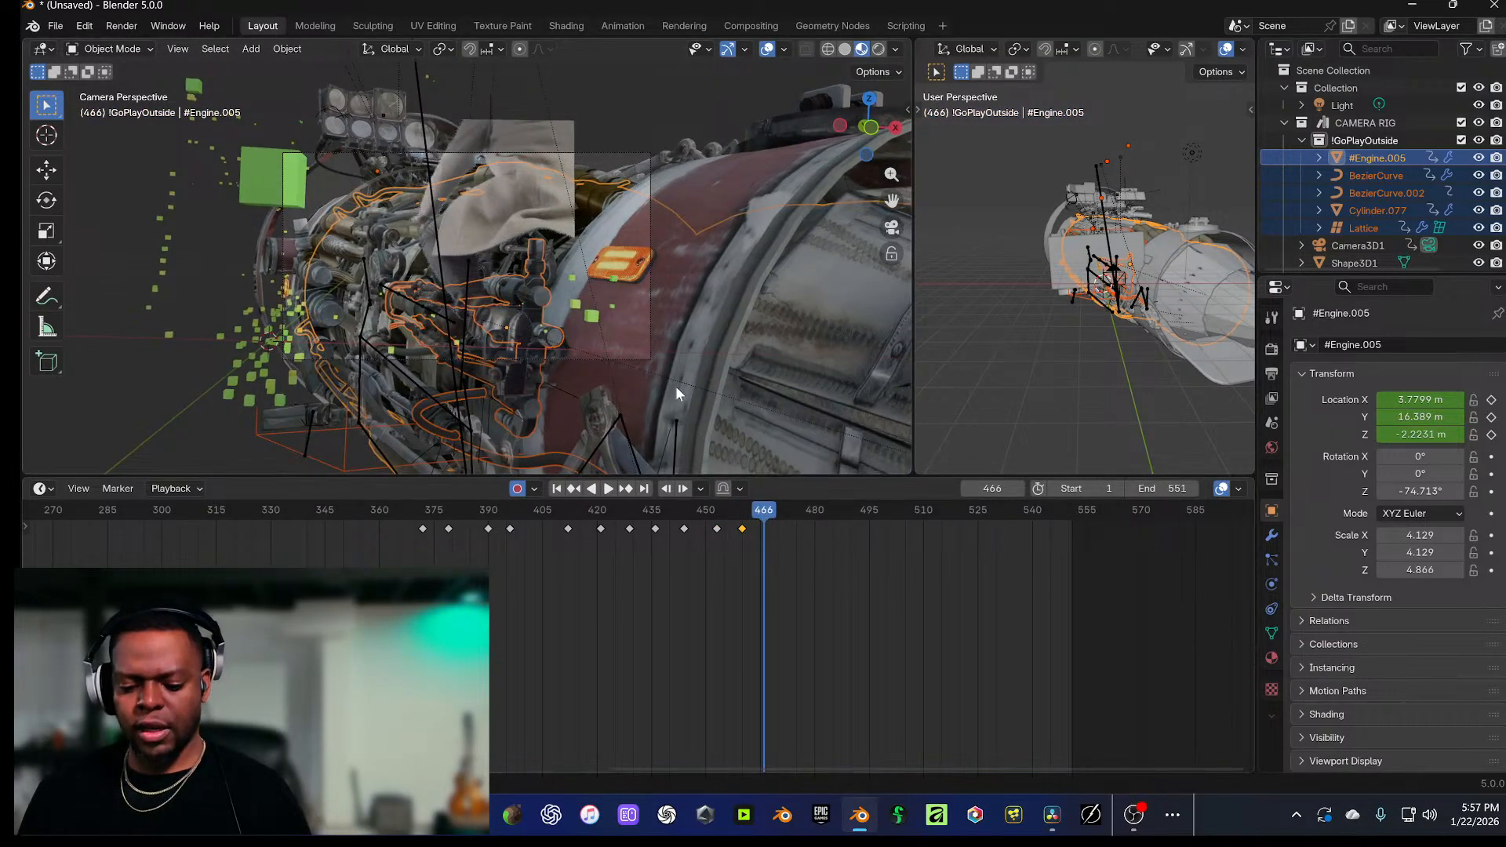
pyautogui.press('g')
pyautogui.press('y')
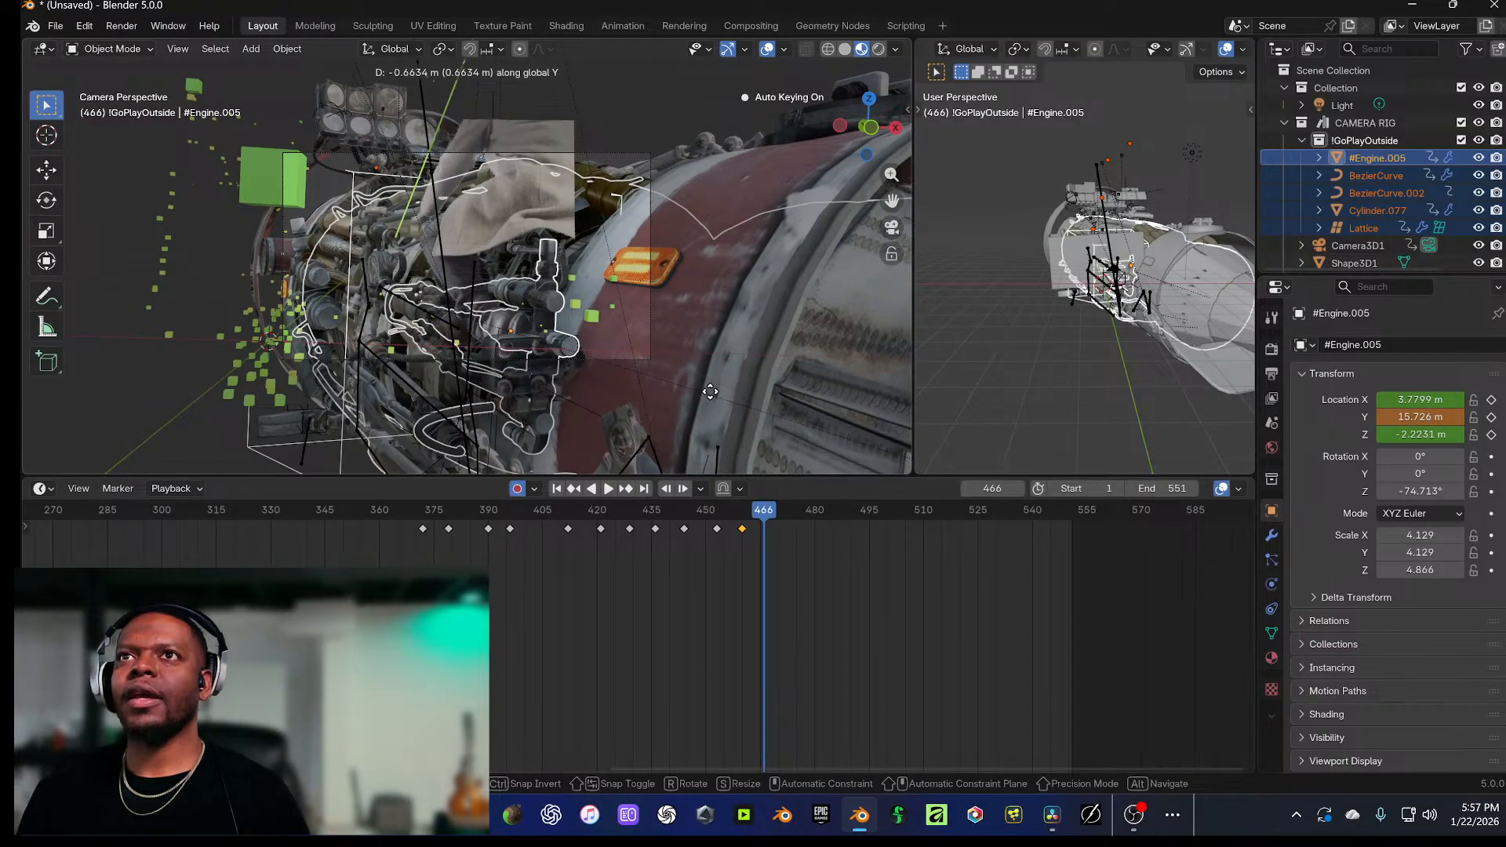
pyautogui.click(710, 392)
pyautogui.click(412, 238)
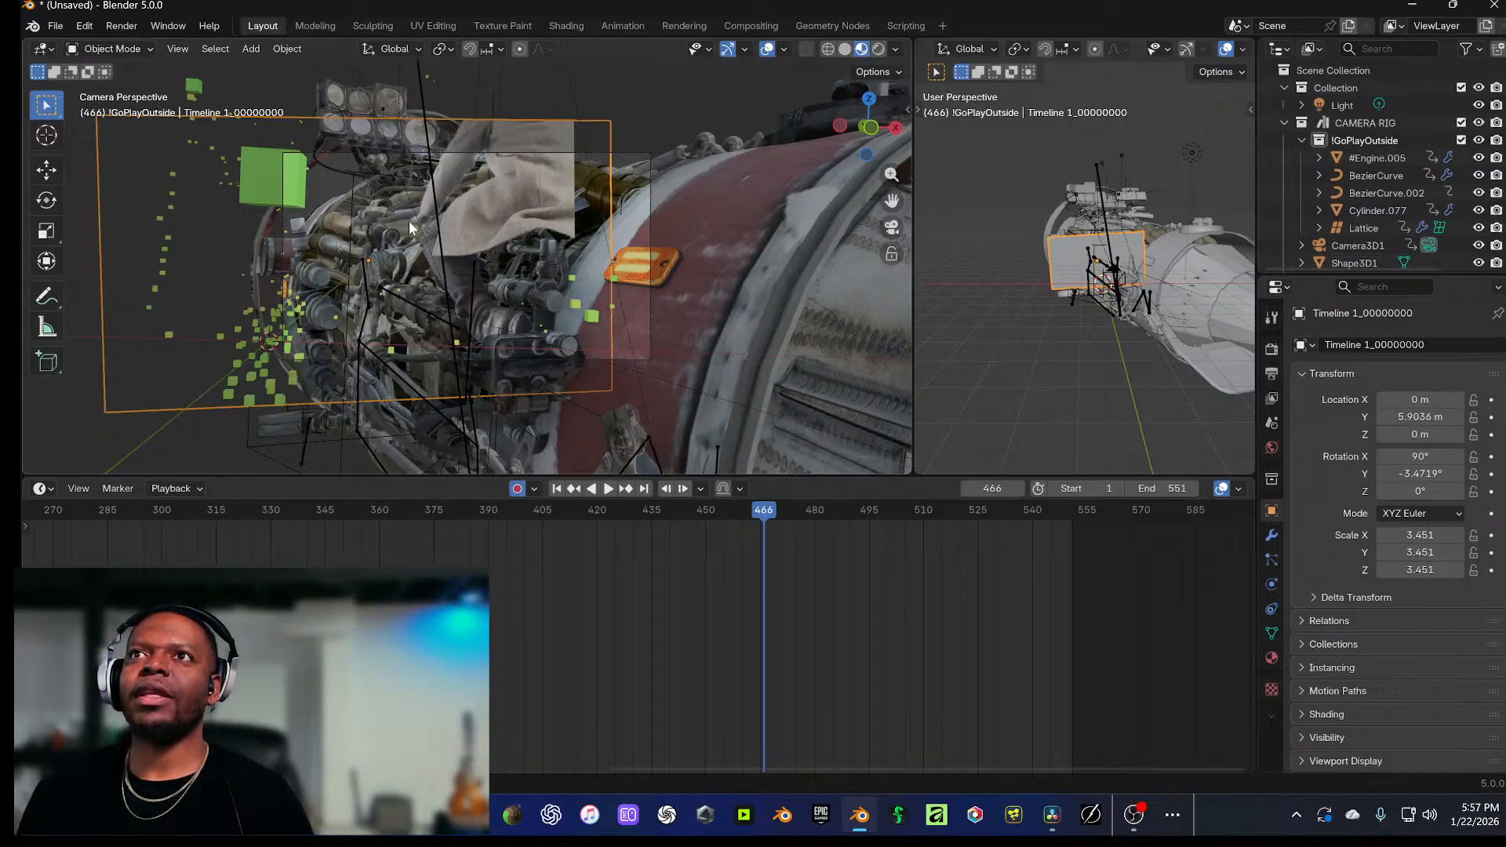
# Step: Set the scene's end frame to 466 and go to frame 394
pyautogui.click(1171, 490)
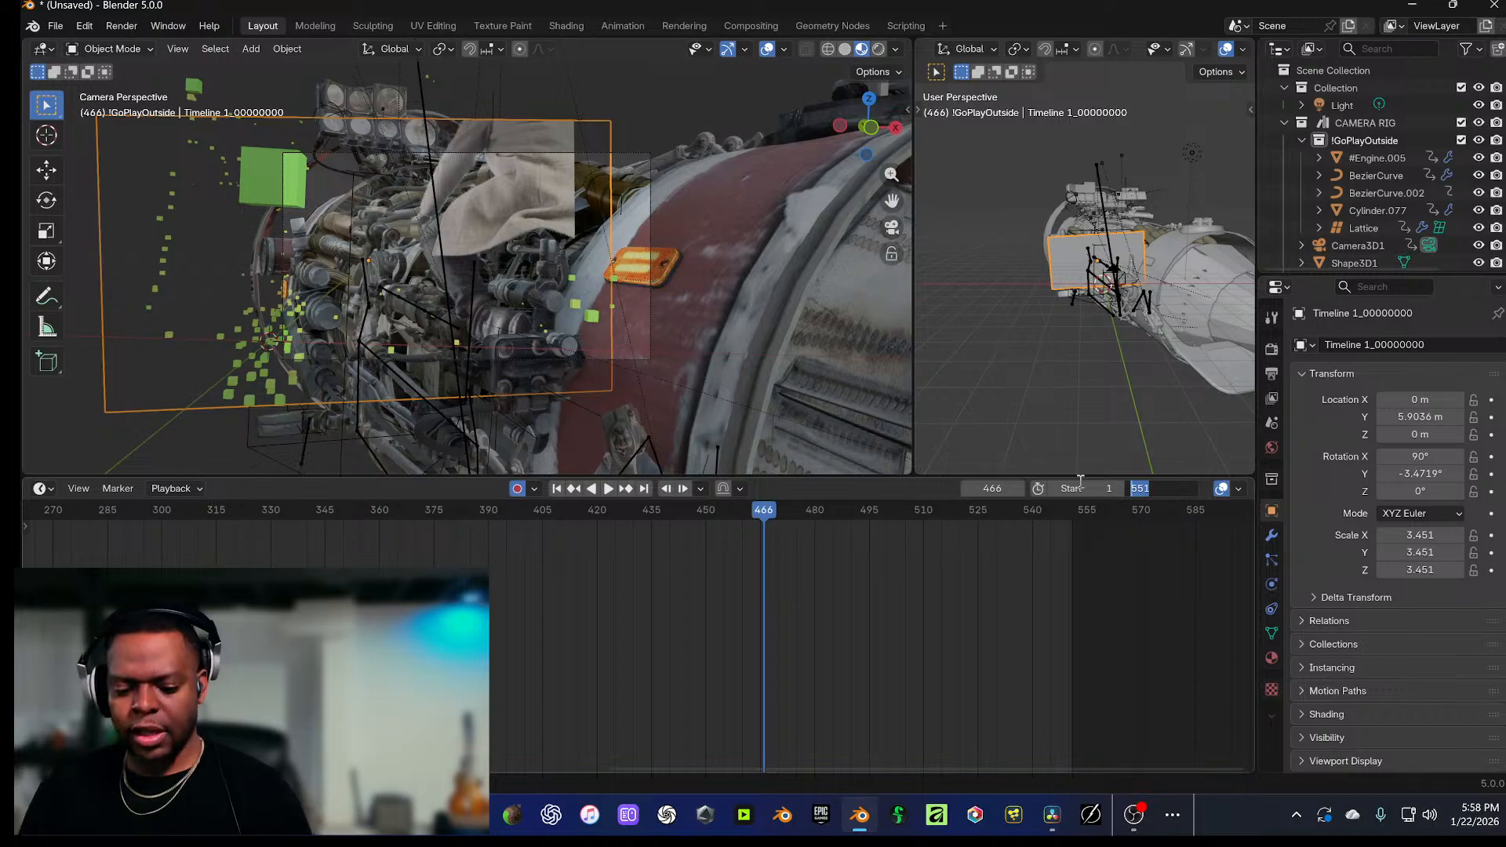
pyautogui.write('466')
pyautogui.press('Return')
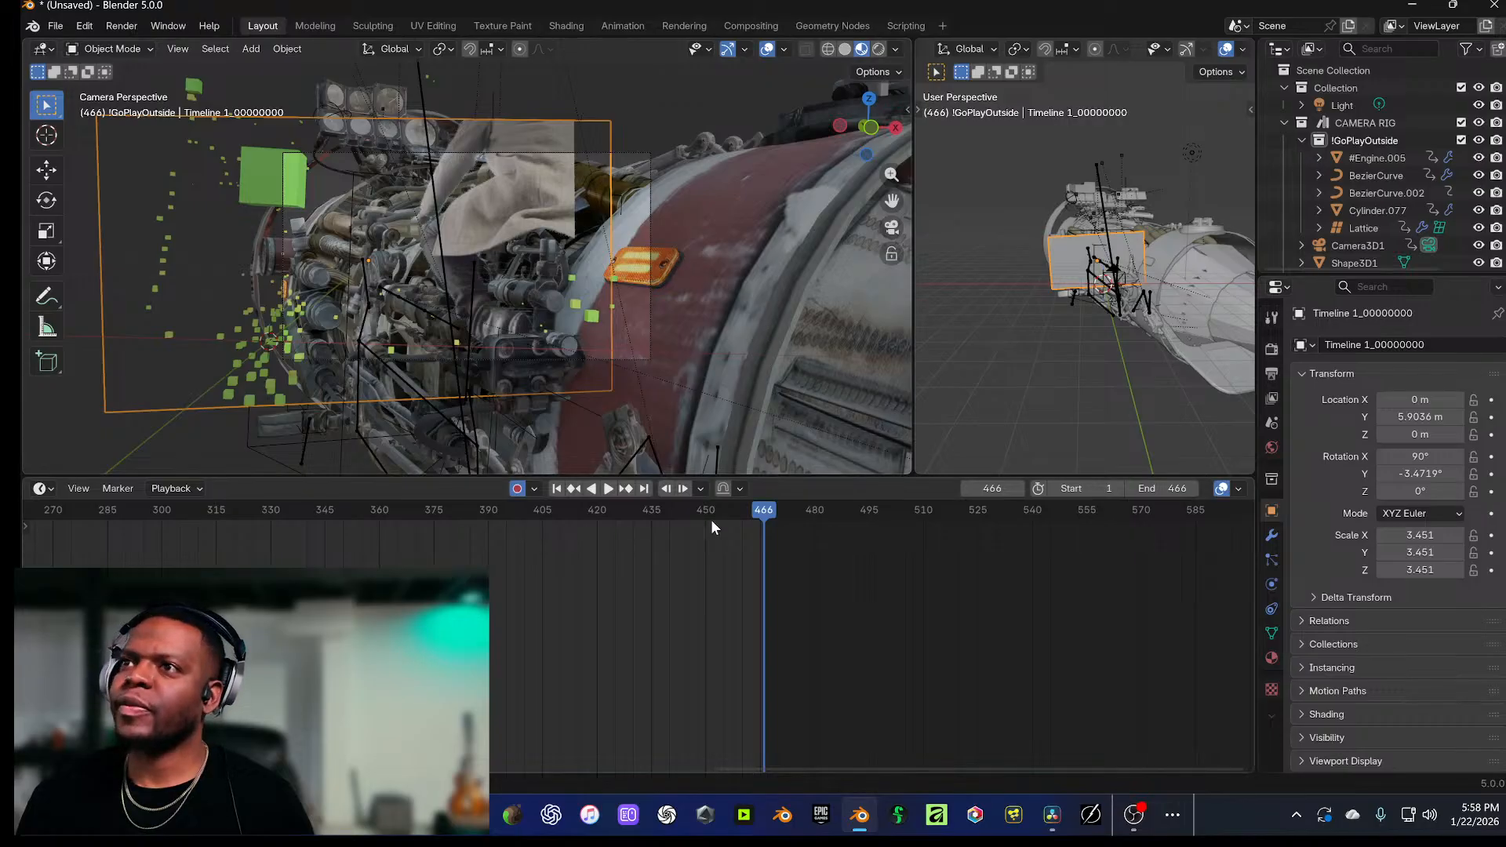
pyautogui.moveTo(710, 520); pyautogui.dragTo(503, 541)
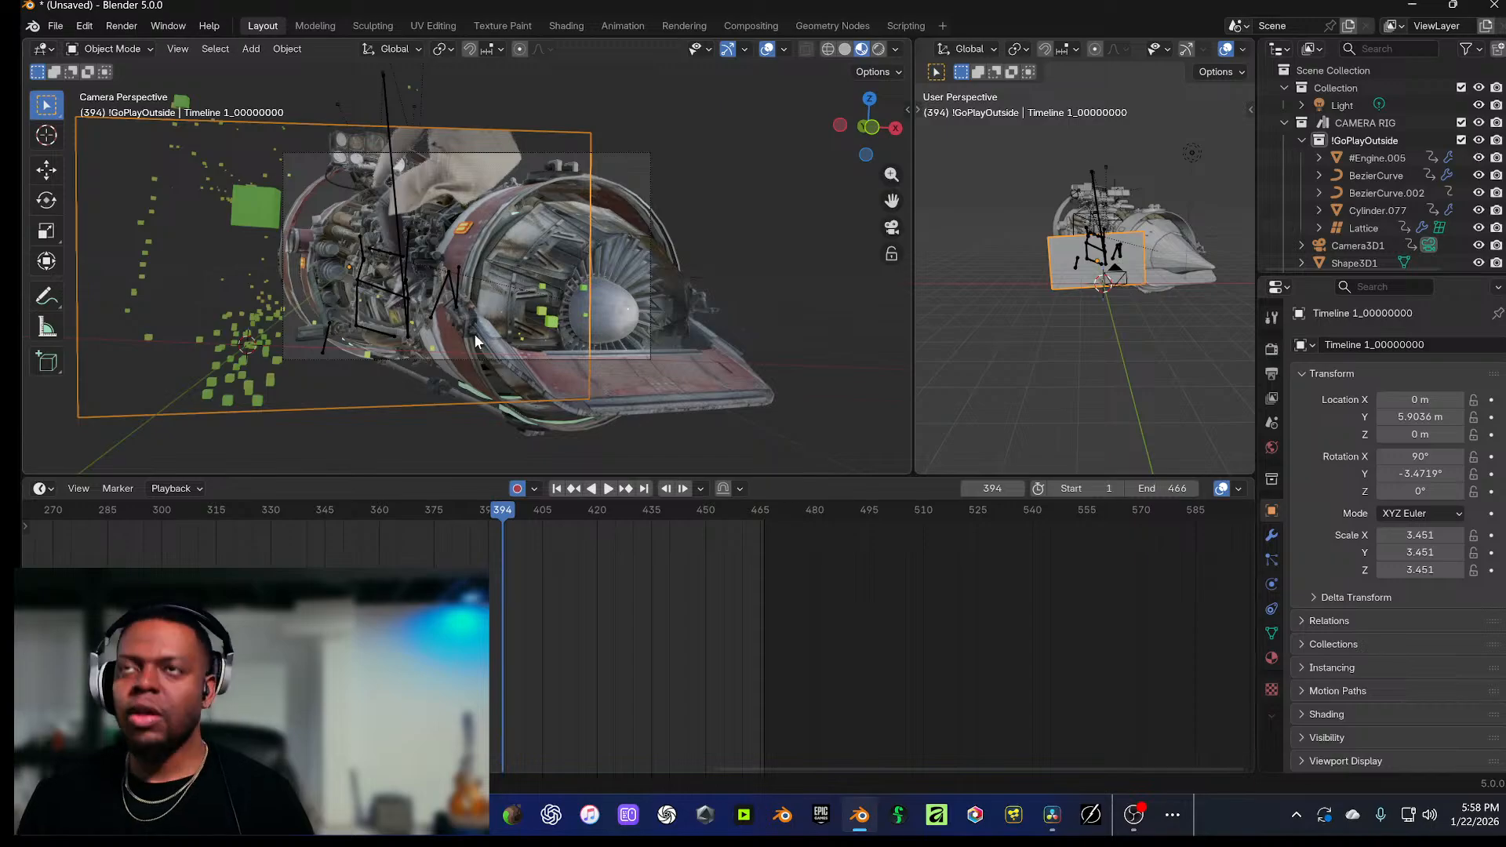
# Step: Delete the Timeline 1_00000000 footage plane and switch the camera viewport to rendered shading
pyautogui.press('x')
pyautogui.click(453, 261)
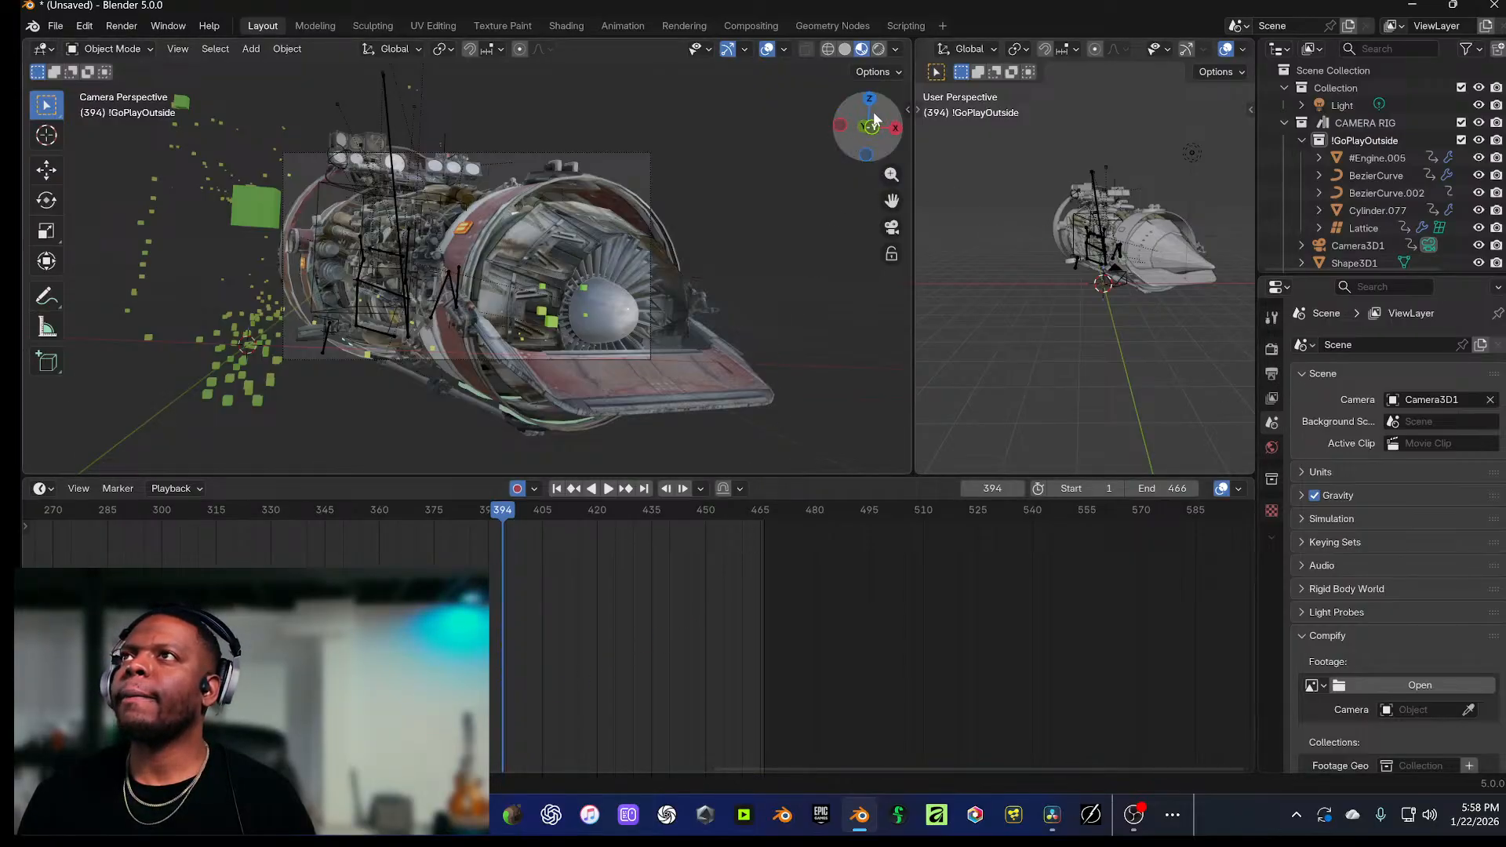
pyautogui.click(874, 54)
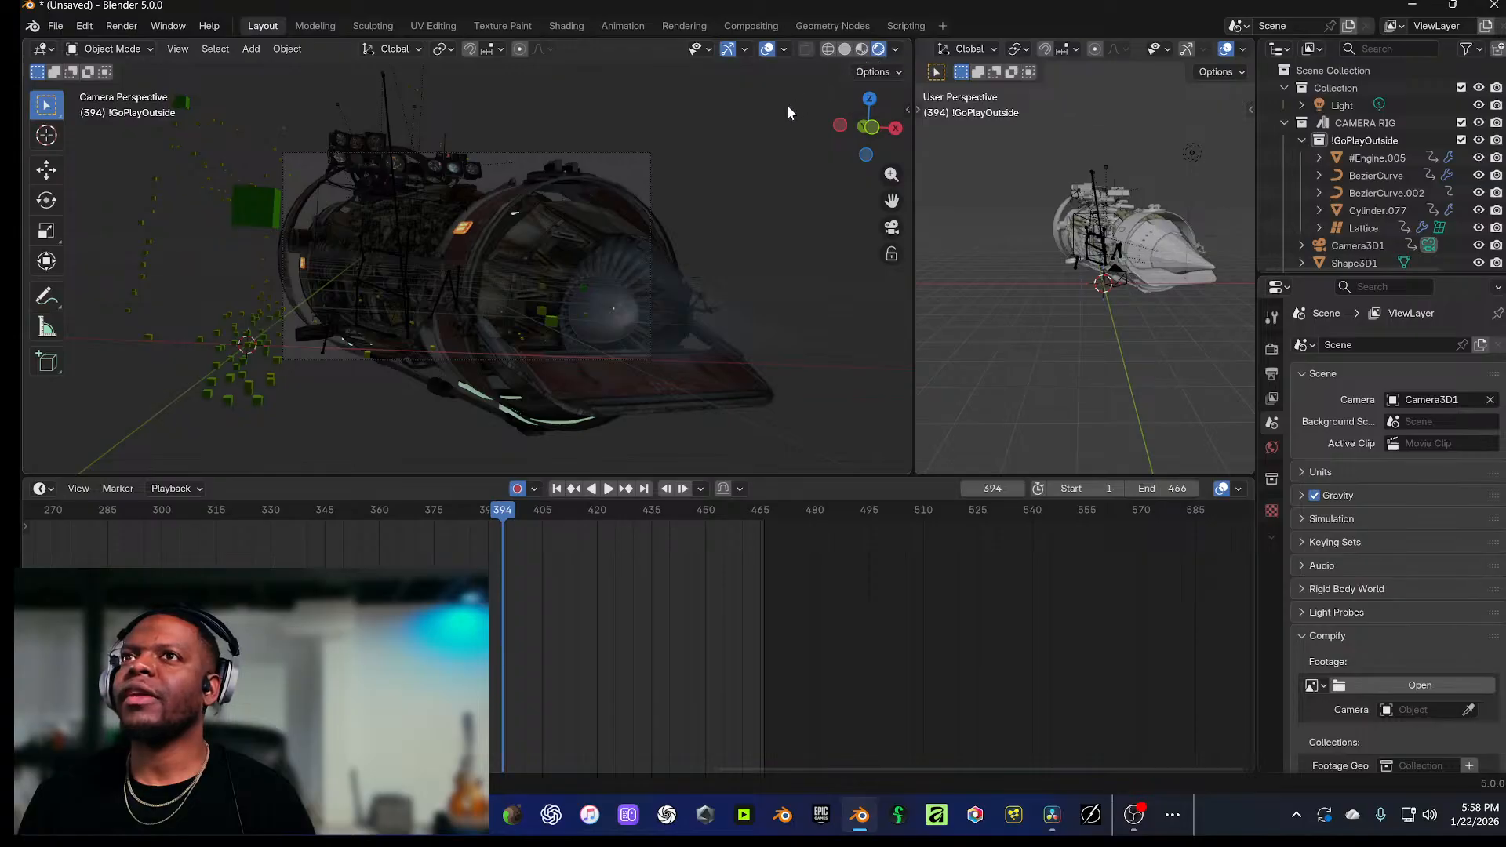
# Step: Select the glowing light strip INDICTO.090 on the underside of the engine's front ring
pyautogui.click(522, 424)
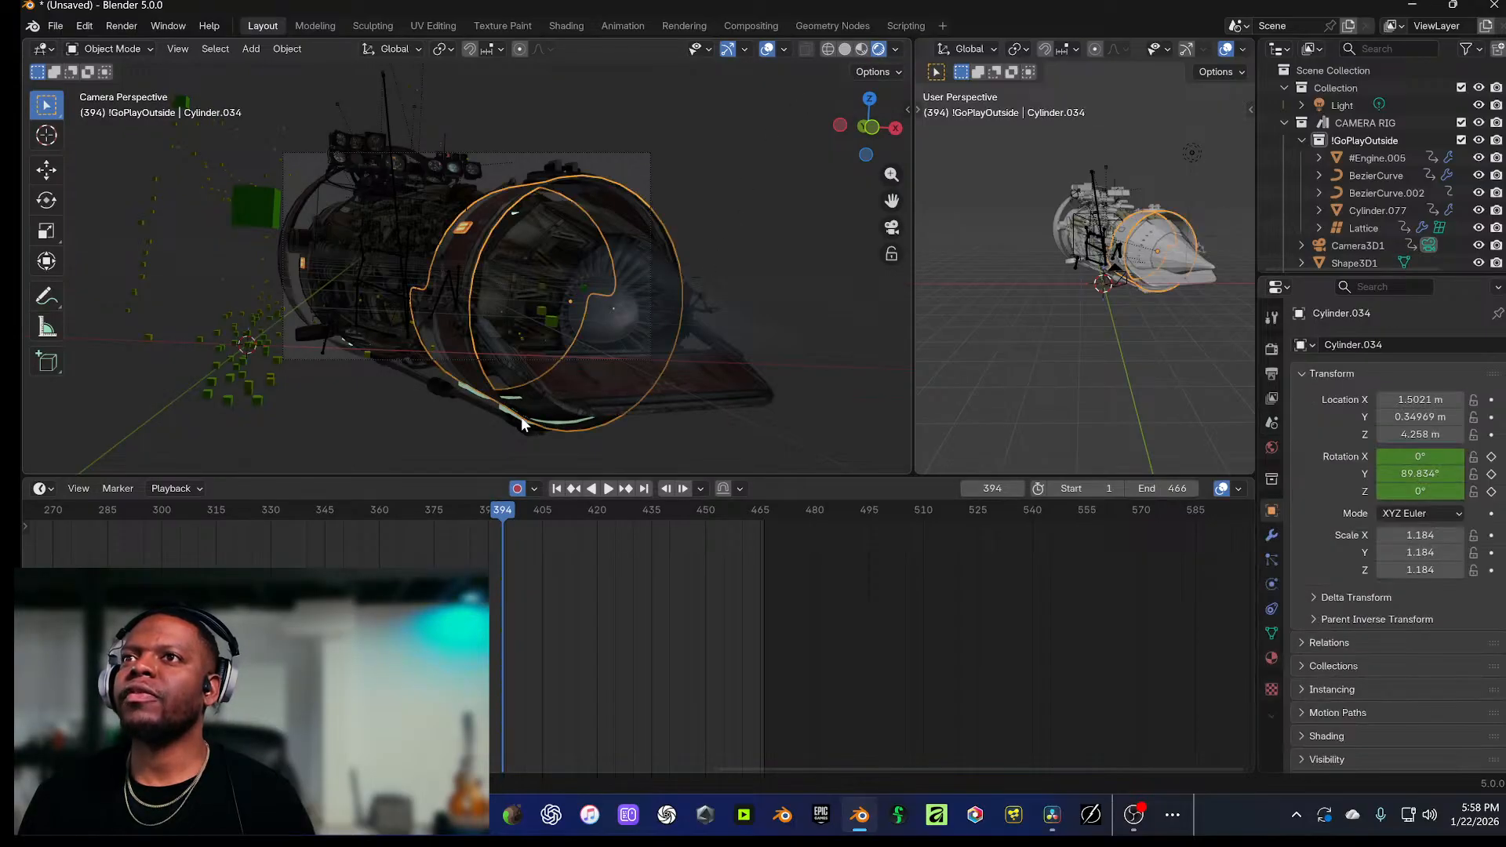
pyautogui.click(522, 424)
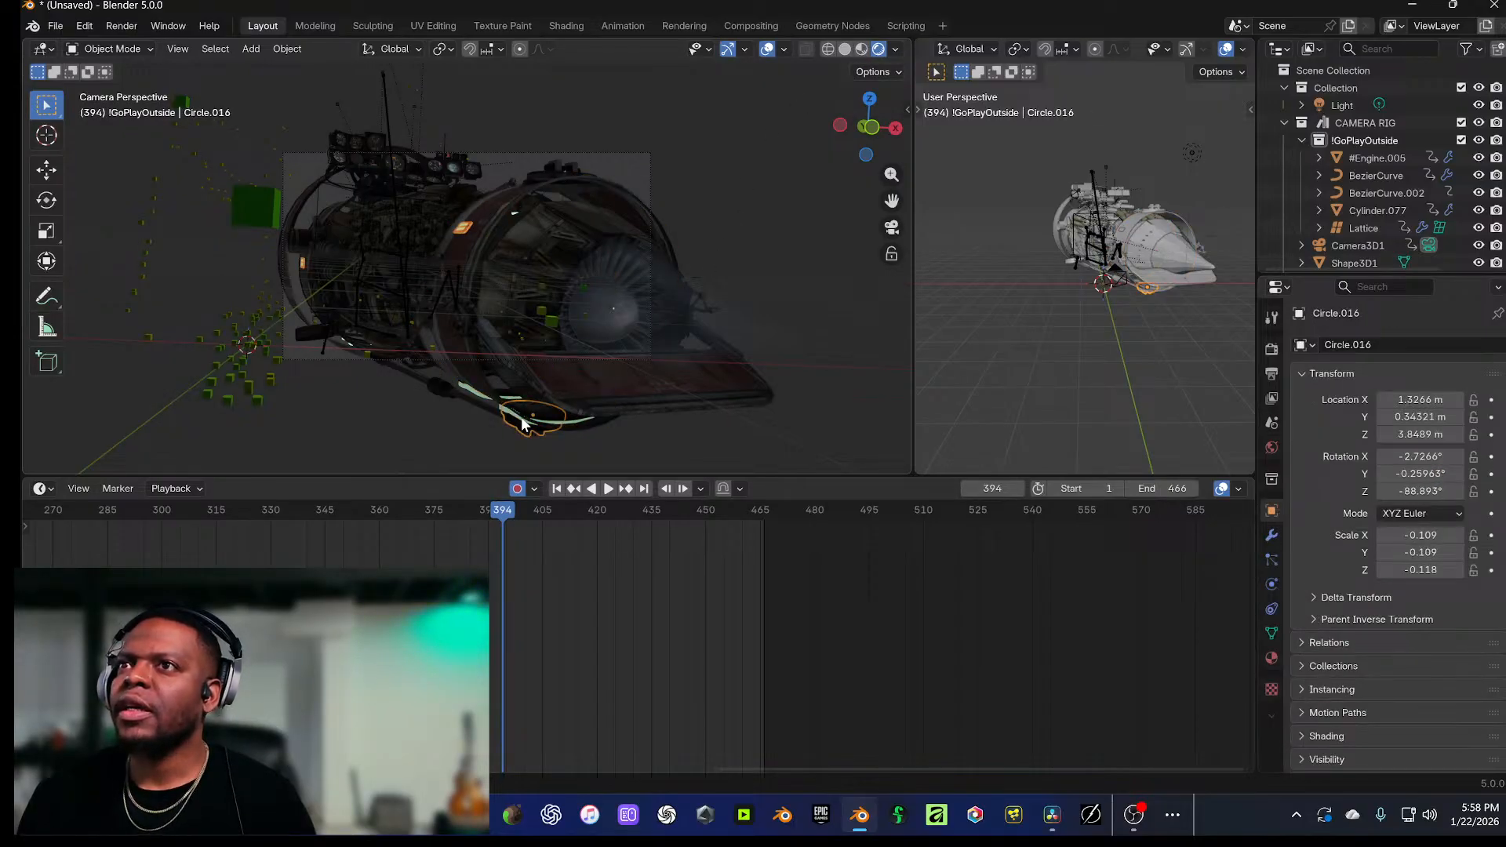
pyautogui.click(518, 419)
pyautogui.click(508, 414)
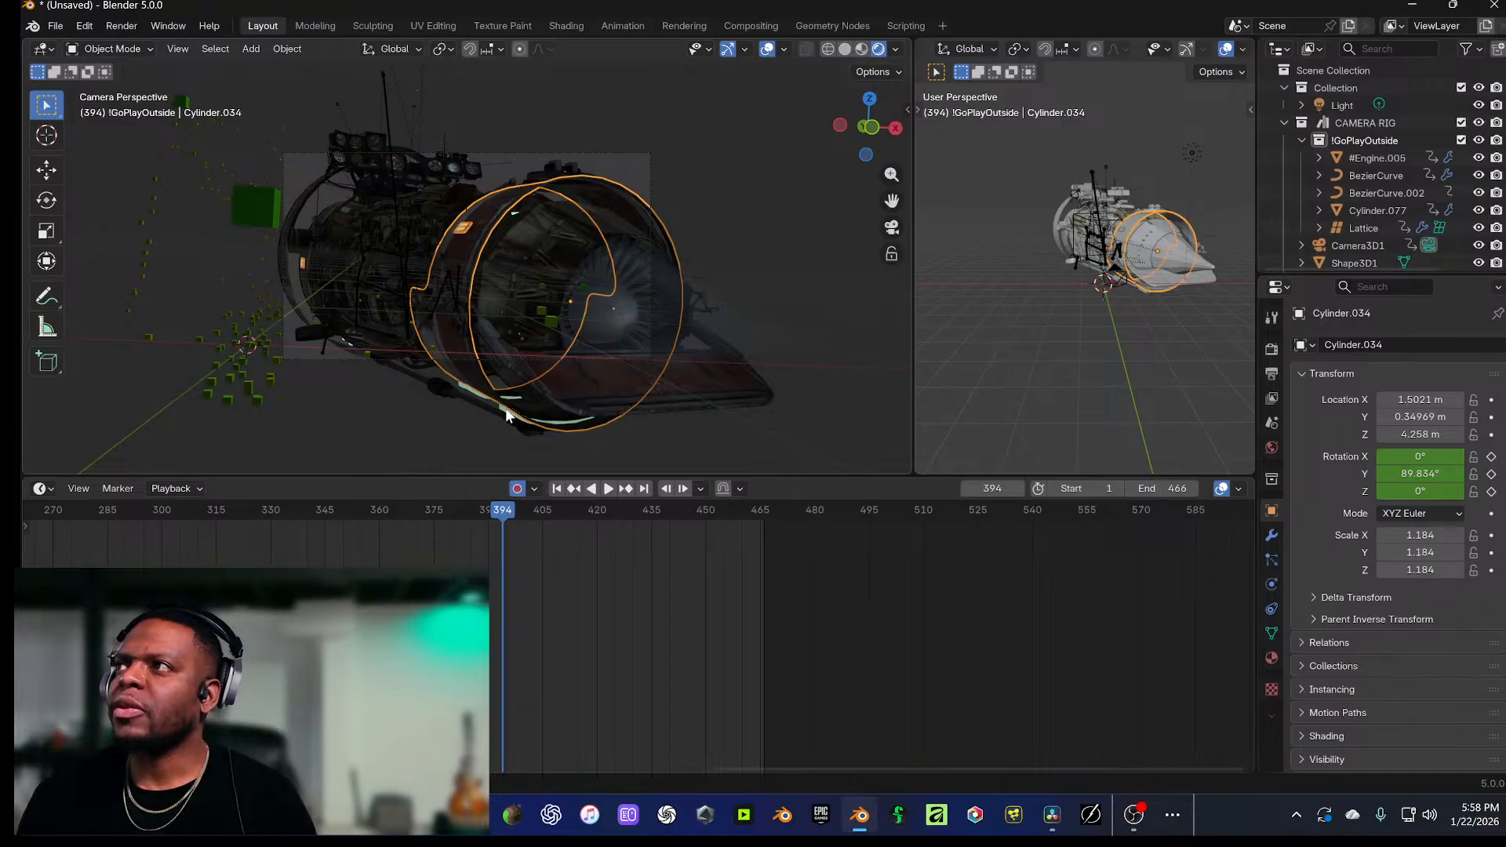
pyautogui.moveTo(497, 444); pyautogui.dragTo(394, 436)
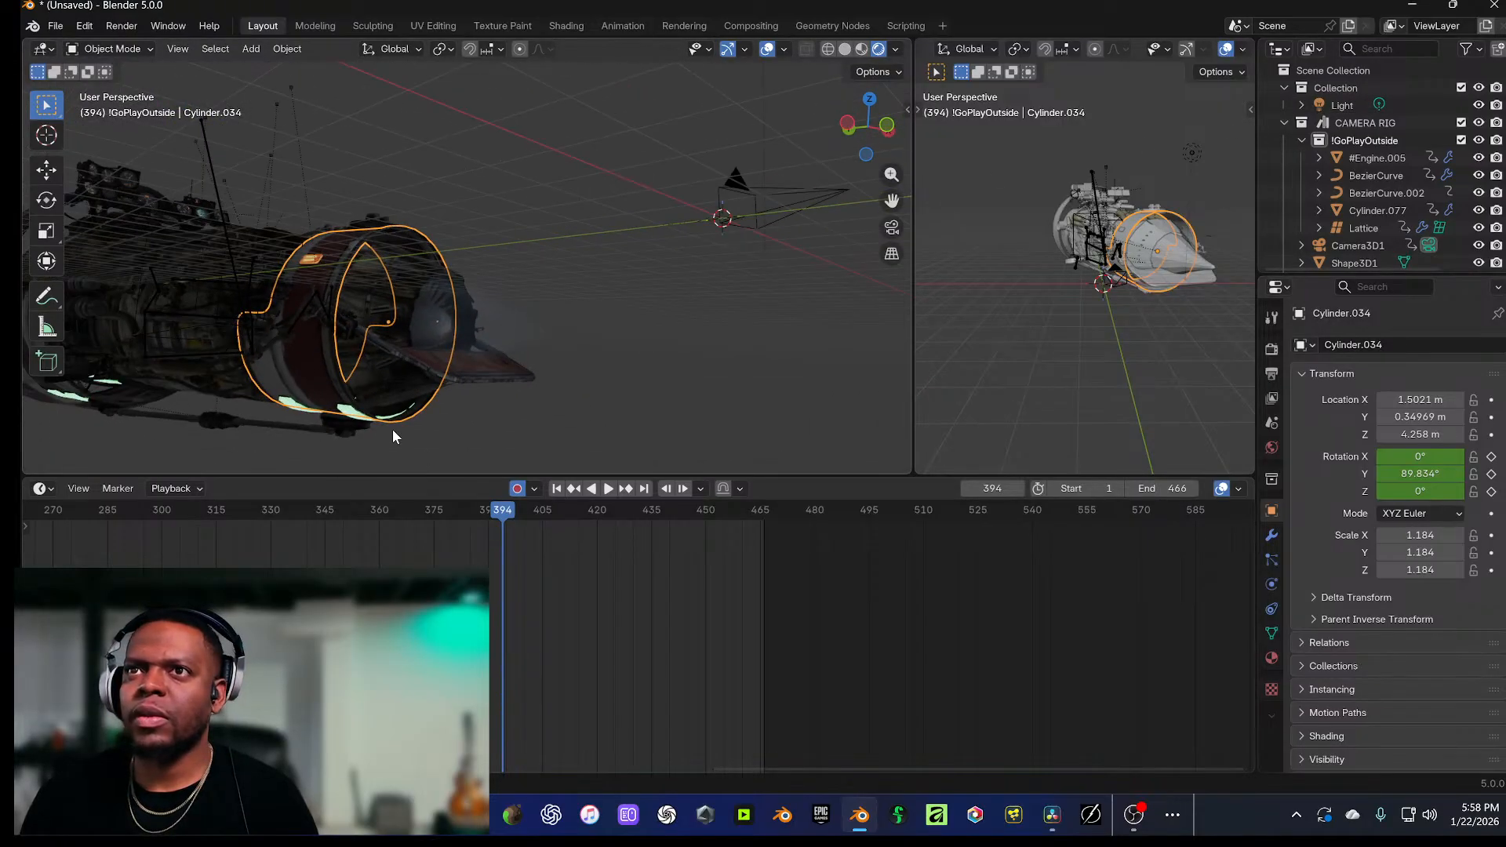
pyautogui.click(350, 415)
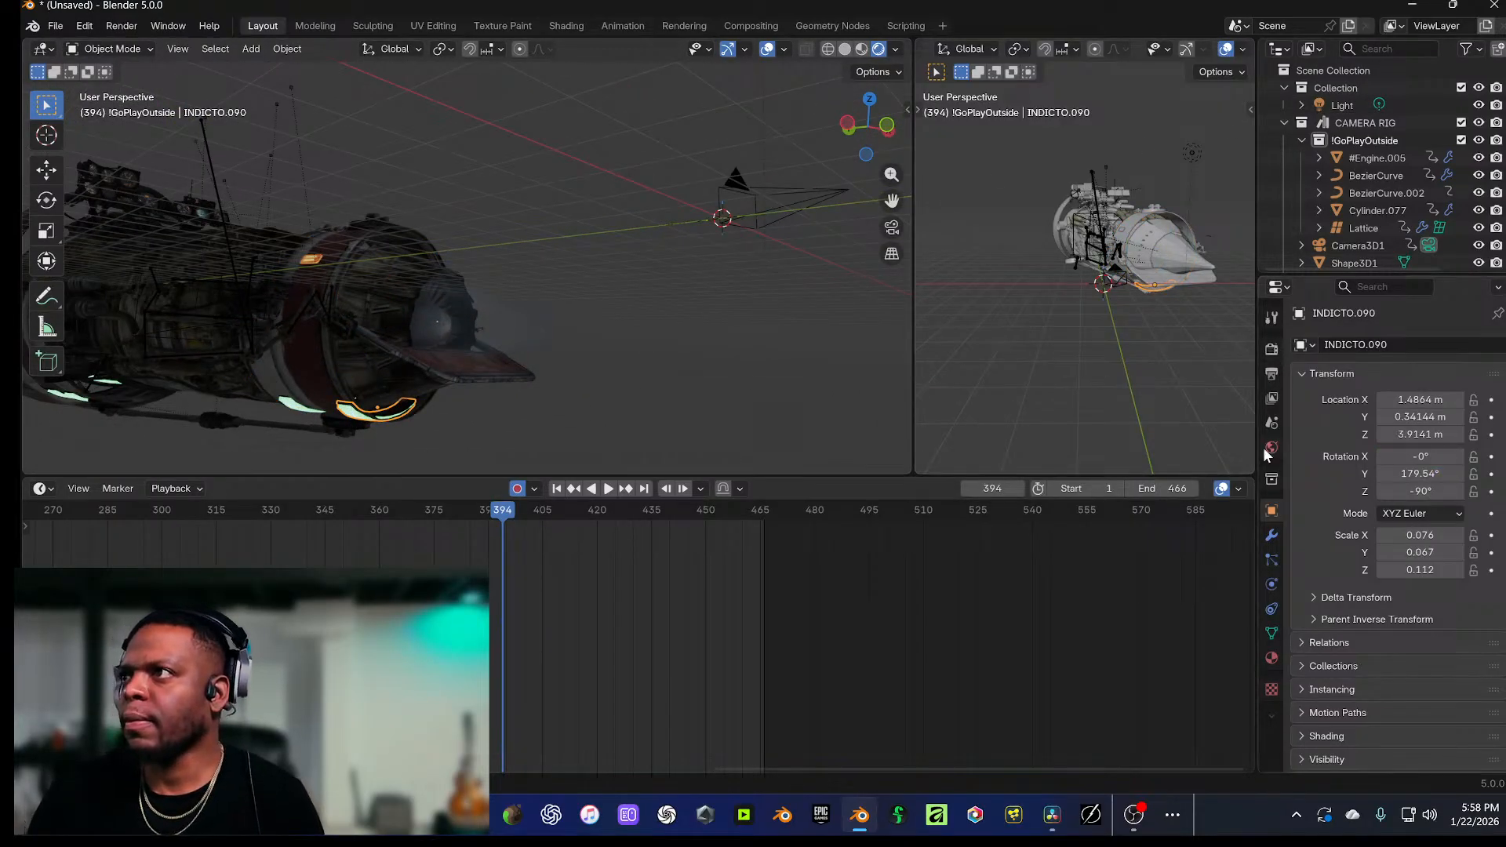
# Step: Turn the second 3D viewport into a Shader Editor and raise the Emission strength of the light strip's material
pyautogui.click(964, 52)
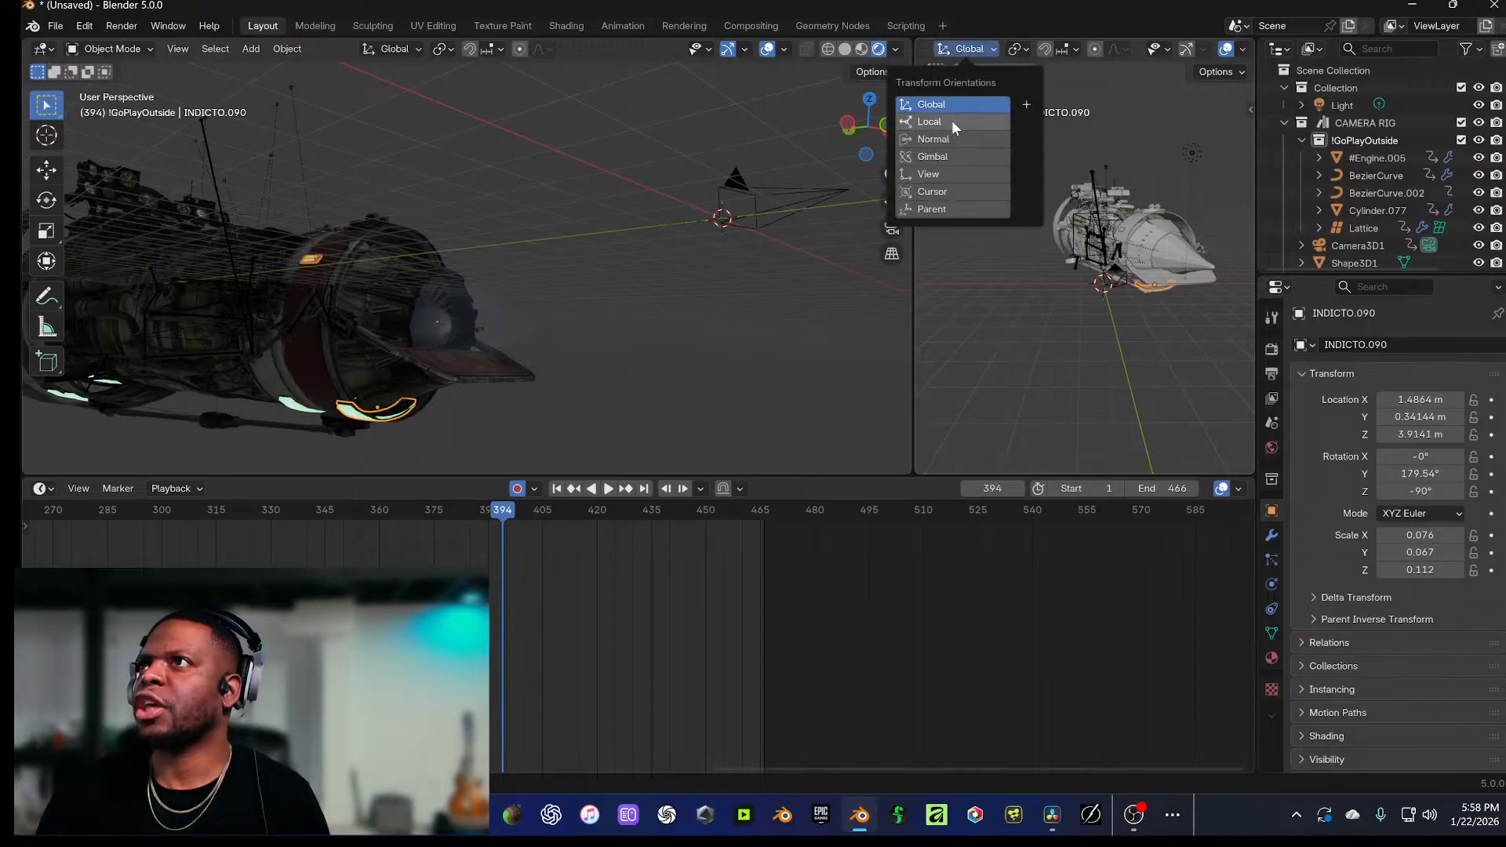
pyautogui.scroll(5, 990, 53)
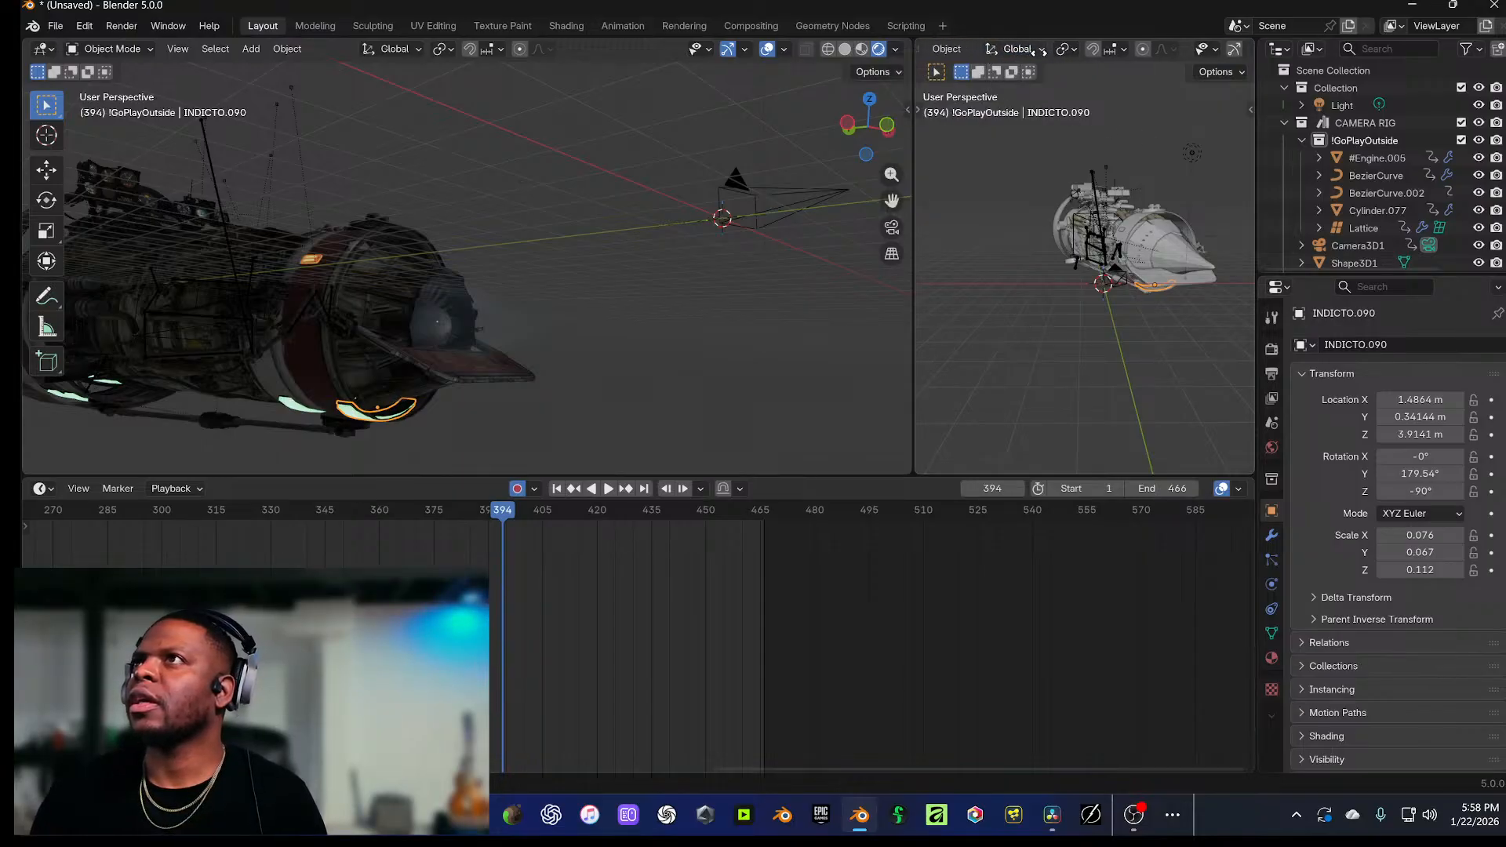
pyautogui.click(941, 52)
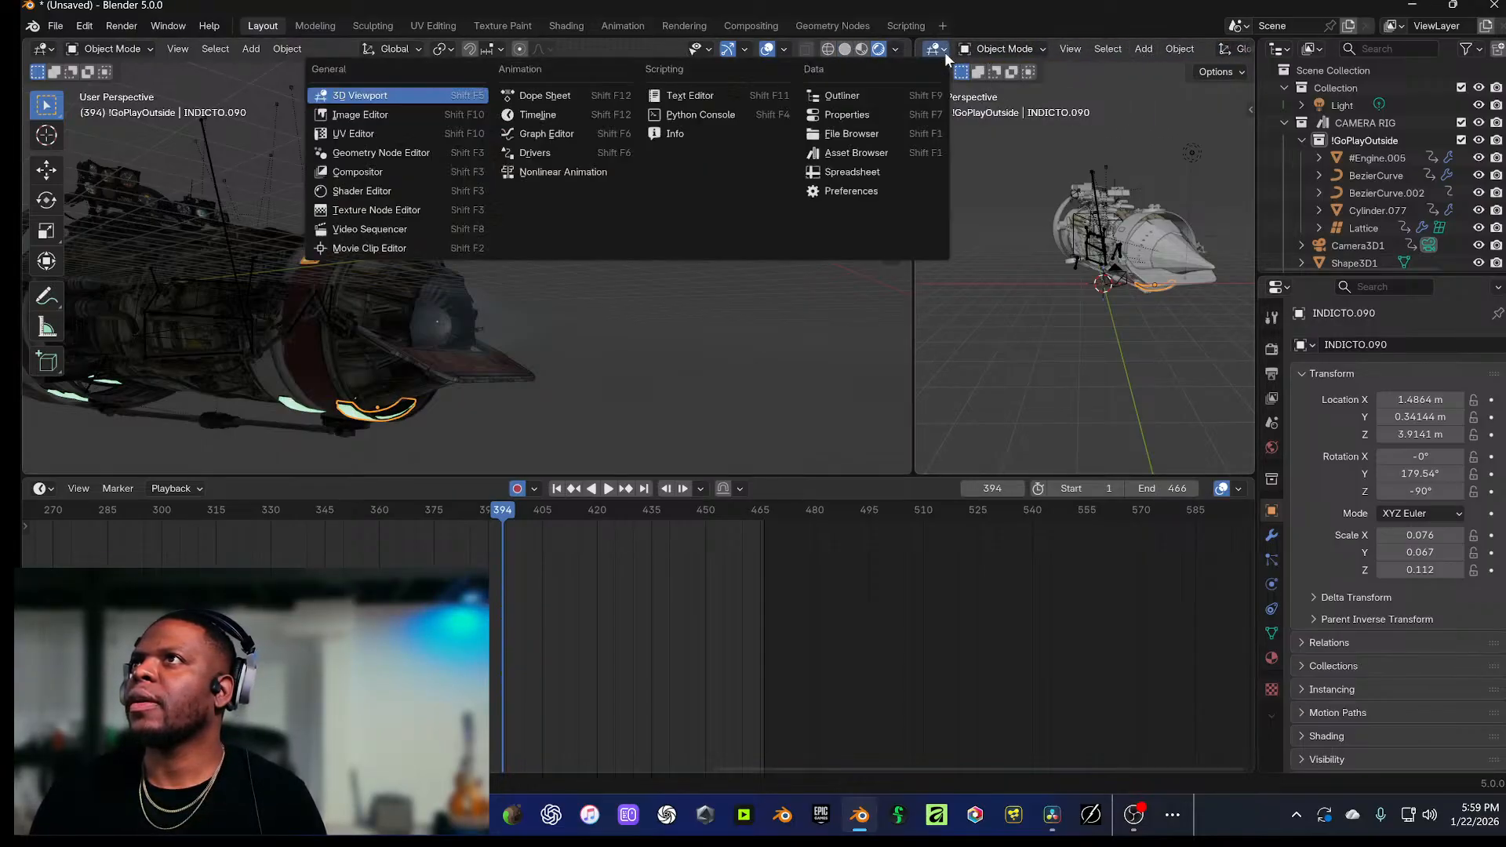
pyautogui.click(387, 190)
pyautogui.moveTo(1000, 344); pyautogui.dragTo(1101, 434)
pyautogui.scroll(3, 1091, 415)
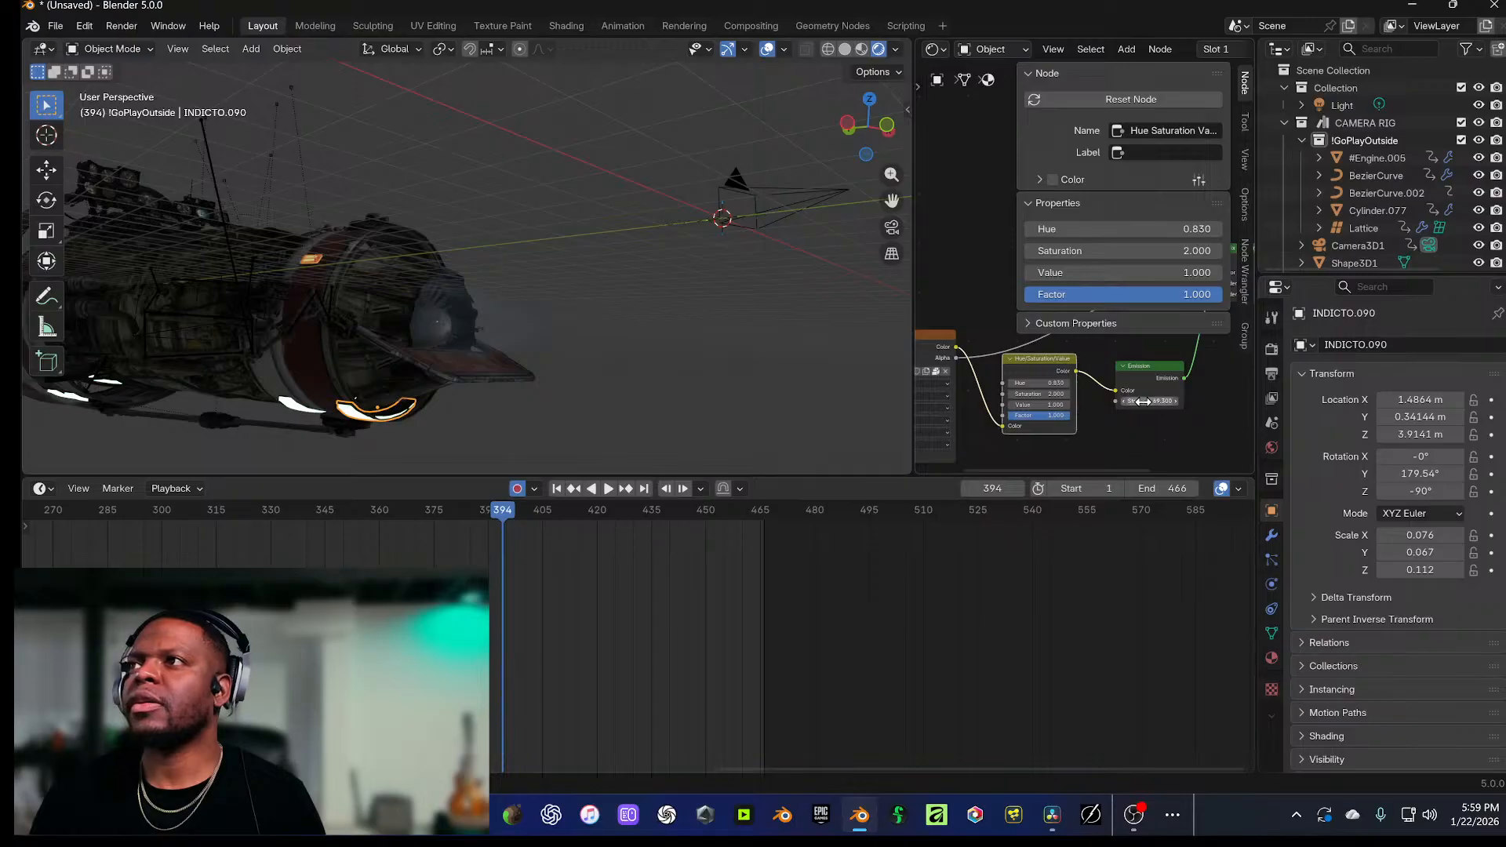
# Step: Change the scene's render engine from EEVEE to Cycles
pyautogui.click(300, 411)
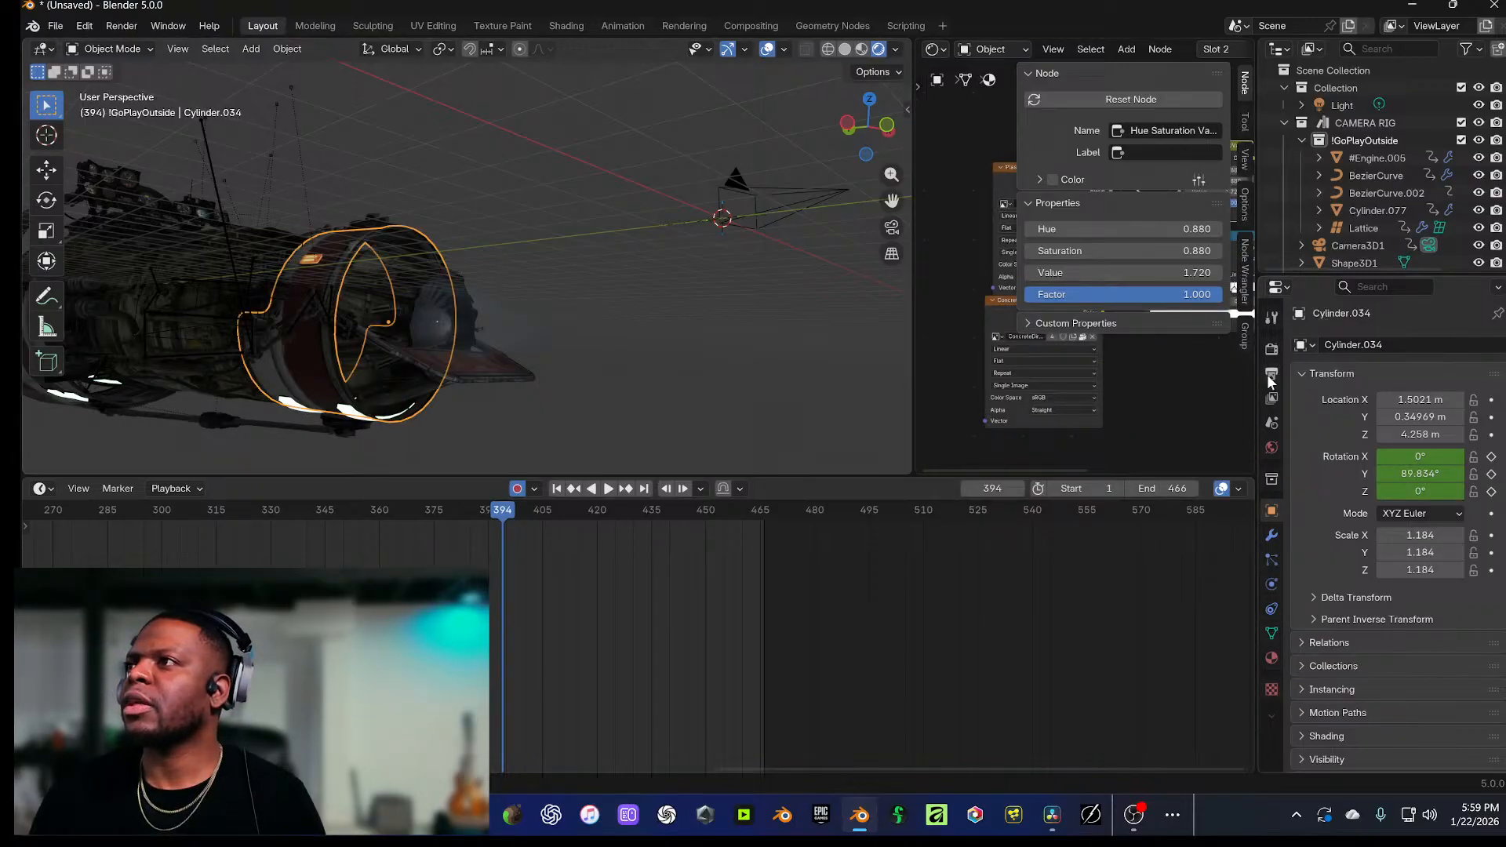
pyautogui.click(1272, 348)
pyautogui.click(1432, 345)
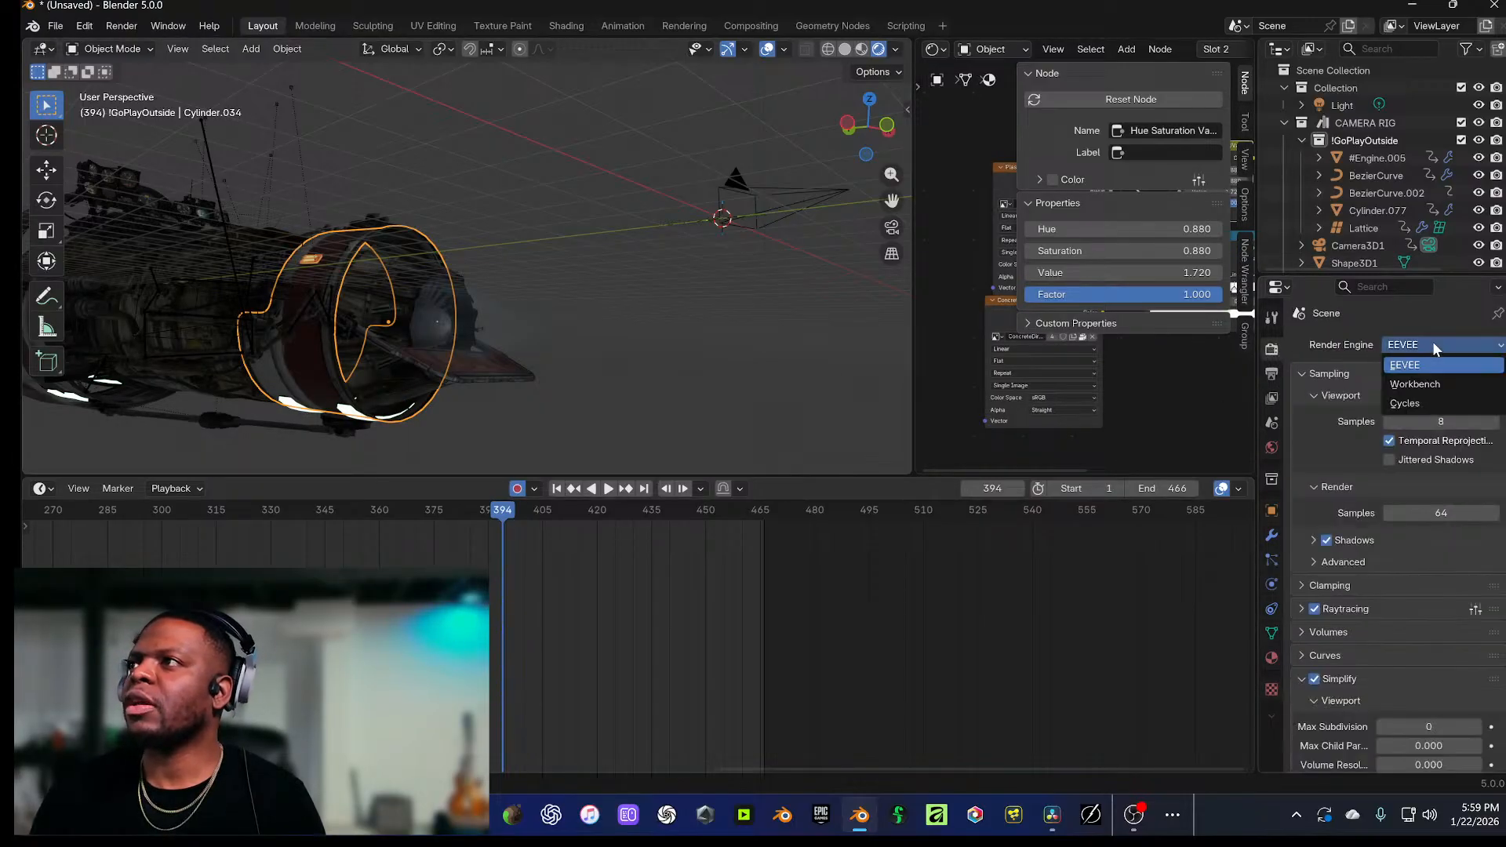
pyautogui.click(1417, 400)
# Step: Add a mesh plane at the 3D cursor and shift it along global Y while looking through the camera
pyautogui.moveTo(571, 360); pyautogui.dragTo(524, 403)
pyautogui.scroll(-3, 461, 390)
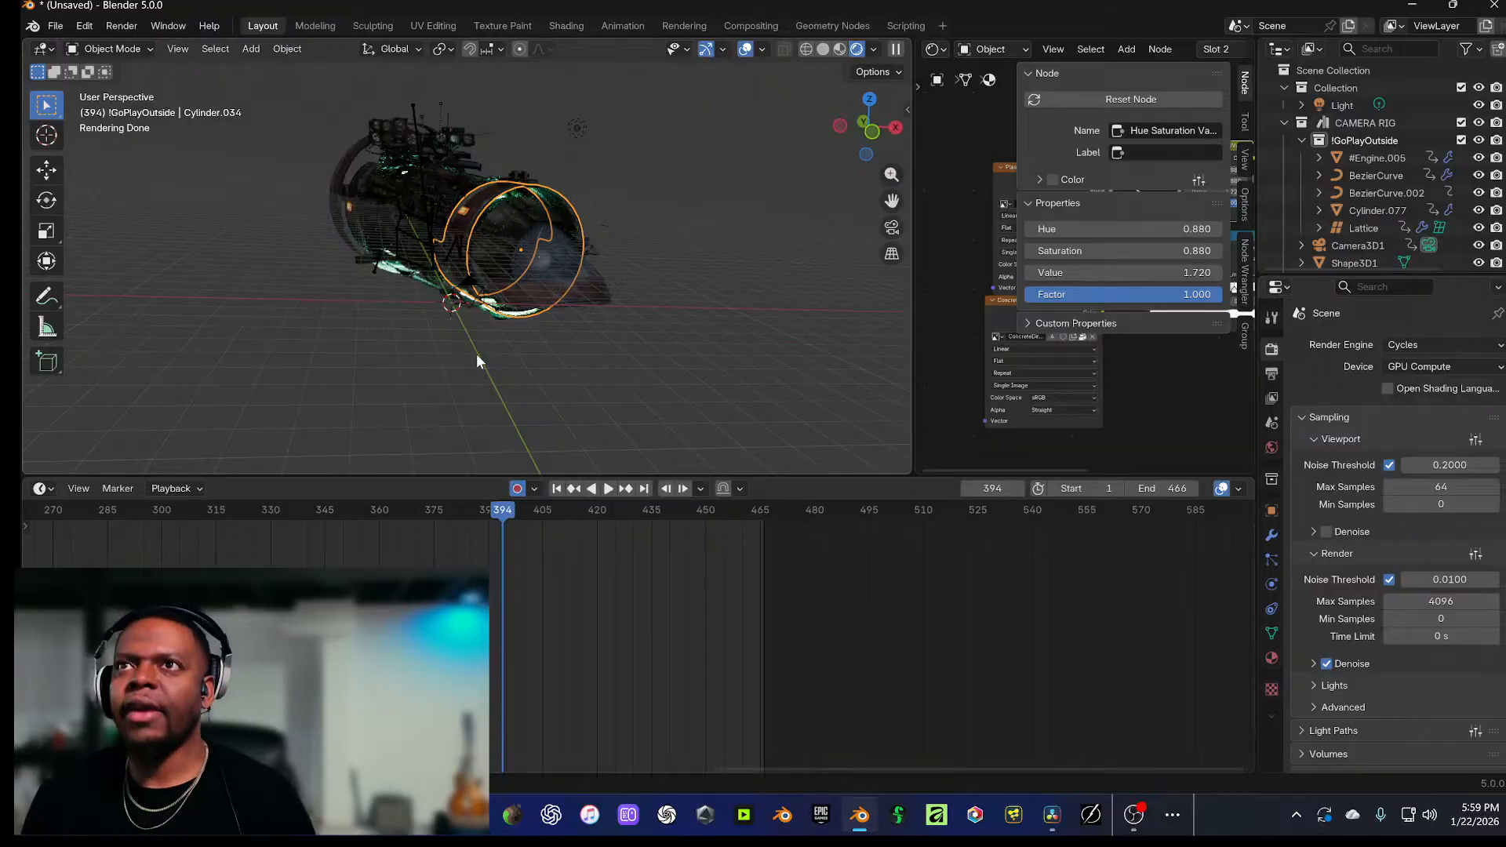
pyautogui.hotkey('shift', 'a')
pyautogui.moveTo(500, 161)
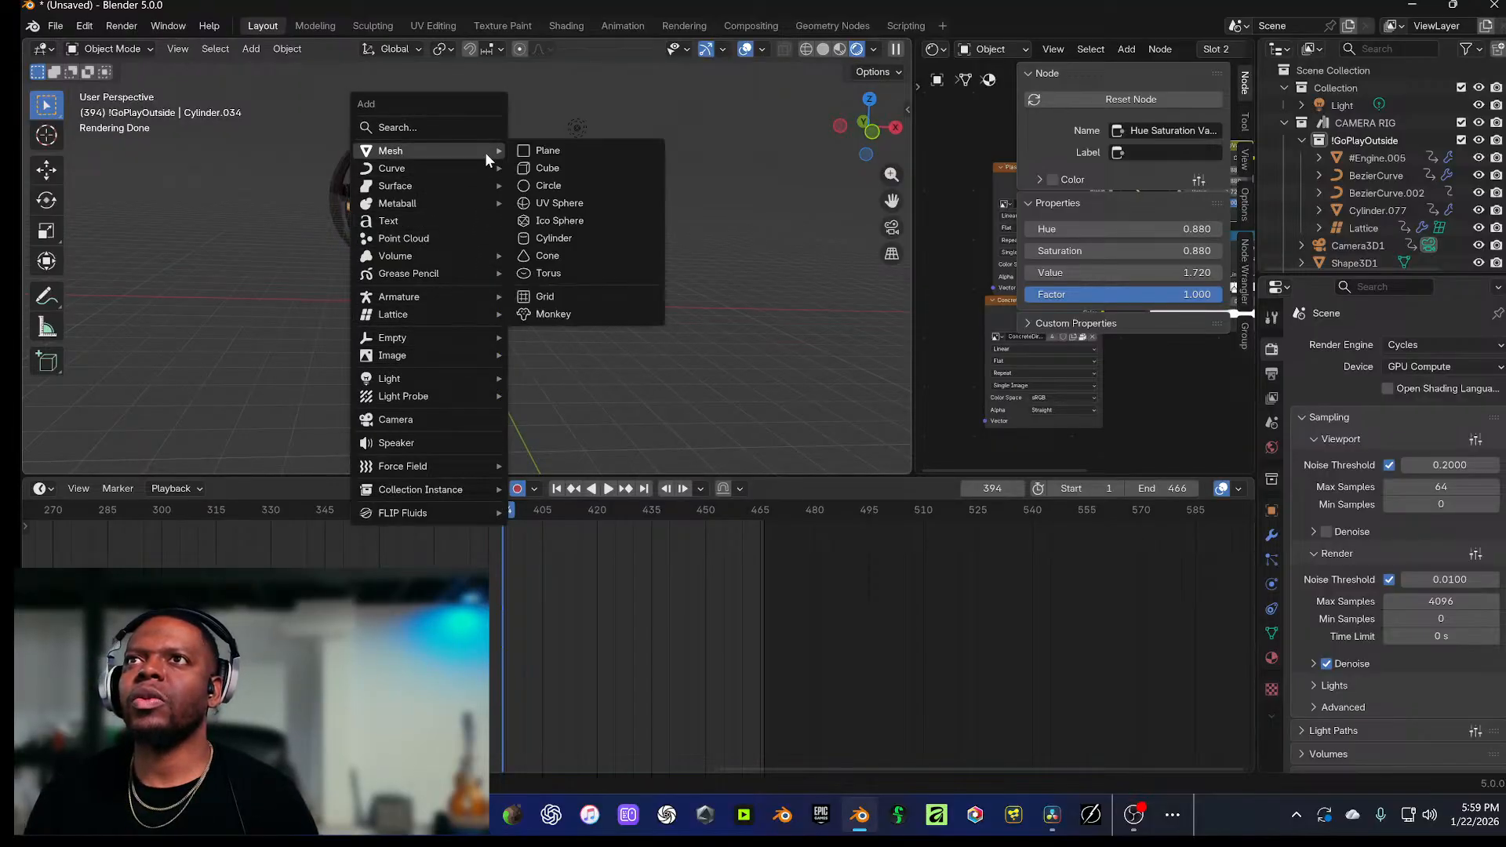
pyautogui.click(580, 149)
pyautogui.scroll(5, 502, 308)
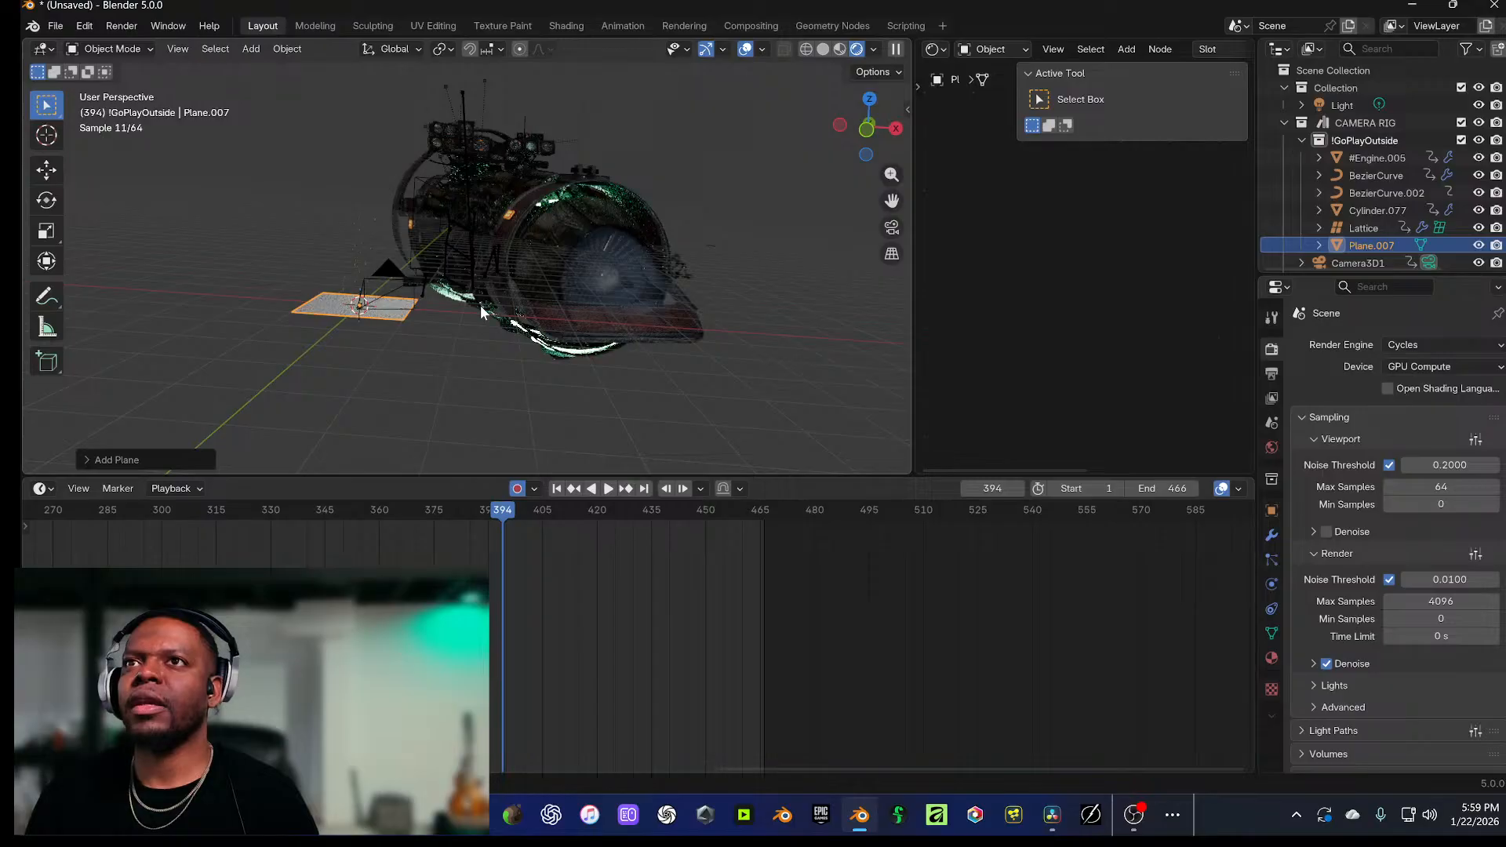
pyautogui.press('KP_0')
pyautogui.press('g')
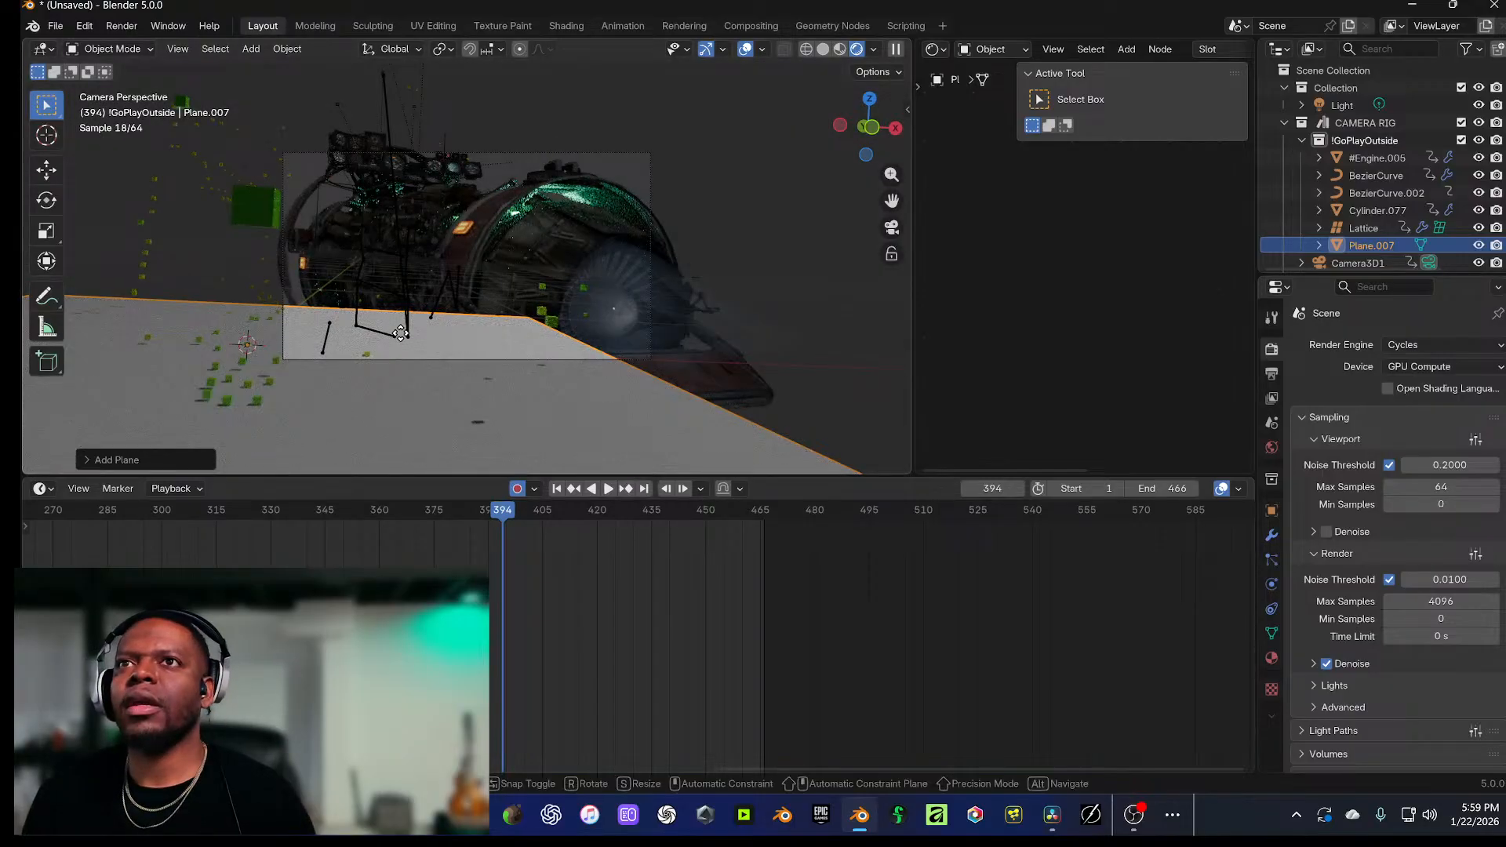
pyautogui.press('y')
pyautogui.click(439, 408)
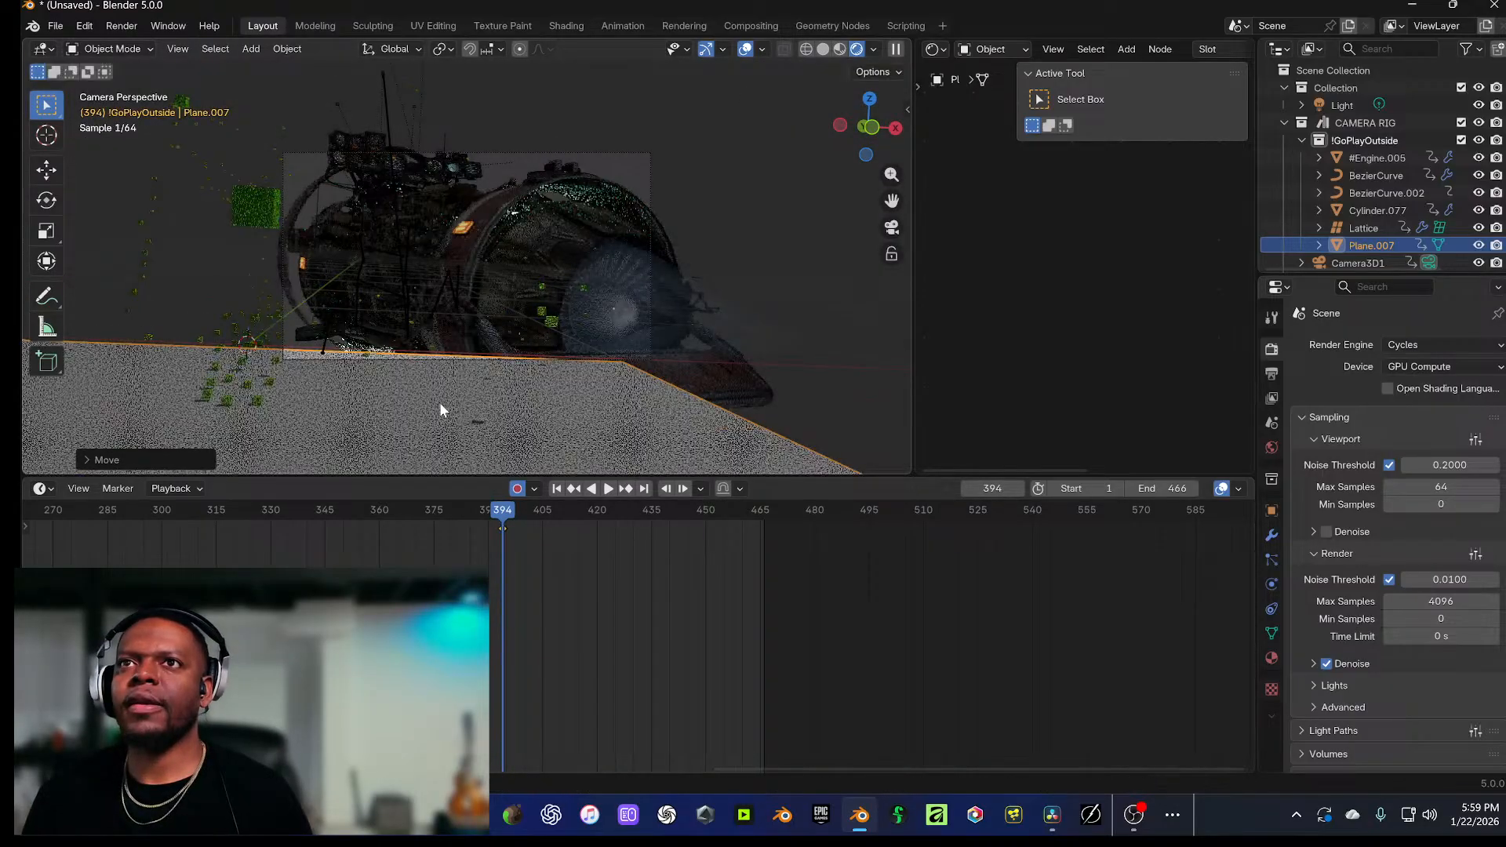
# Step: Lower the plane along global Z and slide it along global Y to the engine's position
pyautogui.press('g')
pyautogui.press('z')
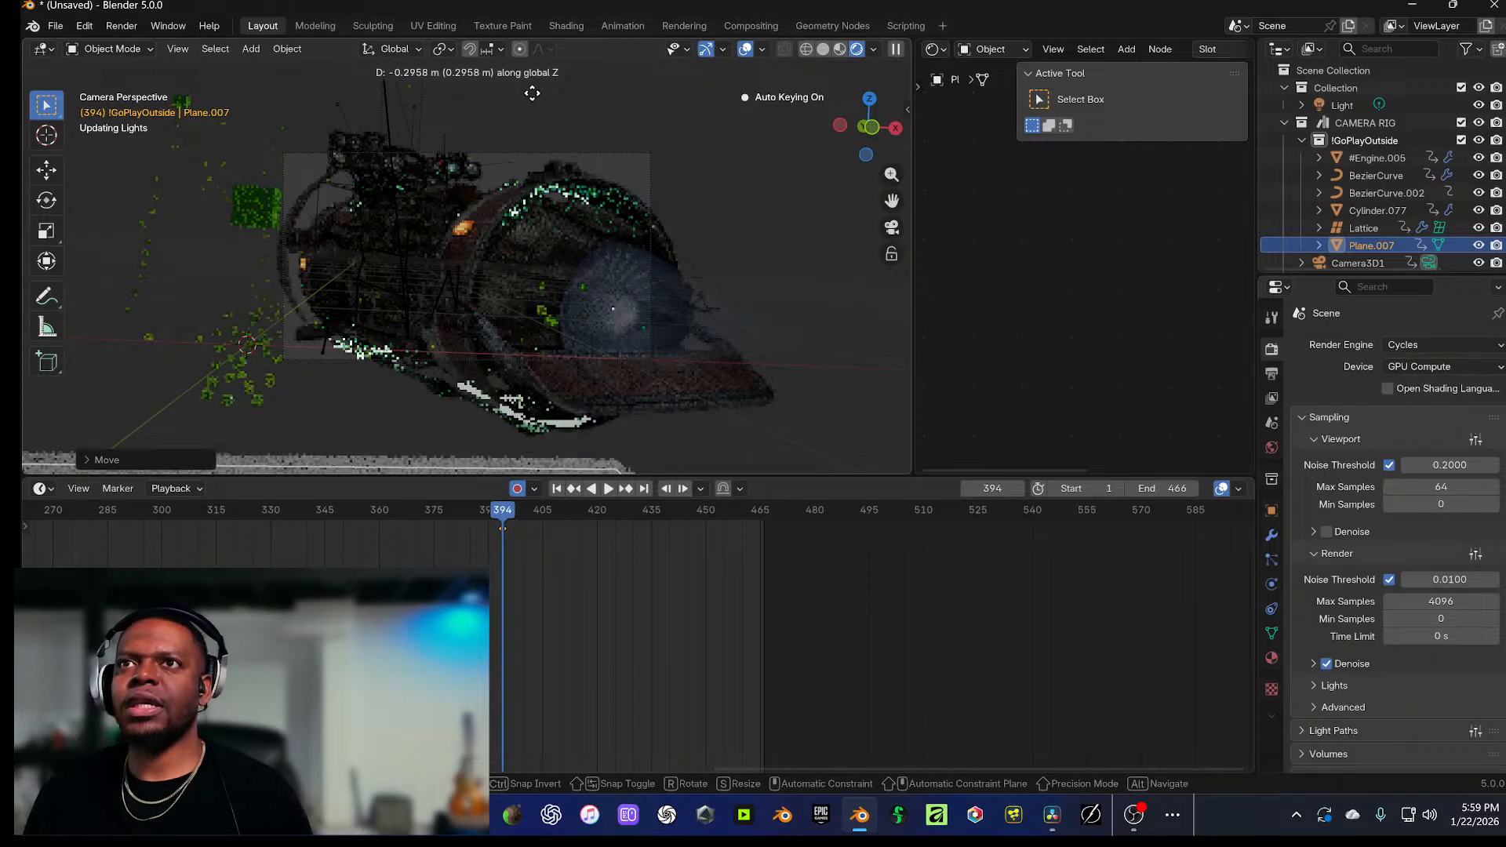
pyautogui.click(534, 171)
pyautogui.press('g')
pyautogui.press('y')
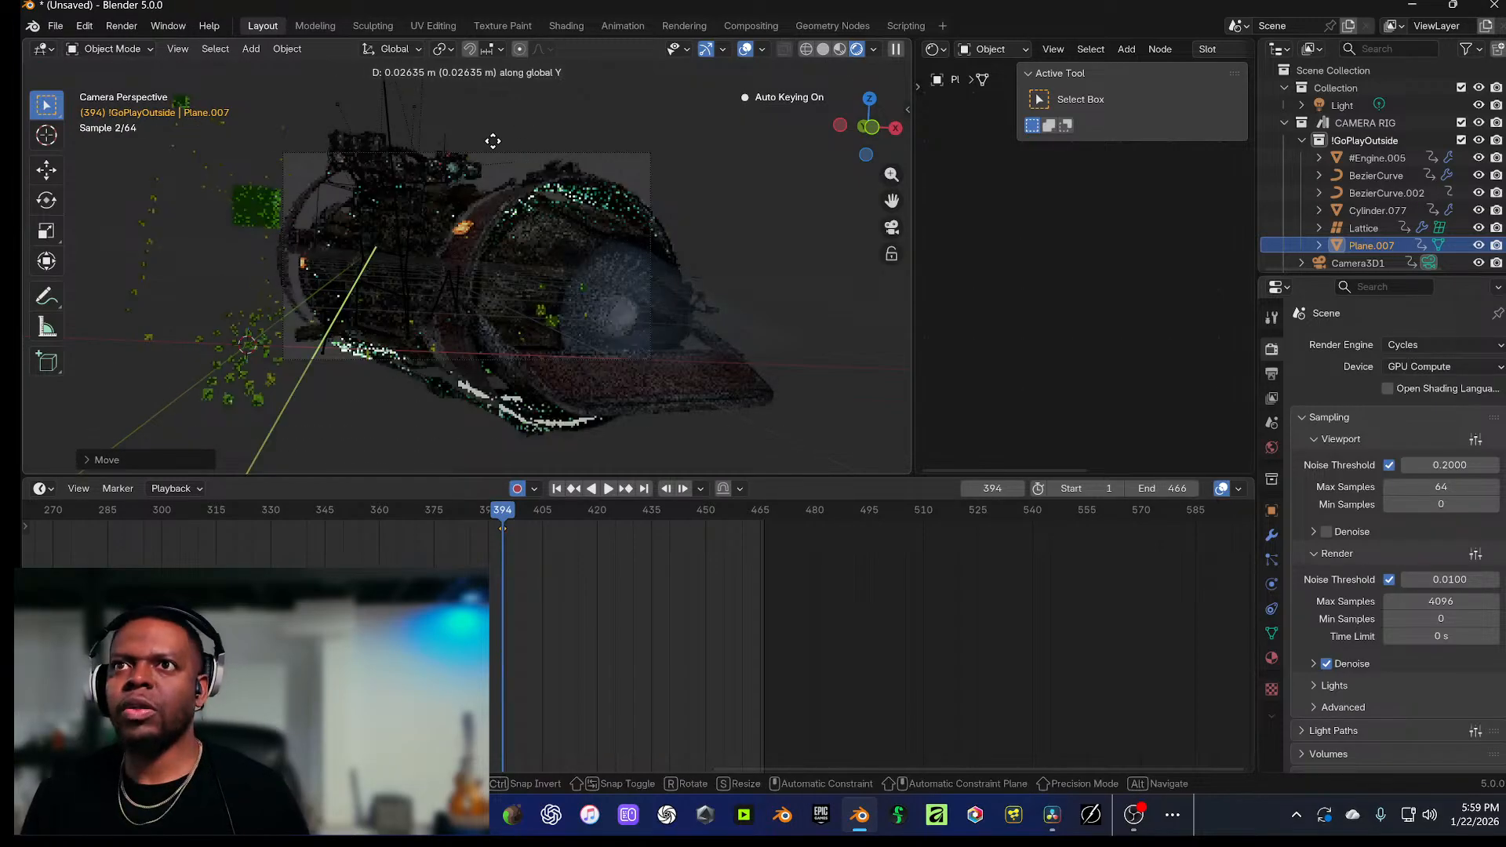
pyautogui.click(384, 232)
pyautogui.scroll(-3, 386, 226)
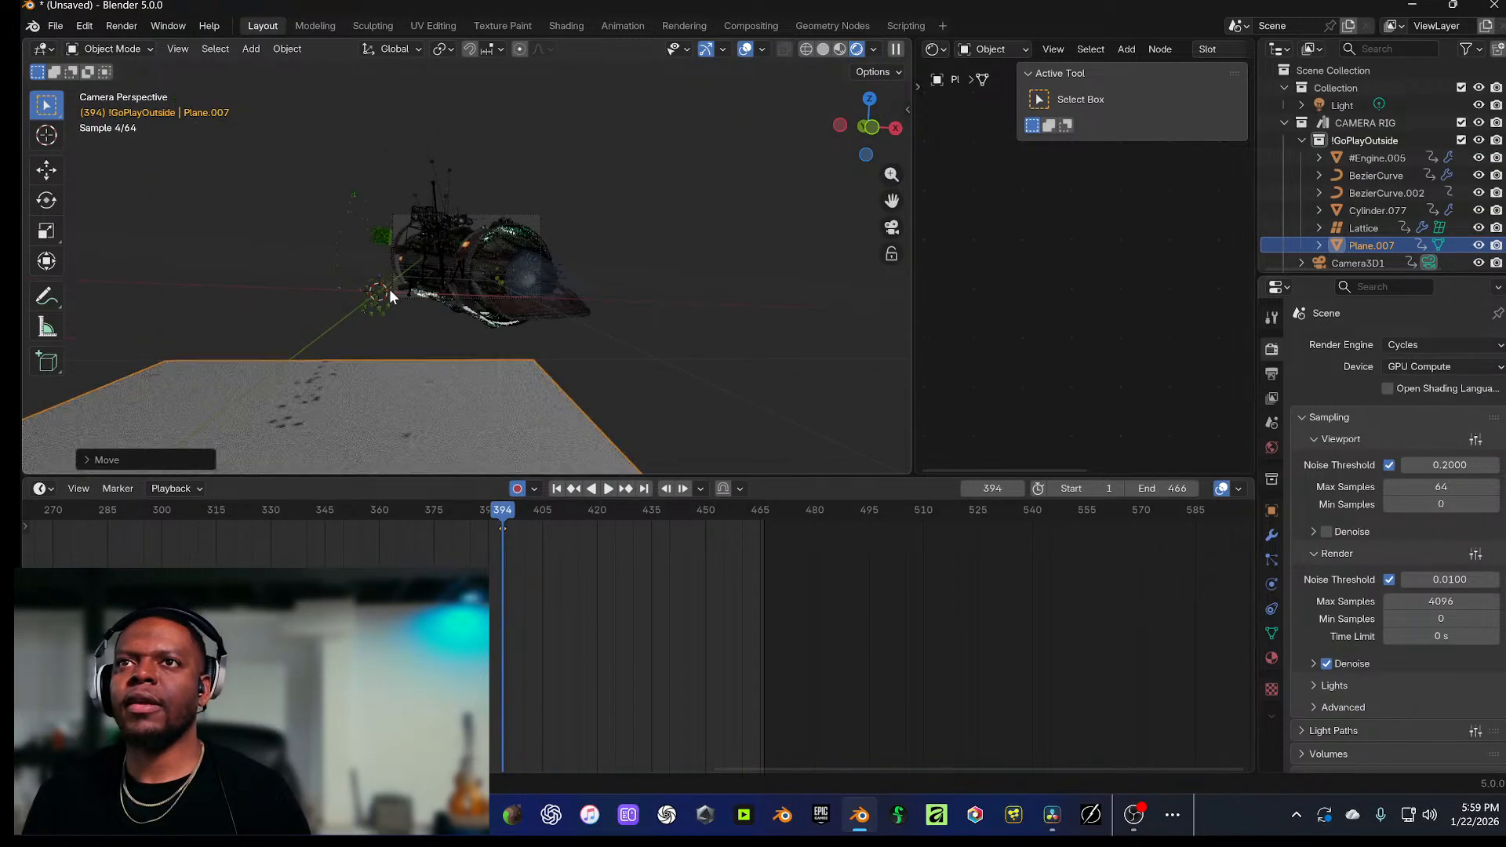
pyautogui.moveTo(389, 289); pyautogui.dragTo(609, 323)
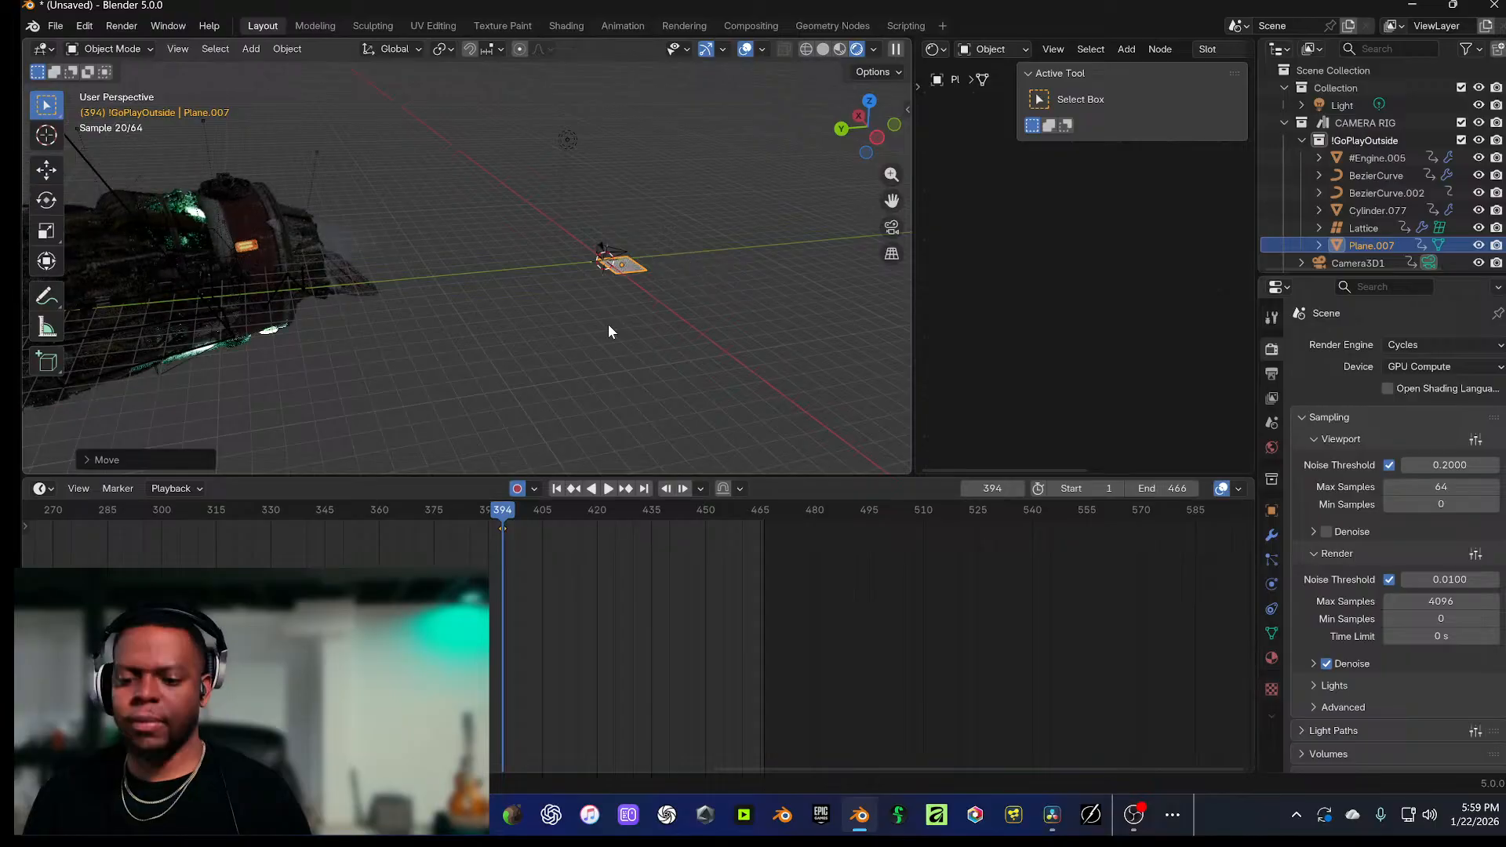
pyautogui.press('g')
pyautogui.press('y')
pyautogui.click(253, 336)
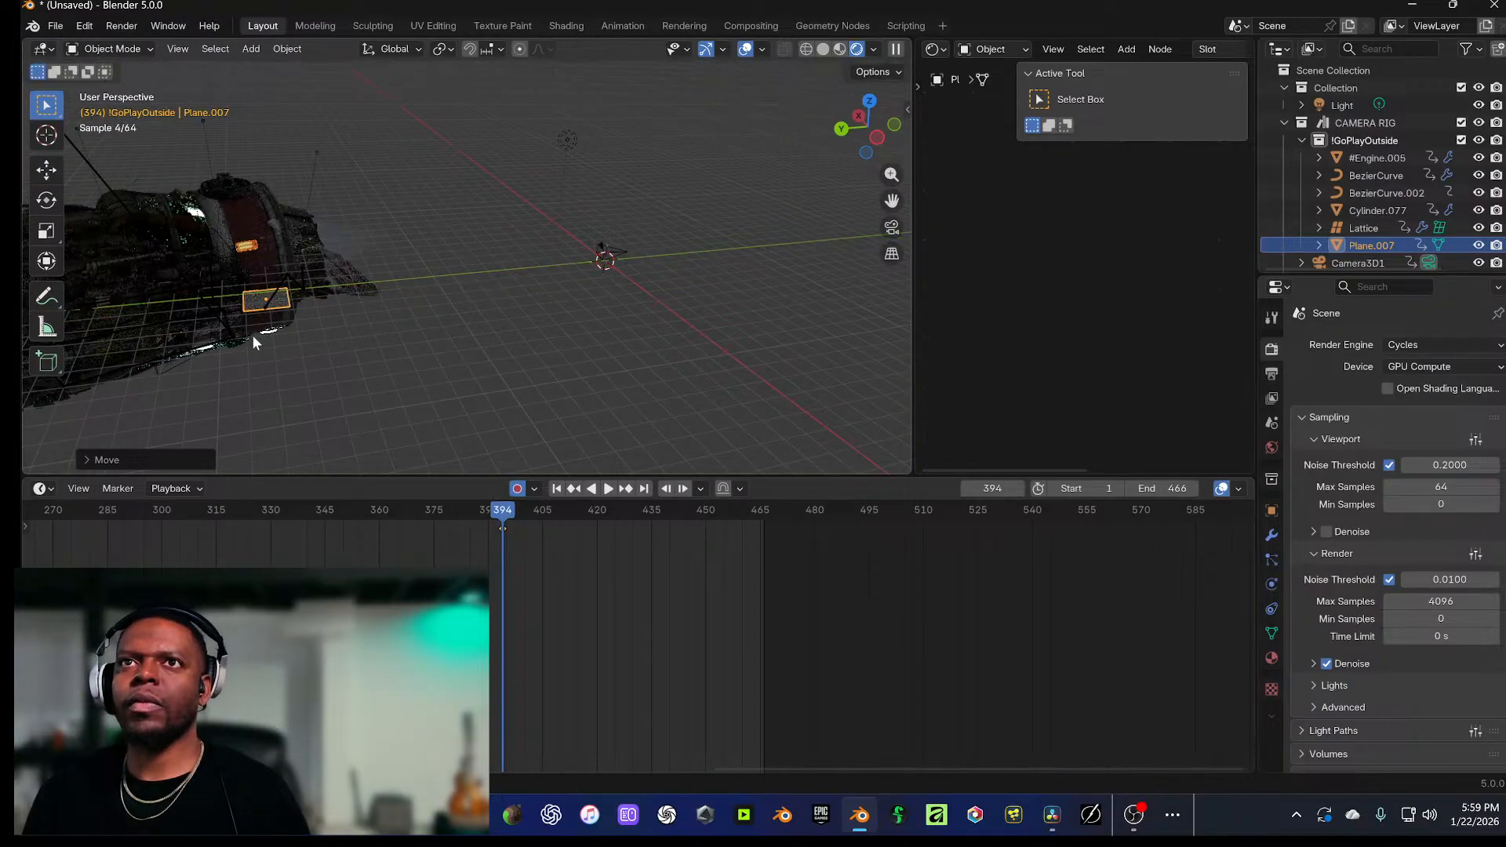
# Step: Lower the plane further along global Z and scale it up about 24 times as a ground surface
pyautogui.press('KP_0')
pyautogui.scroll(5, 311, 314)
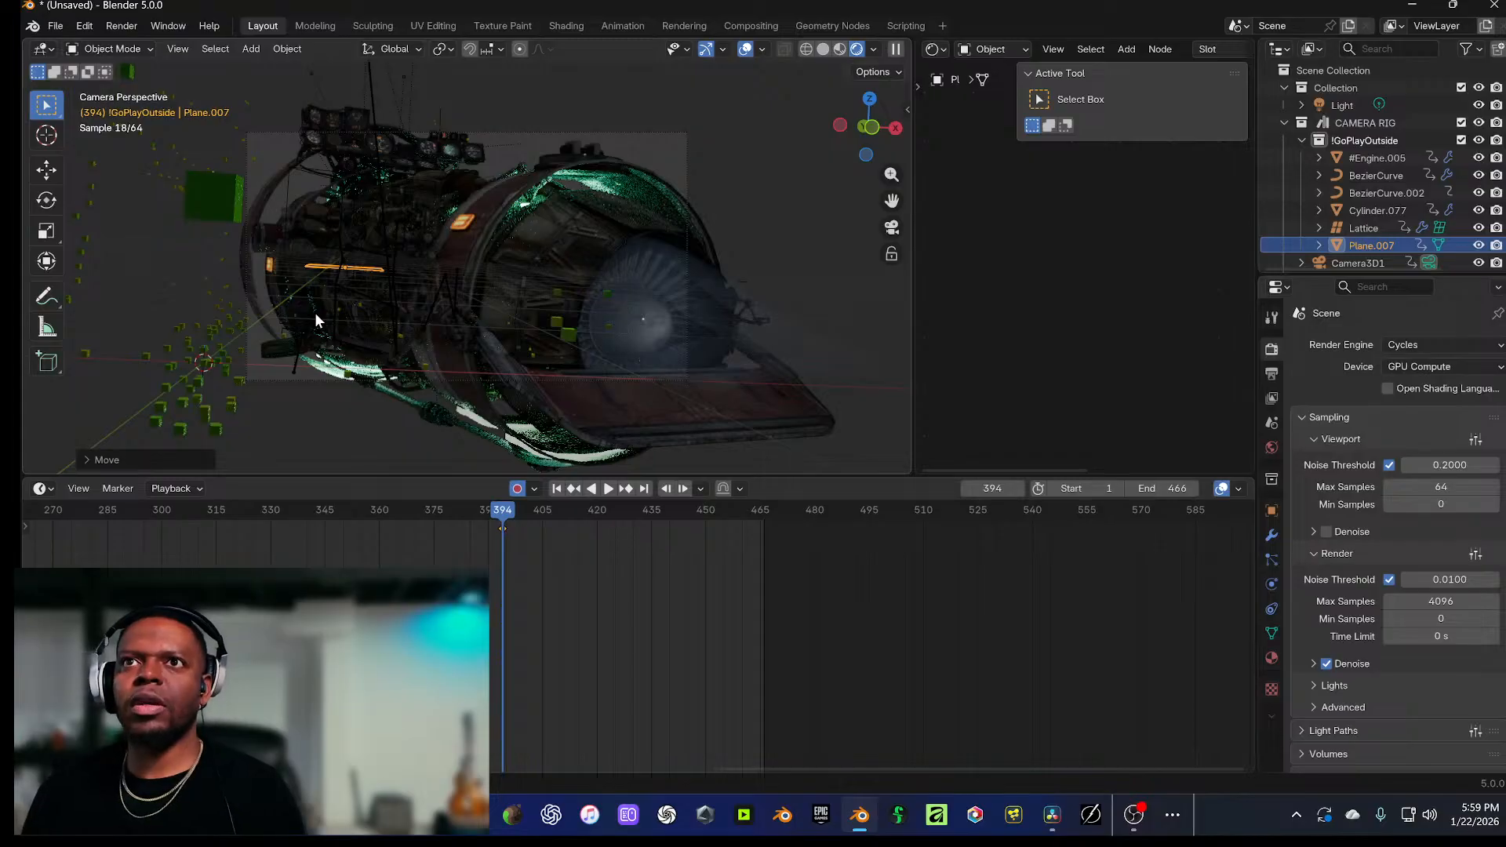
pyautogui.press('g')
pyautogui.press('z')
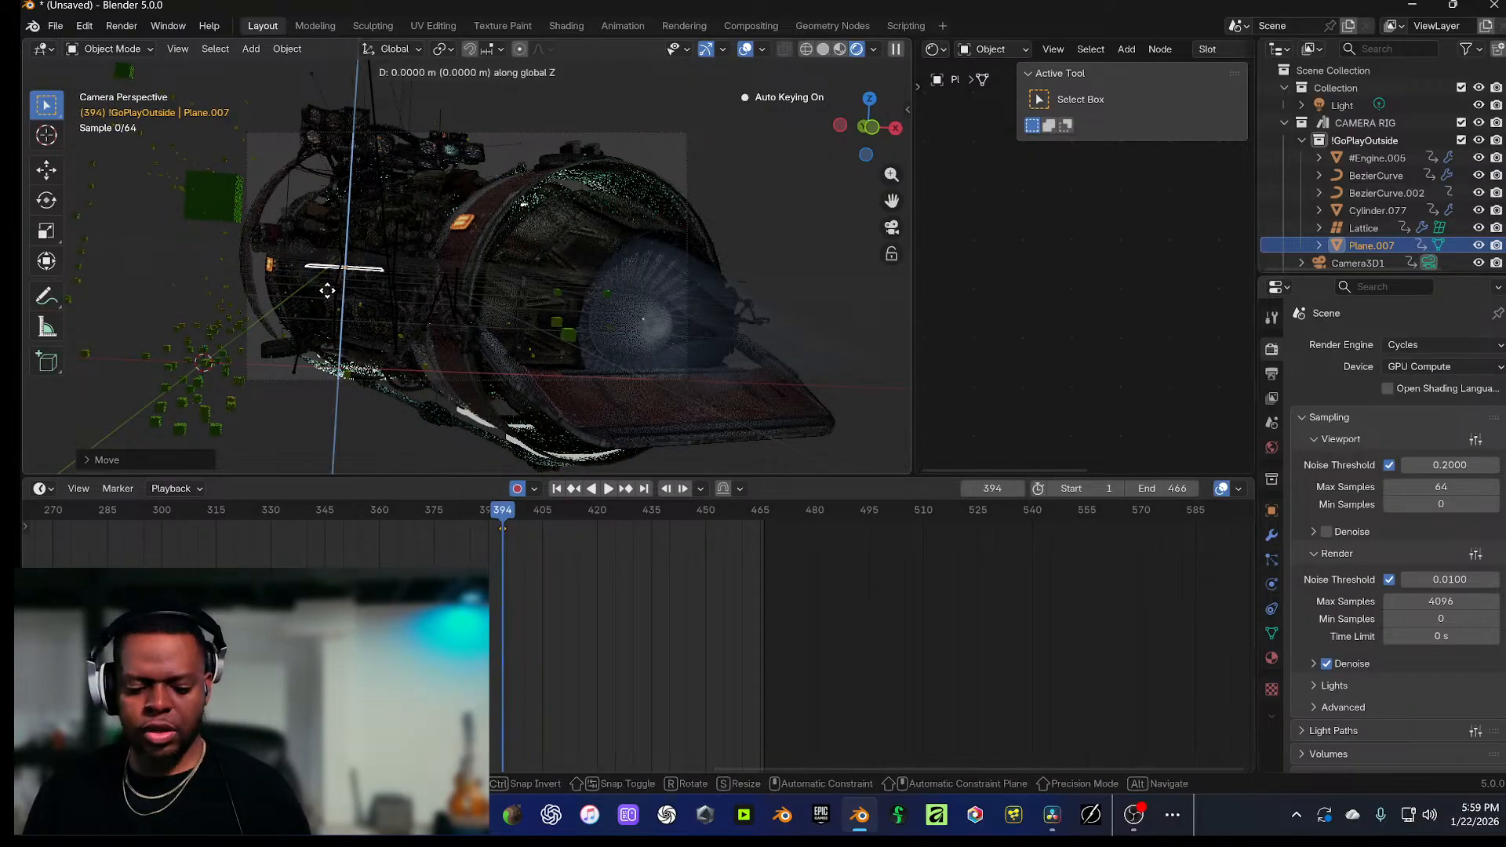
pyautogui.click(350, 416)
pyautogui.press('s')
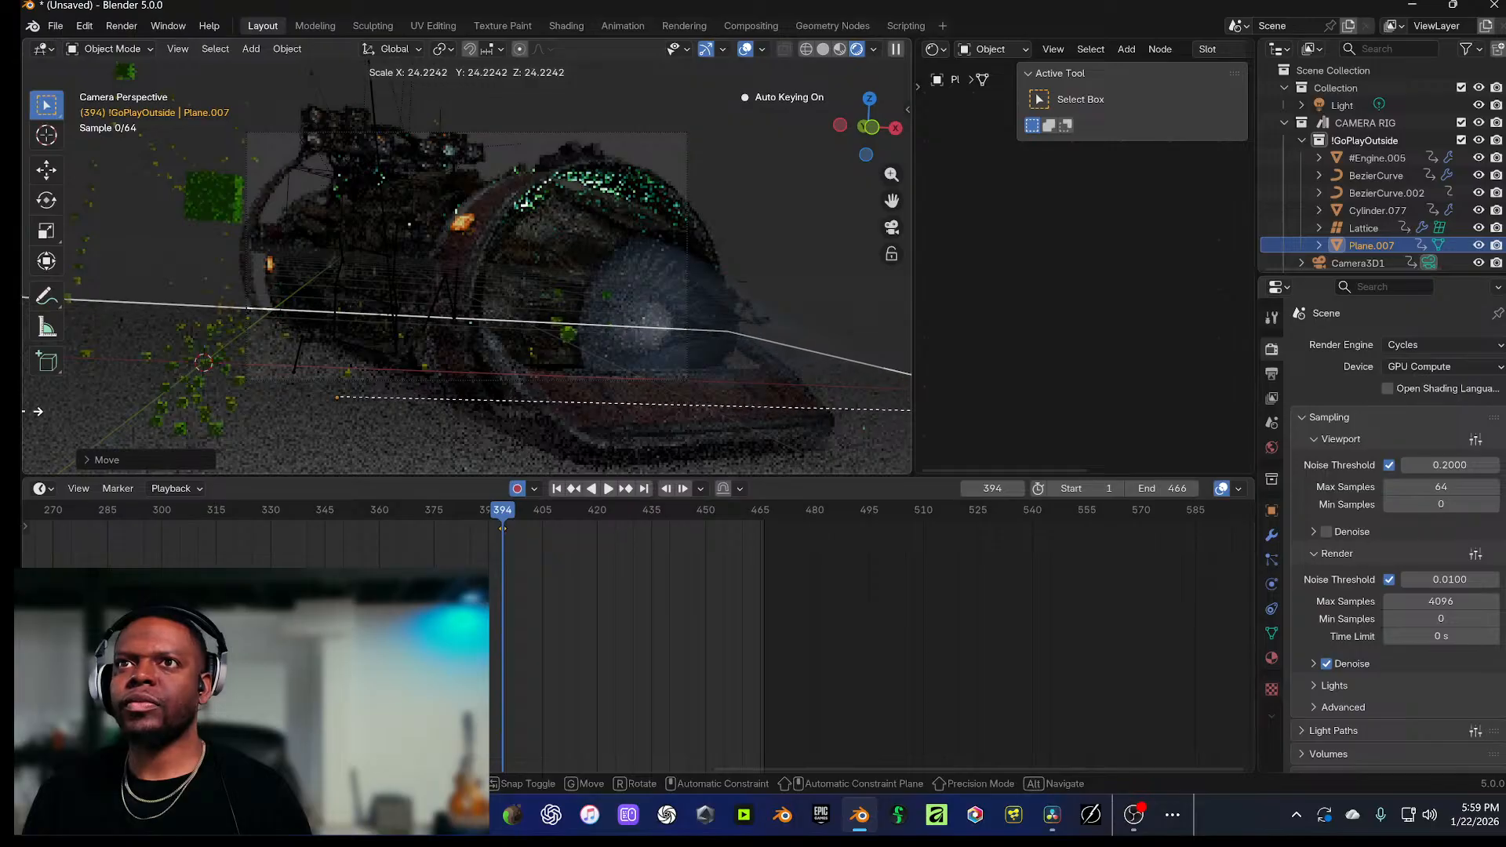
pyautogui.click(905, 413)
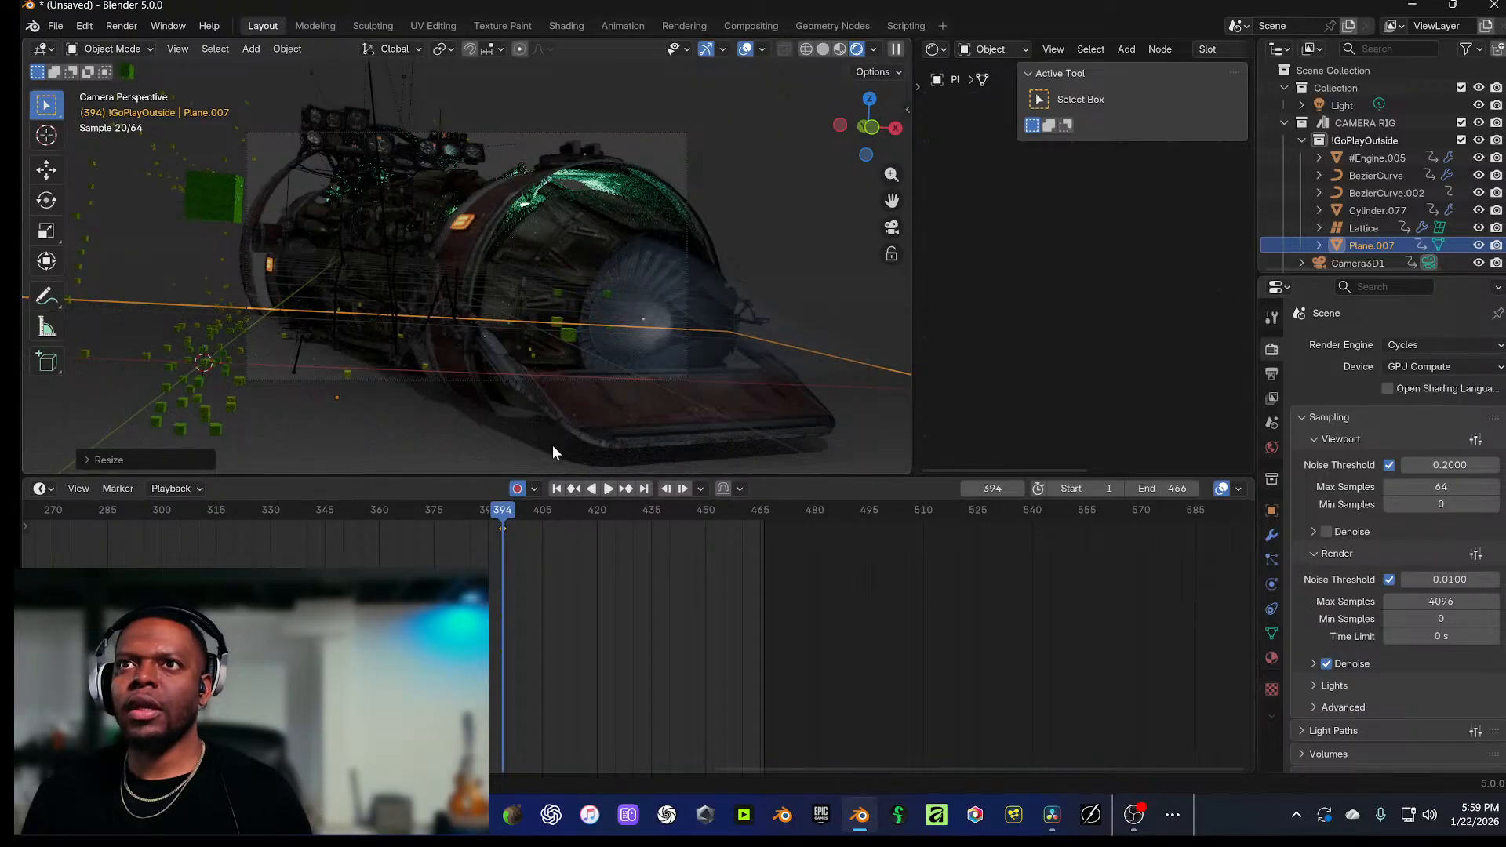
# Step: Lower the ground plane about 1.7 m along global Z, enlarge it uniformly again and deselect it
pyautogui.press('g')
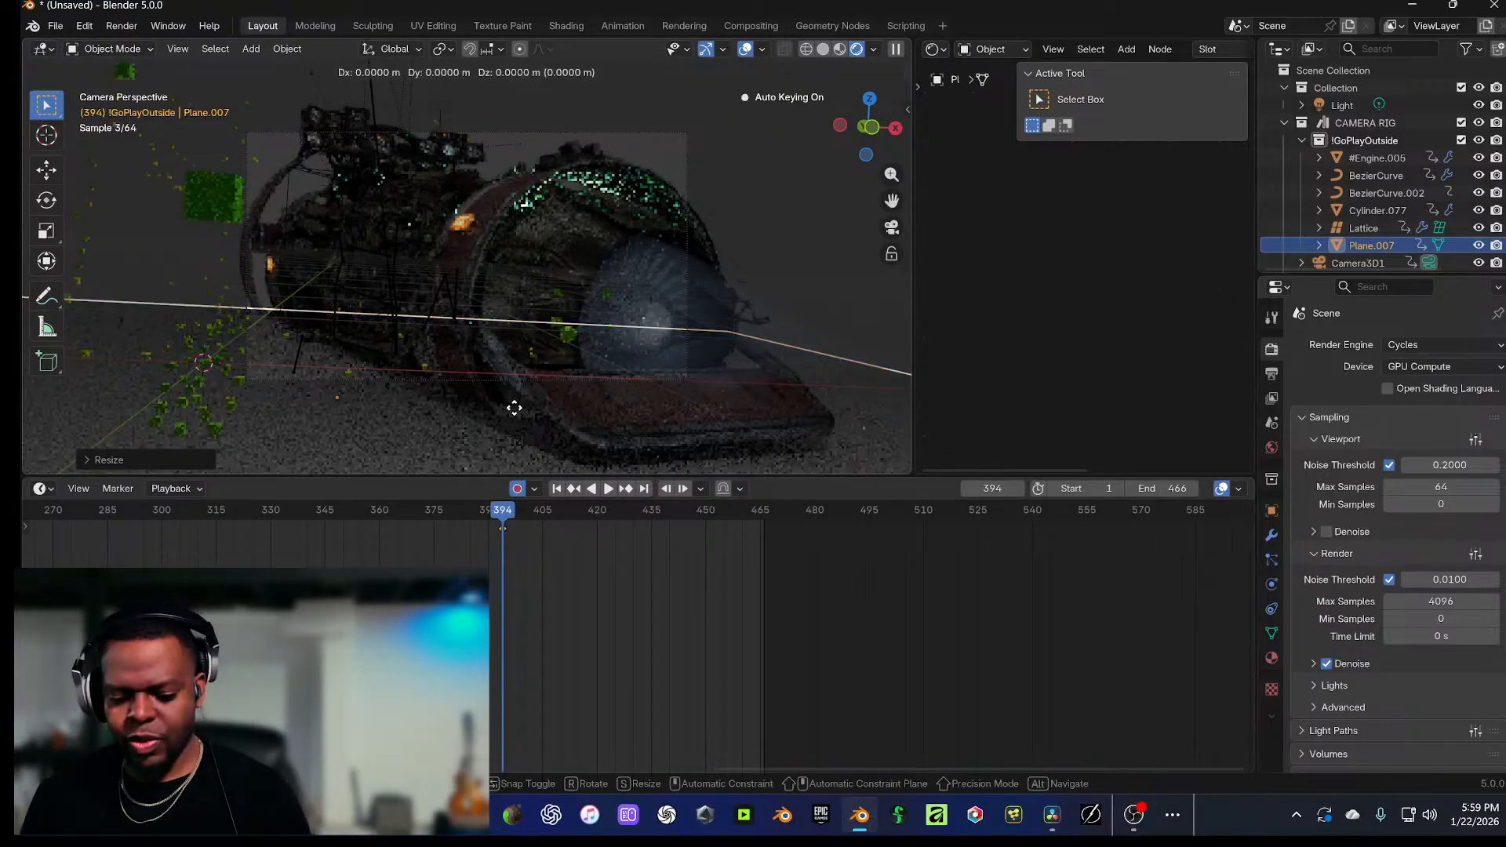
pyautogui.press('z')
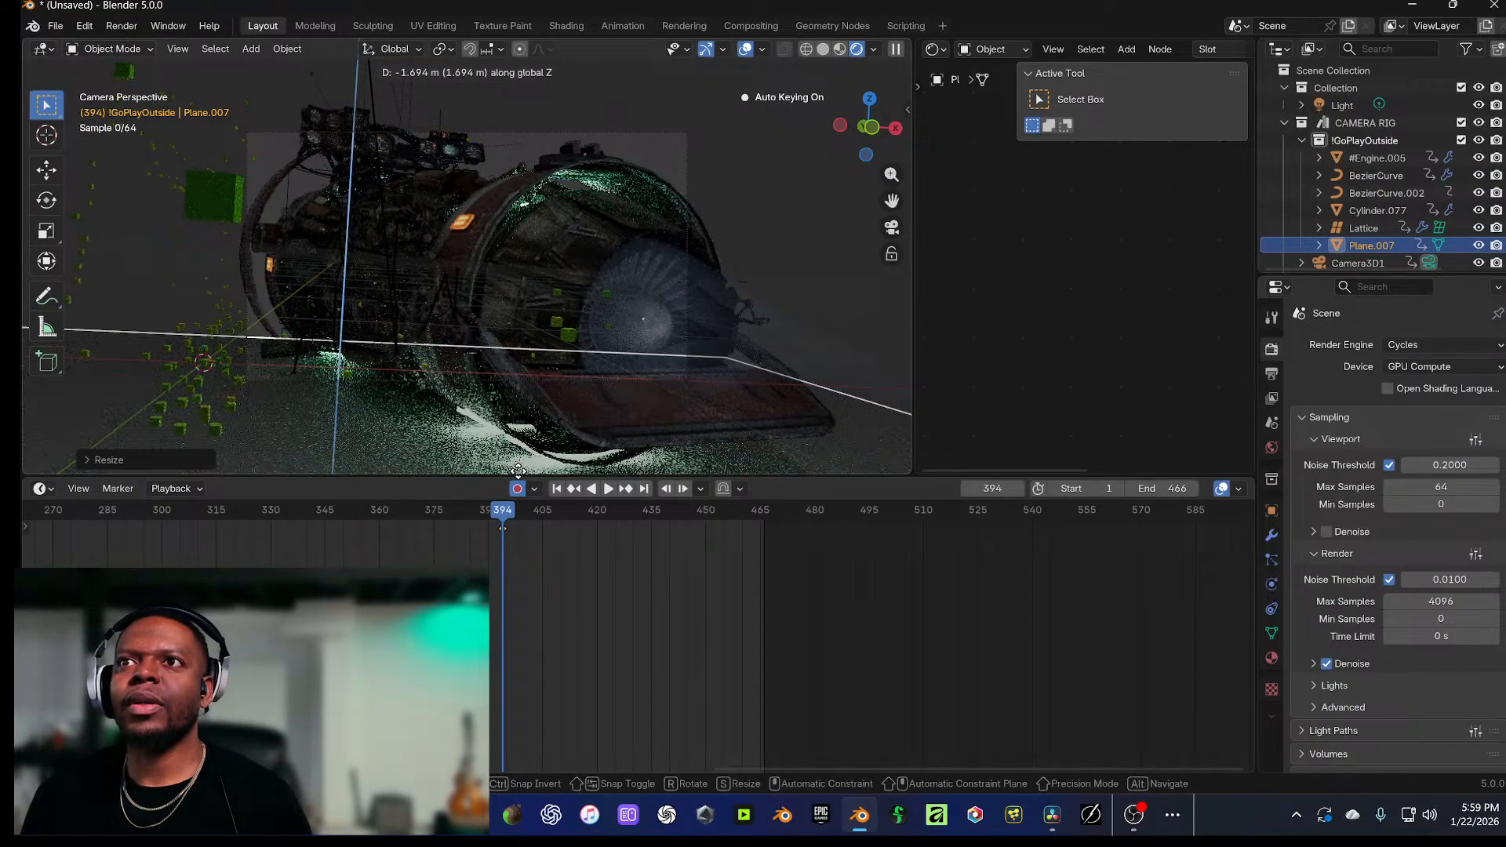
pyautogui.click(518, 40)
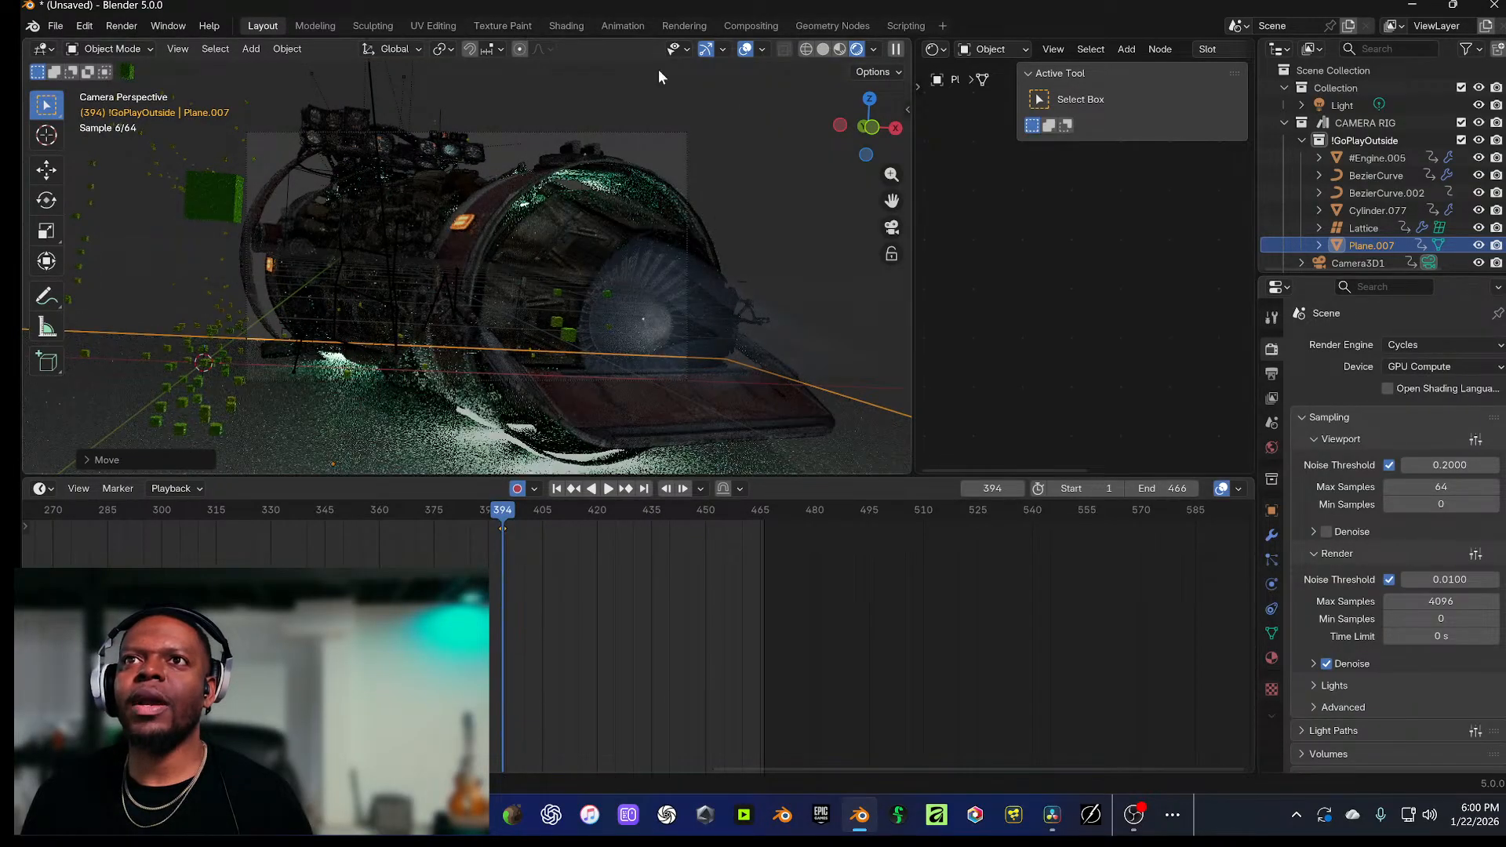
pyautogui.press('s')
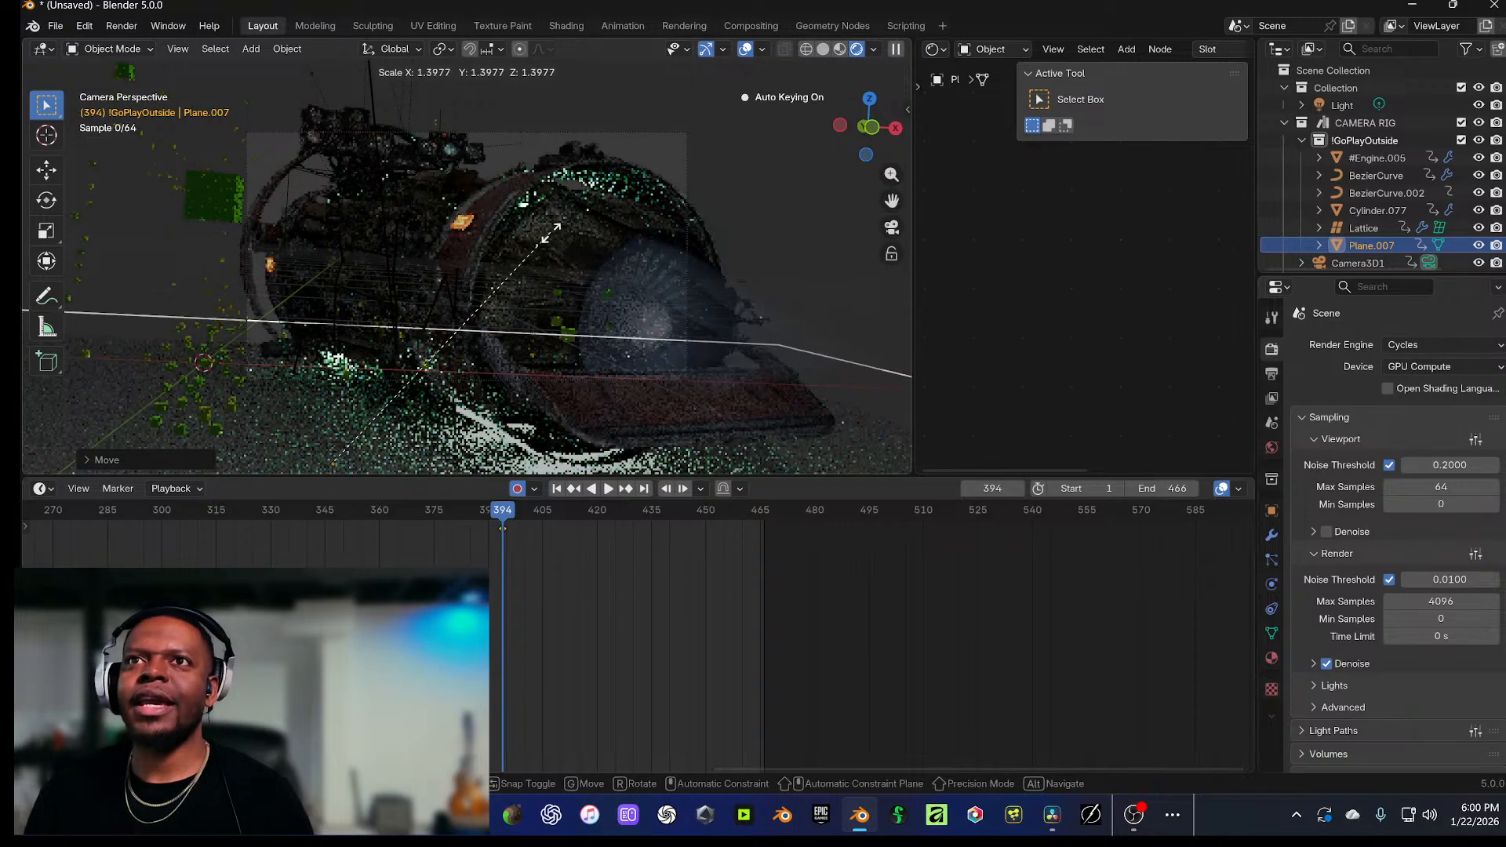
pyautogui.click(859, 98)
pyautogui.click(798, 228)
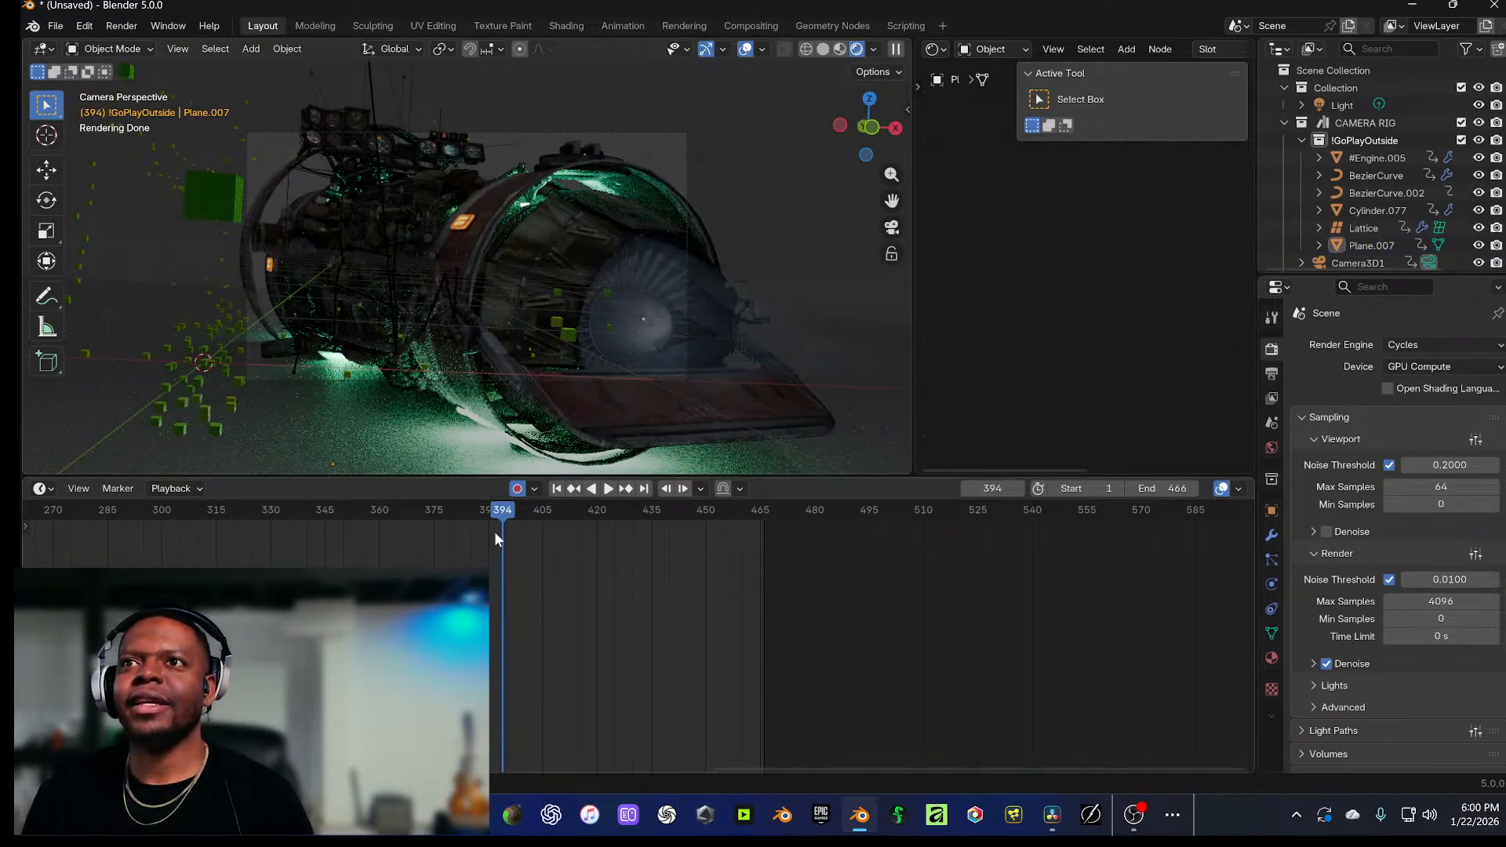
# Step: Scrub the shot to frame 50 and limit rendering to the camera frame by enabling Render Region
pyautogui.moveTo(514, 511); pyautogui.dragTo(875, 504)
pyautogui.scroll(-4, 199, 563)
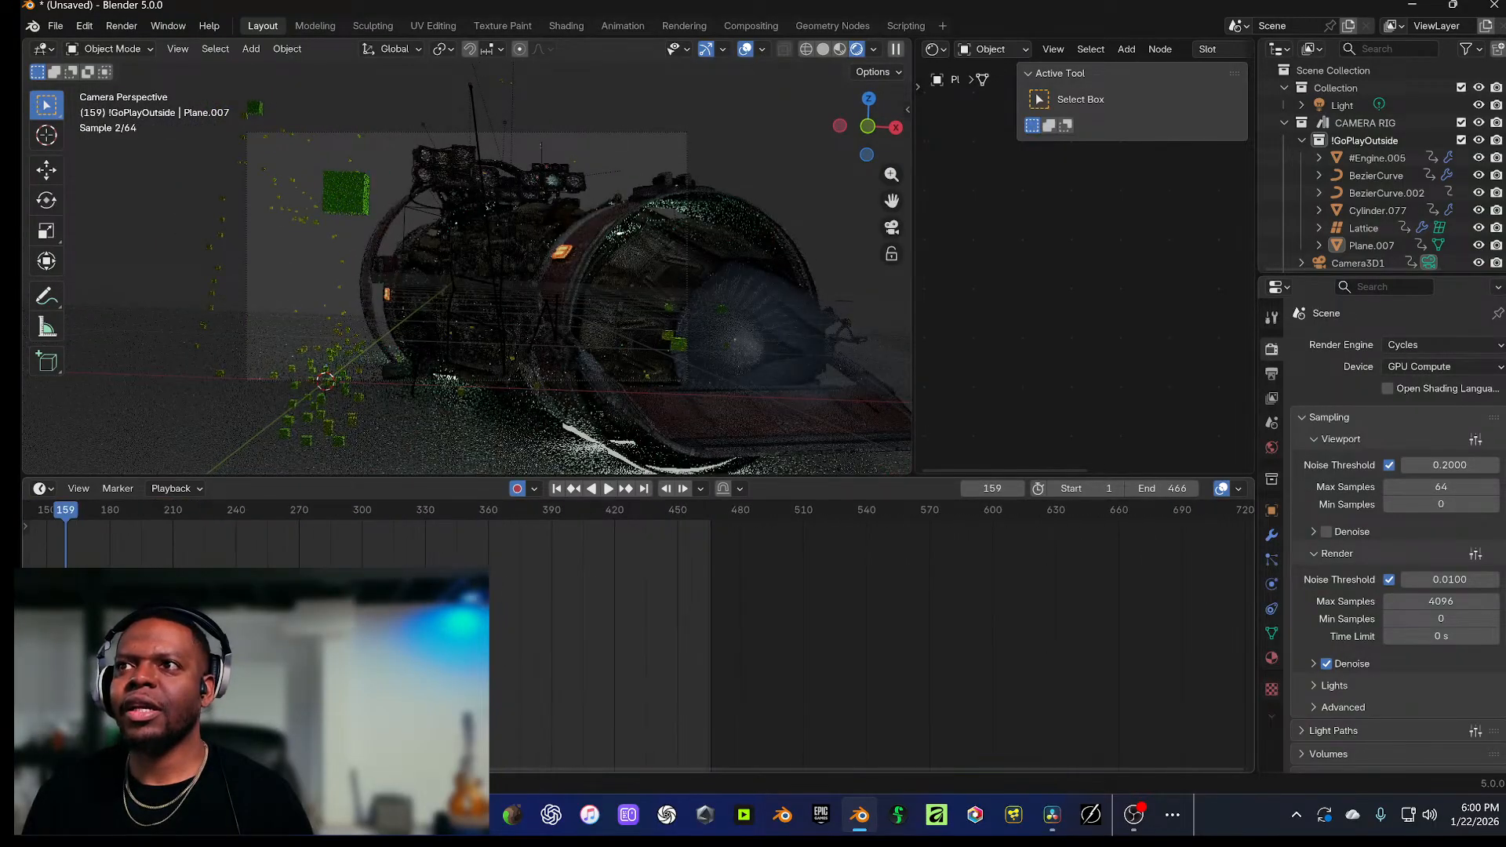
pyautogui.moveTo(203, 514); pyautogui.dragTo(1152, 496)
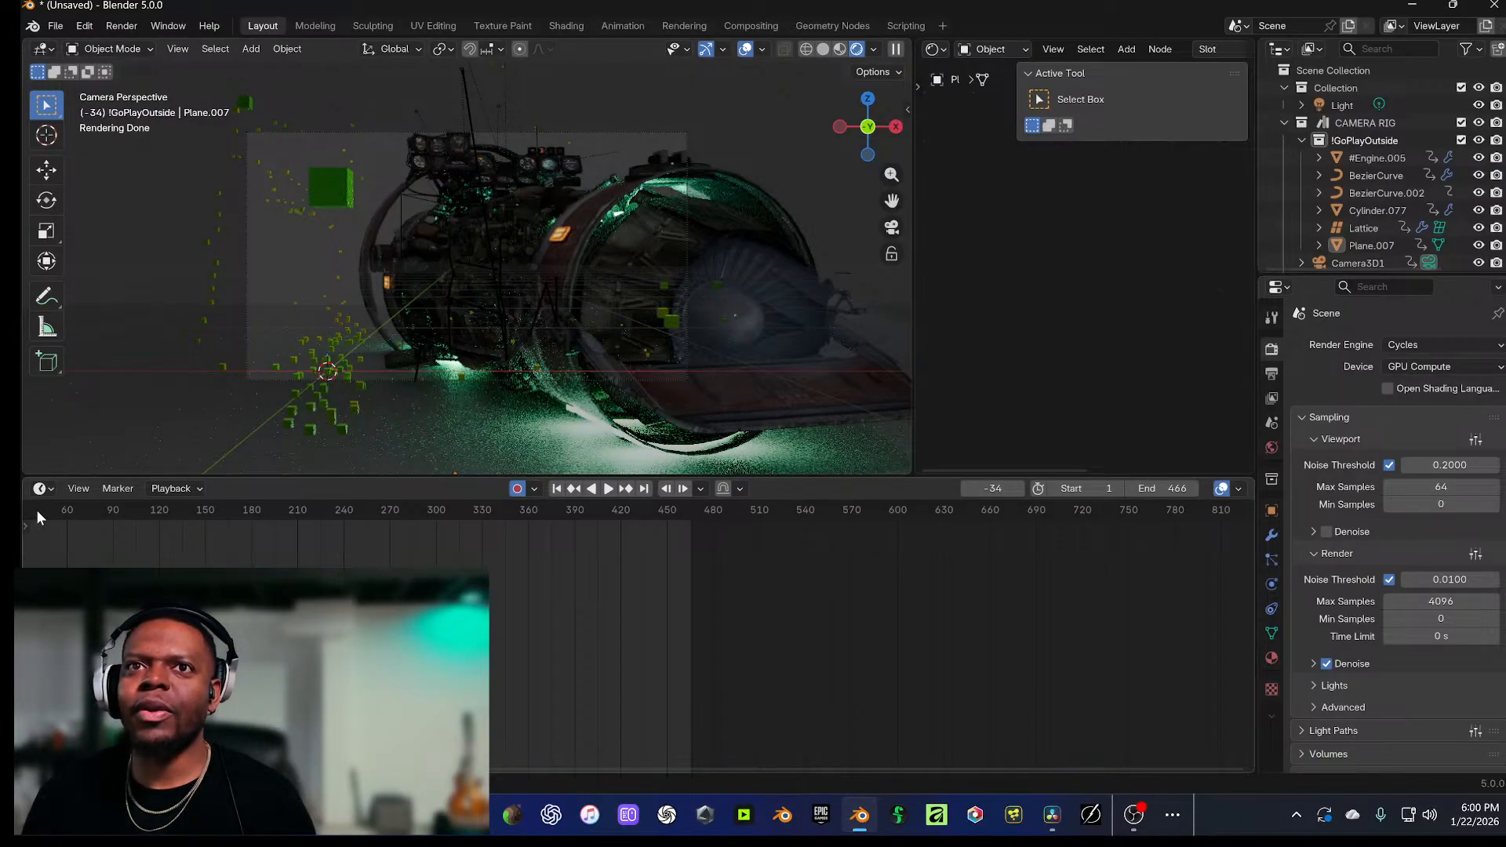
pyautogui.scroll(-2, 36, 510)
pyautogui.moveTo(167, 518); pyautogui.dragTo(209, 516)
pyautogui.click(1271, 372)
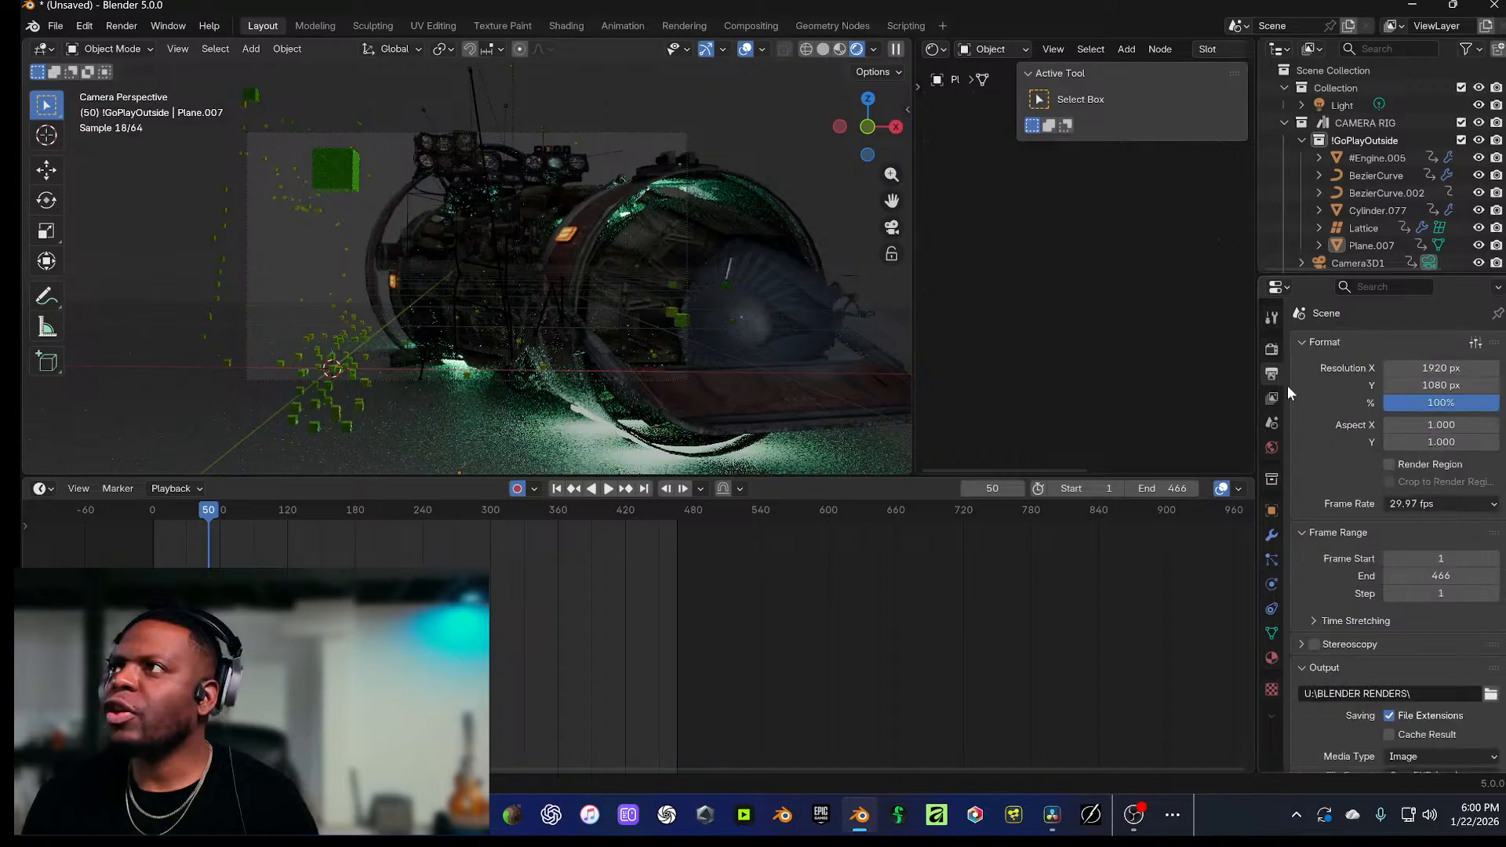
pyautogui.click(1387, 465)
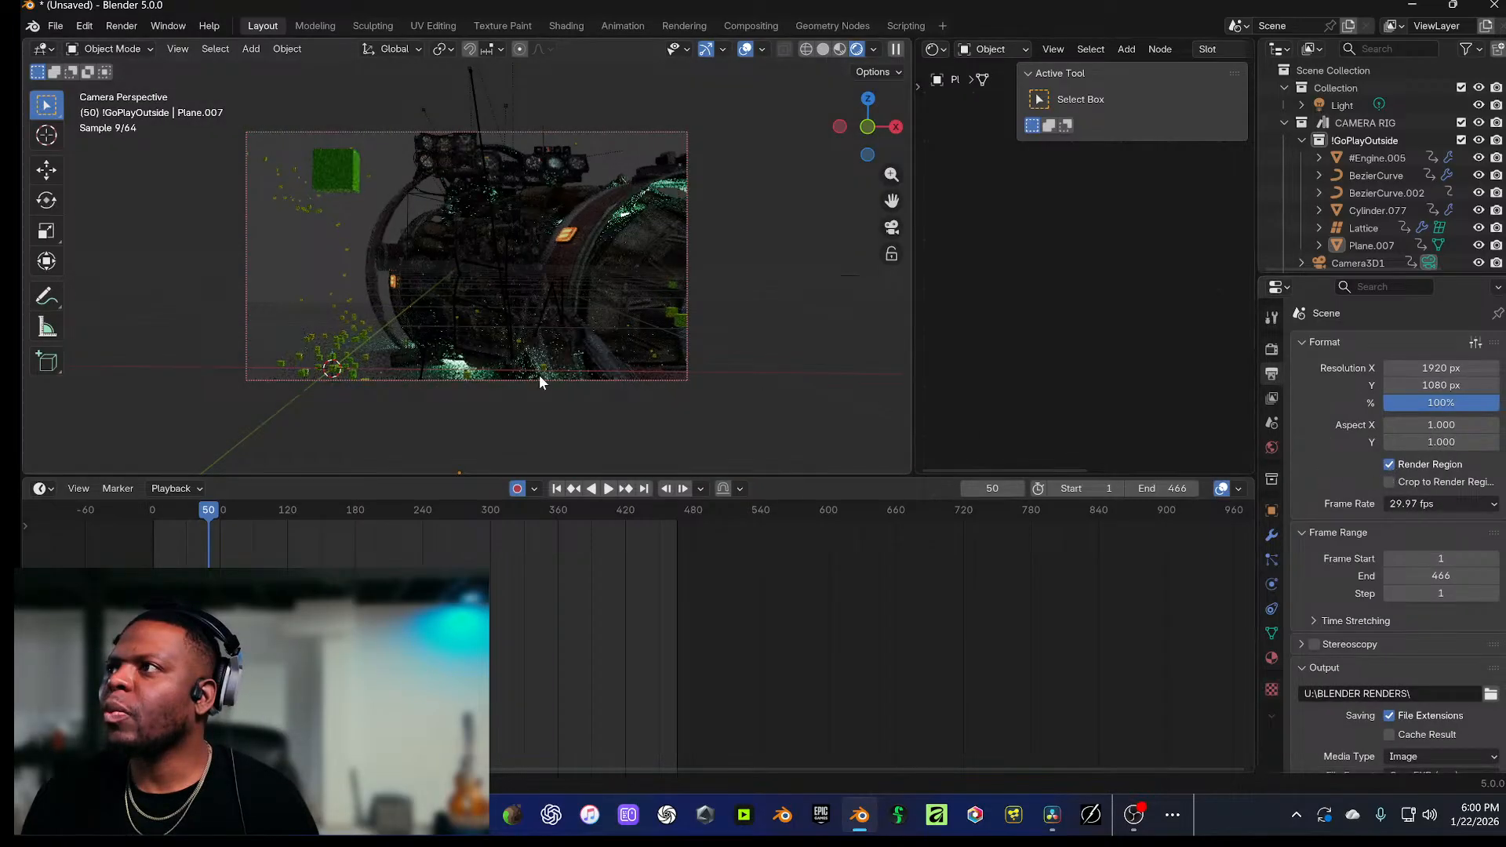
# Step: Select the #jetfire object at frame 395, step back to frame 362, and briefly check the masked footage in DaVinci Resolve
pyautogui.moveTo(215, 513); pyautogui.dragTo(597, 511)
pyautogui.click(660, 280)
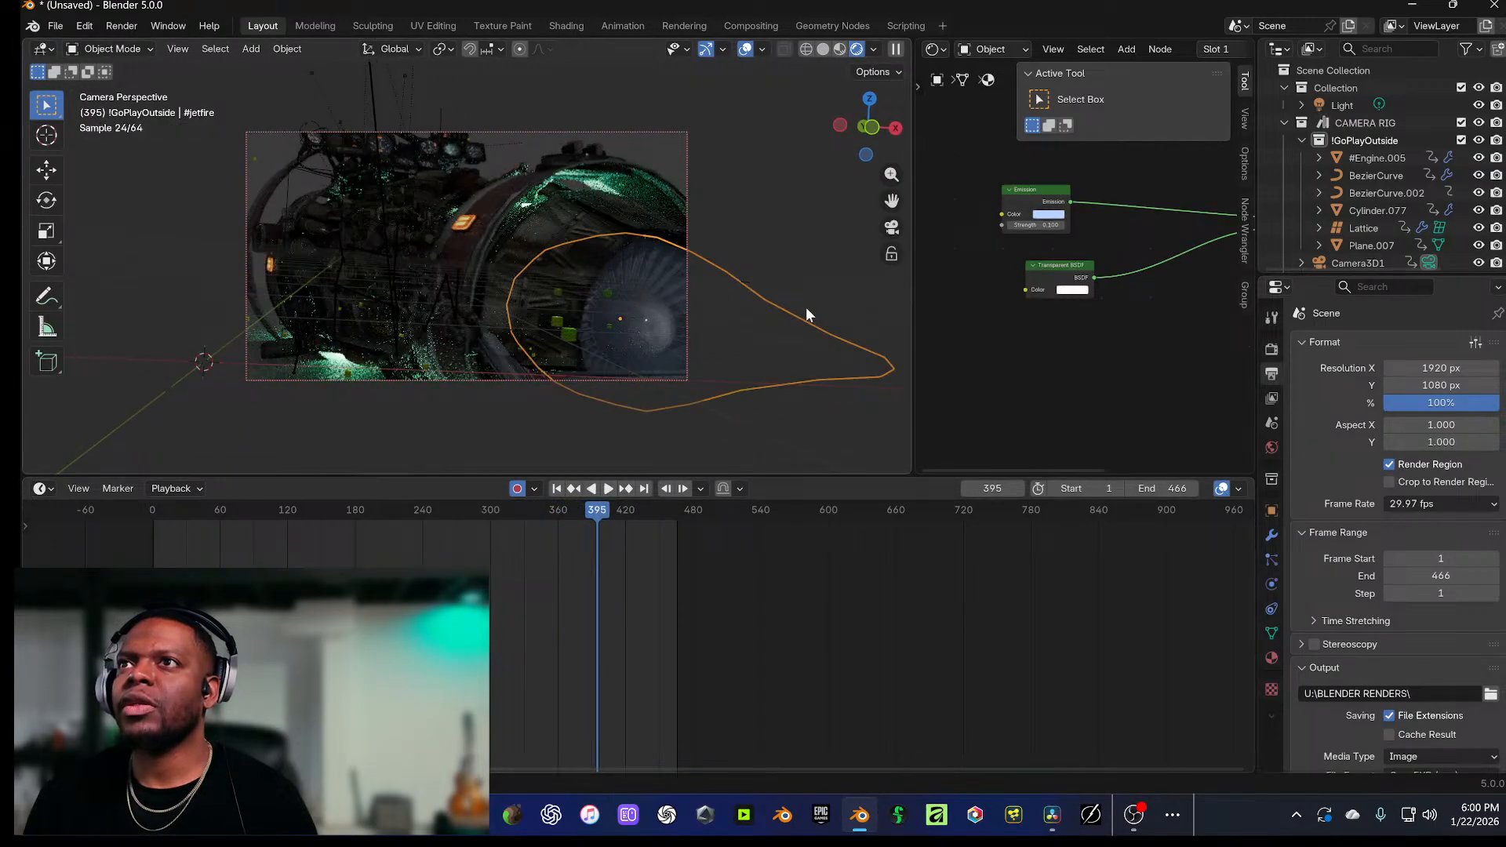
pyautogui.moveTo(1141, 316); pyautogui.dragTo(1067, 406)
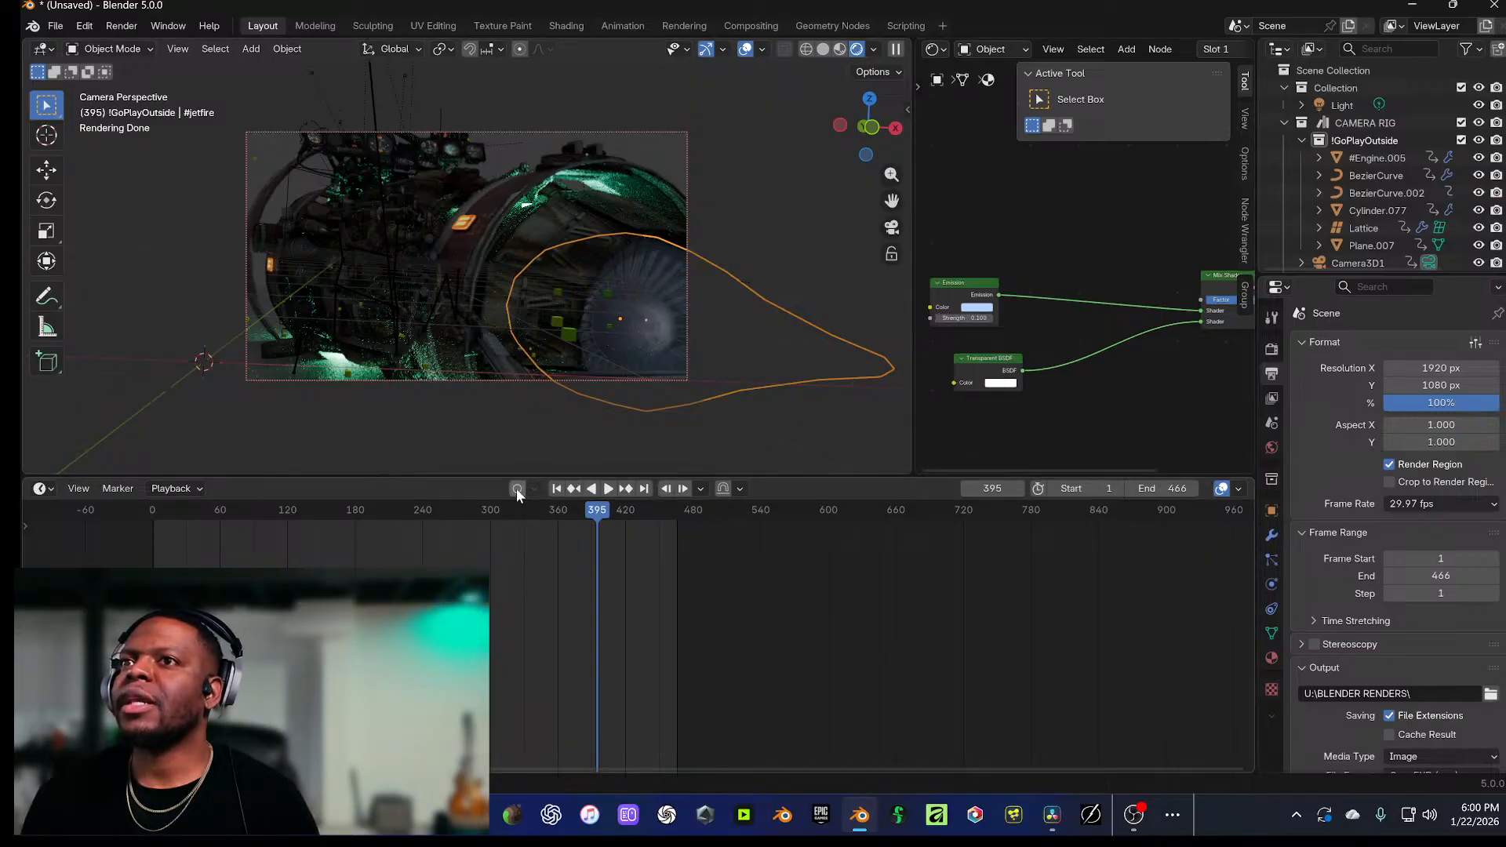
pyautogui.moveTo(610, 515); pyautogui.dragTo(560, 533)
pyautogui.click(920, 471)
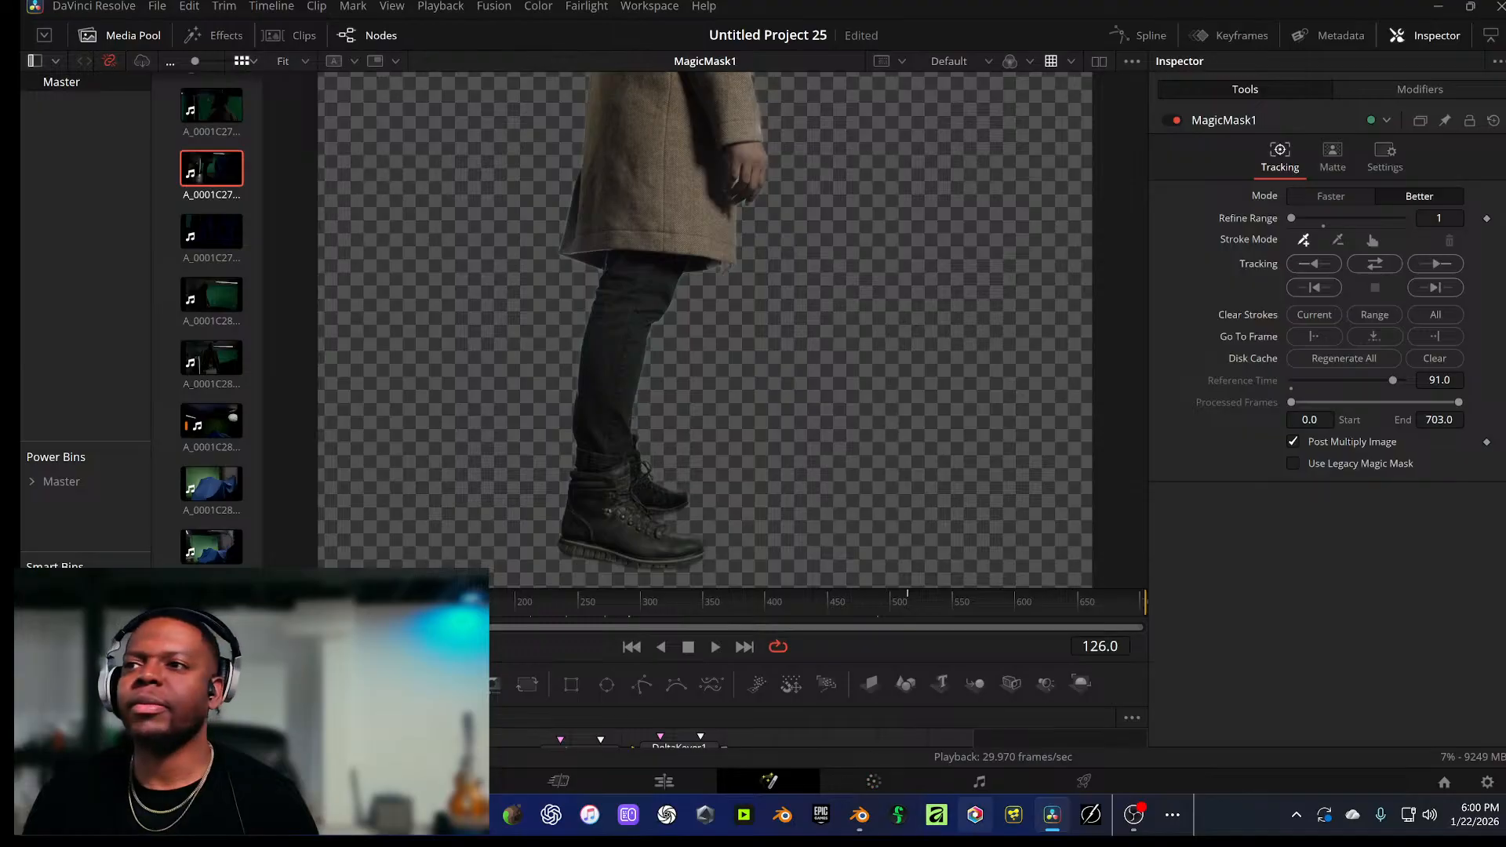
pyautogui.click(860, 814)
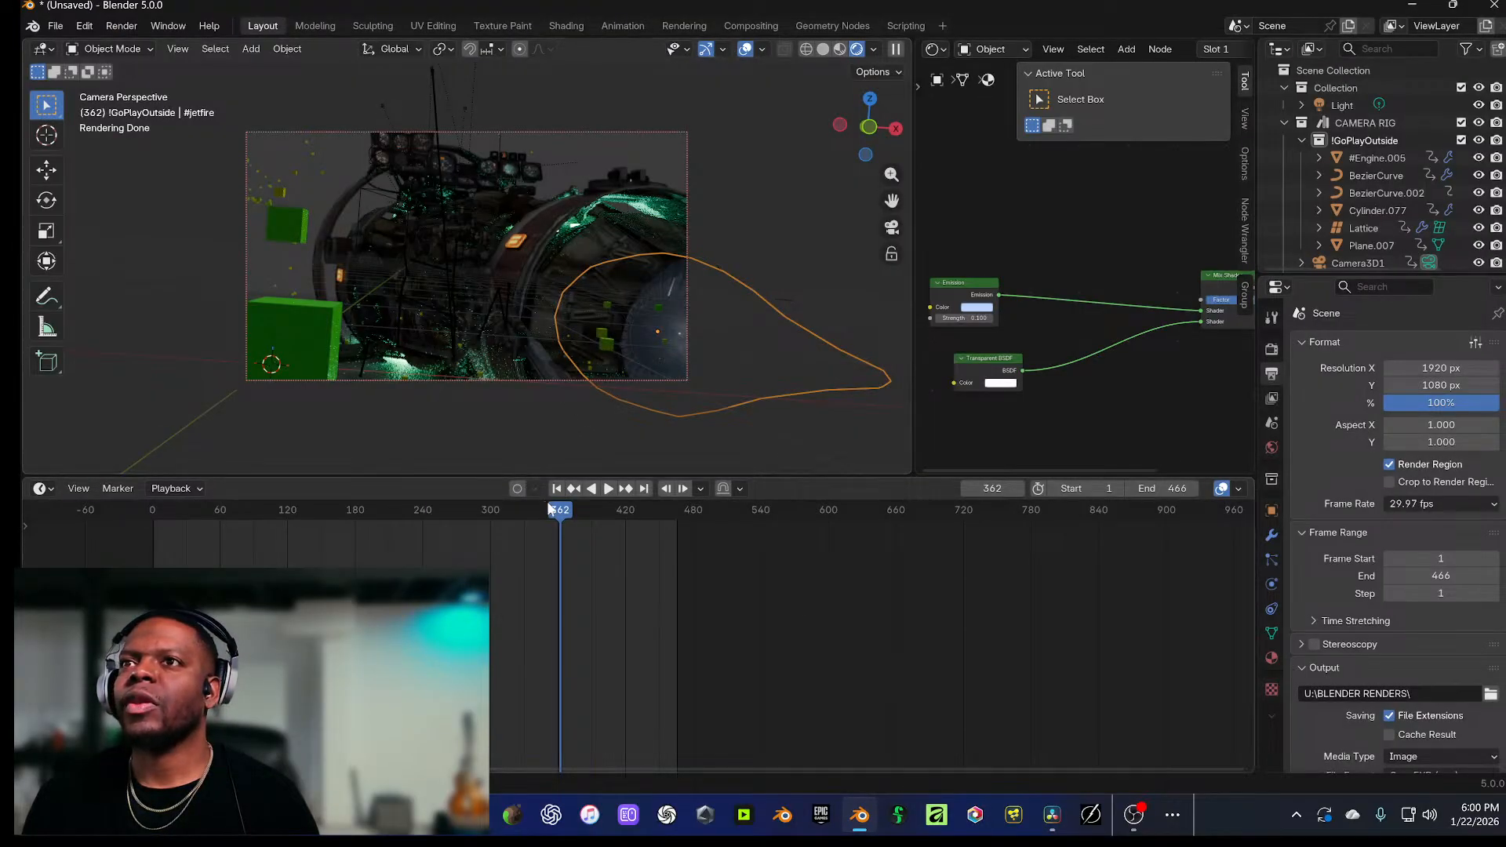
# Step: At frame 319, set the #jetfire Emission strength to 0.600 and tint its Transparent BSDF colour pale yellow, moving on to frame 322
pyautogui.moveTo(551, 509); pyautogui.dragTo(510, 537)
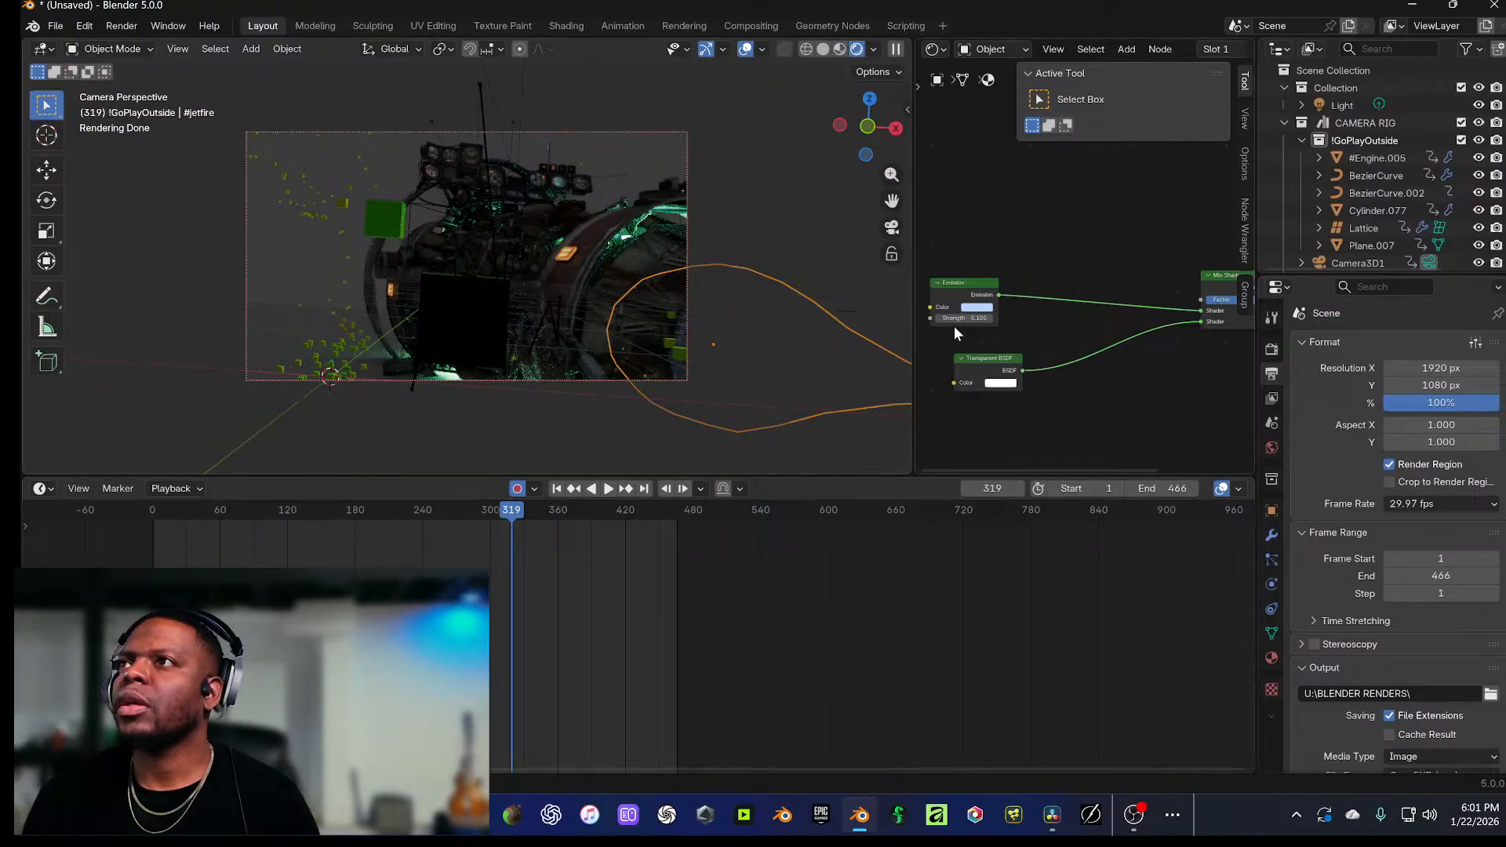
pyautogui.moveTo(957, 318); pyautogui.dragTo(984, 318)
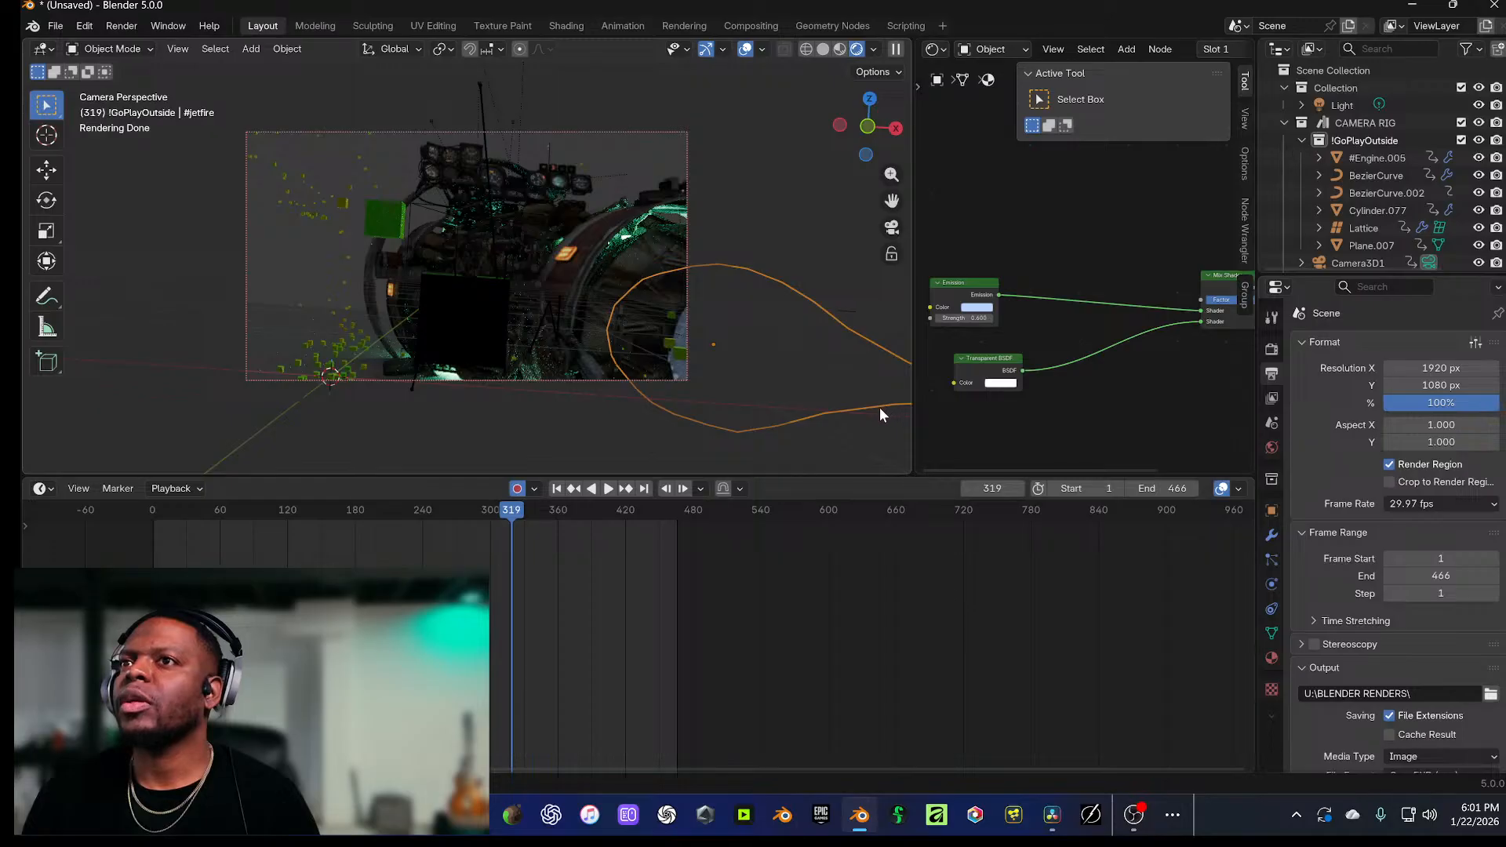
pyautogui.click(999, 385)
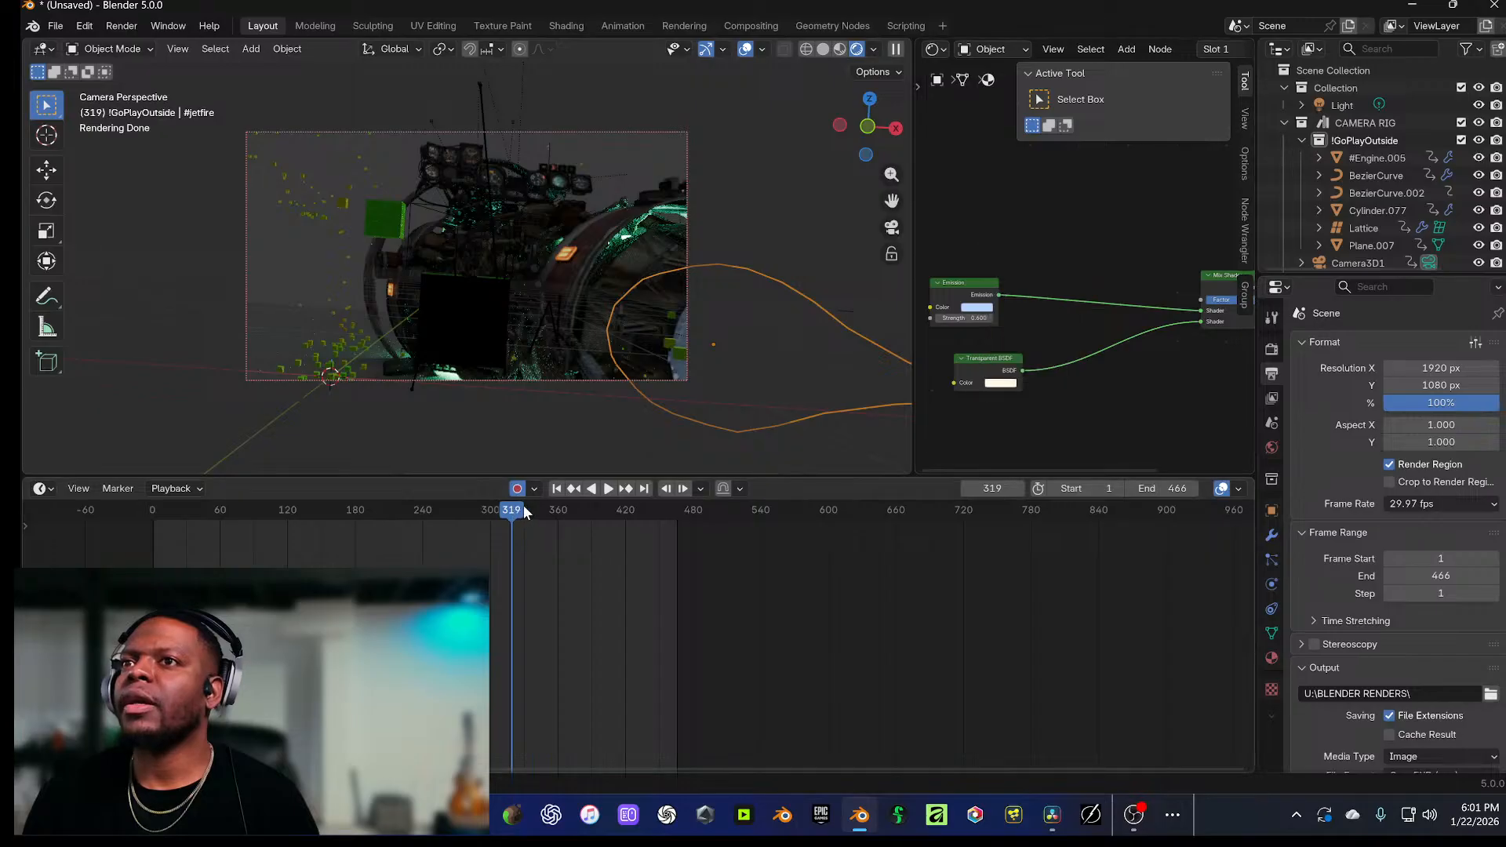
pyautogui.moveTo(519, 514)
pyautogui.mouseDown()
pyautogui.moveTo(531, 510)
pyautogui.moveTo(516, 509)
pyautogui.mouseUp()
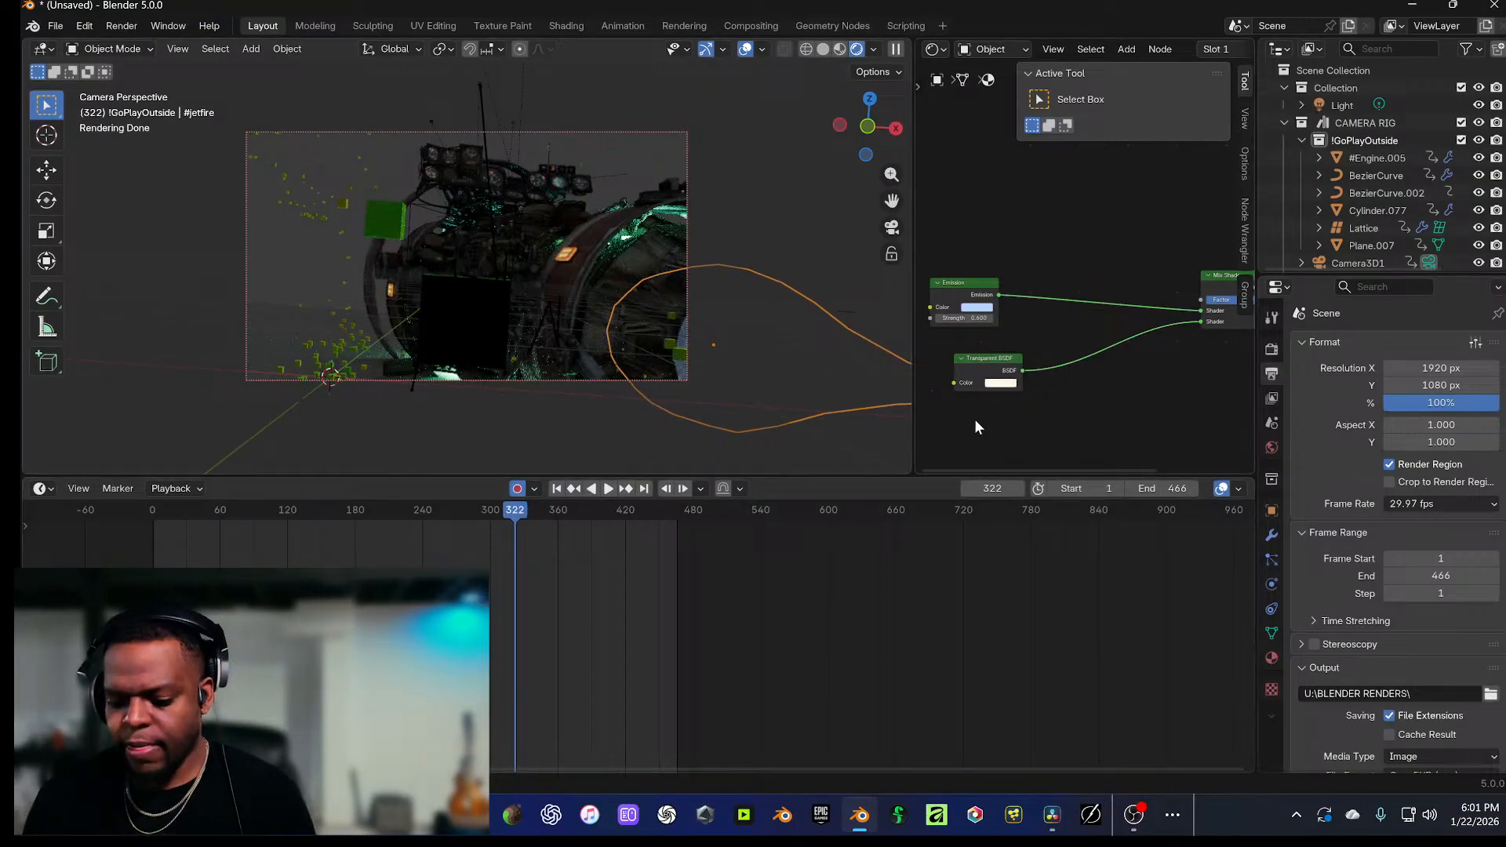
# Step: Try to insert timeline keyframes at frame 322 for only the selected channels of #jetfire
pyautogui.press('i')
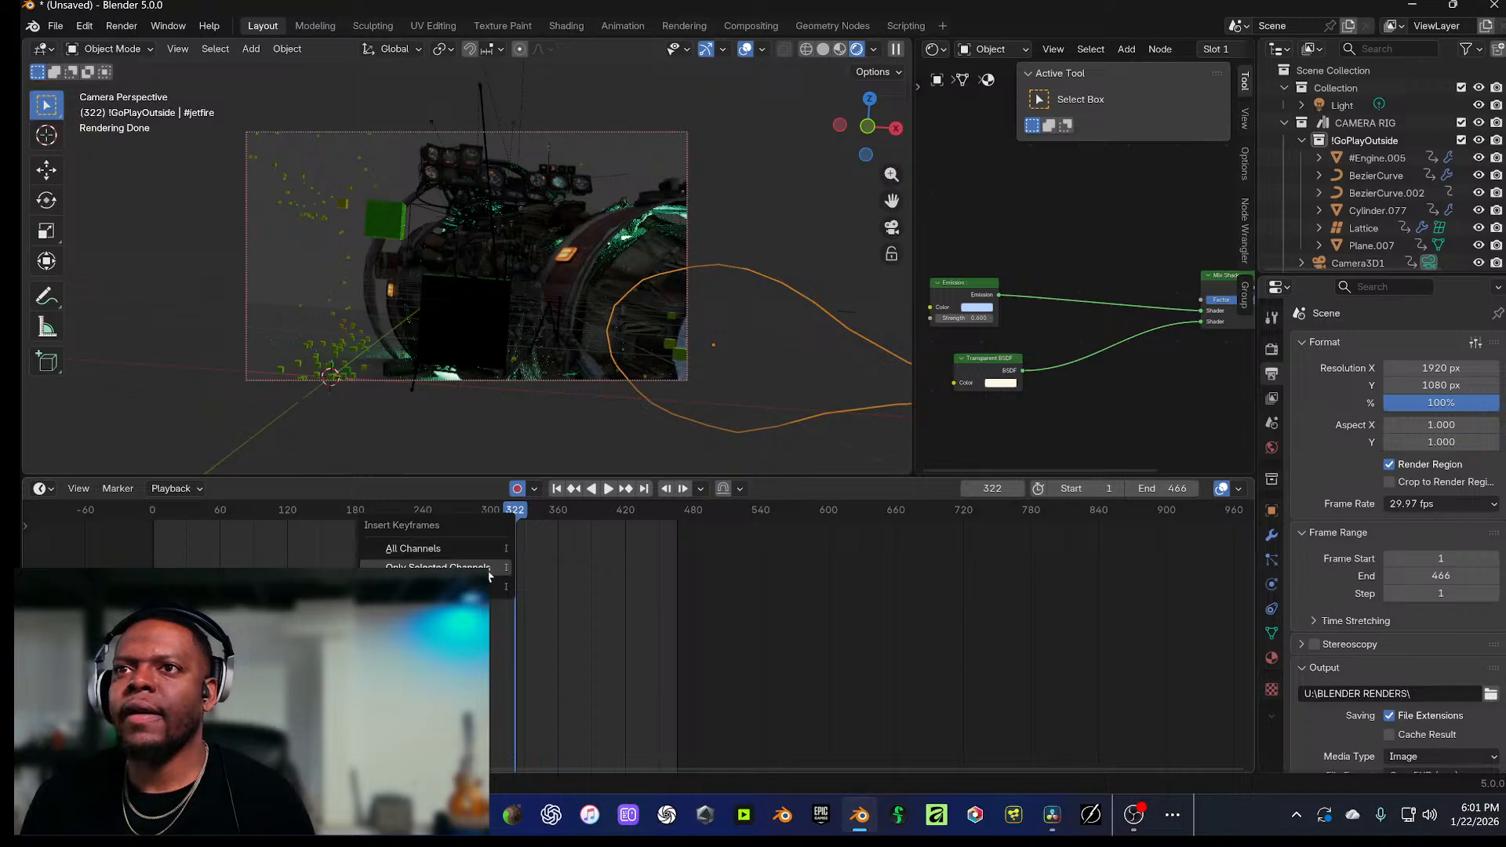
pyautogui.click(484, 567)
pyautogui.press('i')
pyautogui.click(518, 539)
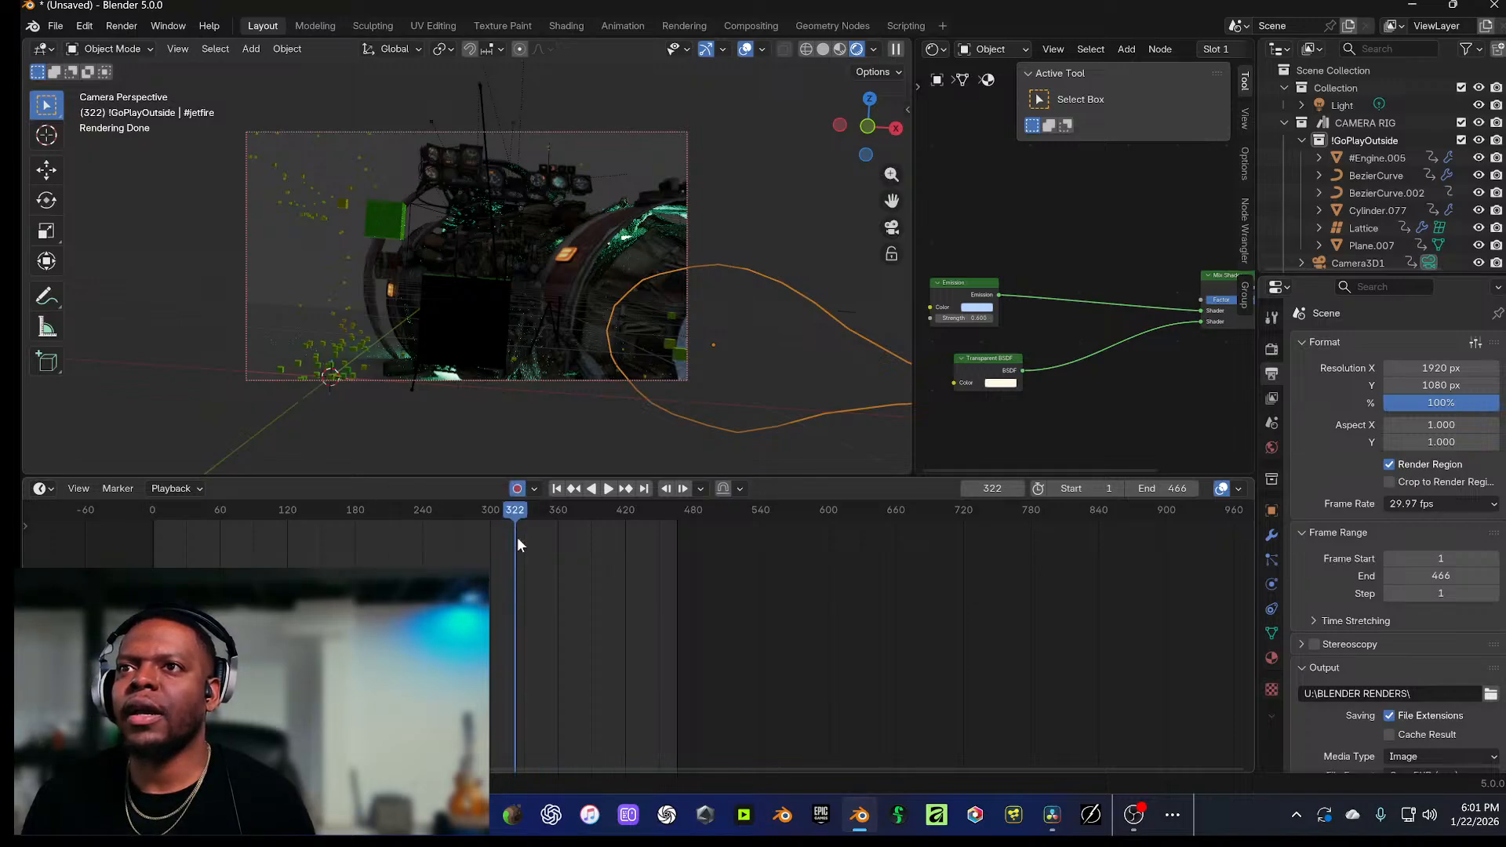
pyautogui.press('i')
pyautogui.click(518, 538)
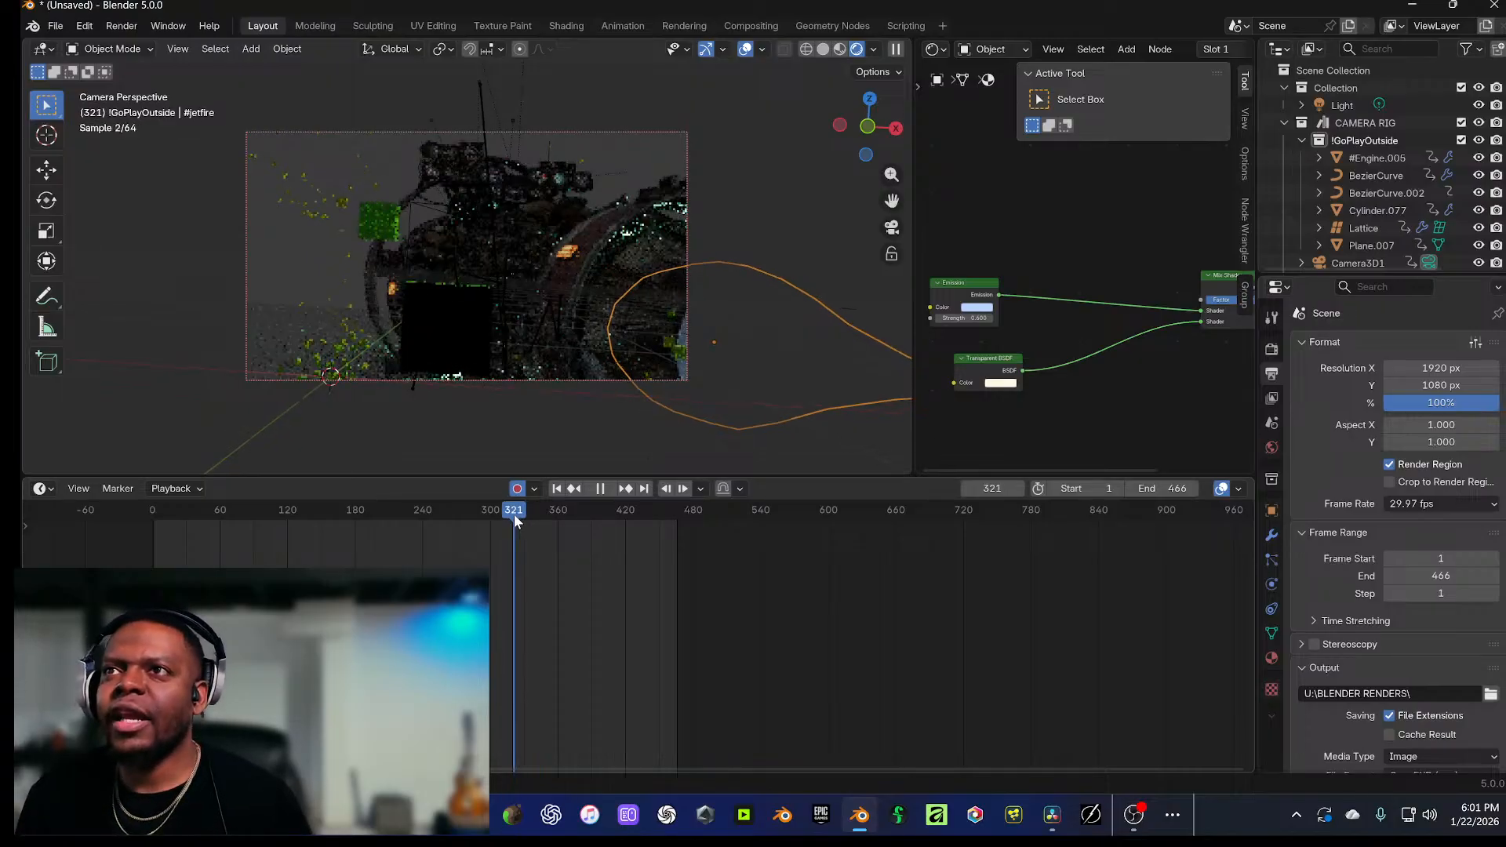
# Step: Try a pale yellow emission colour on #jetfire at frame 371, preview it from frame 330, and undo the change
pyautogui.moveTo(514, 515); pyautogui.dragTo(568, 524)
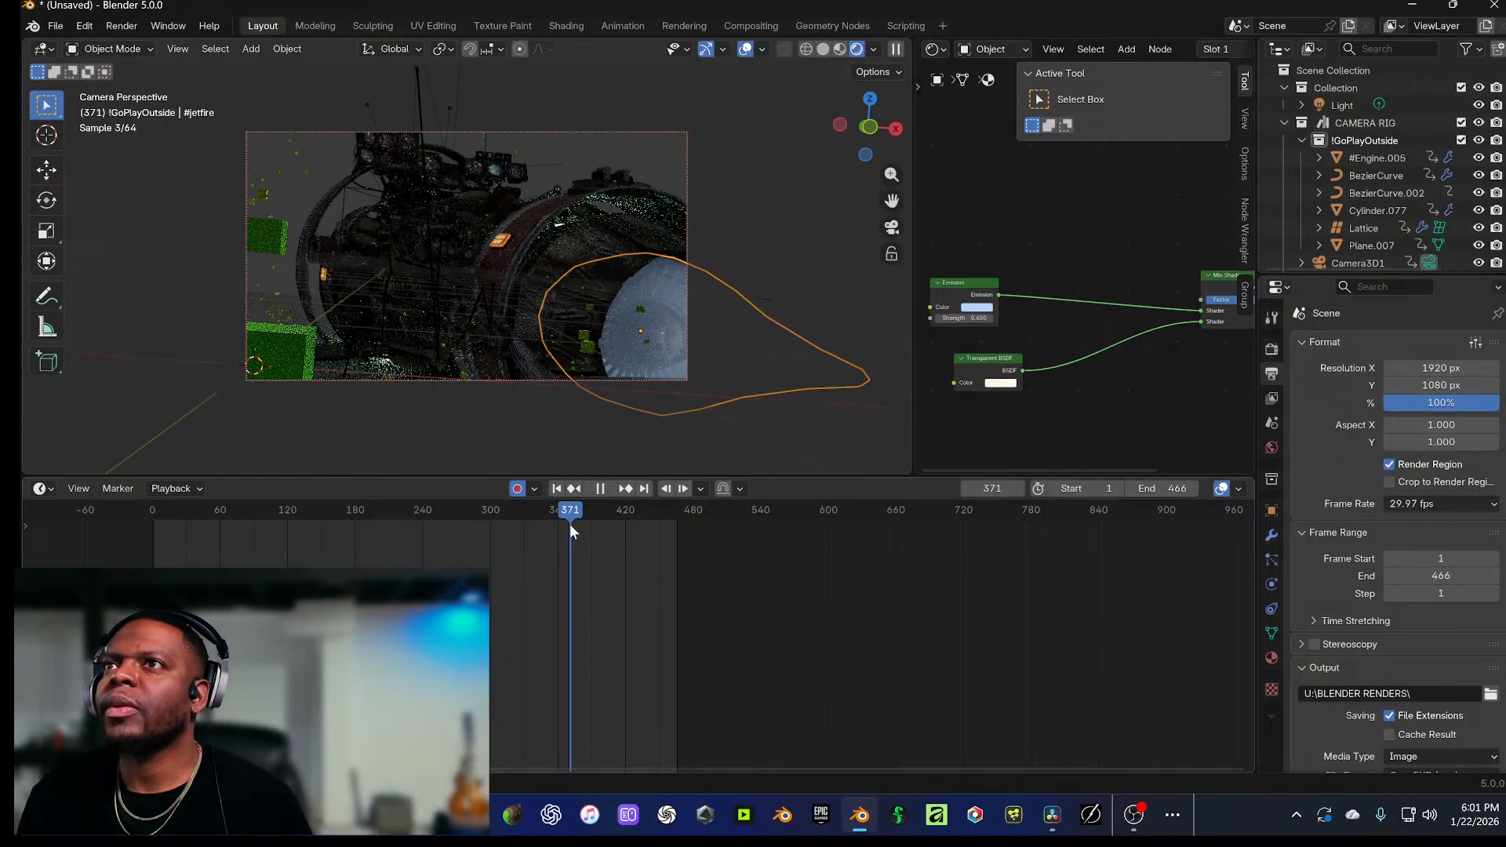
pyautogui.click(975, 309)
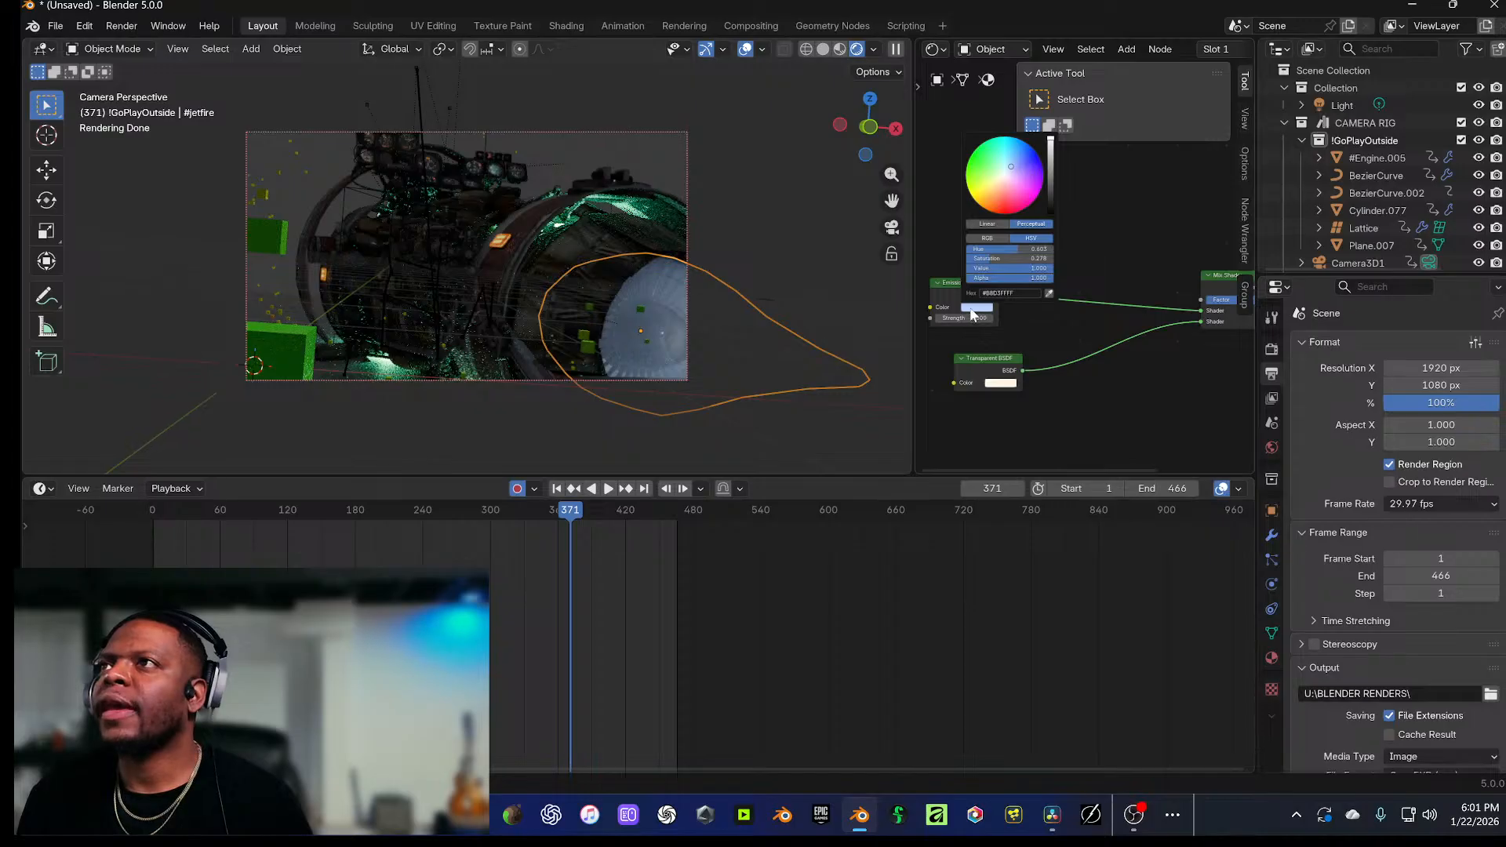
pyautogui.moveTo(1012, 168); pyautogui.dragTo(998, 185)
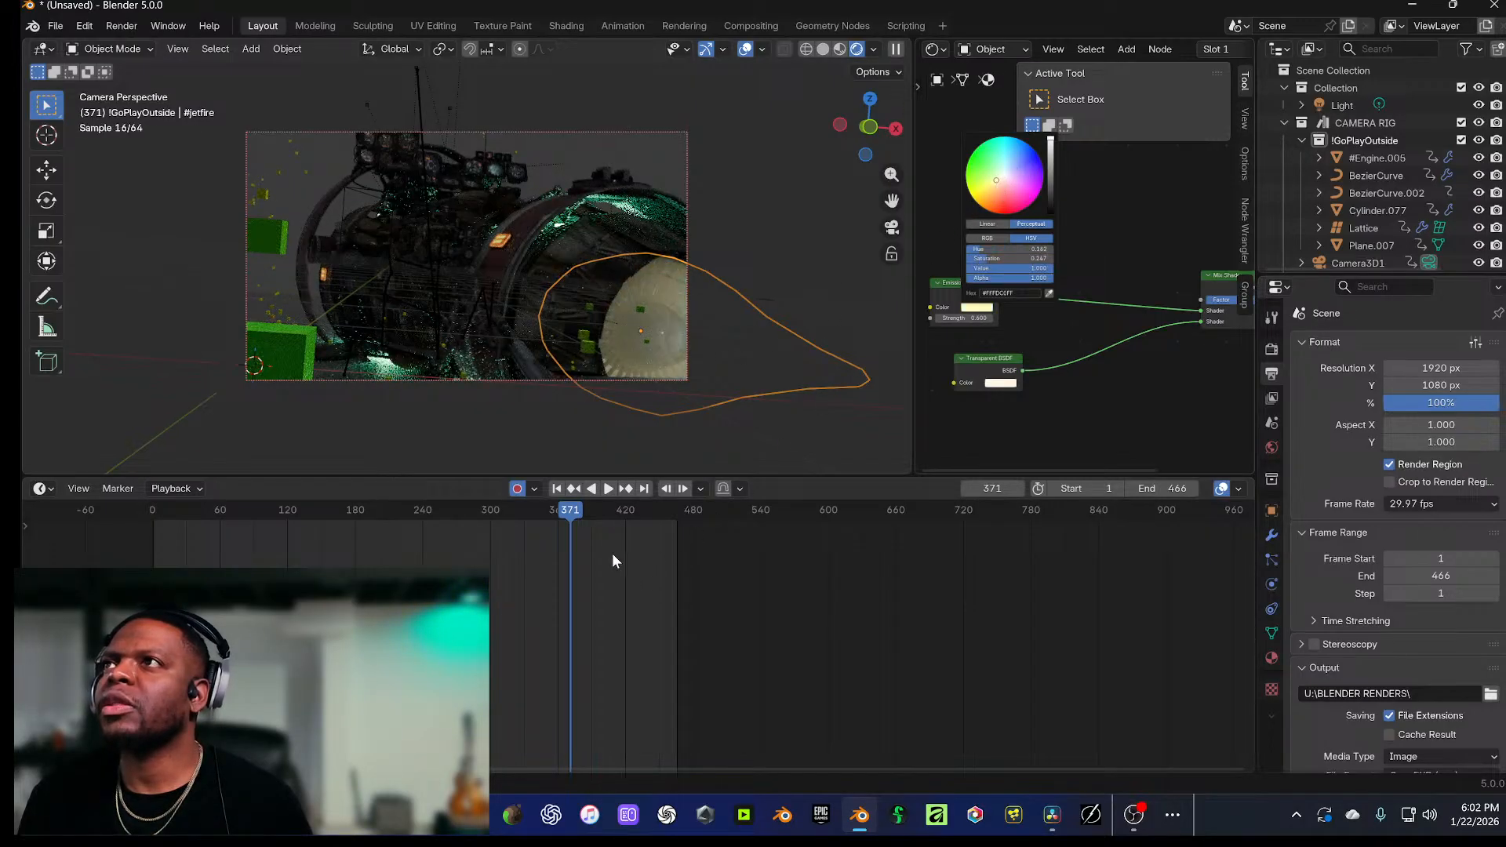
pyautogui.click(525, 509)
pyautogui.press('space')
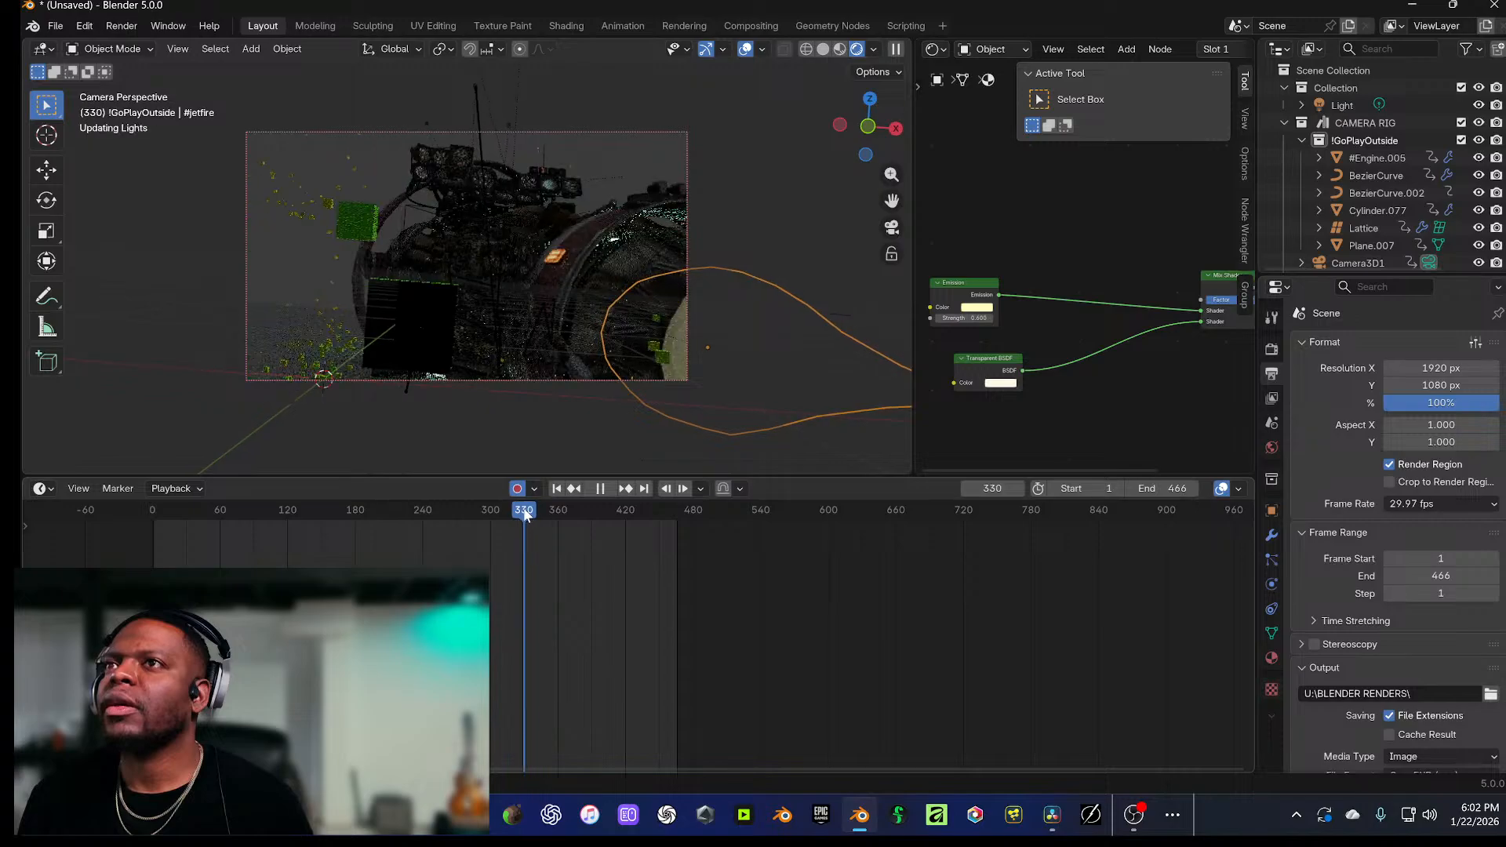
pyautogui.hotkey('ctrl', 'z')
pyautogui.hotkey('ctrl', 'z')
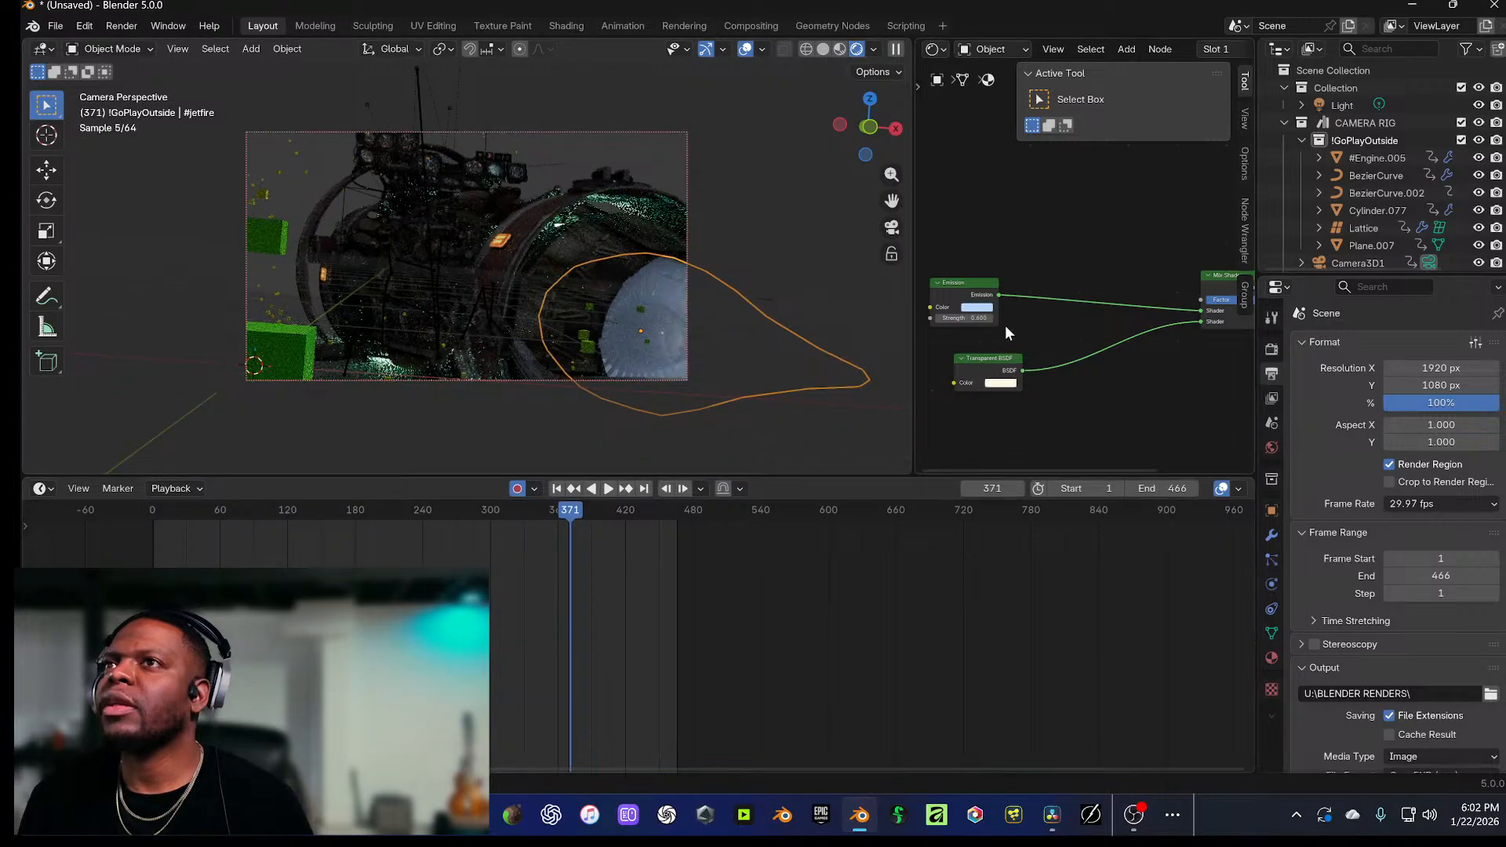
# Step: Lower the #jetfire Emission strength to 0.000 at frame 371 and scrub back to frame 349
pyautogui.scroll(-2, 1004, 325)
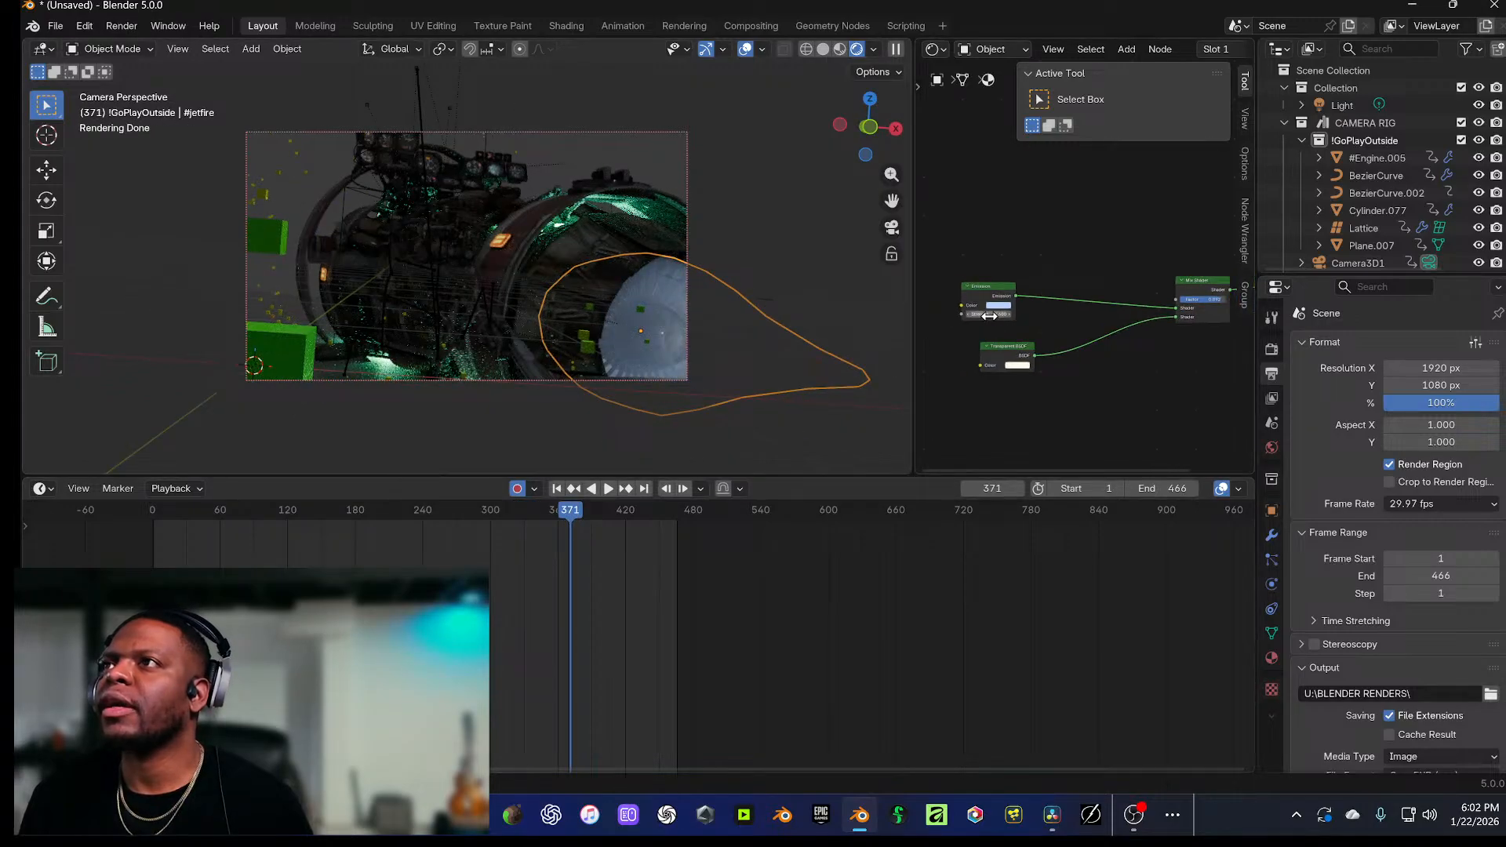
pyautogui.moveTo(989, 315); pyautogui.dragTo(945, 316)
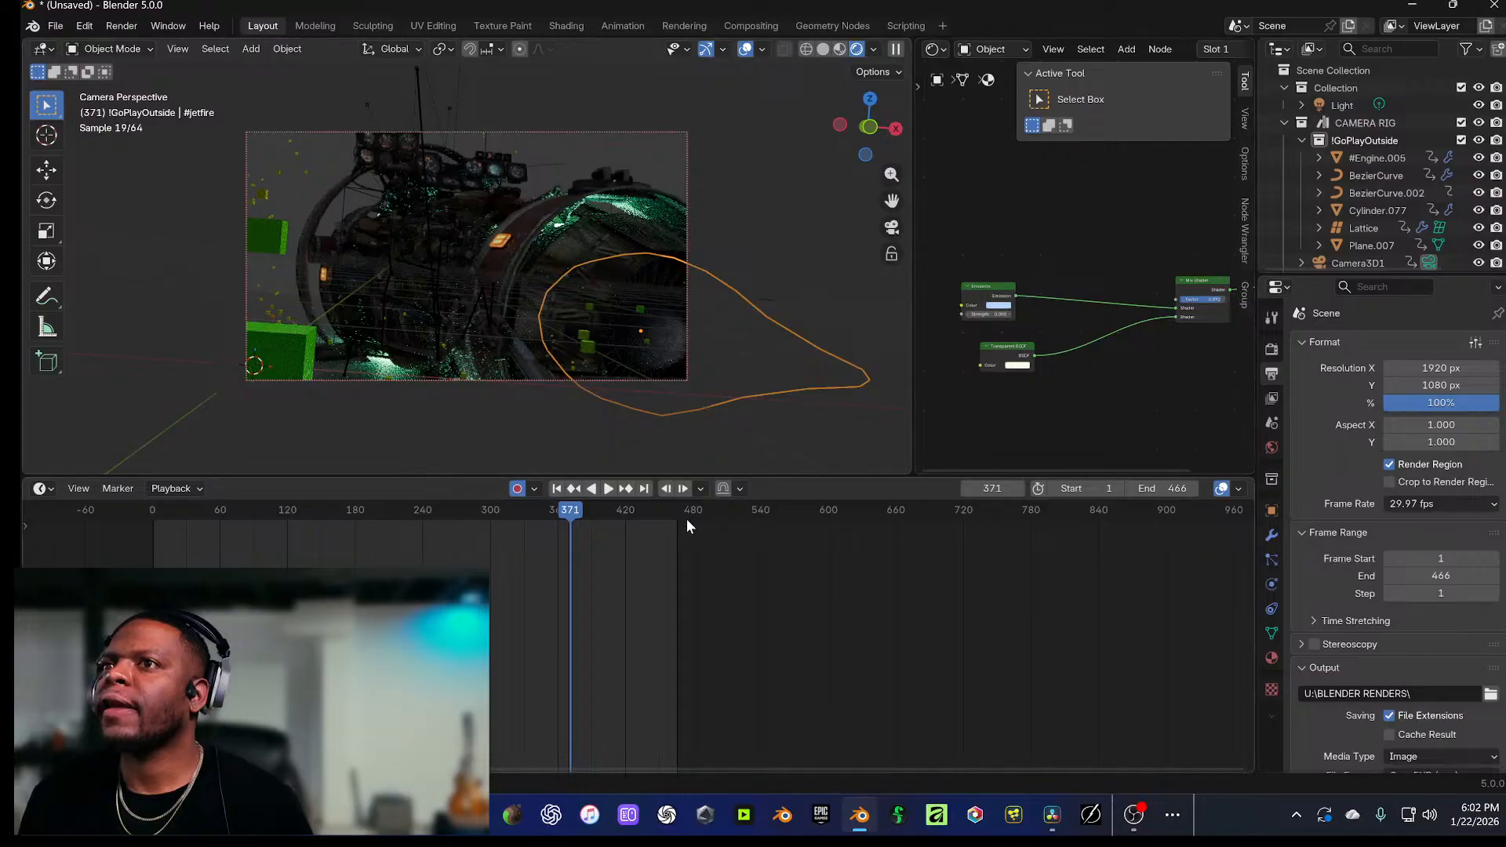
pyautogui.moveTo(571, 514); pyautogui.dragTo(547, 515)
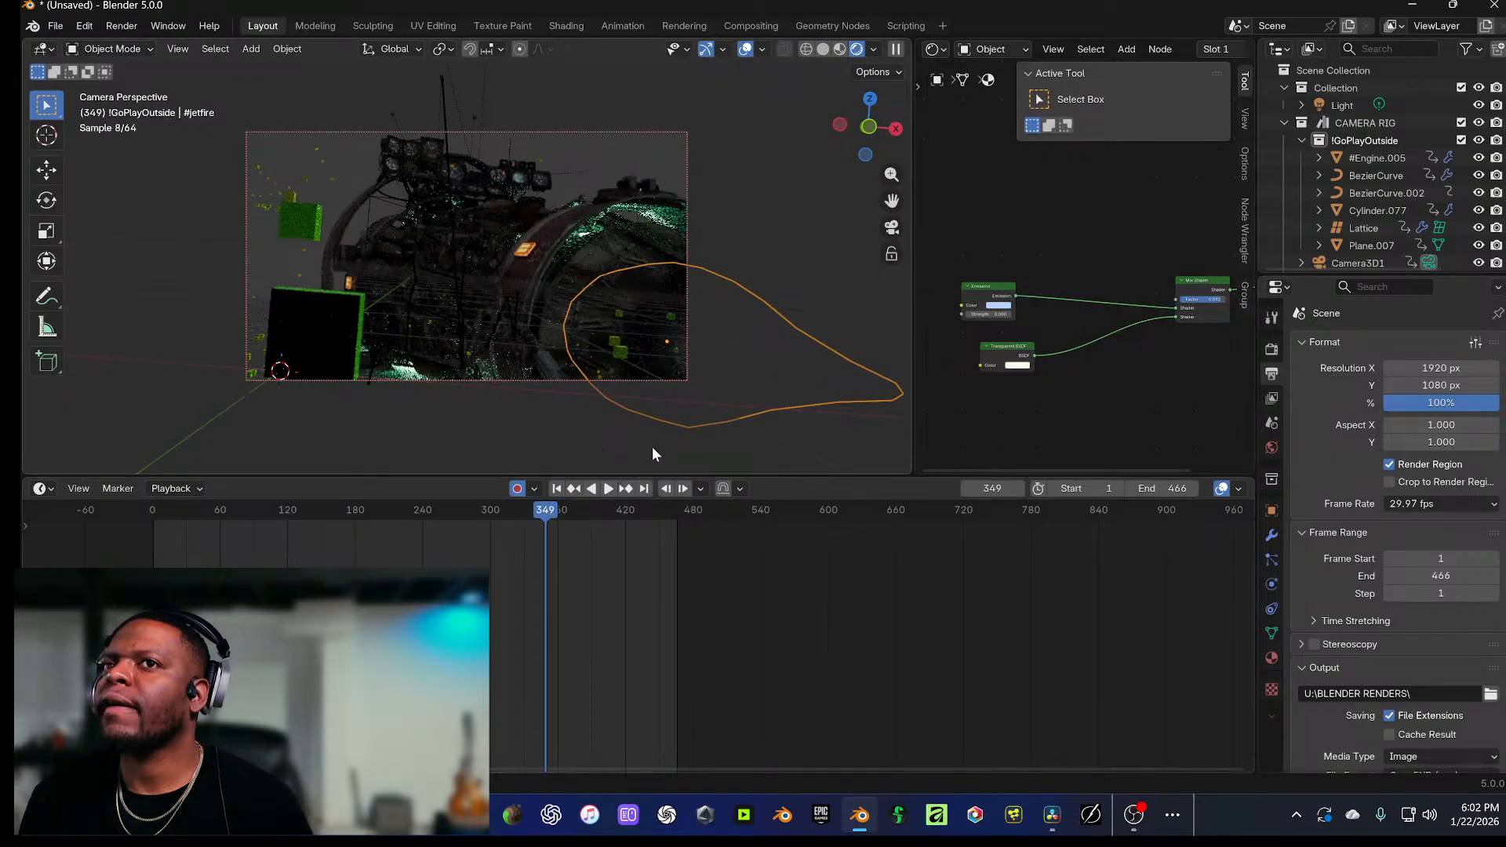
# Step: Raise the #jetfire Mix Shader factor to 1.000 at frame 349 and check the shot at frame 350
pyautogui.scroll(-3, 1041, 369)
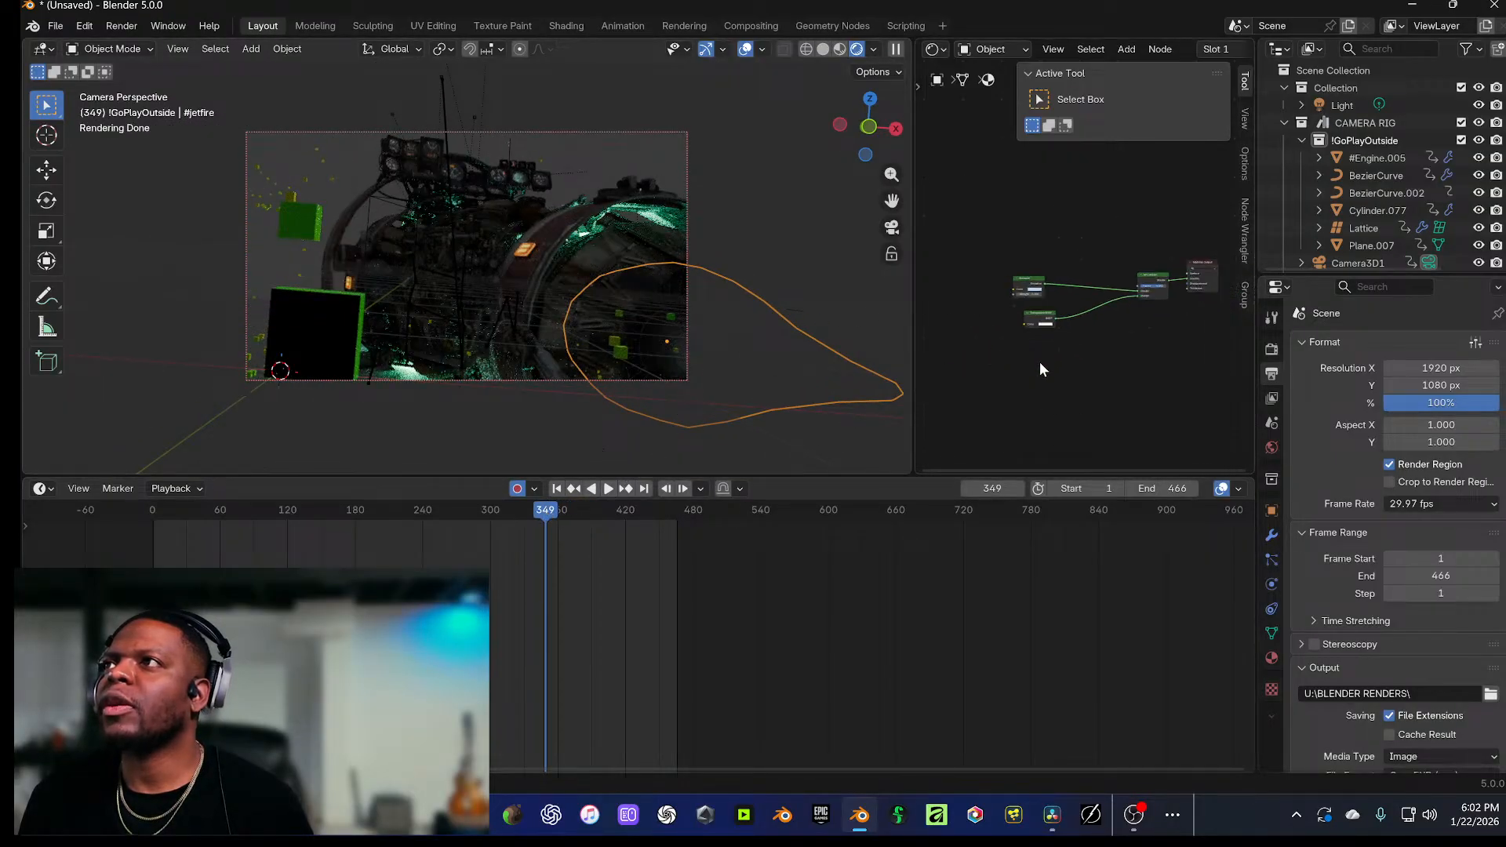
pyautogui.scroll(4, 1123, 365)
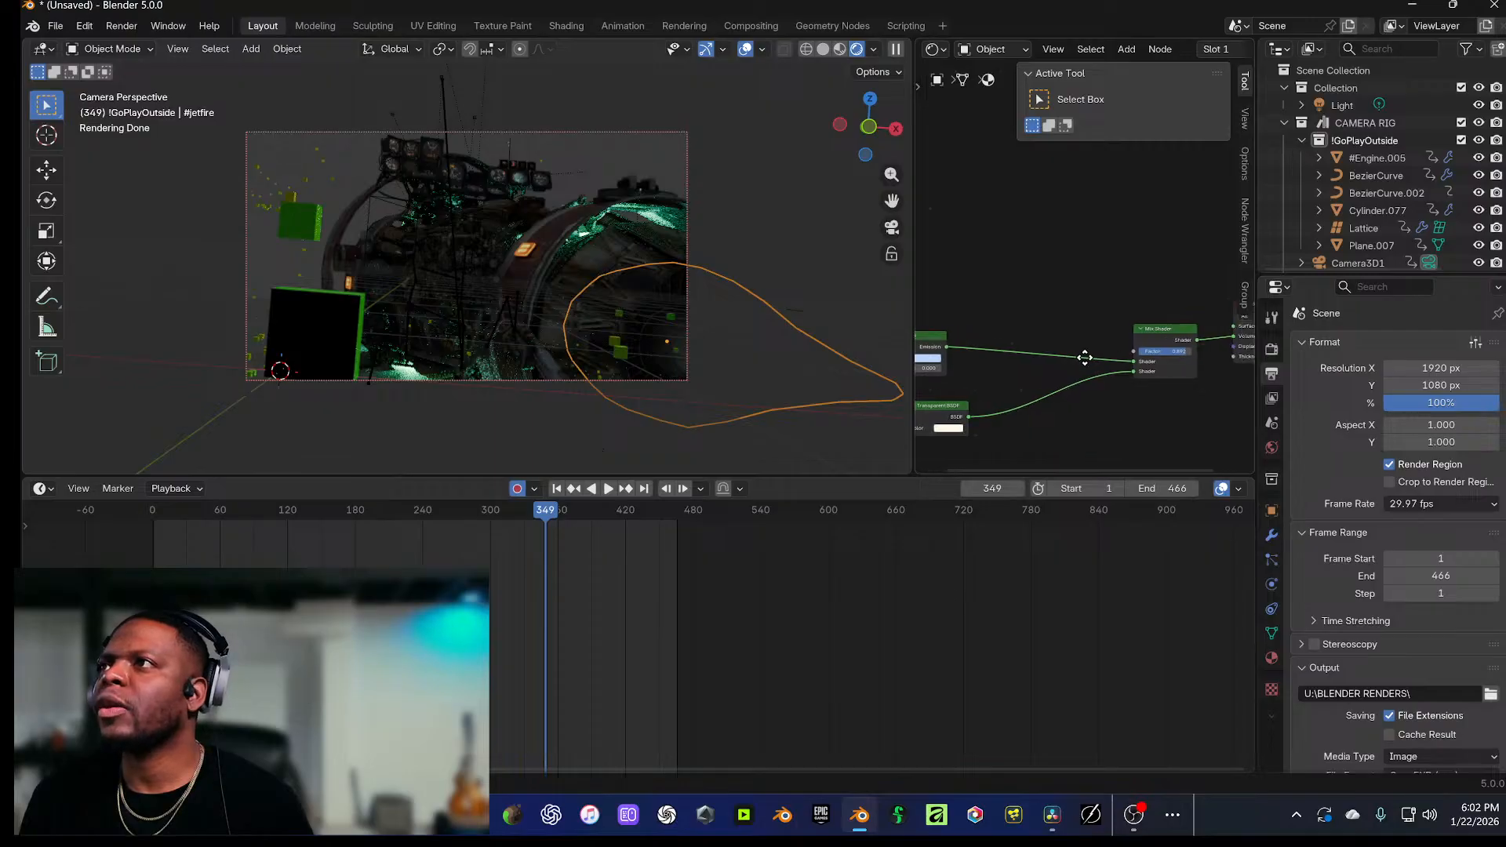
pyautogui.moveTo(1107, 352); pyautogui.dragTo(1154, 353)
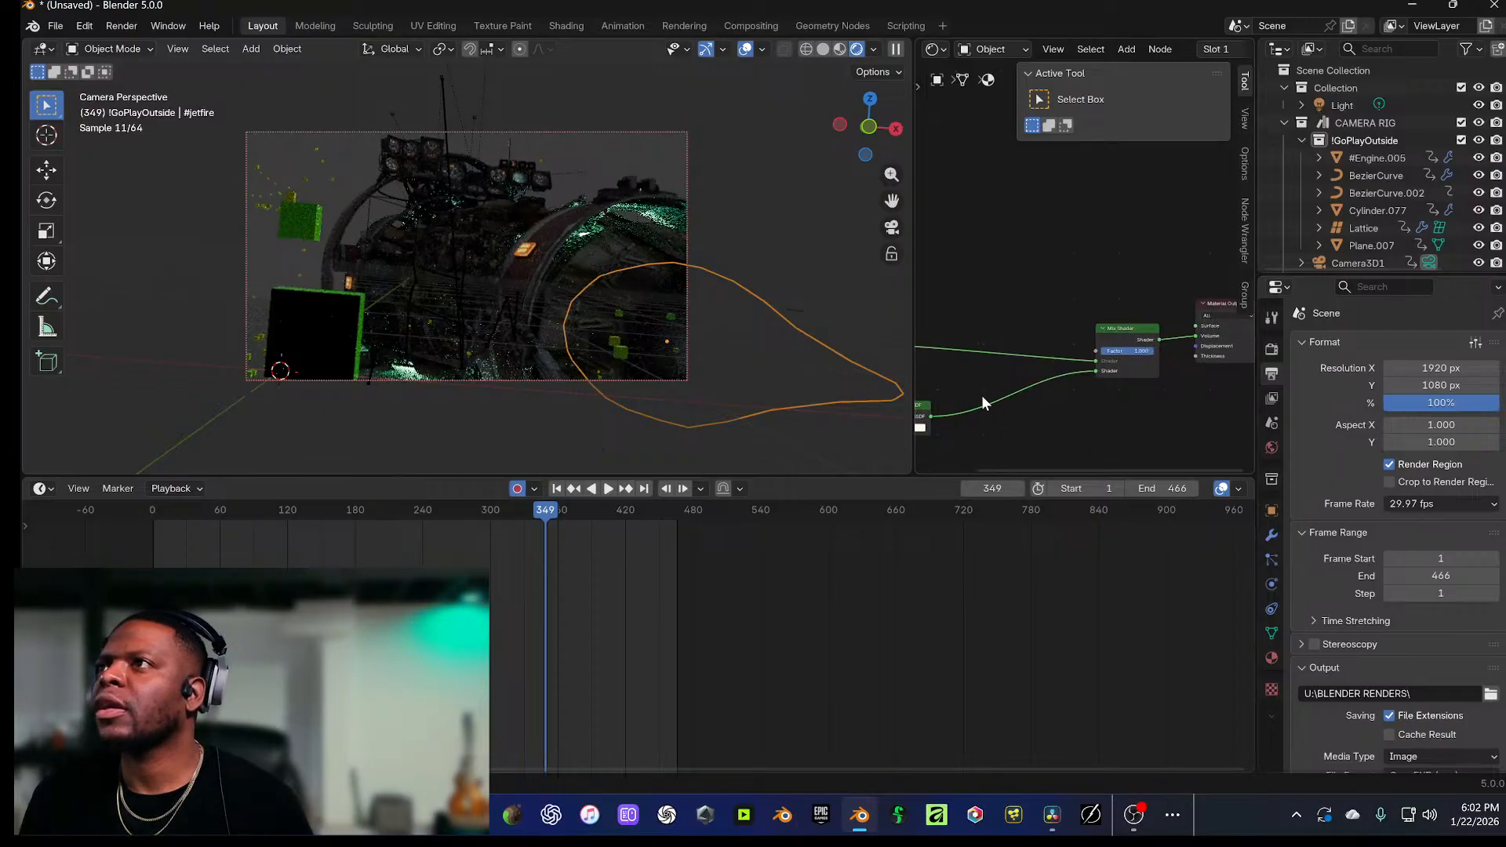
pyautogui.moveTo(981, 396); pyautogui.dragTo(1010, 388)
pyautogui.moveTo(524, 510); pyautogui.dragTo(546, 510)
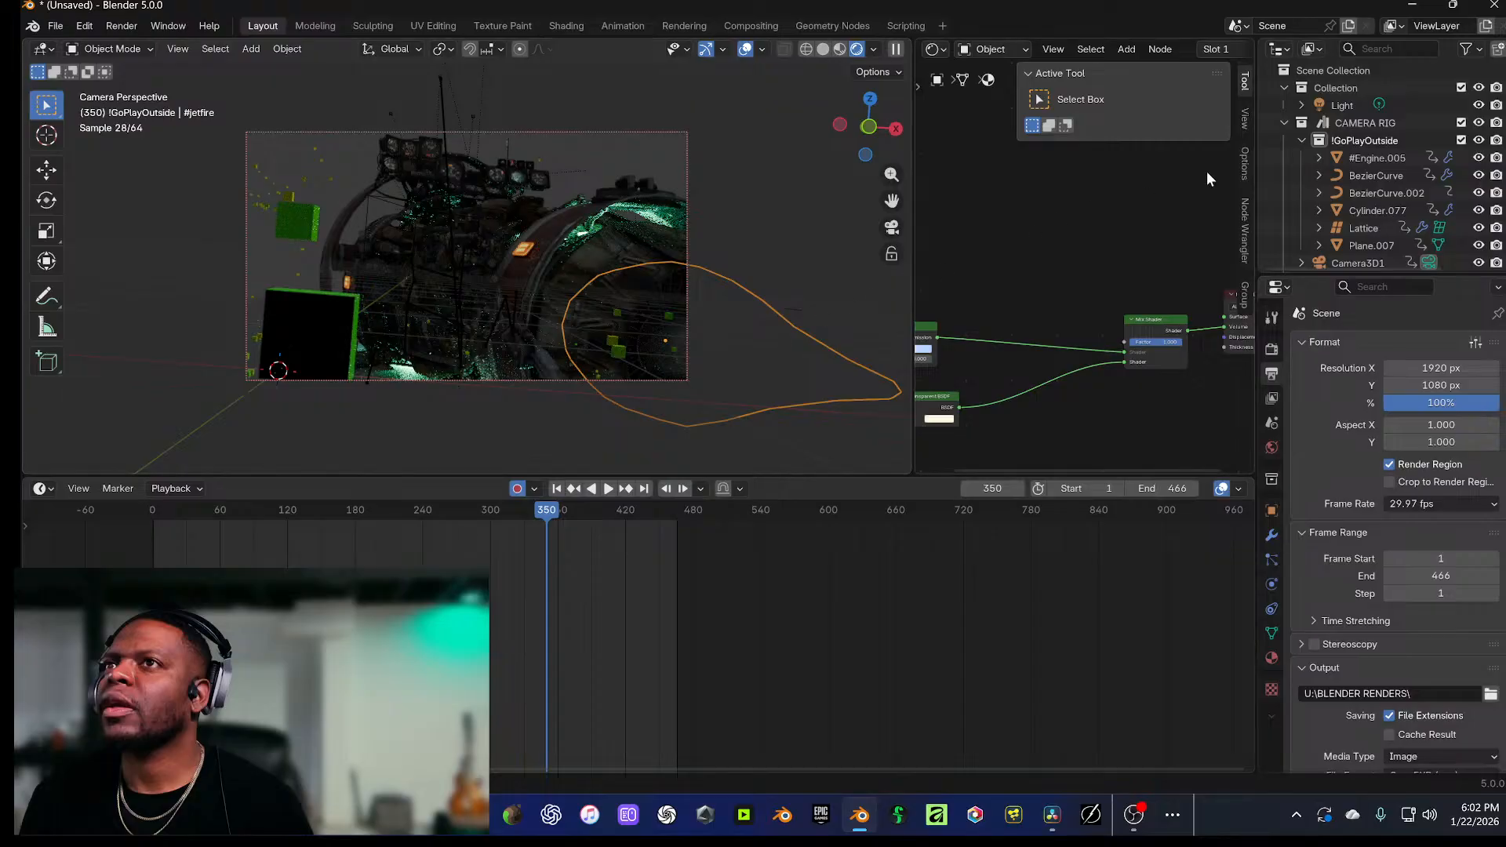
# Step: Look through the scene's object list and expand Cylinder.077 to examine its animation, mesh and modifiers
pyautogui.scroll(-20, 1361, 179)
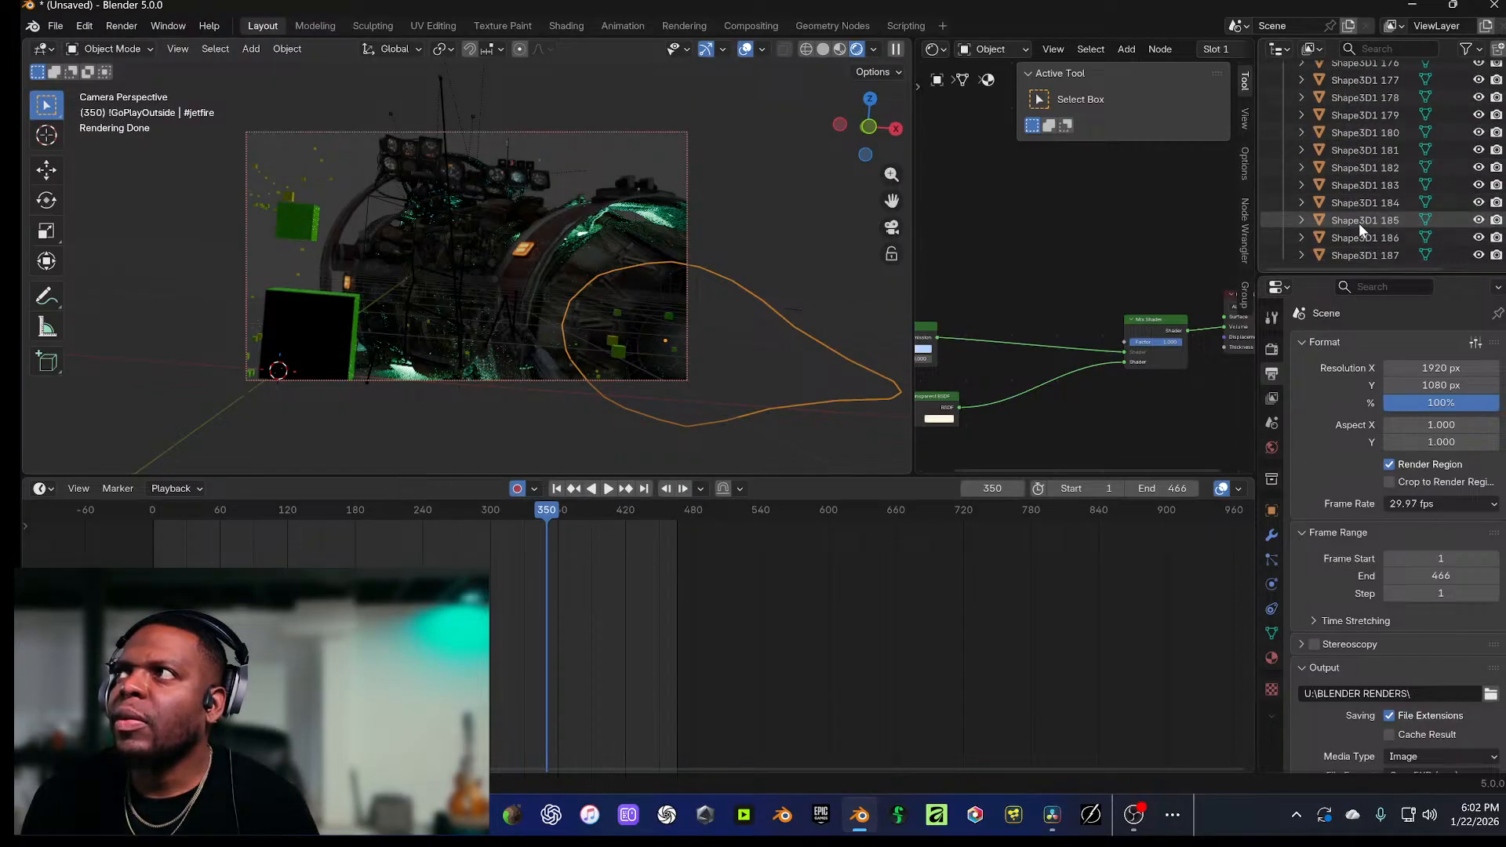
pyautogui.scroll(20, 1322, 138)
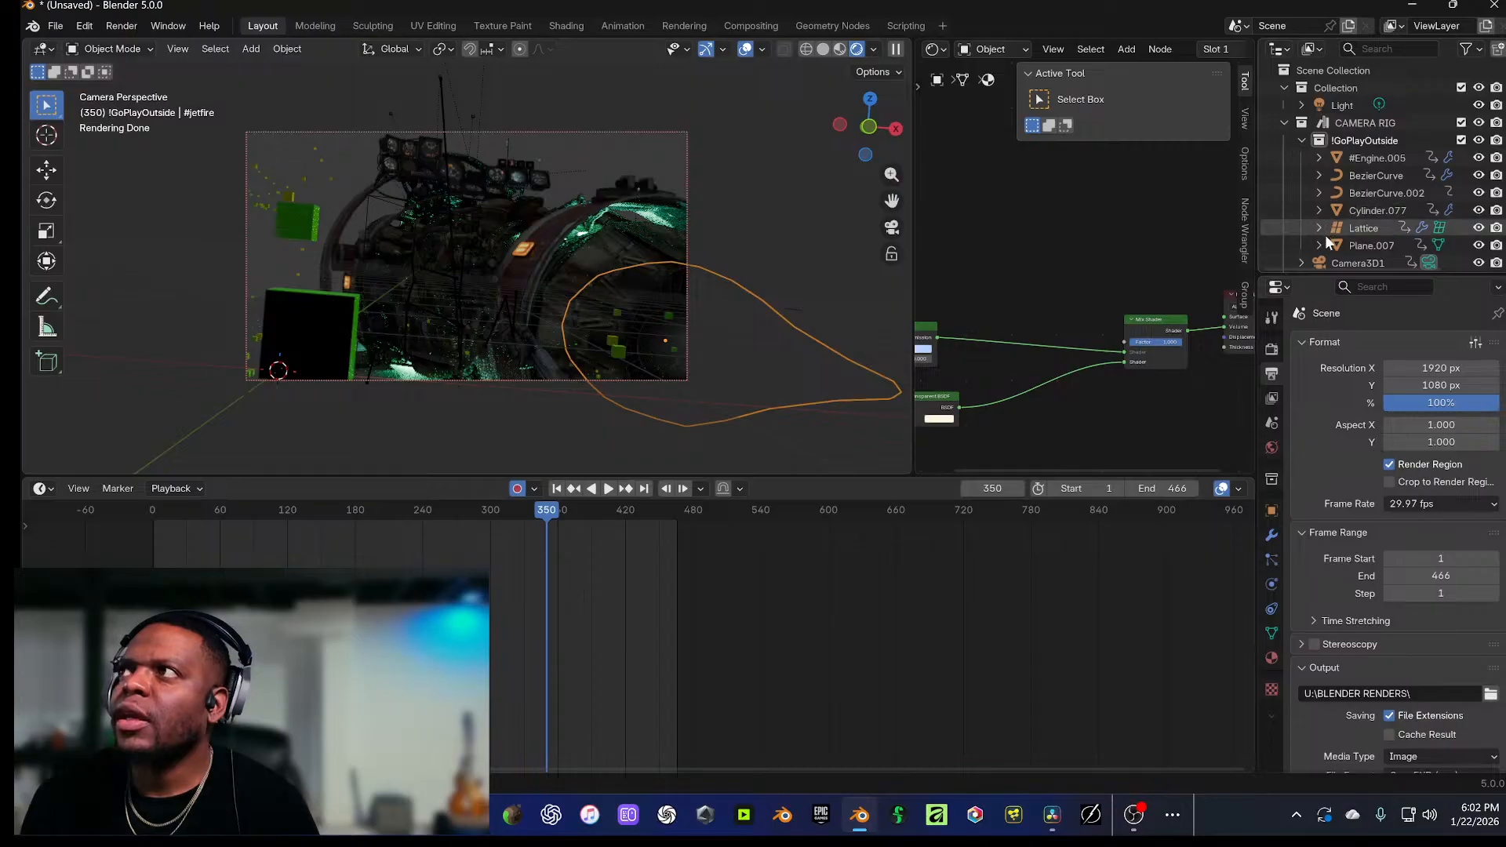
pyautogui.click(1318, 211)
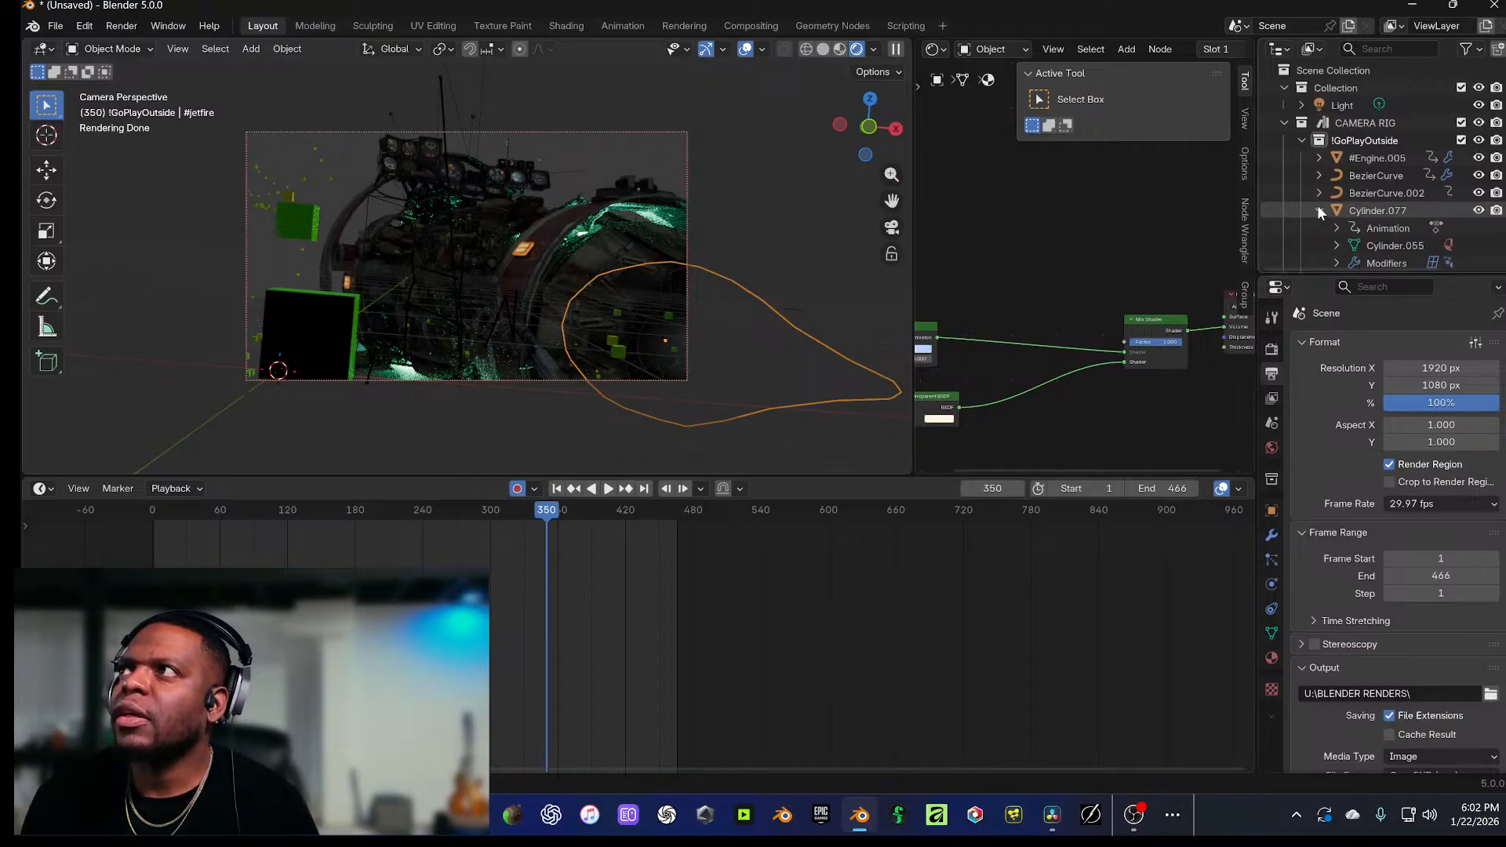
pyautogui.scroll(-5, 1330, 227)
pyautogui.scroll(5, 1341, 235)
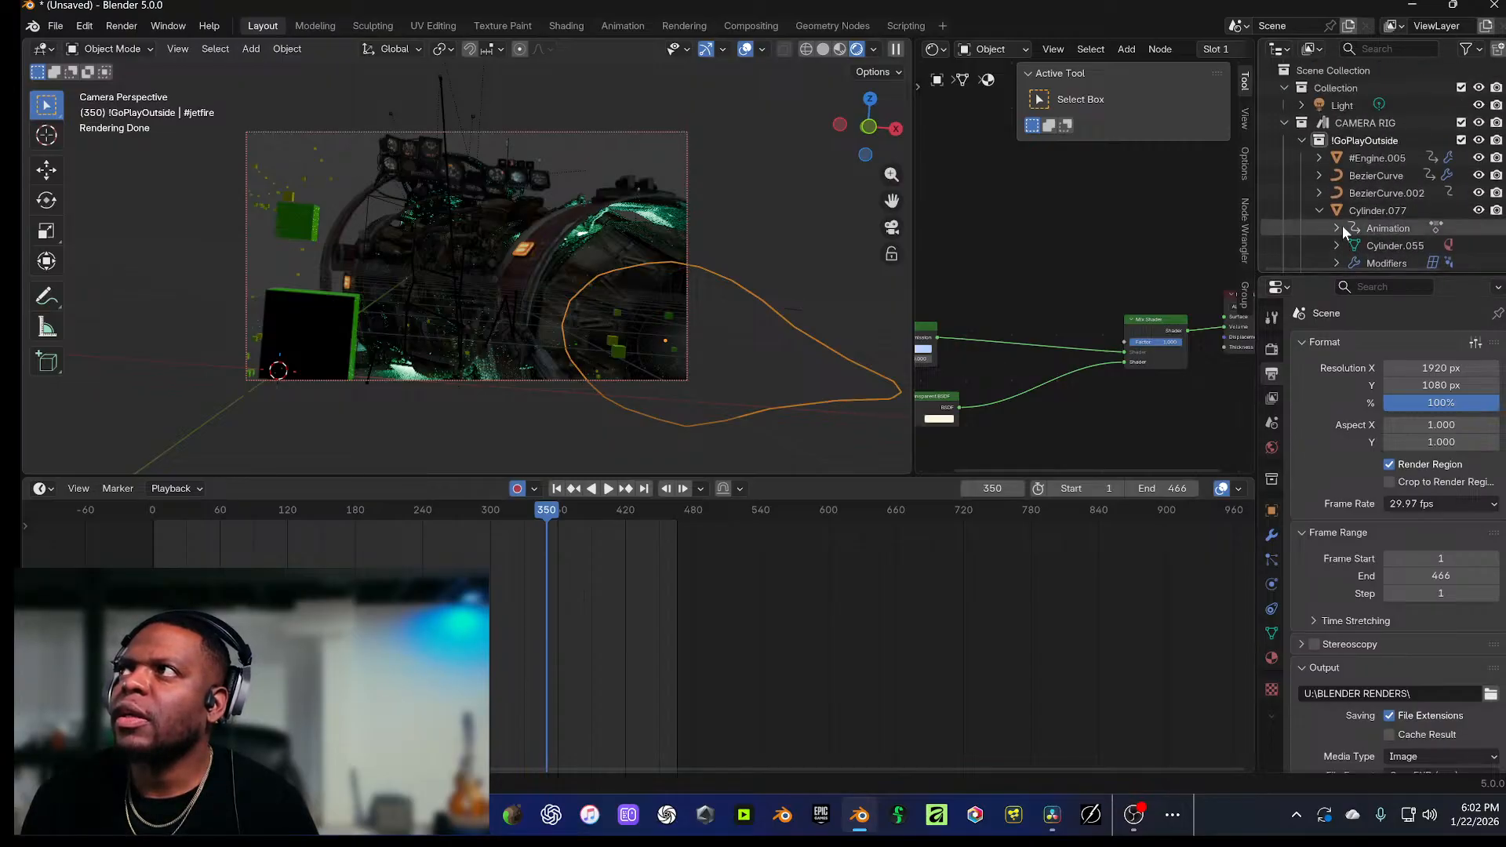
# Step: Expand the BezierCurve.002 and BezierCurve objects in the outliner to inspect their contents
pyautogui.click(1318, 193)
pyautogui.scroll(-2, 1328, 190)
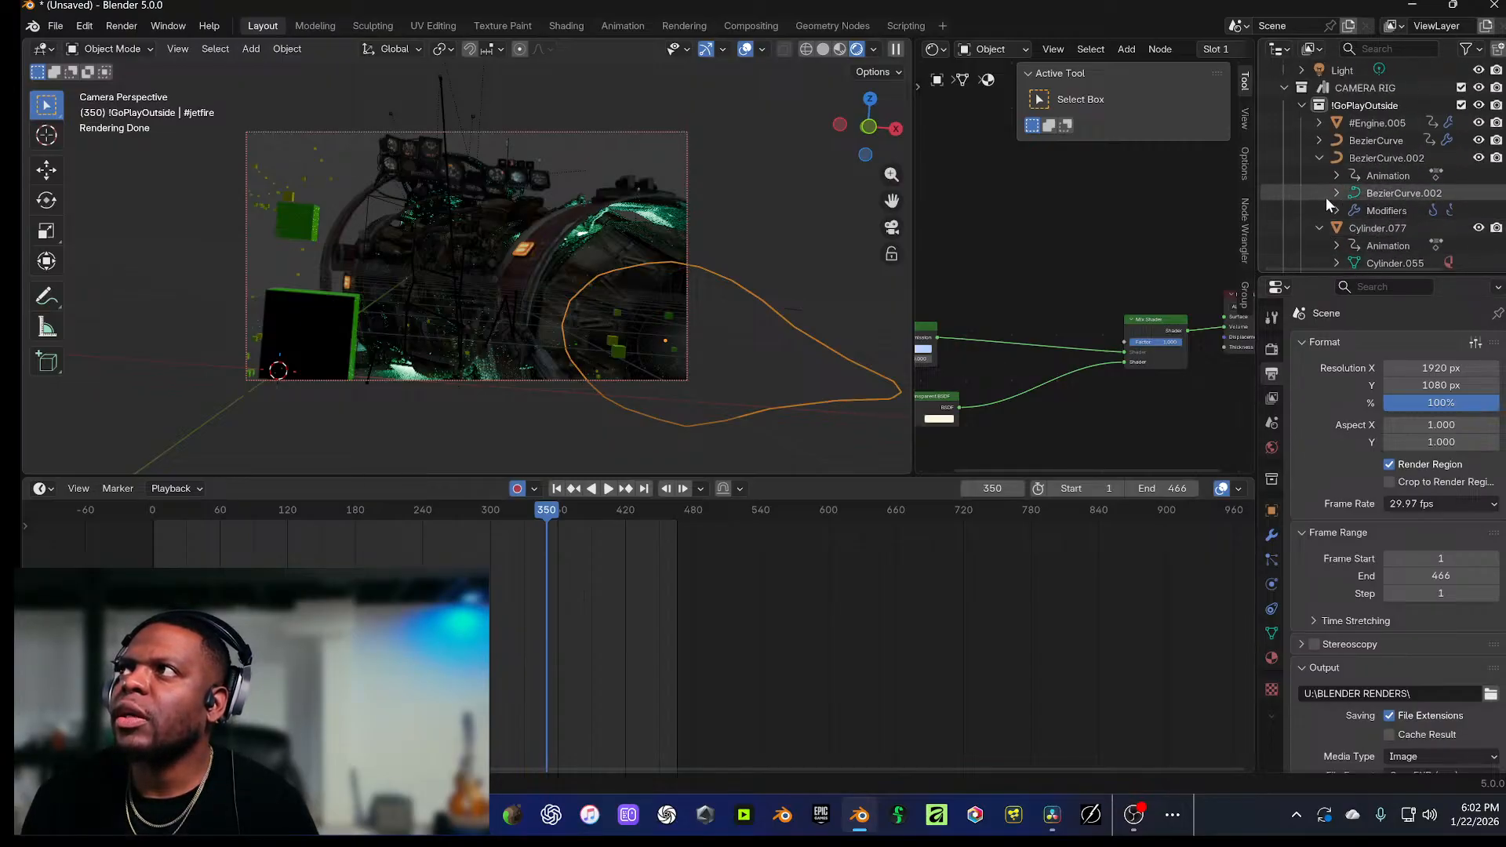
pyautogui.click(1316, 140)
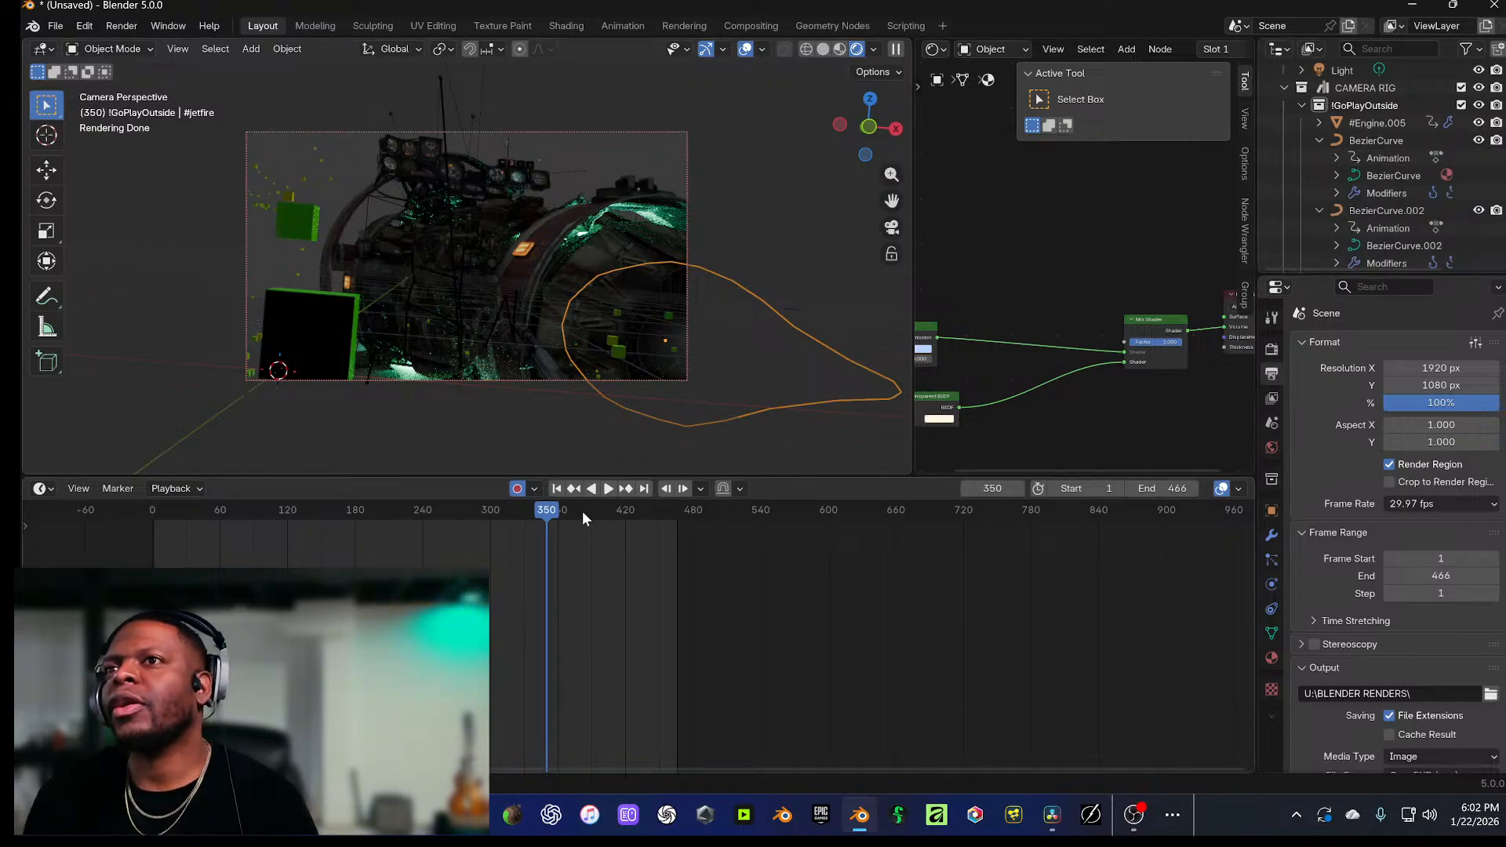
# Step: Go to frame 343 and adjust the strength of the Emission node in the #jetfire material
pyautogui.moveTo(540, 502)
pyautogui.mouseDown()
pyautogui.moveTo(606, 508)
pyautogui.moveTo(538, 509)
pyautogui.mouseUp()
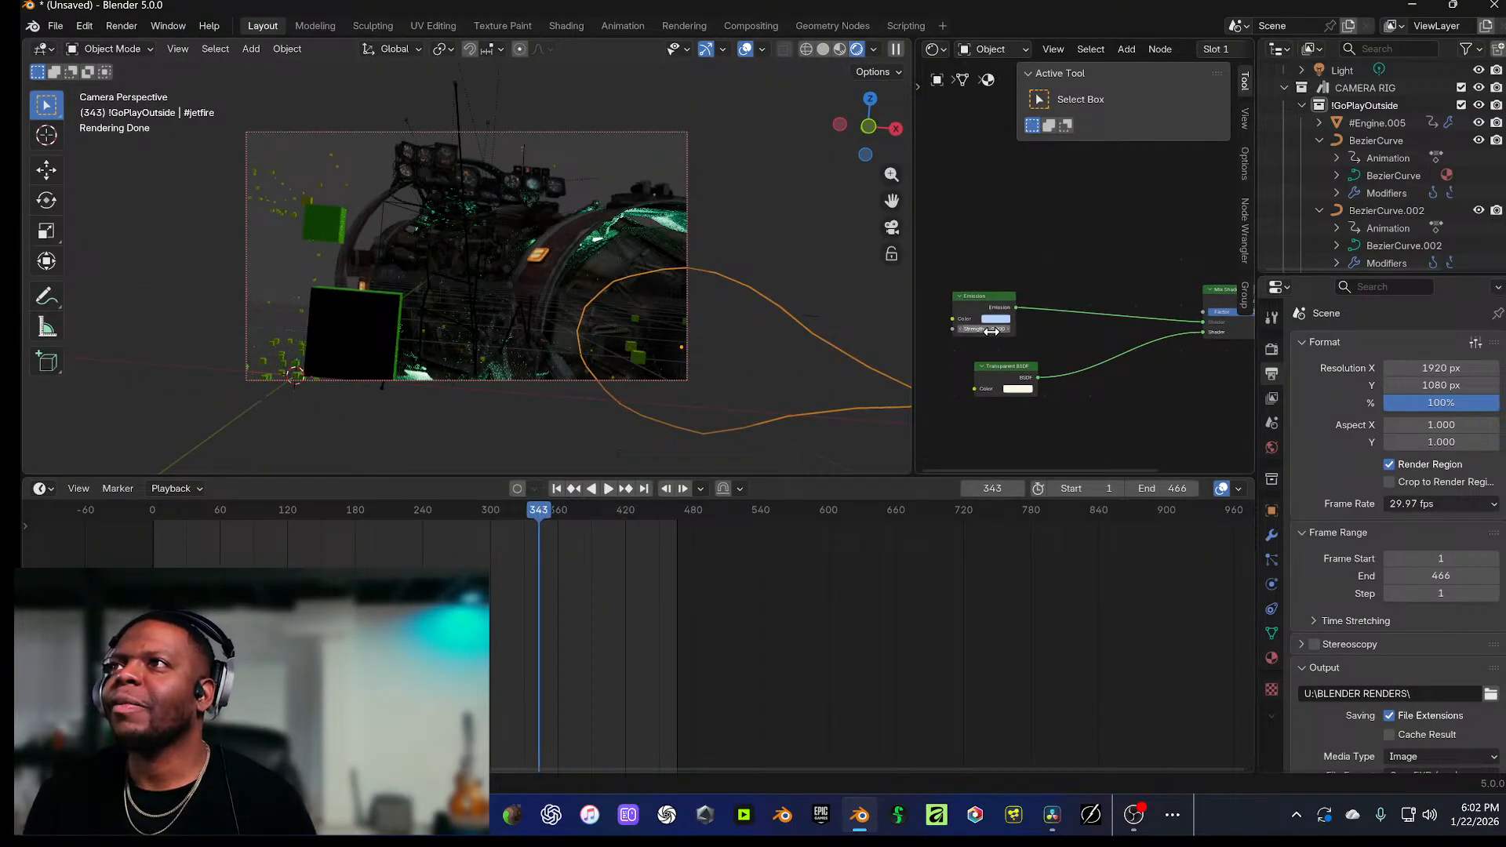
pyautogui.moveTo(991, 331)
pyautogui.mouseDown()
pyautogui.moveTo(972, 331)
pyautogui.moveTo(1011, 329)
pyautogui.mouseUp()
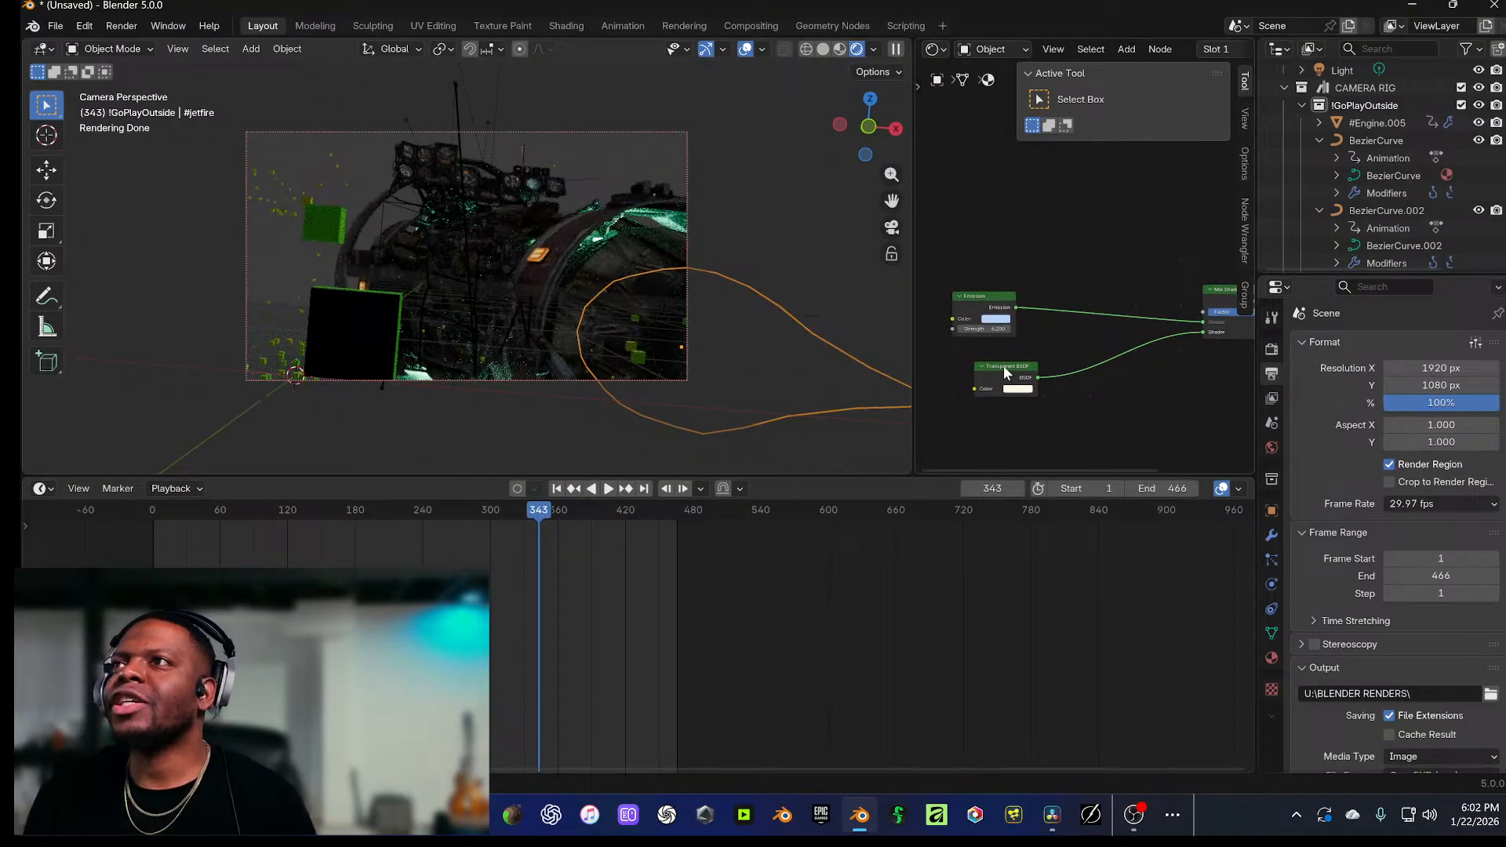
# Step: Scrub forward to frame 495 and set the scene's end frame to 551
pyautogui.moveTo(560, 515); pyautogui.dragTo(709, 553)
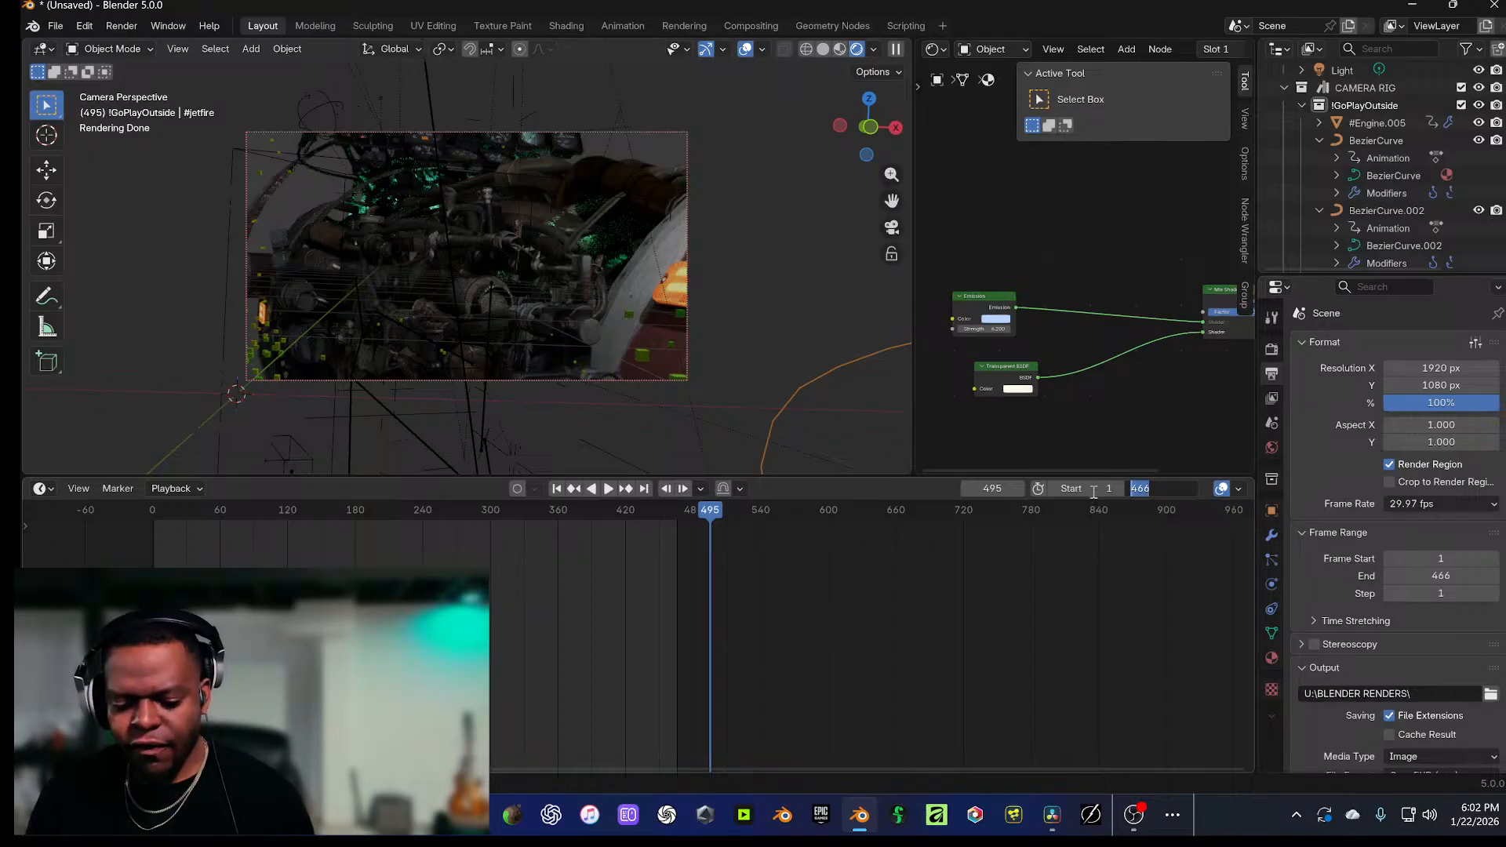
pyautogui.write('551')
pyautogui.press('Return')
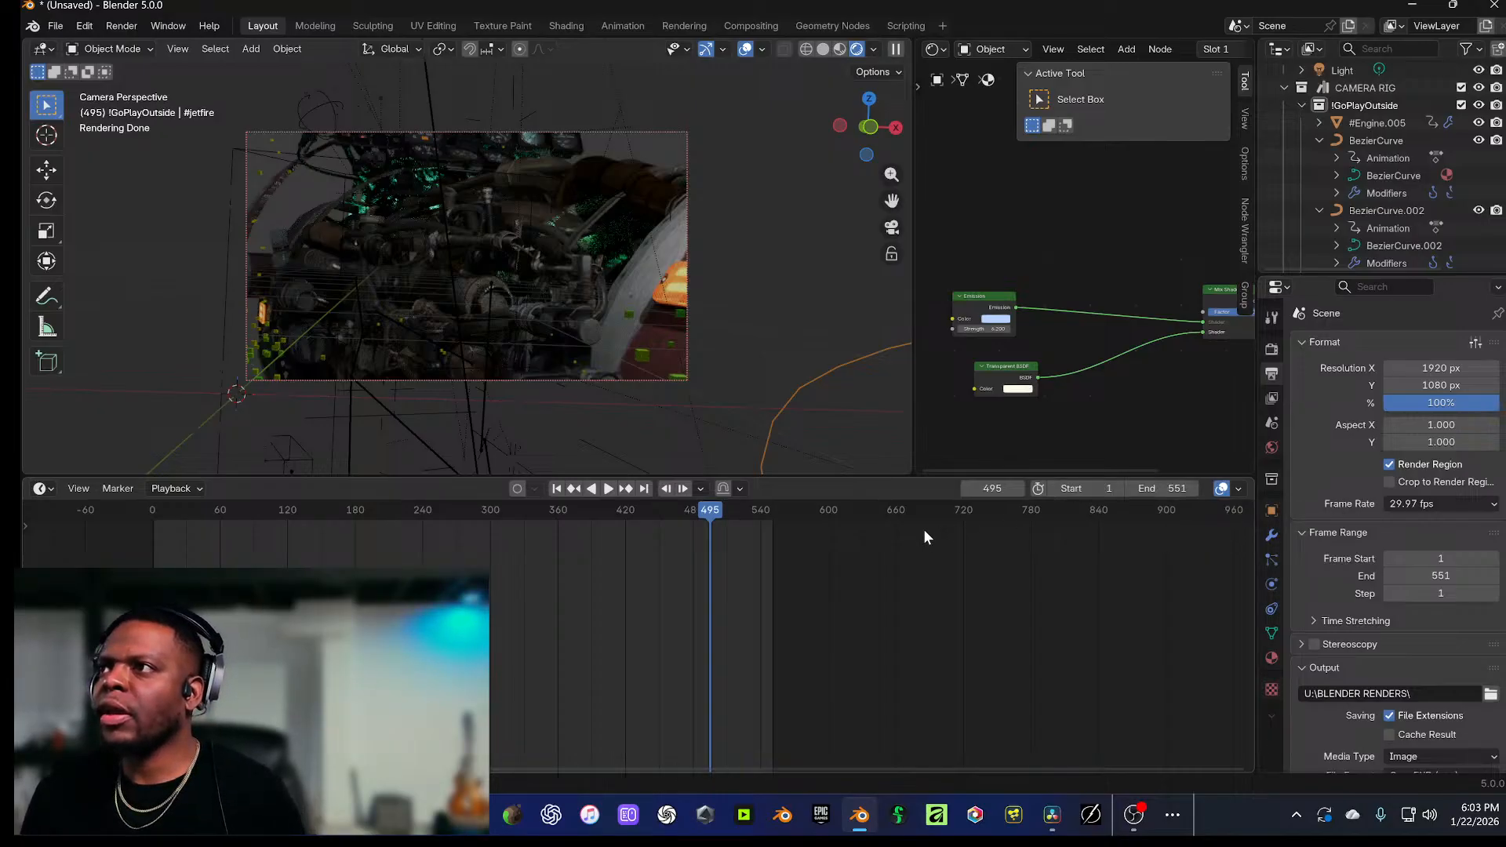
# Step: Play and scrub through the animation, stopping at frame 21 to check the camera view
pyautogui.click(473, 511)
pyautogui.press('space')
pyautogui.moveTo(472, 512); pyautogui.dragTo(175, 514)
pyautogui.press('space')
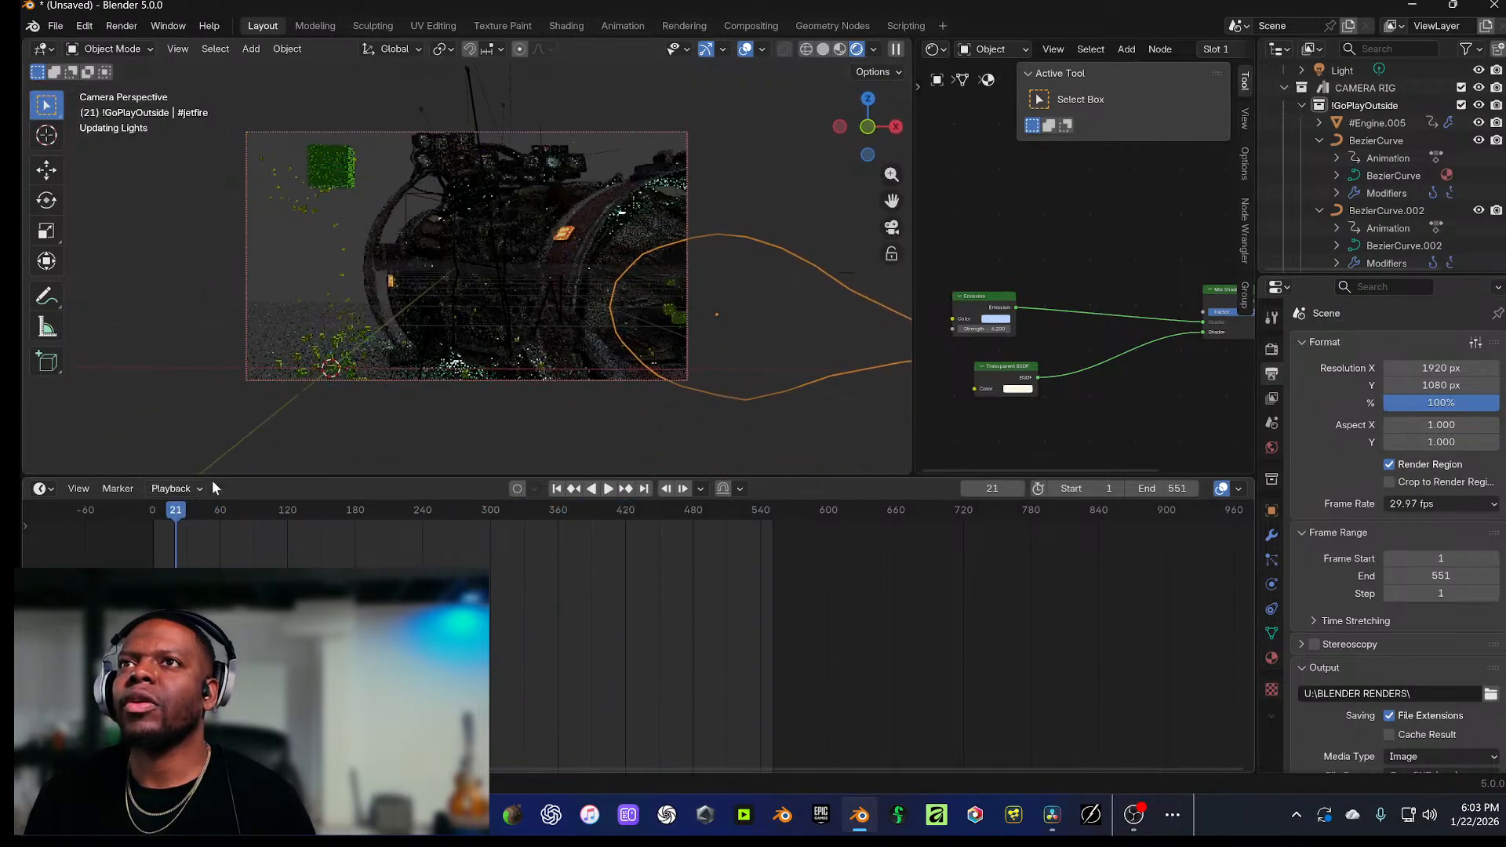
pyautogui.scroll(-4, 562, 262)
pyautogui.scroll(2, 561, 274)
pyautogui.scroll(2, 561, 275)
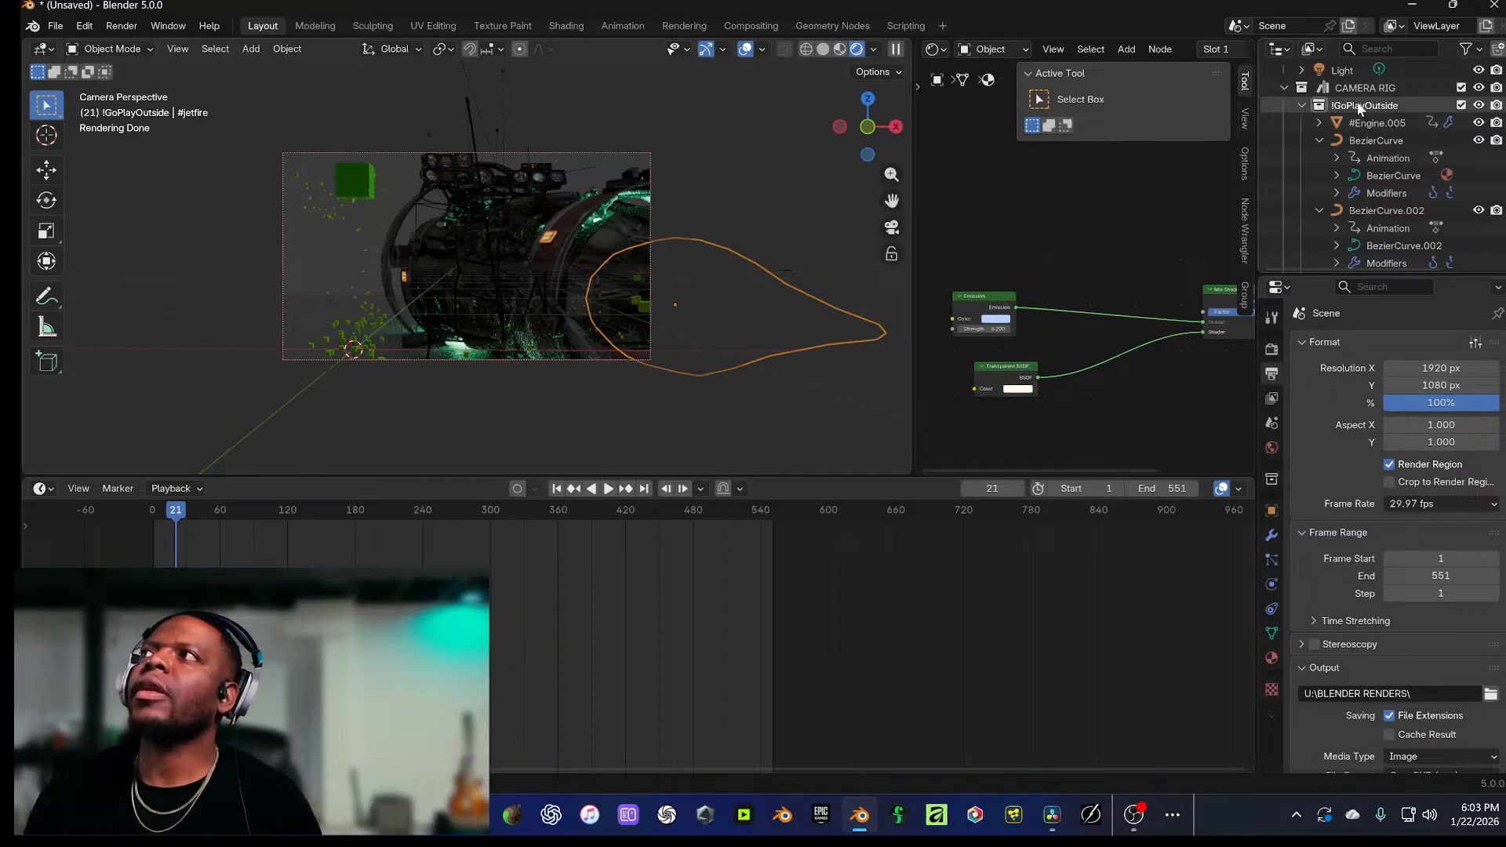
# Step: Collapse the !GoPlayOutside collection and look through the objects in the CAMERA RIG collection
pyautogui.click(1303, 105)
pyautogui.scroll(-10, 1317, 155)
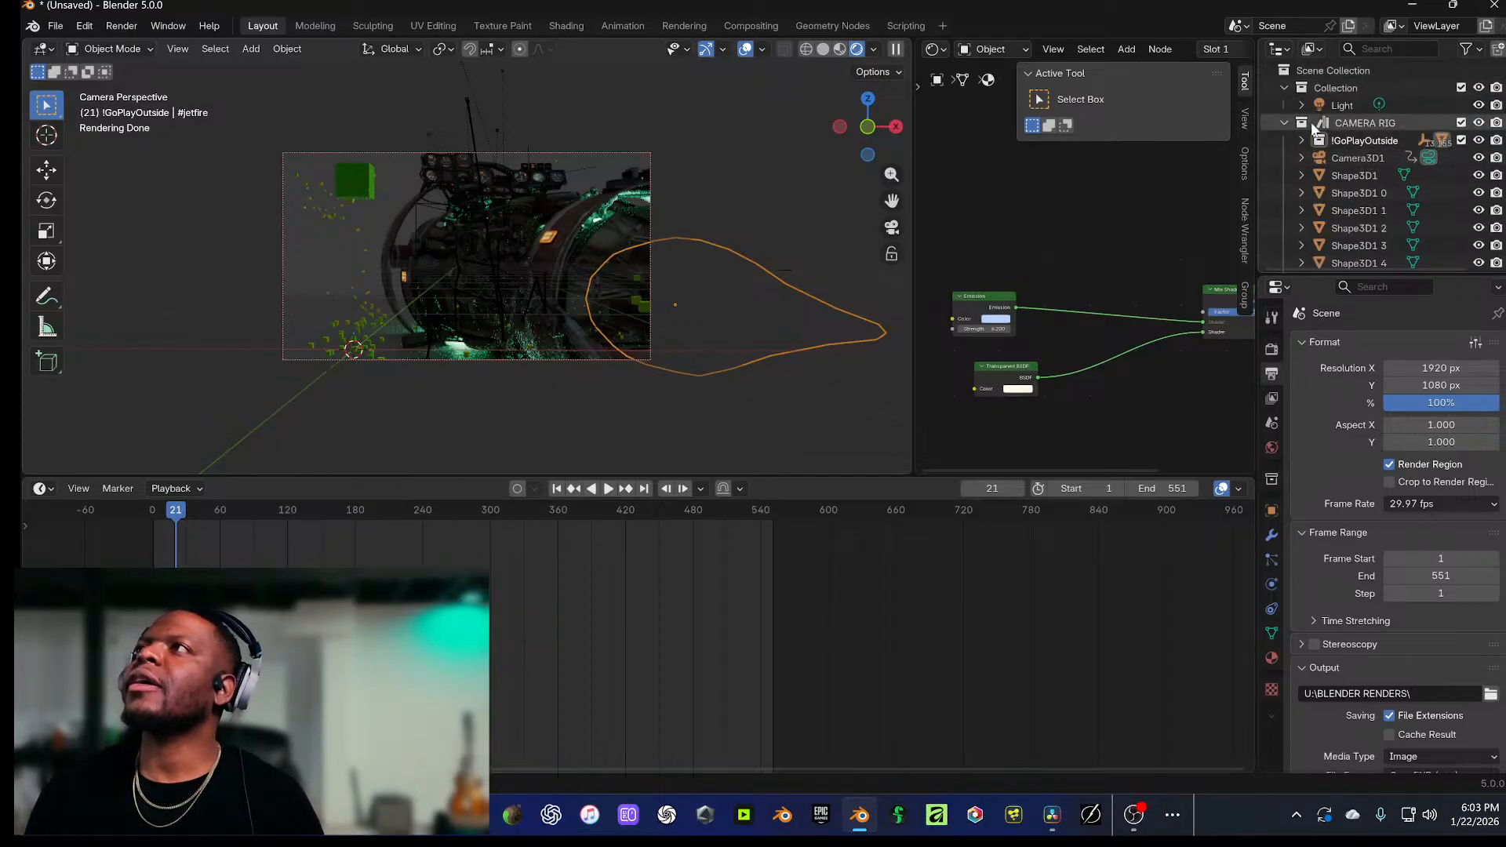
pyautogui.scroll(-20, 1308, 177)
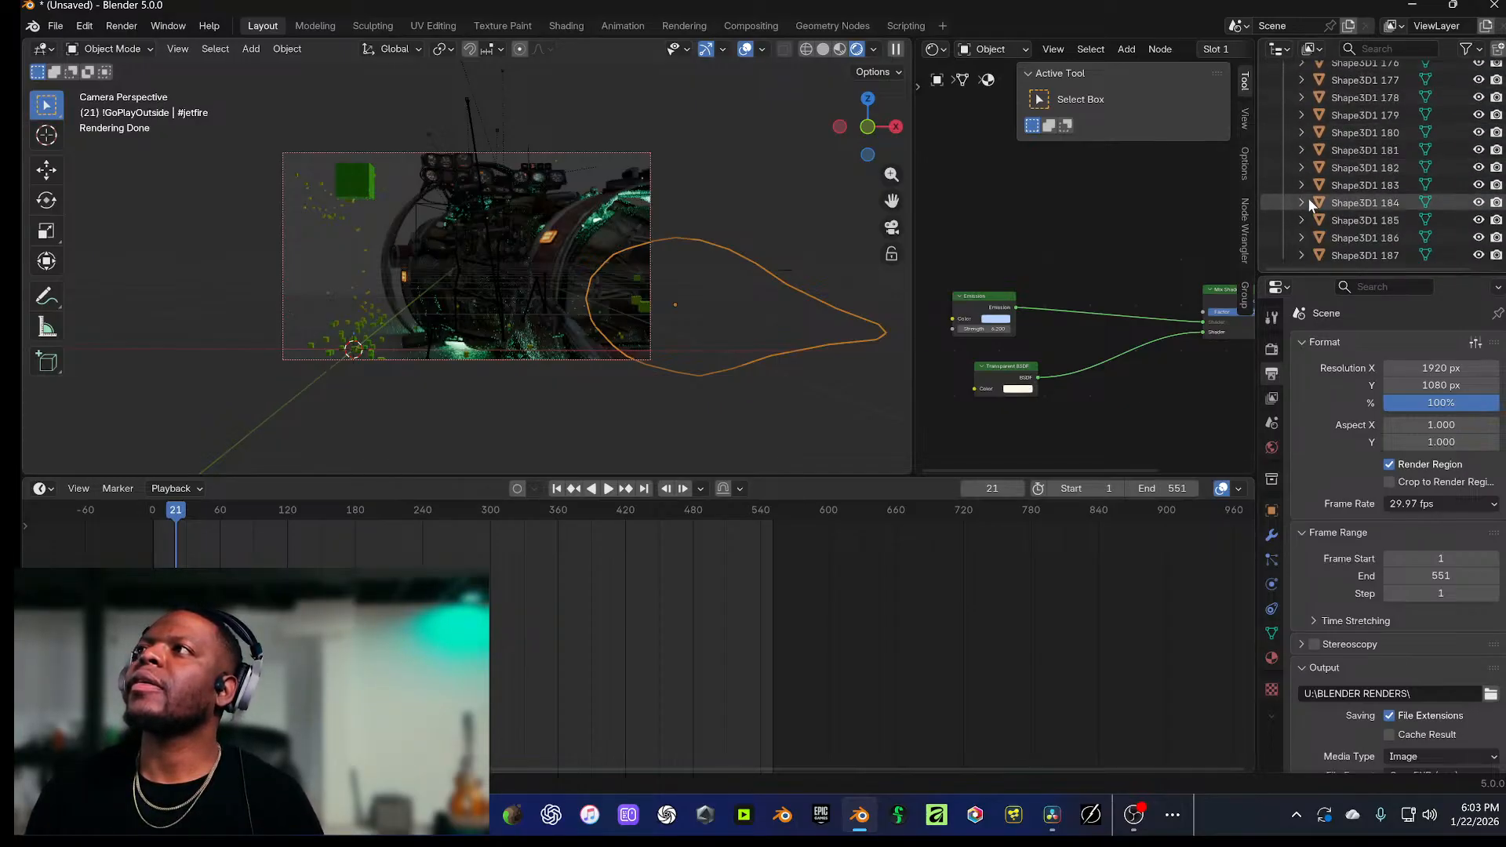
# Step: Review the animation in the camera view up to frame 518, then return to frame 6
pyautogui.press('space')
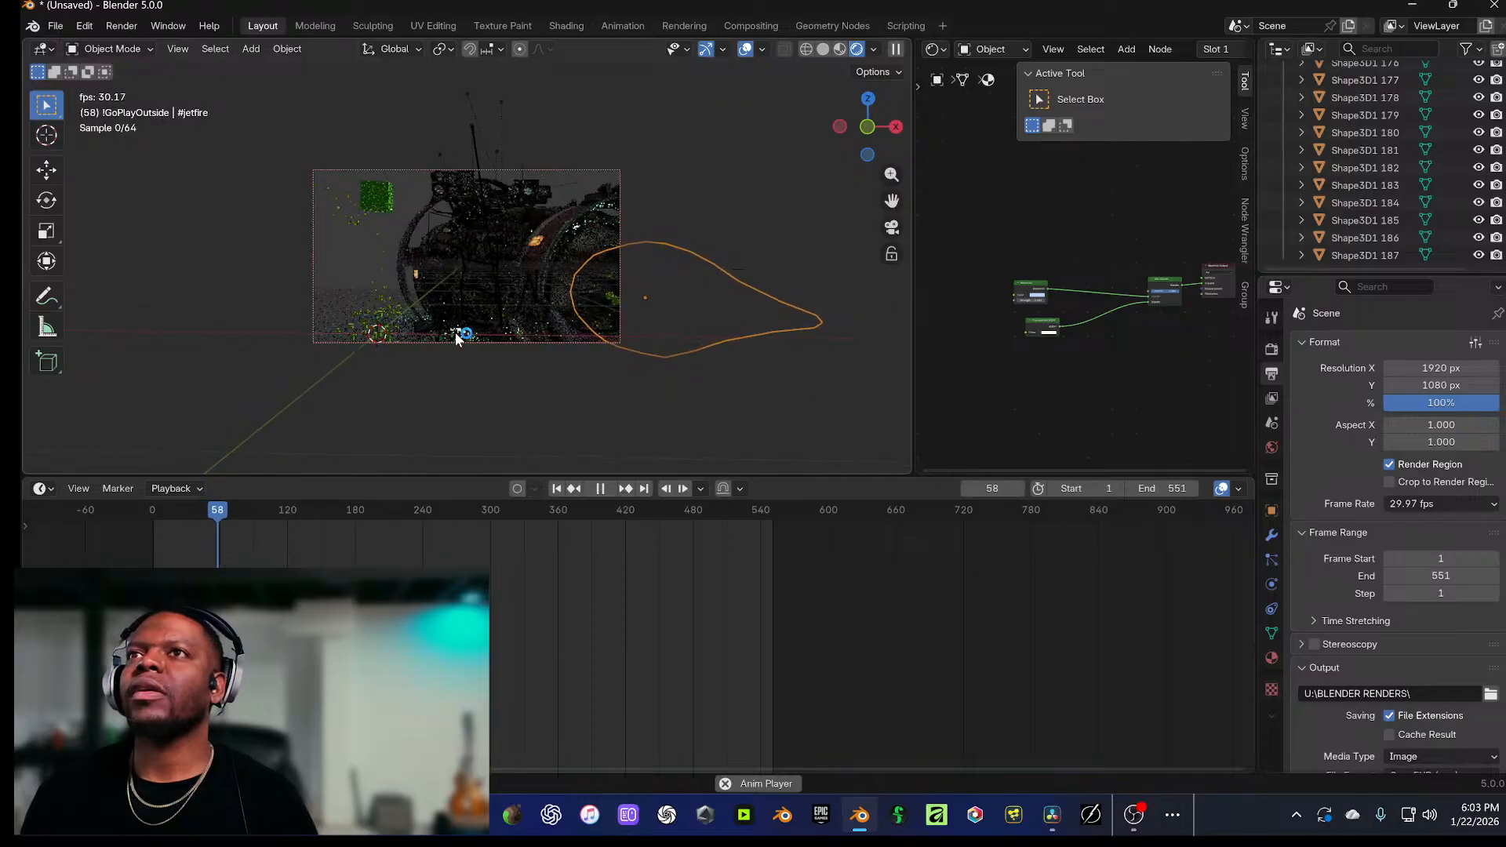
pyautogui.moveTo(288, 518); pyautogui.dragTo(737, 530)
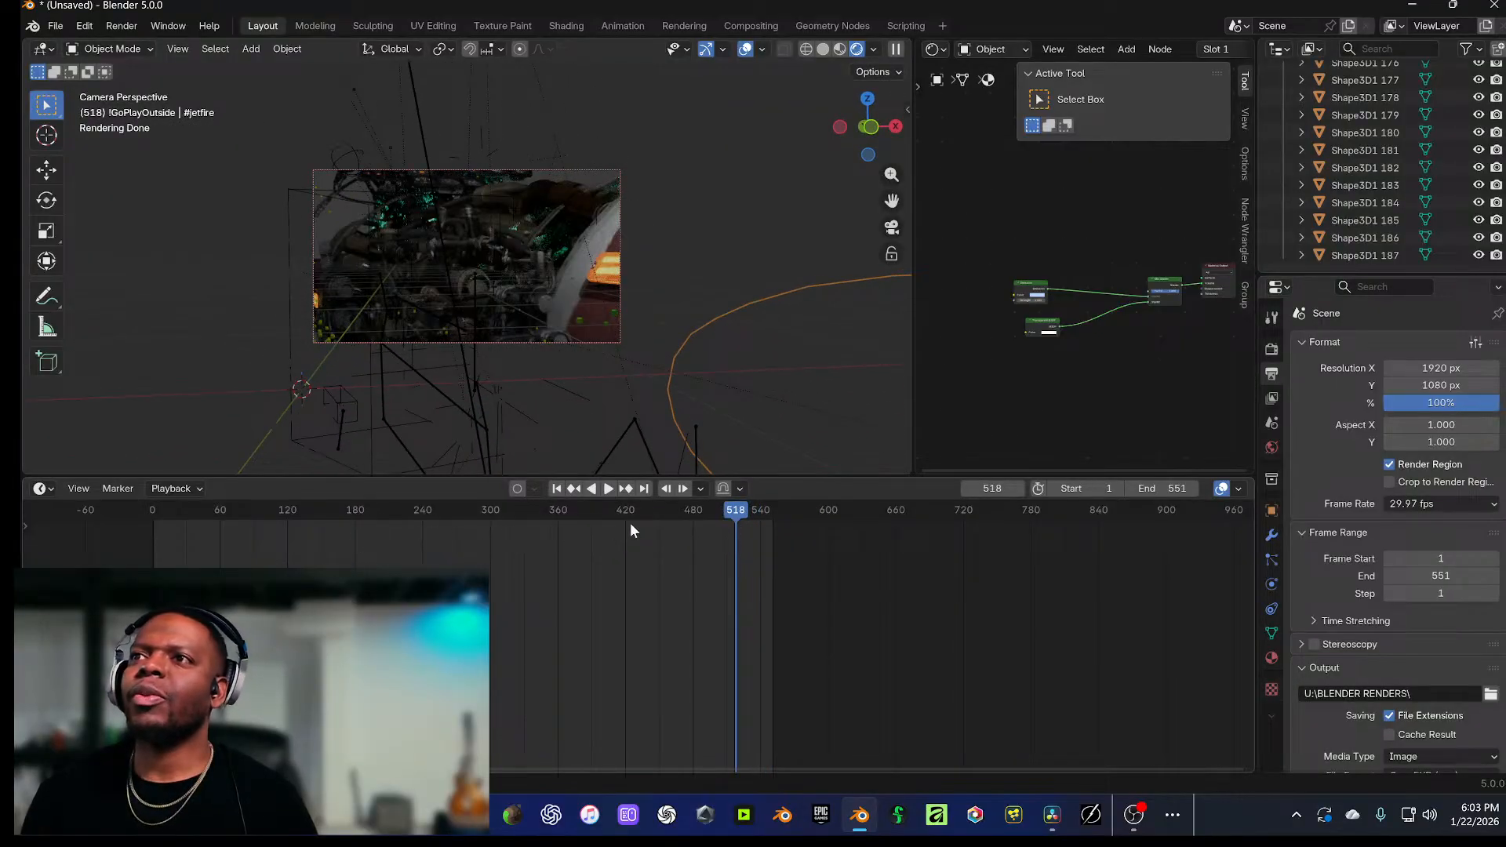
pyautogui.press('space')
pyautogui.click(232, 519)
pyautogui.moveTo(232, 520); pyautogui.dragTo(160, 520)
pyautogui.press('space')
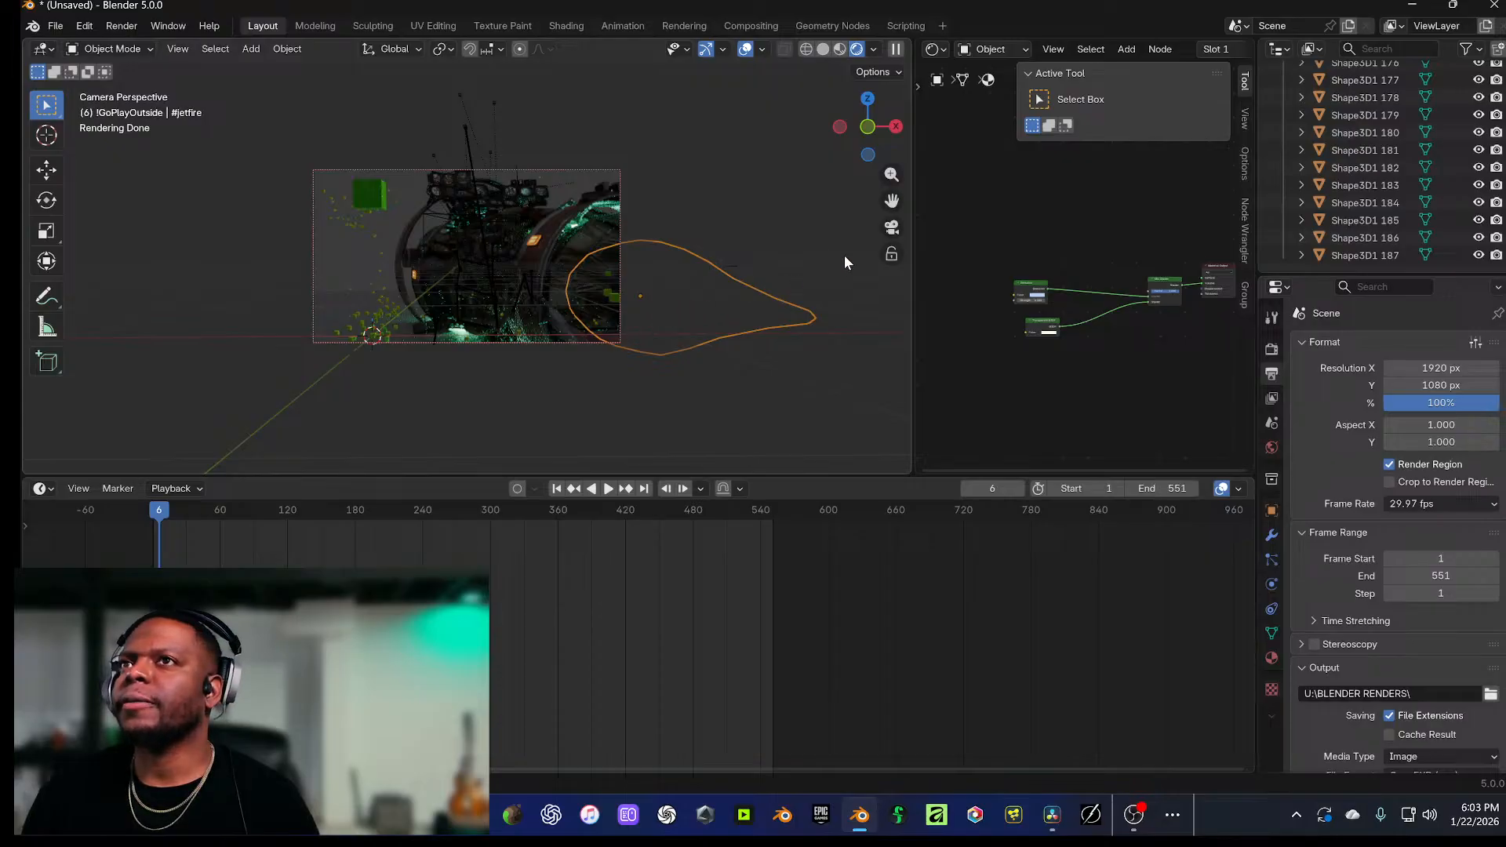
# Step: Raise the Light along Z and move it about -27 m along the global X axis
pyautogui.scroll(-2, 807, 200)
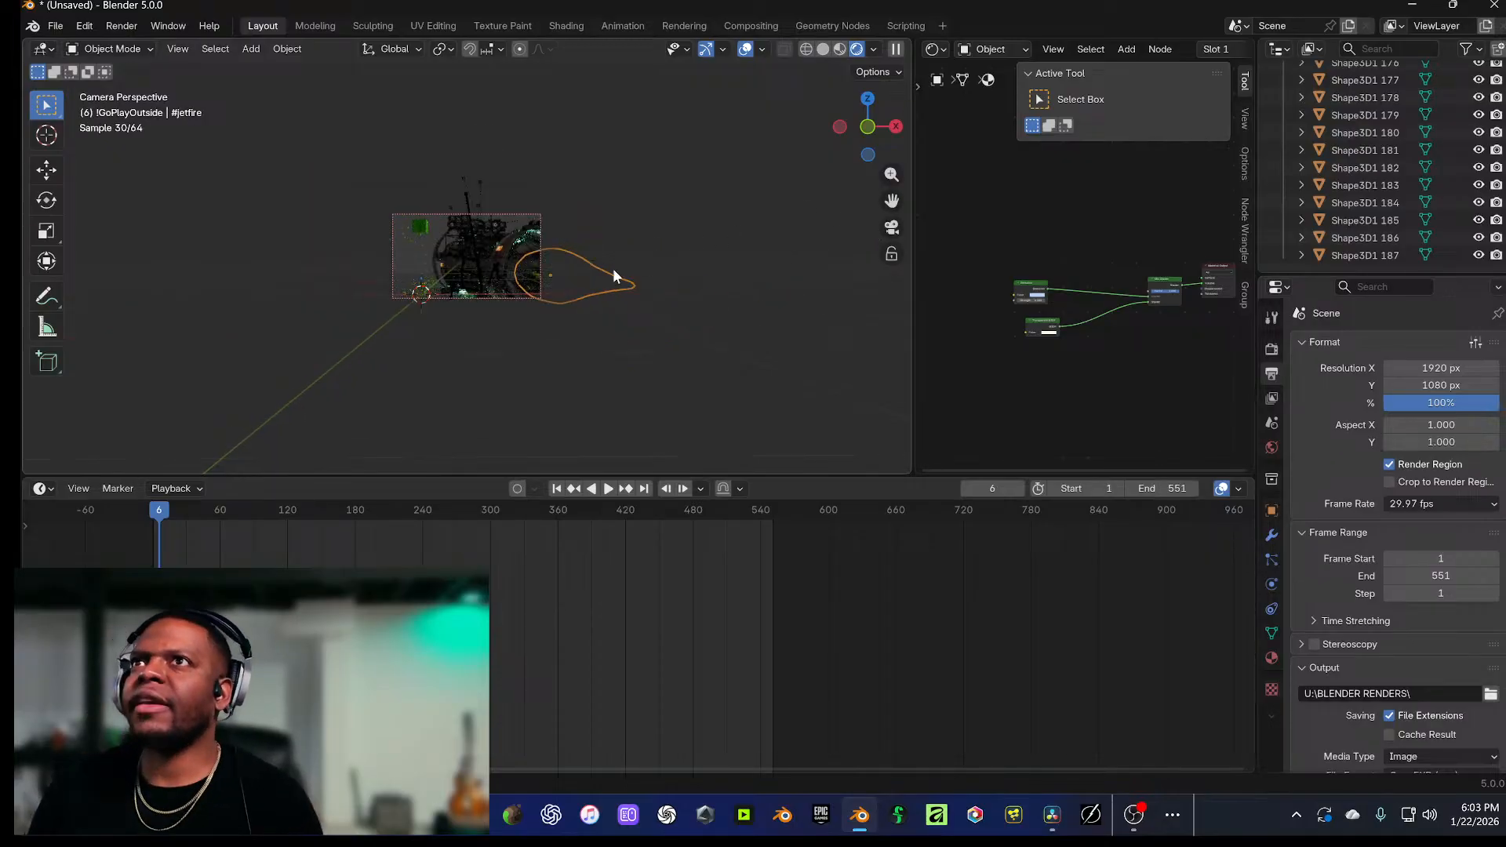
pyautogui.moveTo(613, 268)
pyautogui.mouseDown()
pyautogui.moveTo(709, 283)
pyautogui.moveTo(618, 252)
pyautogui.mouseUp()
pyautogui.click(523, 210)
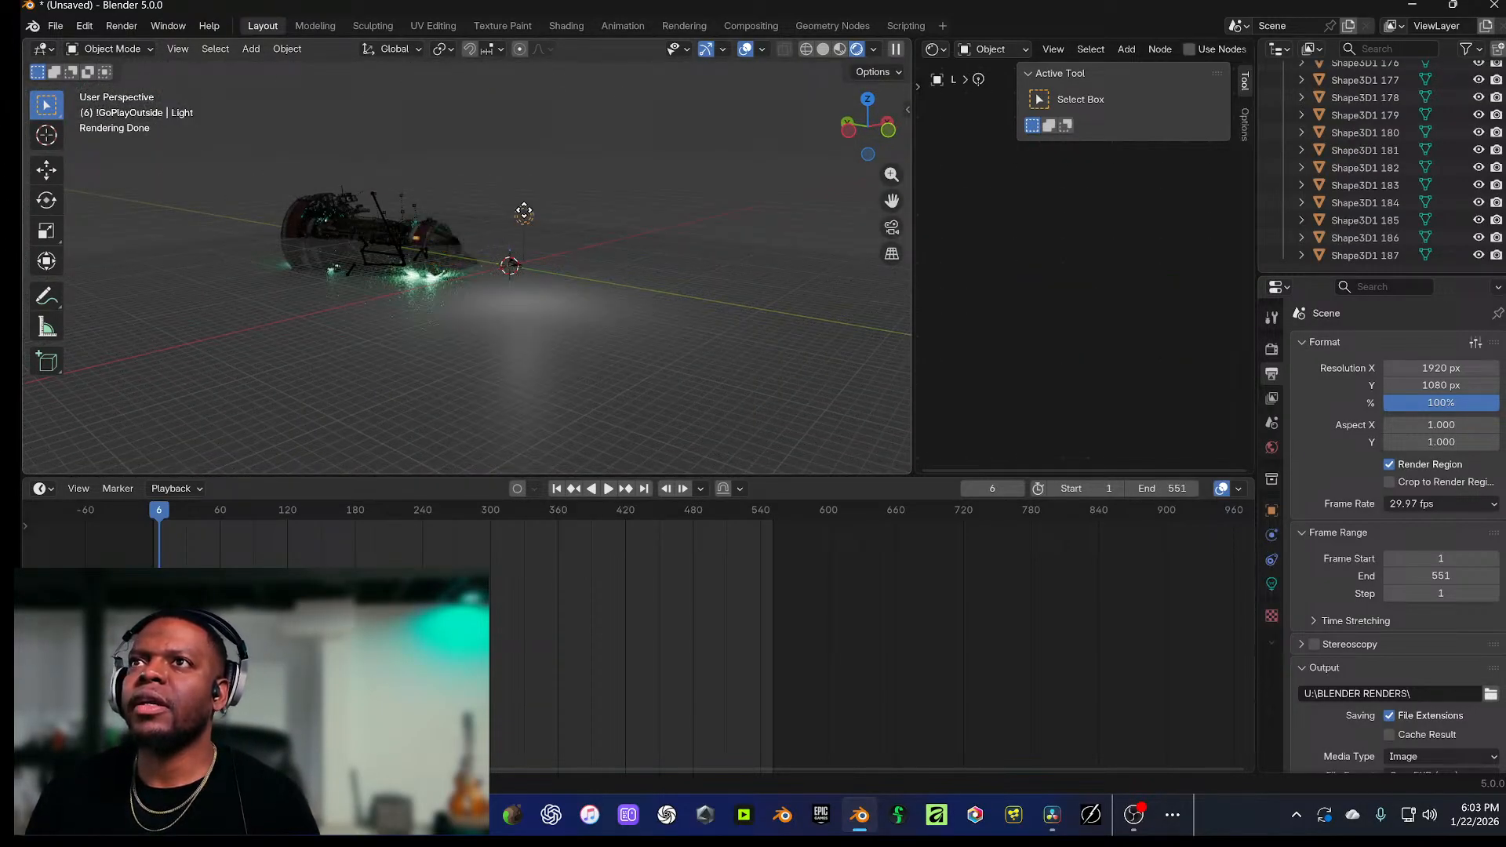
pyautogui.press('z')
pyautogui.click(537, 97)
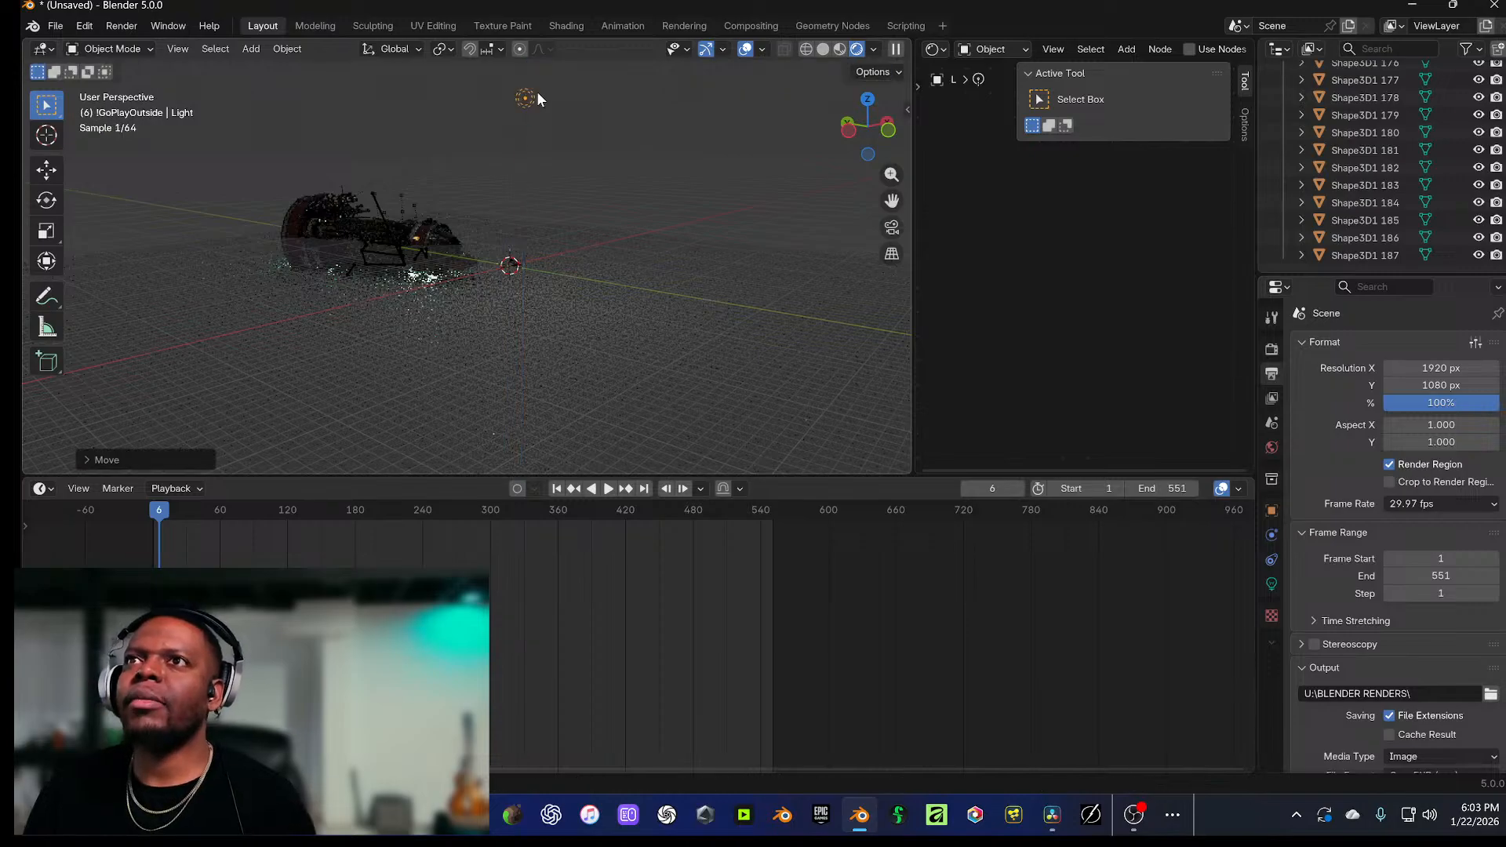
pyautogui.press('g')
pyautogui.press('x')
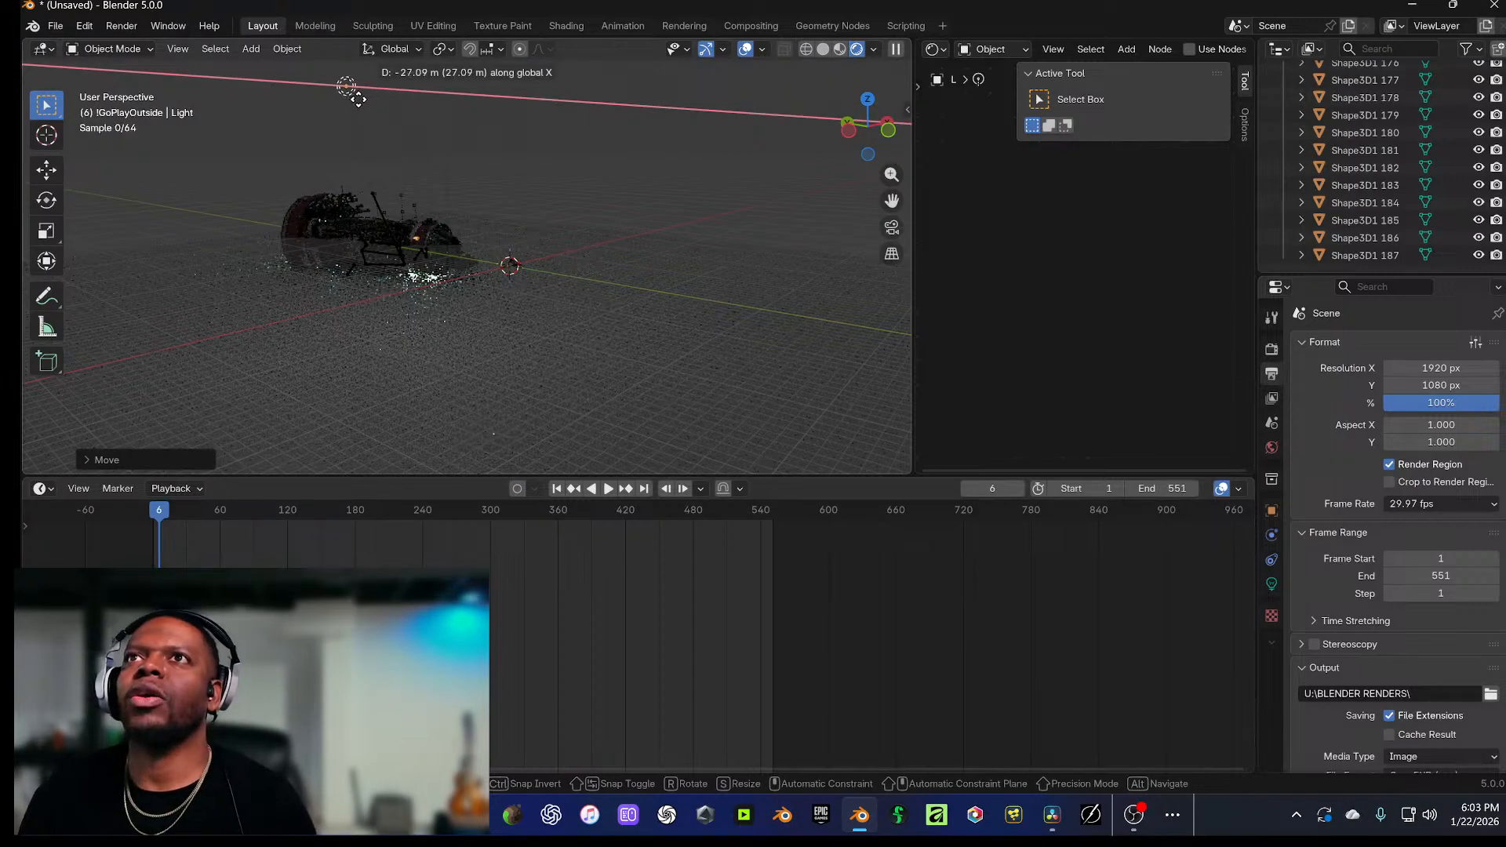
pyautogui.click(421, 276)
# Step: Set the Light's color to blue #3392FF and its exposure to 1.964, and check it through the camera
pyautogui.click(1271, 583)
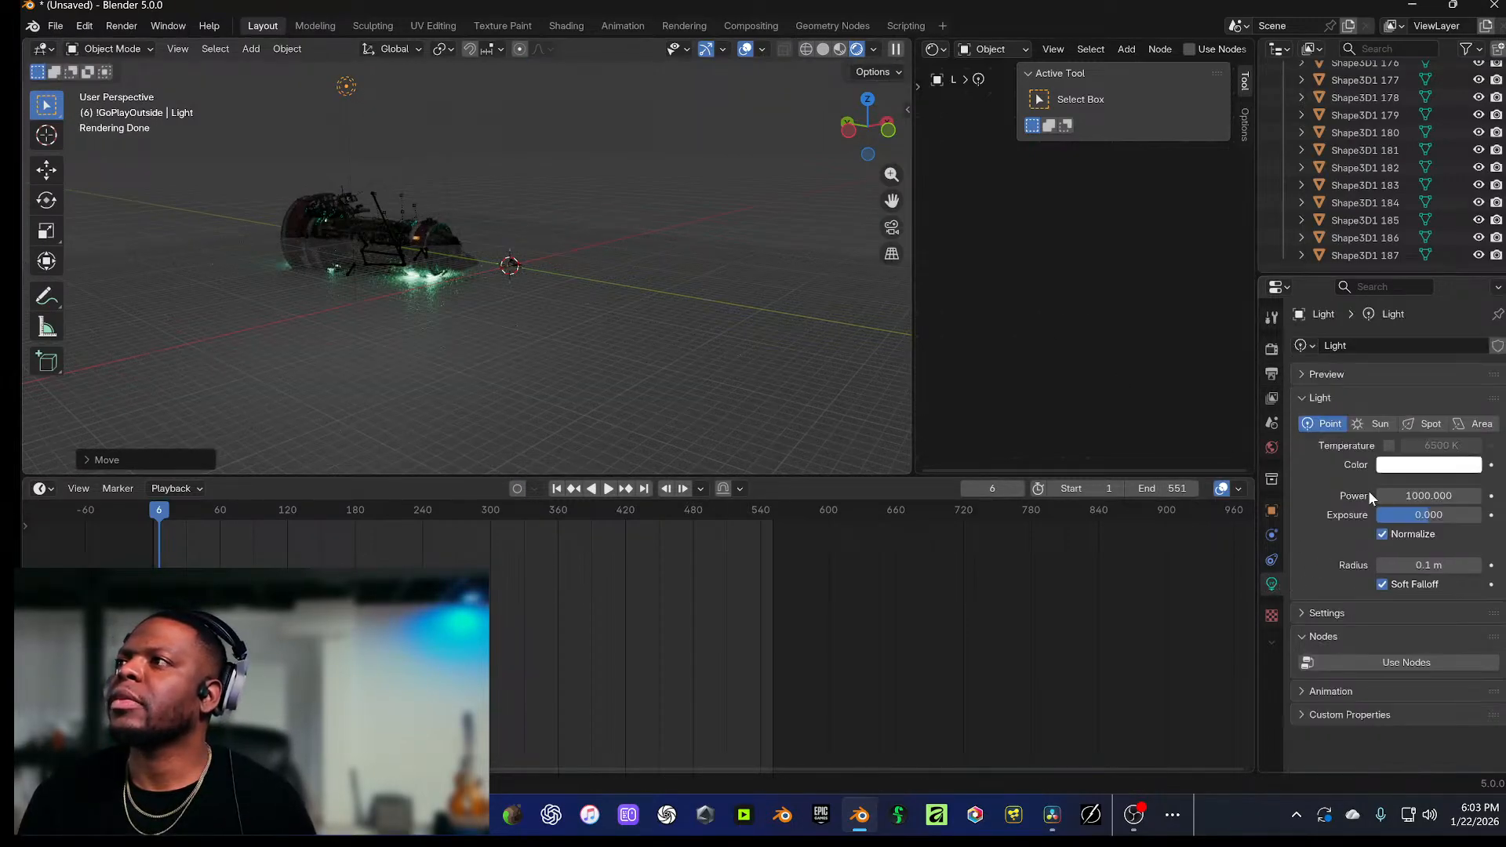
pyautogui.click(1404, 466)
pyautogui.moveTo(1387, 236); pyautogui.dragTo(1414, 199)
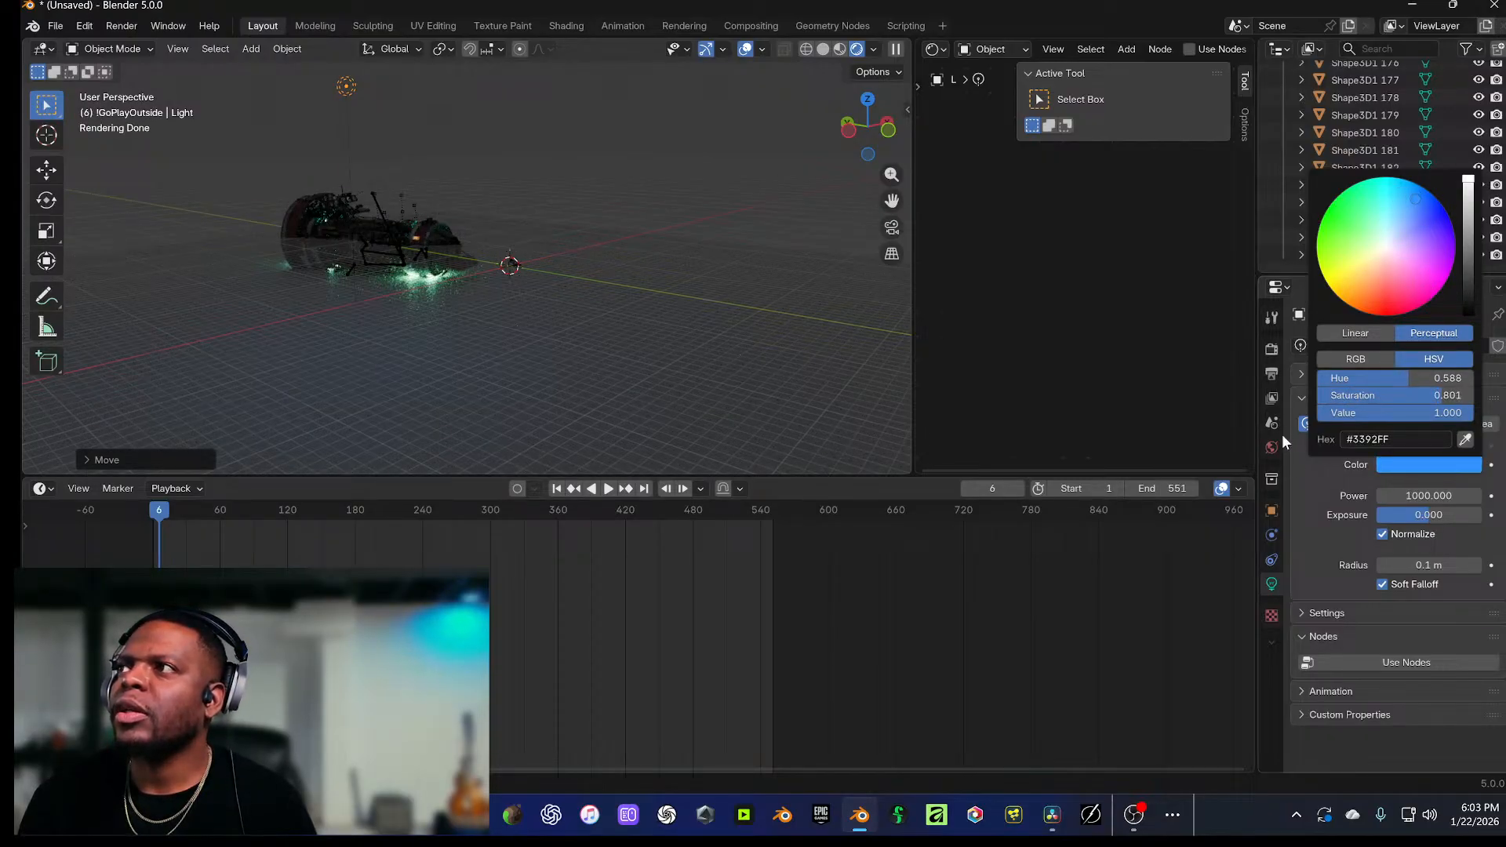
pyautogui.moveTo(1412, 513); pyautogui.dragTo(1438, 514)
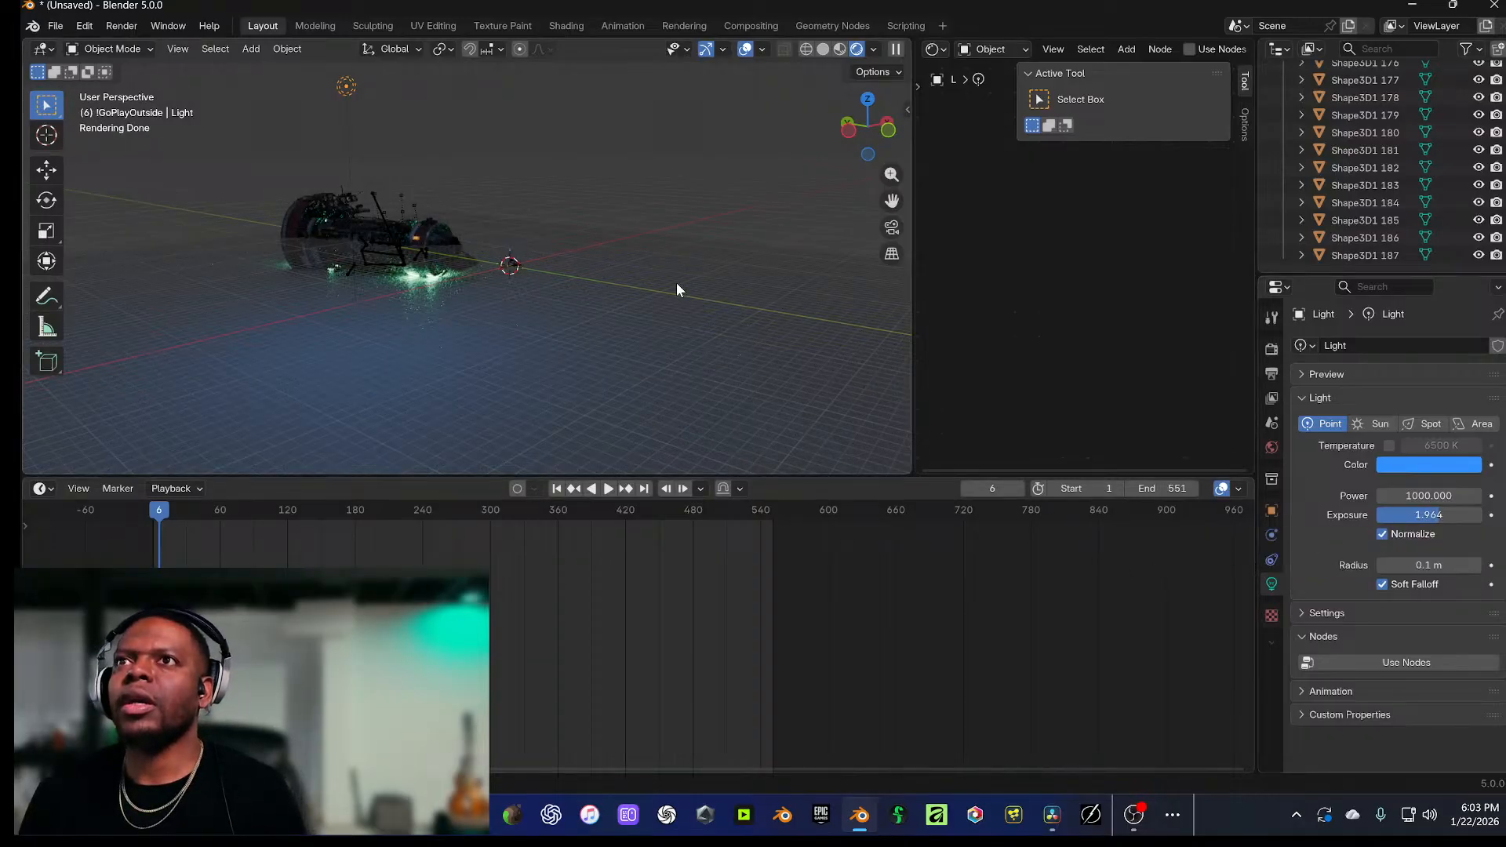
pyautogui.press('KP_0')
pyautogui.scroll(6, 629, 333)
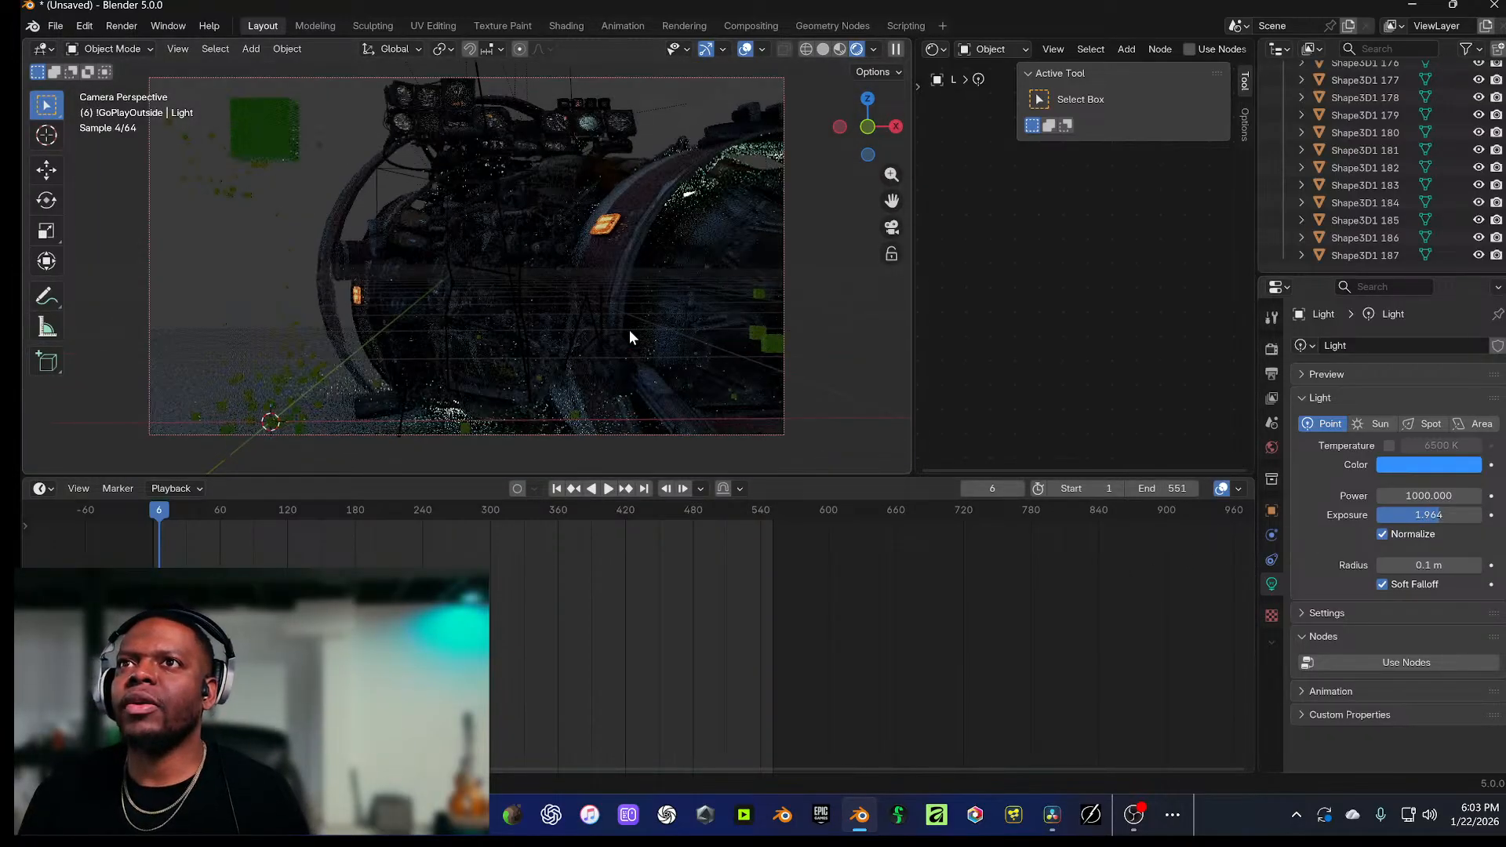
# Step: Make the ground plane Plane.007 a shadow catcher and preview the animation up to frame 106
pyautogui.click(688, 380)
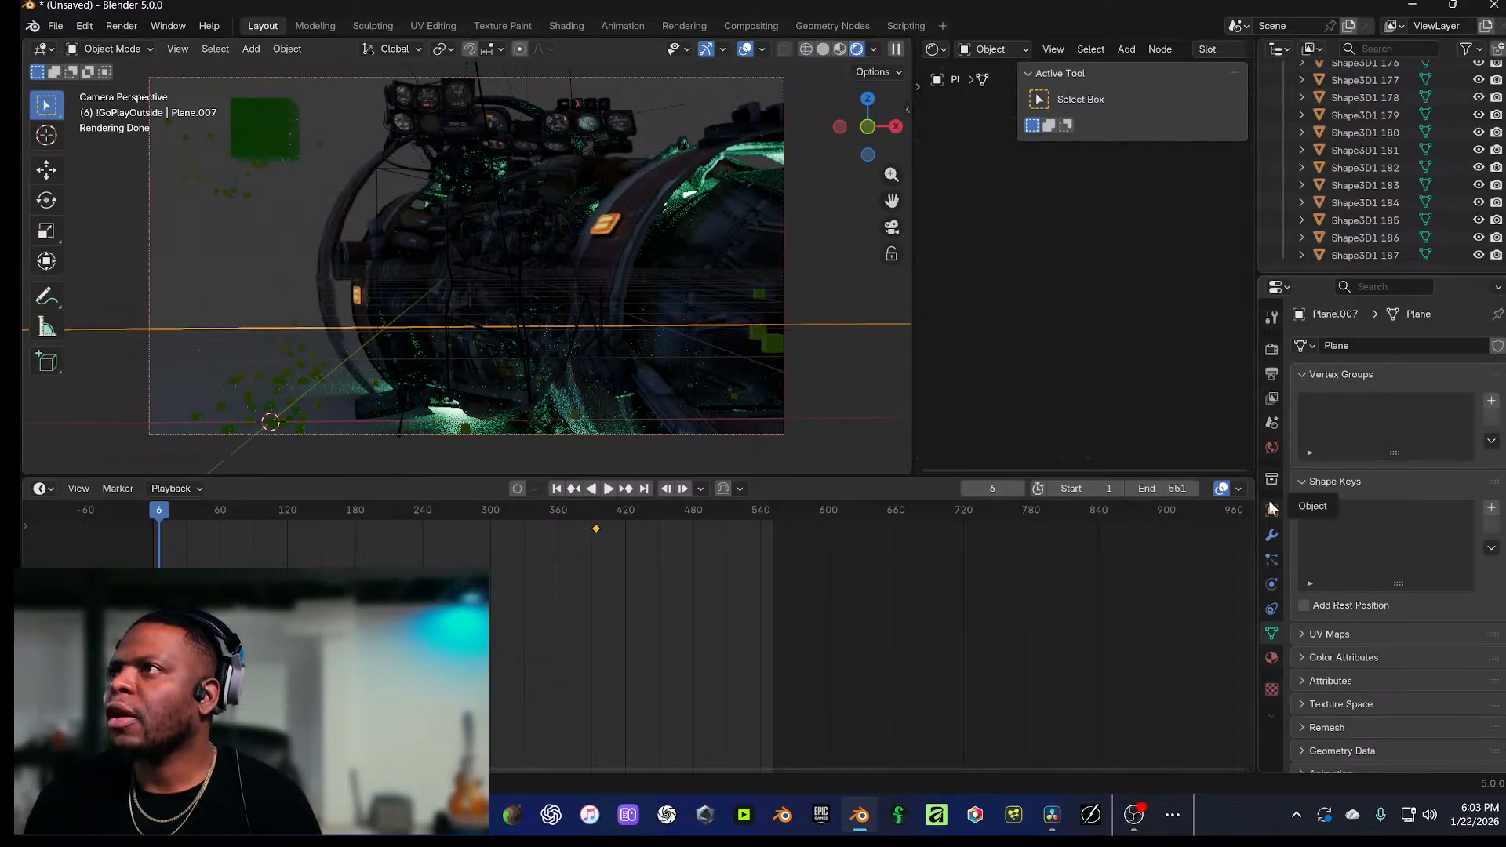
pyautogui.click(1272, 660)
pyautogui.click(1385, 420)
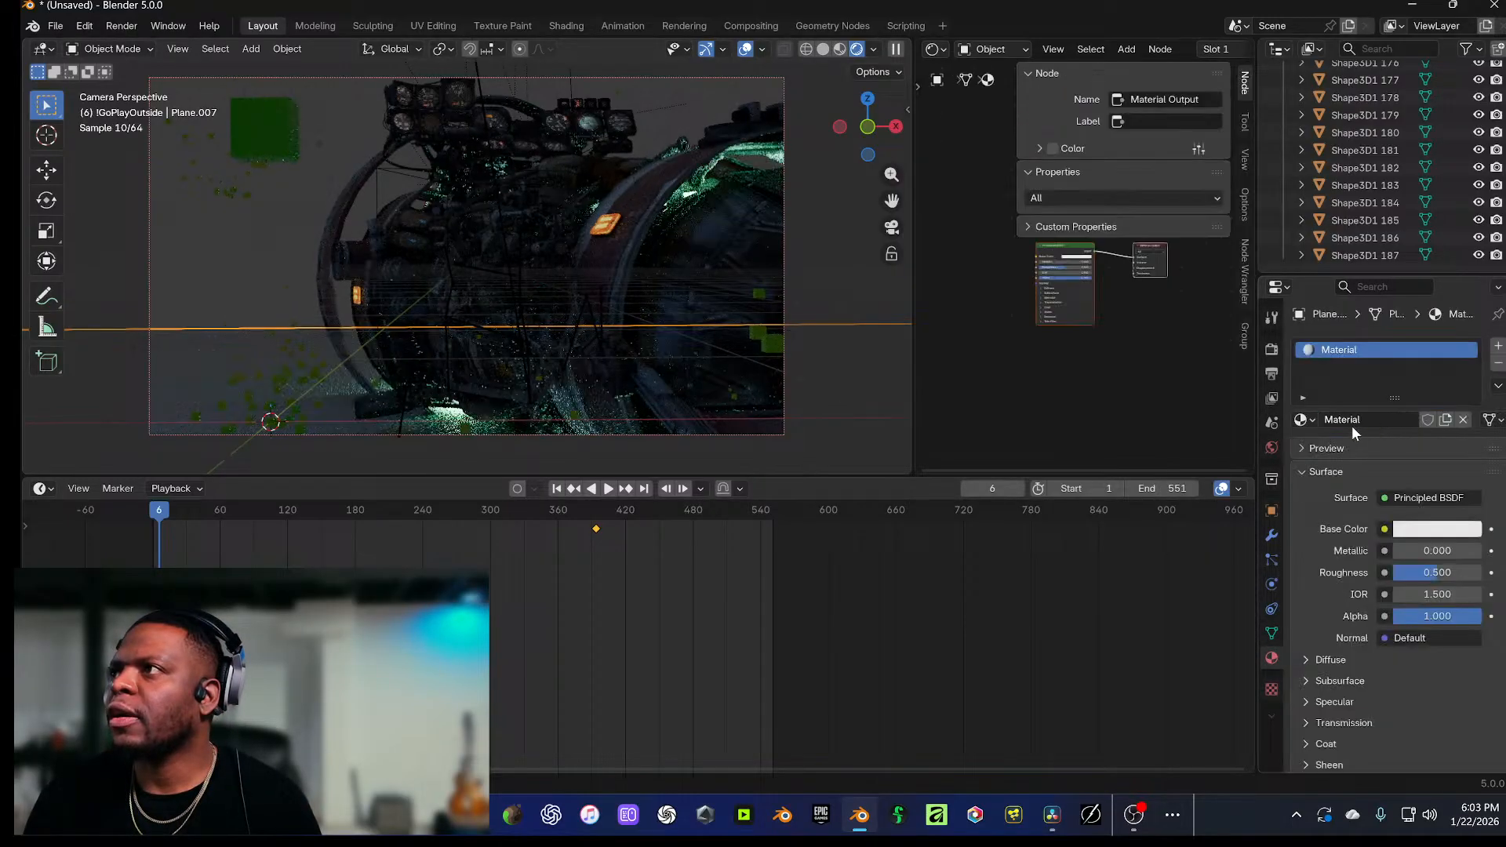
pyautogui.click(1271, 510)
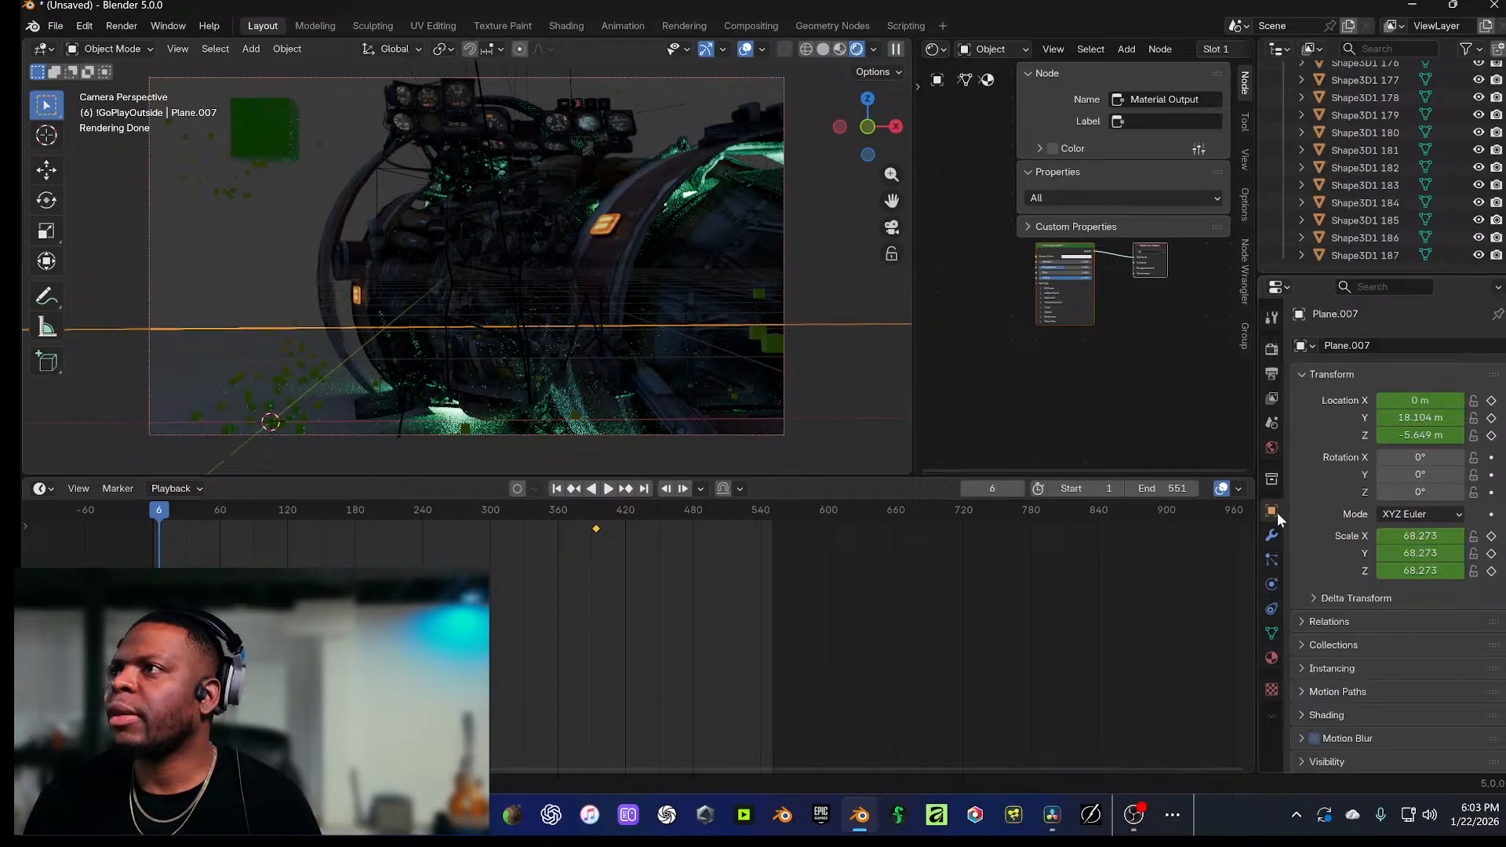
pyautogui.scroll(-1, 1373, 653)
pyautogui.click(1326, 667)
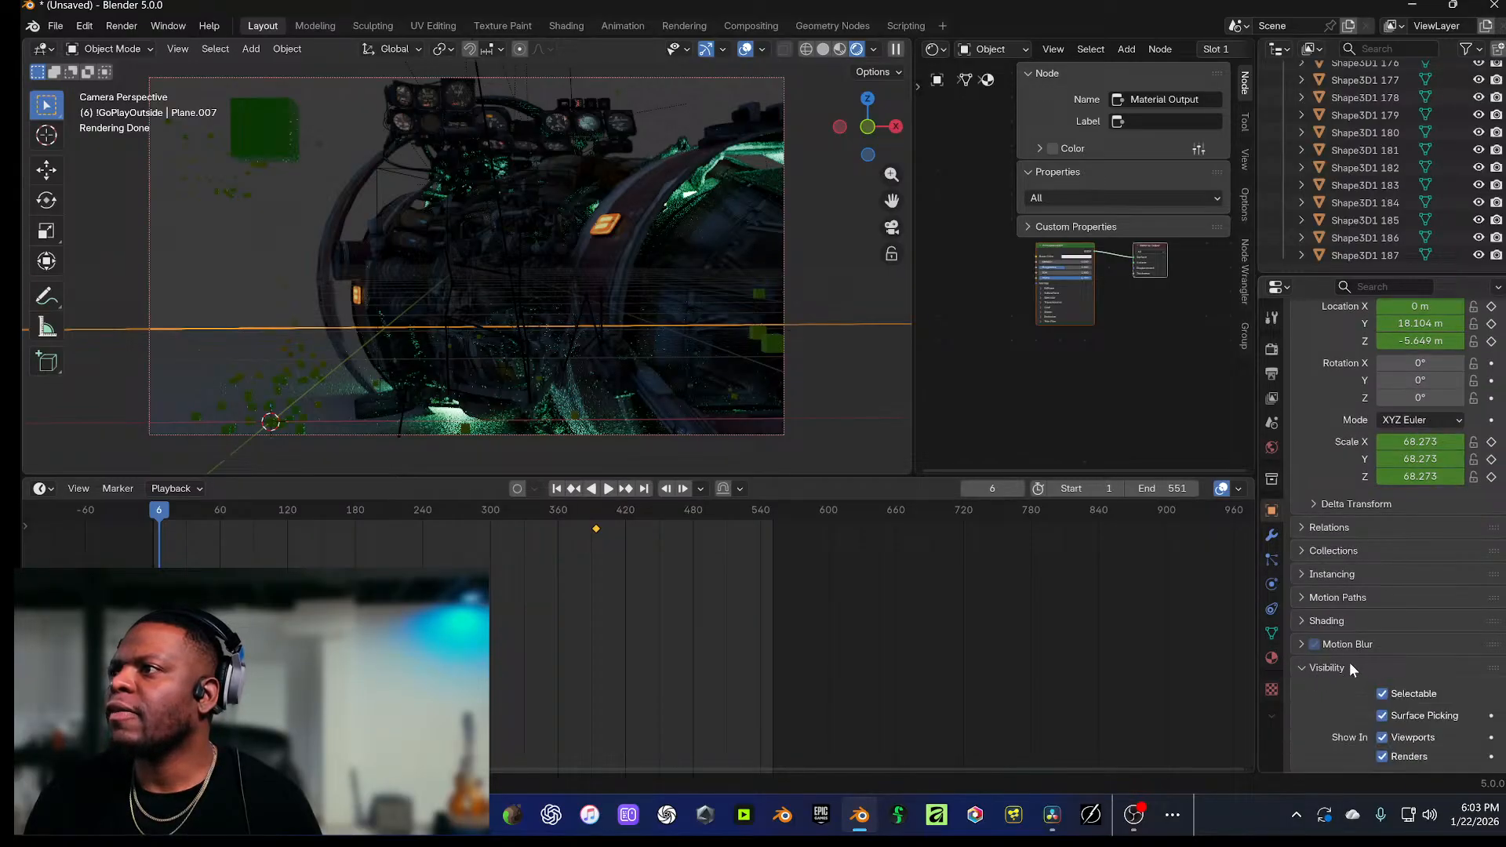
pyautogui.scroll(-5, 1353, 676)
pyautogui.scroll(-3, 1362, 688)
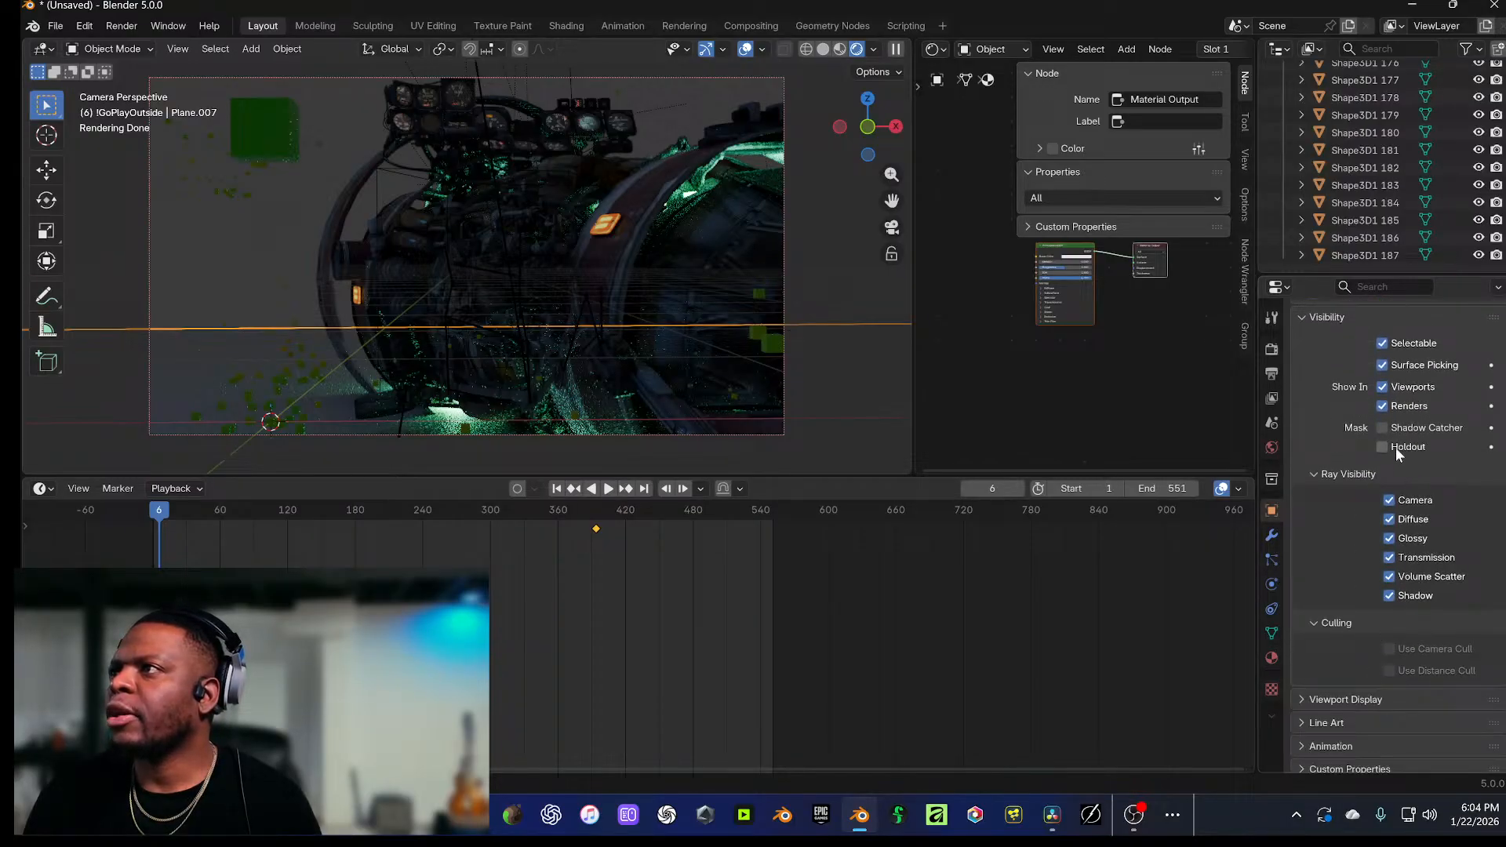
pyautogui.click(1382, 428)
pyautogui.scroll(-2, 440, 340)
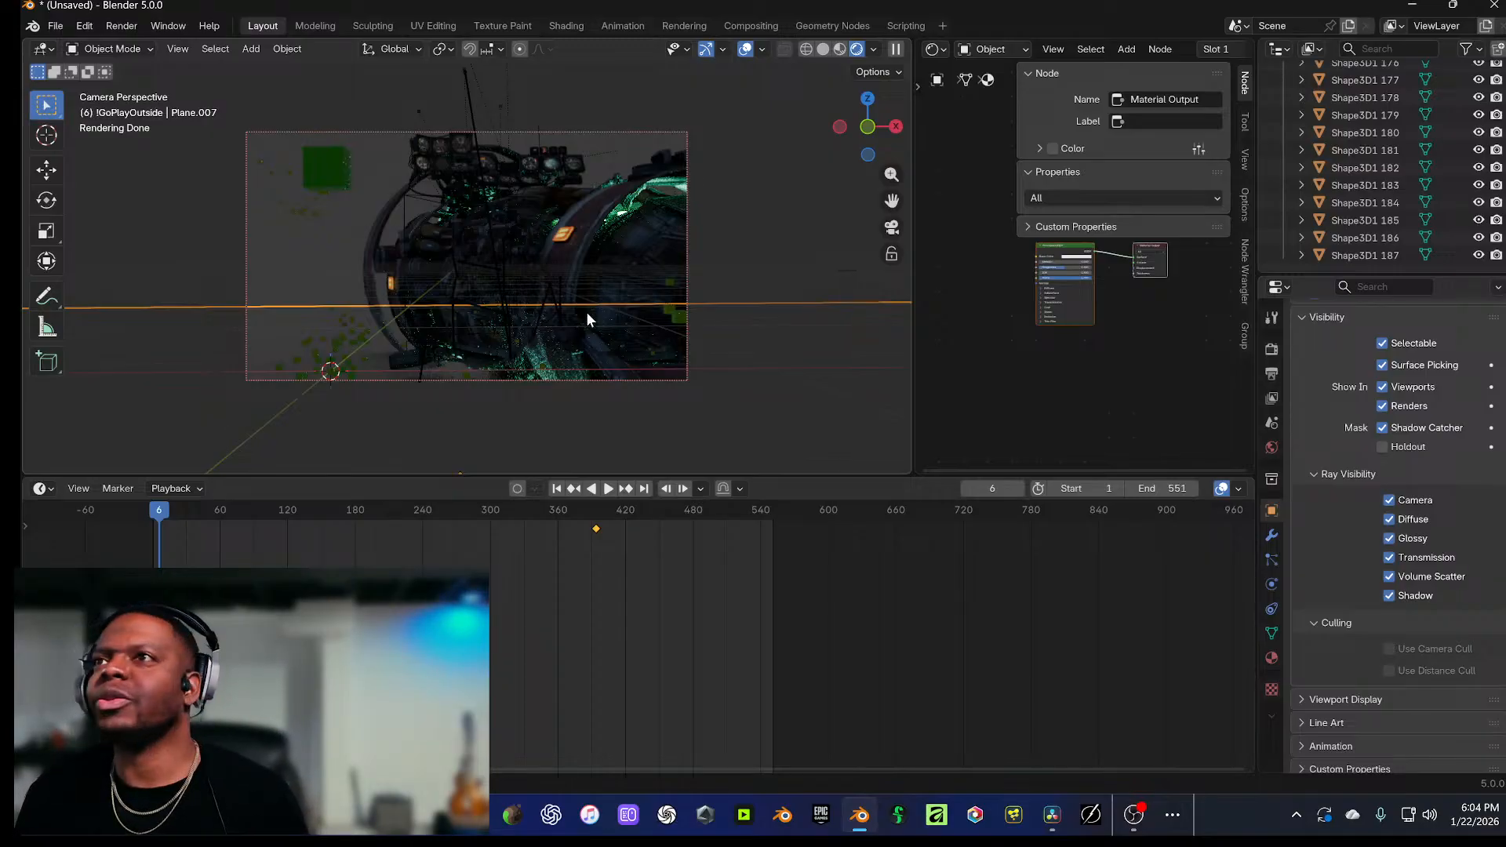
pyautogui.press('space')
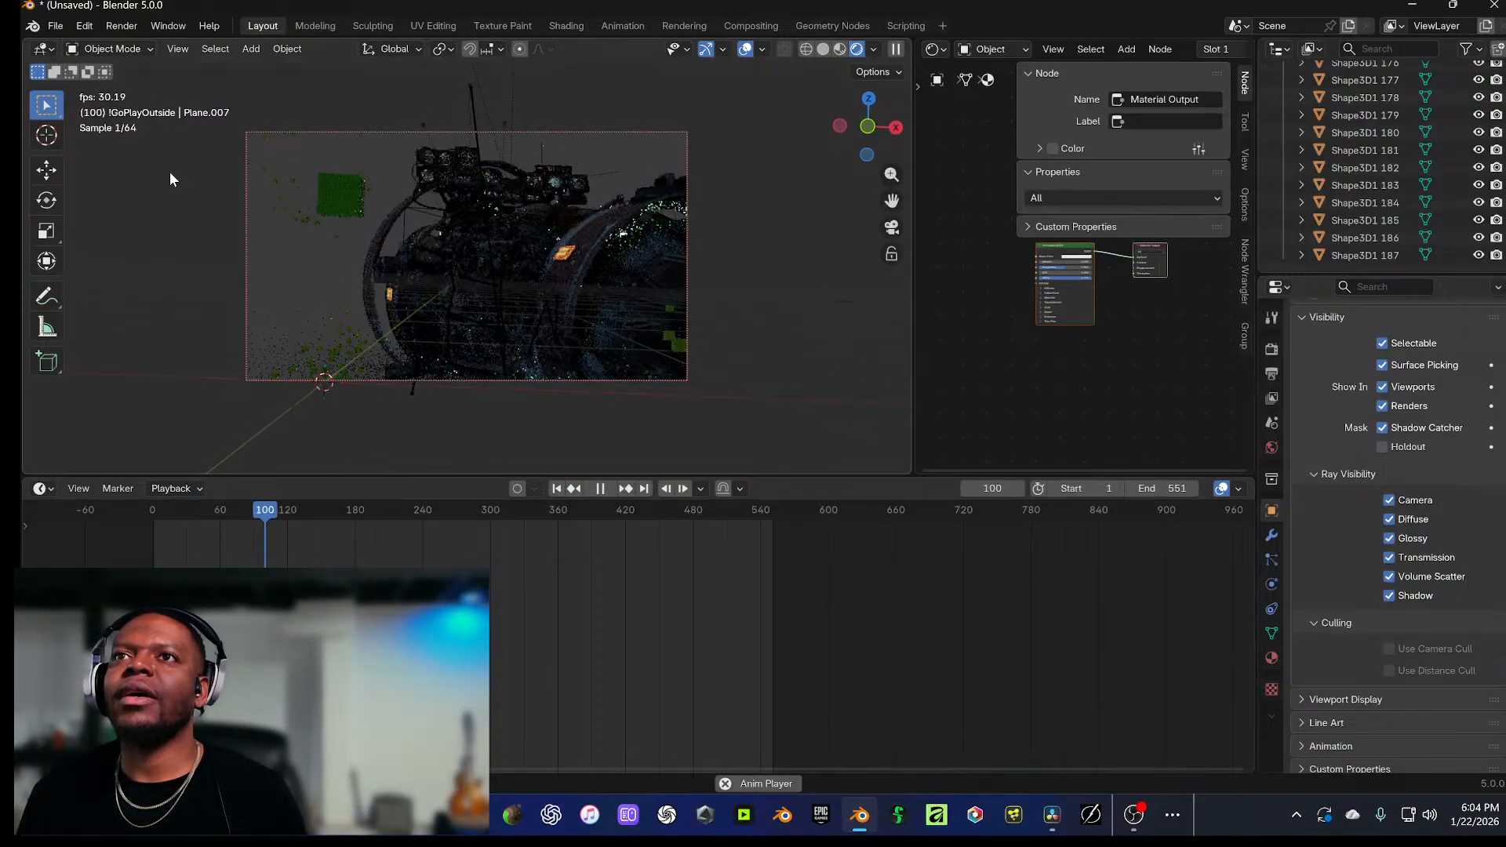
pyautogui.press('space')
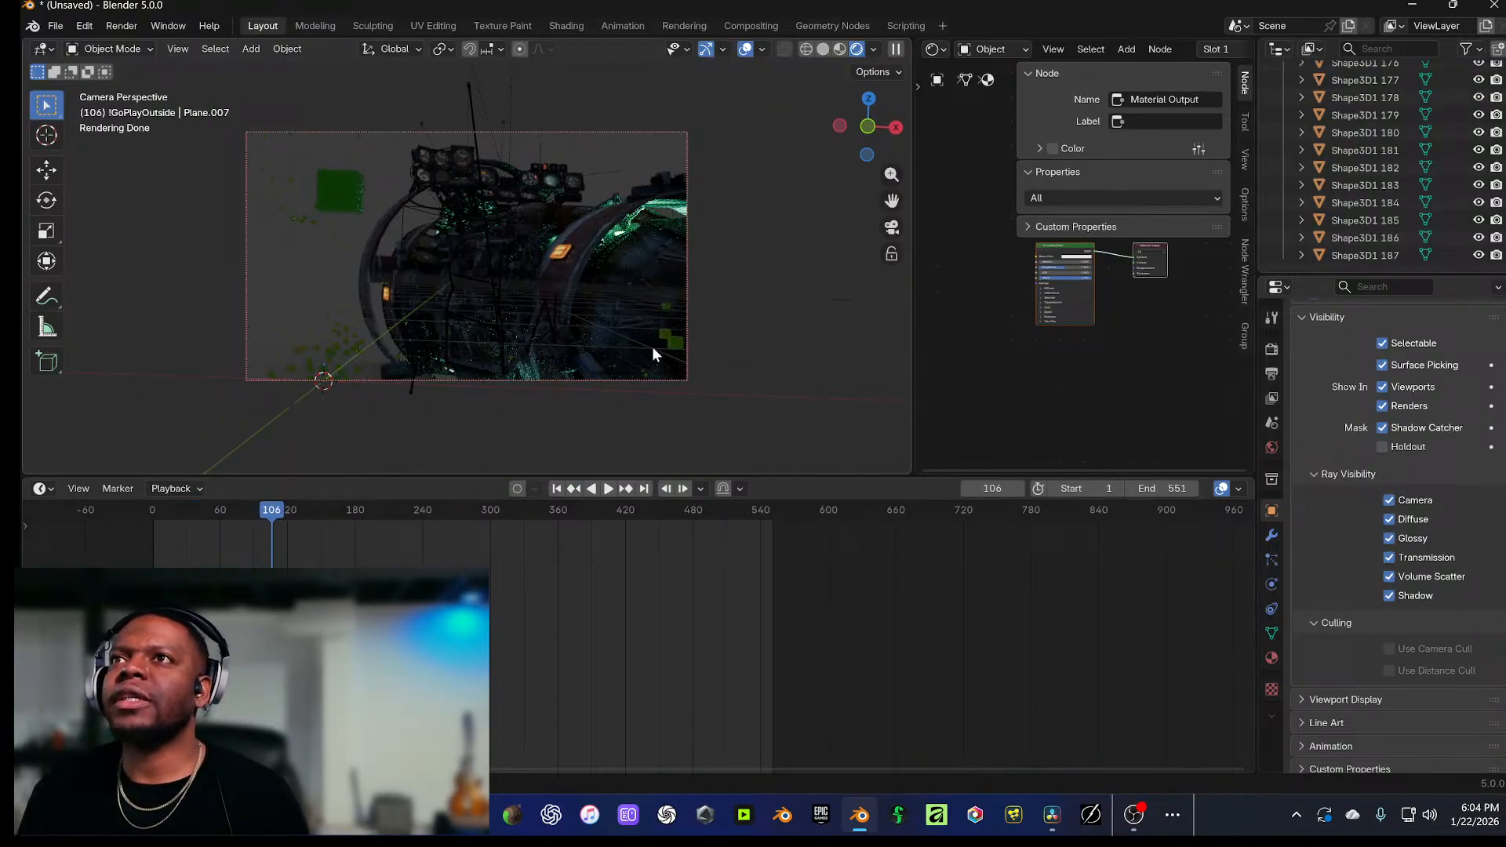
# Step: Enable Motion Blur in the scene's render settings
pyautogui.click(1271, 349)
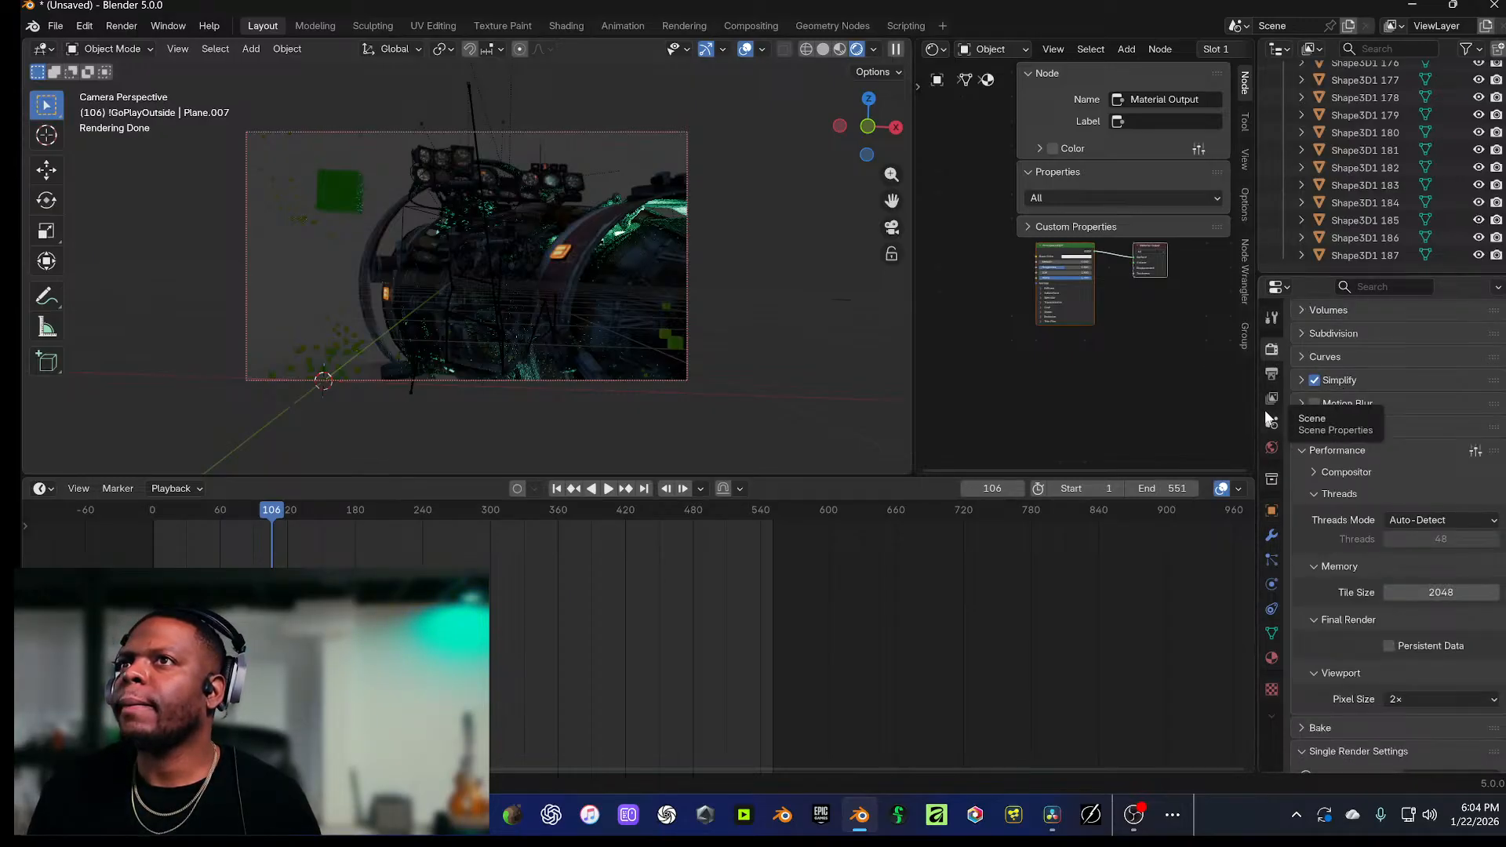
pyautogui.click(1272, 373)
pyautogui.click(1271, 355)
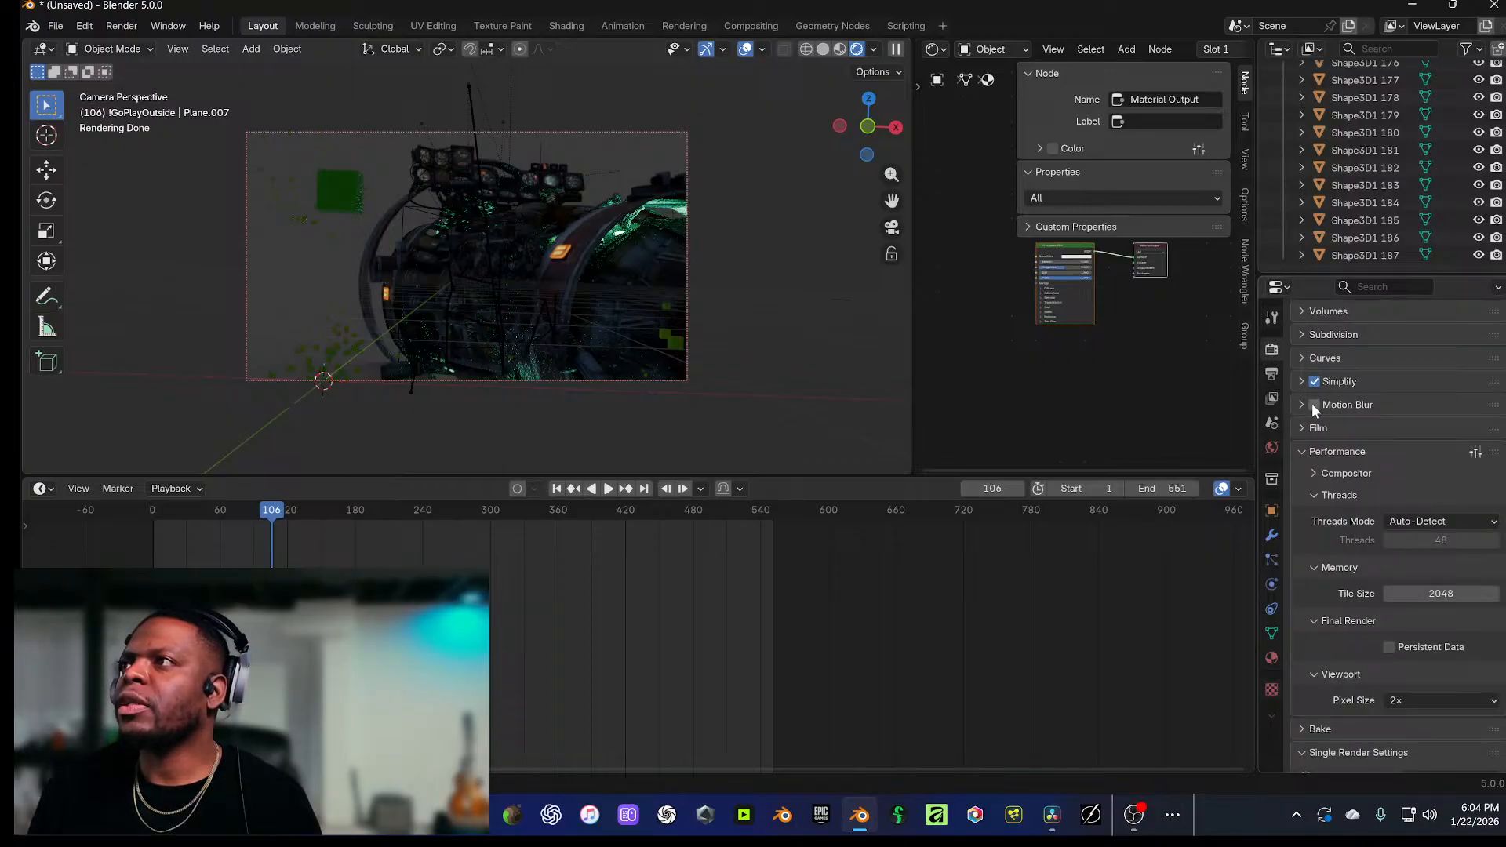
# Step: Check the output format settings and the render sampling's Denoise options
pyautogui.click(1272, 373)
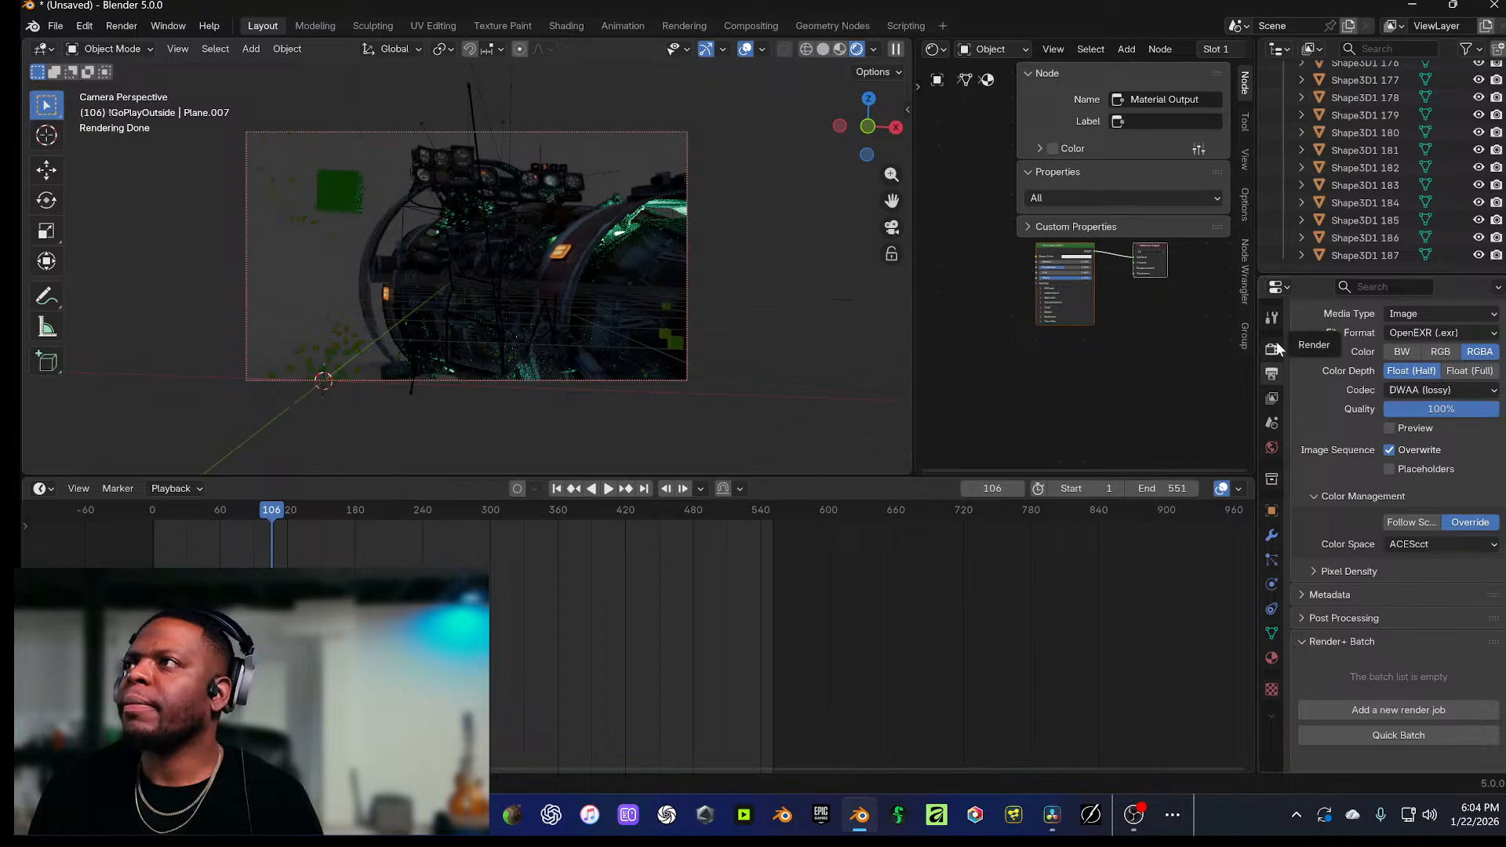
pyautogui.click(1276, 349)
pyautogui.click(1275, 322)
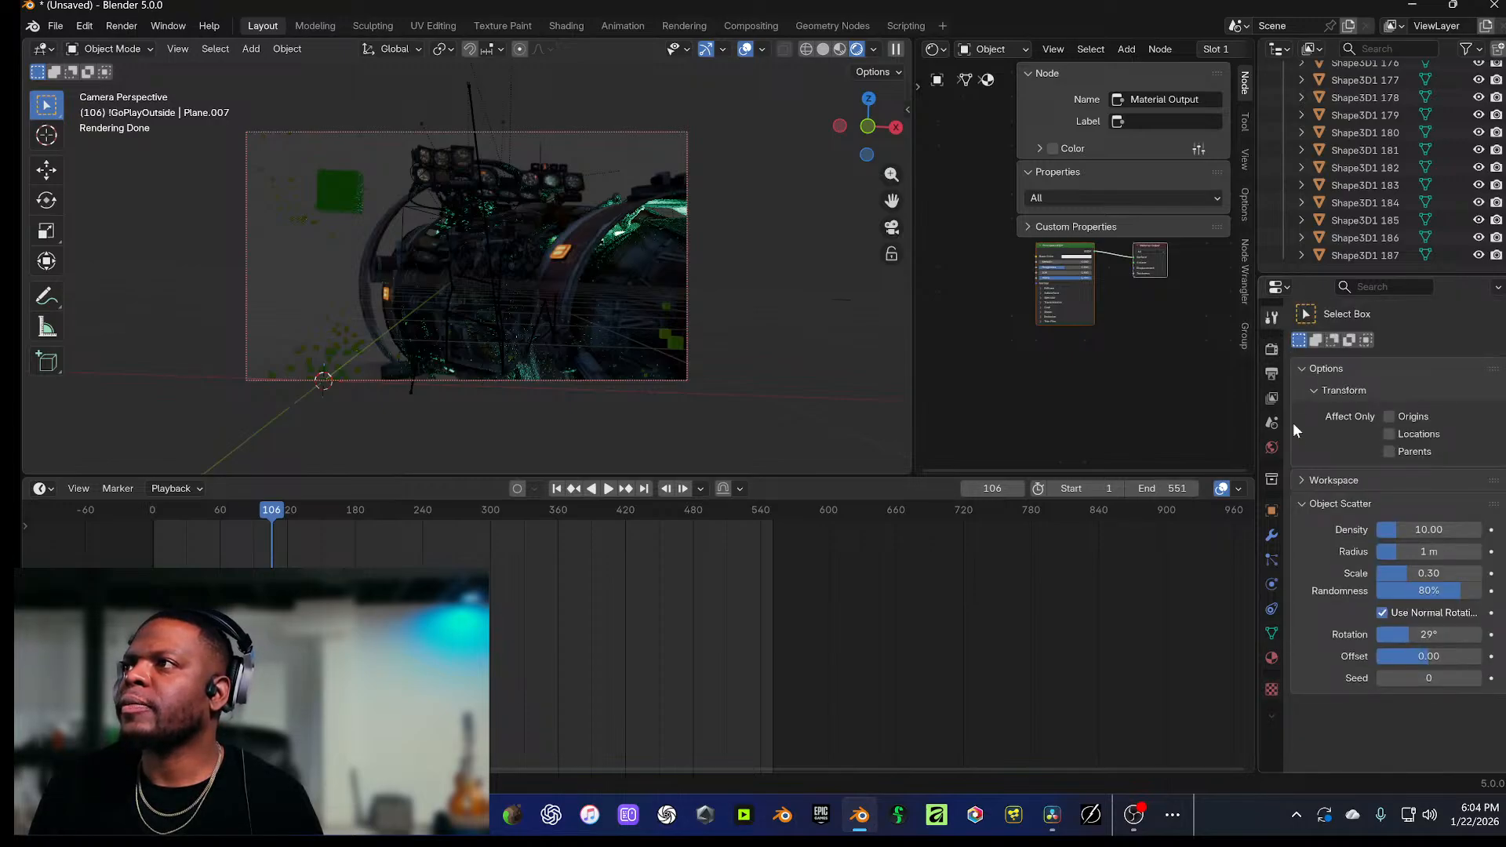
pyautogui.click(1272, 349)
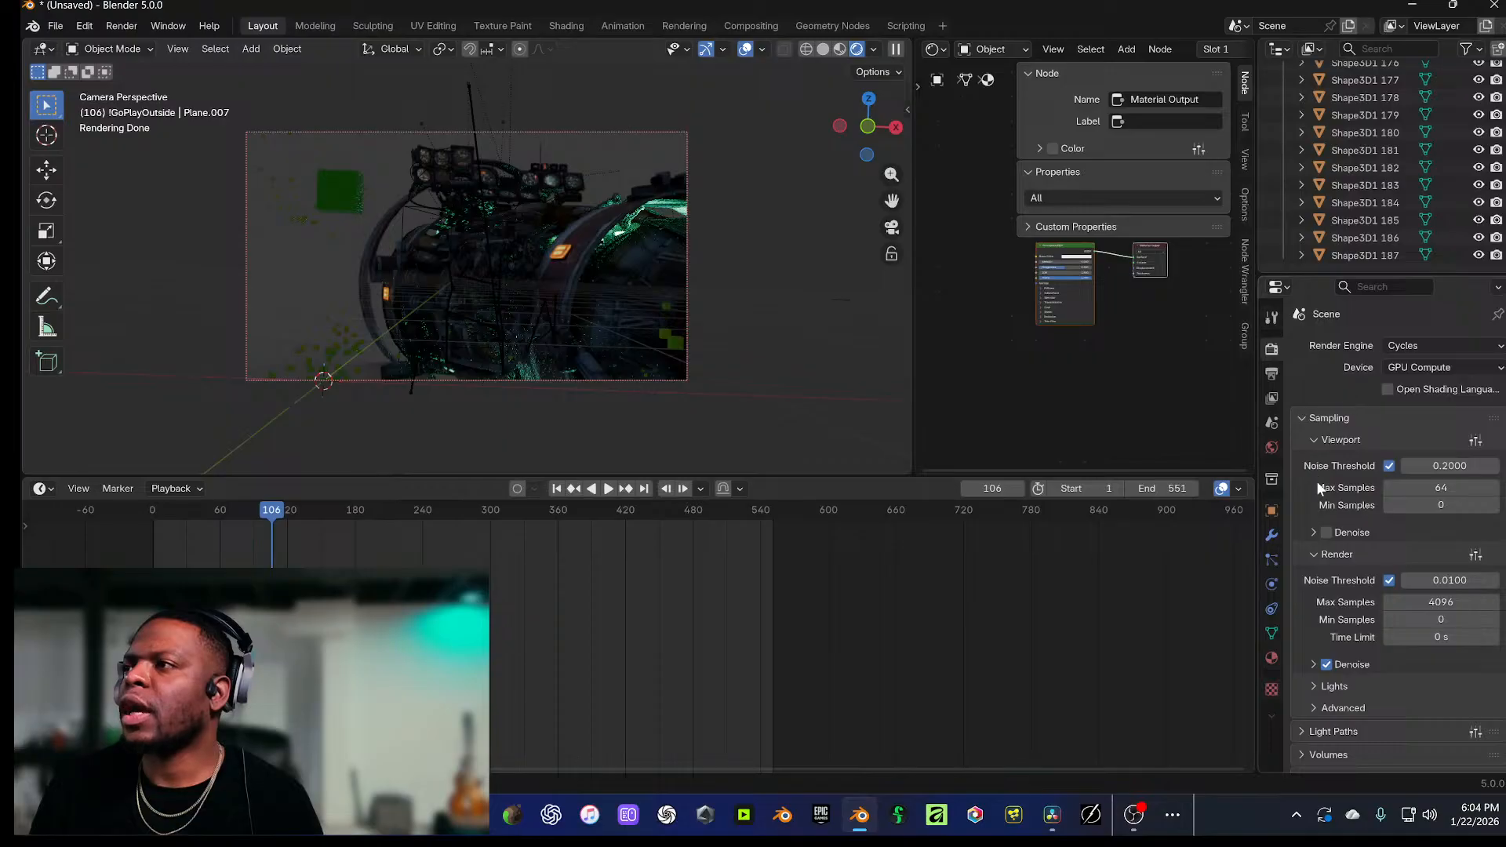
pyautogui.scroll(-1, 1325, 510)
pyautogui.scroll(-2, 1330, 549)
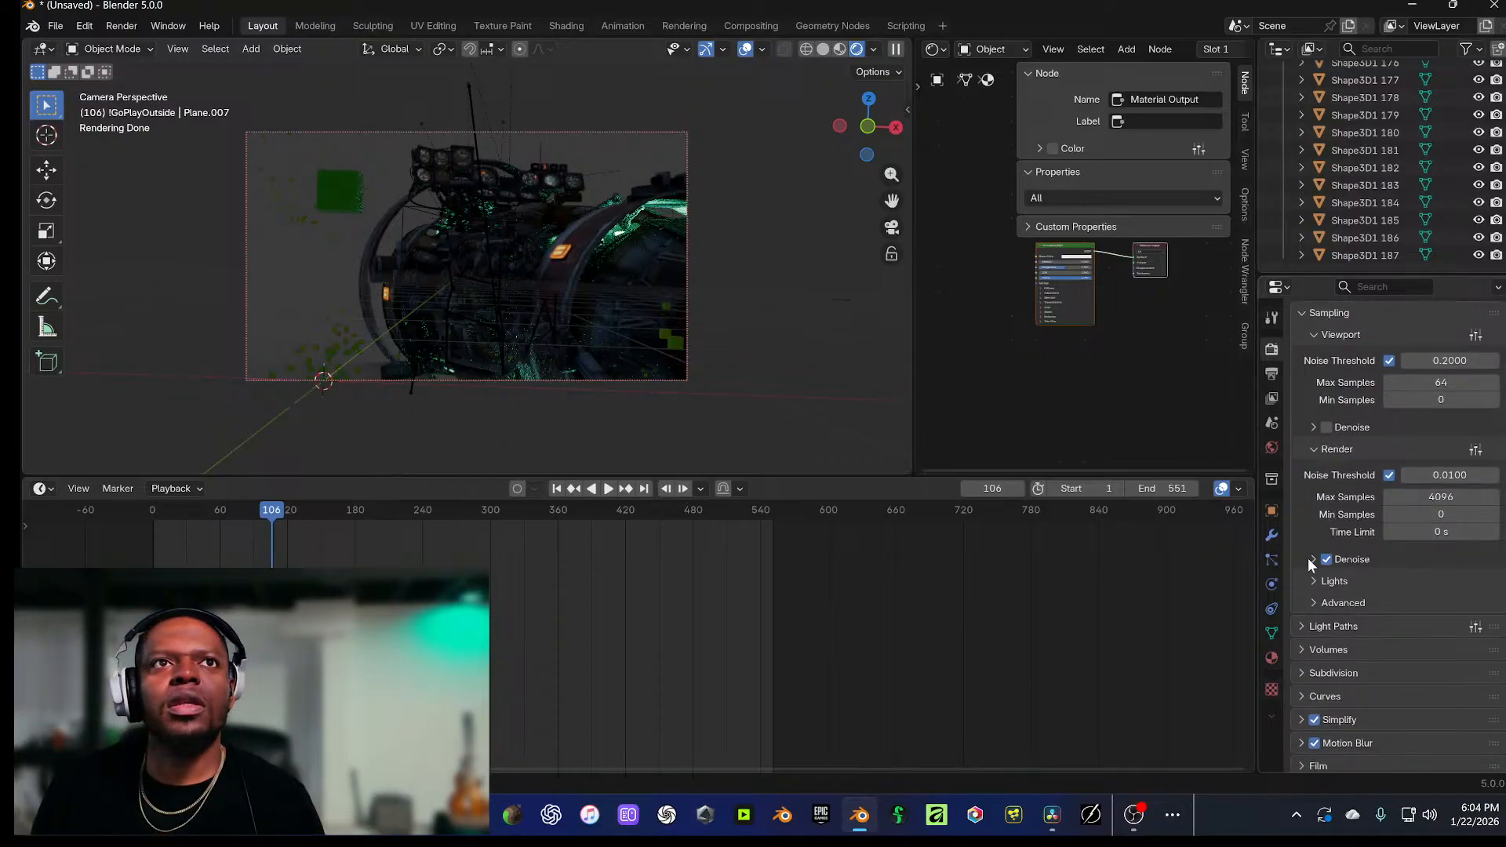
pyautogui.click(1311, 559)
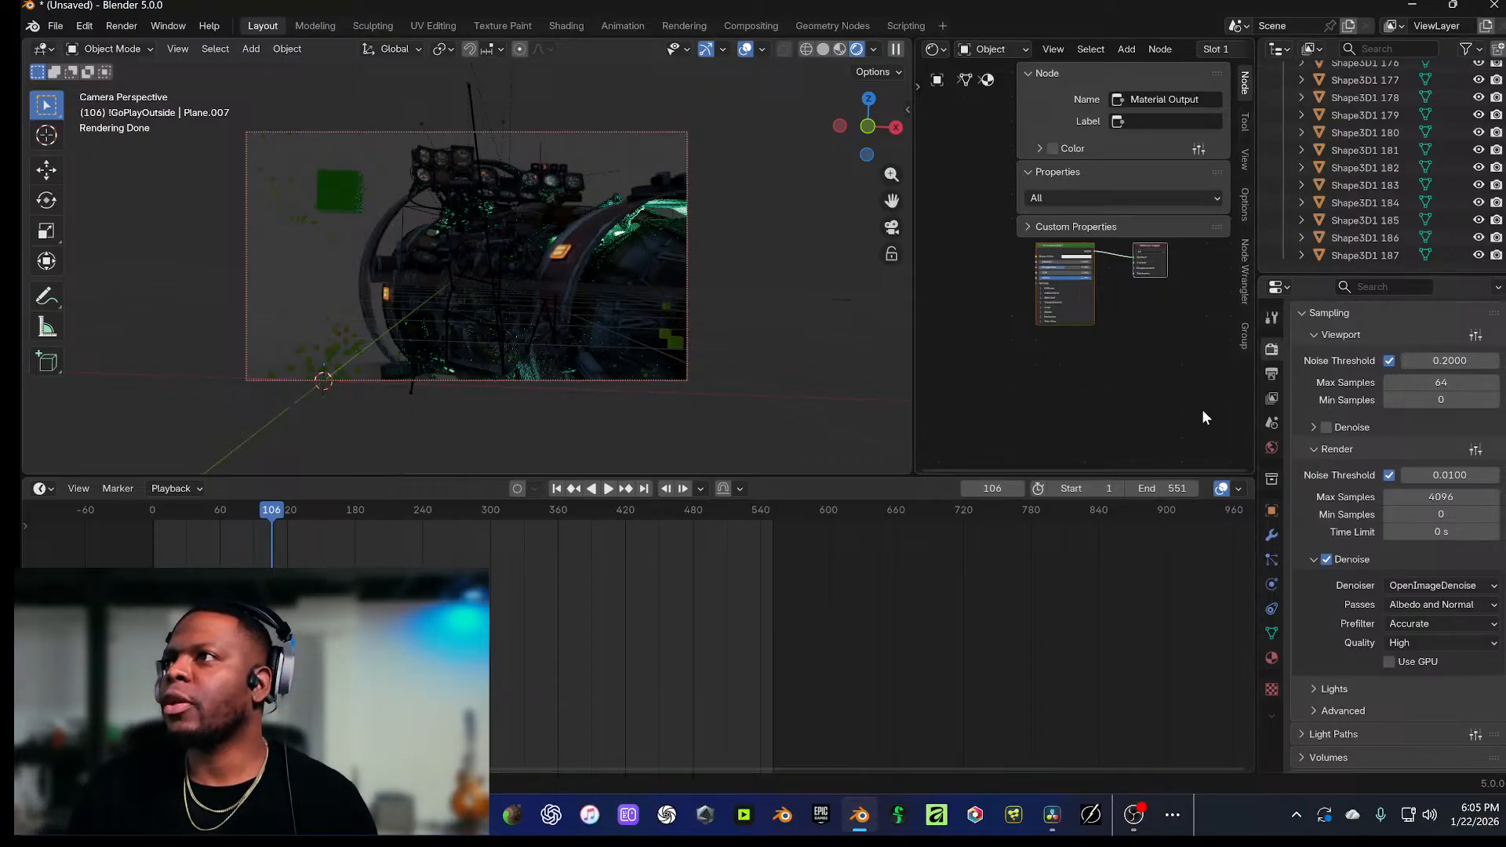
# Step: Set the viewport sampling Noise Threshold to 0.01
pyautogui.click(1271, 373)
pyautogui.click(1271, 349)
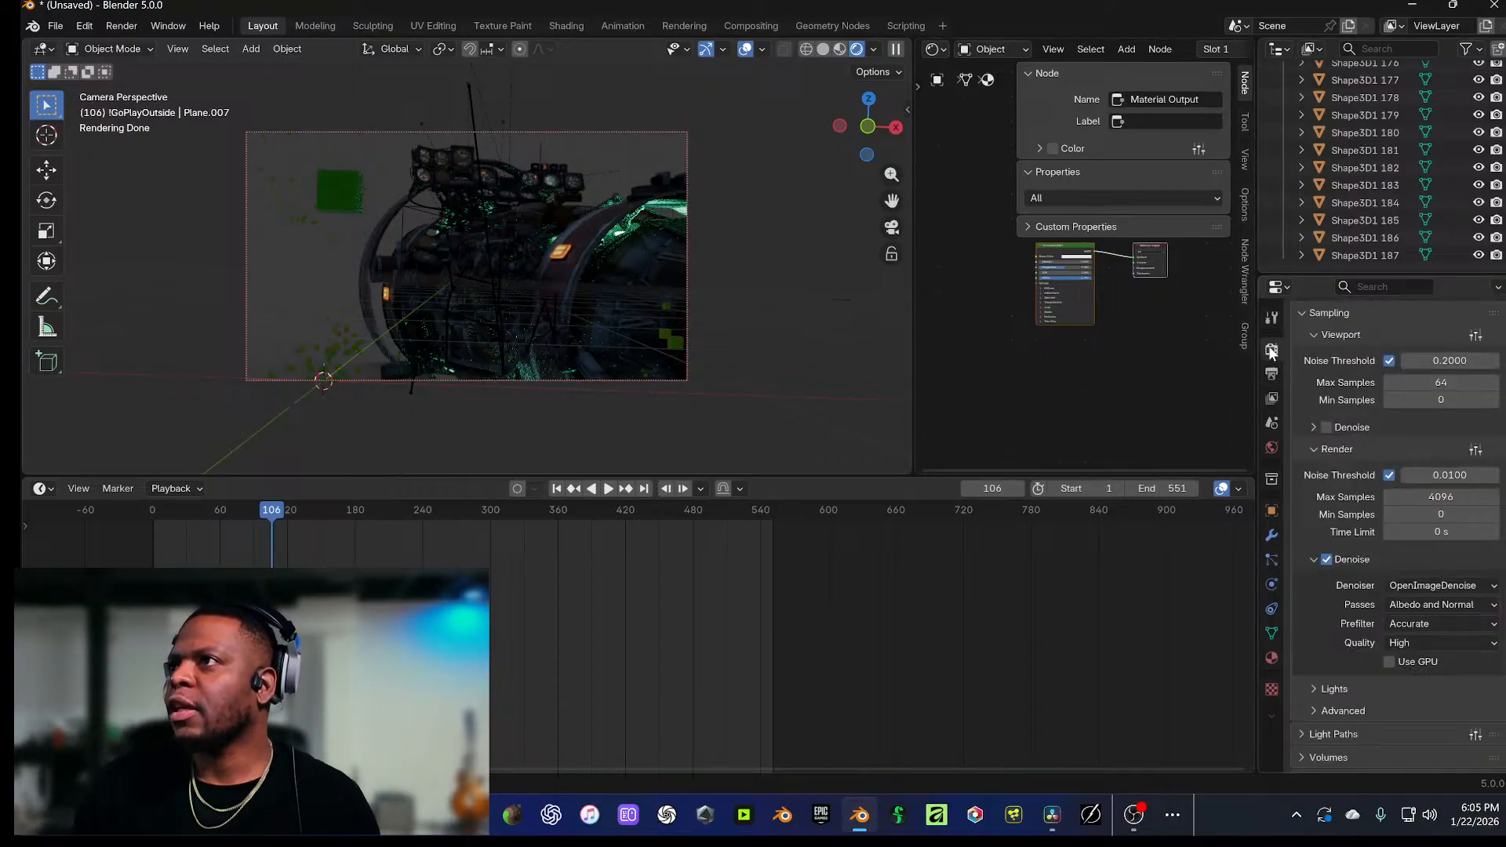
pyautogui.click(1442, 364)
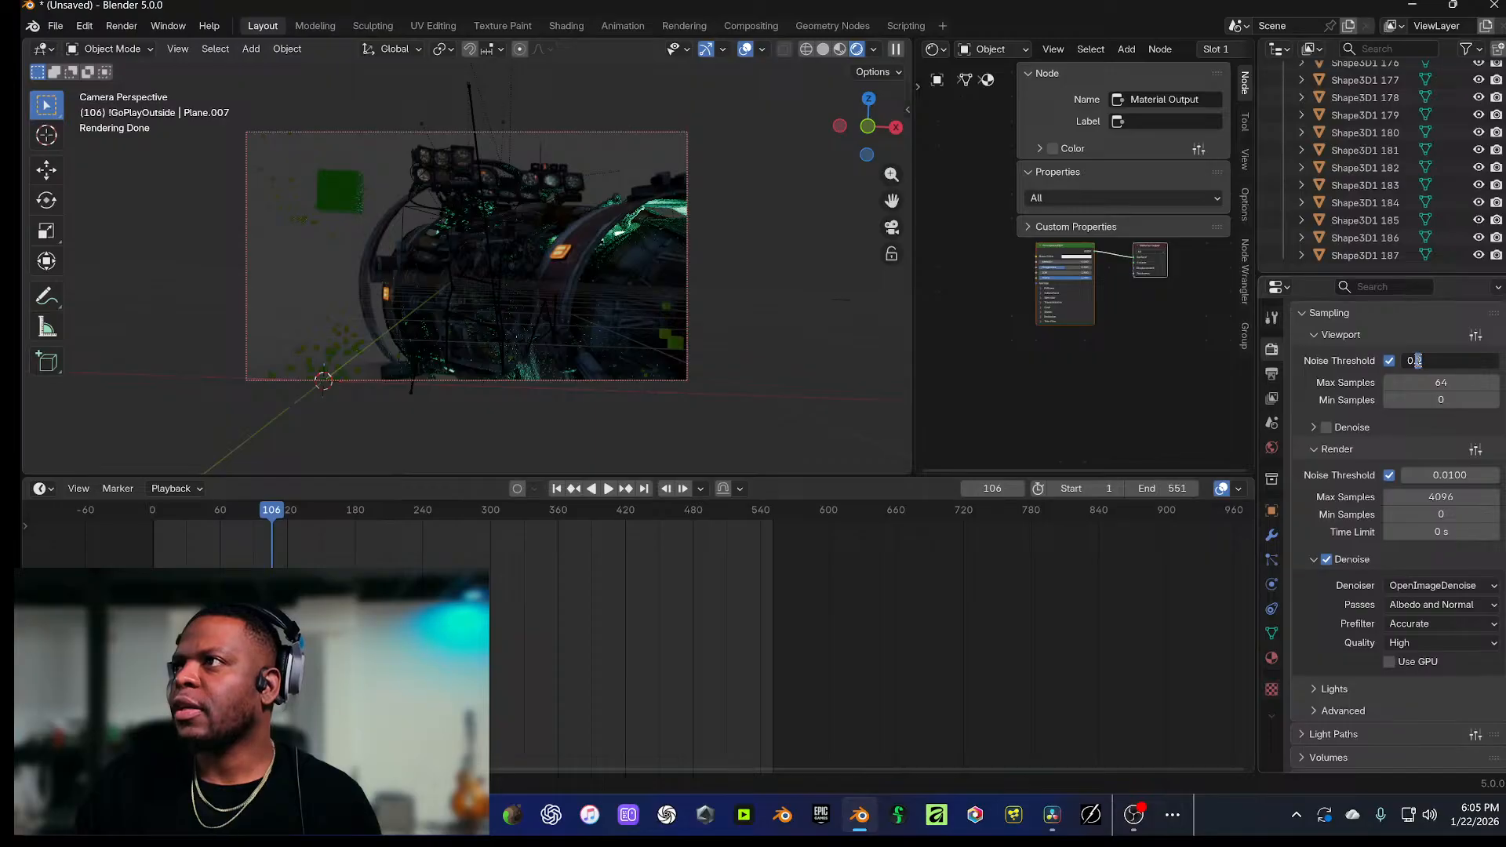
pyautogui.press('BackSpace')
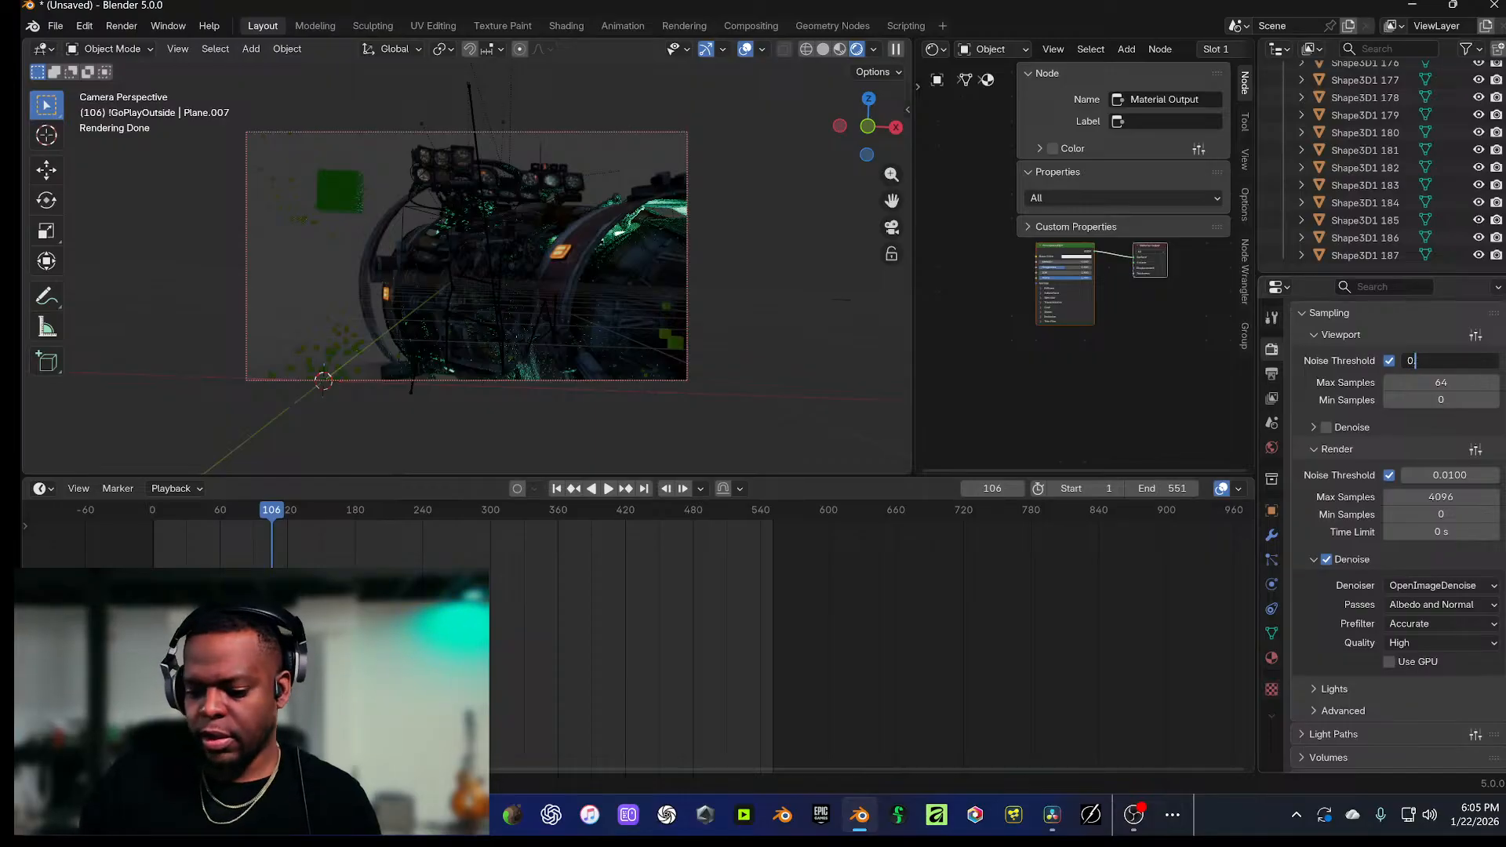
pyautogui.write('01')
pyautogui.press('Return')
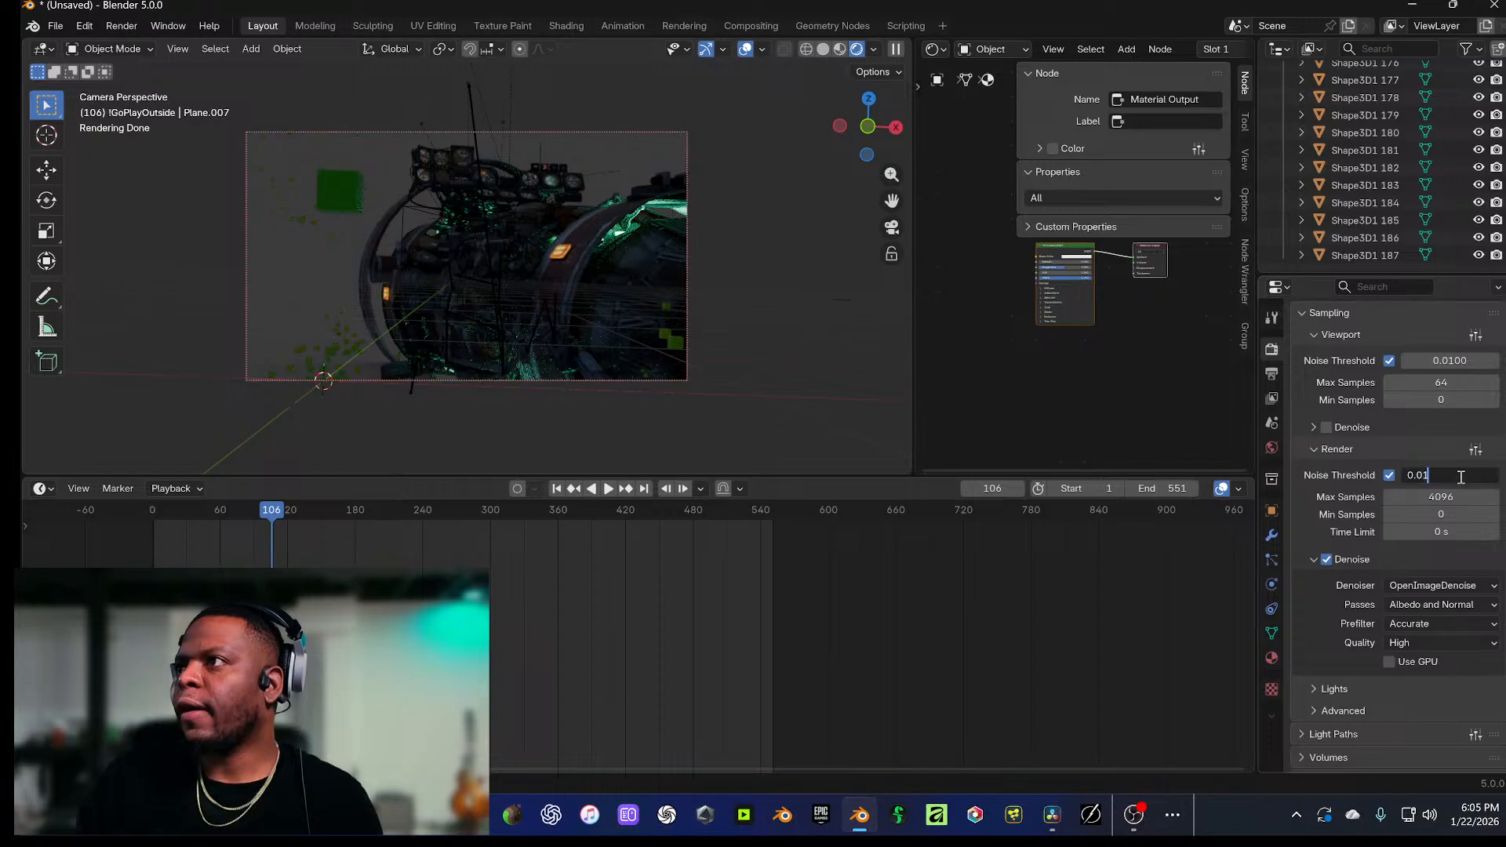
# Step: Set the final render's Max Samples to 200
pyautogui.click(1447, 496)
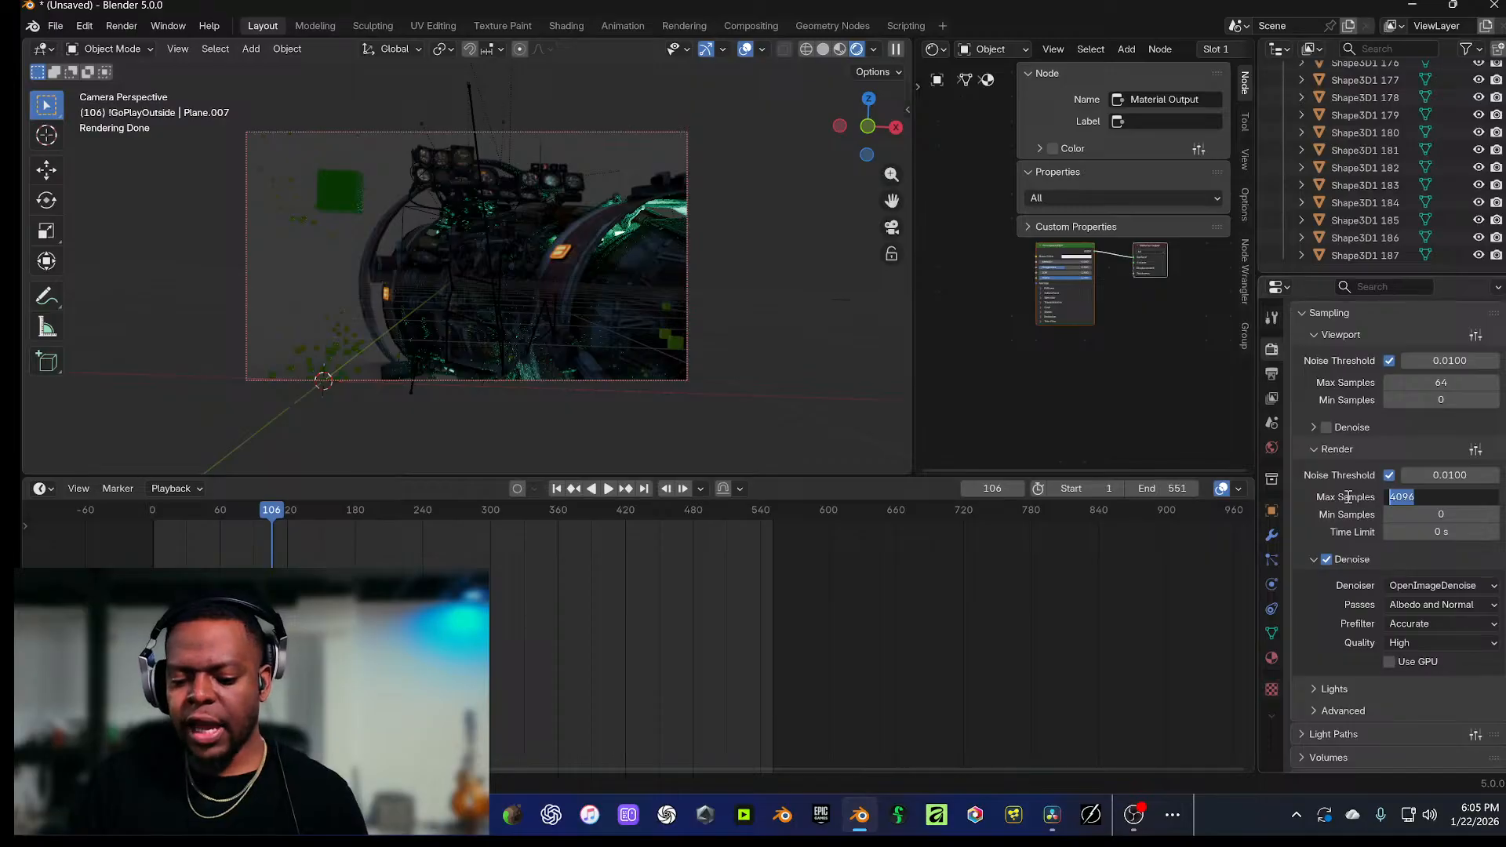
pyautogui.write('300')
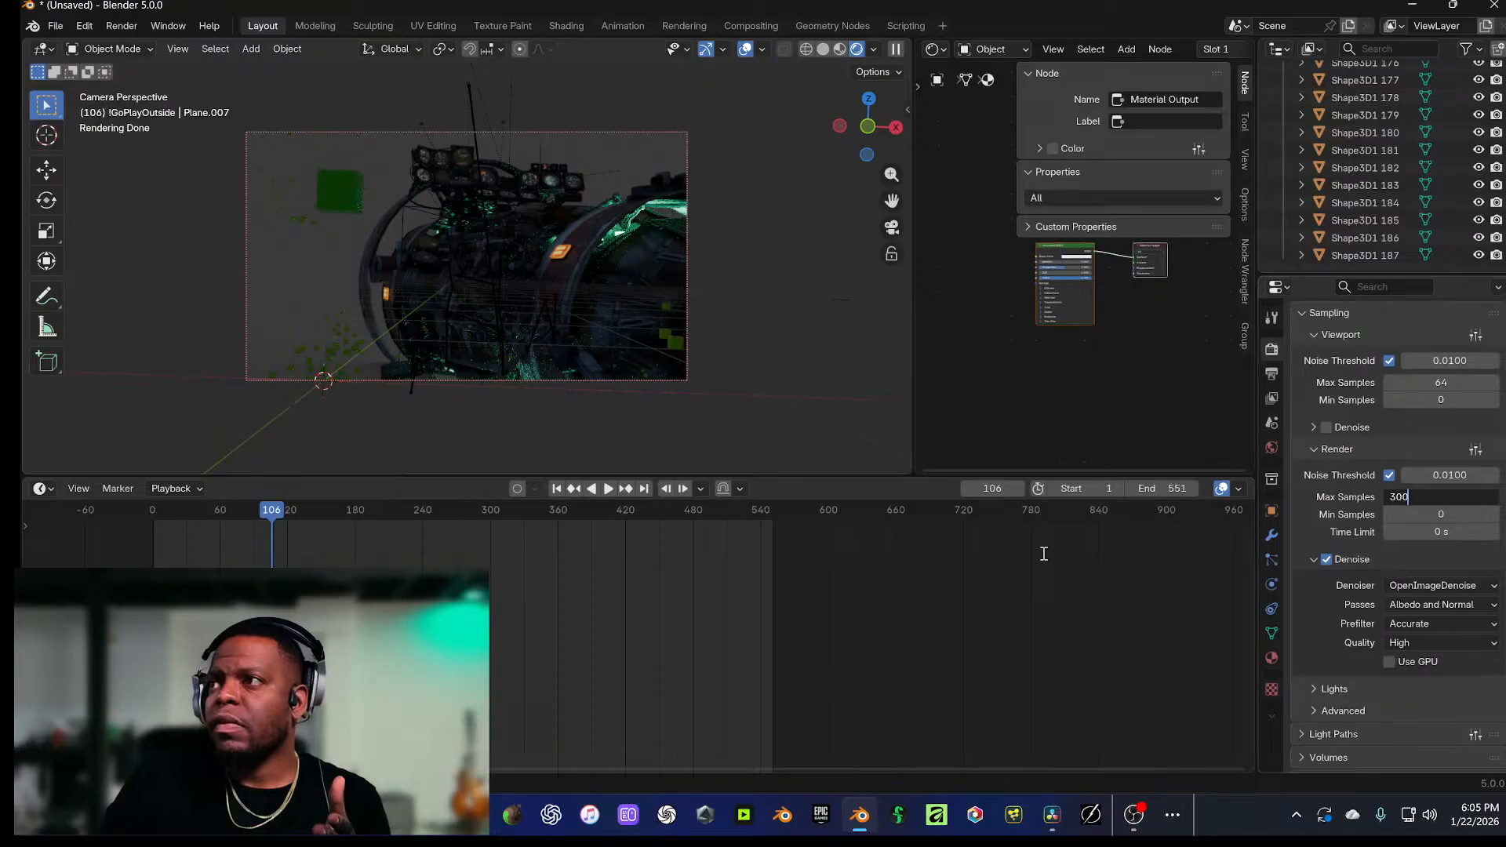
pyautogui.press('BackSpace')
pyautogui.press('BackSpace')
pyautogui.press('BackSpace')
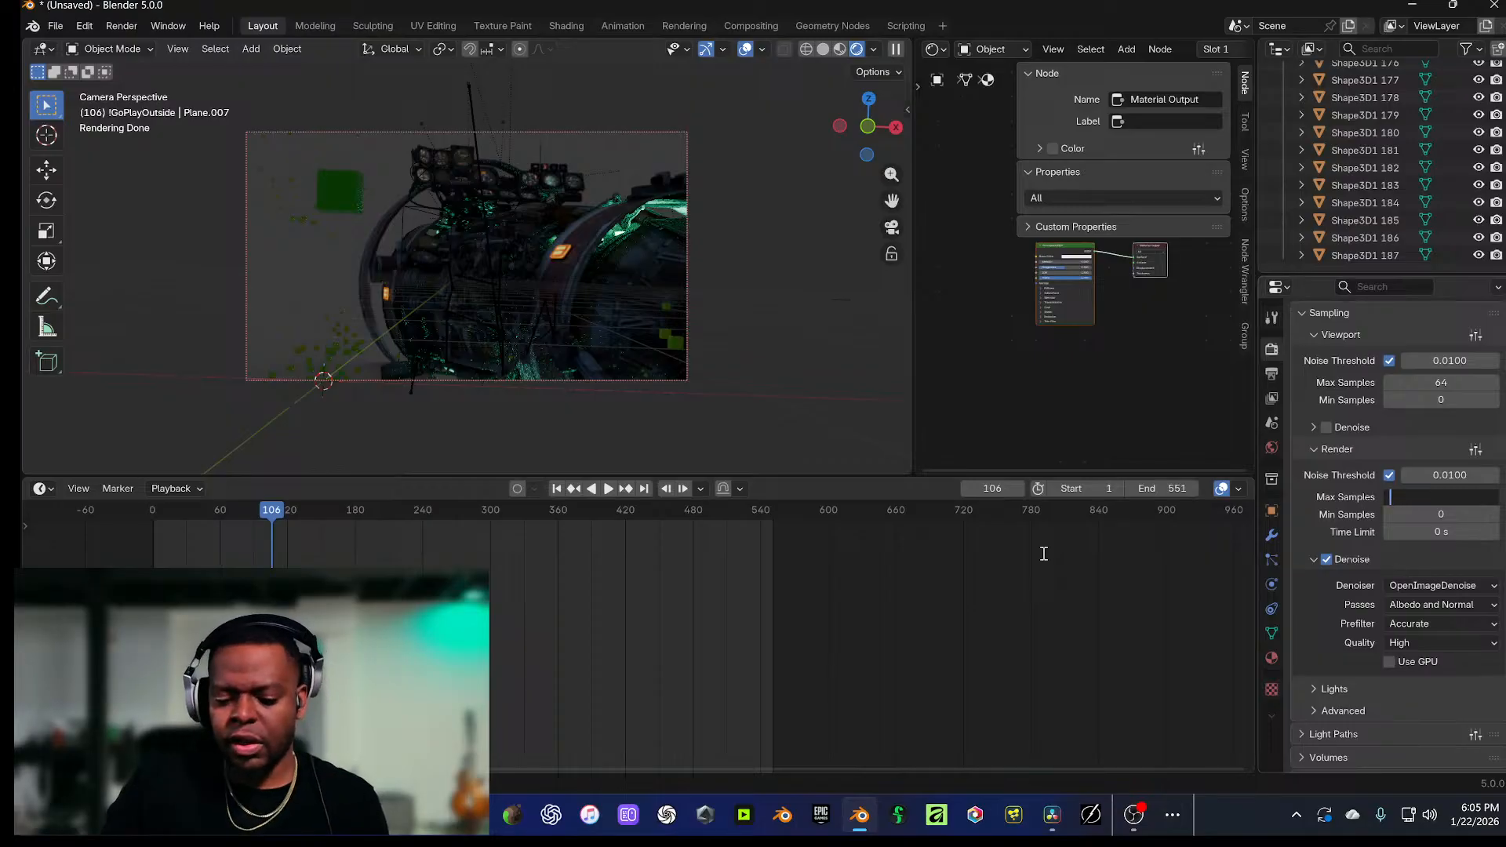
pyautogui.write('200')
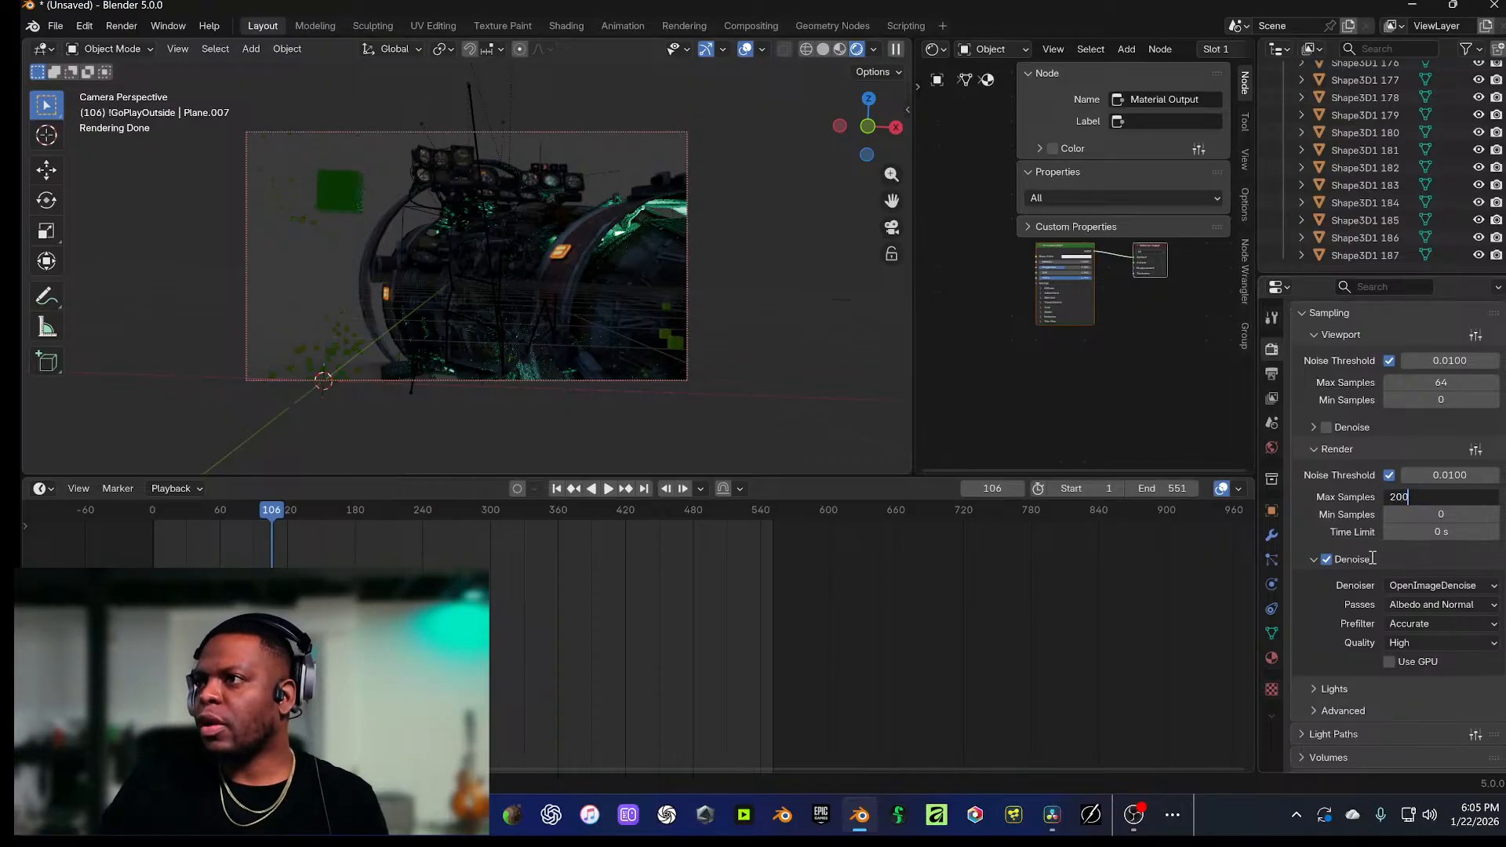
pyautogui.press('Return')
pyautogui.click(1312, 559)
pyautogui.click(1314, 559)
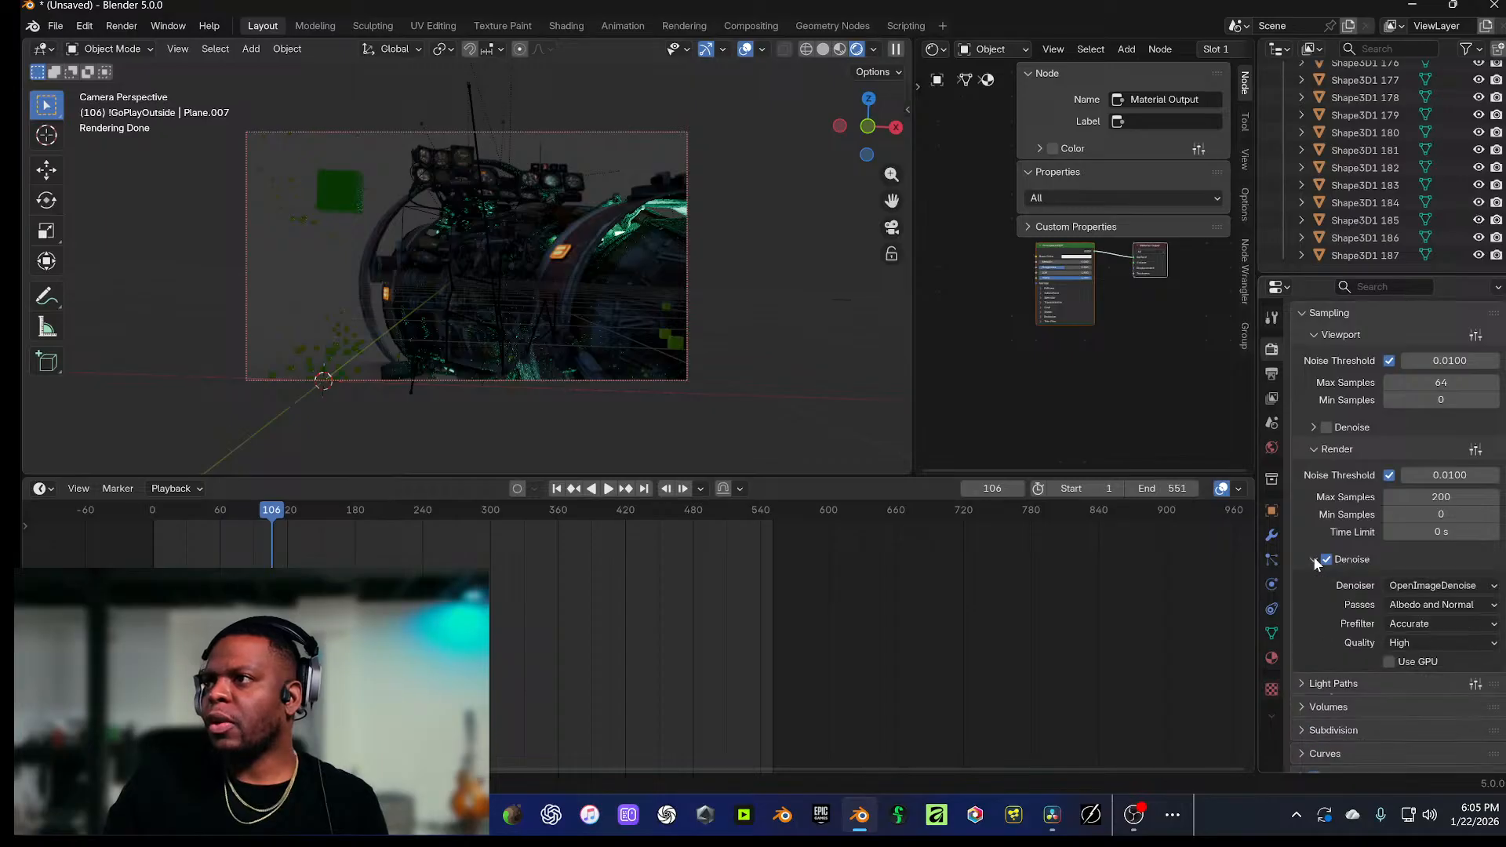
# Step: Set the final render's Max Samples to 250
pyautogui.click(1397, 498)
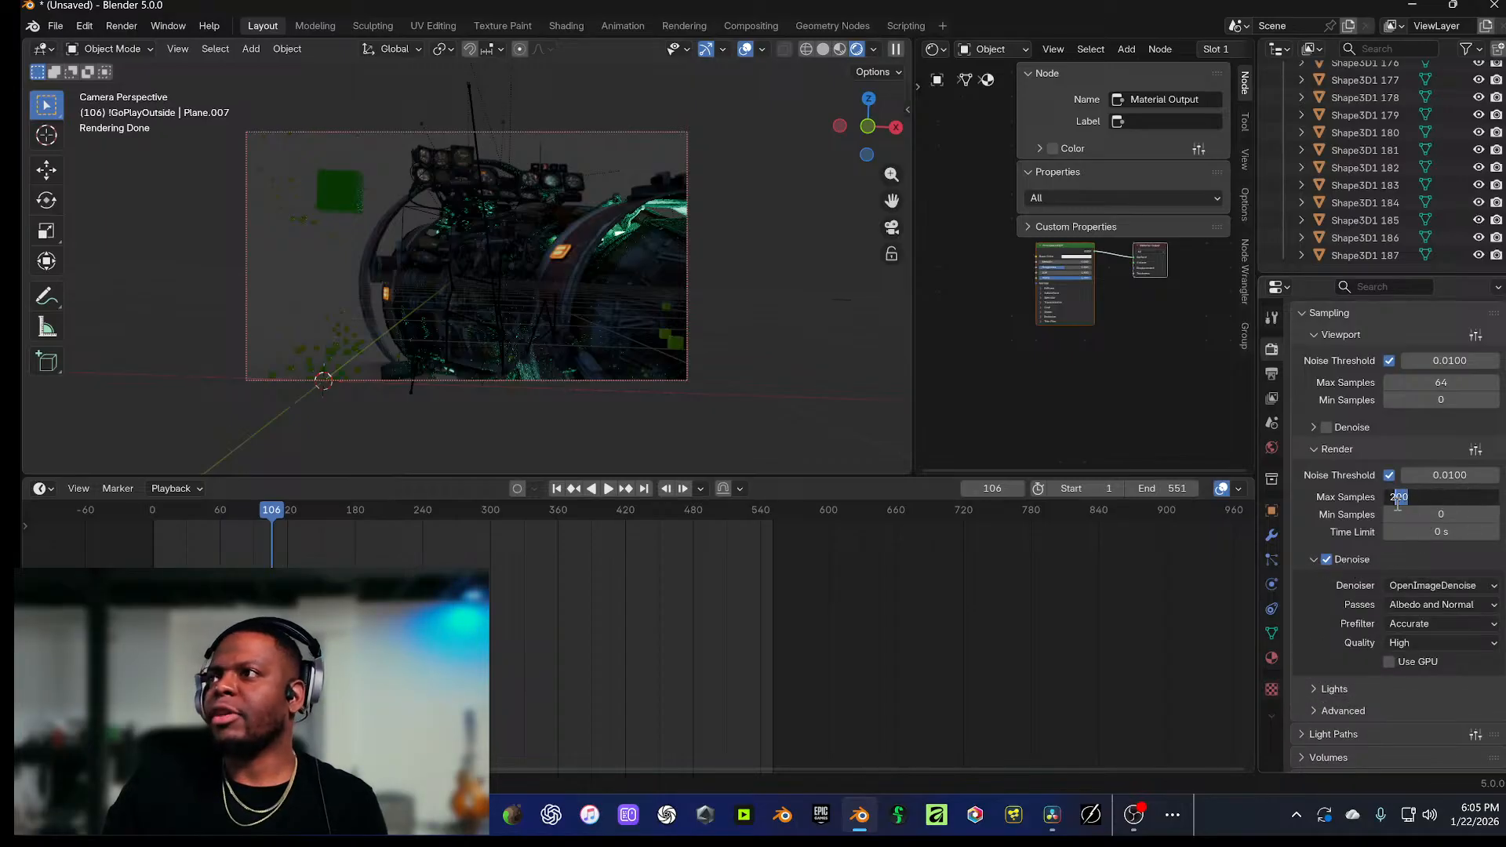
pyautogui.write('2250')
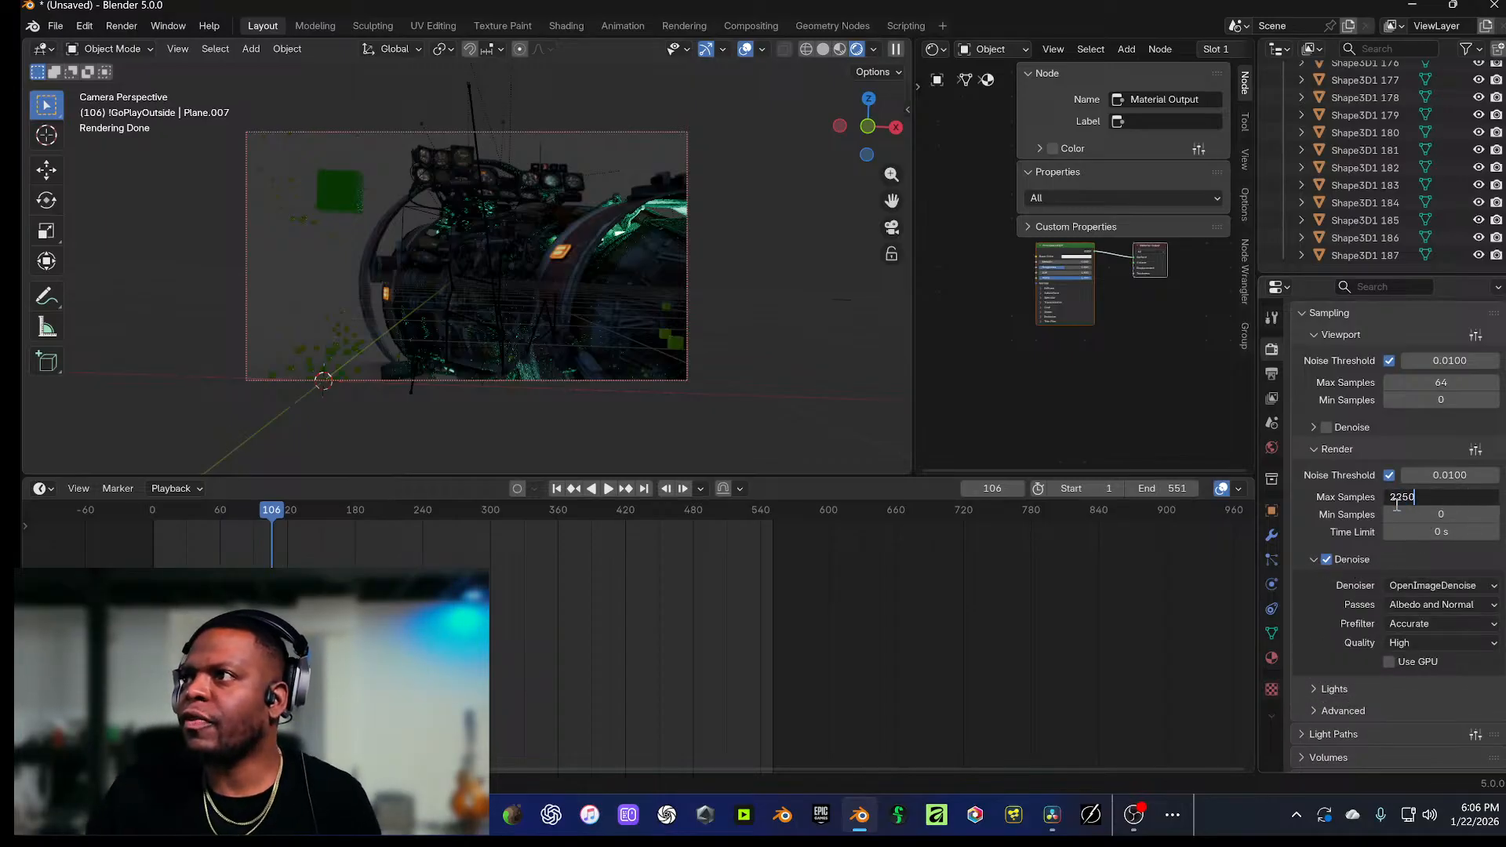
pyautogui.press('Home')
pyautogui.press('Delete')
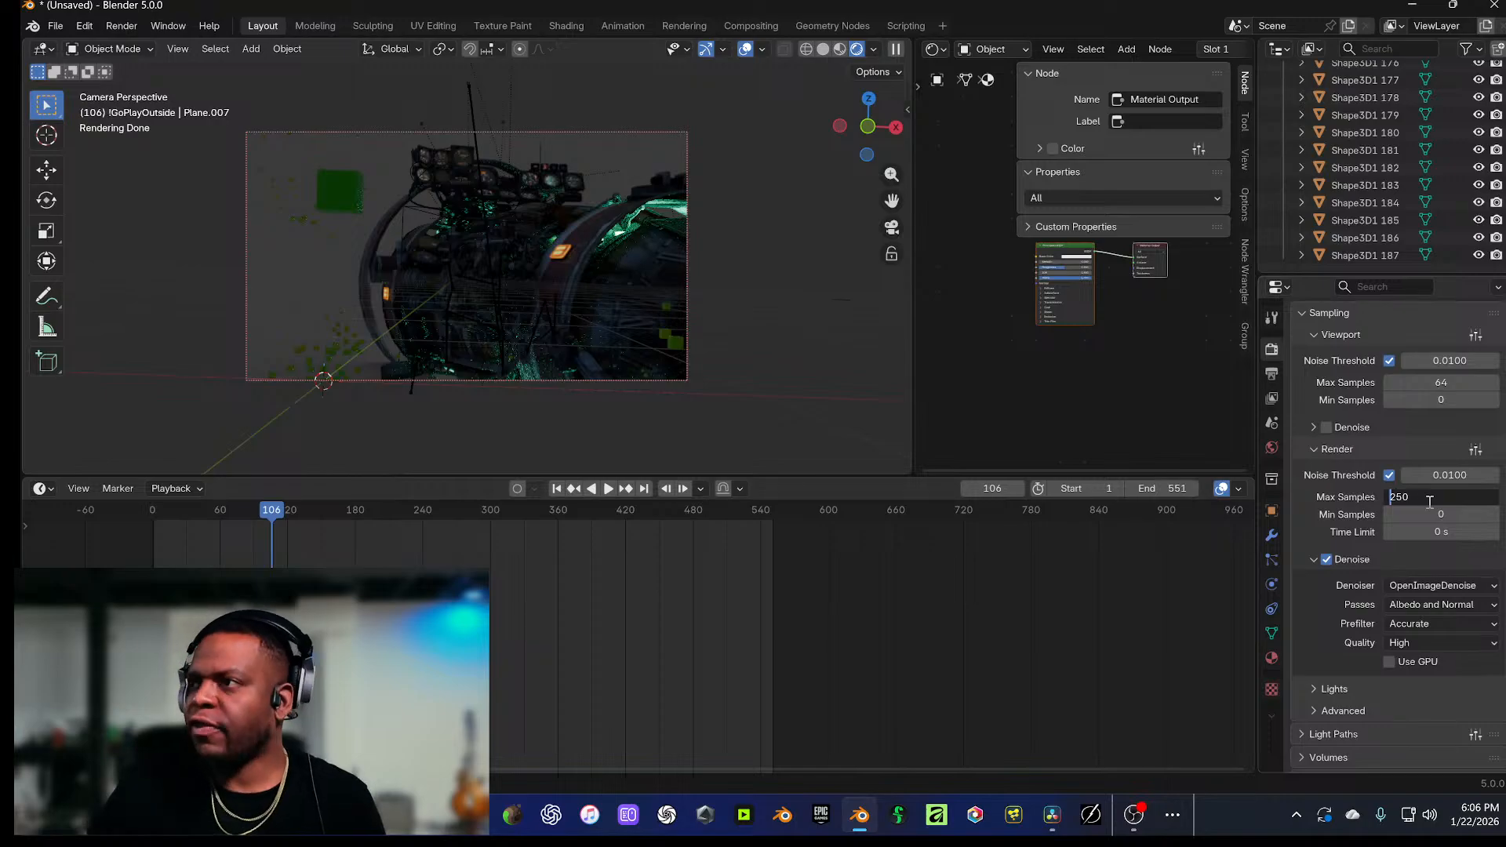
pyautogui.press('Return')
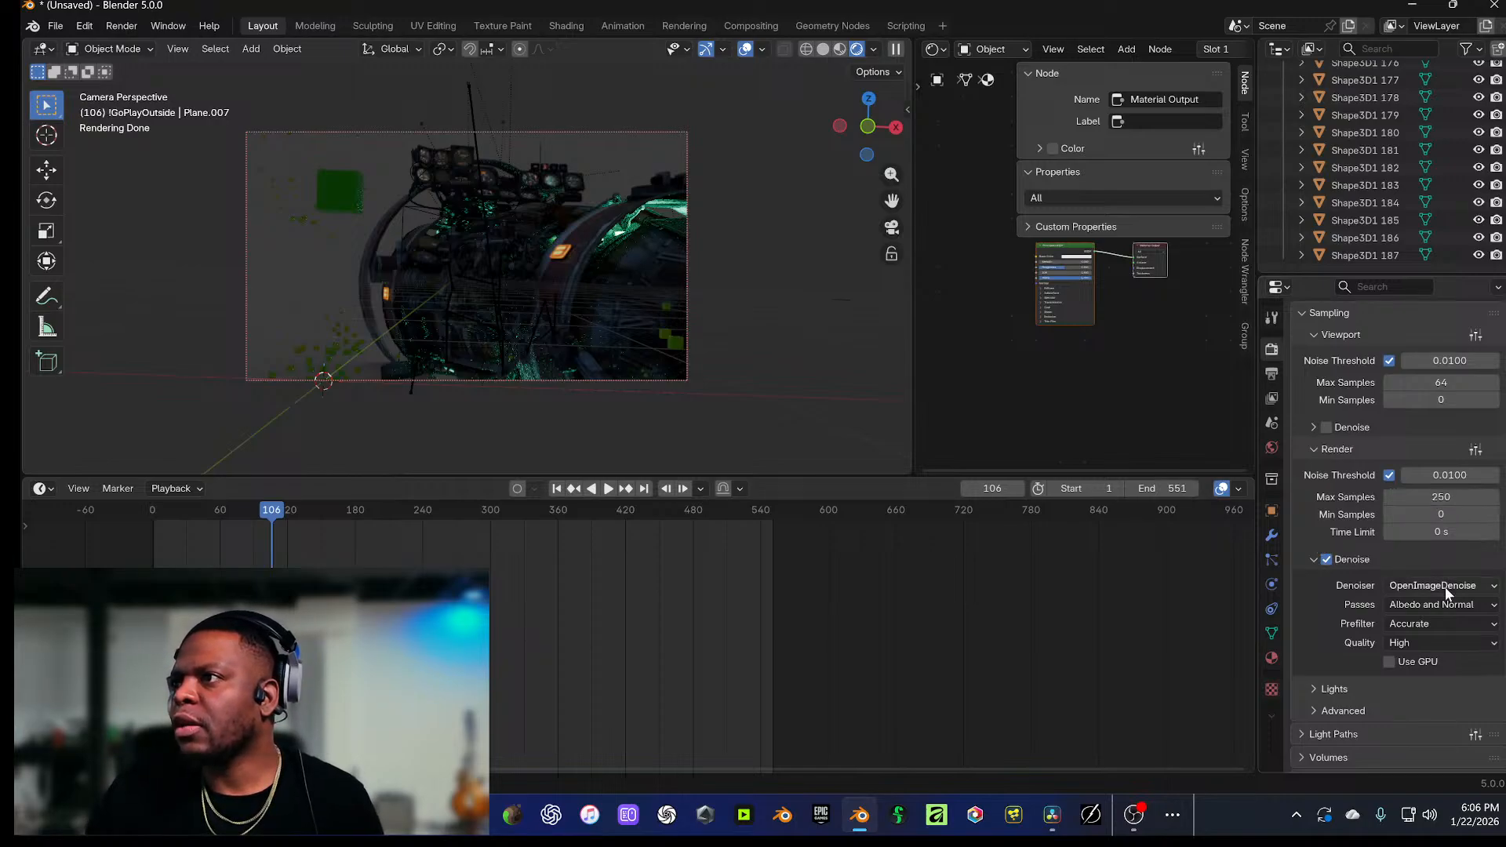
# Step: Choose OptiX as the denoiser for the final render
pyautogui.click(1445, 587)
pyautogui.click(1402, 607)
pyautogui.scroll(-3, 1388, 604)
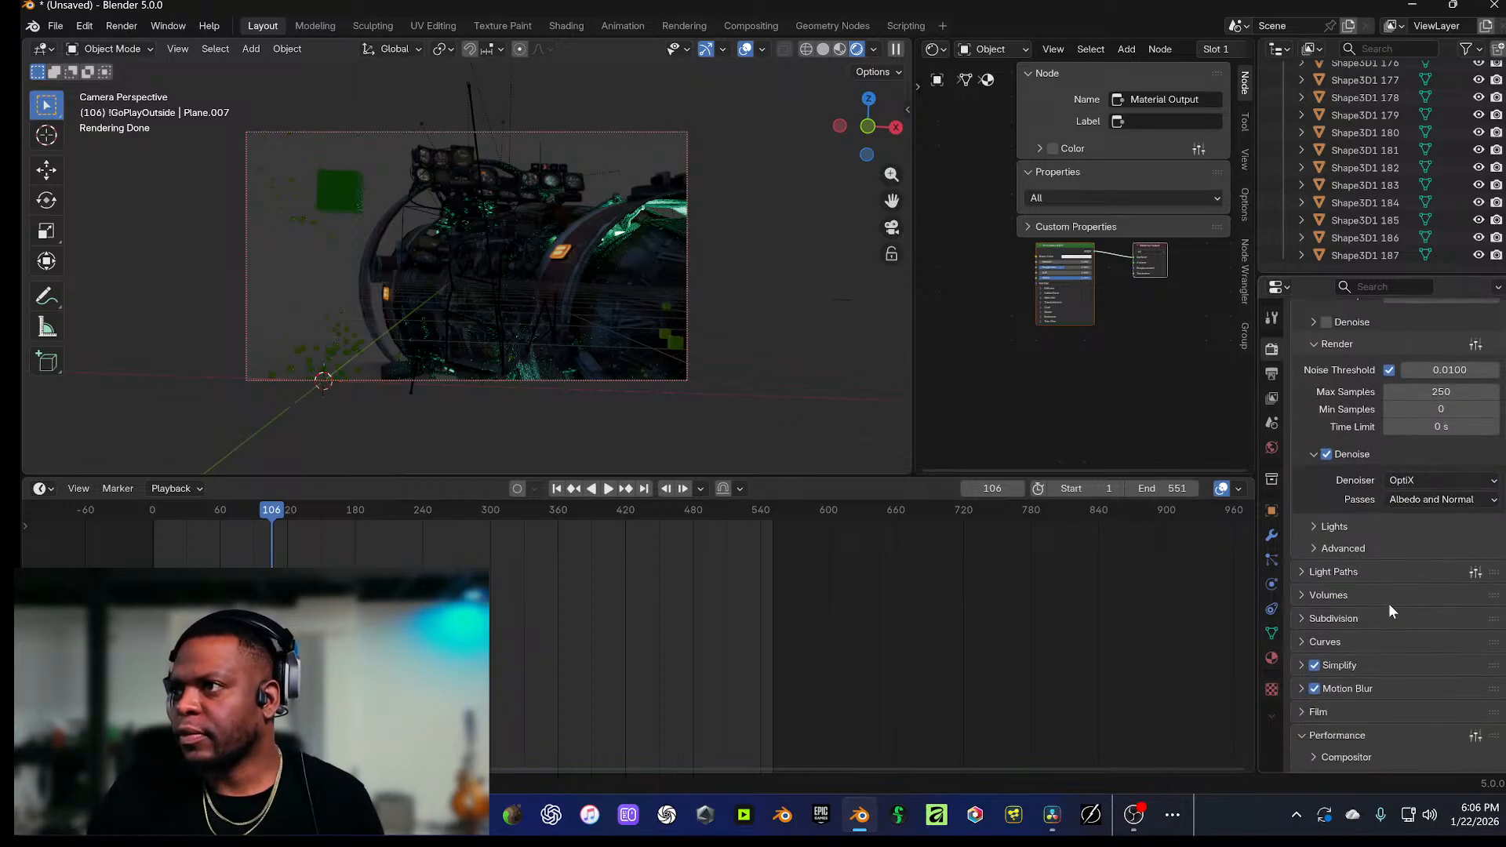
pyautogui.click(920, 470)
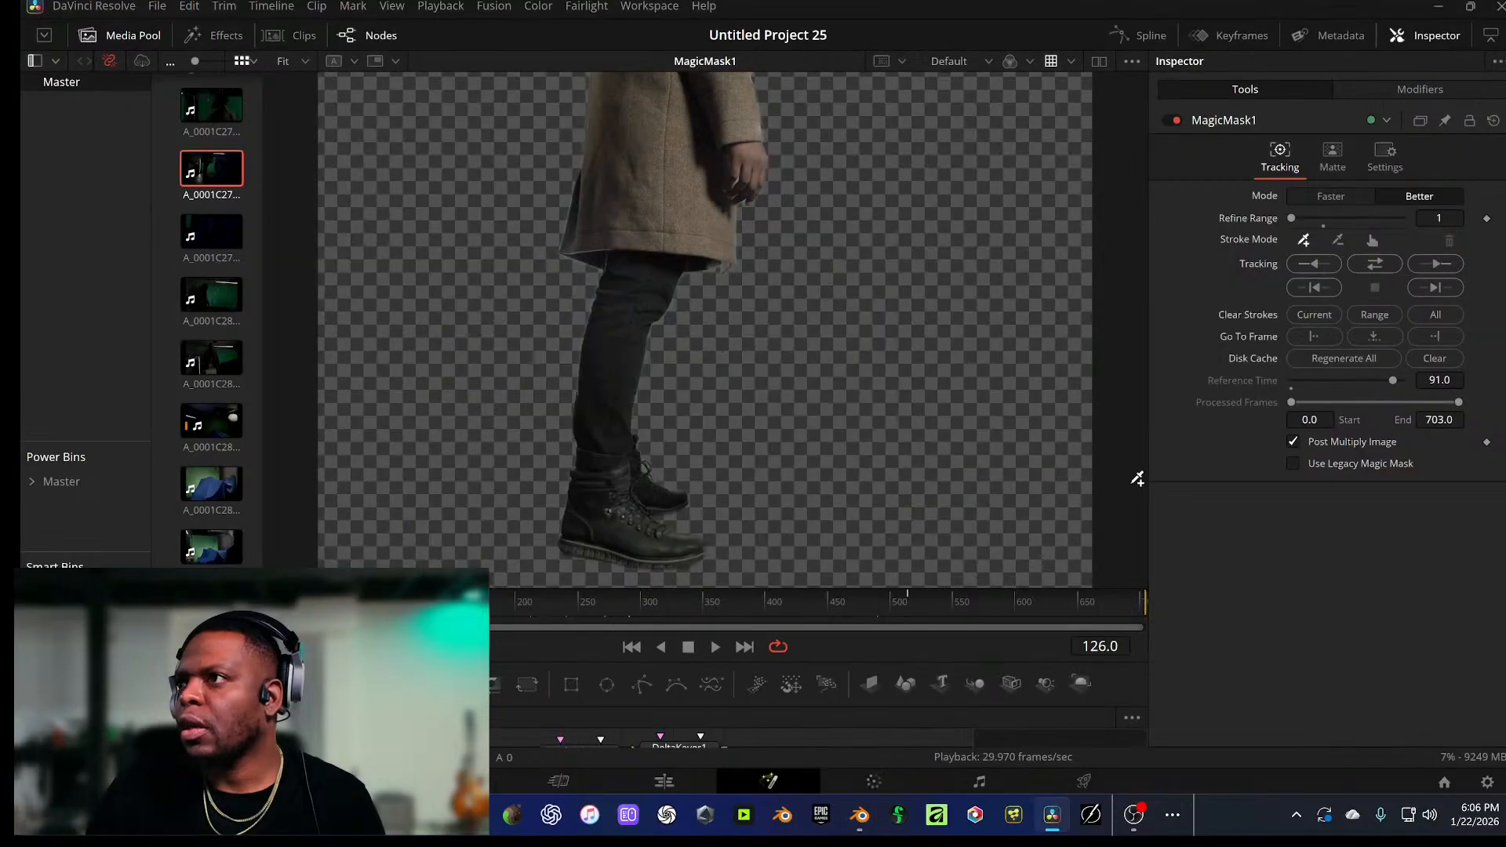
pyautogui.click(857, 820)
# Step: Review the Lights and Advanced sampling options and apply the Full Global Illumination preset to the light paths
pyautogui.click(1310, 527)
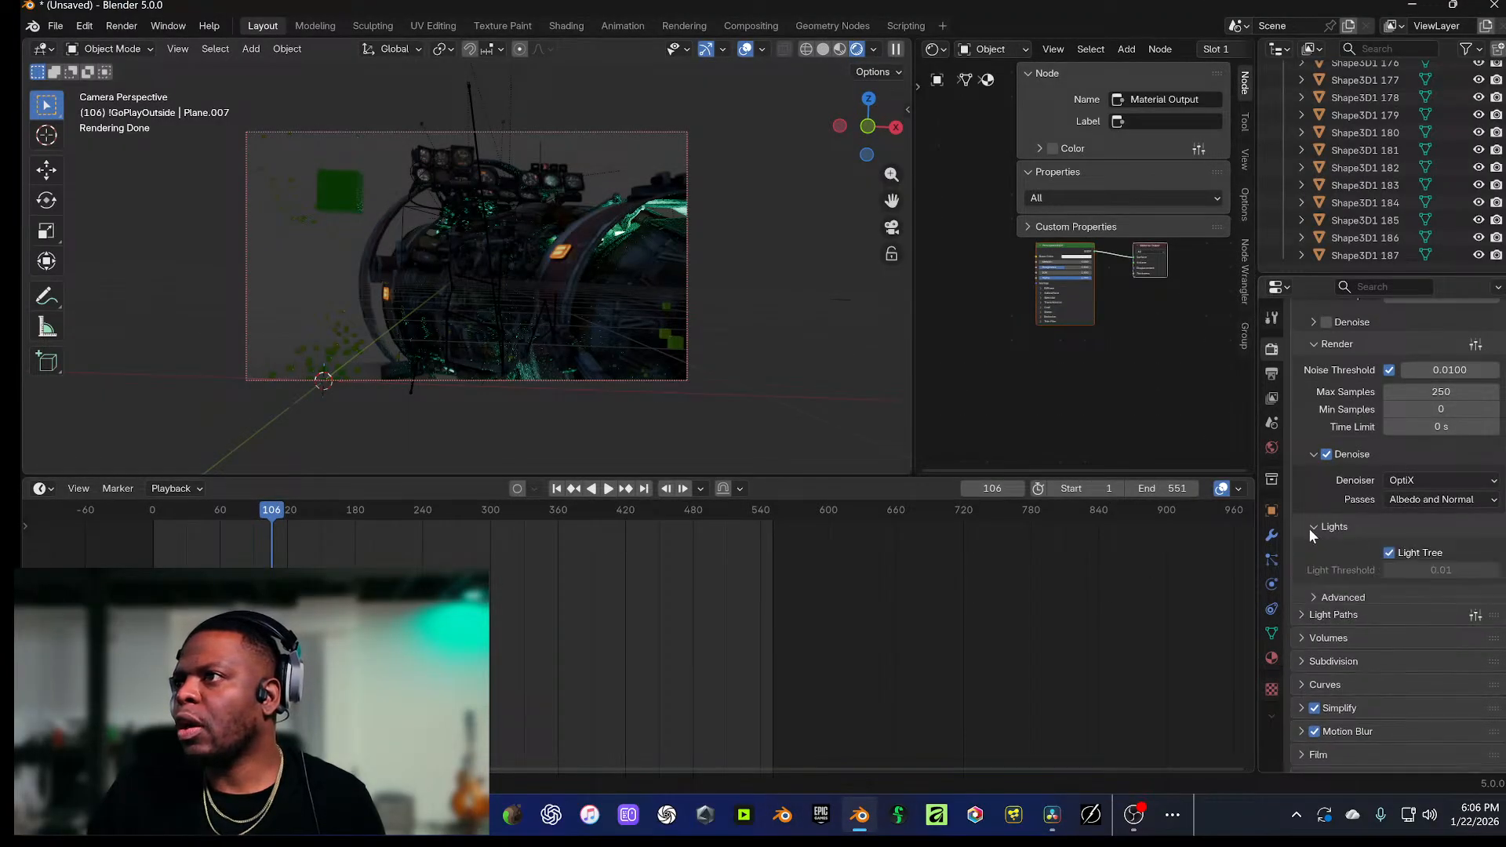
pyautogui.click(1315, 596)
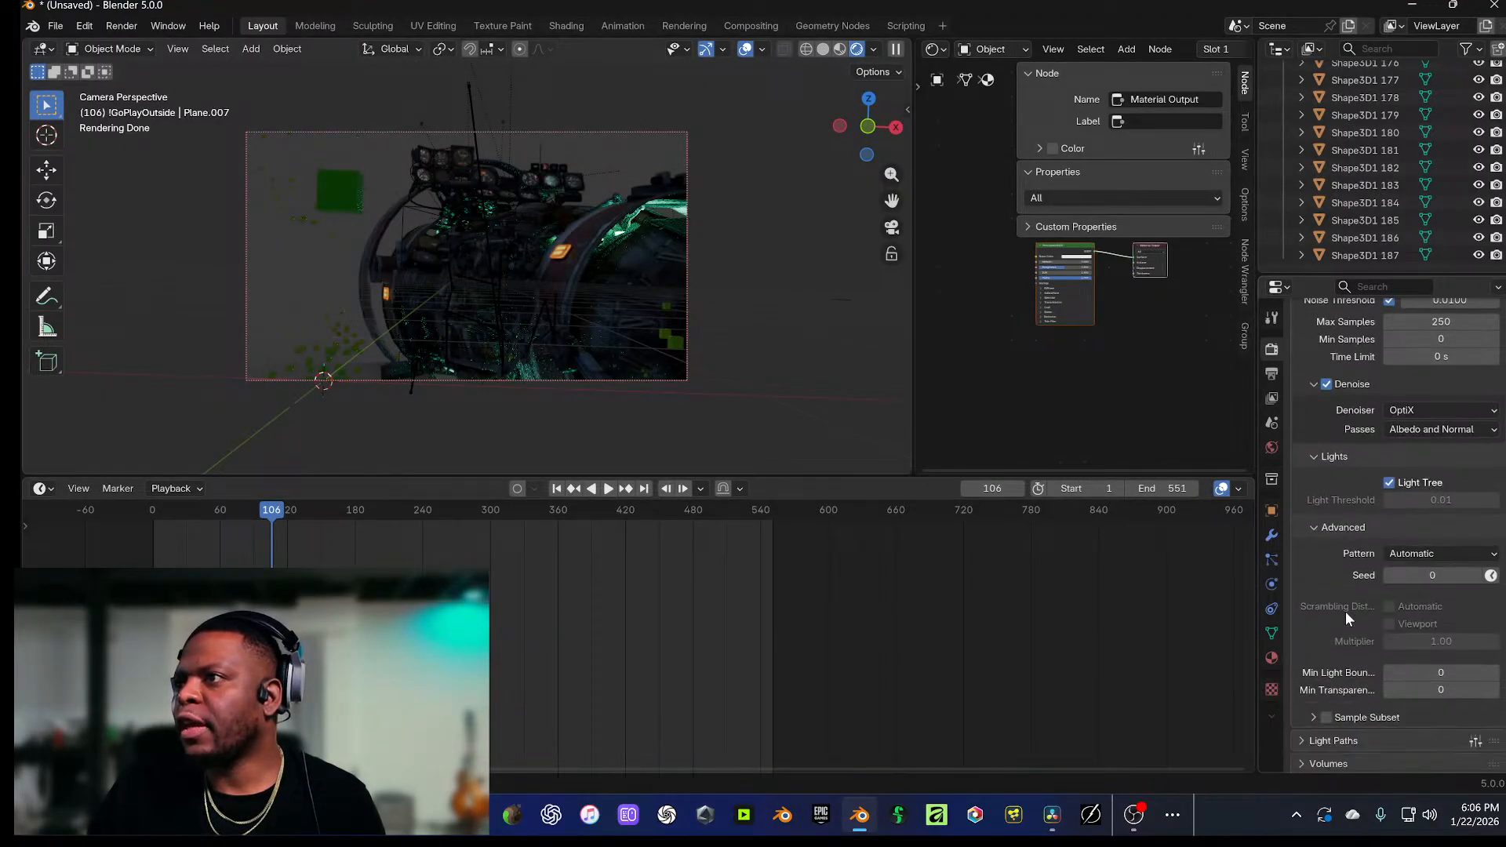
pyautogui.scroll(-5, 1345, 610)
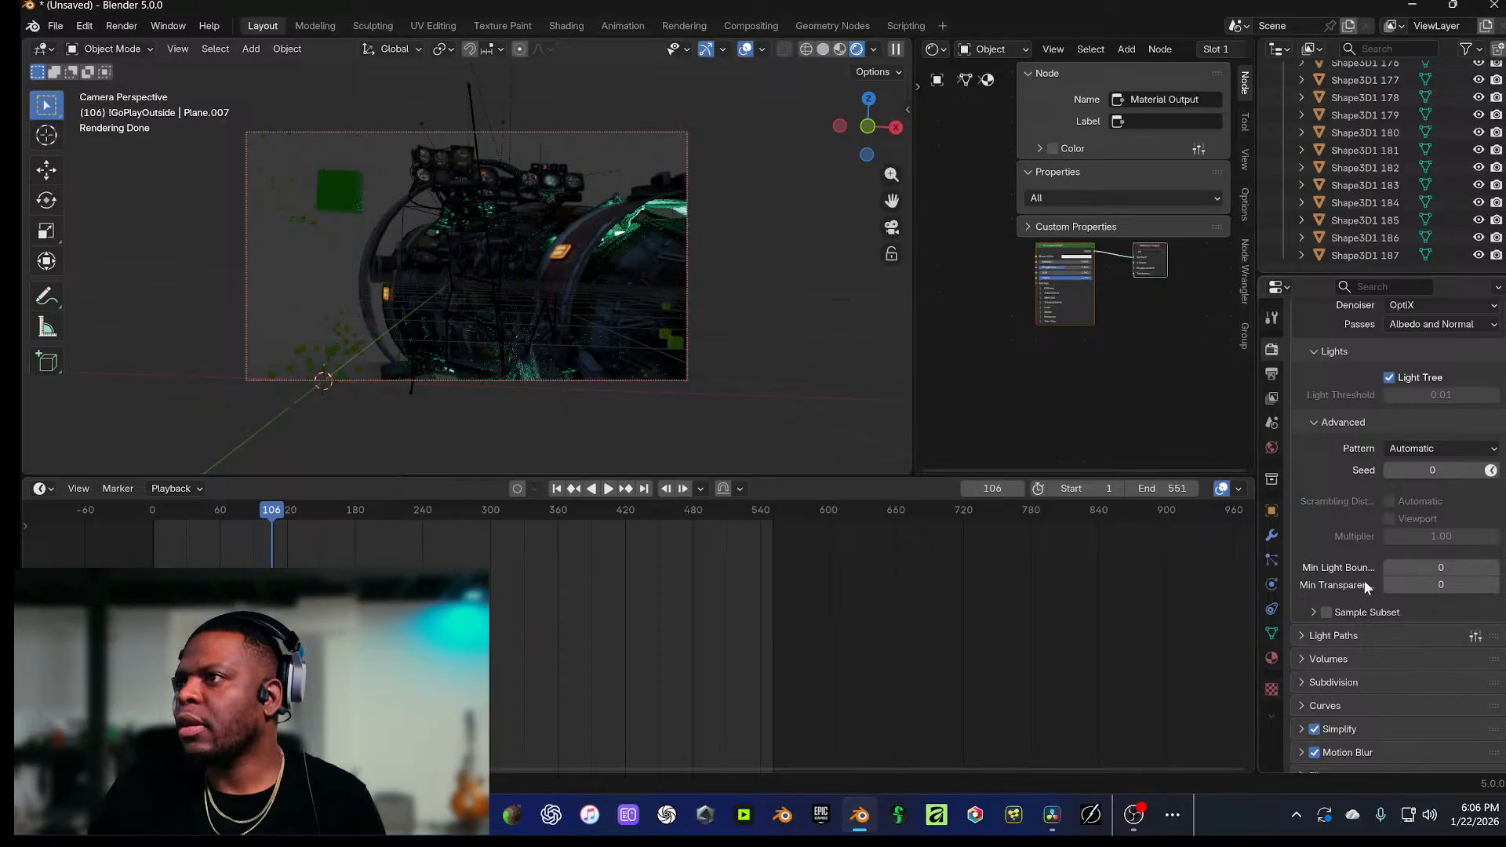
pyautogui.click(1307, 636)
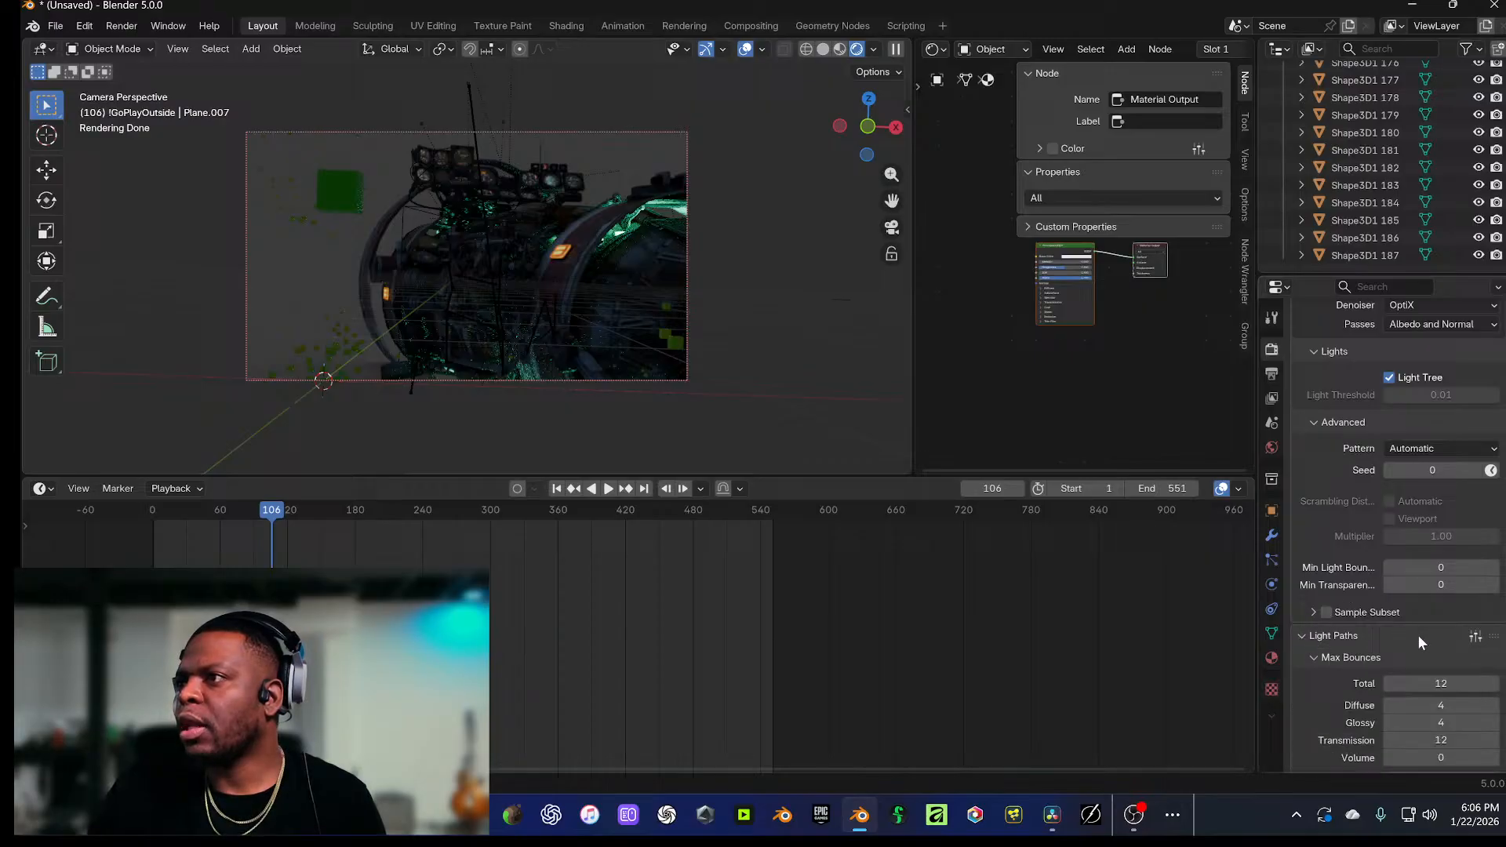
pyautogui.click(1475, 636)
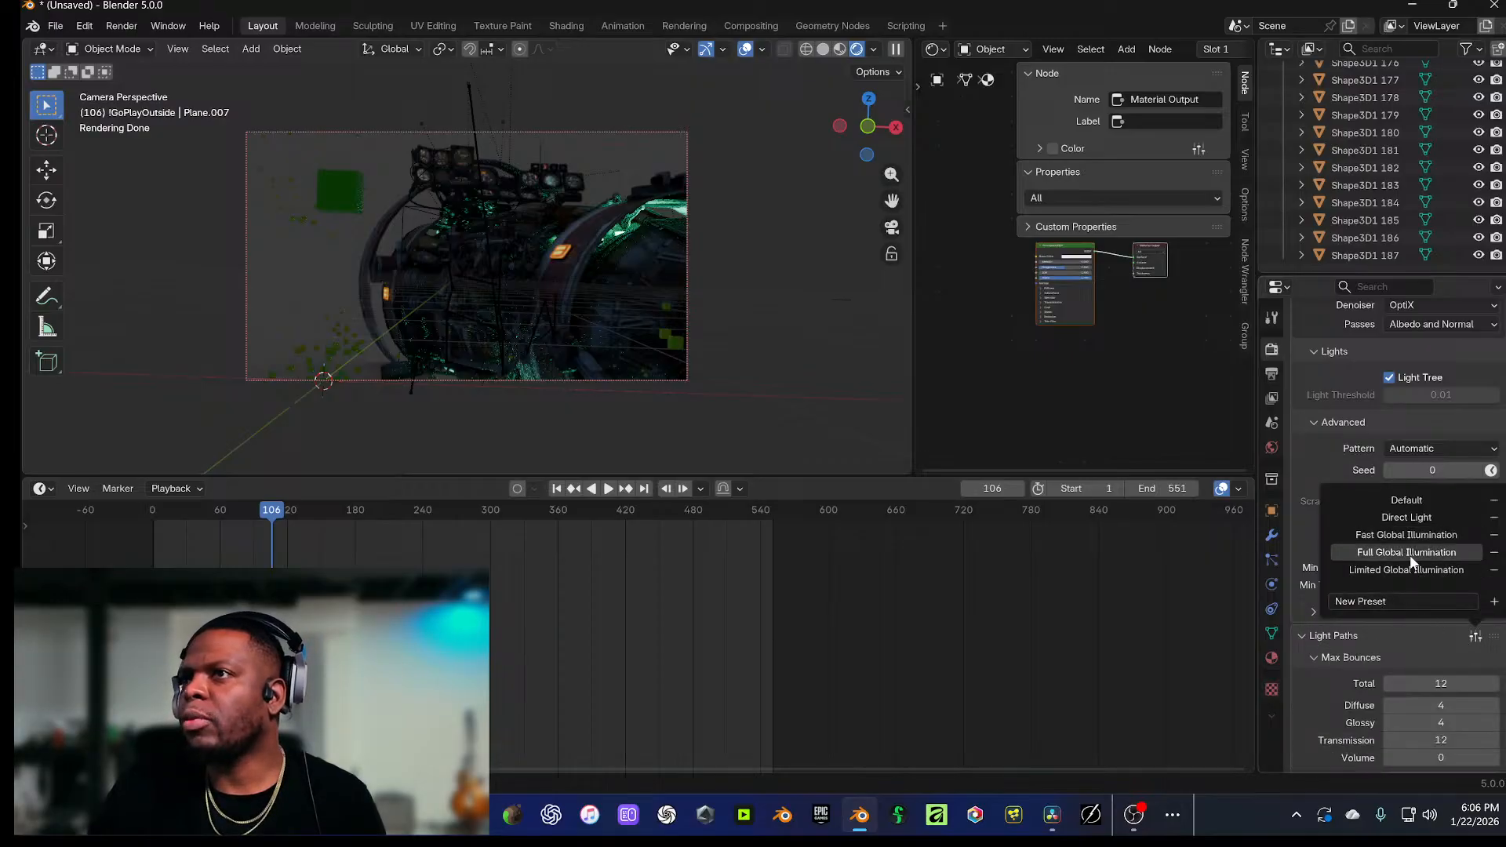
pyautogui.click(1407, 553)
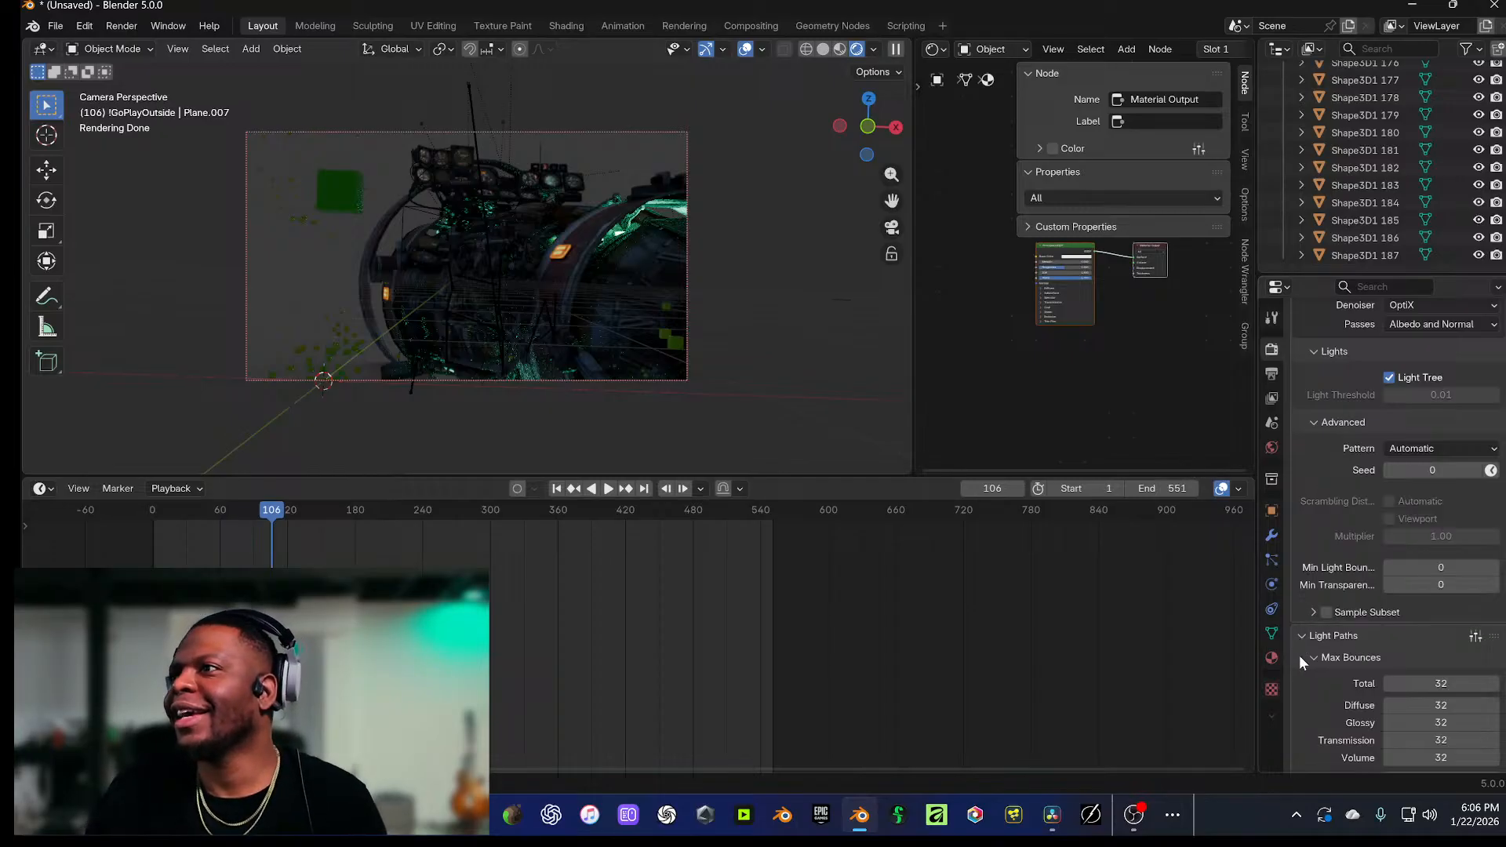
# Step: Enable Fast GI Approximation in the light path settings
pyautogui.scroll(-3, 1299, 666)
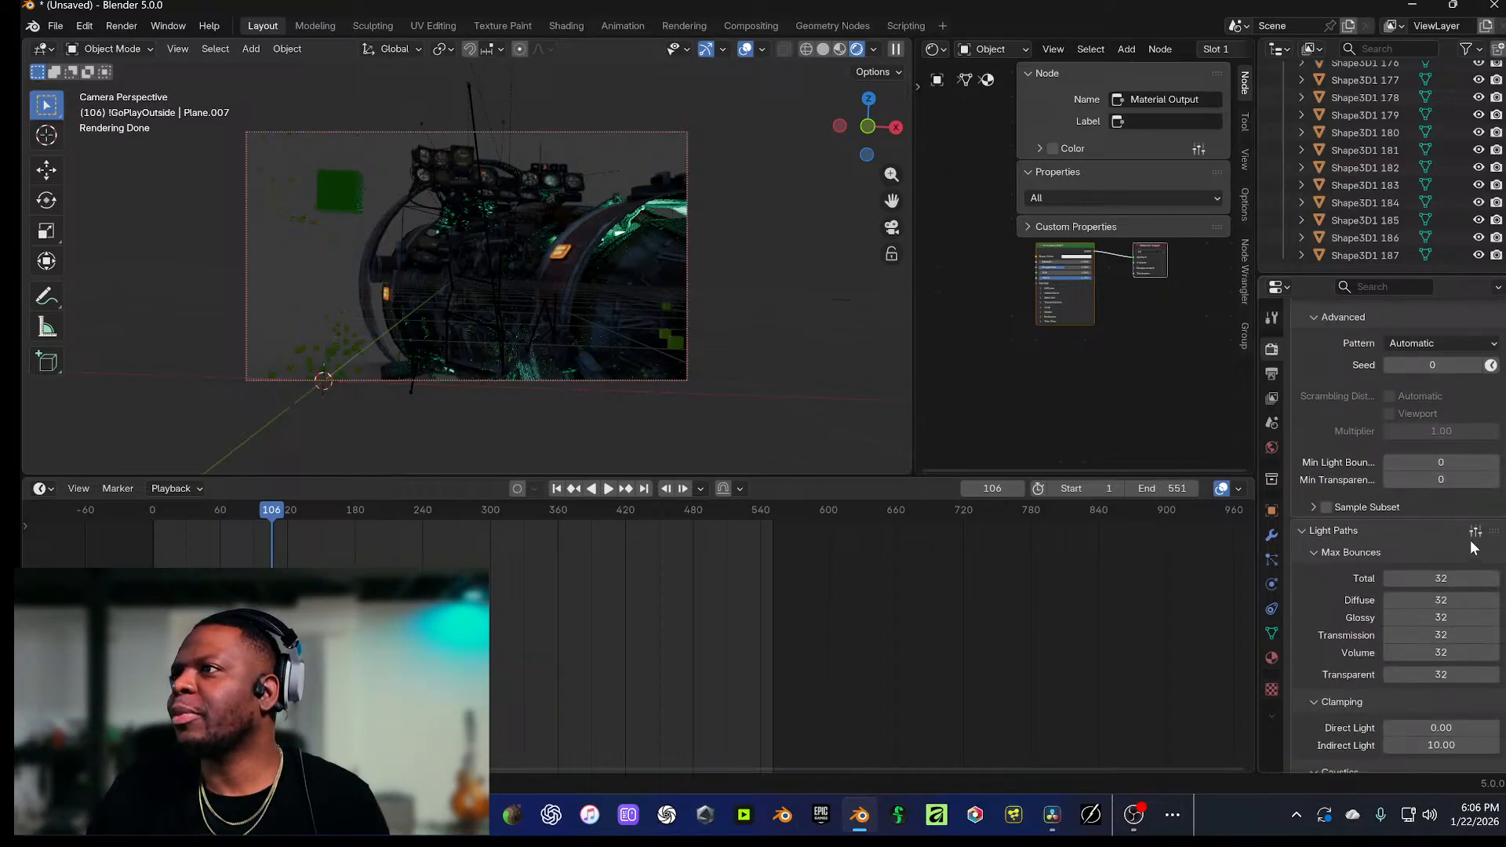
pyautogui.click(1475, 532)
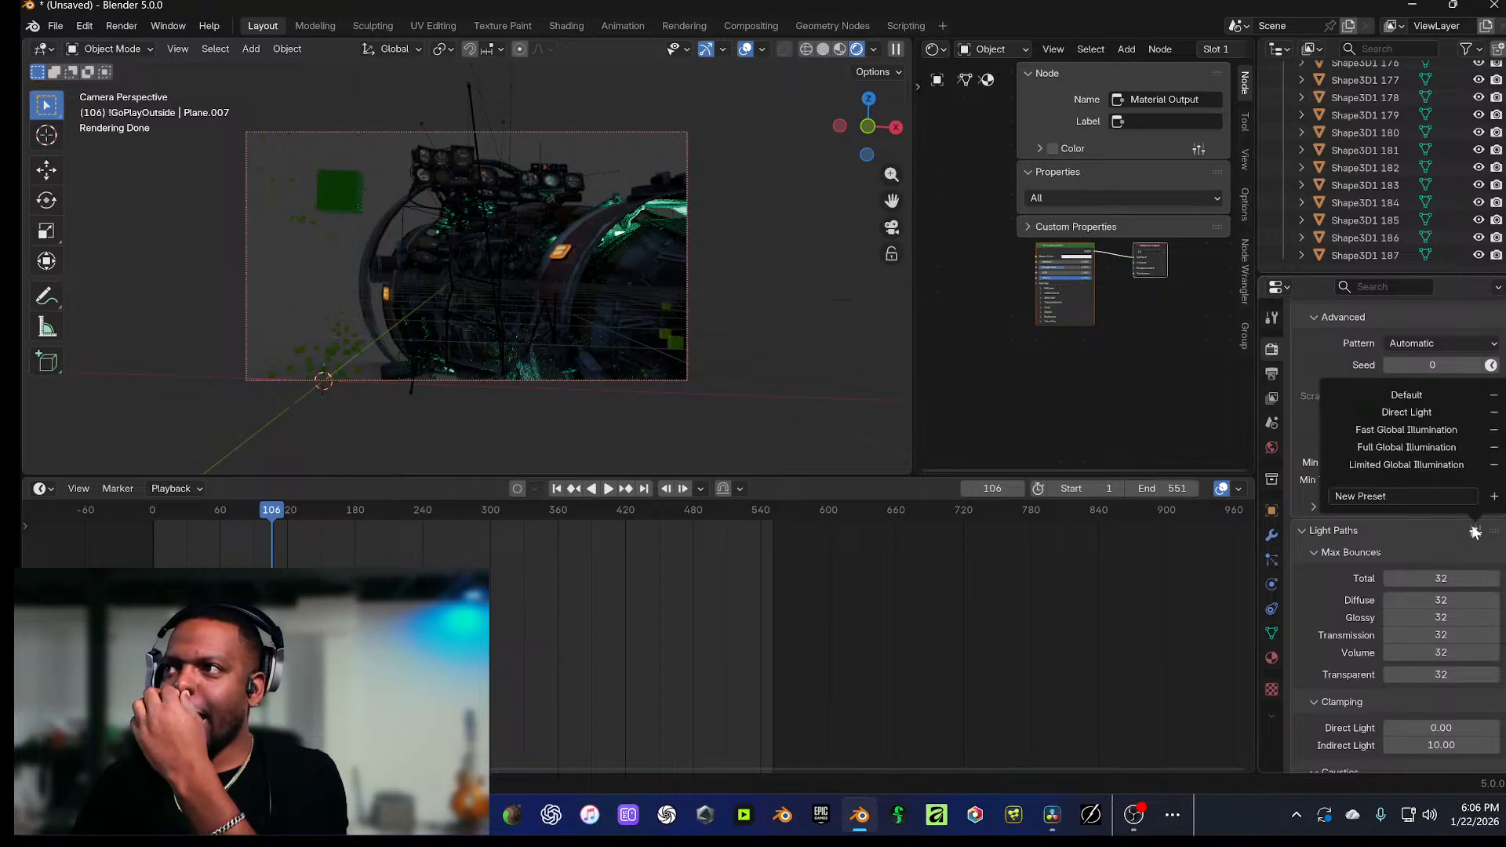
pyautogui.scroll(-6, 1315, 623)
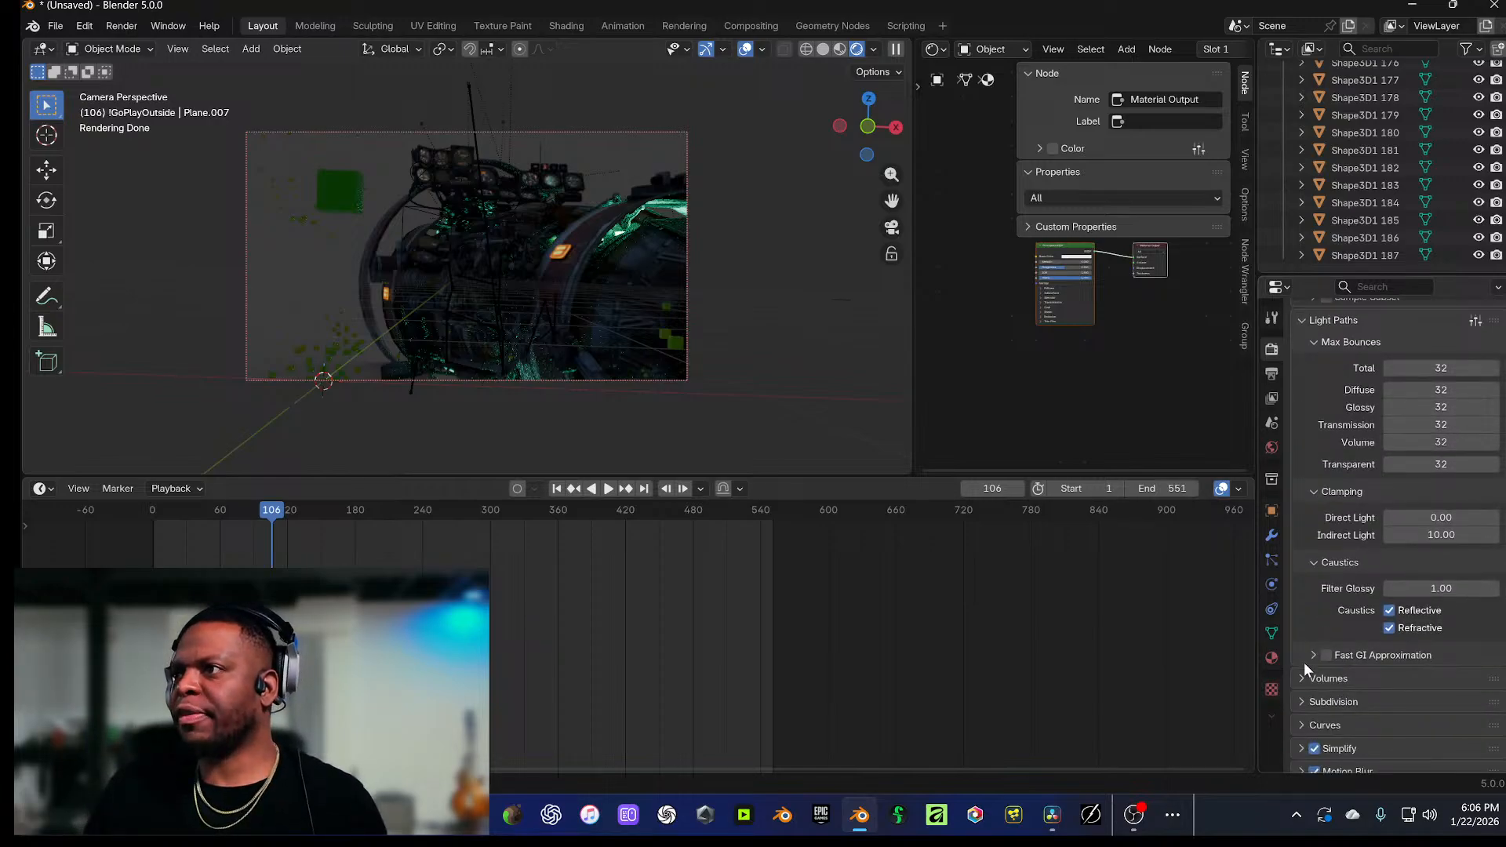
pyautogui.scroll(-2, 1310, 662)
pyautogui.click(1326, 585)
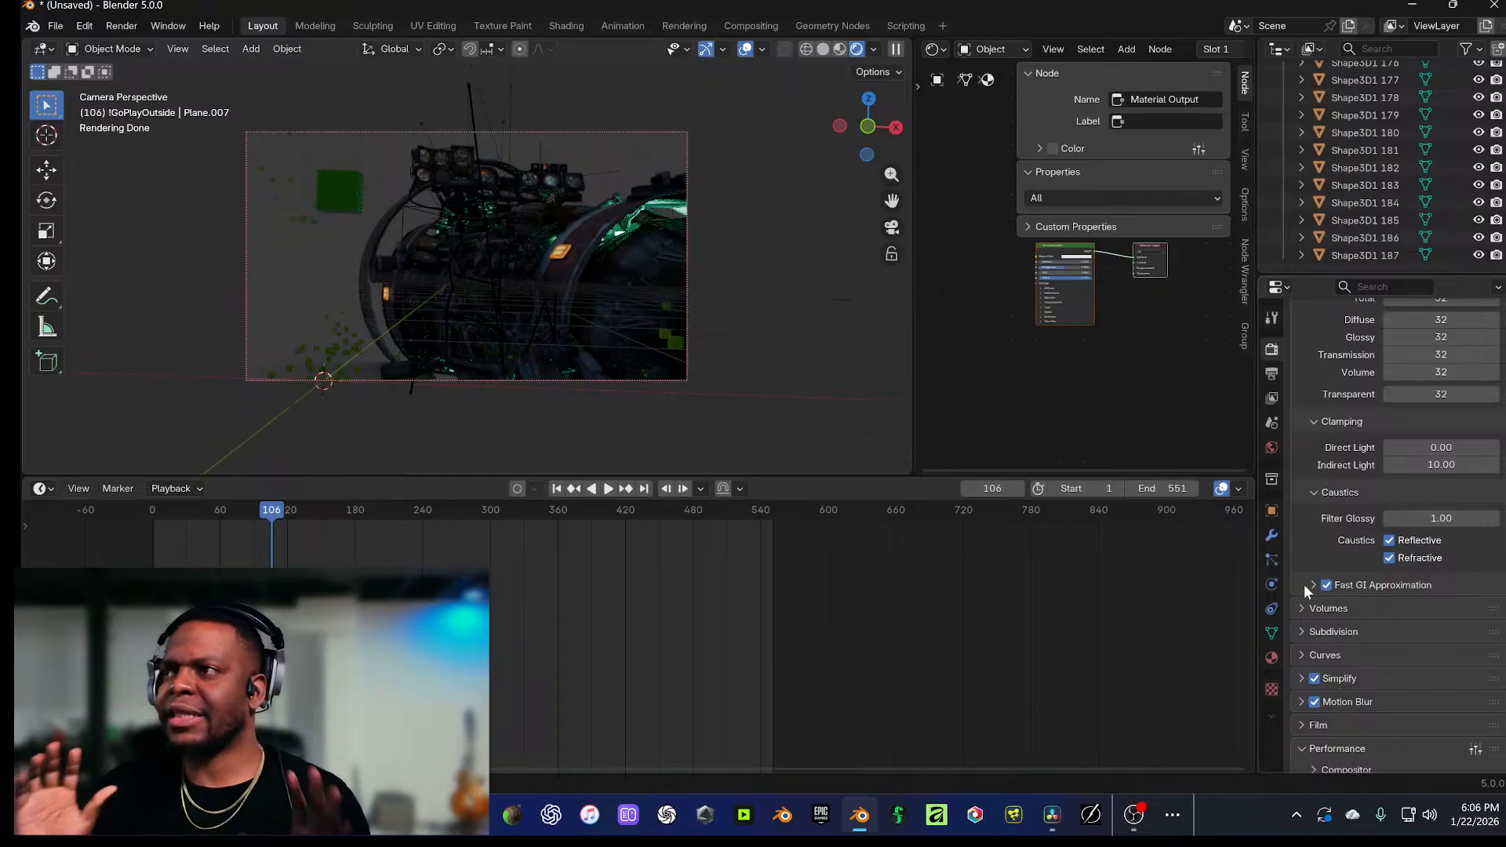
# Step: Examine the Subdivision, Simplify, Film and Performance render settings
pyautogui.click(1300, 629)
pyautogui.scroll(-4, 1302, 643)
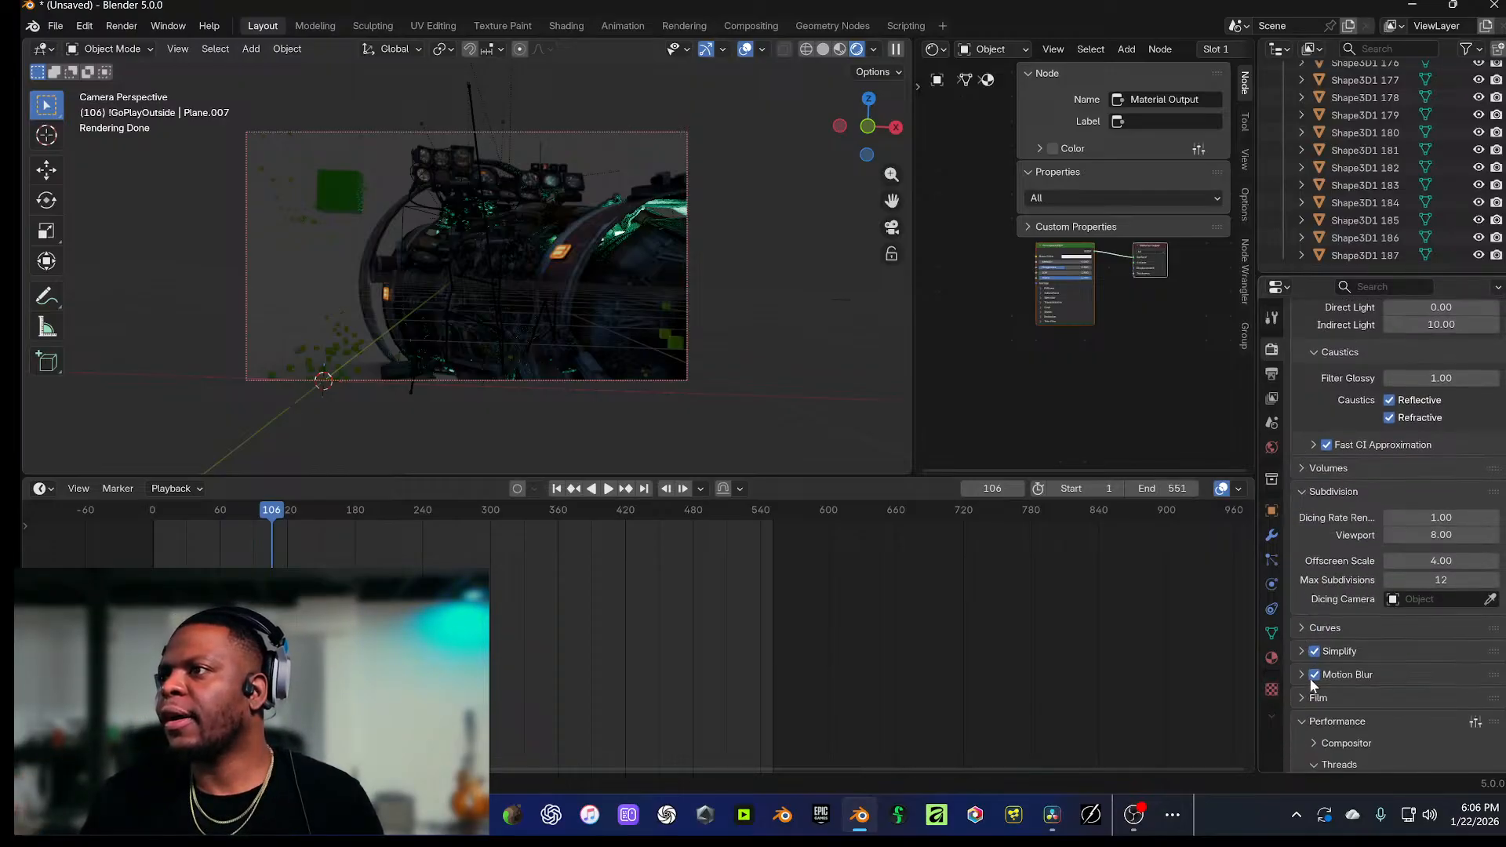
pyautogui.click(1303, 654)
pyautogui.scroll(-6, 1311, 678)
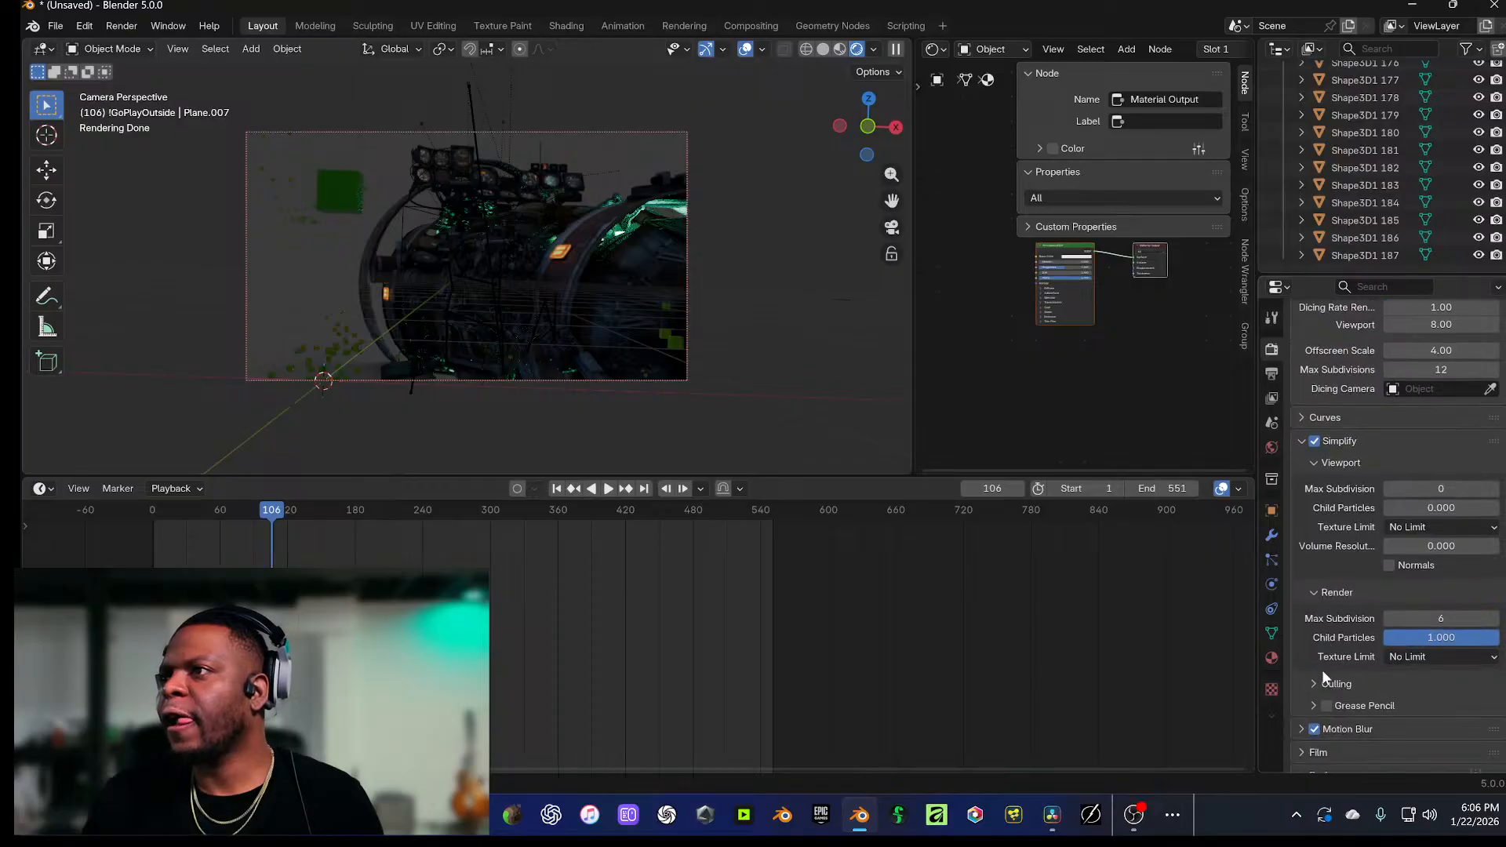
pyautogui.scroll(-2, 1323, 654)
pyautogui.scroll(-1, 1372, 604)
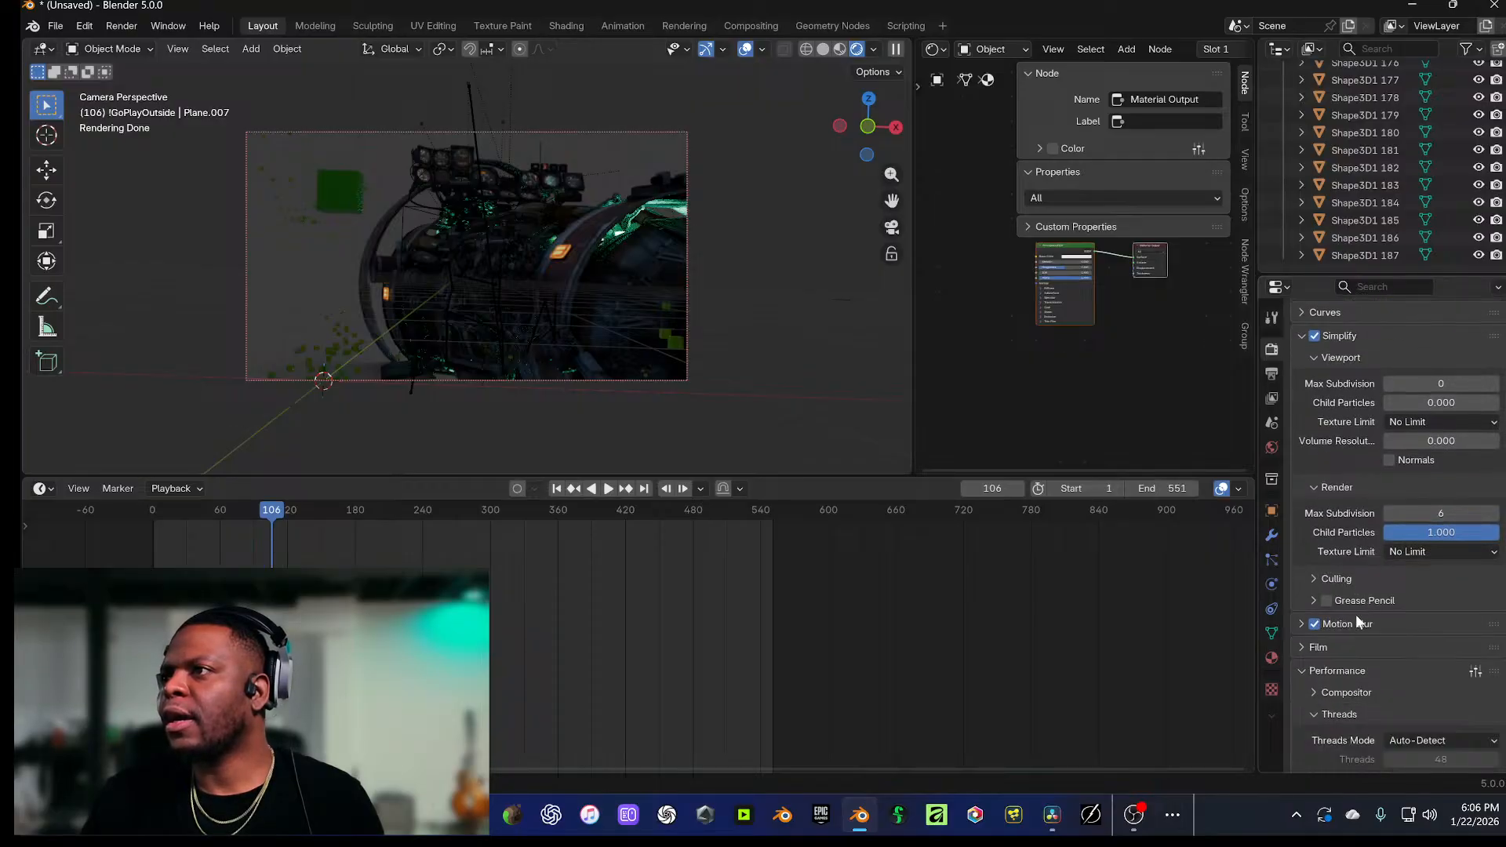
pyautogui.click(1308, 648)
pyautogui.scroll(-5, 1347, 648)
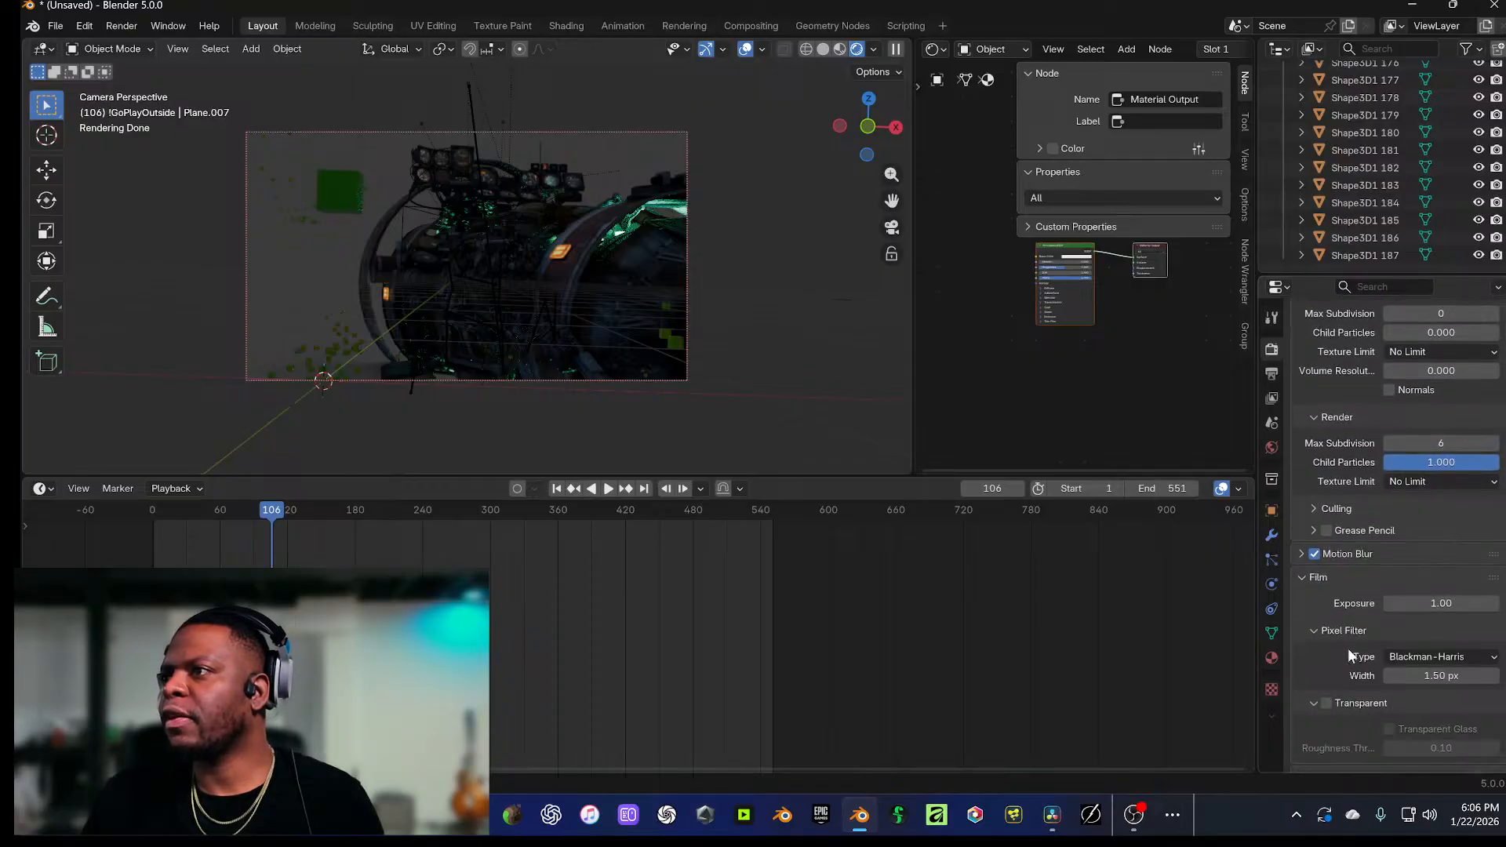
pyautogui.scroll(-1, 1355, 666)
pyautogui.scroll(-1, 1337, 663)
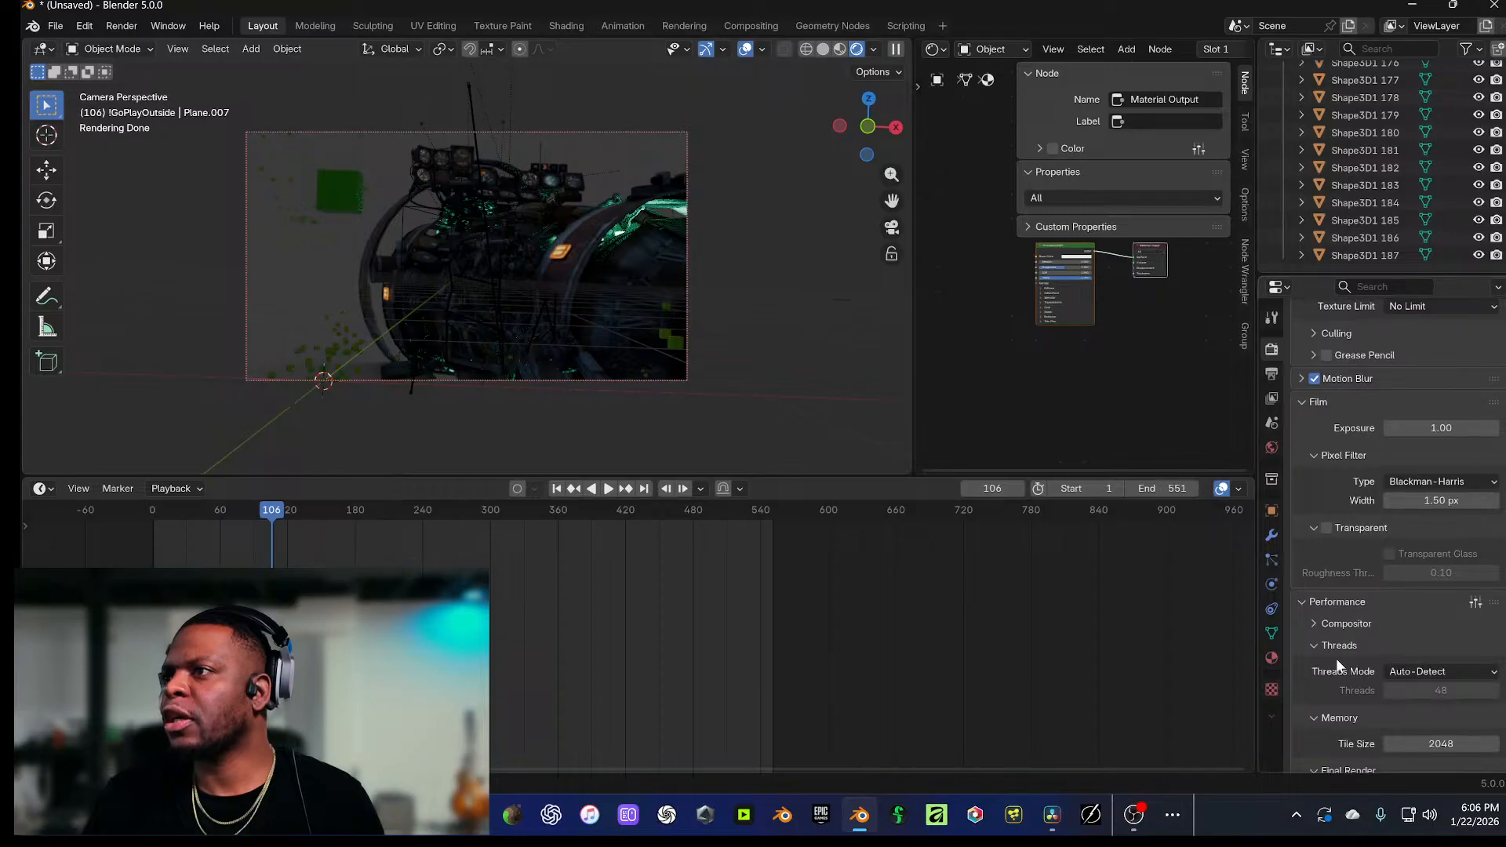
# Step: Enable Persistent Data for the final render in the Performance settings and set the viewport pixel size to 1×
pyautogui.click(1475, 604)
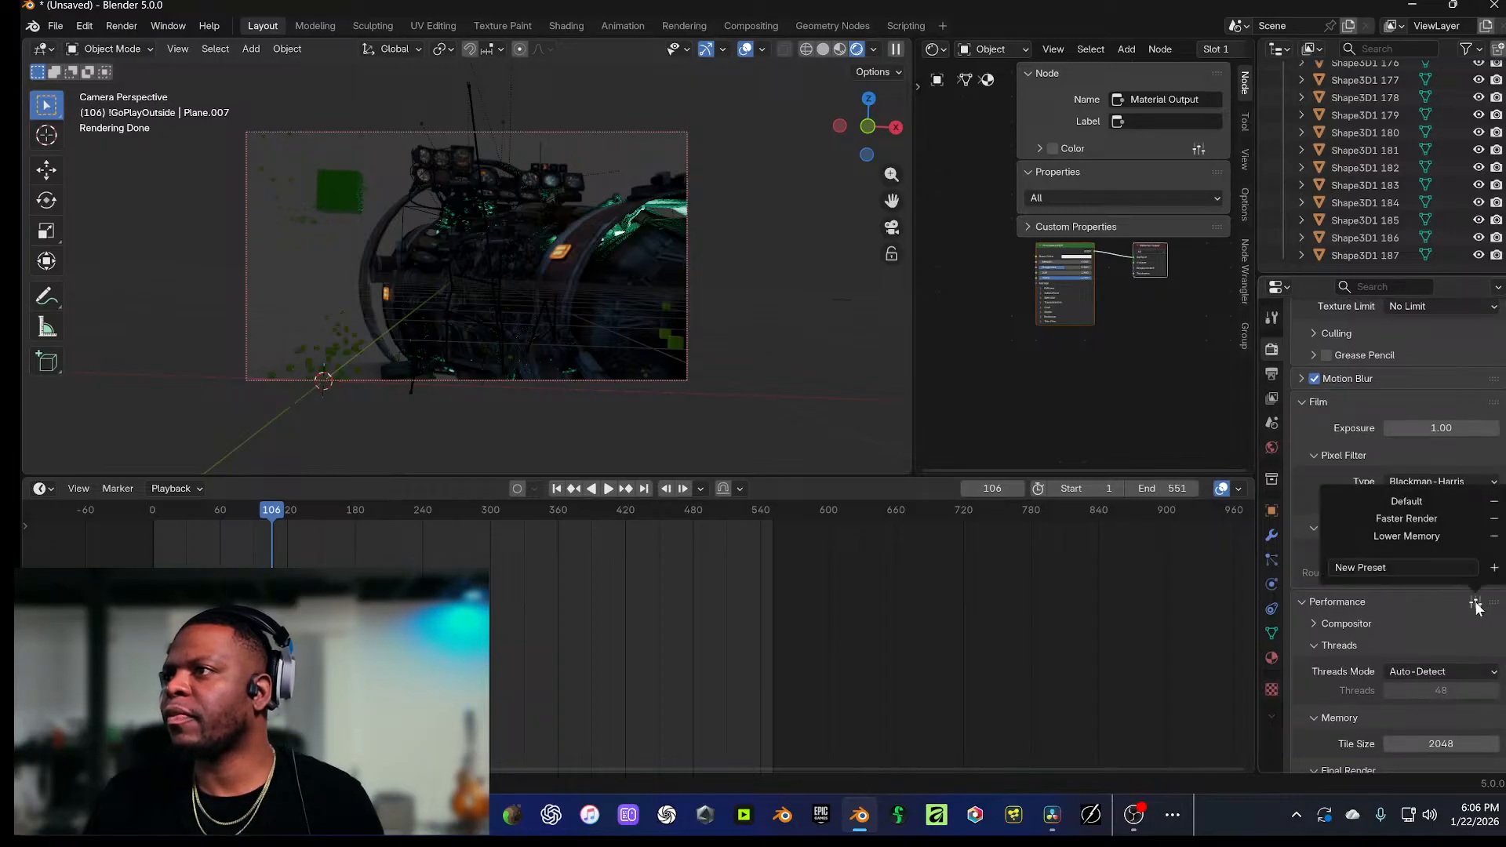
pyautogui.click(1310, 642)
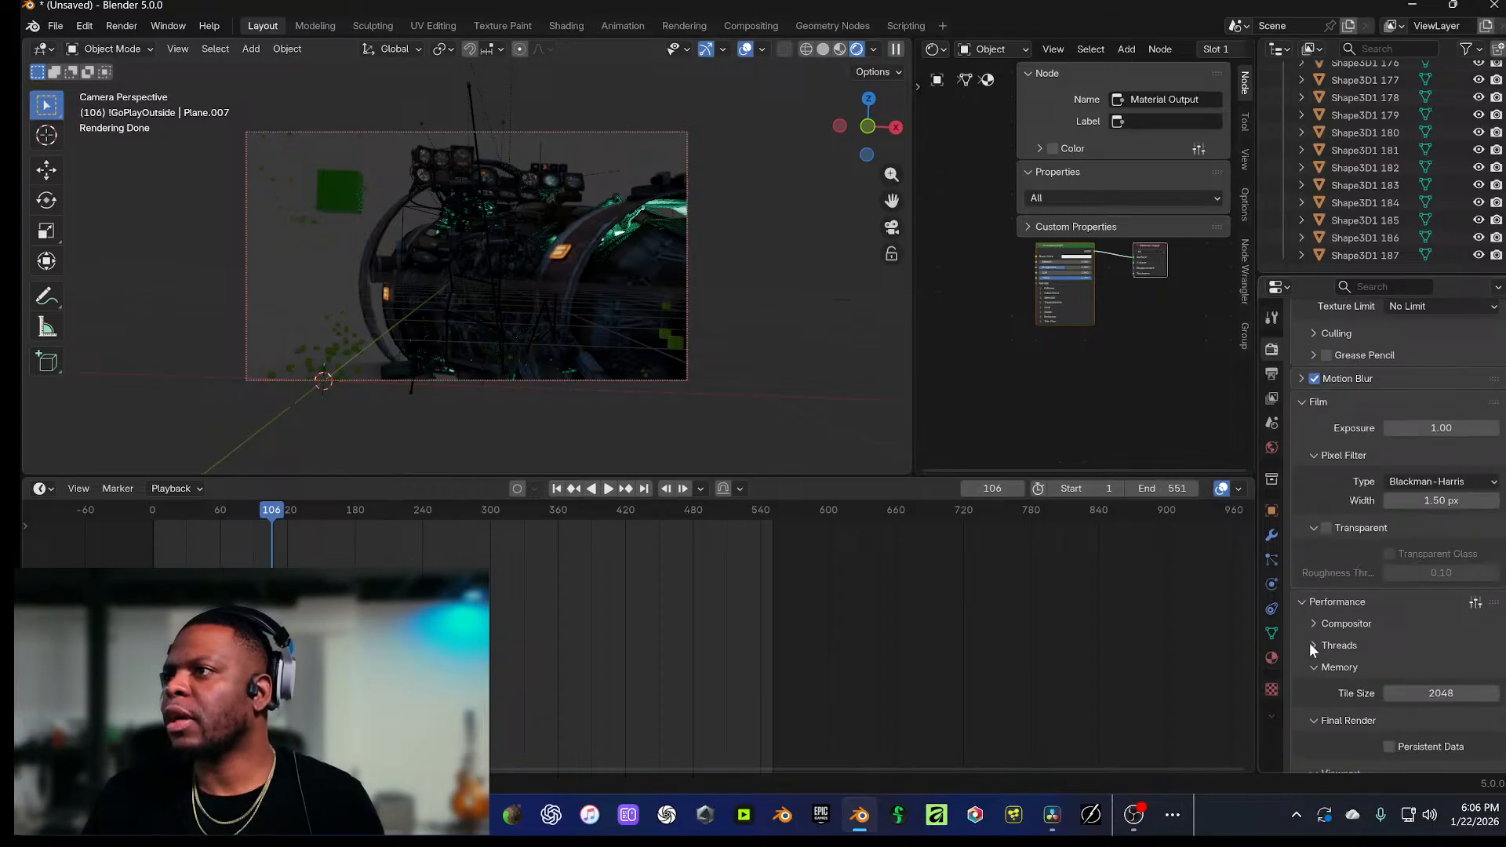
pyautogui.click(1309, 643)
pyautogui.click(1311, 658)
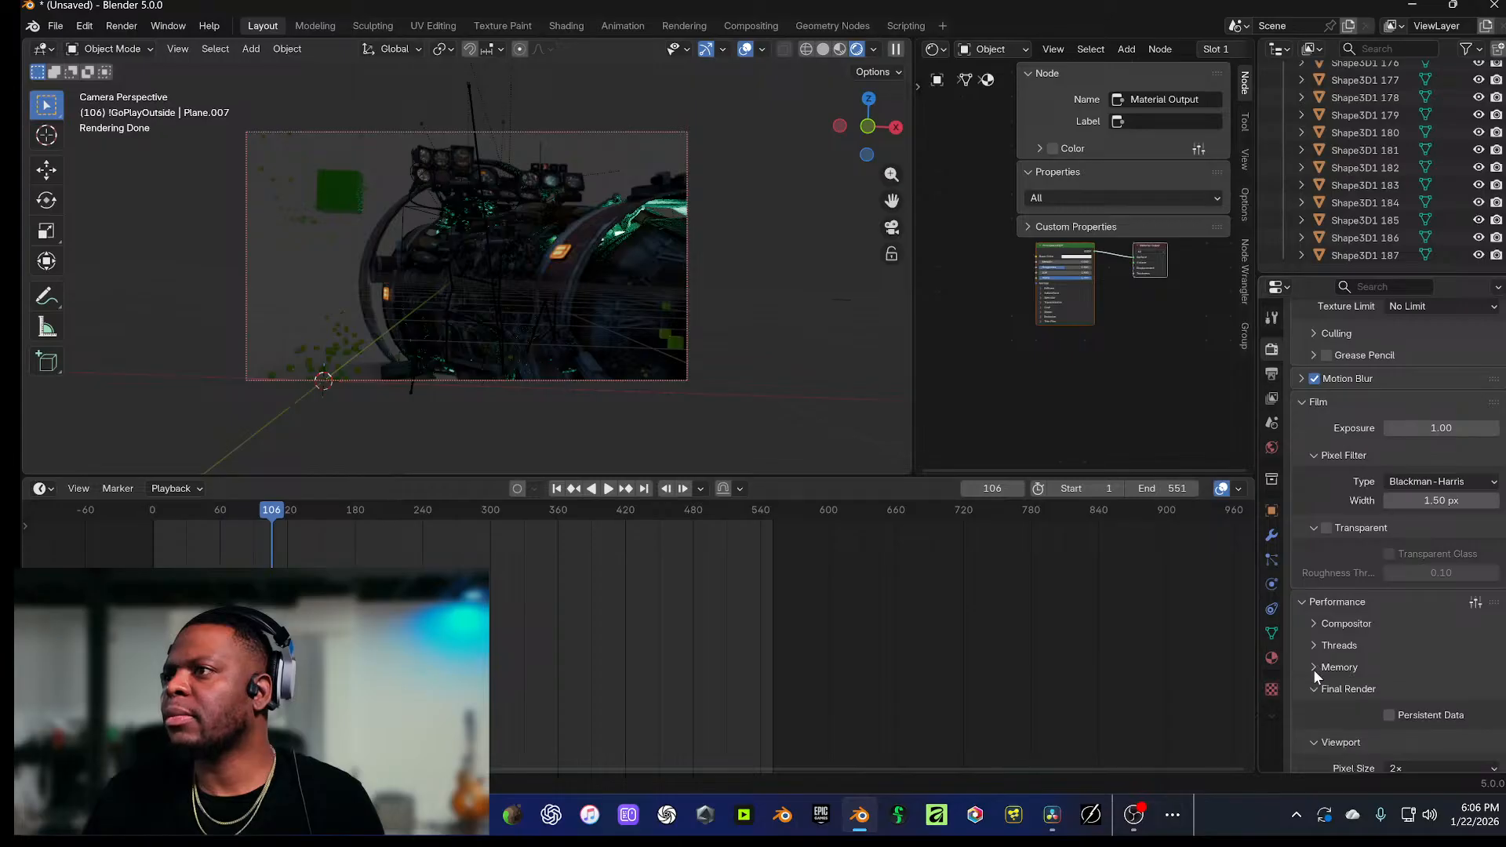
pyautogui.scroll(-1, 1357, 679)
pyautogui.scroll(-1, 1355, 679)
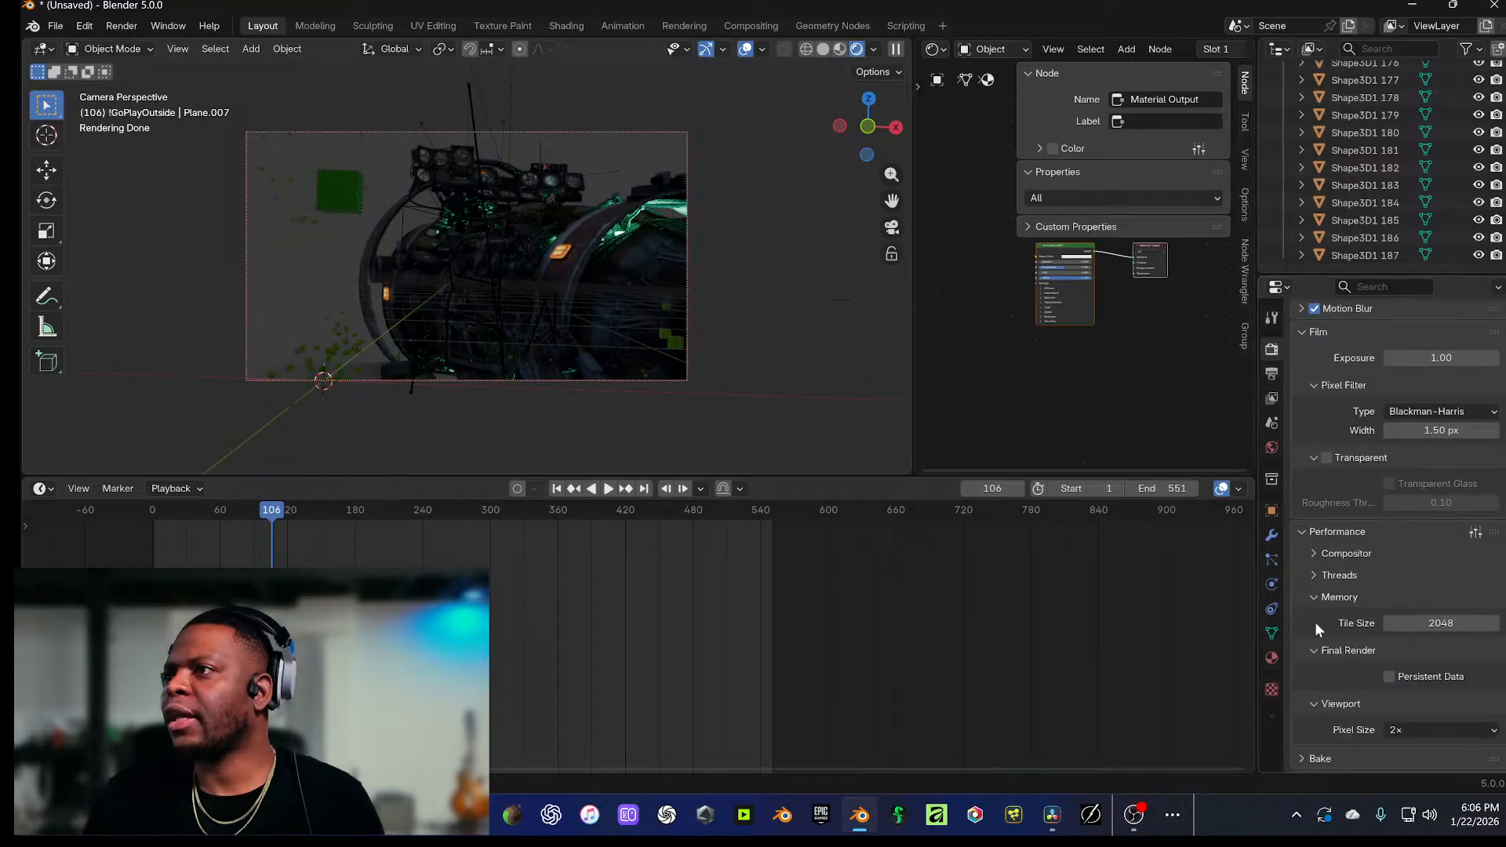
pyautogui.click(1318, 599)
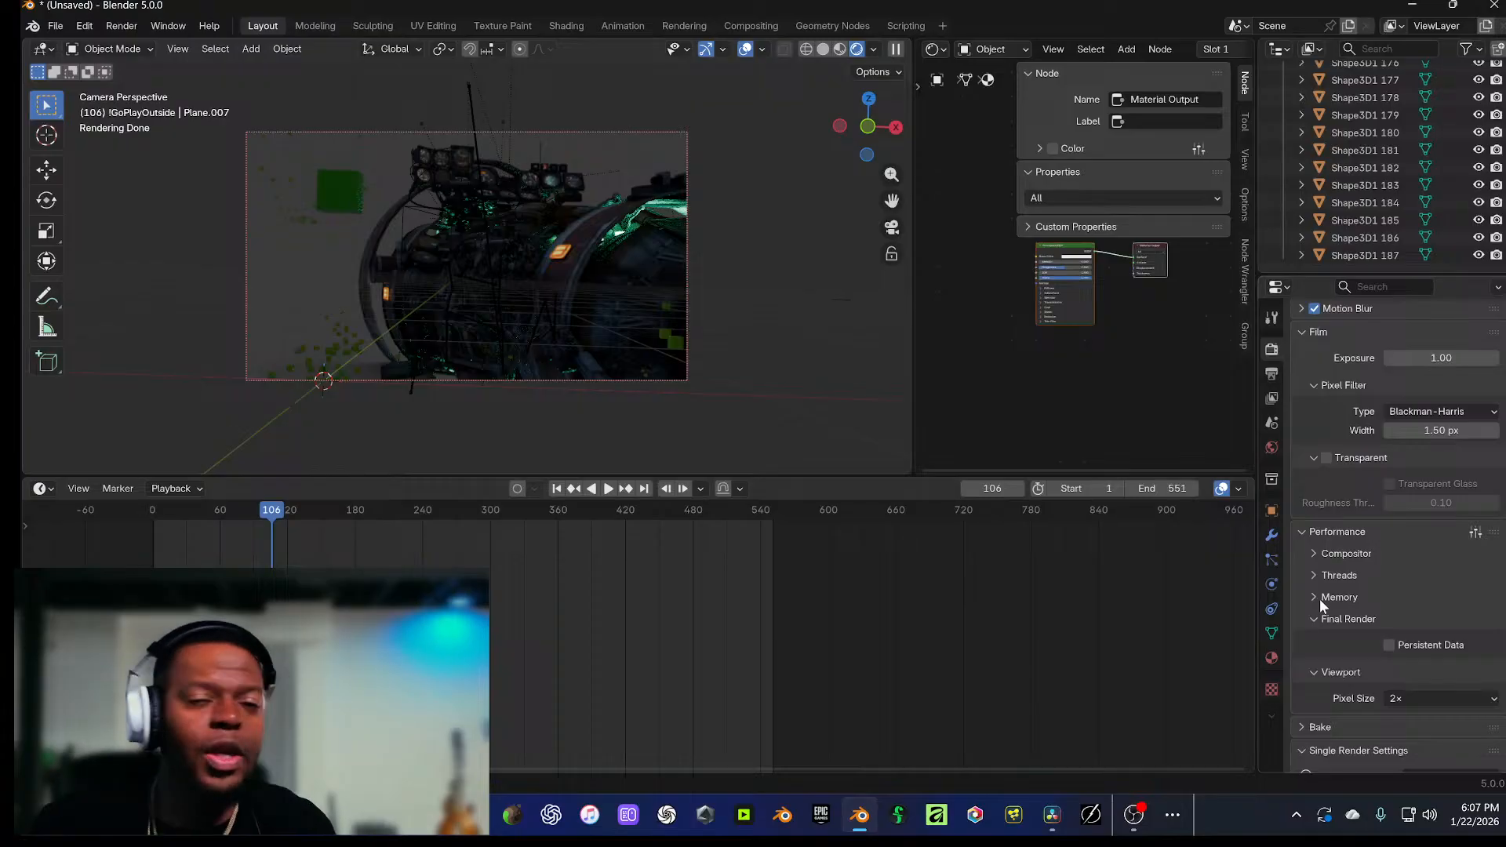
pyautogui.scroll(-3, 1371, 632)
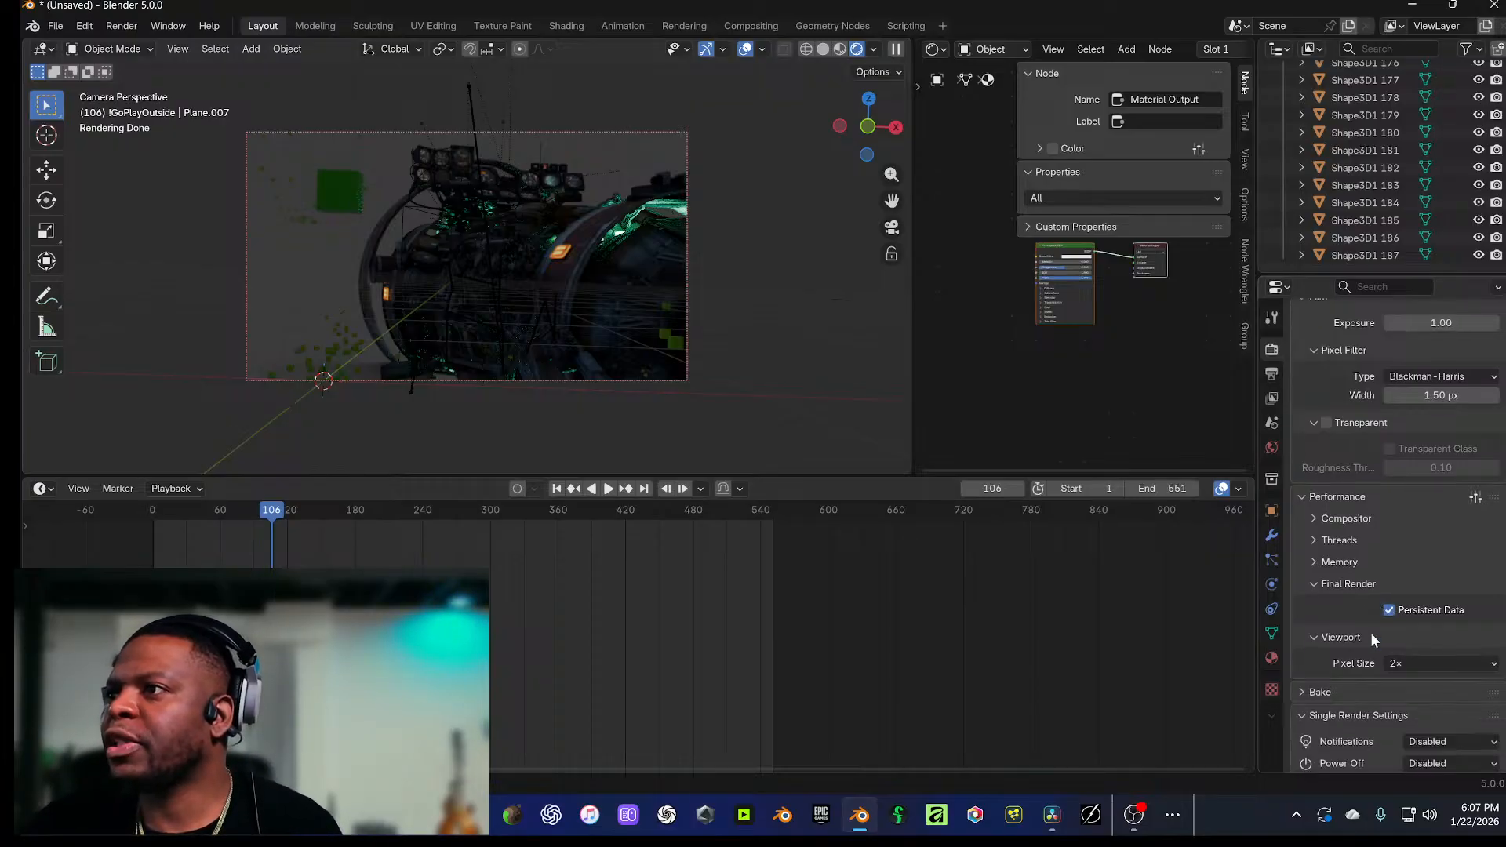
pyautogui.click(1412, 594)
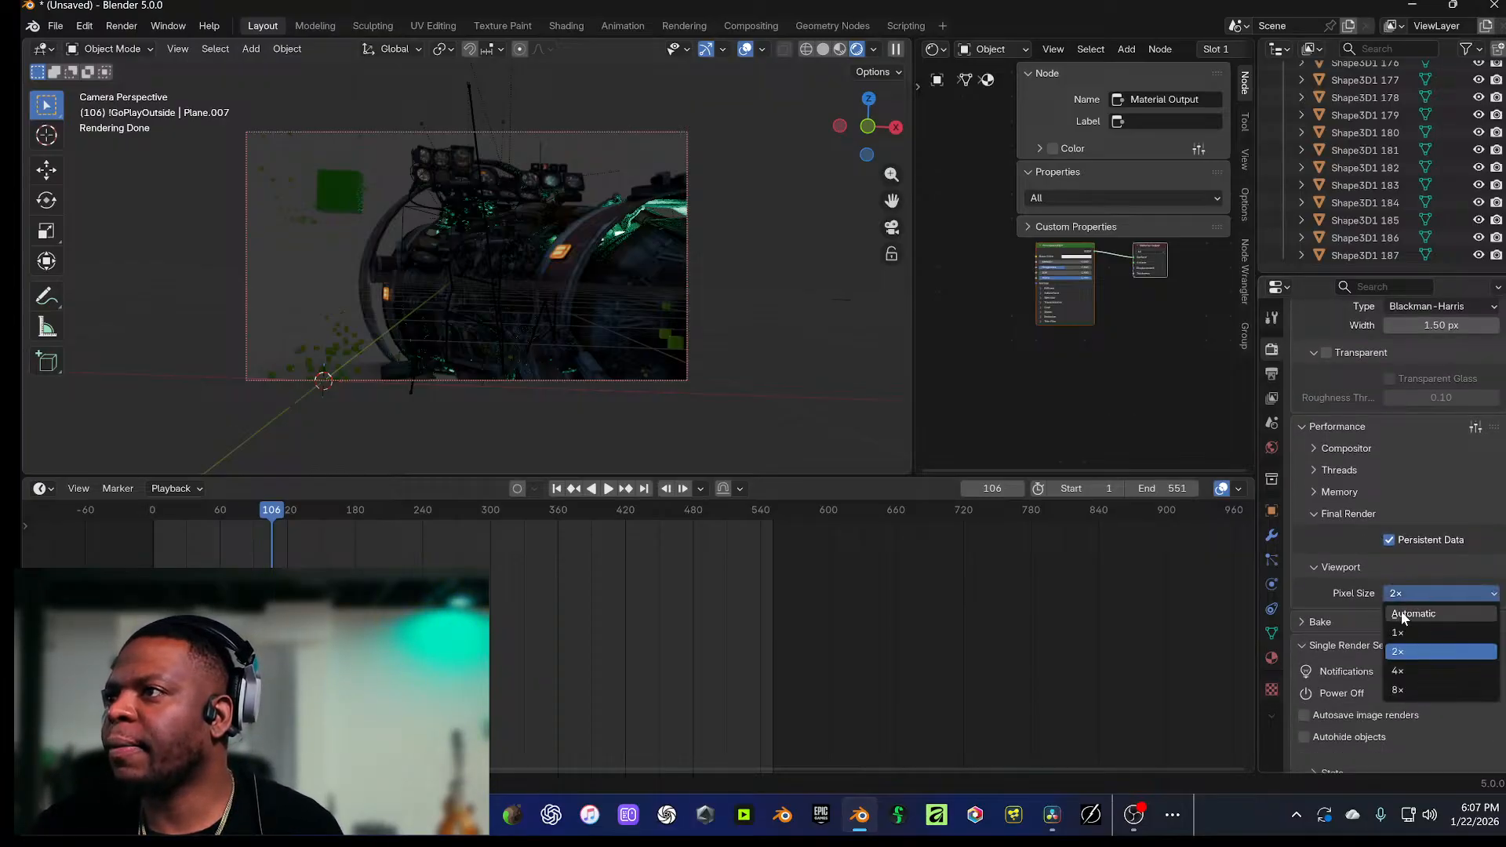
pyautogui.click(1404, 628)
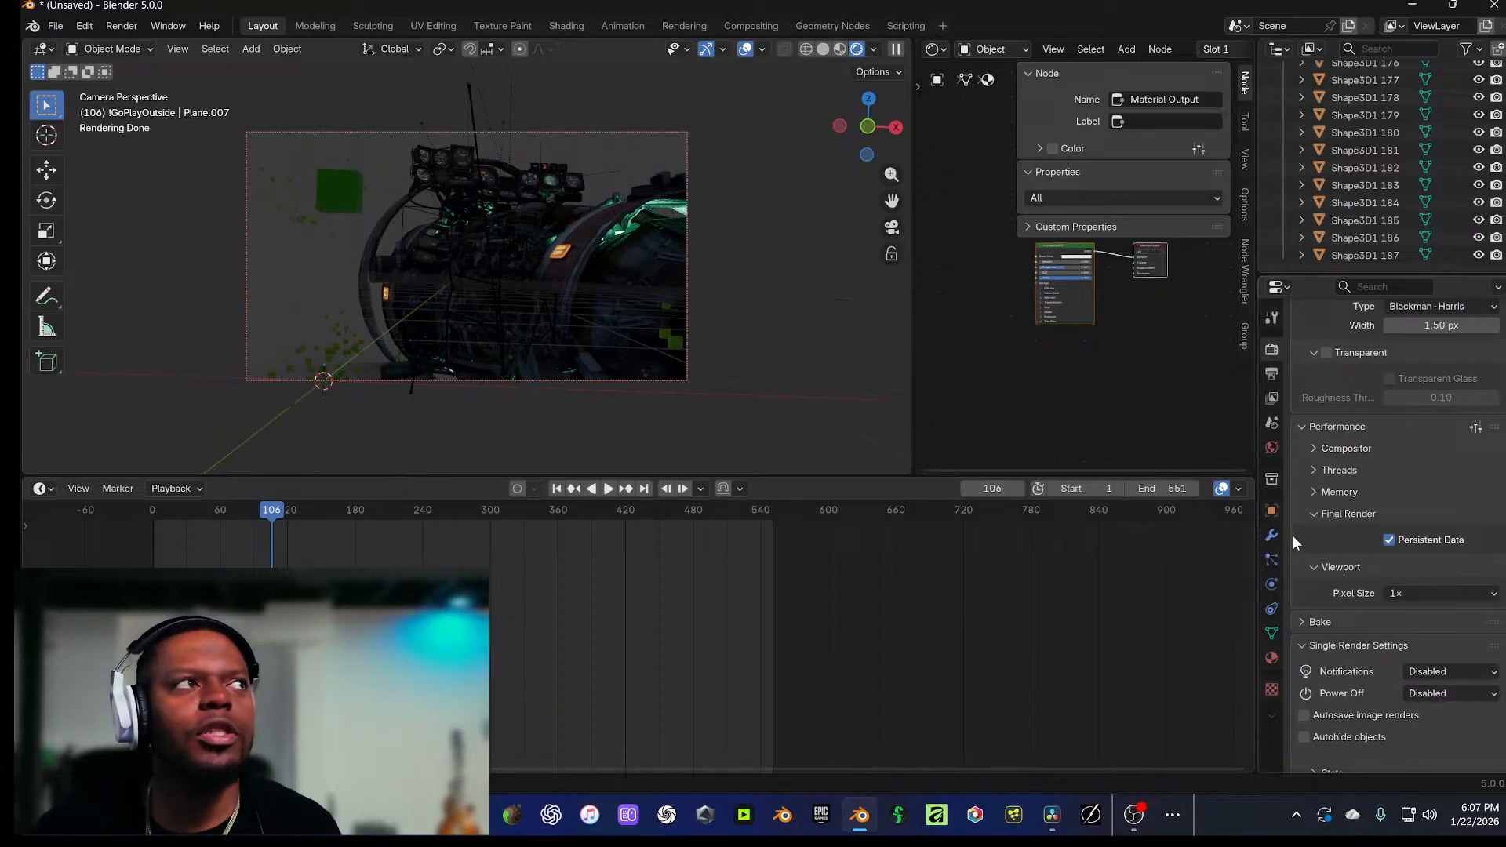
# Step: Set the Color Management look to Medium High Contrast
pyautogui.scroll(-4, 1351, 718)
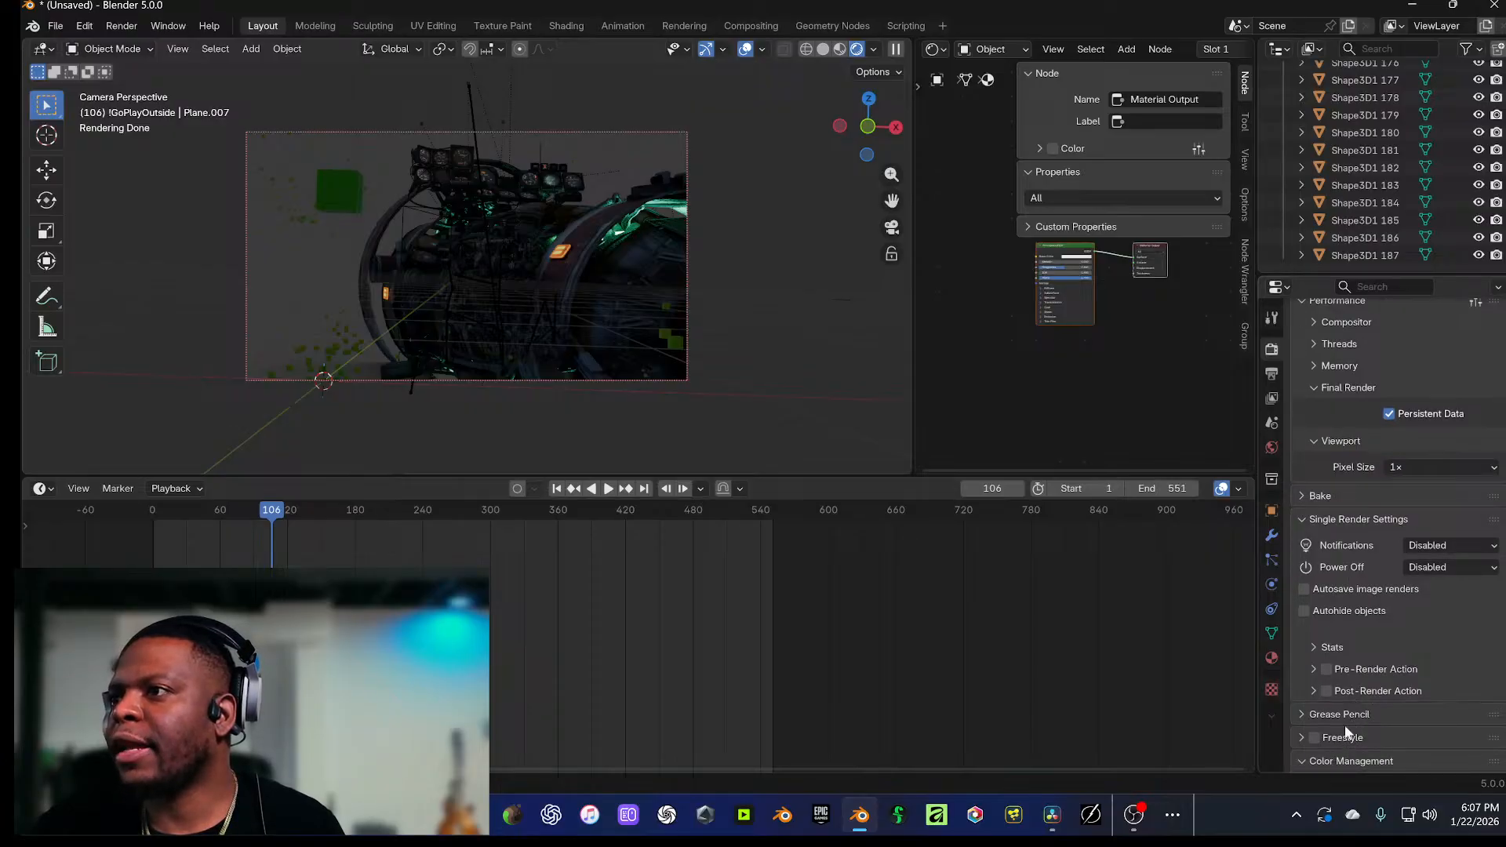
pyautogui.click(1300, 759)
pyautogui.scroll(-5, 1371, 702)
pyautogui.click(1422, 655)
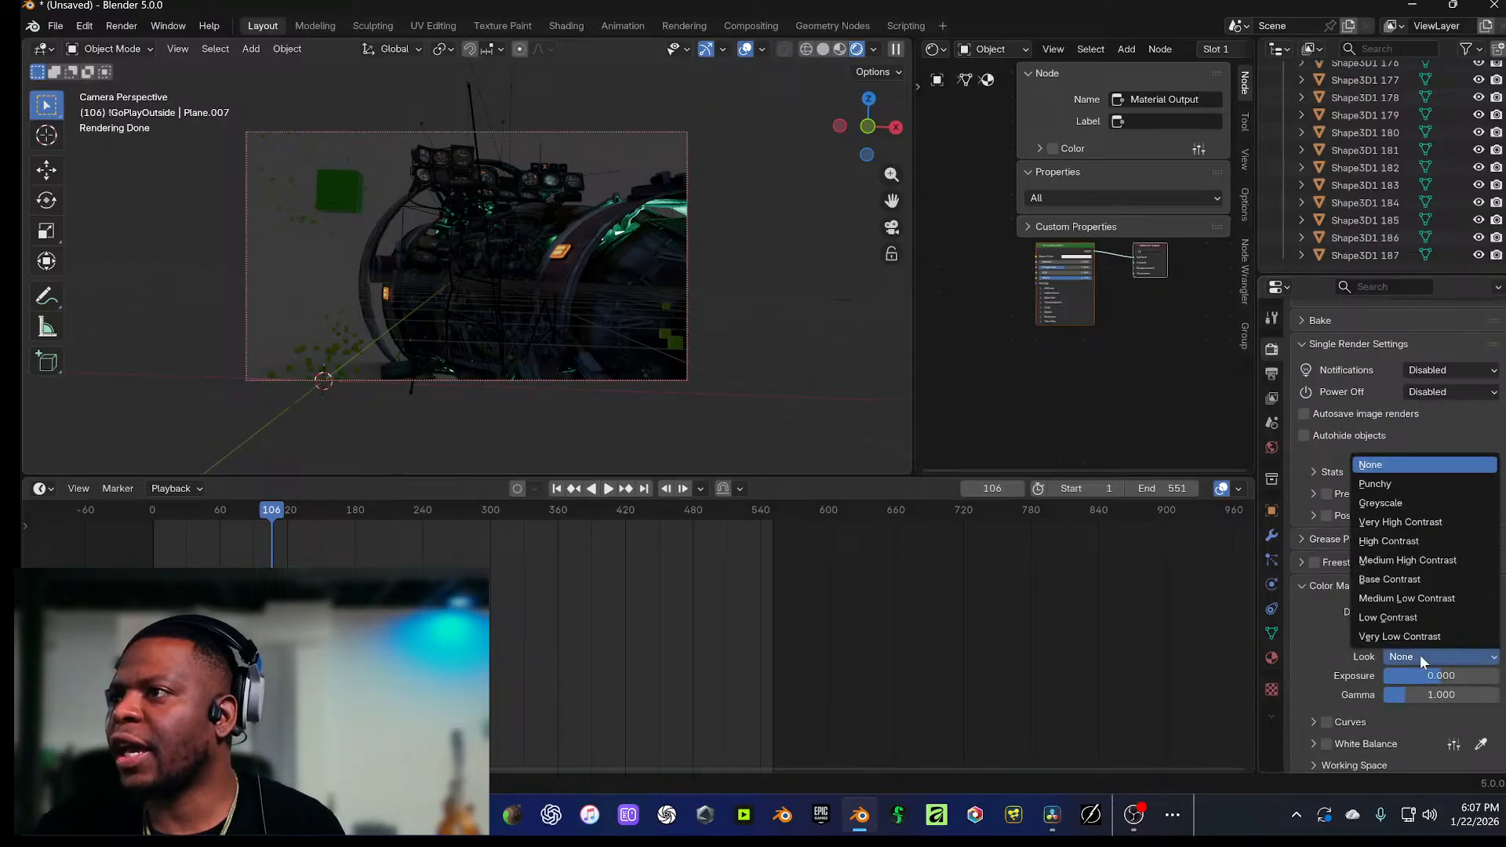
pyautogui.click(1409, 560)
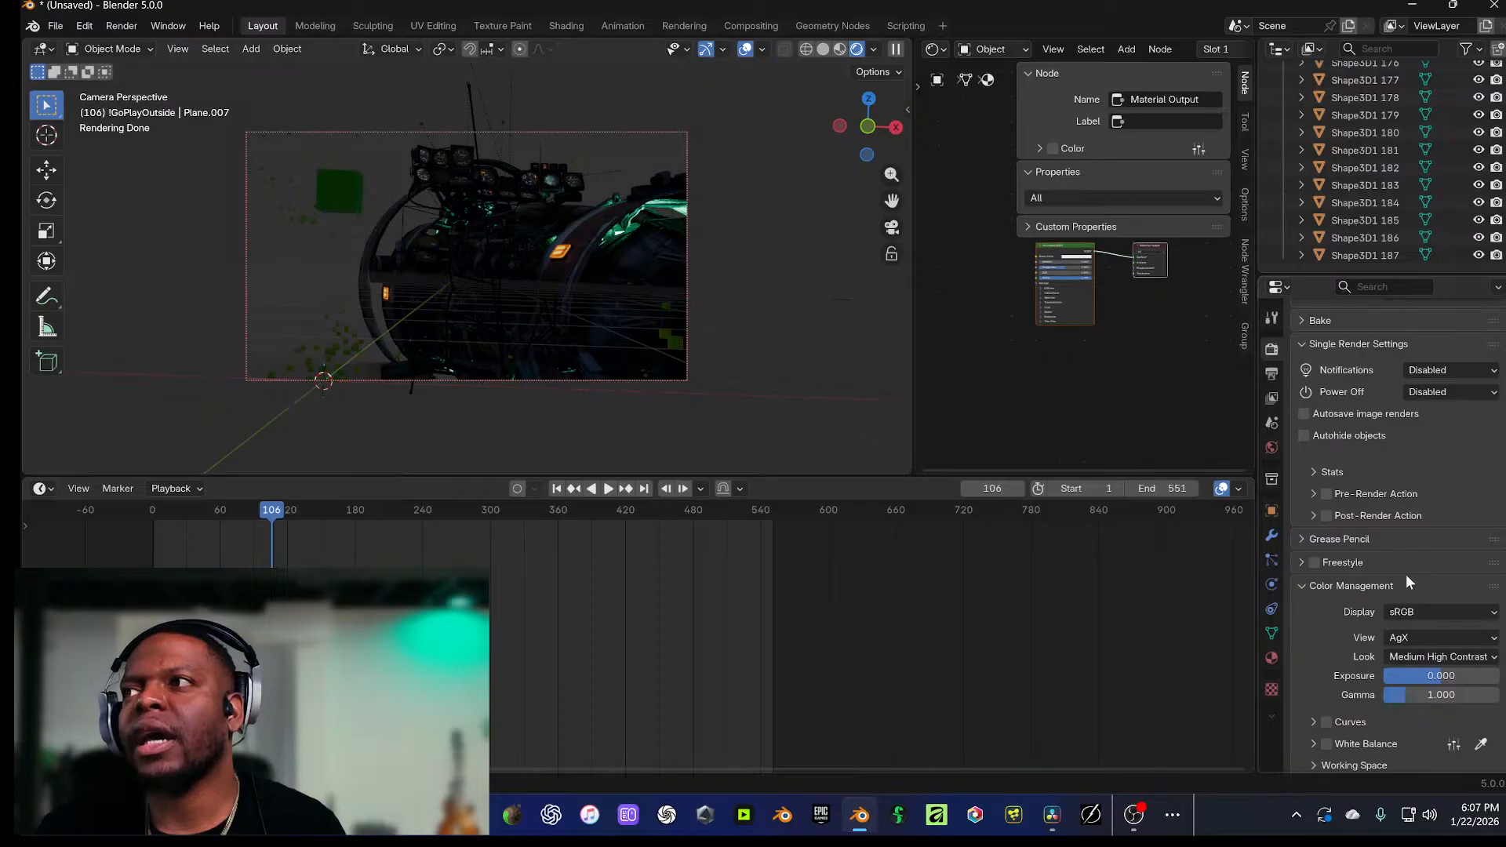
# Step: Review the Color Management view transforms and set the display to Rec.2020
pyautogui.scroll(-1, 1354, 682)
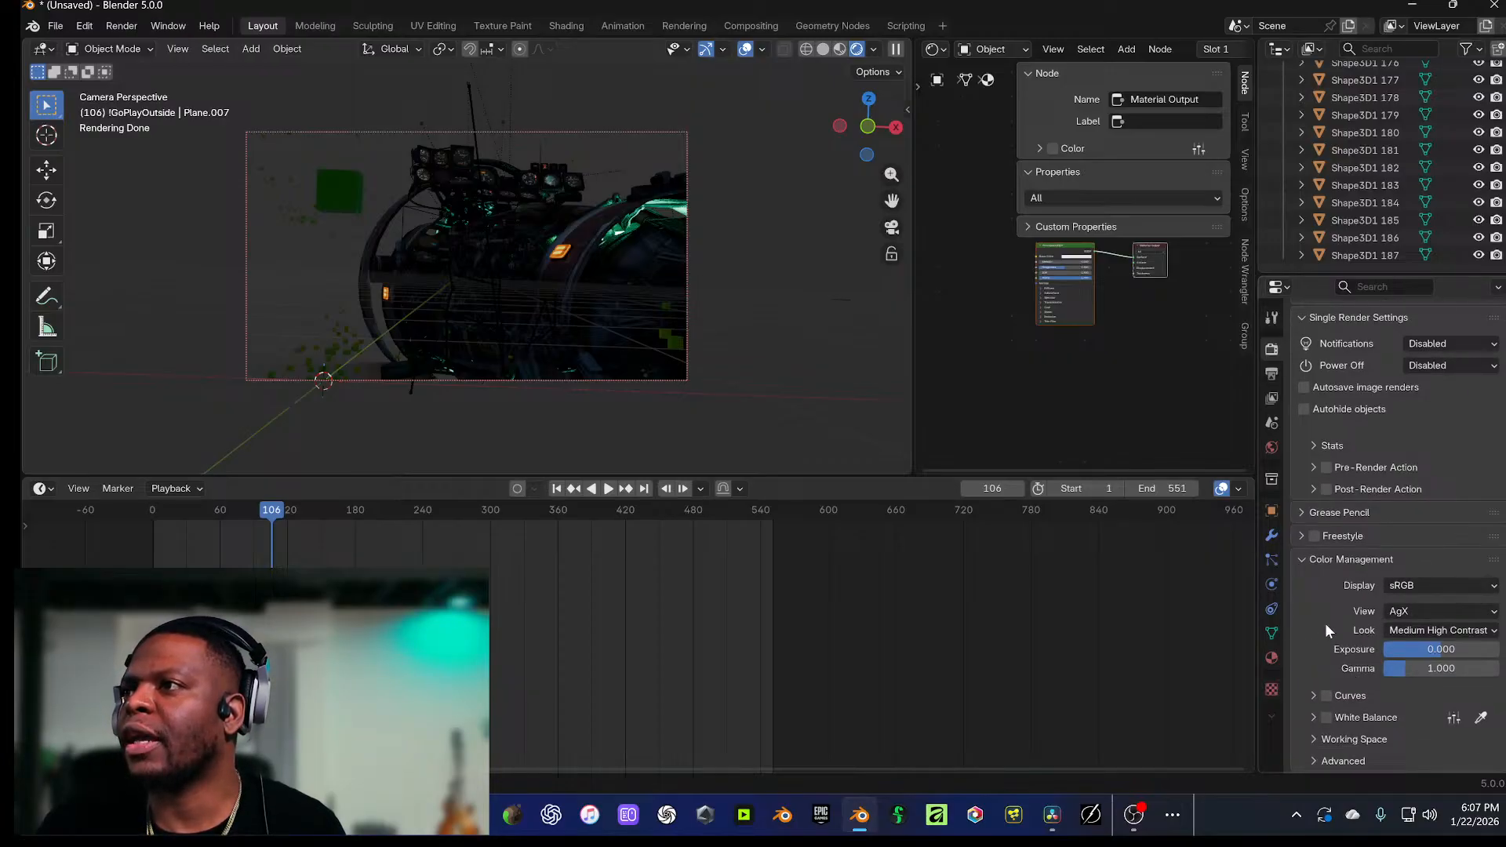
pyautogui.click(1315, 761)
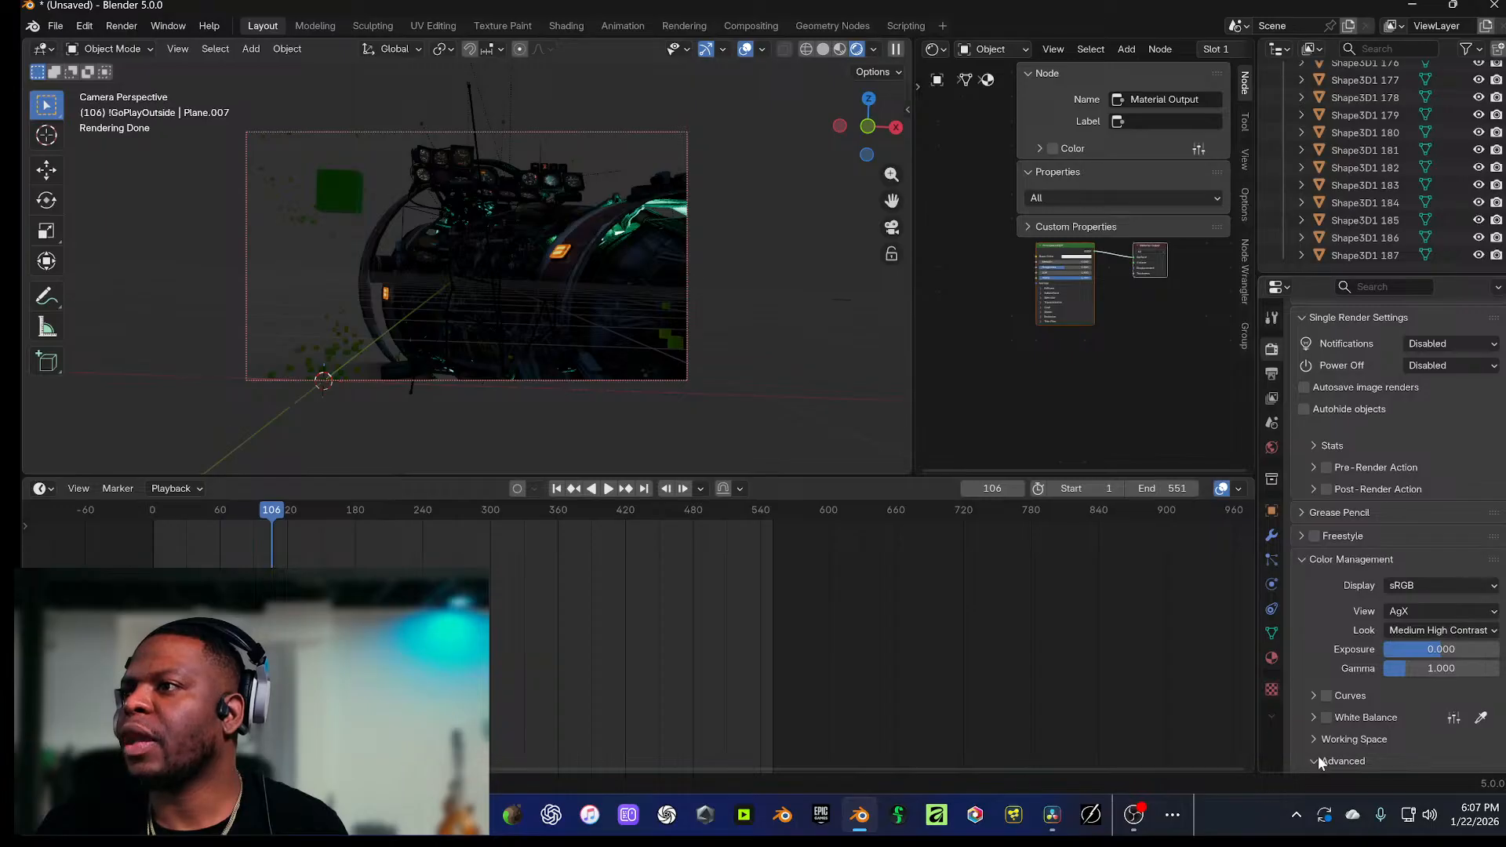
pyautogui.scroll(6, 1365, 690)
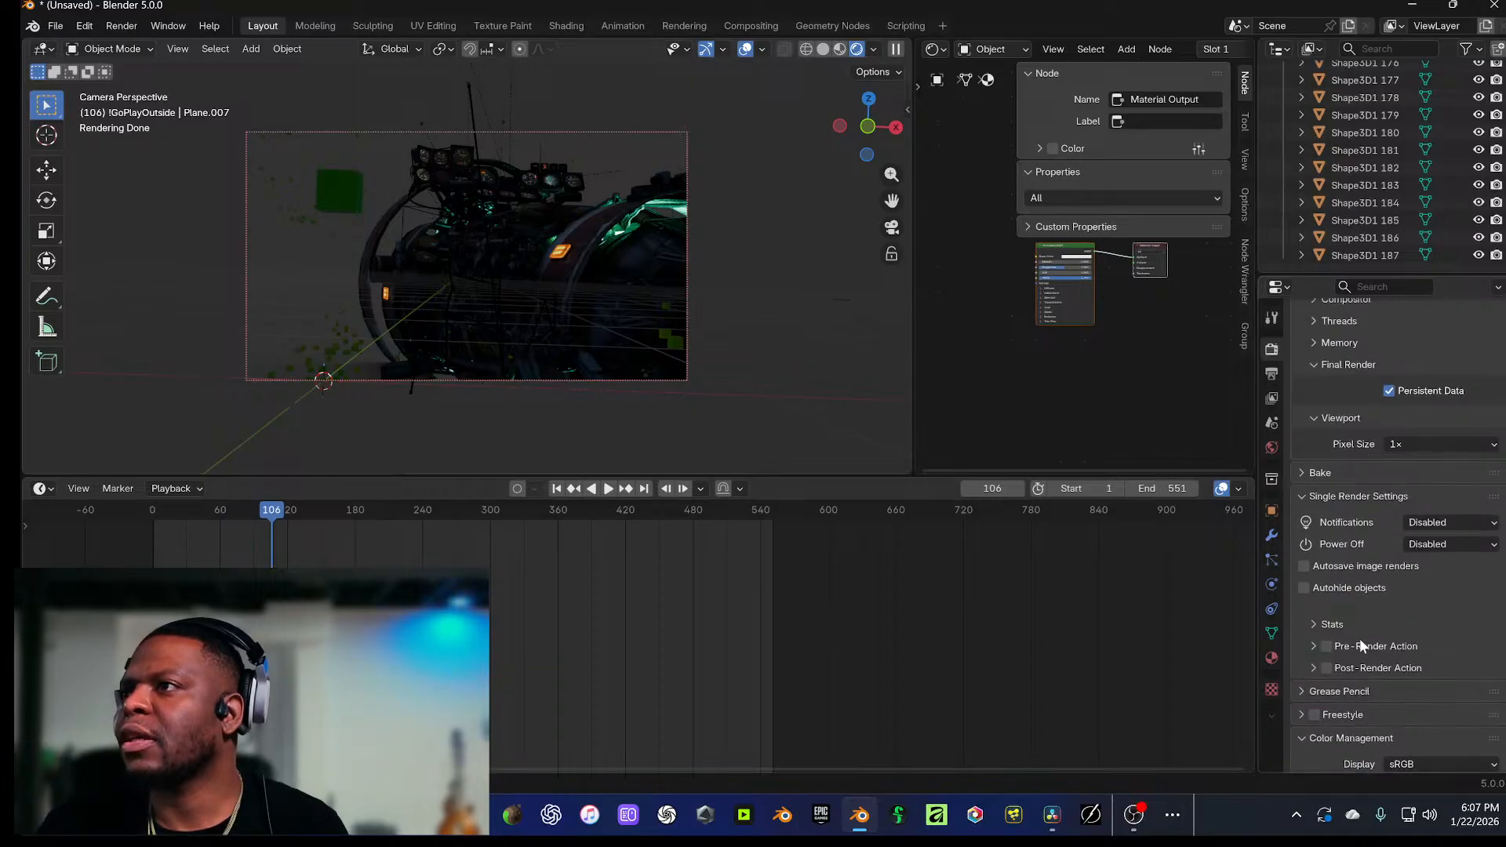
pyautogui.scroll(2, 1358, 638)
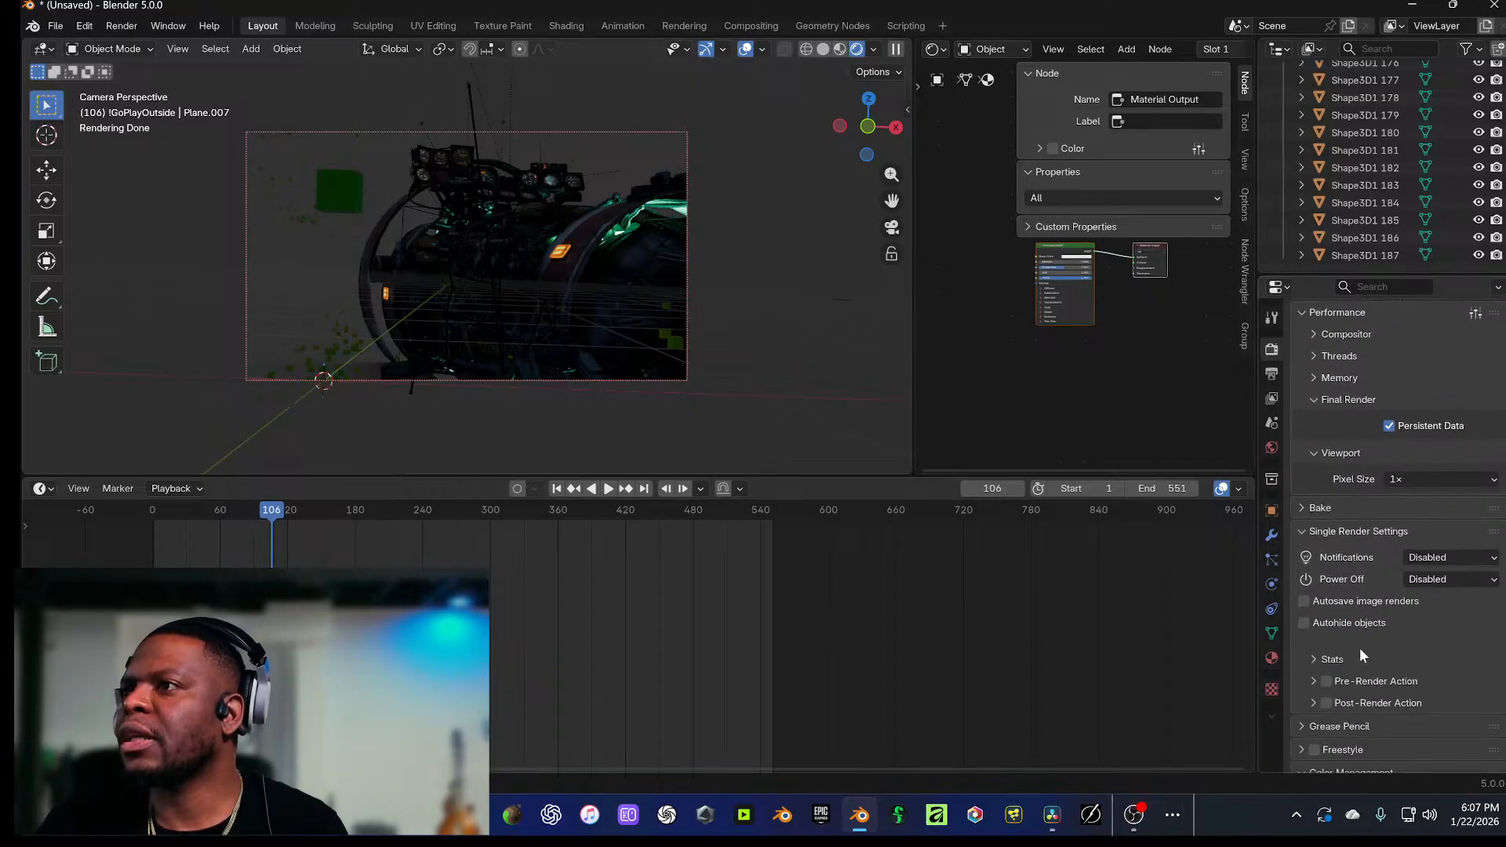
pyautogui.scroll(-3, 1358, 647)
pyautogui.click(1419, 715)
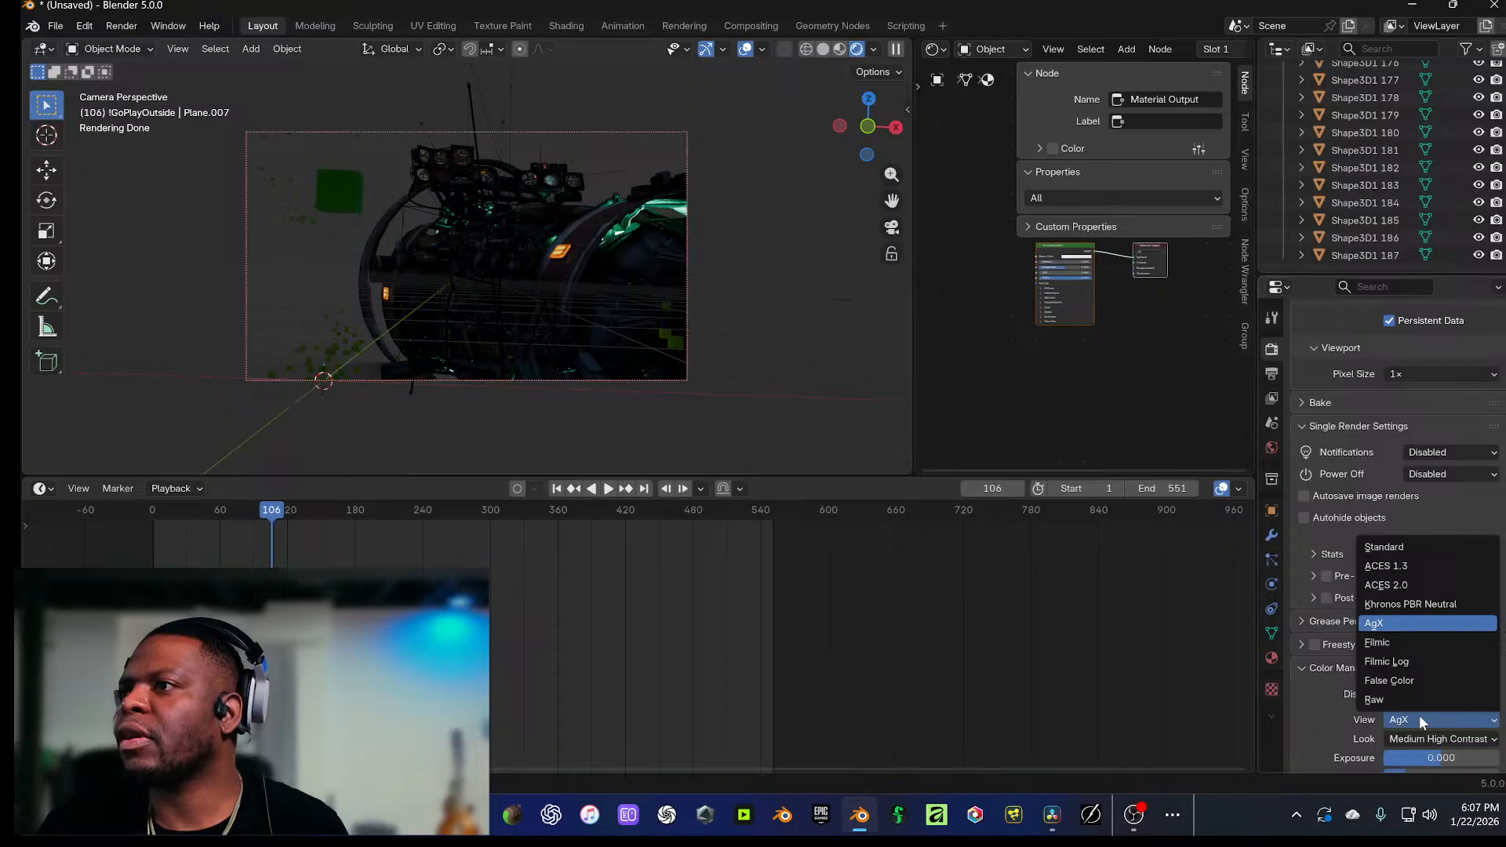
pyautogui.scroll(4, 1345, 699)
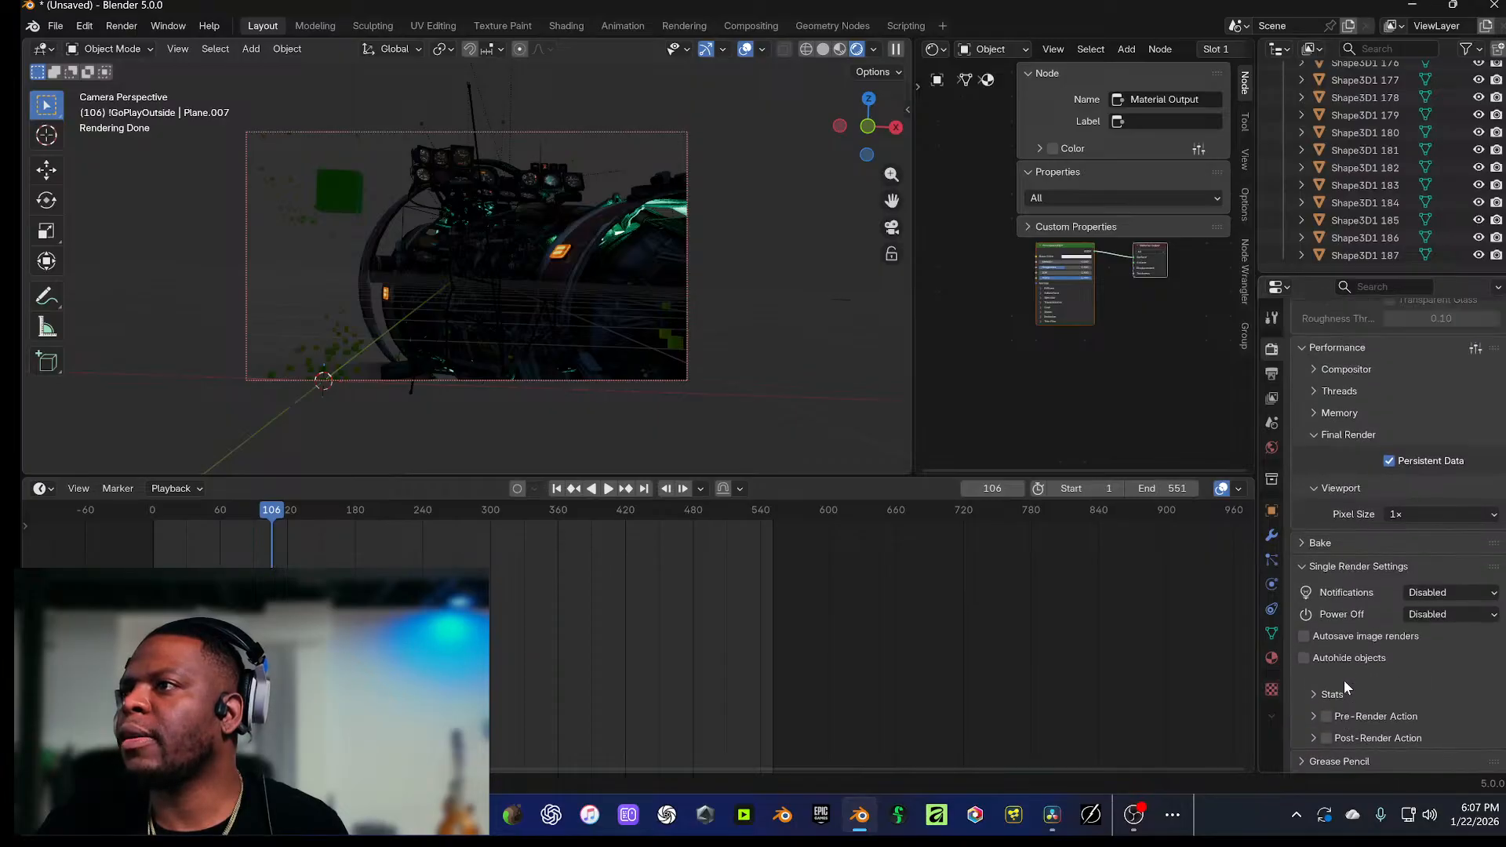
pyautogui.scroll(-6, 1343, 679)
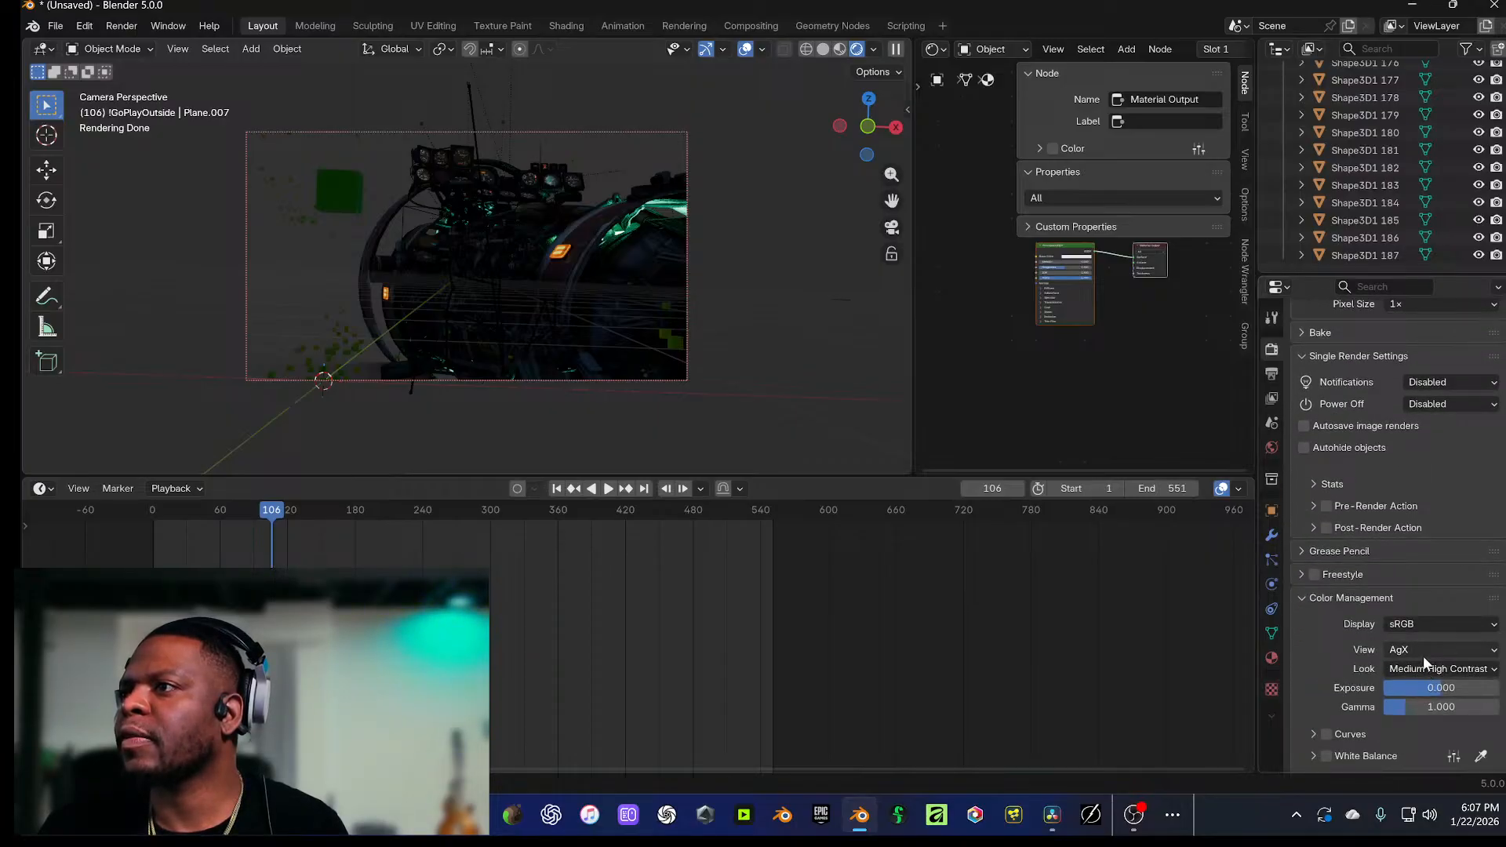
pyautogui.click(1414, 622)
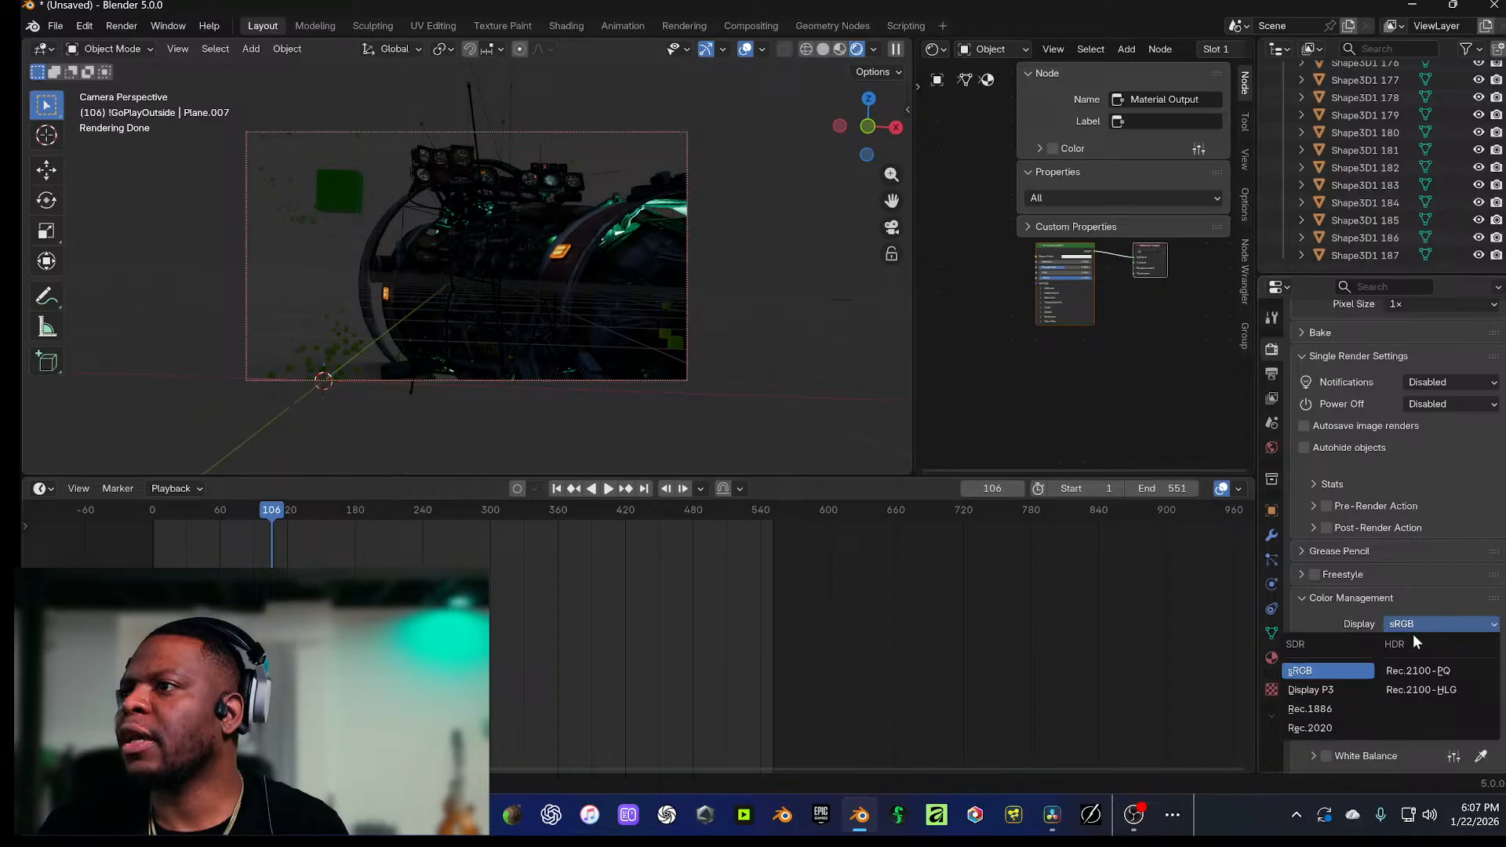
pyautogui.click(1328, 729)
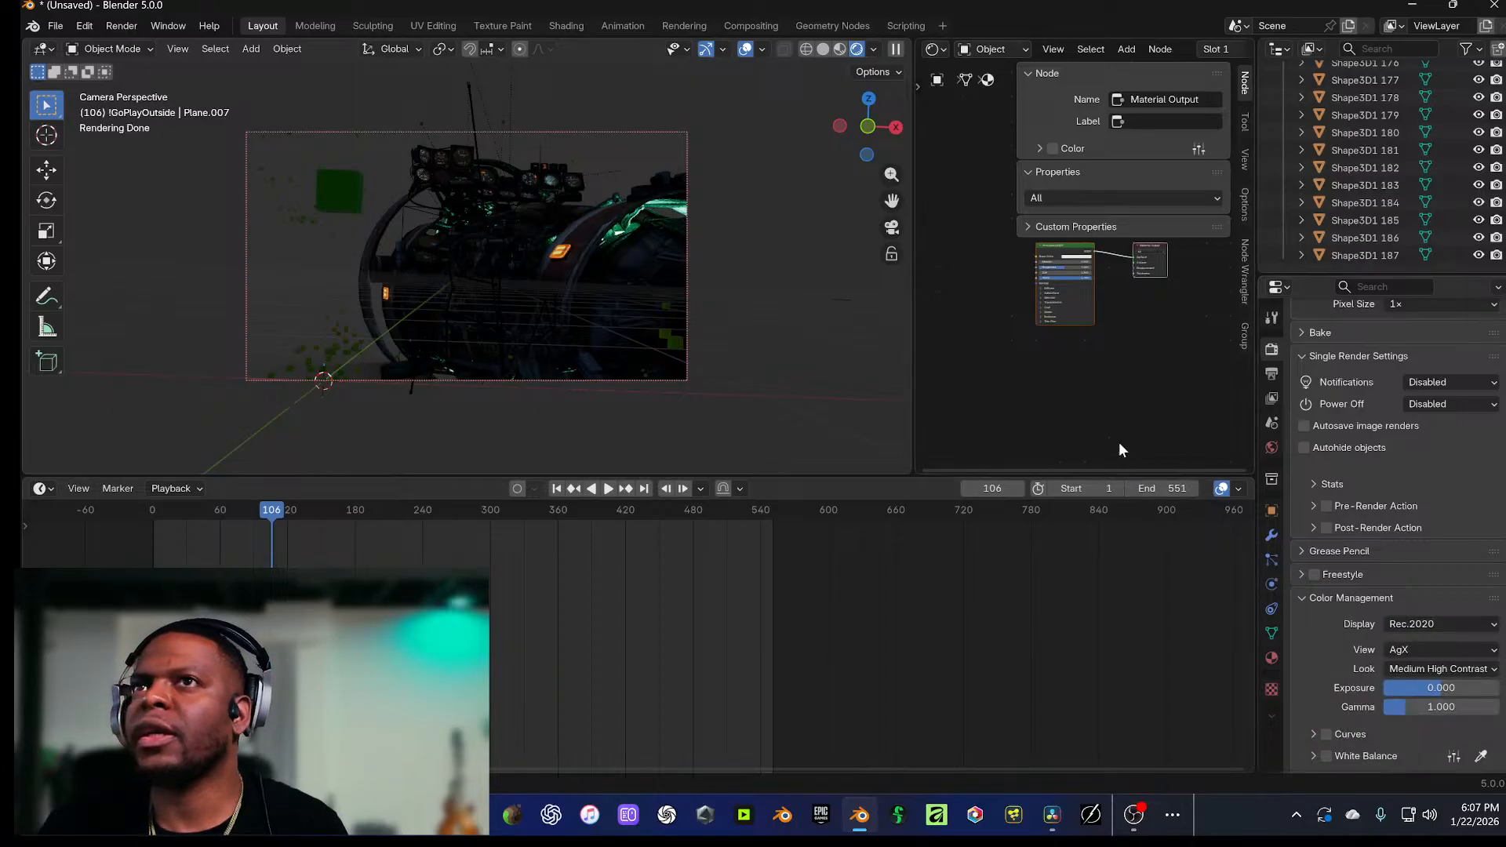
# Step: Try the Fast and Full Global Illumination presets on the light paths and apply the Limited Global Illumination preset
pyautogui.scroll(3, 1325, 676)
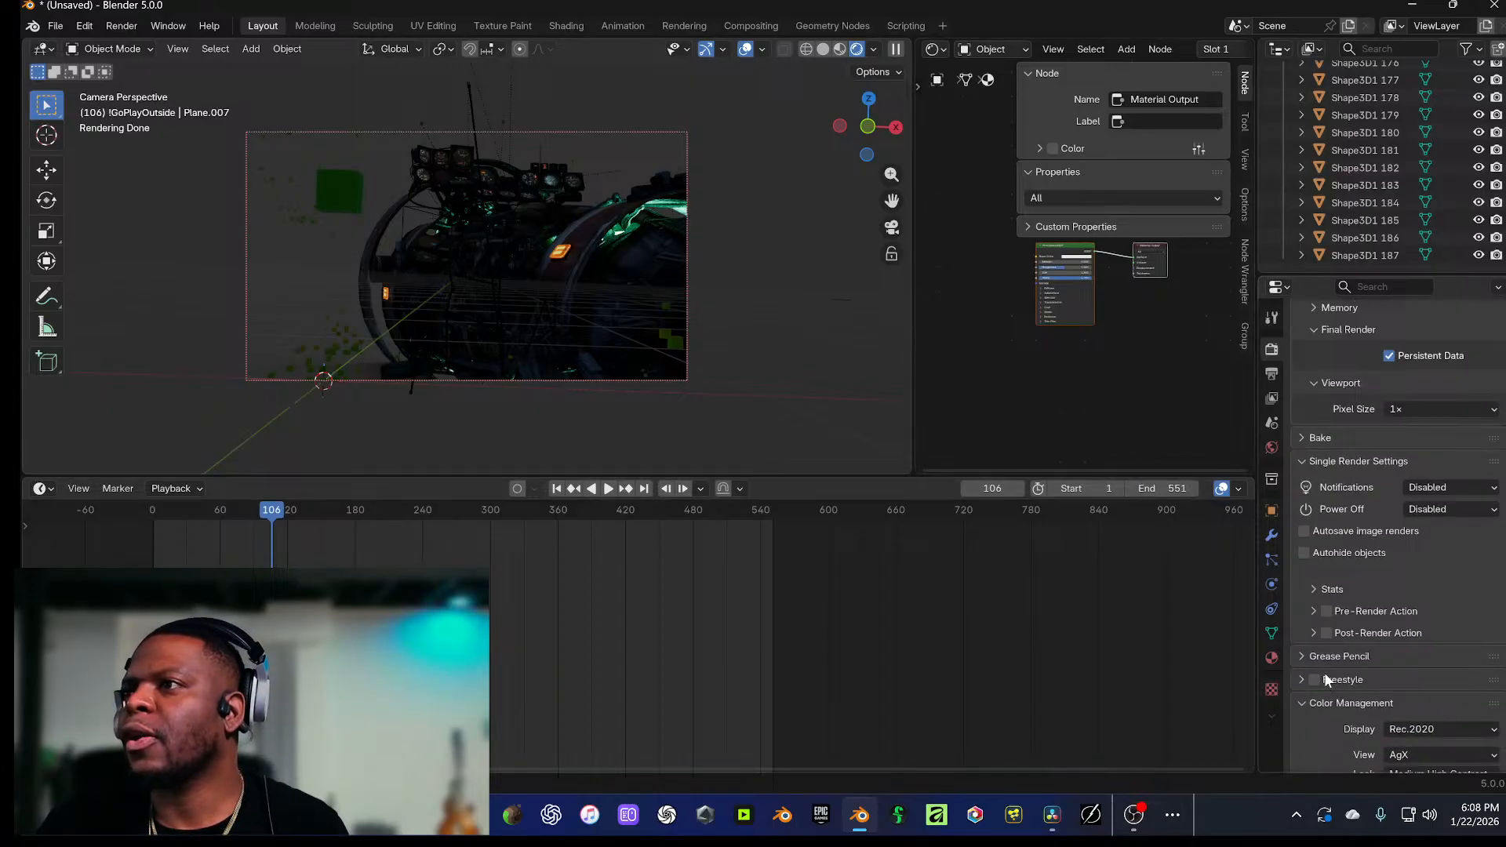
pyautogui.scroll(11, 1324, 671)
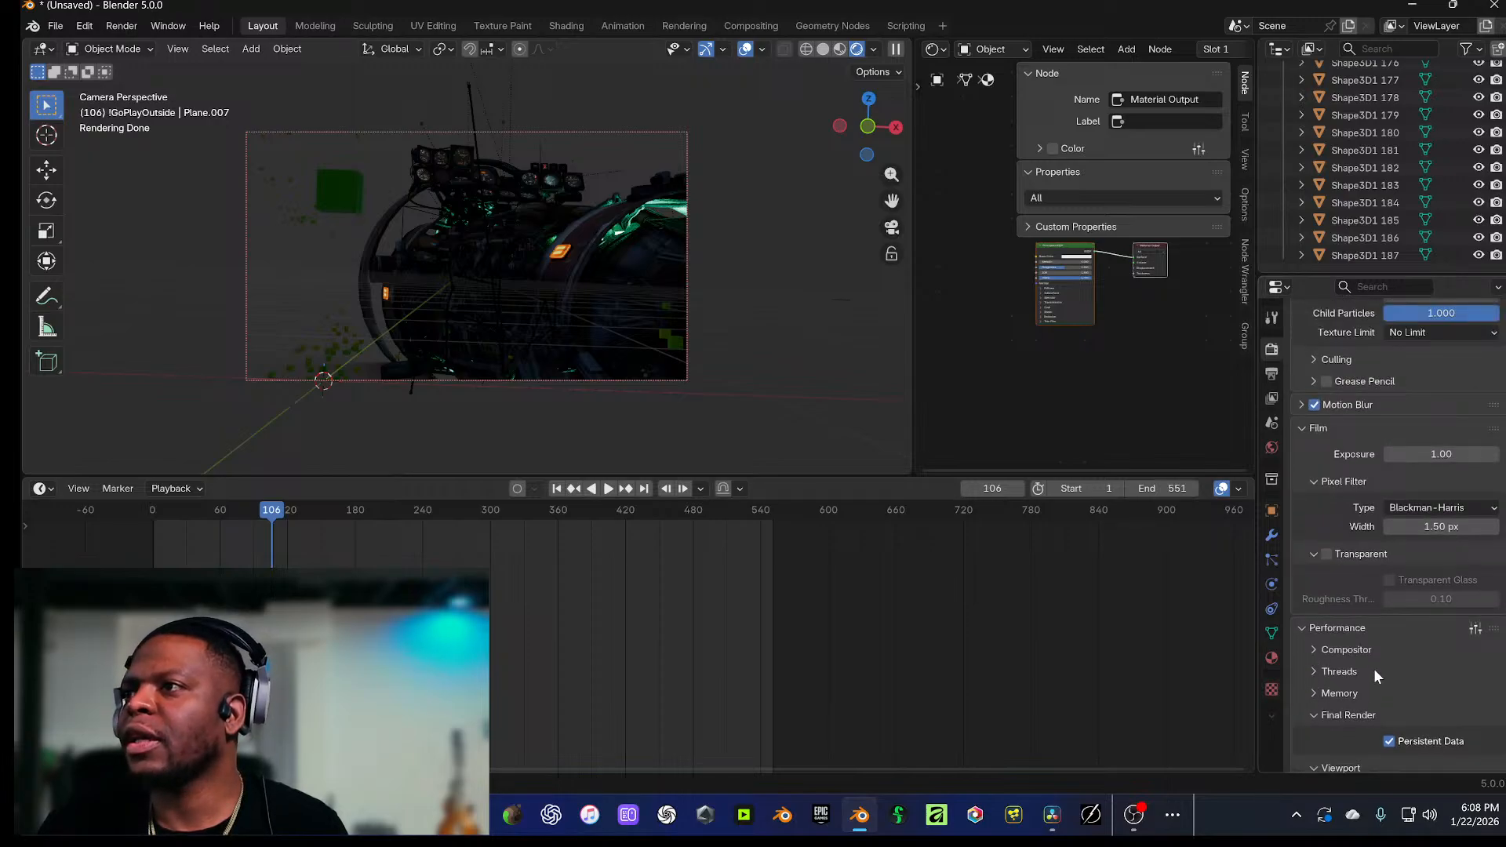
pyautogui.scroll(10, 1372, 668)
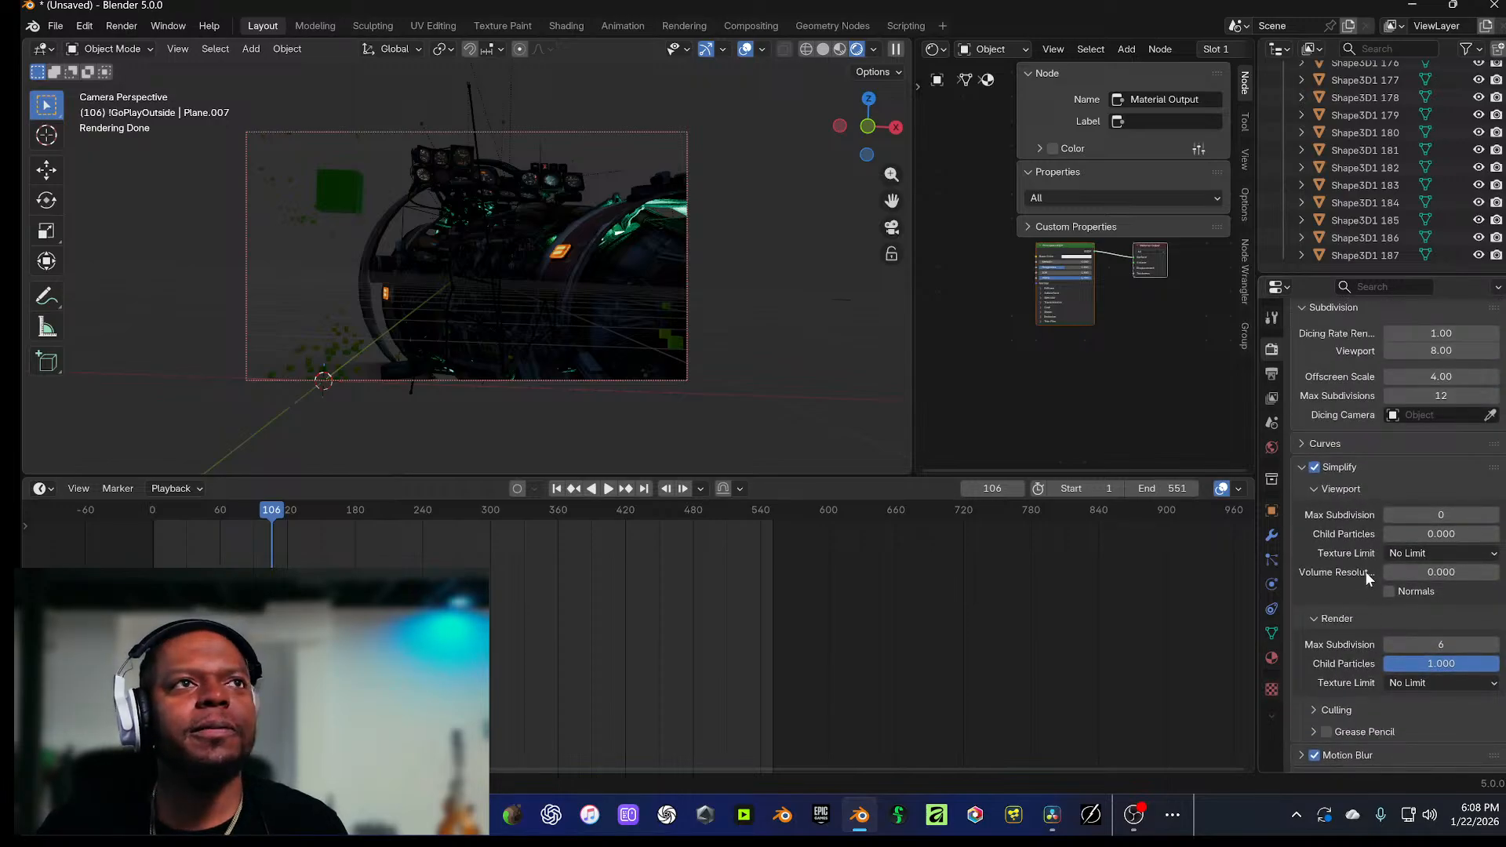
pyautogui.scroll(11, 1365, 571)
pyautogui.scroll(6, 1365, 577)
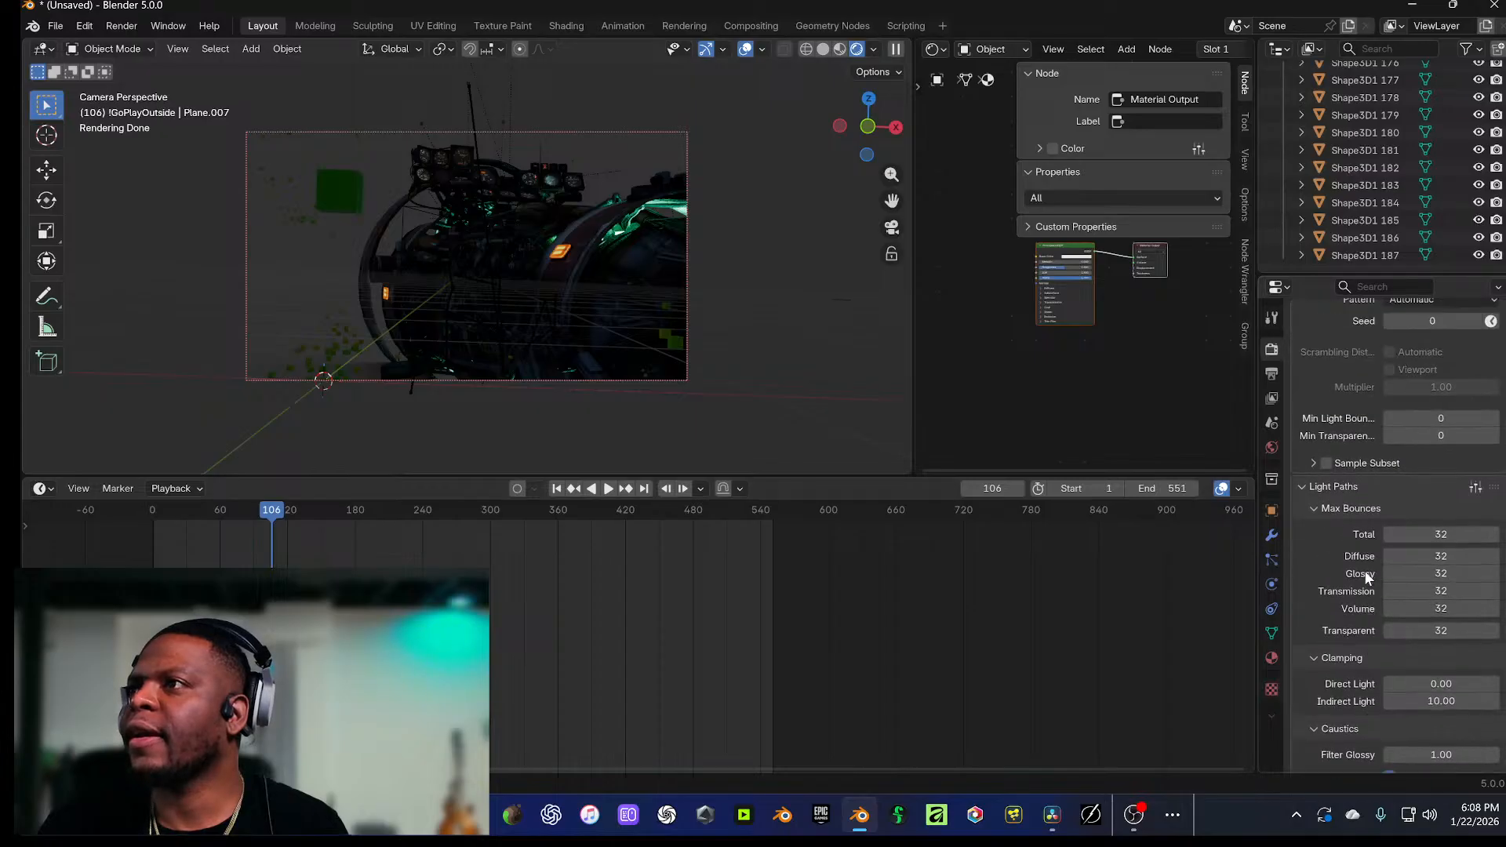
pyautogui.click(1472, 523)
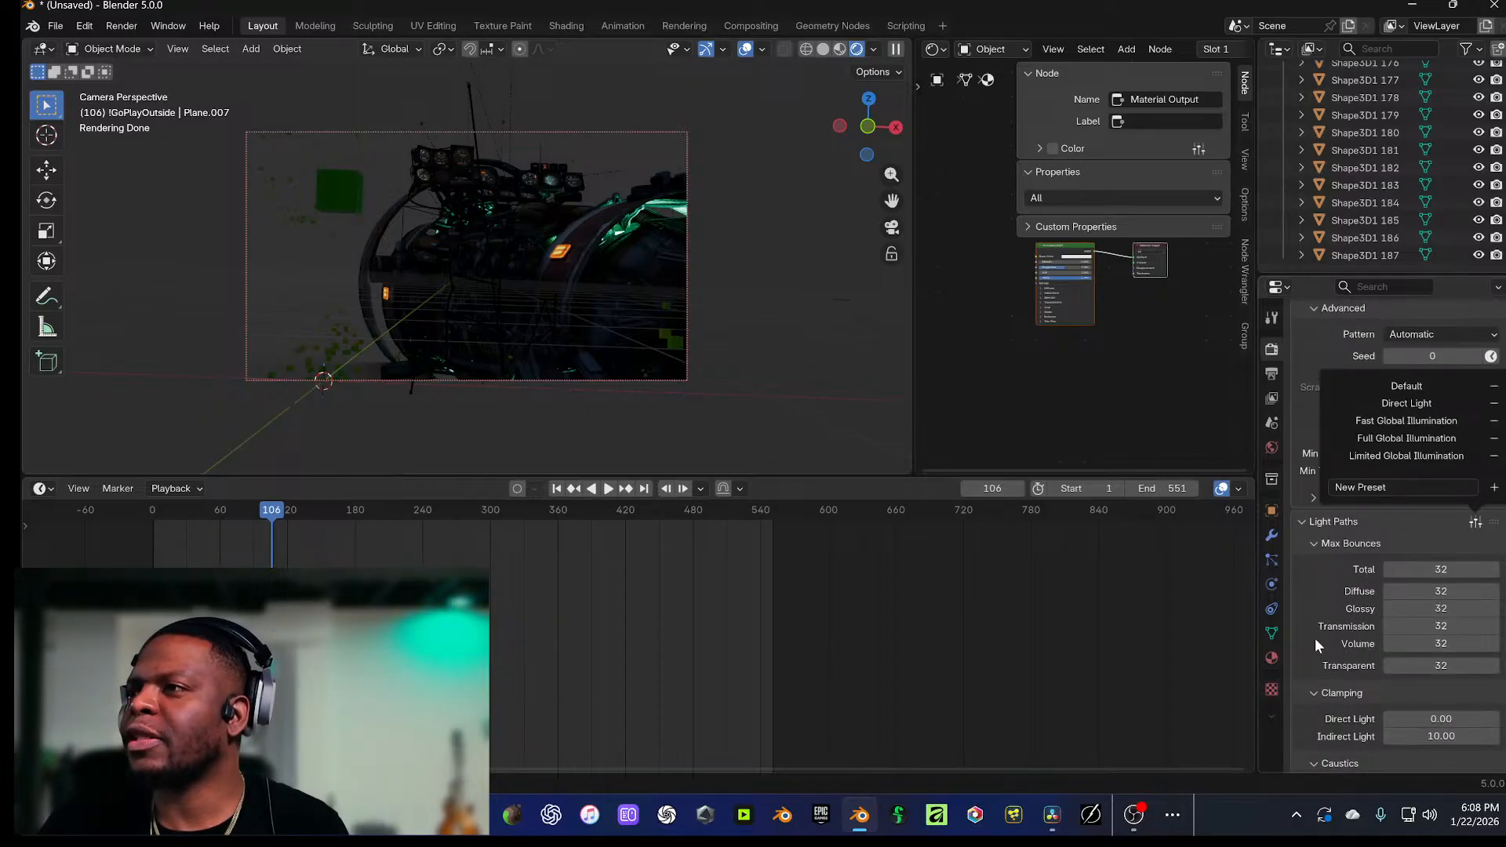
pyautogui.scroll(-5, 1316, 647)
pyautogui.scroll(5, 1345, 655)
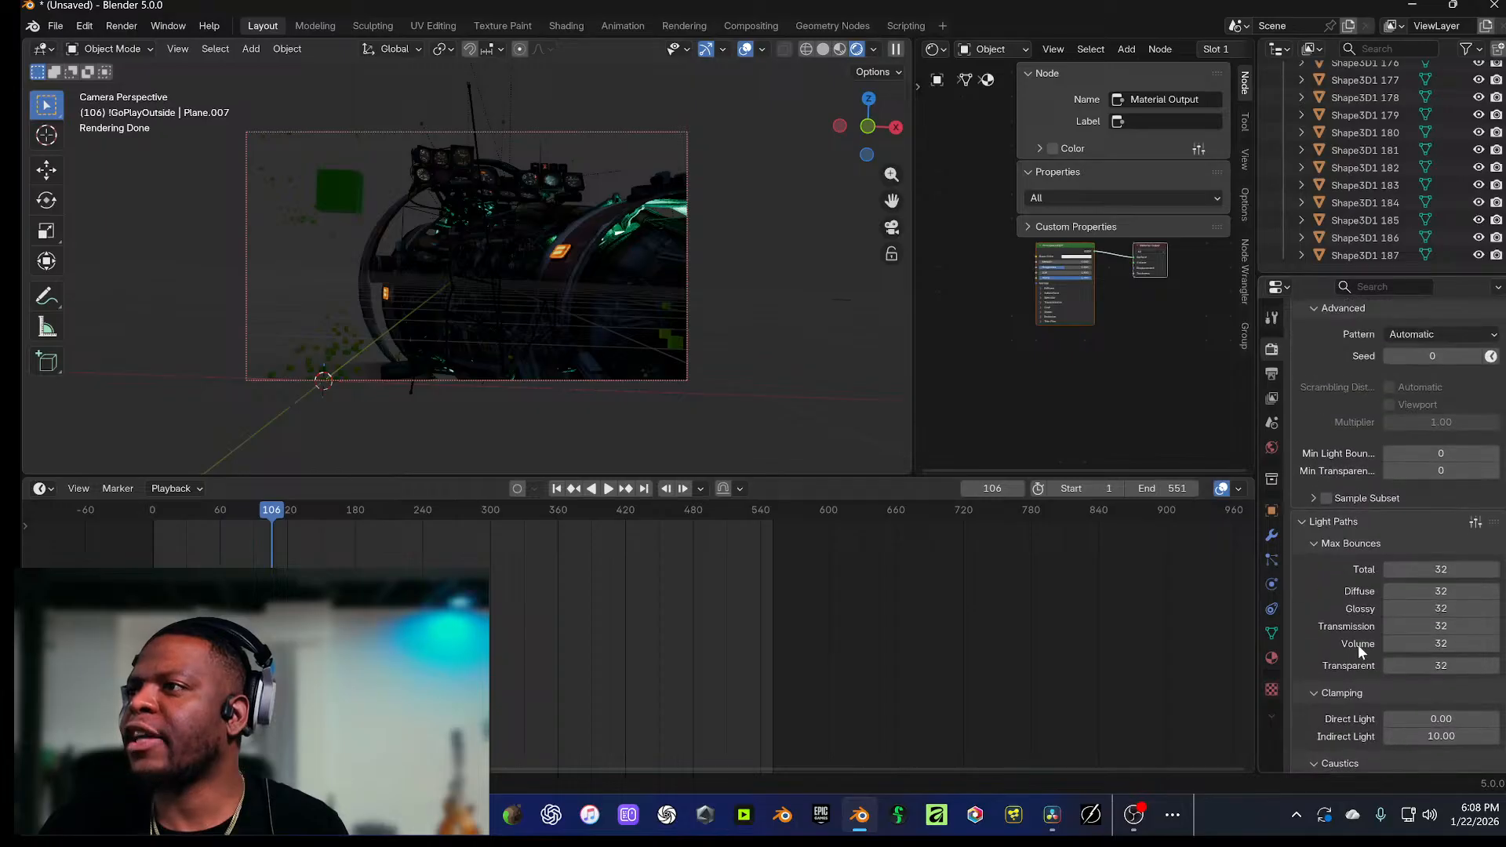
pyautogui.click(1474, 522)
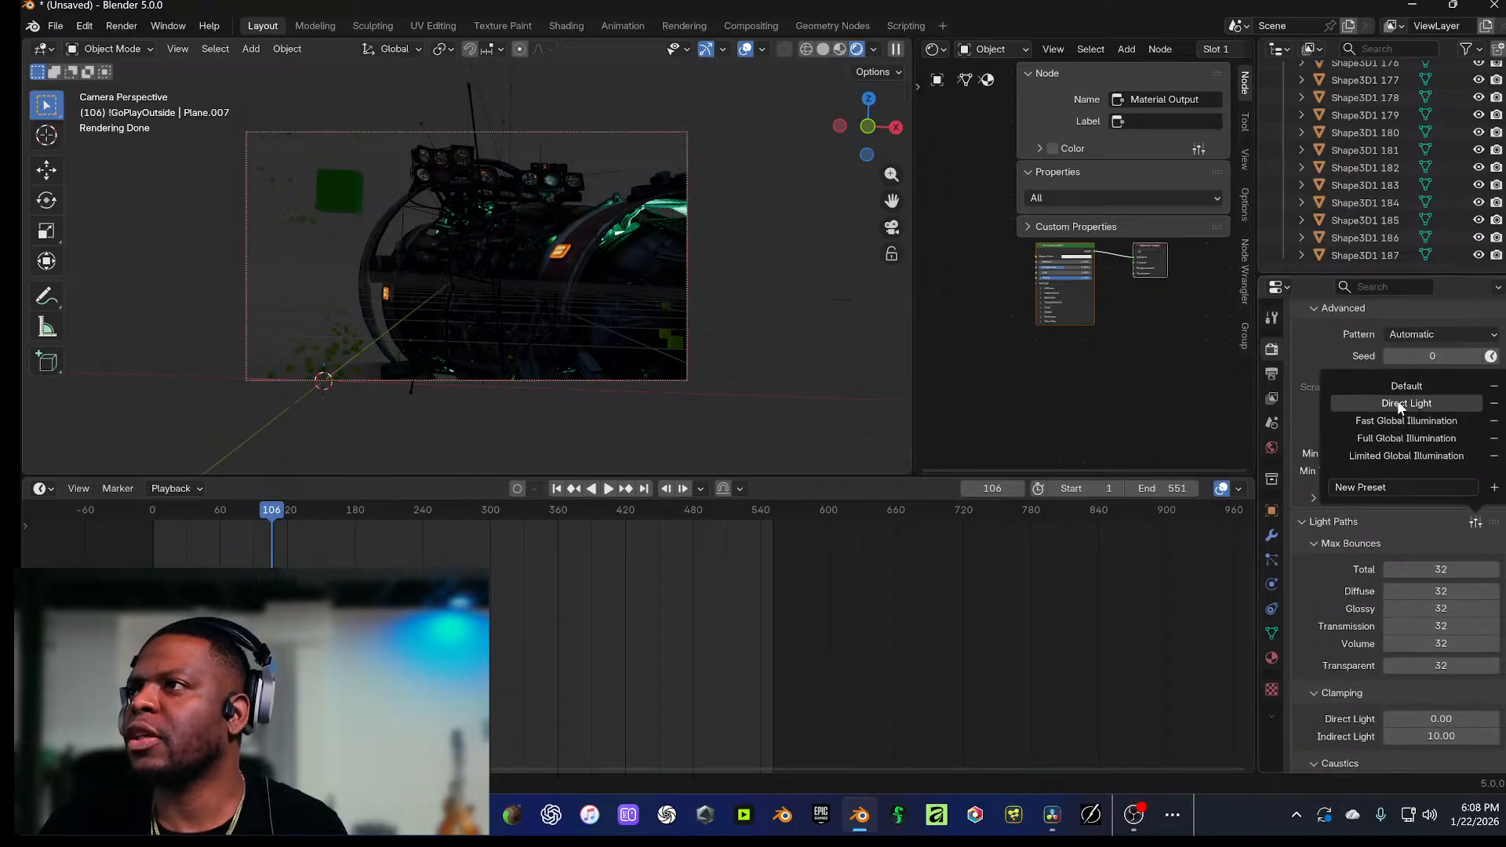
pyautogui.click(1396, 426)
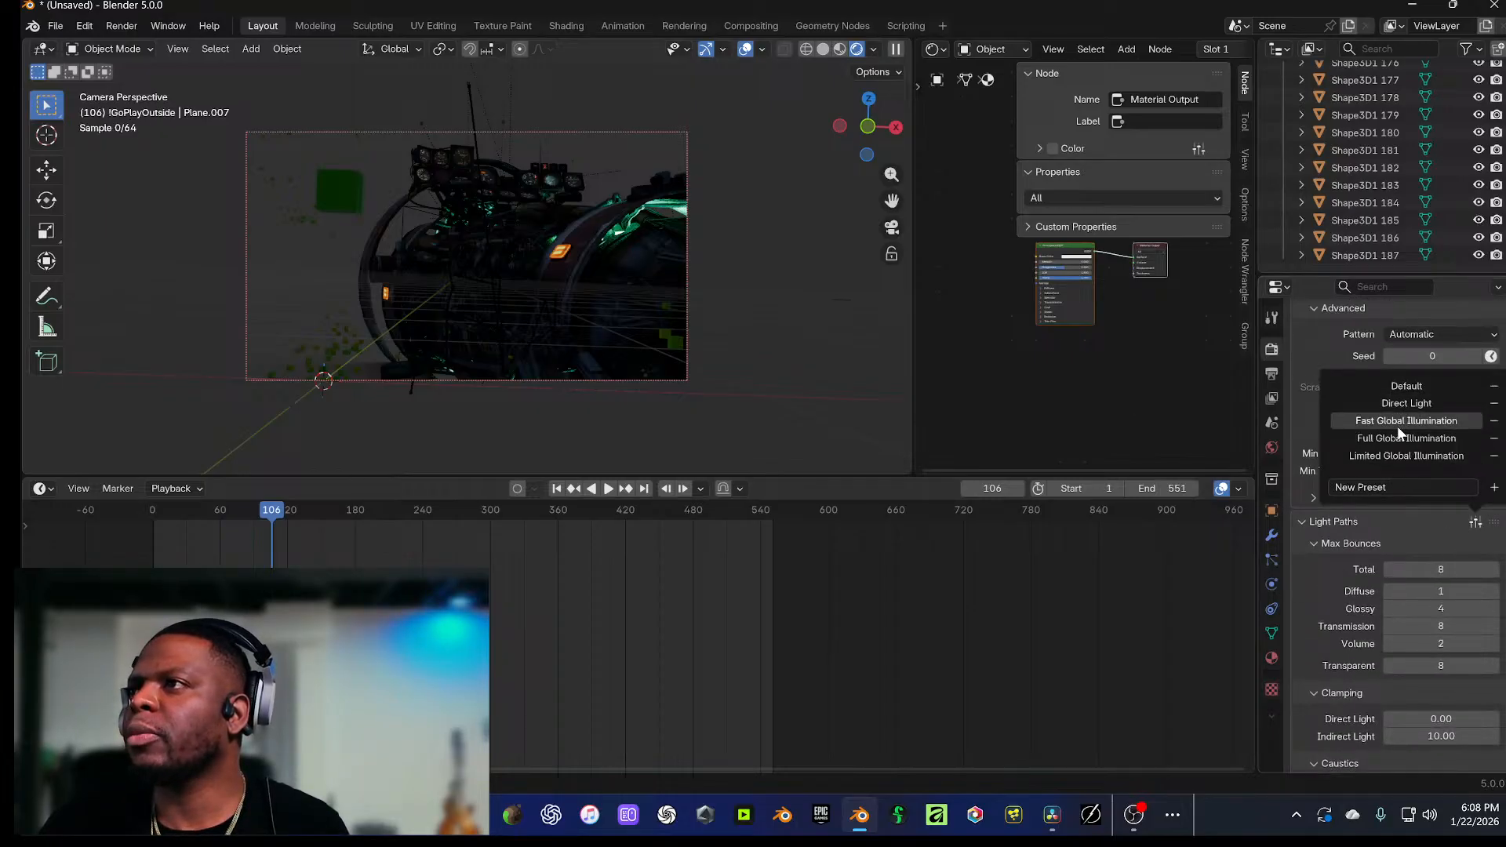
pyautogui.click(1399, 436)
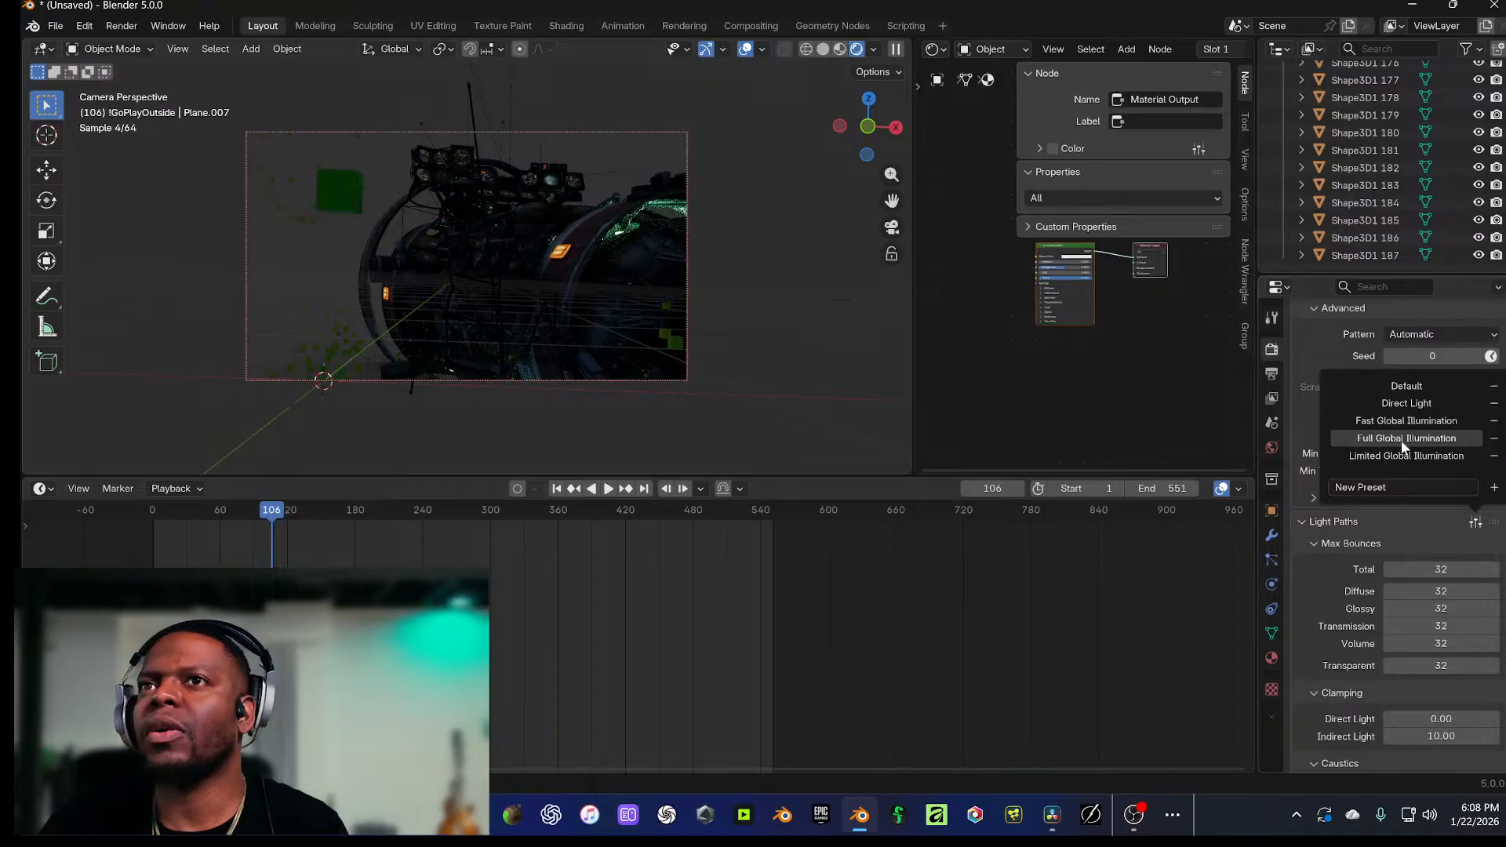
pyautogui.click(1407, 422)
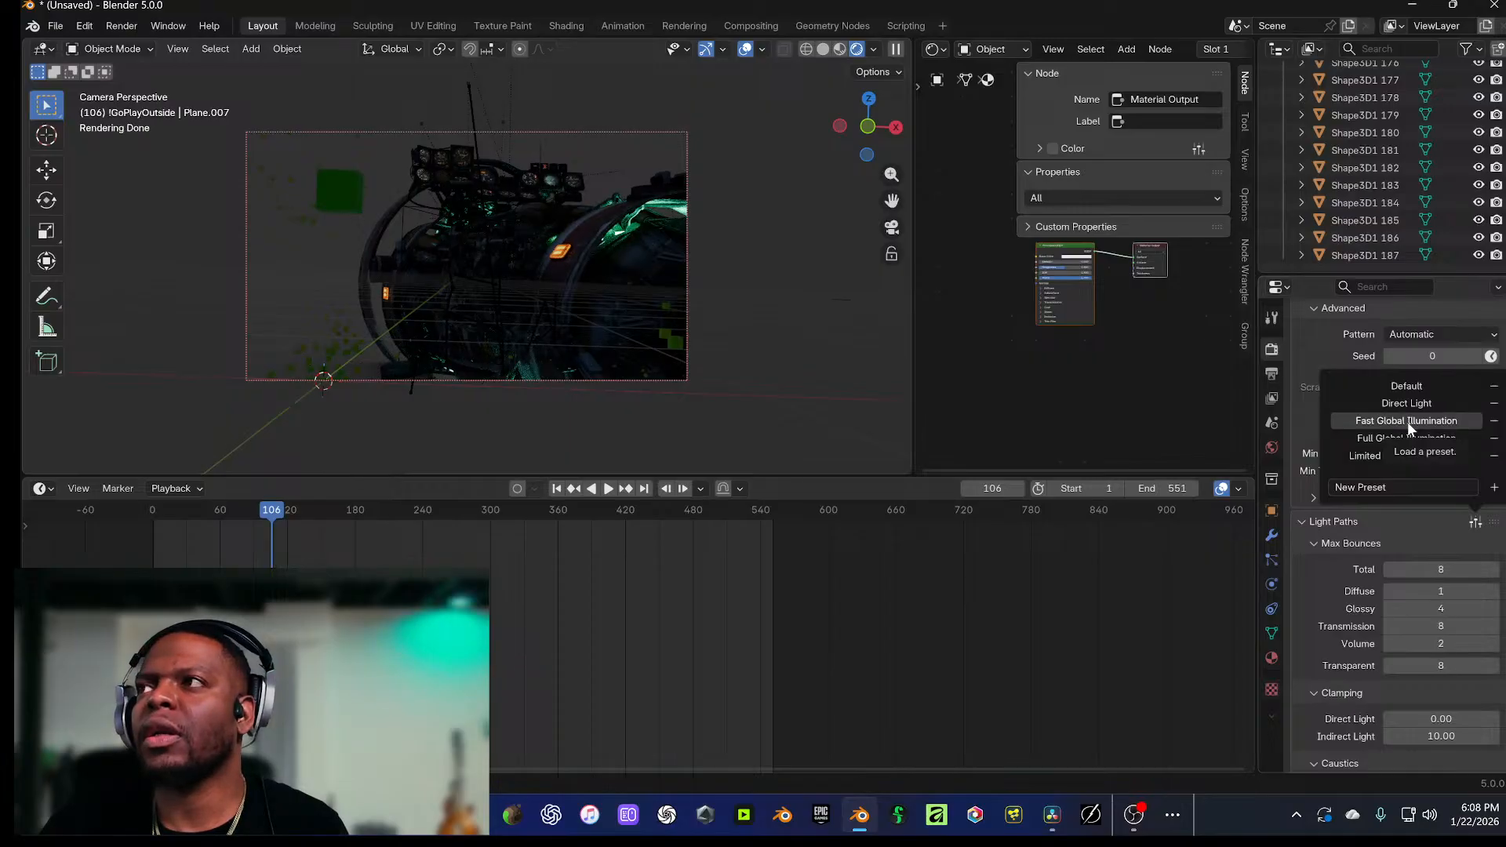
pyautogui.click(1375, 456)
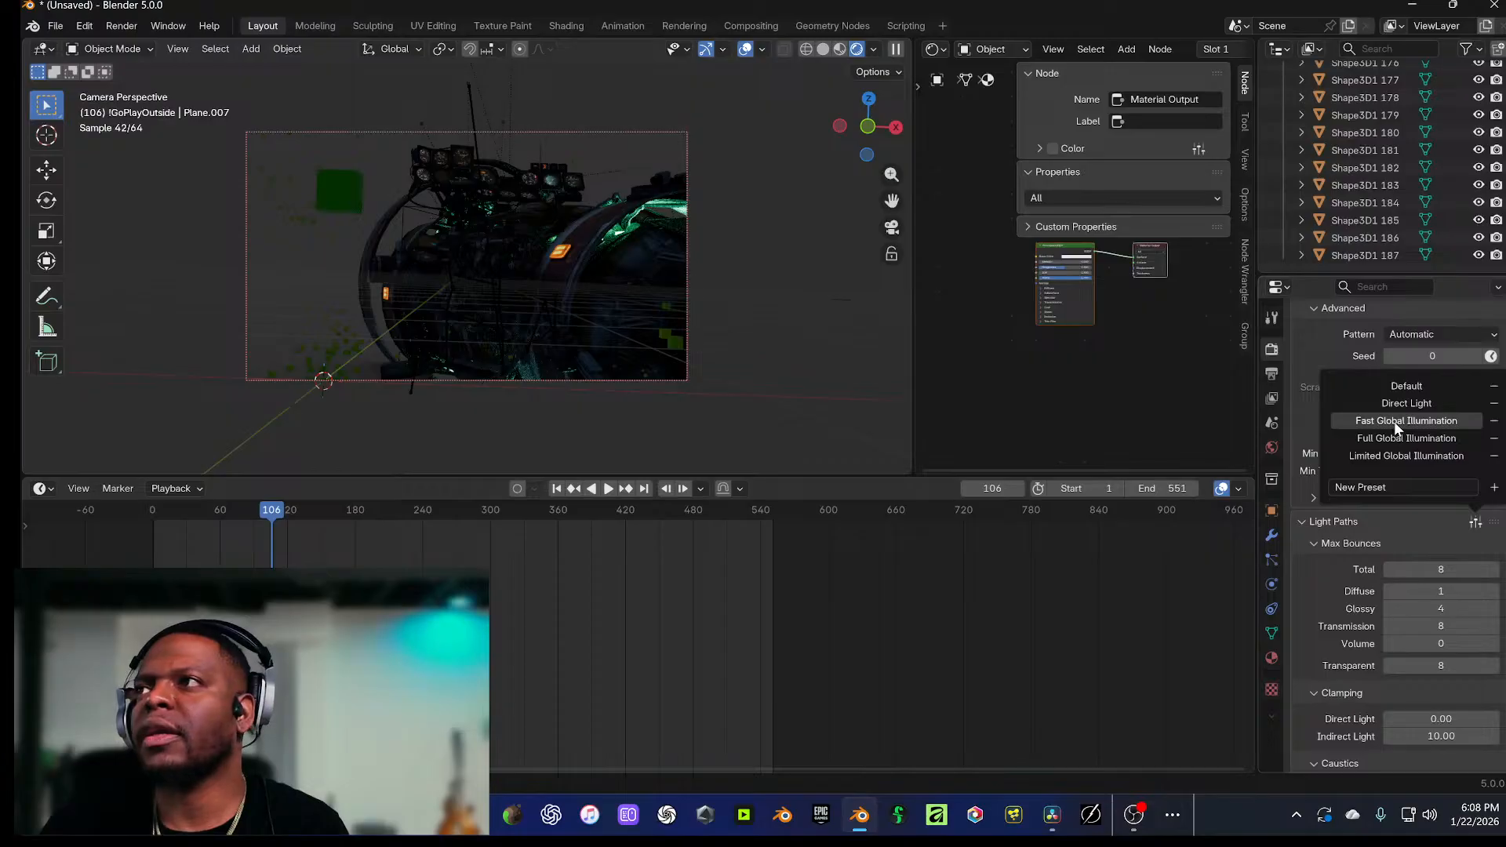
# Step: Set the render output's media type to Multi-Layer EXR
pyautogui.scroll(5, 1341, 525)
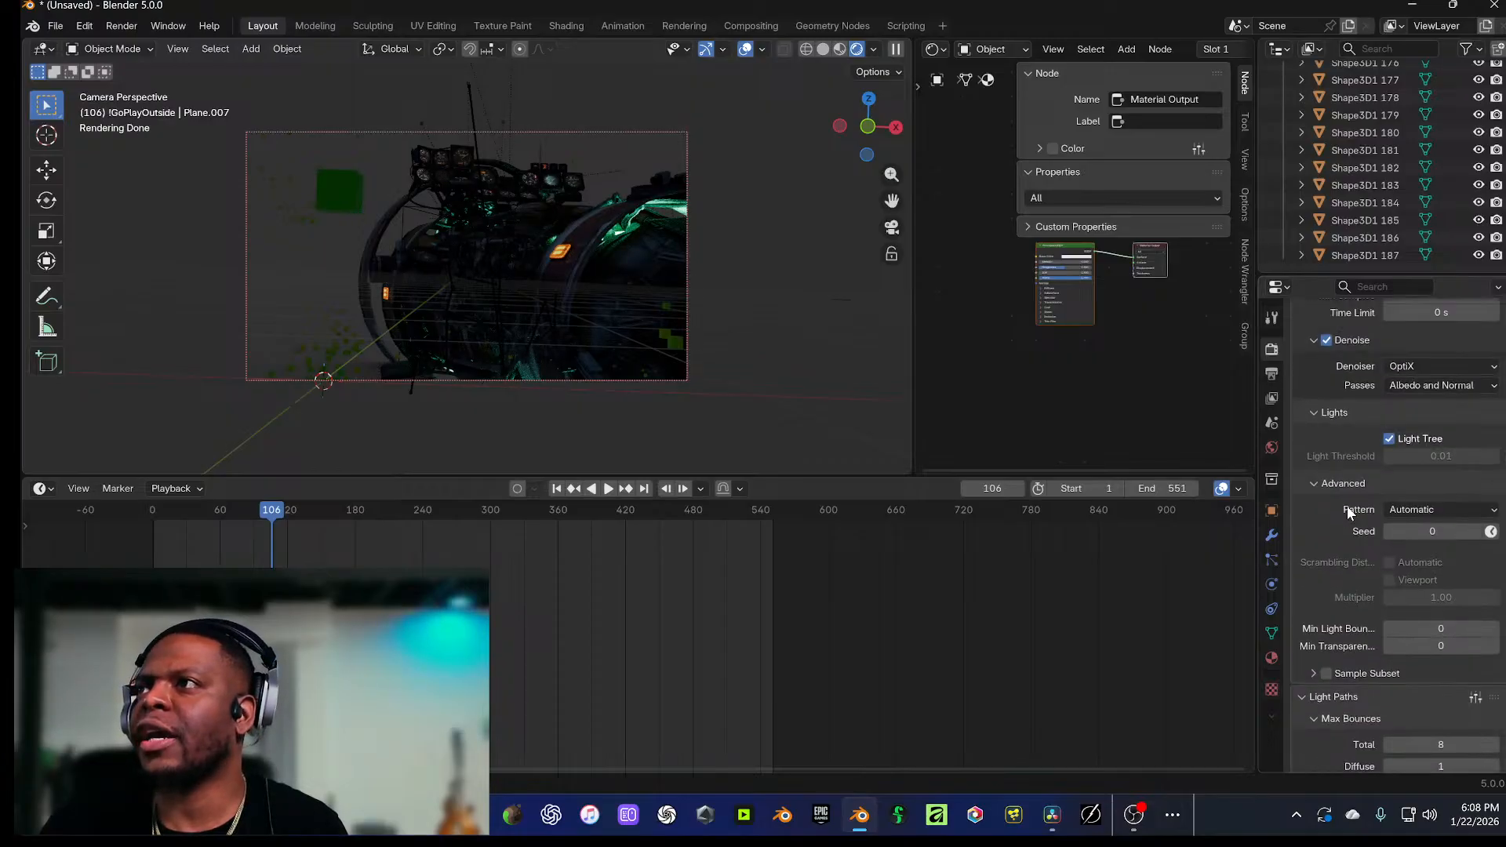
pyautogui.scroll(8, 1347, 505)
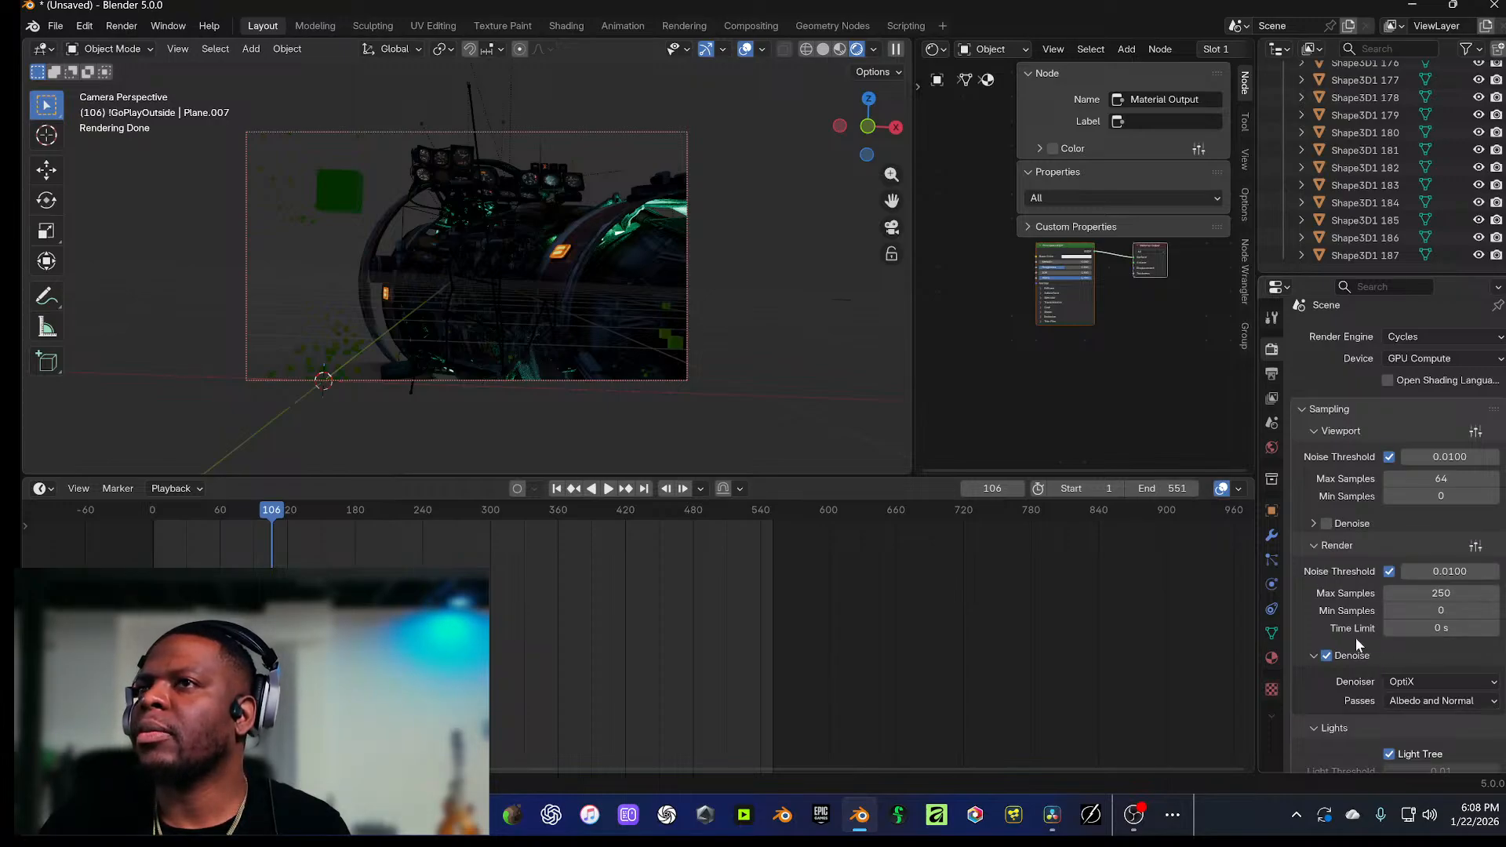
pyautogui.scroll(-4, 1361, 547)
pyautogui.click(1271, 374)
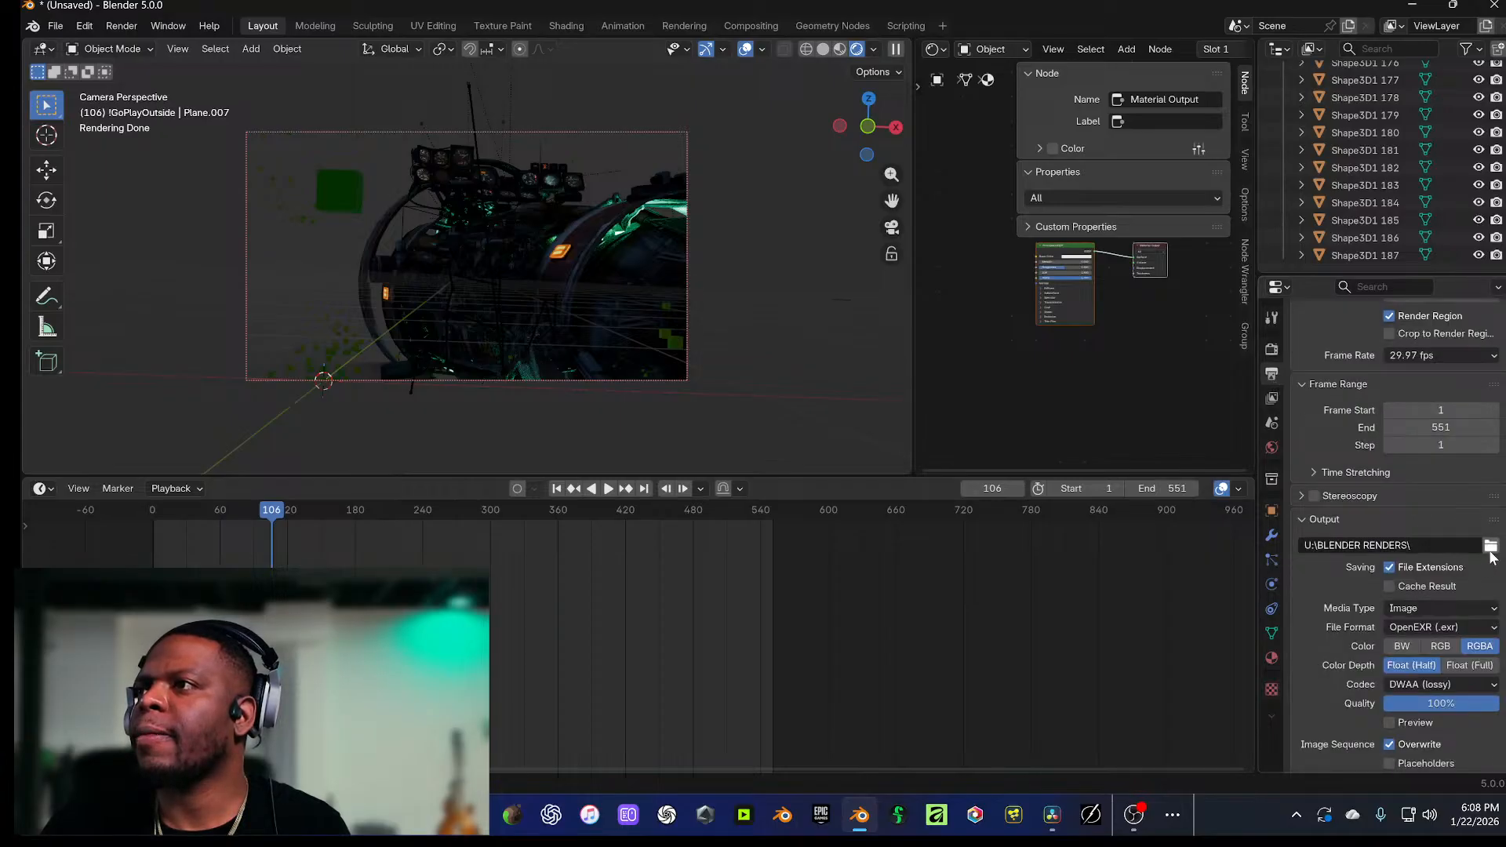
pyautogui.scroll(-1, 1457, 595)
pyautogui.click(1457, 576)
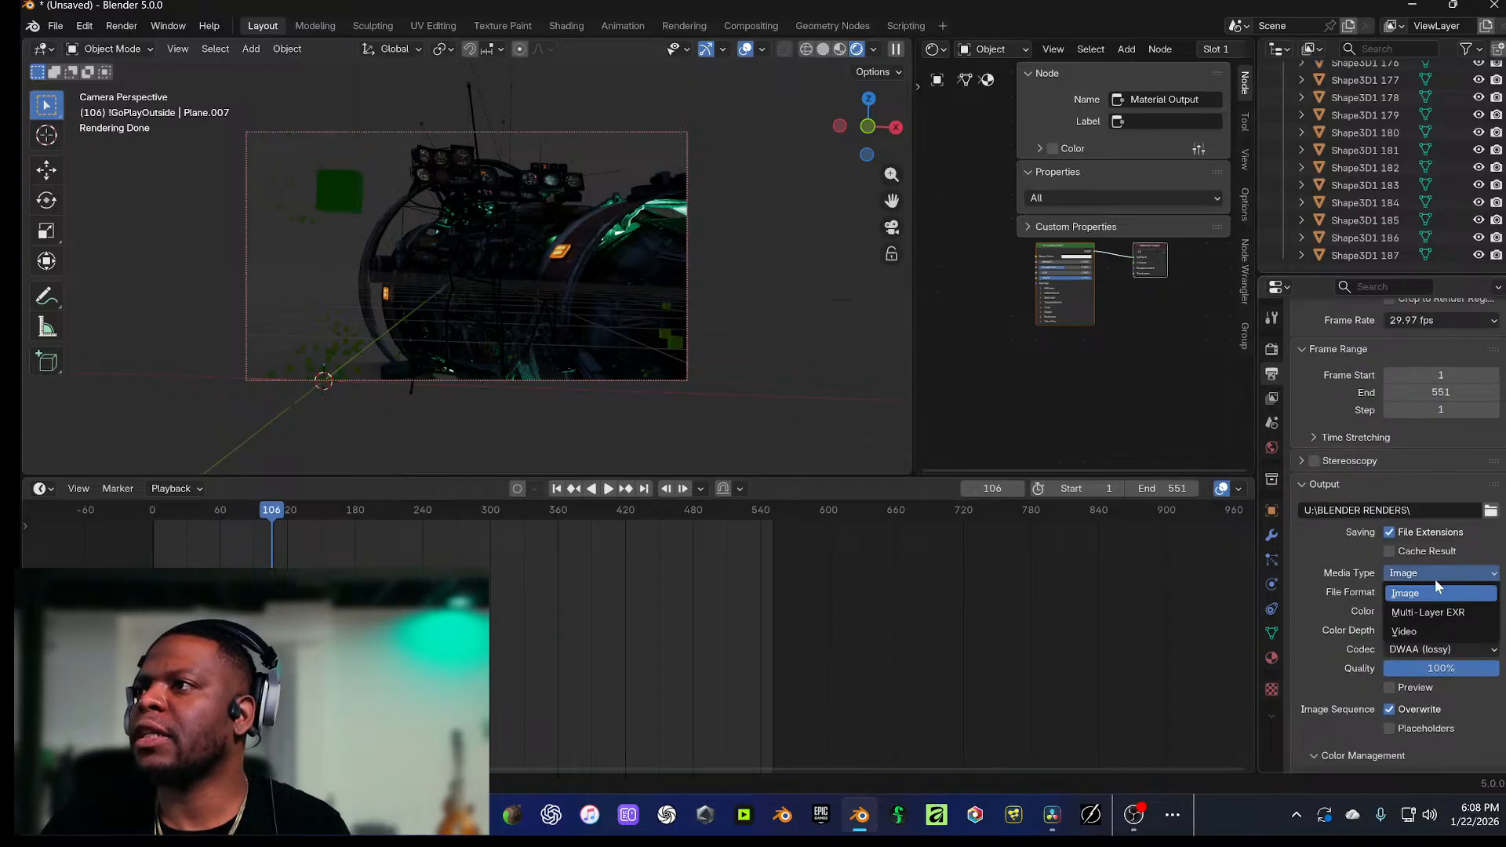
pyautogui.click(1418, 611)
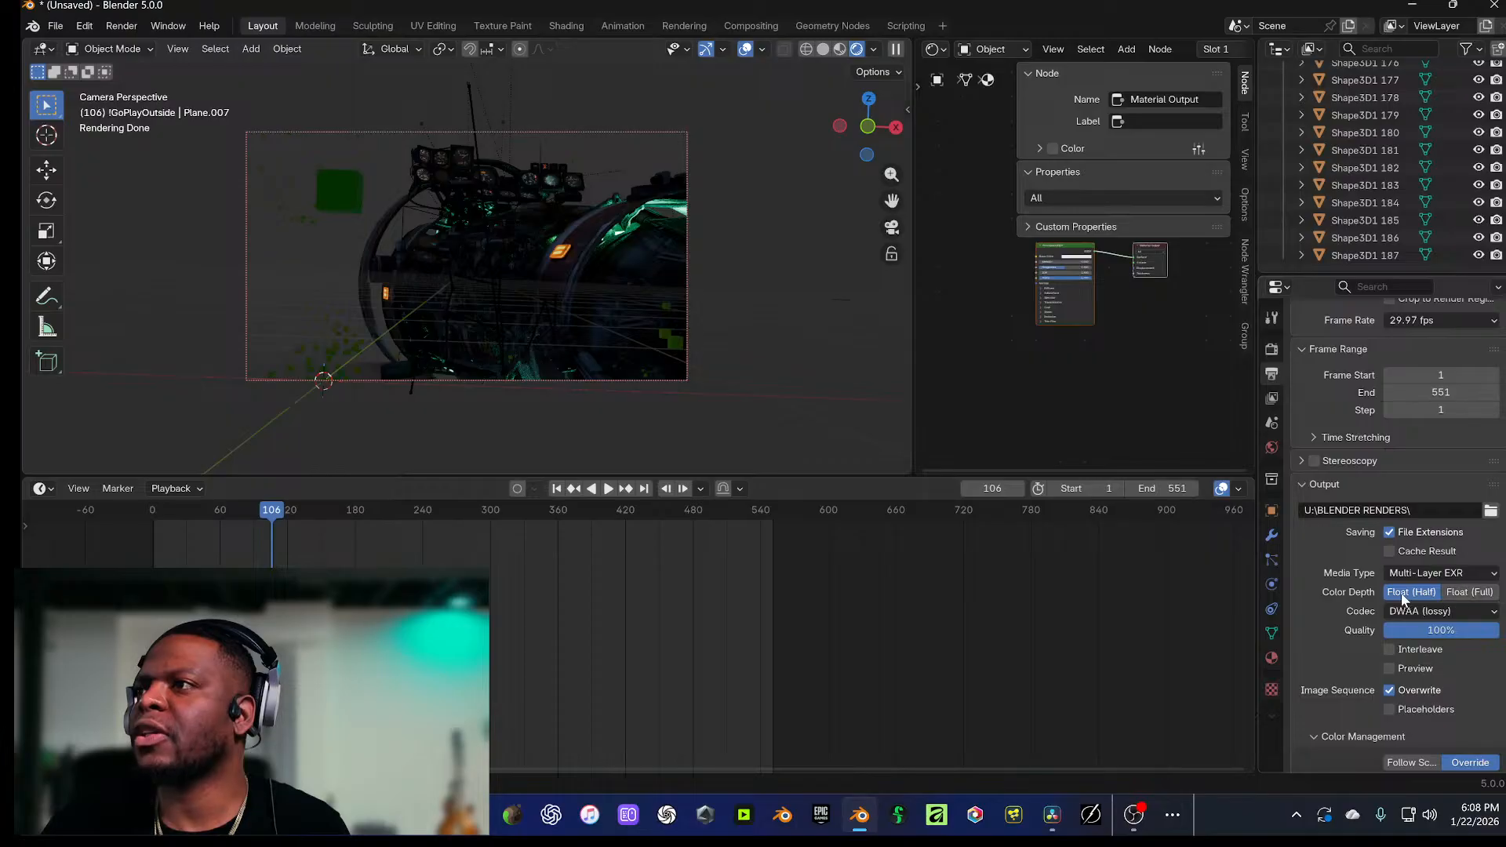
# Step: Try the DWAB and B44A lossy codecs for the EXR output and return the codec to DWAA (lossy)
pyautogui.click(1437, 612)
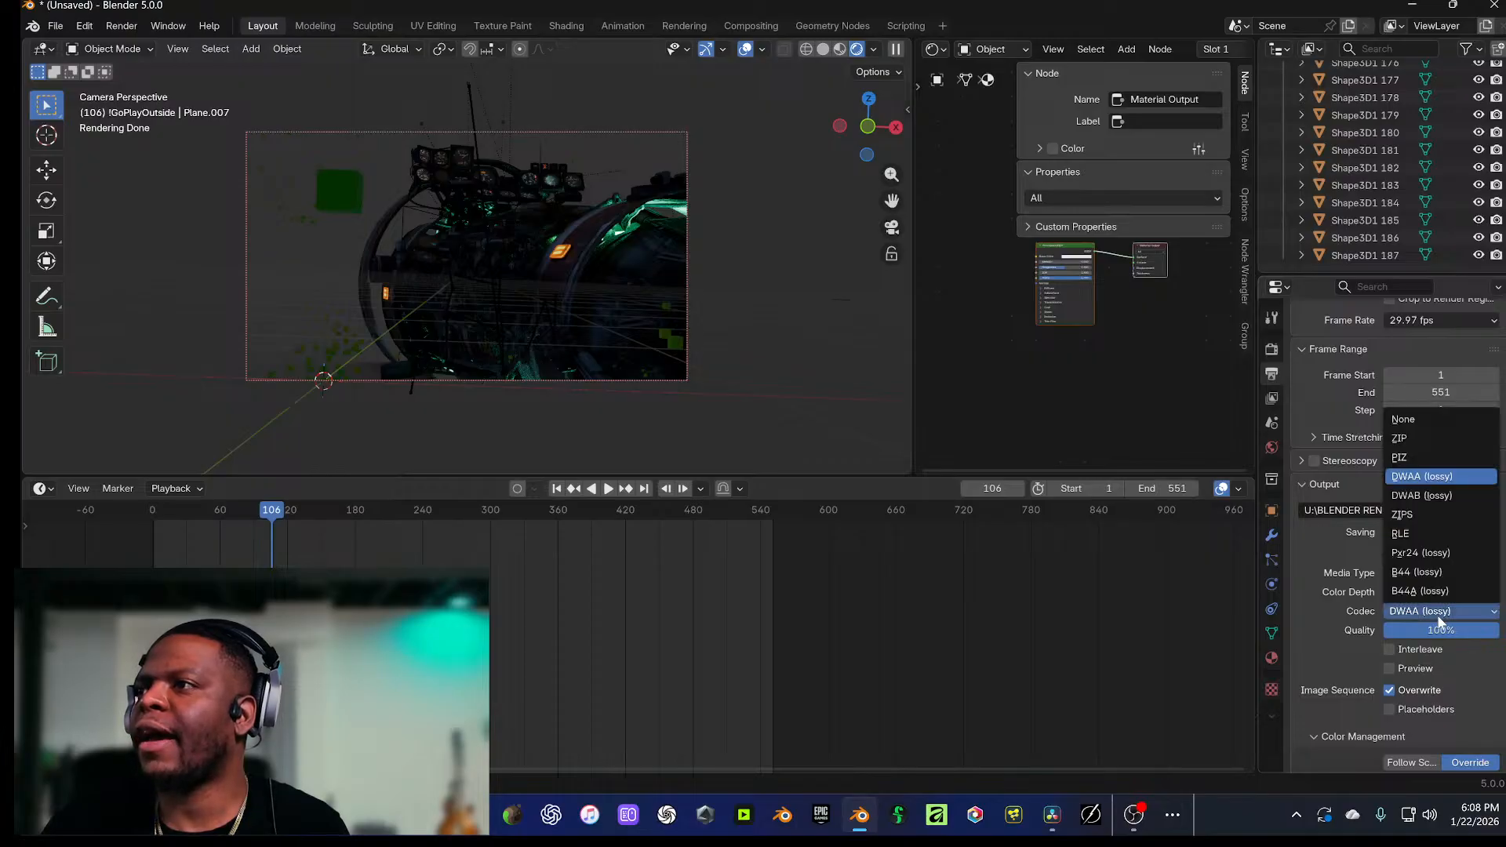
pyautogui.click(1424, 494)
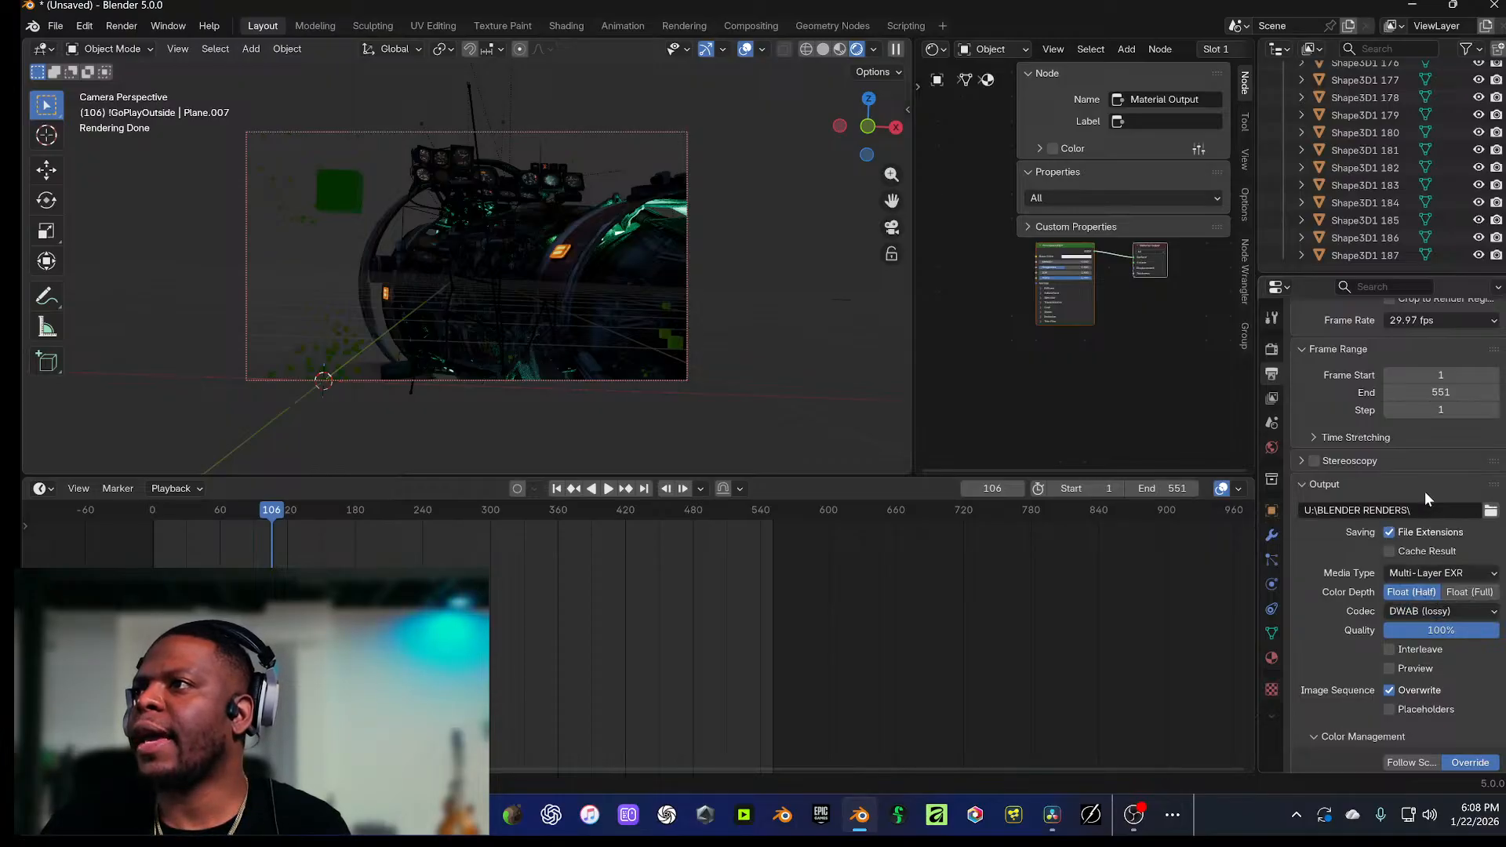
pyautogui.click(1447, 614)
pyautogui.click(1437, 590)
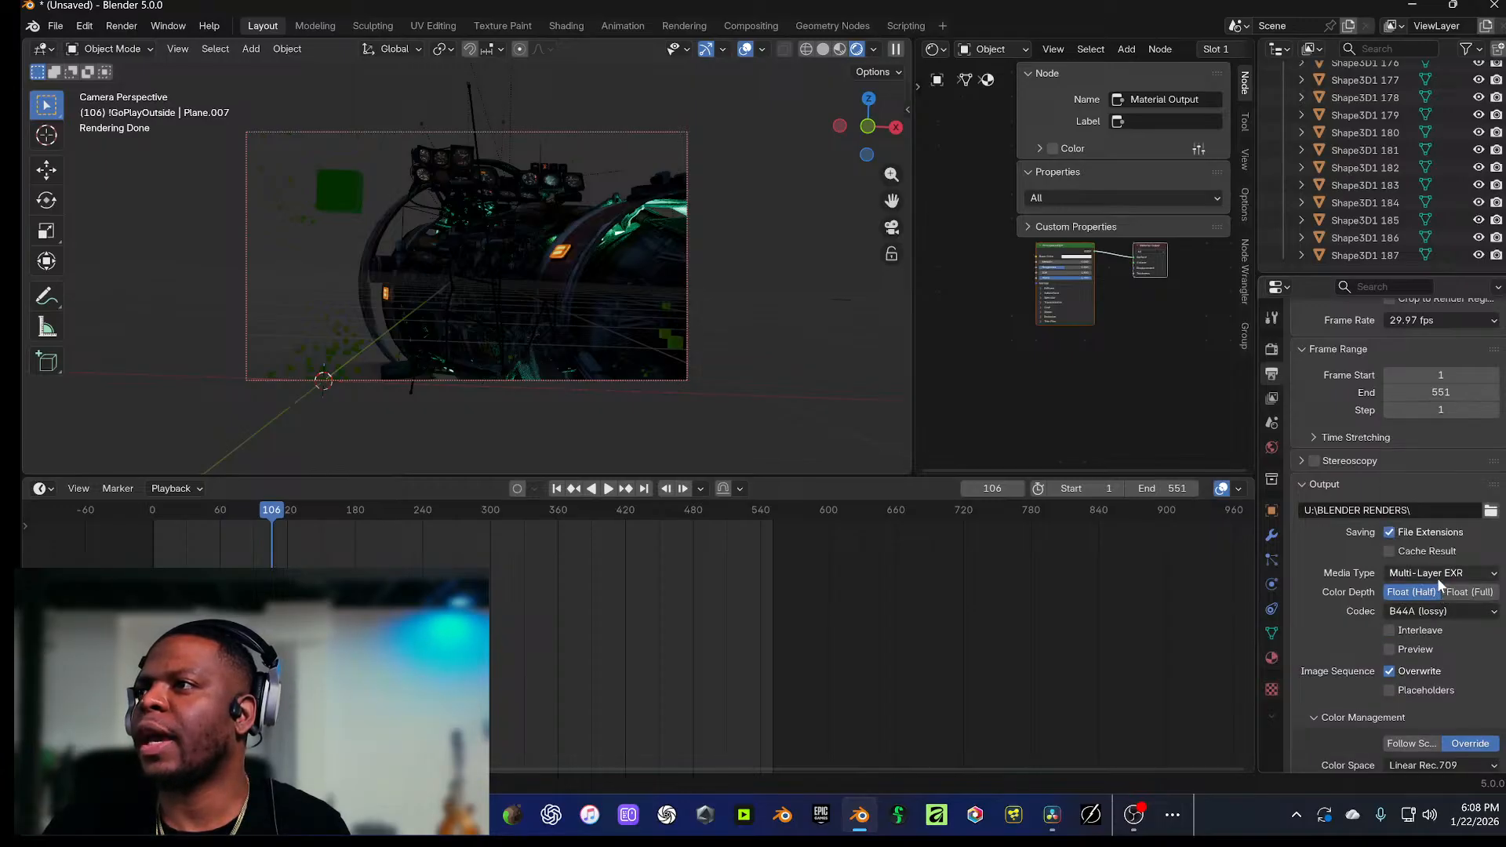
pyautogui.click(1414, 610)
pyautogui.click(1412, 473)
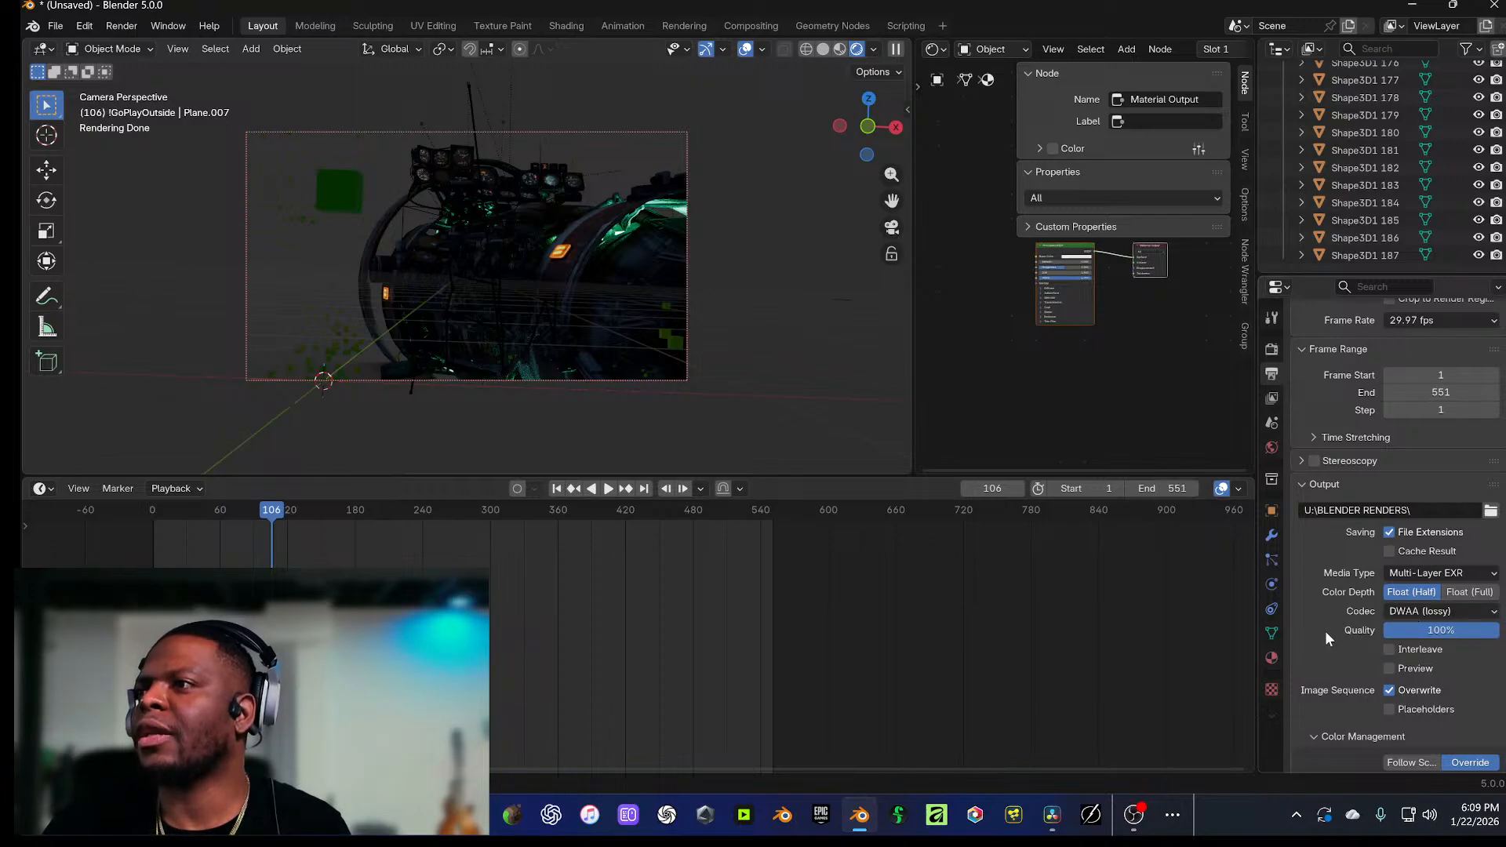
pyautogui.scroll(5, 1326, 635)
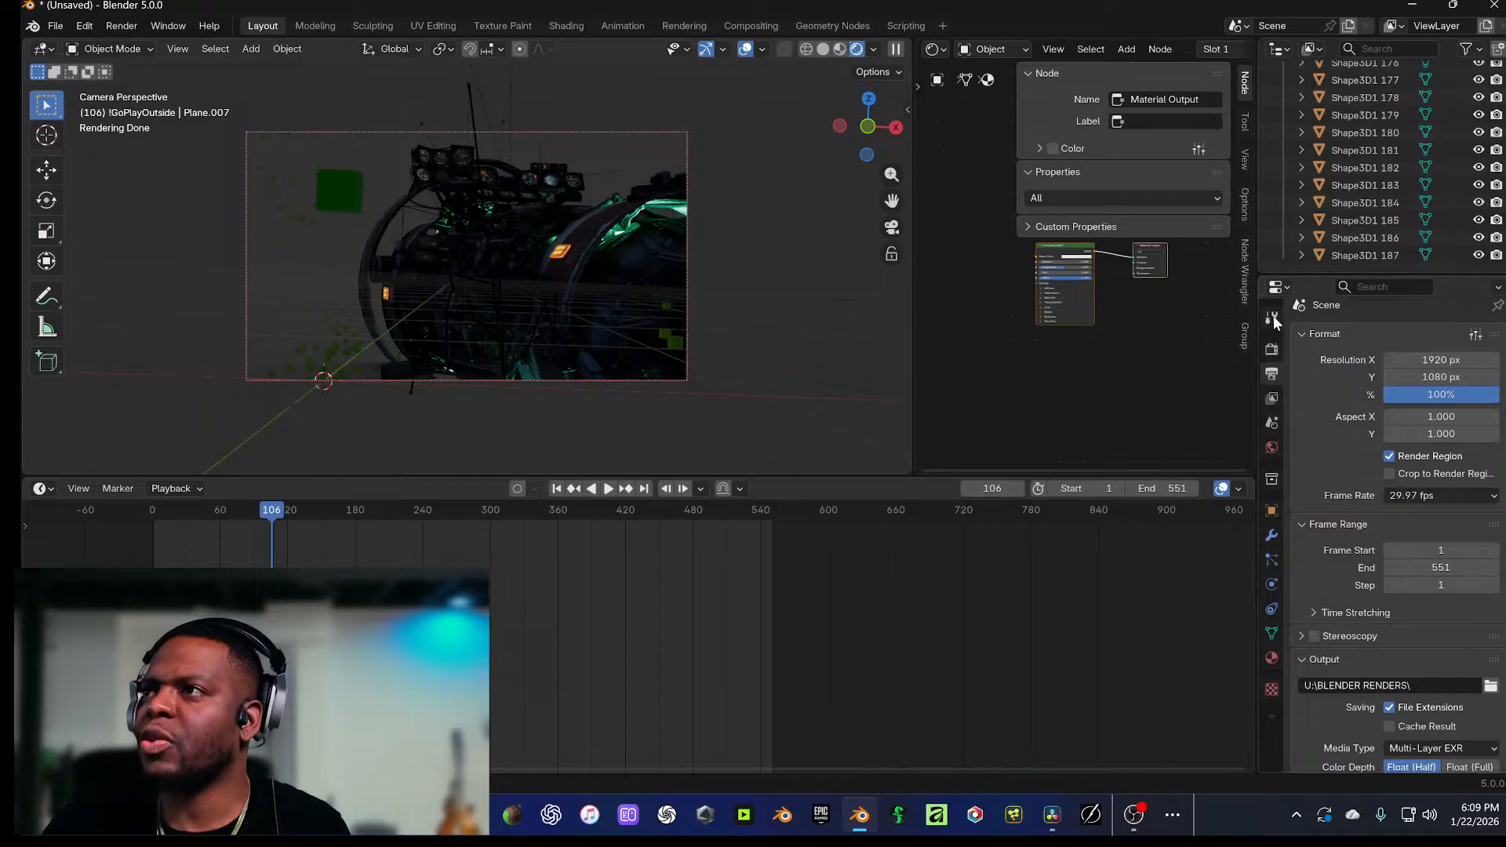
pyautogui.click(1271, 348)
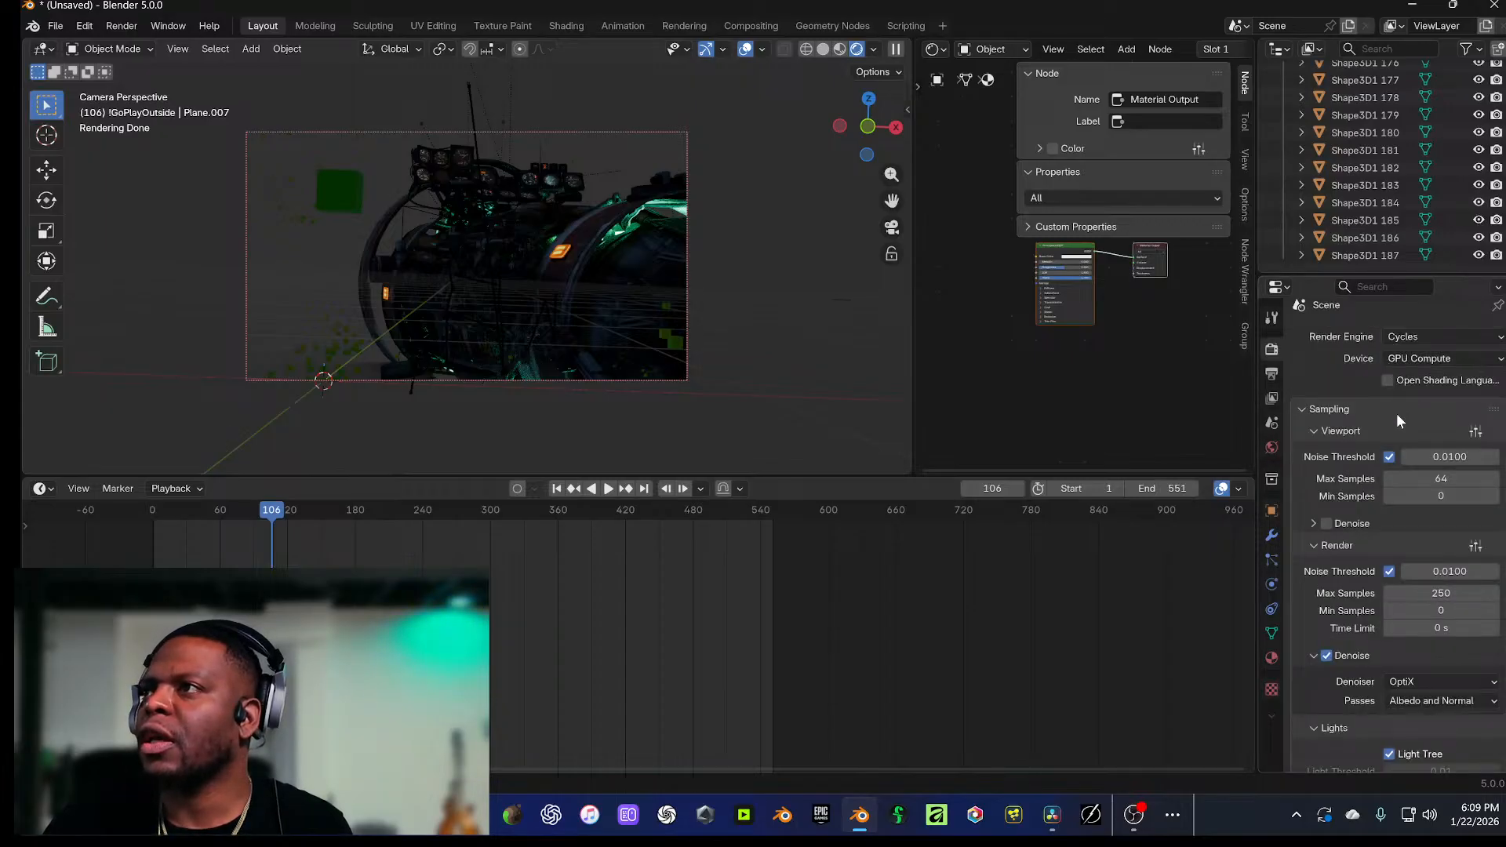
pyautogui.scroll(-5, 1350, 632)
pyautogui.scroll(6, 1334, 612)
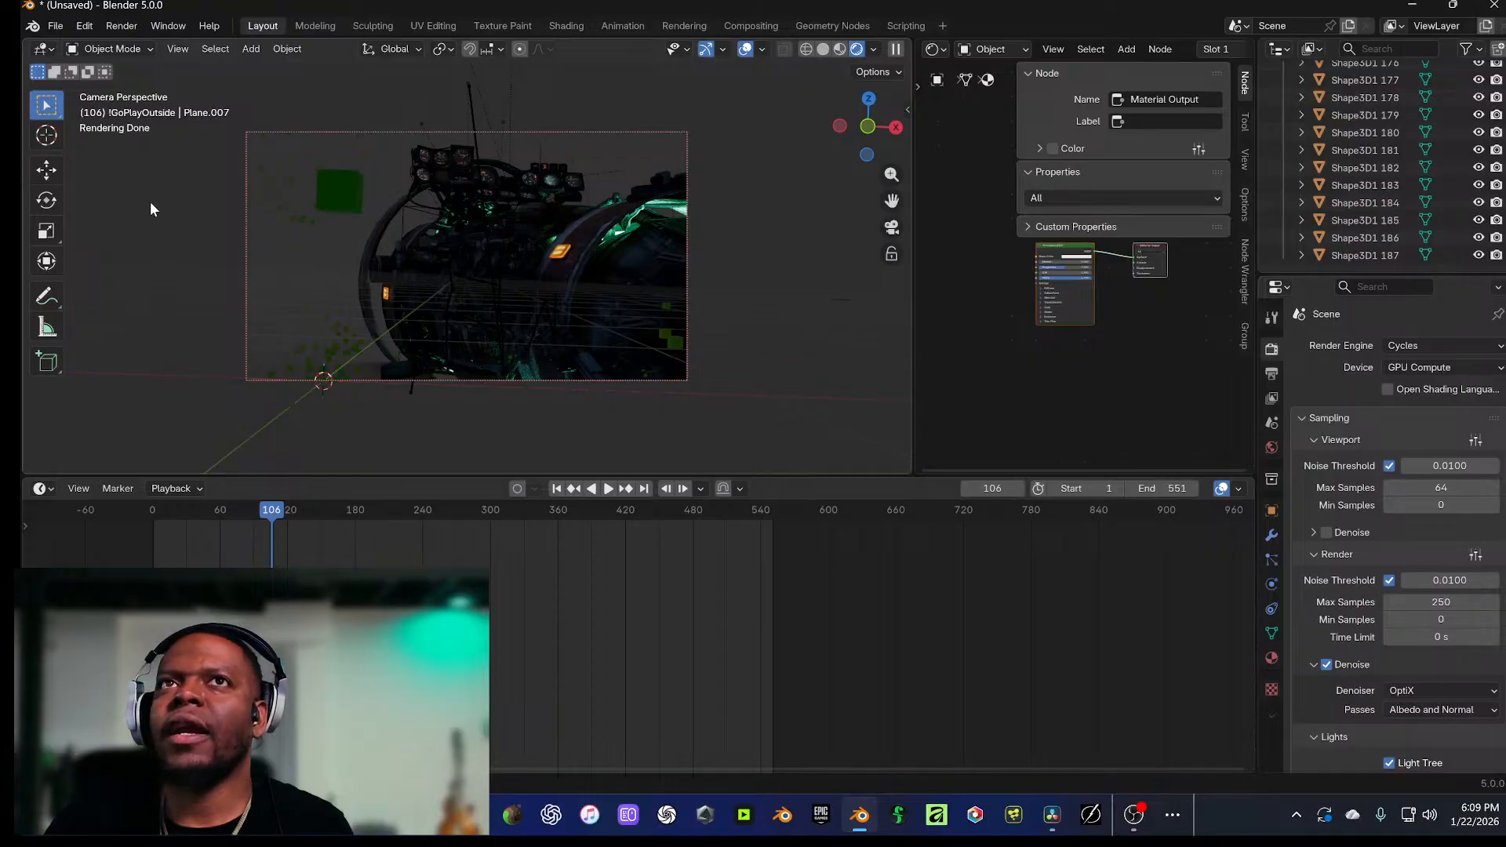
pyautogui.scroll(-7, 1326, 614)
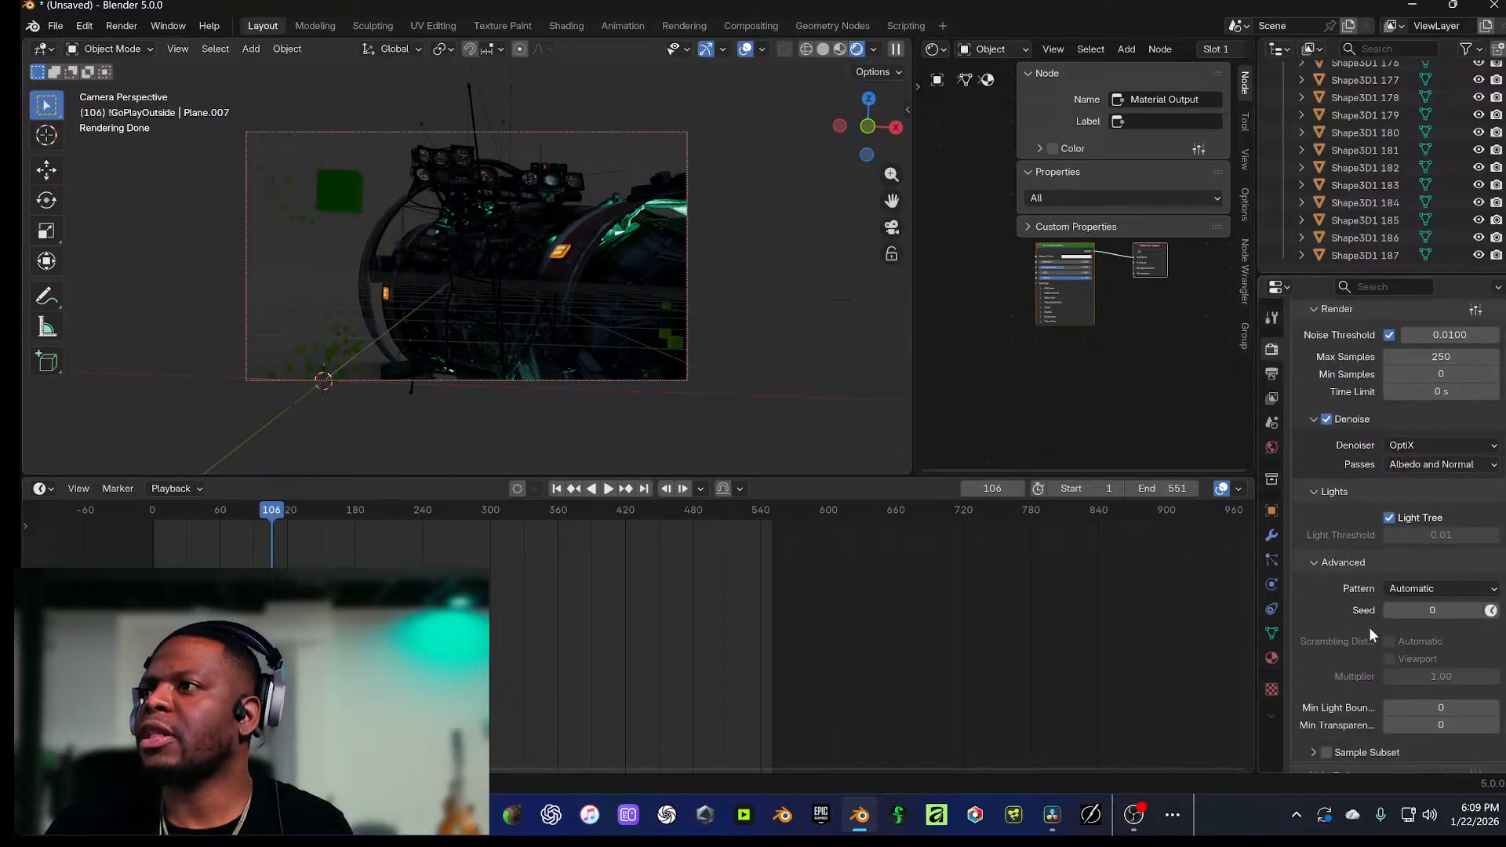
# Step: Create a folder named Blender Anim inside D:\Motorcycle scene and set it as the render output location
pyautogui.click(1271, 374)
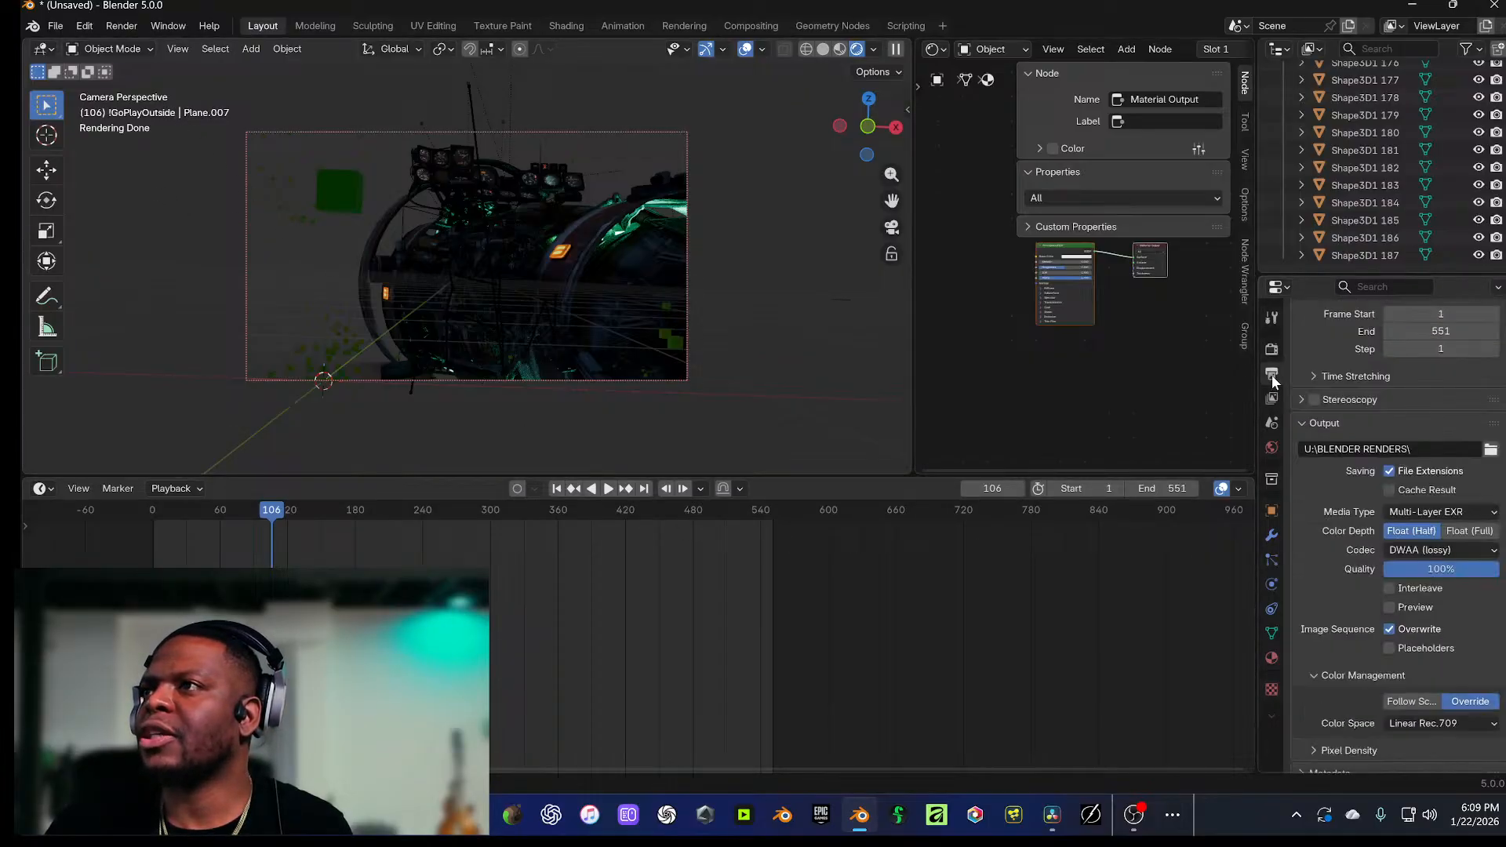
pyautogui.click(1490, 449)
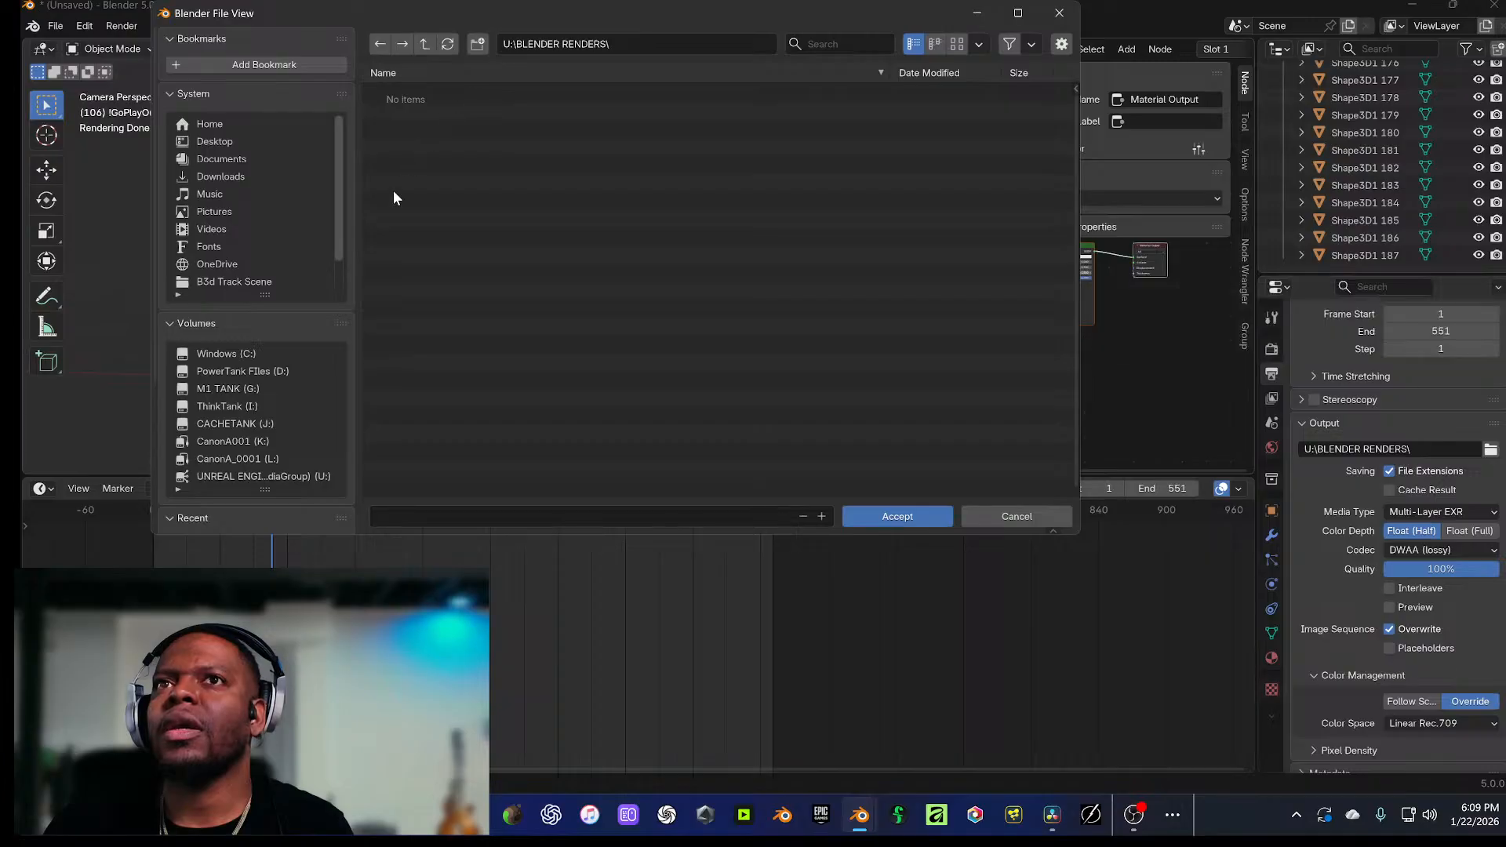
pyautogui.click(279, 370)
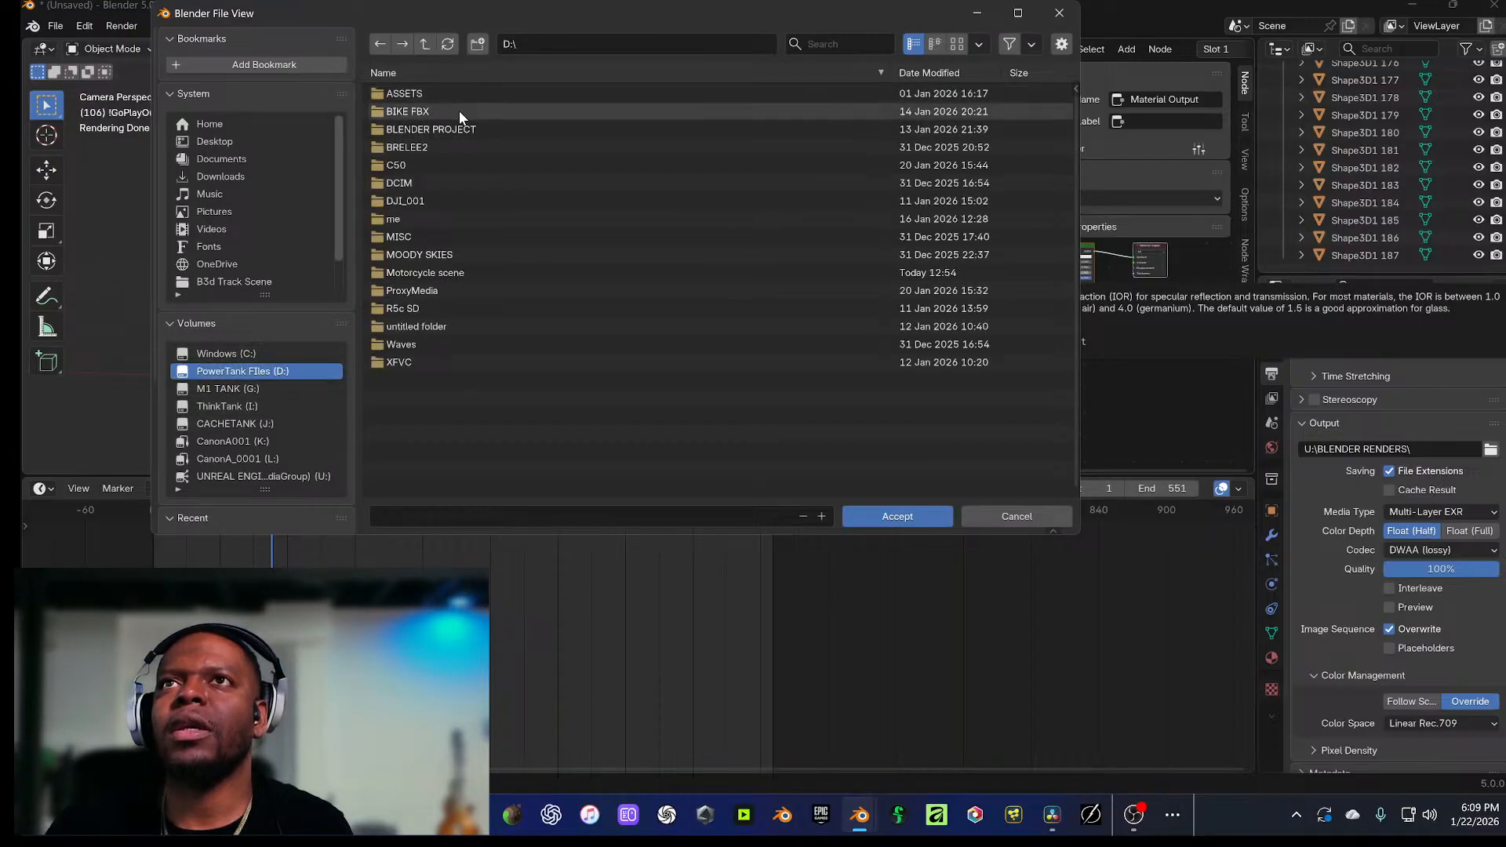
pyautogui.doubleClick(450, 274)
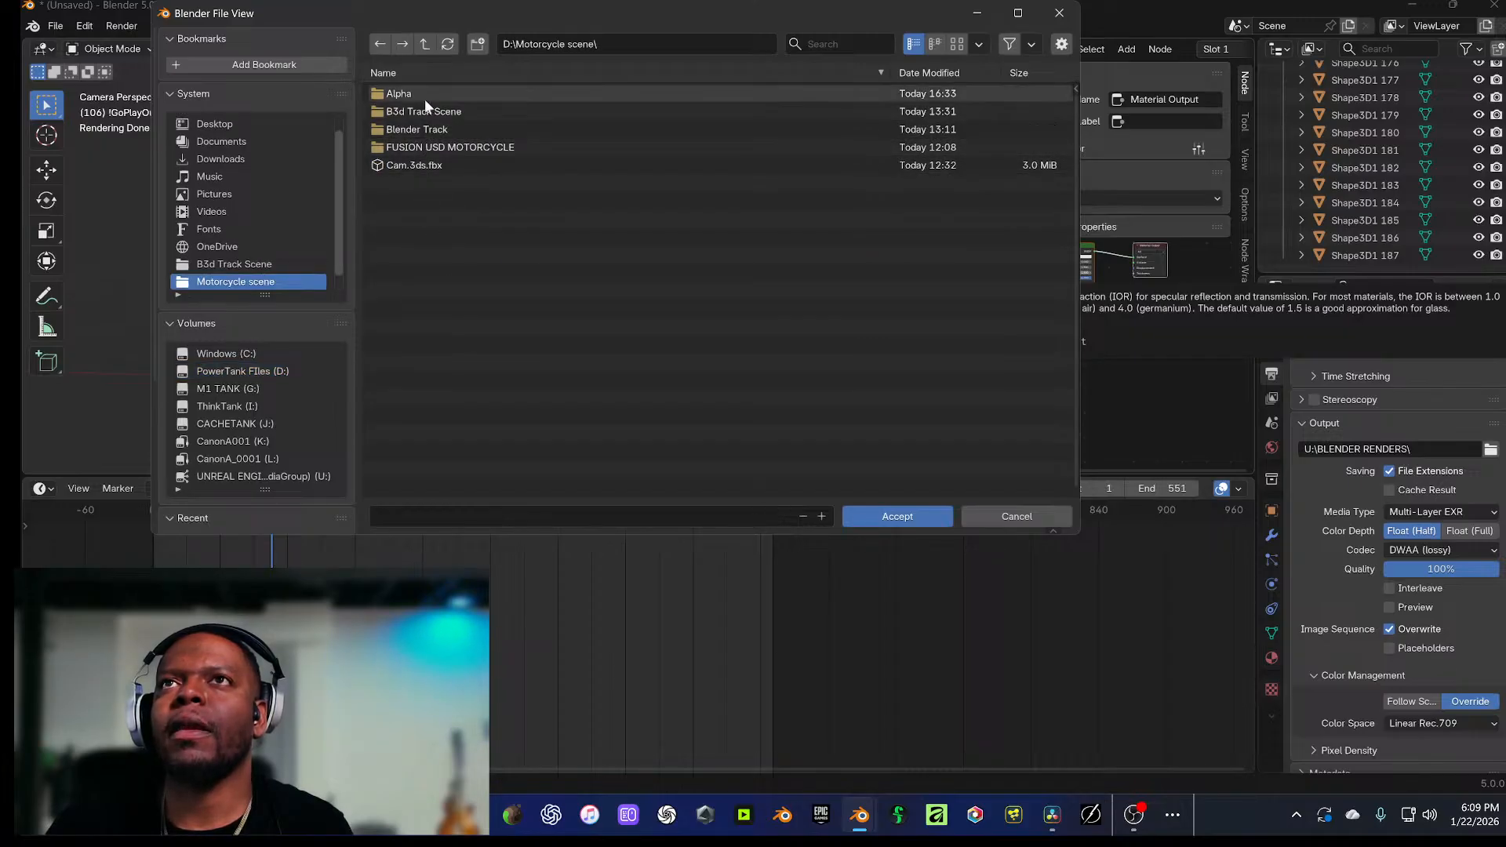
pyautogui.click(478, 43)
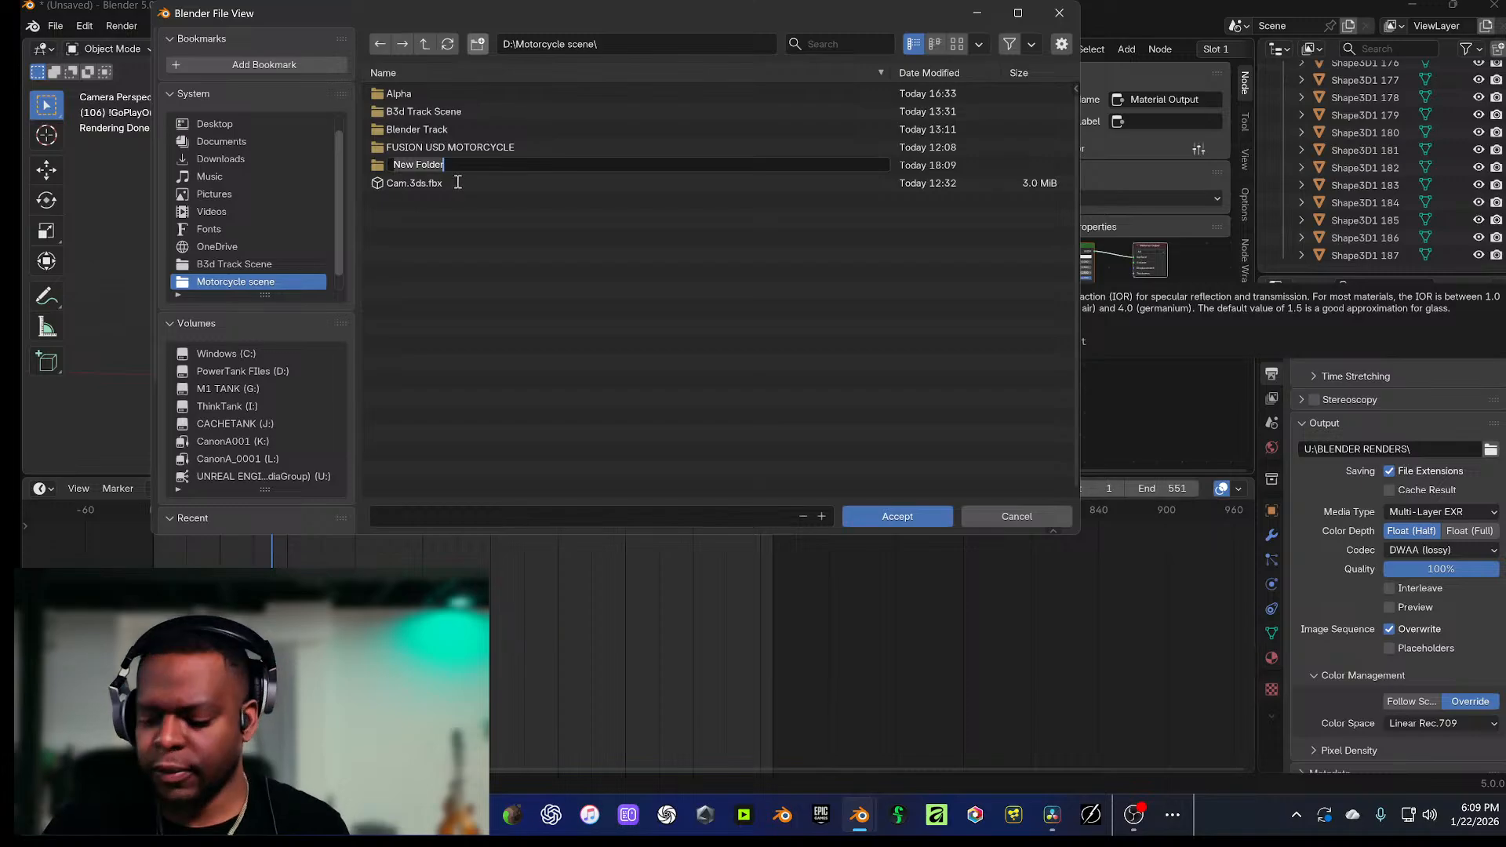
pyautogui.write('BLends')
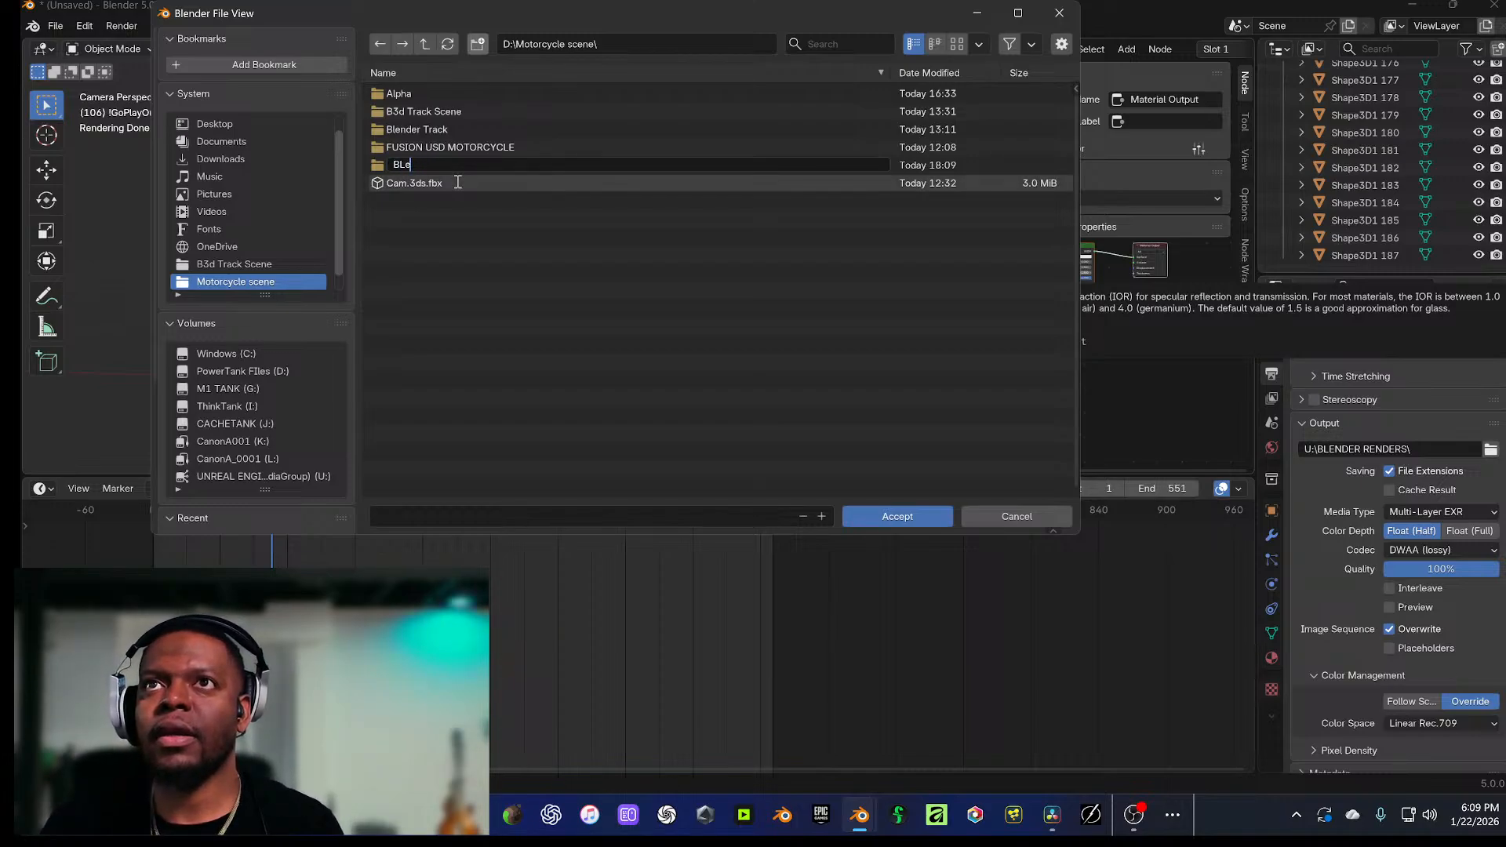
pyautogui.write('lender Anim')
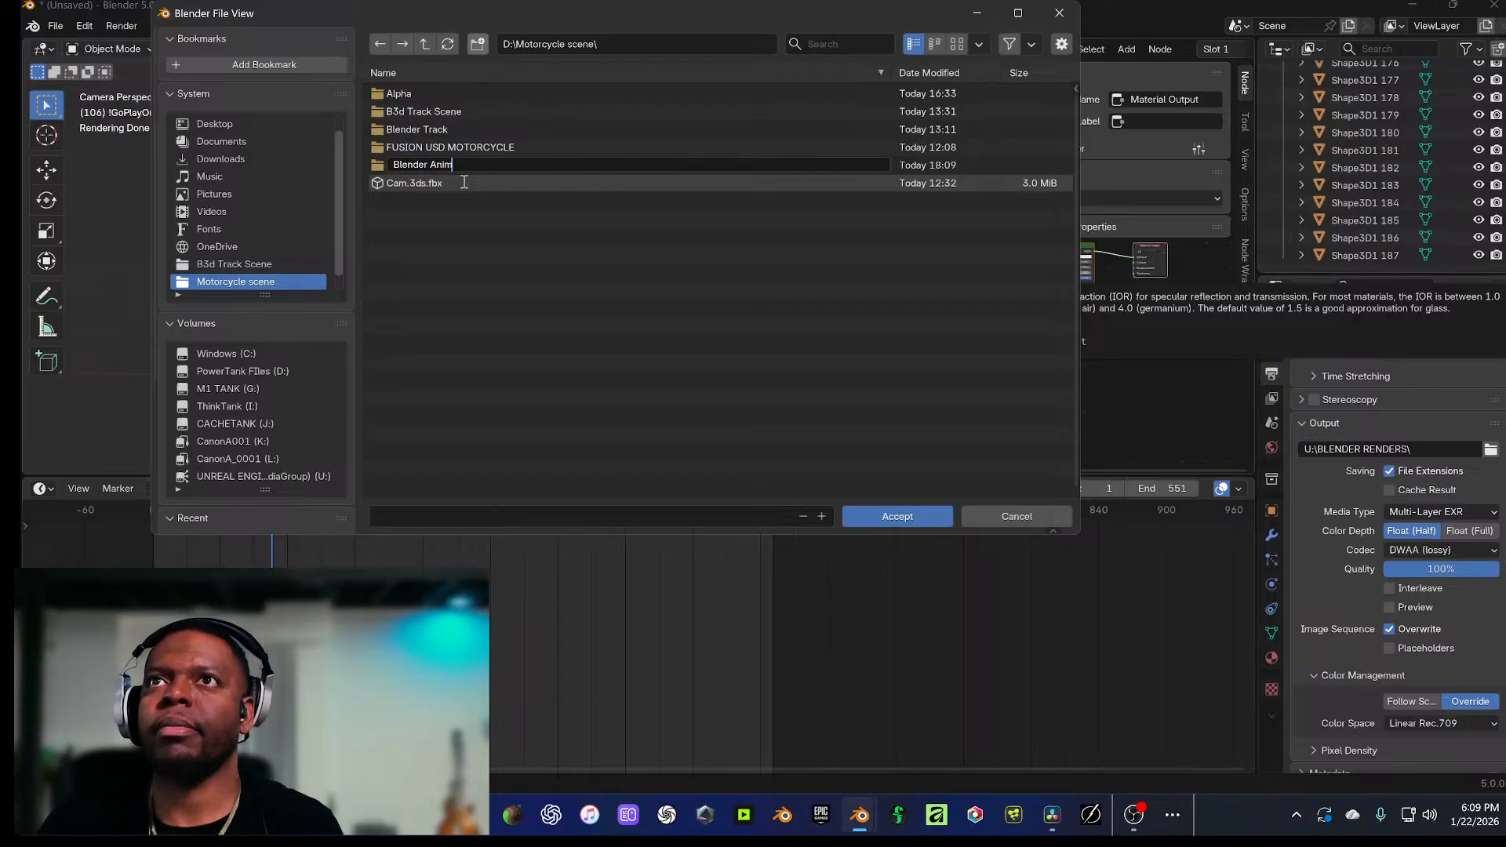
pyautogui.press('Return')
pyautogui.click(918, 518)
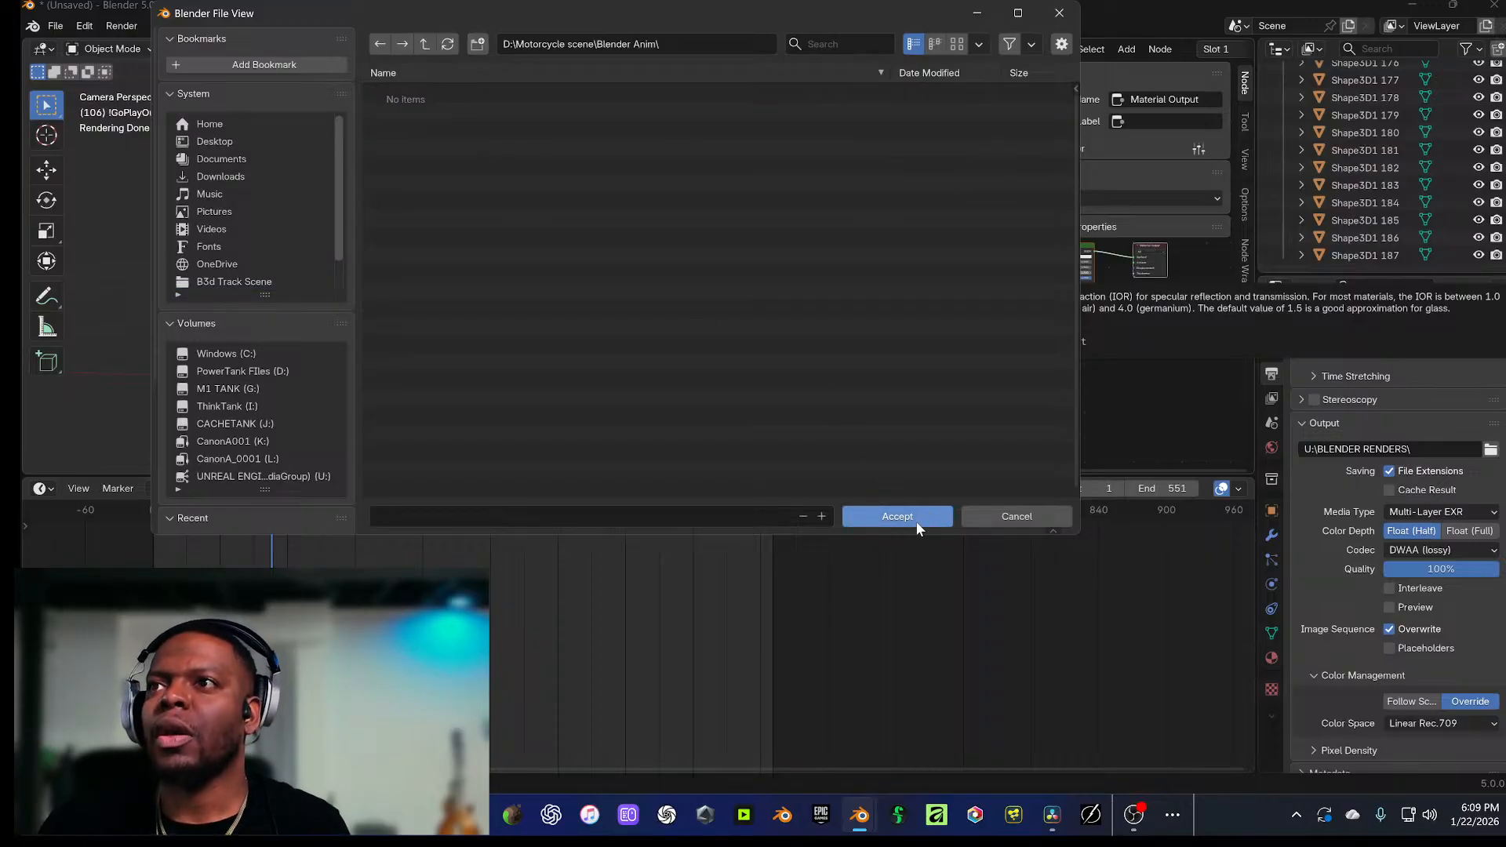
pyautogui.click(915, 519)
# Step: Try EEVEE as the render engine and switch the scene back to Cycles
pyautogui.click(1270, 350)
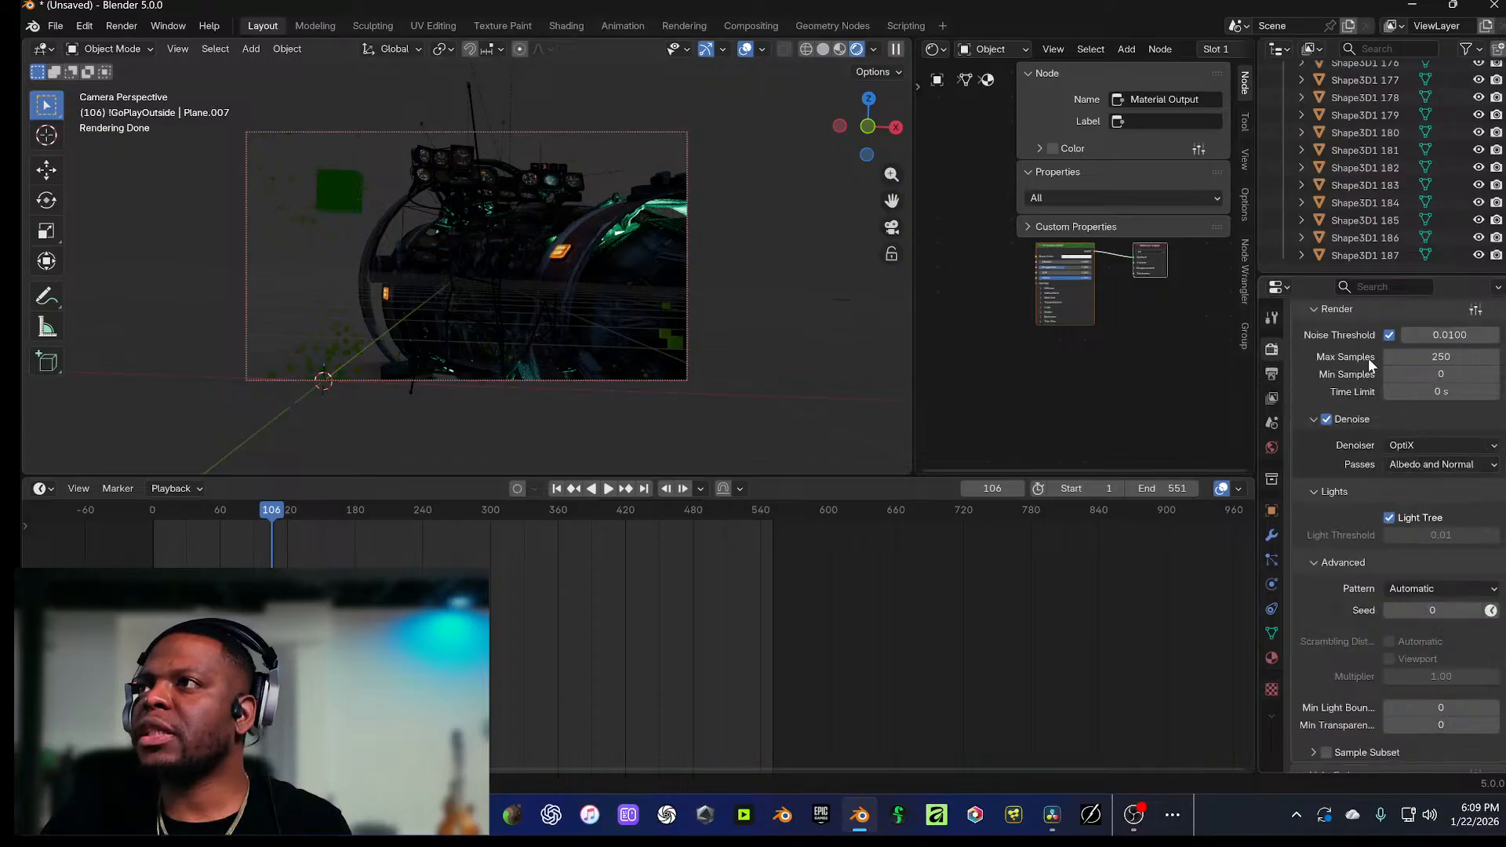
pyautogui.scroll(5, 1388, 363)
pyautogui.click(1419, 346)
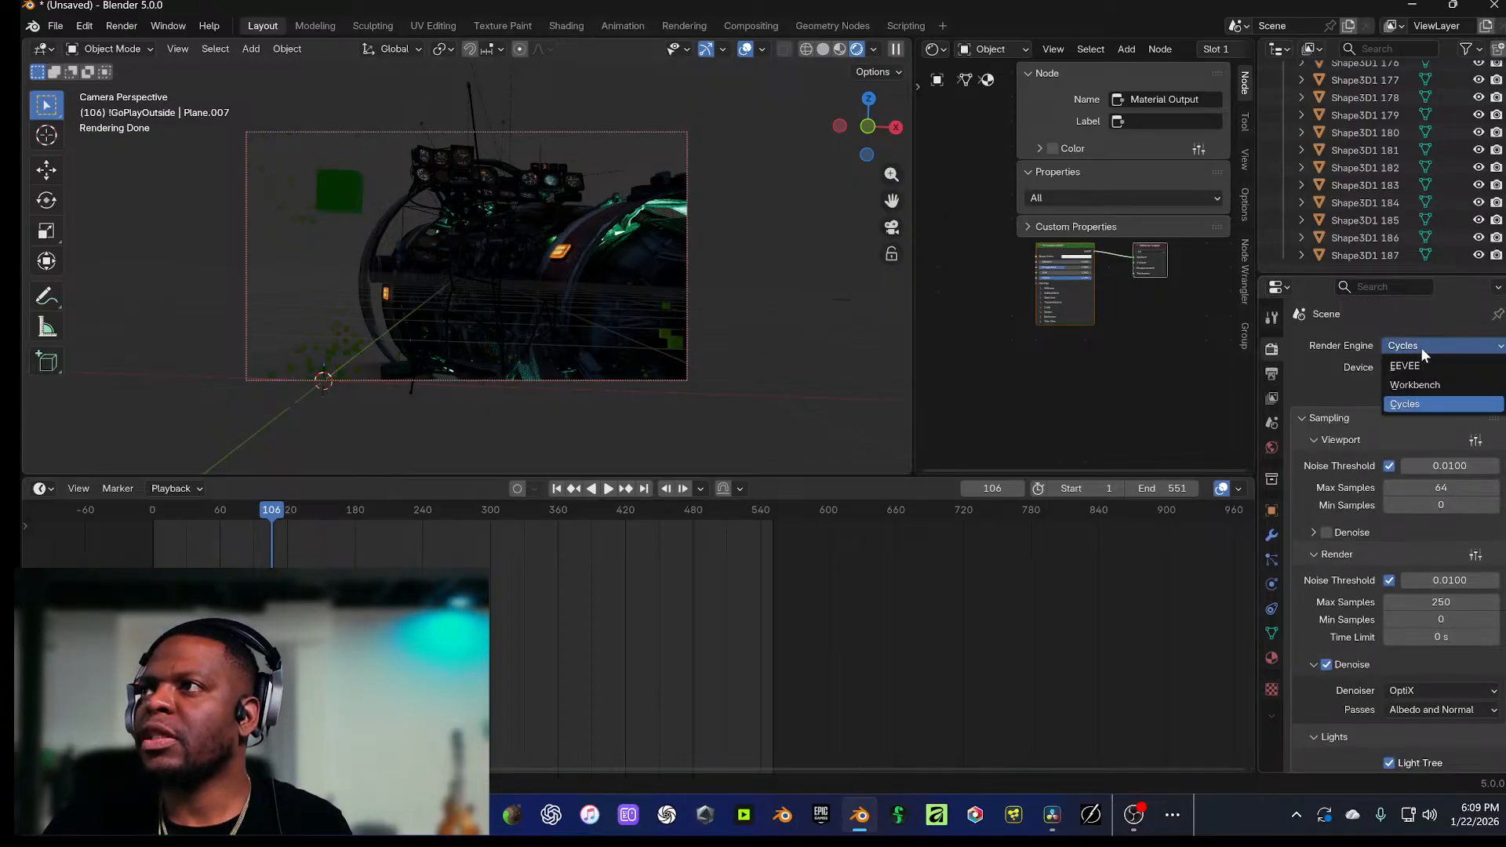
pyautogui.click(1419, 364)
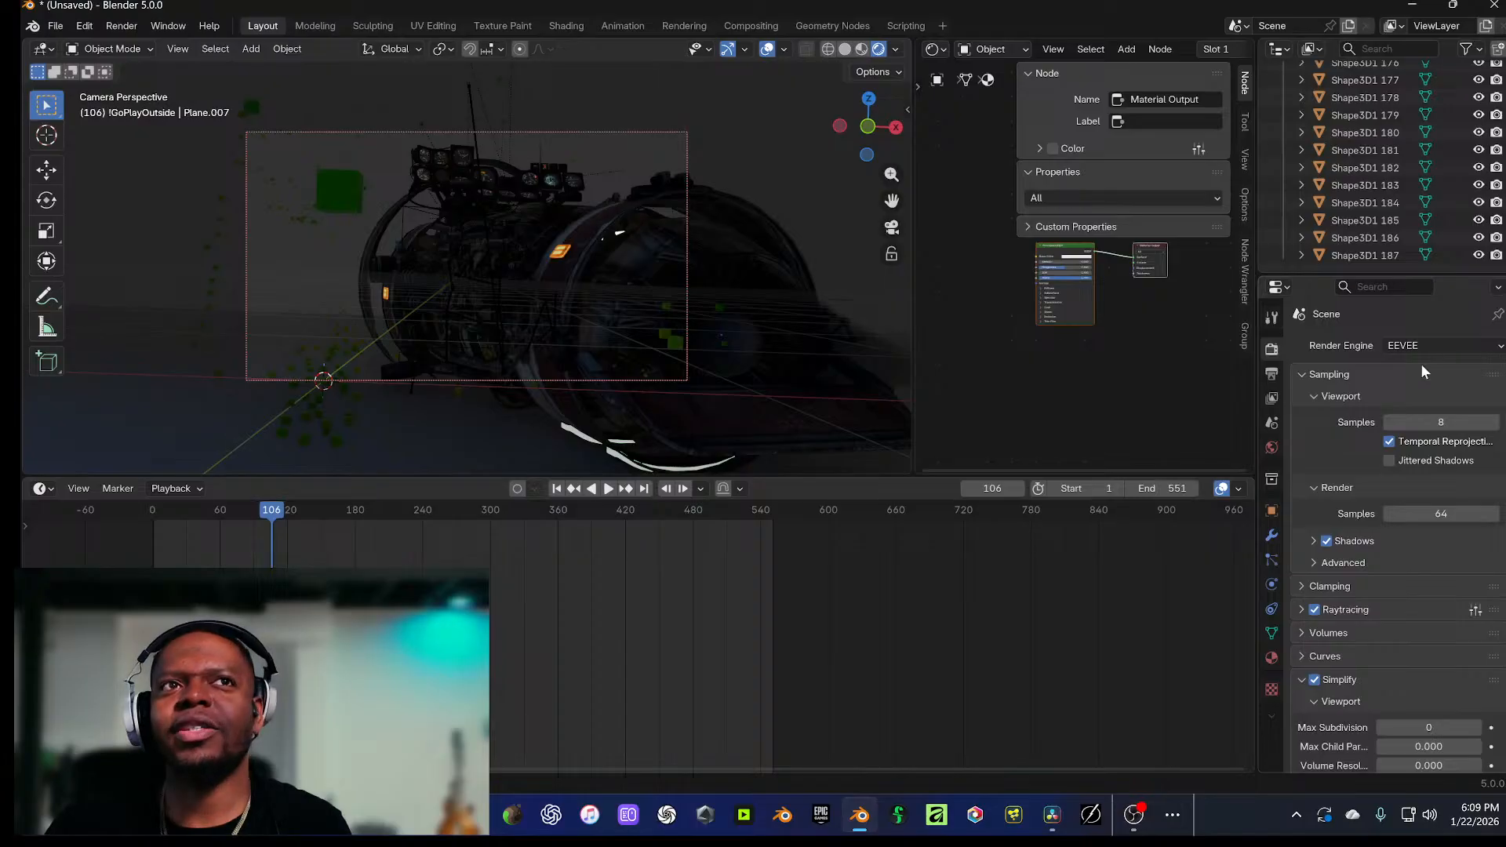
pyautogui.click(1422, 349)
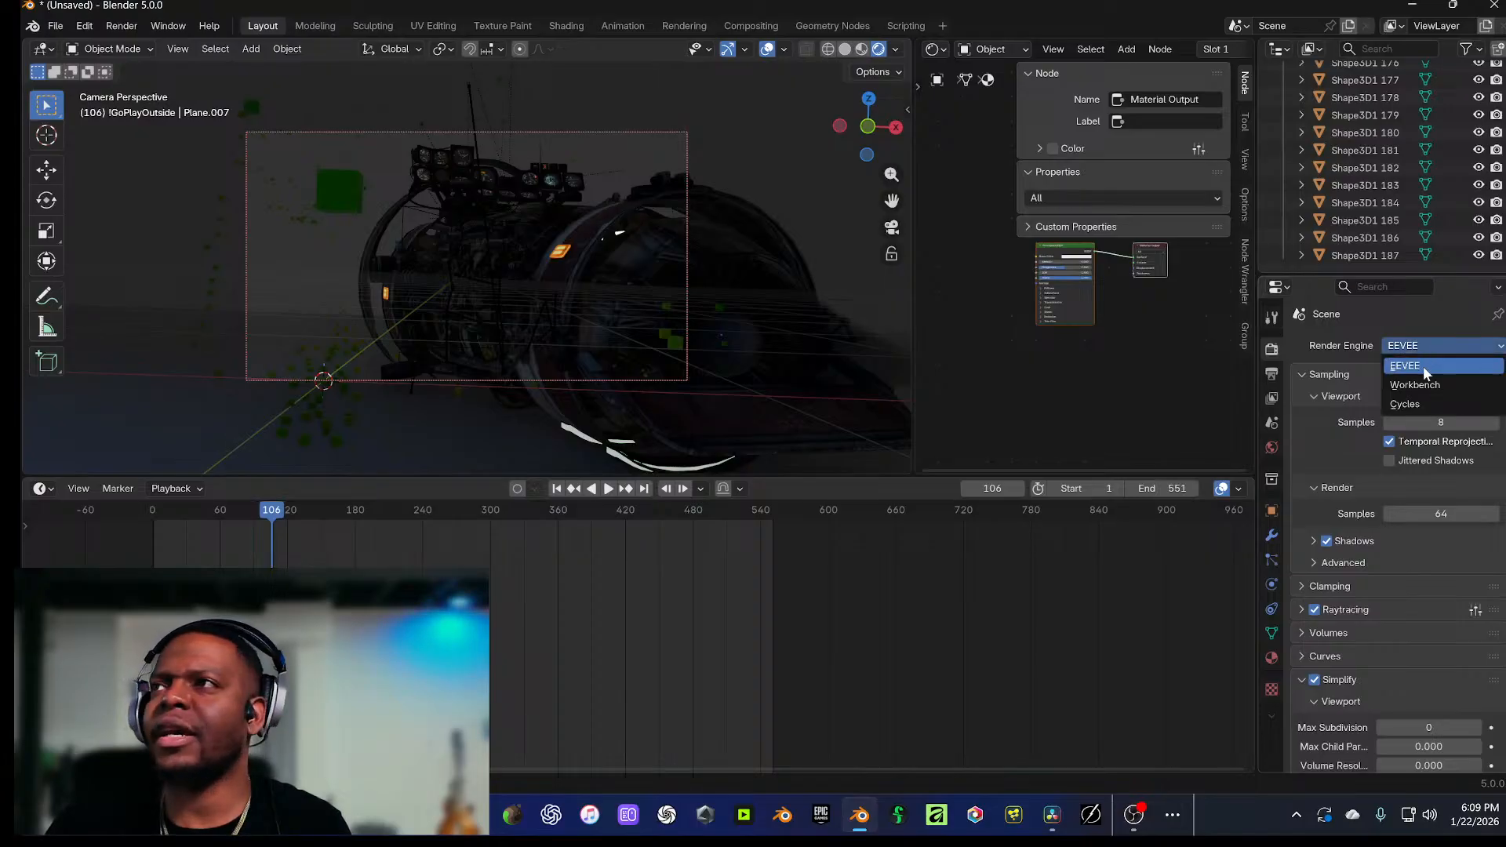
pyautogui.click(1426, 398)
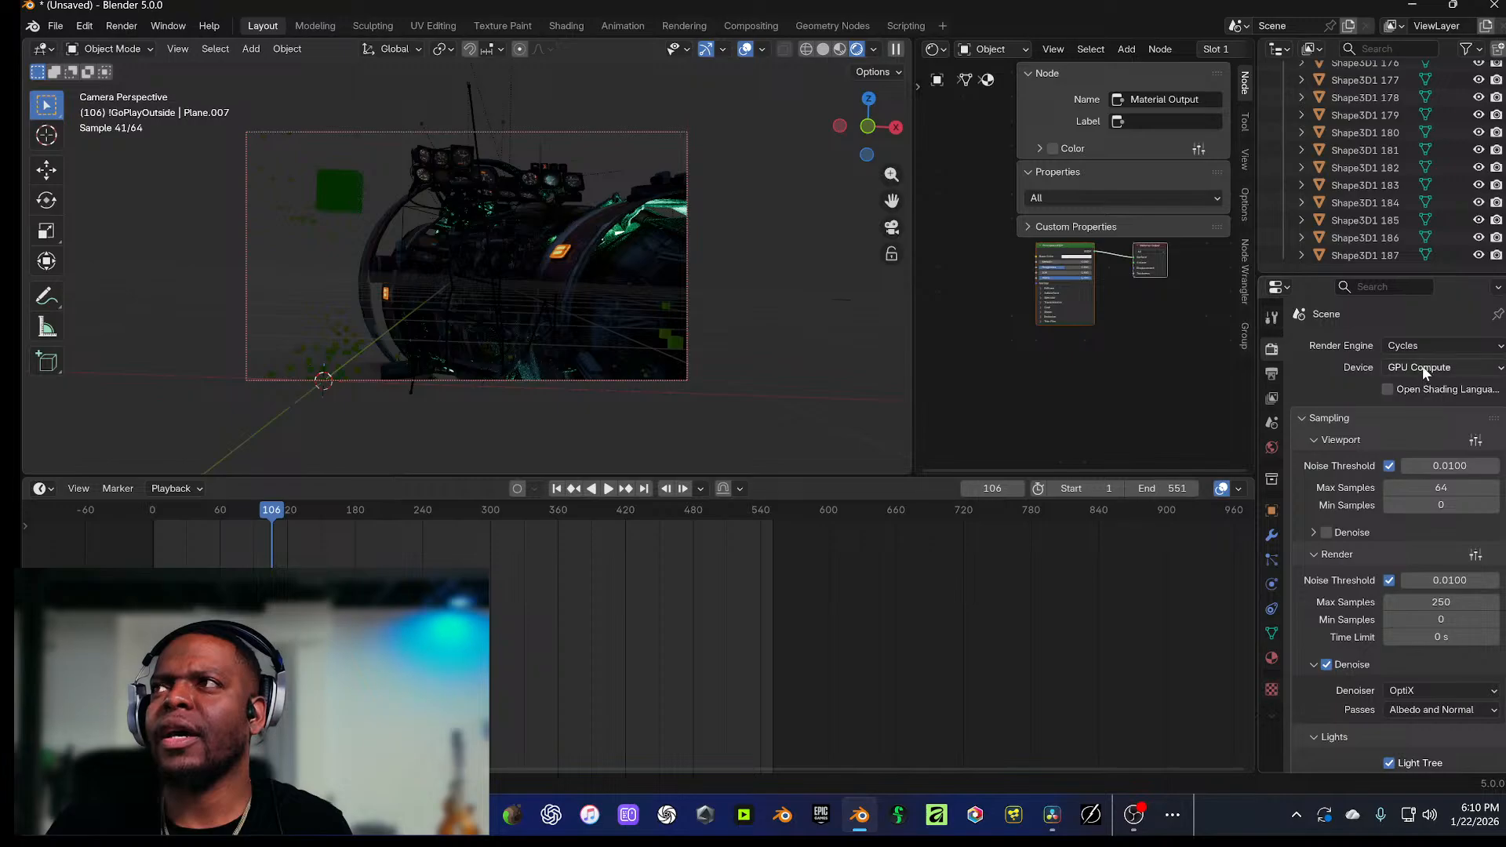
pyautogui.click(1423, 366)
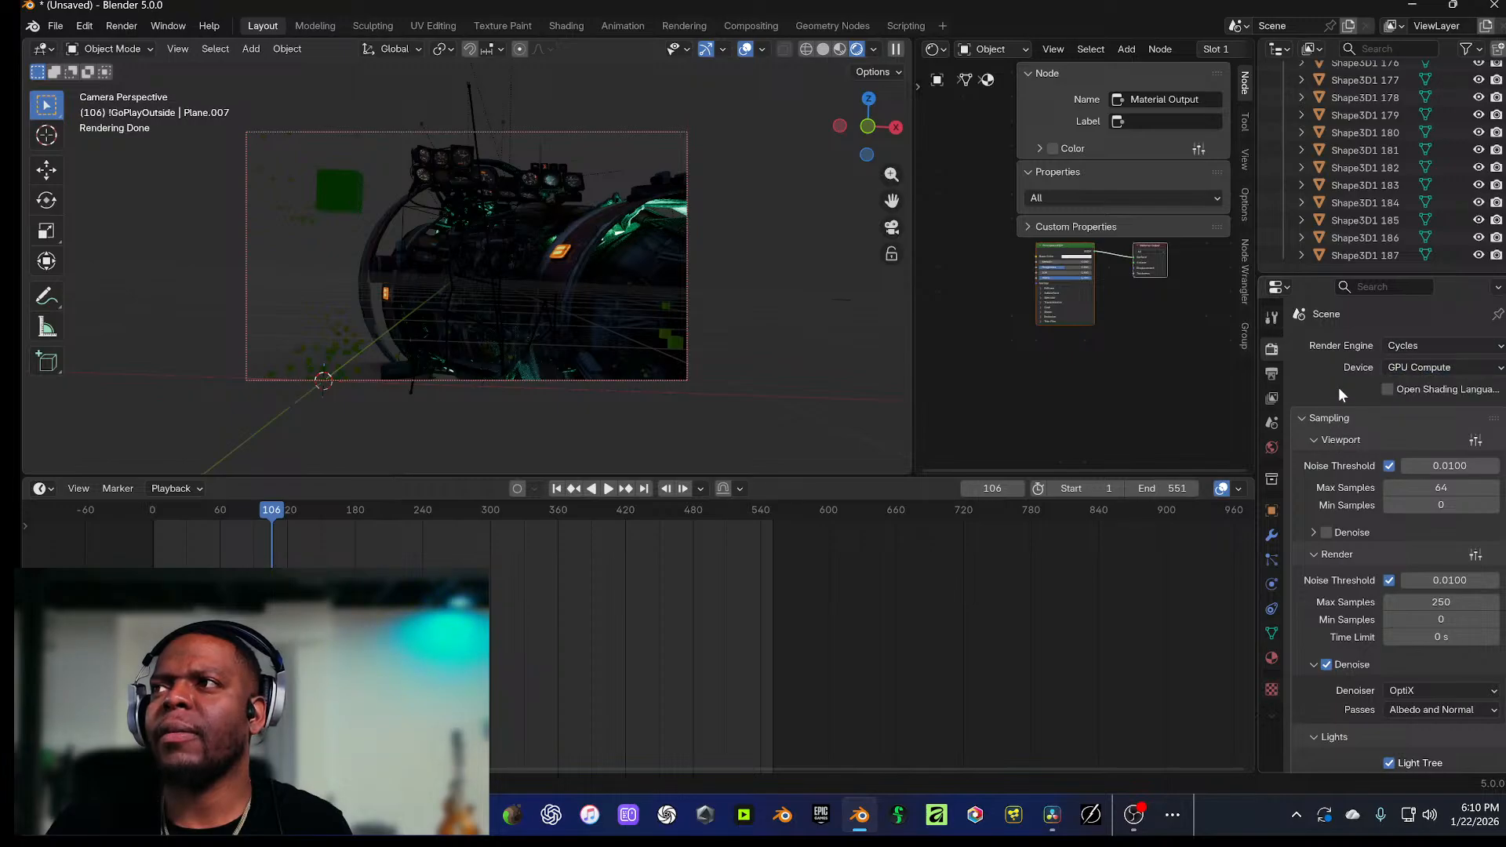
# Step: Review the Cycles render settings, from sampling and light paths through subdivision, simplify, film and performance
pyautogui.scroll(-6, 1345, 436)
pyautogui.scroll(-5, 1384, 483)
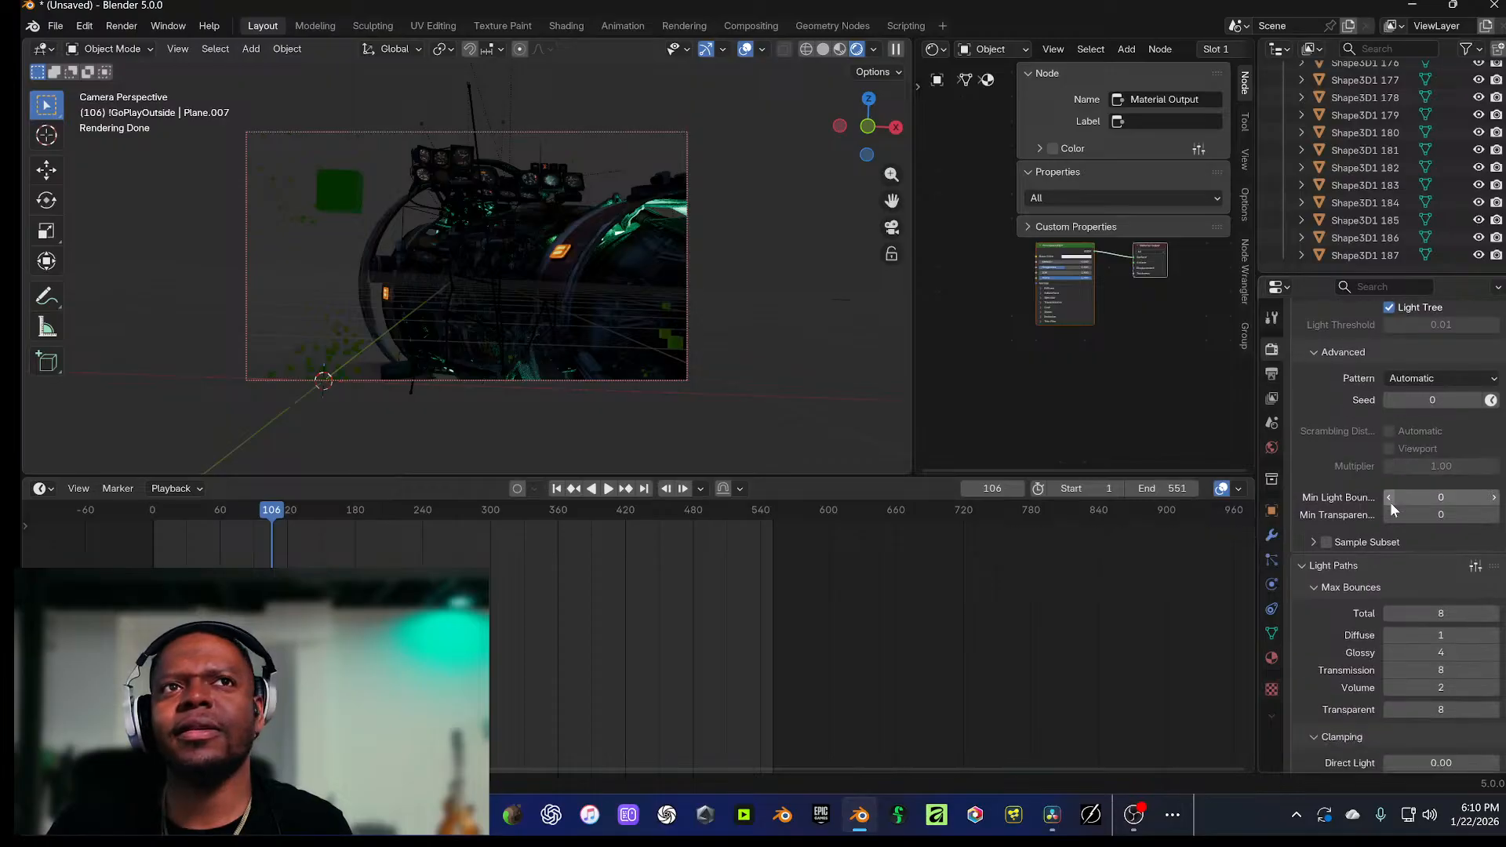
pyautogui.scroll(-6, 1390, 502)
pyautogui.scroll(-18, 1391, 529)
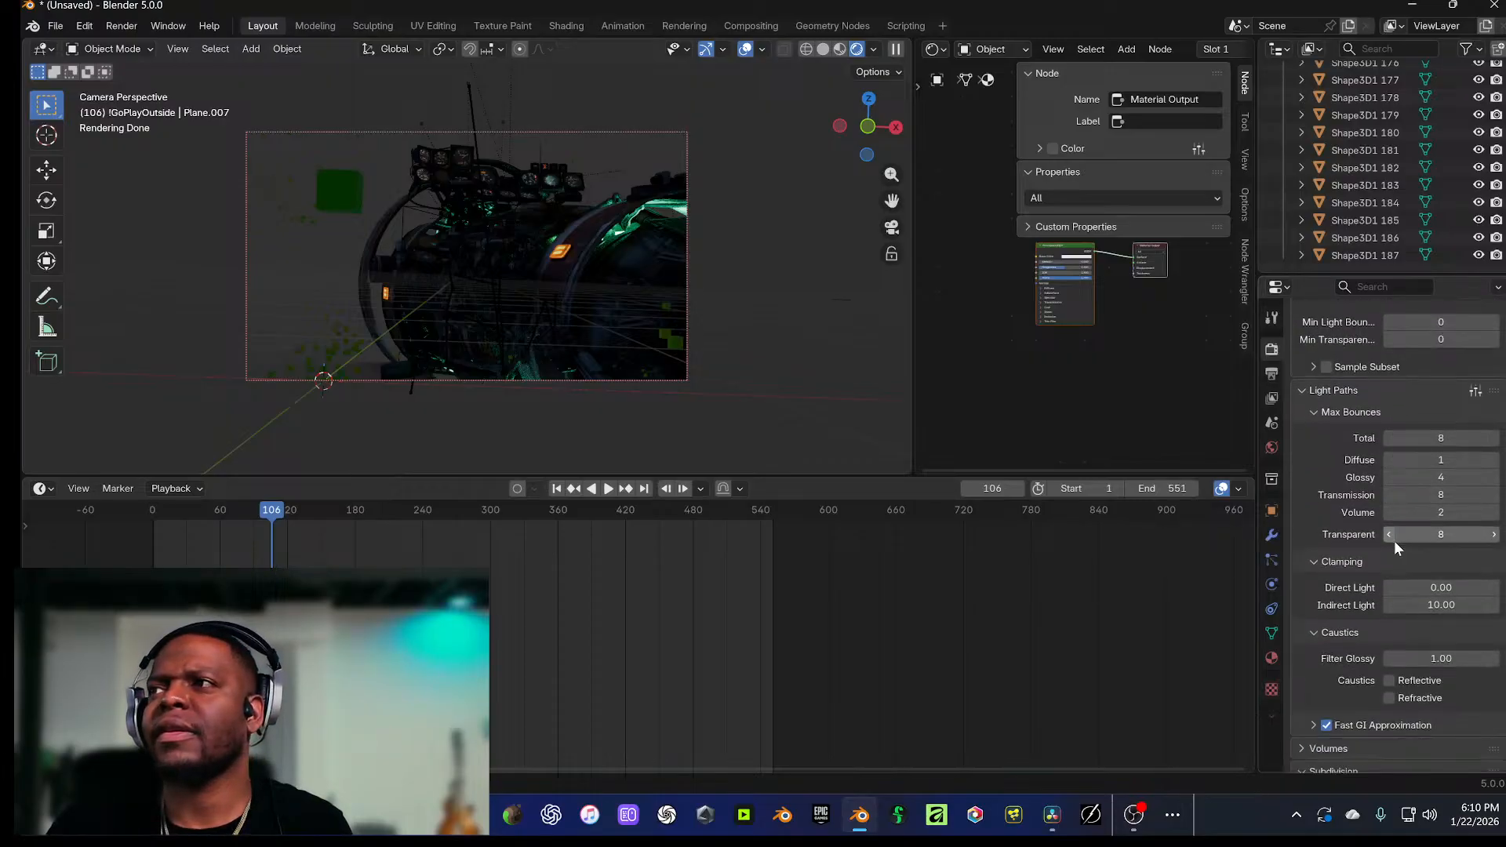
pyautogui.scroll(-12, 1388, 589)
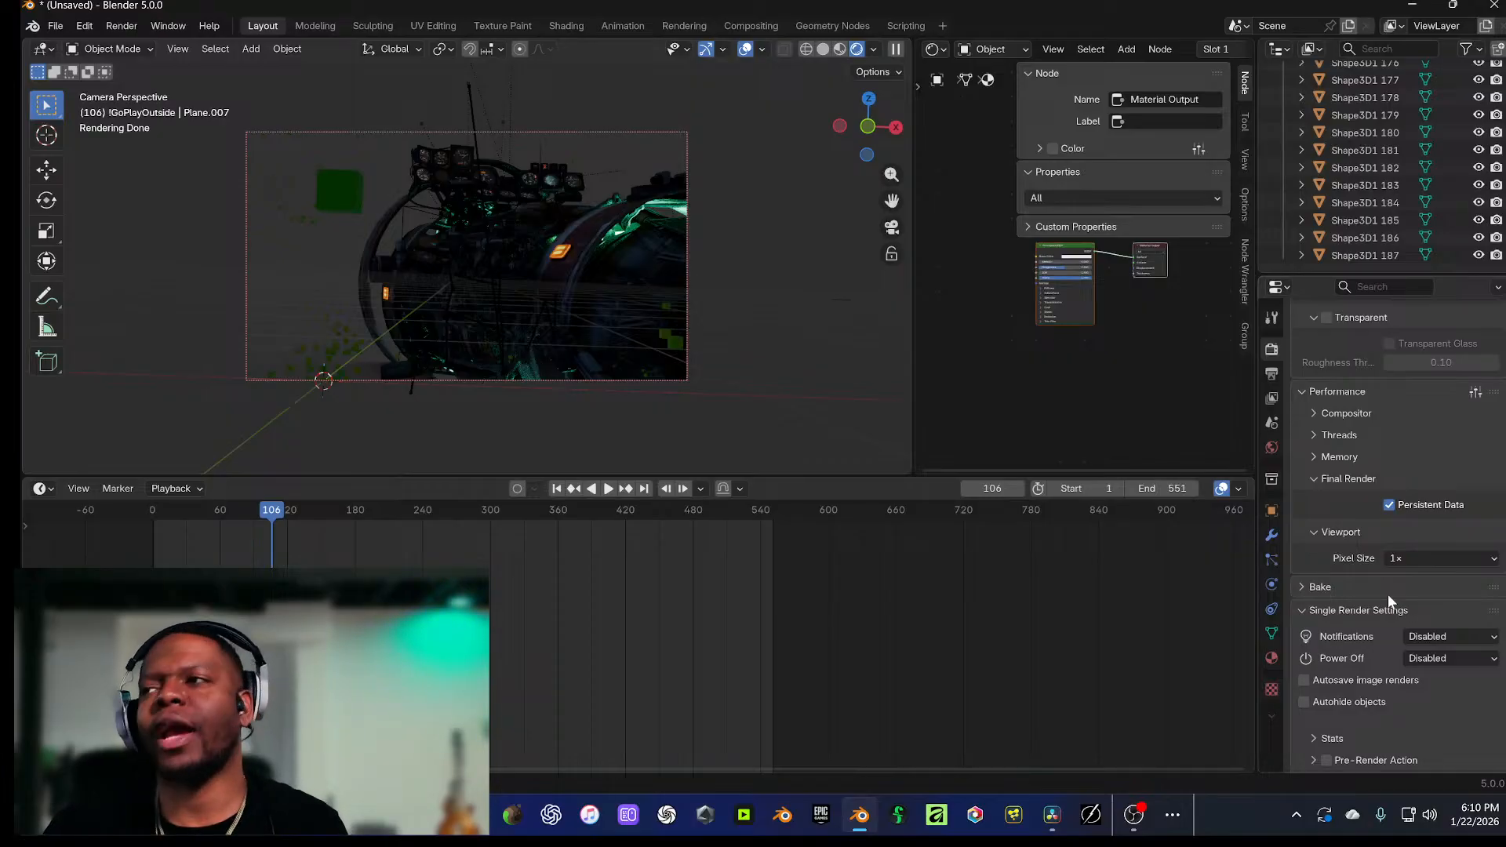
pyautogui.scroll(-4, 1387, 594)
pyautogui.scroll(8, 1387, 595)
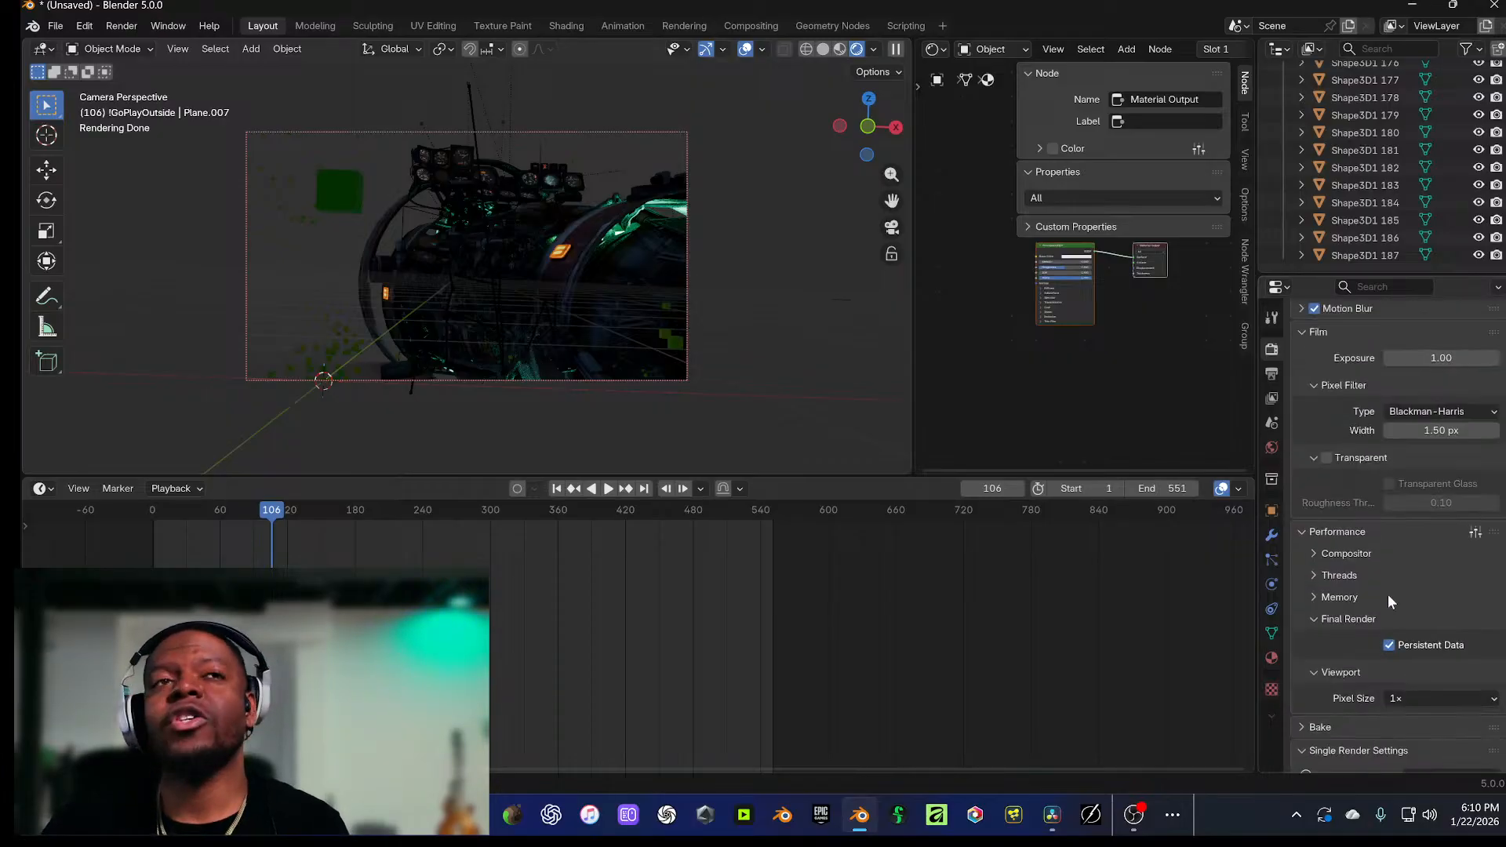
pyautogui.scroll(11, 1388, 601)
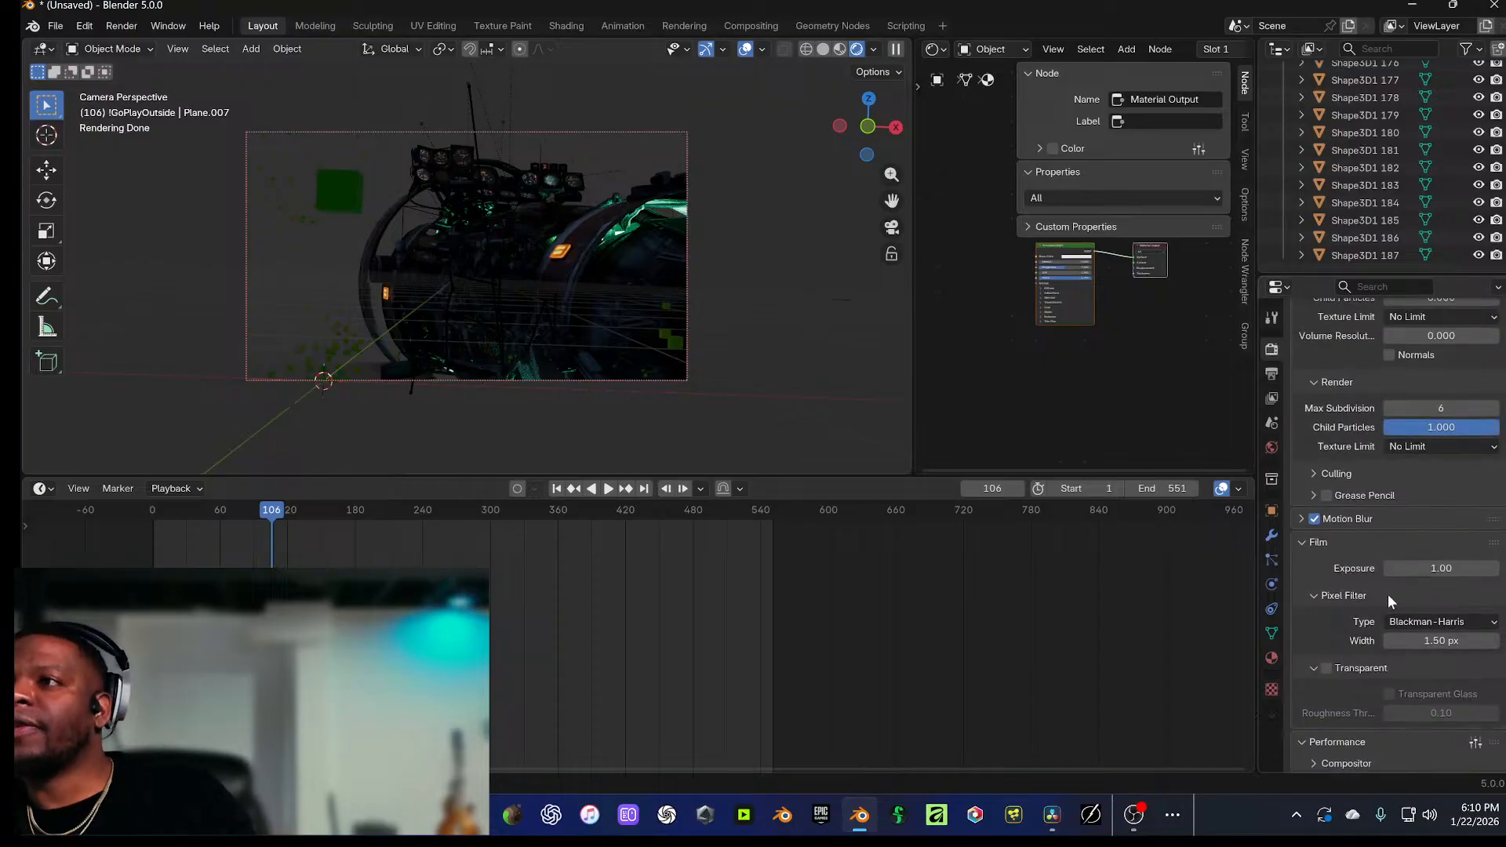
pyautogui.scroll(15, 1388, 600)
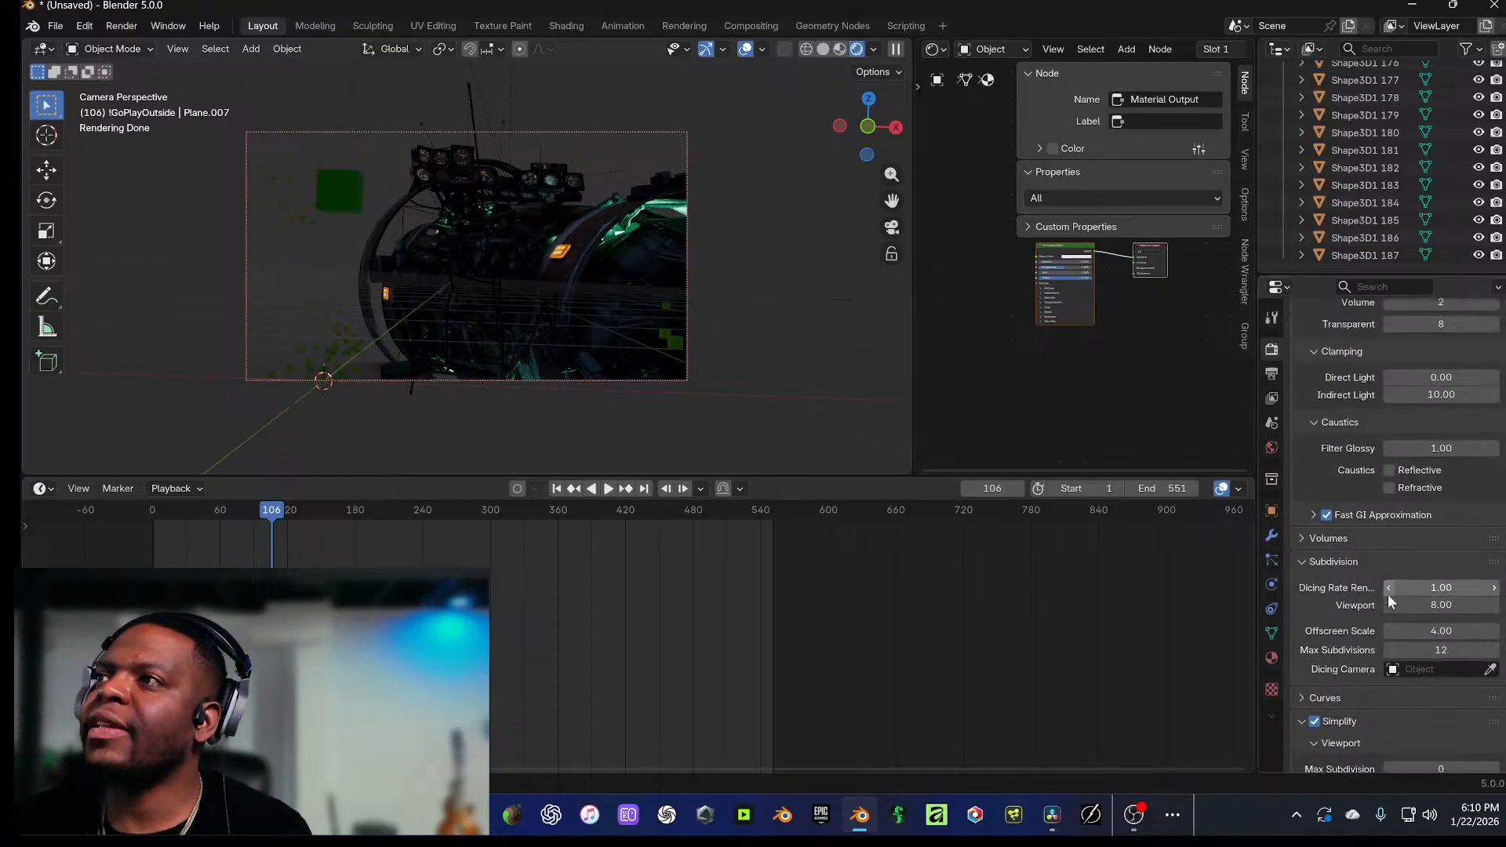
pyautogui.scroll(15, 1387, 600)
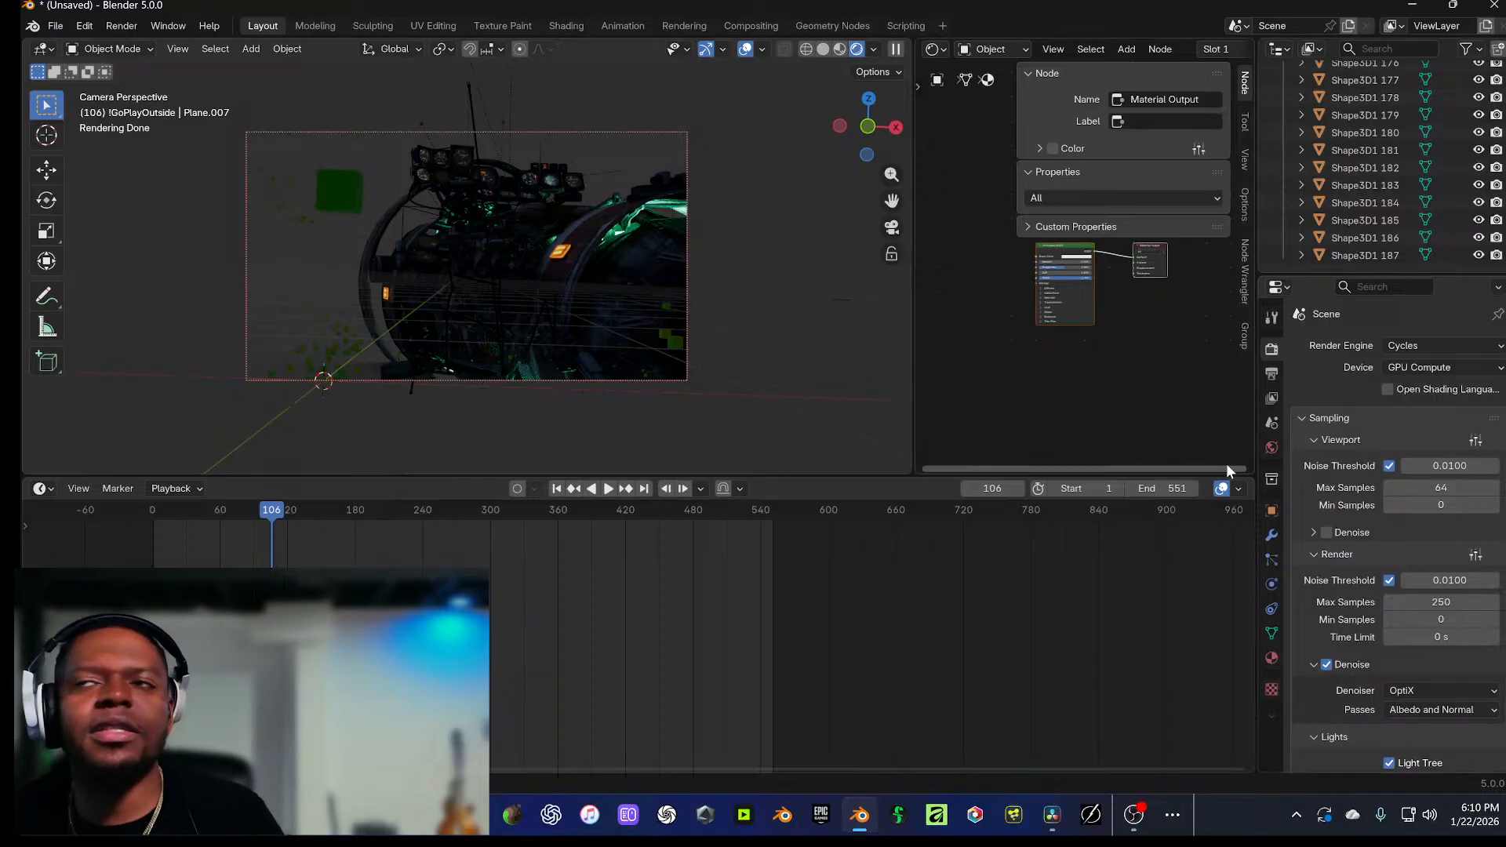
# Step: Switch to the DaVinci Resolve project with the MagicMask composition
pyautogui.click(1051, 814)
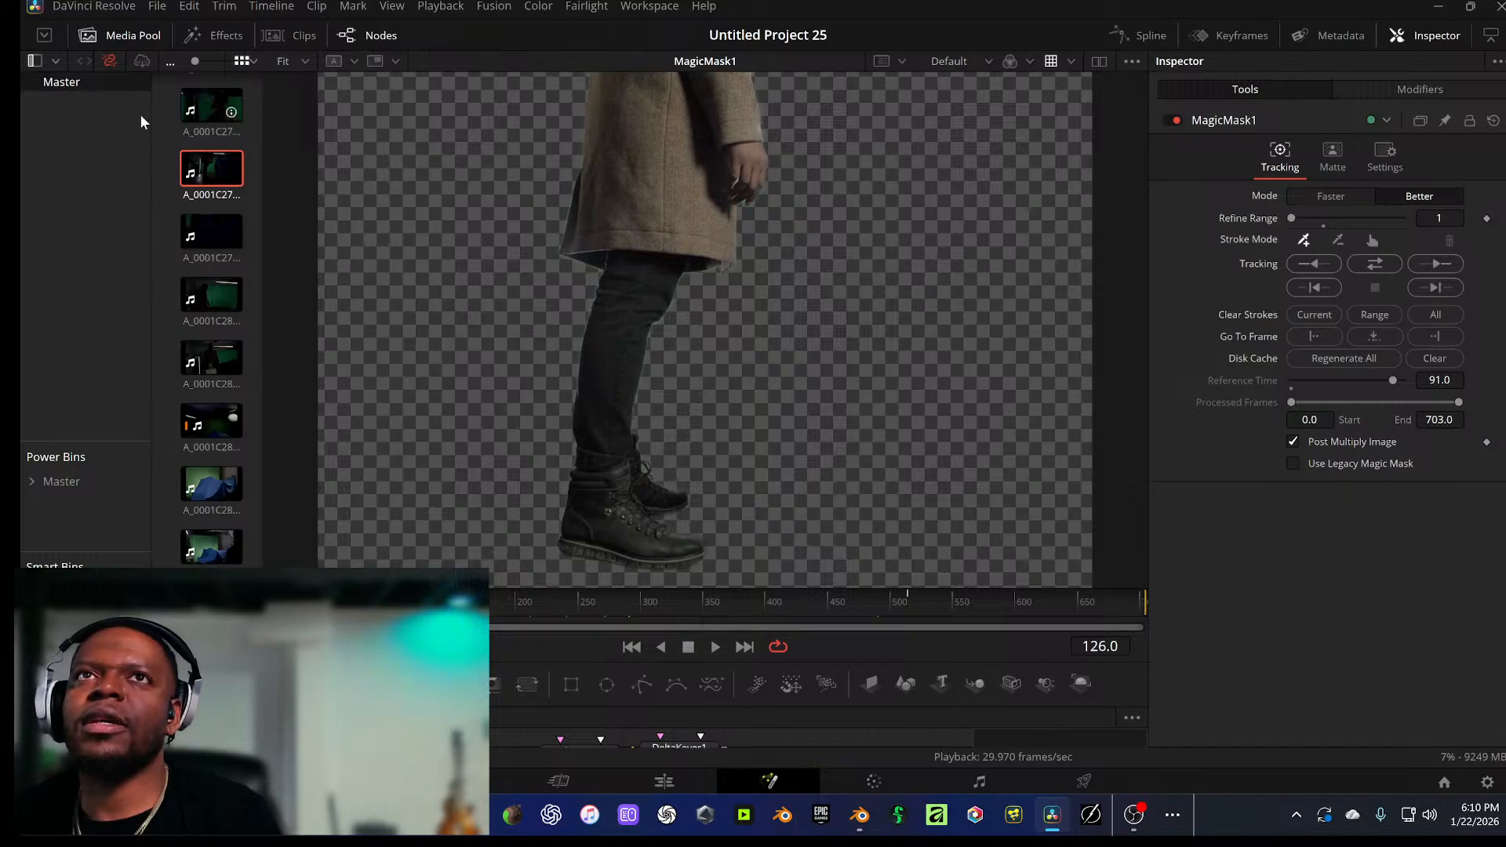
# Step: Open the LUT library on the Color page and search it for "crea"
pyautogui.click(874, 781)
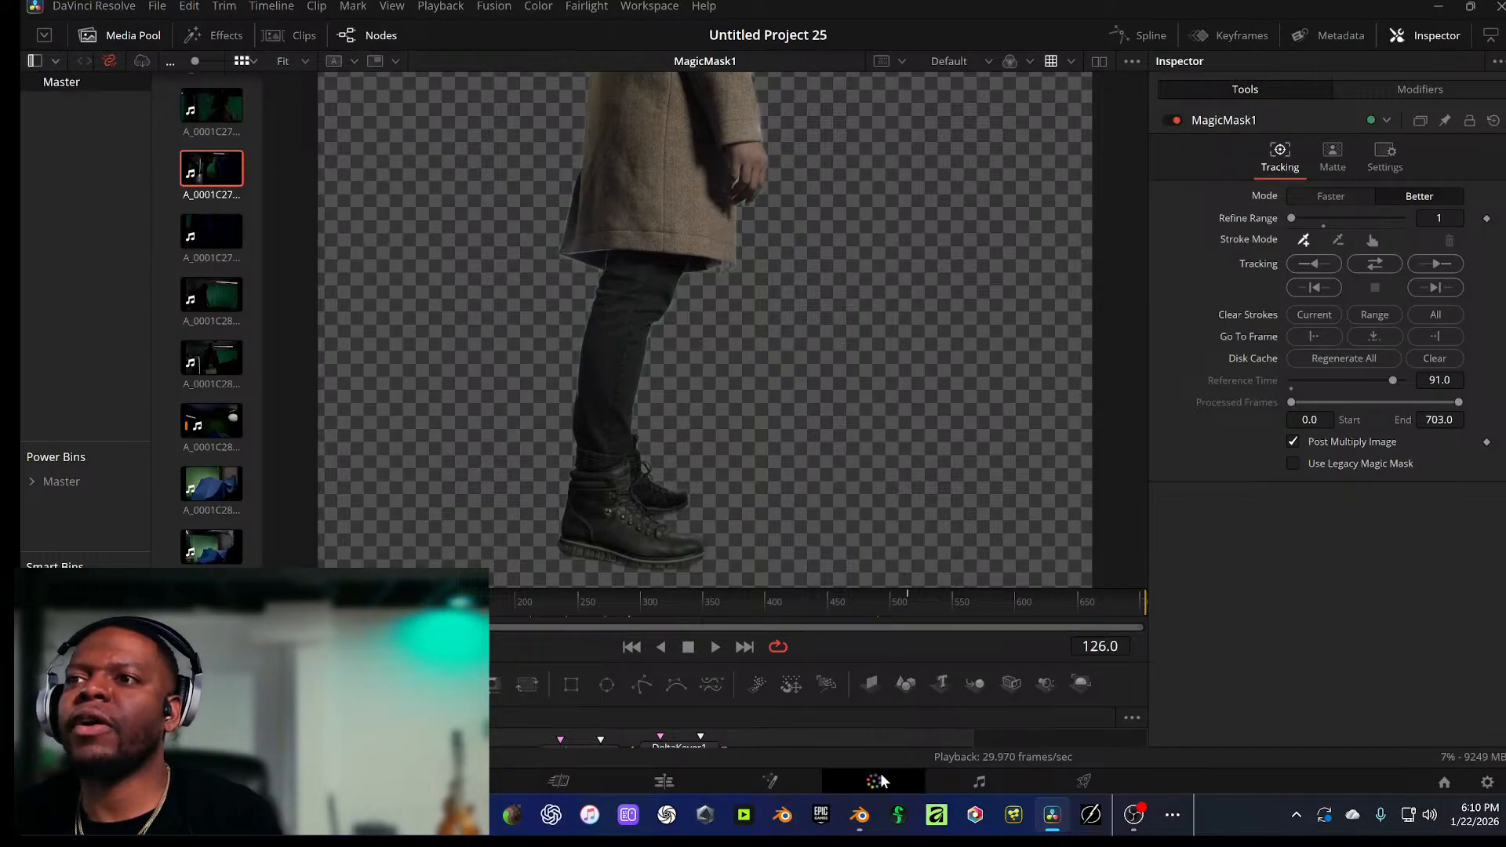
pyautogui.click(161, 39)
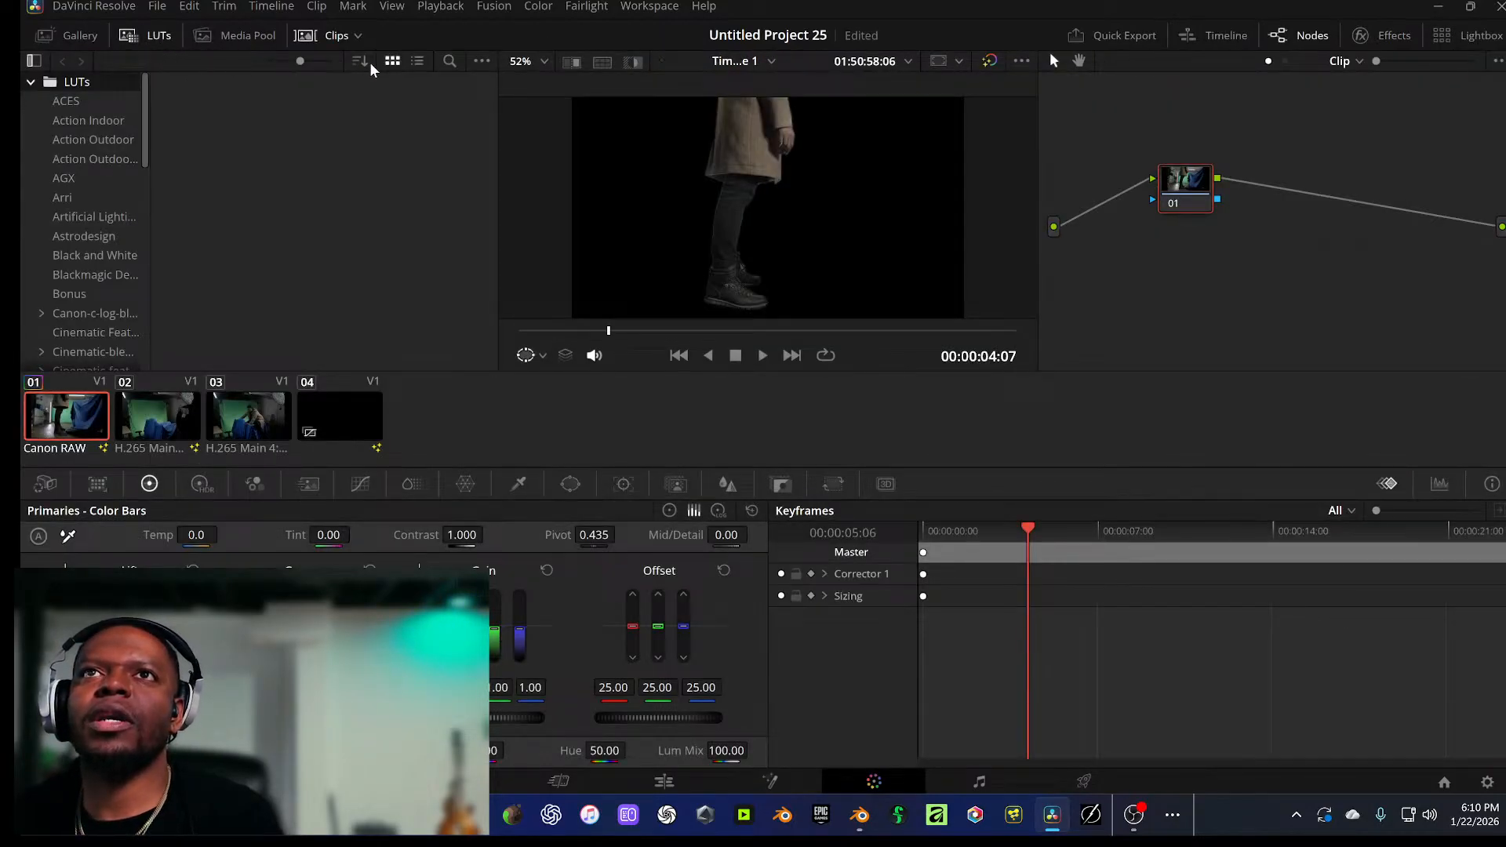
pyautogui.click(449, 62)
pyautogui.write('crea')
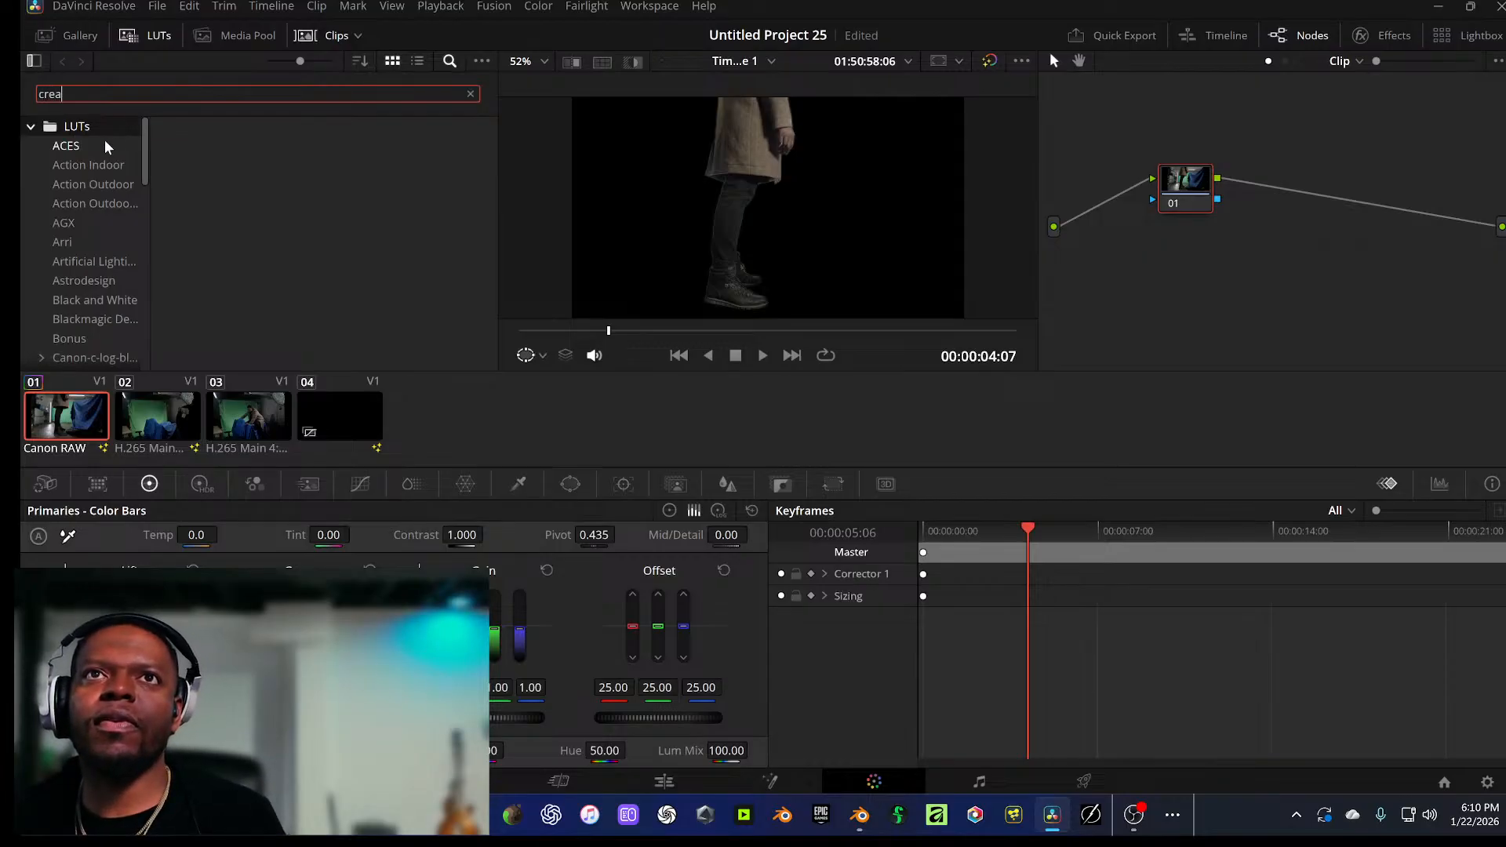
pyautogui.scroll(-3, 101, 258)
pyautogui.scroll(-1, 102, 213)
pyautogui.scroll(-4, 106, 259)
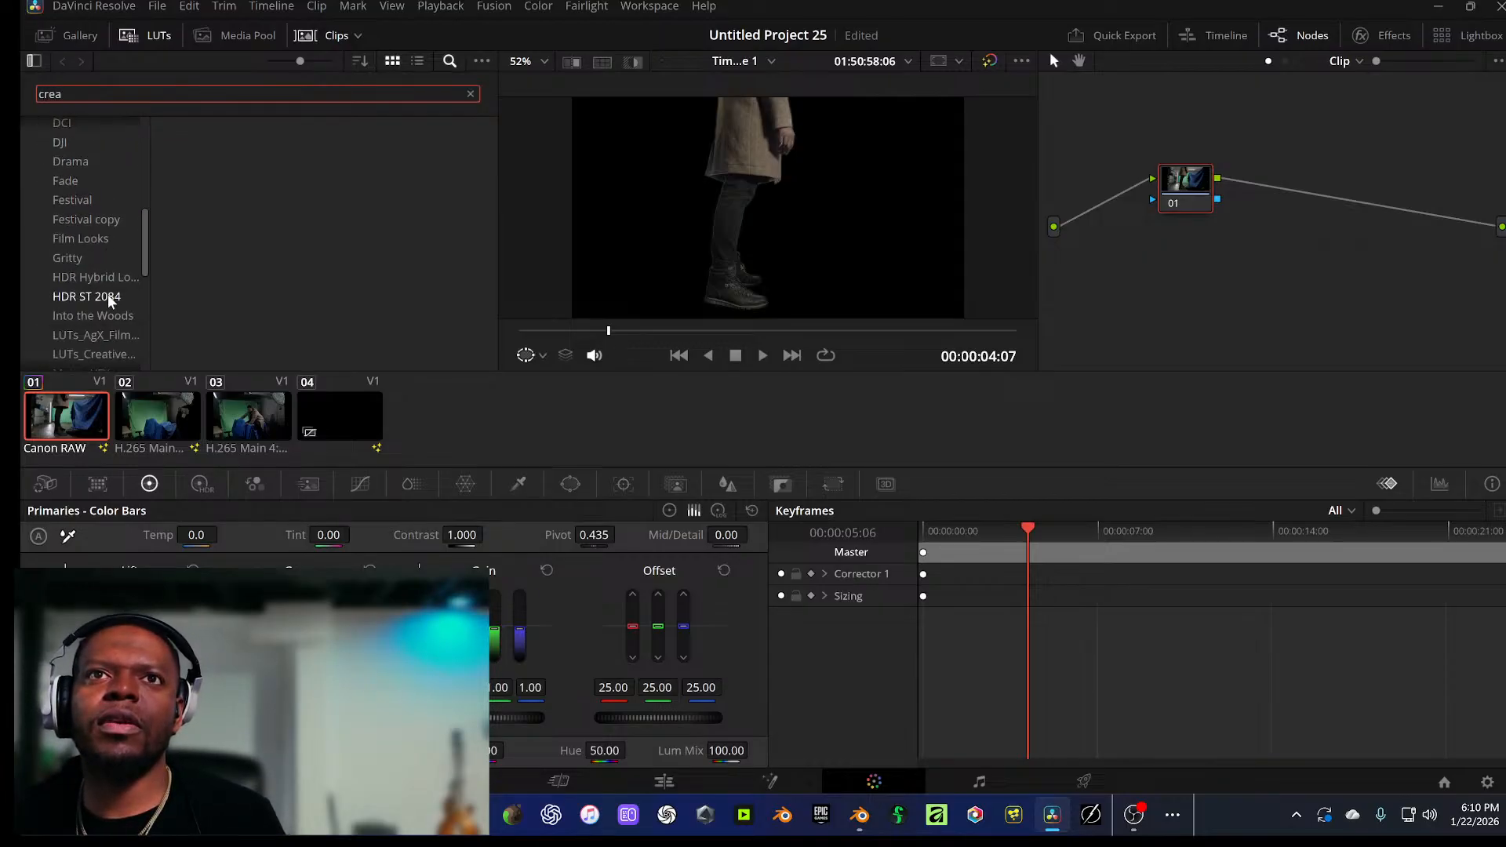
pyautogui.scroll(8, 109, 267)
pyautogui.scroll(-2, 109, 263)
pyautogui.scroll(1, 105, 272)
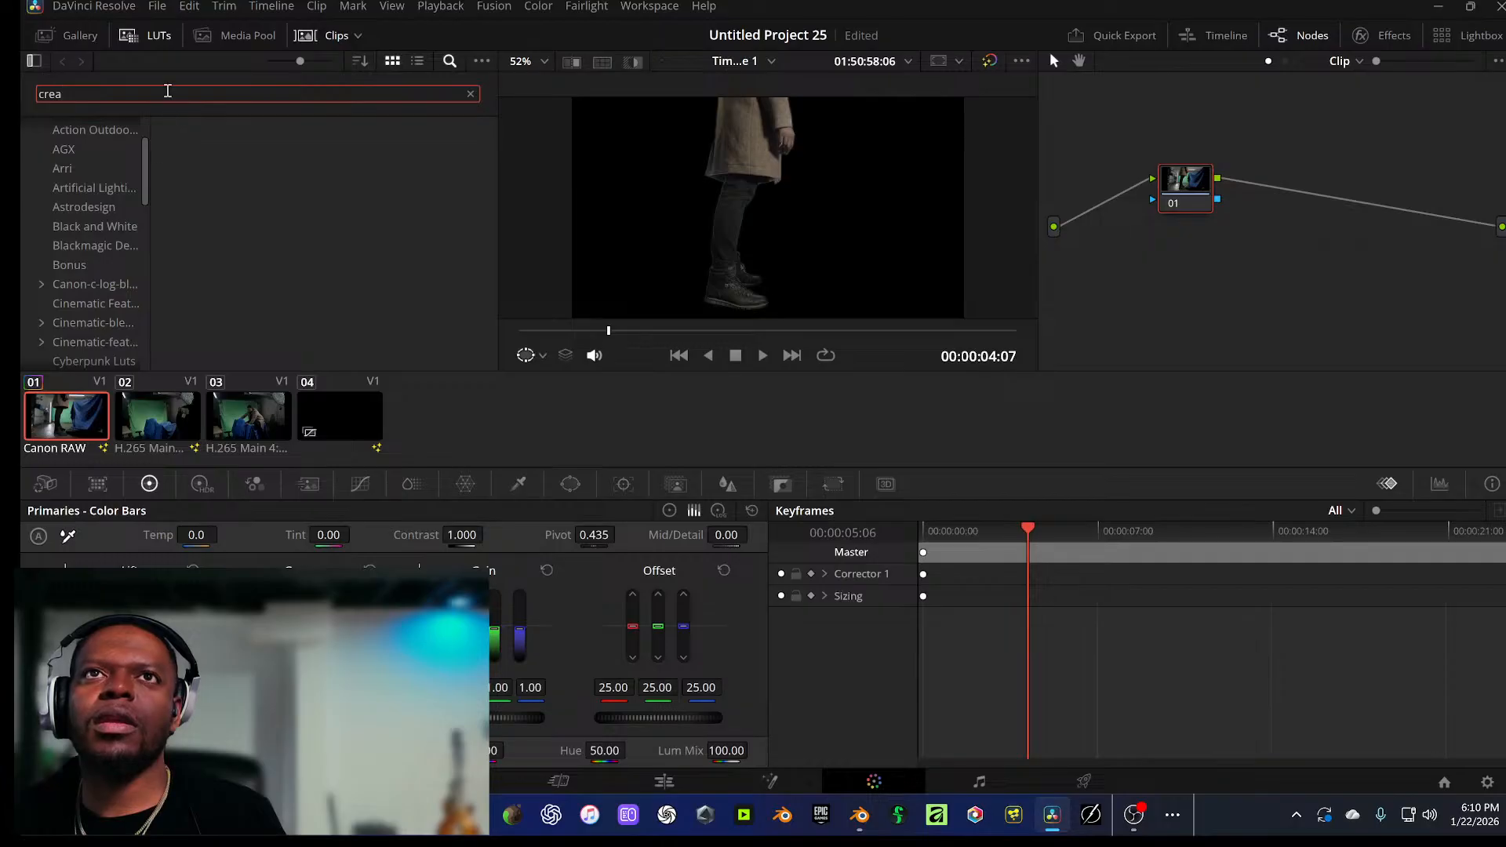
# Step: Clear the LUT search and open the LUTs_Creative_Shrimp_DRTs folder to view its LUTs
pyautogui.press('BackSpace')
pyautogui.press('BackSpace')
pyautogui.press('BackSpace')
pyautogui.press('BackSpace')
pyautogui.scroll(-2, 81, 165)
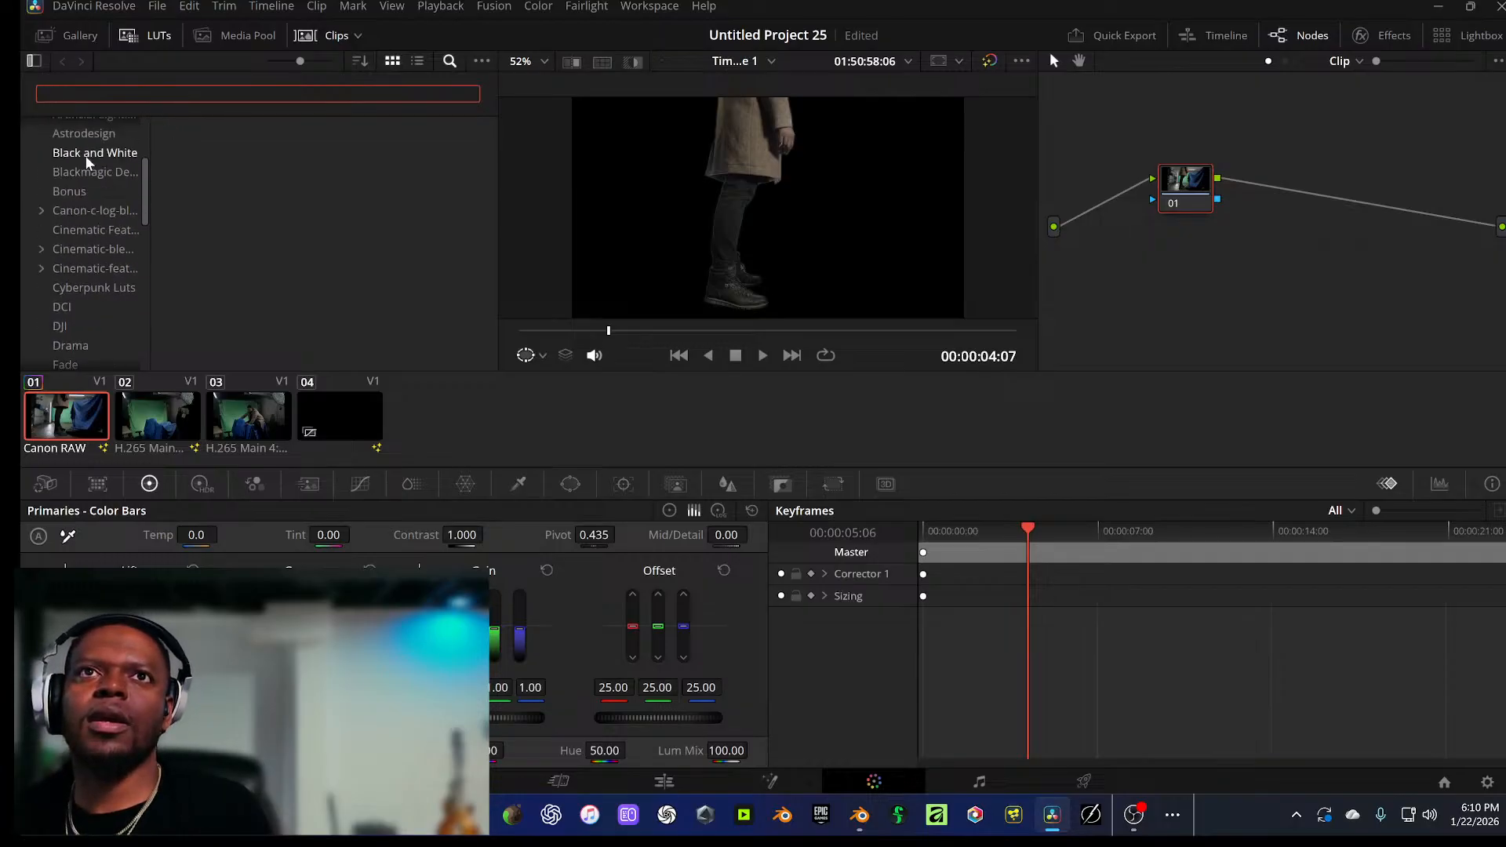
pyautogui.scroll(5, 86, 145)
pyautogui.scroll(-7, 82, 180)
pyautogui.scroll(-2, 82, 212)
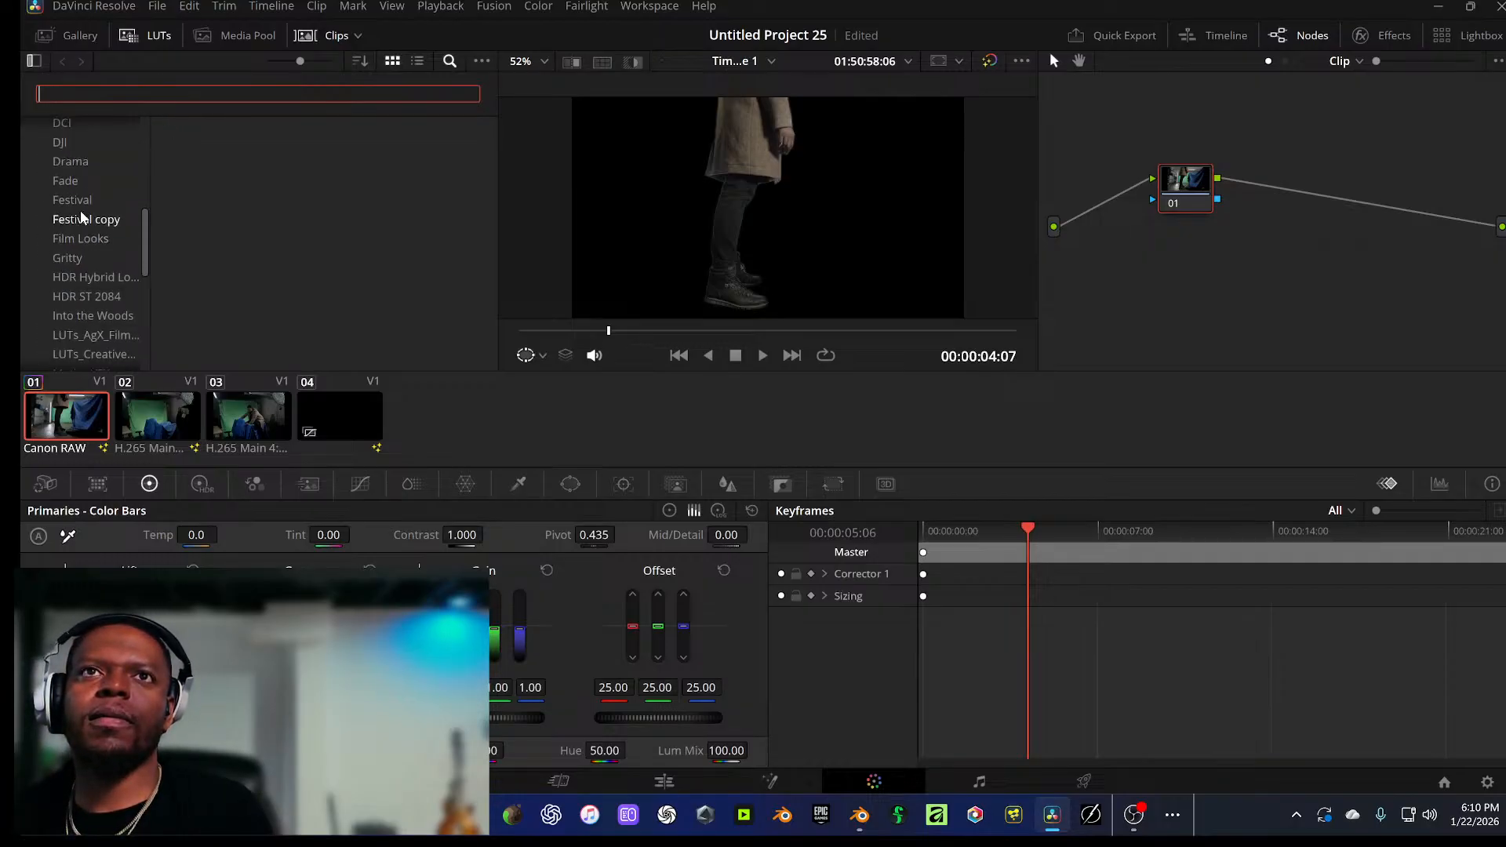
pyautogui.click(108, 282)
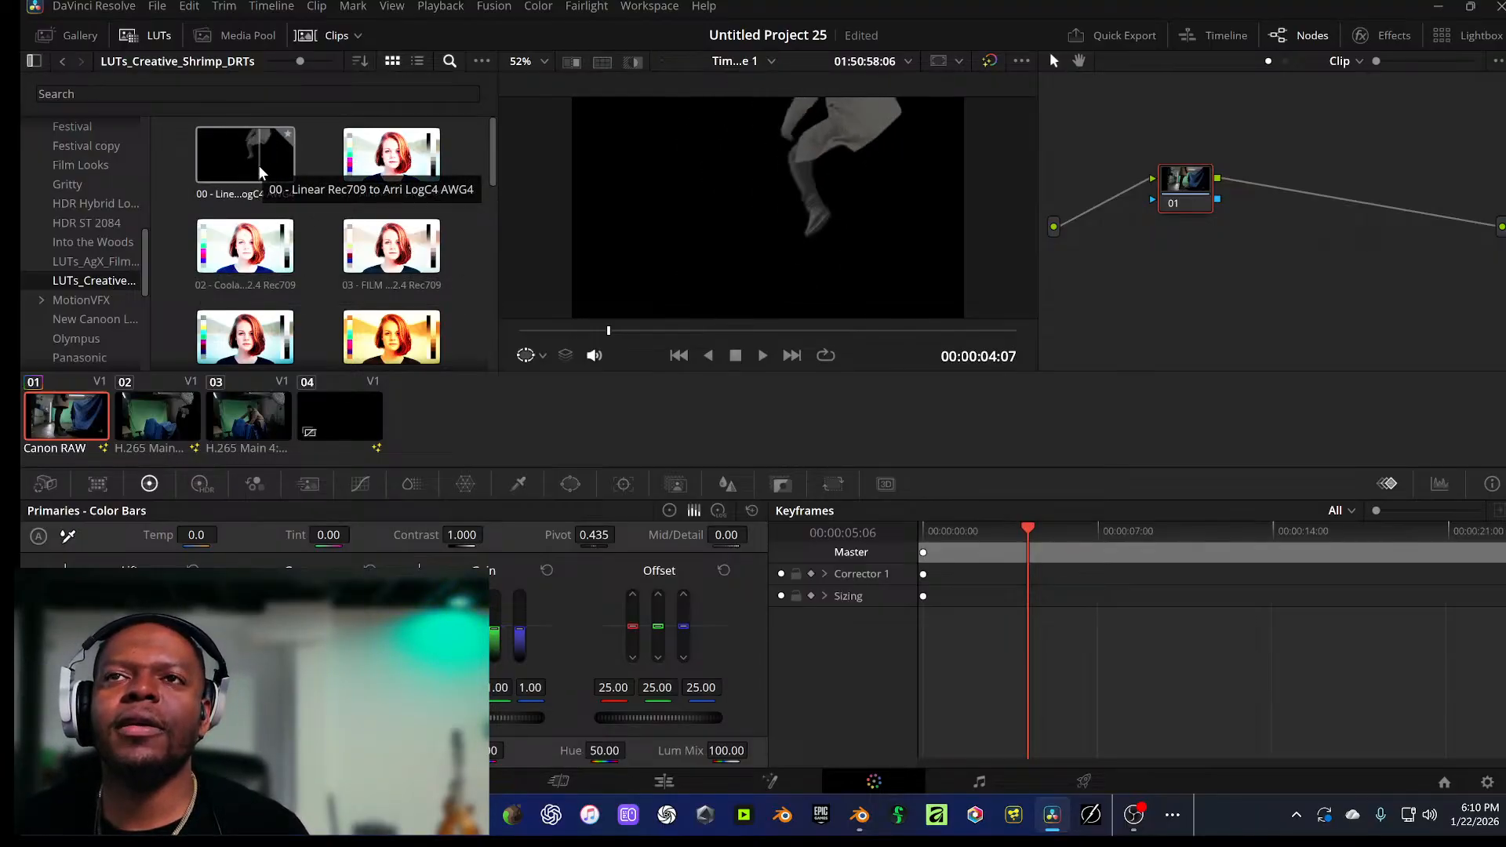
# Step: Browse the LUTs_AgX_Filmic_ViewTransforms folder for its ARRI LogC4 view transforms and dismiss the audio output message
pyautogui.click(106, 265)
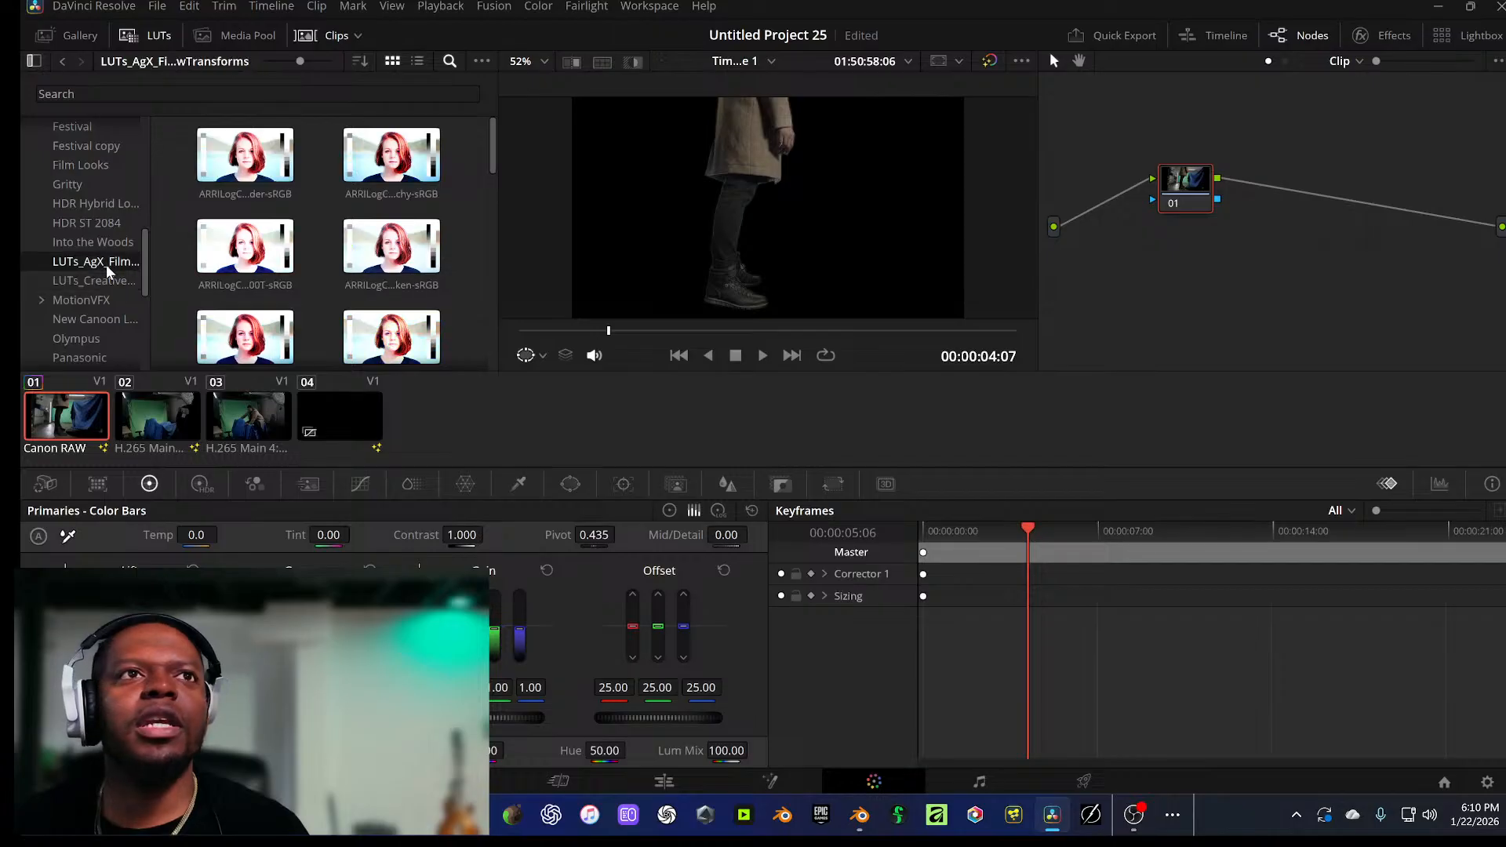
pyautogui.scroll(-5, 297, 210)
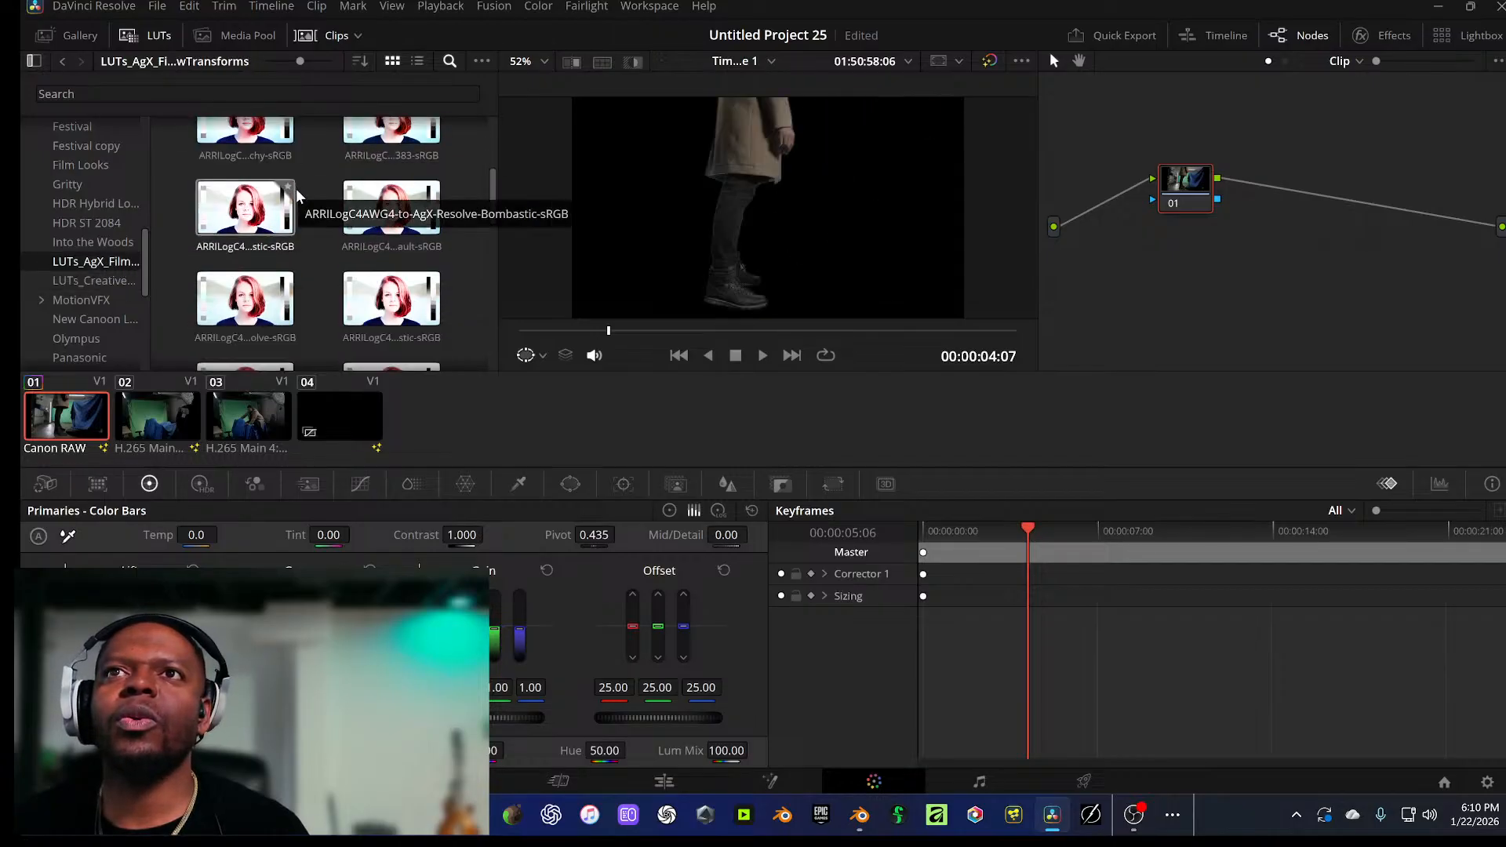
pyautogui.scroll(-3, 297, 210)
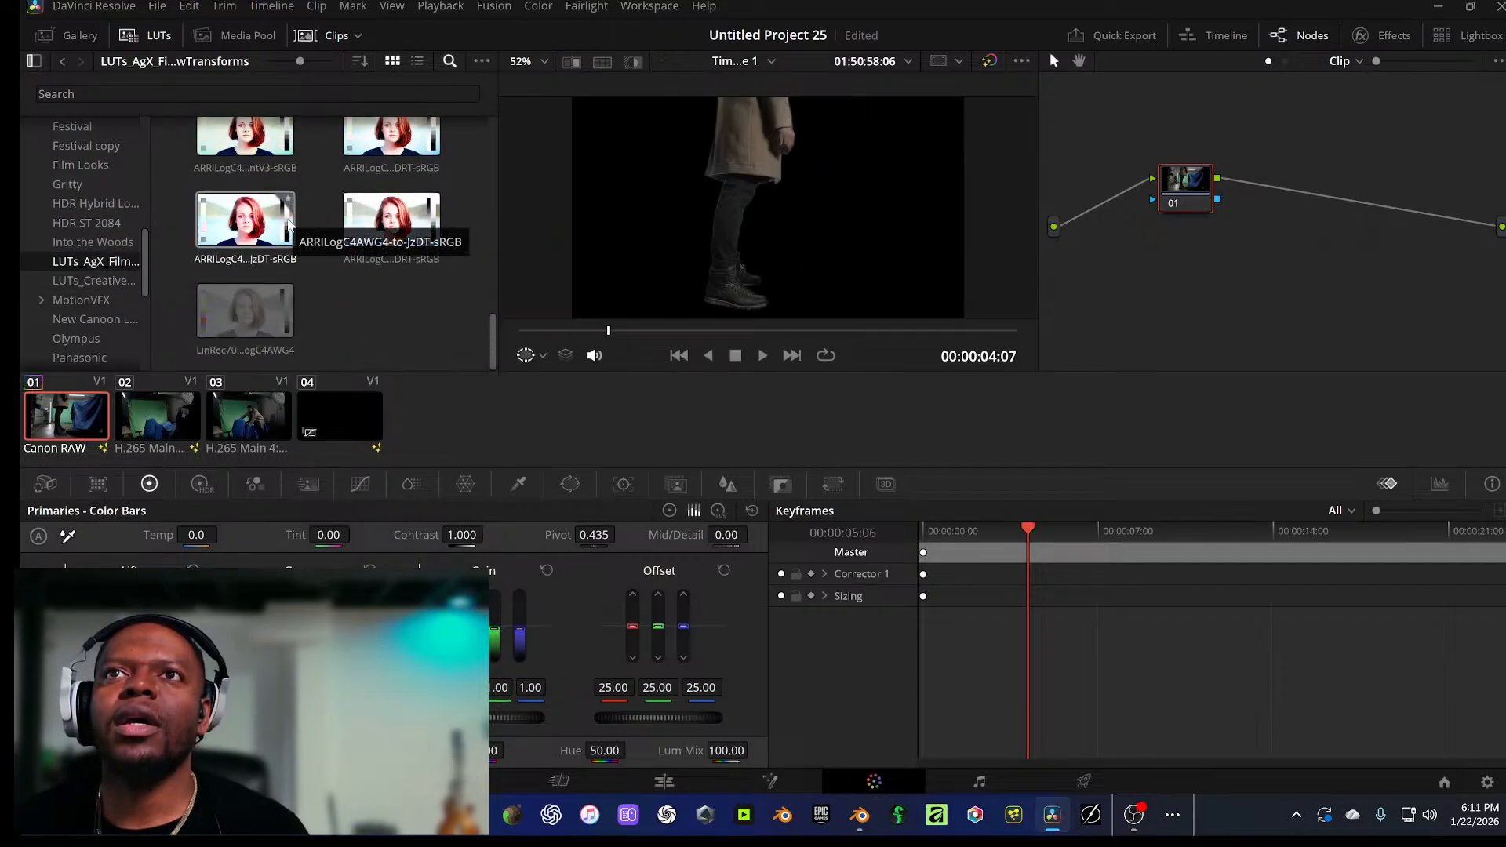
pyautogui.scroll(1, 235, 307)
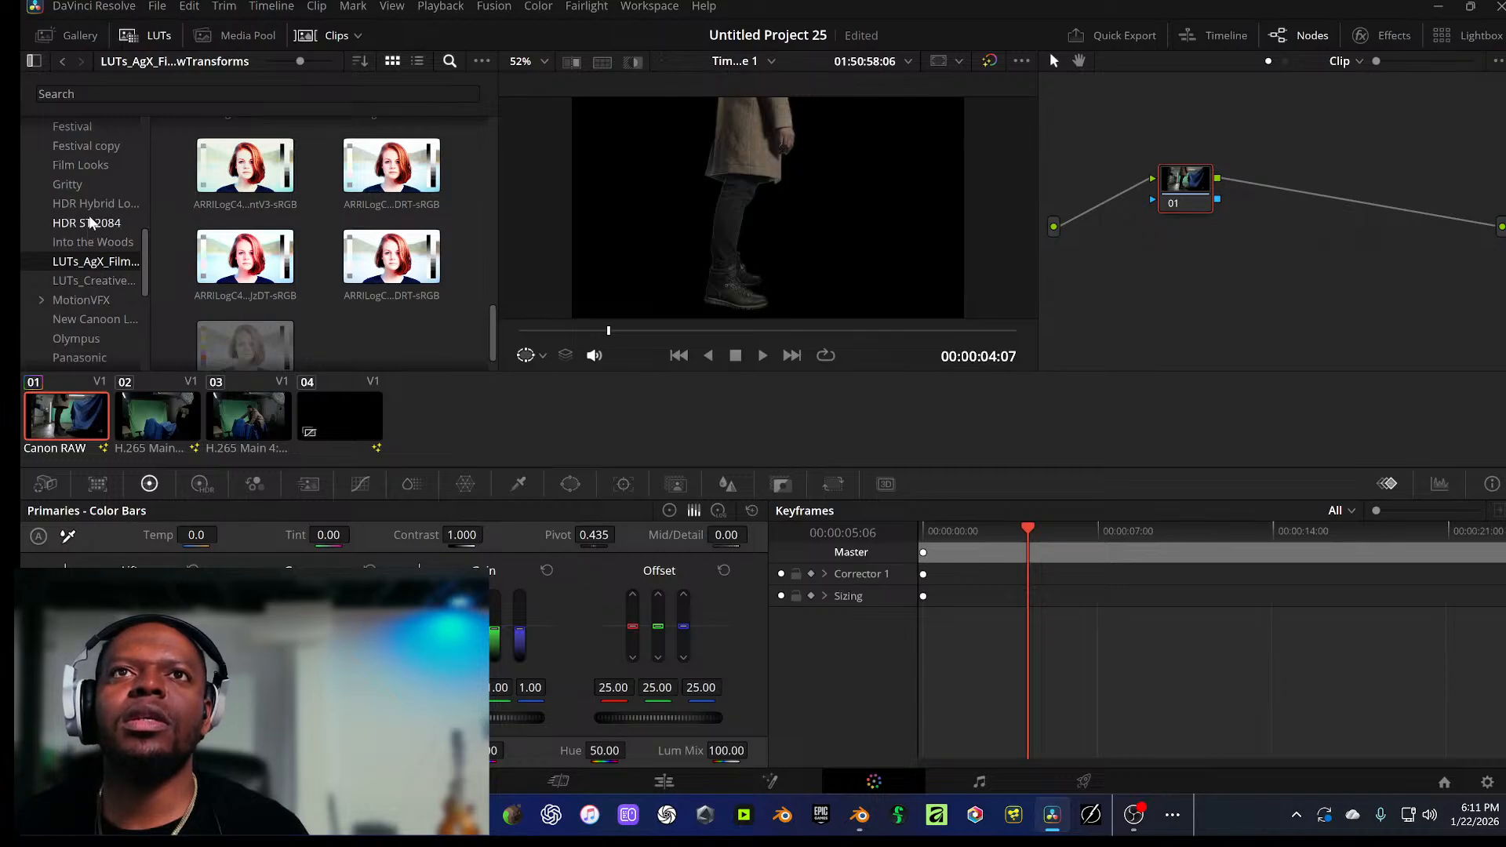
pyautogui.click(82, 304)
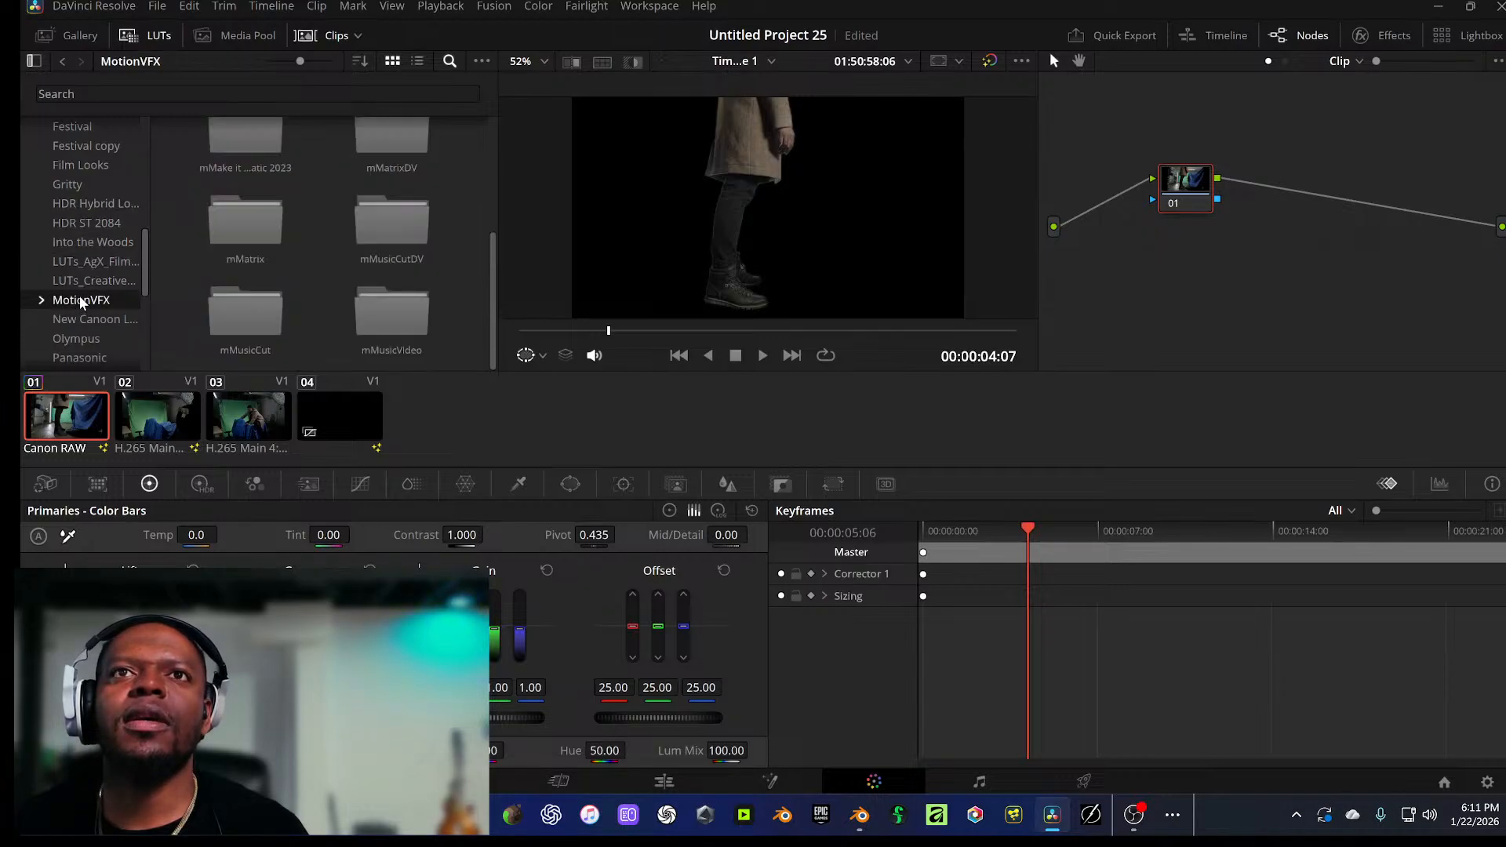
pyautogui.click(83, 283)
pyautogui.click(87, 269)
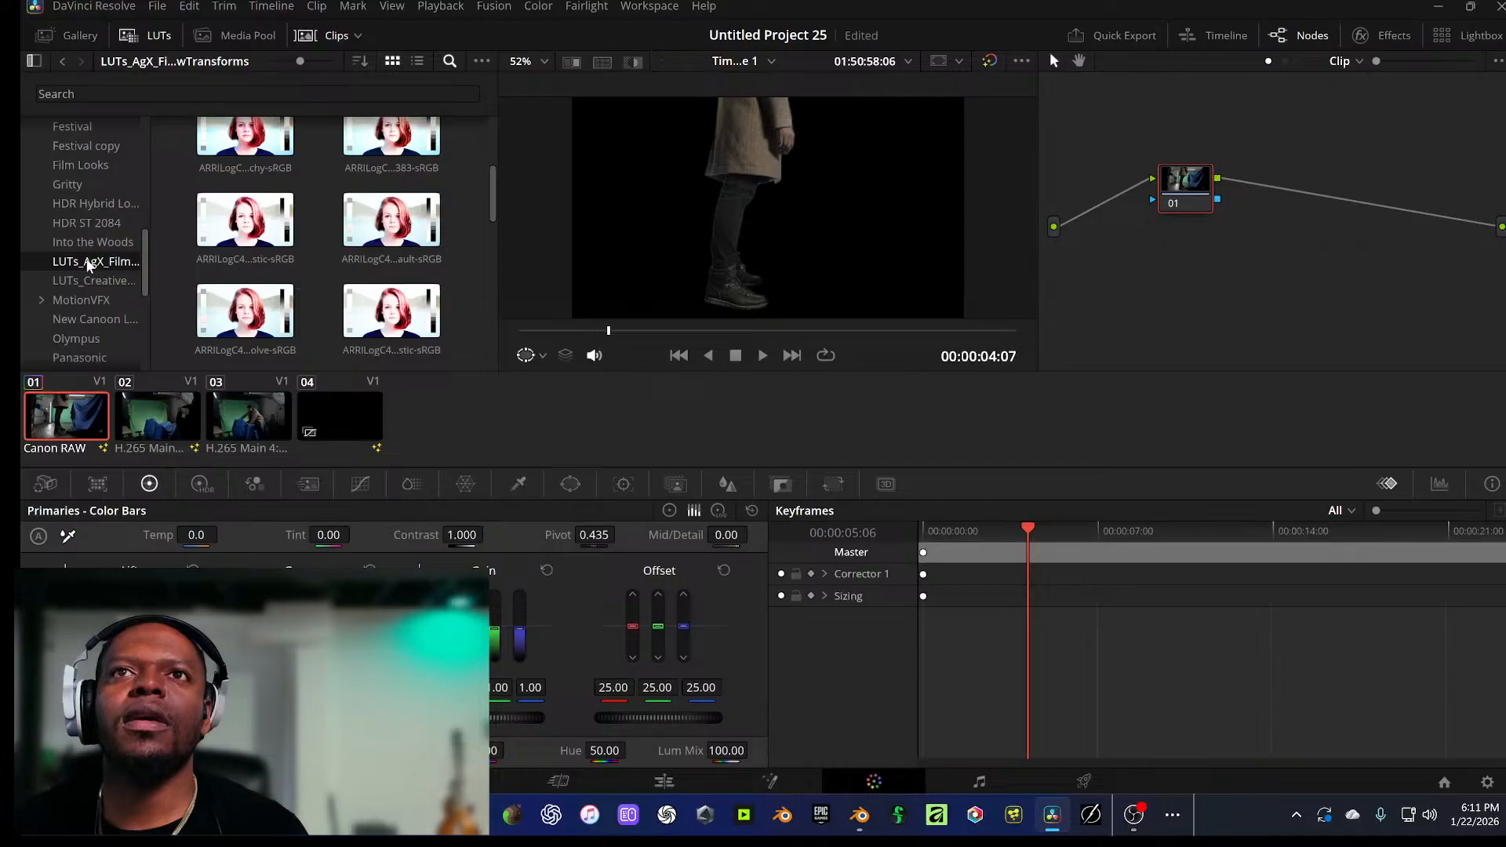
pyautogui.scroll(-7, 262, 236)
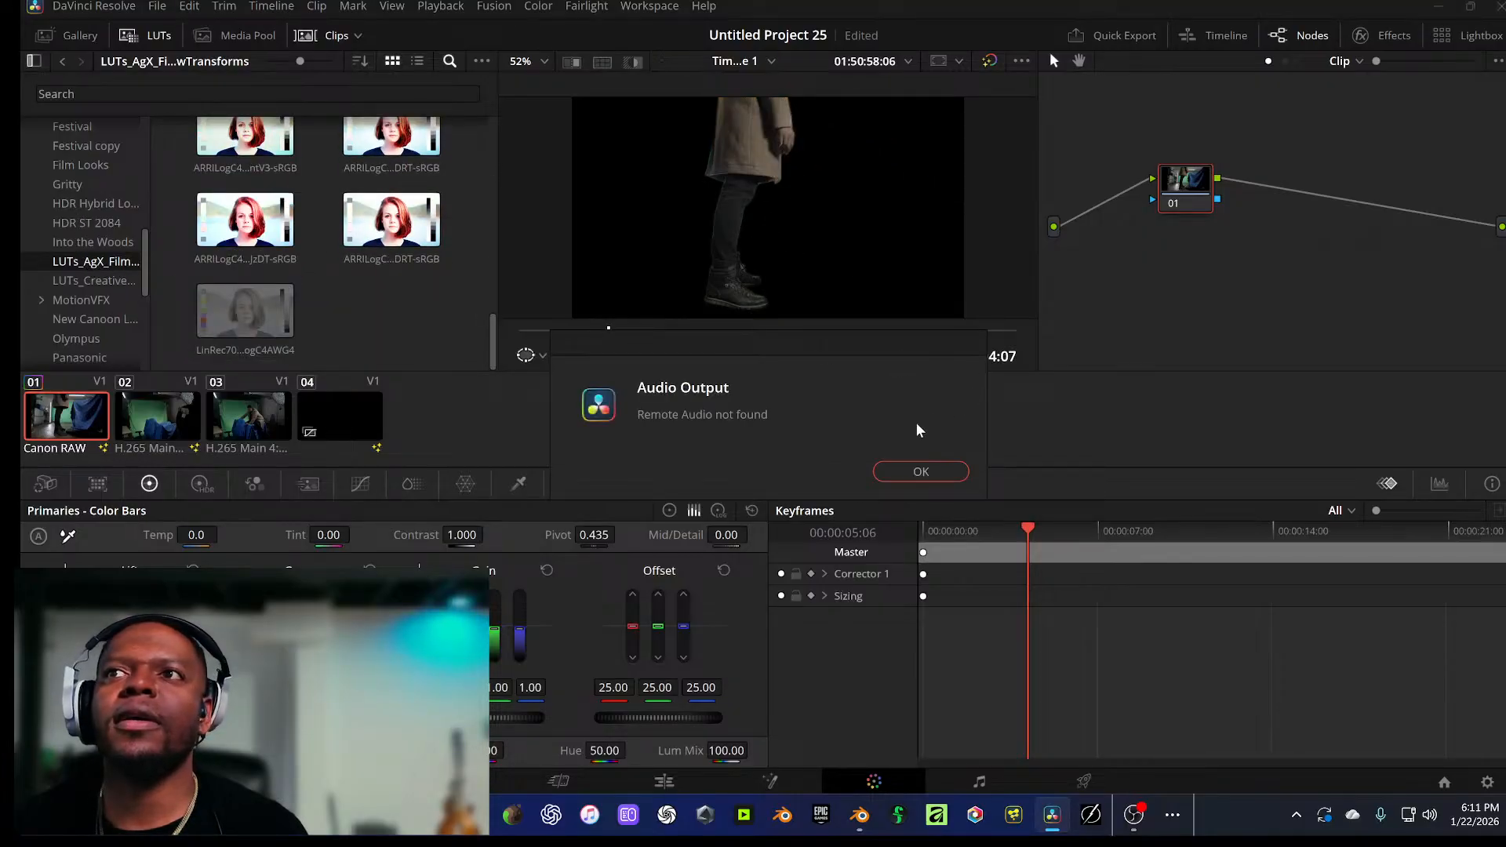
pyautogui.click(921, 471)
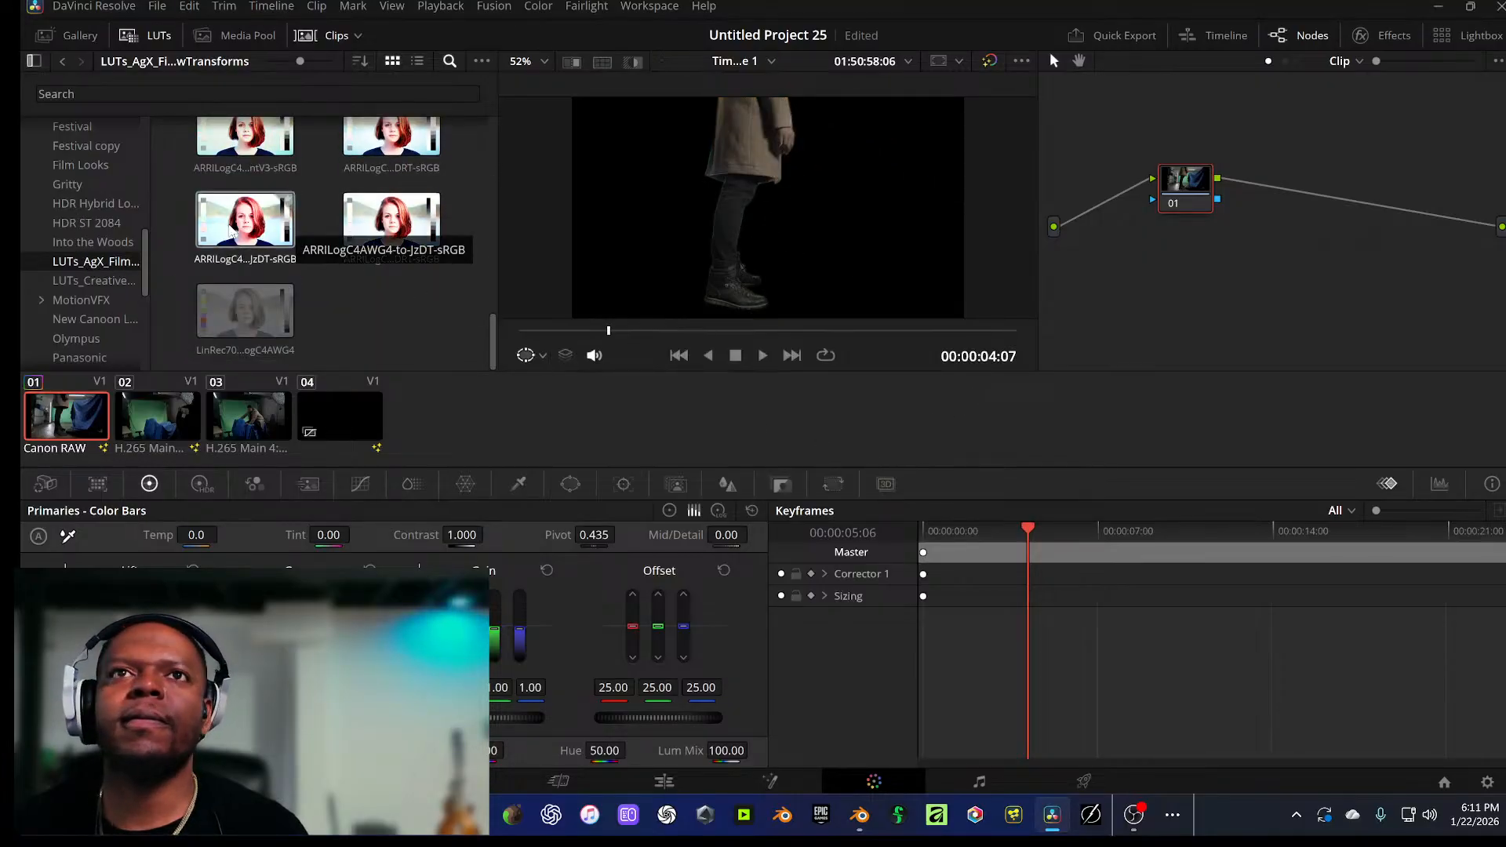
# Step: Look through the Creative Shrimp DRT LUTs again, return to the AgX Filmic folder and widen the LUT folder list
pyautogui.click(59, 243)
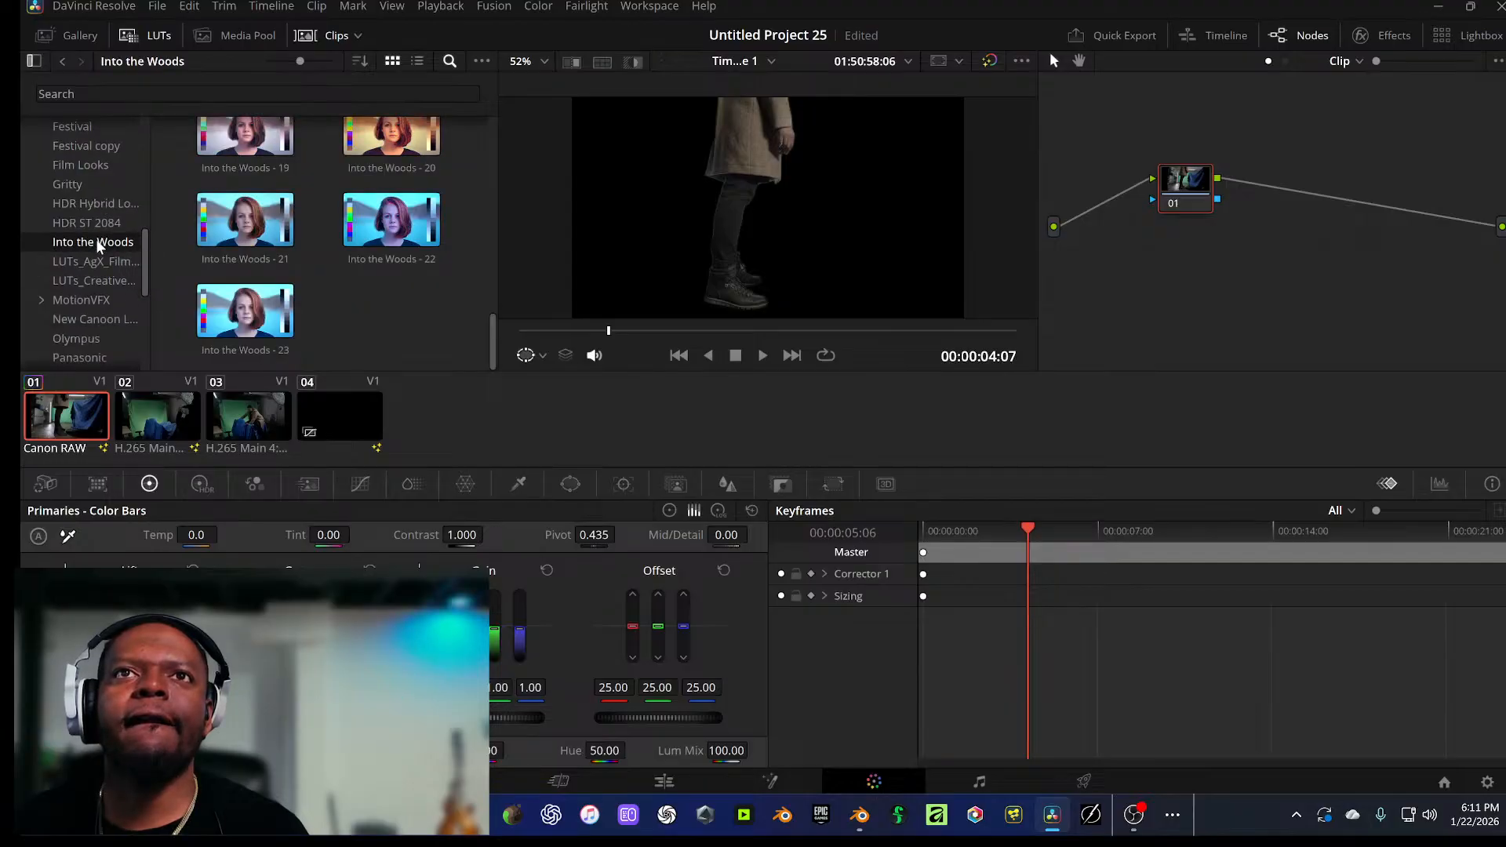
pyautogui.click(94, 280)
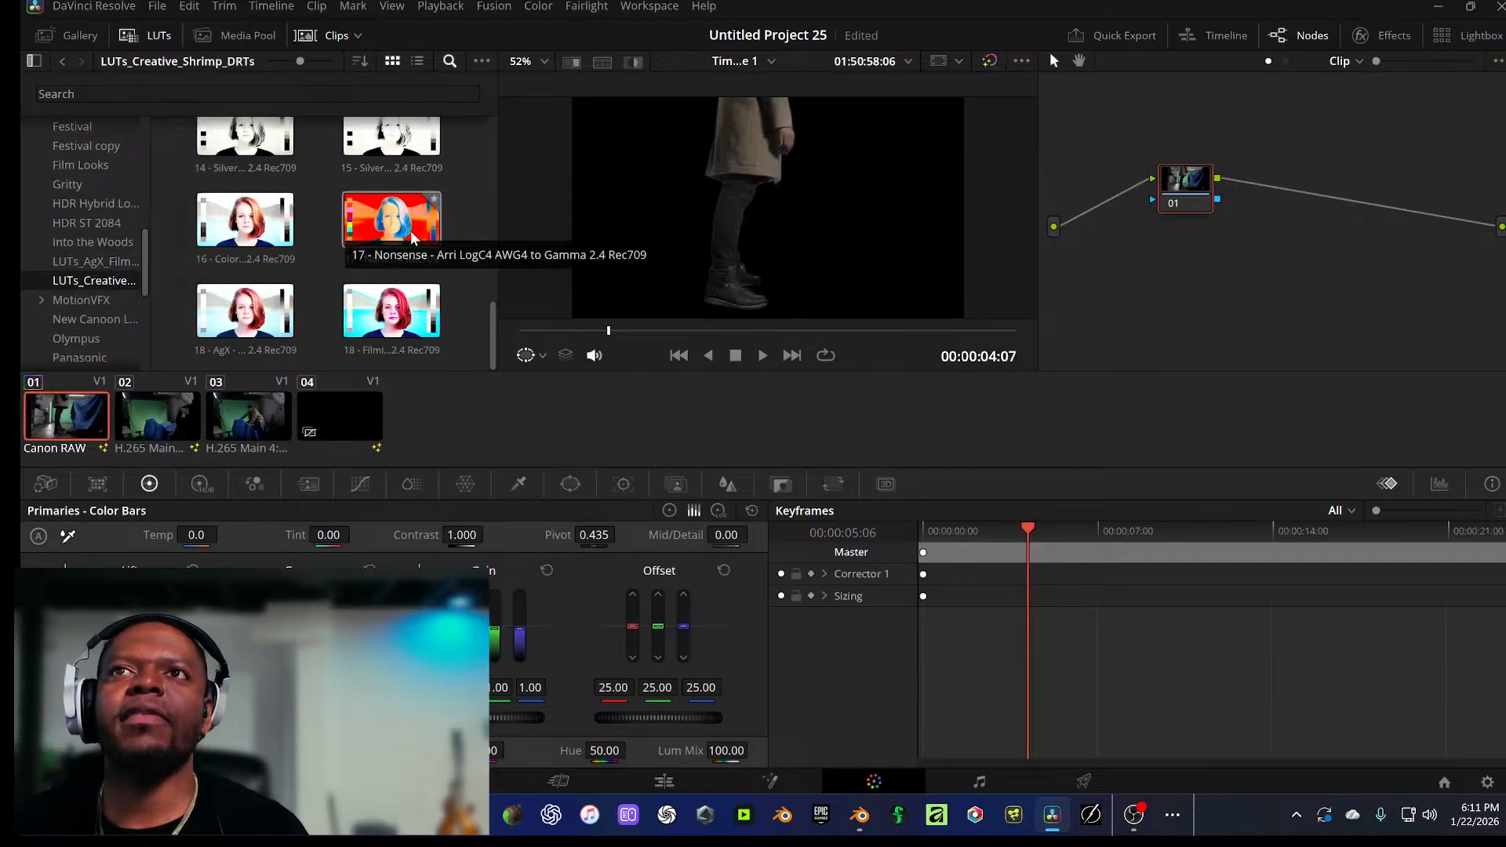
pyautogui.scroll(8, 300, 306)
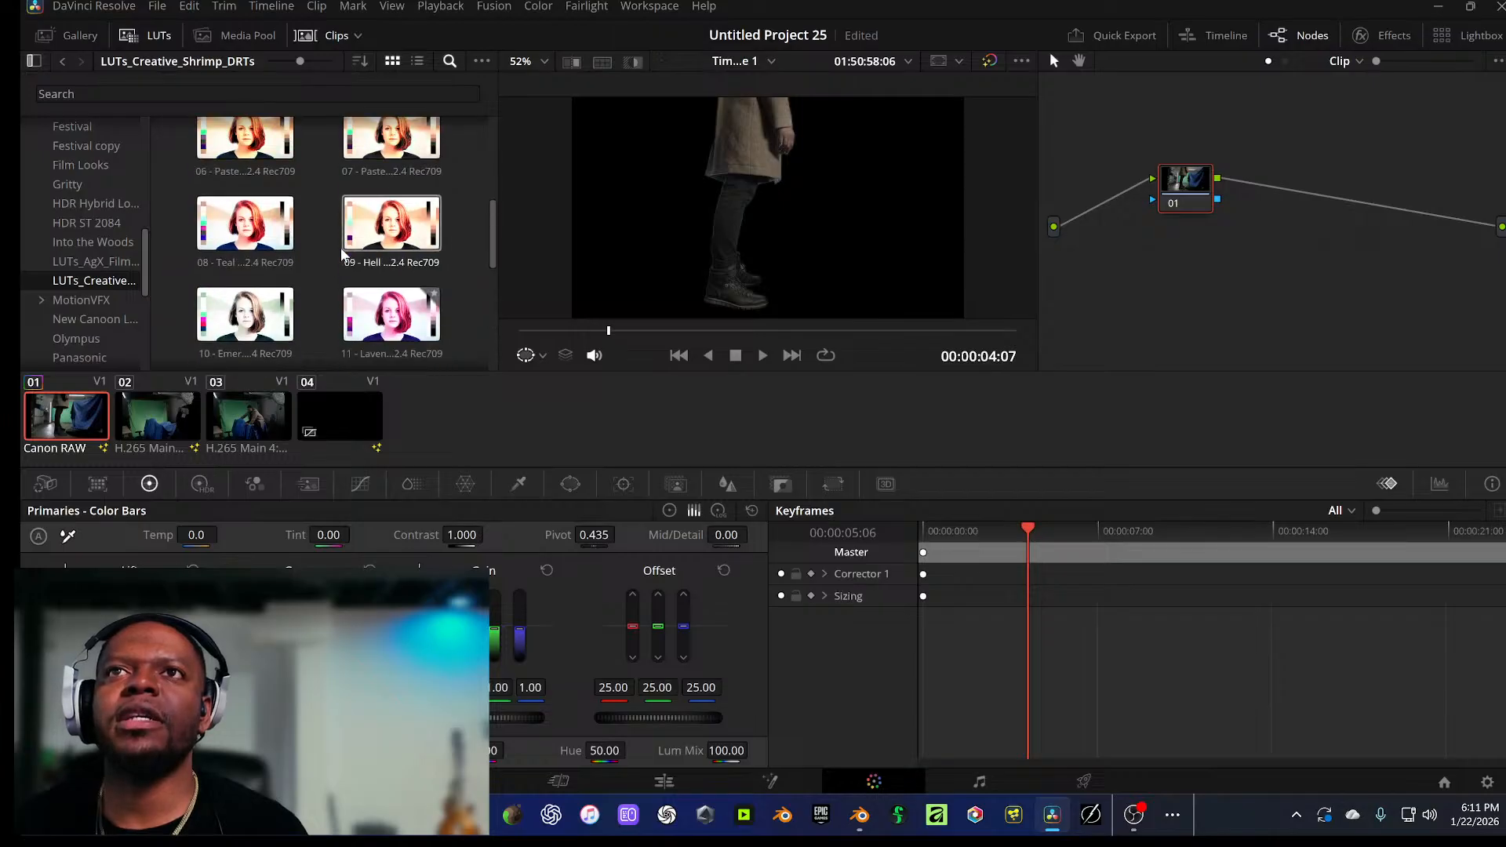
pyautogui.click(103, 265)
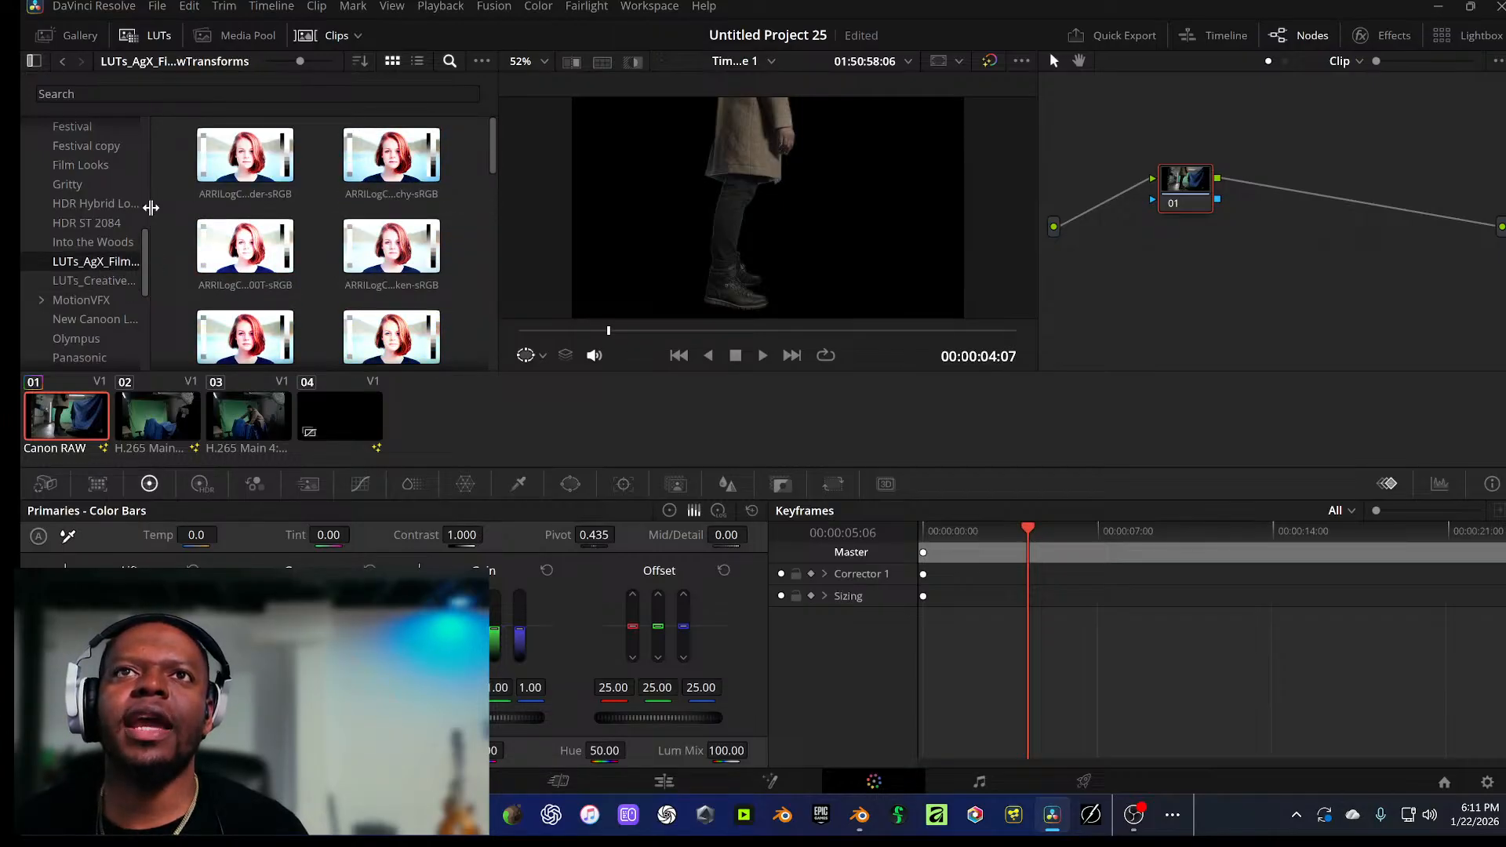
pyautogui.moveTo(151, 208); pyautogui.dragTo(236, 209)
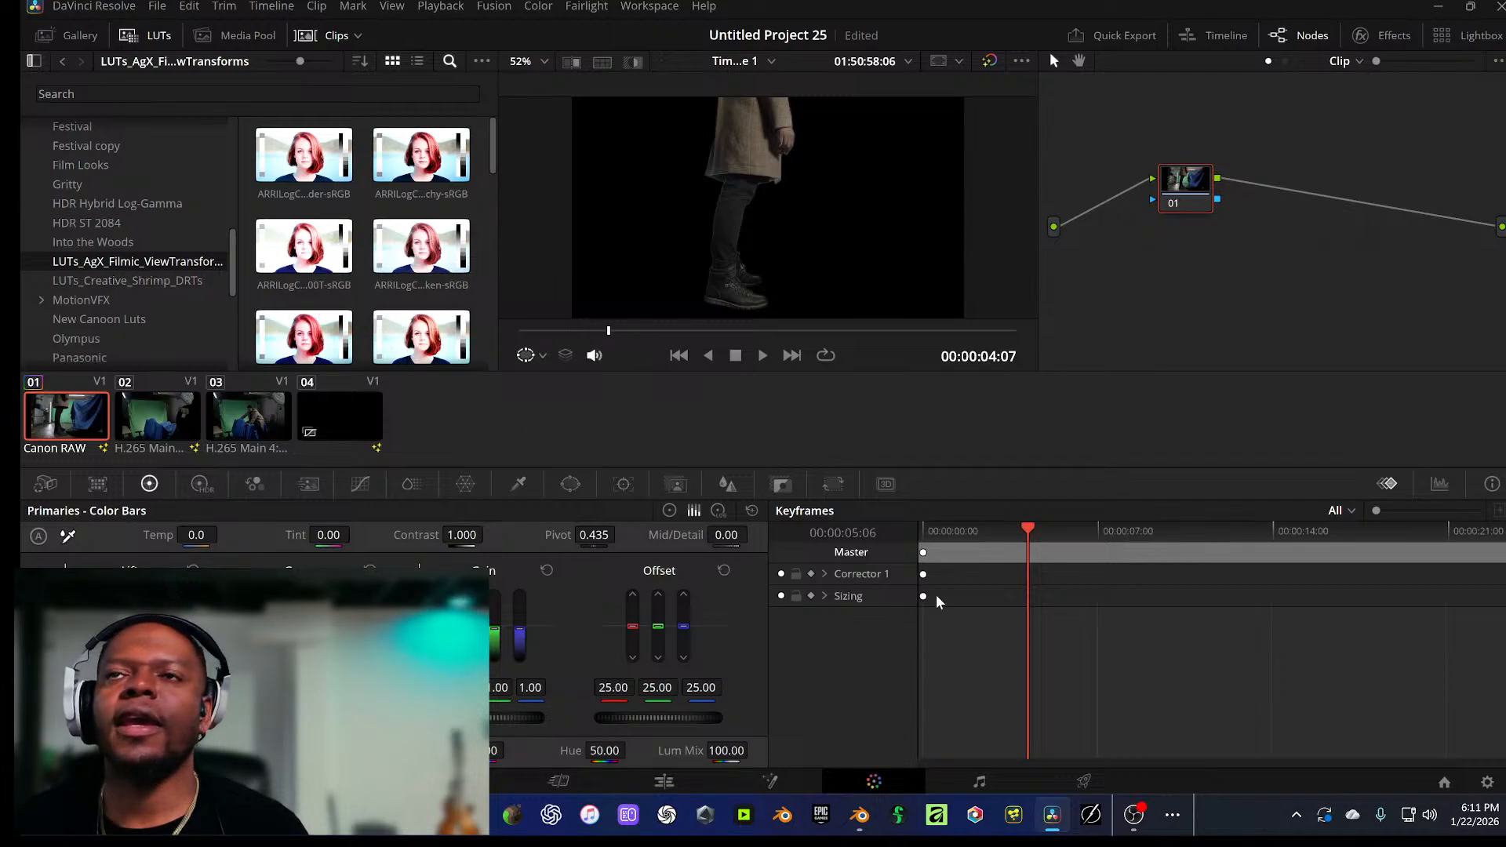
# Step: Switch to Blender, render the animation with the other windows minimised, and stop the render after the first frames
pyautogui.click(862, 816)
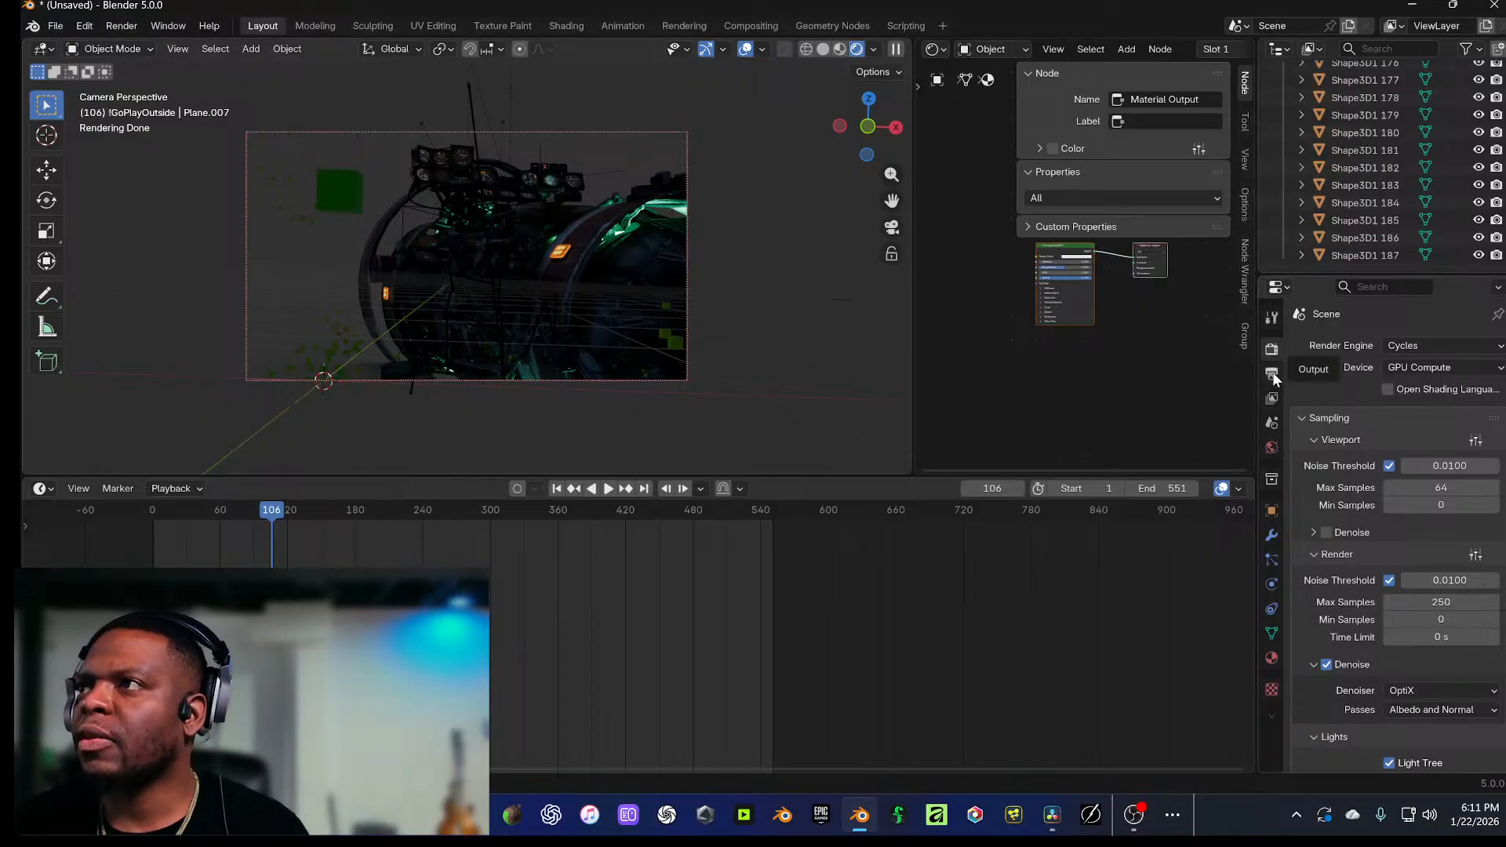
pyautogui.click(111, 27)
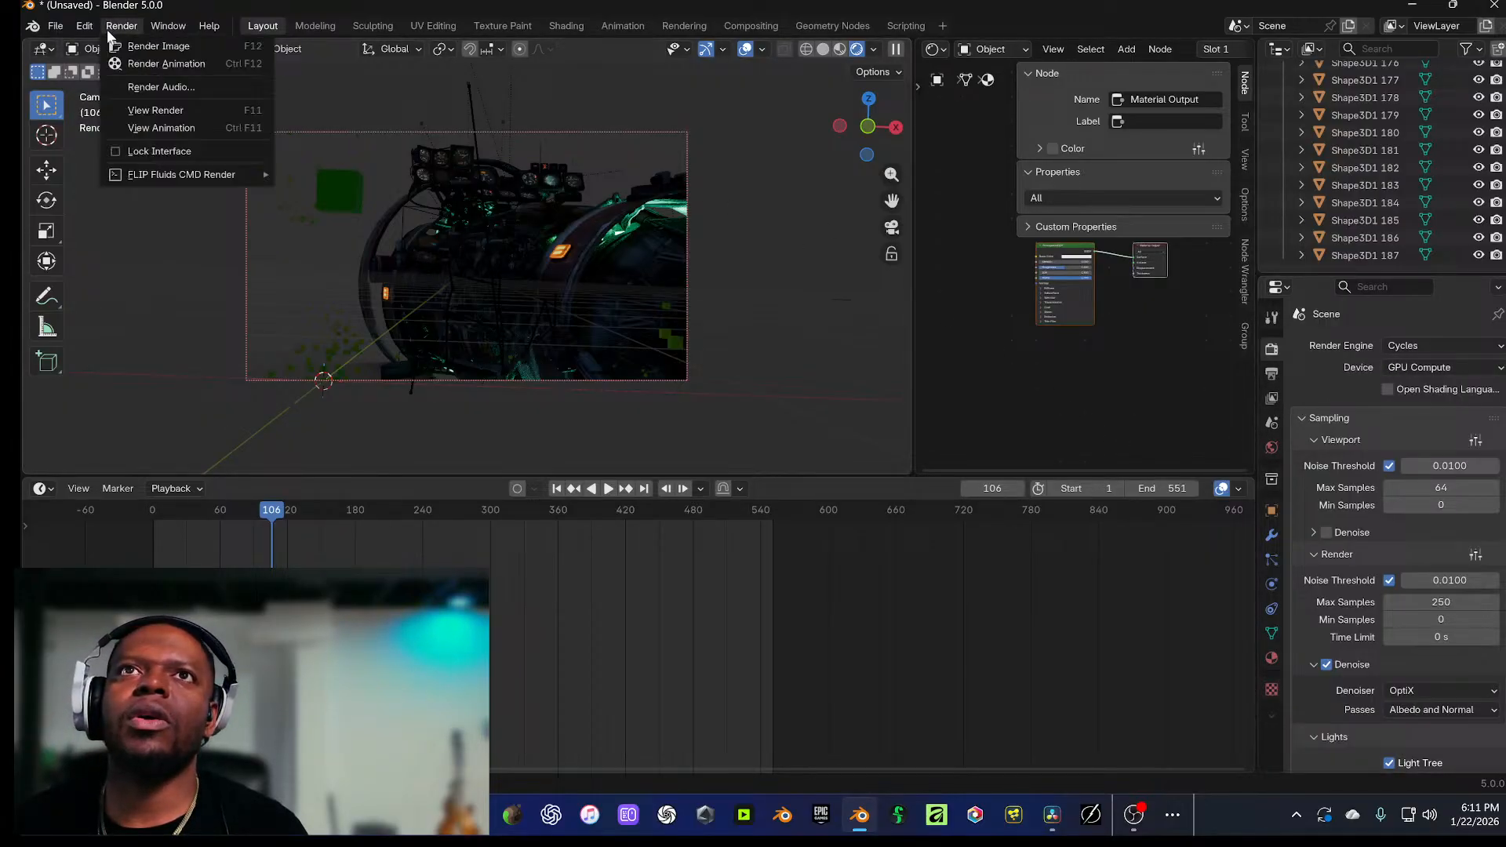
pyautogui.click(144, 67)
pyautogui.click(1410, 5)
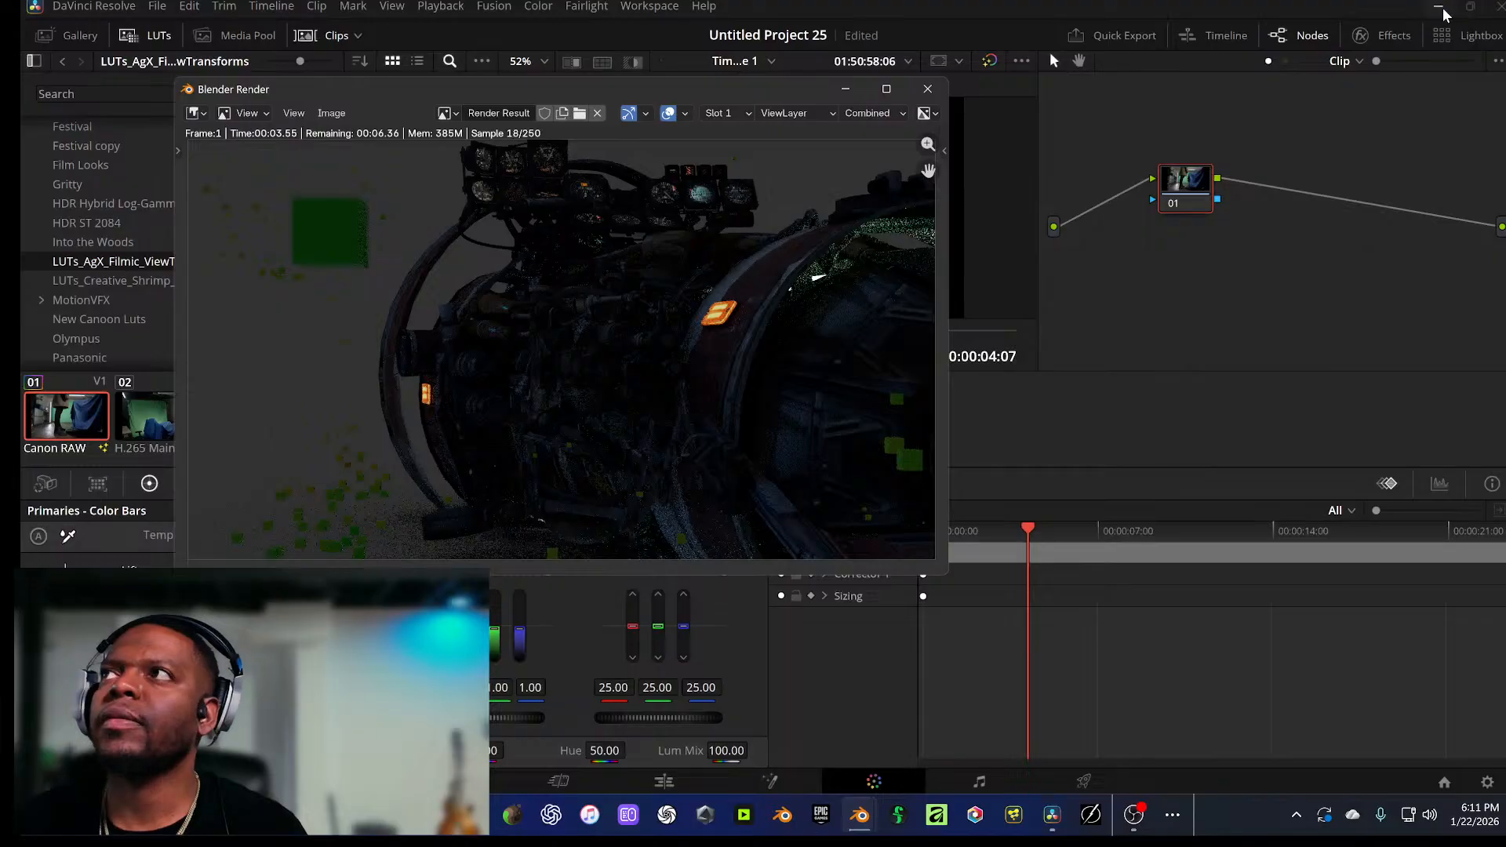
pyautogui.click(1440, 7)
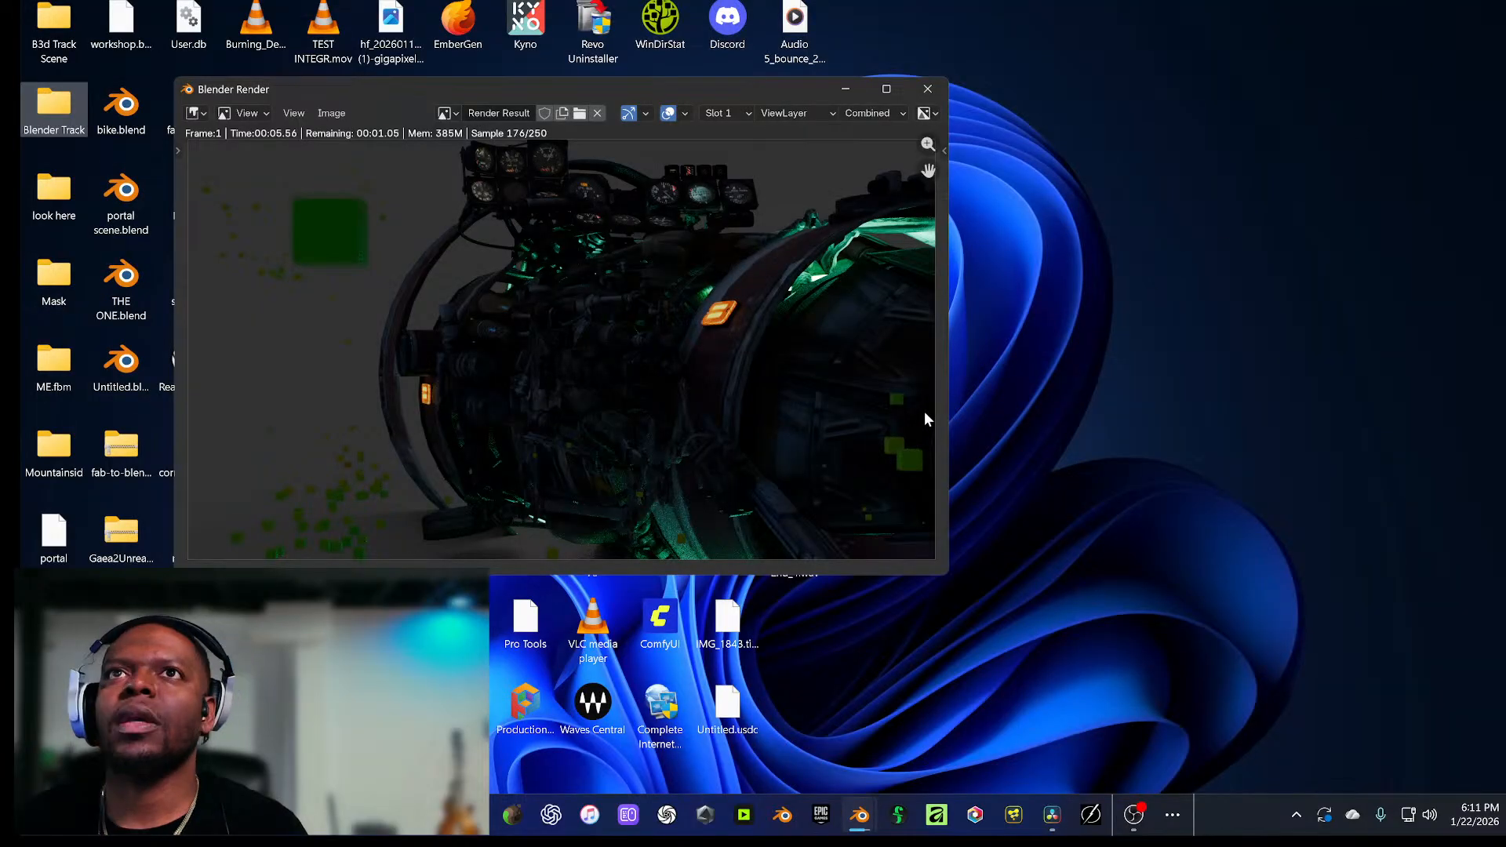
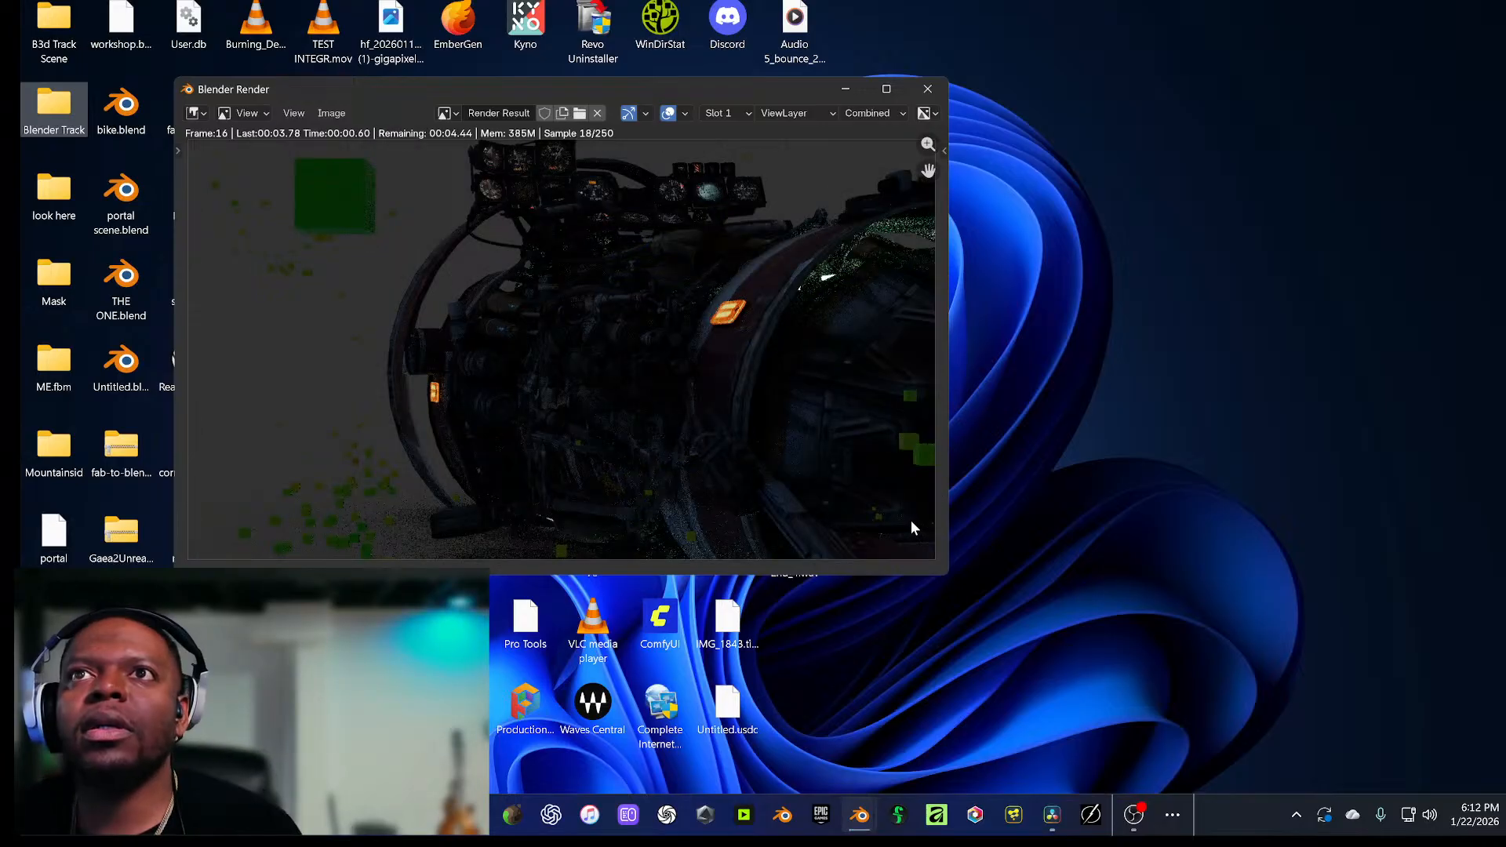
pyautogui.click(933, 88)
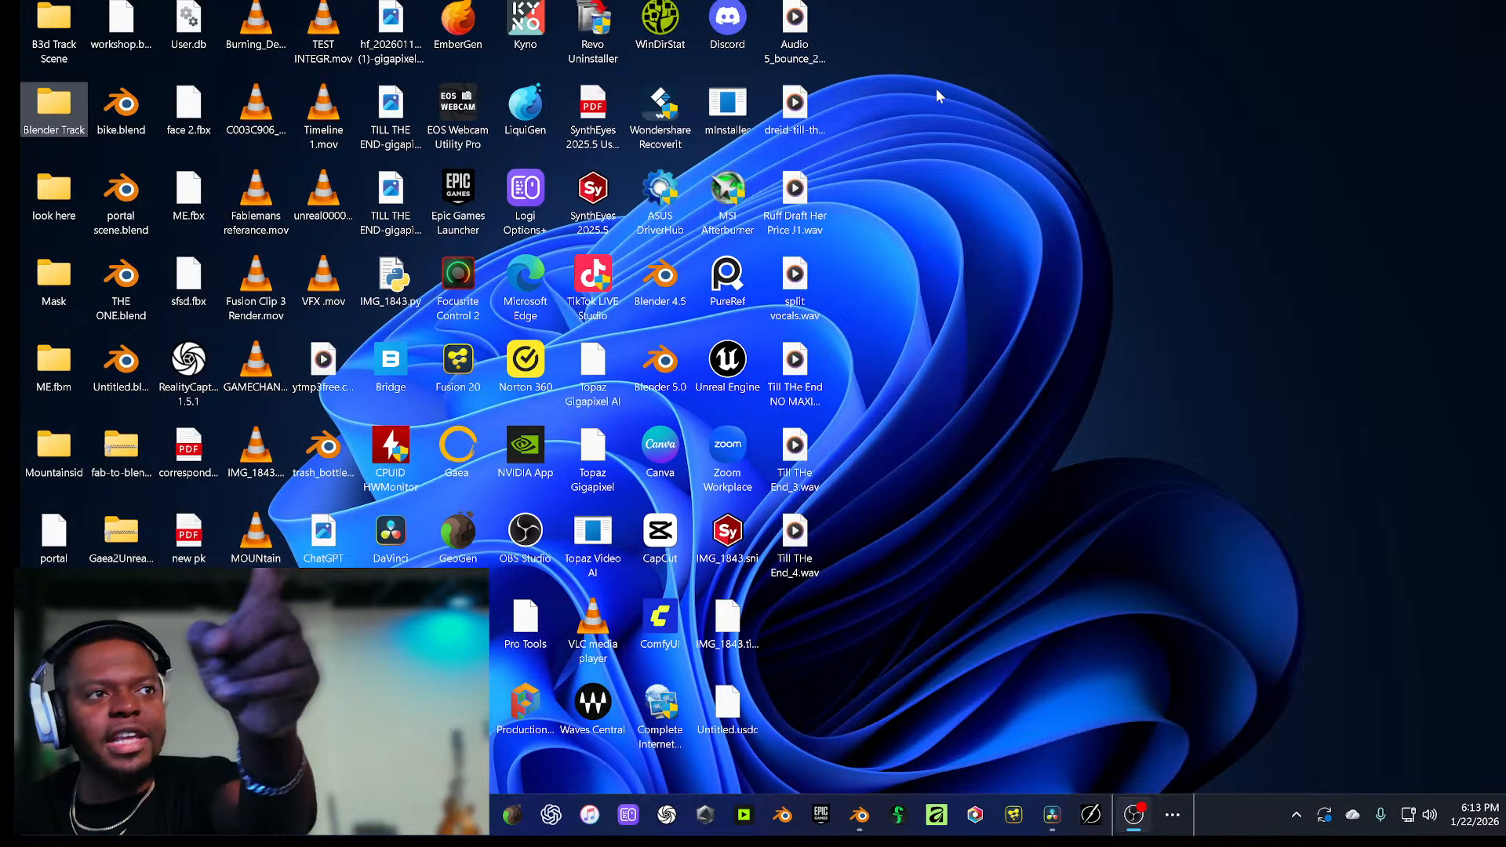
# Step: Switch to Blender and delete the rendered frames 0001.exr to 0016.exr from the output folder D:\Motorcycle scene\Blender Anim
pyautogui.click(860, 816)
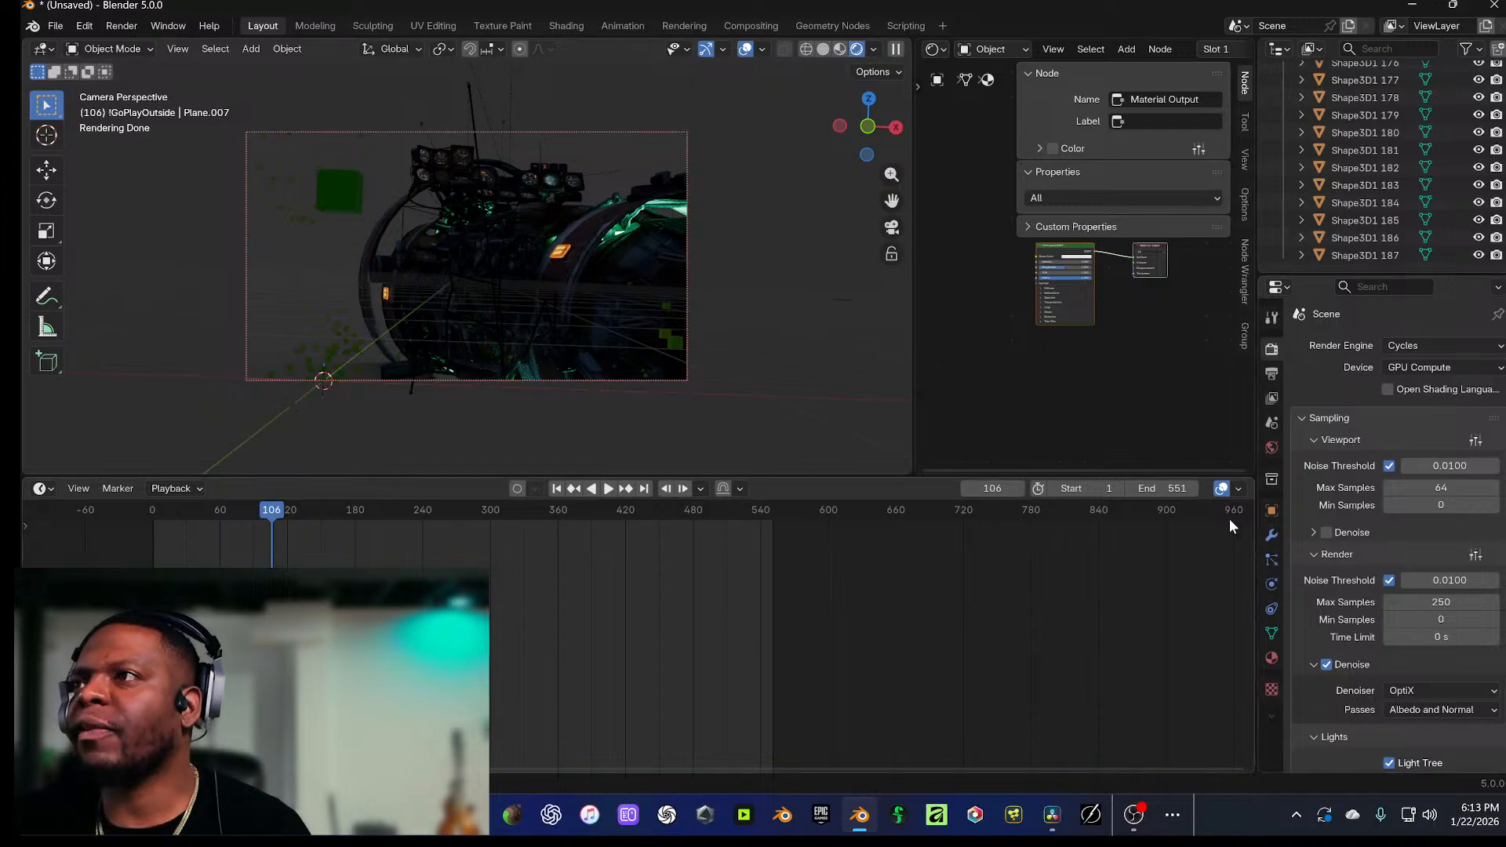
pyautogui.scroll(-10, 1391, 610)
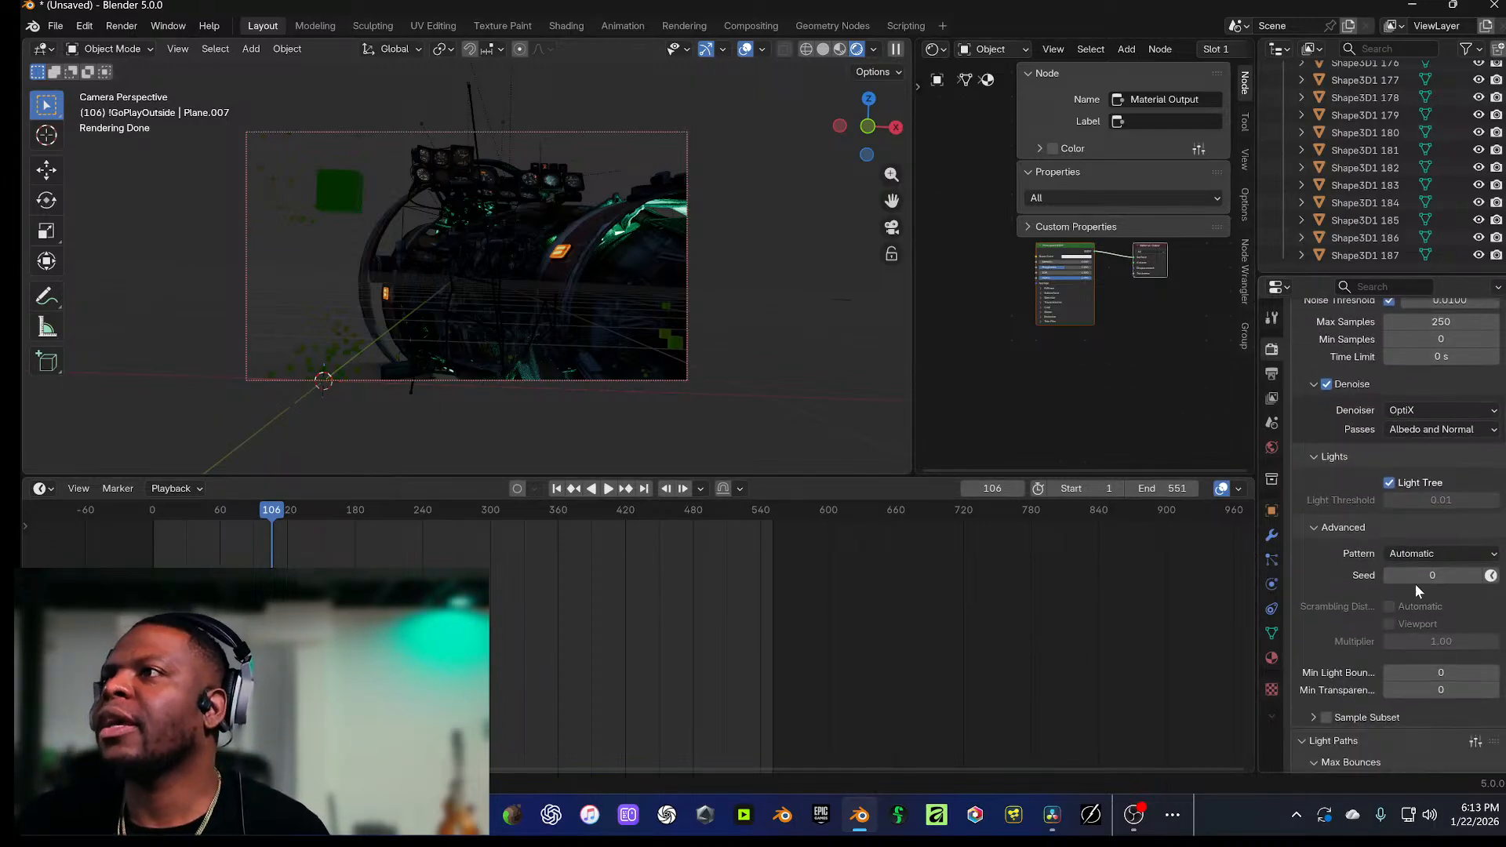
pyautogui.scroll(-8, 1403, 514)
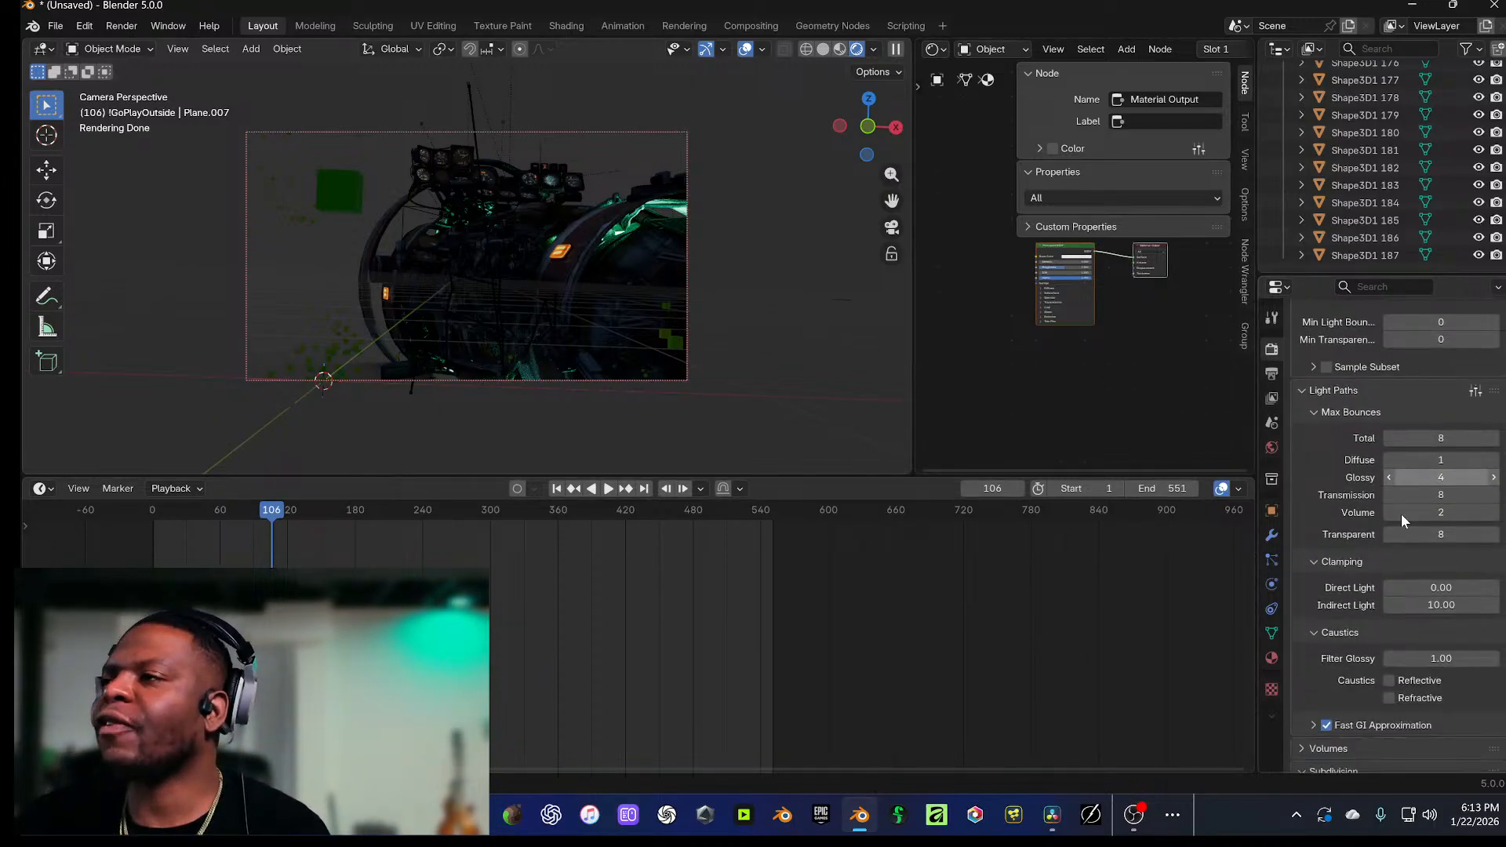
pyautogui.scroll(18, 1402, 520)
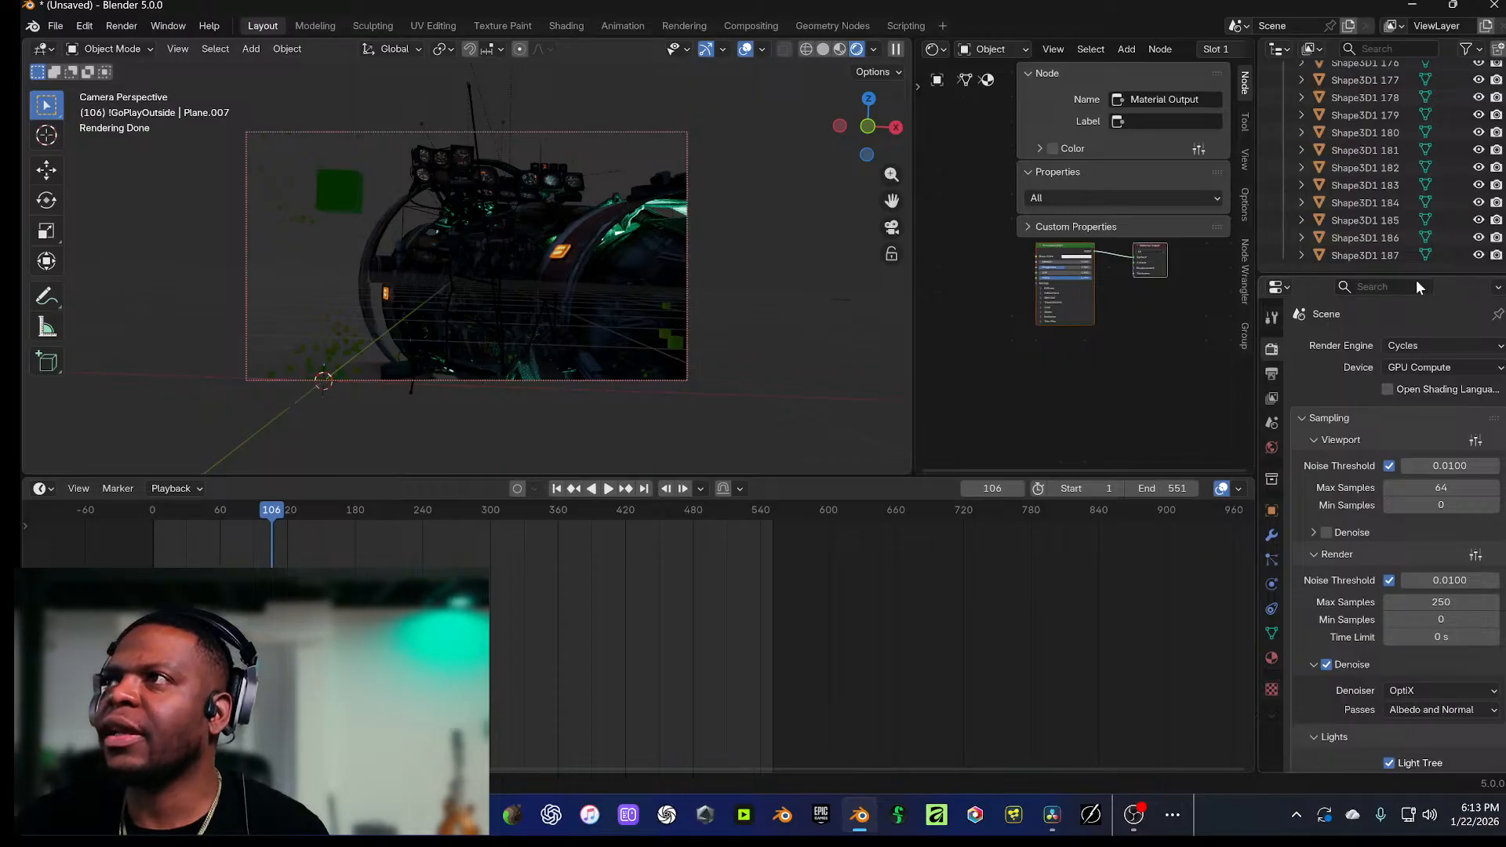
pyautogui.click(1271, 373)
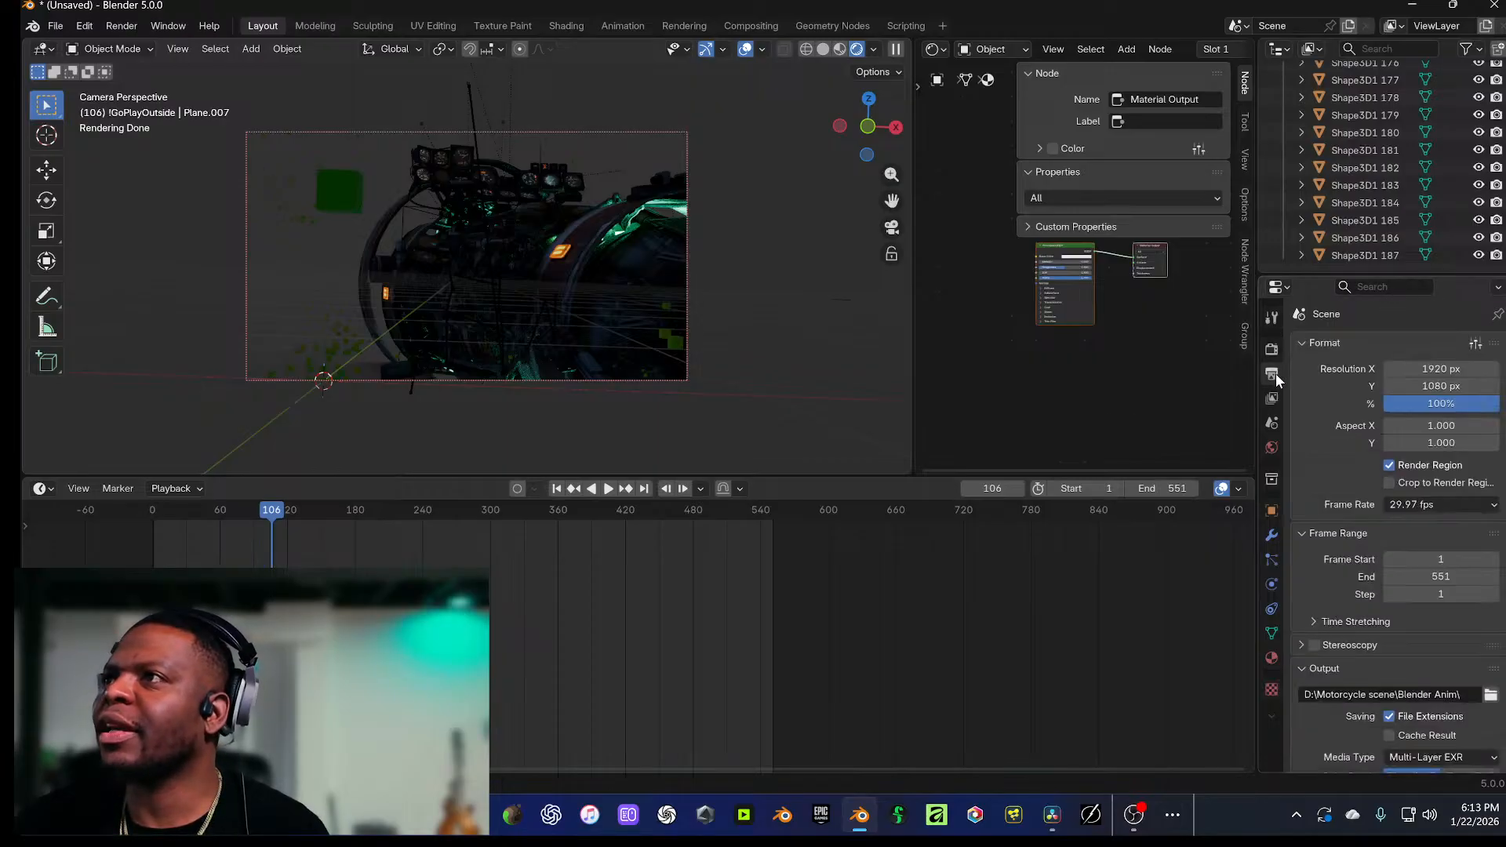
pyautogui.scroll(-3, 1443, 606)
pyautogui.scroll(-2, 1443, 605)
pyautogui.click(1490, 589)
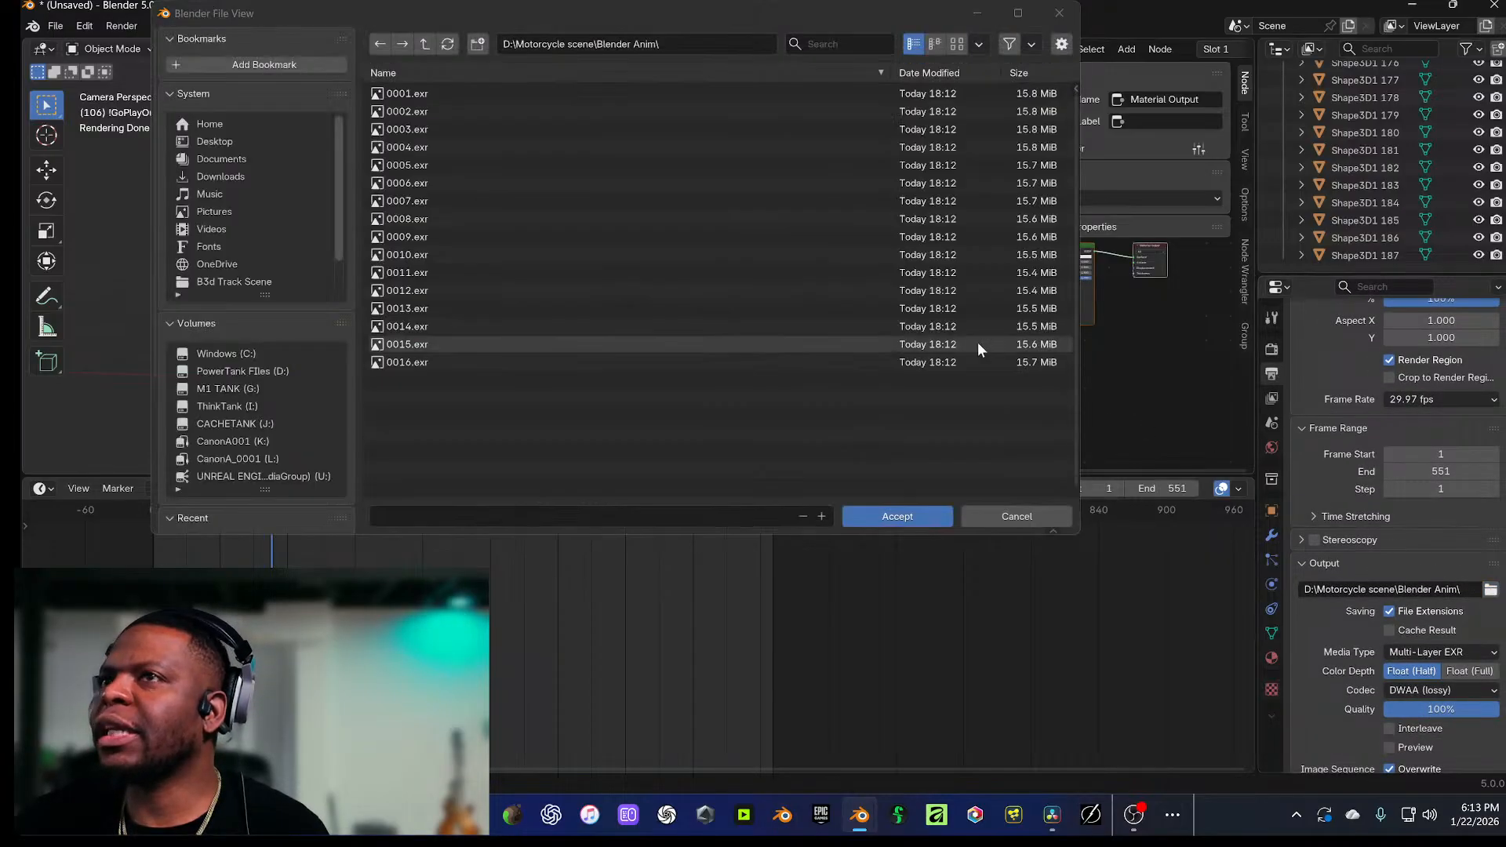
pyautogui.click(439, 363)
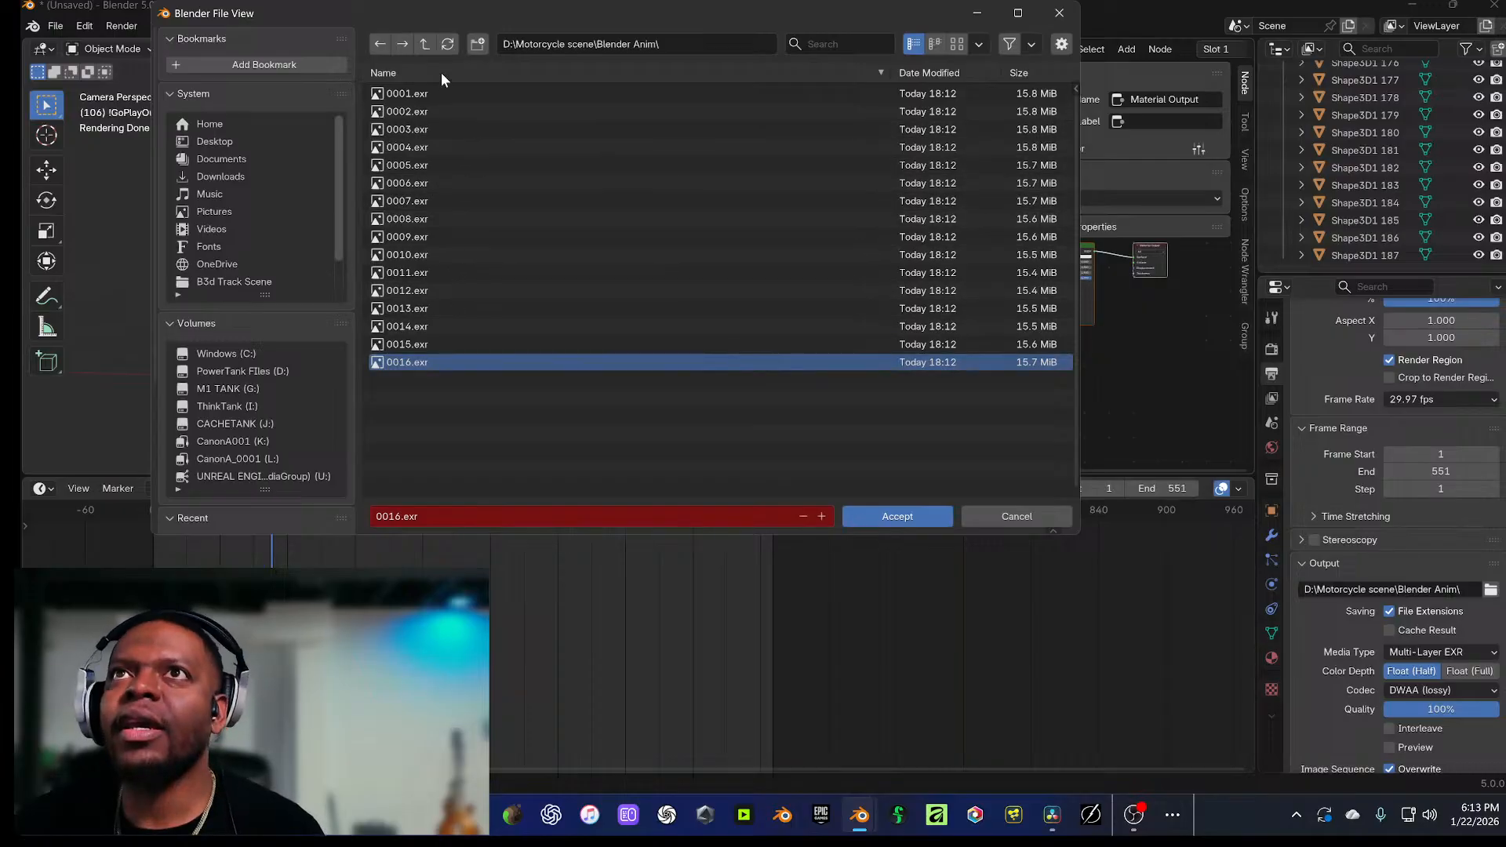
pyautogui.keyDown('shift'); pyautogui.click(440, 93); pyautogui.keyUp('shift')
pyautogui.rightClick(440, 93)
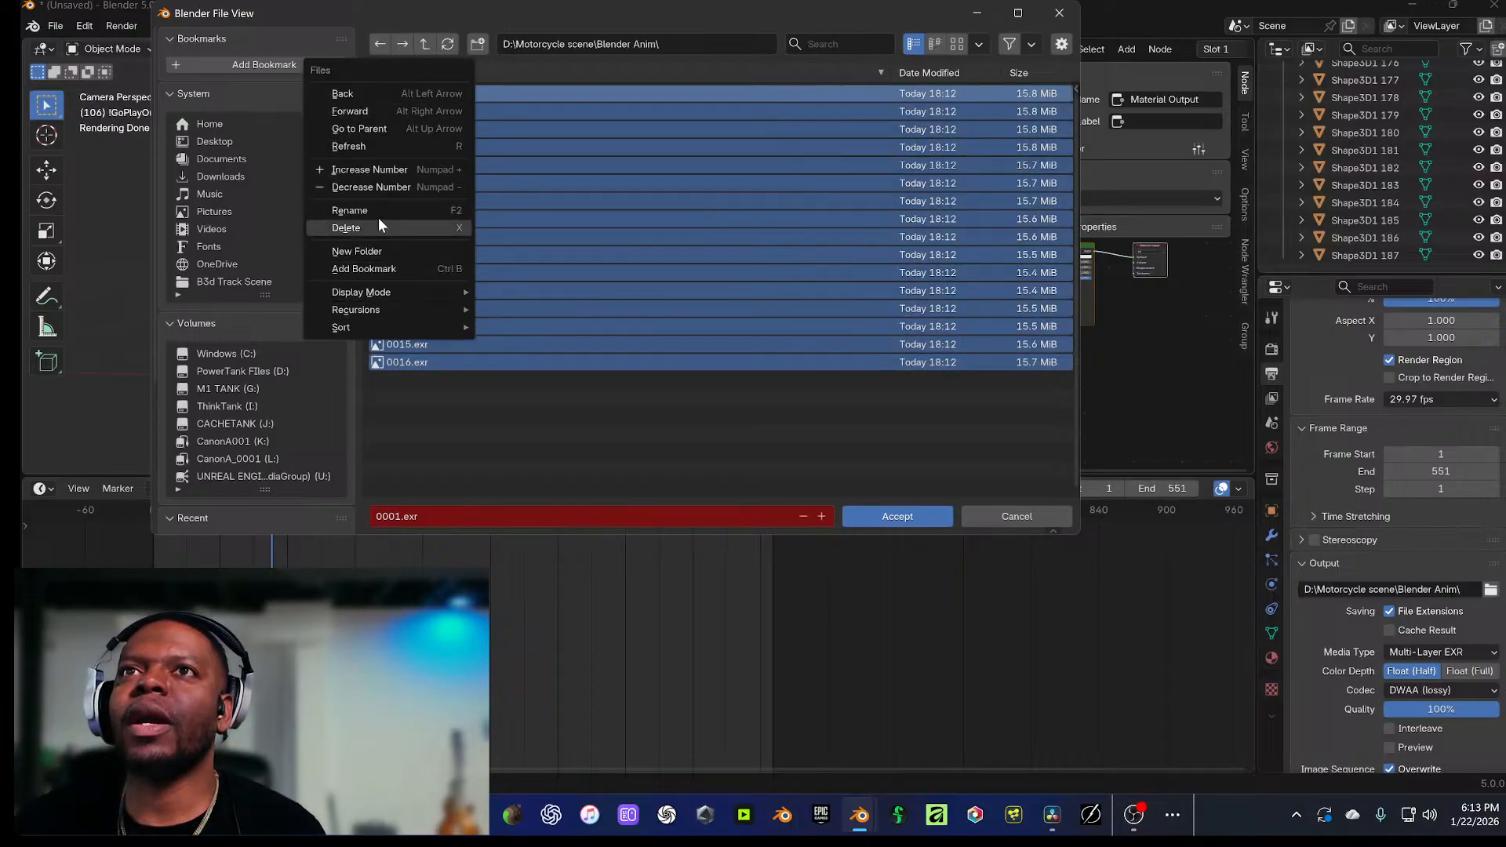
pyautogui.click(397, 232)
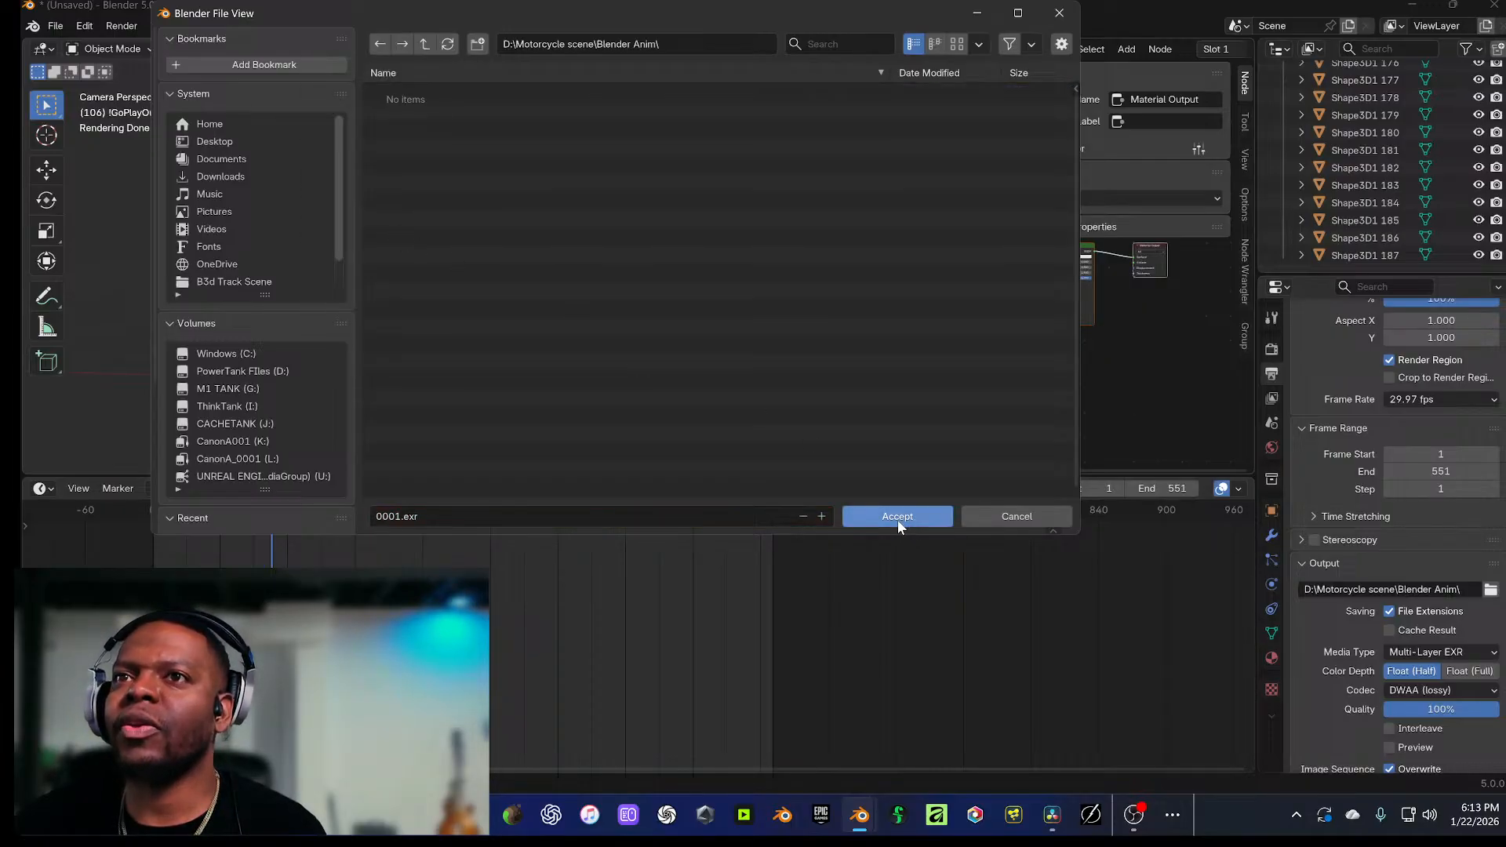
# Step: Clear the 0001.exr file name and accept the Blender Anim folder as the output path
pyautogui.click(734, 514)
pyautogui.click(366, 517)
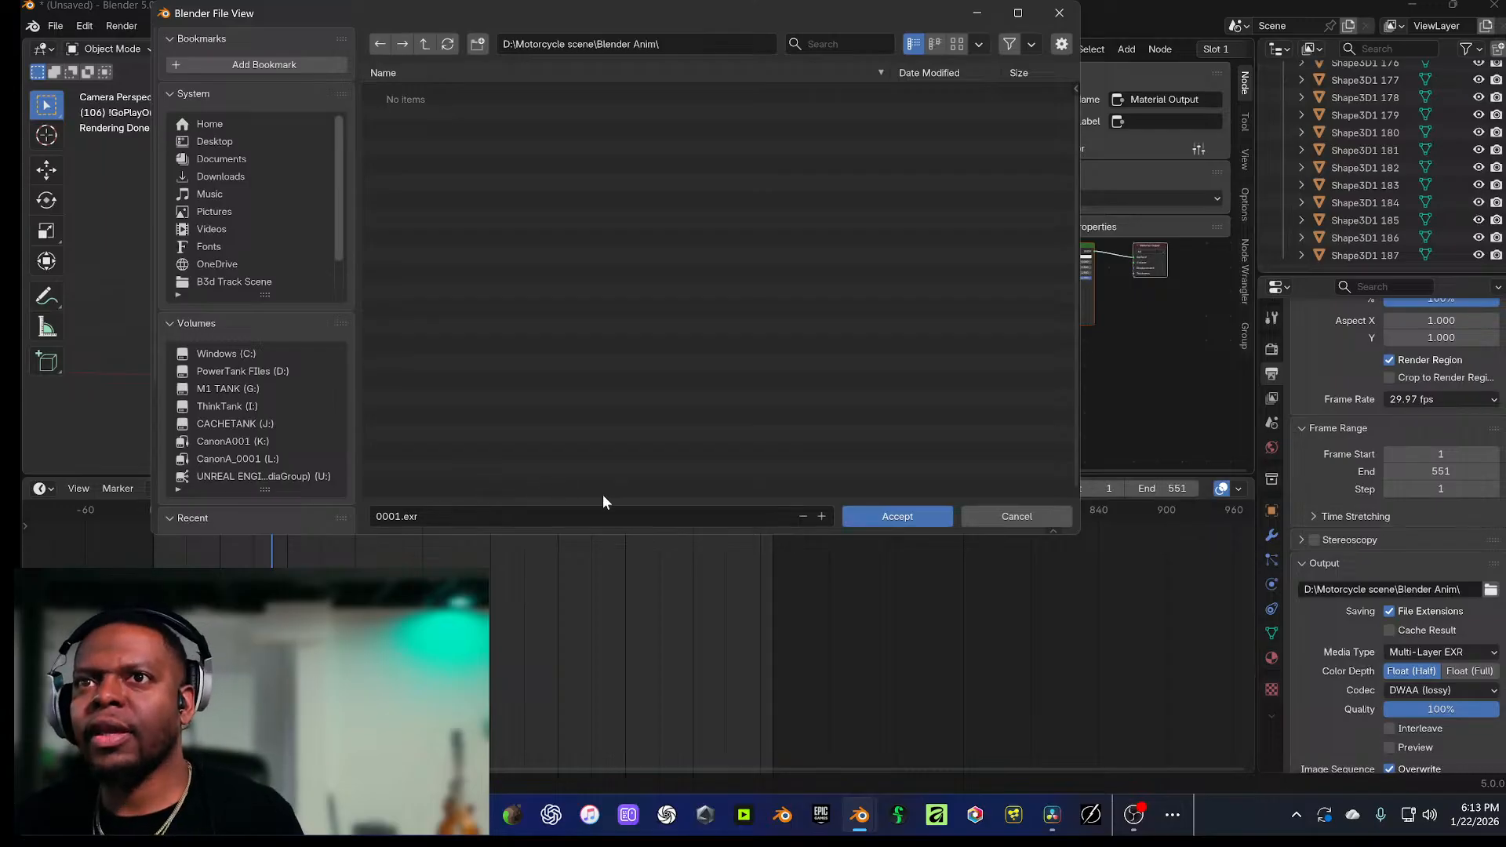
pyautogui.click(506, 515)
pyautogui.moveTo(494, 514); pyautogui.dragTo(350, 518)
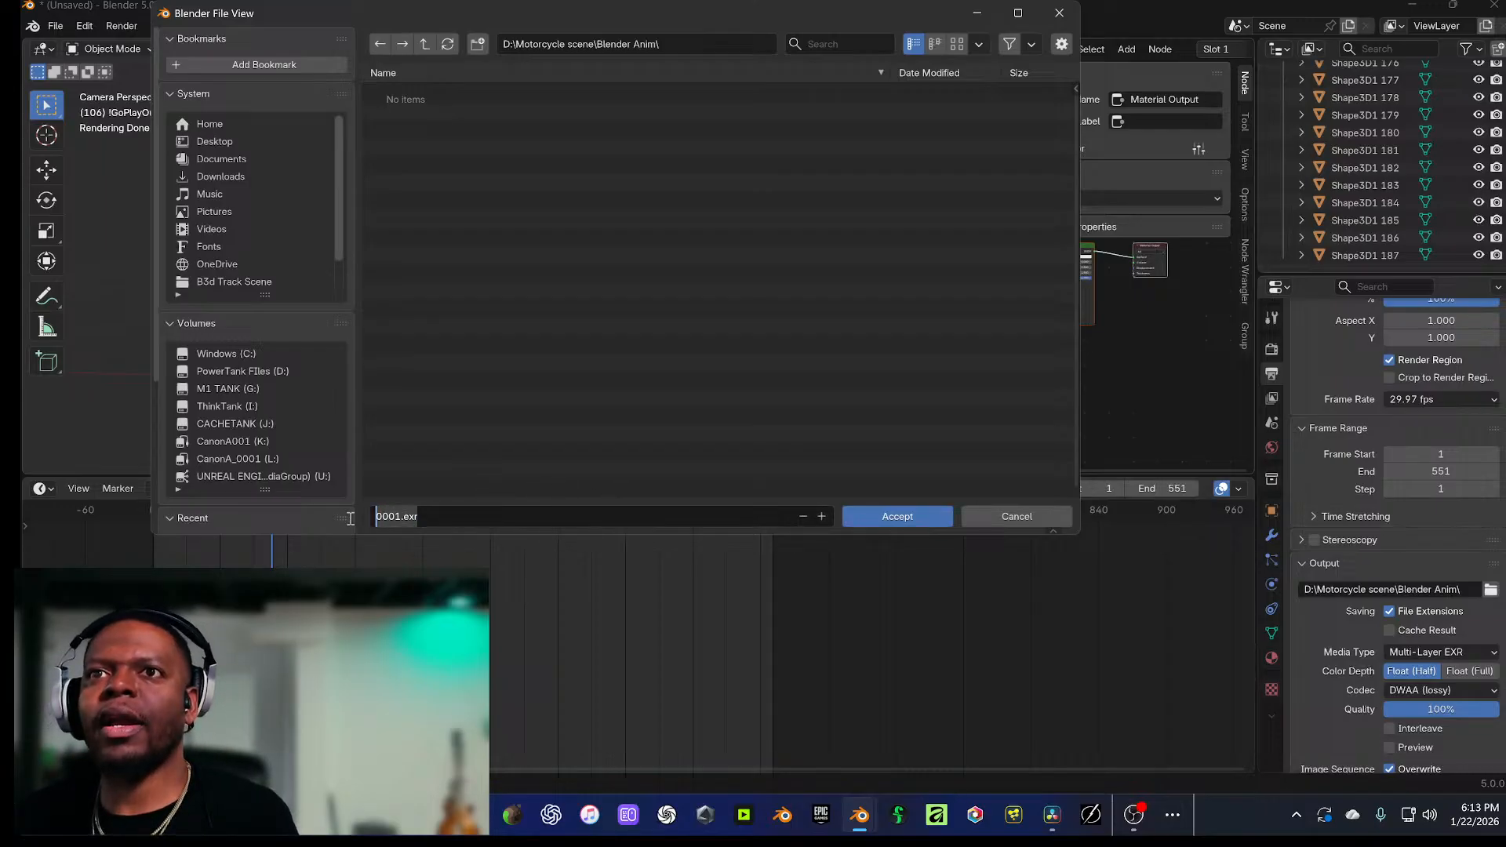
pyautogui.press('BackSpace')
pyautogui.click(902, 521)
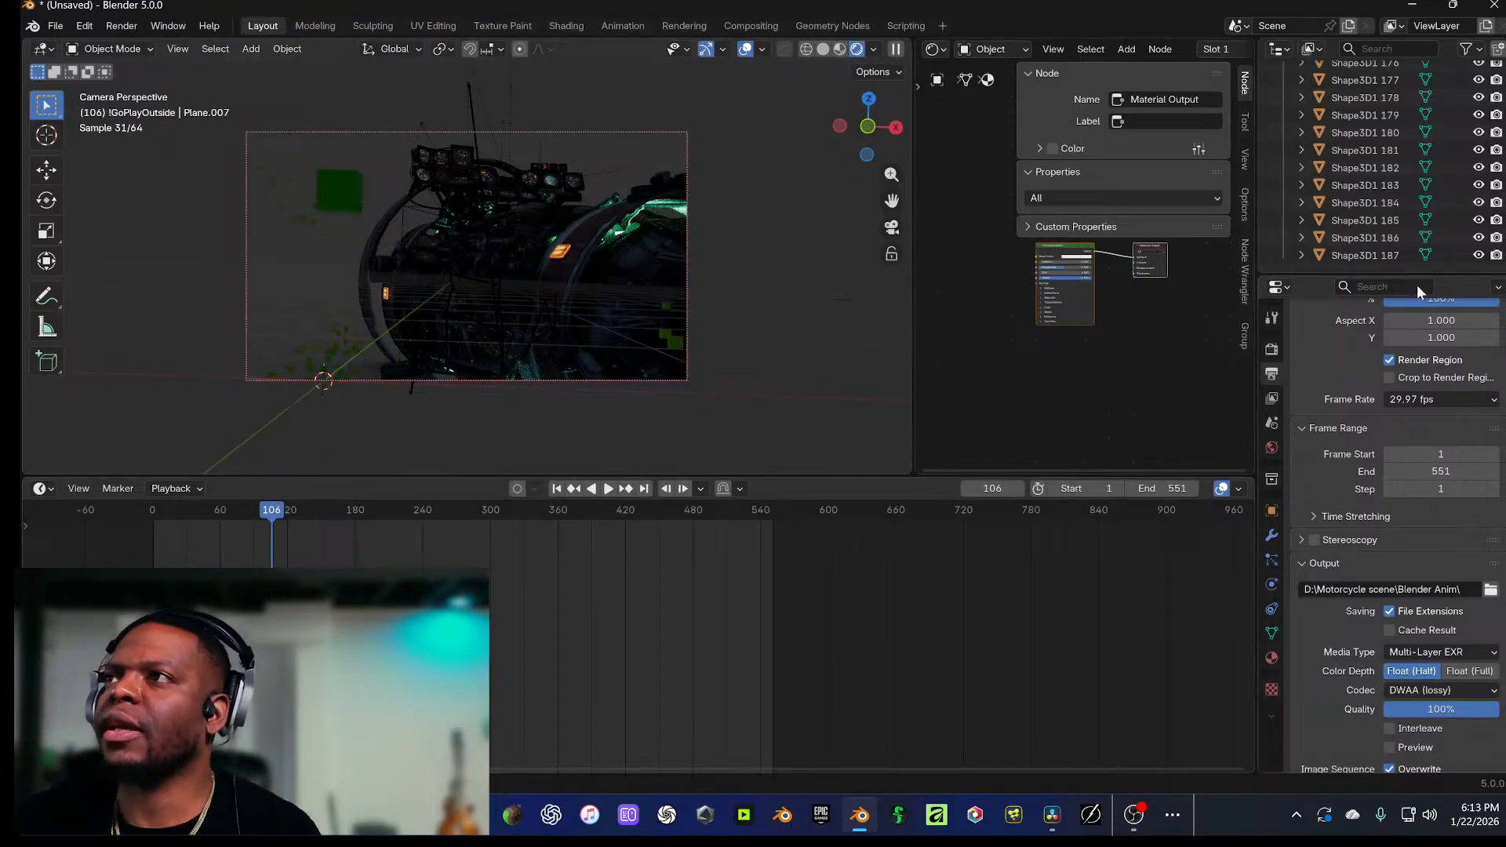
# Step: Search the properties for "transparent" and enable Transparent in the render's Film settings
pyautogui.click(1397, 287)
pyautogui.write('tran')
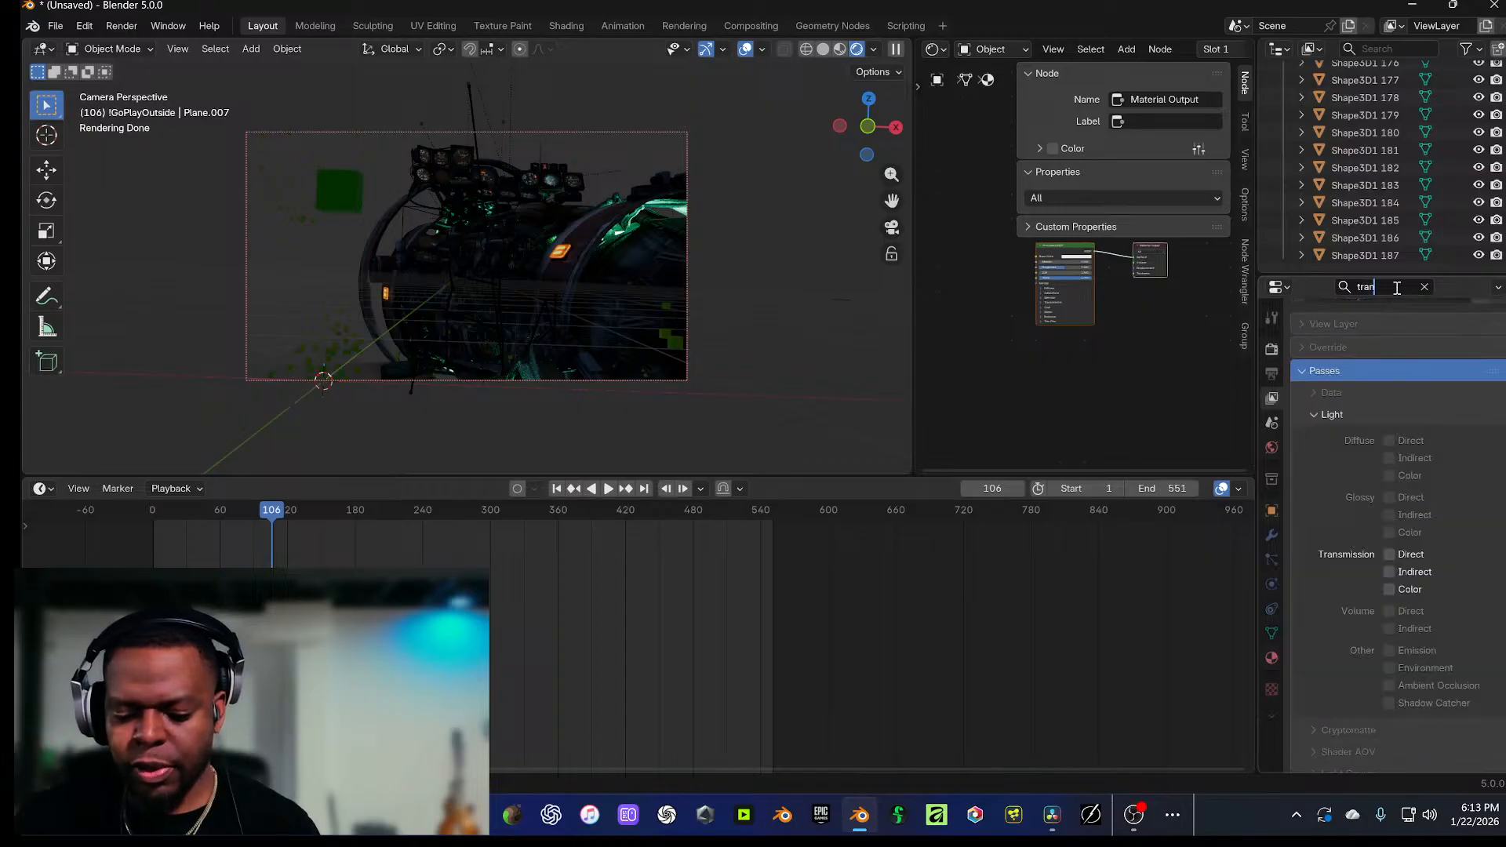
pyautogui.write('sparent')
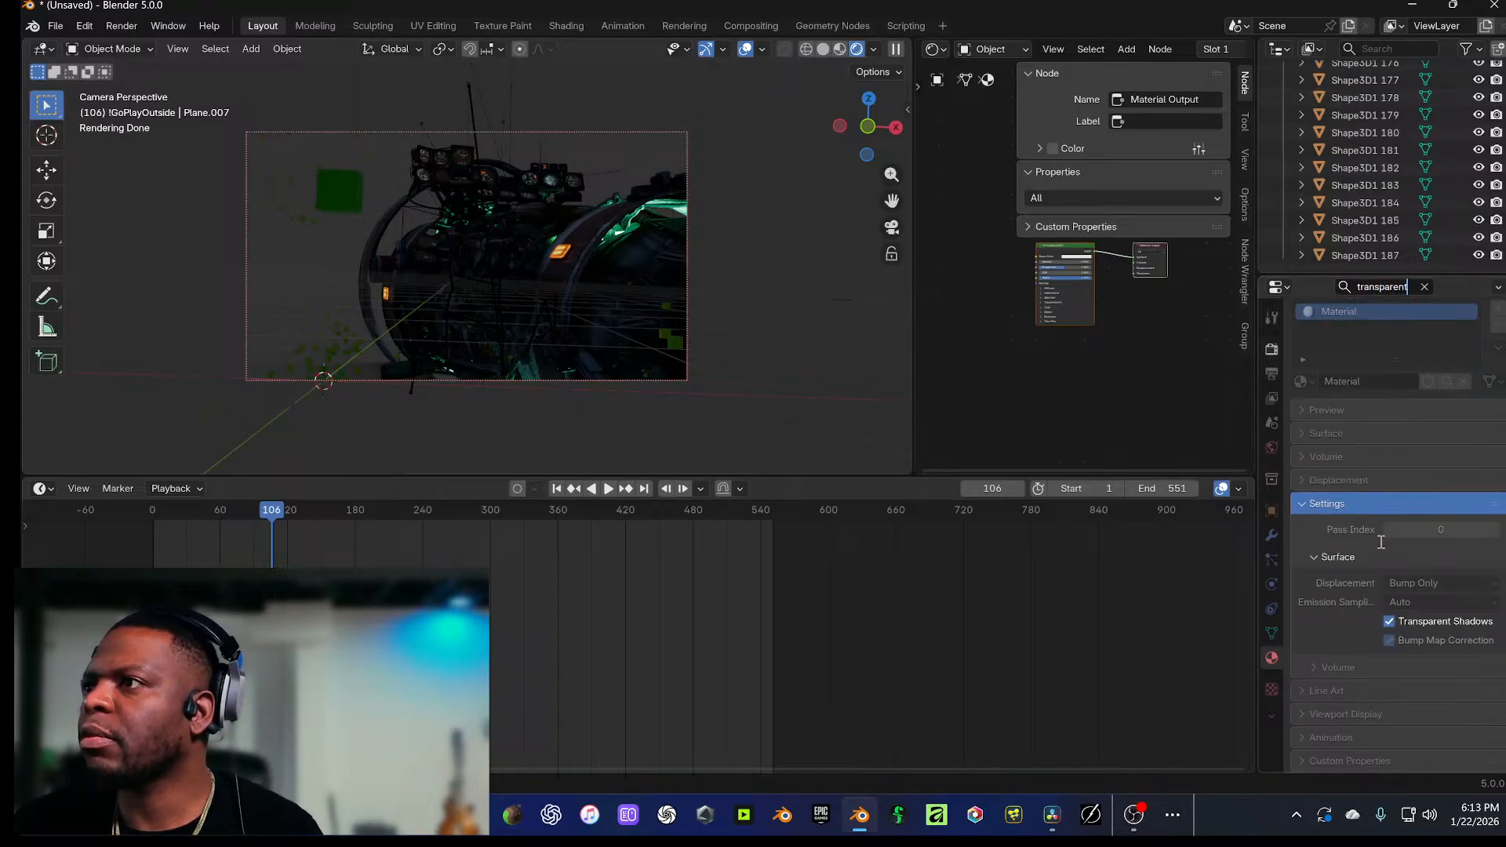
pyautogui.scroll(2, 1365, 447)
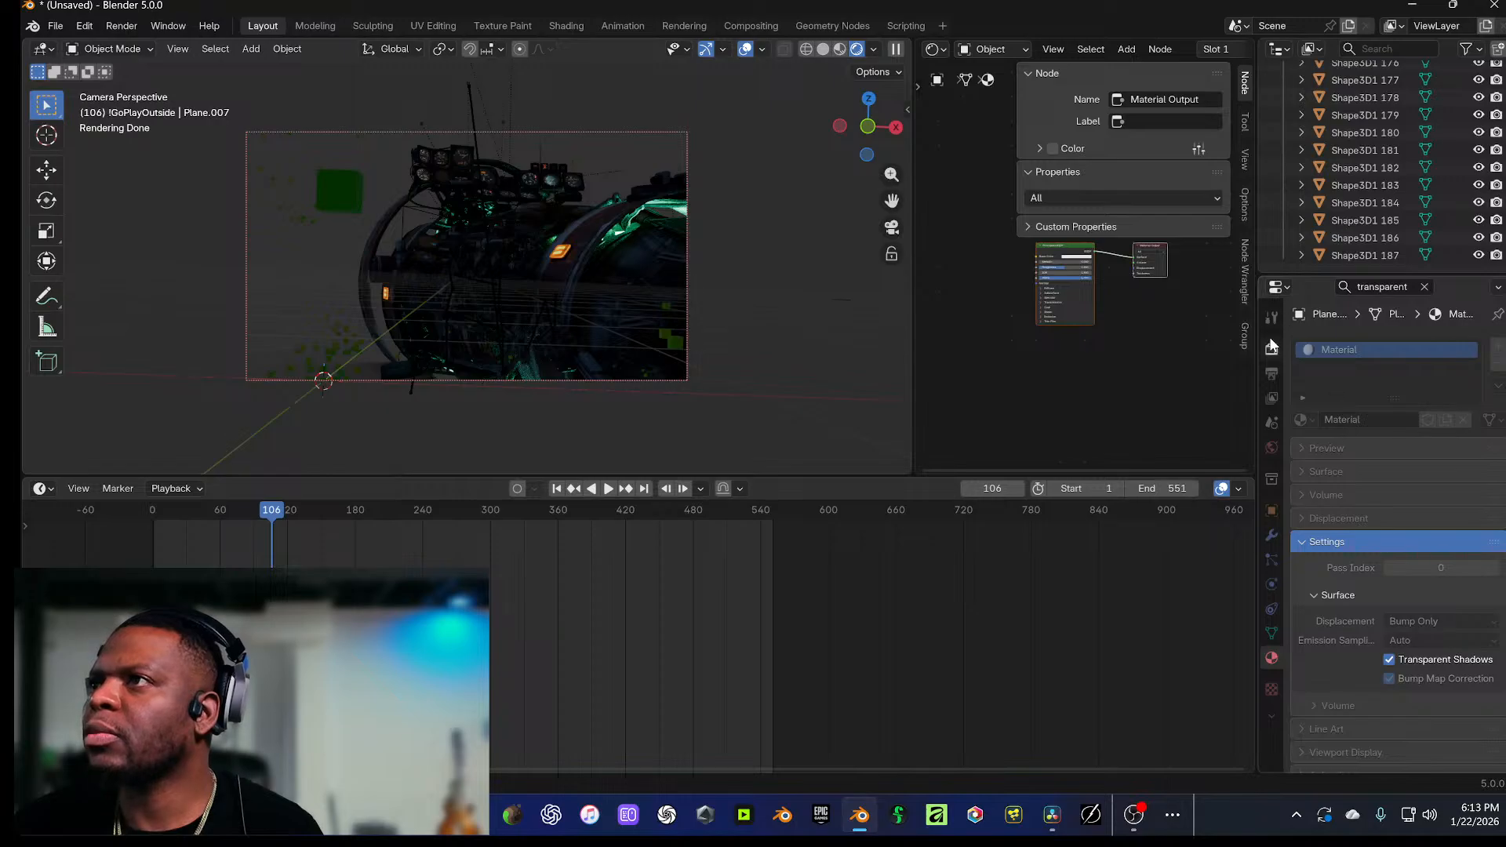
pyautogui.scroll(-2, 1334, 467)
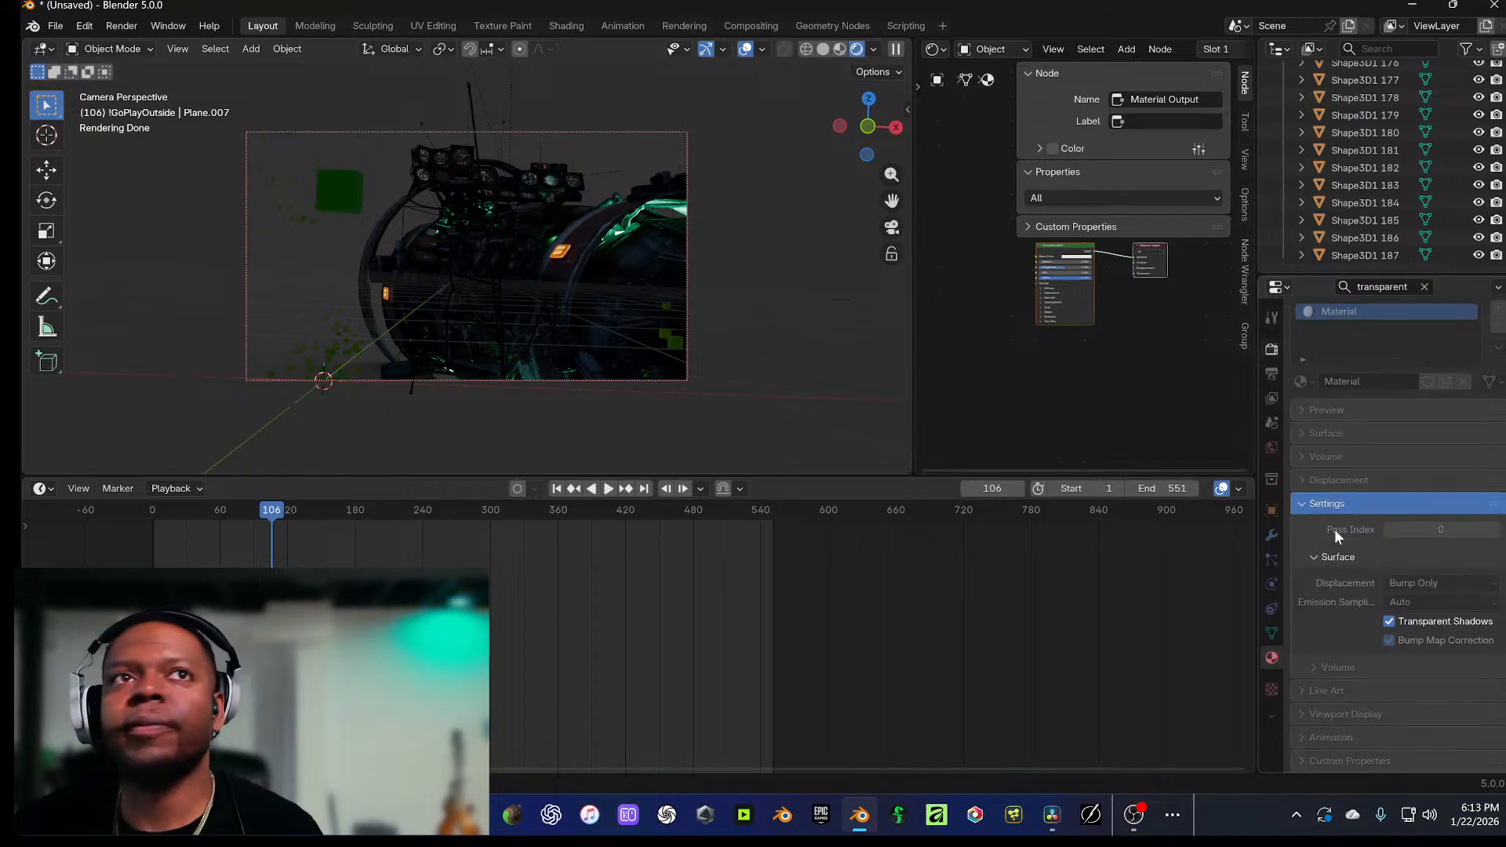
pyautogui.click(1271, 348)
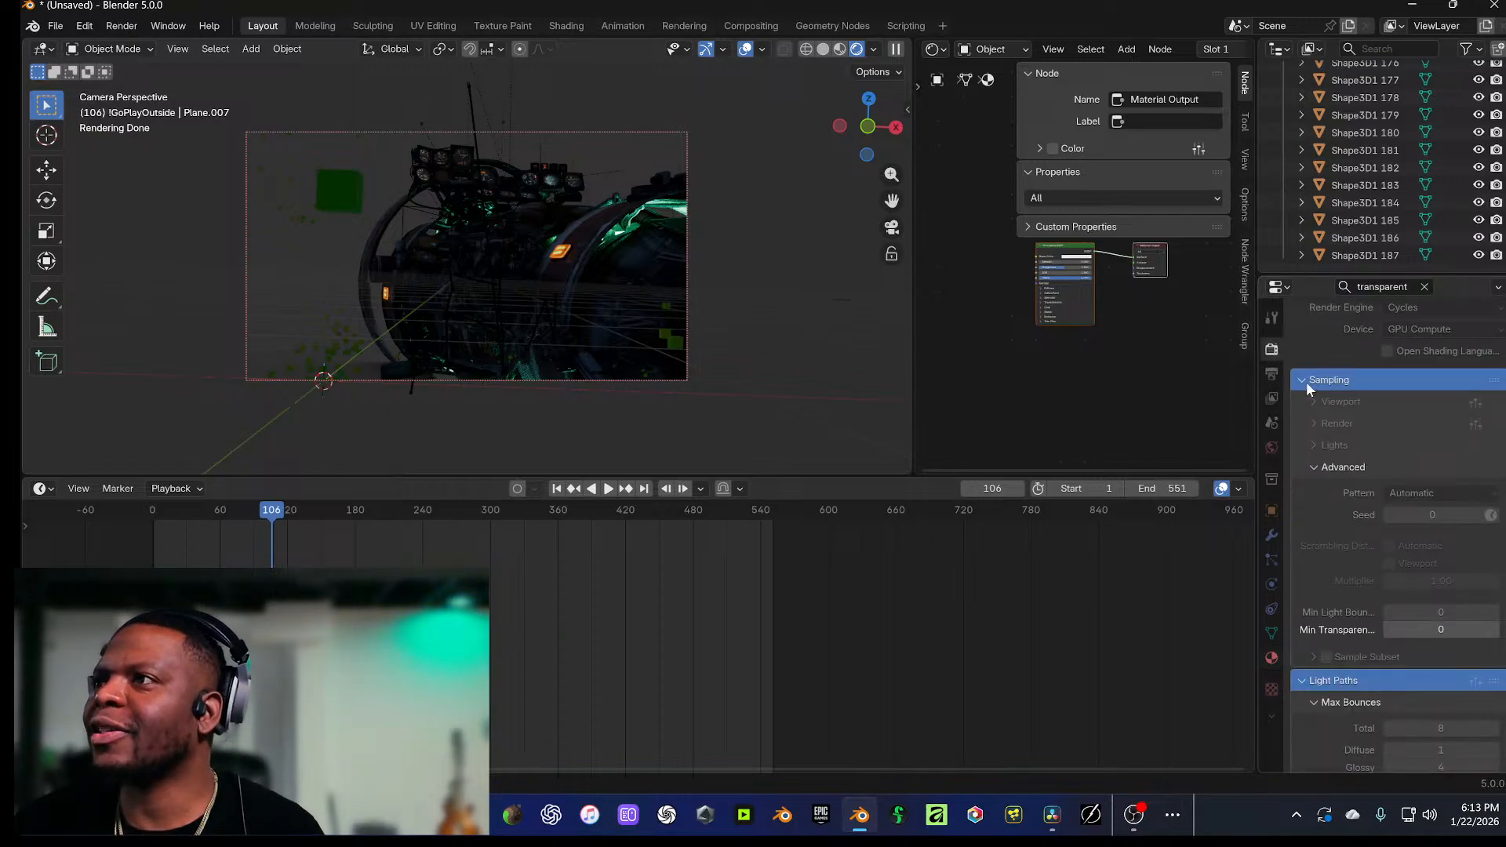
pyautogui.scroll(-5, 1384, 549)
pyautogui.scroll(-10, 1381, 576)
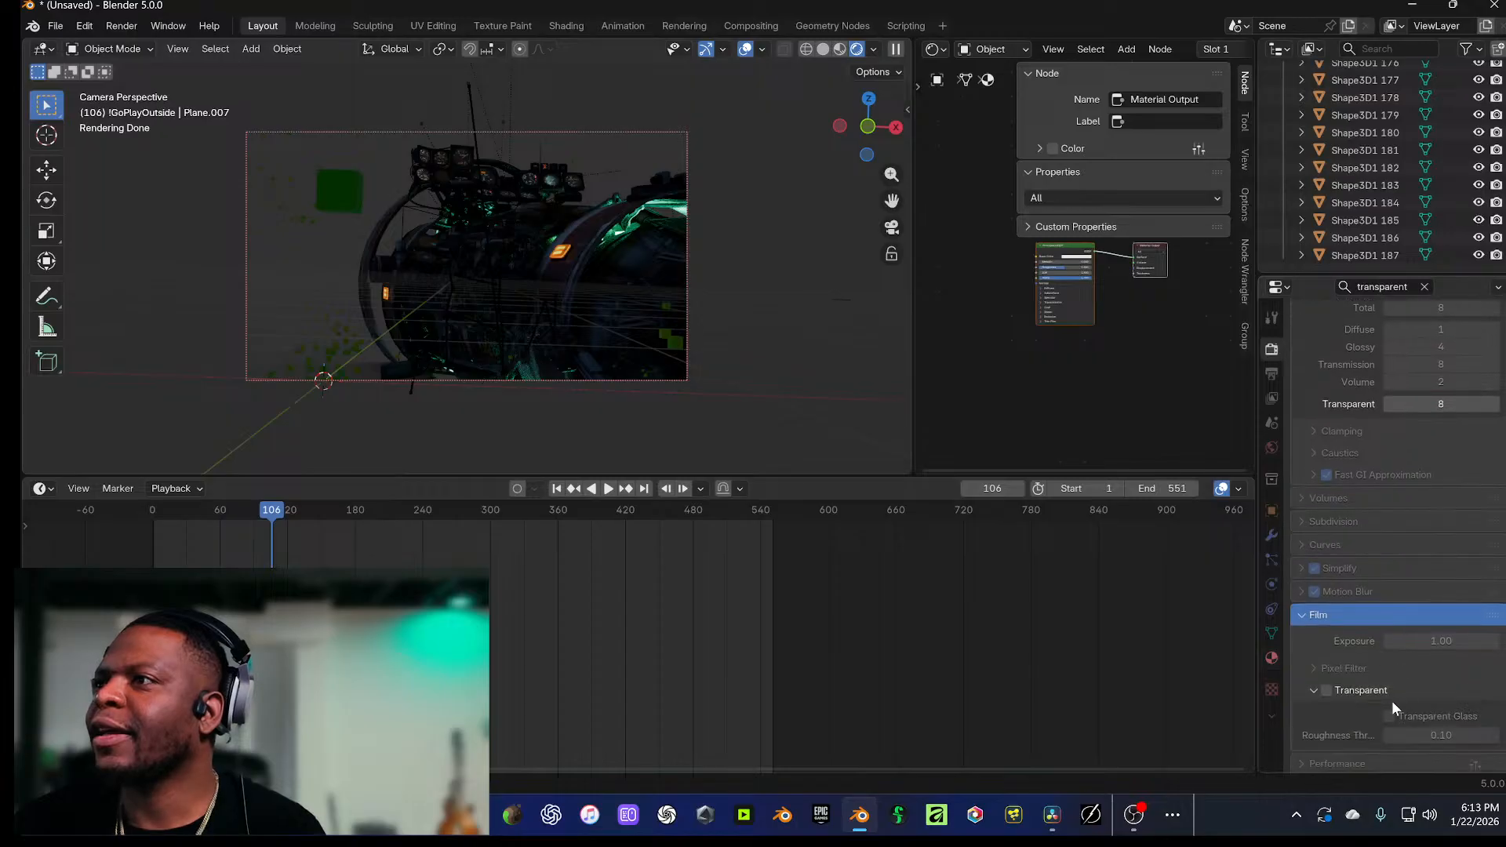
pyautogui.click(1329, 690)
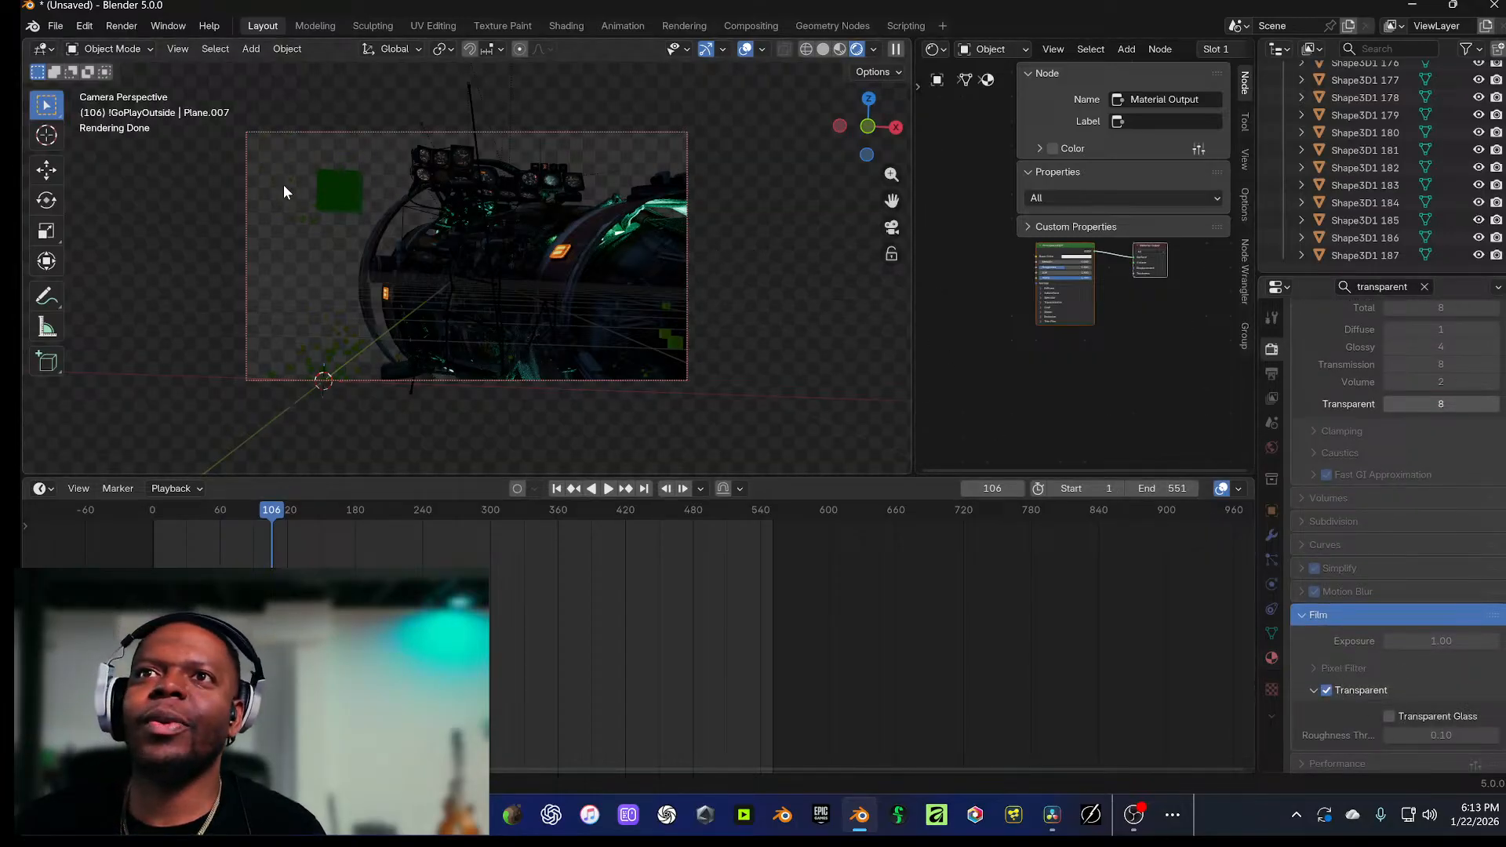
# Step: Render the animation with the main Blender window minimised, and stop it after the first few frames
pyautogui.click(116, 24)
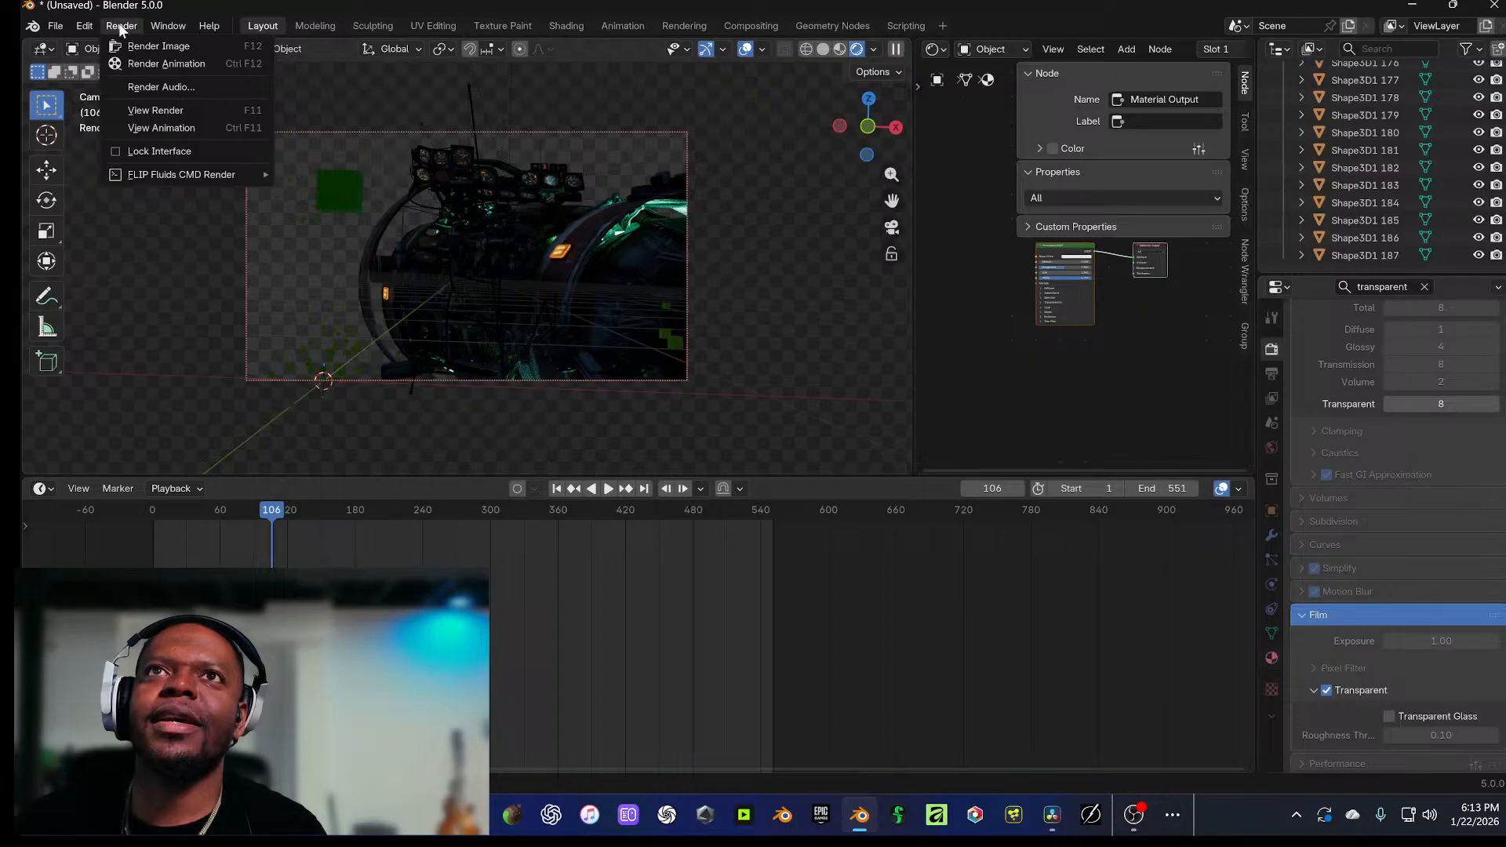
pyautogui.click(174, 66)
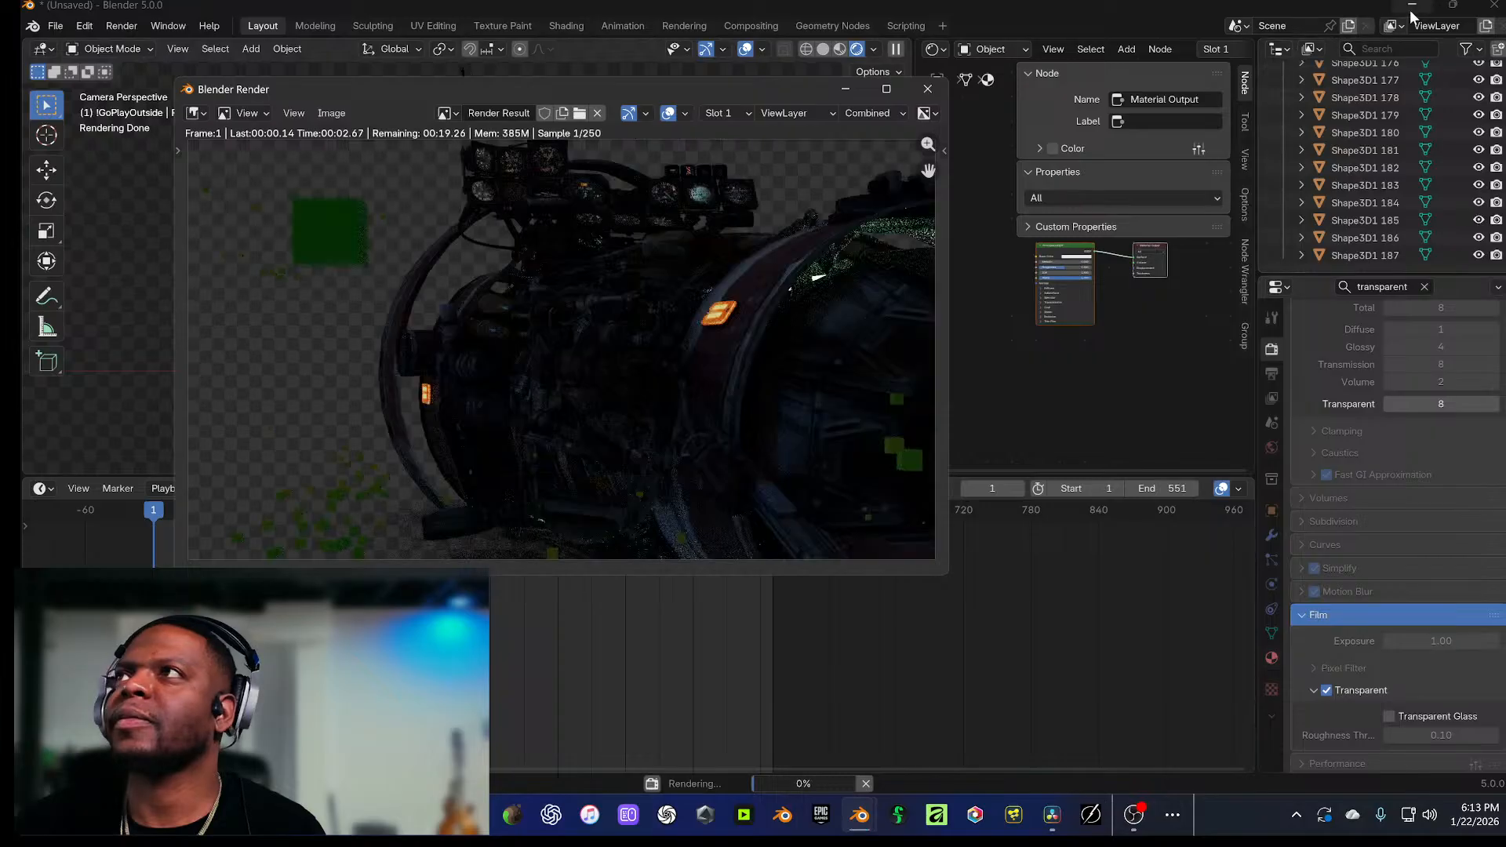
pyautogui.click(1412, 6)
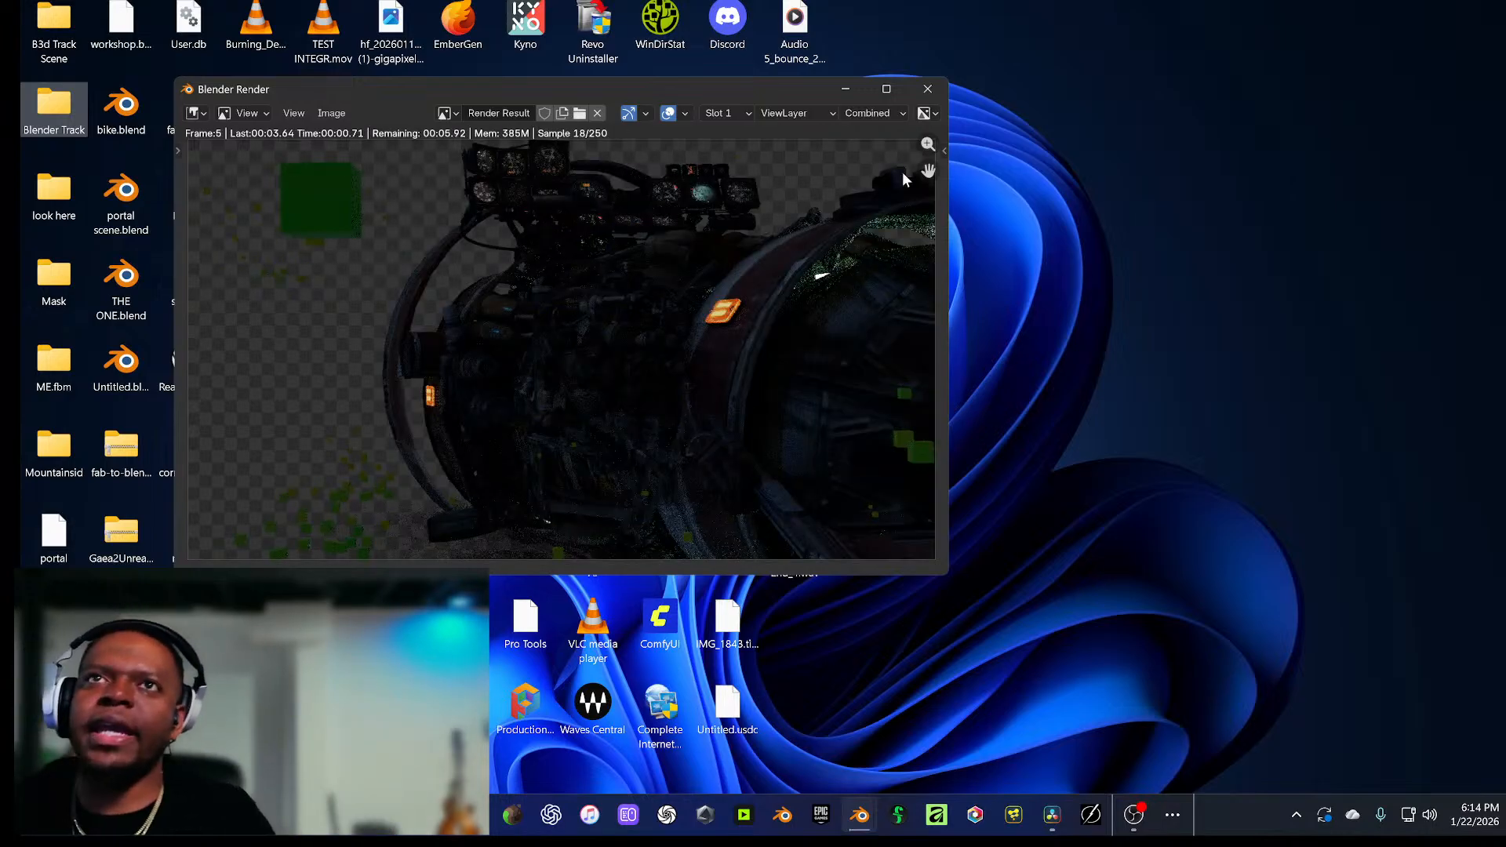
pyautogui.click(933, 88)
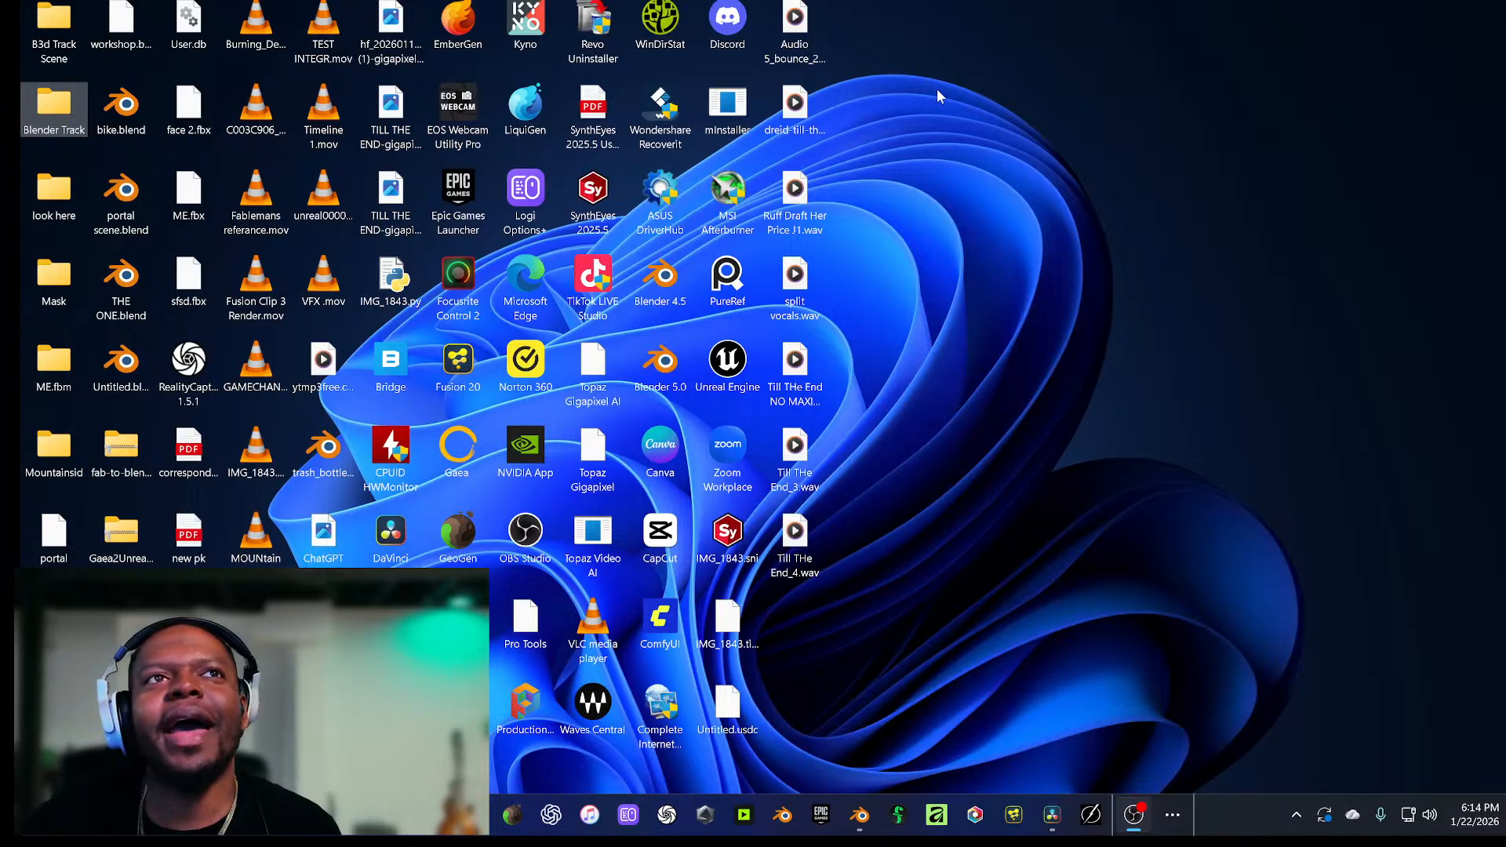
# Step: Bring back the main Blender window, clear the properties search and review the Light Paths, Film and Performance render settings
pyautogui.click(859, 815)
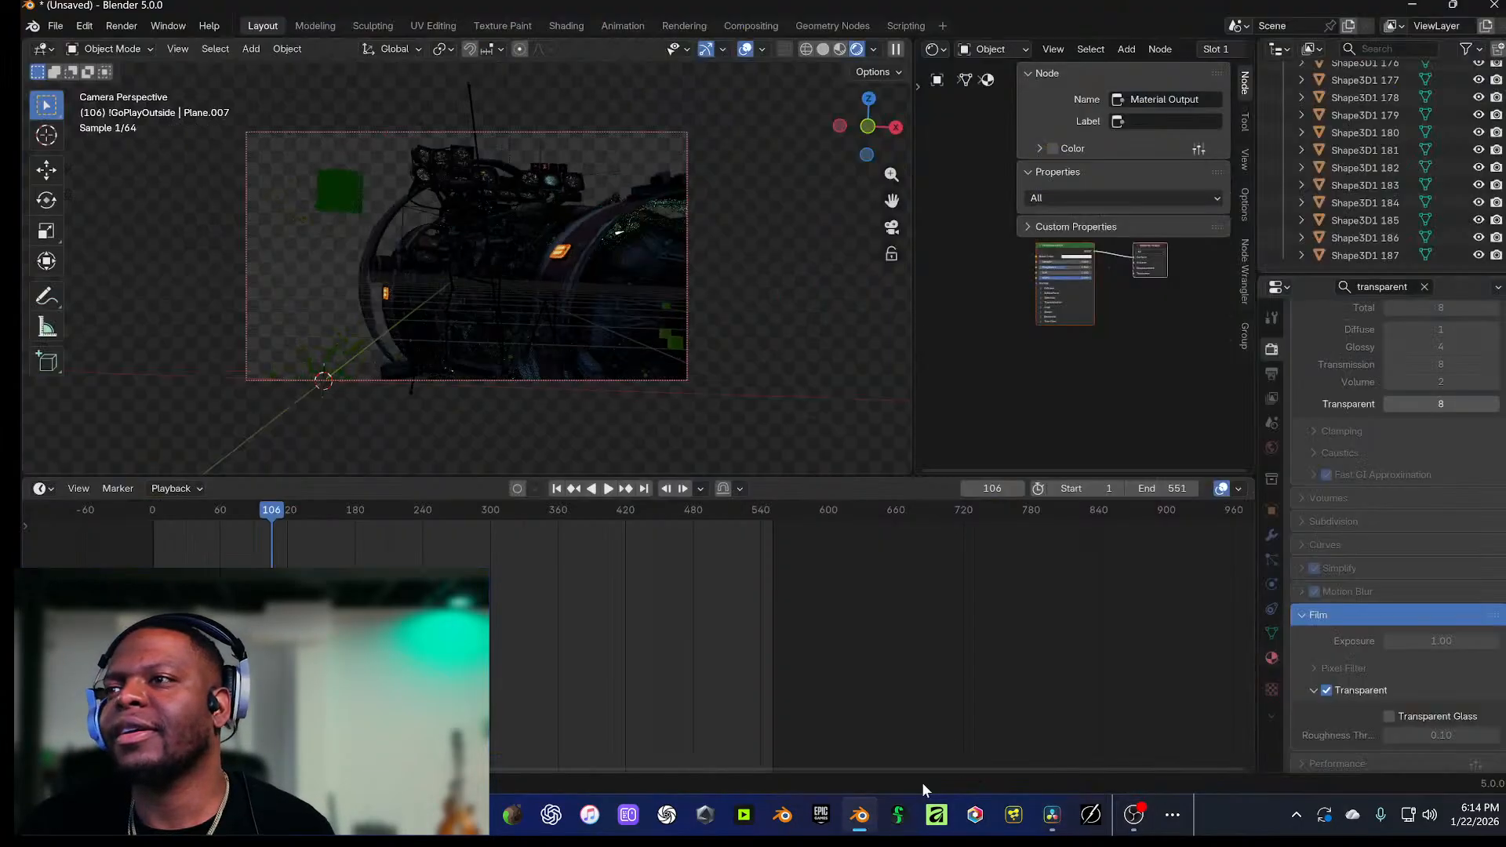
pyautogui.click(1269, 372)
pyautogui.click(1271, 348)
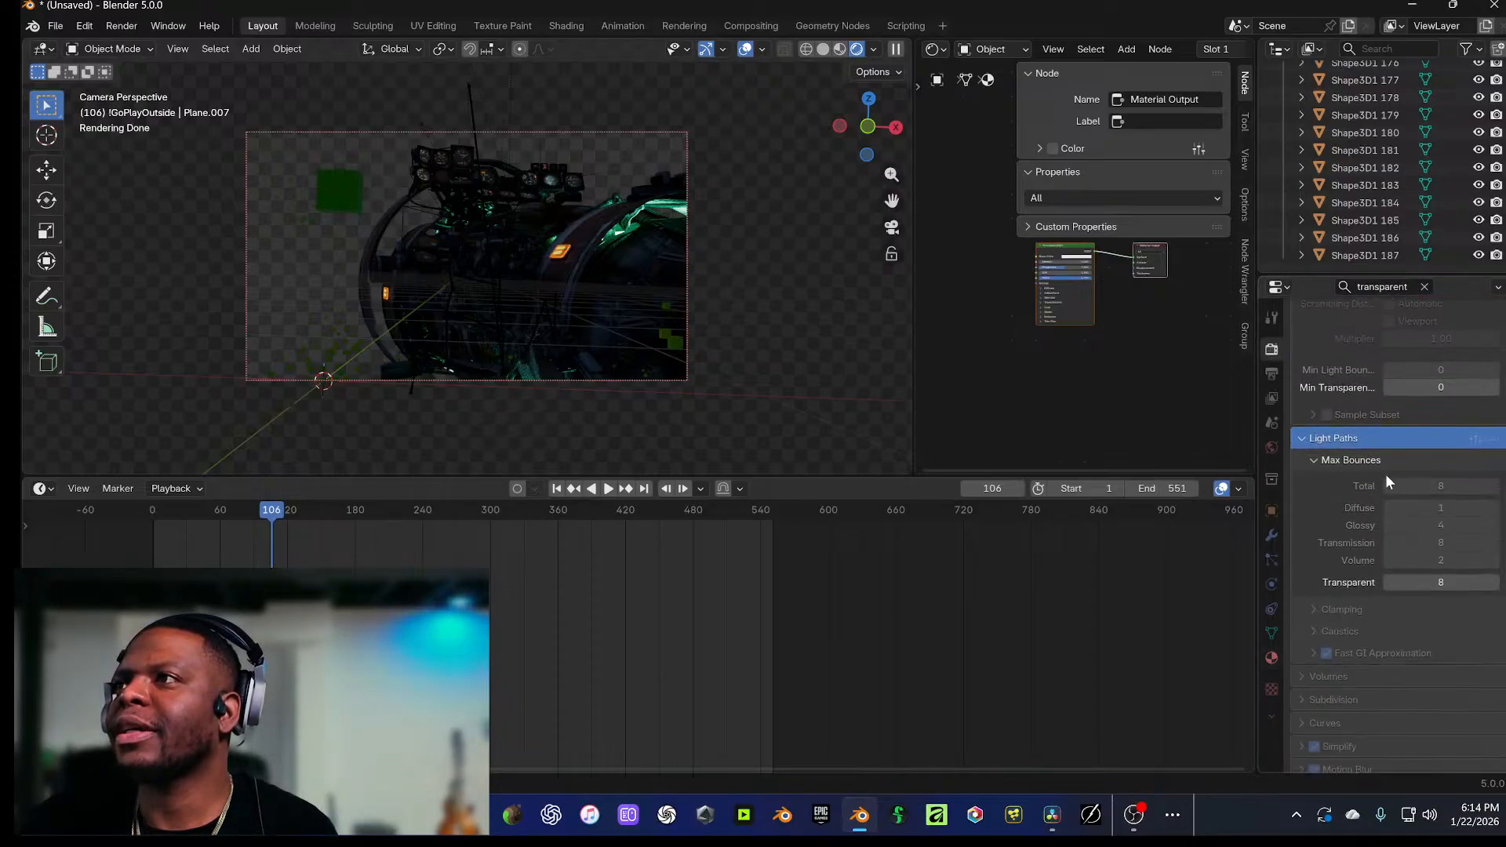
pyautogui.scroll(3, 1364, 533)
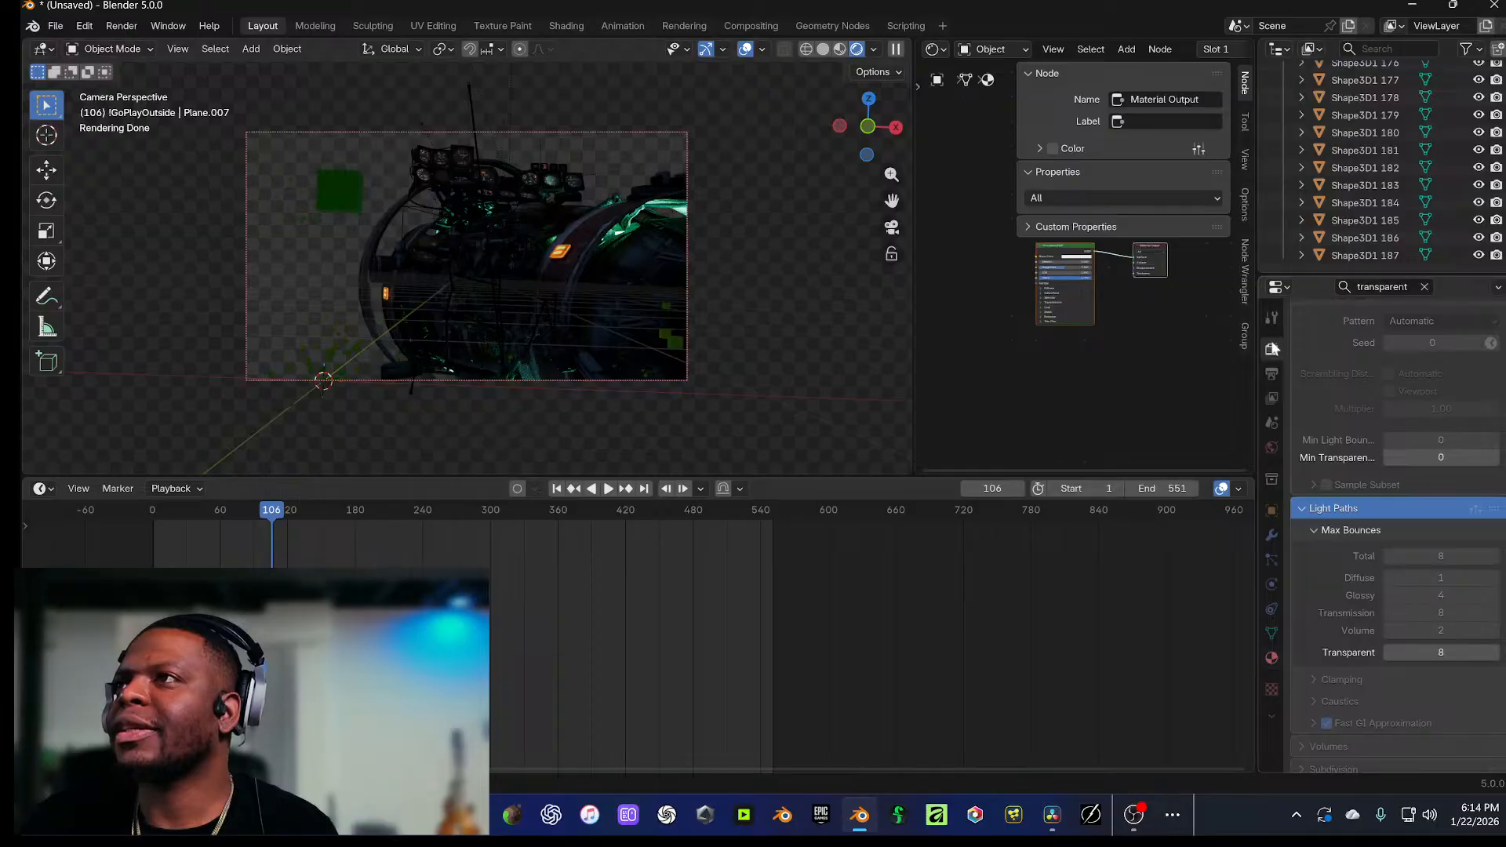
pyautogui.click(1424, 287)
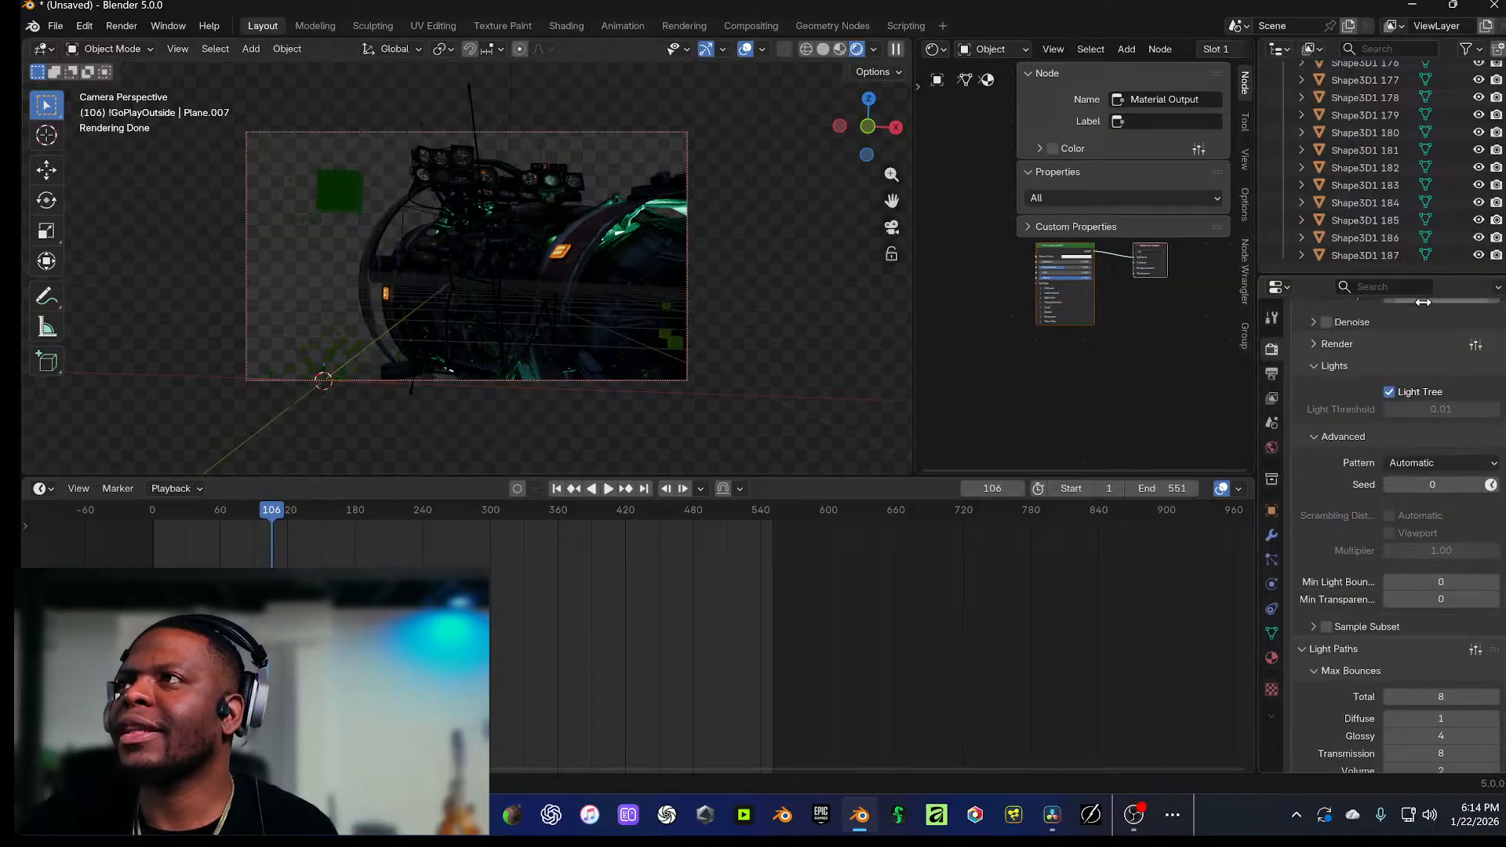
pyautogui.scroll(-6, 1348, 486)
pyautogui.scroll(-20, 1388, 561)
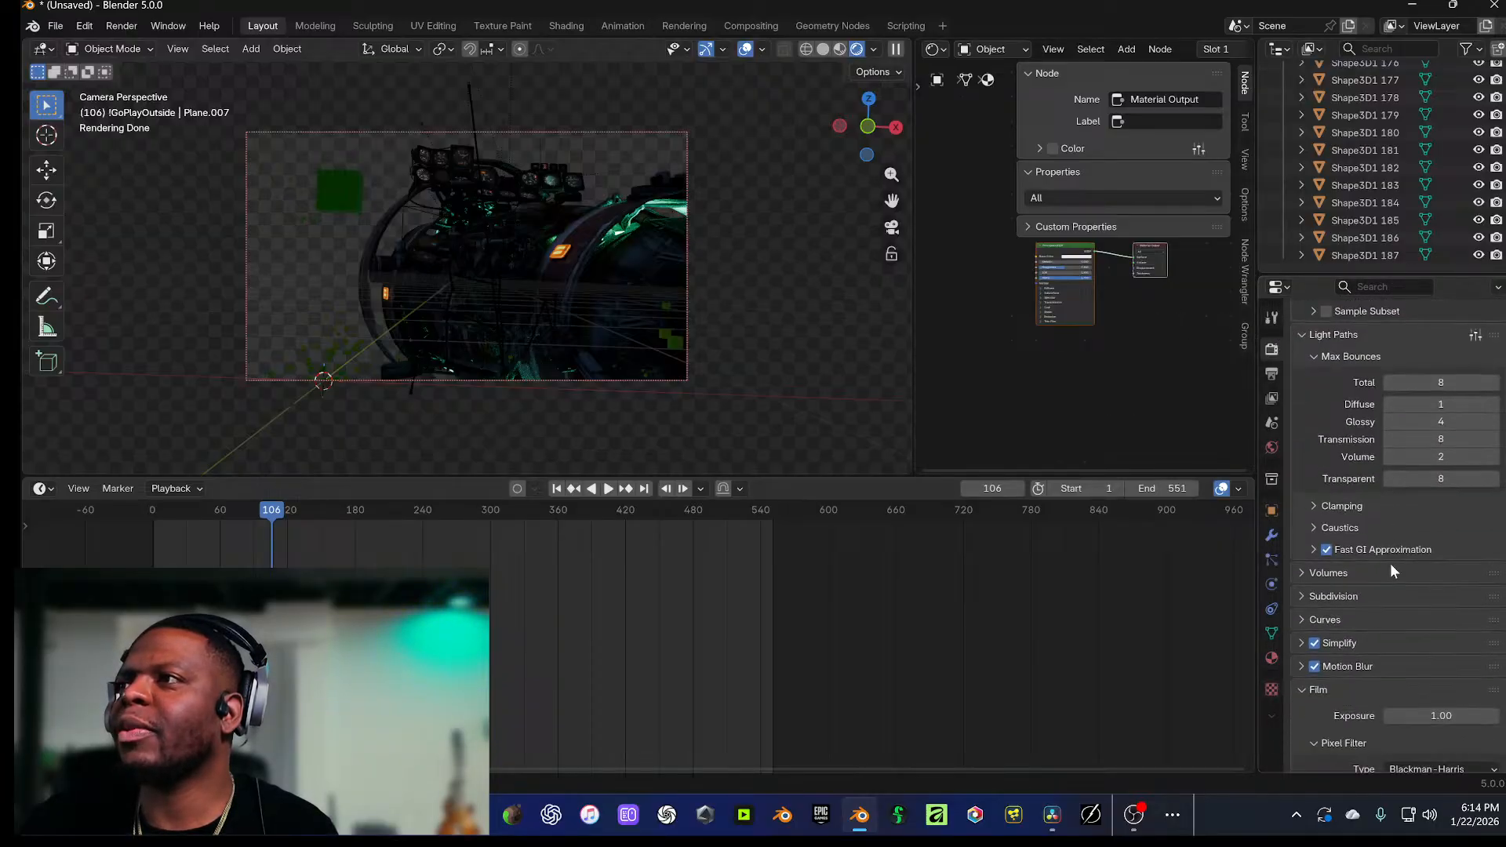
pyautogui.scroll(-14, 1381, 553)
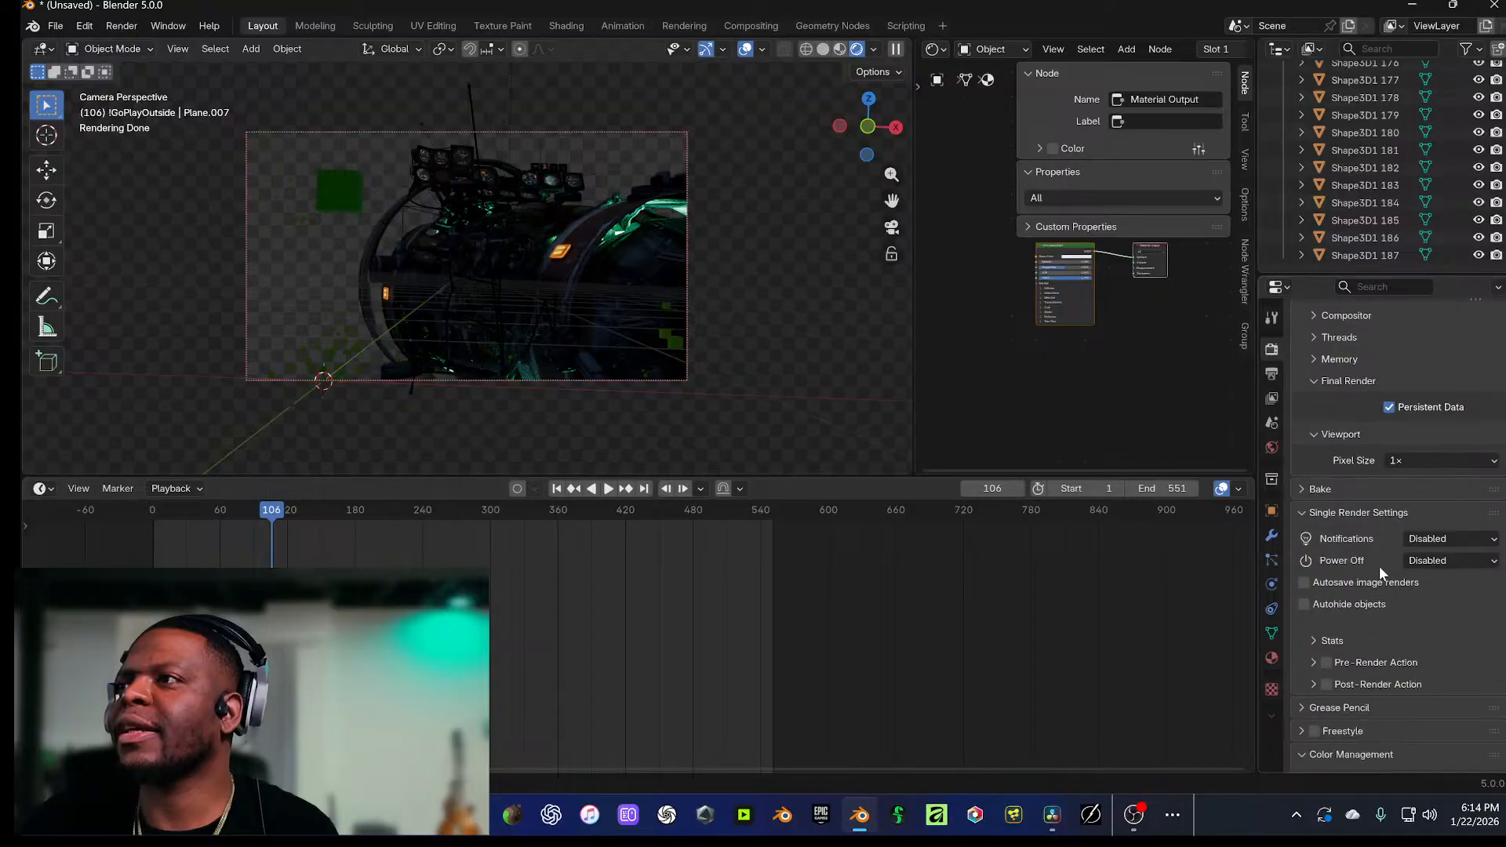
pyautogui.scroll(4, 1380, 551)
pyautogui.scroll(11, 1386, 538)
pyautogui.scroll(20, 1317, 251)
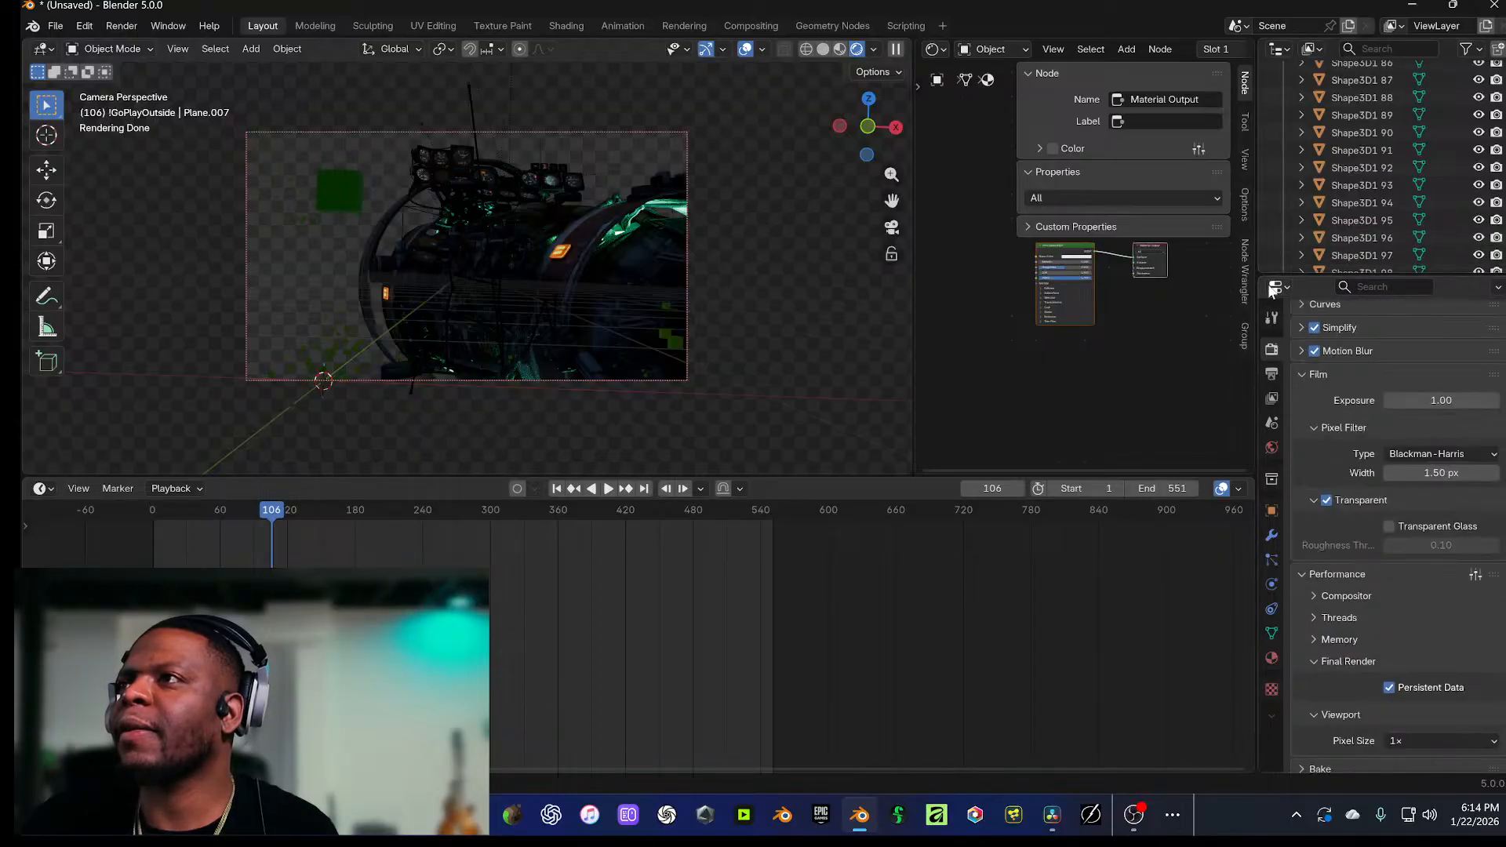
# Step: Browse to the render output's Blender Anim folder and delete the rendered frames 0001.exr to 0004.exr
pyautogui.click(1271, 374)
pyautogui.scroll(2, 1401, 392)
pyautogui.scroll(1, 1402, 383)
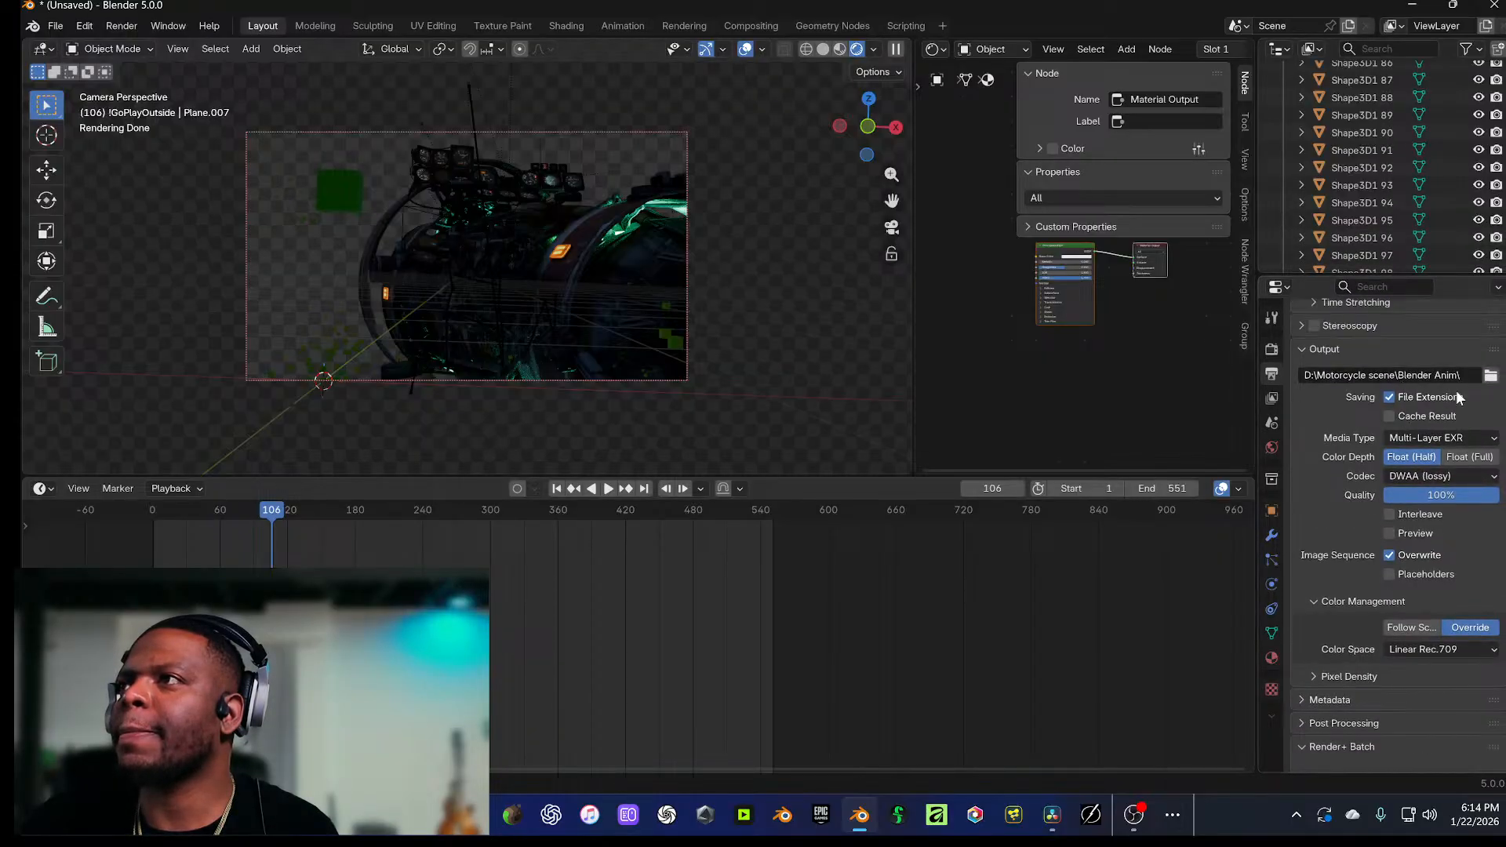
pyautogui.click(1490, 375)
pyautogui.click(434, 140)
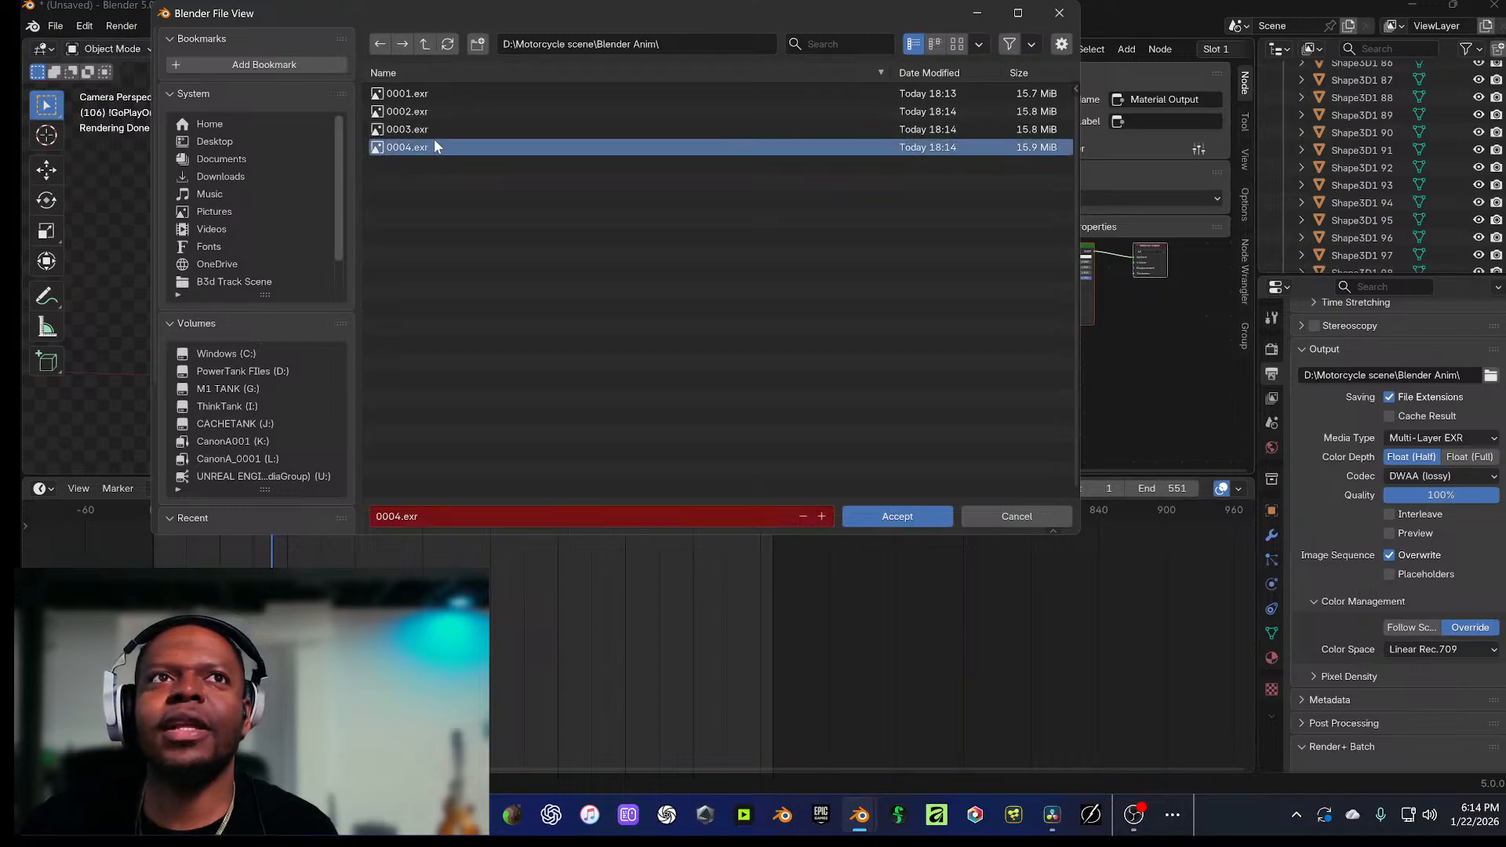
pyautogui.moveTo(434, 139); pyautogui.dragTo(433, 96)
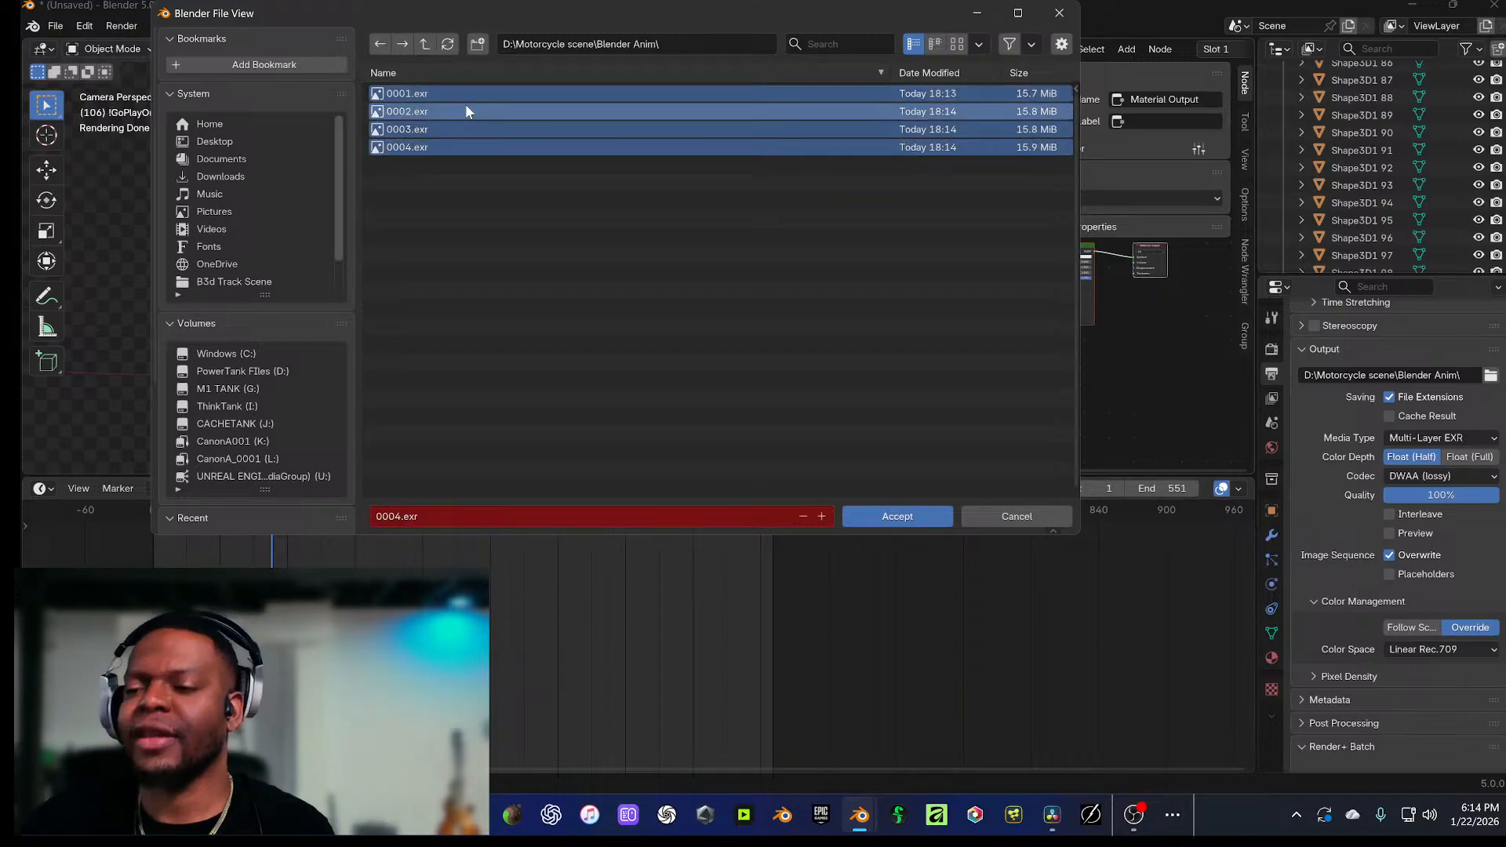
pyautogui.rightClick(469, 106)
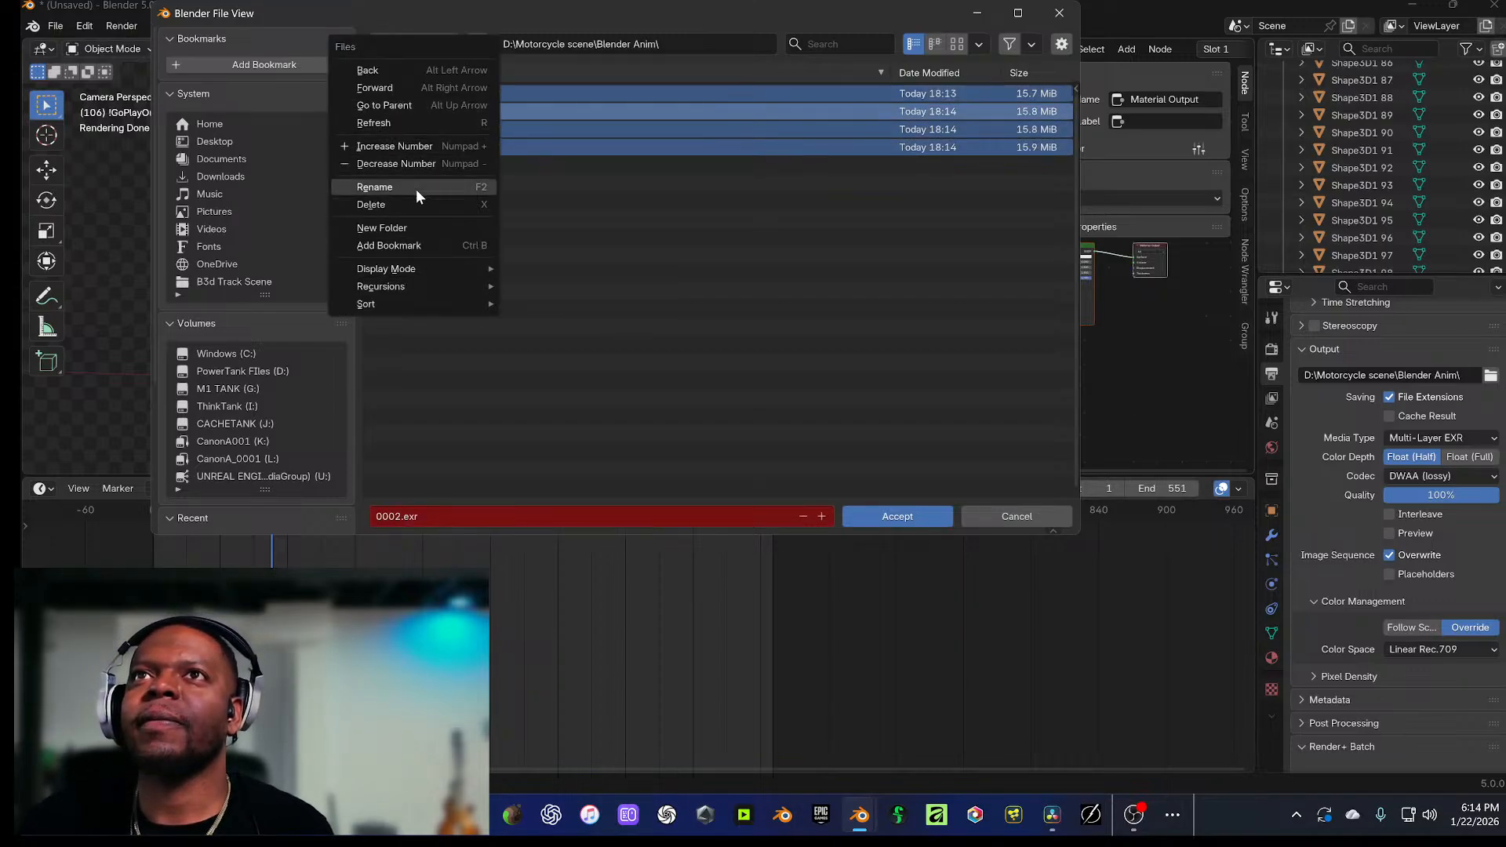
pyautogui.rightClick(662, 116)
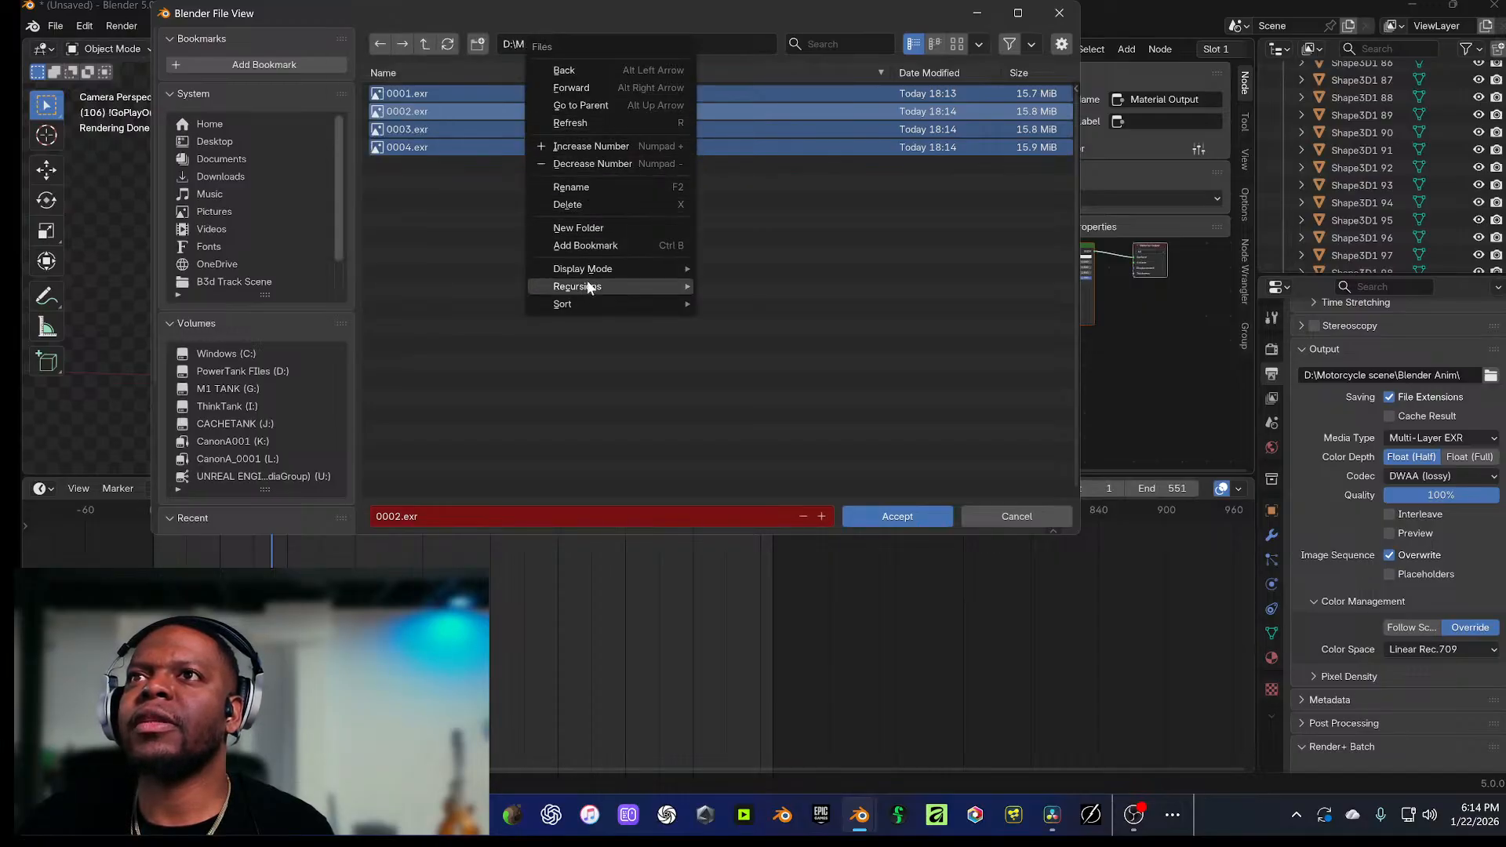
pyautogui.press('x')
pyautogui.click(795, 102)
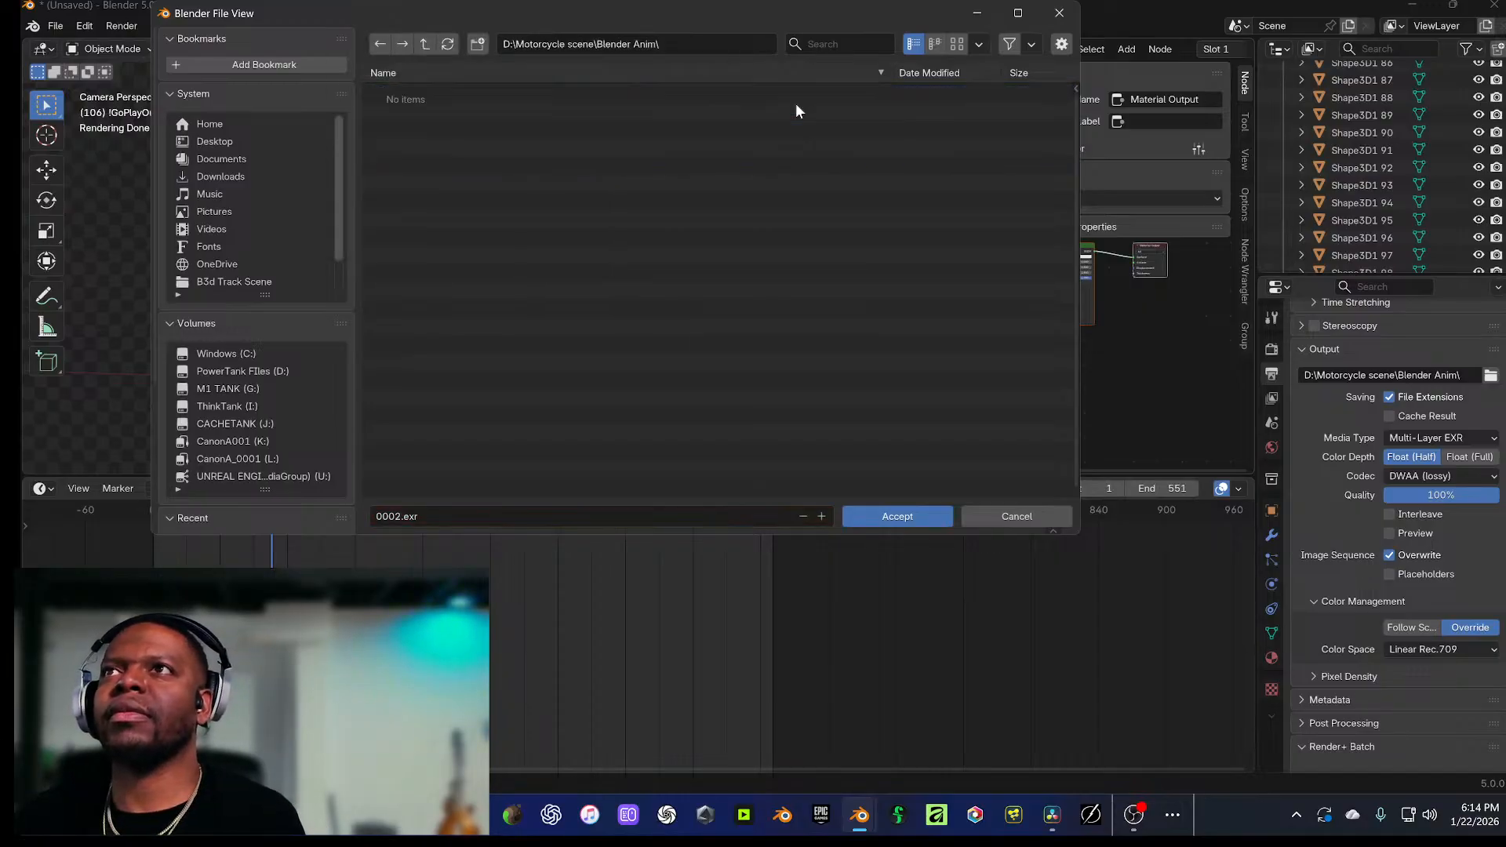
# Step: Clear the leftover 0002.exr file name and accept the emptied Blender Anim folder as the output path
pyautogui.click(510, 516)
pyautogui.press('BackSpace')
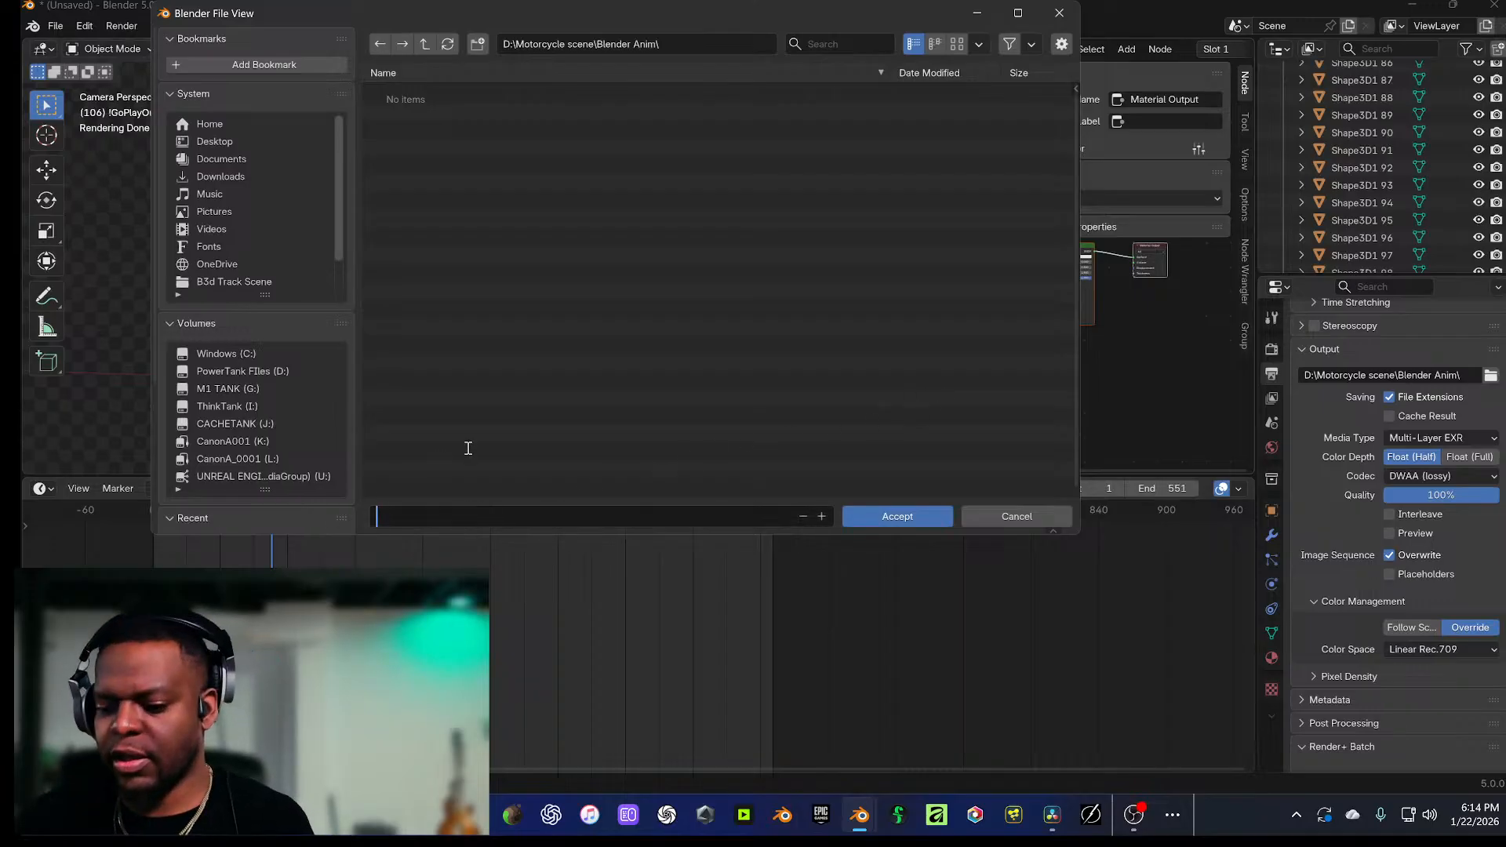
pyautogui.click(924, 516)
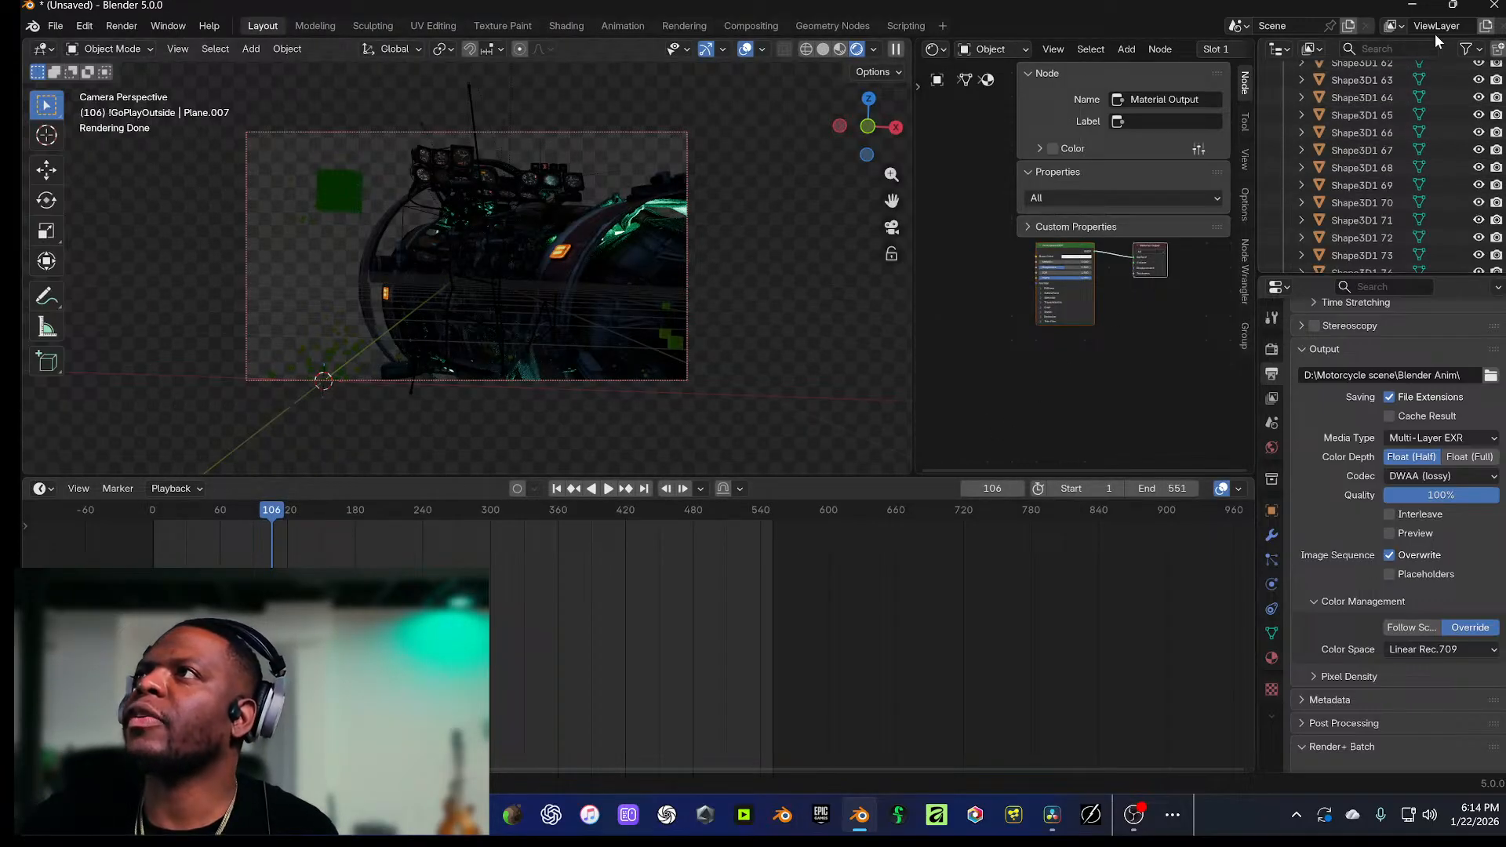
# Step: Delete all tracker shapes from Shape3D1 through Shape3D1 187 in the outliner
pyautogui.moveTo(1499, 97); pyautogui.dragTo(1443, 50)
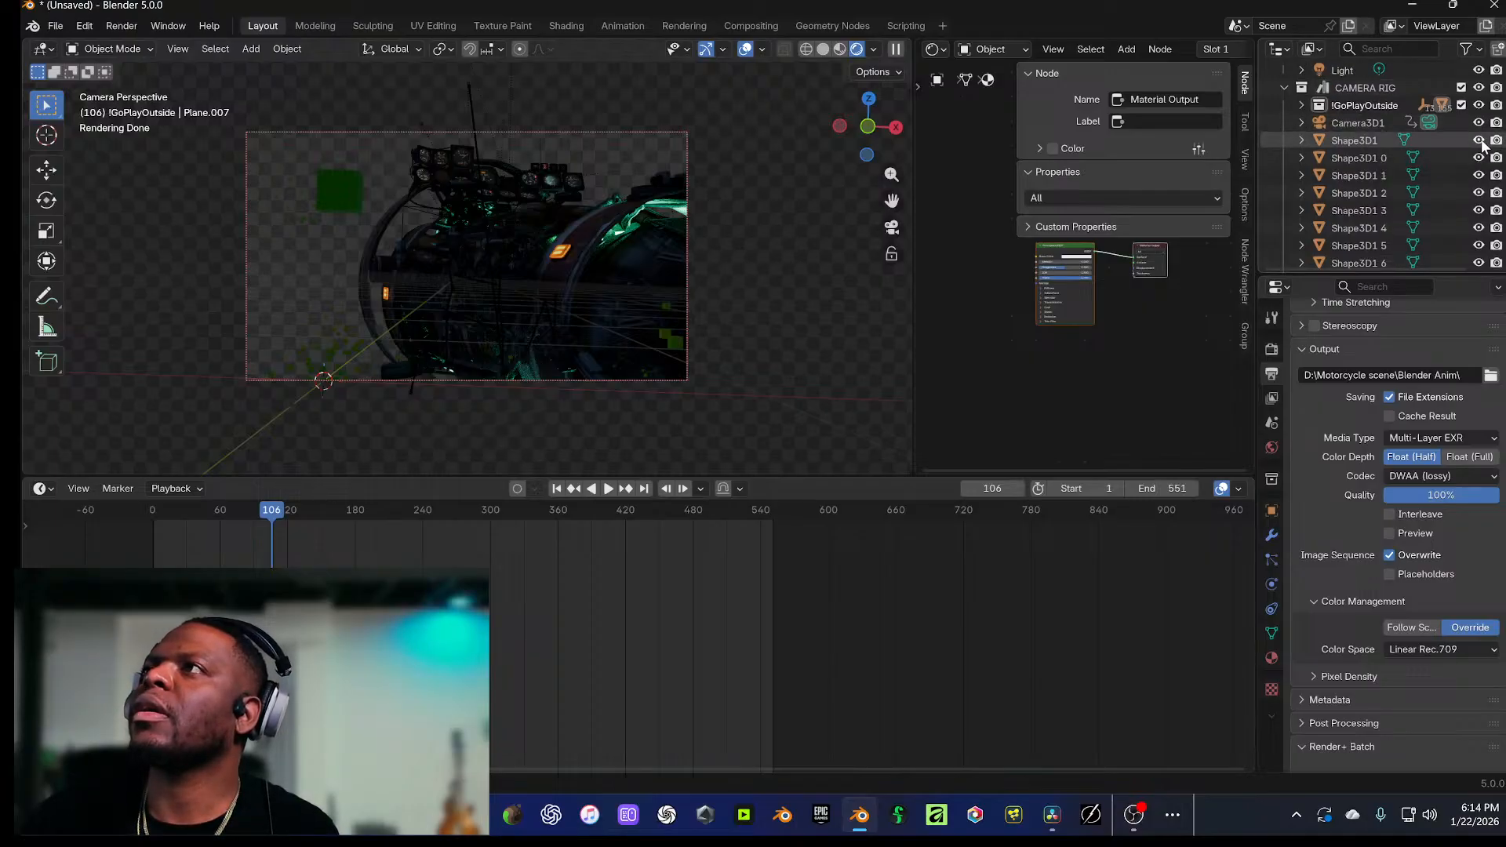
pyautogui.click(1411, 139)
pyautogui.scroll(-20, 1335, 129)
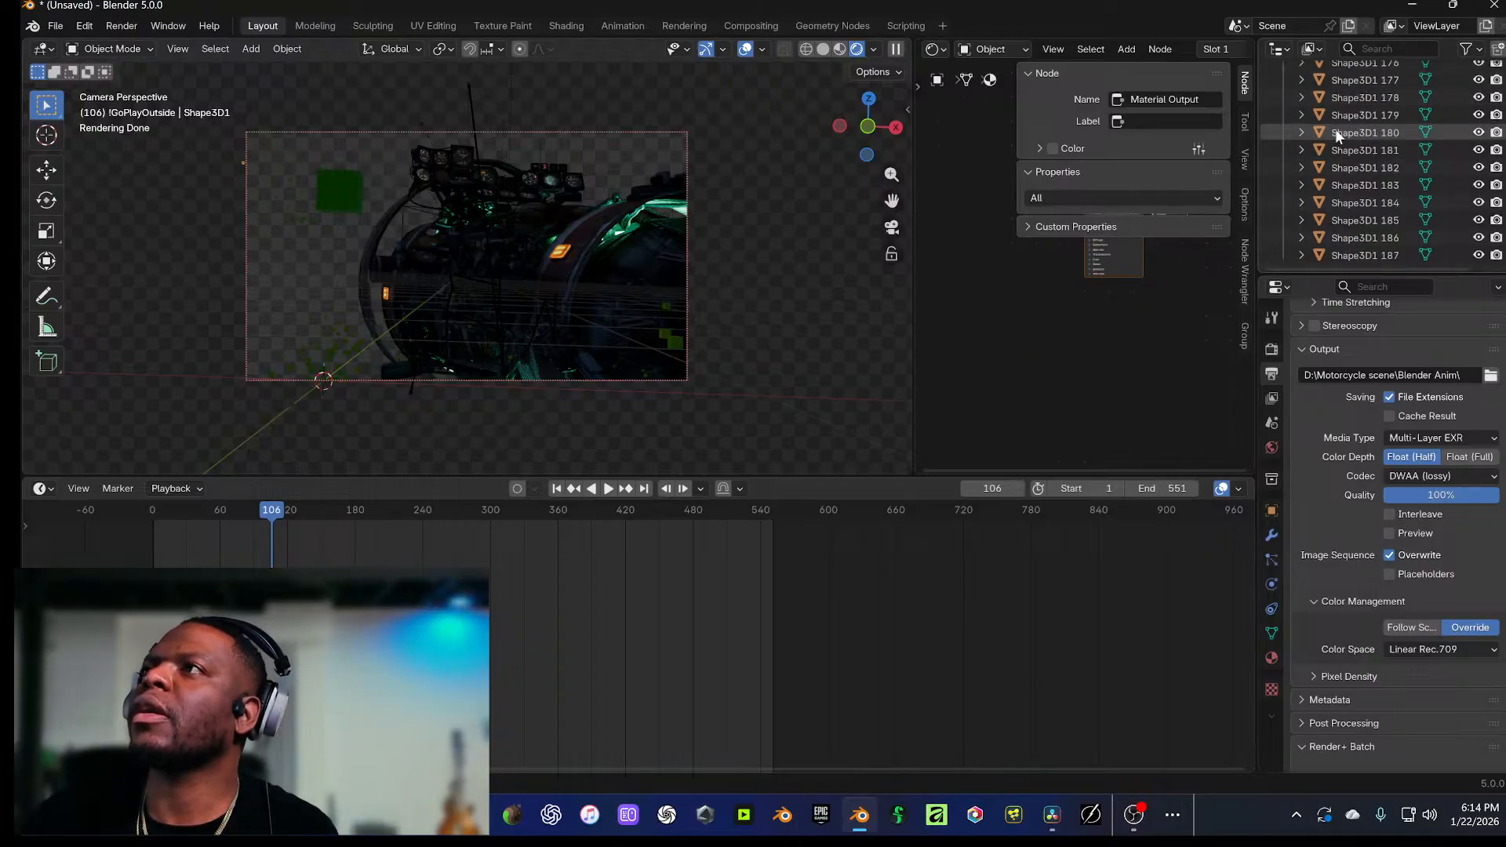
pyautogui.keyDown('shift'); pyautogui.click(1344, 260); pyautogui.keyUp('shift')
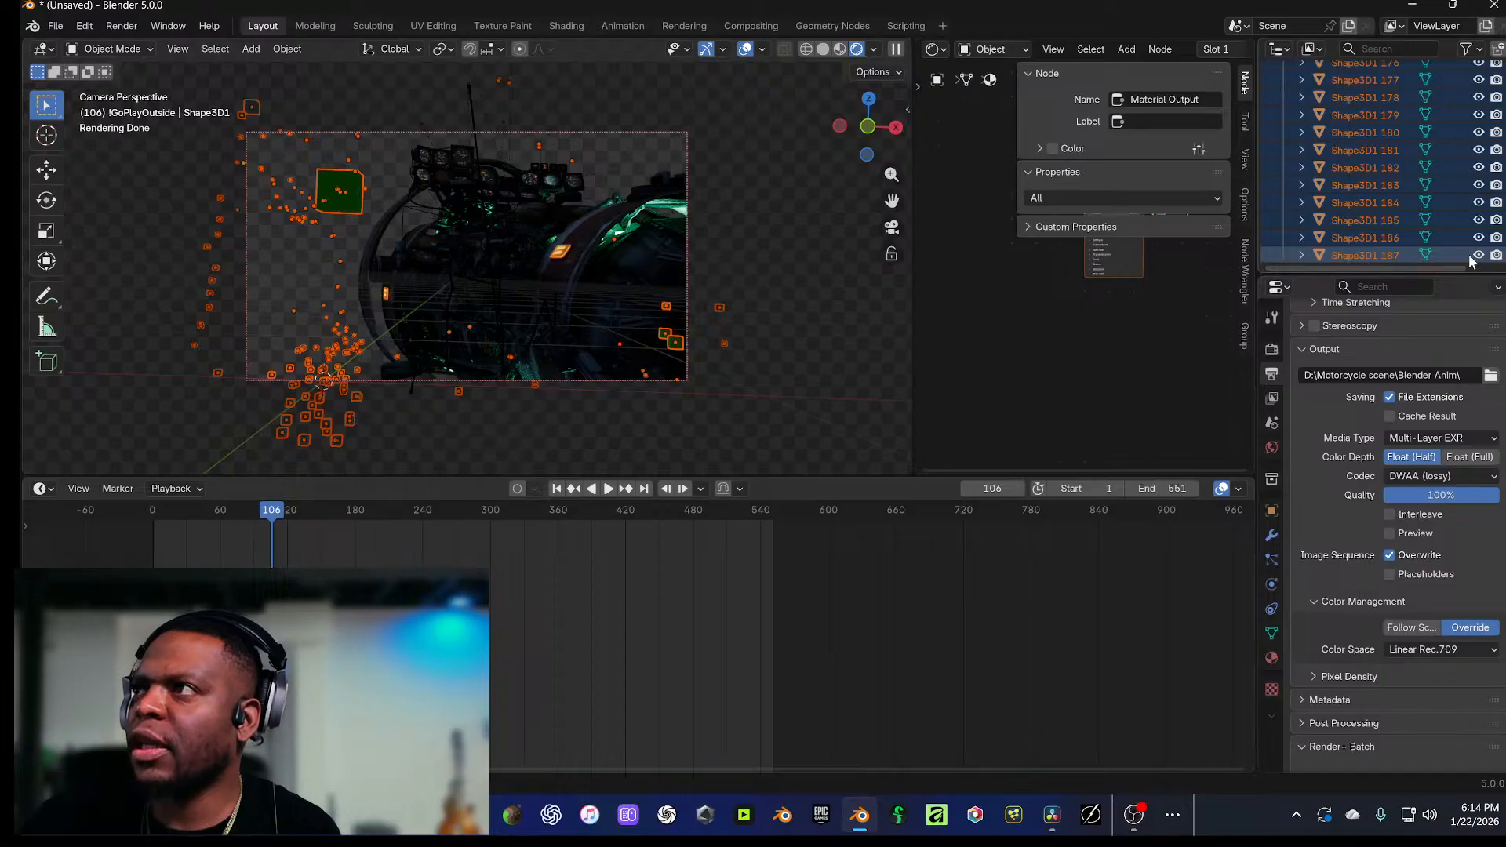
pyautogui.click(1494, 261)
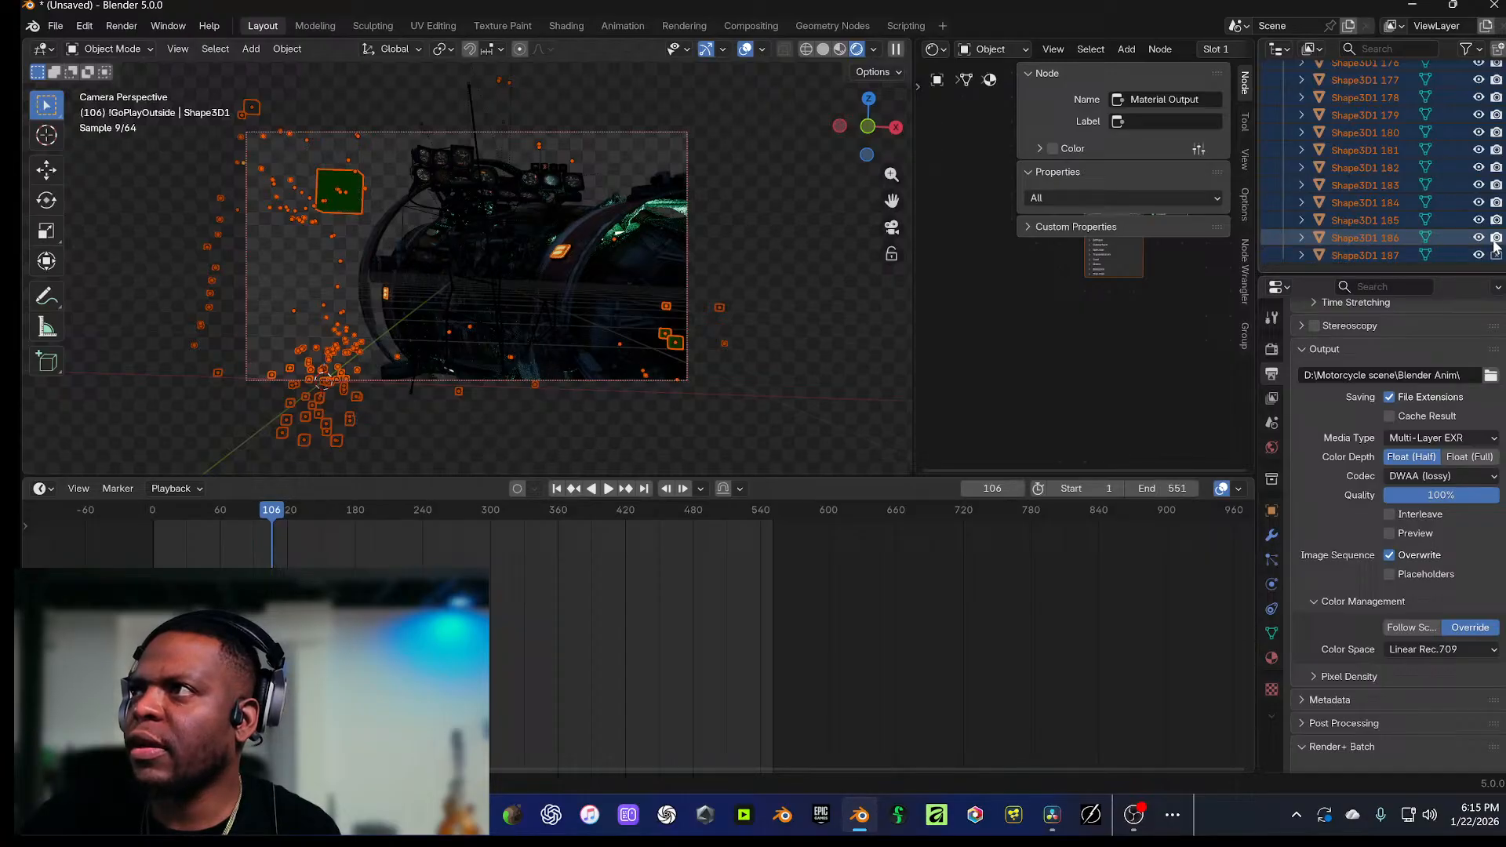
pyautogui.rightClick(1376, 252)
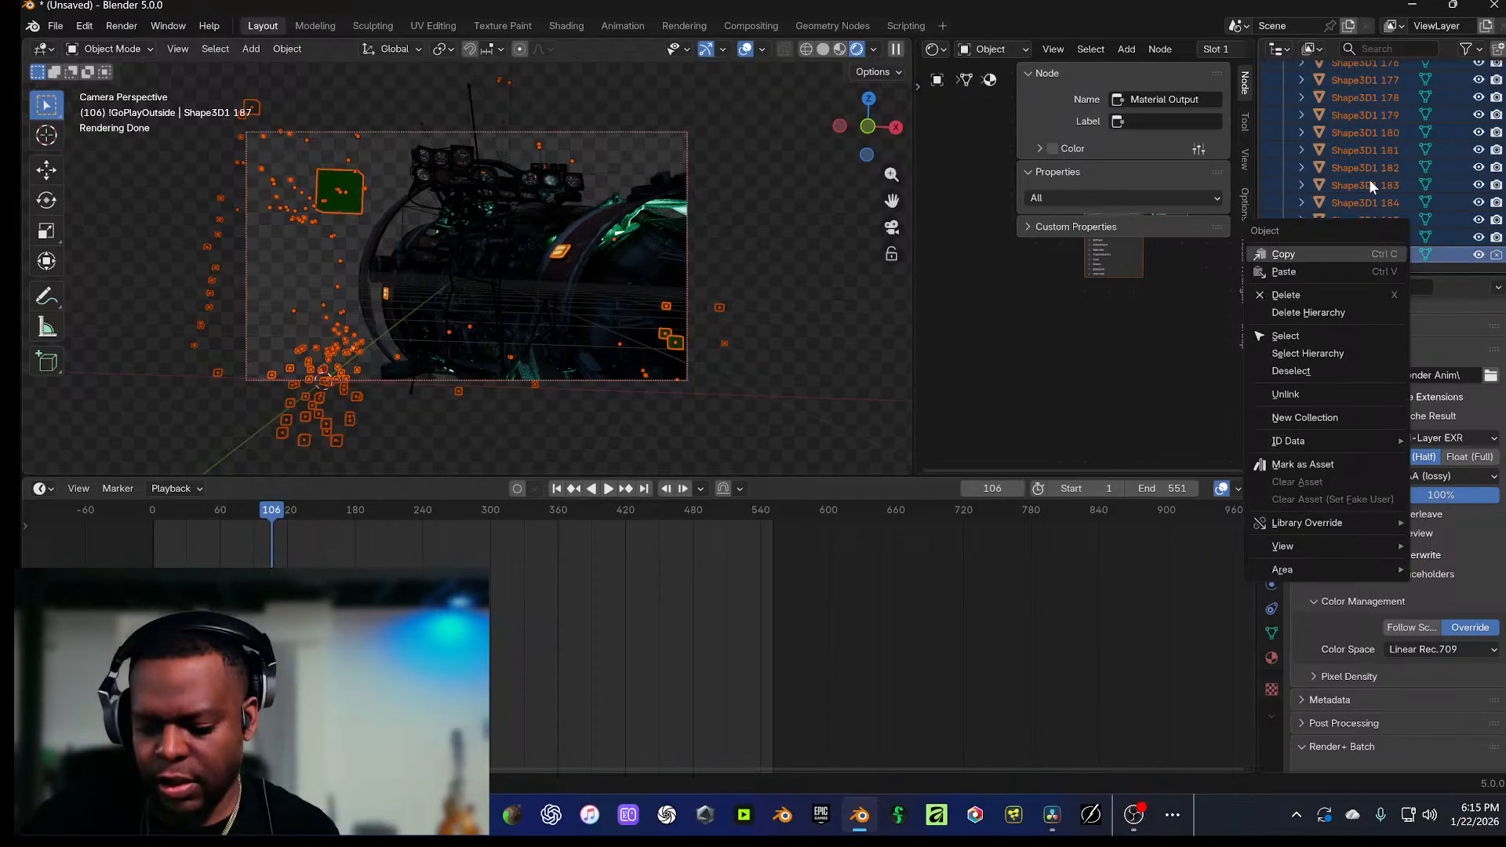
pyautogui.press('x')
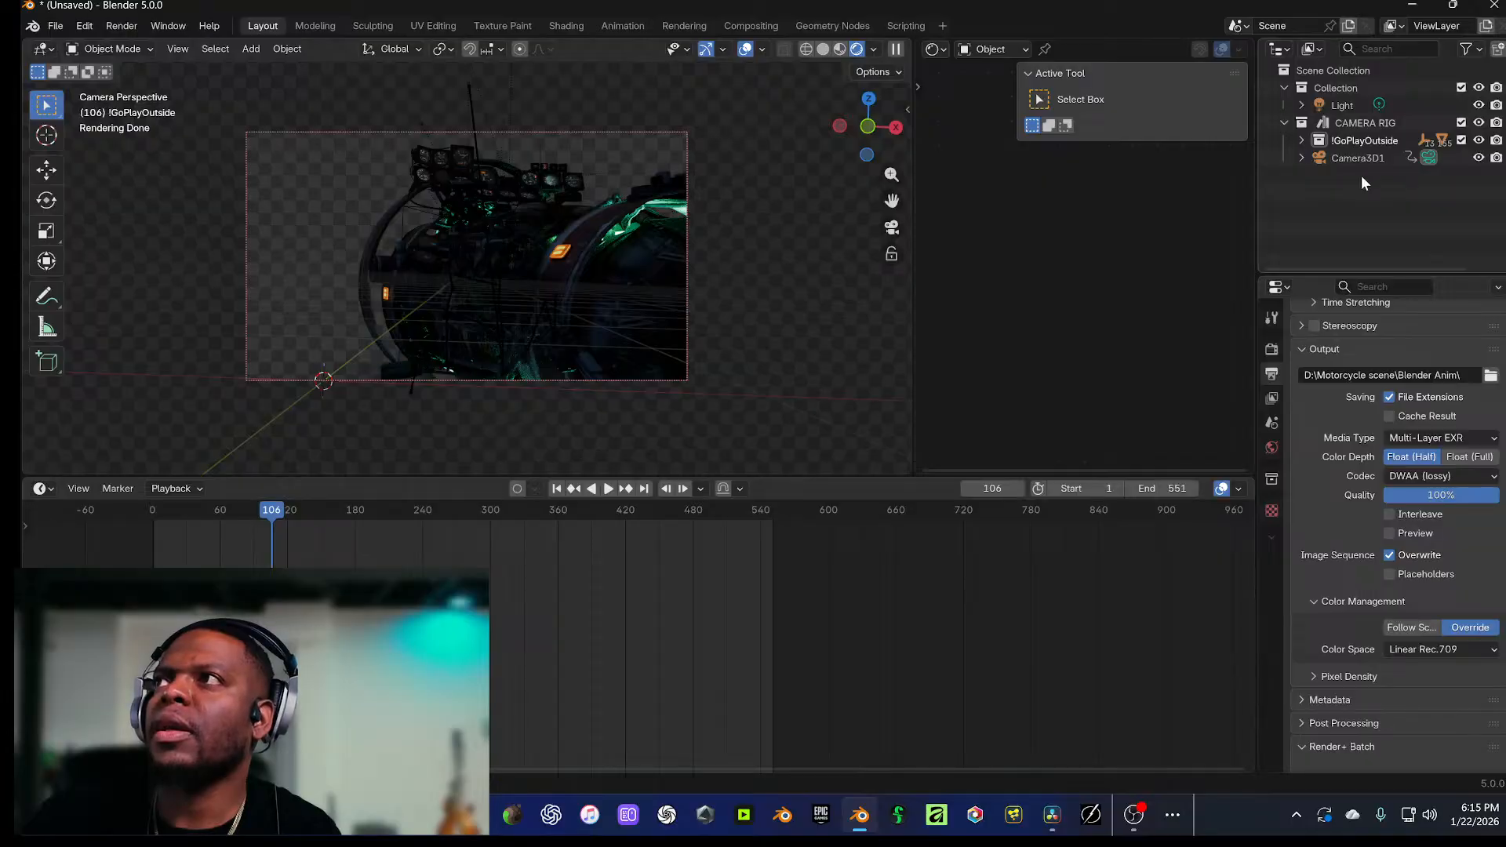
# Step: Expand the !GoPlayOutside collection to check its contents, and undo the deletion of the tracker shapes
pyautogui.click(1301, 140)
pyautogui.scroll(-5, 1388, 188)
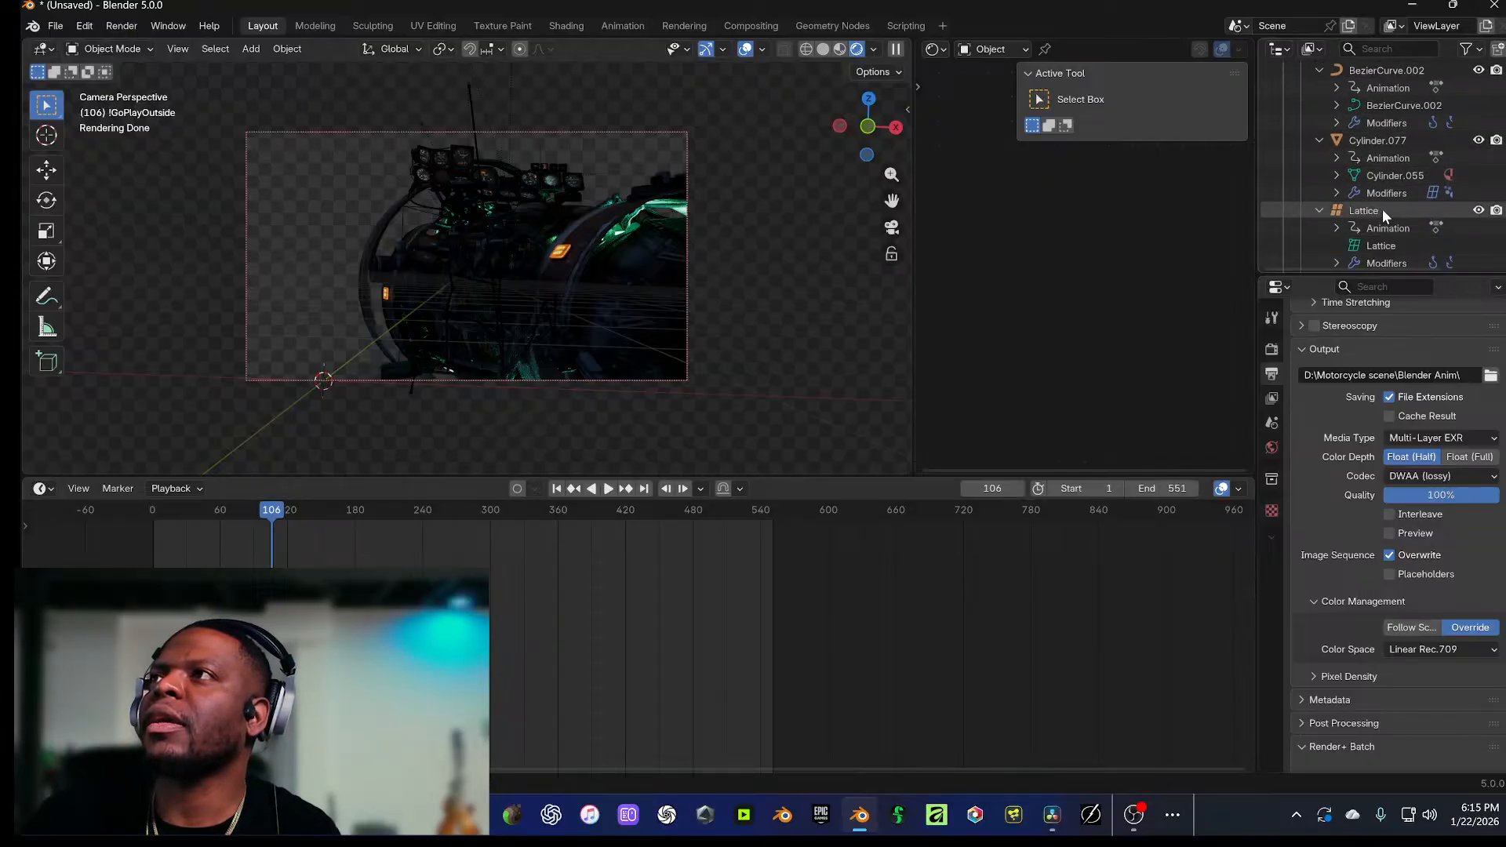
pyautogui.scroll(5, 1382, 208)
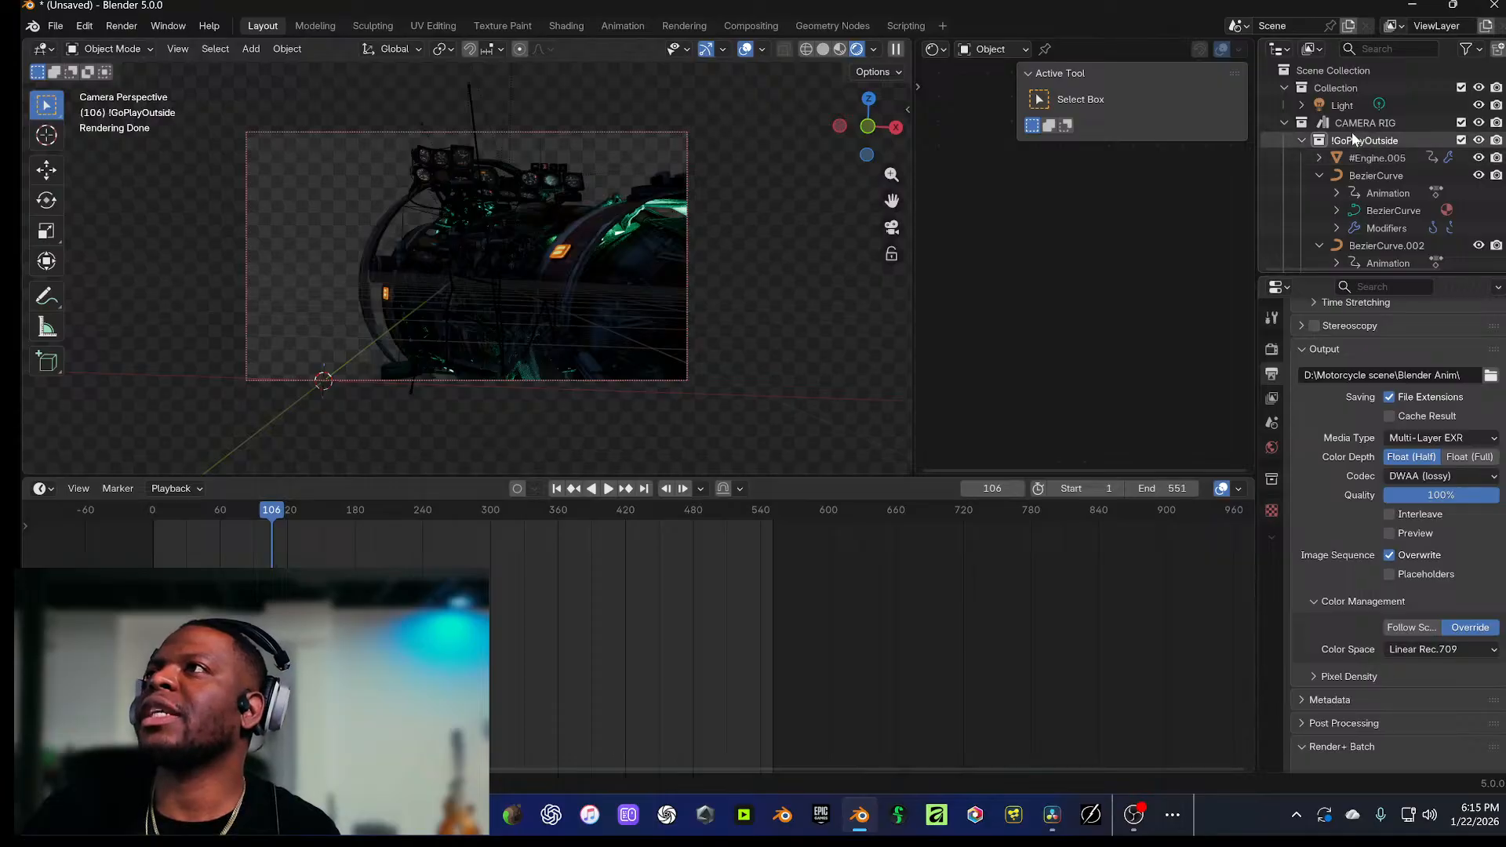
pyautogui.hotkey('alt', 'h')
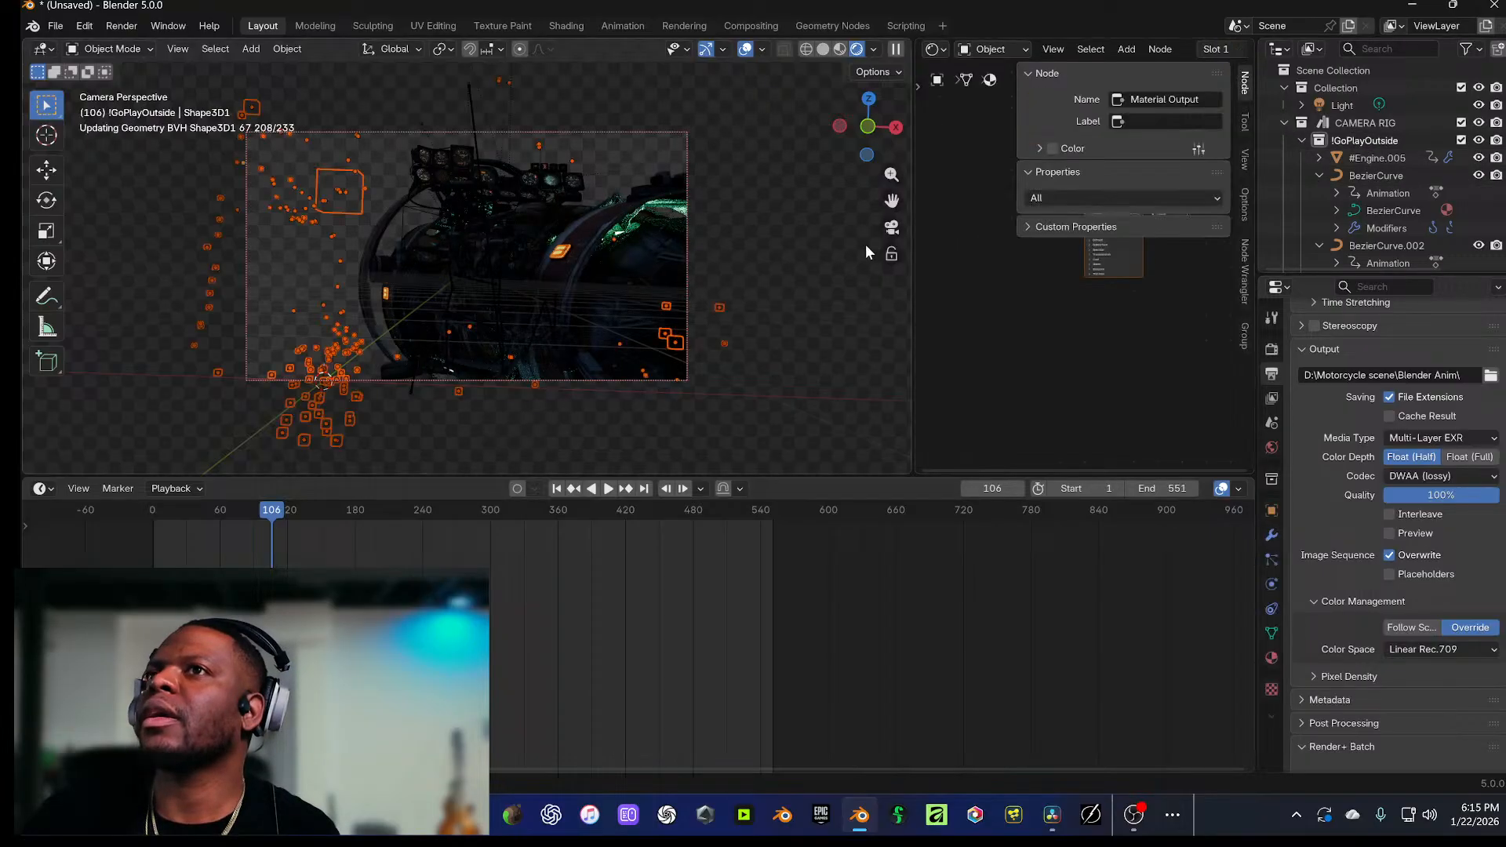
# Step: Create a new collection for the selected Shape3D1 tracker objects and move them all into it
pyautogui.scroll(-6, 1352, 201)
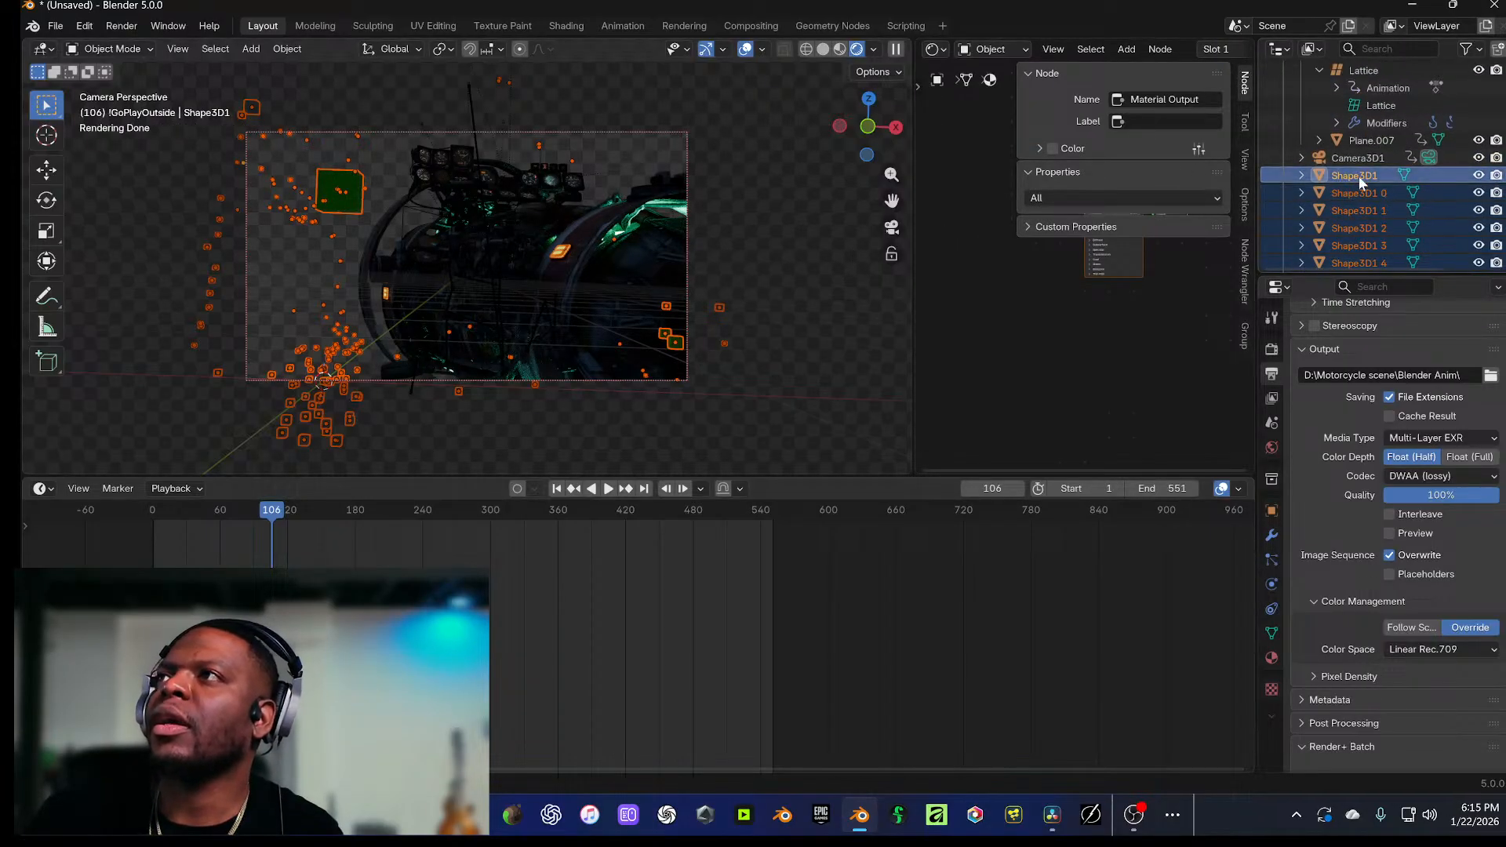
pyautogui.rightClick(1358, 176)
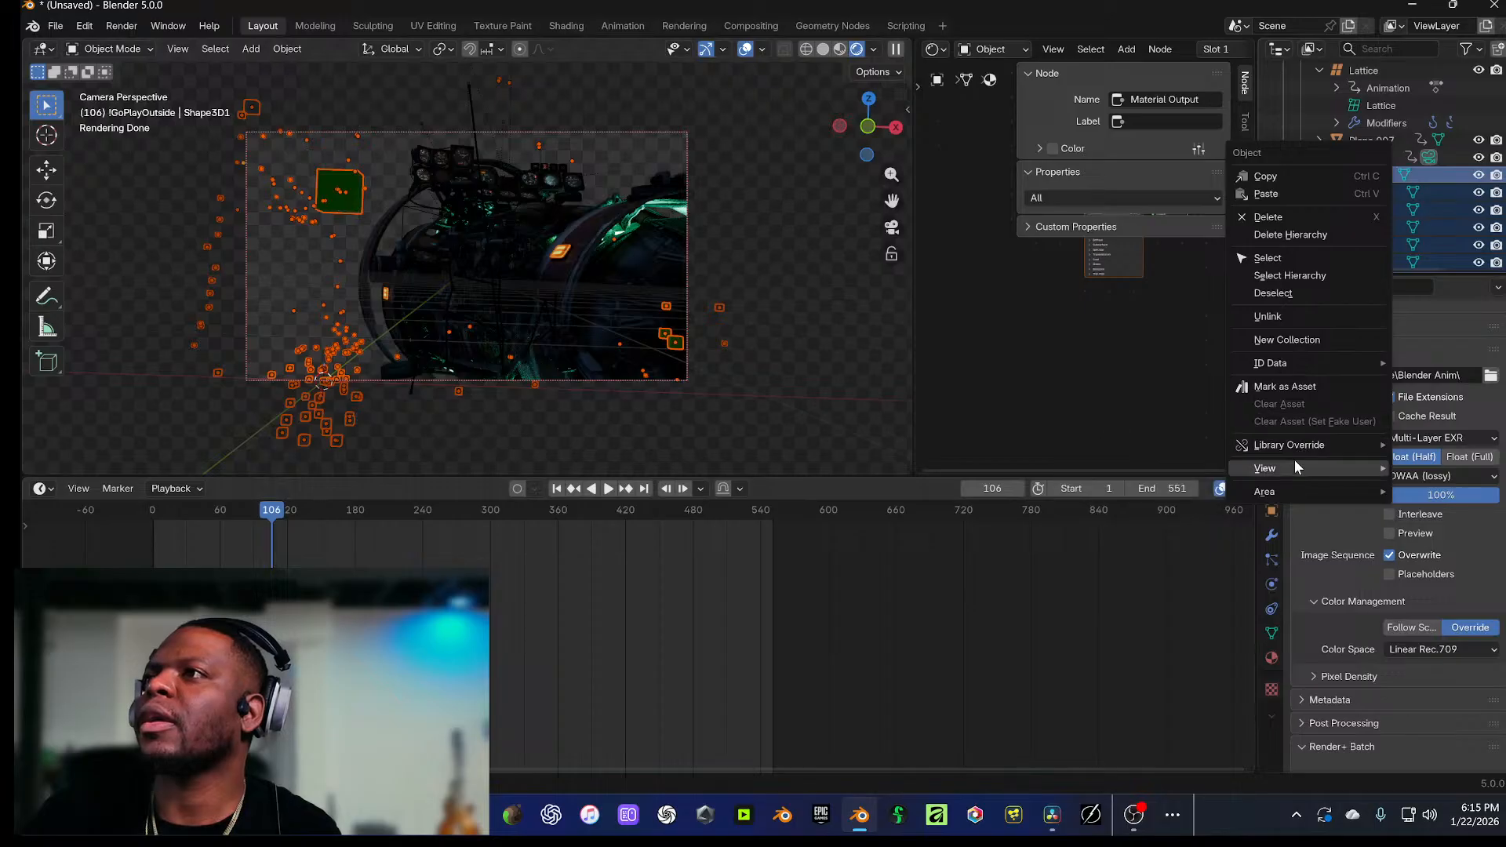
pyautogui.click(1306, 339)
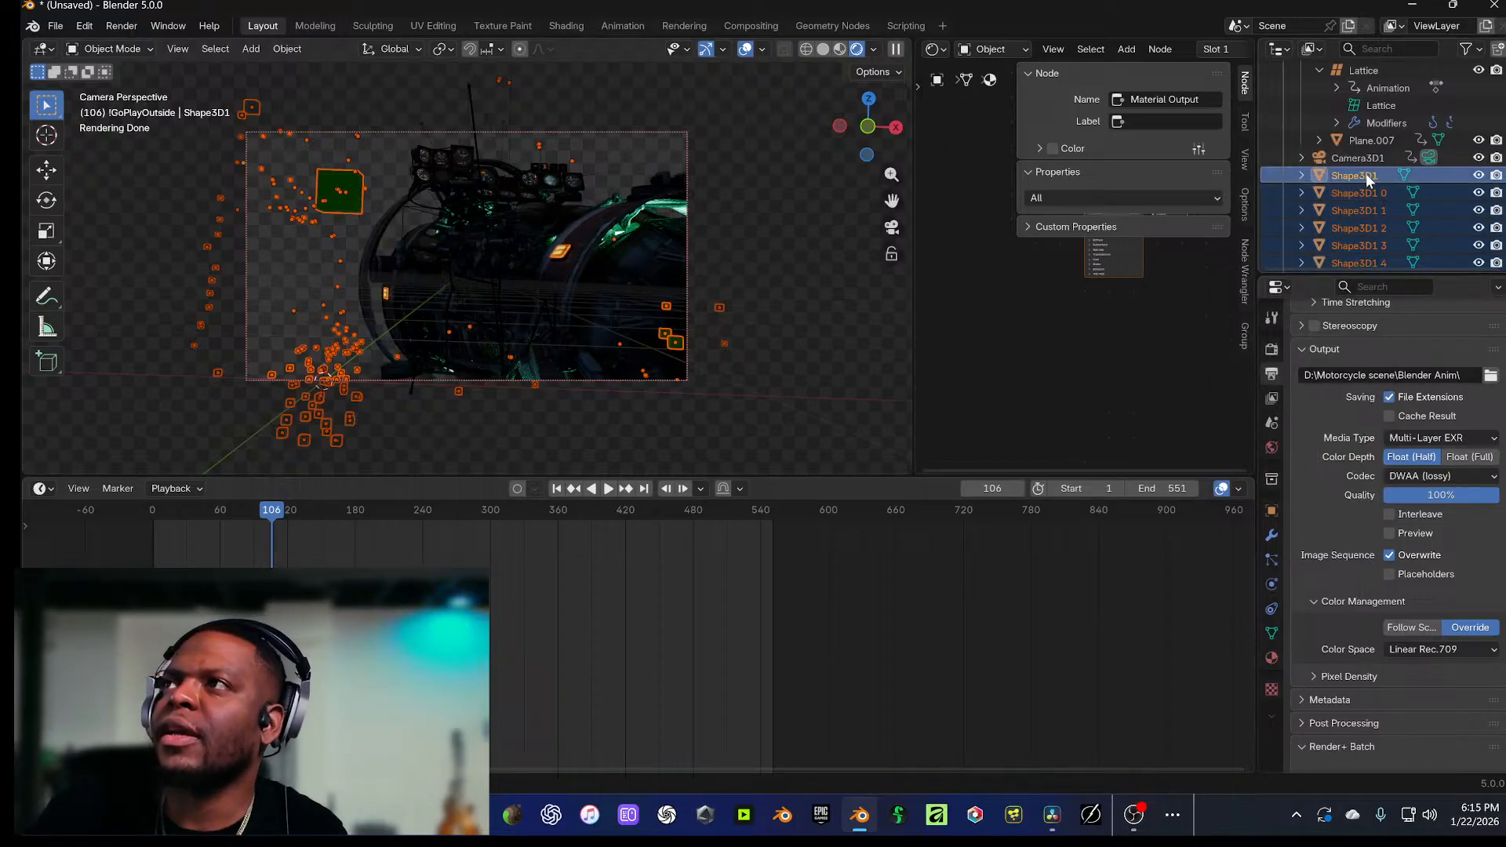
pyautogui.moveTo(1365, 172); pyautogui.dragTo(1350, 255)
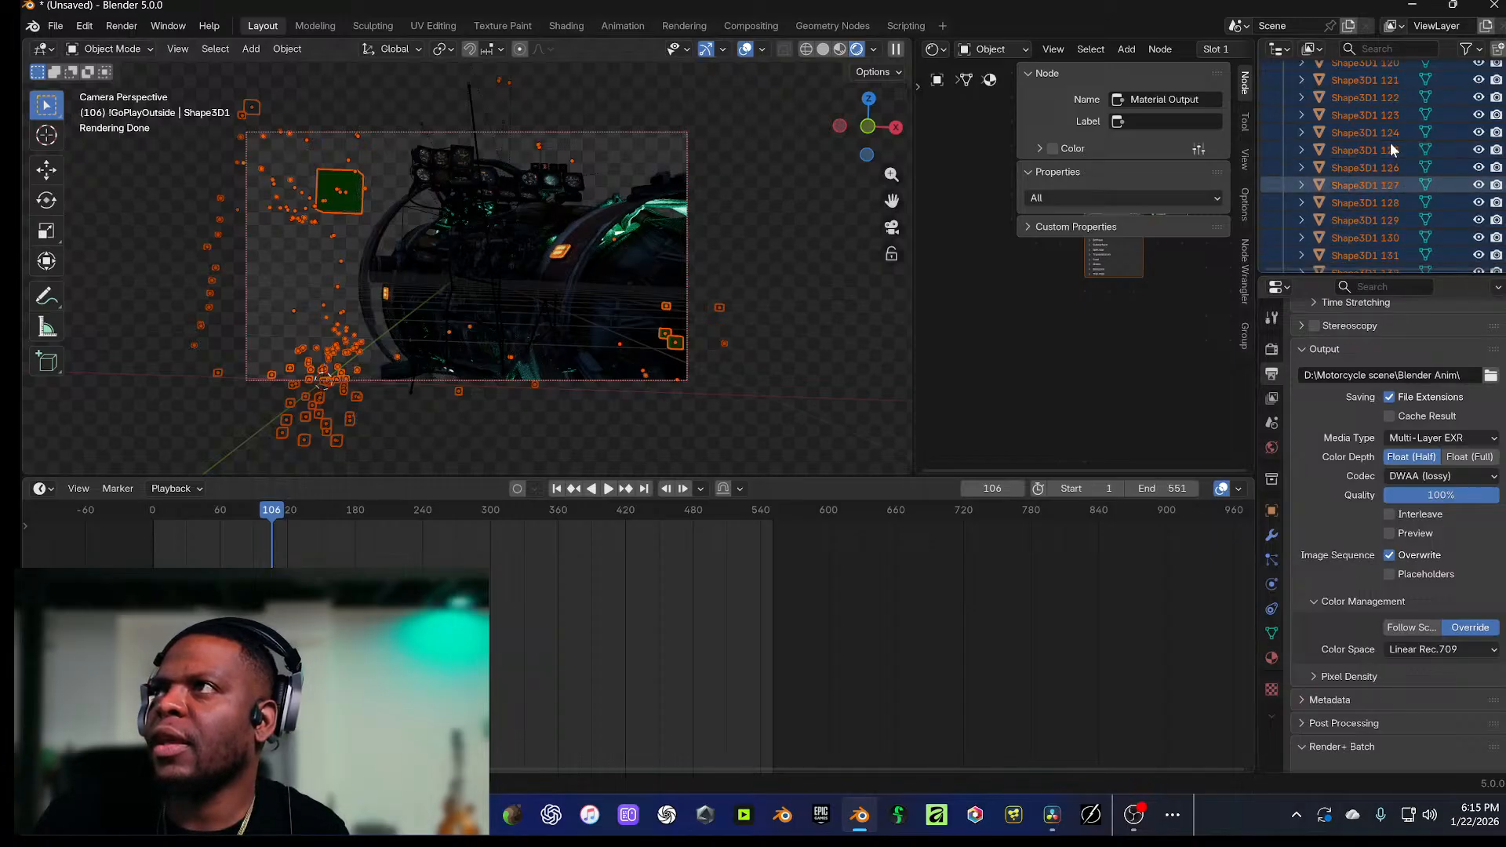
# Step: Disable Collection 3 with the tracker shapes in renders and exclude it from the view layer
pyautogui.scroll(15, 1390, 143)
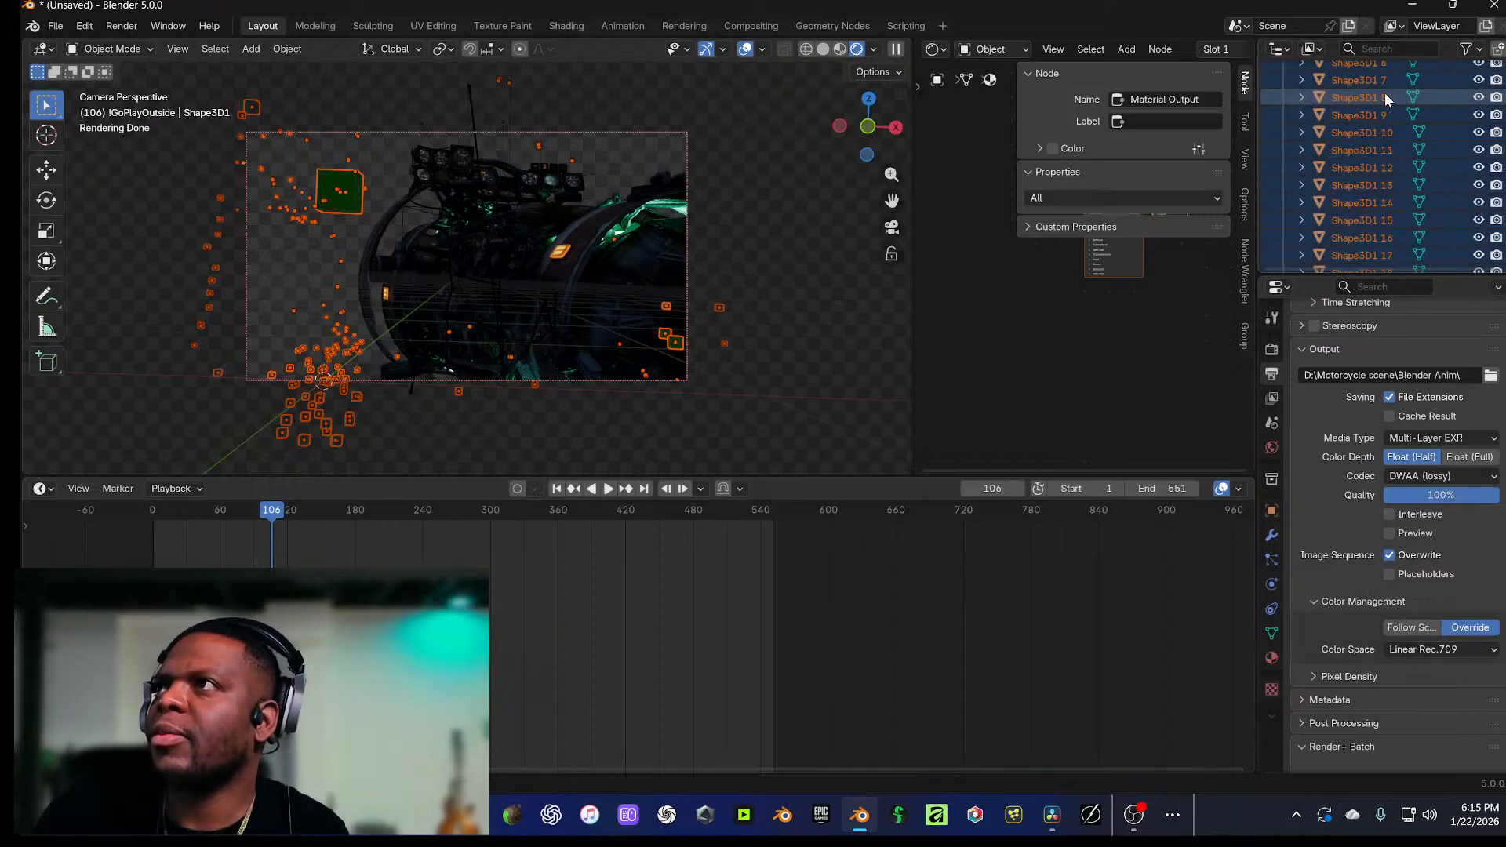
pyautogui.scroll(20, 1385, 94)
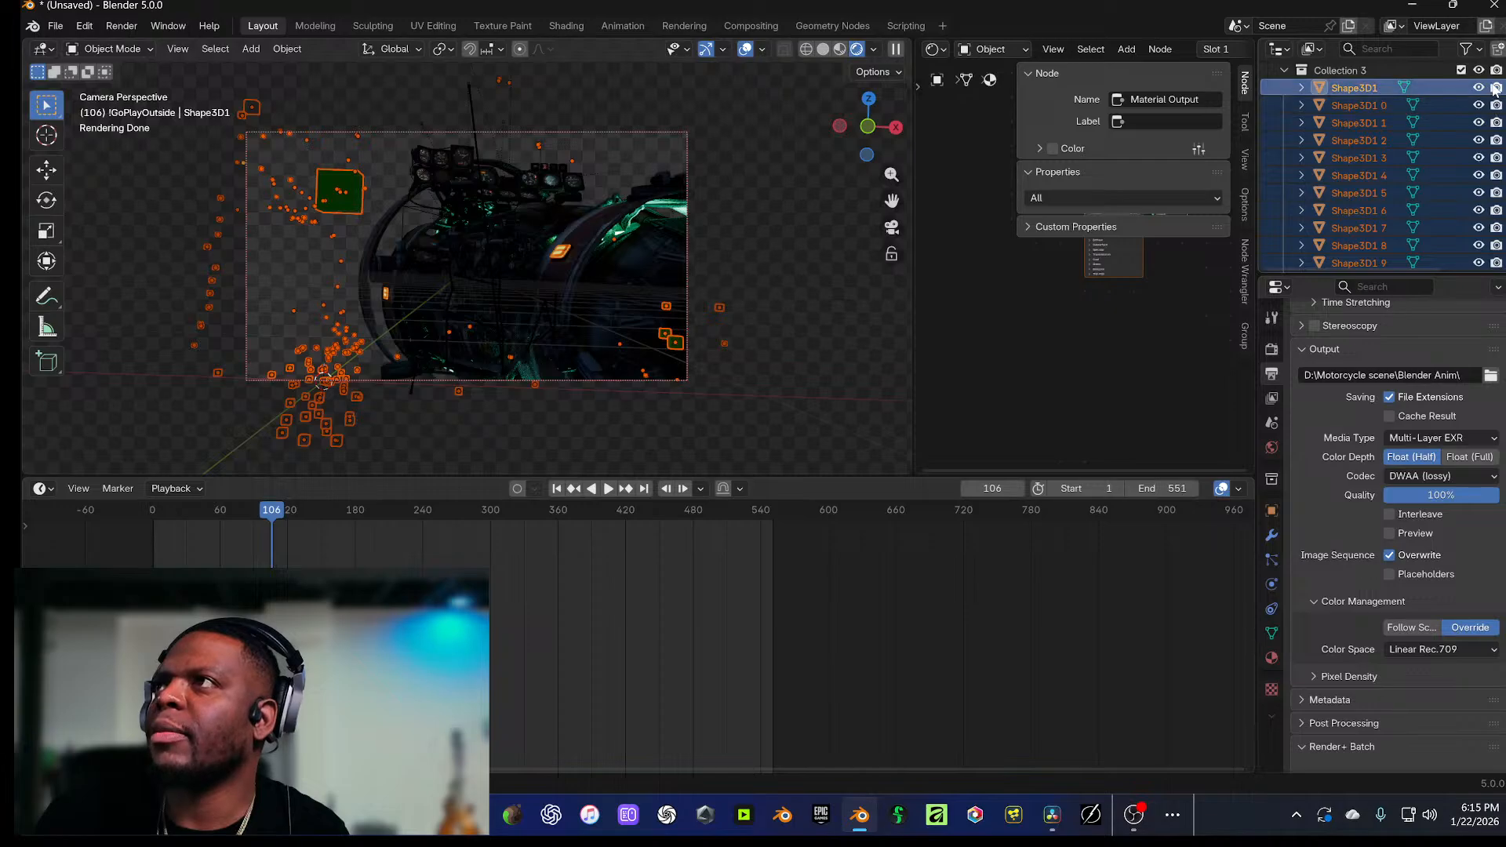
pyautogui.click(1495, 70)
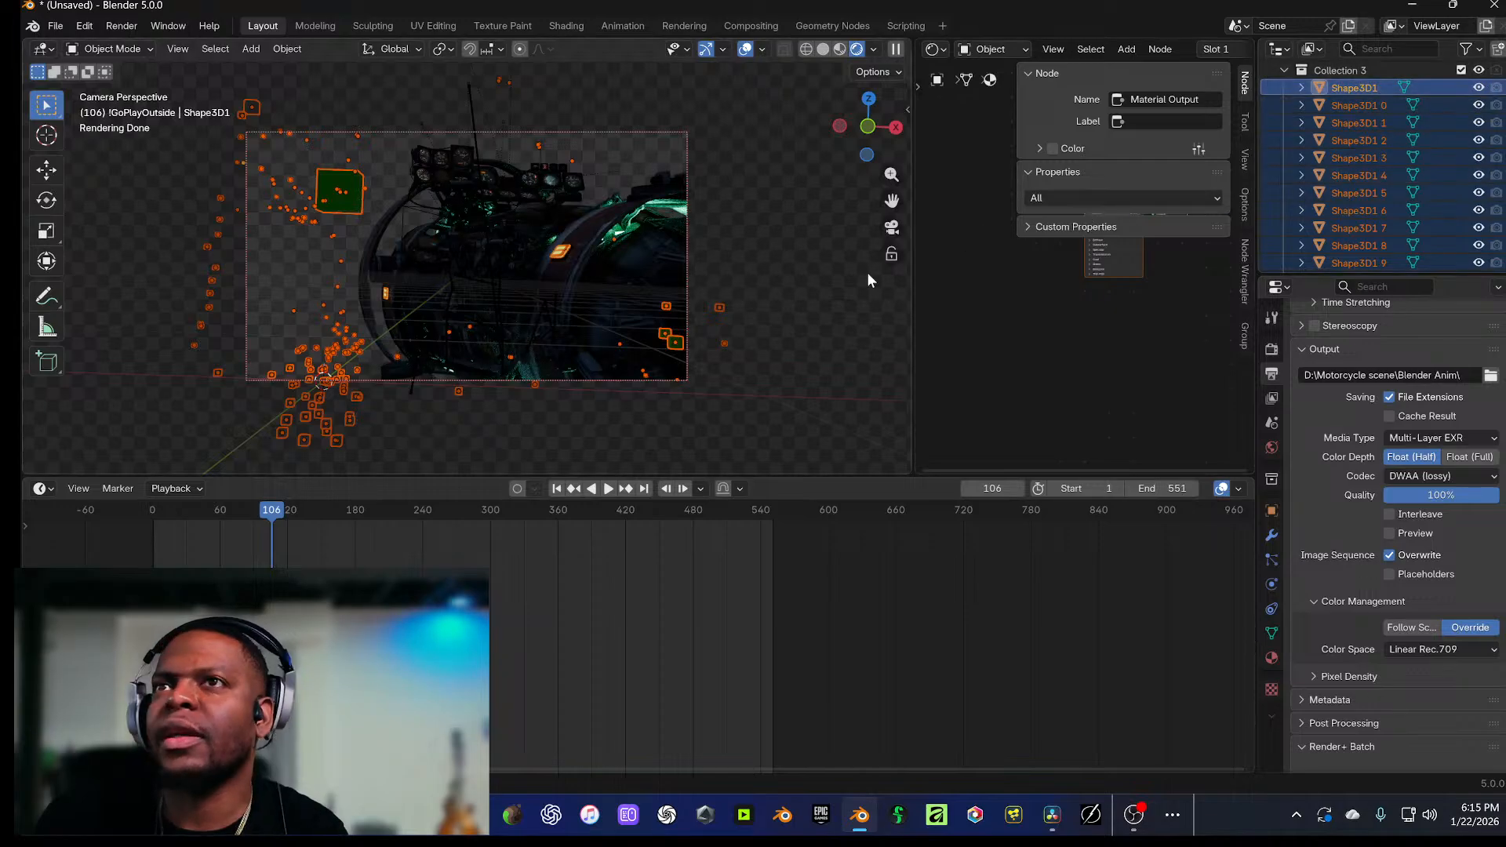
pyautogui.click(1479, 89)
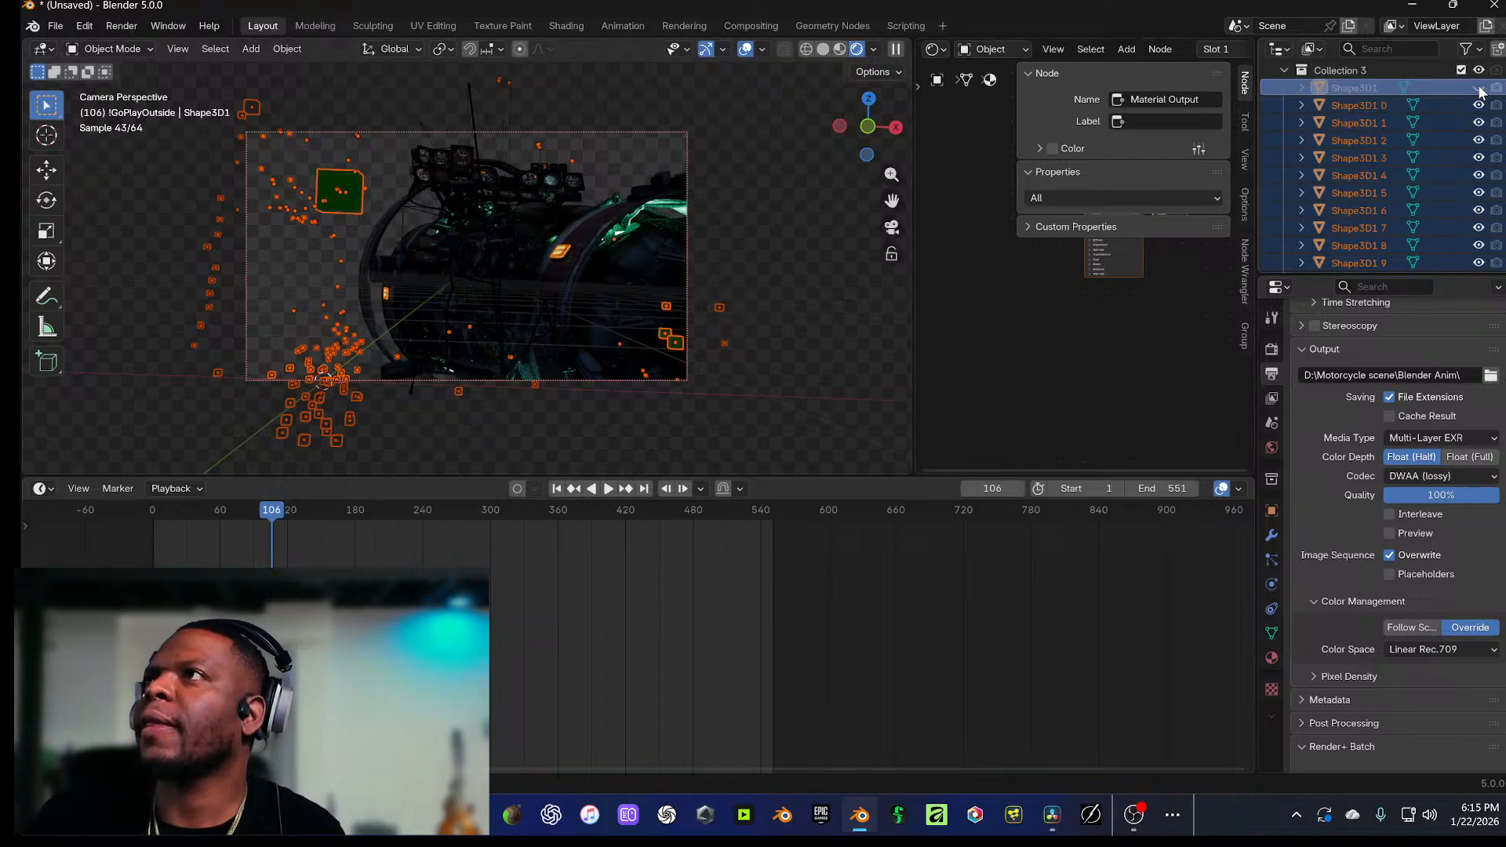
pyautogui.click(1479, 71)
pyautogui.scroll(2, 1475, 94)
pyautogui.click(1461, 106)
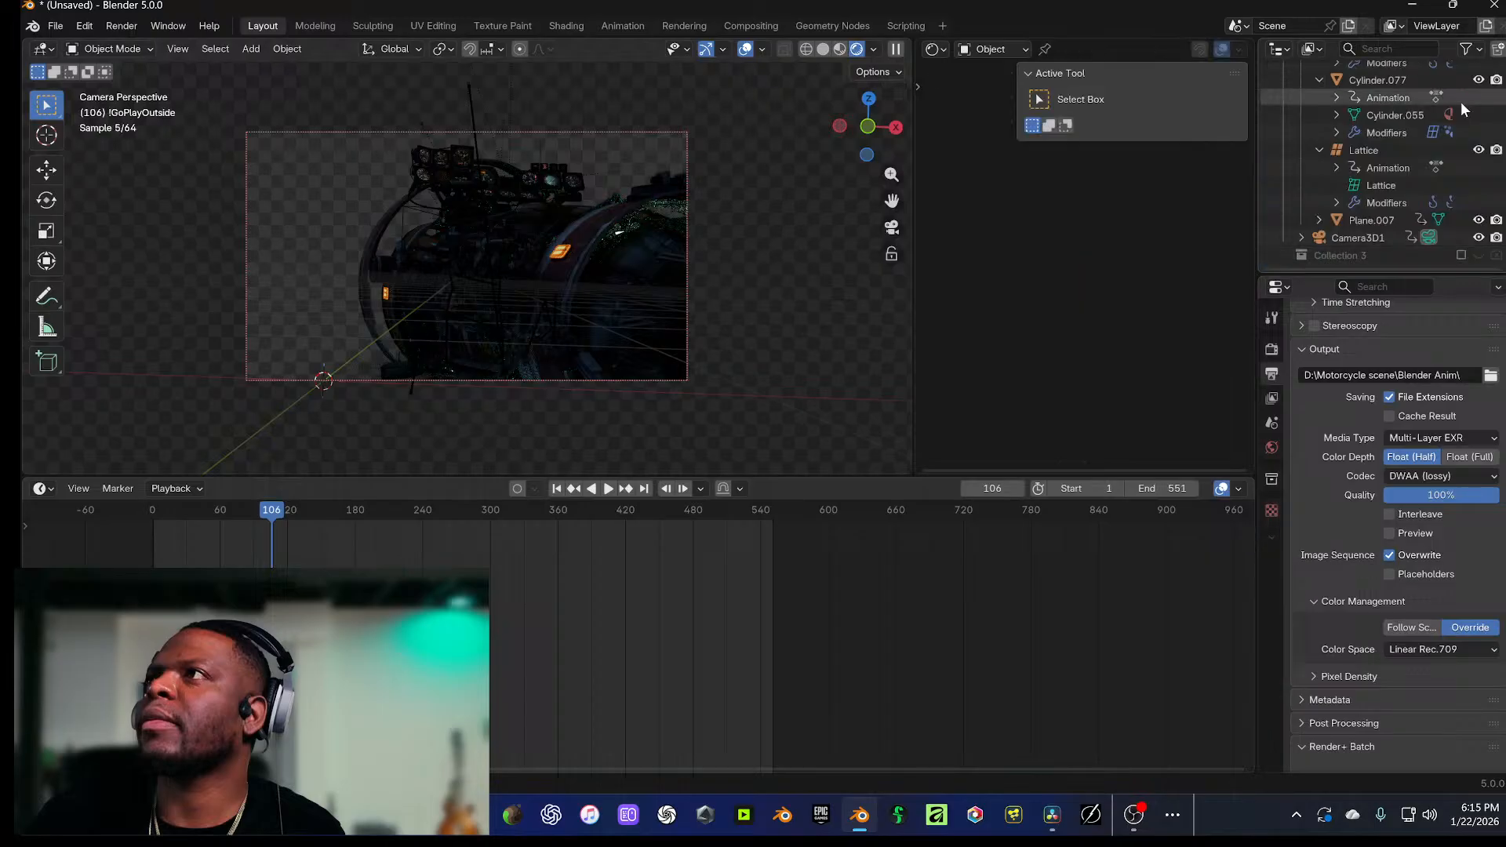
# Step: Start rendering the animation, and end the DaVinci Resolve task while it runs
pyautogui.click(116, 27)
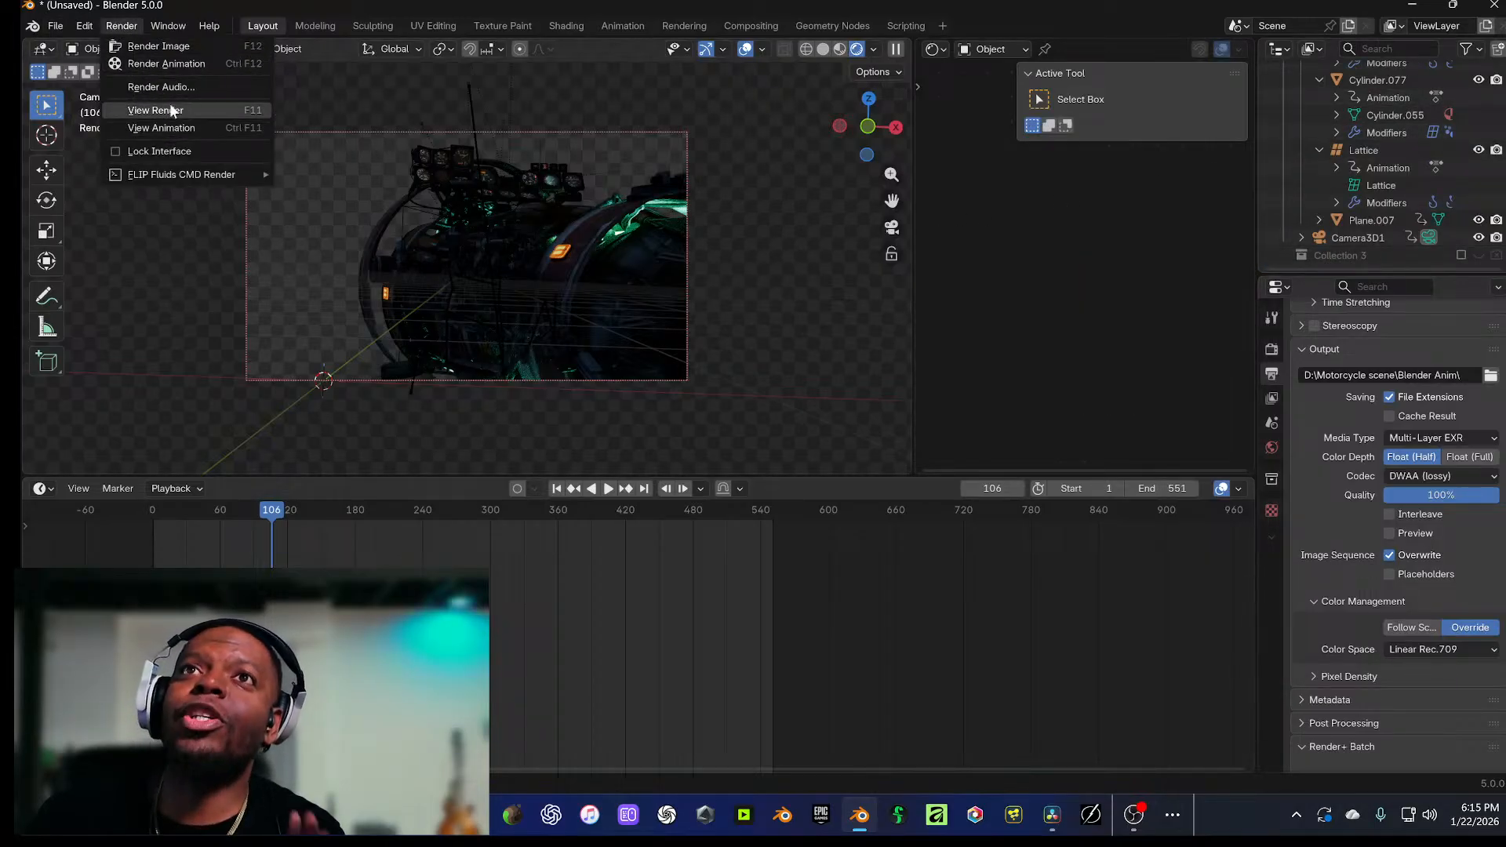
pyautogui.click(172, 64)
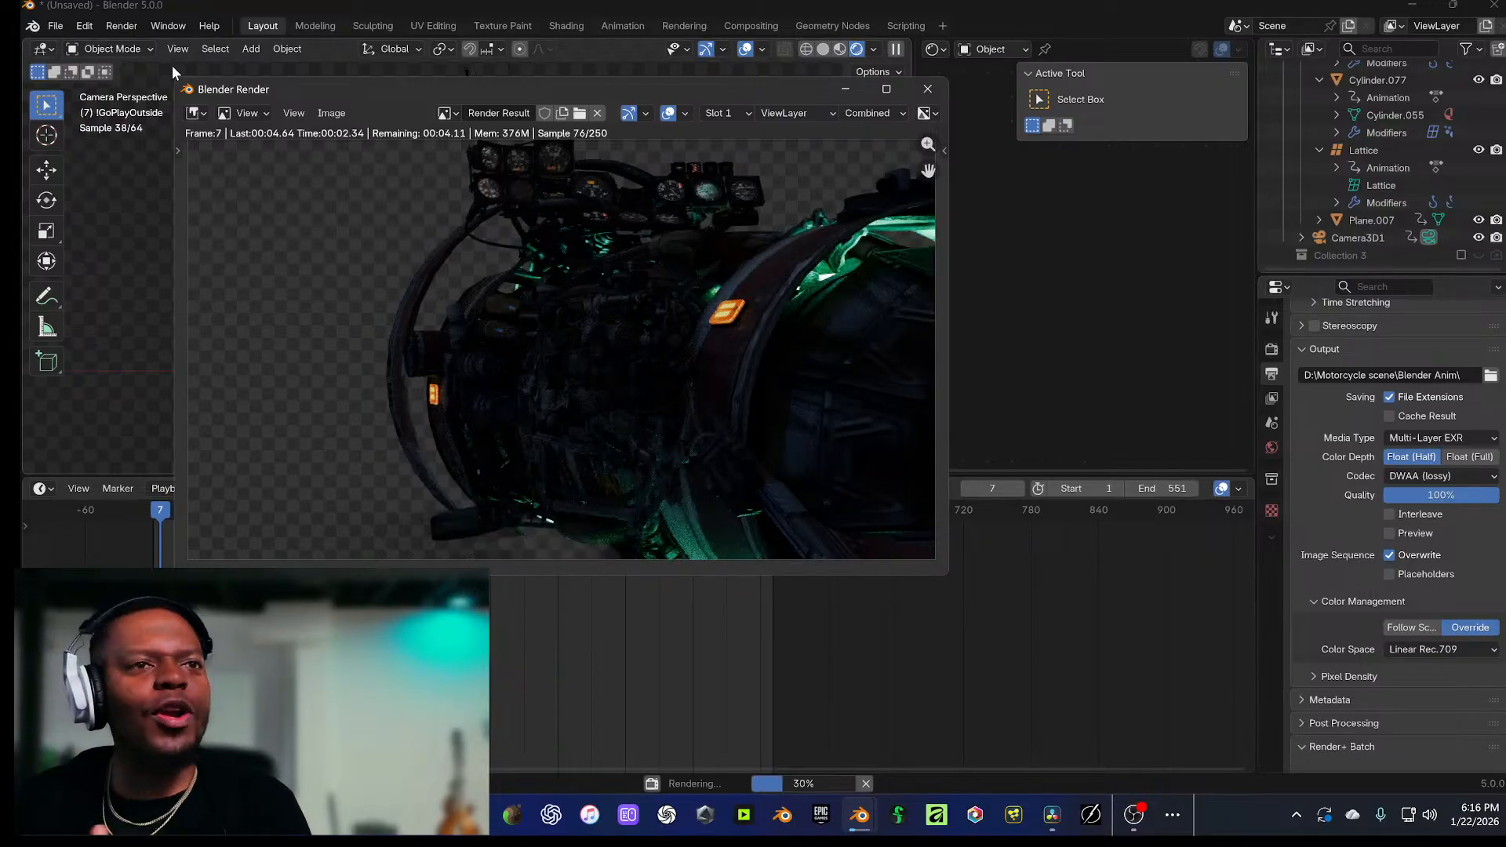
pyautogui.rightClick(1052, 814)
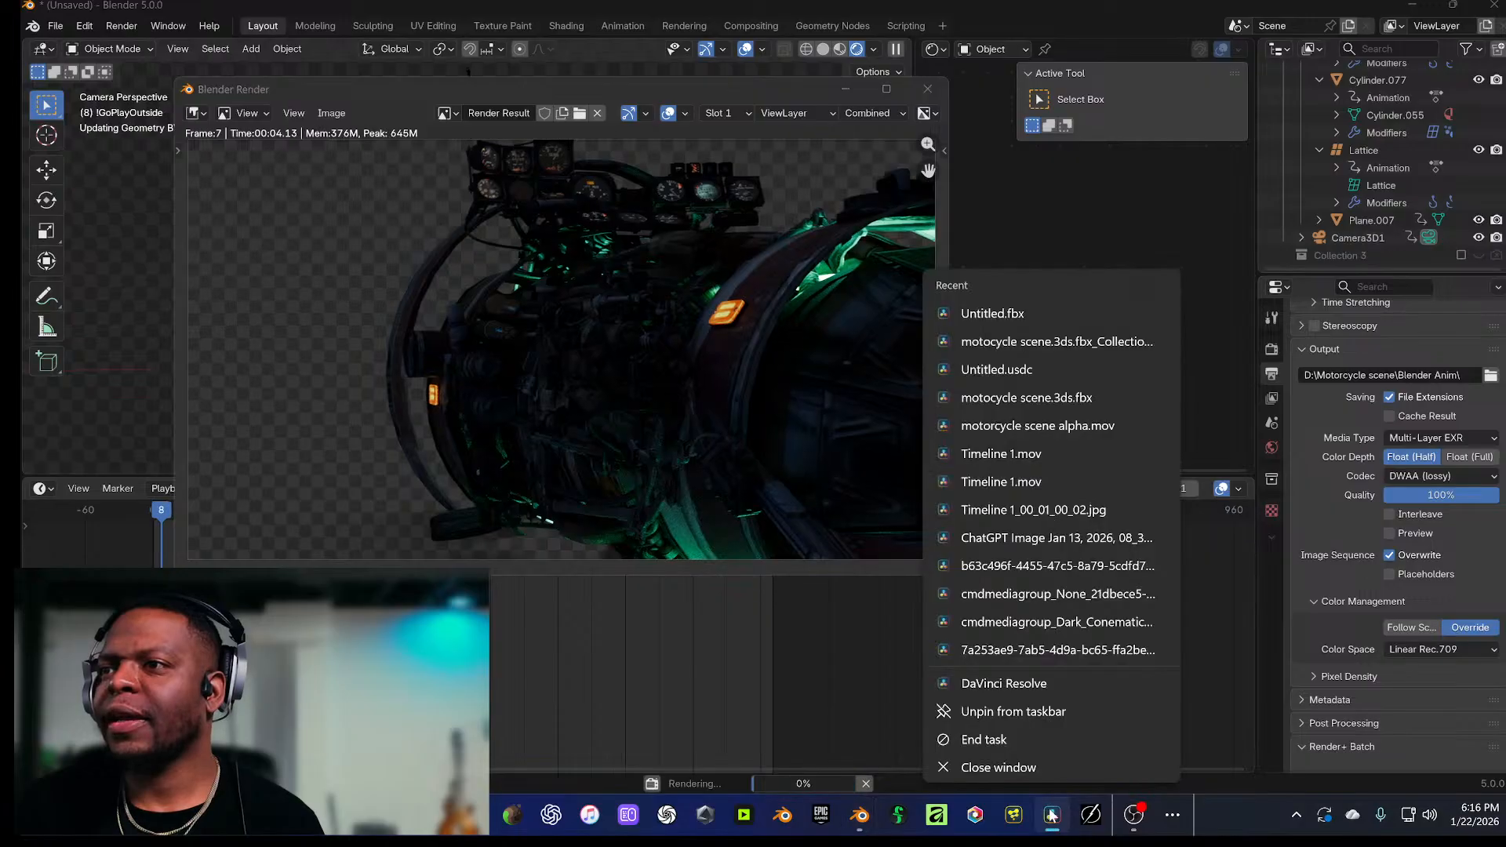
pyautogui.click(1042, 746)
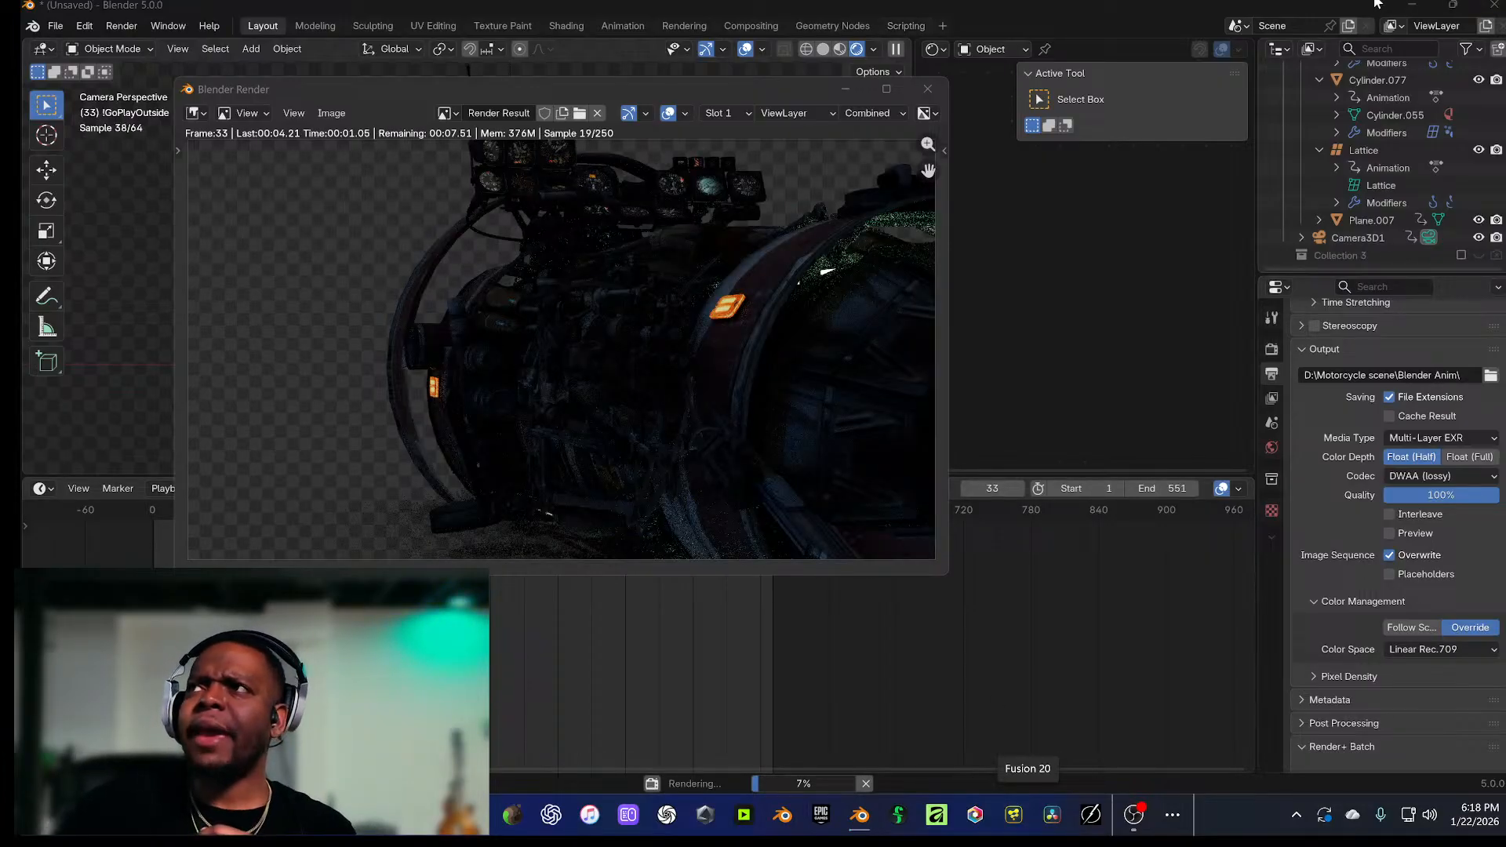
# Step: Minimise the main Blender window and the Blender Render window while the animation keeps rendering
pyautogui.click(1412, 4)
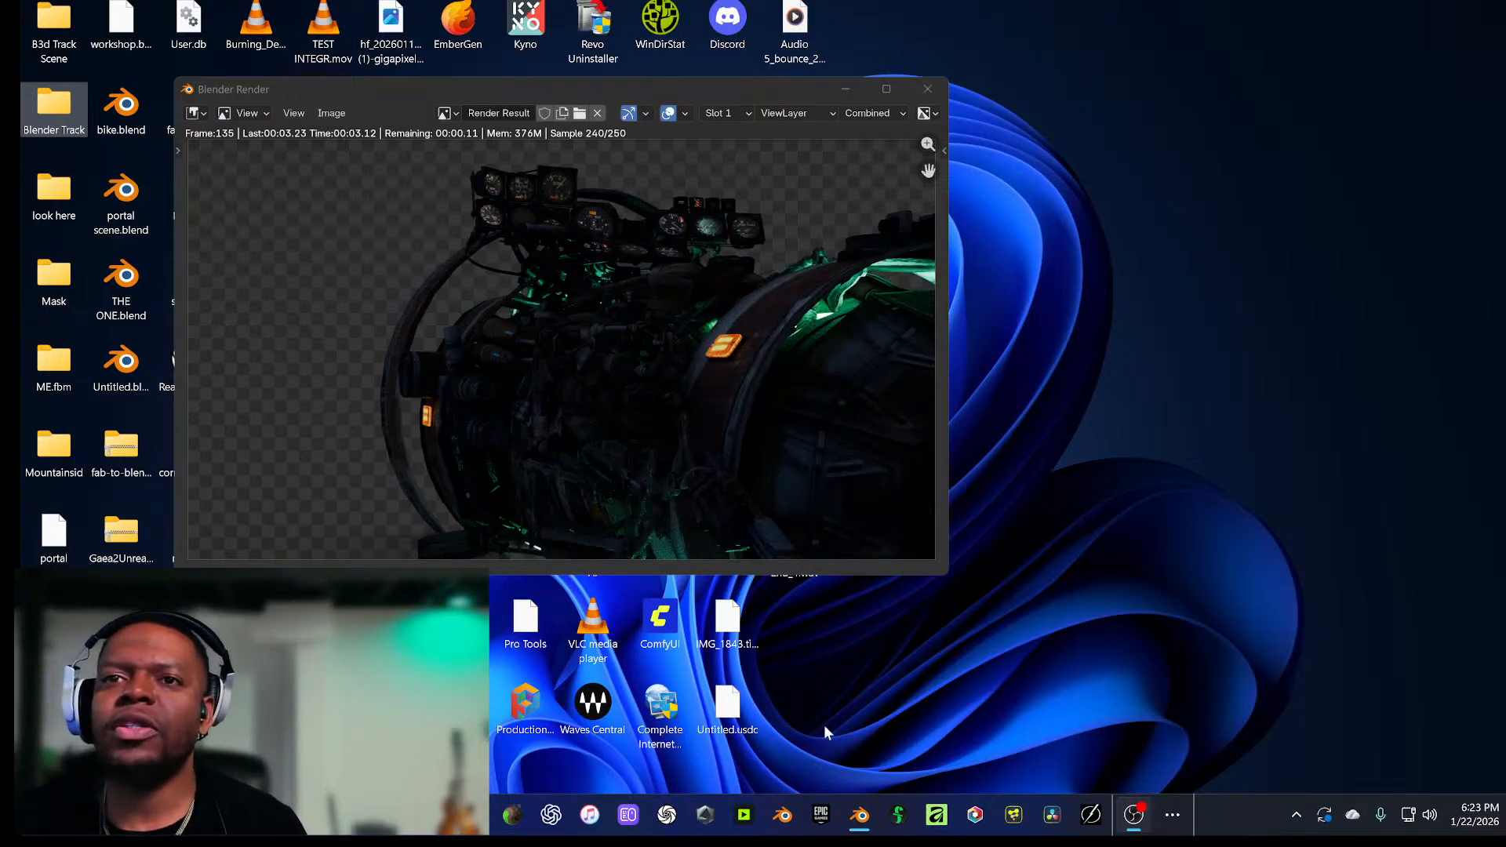
pyautogui.moveTo(396, 815)
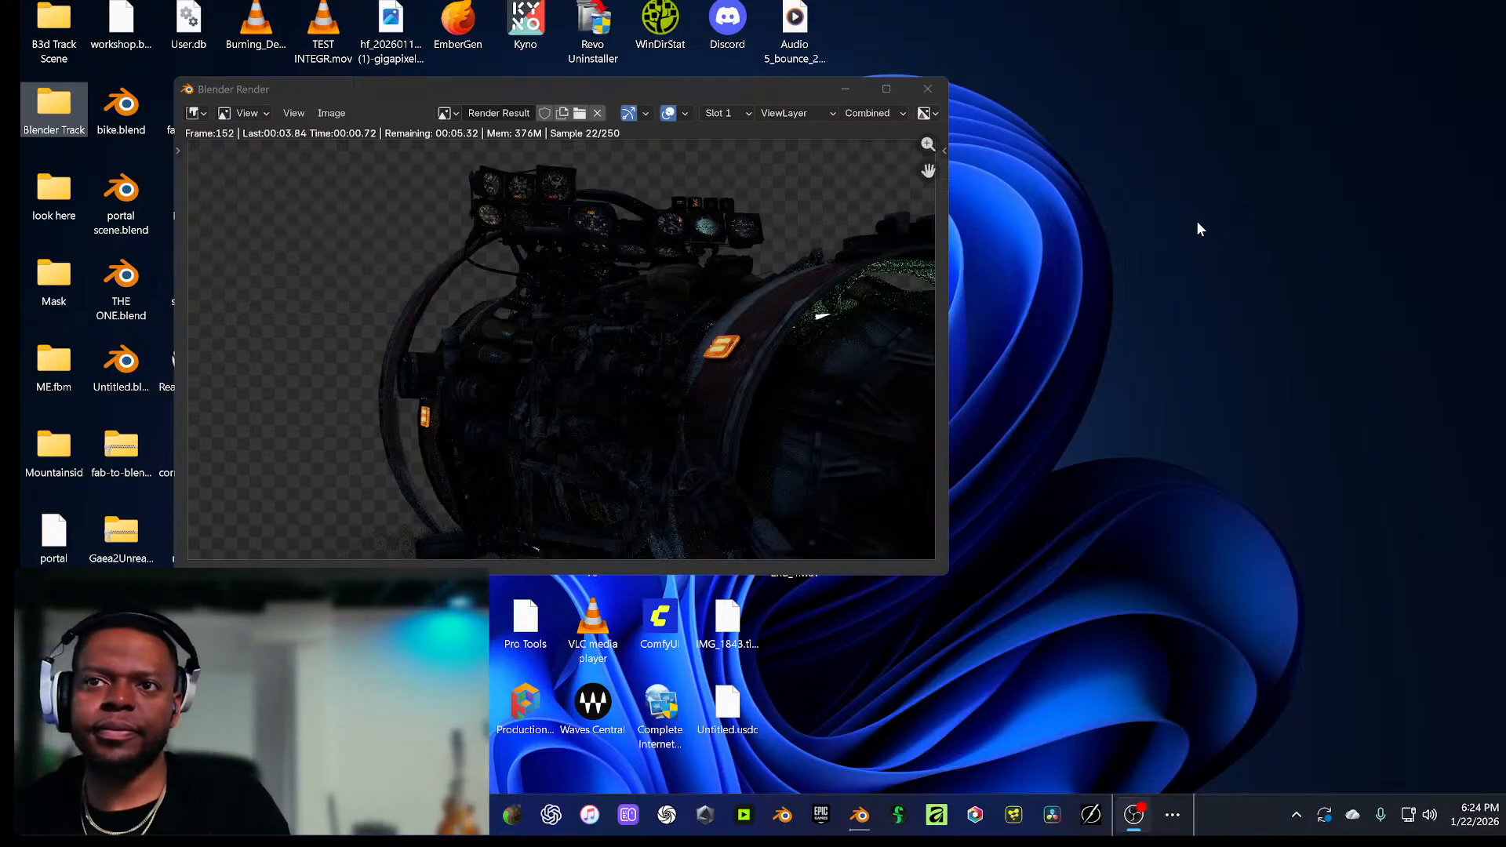
pyautogui.click(845, 89)
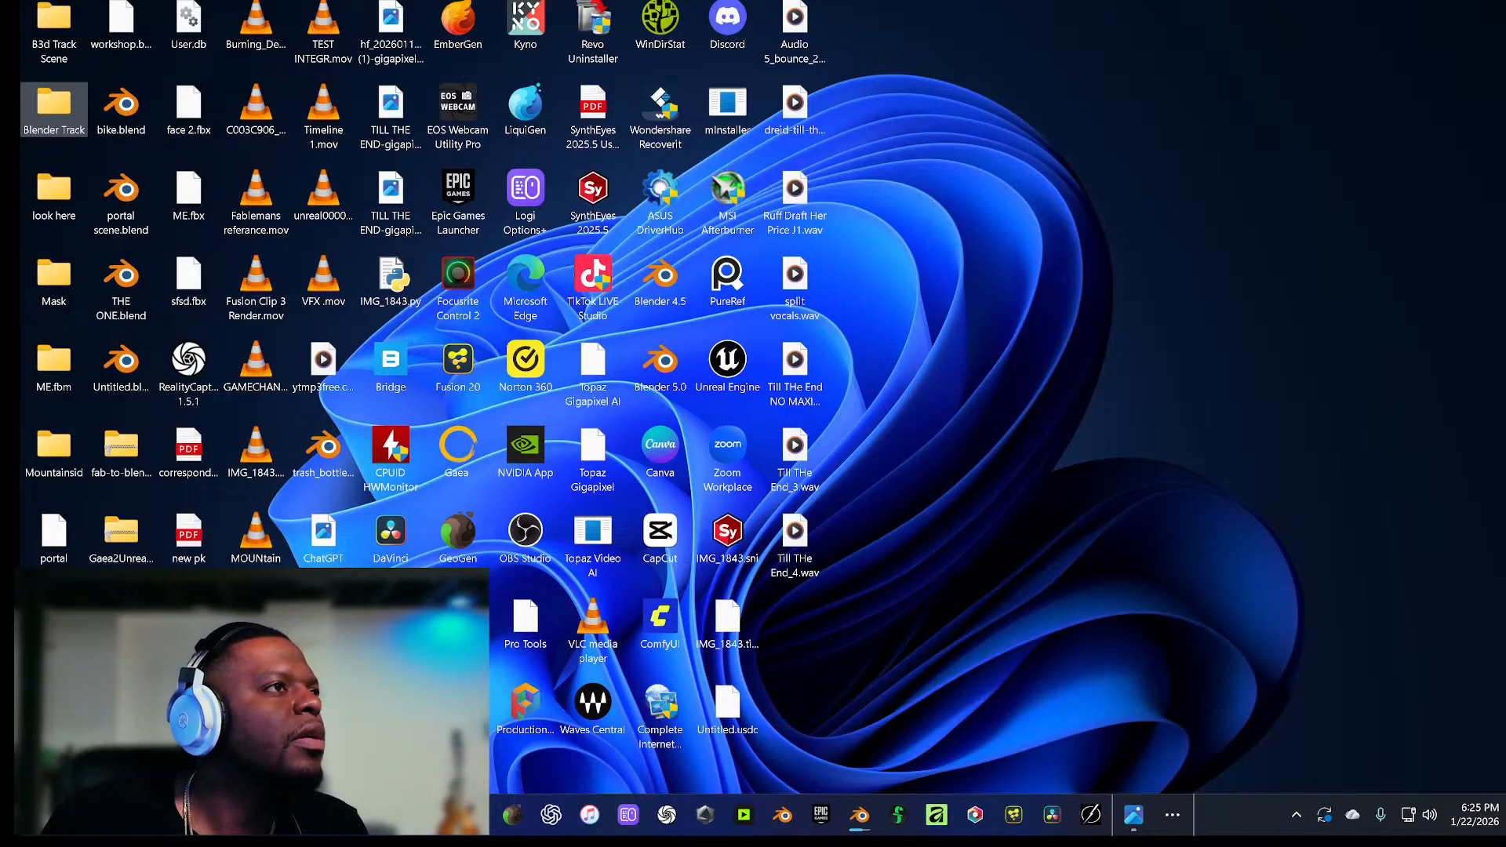
# Step: View the social media post screenshot in the photo viewer and minimise the viewer
pyautogui.doubleClick(413, 123)
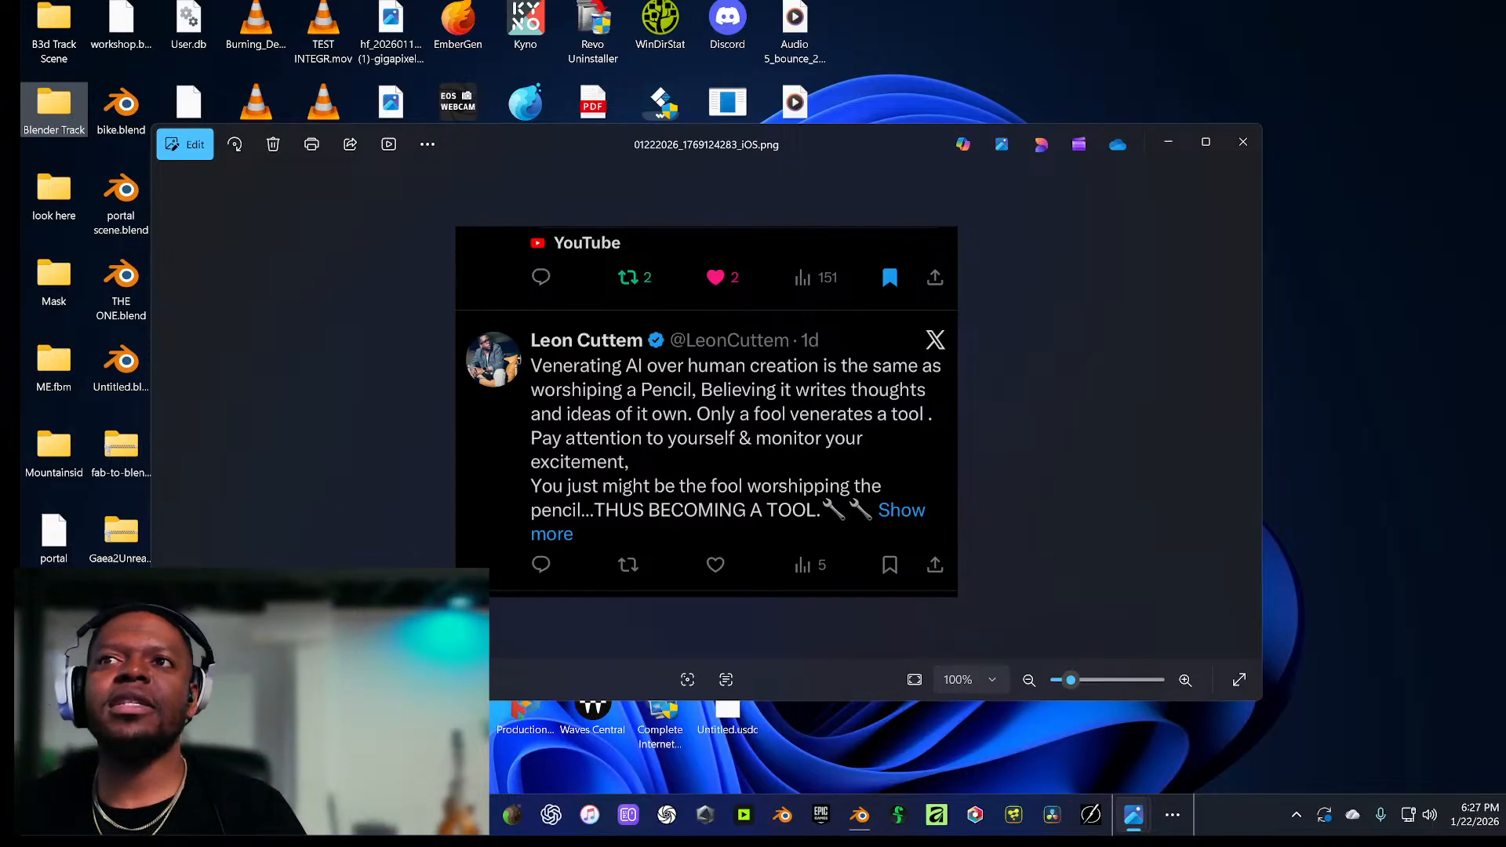
pyautogui.click(1168, 143)
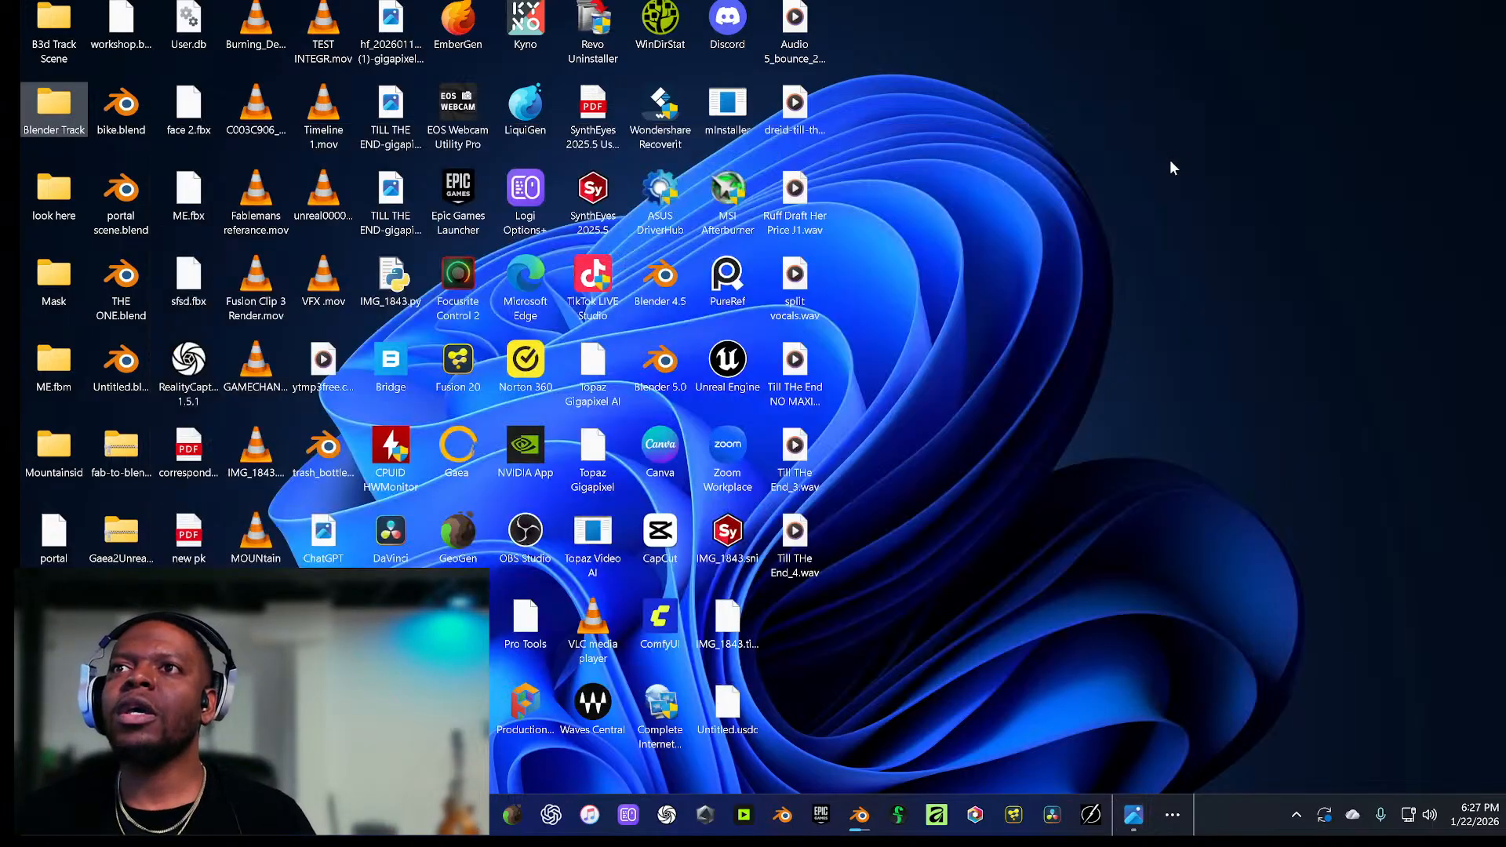
# Step: Check the ongoing animation render in the Blender Render window, briefly enlarging it to full screen, and minimise it again
pyautogui.moveTo(860, 819)
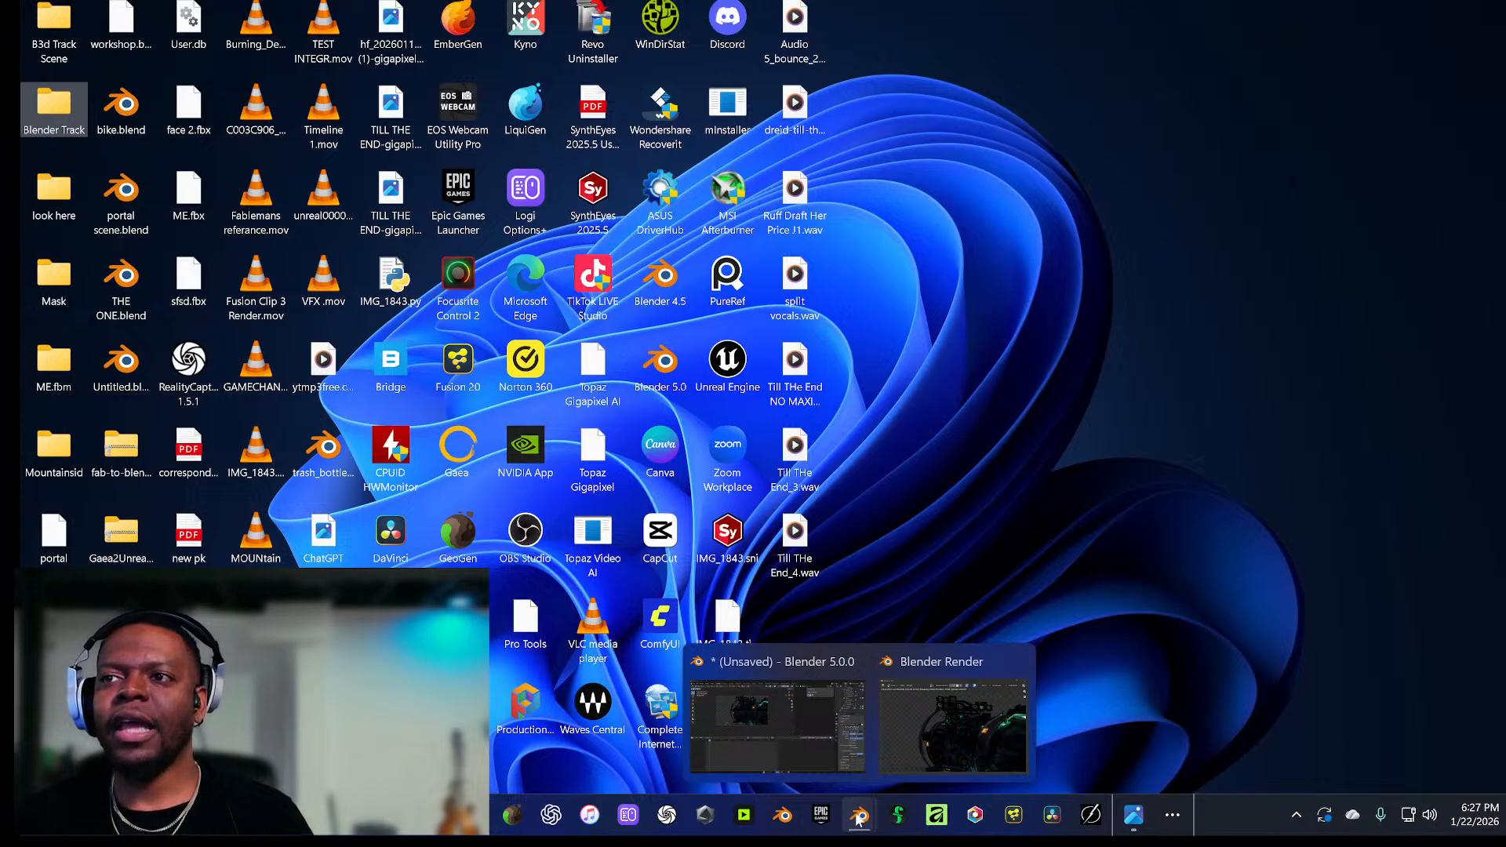
pyautogui.click(906, 746)
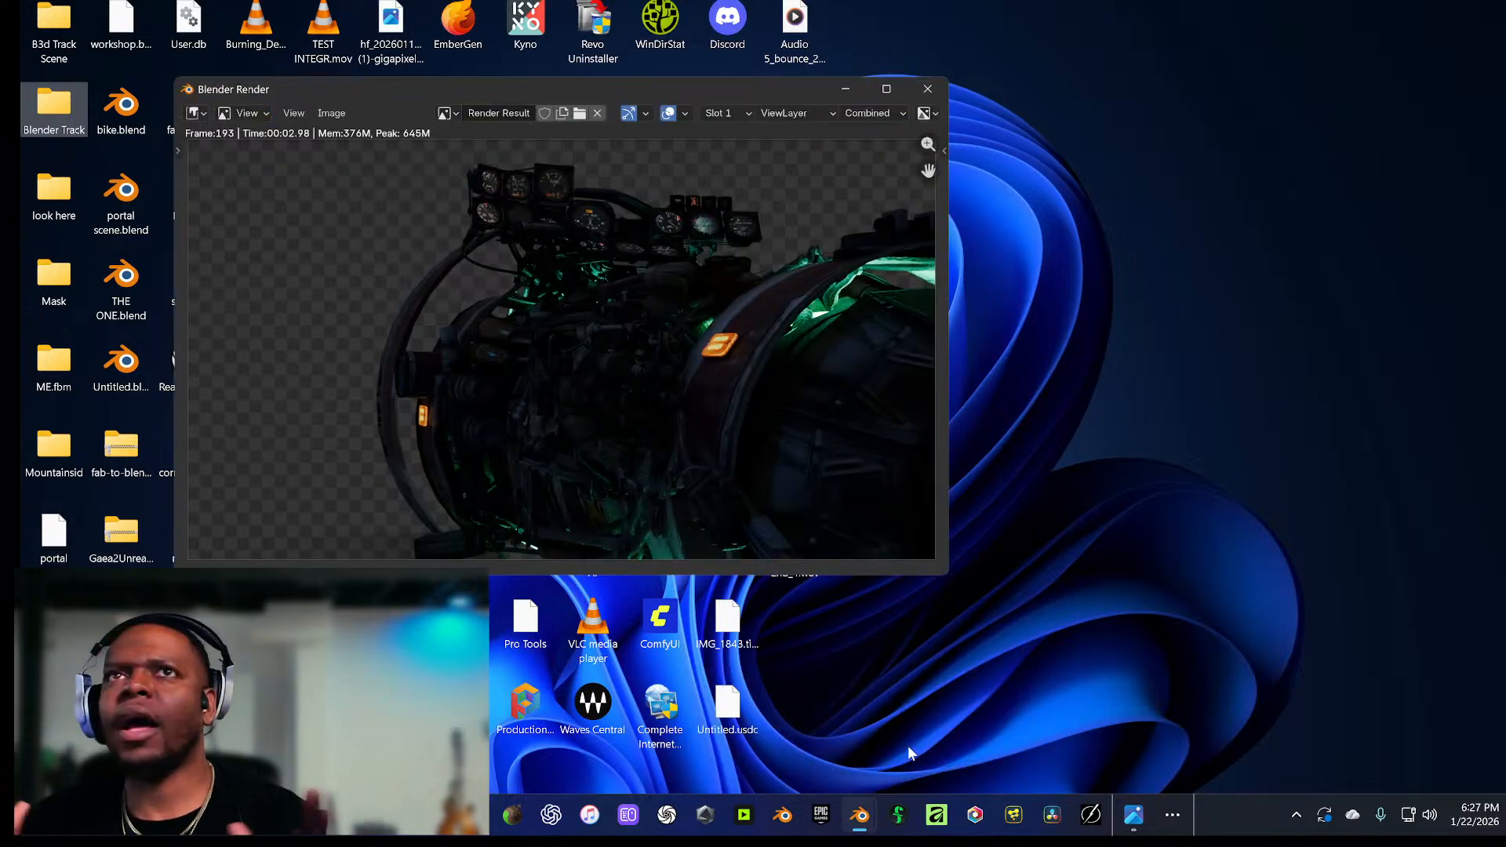
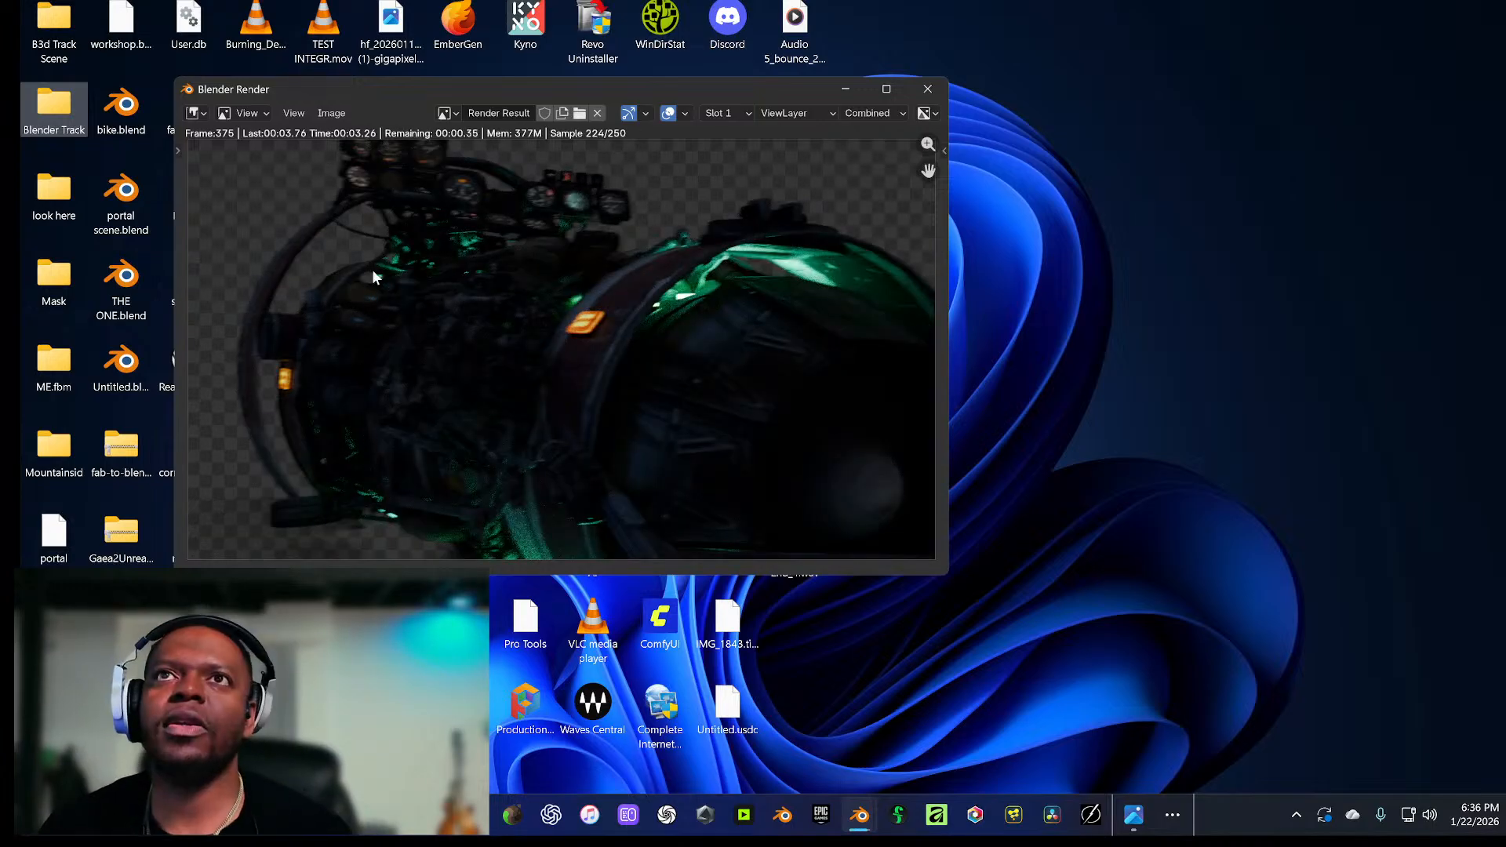
pyautogui.moveTo(342, 89); pyautogui.dragTo(565, 17)
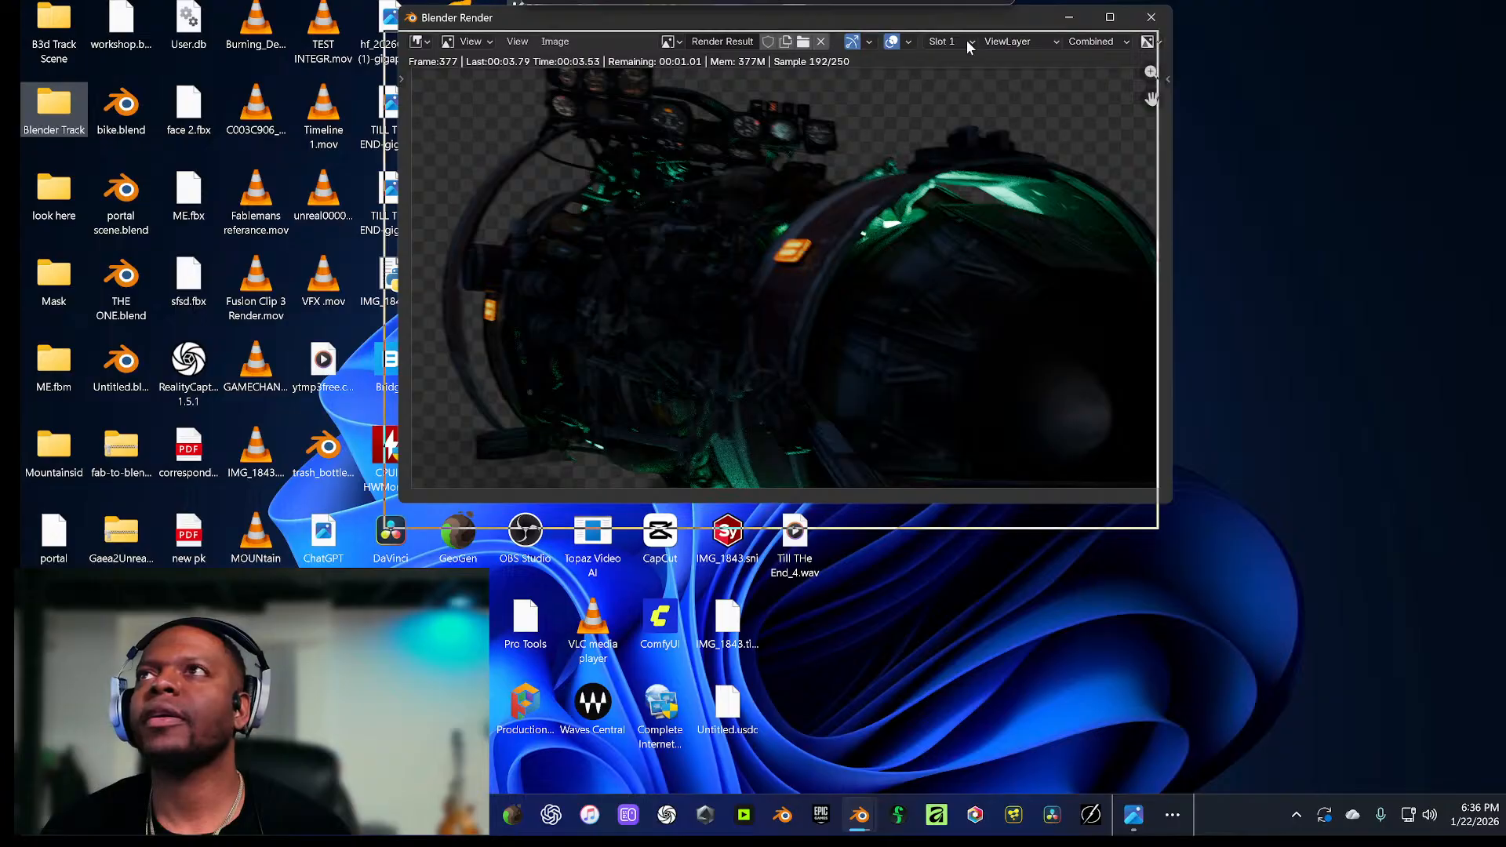
pyautogui.moveTo(980, 20); pyautogui.dragTo(955, 211)
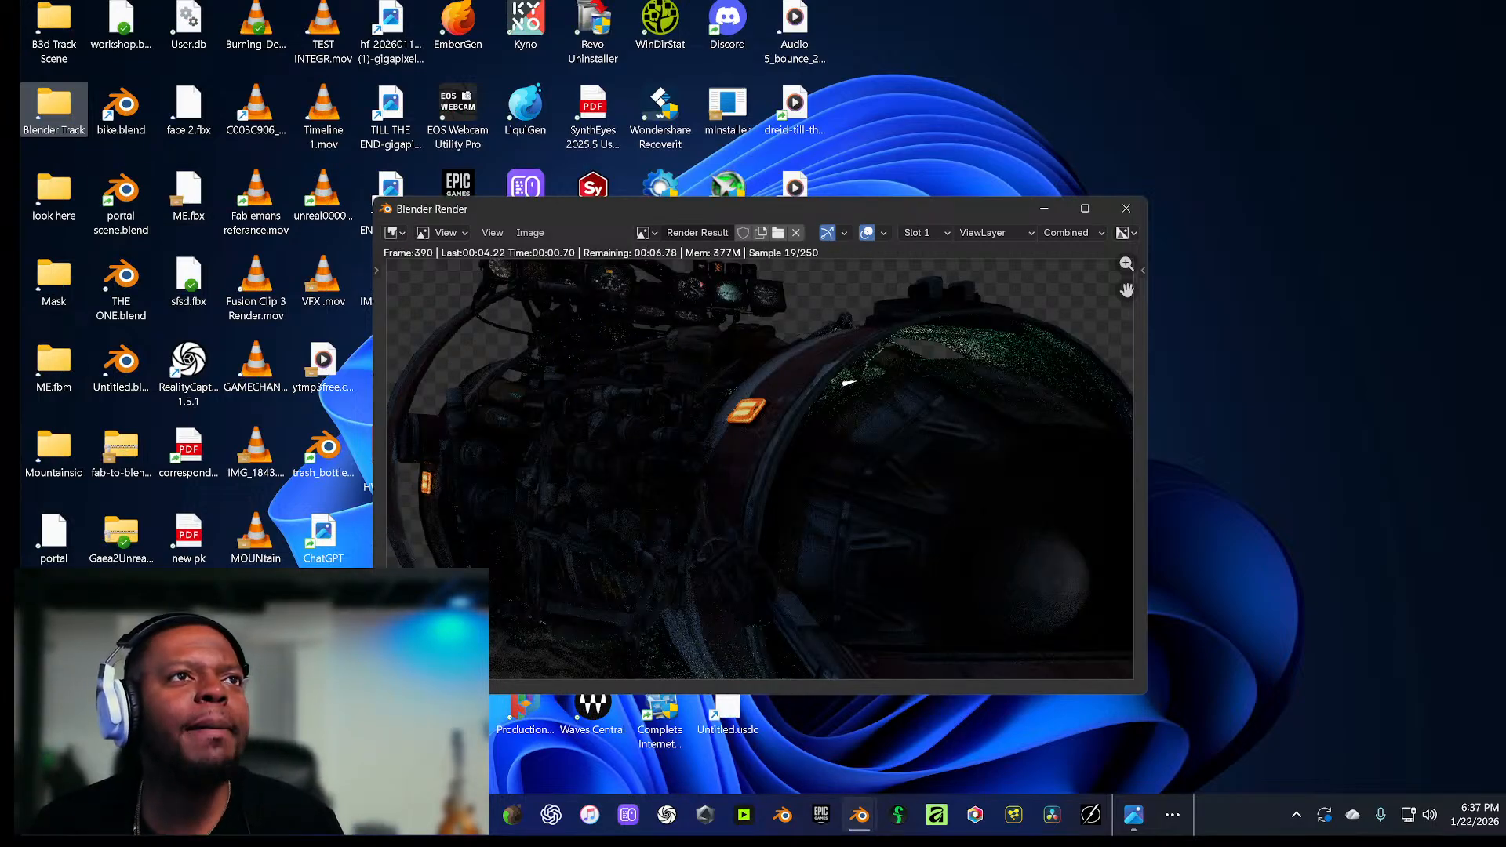
pyautogui.click(1085, 208)
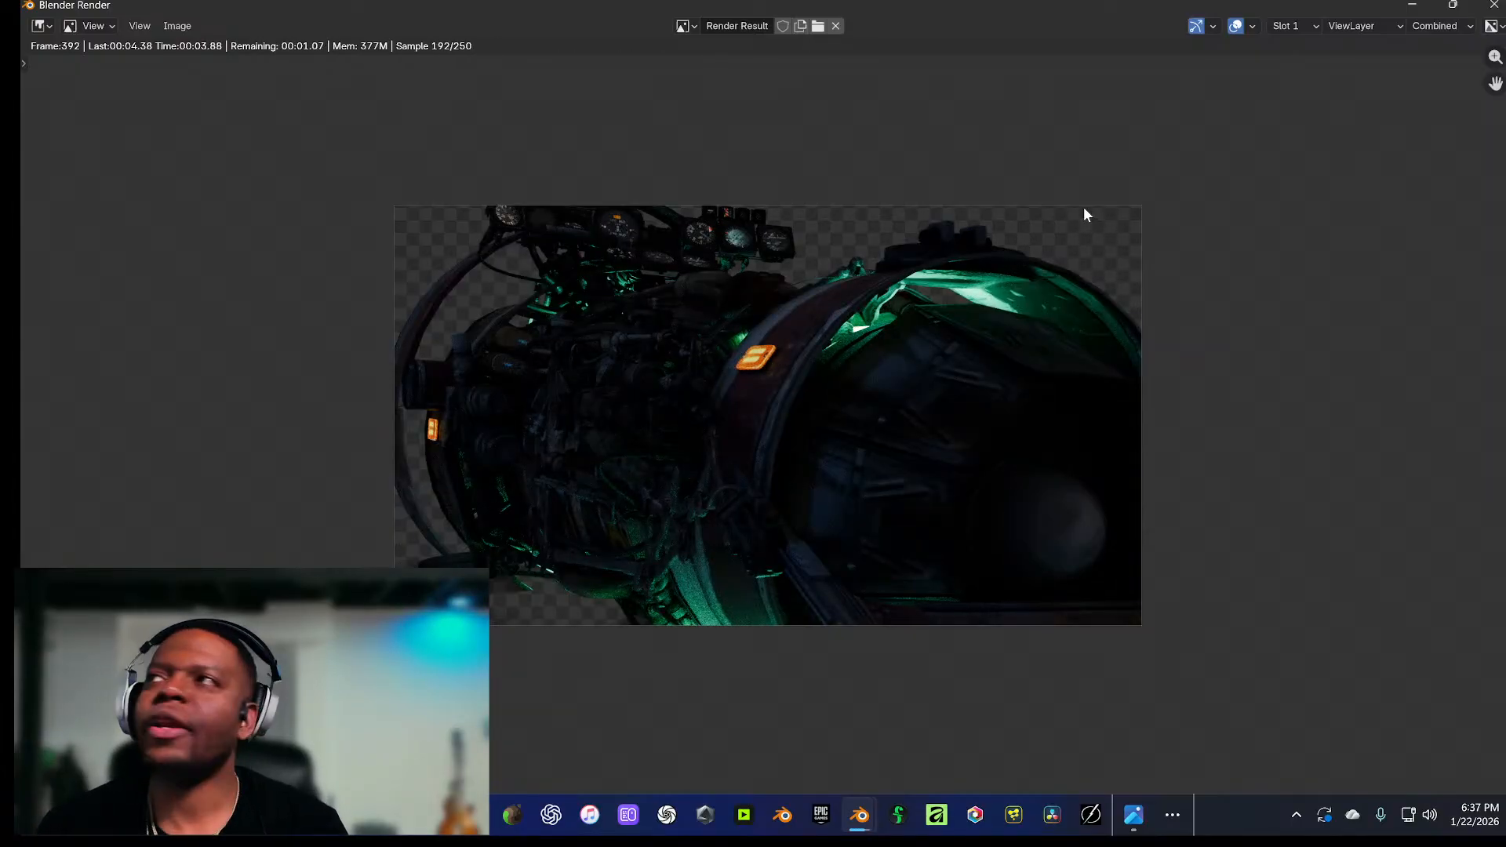
pyautogui.click(1452, 5)
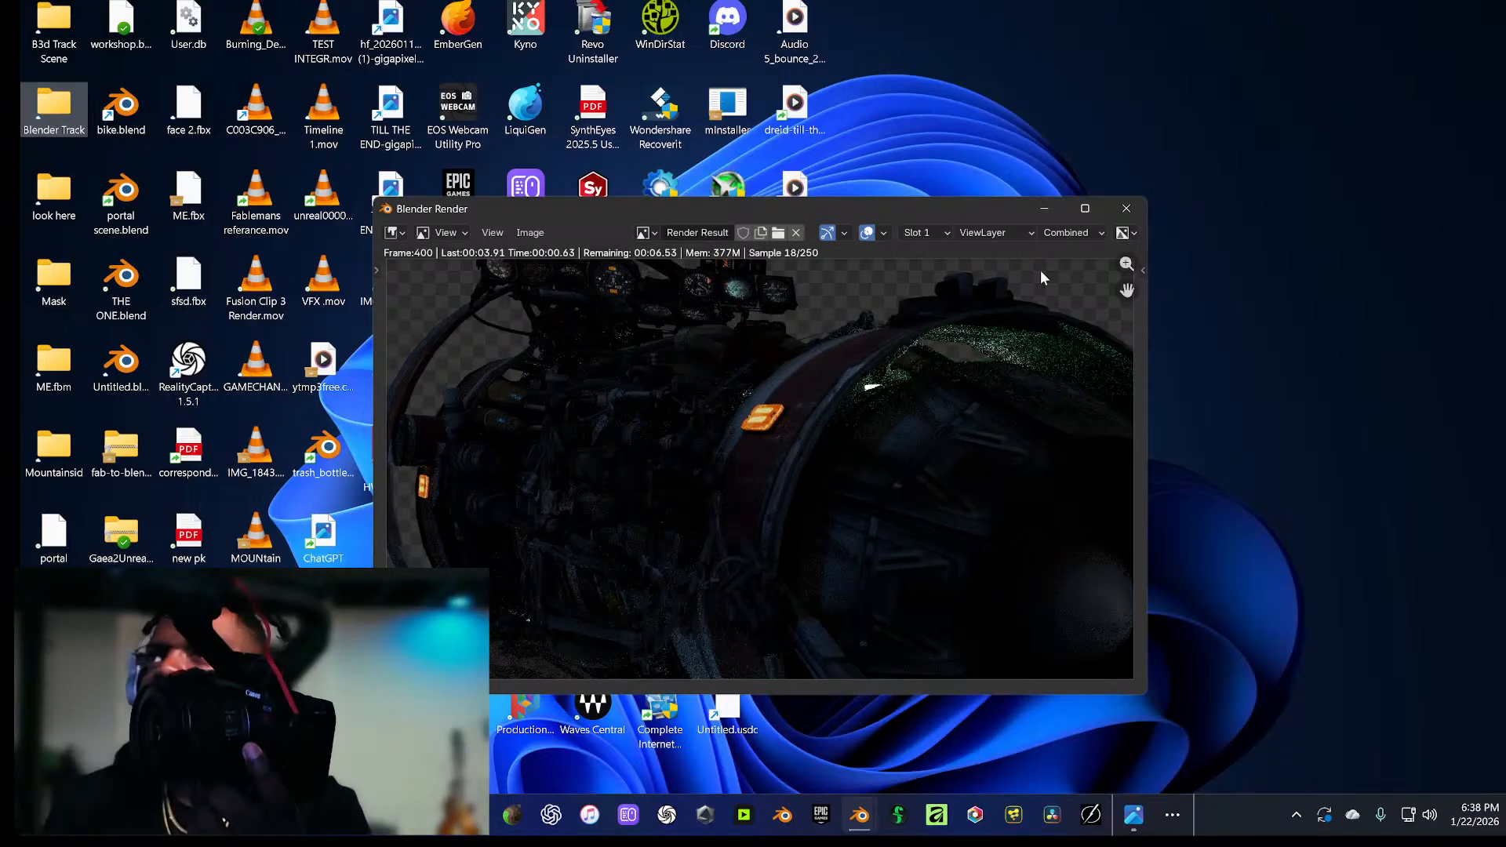
pyautogui.click(1044, 208)
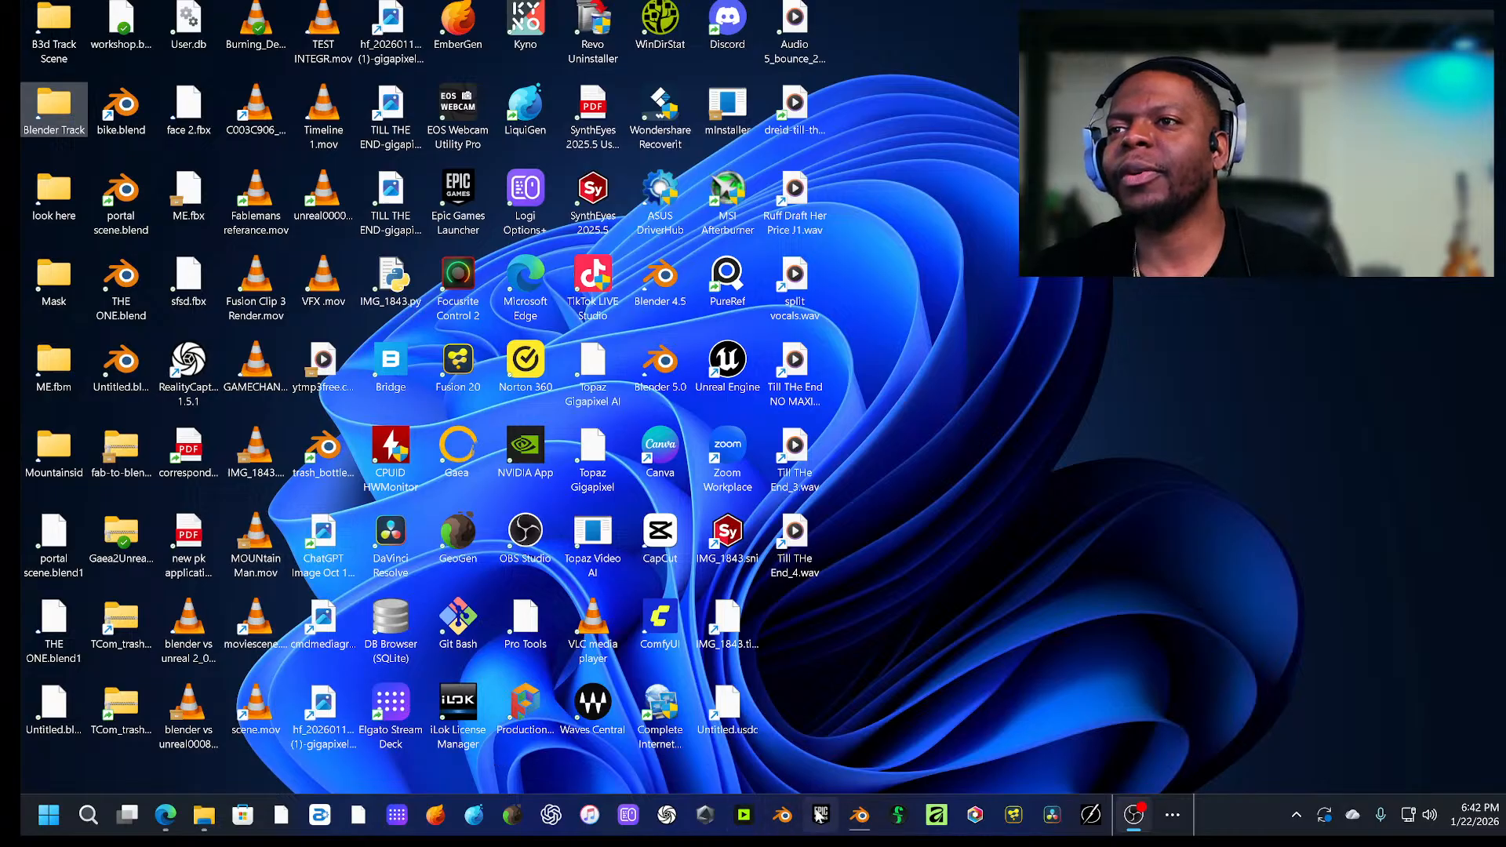
# Step: Look over the rendered engine frame, close the Blender Render window and launch DaVinci Resolve
pyautogui.moveTo(857, 820)
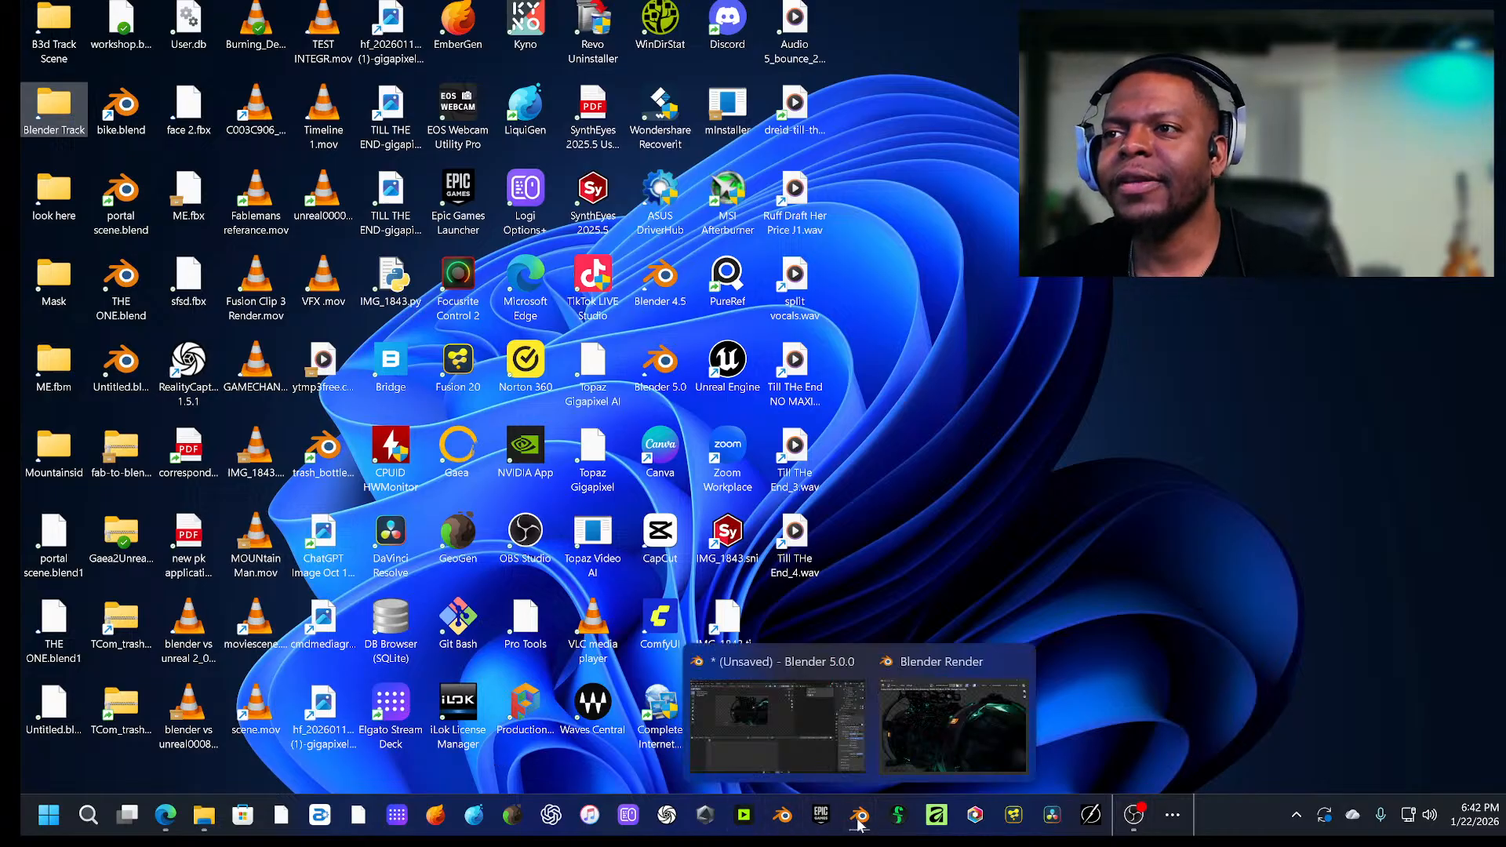
pyautogui.click(916, 736)
pyautogui.scroll(-3, 711, 529)
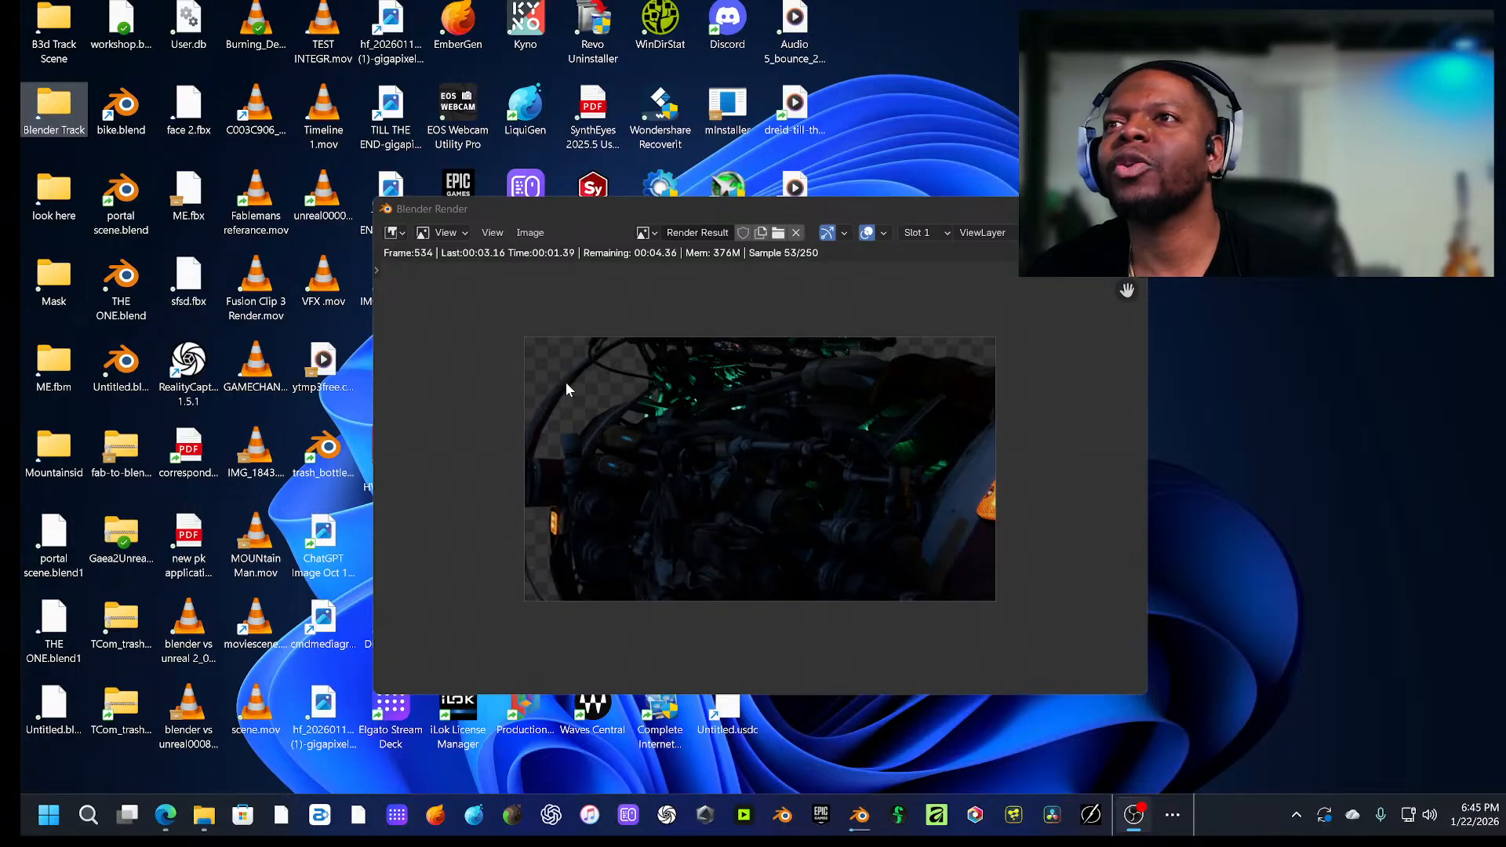
pyautogui.scroll(1, 566, 383)
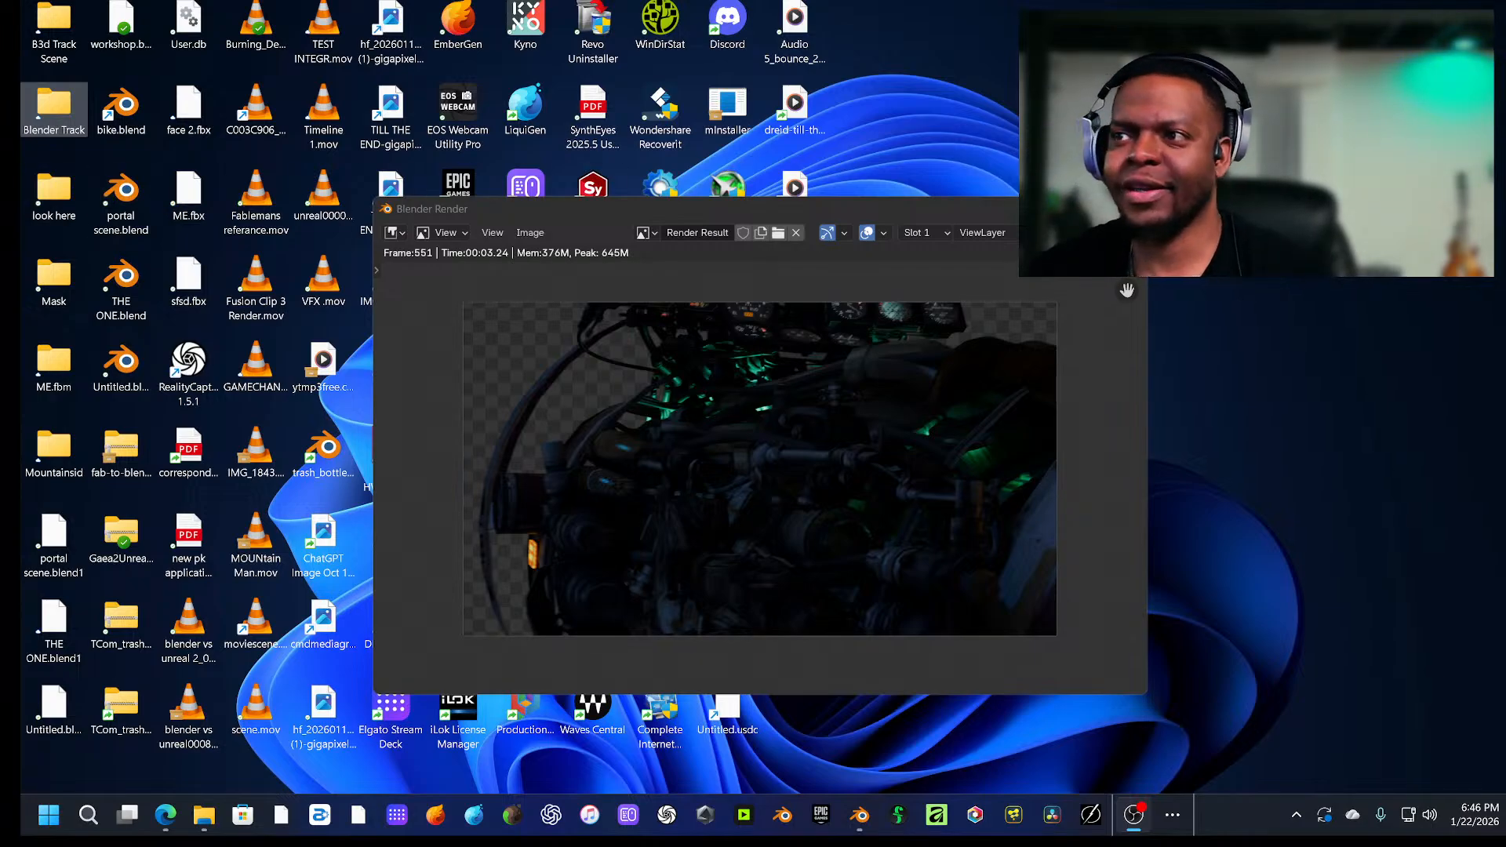
pyautogui.click(1129, 209)
pyautogui.click(1052, 814)
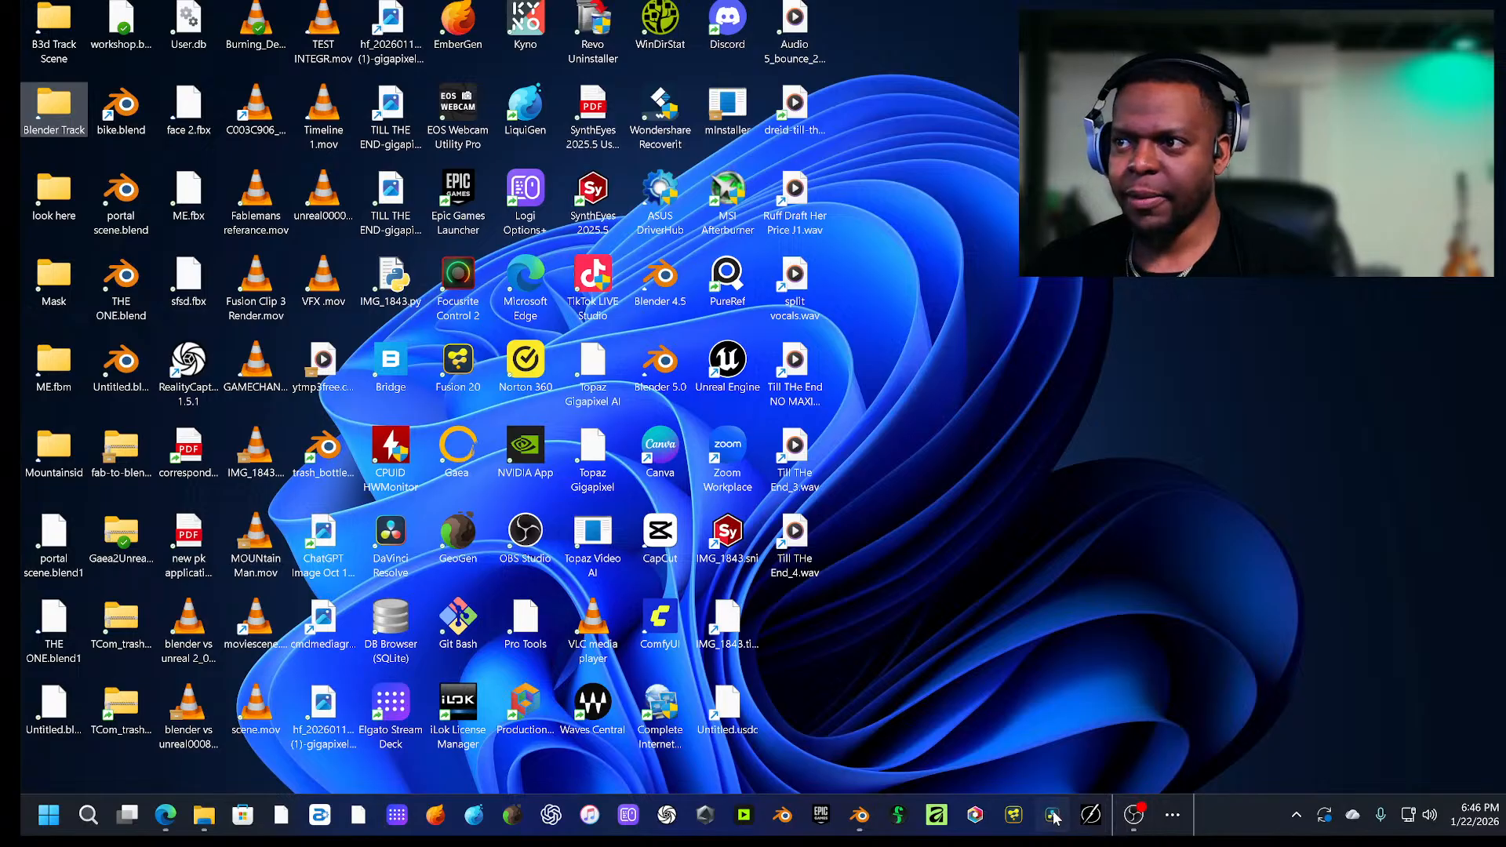
# Step: Save the Blender scene as a new file named motorcycle
pyautogui.click(860, 816)
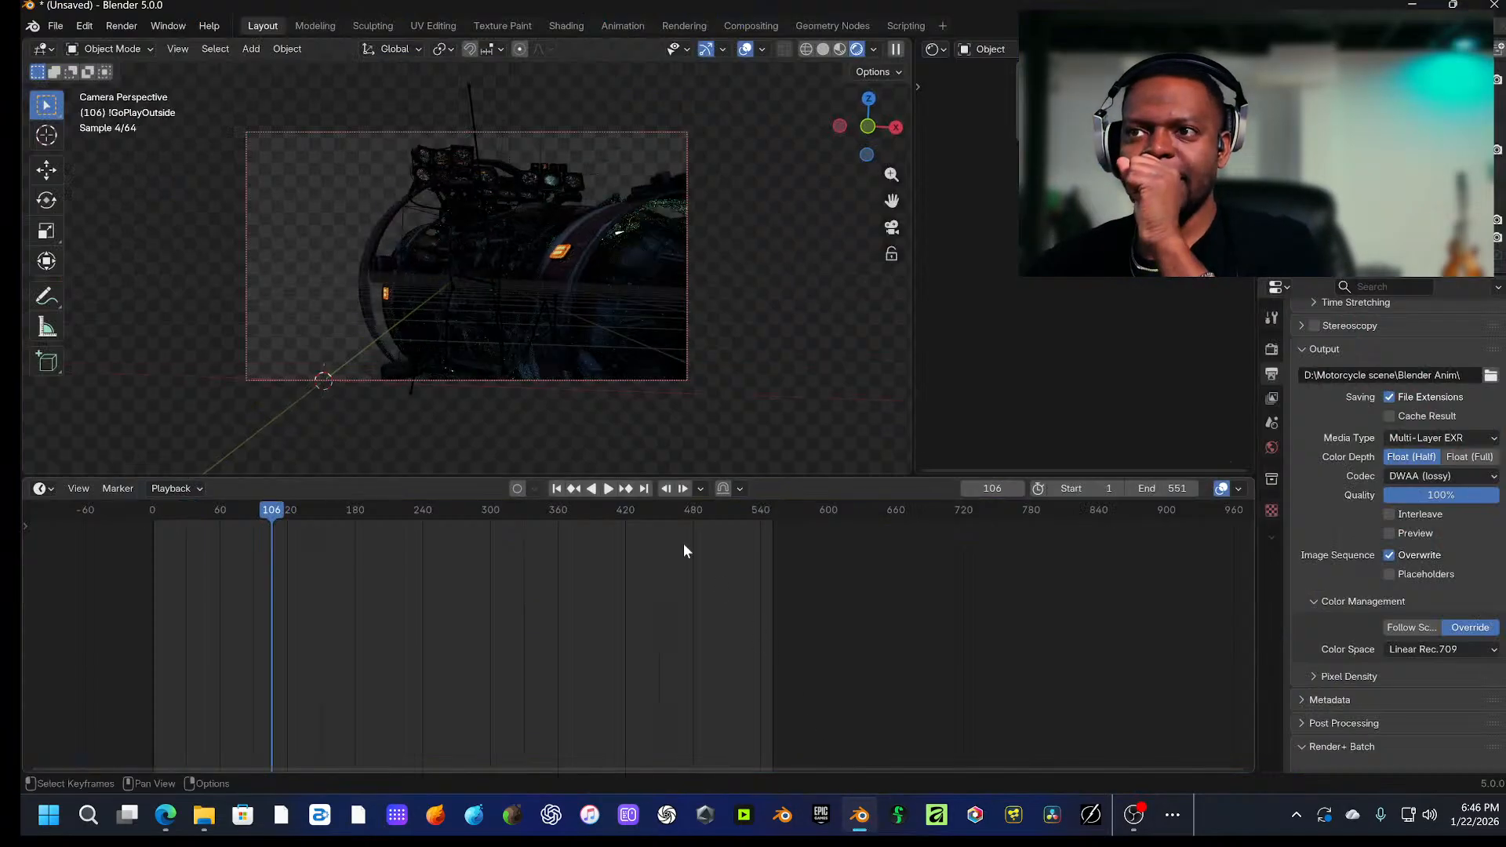
pyautogui.click(55, 27)
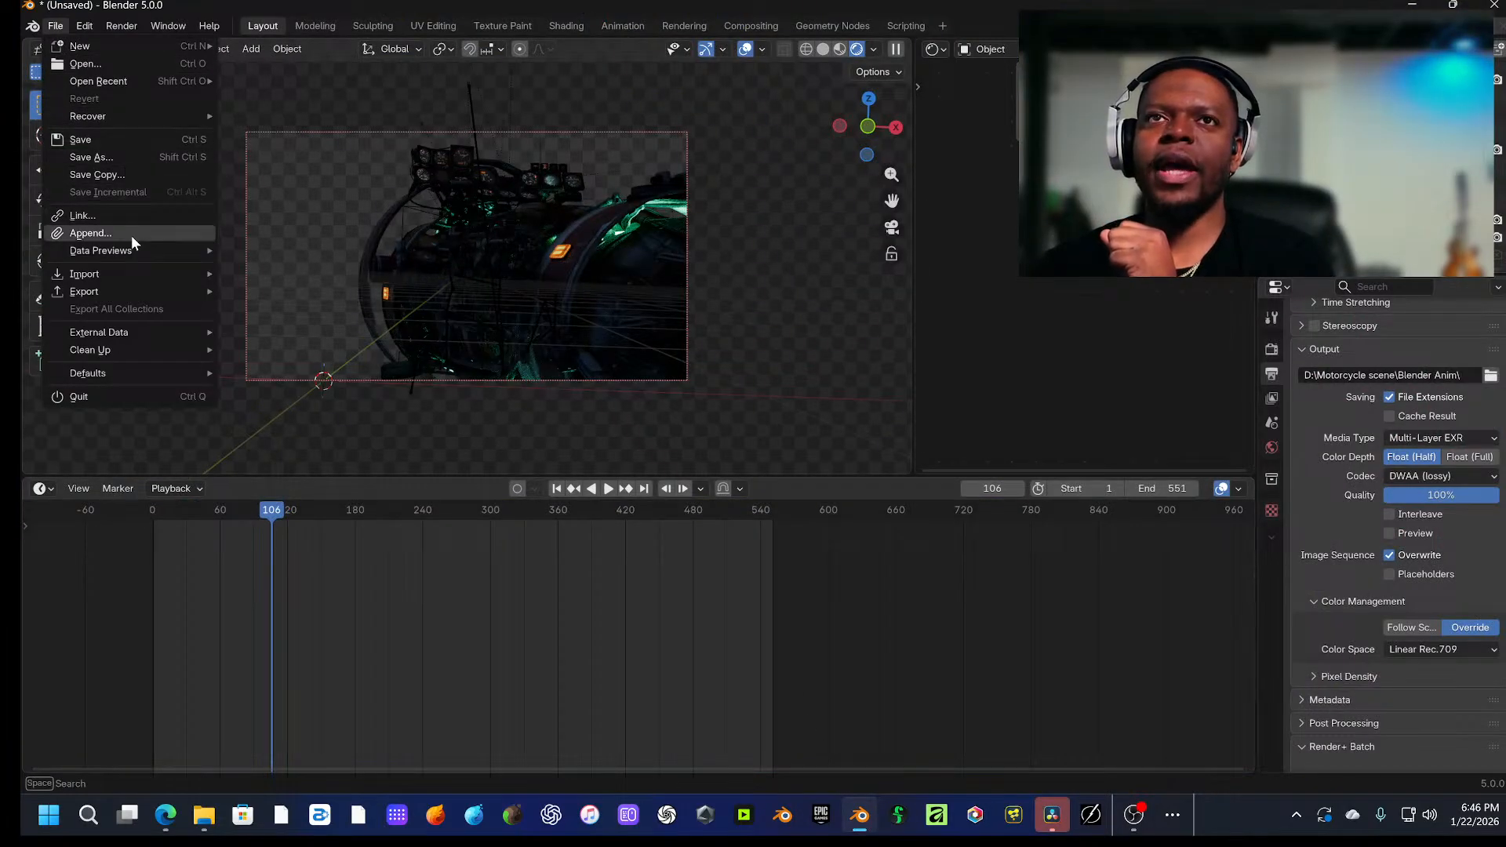
pyautogui.click(133, 155)
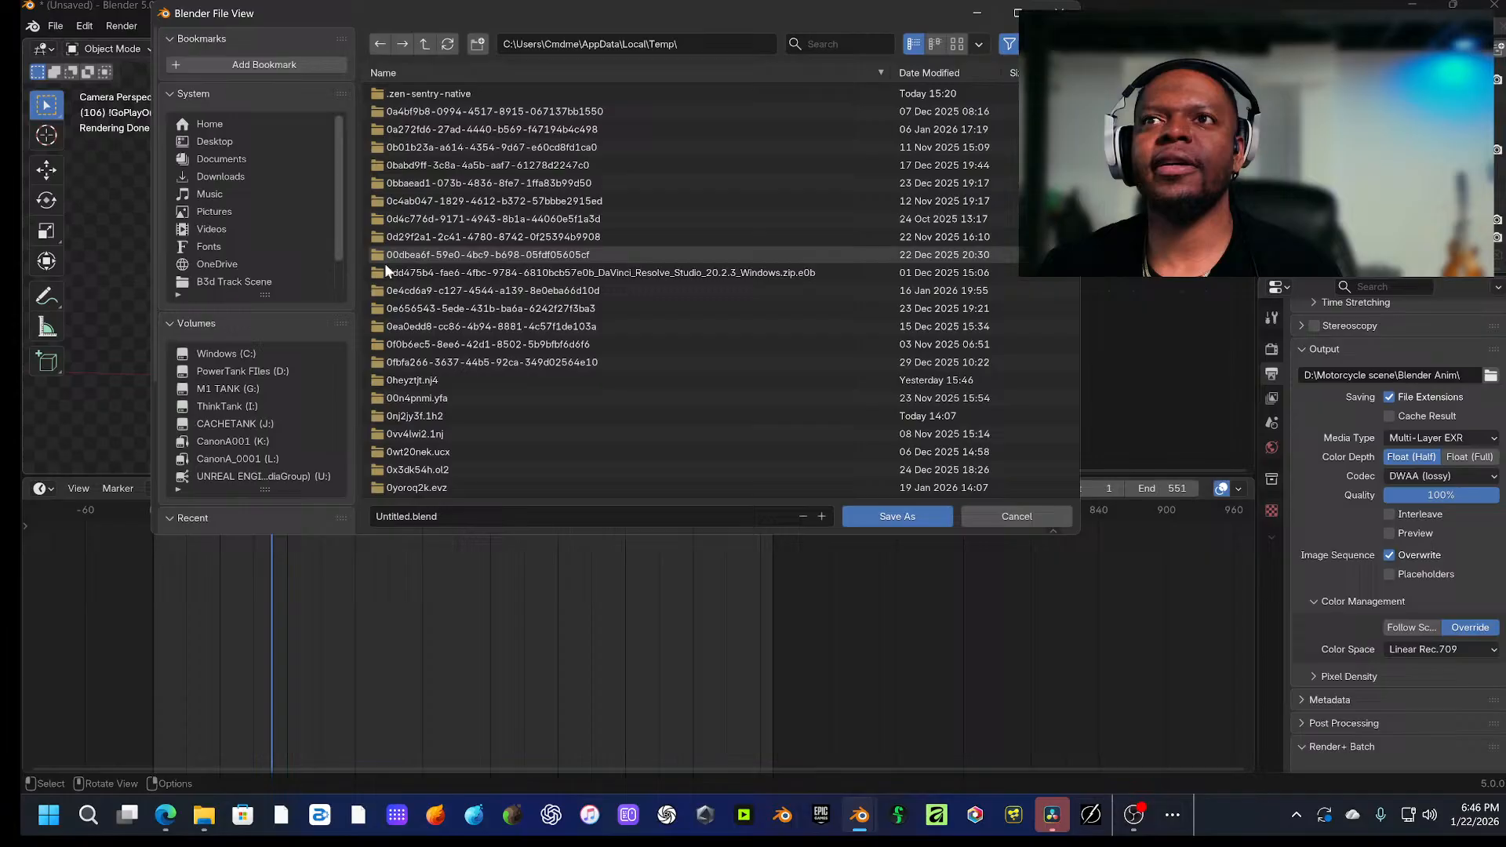
pyautogui.click(437, 521)
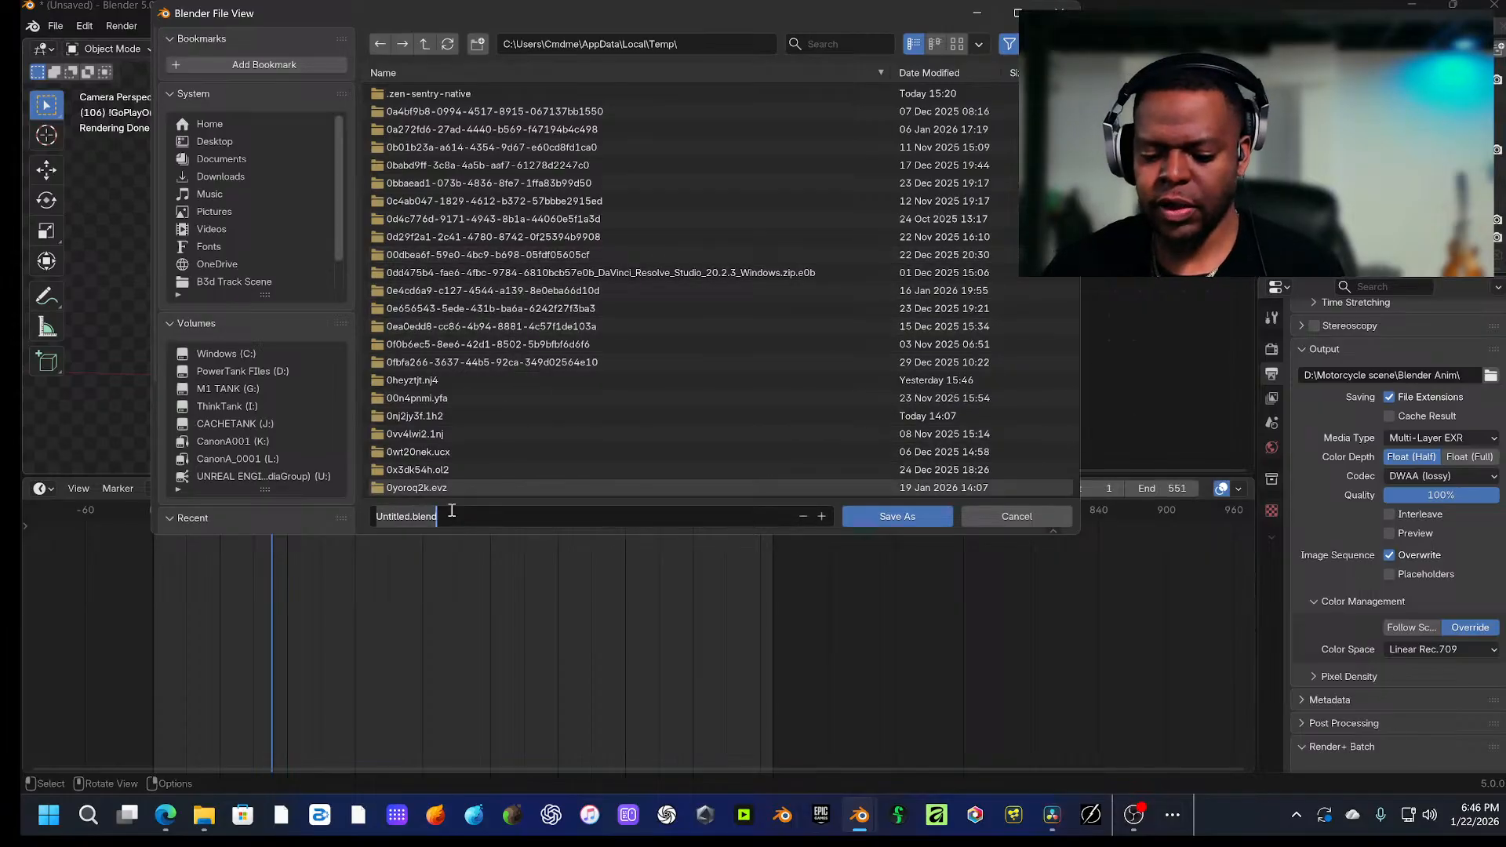
pyautogui.write('motor')
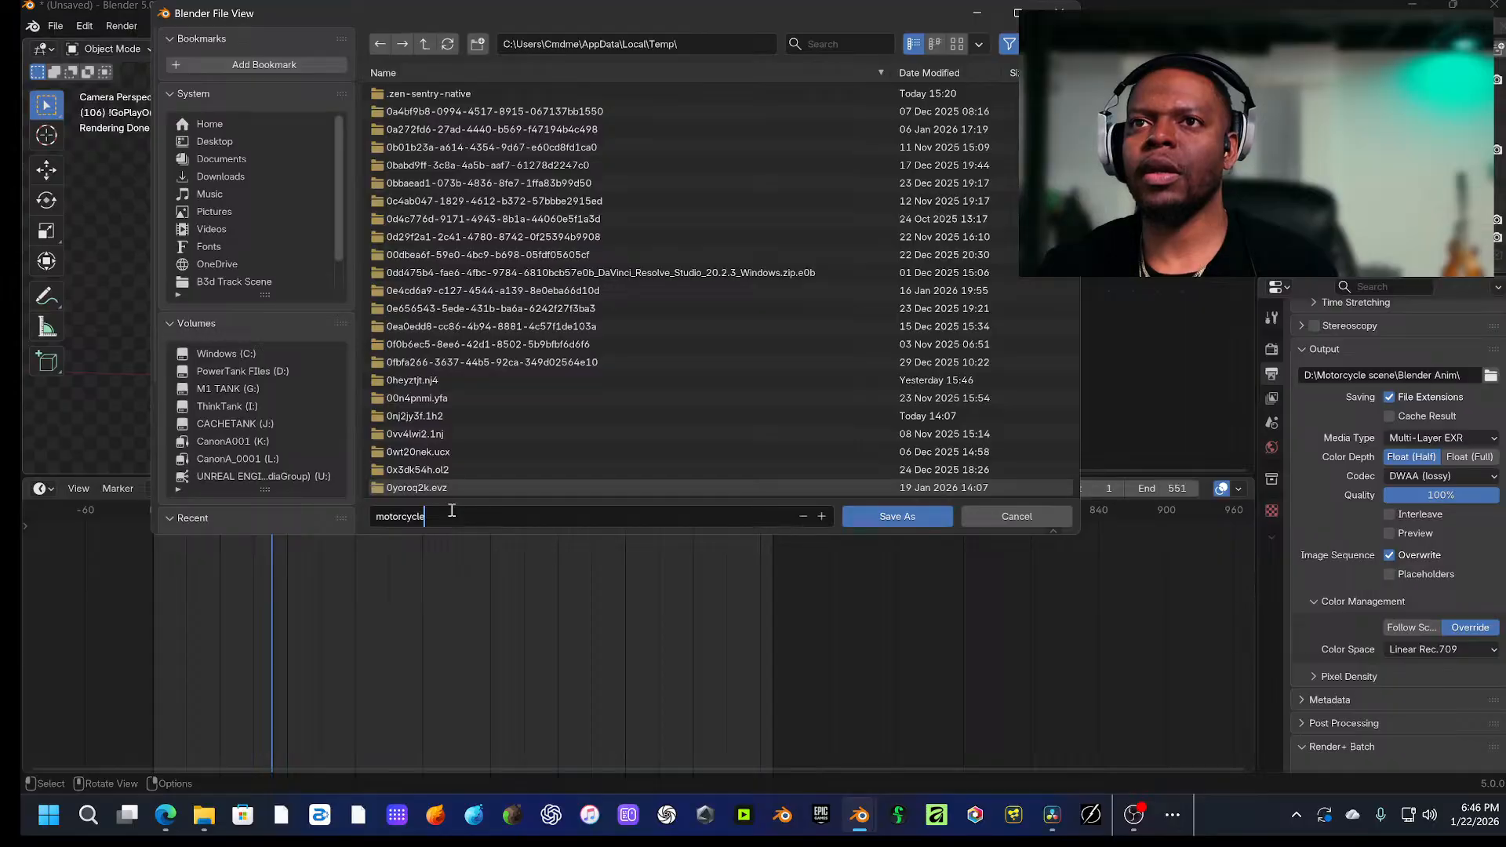
pyautogui.write('cycle')
pyautogui.press('Return')
pyautogui.click(918, 517)
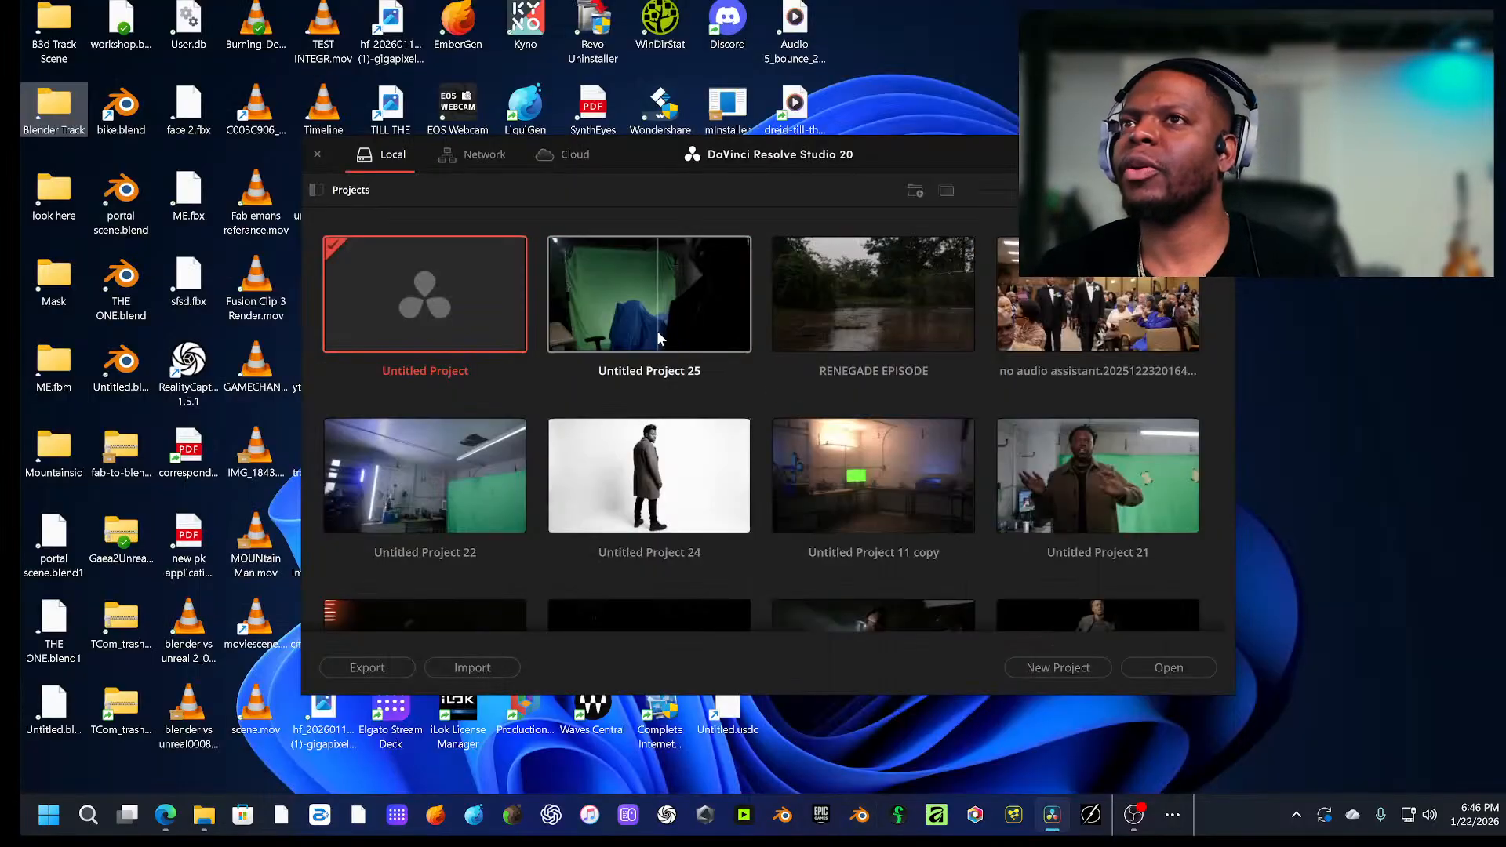
# Step: Open Untitled Project 25 in DaVinci Resolve and bring the first clip on Video 1 of Timeline 1 into the Fusion page
pyautogui.doubleClick(656, 329)
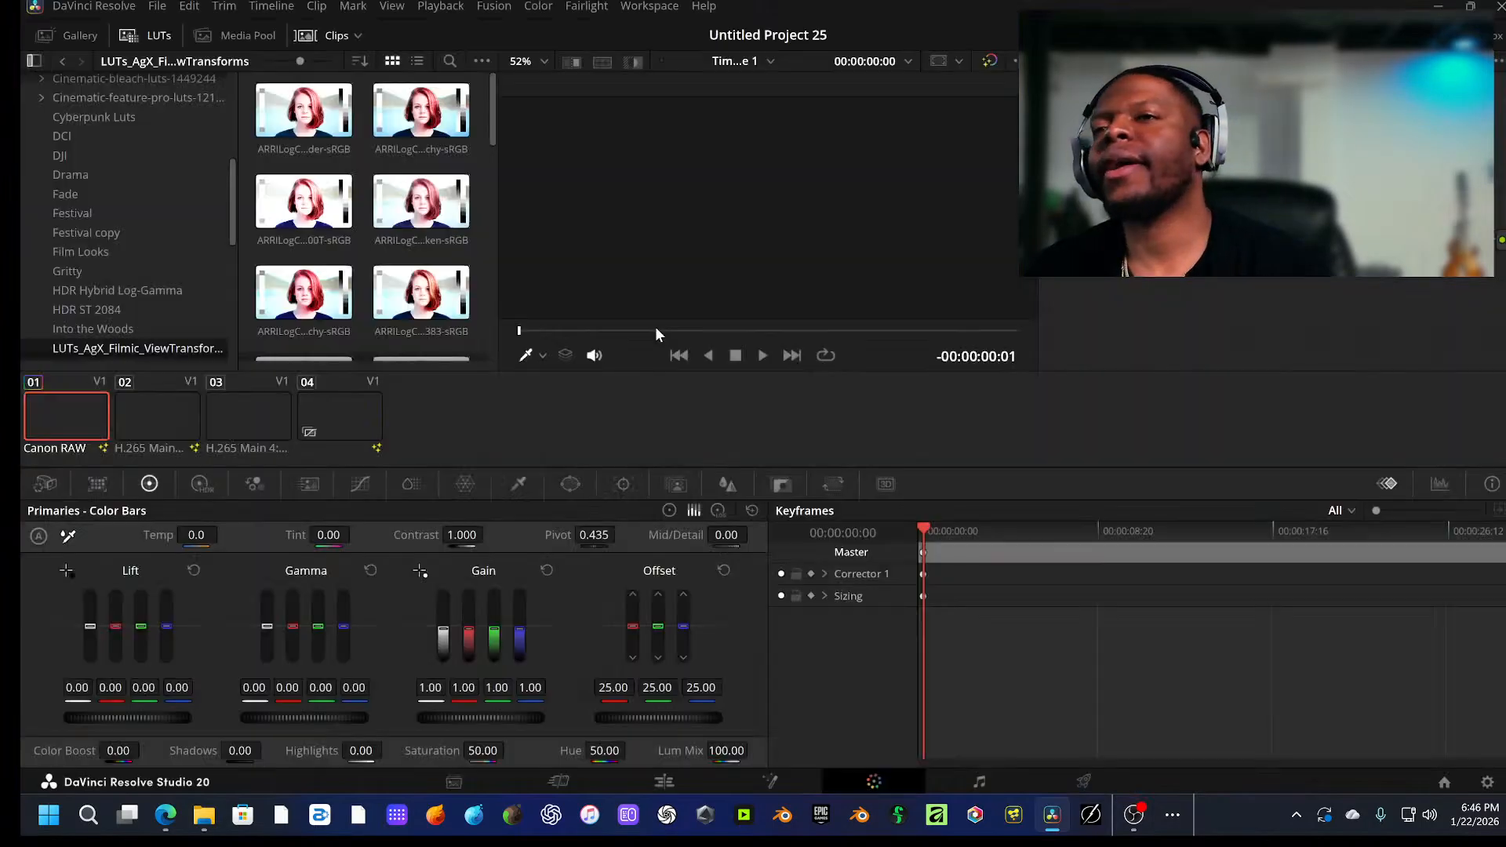
pyautogui.click(661, 785)
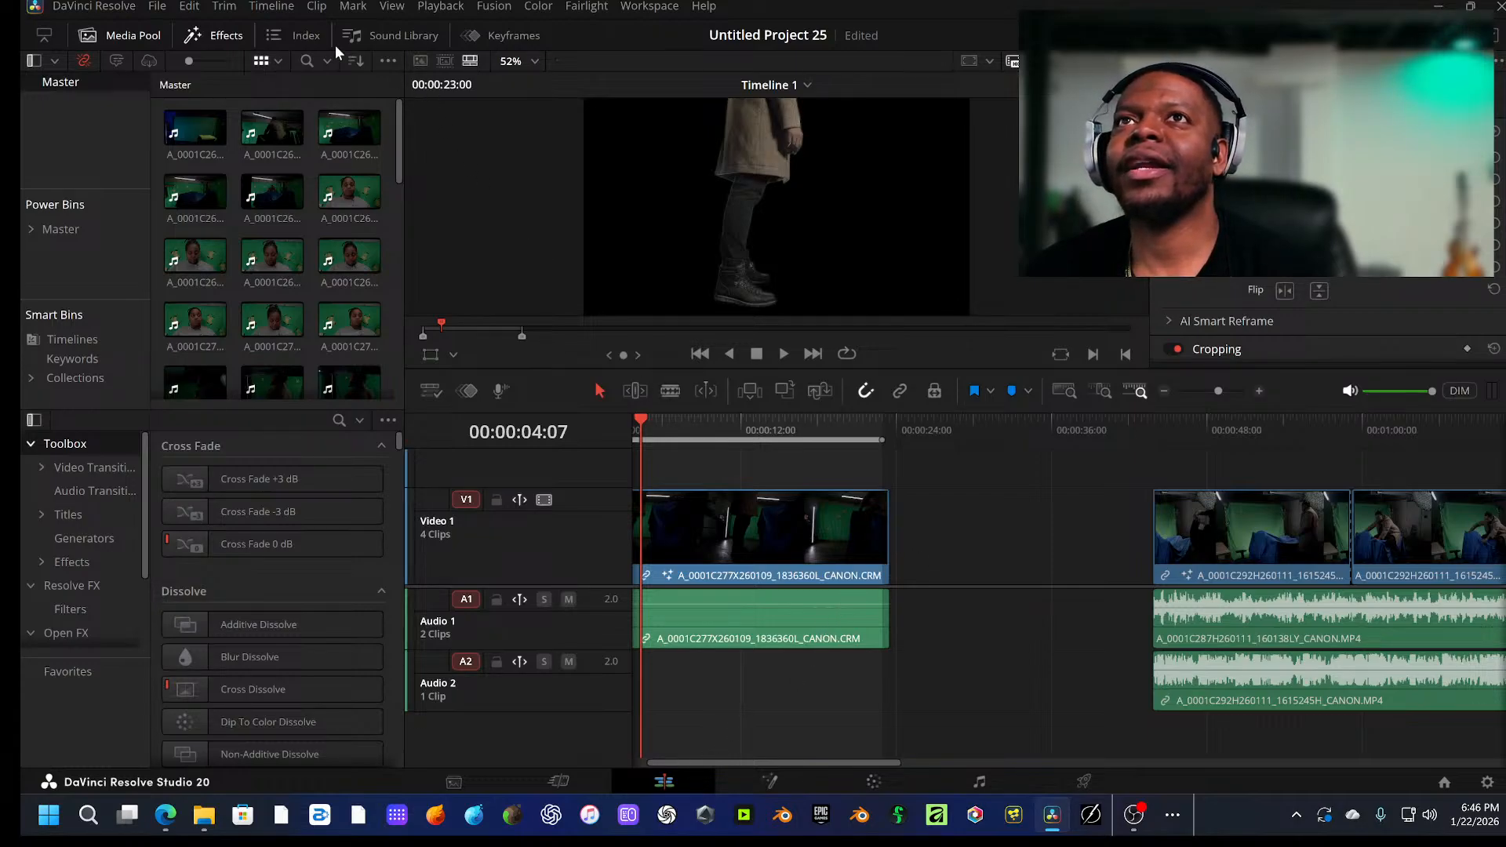
pyautogui.click(131, 36)
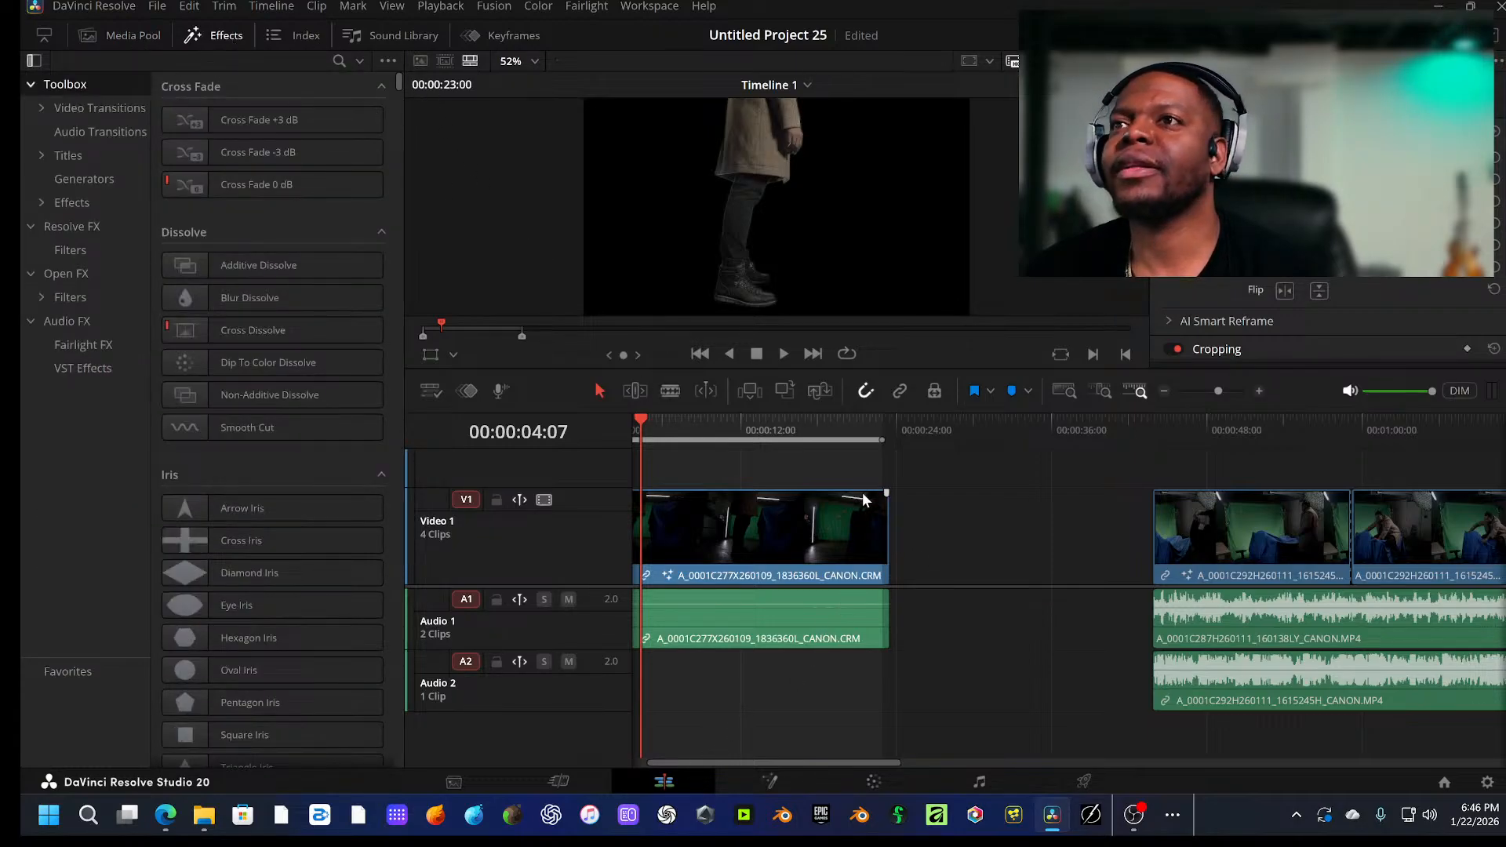
pyautogui.click(807, 517)
pyautogui.click(796, 770)
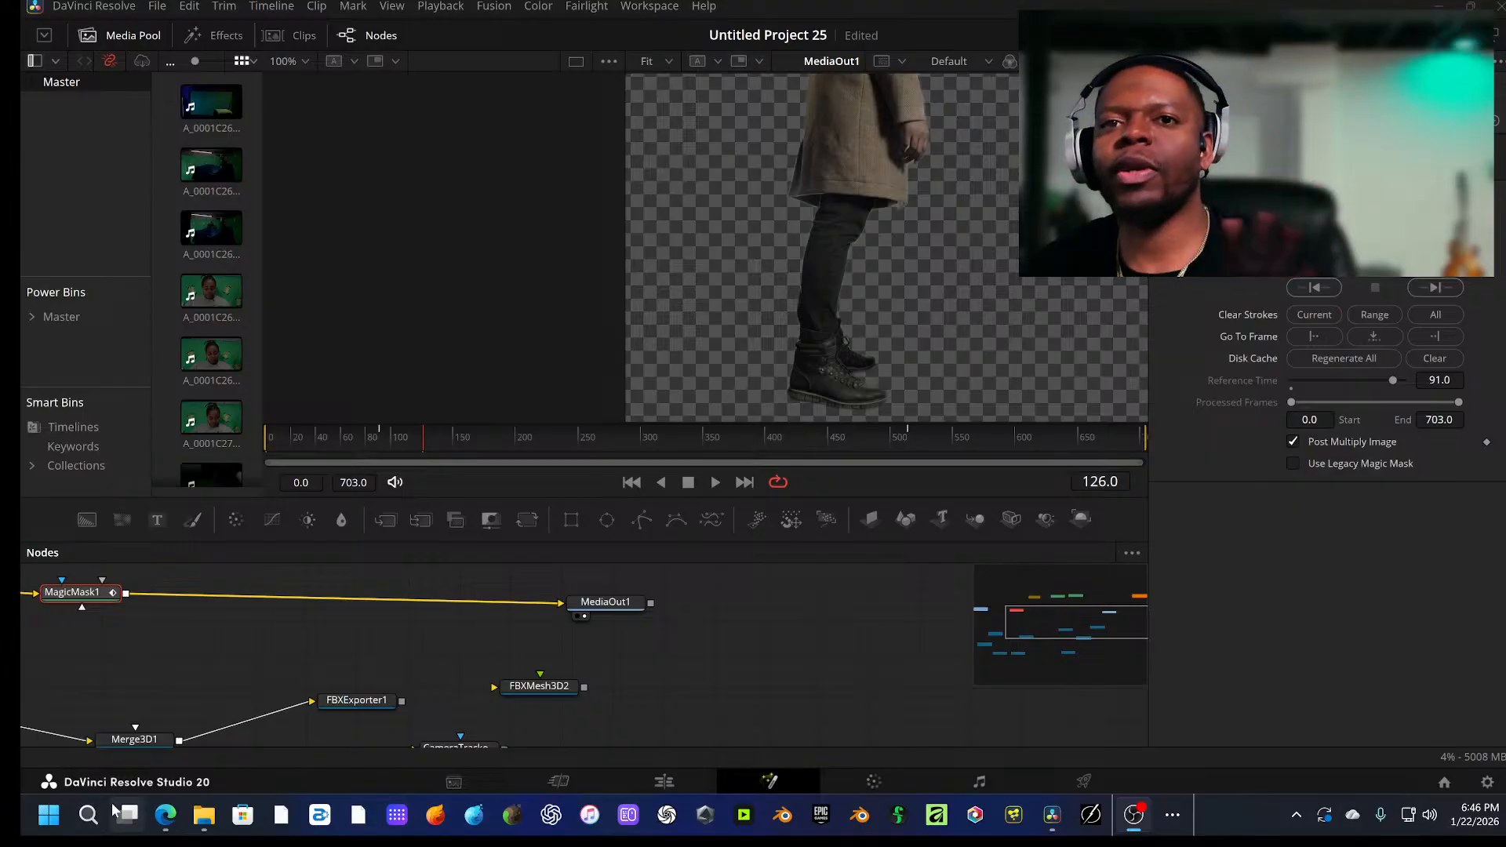
# Step: Search Windows for "bet on" and dismiss the search
pyautogui.click(88, 815)
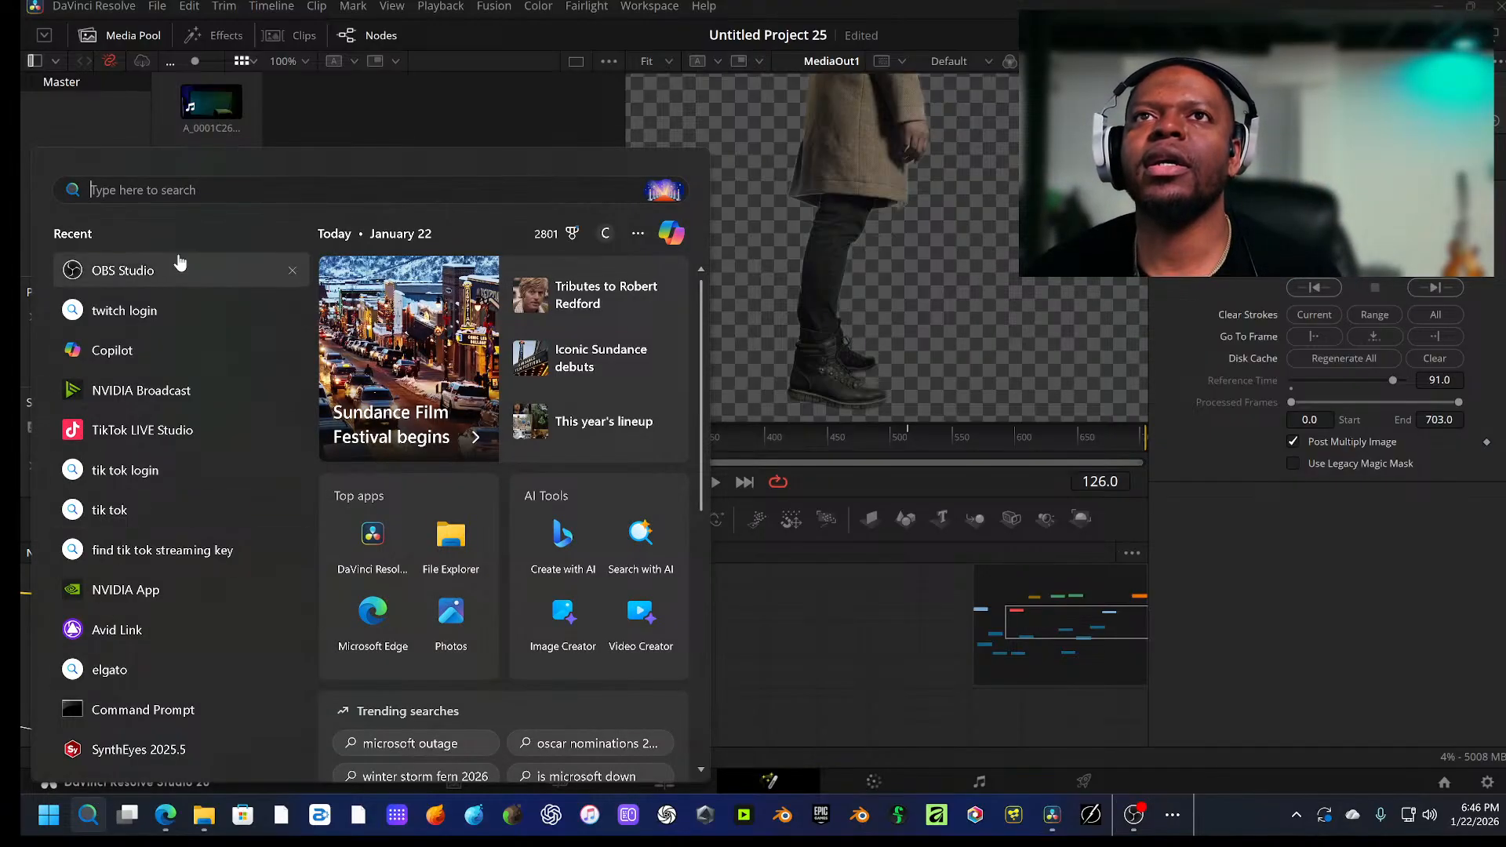
pyautogui.write('bet')
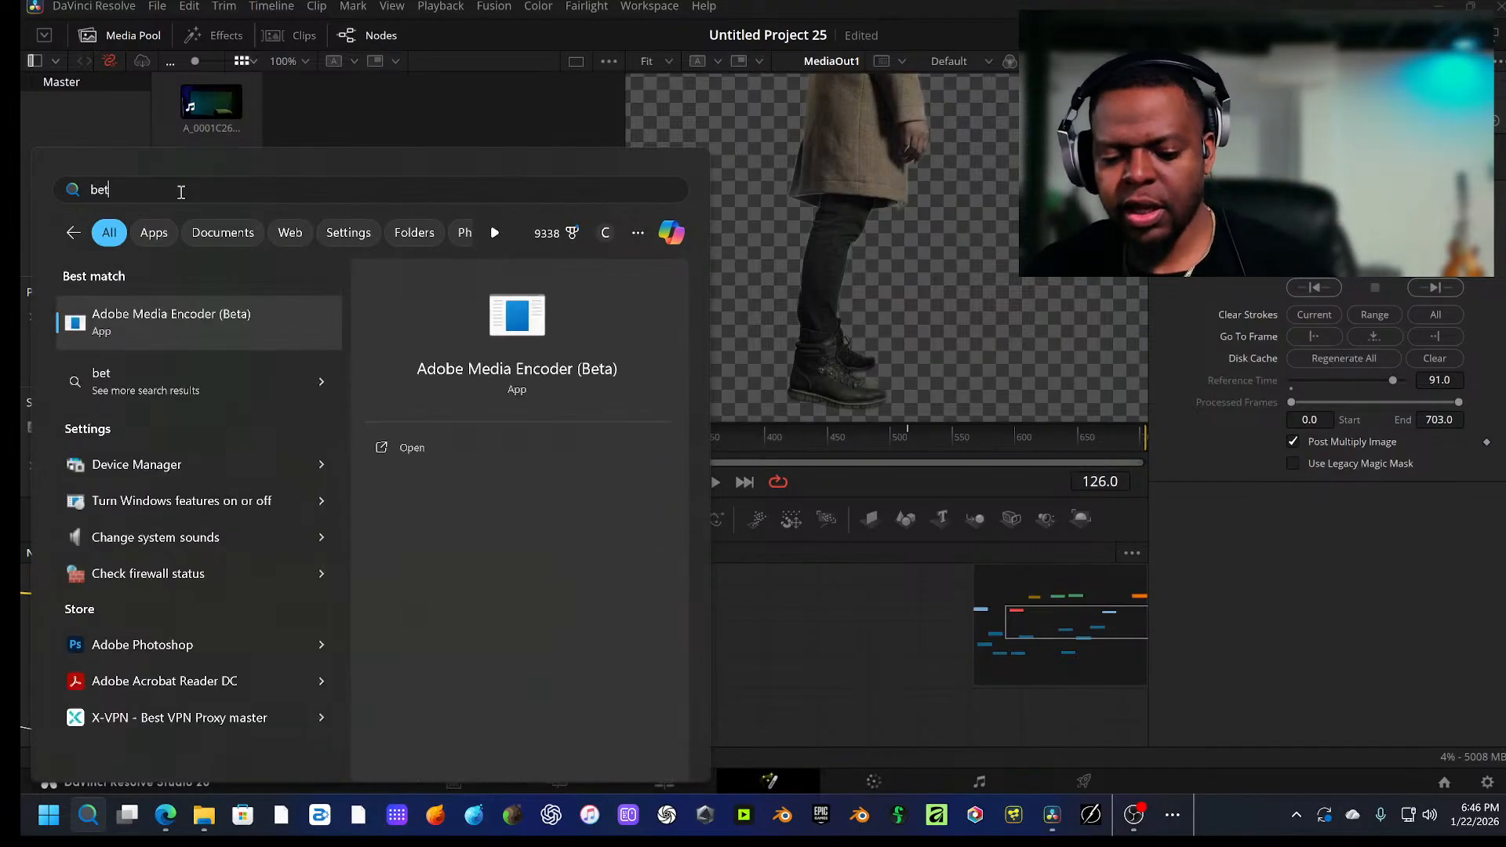
pyautogui.write('a onm')
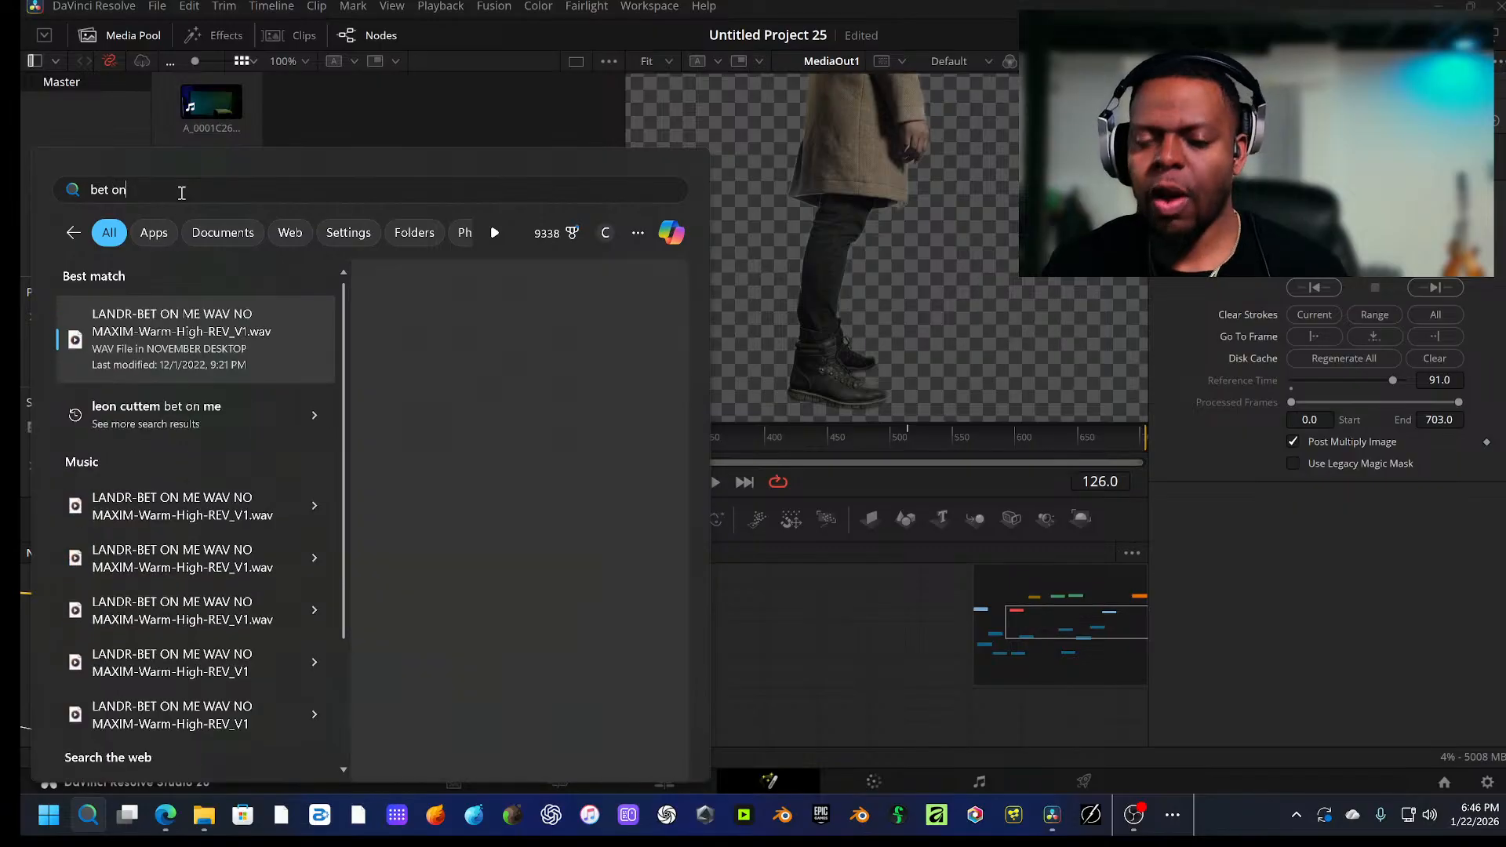
pyautogui.press('BackSpace')
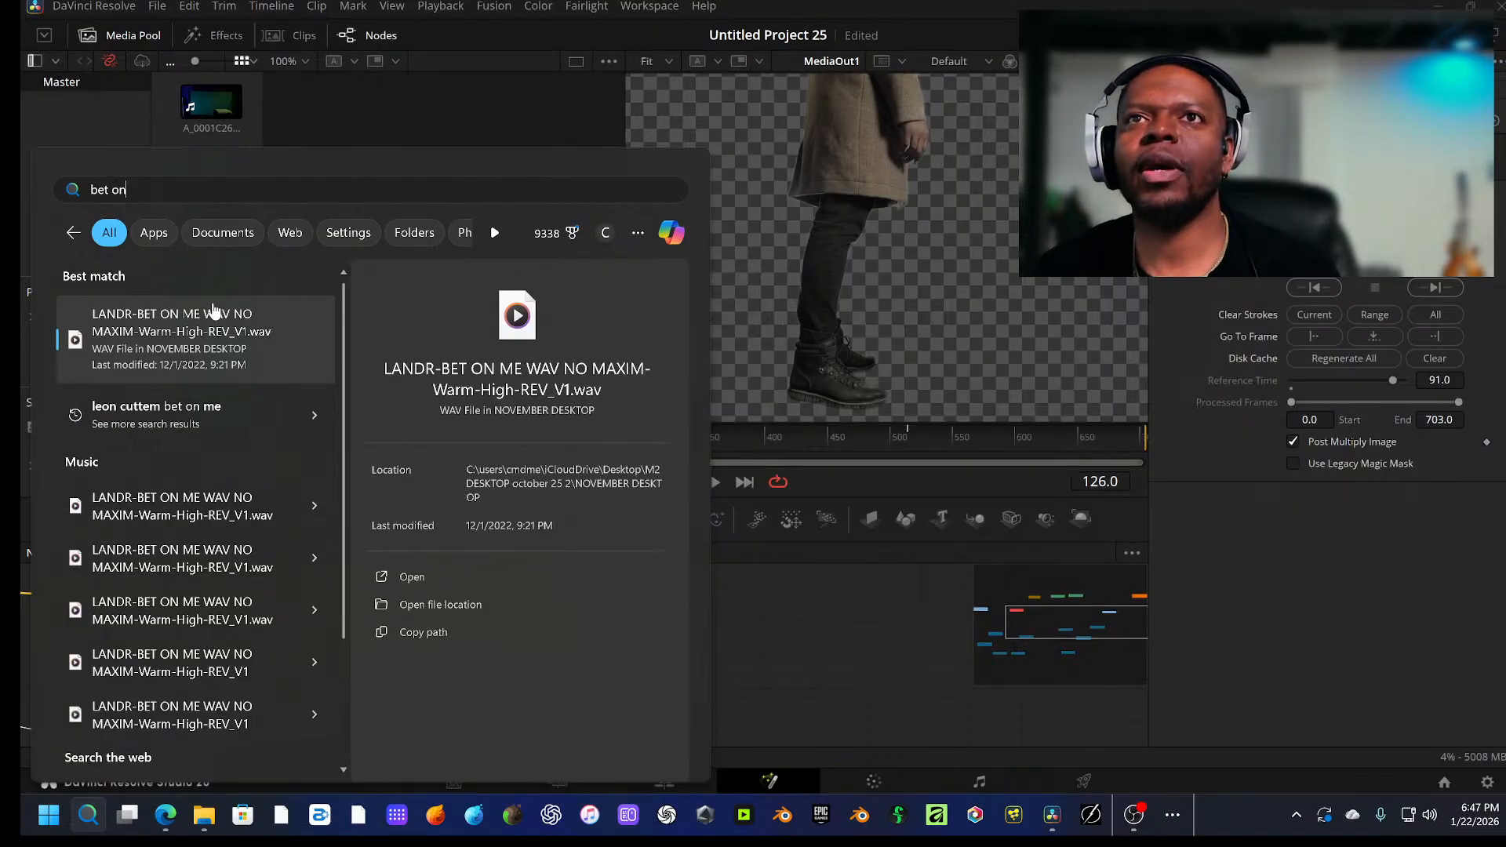
pyautogui.press('Escape')
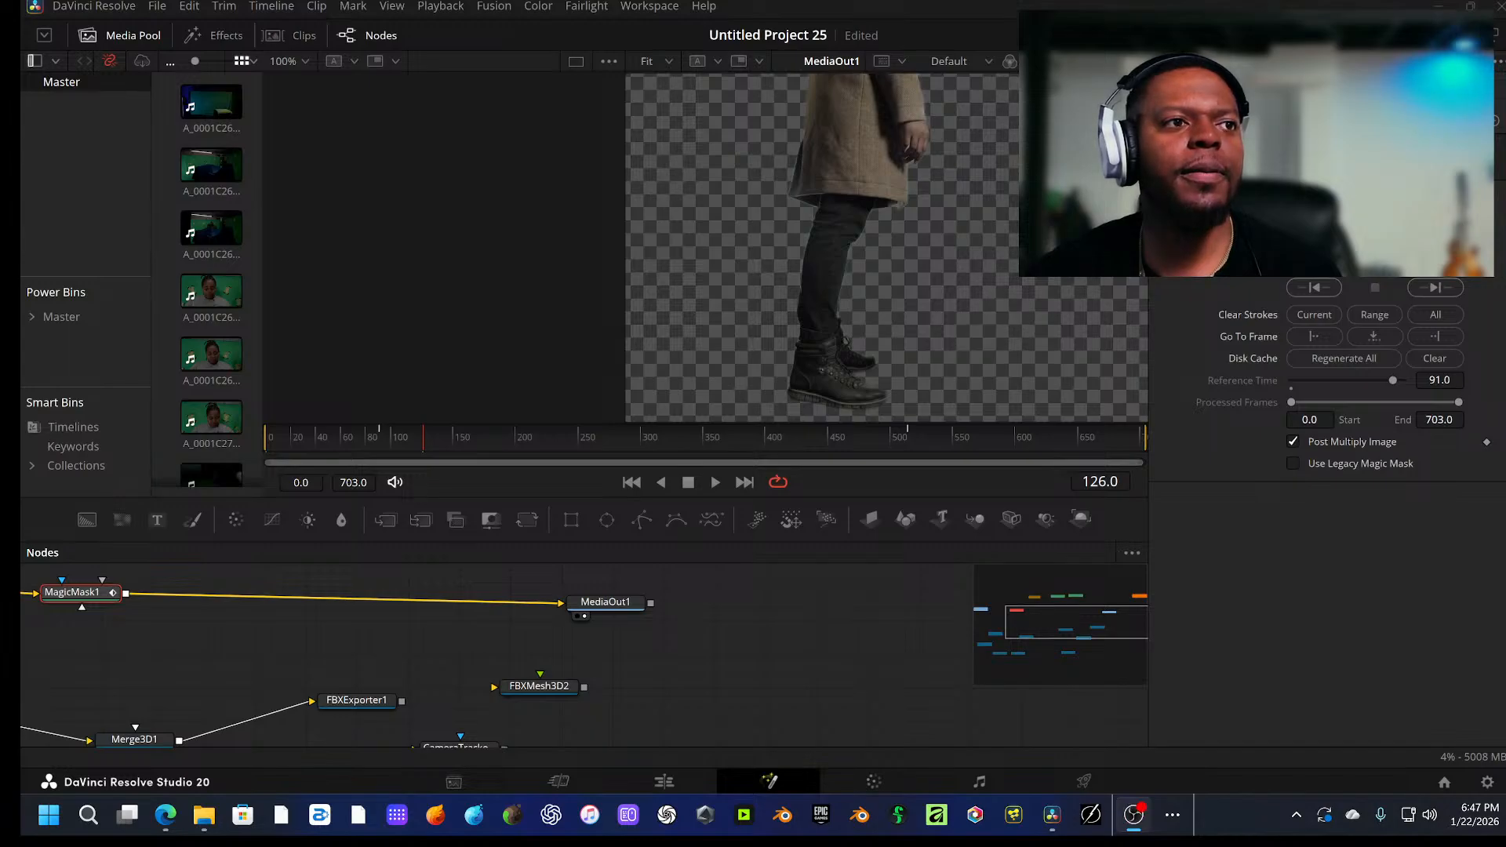
# Step: Align the MediaIn1, MagicMask1 and MediaOut1 nodes in one horizontal row in the node graph
pyautogui.moveTo(484, 625); pyautogui.dragTo(838, 643)
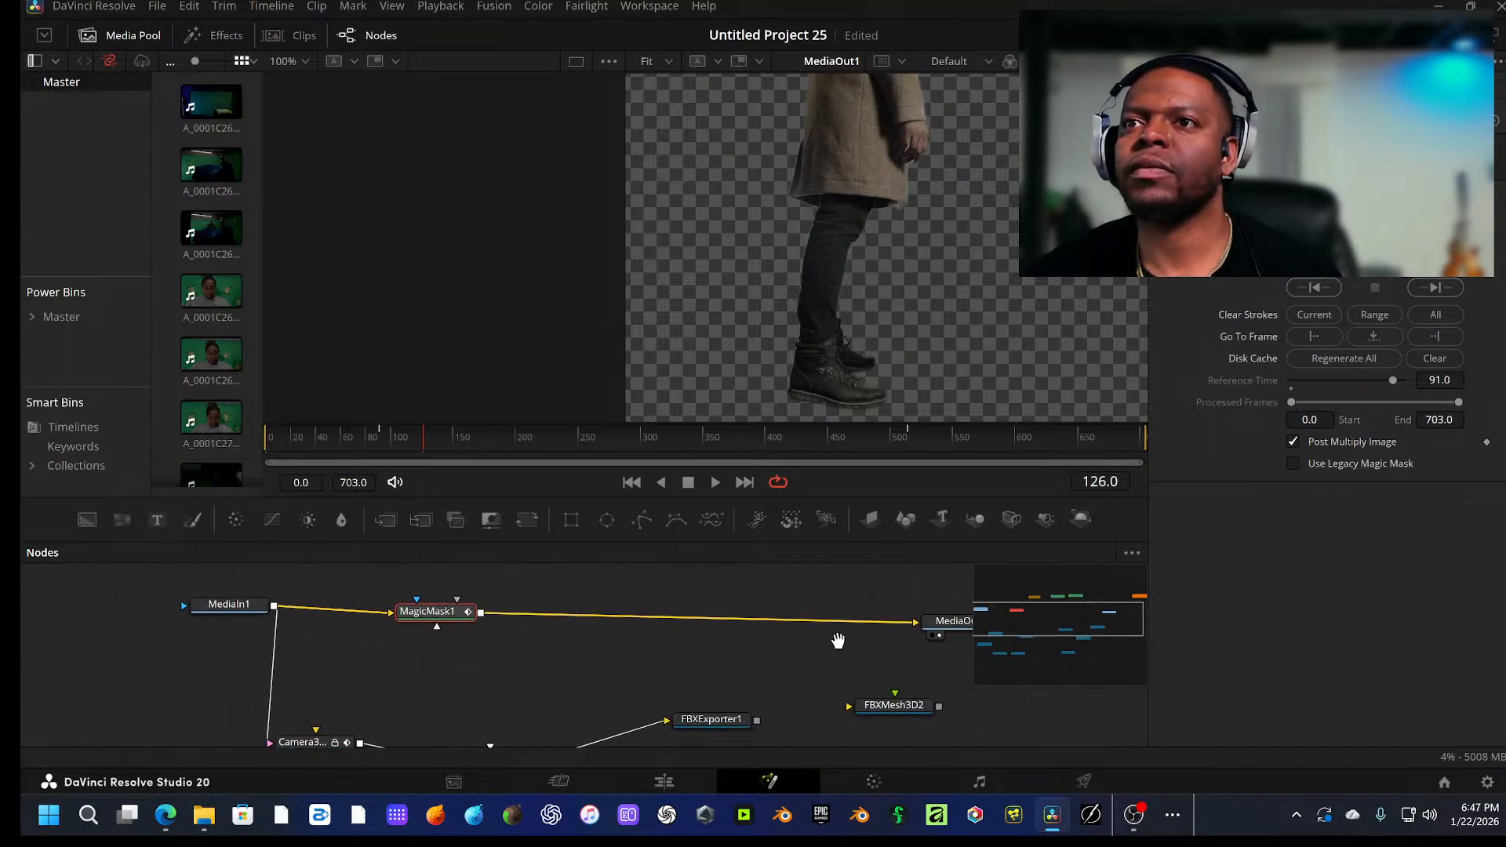
pyautogui.moveTo(206, 614); pyautogui.dragTo(183, 636)
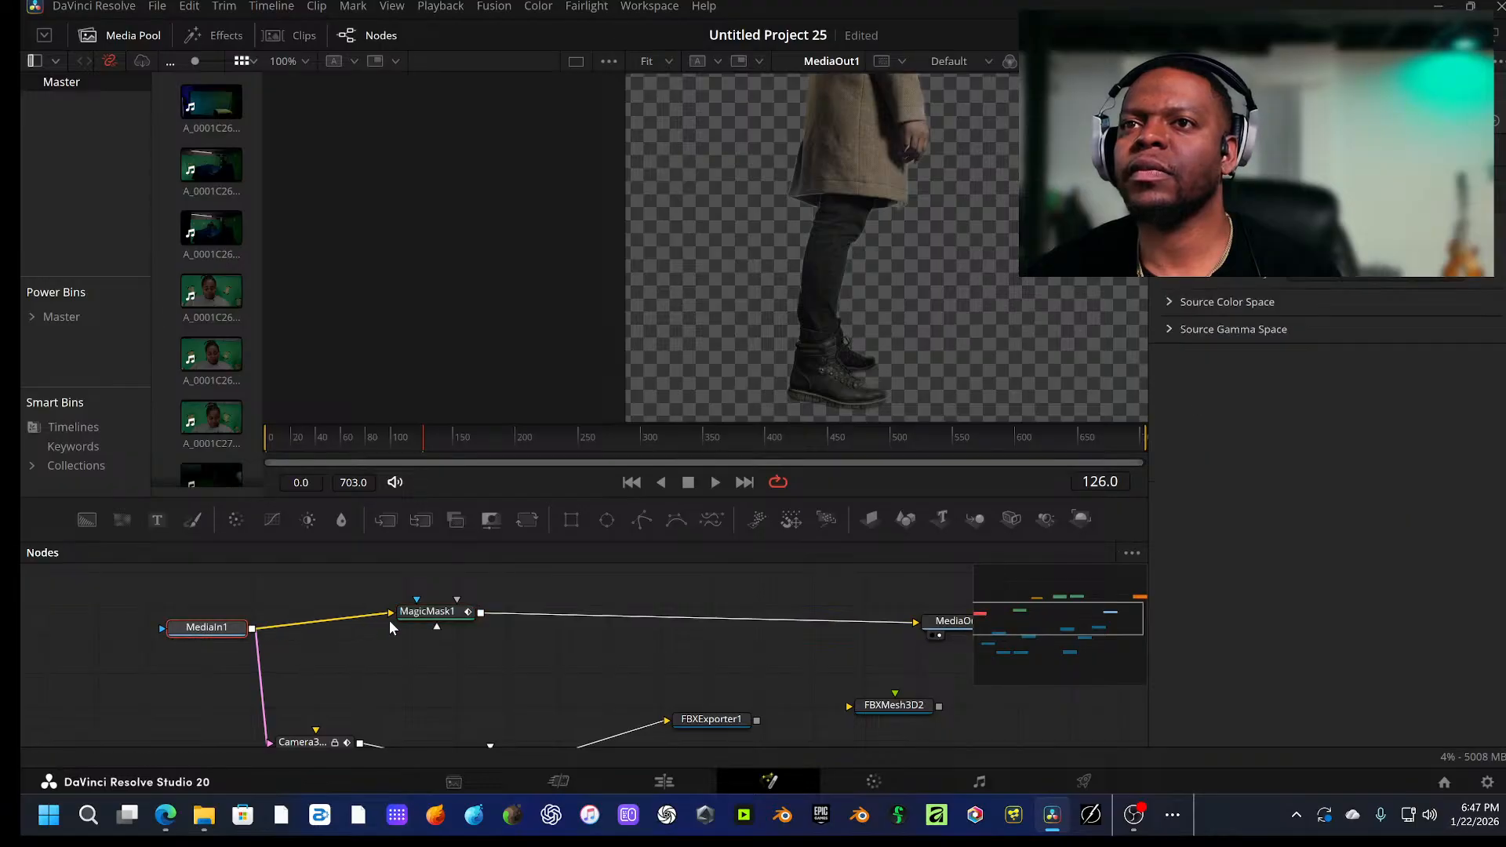
pyautogui.moveTo(428, 614); pyautogui.dragTo(461, 634)
pyautogui.moveTo(750, 642); pyautogui.dragTo(554, 636)
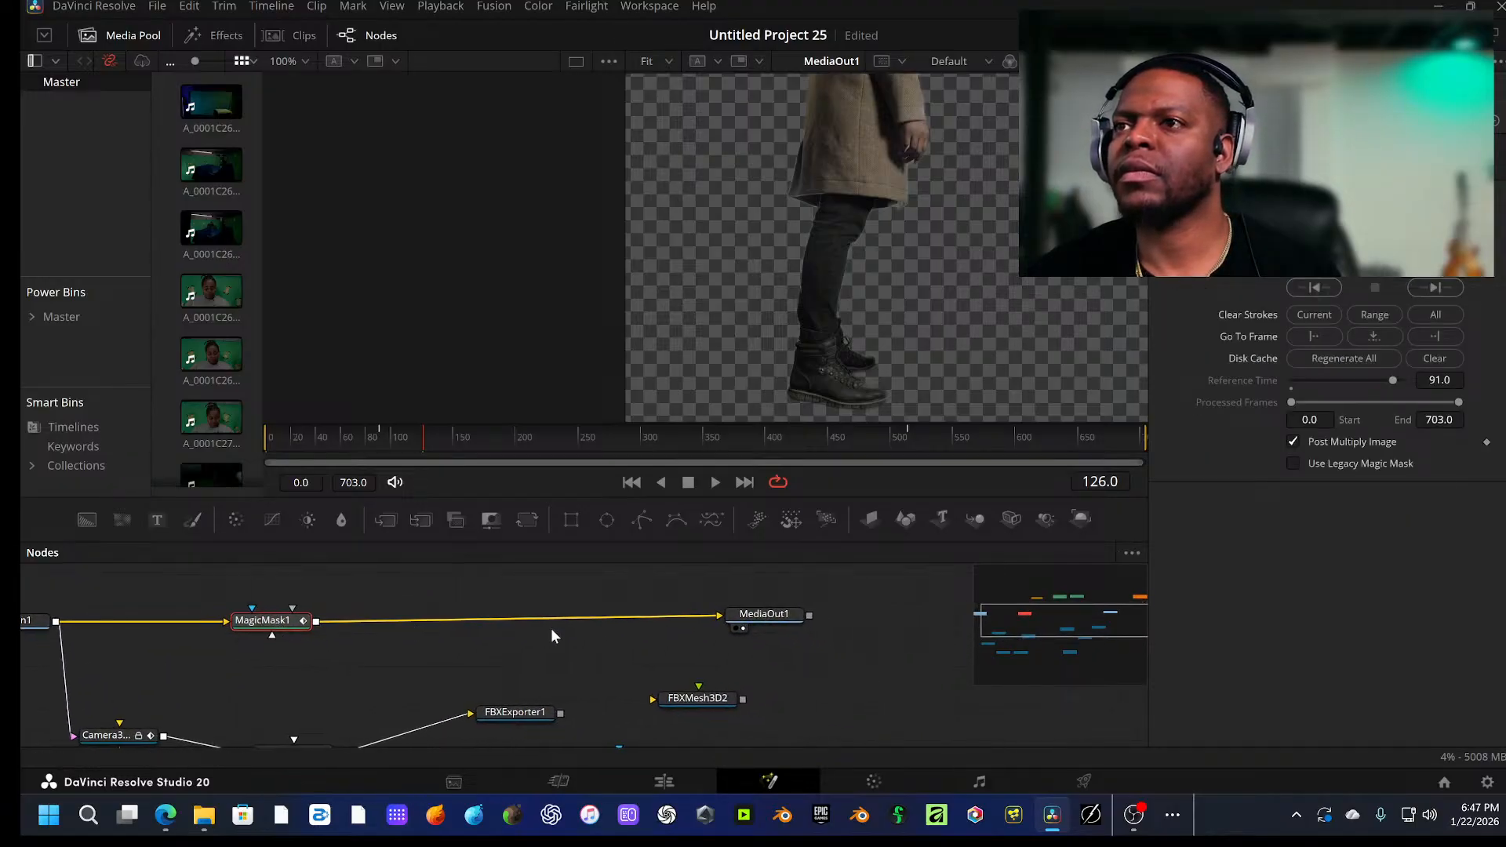
pyautogui.moveTo(774, 622); pyautogui.dragTo(779, 629)
pyautogui.click(316, 663)
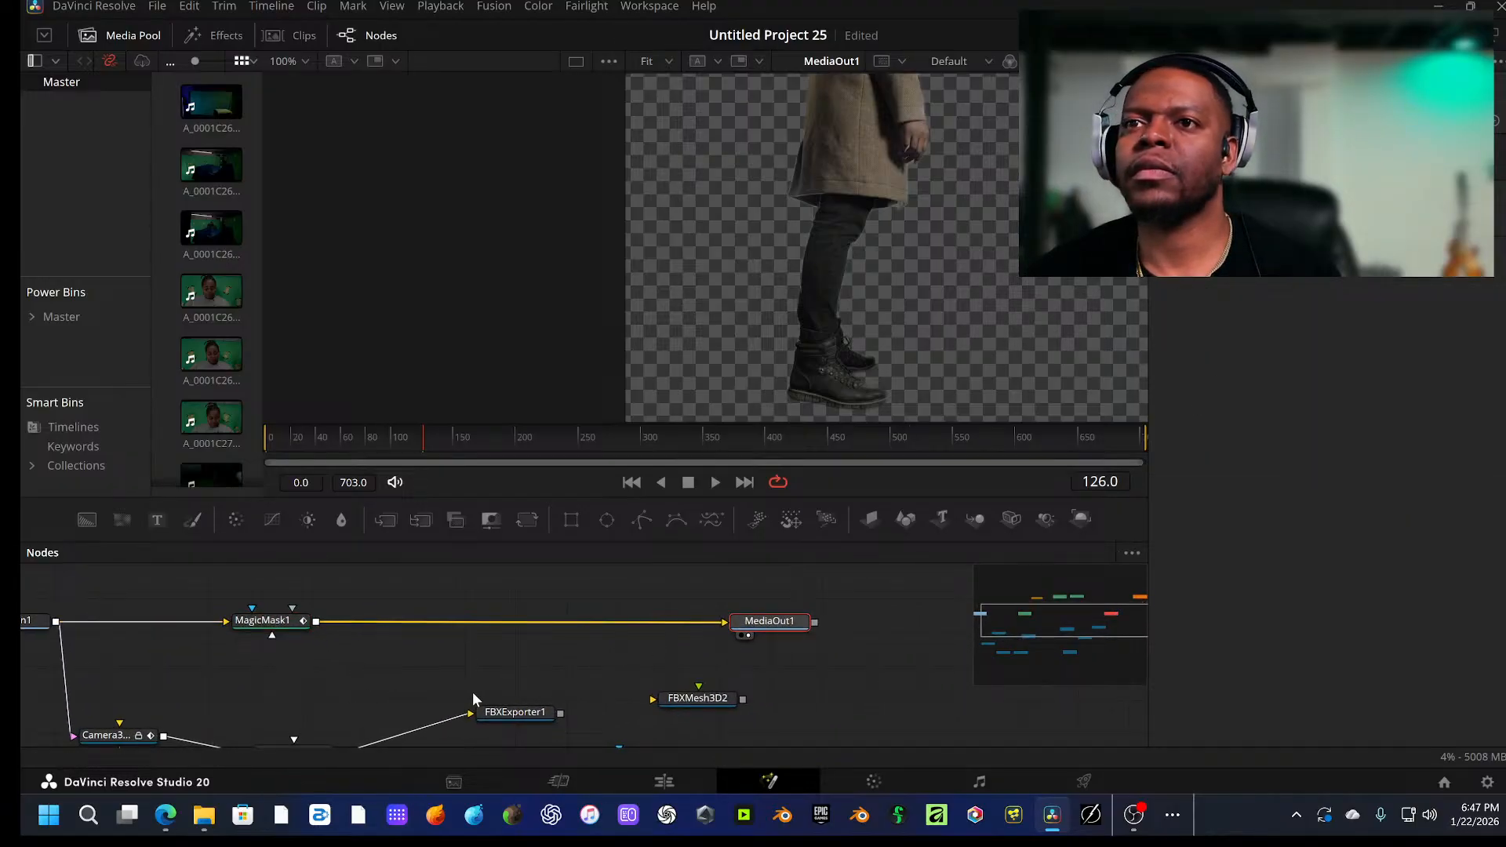
# Step: Line up FBXExporter1 with Merge3D1, and place FBXMesh3D2 and the camera tracker node beneath MediaOut1
pyautogui.moveTo(472, 698); pyautogui.dragTo(655, 702)
pyautogui.moveTo(752, 711); pyautogui.dragTo(889, 703)
pyautogui.click(843, 654)
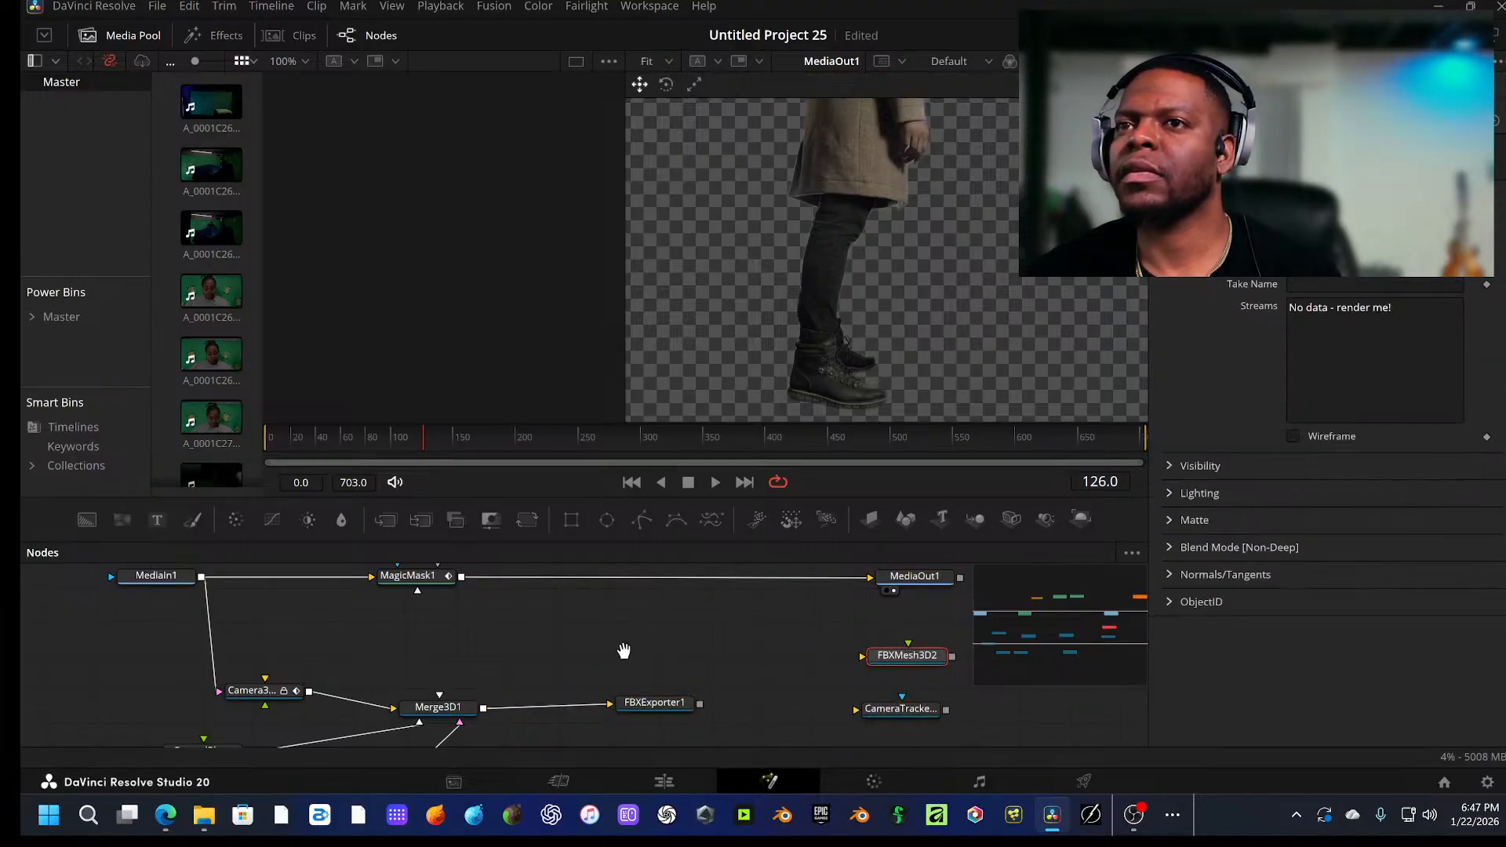
# Step: Shift the unconnected Bitmap1, DeltaKeyer2 and DeltaKeyer1 nodes together so they sit above and beside MediaIn1
pyautogui.scroll(5, 676, 702)
pyautogui.scroll(-3, 676, 688)
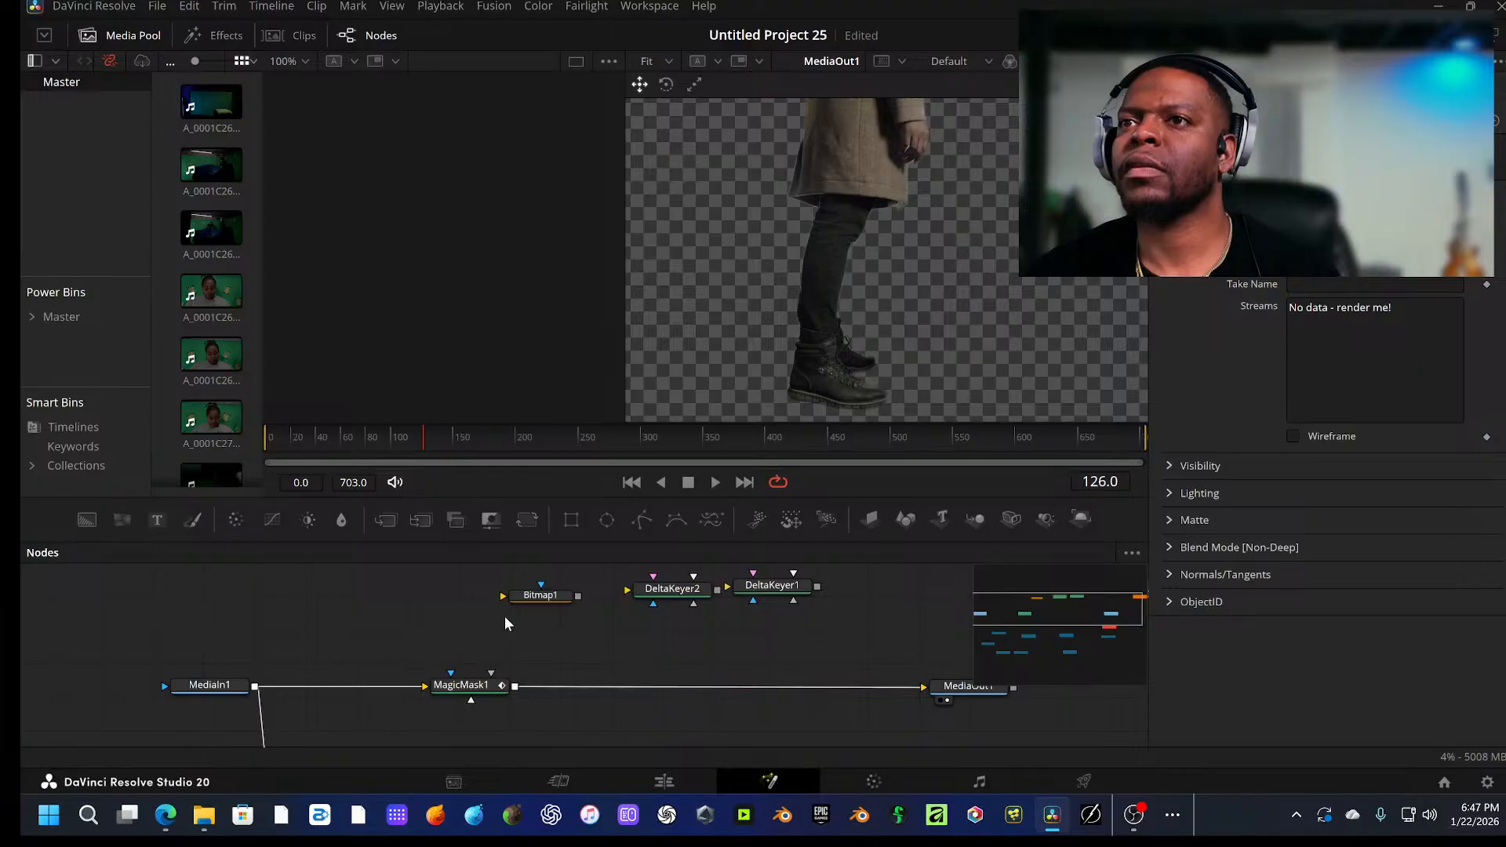
pyautogui.moveTo(484, 622); pyautogui.dragTo(207, 614)
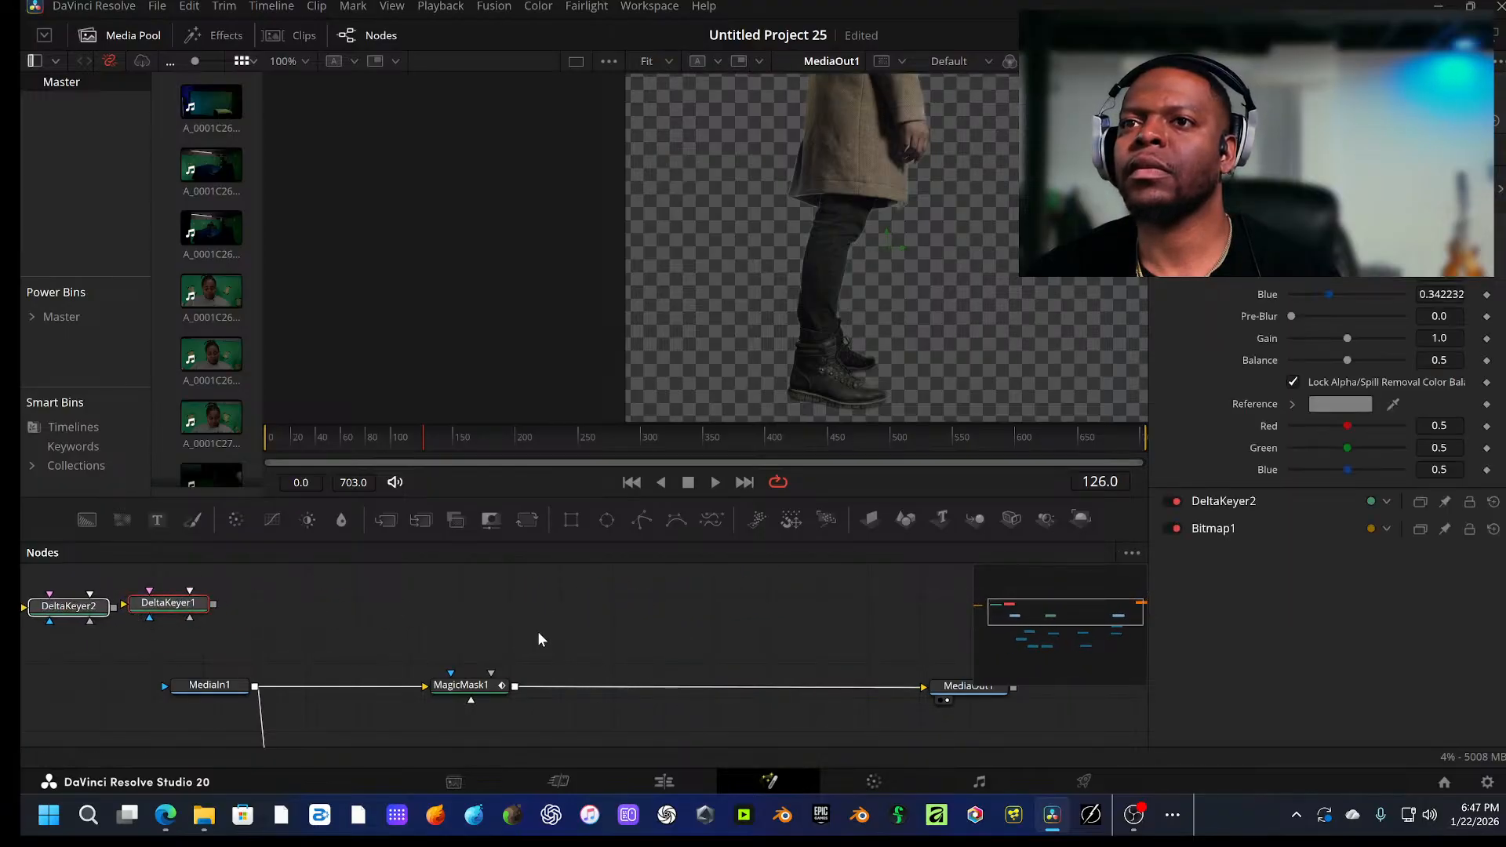
pyautogui.scroll(-3, 603, 636)
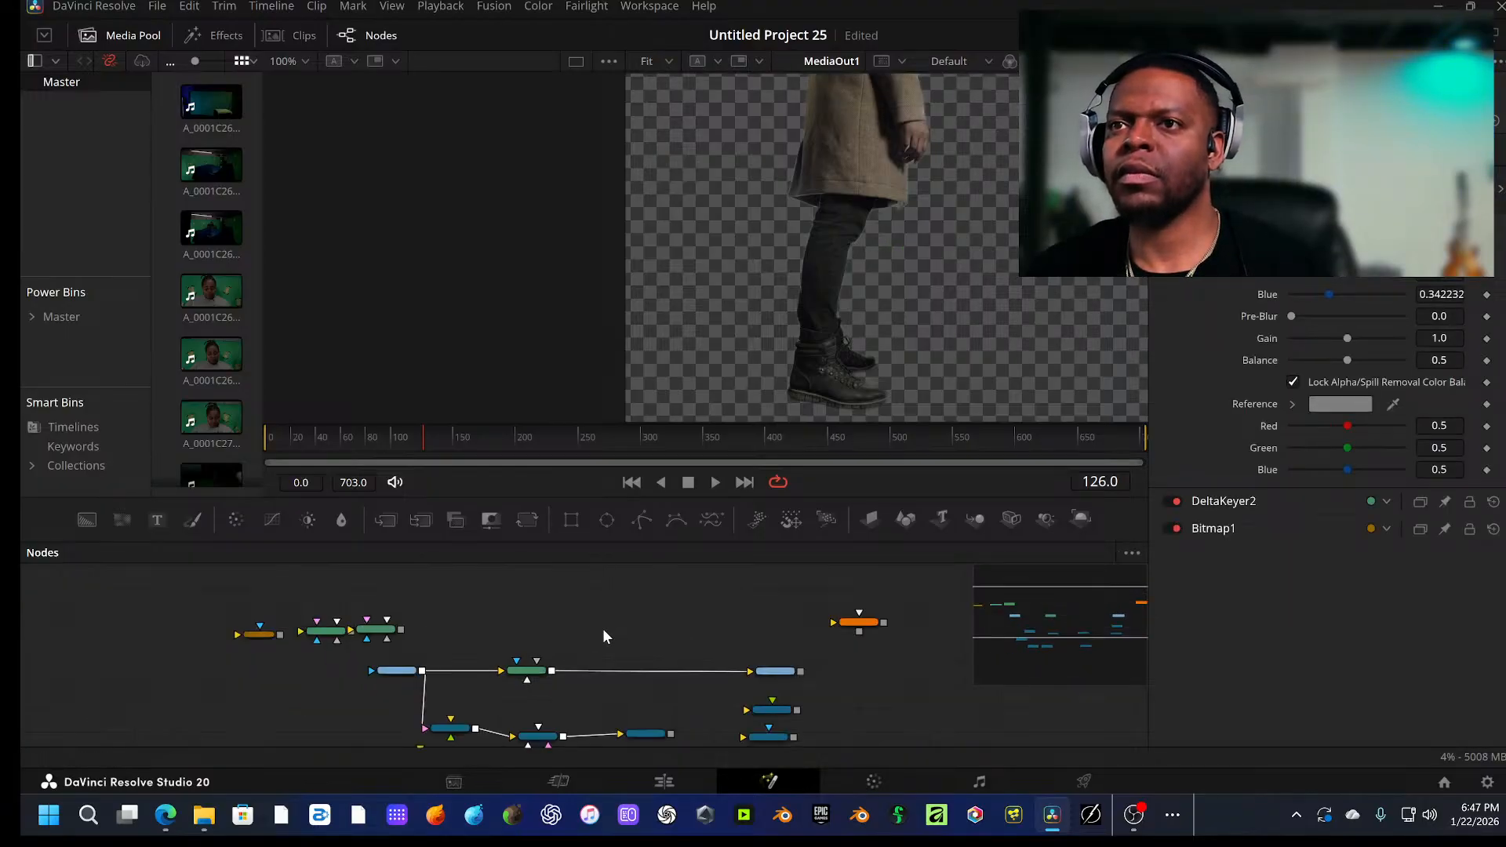
# Step: Insert a Merge node between MagicMask1 and MediaOut1
pyautogui.scroll(4, 604, 635)
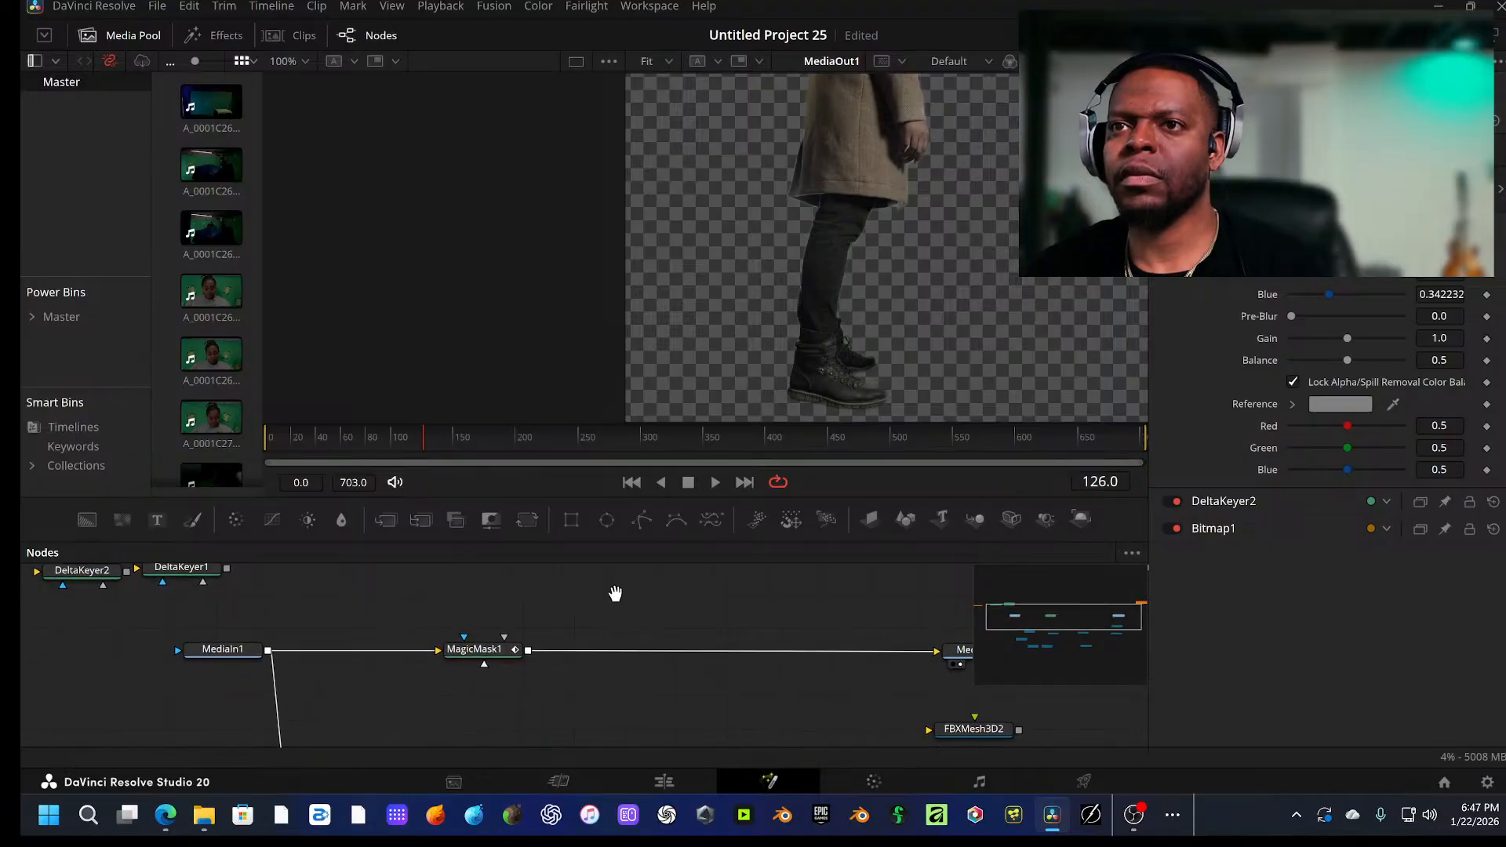
pyautogui.click(473, 654)
pyautogui.hotkey('shift', 'space')
pyautogui.write('merge')
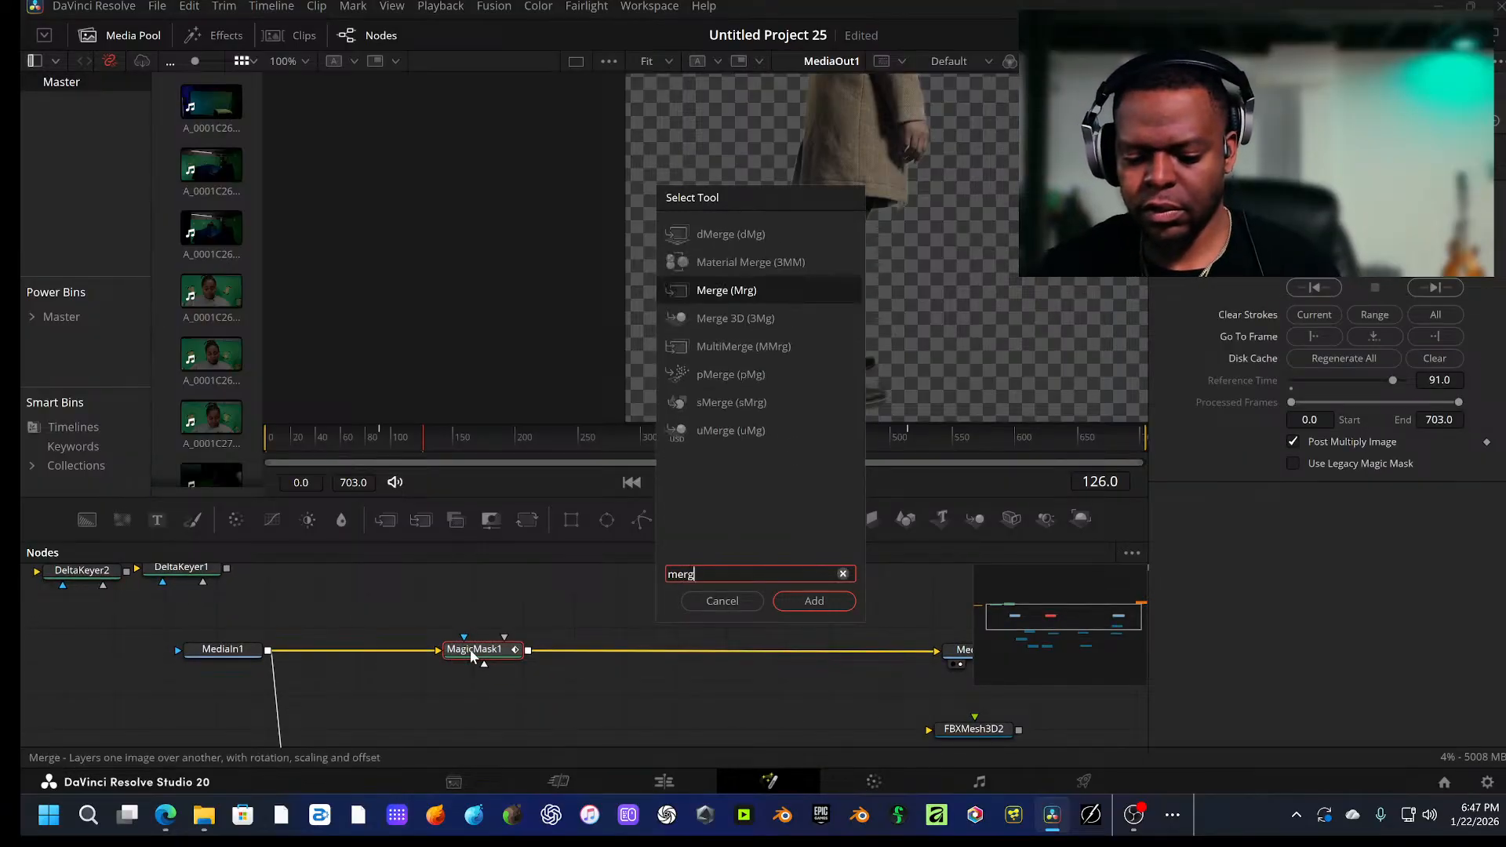
pyautogui.press('Return')
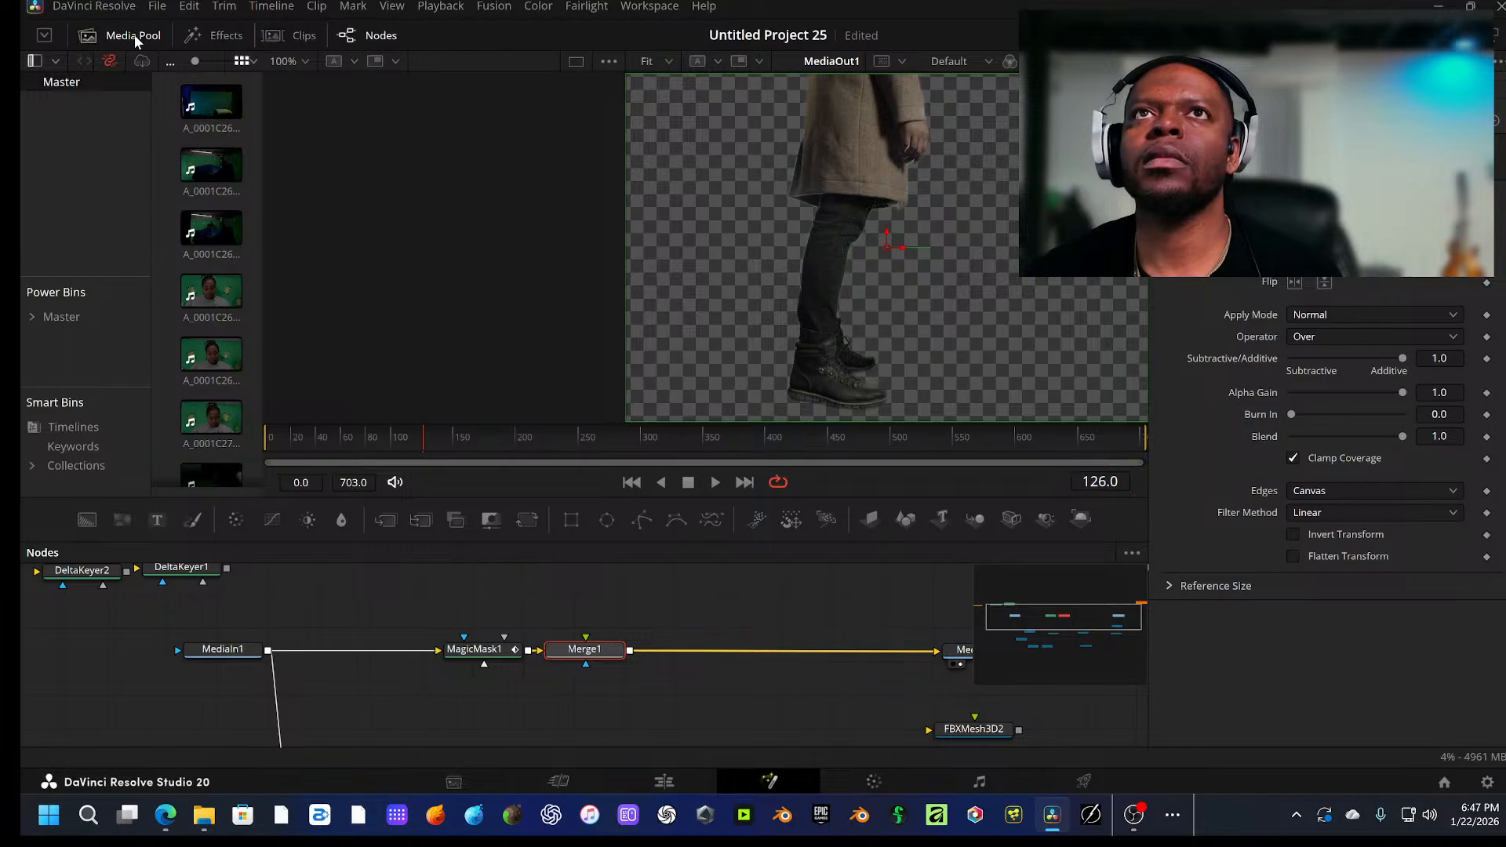
# Step: Import the [0001-0551].exr sequence from the Blender Anim folder inside Motorcycle scene on the PowerTank drive into the Master bin
pyautogui.click(110, 35)
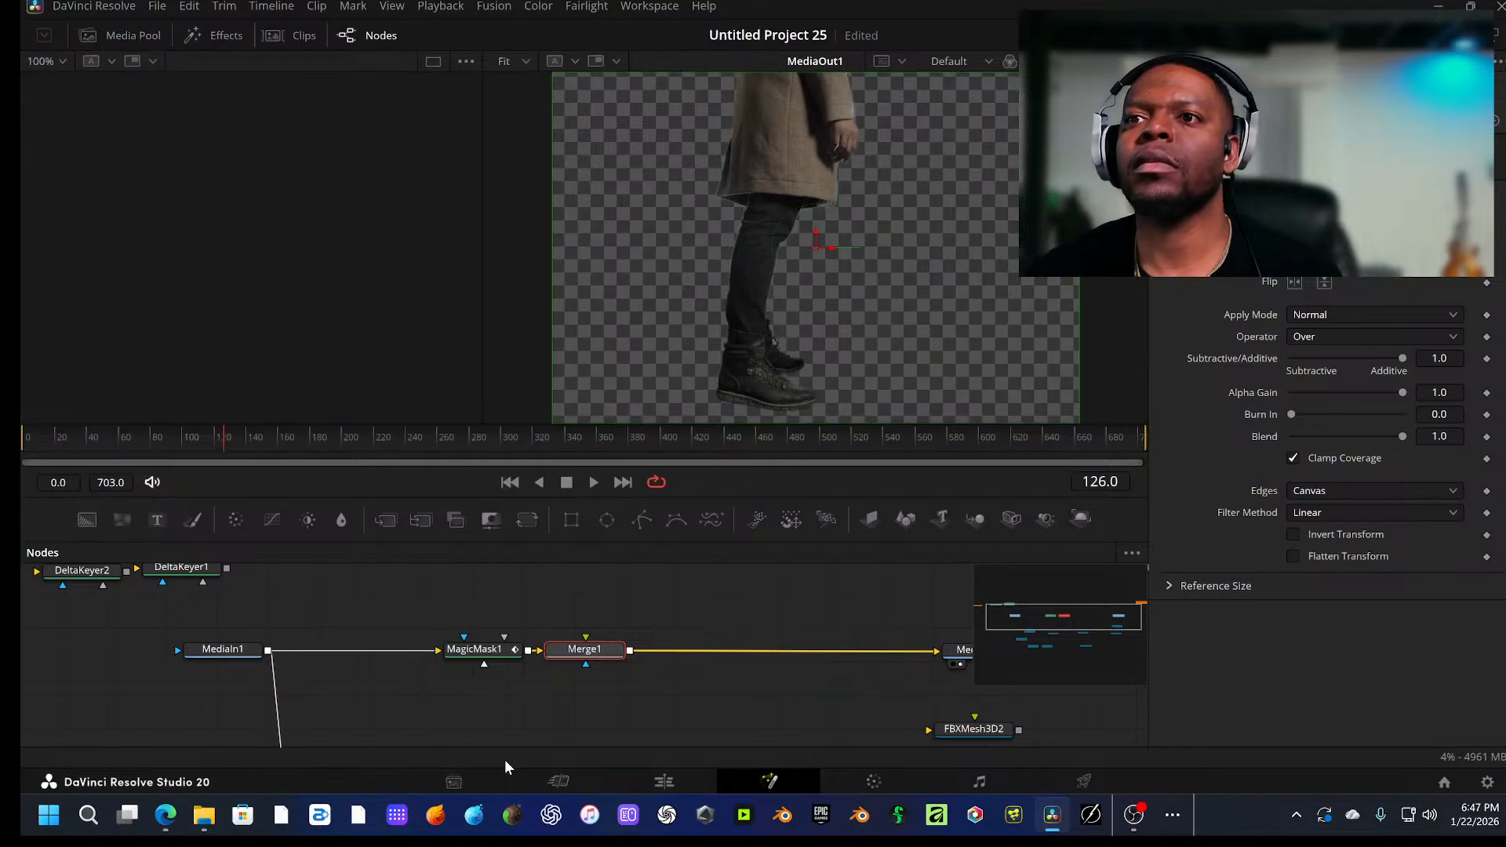
pyautogui.click(453, 781)
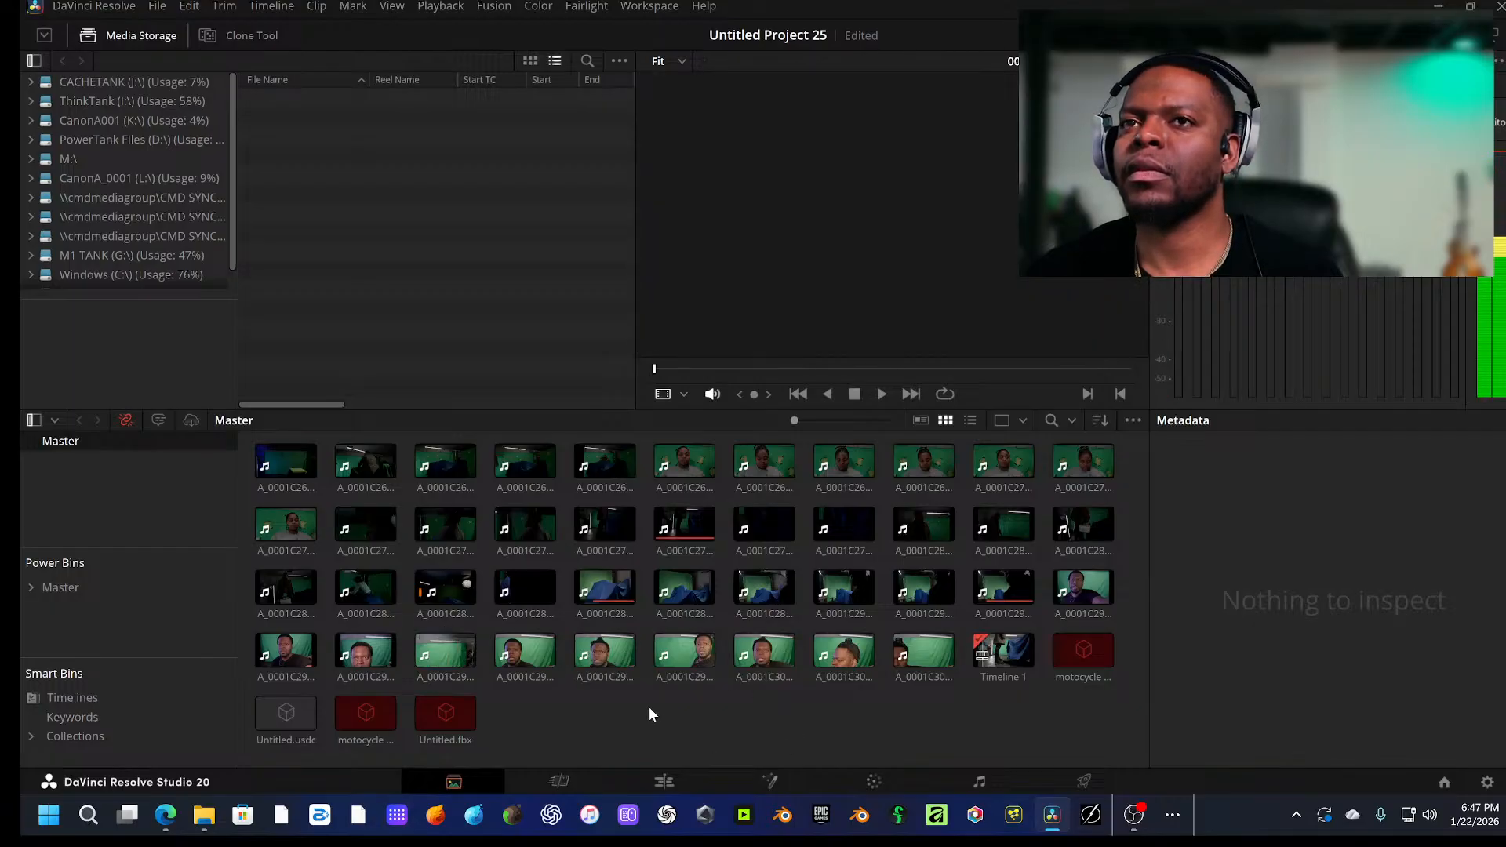
pyautogui.click(163, 139)
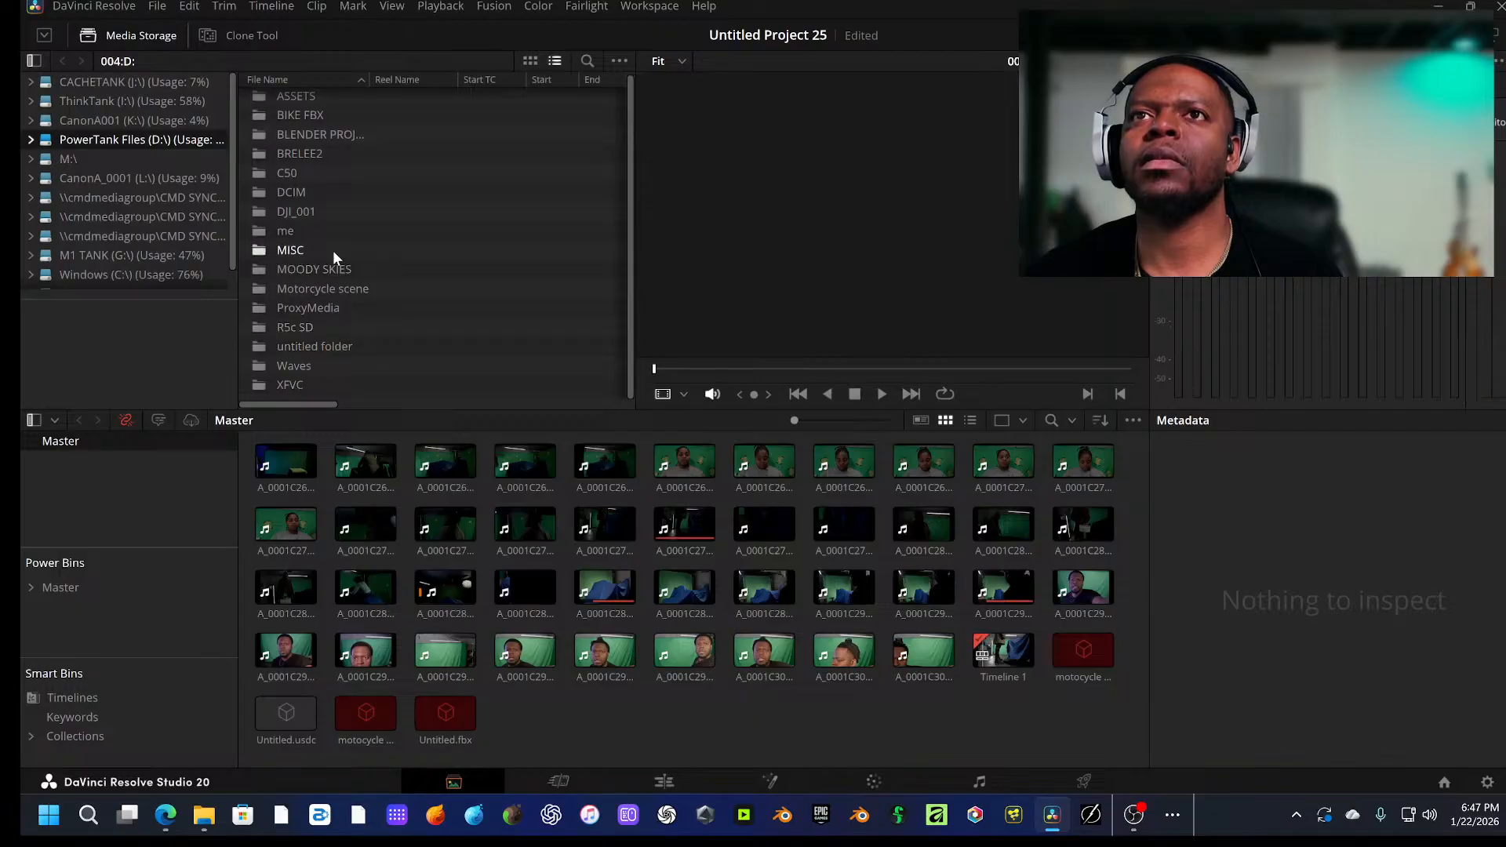
pyautogui.doubleClick(338, 290)
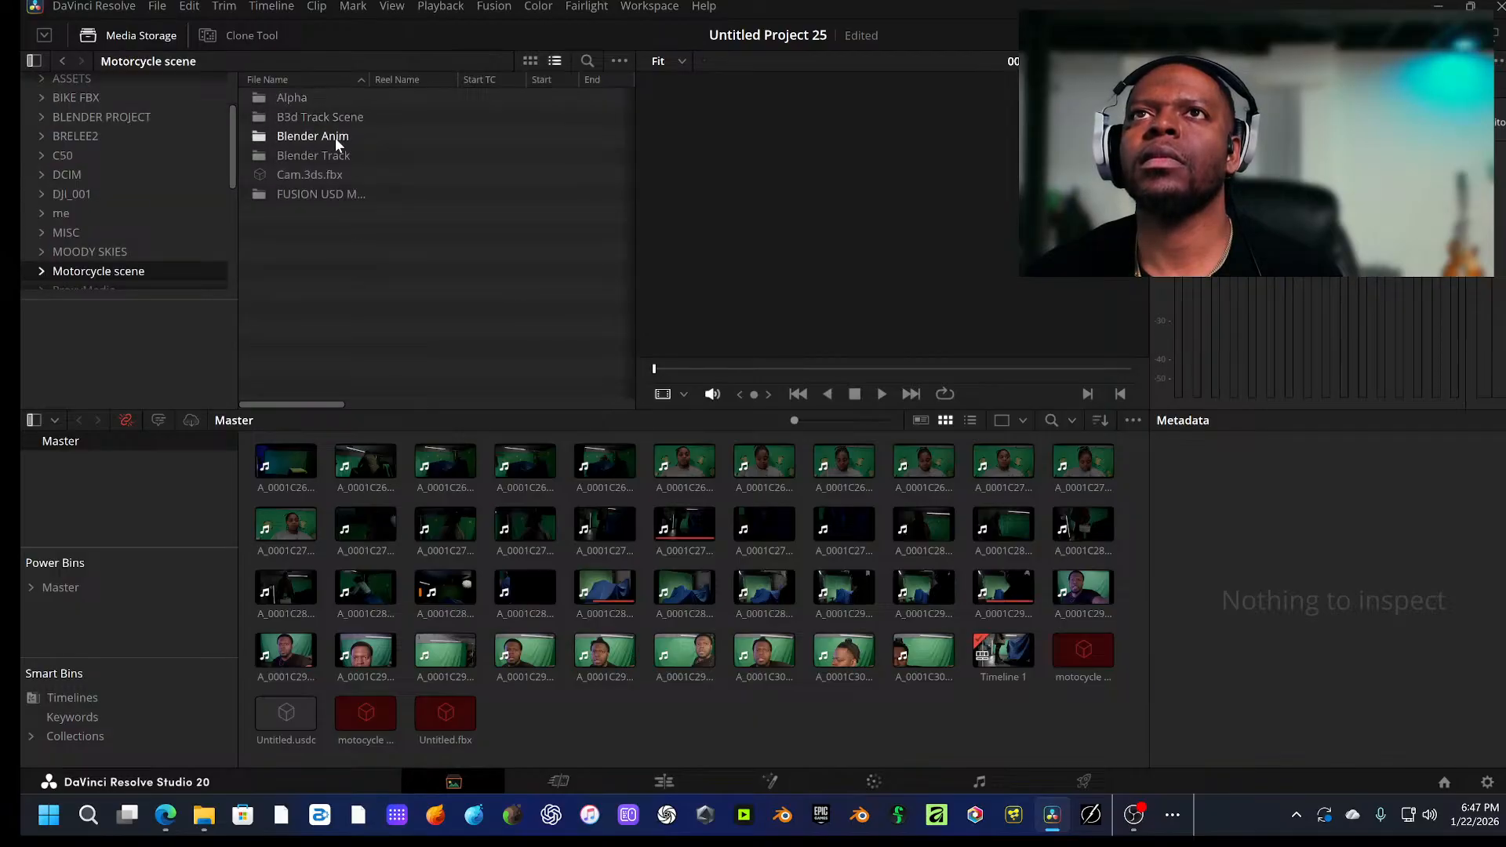
pyautogui.doubleClick(341, 135)
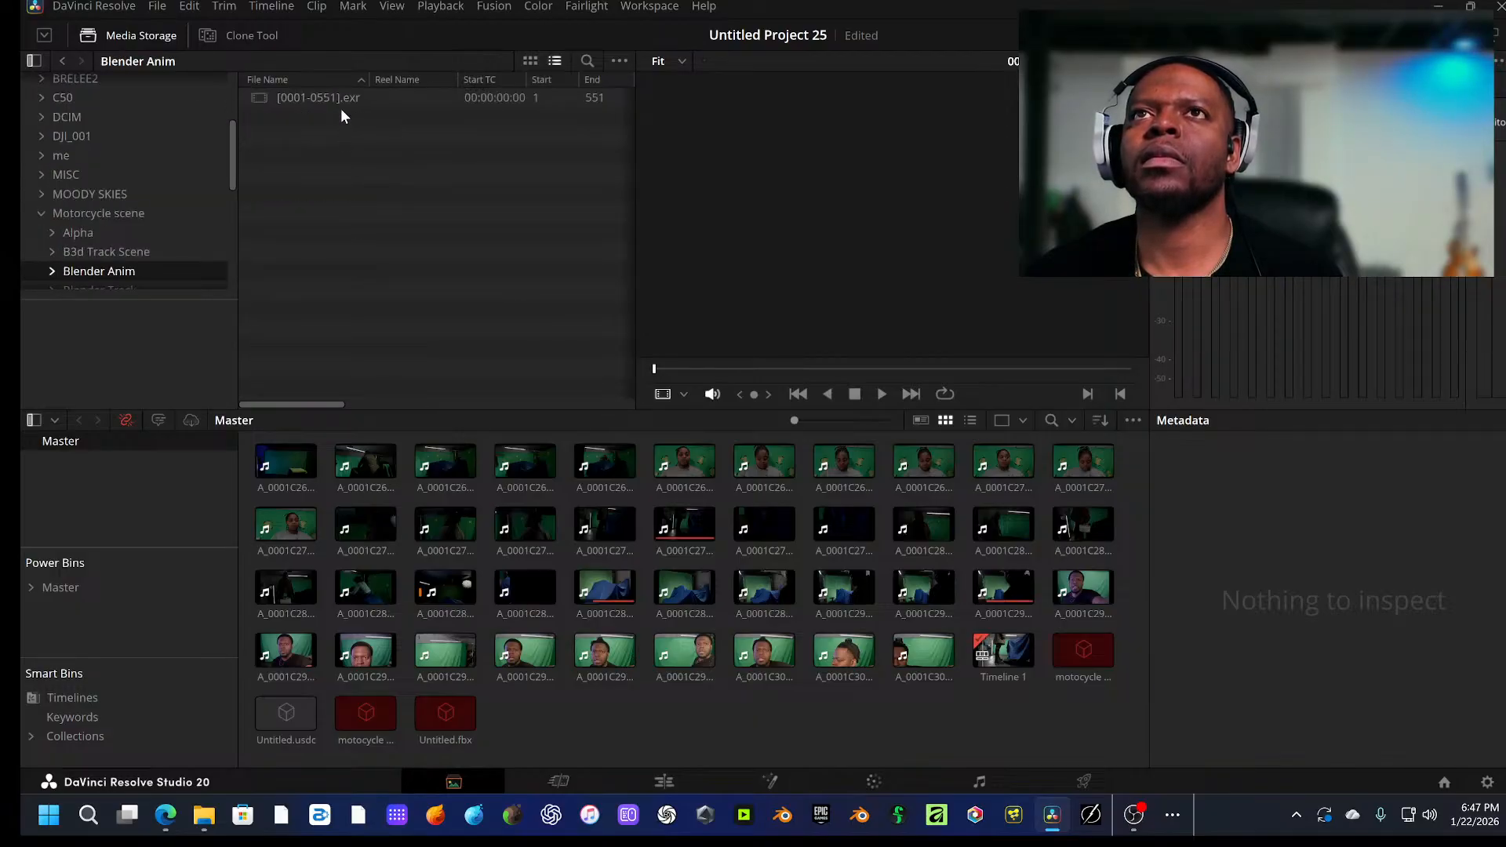
pyautogui.click(341, 97)
pyautogui.moveTo(302, 96); pyautogui.dragTo(619, 715)
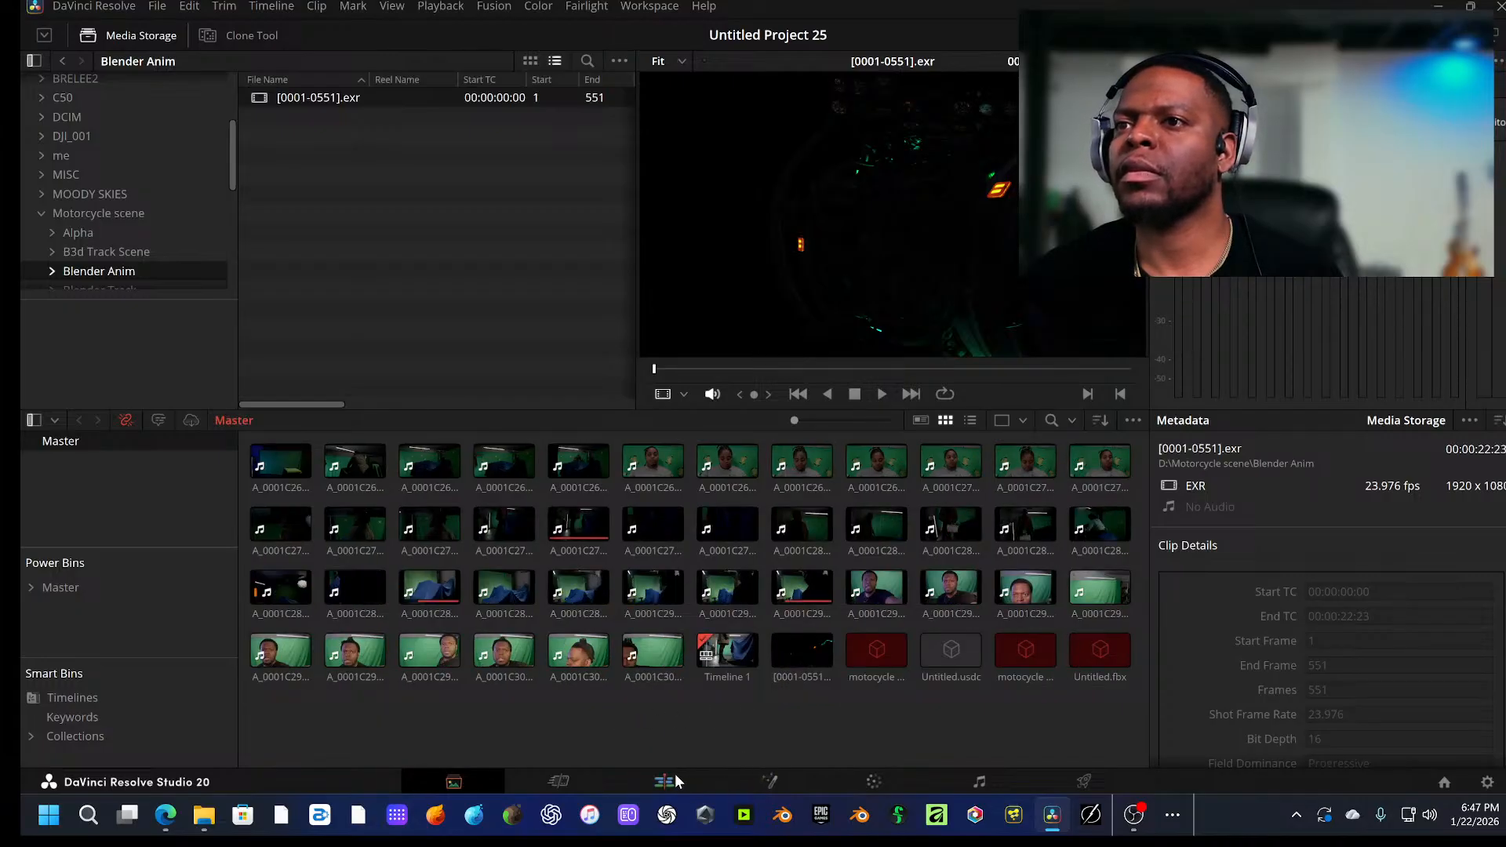
# Step: Return to the Fusion page and look through its media pool for the imported EXR sequence
pyautogui.click(664, 781)
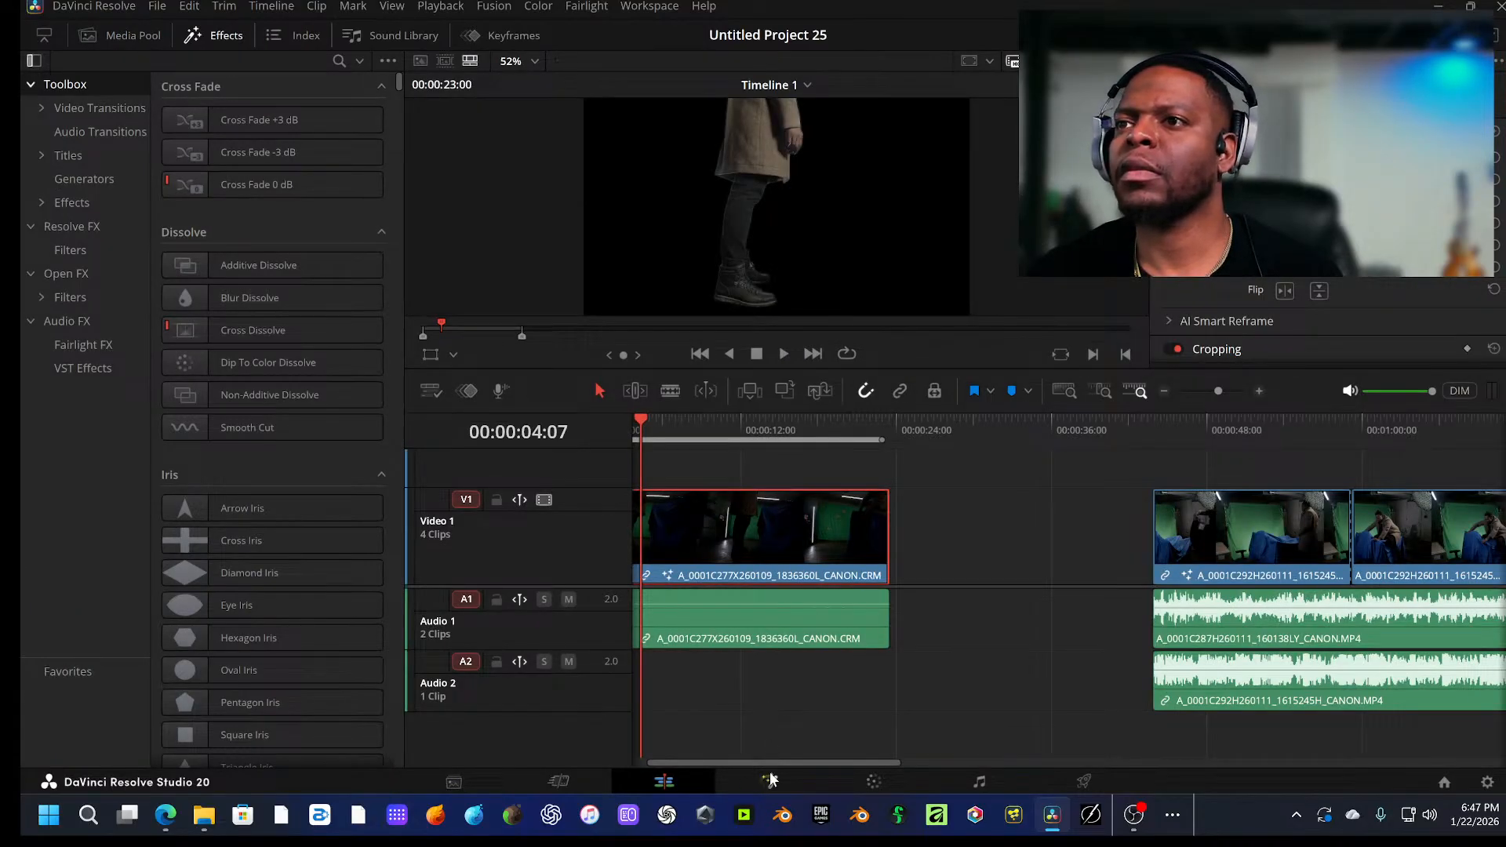
pyautogui.click(770, 781)
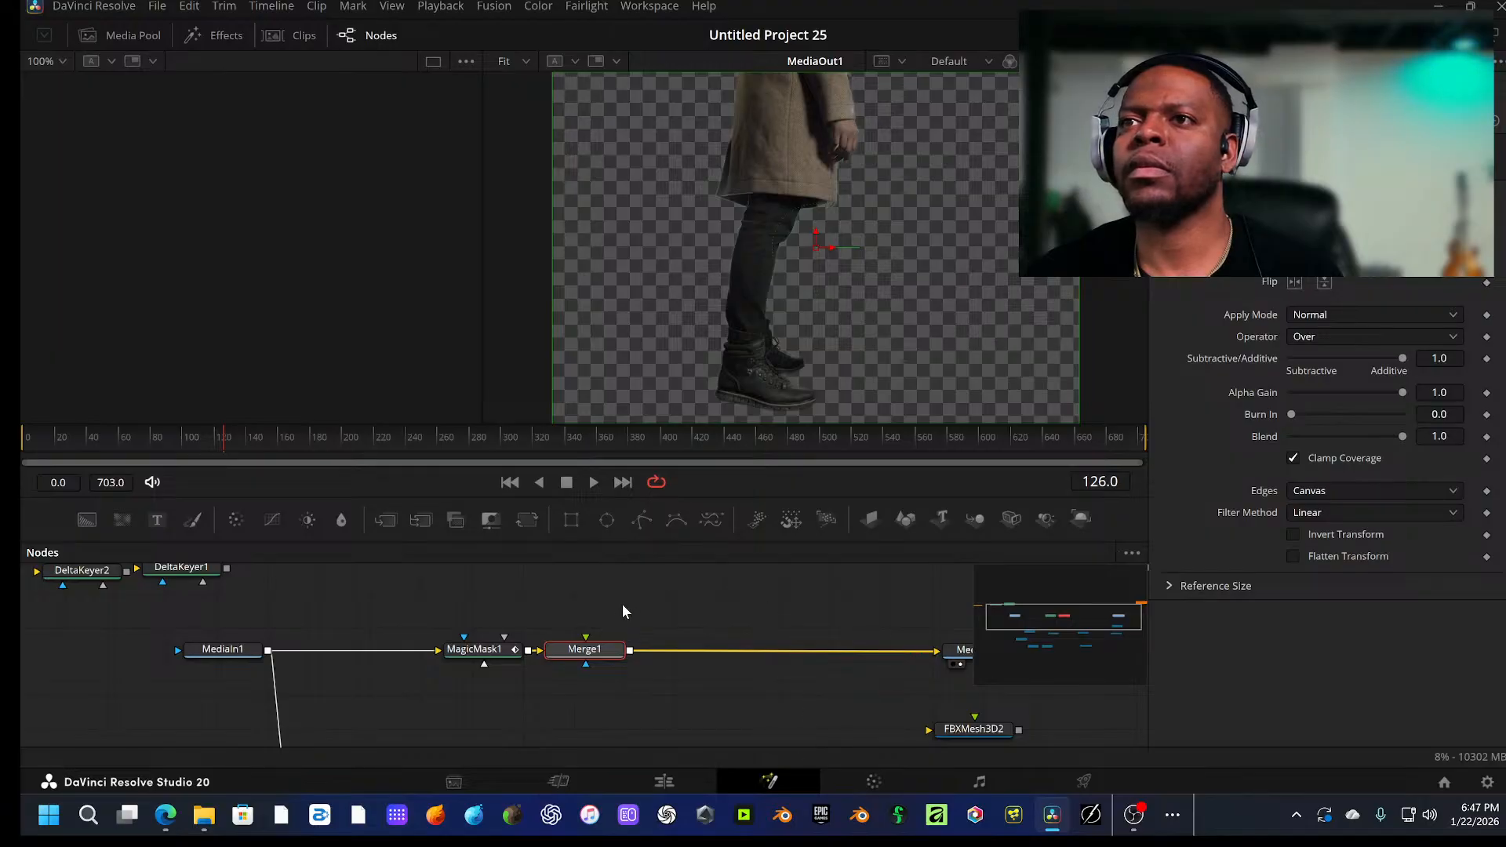
pyautogui.click(123, 36)
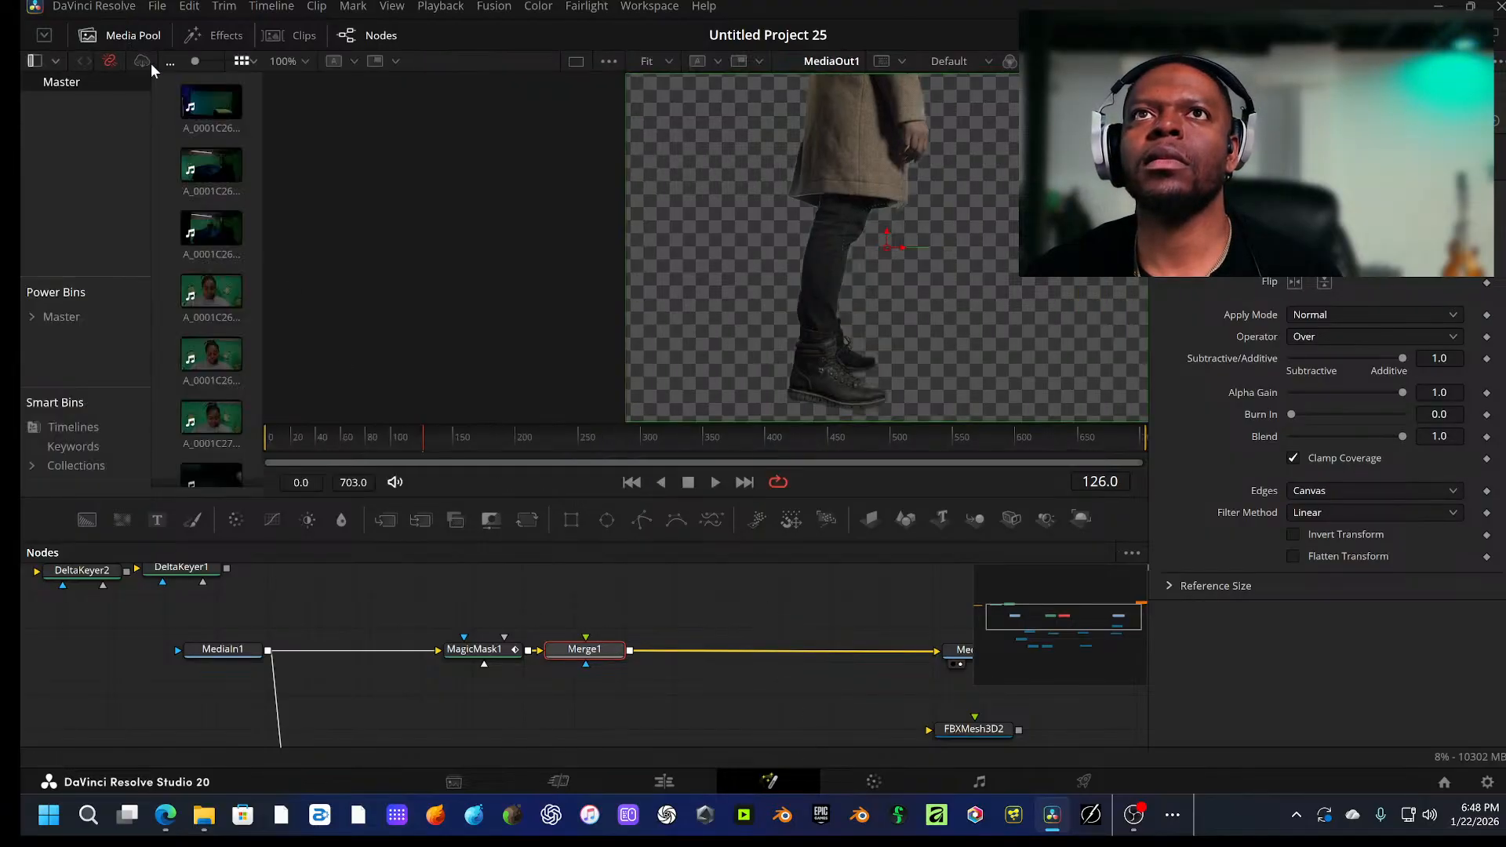
pyautogui.scroll(-3, 226, 413)
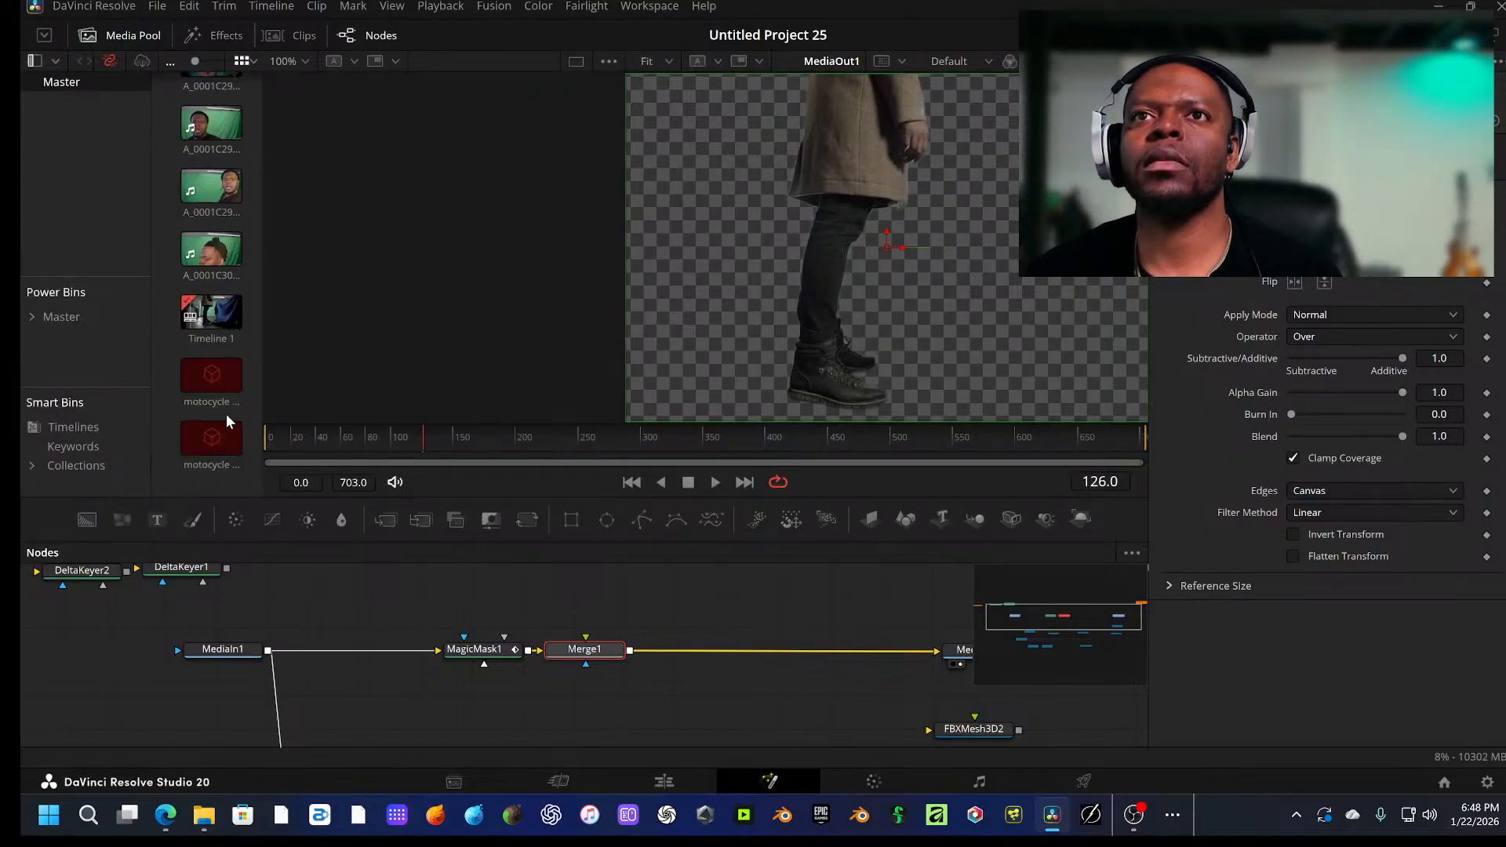
pyautogui.scroll(5, 228, 421)
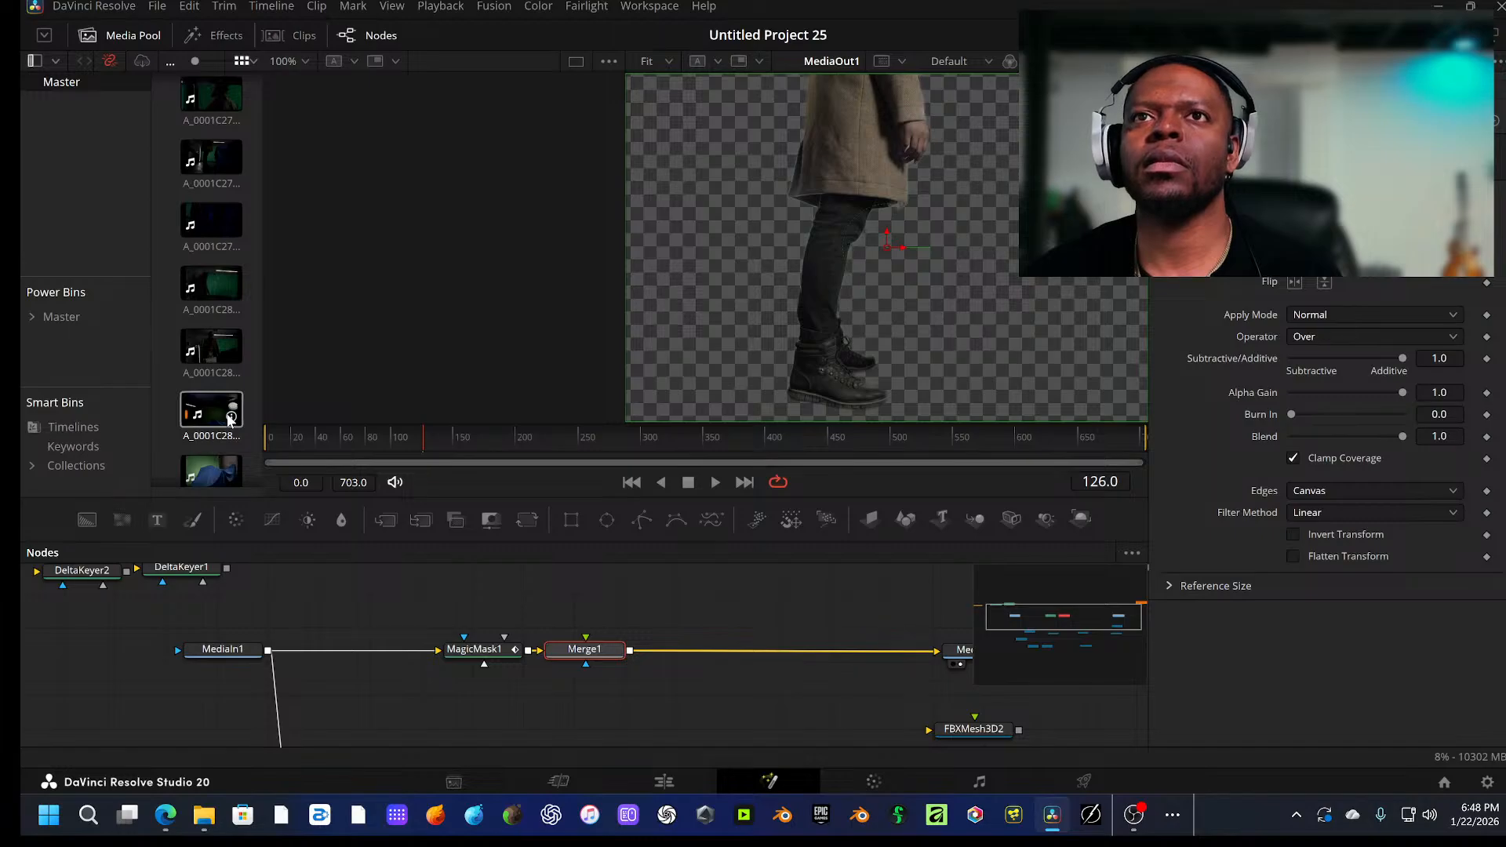
pyautogui.scroll(5, 223, 353)
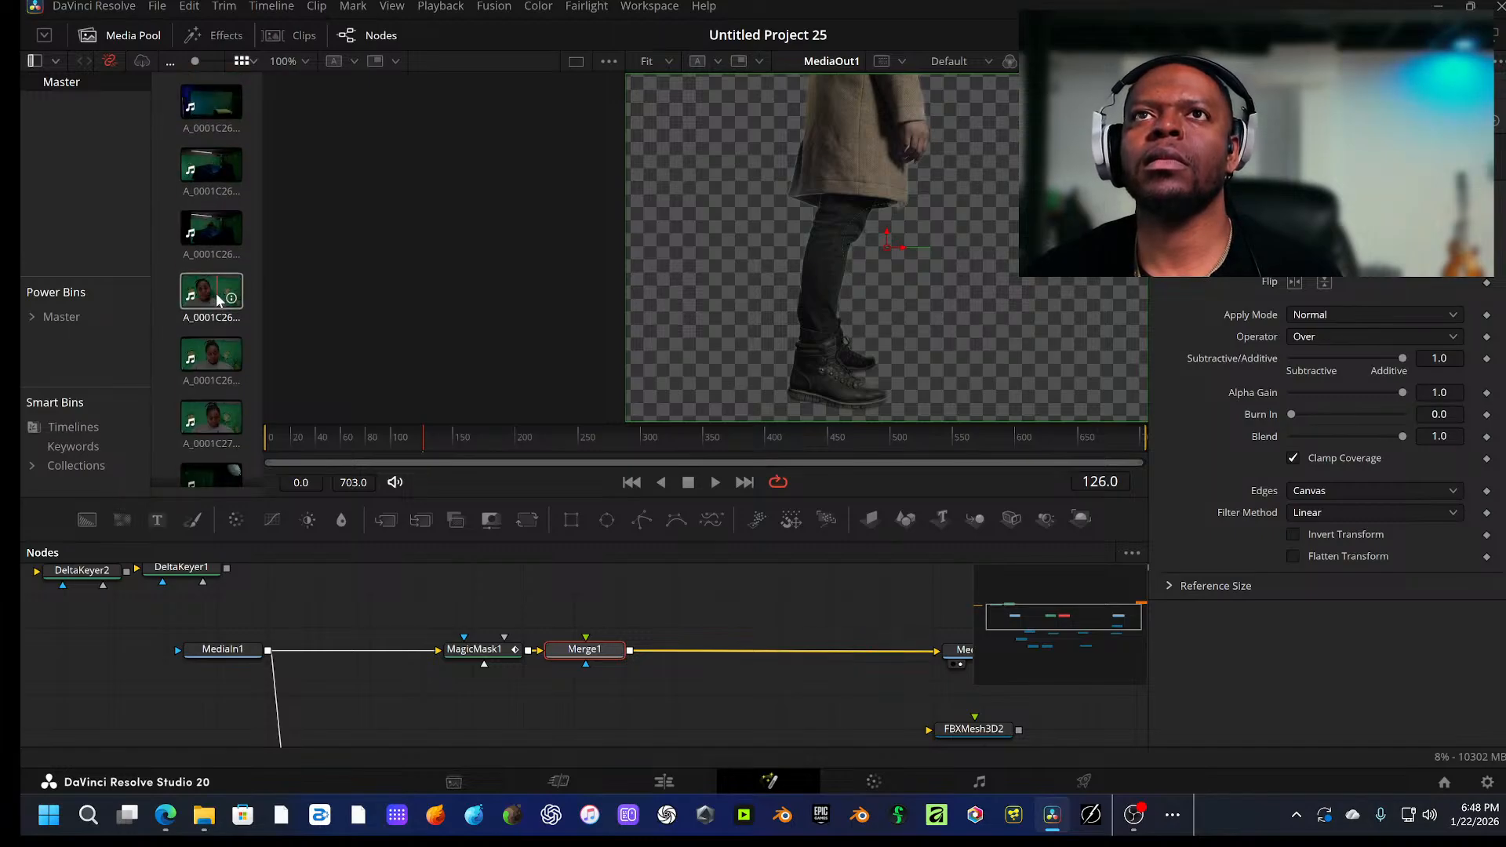
pyautogui.scroll(-10, 215, 293)
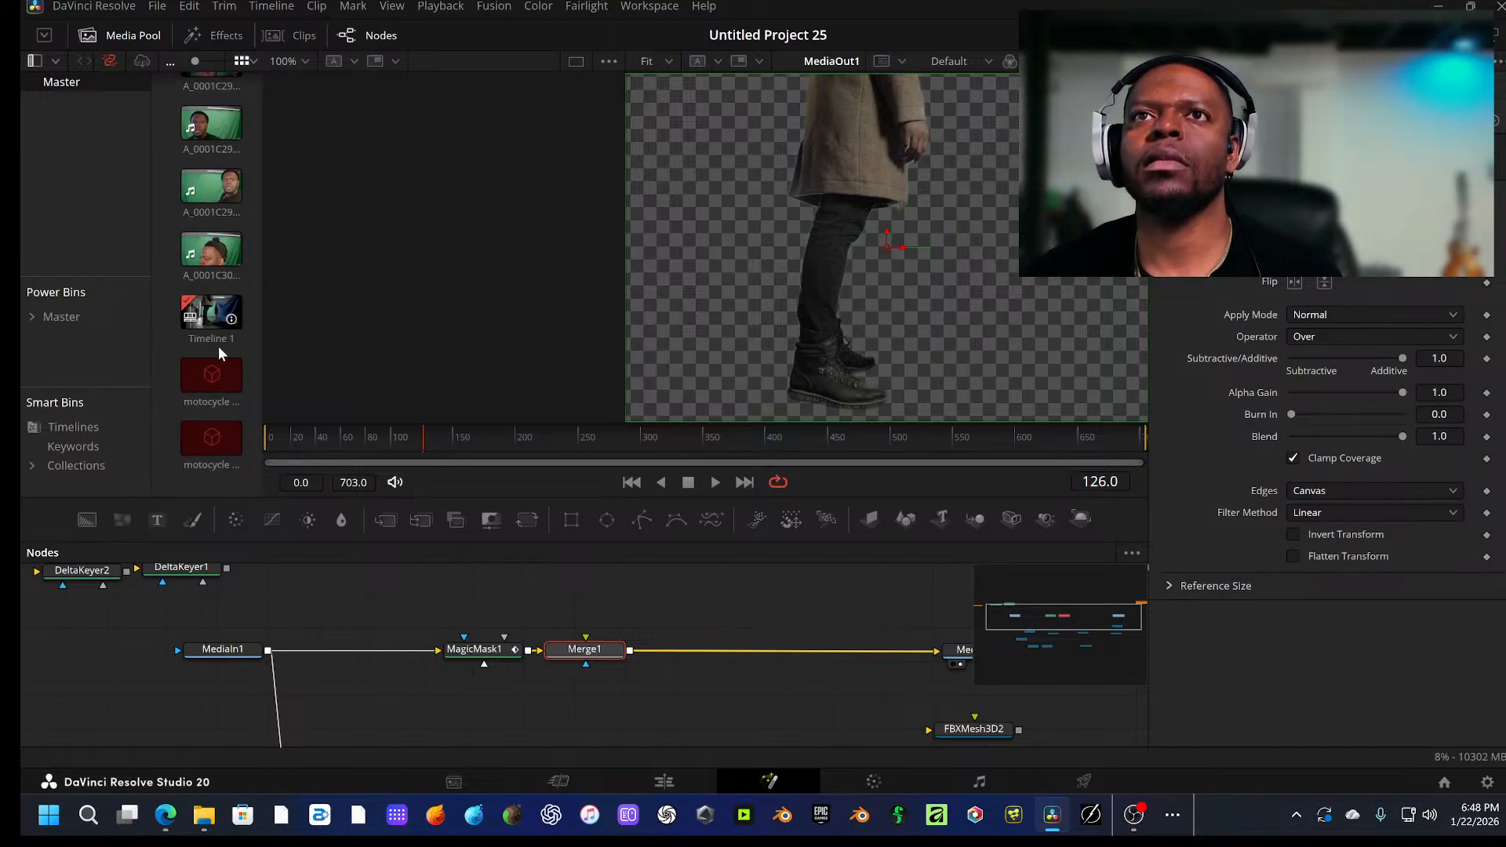
pyautogui.scroll(8, 219, 348)
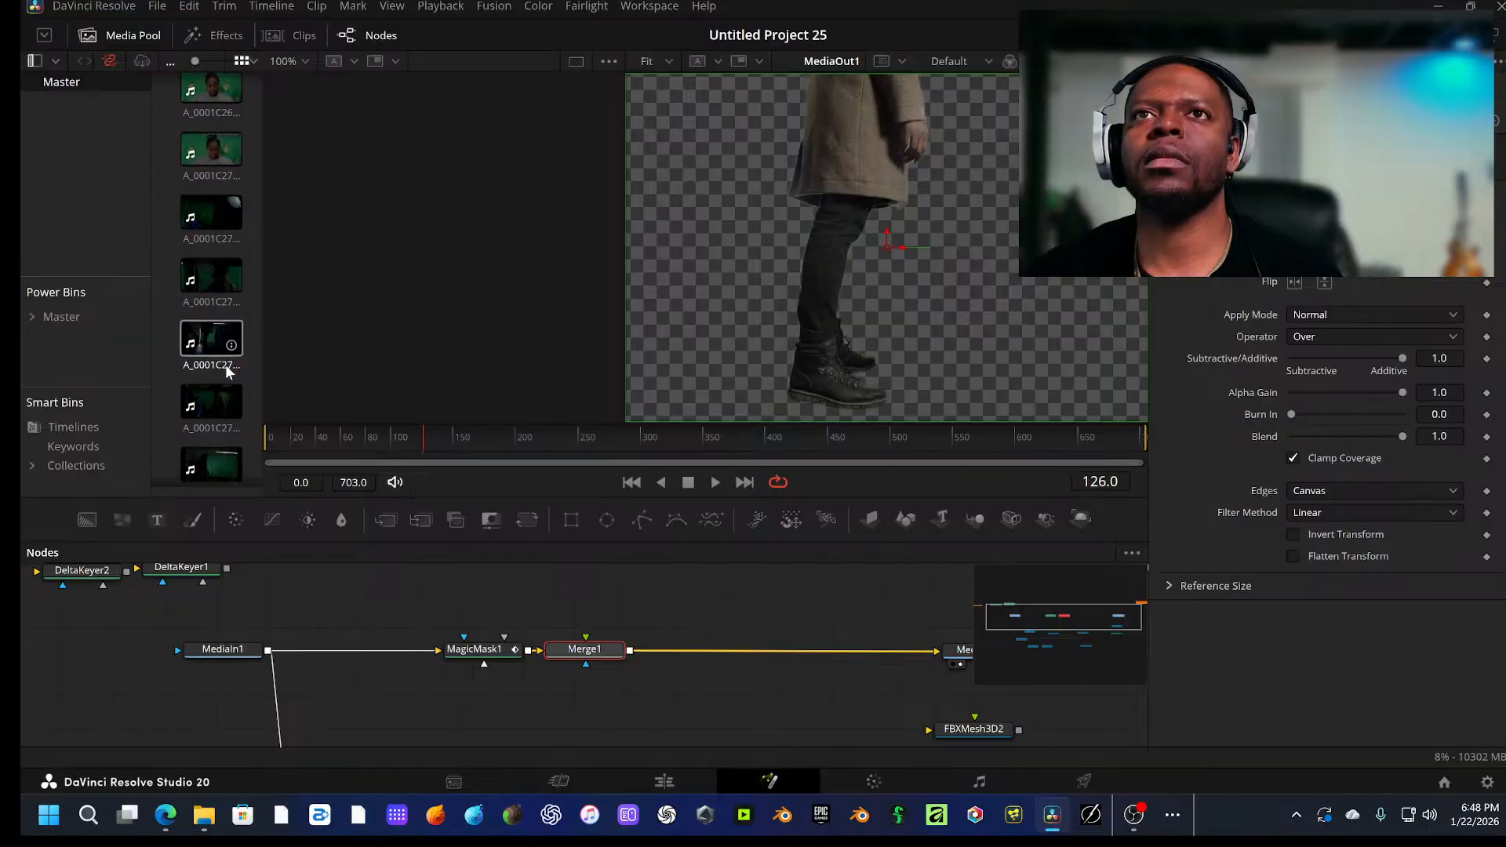
pyautogui.scroll(3, 226, 372)
pyautogui.scroll(-5, 228, 372)
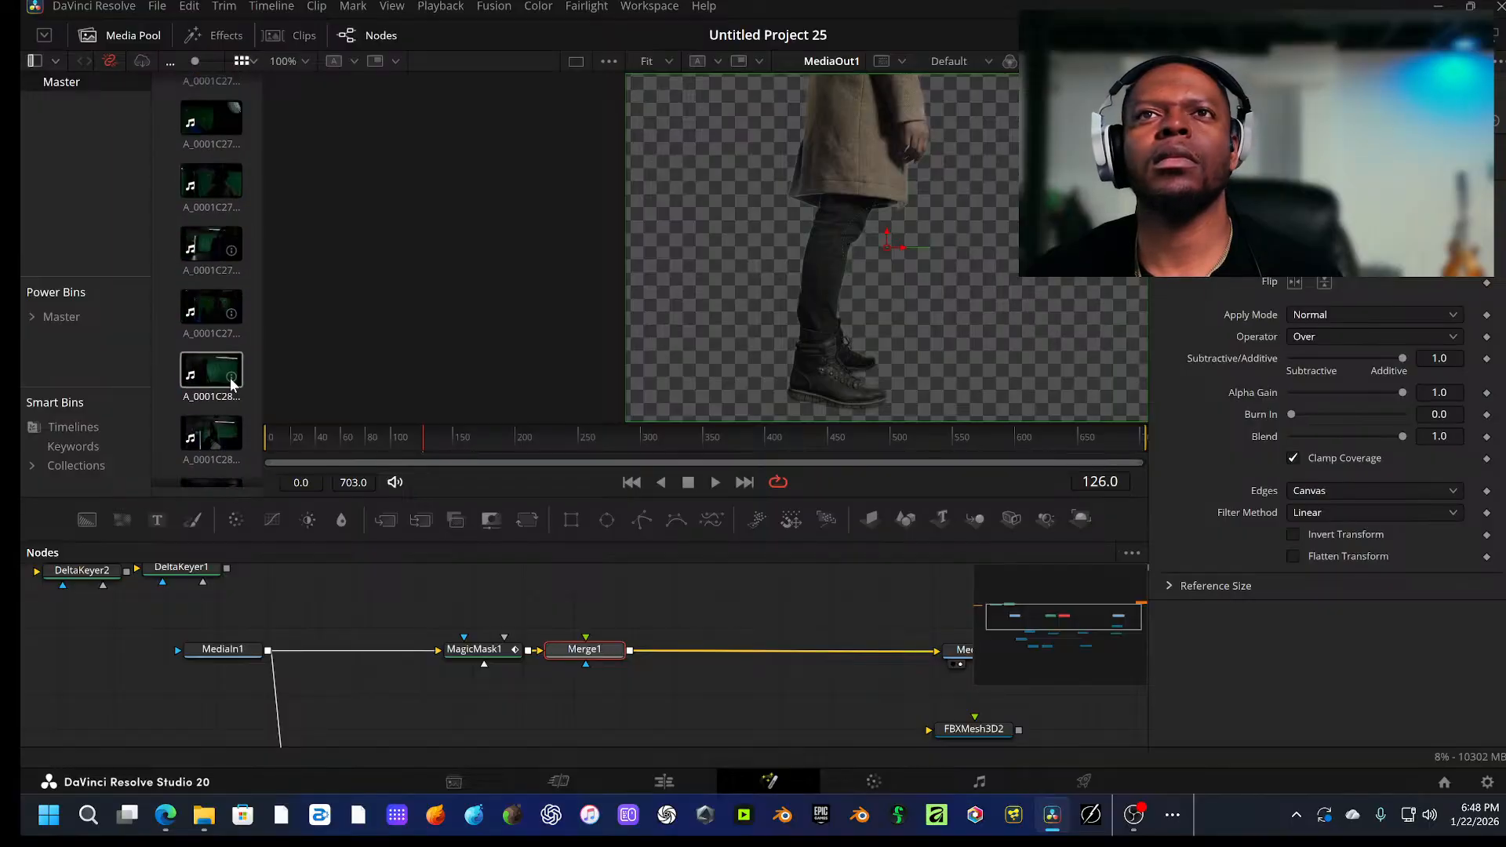
pyautogui.scroll(-5, 232, 390)
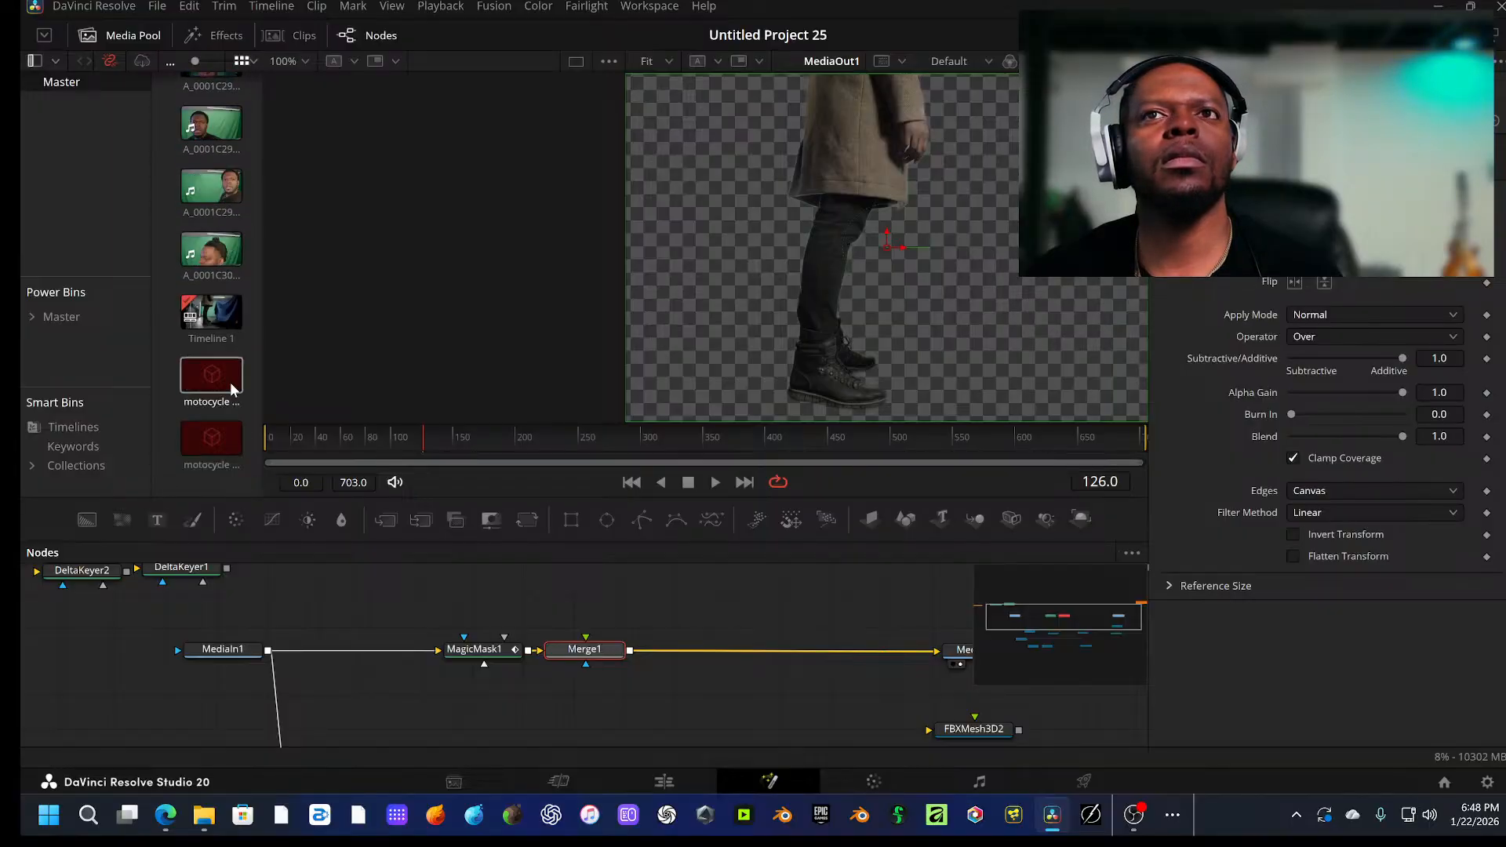
# Step: Check the [0001-0551].exr clip on the Media page and search the Fusion media pool for it again
pyautogui.click(464, 775)
pyautogui.click(794, 671)
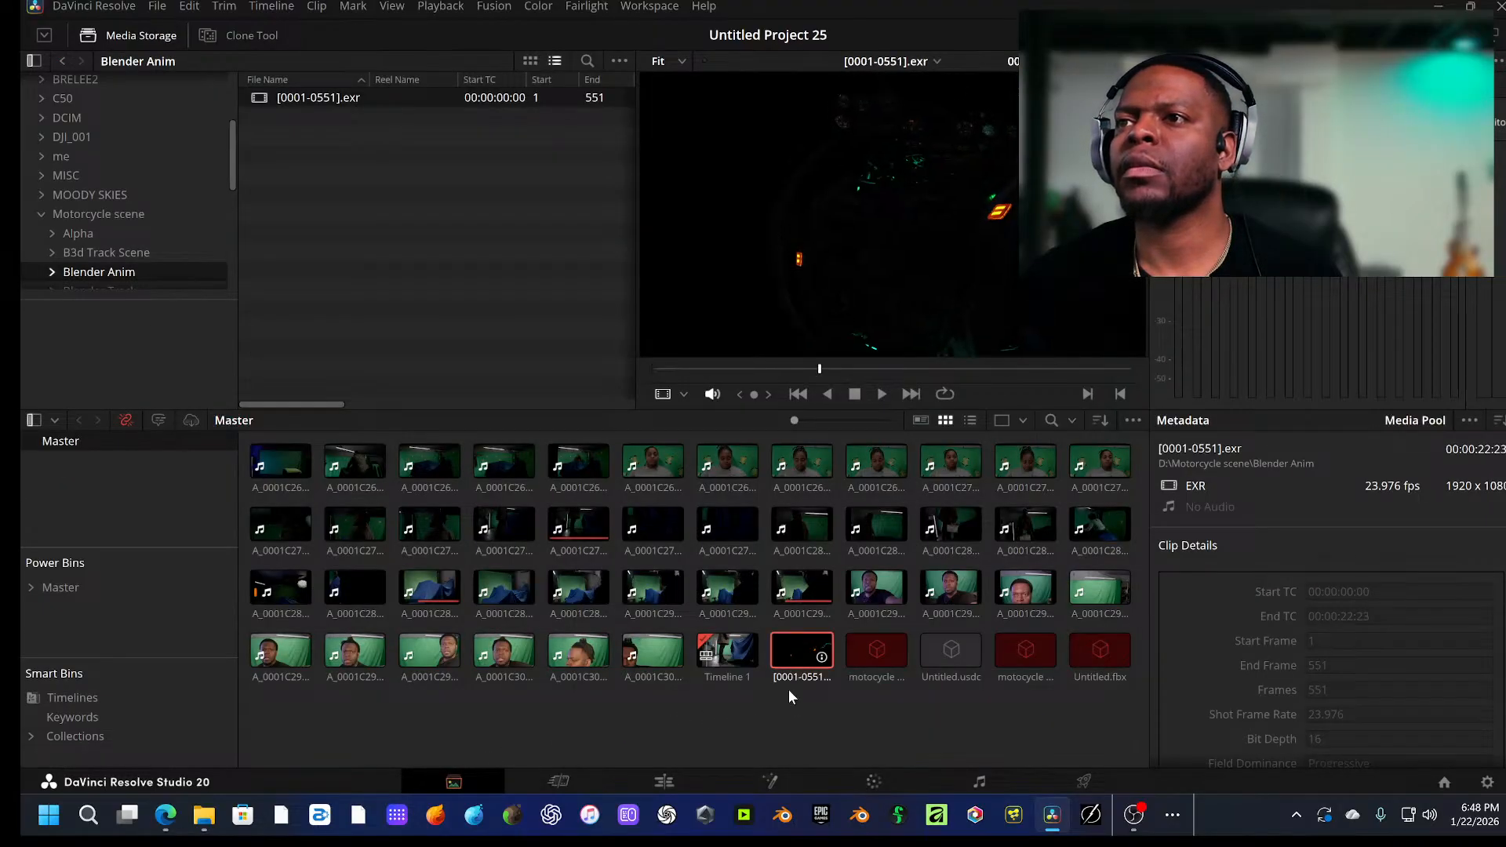
pyautogui.click(770, 781)
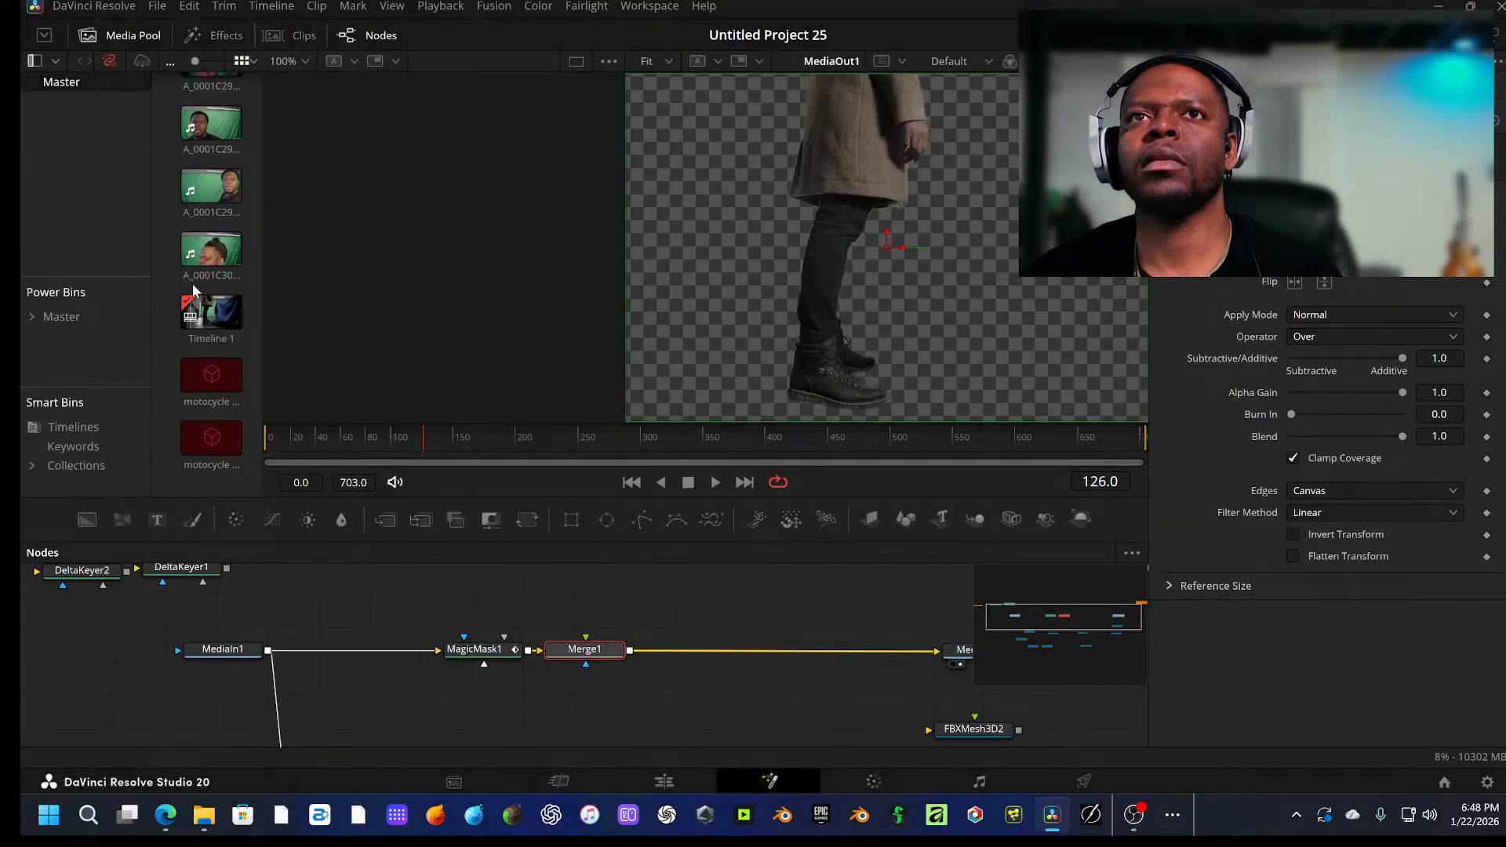
pyautogui.scroll(8, 196, 172)
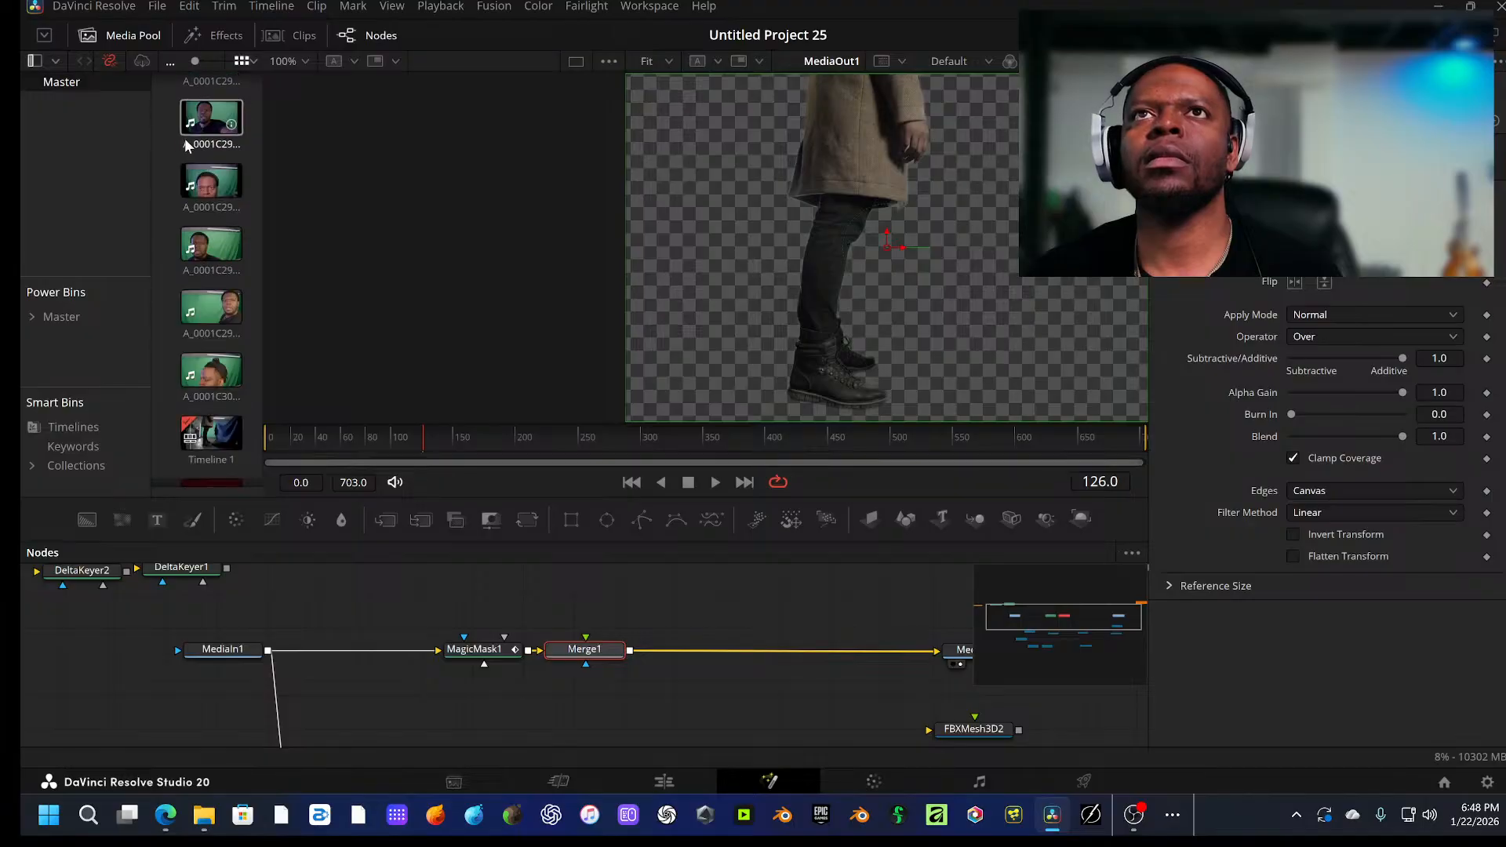
pyautogui.scroll(5, 212, 201)
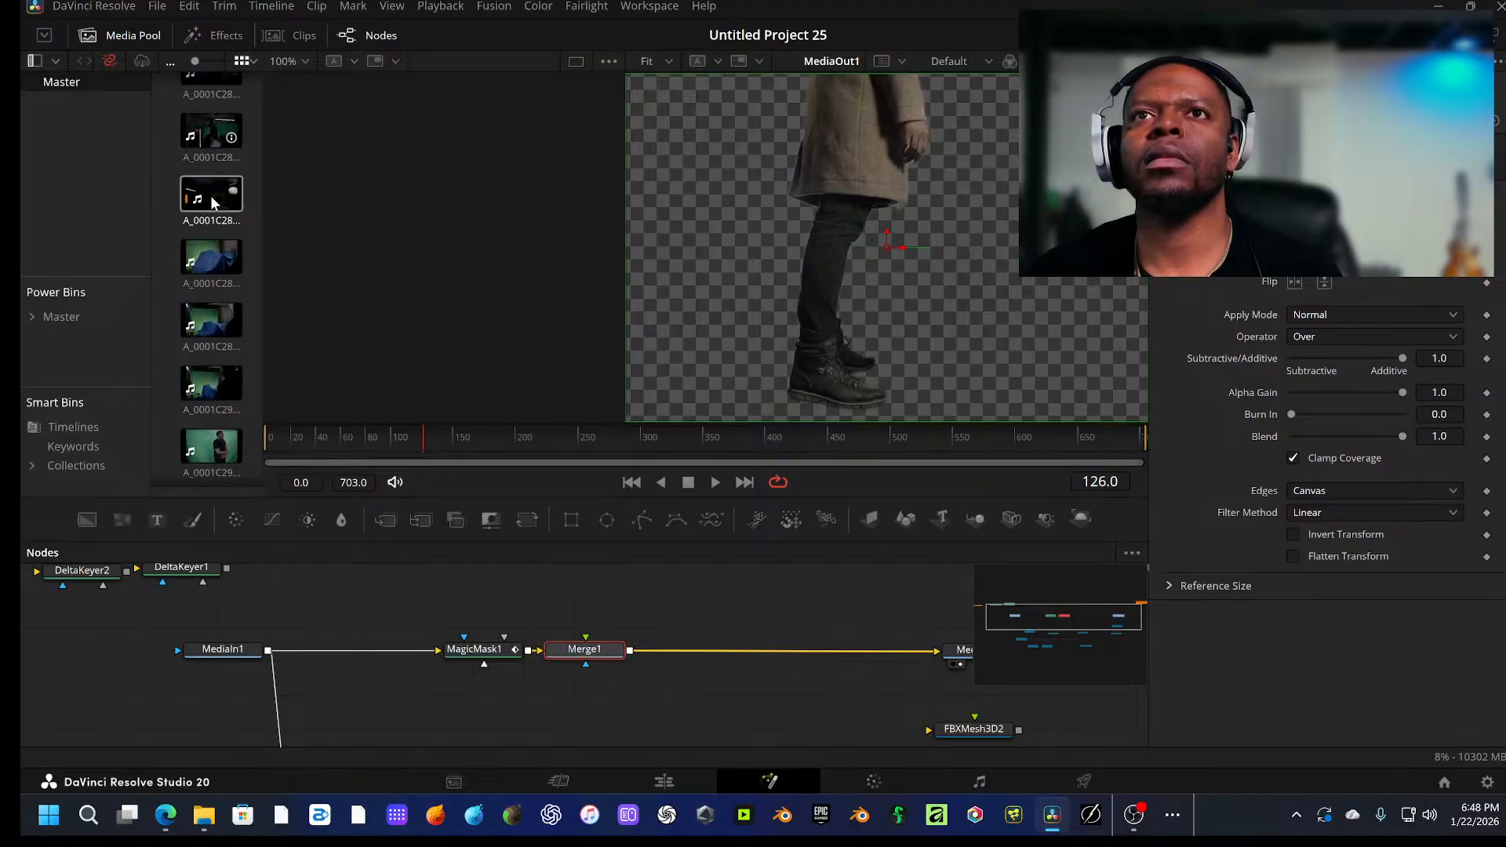
pyautogui.scroll(-12, 214, 205)
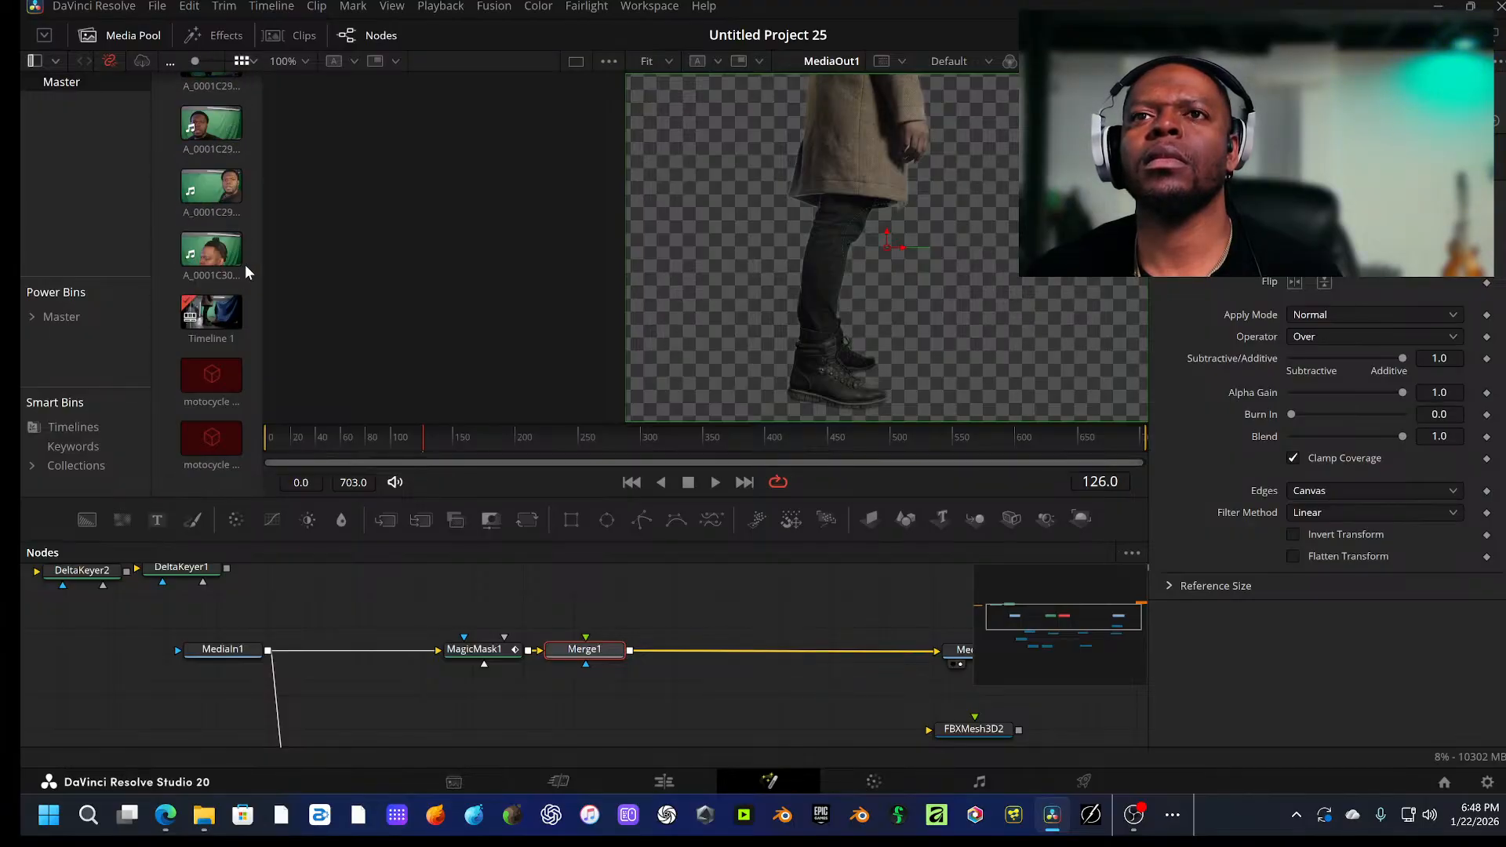
pyautogui.scroll(-5, 450, 700)
# Step: Recheck the EXR clip and its available clip options in the Media page's Master bin, and return to Fusion
pyautogui.click(663, 783)
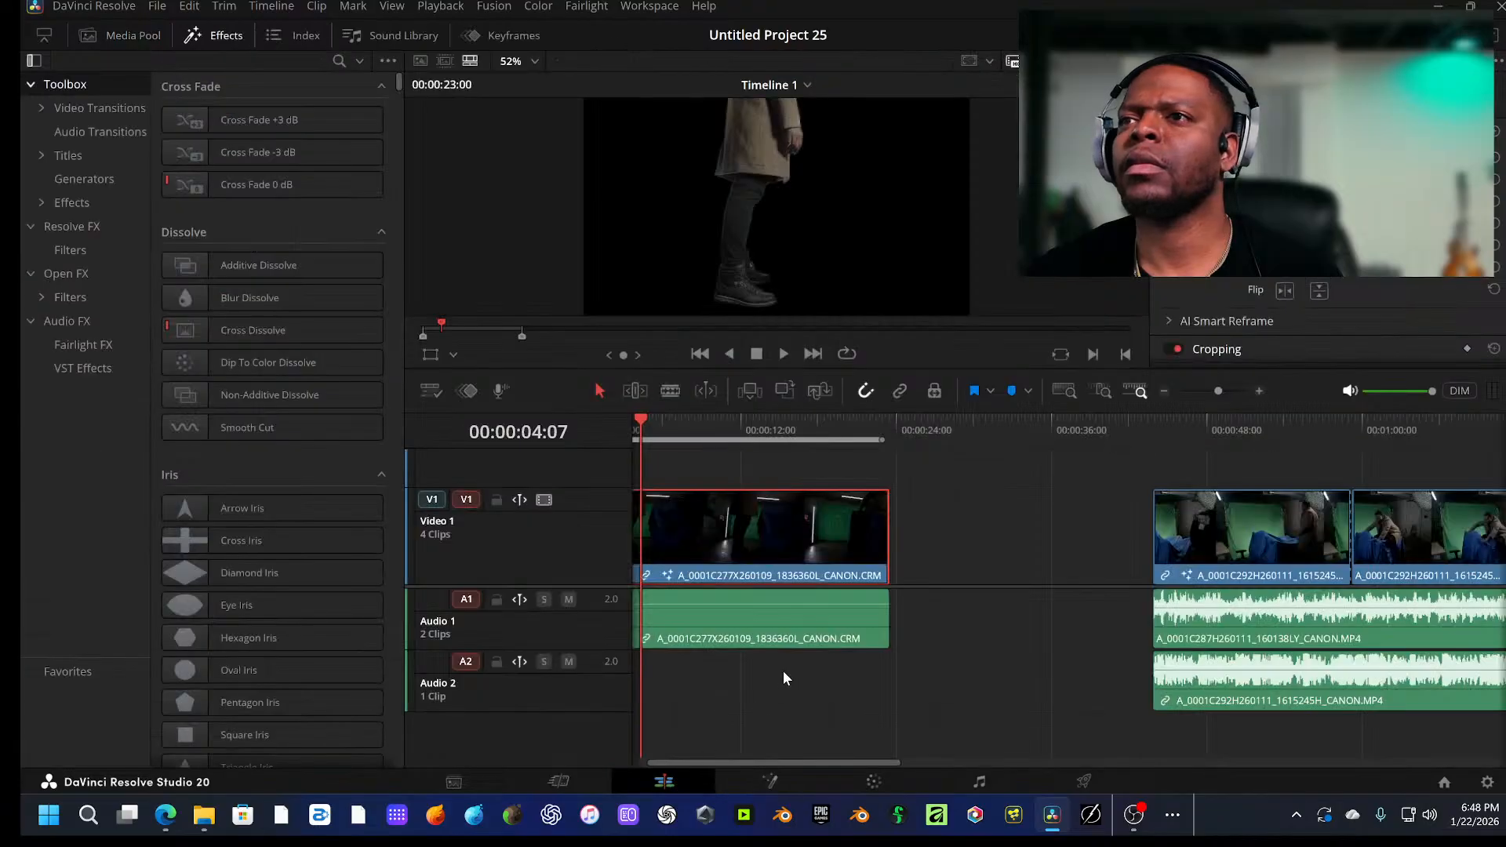
pyautogui.click(473, 778)
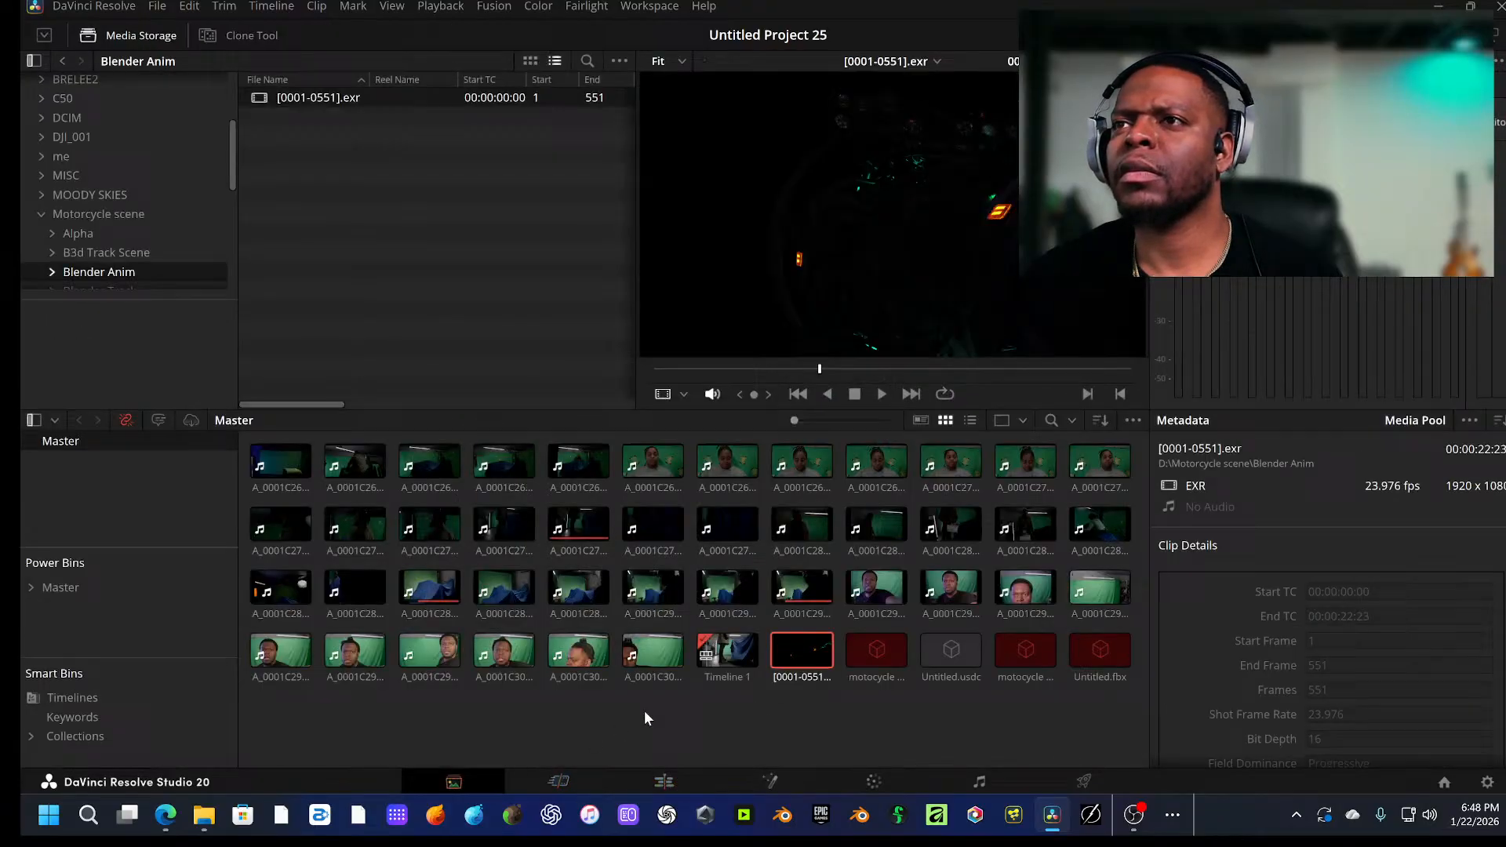
pyautogui.click(801, 664)
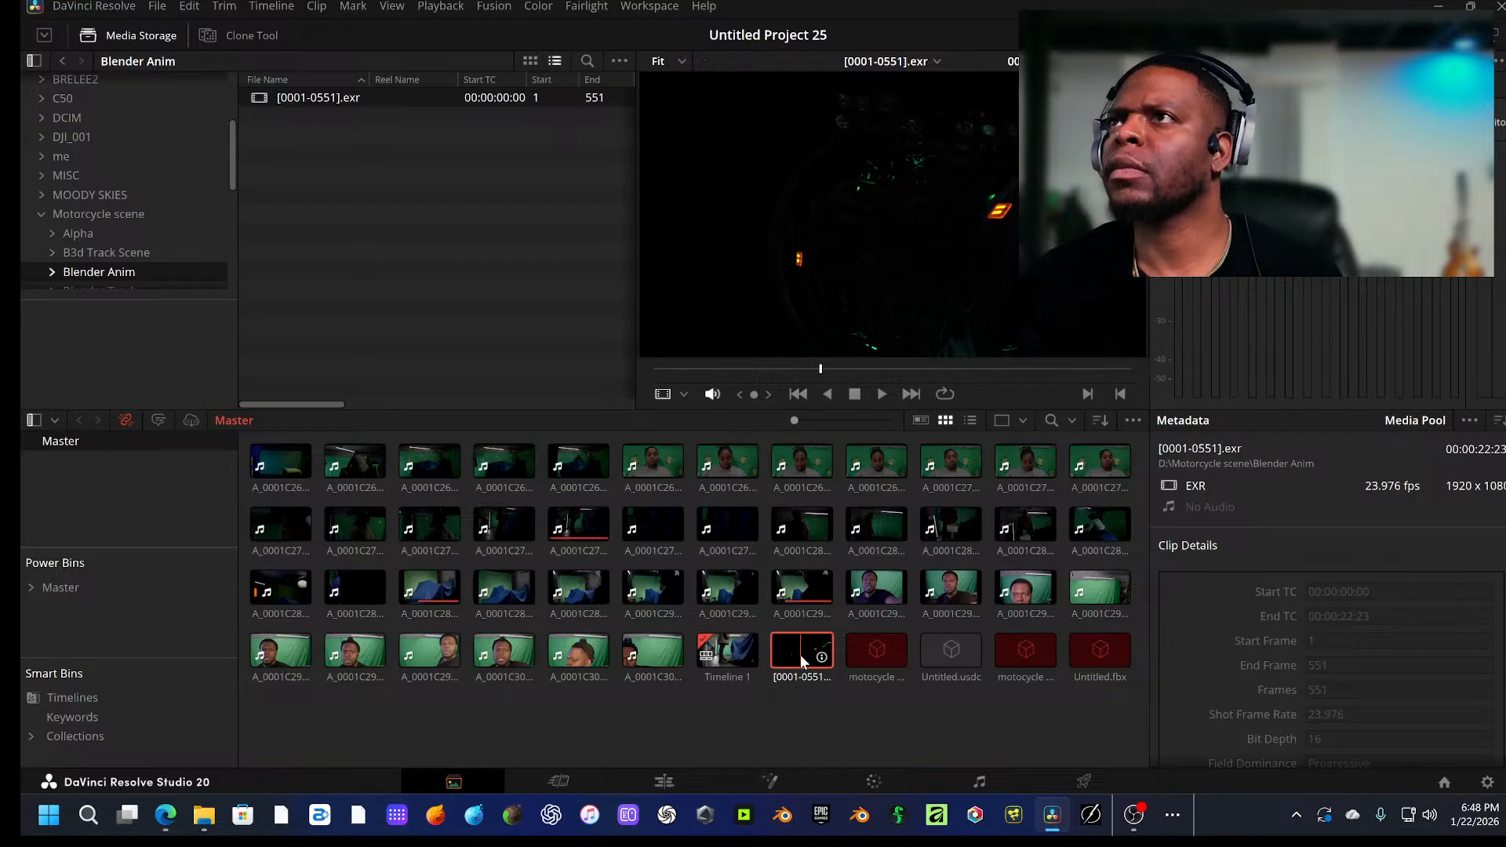
pyautogui.rightClick(800, 654)
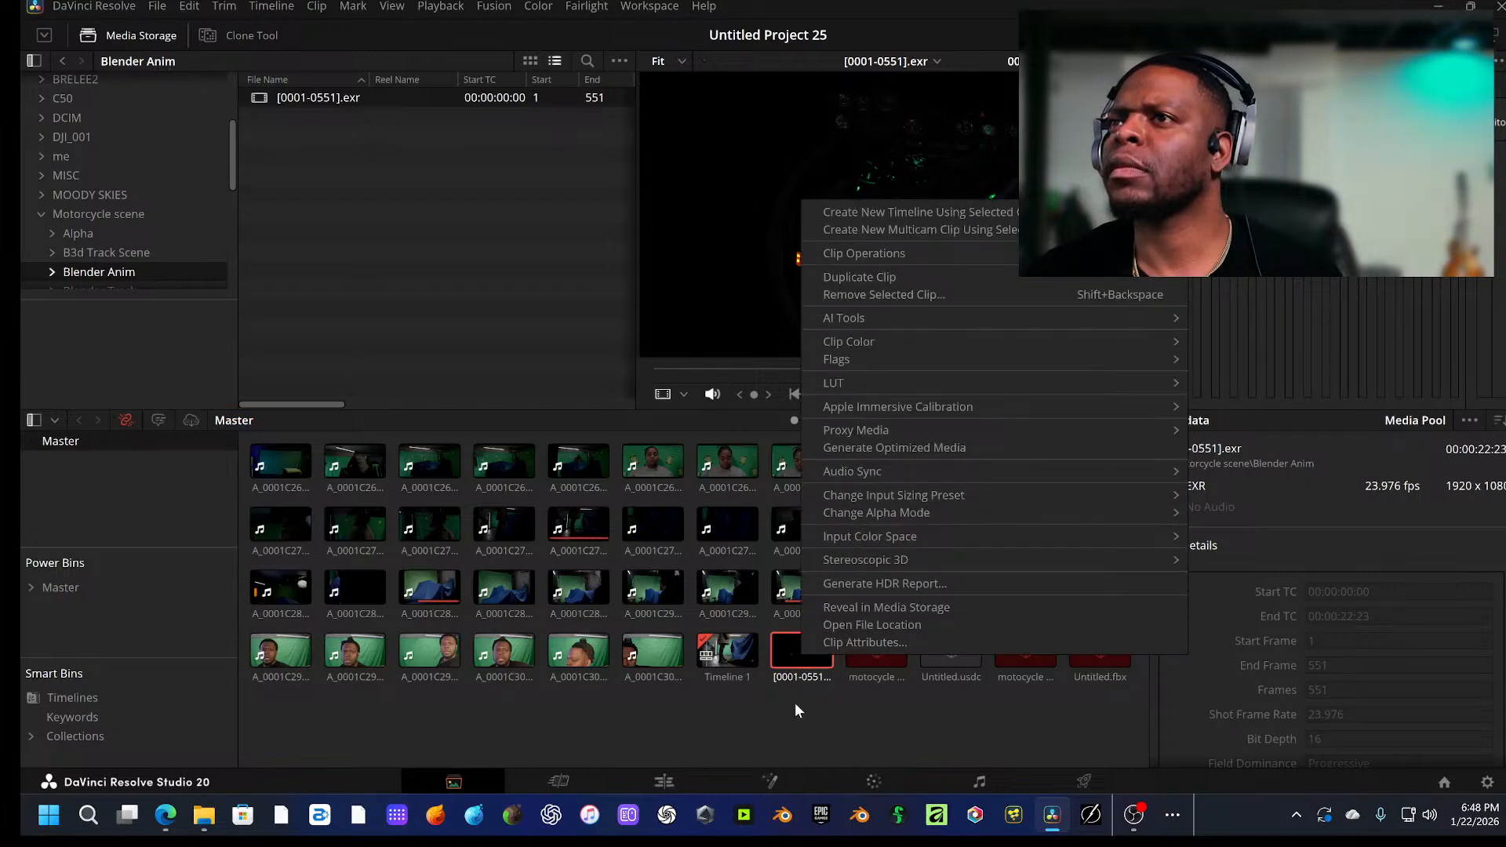
pyautogui.click(795, 710)
pyautogui.click(801, 667)
pyautogui.click(769, 781)
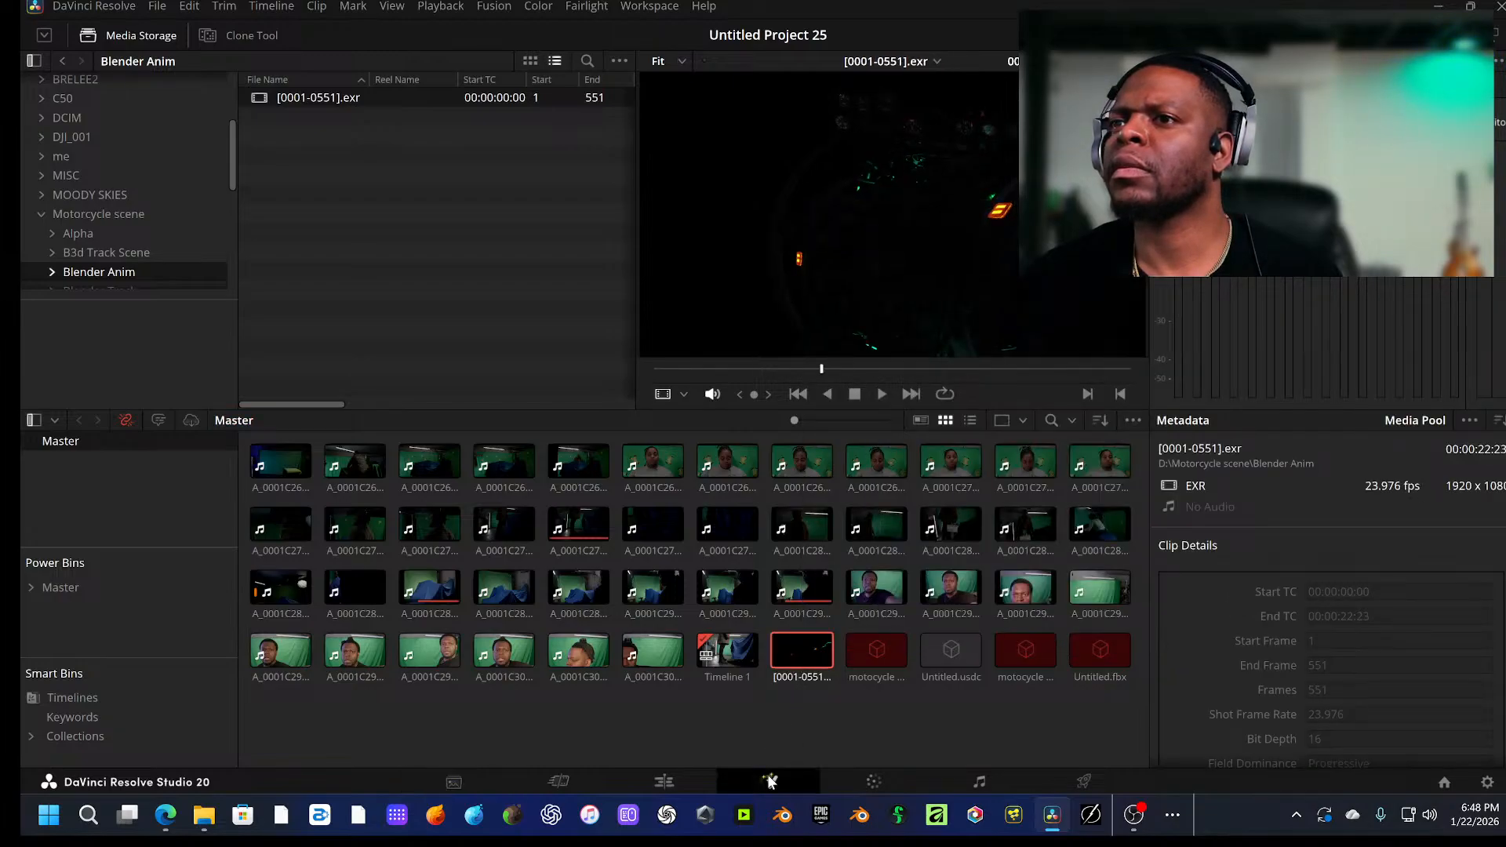
# Step: Widen the media pool and add the [0001-0551].exr clip to the node graph, placing its node above Merge3D1
pyautogui.scroll(8, 229, 251)
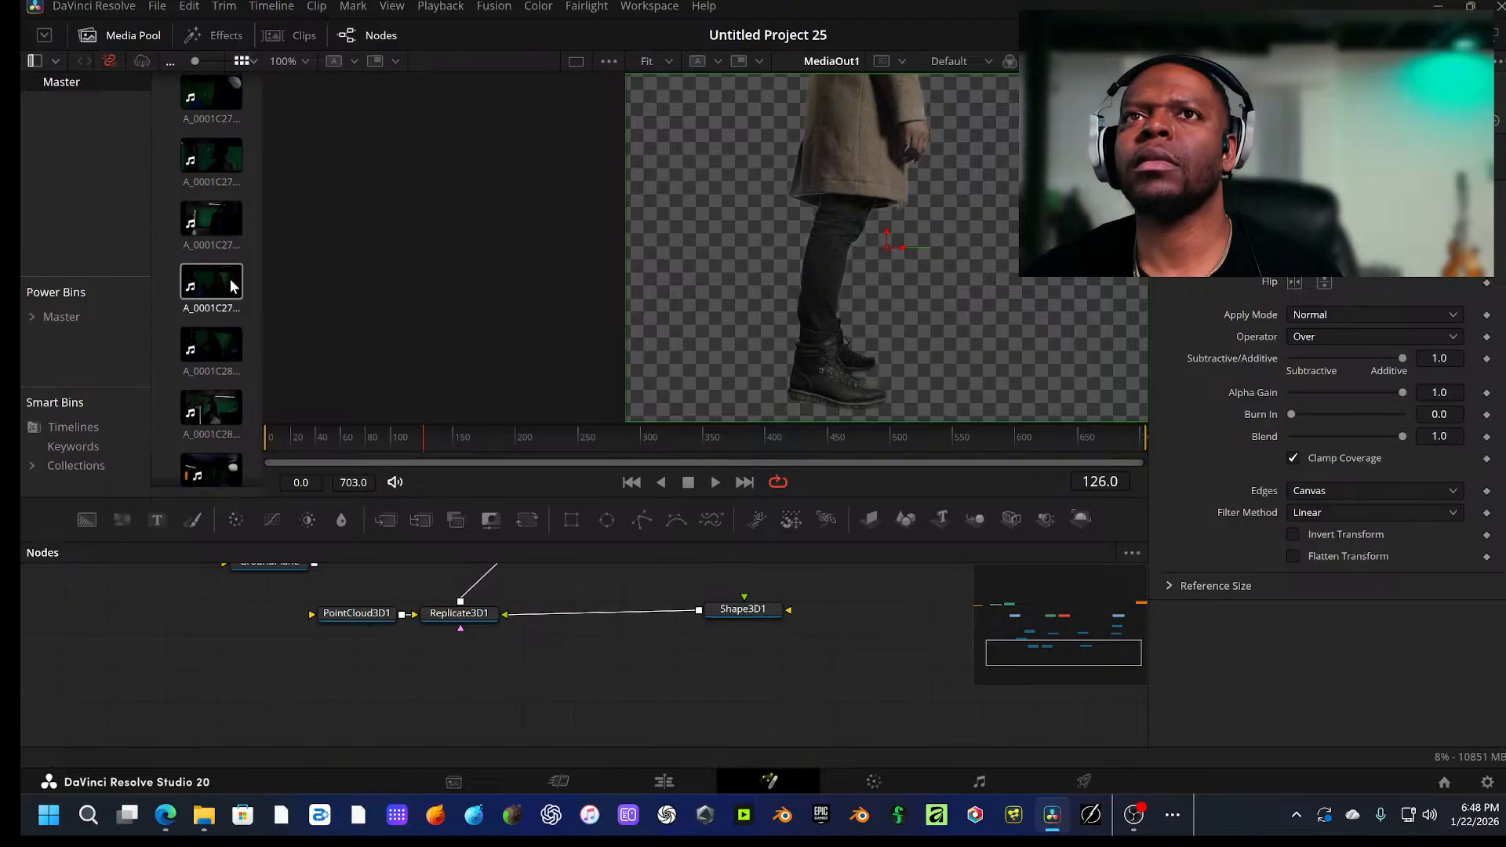
pyautogui.scroll(5, 216, 266)
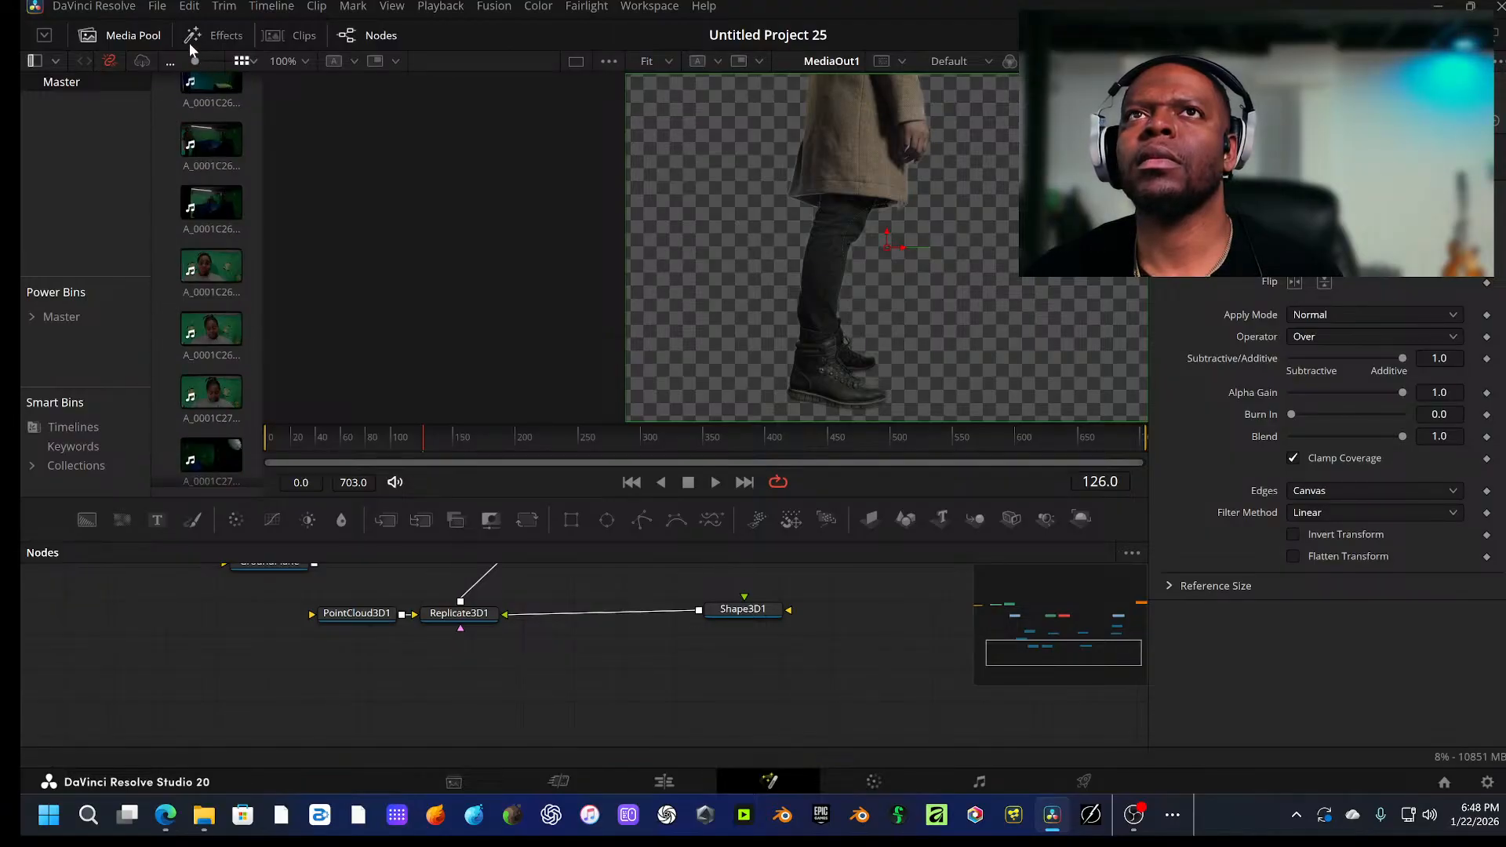
pyautogui.moveTo(264, 129); pyautogui.dragTo(487, 141)
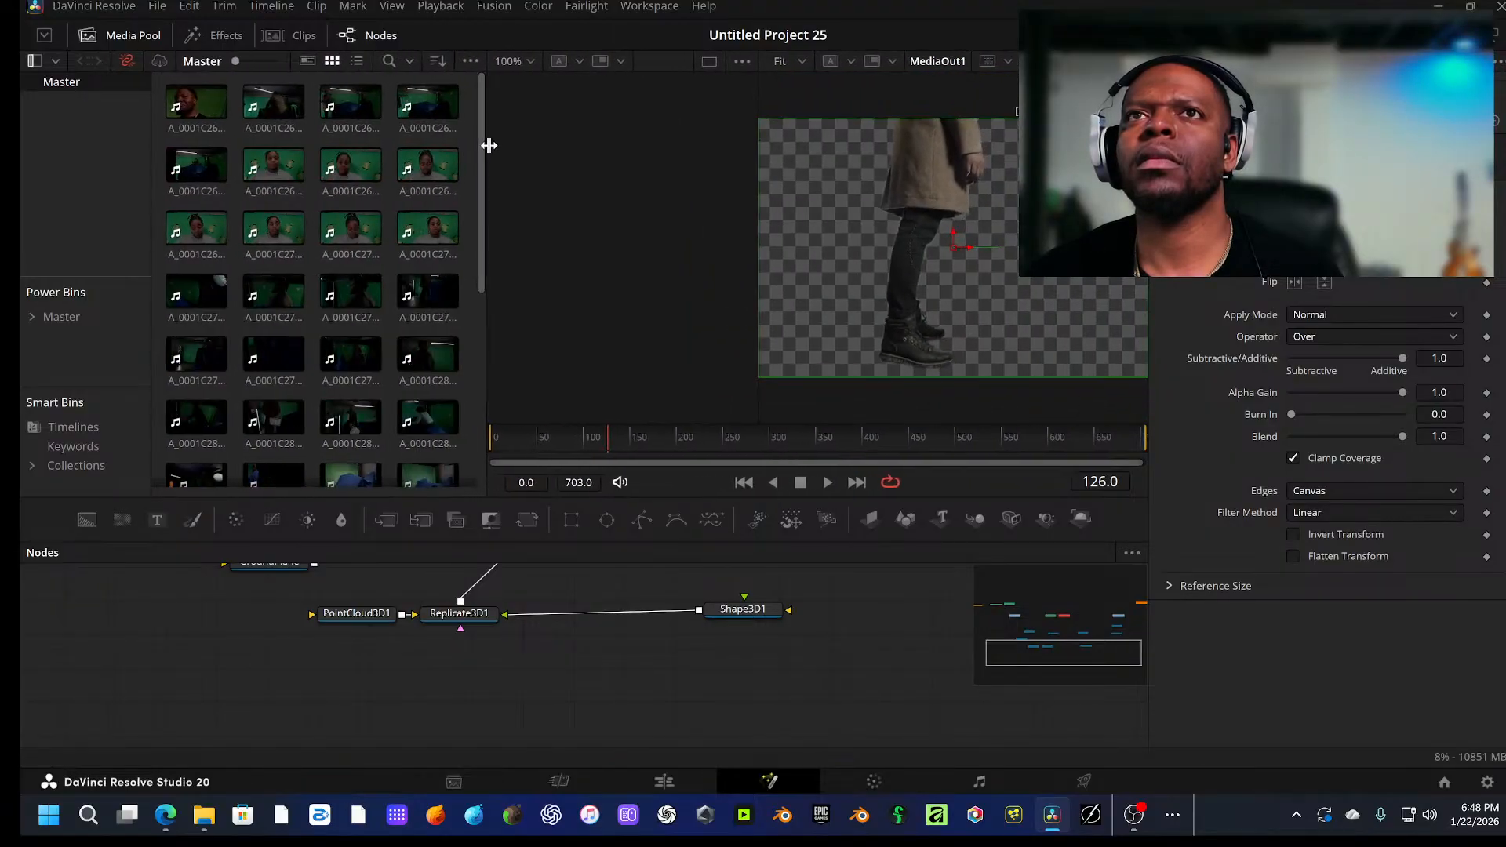
pyautogui.scroll(-5, 319, 240)
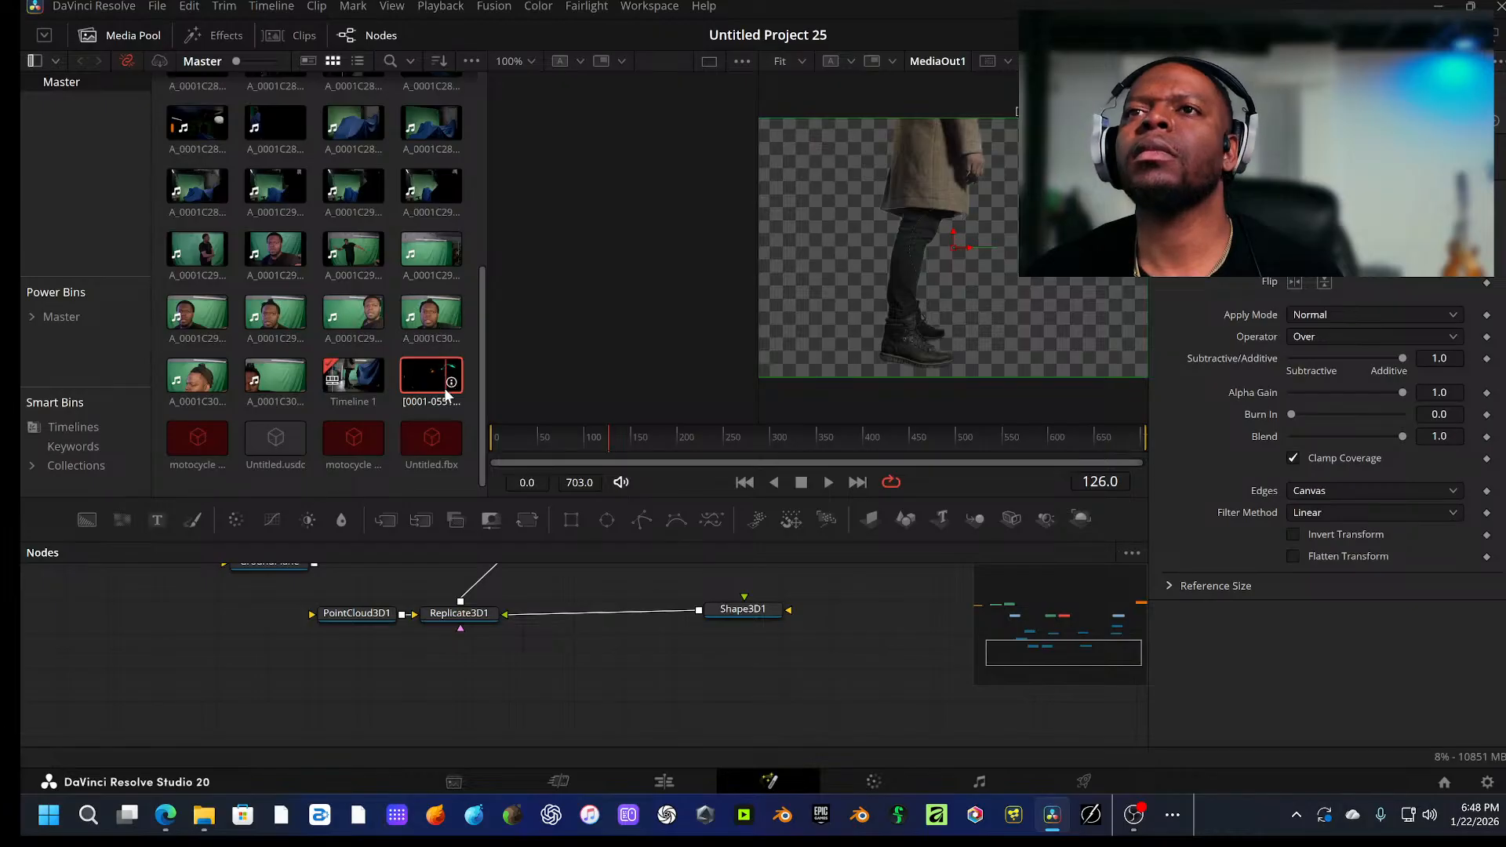
pyautogui.moveTo(446, 384); pyautogui.dragTo(600, 598)
pyautogui.scroll(3, 604, 628)
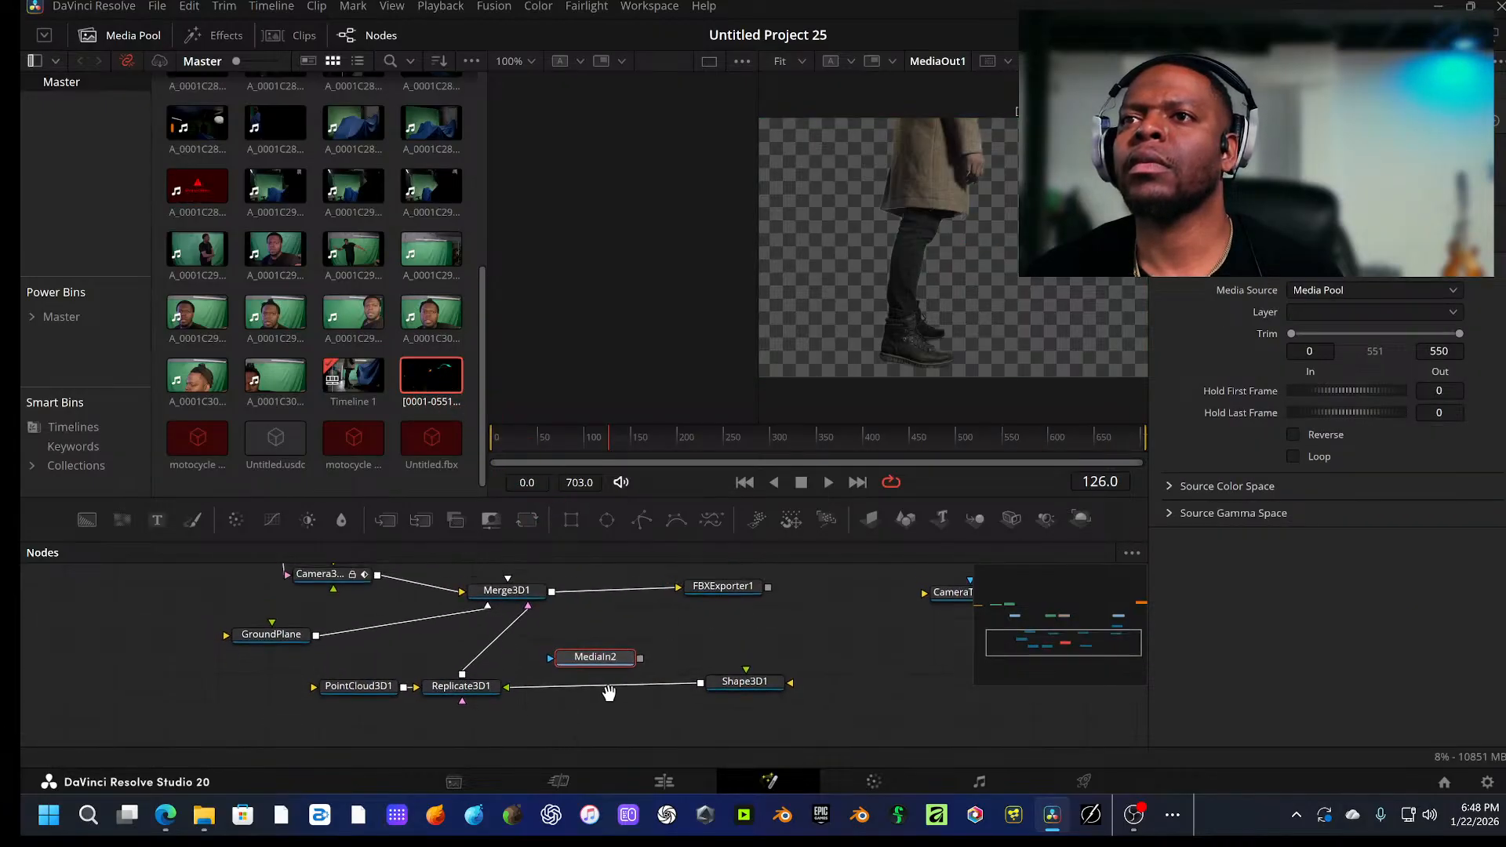
pyautogui.scroll(2, 512, 576)
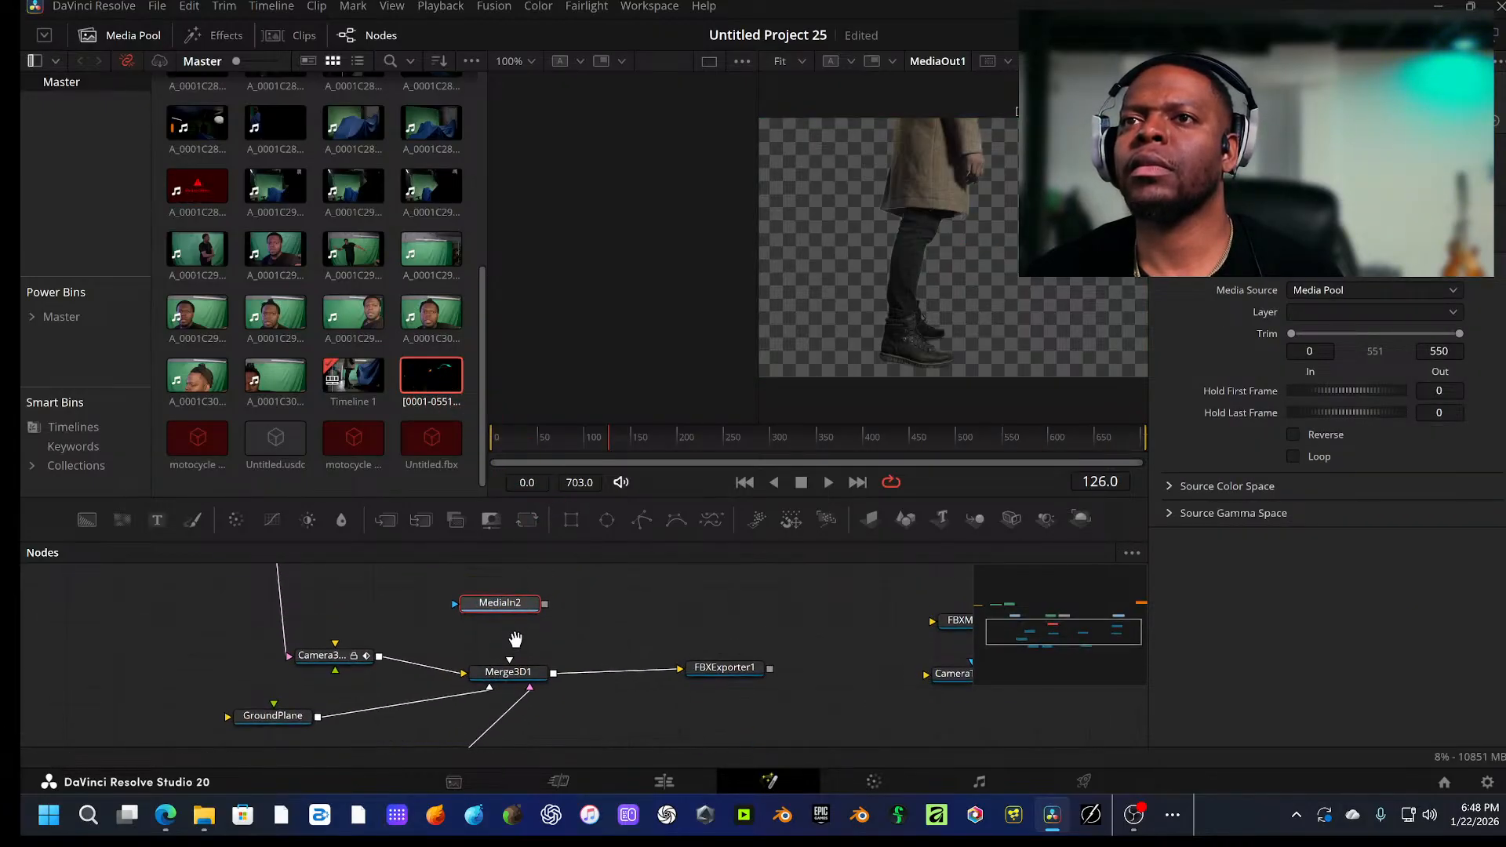
# Step: Place the MediaIn2 node just below Merge1 and widen the MediaOut1 viewer to fill the viewing area
pyautogui.moveTo(506, 628); pyautogui.dragTo(585, 630)
pyautogui.scroll(3, 707, 615)
pyautogui.scroll(-3, 709, 624)
pyautogui.scroll(1, 705, 640)
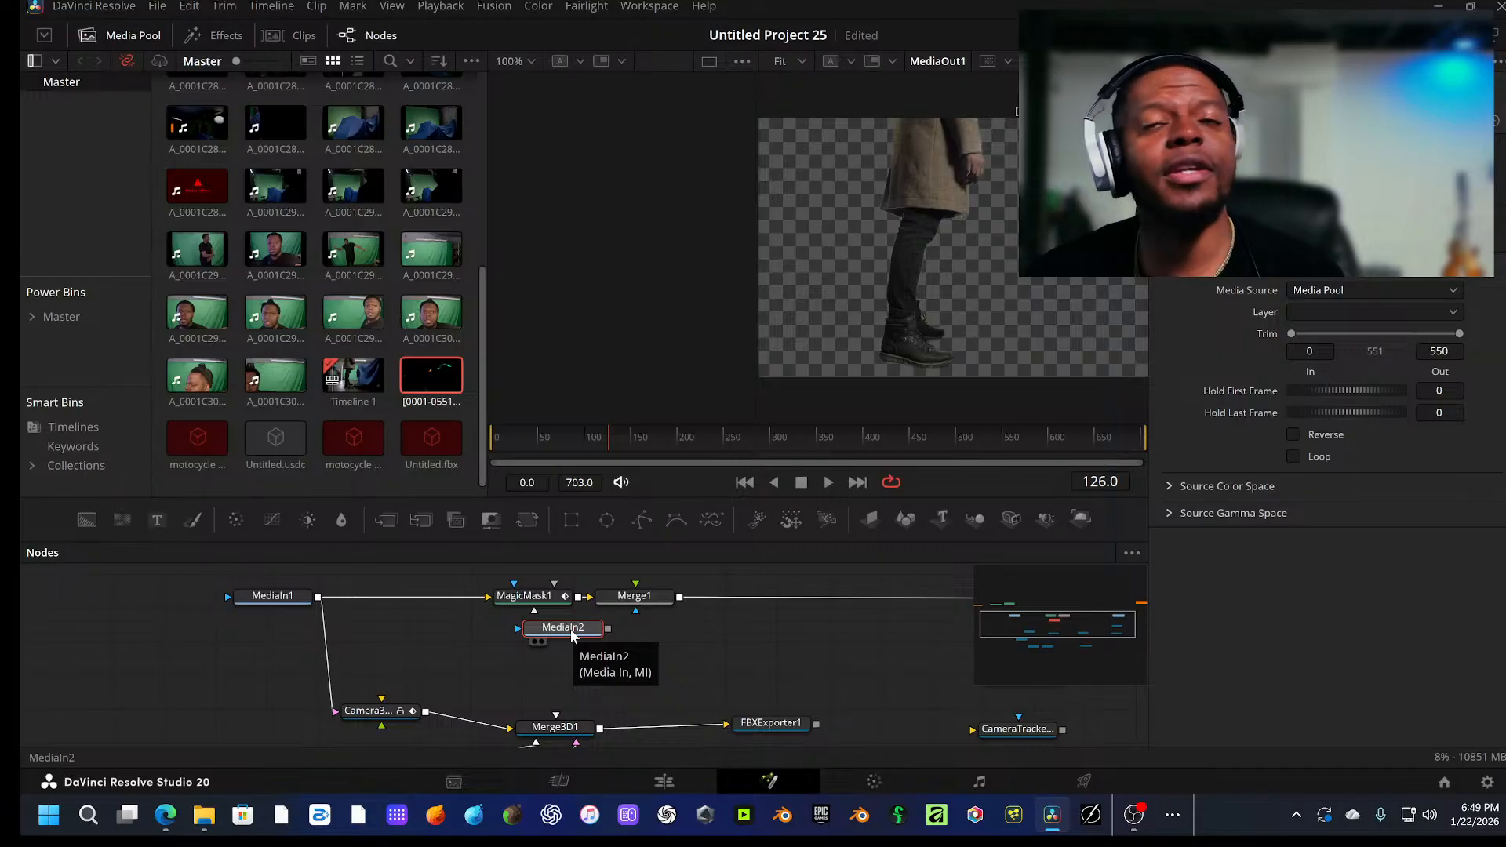
pyautogui.moveTo(572, 635); pyautogui.dragTo(664, 654)
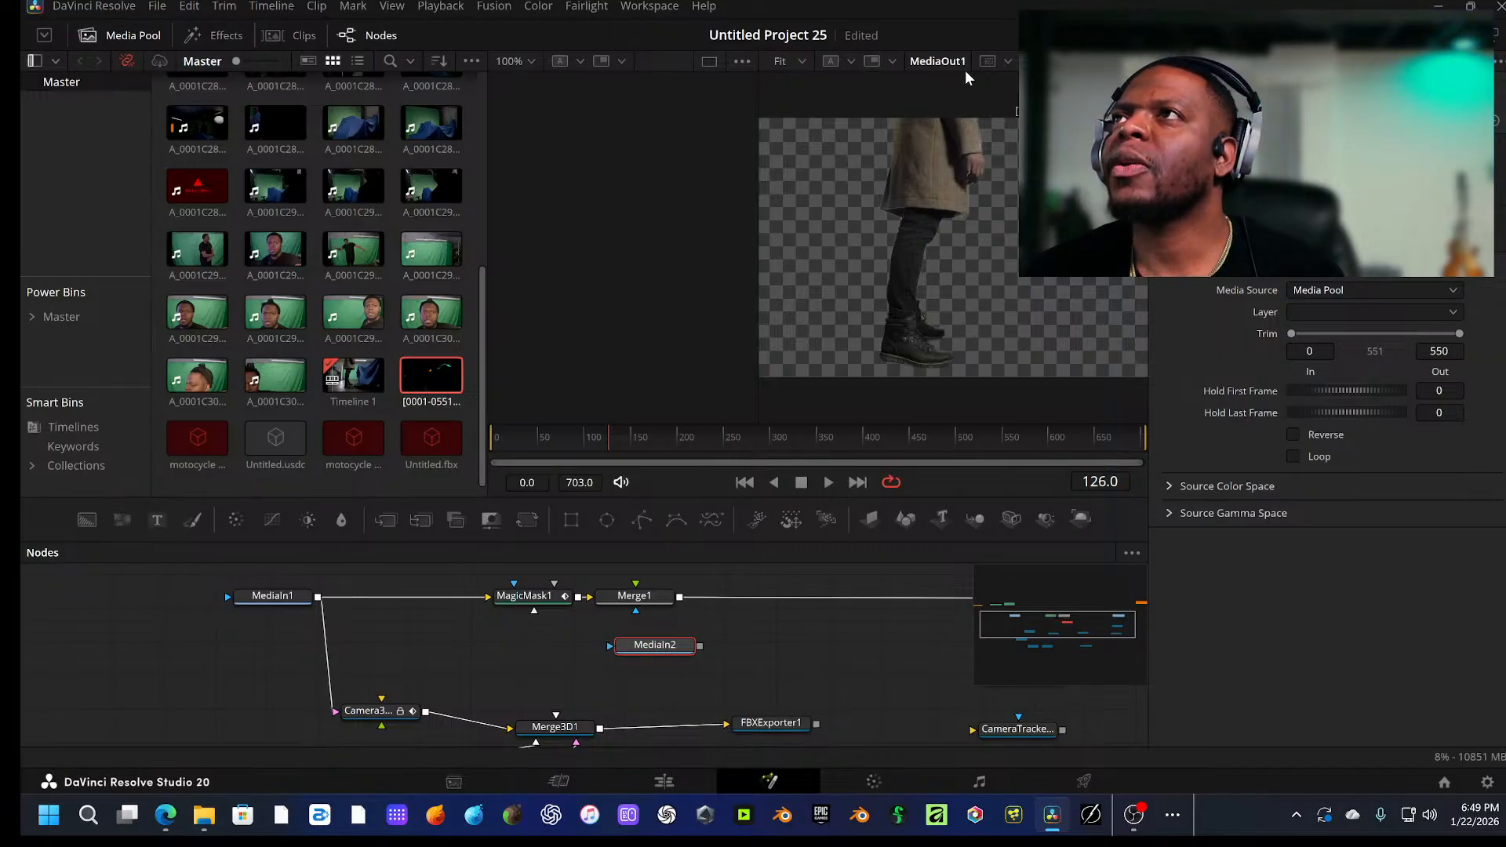
pyautogui.moveTo(756, 157); pyautogui.dragTo(457, 150)
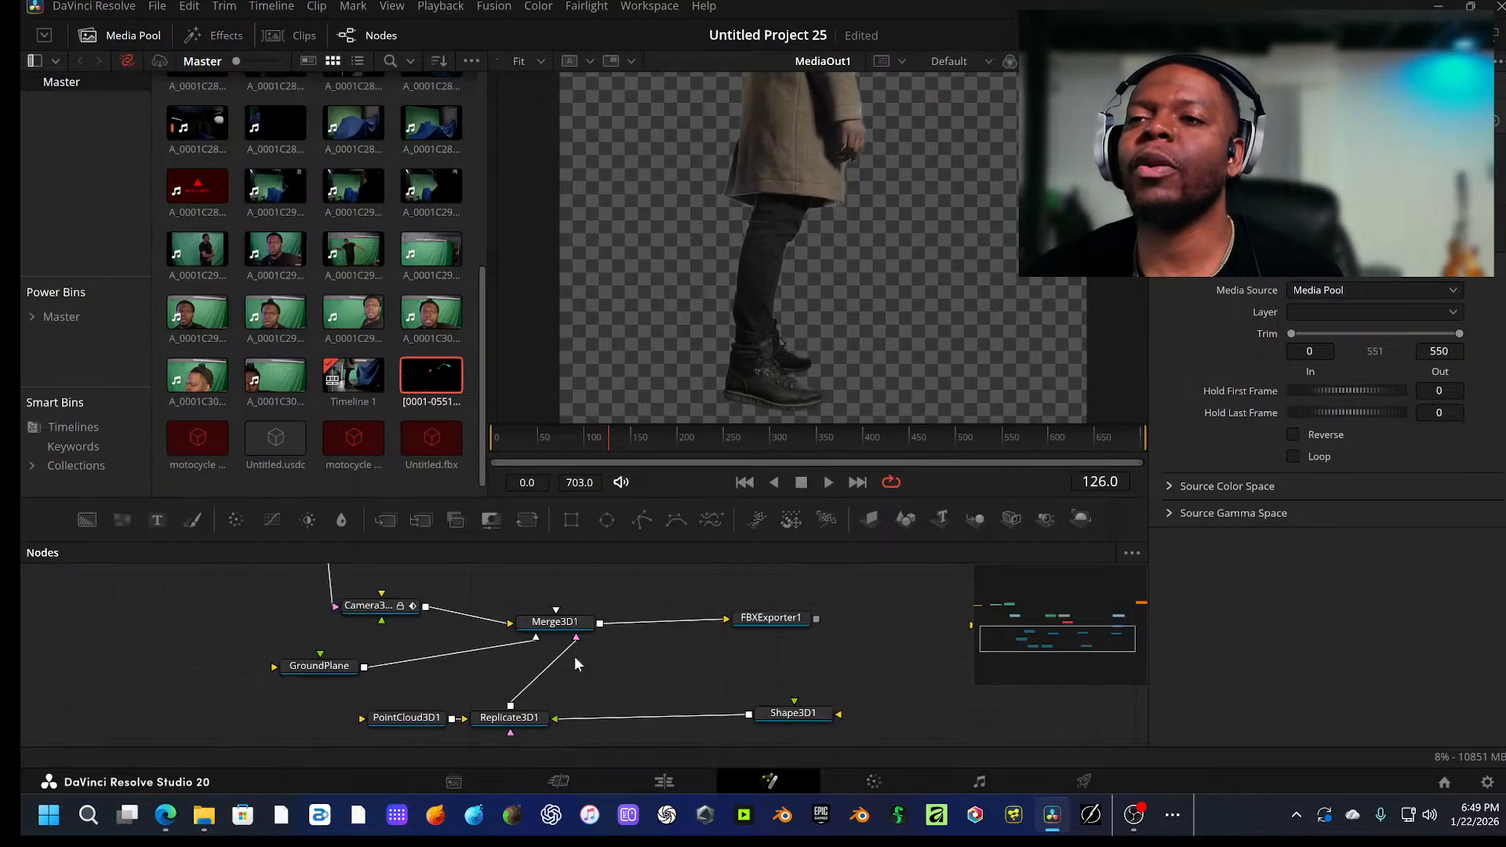
pyautogui.moveTo(838, 662); pyautogui.dragTo(753, 612)
pyautogui.moveTo(910, 604)
pyautogui.mouseDown()
pyautogui.moveTo(269, 662)
pyautogui.moveTo(275, 697)
pyautogui.moveTo(188, 729)
pyautogui.moveTo(214, 712)
pyautogui.moveTo(160, 833)
pyautogui.moveTo(140, 832)
pyautogui.mouseUp()
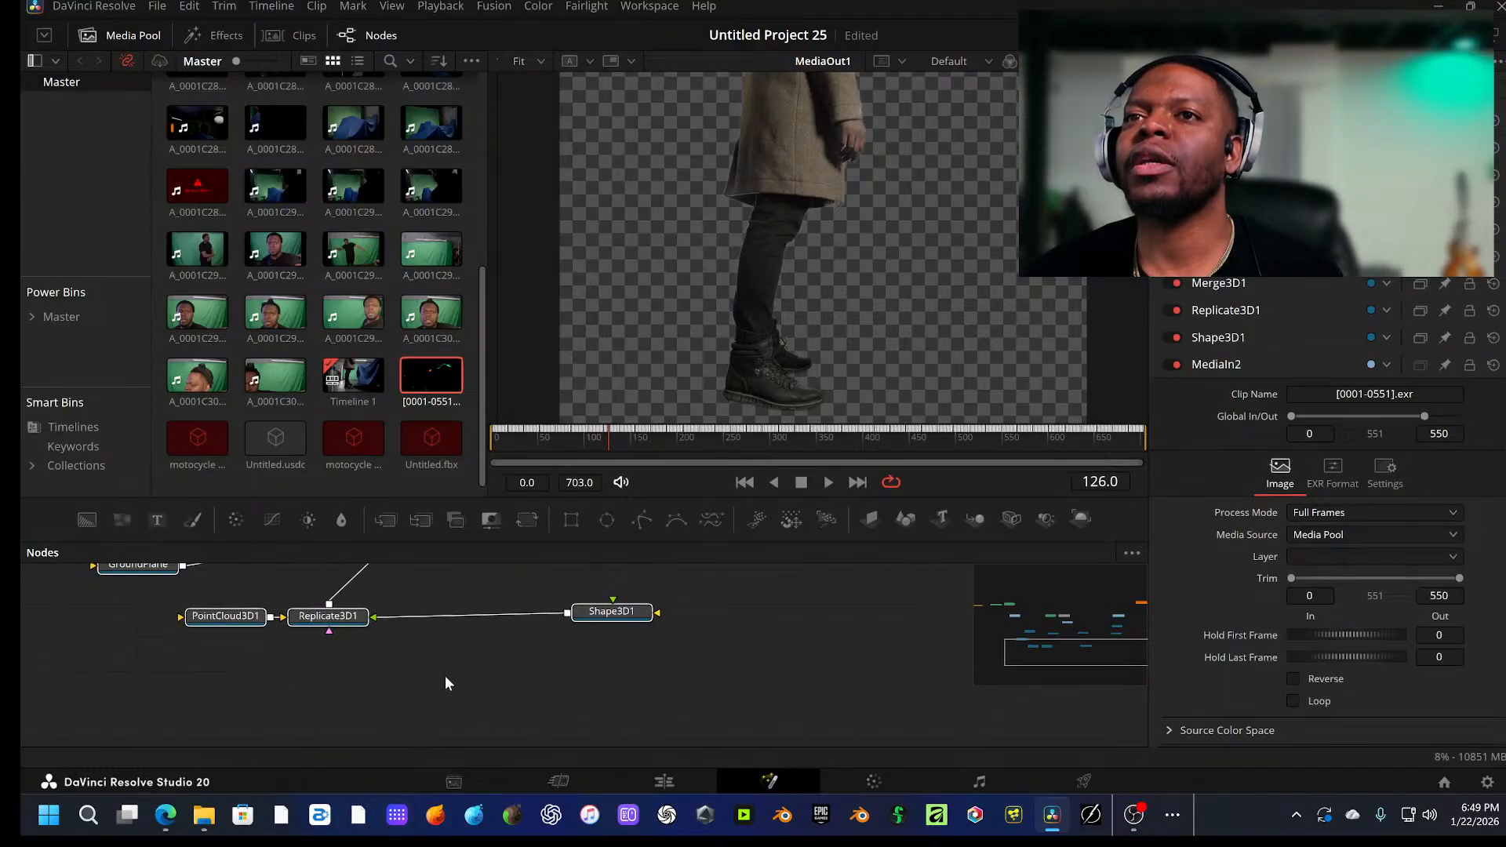
pyautogui.moveTo(444, 675); pyautogui.dragTo(468, 773)
pyautogui.moveTo(474, 631); pyautogui.dragTo(483, 731)
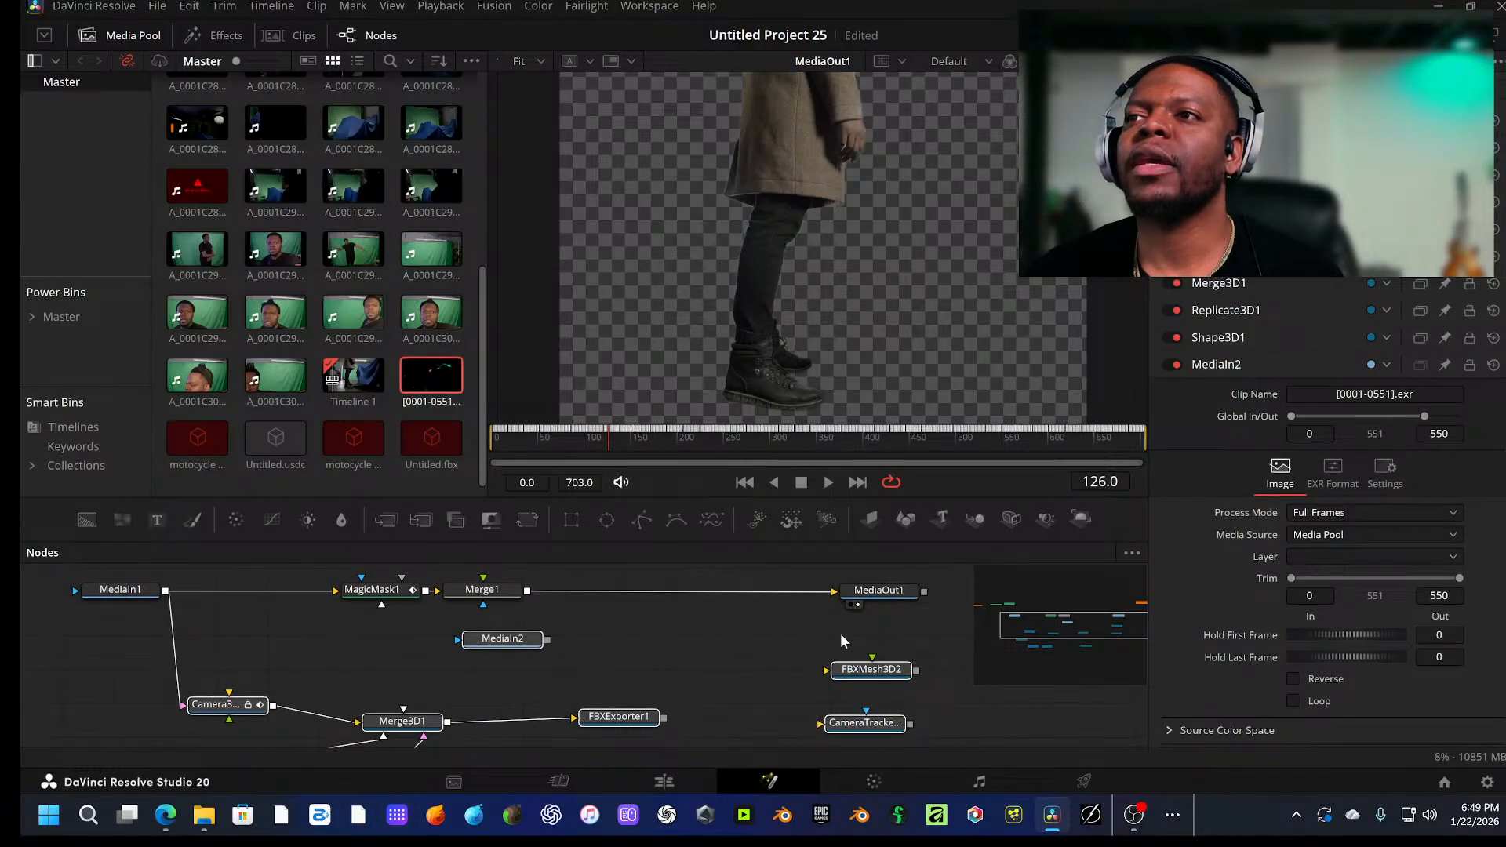
pyautogui.click(862, 637)
pyautogui.moveTo(976, 619); pyautogui.dragTo(389, 689)
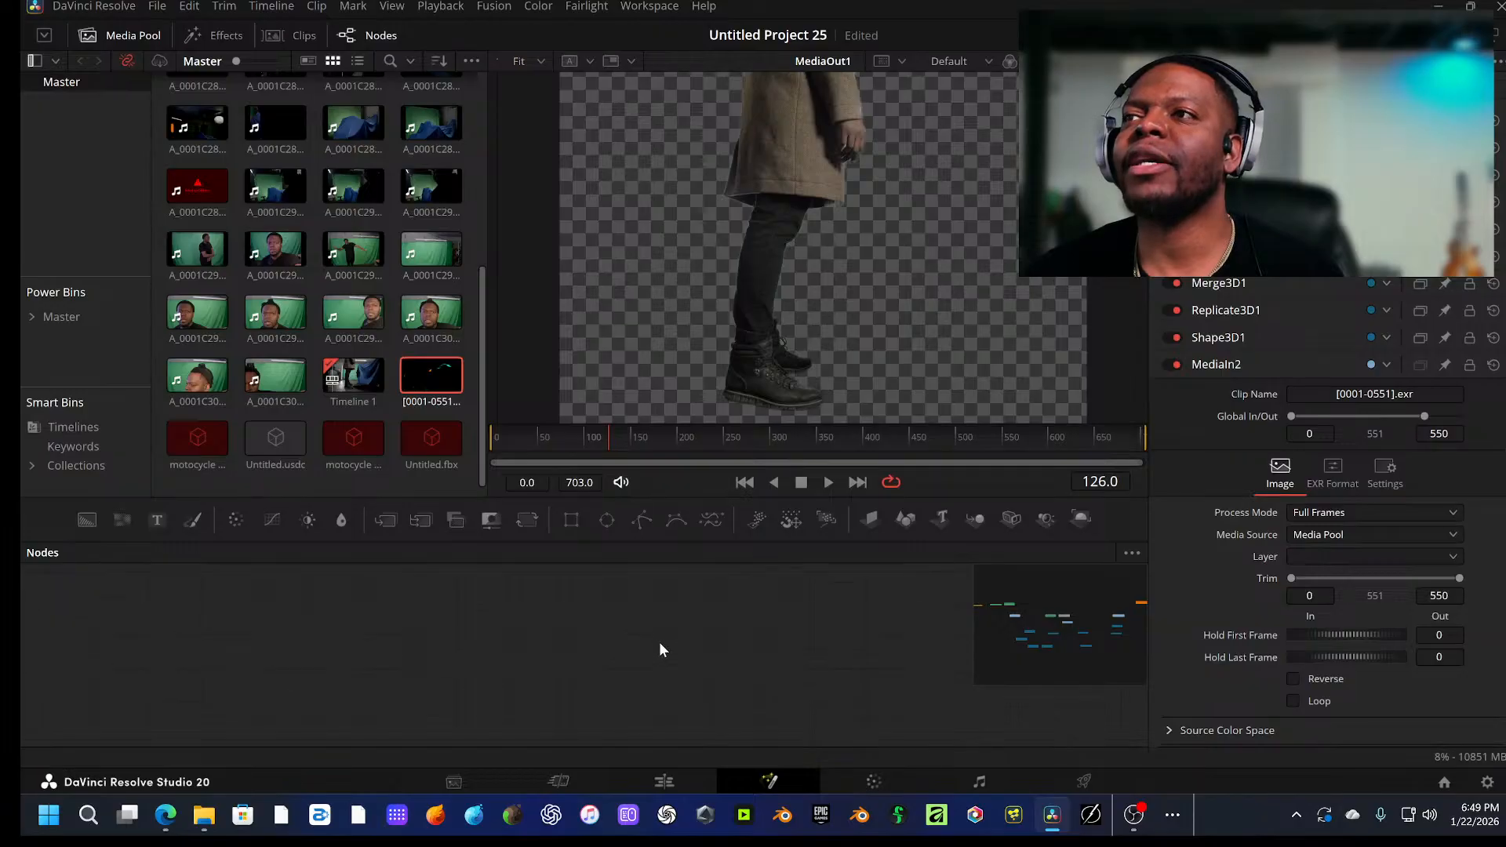
# Step: Show MediaIn2 in the viewer and play back the rendered EXR sequence
pyautogui.moveTo(994, 578); pyautogui.dragTo(1070, 623)
pyautogui.press('1')
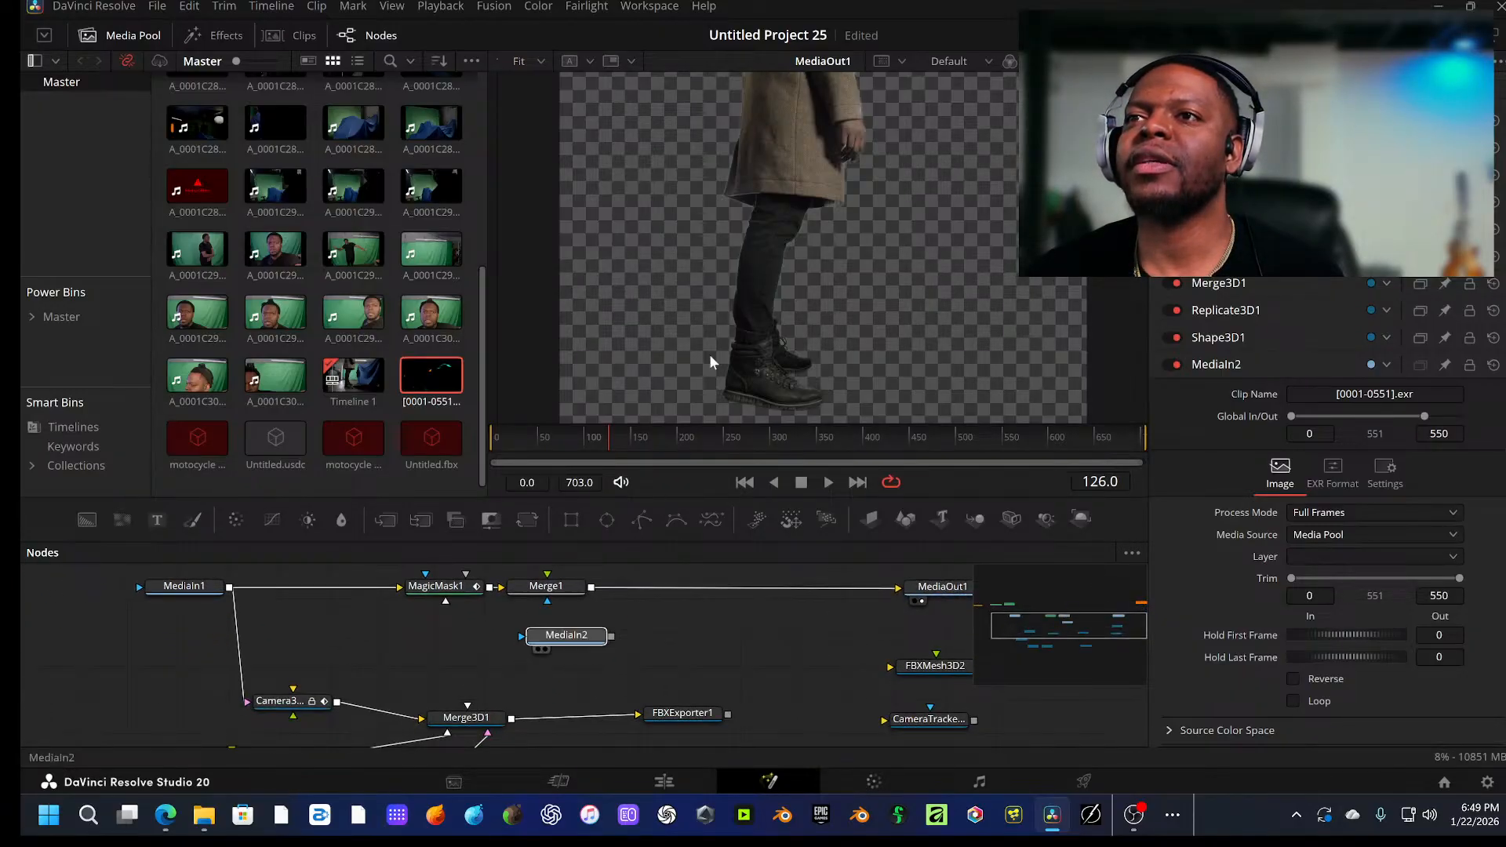
pyautogui.press('space')
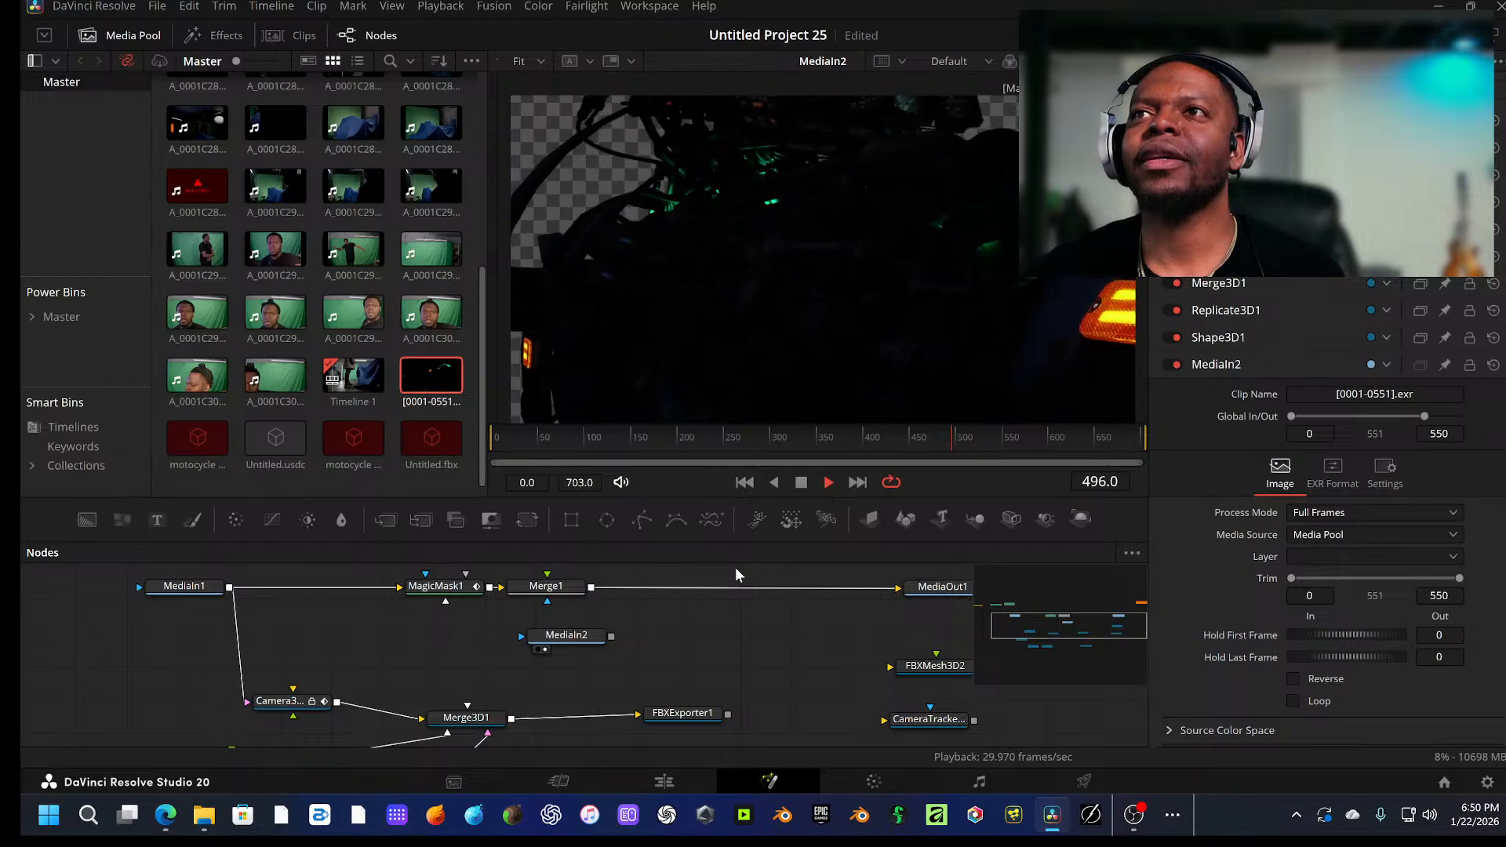
pyautogui.press('space')
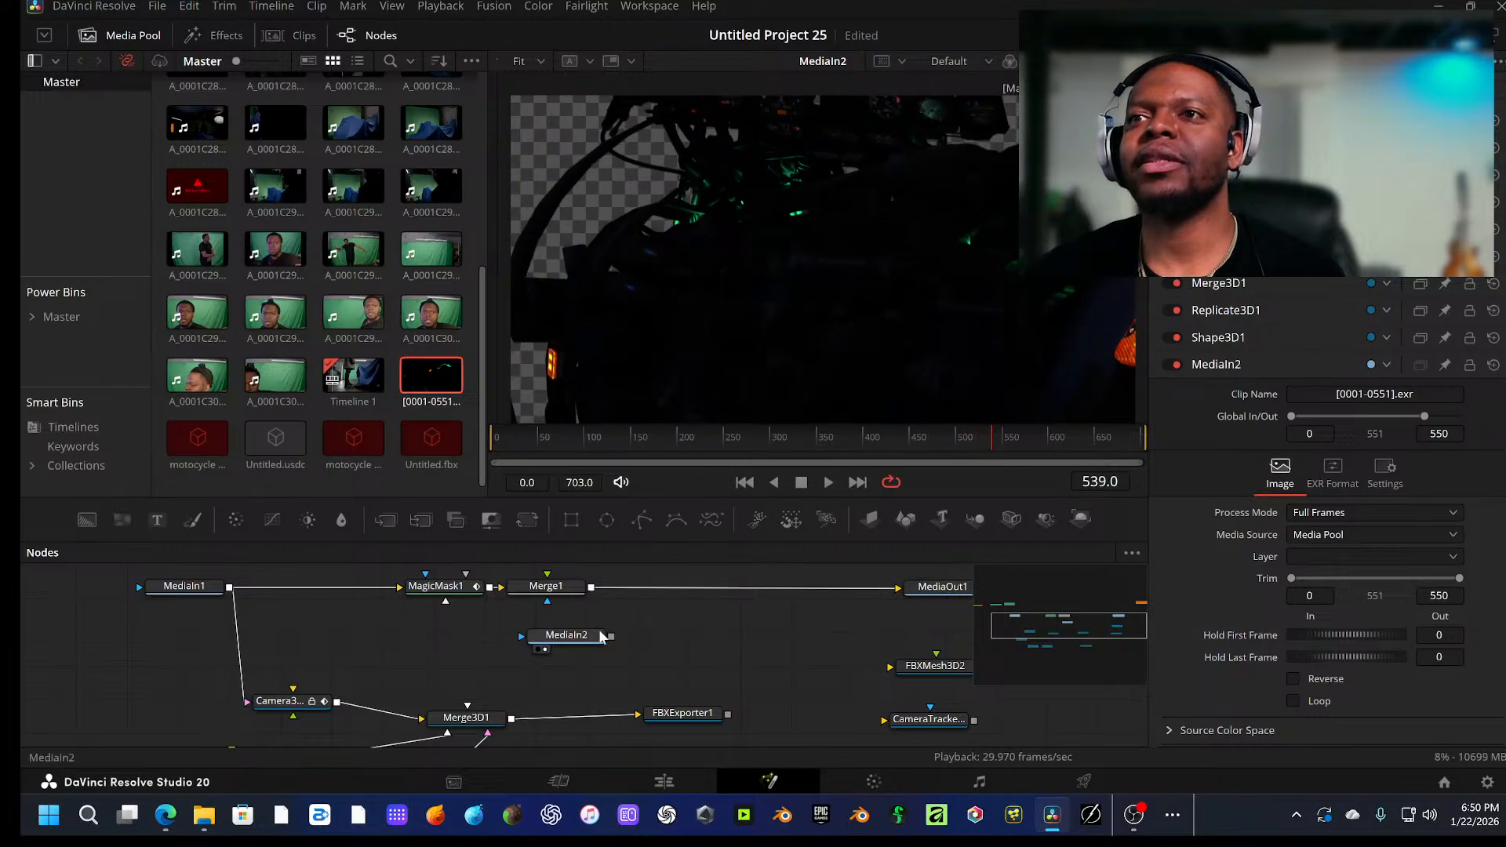
# Step: Add an Image Plane 3D node between MediaIn2 and Merge3D1 in the node graph
pyautogui.click(557, 640)
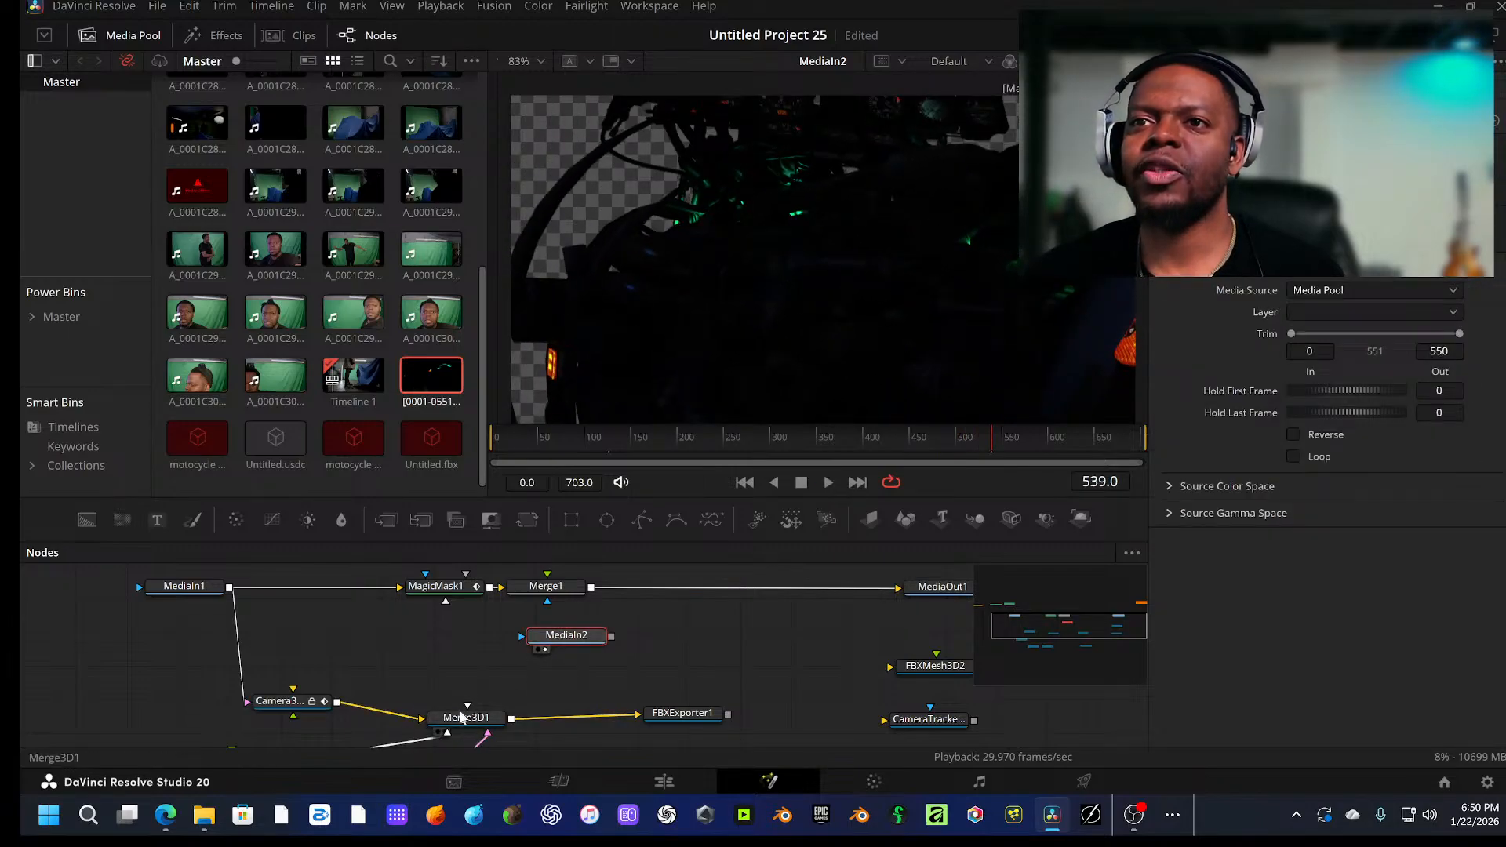
pyautogui.click(470, 623)
pyautogui.click(486, 717)
pyautogui.scroll(-1, 486, 716)
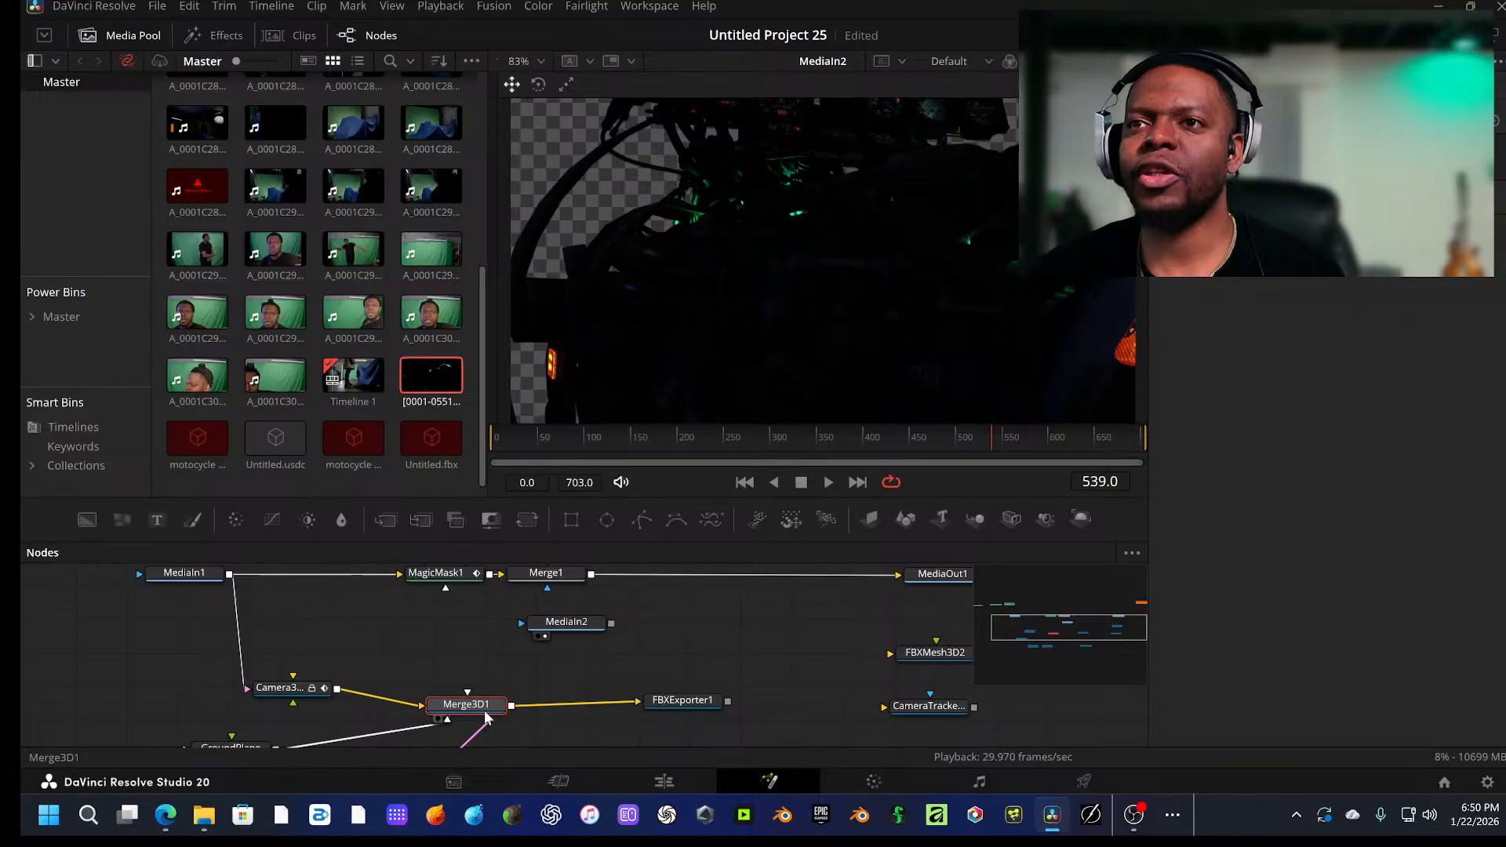
pyautogui.click(462, 627)
pyautogui.hotkey('shift', 'space')
pyautogui.write('merge')
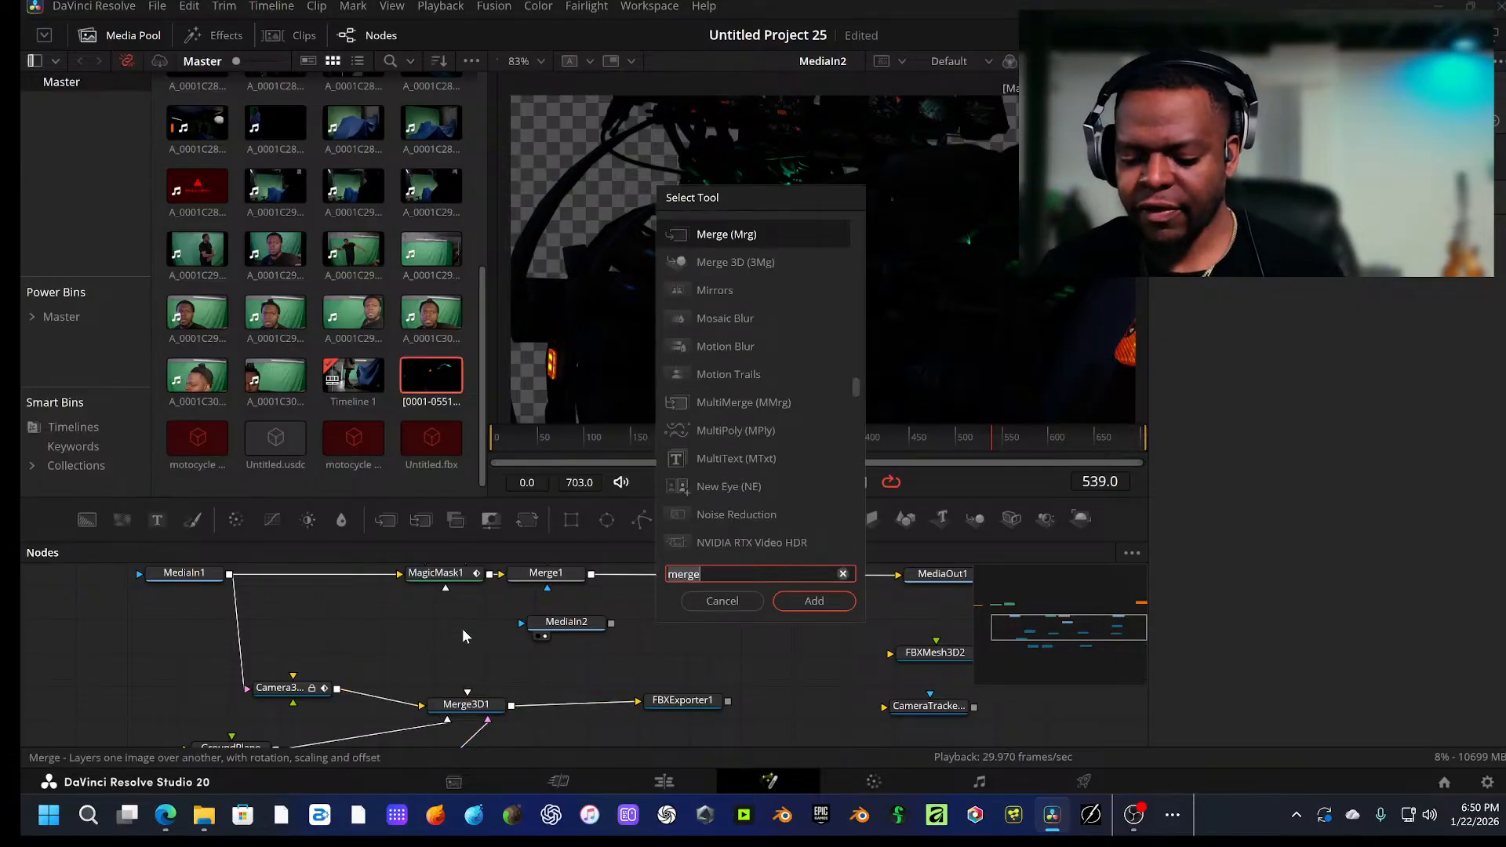
pyautogui.press('BackSpace')
pyautogui.press('BackSpace')
pyautogui.press('BackSpace')
pyautogui.press('BackSpace')
pyautogui.press('BackSpace')
pyautogui.write('image')
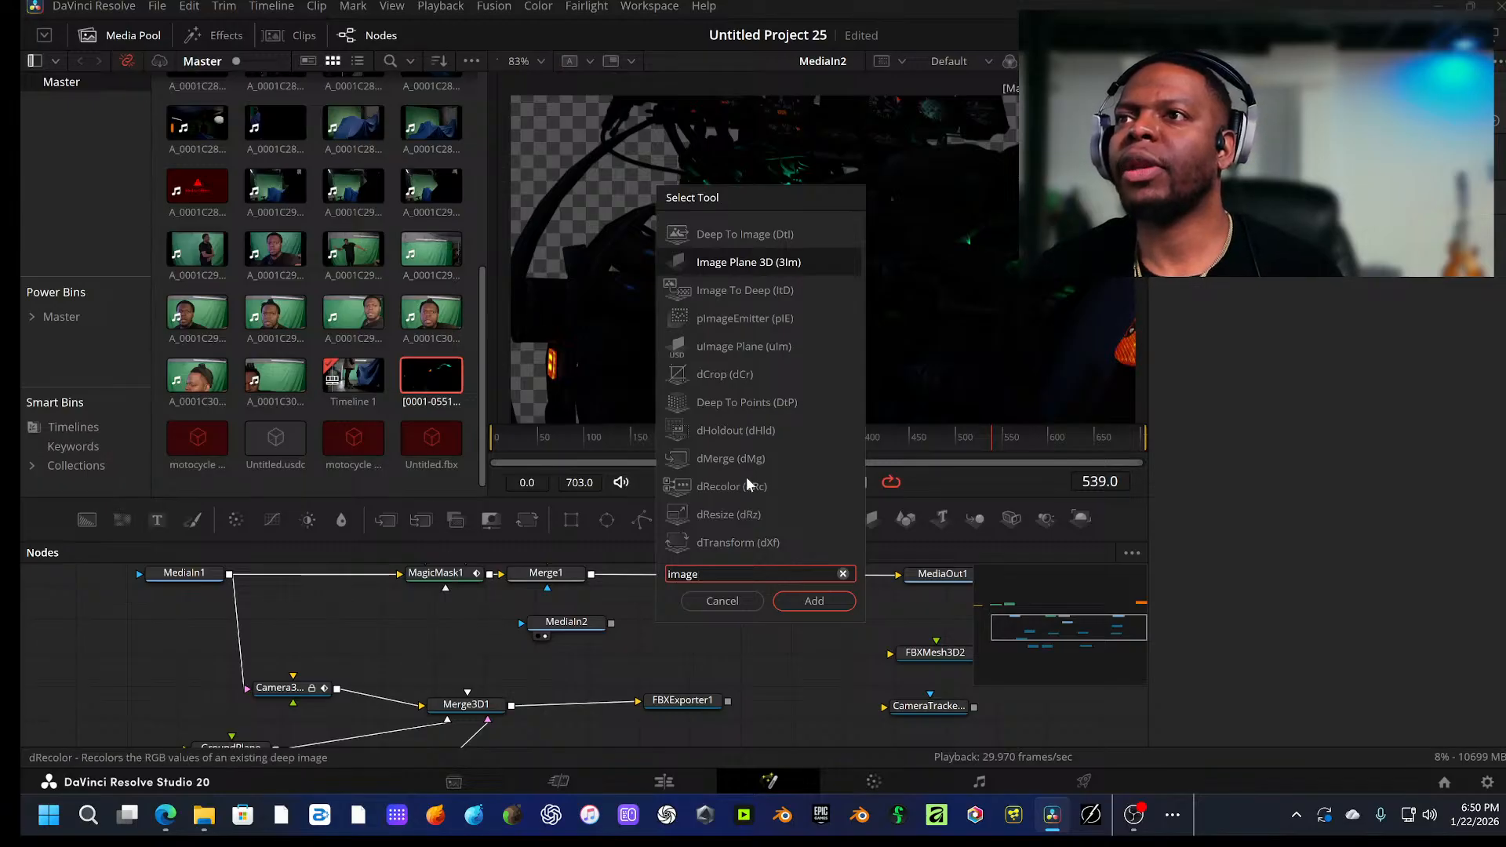
pyautogui.click(825, 601)
# Step: Connect MediaIn2 through ImagePlane3D1 into Merge3D1, and check Merge3D1 and MagicMask1 in the viewer
pyautogui.moveTo(487, 625); pyautogui.dragTo(488, 668)
pyautogui.moveTo(577, 622); pyautogui.dragTo(788, 147)
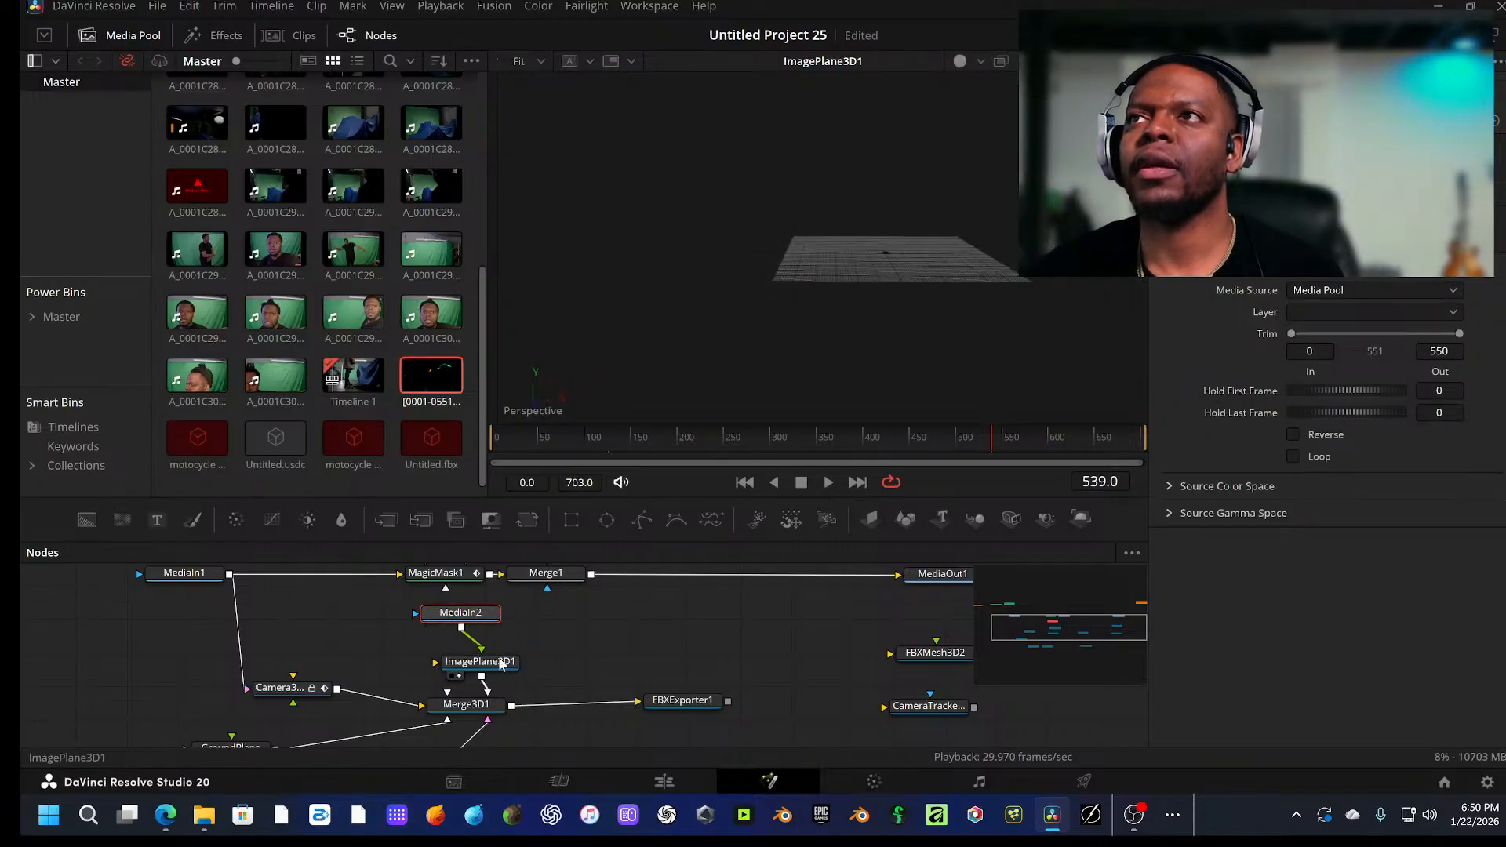
pyautogui.moveTo(473, 705); pyautogui.dragTo(765, 304)
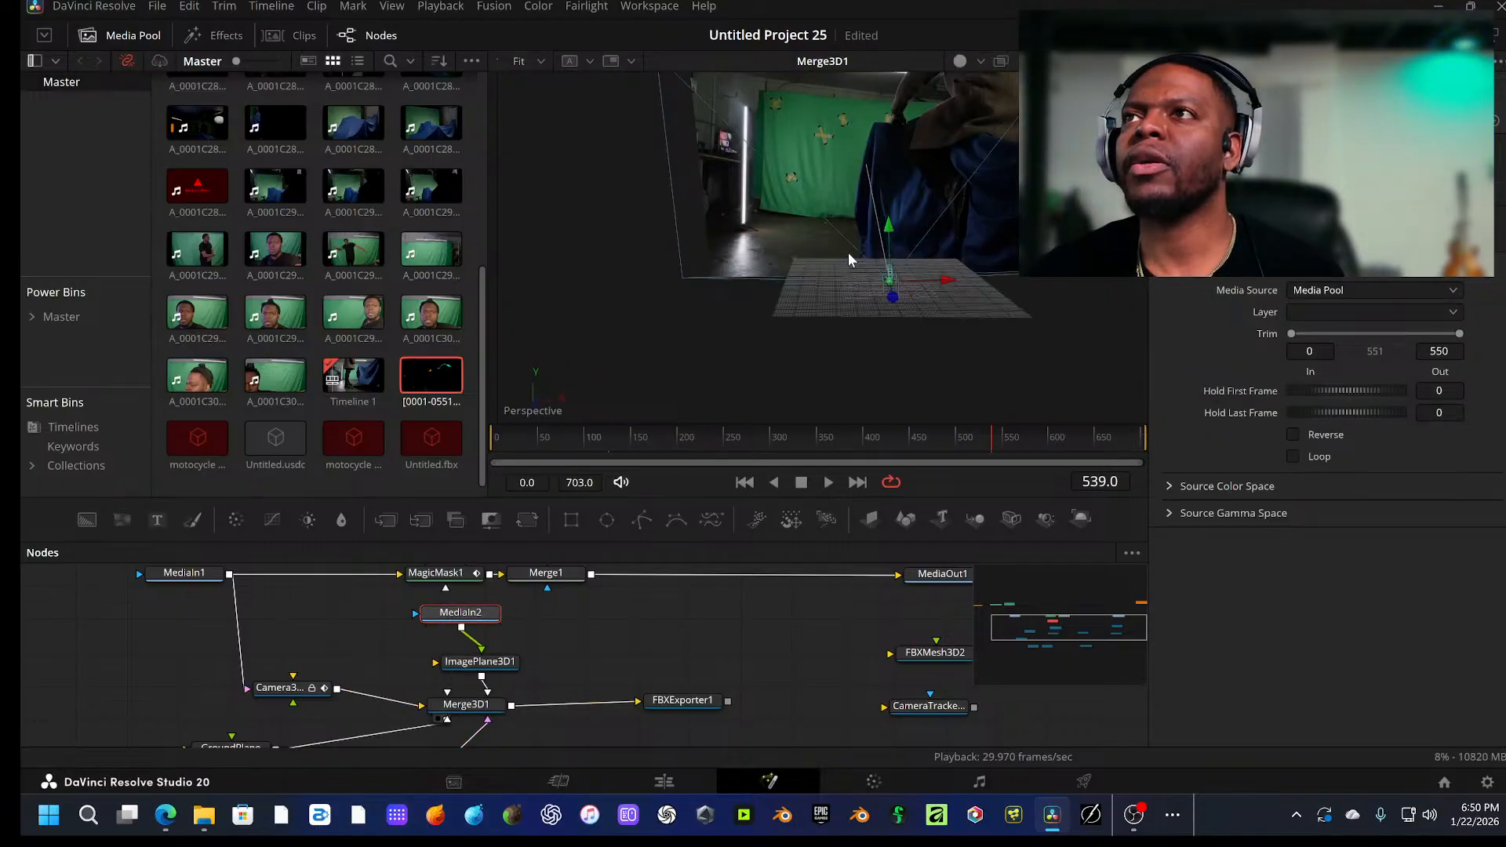
pyautogui.moveTo(485, 586); pyautogui.dragTo(723, 287)
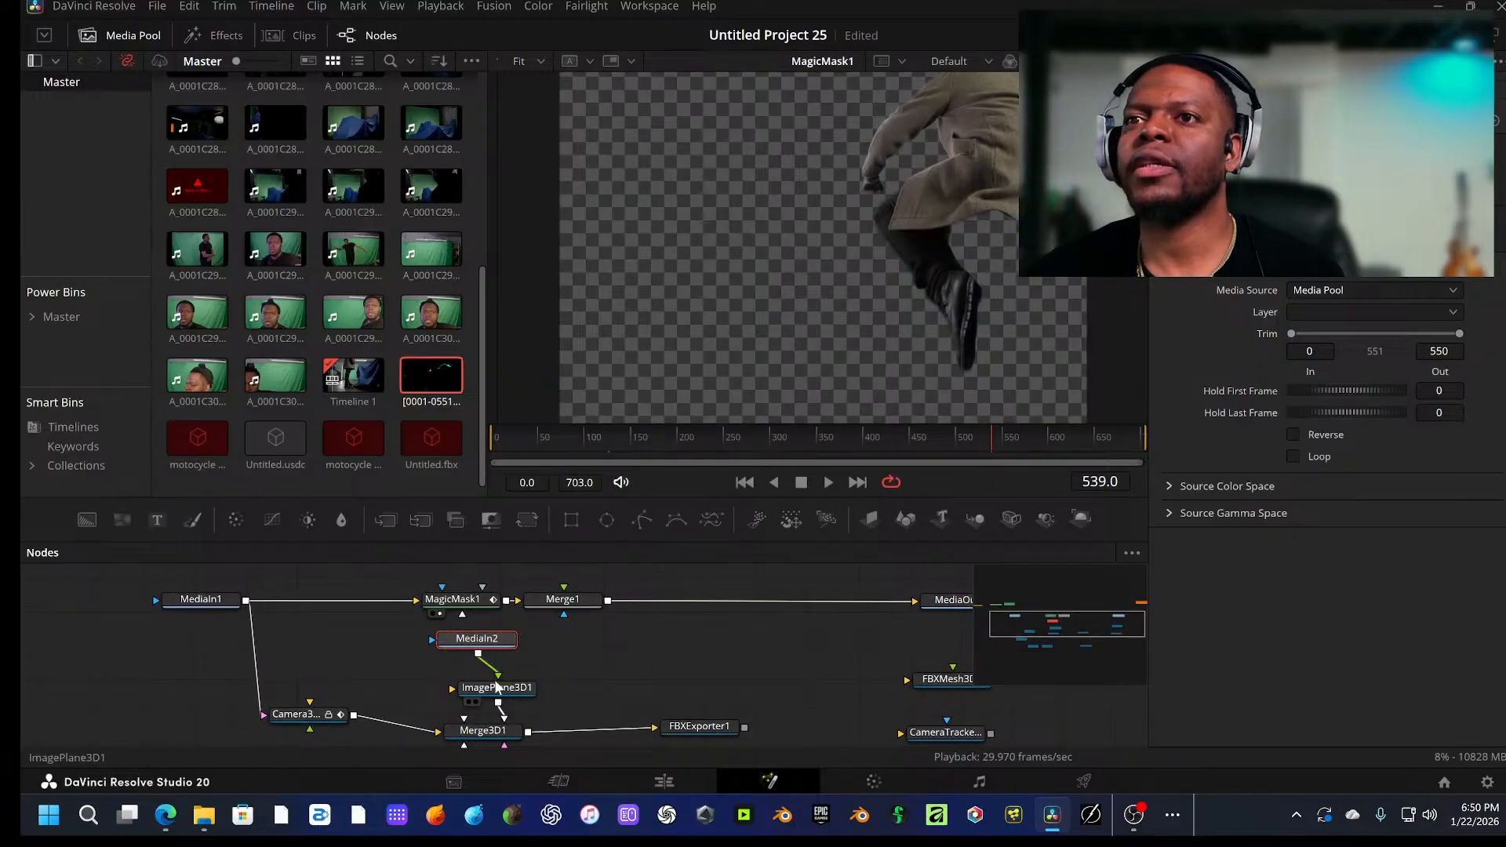
# Step: Connect Merge3D1 to the camera tracker renderer node and delete the FBXMesh3D2 and FBXExporter1 nodes
pyautogui.scroll(-3, 530, 696)
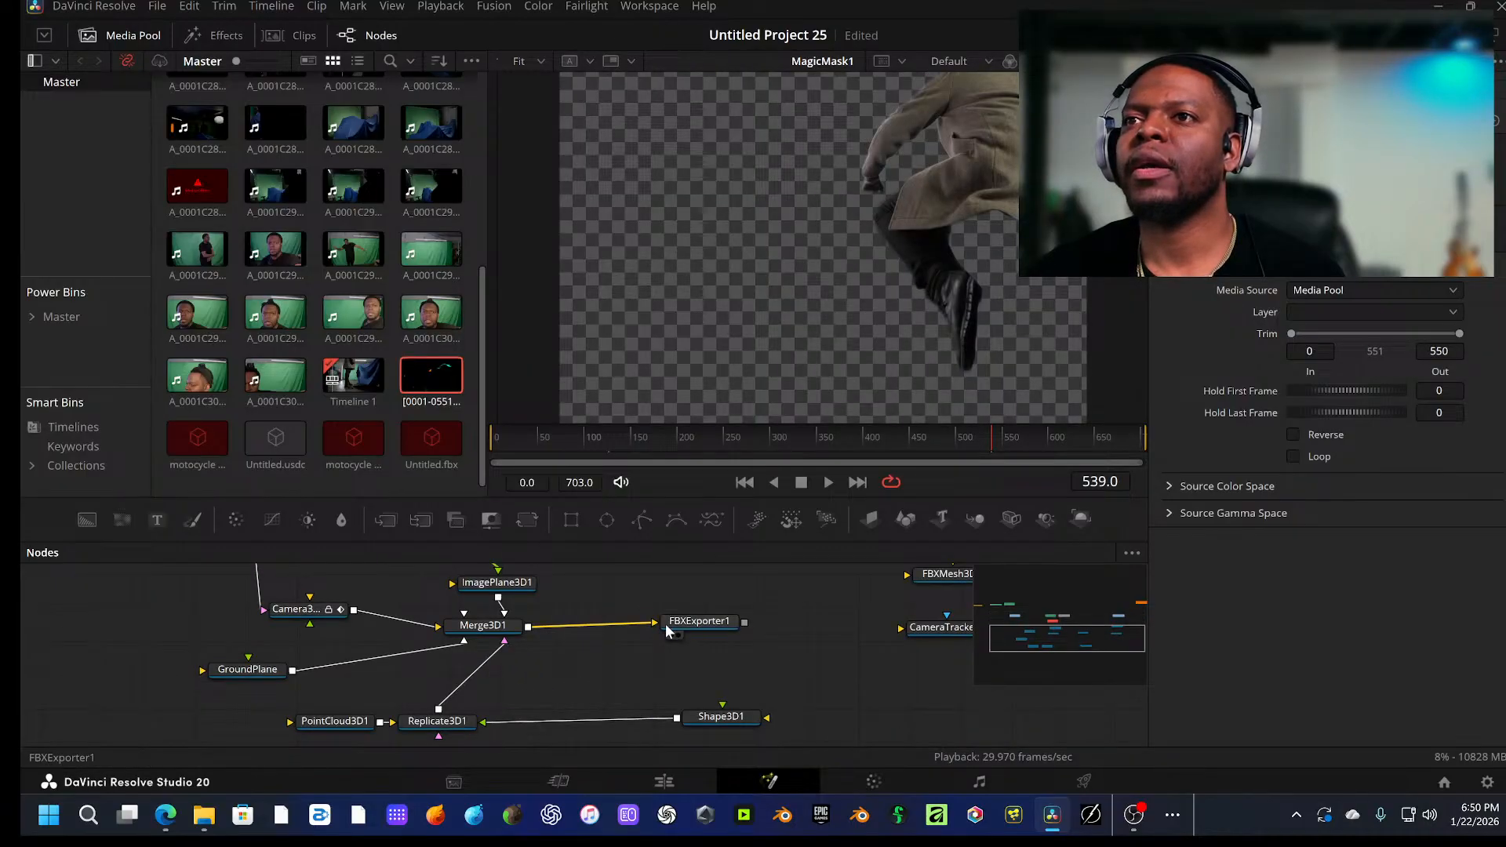
pyautogui.moveTo(666, 625); pyautogui.dragTo(641, 624)
pyautogui.moveTo(828, 636); pyautogui.dragTo(870, 643)
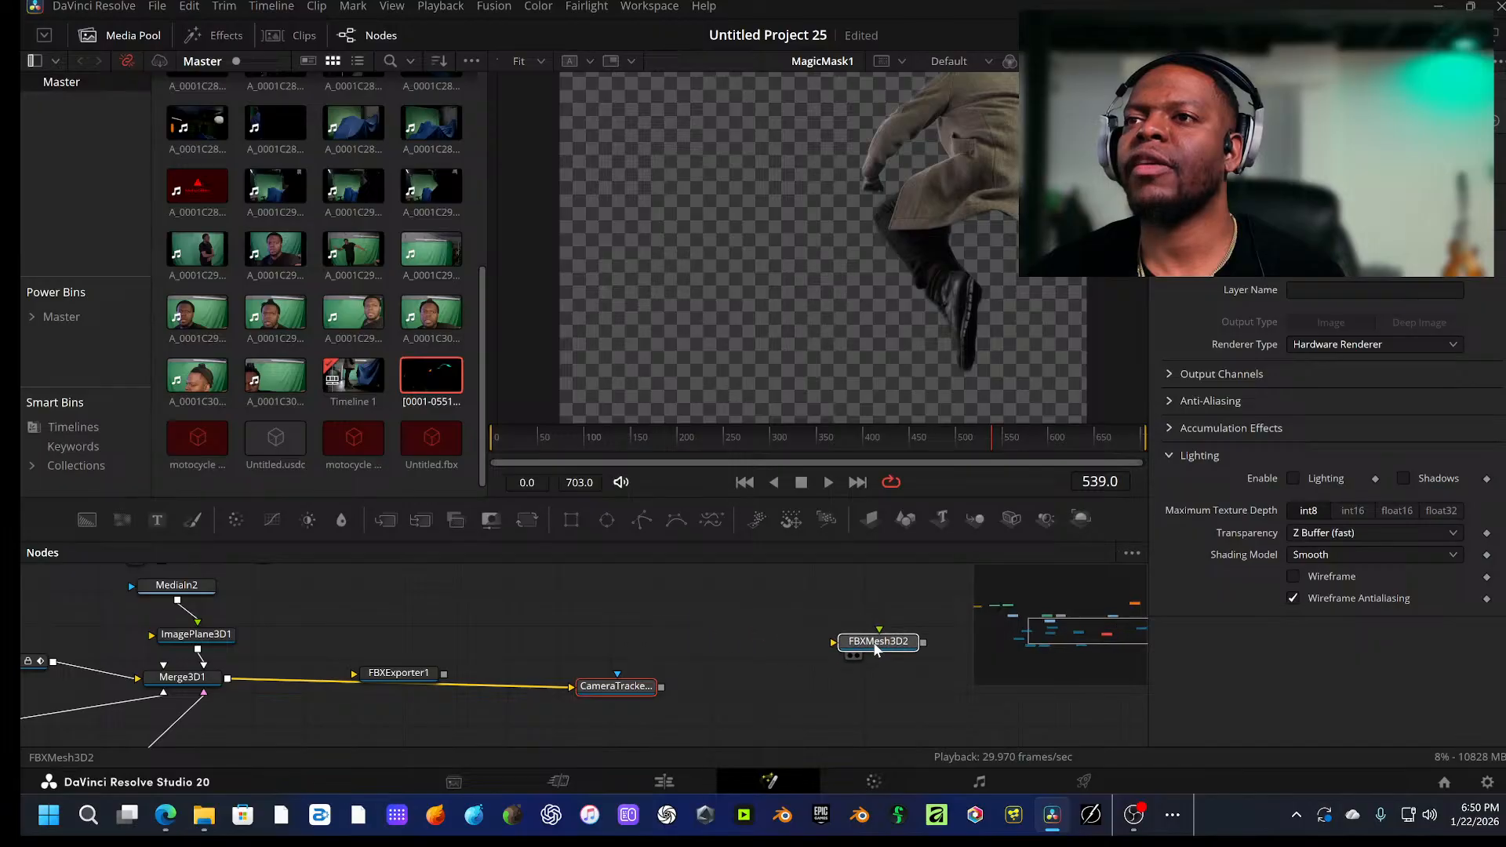
pyautogui.press('Delete')
pyautogui.moveTo(423, 679); pyautogui.dragTo(872, 649)
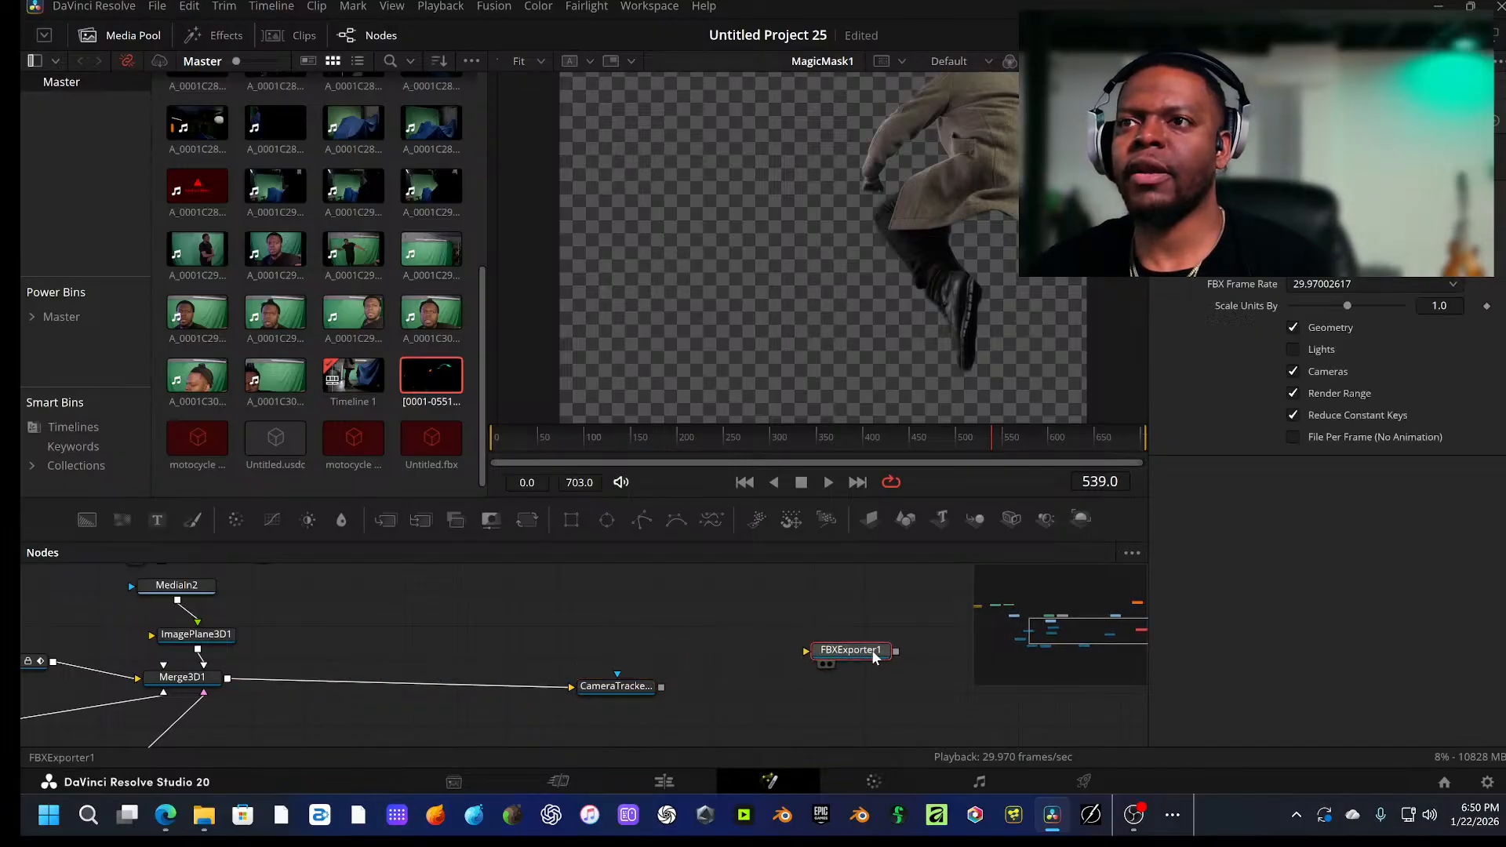
pyautogui.press('Delete')
# Step: Insert a second Merge node after Merge1 on the line to MediaOut1
pyautogui.scroll(5, 680, 661)
pyautogui.scroll(-3, 667, 641)
pyautogui.moveTo(659, 599); pyautogui.dragTo(944, 598)
pyautogui.click(288, 600)
pyautogui.hotkey('shift', 'space')
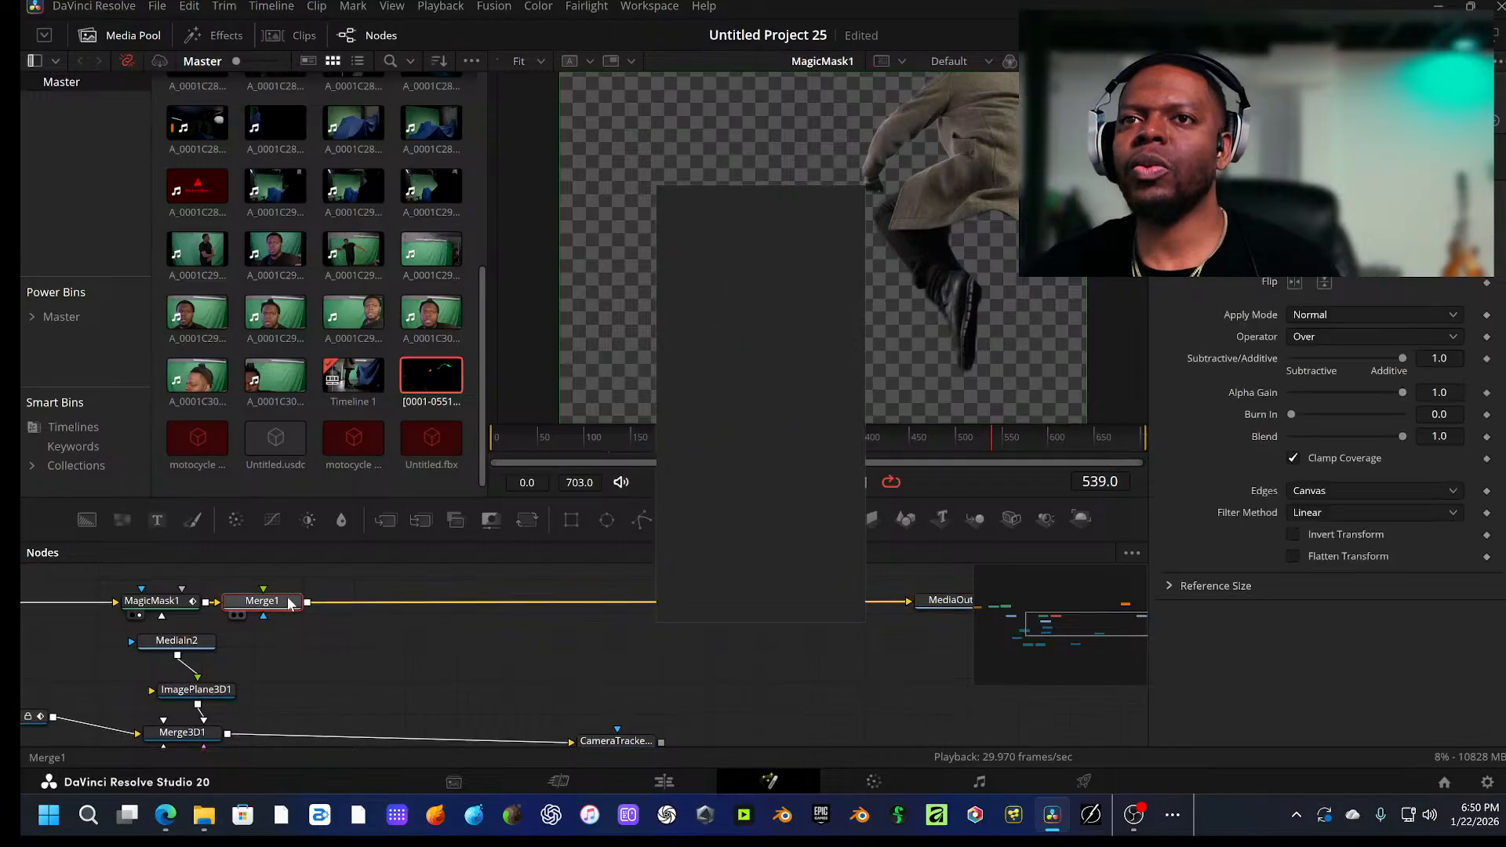
pyautogui.write('image')
pyautogui.write('mre')
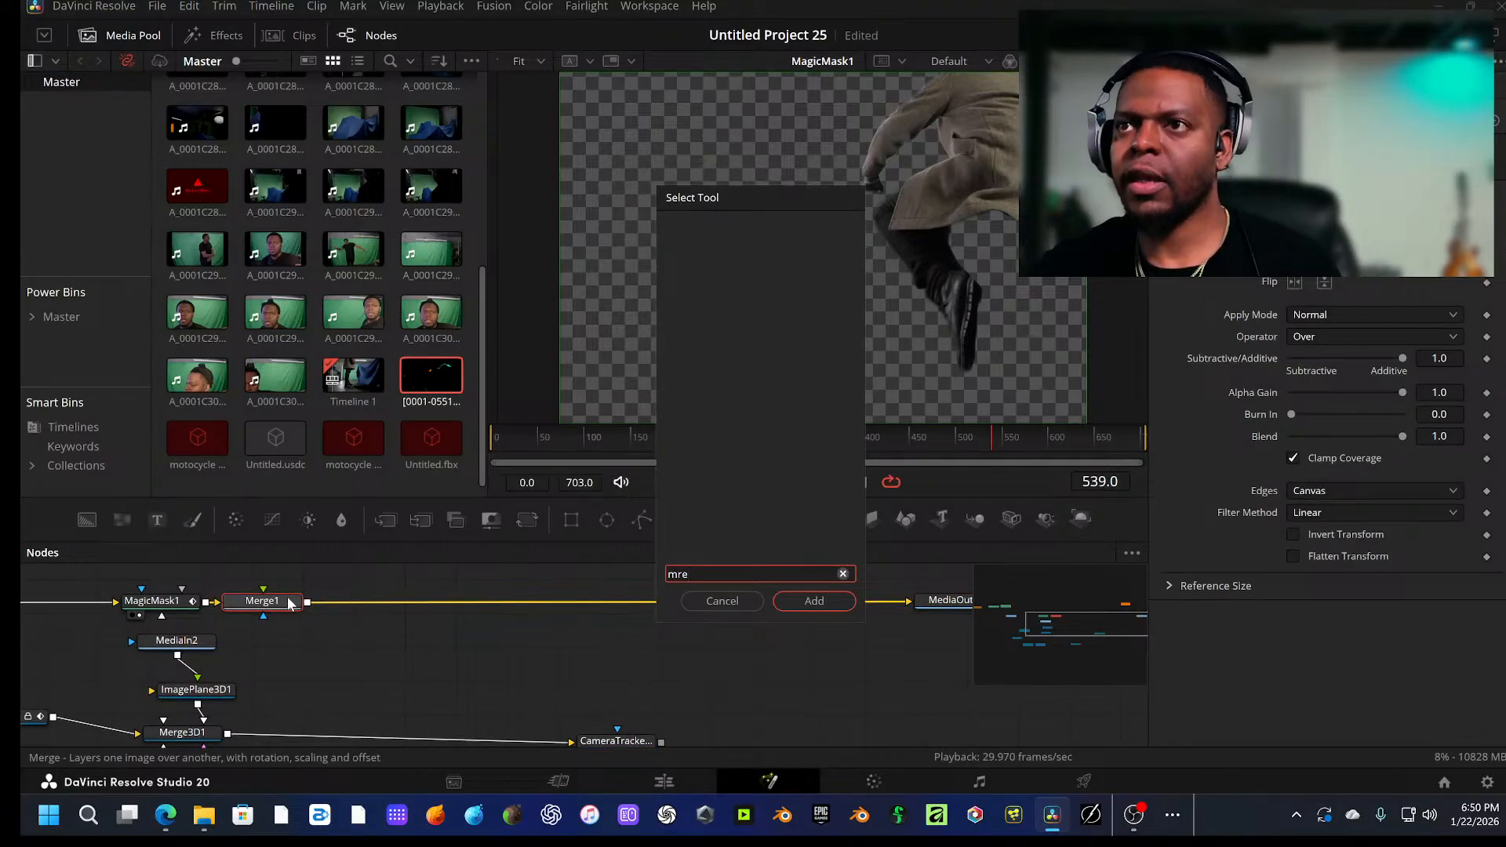
pyautogui.press('BackSpace')
pyautogui.press('BackSpace')
pyautogui.write('erg')
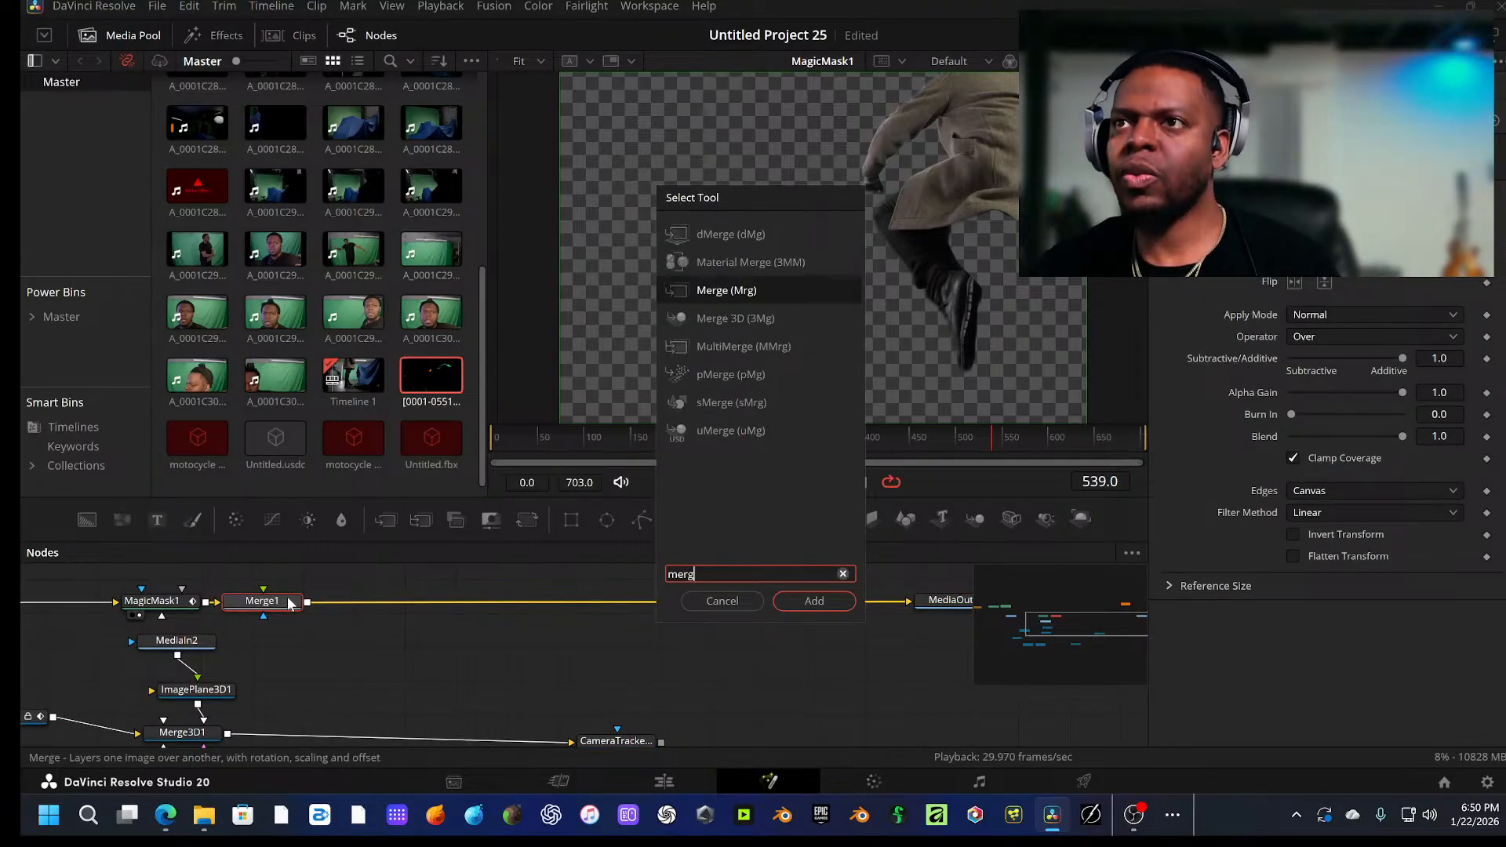
pyautogui.press('Return')
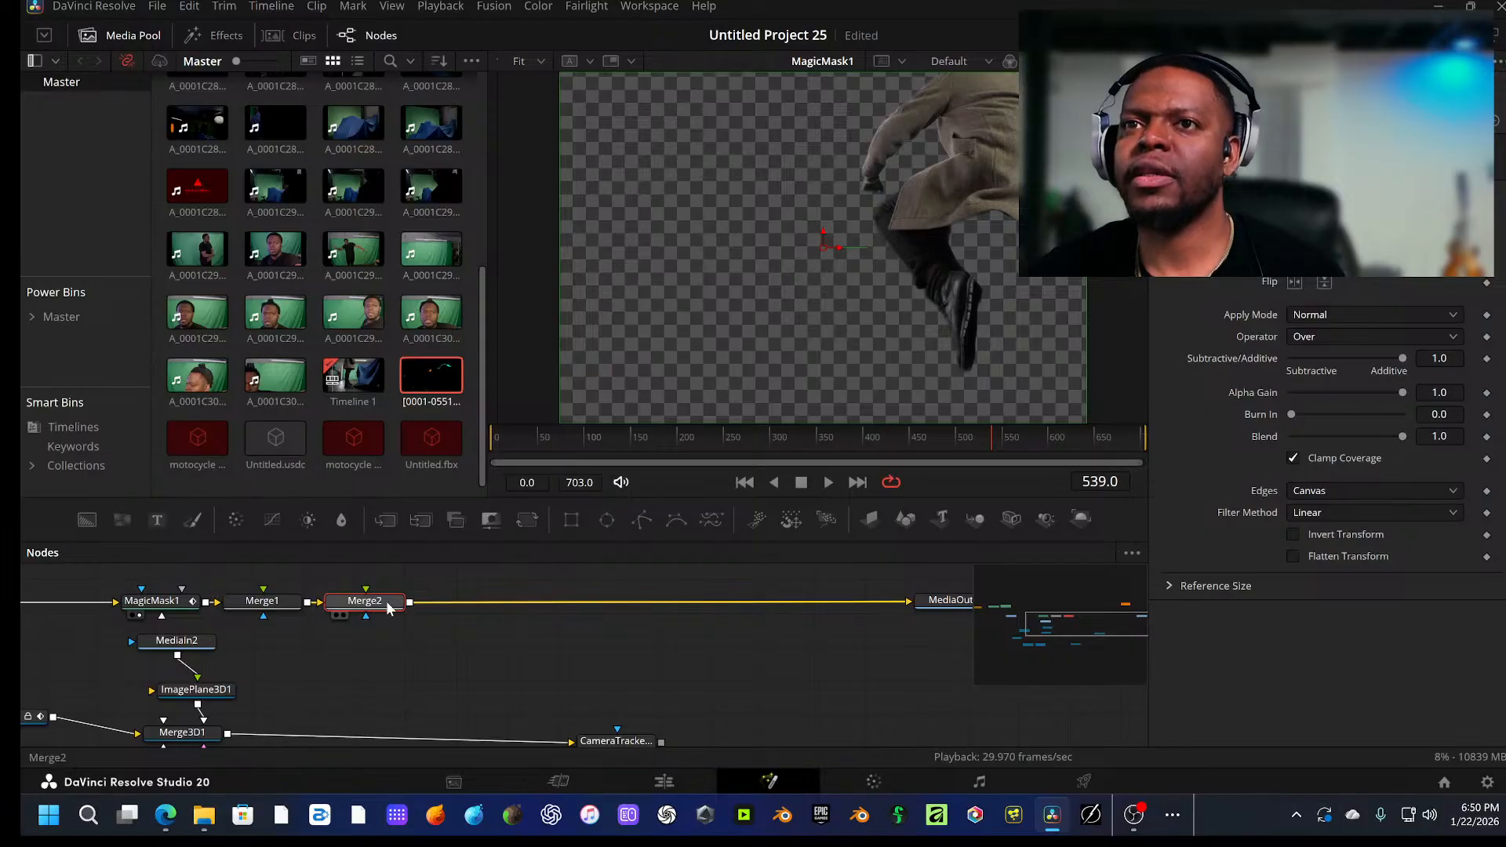
# Step: Connect the camera tracker renderer to Merge2, set its operator to Under, and show Merge2 in the viewer
pyautogui.moveTo(385, 611); pyautogui.dragTo(732, 614)
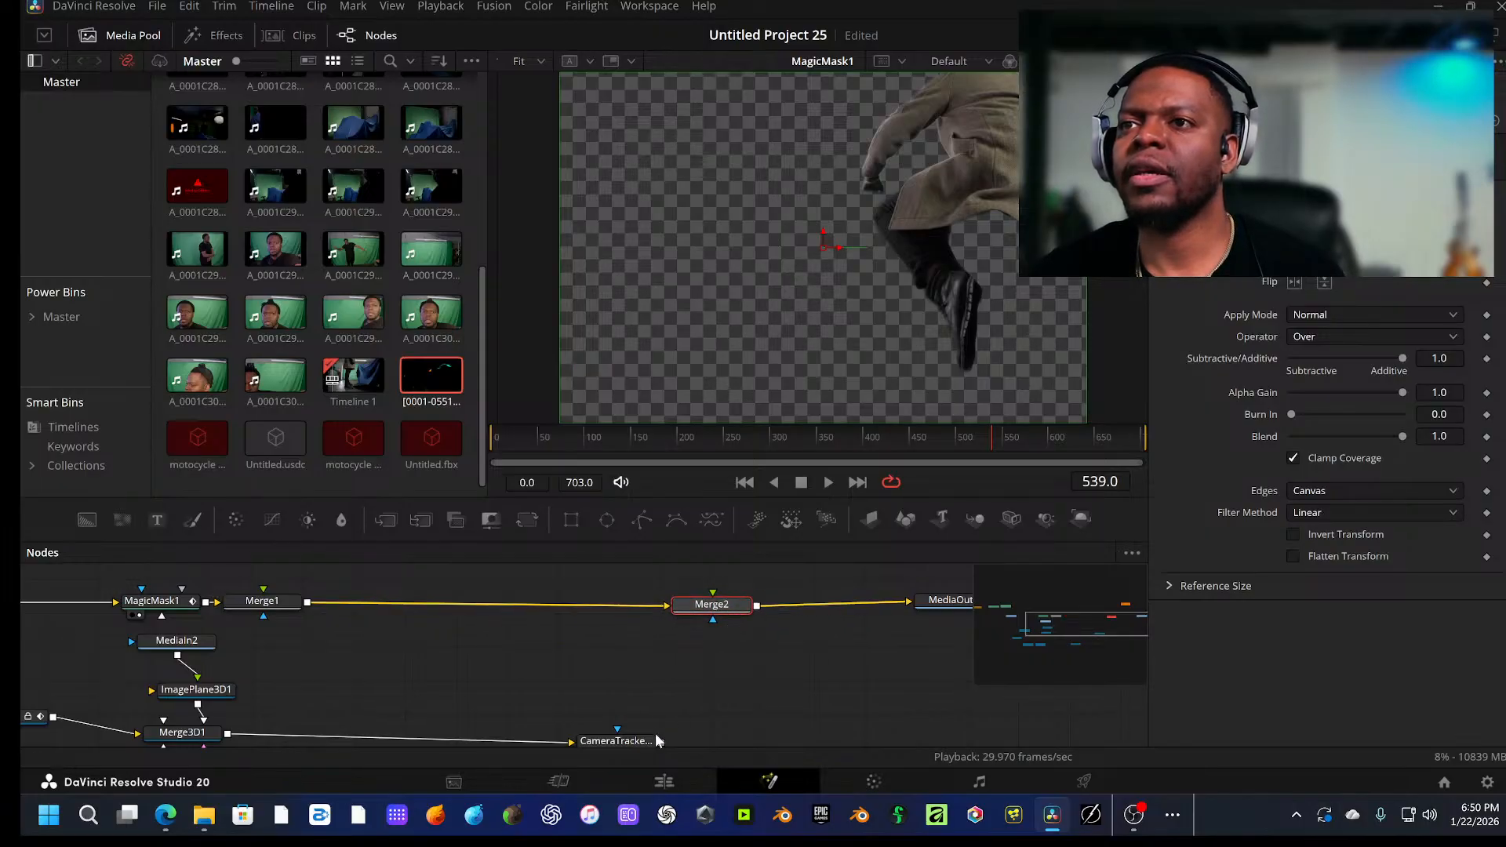
pyautogui.moveTo(662, 742); pyautogui.dragTo(711, 610)
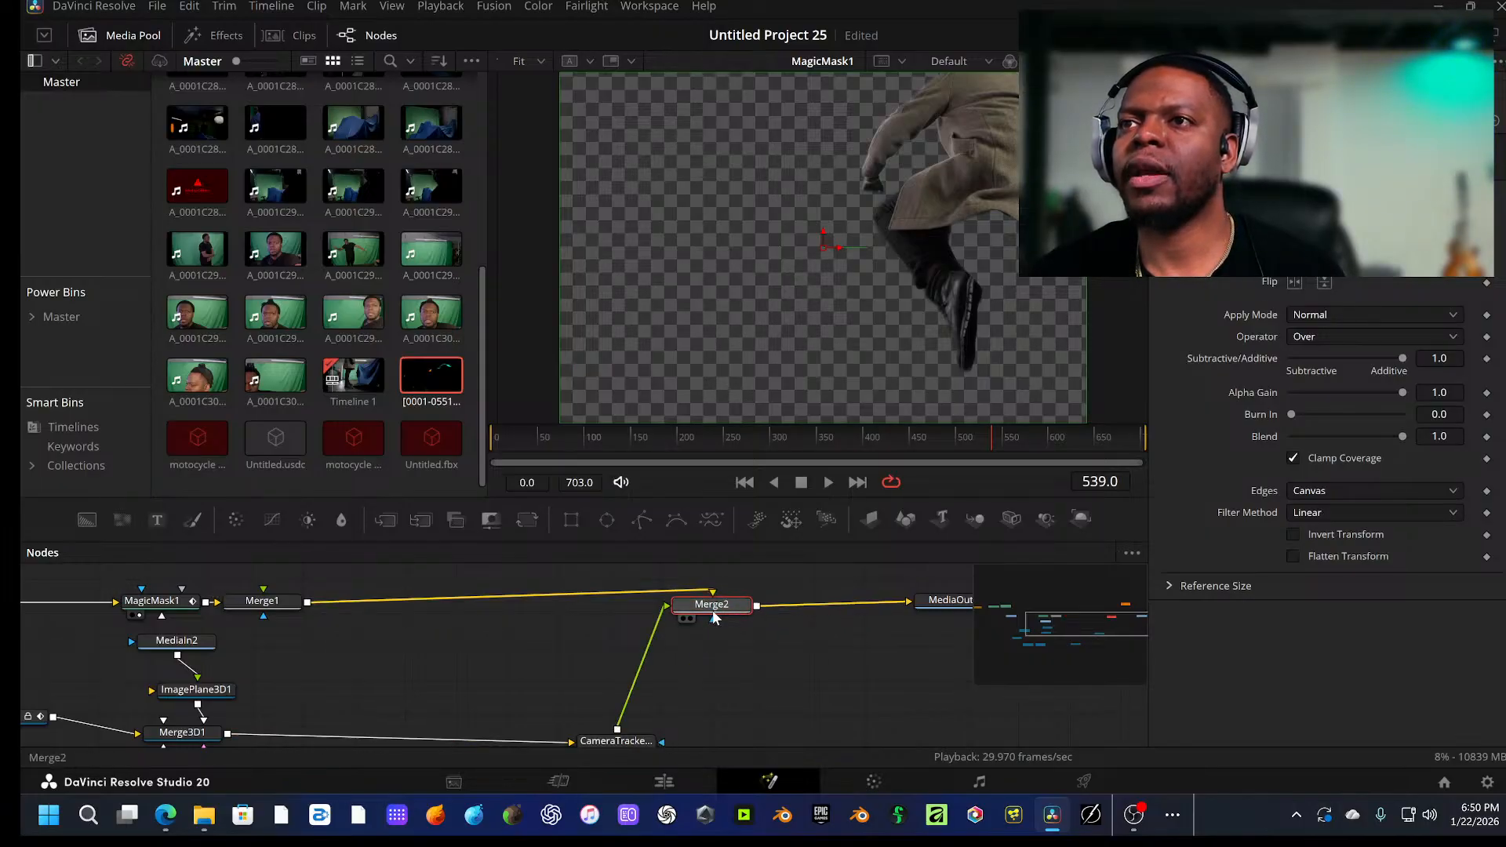
pyautogui.click(1338, 342)
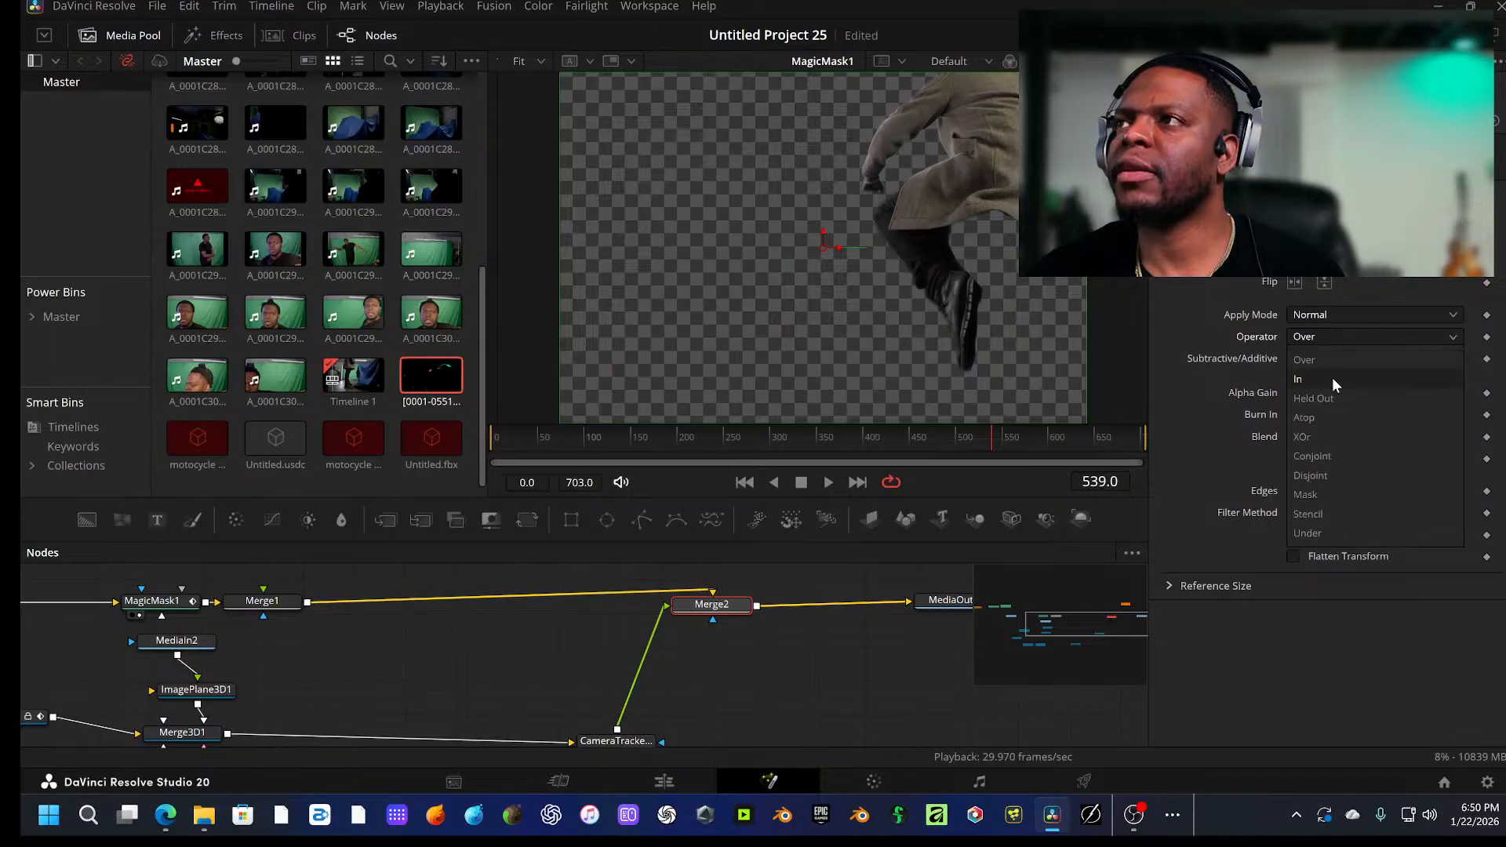
pyautogui.click(1309, 533)
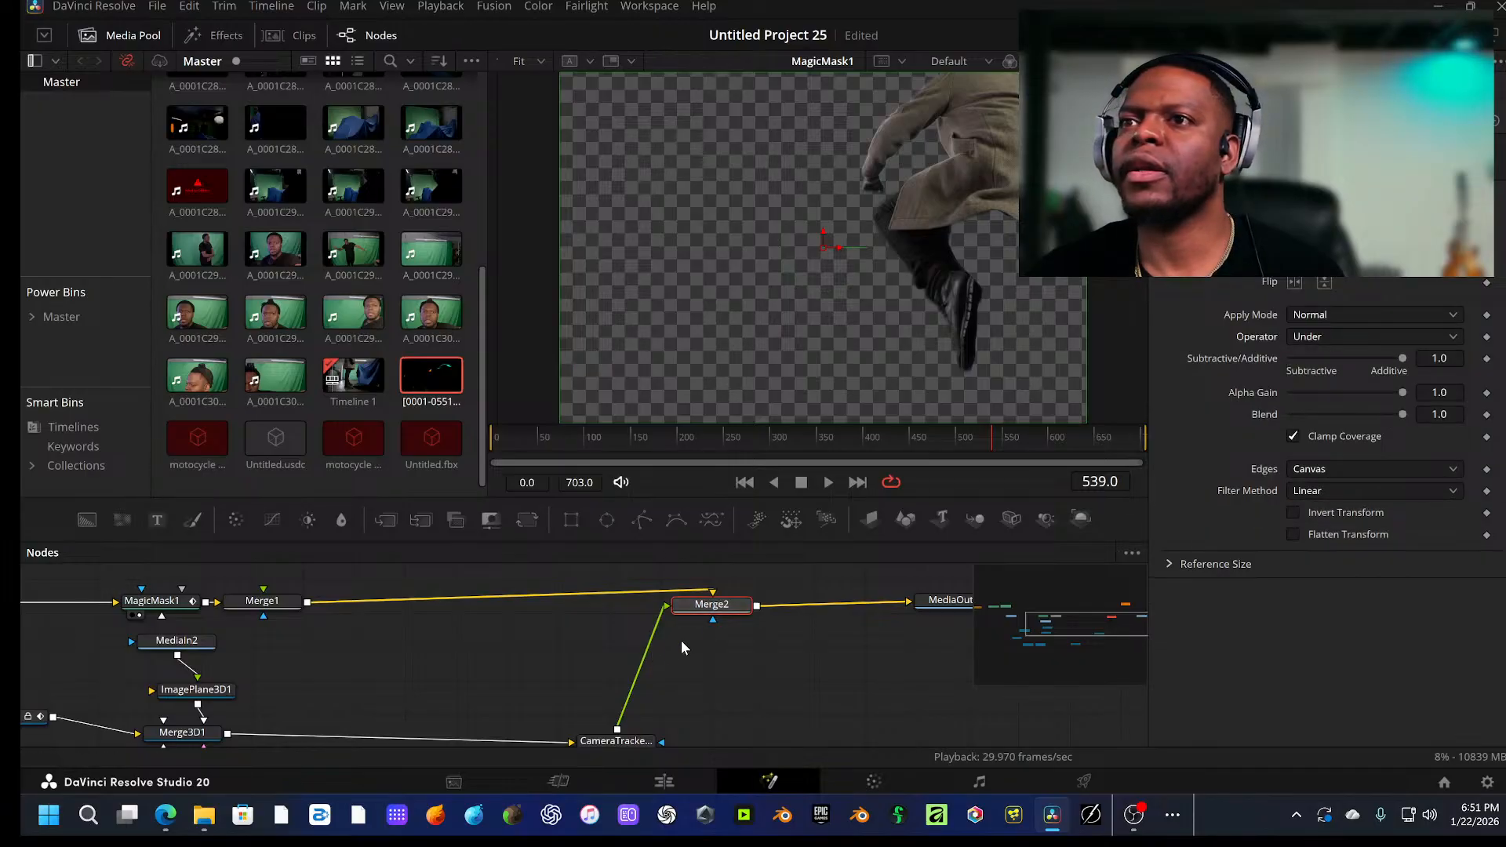
pyautogui.press('1')
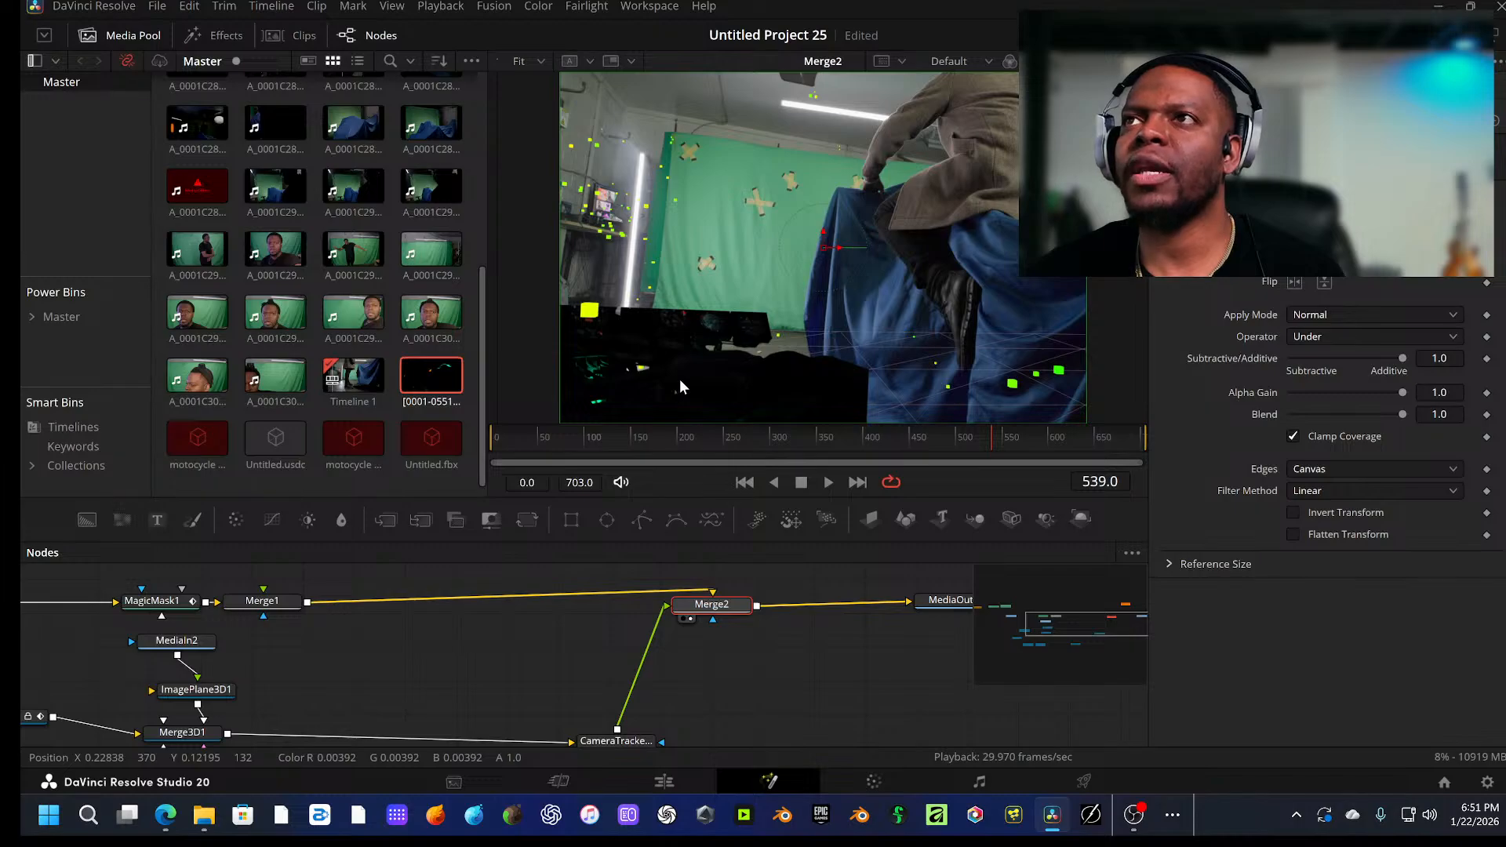
# Step: Compare Merge1 with Merge2 in the viewer and swap Merge2's inputs so the renderer feeds the foreground
pyautogui.moveTo(255, 652); pyautogui.dragTo(779, 349)
pyautogui.click(529, 594)
pyautogui.press('1')
pyautogui.moveTo(722, 592); pyautogui.dragTo(520, 629)
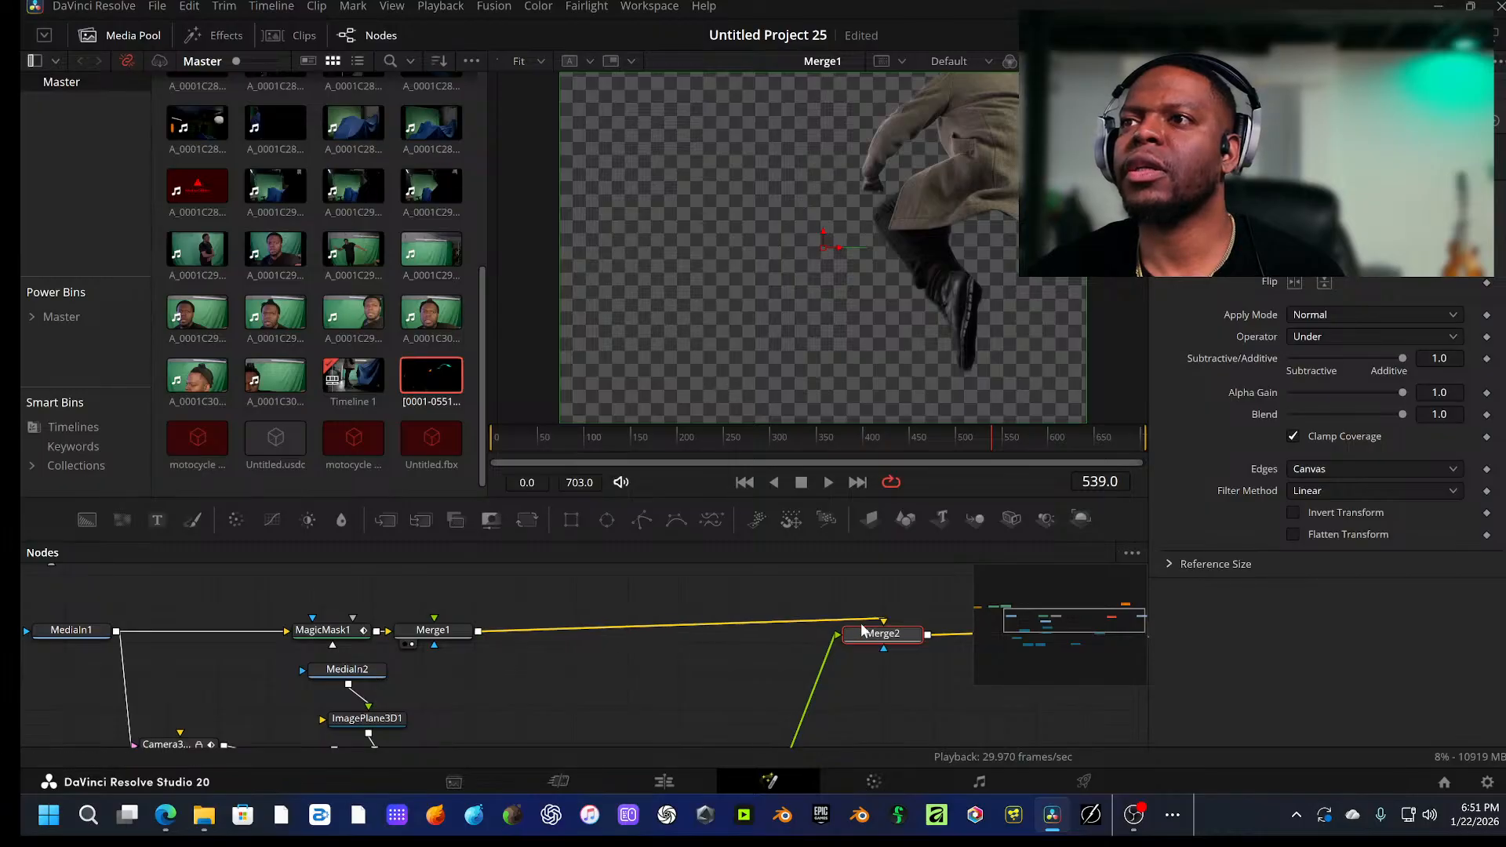
pyautogui.moveTo(863, 629); pyautogui.dragTo(784, 320)
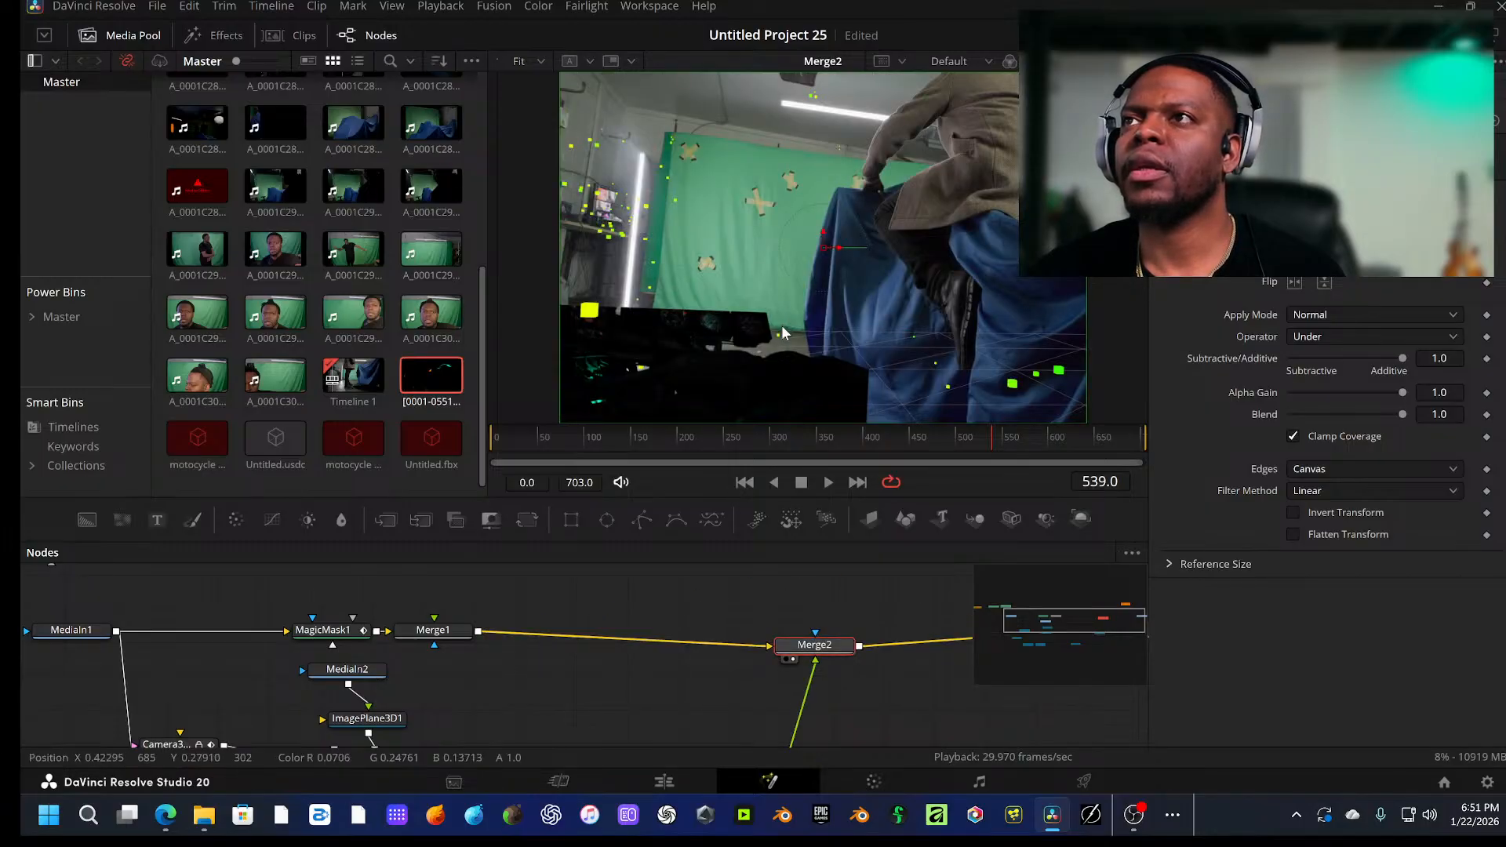
# Step: Move MagicMask1 downstream of Merge1 so it feeds Merge2, and show Merge2 in the viewer
pyautogui.scroll(-3, 679, 616)
pyautogui.scroll(2, 657, 632)
pyautogui.moveTo(626, 632); pyautogui.dragTo(729, 630)
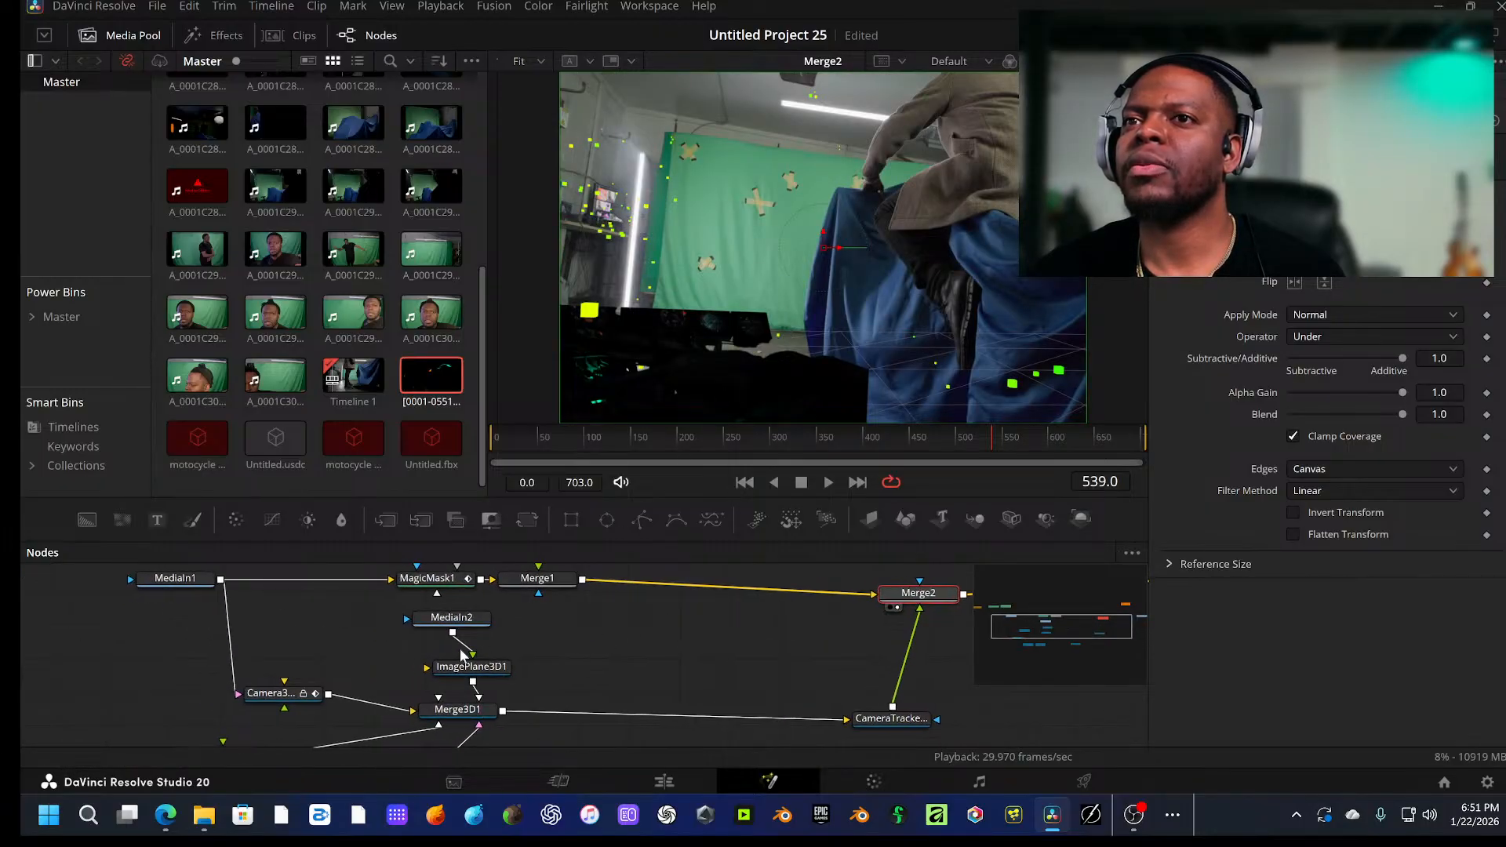
pyautogui.moveTo(461, 650); pyautogui.dragTo(584, 587)
pyautogui.moveTo(779, 629); pyautogui.dragTo(712, 678)
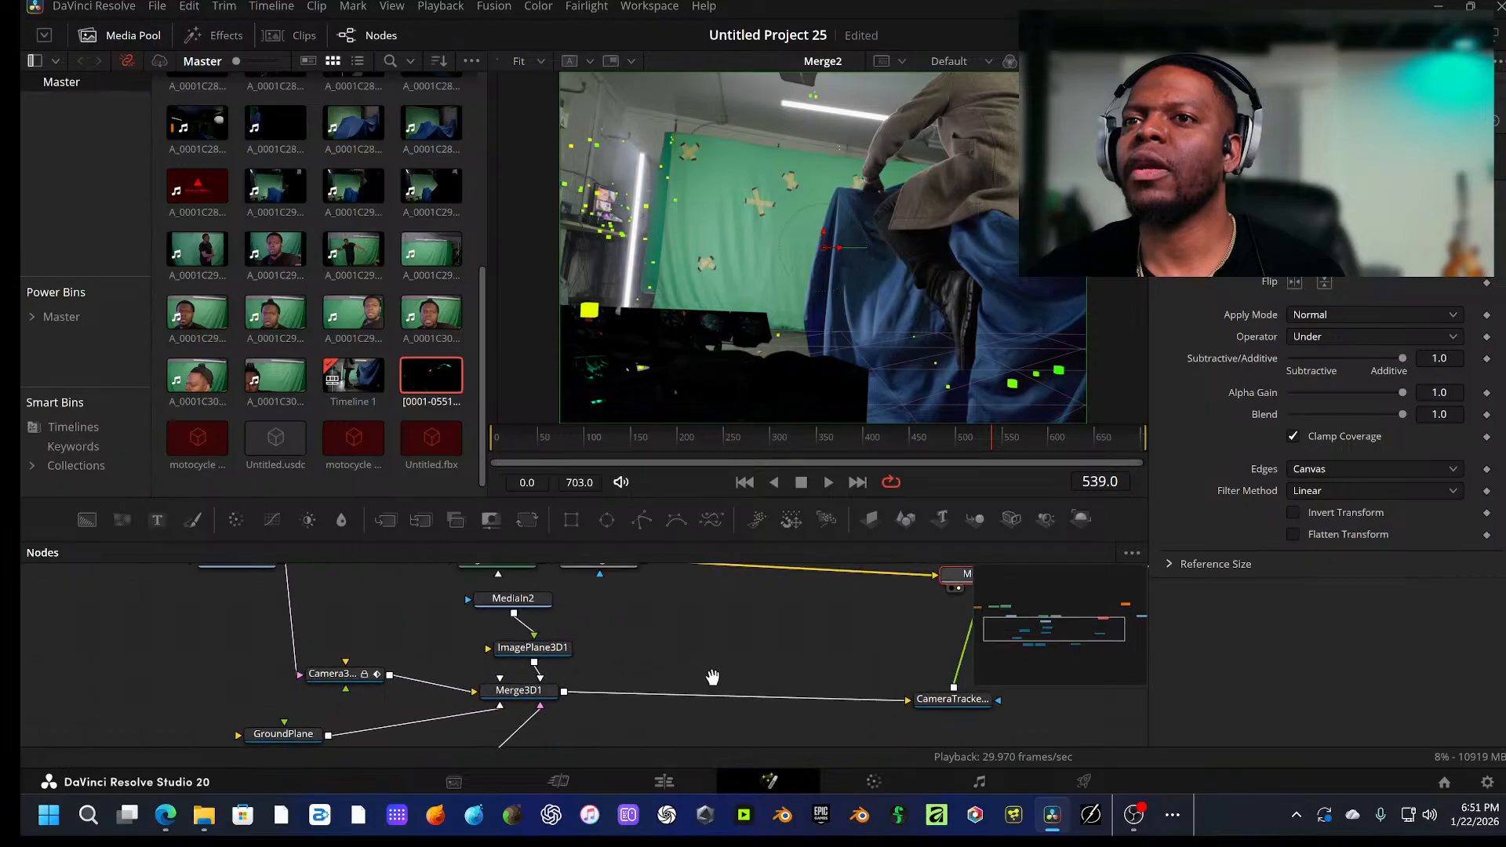
pyautogui.moveTo(613, 618)
pyautogui.mouseDown()
pyautogui.moveTo(579, 680)
pyautogui.moveTo(672, 630)
pyautogui.mouseUp()
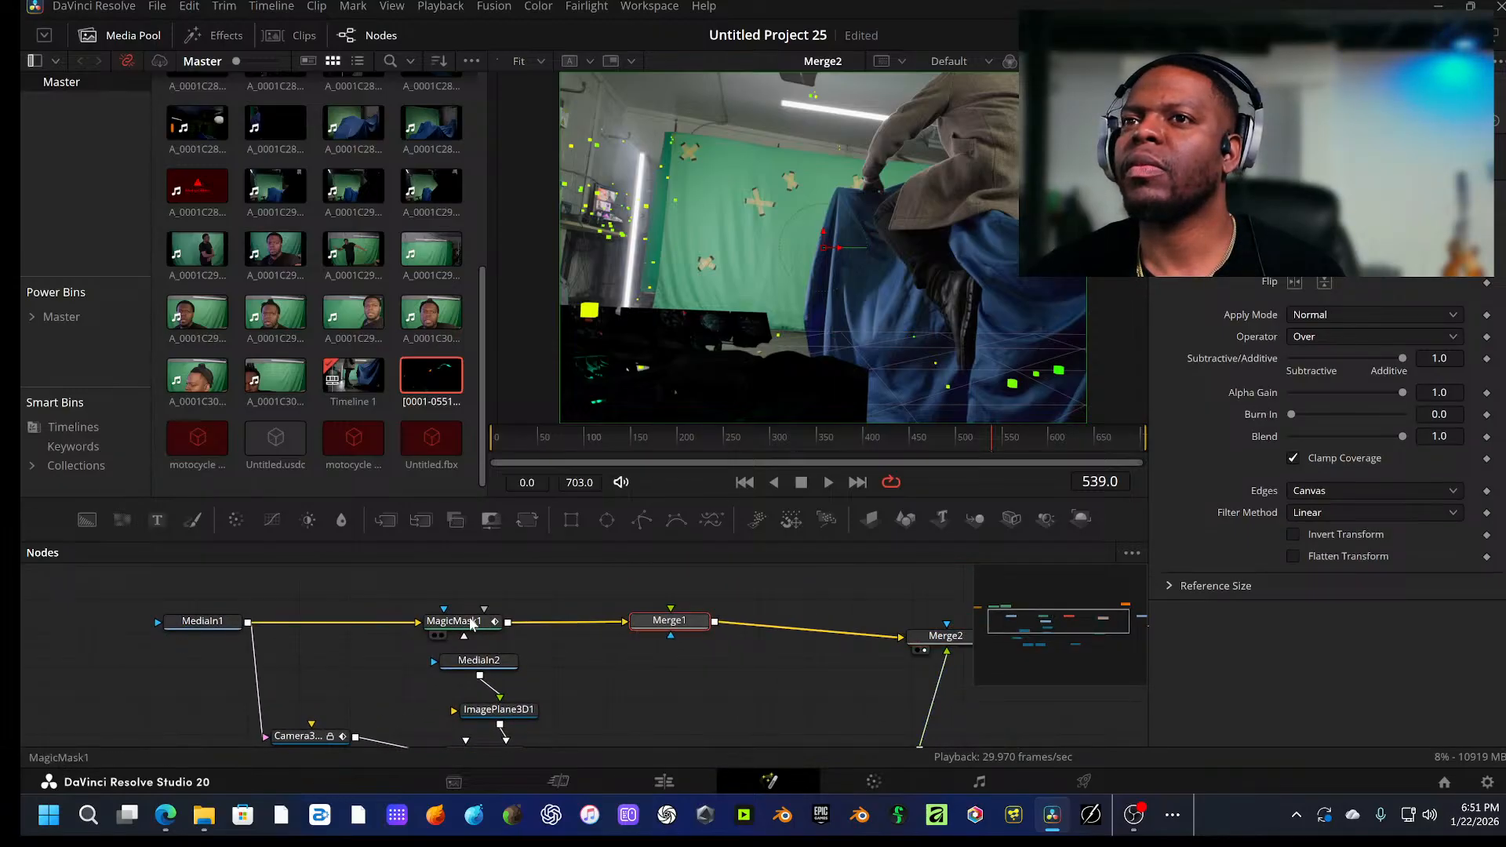
pyautogui.moveTo(671, 630); pyautogui.dragTo(553, 638)
pyautogui.moveTo(448, 625); pyautogui.dragTo(734, 376)
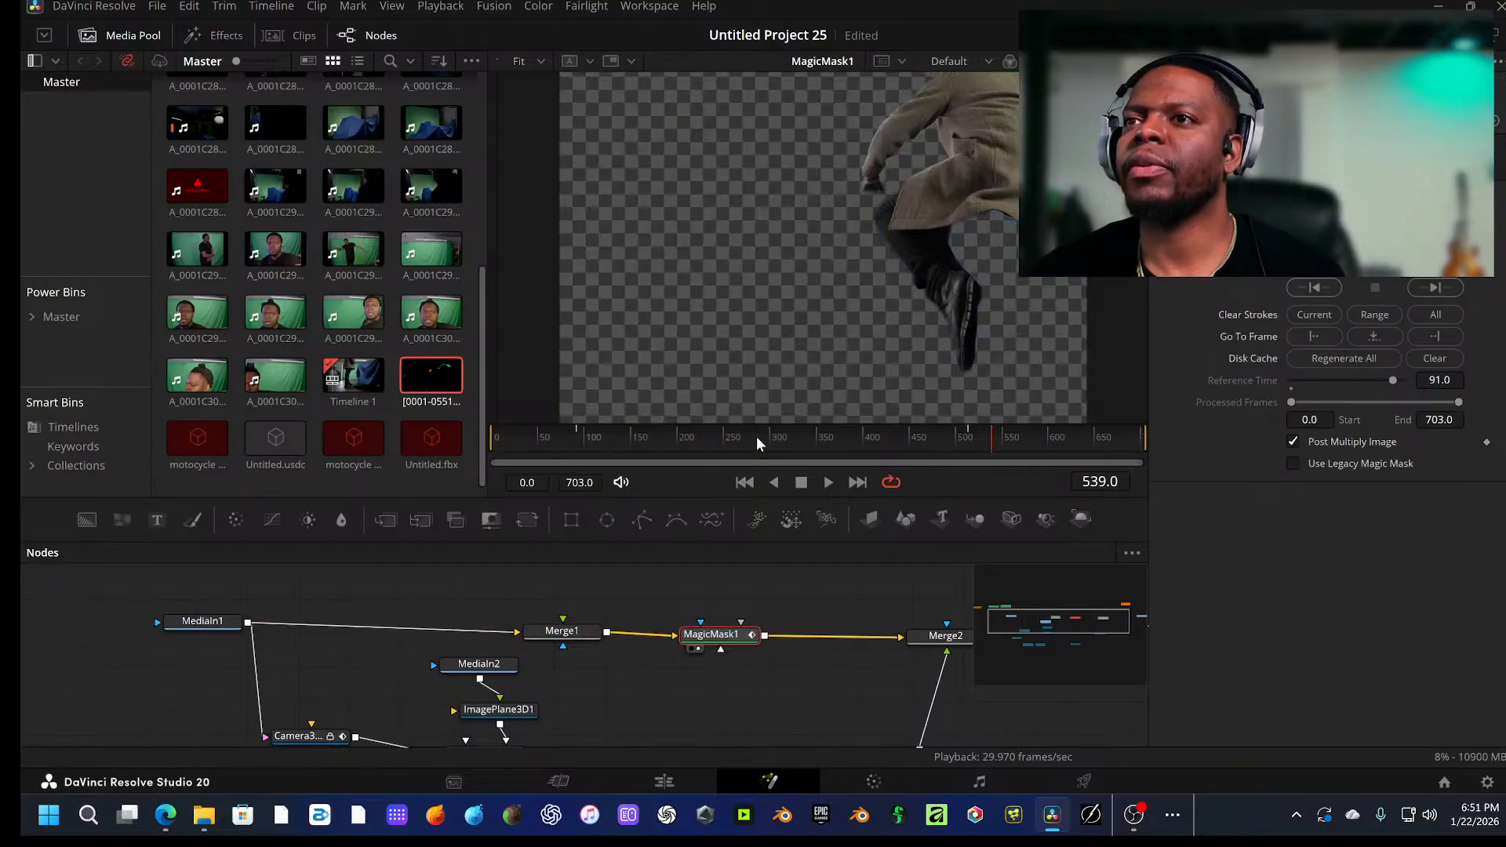
pyautogui.moveTo(830, 604); pyautogui.dragTo(684, 592)
pyautogui.press('1')
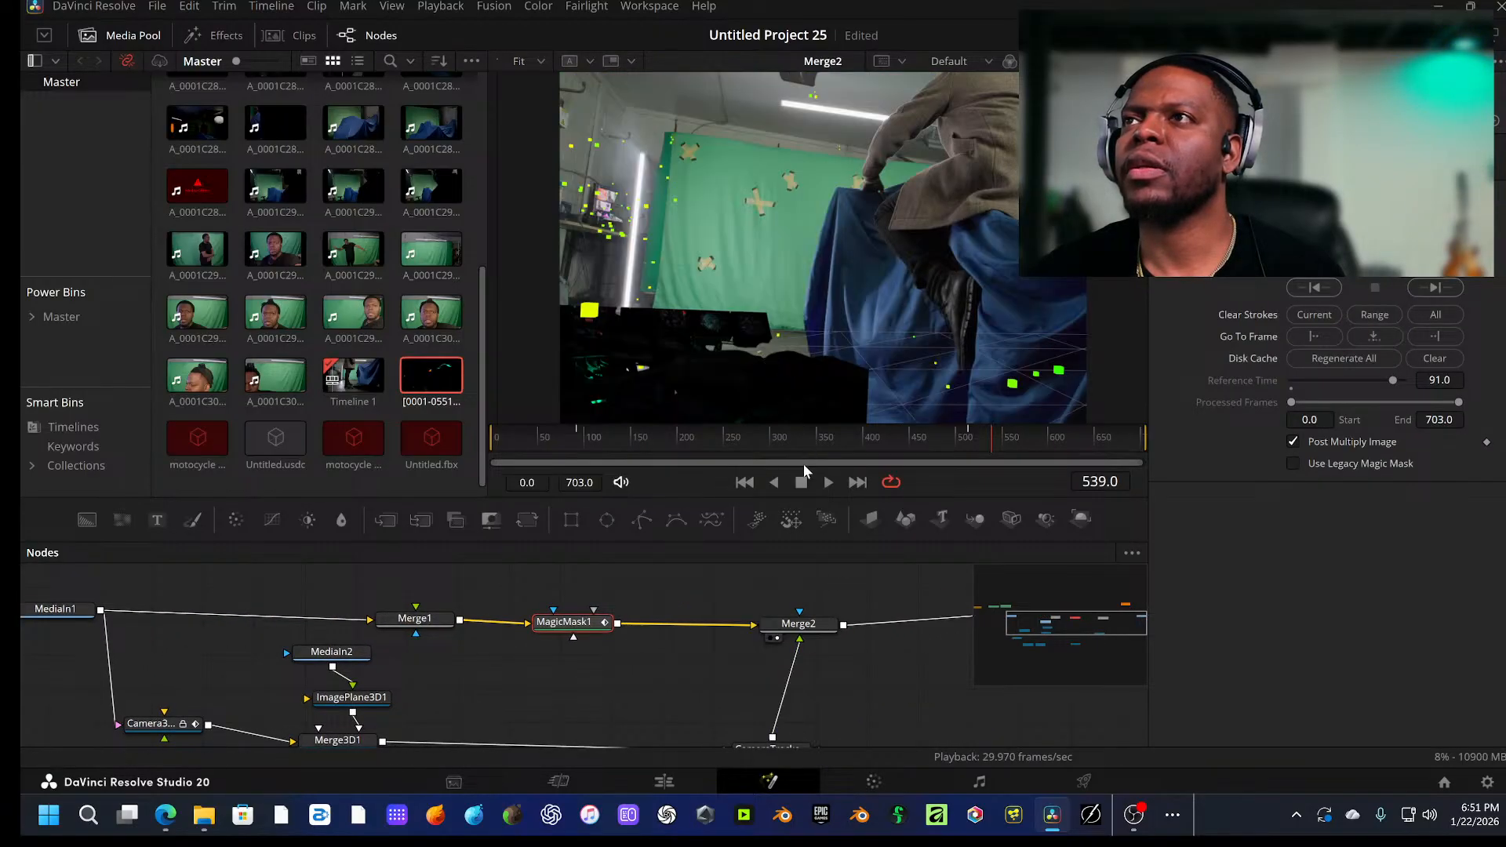
# Step: Move MagicMask1 back between MediaIn1 and Merge1, and disconnect MediaIn1 from Camera3D1
pyautogui.click(581, 628)
pyautogui.moveTo(581, 627); pyautogui.dragTo(275, 621)
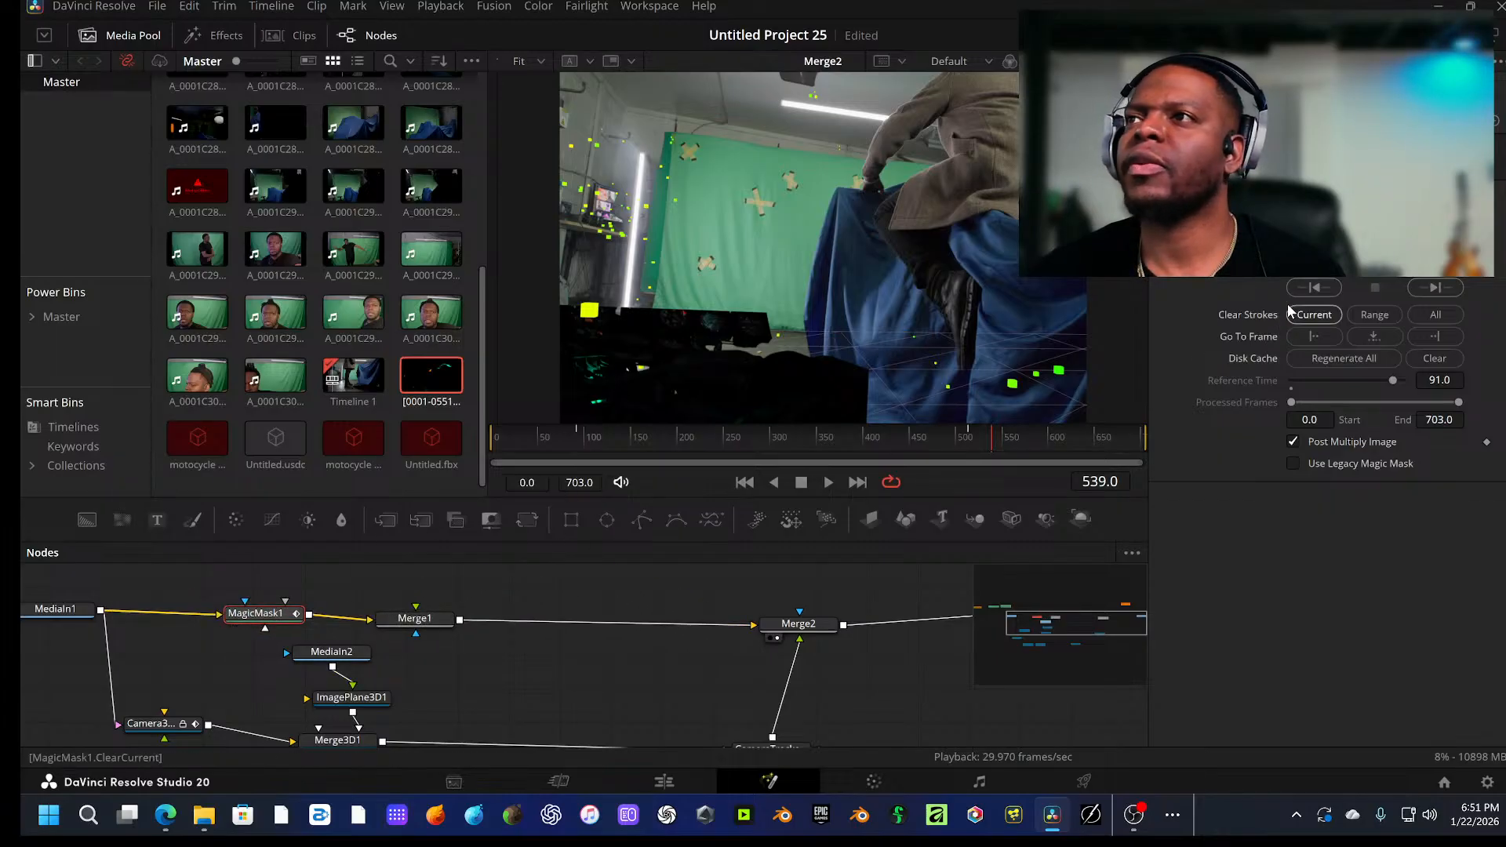
pyautogui.click(1364, 278)
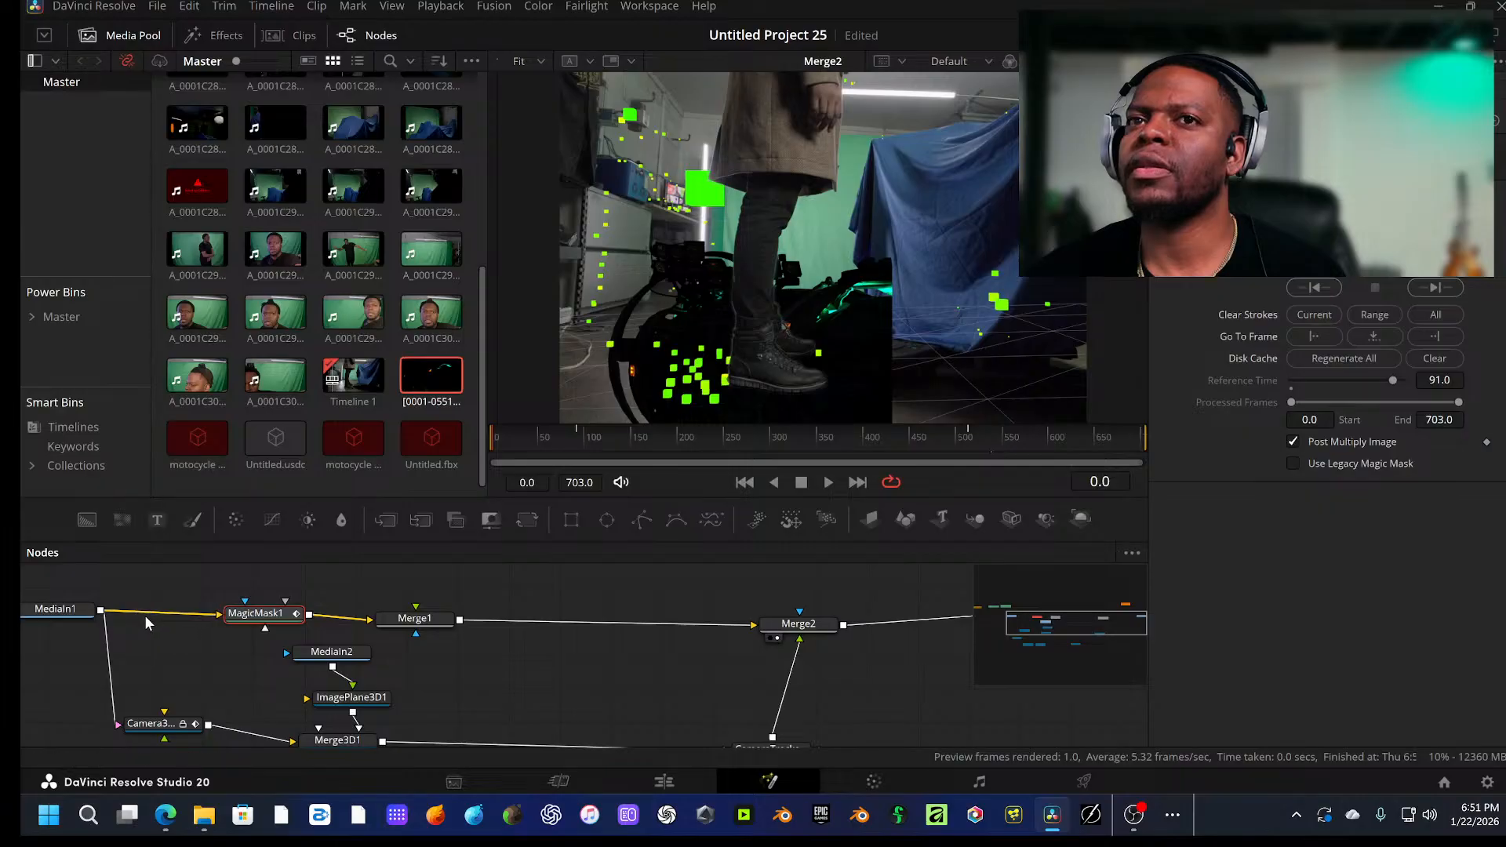
pyautogui.click(116, 710)
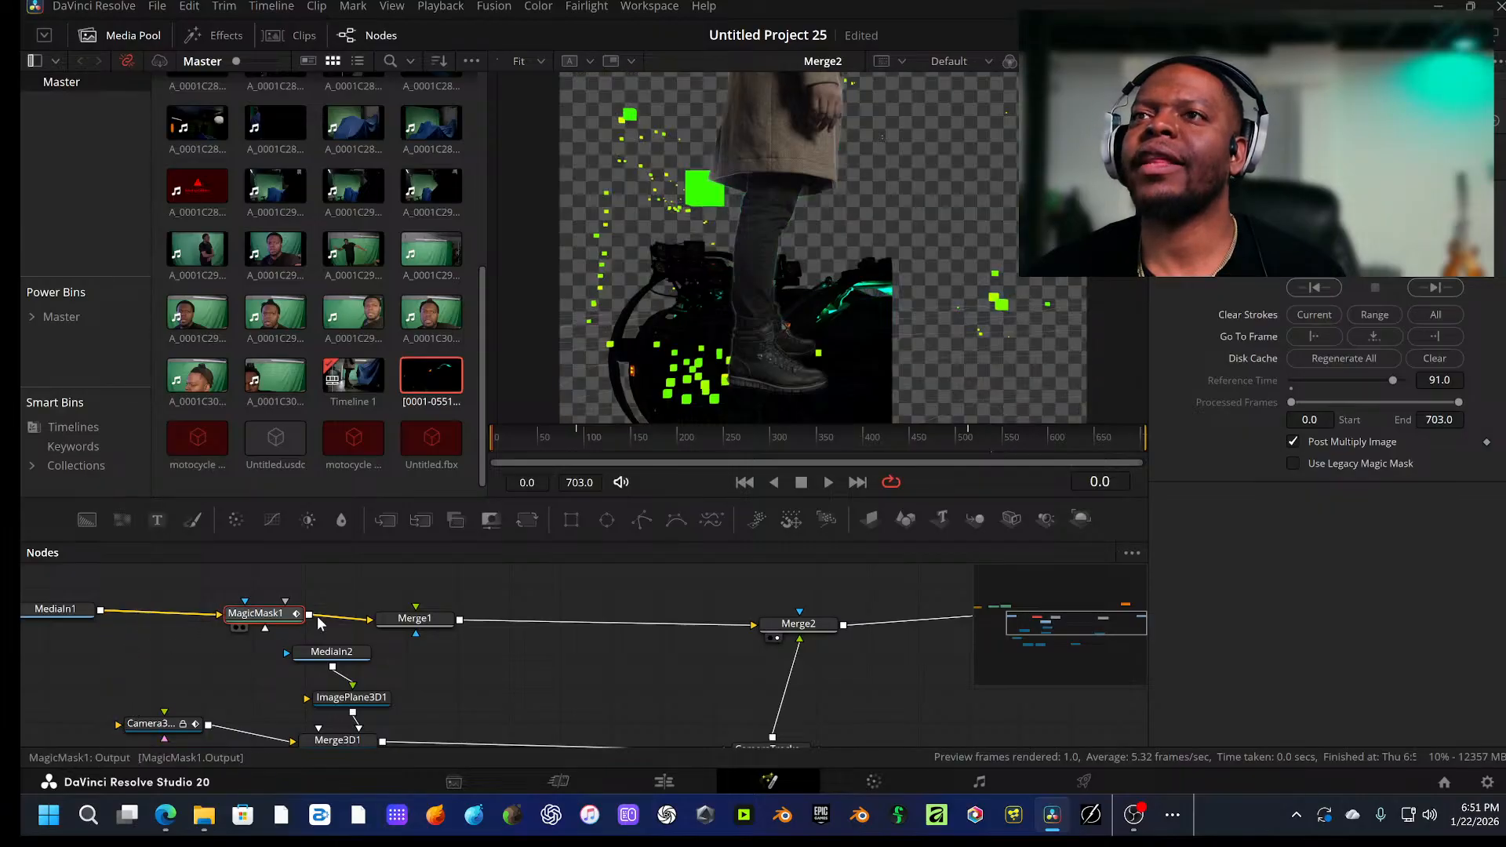
# Step: Rearrange the ImagePlane3D1, Merge3D1, Camera3D1 and GroundPlane nodes to spread out the 3D part of the node graph
pyautogui.scroll(-3, 639, 645)
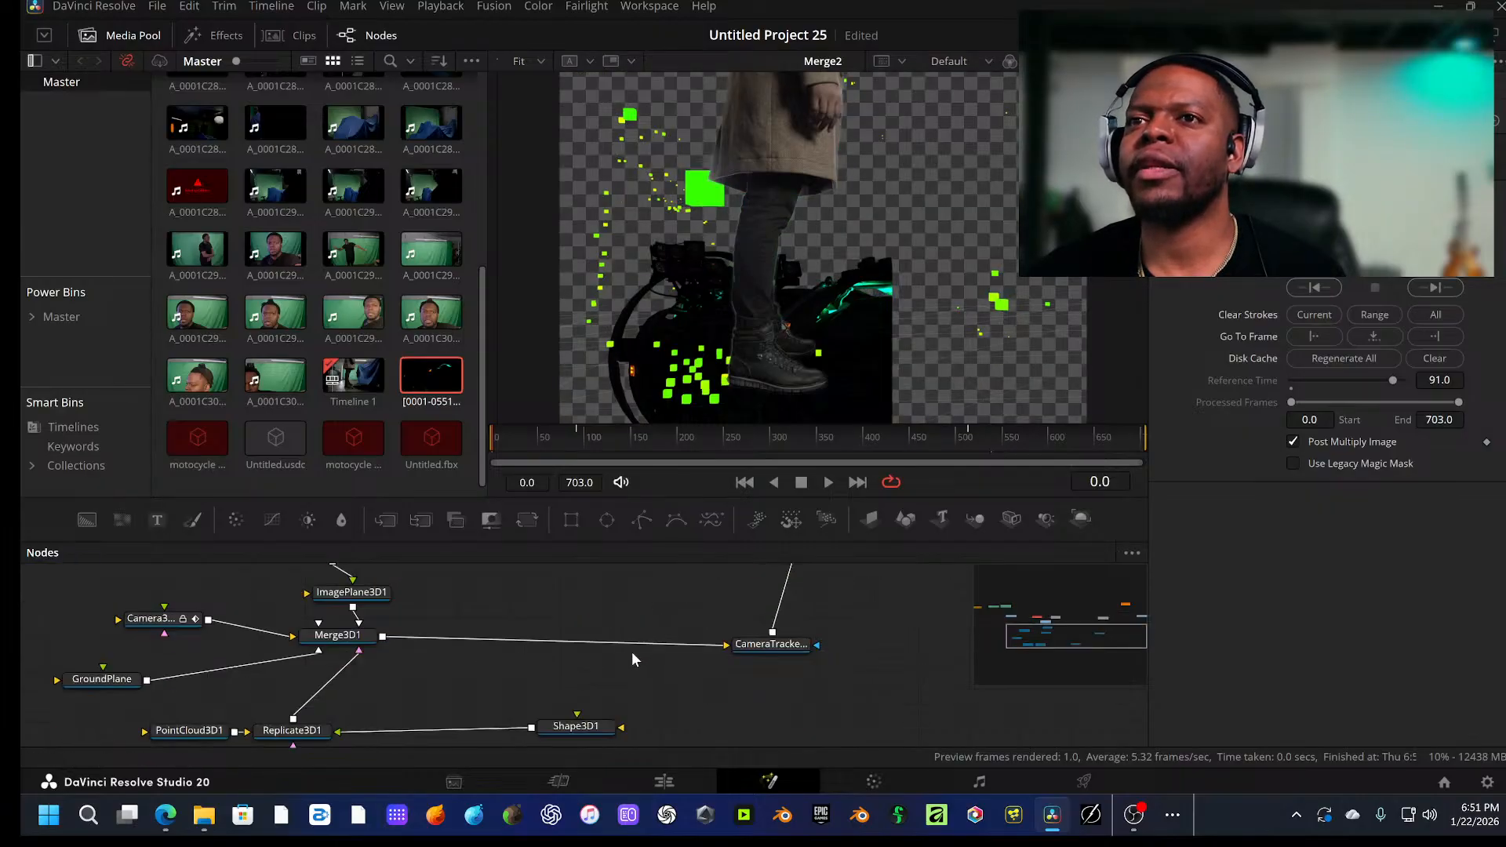
pyautogui.scroll(2, 603, 654)
pyautogui.moveTo(590, 653); pyautogui.dragTo(689, 649)
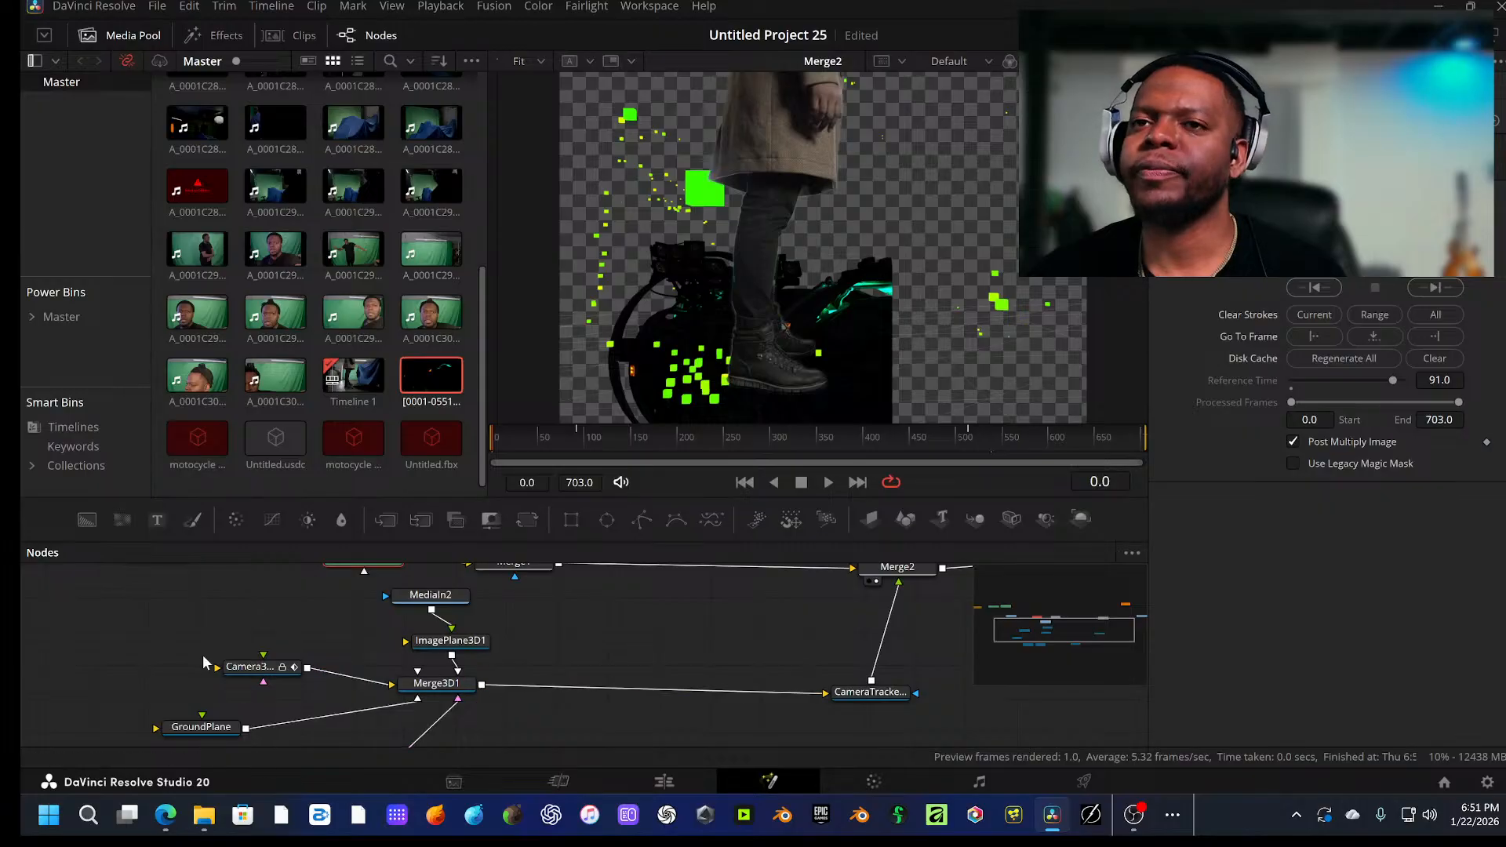
pyautogui.moveTo(180, 645); pyautogui.dragTo(706, 729)
pyautogui.scroll(5, 704, 722)
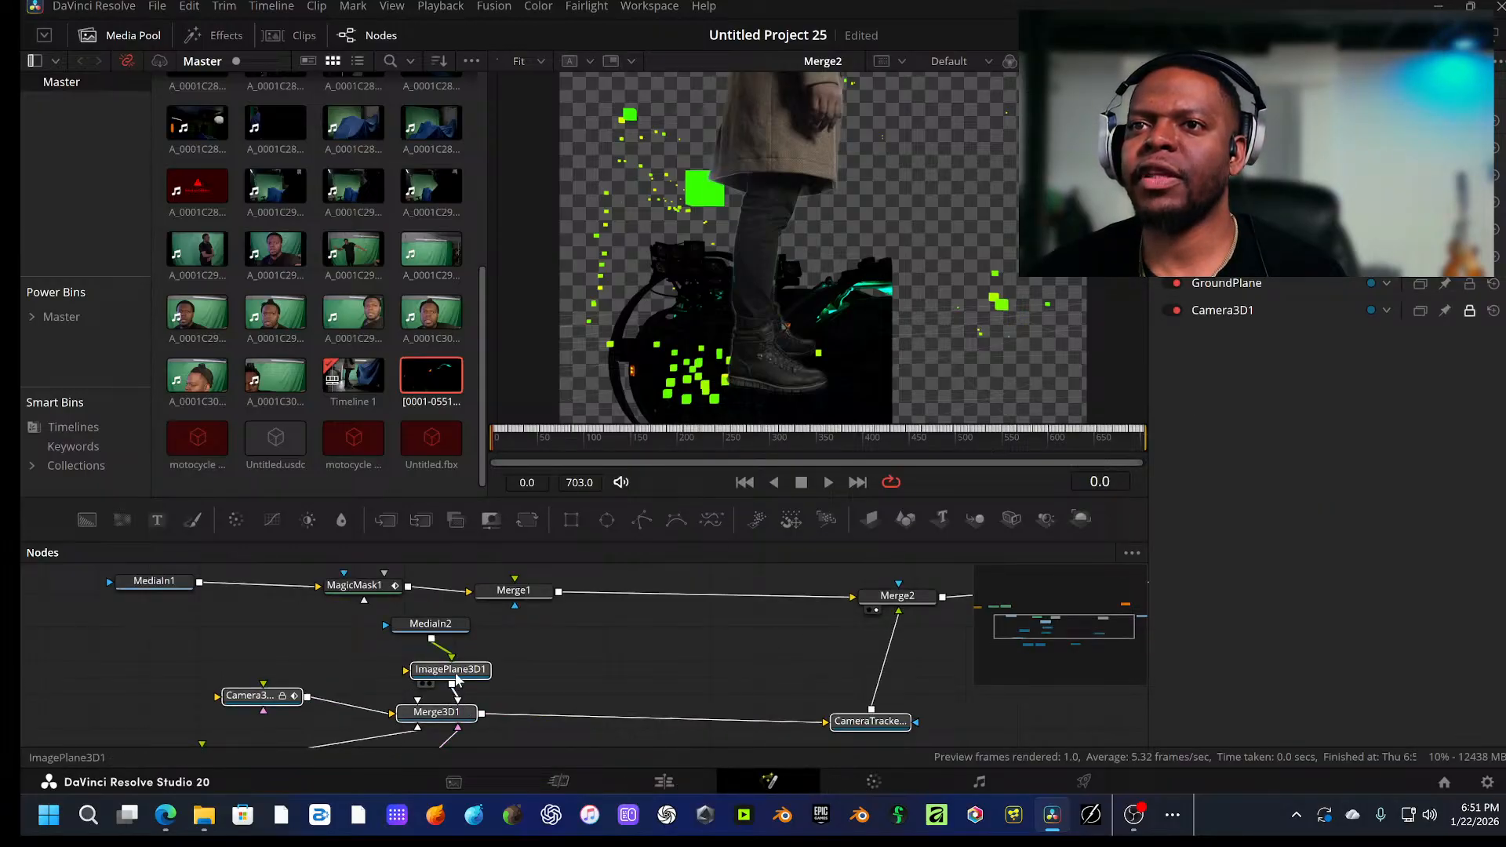
pyautogui.moveTo(456, 675); pyautogui.dragTo(583, 549)
pyautogui.moveTo(545, 639); pyautogui.dragTo(553, 684)
pyautogui.moveTo(350, 614); pyautogui.dragTo(290, 716)
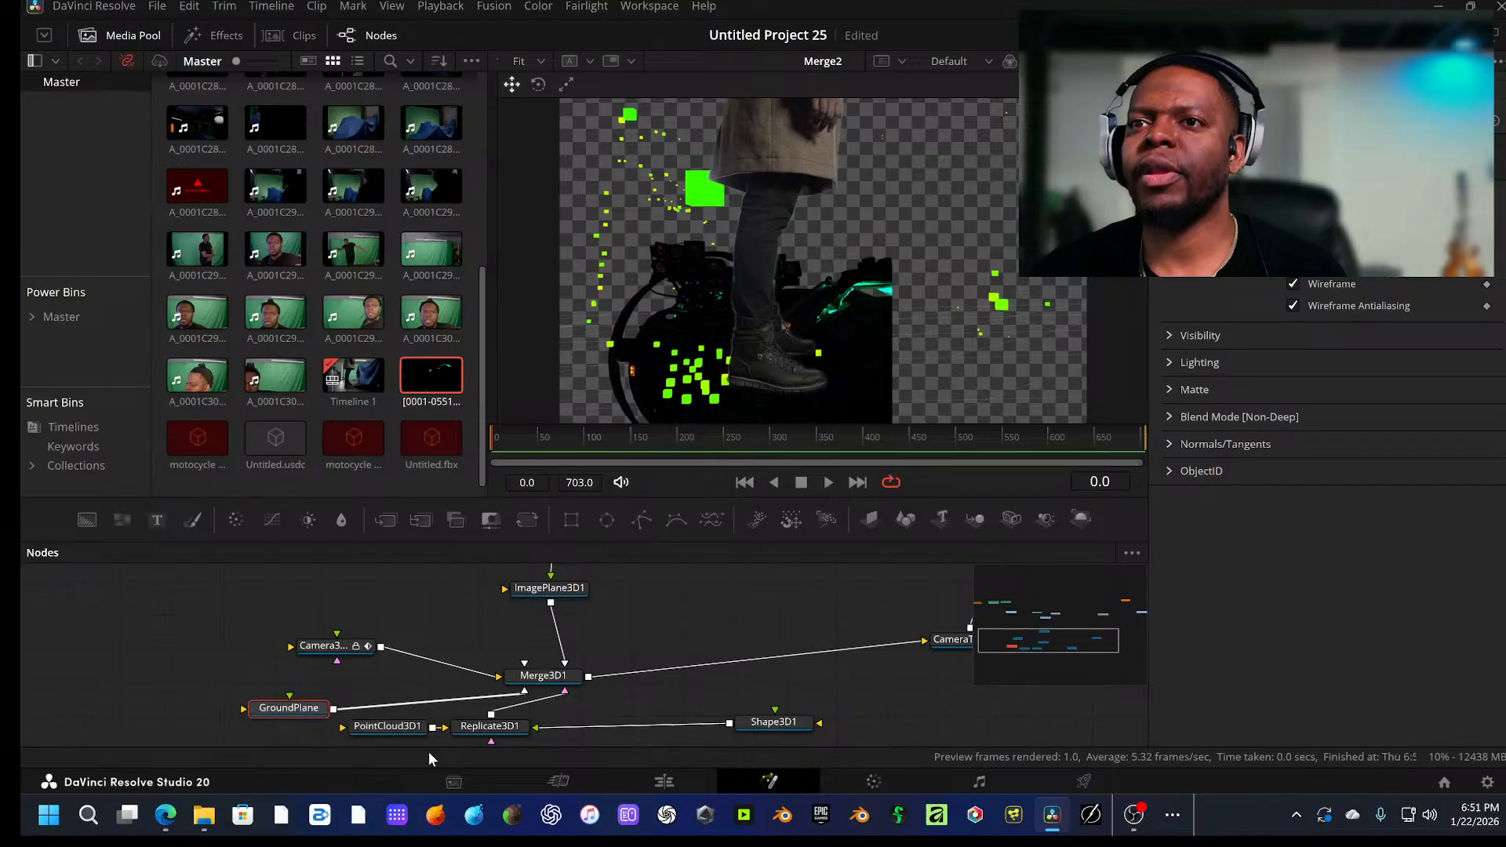
# Step: Disconnect Replicate3D1 and GroundPlane from Merge3D1, and line up PointCloud3D1, Replicate3D1 and Shape3D1 in a separate row below the merge
pyautogui.scroll(-3, 473, 666)
pyautogui.moveTo(500, 630); pyautogui.dragTo(594, 709)
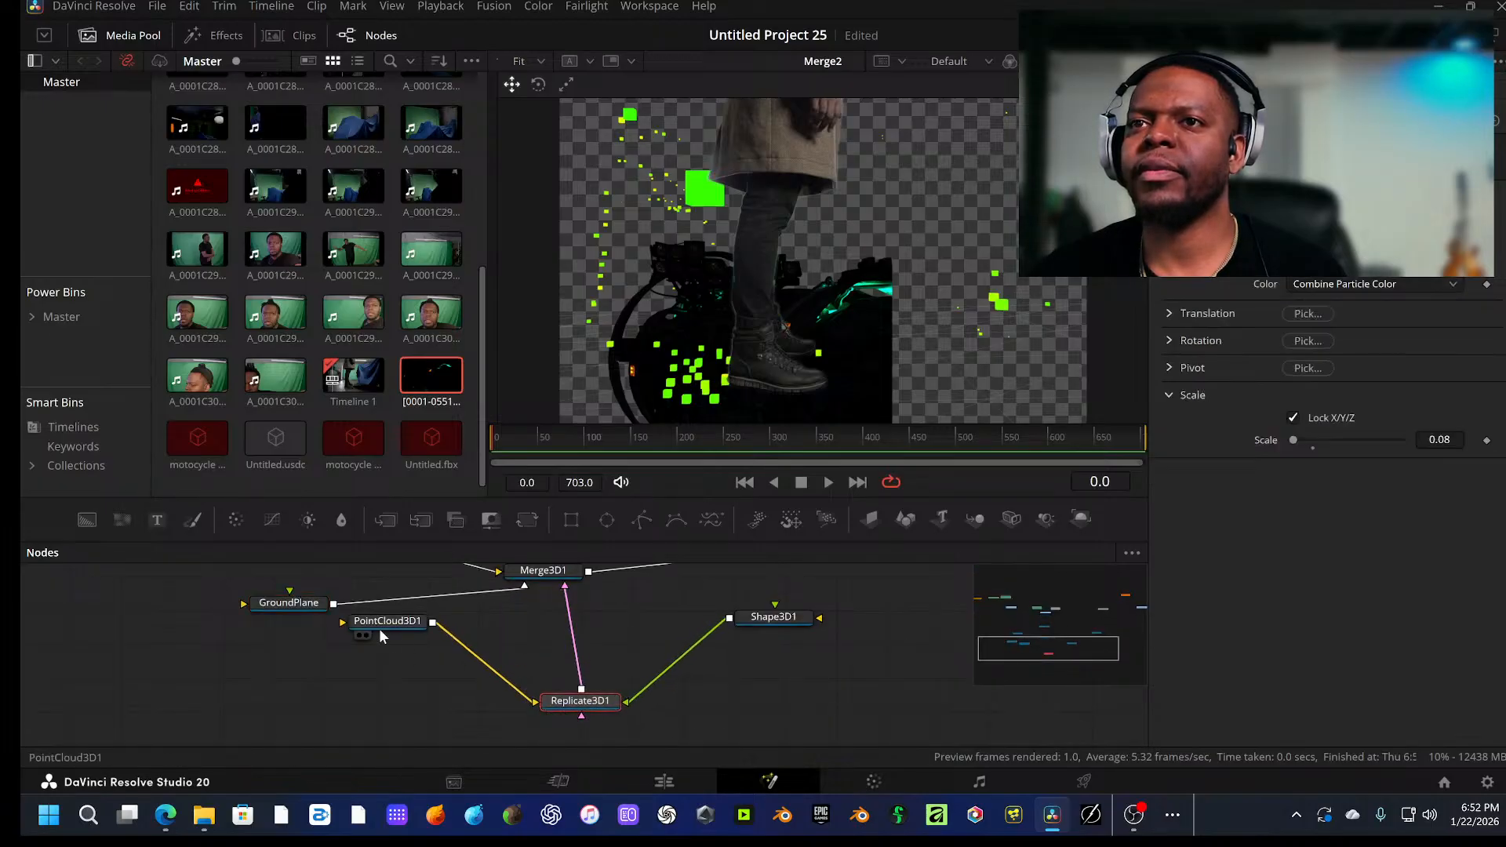
pyautogui.moveTo(378, 628); pyautogui.dragTo(409, 709)
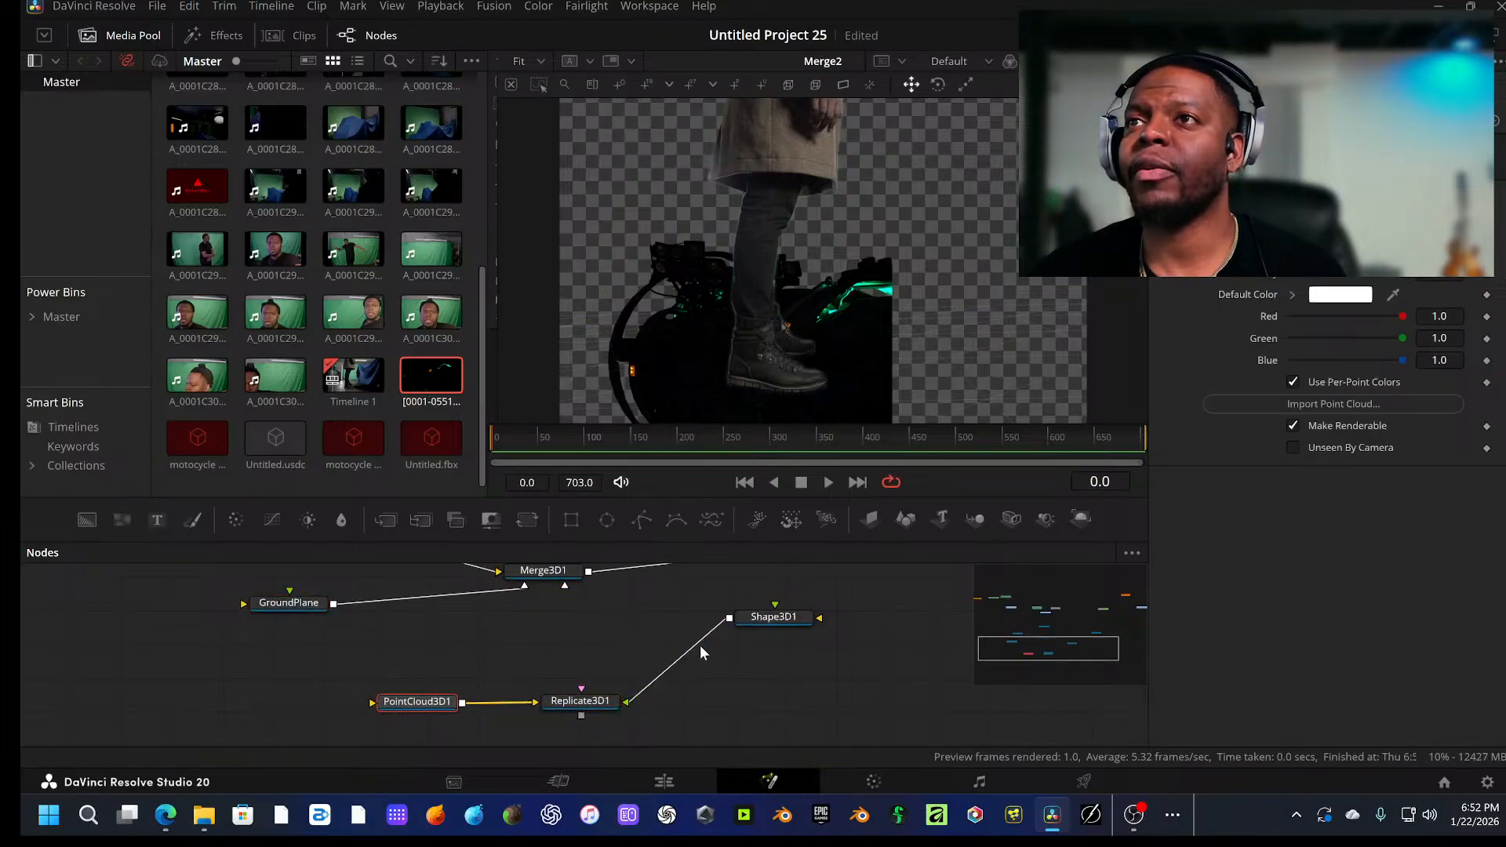
pyautogui.moveTo(773, 627); pyautogui.dragTo(846, 715)
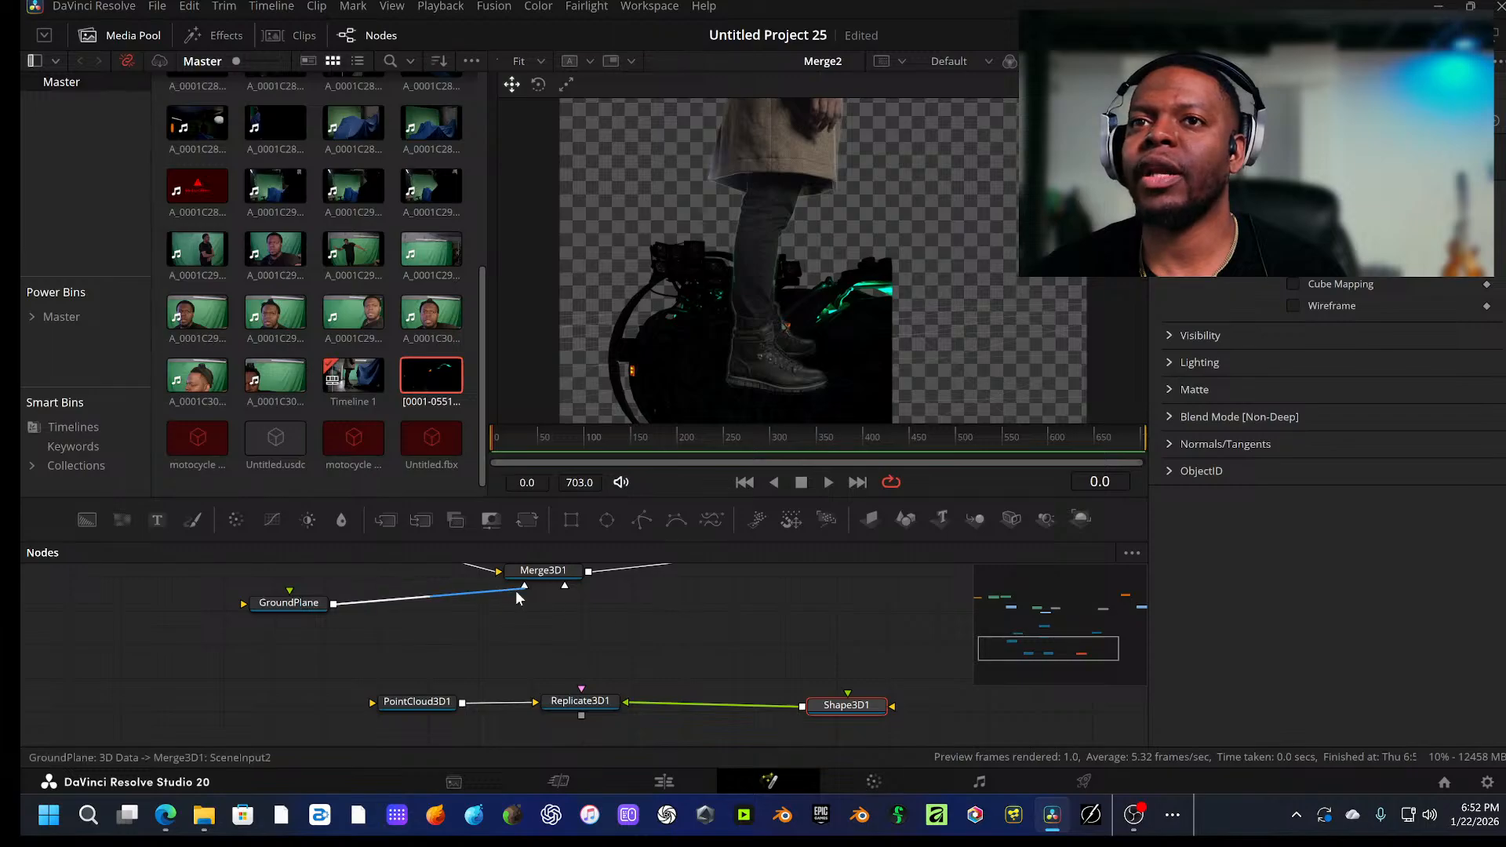
pyautogui.moveTo(517, 588); pyautogui.dragTo(483, 610)
# Step: Insert a Transform 3D node between ImagePlane3D1 and Merge3D1
pyautogui.moveTo(594, 618); pyautogui.dragTo(422, 732)
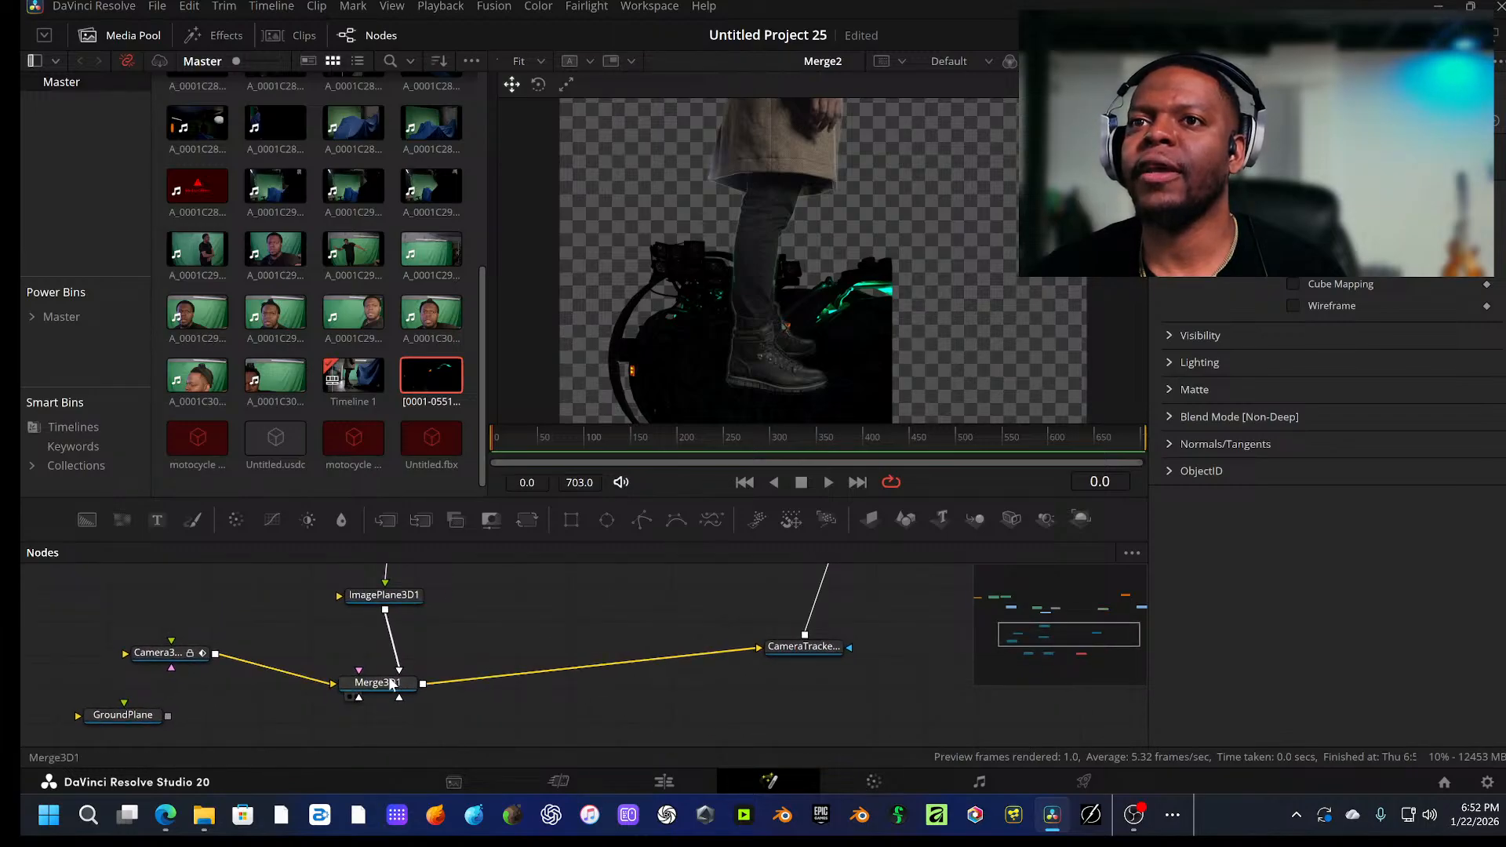
pyautogui.click(398, 604)
pyautogui.hotkey('shift', 'space')
pyautogui.write('merge')
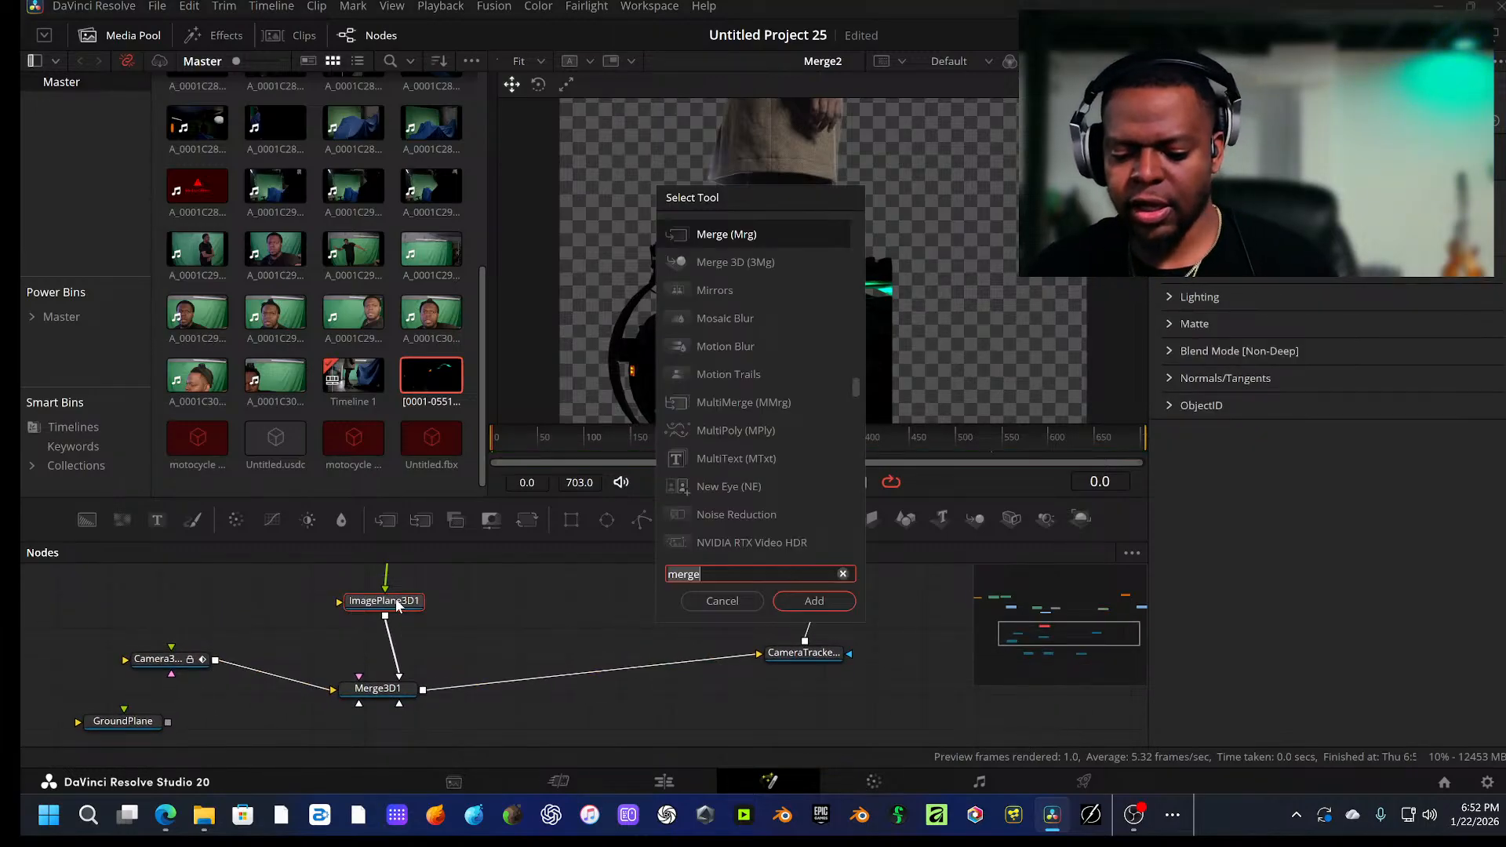
pyautogui.press('BackSpace')
pyautogui.press('BackSpace')
pyautogui.press('BackSpace')
pyautogui.press('BackSpace')
pyautogui.press('BackSpace')
pyautogui.write('transf')
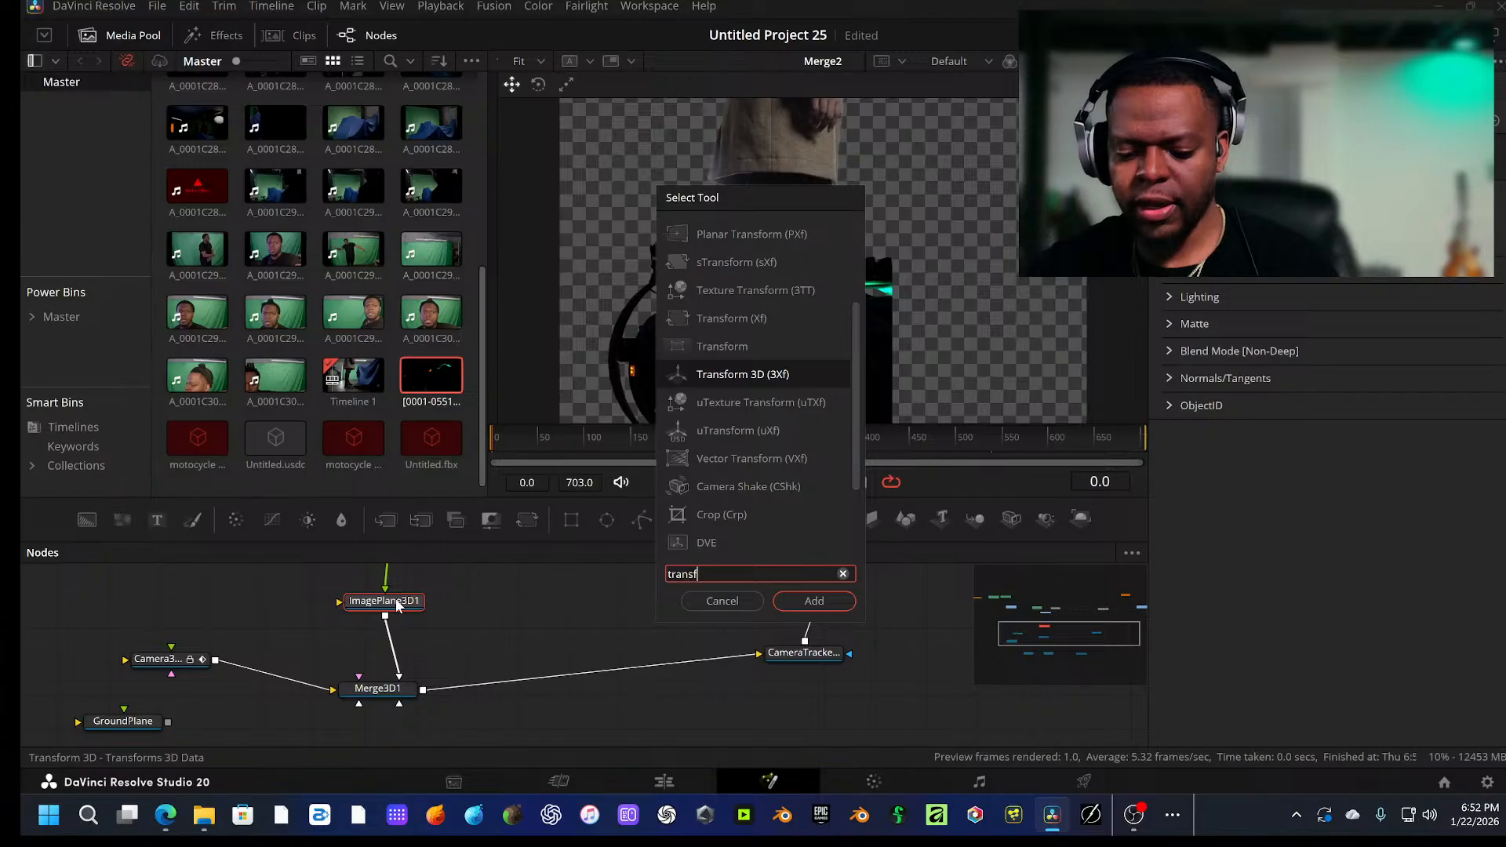
pyautogui.write('orm')
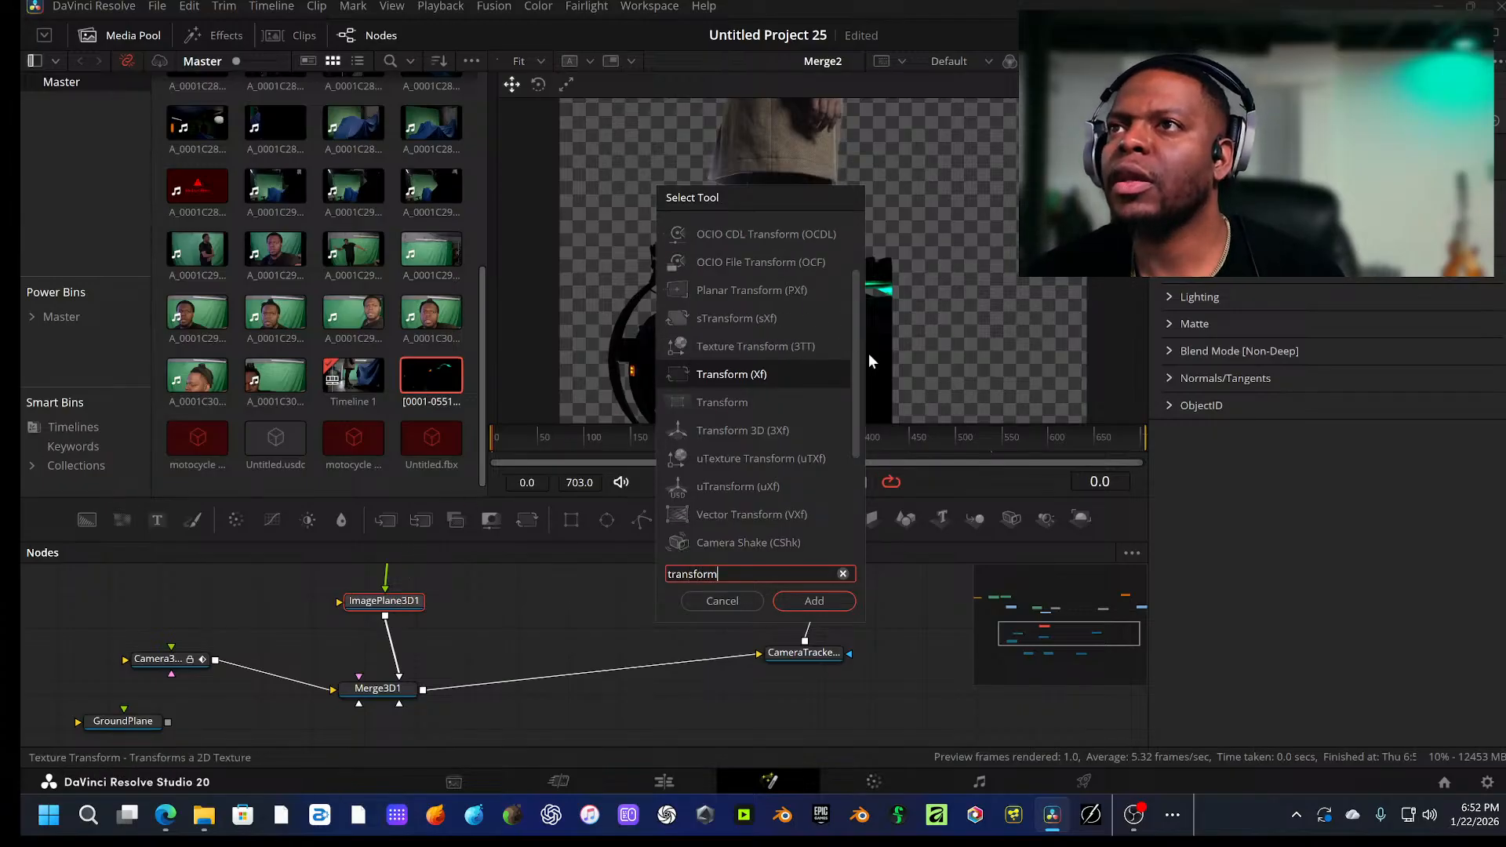
pyautogui.write('3d')
pyautogui.click(818, 601)
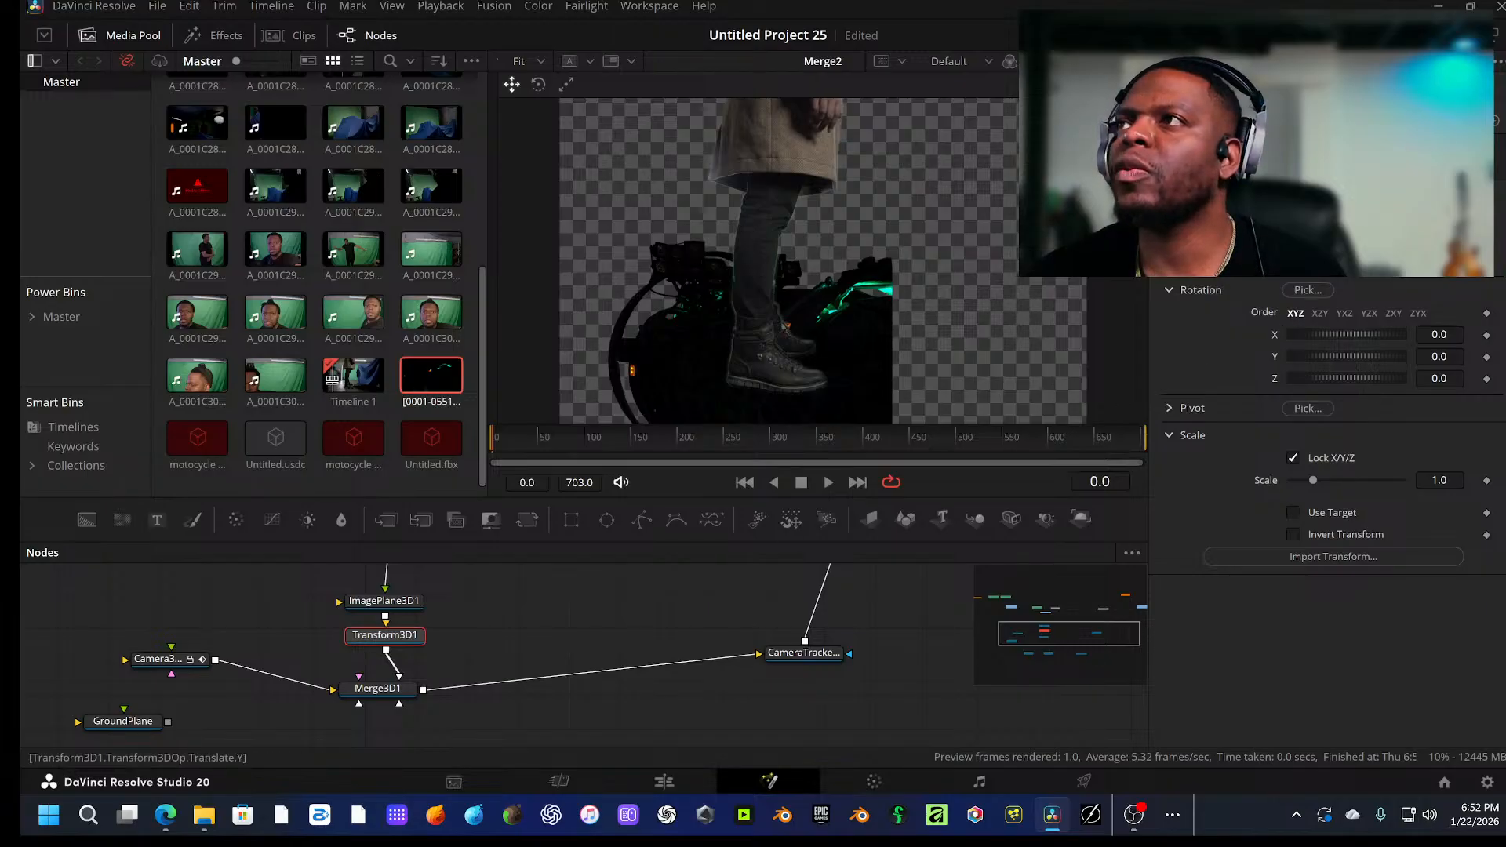
# Step: Translate the motorcycle plane with Transform3D1 so it sits in front of the standing person, and play the shot from the start
pyautogui.moveTo(1345, 240); pyautogui.dragTo(1358, 217)
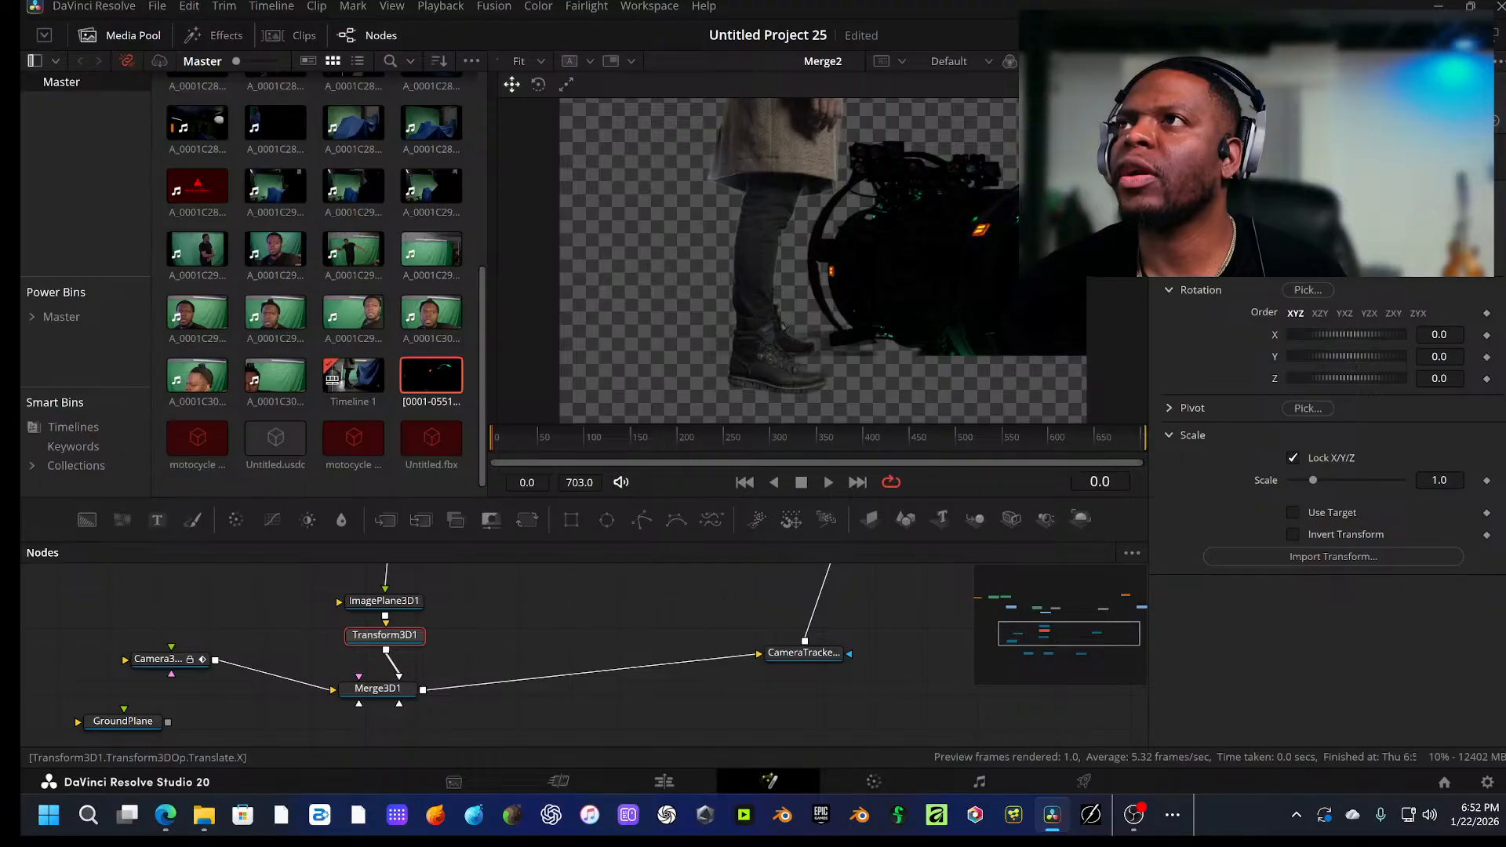
pyautogui.press('space')
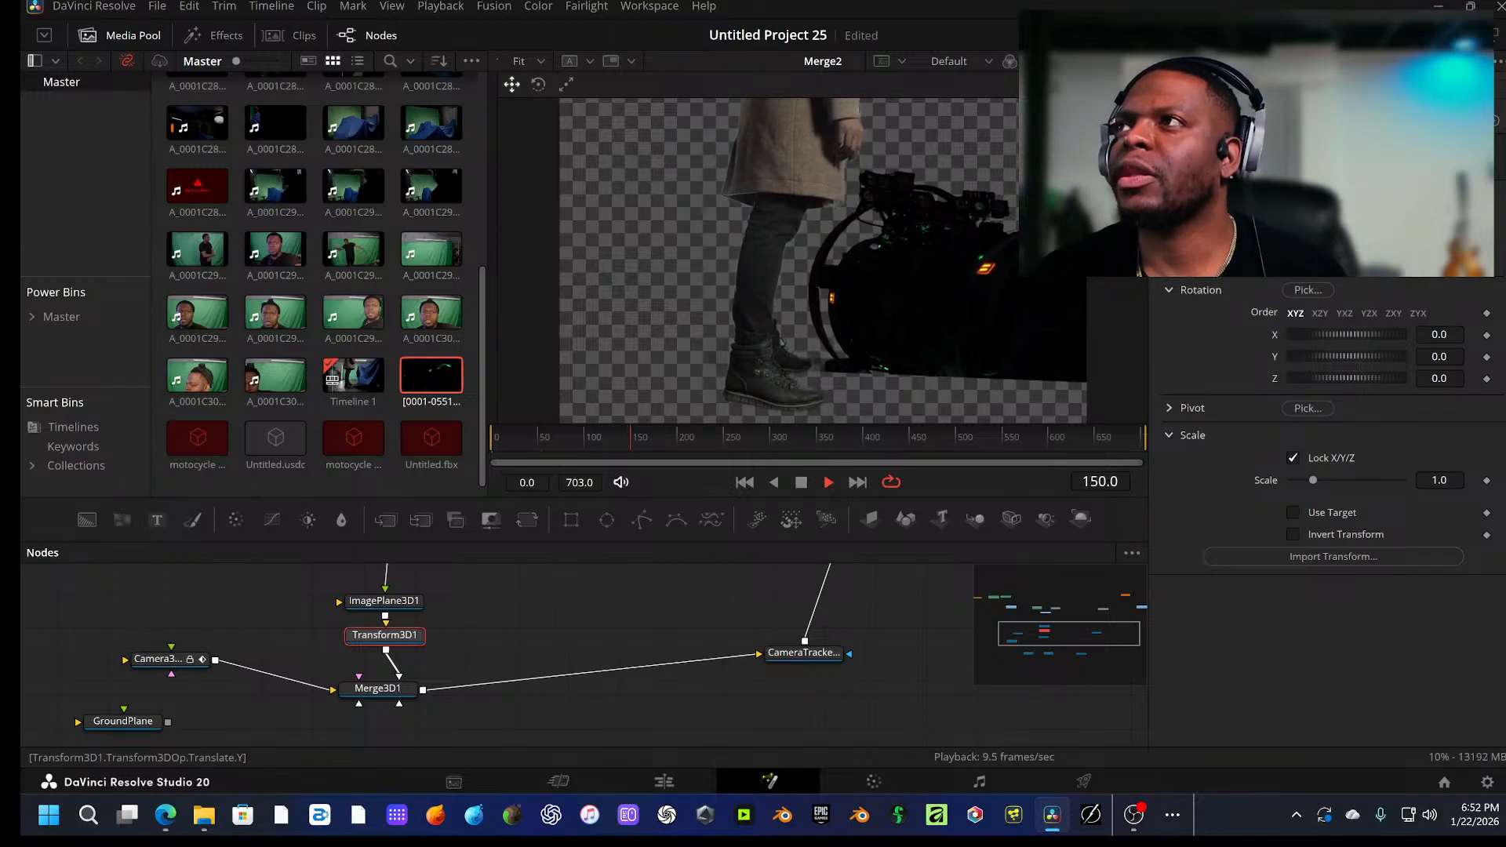
pyautogui.press('space')
pyautogui.press('space')
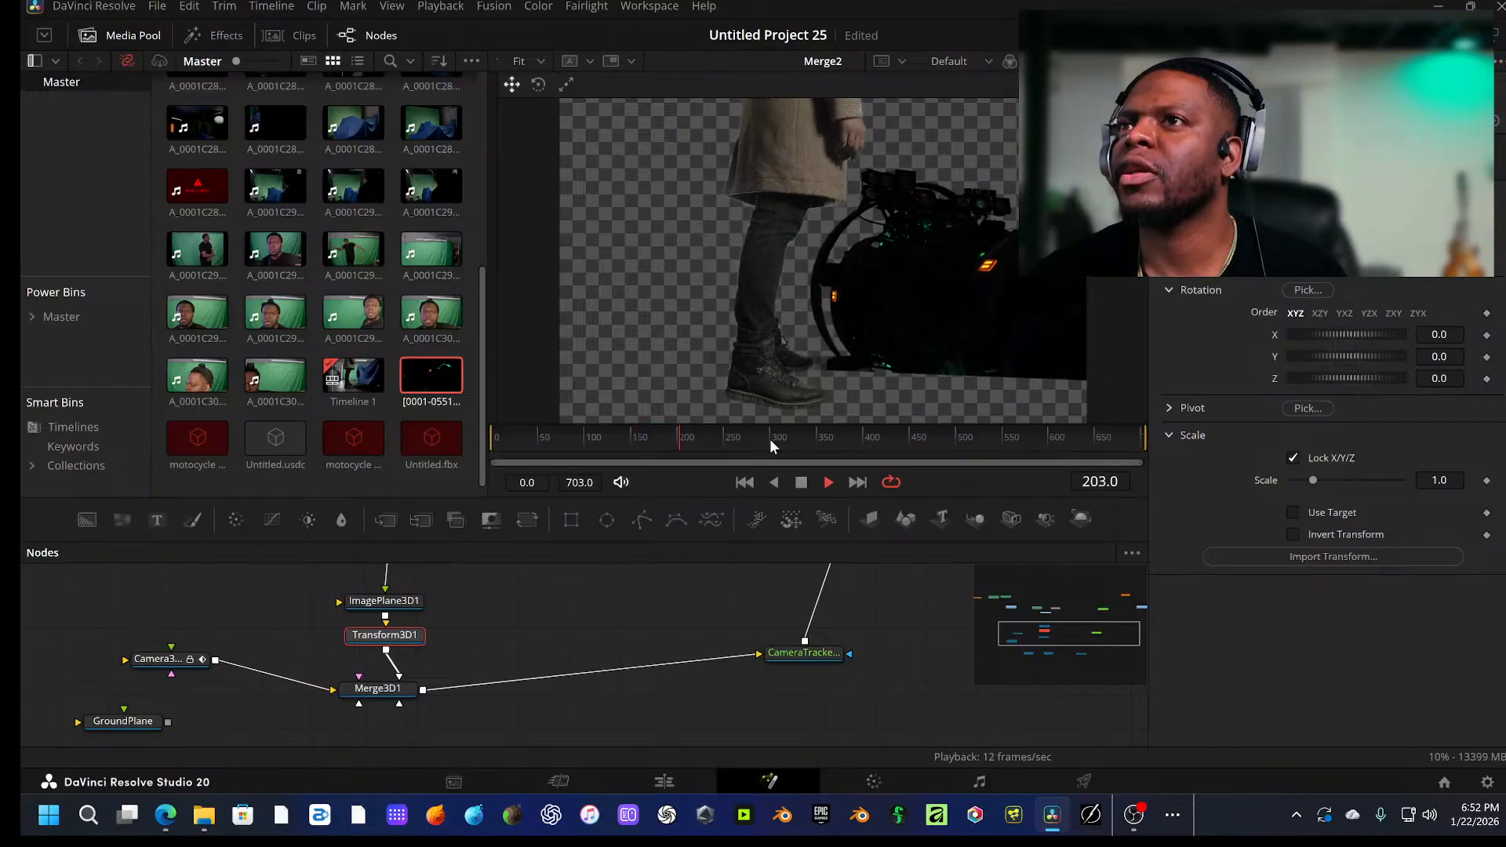
# Step: Jump ahead to about frame 383 and play to frame 407 to check the motorcycle's position against the seated rider
pyautogui.moveTo(765, 433); pyautogui.dragTo(839, 426)
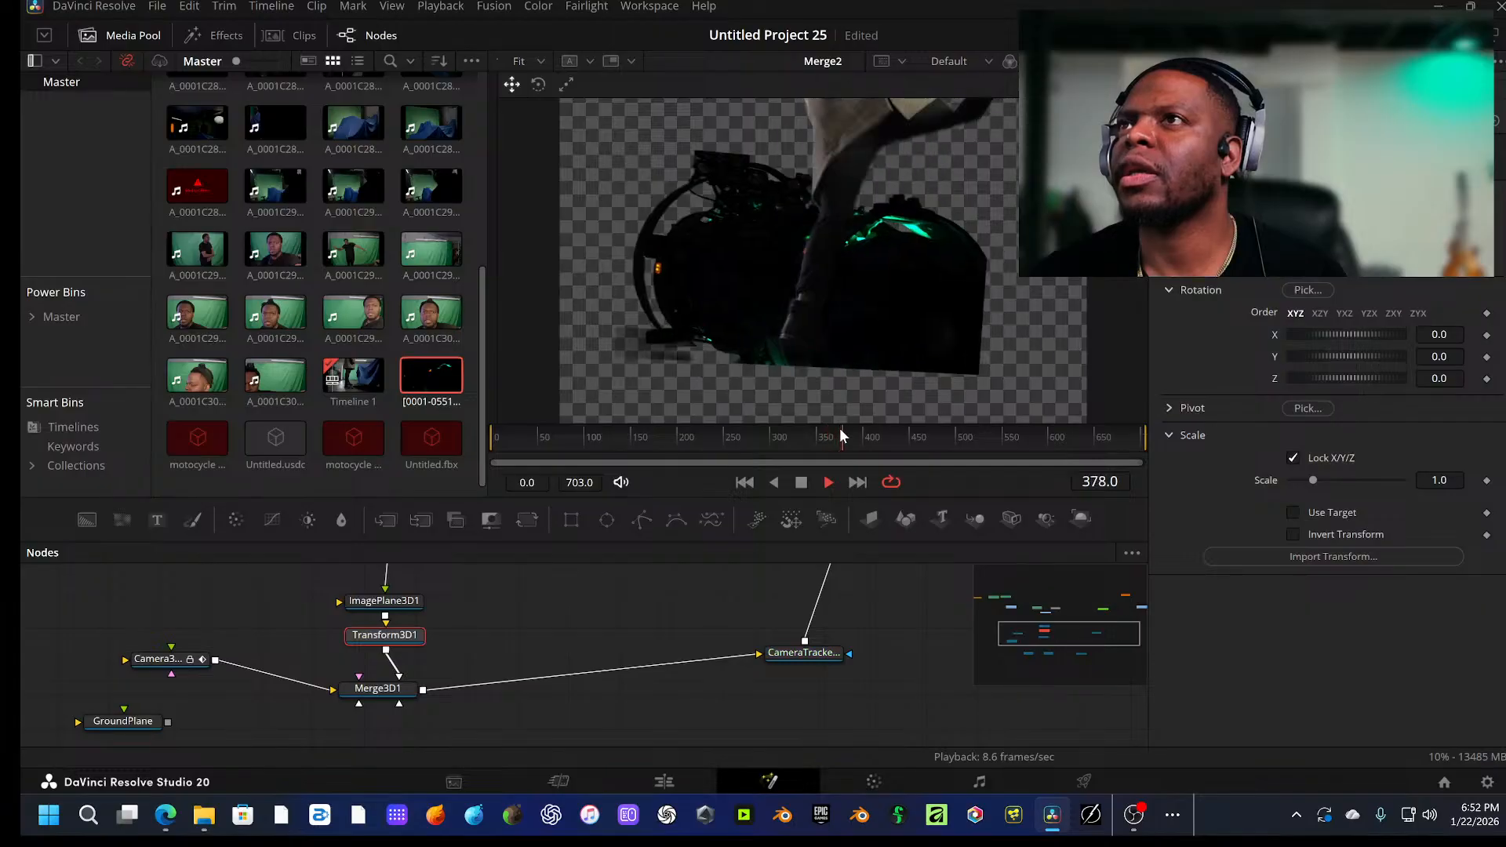
pyautogui.click(847, 426)
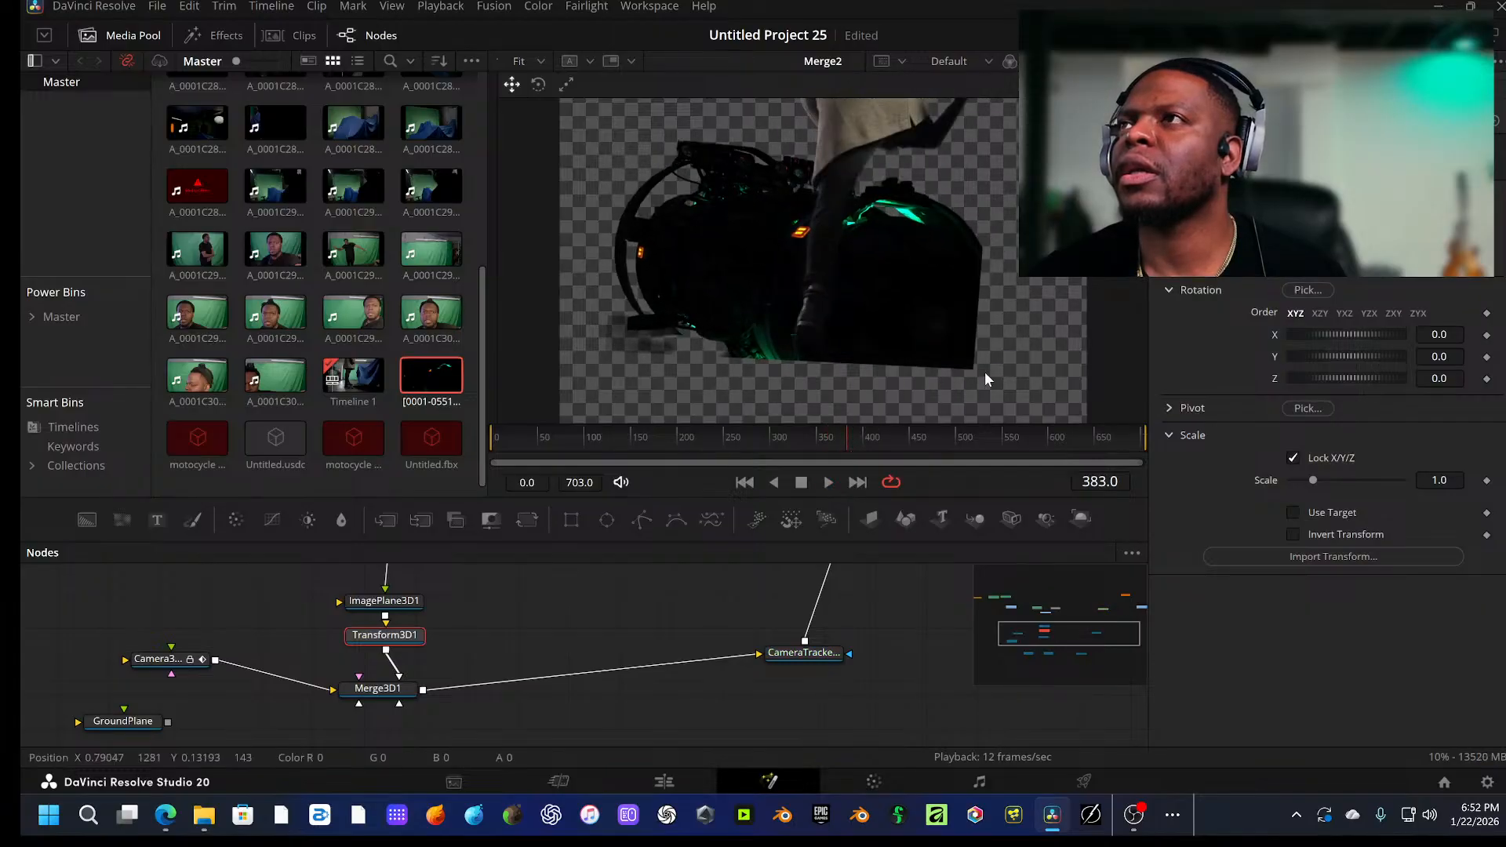
pyautogui.press('space')
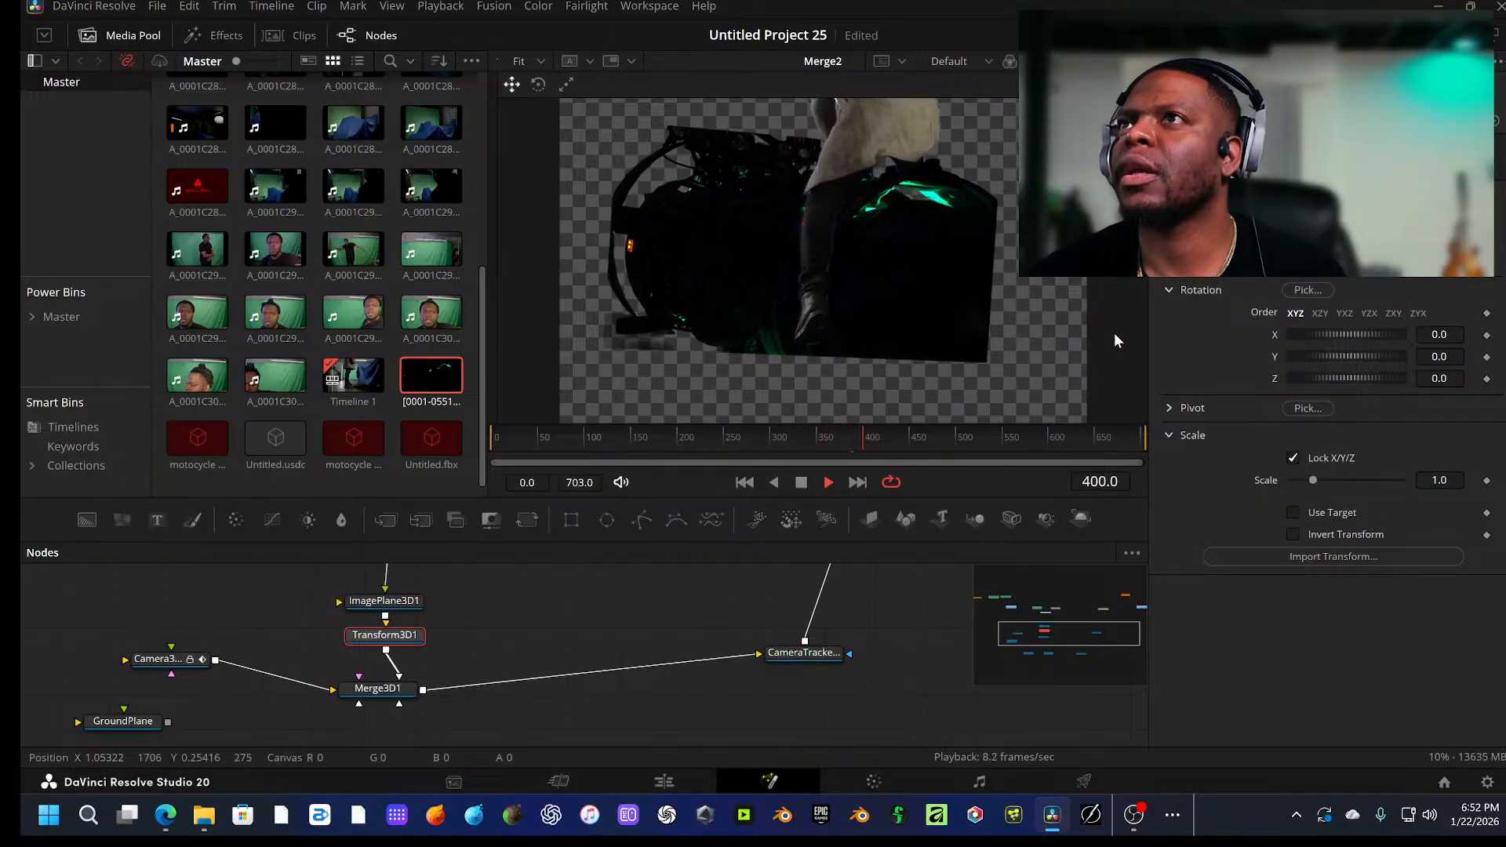
pyautogui.press('space')
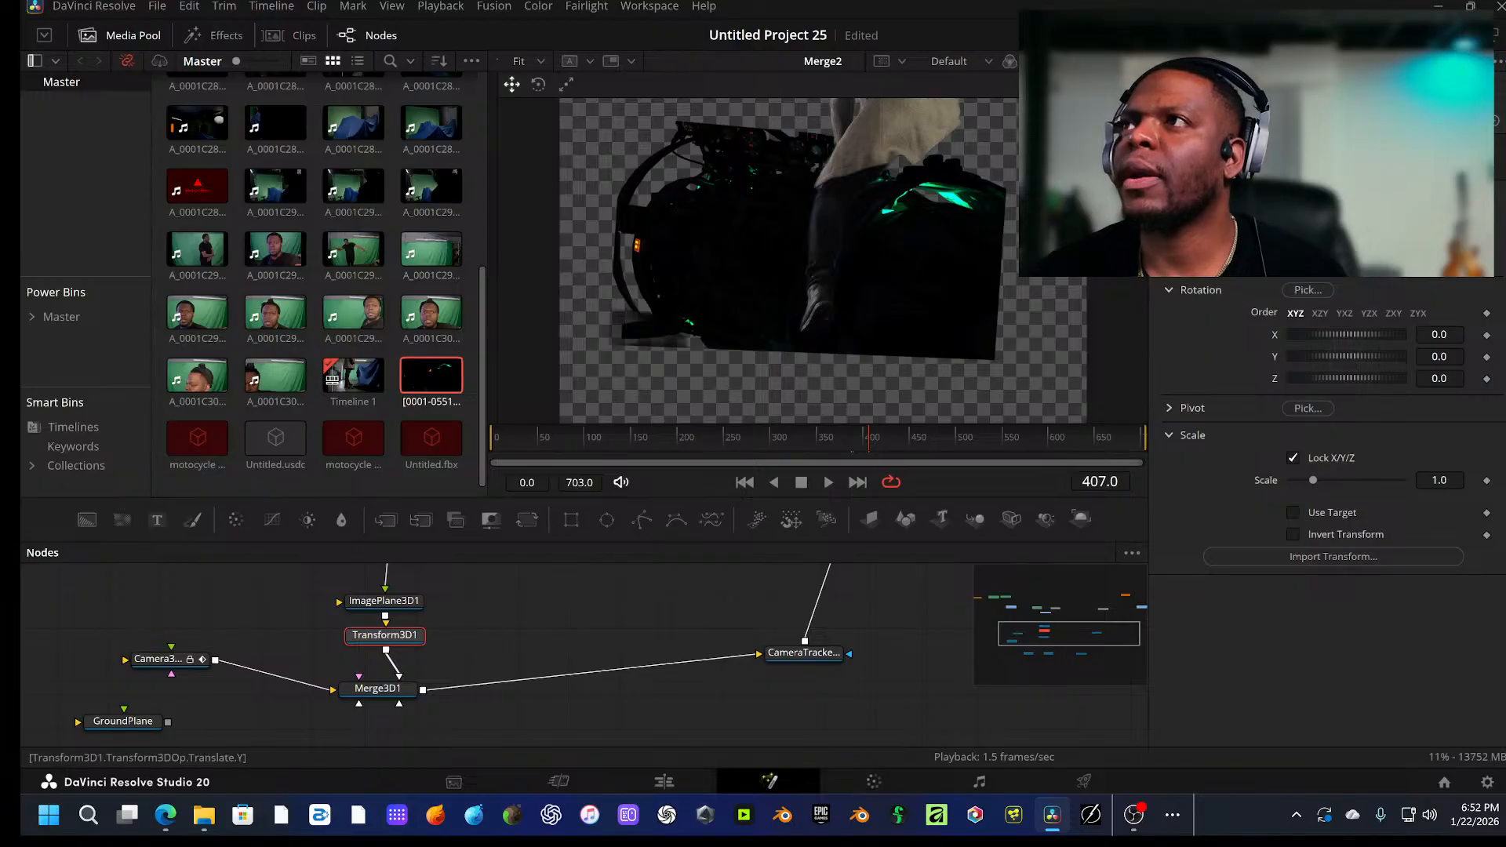
# Step: Try shifting the motorcycle plane along X and enlarging it to a scale of 1.536, undoing both changes
pyautogui.moveTo(1343, 217); pyautogui.dragTo(1400, 217)
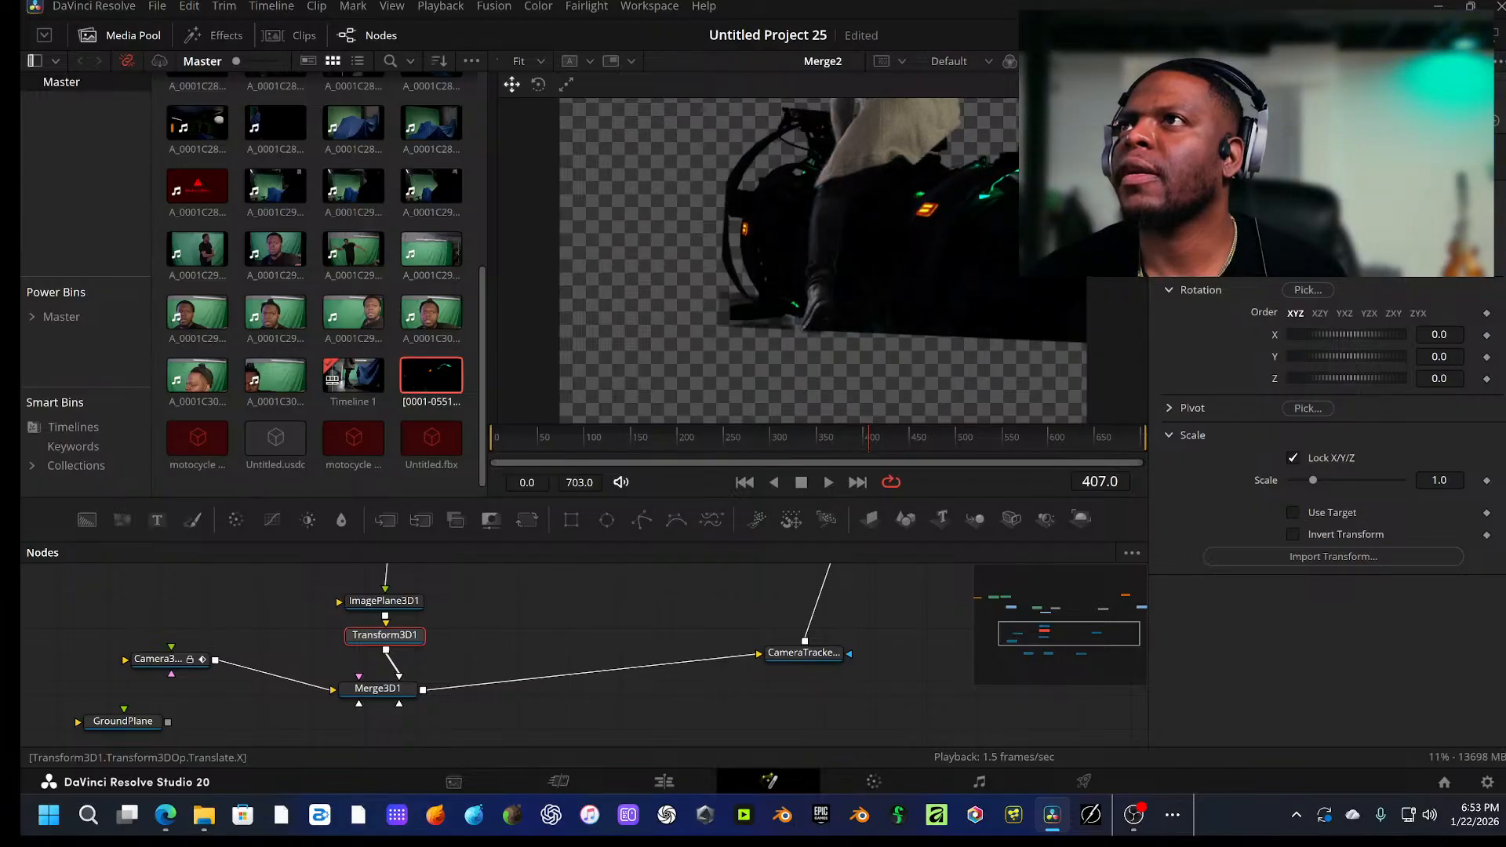
pyautogui.hotkey('ctrl', 'z')
pyautogui.hotkey('ctrl', 'z')
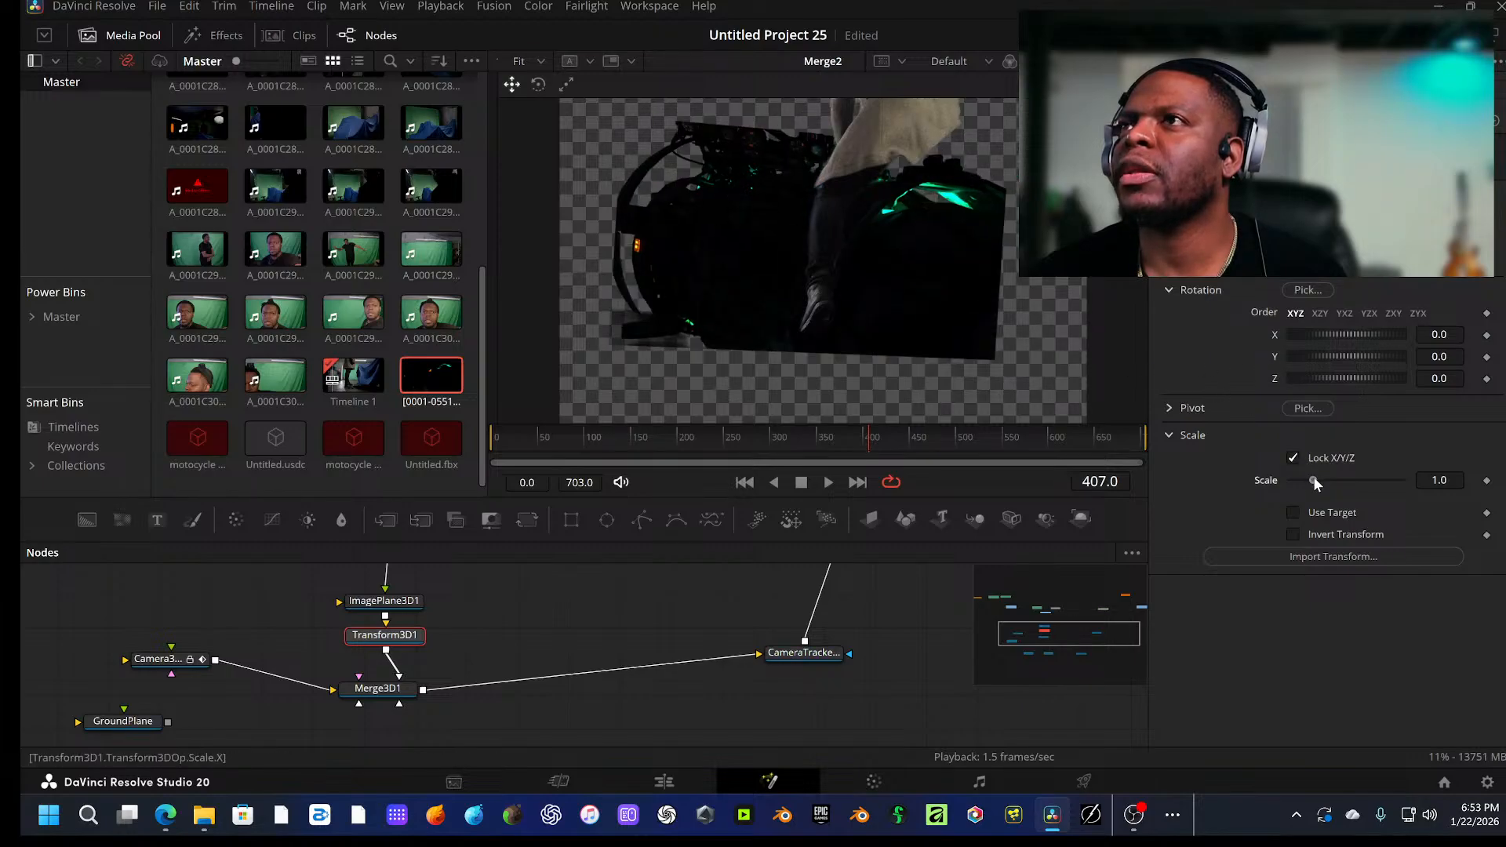
pyautogui.moveTo(1313, 478); pyautogui.dragTo(1325, 480)
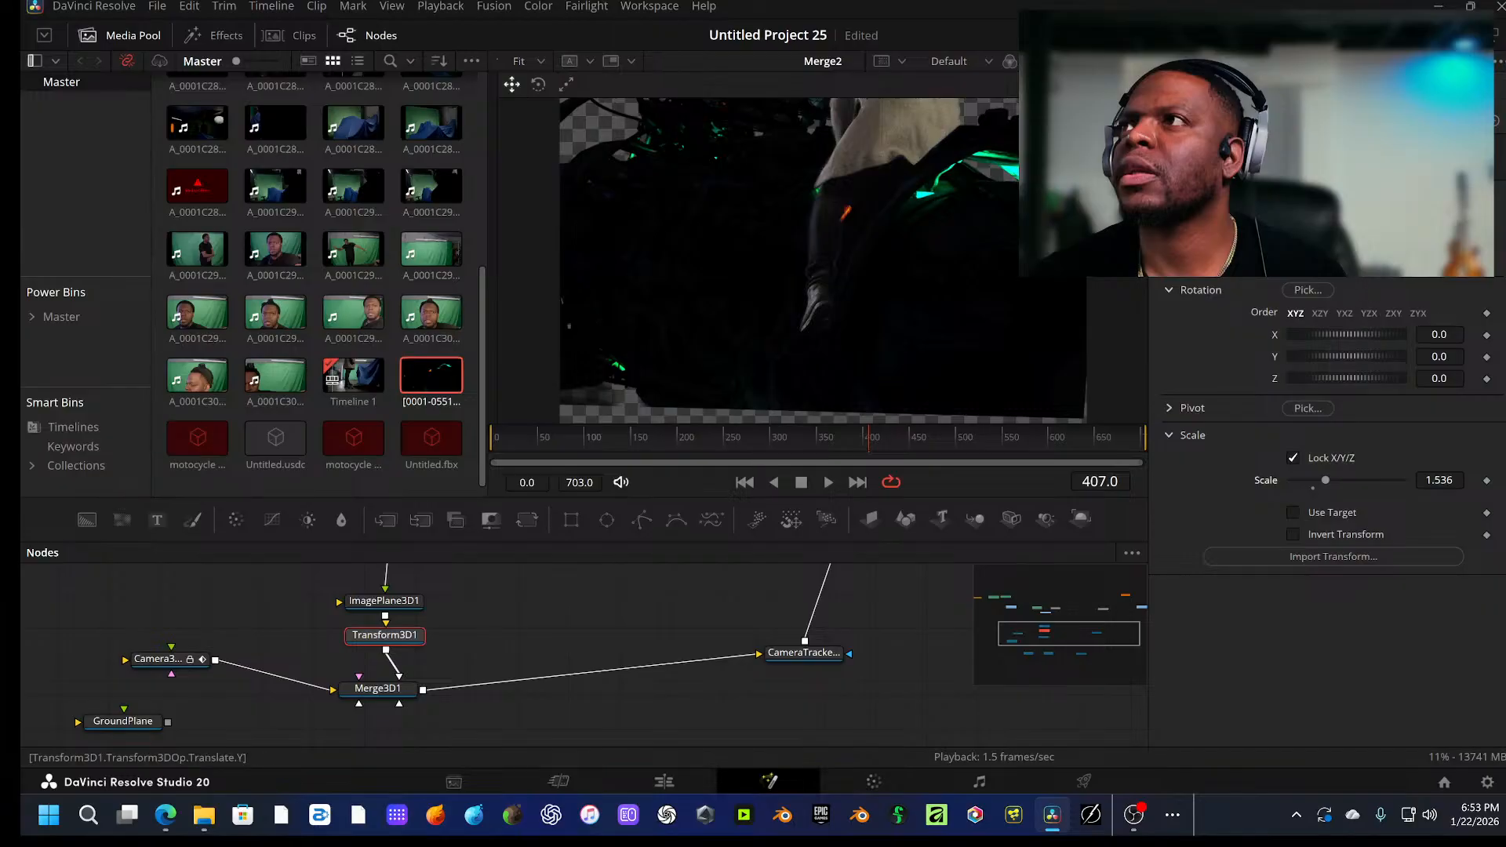
pyautogui.hotkey('ctrl', 'z')
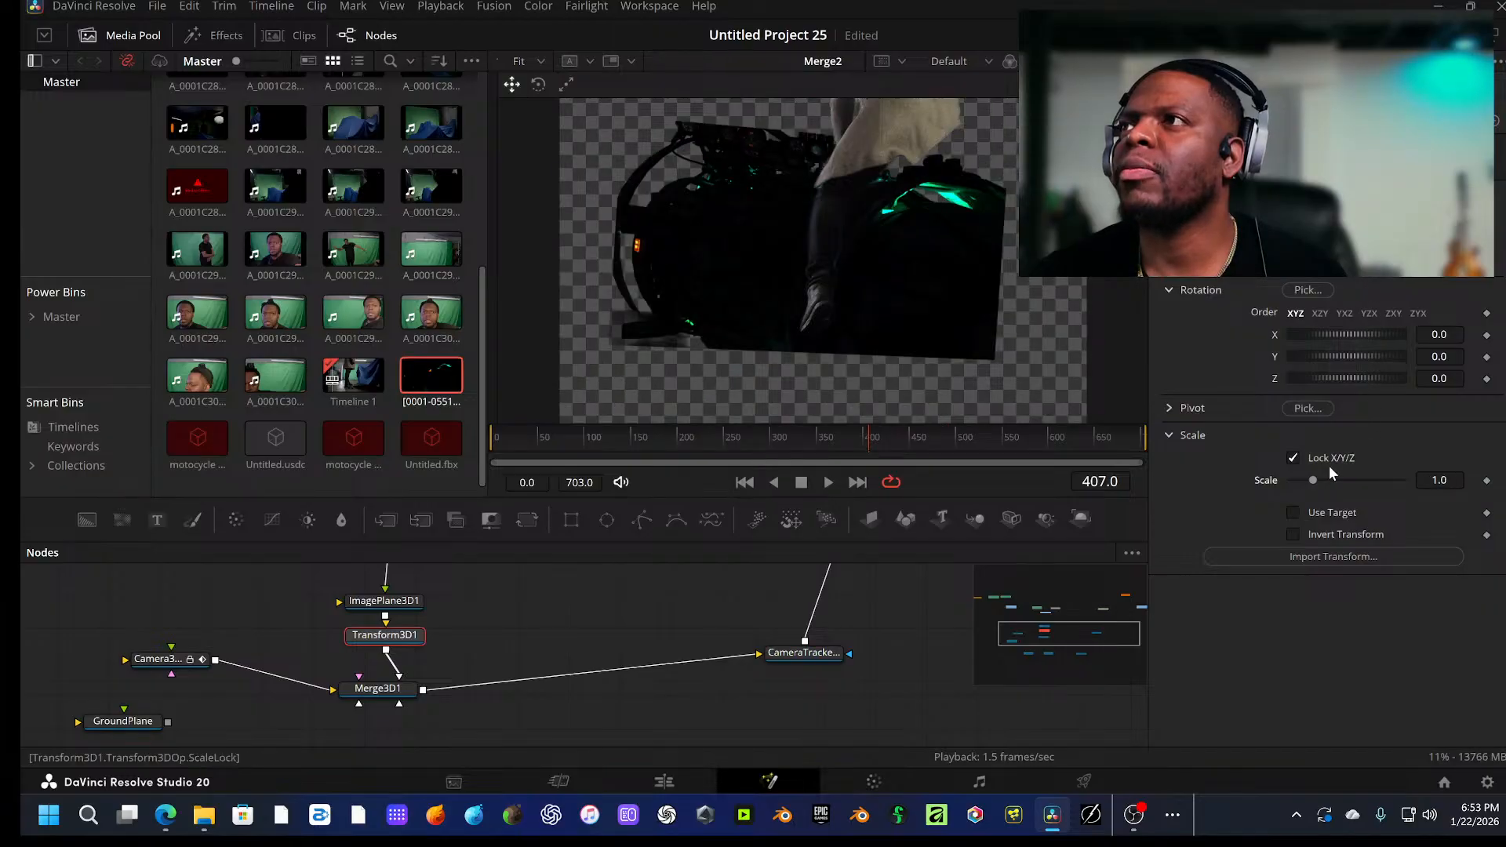
# Step: Set Transform3D1's scale to 1.221, reposition the motorcycle plane in X and Y under the rider, and play through to frame 429
pyautogui.moveTo(1319, 480); pyautogui.dragTo(1325, 479)
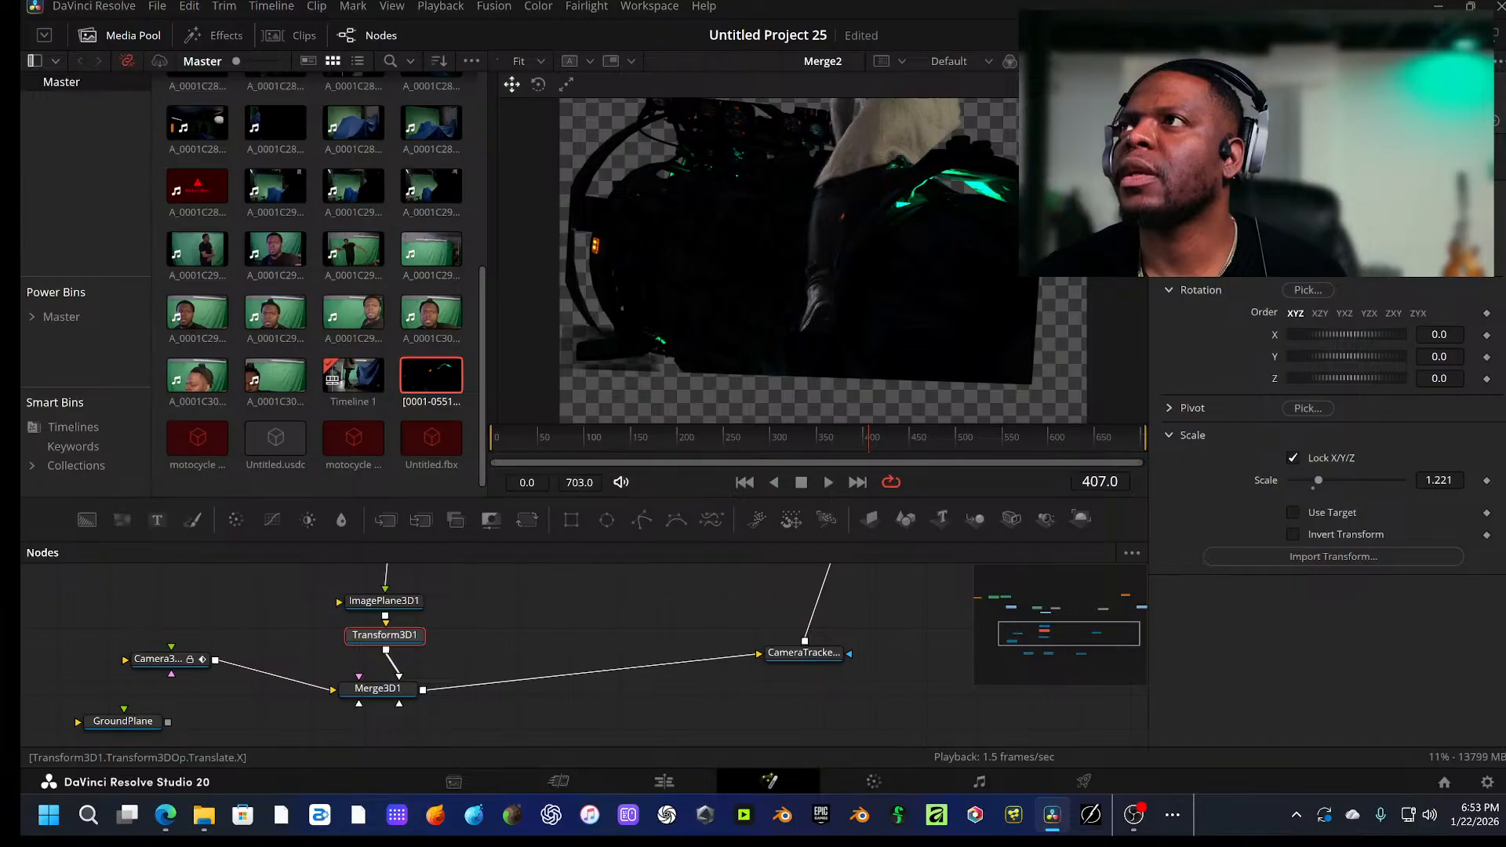
pyautogui.moveTo(1347, 218); pyautogui.dragTo(1365, 218)
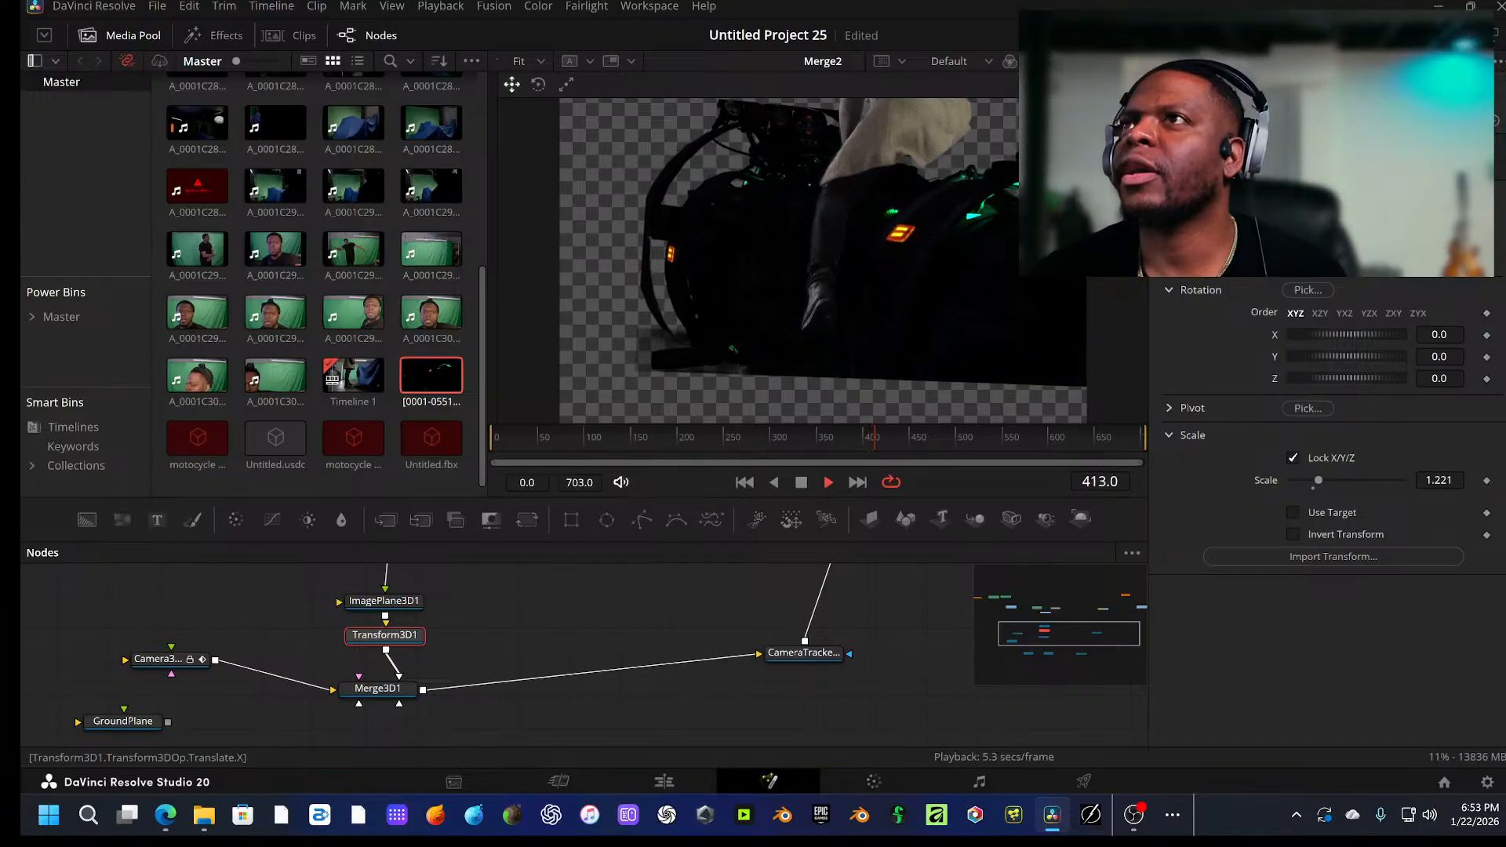
pyautogui.press('space')
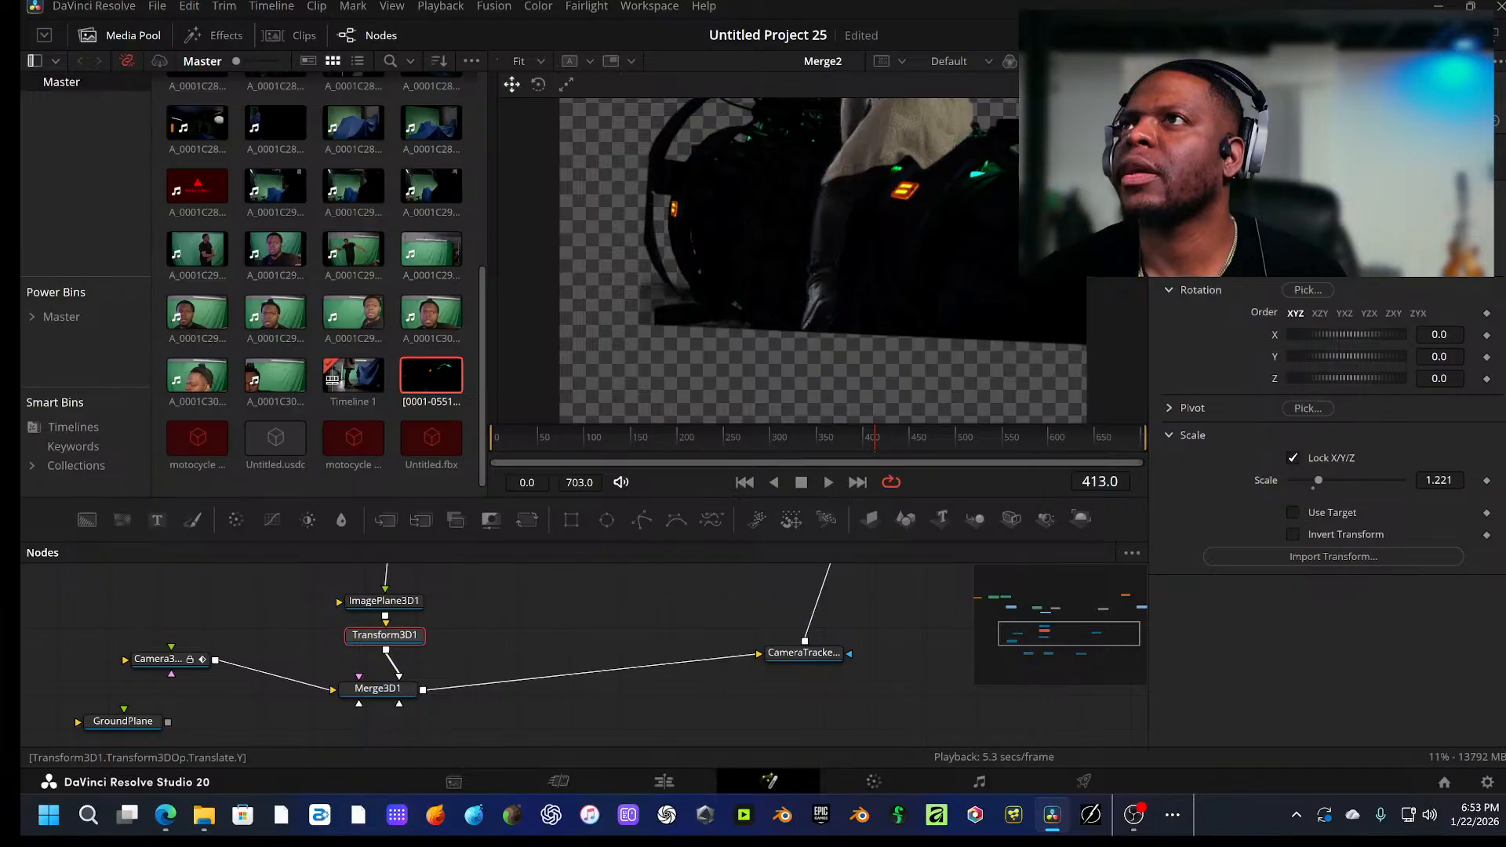
pyautogui.press('space')
pyautogui.press('space')
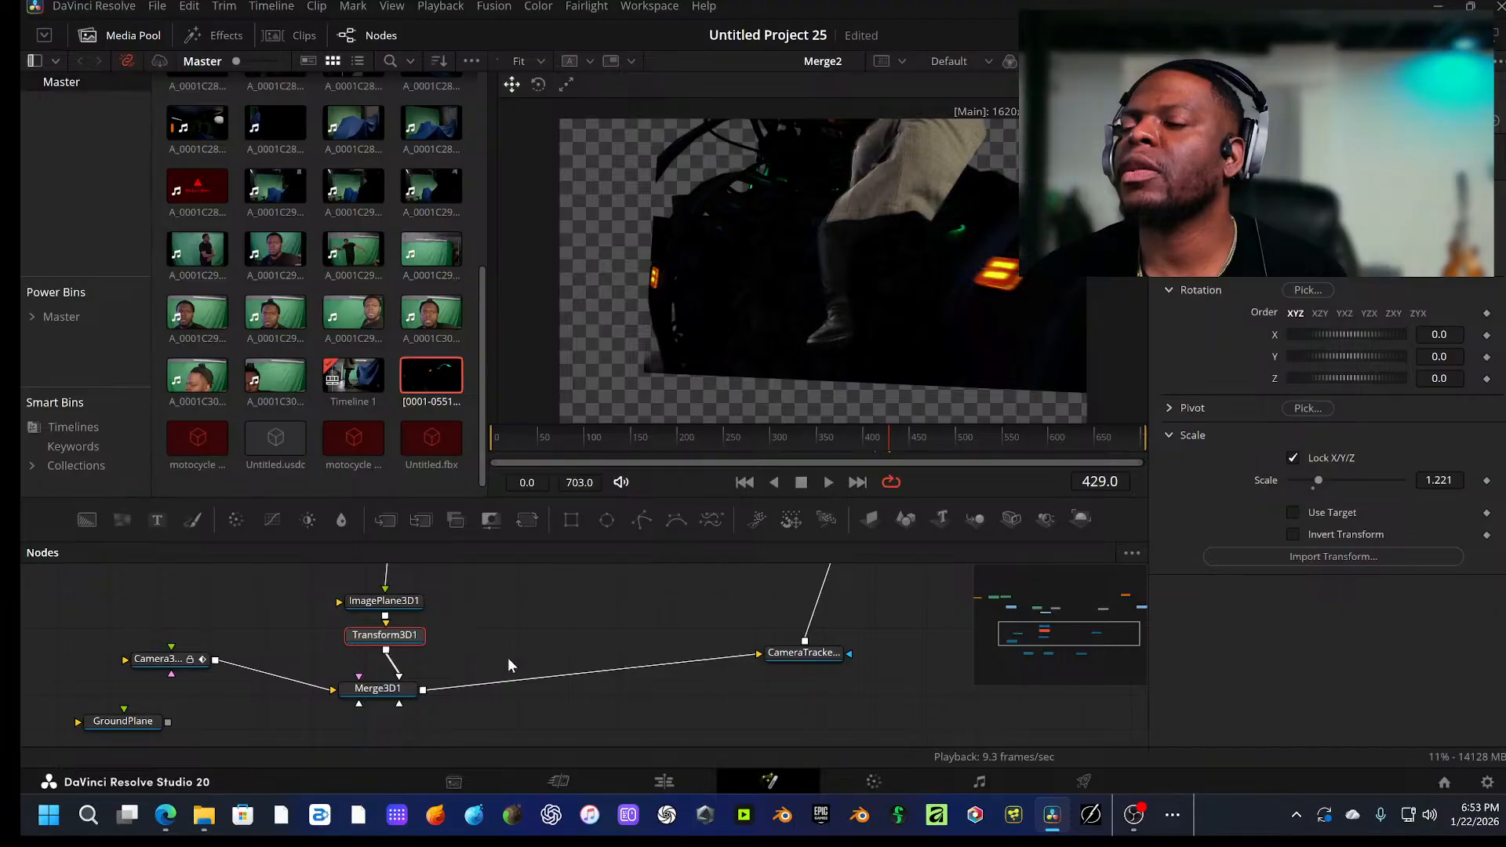
# Step: Switch to Blender and search the Temp folder for "motorcycle" while choosing a file to open
pyautogui.click(783, 817)
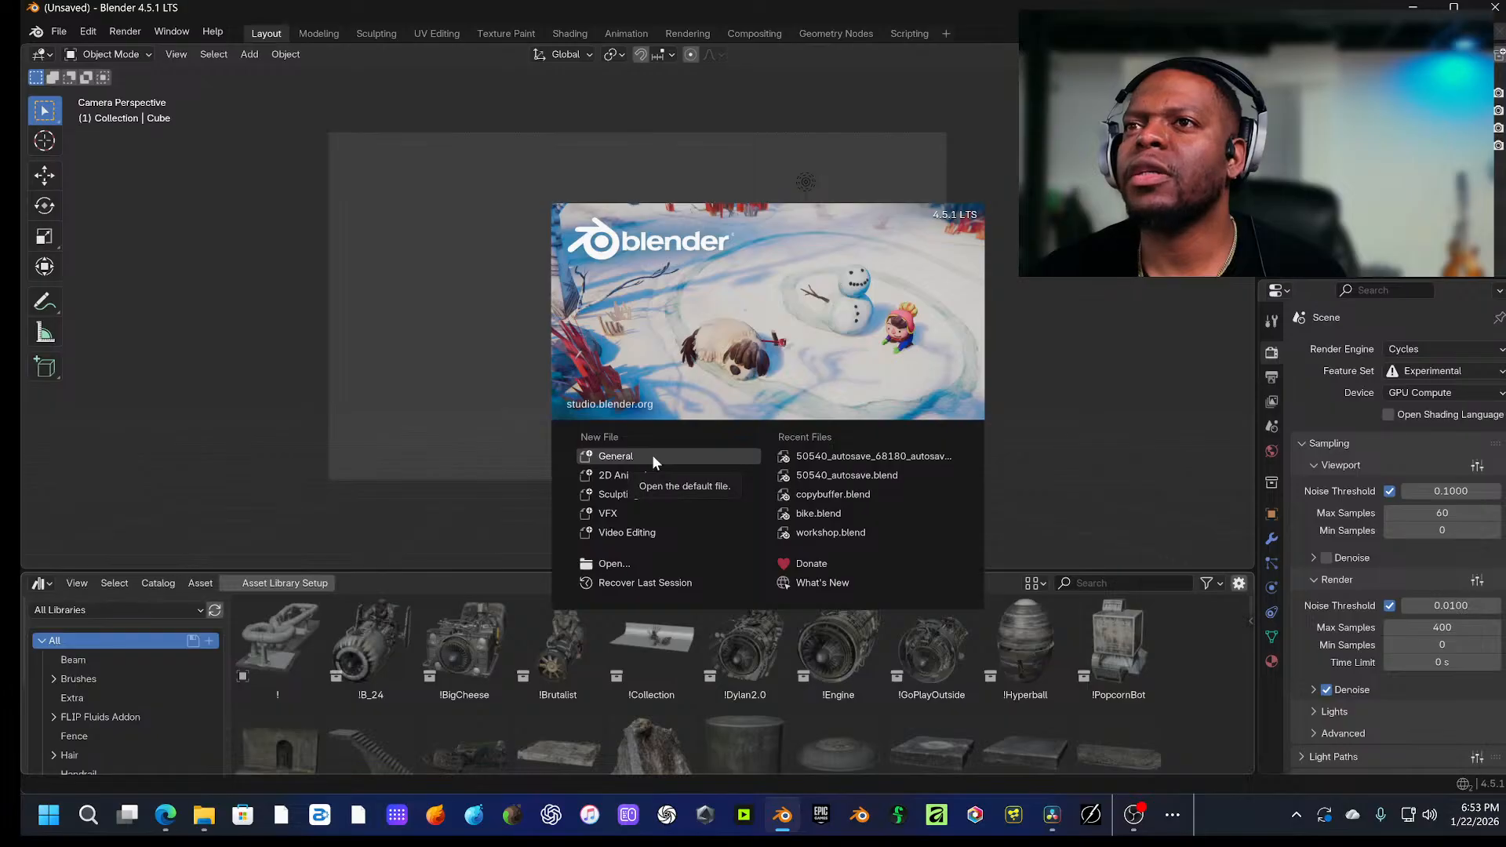
pyautogui.click(619, 563)
pyautogui.scroll(-15, 506, 570)
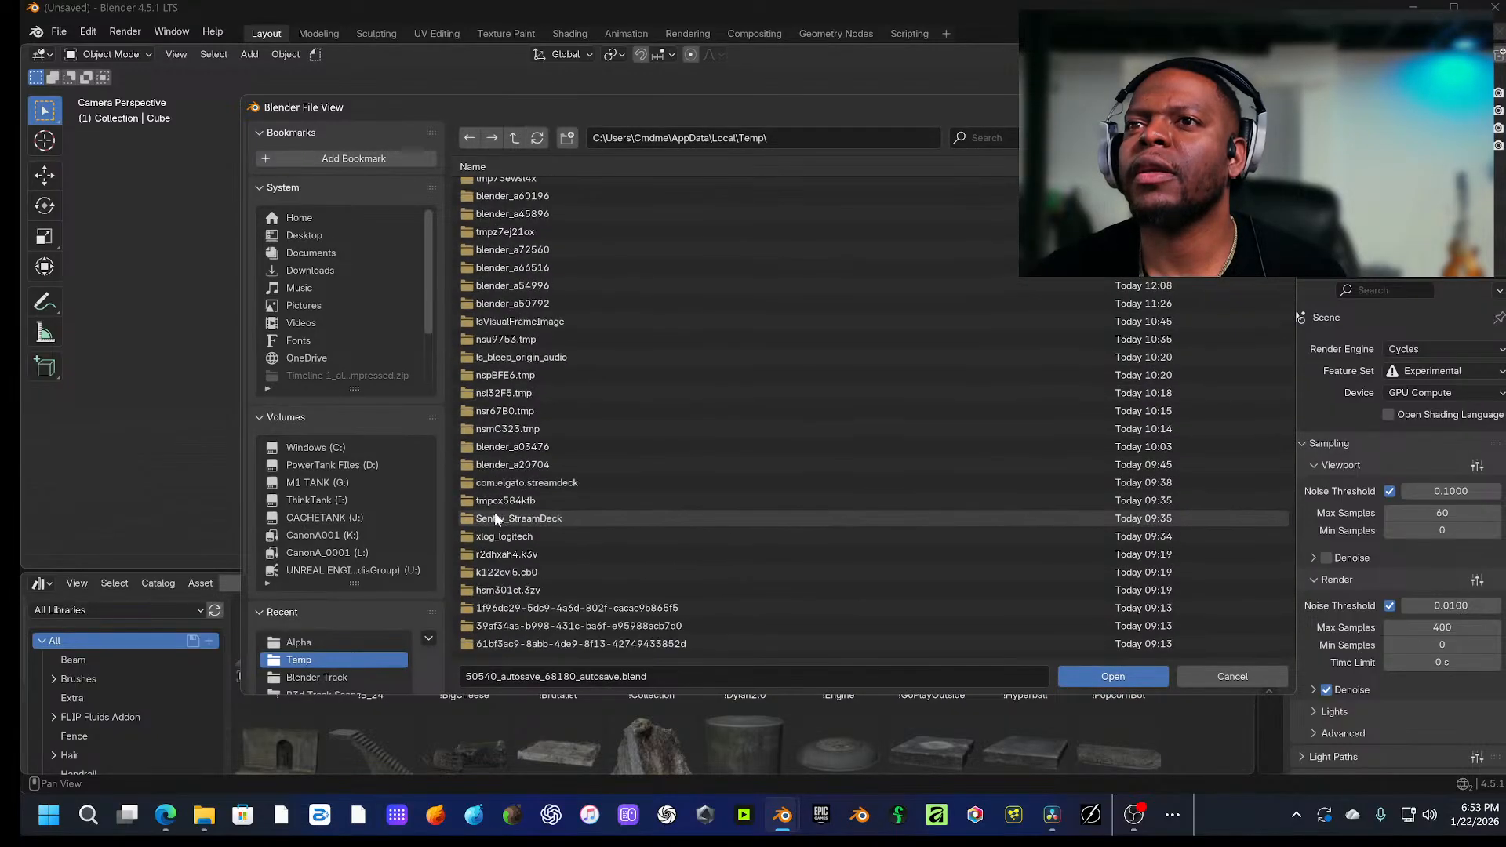
pyautogui.scroll(-20, 507, 572)
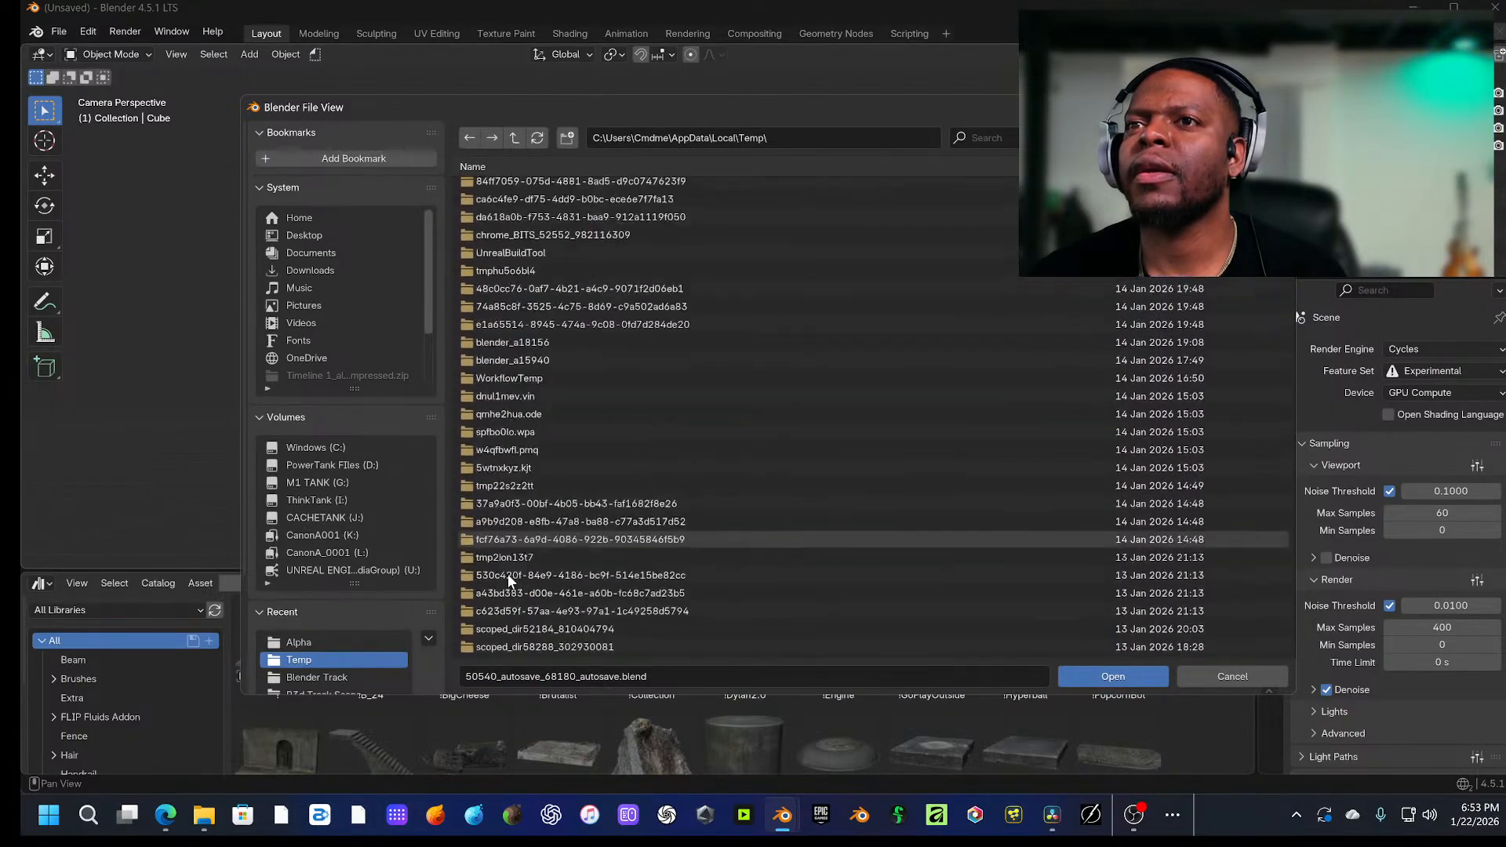
pyautogui.scroll(-15, 514, 598)
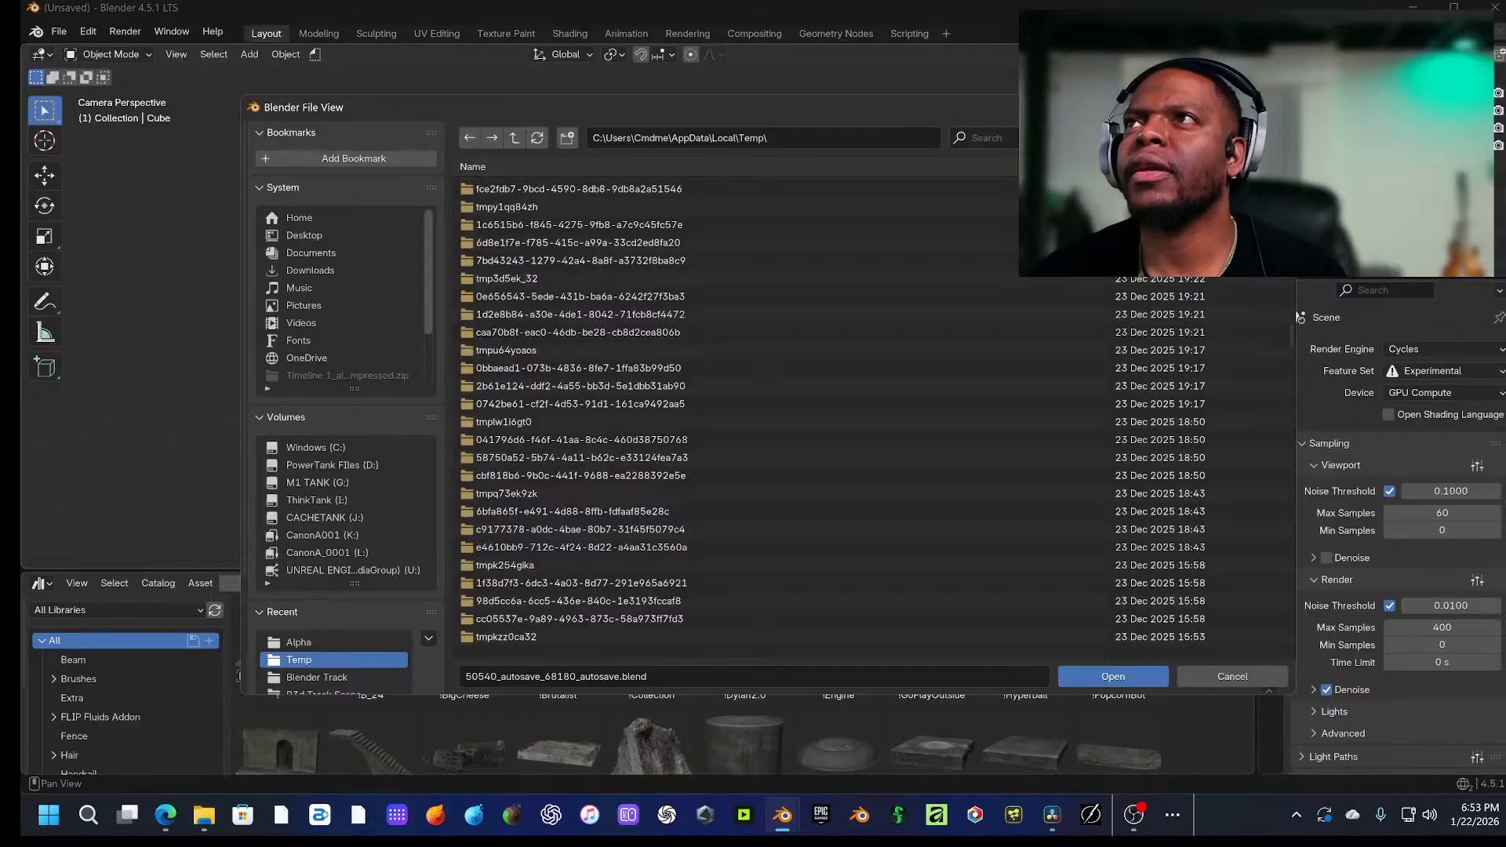
pyautogui.hotkey('ctrl', 'f')
pyautogui.write('moto')
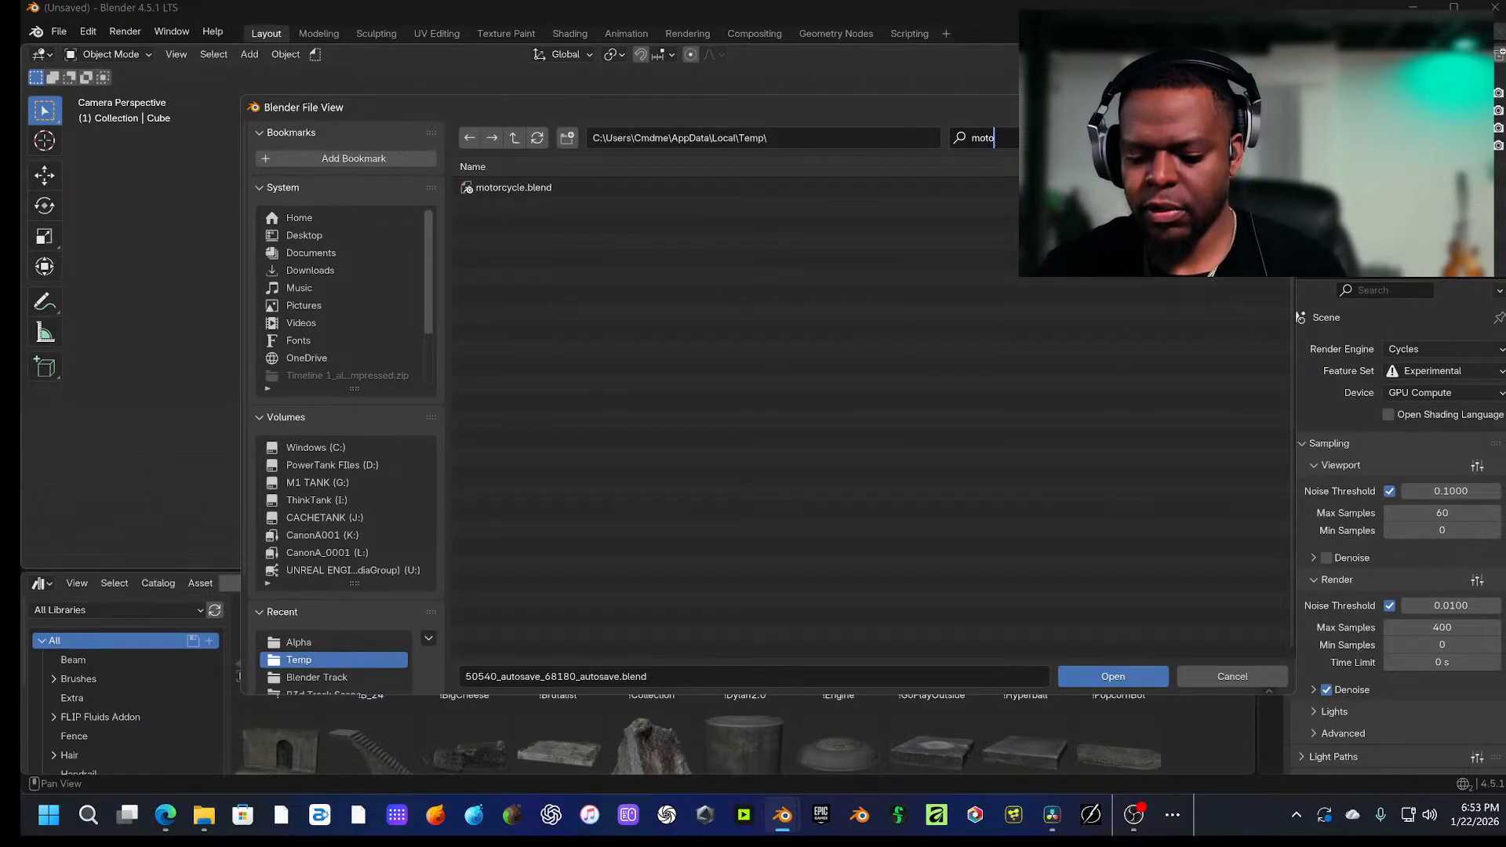
pyautogui.write('rcycle')
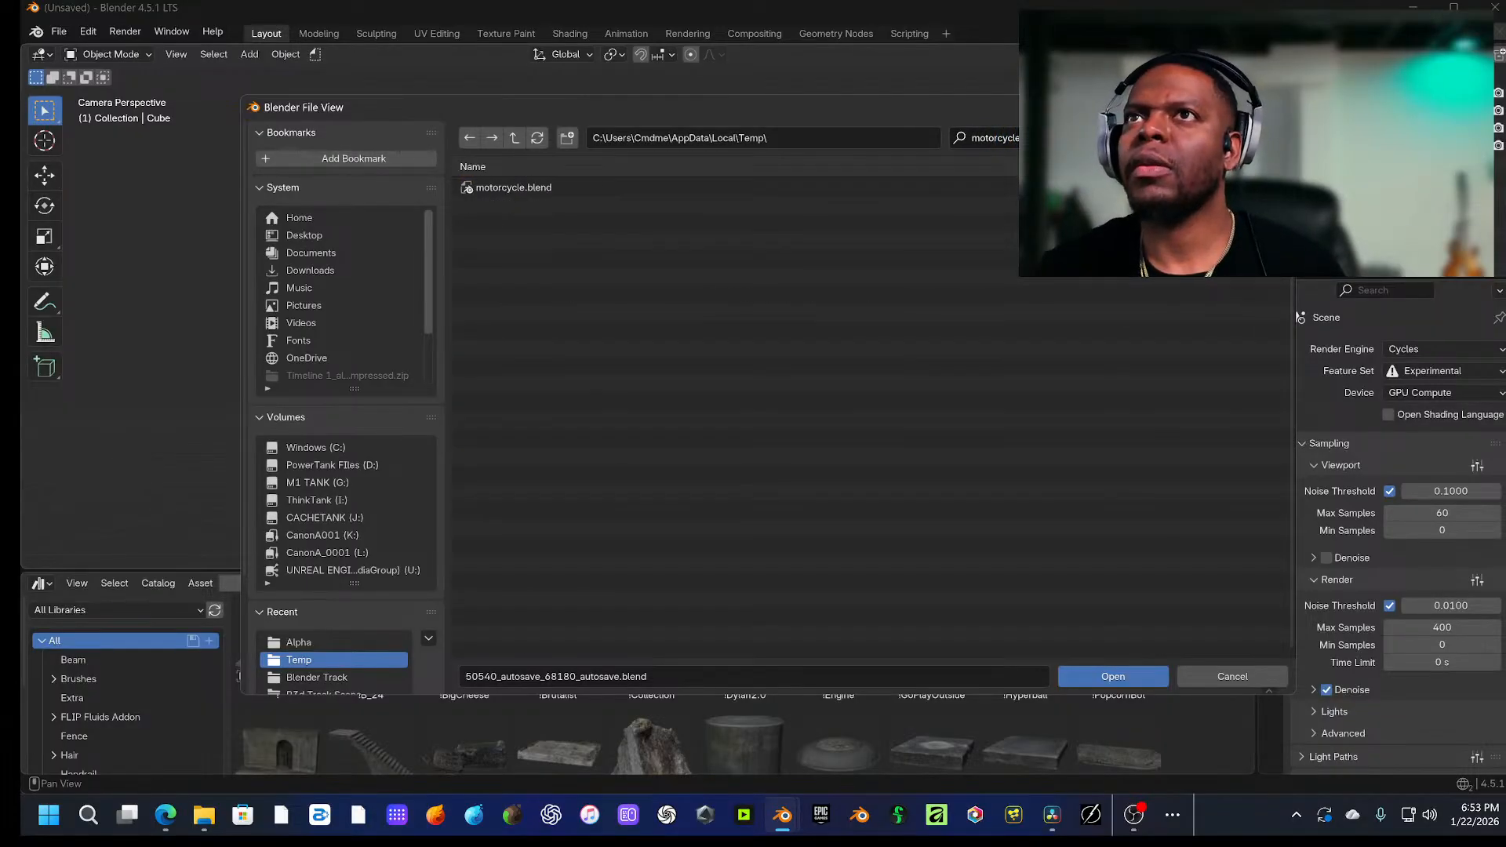
# Step: Open 50540_autosave_68180_autosave.blend and check the scene's output resolution and frame range settings
pyautogui.click(1135, 670)
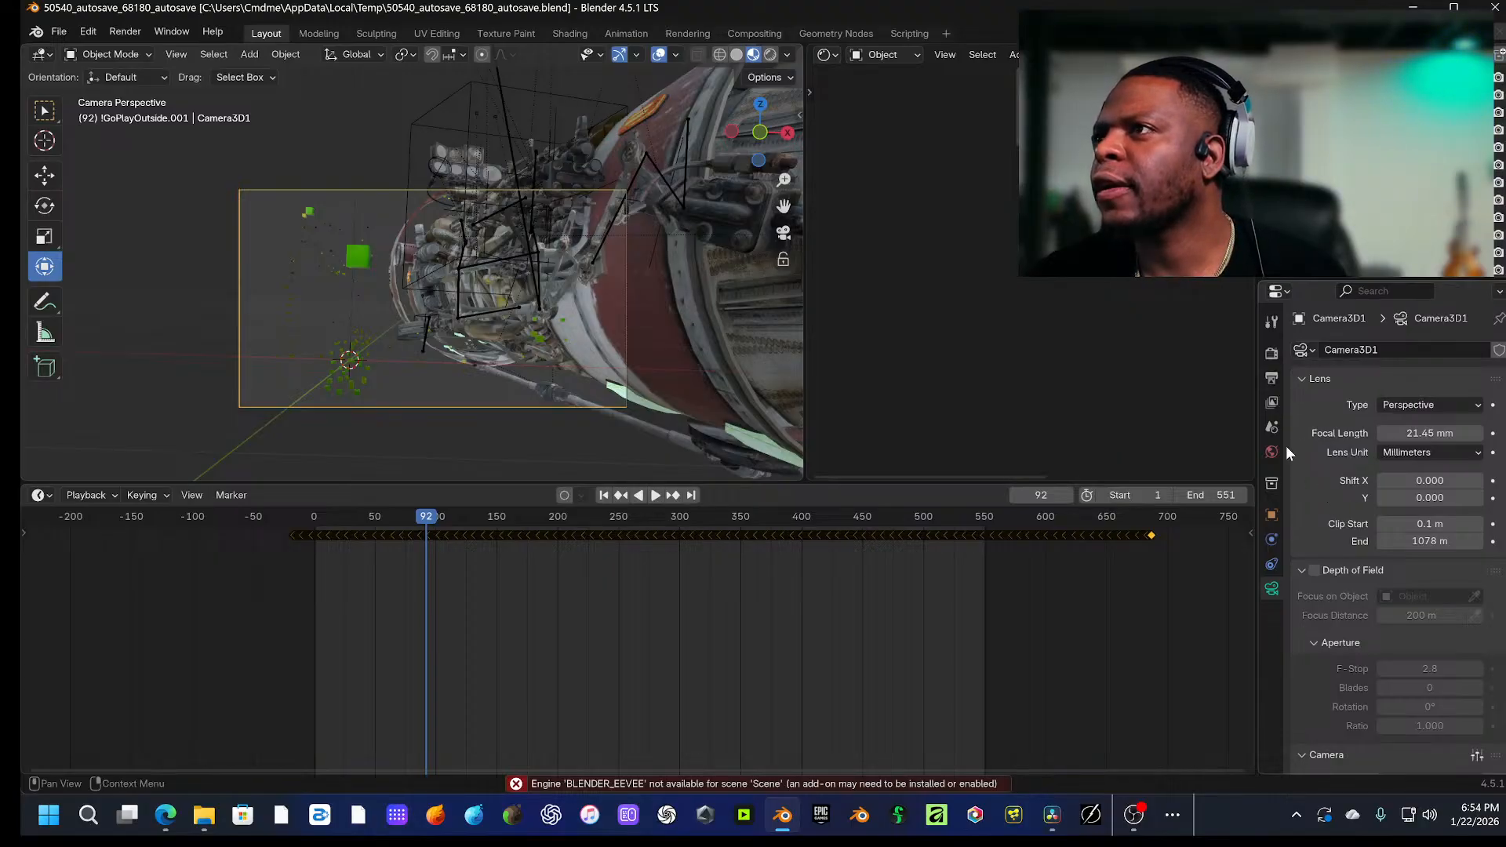
pyautogui.click(1273, 379)
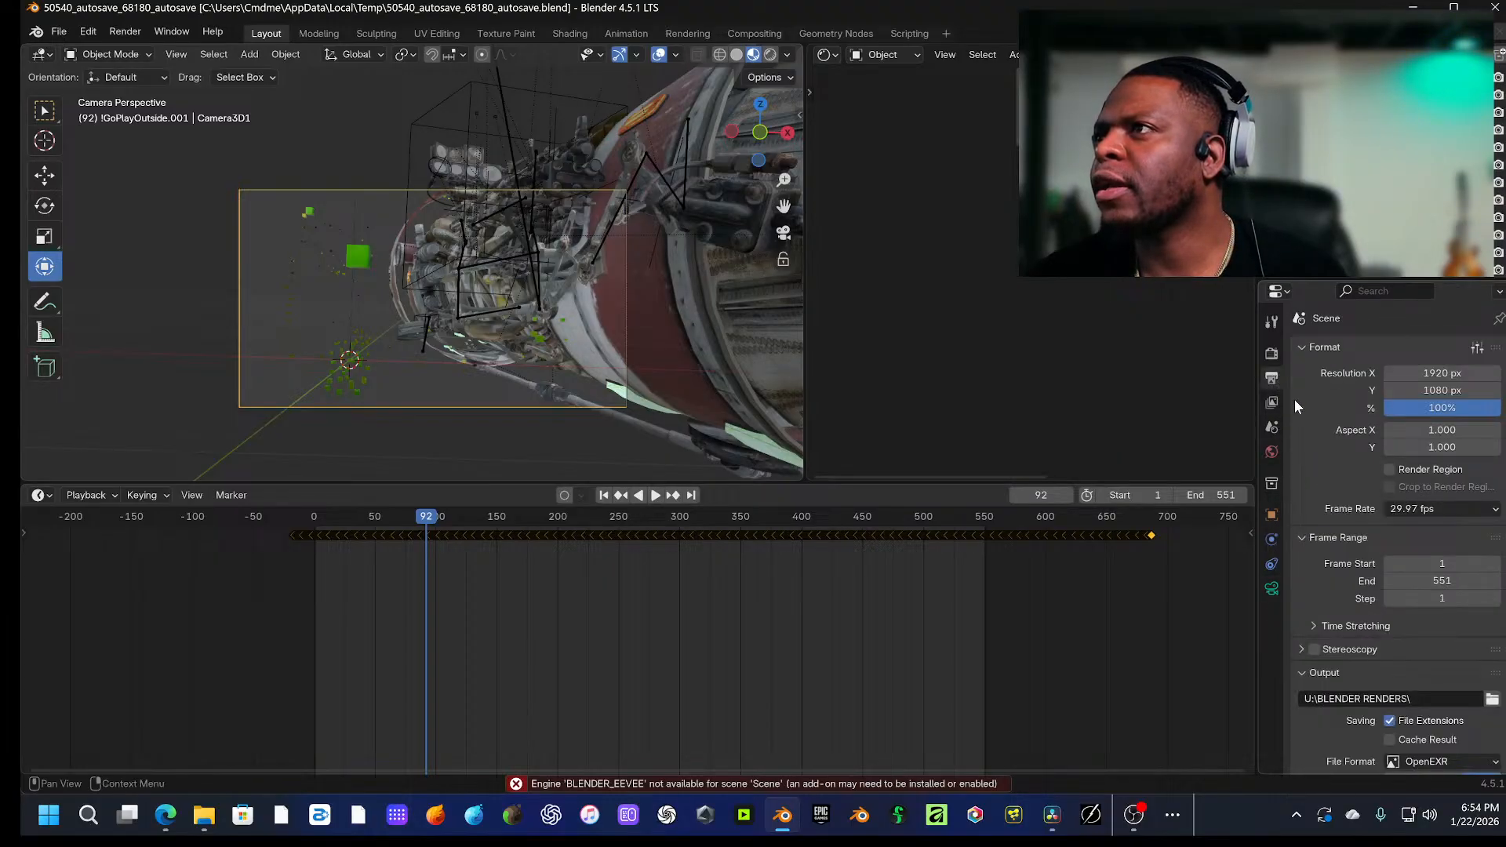
# Step: Switch back to DaVinci Resolve and space ImagePlane3D1 farther above Transform3D1 in the node graph, leaving ImagePlane3D1 selected
pyautogui.click(1052, 816)
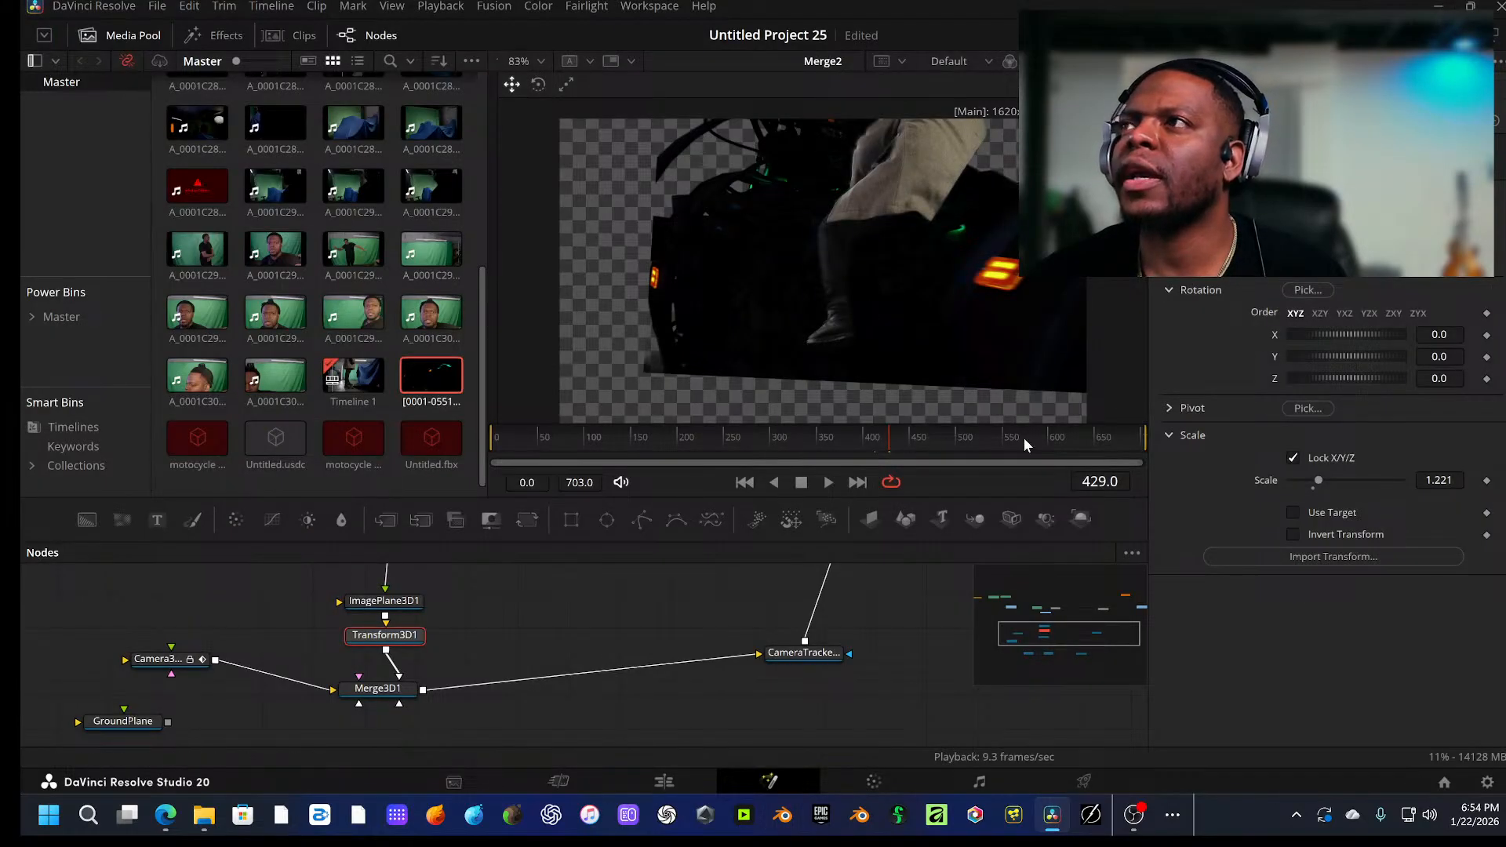
pyautogui.click(392, 693)
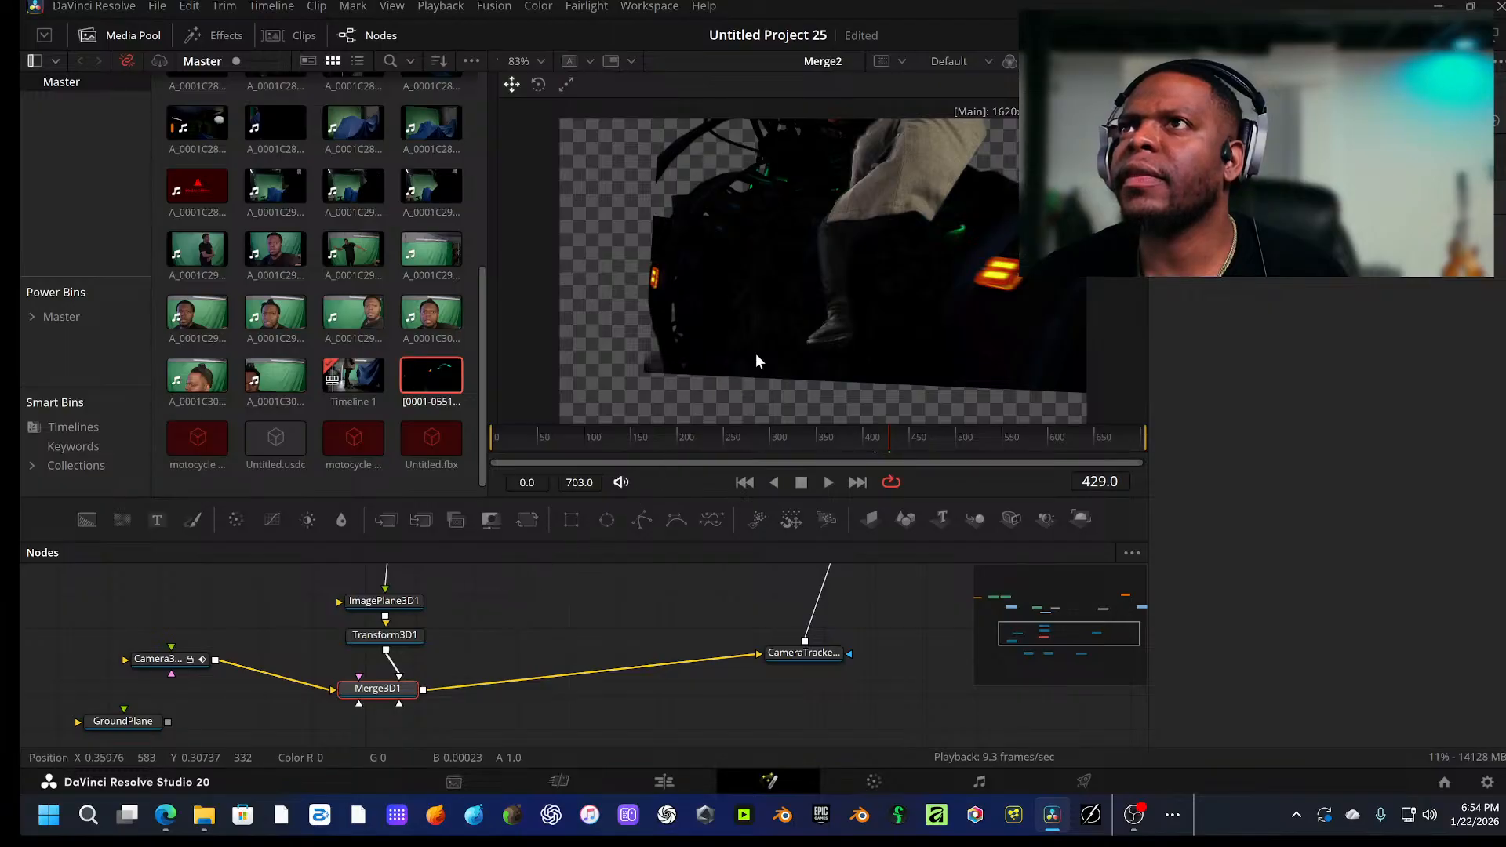
pyautogui.click(400, 644)
pyautogui.keyDown('ctrl'); pyautogui.click(392, 603); pyautogui.keyUp('ctrl')
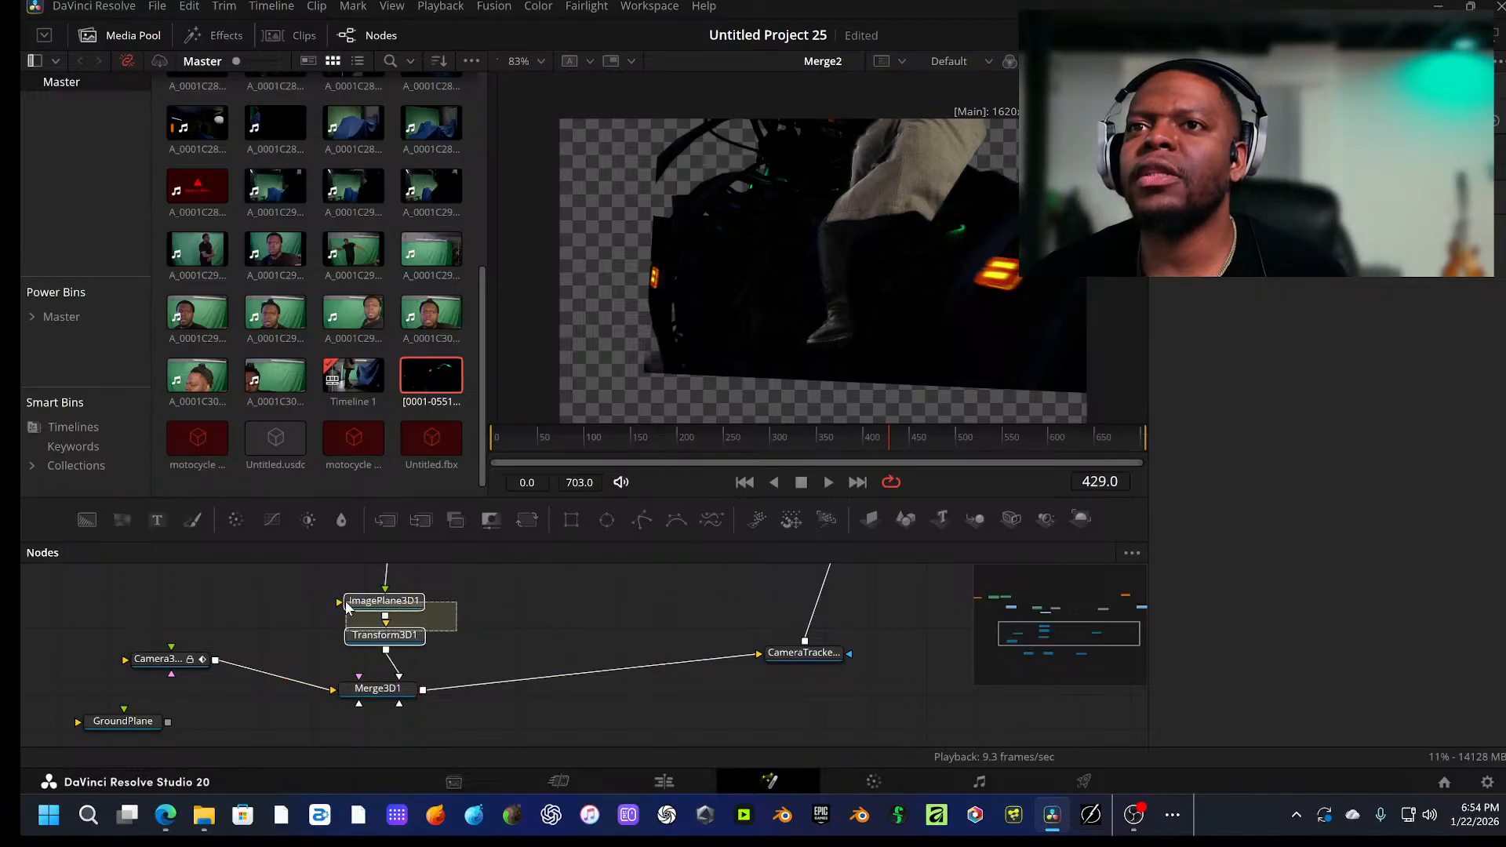
pyautogui.moveTo(398, 605); pyautogui.dragTo(392, 649)
pyautogui.click(396, 568)
pyautogui.scroll(2, 396, 573)
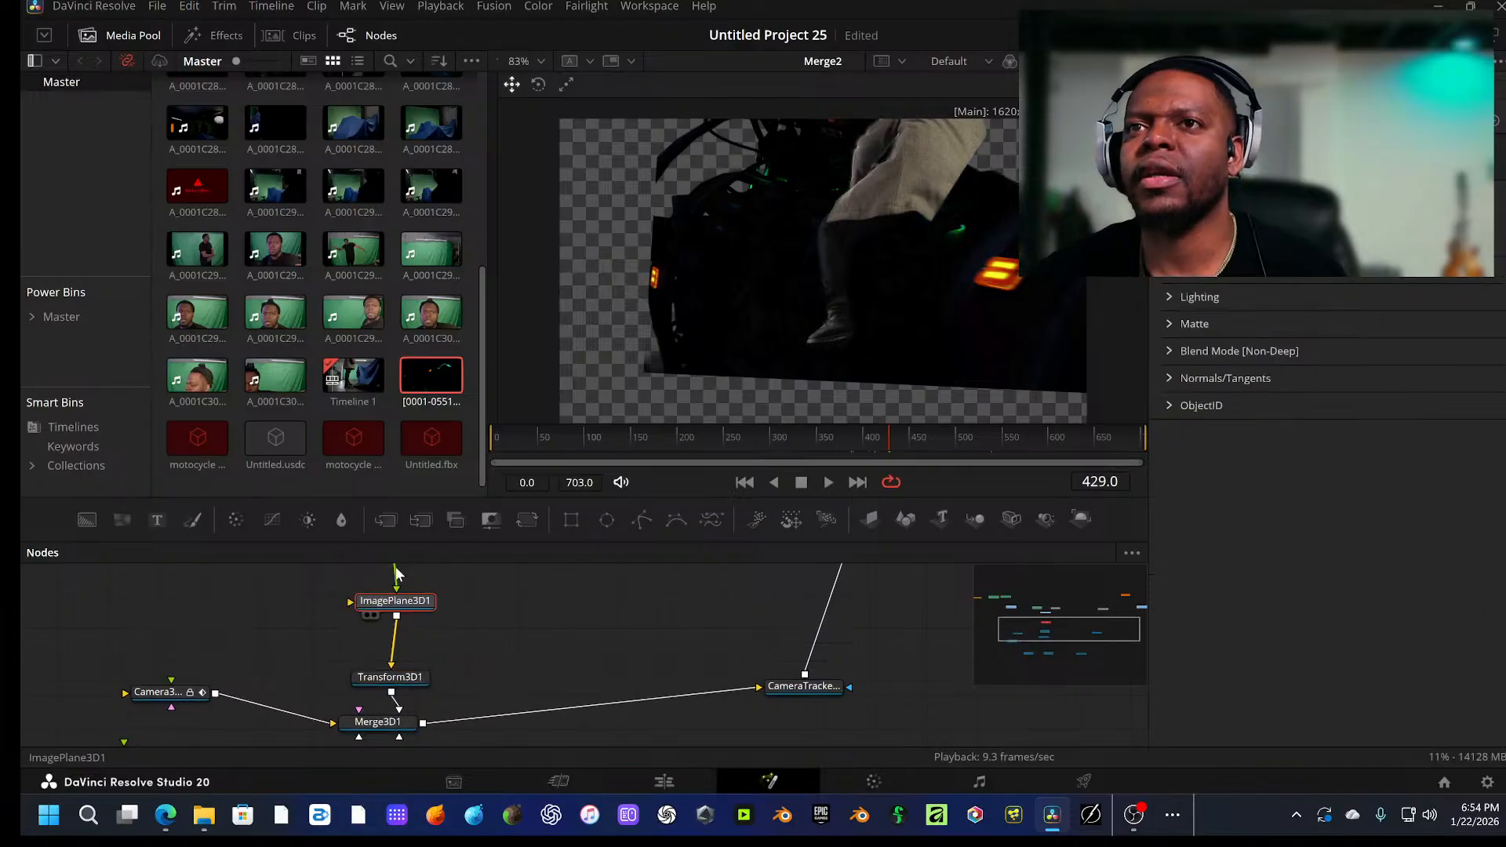
pyautogui.hotkey('shift', 'space')
pyautogui.write('Transform 3D')
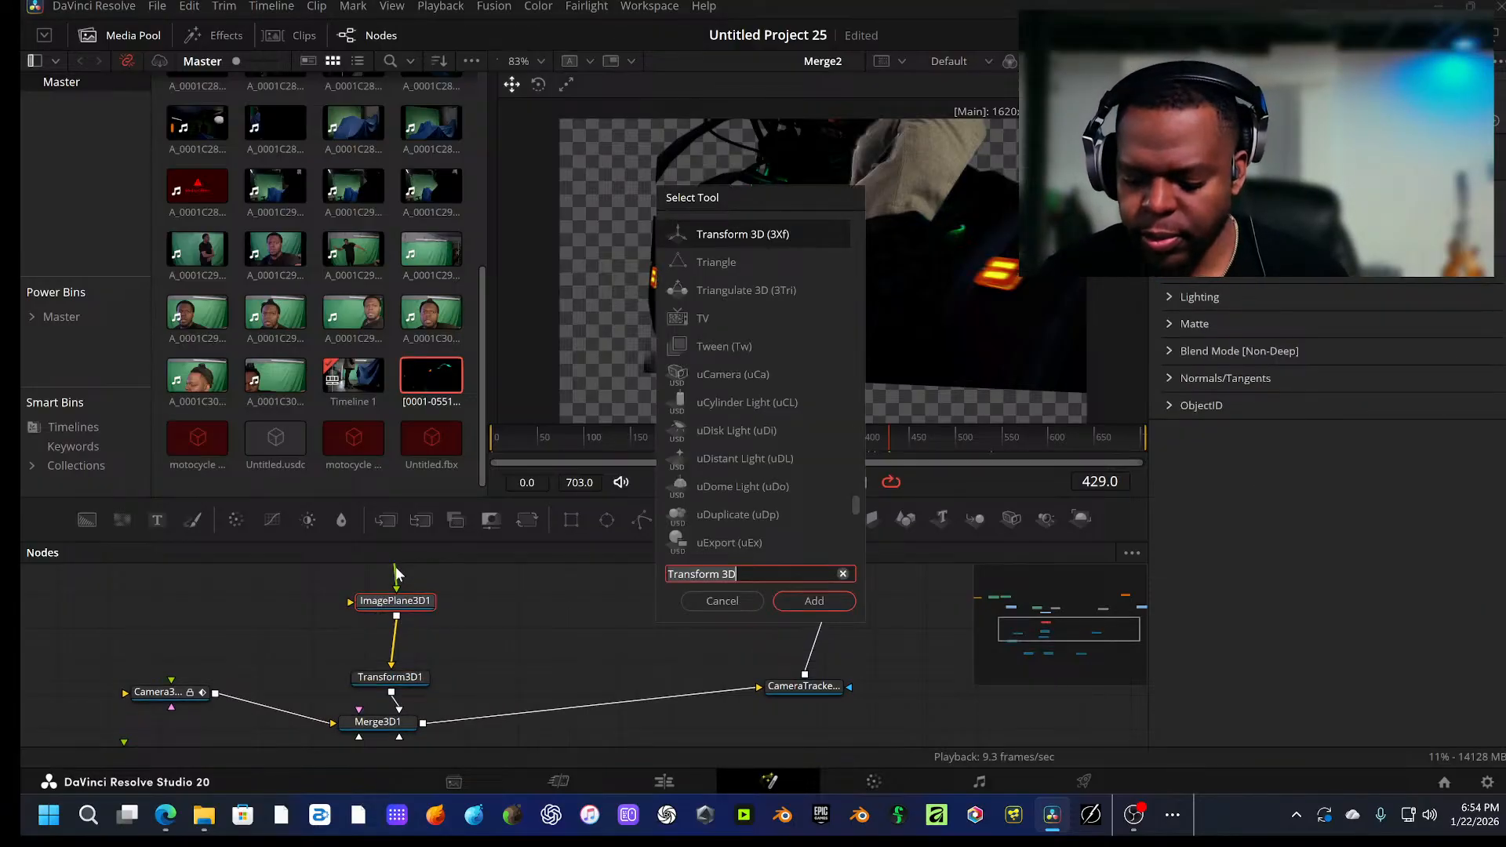
pyautogui.hotkey('ctrl', 'a')
pyautogui.write('lu')
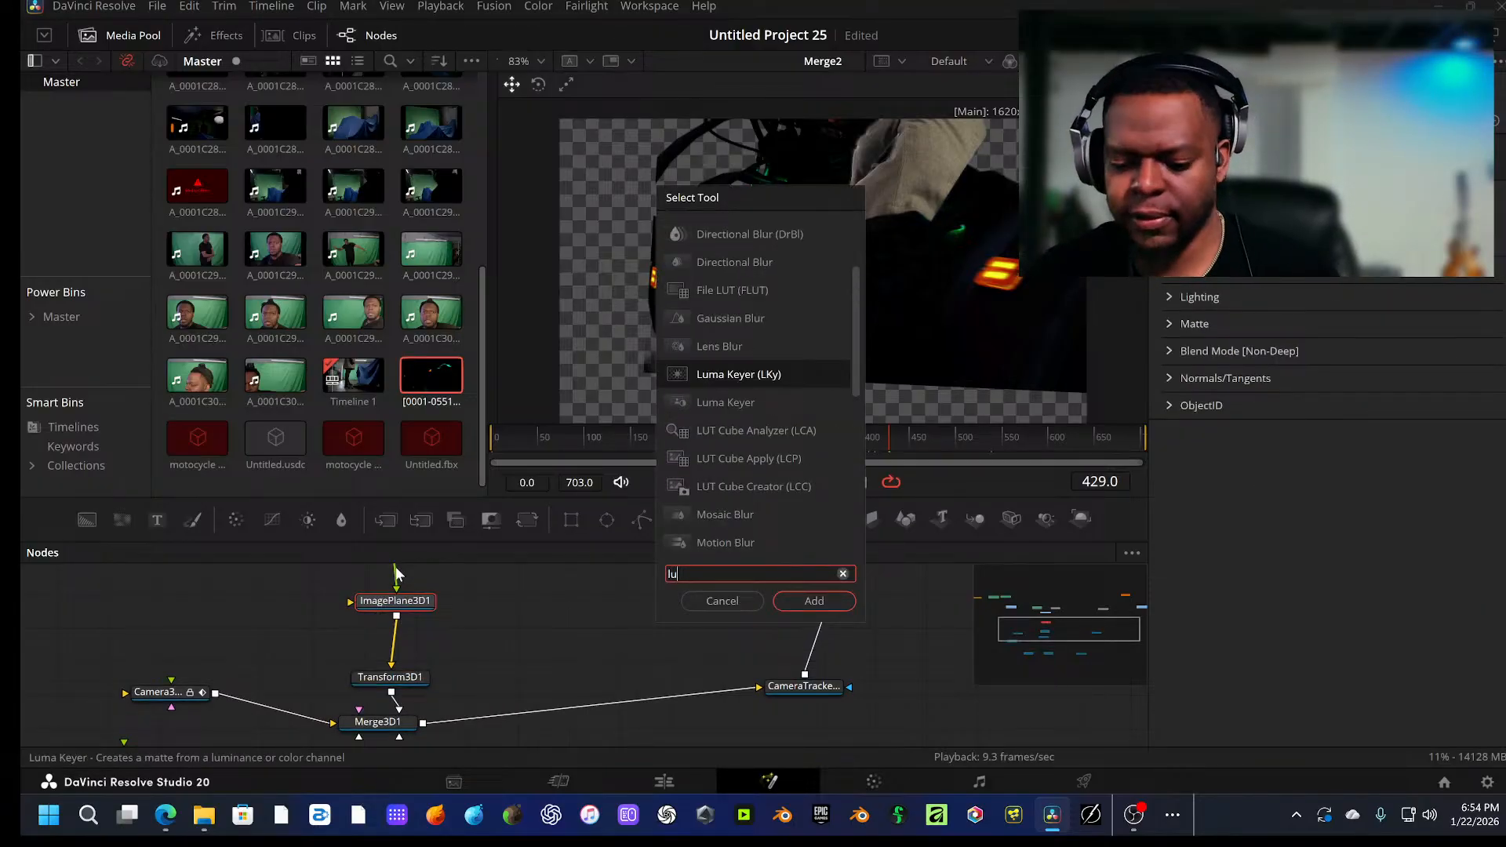
pyautogui.write('t')
pyautogui.click(730, 290)
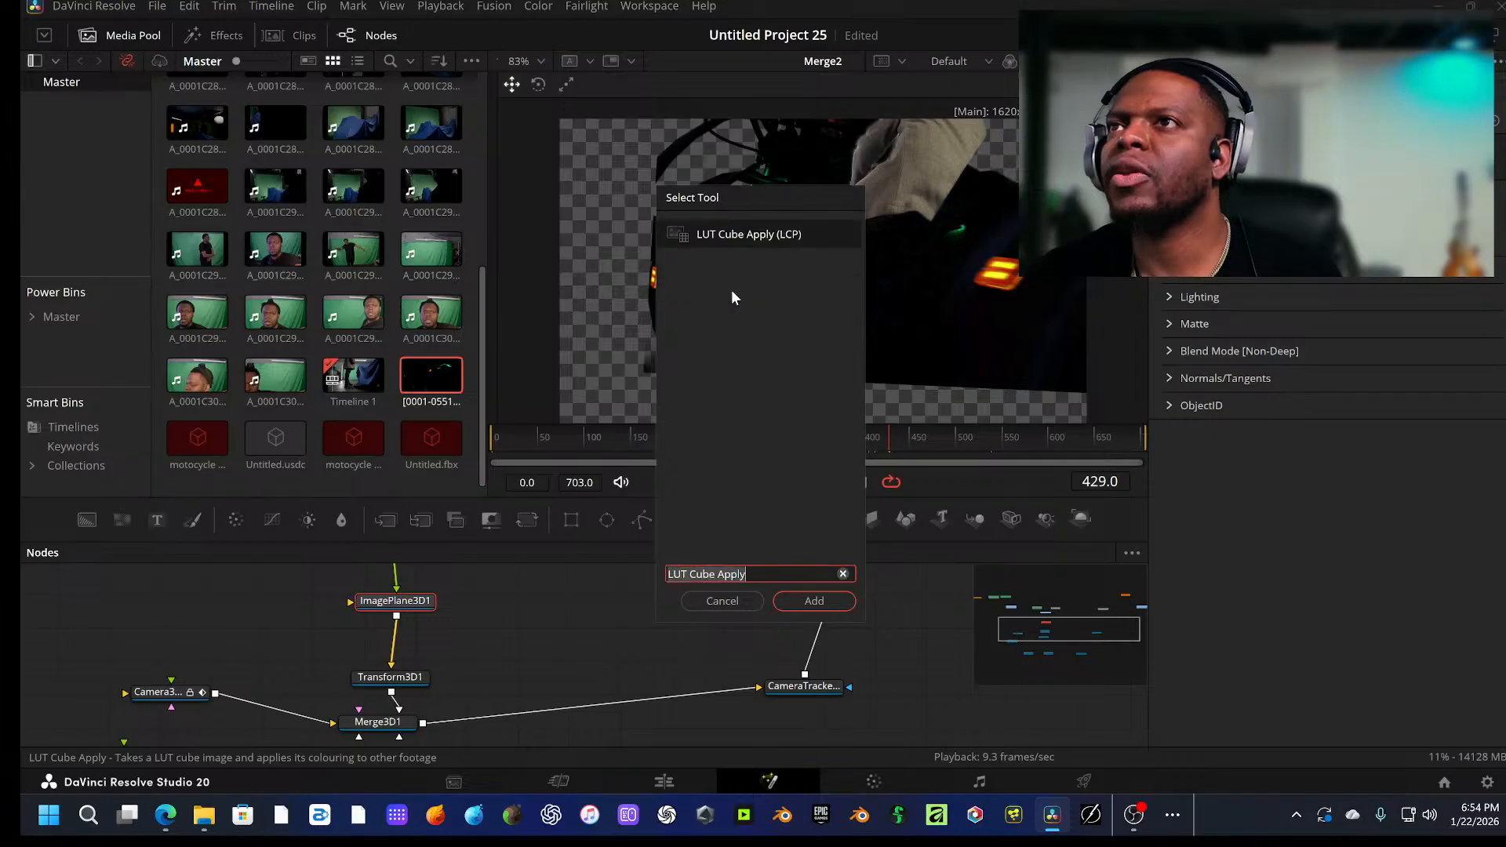
pyautogui.click(847, 600)
pyautogui.moveTo(515, 609)
pyautogui.mouseDown()
pyautogui.moveTo(390, 643)
pyautogui.moveTo(504, 629)
pyautogui.mouseUp()
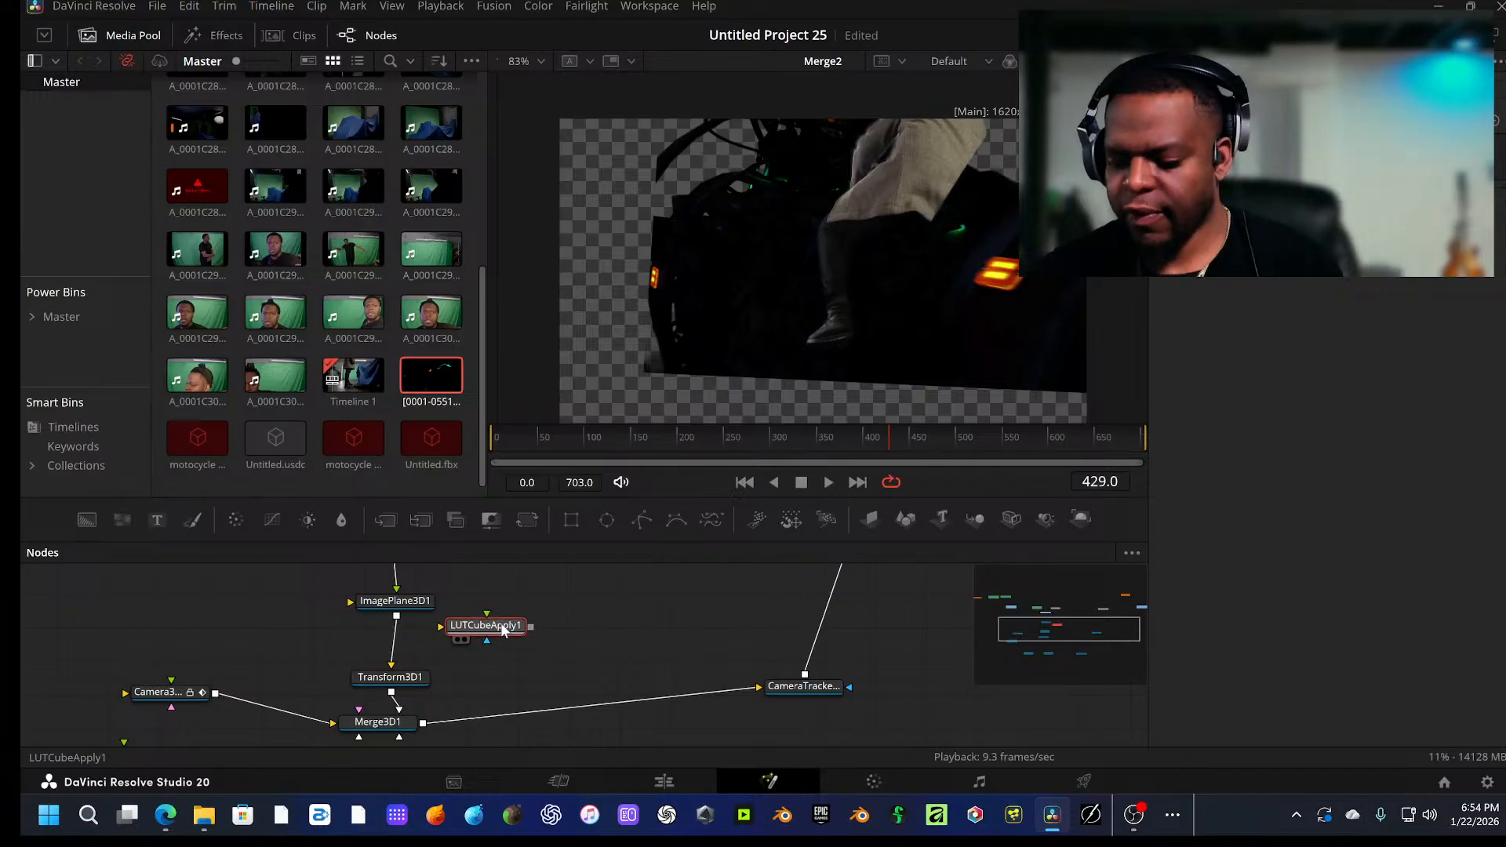
pyautogui.press('Delete')
# Step: Add a Color Space Transform node and insert it between MediaIn2 and ImagePlane3D1
pyautogui.click(399, 607)
pyautogui.hotkey('shift', 'space')
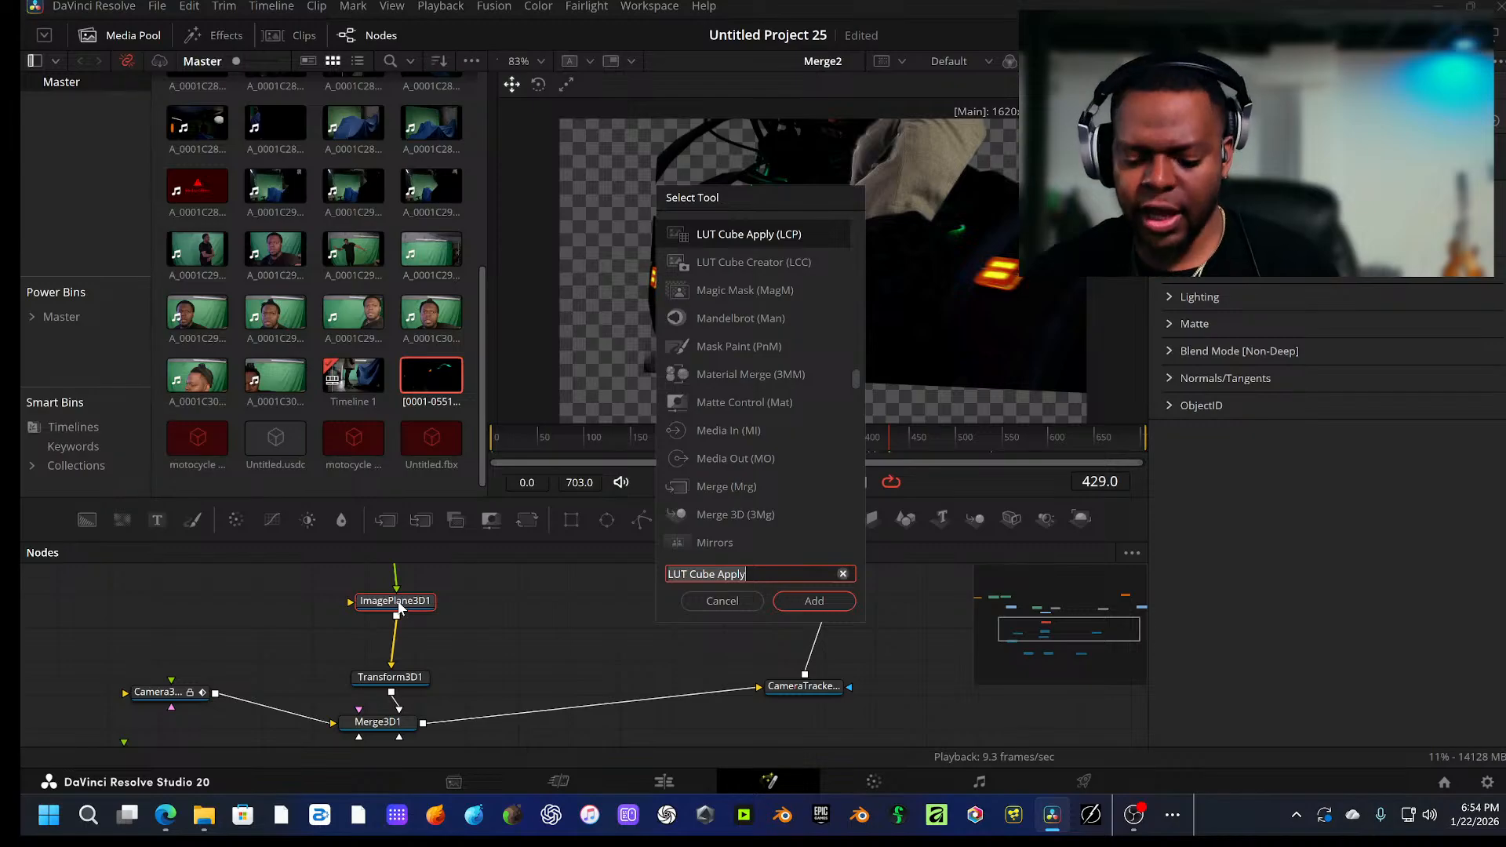
pyautogui.write('color')
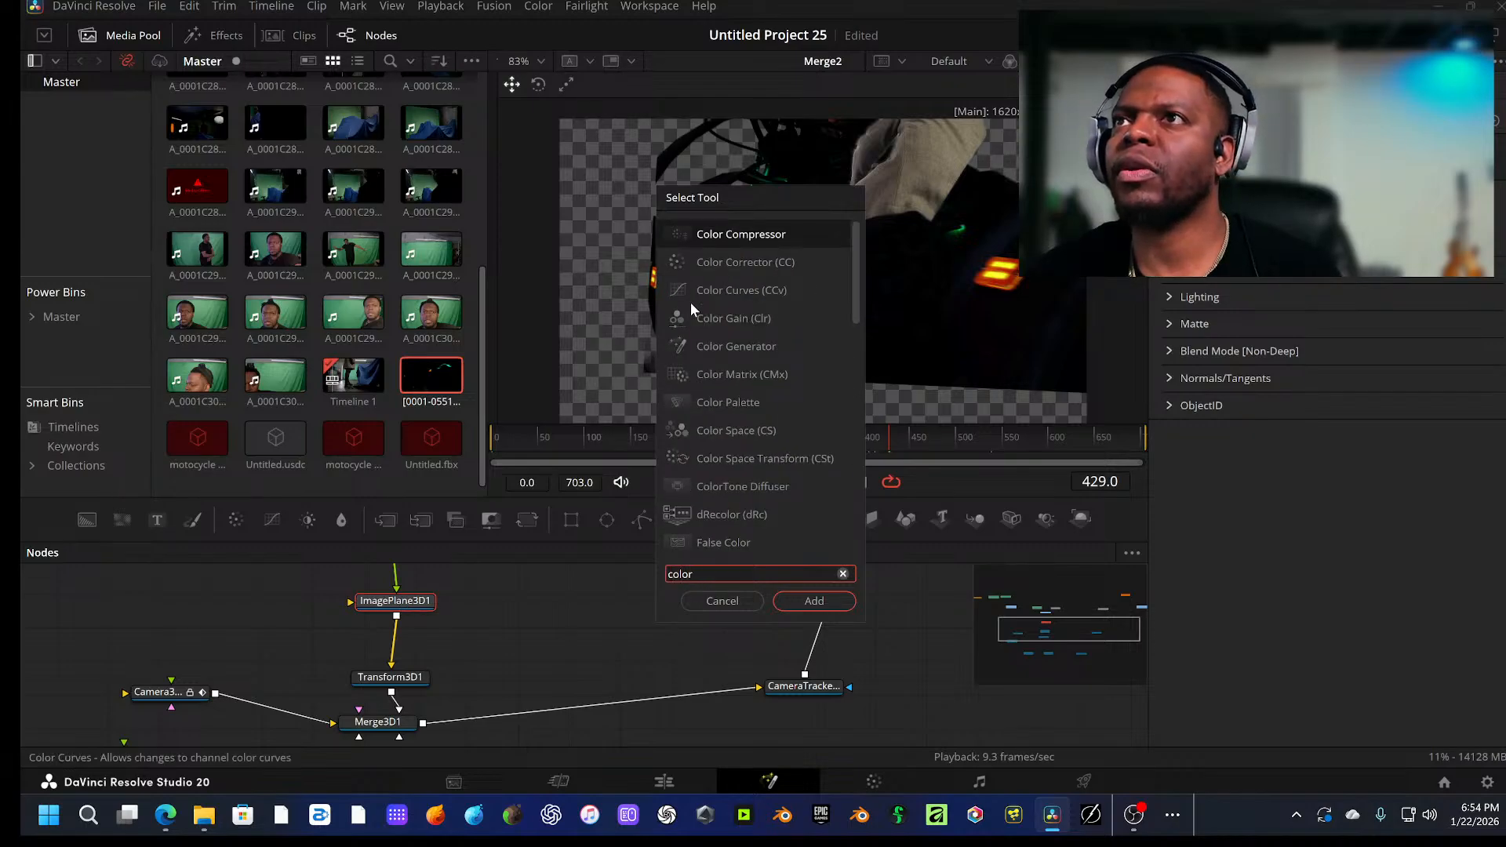
pyautogui.click(773, 457)
pyautogui.click(816, 601)
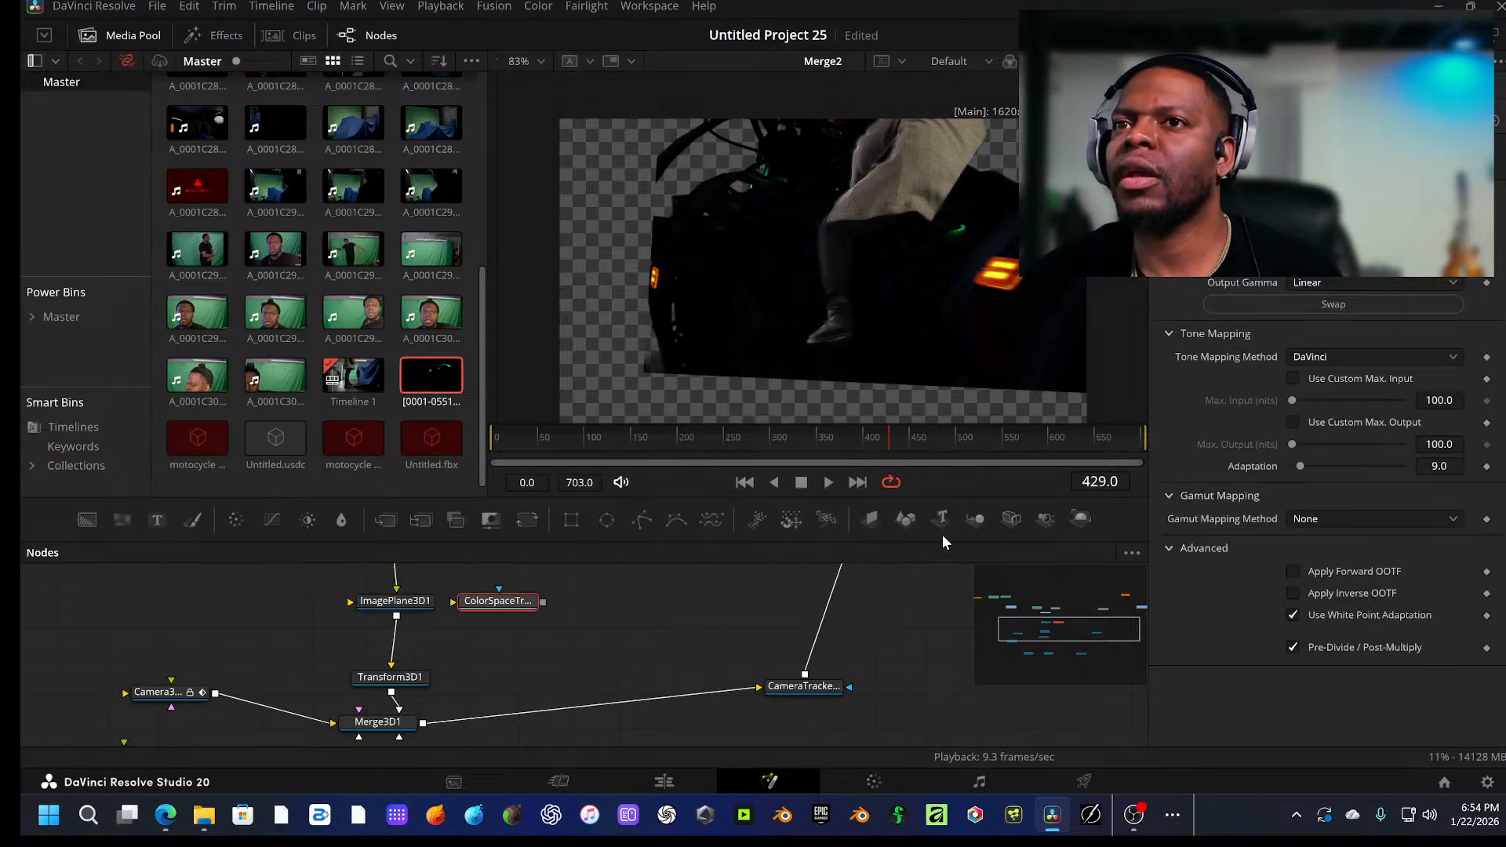
pyautogui.scroll(1, 488, 664)
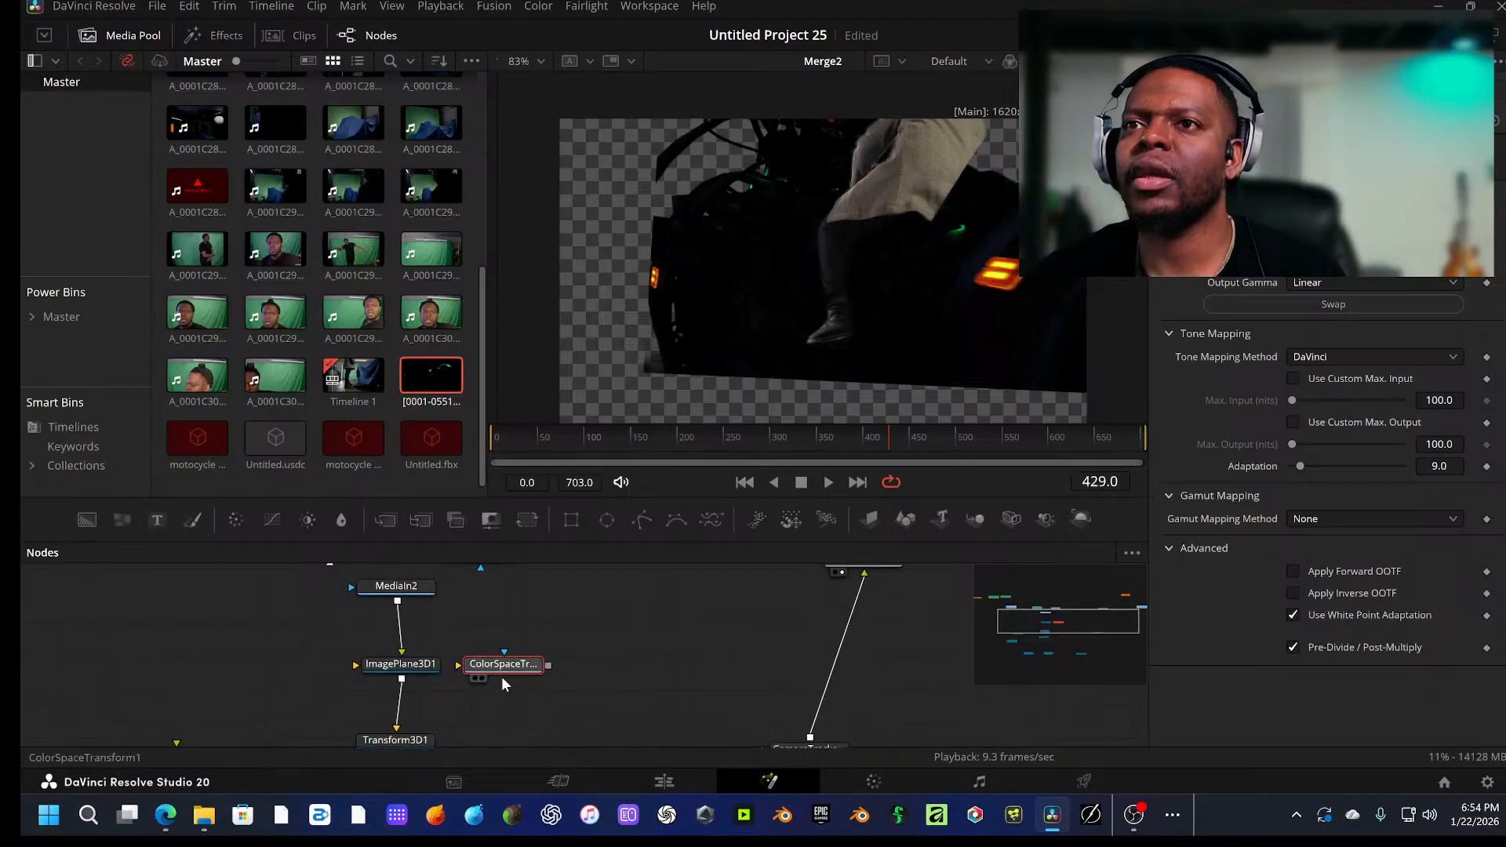
pyautogui.moveTo(501, 676); pyautogui.dragTo(402, 638)
# Step: Set the Color Space Transform's input color space to Rec.2020
pyautogui.click(1375, 216)
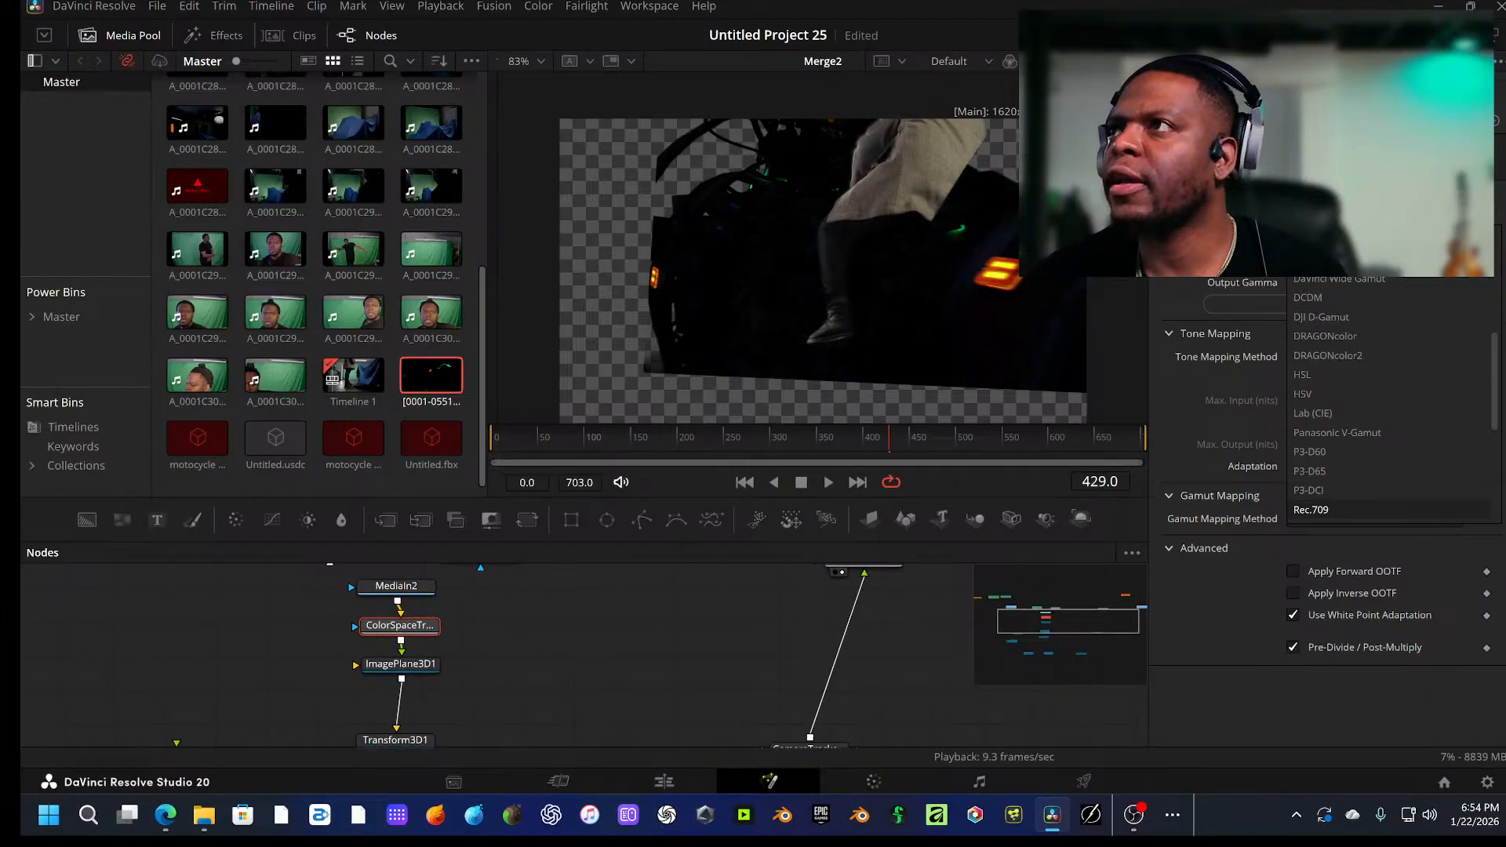
pyautogui.scroll(6, 1354, 289)
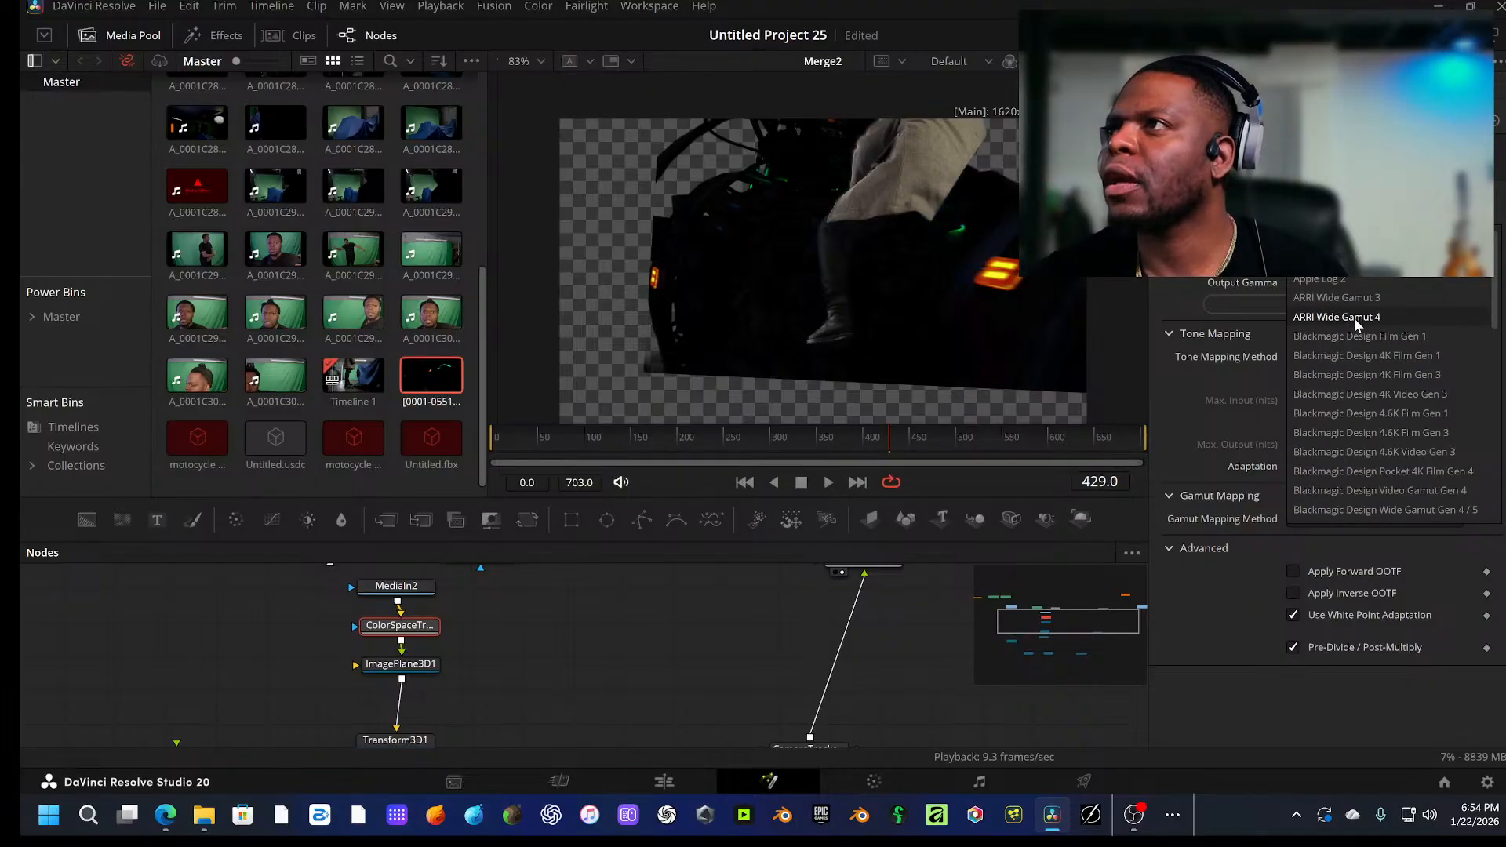
pyautogui.scroll(-3, 1354, 318)
pyautogui.scroll(3, 1355, 329)
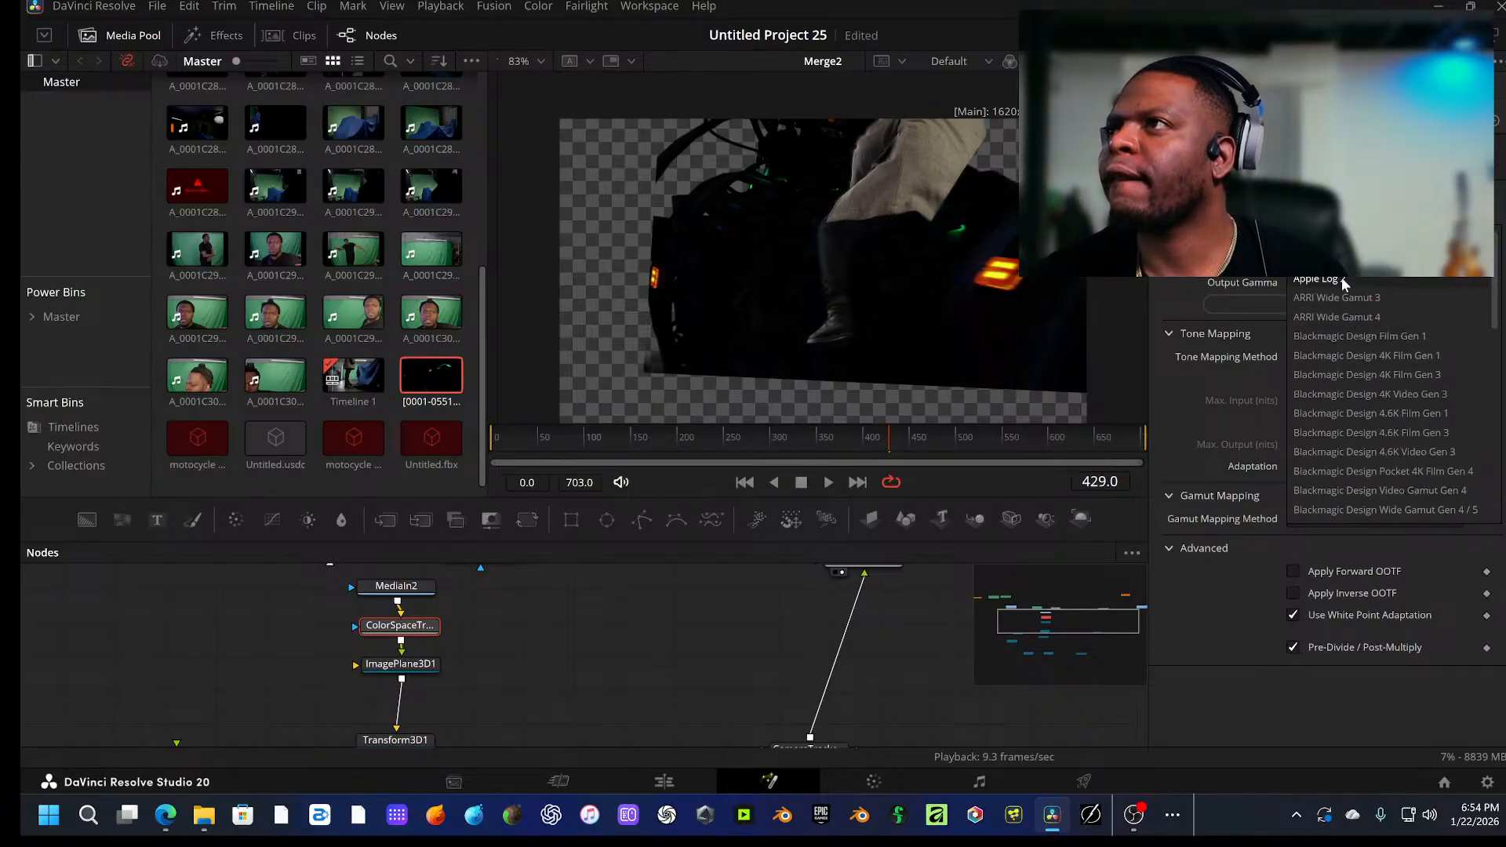
pyautogui.scroll(-15, 1343, 337)
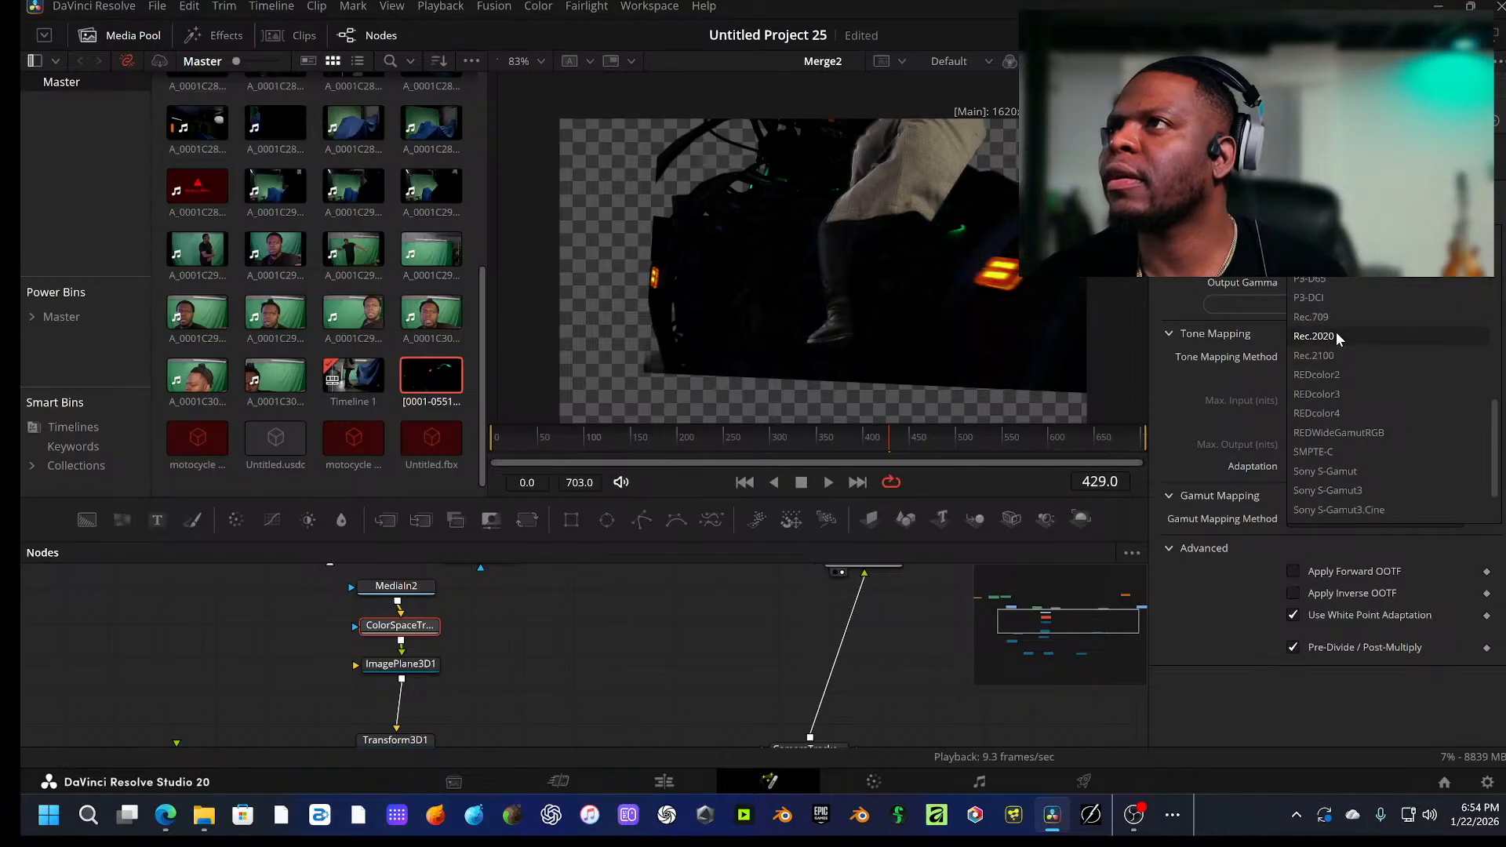
pyautogui.click(1334, 336)
# Step: Set the Color Space Transform's input gamma to DaVinci Intermediate
pyautogui.click(1349, 283)
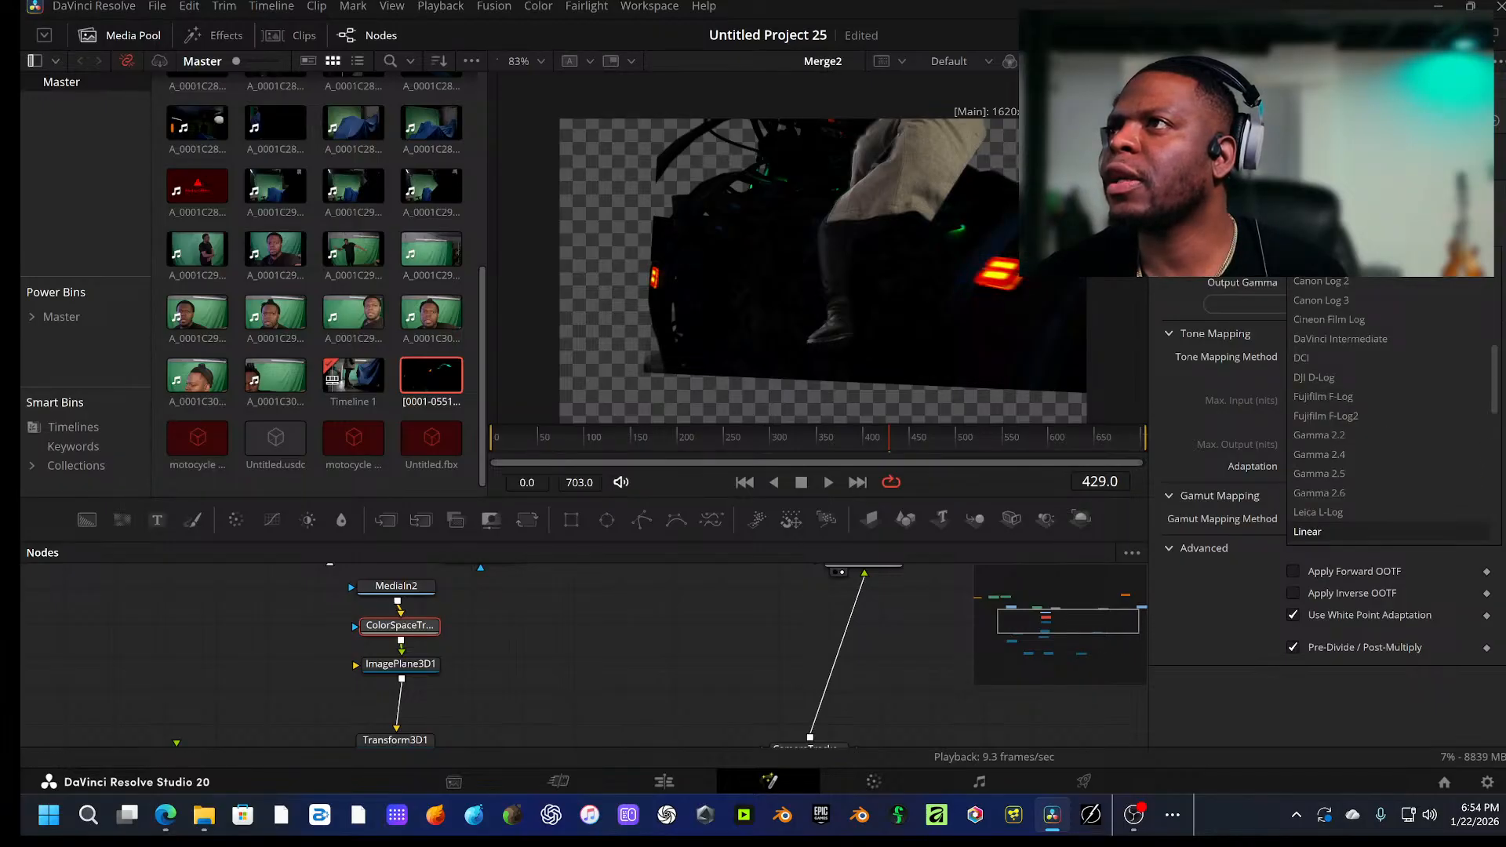
pyautogui.scroll(5, 1337, 306)
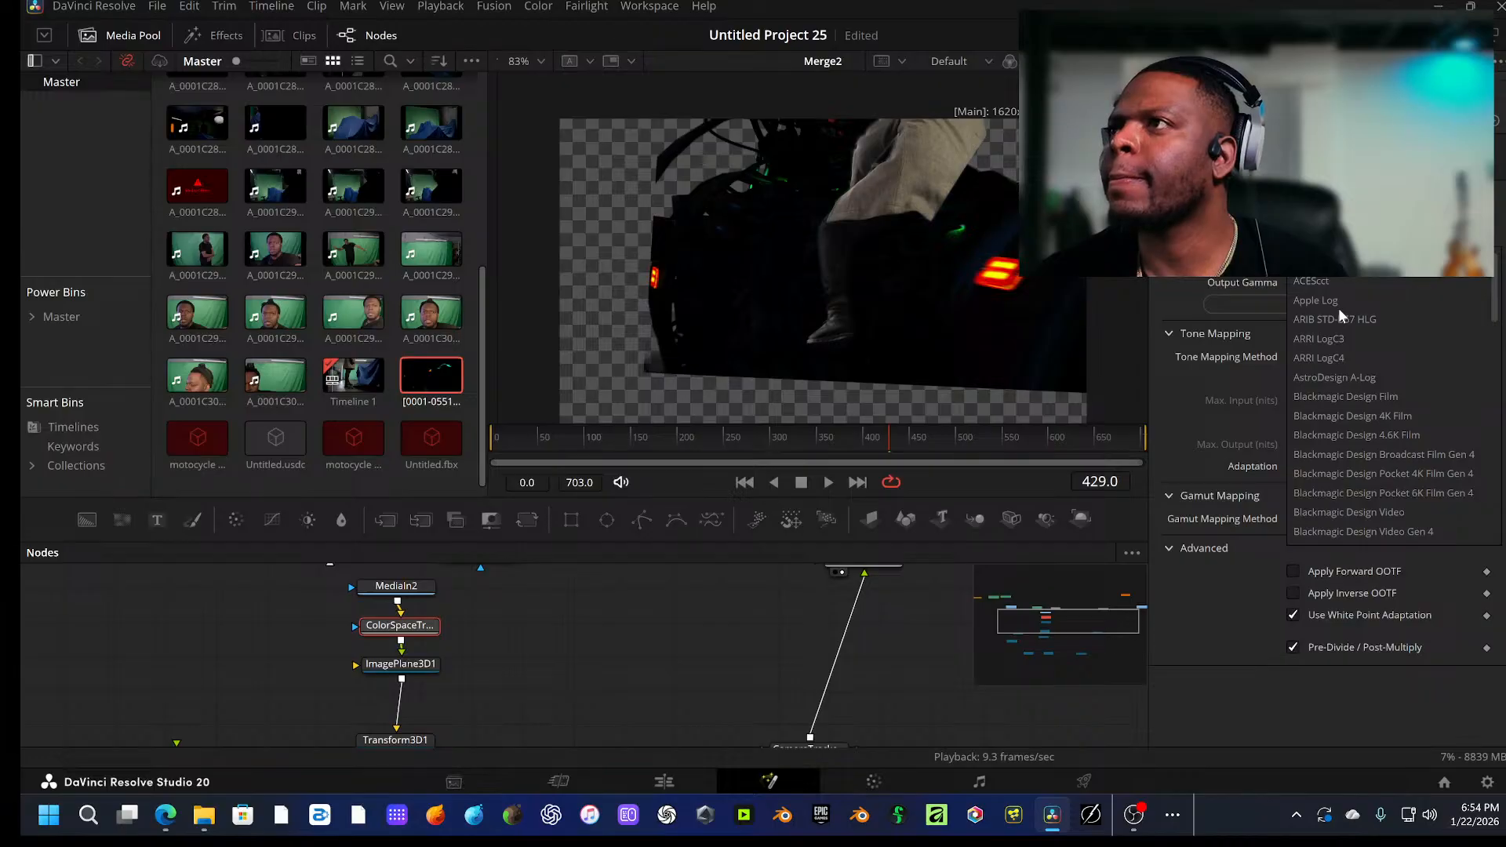
pyautogui.scroll(-3, 1335, 373)
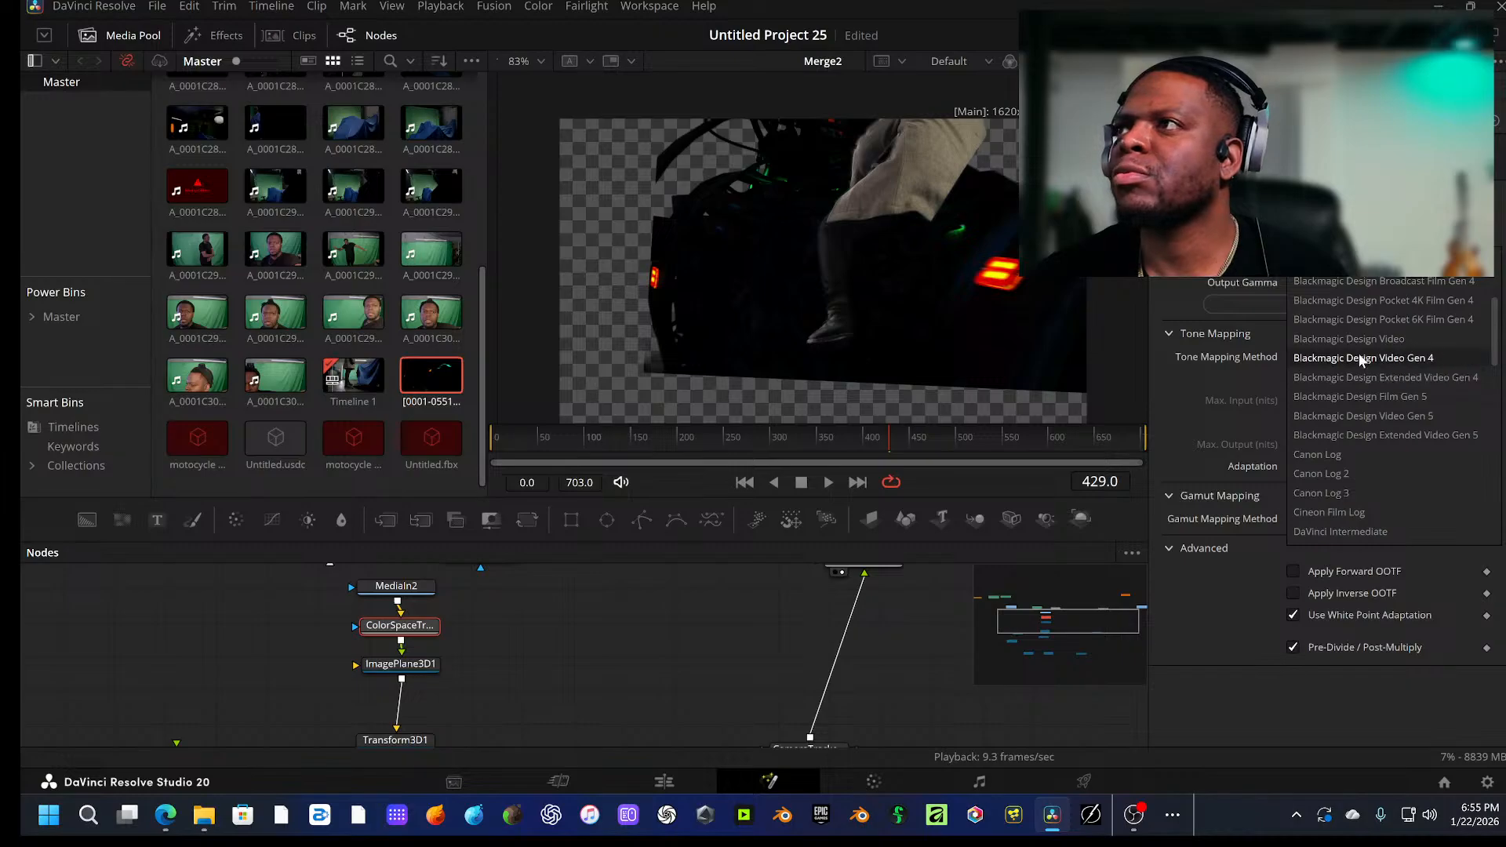
pyautogui.scroll(3, 1355, 369)
pyautogui.scroll(-4, 1353, 375)
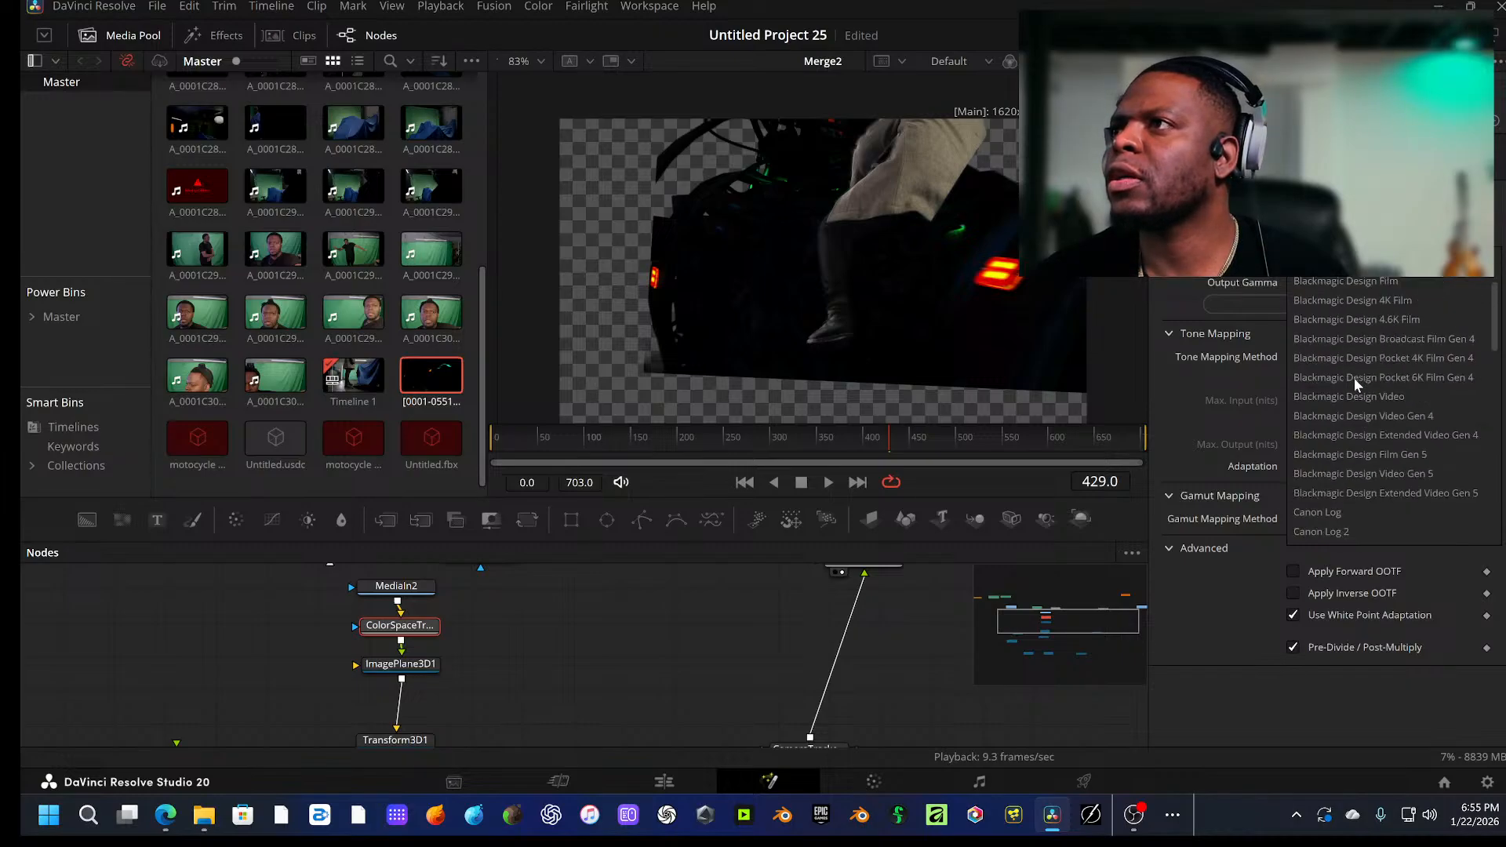
pyautogui.click(1362, 412)
# Step: Set the Color Space Transform's output color space to DaVinci Wide Gamut and its output gamma to Gamma 2.4
pyautogui.click(1349, 258)
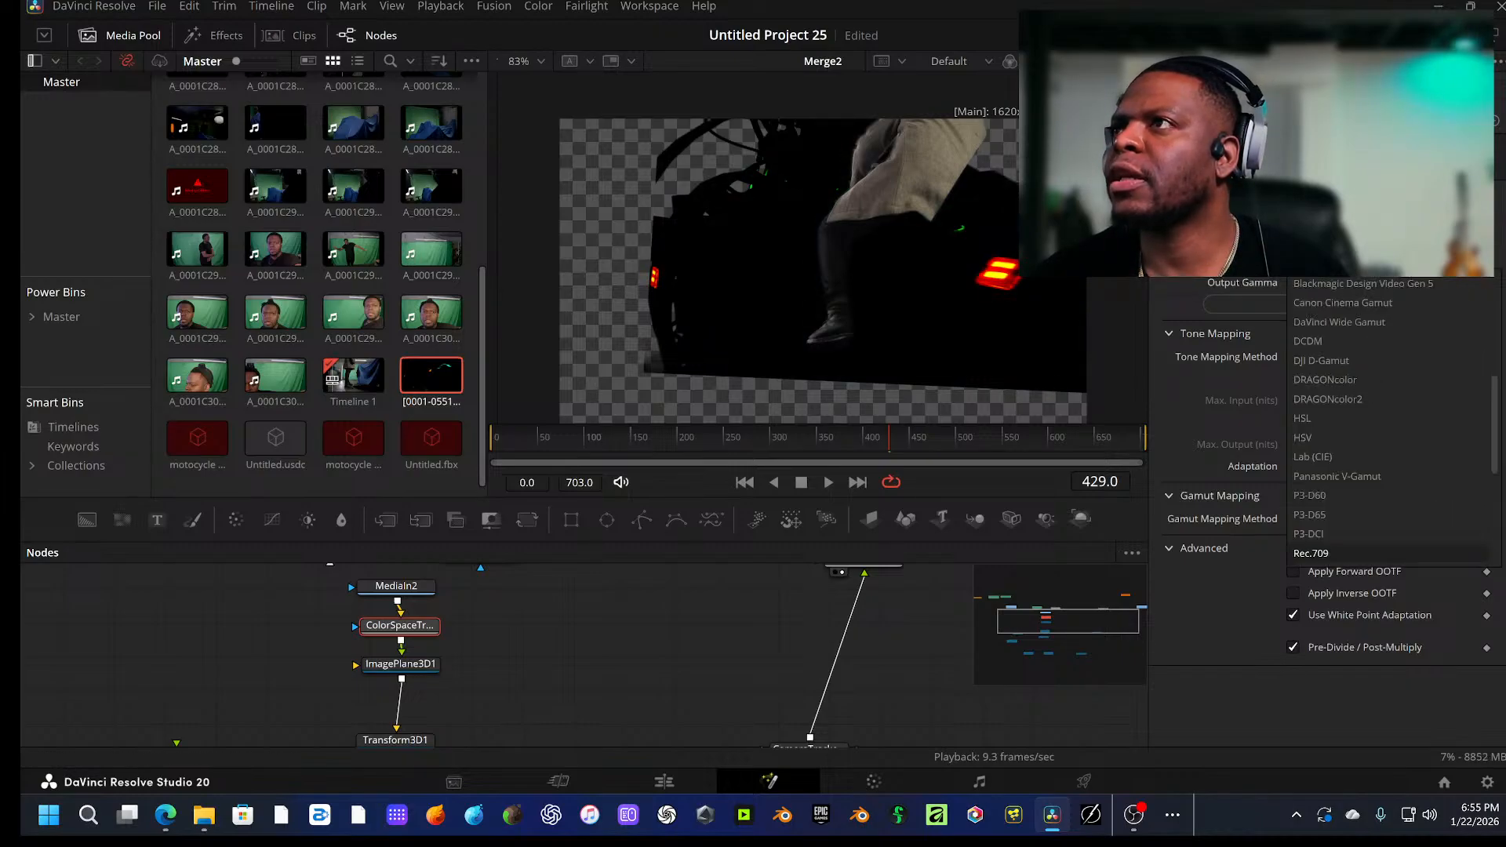
pyautogui.scroll(3, 1349, 323)
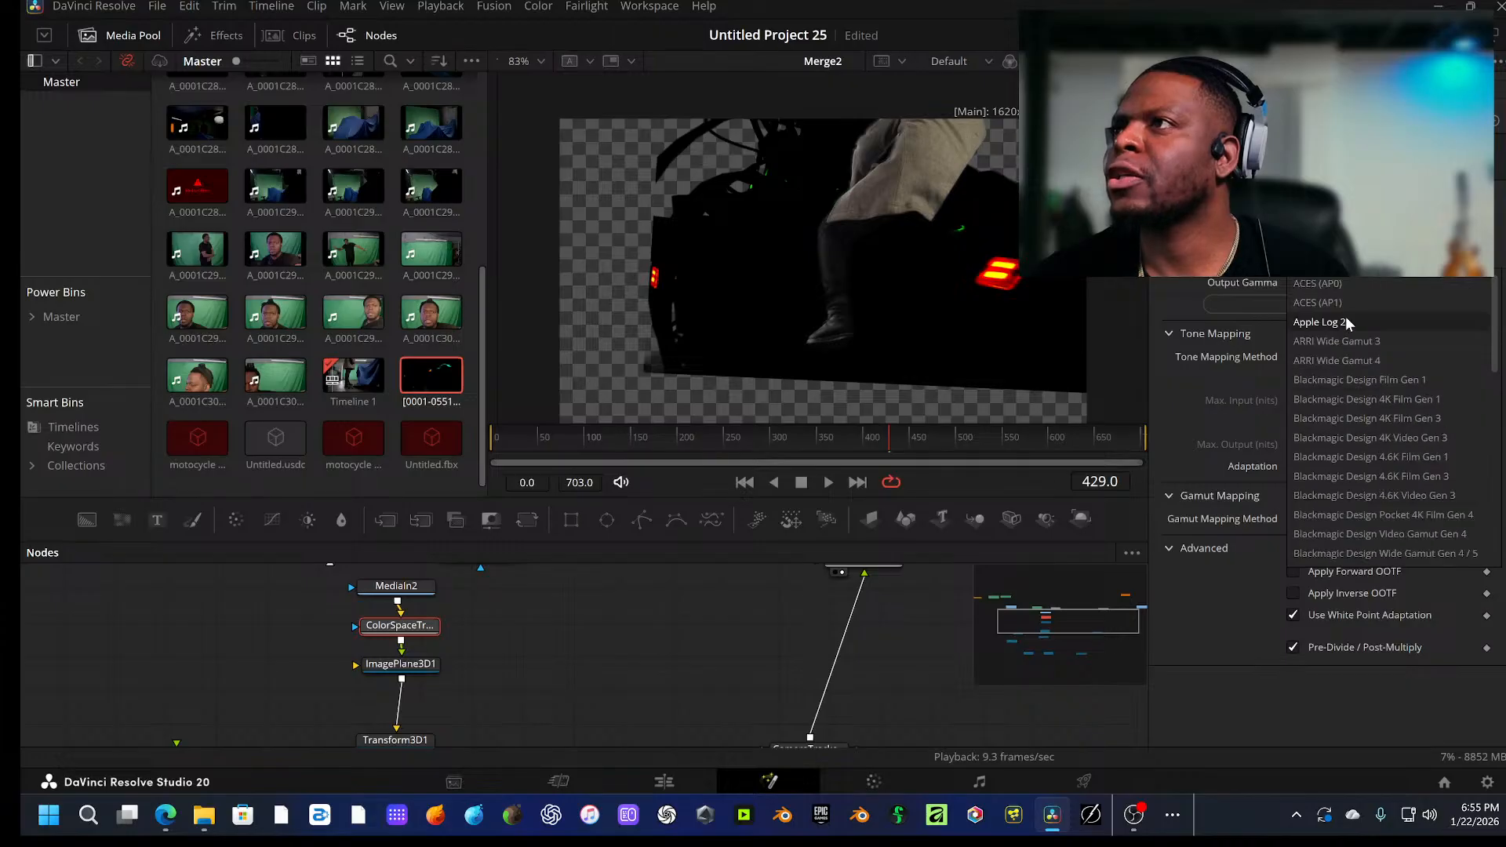
pyautogui.scroll(2, 1344, 322)
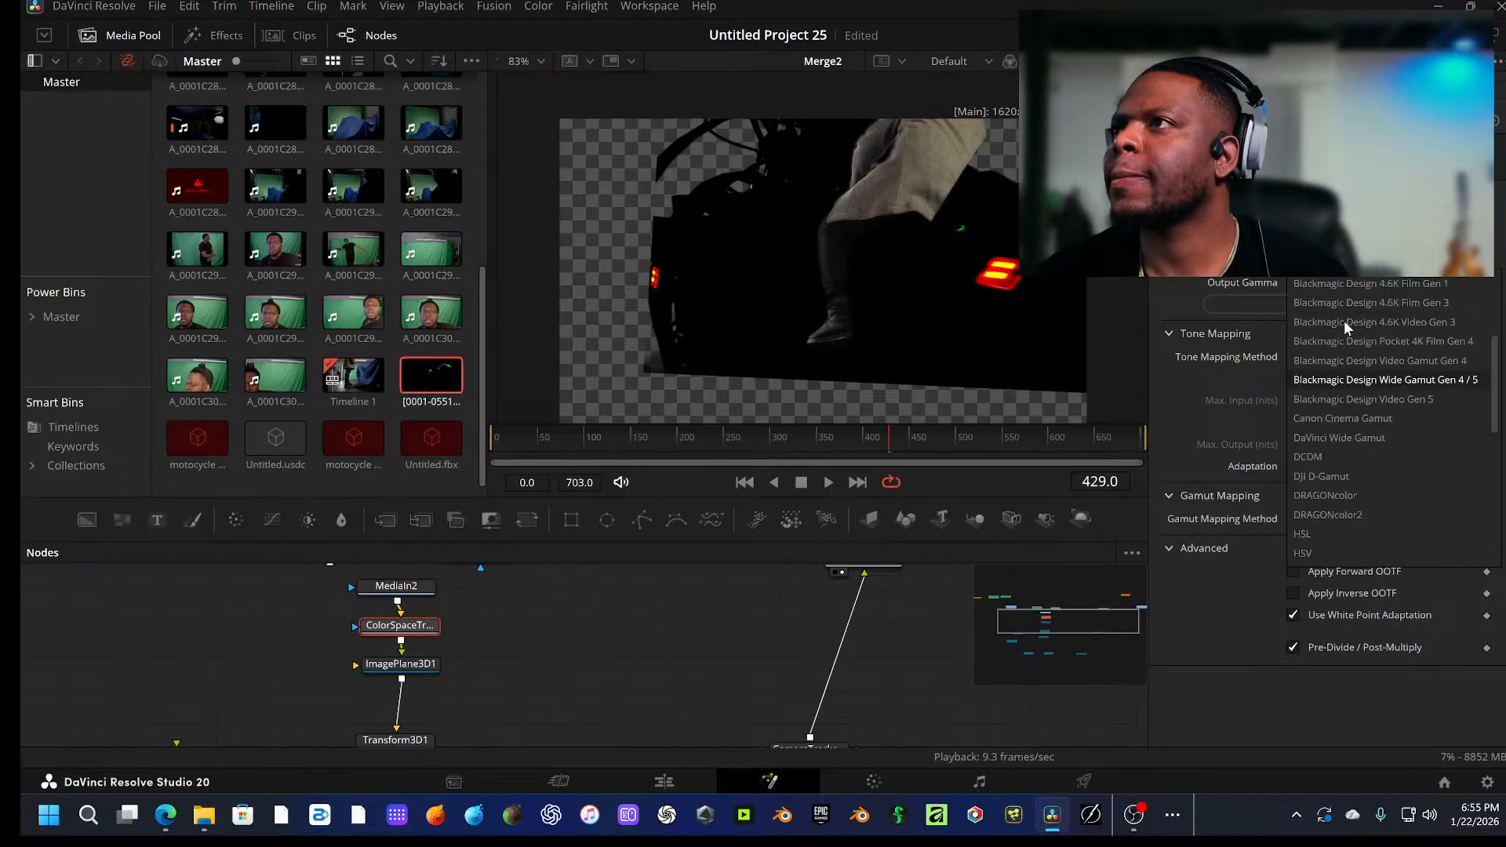
pyautogui.scroll(-3, 1350, 338)
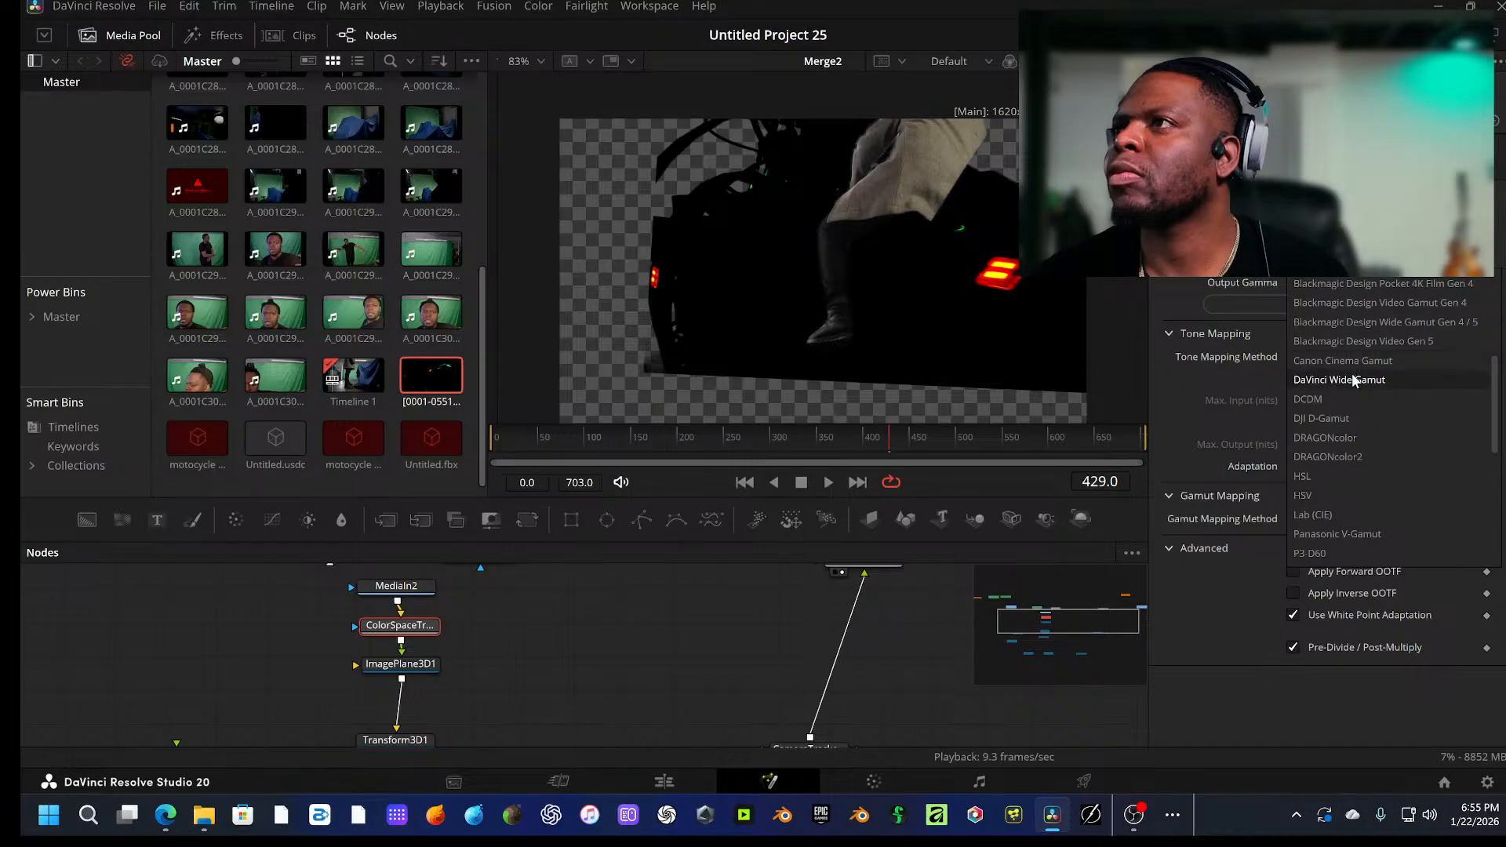
pyautogui.click(1351, 376)
pyautogui.click(1338, 283)
pyautogui.scroll(-2, 1338, 355)
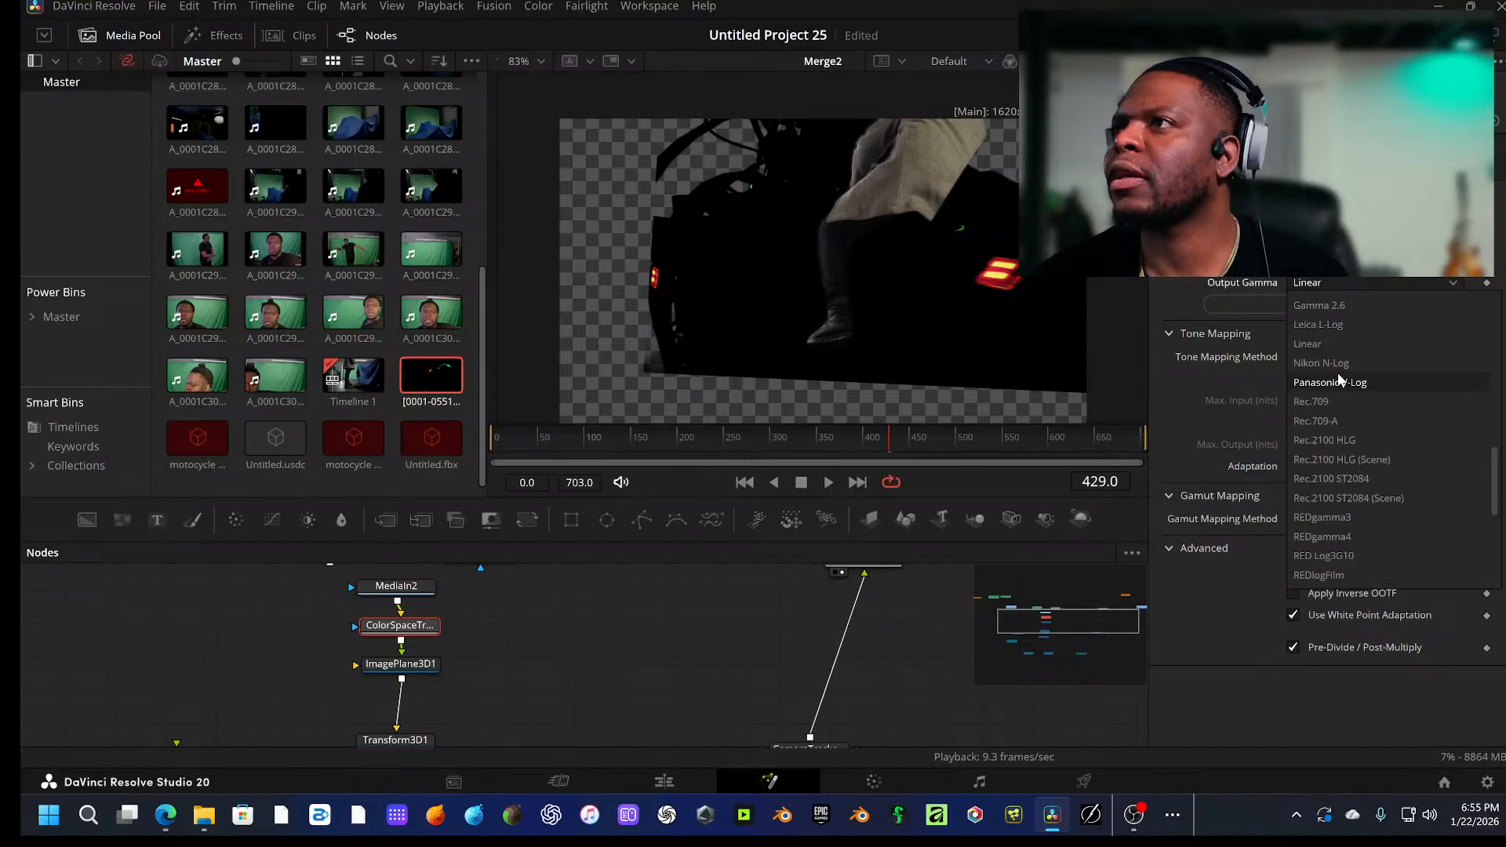
pyautogui.click(1344, 326)
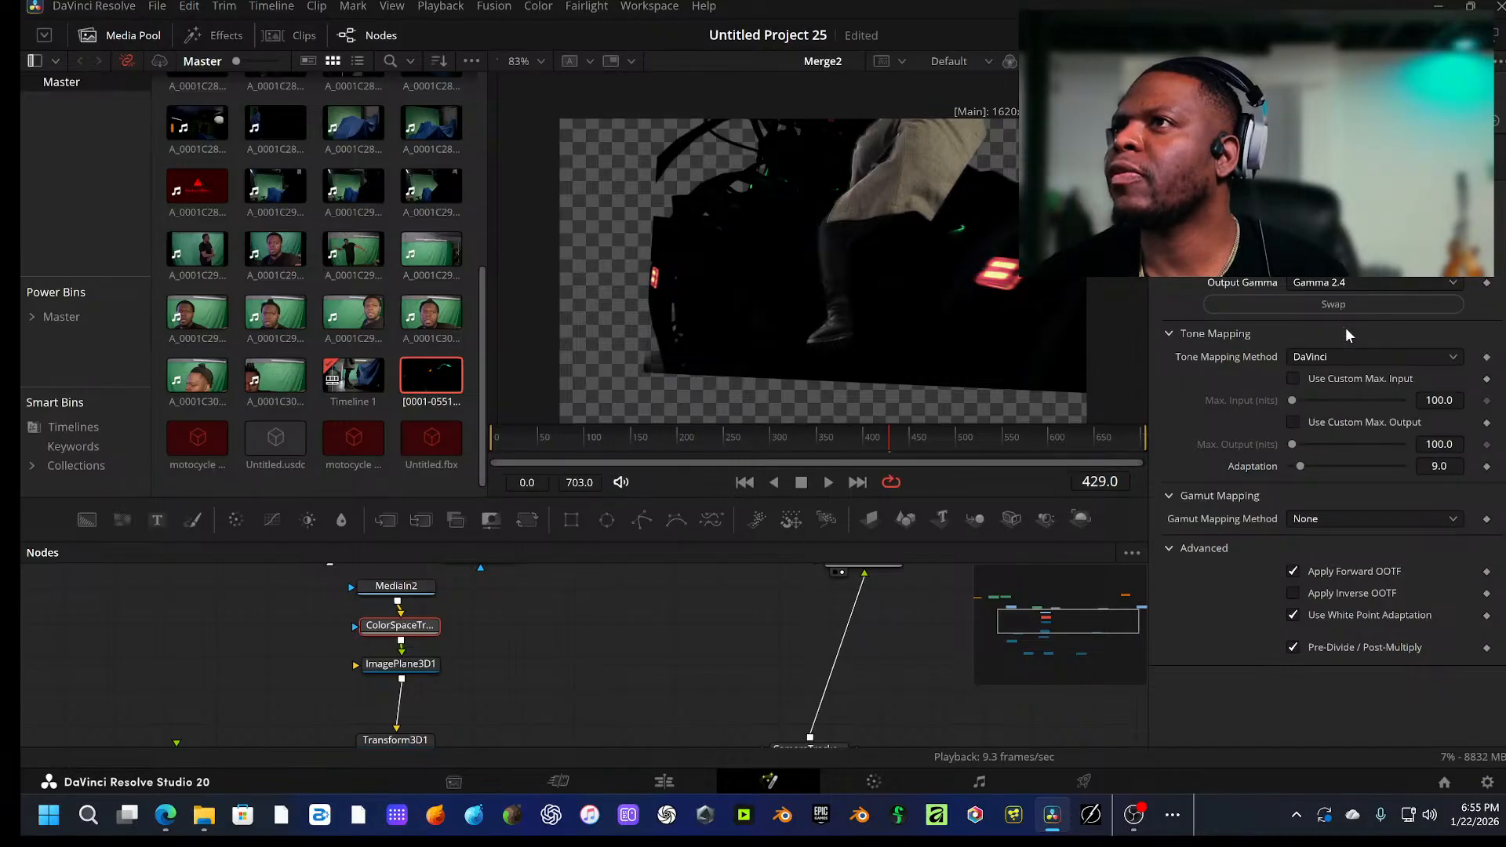
# Step: Swap the Color Space Transform's input and output settings, then try Gamma 2.4 as output gamma and set it to Rec.709
pyautogui.click(1353, 306)
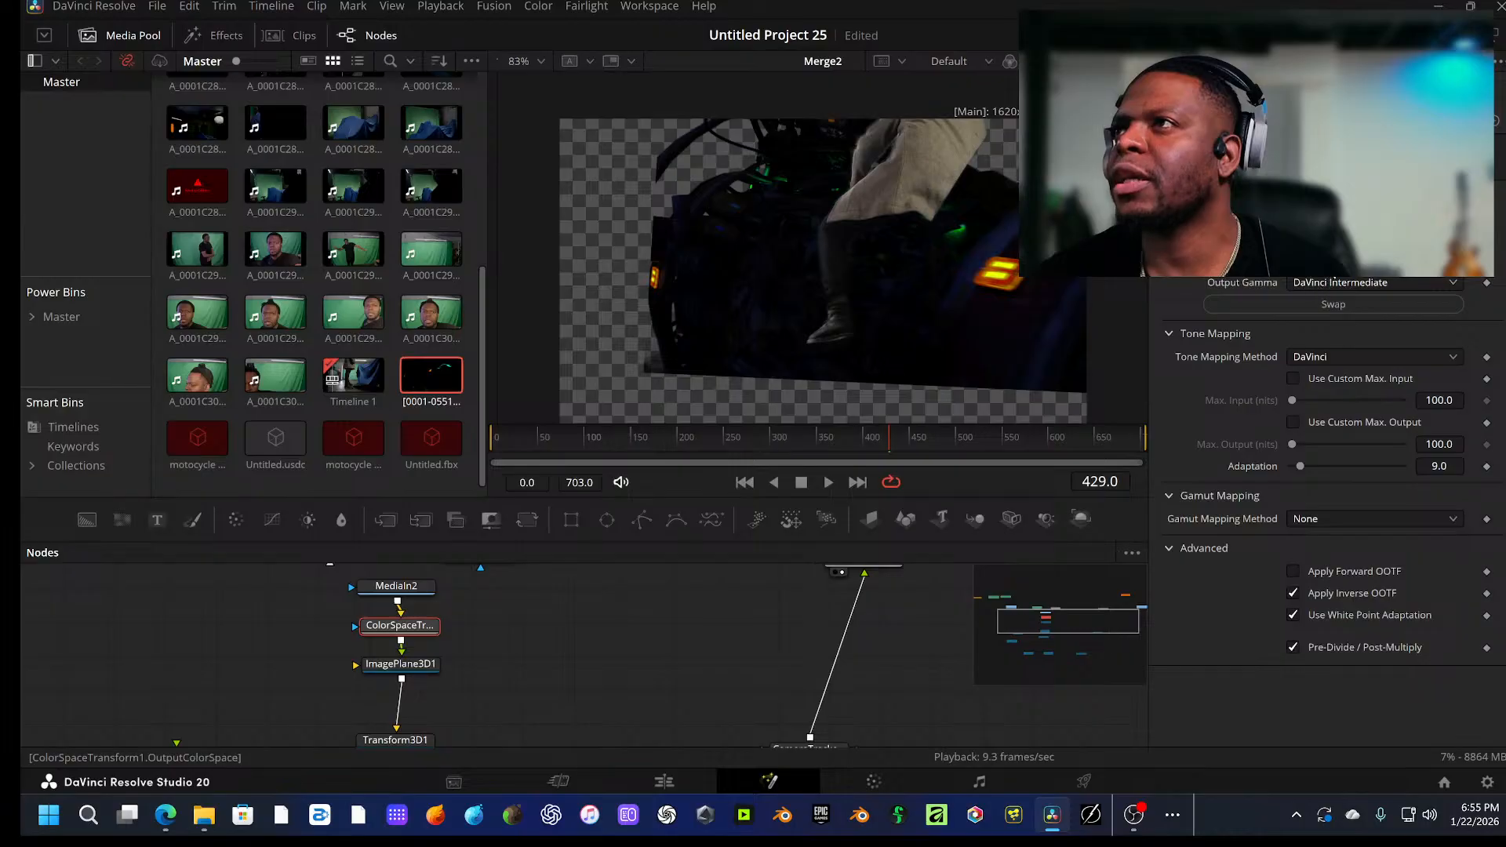
pyautogui.click(1337, 281)
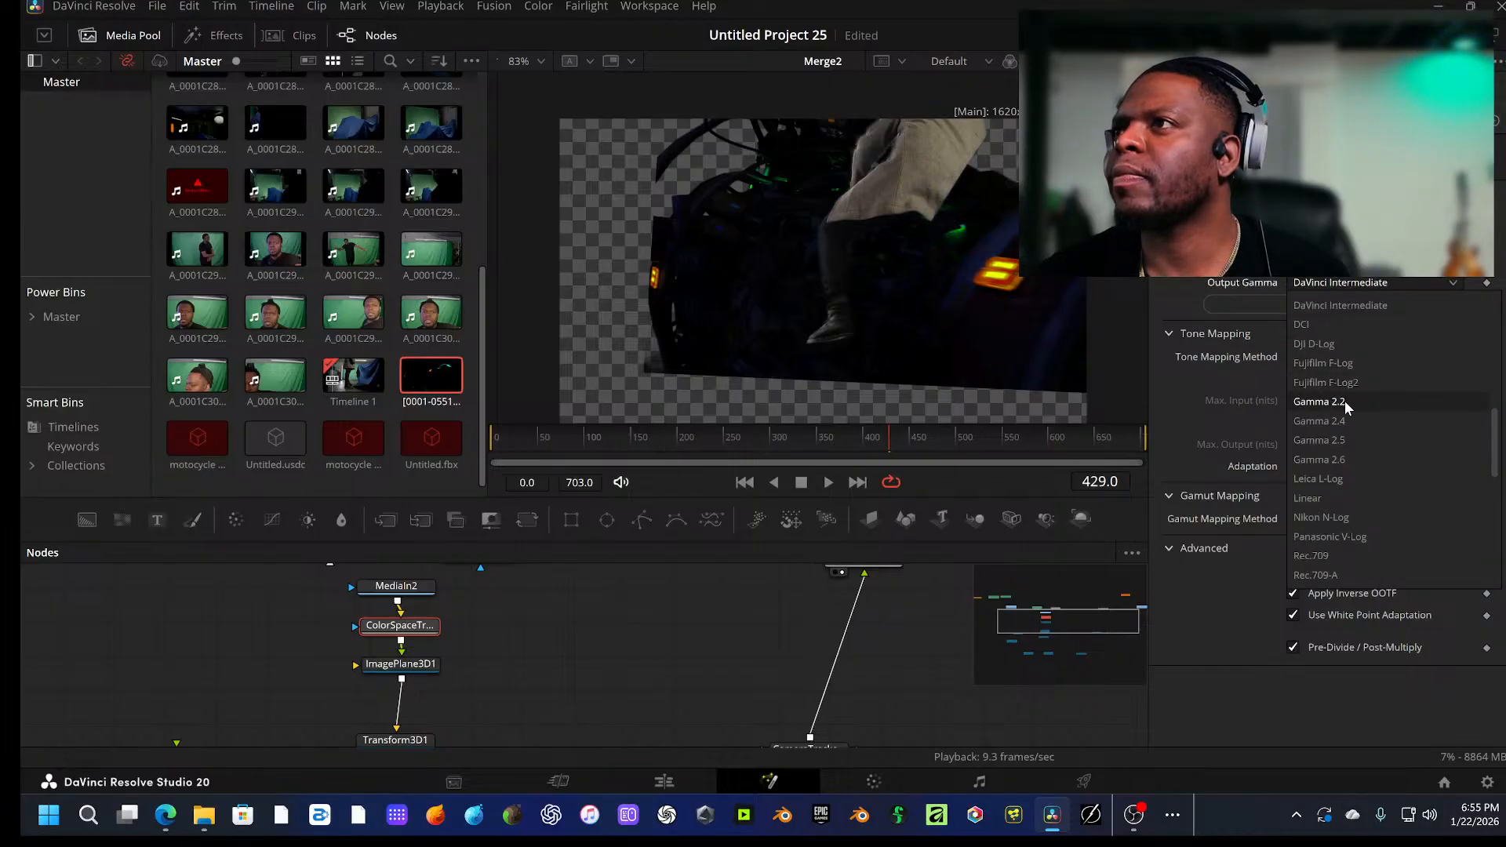
pyautogui.click(1343, 420)
pyautogui.click(1347, 281)
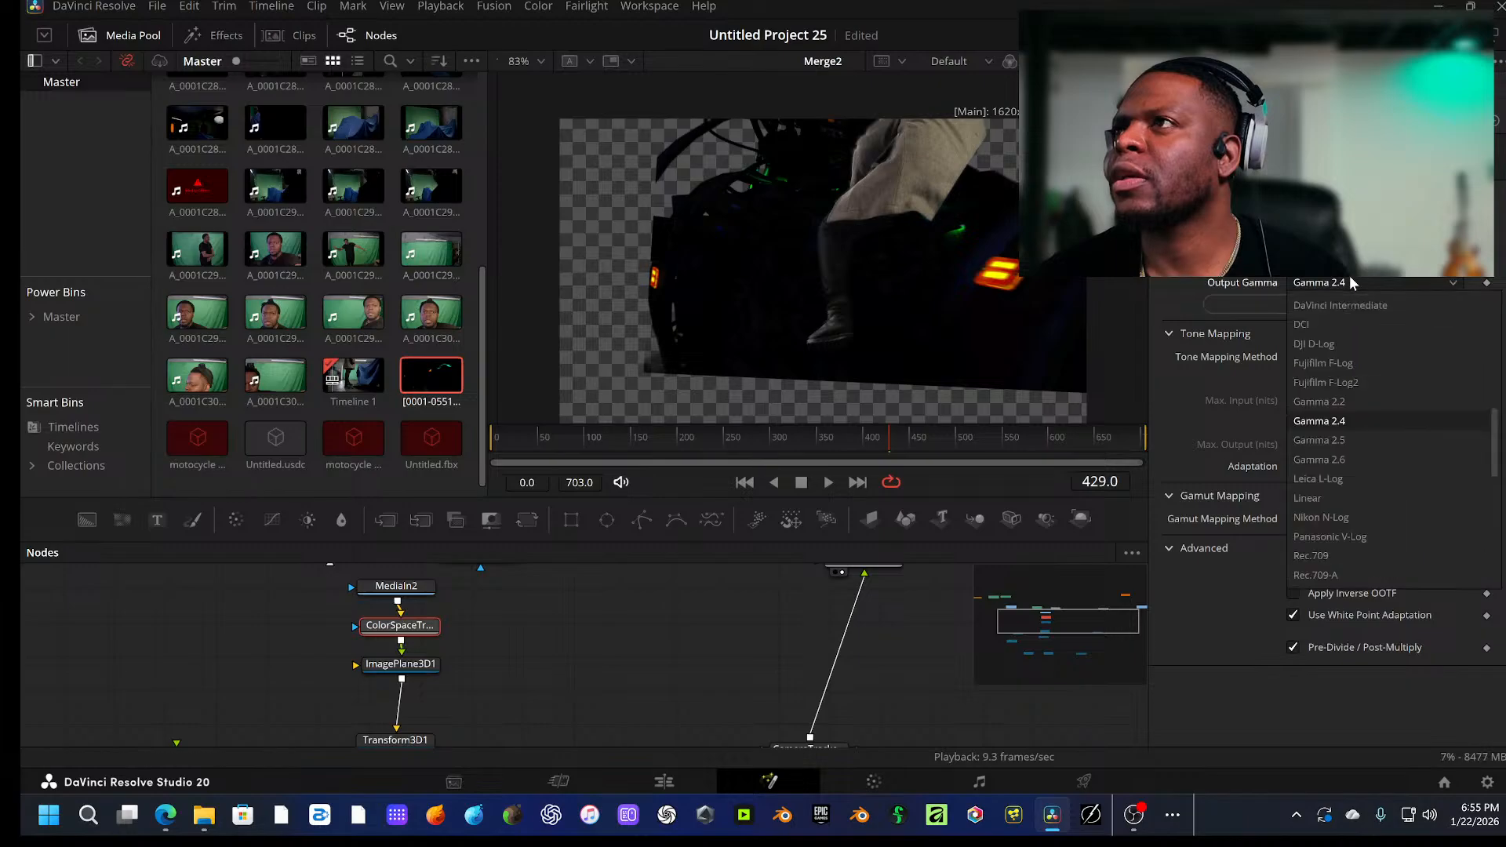
pyautogui.scroll(-1, 1339, 408)
pyautogui.scroll(-1, 1340, 392)
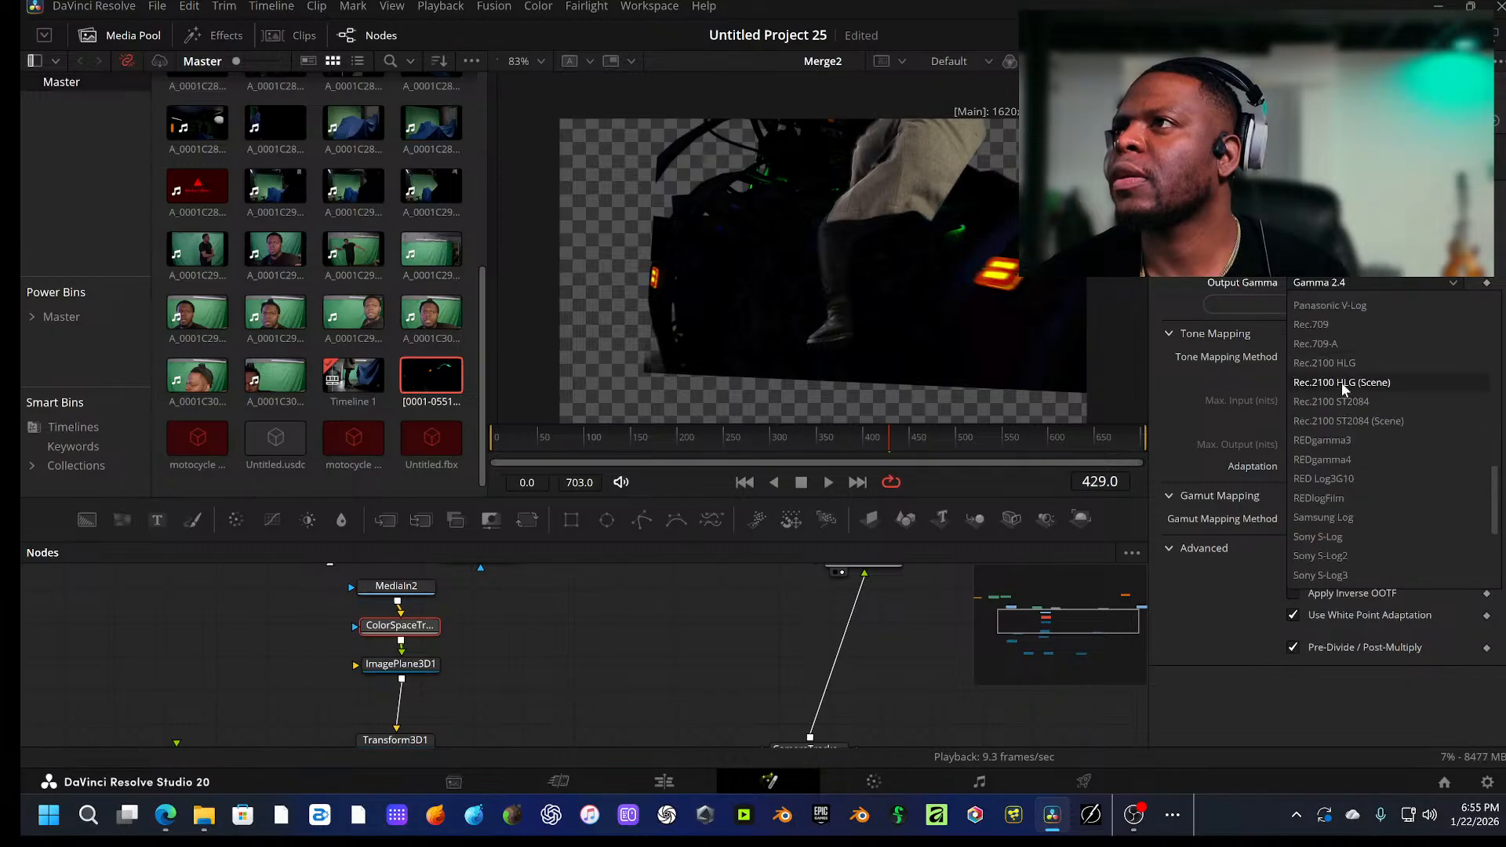
pyautogui.click(1333, 326)
pyautogui.click(1350, 281)
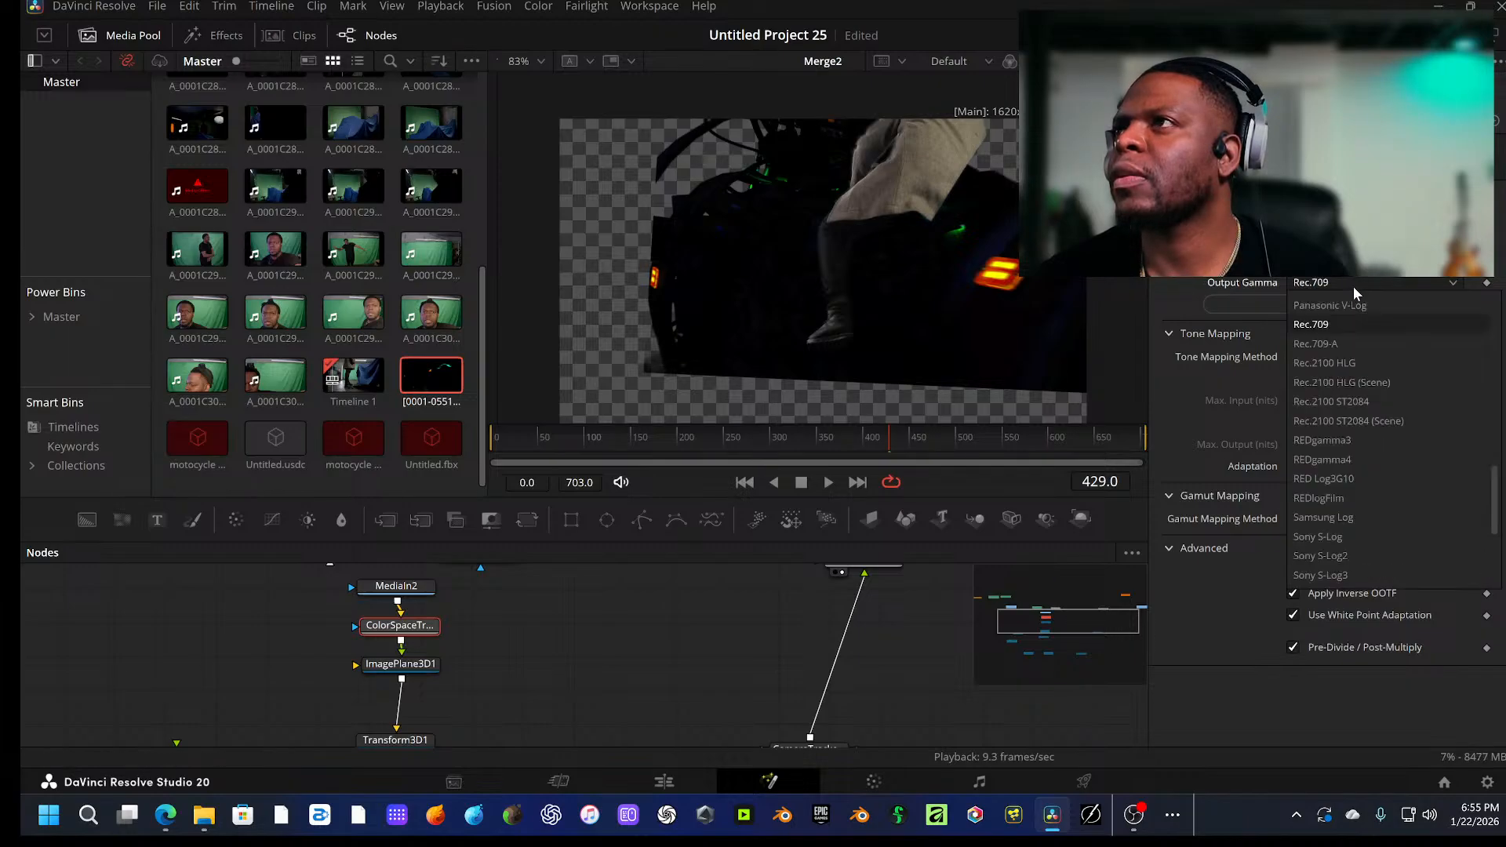
pyautogui.click(1268, 302)
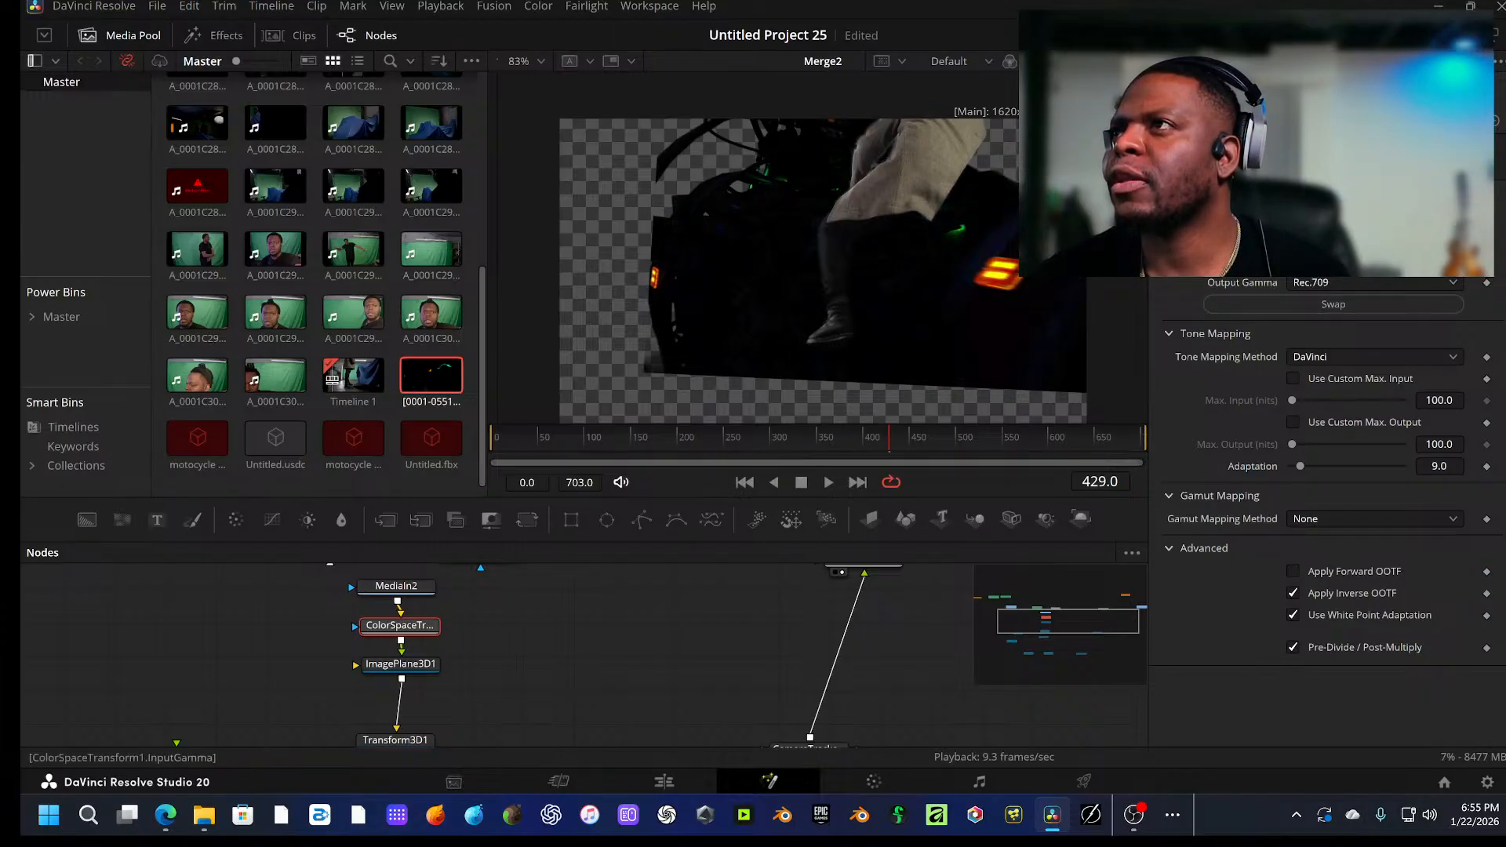
# Step: Look through the input gamma options and change the Color Space Transform's input color space
pyautogui.click(1360, 239)
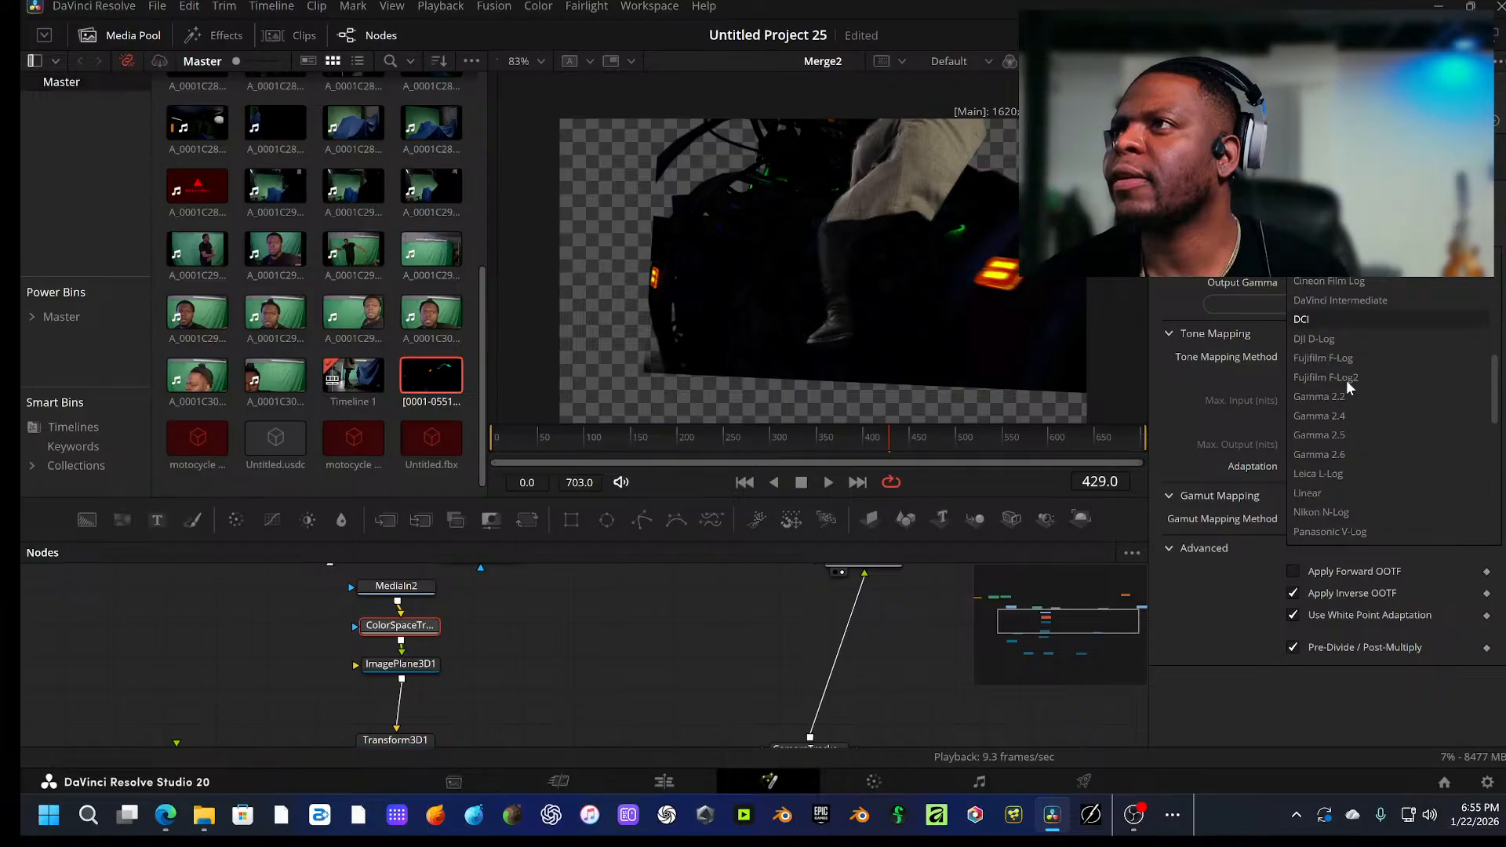
pyautogui.scroll(4, 1347, 341)
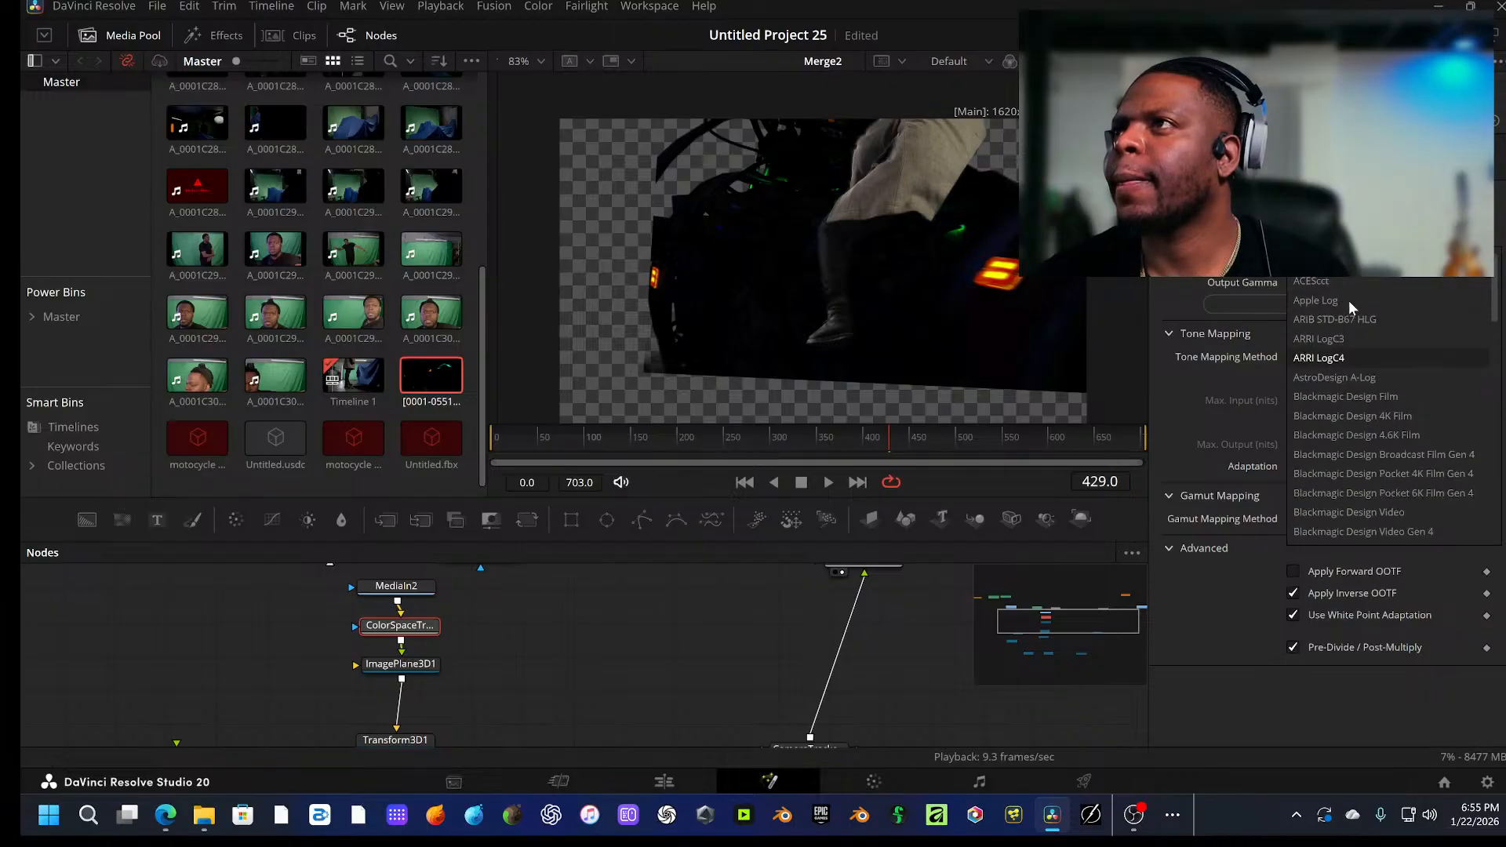
pyautogui.scroll(-5, 1344, 297)
pyautogui.scroll(5, 1344, 392)
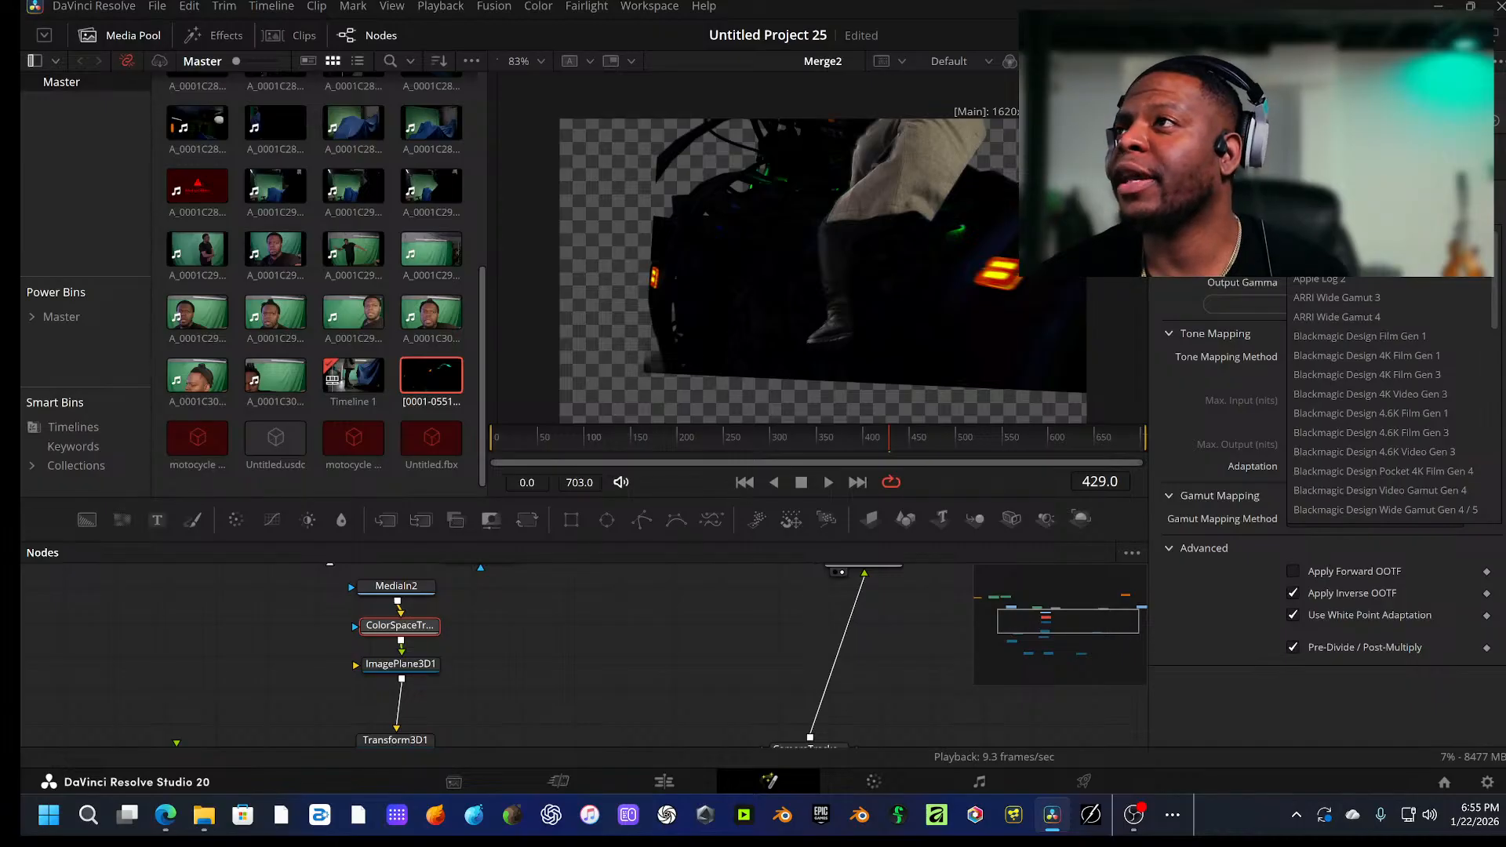
pyautogui.click(1341, 298)
# Step: Choose a different input gamma for the Color Space Transform and pick another option for its output color space
pyautogui.click(1339, 282)
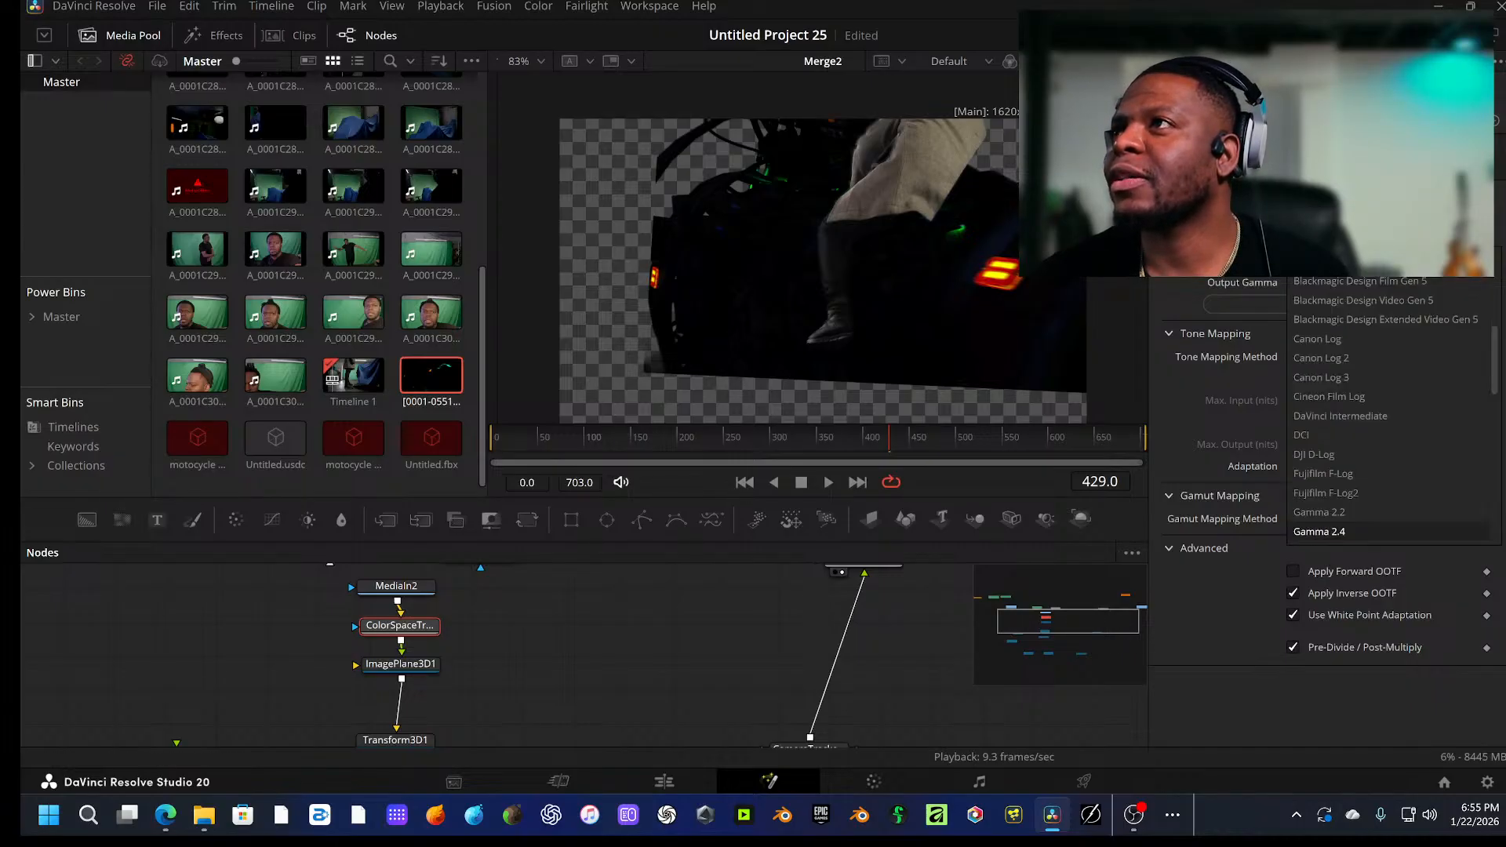
pyautogui.scroll(-4, 1333, 369)
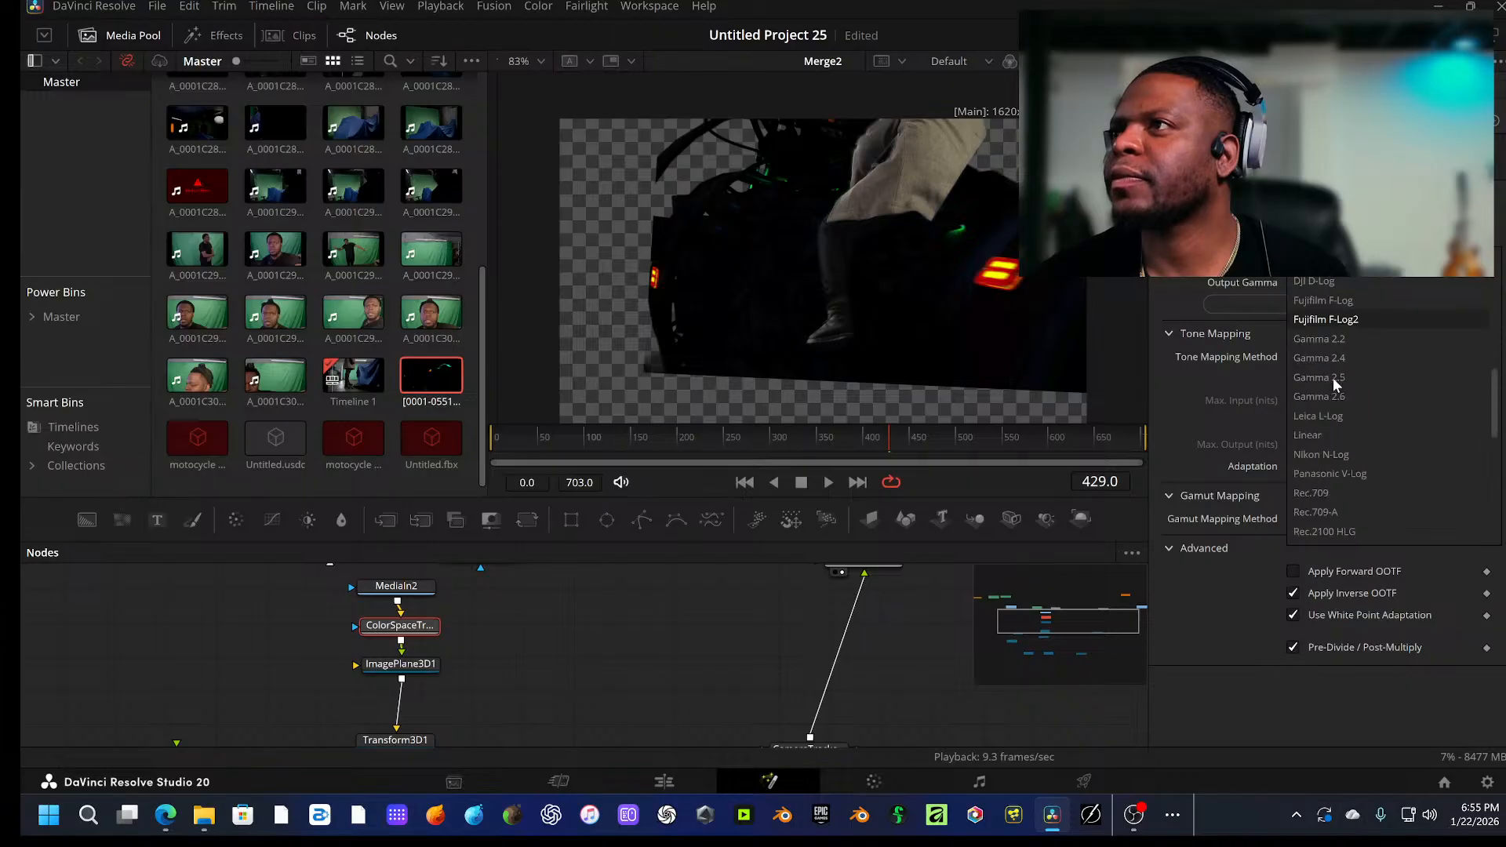
pyautogui.click(1331, 380)
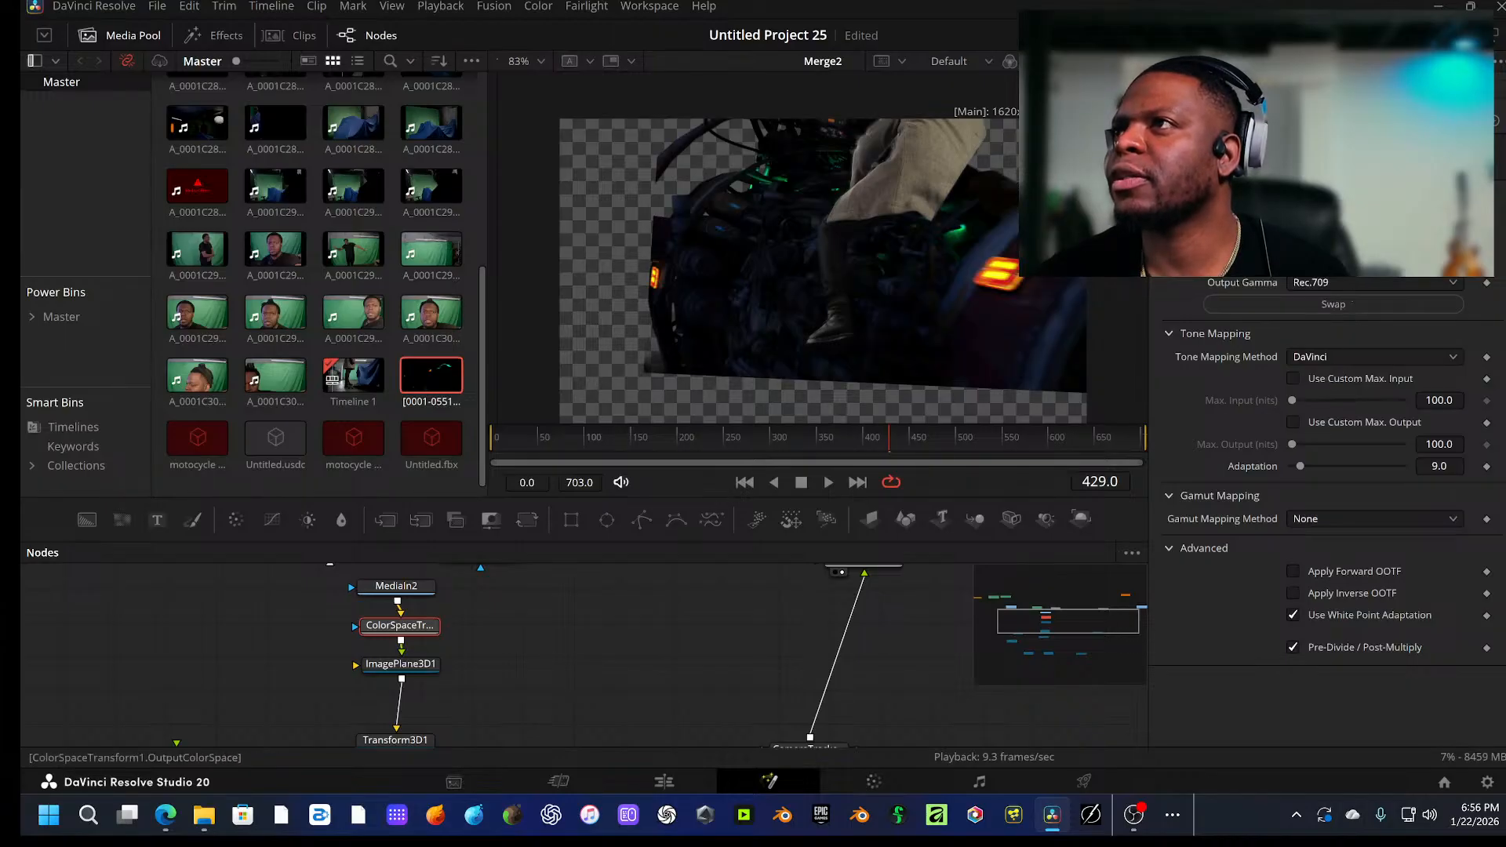
pyautogui.click(1336, 261)
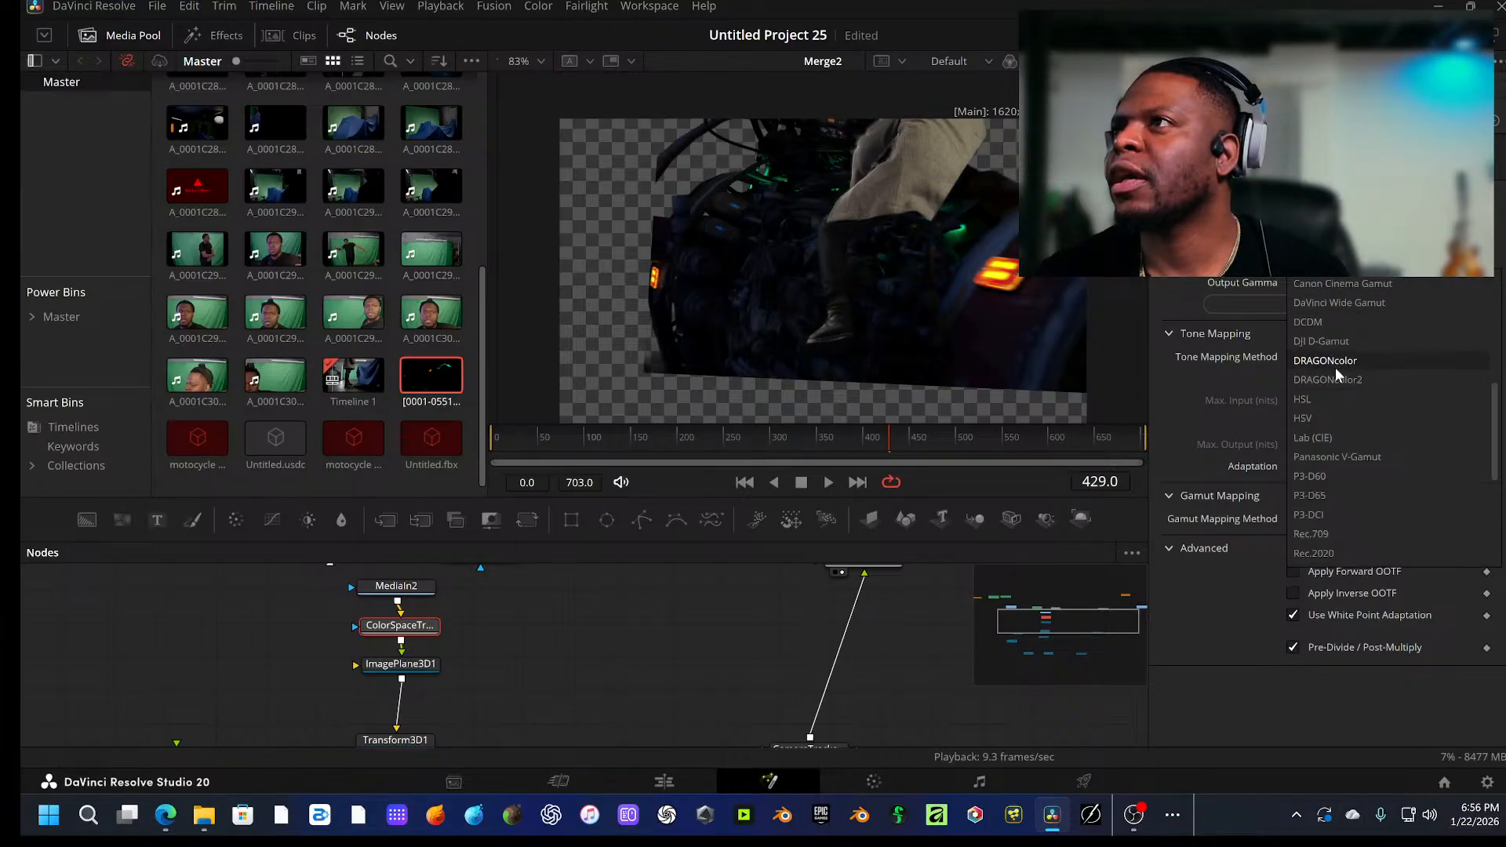
pyautogui.click(1314, 265)
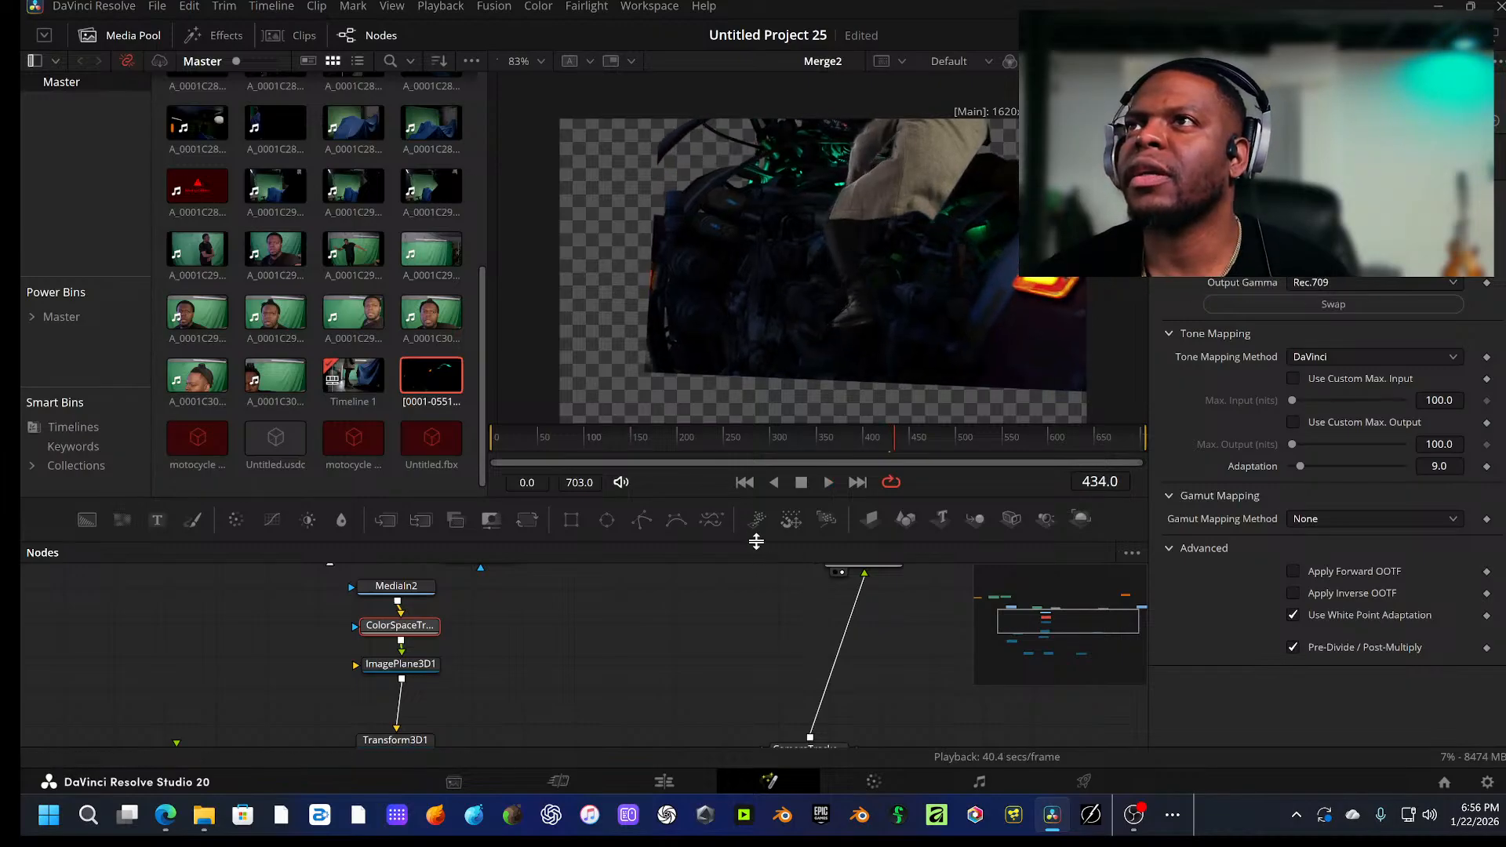
# Step: Locate Merge3D1 in the node graph, show it in the viewer and play the 3D scene from frame 434
pyautogui.scroll(-1, 504, 632)
pyautogui.moveTo(502, 635); pyautogui.dragTo(551, 679)
pyautogui.scroll(-1, 556, 670)
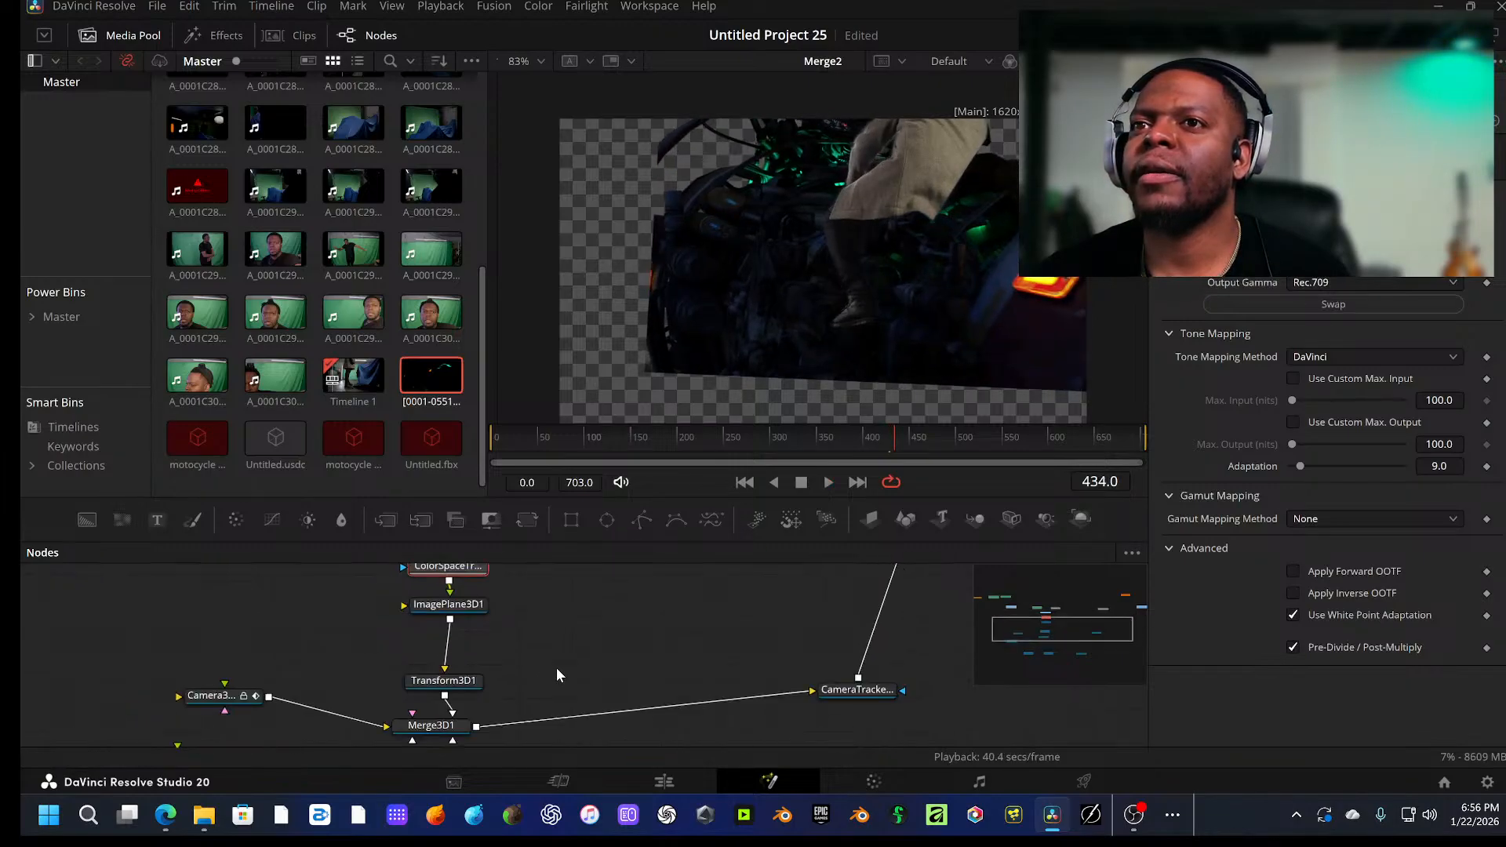
pyautogui.scroll(4, 557, 666)
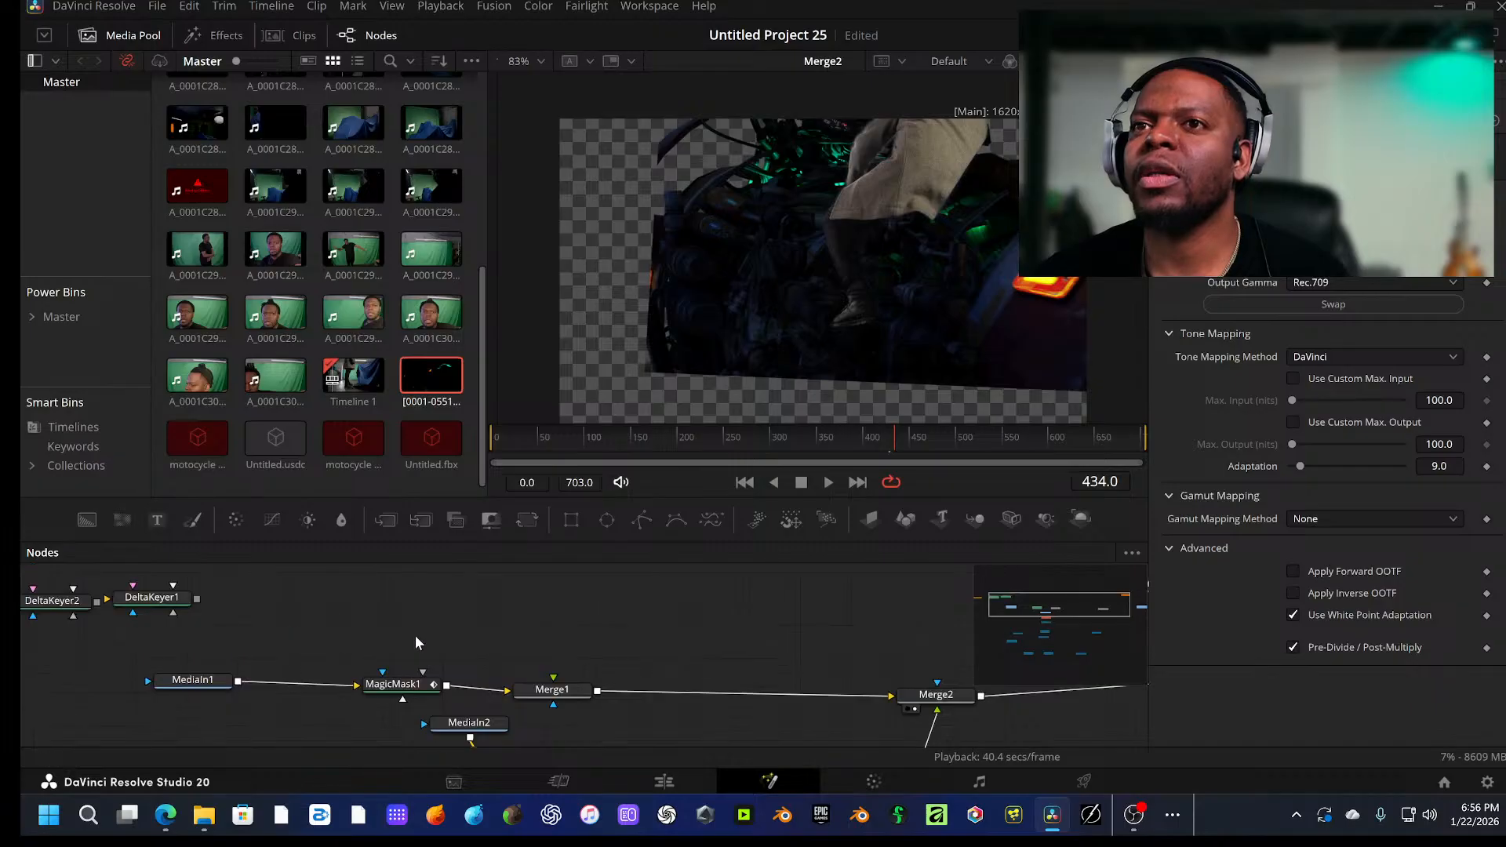
pyautogui.moveTo(414, 684); pyautogui.dragTo(417, 732)
pyautogui.scroll(-3, 404, 689)
pyautogui.moveTo(311, 575)
pyautogui.mouseDown()
pyautogui.moveTo(384, 776)
pyautogui.moveTo(350, 668)
pyautogui.moveTo(395, 745)
pyautogui.mouseUp()
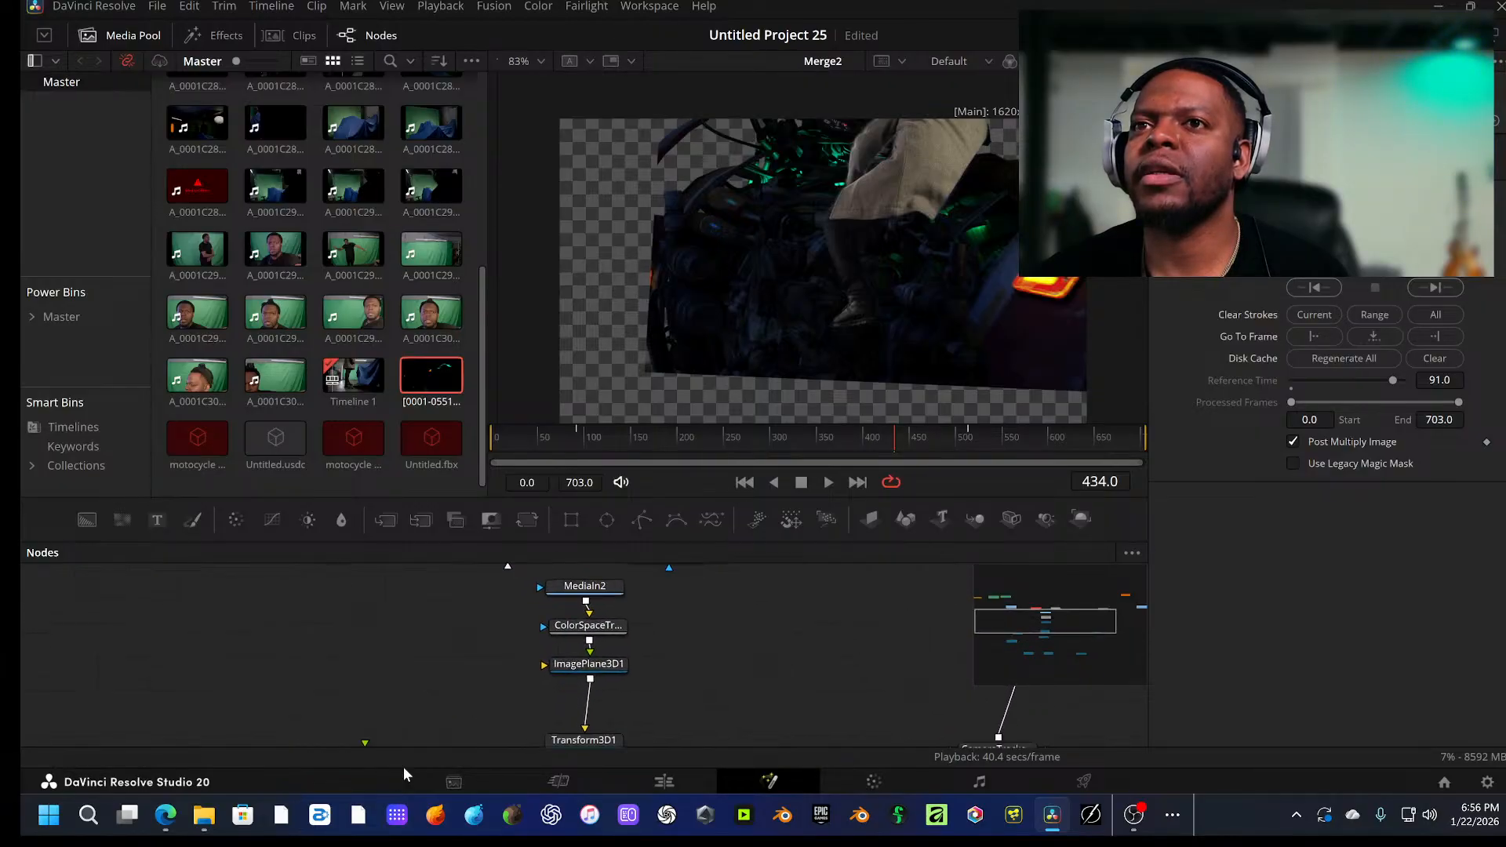
pyautogui.moveTo(452, 621); pyautogui.dragTo(436, 699)
pyautogui.moveTo(474, 632); pyautogui.dragTo(379, 578)
pyautogui.click(567, 677)
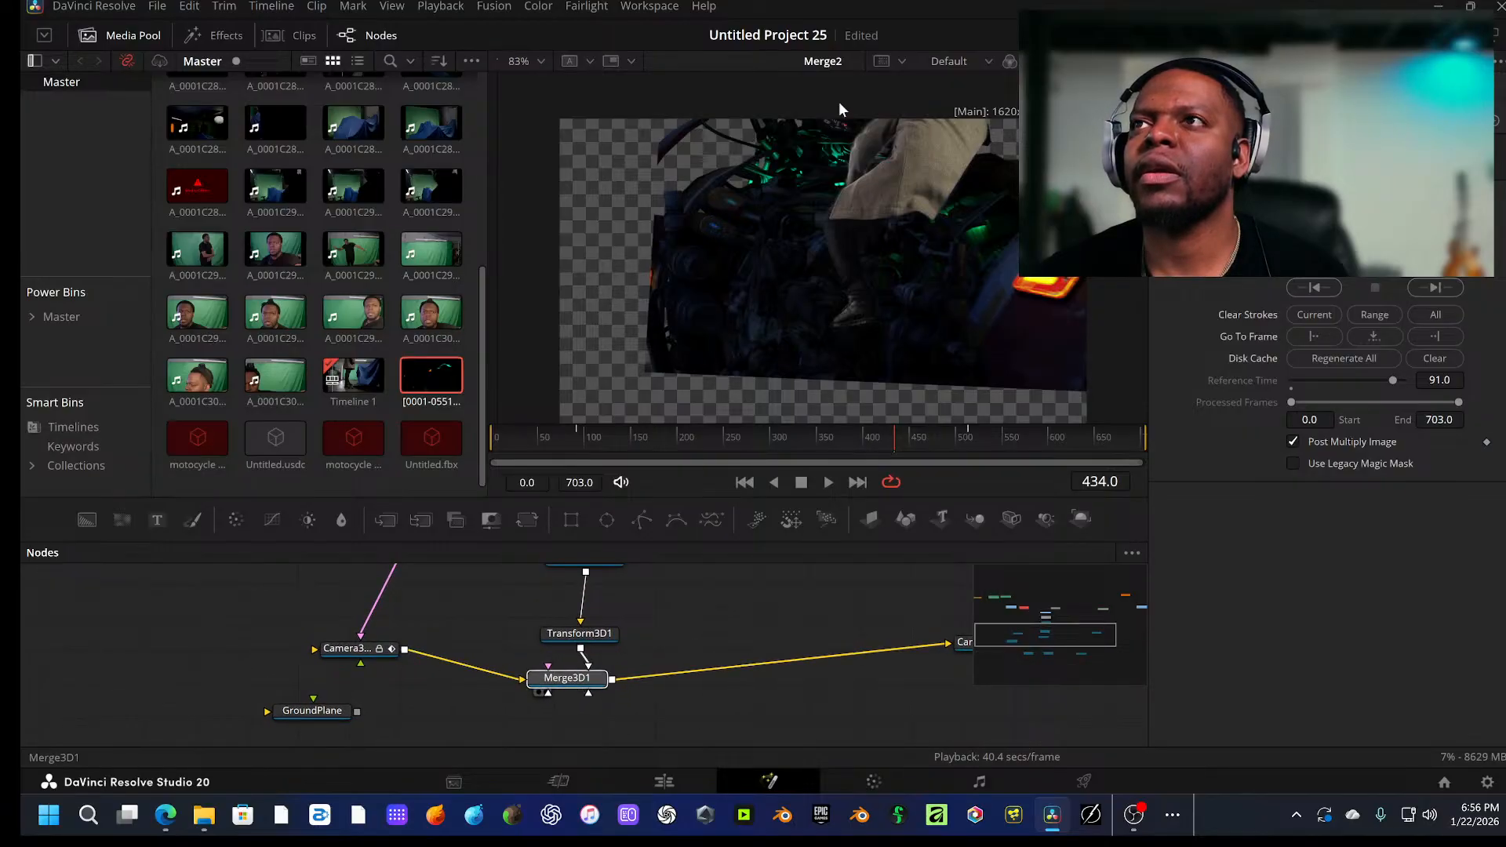
pyautogui.moveTo(839, 104); pyautogui.dragTo(855, 113)
pyautogui.press('space')
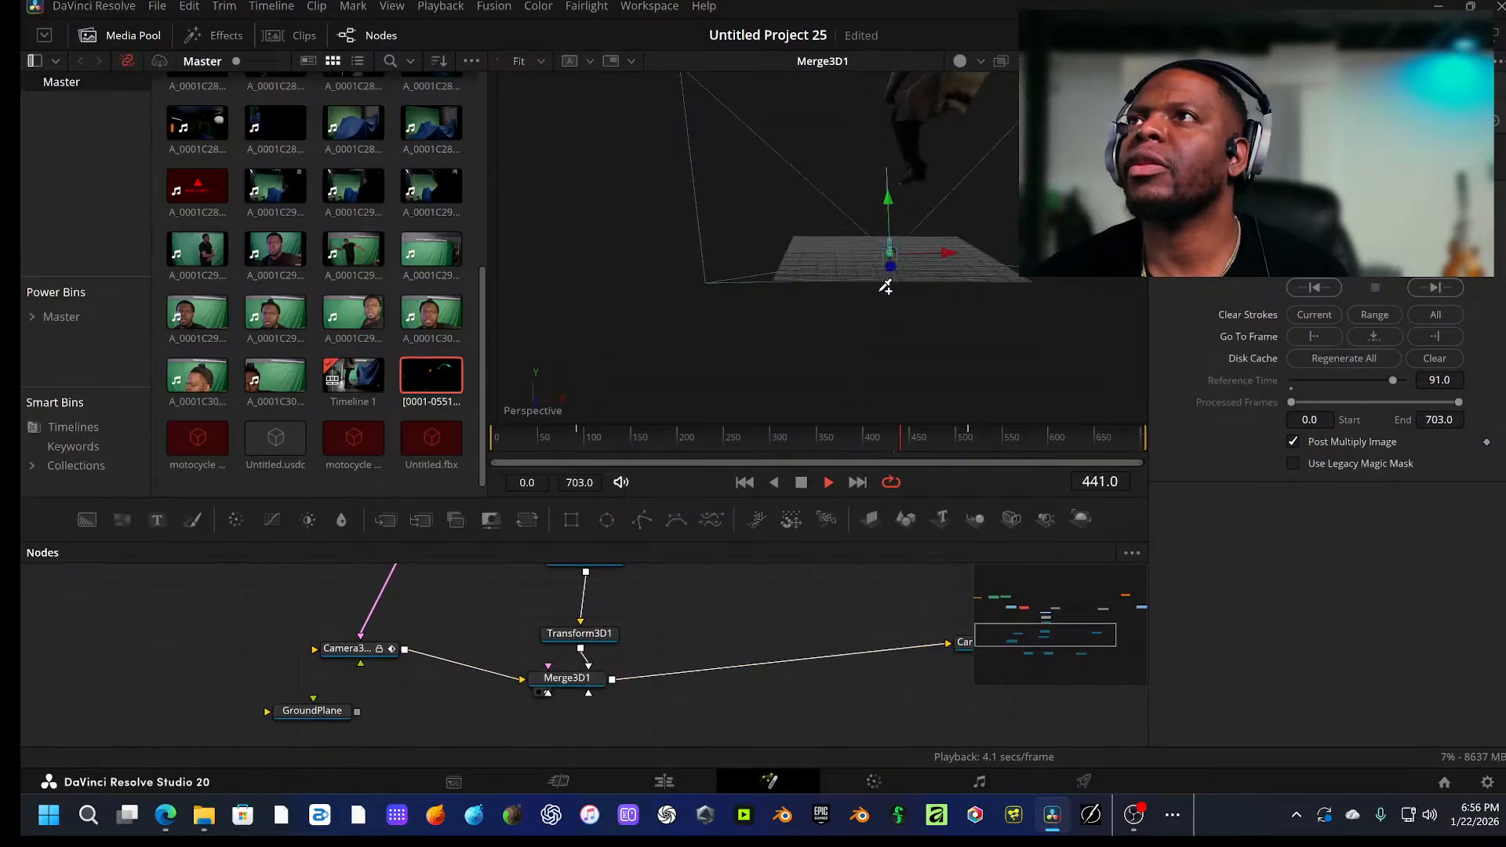
pyautogui.press('space')
# Step: Show the Merge2 composite in the viewer and play it through to frame 556
pyautogui.moveTo(650, 627); pyautogui.dragTo(524, 677)
pyautogui.click(456, 727)
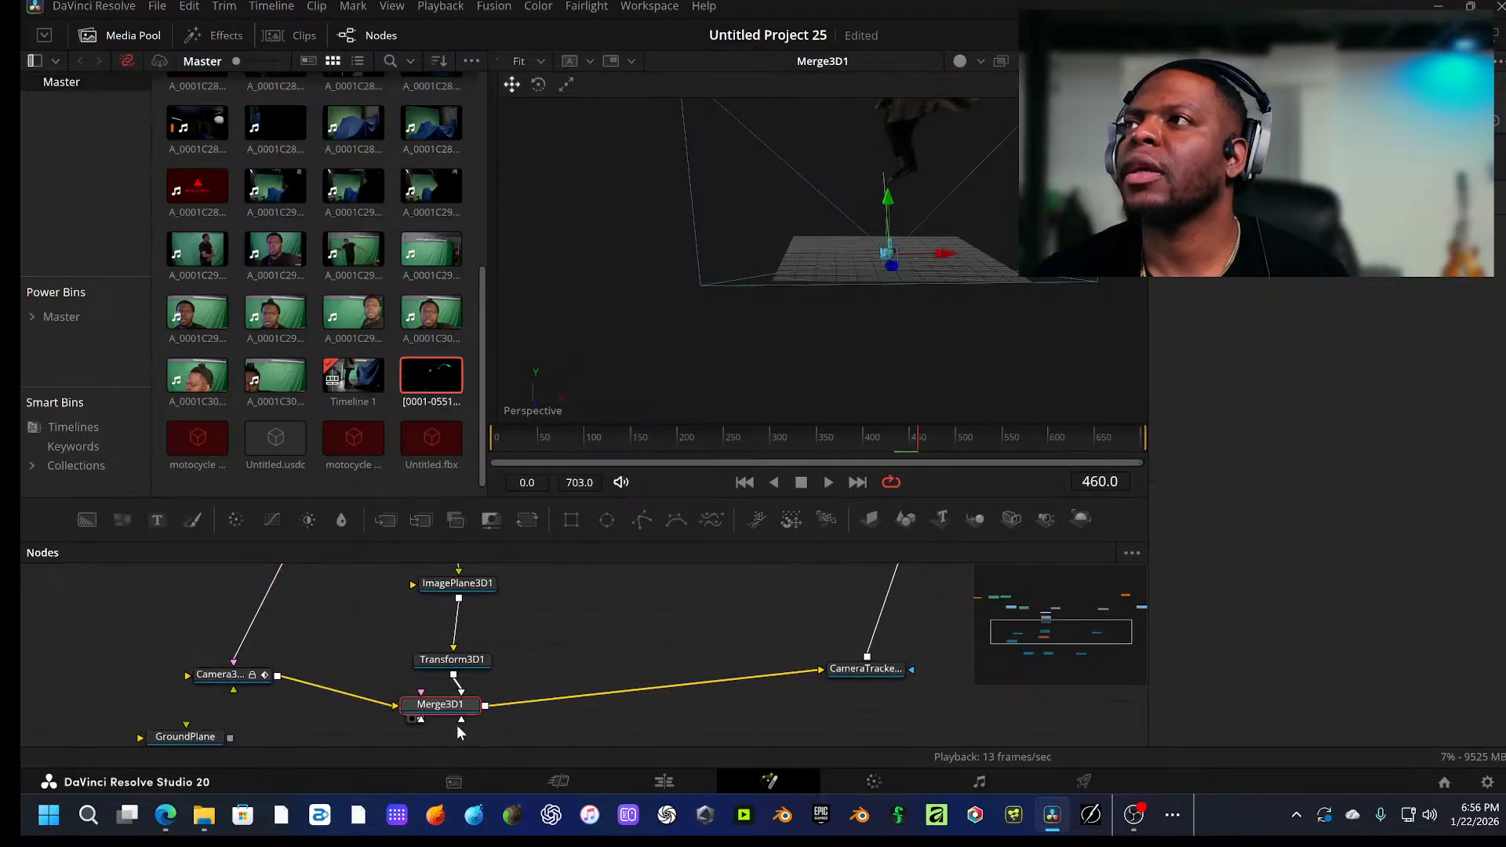
pyautogui.click(551, 710)
pyautogui.press('space')
pyautogui.moveTo(872, 682); pyautogui.dragTo(668, 728)
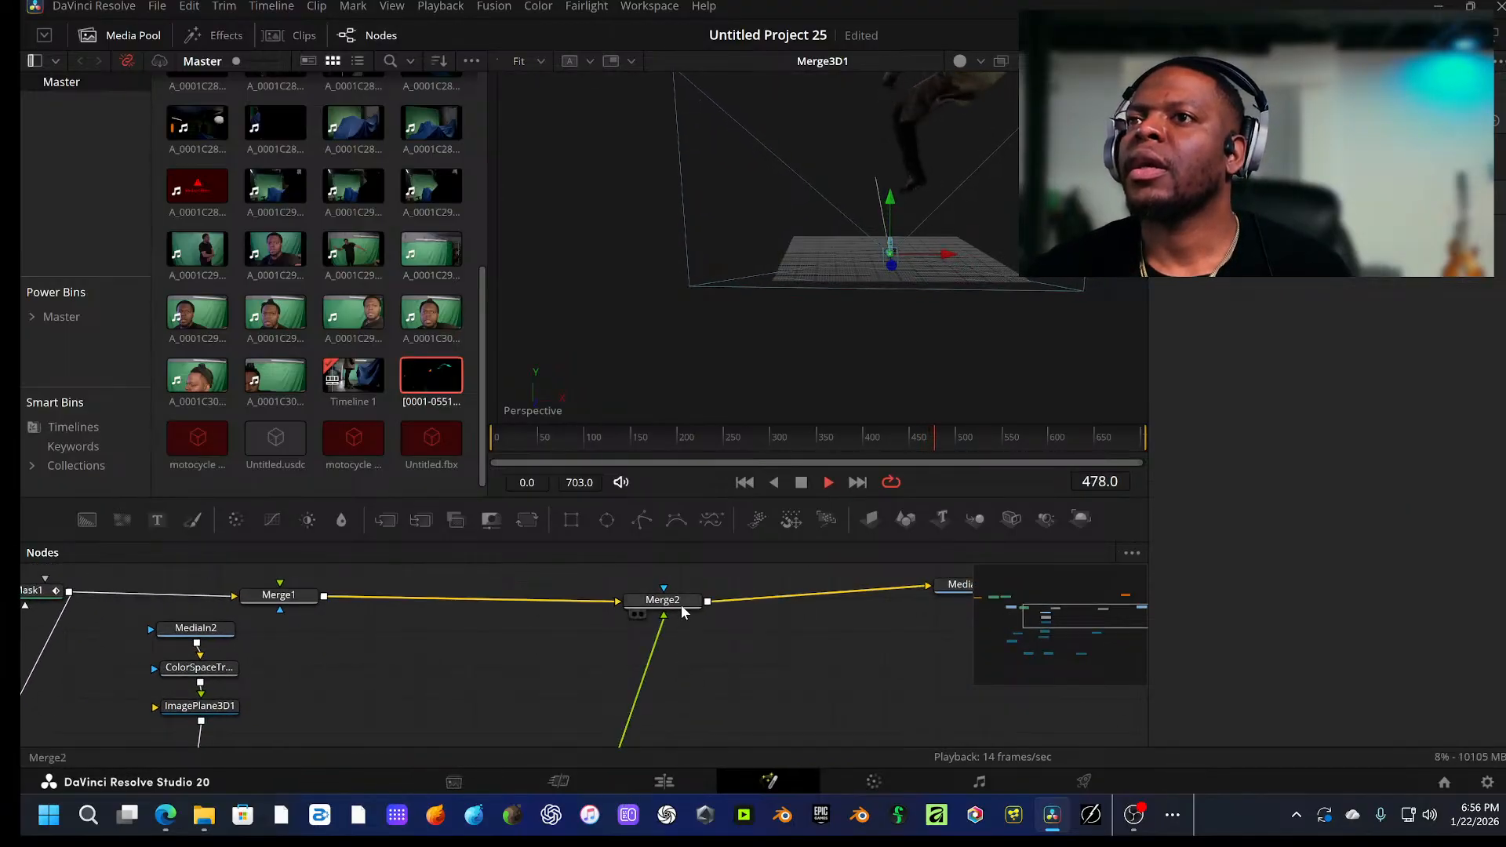
pyautogui.press('2')
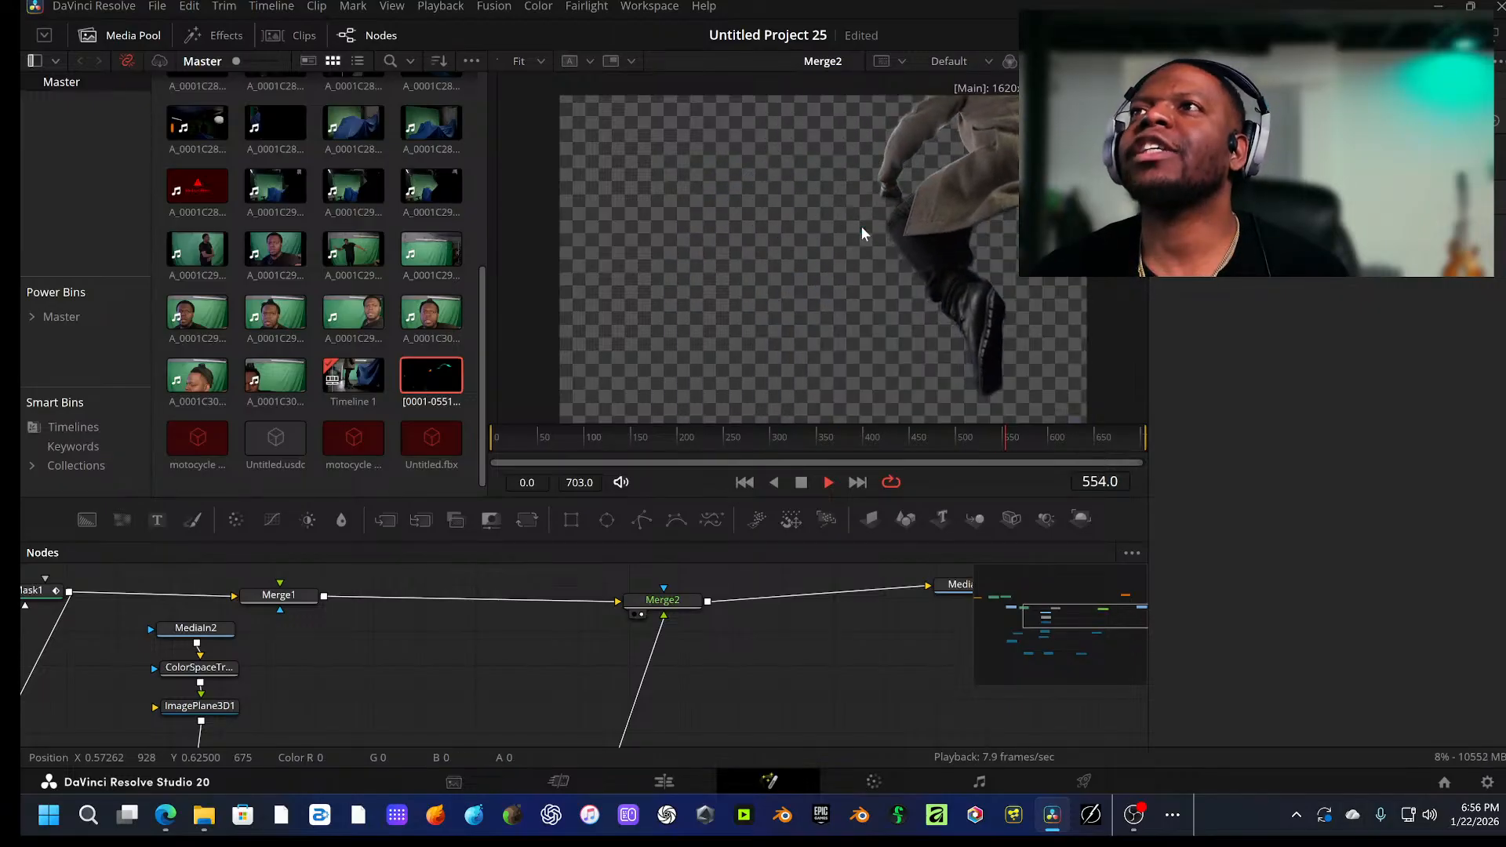
pyautogui.press('space')
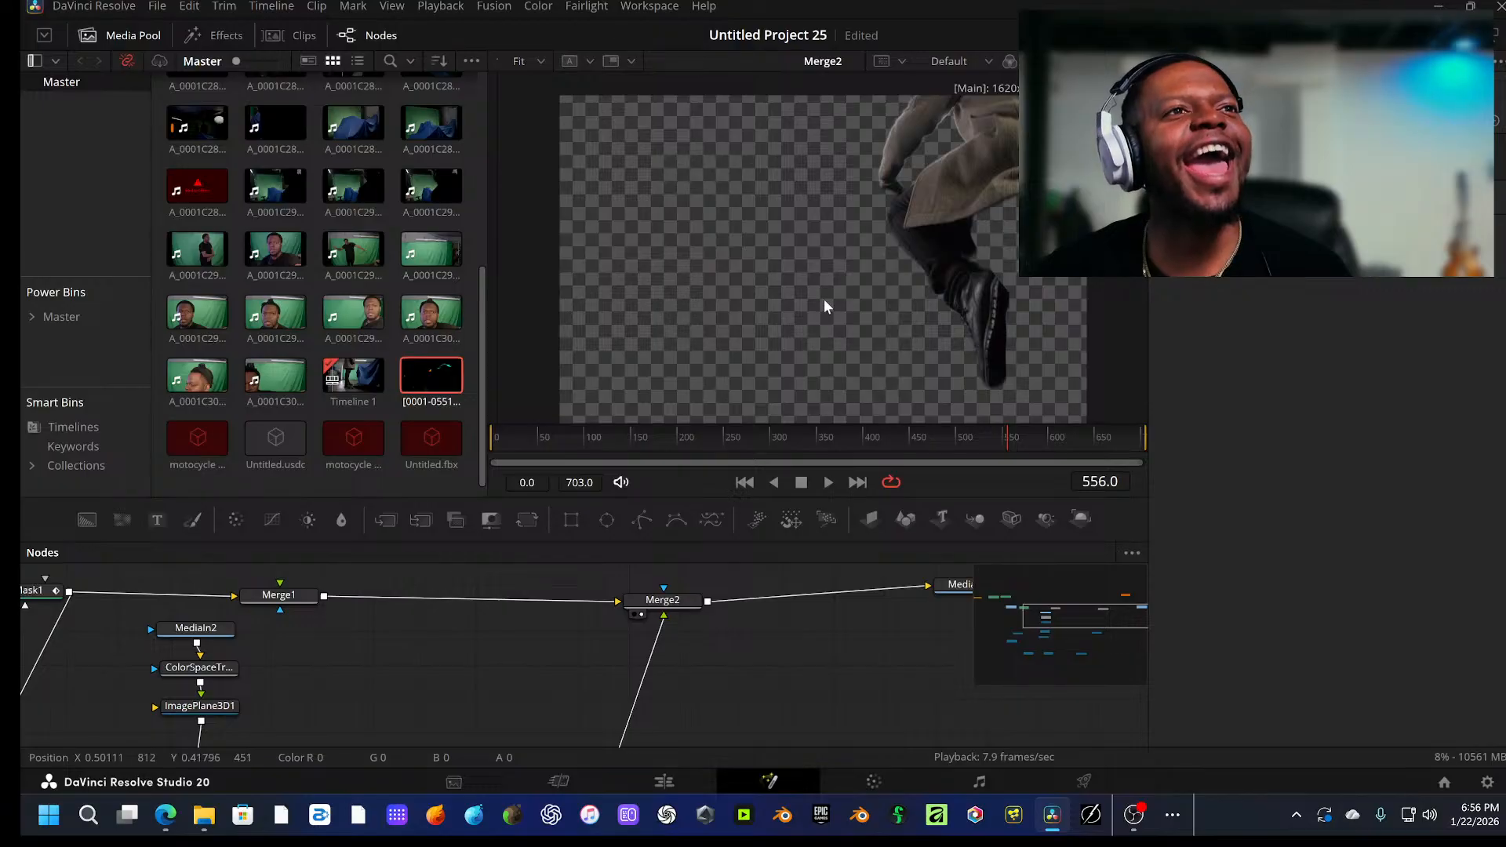
# Step: Replay the composite from frame 397 to frame 426 to check the rider against the motorcycle
pyautogui.moveTo(798, 439); pyautogui.dragTo(859, 451)
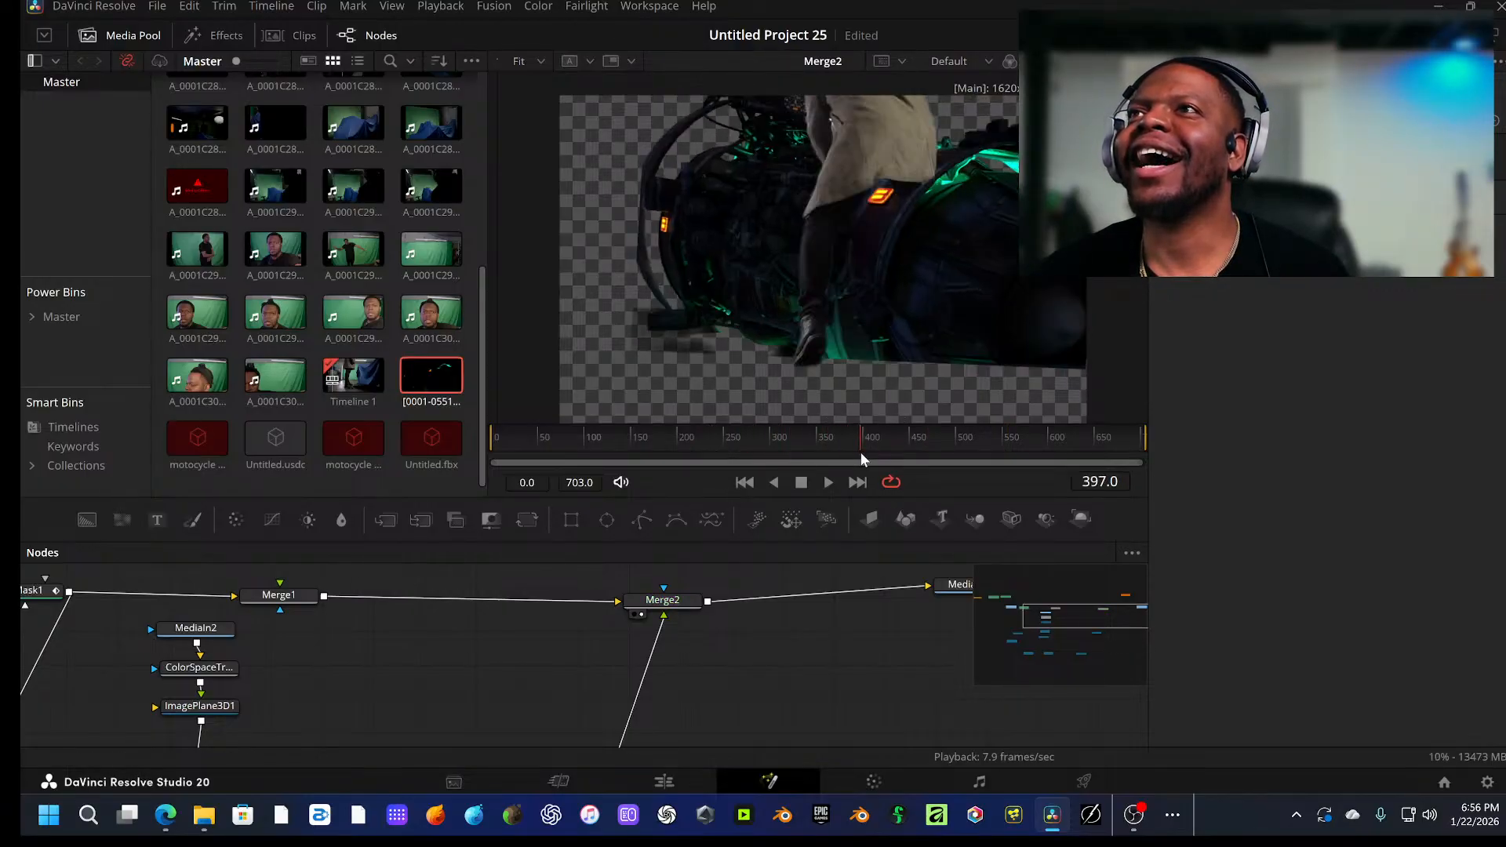
pyautogui.press('space')
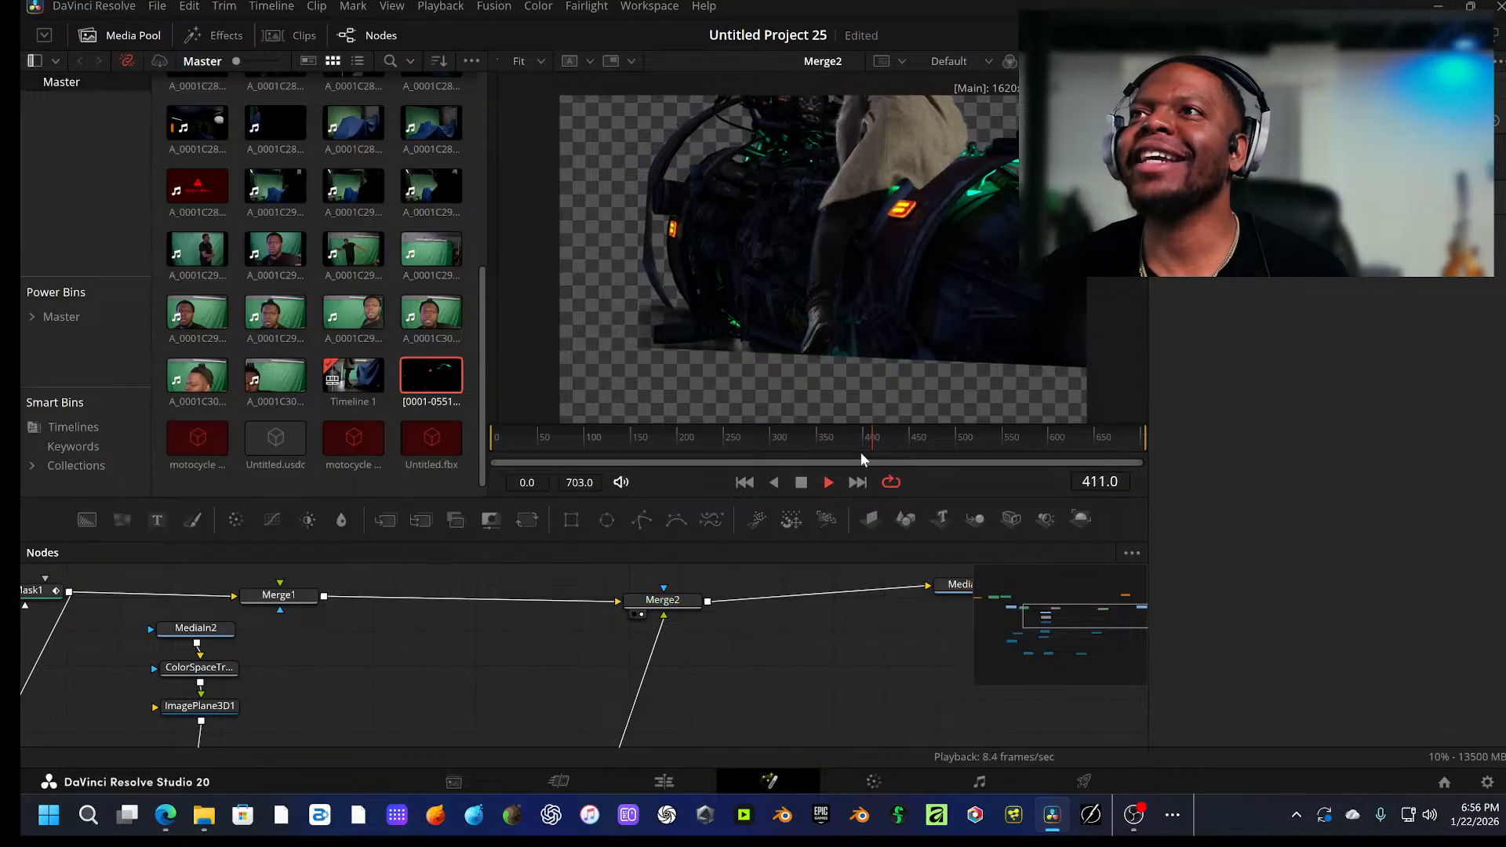
pyautogui.press('space')
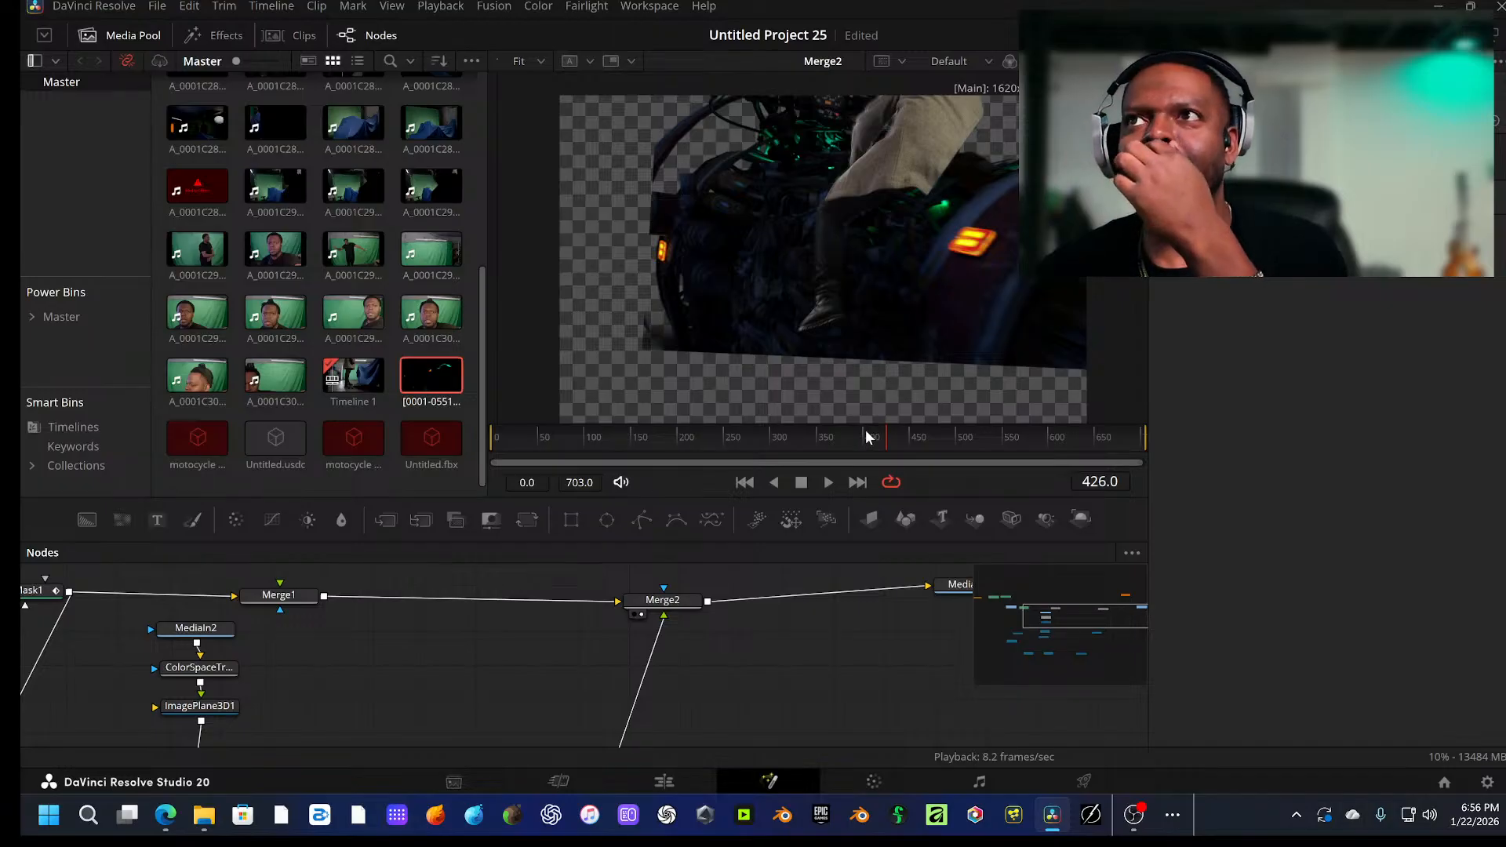
# Step: Find the Merge1 node in the graph and inspect its merge settings
pyautogui.scroll(-3, 636, 629)
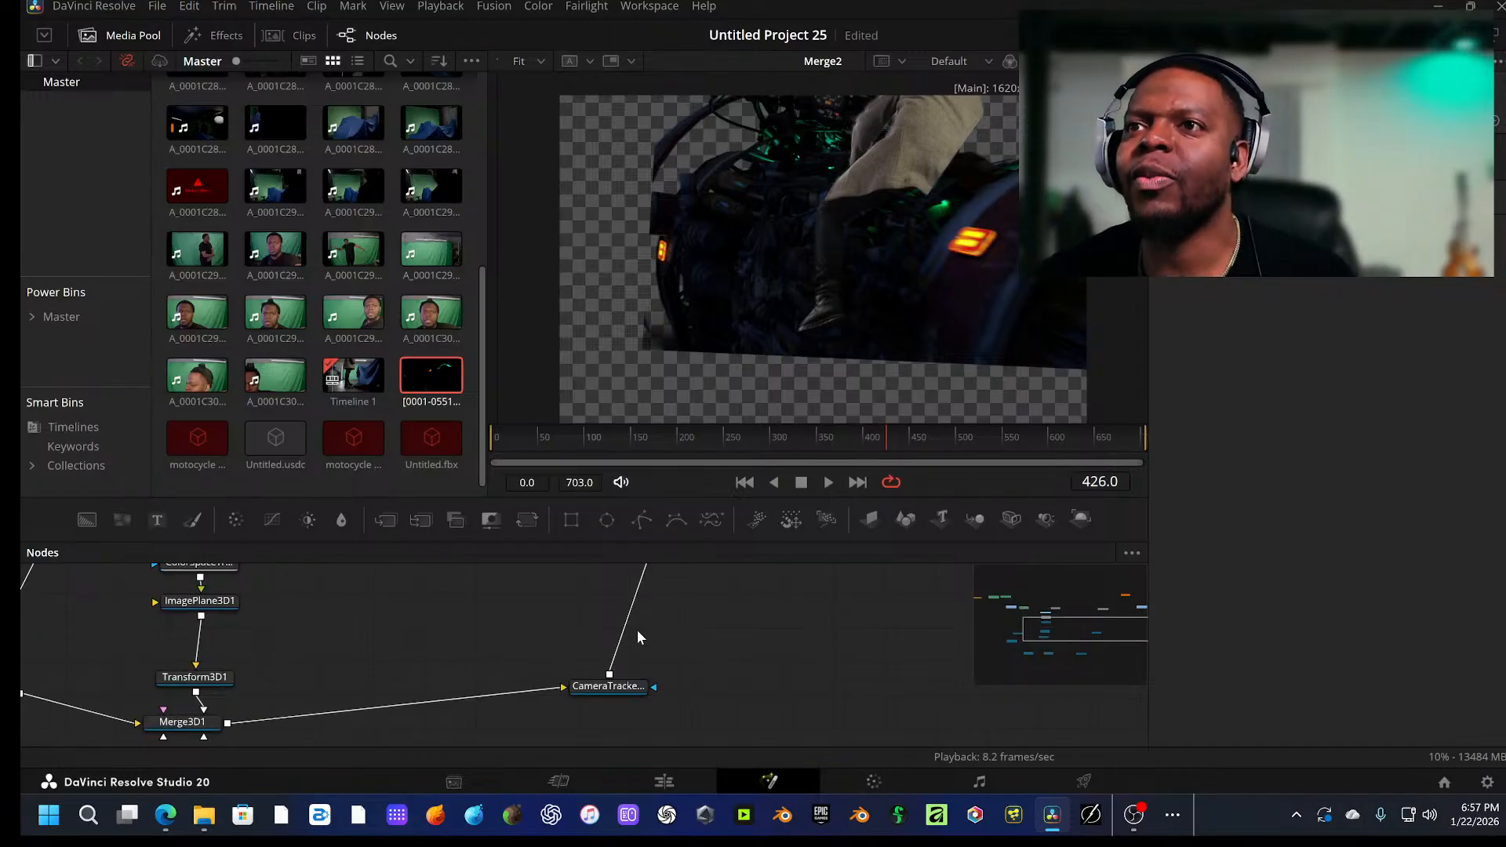
pyautogui.hscroll(-2, 637, 629)
pyautogui.scroll(5, 717, 615)
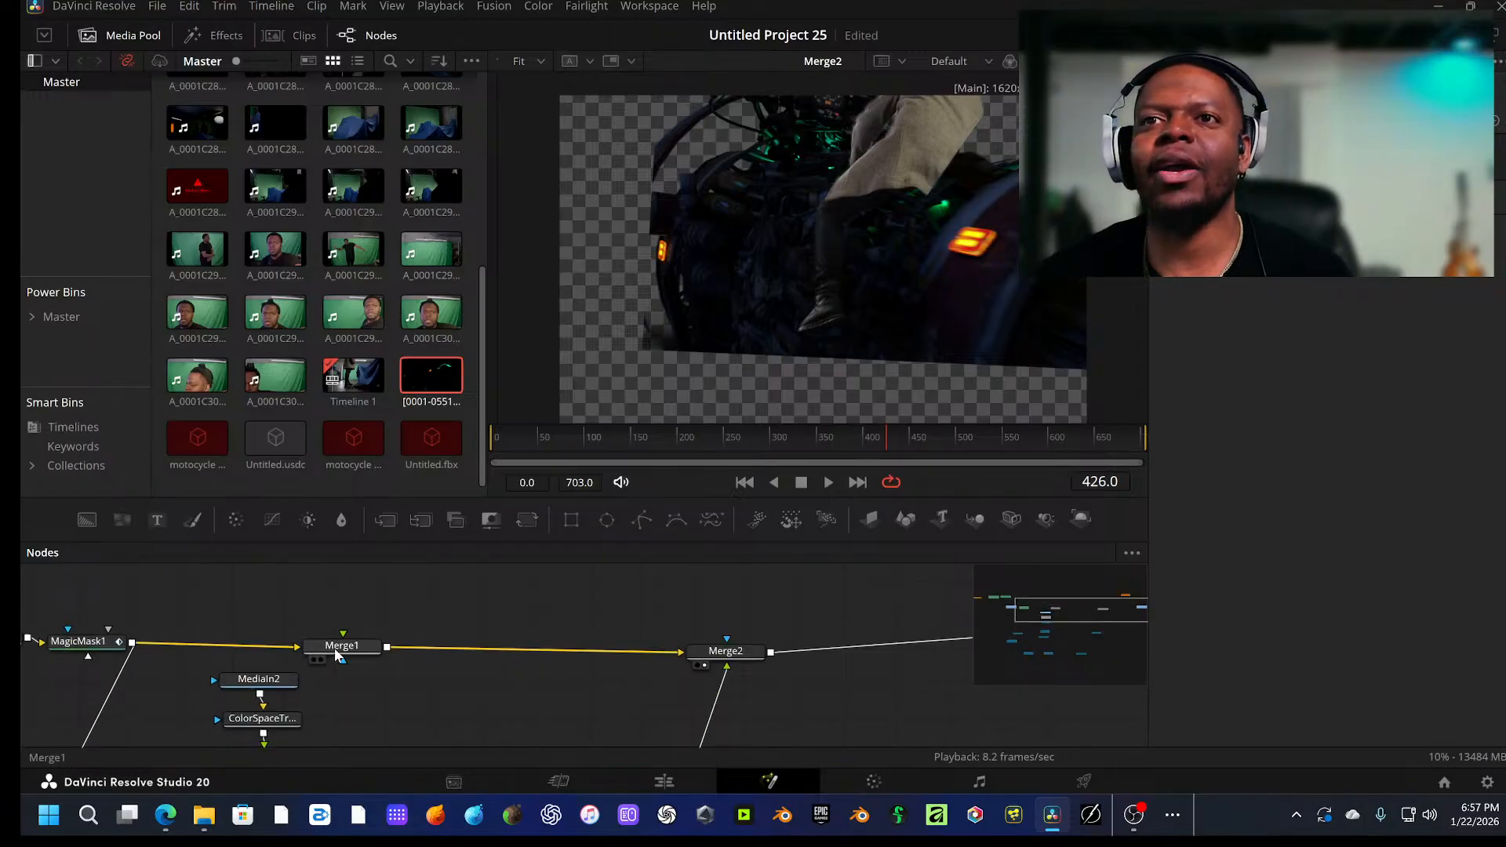
pyautogui.click(353, 652)
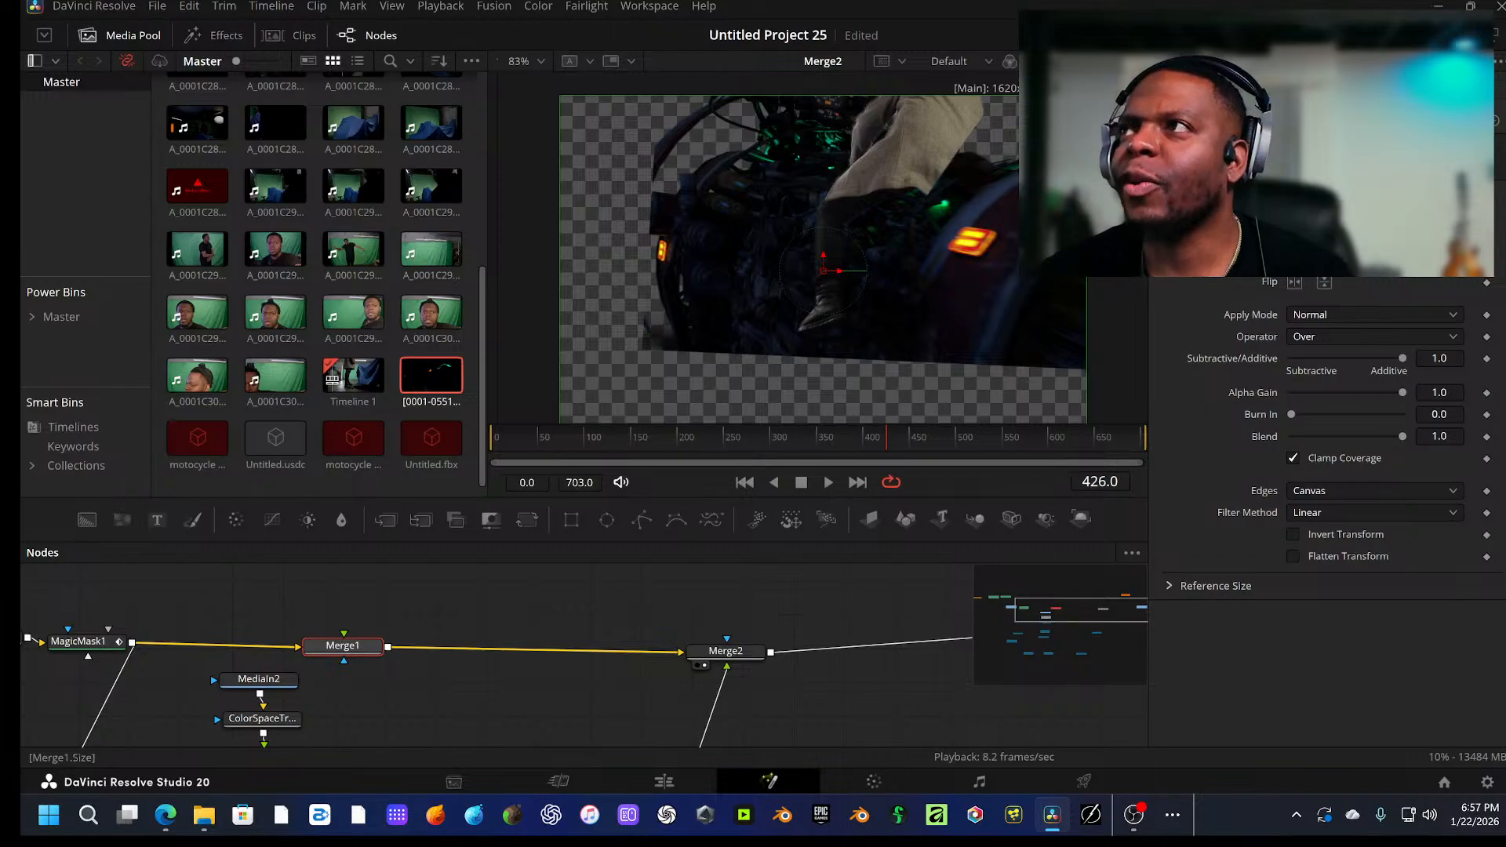
pyautogui.moveTo(413, 649); pyautogui.dragTo(642, 580)
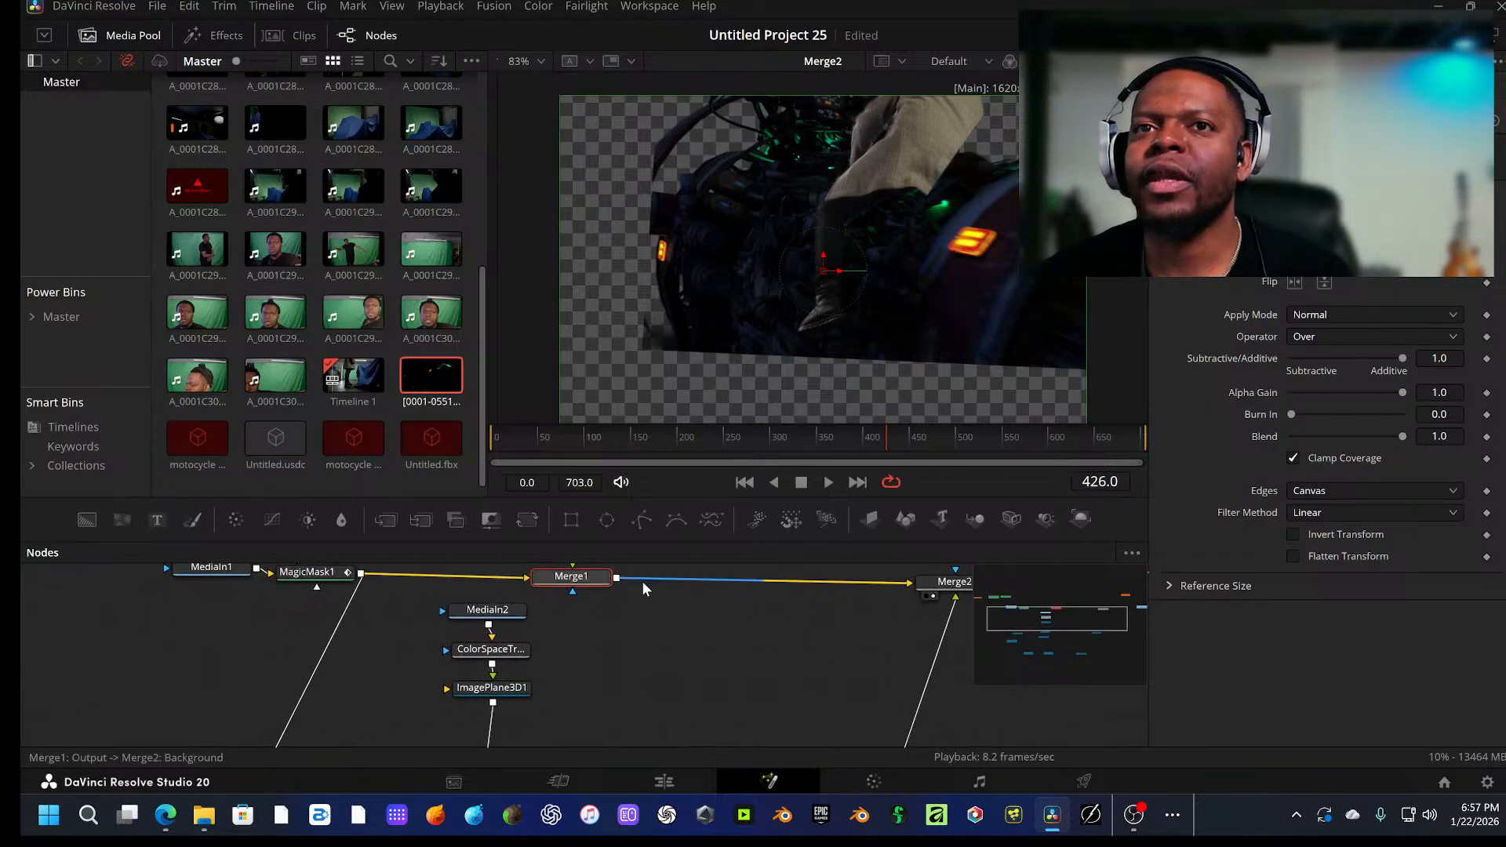
# Step: Insert a 2D Transform node directly after MagicMask1 and place it below the mask node
pyautogui.moveTo(367, 664); pyautogui.dragTo(490, 511)
pyautogui.moveTo(398, 630); pyautogui.dragTo(379, 724)
pyautogui.click(429, 577)
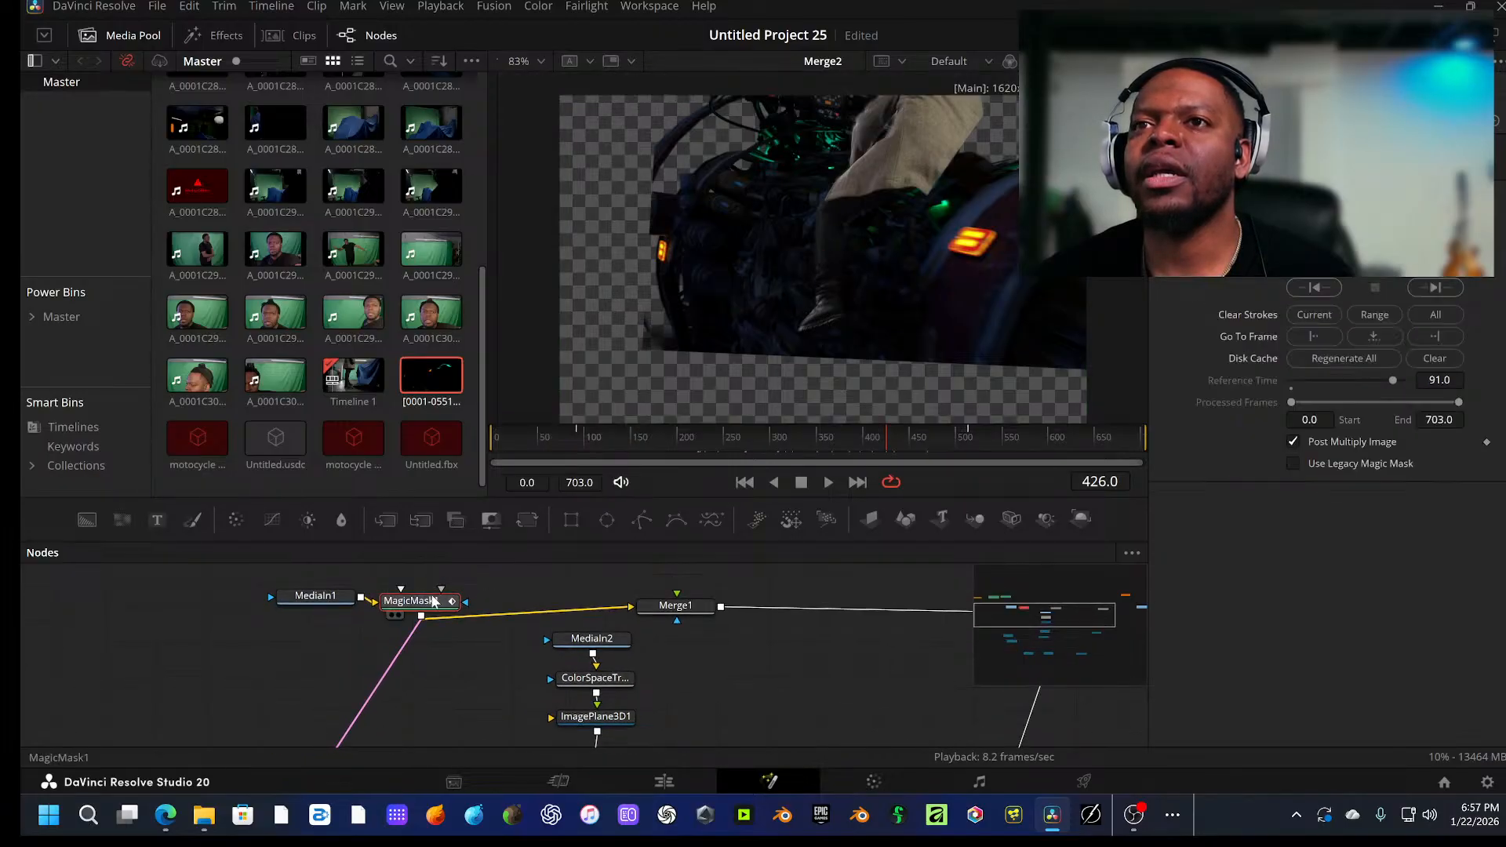
pyautogui.hotkey('shift', 'space')
pyautogui.write('tran')
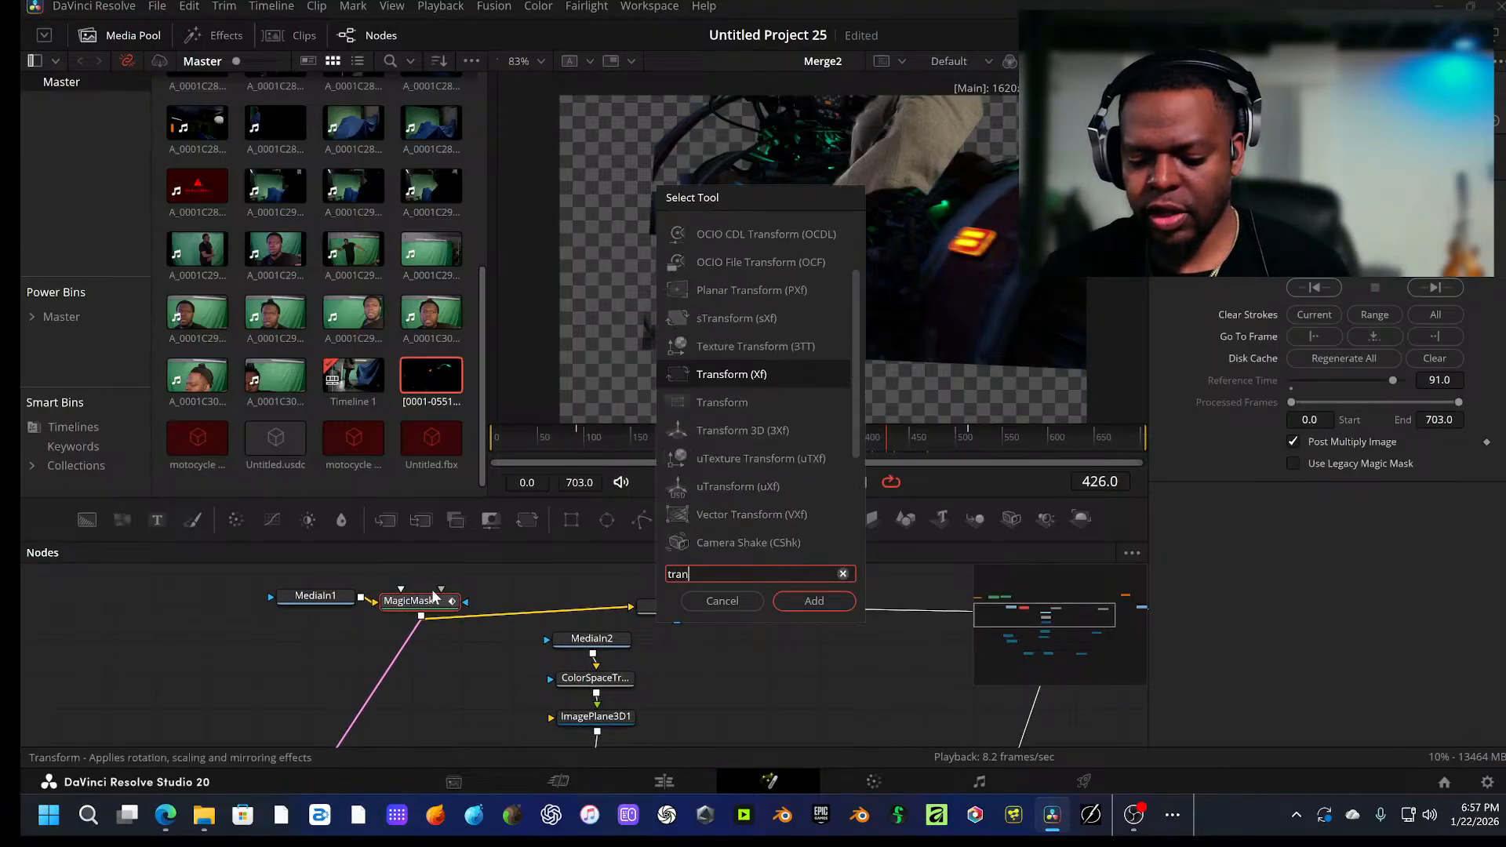
pyautogui.write('sform')
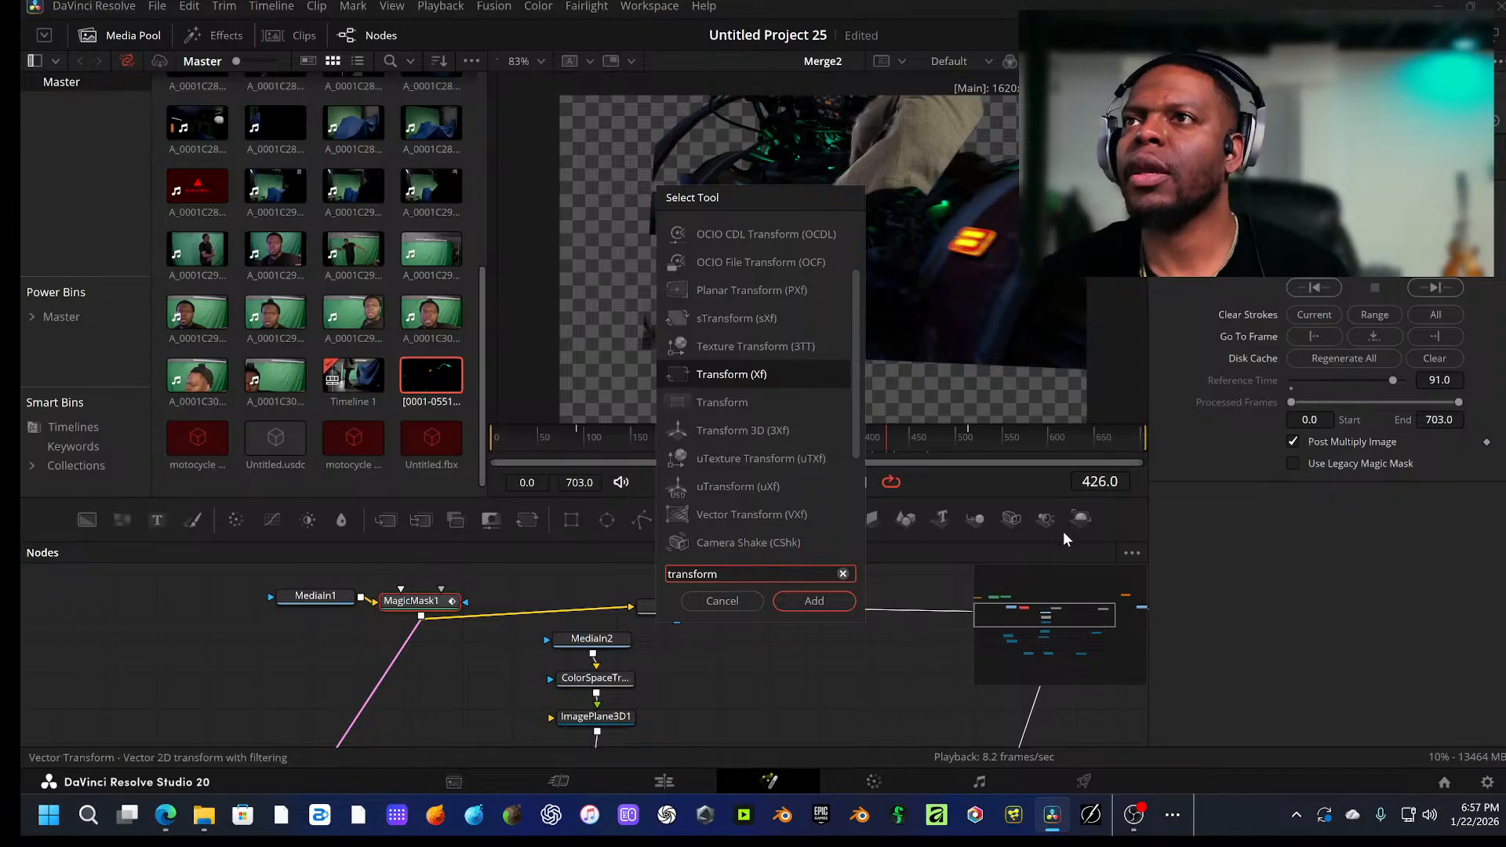
pyautogui.click(823, 602)
pyautogui.moveTo(425, 634); pyautogui.dragTo(419, 678)
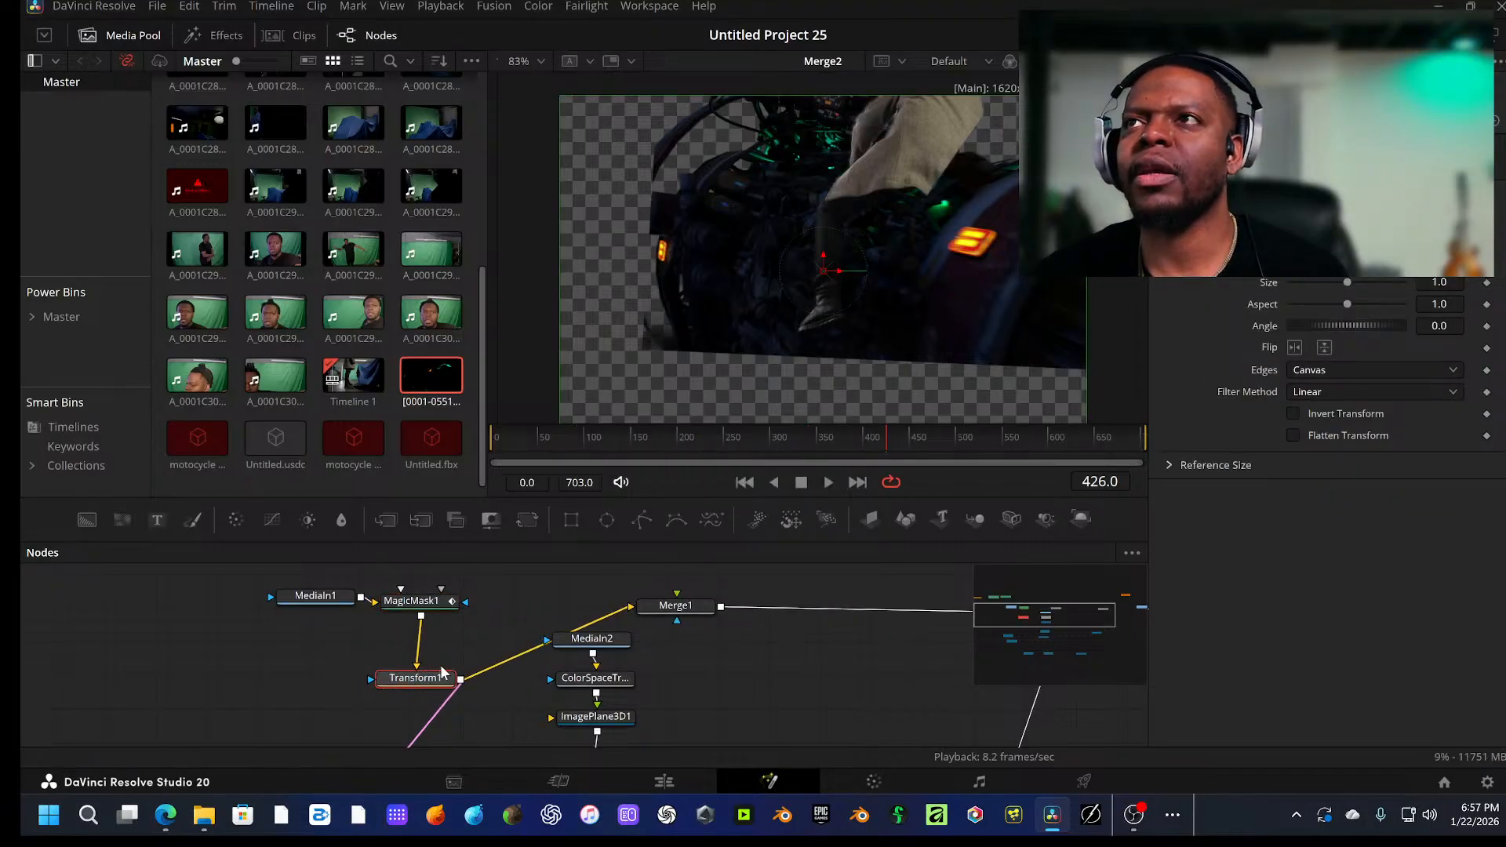
# Step: Enlarge the rider to size 1.57 in Transform1, preview the motion and move the playhead to frame 372
pyautogui.moveTo(1346, 282); pyautogui.dragTo(1482, 261)
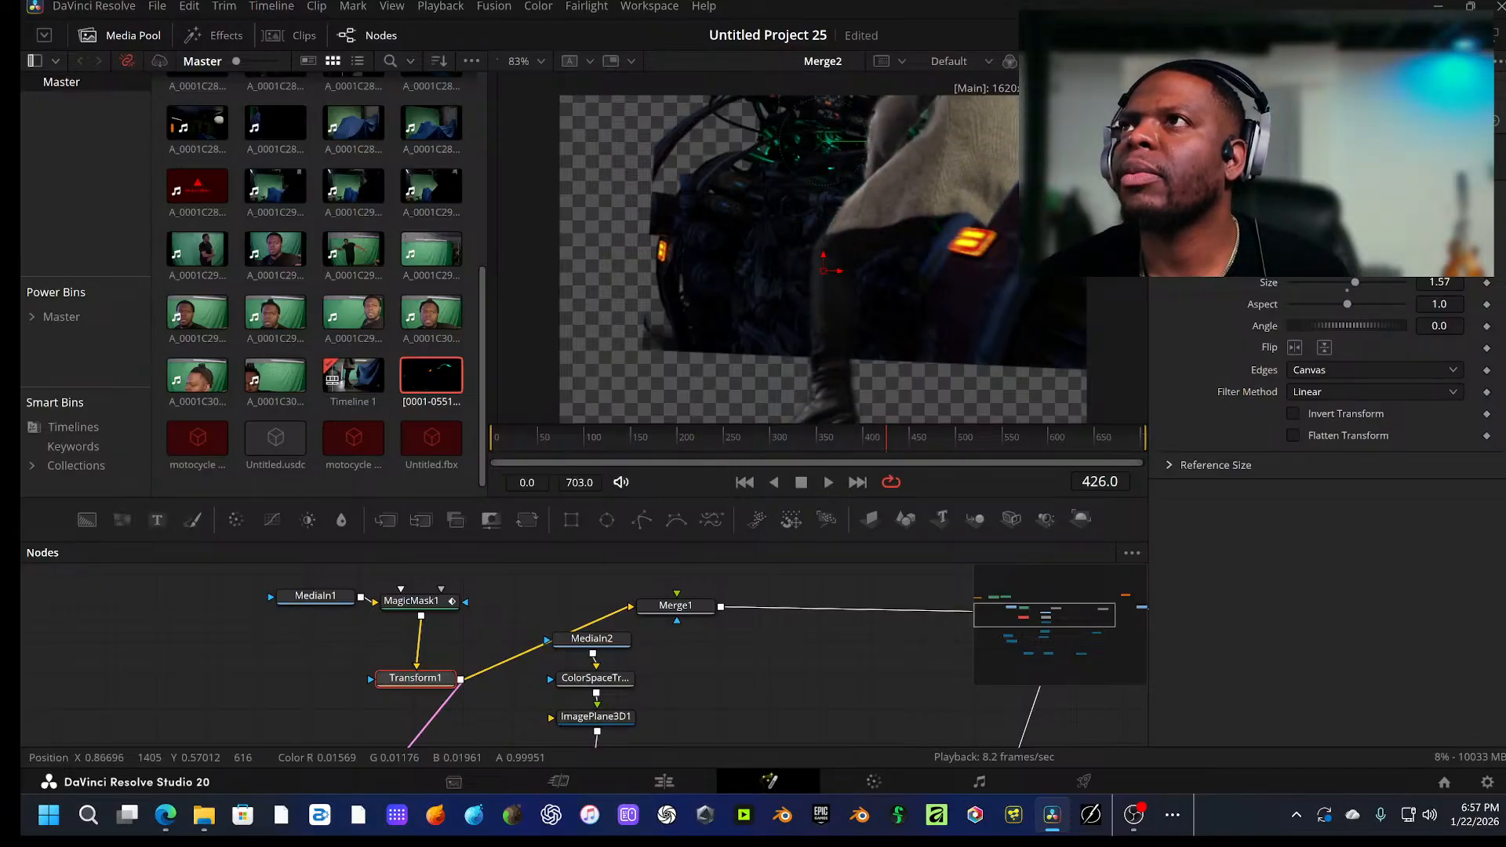
pyautogui.press('space')
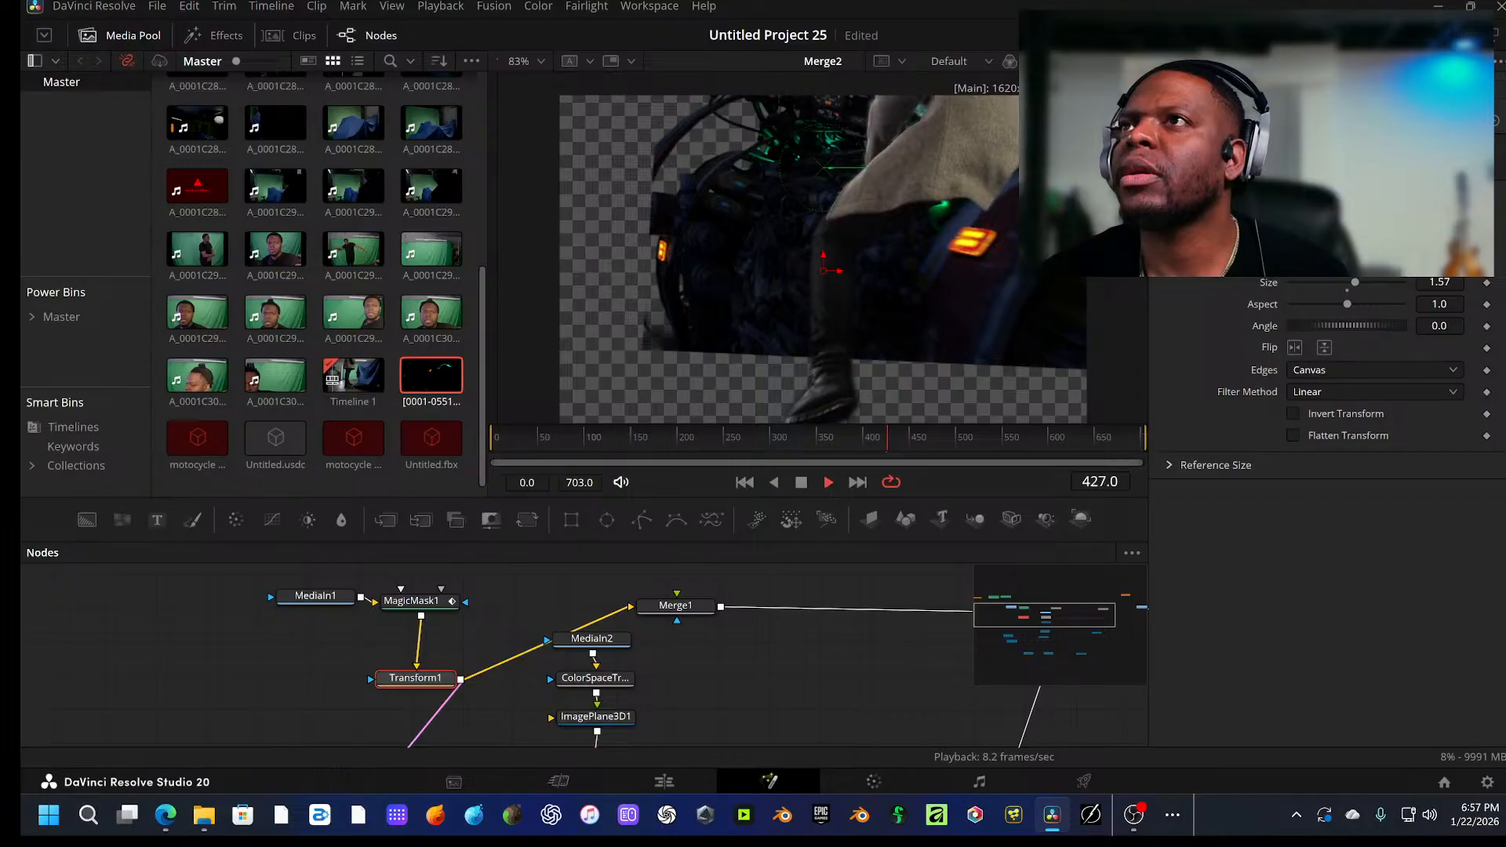
pyautogui.press('space')
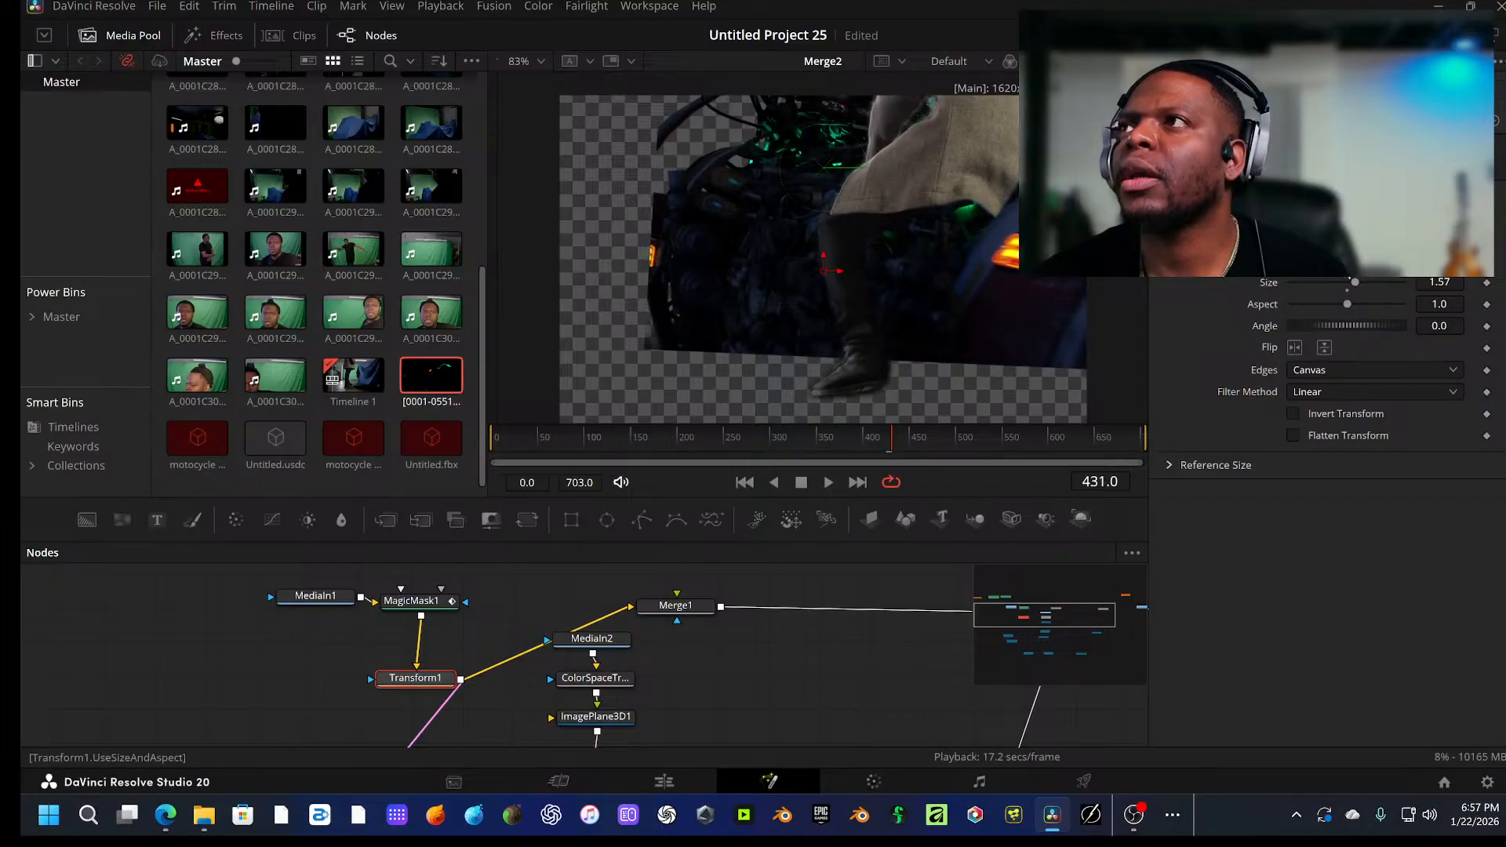
pyautogui.click(718, 446)
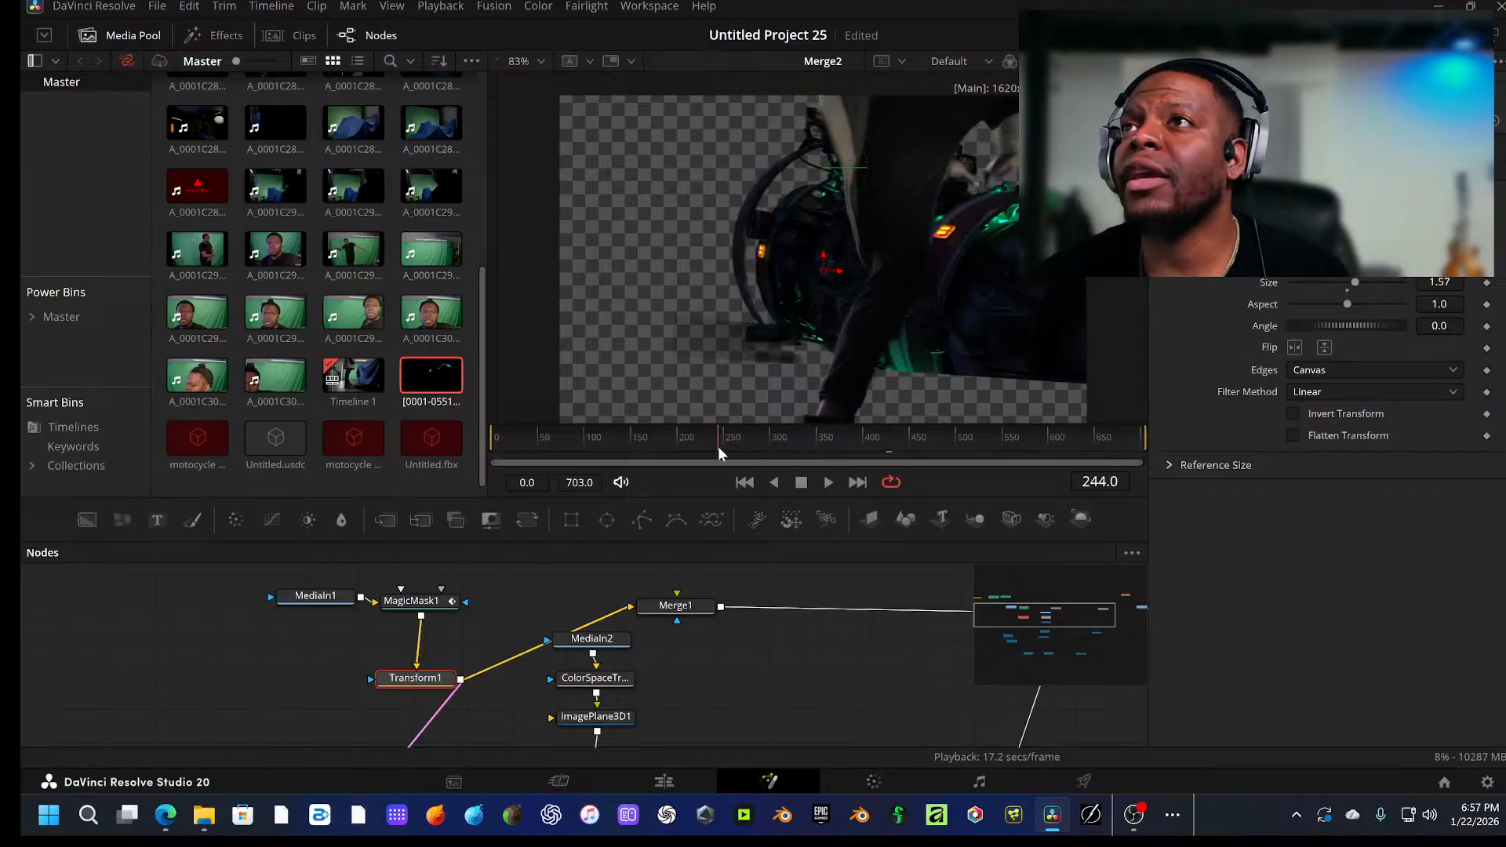
pyautogui.moveTo(718, 445); pyautogui.dragTo(835, 436)
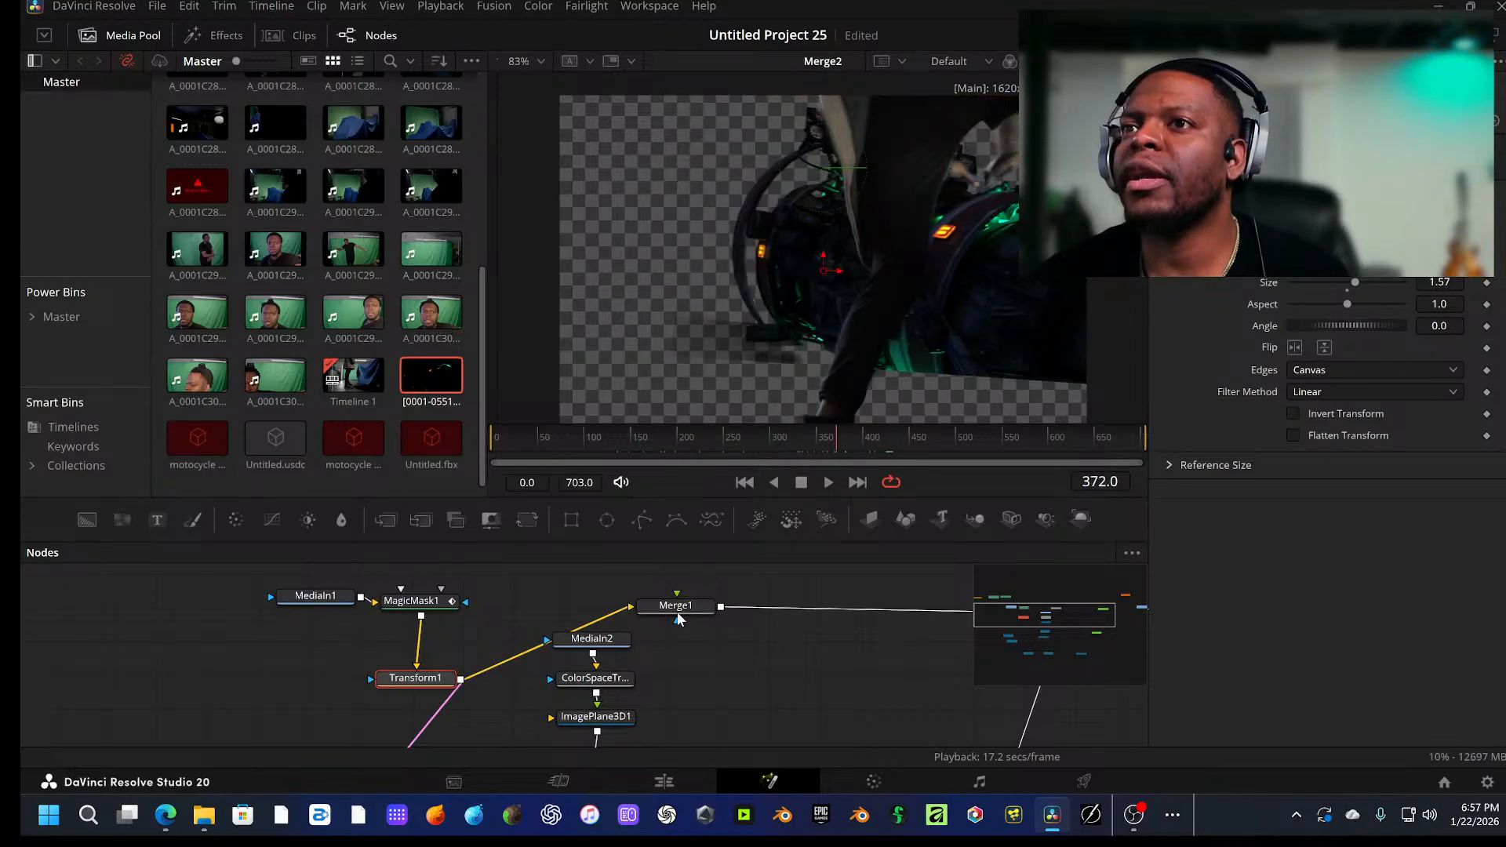
# Step: Lower the motorcycle plane with Transform3D1's Y translation and play the composite to frame 385 to check the fit
pyautogui.scroll(-3, 647, 672)
pyautogui.click(579, 679)
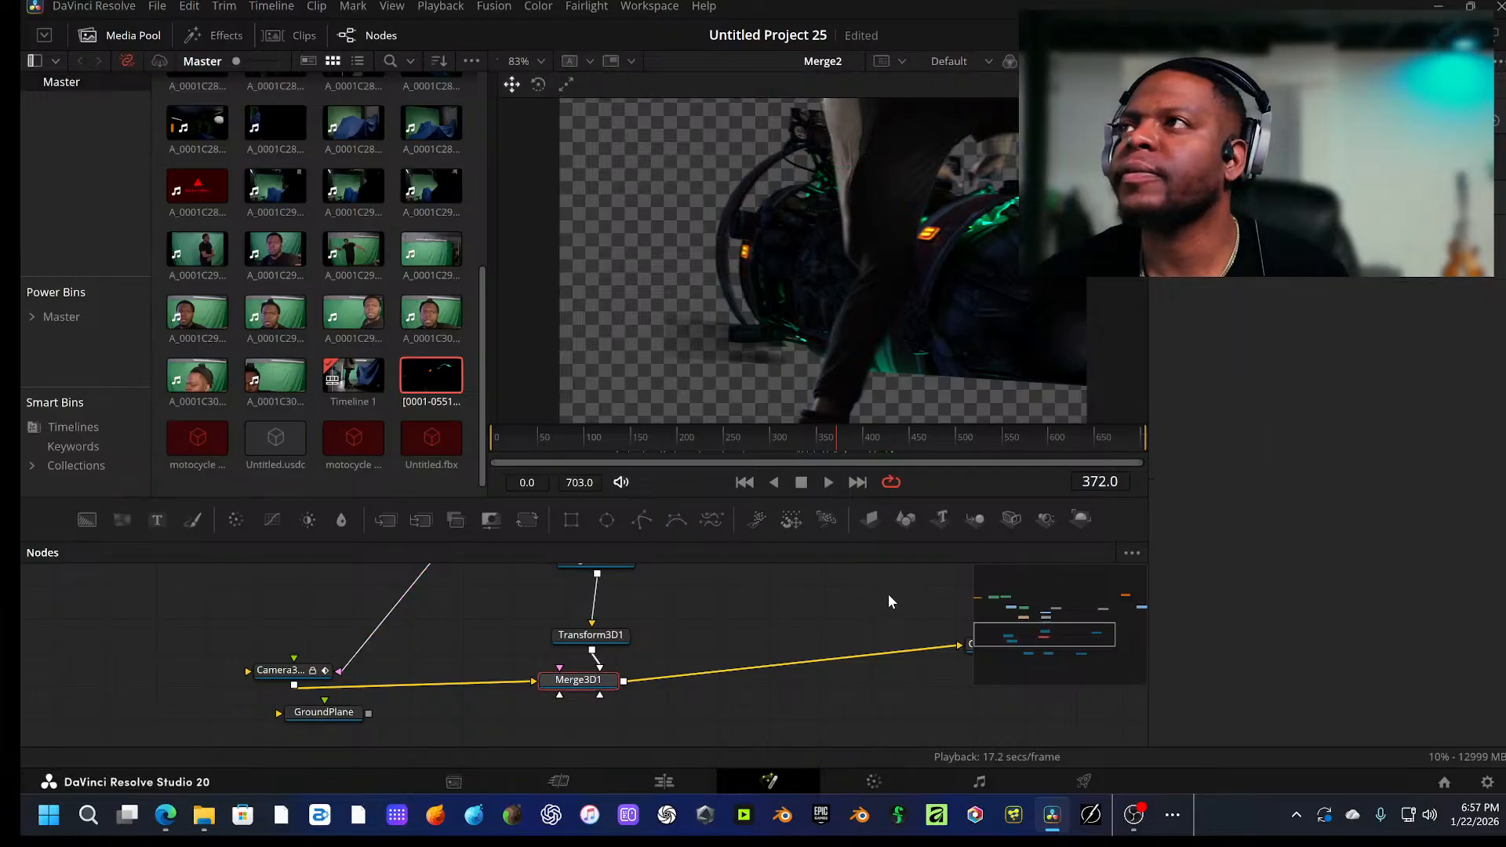
pyautogui.click(591, 635)
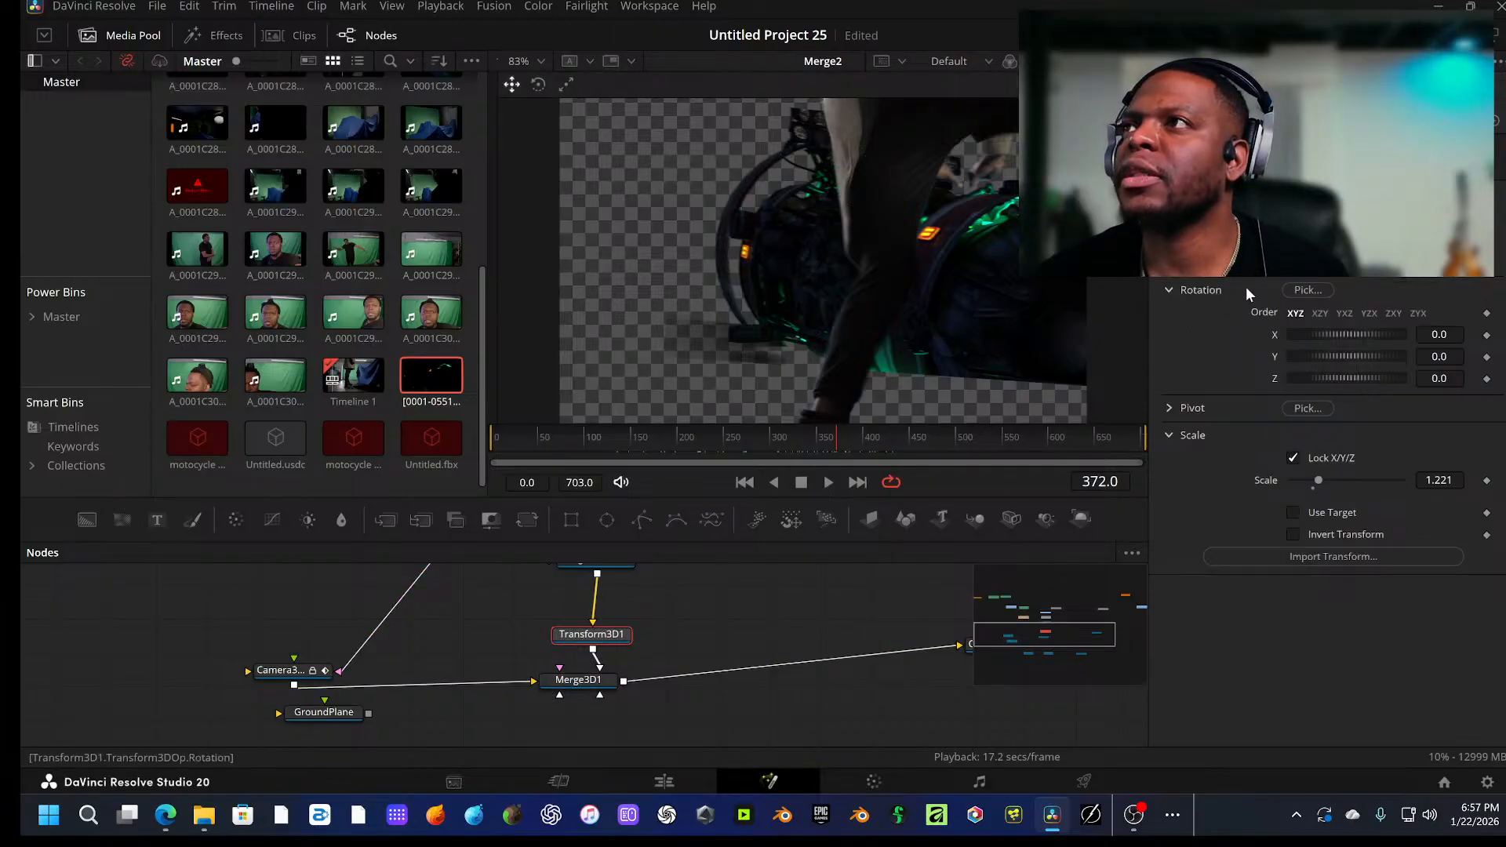
pyautogui.moveTo(1346, 238)
pyautogui.mouseDown()
pyautogui.moveTo(1362, 239)
pyautogui.moveTo(1361, 217)
pyautogui.moveTo(1353, 261)
pyautogui.moveTo(1341, 217)
pyautogui.mouseUp()
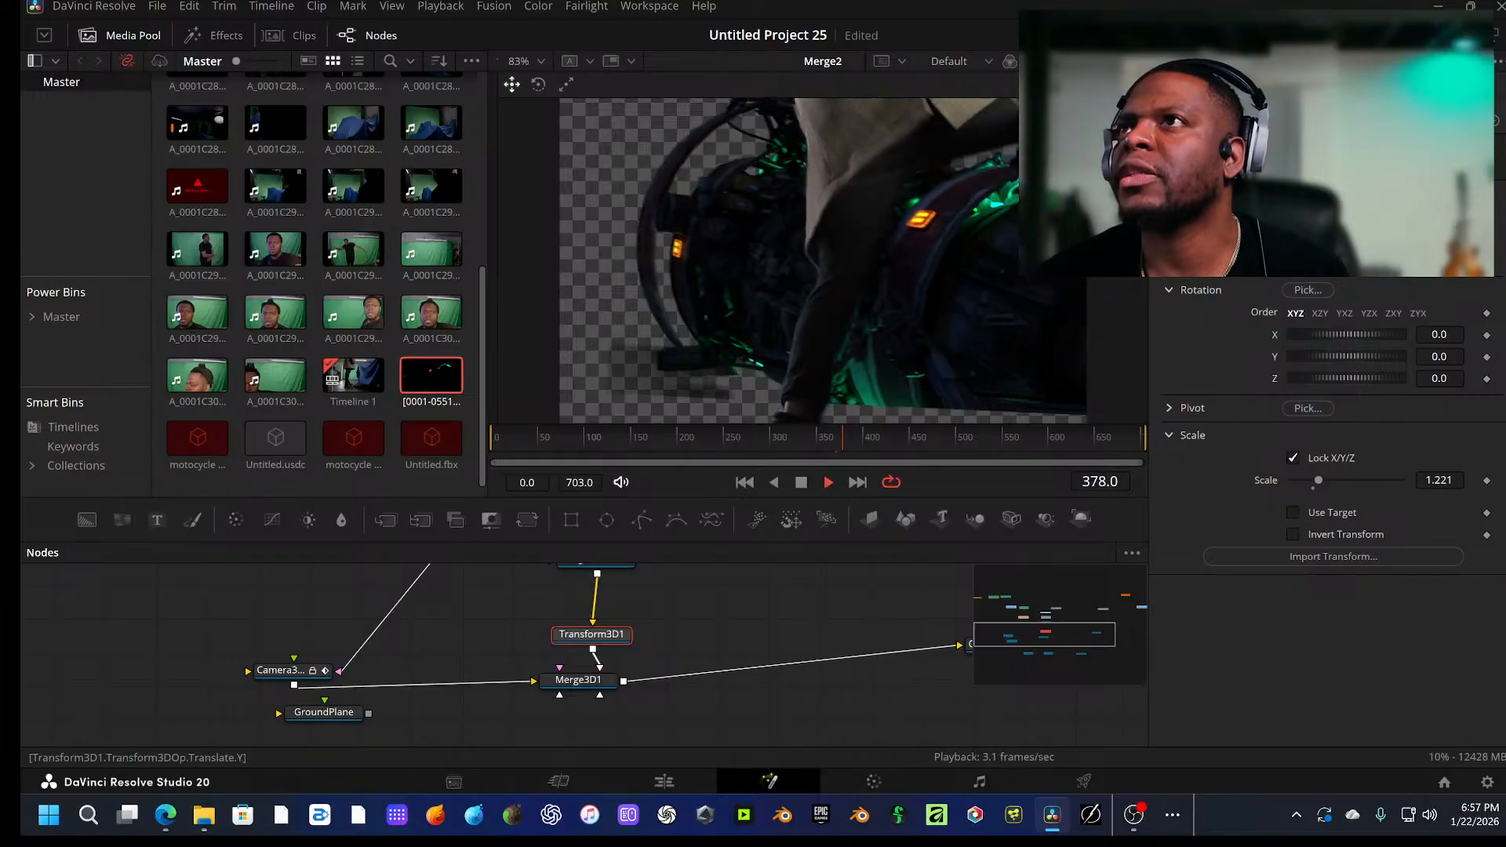
pyautogui.press('space')
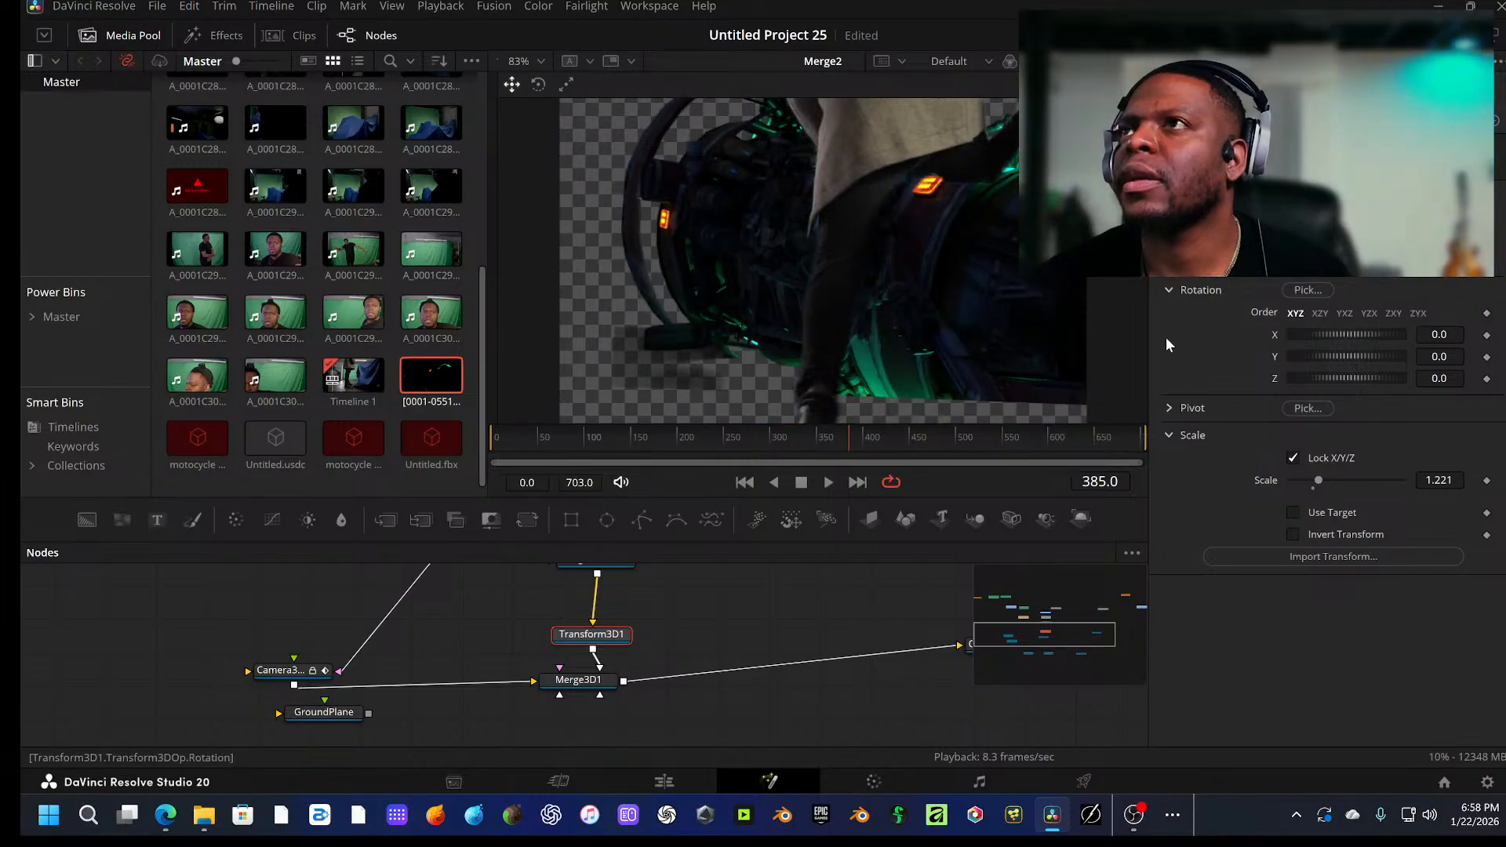
pyautogui.click(578, 679)
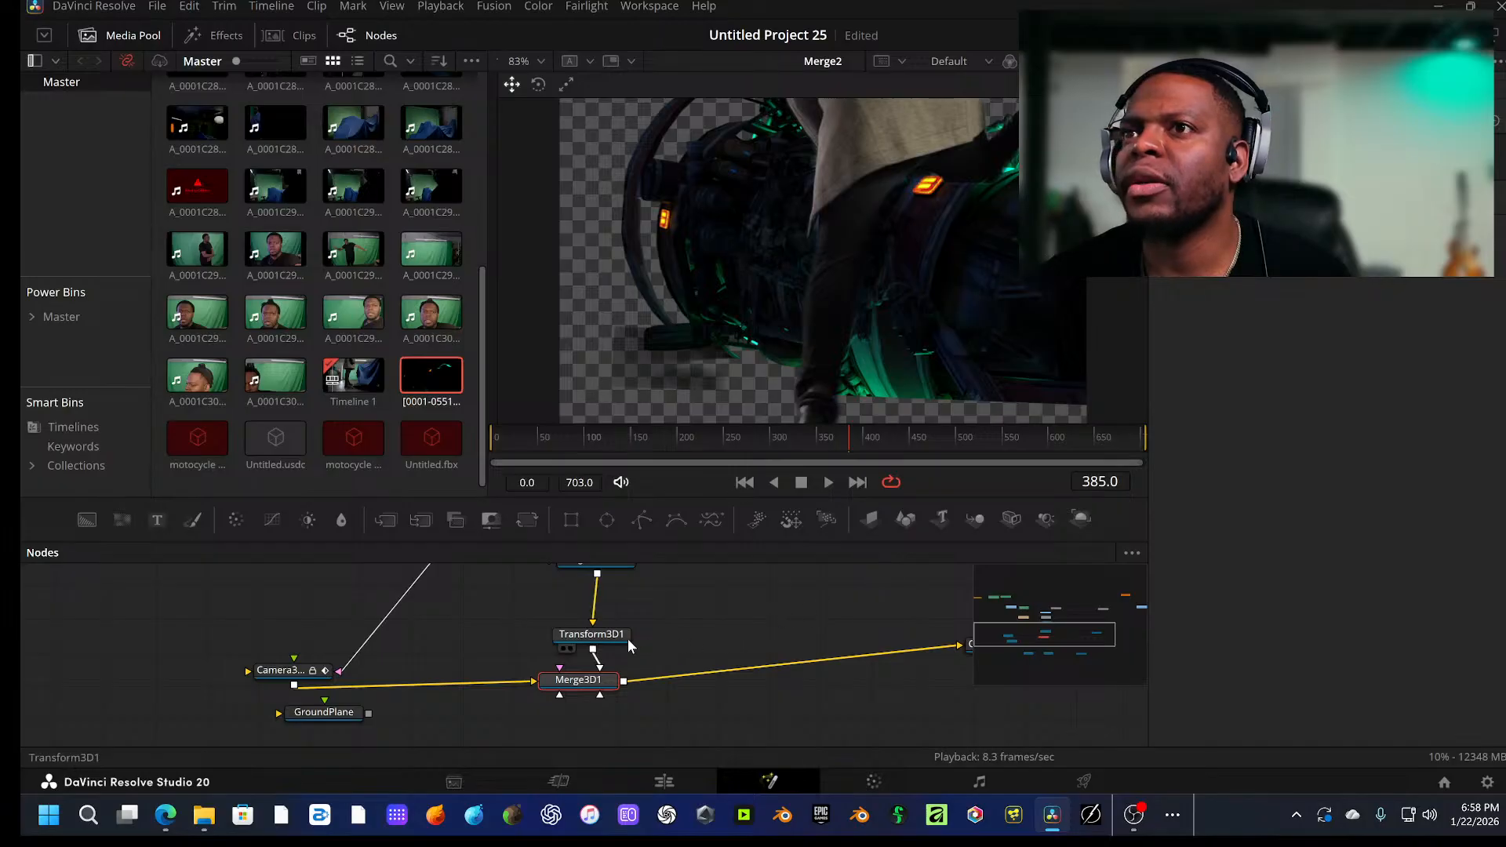
# Step: Move the motorcycle down behind the rider with Merge2's center control, playing the composite to frame 389 between adjustments
pyautogui.scroll(5, 752, 659)
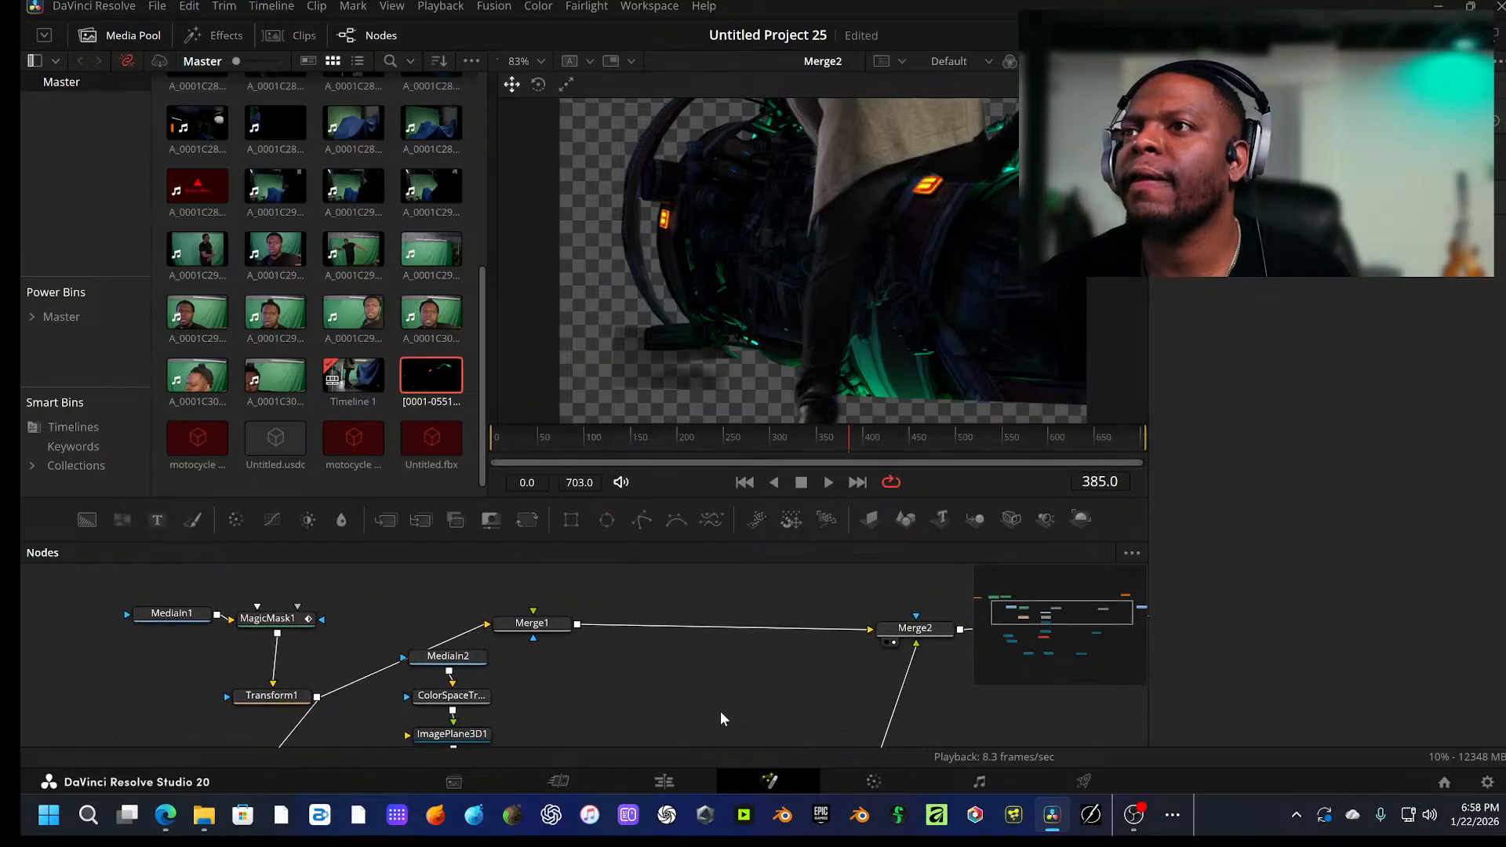
pyautogui.click(901, 627)
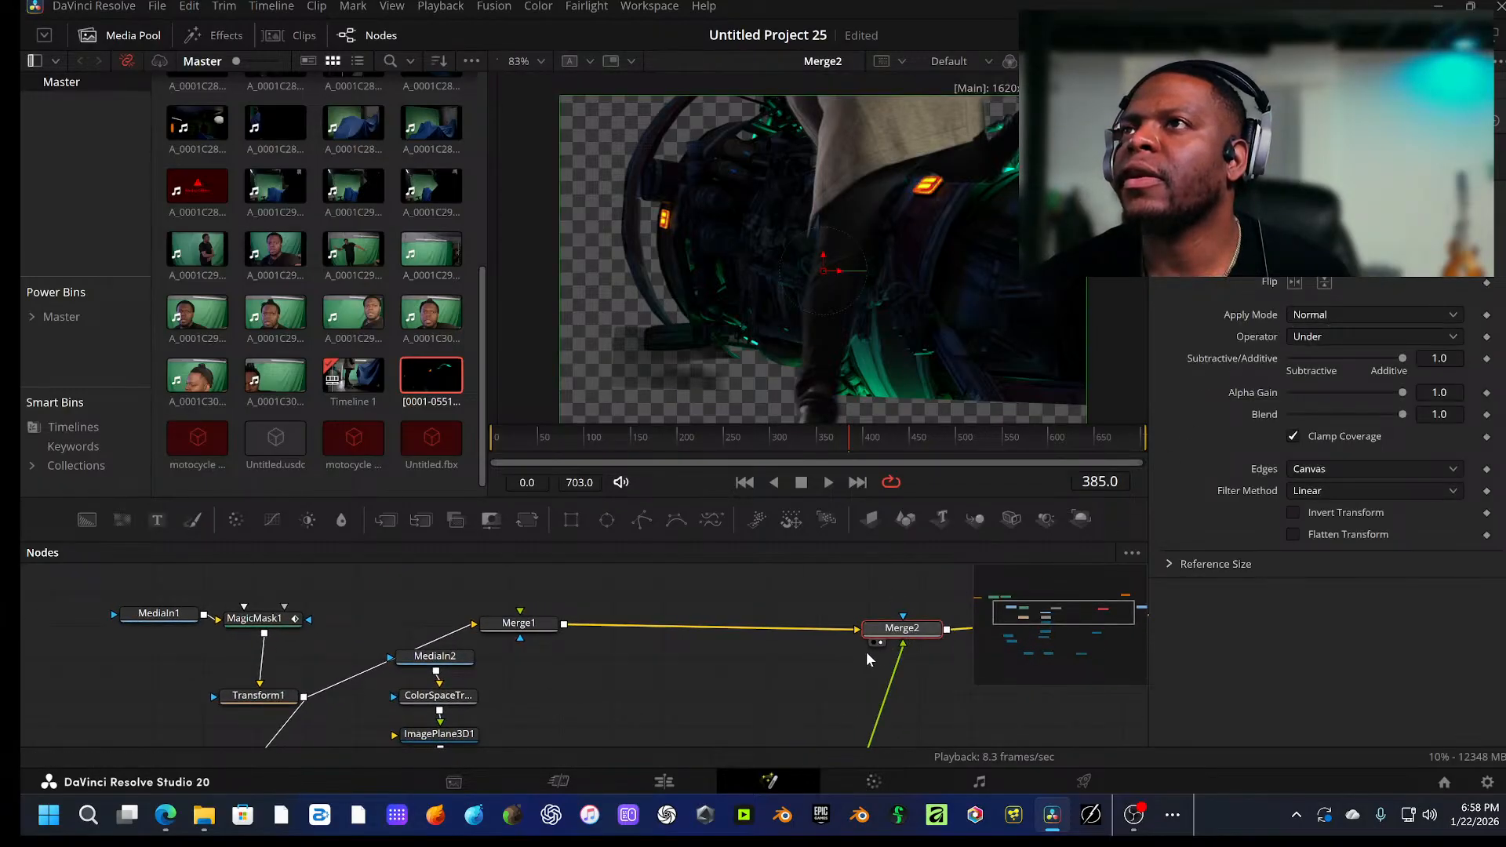
pyautogui.moveTo(820, 275); pyautogui.dragTo(838, 333)
pyautogui.press('space')
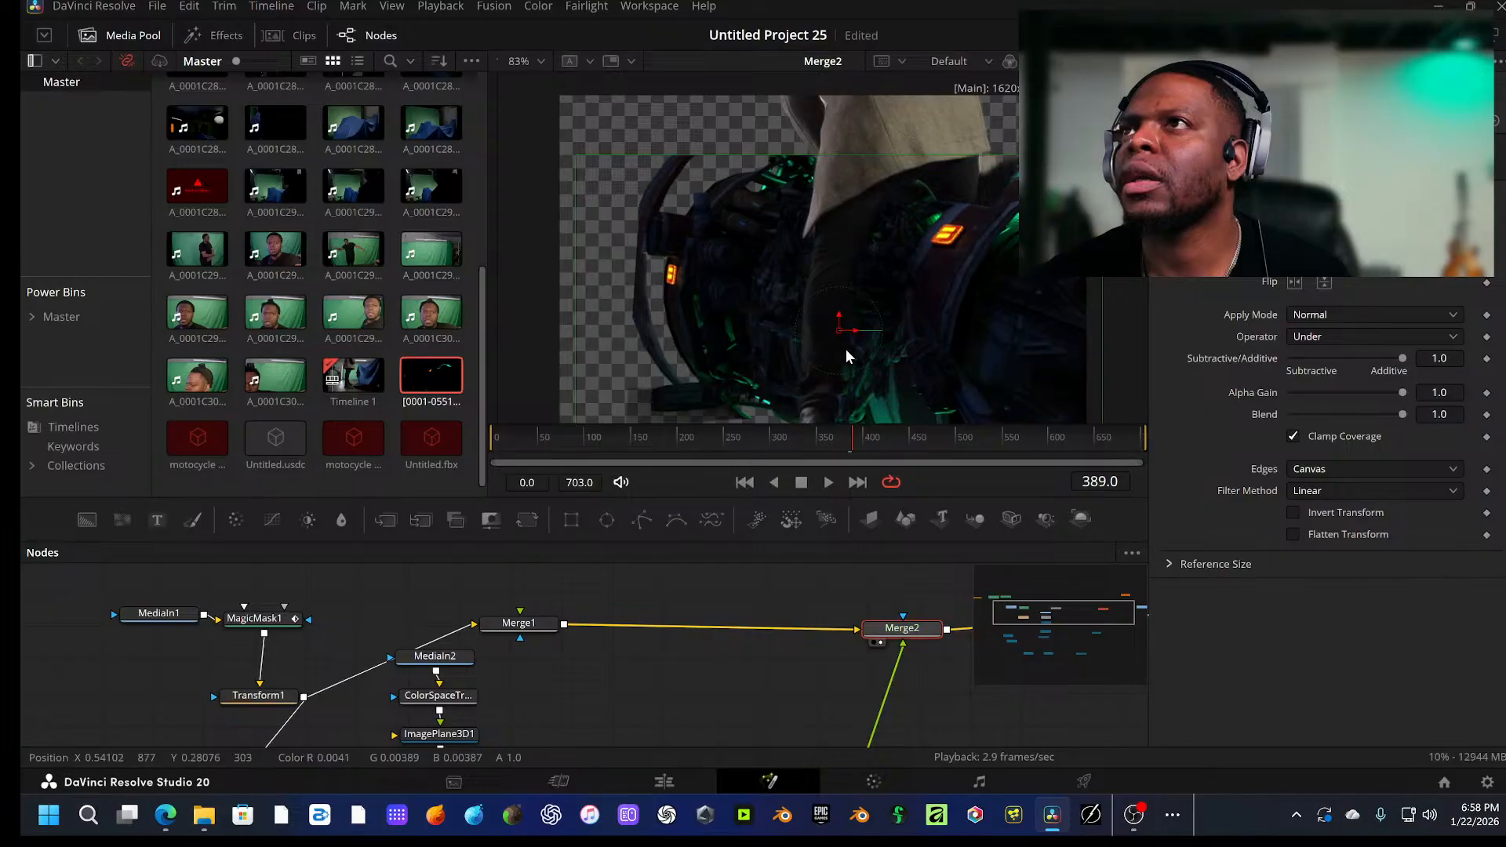
pyautogui.moveTo(847, 334)
pyautogui.mouseDown()
pyautogui.moveTo(822, 337)
pyautogui.moveTo(827, 349)
pyautogui.mouseUp()
pyautogui.scroll(1, 884, 327)
# Step: Try lowering Merge2's alpha gain to 0.827 and play the composite to frame 423
pyautogui.moveTo(1345, 230); pyautogui.dragTo(1344, 231)
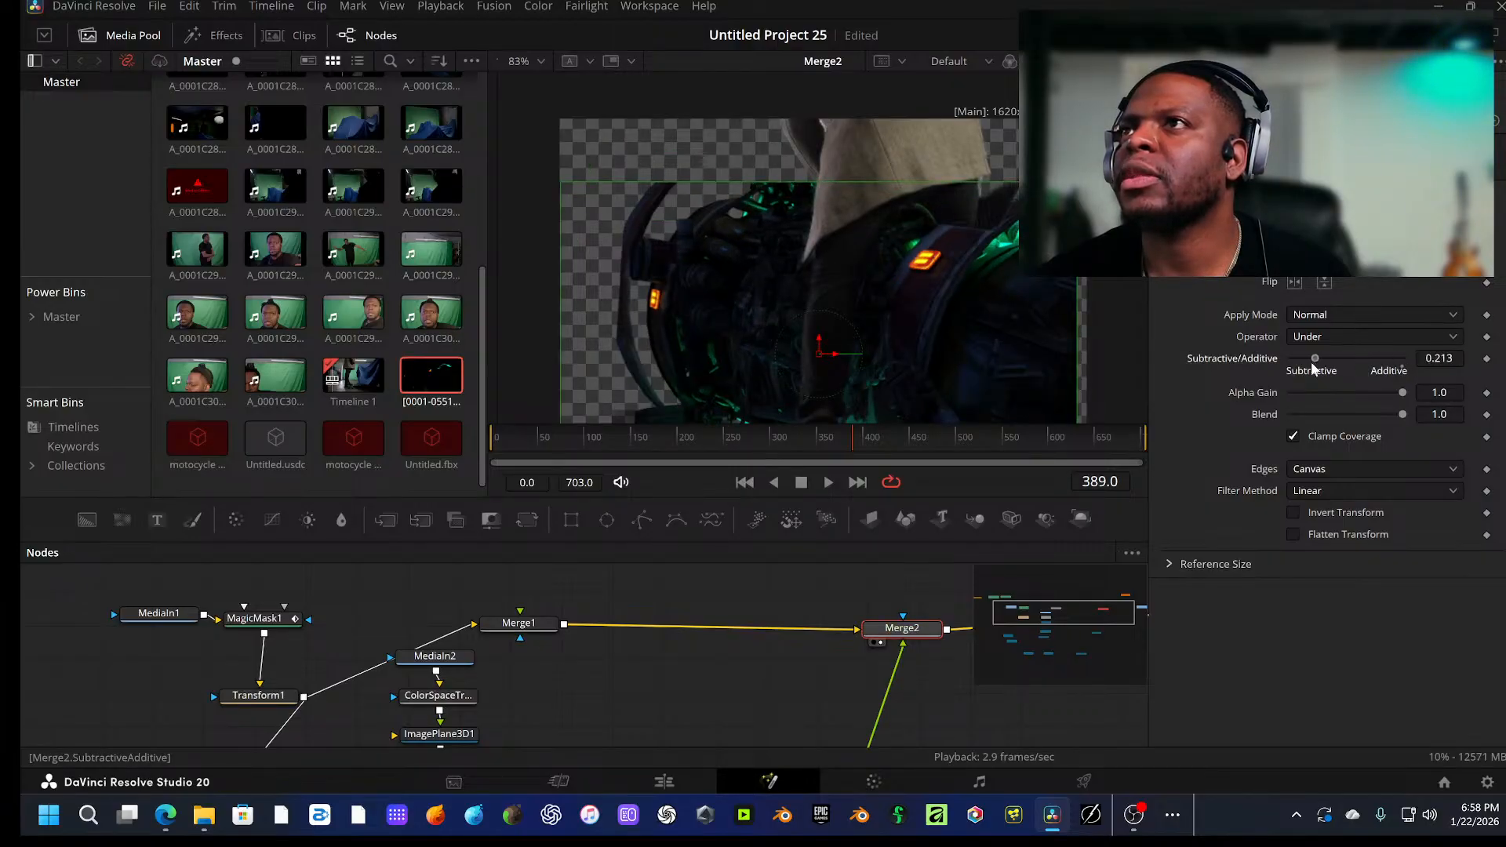
pyautogui.moveTo(1401, 392); pyautogui.dragTo(1384, 393)
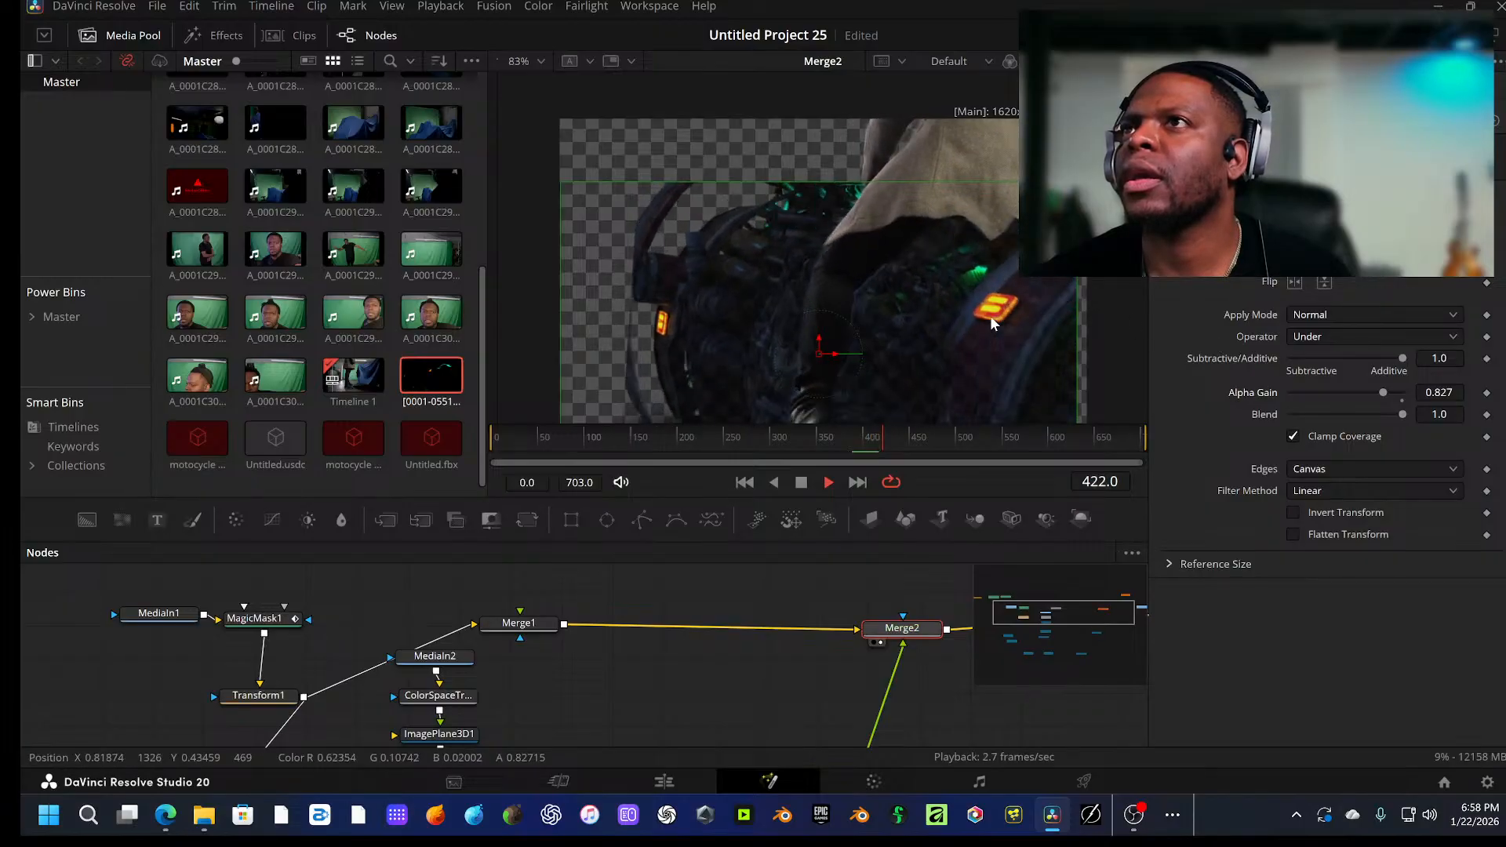
pyautogui.press('space')
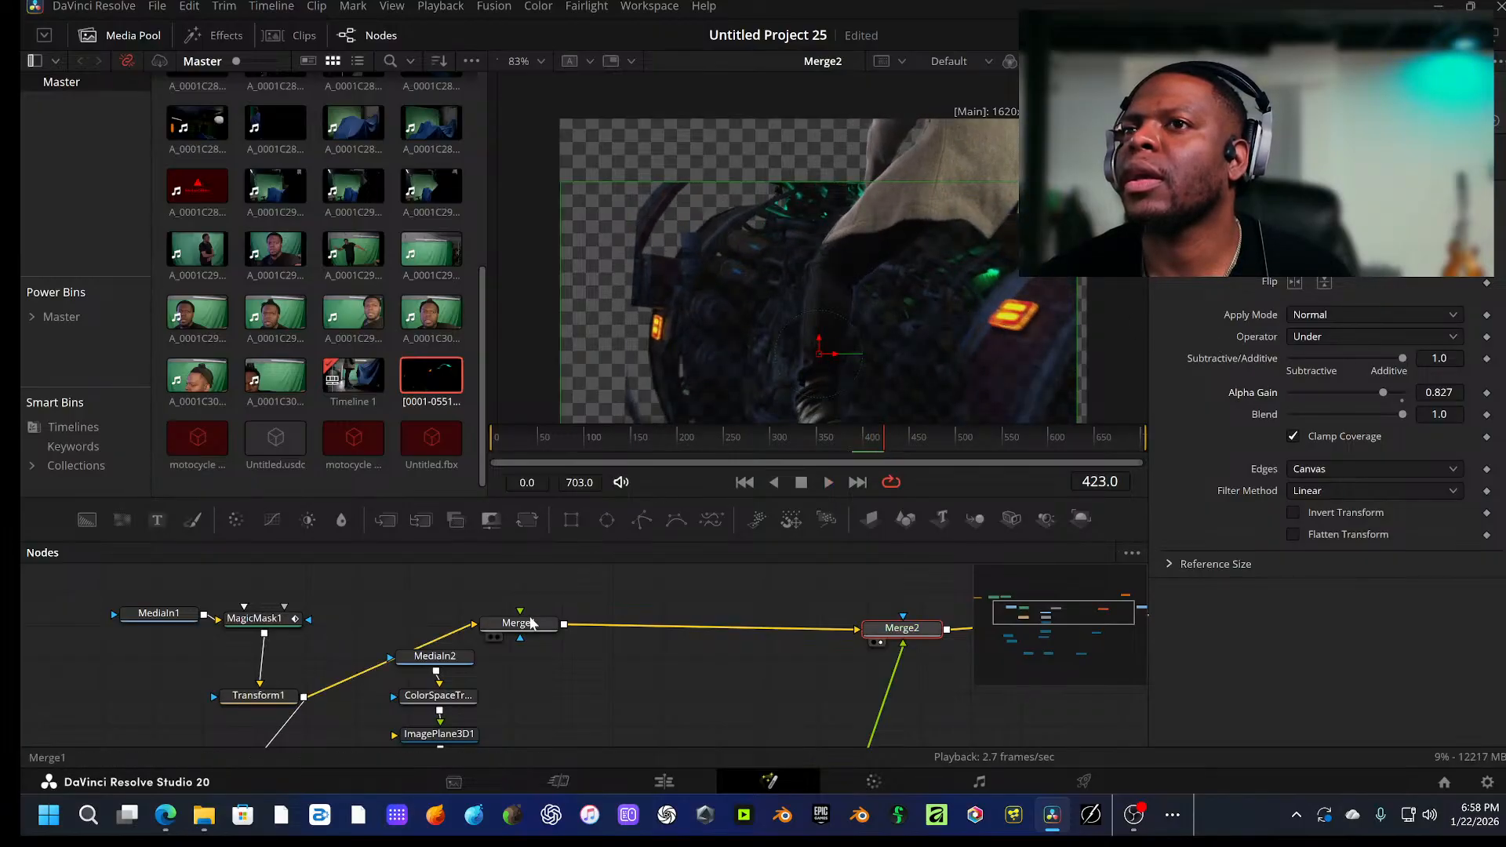
# Step: Try keyframing Transform1's center at frame 423 and shifting the rider right, play to frame 428, and undo the shift
pyautogui.moveTo(530, 624); pyautogui.dragTo(737, 530)
pyautogui.click(467, 597)
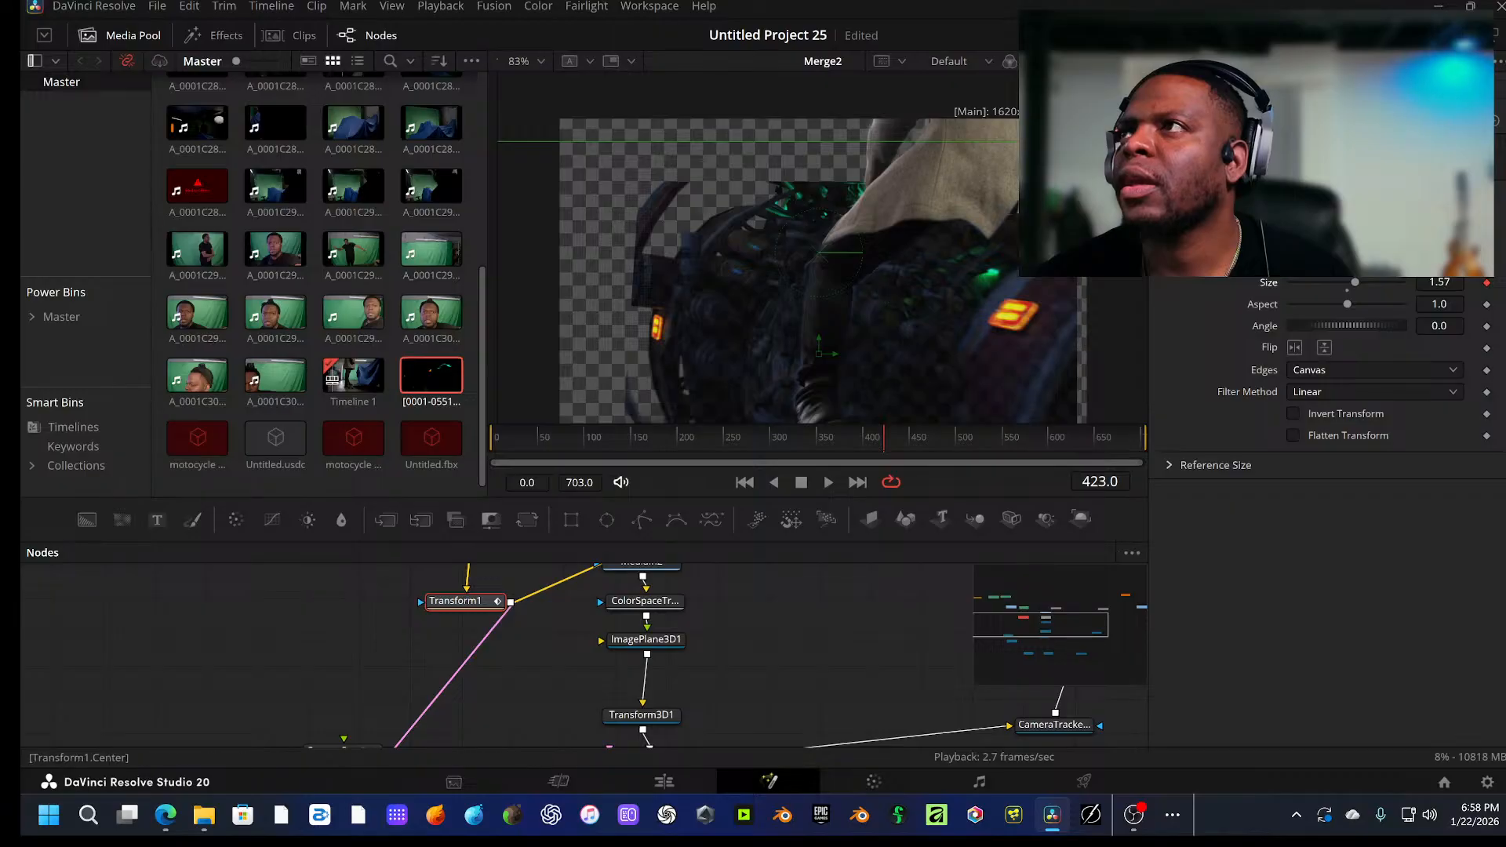
pyautogui.click(1486, 217)
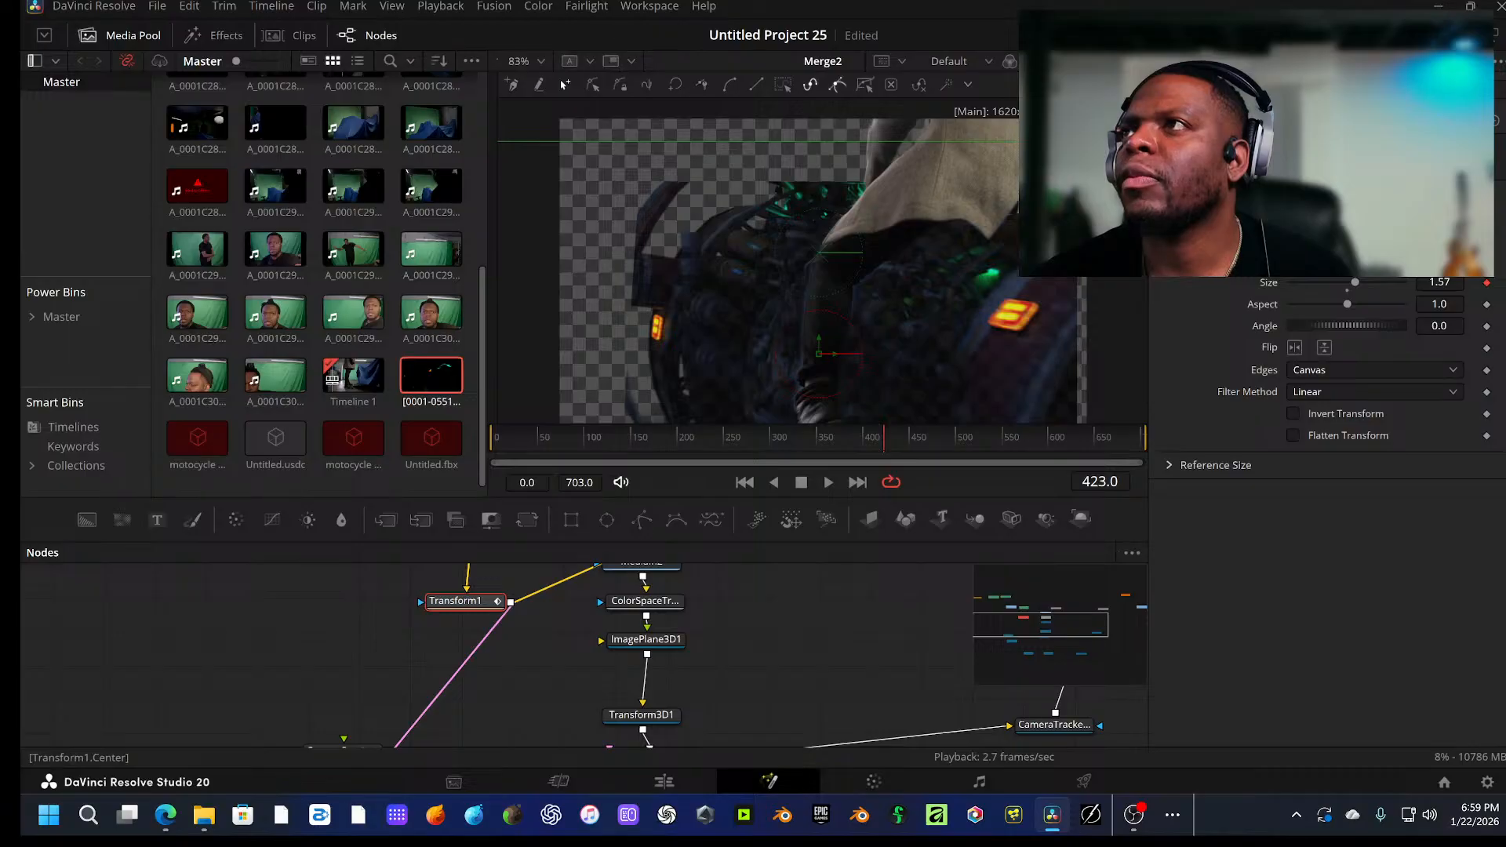
pyautogui.moveTo(835, 353); pyautogui.dragTo(858, 353)
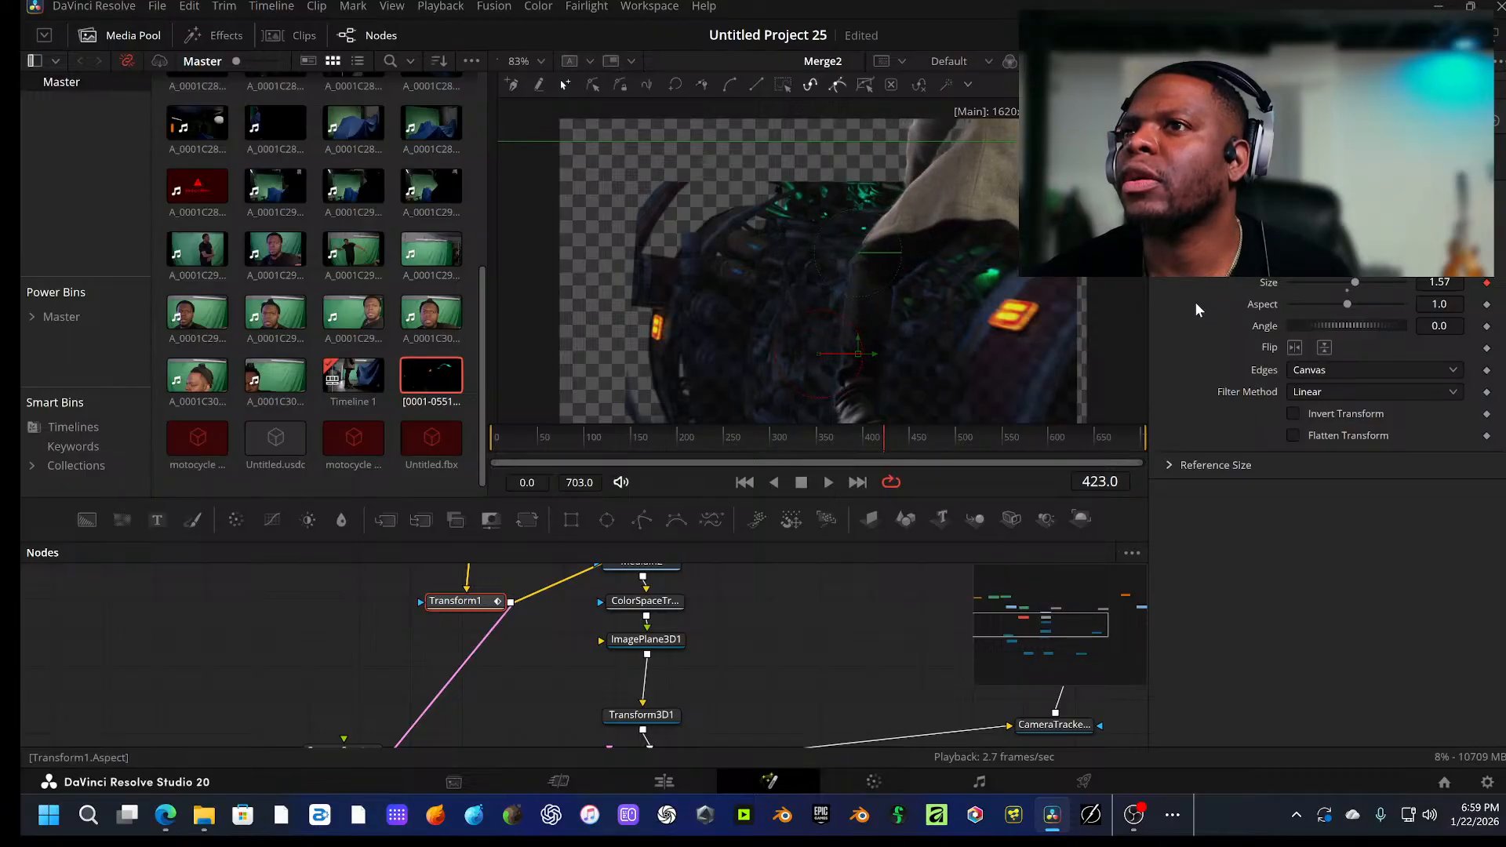
pyautogui.press('space')
pyautogui.press('space')
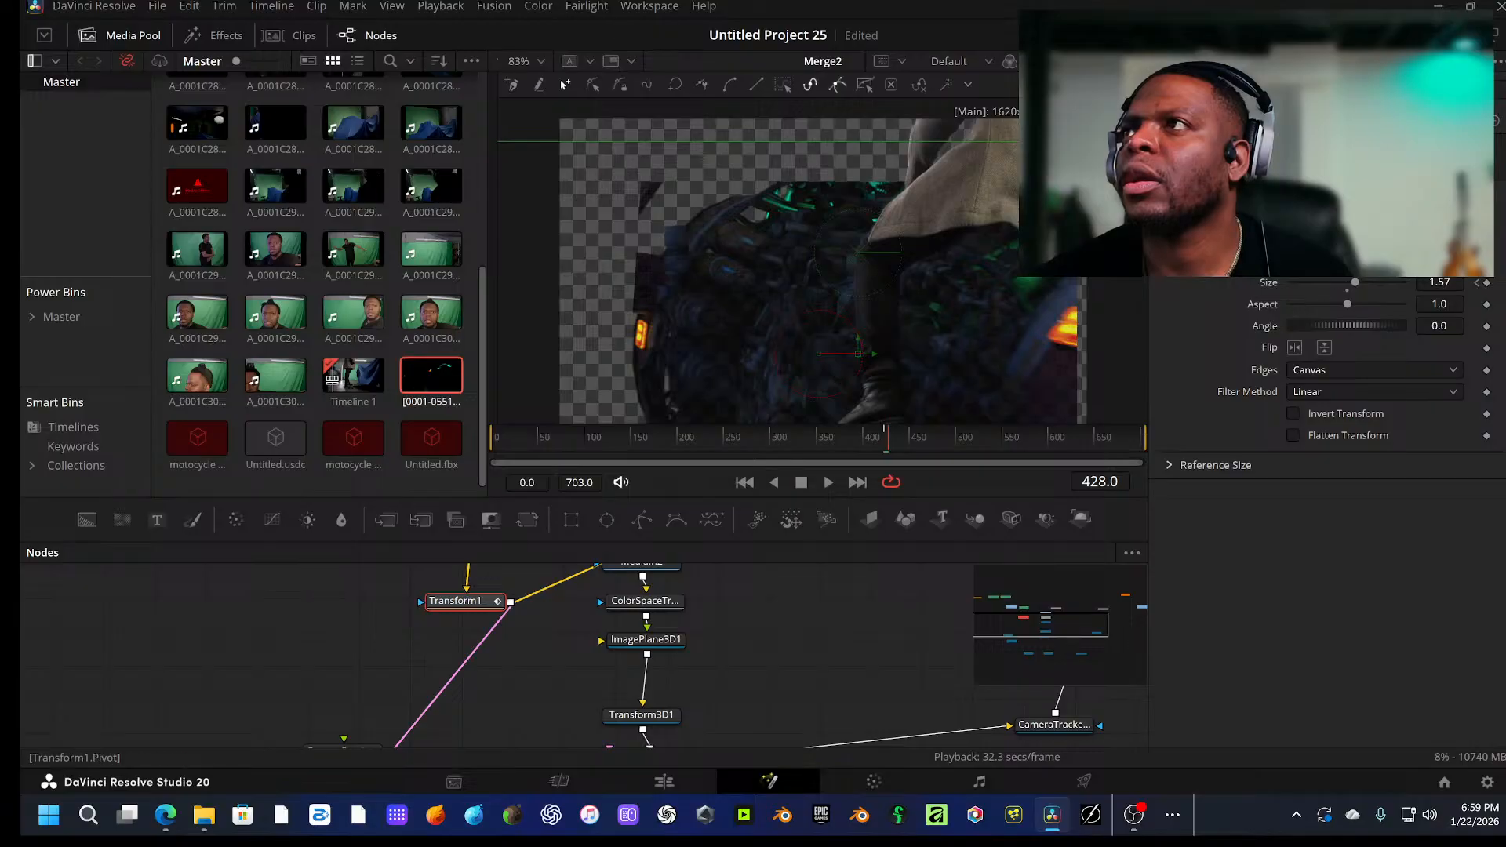
pyautogui.hotkey('ctrl', 'z')
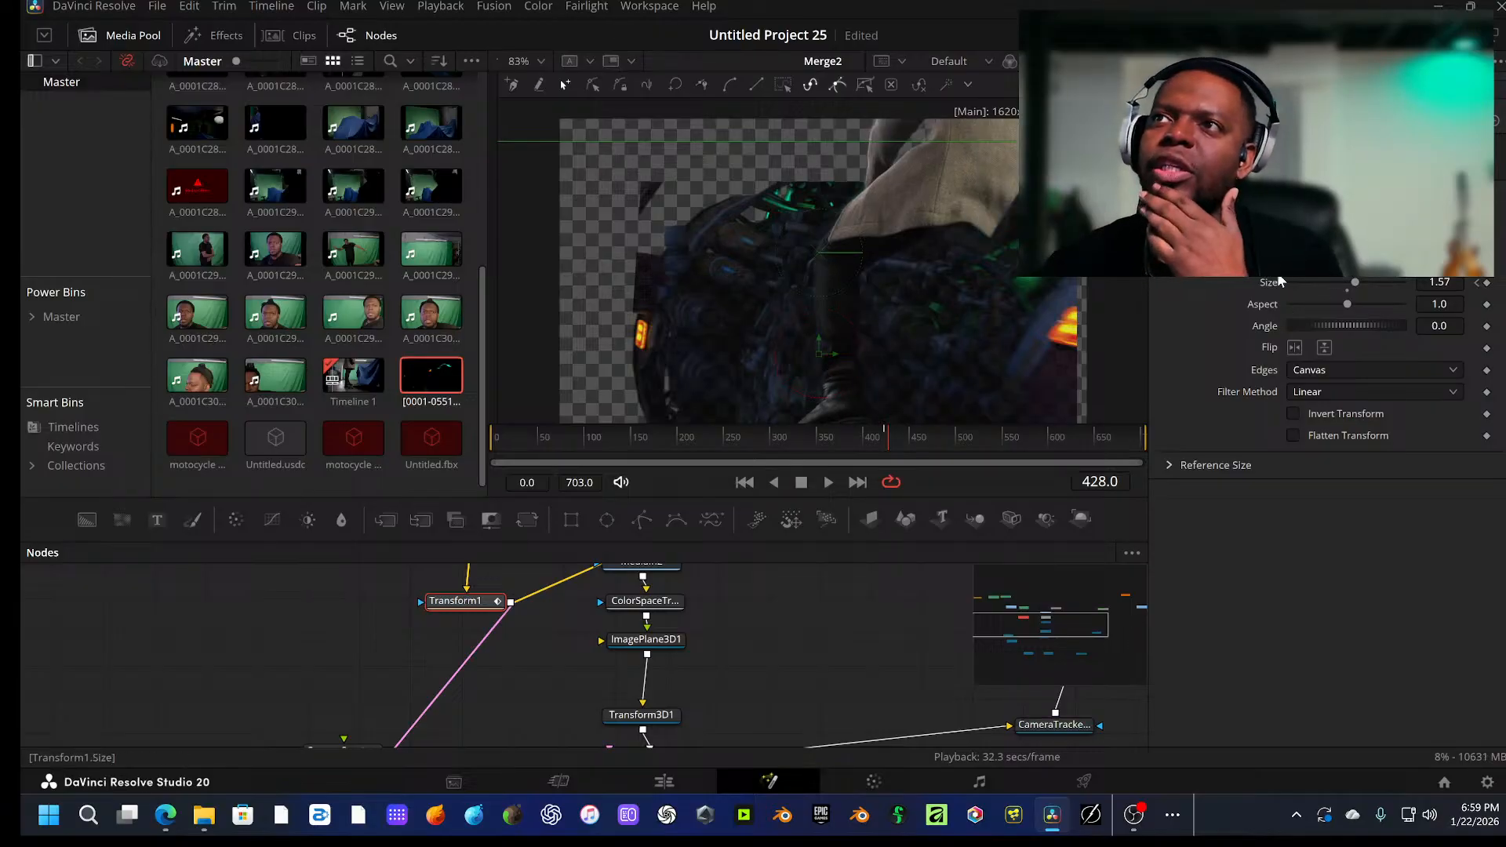
# Step: Space the ImagePlane3D1 and Transform3D1 nodes further down the chain and inspect Transform3D1's settings at frame 433
pyautogui.scroll(-2, 473, 671)
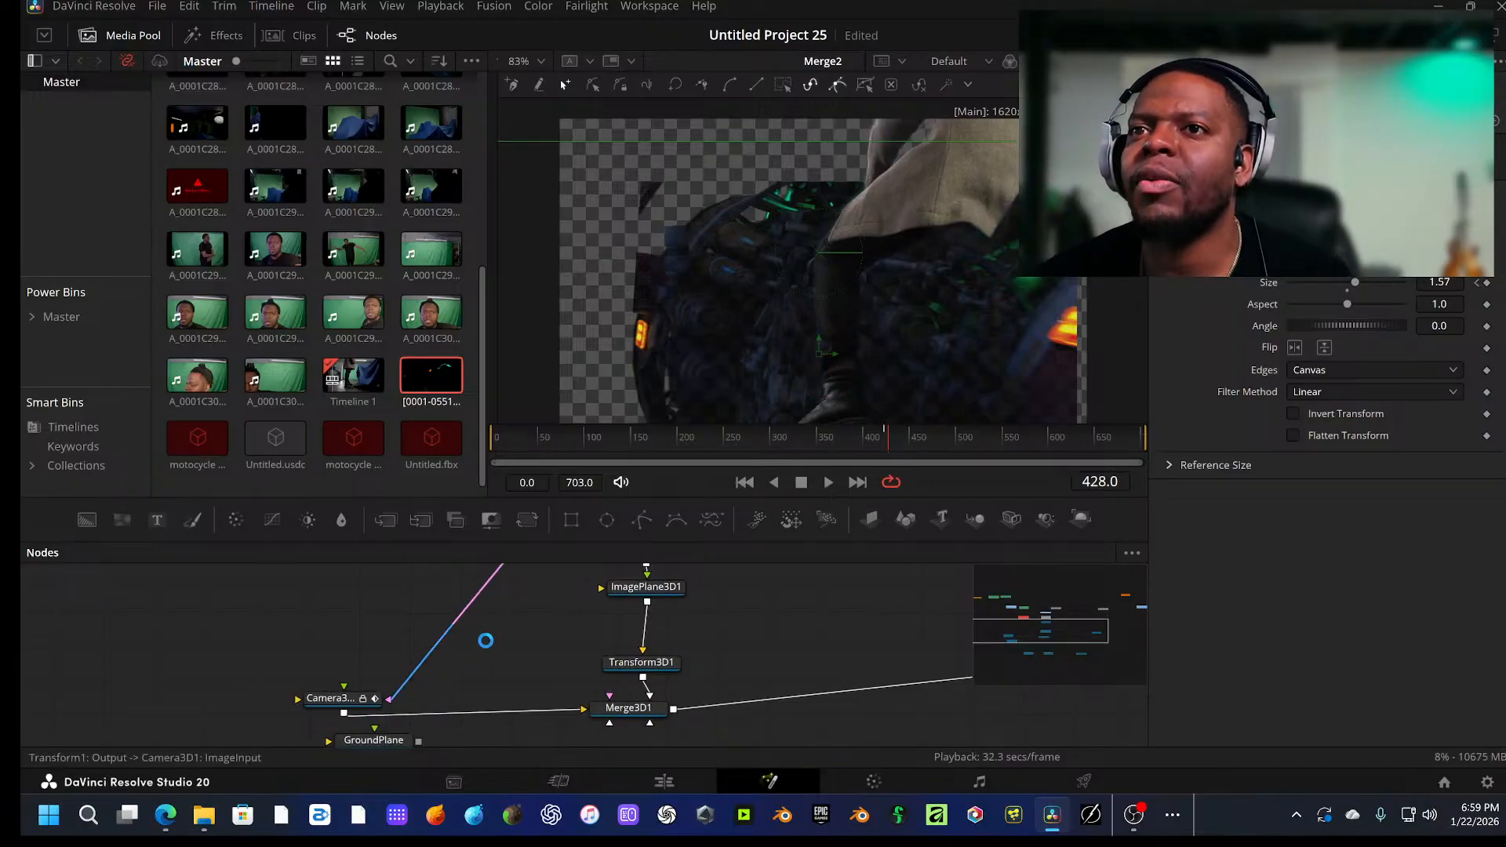
pyautogui.moveTo(456, 647); pyautogui.dragTo(361, 703)
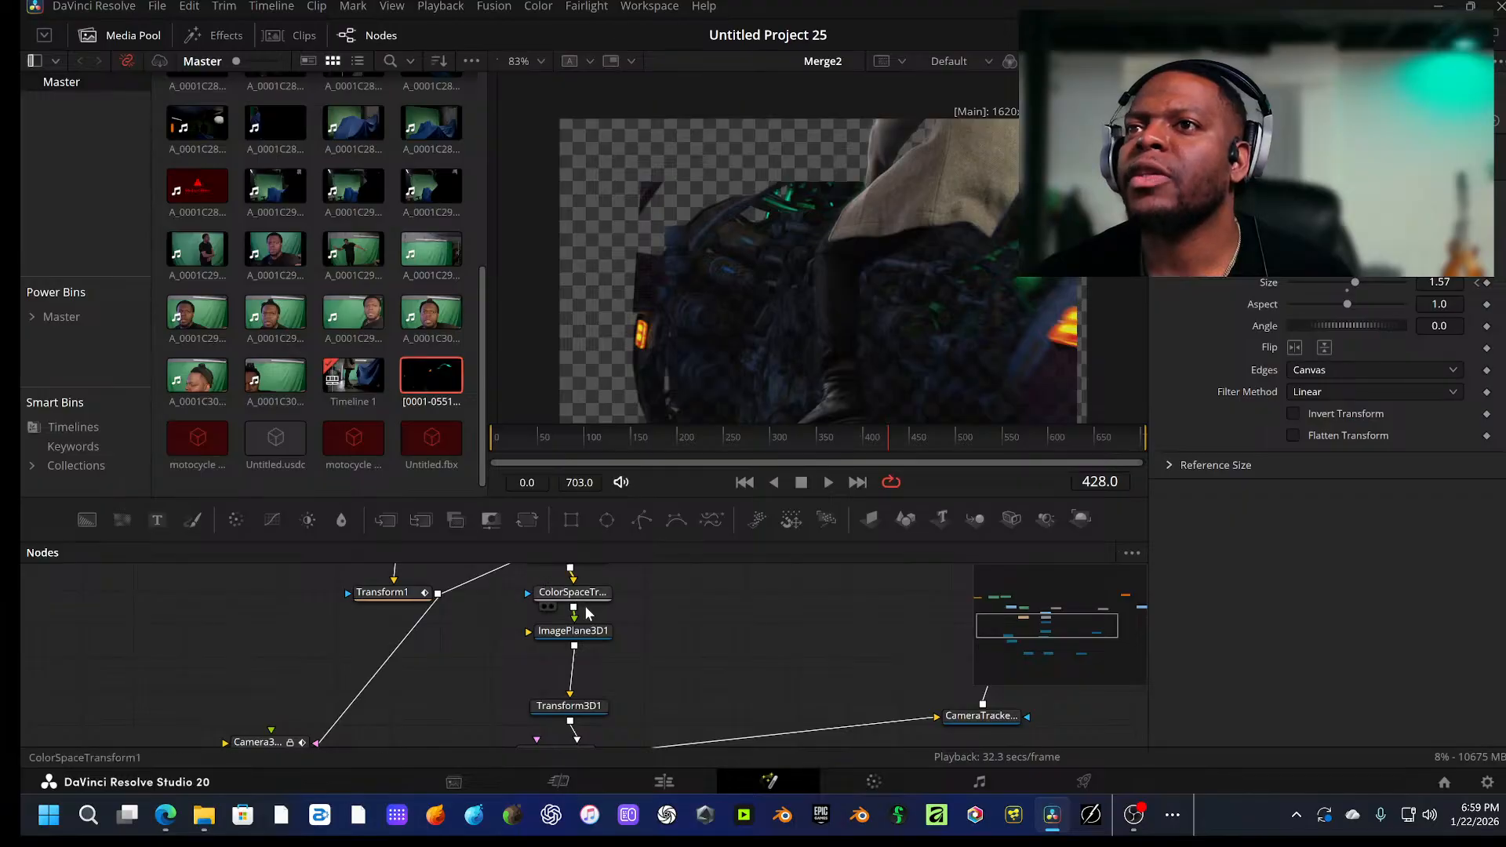
pyautogui.moveTo(576, 633); pyautogui.dragTo(577, 665)
pyautogui.moveTo(566, 729); pyautogui.dragTo(580, 737)
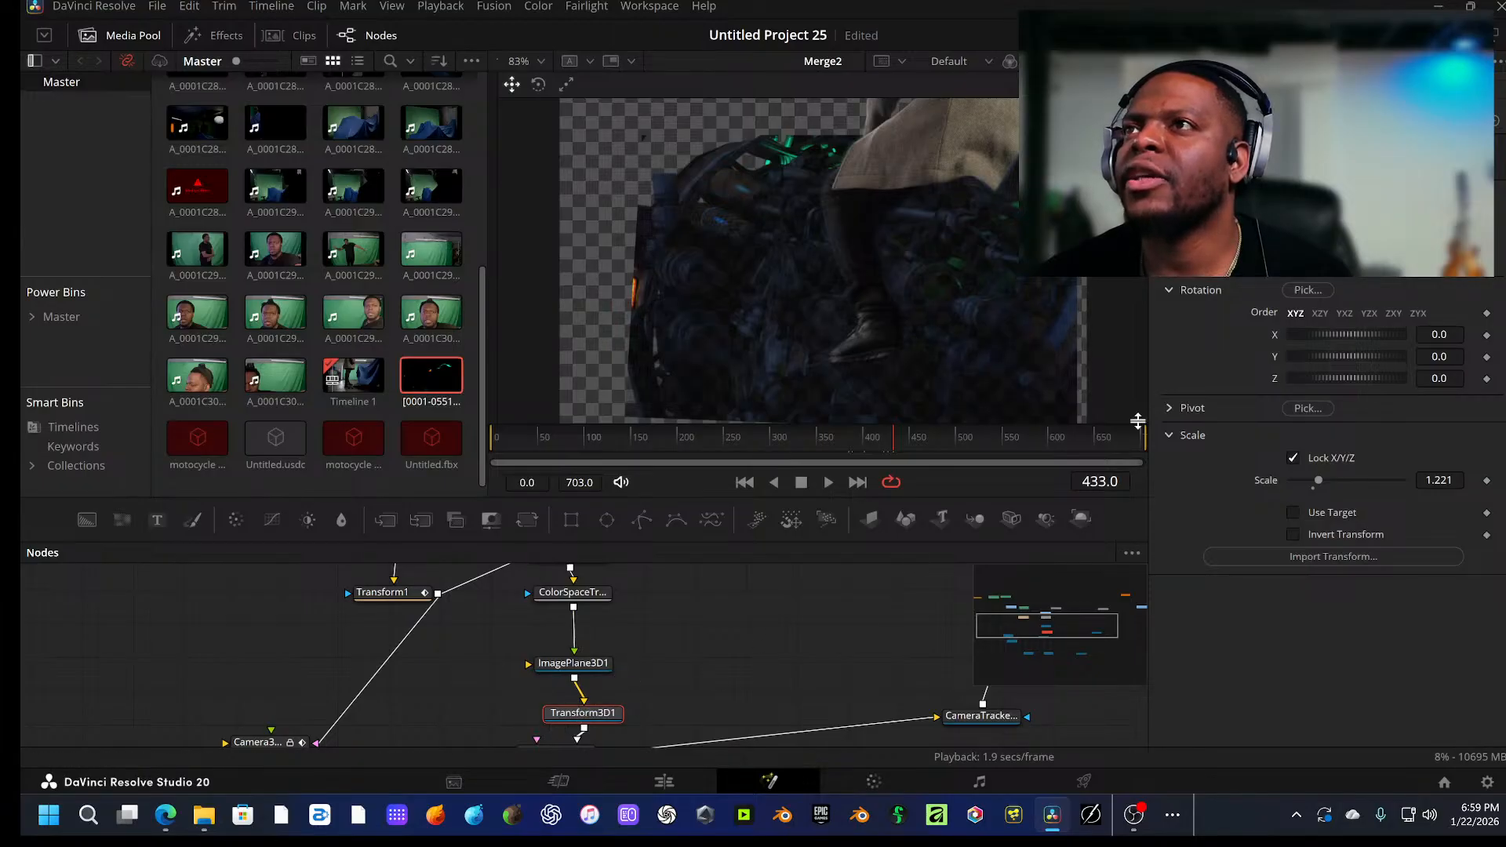
pyautogui.moveTo(1346, 237)
pyautogui.mouseDown()
pyautogui.moveTo(1369, 238)
pyautogui.moveTo(1347, 238)
pyautogui.moveTo(1359, 216)
pyautogui.moveTo(1343, 216)
pyautogui.mouseUp()
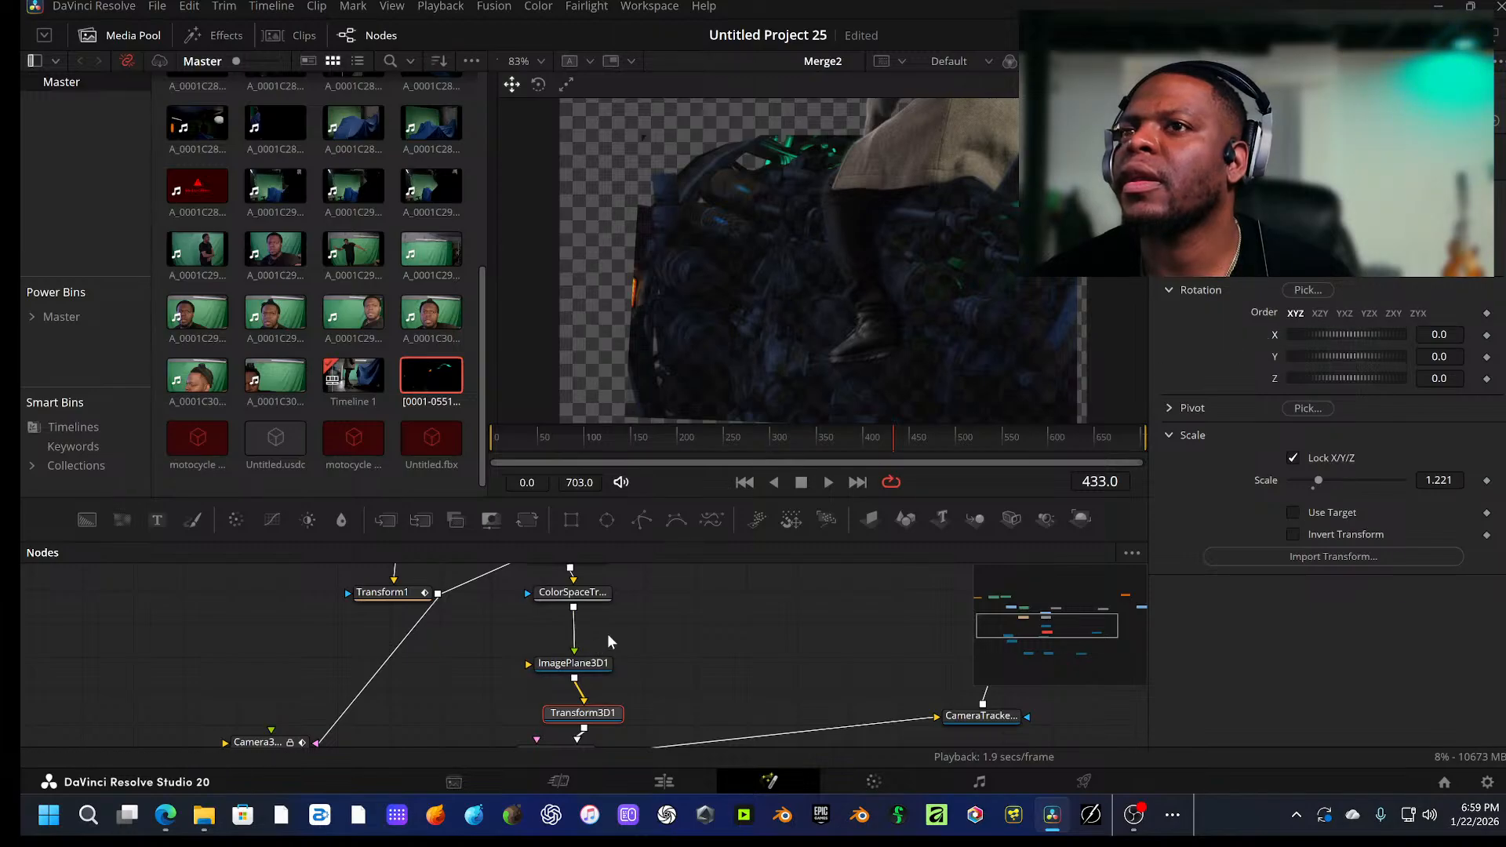
# Step: Compare the settings of Merge3D1 and Merge1, looking for the control that affects how the motorcycle blends
pyautogui.scroll(-2, 618, 627)
pyautogui.click(571, 700)
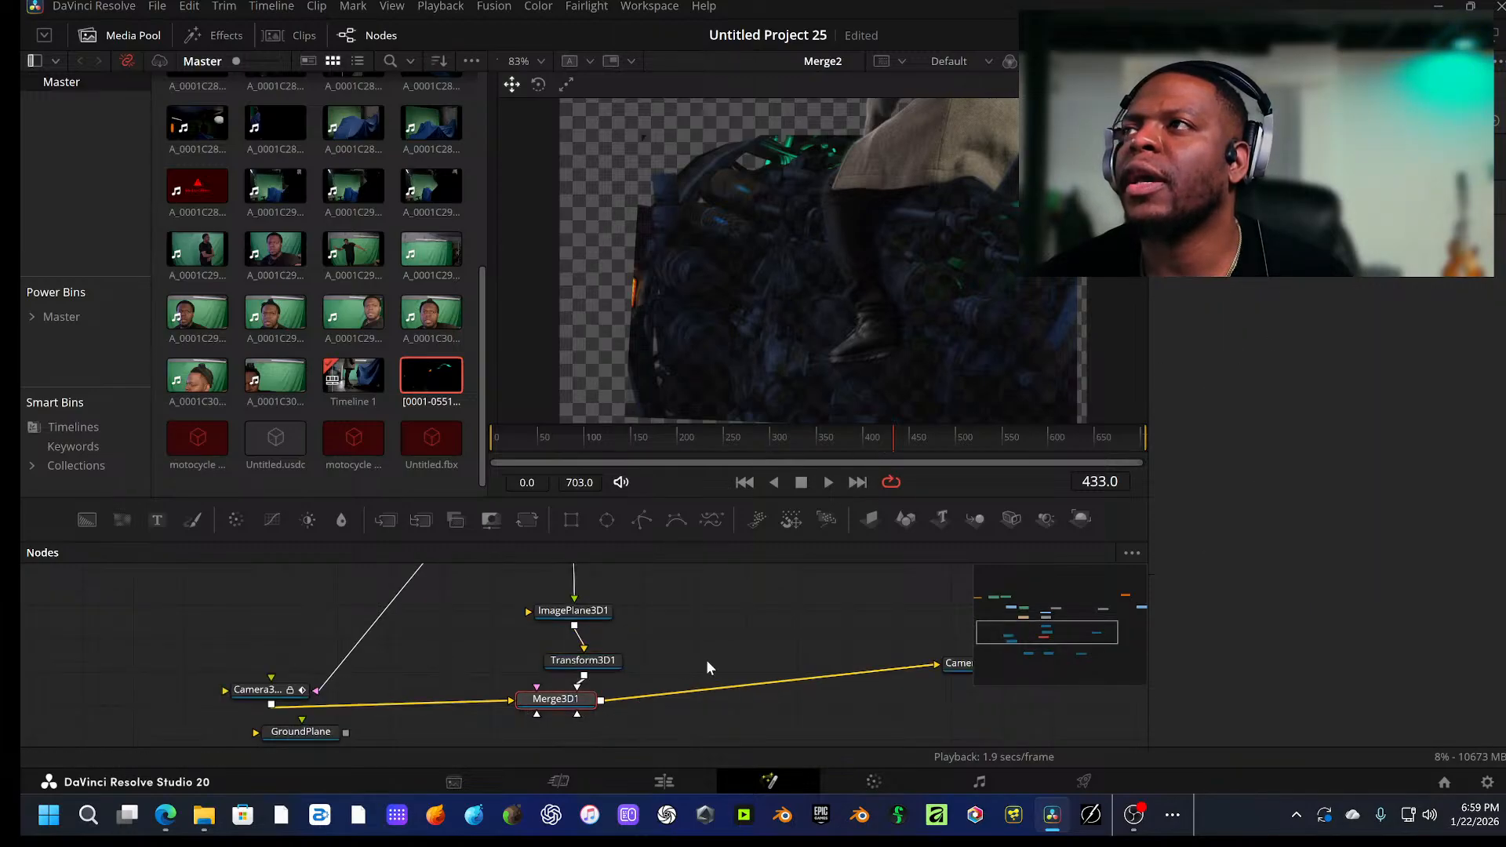
pyautogui.scroll(4, 604, 656)
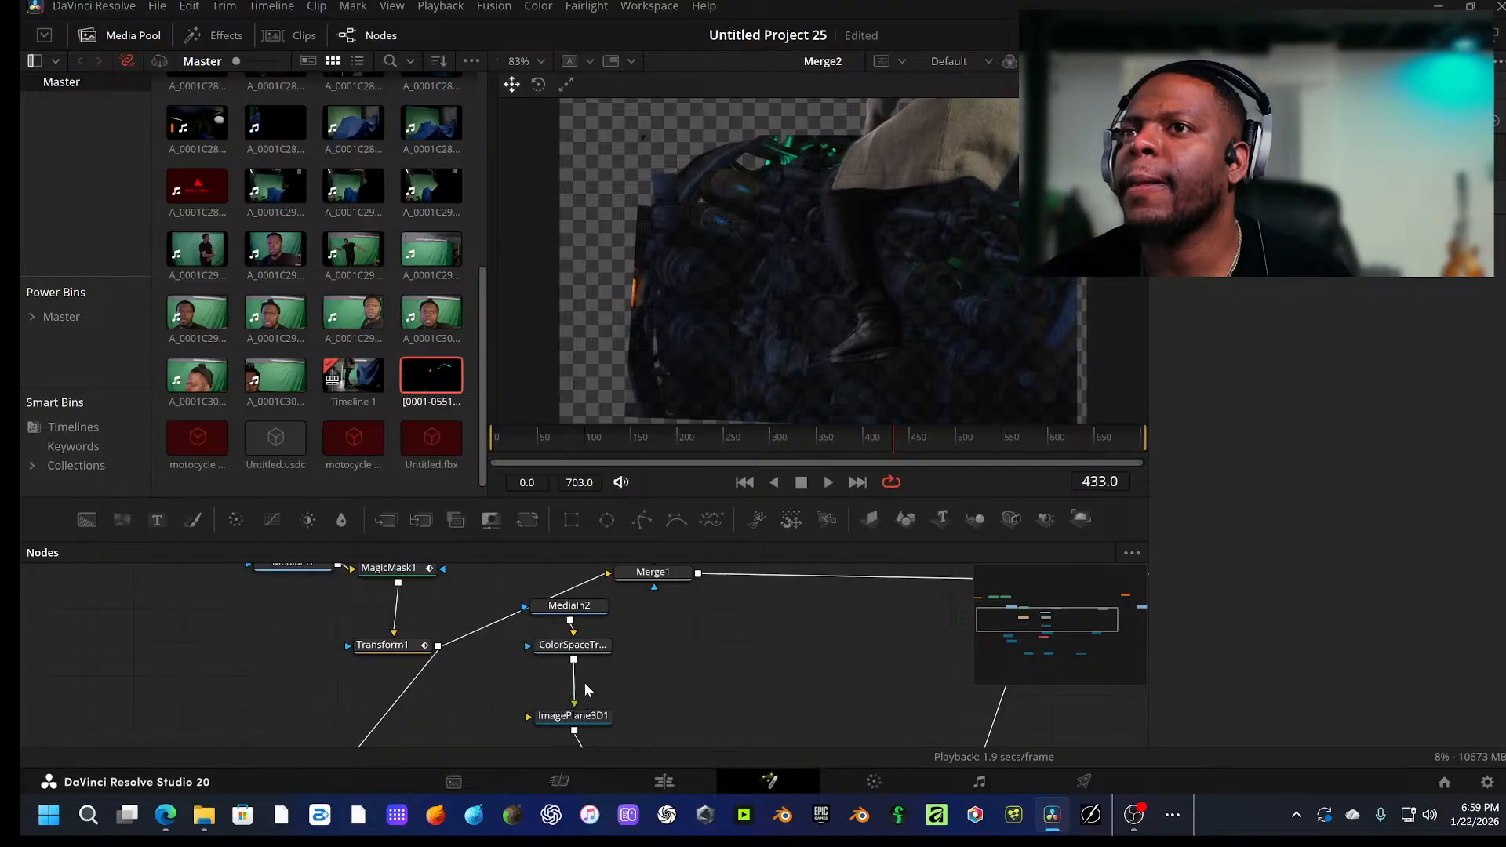
pyautogui.moveTo(568, 606); pyautogui.dragTo(578, 610)
pyautogui.click(653, 571)
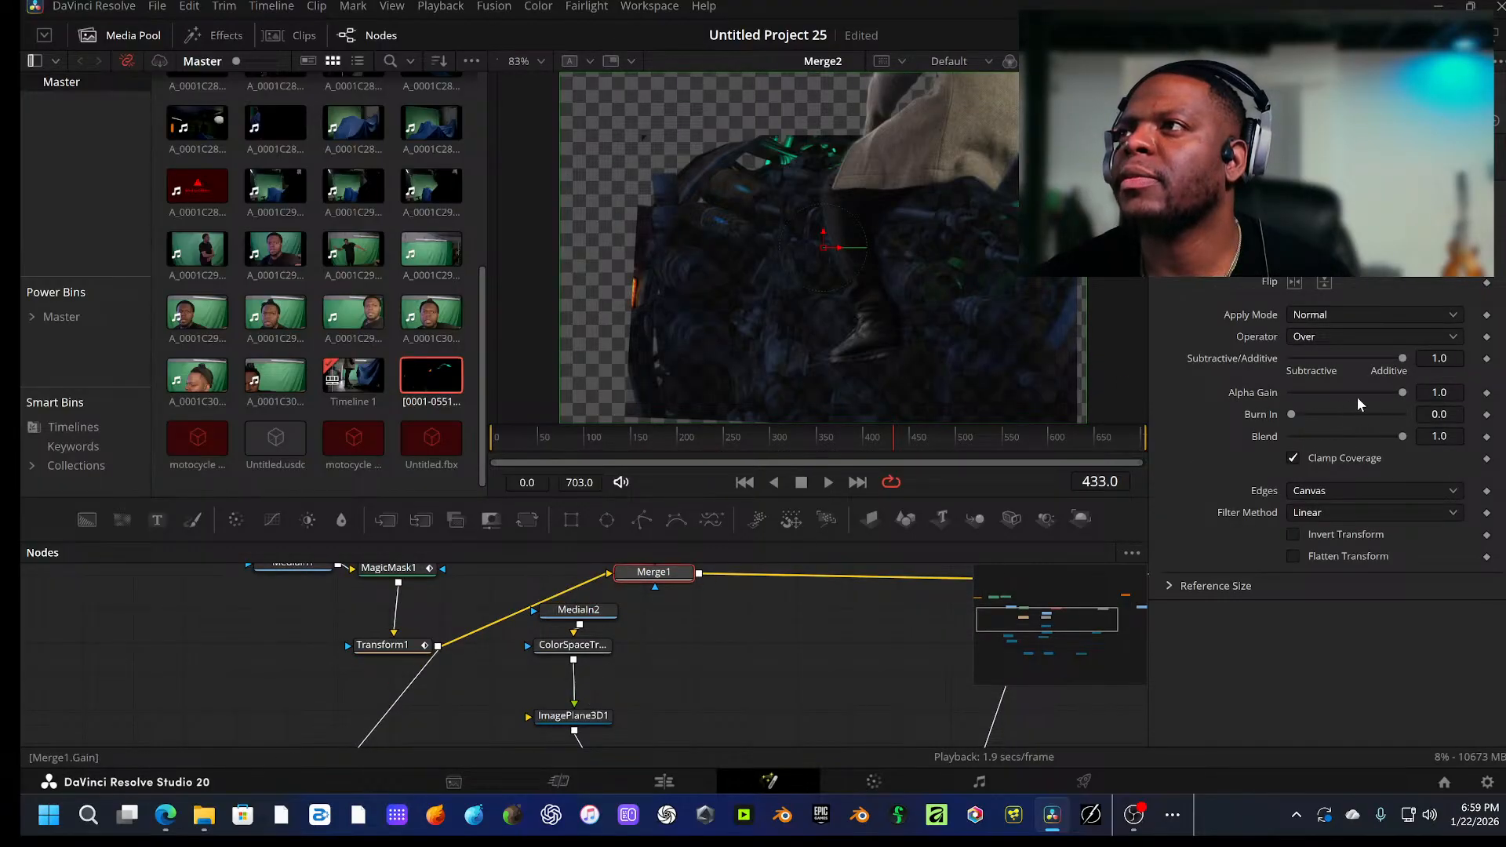
pyautogui.scroll(-6, 702, 678)
pyautogui.click(558, 647)
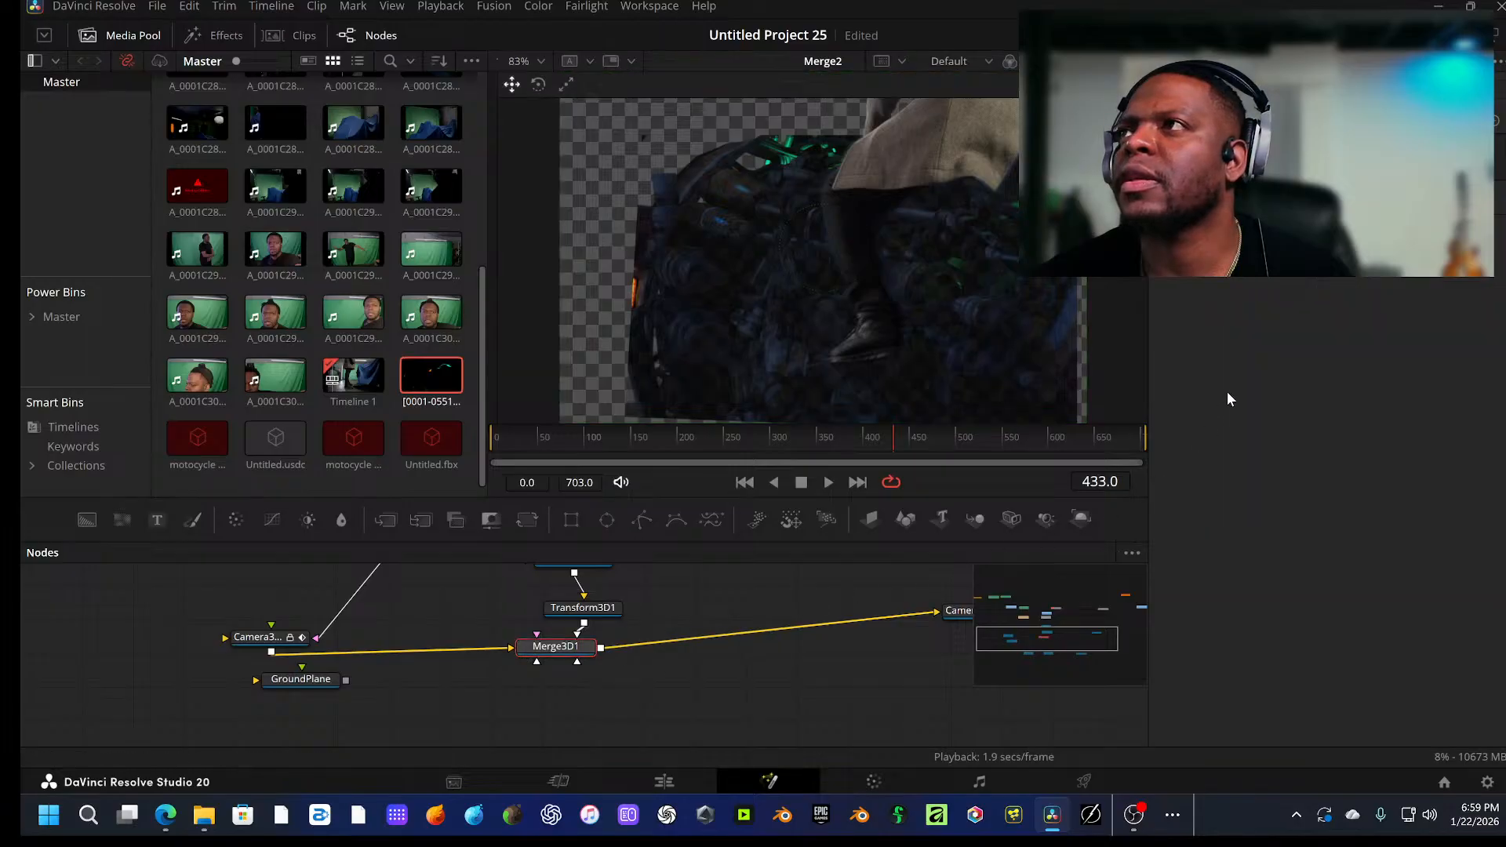
pyautogui.scroll(8, 470, 620)
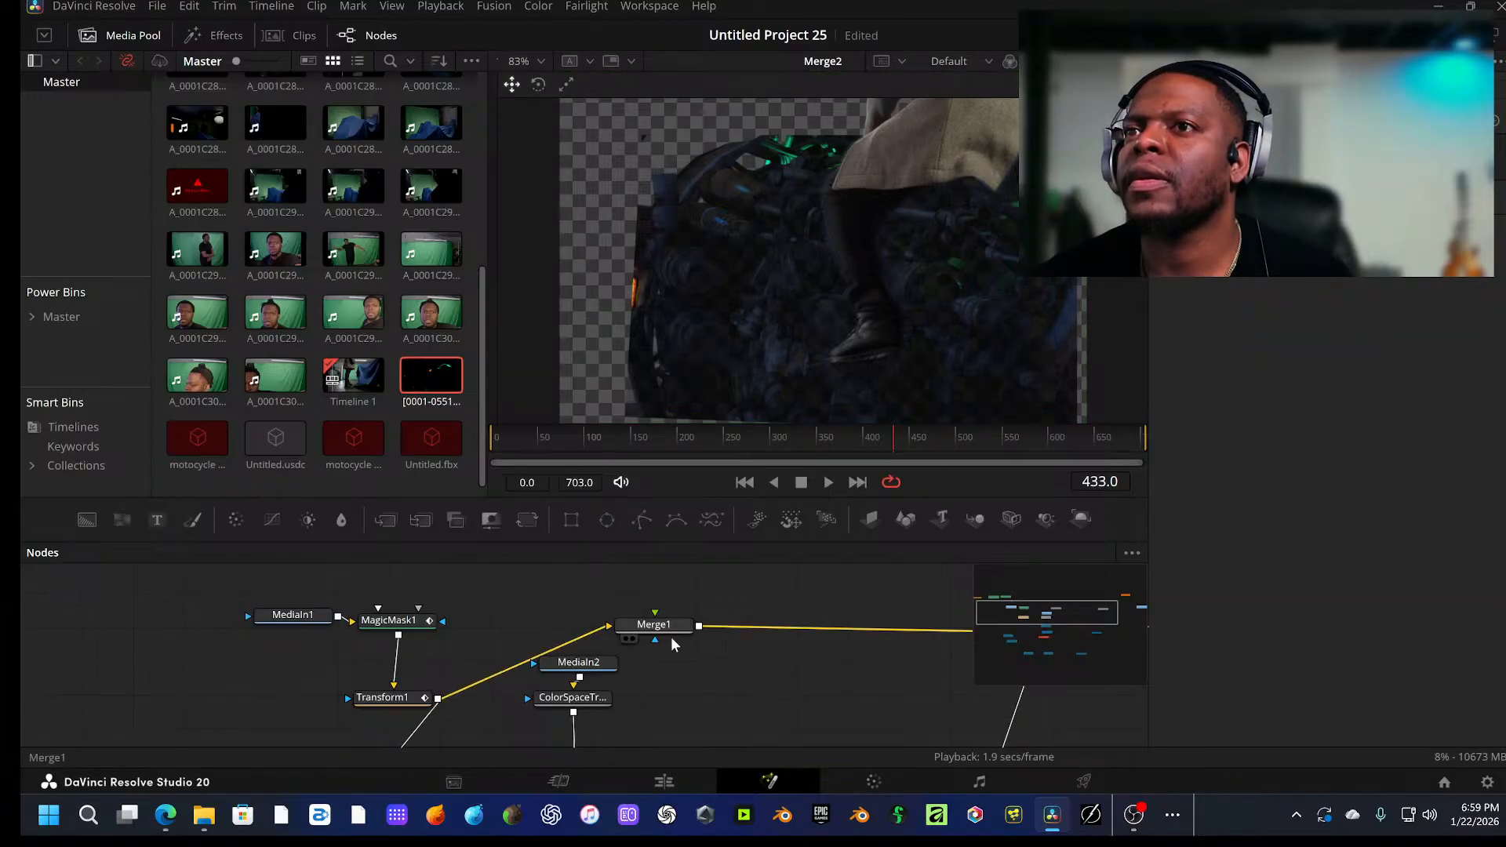
pyautogui.click(667, 627)
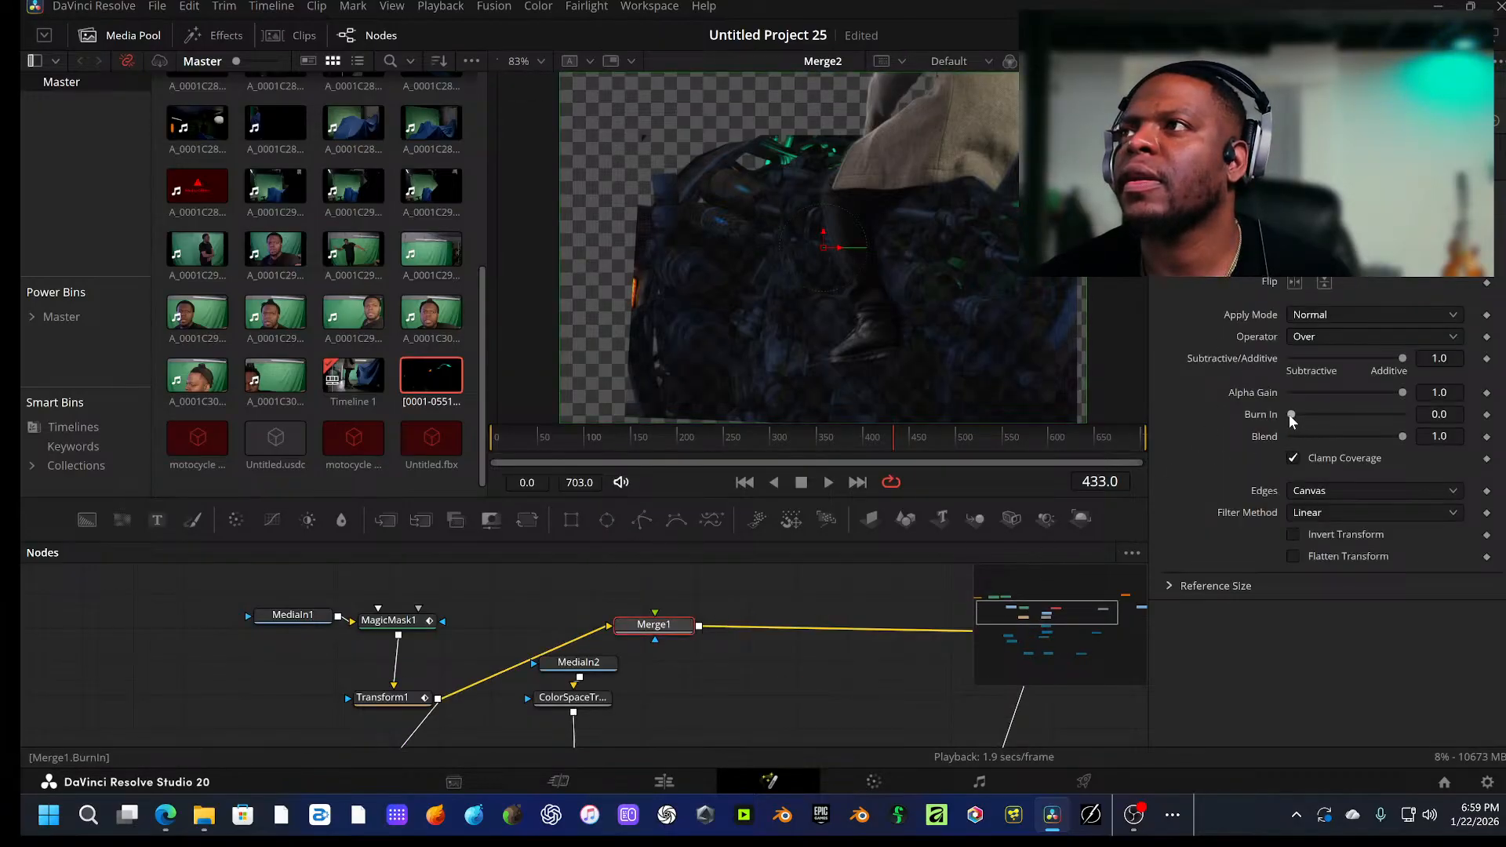
# Step: Inspect the Transform1 and tracked camera node settings for anything affecting the composite
pyautogui.moveTo(403, 699); pyautogui.dragTo(377, 648)
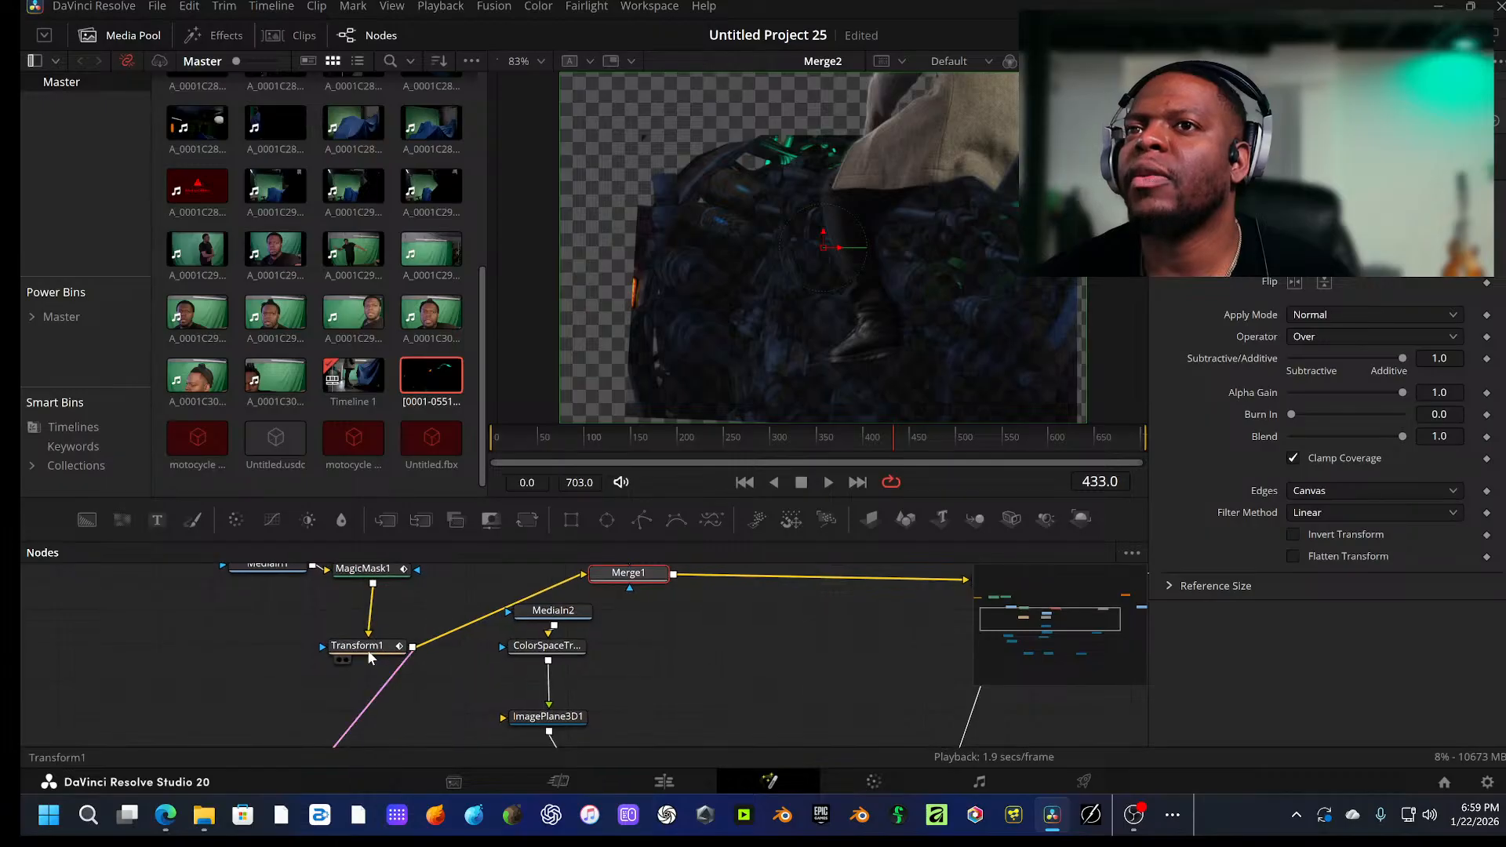
pyautogui.click(367, 649)
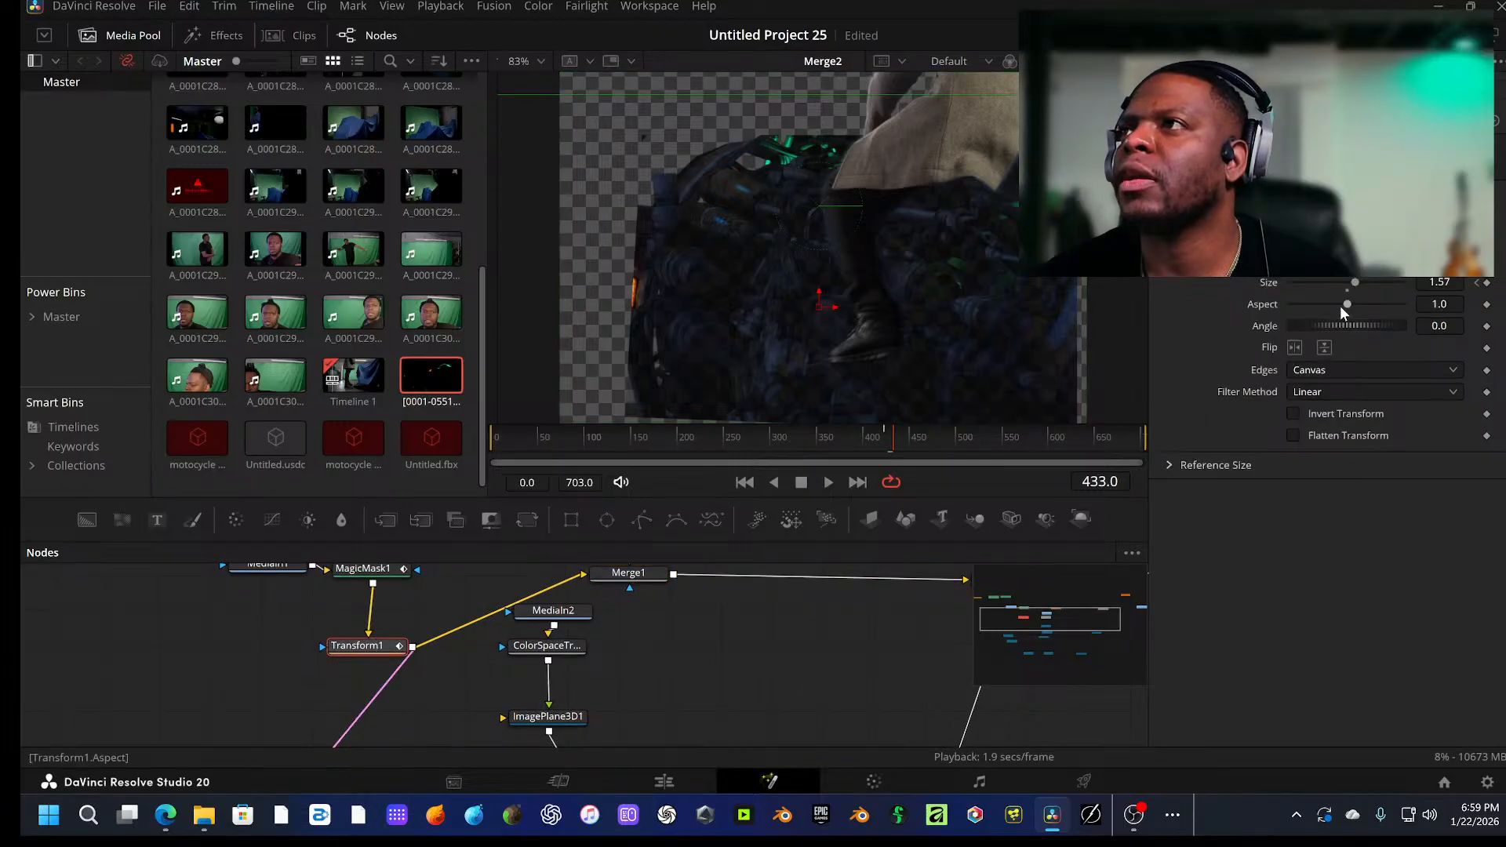
pyautogui.moveTo(690, 659); pyautogui.dragTo(902, 581)
pyautogui.click(469, 720)
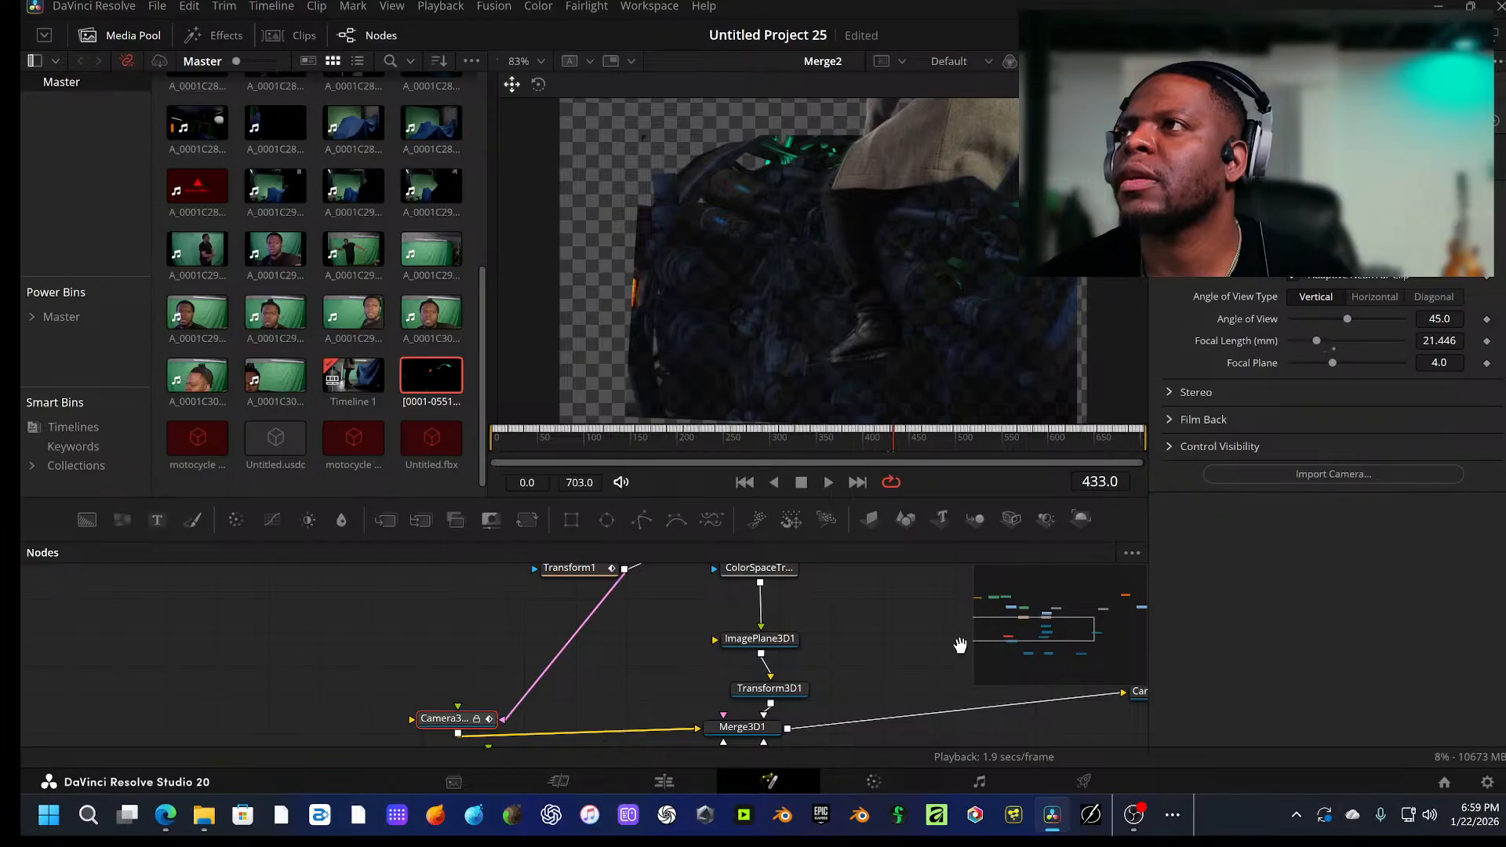
pyautogui.moveTo(960, 646); pyautogui.dragTo(694, 718)
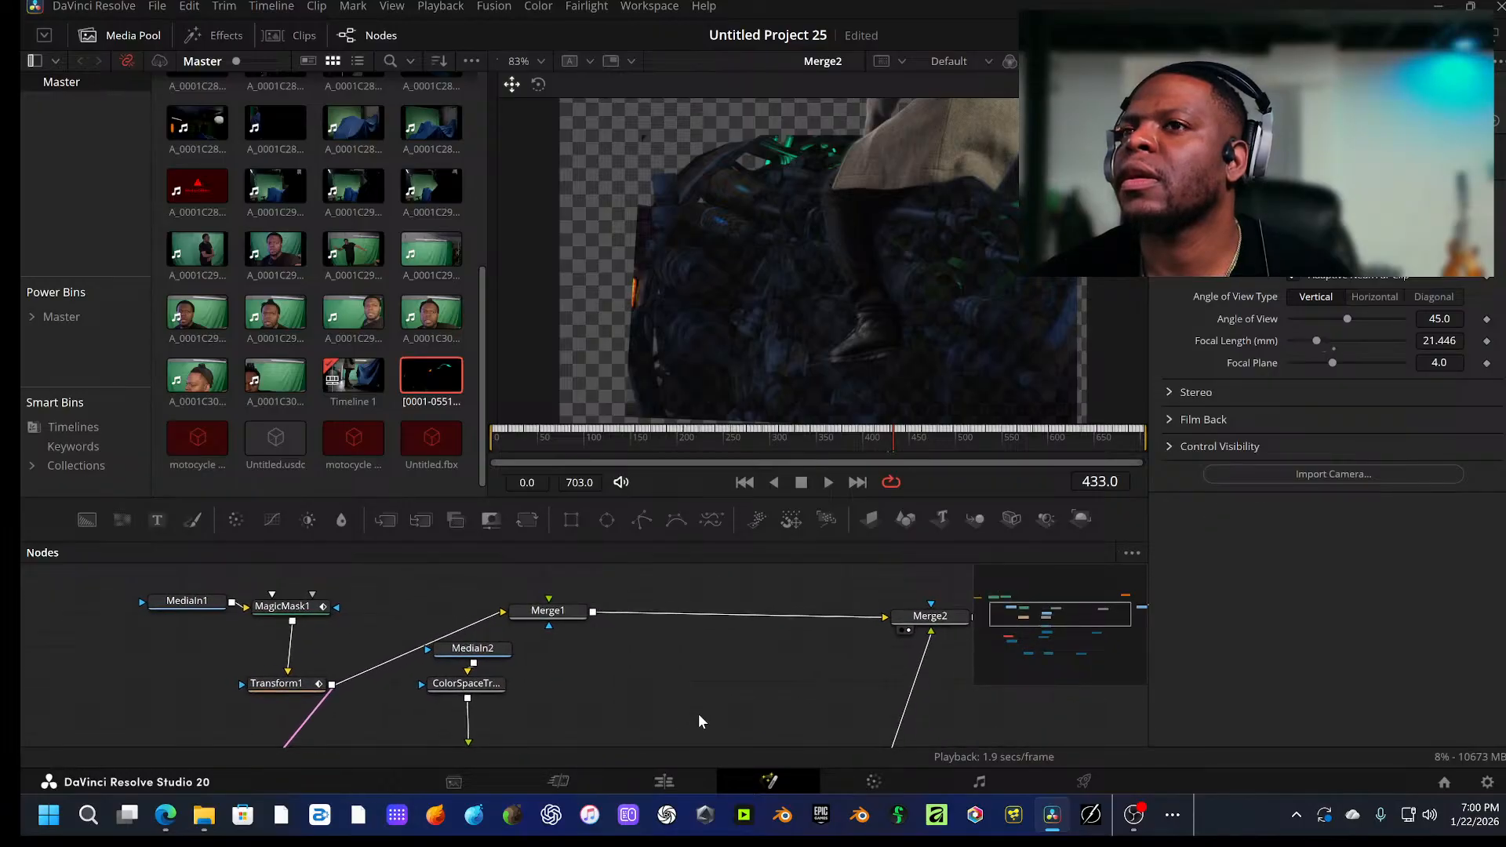
# Step: Move Merge1 higher in the graph, restore Merge2's alpha gain to 1.0 and play the composite to frame 471
pyautogui.moveTo(540, 610); pyautogui.dragTo(584, 588)
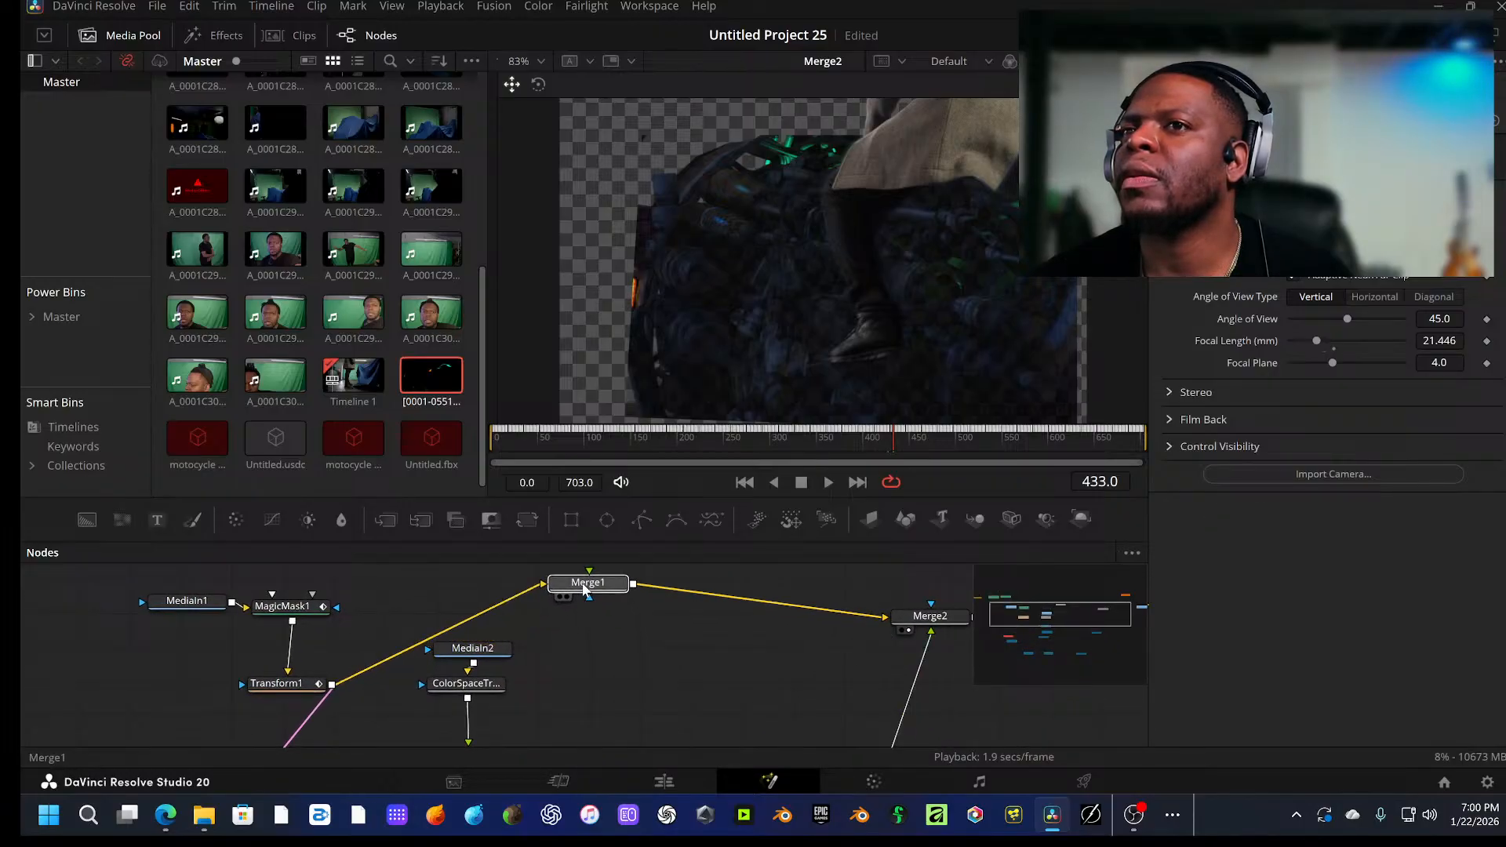
pyautogui.click(584, 588)
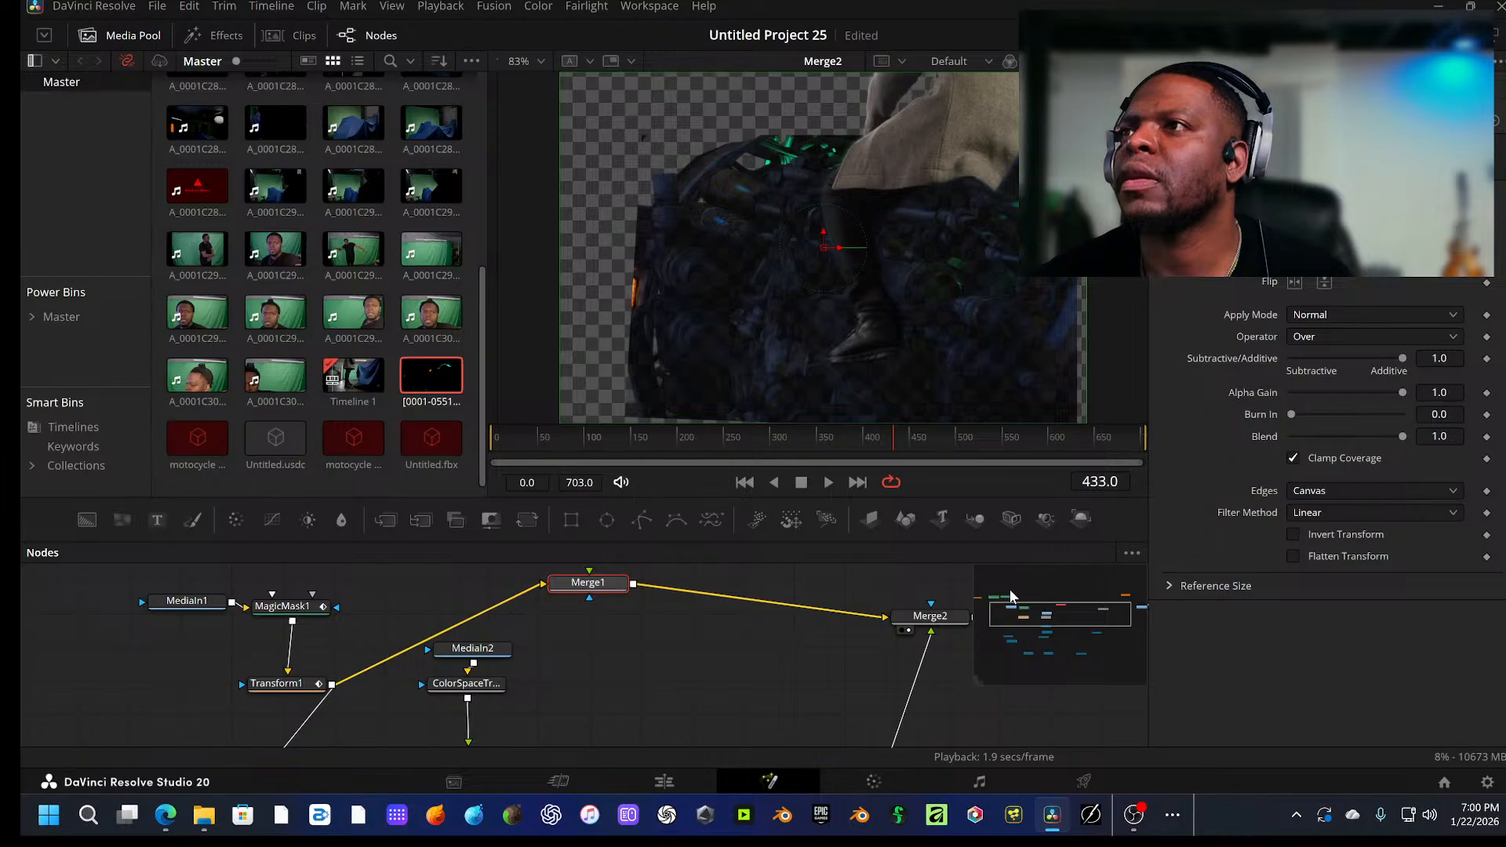
pyautogui.click(919, 620)
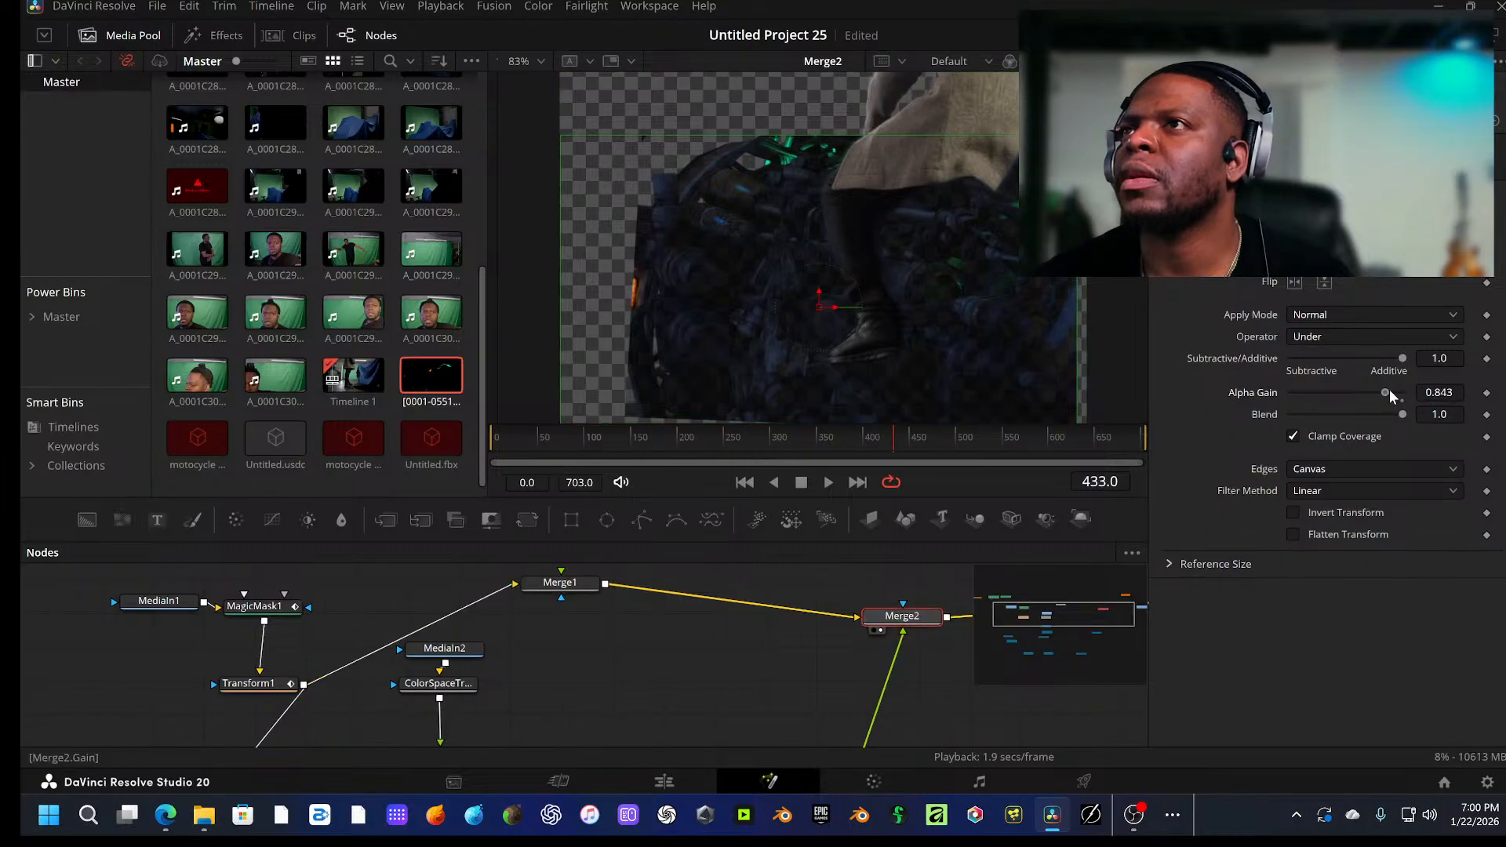
pyautogui.moveTo(1390, 392); pyautogui.dragTo(1416, 395)
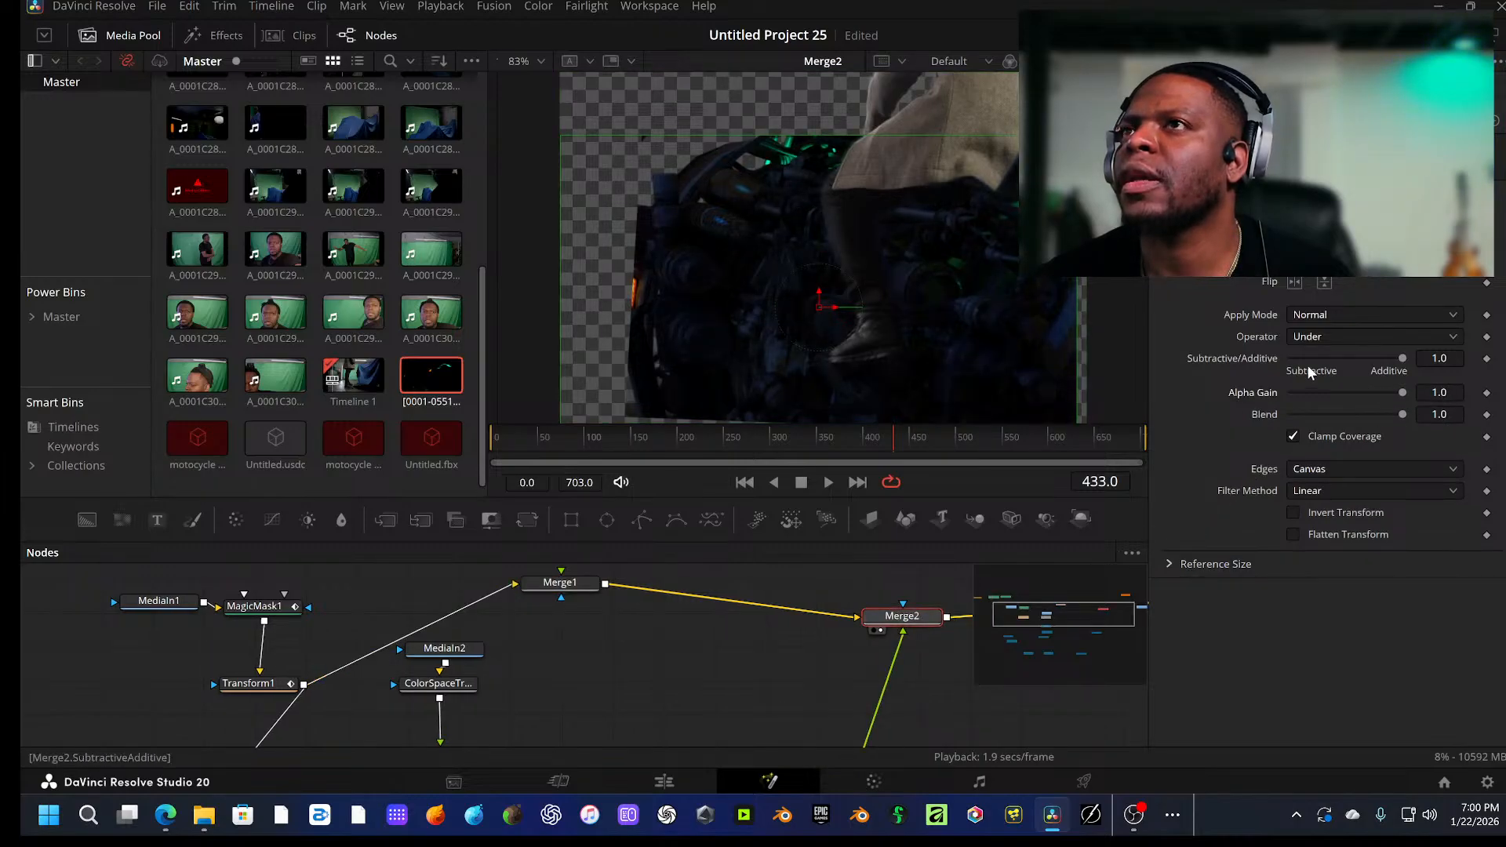
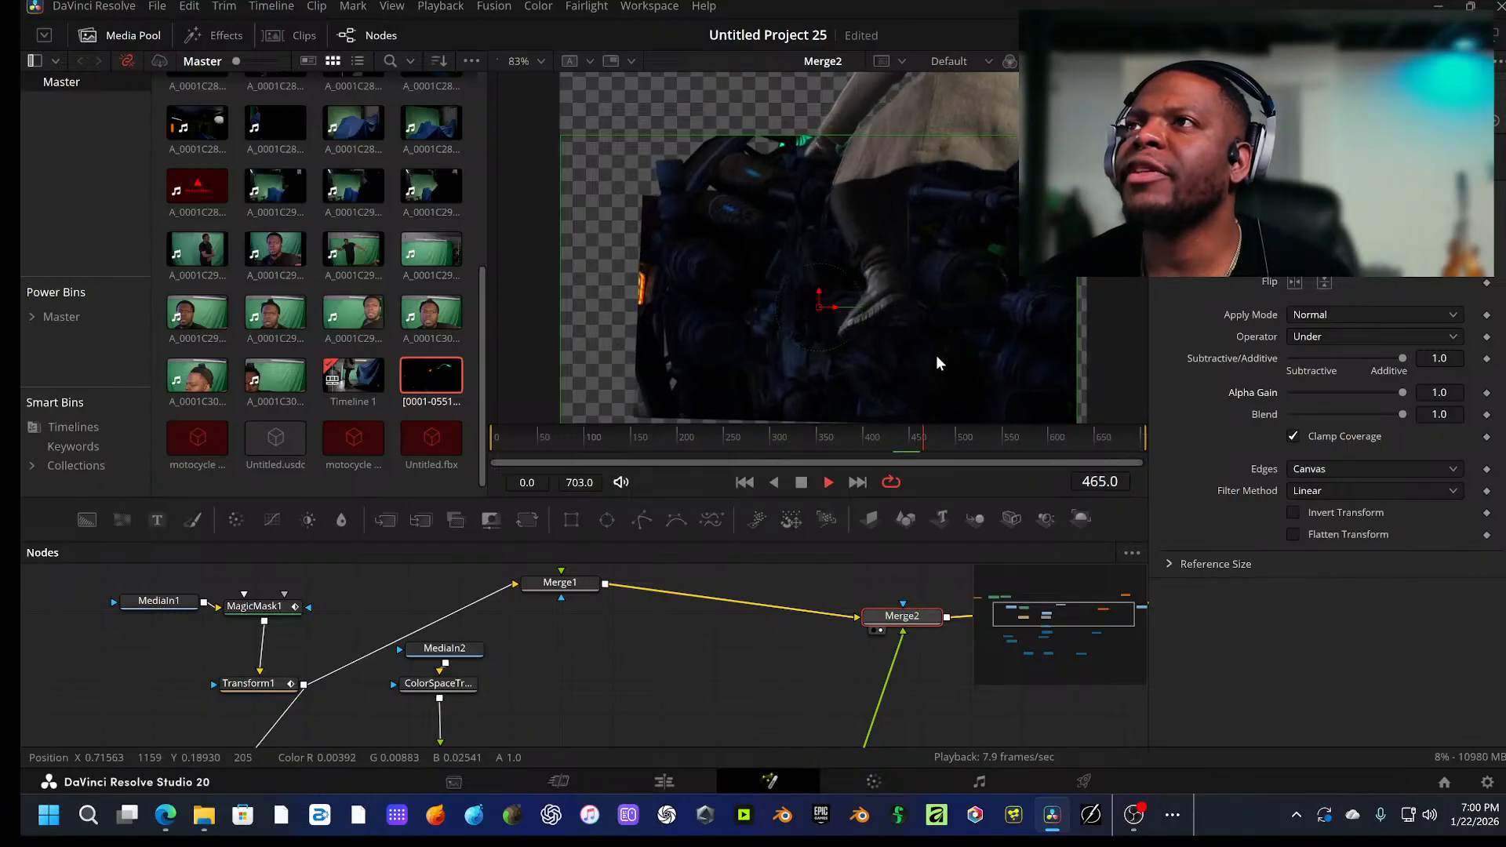
pyautogui.press('space')
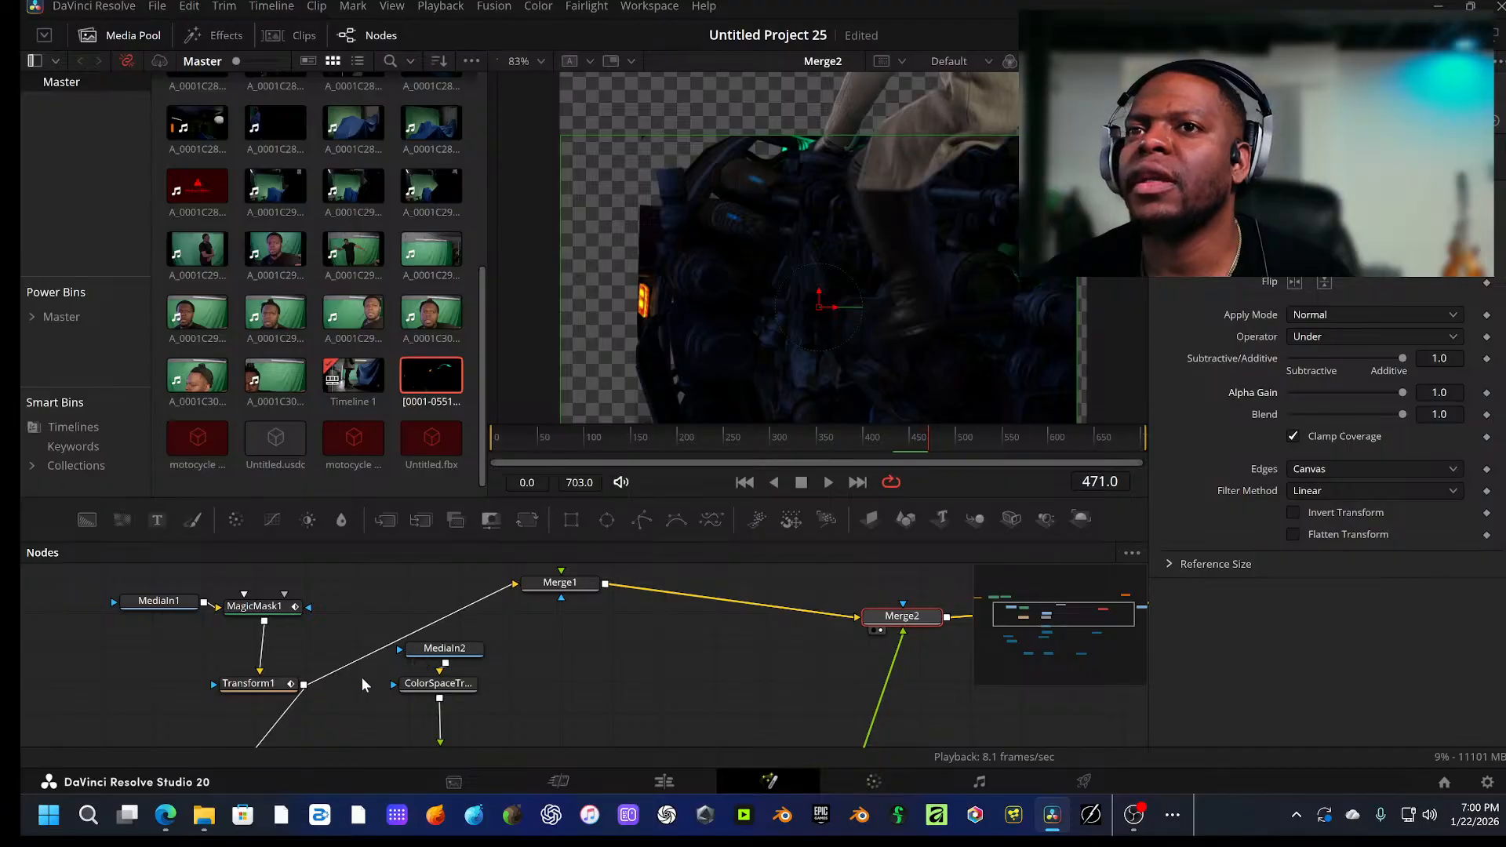
# Step: In Transform1, try a rider size of 1.32 and undo it, and shift the rider left over the motorcycle, checking the playback
pyautogui.click(248, 683)
pyautogui.moveTo(1355, 283); pyautogui.dragTo(1351, 282)
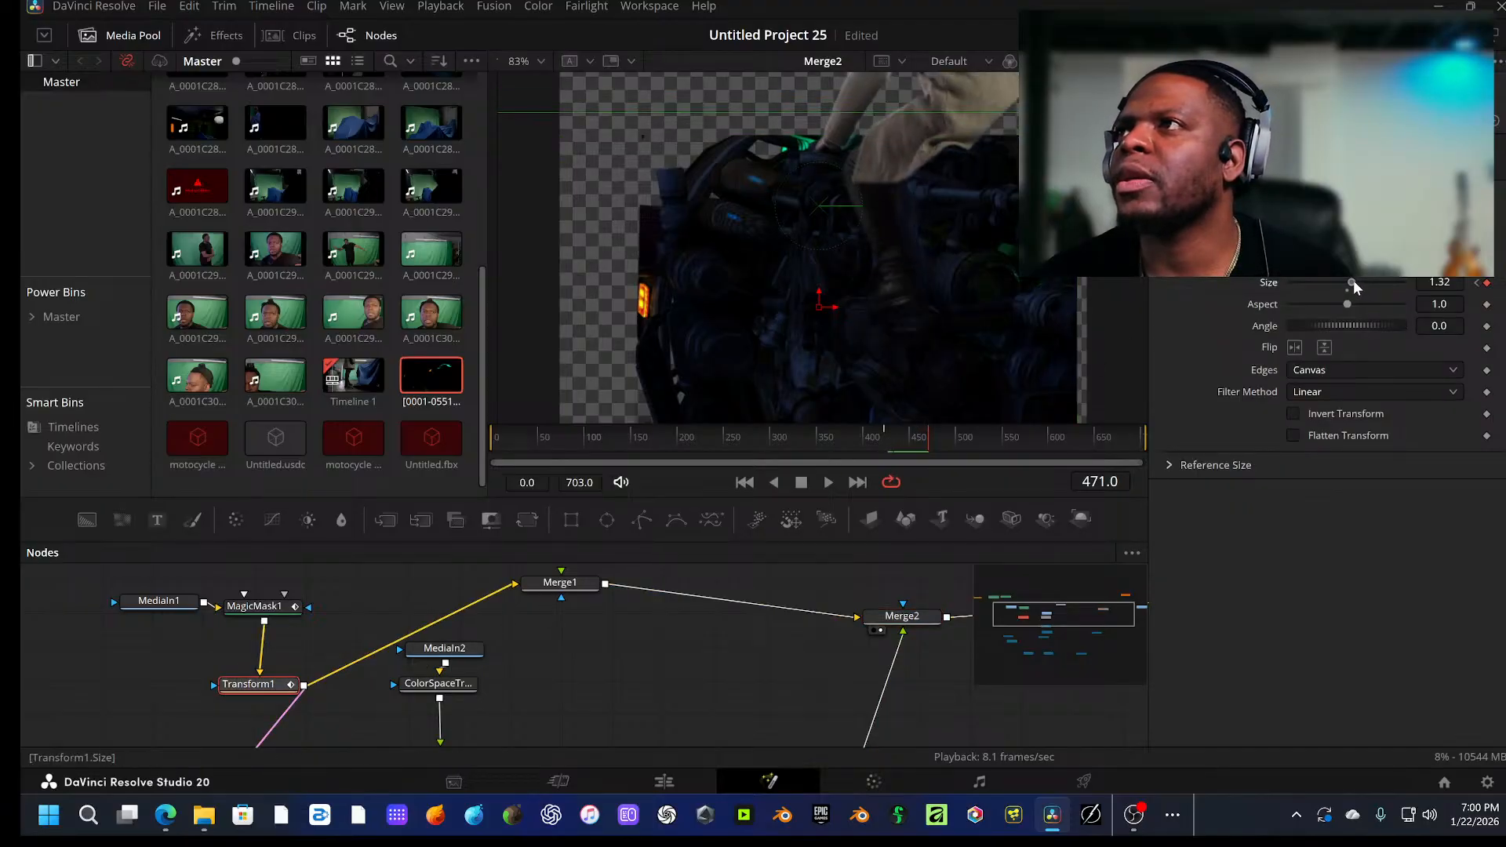
pyautogui.hotkey('ctrl', 'z')
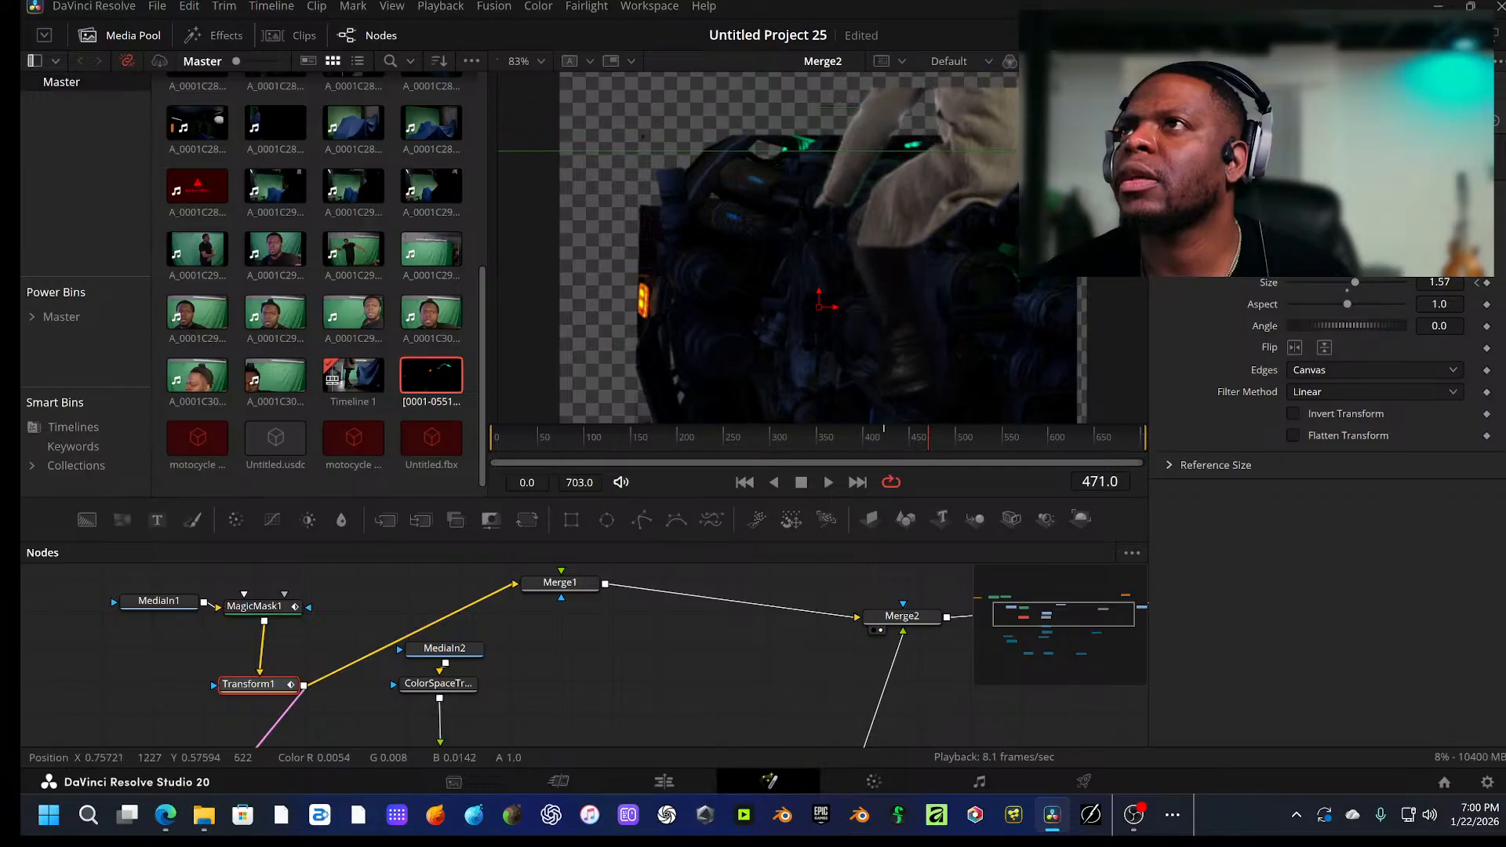
pyautogui.moveTo(819, 293); pyautogui.dragTo(773, 295)
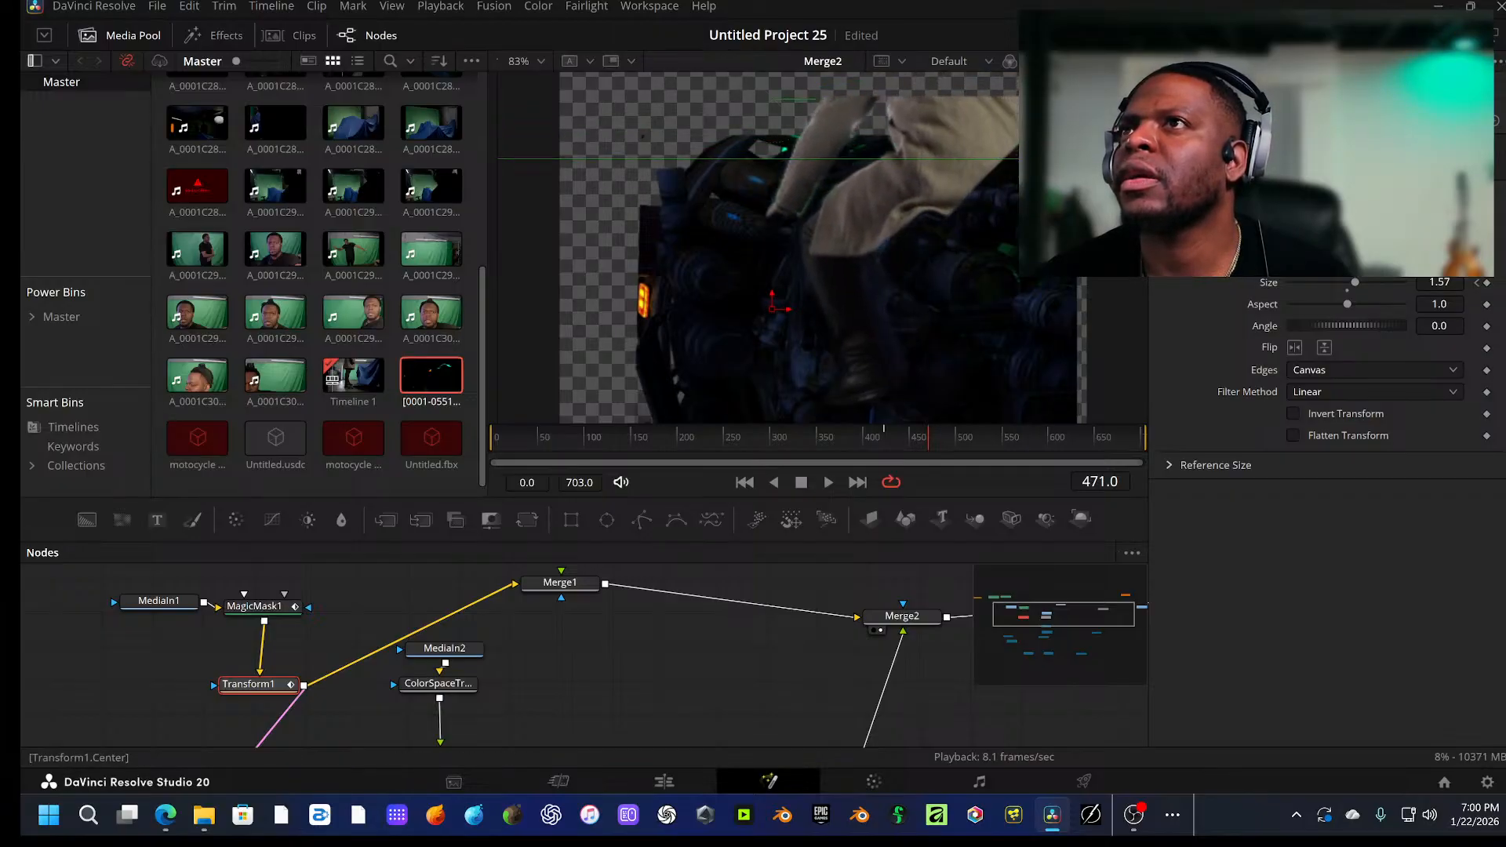
pyautogui.press('space')
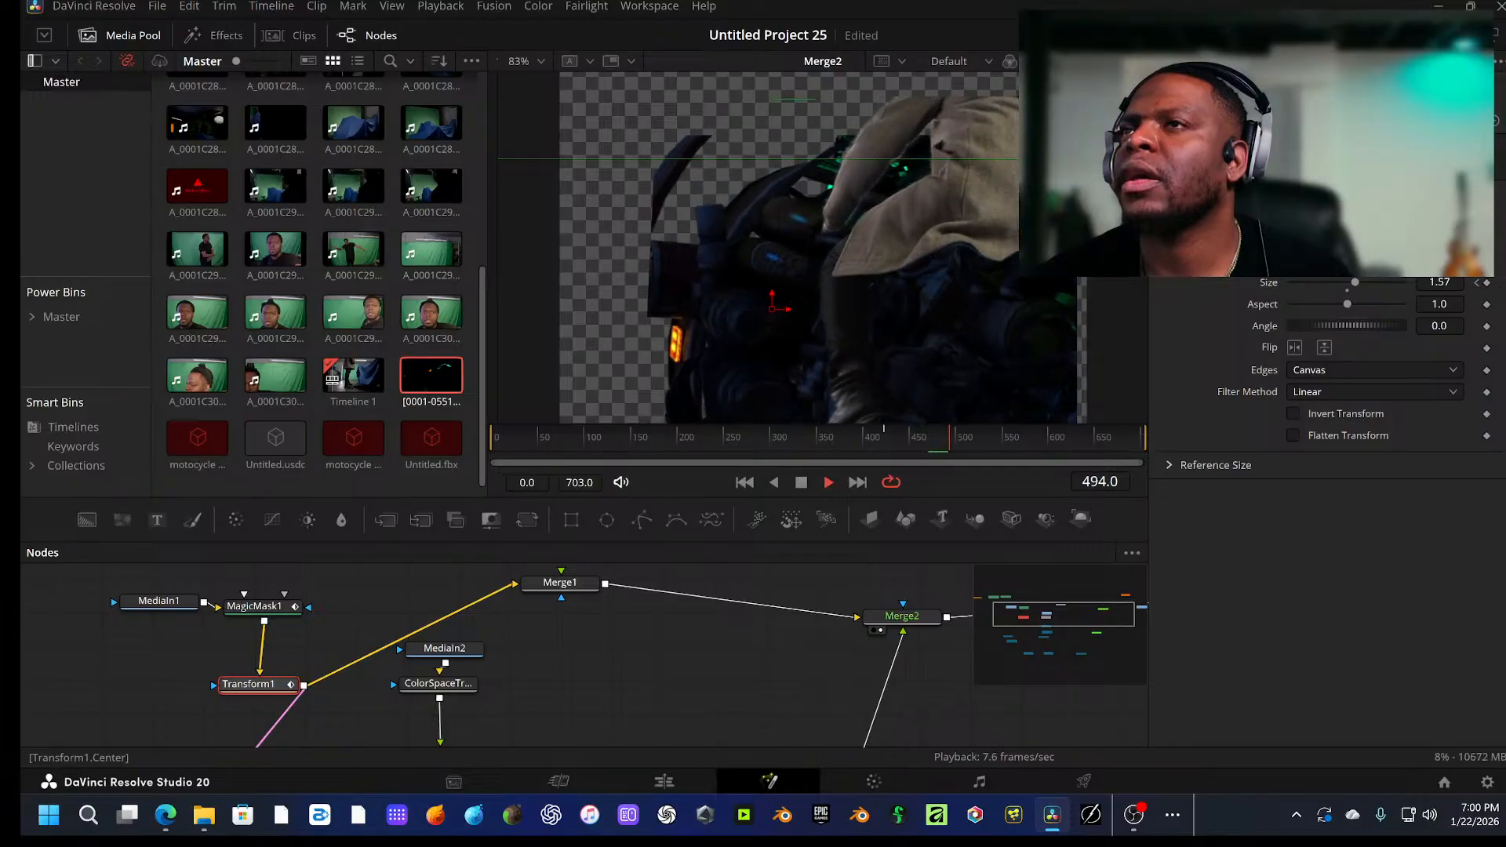
# Step: Play the Merge2 composite on to frame 533, checking the rider's motion against the motorcycle
pyautogui.press('space')
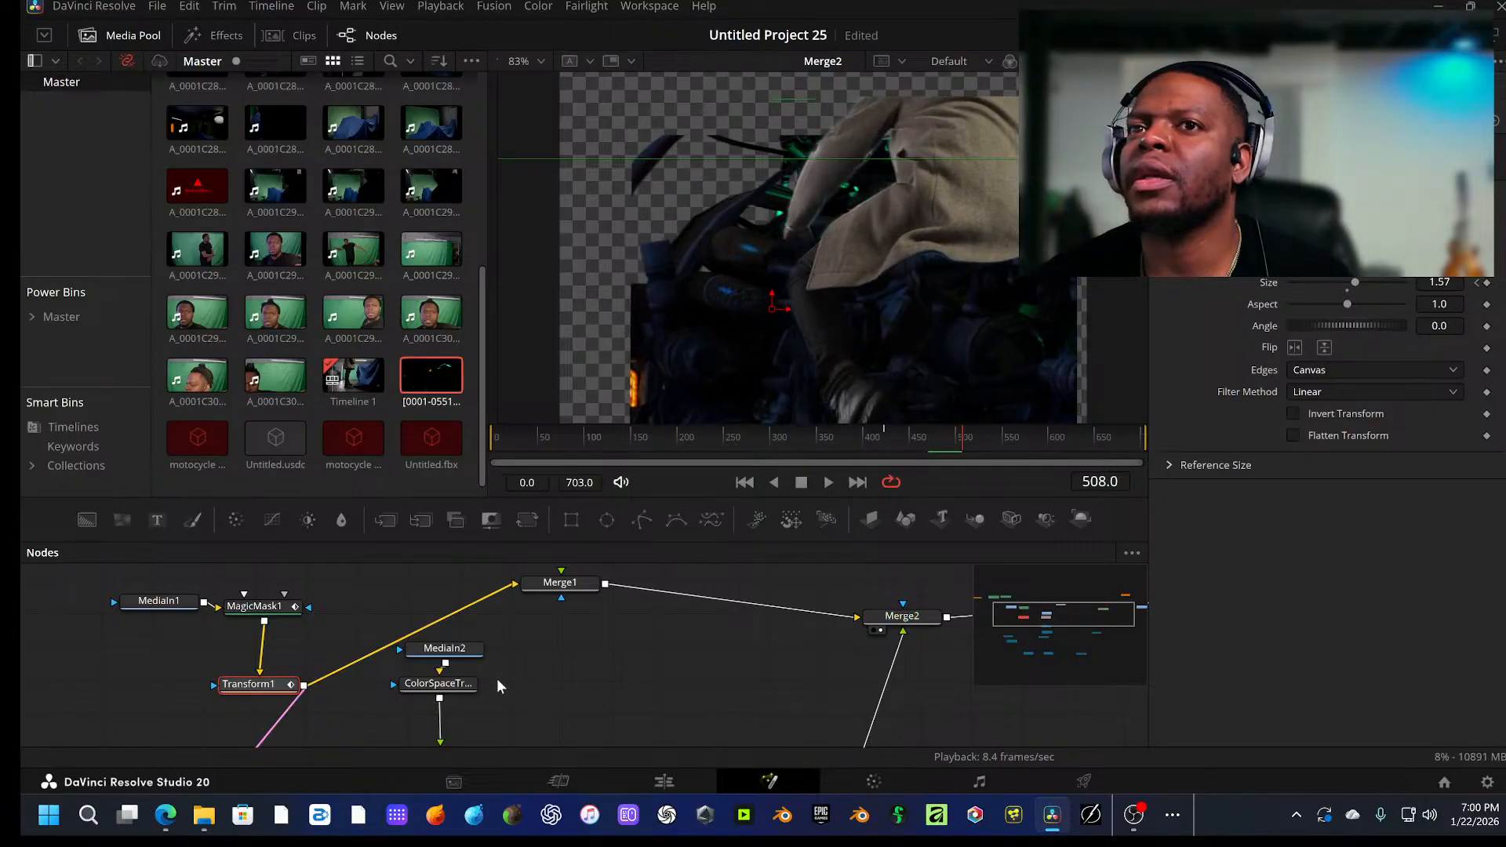
pyautogui.moveTo(497, 679); pyautogui.dragTo(702, 541)
pyautogui.moveTo(467, 578); pyautogui.dragTo(403, 584)
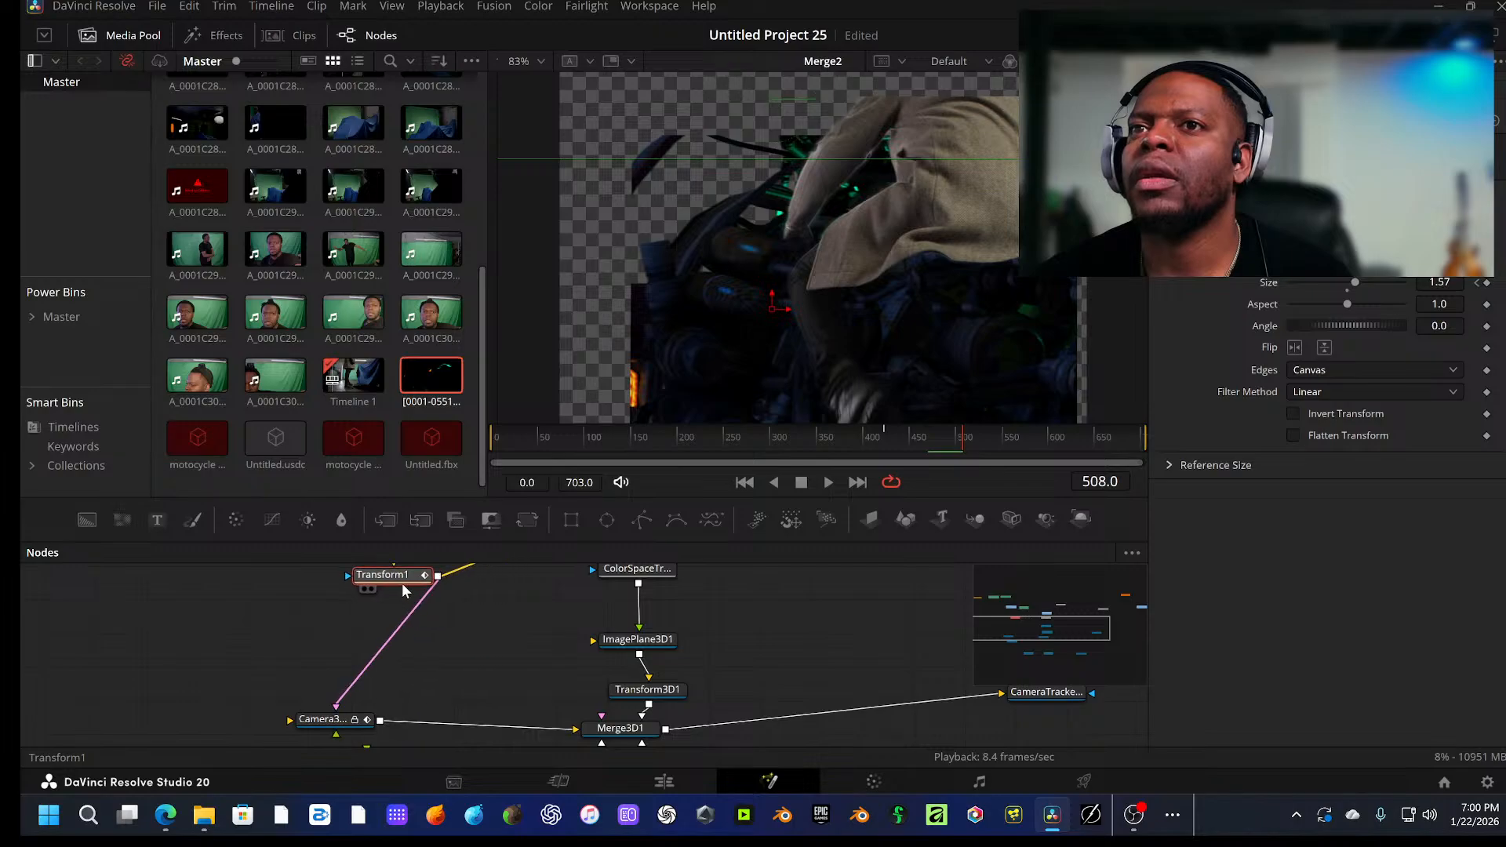
pyautogui.moveTo(662, 672); pyautogui.dragTo(634, 785)
pyautogui.press('space')
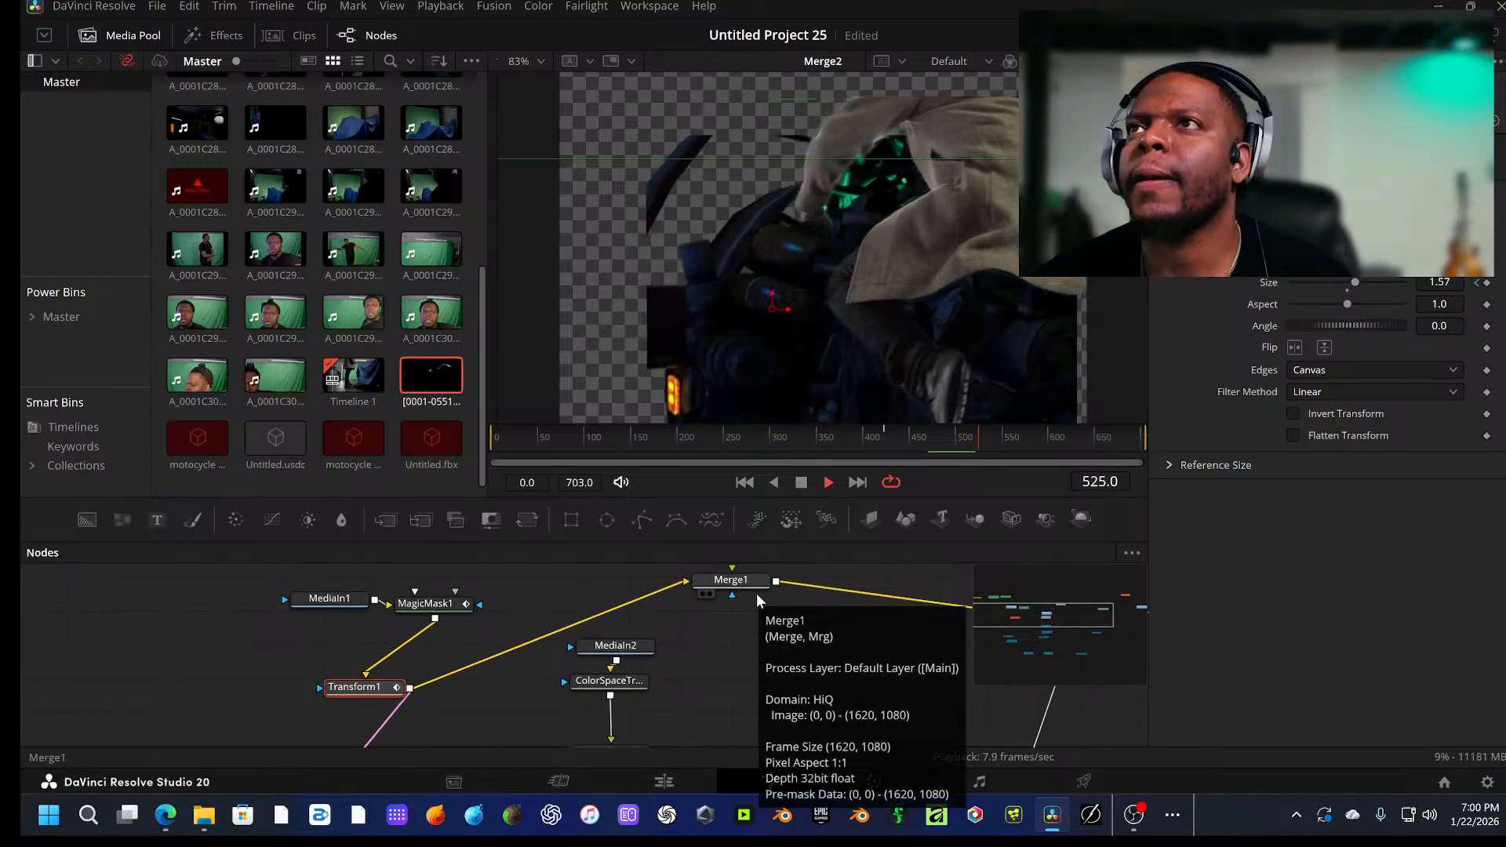
pyautogui.press('space')
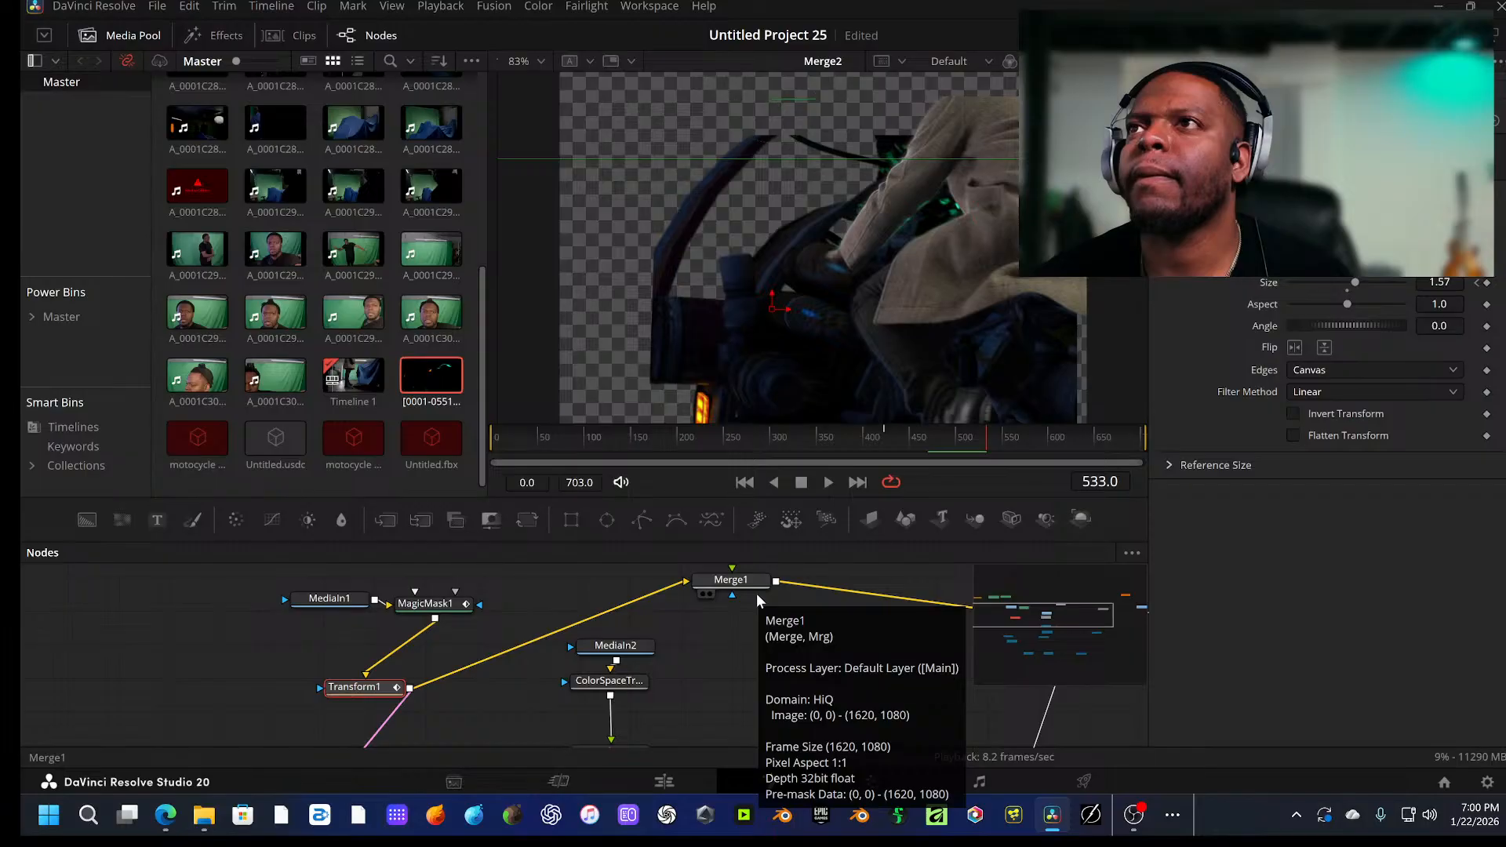
# Step: Scrub back to frame 90 and replay sections of the composite up to frame 484, checking how the rider mounts the motorcycle
pyautogui.moveTo(869, 442); pyautogui.dragTo(574, 442)
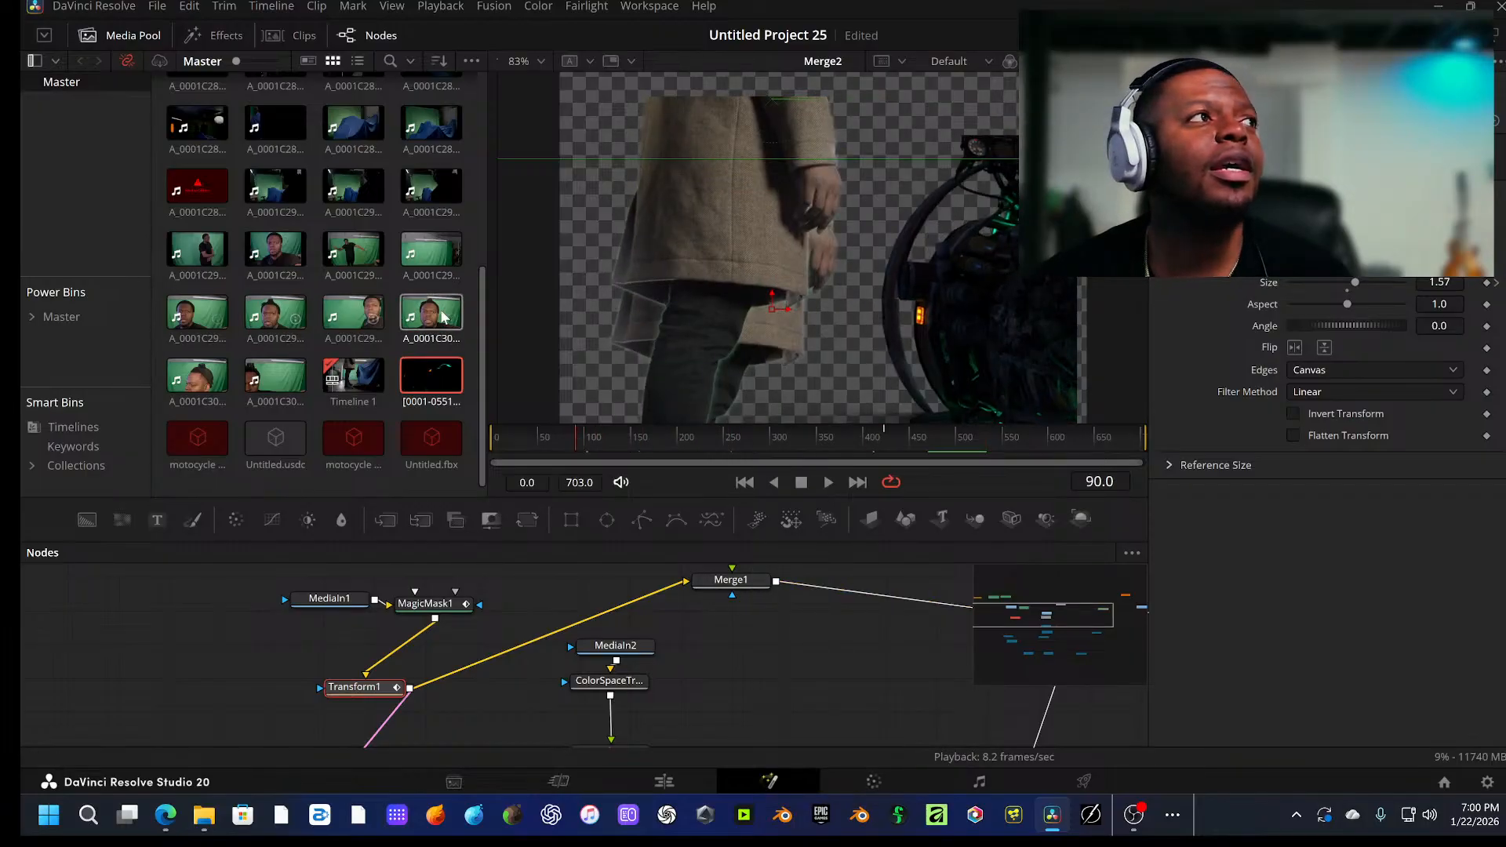
pyautogui.click(675, 440)
pyautogui.moveTo(675, 440); pyautogui.dragTo(883, 436)
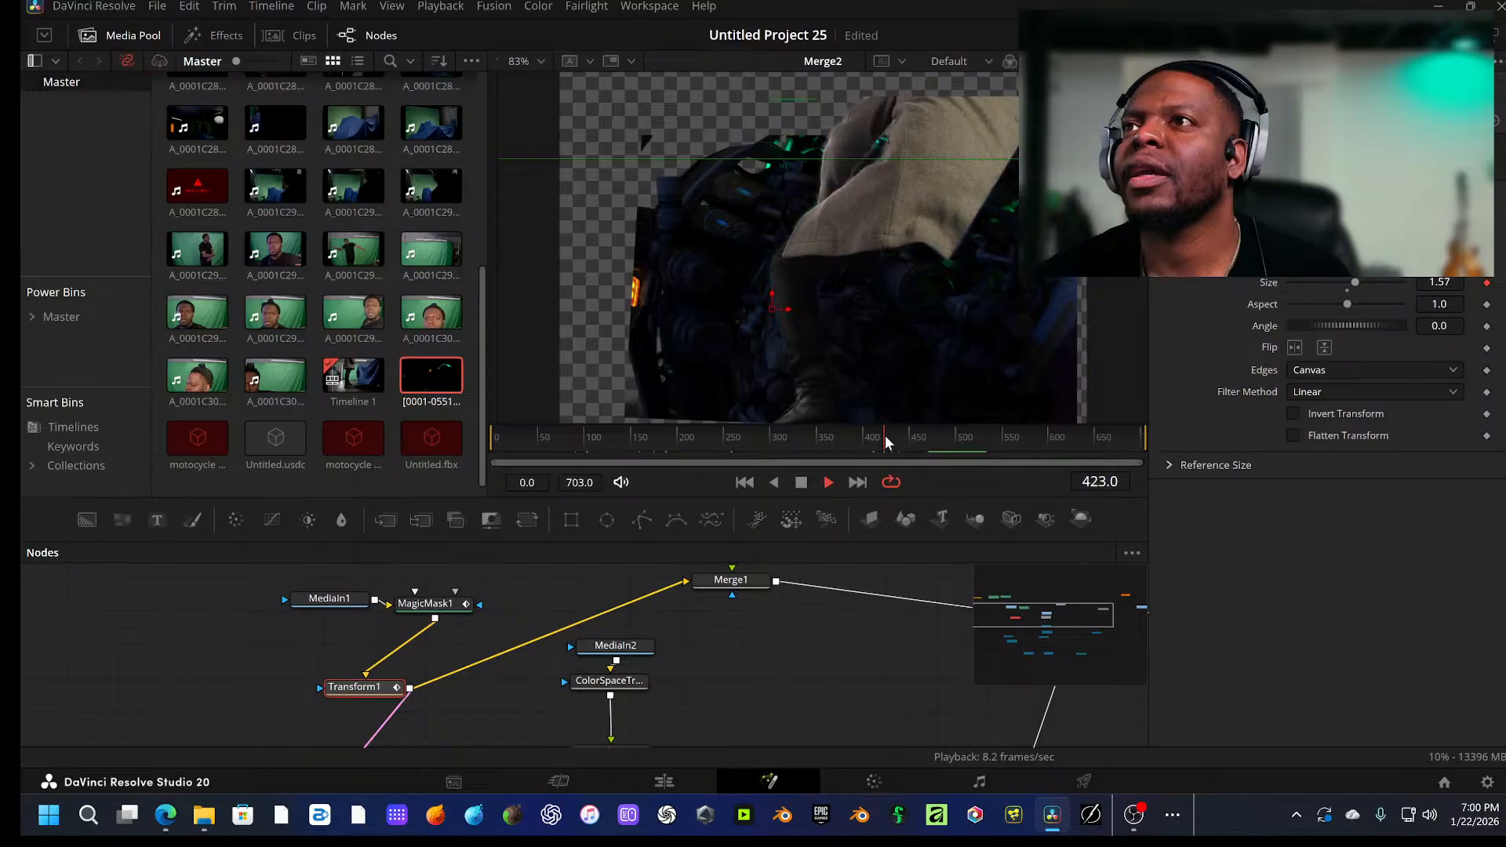
pyautogui.click(863, 446)
pyautogui.press('space')
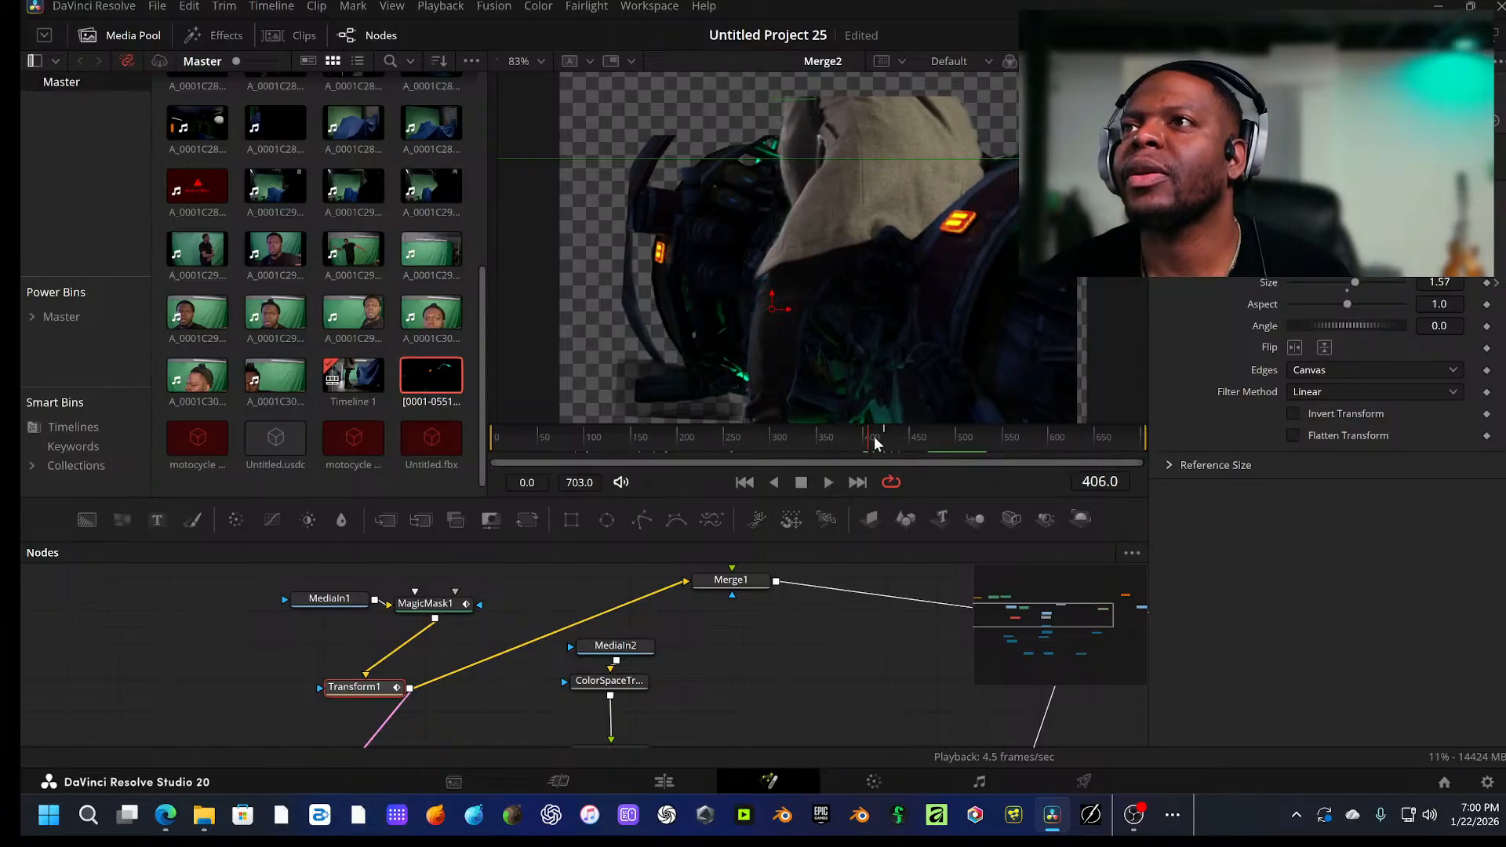
pyautogui.press('space')
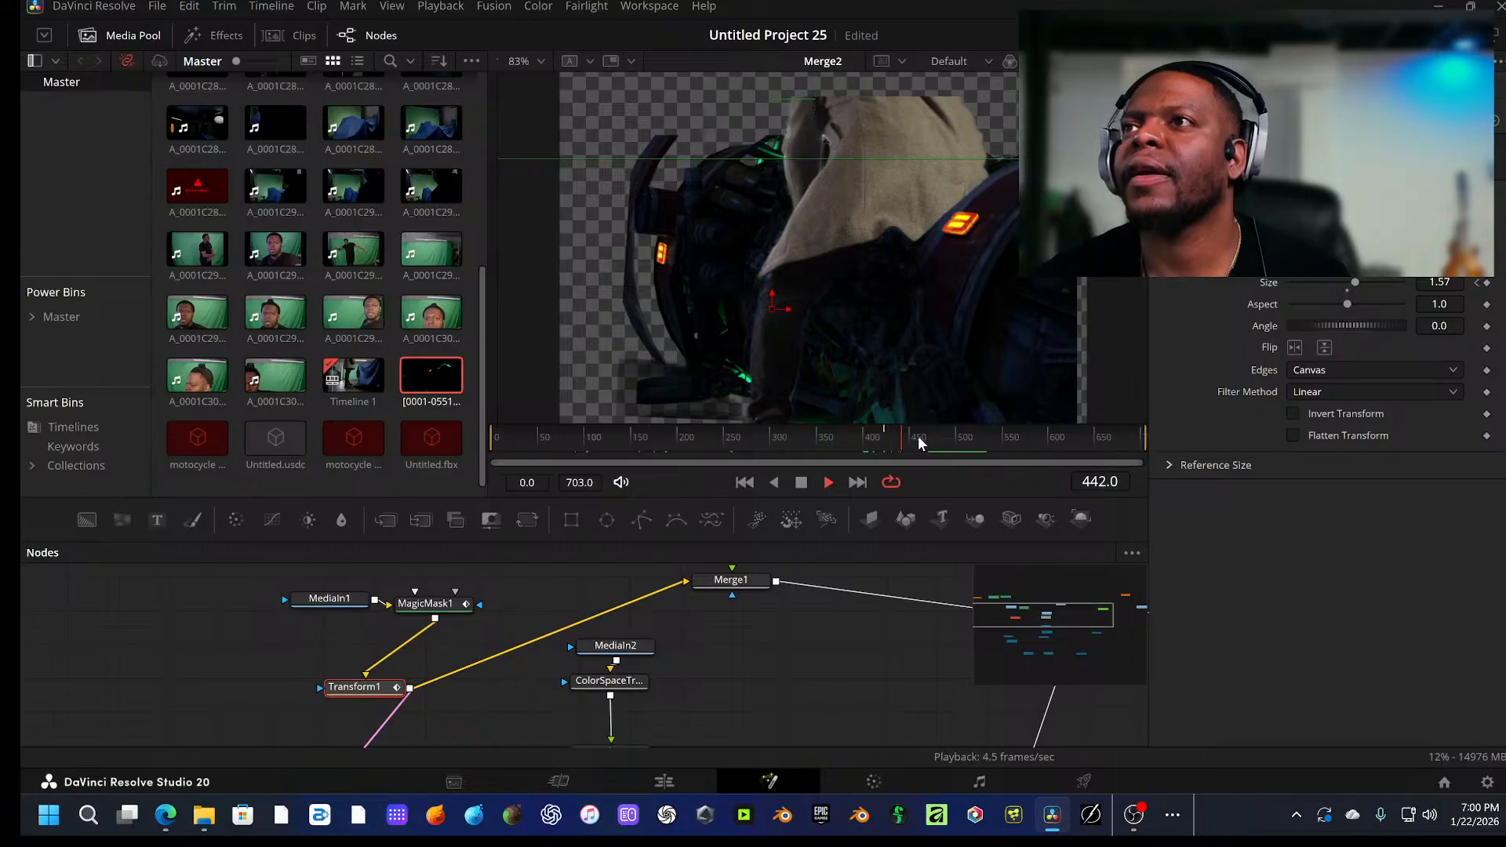
pyautogui.click(938, 436)
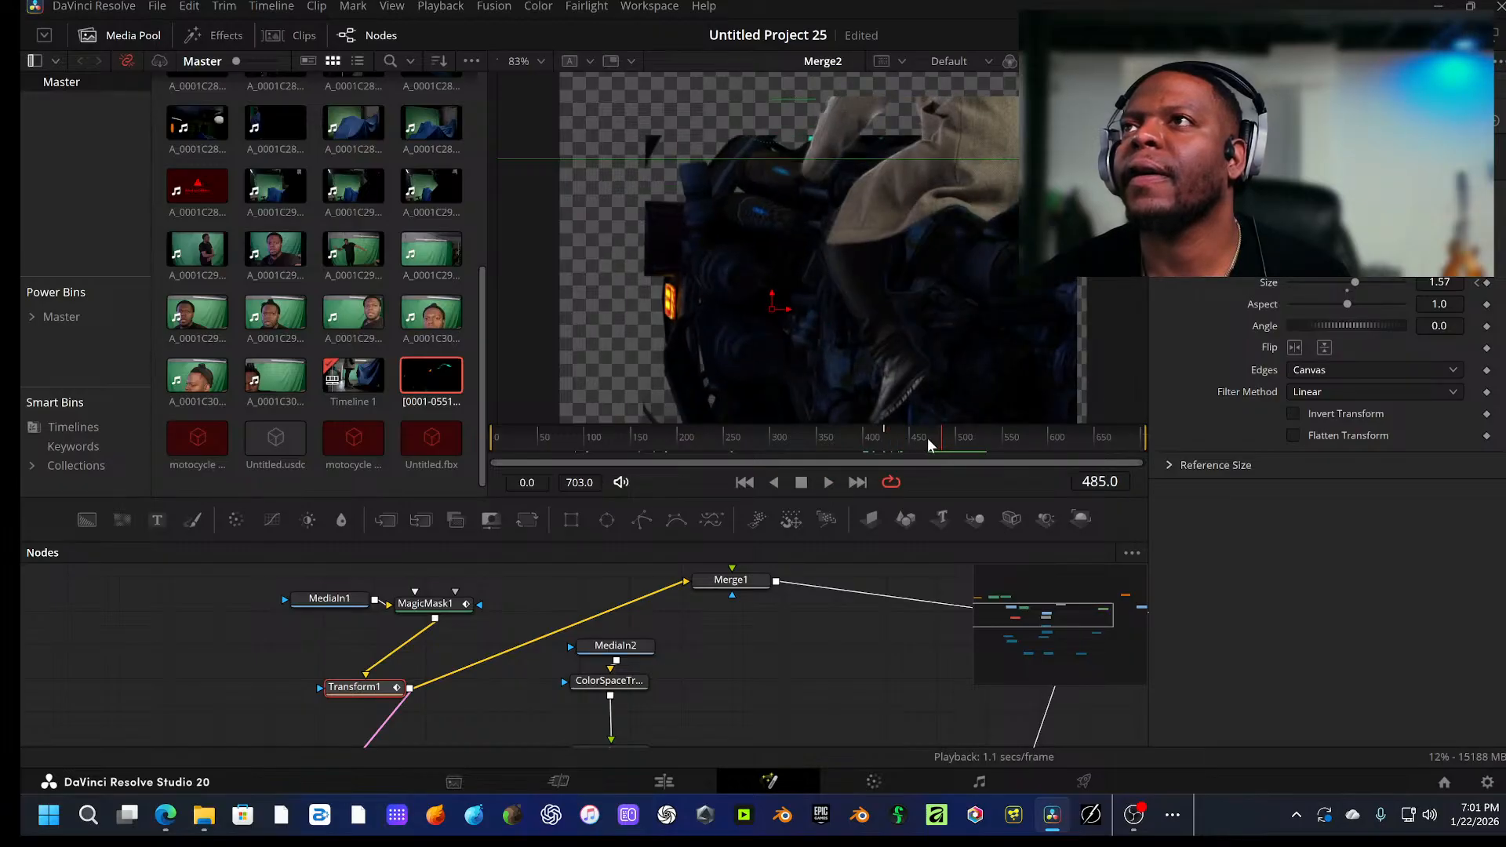
pyautogui.click(927, 438)
pyautogui.press('space')
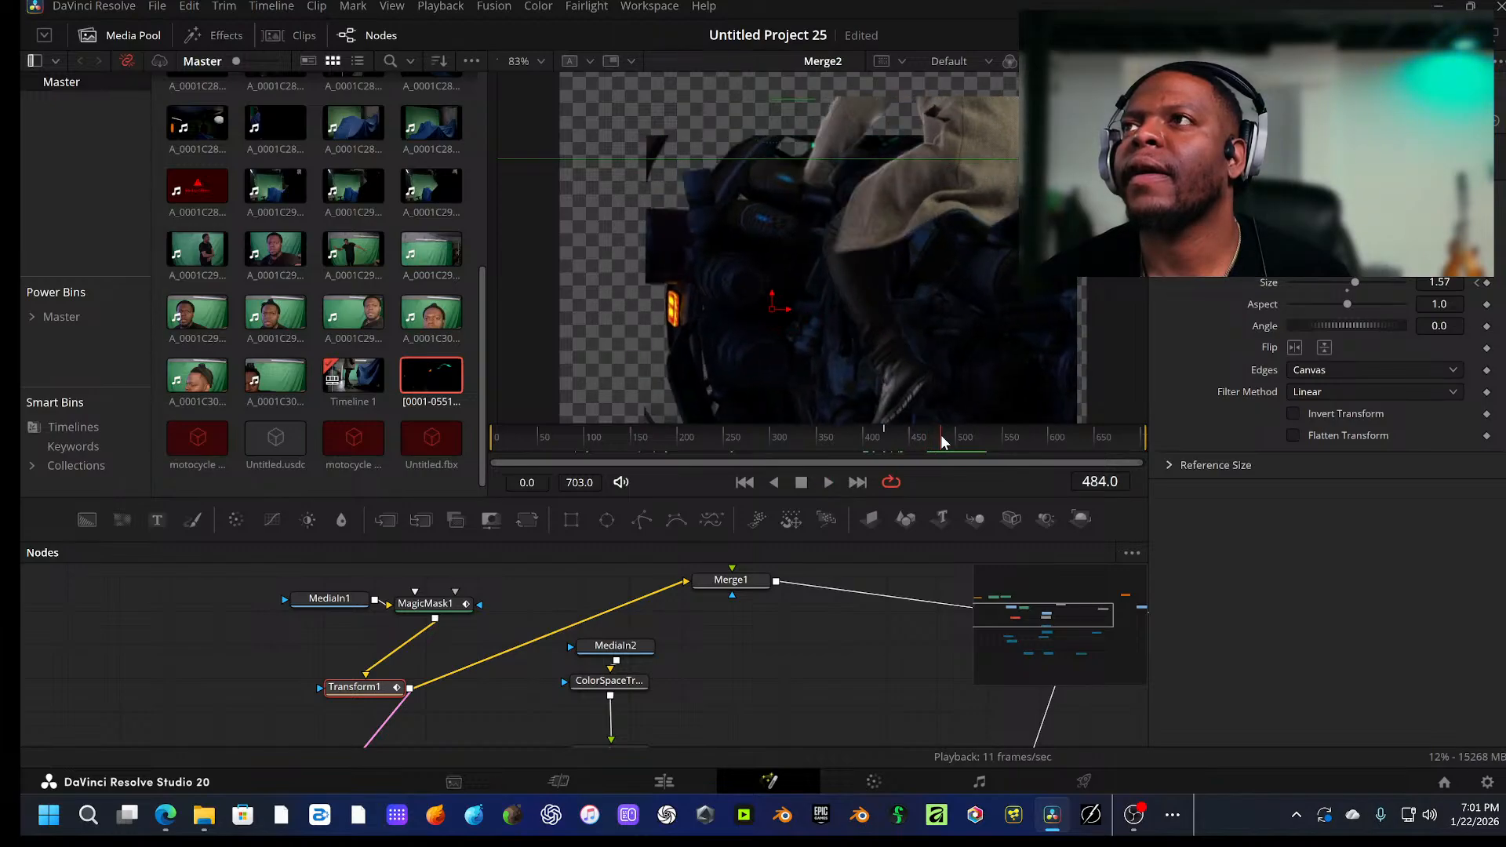
# Step: Inspect the Transform3D1 and ImagePlane3D1 settings and show ImagePlane3D1 in the viewer
pyautogui.scroll(-3, 524, 681)
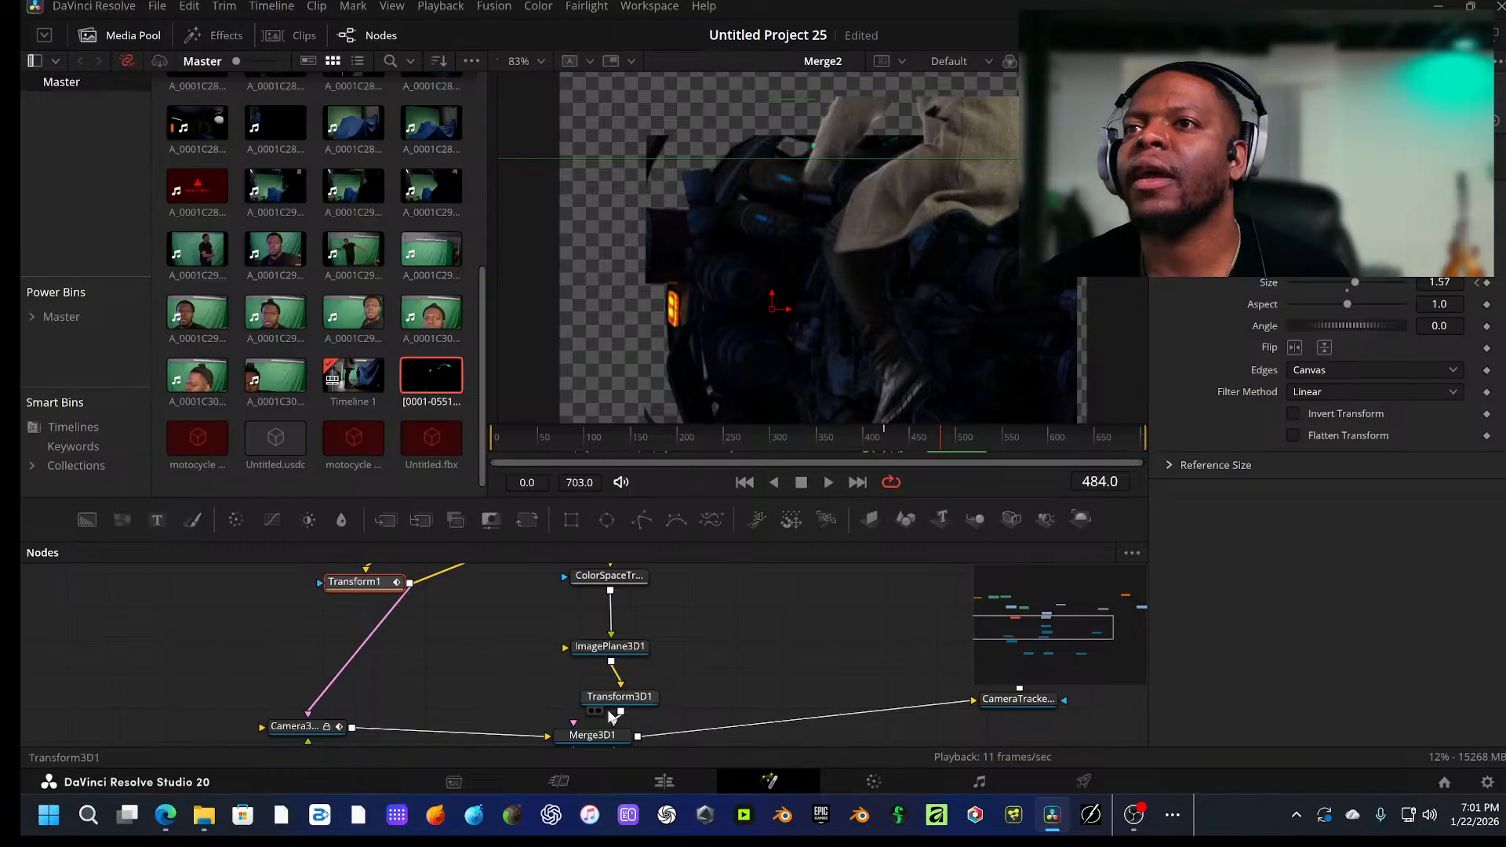
pyautogui.scroll(-1, 593, 741)
pyautogui.click(619, 665)
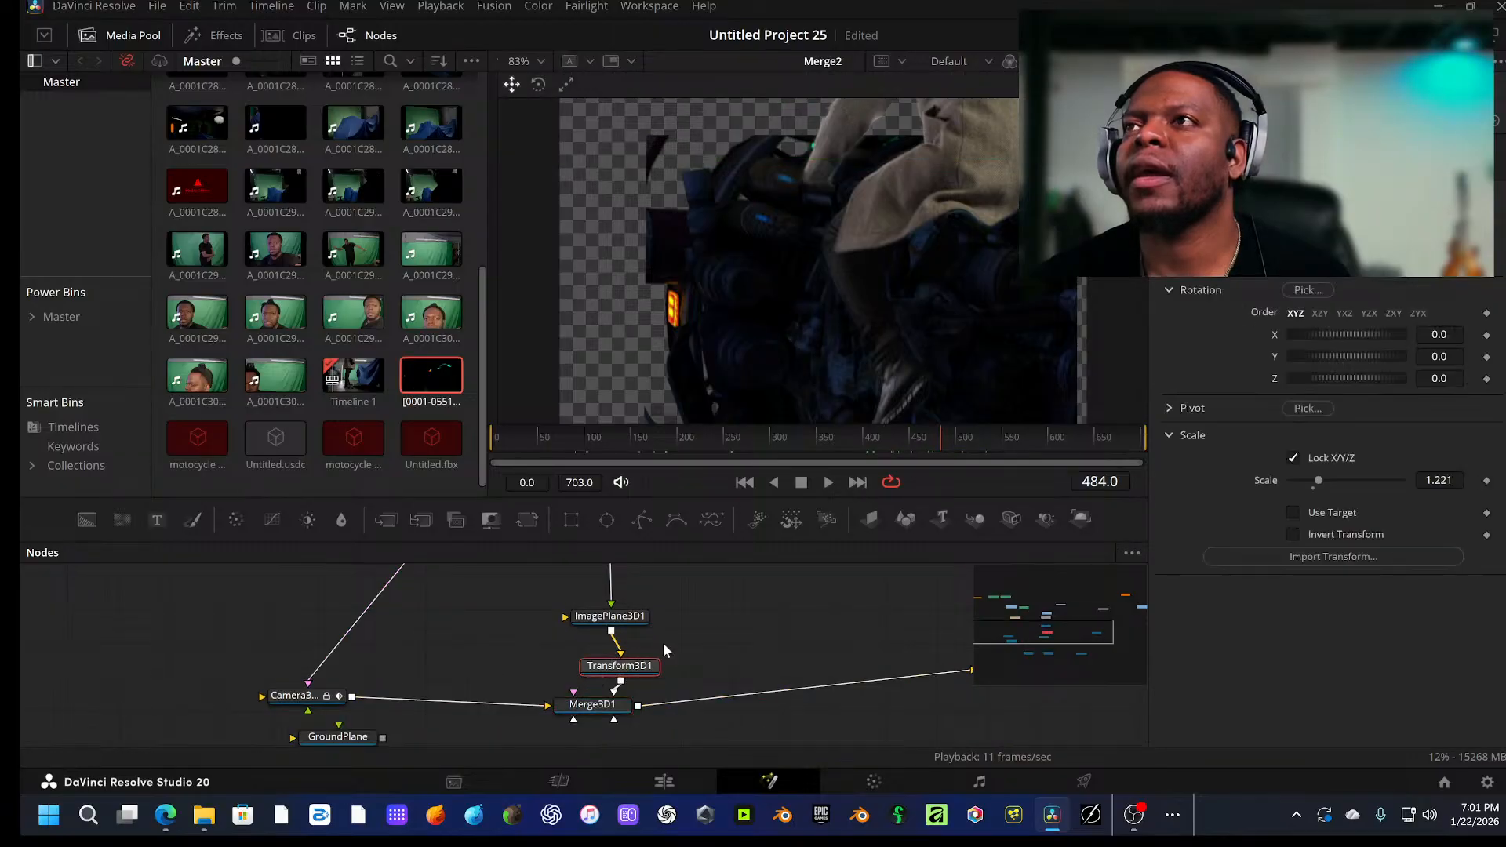
pyautogui.scroll(2, 659, 611)
pyautogui.click(611, 668)
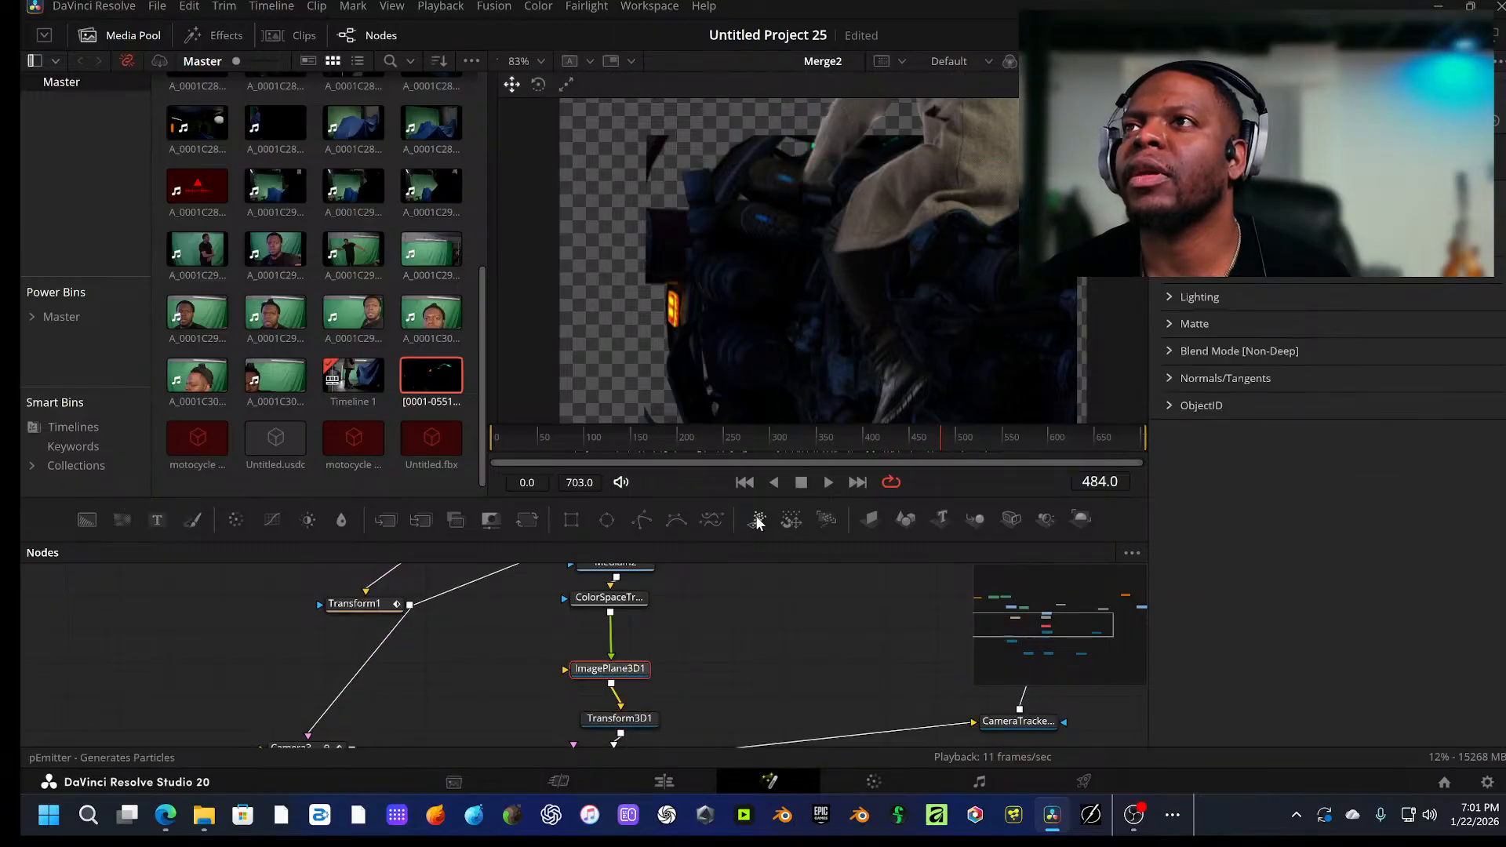
pyautogui.moveTo(610, 668); pyautogui.dragTo(801, 356)
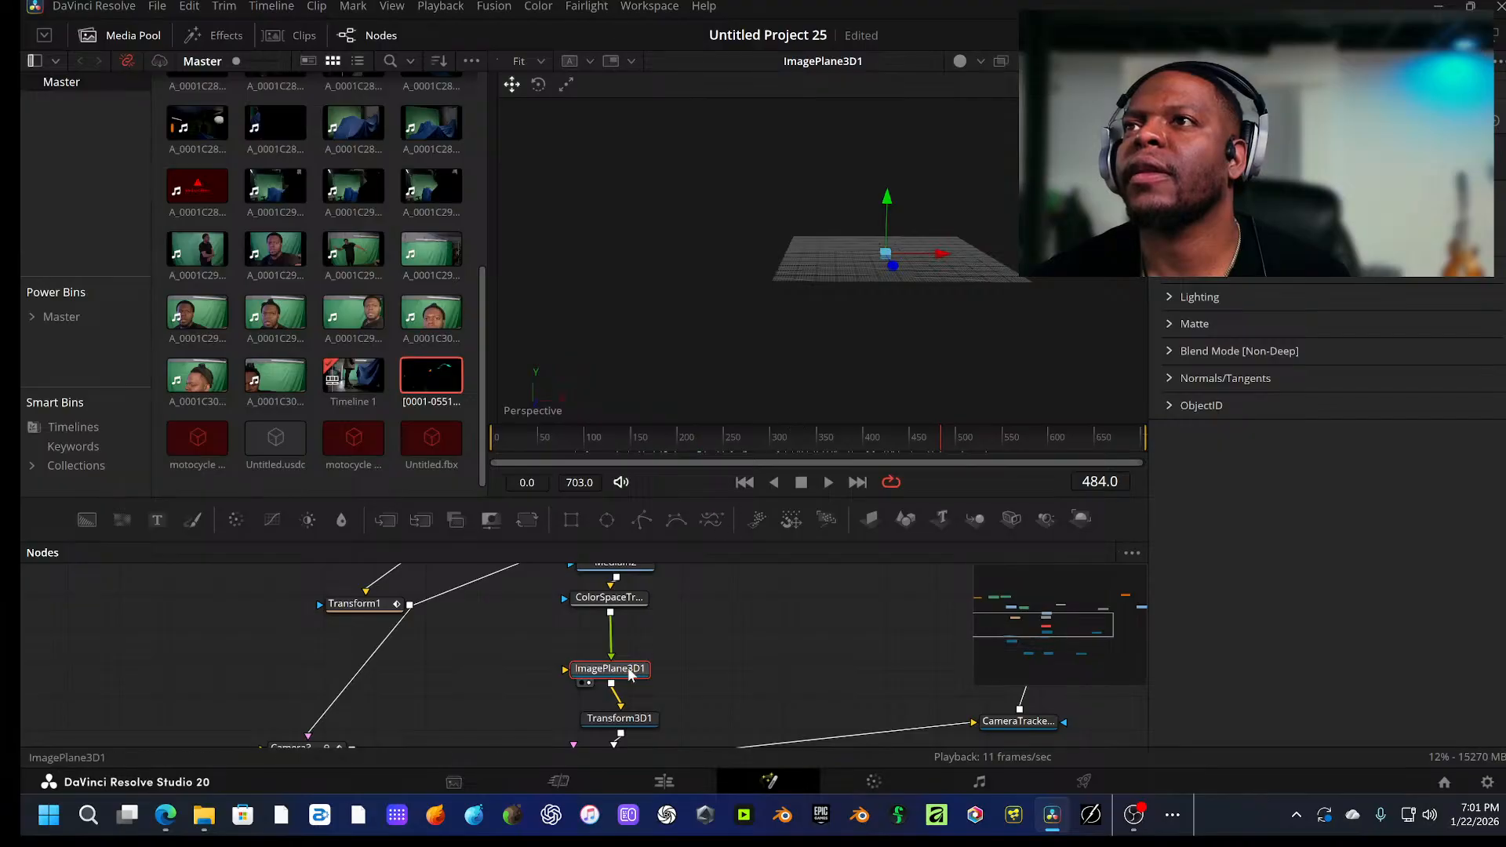
# Step: Show Merge3D1 in the viewer and look at the 3D scene through Camera3D1
pyautogui.scroll(-3, 612, 718)
pyautogui.moveTo(592, 652); pyautogui.dragTo(783, 259)
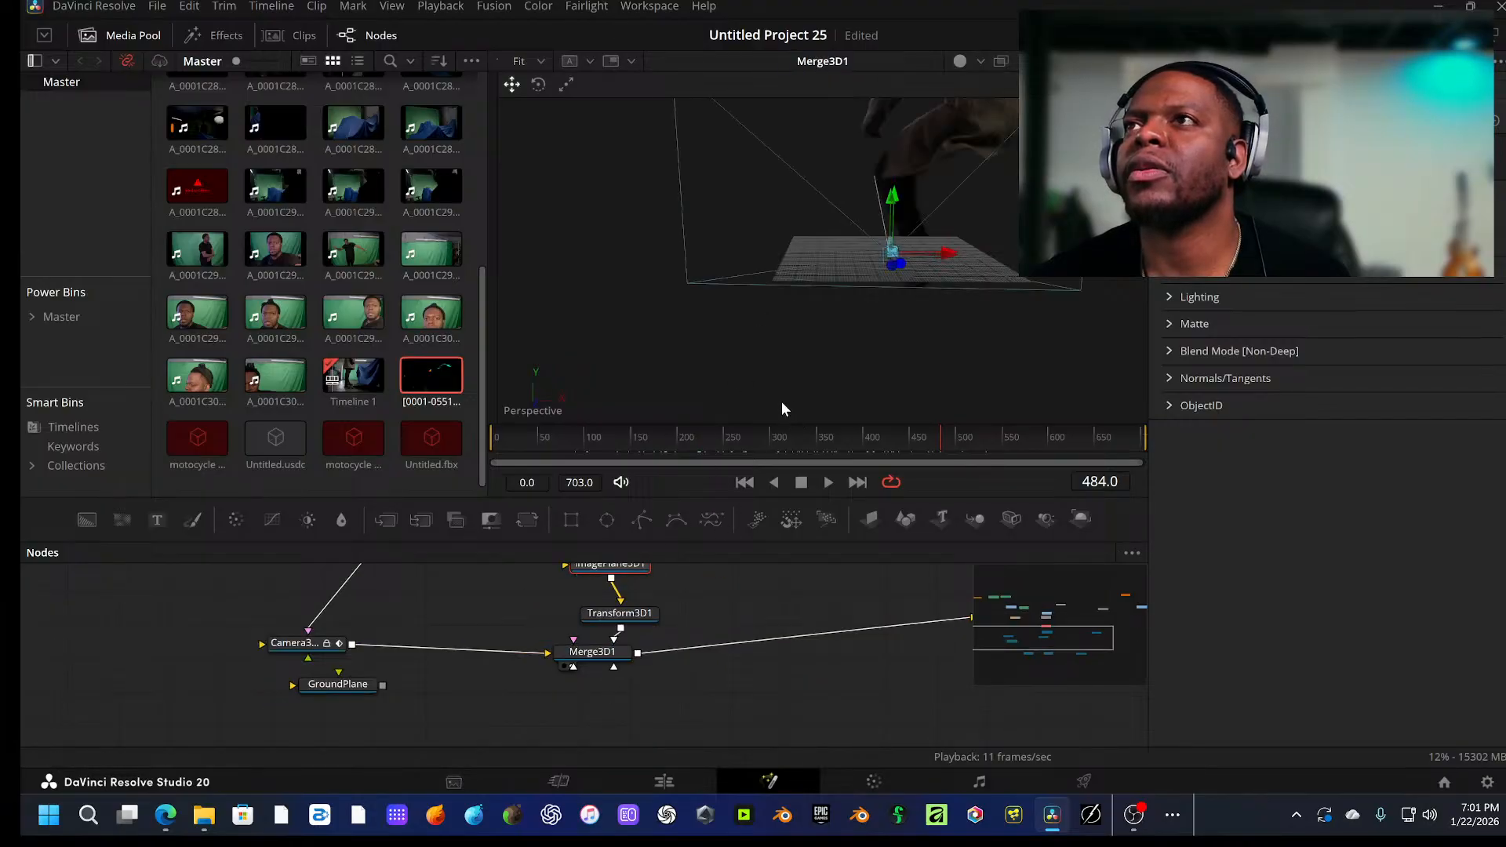
pyautogui.scroll(1, 764, 596)
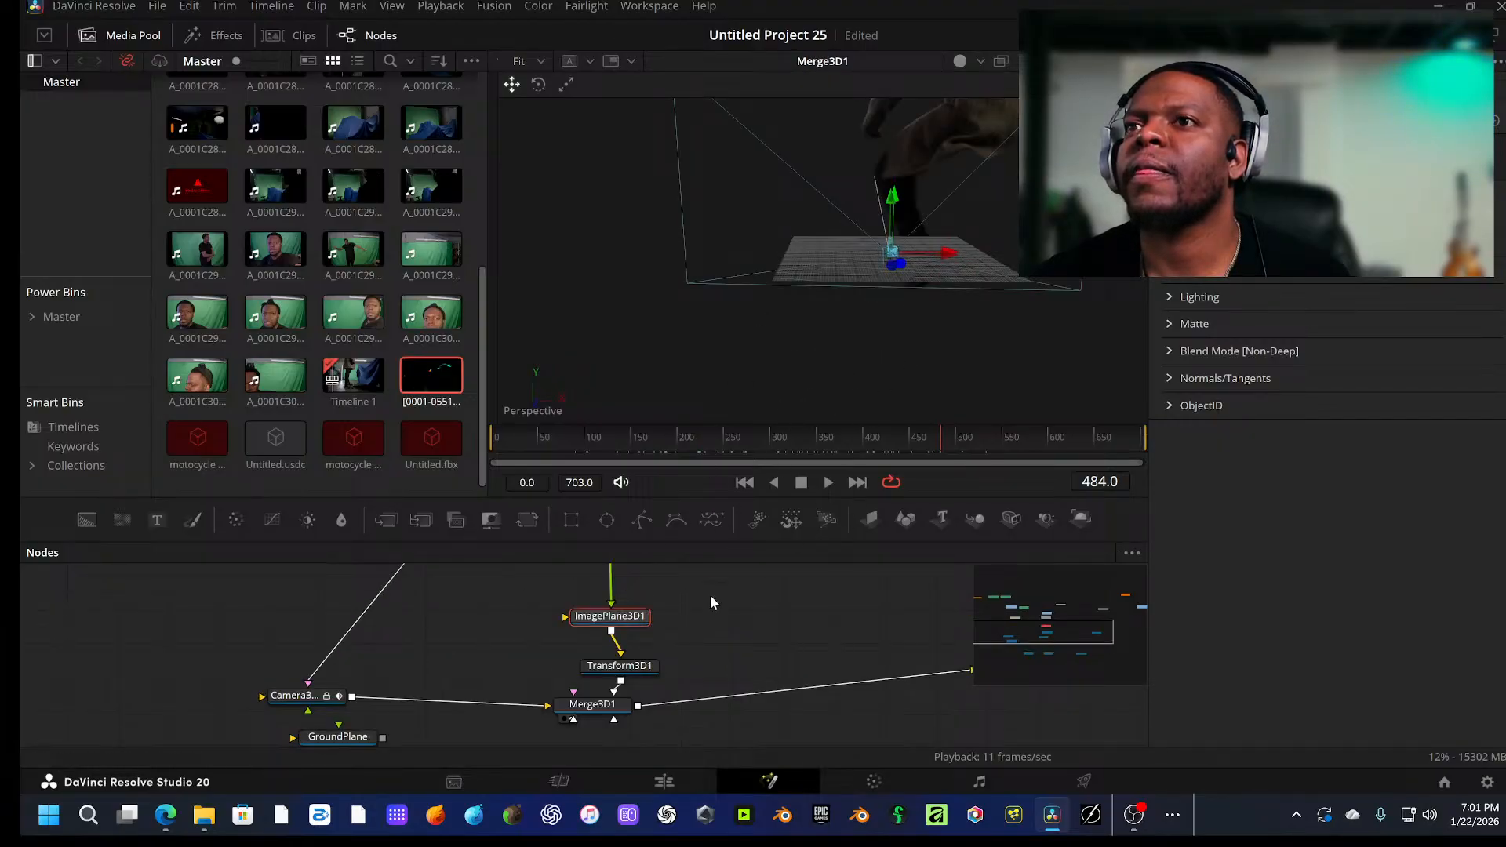
pyautogui.scroll(2, 710, 602)
pyautogui.moveTo(907, 302)
pyautogui.mouseDown()
pyautogui.moveTo(908, 235)
pyautogui.moveTo(894, 296)
pyautogui.mouseUp()
pyautogui.rightClick(903, 290)
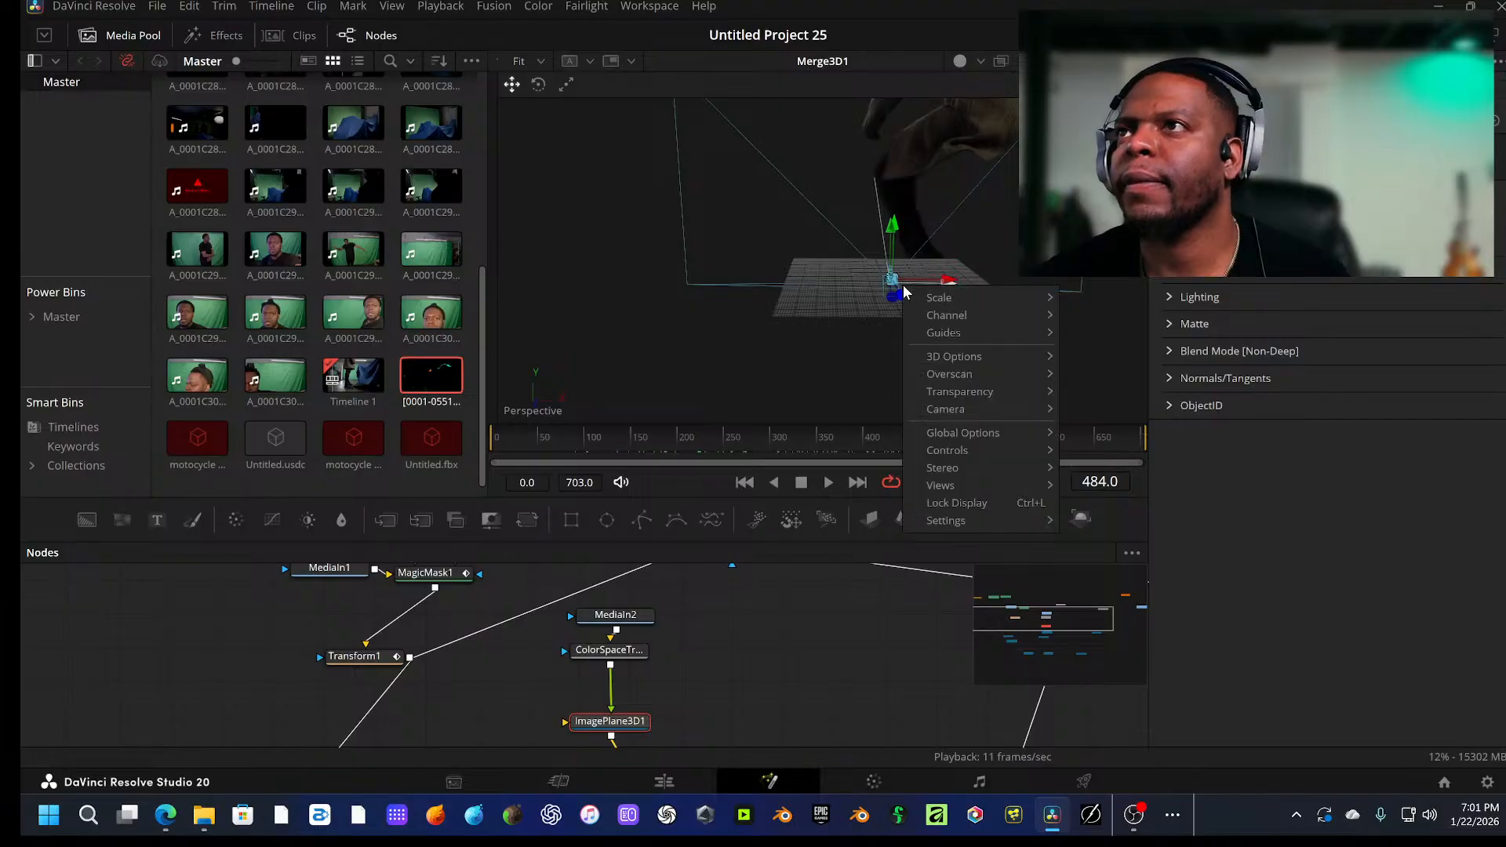
pyautogui.moveTo(1051, 406)
pyautogui.click(1111, 409)
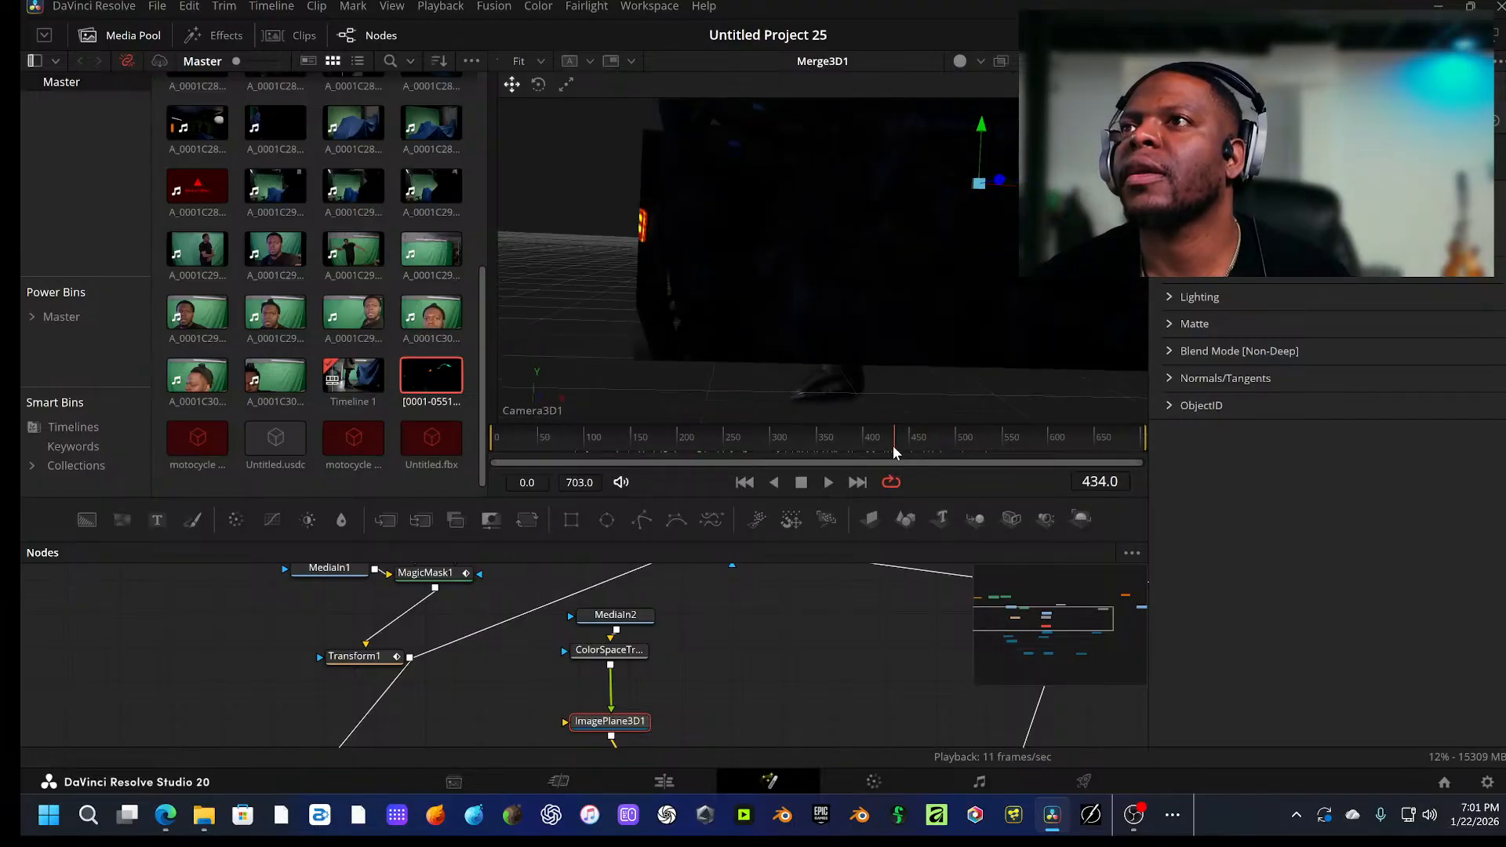
# Step: Scrub the Camera3D1 view back and play it to frame 339, checking the motorcycle plane against the rider
pyautogui.moveTo(892, 445); pyautogui.dragTo(553, 437)
pyautogui.click(735, 445)
pyautogui.press('space')
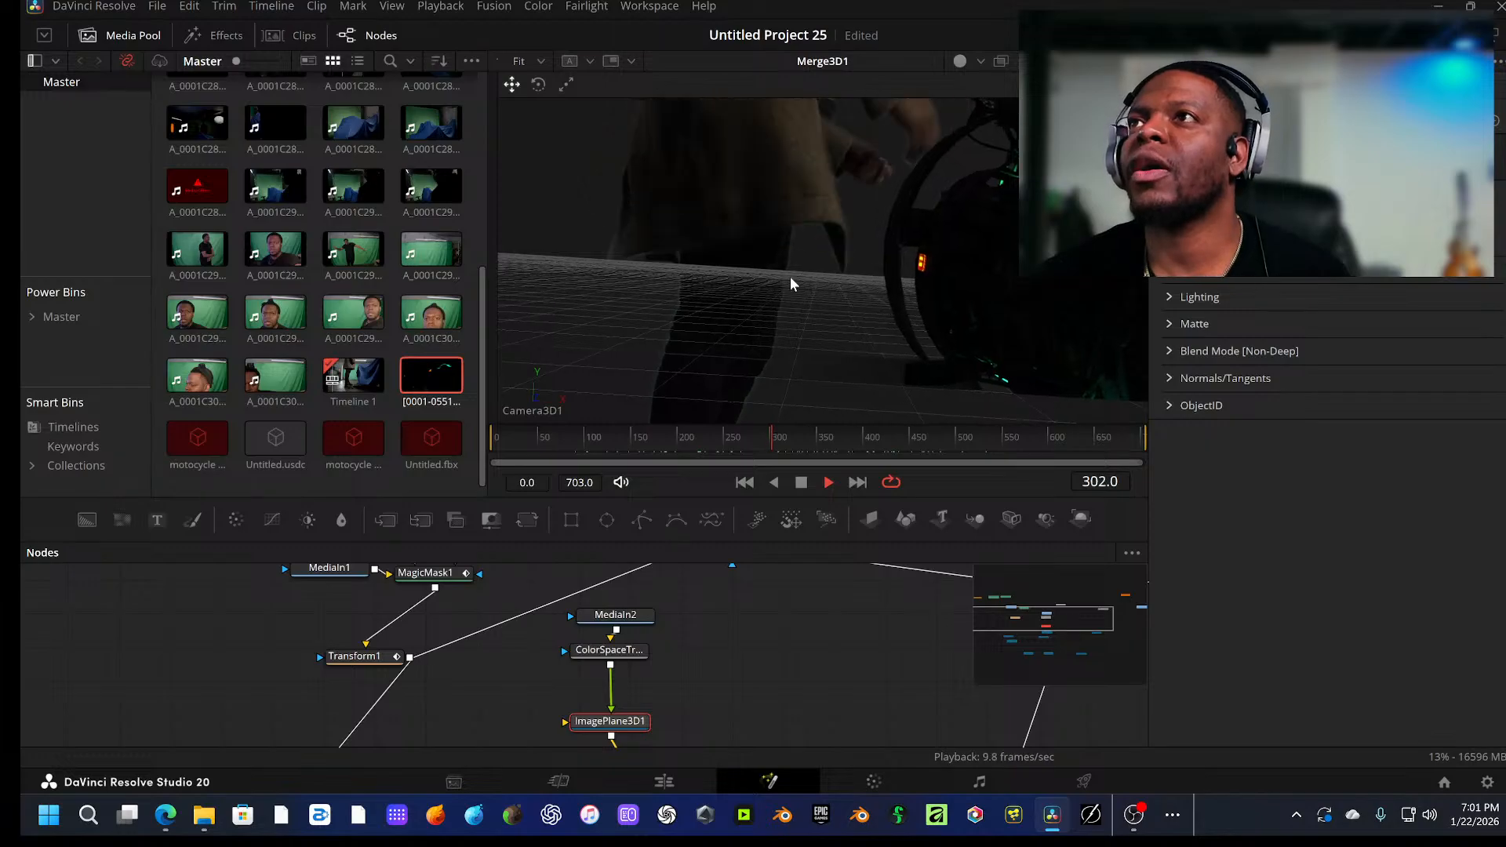
pyautogui.scroll(-5, 729, 679)
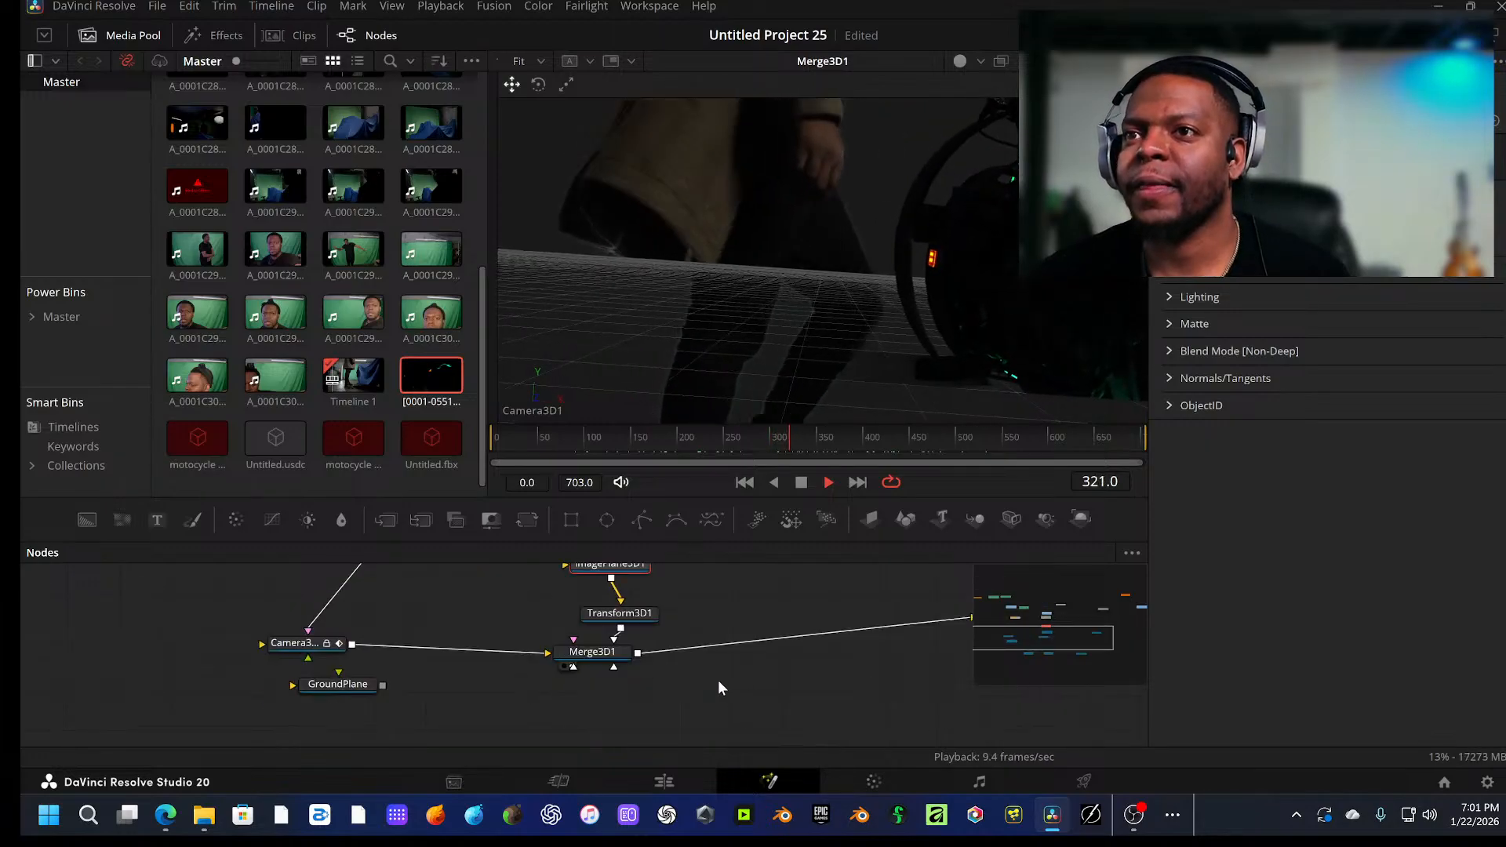
pyautogui.press('space')
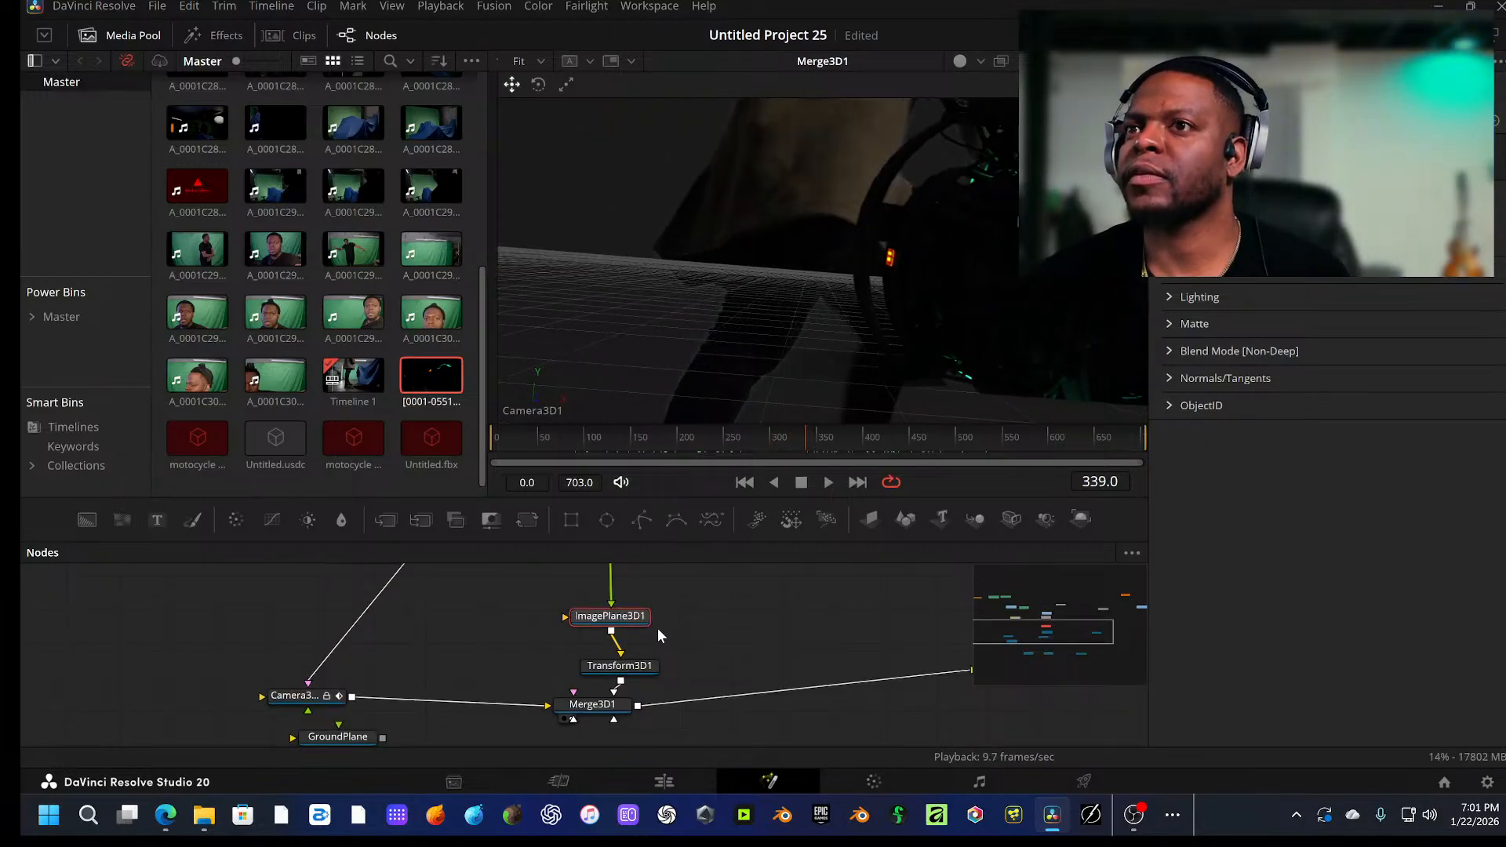
# Step: Compare the Merge3D1 and Transform3D1 settings, and play the 3D scene on to frame 387
pyautogui.click(604, 703)
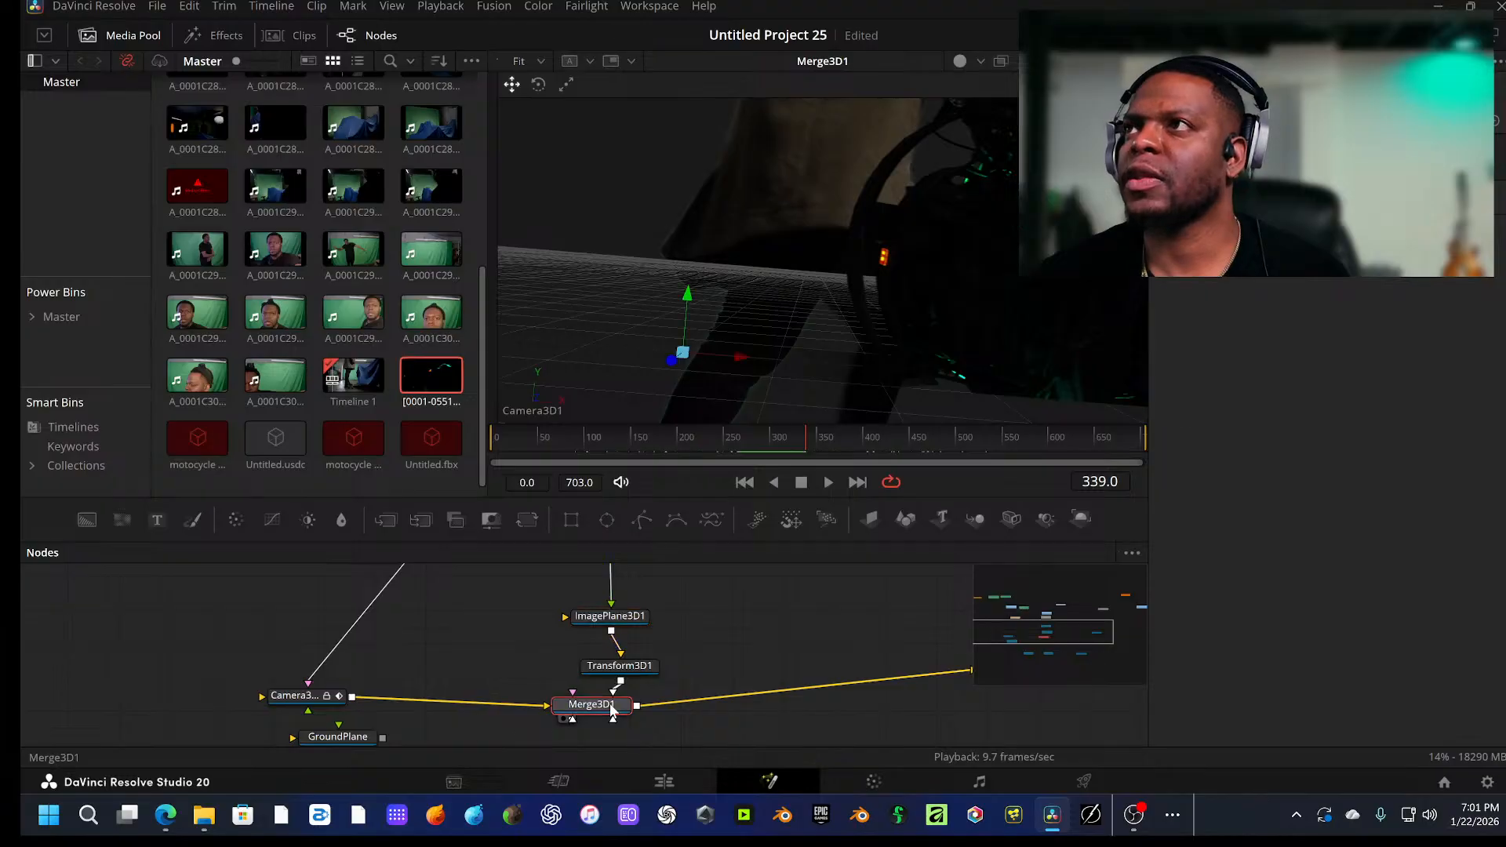
pyautogui.click(622, 668)
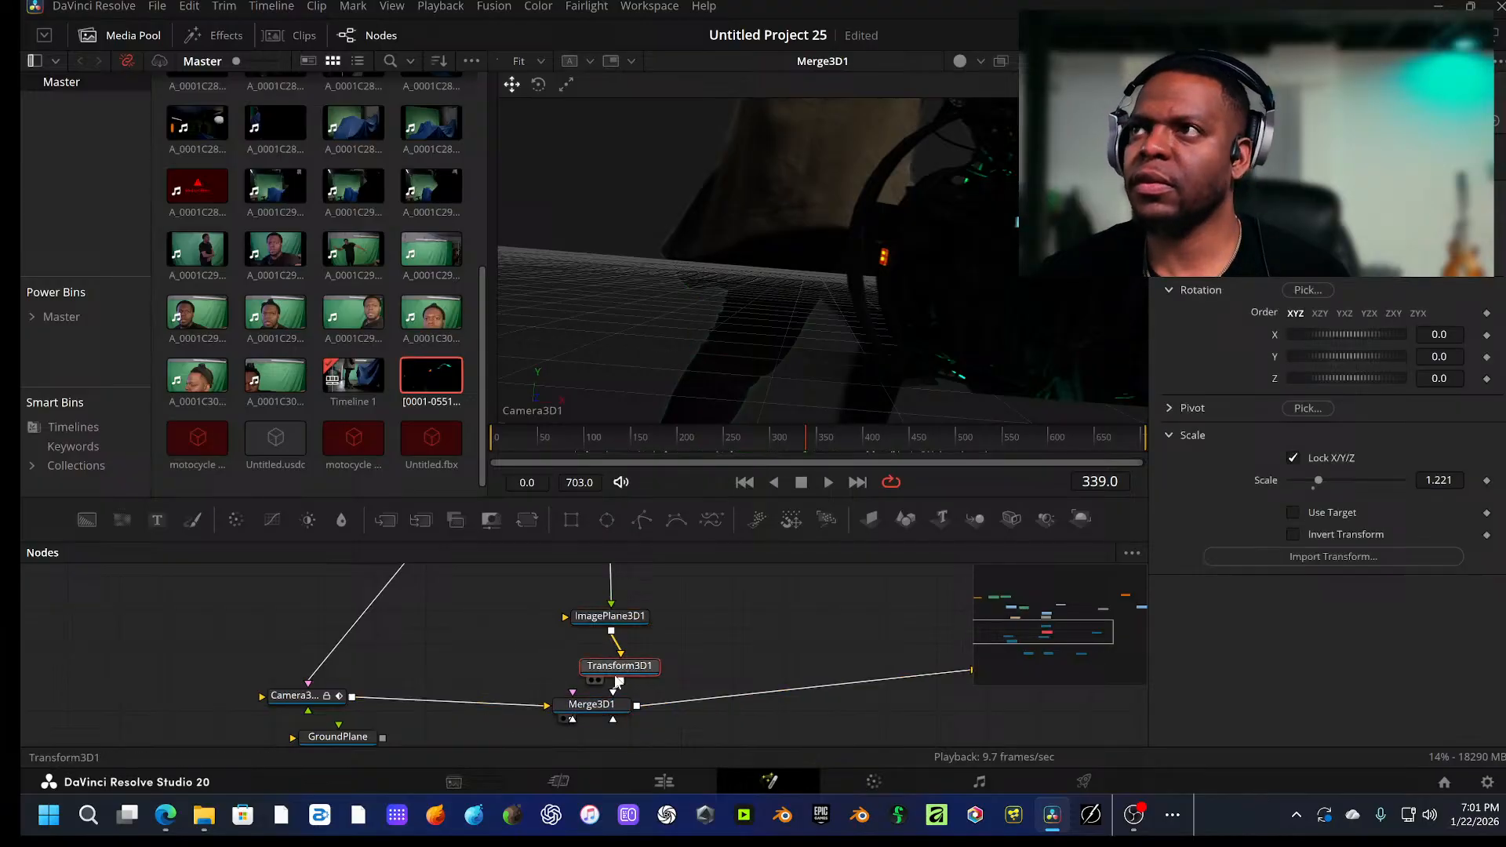
pyautogui.click(602, 715)
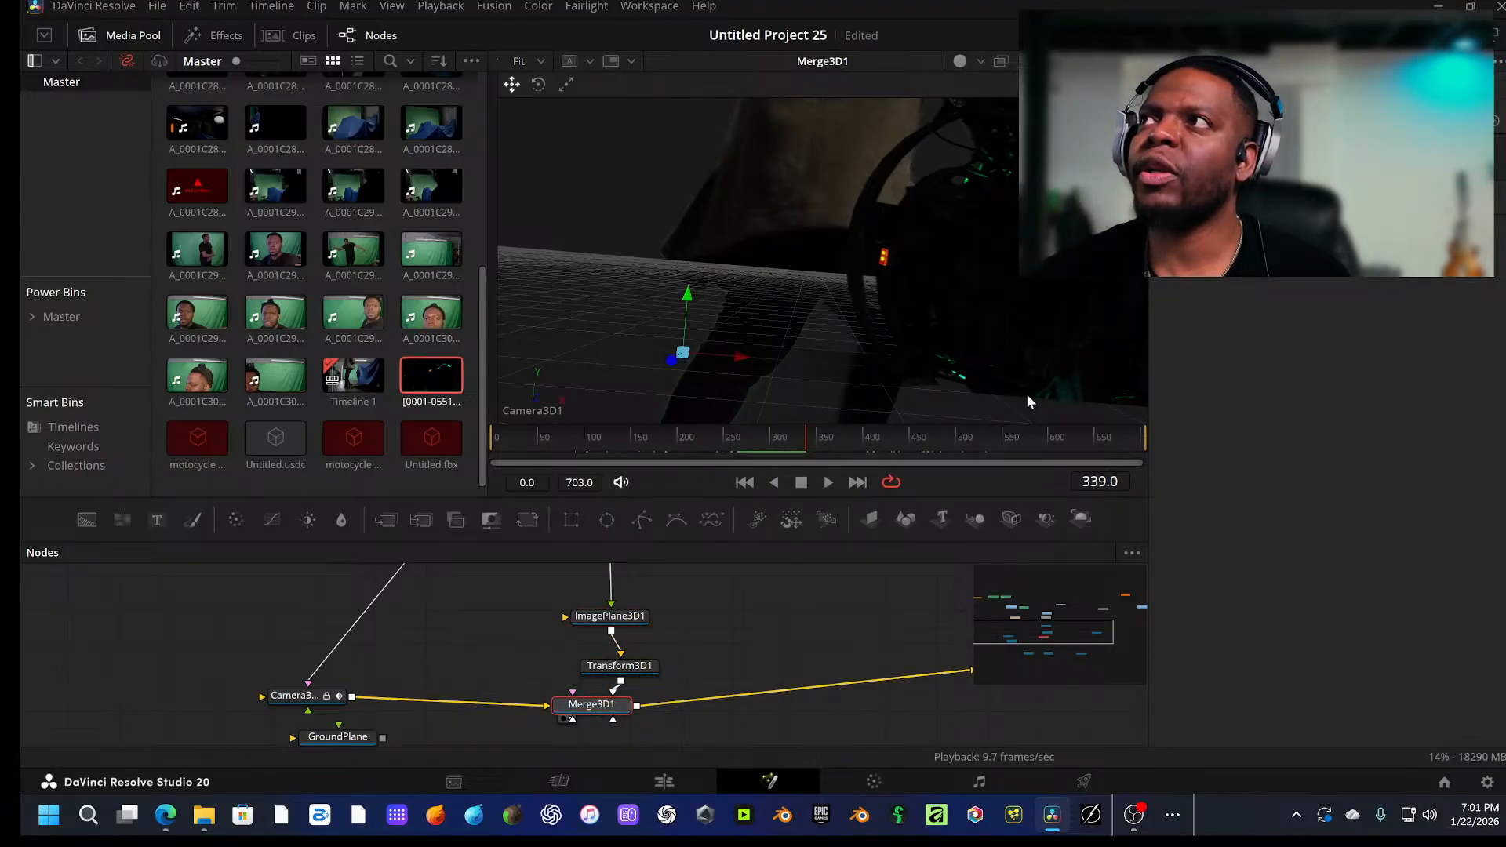
pyautogui.press('space')
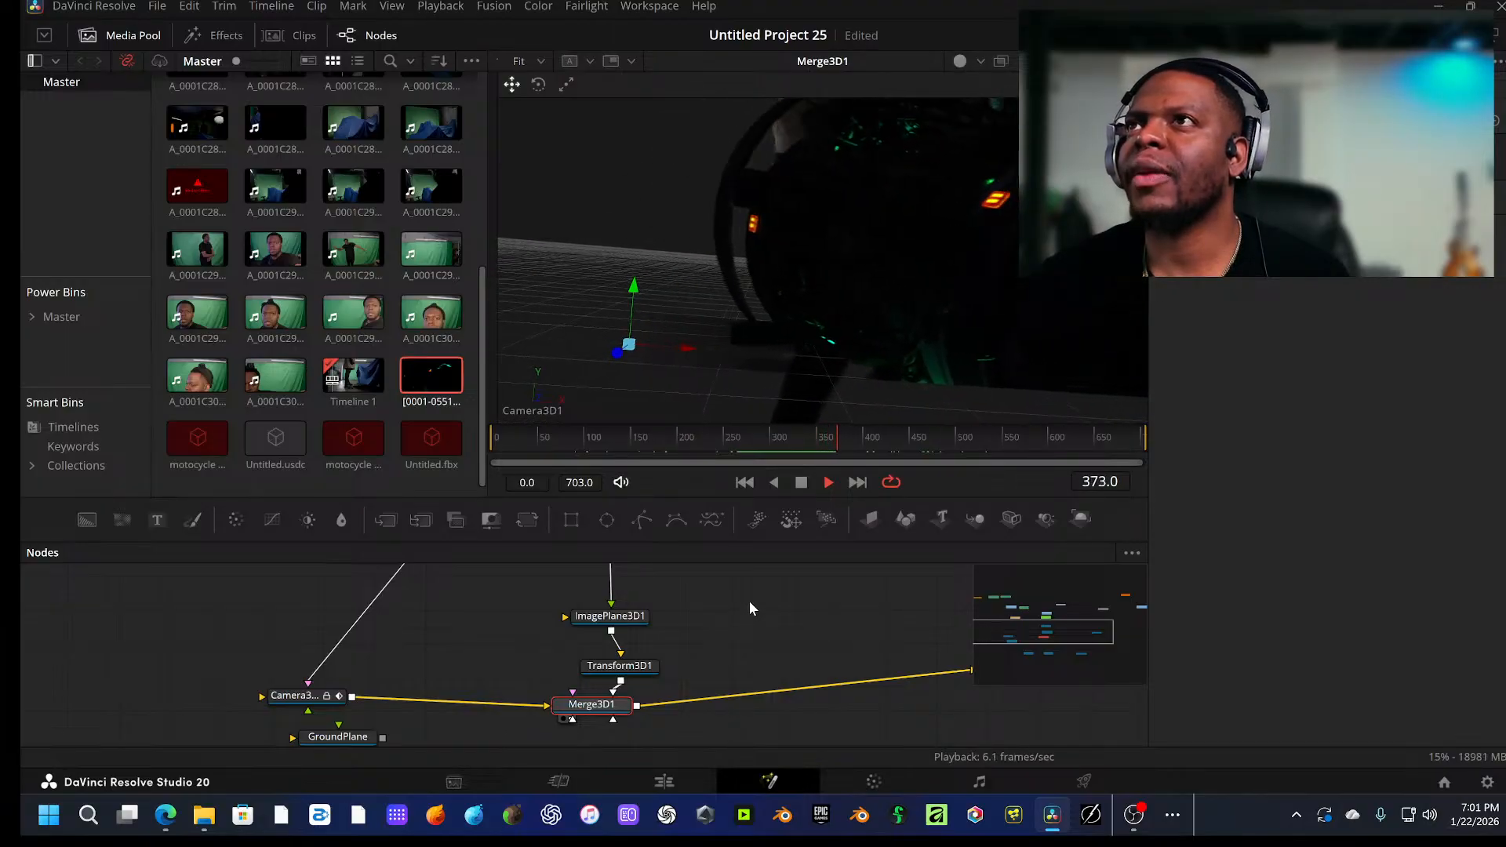
pyautogui.press('space')
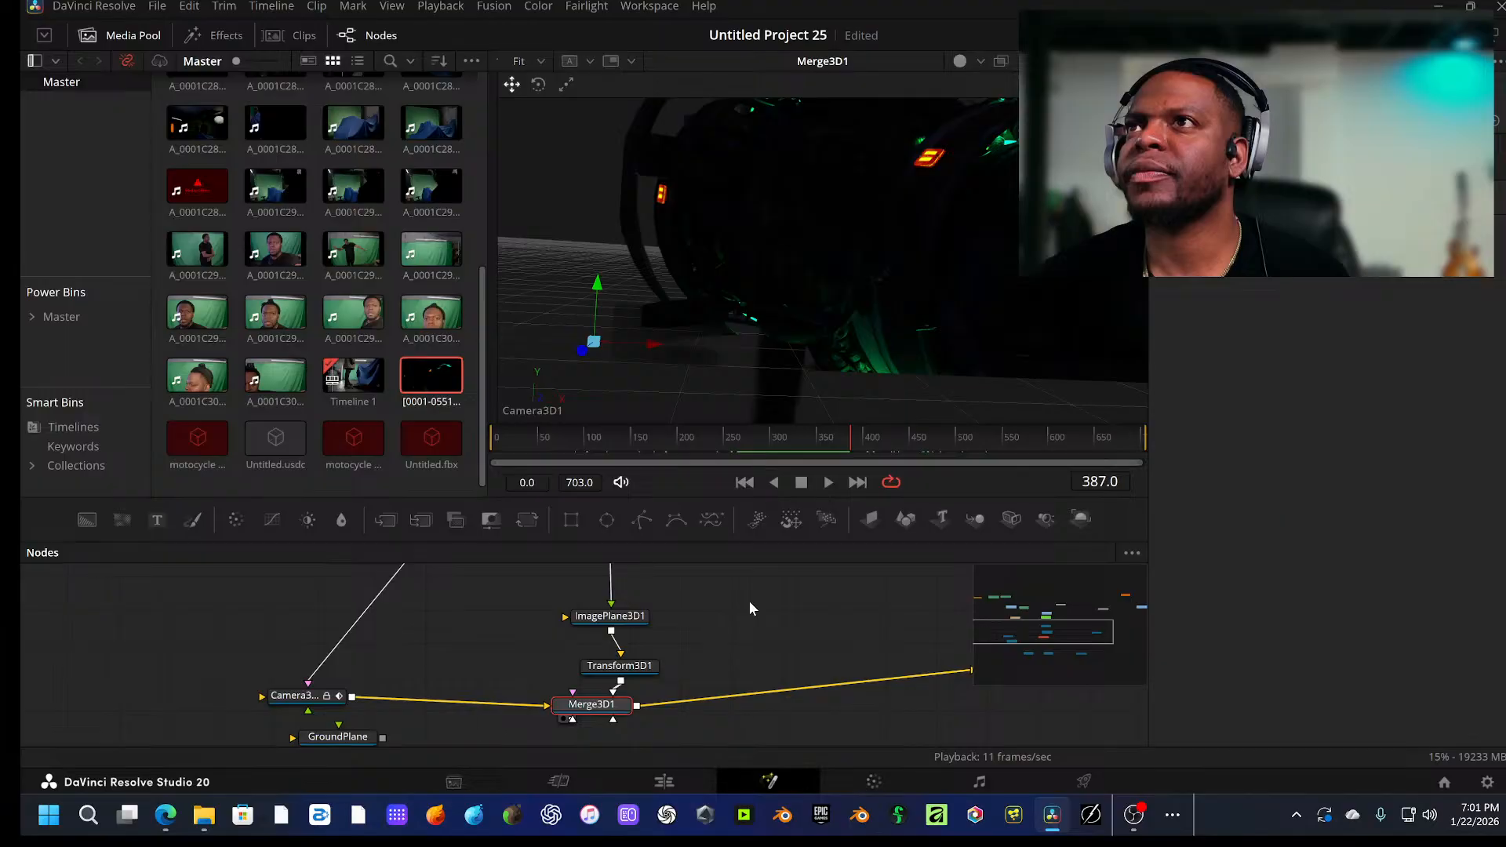
# Step: Show Merge1 in the viewer and play it to frame 406 to check the rider alone
pyautogui.scroll(5, 748, 600)
pyautogui.press('space')
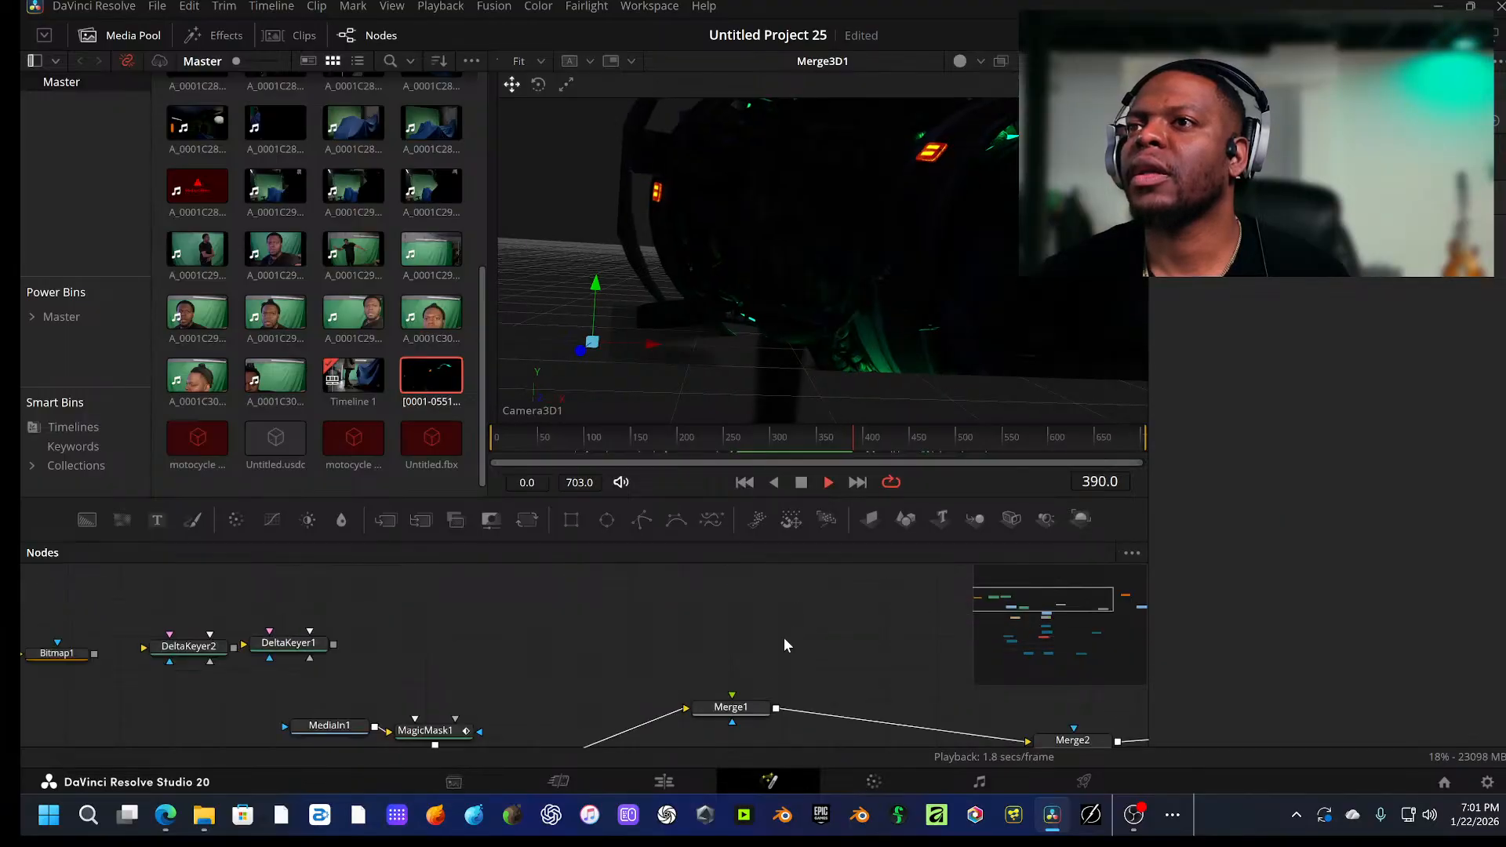
pyautogui.moveTo(738, 712); pyautogui.dragTo(776, 255)
pyautogui.press('space')
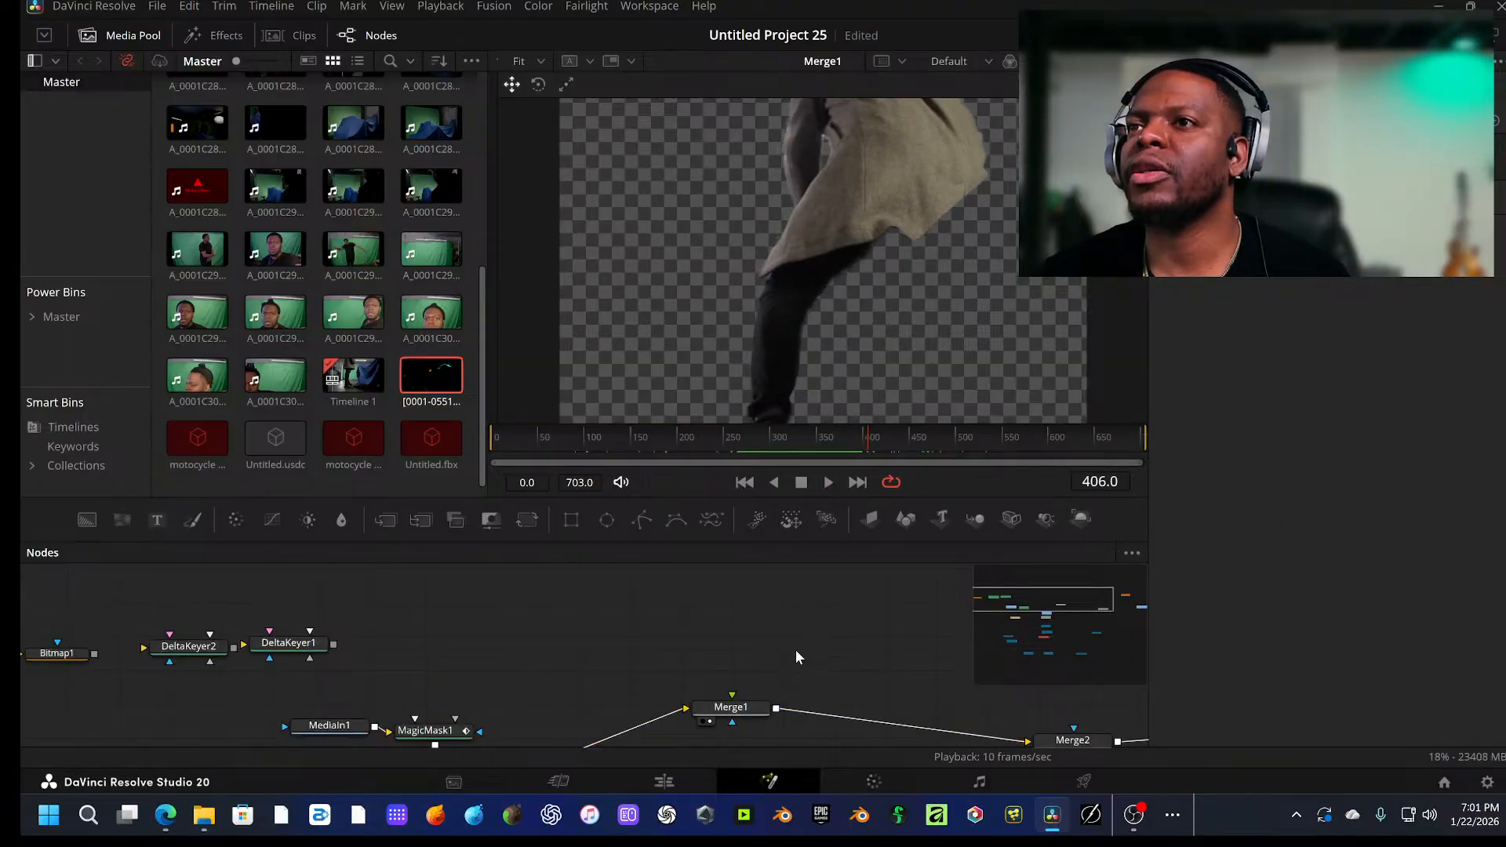
# Step: Return the viewer to Merge2 and play the full composite to frame 428
pyautogui.moveTo(738, 710); pyautogui.dragTo(738, 704)
pyautogui.scroll(-5, 789, 638)
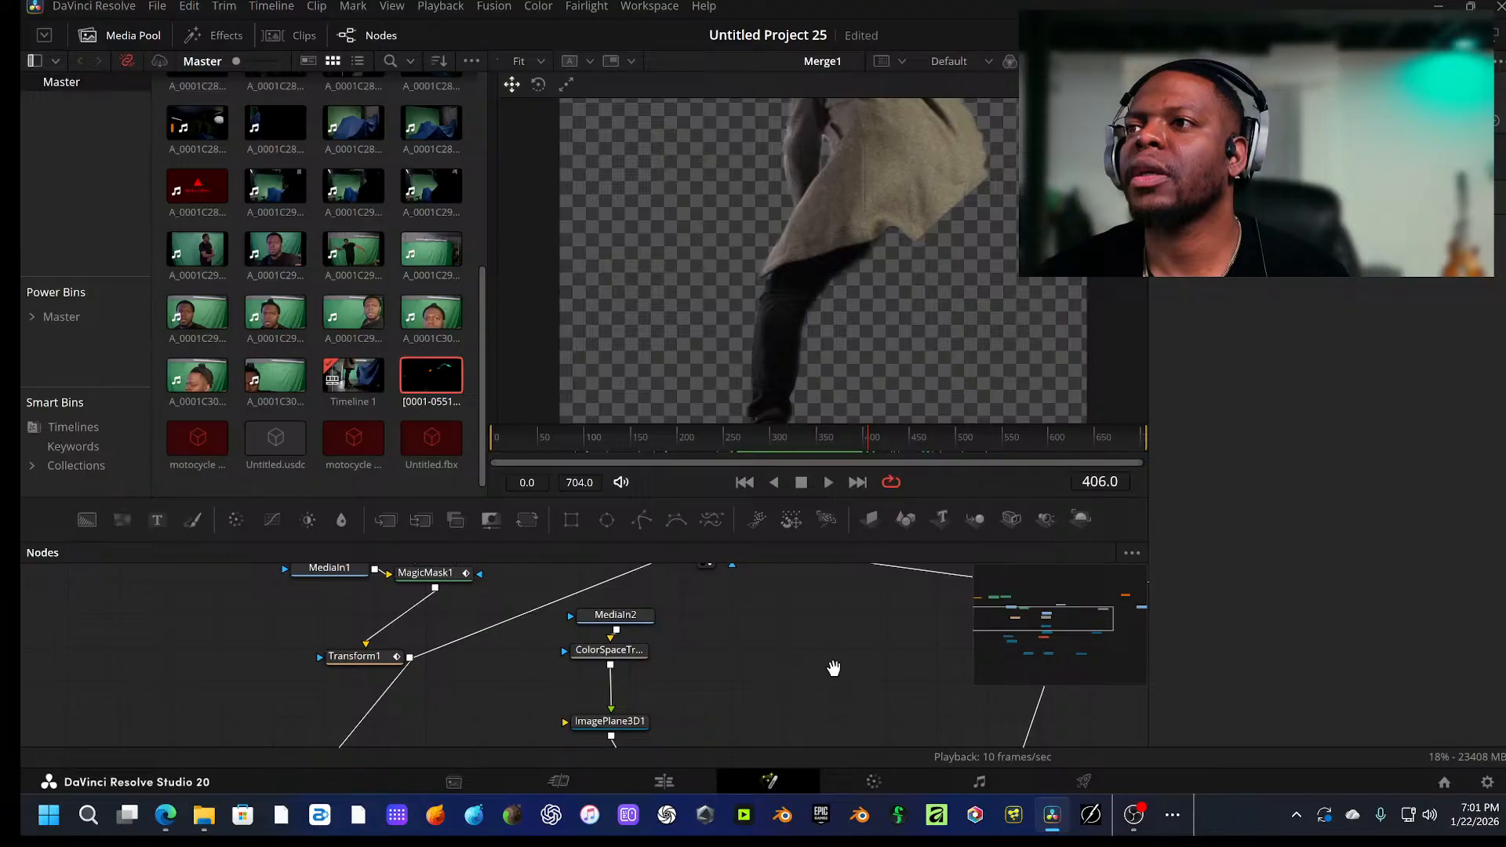
pyautogui.moveTo(834, 668); pyautogui.dragTo(600, 683)
pyautogui.moveTo(831, 595); pyautogui.dragTo(782, 298)
pyautogui.press('space')
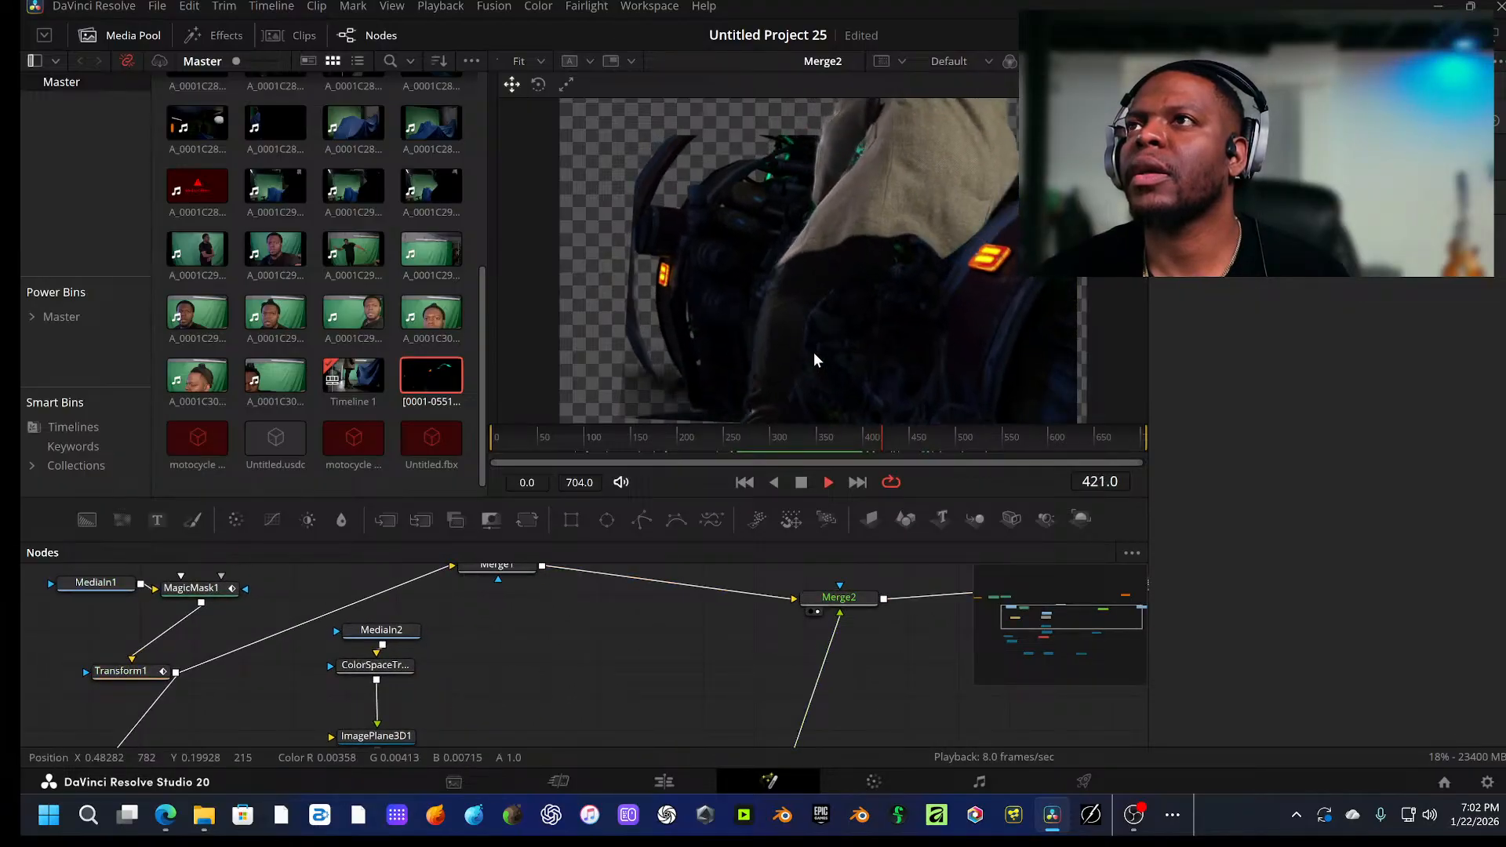
pyautogui.press('space')
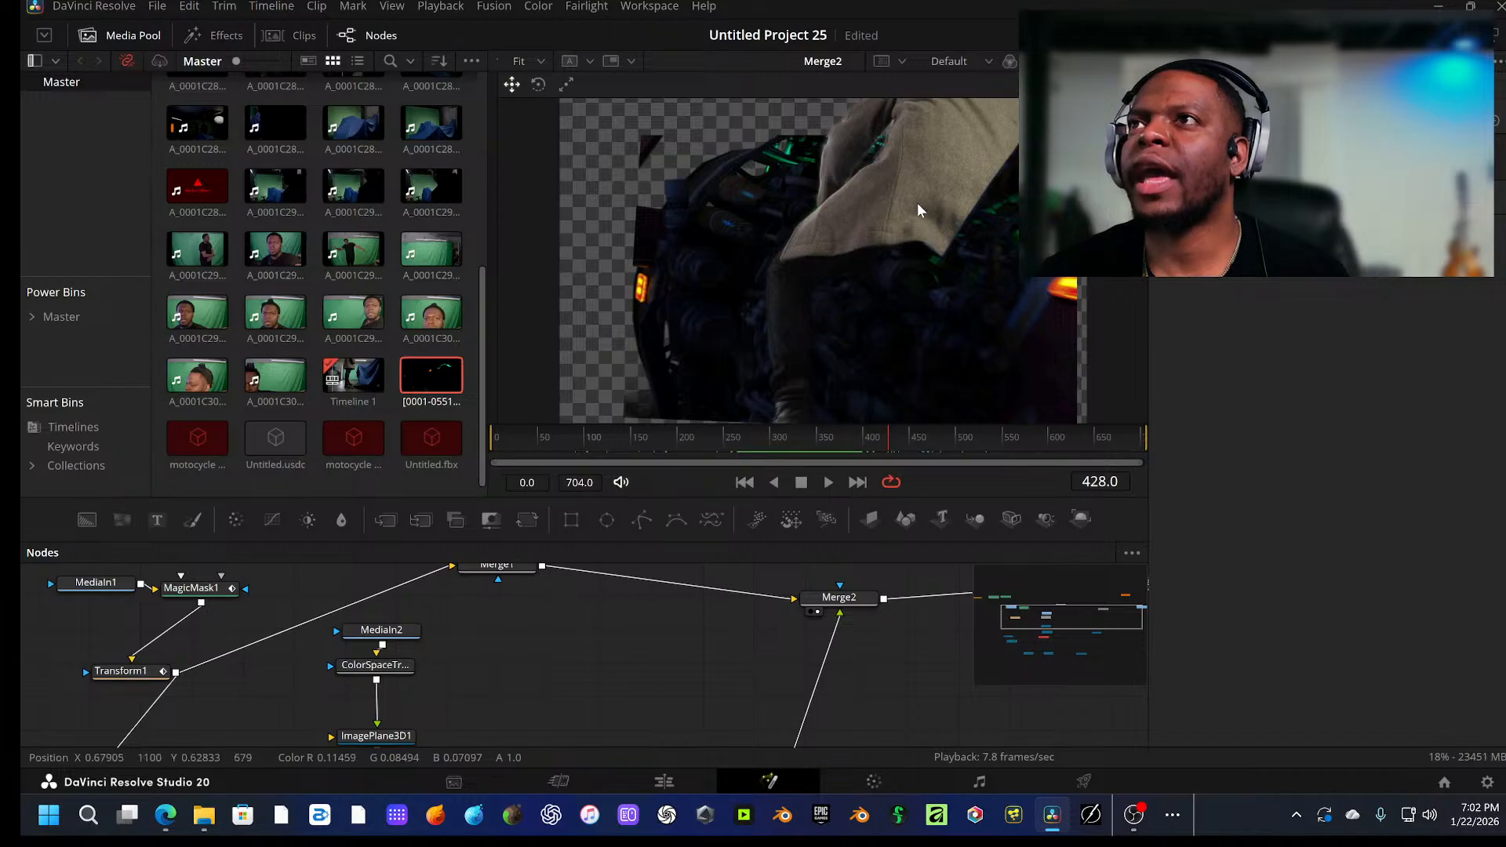
# Step: Tidy the rider nodes, placing MagicMask1 below MediaIn1 and Transform1 beside MagicMask1
pyautogui.moveTo(604, 651); pyautogui.dragTo(672, 684)
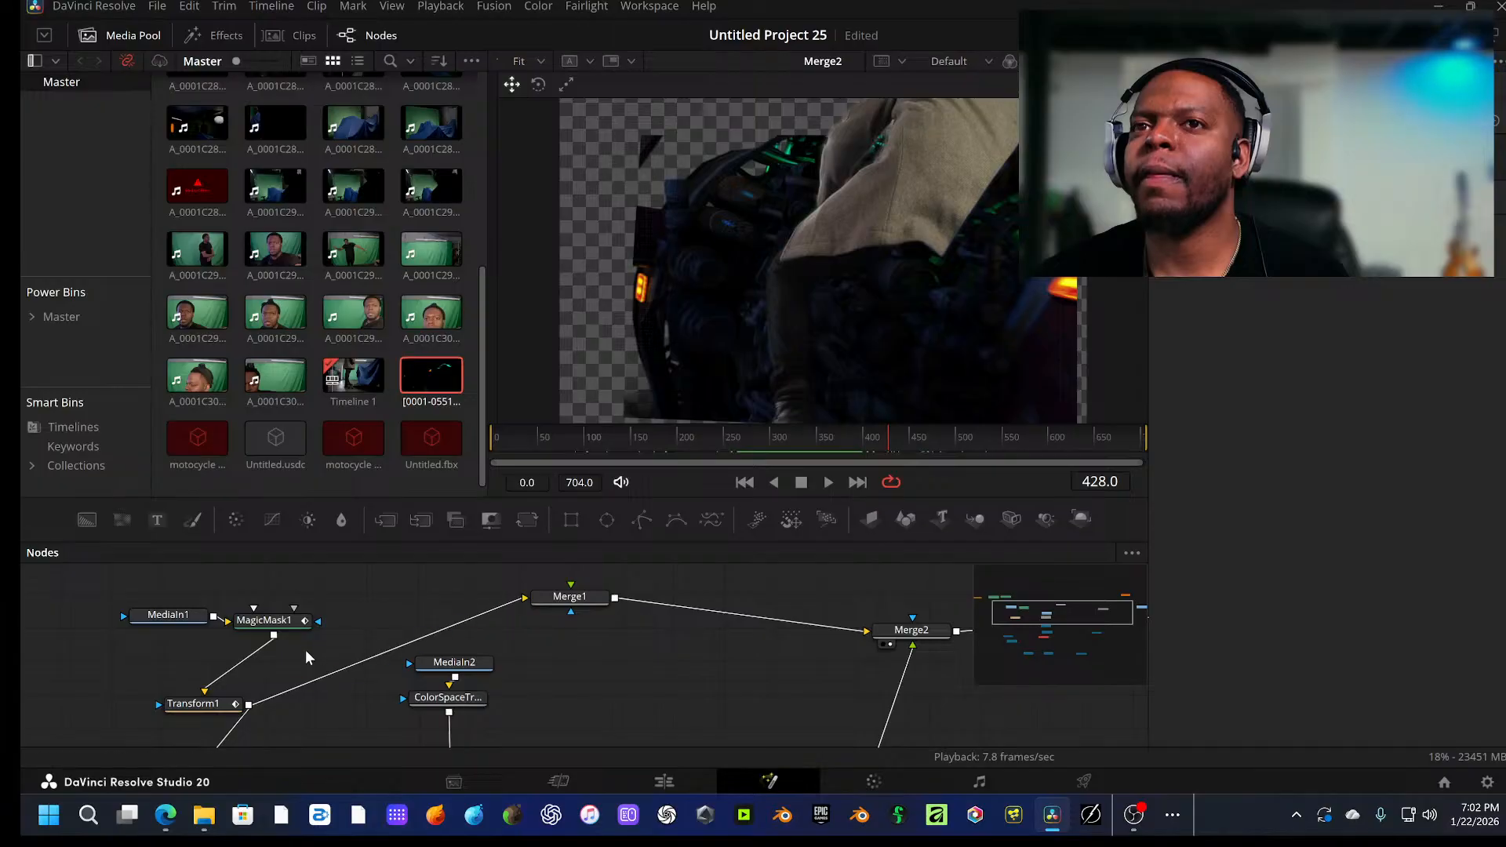
pyautogui.moveTo(168, 615); pyautogui.dragTo(101, 615)
pyautogui.moveTo(281, 626); pyautogui.dragTo(290, 669)
pyautogui.scroll(-2, 457, 668)
pyautogui.scroll(2, 457, 668)
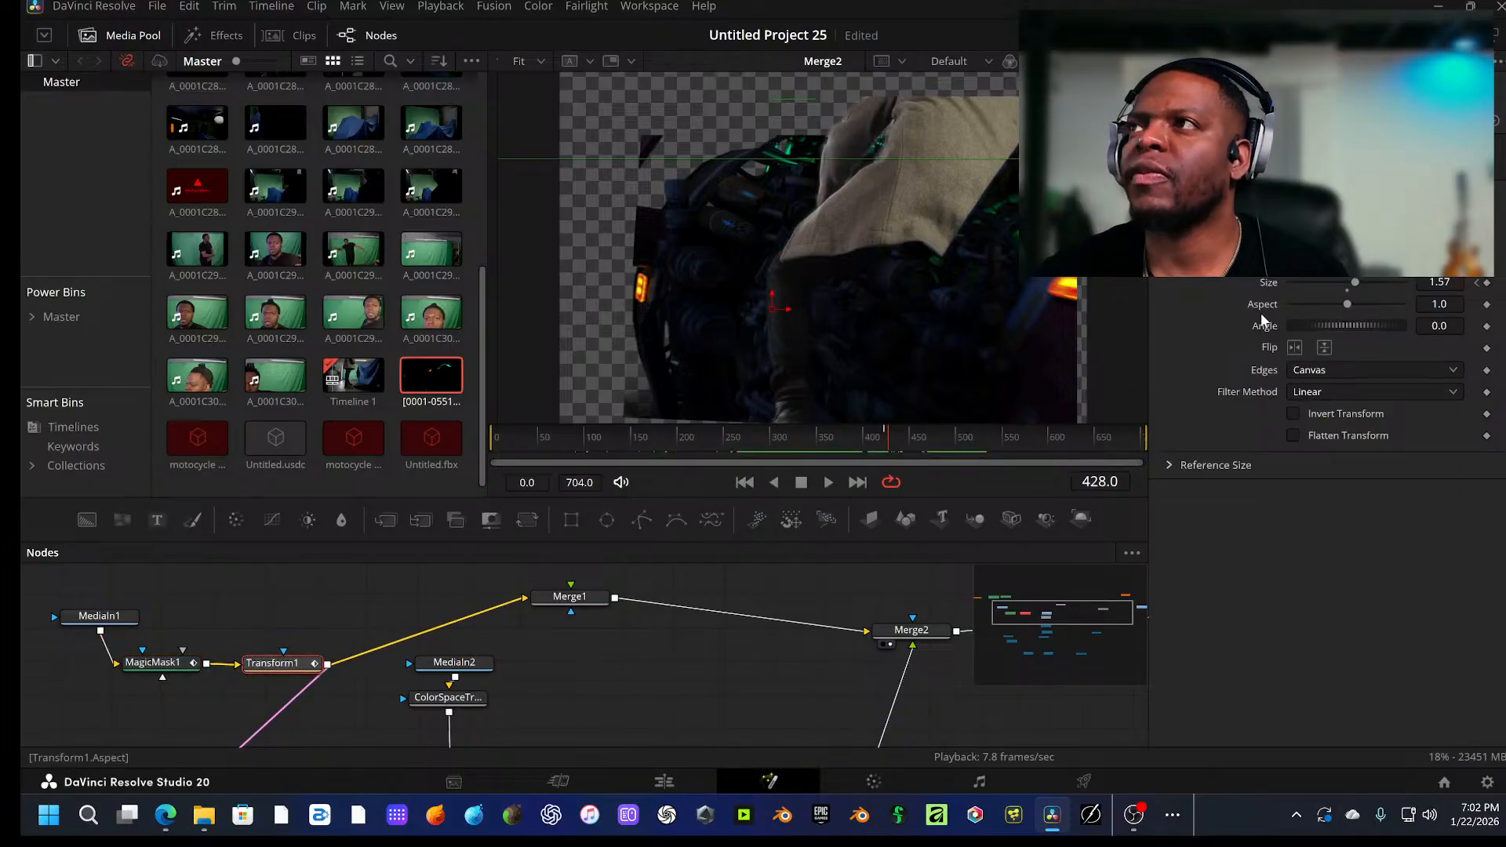
# Step: Keyframe Transform1's size at frame 428 and enlarge the rider to 2.02
pyautogui.click(1486, 283)
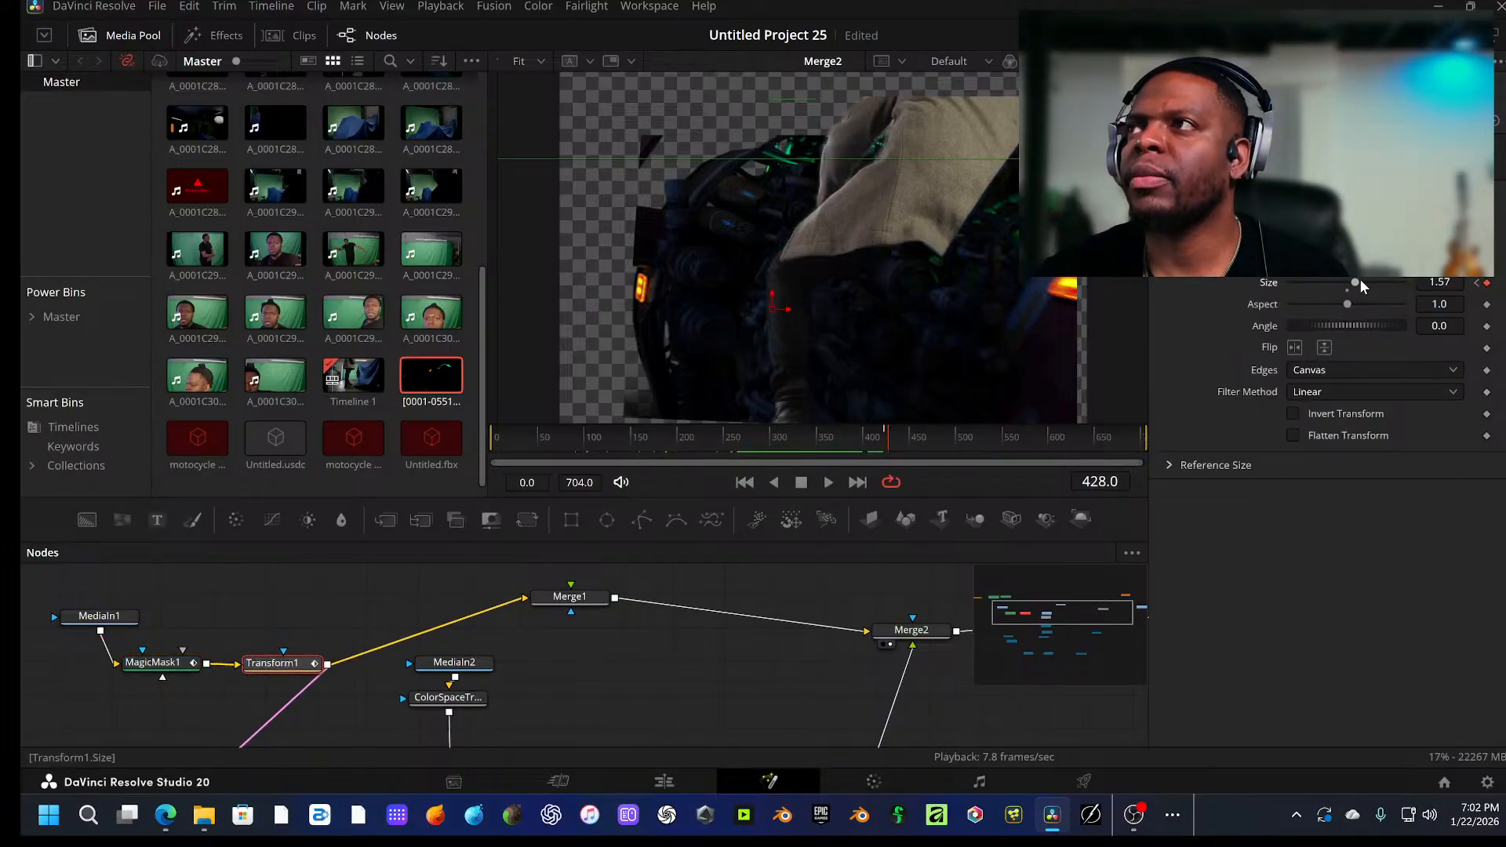
pyautogui.moveTo(1358, 279); pyautogui.dragTo(1366, 279)
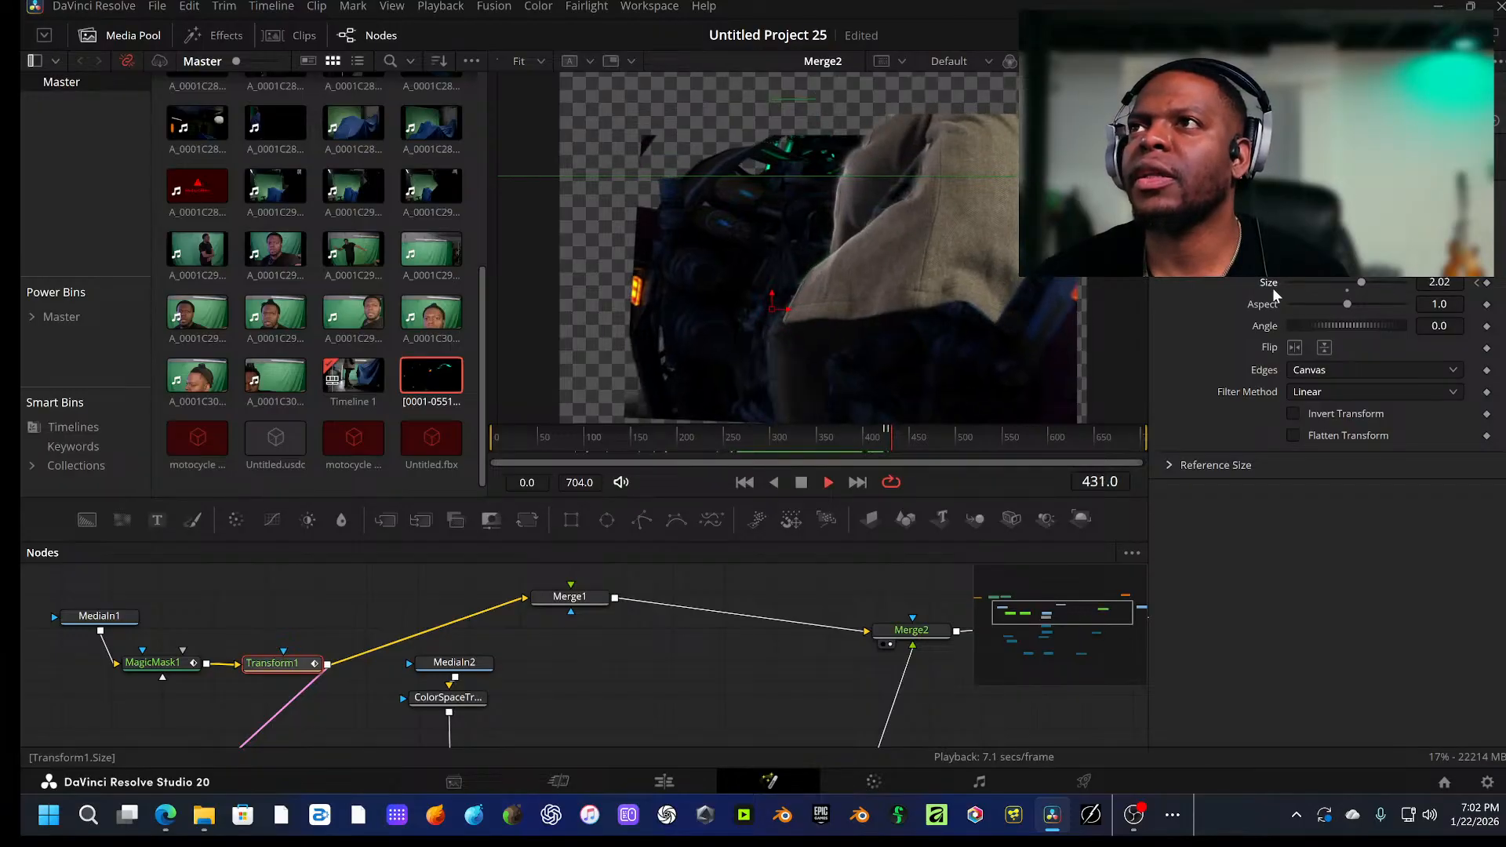
# Step: Undo the last rider size, position and node layout changes, and return to frame 397
pyautogui.click(867, 439)
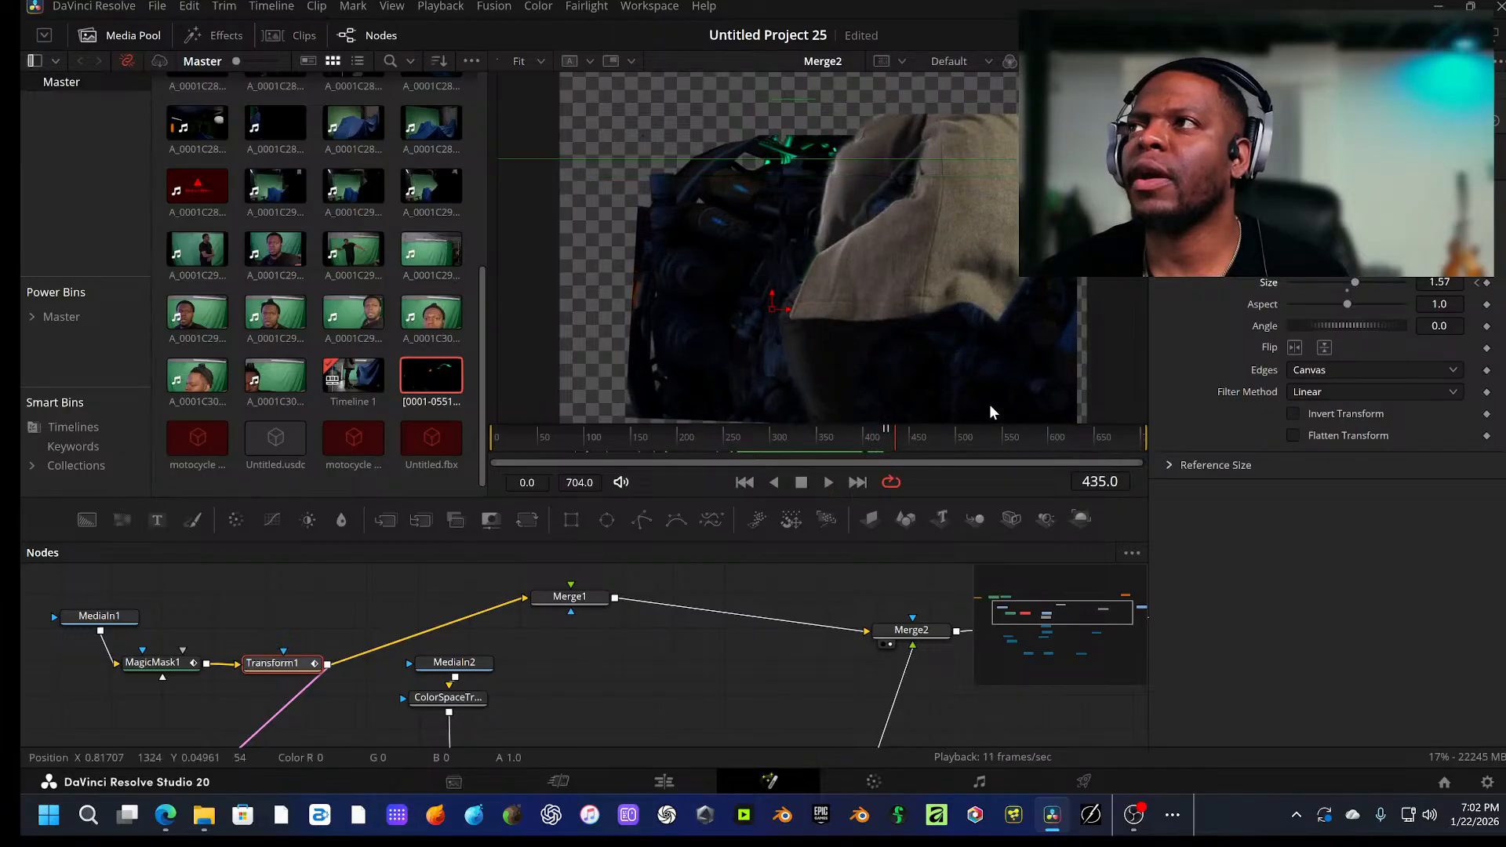
pyautogui.hotkey('ctrl', 'z')
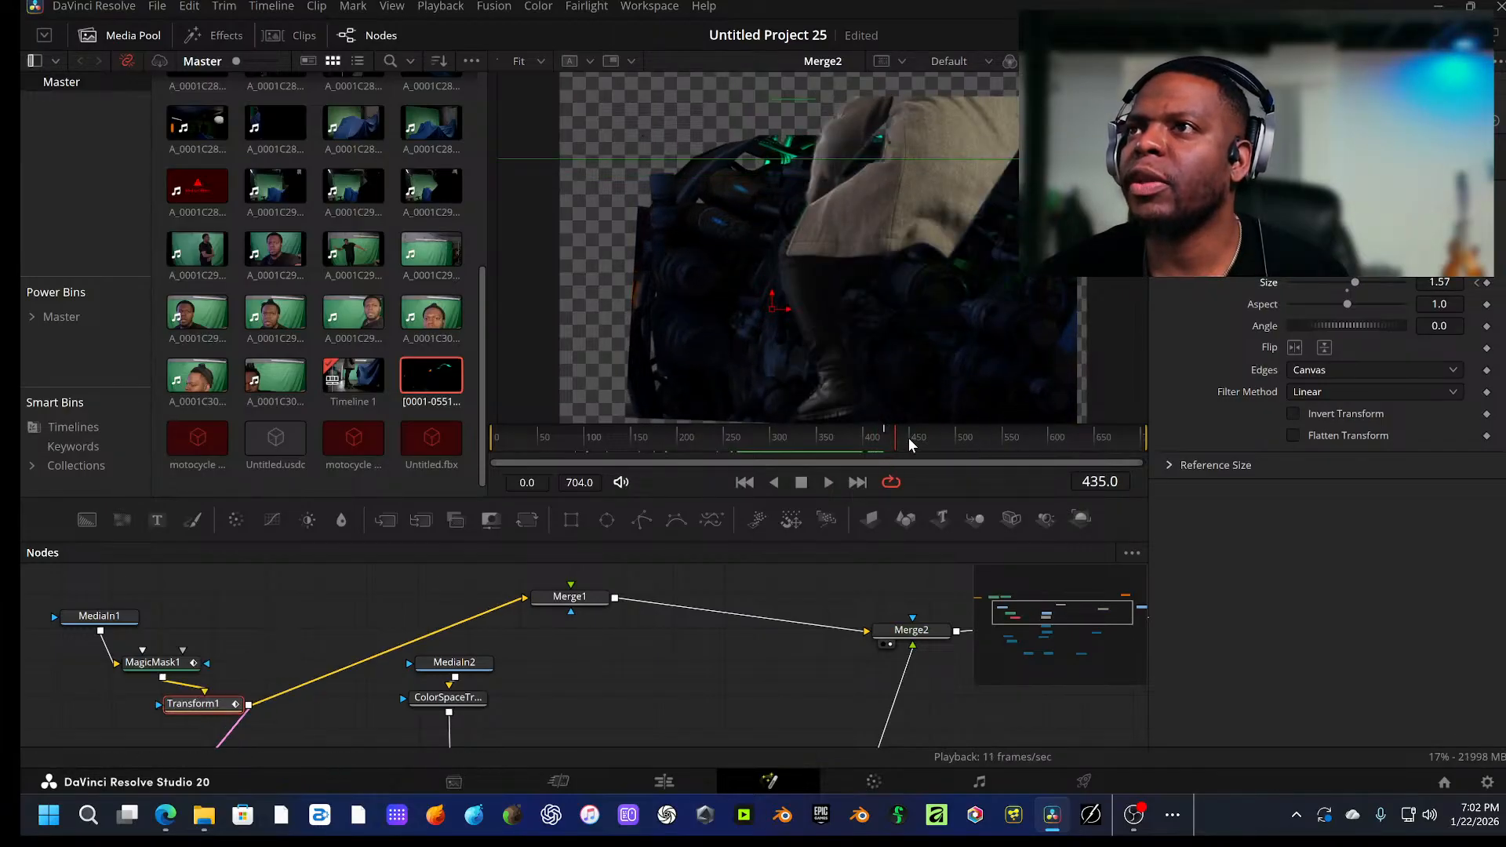
pyautogui.moveTo(907, 434); pyautogui.dragTo(859, 445)
# Step: Select Merge2 and shift the motorcycle slightly to the right behind the rider at frame 397
pyautogui.scroll(-2, 552, 676)
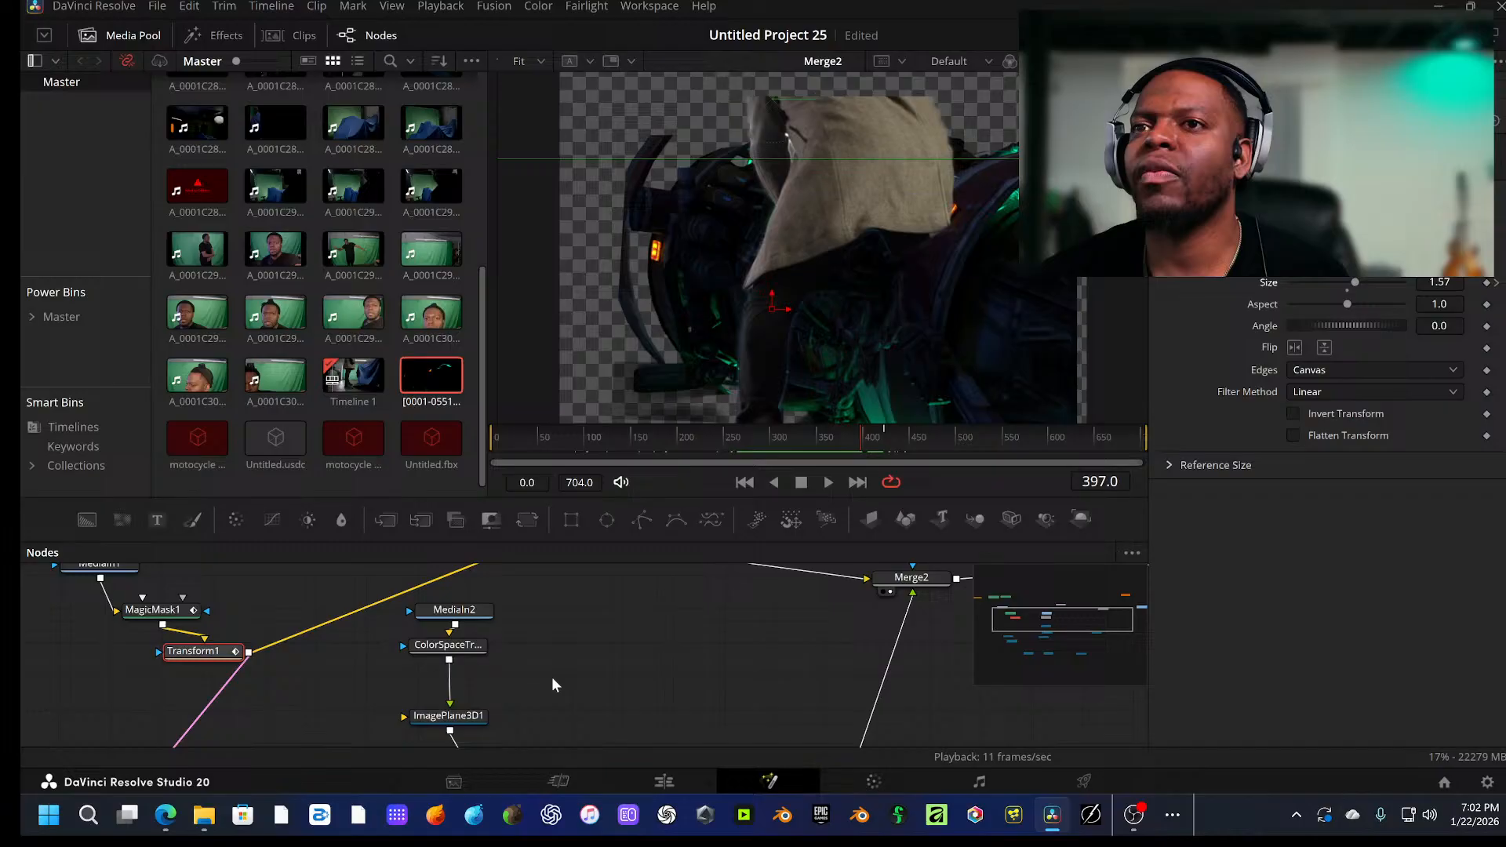
pyautogui.click(463, 726)
pyautogui.scroll(-3, 646, 657)
pyautogui.scroll(6, 745, 637)
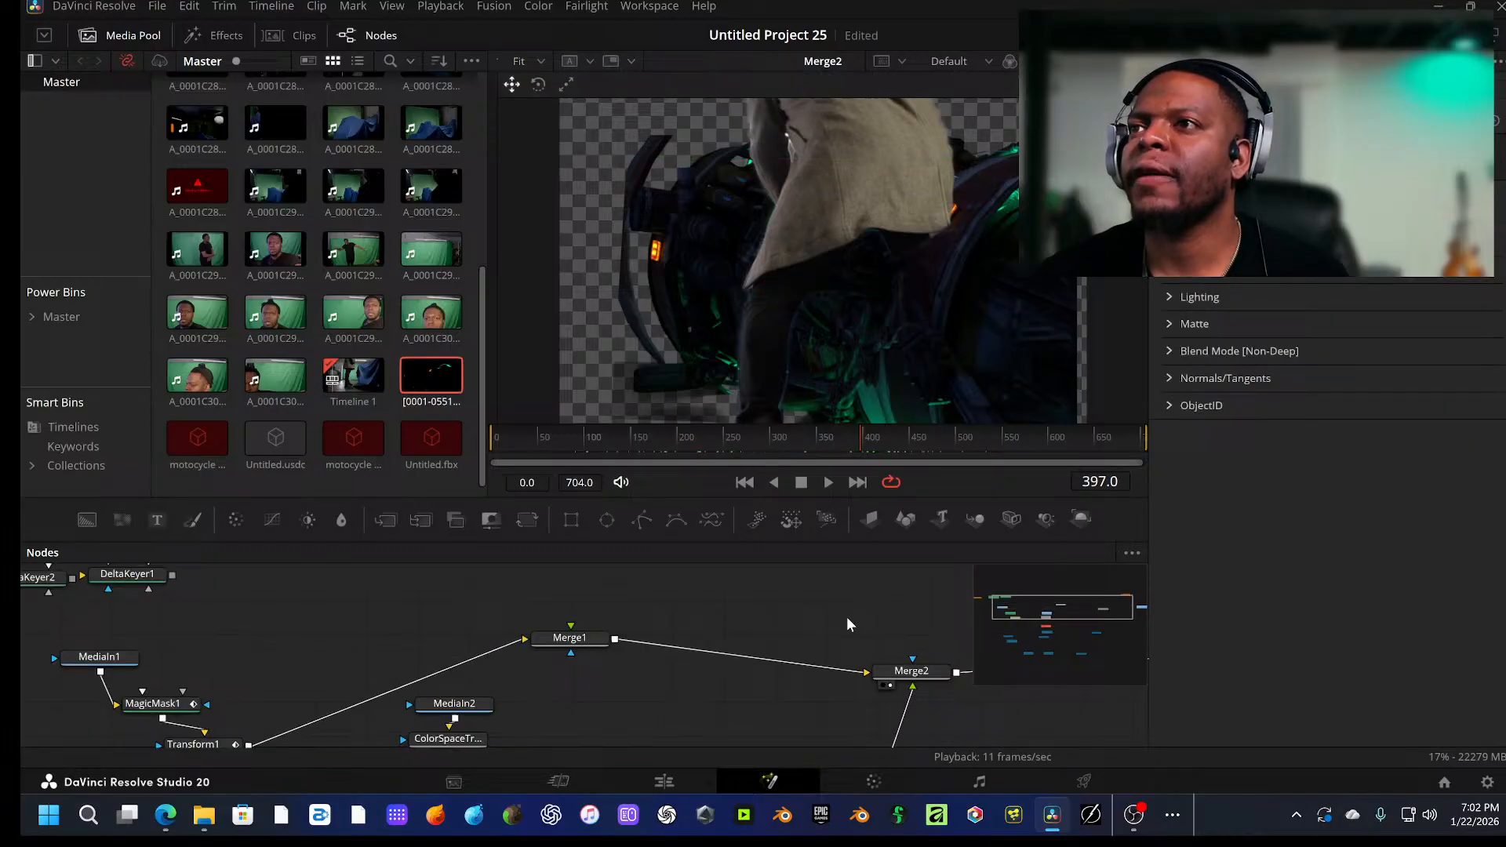
pyautogui.click(913, 676)
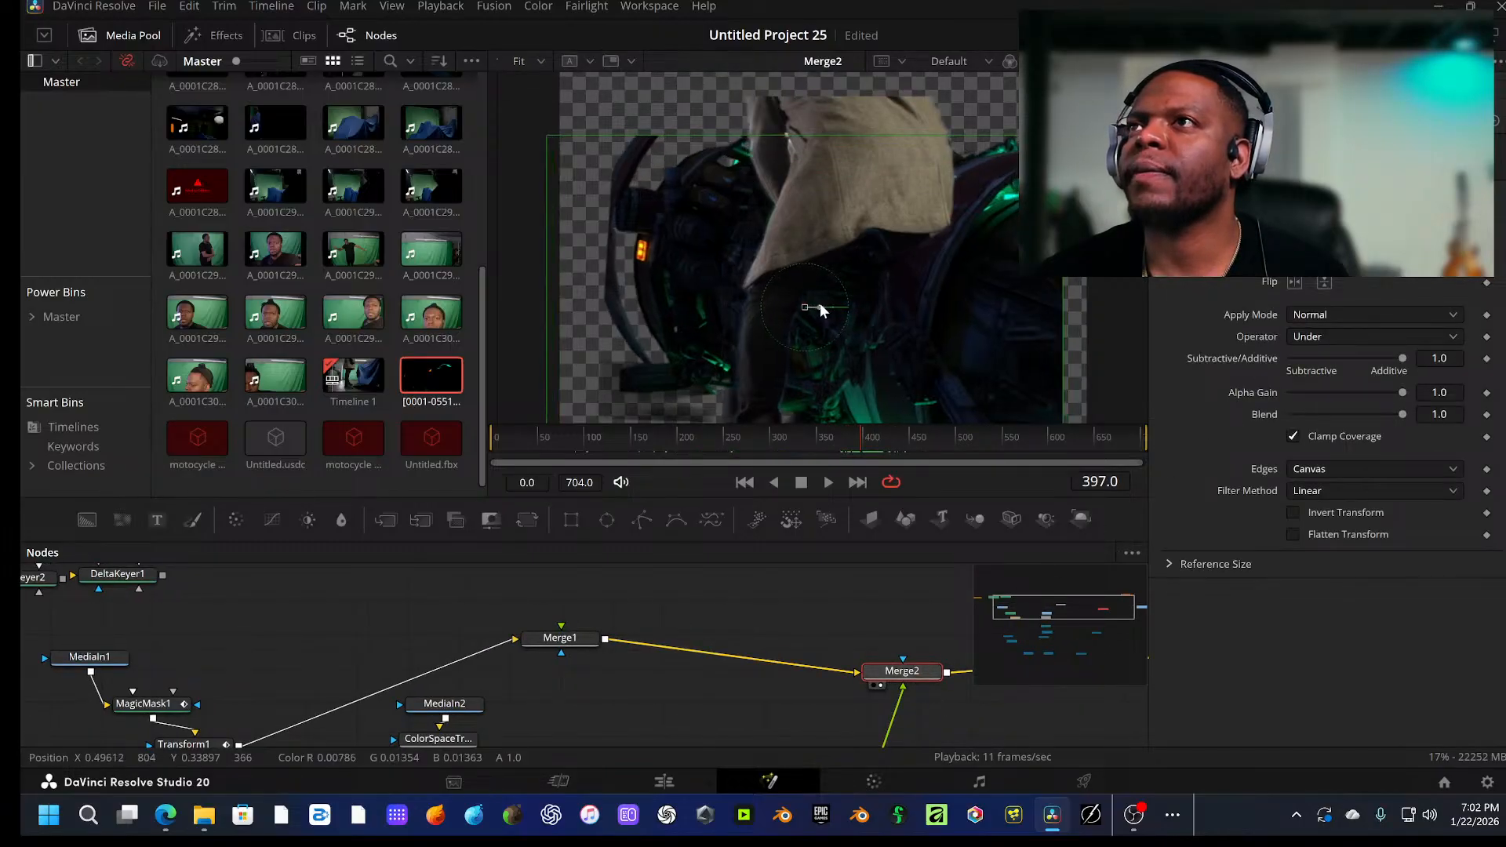
pyautogui.moveTo(821, 306); pyautogui.dragTo(859, 319)
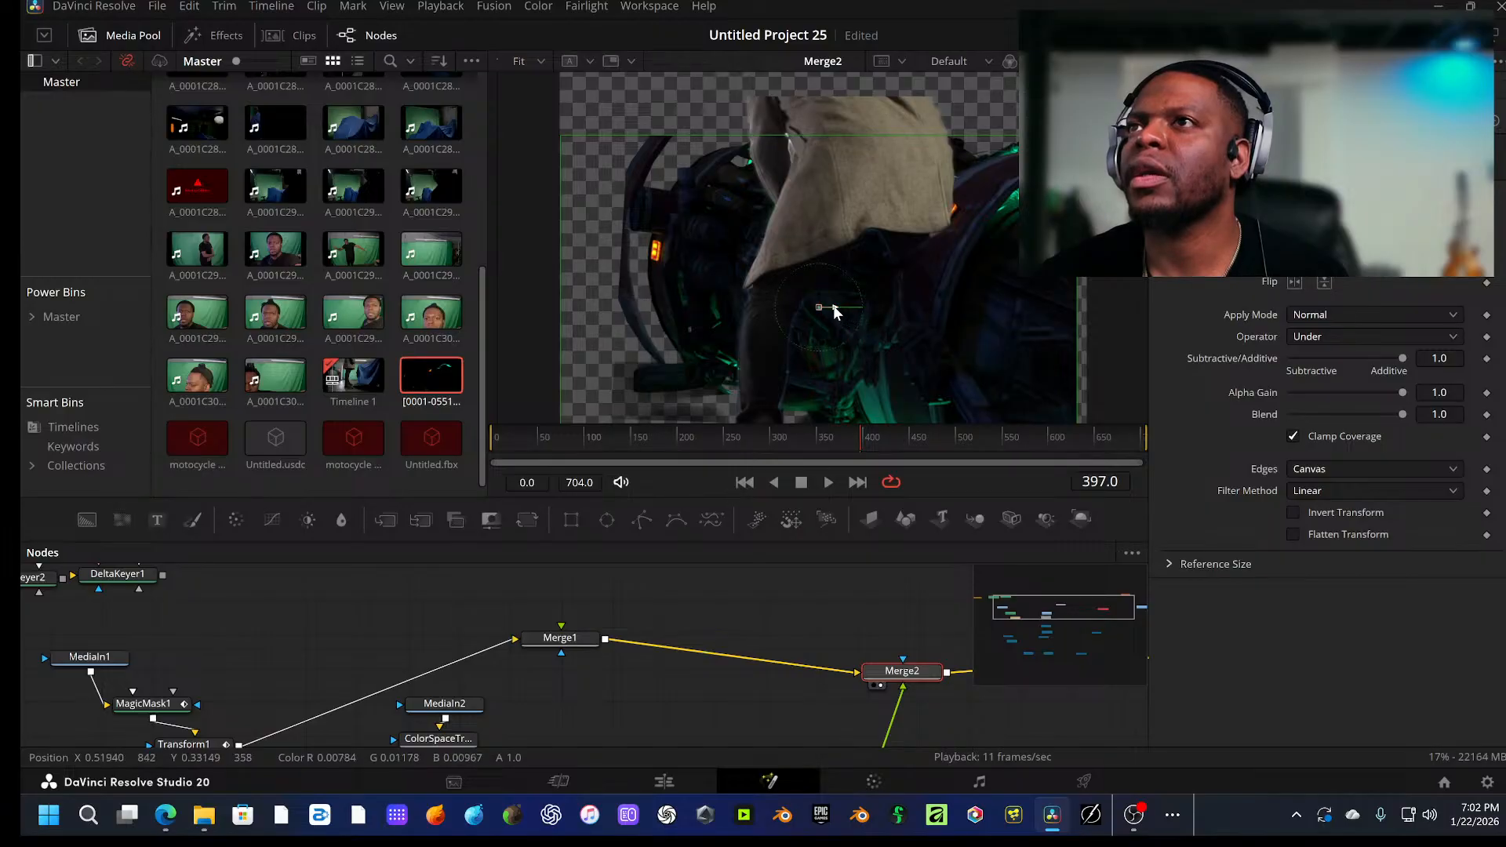
pyautogui.moveTo(833, 304); pyautogui.dragTo(843, 306)
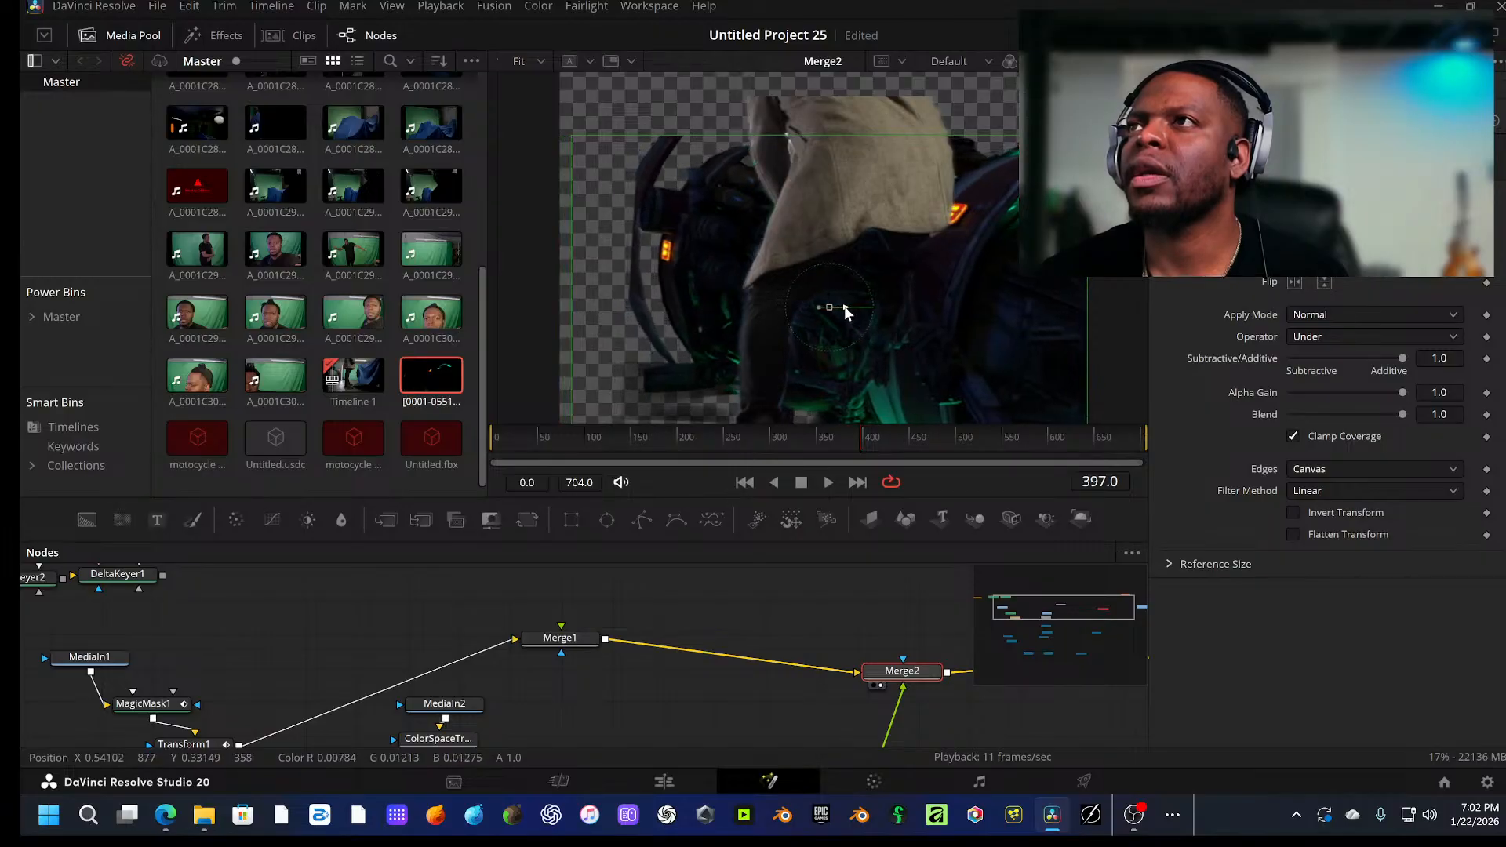
# Step: Try the Atop, Held Out, Conjoint, Disjoint, Mask and Stencil operators on Merge2, and return it to Under
pyautogui.click(1349, 335)
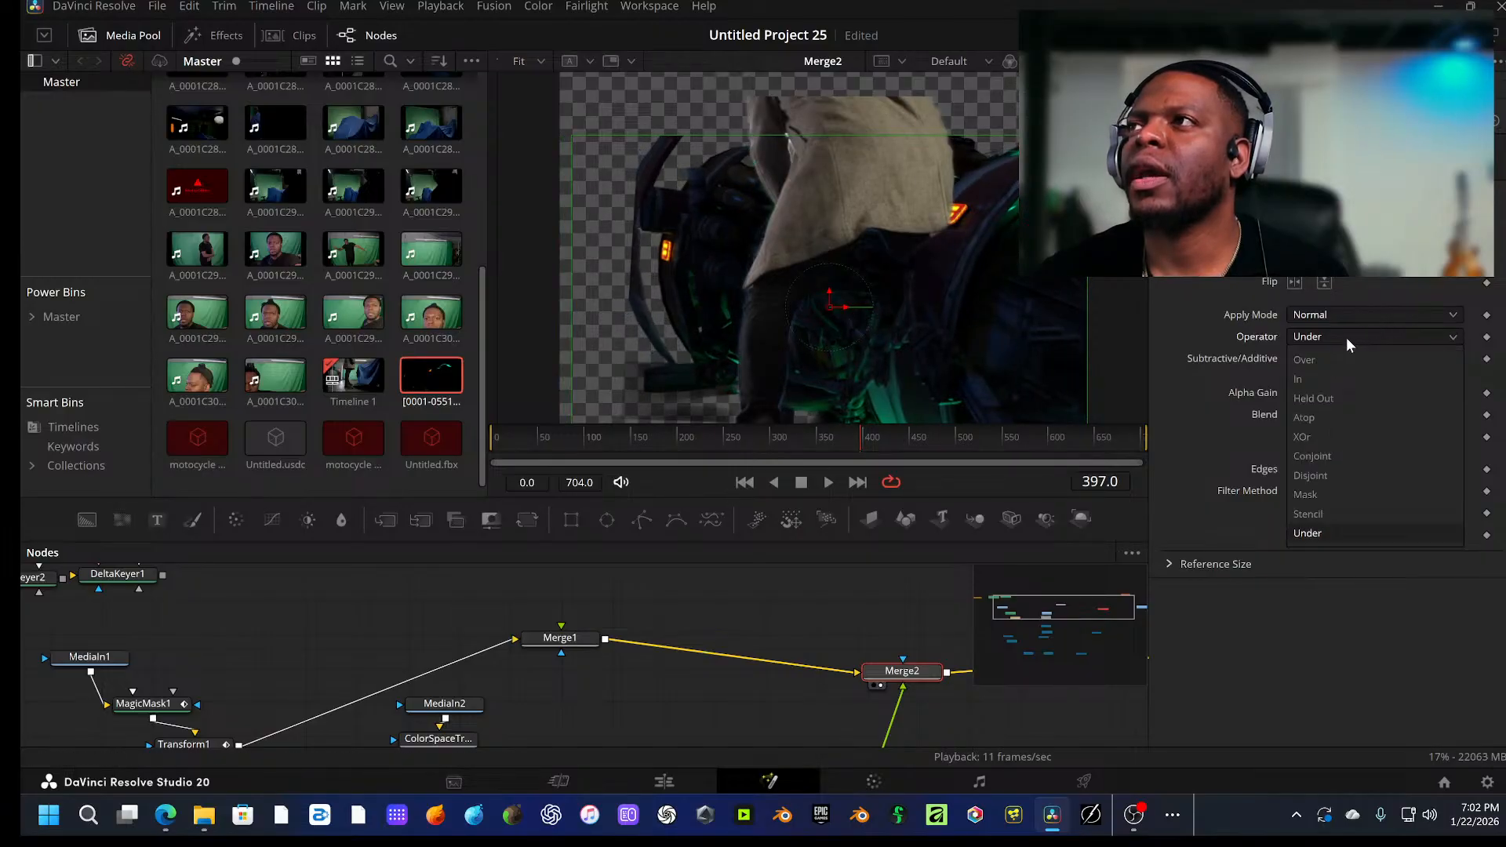
pyautogui.click(1306, 417)
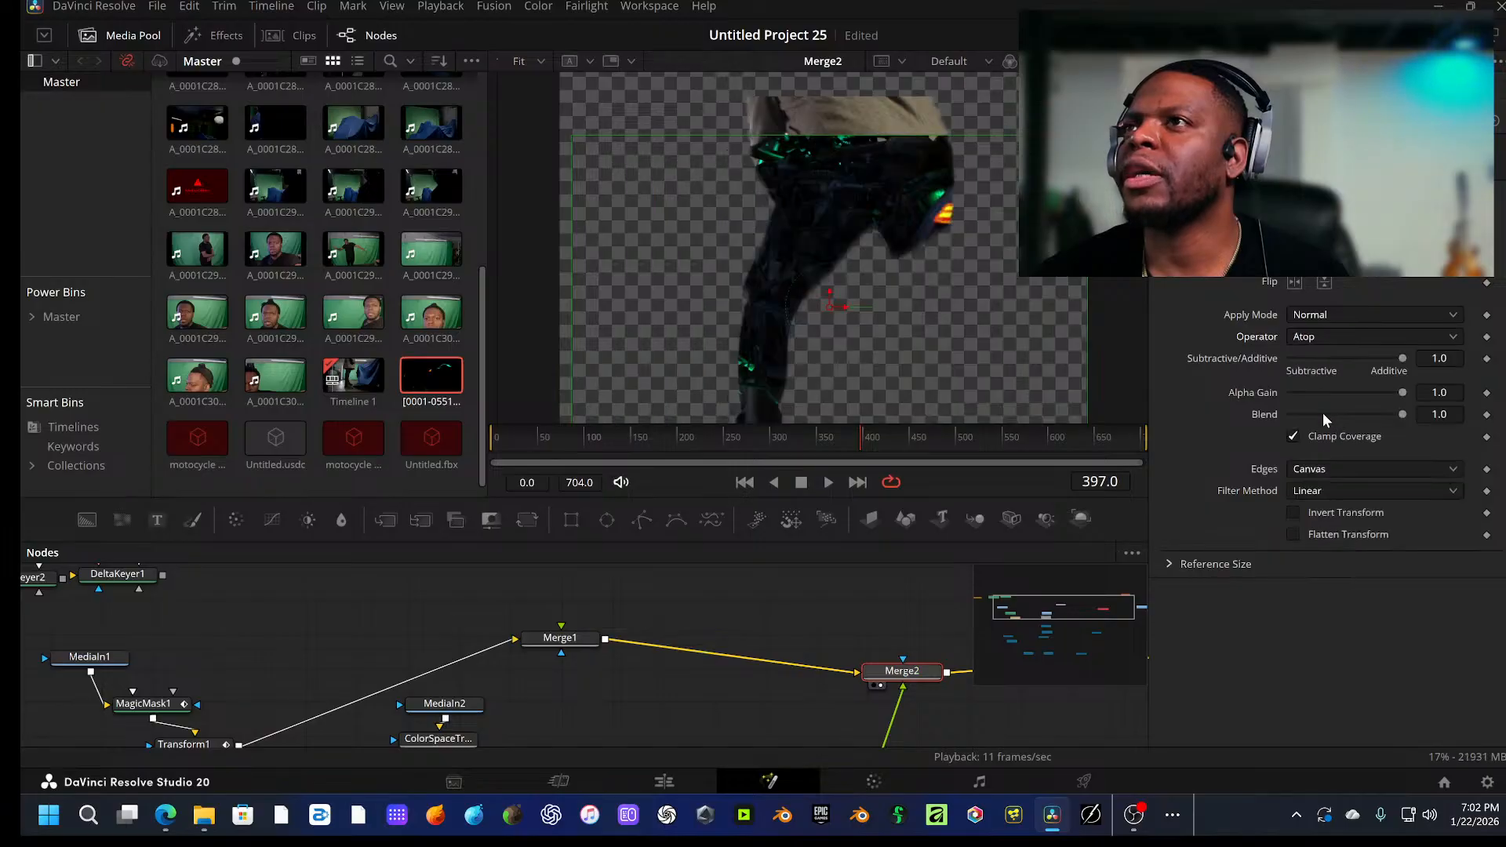
pyautogui.click(1329, 344)
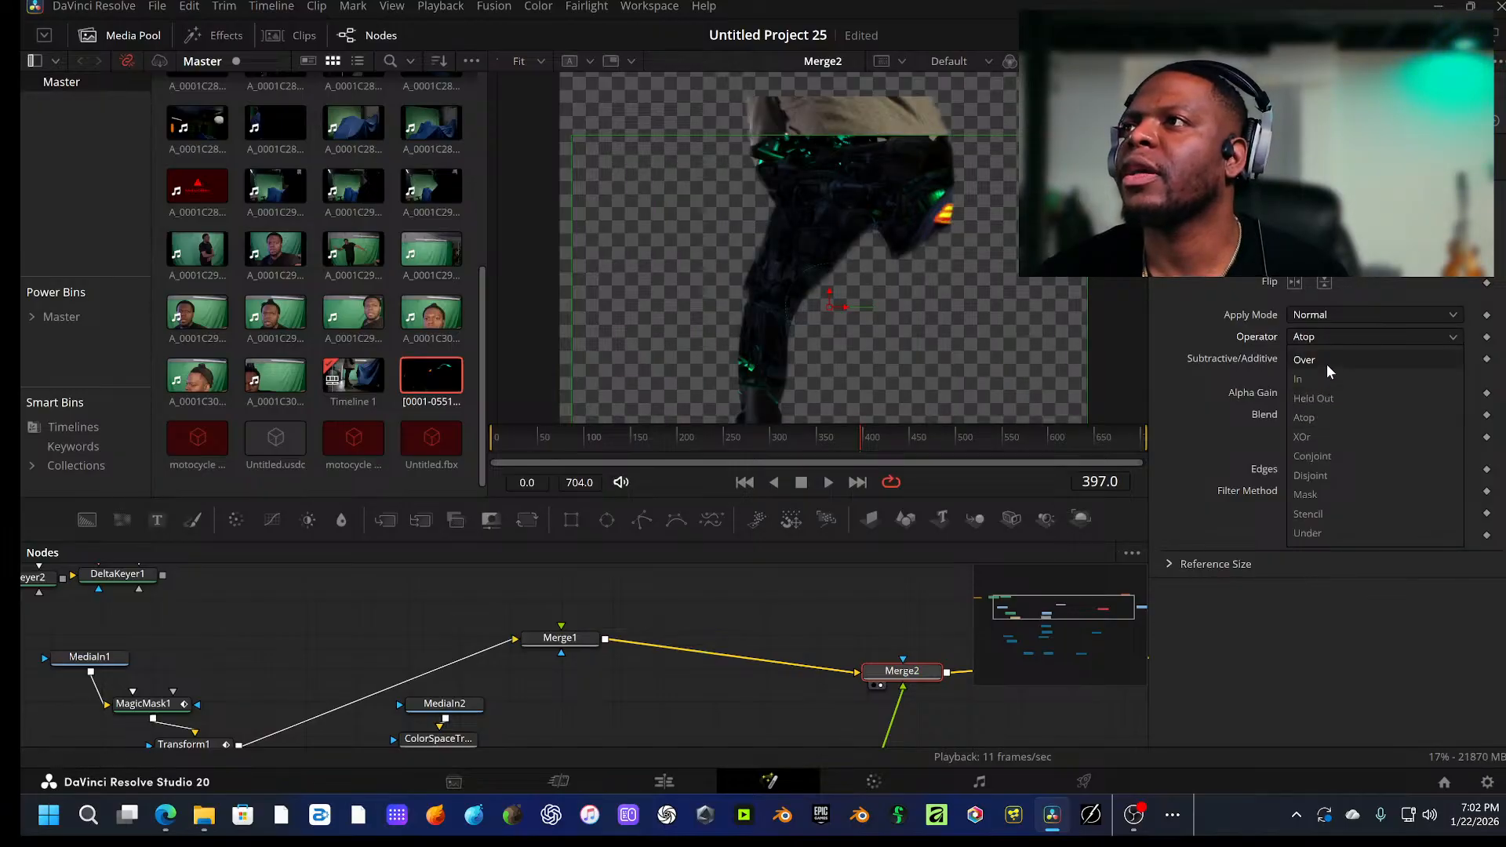
pyautogui.click(1324, 399)
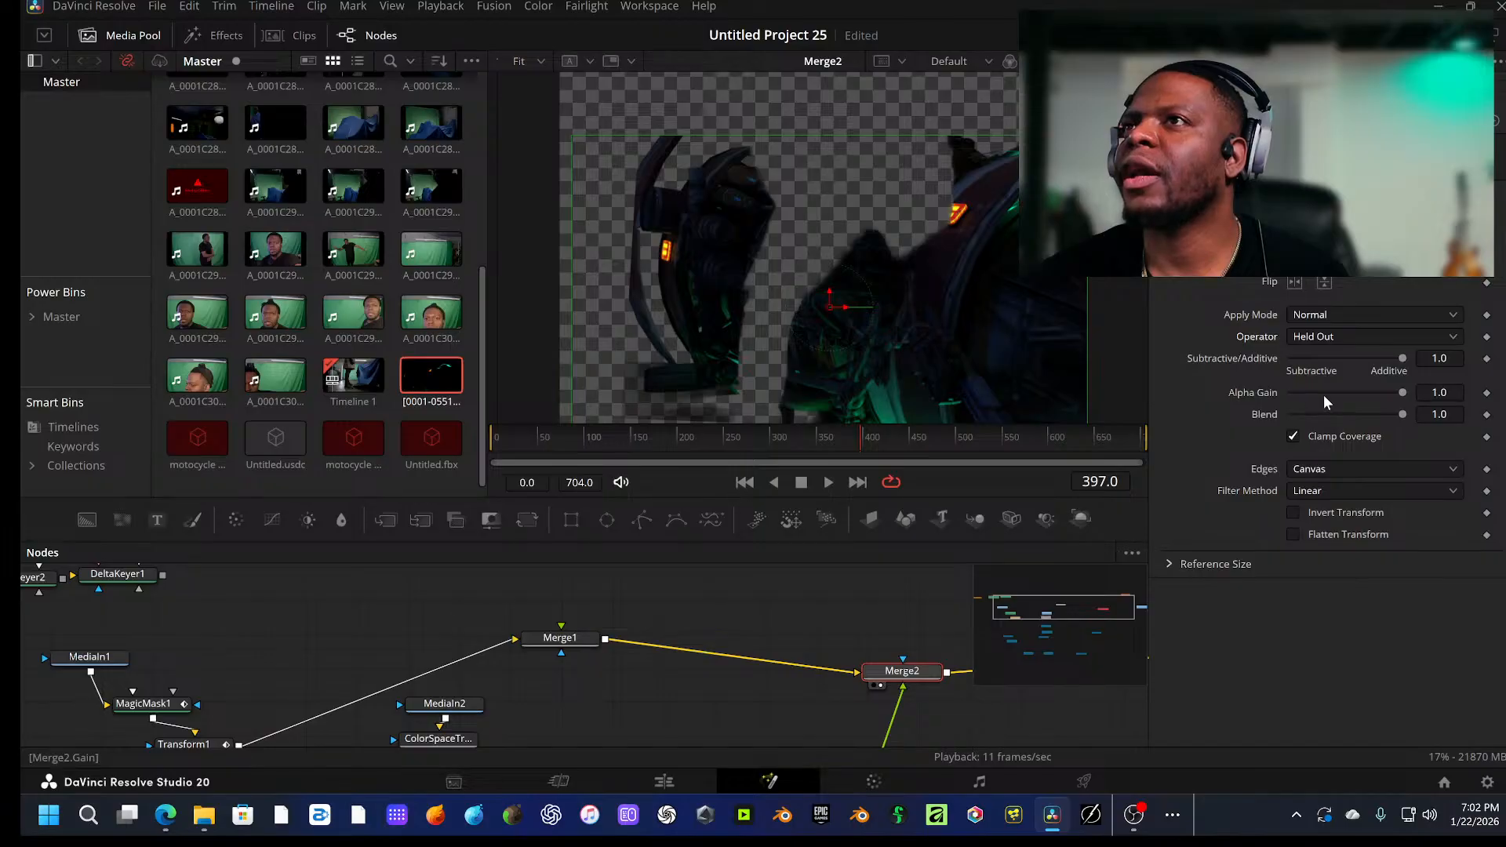
pyautogui.click(1324, 343)
pyautogui.click(1319, 458)
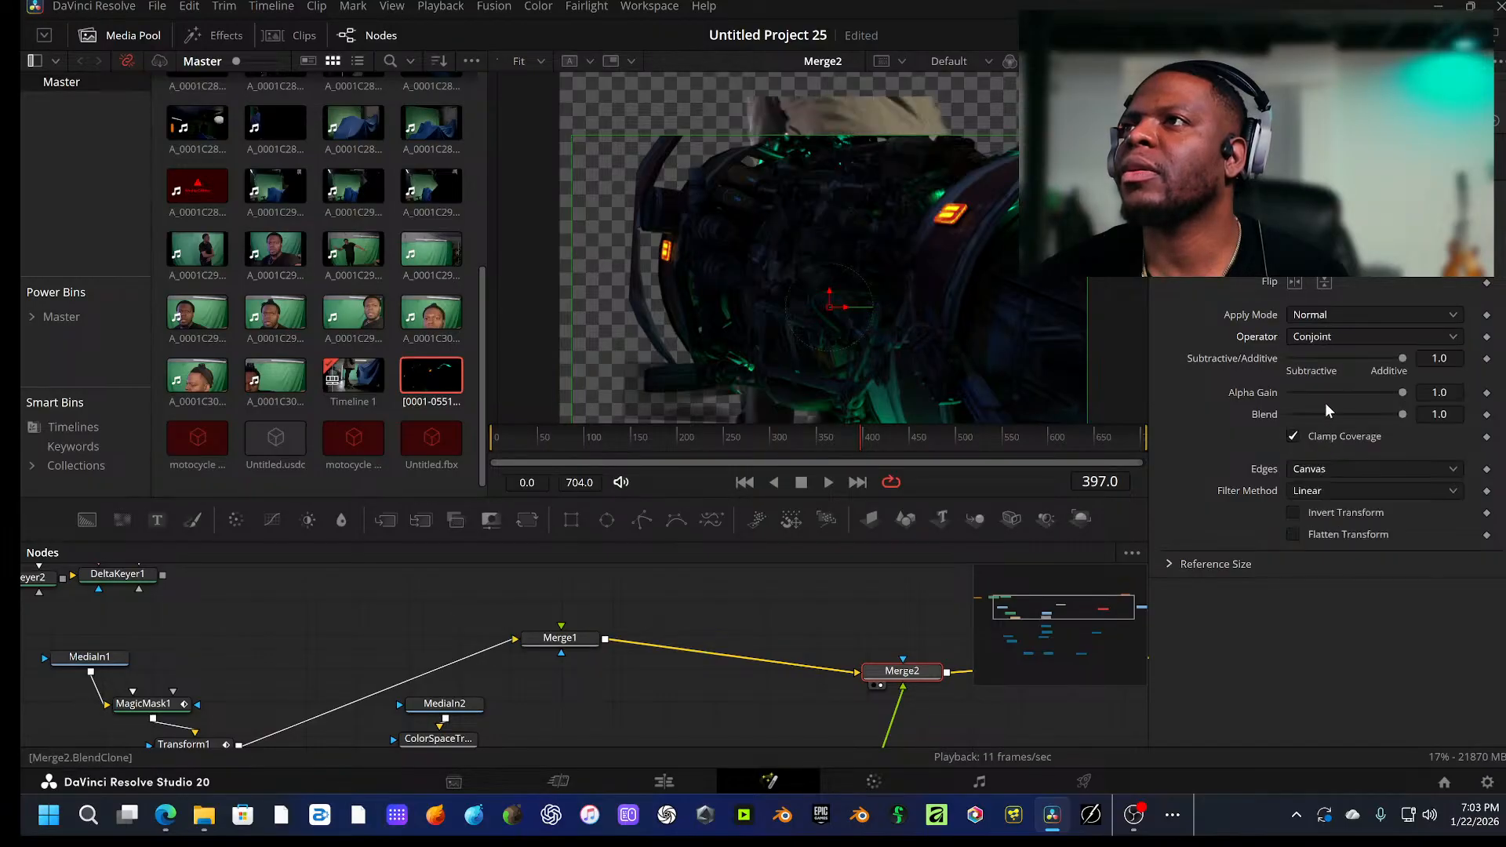
pyautogui.click(1328, 350)
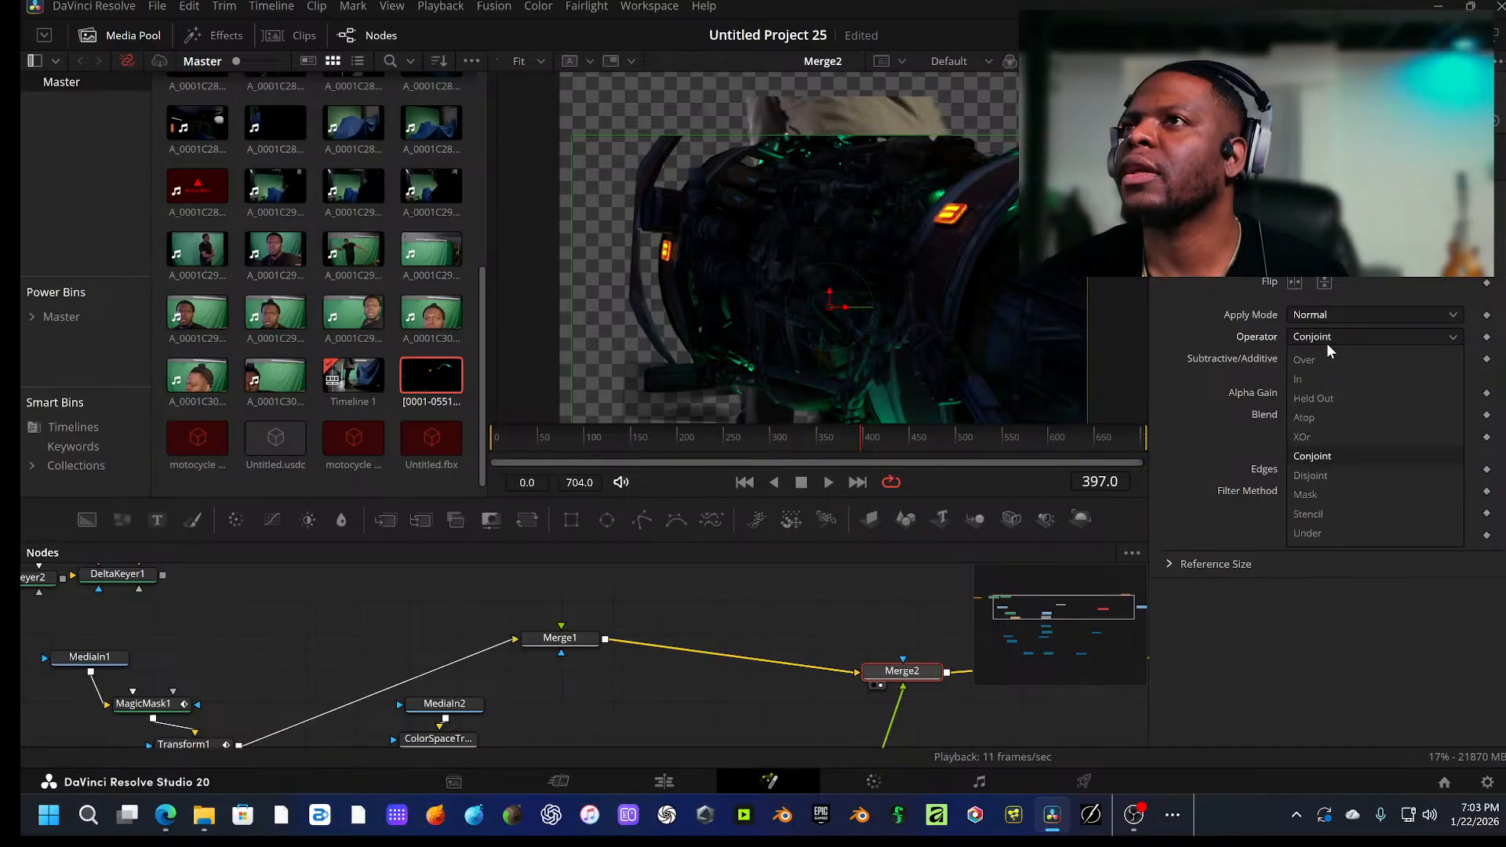
pyautogui.click(1319, 472)
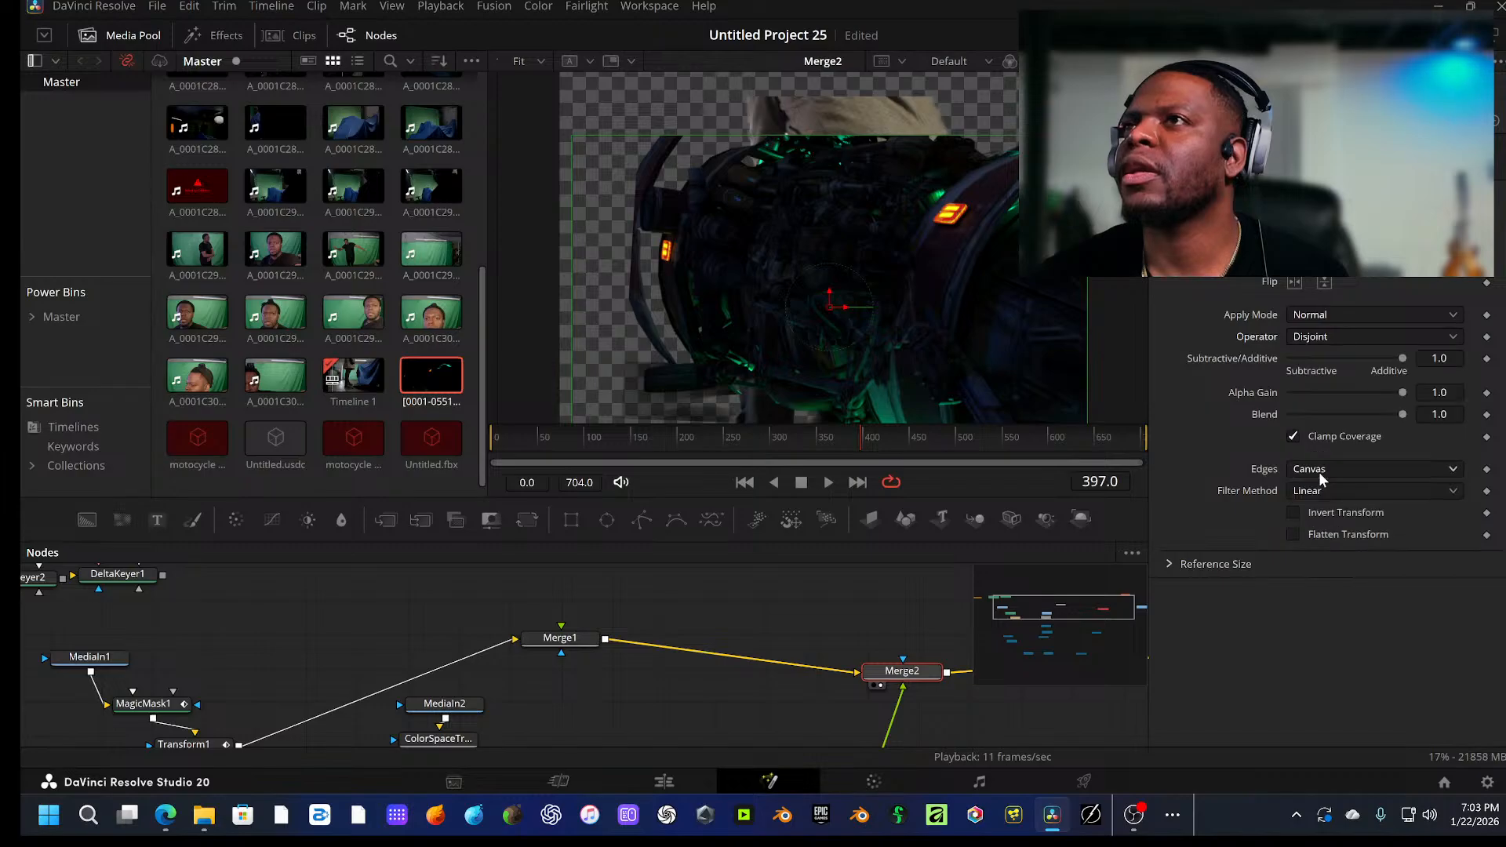
pyautogui.click(1335, 337)
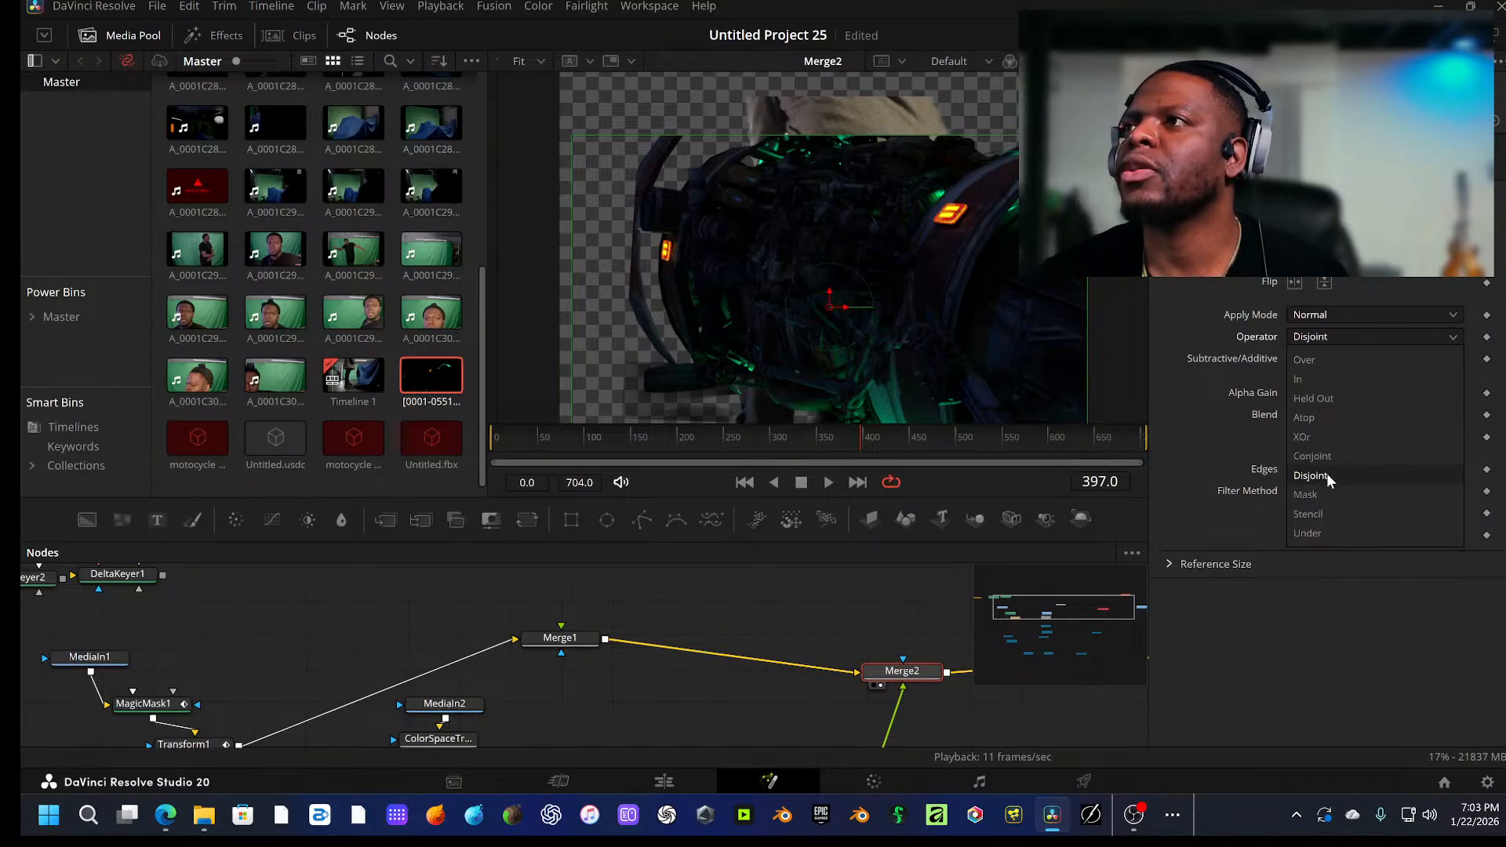
pyautogui.click(1326, 473)
pyautogui.click(1341, 337)
pyautogui.click(1334, 493)
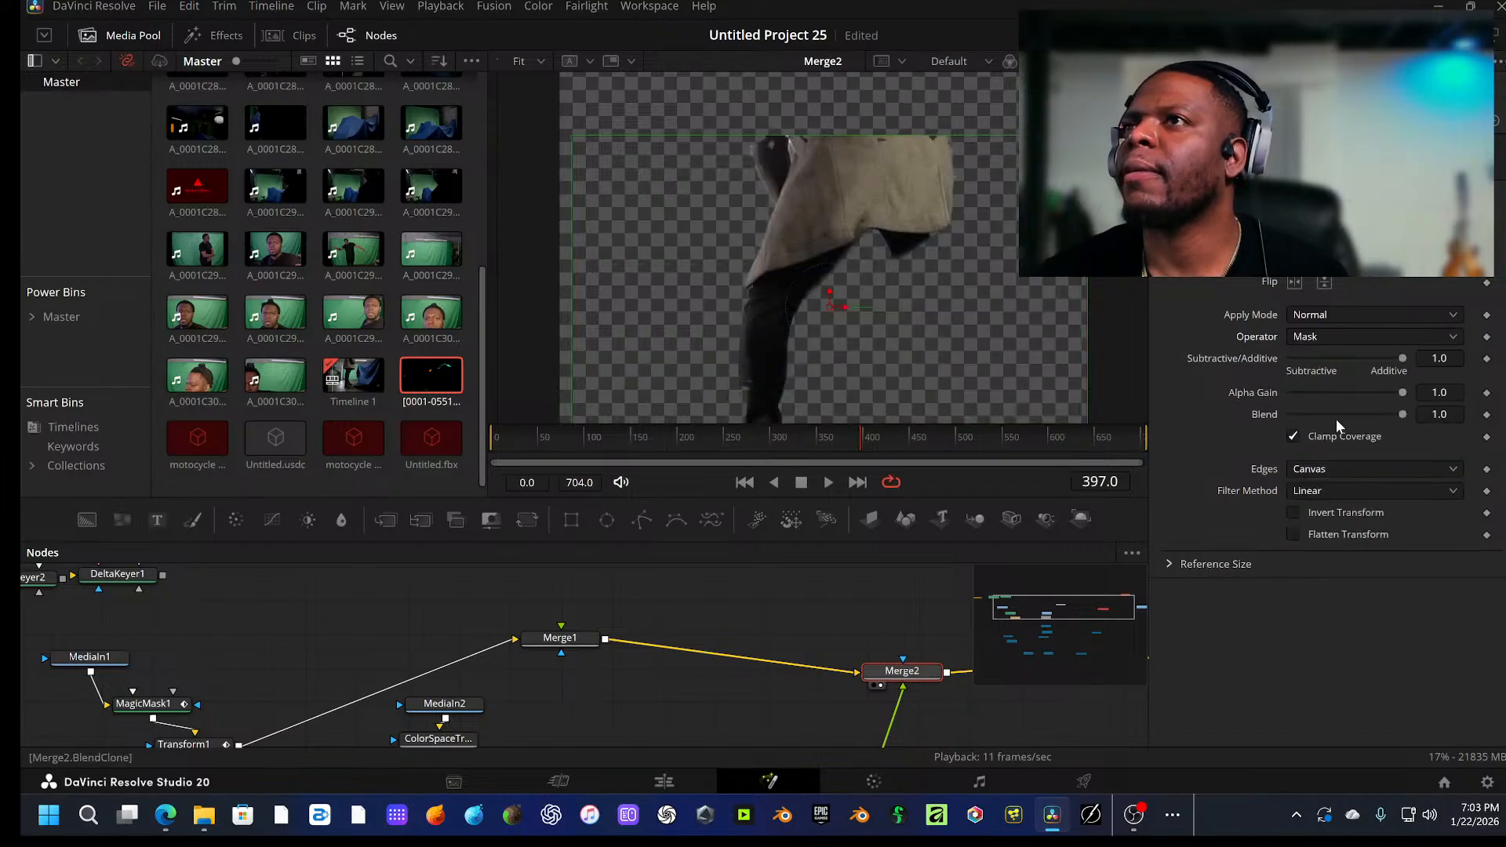
pyautogui.click(1323, 335)
pyautogui.click(1325, 513)
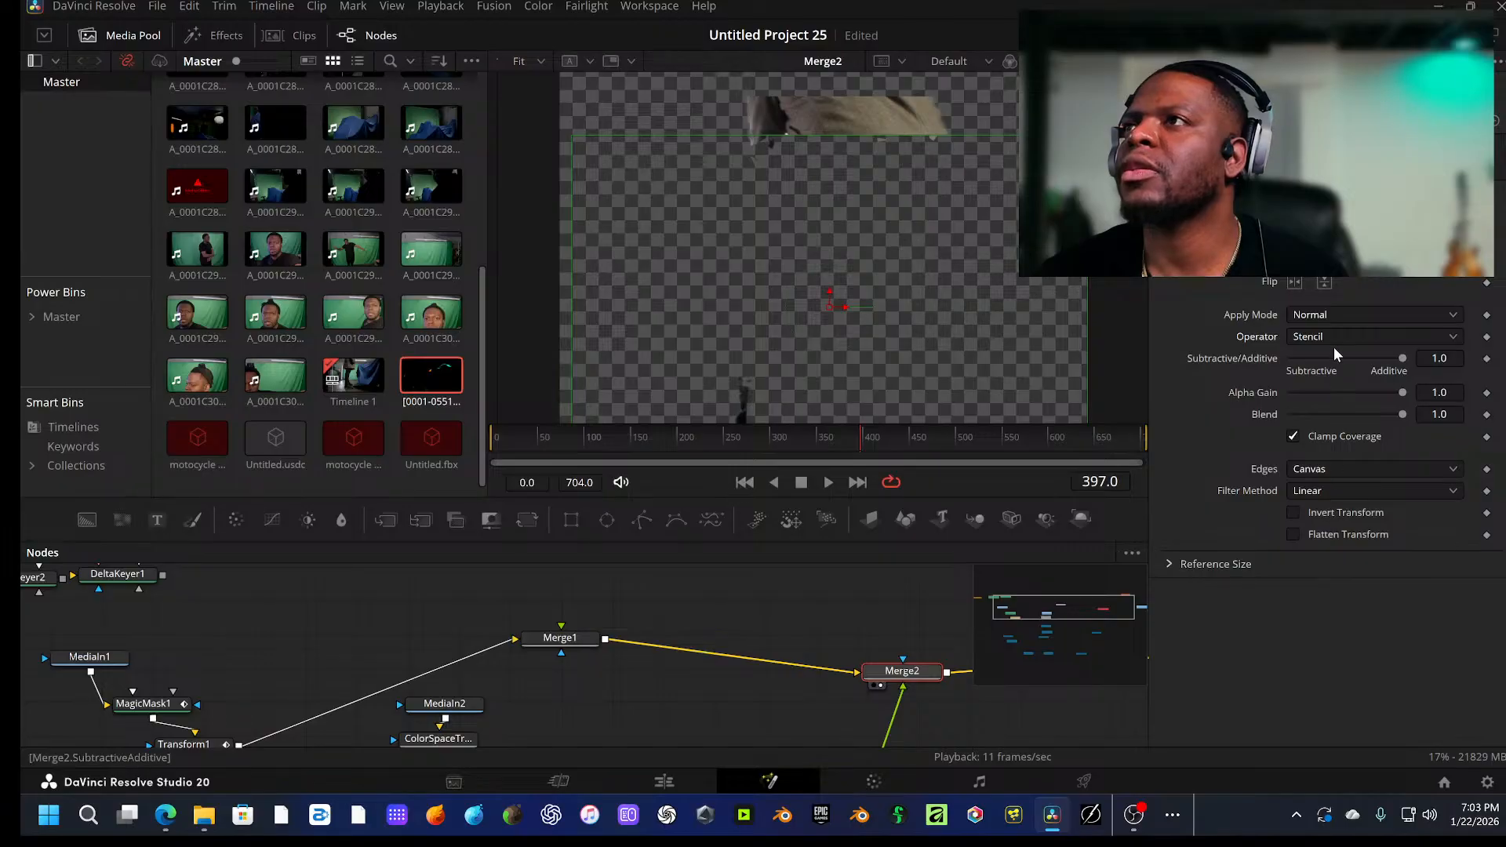
pyautogui.click(1335, 339)
pyautogui.click(1326, 532)
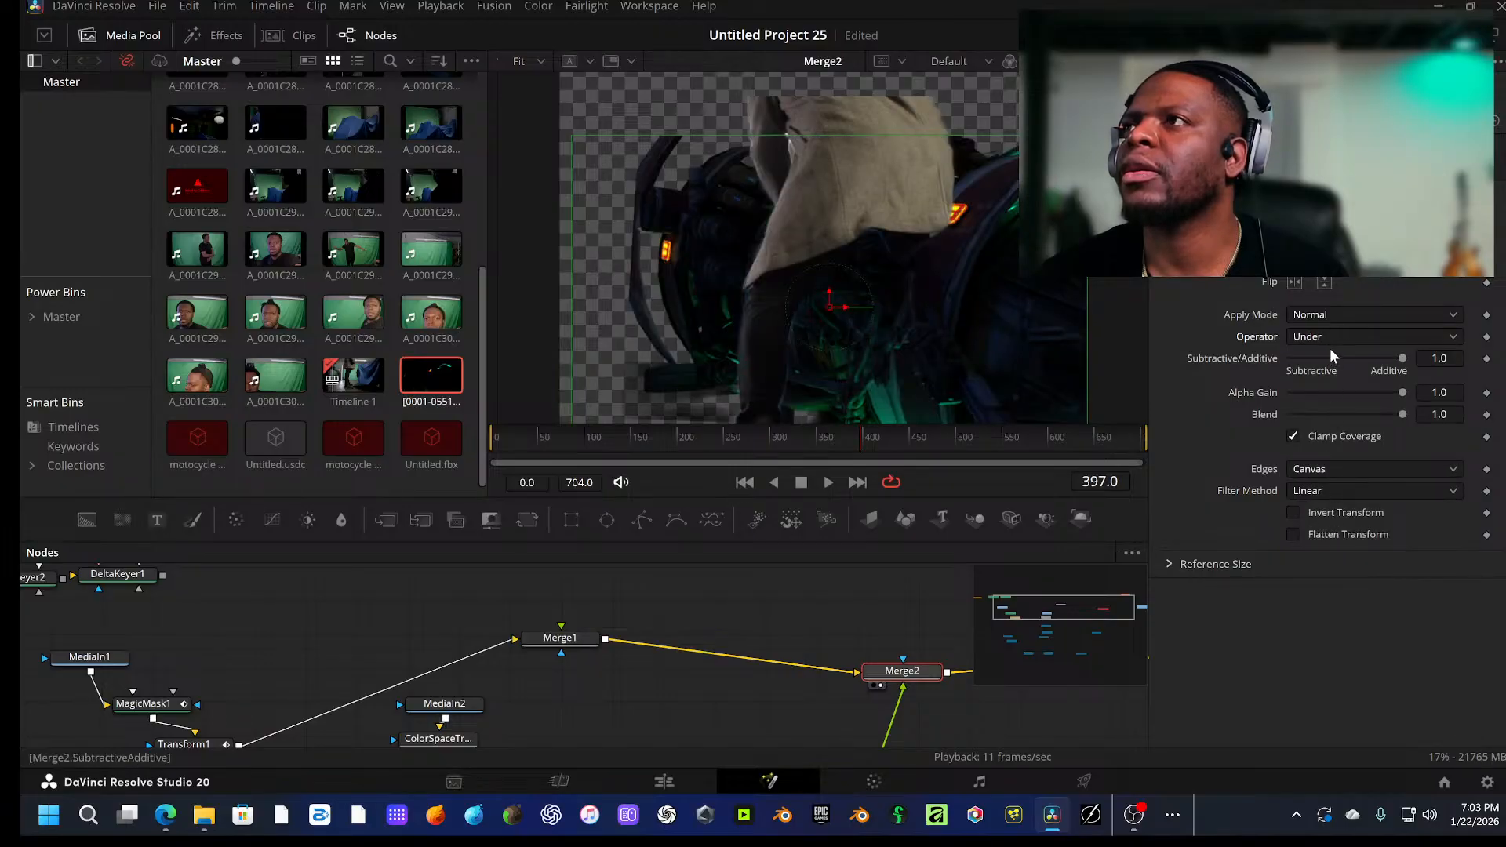
# Step: Try the Multiply and Screen apply modes on Merge2, and restore Normal
pyautogui.click(1326, 317)
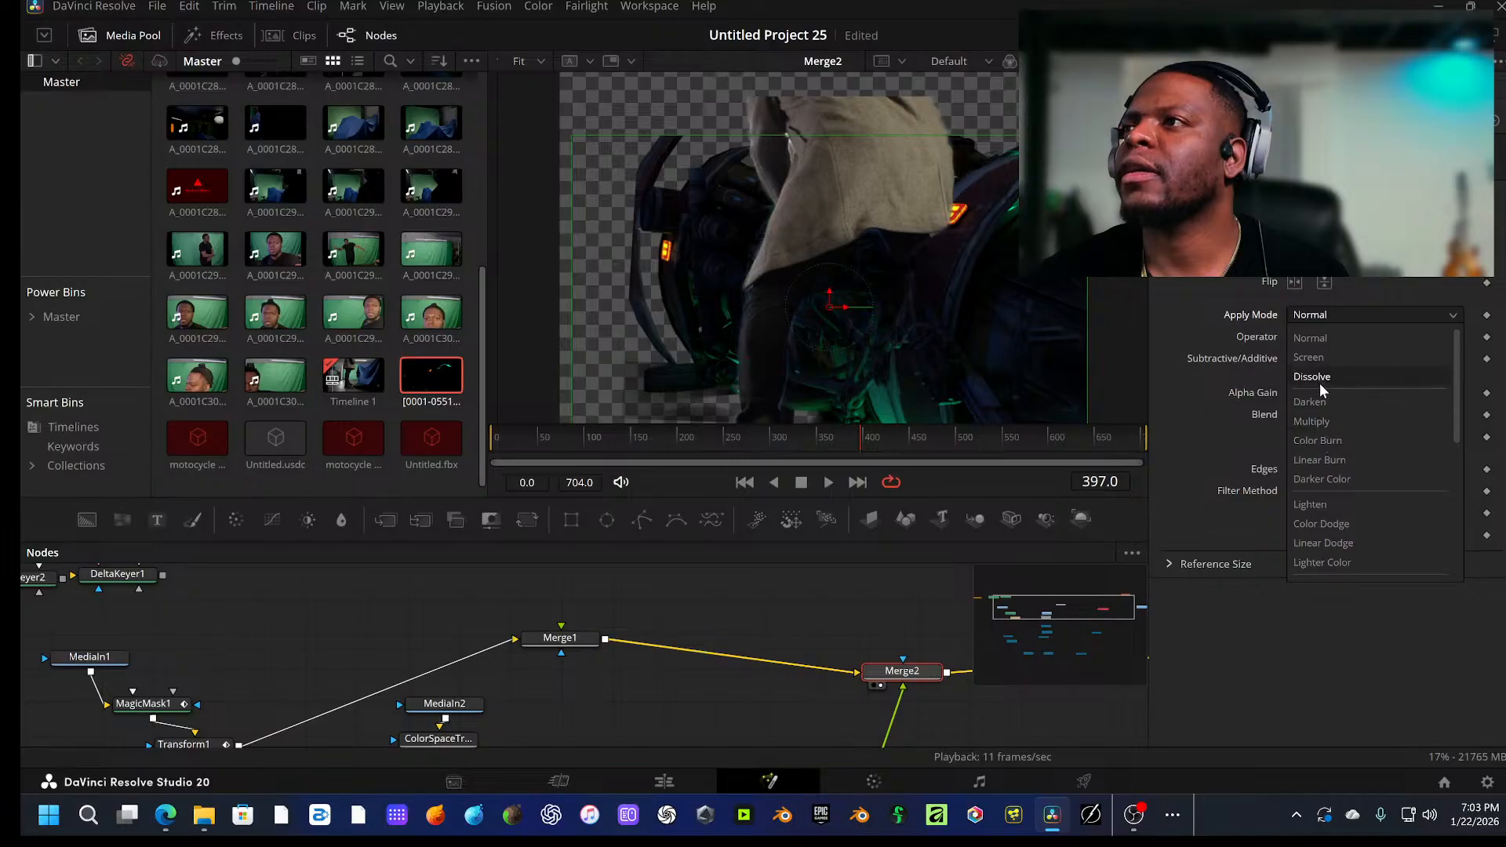
pyautogui.click(1320, 422)
pyautogui.click(1333, 317)
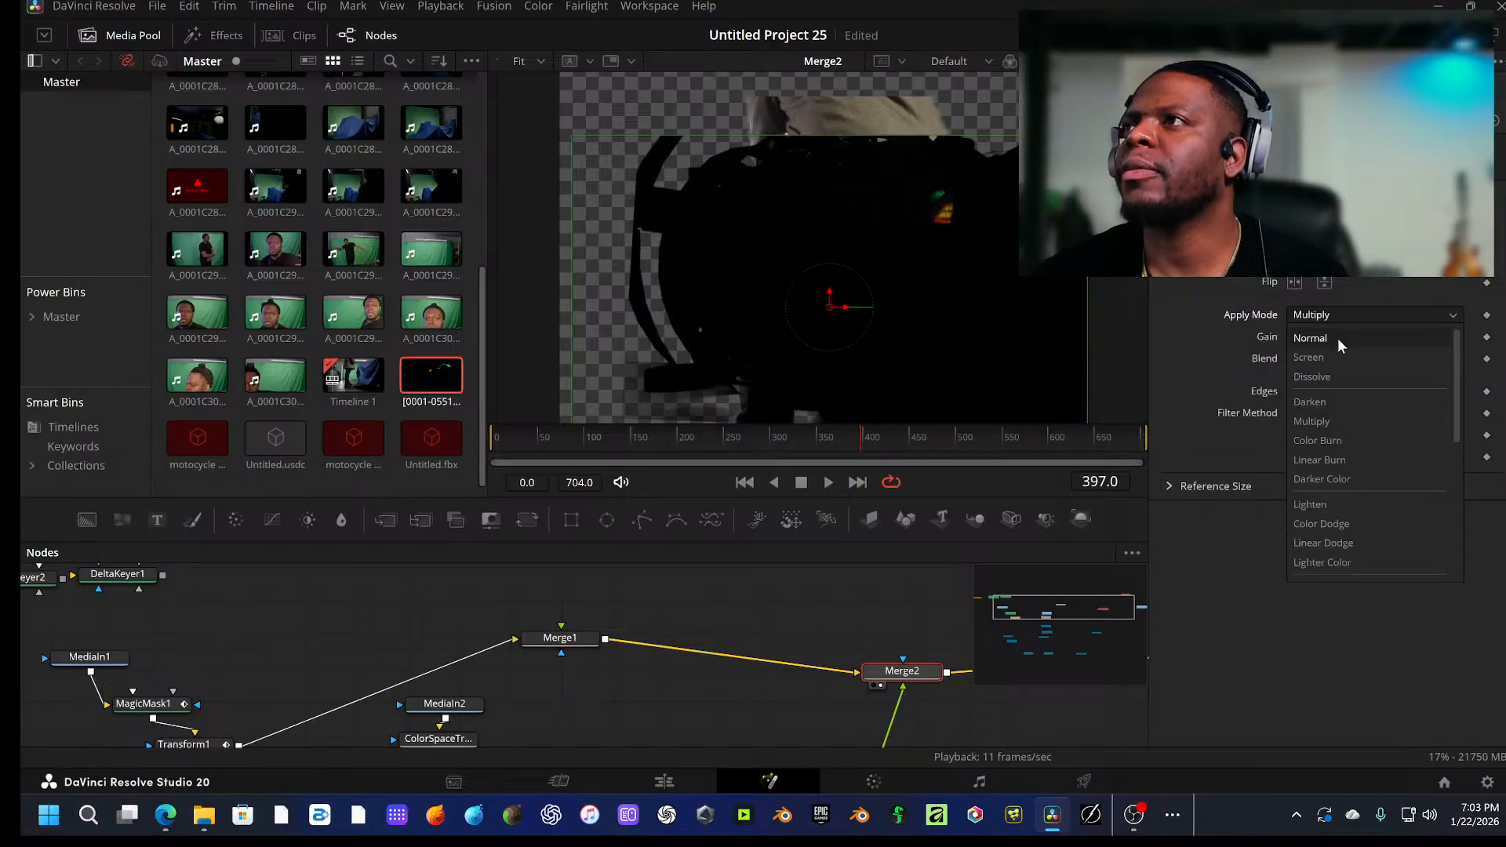
pyautogui.click(1335, 355)
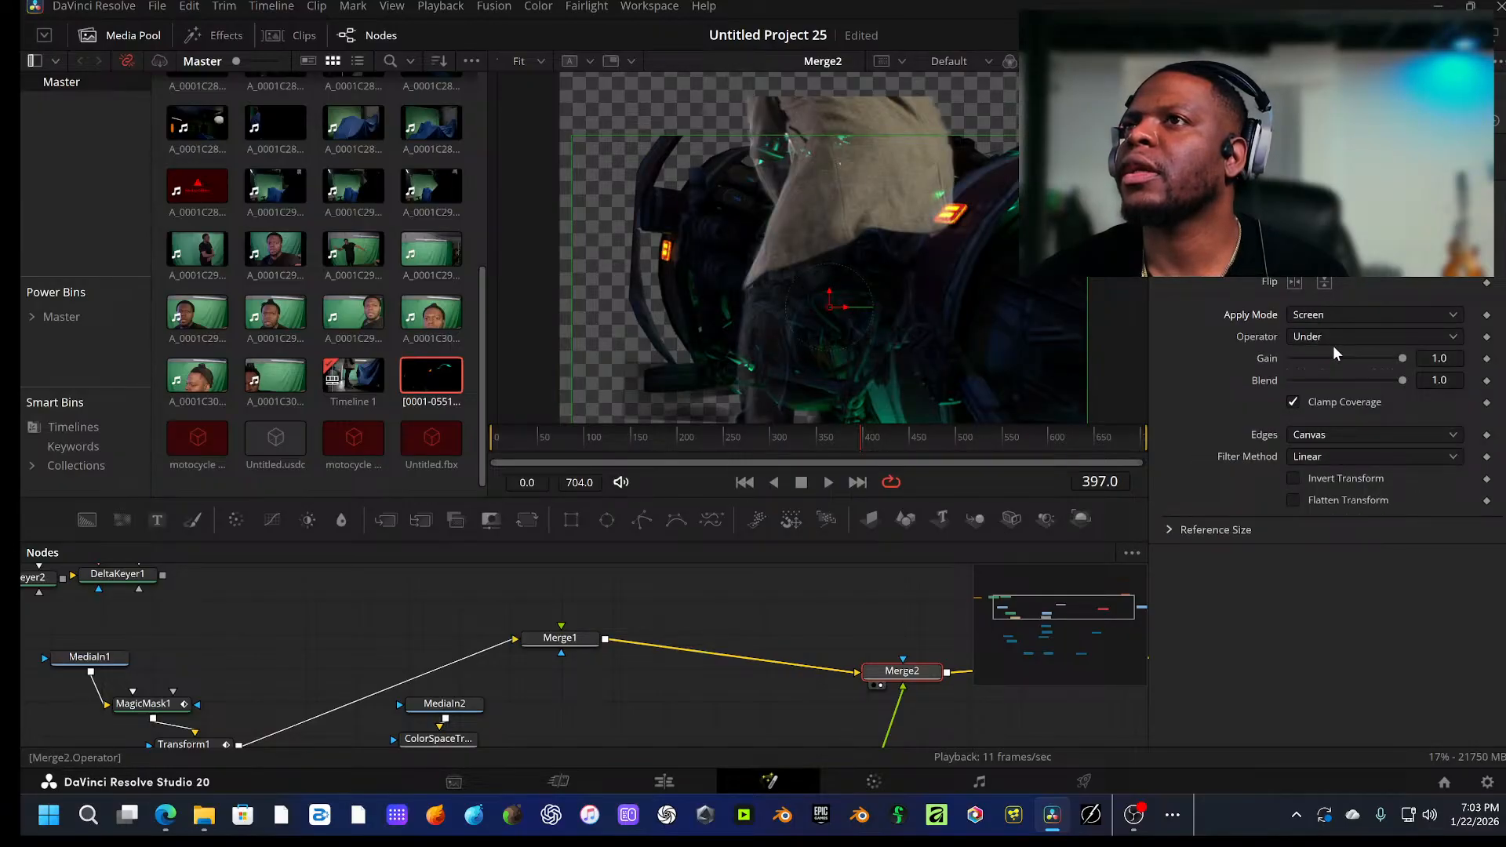
pyautogui.click(1331, 317)
pyautogui.click(1330, 331)
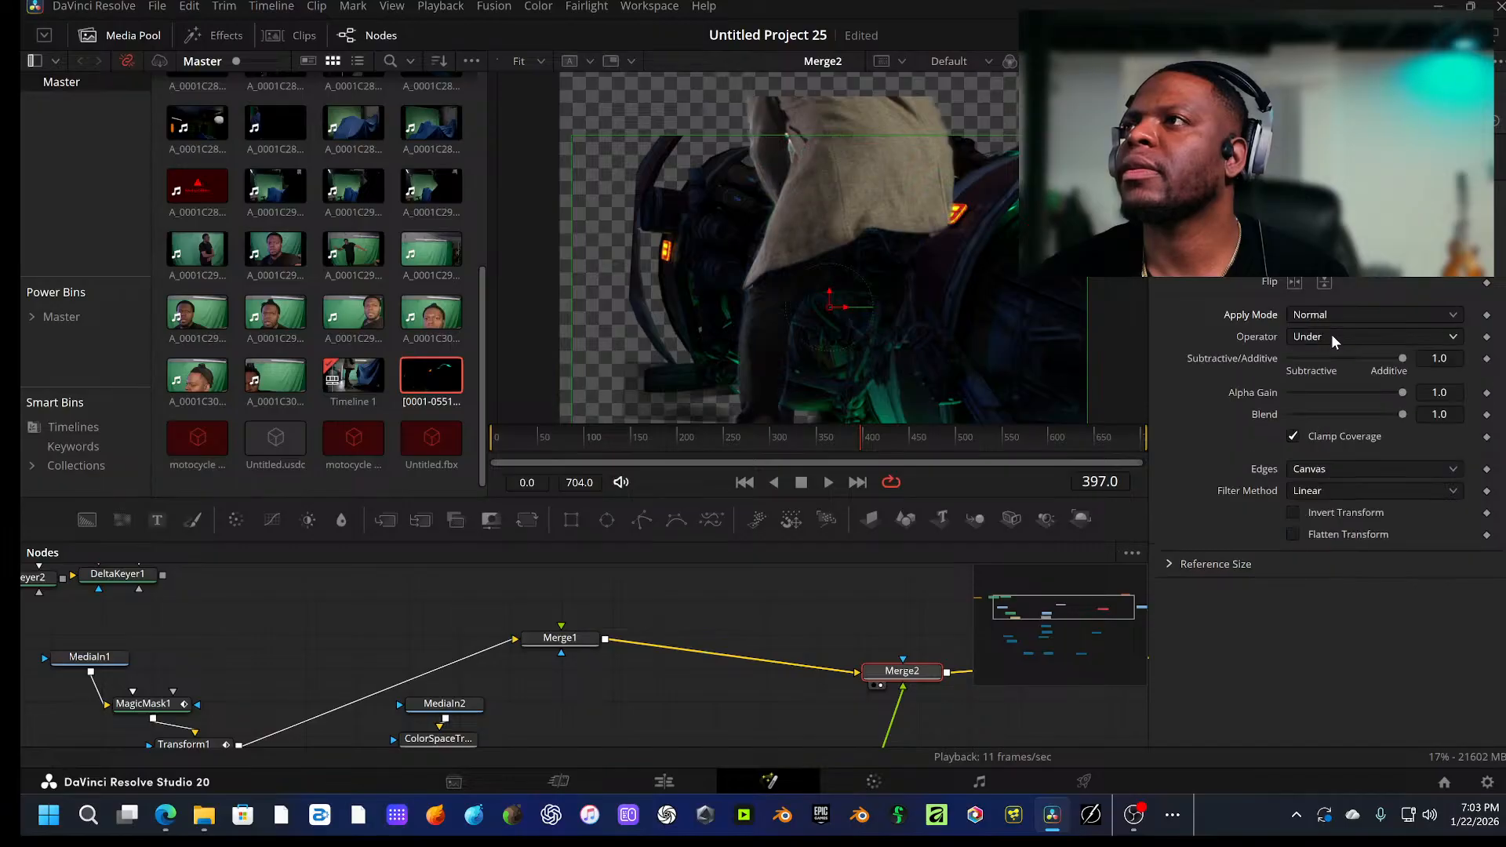
# Step: Set Merge2's Subtractive/Additive value to 0.189 and play the composite to frame 419
pyautogui.moveTo(1401, 358); pyautogui.dragTo(1309, 362)
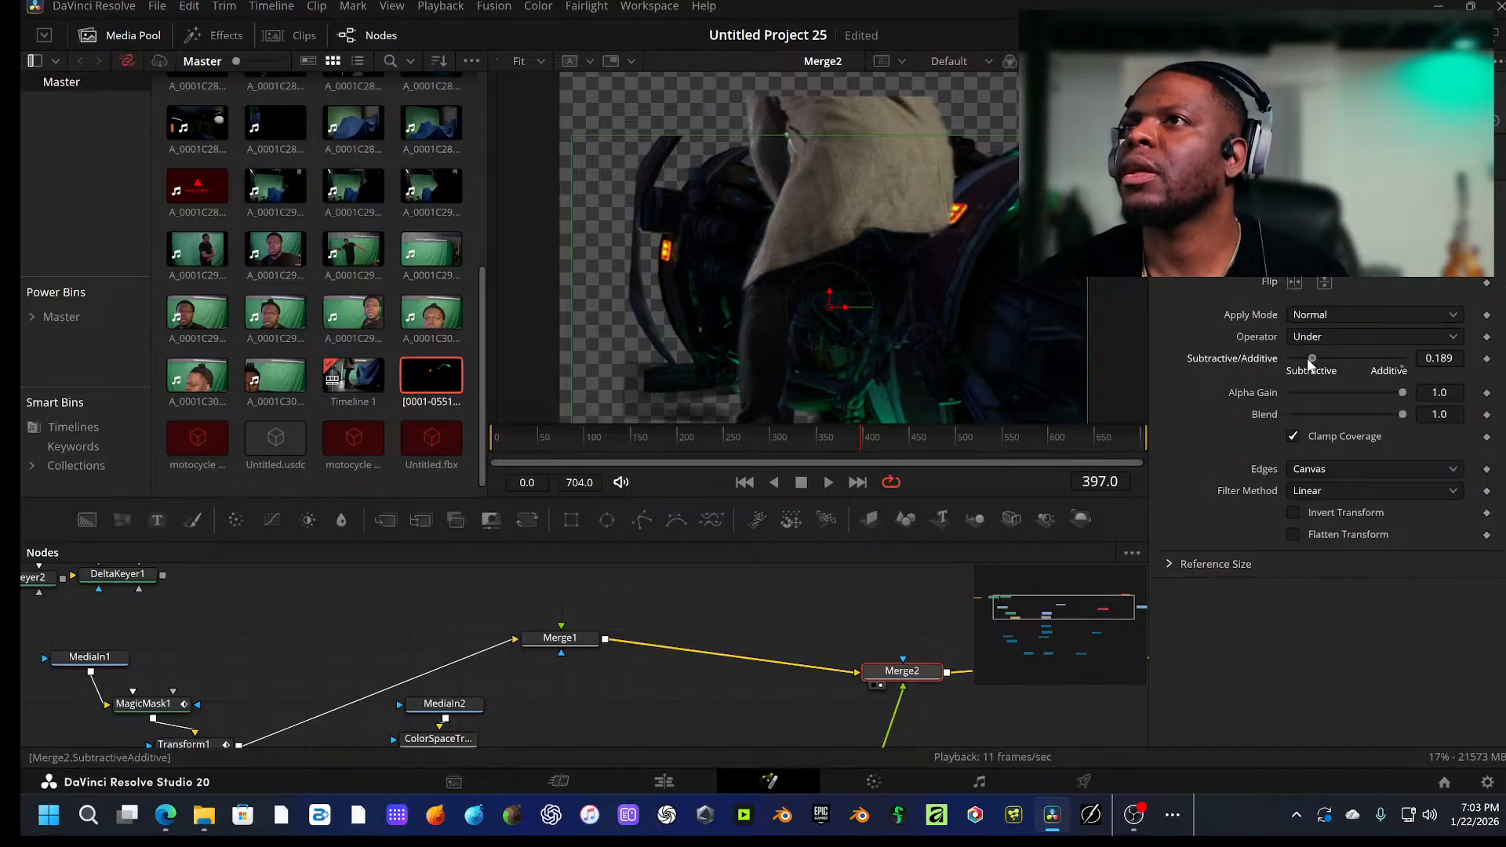
pyautogui.press('space')
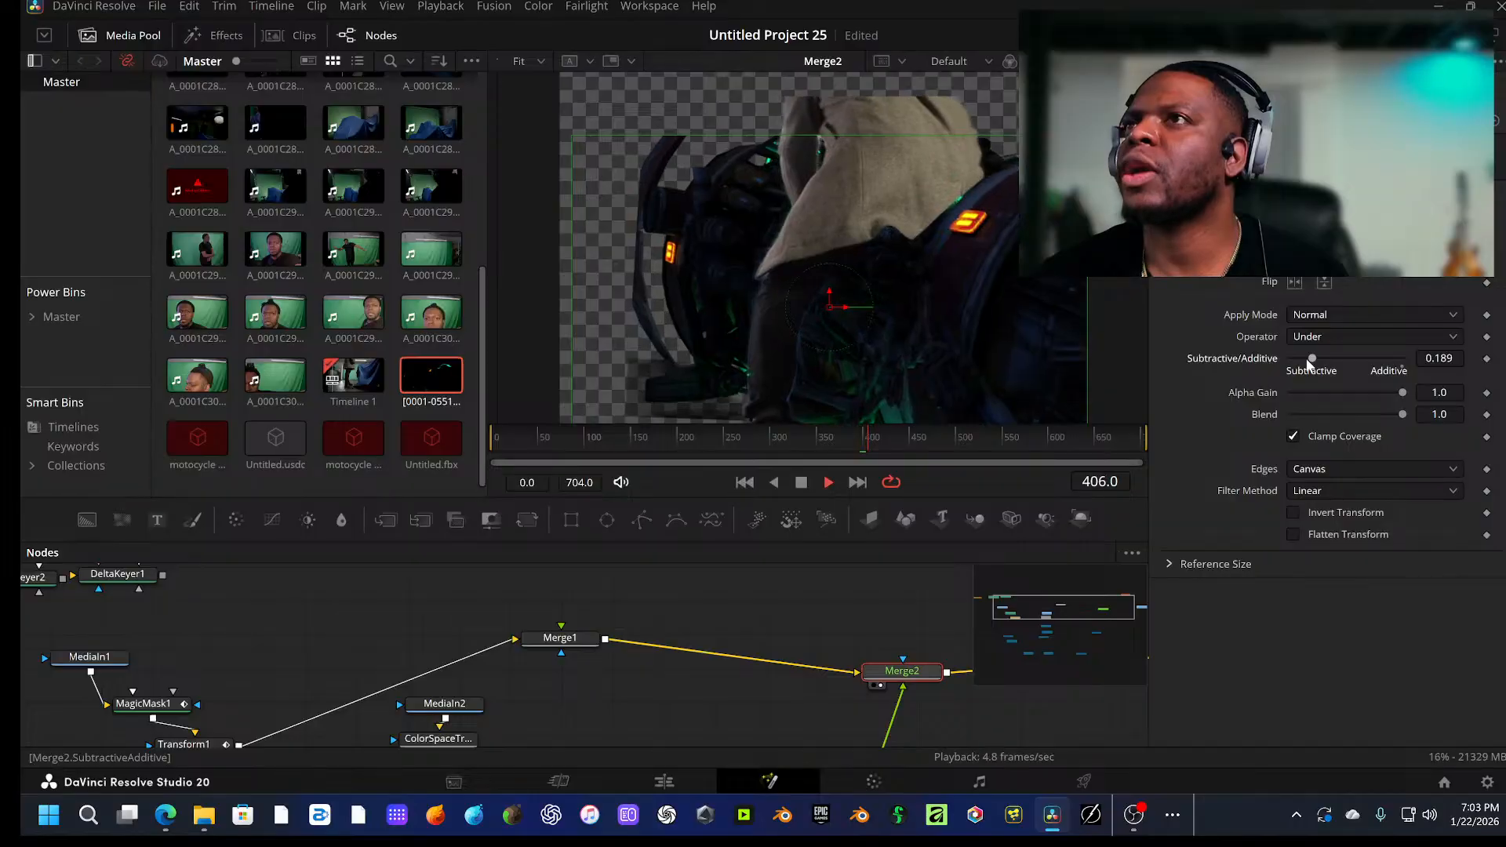
pyautogui.press('space')
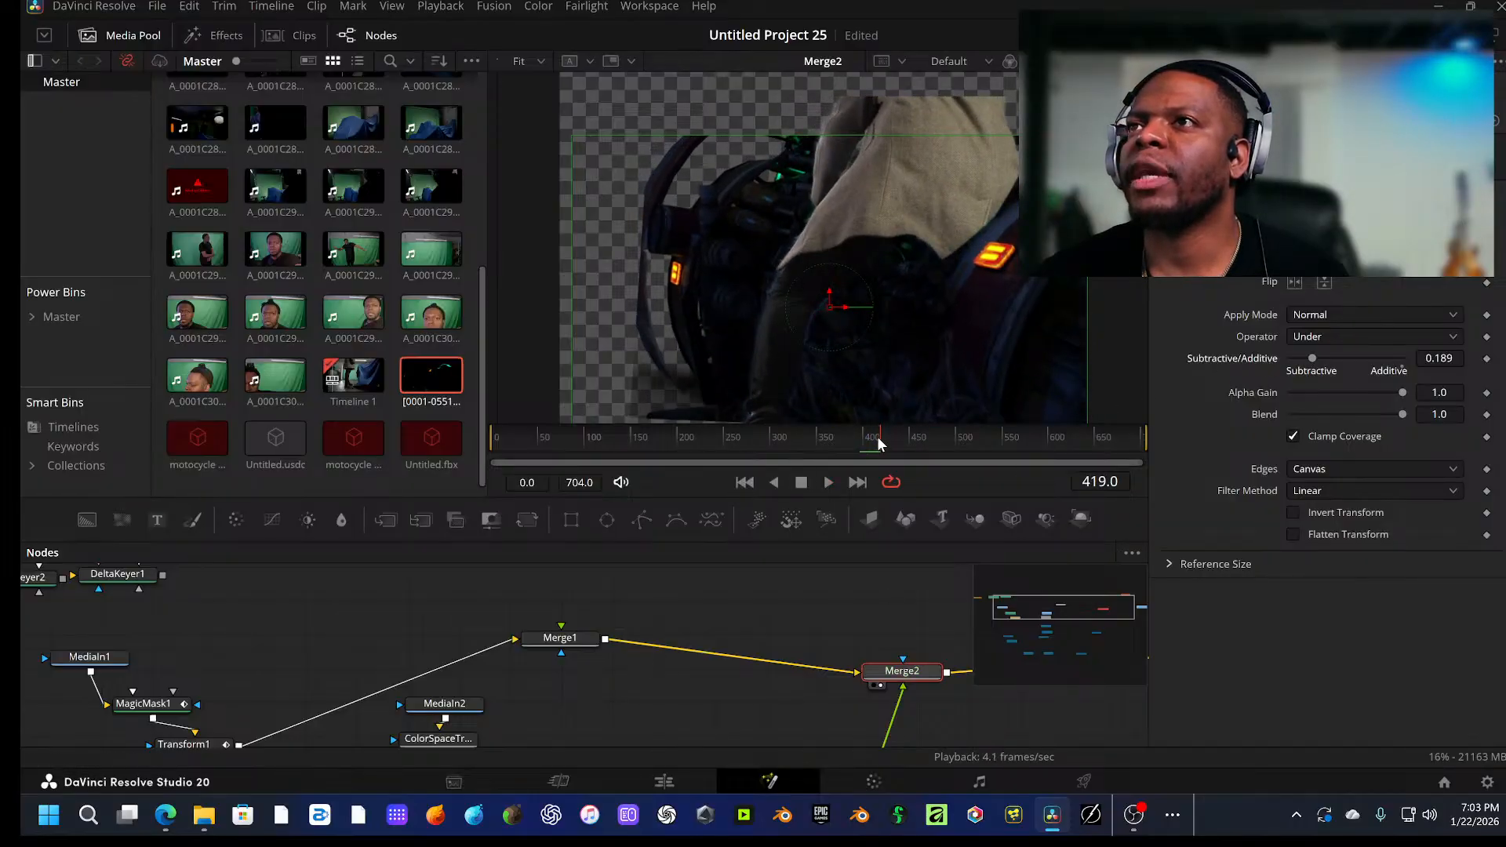
# Step: Keyframe Transform1's size at frame 419 and enlarge the rider to 1.63
pyautogui.moveTo(664, 630); pyautogui.dragTo(691, 485)
pyautogui.moveTo(593, 643); pyautogui.dragTo(596, 828)
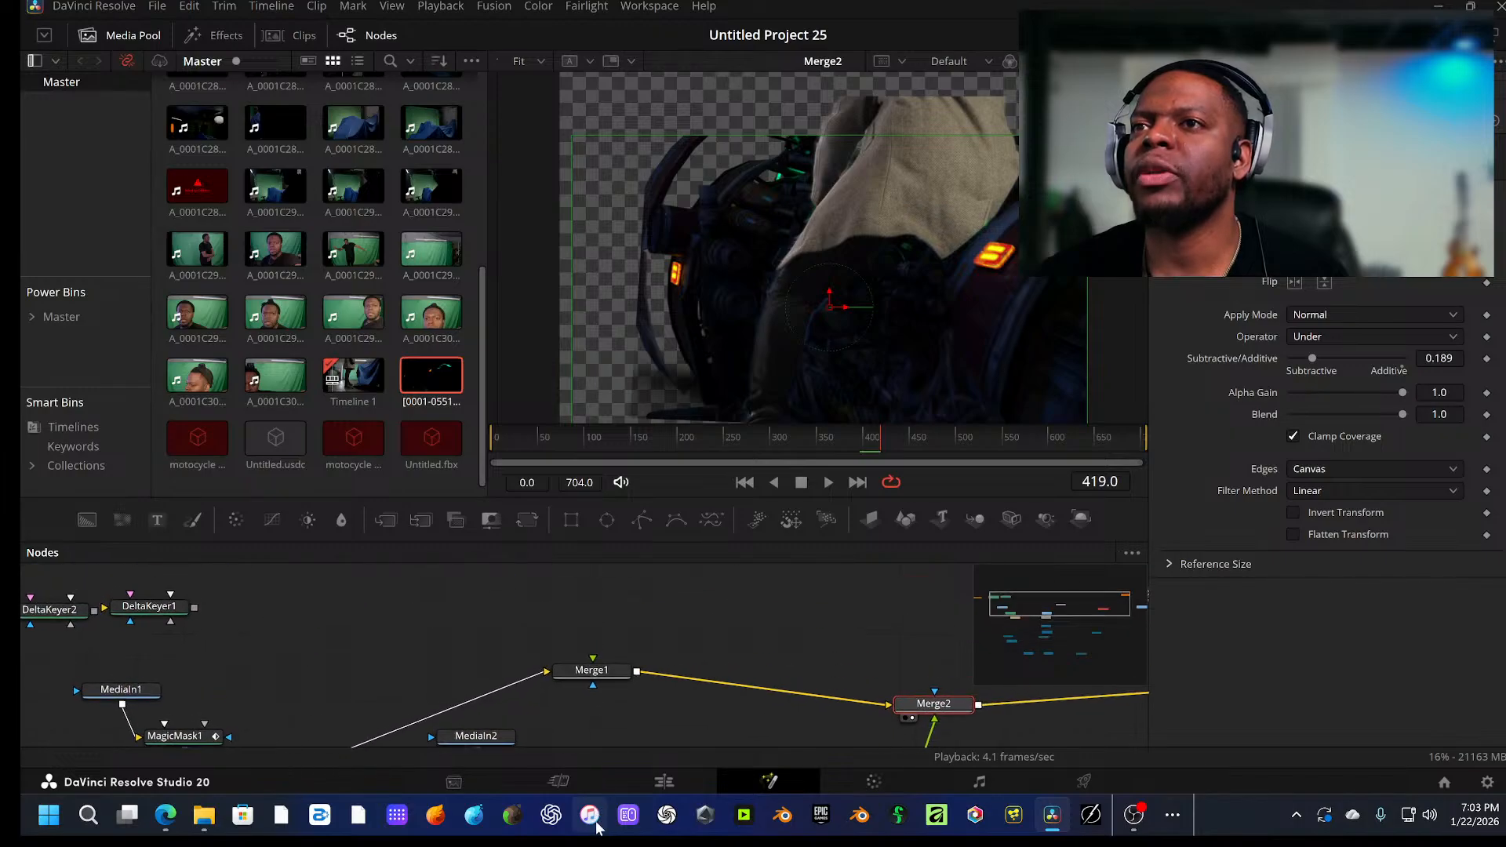
pyautogui.moveTo(325, 745); pyautogui.dragTo(374, 671)
pyautogui.click(266, 702)
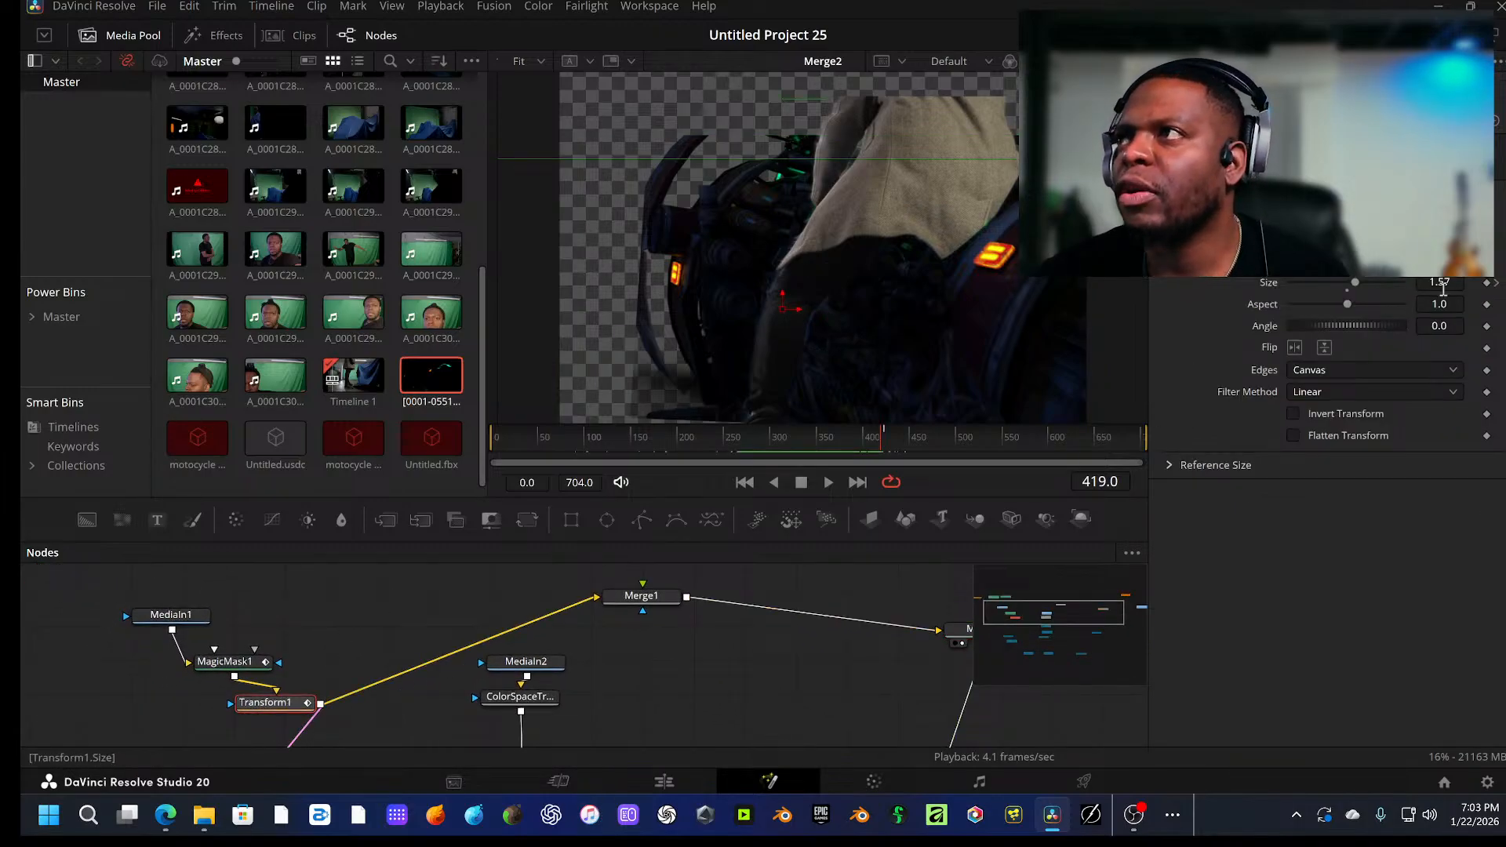
pyautogui.click(1485, 283)
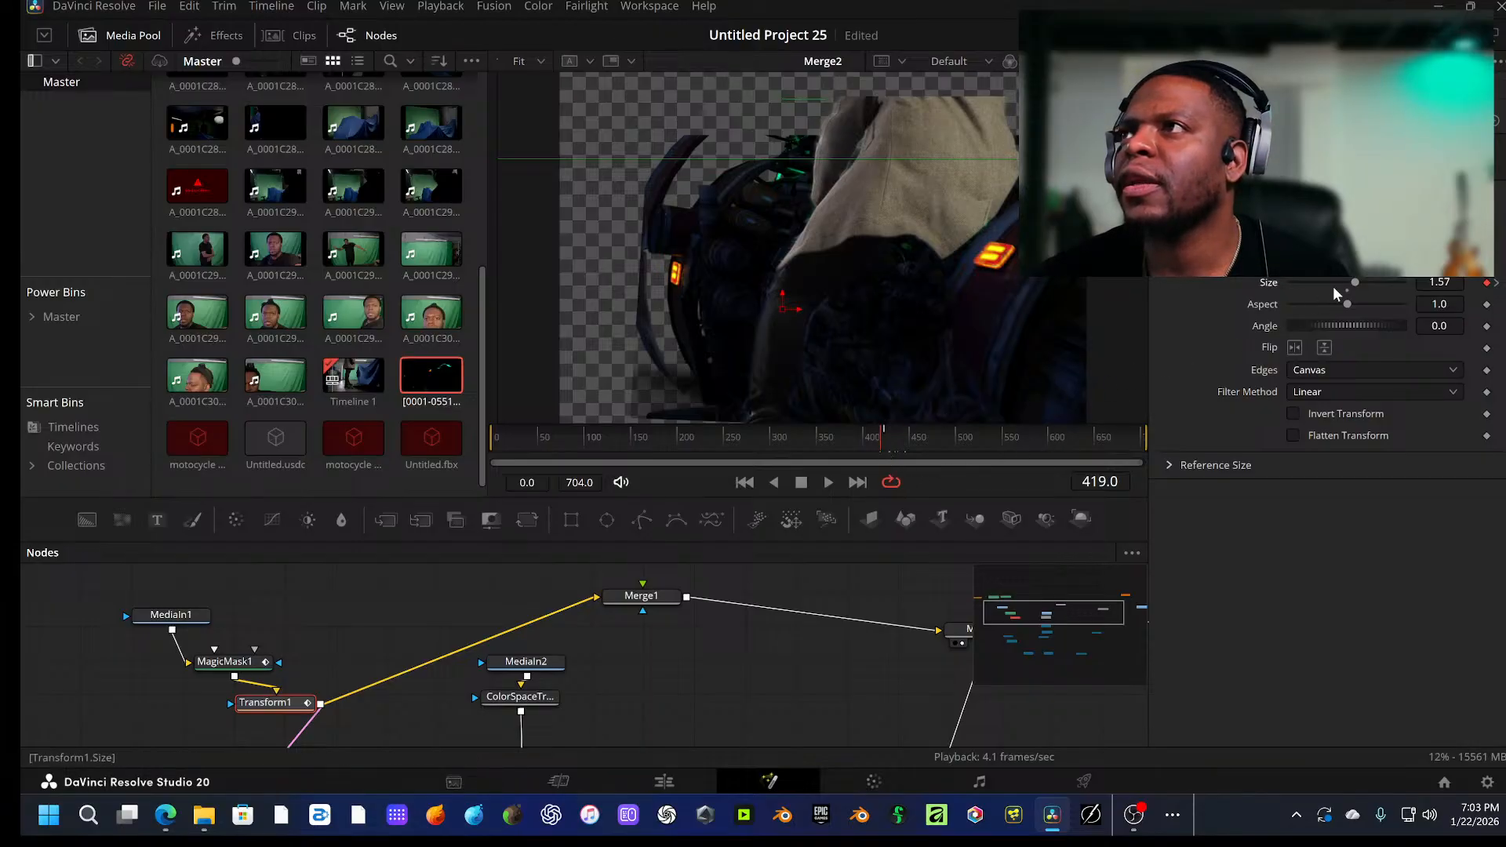
pyautogui.moveTo(1353, 284); pyautogui.dragTo(1354, 284)
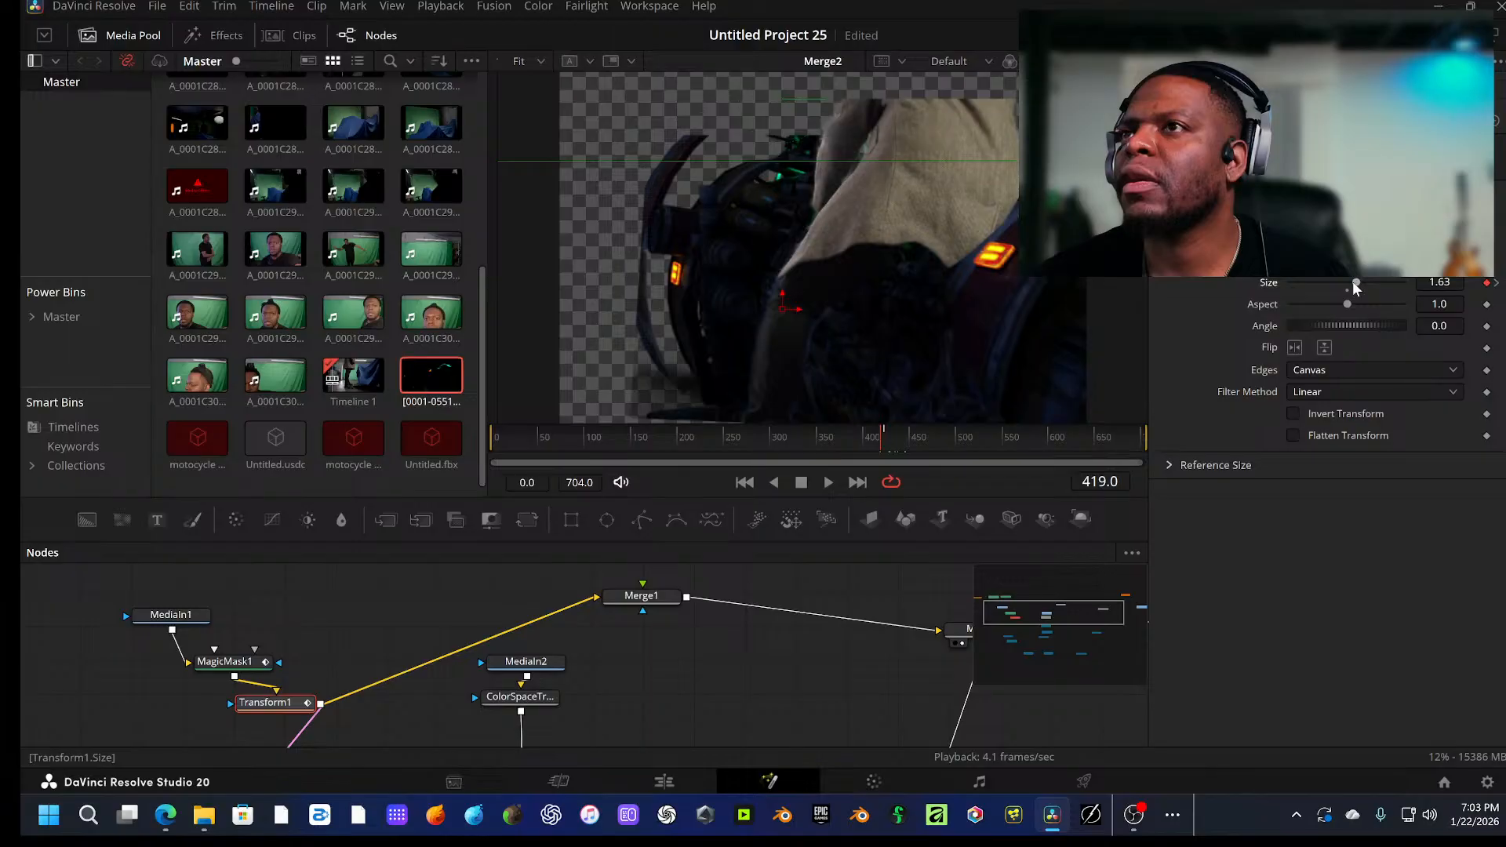
# Step: Set the rider's Transform1 size to 1.618 at frame 420 and 1.76 at frame 421
pyautogui.press('Right')
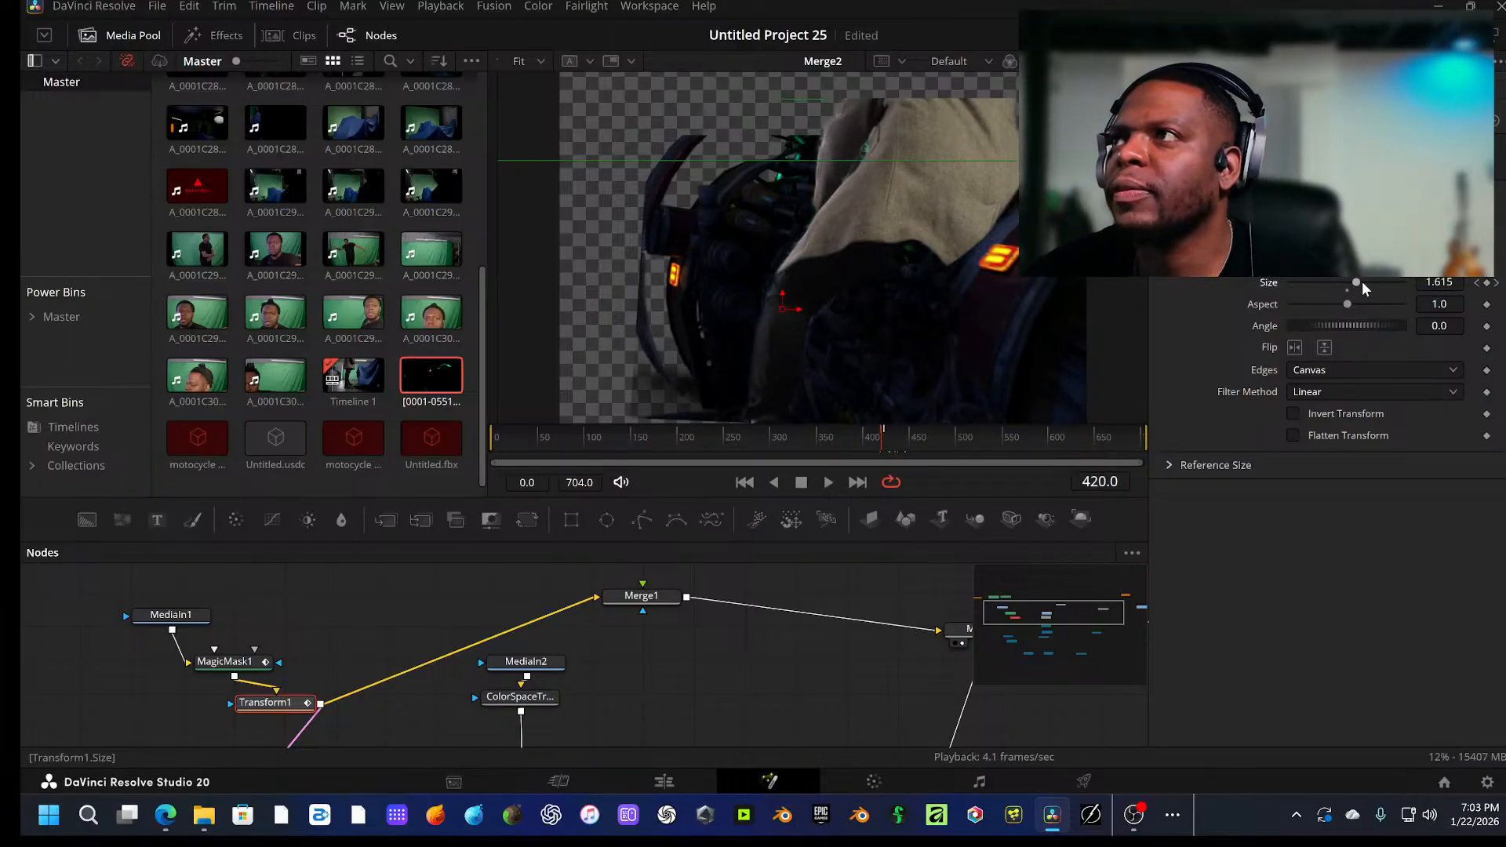
pyautogui.moveTo(1425, 284); pyautogui.dragTo(1428, 284)
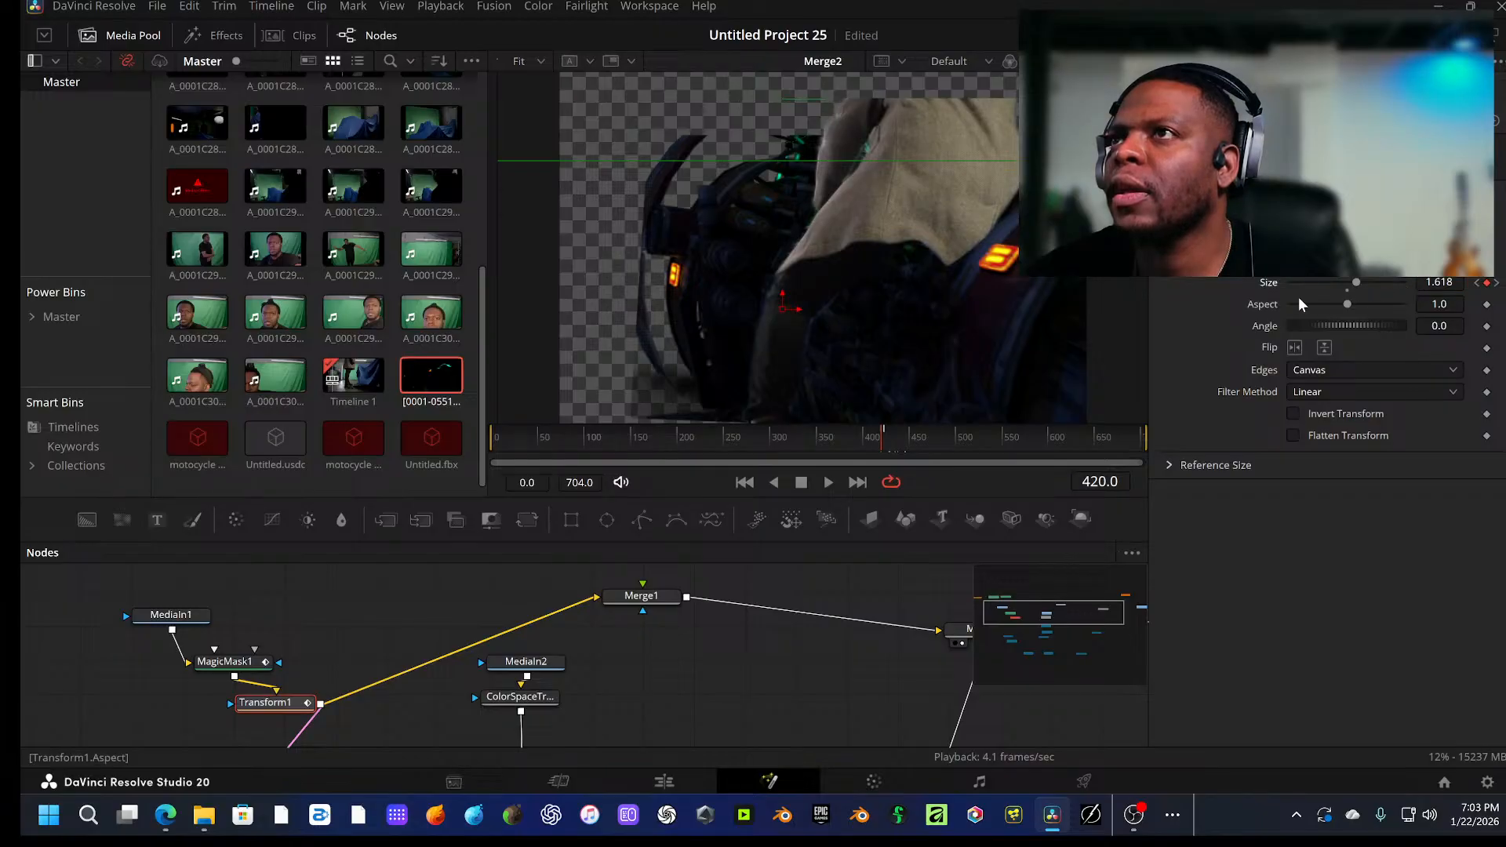
pyautogui.press('Right')
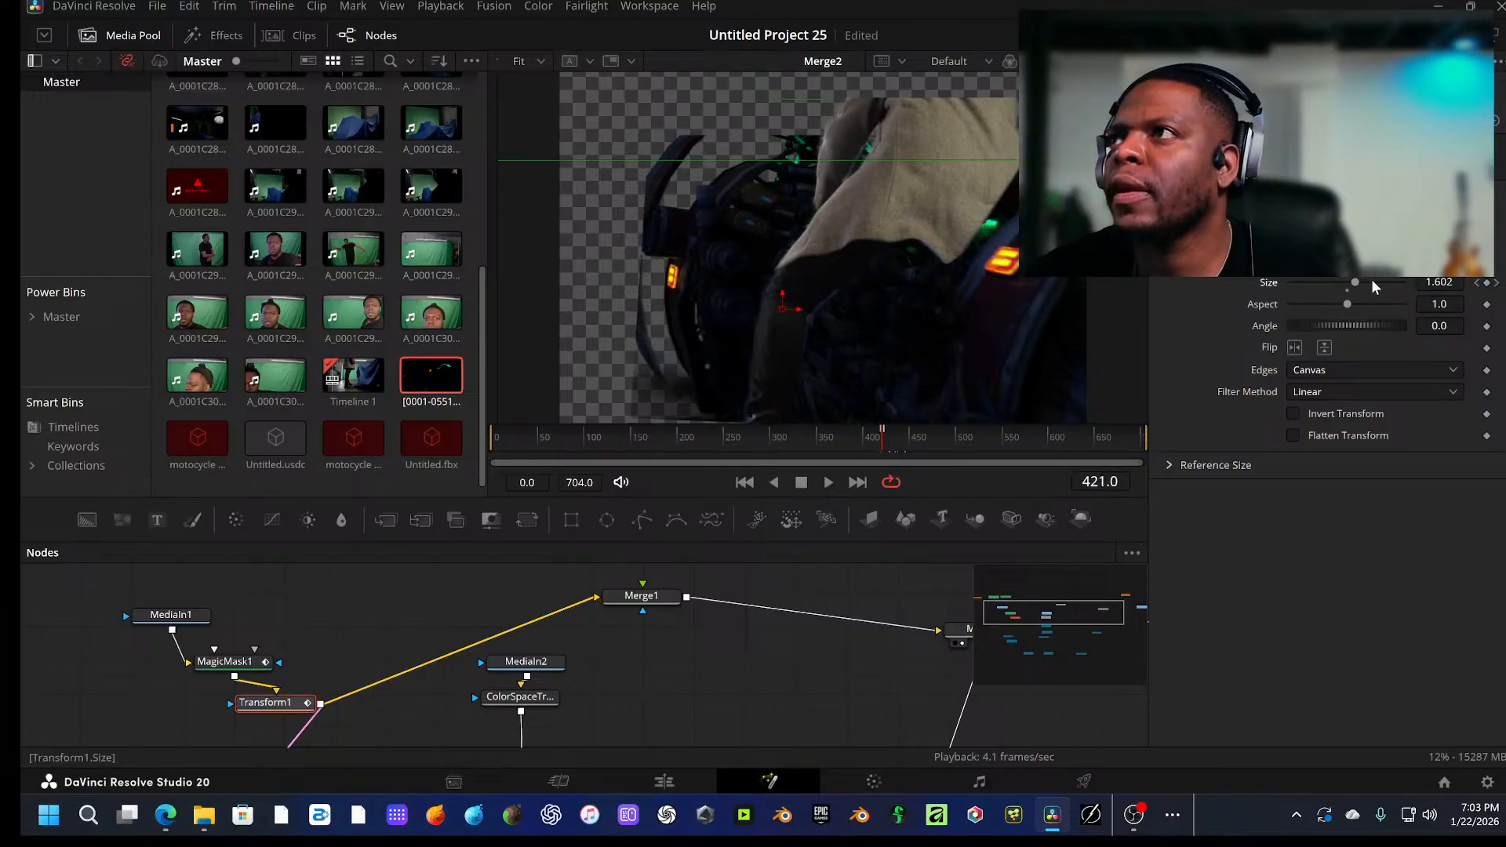
pyautogui.moveTo(1365, 288); pyautogui.dragTo(1367, 288)
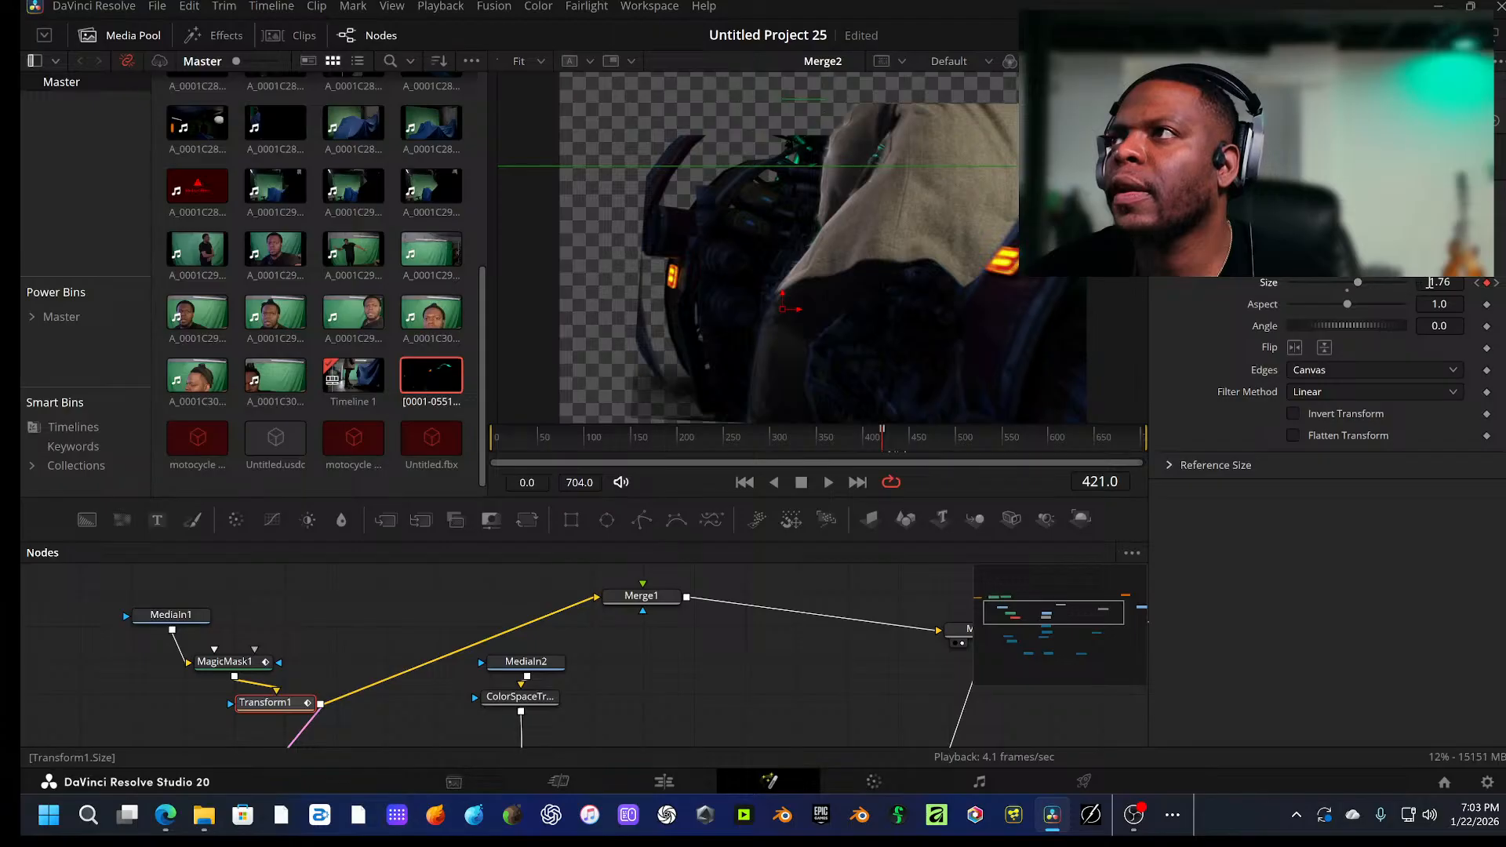
# Step: Enlarge the rider to 2.02 just after frame 421, and move it up over the motorcycle at frame 425
pyautogui.press('Right')
pyautogui.moveTo(1358, 282); pyautogui.dragTo(1363, 282)
pyautogui.press('Right')
pyautogui.press('Right')
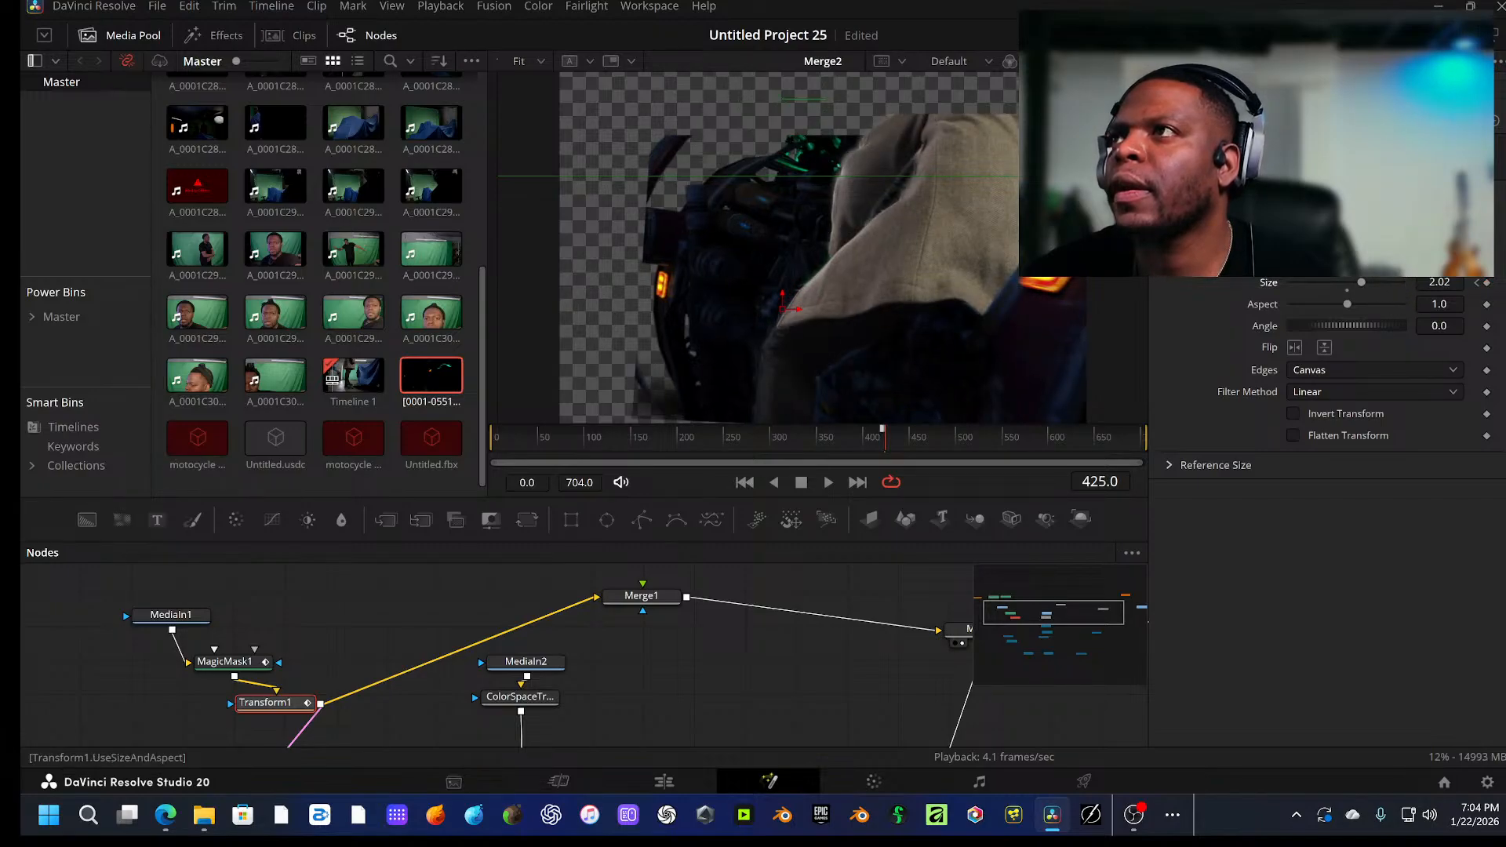
pyautogui.moveTo(1439, 239); pyautogui.dragTo(1381, 238)
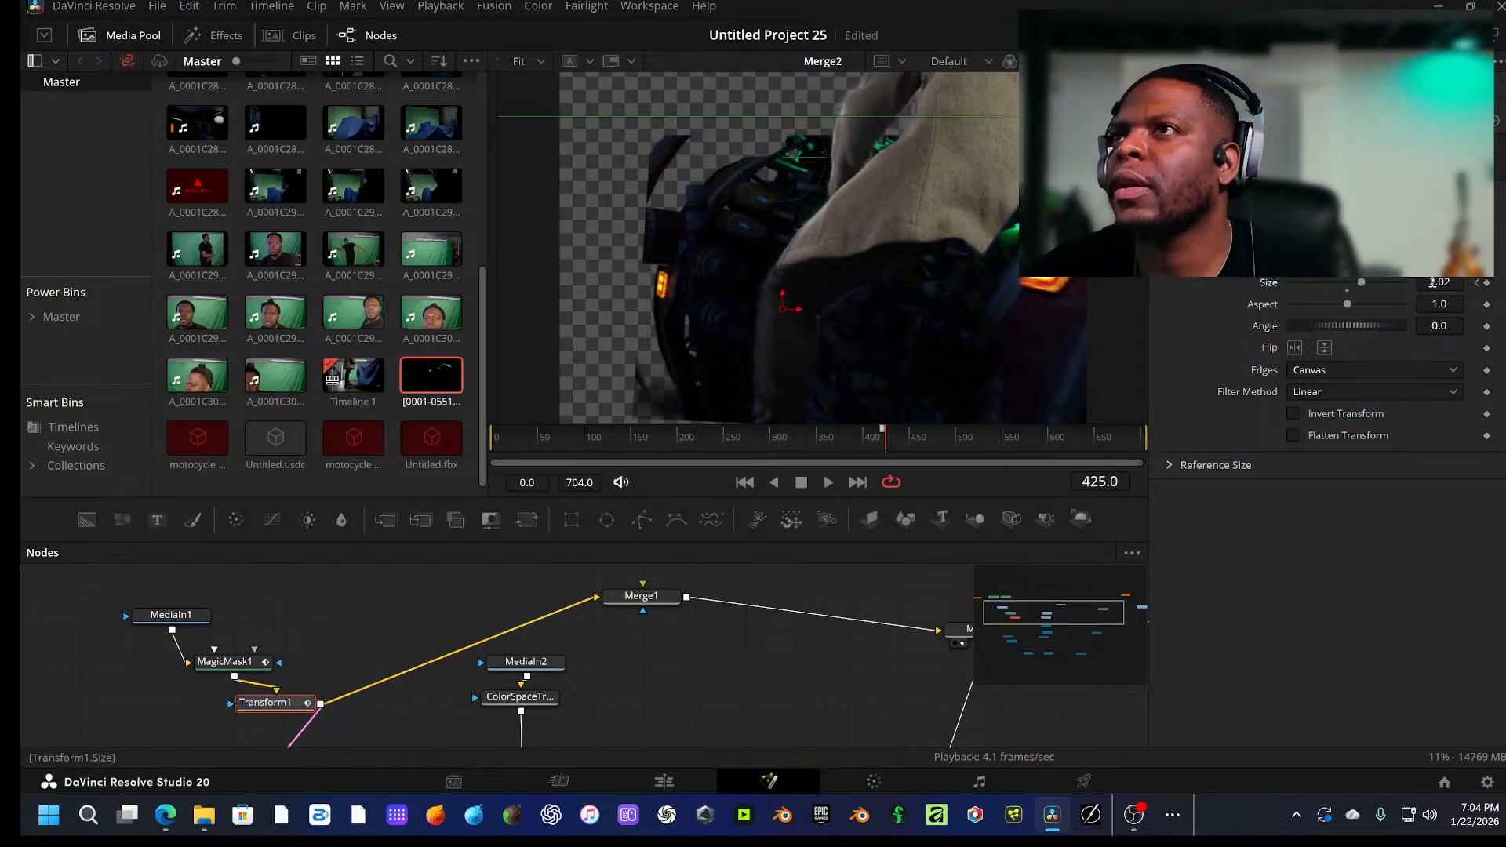
# Step: Raise the rider's Transform1 size to 2.028 after frame 425 and to 2.087 at frame 427
pyautogui.moveTo(1432, 282); pyautogui.dragTo(1429, 282)
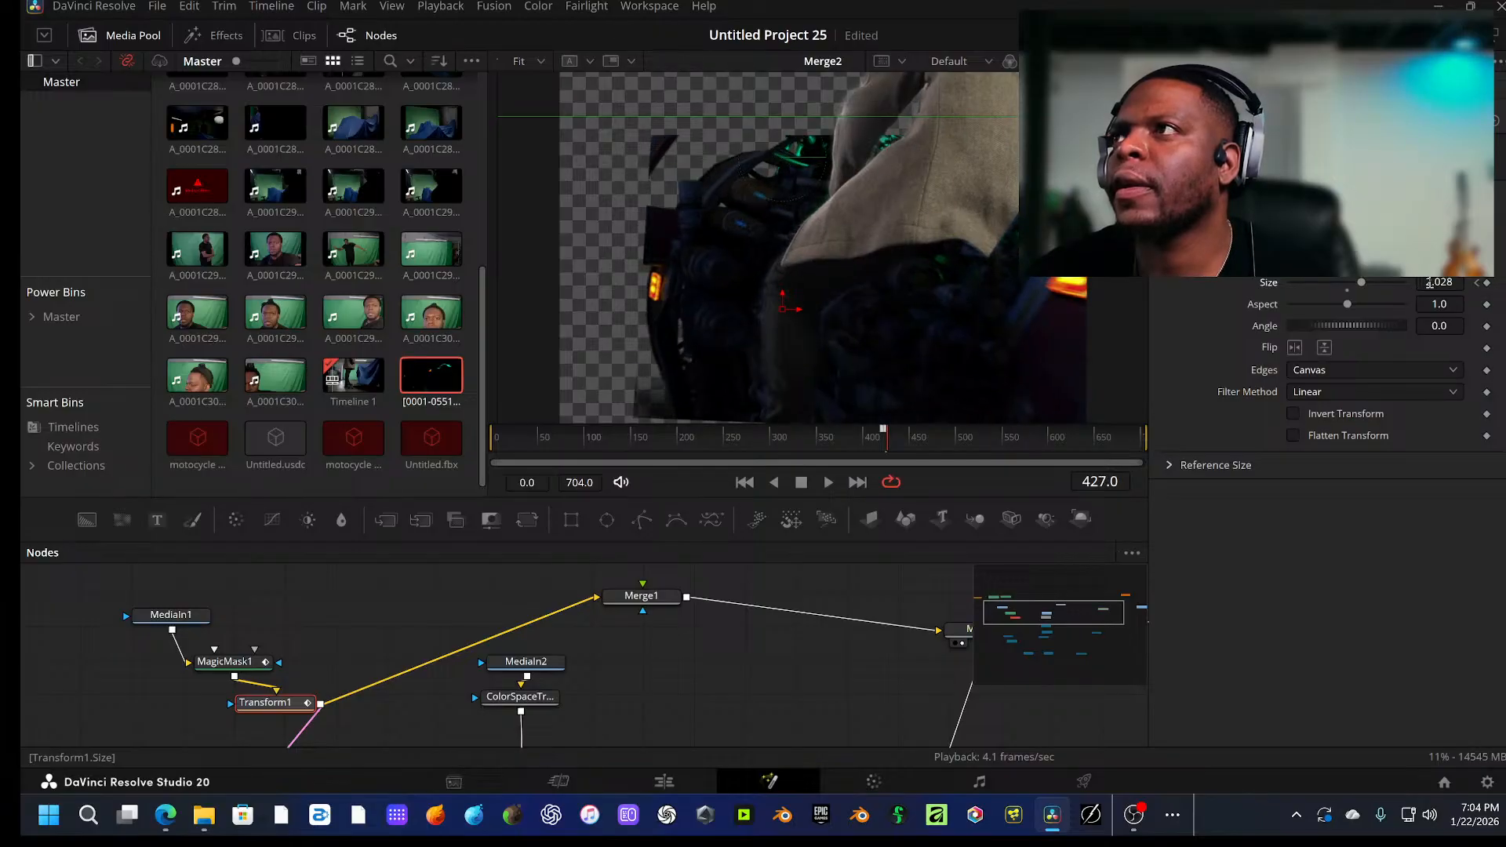
pyautogui.moveTo(1429, 282); pyautogui.dragTo(1447, 238)
# Step: Adjust Transform1's center horizontally and lower the rider over the motorcycle at frame 431
pyautogui.moveTo(1338, 238); pyautogui.dragTo(1438, 238)
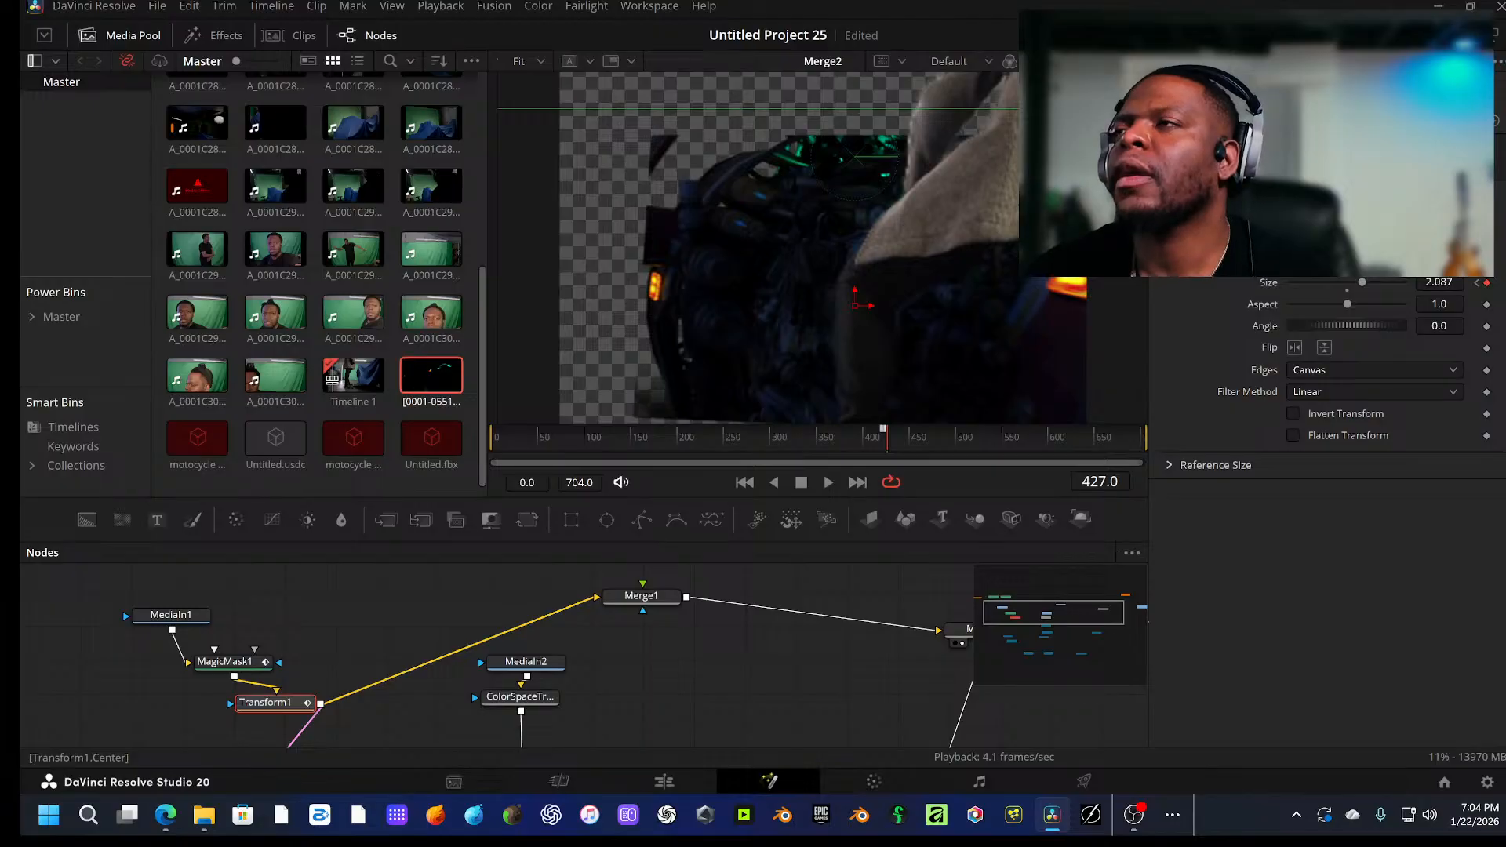
pyautogui.moveTo(1438, 239); pyautogui.dragTo(1387, 260)
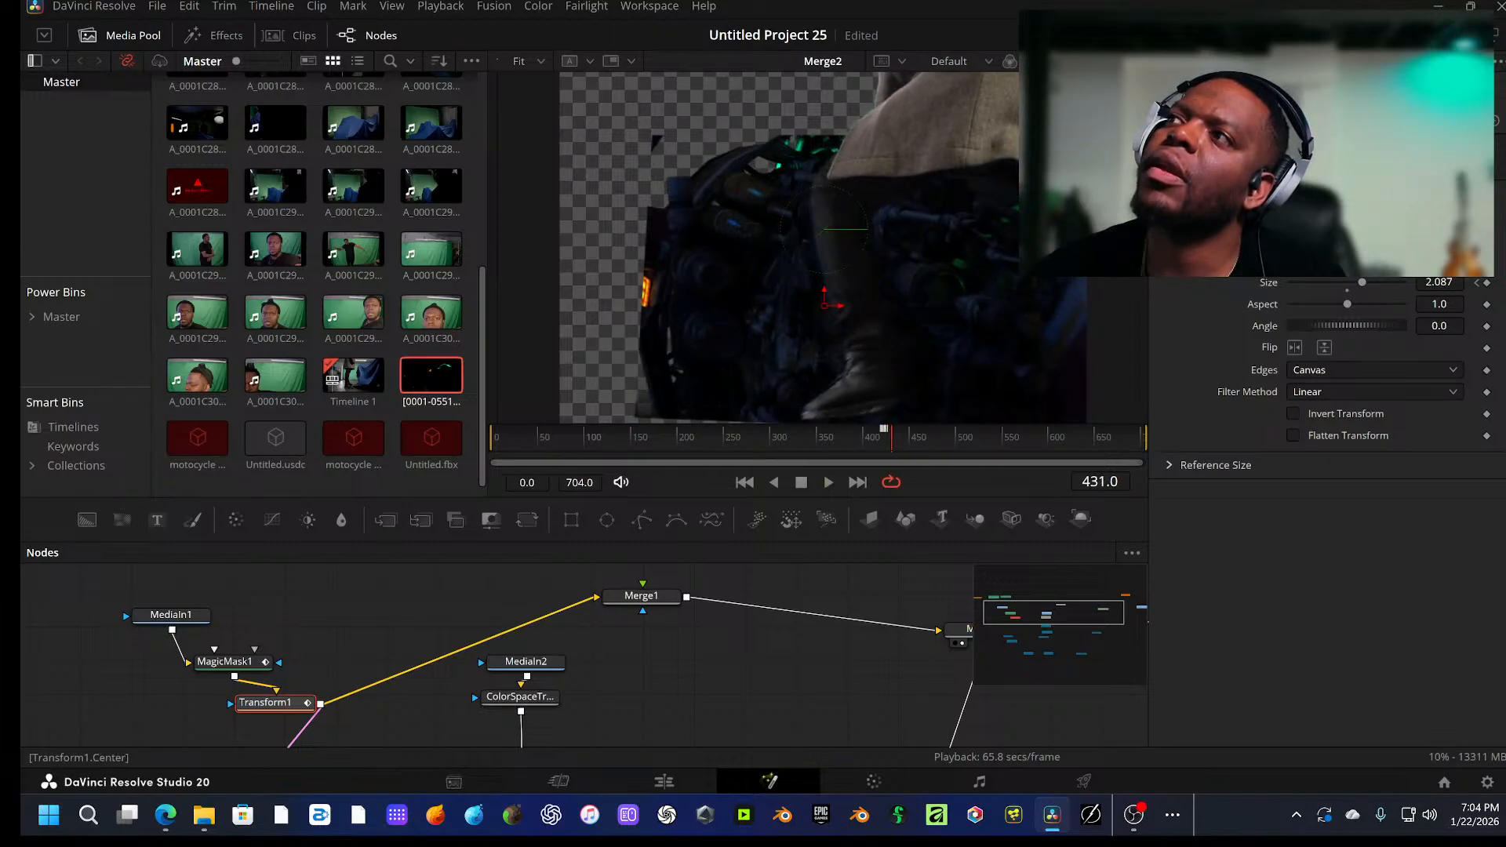
pyautogui.moveTo(1433, 239)
pyautogui.mouseDown()
pyautogui.moveTo(1402, 238)
pyautogui.moveTo(1432, 238)
pyautogui.mouseUp()
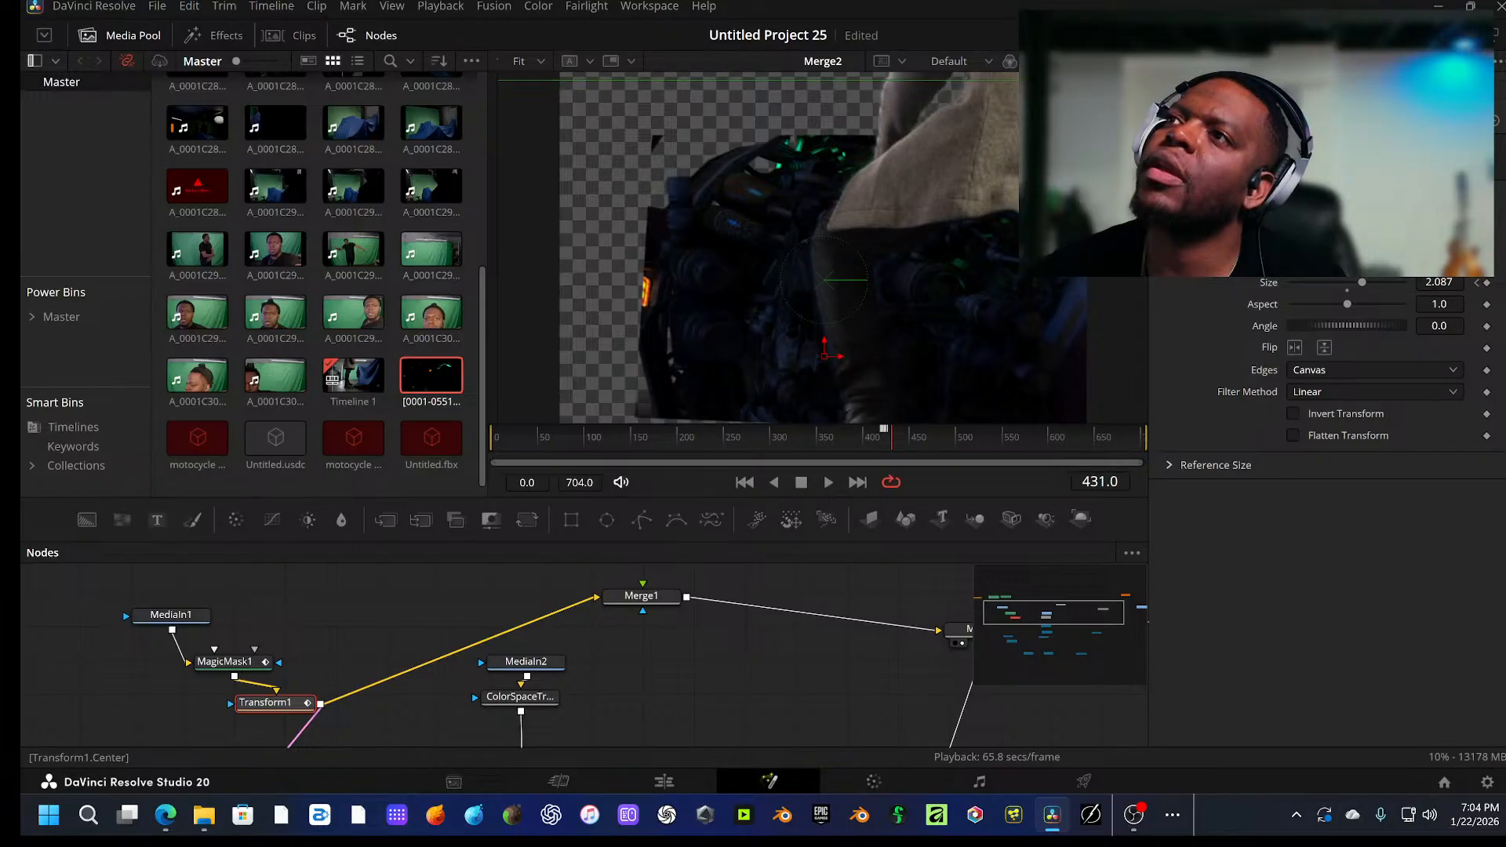
# Step: Go back to frame 426 and set the rider's size to 2.0705, then raise it to 2.129 at frame 427
pyautogui.click(872, 441)
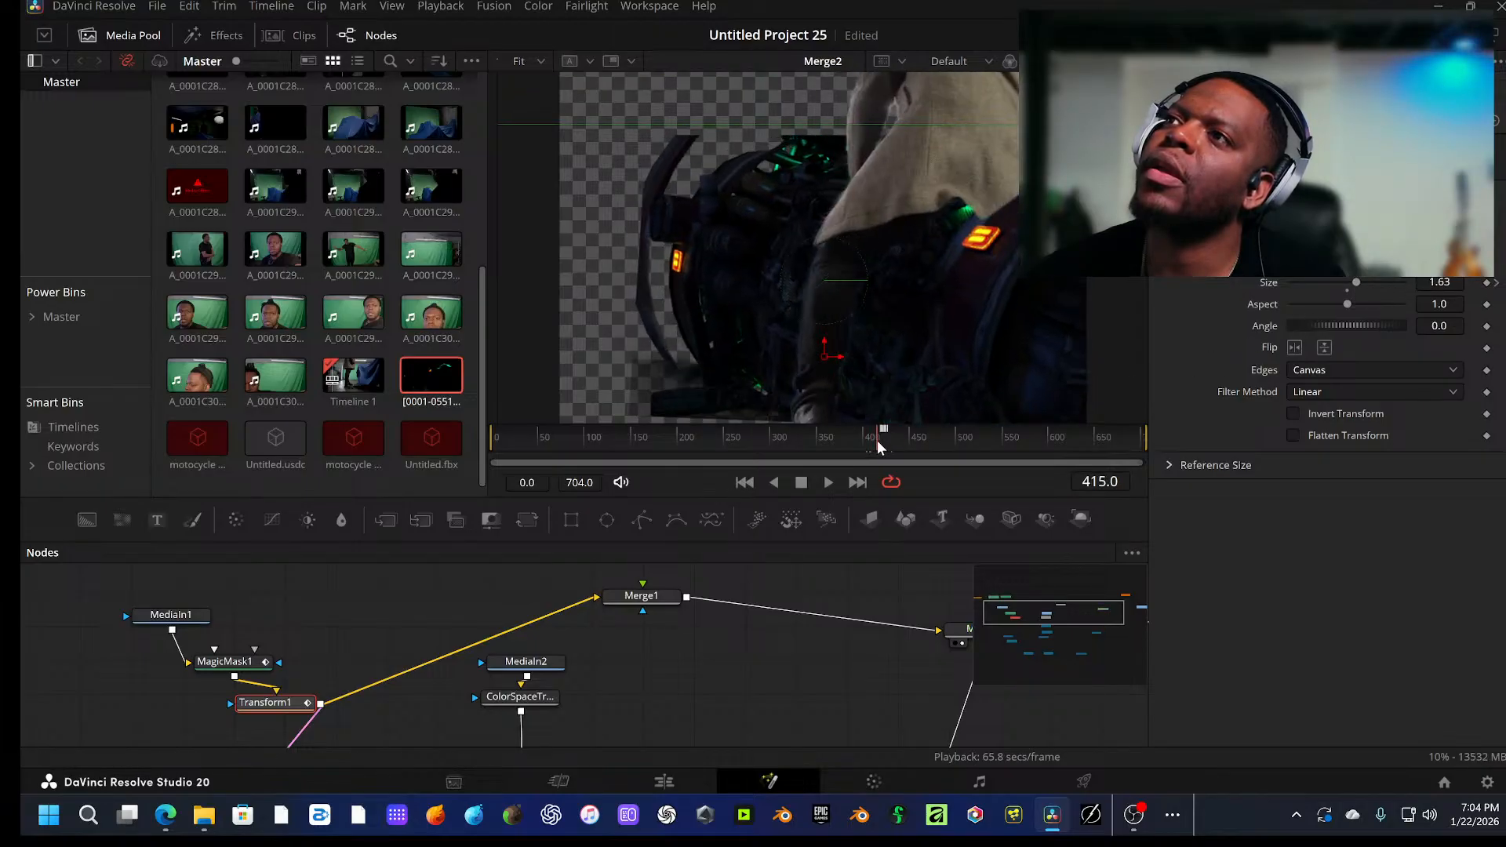
pyautogui.moveTo(878, 446); pyautogui.dragTo(888, 447)
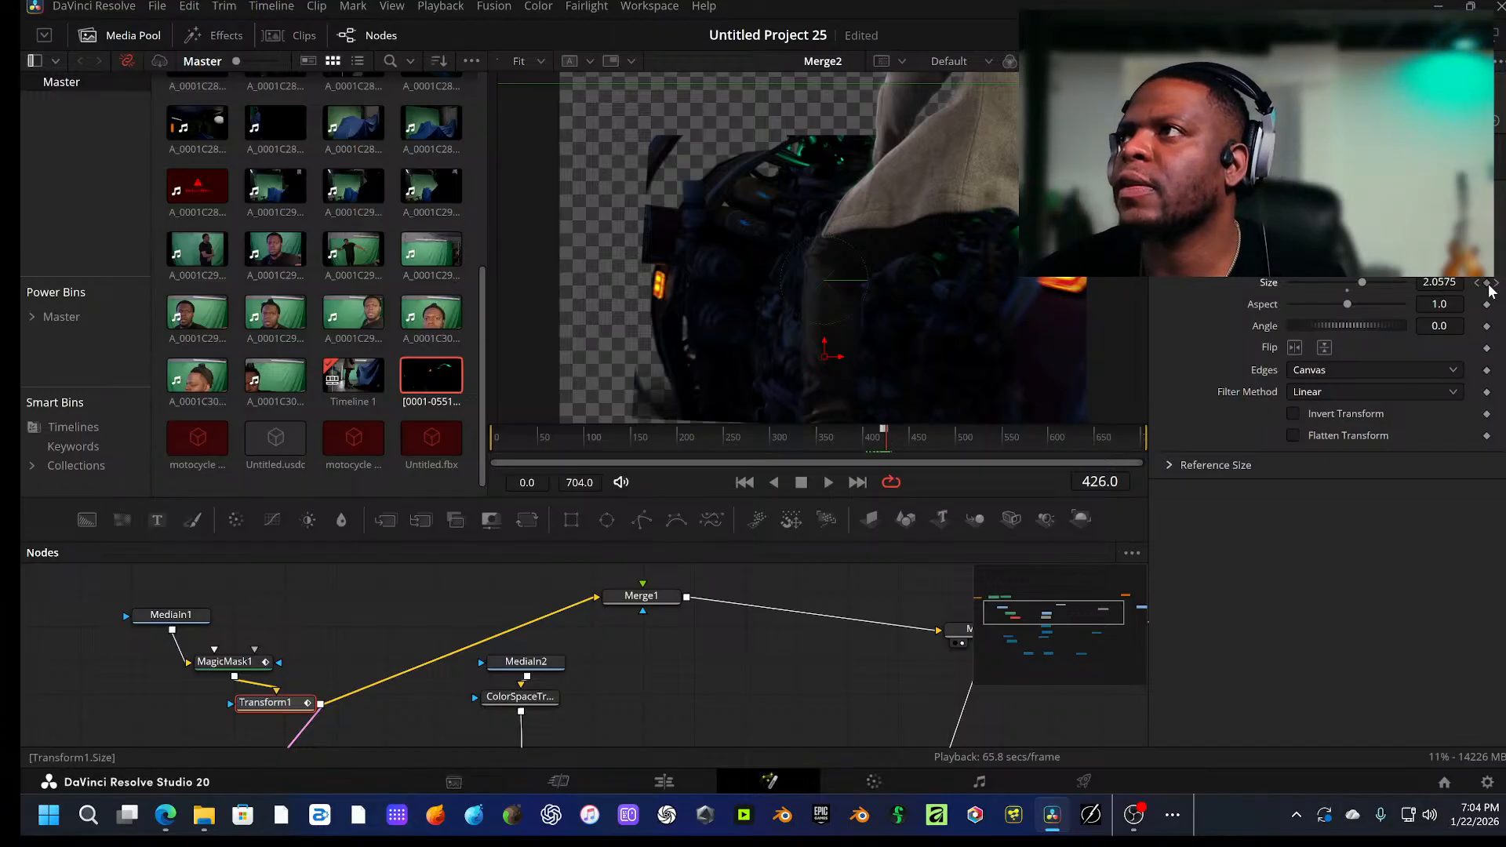
pyautogui.moveTo(1434, 288); pyautogui.dragTo(1435, 288)
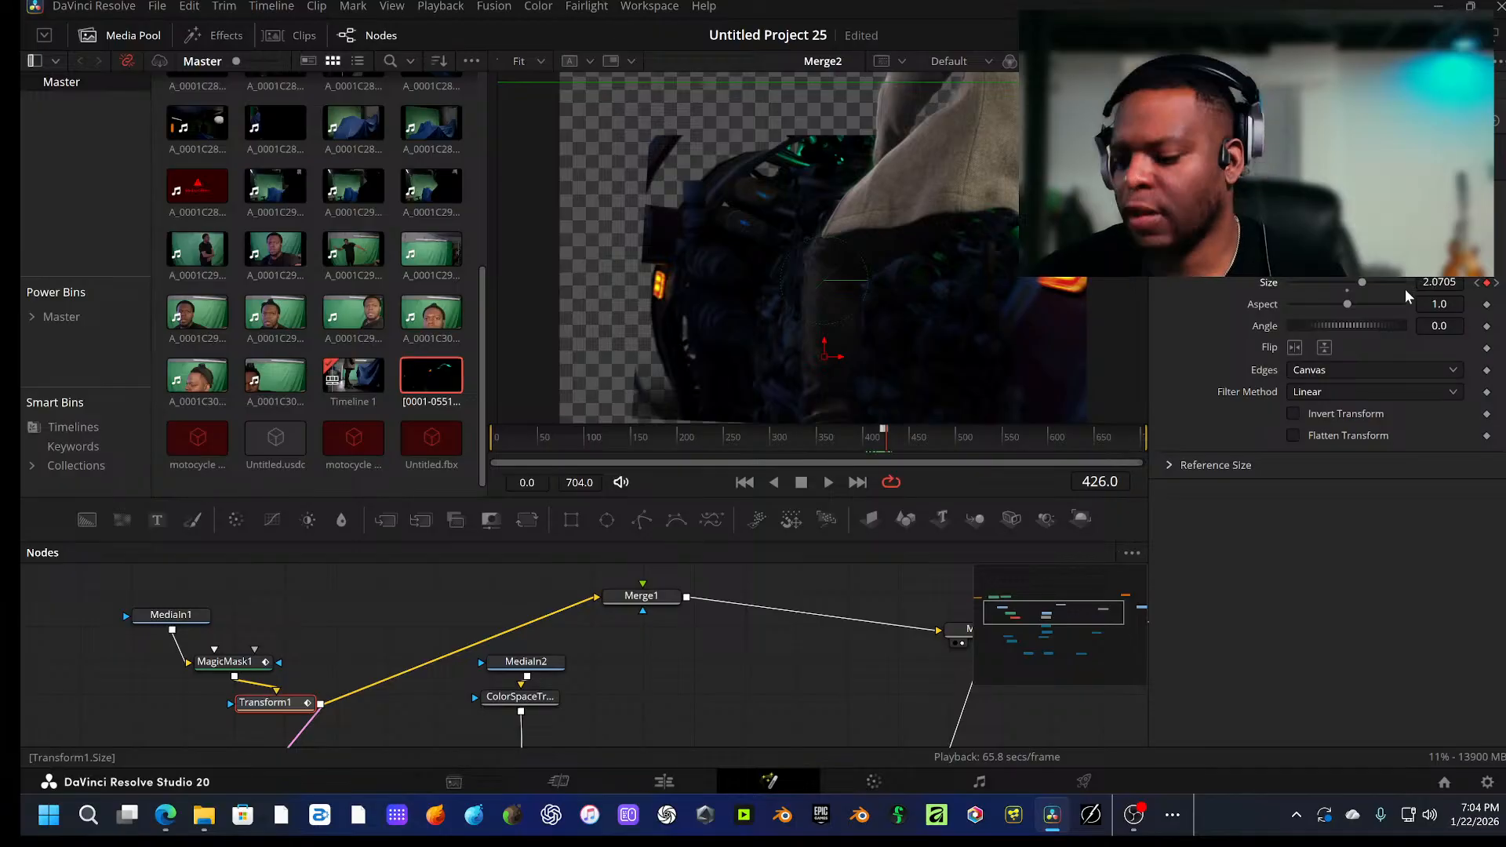
pyautogui.press('Right')
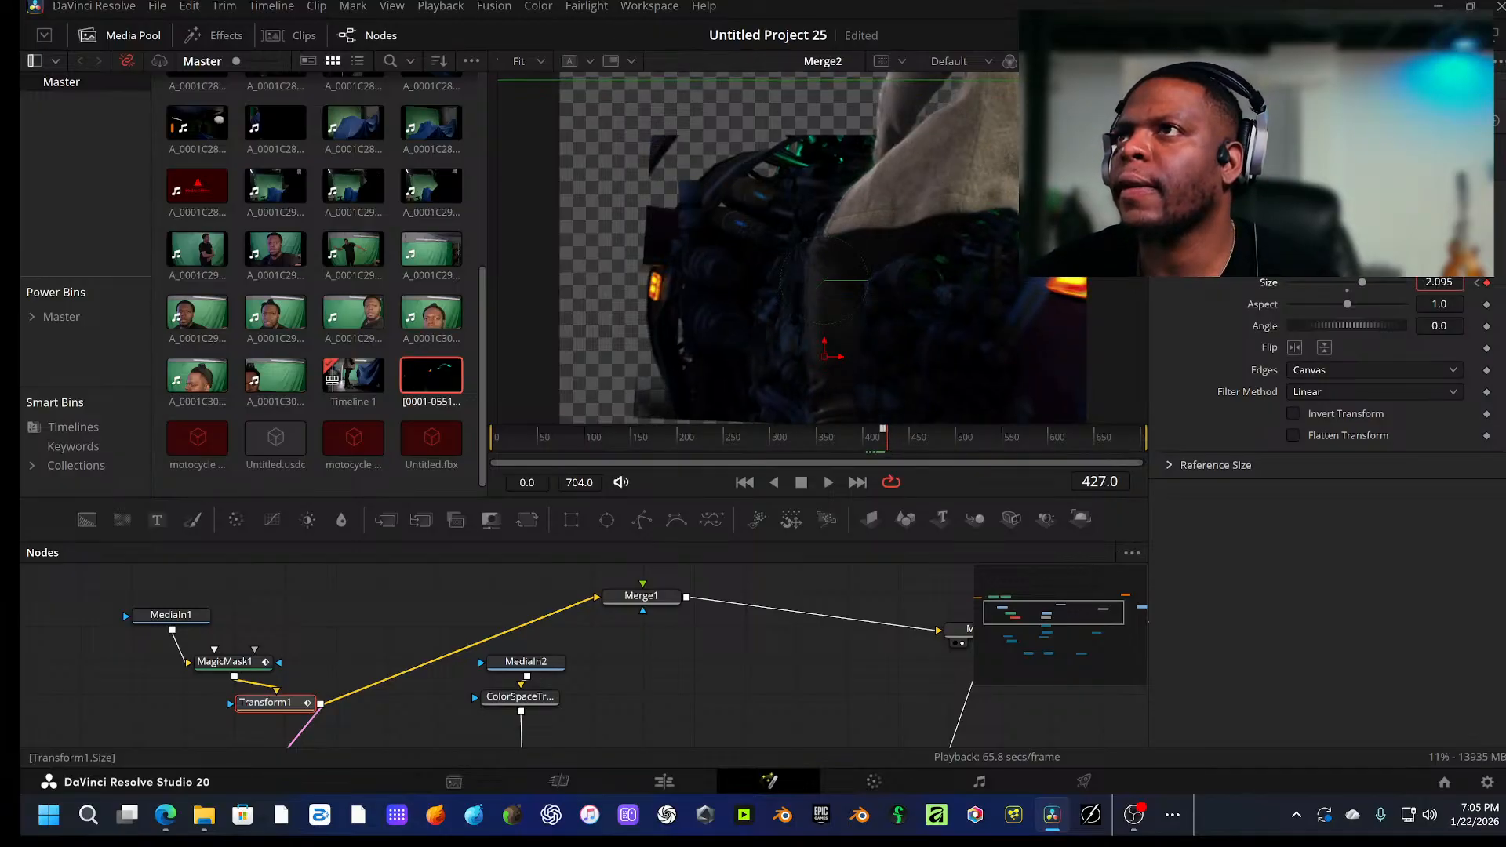
pyautogui.moveTo(1437, 284); pyautogui.dragTo(1441, 284)
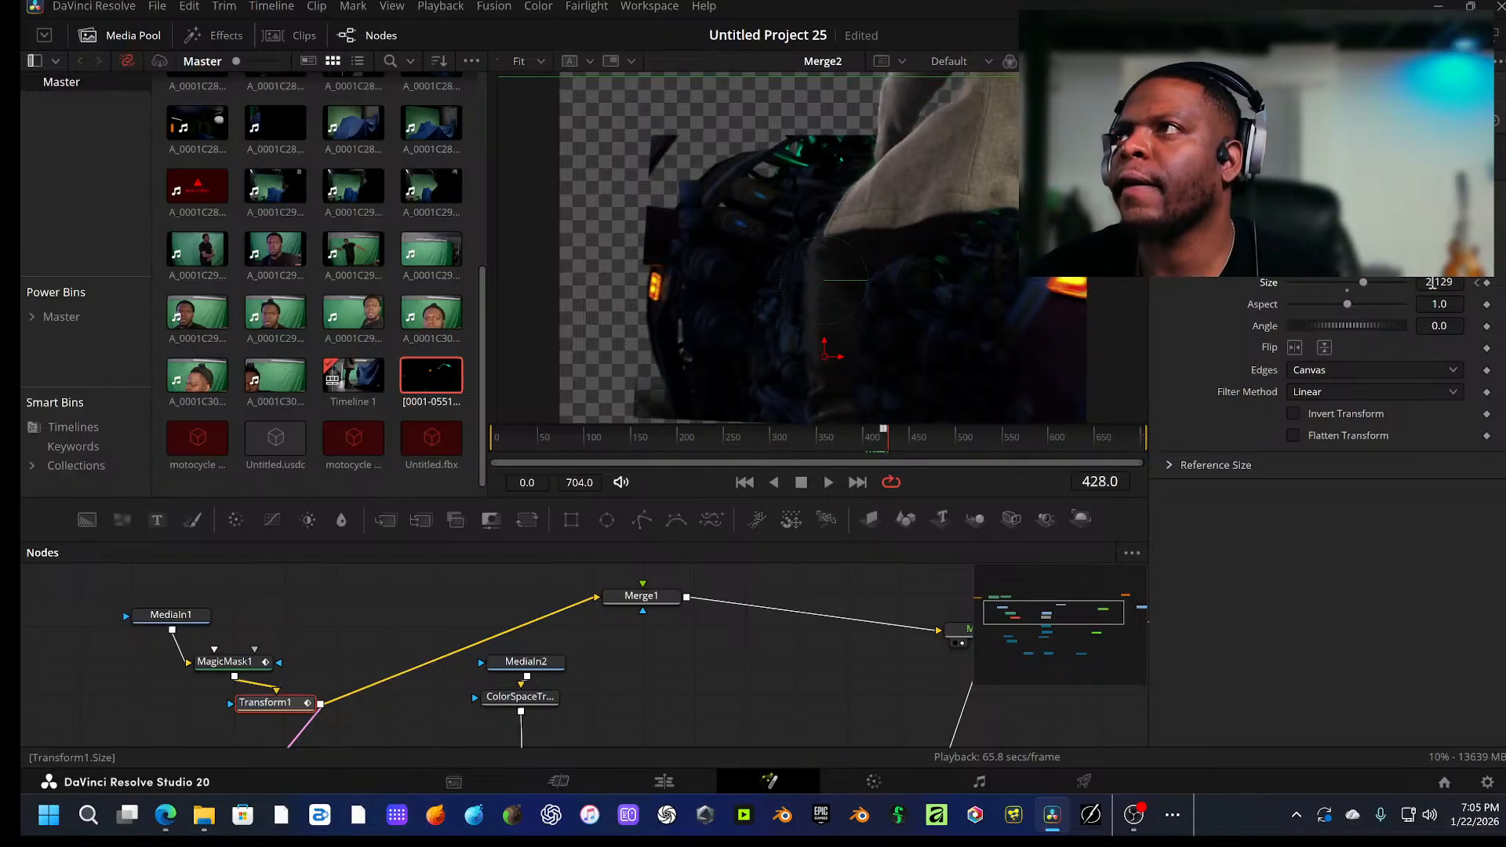
# Step: Enlarge the rider frame by frame from frame 428 to 431, raising Transform1's size through 2.186 and 2.272 to 2.405
pyautogui.press('Right')
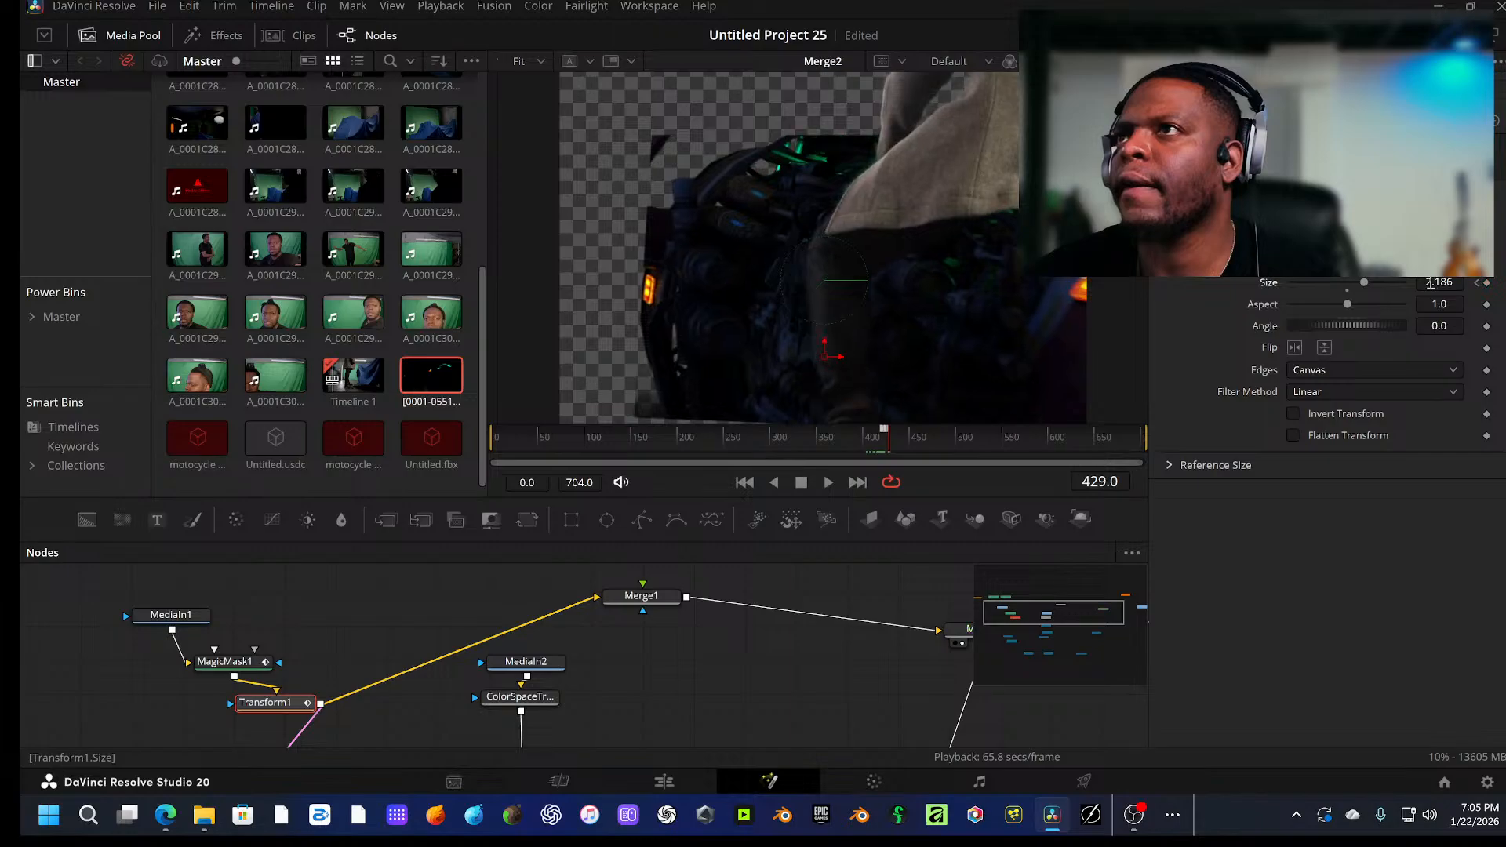
pyautogui.press('Right')
pyautogui.press('Right')
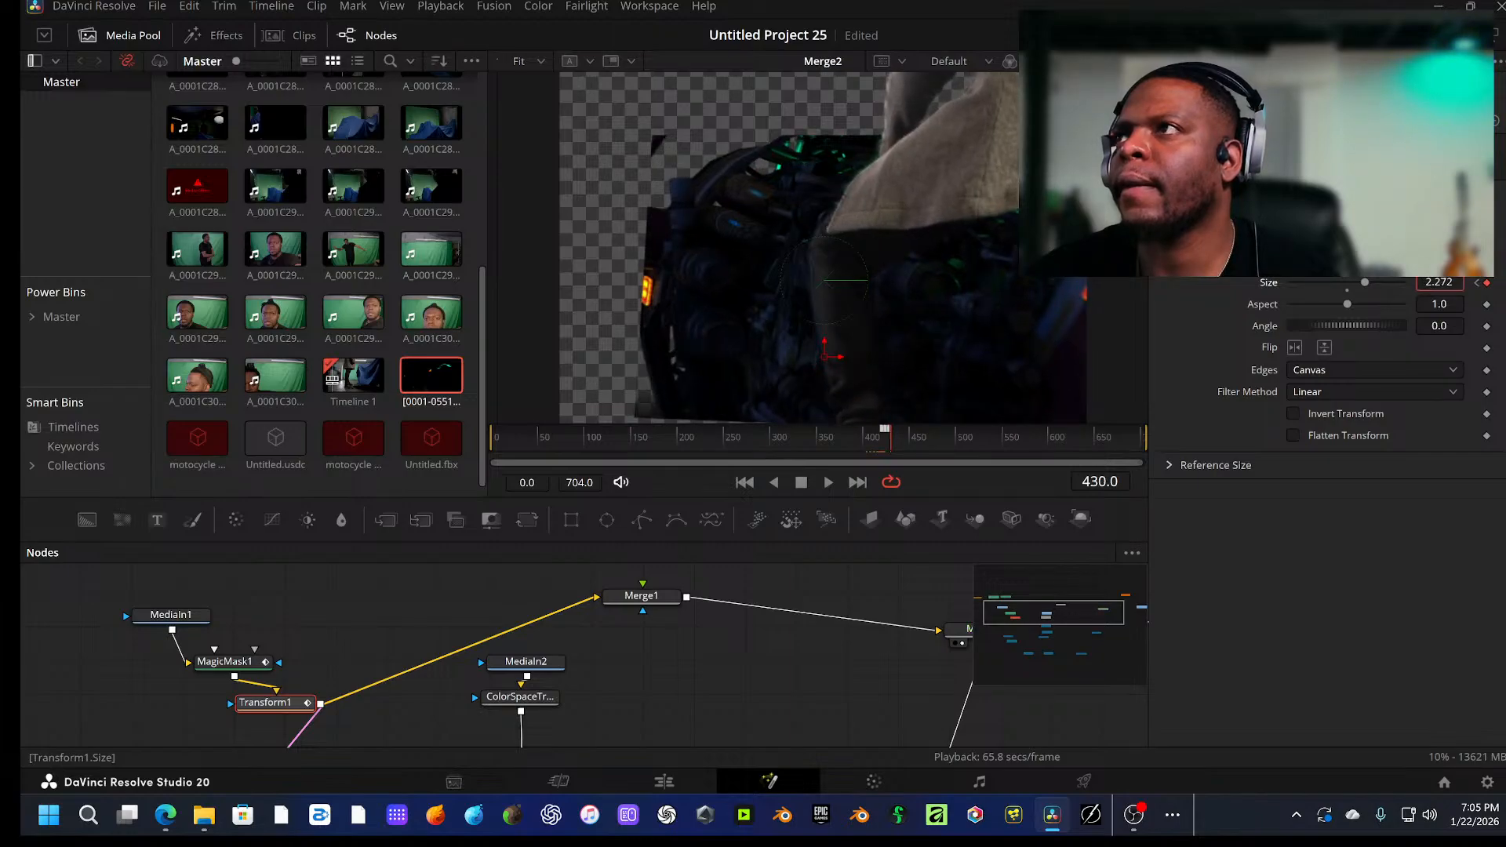
pyautogui.press('Right')
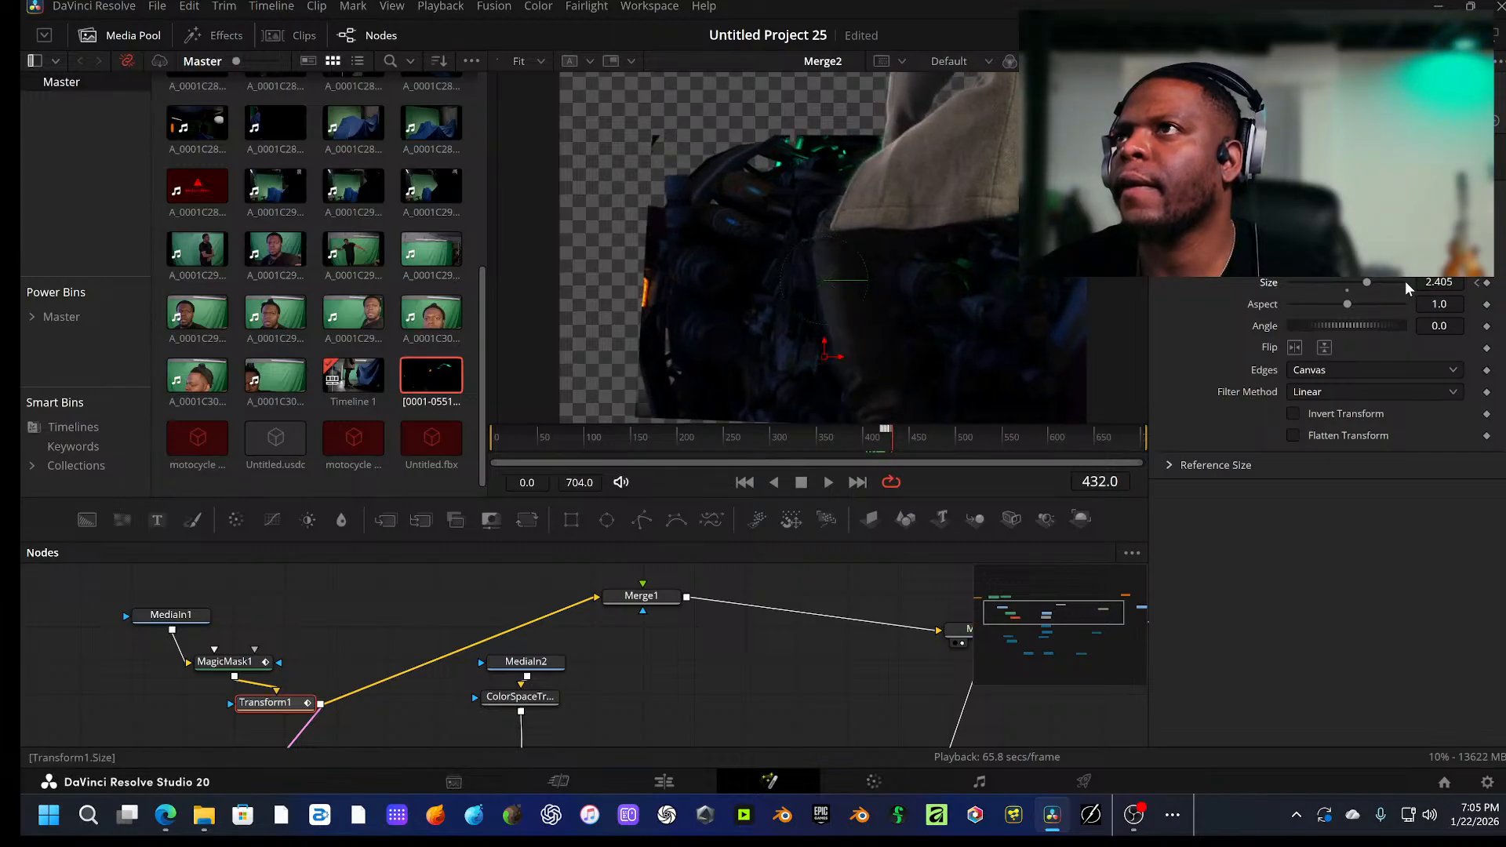
# Step: Continue enlarging the rider from frame 432 to about 435, raising Transform1's size through 2.504 and 2.63 to 2.671
pyautogui.press('Right')
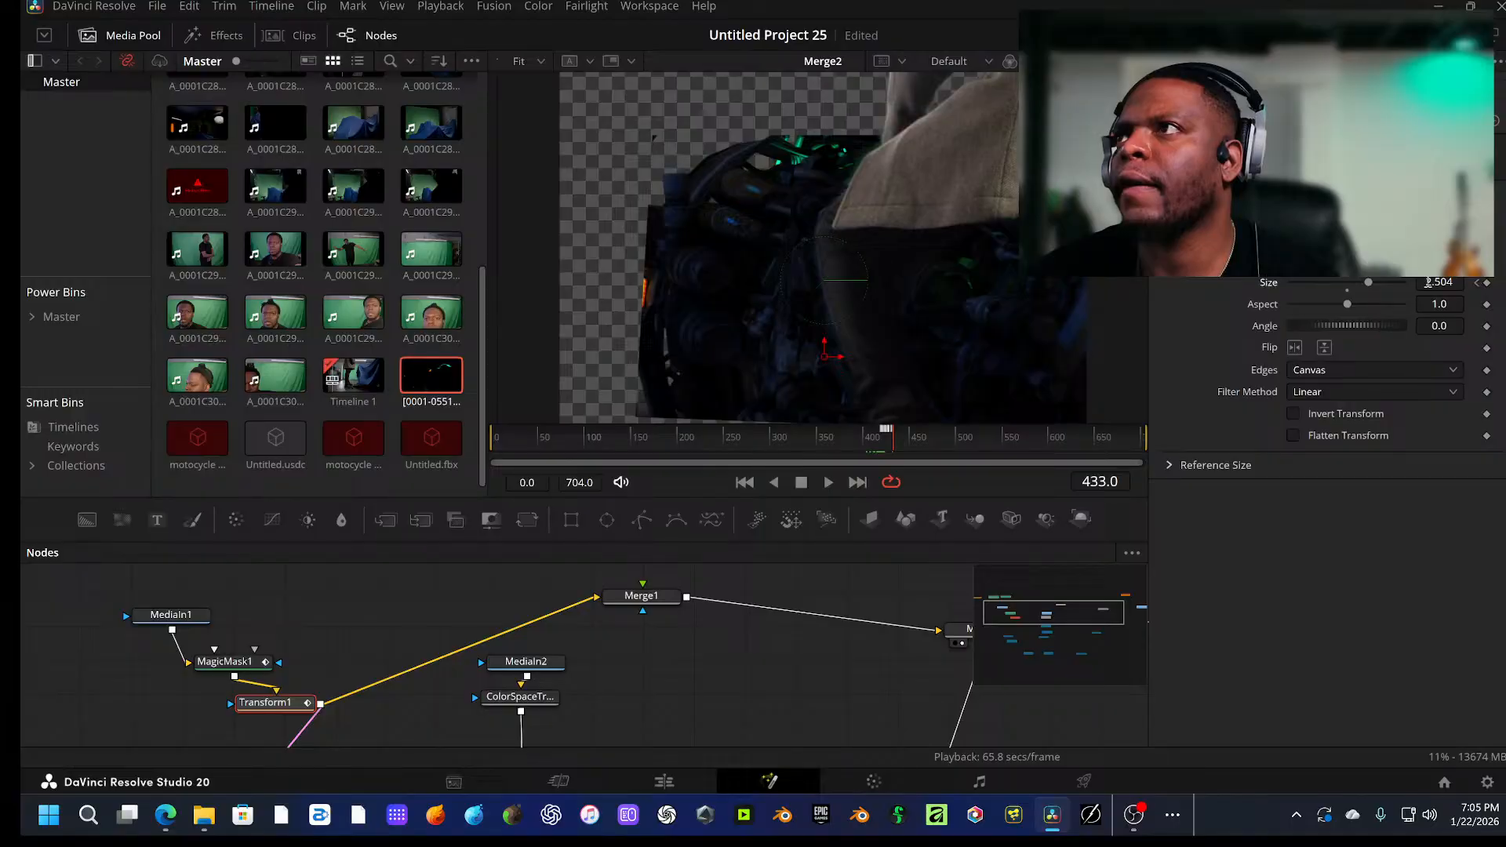
pyautogui.press('Right')
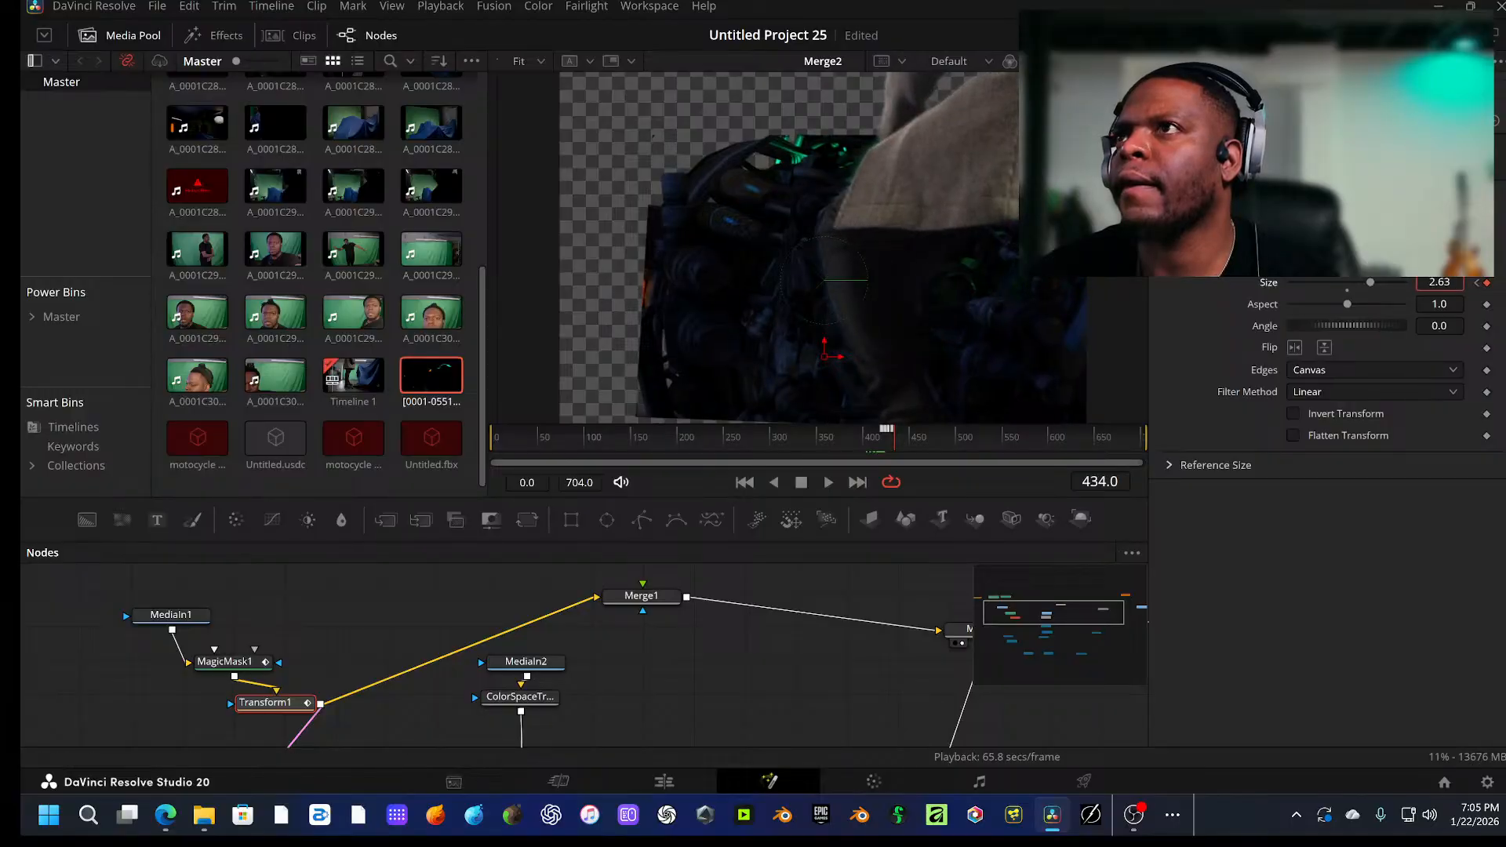
pyautogui.press('Right')
pyautogui.press('Right')
pyautogui.press('Right')
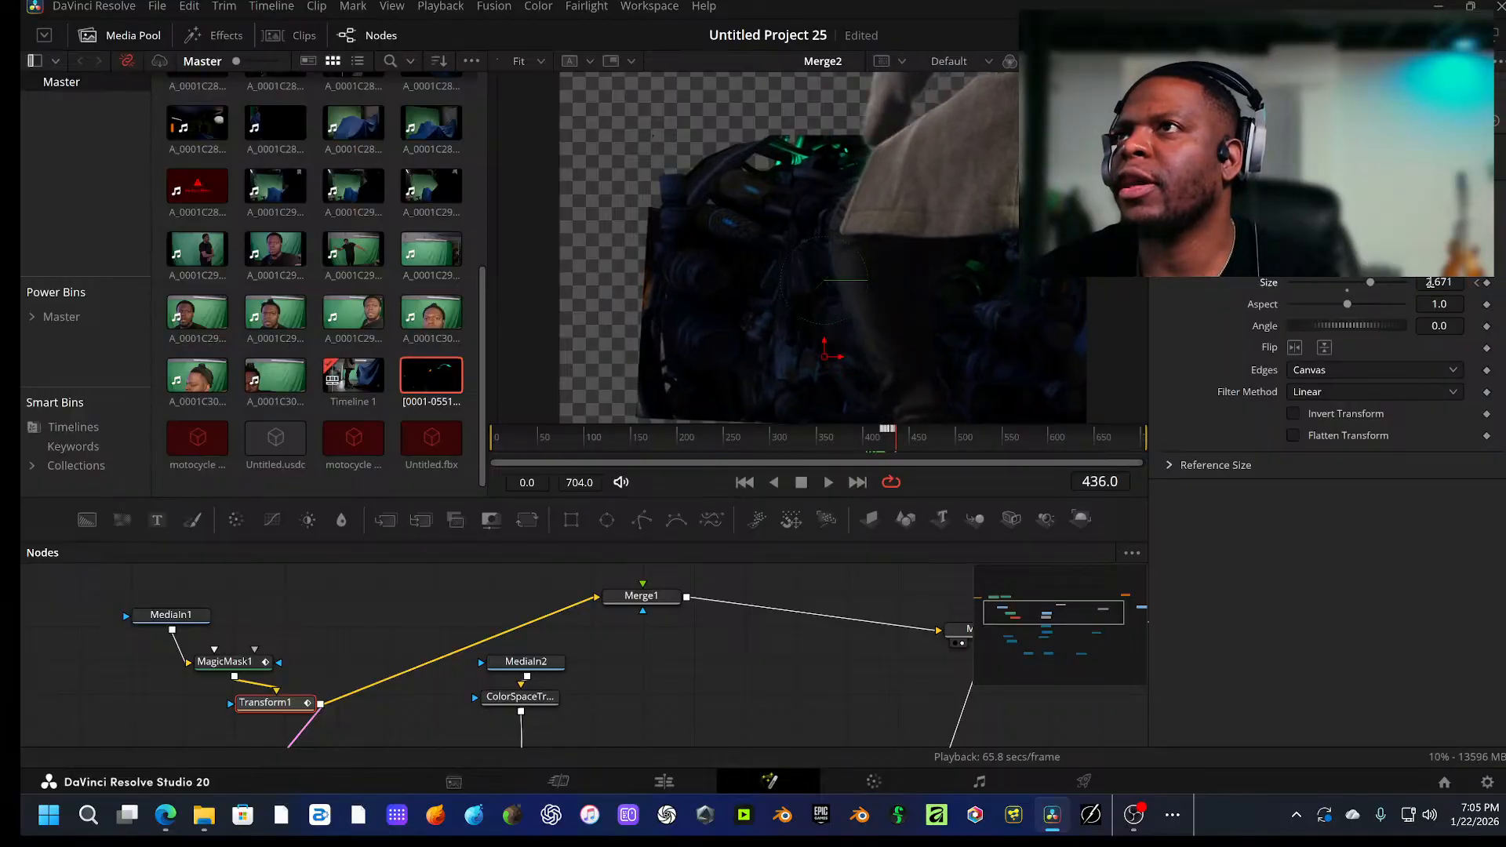
# Step: Advance frame by frame to frame 450 and set the rider's Transform1 size to 2.675
pyautogui.press('Right')
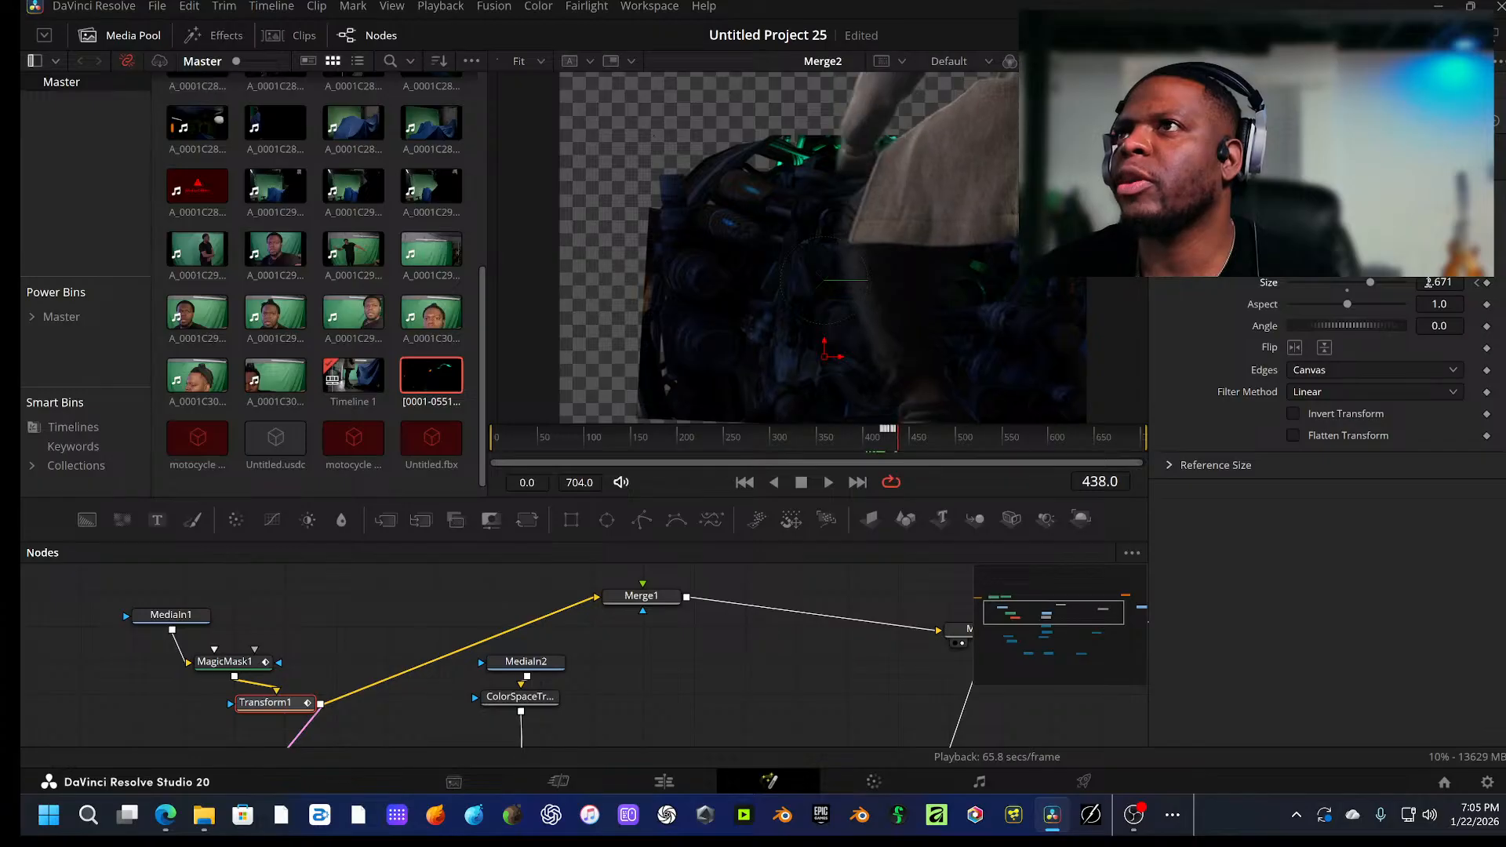
pyautogui.press('Right')
pyautogui.press('Right')
pyautogui.press('Right')
pyautogui.press('Right')
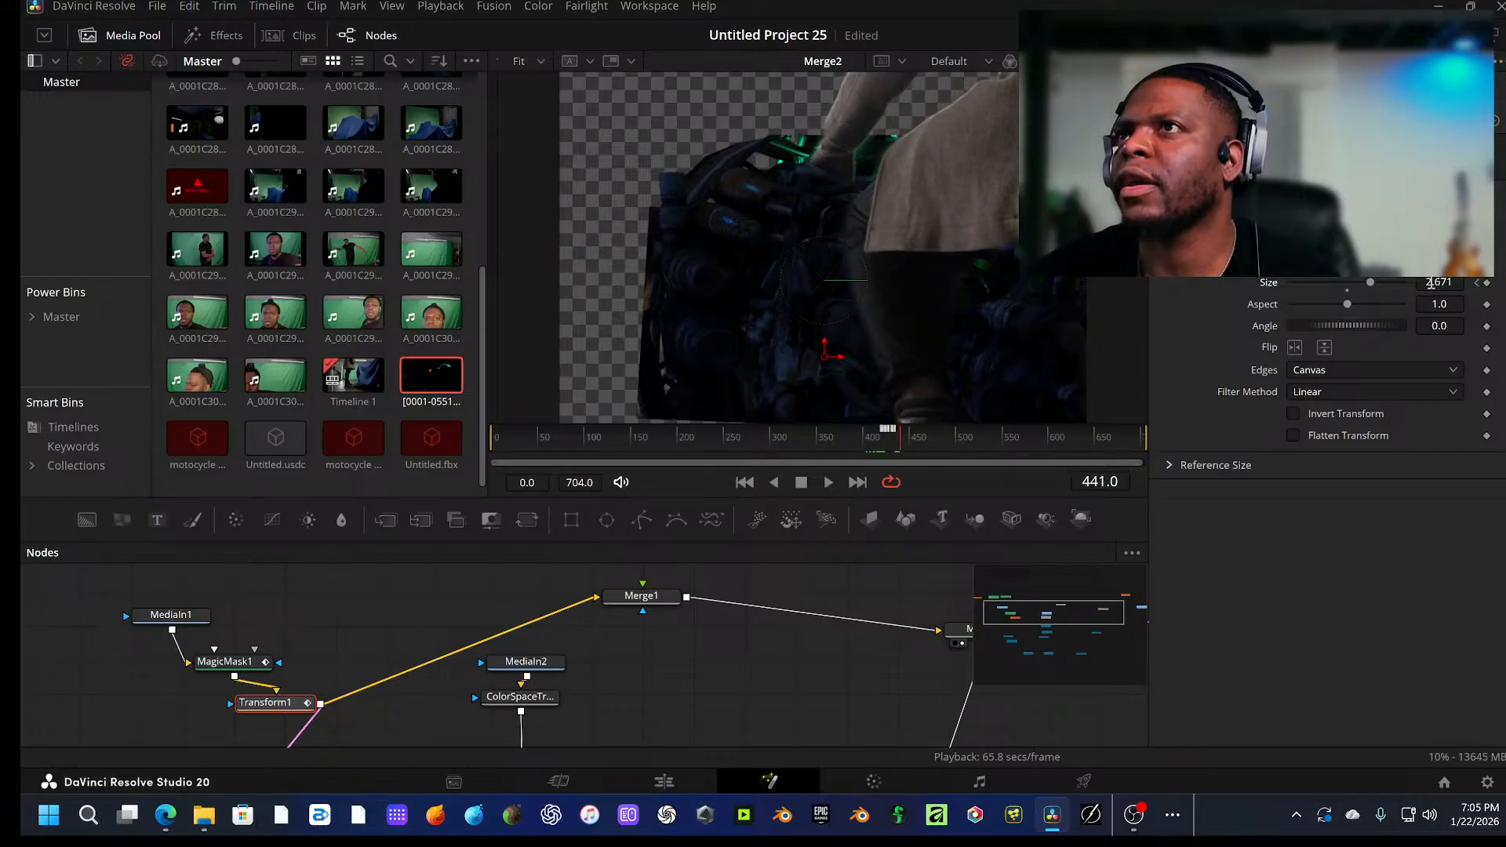
pyautogui.press('Right')
pyautogui.press('Right')
pyautogui.press('Right')
pyautogui.press('Right')
pyautogui.press('Right')
pyautogui.press('Right')
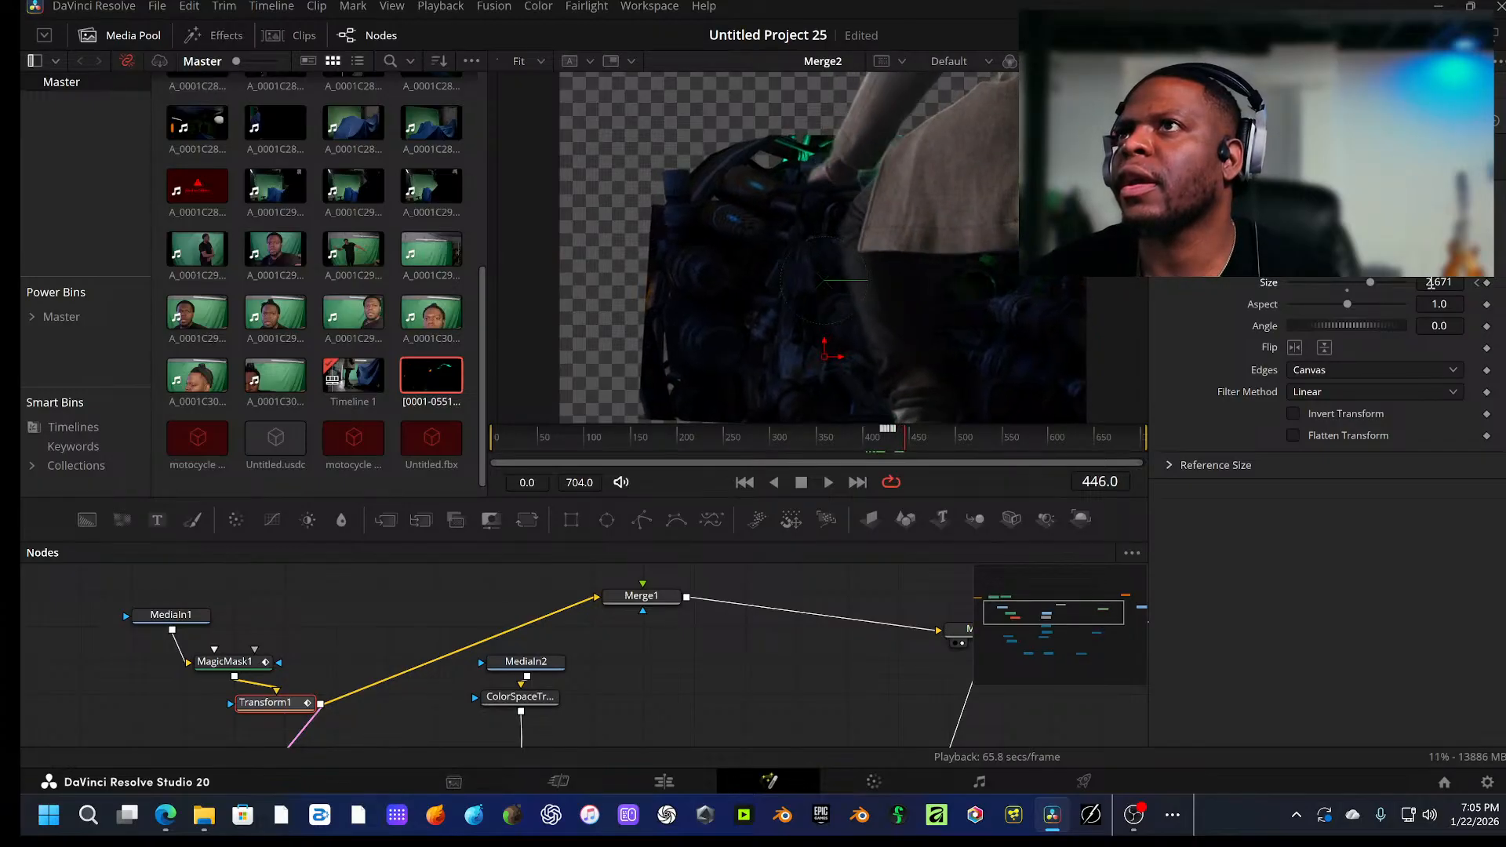
pyautogui.press('Right')
pyautogui.press('Right')
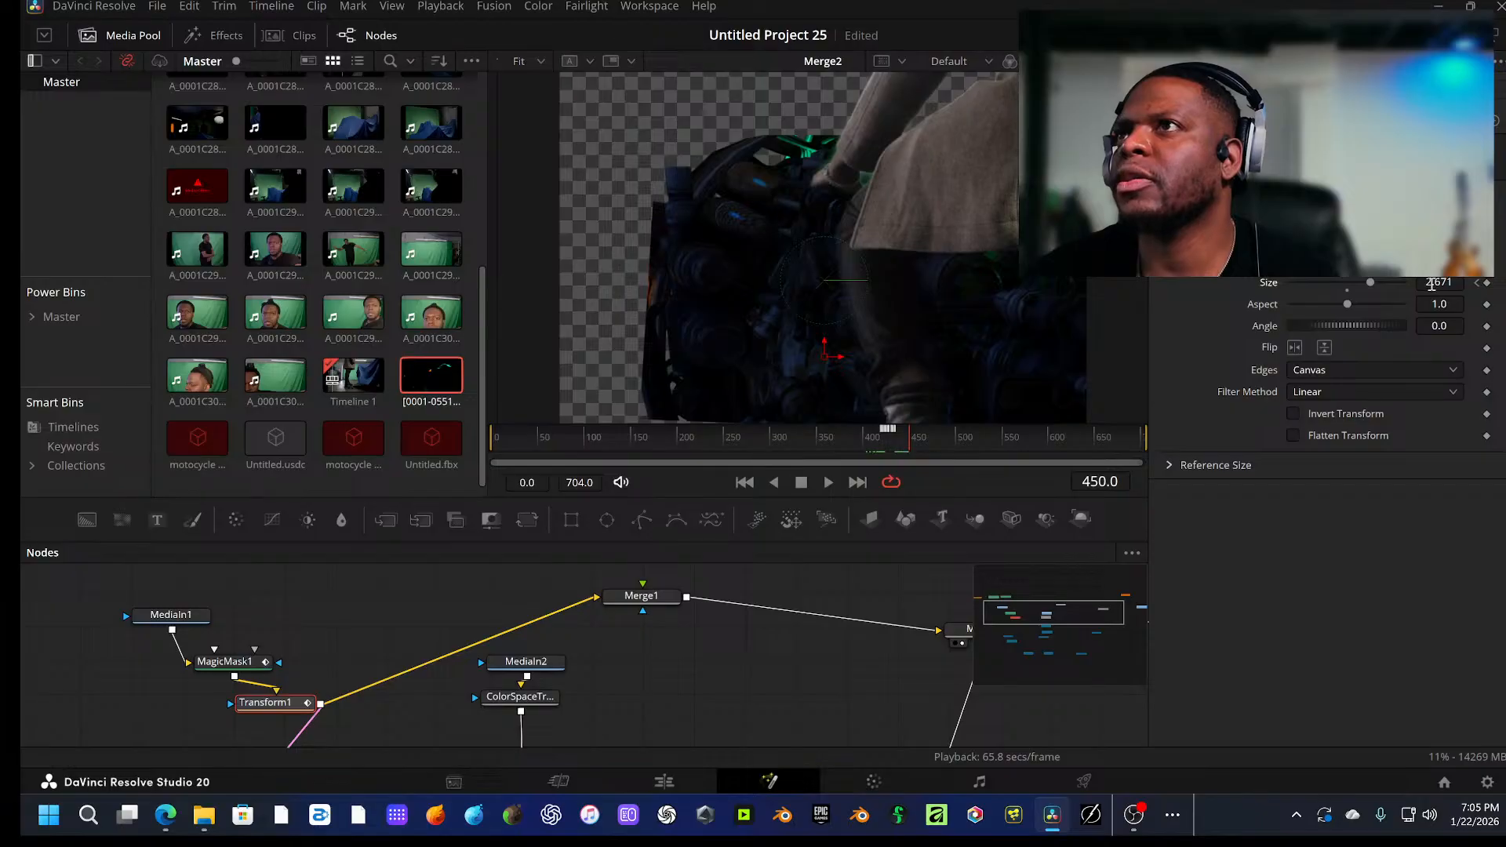
pyautogui.moveTo(1433, 286); pyautogui.dragTo(1436, 286)
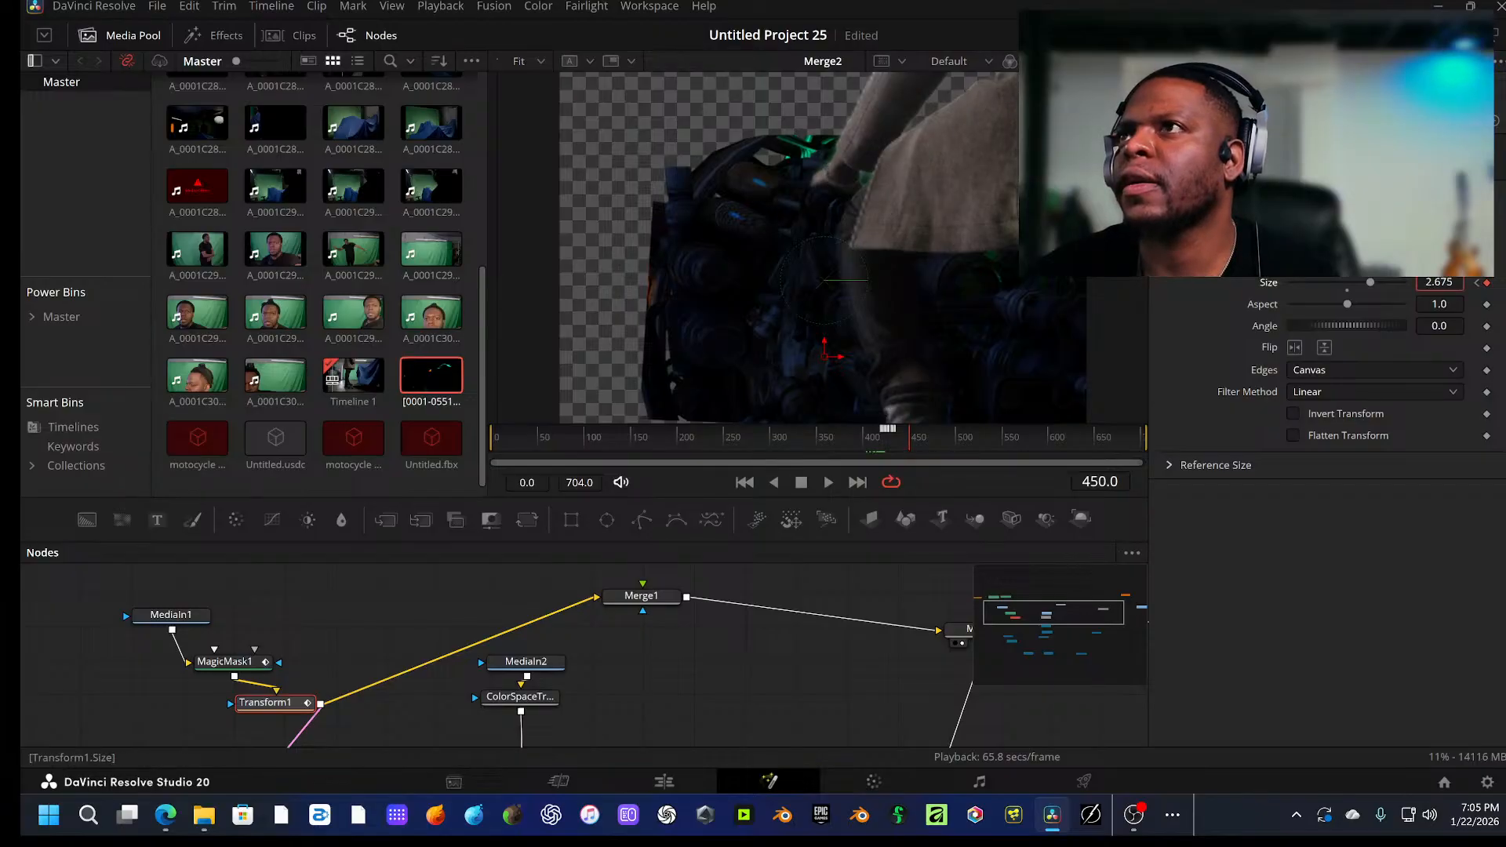
# Step: Raise the rider's Transform1 size to 2.687 by frame 454 and advance to frame 458
pyautogui.press('Right')
pyautogui.press('Right')
pyautogui.press('Right')
pyautogui.press('Right')
pyautogui.press('Right')
pyautogui.press('Right')
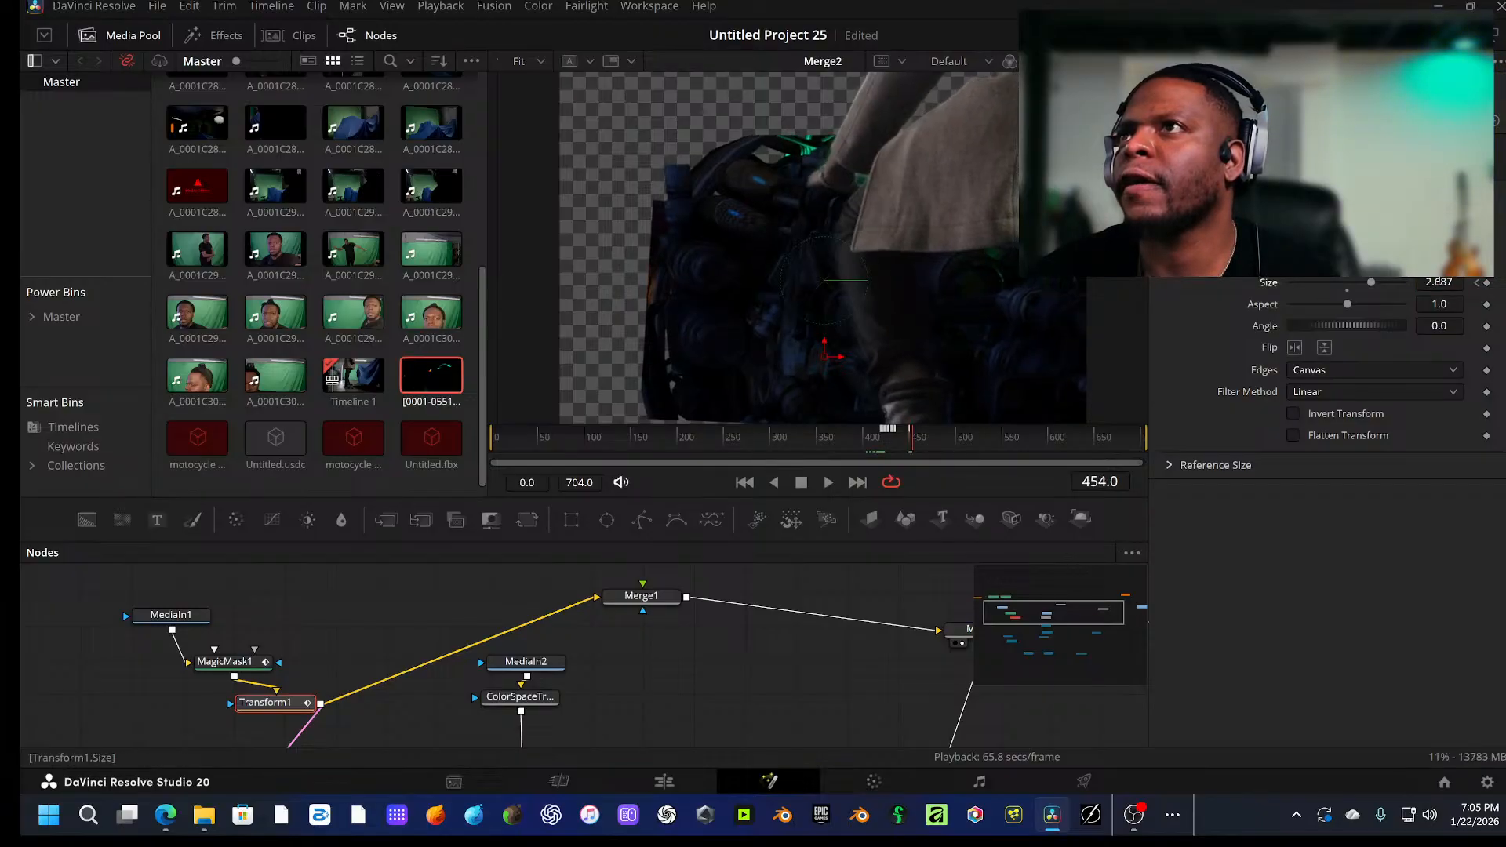
pyautogui.press('Right')
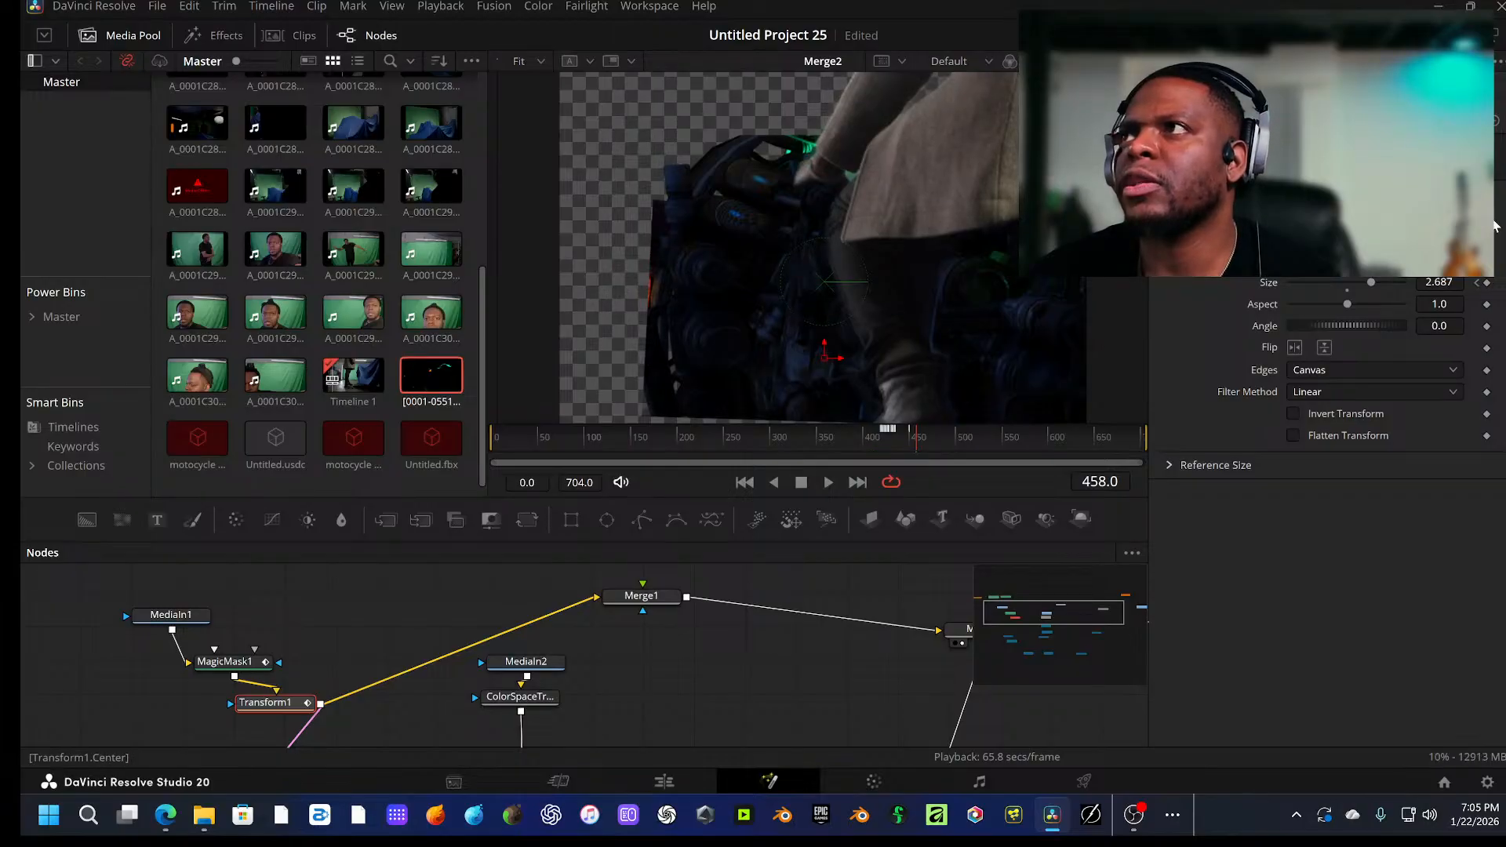
# Step: Keyframe Transform1's center at frame 458, reposition the rider, and raise its size to 2.694 by frame 461
pyautogui.click(1488, 227)
pyautogui.moveTo(1438, 227)
pyautogui.mouseDown()
pyautogui.moveTo(1396, 227)
pyautogui.moveTo(1416, 238)
pyautogui.mouseUp()
pyautogui.press('Right')
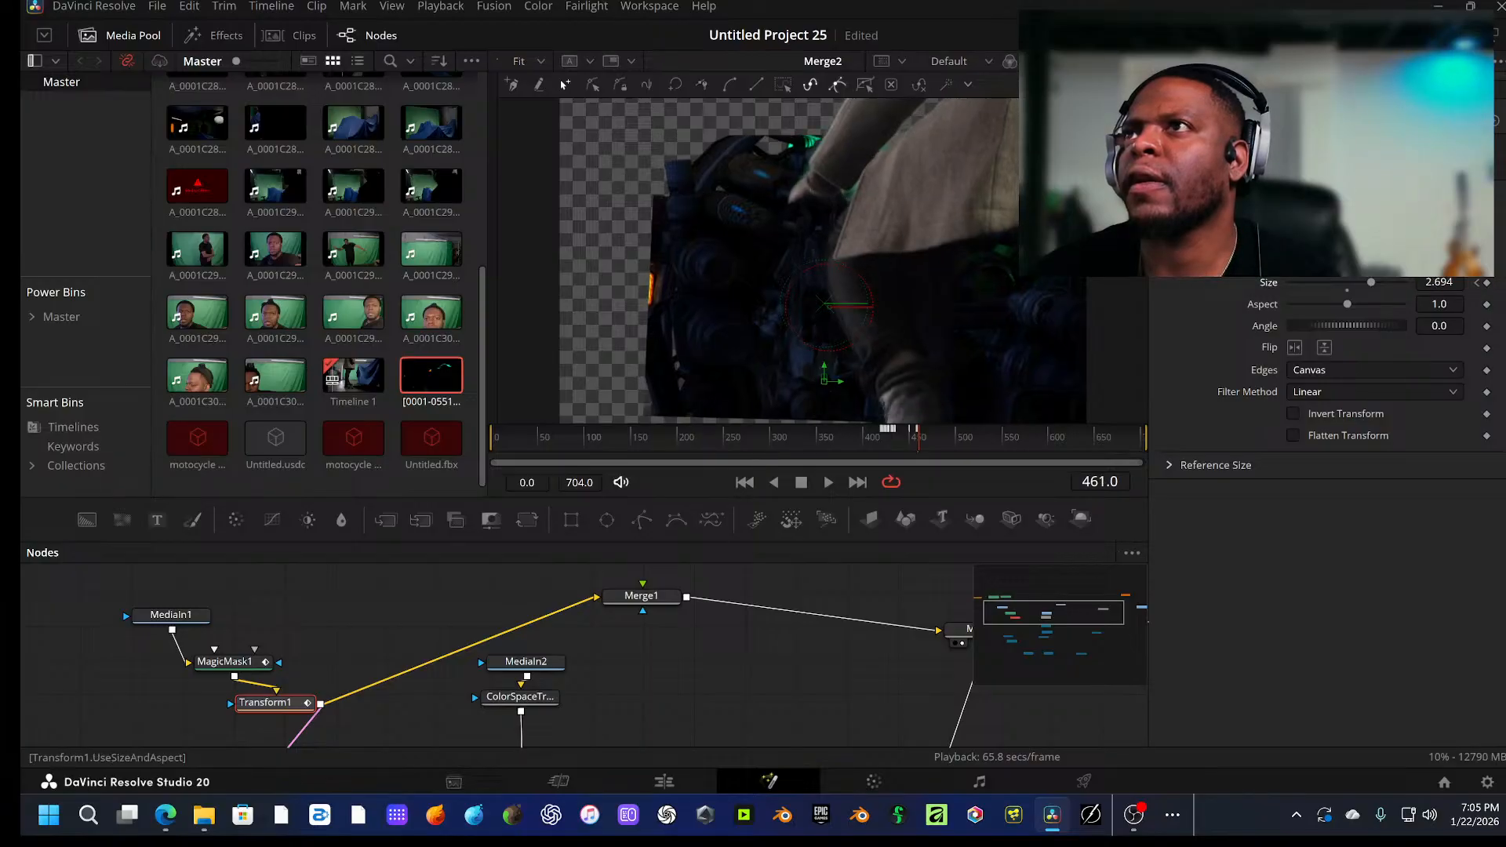
# Step: Adjust the rider's center after frame 461 and raise its size to 2.714 at frame 466, then through 2.728 and 2.731 to 2.744 by frame 471
pyautogui.moveTo(1412, 238); pyautogui.dragTo(1418, 238)
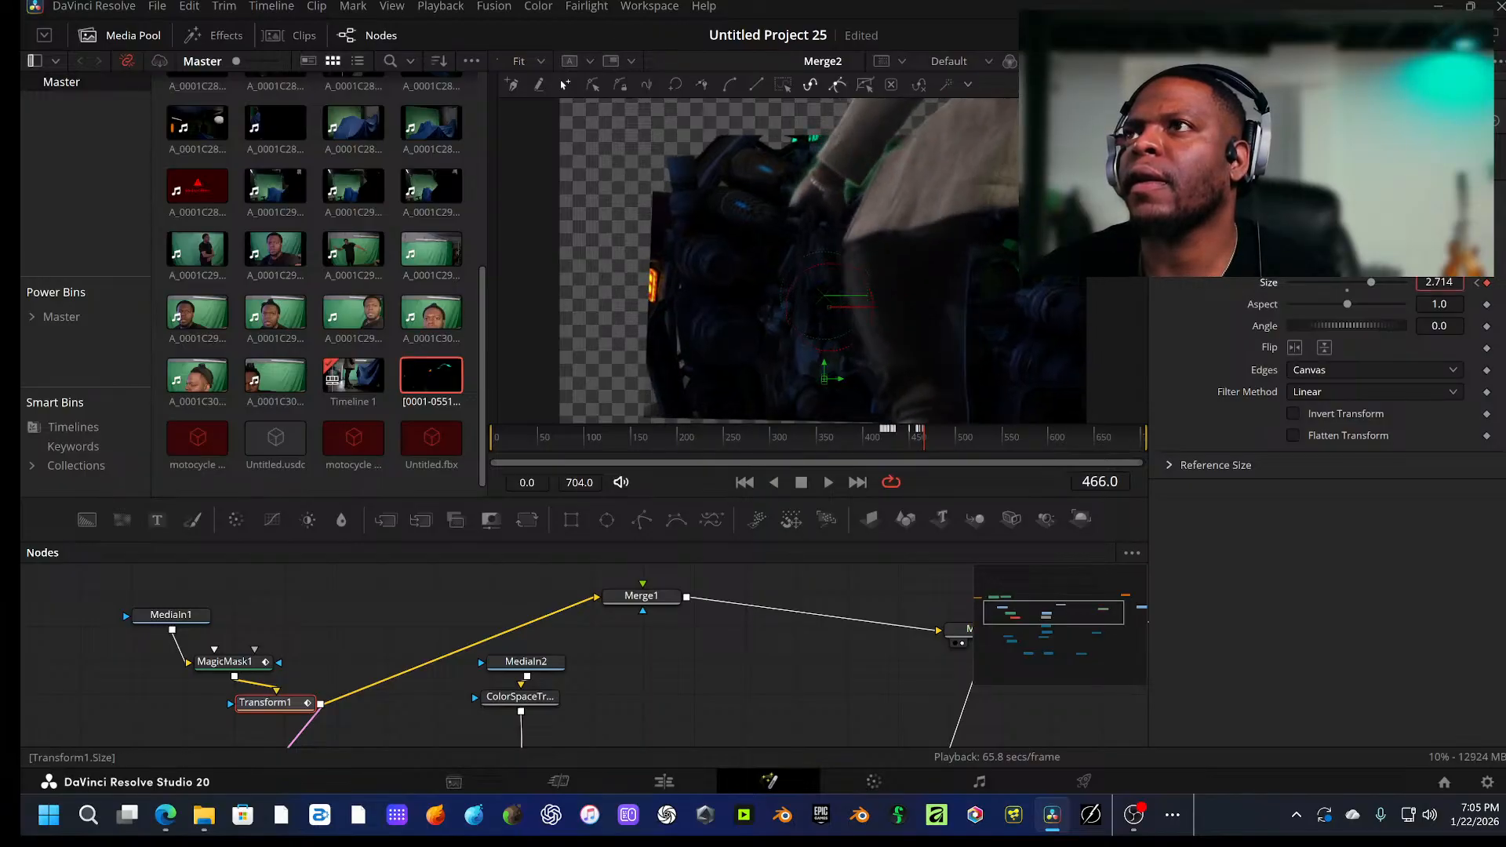
pyautogui.press('Right')
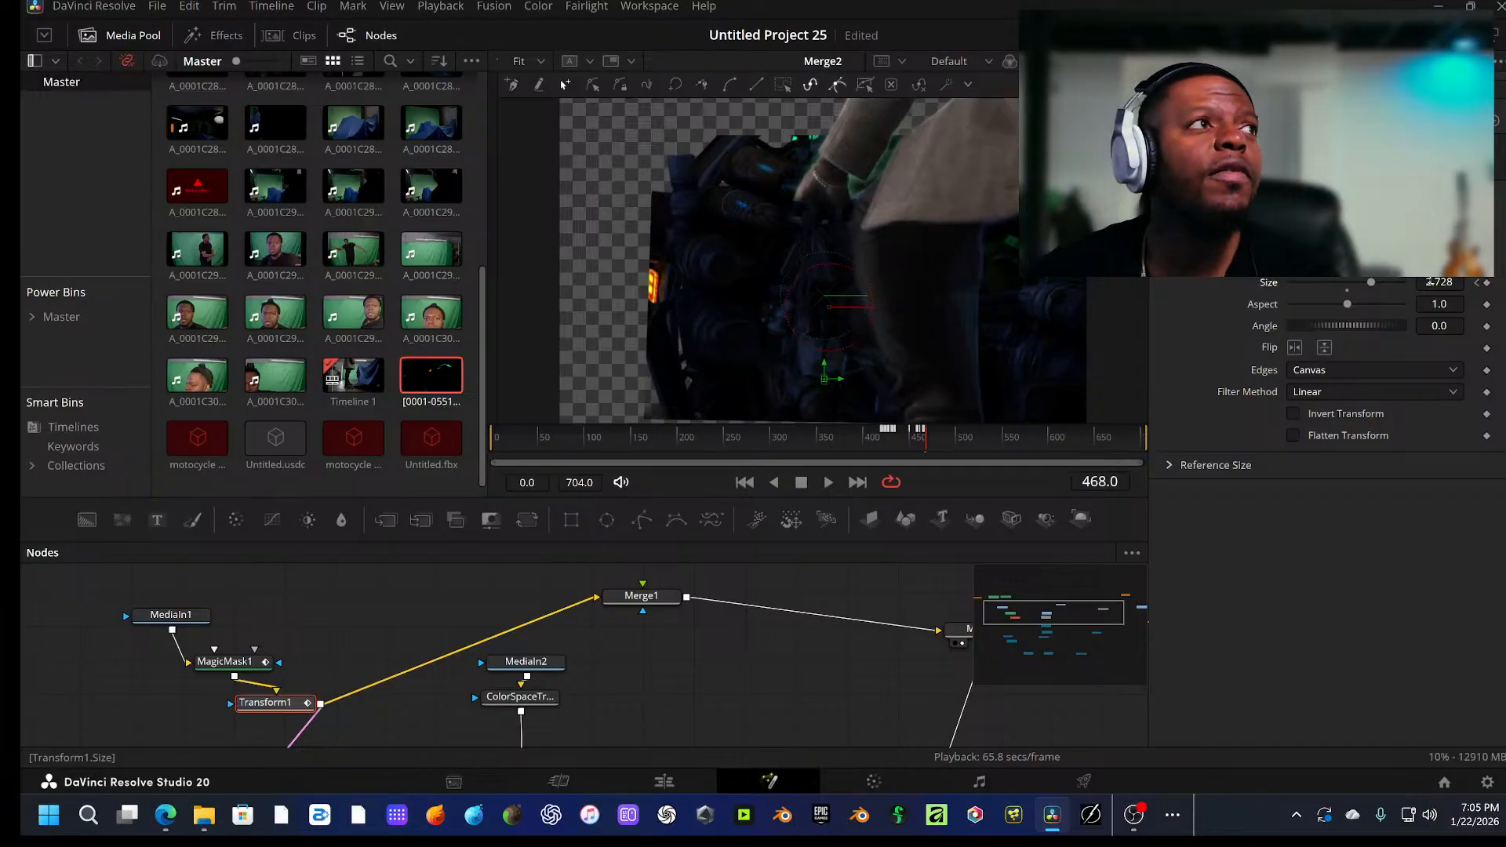
pyautogui.press('Right')
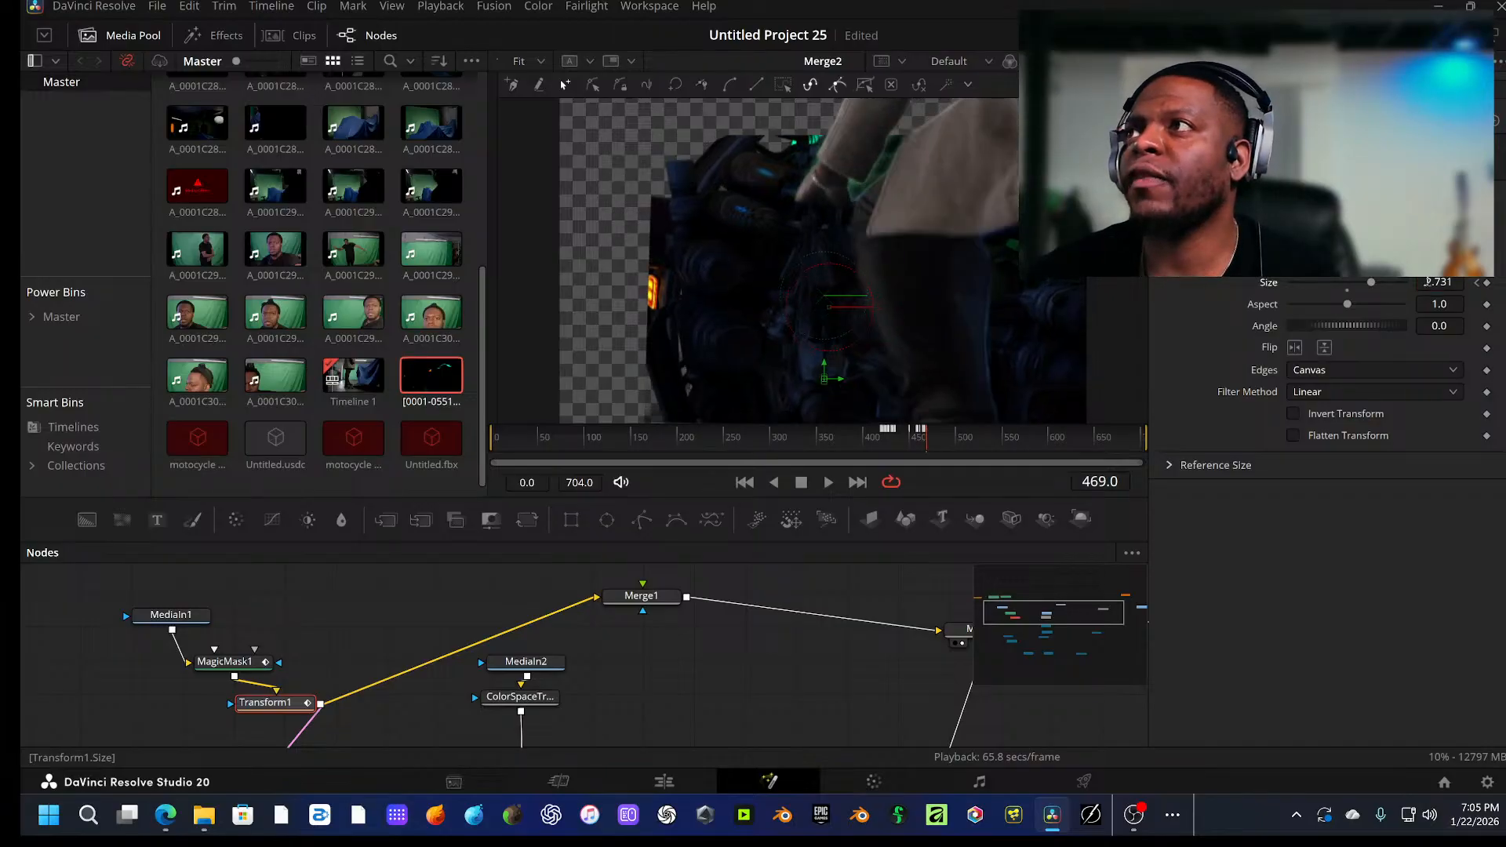
pyautogui.press('Right')
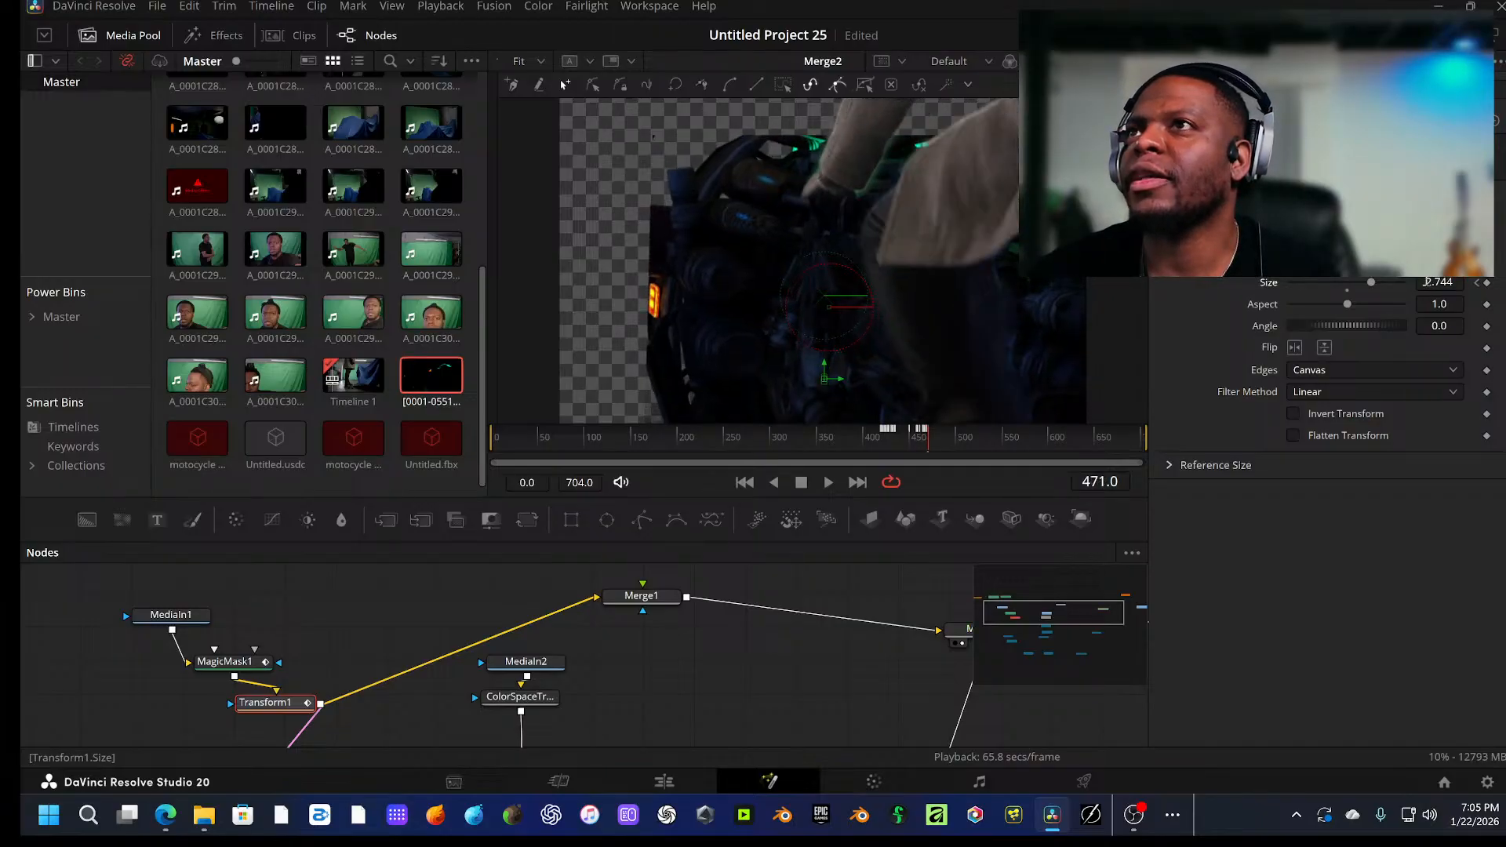
# Step: Step through the composite frame by frame from frame 471 past frame 518, checking the rider's fit against the motorcycle
pyautogui.press('Right')
pyautogui.press('Right')
pyautogui.press('Right')
pyautogui.press('Right')
pyautogui.press('Right')
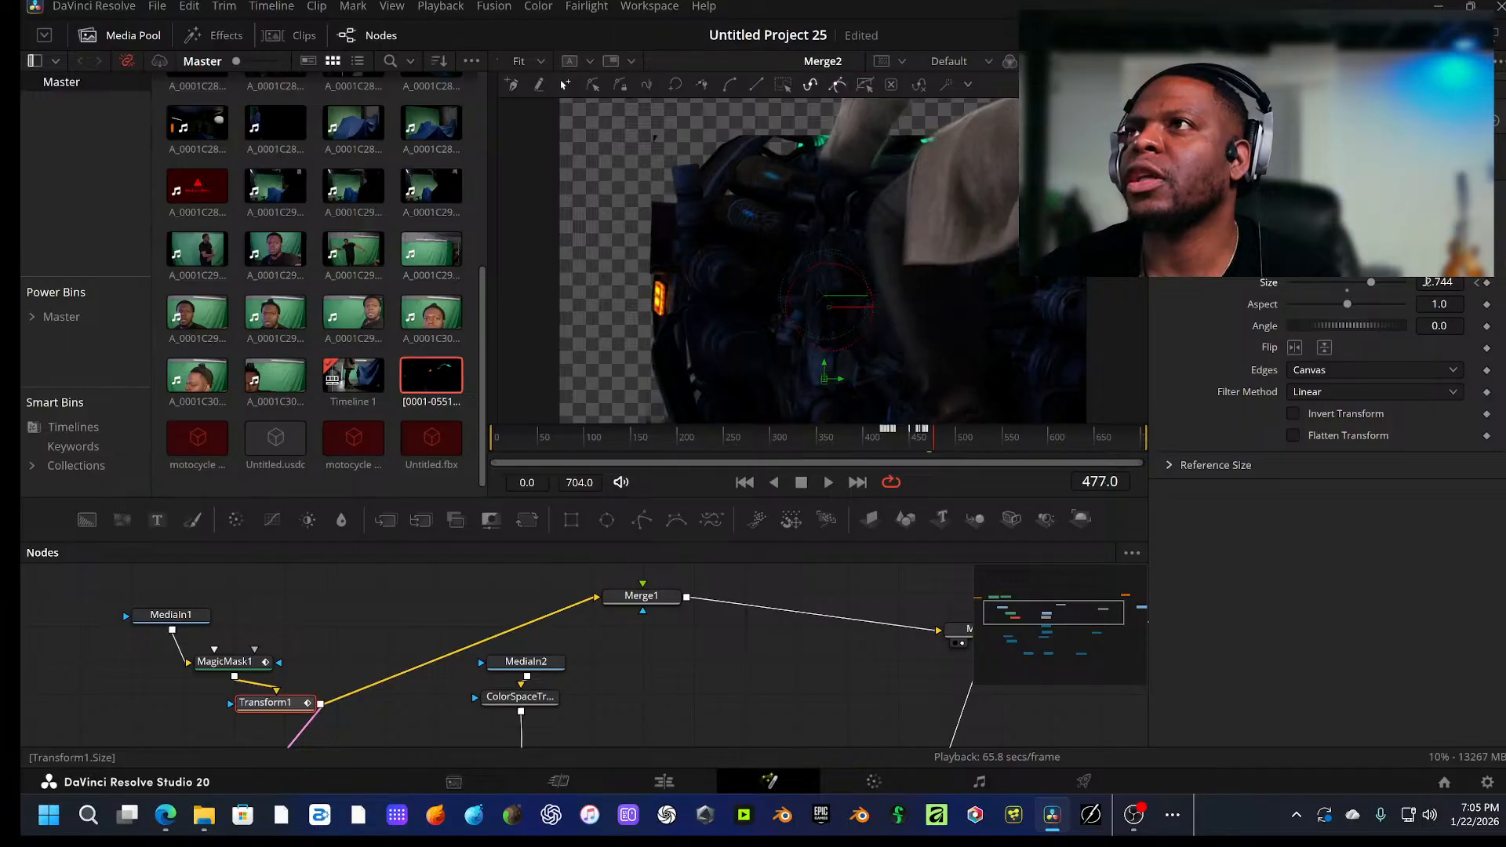
pyautogui.press('Right')
pyautogui.press('Right')
pyautogui.press('Right')
pyautogui.press('Right')
pyautogui.press('Right')
pyautogui.press('Right')
pyautogui.press('Right')
pyautogui.press('Right')
pyautogui.press('Right')
pyautogui.press('Right')
pyautogui.press('Right')
pyautogui.press('Right')
pyautogui.press('Right')
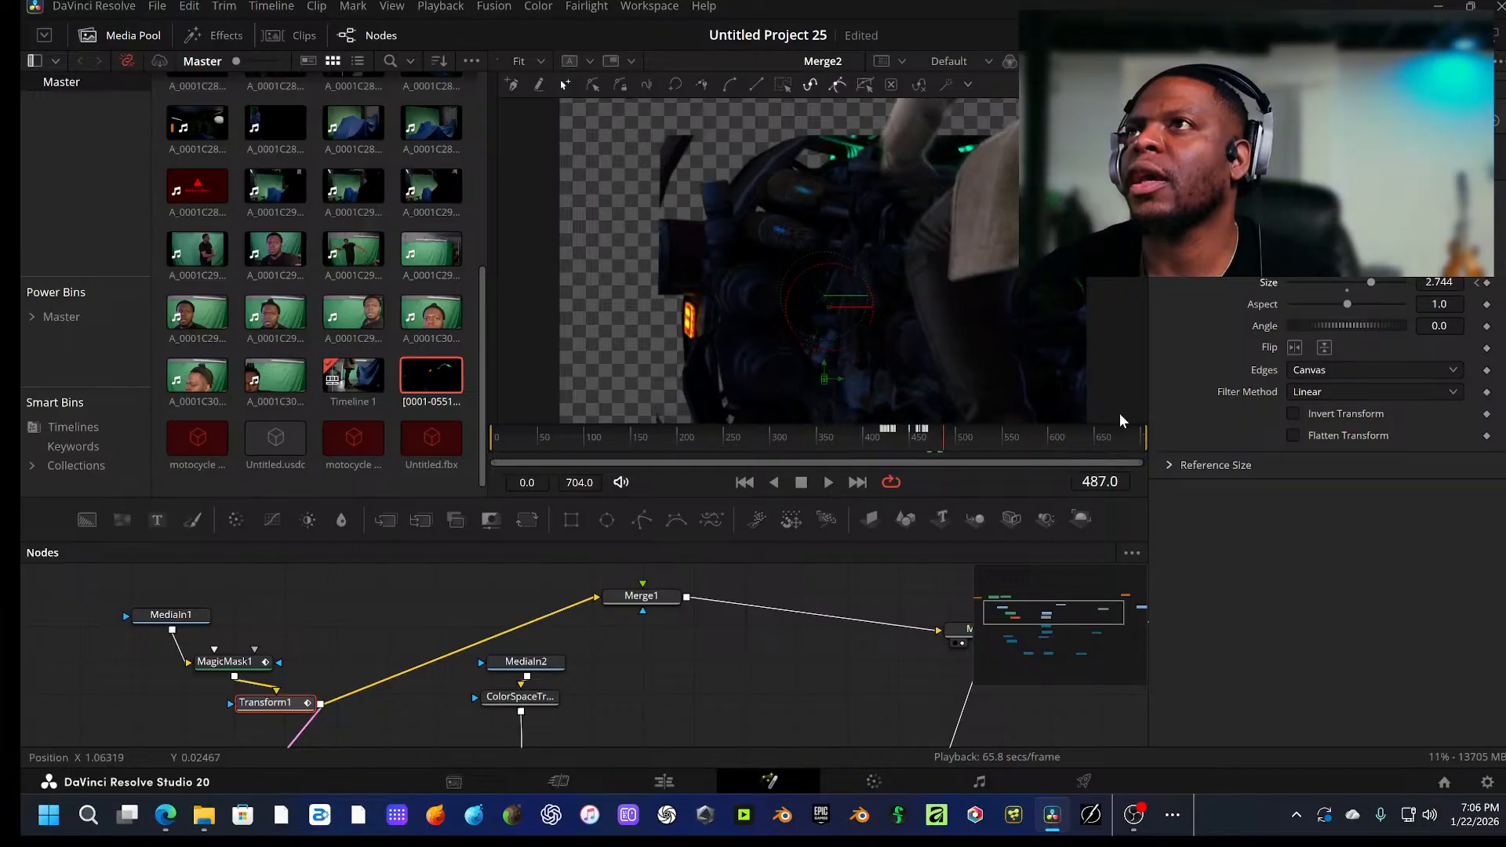
pyautogui.press('Right')
pyautogui.press('Right')
pyautogui.press('Right')
pyautogui.press('Right')
pyautogui.press('Right')
pyautogui.press('Right')
pyautogui.press('Right')
pyautogui.press('Right')
pyautogui.press('Right')
pyautogui.press('Right')
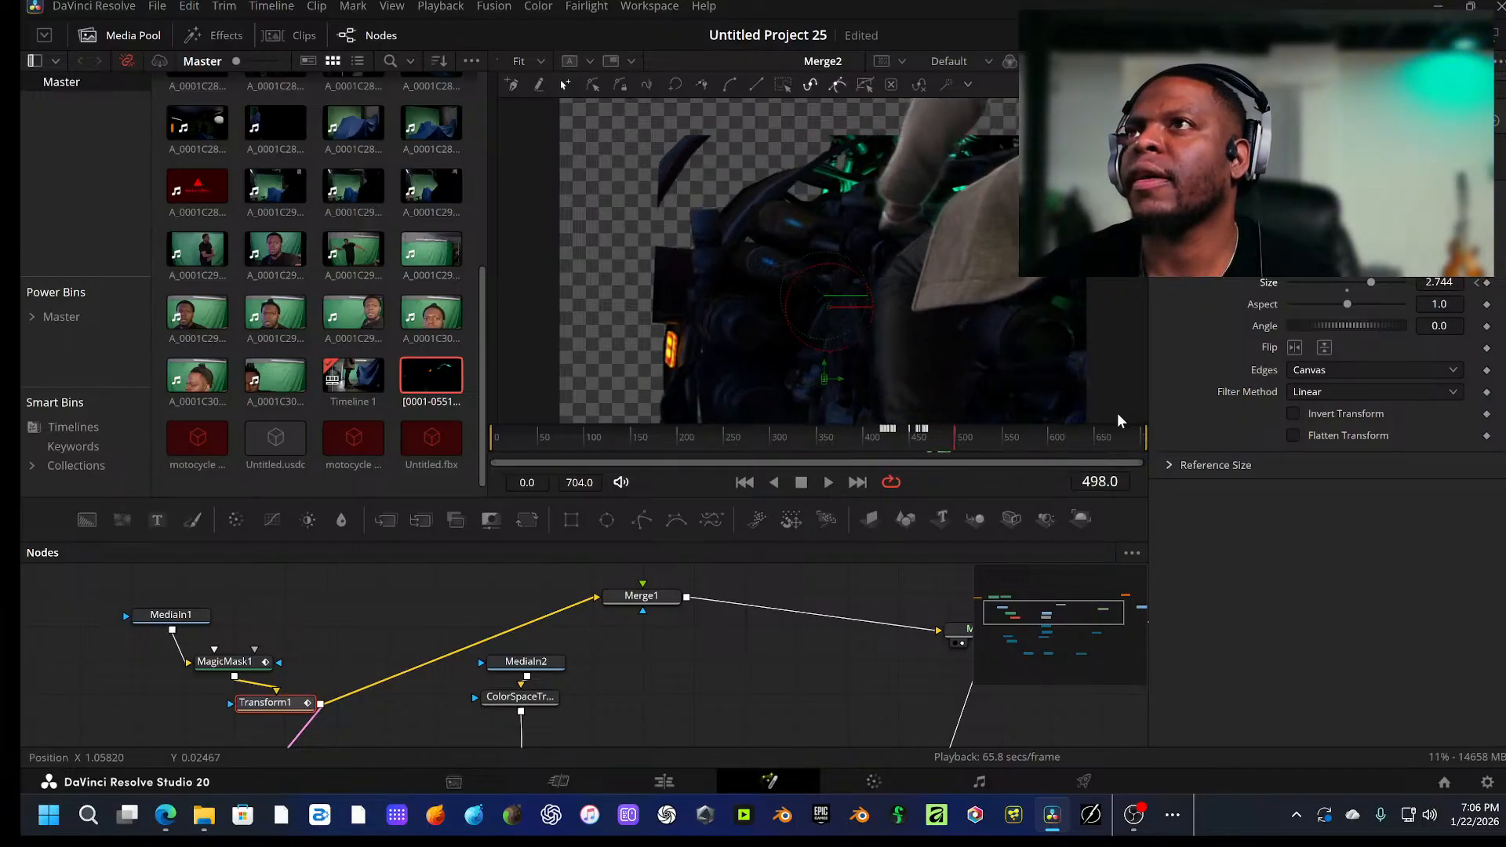
pyautogui.press('Right')
pyautogui.press('Right')
pyautogui.press('Right')
pyautogui.press('Right')
pyautogui.press('Right')
pyautogui.press('Right')
pyautogui.press('Right')
pyautogui.press('Right')
pyautogui.press('Right')
pyautogui.press('Right')
pyautogui.press('Right')
pyautogui.press('Right')
pyautogui.press('Right')
pyautogui.press('Right')
pyautogui.press('Right')
pyautogui.press('Right')
pyautogui.press('Right')
pyautogui.press('Right')
pyautogui.press('Right')
pyautogui.press('Right')
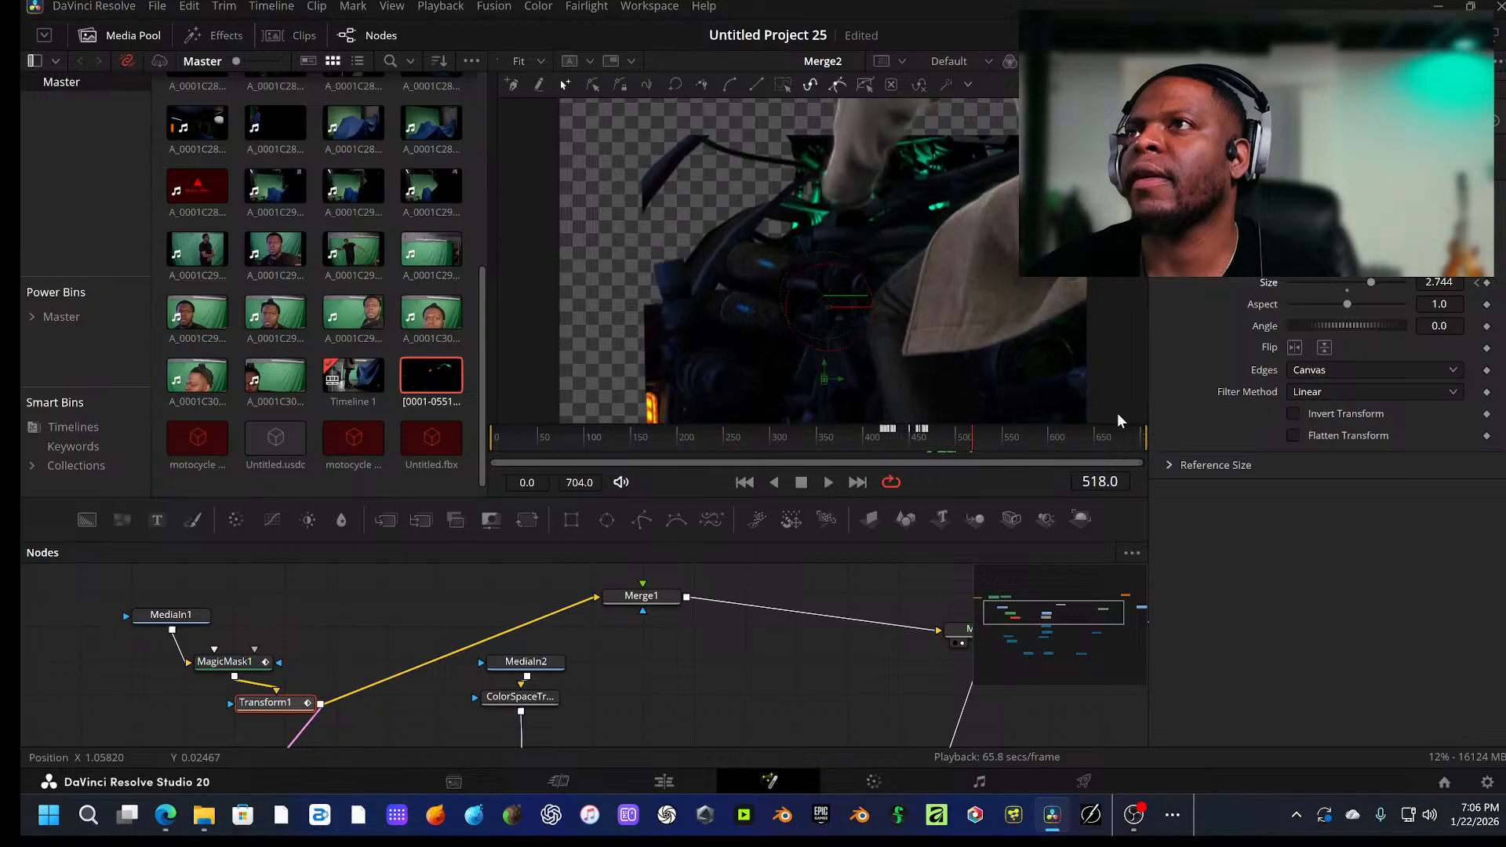
pyautogui.press('Right')
pyautogui.press('Right')
pyautogui.press('Right')
pyautogui.press('Right')
pyautogui.press('Right')
# Step: Go to frame 549 near the end of the shot and shorten the render range to end at frame 548
pyautogui.moveTo(977, 444)
pyautogui.mouseDown()
pyautogui.moveTo(577, 444)
pyautogui.moveTo(1080, 450)
pyautogui.moveTo(937, 458)
pyautogui.moveTo(1001, 455)
pyautogui.mouseUp()
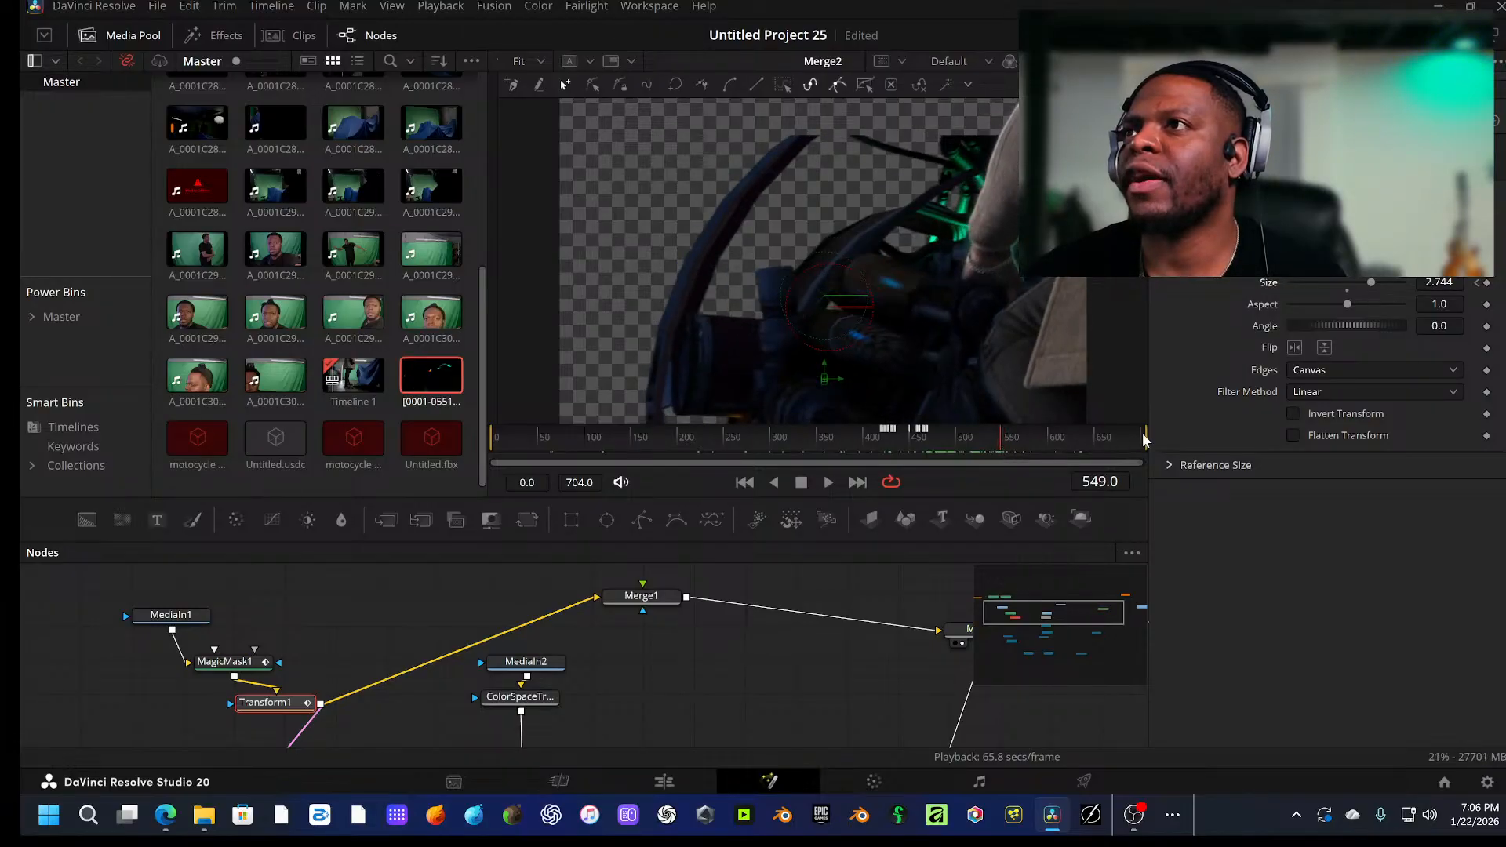
pyautogui.moveTo(1144, 435); pyautogui.dragTo(1144, 440)
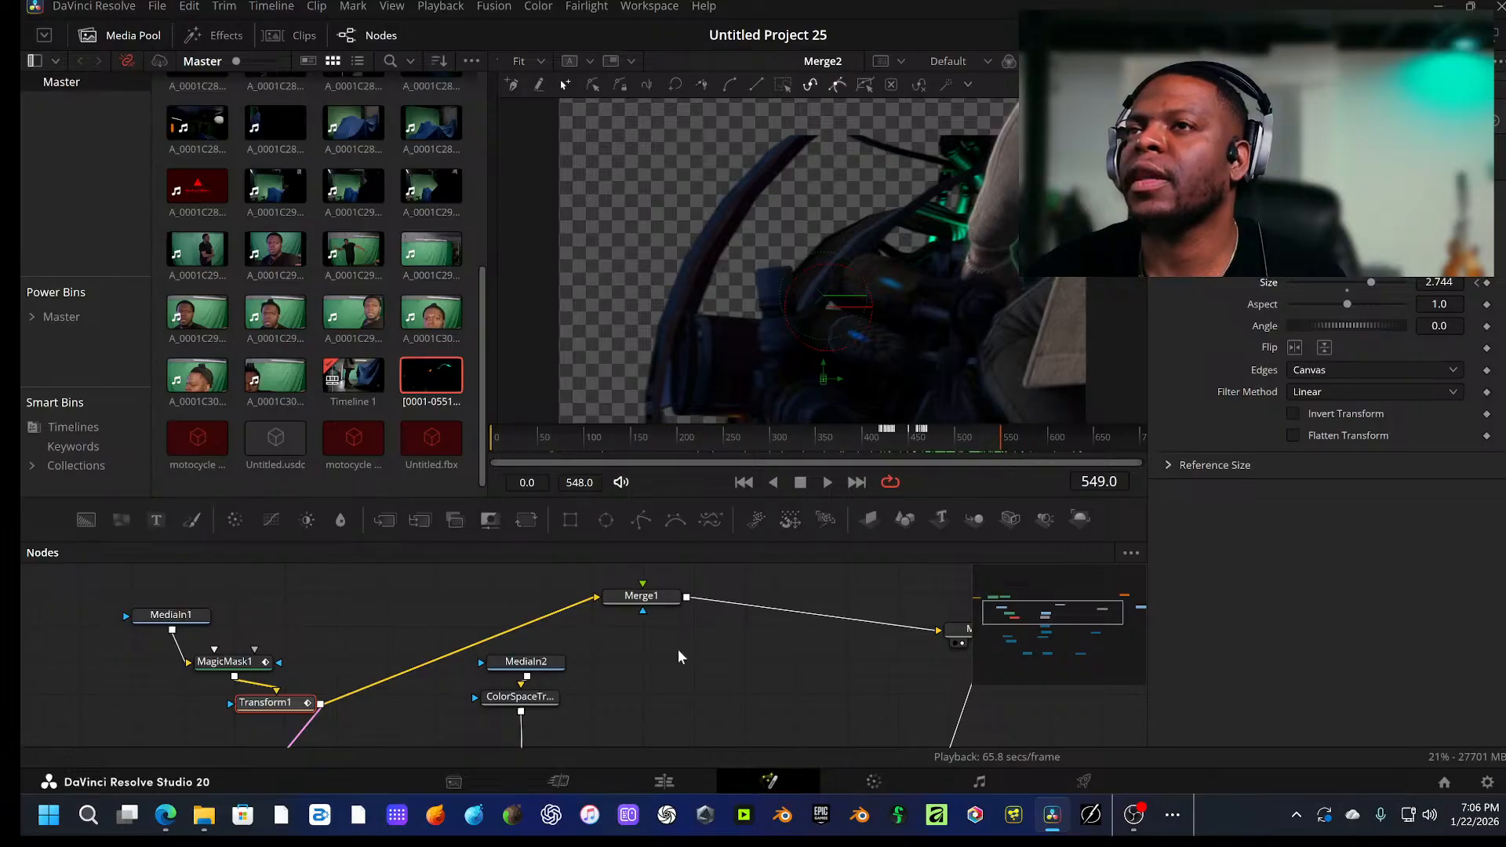
# Step: Add a Gaussian Blur node to the composition for softening the rendered motorcycle
pyautogui.scroll(-6, 631, 670)
pyautogui.scroll(6, 589, 655)
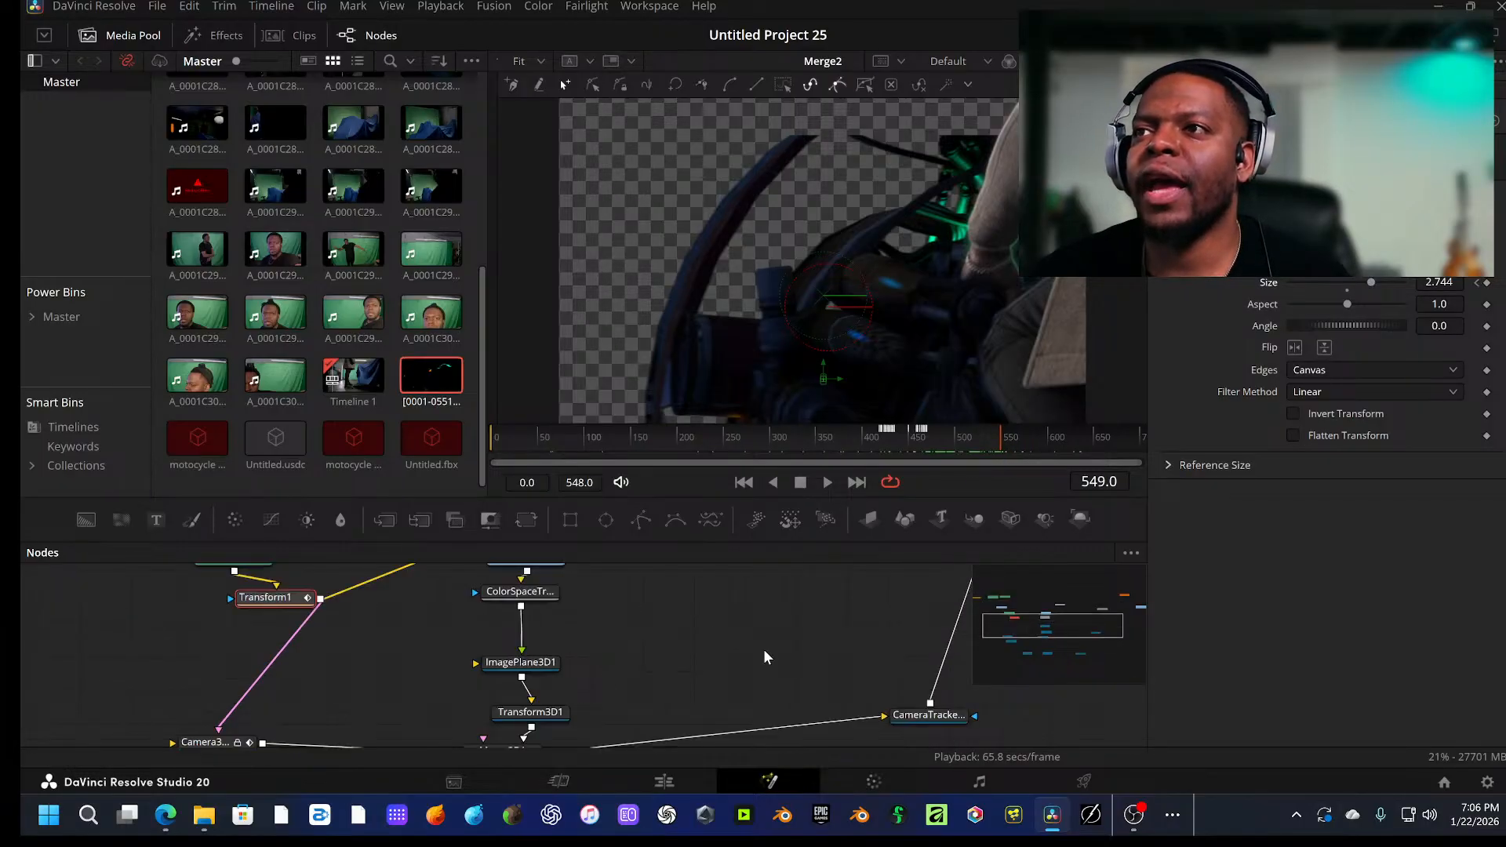
pyautogui.click(830, 620)
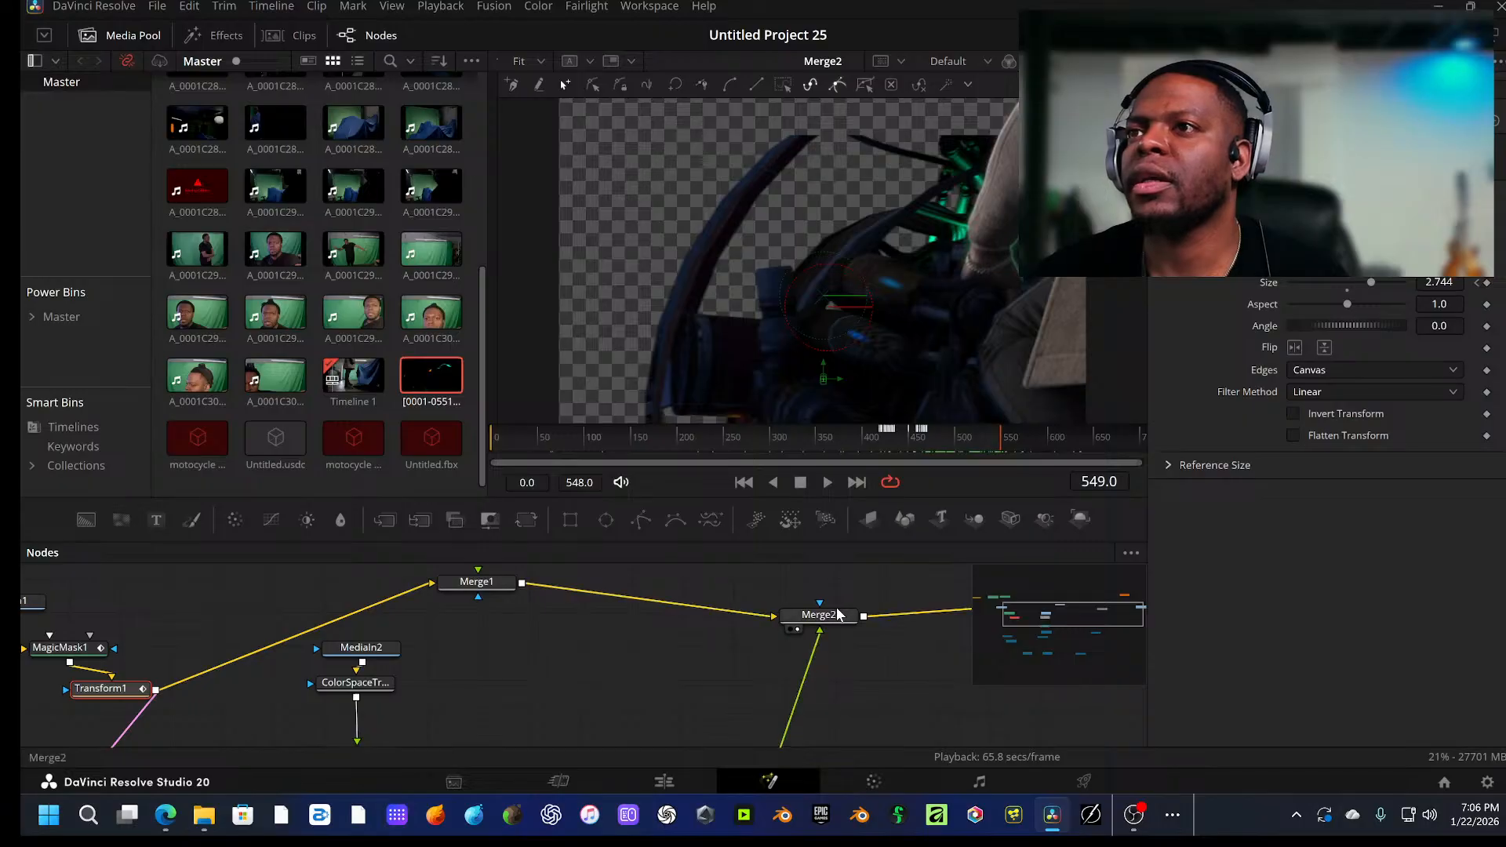
pyautogui.moveTo(831, 619); pyautogui.dragTo(781, 621)
pyautogui.scroll(-6, 698, 661)
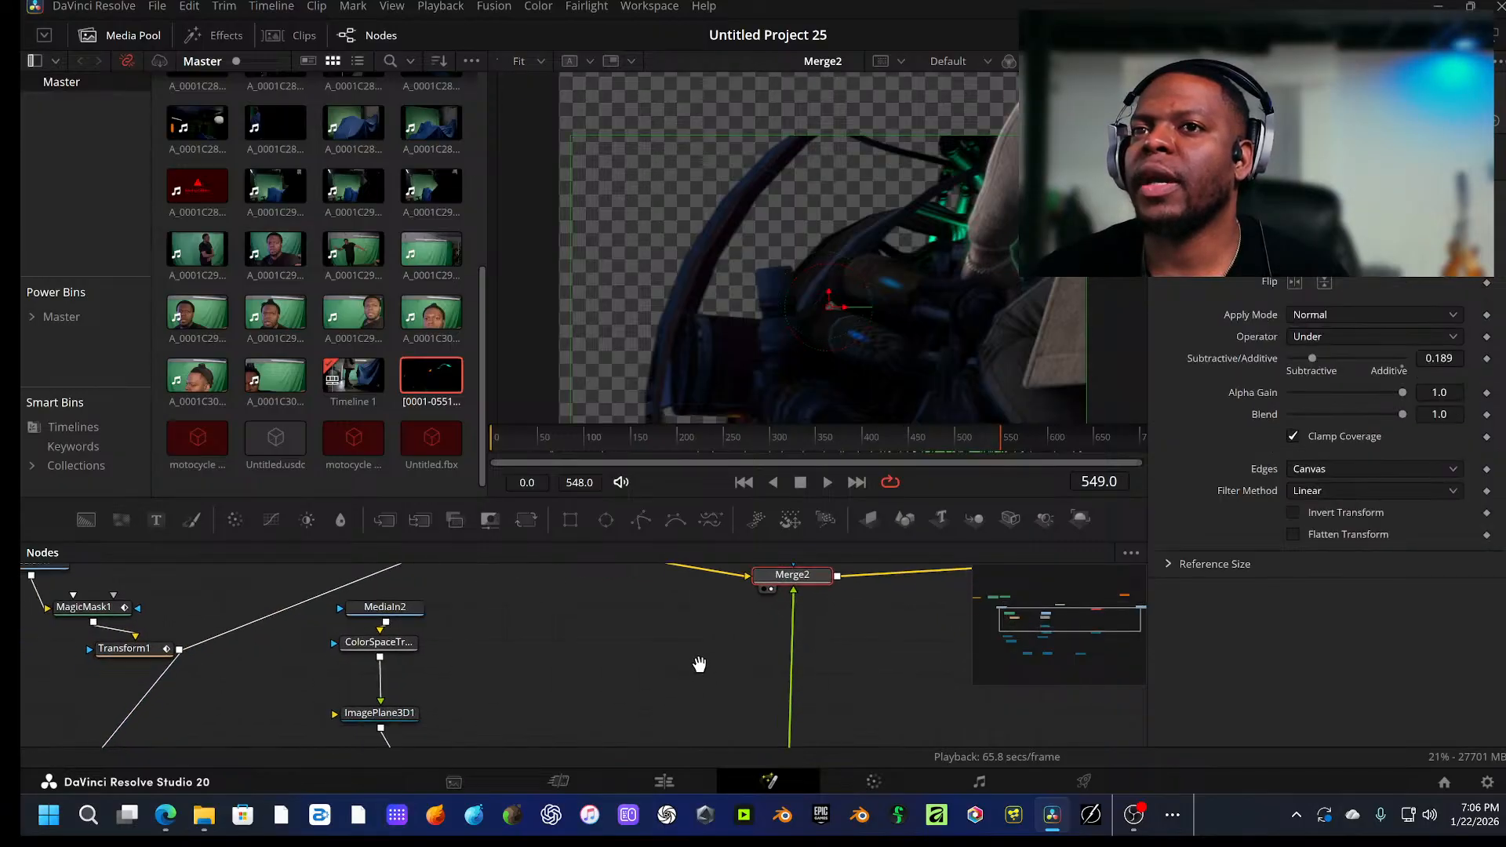
pyautogui.click(482, 715)
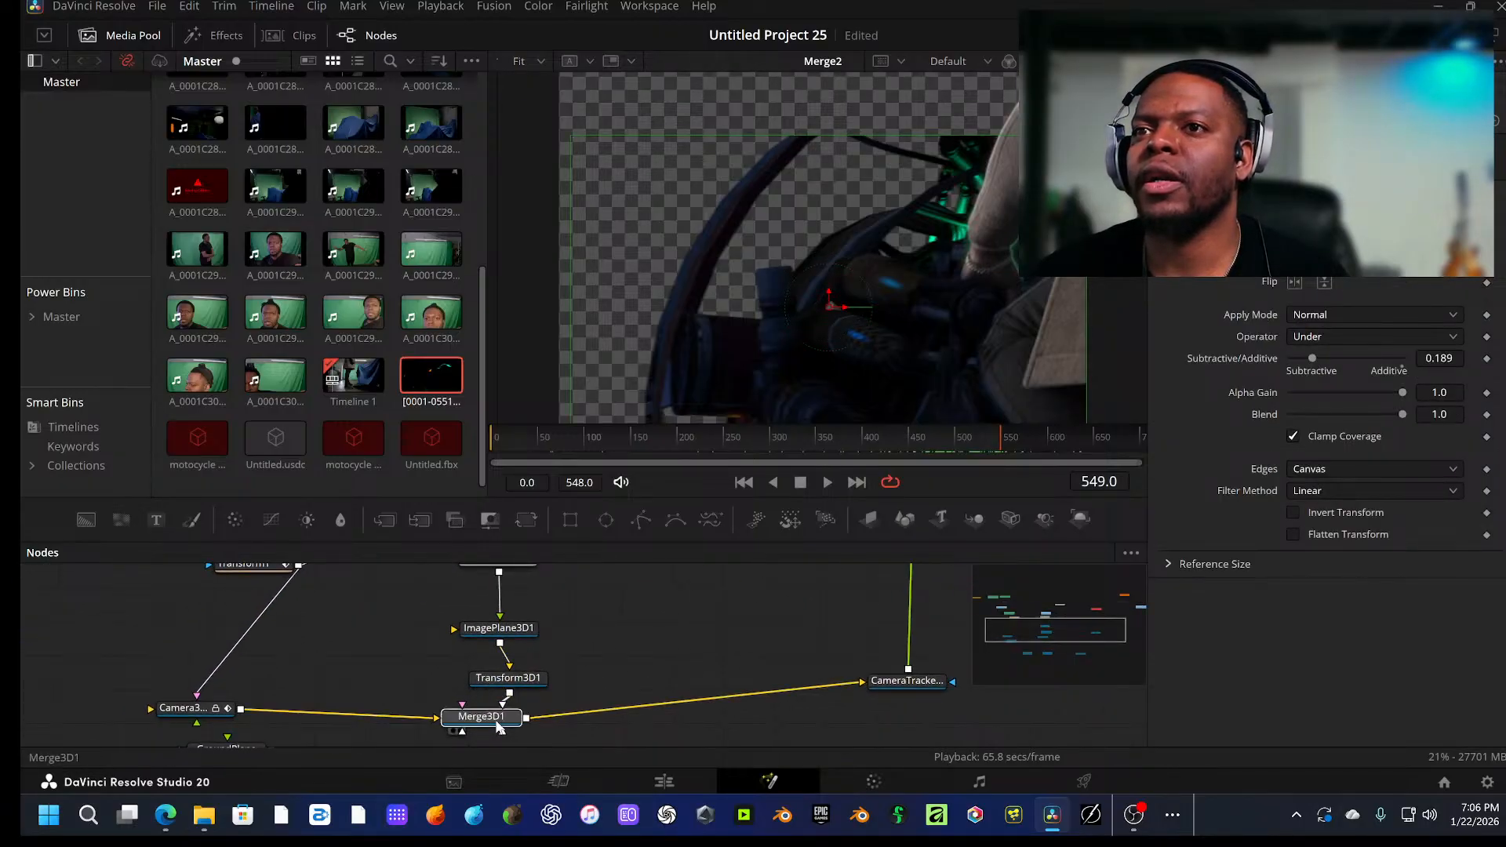
pyautogui.hotkey('shift', 'space')
pyautogui.write('transform')
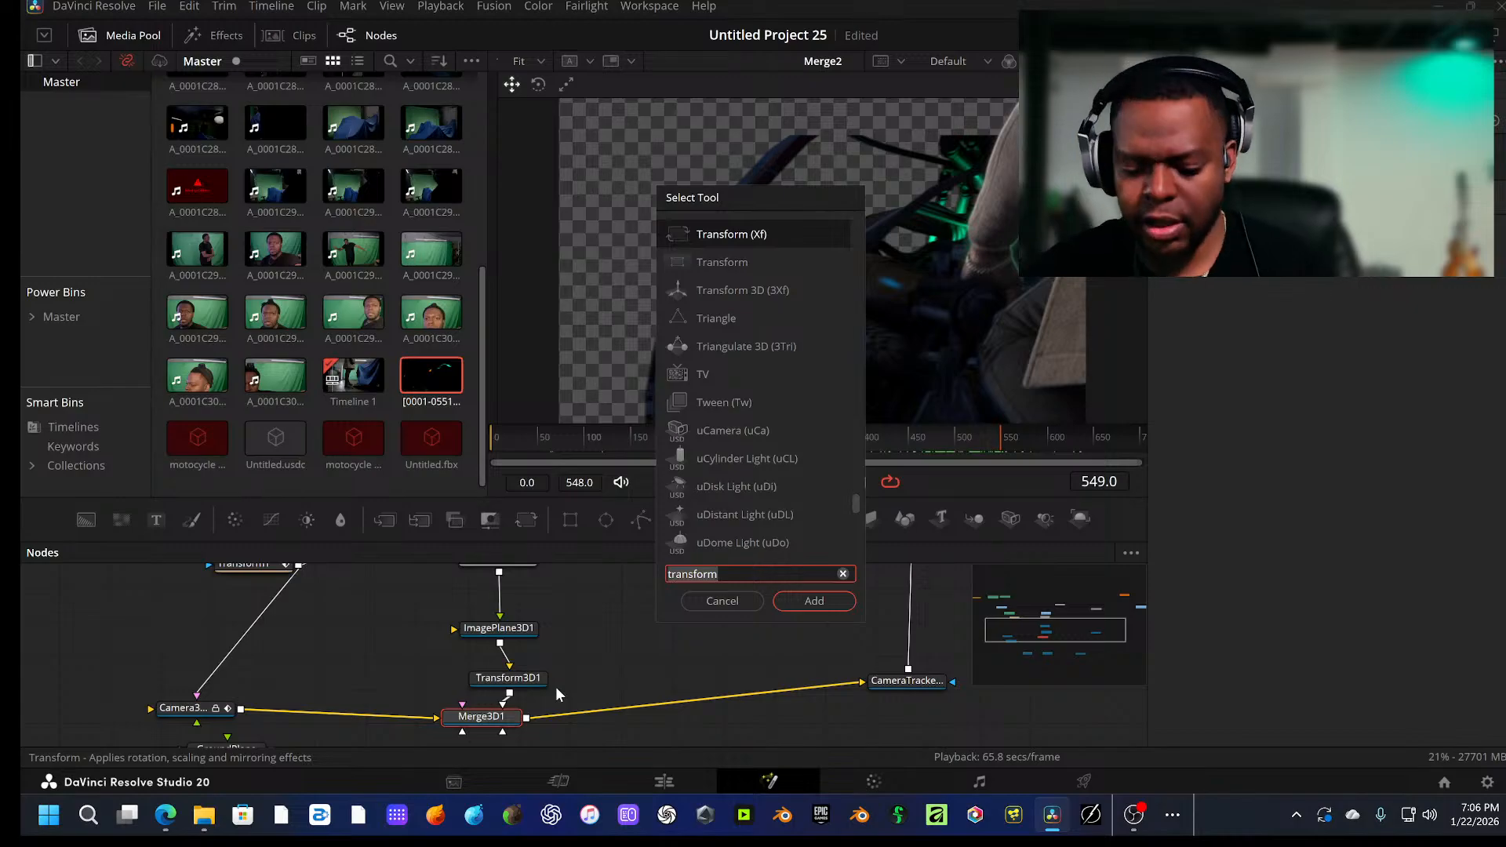
pyautogui.hotkey('ctrl', 'a')
pyautogui.write('gausi')
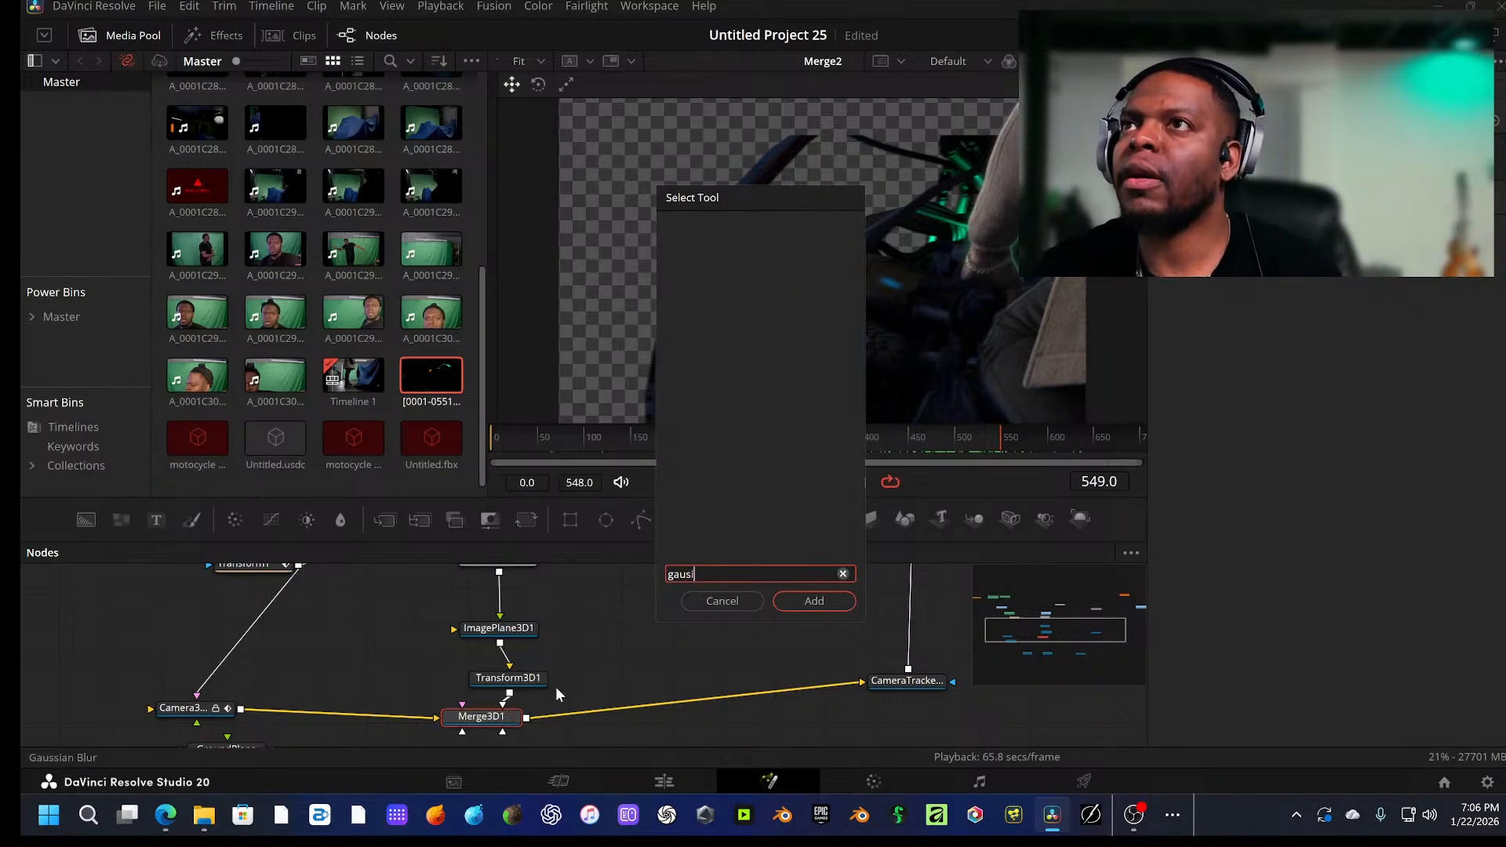
pyautogui.press('BackSpace')
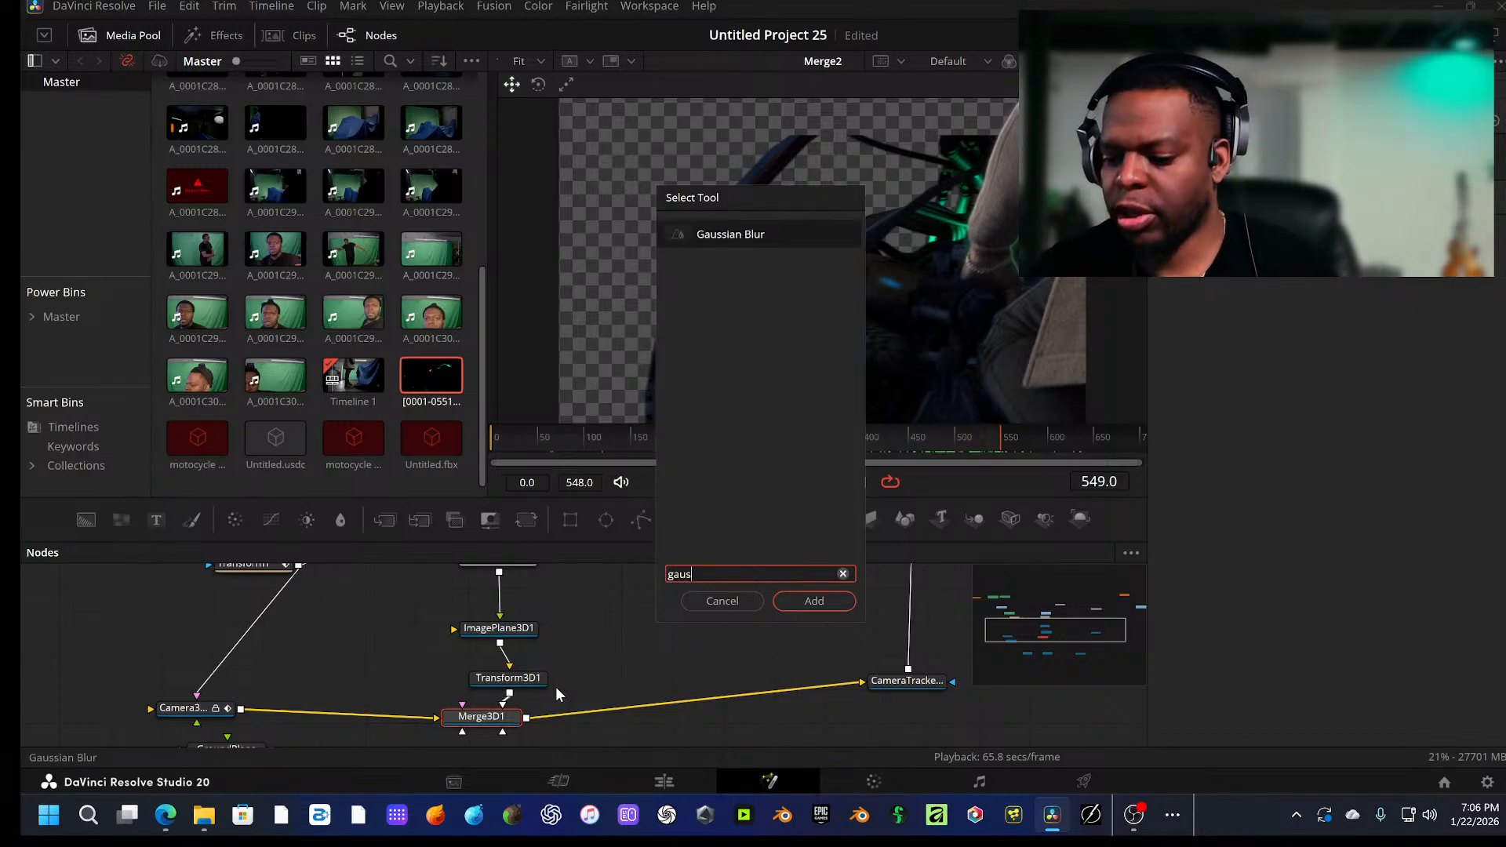
pyautogui.click(814, 601)
# Step: Insert the Gaussian Blur between the ColorSpaceTransform and ImagePlane3D1 nodes in the motorcycle branch
pyautogui.moveTo(677, 675); pyautogui.dragTo(597, 719)
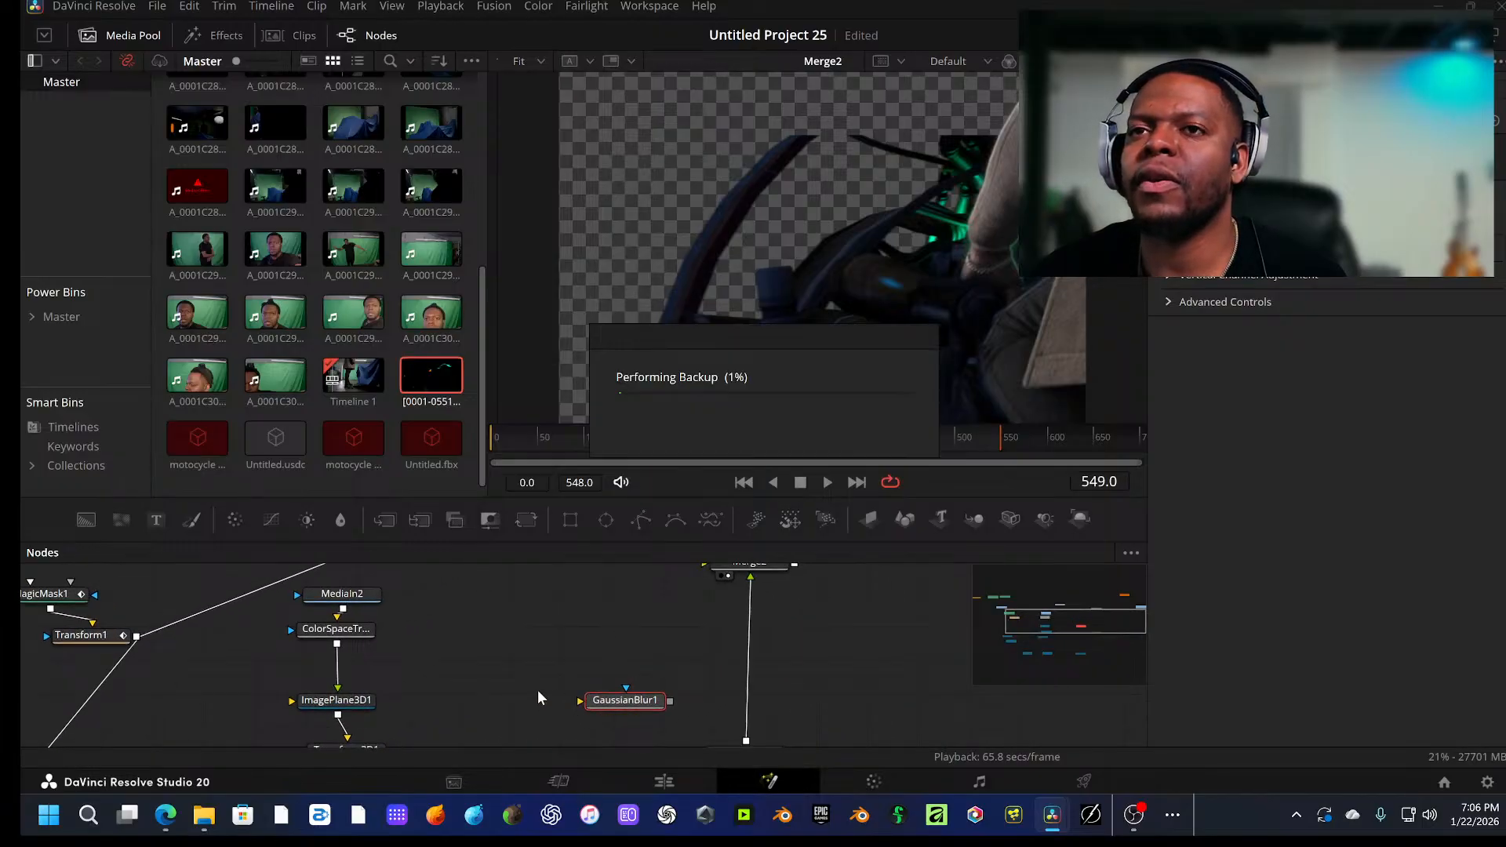
pyautogui.moveTo(339, 632); pyautogui.dragTo(344, 659)
pyautogui.moveTo(642, 706); pyautogui.dragTo(359, 626)
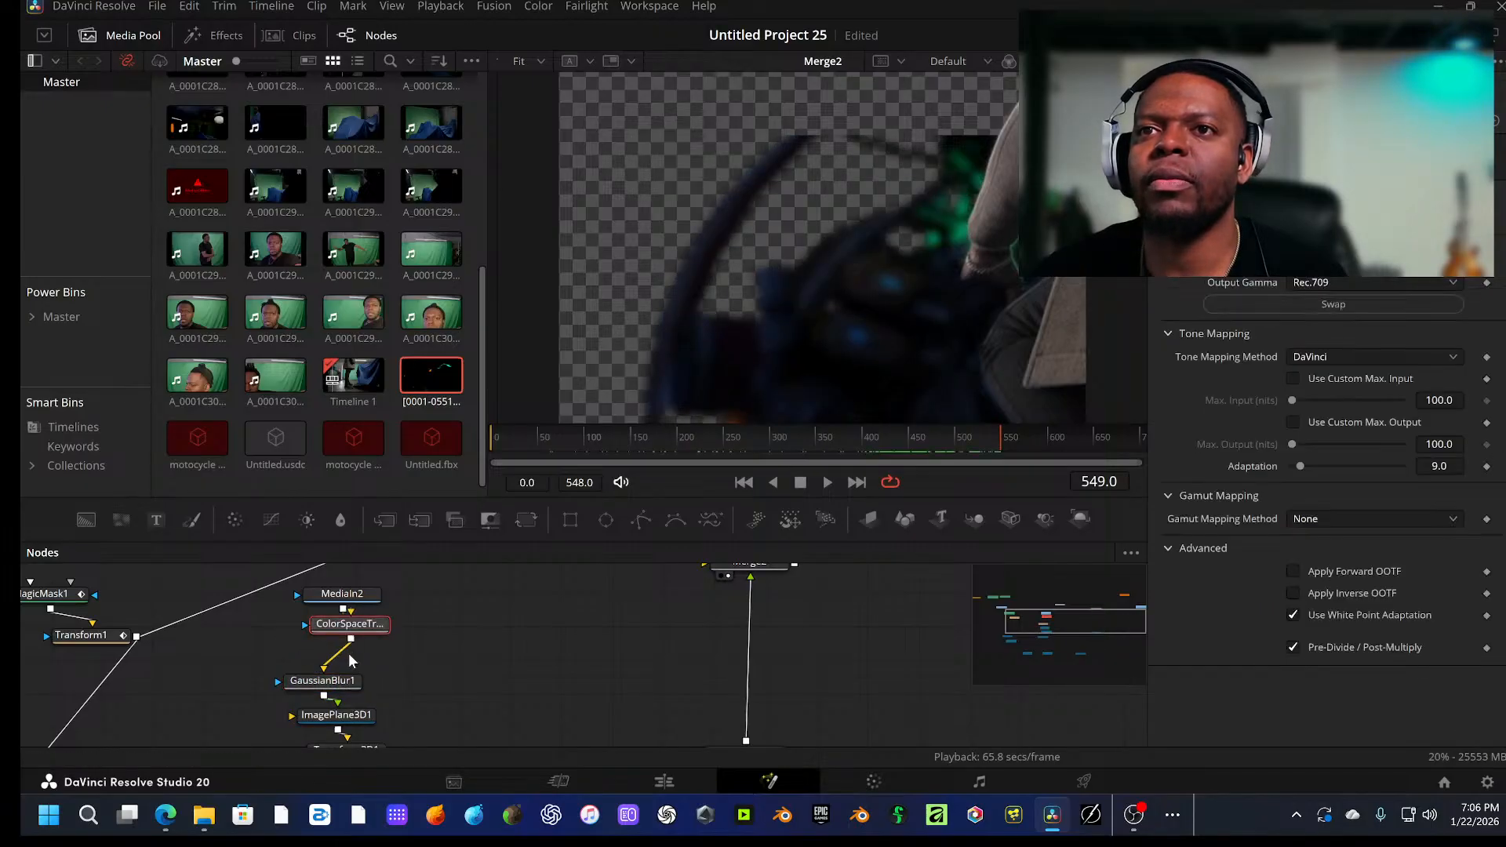
# Step: Reduce the Gaussian Blur's strength and play the composite from the start to judge the motorcycle's softness
pyautogui.click(322, 680)
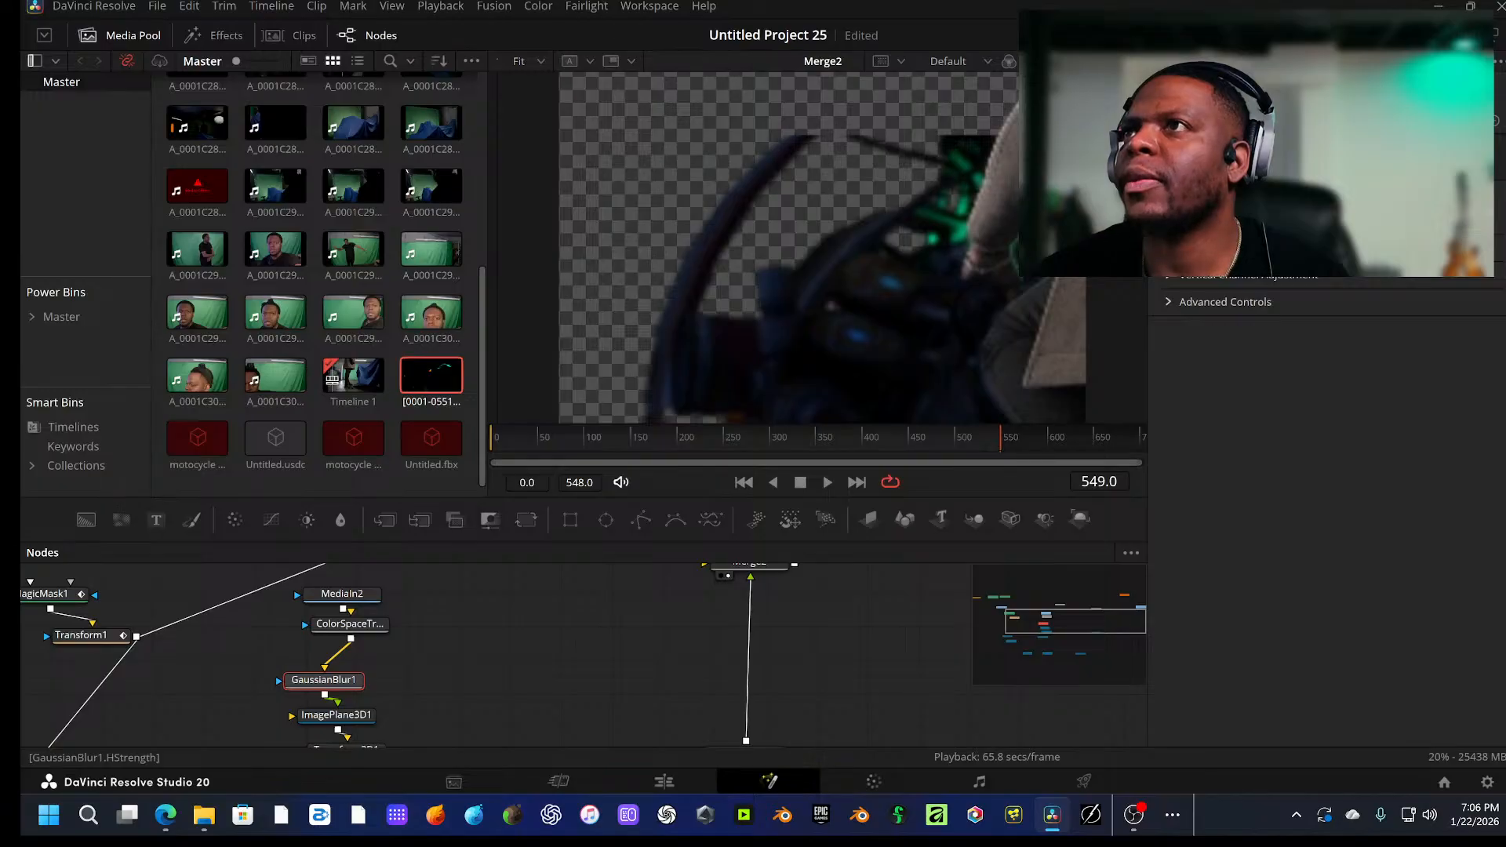
pyautogui.press('space')
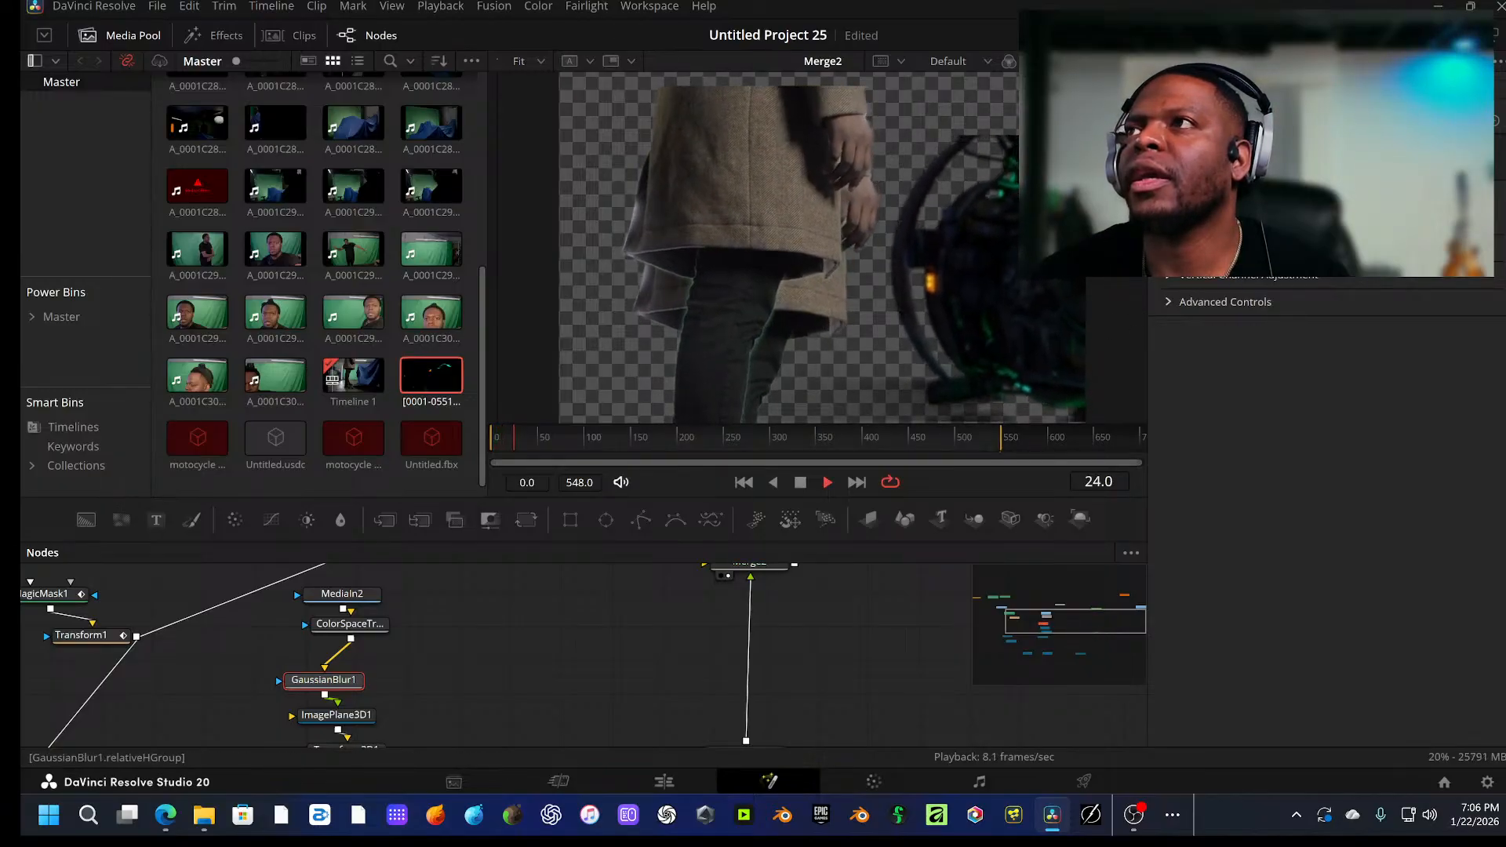
pyautogui.press('space')
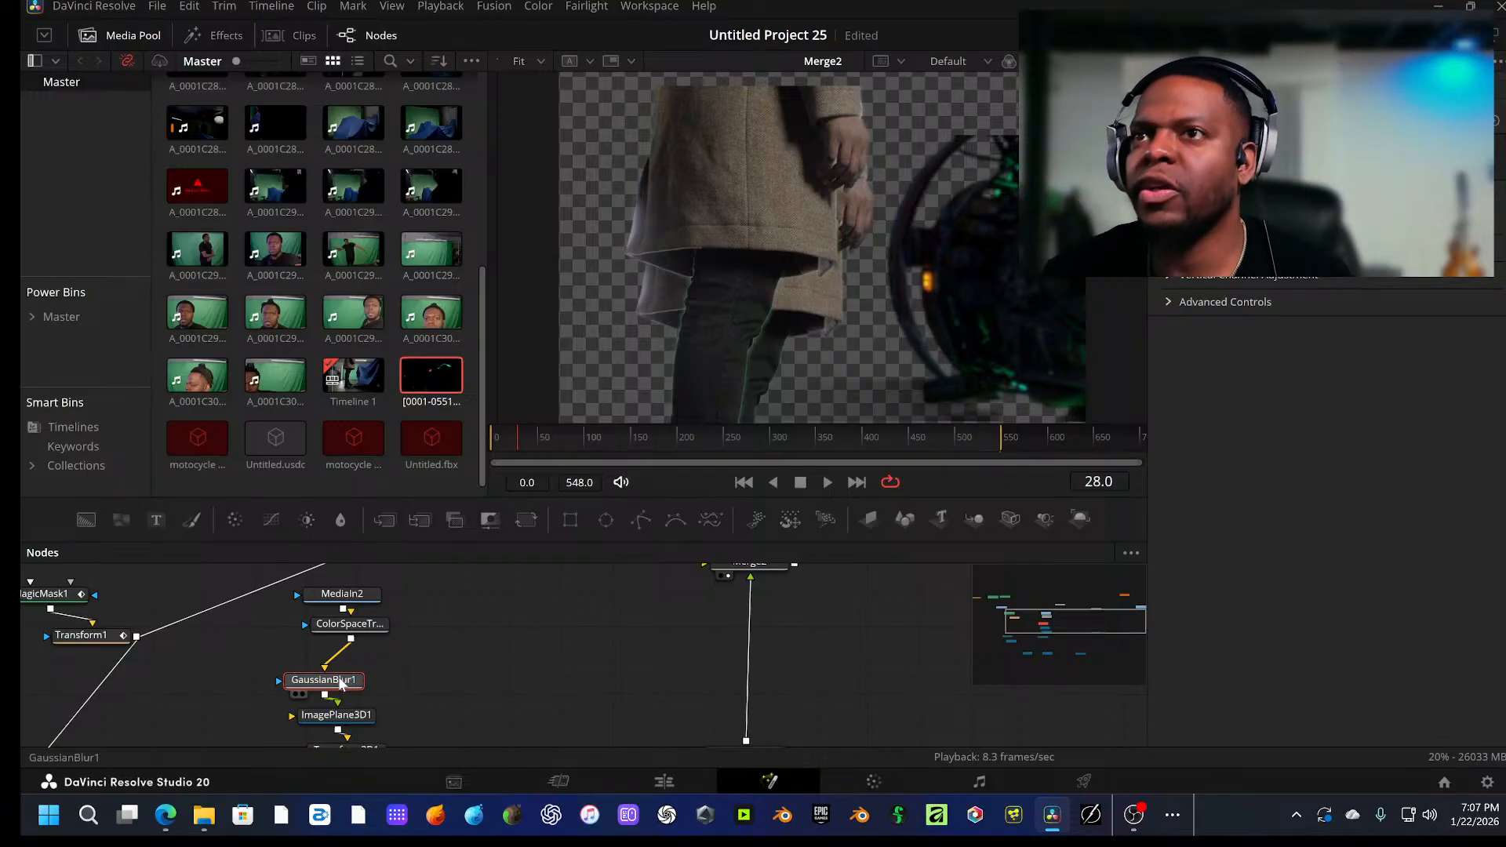
# Step: Delete the Gaussian Blur and add a Radial Blur after the motorcycle's ColorSpaceTransform node instead
pyautogui.press('Delete')
pyautogui.click(374, 625)
pyautogui.hotkey('shift', 'space')
pyautogui.write('gaus')
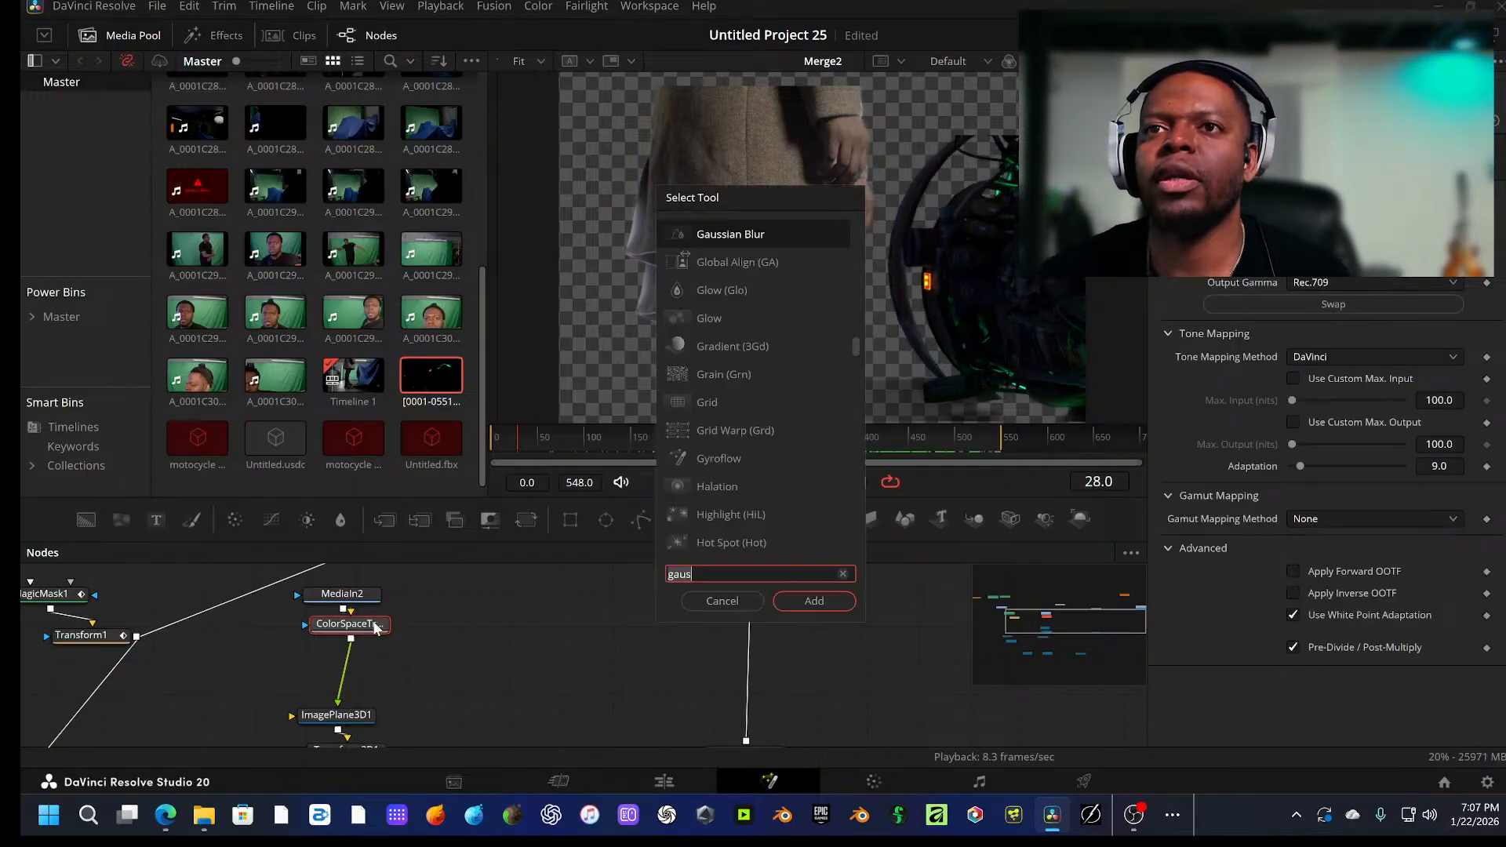
pyautogui.press('BackSpace')
pyautogui.press('BackSpace')
pyautogui.press('BackSpace')
pyautogui.press('BackSpace')
pyautogui.write('radial')
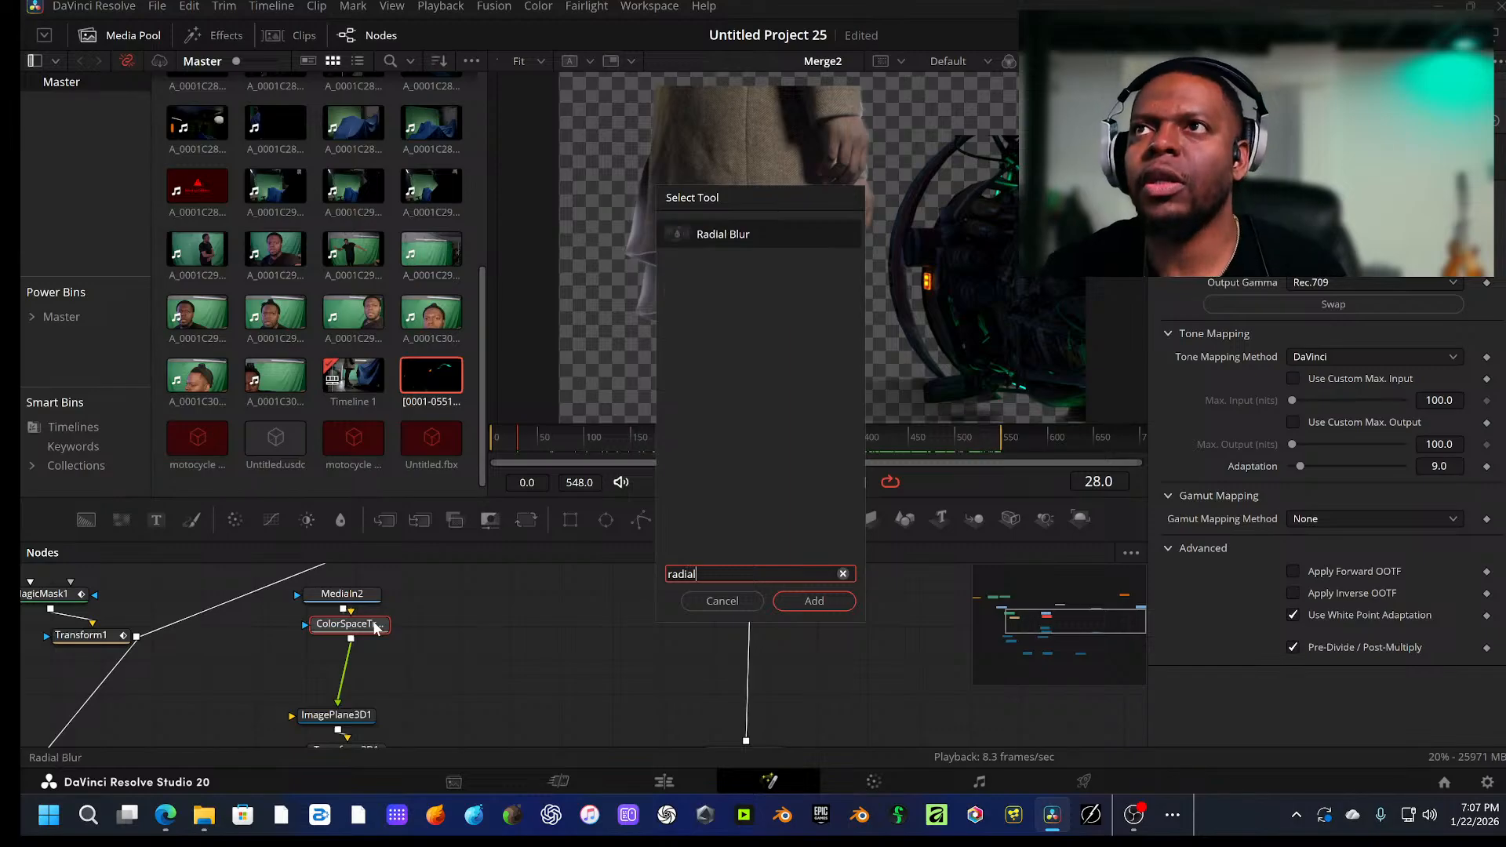
pyautogui.click(810, 603)
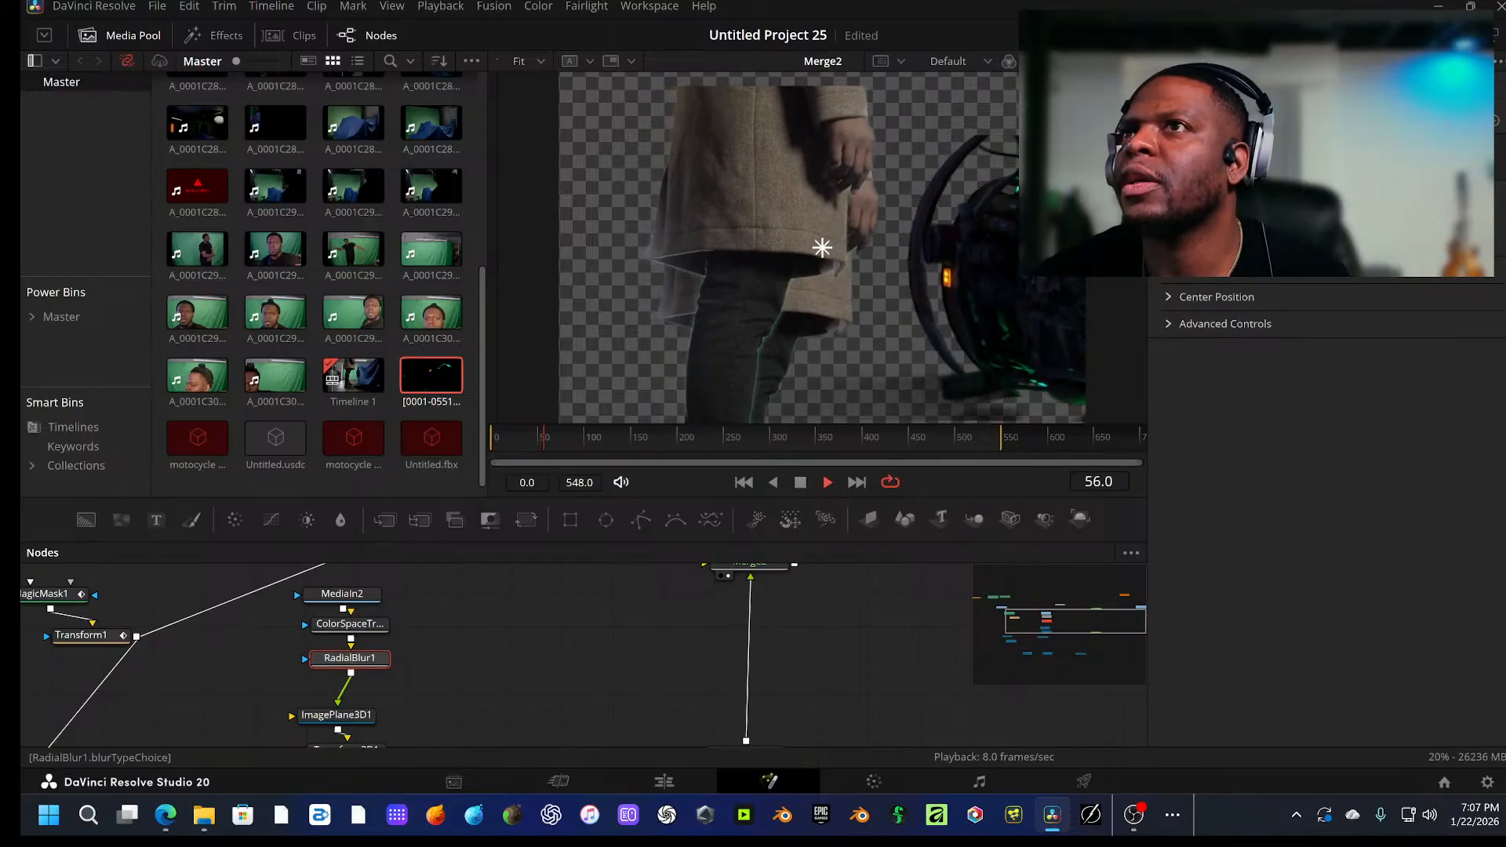
# Step: Stop playback and detach the Radial Blur from between the ColorSpaceTransform and ImagePlane3D1 nodes
pyautogui.press('space')
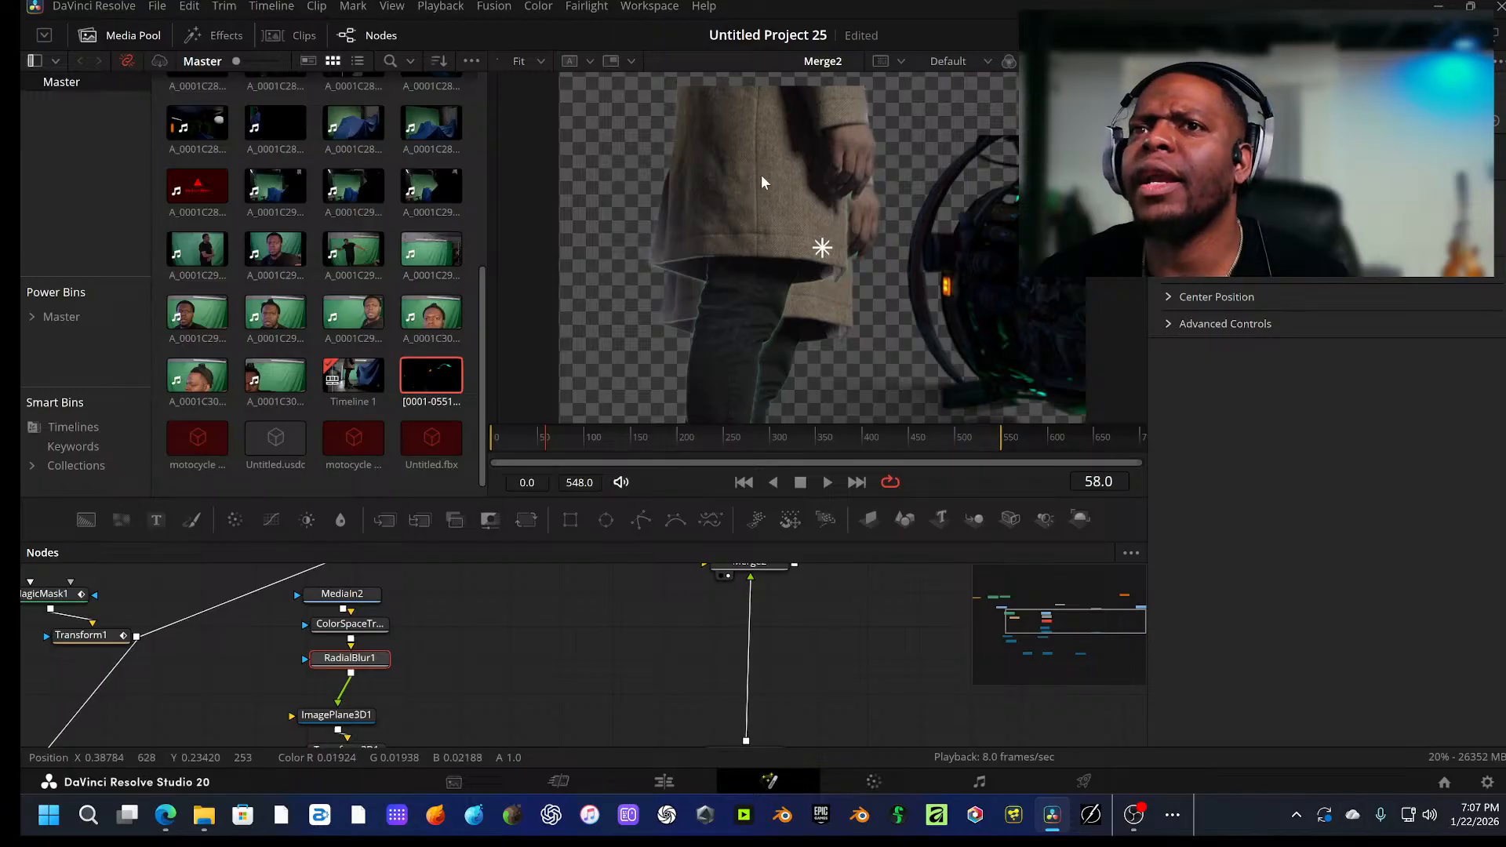
pyautogui.moveTo(194, 695); pyautogui.dragTo(325, 658)
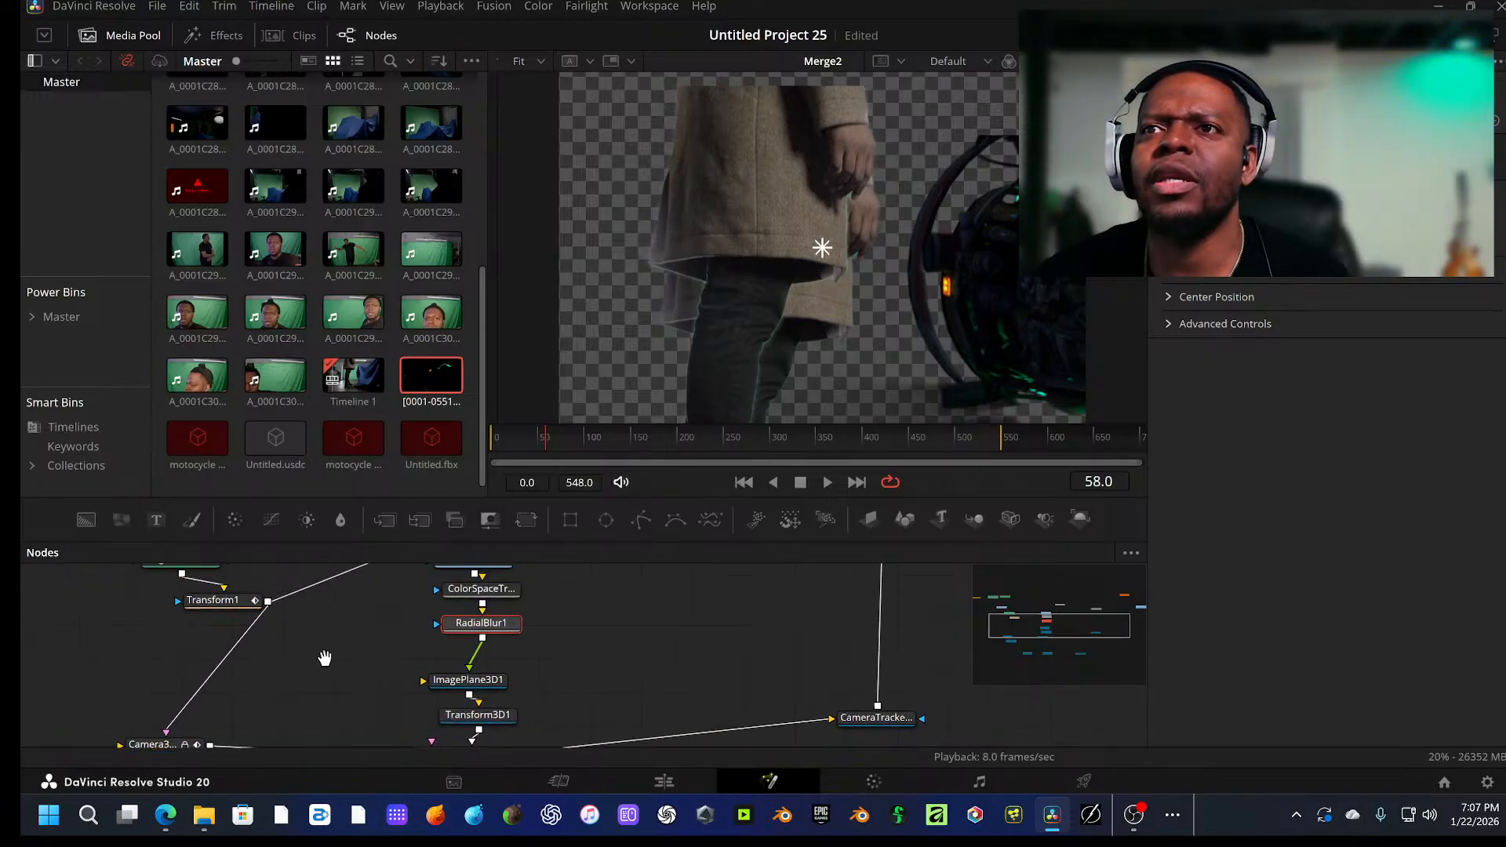
pyautogui.moveTo(486, 628); pyautogui.dragTo(645, 619)
# Step: Disconnect Transform1's output from the 3D camera node and scrub to frame 181
pyautogui.scroll(-2, 503, 690)
pyautogui.moveTo(504, 692); pyautogui.dragTo(338, 833)
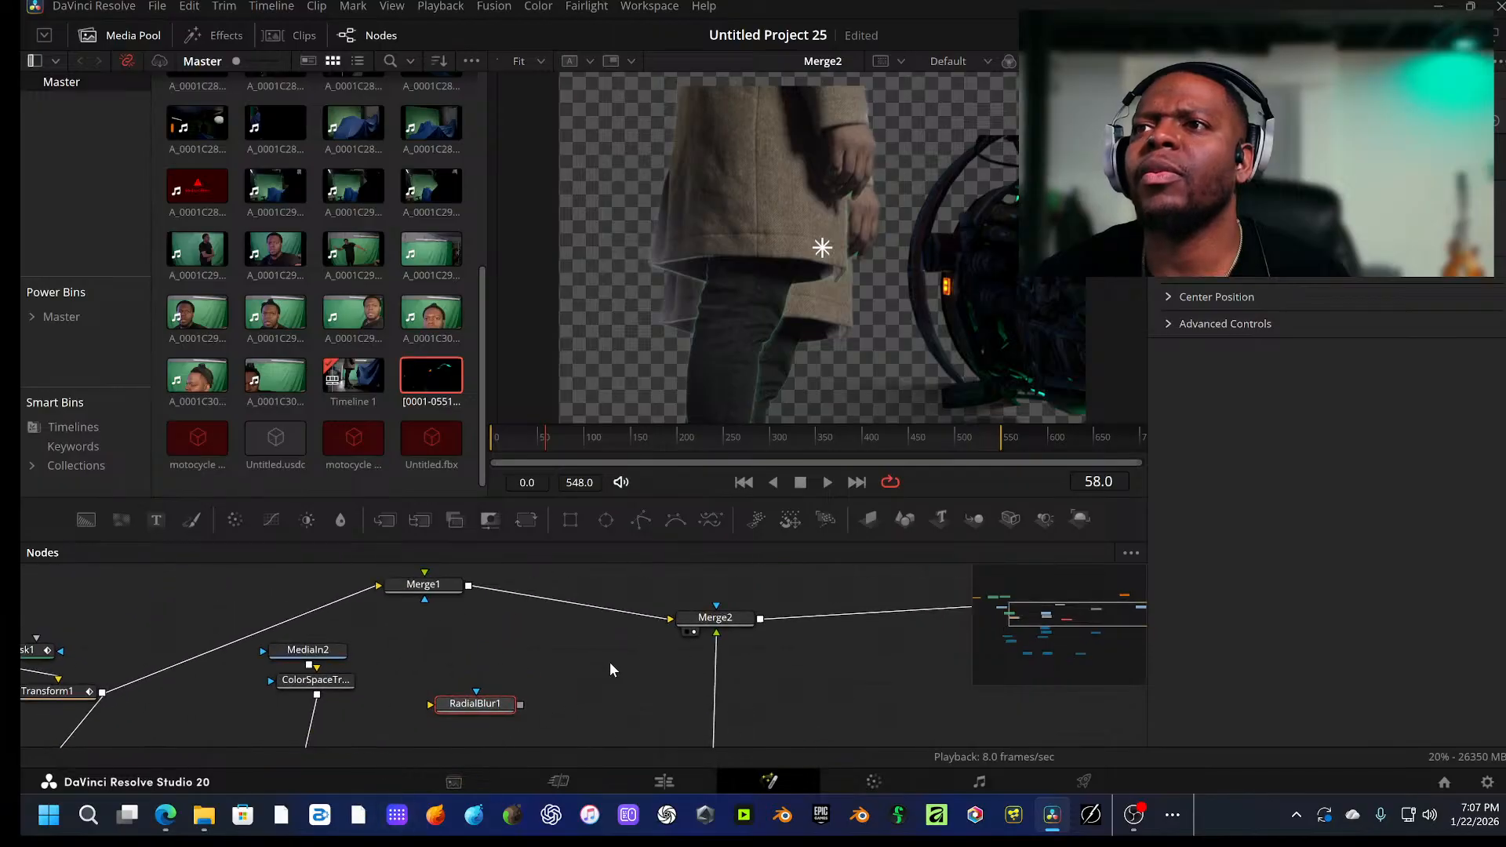
pyautogui.moveTo(531, 691); pyautogui.dragTo(745, 563)
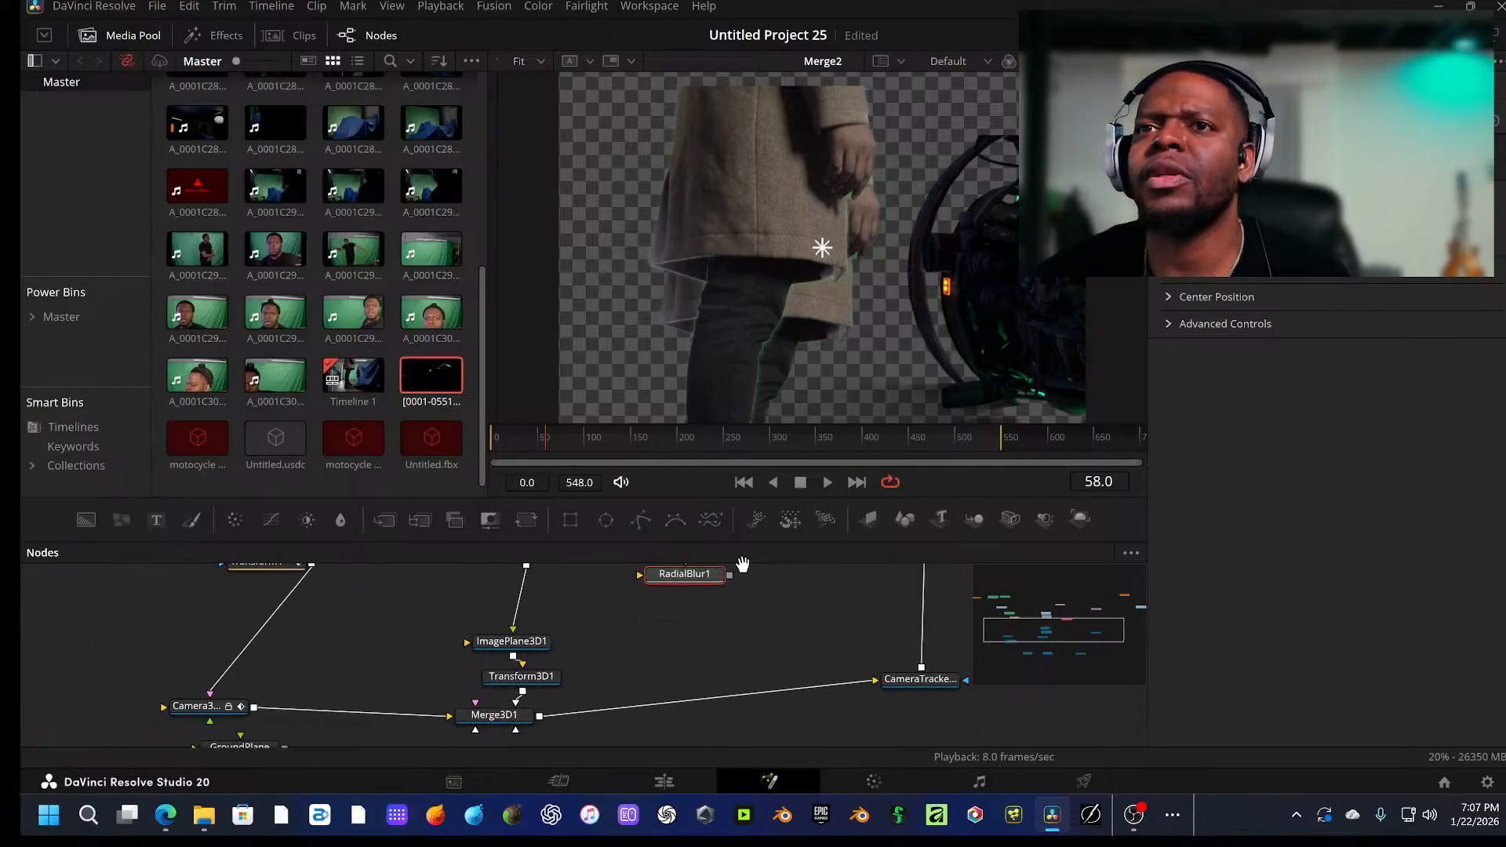
pyautogui.moveTo(262, 665)
pyautogui.mouseDown()
pyautogui.moveTo(222, 720)
pyautogui.moveTo(255, 692)
pyautogui.mouseUp()
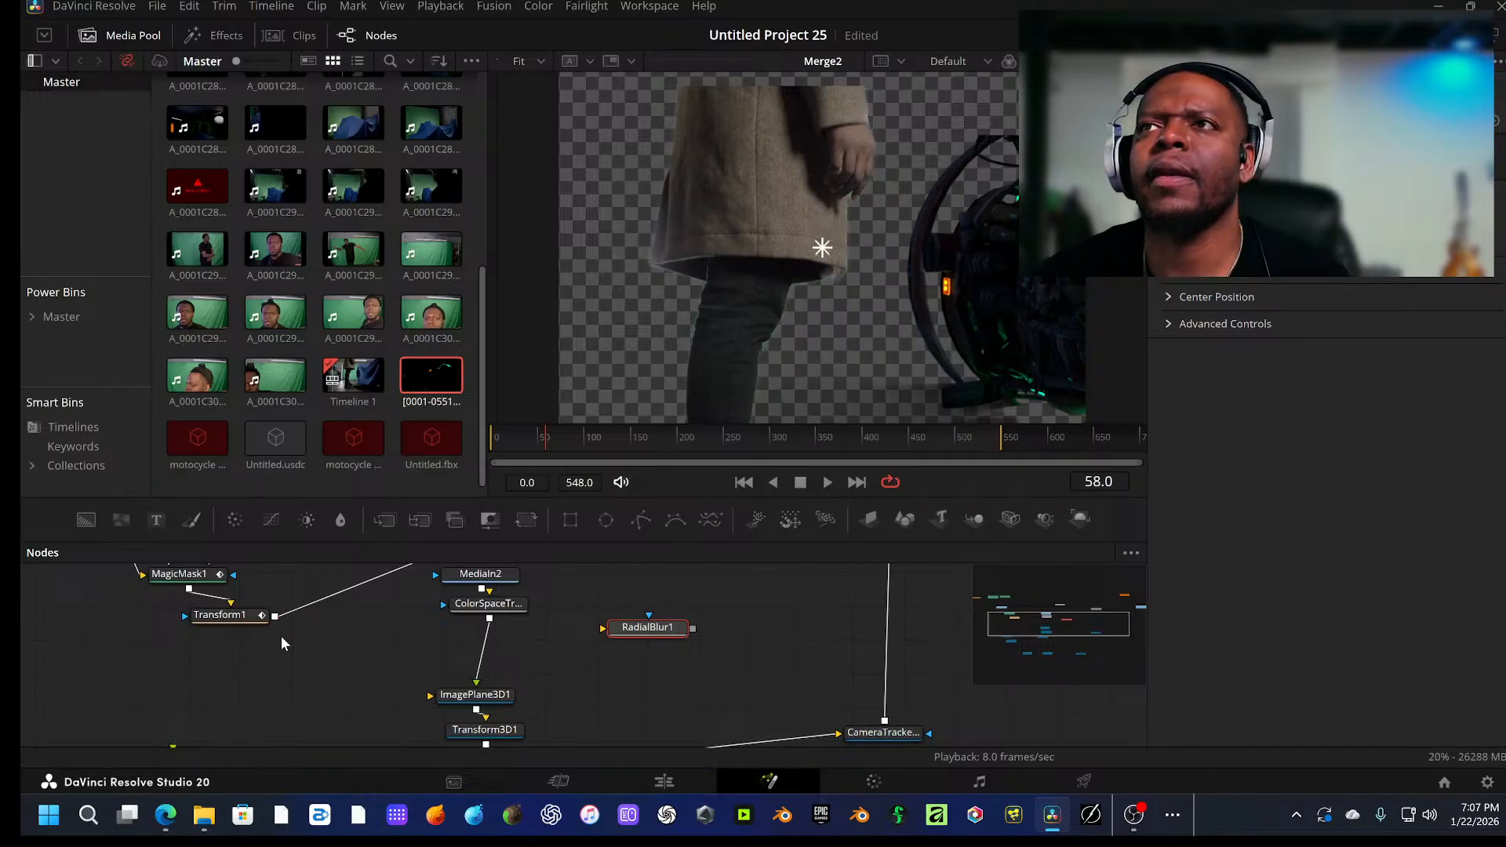
pyautogui.moveTo(580, 439); pyautogui.dragTo(662, 443)
# Step: Insert a new Radial Blur directly after the ColorSpaceTransform node in the motorcycle branch
pyautogui.click(488, 605)
pyautogui.hotkey('shift', 'space')
pyautogui.write('radial')
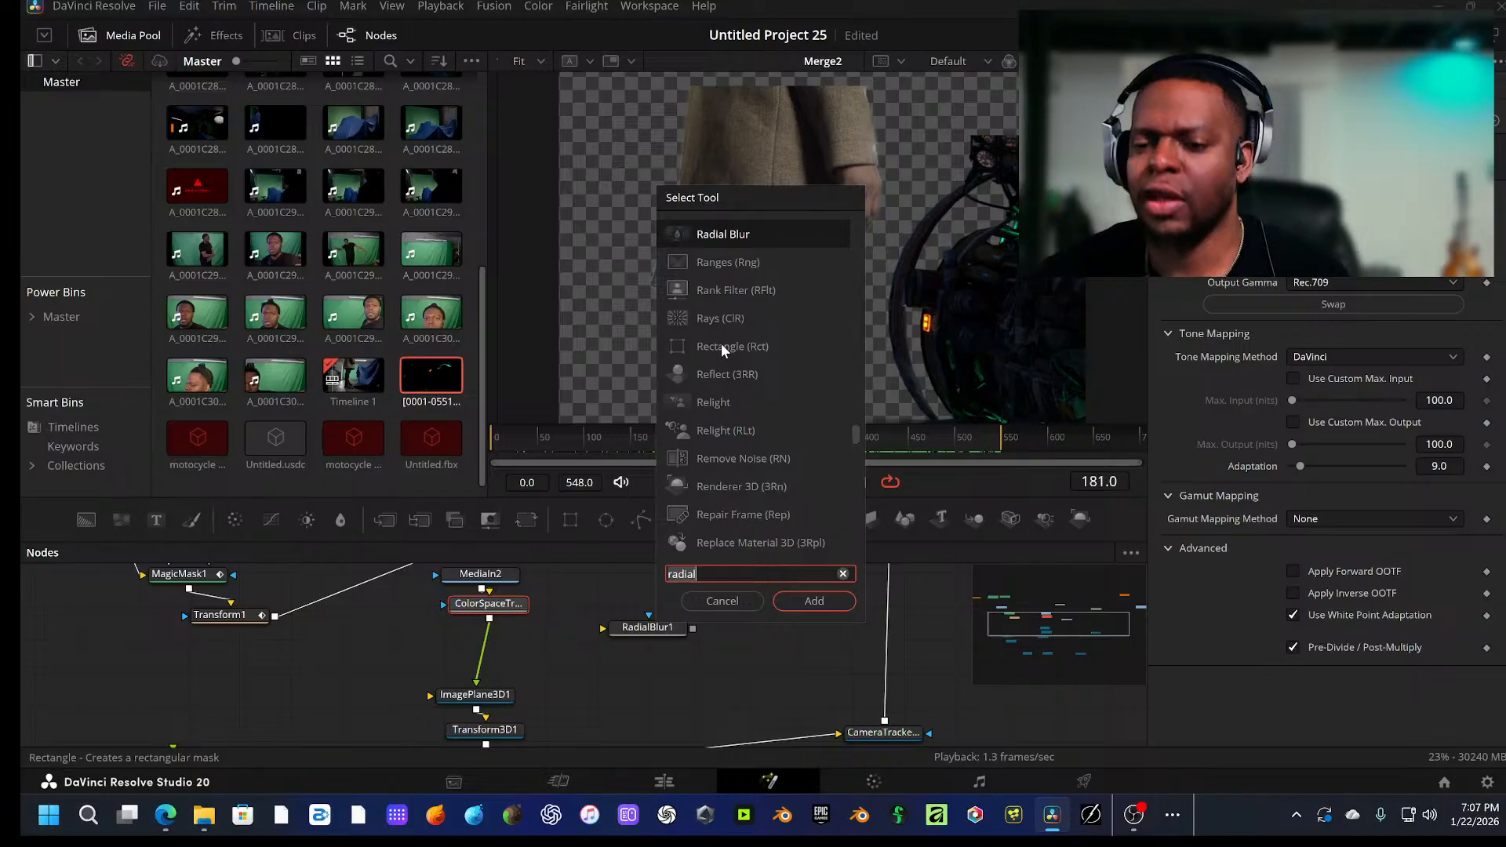
pyautogui.press('Return')
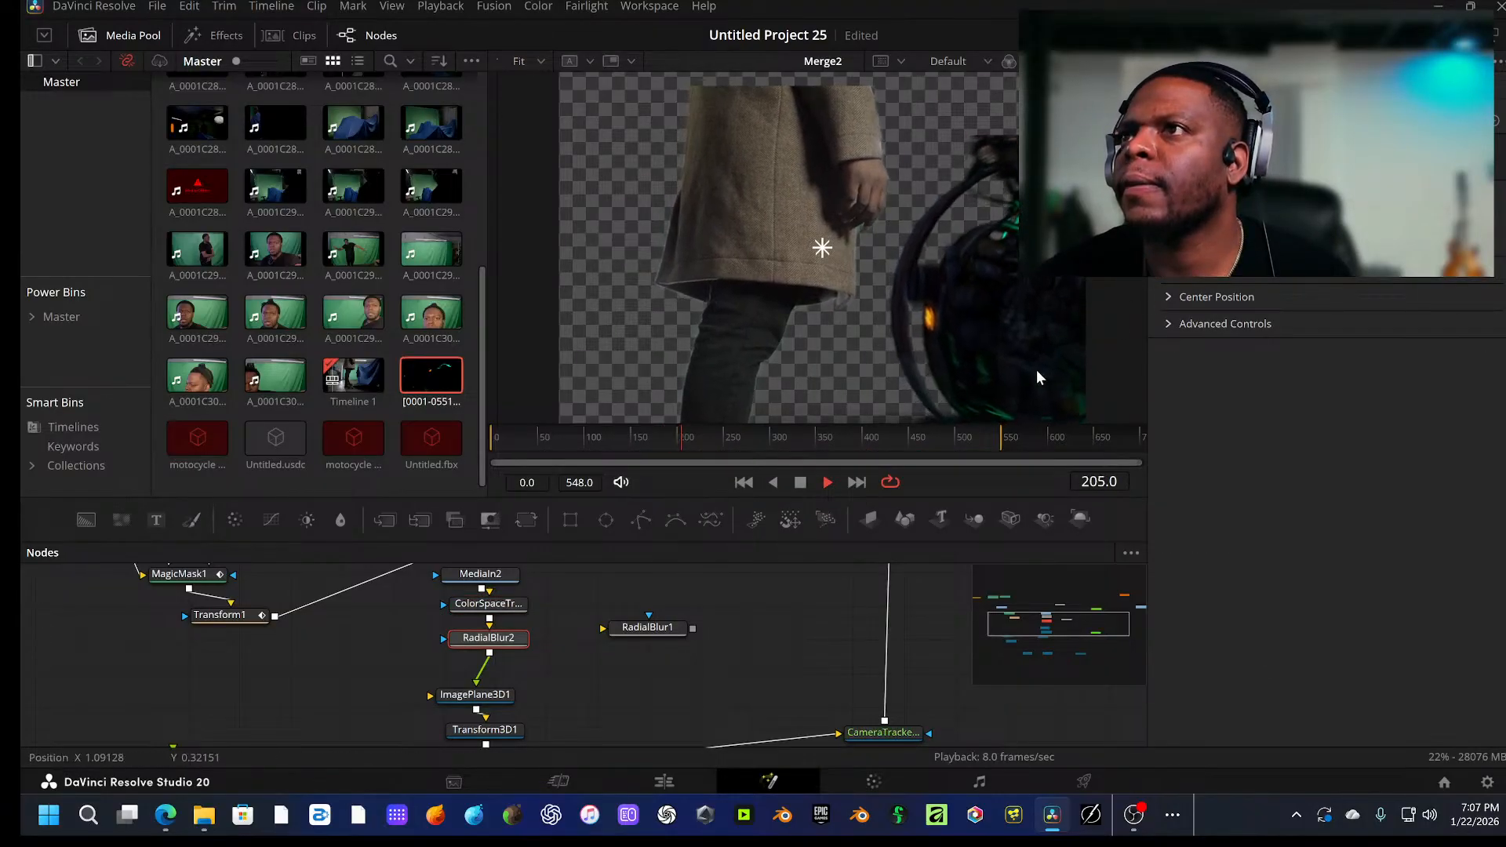
# Step: Scrub to frame 382 and lower the smooth strength of the connected Radial Blur
pyautogui.moveTo(714, 432); pyautogui.dragTo(857, 434)
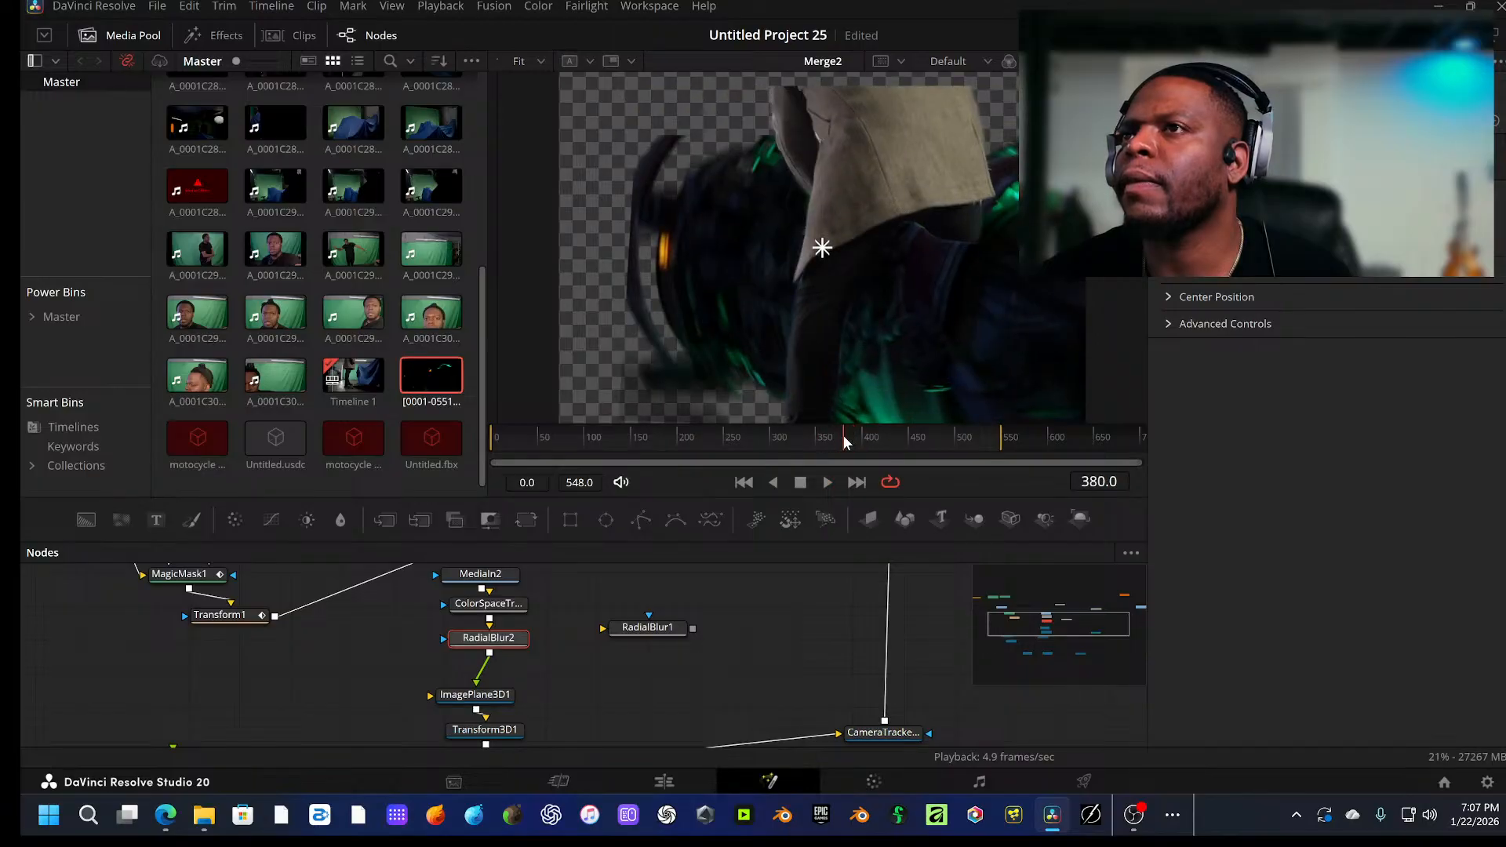
pyautogui.moveTo(833, 443)
pyautogui.mouseDown()
pyautogui.moveTo(809, 440)
pyautogui.moveTo(844, 441)
pyautogui.mouseUp()
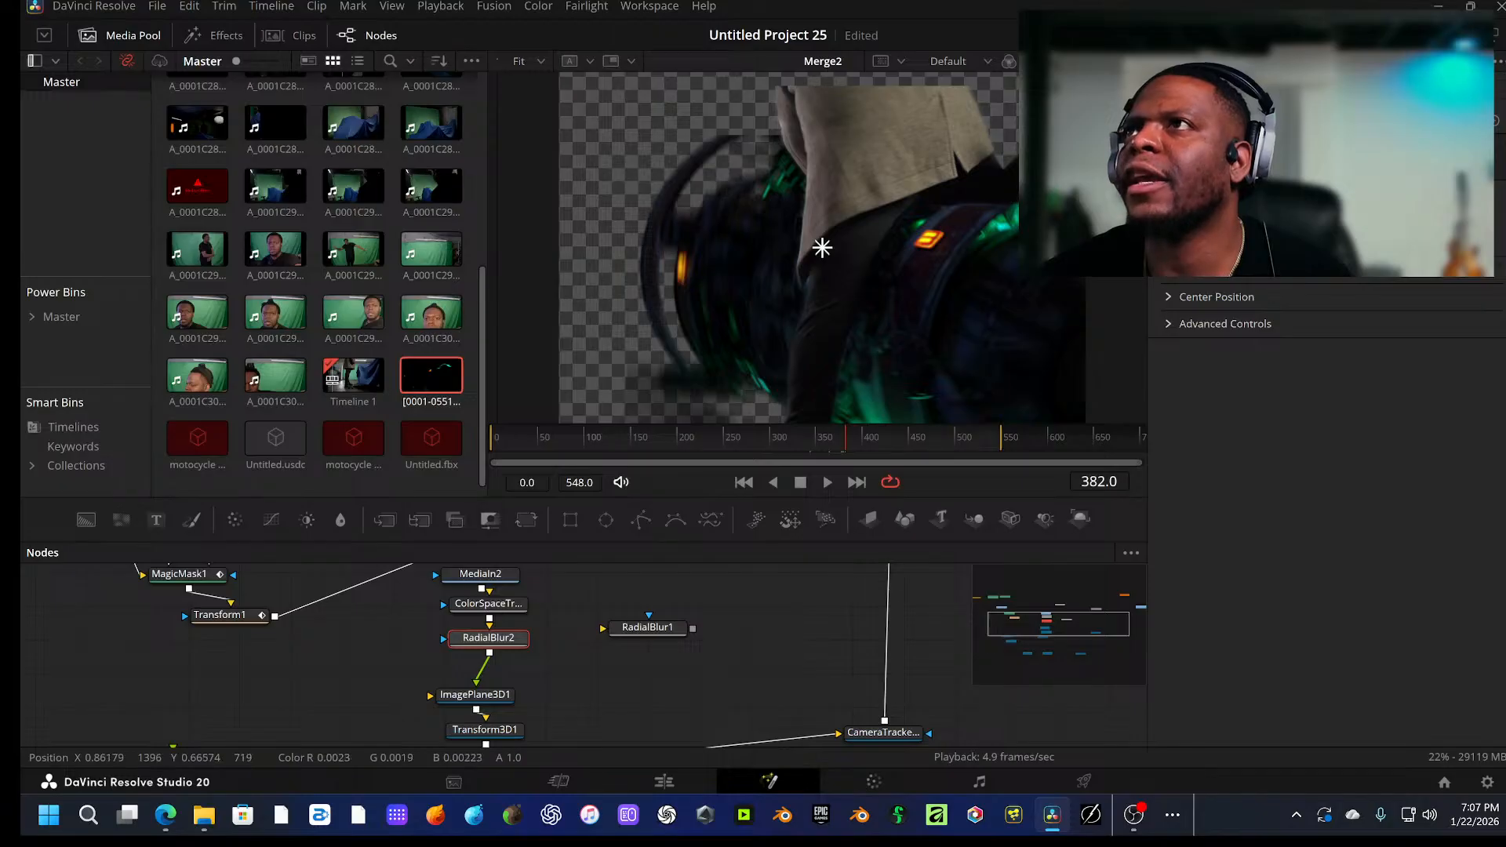
pyautogui.moveTo(591, 676); pyautogui.dragTo(591, 648)
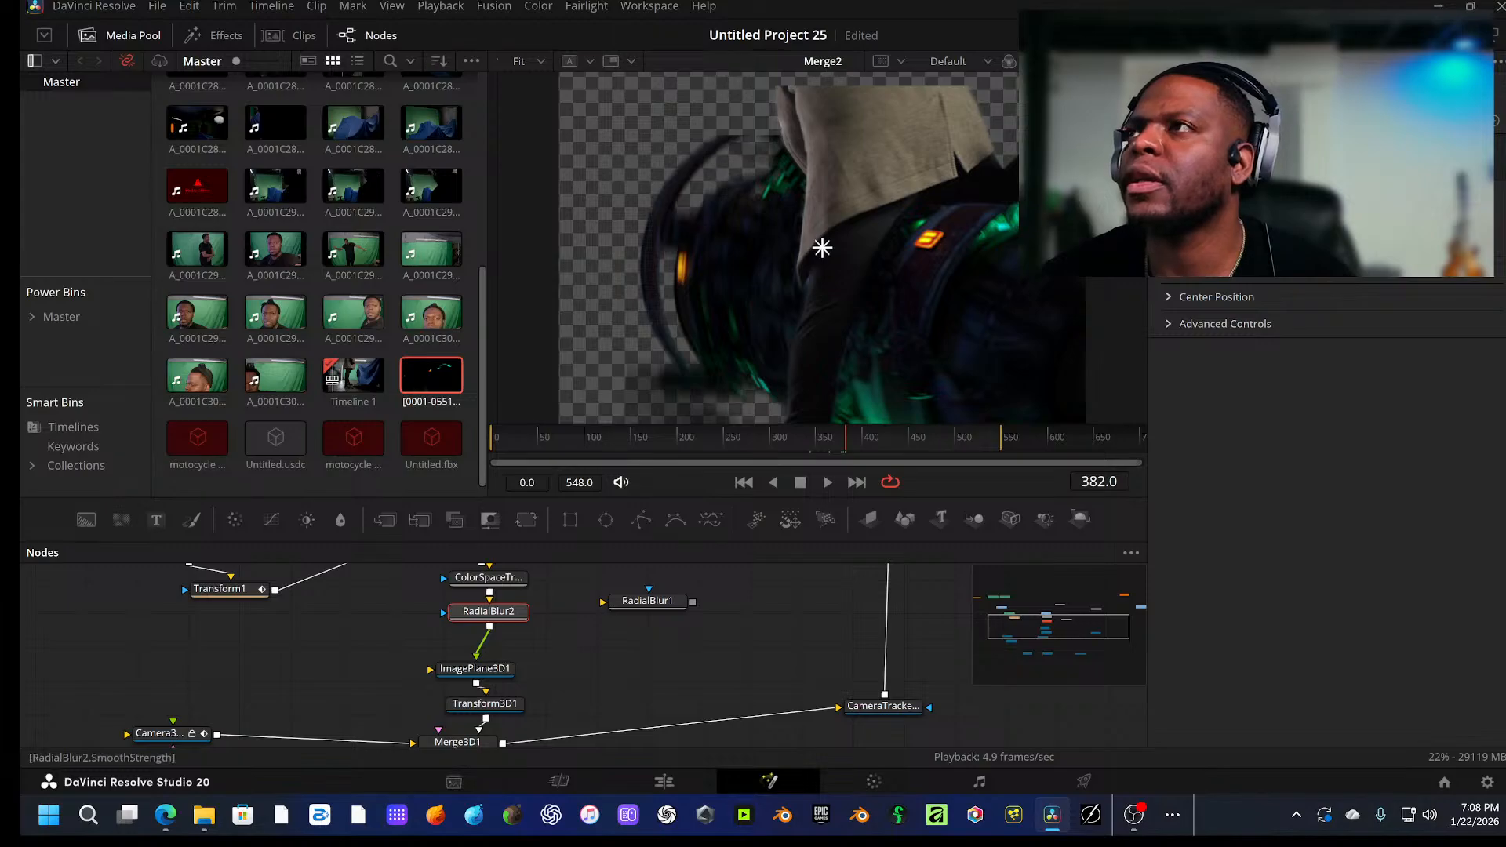
pyautogui.click(1374, 243)
pyautogui.click(1330, 298)
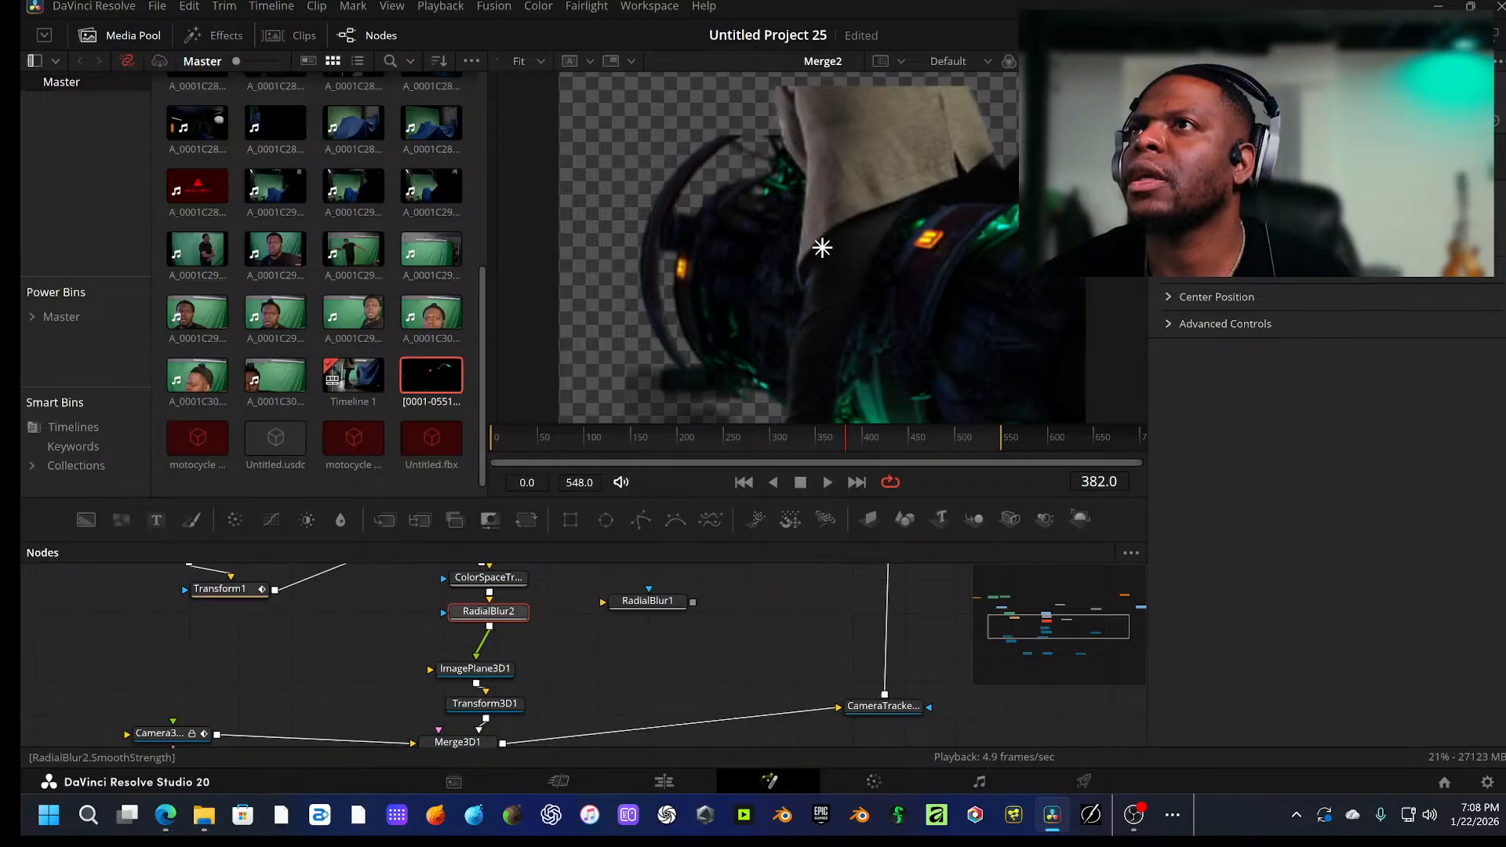
# Step: Play the composite from frame 382 to about frame 411 to check the blur on the motorcycle
pyautogui.press('space')
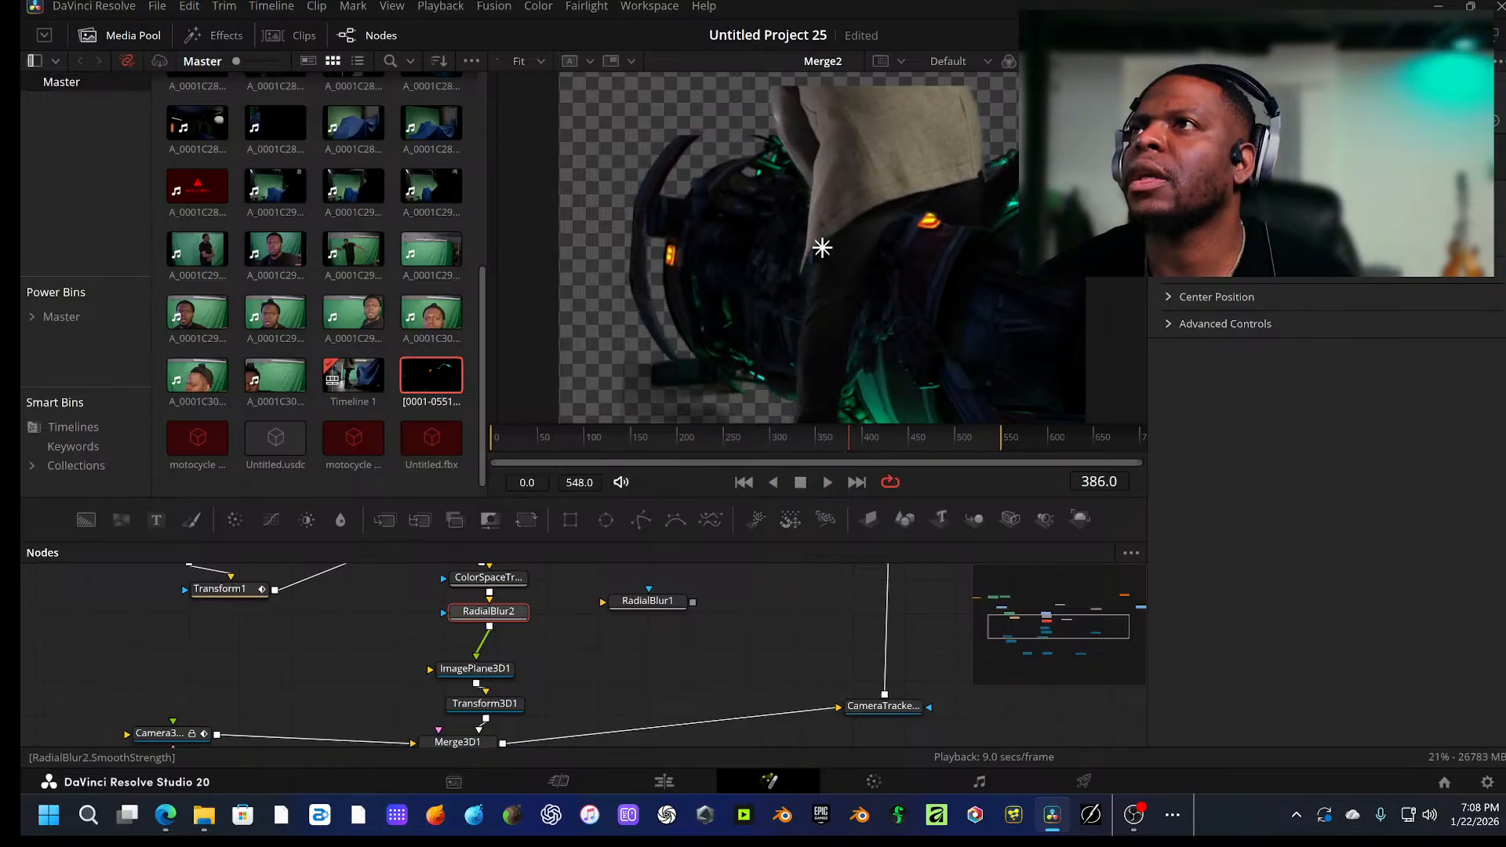
pyautogui.press('space')
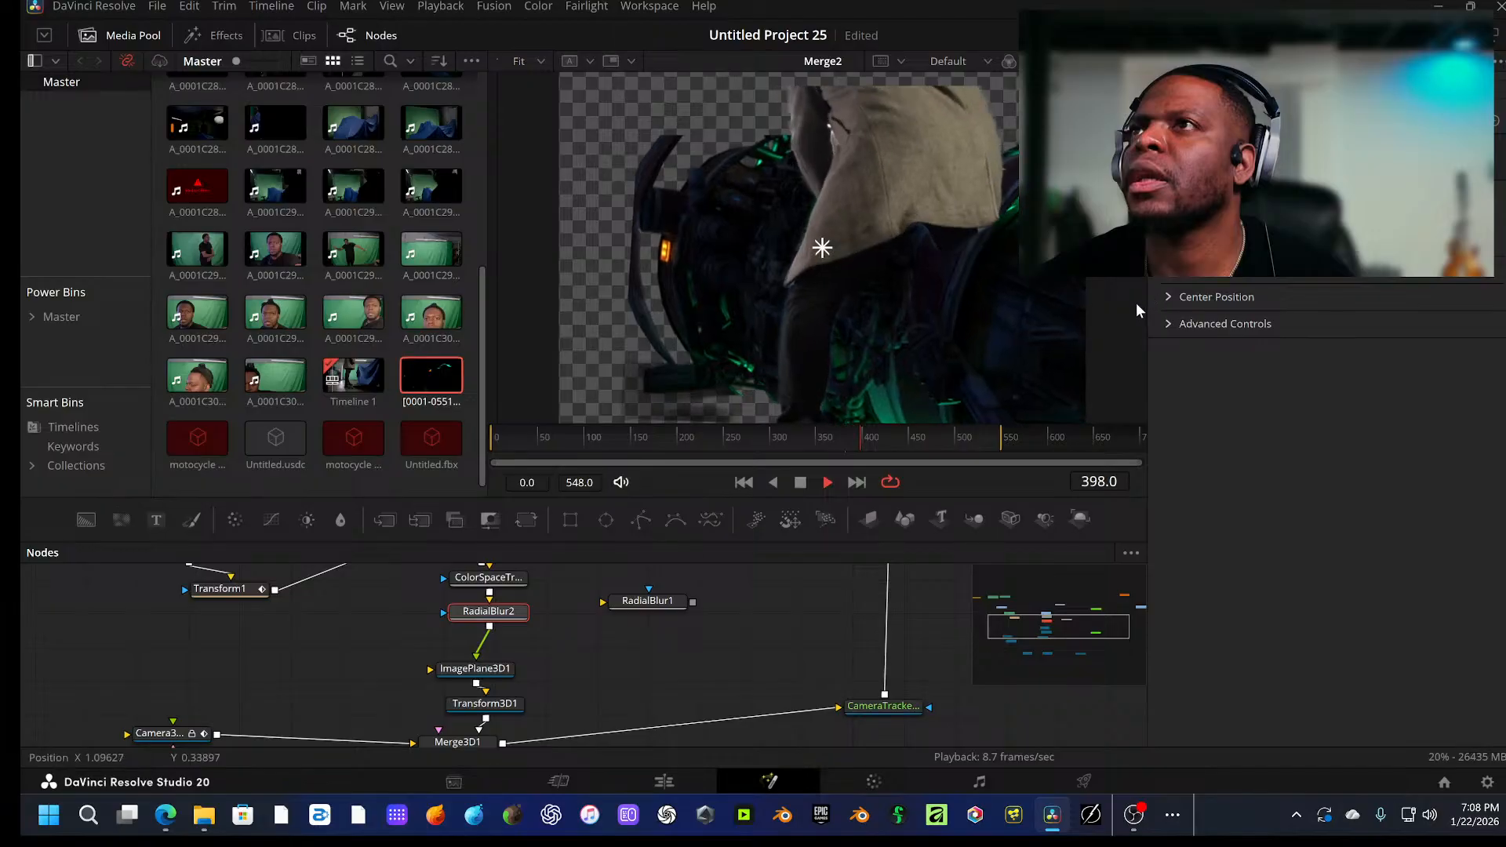
pyautogui.press('space')
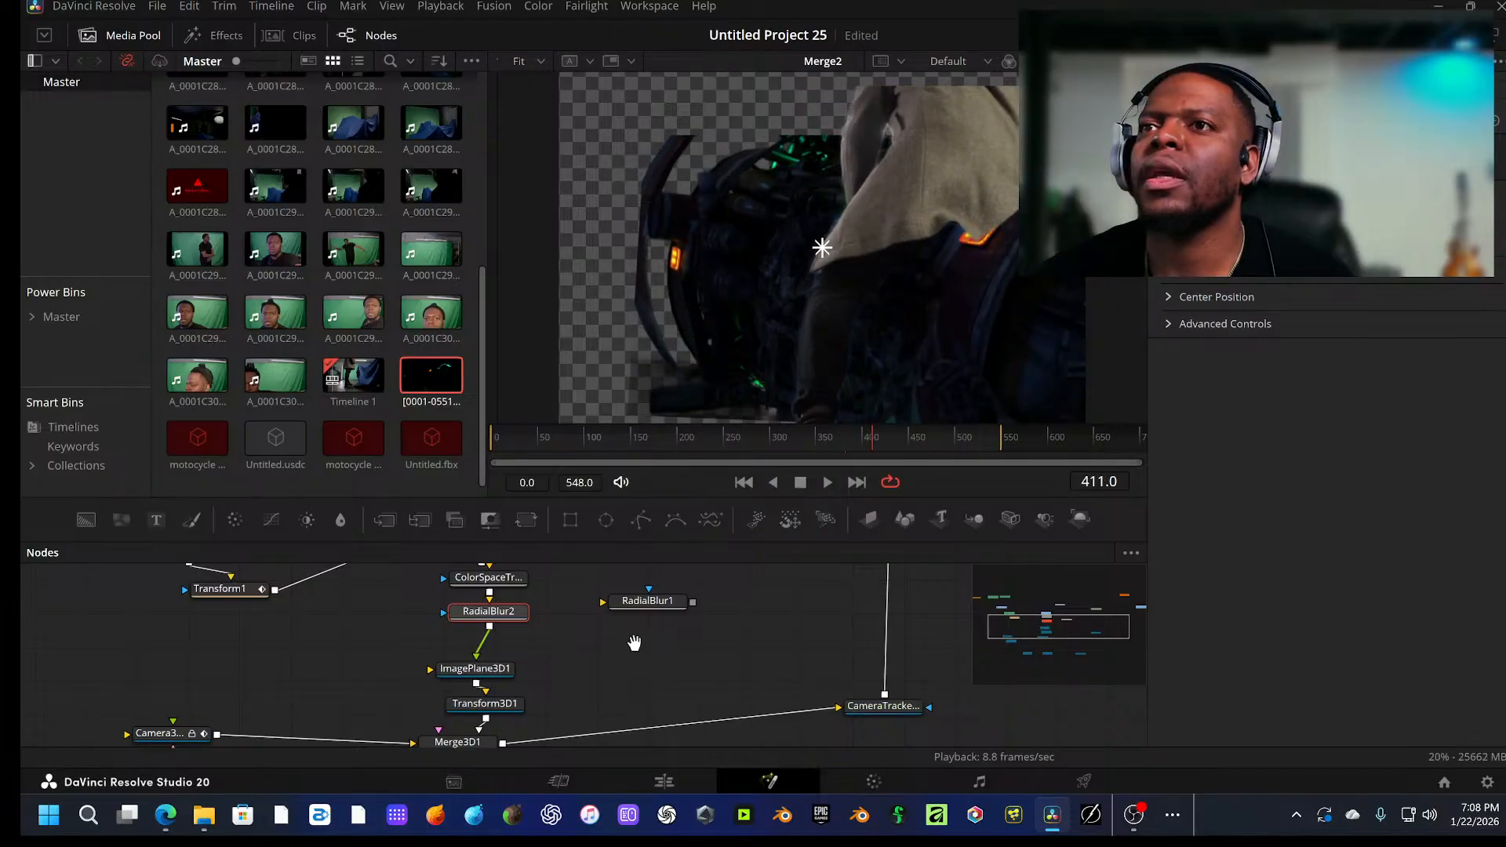
pyautogui.moveTo(632, 643); pyautogui.dragTo(556, 759)
pyautogui.moveTo(497, 604); pyautogui.dragTo(328, 621)
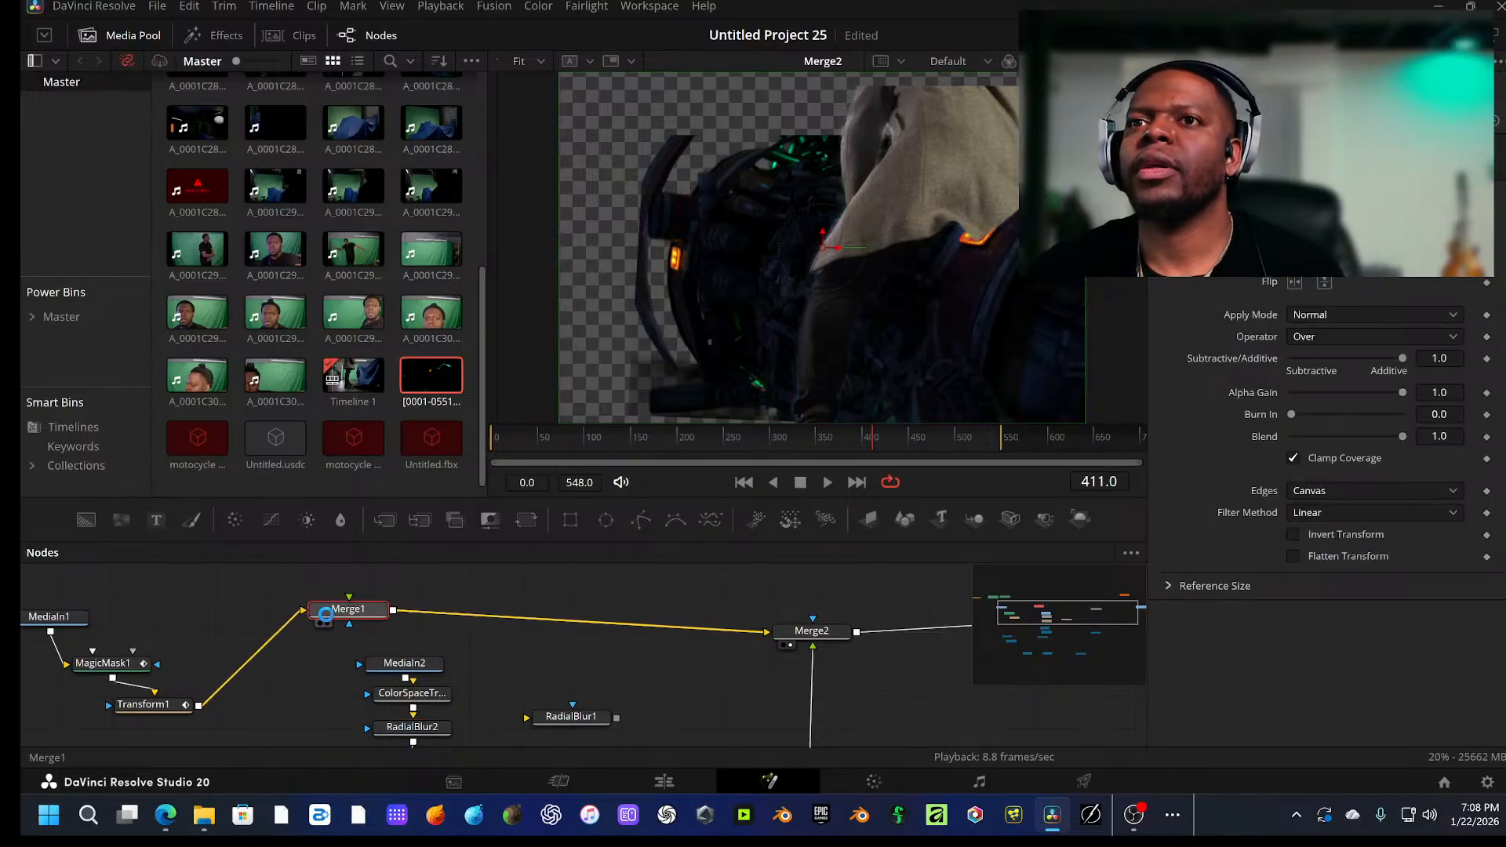
pyautogui.hotkey('shift', 'space')
pyautogui.write('radial')
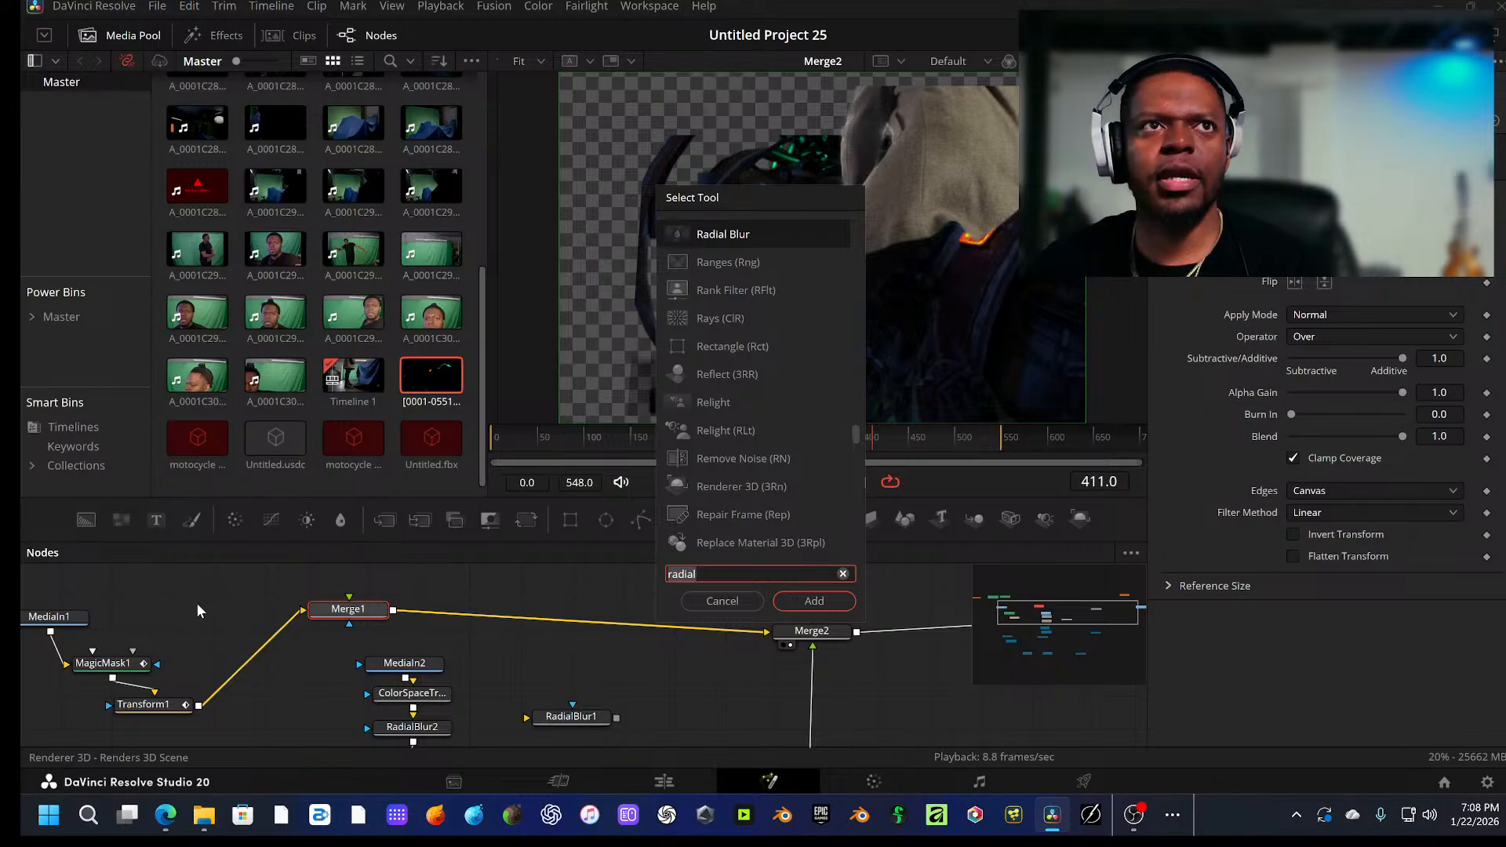
pyautogui.click(730, 602)
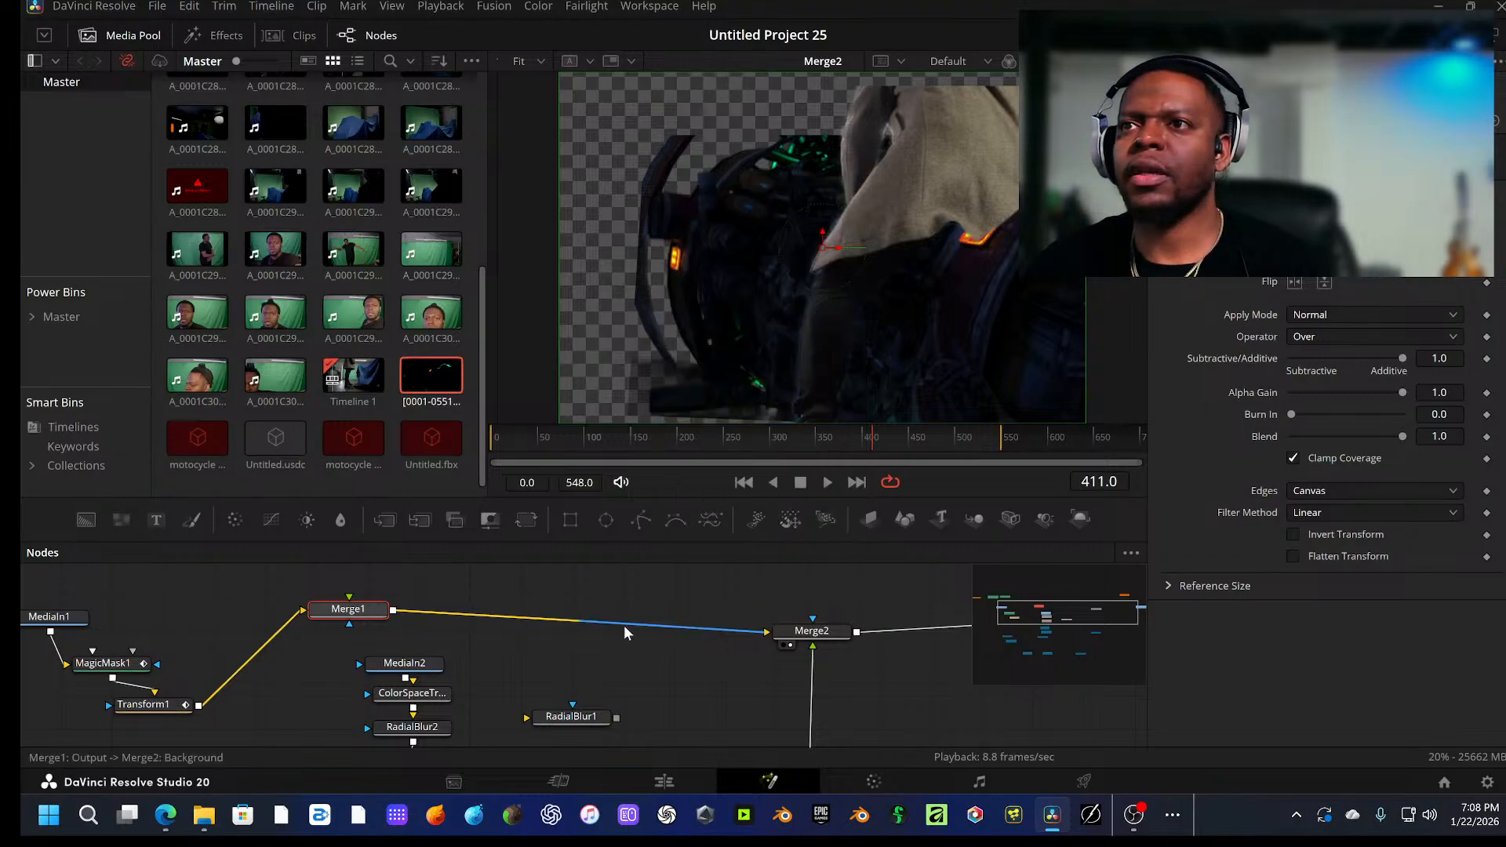
# Step: Space out the Transform1 and Merge1 nodes and insert a Color Corrector directly after Transform1
pyautogui.moveTo(166, 701); pyautogui.dragTo(218, 690)
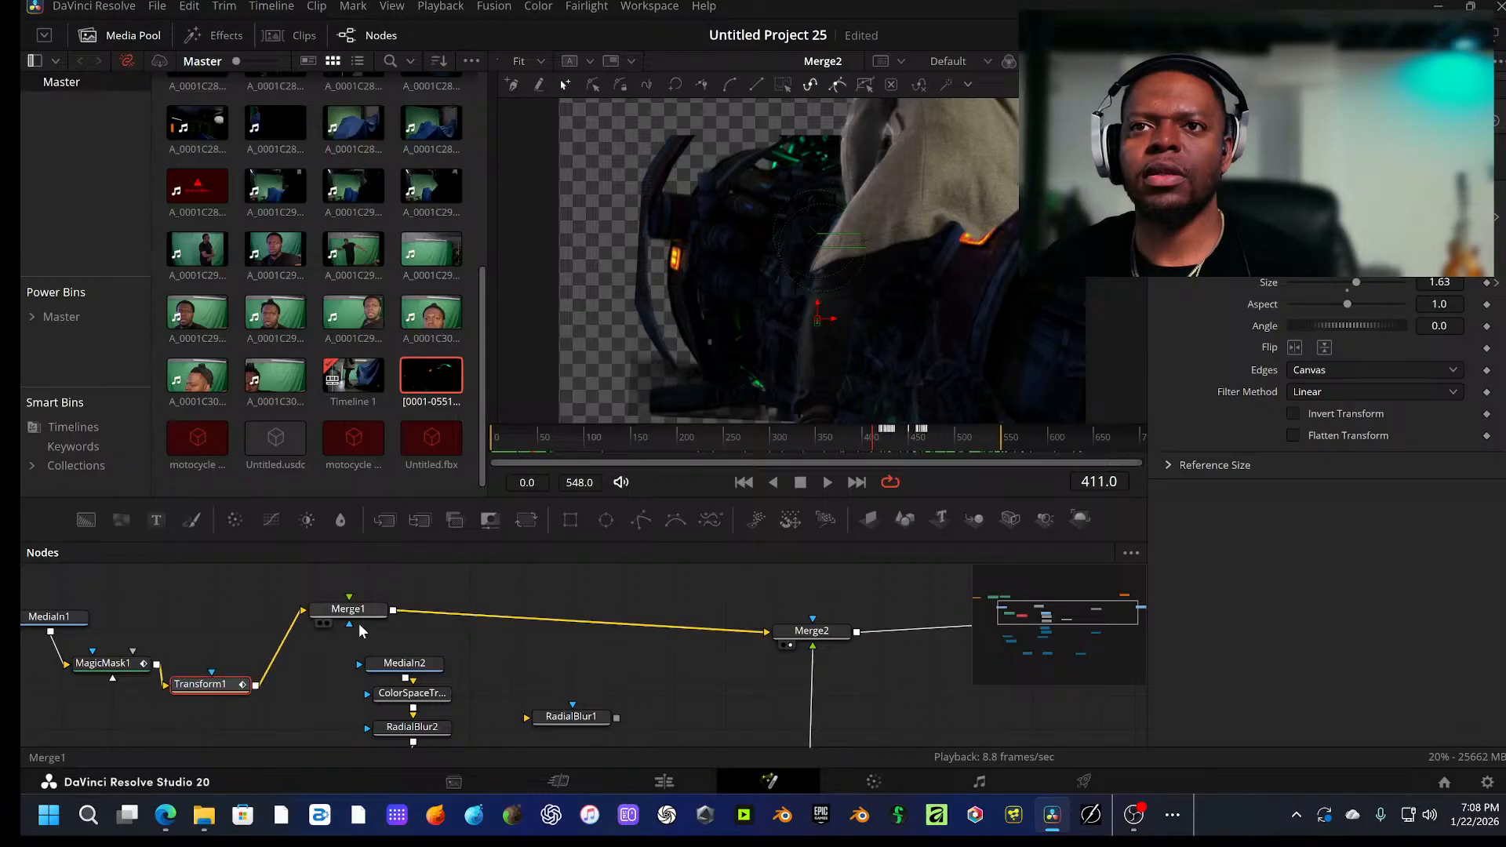
pyautogui.moveTo(348, 608); pyautogui.dragTo(512, 613)
pyautogui.click(223, 687)
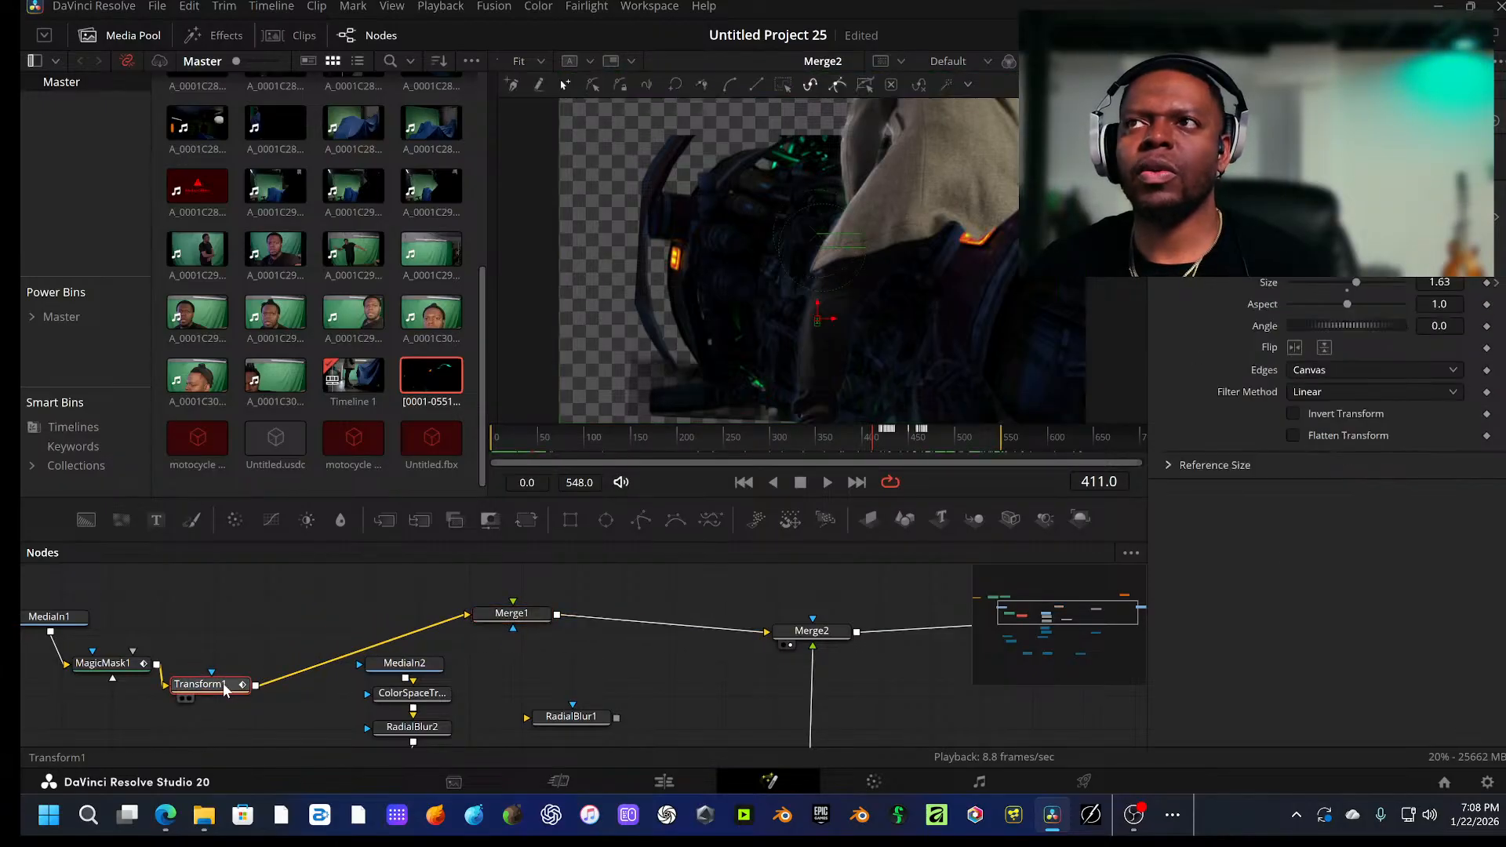
pyautogui.hotkey('shift', 'space')
pyautogui.write('color')
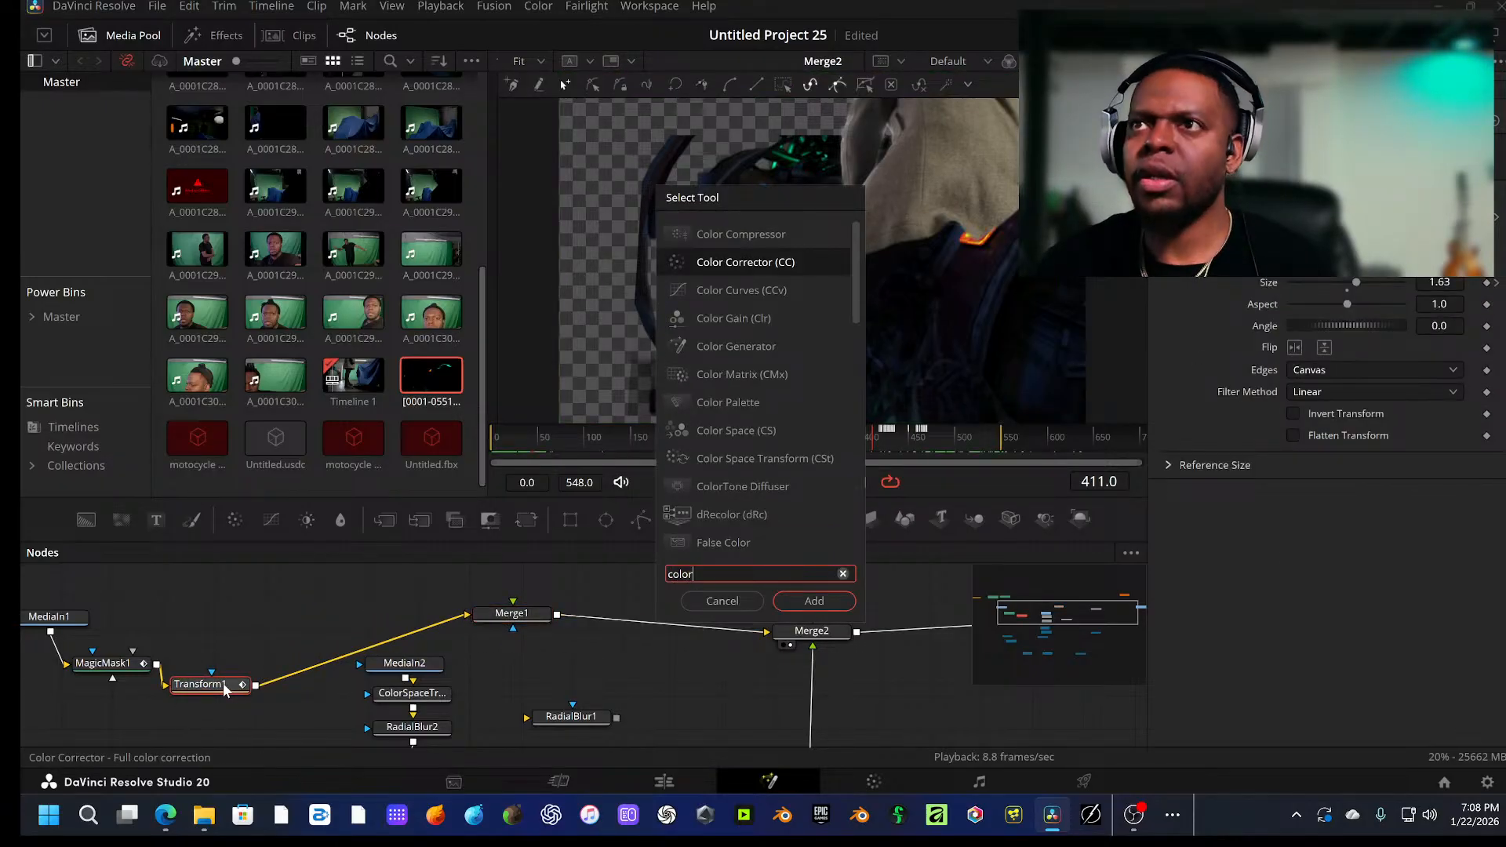
pyautogui.click(821, 602)
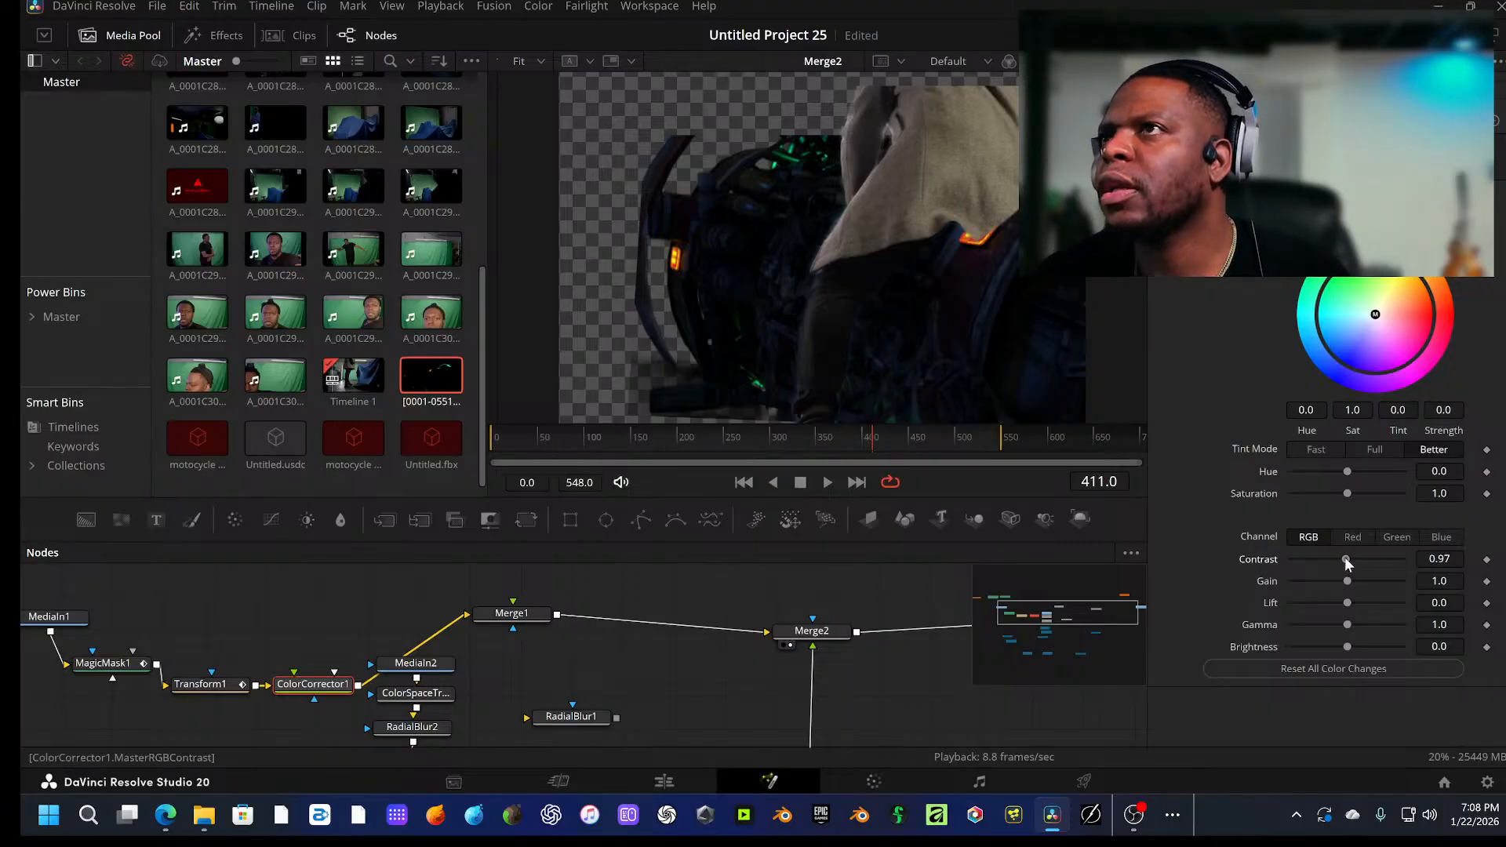
# Step: Move the Color Corrector from after Transform1 to between MediaIn1 and MagicMask1, keeping its contrast at 1.0
pyautogui.moveTo(1346, 563); pyautogui.dragTo(1348, 560)
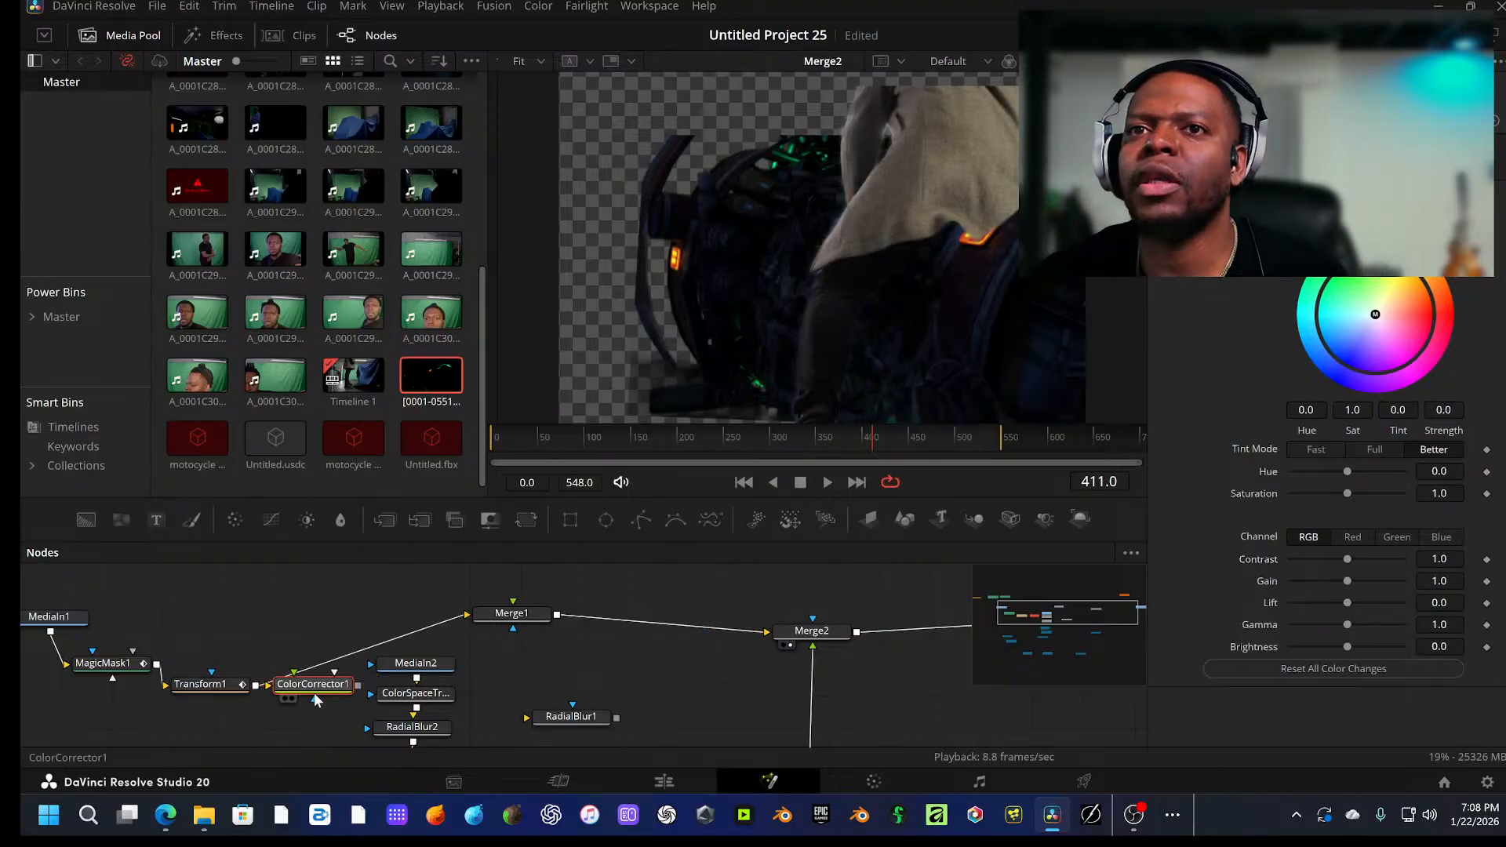
pyautogui.moveTo(314, 685); pyautogui.dragTo(100, 582)
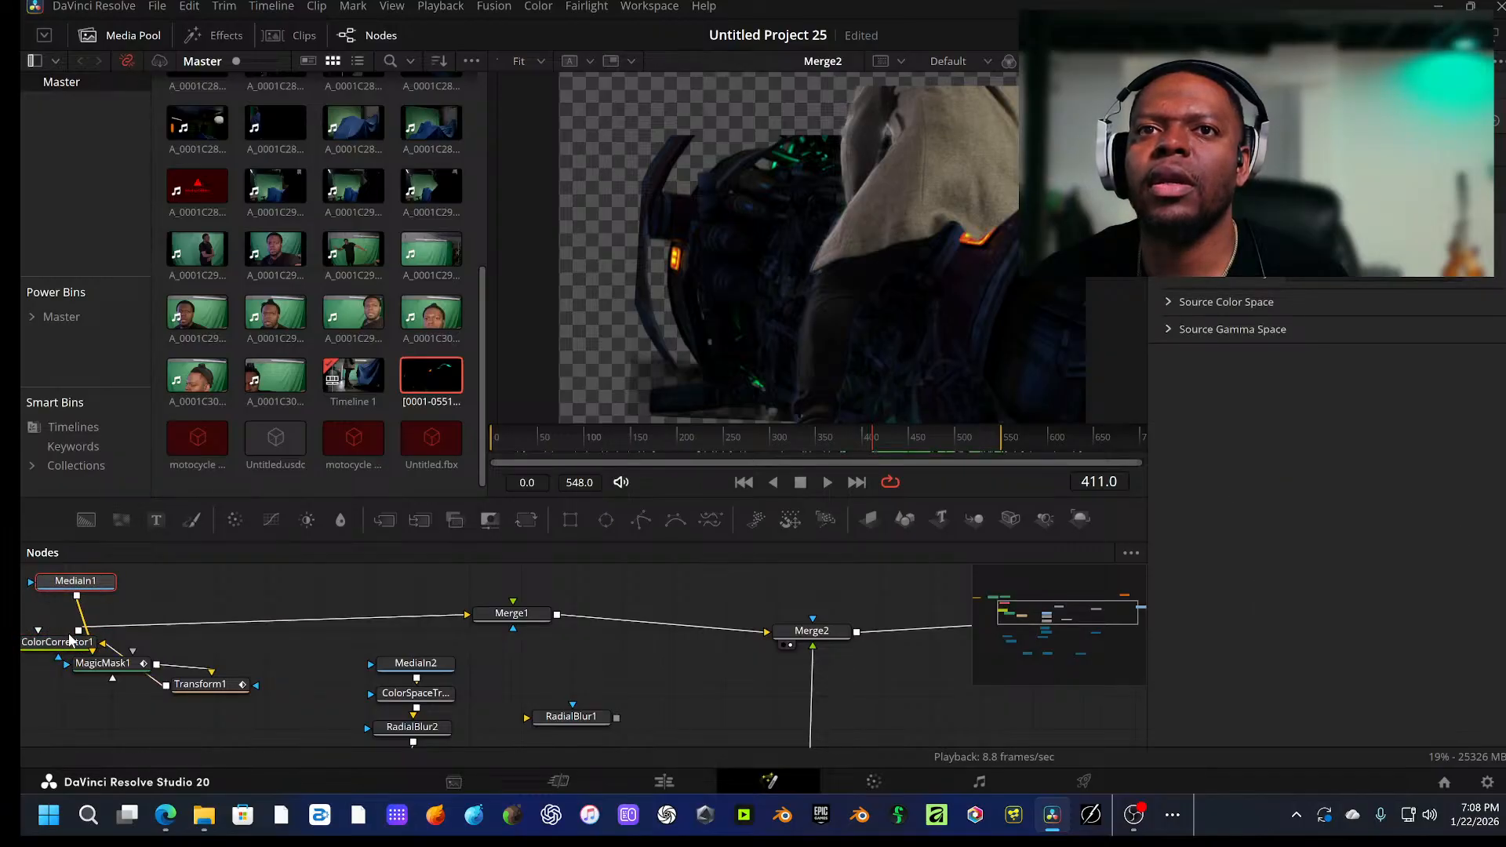
pyautogui.moveTo(46, 649); pyautogui.dragTo(88, 625)
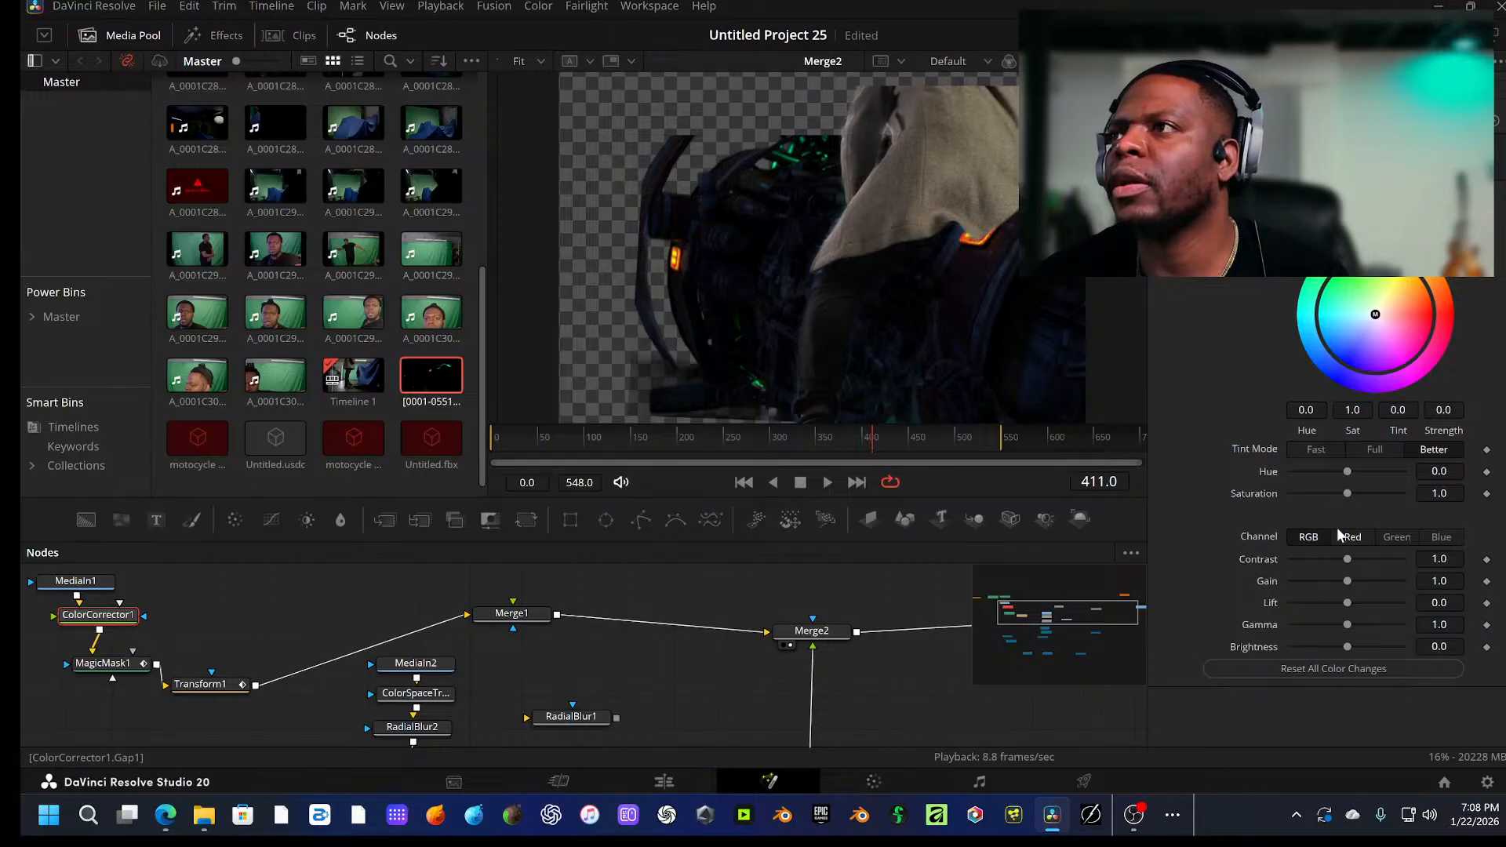
# Step: Grade the rider footage with tint -0.35 at strength 0.1725, gain 0.31 and contrast 1.03
pyautogui.moveTo(1348, 559); pyautogui.dragTo(1348, 559)
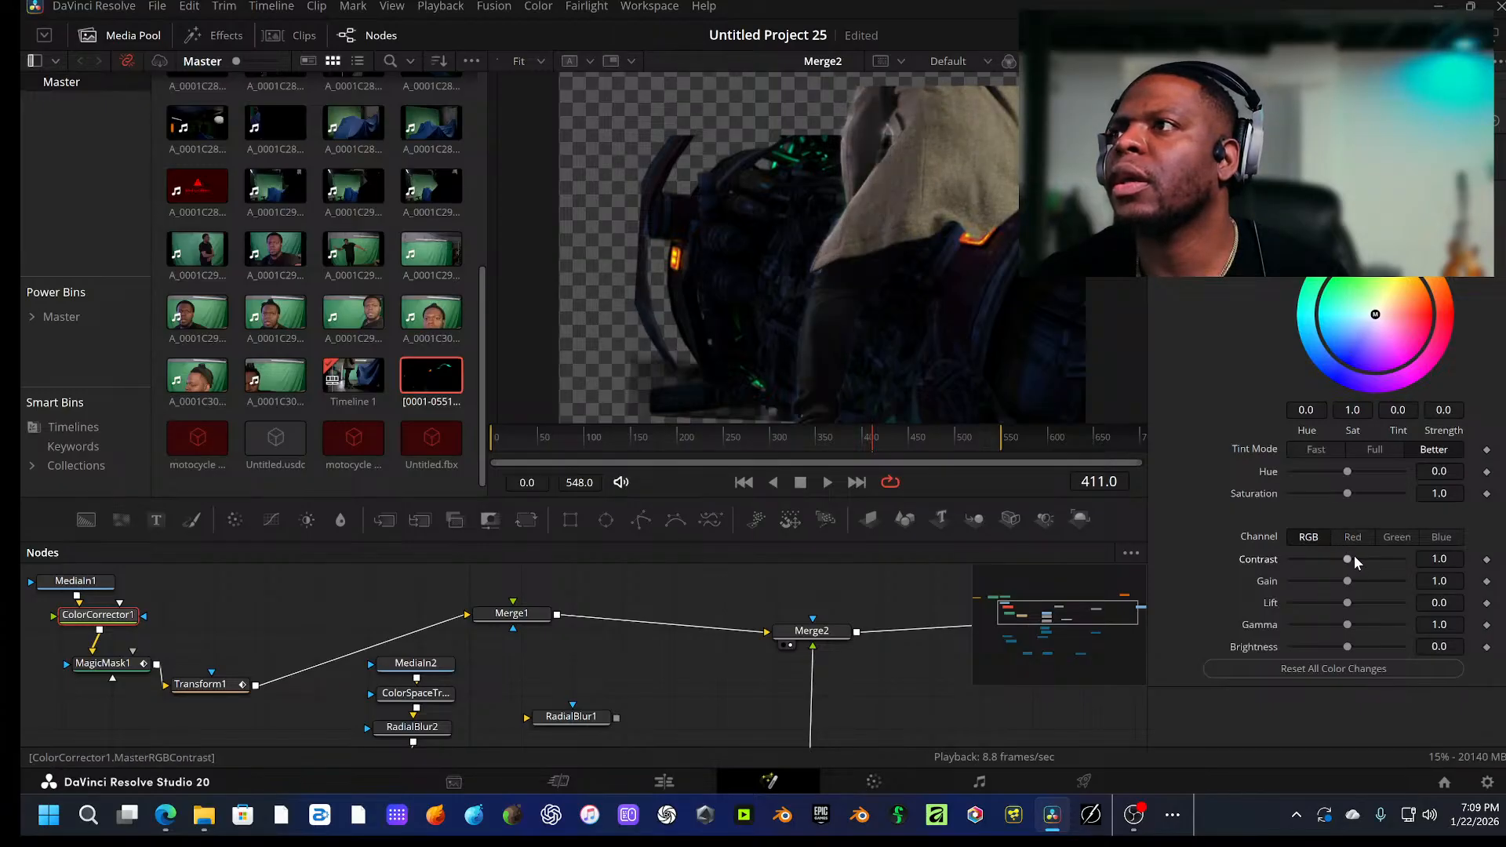
pyautogui.moveTo(1377, 326); pyautogui.dragTo(1371, 334)
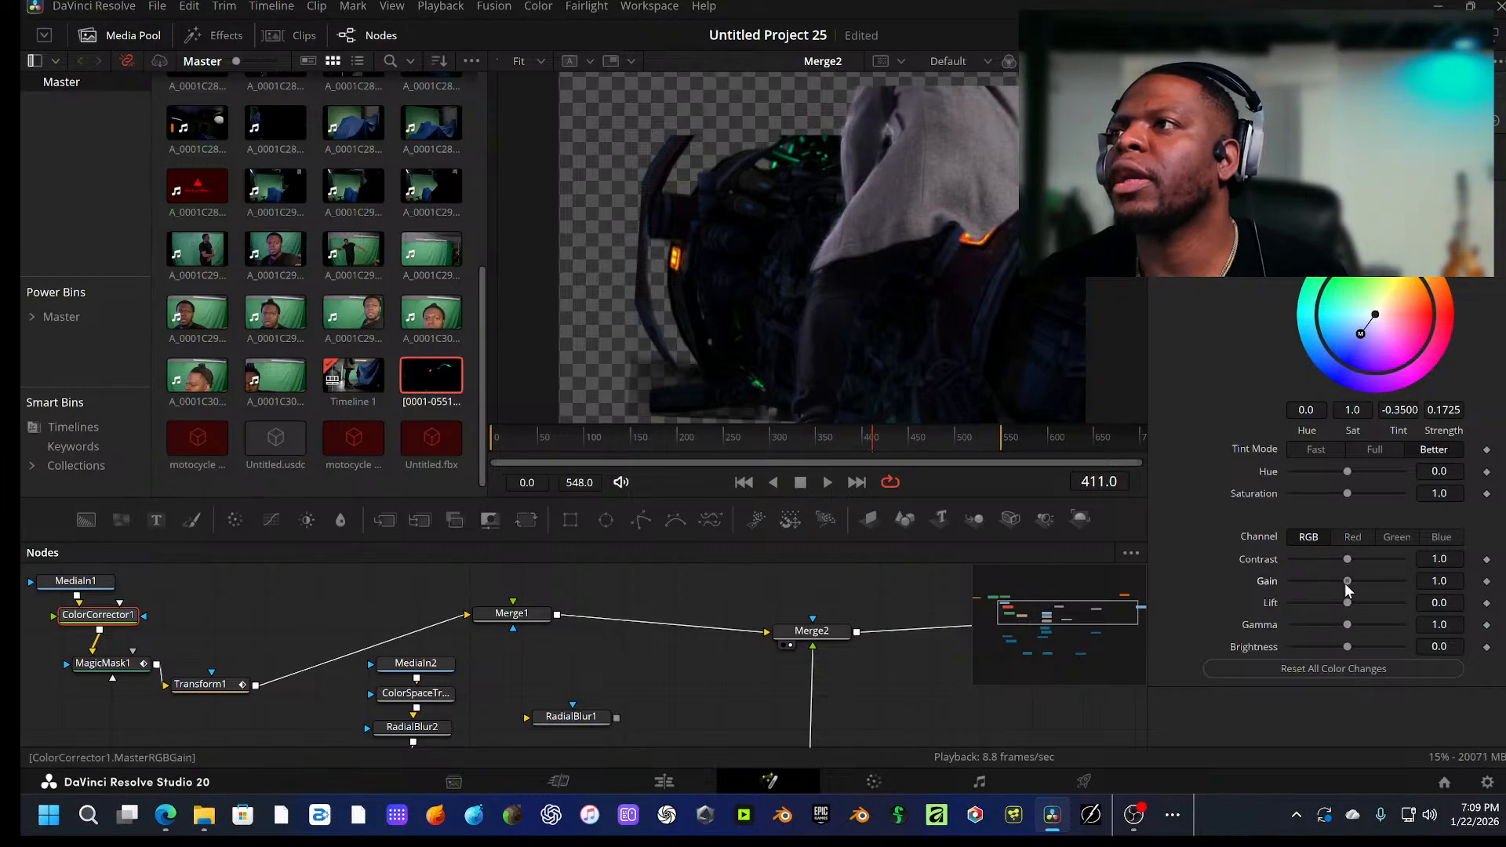
pyautogui.moveTo(1339, 584); pyautogui.dragTo(1311, 589)
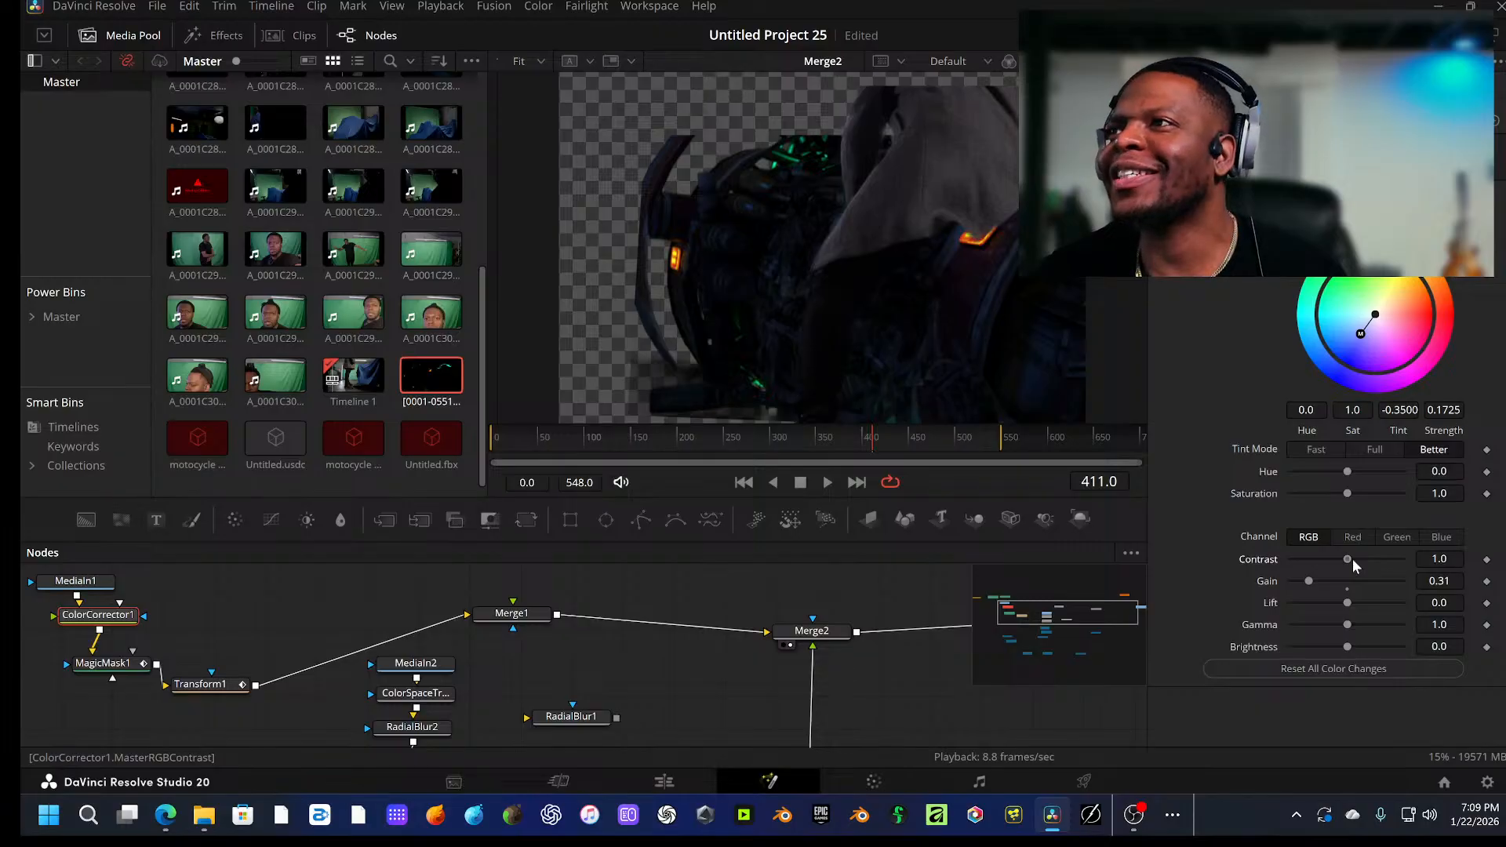
pyautogui.moveTo(1352, 558); pyautogui.dragTo(1353, 558)
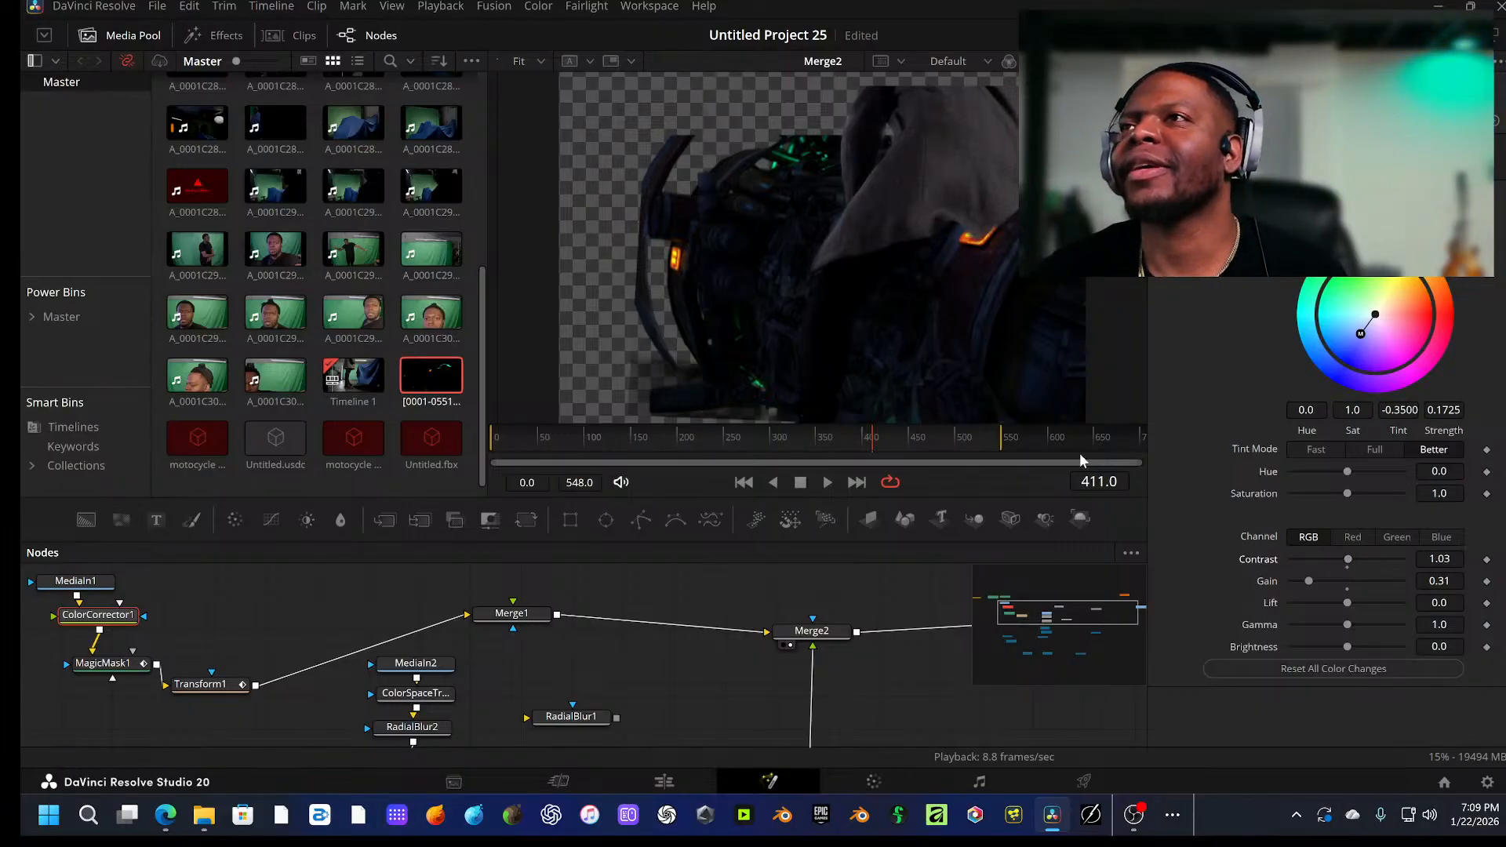
# Step: Play the graded composite from frame 411, and review it on the edit timeline from 00:00:02:21 to around 00:00:13:17
pyautogui.press('space')
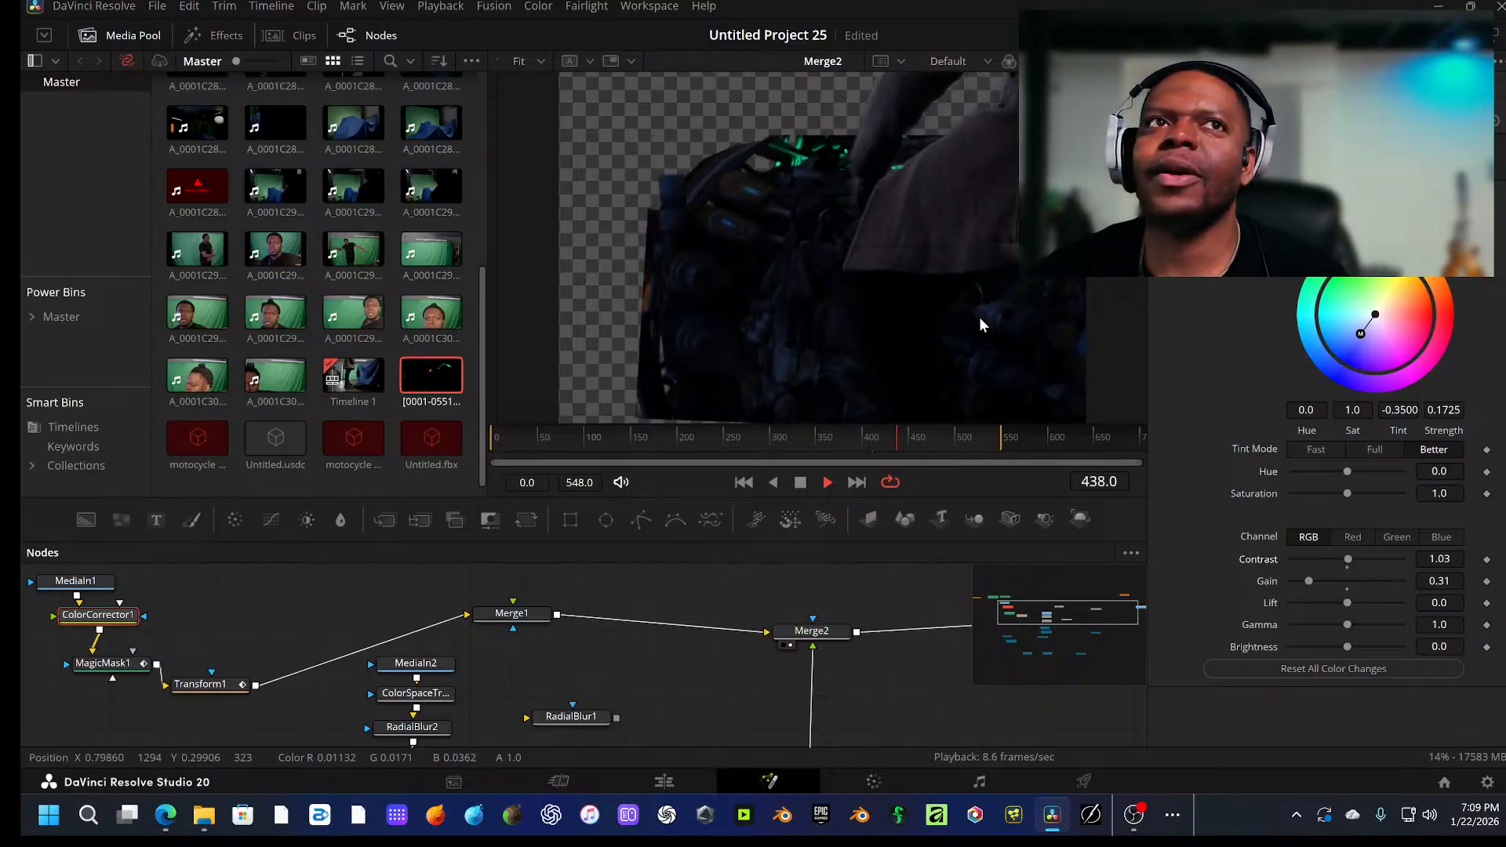
pyautogui.press('space')
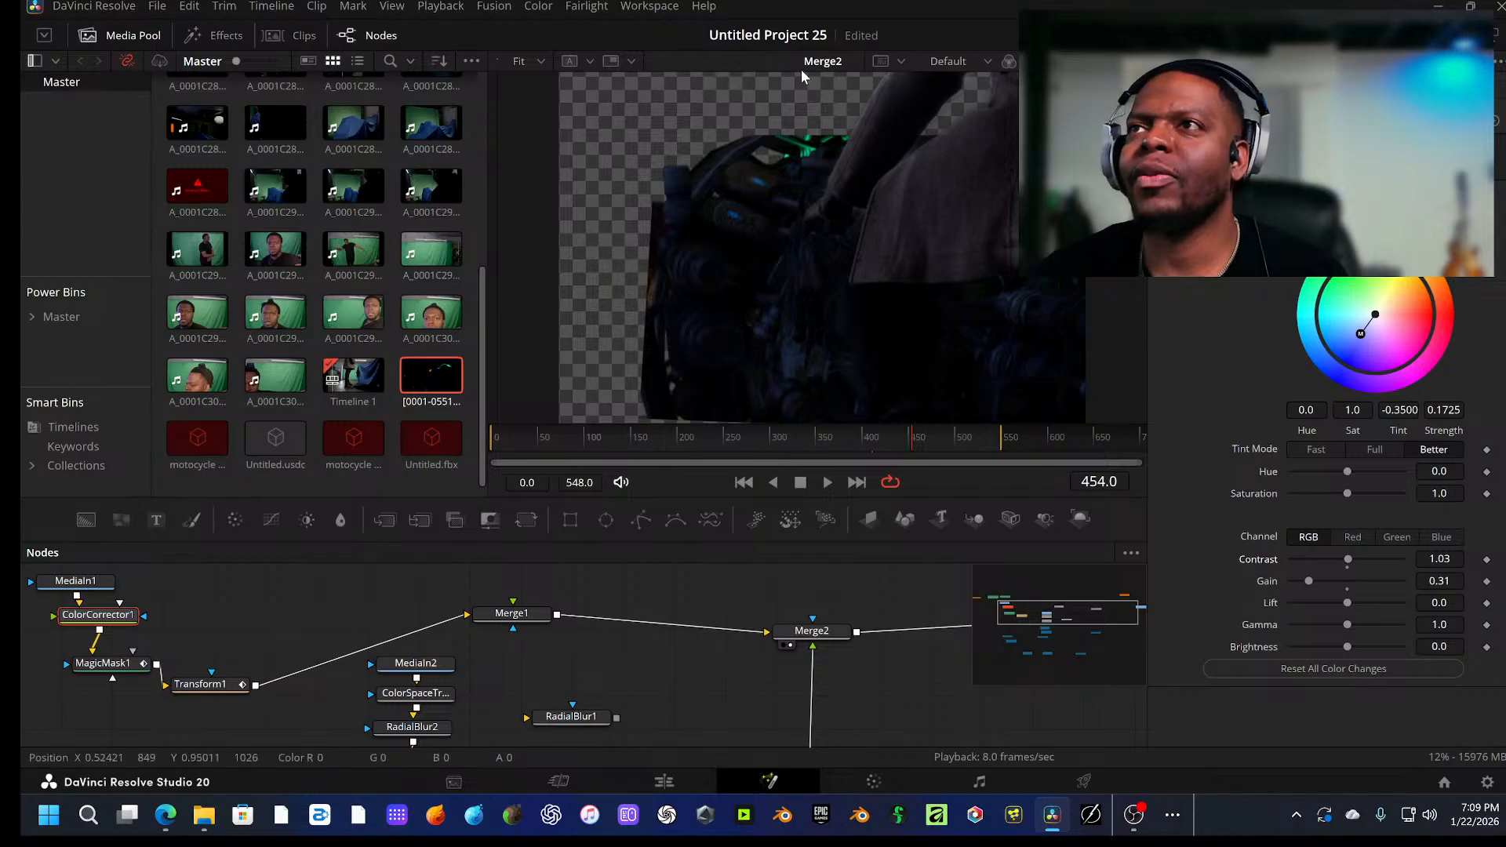
pyautogui.click(673, 776)
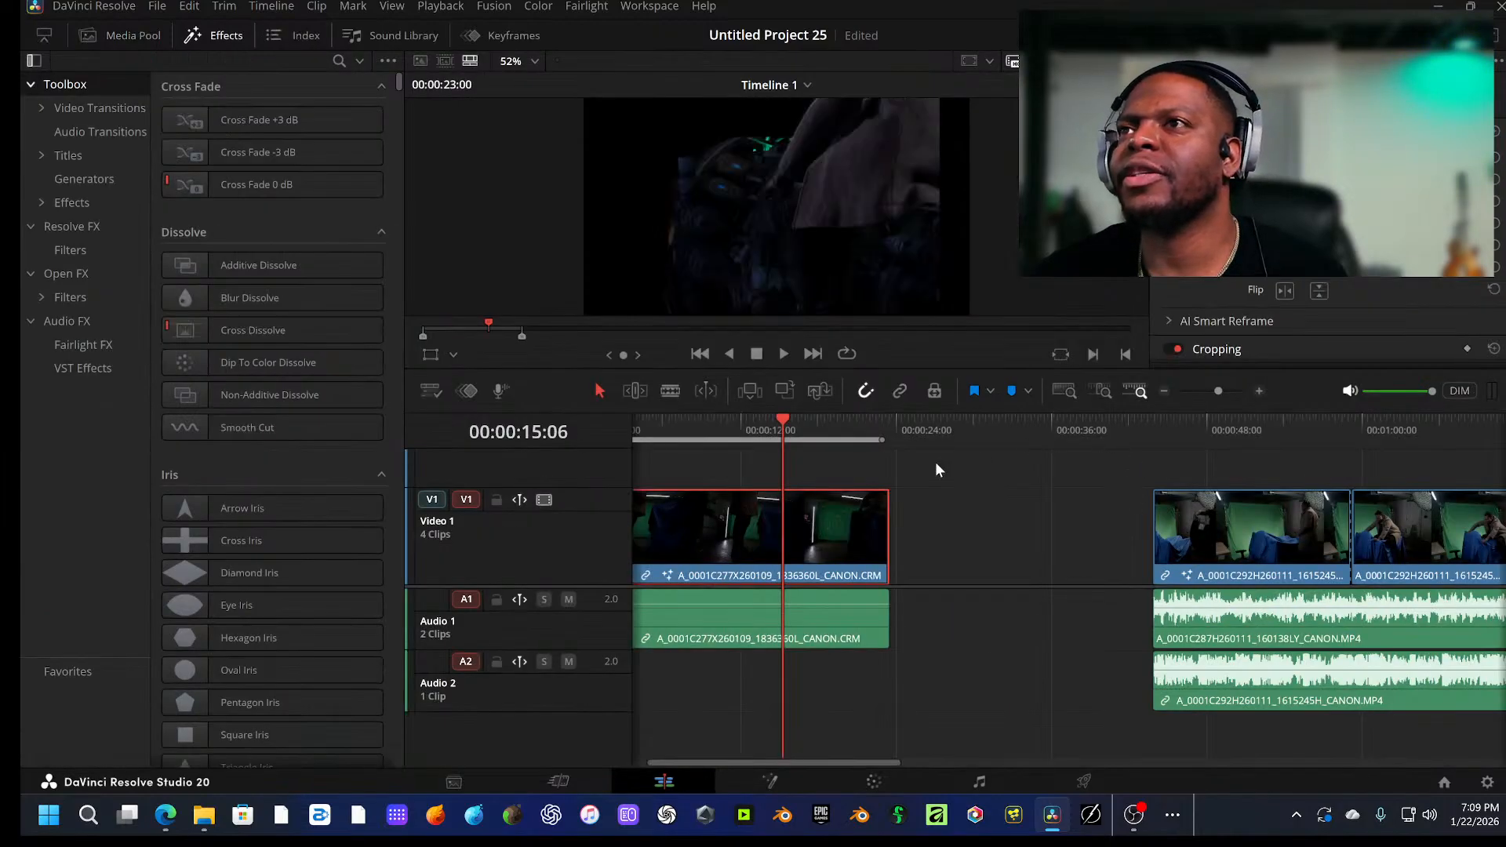
pyautogui.moveTo(773, 438); pyautogui.dragTo(670, 447)
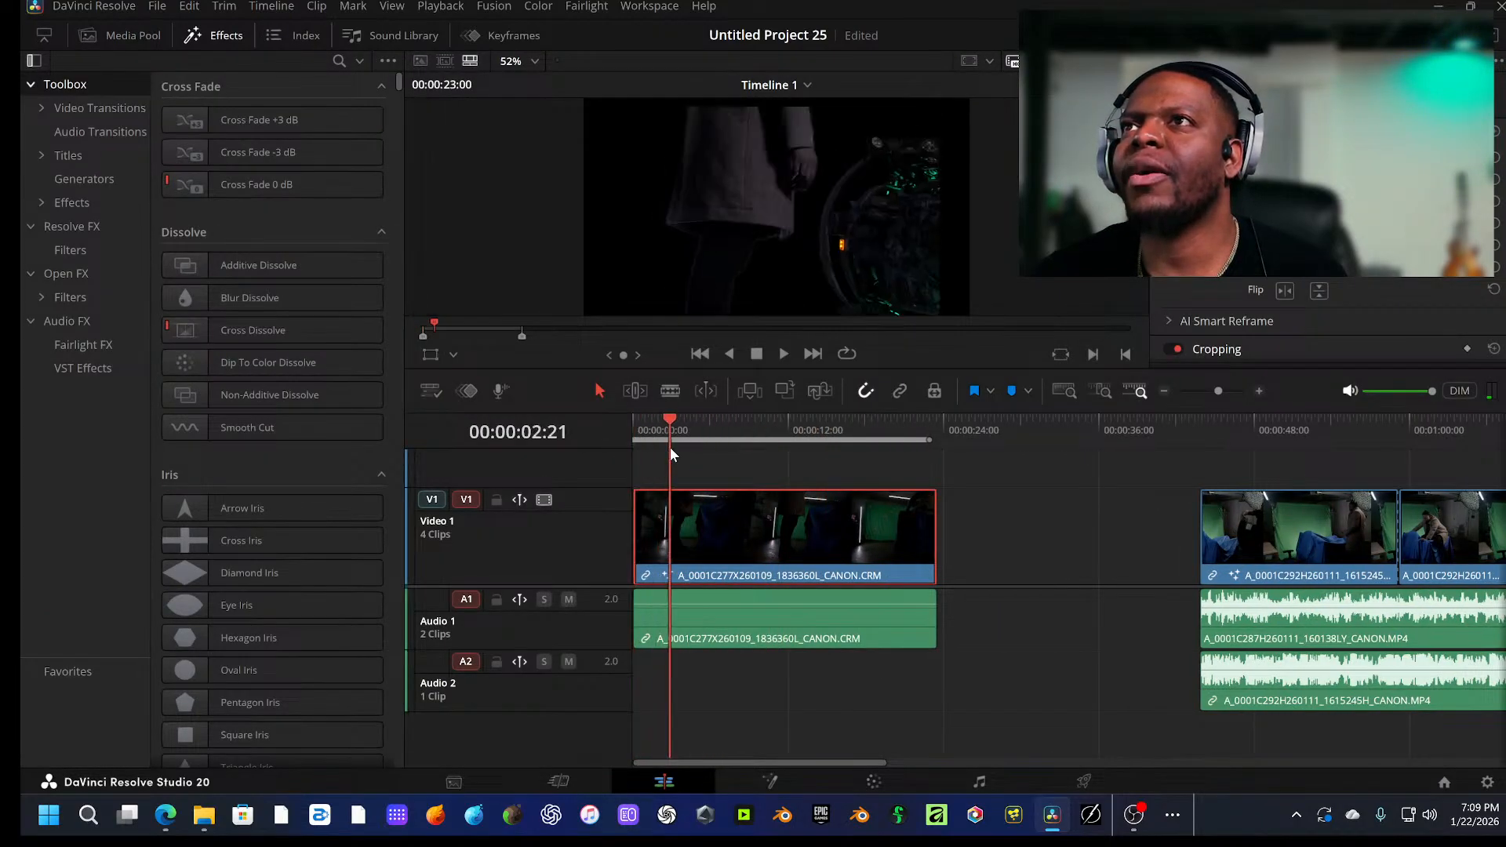
pyautogui.press('space')
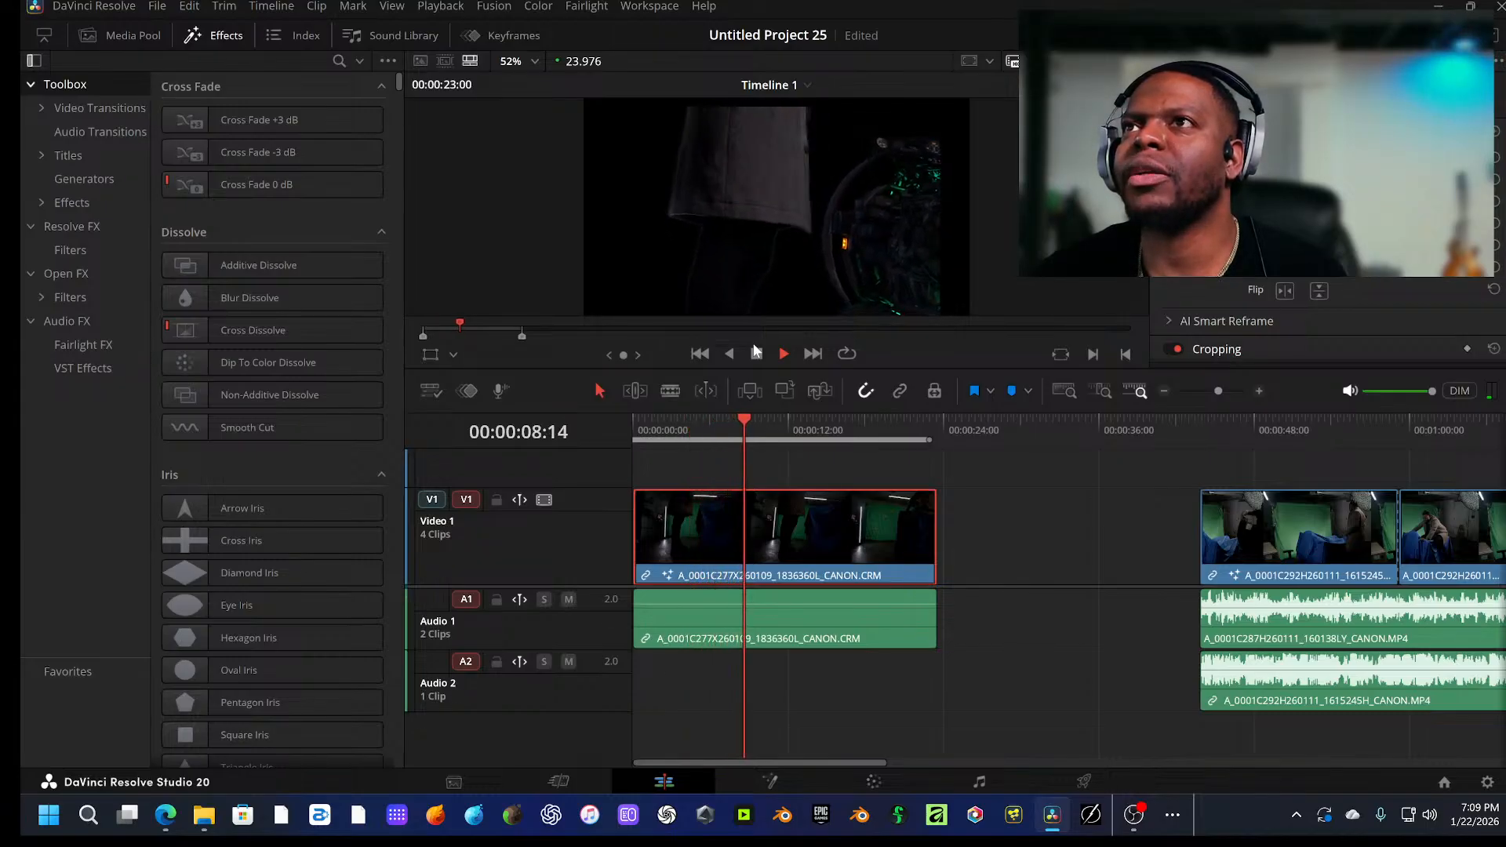
pyautogui.scroll(-2, 798, 255)
pyautogui.scroll(-1, 799, 256)
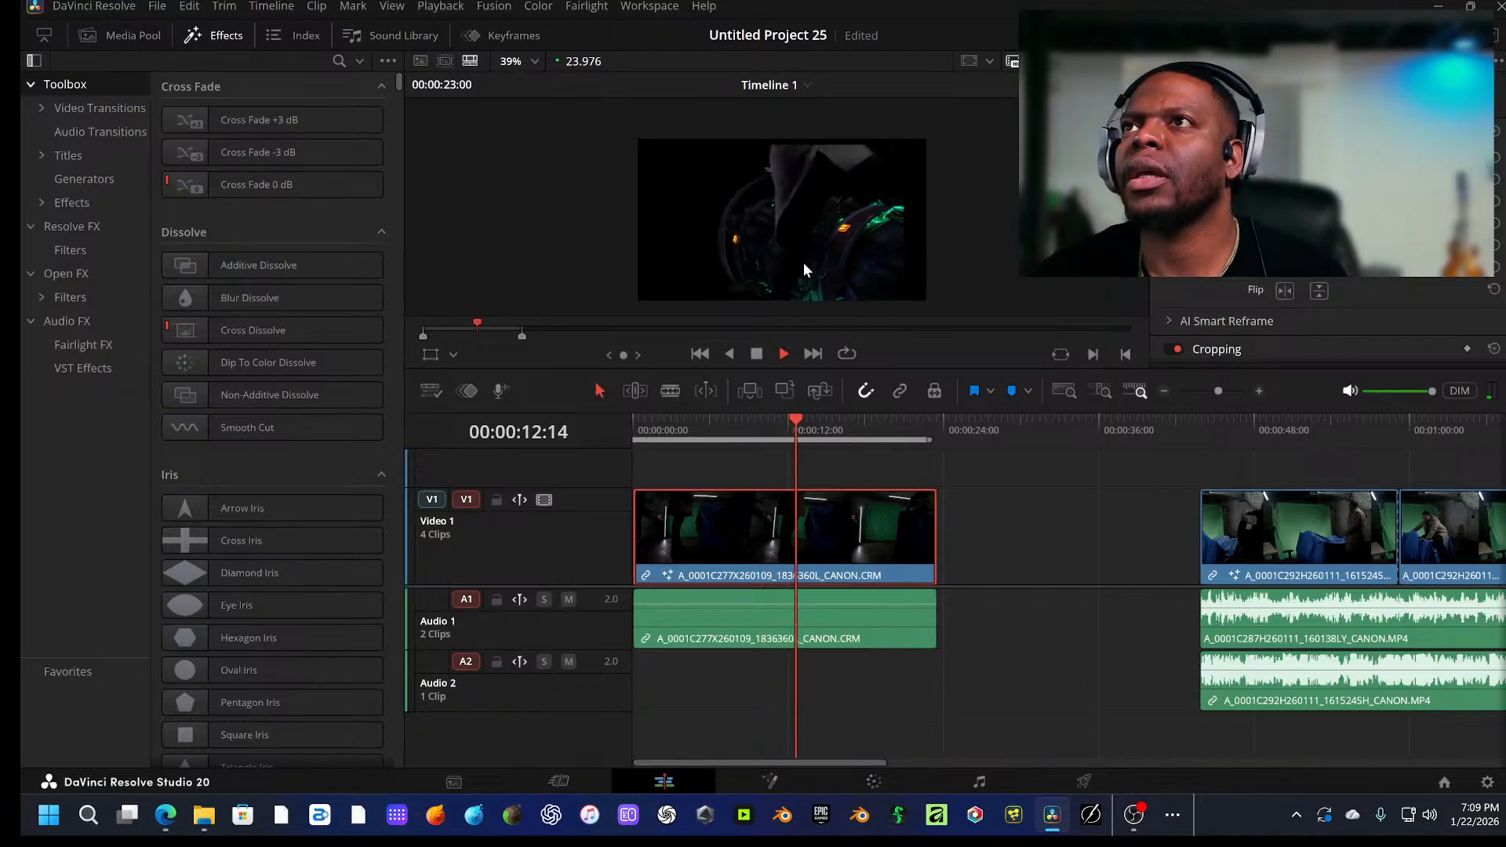
pyautogui.press('space')
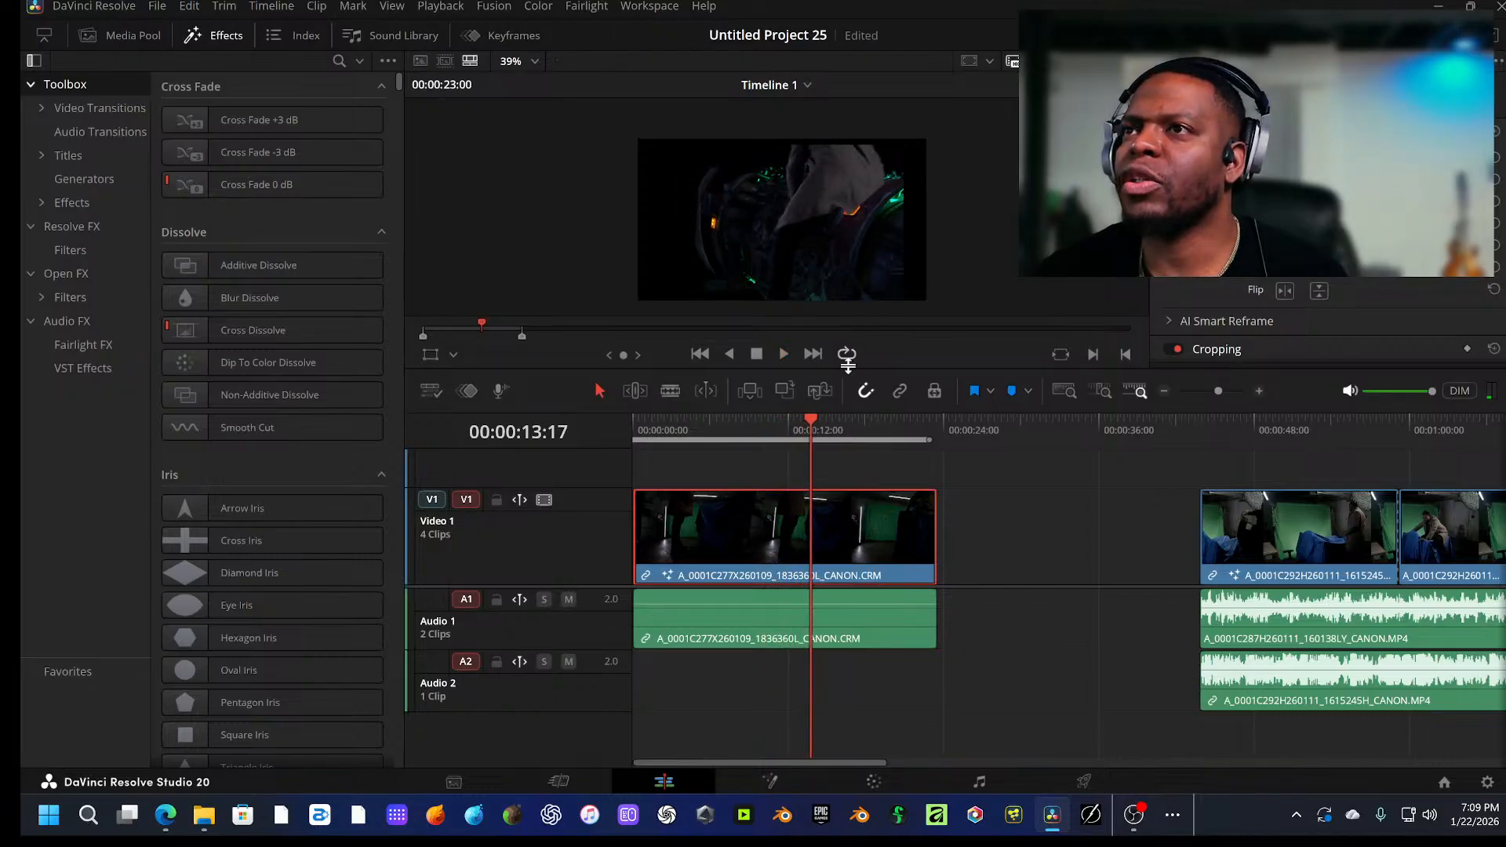
pyautogui.click(810, 428)
pyautogui.moveTo(811, 431)
pyautogui.mouseDown()
pyautogui.moveTo(779, 422)
pyautogui.moveTo(805, 430)
pyautogui.mouseUp()
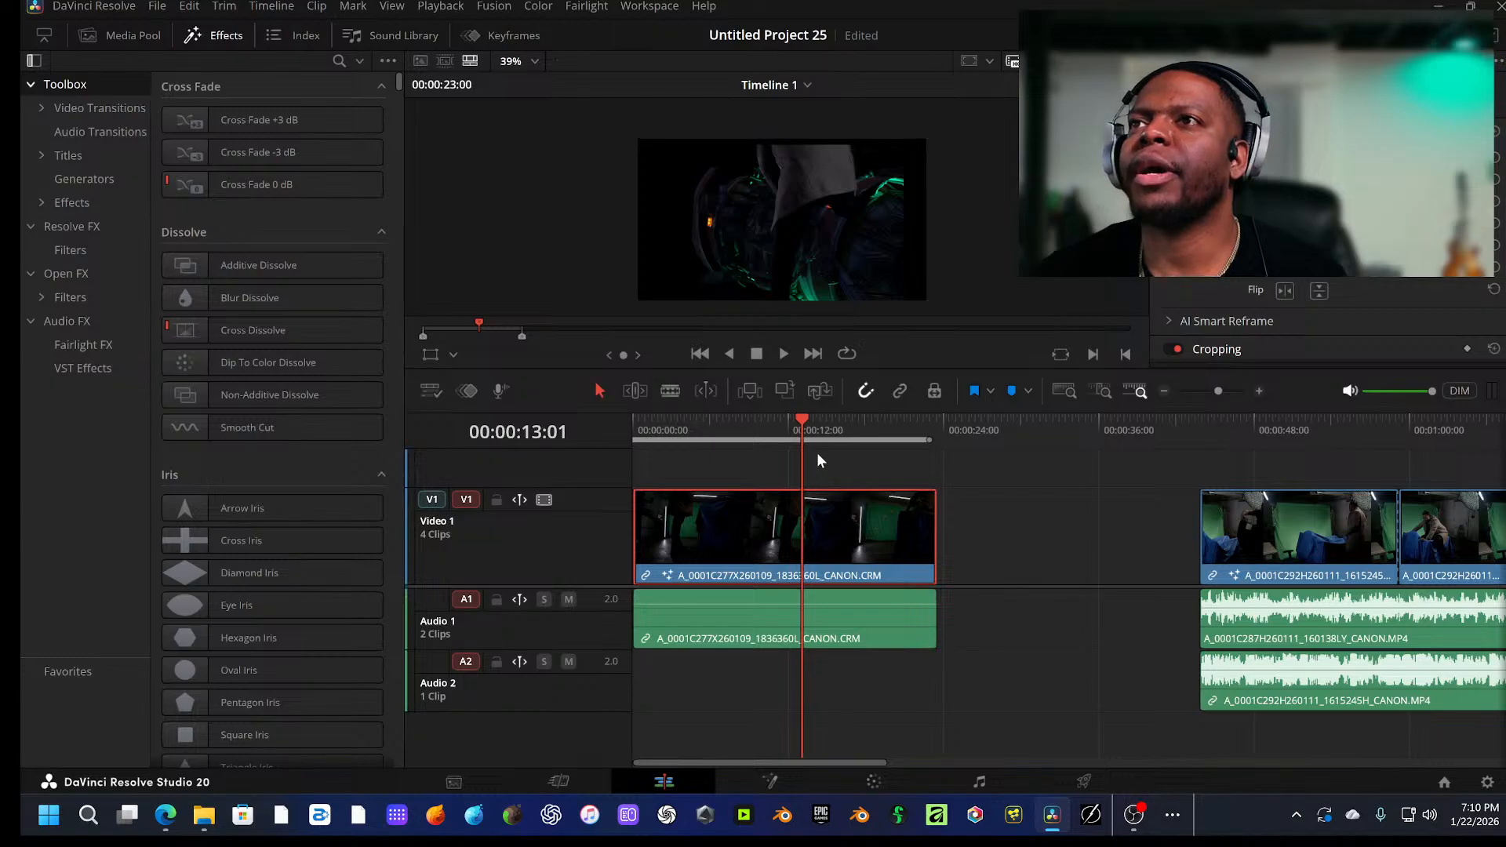
pyautogui.press('space')
# Step: Shorten the end of the first clip's video on Video 1 to about 00:00:17:11
pyautogui.moveTo(812, 427); pyautogui.dragTo(875, 448)
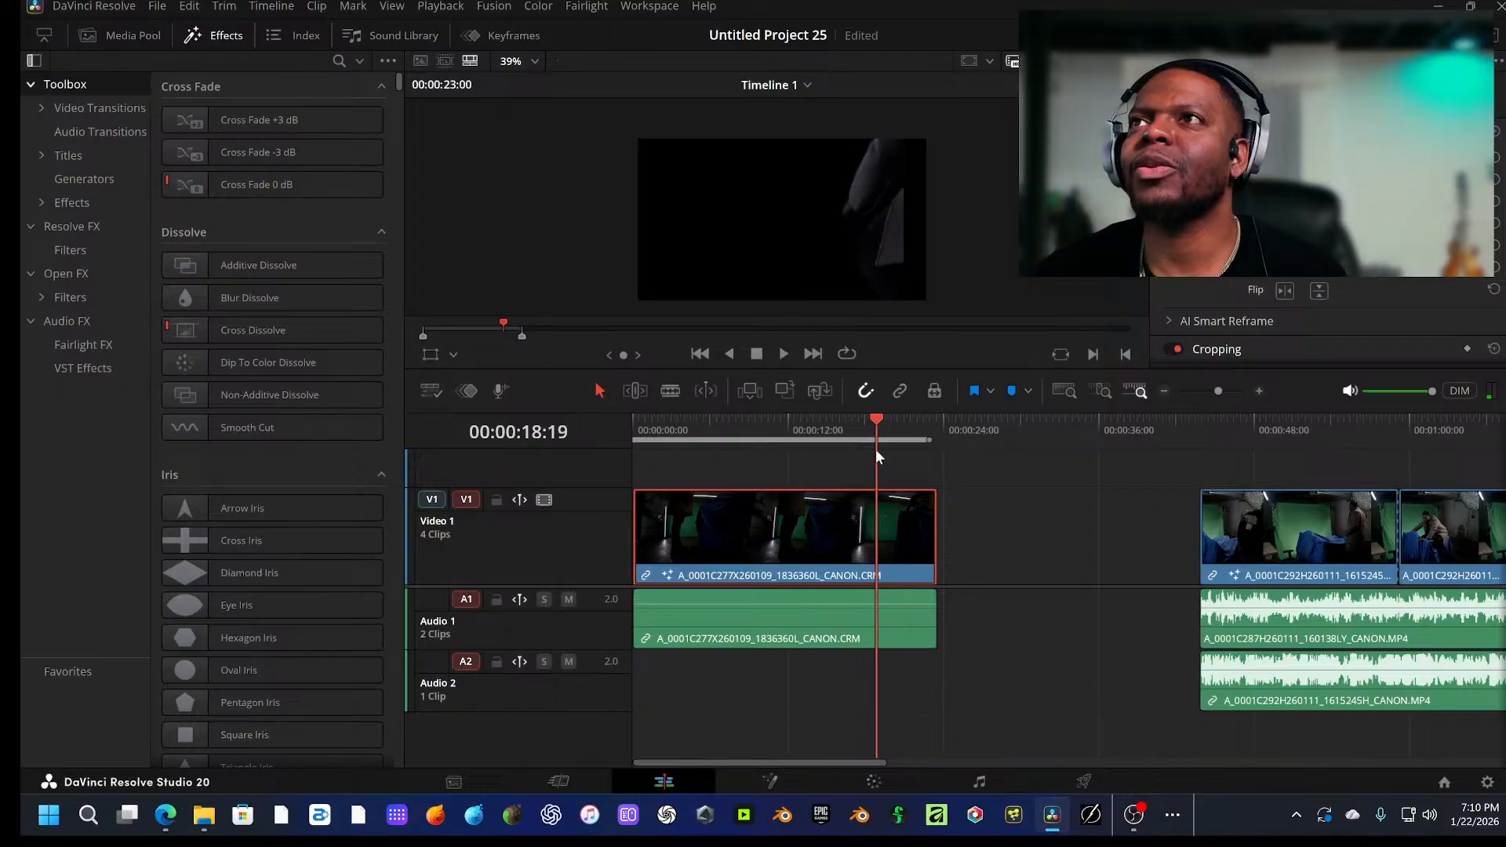
pyautogui.moveTo(933, 529); pyautogui.dragTo(848, 524)
pyautogui.click(850, 440)
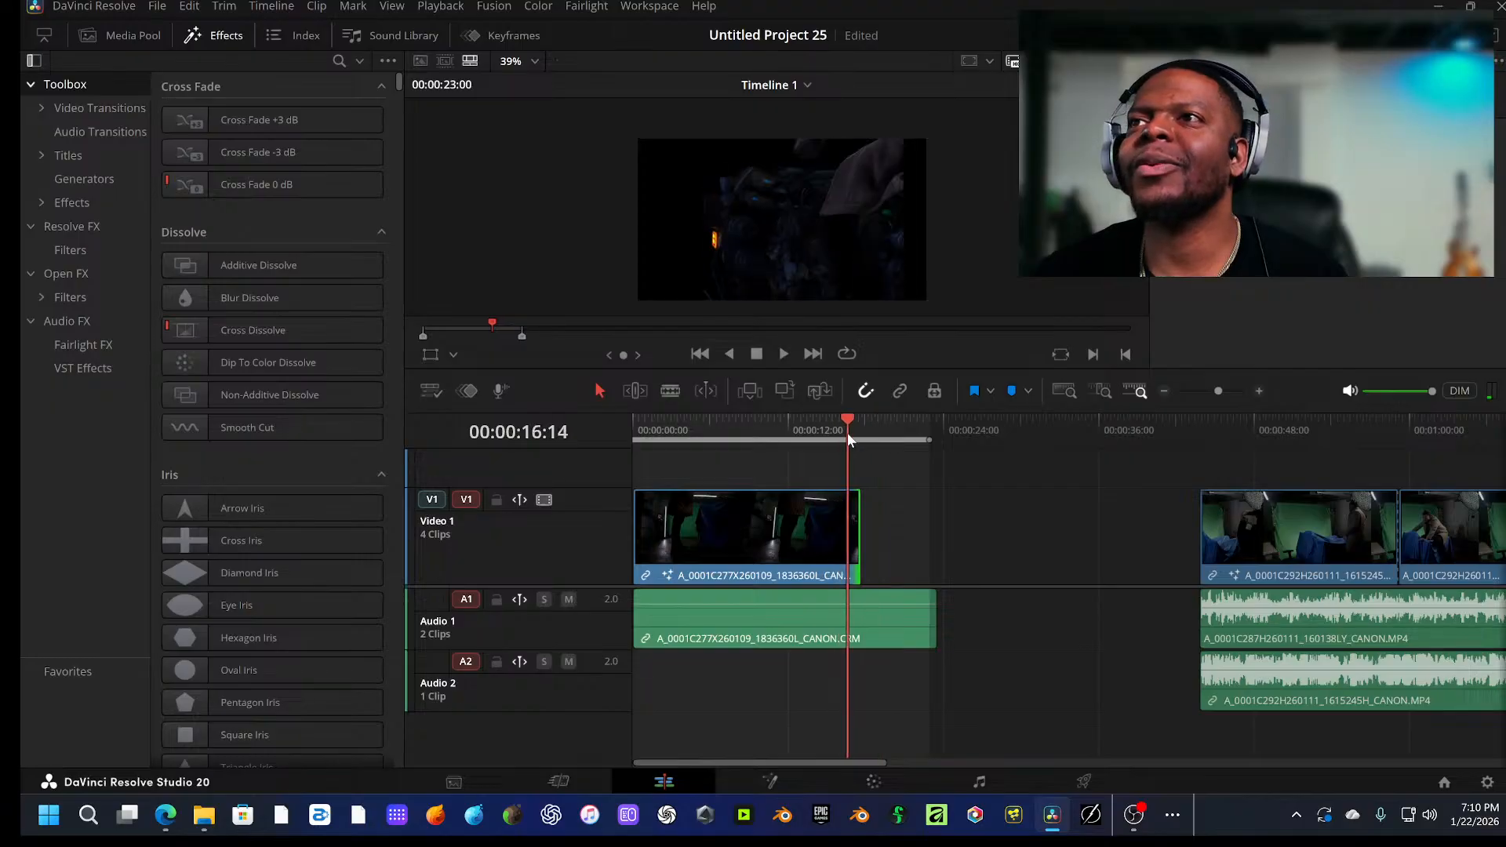
pyautogui.moveTo(847, 433); pyautogui.dragTo(850, 473)
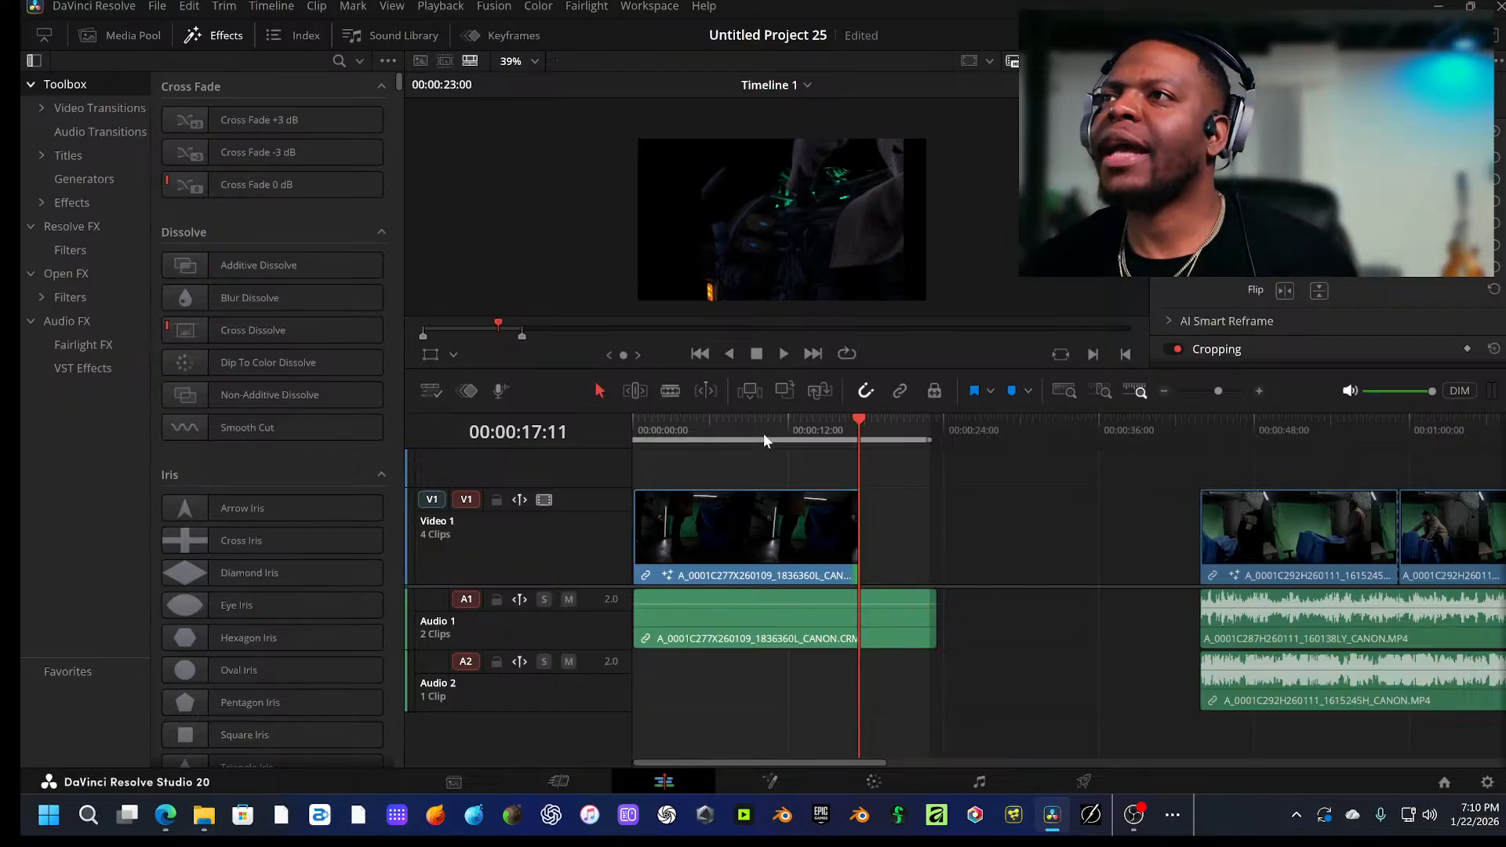
# Step: Reopen the trimmed clip's Fusion composition from 00:00:10:05 and scrub between frames 466 and 229 to check the rider against the motorcycle
pyautogui.moveTo(763, 433)
pyautogui.mouseDown()
pyautogui.moveTo(689, 437)
pyautogui.moveTo(767, 441)
pyautogui.mouseUp()
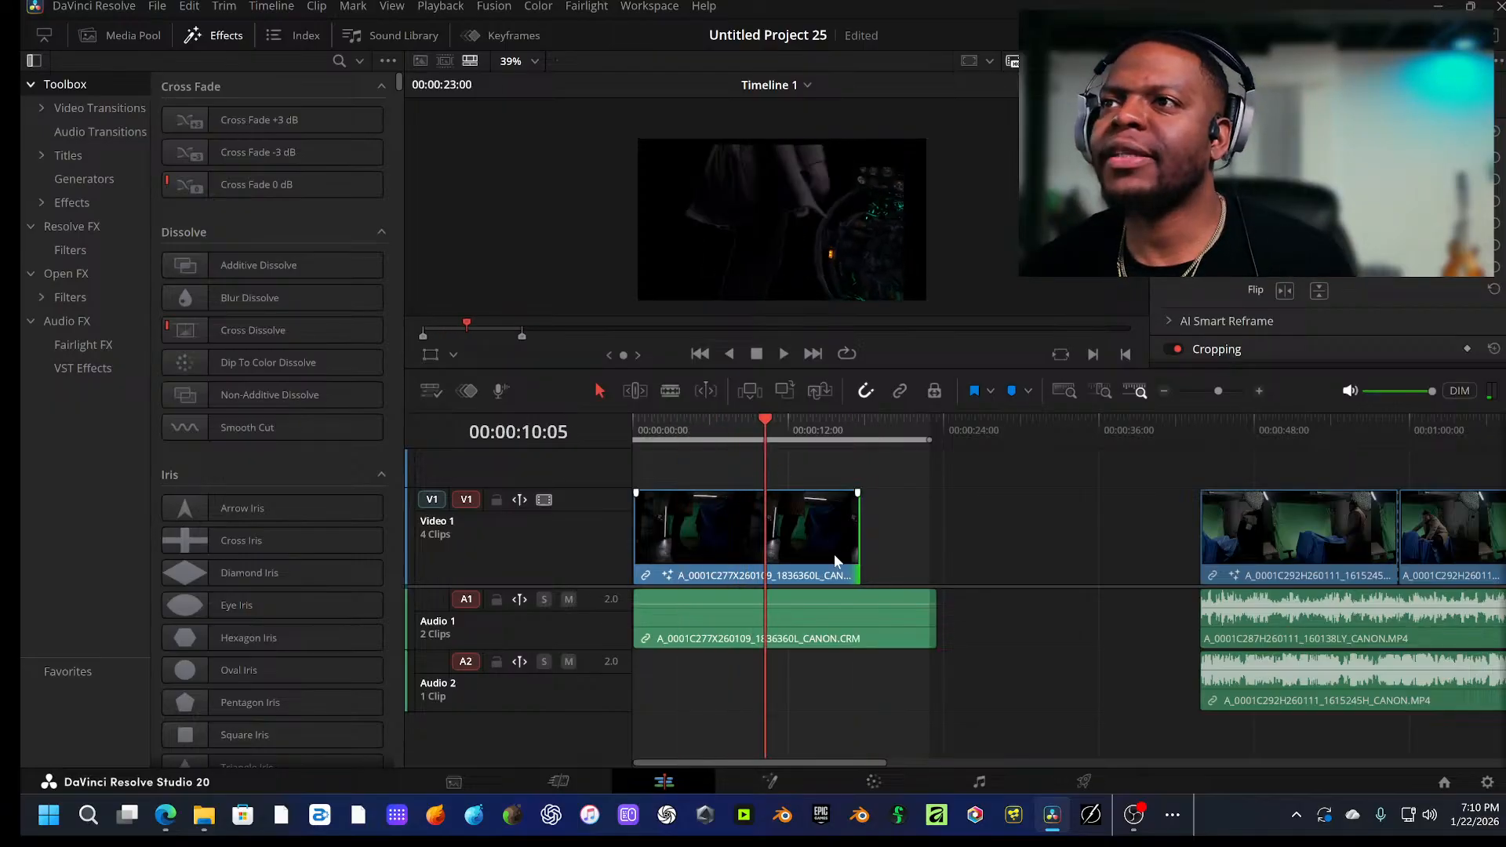
pyautogui.click(835, 553)
pyautogui.click(770, 781)
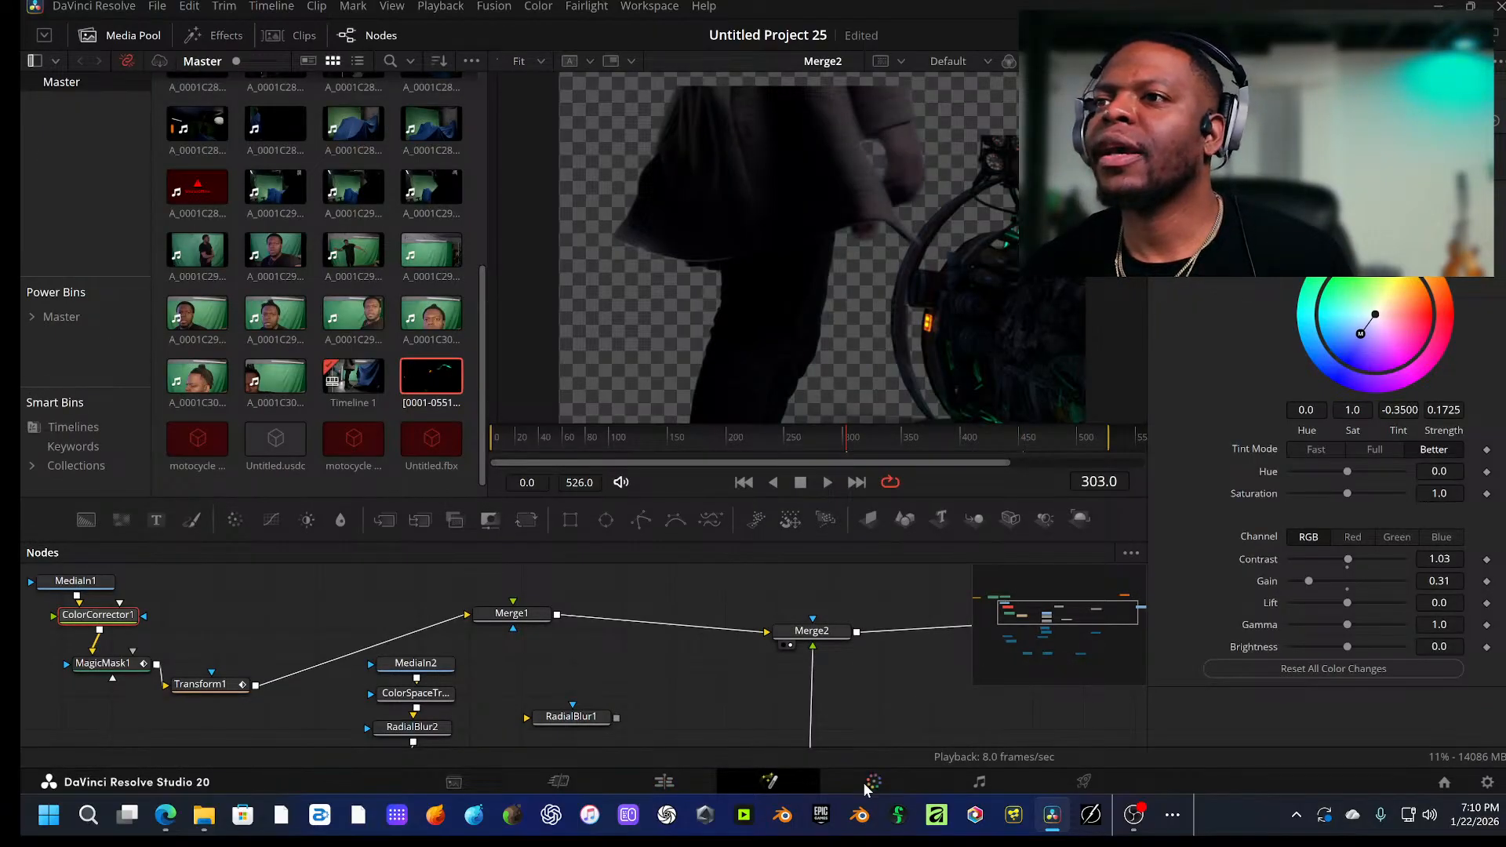
pyautogui.moveTo(562, 445); pyautogui.dragTo(1036, 468)
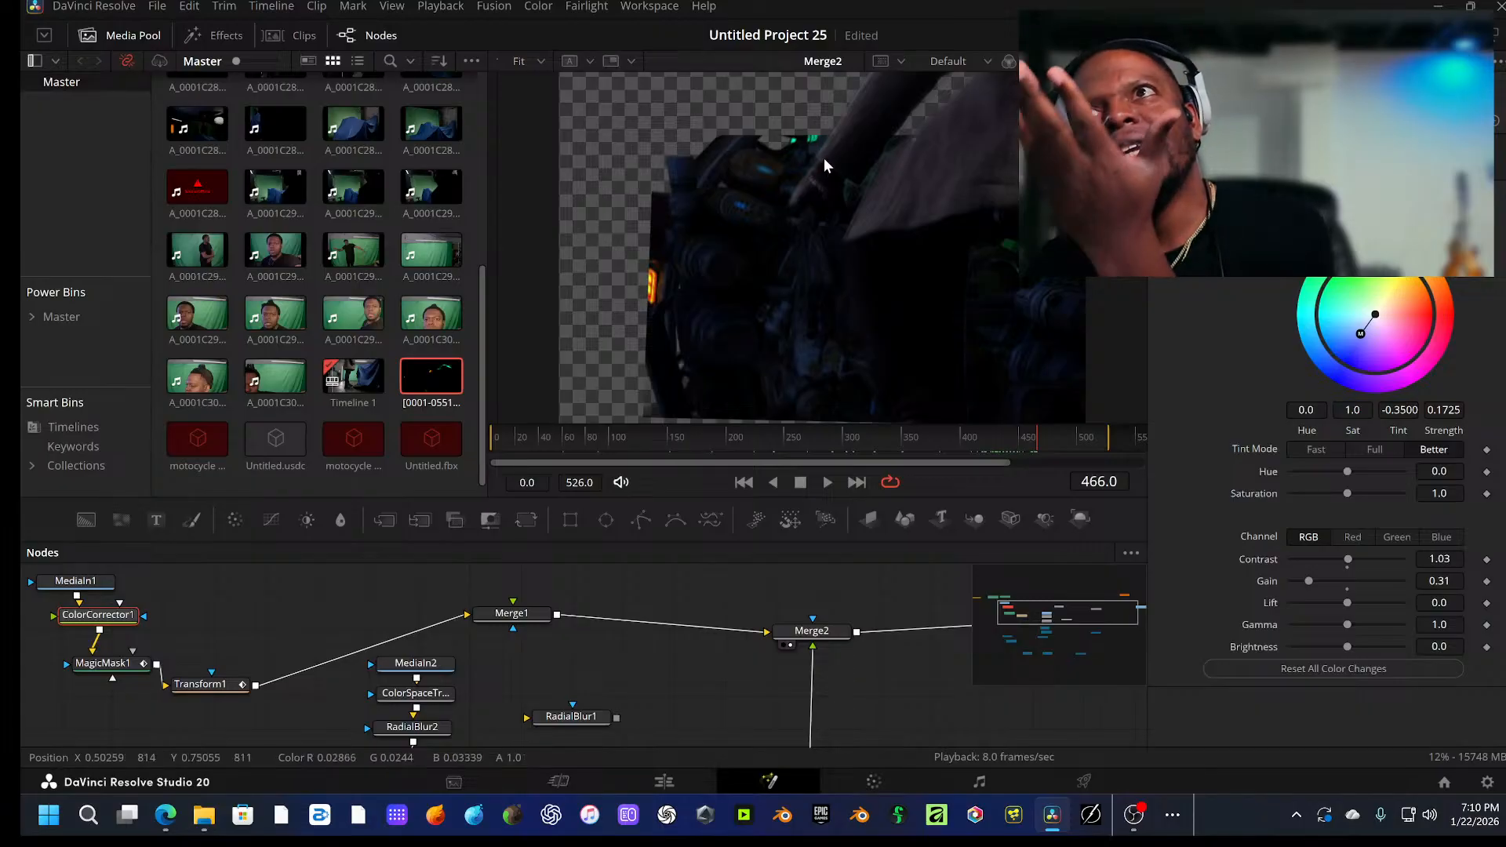
pyautogui.moveTo(1027, 444); pyautogui.dragTo(771, 486)
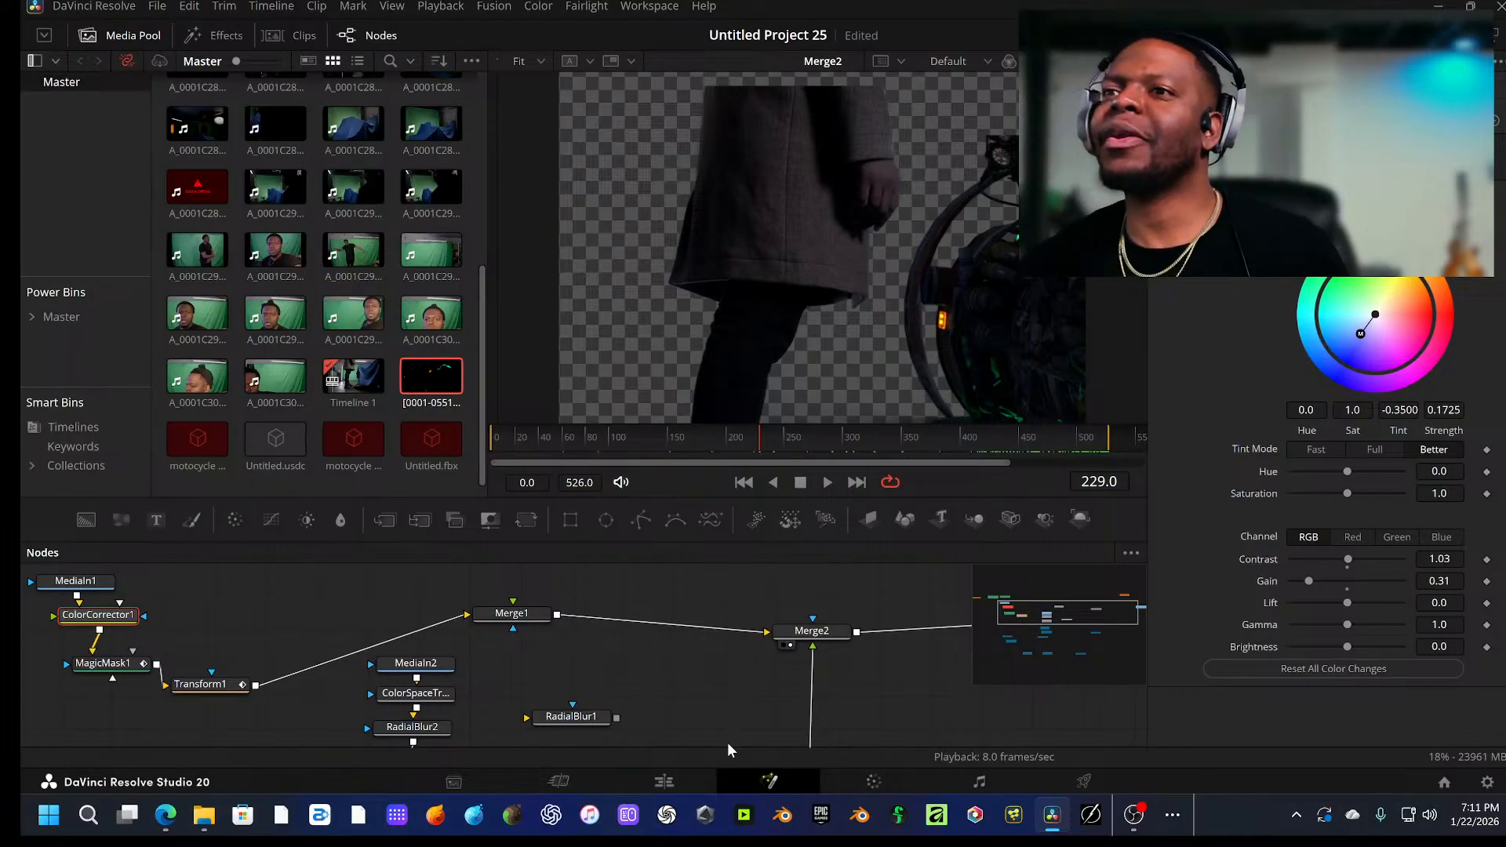
# Step: Return to the edit timeline and trim the first clip's audio to end with its shortened video
pyautogui.click(663, 782)
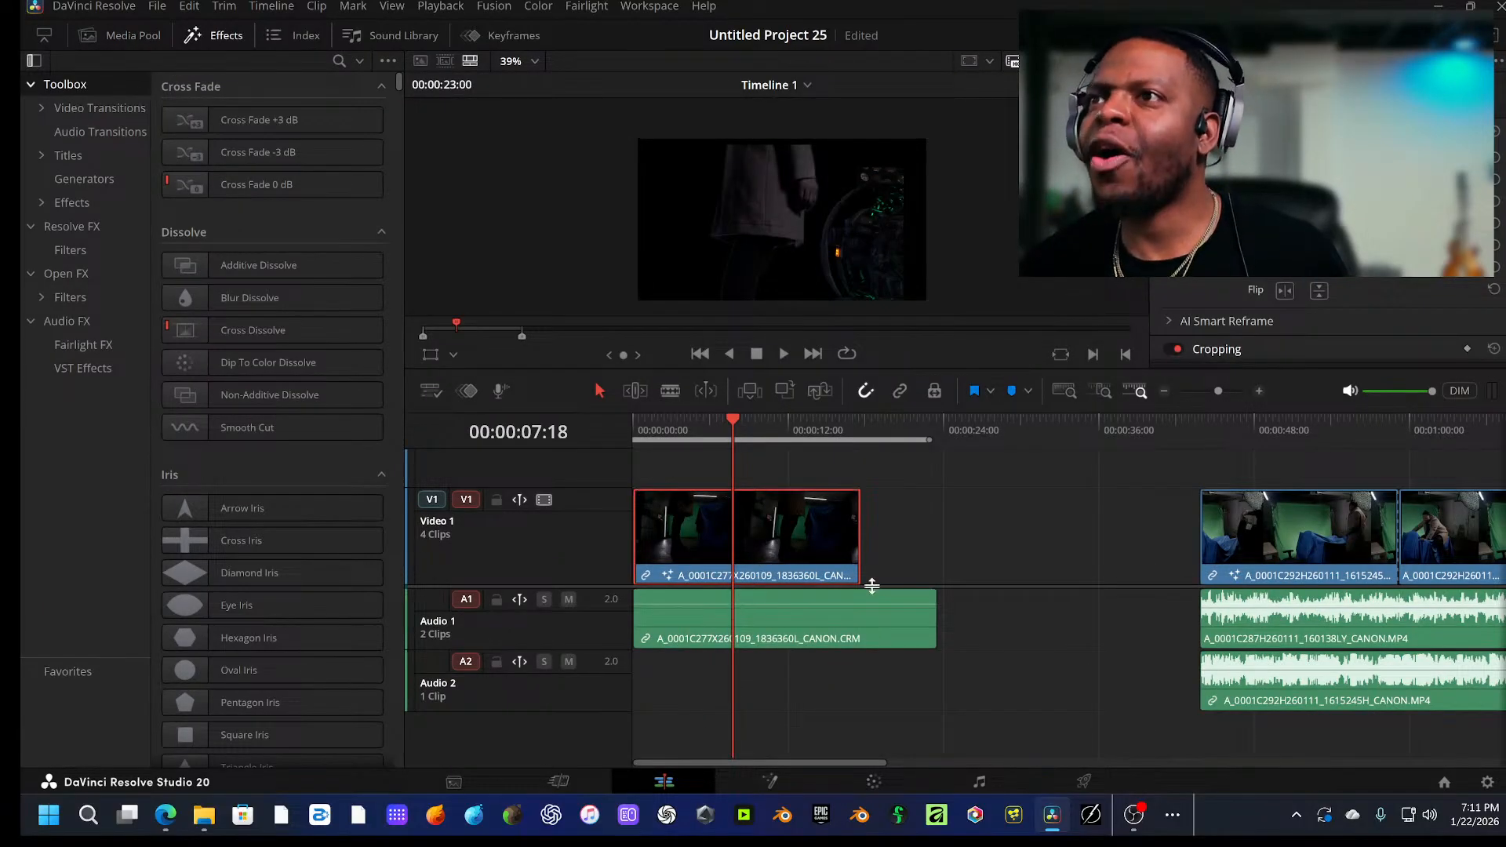
pyautogui.moveTo(927, 625); pyautogui.dragTo(860, 620)
# Step: Inspect the green-screen footage at 00:00:44:02 and 00:01:00:10, zooming in on the blue-draped seat and the chair beneath it
pyautogui.hscroll(5, 1006, 587)
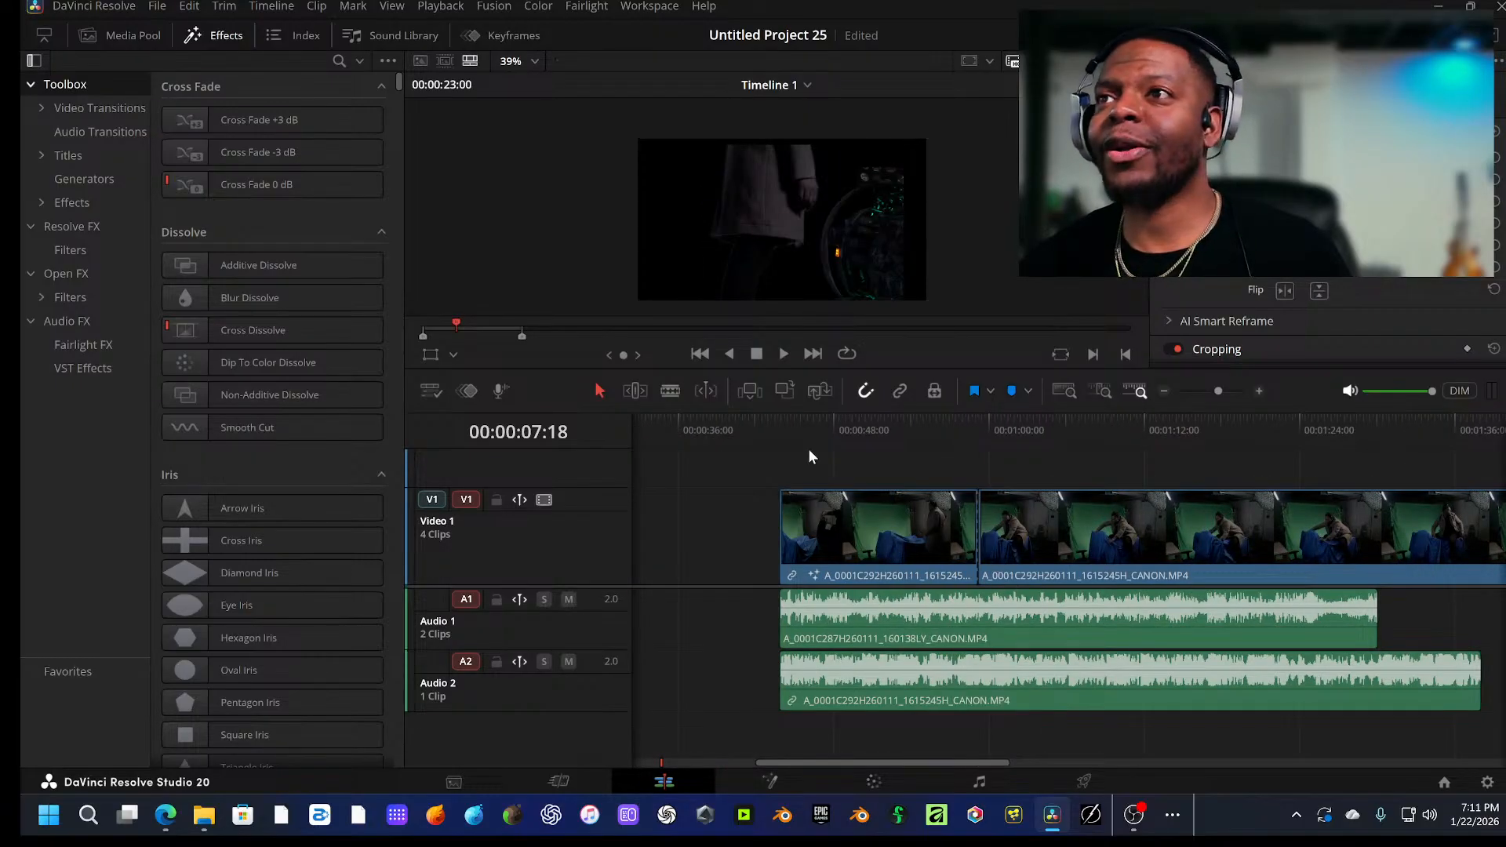
pyautogui.click(776, 435)
pyautogui.click(783, 431)
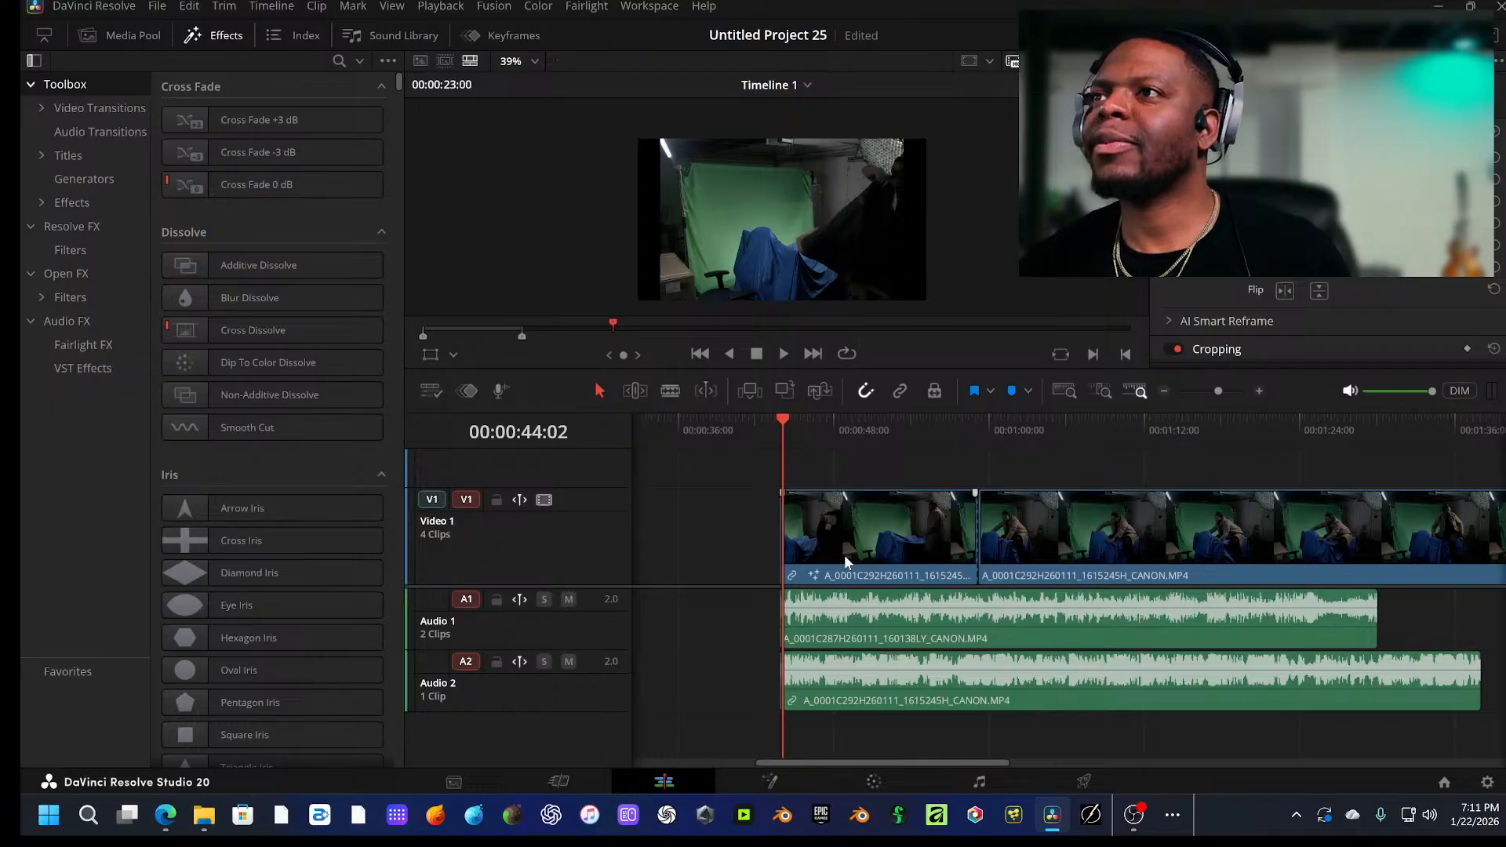
pyautogui.click(992, 428)
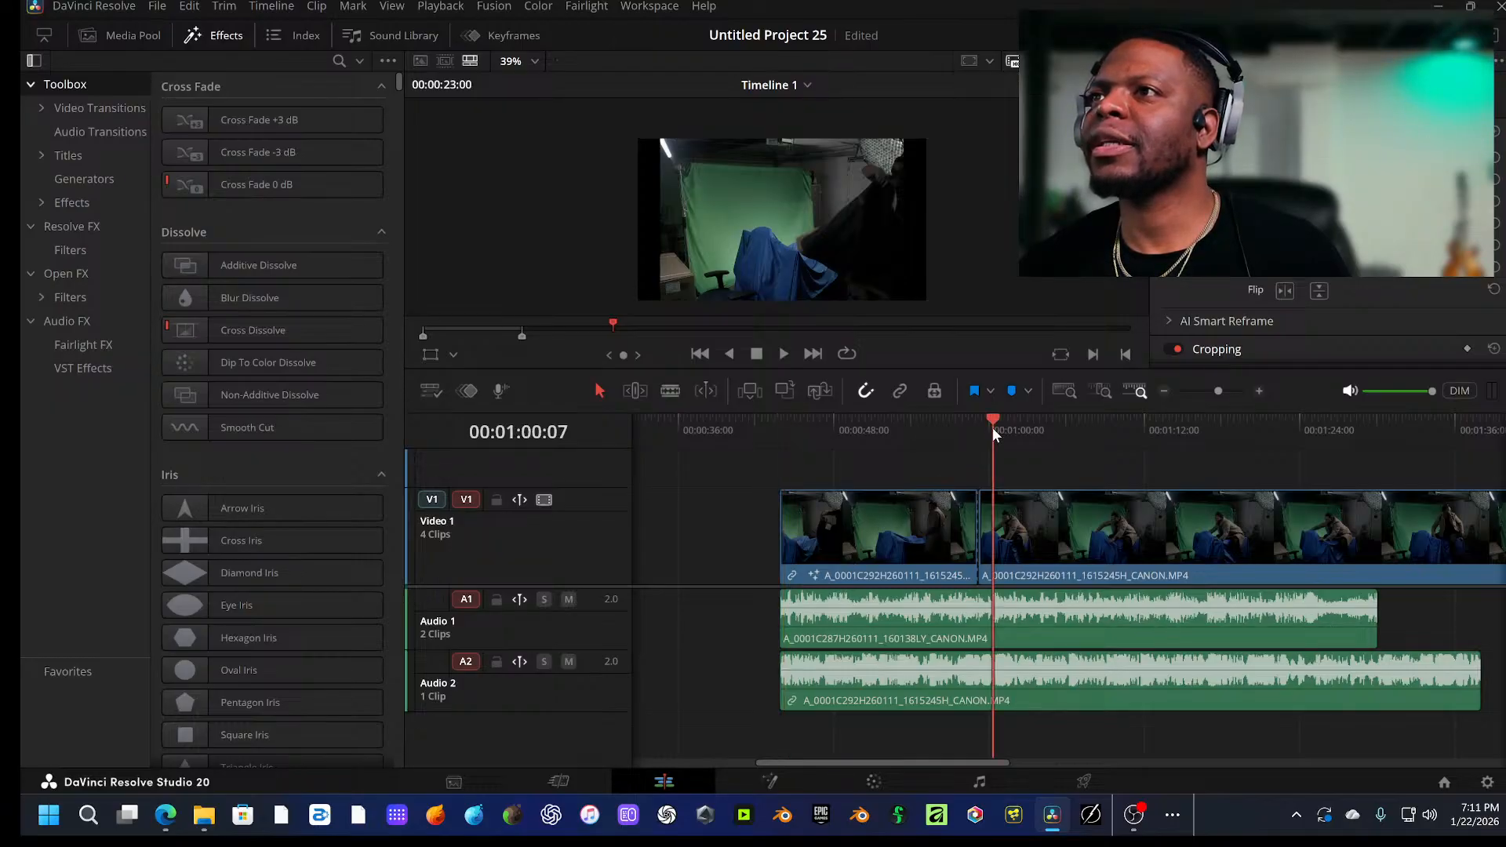
pyautogui.click(995, 423)
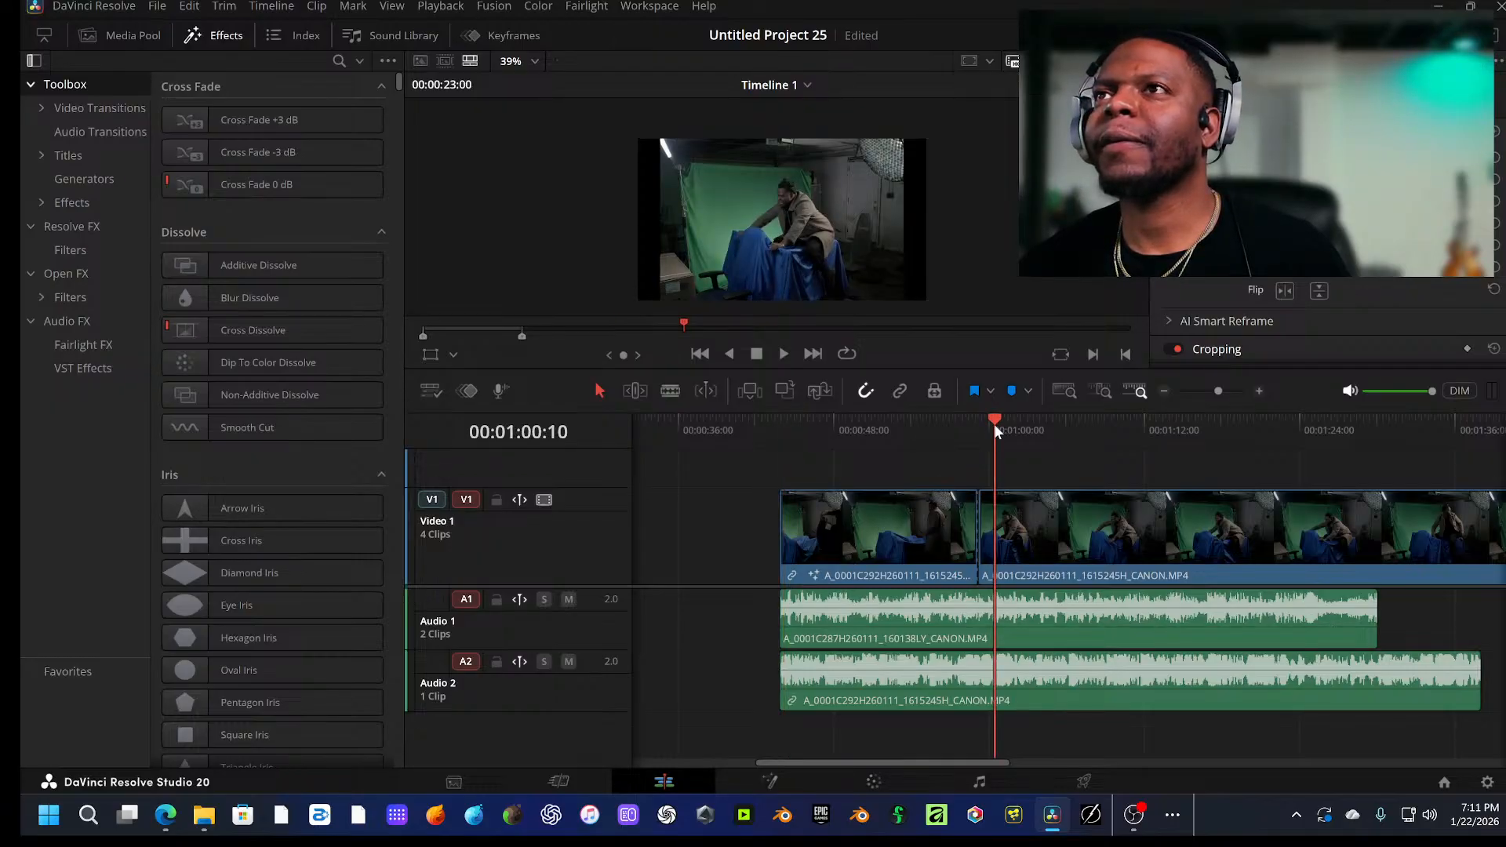
pyautogui.scroll(5, 878, 248)
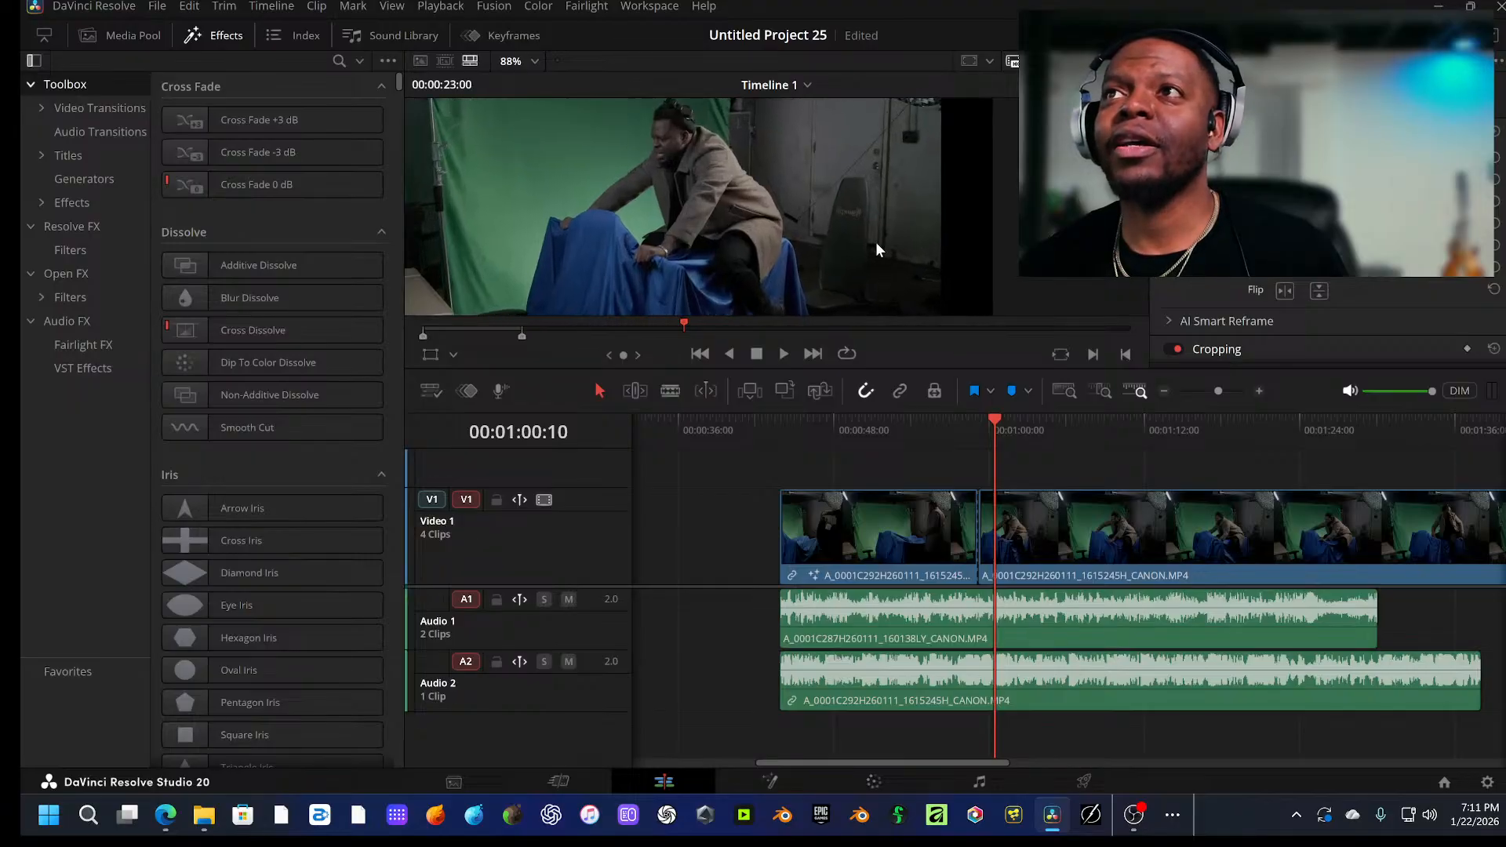
pyautogui.moveTo(843, 273); pyautogui.dragTo(858, 121)
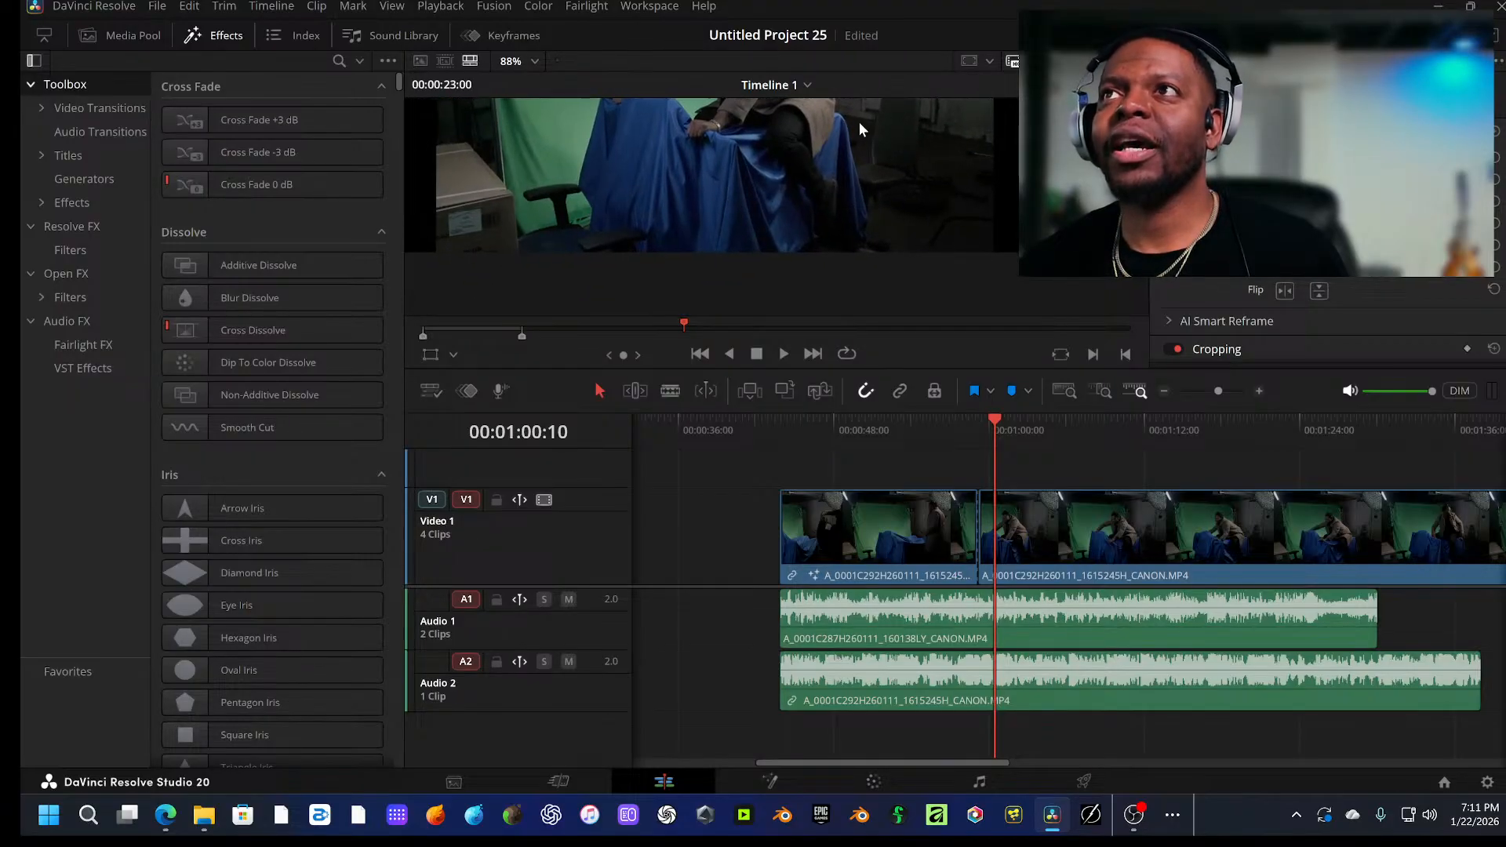
pyautogui.scroll(4, 651, 214)
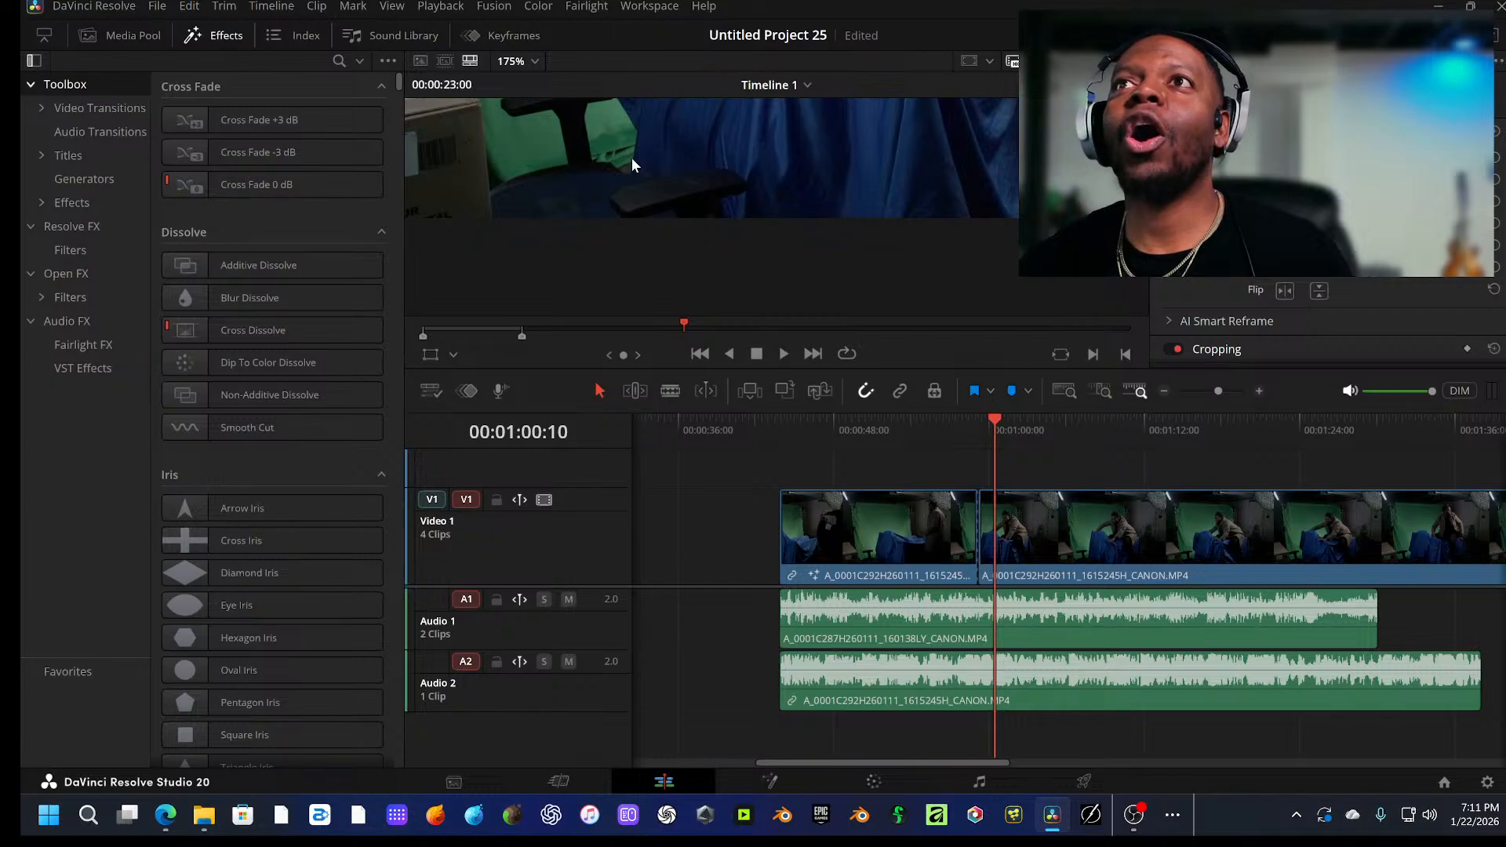
pyautogui.moveTo(595, 211); pyautogui.dragTo(808, 247)
pyautogui.scroll(-4, 753, 305)
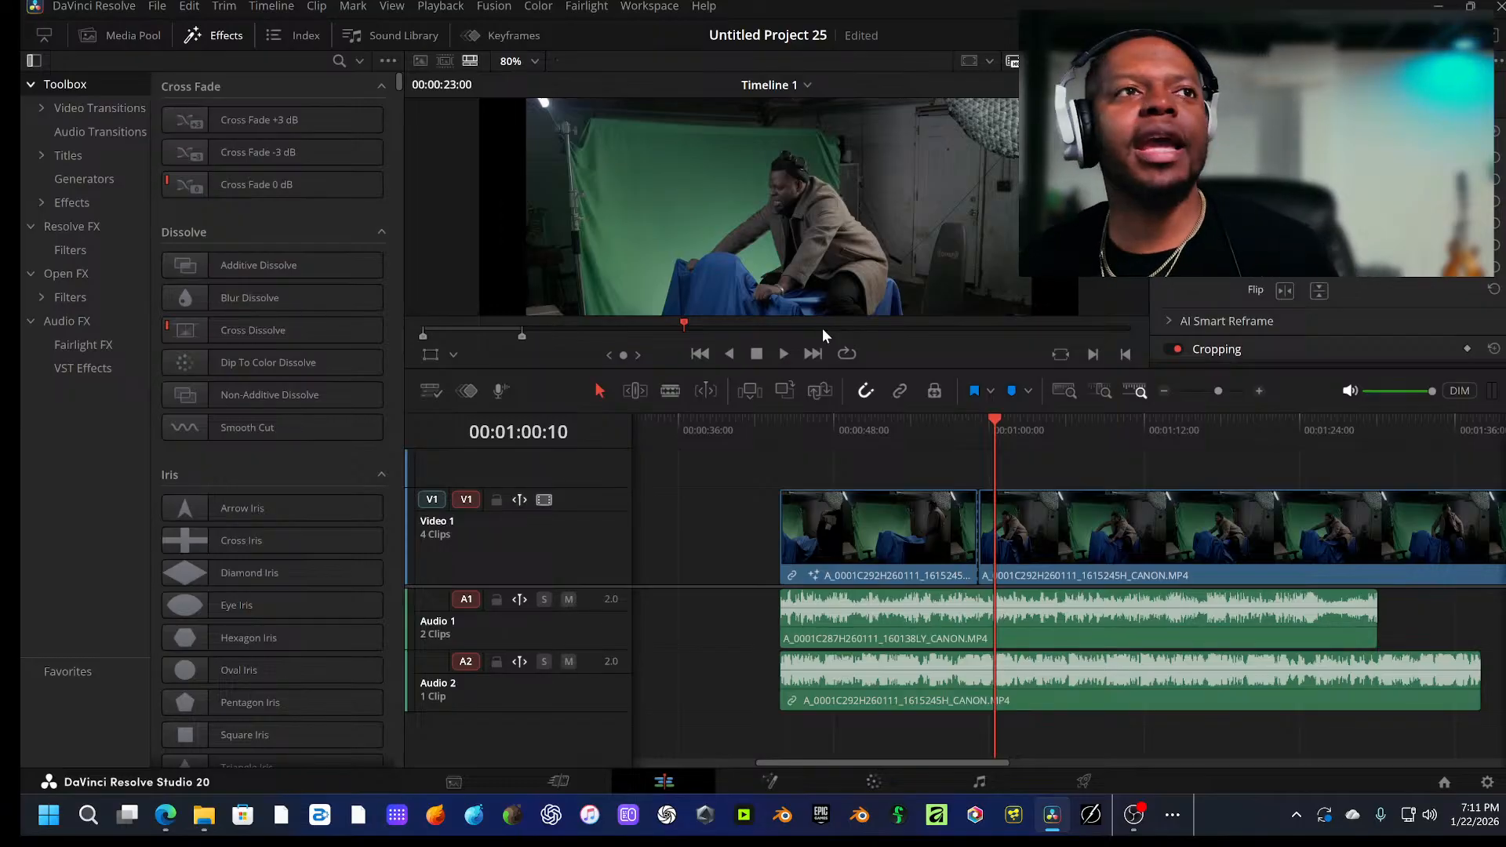
# Step: Examine the rider and blue-draped seat in the green-screen footage at 00:01:00:13, and scrub forward to 00:01:16:06
pyautogui.scroll(-2, 868, 226)
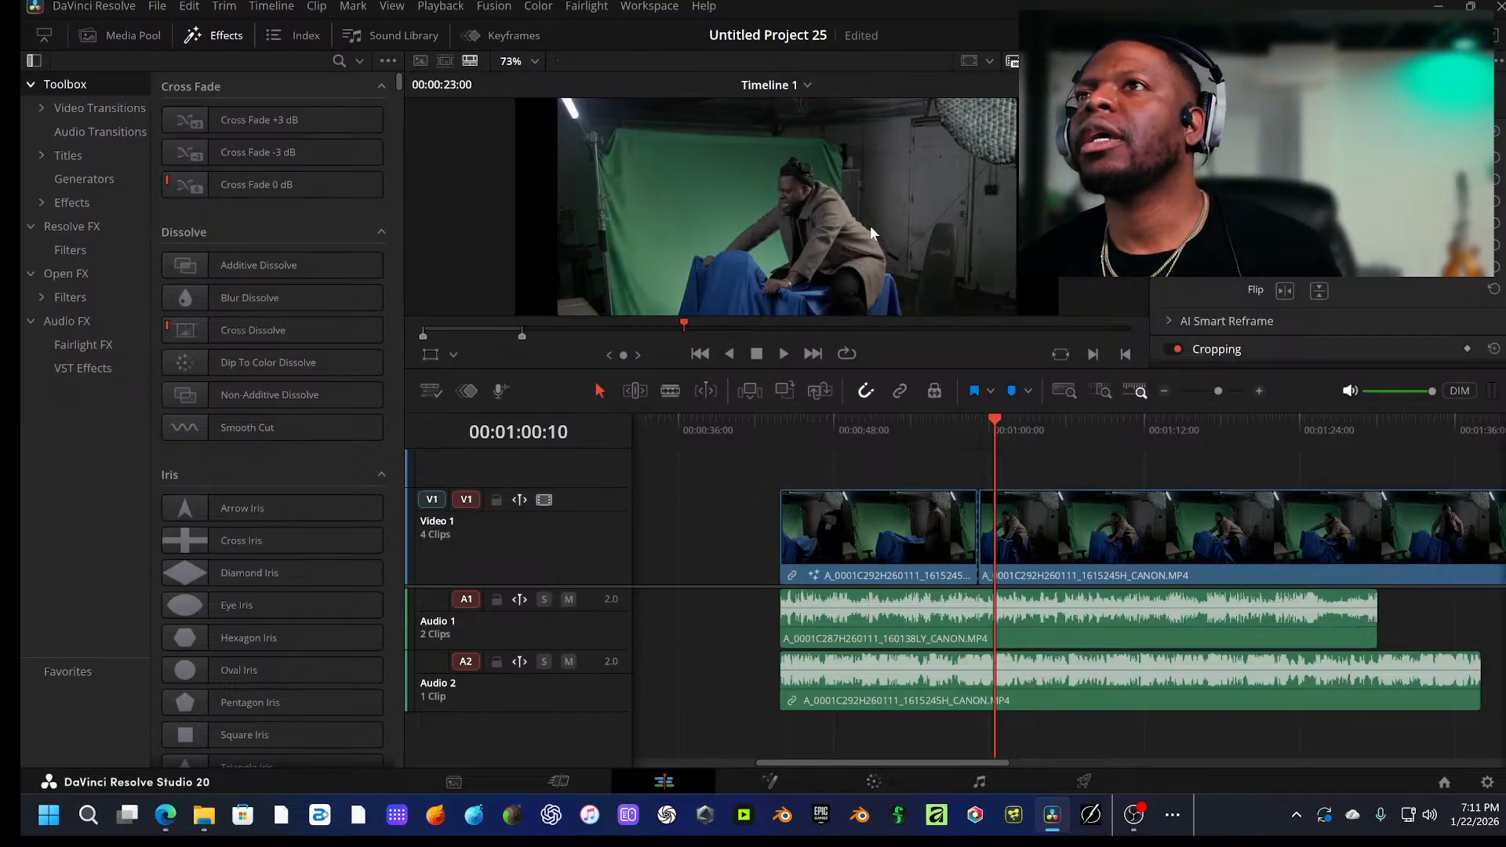
pyautogui.scroll(1, 861, 162)
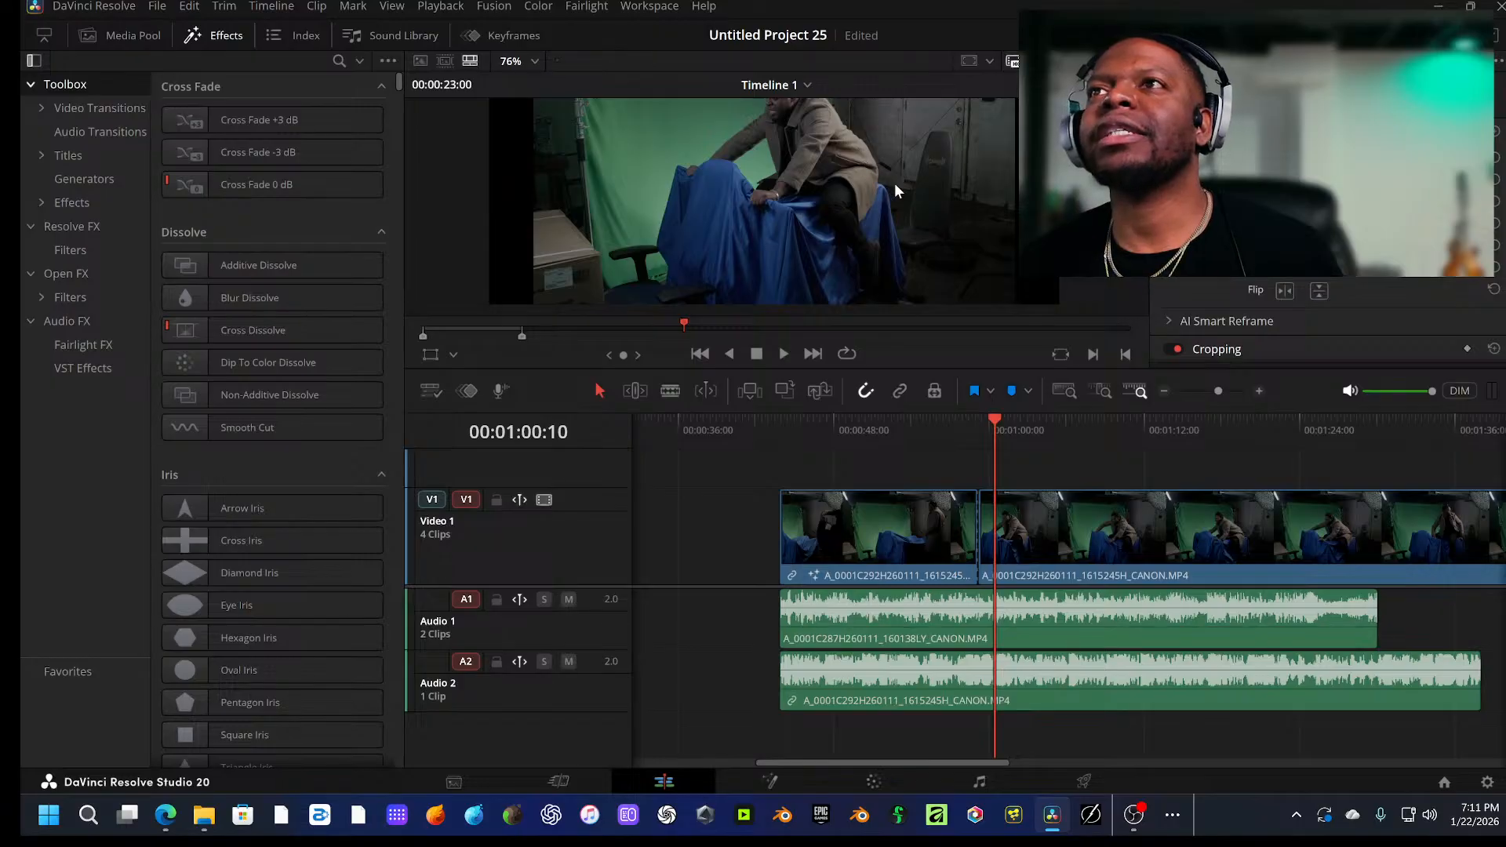
pyautogui.moveTo(895, 185); pyautogui.dragTo(850, 180)
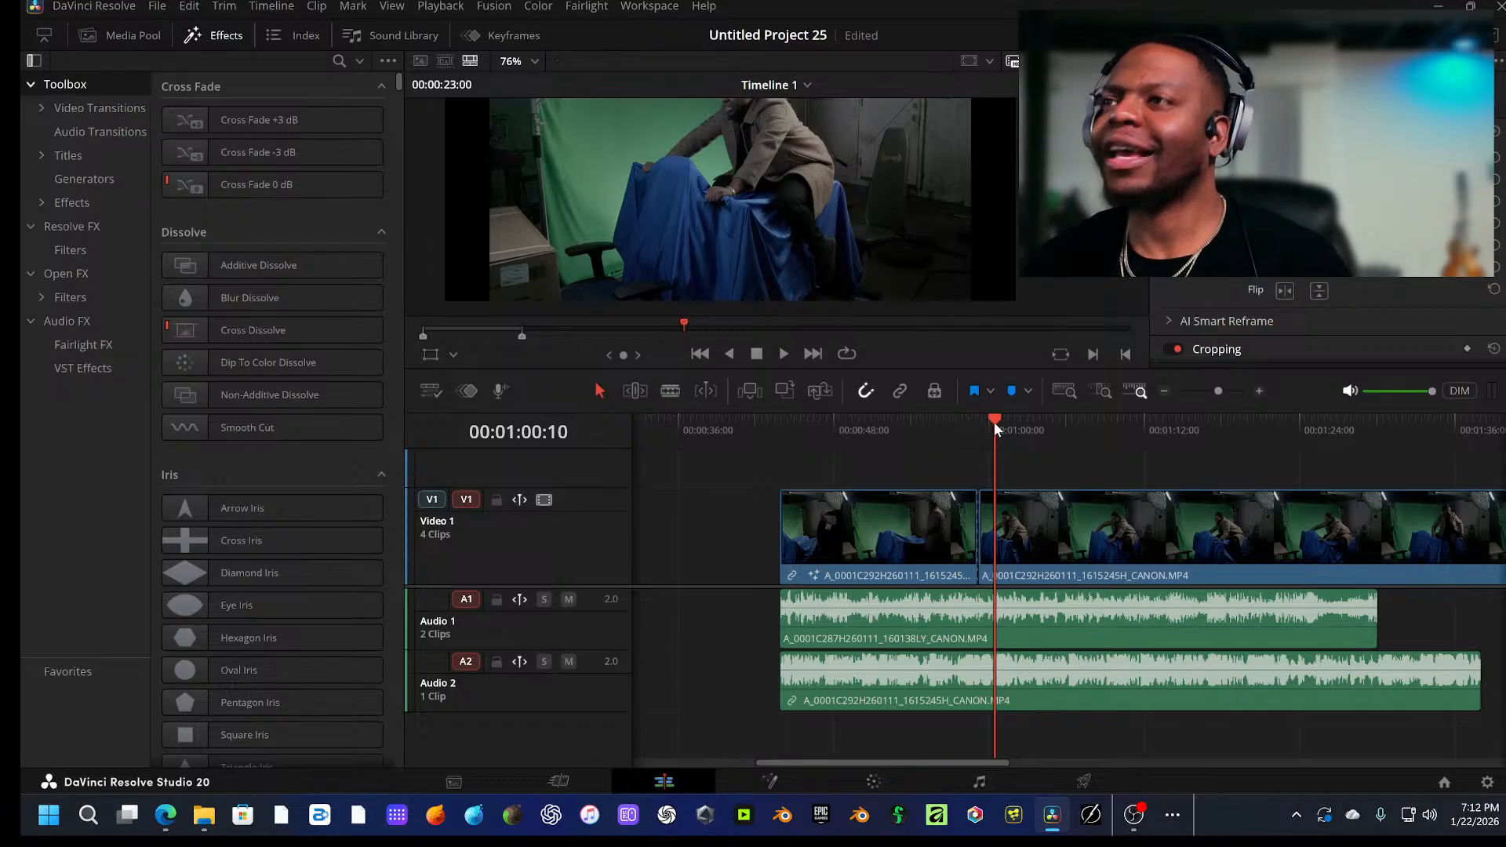
pyautogui.moveTo(995, 423); pyautogui.dragTo(996, 424)
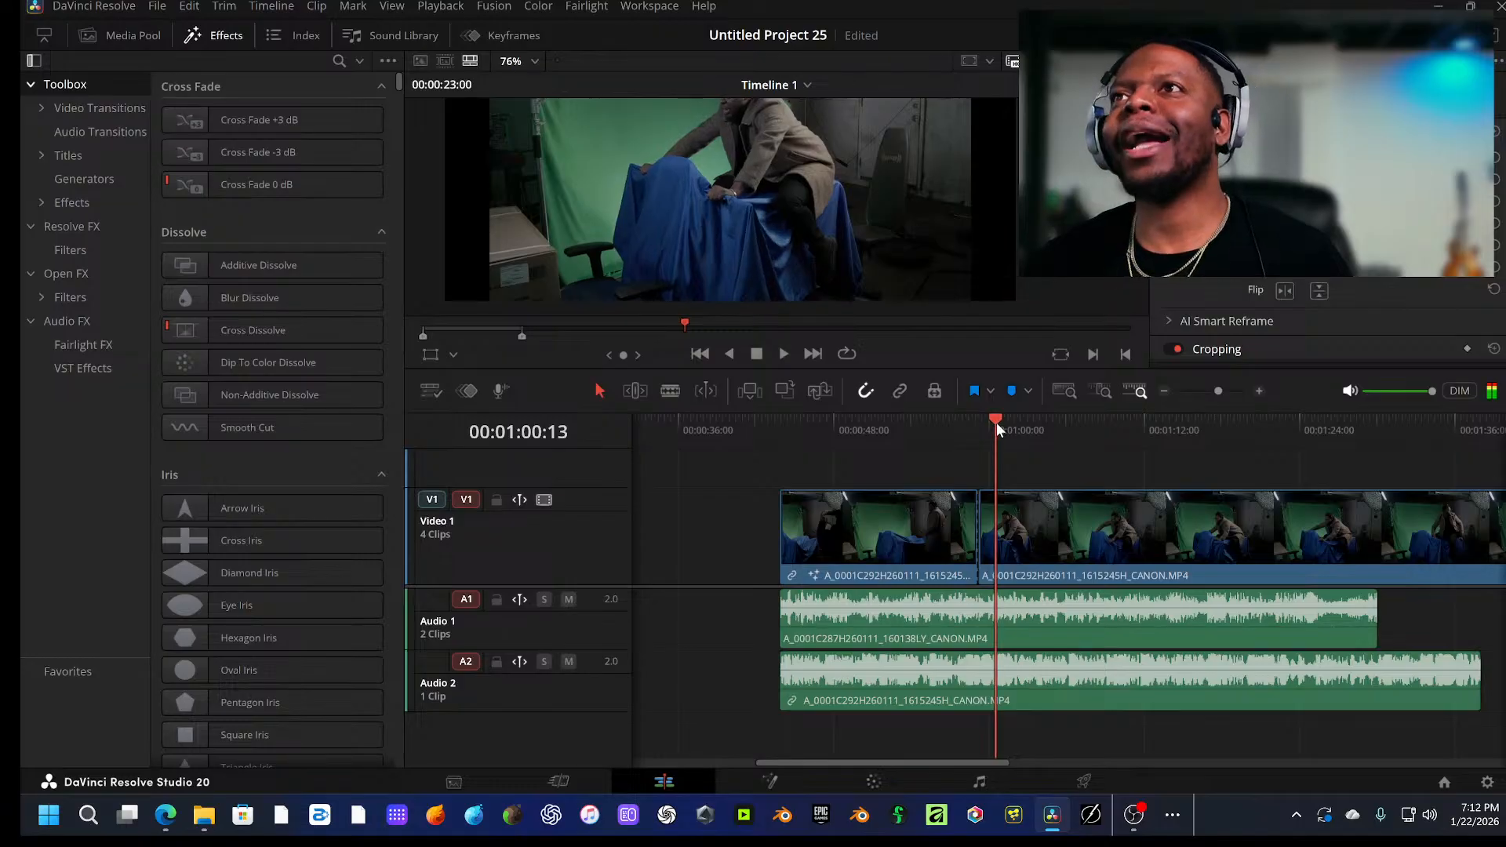
pyautogui.scroll(-3, 847, 212)
pyautogui.moveTo(840, 225); pyautogui.dragTo(856, 276)
pyautogui.scroll(3, 856, 276)
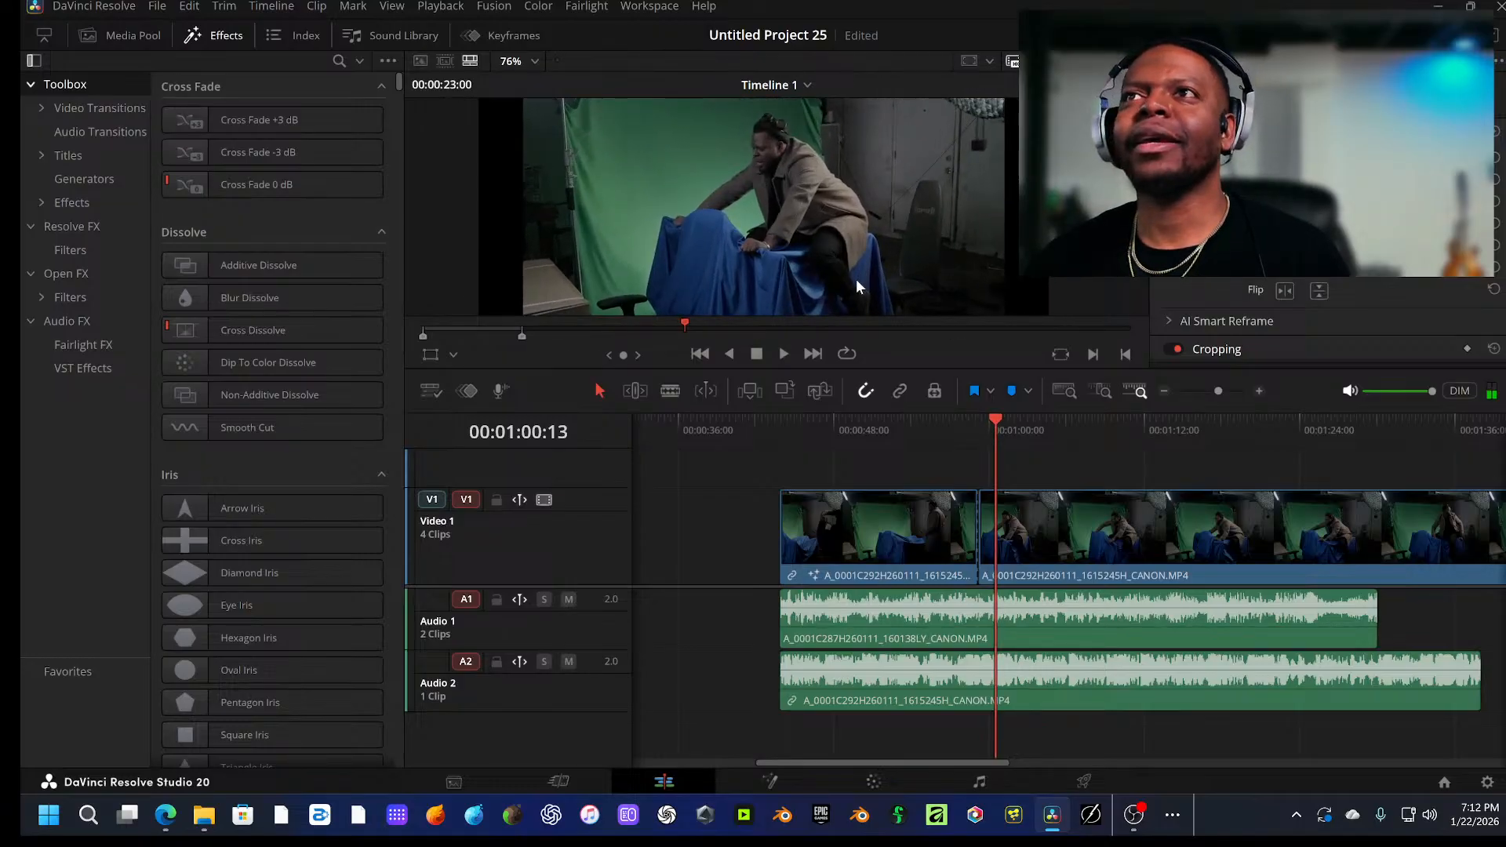
pyautogui.scroll(1, 855, 279)
pyautogui.scroll(1, 855, 279)
pyautogui.scroll(-2, 855, 275)
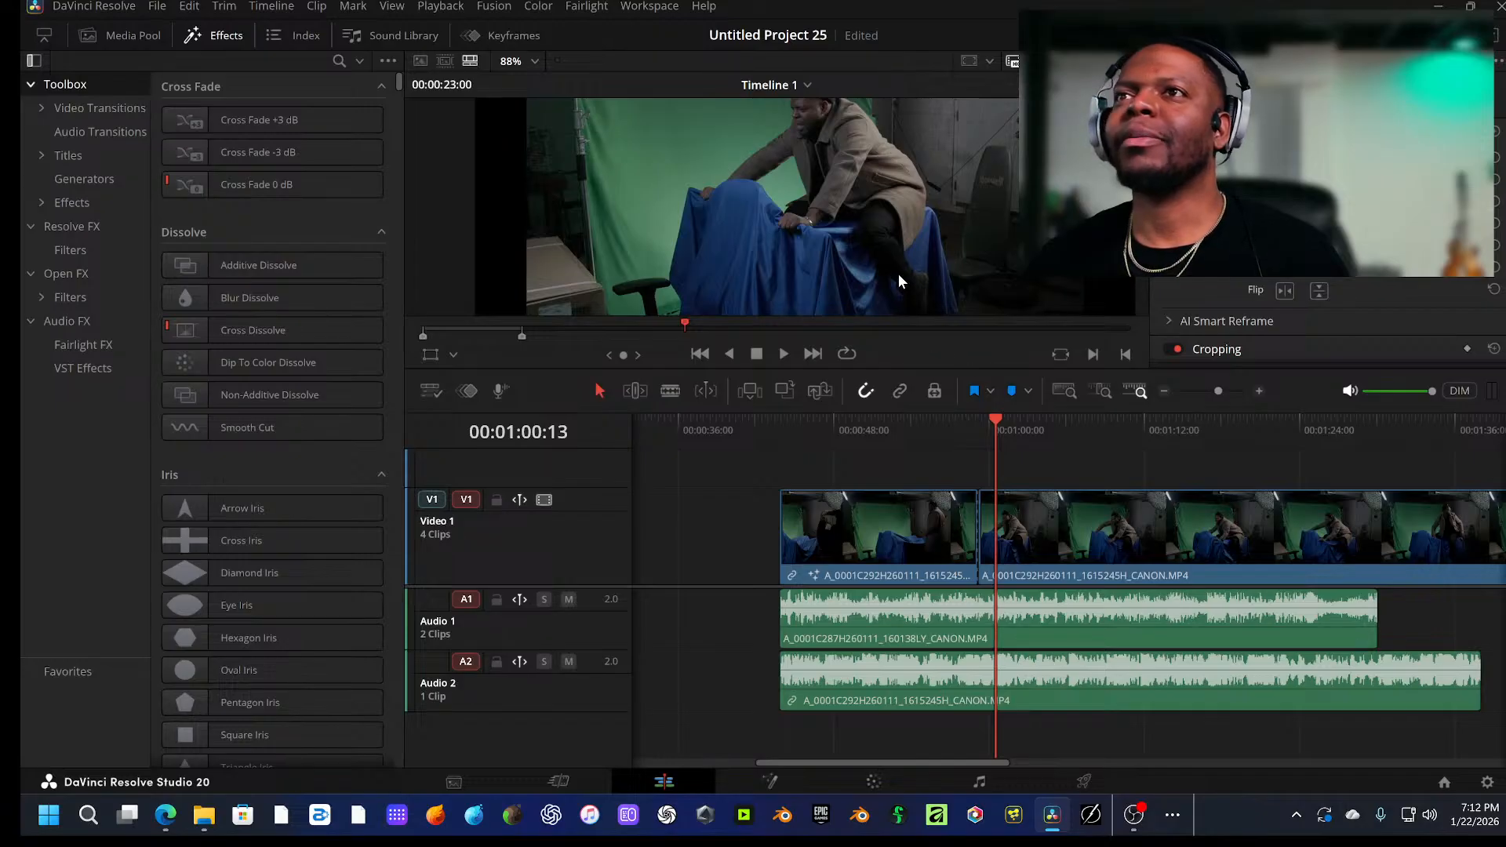
pyautogui.moveTo(995, 422); pyautogui.dragTo(1198, 392)
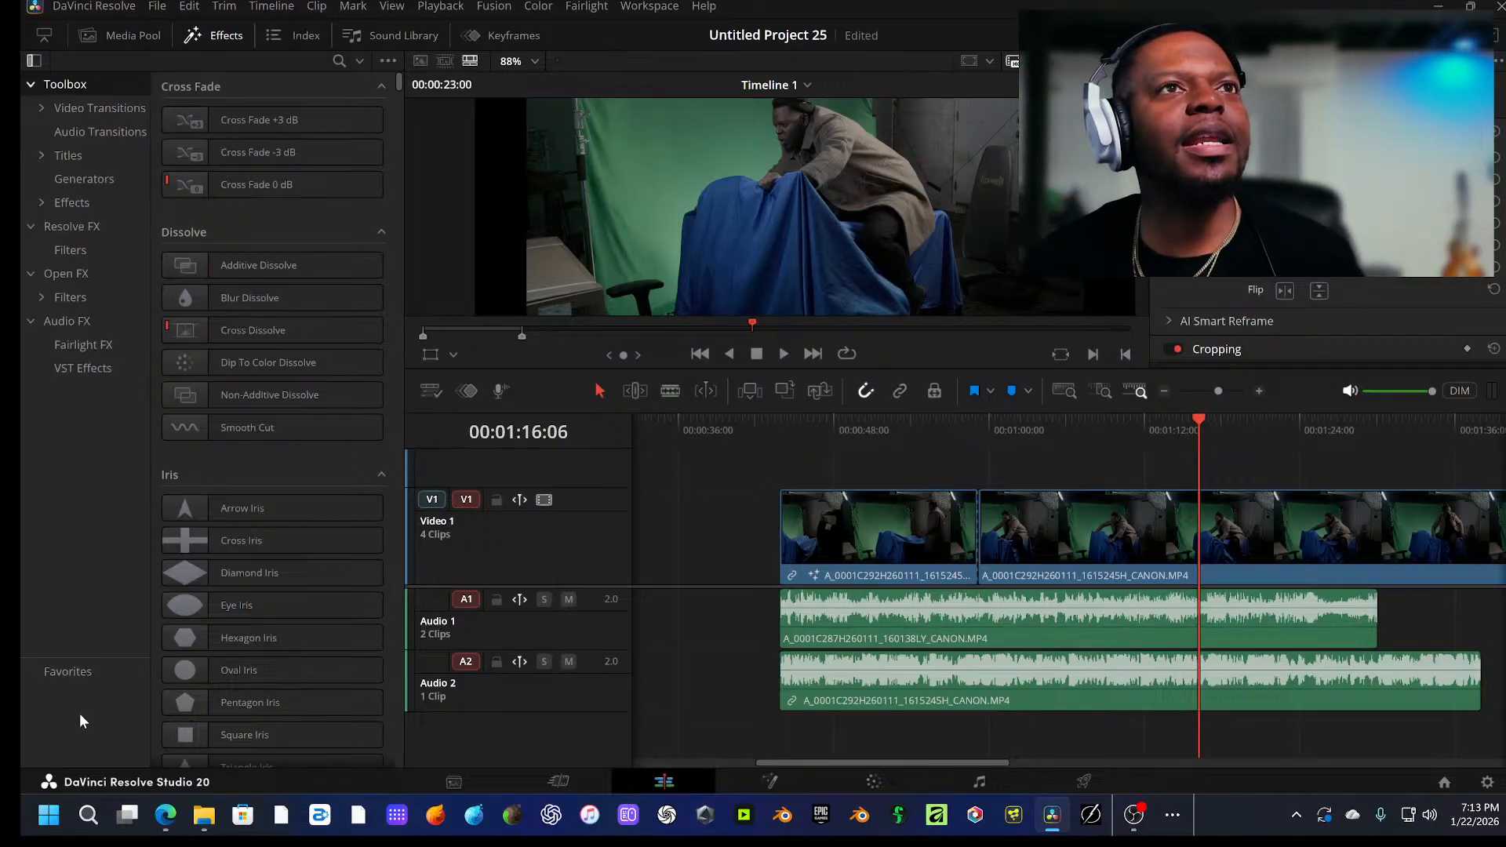
# Step: Compare the rider's pose on the draped seat at 00:00:51:17, 00:01:00:17 and 00:01:02:14
pyautogui.moveTo(176, 814)
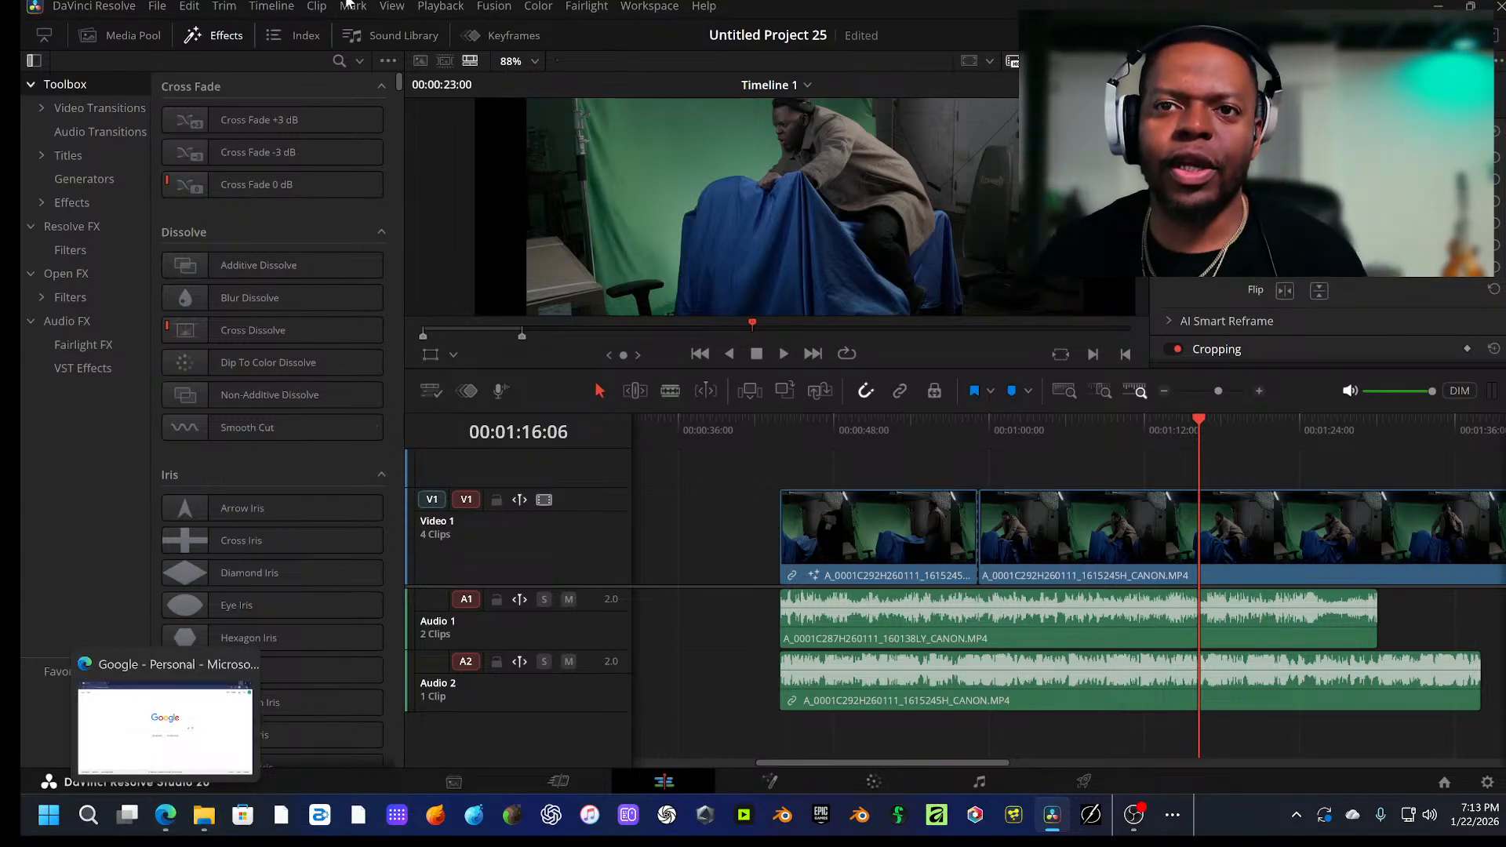
pyautogui.click(89, 814)
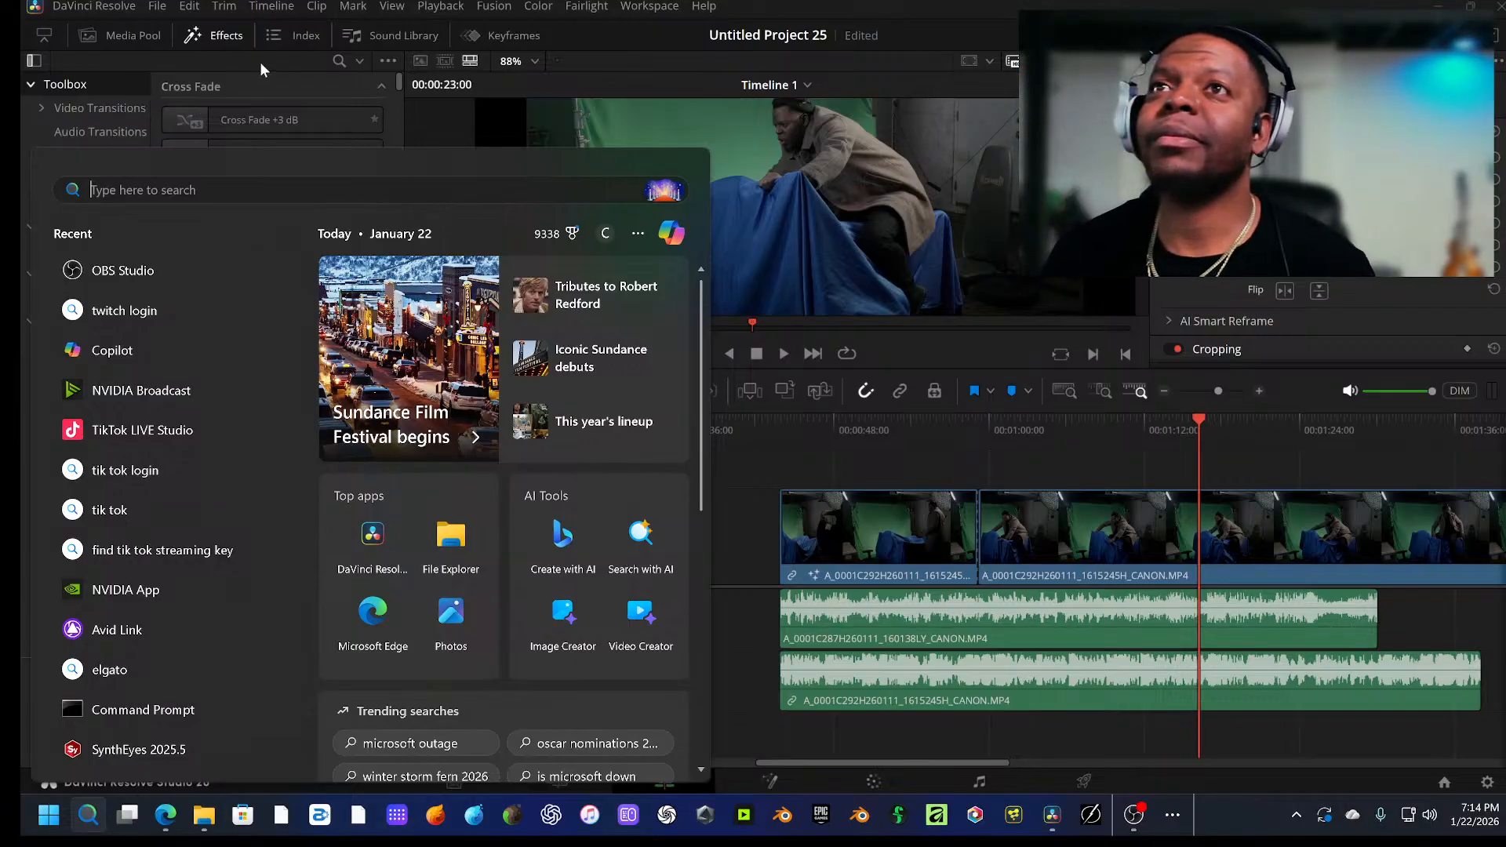
pyautogui.click(882, 443)
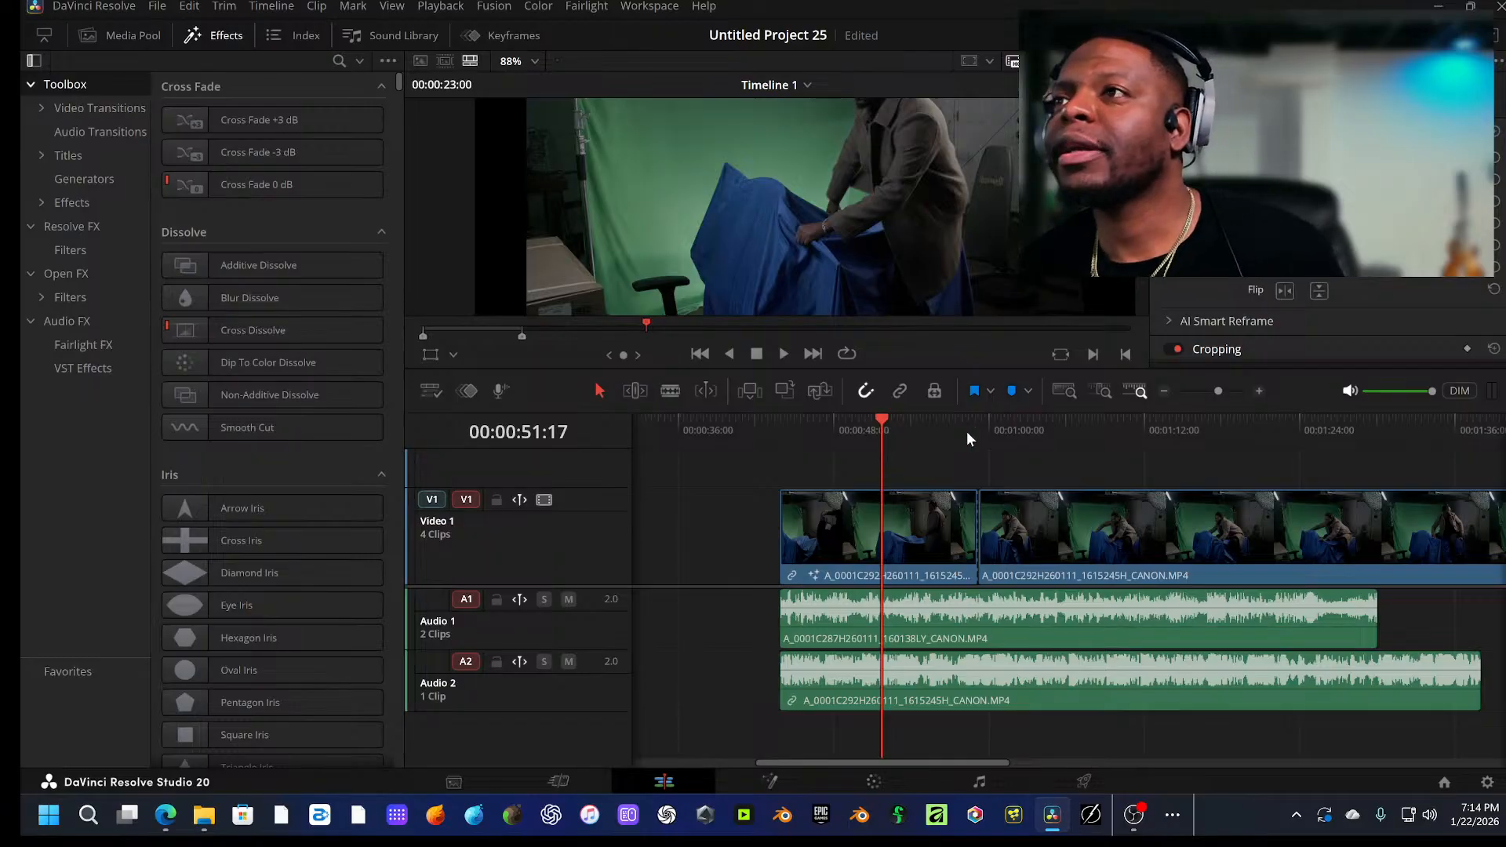
pyautogui.click(996, 430)
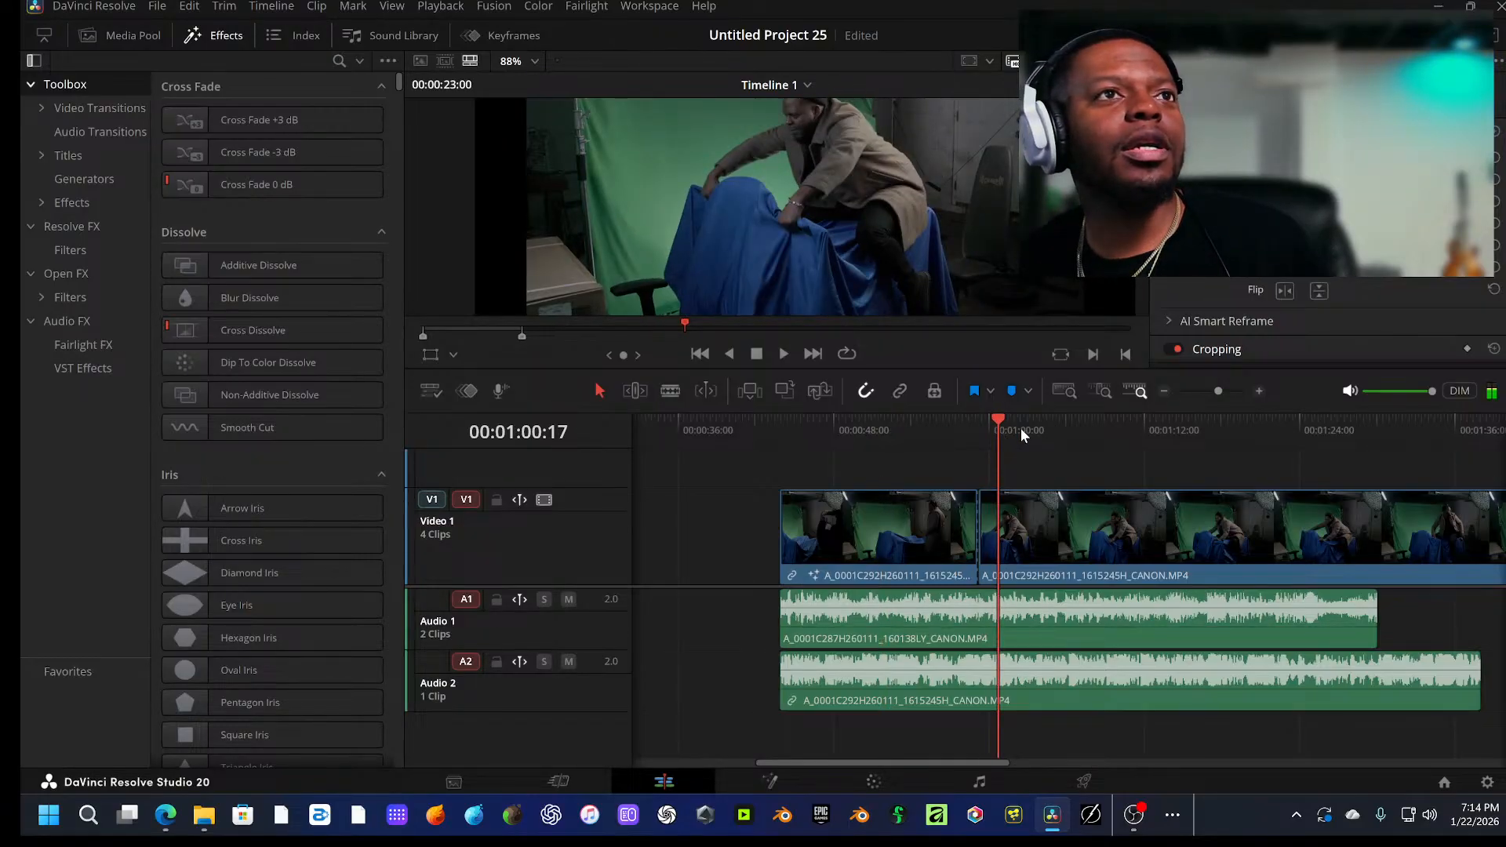
pyautogui.moveTo(1019, 428); pyautogui.dragTo(1021, 428)
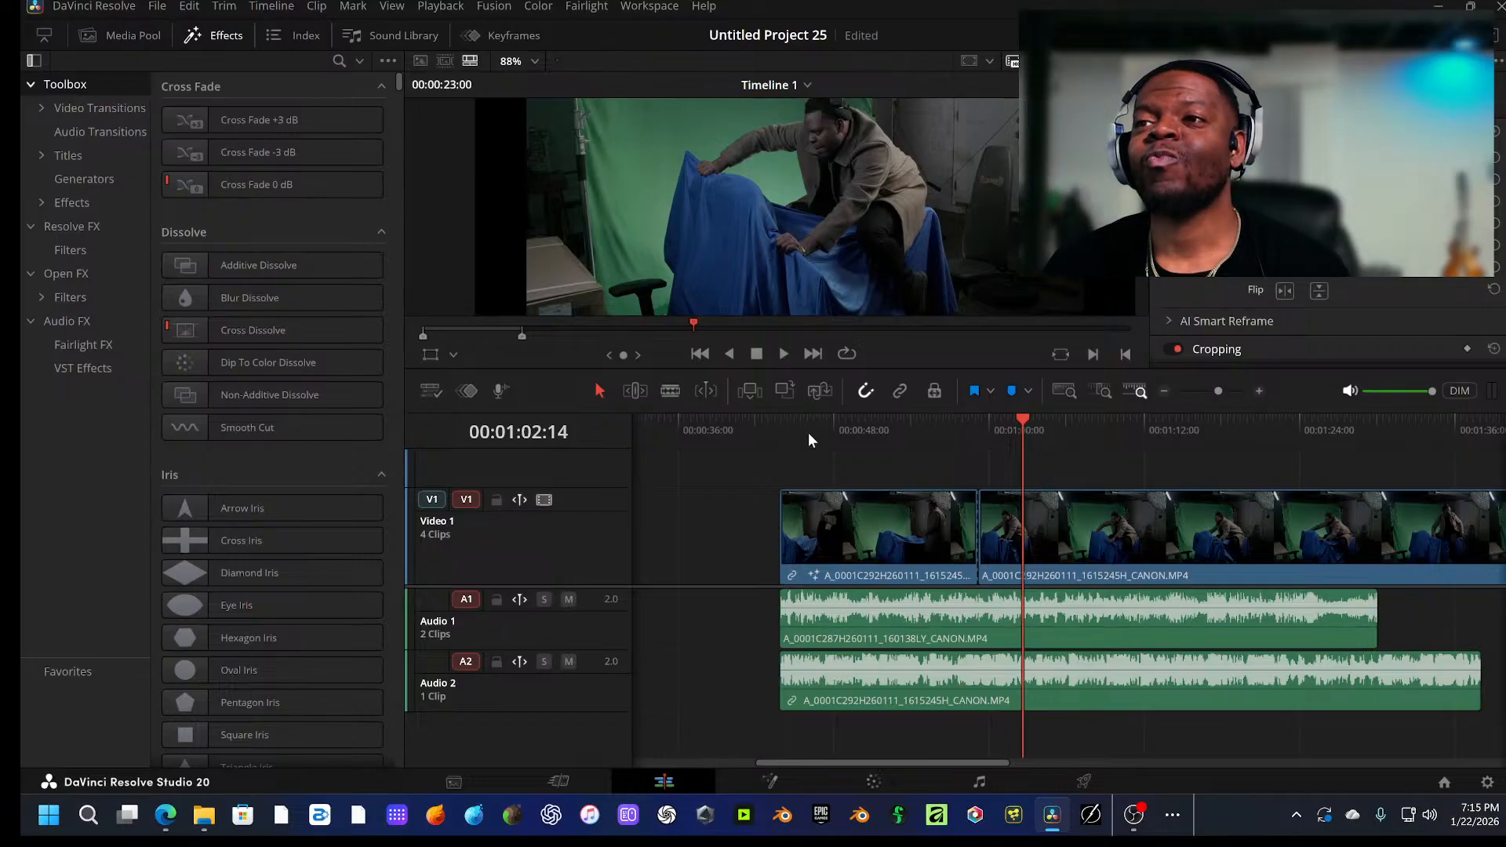
# Step: Search the computer for "till", open Till THe End_4_Masterchannel_2026-01-13.wav, and return to the edit timeline
pyautogui.click(88, 816)
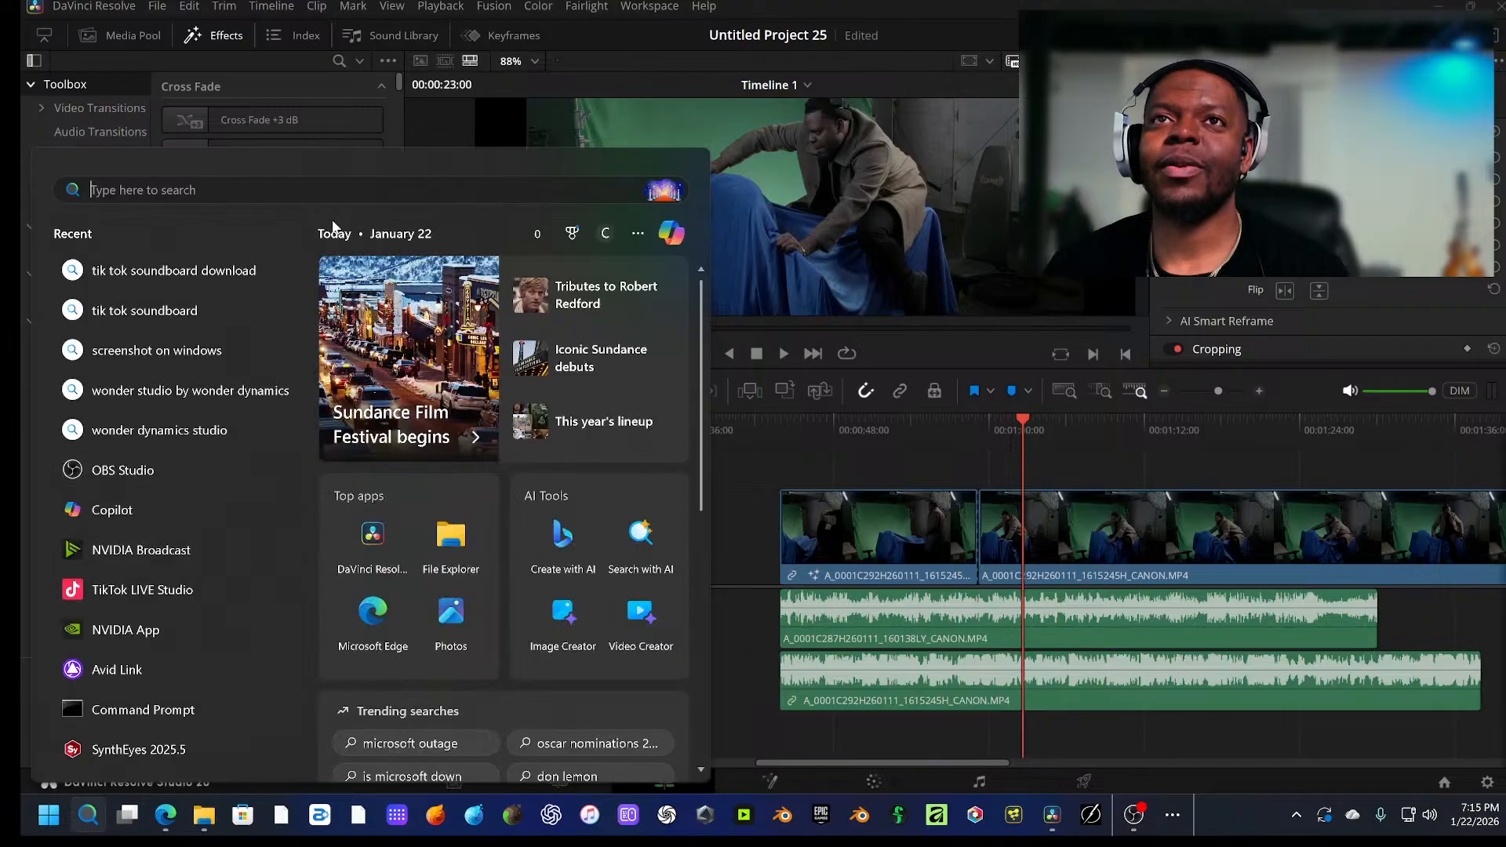
pyautogui.write('ill')
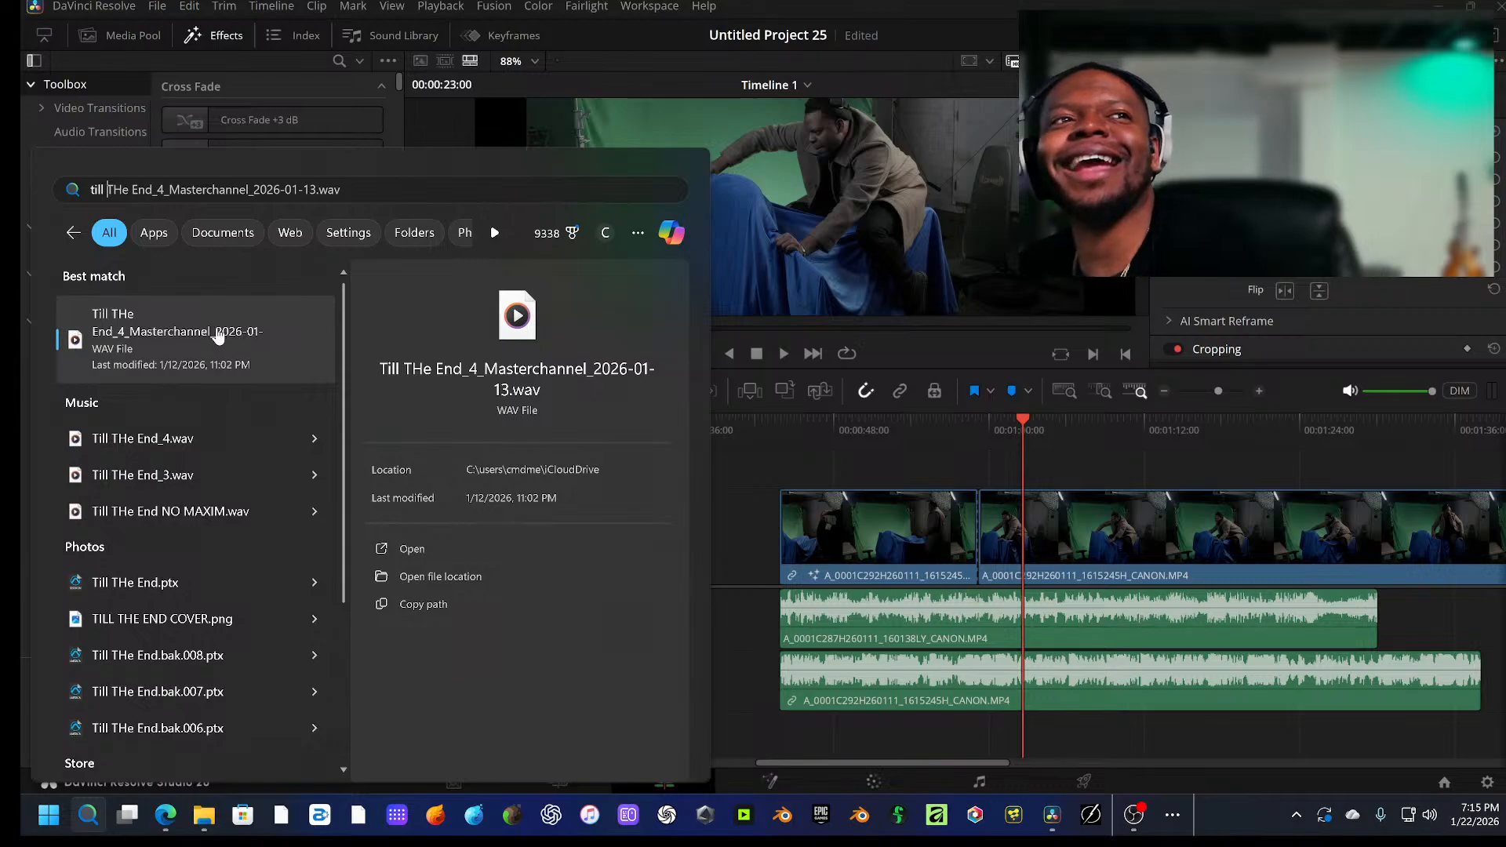
pyautogui.click(219, 334)
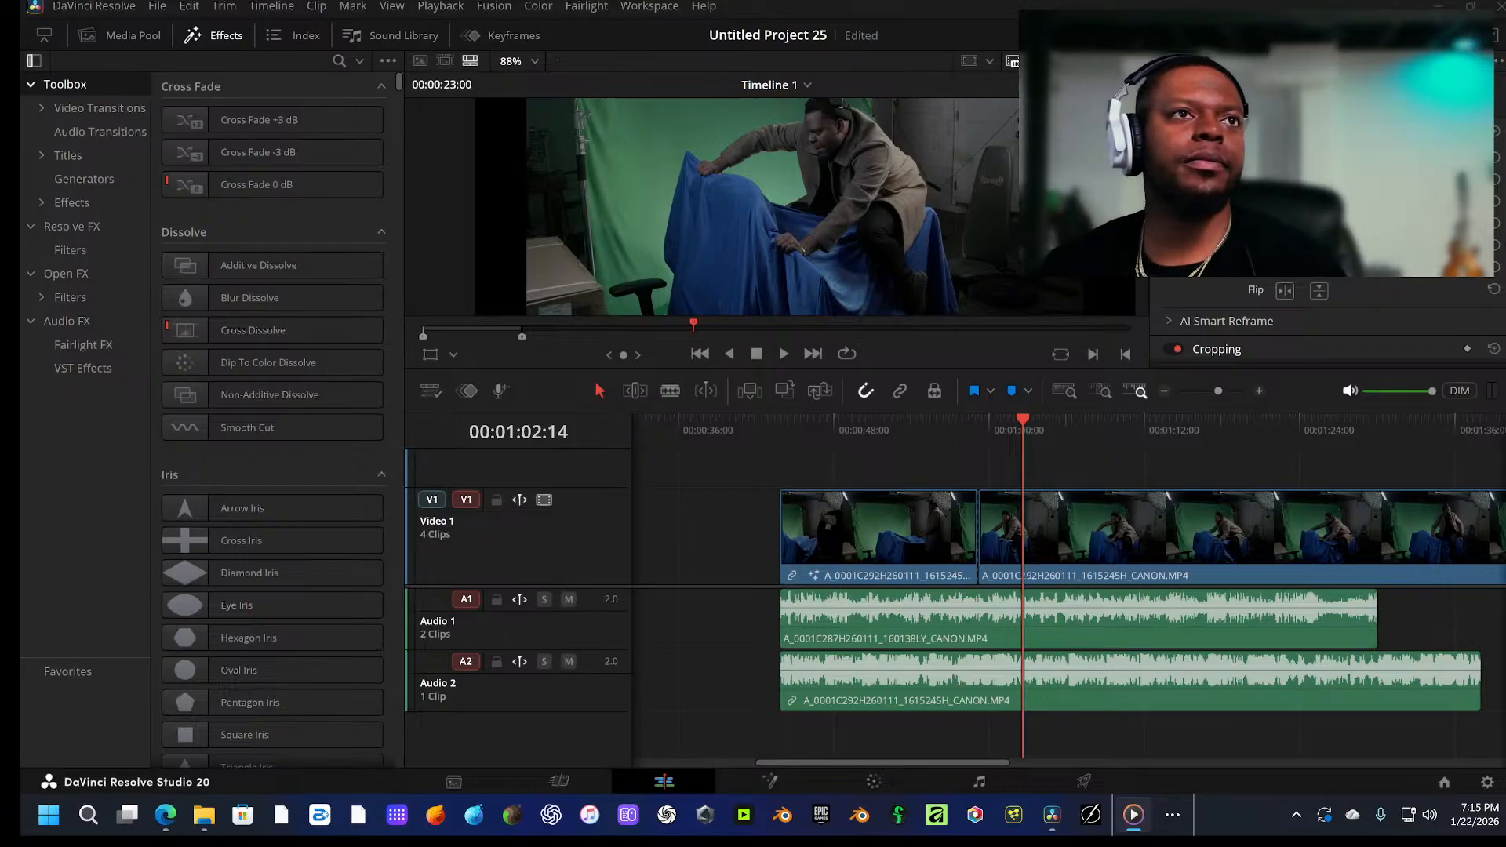
pyautogui.hotkey('alt', 'Tab')
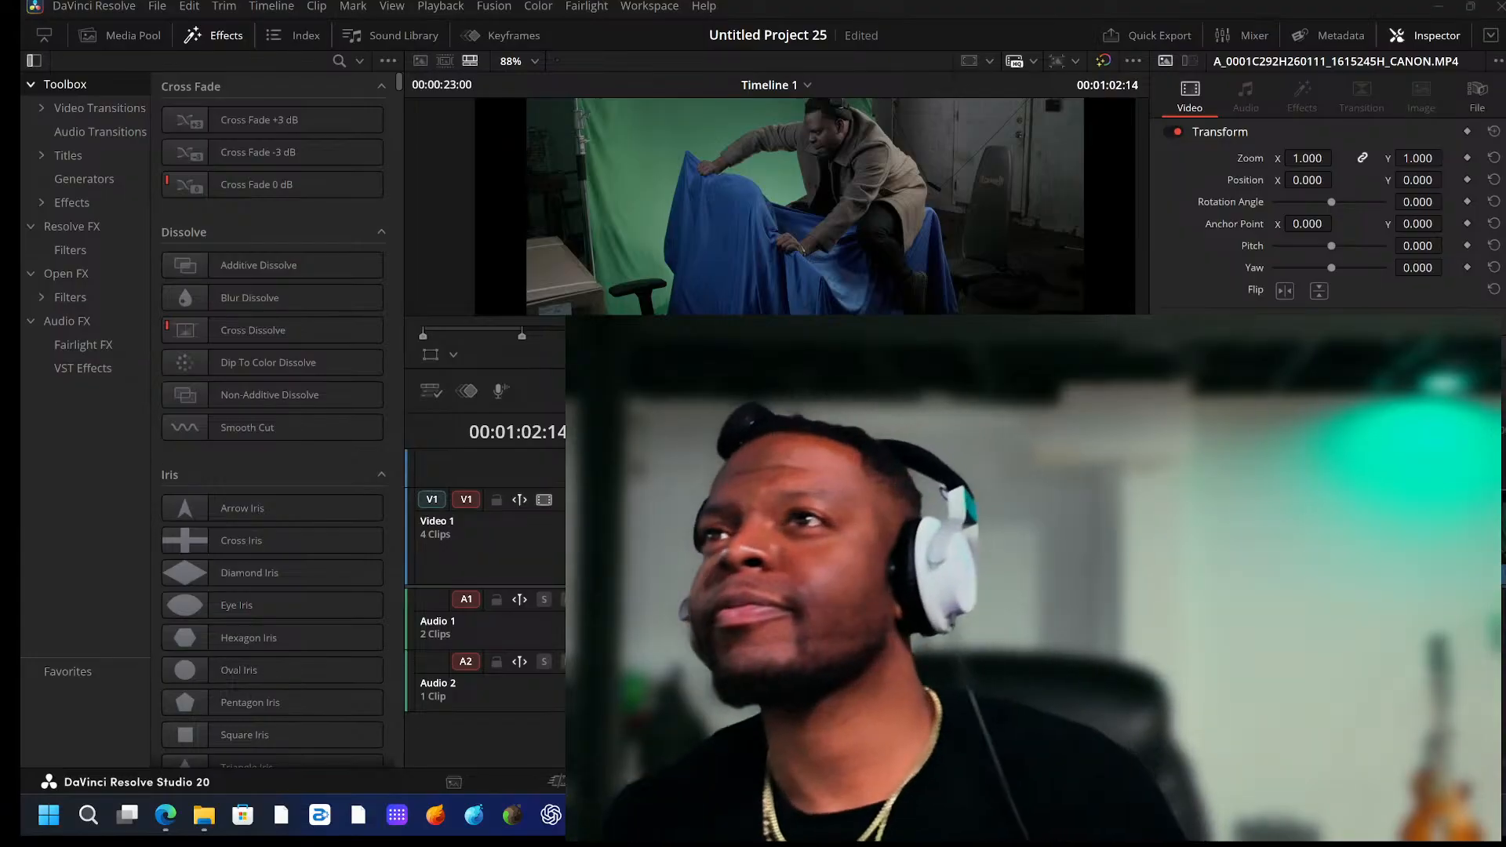
# Step: Zoom in on the rider's head at 00:01:02:14 to examine the goggles he is wearing
pyautogui.scroll(1, 844, 180)
pyautogui.scroll(5, 845, 181)
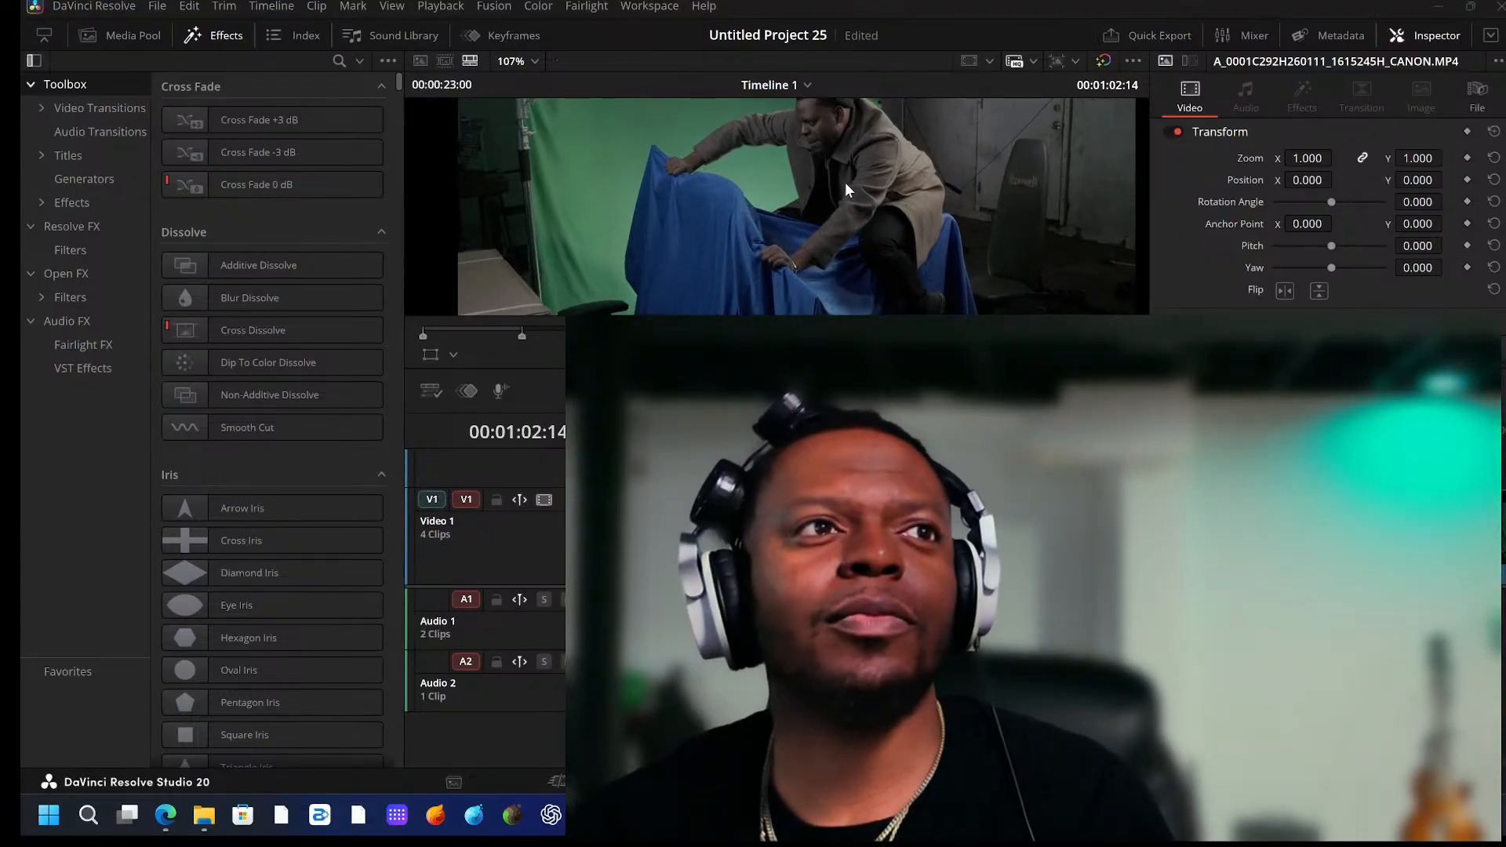
pyautogui.scroll(10, 822, 141)
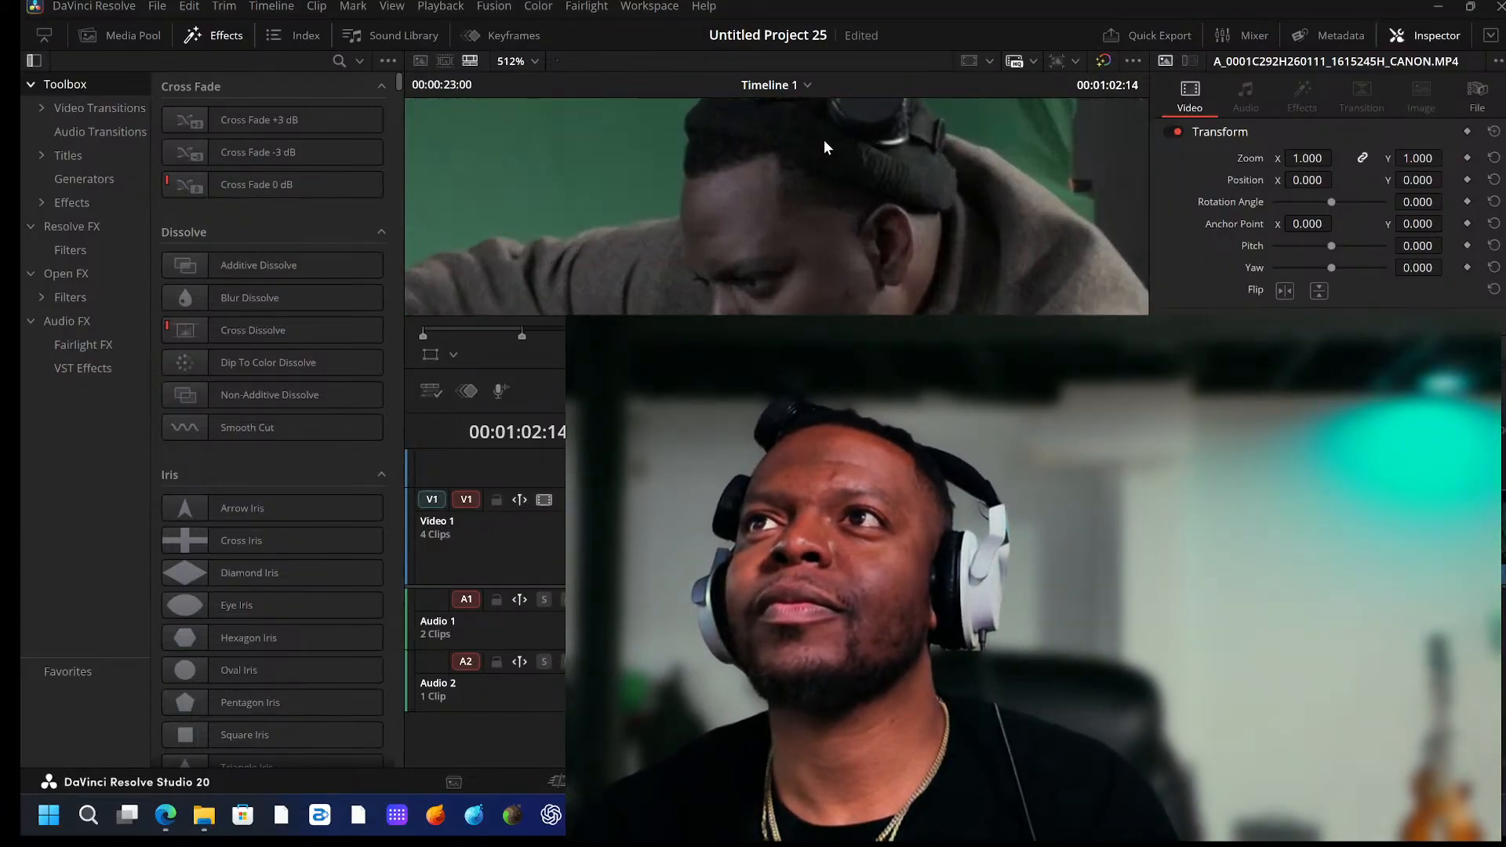
pyautogui.scroll(-5, 840, 285)
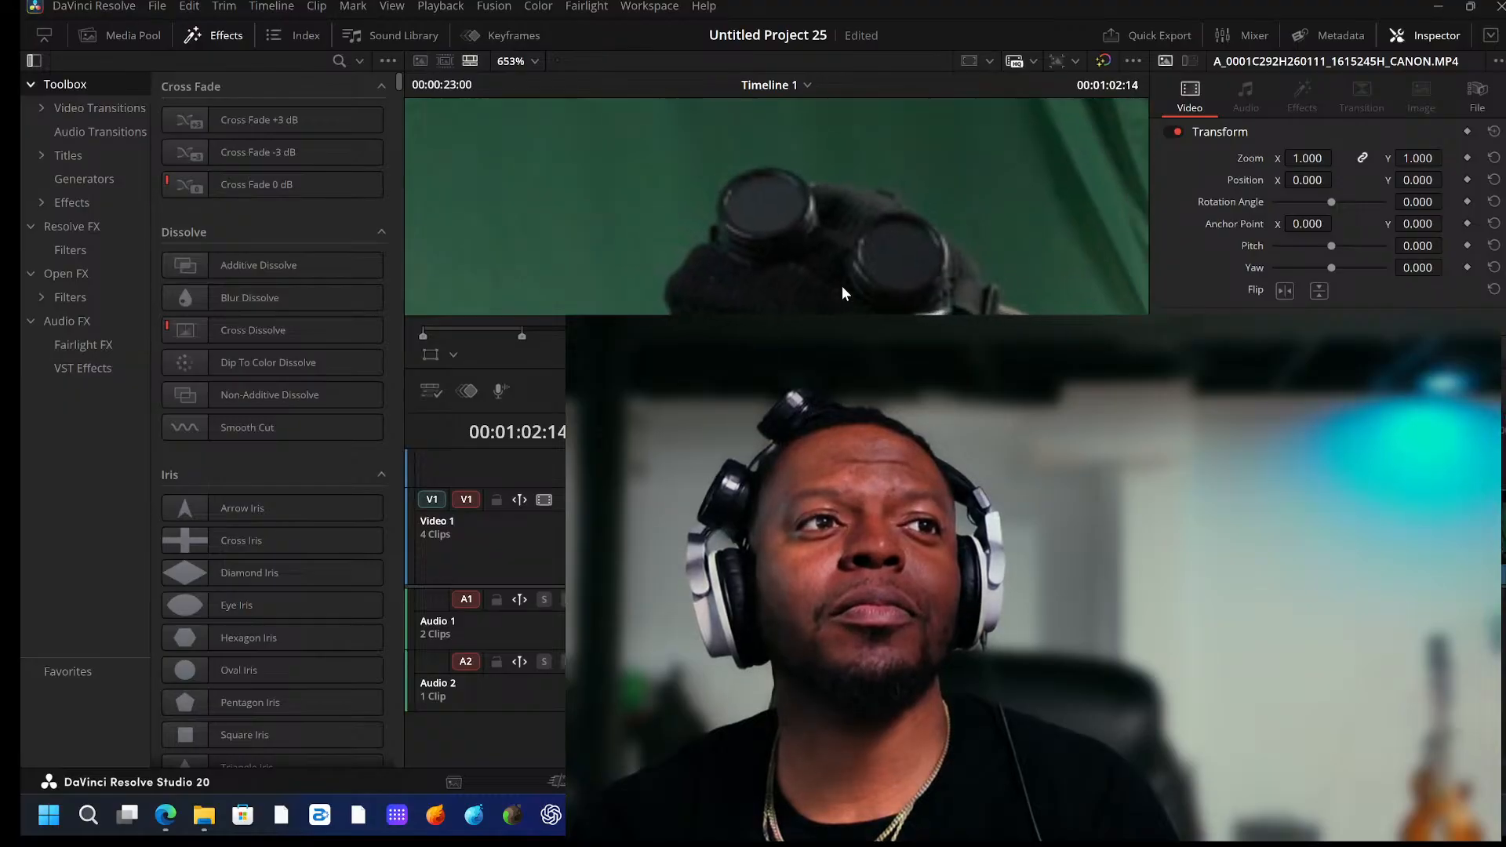
pyautogui.scroll(-2, 865, 165)
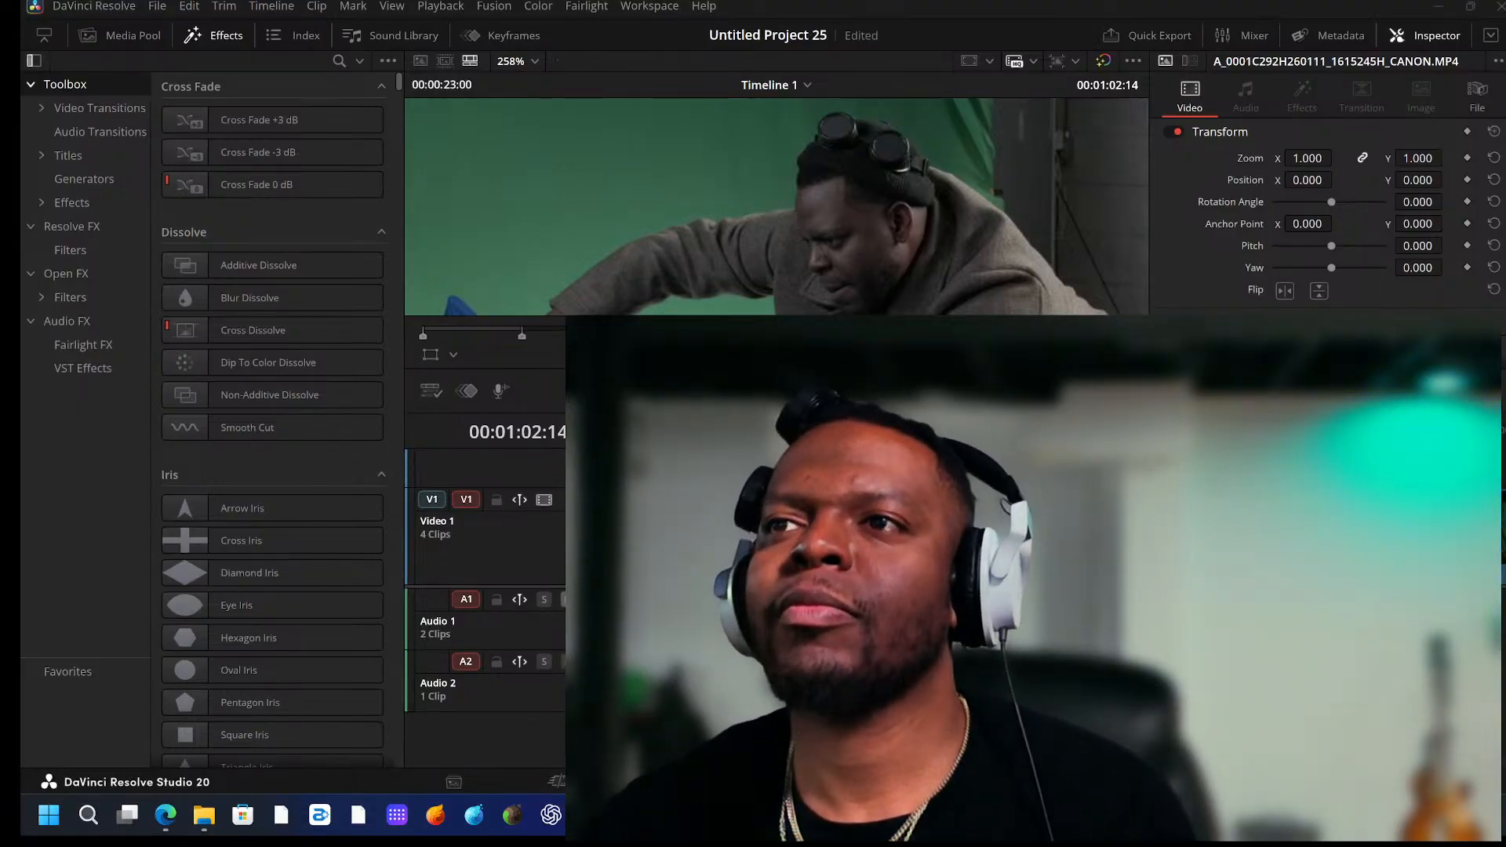
# Step: Mute the Audio 1 and Audio 2 tracks, and view the whole motorcycle composite at 00:00:01:03
pyautogui.click(568, 599)
pyautogui.click(824, 467)
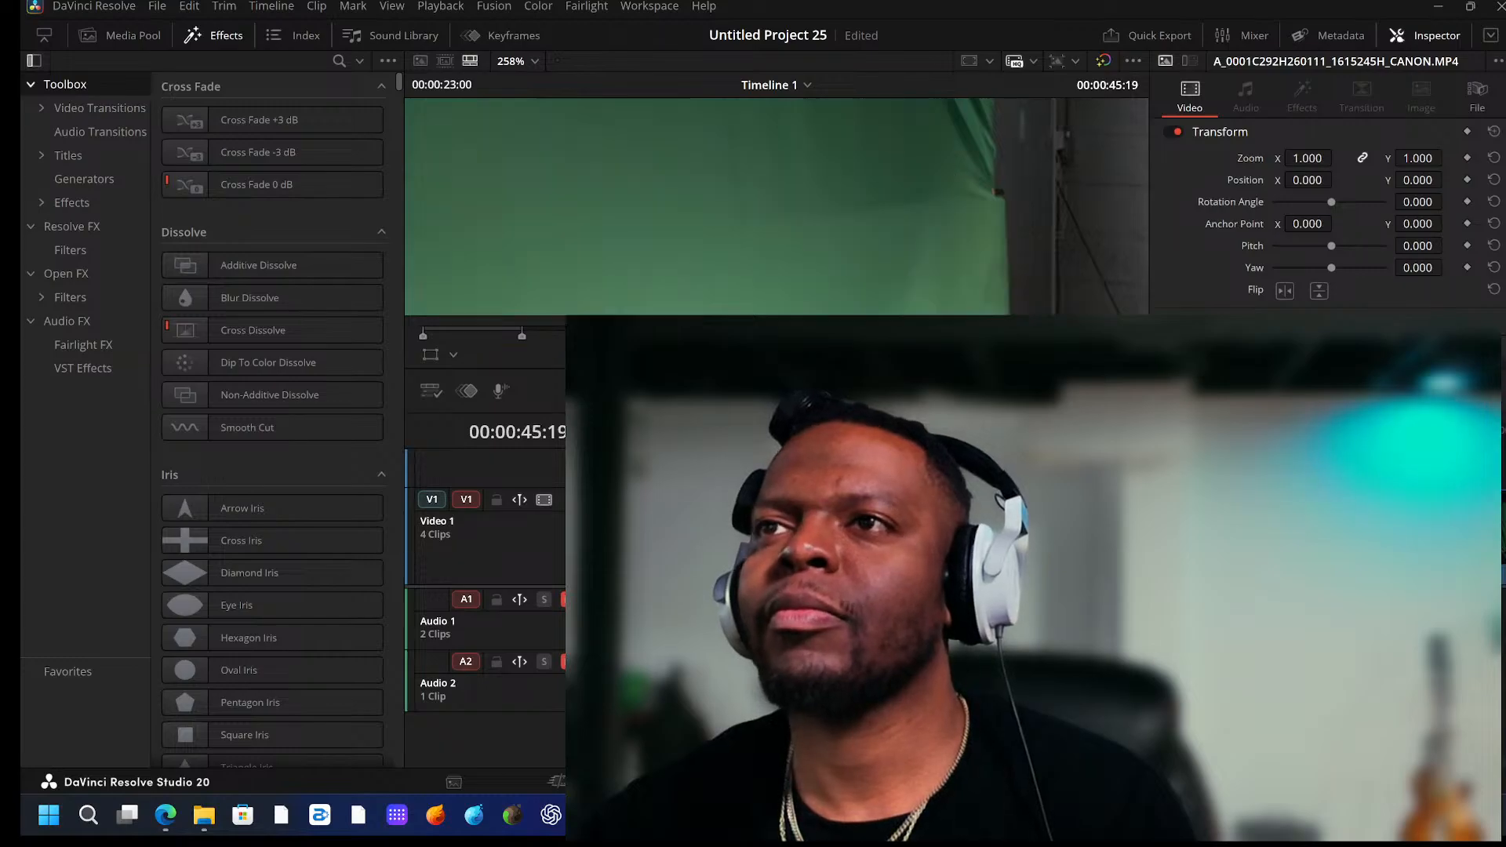
pyautogui.press('space')
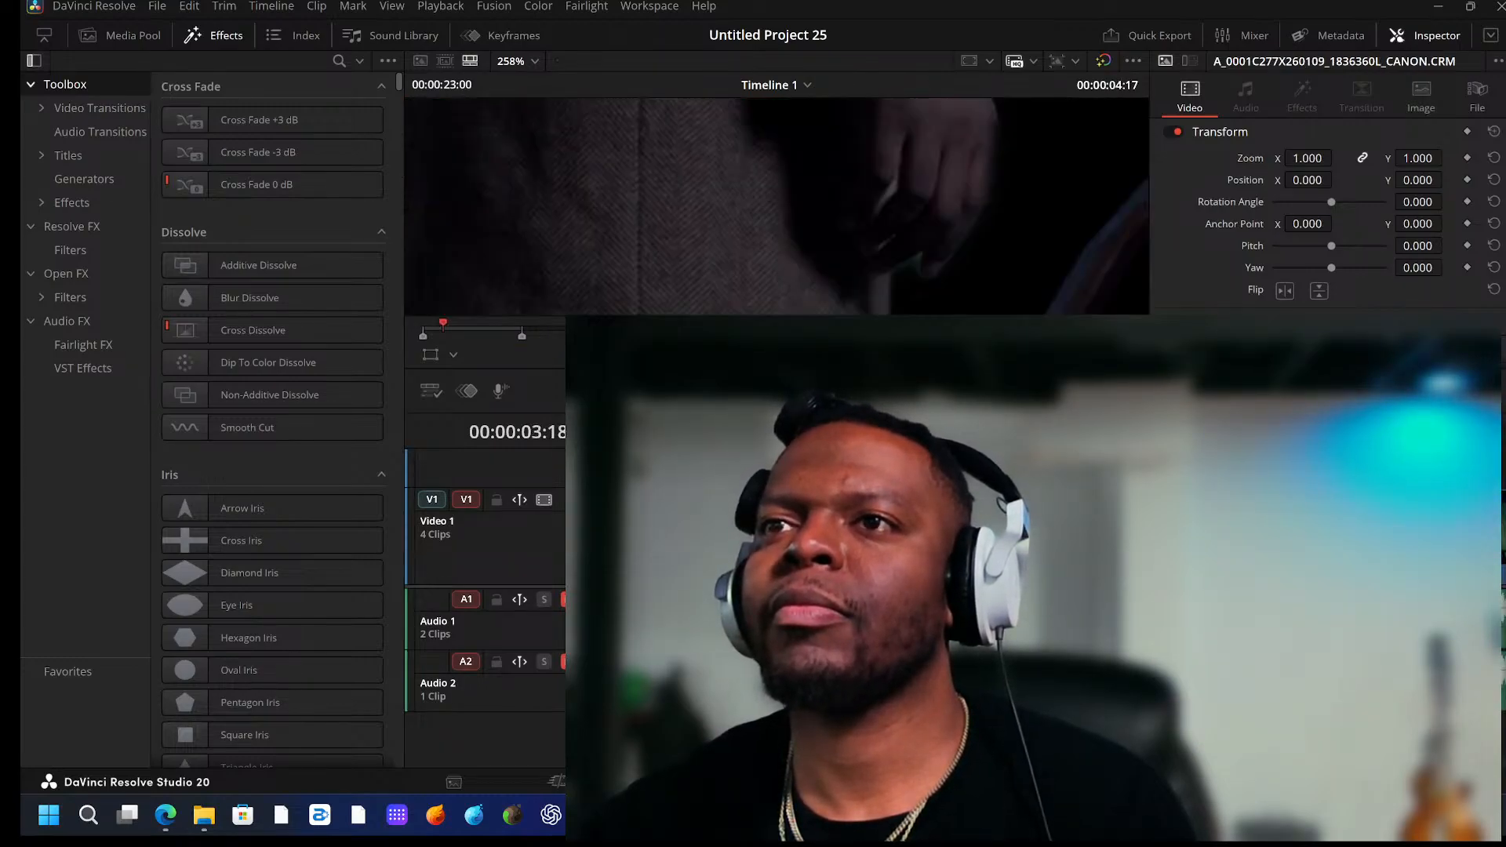
pyautogui.scroll(-5, 726, 183)
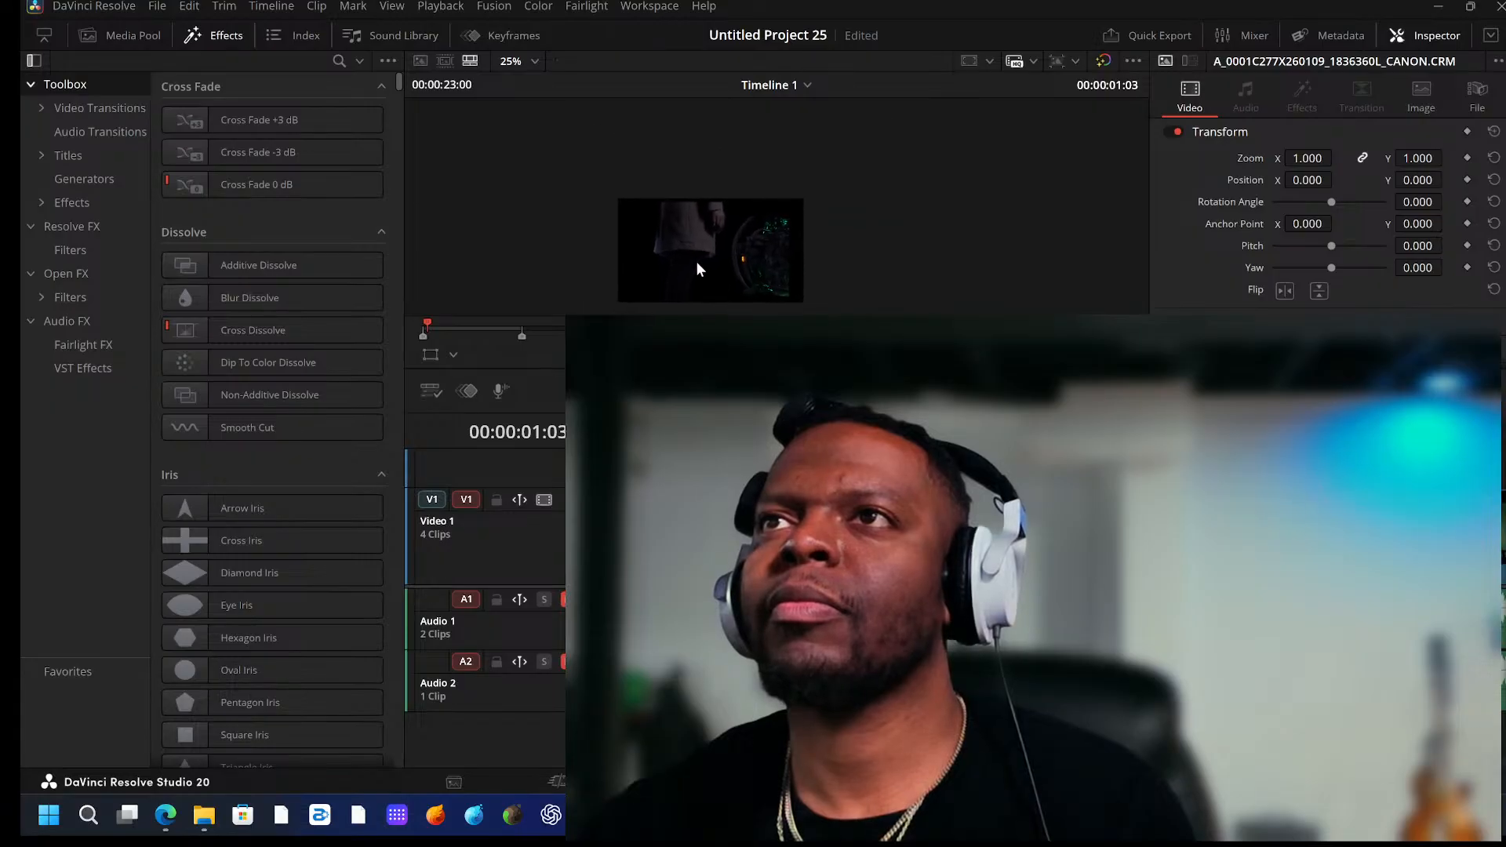
pyautogui.scroll(4, 719, 266)
pyautogui.scroll(1, 837, 269)
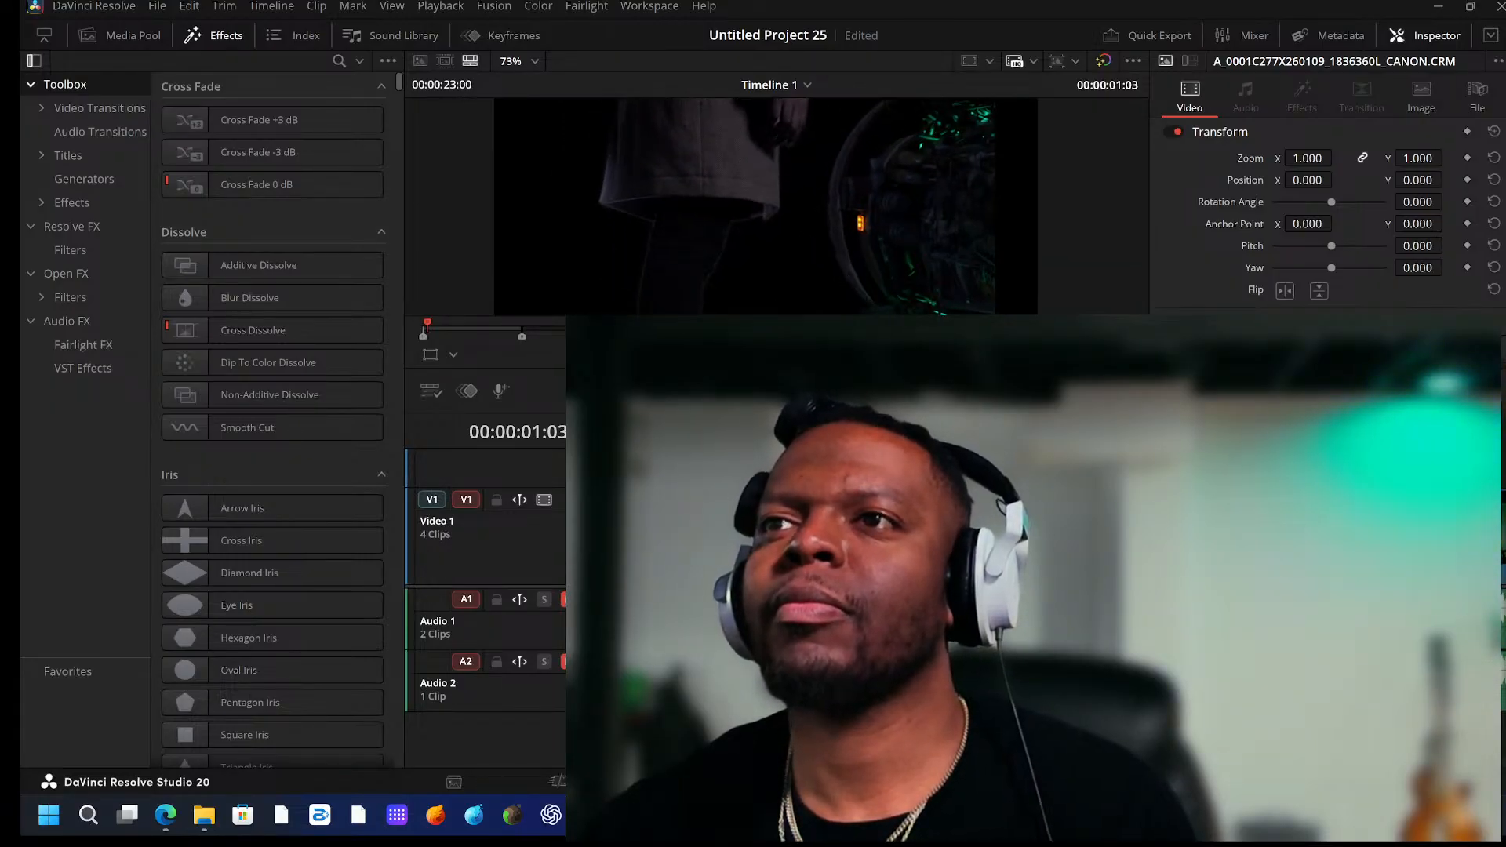
# Step: Scrub the clip's Fusion composition from frame 0 to about frame 409 to check the rider against the motorcycle, and save the project
pyautogui.hotkey('shift', '5')
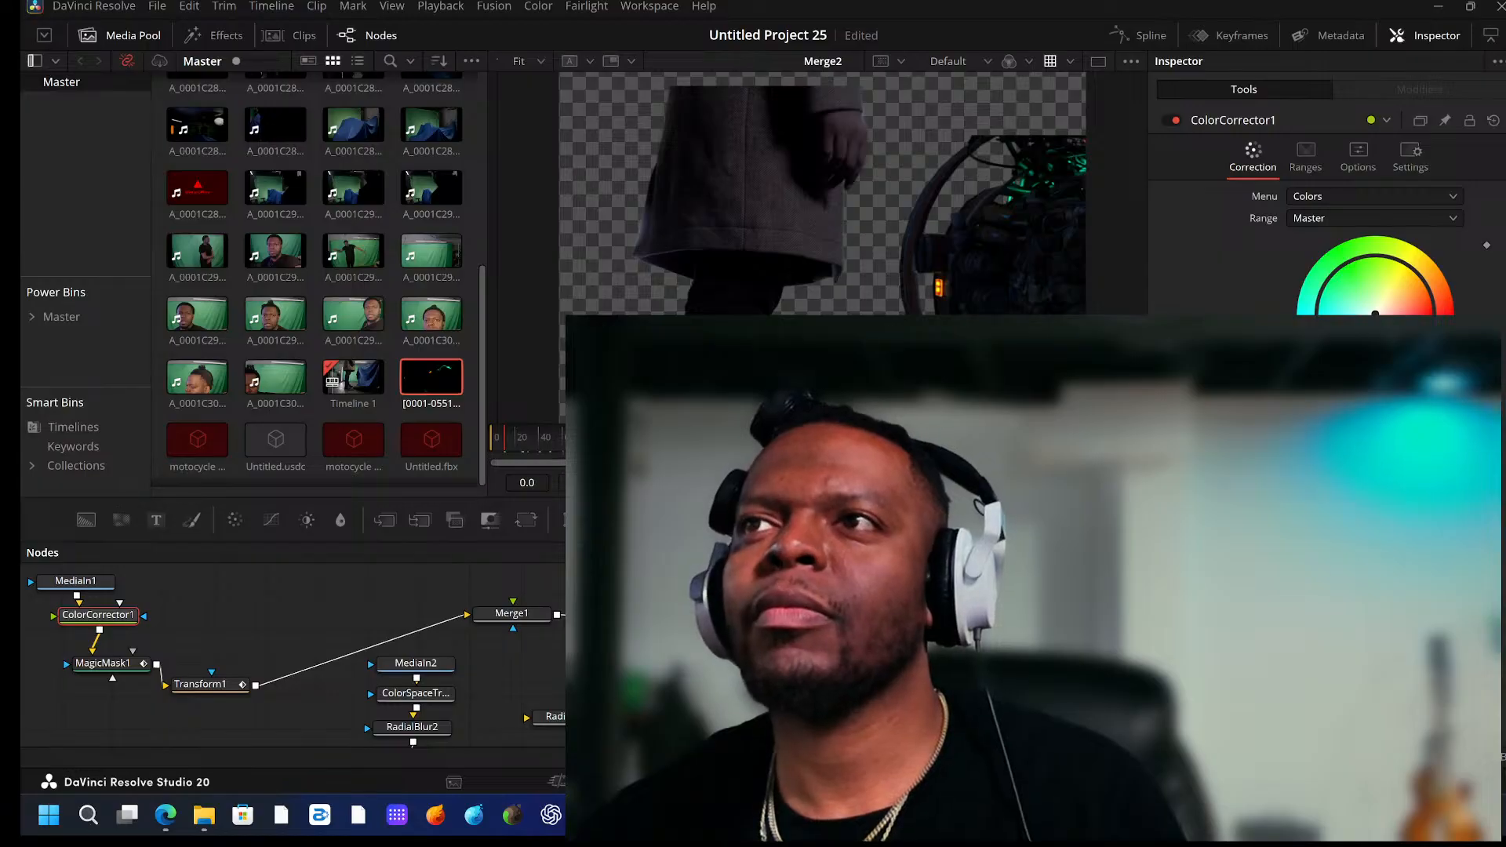
pyautogui.moveTo(511, 435); pyautogui.dragTo(494, 435)
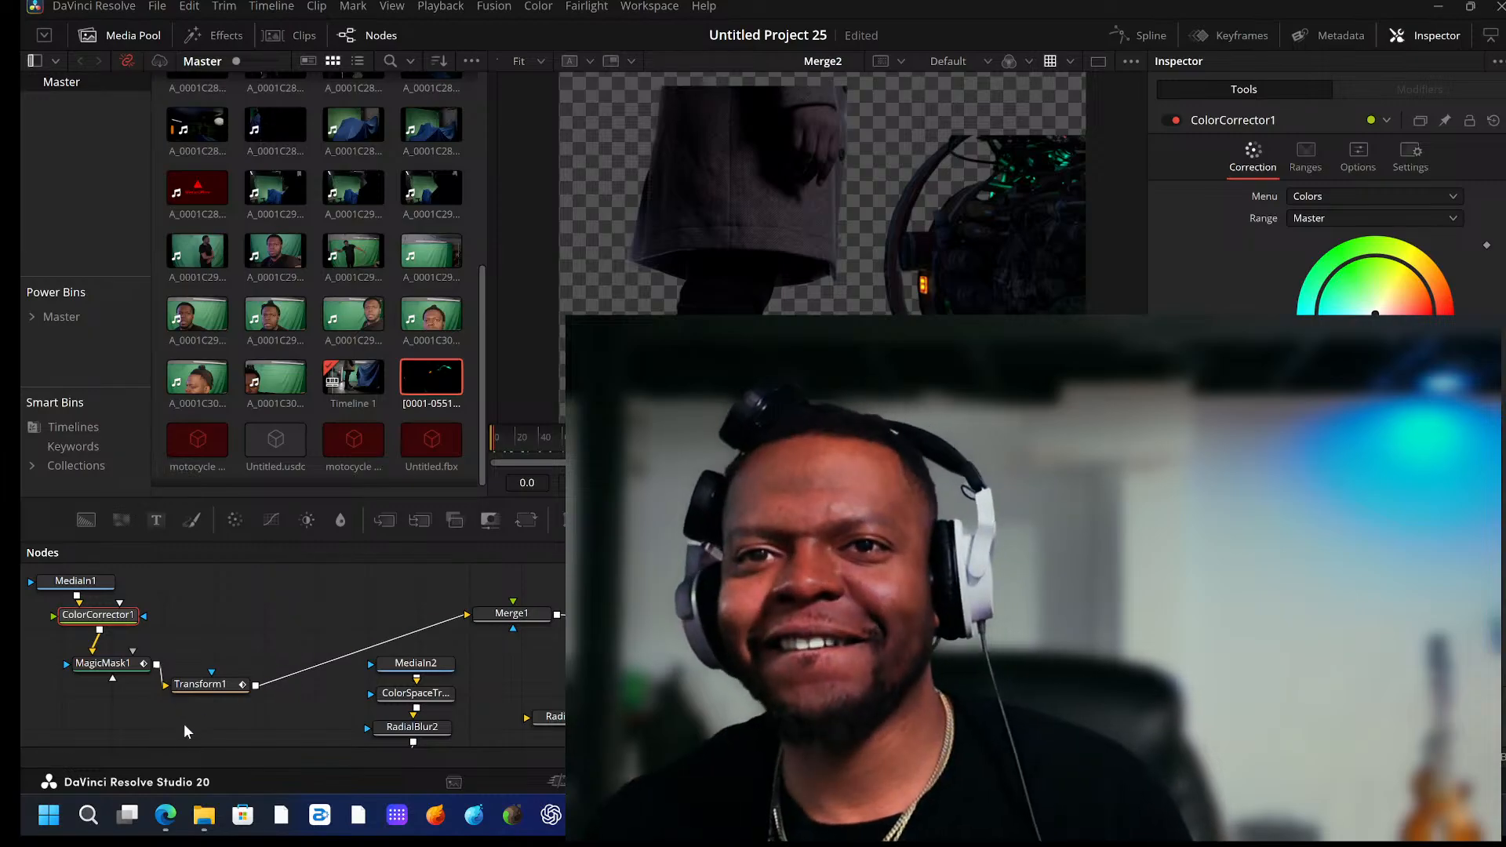
pyautogui.moveTo(202, 822)
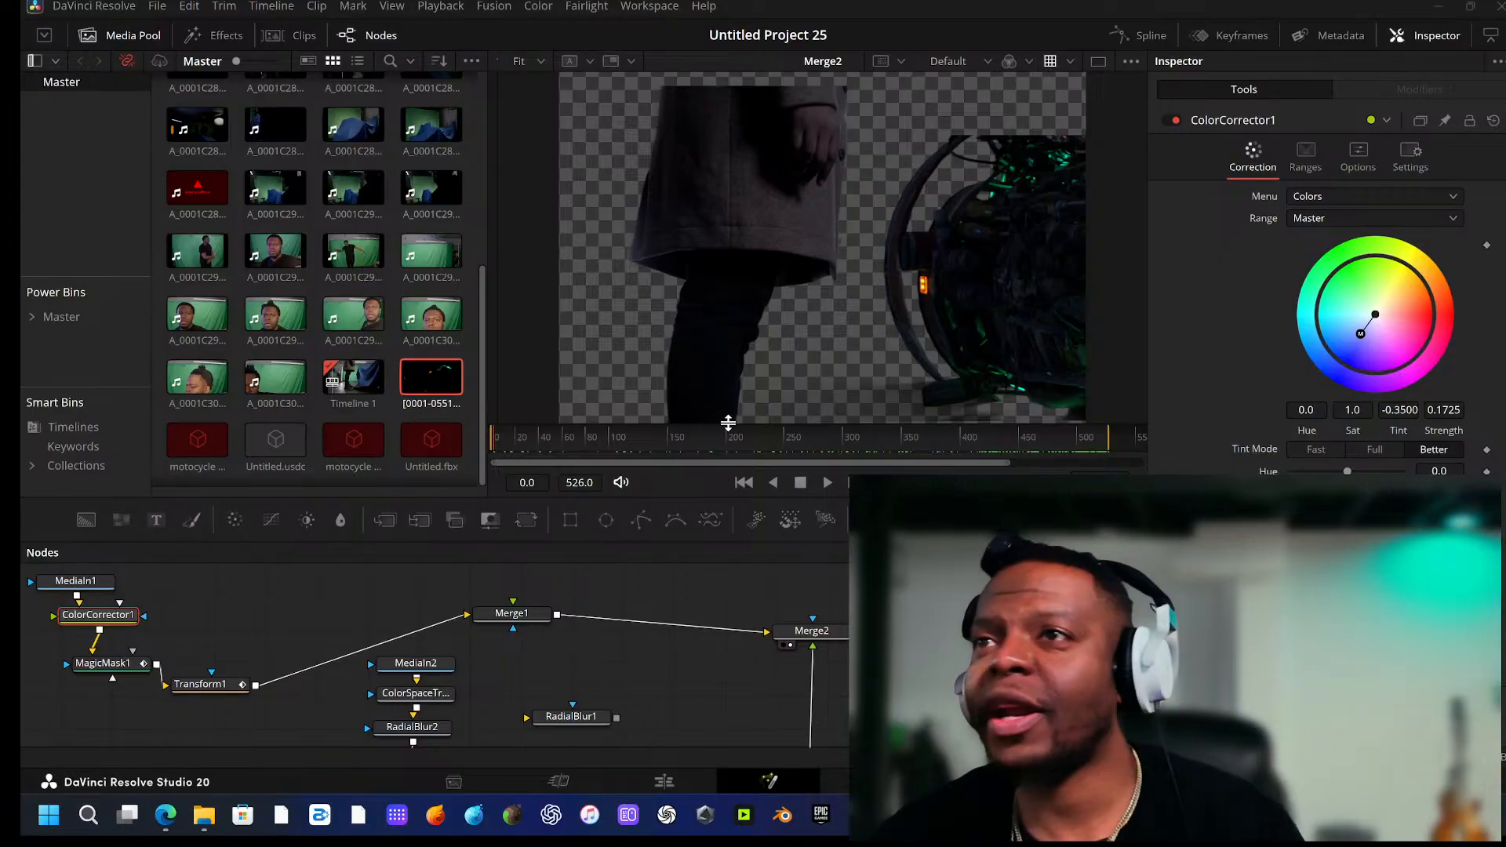
pyautogui.moveTo(796, 439); pyautogui.dragTo(966, 436)
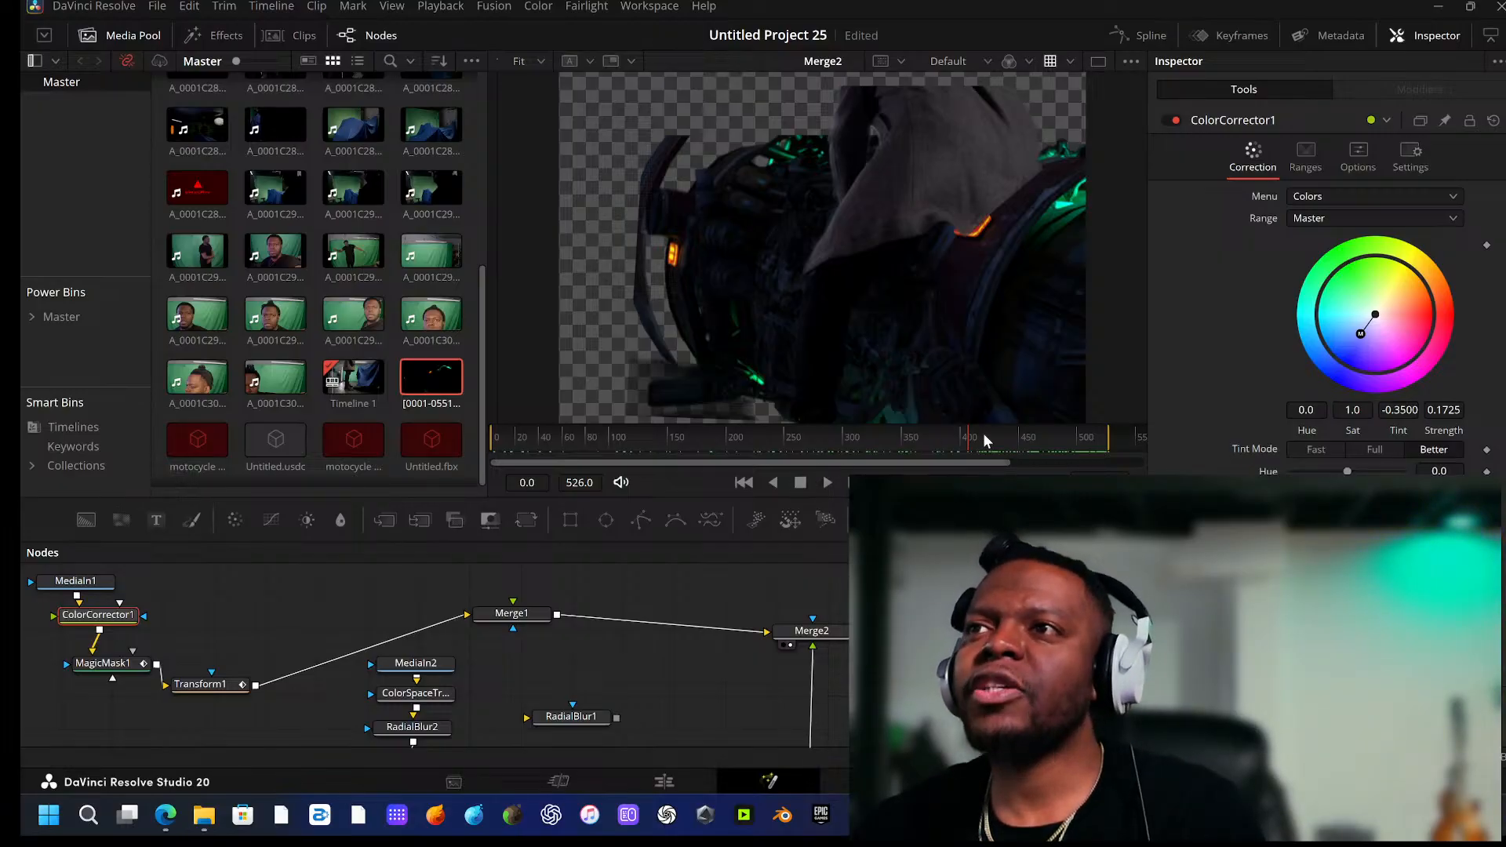
pyautogui.moveTo(984, 436)
pyautogui.mouseDown()
pyautogui.moveTo(1009, 436)
pyautogui.moveTo(978, 435)
pyautogui.mouseUp()
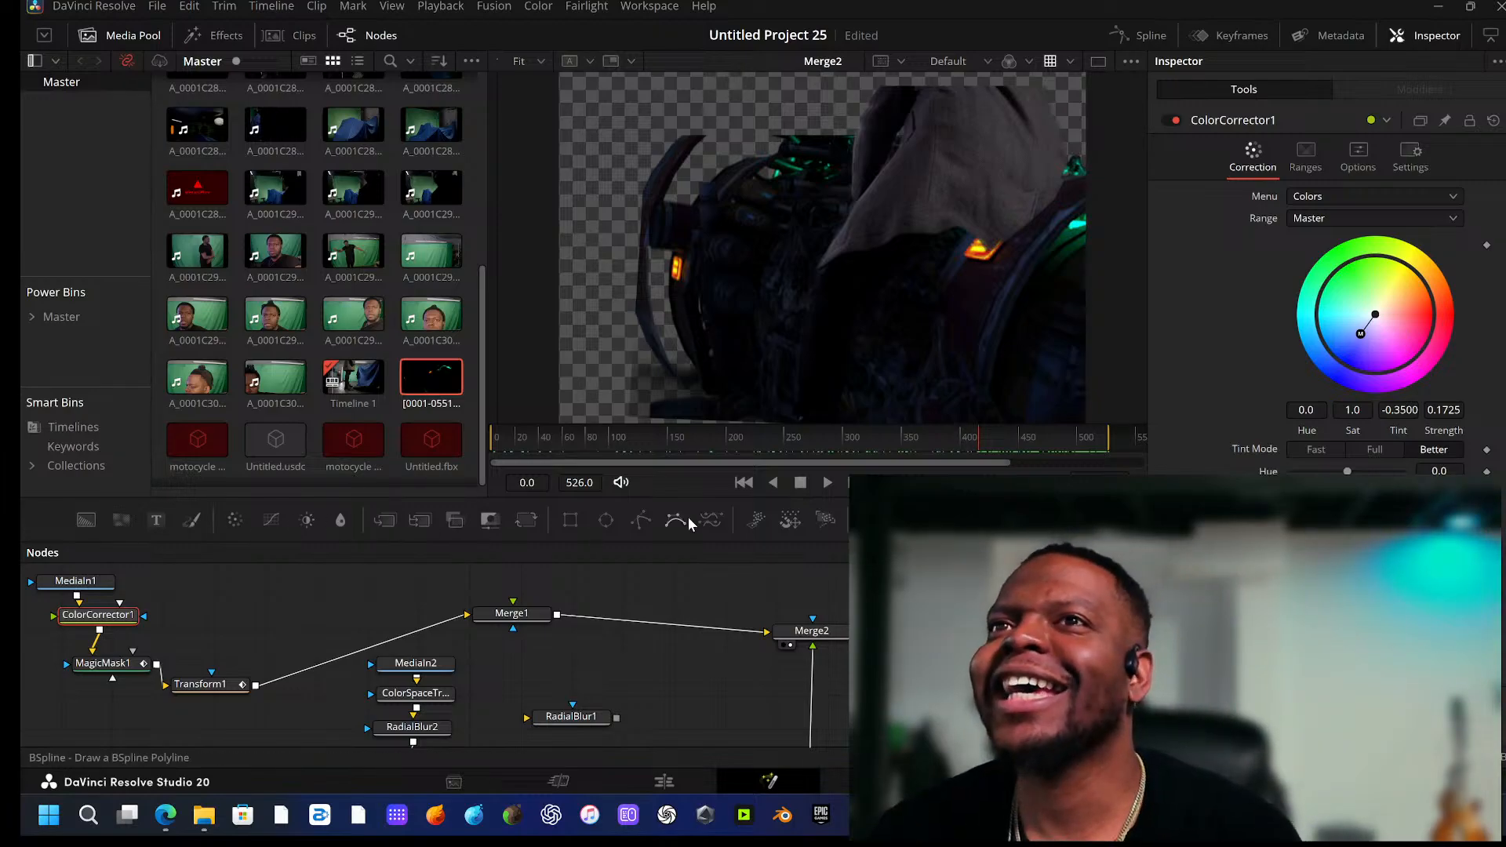
pyautogui.hotkey('ctrl', 's')
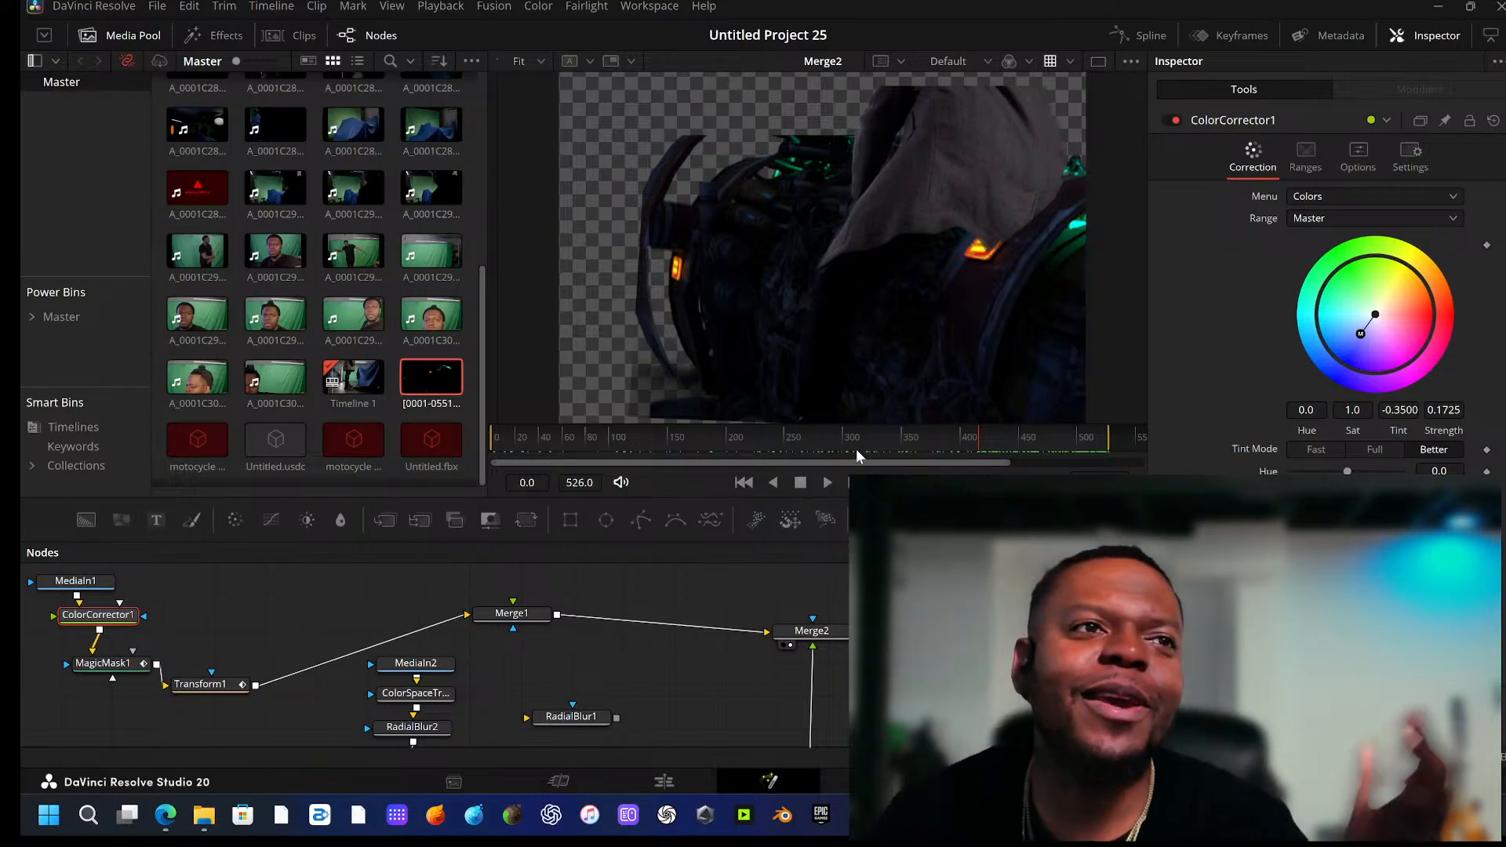